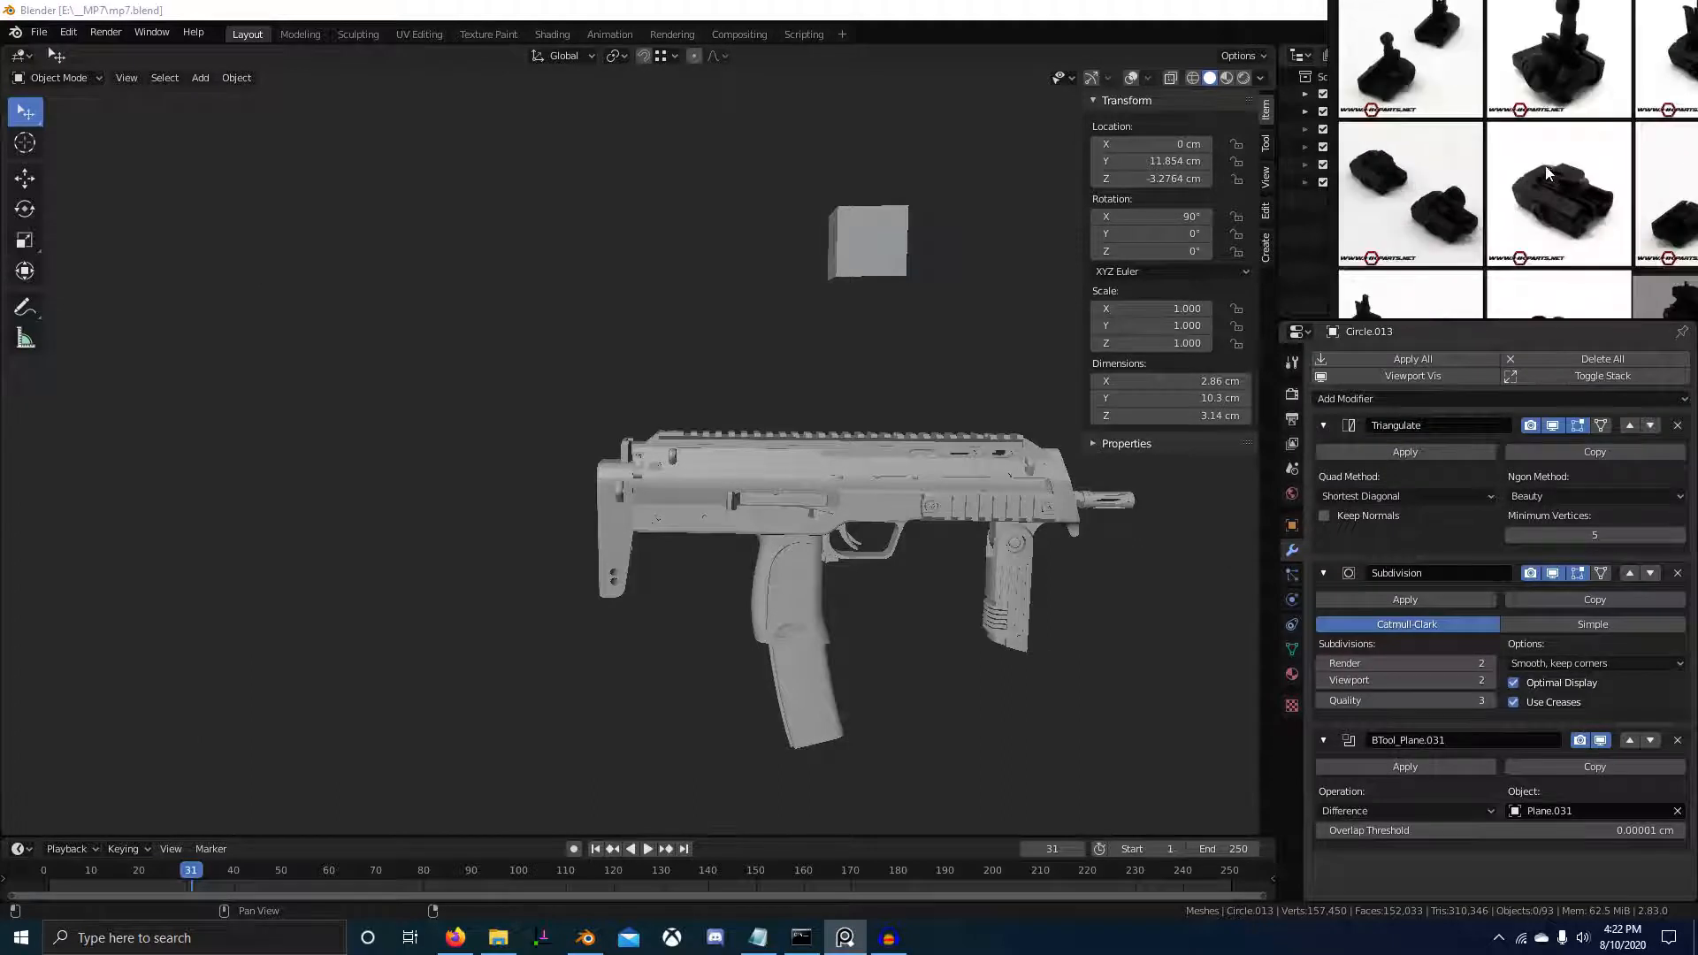
Examine the HK Parts photos of the folding sights on the reference board from the different angles
{"action": "middle_click_drag", "start_coordinate": [1544, 167], "coordinate": [1568, 230]}
{"action": "scroll", "coordinate": [1537, 222], "scroll_direction": "up", "scroll_amount": 4}
{"action": "middle_click_drag", "start_coordinate": [1387, 105], "coordinate": [1598, 132]}
{"action": "scroll", "coordinate": [1535, 172], "scroll_direction": "up", "scroll_amount": 3}
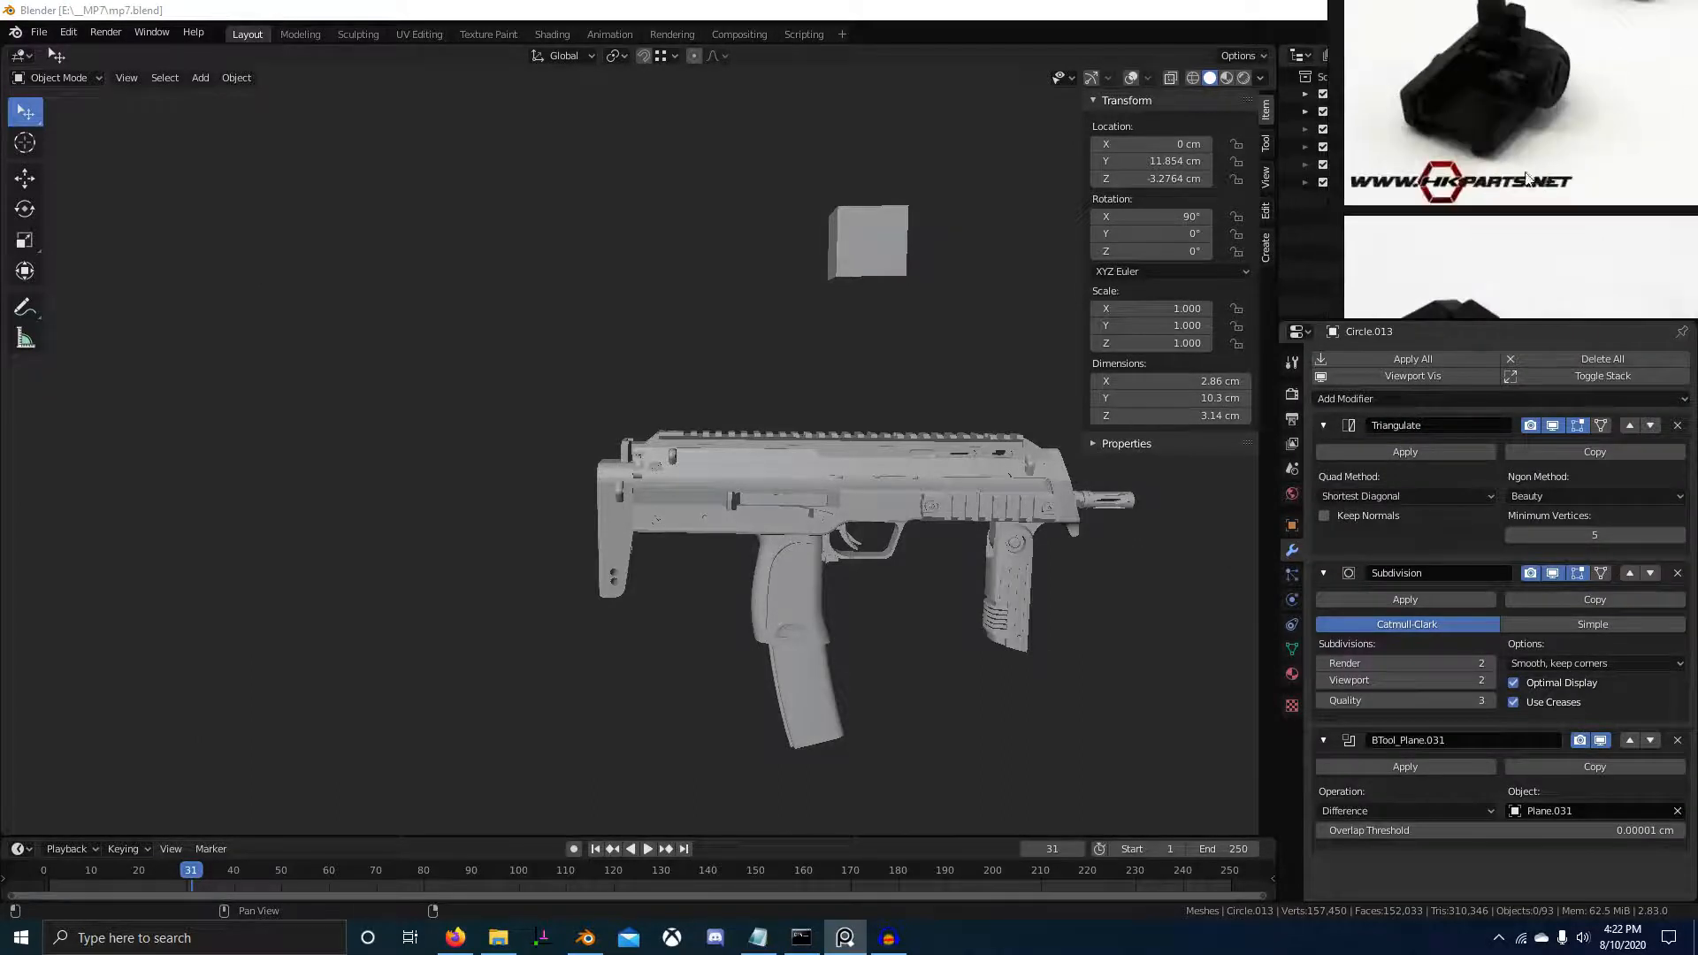
{"action": "scroll", "coordinate": [1552, 227], "scroll_direction": "down", "scroll_amount": 4}
{"action": "middle_click_drag", "start_coordinate": [1554, 231], "coordinate": [1537, 292]}
{"action": "scroll", "coordinate": [1542, 189], "scroll_direction": "up", "scroll_amount": 4}
{"action": "middle_click_drag", "start_coordinate": [1542, 190], "coordinate": [1415, 239]}
{"action": "scroll", "coordinate": [1600, 267], "scroll_direction": "down", "scroll_amount": 3}
{"action": "mouse_move", "coordinate": [1604, 227]}
{"action": "middle_mouse_down"}
{"action": "mouse_move", "coordinate": [1486, 197]}
{"action": "mouse_move", "coordinate": [1578, 217]}
{"action": "middle_mouse_up"}
{"action": "scroll", "coordinate": [1486, 198], "scroll_direction": "down", "scroll_amount": 4}
{"action": "scroll", "coordinate": [1525, 144], "scroll_direction": "up", "scroll_amount": 4}
{"action": "middle_click_drag", "start_coordinate": [1526, 144], "coordinate": [1540, 177]}
{"action": "scroll", "coordinate": [1499, 188], "scroll_direction": "up", "scroll_amount": 3}
{"action": "scroll", "coordinate": [1540, 178], "scroll_direction": "down", "scroll_amount": 4}
{"action": "middle_click_drag", "start_coordinate": [1472, 296], "coordinate": [1459, 170]}
{"action": "scroll", "coordinate": [1424, 257], "scroll_direction": "up", "scroll_amount": 3}
{"action": "scroll", "coordinate": [1535, 139], "scroll_direction": "up", "scroll_amount": 4}
{"action": "scroll", "coordinate": [1557, 149], "scroll_direction": "down", "scroll_amount": 2}
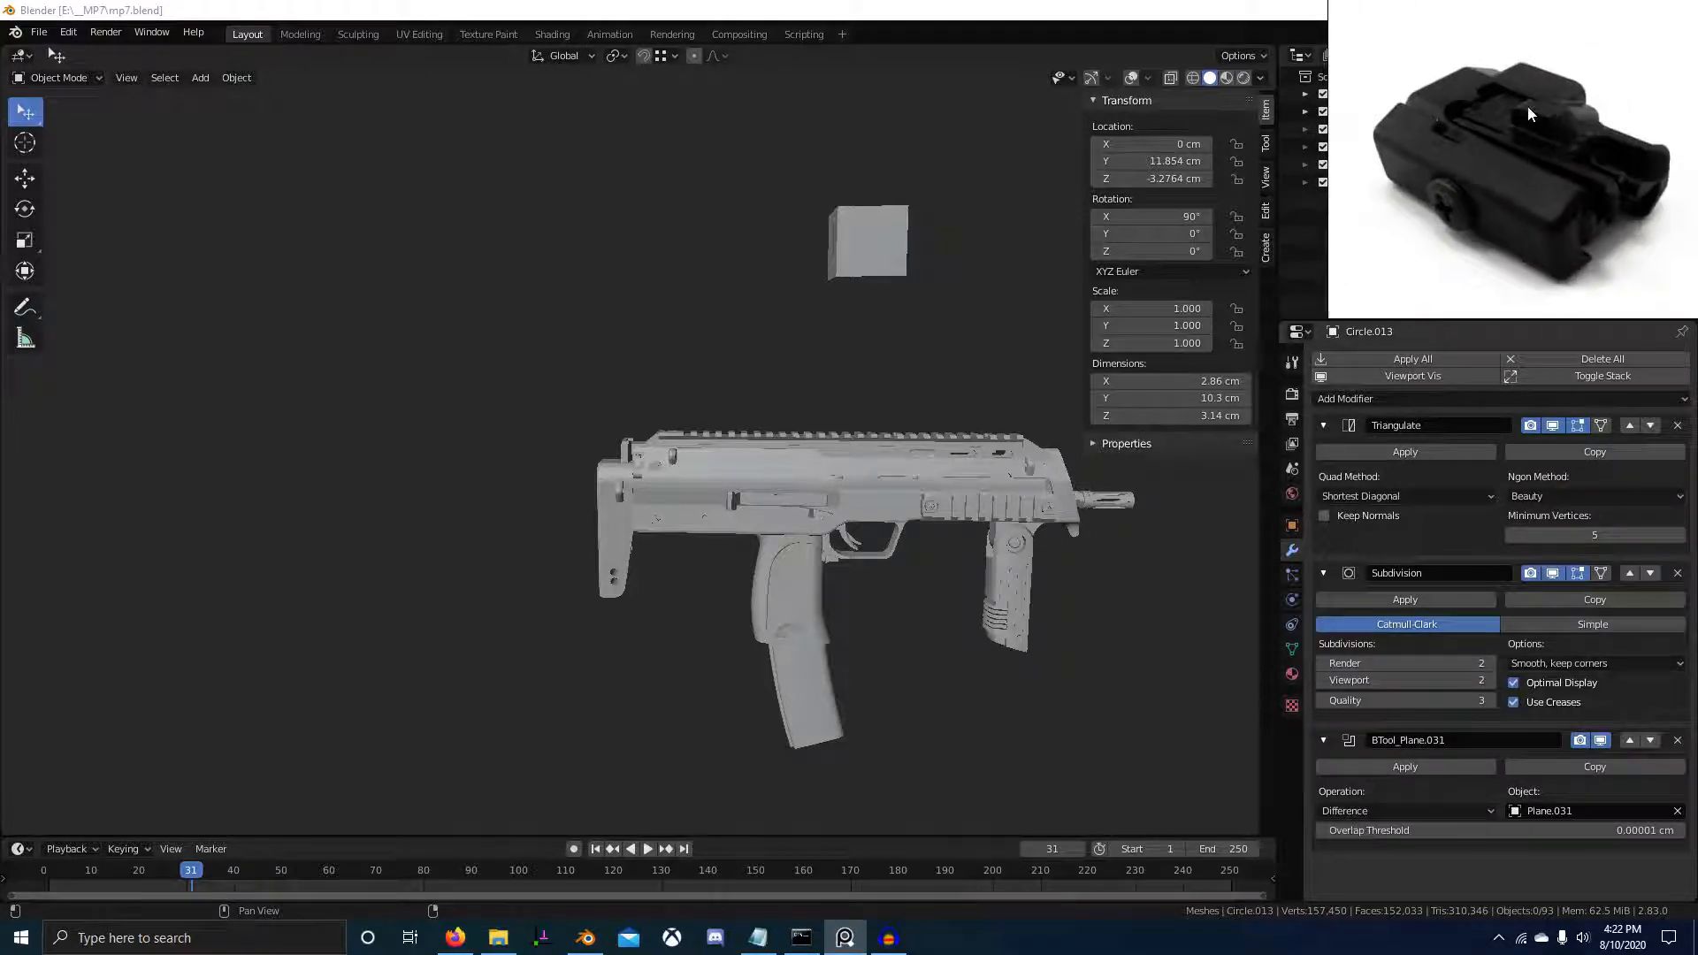
{"action": "scroll", "coordinate": [1561, 148], "scroll_direction": "down", "scroll_amount": 5}
{"action": "middle_click_drag", "start_coordinate": [1561, 148], "coordinate": [1559, 210]}
{"action": "scroll", "coordinate": [1422, 221], "scroll_direction": "down", "scroll_amount": 3}
{"action": "middle_click_drag", "start_coordinate": [1422, 221], "coordinate": [1507, 200]}
{"action": "scroll", "coordinate": [1464, 228], "scroll_direction": "up", "scroll_amount": 4}
{"action": "scroll", "coordinate": [1367, 162], "scroll_direction": "up", "scroll_amount": 2}
{"action": "scroll", "coordinate": [1424, 184], "scroll_direction": "down", "scroll_amount": 3}
{"action": "scroll", "coordinate": [1507, 200], "scroll_direction": "down", "scroll_amount": 4}
{"action": "scroll", "coordinate": [1606, 177], "scroll_direction": "up", "scroll_amount": 6}
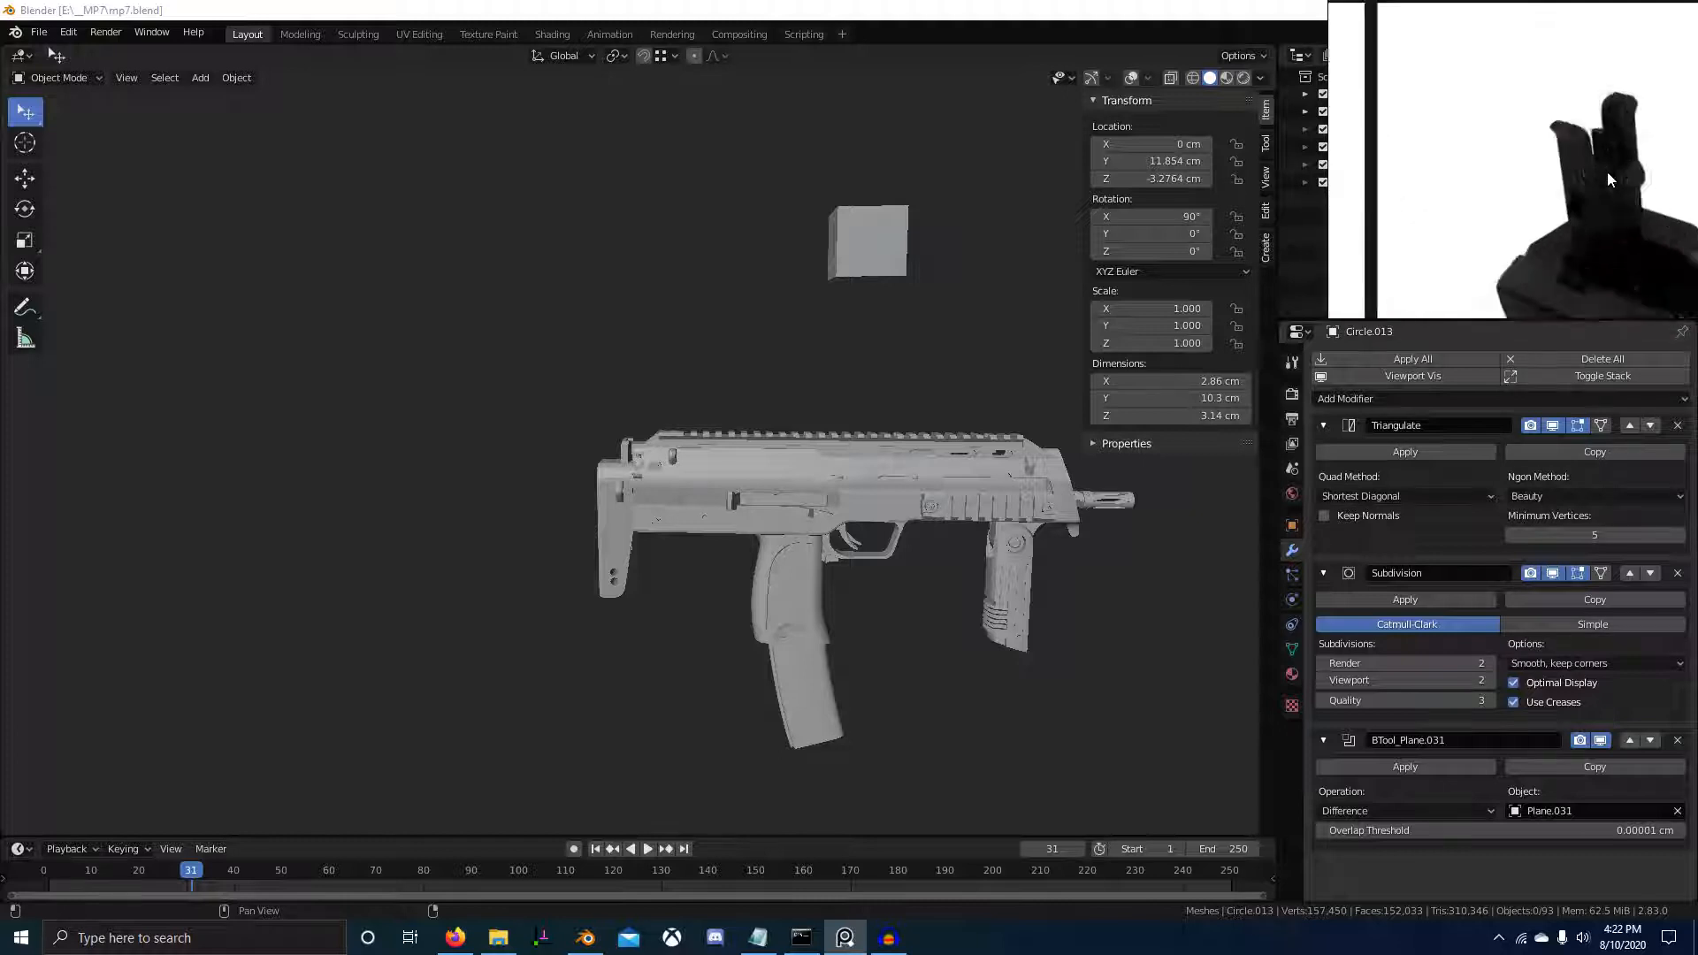
{"action": "scroll", "coordinate": [1606, 172], "scroll_direction": "down", "scroll_amount": 4}
{"action": "middle_click_drag", "start_coordinate": [1574, 145], "coordinate": [1551, 97]}
{"action": "scroll", "coordinate": [1551, 97], "scroll_direction": "down", "scroll_amount": 4}
{"action": "middle_click_drag", "start_coordinate": [1484, 256], "coordinate": [1542, 141]}
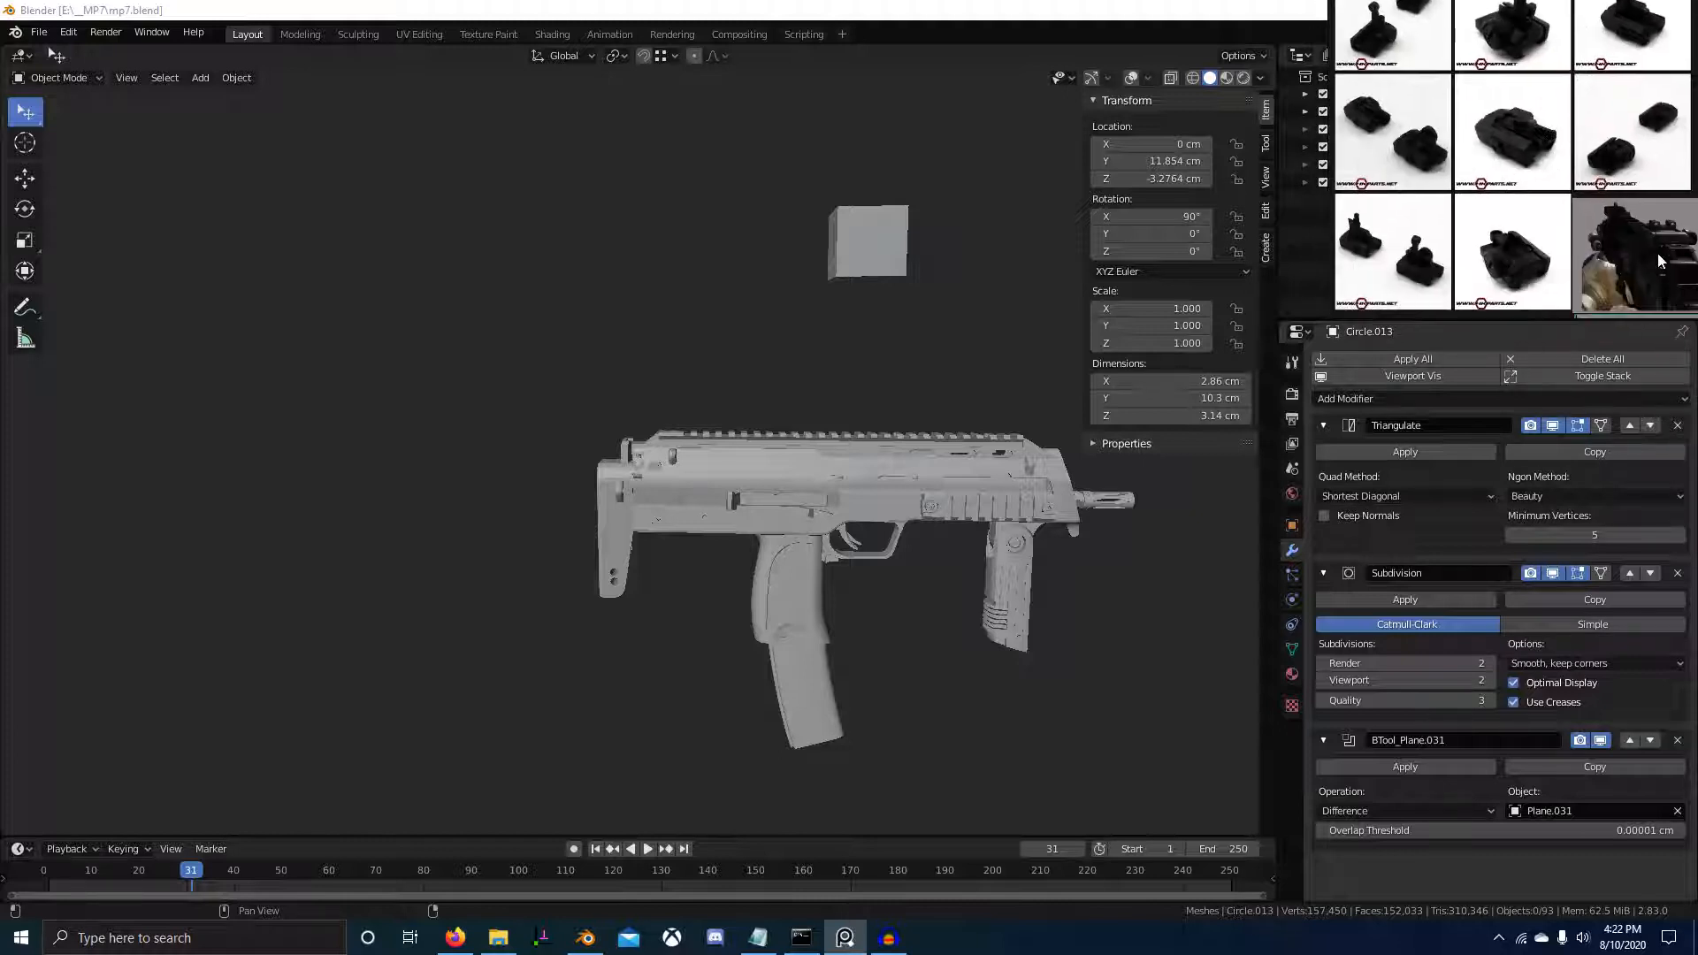
Examine the in-game weapon screenshots on the reference board for how the sights sit on the gun
{"action": "middle_click_drag", "start_coordinate": [1656, 254], "coordinate": [1641, 239]}
{"action": "middle_click_drag", "start_coordinate": [1580, 310], "coordinate": [1515, 232]}
{"action": "scroll", "coordinate": [1514, 231], "scroll_direction": "down", "scroll_amount": 1}
{"action": "middle_click_drag", "start_coordinate": [1650, 305], "coordinate": [1599, 226]}
{"action": "scroll", "coordinate": [1599, 227], "scroll_direction": "down", "scroll_amount": 2}
{"action": "scroll", "coordinate": [1597, 225], "scroll_direction": "up", "scroll_amount": 4}
{"action": "middle_click_drag", "start_coordinate": [1489, 149], "coordinate": [1544, 205]}
{"action": "scroll", "coordinate": [1465, 189], "scroll_direction": "down", "scroll_amount": 2}
{"action": "scroll", "coordinate": [1512, 173], "scroll_direction": "up", "scroll_amount": 2}
{"action": "scroll", "coordinate": [1544, 205], "scroll_direction": "up", "scroll_amount": 2}
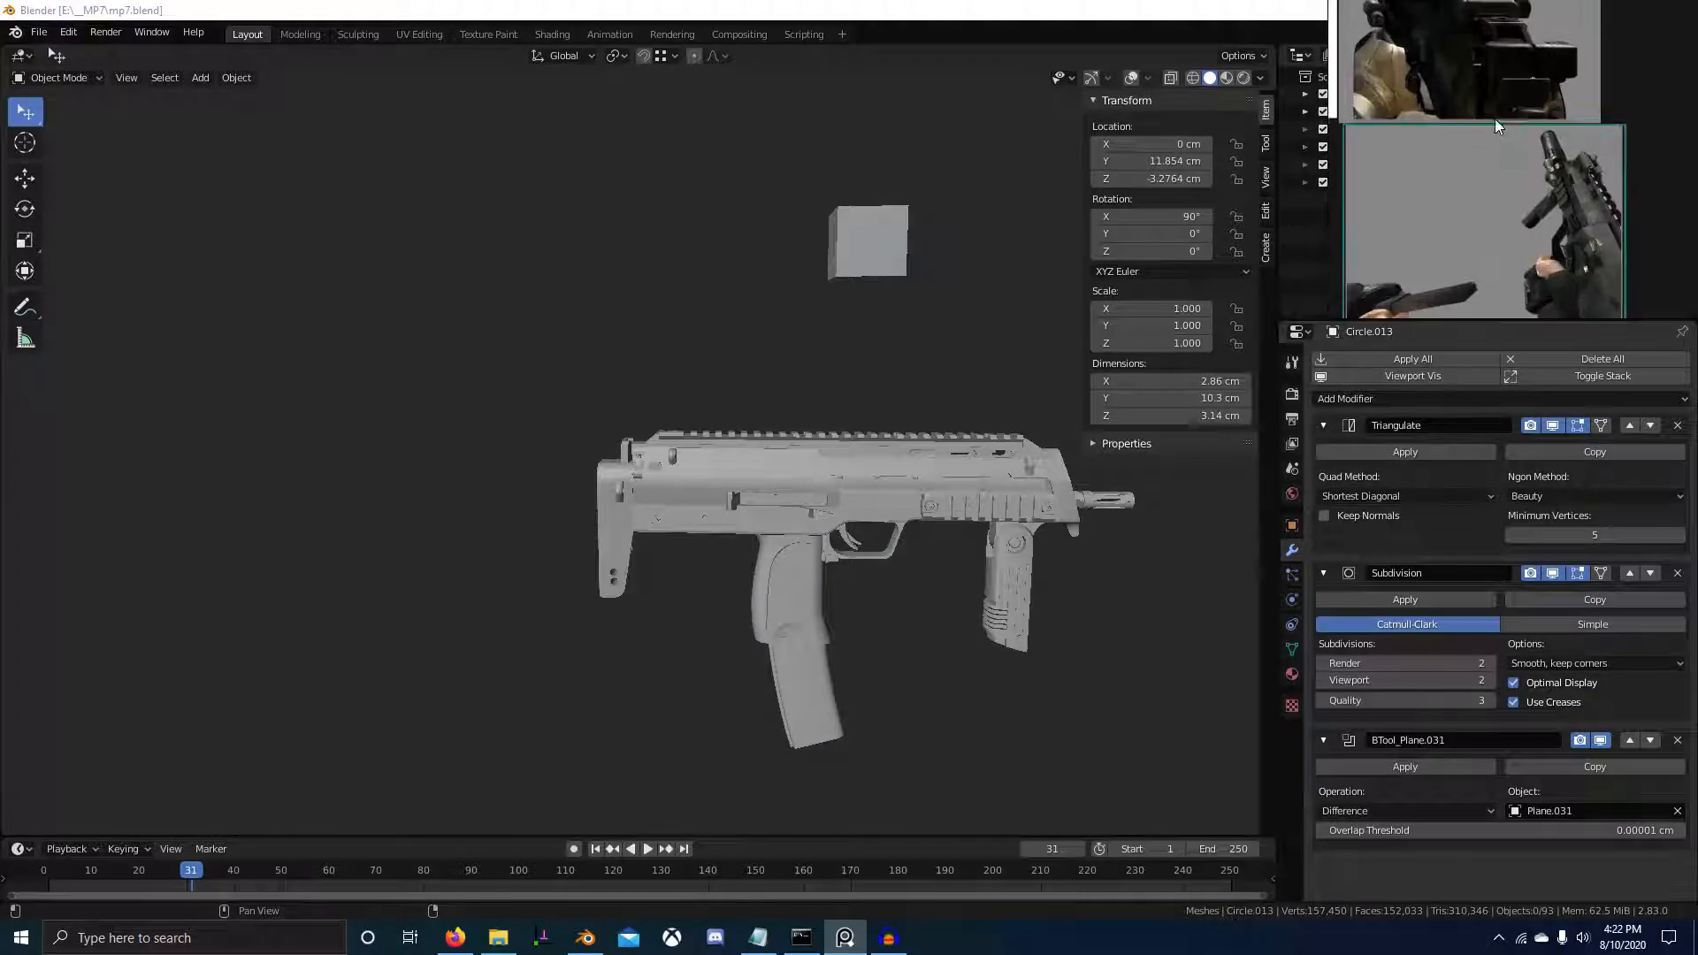
{"action": "middle_click_drag", "start_coordinate": [1495, 118], "coordinate": [1521, 273]}
{"action": "scroll", "coordinate": [1488, 200], "scroll_direction": "up", "scroll_amount": 5}
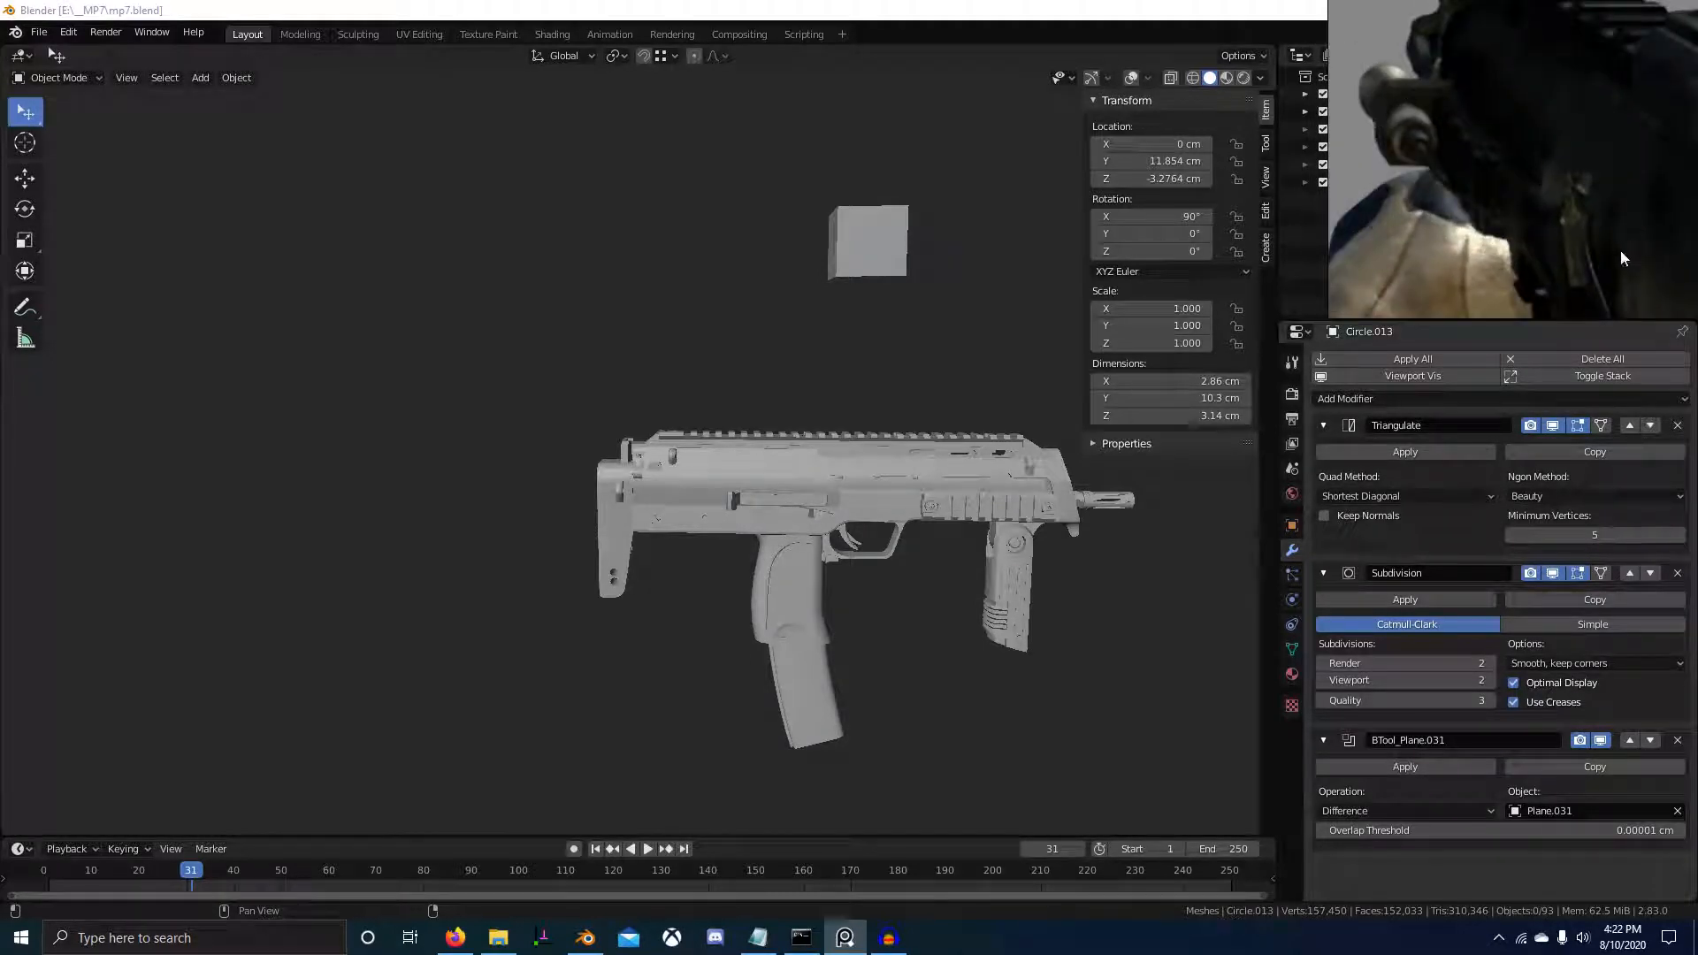
{"action": "scroll", "coordinate": [1531, 151], "scroll_direction": "down", "scroll_amount": 3}
{"action": "scroll", "coordinate": [1589, 274], "scroll_direction": "up", "scroll_amount": 2}
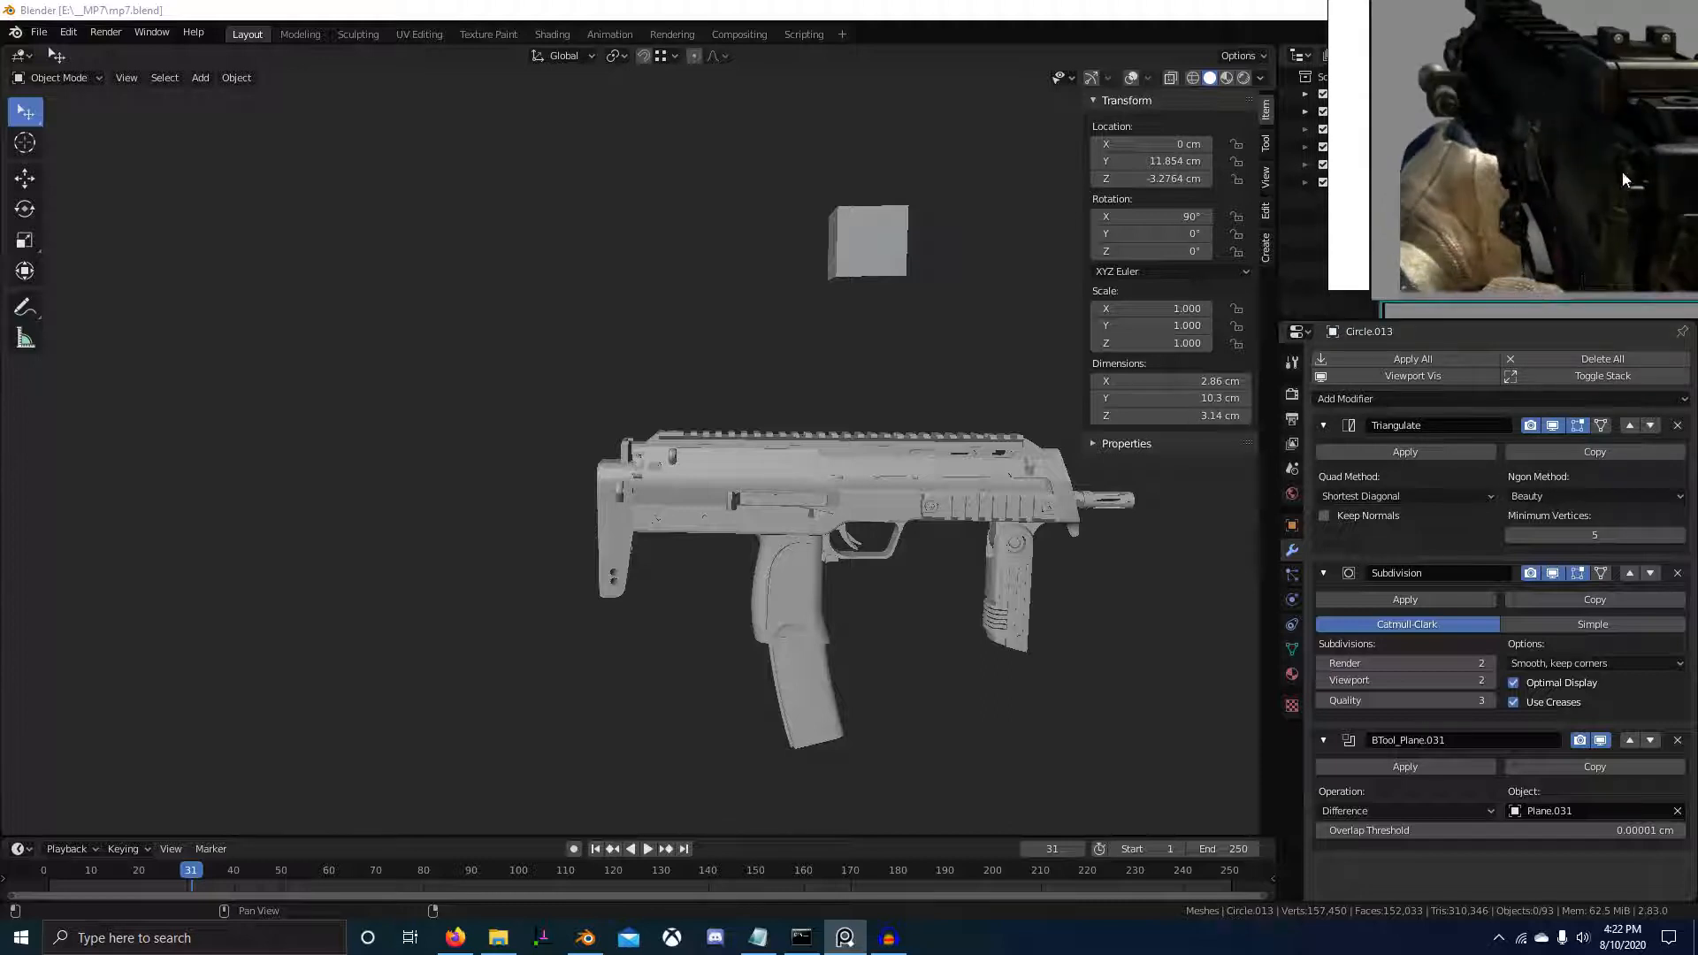
{"action": "scroll", "coordinate": [1573, 269], "scroll_direction": "down", "scroll_amount": 3}
{"action": "middle_click_drag", "start_coordinate": [1617, 206], "coordinate": [1537, 198]}
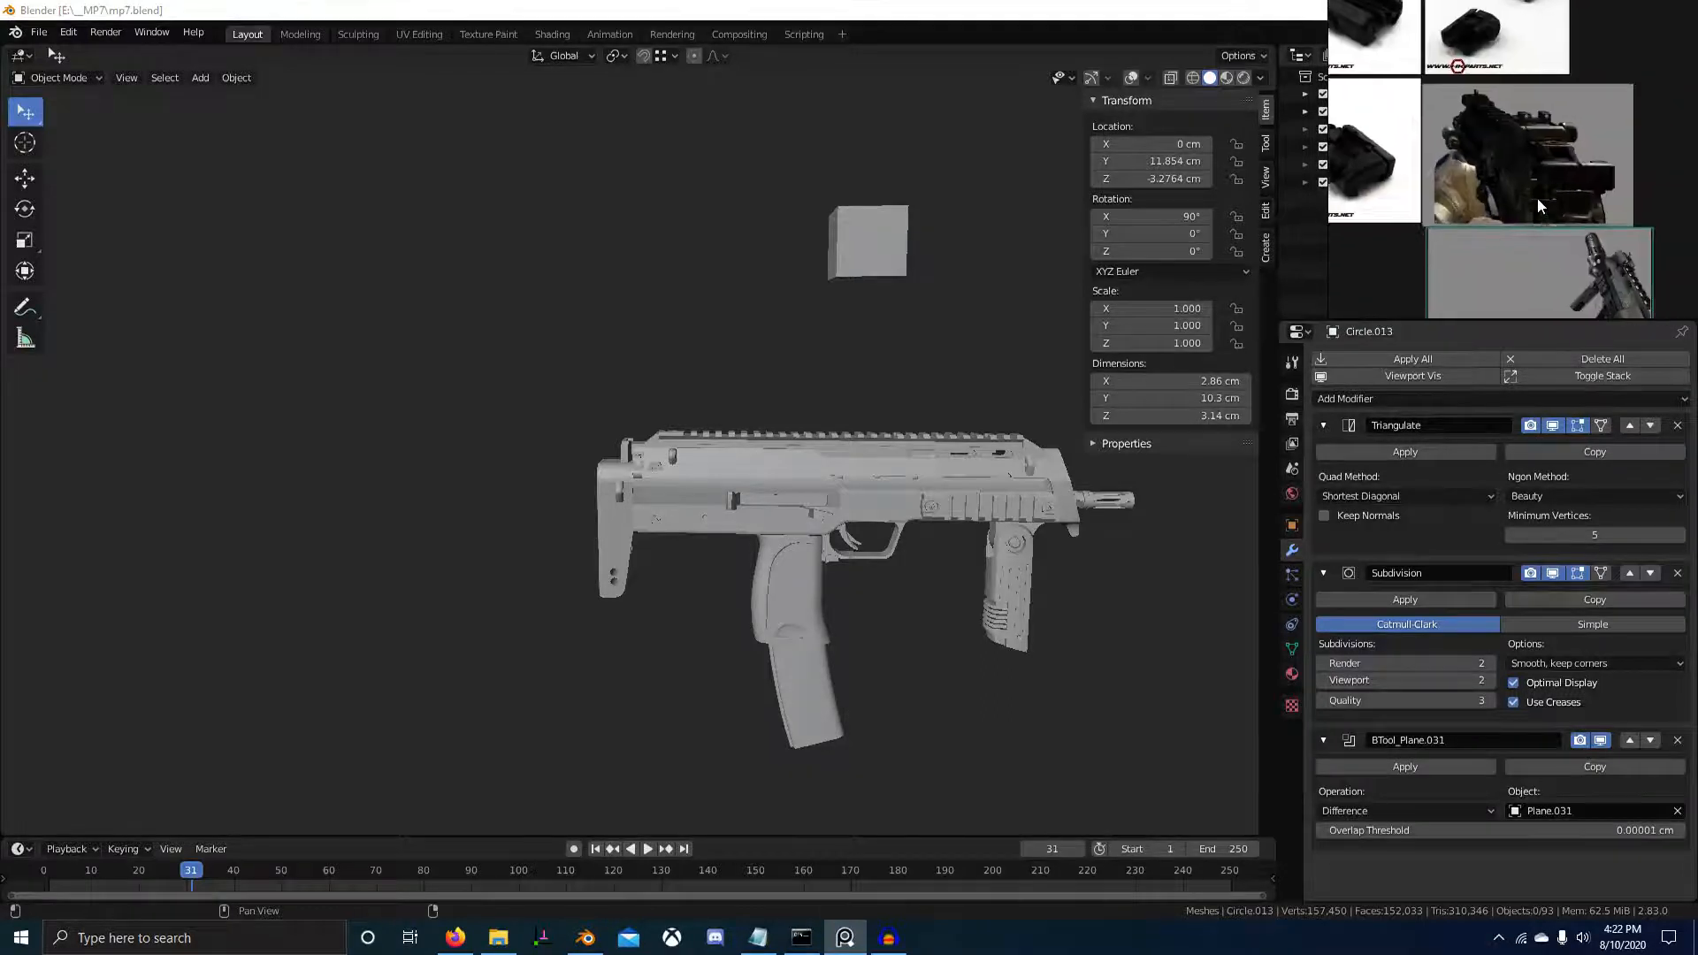
{"action": "scroll", "coordinate": [786, 385], "scroll_direction": "up", "scroll_amount": 4}
{"action": "scroll", "coordinate": [909, 475], "scroll_direction": "up", "scroll_amount": 4}
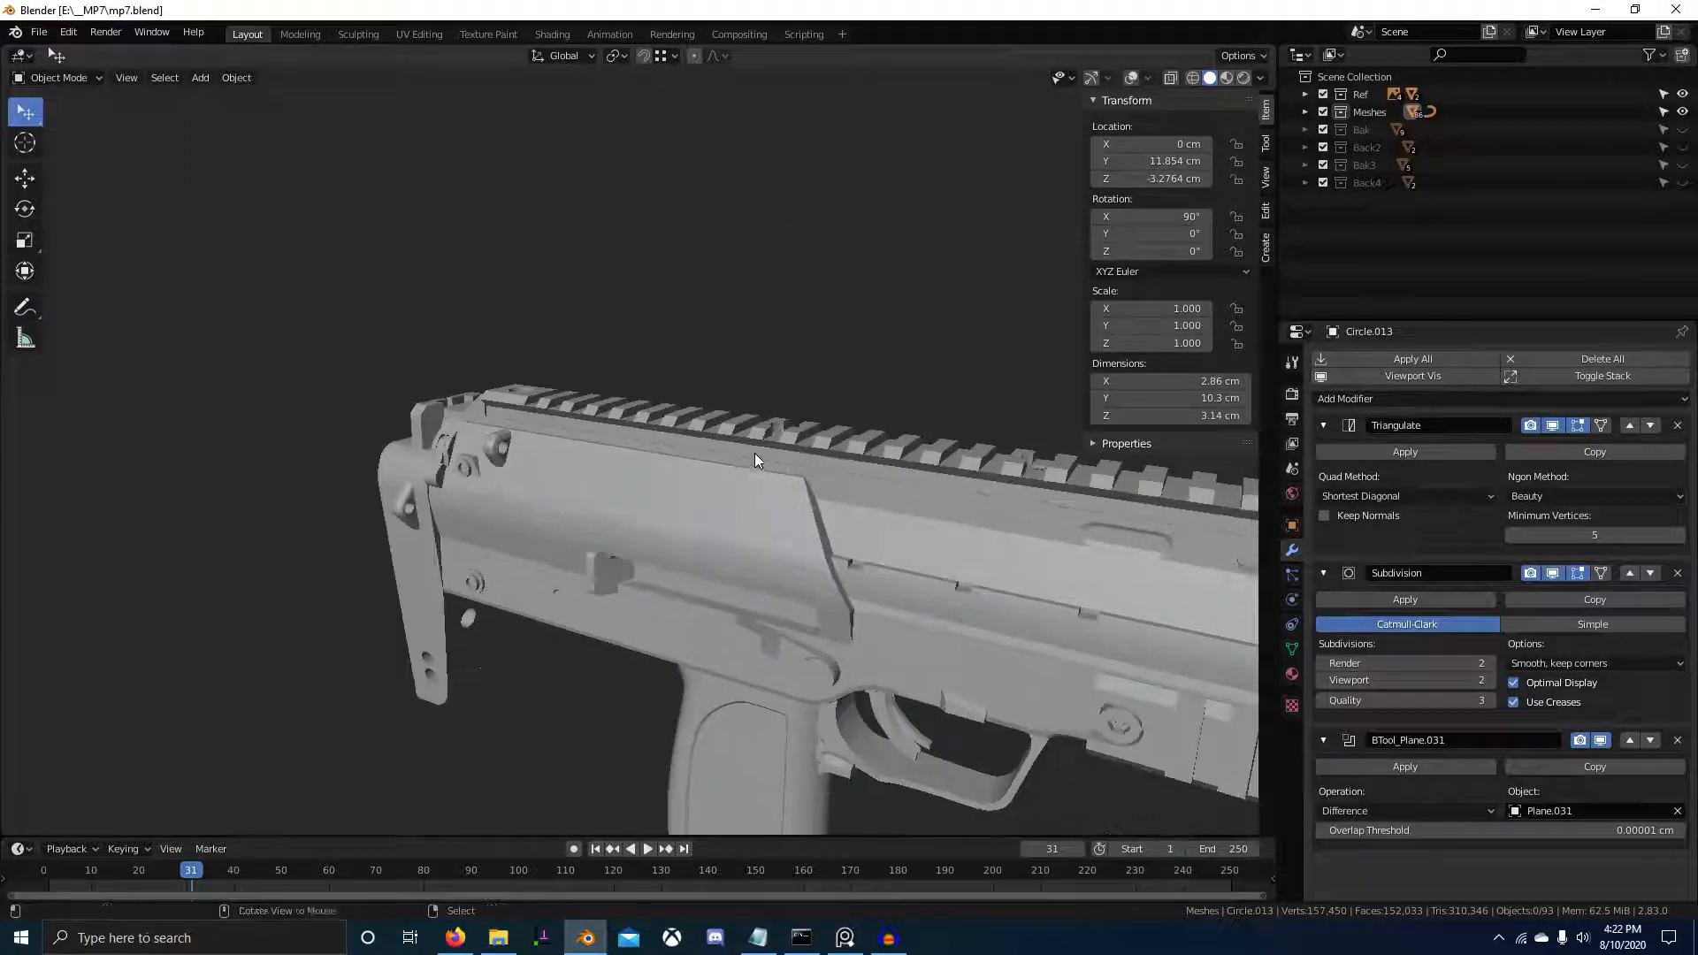
Switch to the todo.txt note in Notepad and review the remaining modelling tasks, including Front Sight and Rear Sight
{"action": "key", "text": "alt+Tab"}
{"action": "left_click", "coordinate": [721, 640]}
{"action": "key", "text": "ctrl+a"}
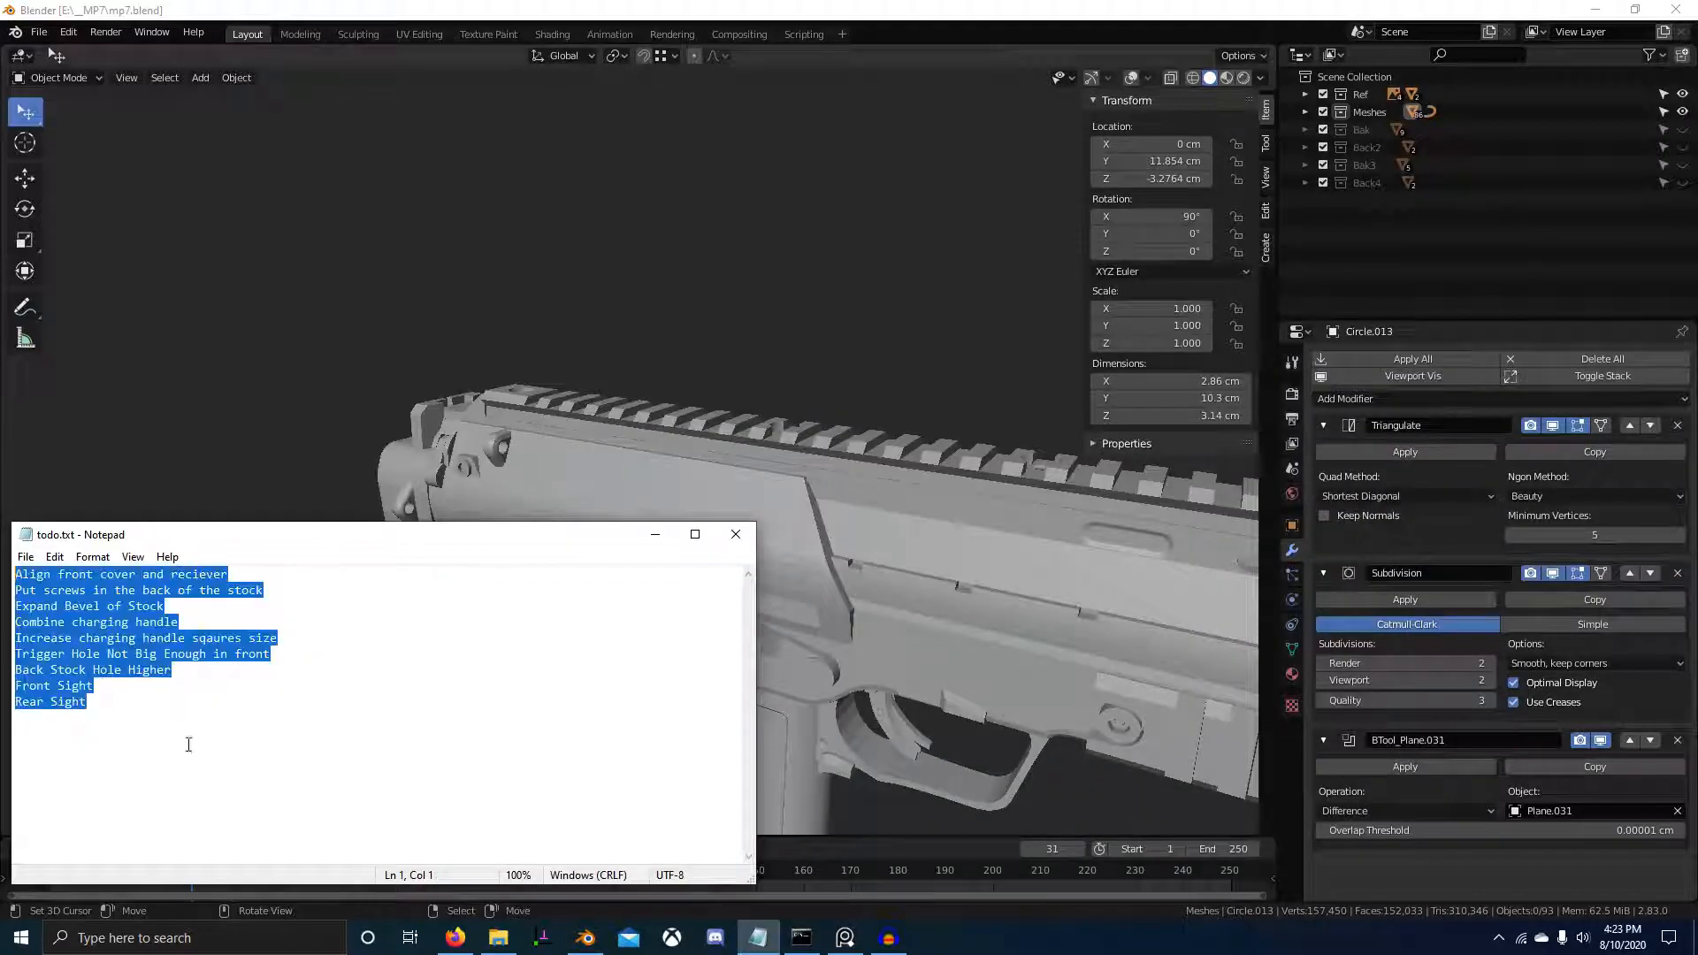
{"action": "left_click", "coordinate": [161, 742]}
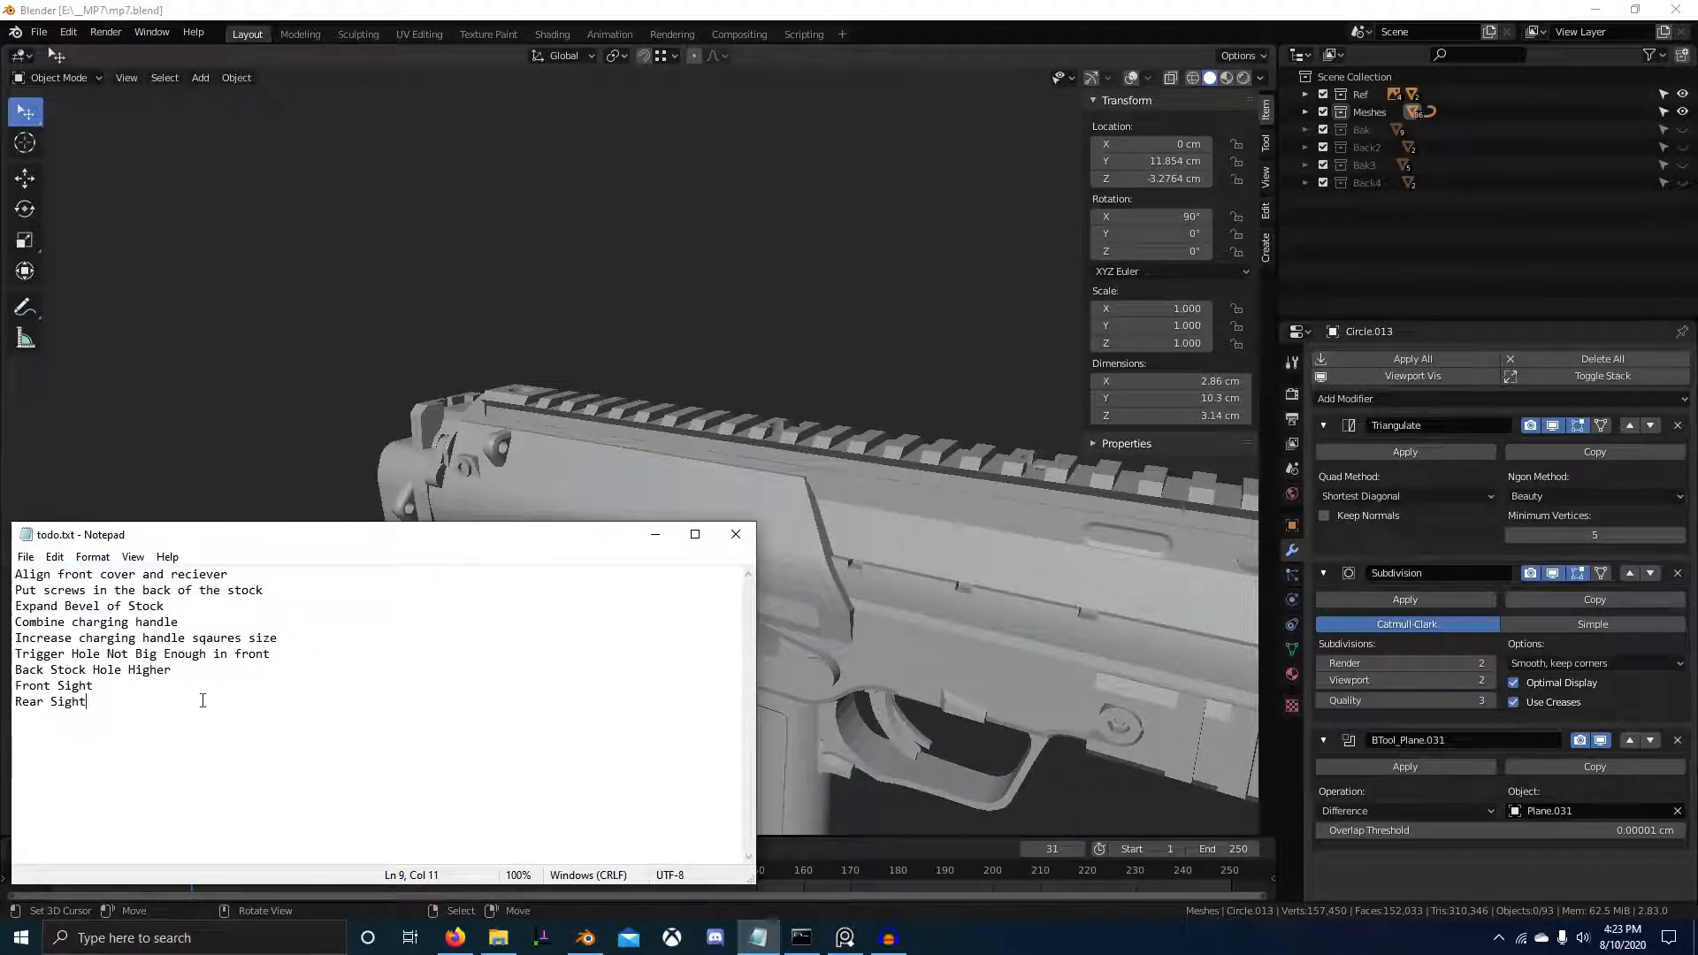
{"action": "left_click_drag", "start_coordinate": [248, 669], "coordinate": [37, 574]}
{"action": "left_click_drag", "start_coordinate": [116, 699], "coordinate": [29, 653]}
Set the viewport to right orthographic view with overlays shown and wireframe shading, framed on the rear sight in the reference image
{"action": "middle_click_drag", "start_coordinate": [482, 414], "coordinate": [704, 529]}
{"action": "scroll", "coordinate": [706, 530], "scroll_direction": "down", "scroll_amount": 3}
{"action": "key", "text": "KP_3"}
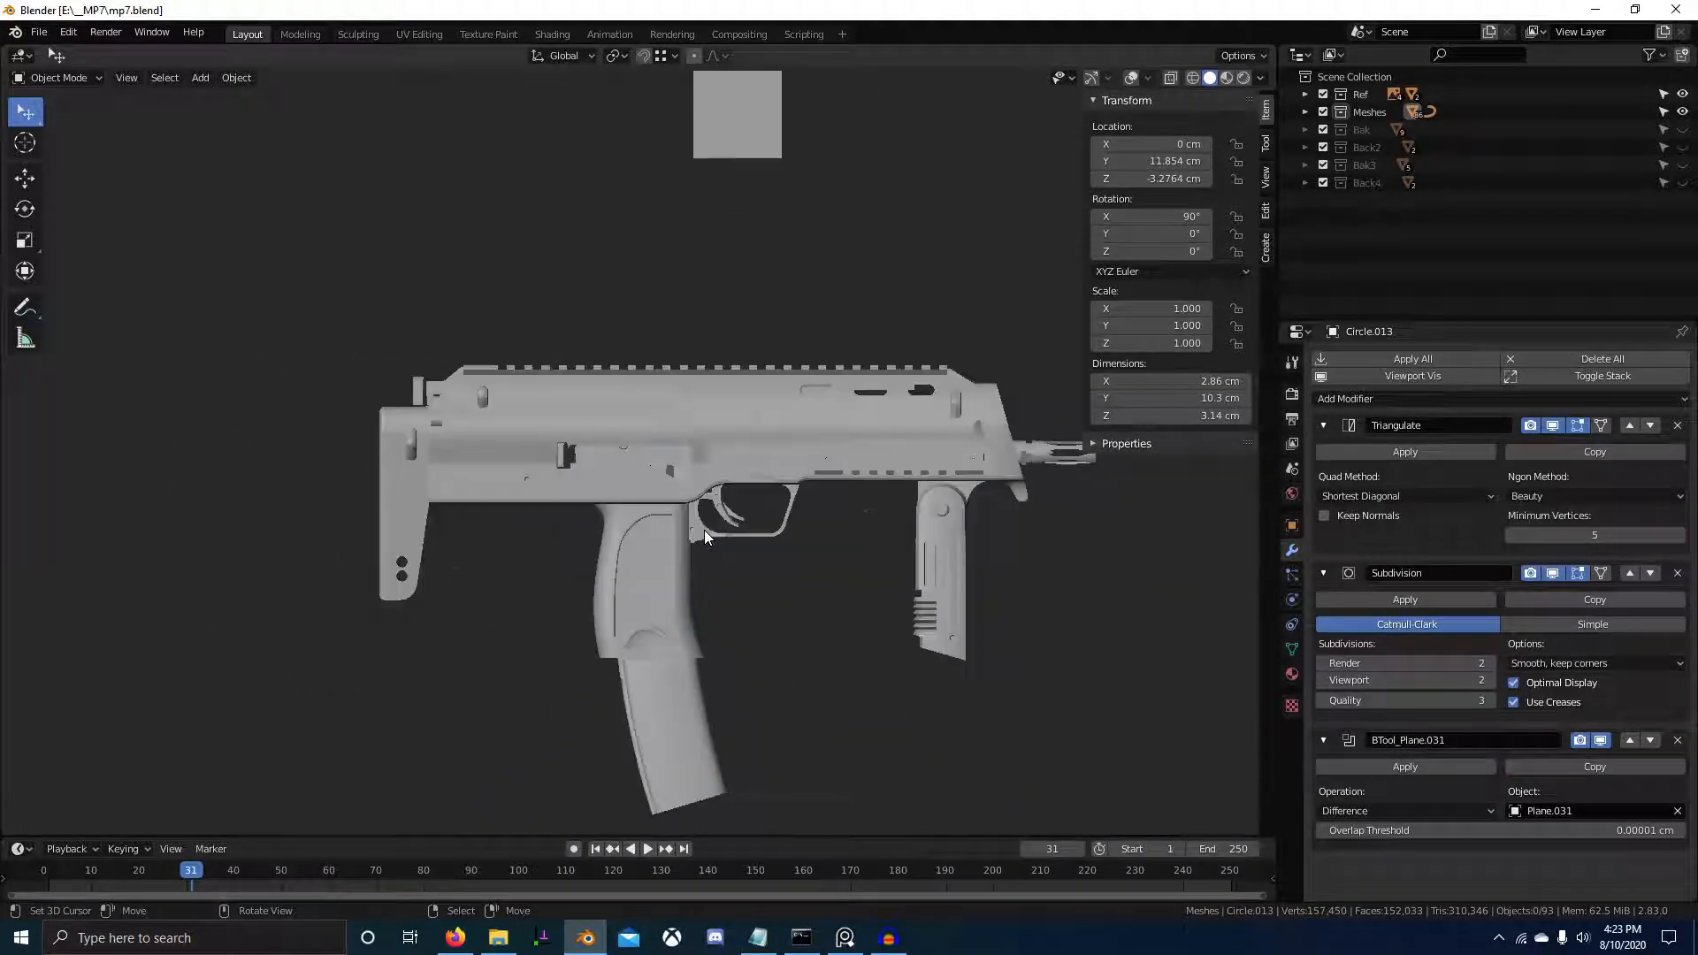
{"action": "left_click", "coordinate": [1132, 77]}
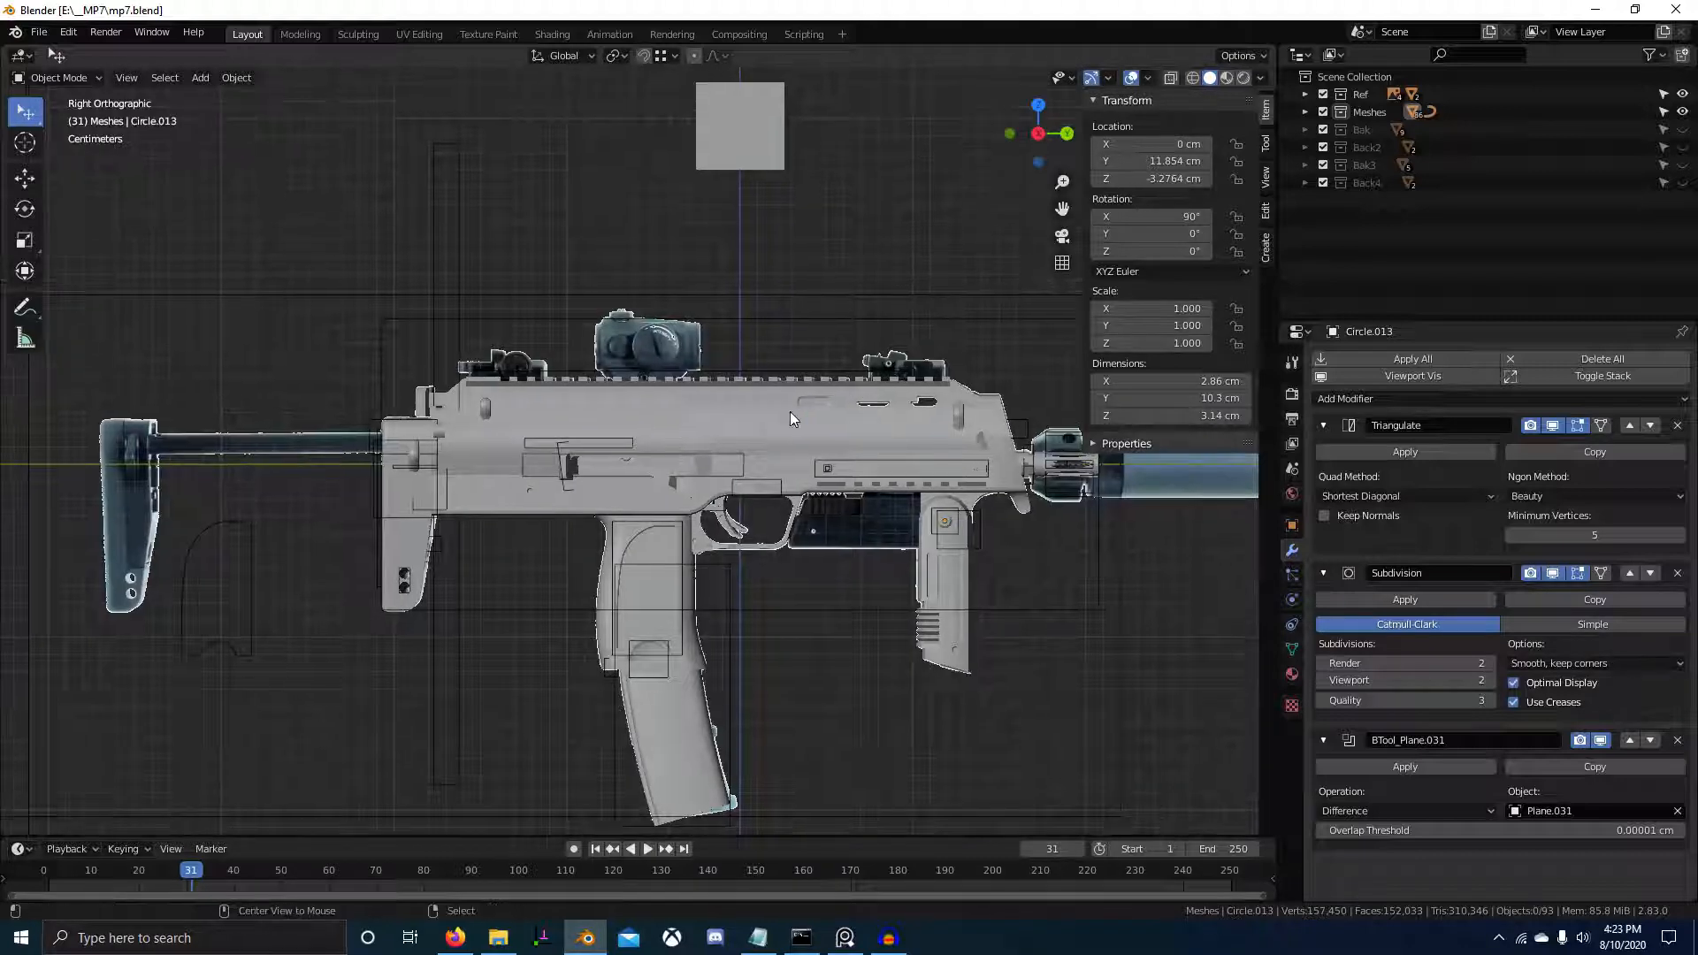
{"action": "scroll", "coordinate": [889, 482], "scroll_direction": "down", "scroll_amount": 1}
{"action": "middle_click_drag", "start_coordinate": [889, 482], "coordinate": [838, 415], "text": "shift"}
{"action": "scroll", "coordinate": [623, 333], "scroll_direction": "up", "scroll_amount": 1}
{"action": "mouse_move", "coordinate": [623, 333]}
{"action": "middle_mouse_down", "text": "shift"}
{"action": "mouse_move", "coordinate": [644, 411]}
{"action": "mouse_move", "coordinate": [697, 483]}
{"action": "middle_mouse_up", "text": "shift"}
{"action": "key", "text": "shift+z"}
{"action": "scroll", "coordinate": [697, 483], "scroll_direction": "up", "scroll_amount": 2}
{"action": "scroll", "coordinate": [633, 456], "scroll_direction": "up", "scroll_amount": 1}
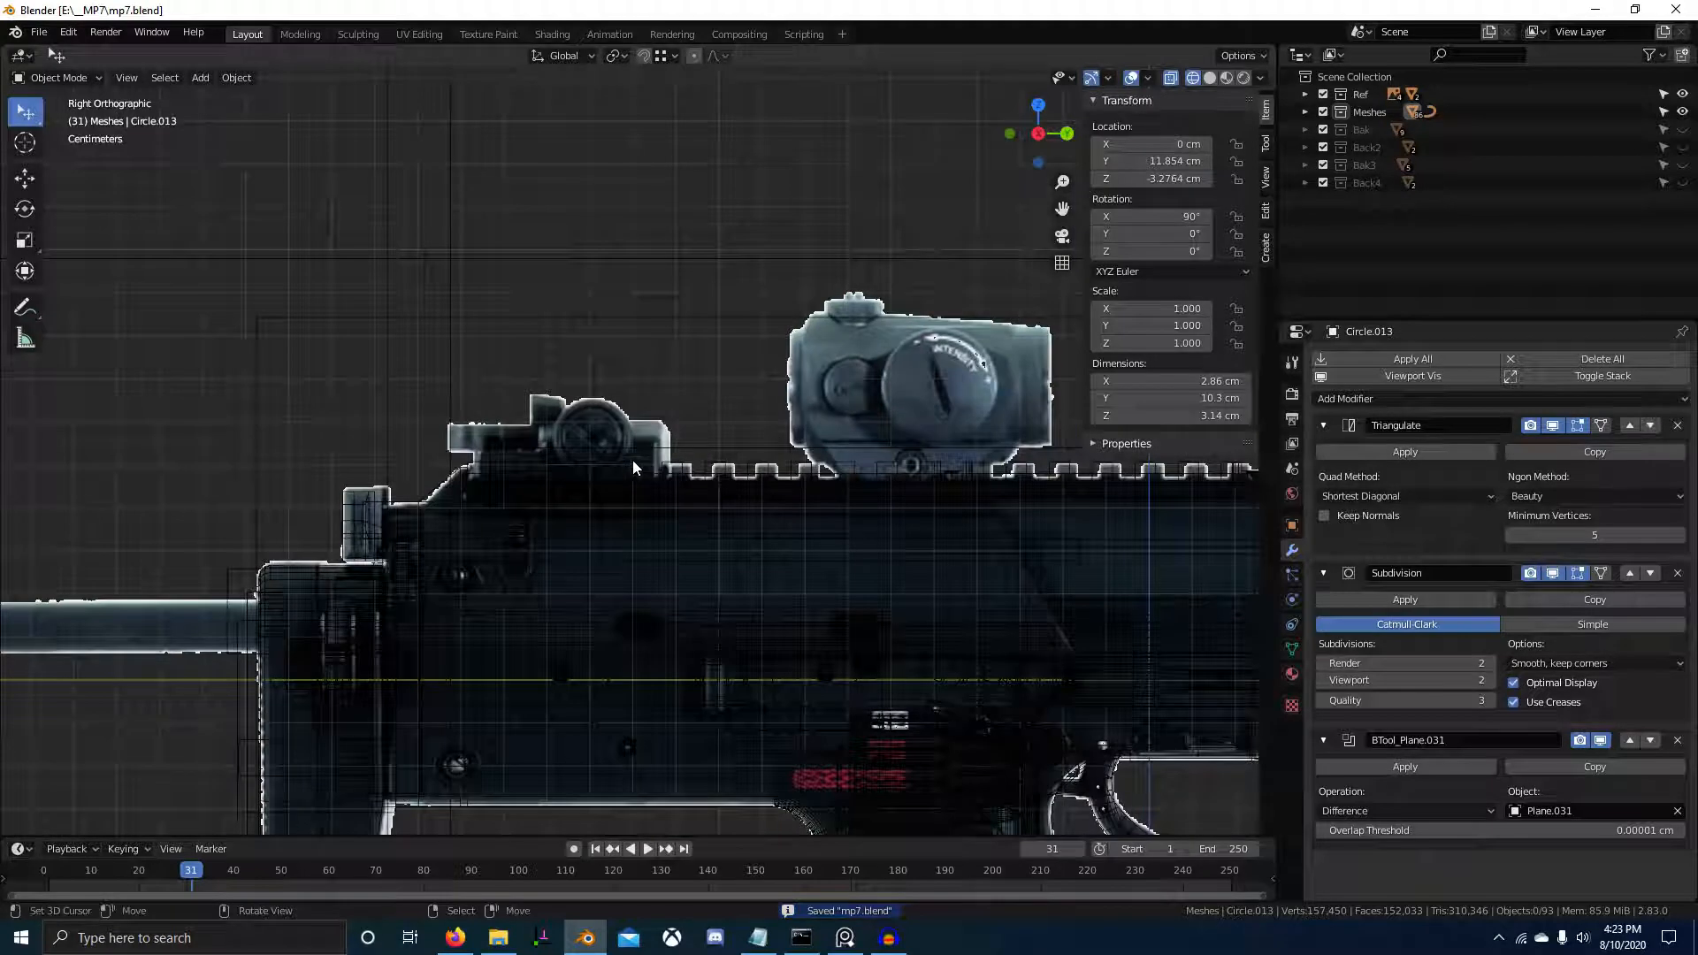
{"action": "scroll", "coordinate": [632, 462], "scroll_direction": "up", "scroll_amount": 1}
Switch to the PureRef board, frame the sight photos, enable always on top and enlarge its window
{"action": "key", "text": "alt+Tab"}
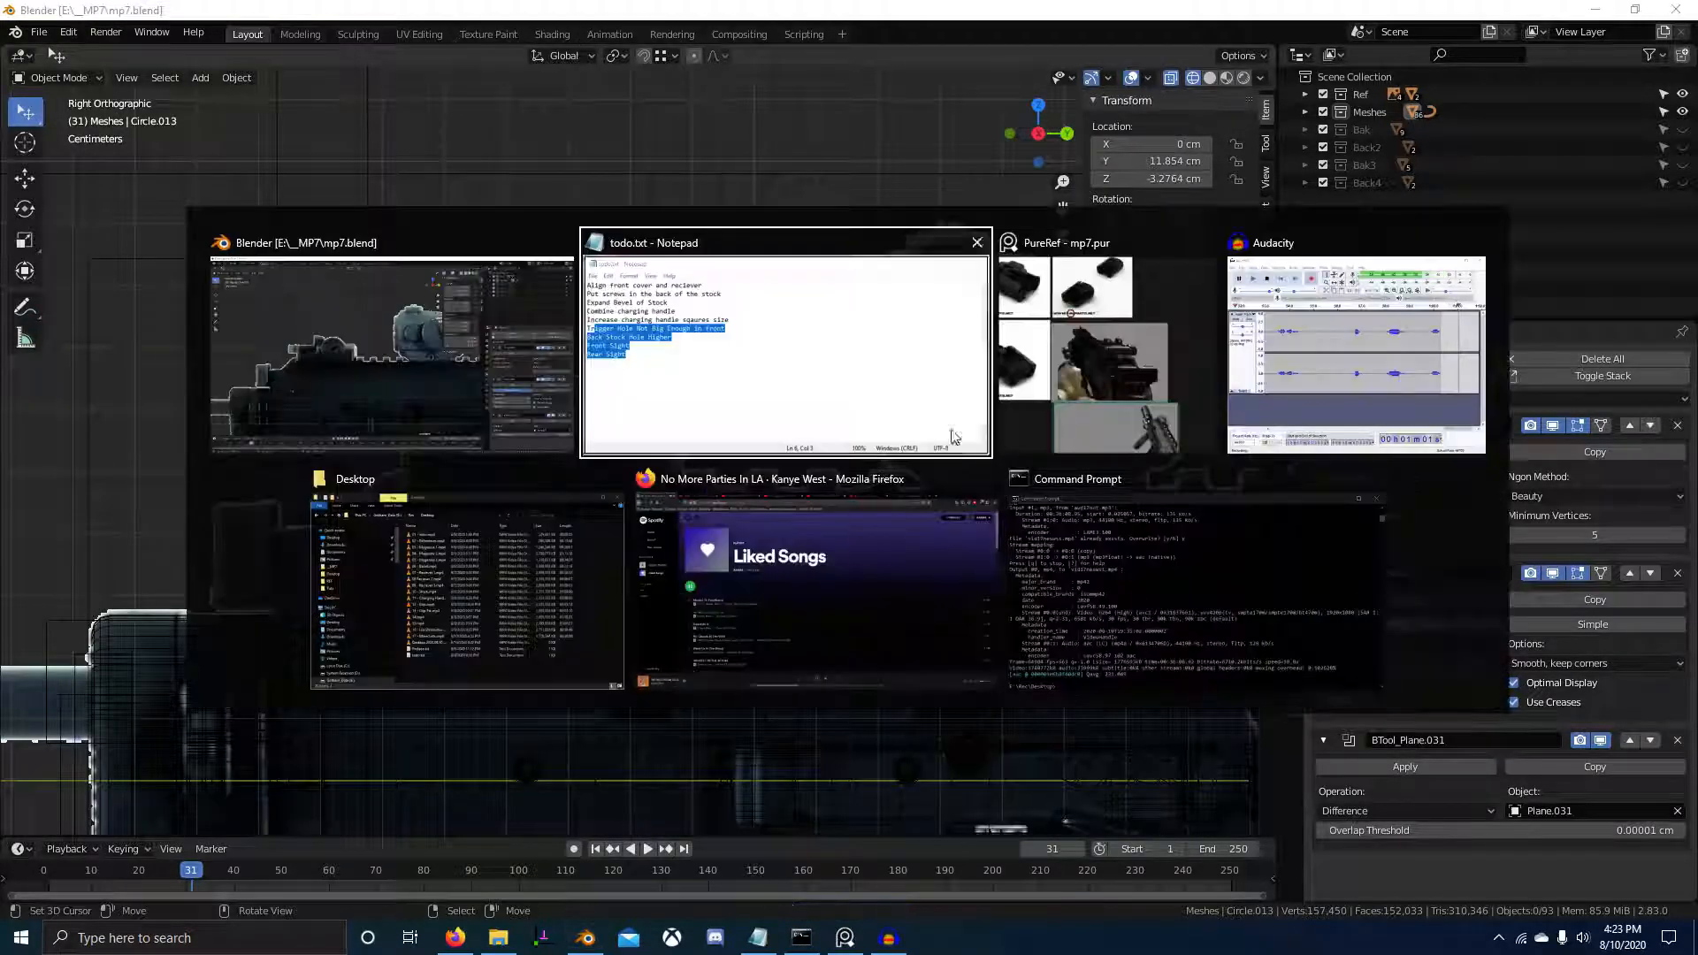
{"action": "left_click", "coordinate": [1181, 347], "text": "alt"}
{"action": "scroll", "coordinate": [1480, 295], "scroll_direction": "down", "scroll_amount": 3}
{"action": "scroll", "coordinate": [1481, 283], "scroll_direction": "up", "scroll_amount": 3}
{"action": "middle_click_drag", "start_coordinate": [1521, 257], "coordinate": [1683, 284]}
{"action": "middle_click_drag", "start_coordinate": [1479, 225], "coordinate": [1597, 201]}
{"action": "scroll", "coordinate": [1590, 187], "scroll_direction": "up", "scroll_amount": 2}
{"action": "scroll", "coordinate": [1570, 220], "scroll_direction": "down", "scroll_amount": 3}
{"action": "key", "text": "ctrl+shift+a"}
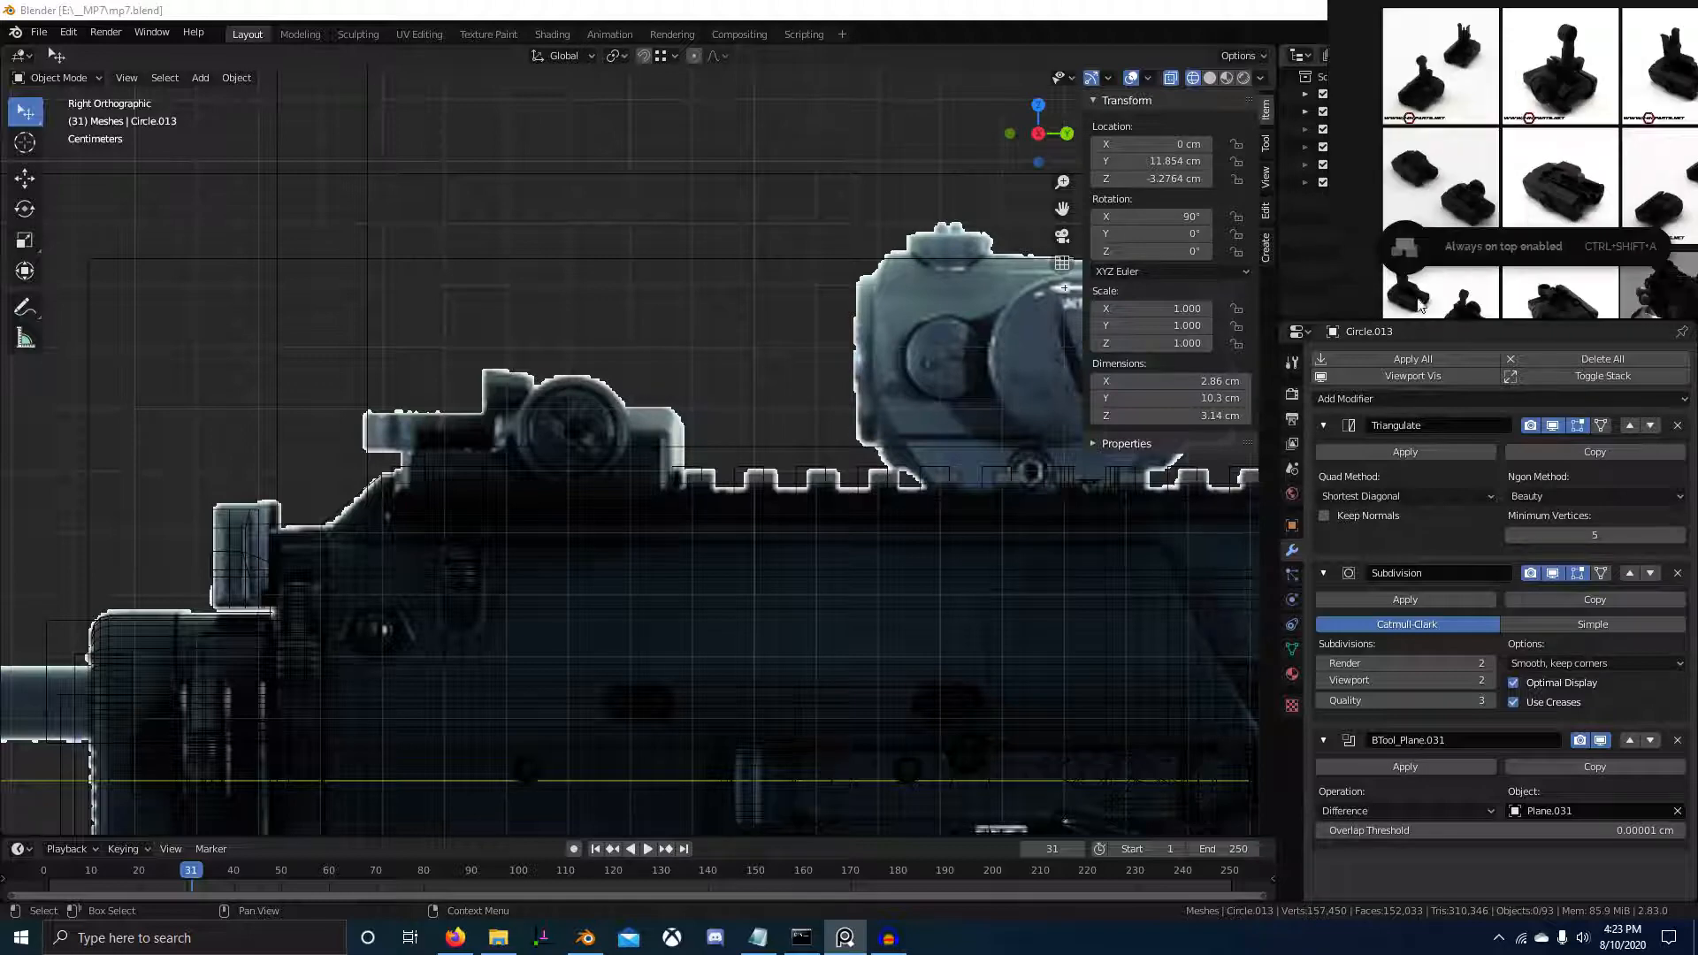
{"action": "left_click_drag", "start_coordinate": [1329, 320], "coordinate": [1268, 355]}
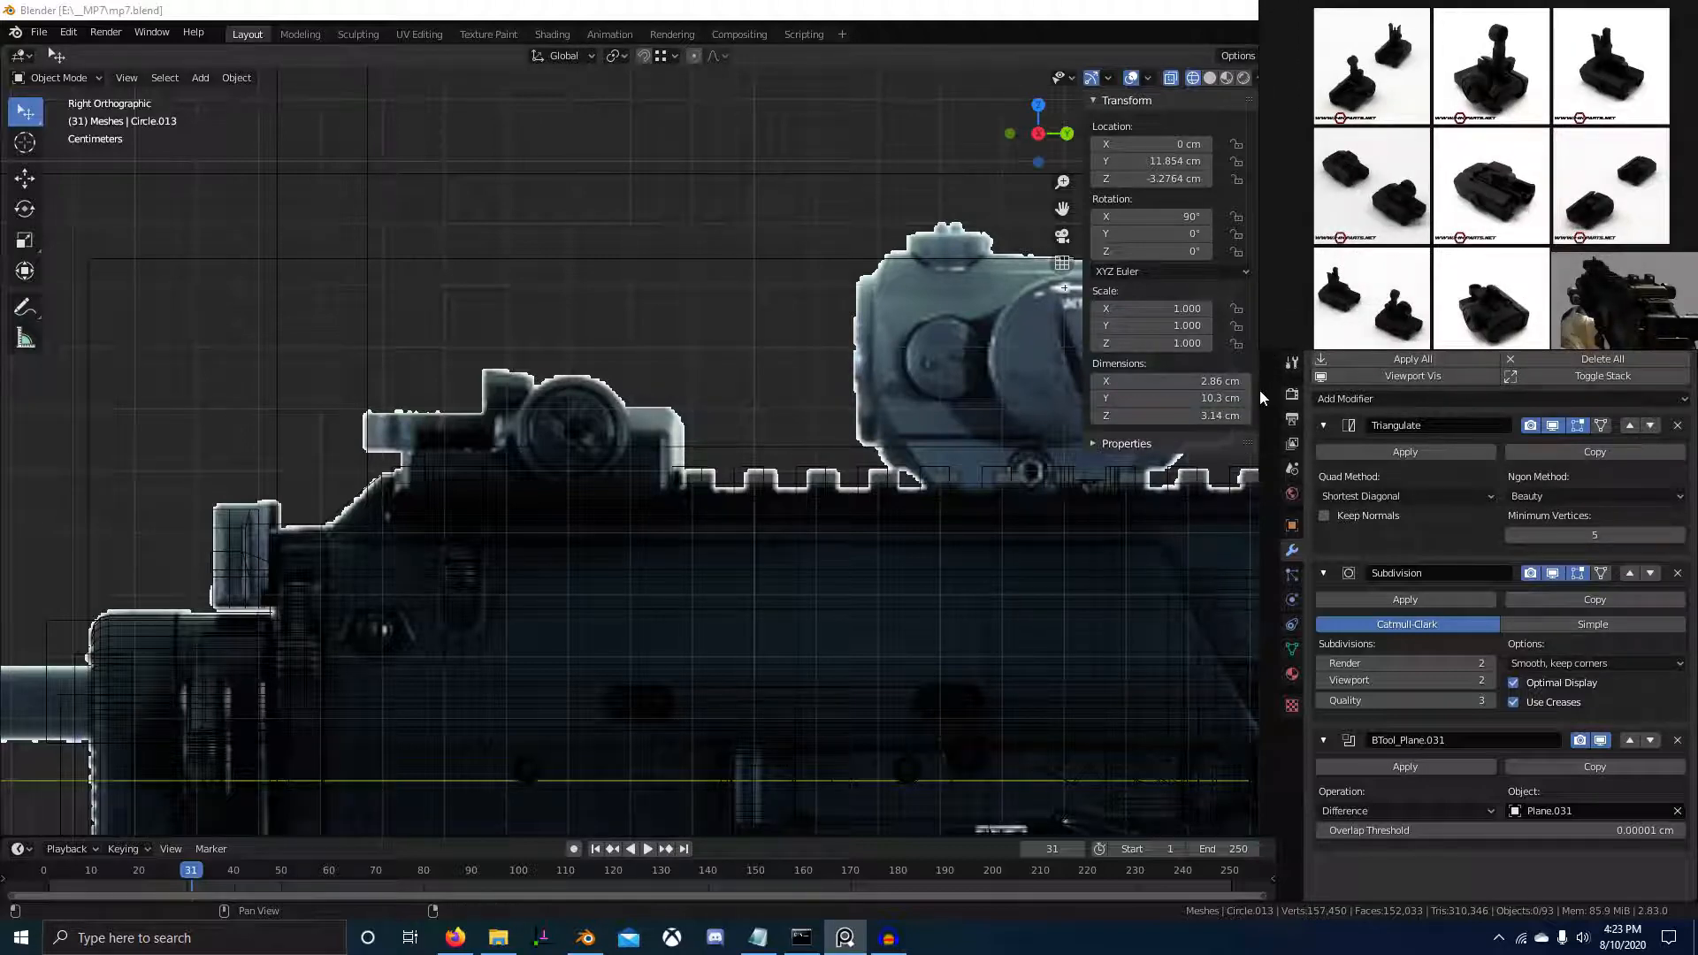
Return the viewport to solid shading and select the Picatinny rail on top of the gun
{"action": "middle_click_drag", "start_coordinate": [478, 552], "coordinate": [720, 640]}
{"action": "key", "text": "z"}
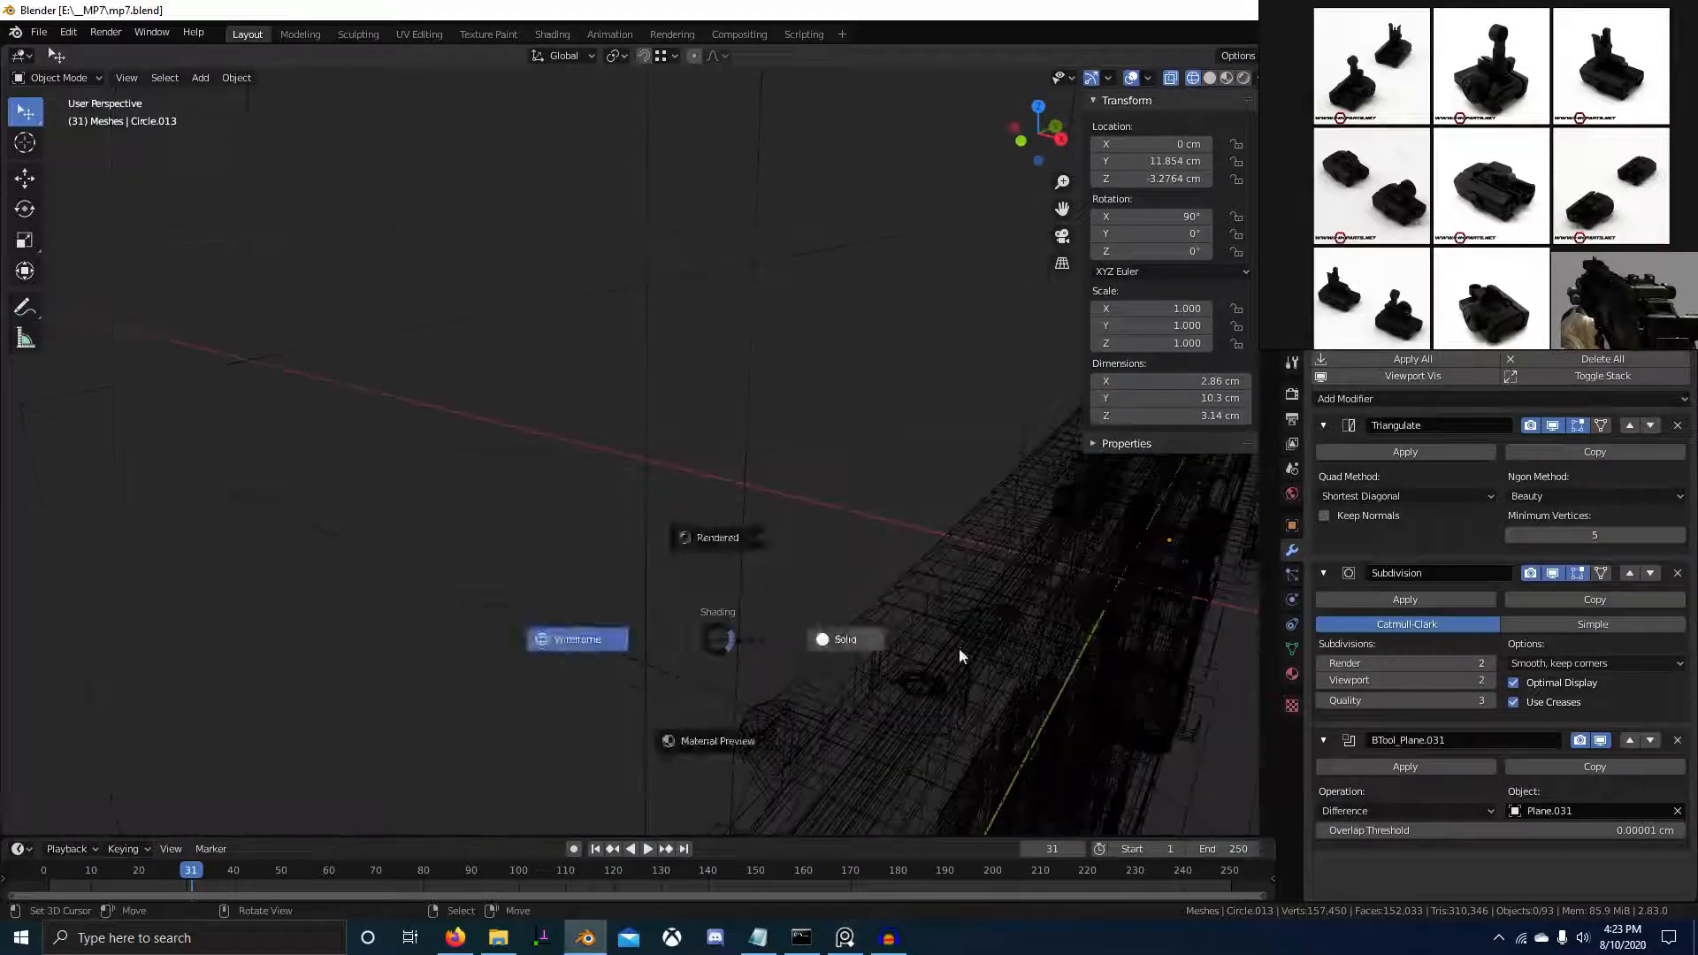
{"action": "left_click", "coordinate": [962, 655]}
{"action": "scroll", "coordinate": [768, 597], "scroll_direction": "down", "scroll_amount": 4}
{"action": "left_click", "coordinate": [625, 475]}
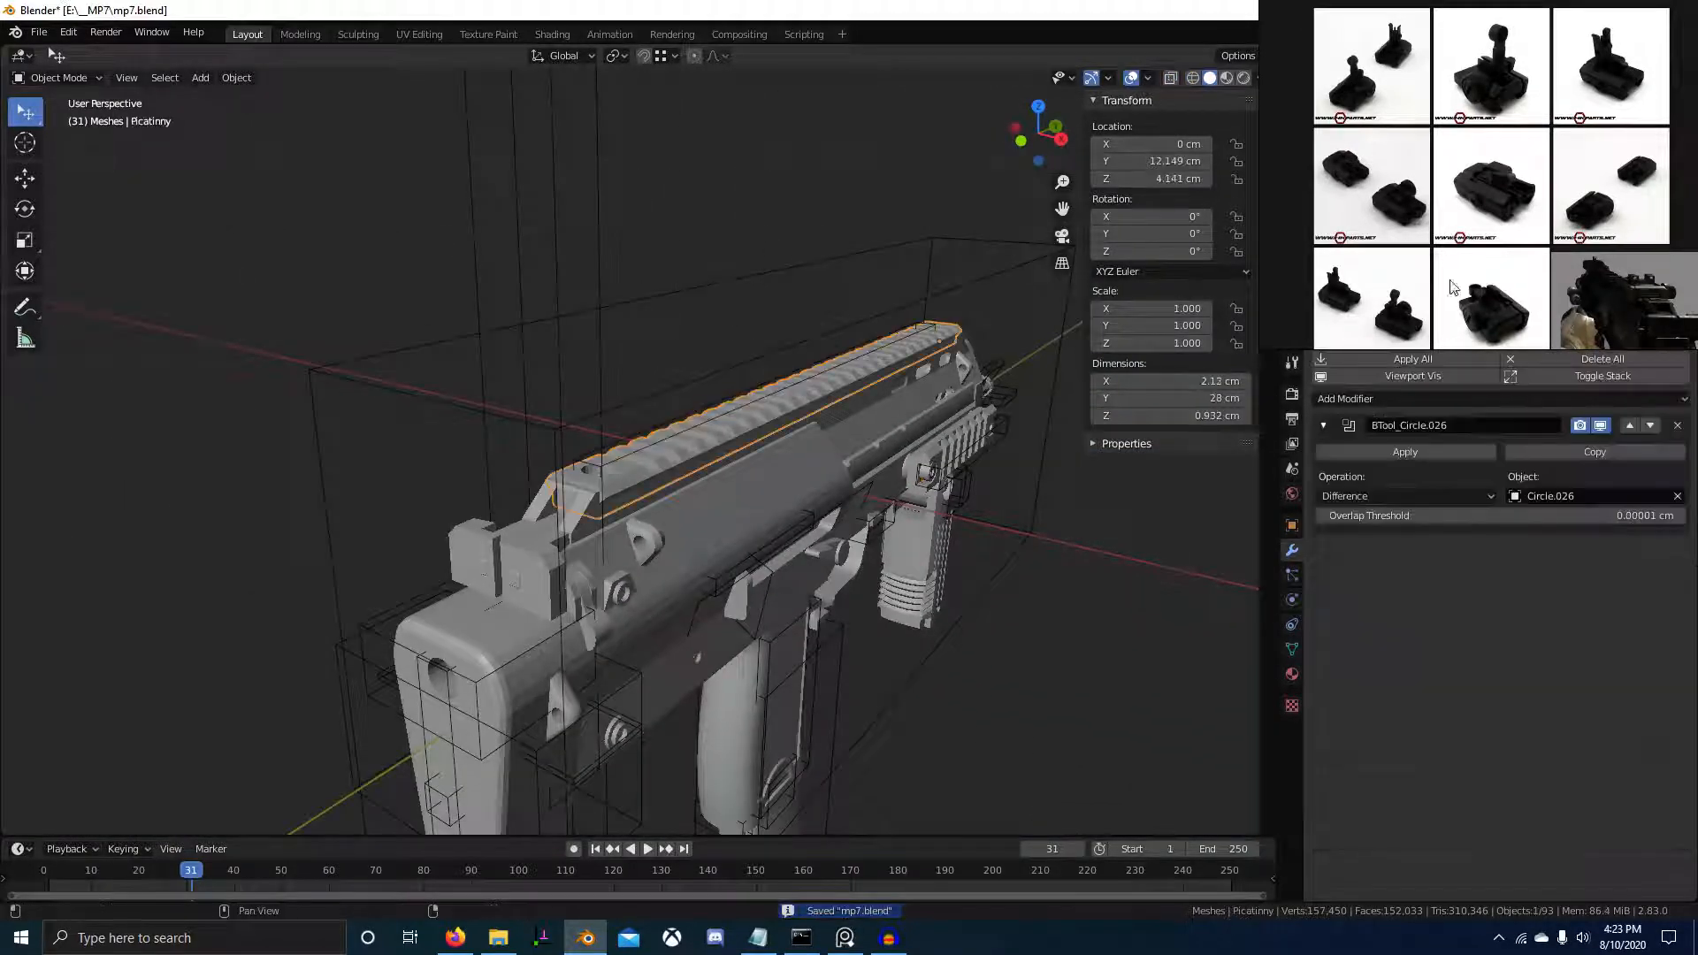
Frame the close-up photo of the raised rear sight and its base on the reference board
{"action": "scroll", "coordinate": [1515, 345], "scroll_direction": "up", "scroll_amount": 2}
{"action": "scroll", "coordinate": [1514, 131], "scroll_direction": "up", "scroll_amount": 3}
{"action": "scroll", "coordinate": [1469, 199], "scroll_direction": "down", "scroll_amount": 4}
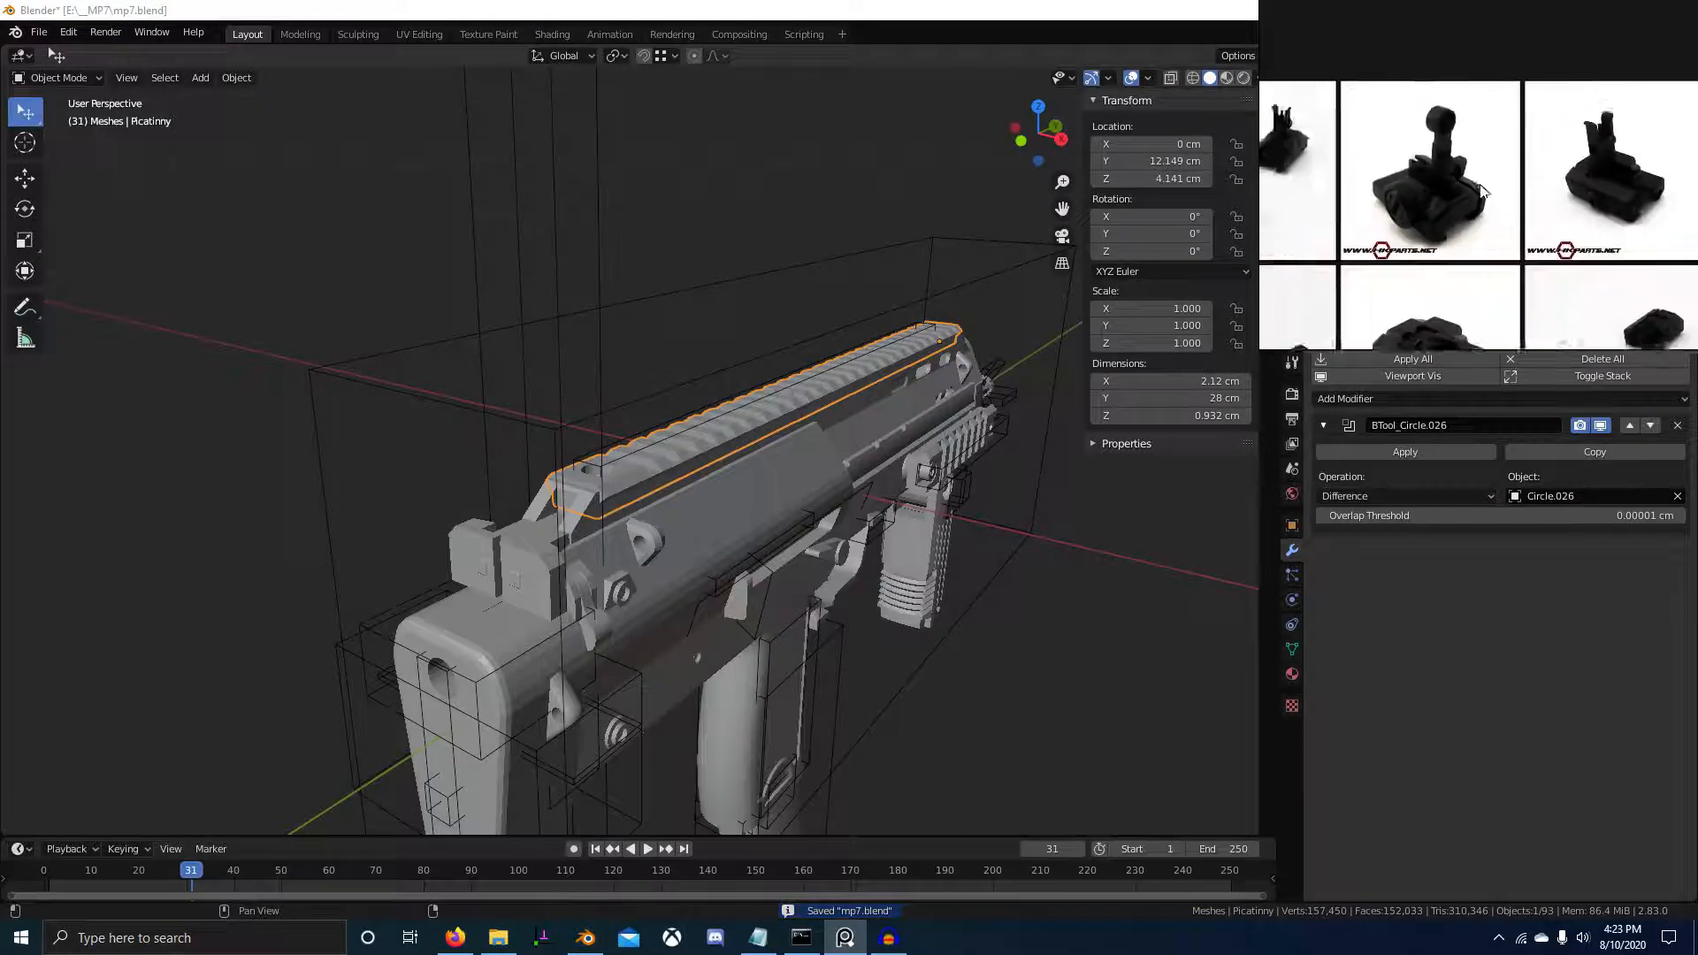
{"action": "middle_click_drag", "start_coordinate": [1326, 195], "coordinate": [1459, 143]}
{"action": "scroll", "coordinate": [1406, 173], "scroll_direction": "up", "scroll_amount": 5}
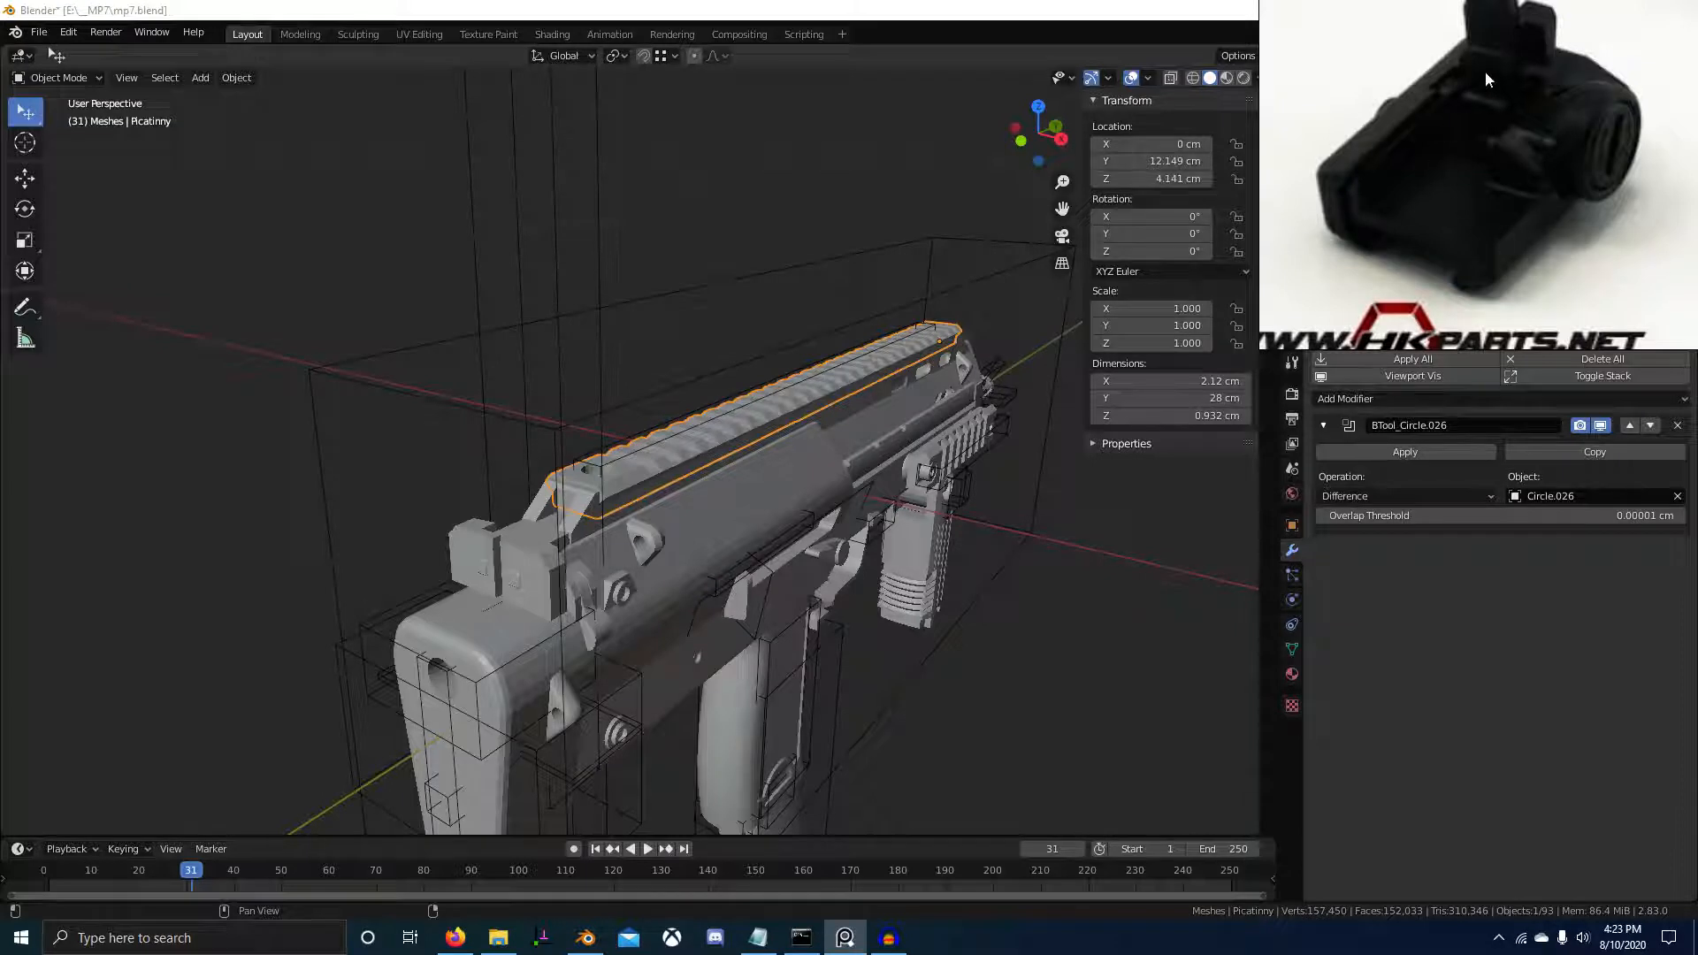
{"action": "scroll", "coordinate": [1485, 72], "scroll_direction": "down", "scroll_amount": 1}
{"action": "middle_click_drag", "start_coordinate": [1486, 74], "coordinate": [1454, 230]}
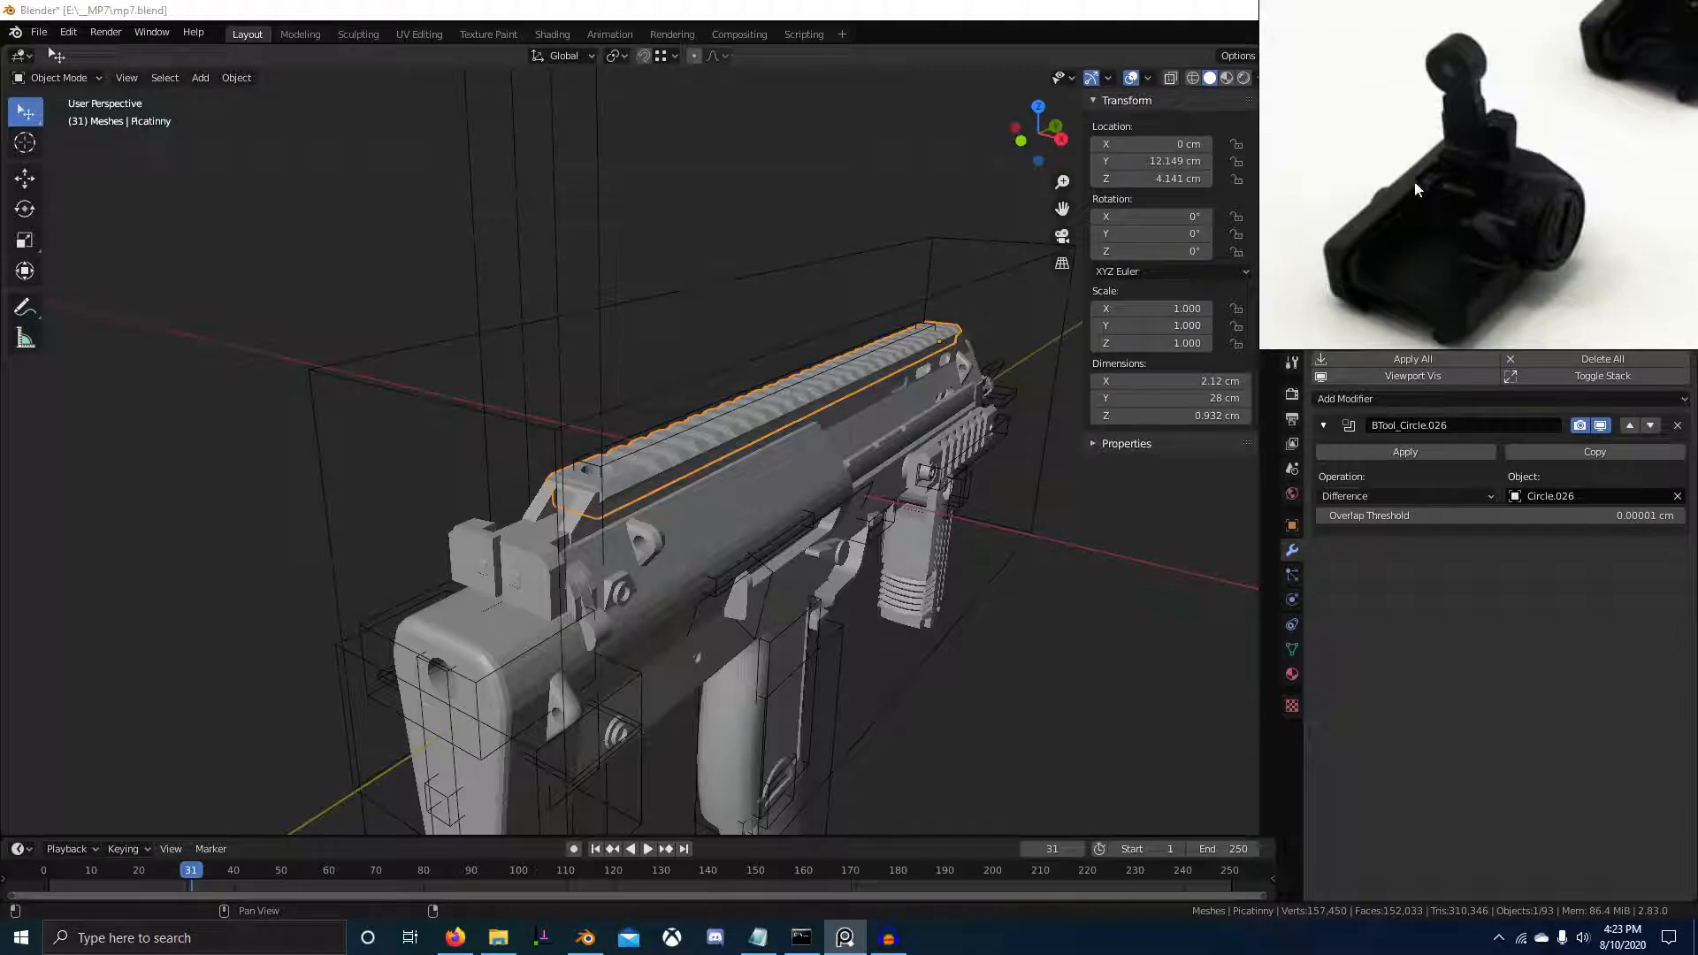
In the Picatinny rail's mesh, select the faces running across one tooth and duplicate them in place
{"action": "middle_click_drag", "start_coordinate": [555, 445], "coordinate": [576, 449]}
{"action": "scroll", "coordinate": [883, 497], "scroll_direction": "up", "scroll_amount": 4}
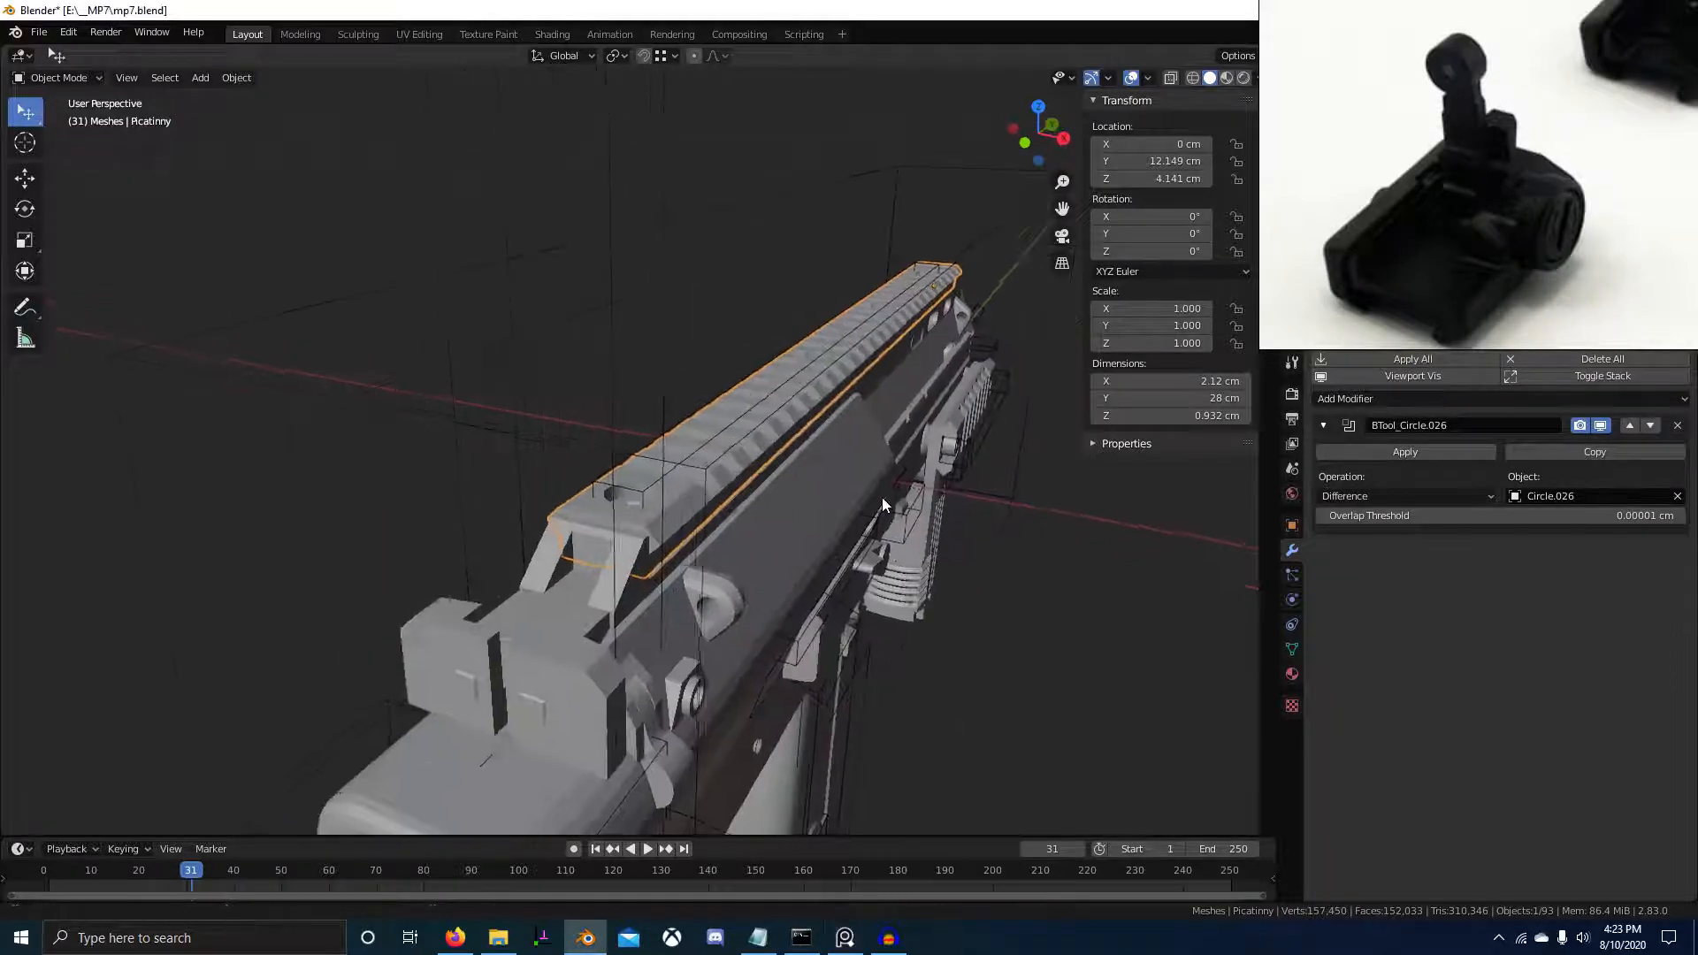
{"action": "middle_click_drag", "start_coordinate": [851, 513], "coordinate": [786, 510]}
{"action": "key", "text": "Tab"}
{"action": "scroll", "coordinate": [600, 506], "scroll_direction": "up", "scroll_amount": 3}
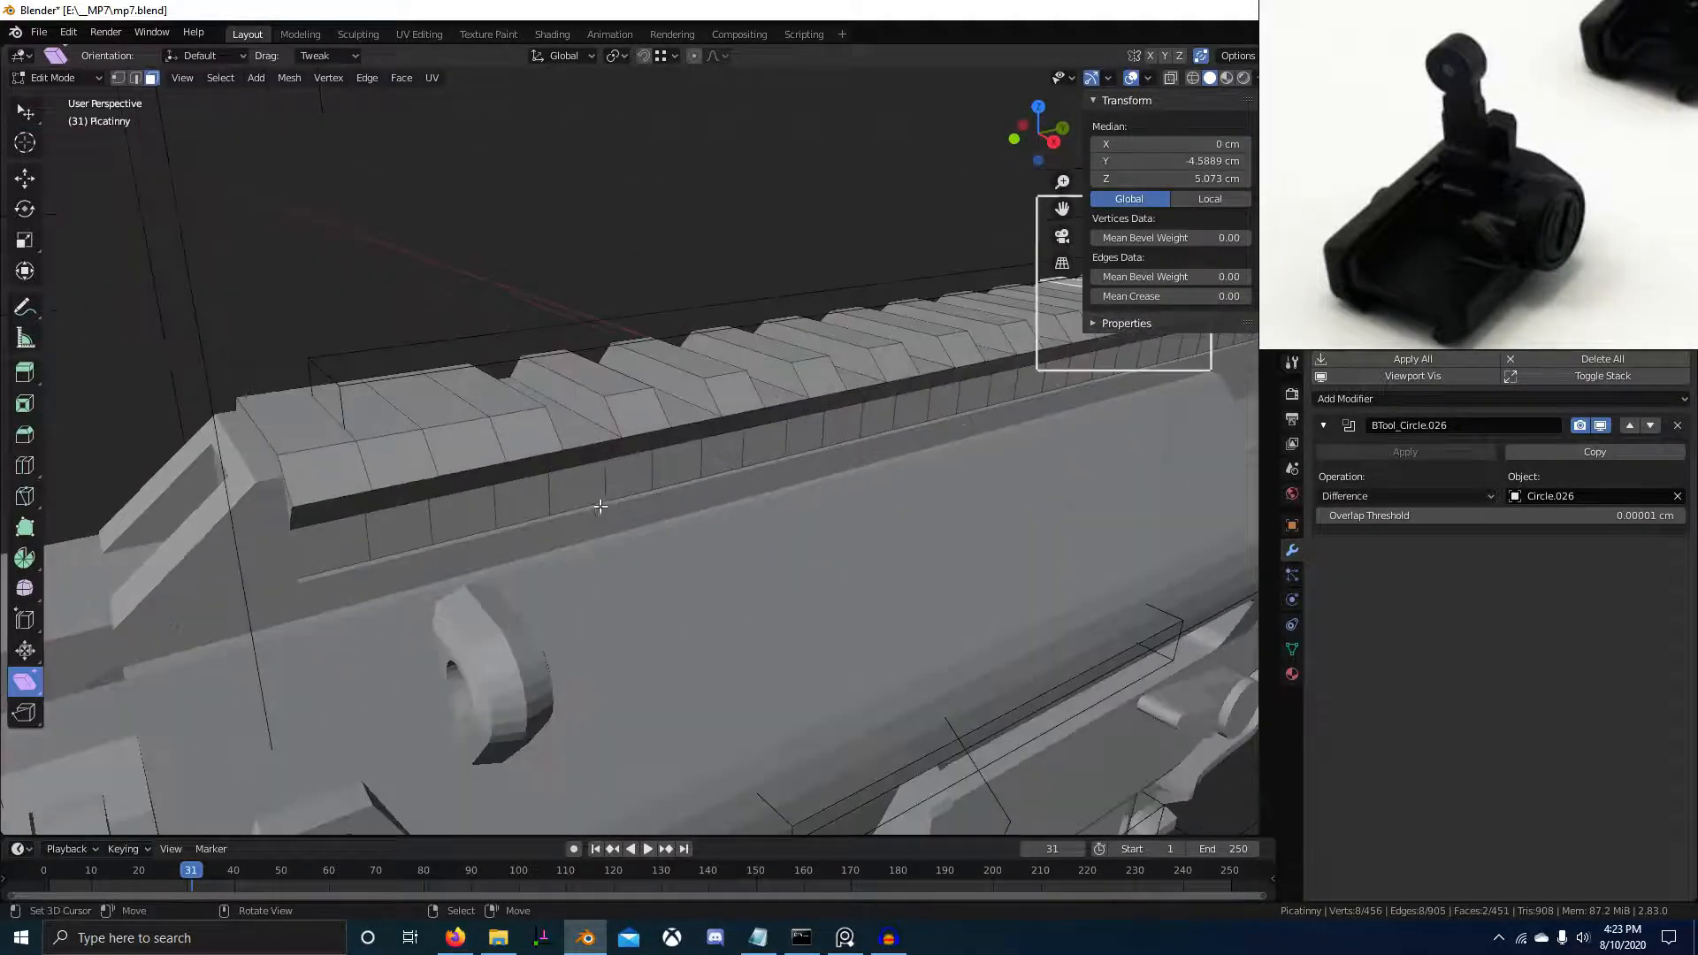
{"action": "left_click", "coordinate": [620, 464]}
{"action": "middle_click_drag", "start_coordinate": [619, 464], "coordinate": [713, 531]}
{"action": "right_click", "coordinate": [658, 375]}
{"action": "right_click", "coordinate": [890, 311], "text": "ctrl"}
{"action": "key", "text": "shift+d"}
{"action": "right_click", "coordinate": [895, 499]}
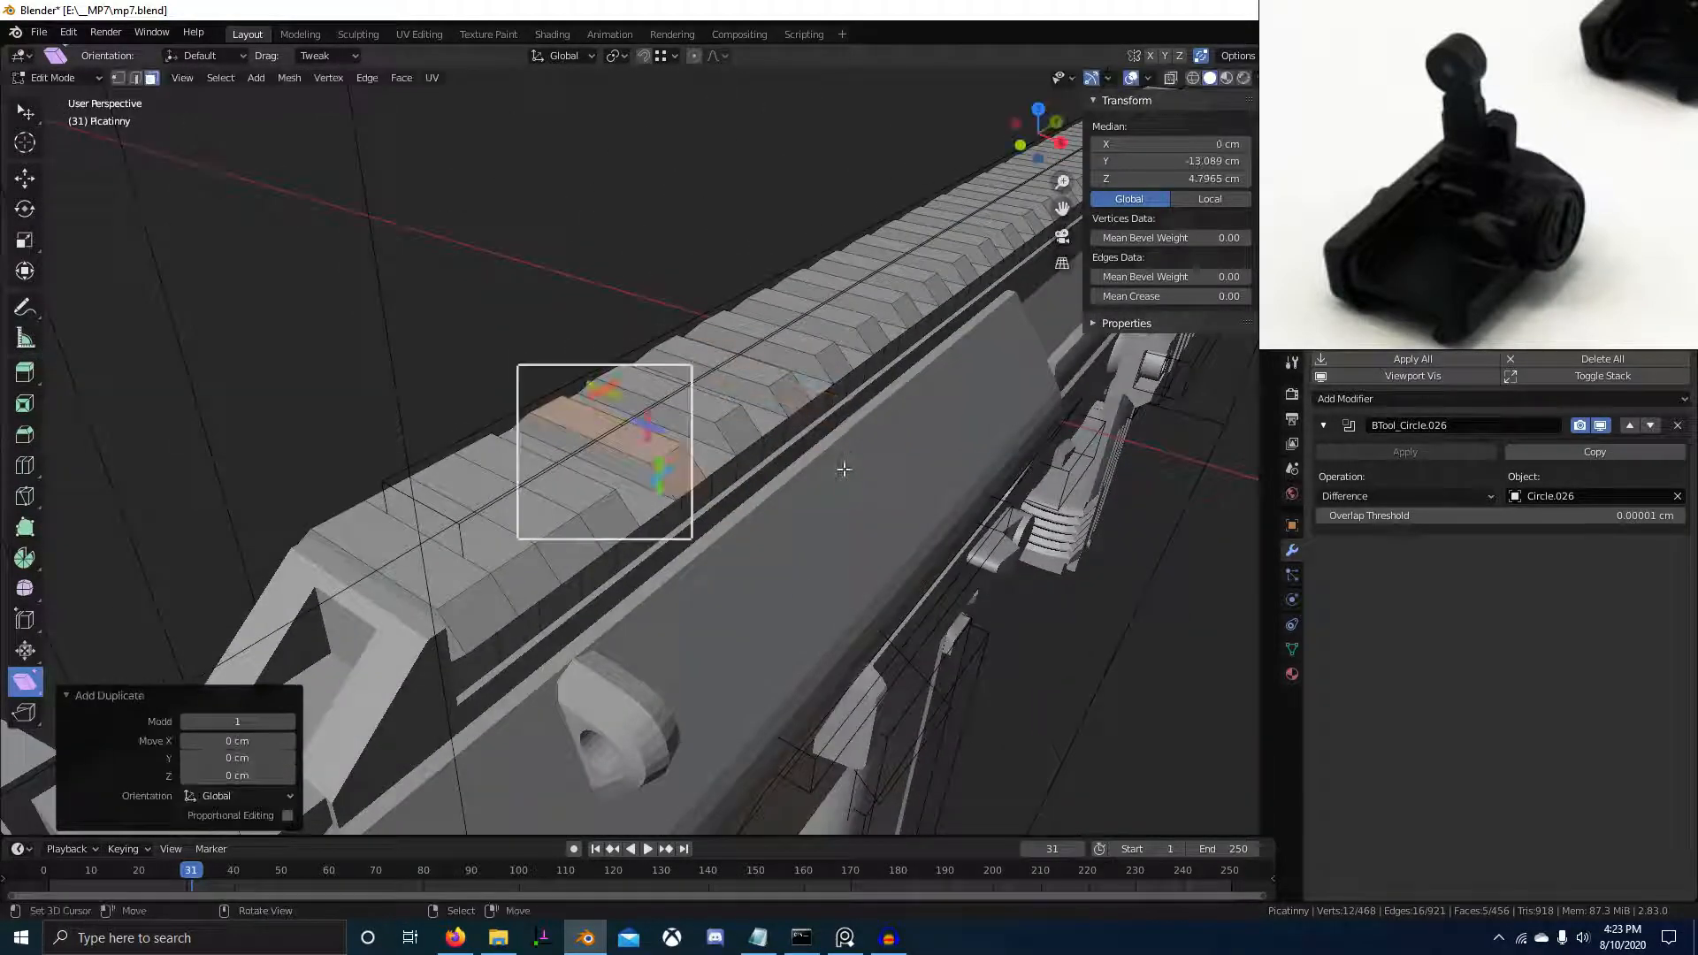
Separate the duplicated faces into their own object and open that object for mesh editing
{"action": "key", "text": "p"}
{"action": "left_click", "coordinate": [844, 470]}
{"action": "key", "text": "Tab"}
{"action": "right_click", "coordinate": [648, 451]}
{"action": "key", "text": "Tab"}
{"action": "middle_click_drag", "start_coordinate": [941, 529], "coordinate": [846, 535]}
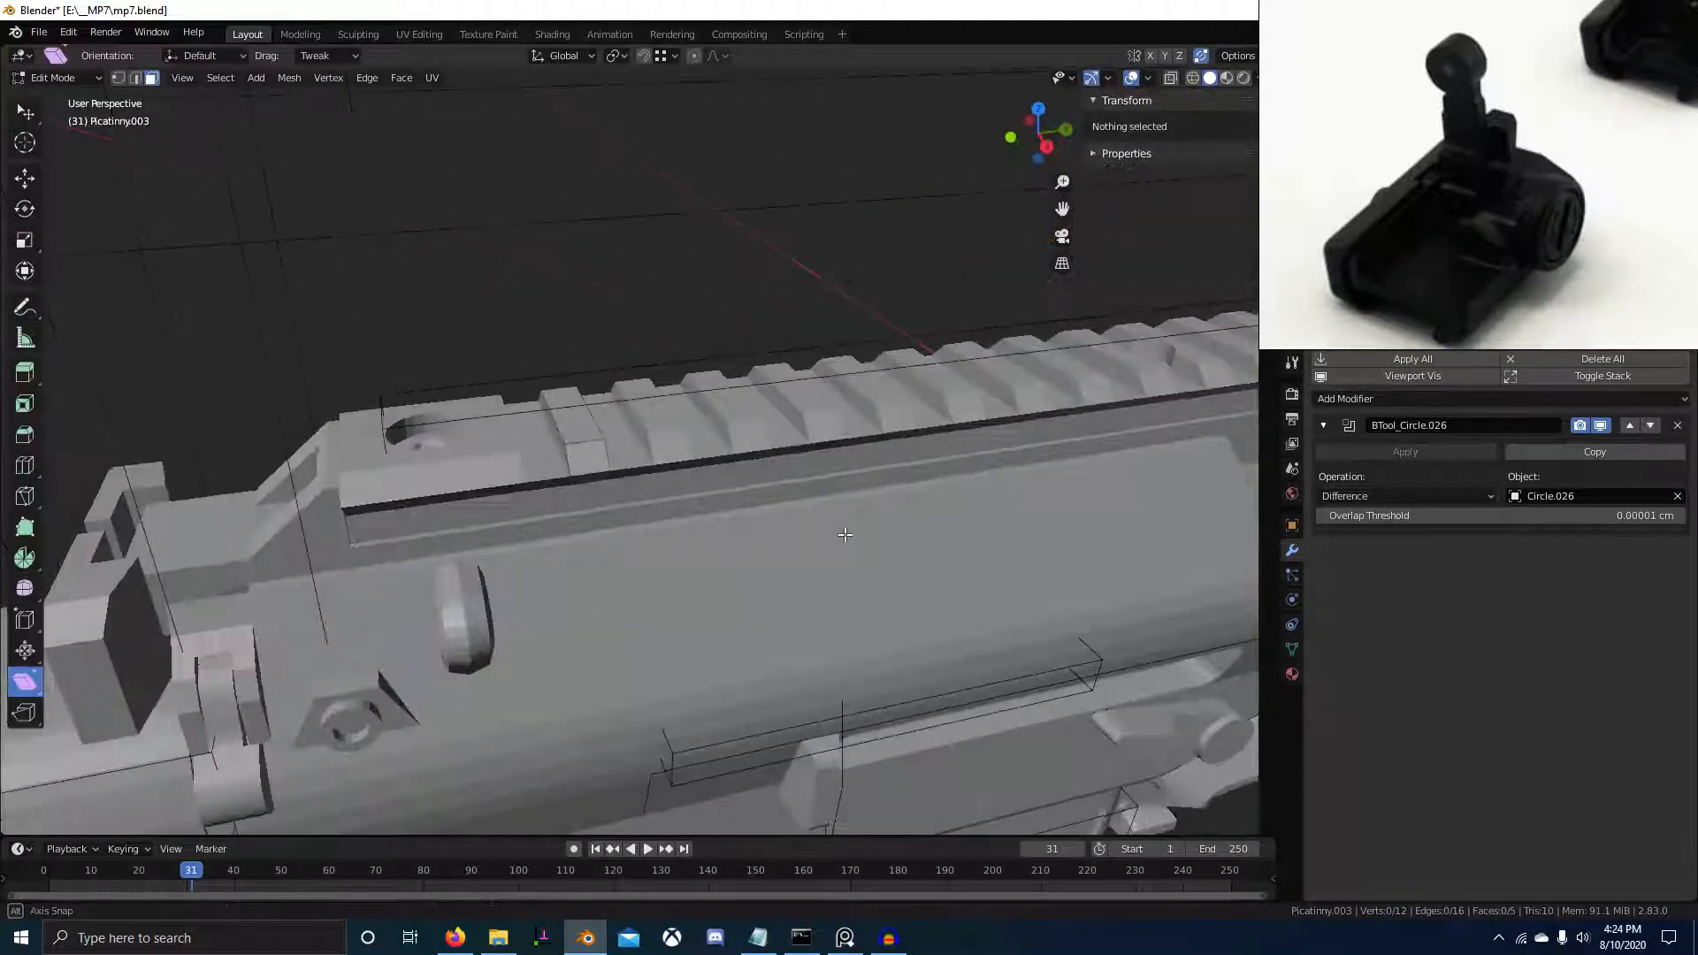
Move all the separated faces along Y to the back end of the rear sight base in the reference
{"action": "key", "text": "KP_3"}
{"action": "scroll", "coordinate": [815, 530], "scroll_direction": "up", "scroll_amount": 5}
{"action": "key", "text": "a"}
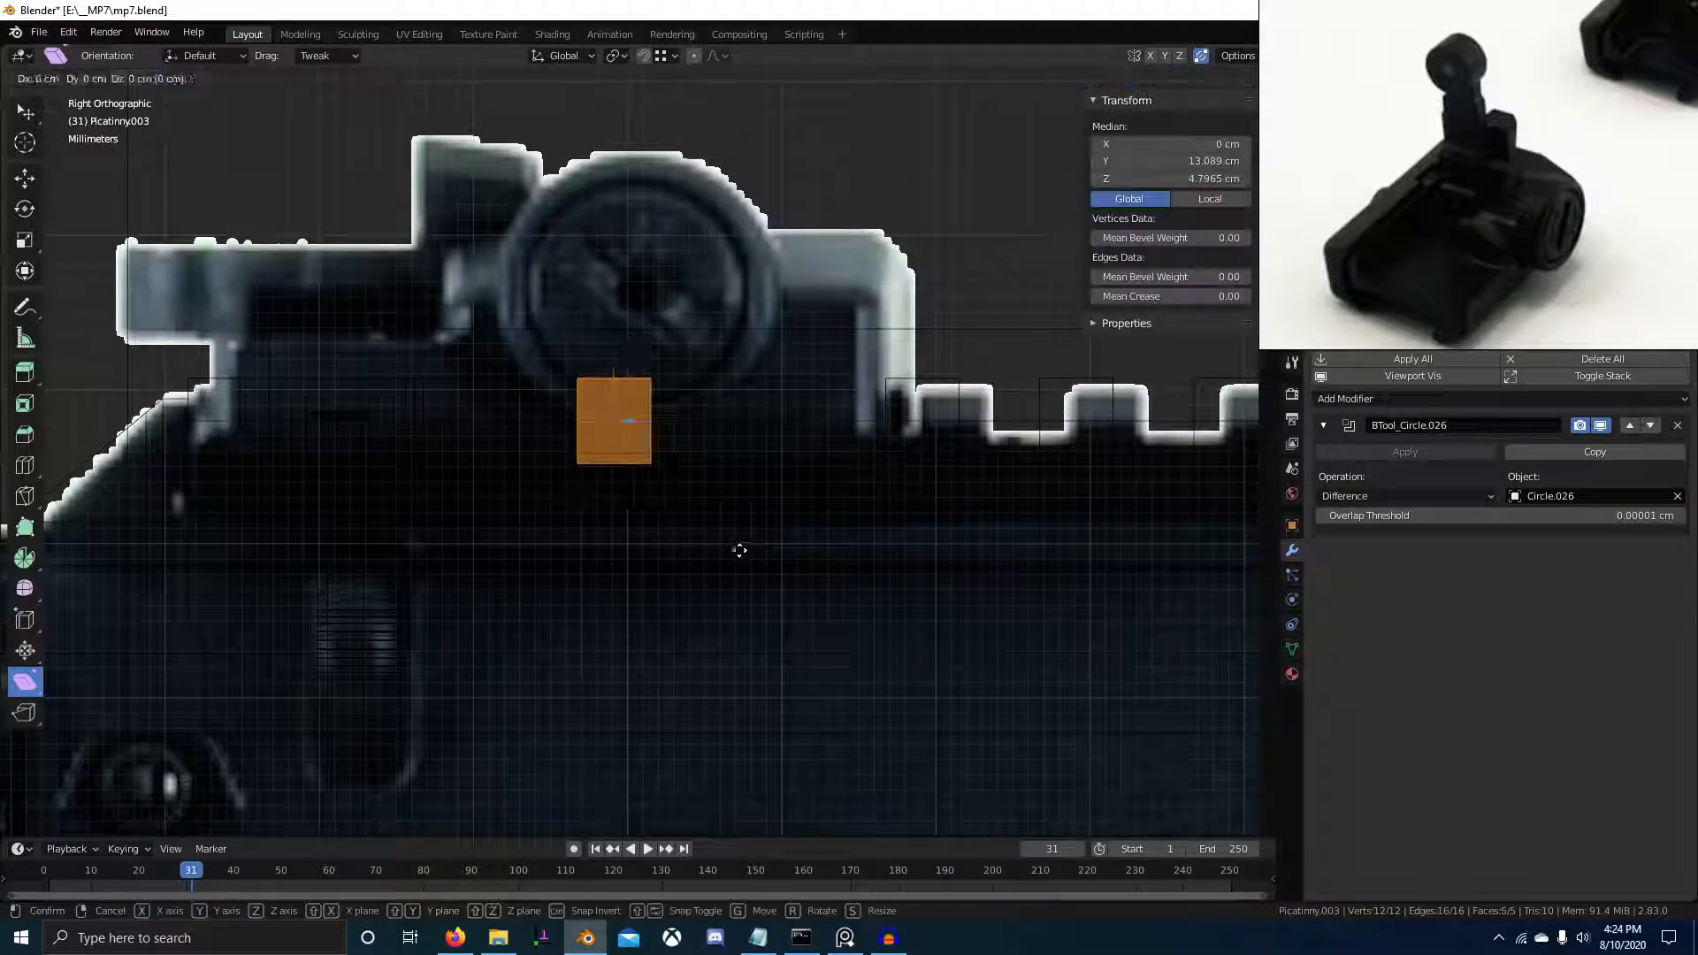
{"action": "key", "text": "g"}
{"action": "key", "text": "y"}
{"action": "left_click", "coordinate": [379, 505]}
Stretch the strip by moving its front vertices about 4.14 cm along Y to the front of the sight base
{"action": "key", "text": "1"}
{"action": "key", "text": "alt+a"}
{"action": "key", "text": "b"}
{"action": "left_click_drag", "start_coordinate": [232, 351], "coordinate": [413, 492]}
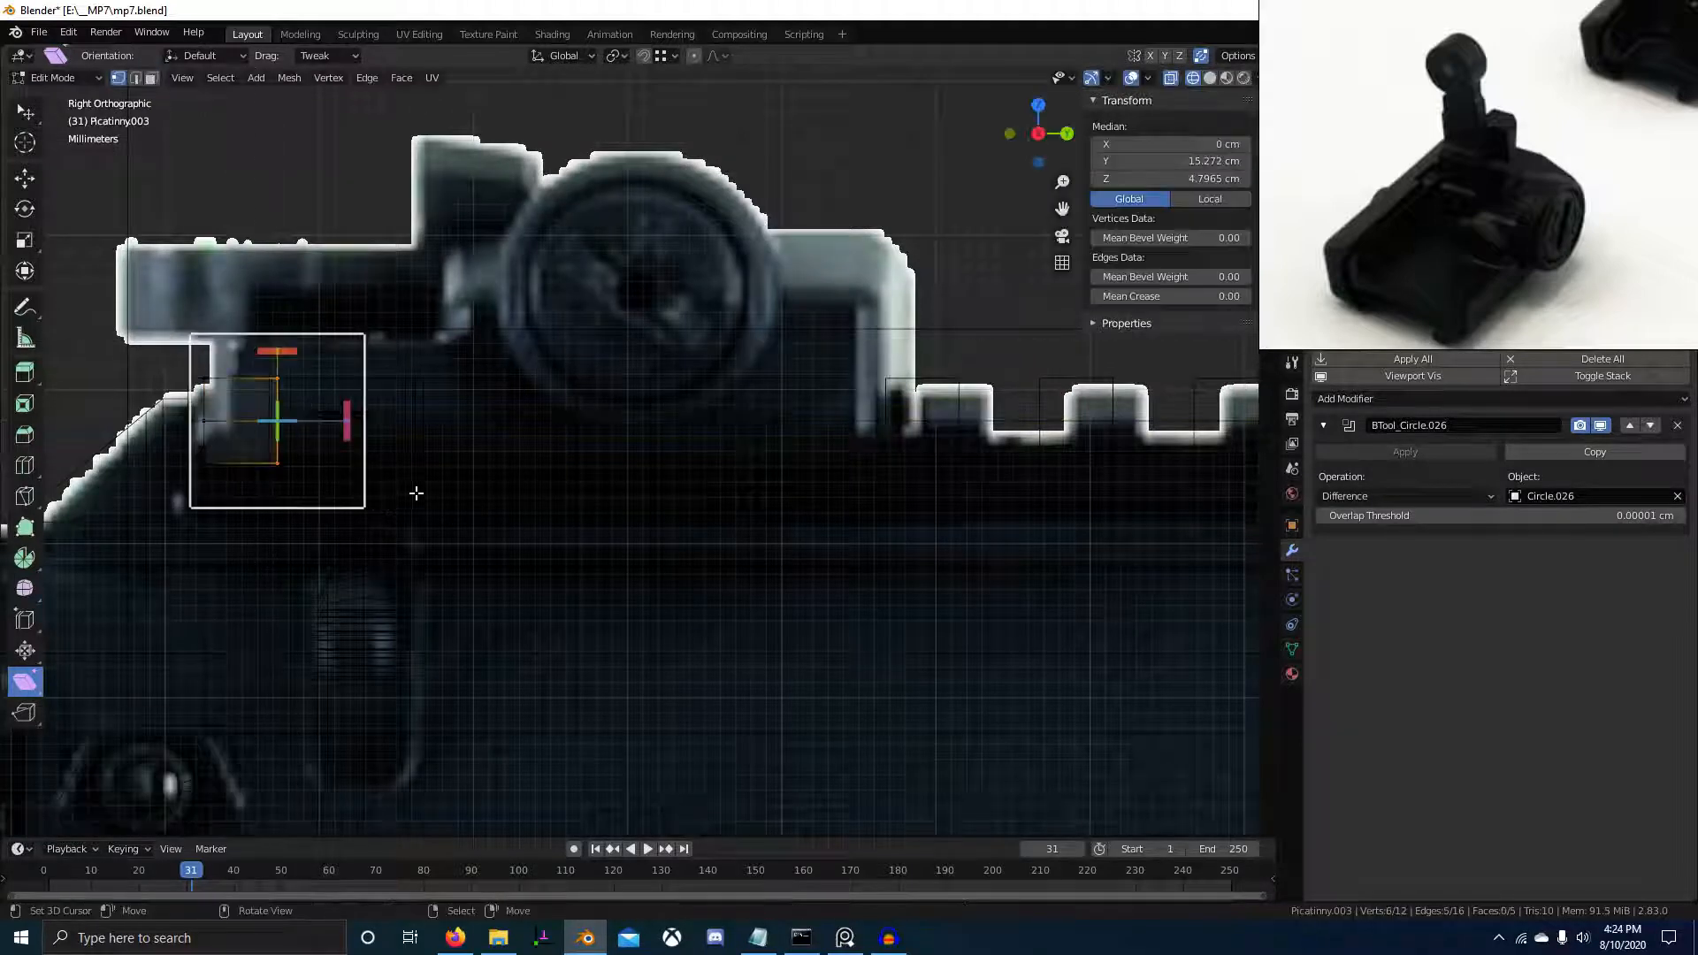
{"action": "key", "text": "g"}
{"action": "key", "text": "y"}
{"action": "left_click", "coordinate": [963, 437]}
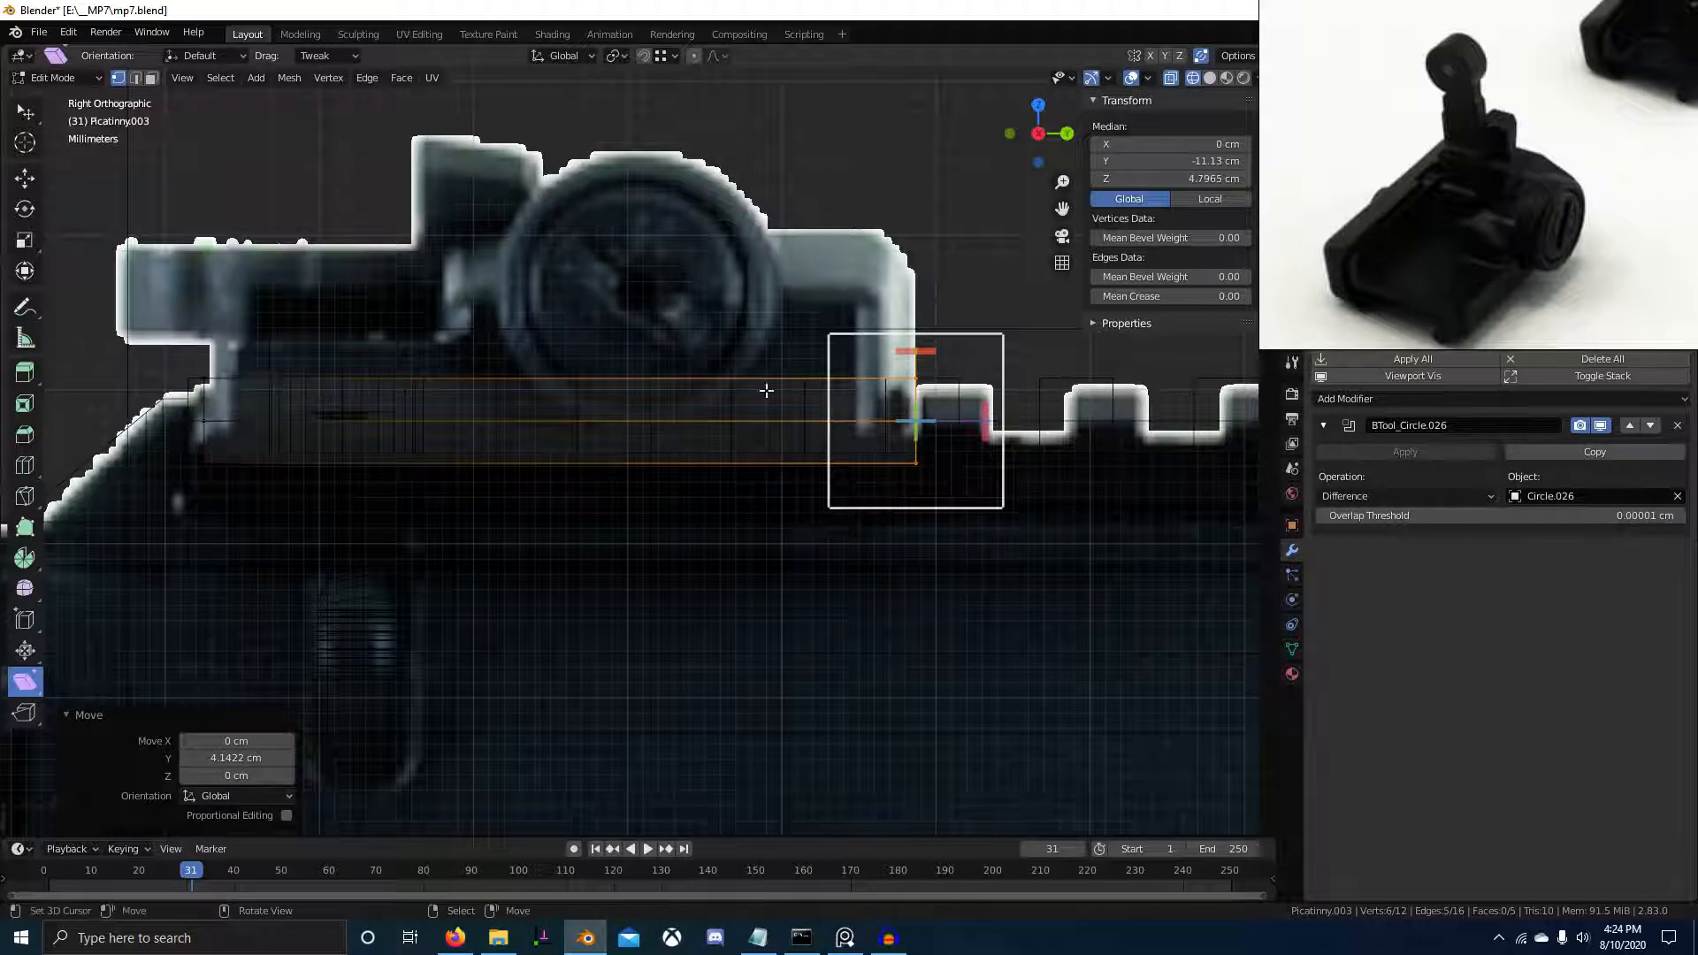
Shift the whole strip slightly forward along Y to line its back edge up with the sight base
{"action": "key", "text": "a"}
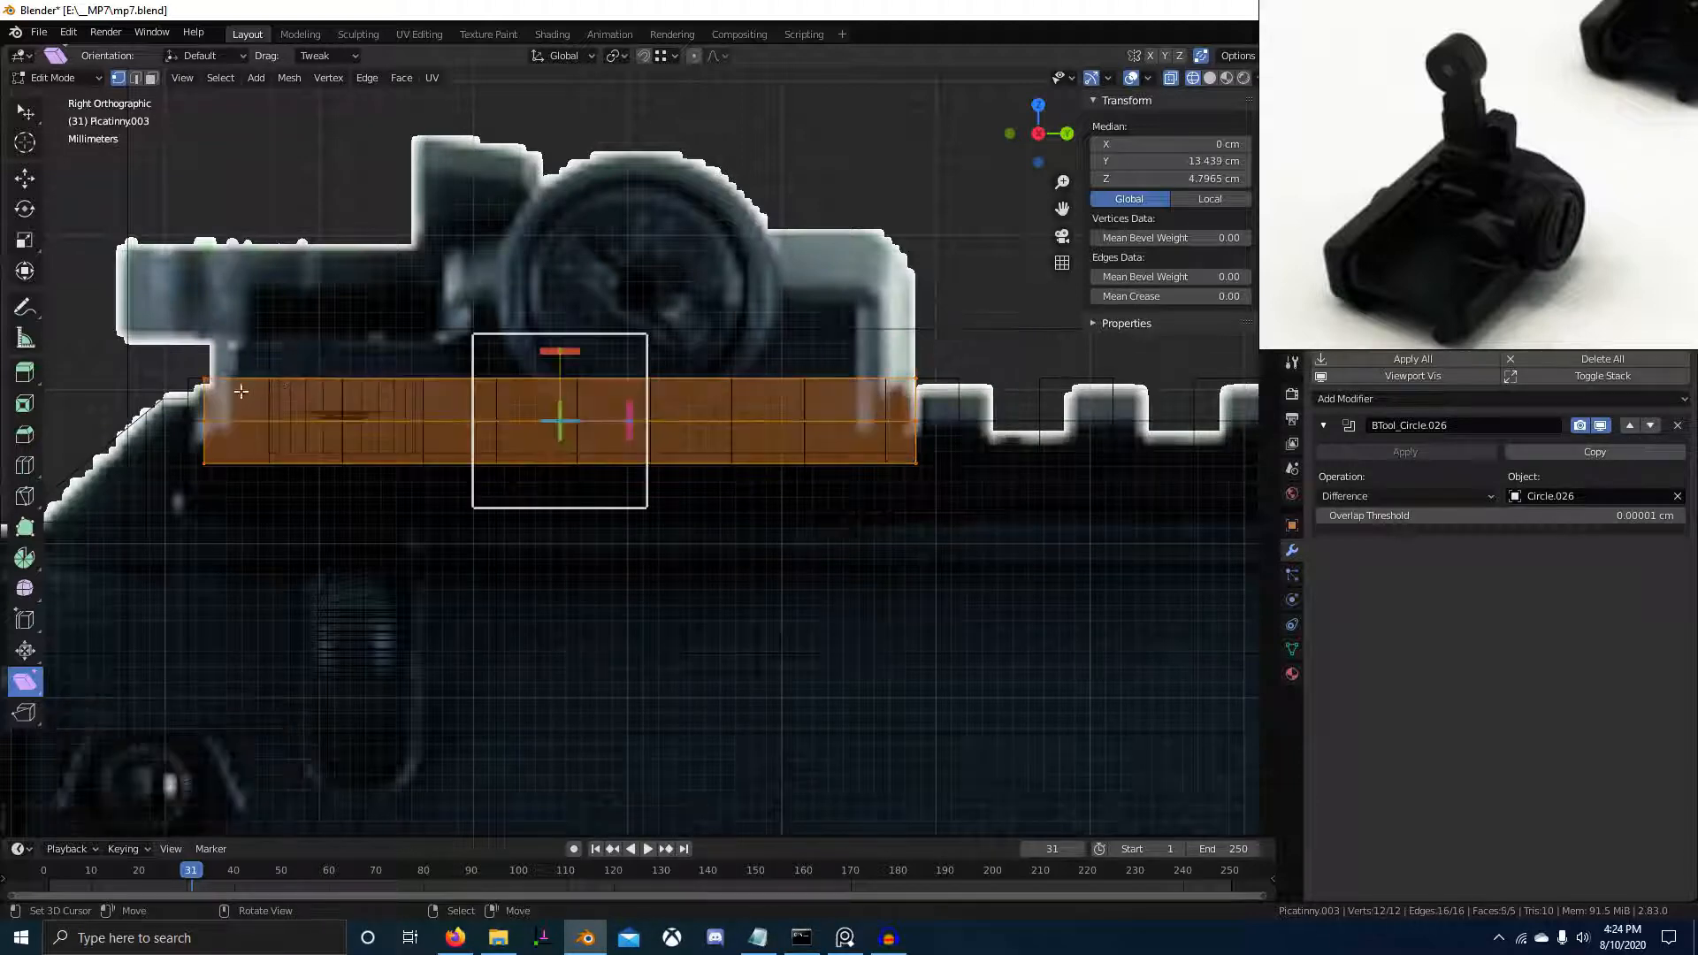
{"action": "key", "text": "g"}
{"action": "key", "text": "y"}
{"action": "left_click", "coordinate": [248, 403]}
Pull the strip's front vertices slightly back along Y to match the front edge of the sight base
{"action": "key", "text": "alt+a"}
{"action": "key", "text": "b"}
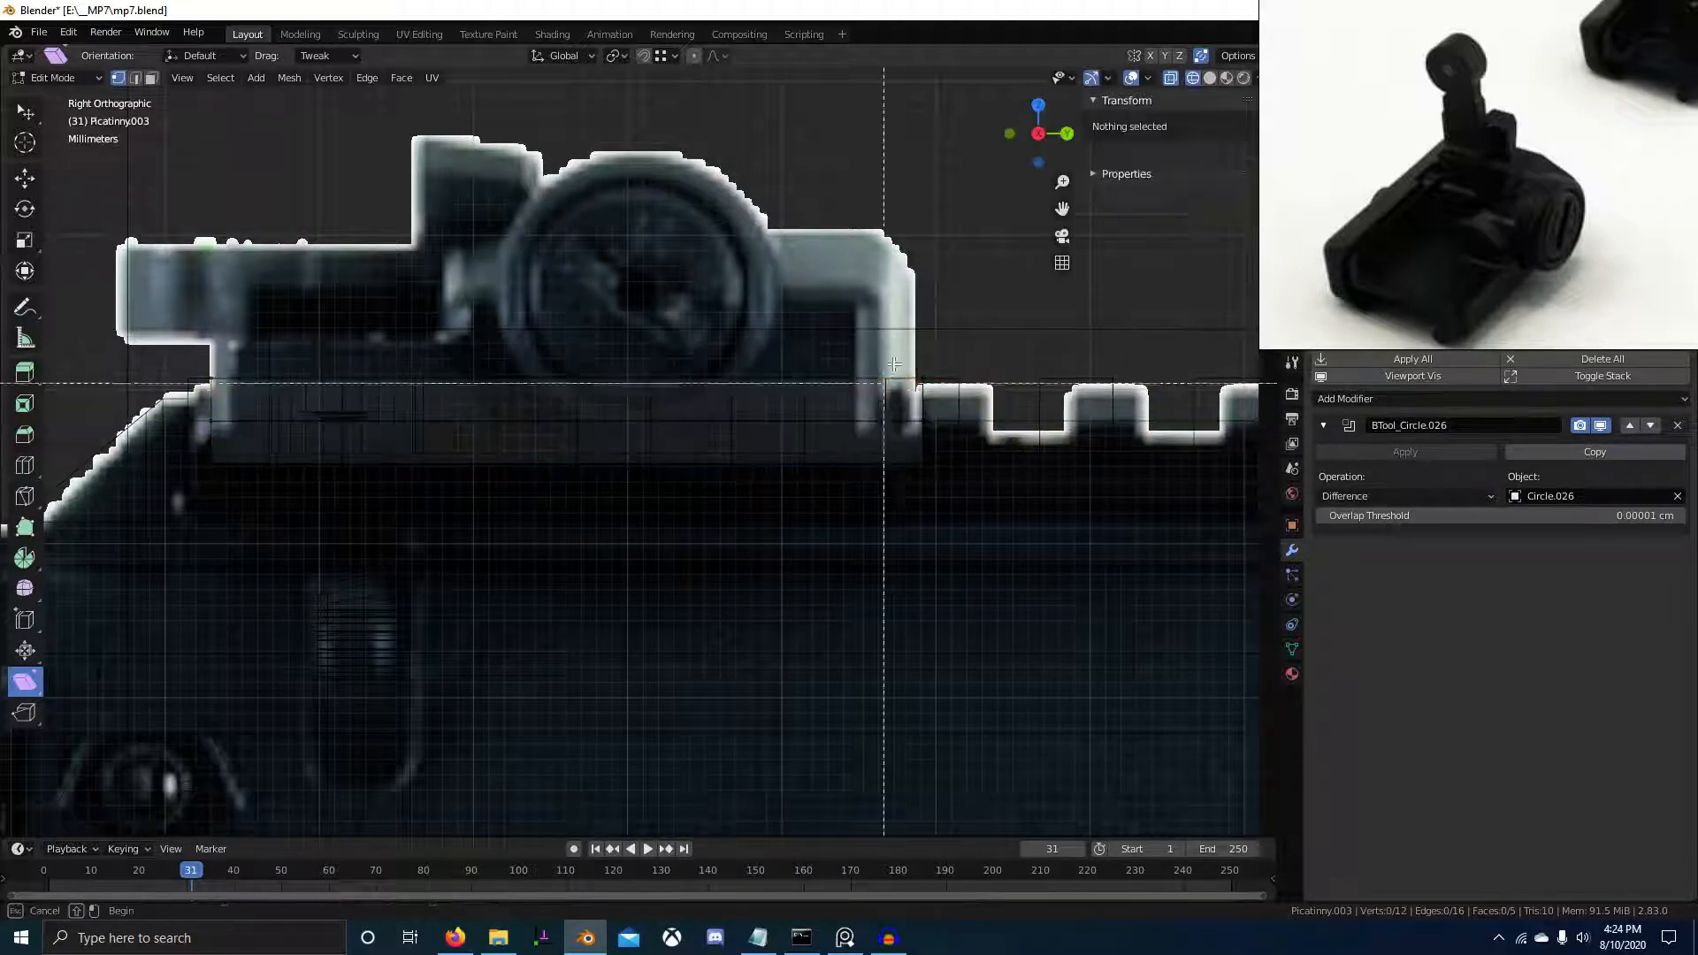
{"action": "left_click_drag", "start_coordinate": [899, 340], "coordinate": [988, 530]}
{"action": "left_click_drag", "start_coordinate": [931, 375], "coordinate": [962, 501]}
{"action": "key", "text": "g"}
{"action": "key", "text": "y"}
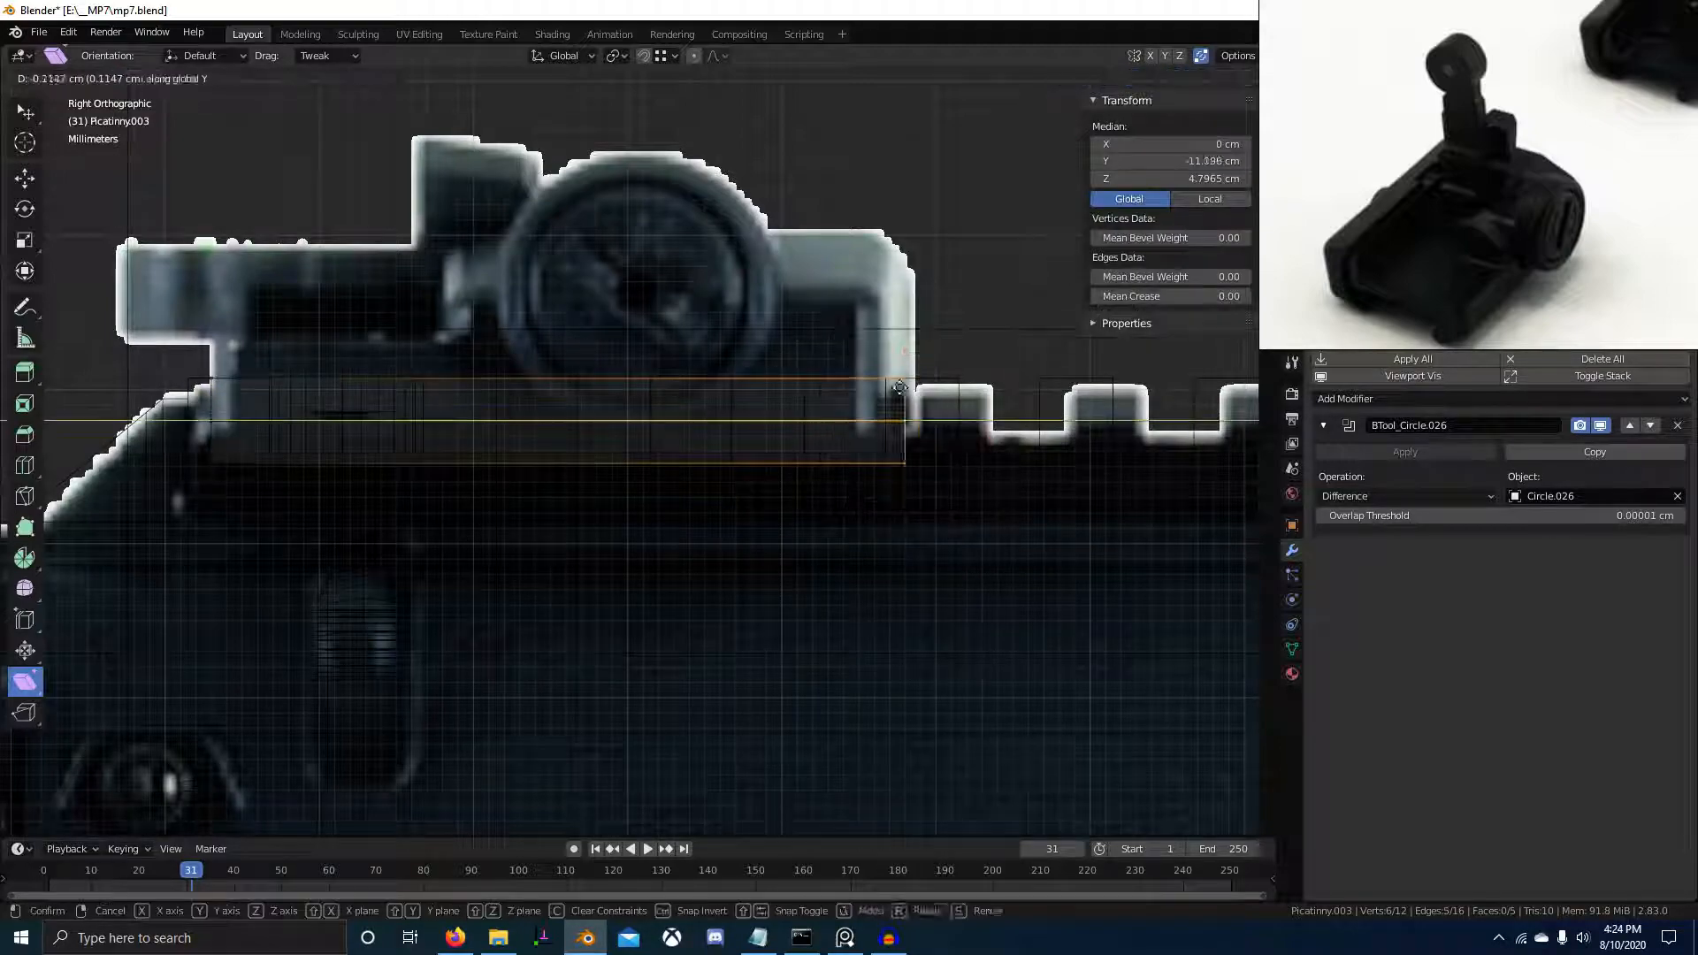
{"action": "left_click", "coordinate": [839, 516]}
In solid shading, delete the two side faces on the strip's negative-X side and select all the remaining faces
{"action": "key", "text": "shift+z"}
{"action": "scroll", "coordinate": [840, 515], "scroll_direction": "down", "scroll_amount": 4}
{"action": "middle_click_drag", "start_coordinate": [840, 515], "coordinate": [926, 560]}
{"action": "key", "text": "a"}
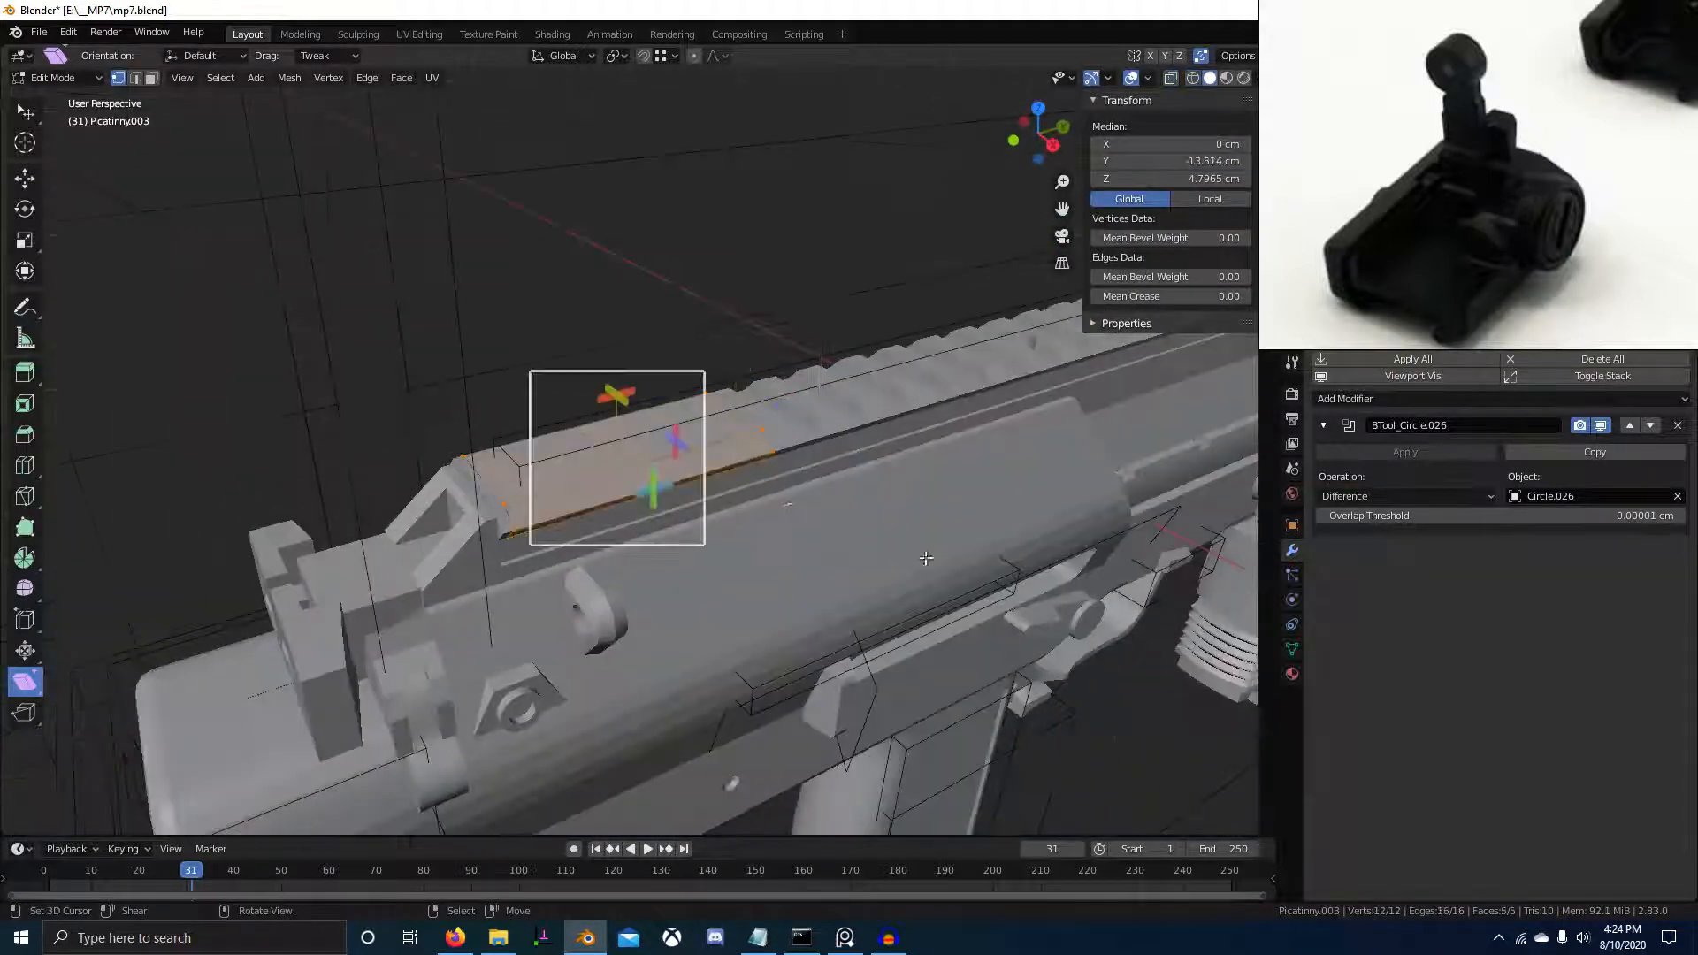
{"action": "scroll", "coordinate": [794, 502], "scroll_direction": "up", "scroll_amount": 2}
{"action": "mouse_move", "coordinate": [865, 473]}
{"action": "middle_mouse_down"}
{"action": "mouse_move", "coordinate": [1016, 466]}
{"action": "mouse_move", "coordinate": [782, 471]}
{"action": "mouse_move", "coordinate": [854, 455]}
{"action": "mouse_move", "coordinate": [911, 508]}
{"action": "mouse_move", "coordinate": [849, 415]}
{"action": "mouse_move", "coordinate": [879, 473]}
{"action": "mouse_move", "coordinate": [787, 593]}
{"action": "mouse_move", "coordinate": [734, 571]}
{"action": "mouse_move", "coordinate": [699, 508]}
{"action": "middle_mouse_up"}
{"action": "right_click", "coordinate": [782, 471]}
{"action": "right_click", "coordinate": [919, 395], "text": "ctrl"}
{"action": "key", "text": "x"}
{"action": "key", "text": "f"}
{"action": "key", "text": "ctrl+z"}
{"action": "key", "text": "x"}
{"action": "key", "text": "f"}
{"action": "scroll", "coordinate": [884, 468], "scroll_direction": "down", "scroll_amount": 2}
{"action": "key", "text": "a"}
{"action": "middle_click_drag", "start_coordinate": [1461, 304], "coordinate": [1503, 263]}
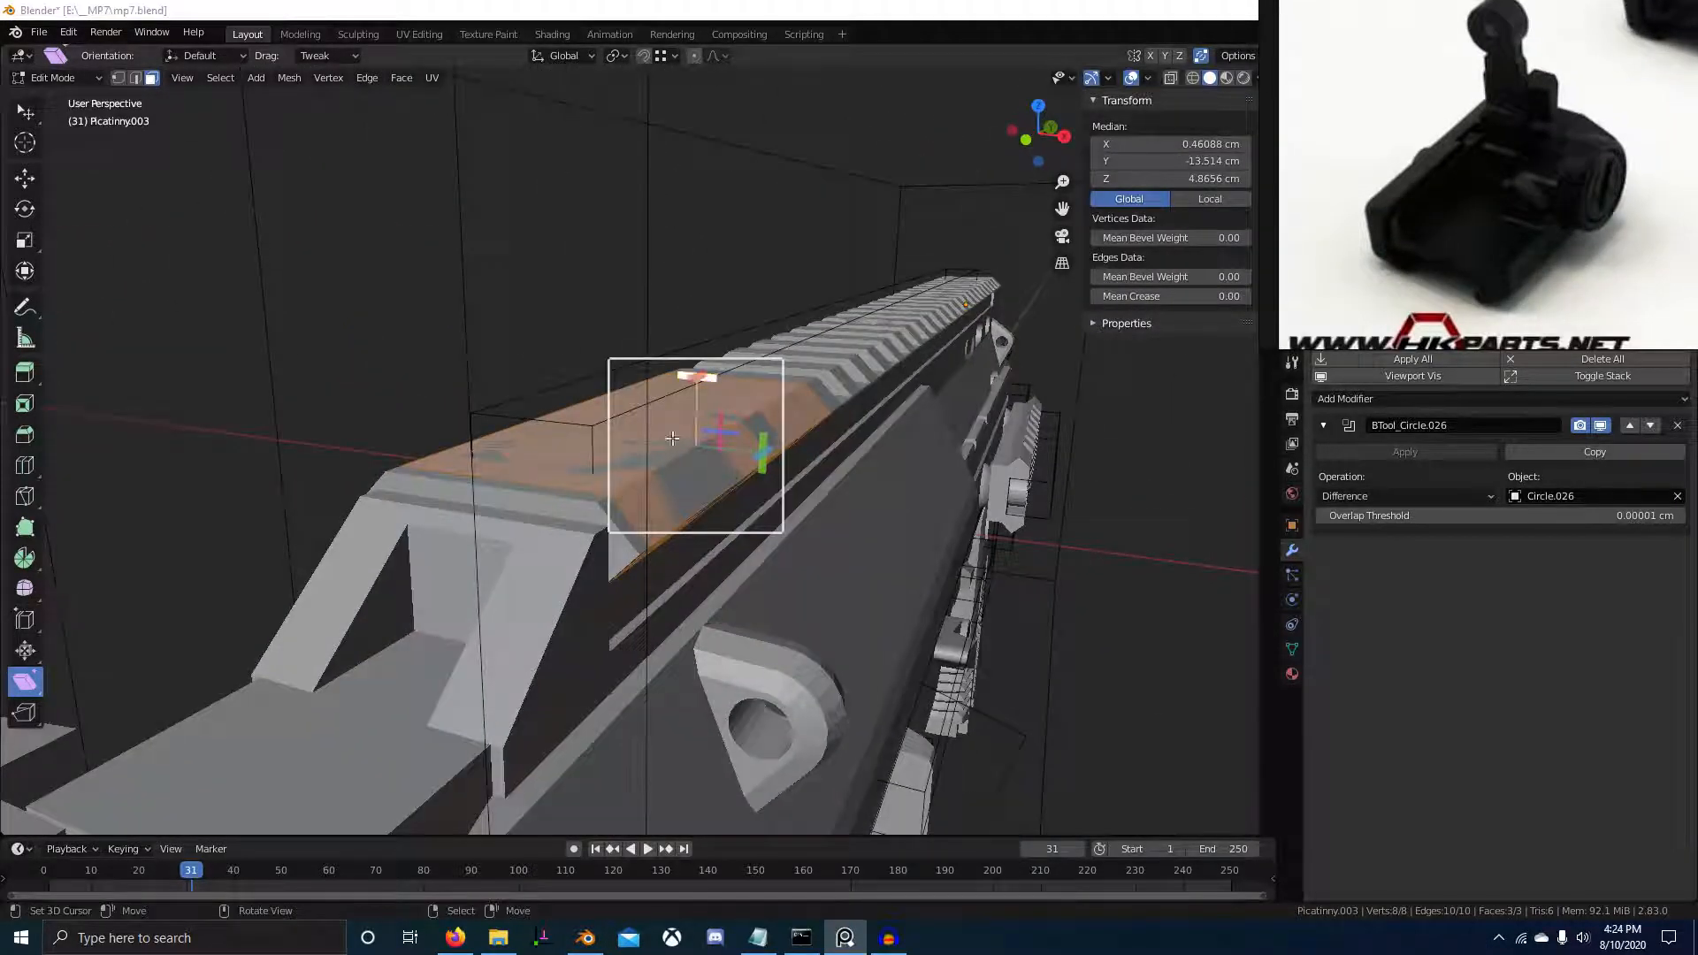
{"action": "middle_click_drag", "start_coordinate": [494, 446], "coordinate": [455, 449]}
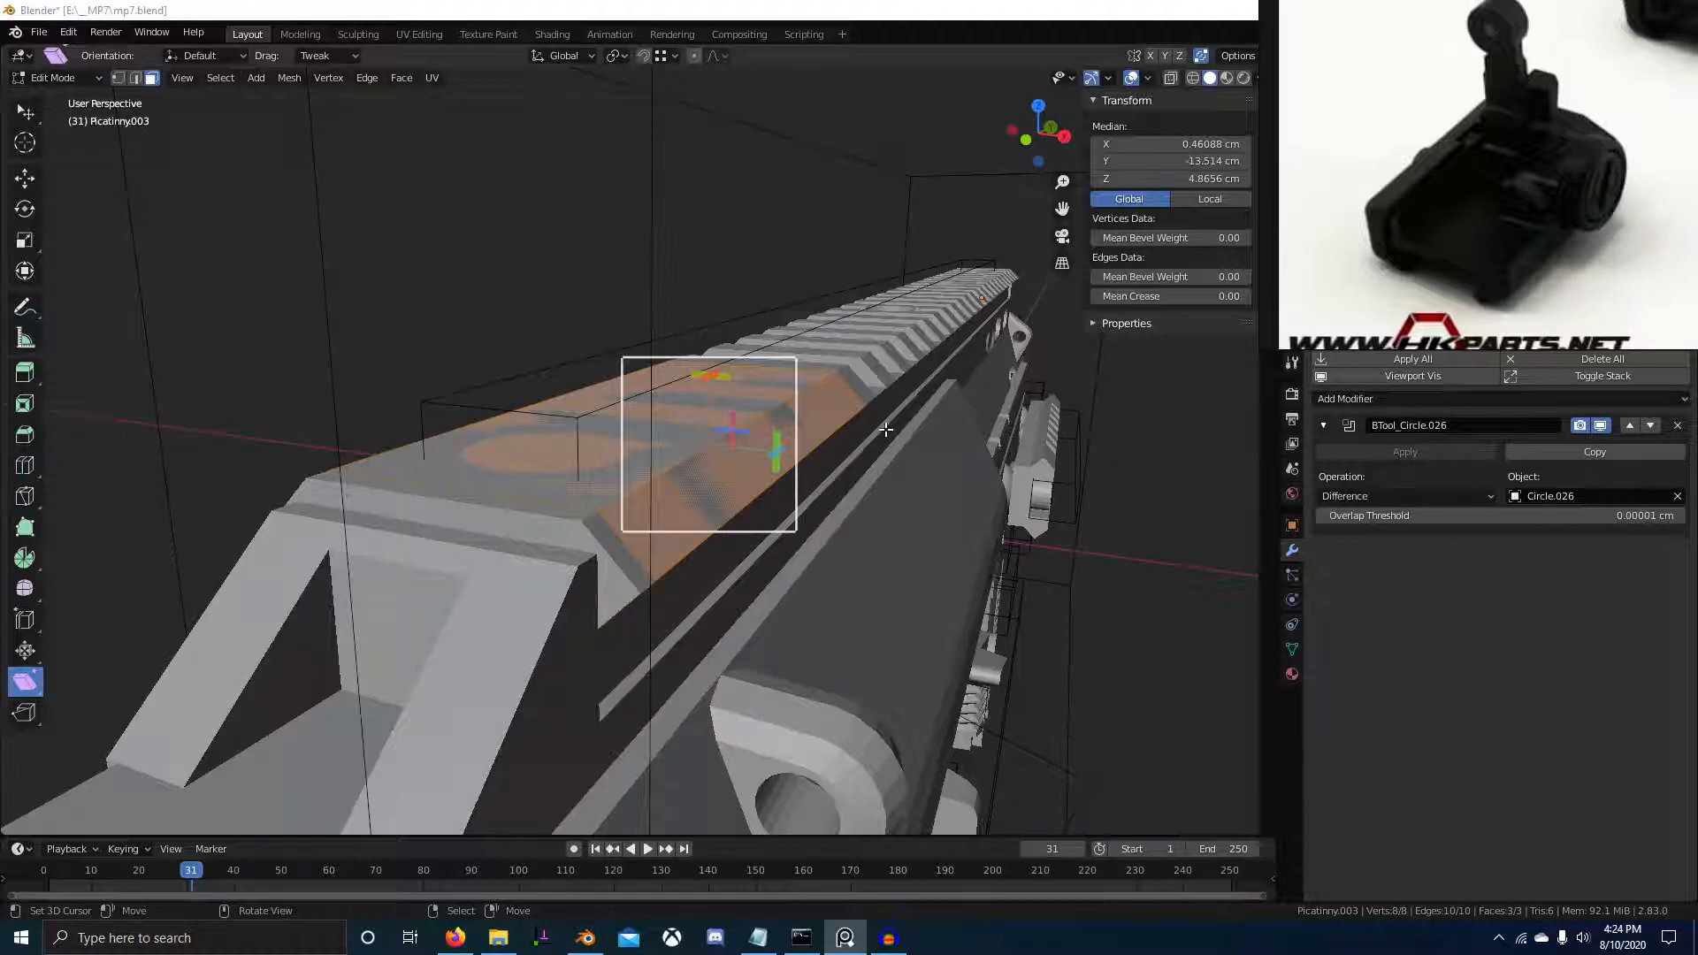
Try to extrude the strip's faces outward along their normals by about 0.143 cm
{"action": "middle_click_drag", "start_coordinate": [885, 428], "coordinate": [957, 425]}
{"action": "key", "text": "alt+e"}
{"action": "left_click", "coordinate": [943, 446]}
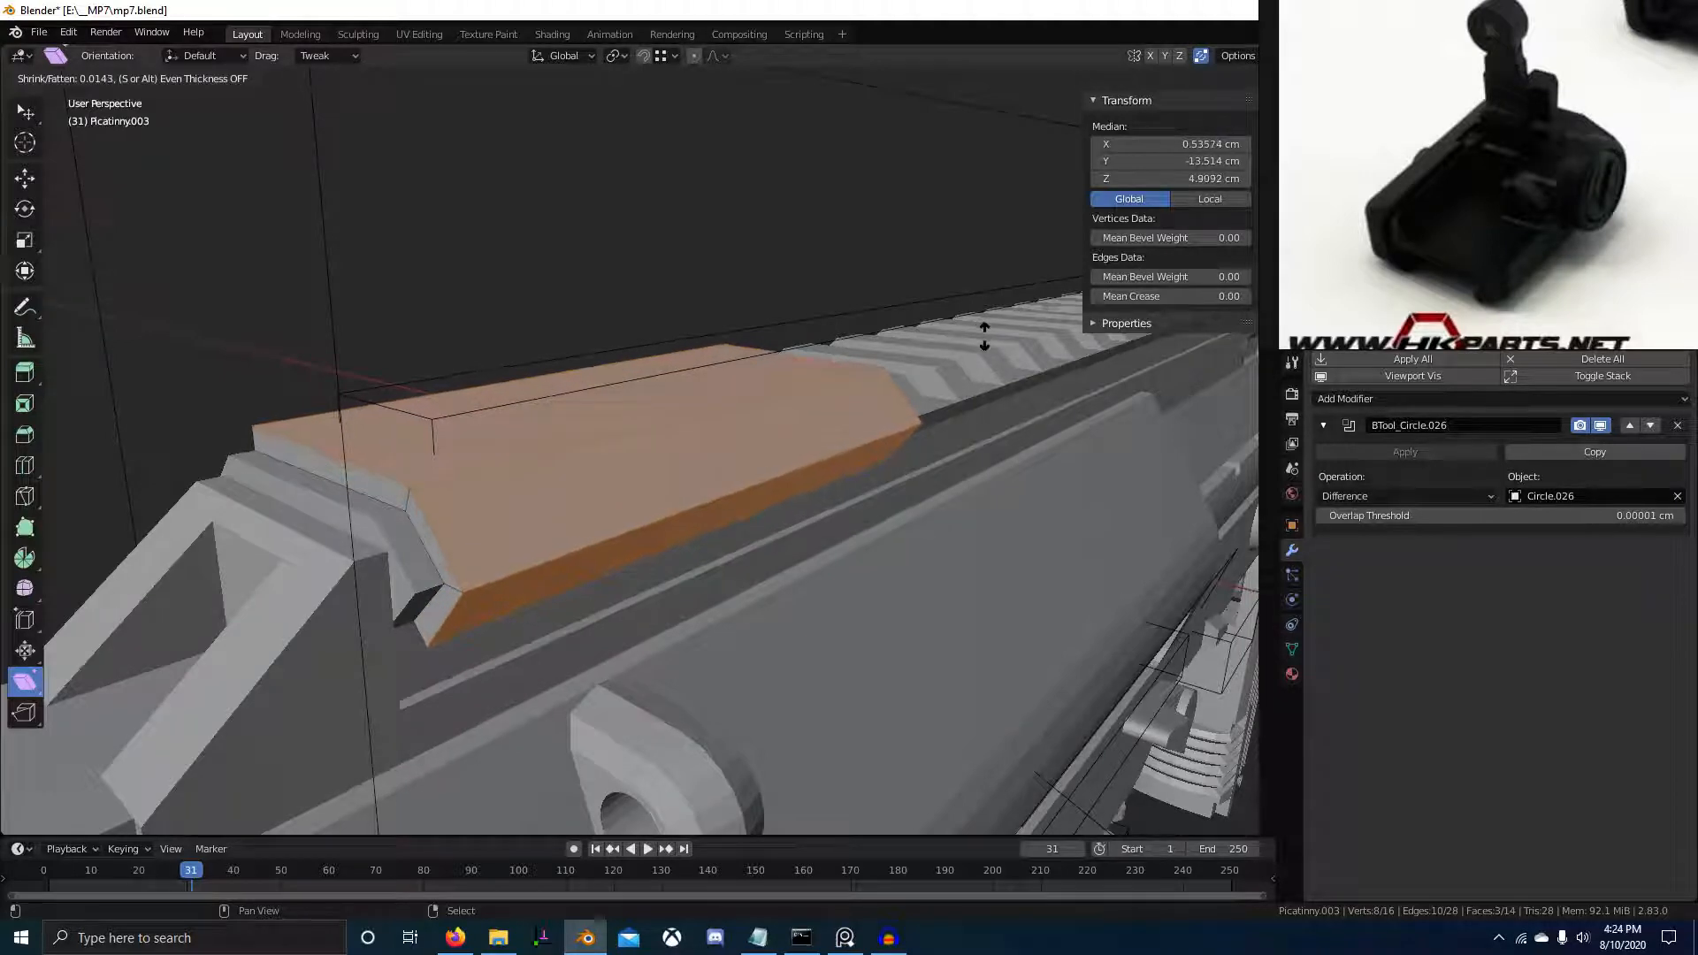
{"action": "left_click", "coordinate": [984, 336]}
{"action": "middle_click_drag", "start_coordinate": [984, 336], "coordinate": [963, 418]}
{"action": "scroll", "coordinate": [1565, 289], "scroll_direction": "up", "scroll_amount": 5}
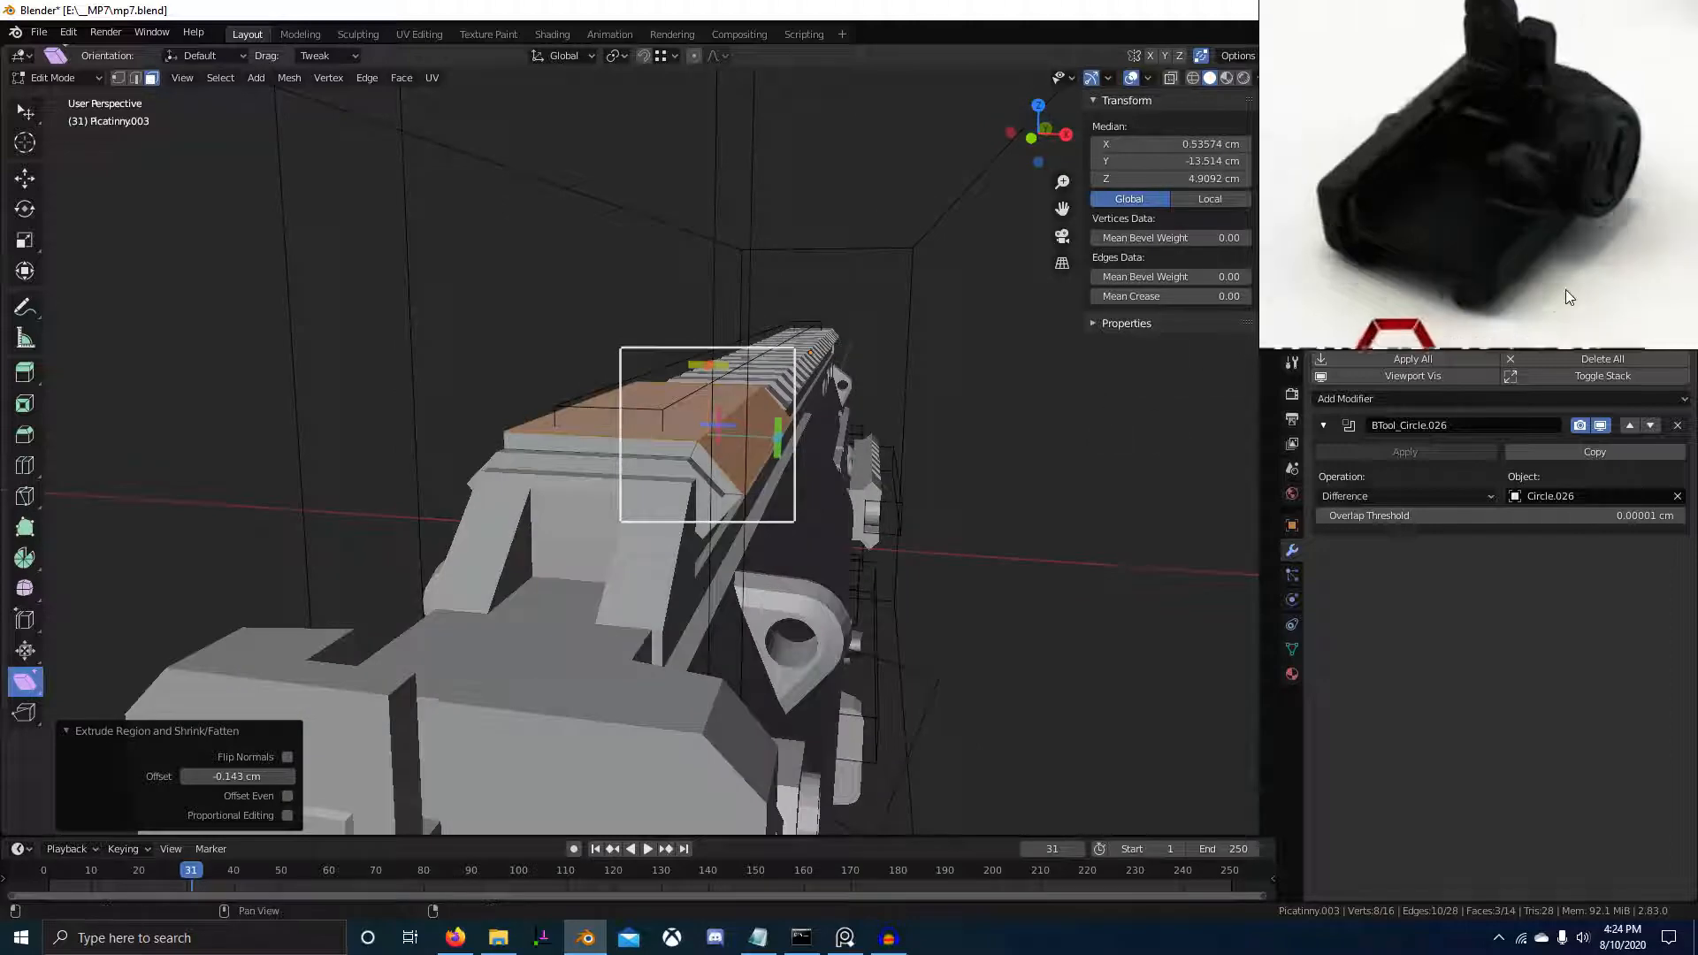
Try a Shrink/Fatten adjustment on the strip and undo back to its three unextruded faces
{"action": "middle_click_drag", "start_coordinate": [780, 405], "coordinate": [817, 458]}
{"action": "key", "text": "2"}
{"action": "right_click", "coordinate": [670, 431]}
{"action": "scroll", "coordinate": [796, 451], "scroll_direction": "down", "scroll_amount": 3}
{"action": "scroll", "coordinate": [817, 458], "scroll_direction": "up", "scroll_amount": 3}
{"action": "right_click", "coordinate": [1006, 566], "text": "ctrl+shift"}
{"action": "mouse_move", "coordinate": [1028, 421]}
{"action": "middle_mouse_down"}
{"action": "mouse_move", "coordinate": [952, 402]}
{"action": "mouse_move", "coordinate": [1050, 436]}
{"action": "mouse_move", "coordinate": [1010, 434]}
{"action": "middle_mouse_up"}
{"action": "key", "text": "alt+s"}
{"action": "left_click", "coordinate": [1018, 394]}
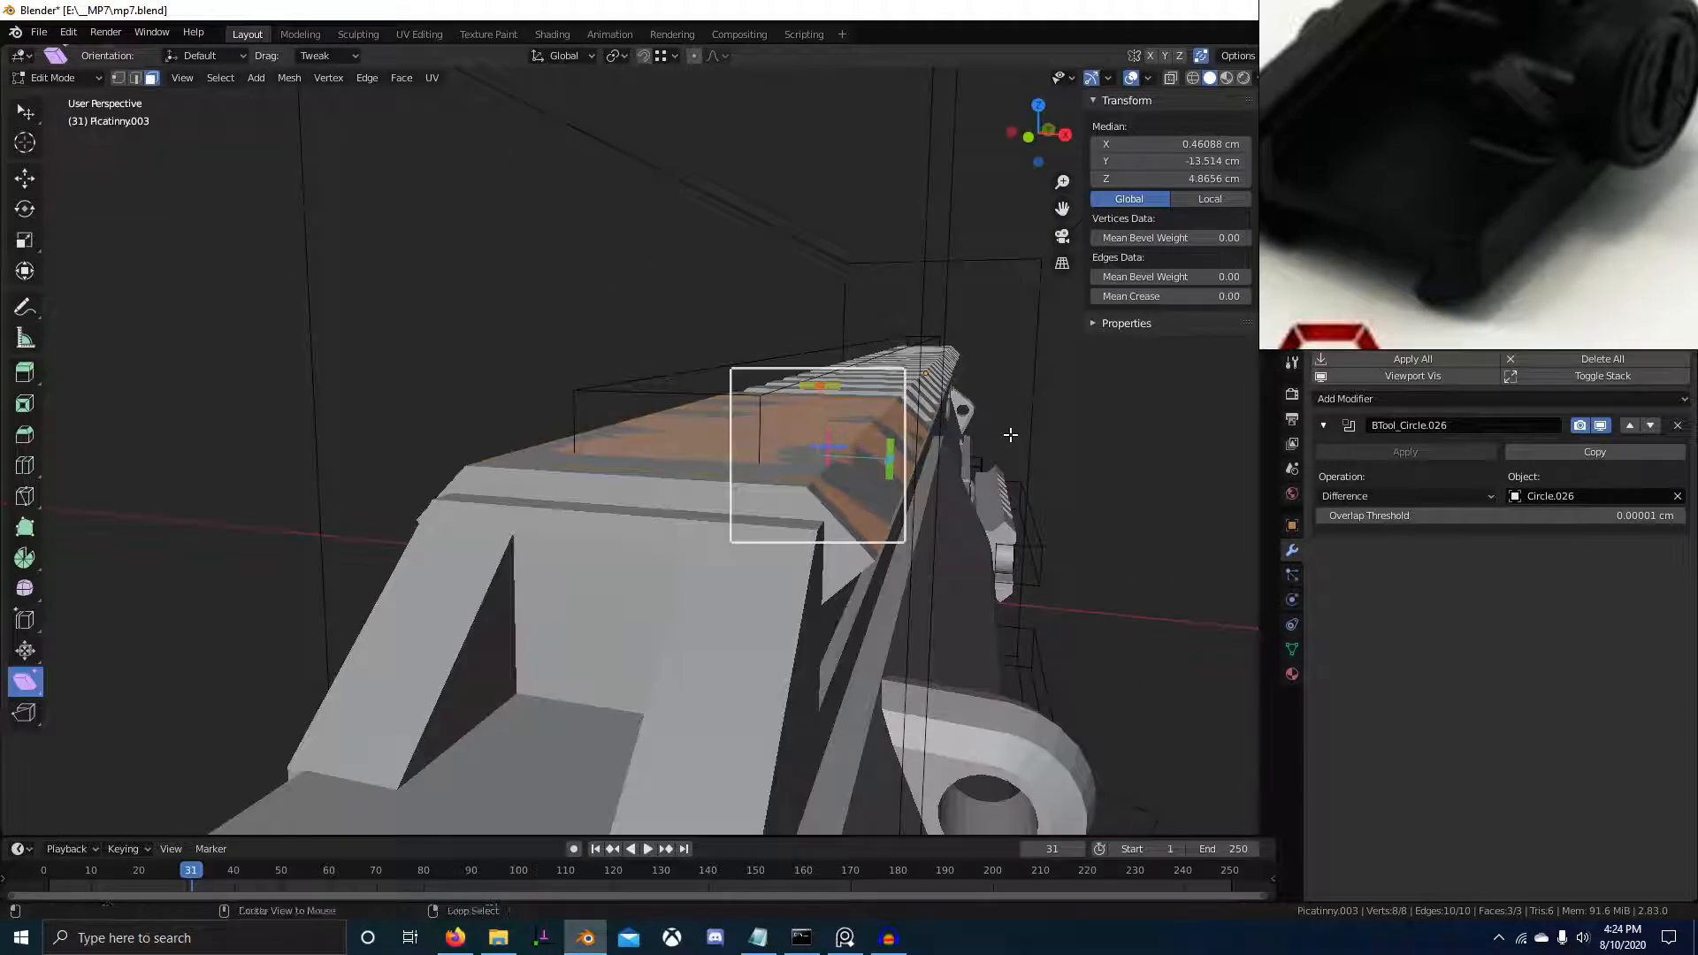
Extrude the strip's three faces outward along their normals by about 0.127 cm to thicken the sight base
{"action": "key", "text": "alt+e"}
{"action": "left_click", "coordinate": [1010, 434]}
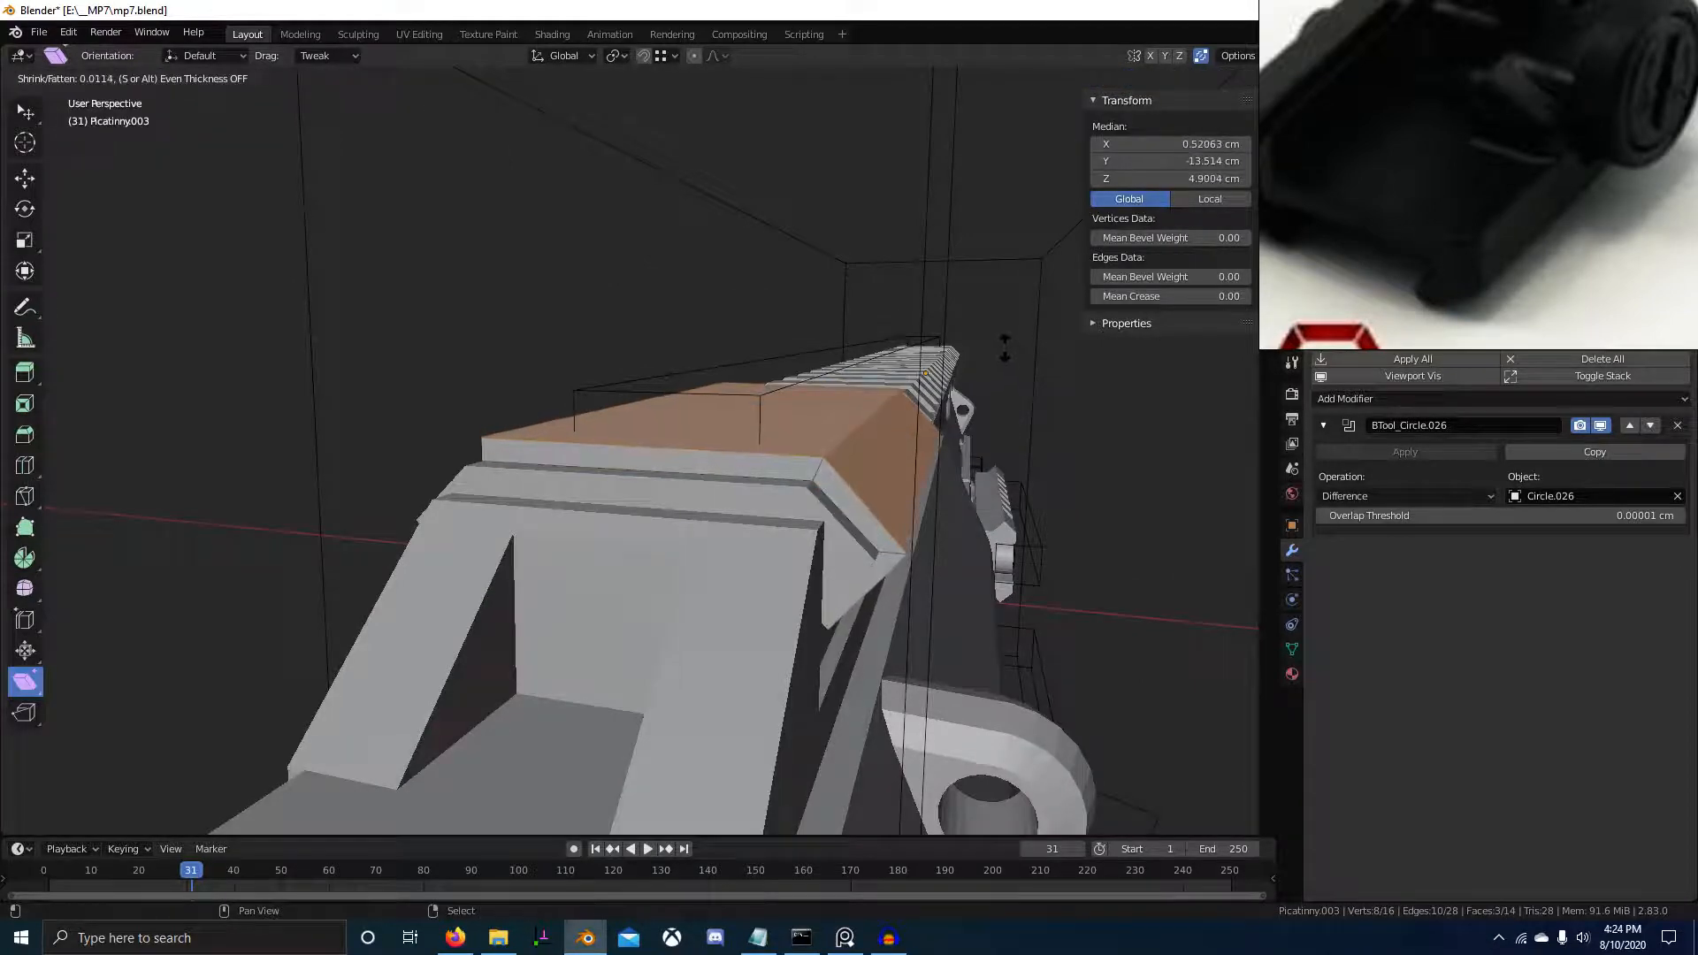
{"action": "left_click", "coordinate": [1009, 337]}
{"action": "scroll", "coordinate": [973, 362], "scroll_direction": "down", "scroll_amount": 4}
Add a lengthwise loop cut to the sight base and slide it toward the negative-X side
{"action": "middle_click_drag", "start_coordinate": [937, 389], "coordinate": [751, 563]}
{"action": "key", "text": "ctrl+r"}
{"action": "left_click", "coordinate": [751, 562]}
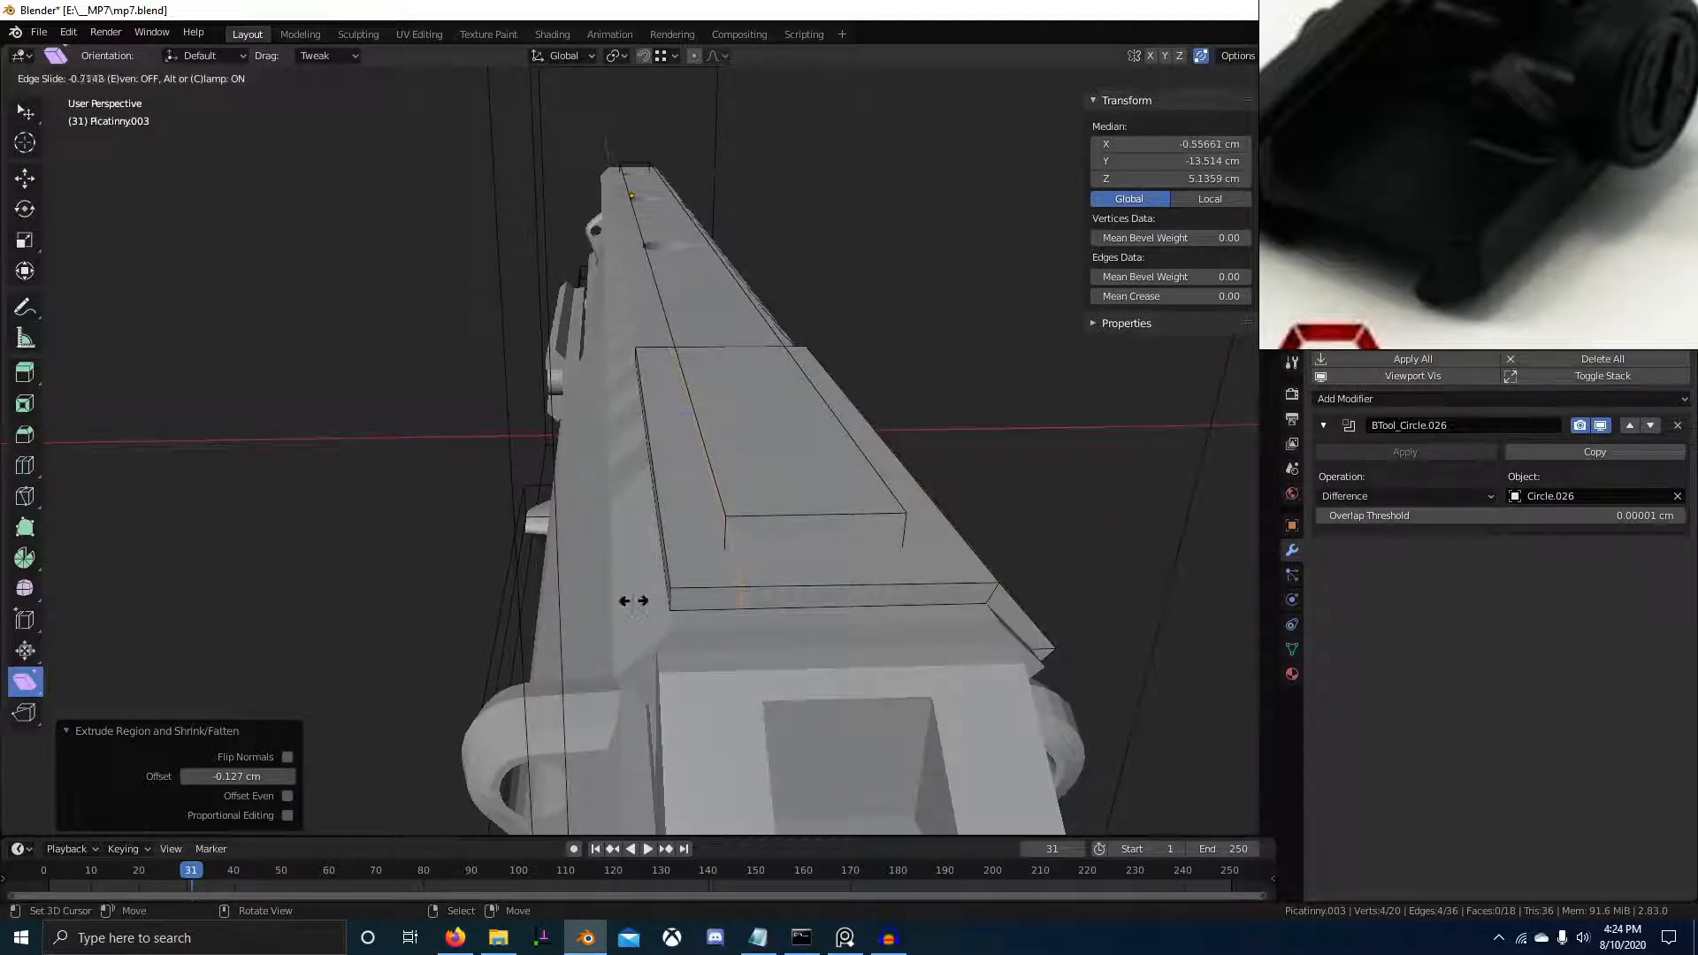
{"action": "left_click", "coordinate": [633, 601]}
{"action": "middle_click_drag", "start_coordinate": [633, 601], "coordinate": [724, 535]}
Try to flatten the new edge loop by scaling it to 0 along Y
{"action": "key", "text": "s"}
{"action": "key", "text": "y"}
{"action": "key", "text": "0"}
{"action": "left_click", "coordinate": [697, 587]}
{"action": "key", "text": "ctrl+z"}
Move the lengthwise edge loop about -0.072 cm along X, closer to the base's outer edge
{"action": "key", "text": "g"}
{"action": "key", "text": "x"}
{"action": "left_click", "coordinate": [725, 558]}
{"action": "scroll", "coordinate": [725, 558], "scroll_direction": "up", "scroll_amount": 2}
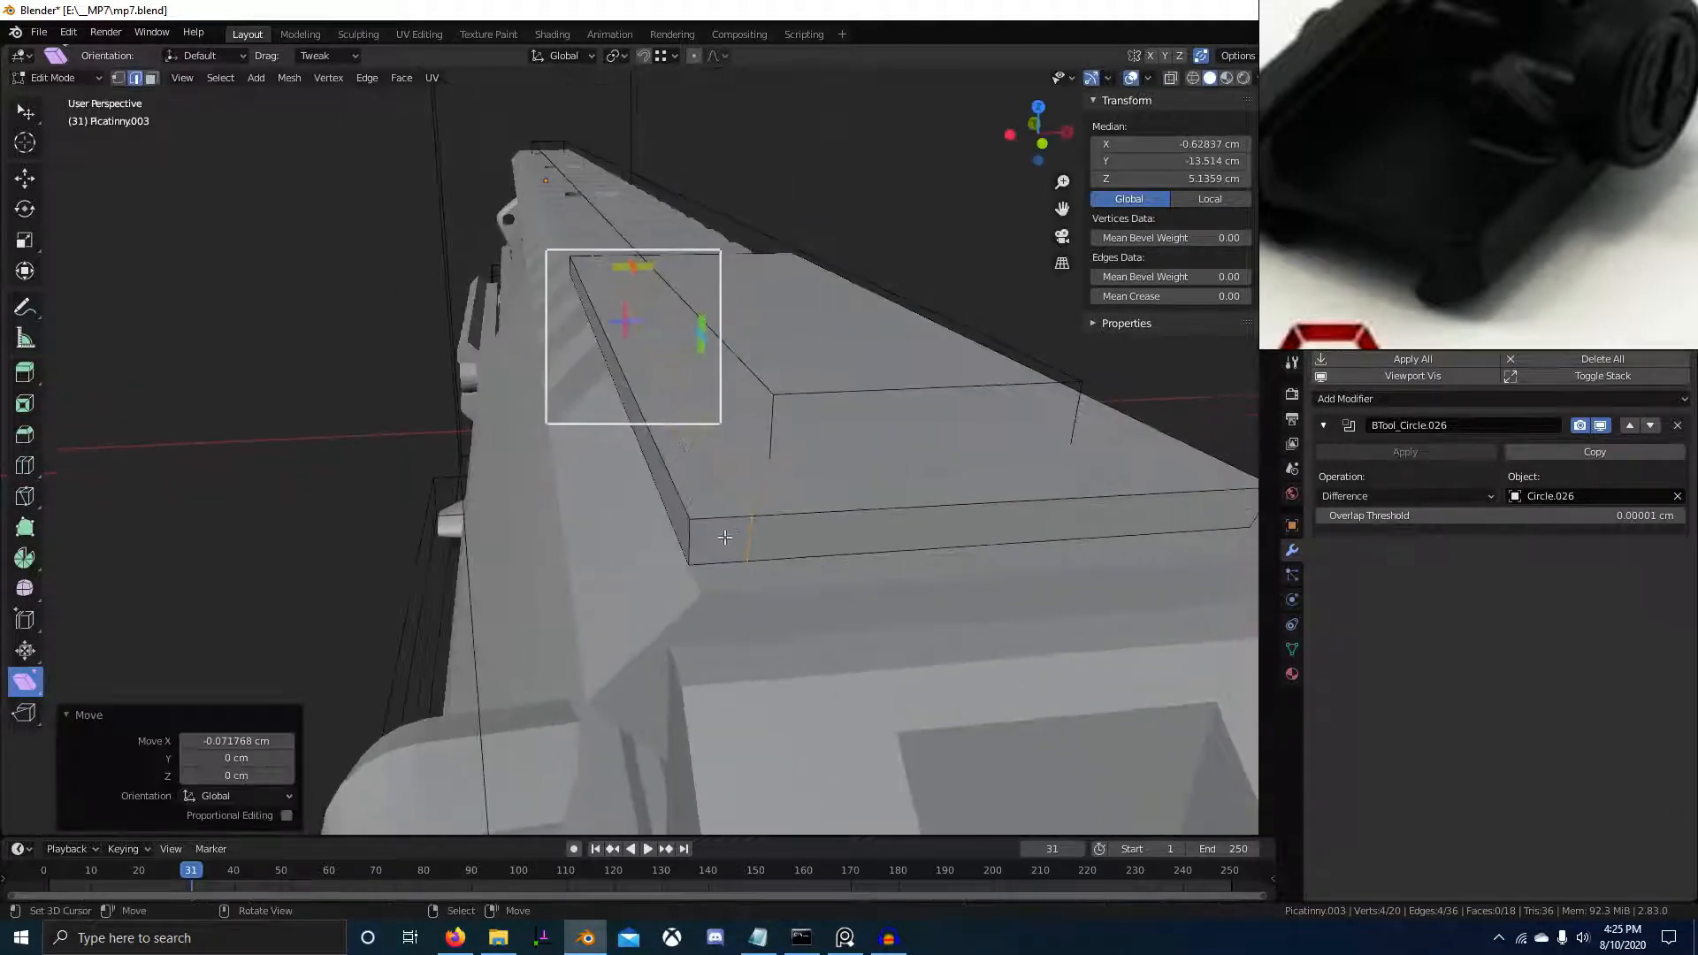
Compare the base's edge with the reference photo and select the narrow top face along the negative-X side
{"action": "left_click", "coordinate": [703, 541]}
{"action": "scroll", "coordinate": [1266, 258], "scroll_direction": "down", "scroll_amount": 2}
{"action": "scroll", "coordinate": [1377, 256], "scroll_direction": "up", "scroll_amount": 3}
{"action": "middle_click_drag", "start_coordinate": [1274, 258], "coordinate": [1400, 181]}
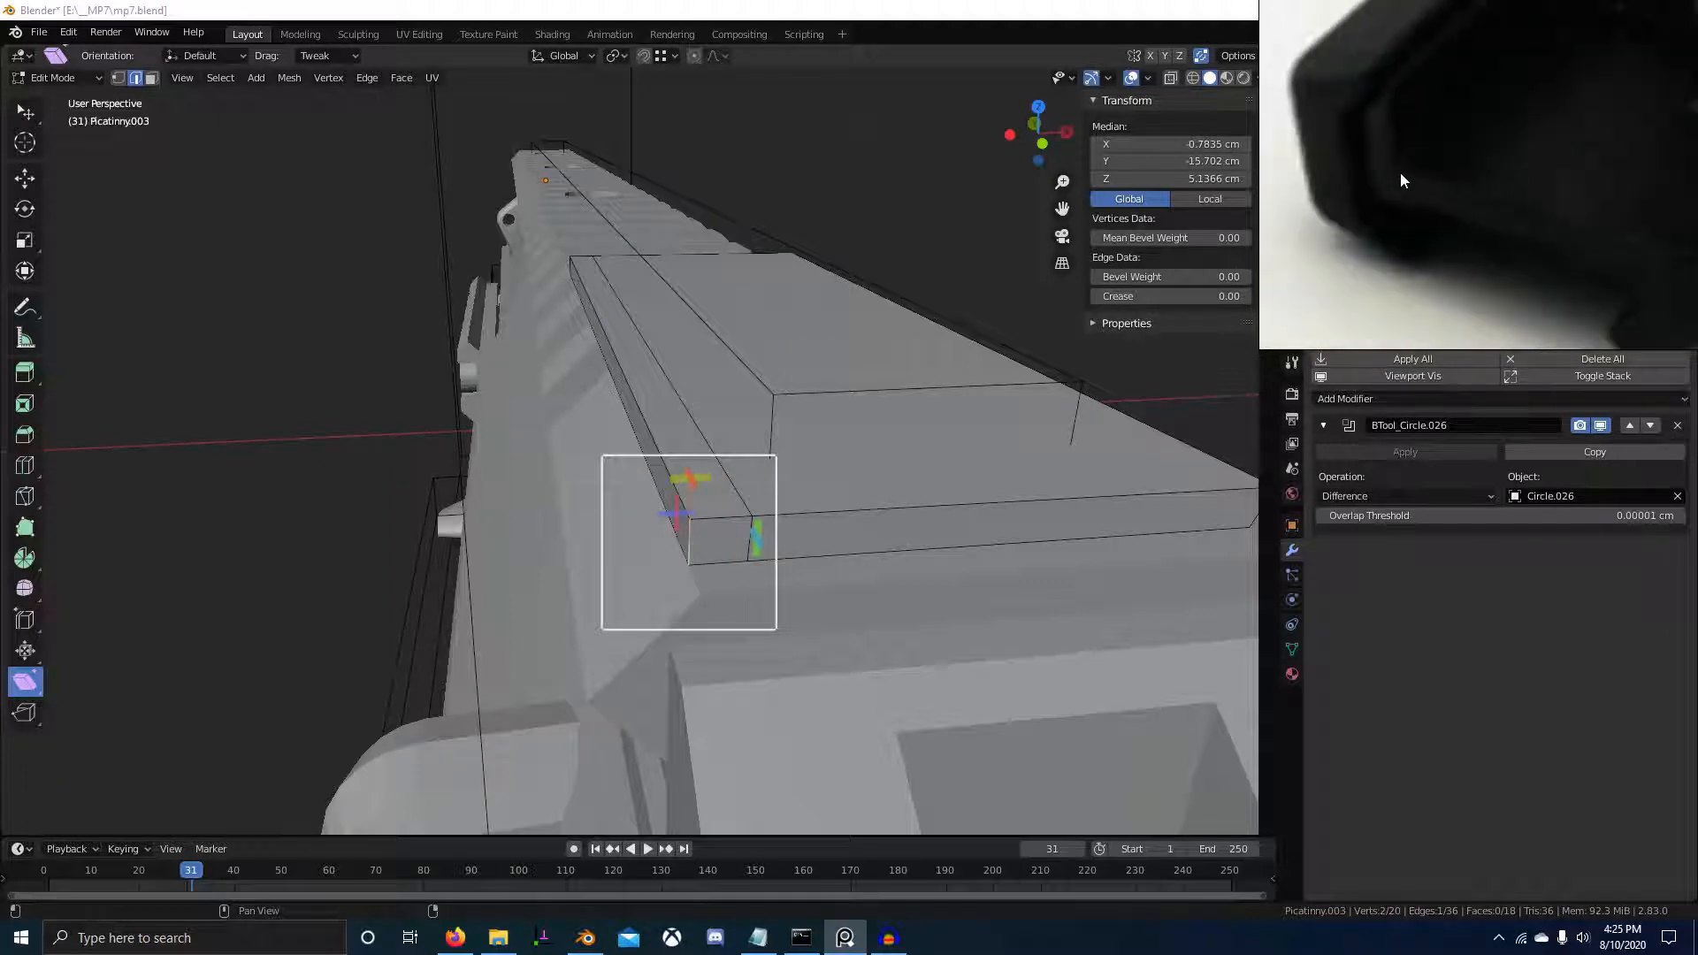
{"action": "right_click", "coordinate": [701, 448]}
{"action": "scroll", "coordinate": [701, 448], "scroll_direction": "down", "scroll_amount": 2}
{"action": "middle_click_drag", "start_coordinate": [701, 447], "coordinate": [686, 449]}
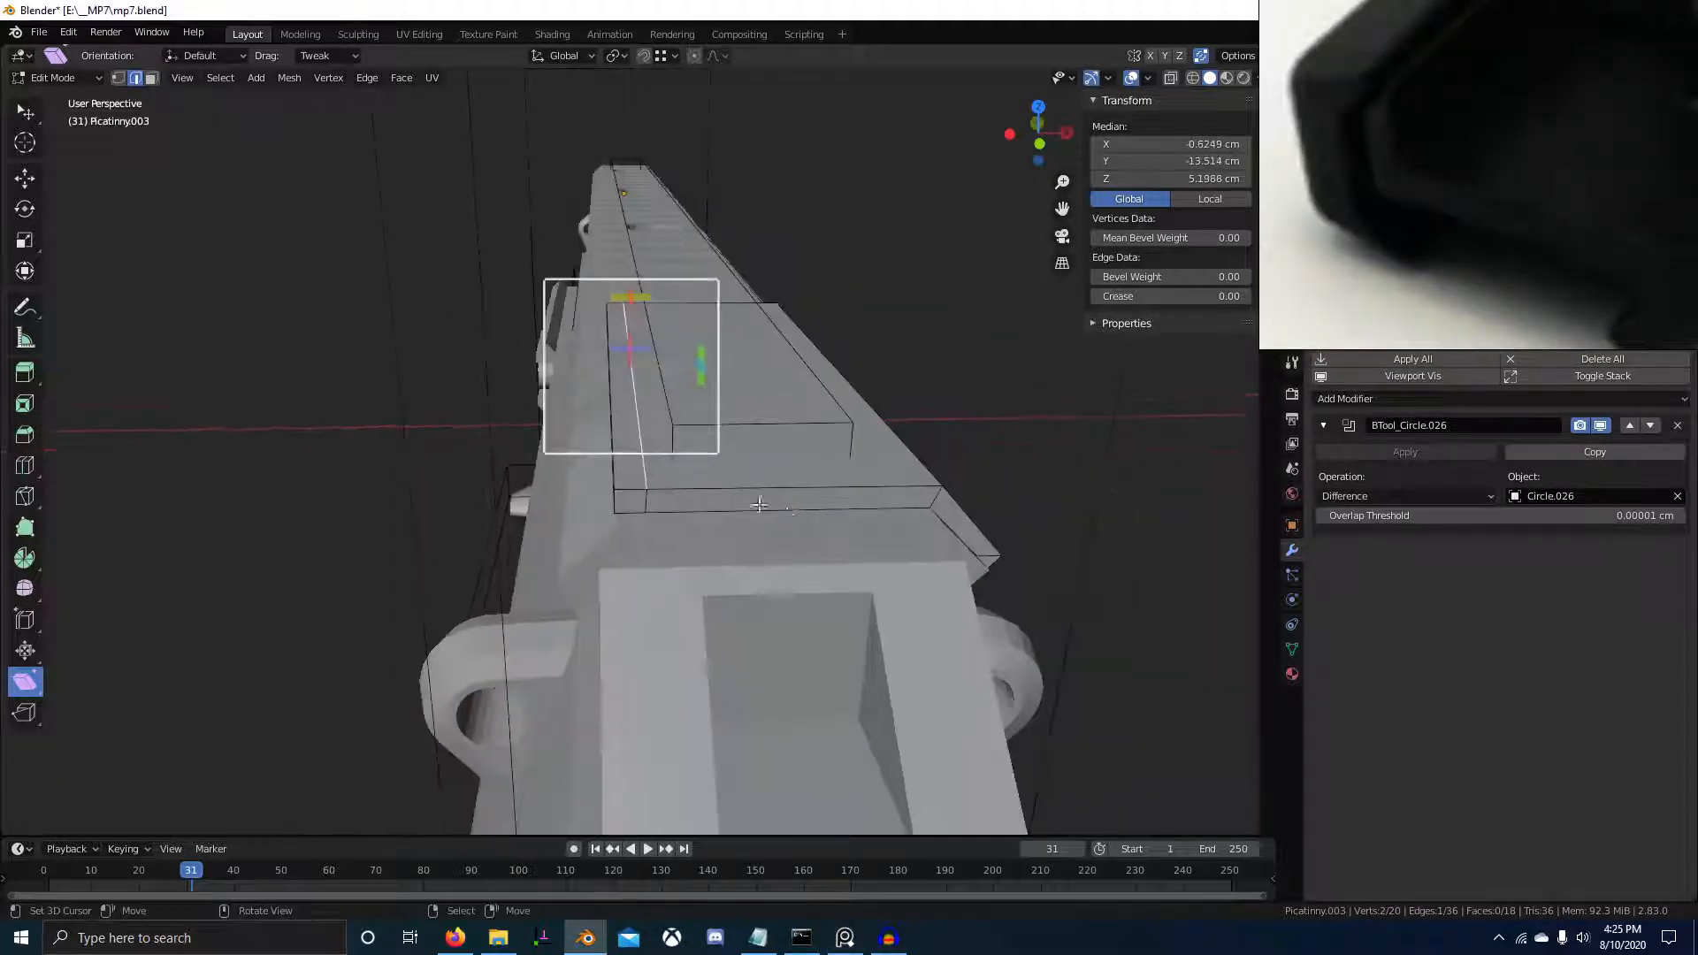
{"action": "key", "text": "alt+a"}
{"action": "right_click", "coordinate": [624, 447]}
{"action": "key", "text": "3"}
{"action": "right_click", "coordinate": [627, 445]}
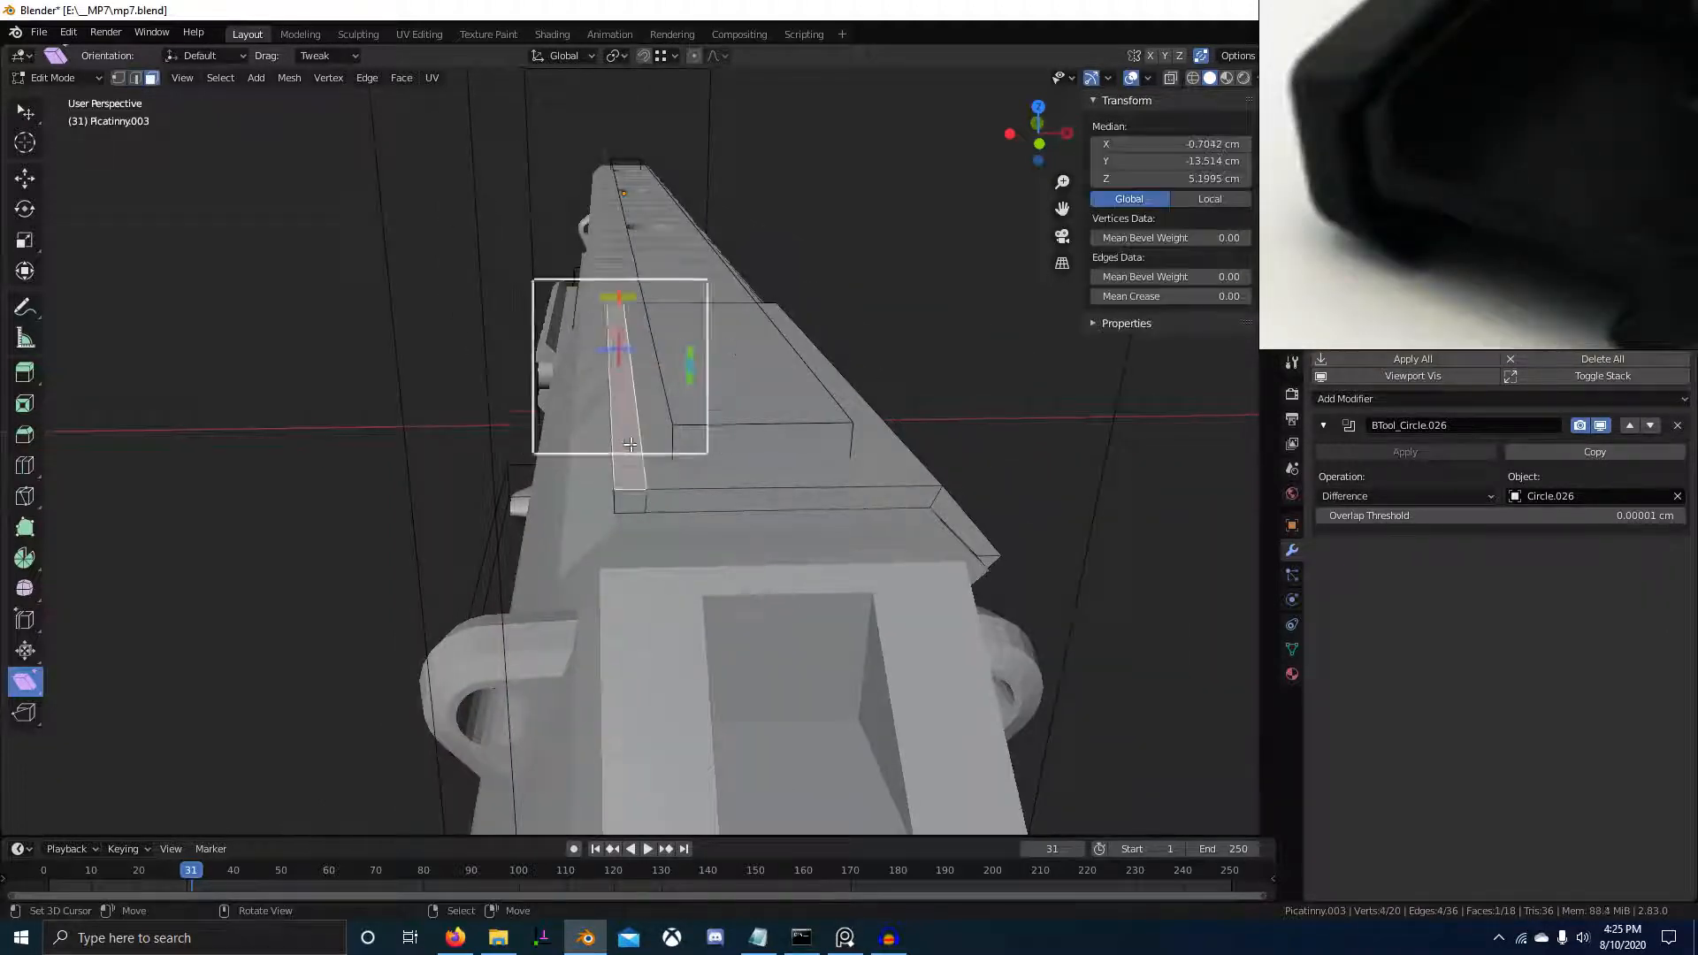
Extrude the narrow top face upward about 0.43 cm to form the side wall of the sight base
{"action": "scroll", "coordinate": [629, 443], "scroll_direction": "down", "scroll_amount": 2}
{"action": "scroll", "coordinate": [1446, 206], "scroll_direction": "down", "scroll_amount": 2}
{"action": "scroll", "coordinate": [1446, 205], "scroll_direction": "up", "scroll_amount": 1}
{"action": "middle_click_drag", "start_coordinate": [1446, 205], "coordinate": [1468, 226]}
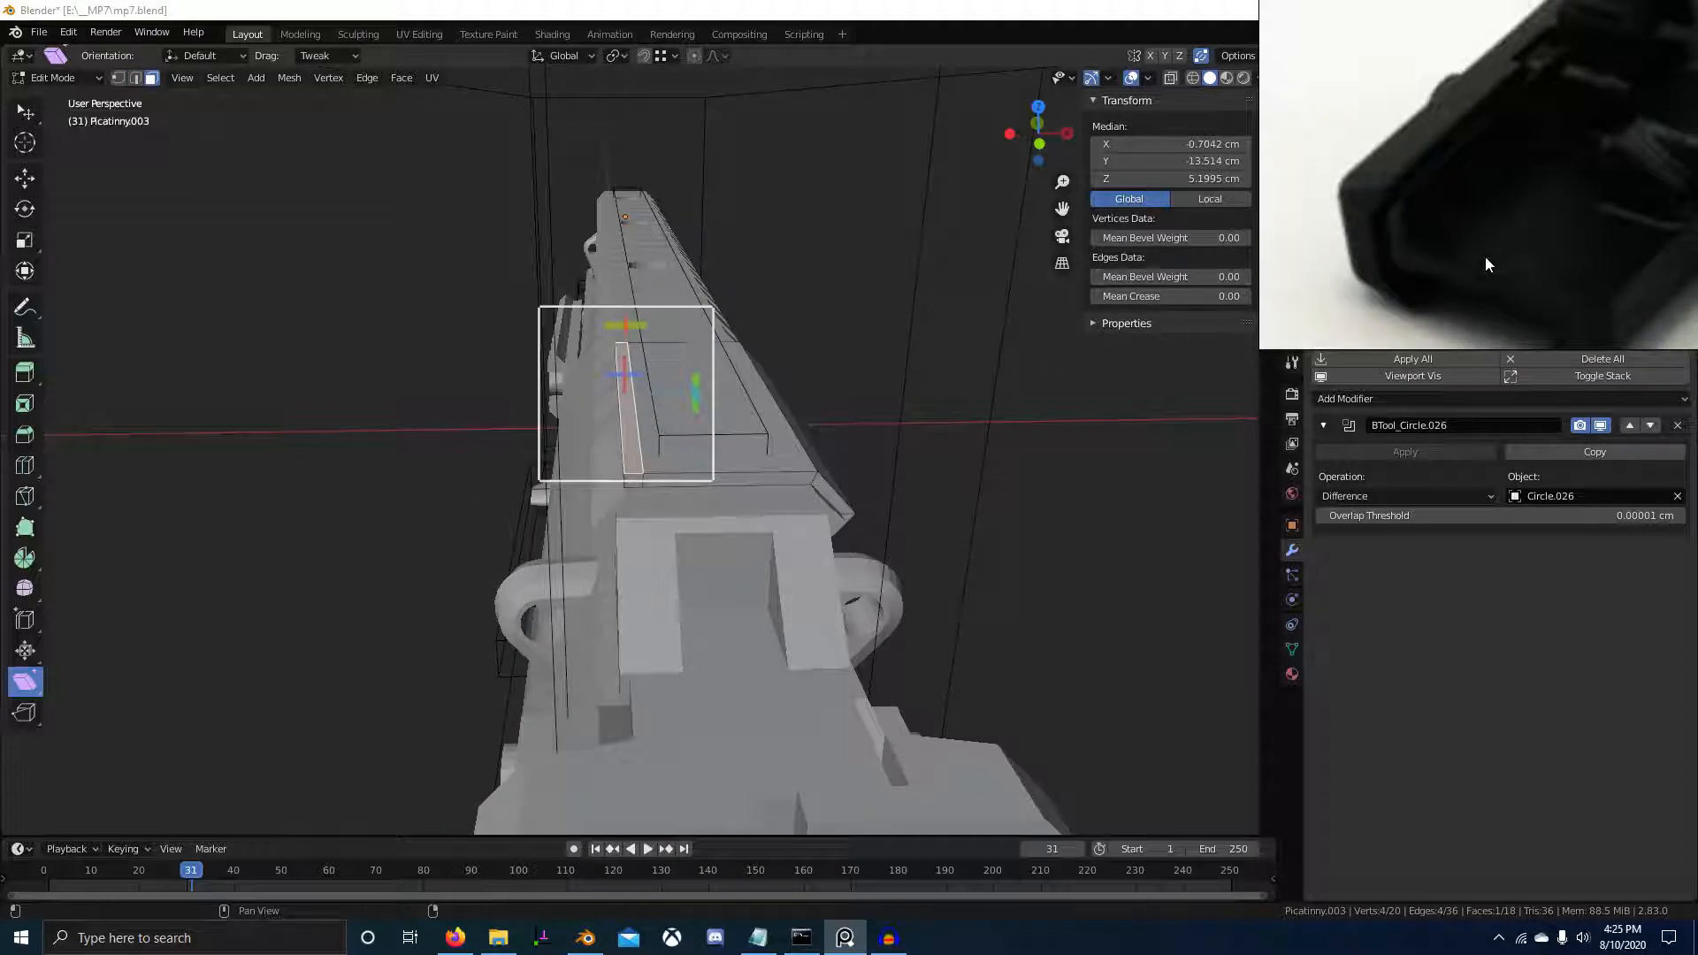
{"action": "scroll", "coordinate": [629, 446], "scroll_direction": "up", "scroll_amount": 3}
{"action": "scroll", "coordinate": [631, 387], "scroll_direction": "down", "scroll_amount": 3}
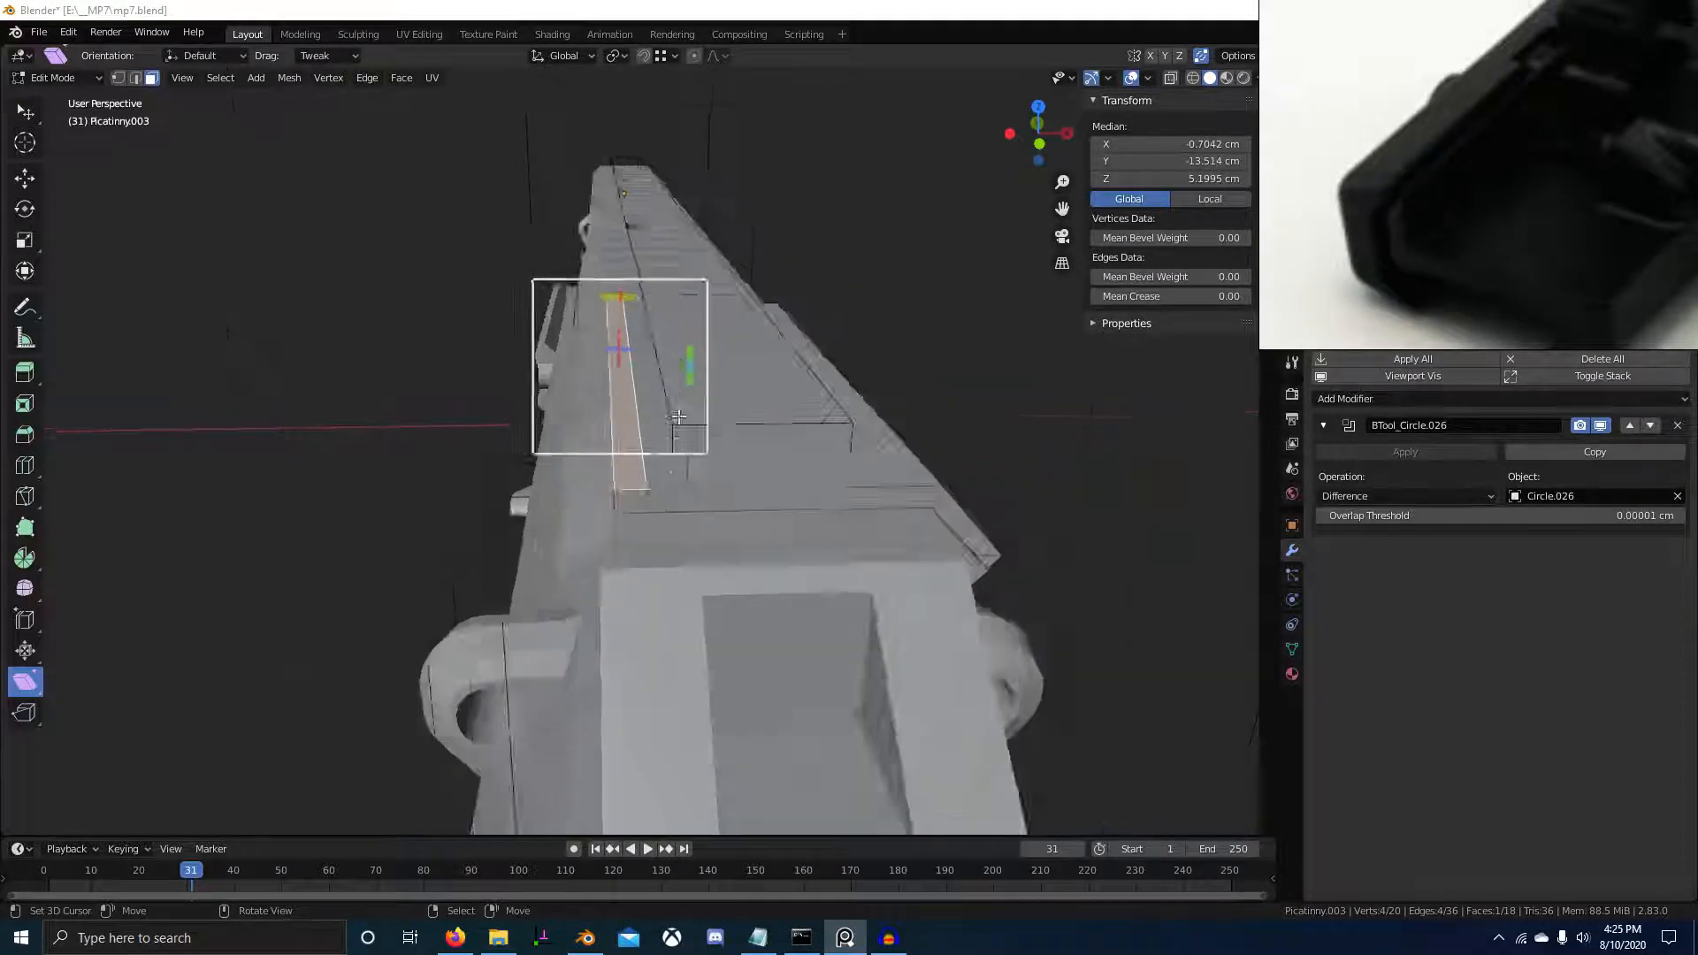
{"action": "middle_click_drag", "start_coordinate": [632, 386], "coordinate": [783, 385]}
{"action": "key", "text": "e"}
{"action": "left_click", "coordinate": [691, 350]}
Lower the side wall's top face by about 0.08 cm along Z
{"action": "key", "text": "2"}
{"action": "right_click", "coordinate": [803, 373]}
{"action": "key", "text": "3"}
{"action": "right_click", "coordinate": [621, 305]}
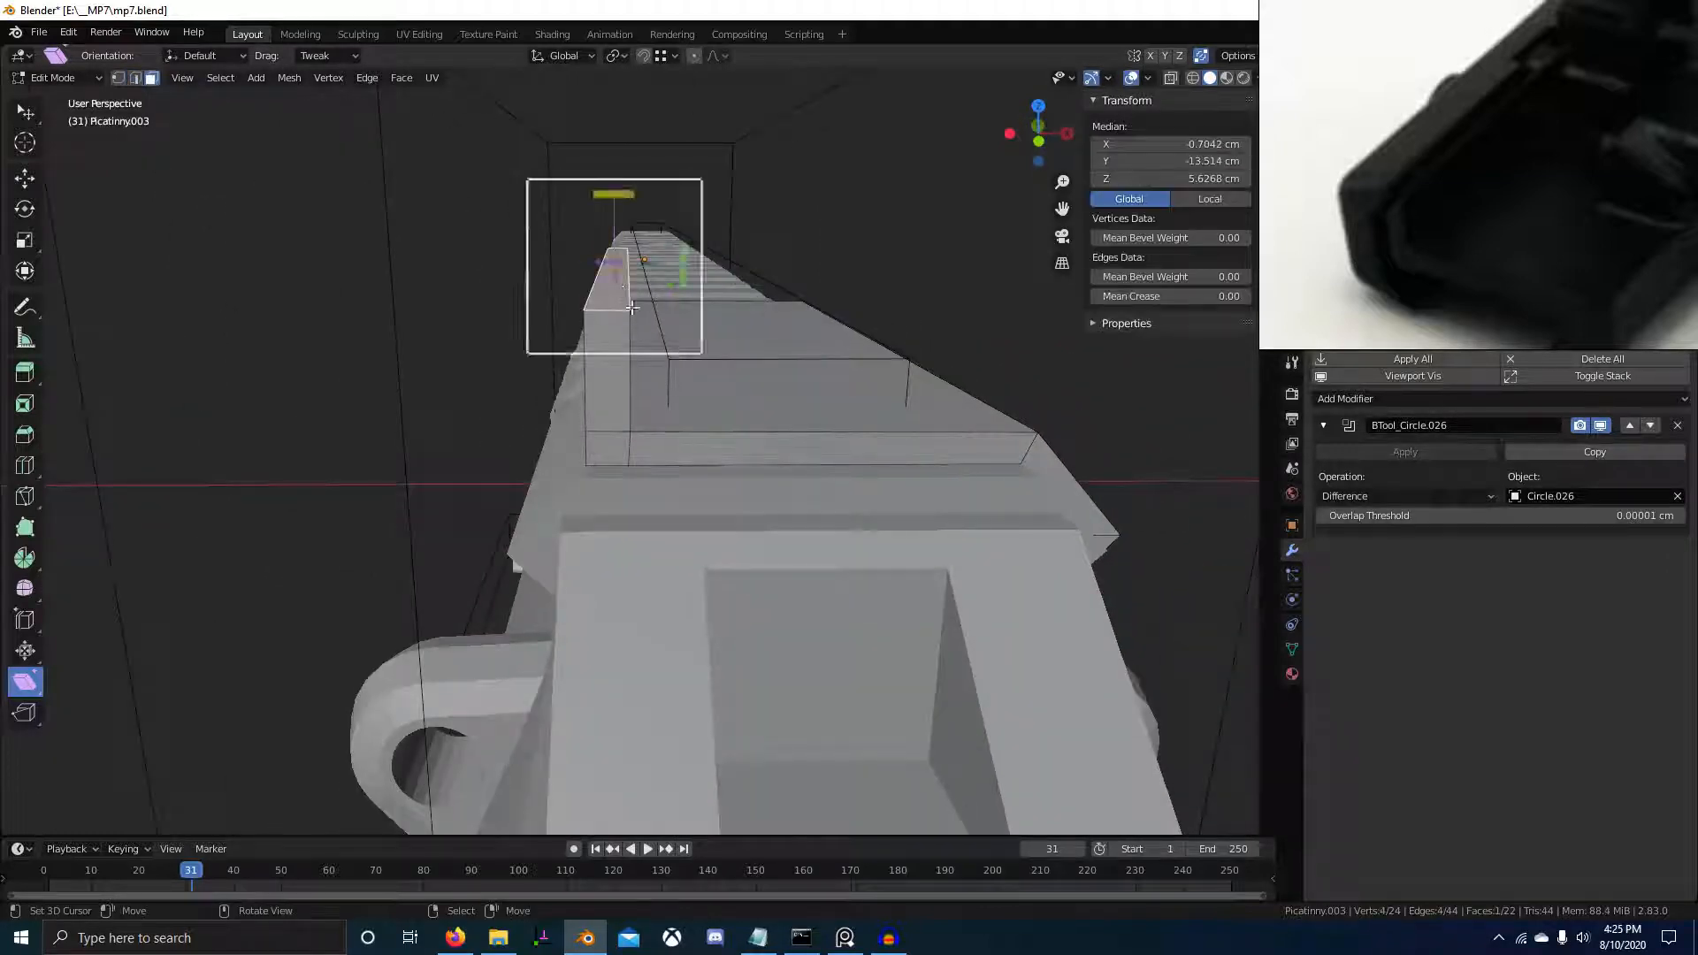
{"action": "key", "text": "g"}
{"action": "key", "text": "z"}
{"action": "left_click", "coordinate": [636, 329]}
{"action": "middle_click_drag", "start_coordinate": [636, 329], "coordinate": [684, 350]}
Try to box-select the side wall's top vertices in the right wireframe view
{"action": "right_click", "coordinate": [668, 321]}
{"action": "key", "text": "KP_3"}
{"action": "key", "text": "shift+z"}
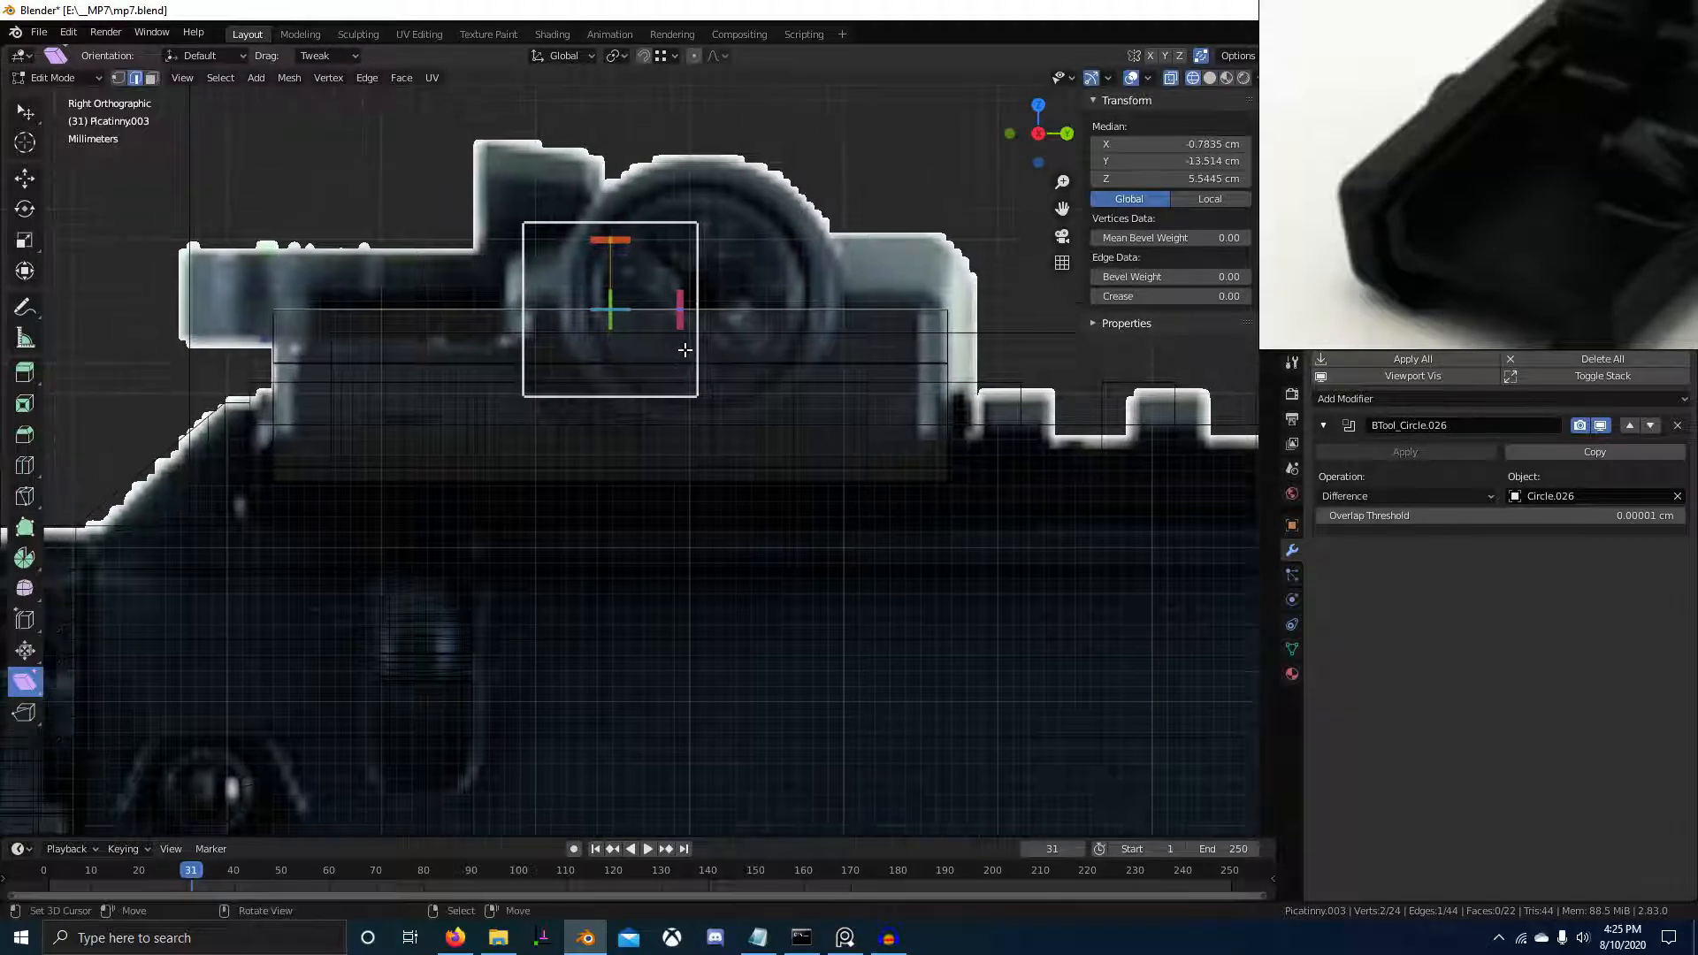
{"action": "key", "text": "a"}
{"action": "key", "text": "1"}
{"action": "key", "text": "alt+a"}
{"action": "key", "text": "b"}
{"action": "left_click_drag", "start_coordinate": [216, 285], "coordinate": [1001, 328]}
{"action": "scroll", "coordinate": [1592, 97], "scroll_direction": "down", "scroll_amount": 4}
{"action": "middle_click_drag", "start_coordinate": [1592, 97], "coordinate": [1477, 245]}
{"action": "scroll", "coordinate": [1463, 243], "scroll_direction": "up", "scroll_amount": 3}
{"action": "scroll", "coordinate": [1421, 219], "scroll_direction": "down", "scroll_amount": 3}
{"action": "scroll", "coordinate": [1477, 246], "scroll_direction": "up", "scroll_amount": 2}
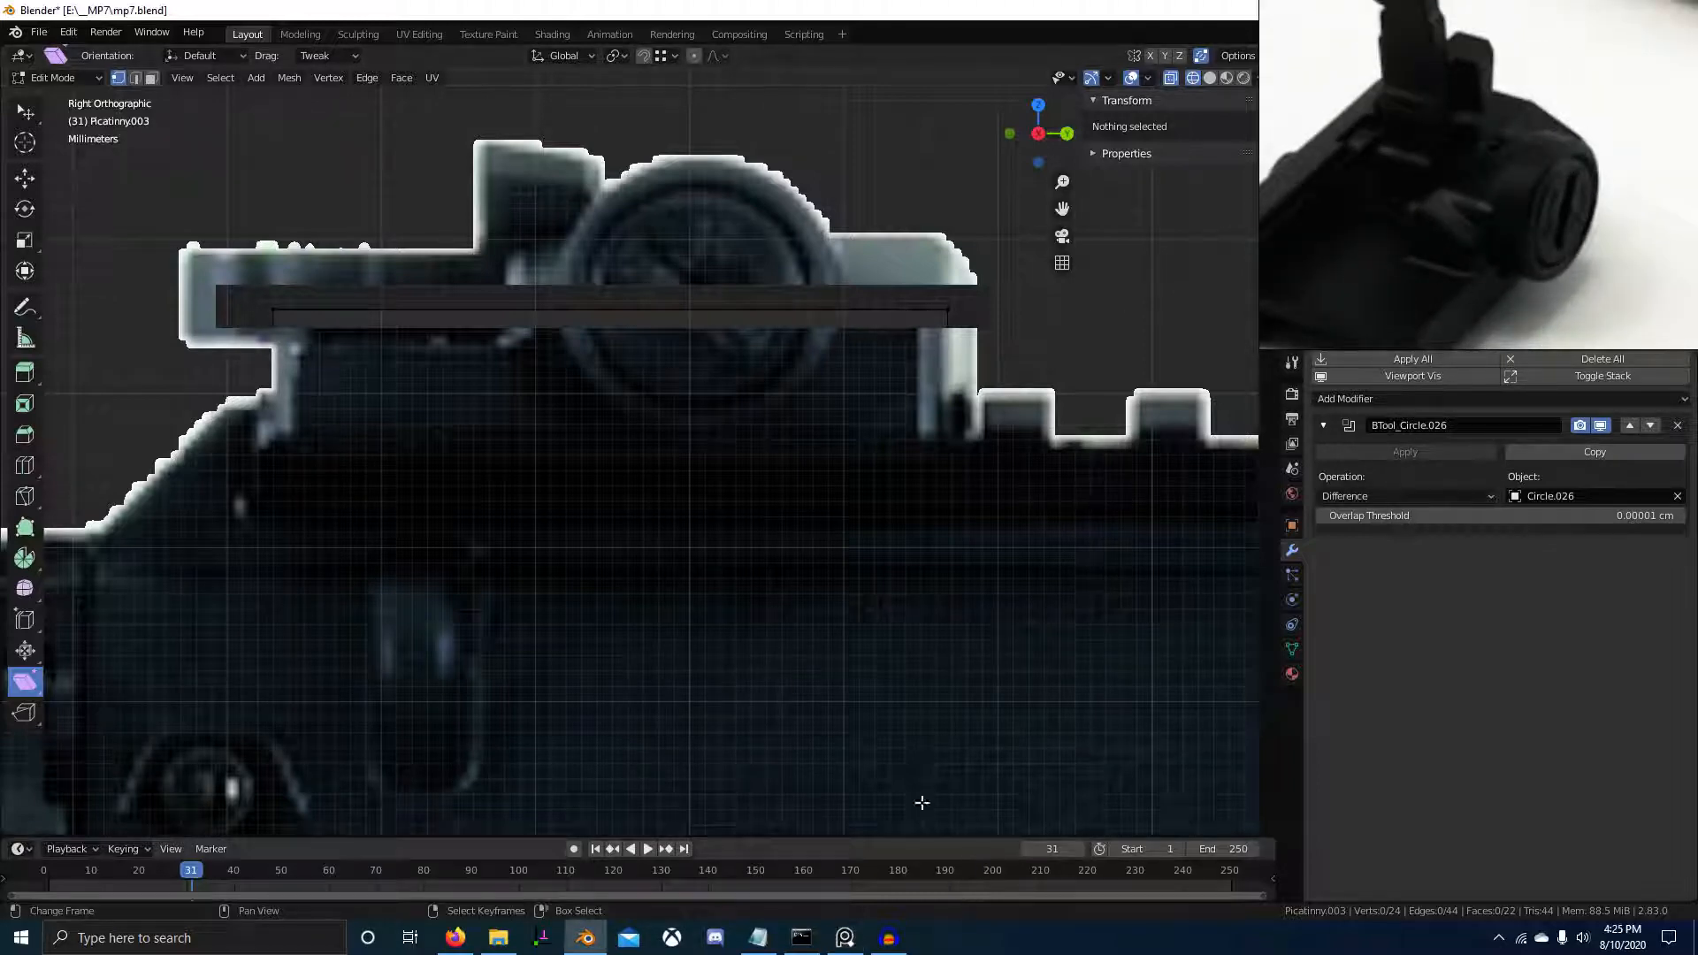
{"action": "key", "text": "alt+z"}
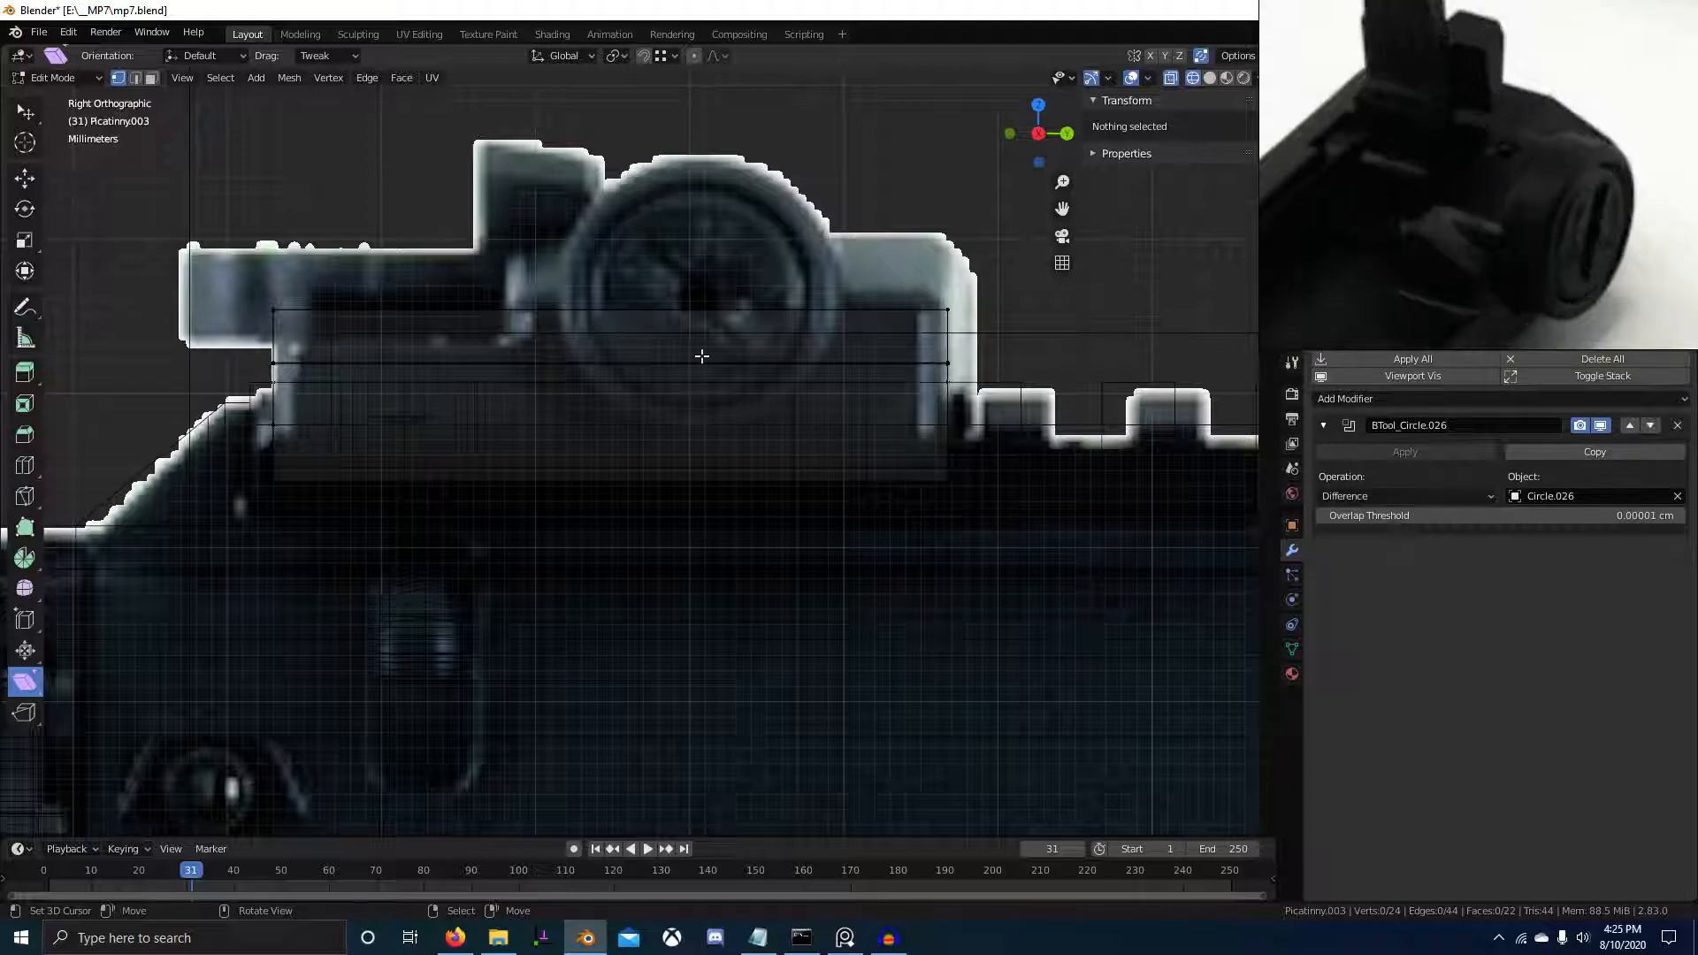
Raise the side wall's top face about 0.29 cm along Z against the side reference image
{"action": "middle_click_drag", "start_coordinate": [350, 327], "coordinate": [584, 429]}
{"action": "right_click", "coordinate": [479, 435]}
{"action": "key", "text": "KP_3"}
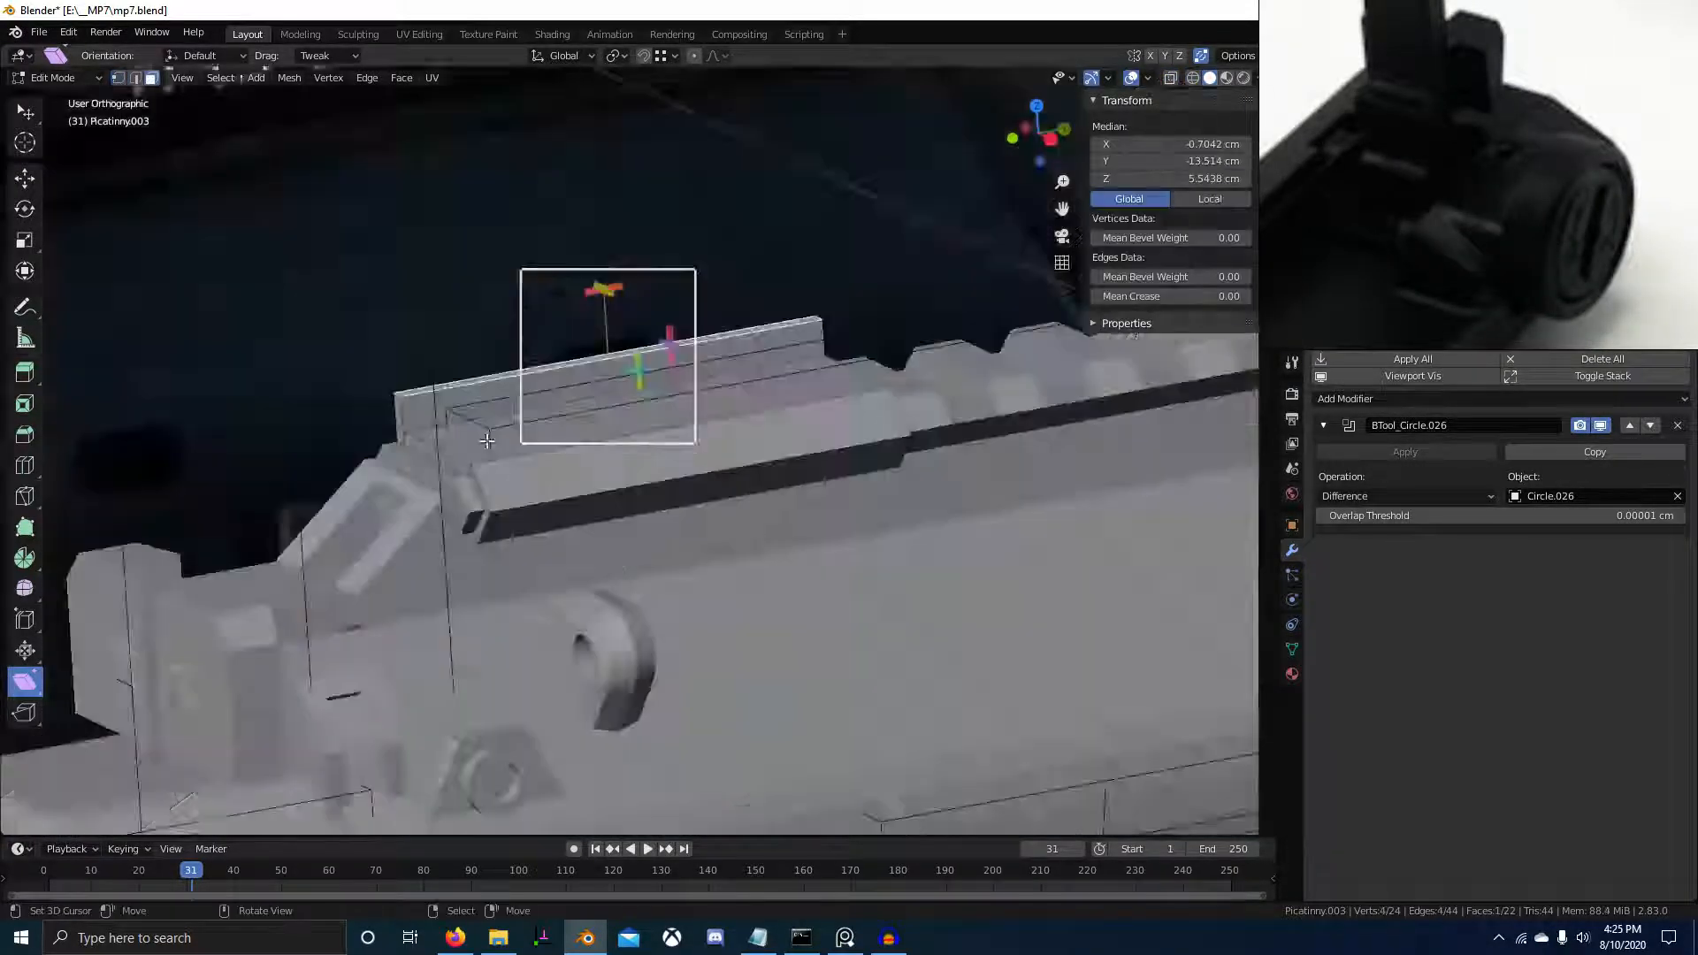
{"action": "key", "text": "shift+z"}
{"action": "scroll", "coordinate": [743, 375], "scroll_direction": "up", "scroll_amount": 4}
{"action": "key", "text": "g"}
{"action": "key", "text": "z"}
{"action": "left_click", "coordinate": [772, 315]}
{"action": "scroll", "coordinate": [697, 362], "scroll_direction": "down", "scroll_amount": 2}
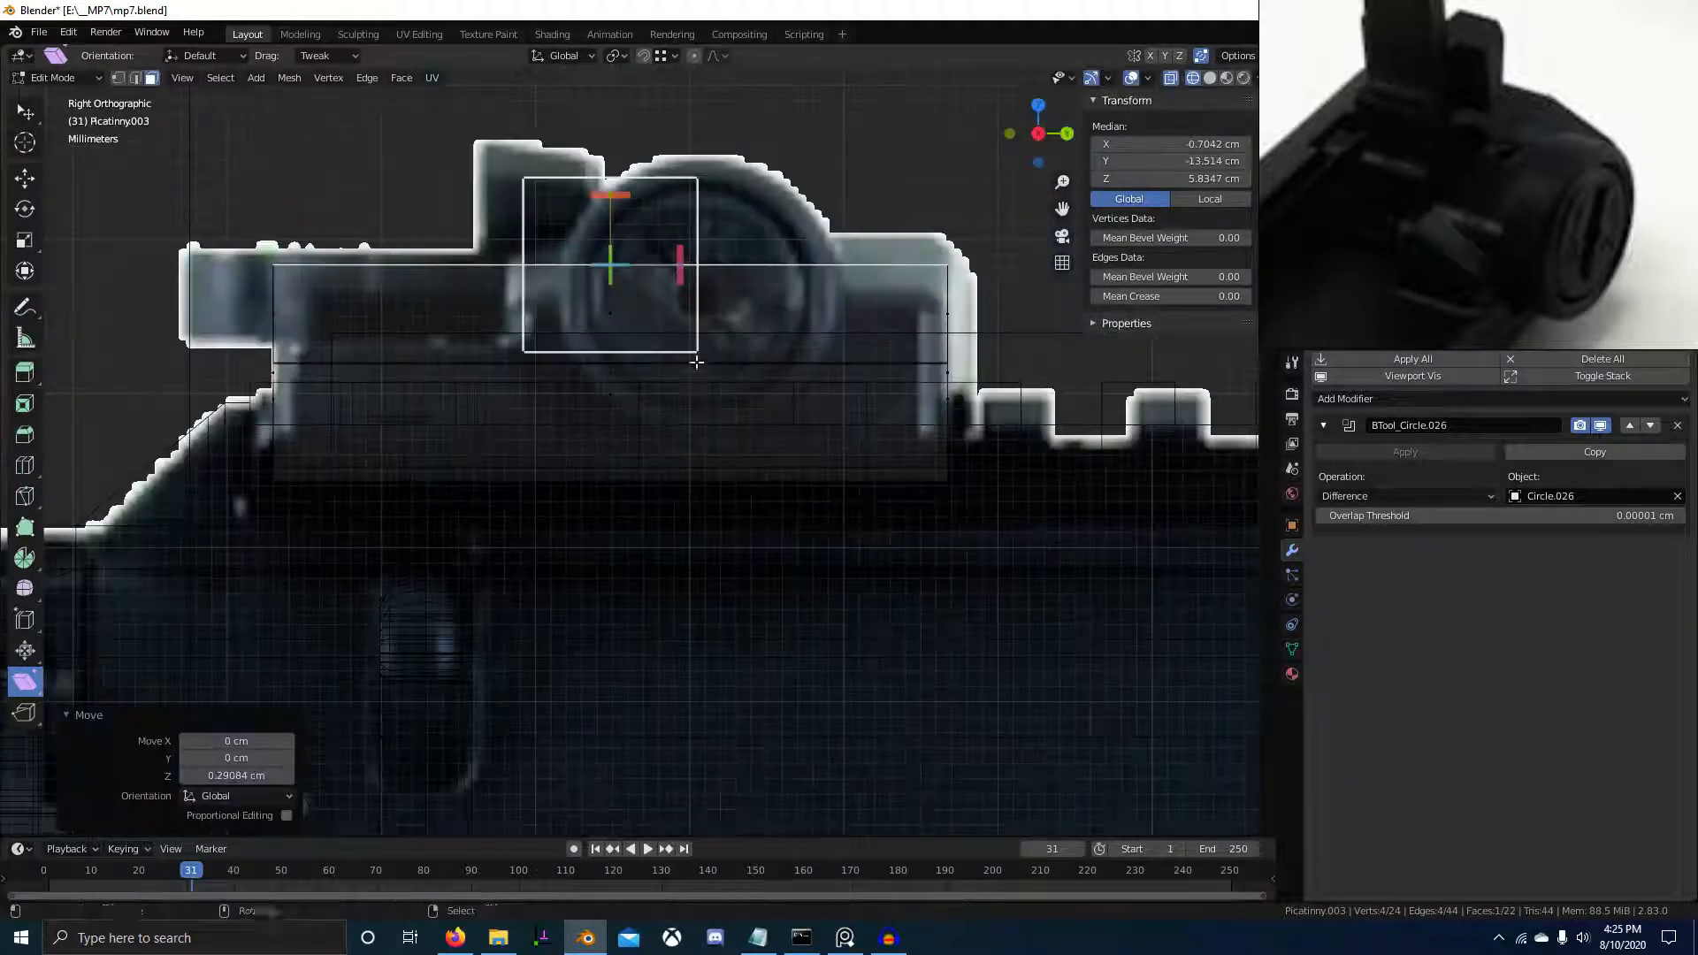
Lower the wall's outer top edge about 0.13 cm along Z to slope the top of the wall
{"action": "key", "text": "shift+z"}
{"action": "key", "text": "2"}
{"action": "middle_click_drag", "start_coordinate": [620, 404], "coordinate": [712, 440]}
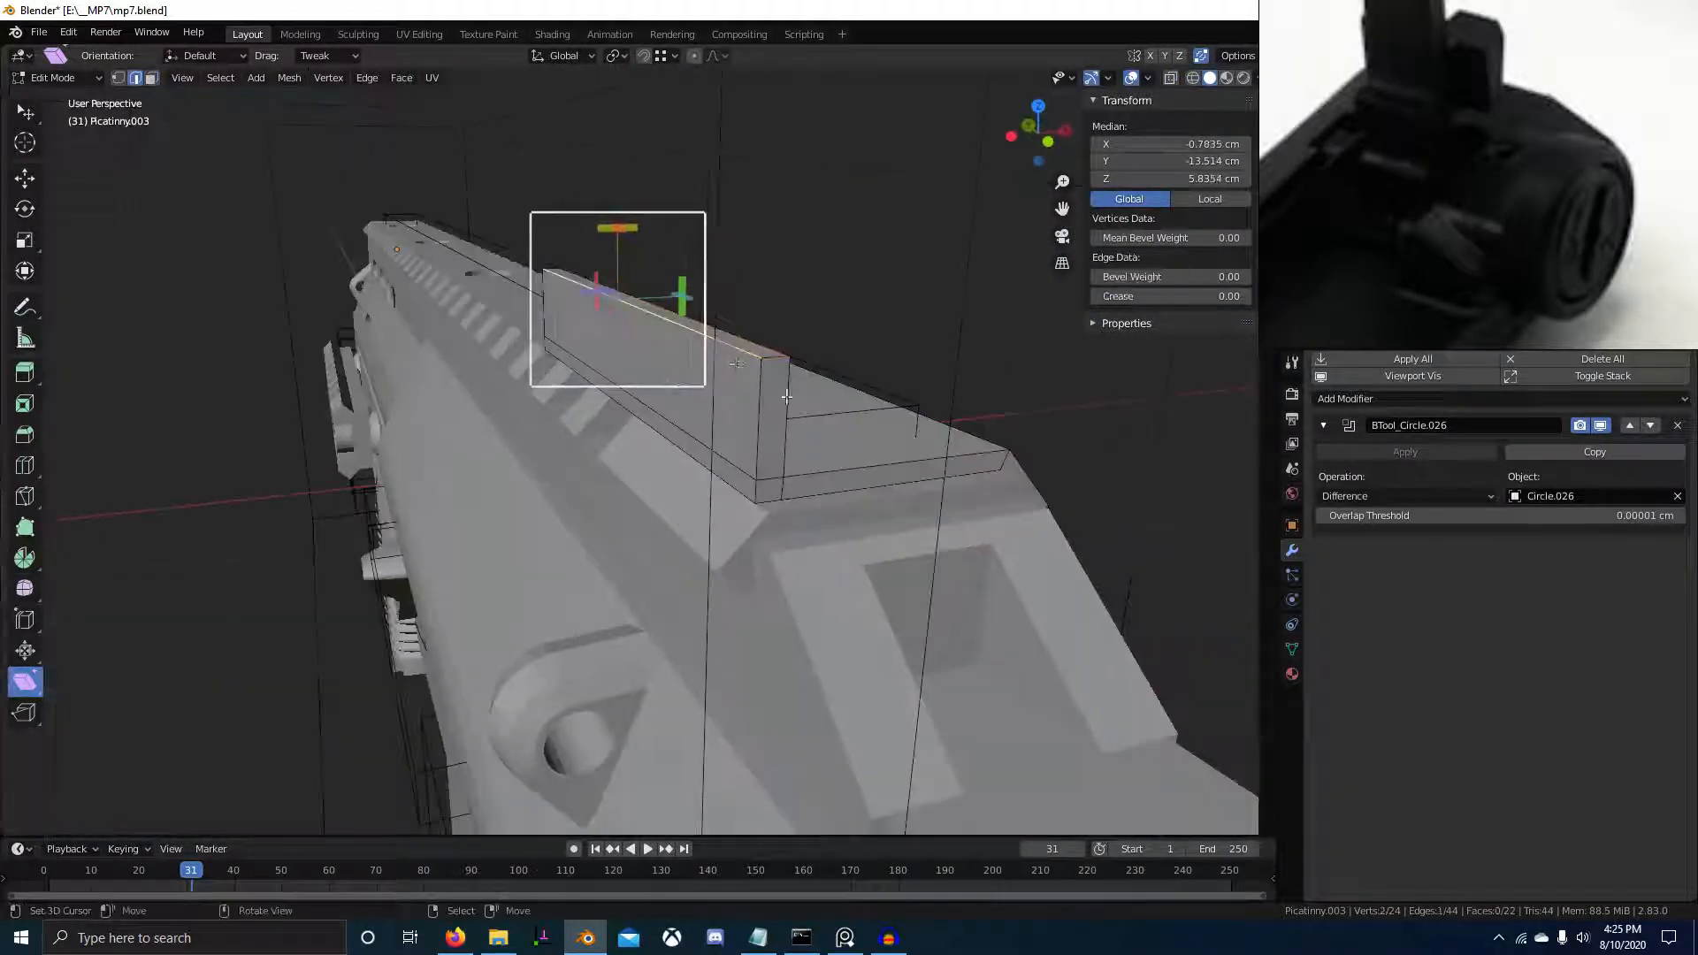
{"action": "middle_click_drag", "start_coordinate": [786, 396], "coordinate": [823, 354]}
{"action": "key", "text": "g"}
{"action": "key", "text": "z"}
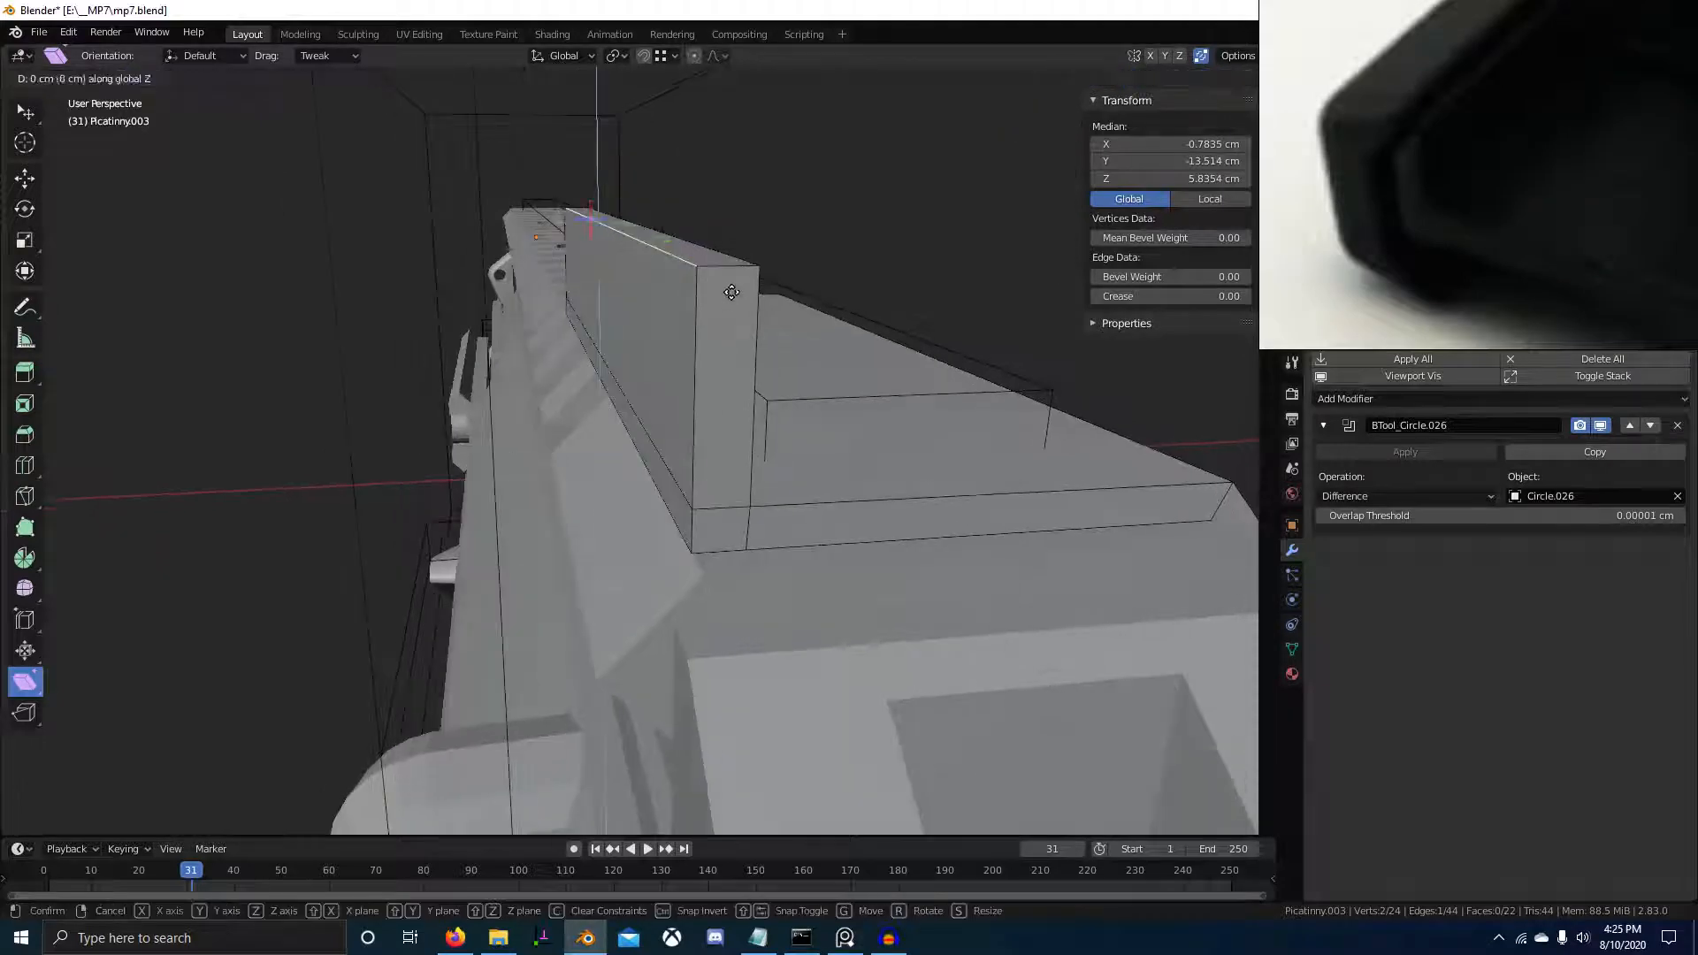
{"action": "left_click", "coordinate": [747, 315]}
Leave mesh editing and remove the BTool_Circle.026 Boolean modifier from the sight base
{"action": "scroll", "coordinate": [994, 306], "scroll_direction": "down", "scroll_amount": 2}
{"action": "middle_click_drag", "start_coordinate": [994, 306], "coordinate": [952, 317]}
{"action": "scroll", "coordinate": [951, 316], "scroll_direction": "down", "scroll_amount": 3}
{"action": "key", "text": "Tab"}
{"action": "scroll", "coordinate": [1478, 232], "scroll_direction": "down", "scroll_amount": 4}
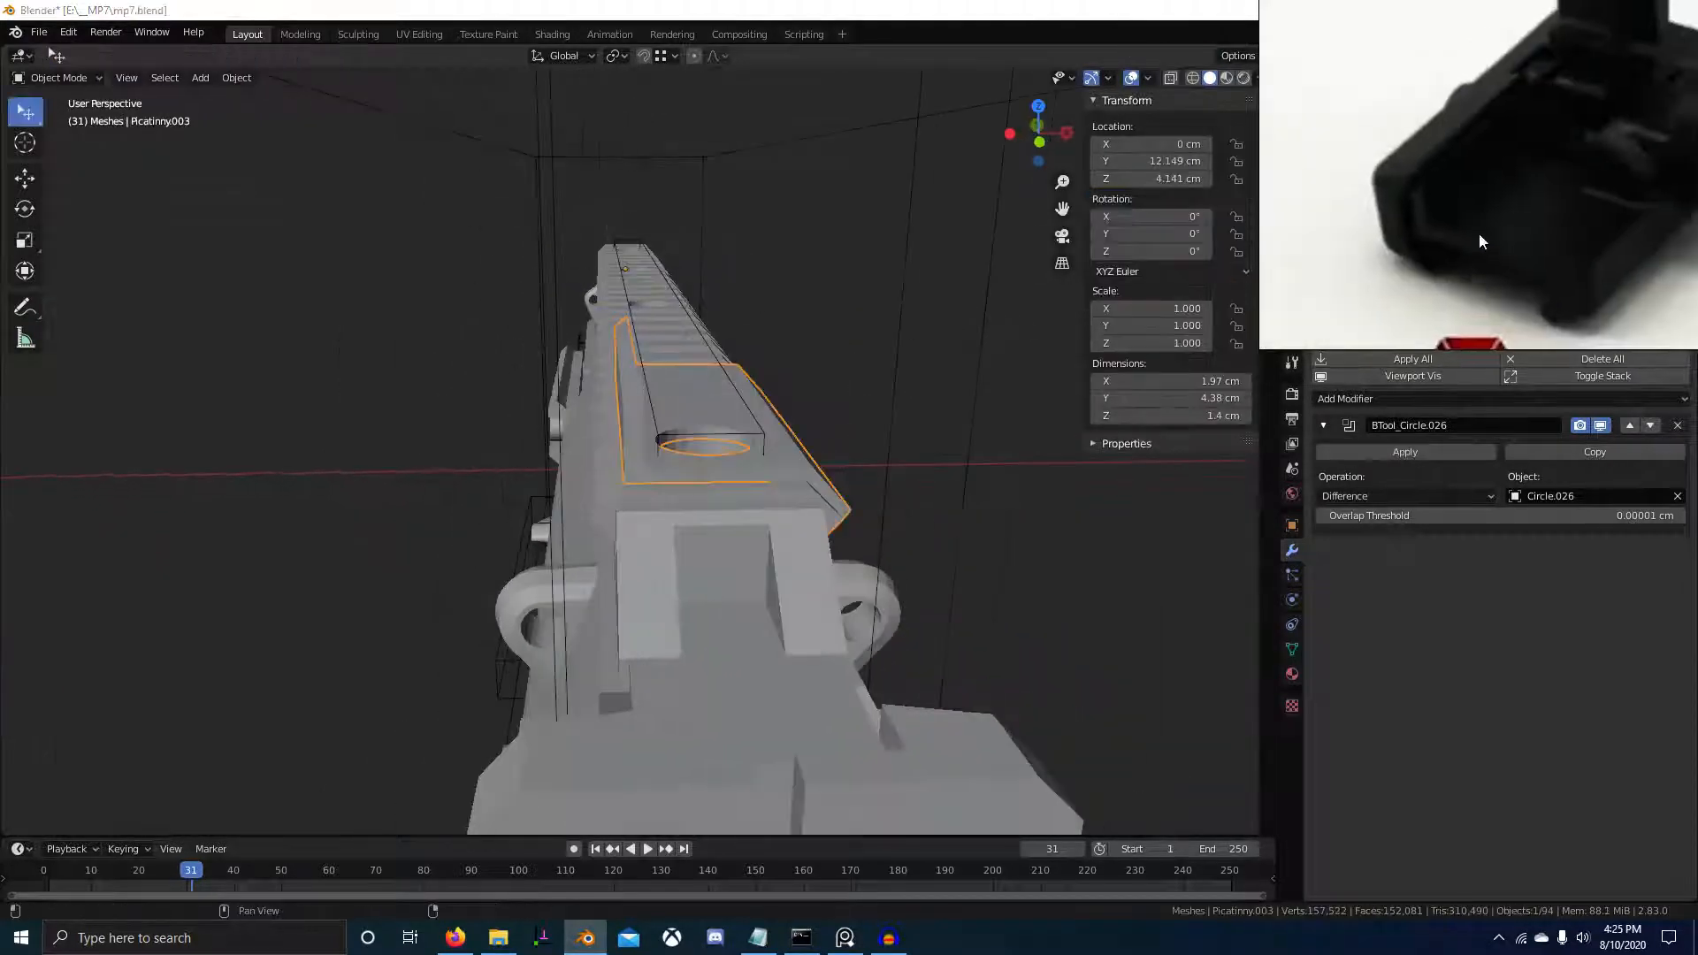
{"action": "middle_click_drag", "start_coordinate": [1479, 232], "coordinate": [1406, 228]}
{"action": "middle_click_drag", "start_coordinate": [942, 442], "coordinate": [752, 447]}
{"action": "left_click", "coordinate": [1678, 427]}
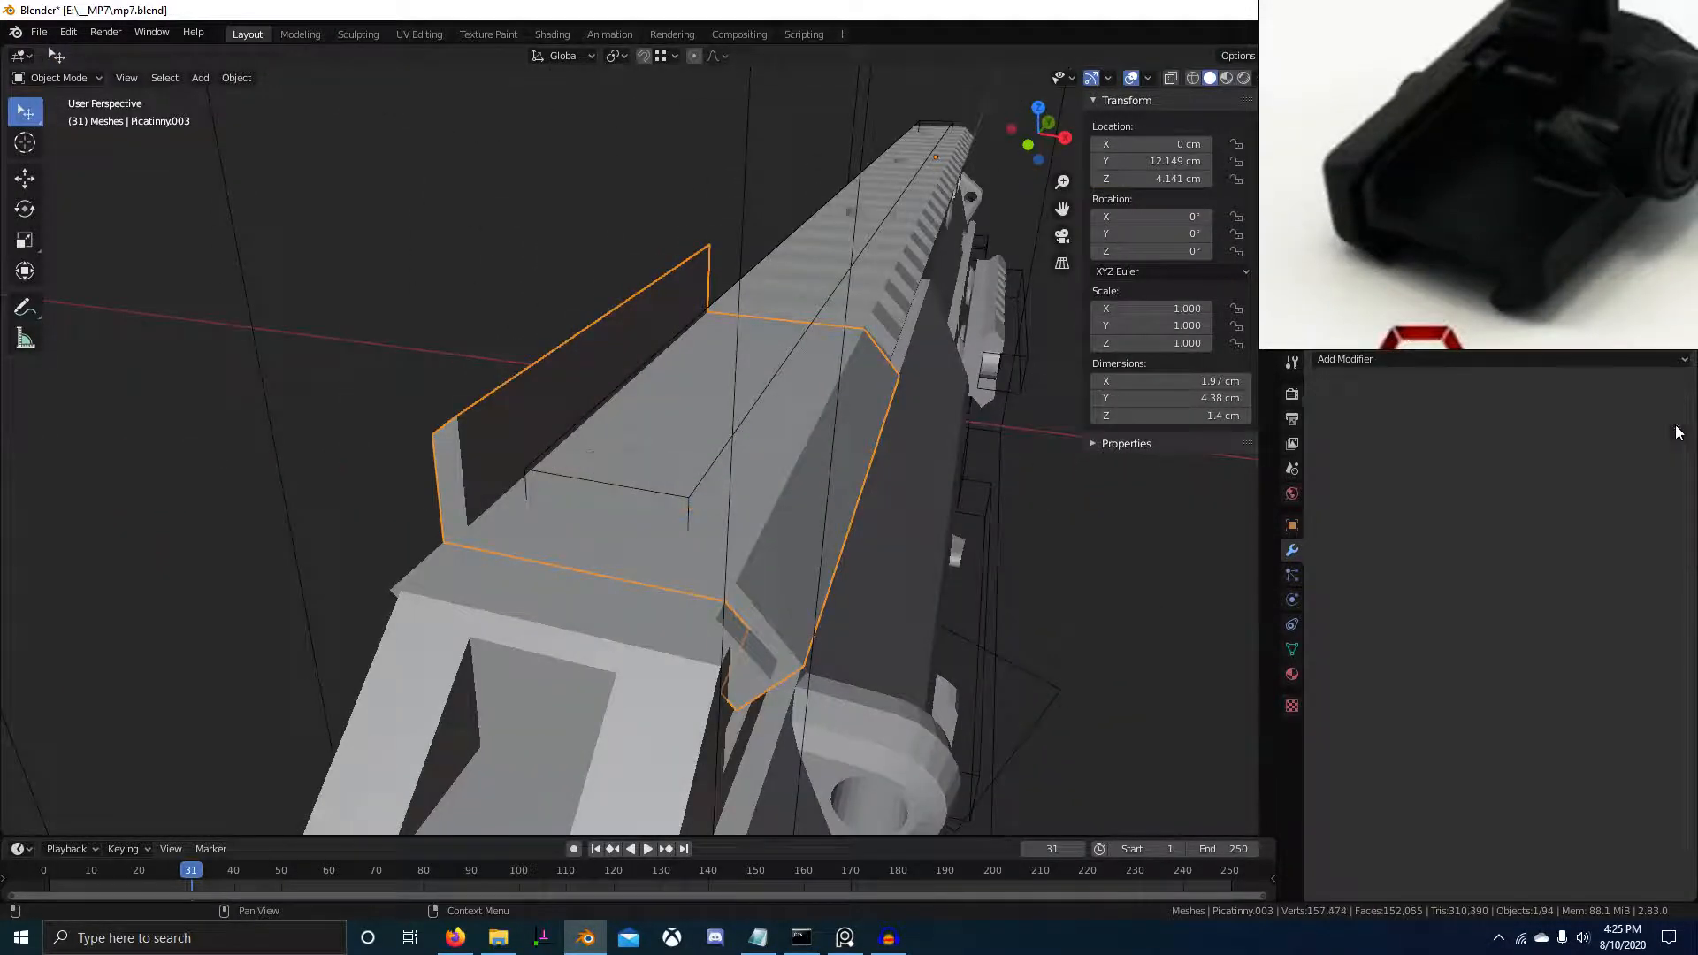
{"action": "middle_click_drag", "start_coordinate": [853, 486], "coordinate": [796, 442]}
{"action": "scroll", "coordinate": [1588, 180], "scroll_direction": "down", "scroll_amount": 3}
{"action": "scroll", "coordinate": [1500, 199], "scroll_direction": "up", "scroll_amount": 4}
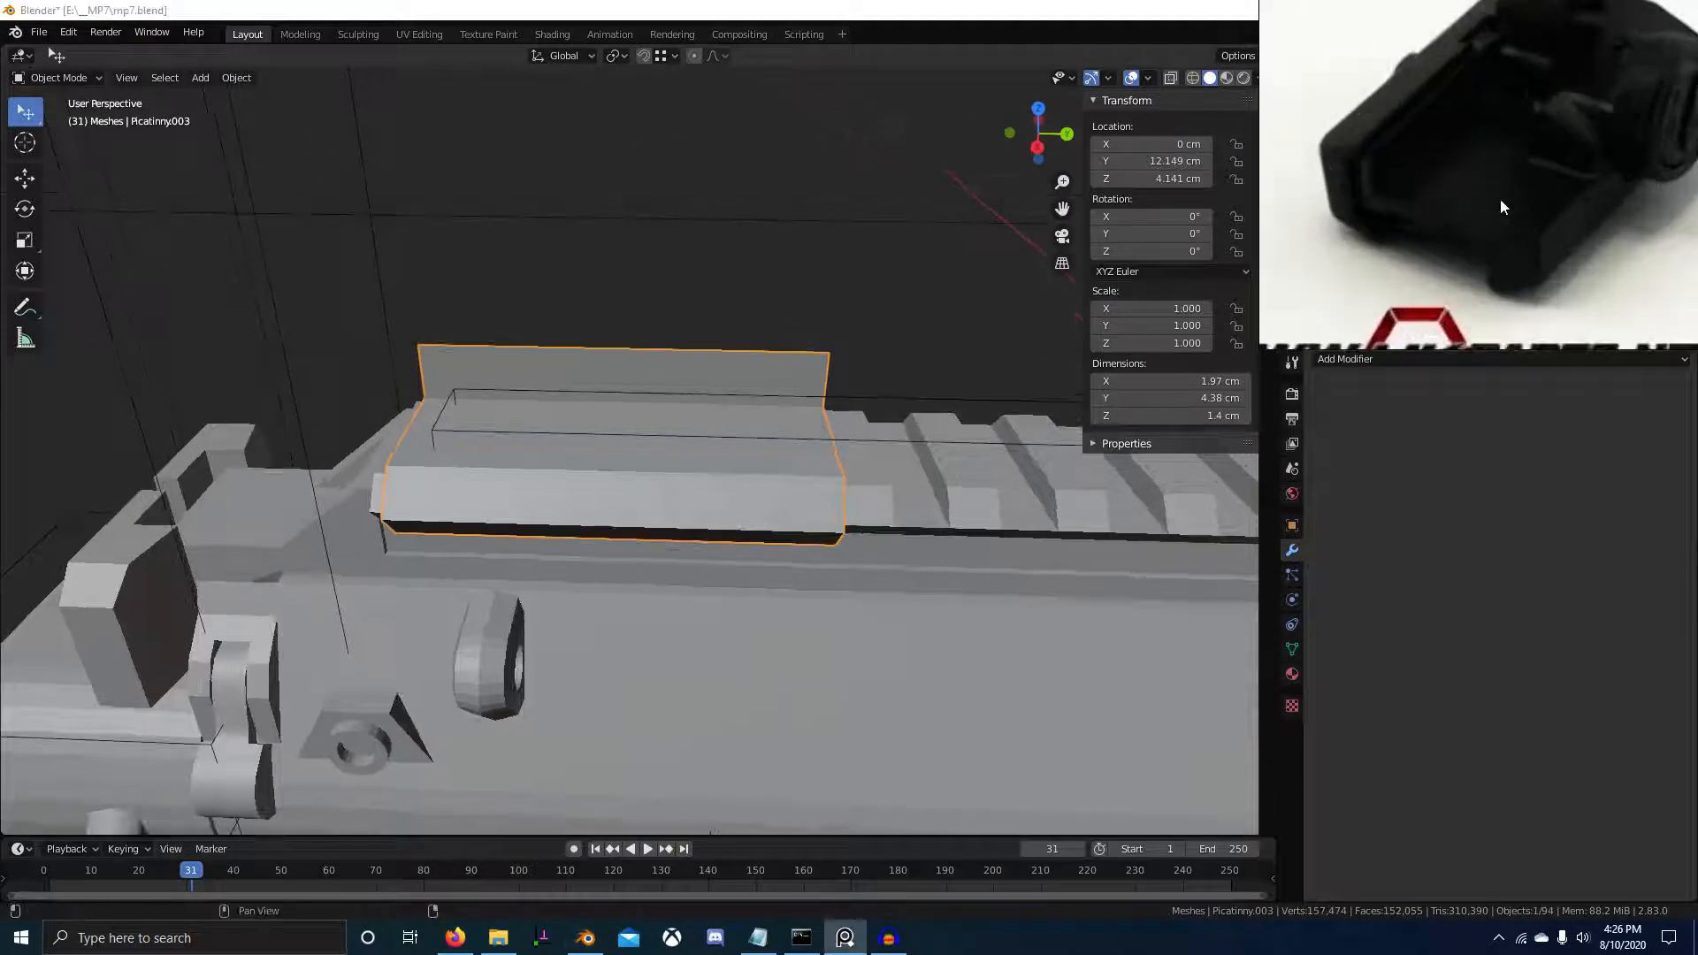
{"action": "left_click", "coordinate": [635, 469]}
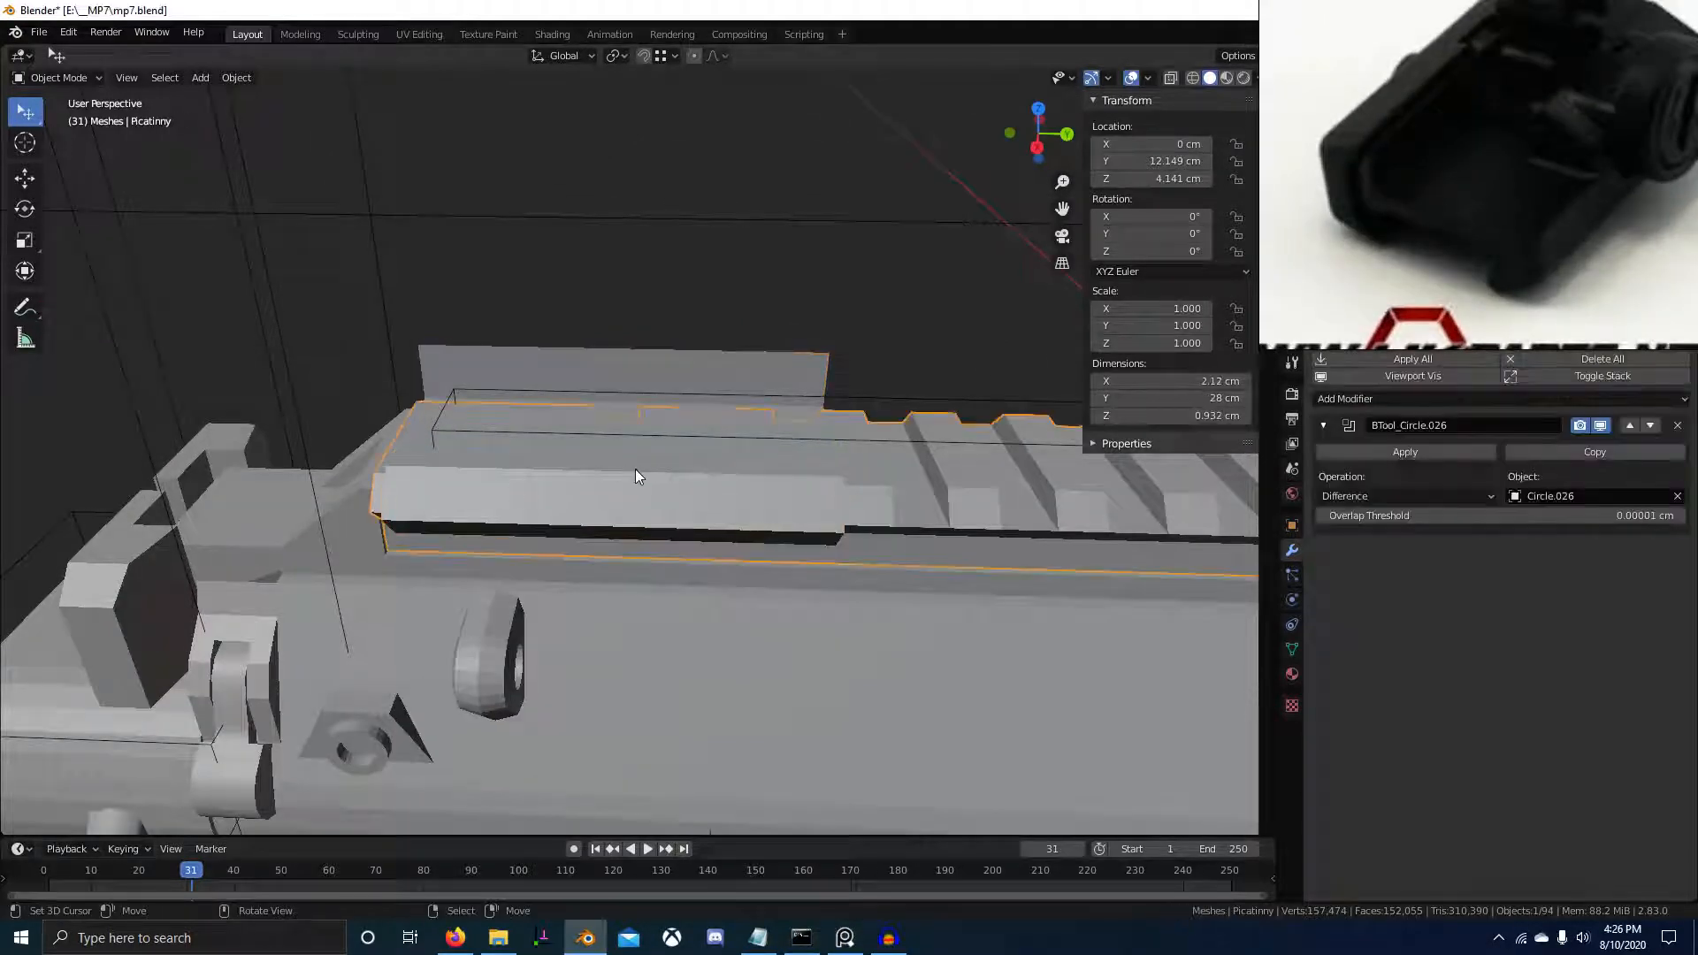
{"action": "key", "text": "Tab"}
{"action": "left_click", "coordinate": [549, 482]}
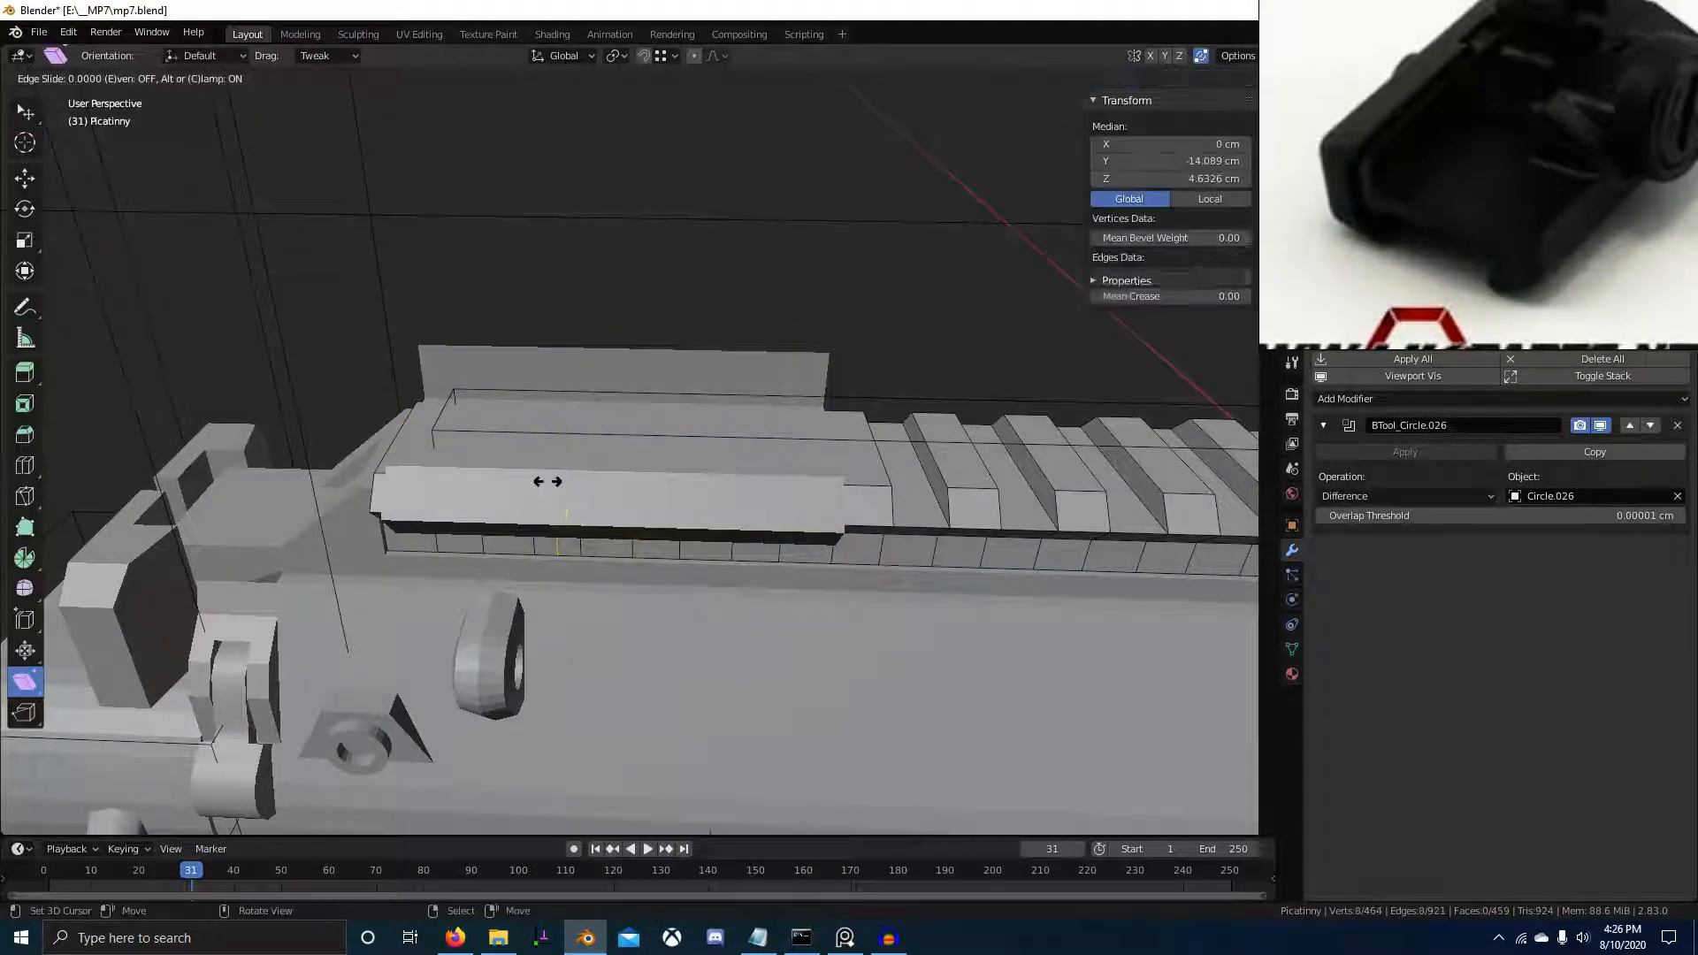
{"action": "right_click", "coordinate": [614, 479]}
{"action": "key", "text": "Tab"}
{"action": "right_click", "coordinate": [613, 474]}
{"action": "key", "text": "Tab"}
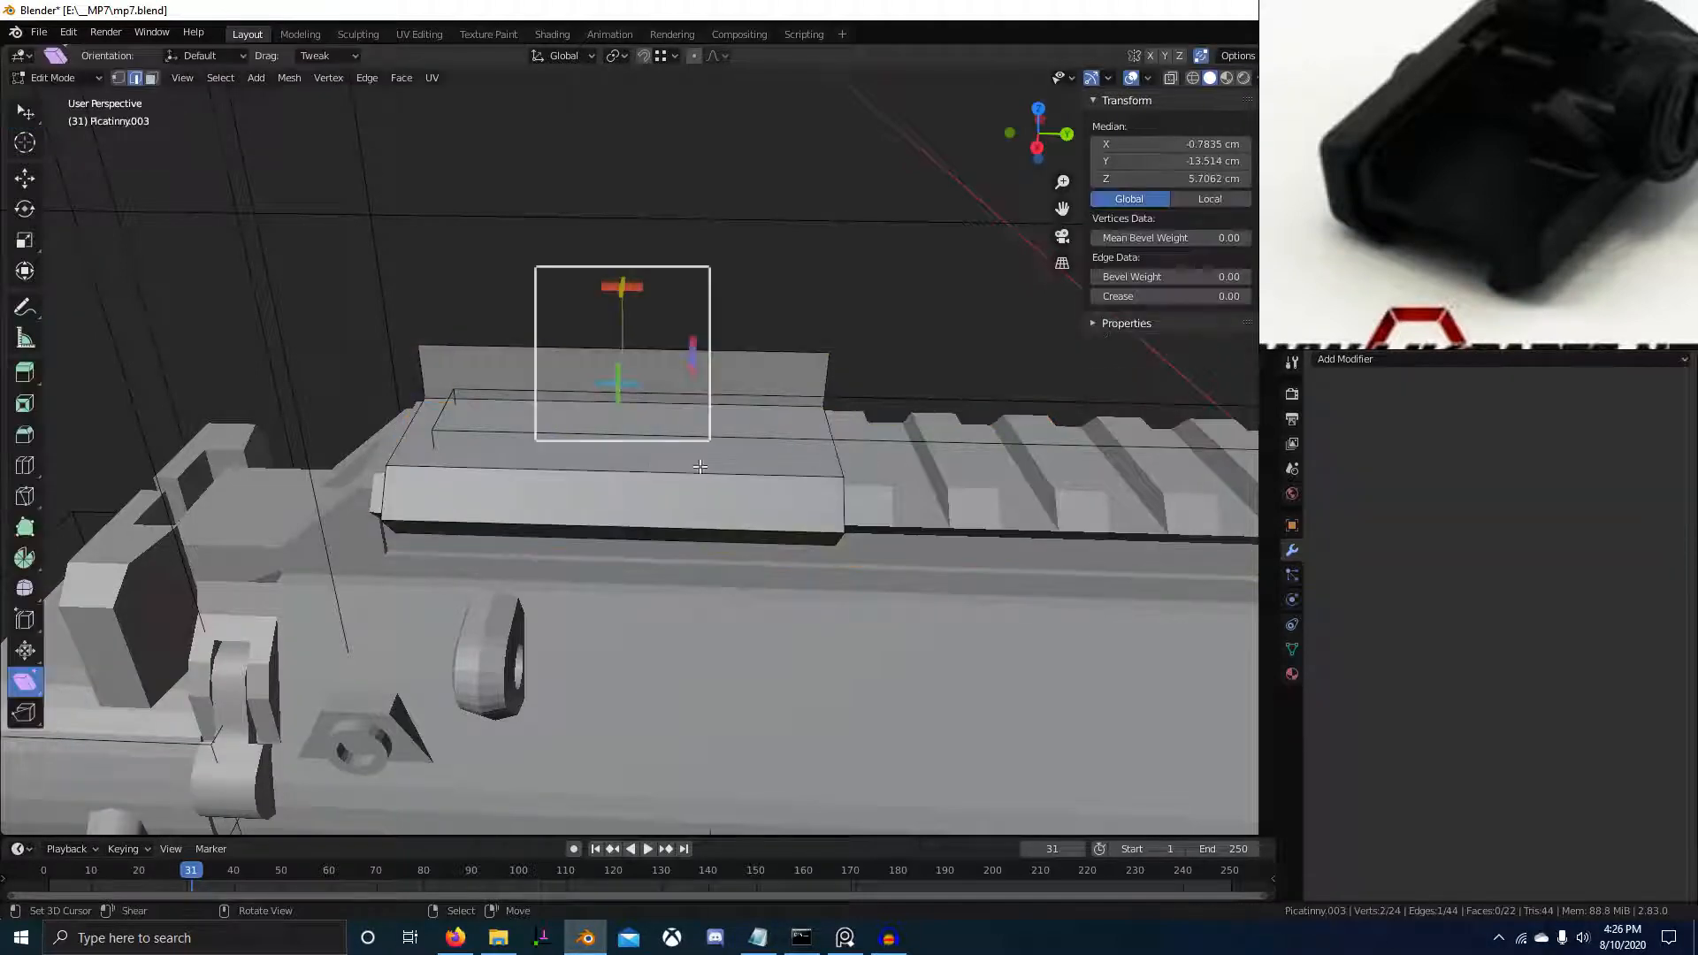
Add one crosswise loop cut through the sight base and wall, slid toward negative Y at a factor of 0.307
{"action": "middle_click_drag", "start_coordinate": [671, 481], "coordinate": [720, 459]}
{"action": "key", "text": "KP_3"}
{"action": "key", "text": "alt+z"}
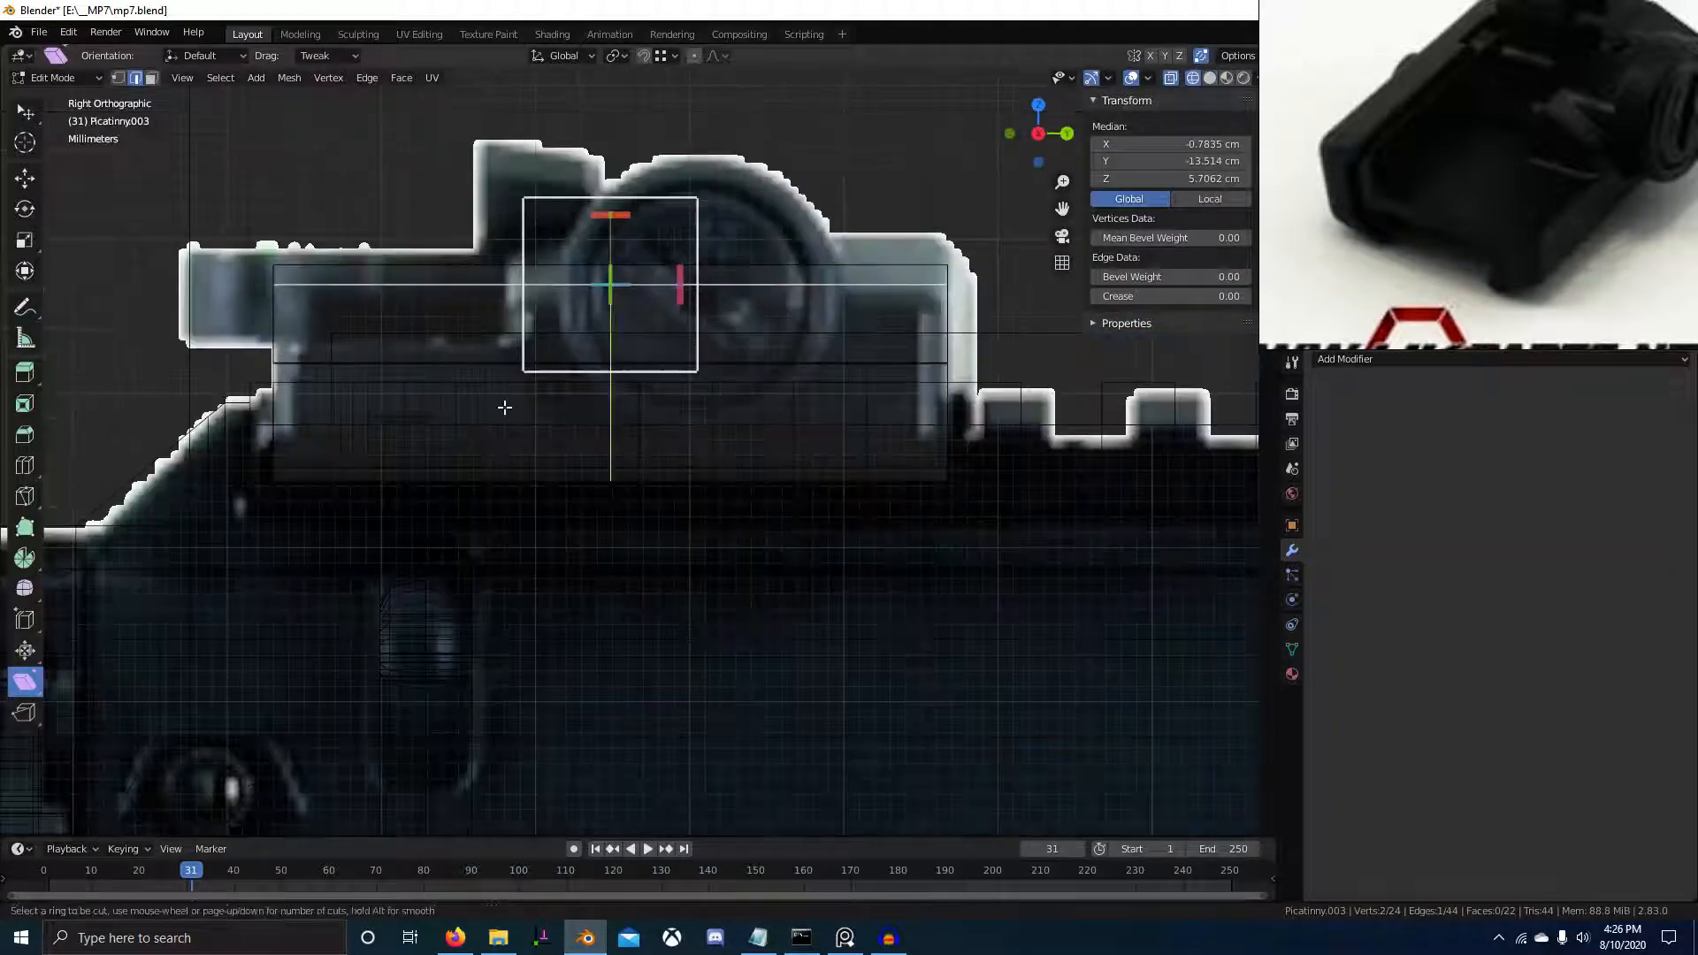
{"action": "left_click", "coordinate": [504, 407]}
{"action": "left_click", "coordinate": [402, 389]}
{"action": "scroll", "coordinate": [1648, 97], "scroll_direction": "down", "scroll_amount": 3}
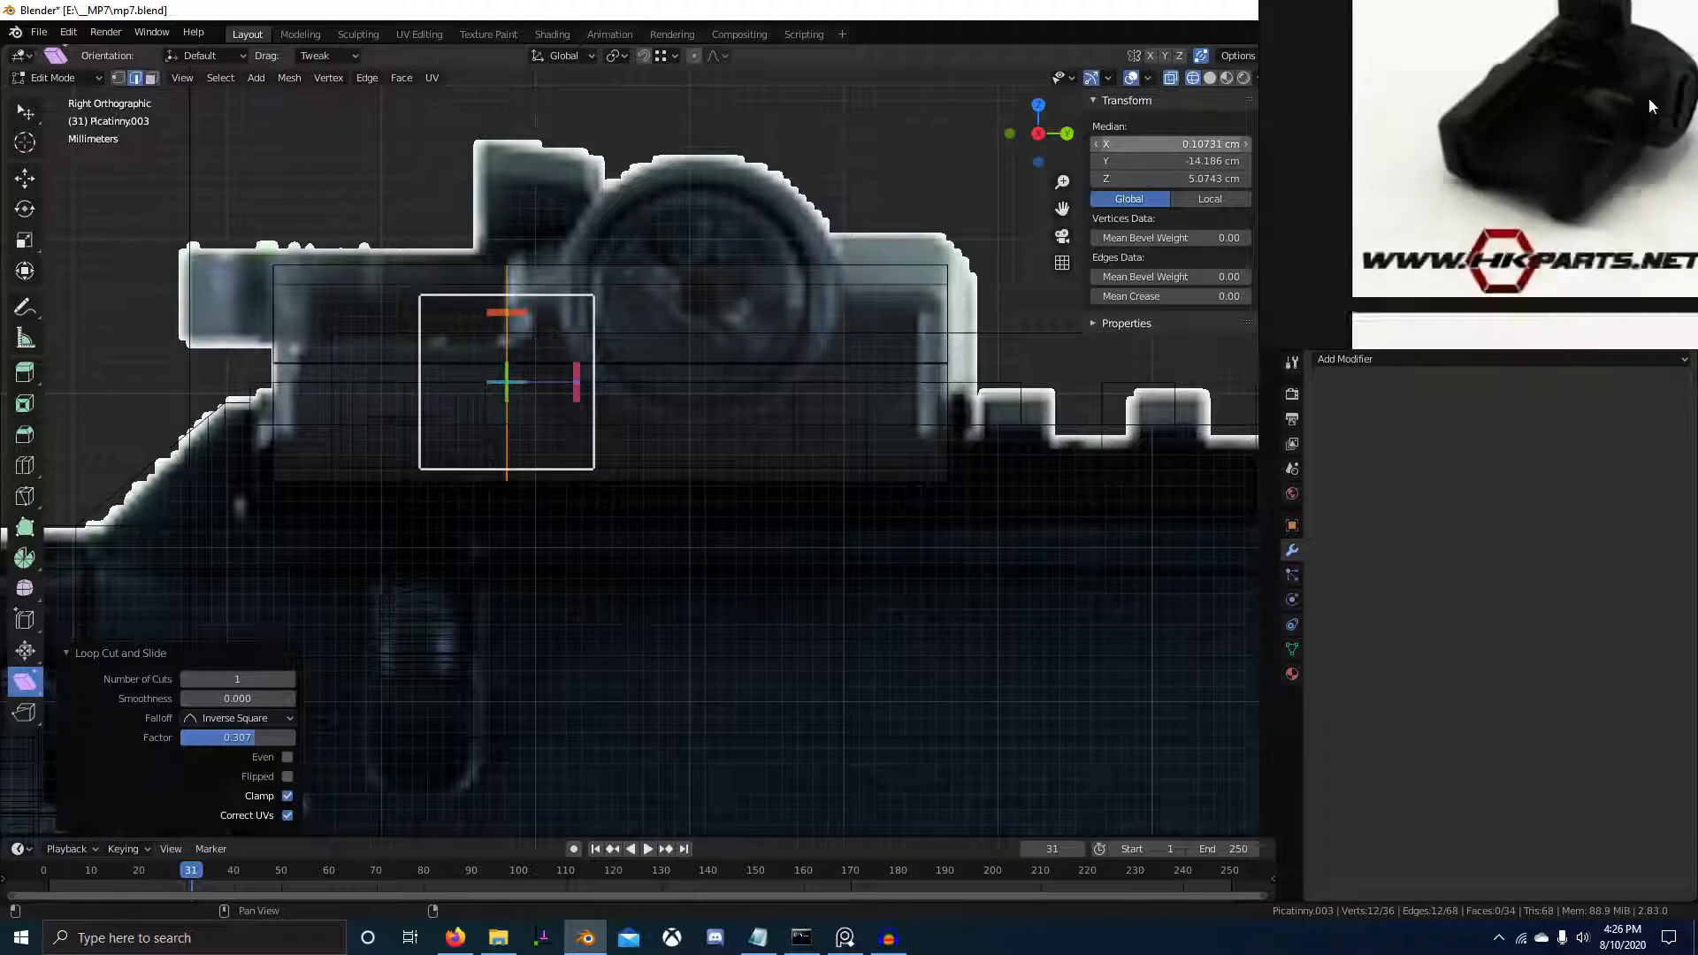
{"action": "middle_click_drag", "start_coordinate": [1624, 129], "coordinate": [1573, 188]}
{"action": "scroll", "coordinate": [1588, 151], "scroll_direction": "up", "scroll_amount": 3}
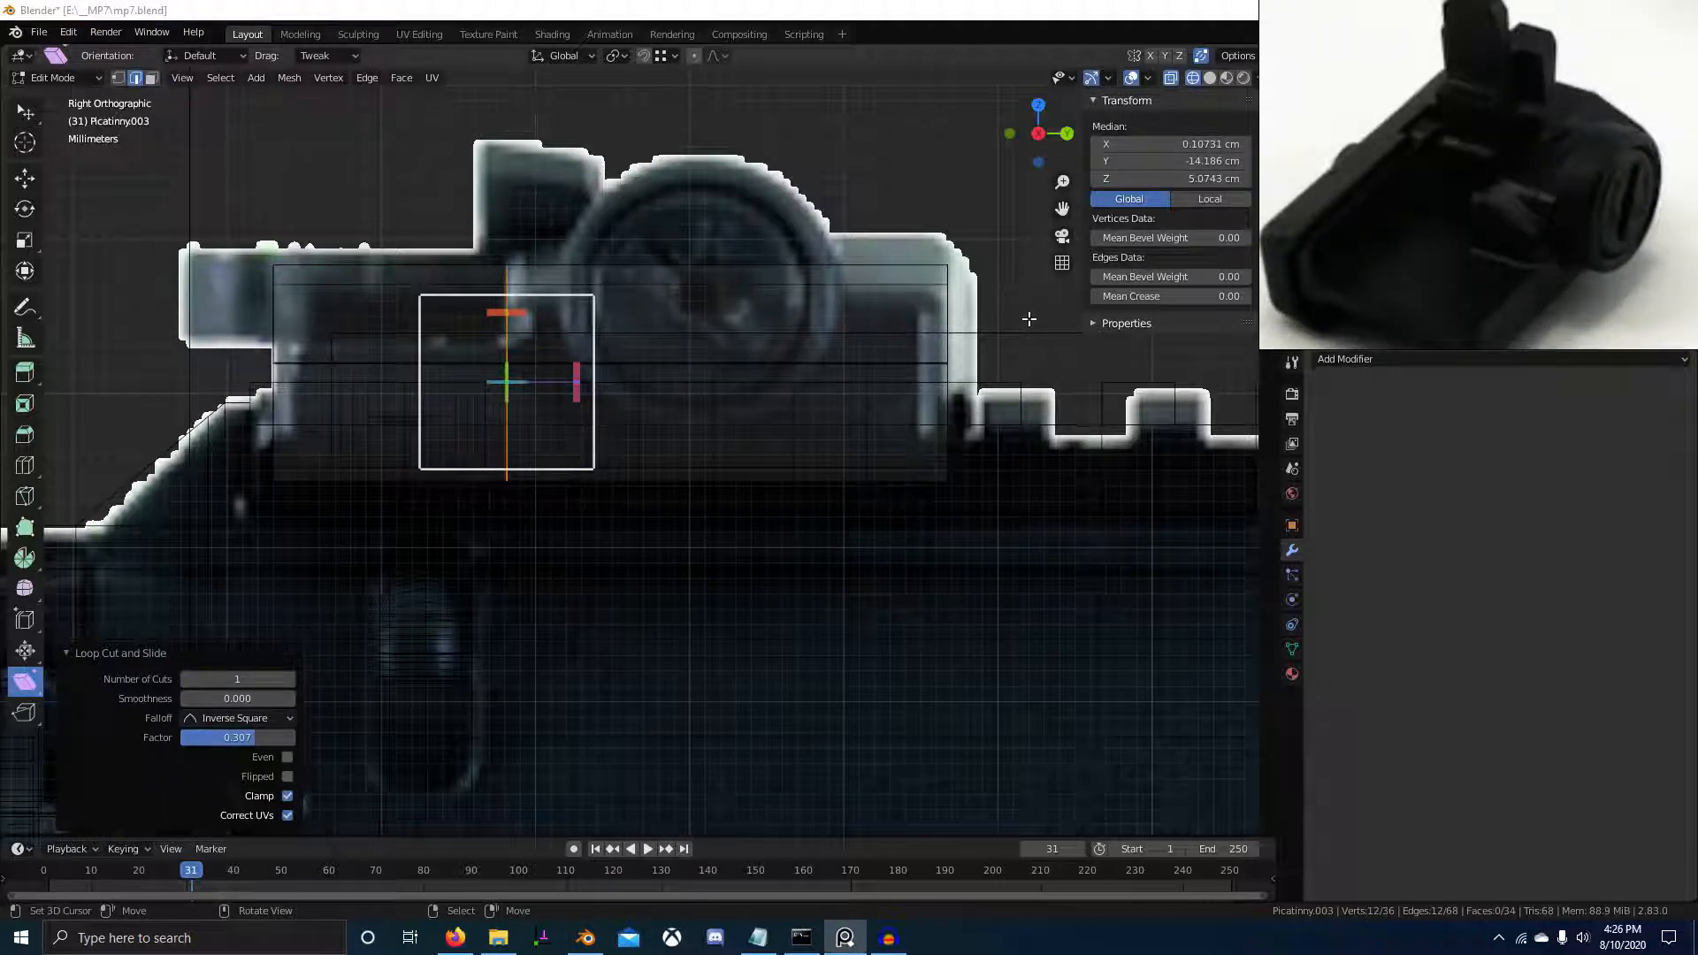
{"action": "scroll", "coordinate": [827, 381], "scroll_direction": "down", "scroll_amount": 1}
In solid shading, delete the top face and the wall's inner face on the base's front section
{"action": "middle_click_drag", "start_coordinate": [849, 379], "coordinate": [884, 458]}
{"action": "key", "text": "z"}
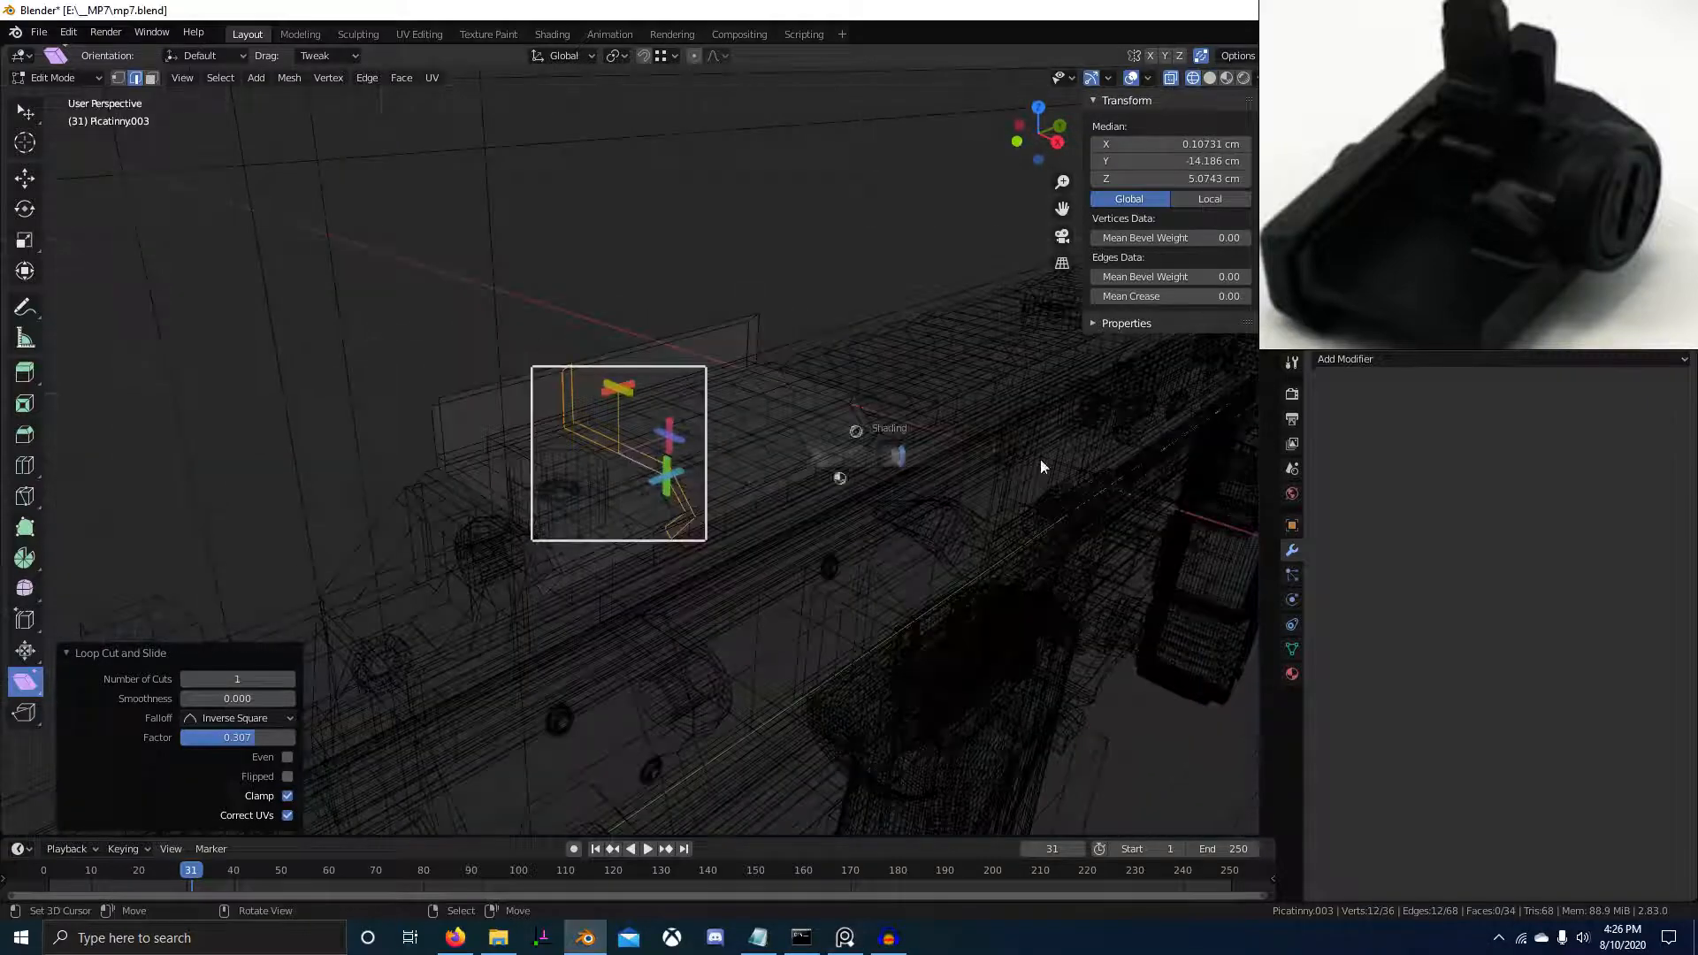
{"action": "scroll", "coordinate": [847, 501], "scroll_direction": "up", "scroll_amount": 4}
{"action": "key", "text": "3"}
{"action": "right_click", "coordinate": [641, 402]}
{"action": "middle_click_drag", "start_coordinate": [636, 400], "coordinate": [737, 474]}
{"action": "right_click", "coordinate": [686, 358], "text": "shift"}
{"action": "right_click", "coordinate": [691, 356], "text": "shift"}
{"action": "right_click", "coordinate": [700, 353], "text": "shift"}
{"action": "key", "text": "x"}
{"action": "key", "text": "f"}
{"action": "key", "text": "2"}
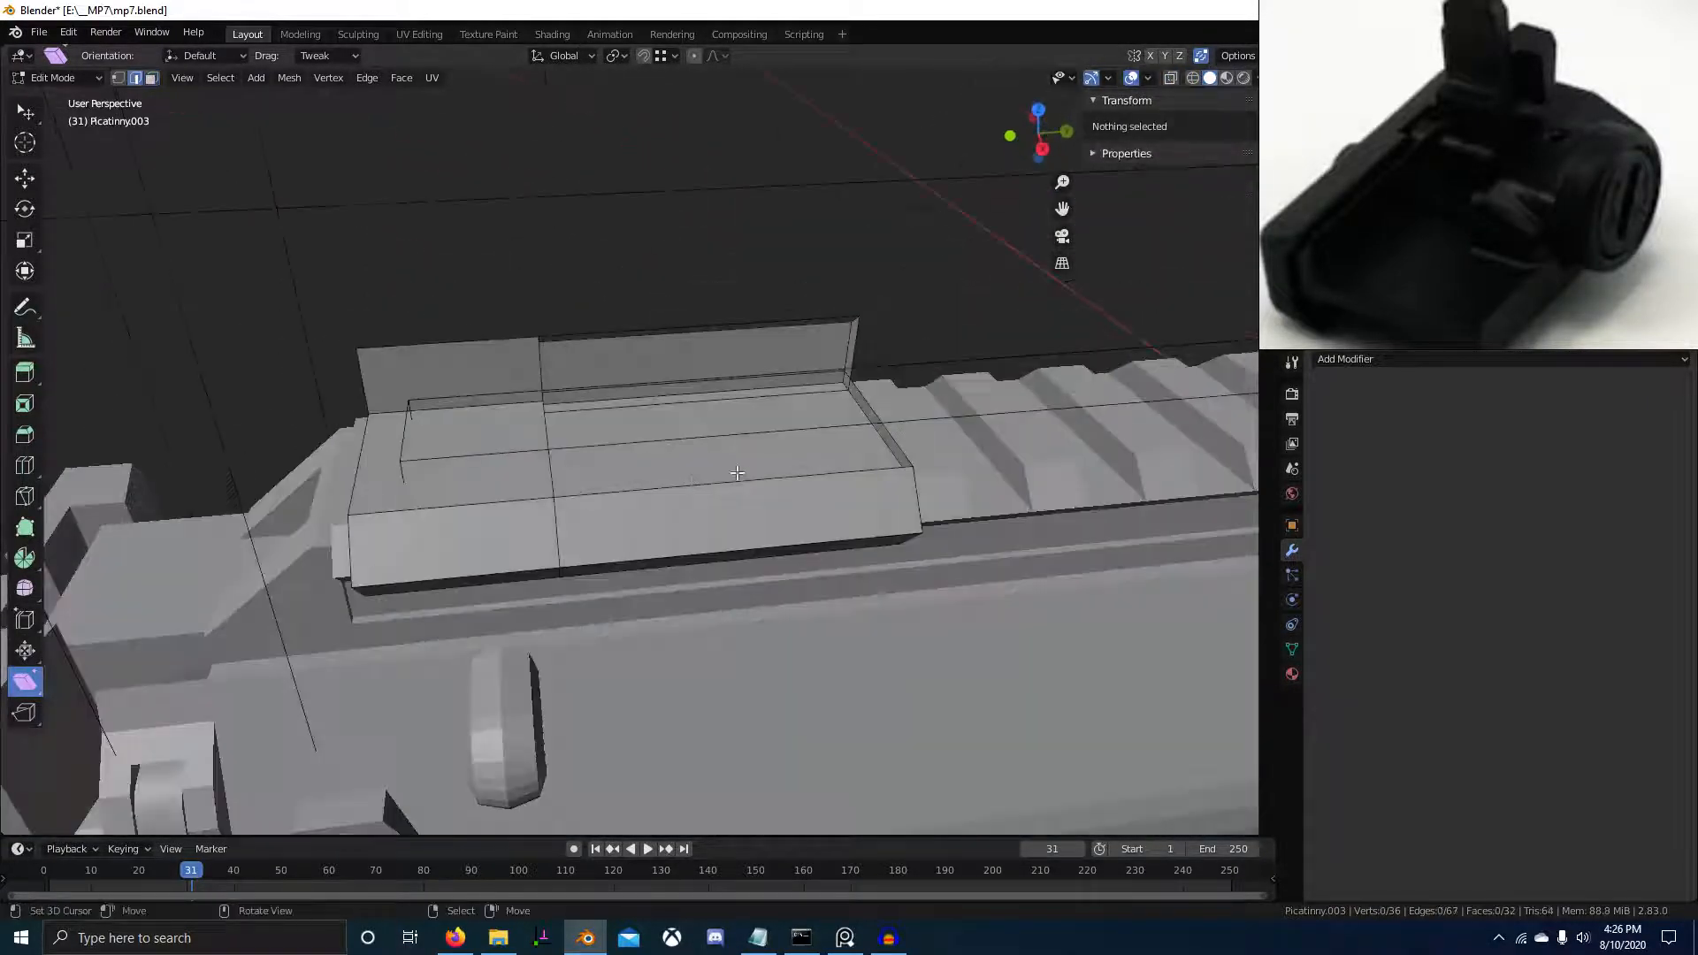
Extrude the front section's upper positive-X edge about 0.287 cm up along Z to start the opposite wall
{"action": "right_click", "coordinate": [691, 485]}
{"action": "middle_click_drag", "start_coordinate": [885, 492], "coordinate": [983, 492]}
{"action": "key", "text": "e"}
{"action": "key", "text": "z"}
{"action": "left_click", "coordinate": [993, 468]}
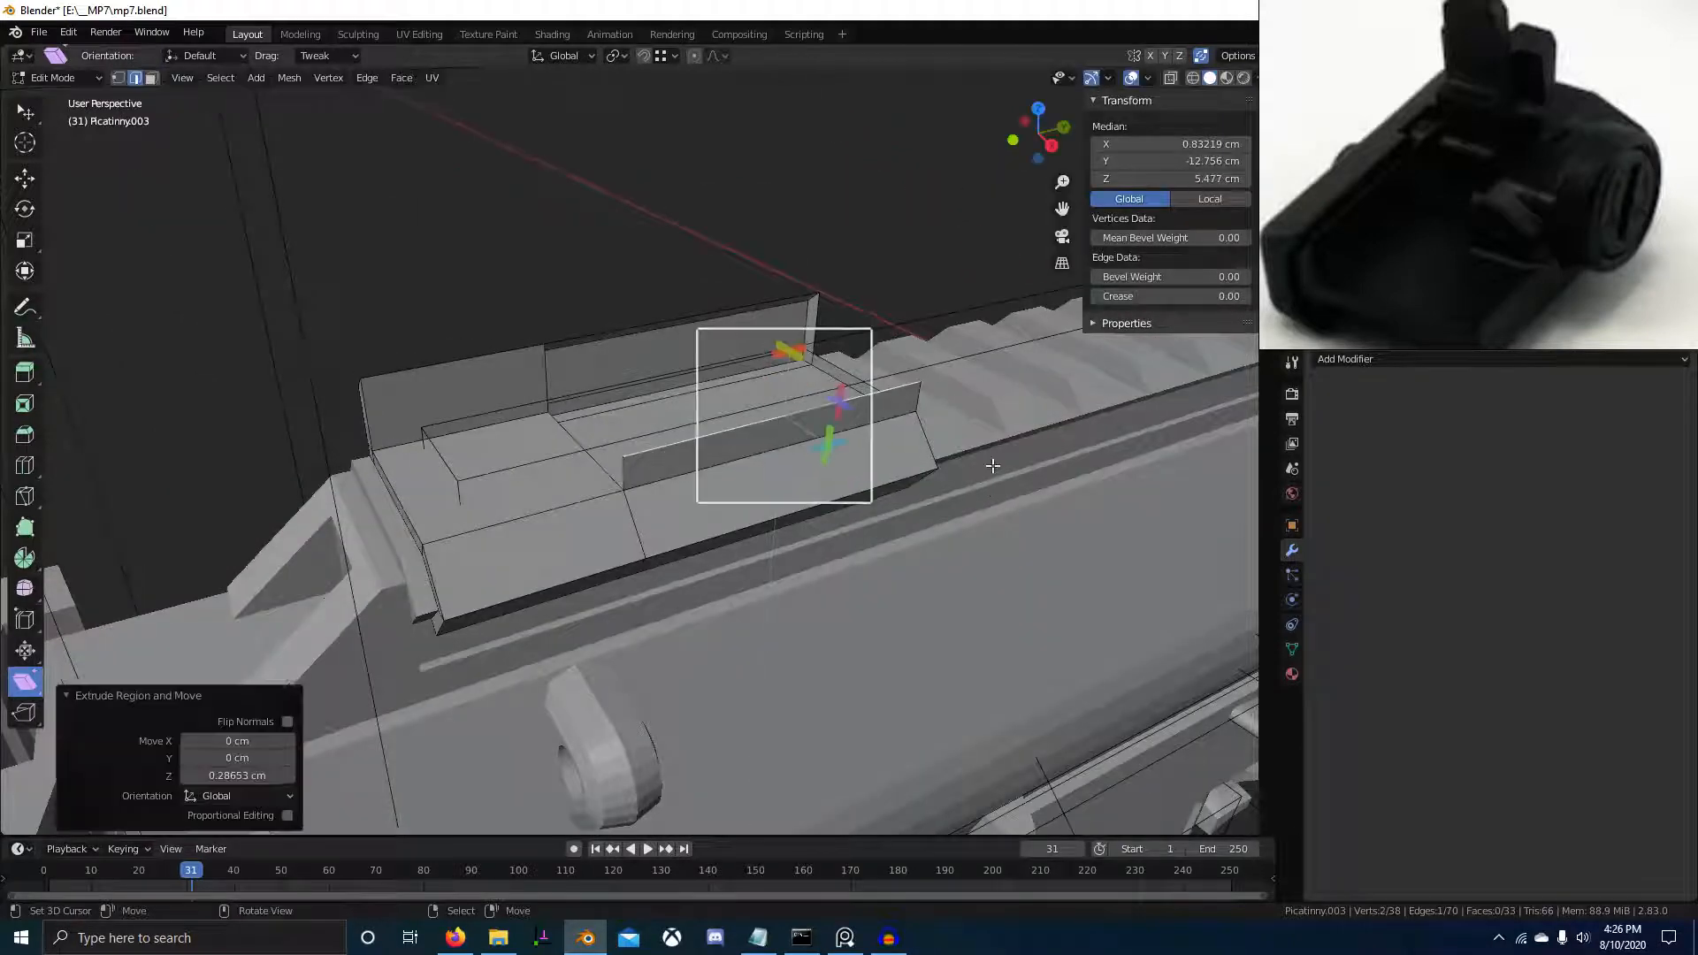
Raise the new wall's top edge about 0.102 cm along Z against the side reference image
{"action": "scroll", "coordinate": [993, 466], "scroll_direction": "up", "scroll_amount": 3}
{"action": "key", "text": "KP_3"}
{"action": "scroll", "coordinate": [773, 443], "scroll_direction": "up", "scroll_amount": 2}
{"action": "key", "text": "g"}
{"action": "key", "text": "z"}
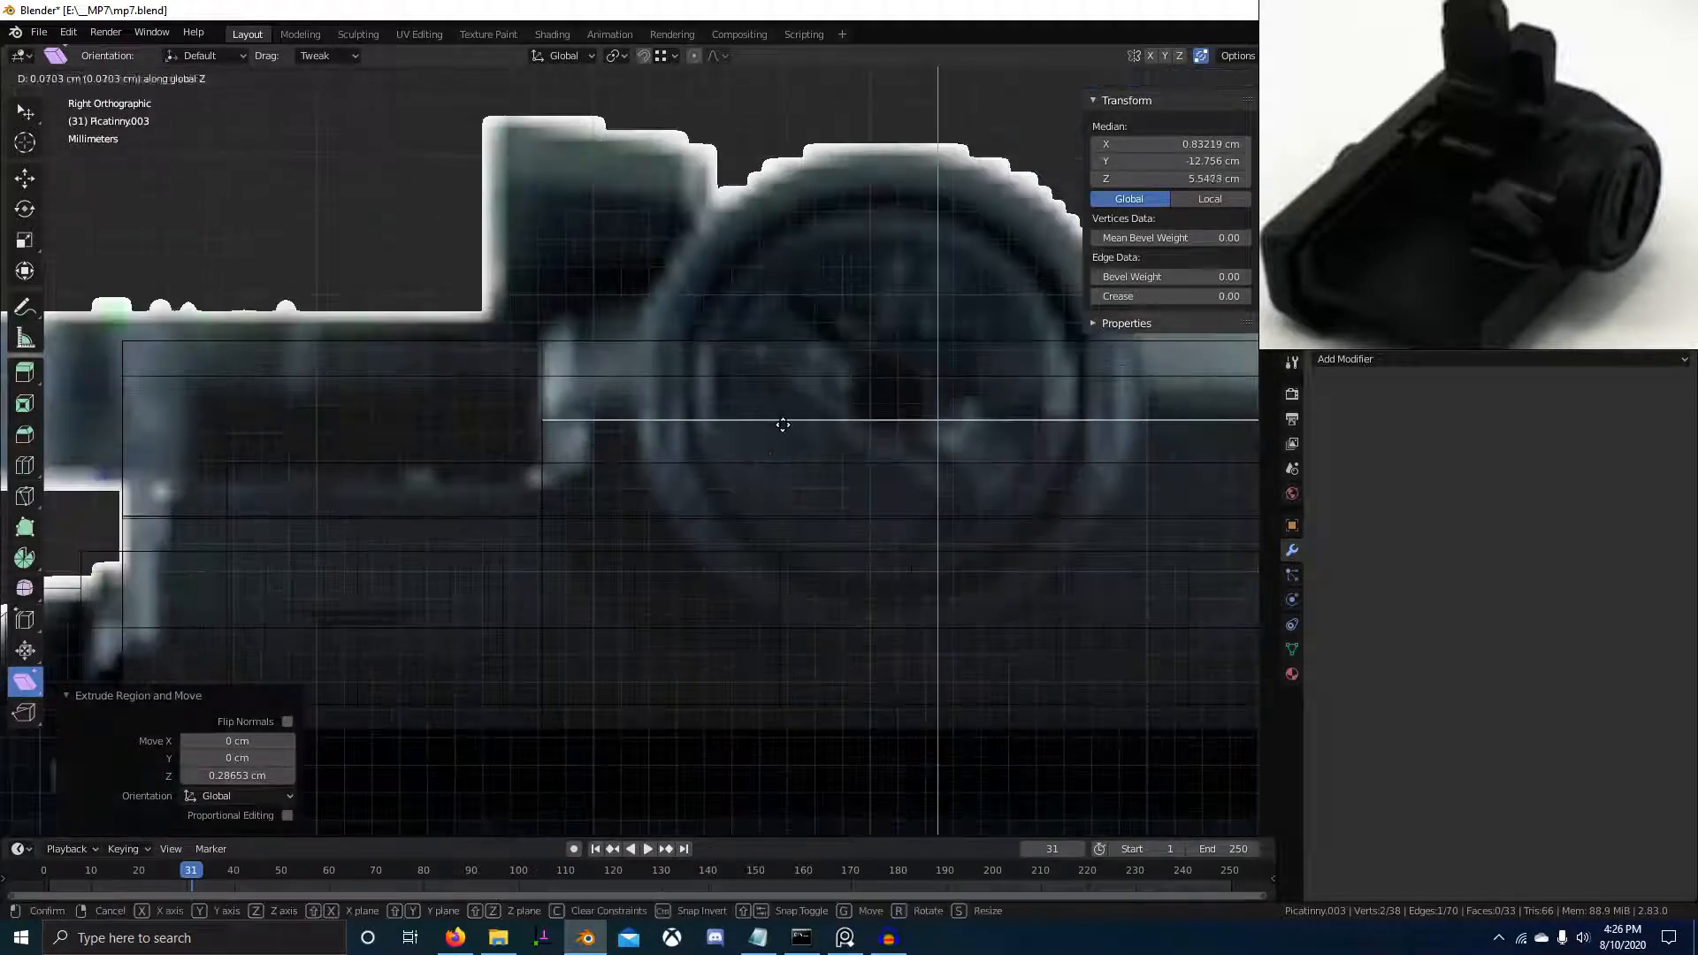
{"action": "left_click", "coordinate": [788, 420]}
{"action": "middle_click_drag", "start_coordinate": [788, 419], "coordinate": [856, 474]}
{"action": "key", "text": "z"}
{"action": "left_click", "coordinate": [1045, 494]}
Extrude the new wall's top edge another 0.255 cm or so along Z, level with the opposite wall's top
{"action": "middle_click_drag", "start_coordinate": [389, 389], "coordinate": [469, 407]}
{"action": "scroll", "coordinate": [470, 408], "scroll_direction": "up", "scroll_amount": 3}
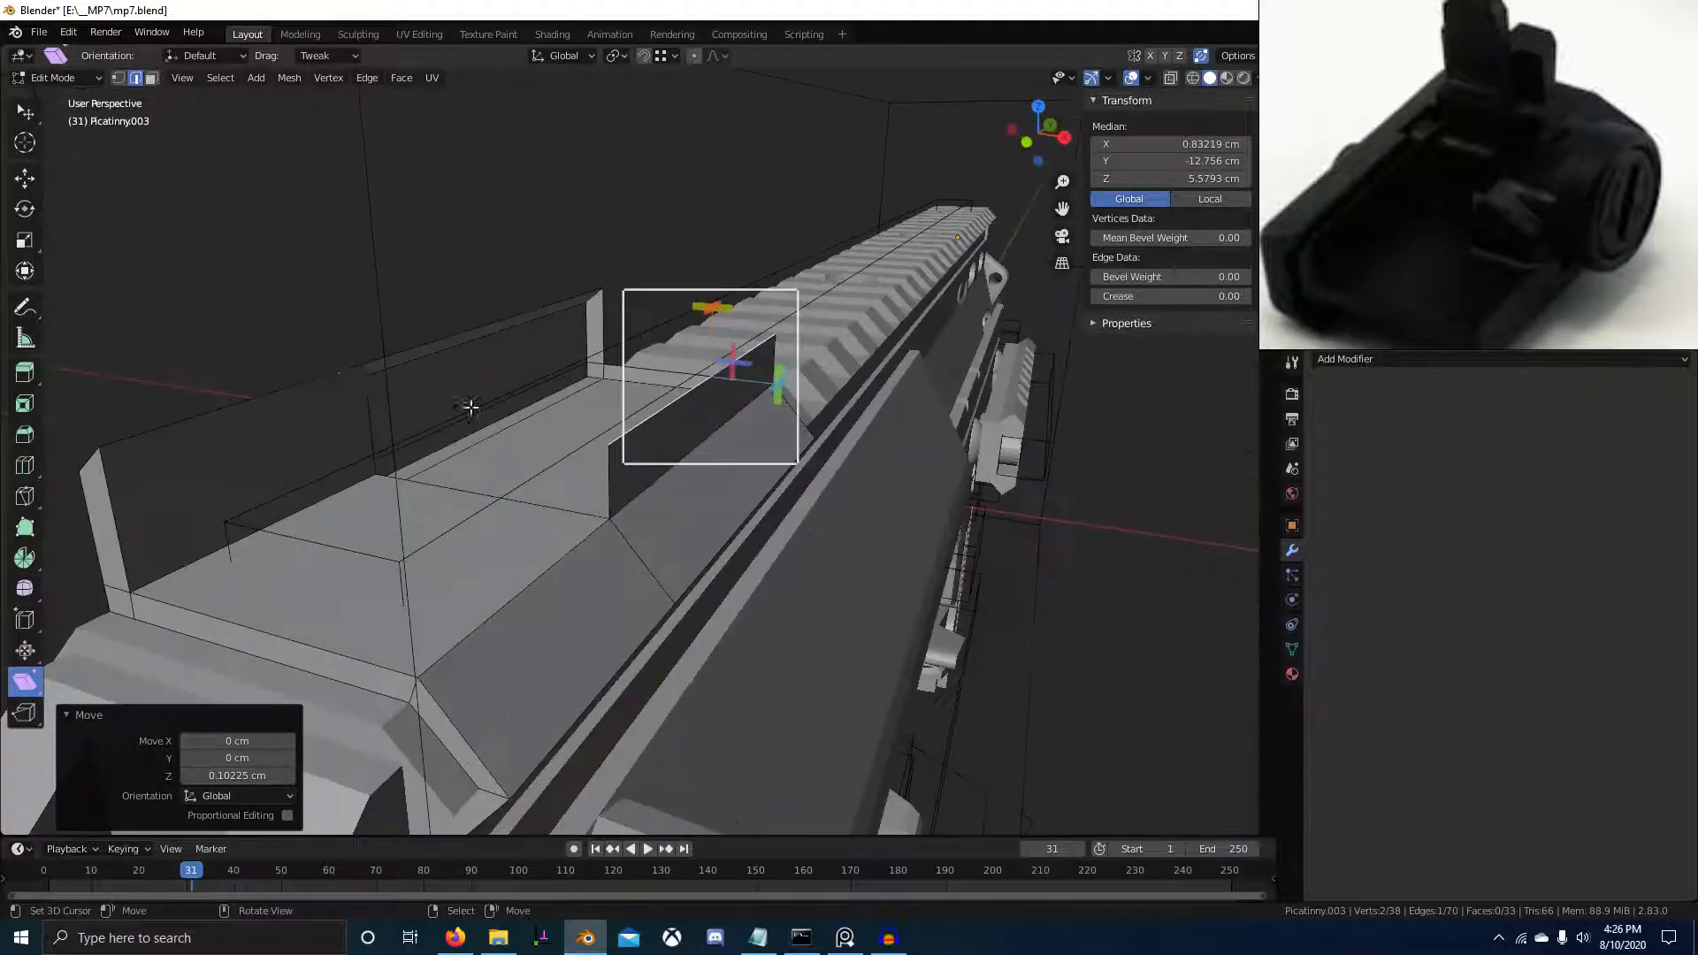
{"action": "left_click", "coordinate": [357, 369], "text": "ctrl"}
{"action": "key", "text": "KP_3"}
{"action": "key", "text": "KP_2"}
{"action": "key", "text": "z"}
{"action": "left_click", "coordinate": [628, 371]}
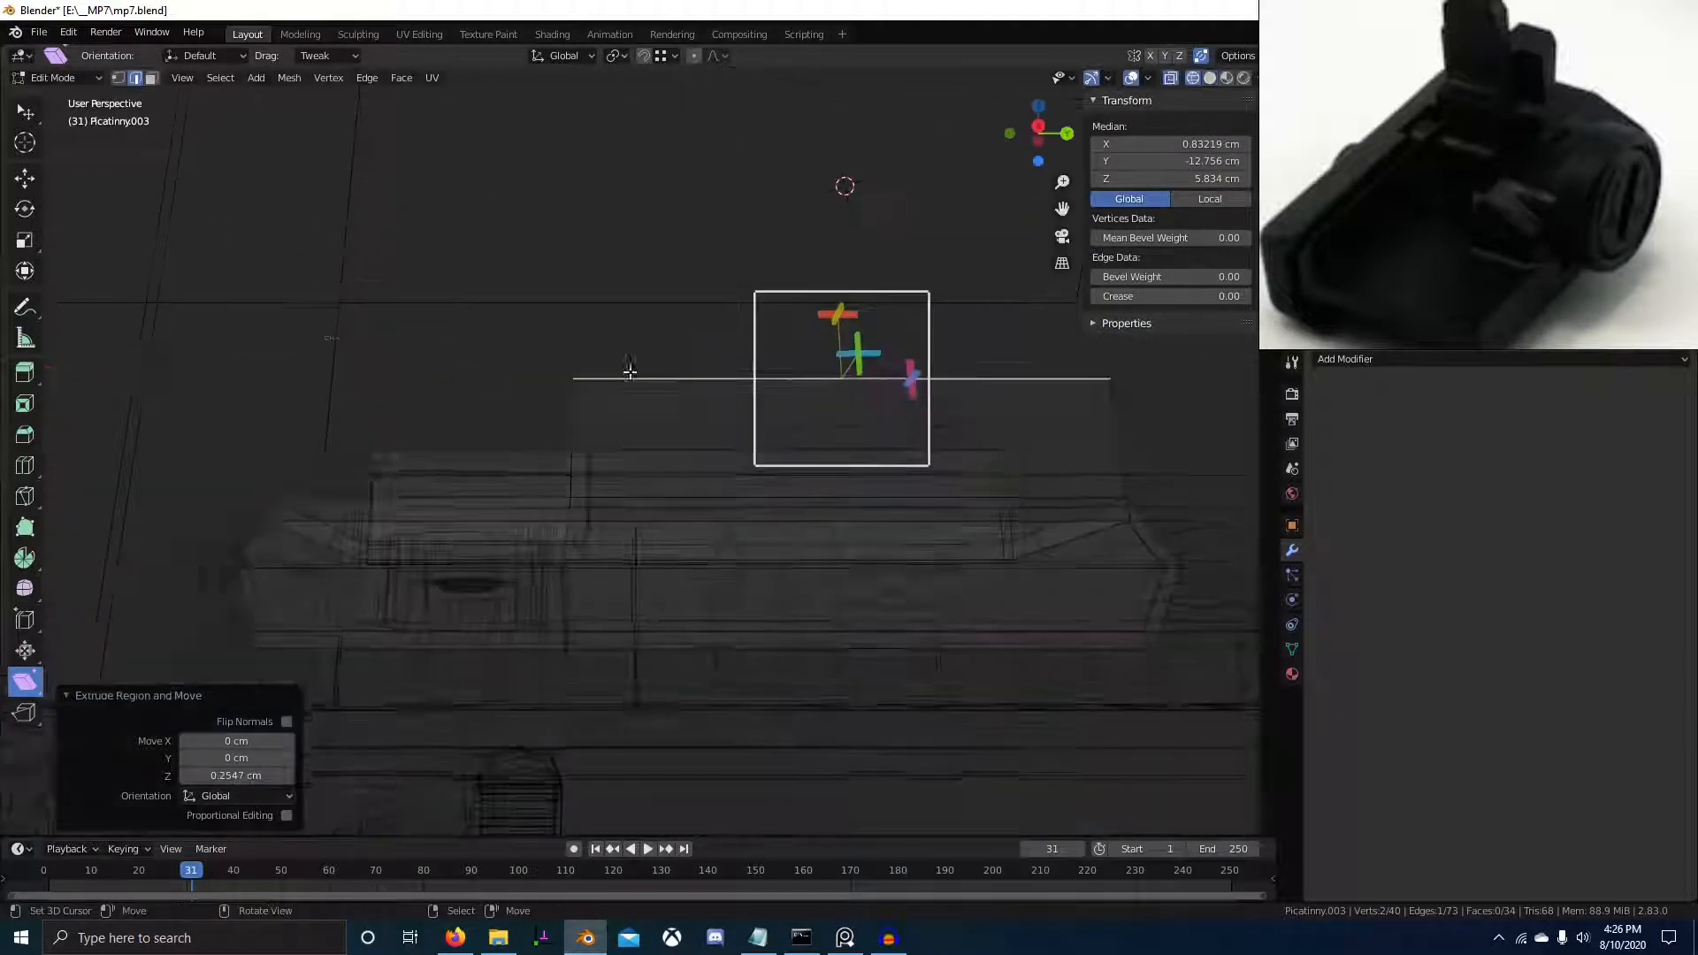
{"action": "middle_click_drag", "start_coordinate": [677, 413], "coordinate": [585, 451], "text": "shift"}
{"action": "key", "text": "KP_3"}
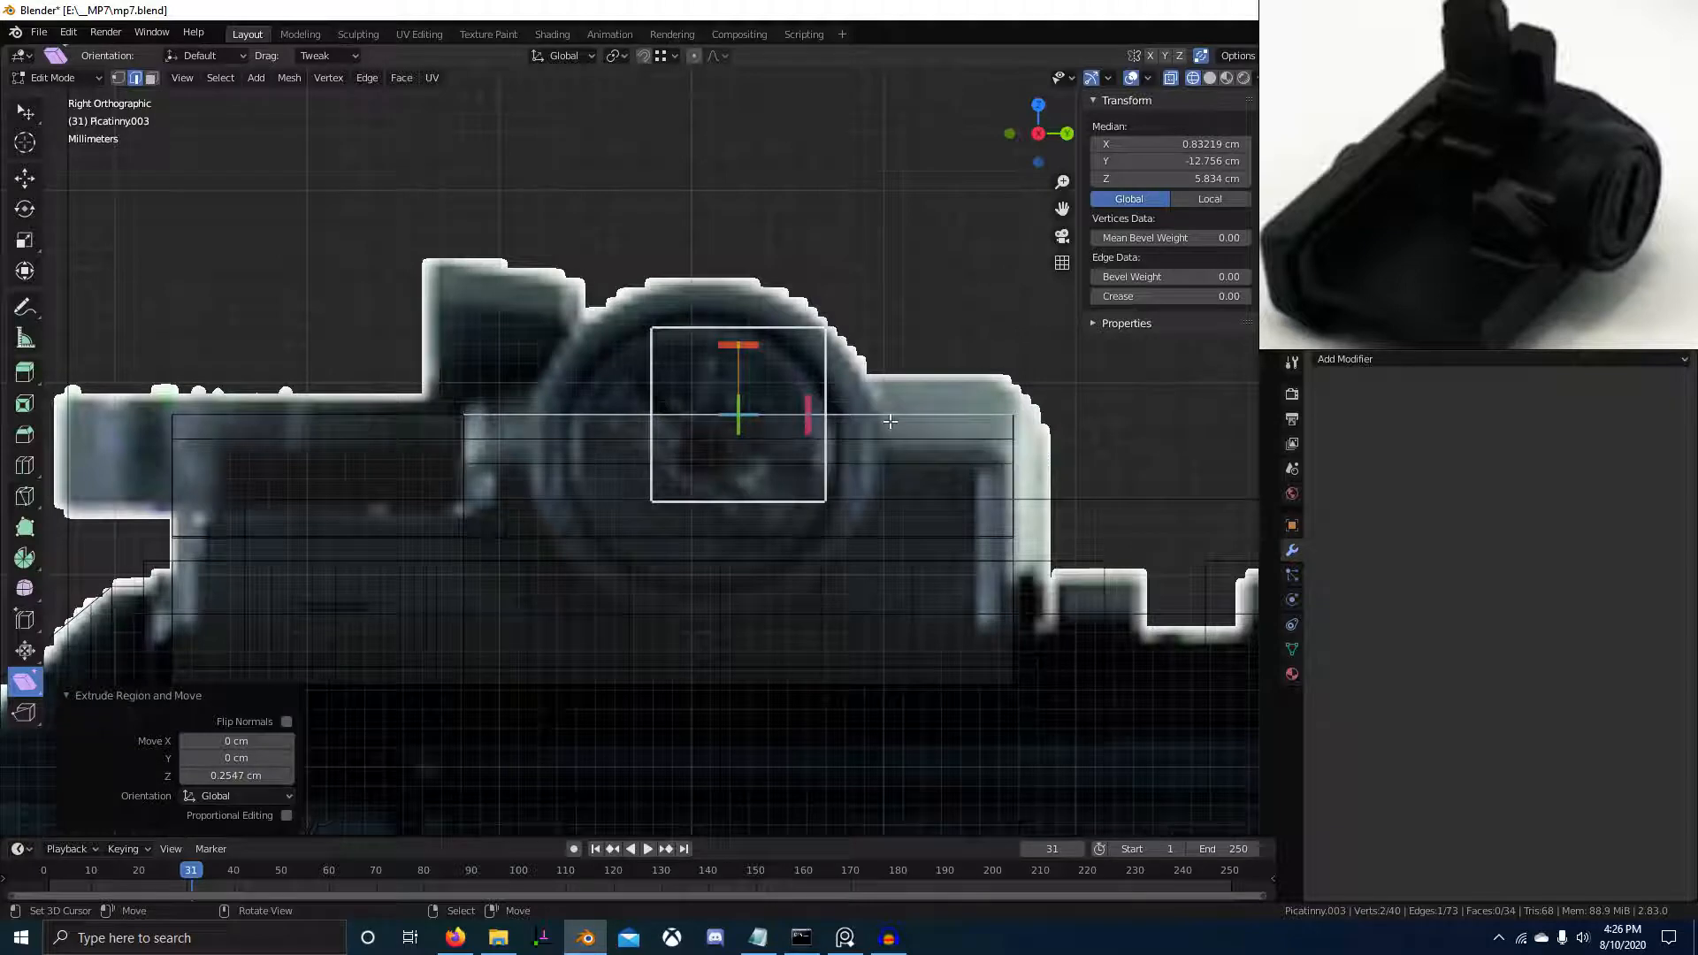
Raise the new wall's top edge about 0.193 cm along Z against the side reference image
{"action": "key", "text": "g"}
{"action": "key", "text": "z"}
{"action": "left_click", "coordinate": [917, 383]}
{"action": "key", "text": "z"}
{"action": "scroll", "coordinate": [767, 412], "scroll_direction": "down", "scroll_amount": 3}
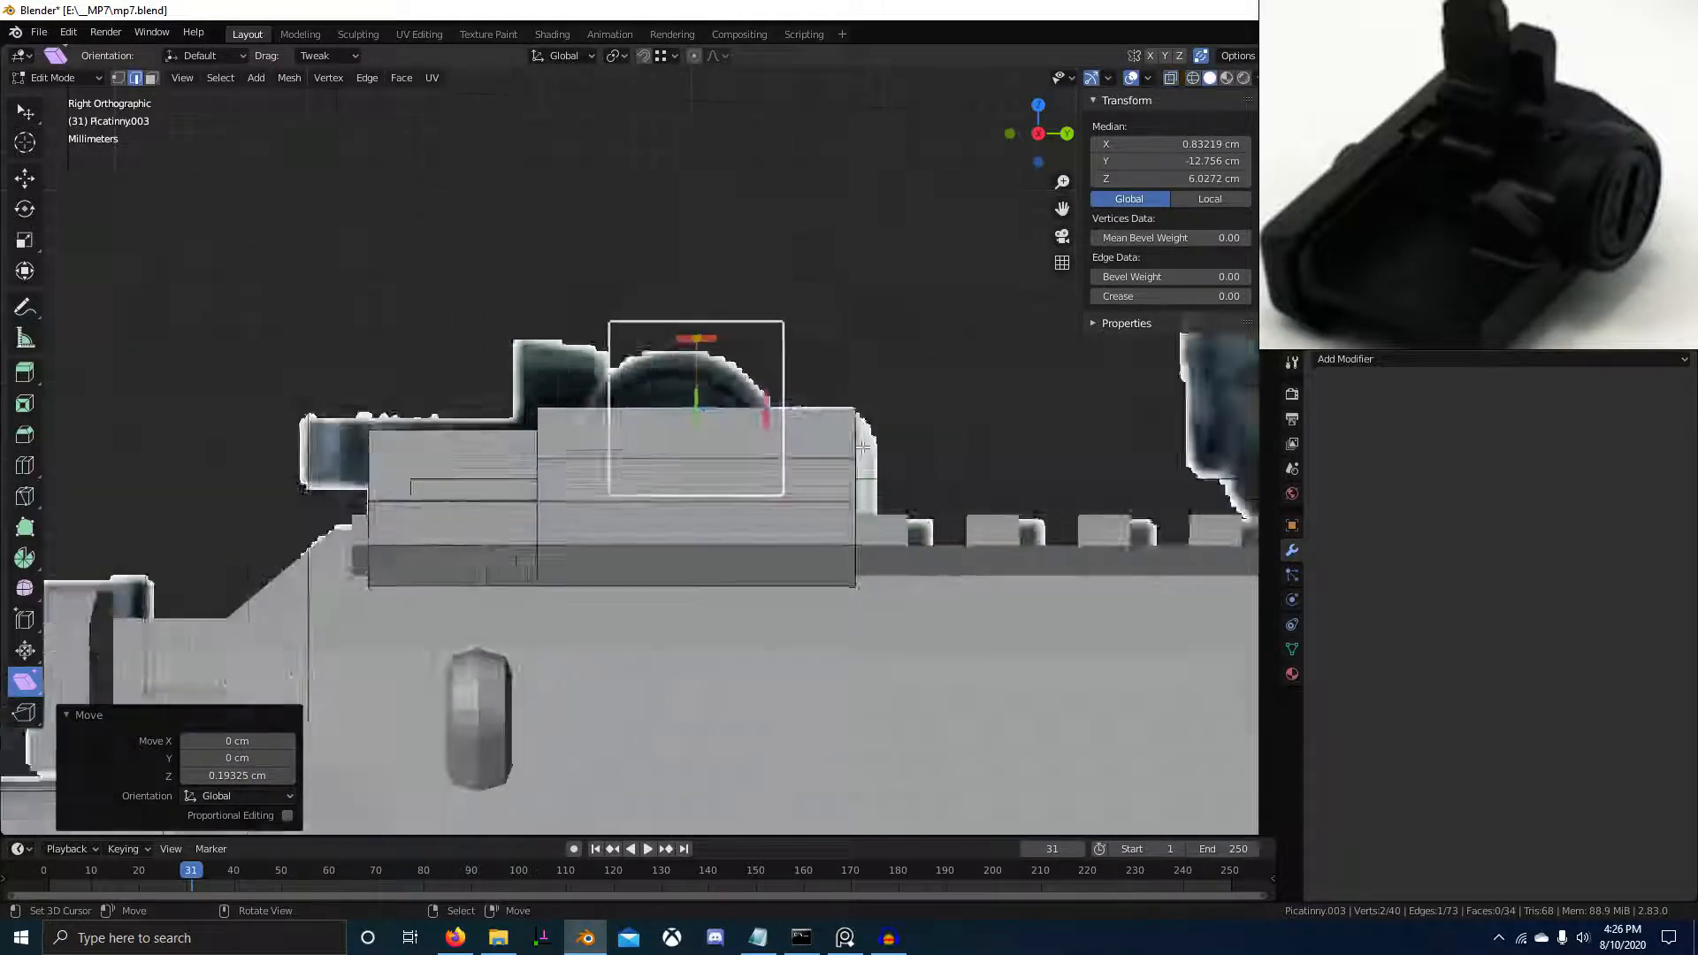
Slide the new wall's top edge inward along X by about -0.397 cm plus another -0.092 cm, forming a slope
{"action": "middle_click_drag", "start_coordinate": [782, 424], "coordinate": [794, 484]}
{"action": "scroll", "coordinate": [630, 492], "scroll_direction": "up", "scroll_amount": 3}
{"action": "key", "text": "g"}
{"action": "key", "text": "x"}
{"action": "left_click", "coordinate": [741, 477]}
{"action": "scroll", "coordinate": [888, 409], "scroll_direction": "down", "scroll_amount": 2}
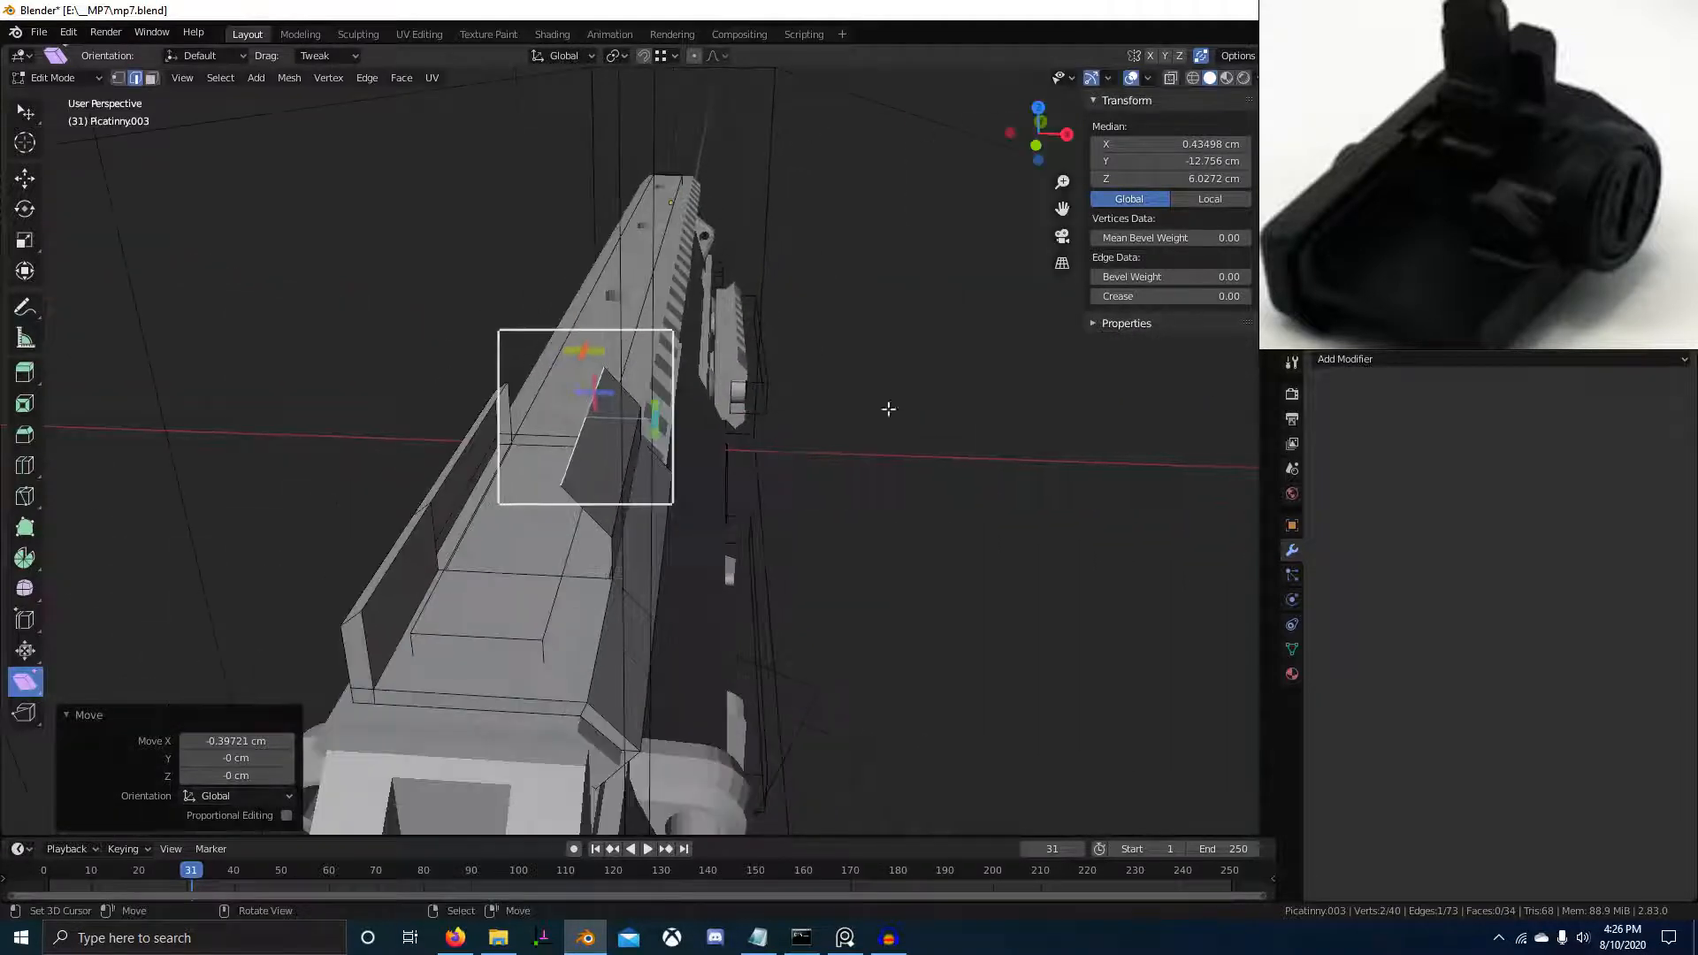
{"action": "middle_click_drag", "start_coordinate": [720, 303], "coordinate": [667, 464]}
{"action": "key", "text": "g"}
{"action": "key", "text": "x"}
{"action": "left_click", "coordinate": [649, 297]}
{"action": "key", "text": "KP_7"}
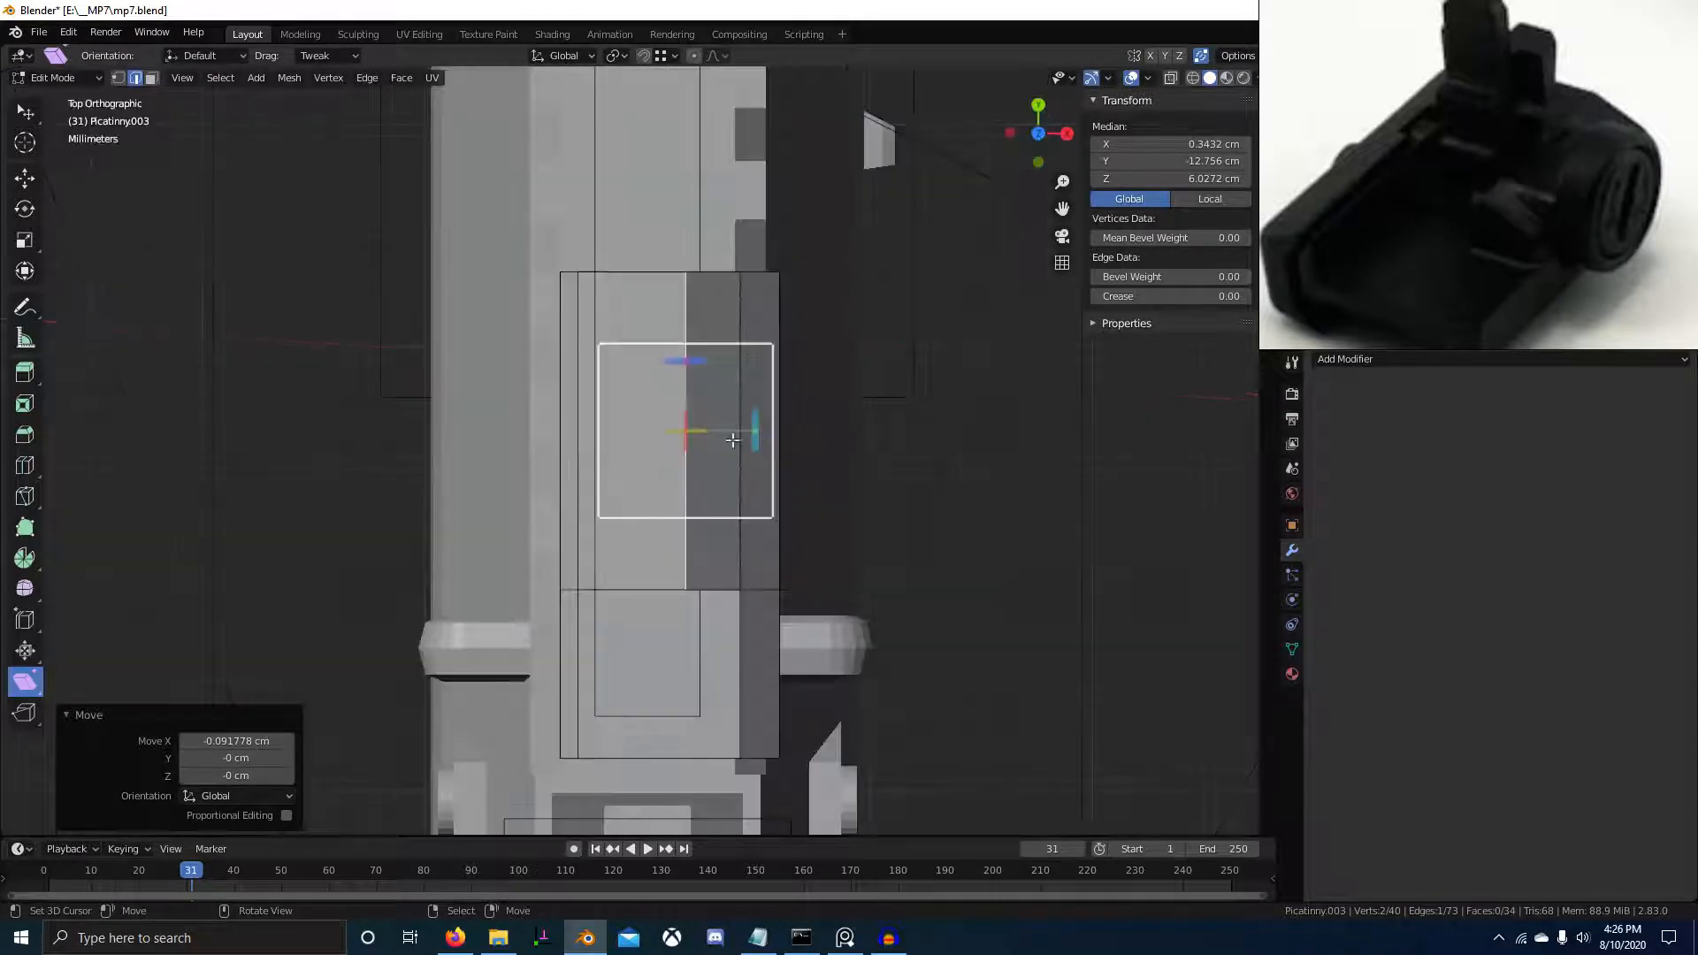
Extrude the slope's inner top edge about -0.711 cm along X to form the flat top plate
{"action": "left_click", "coordinate": [1552, 214]}
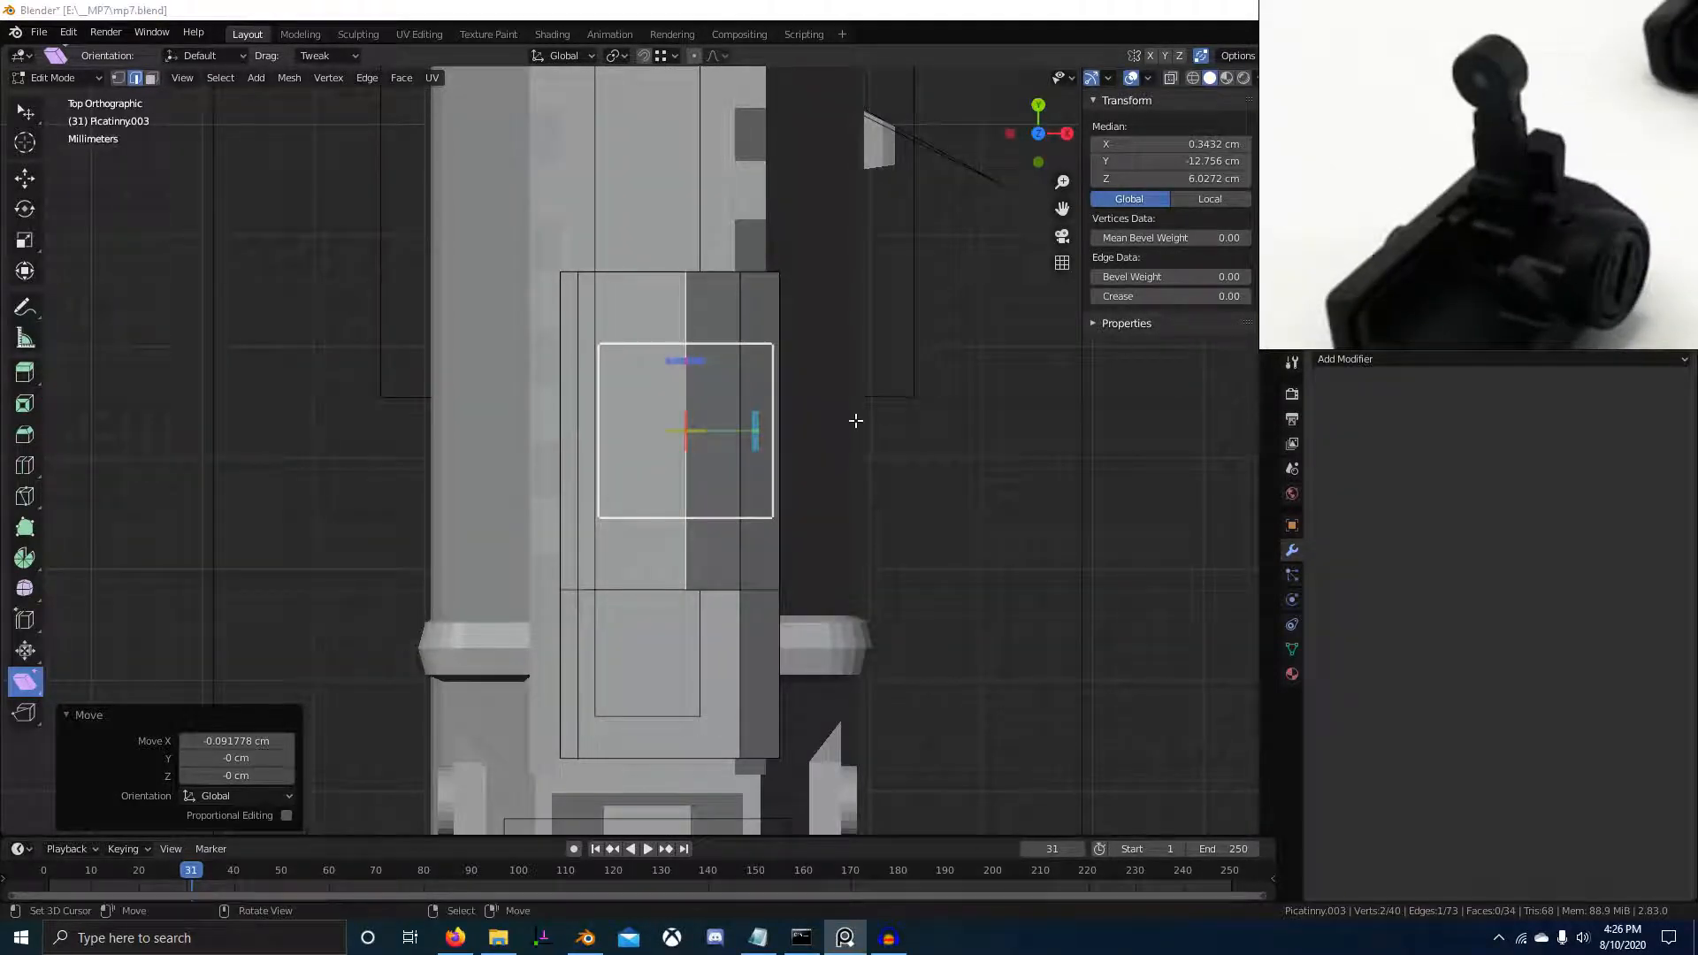
{"action": "mouse_move", "coordinate": [792, 415]}
{"action": "middle_mouse_down"}
{"action": "mouse_move", "coordinate": [792, 463]}
{"action": "mouse_move", "coordinate": [790, 395]}
{"action": "middle_mouse_up"}
{"action": "key", "text": "e"}
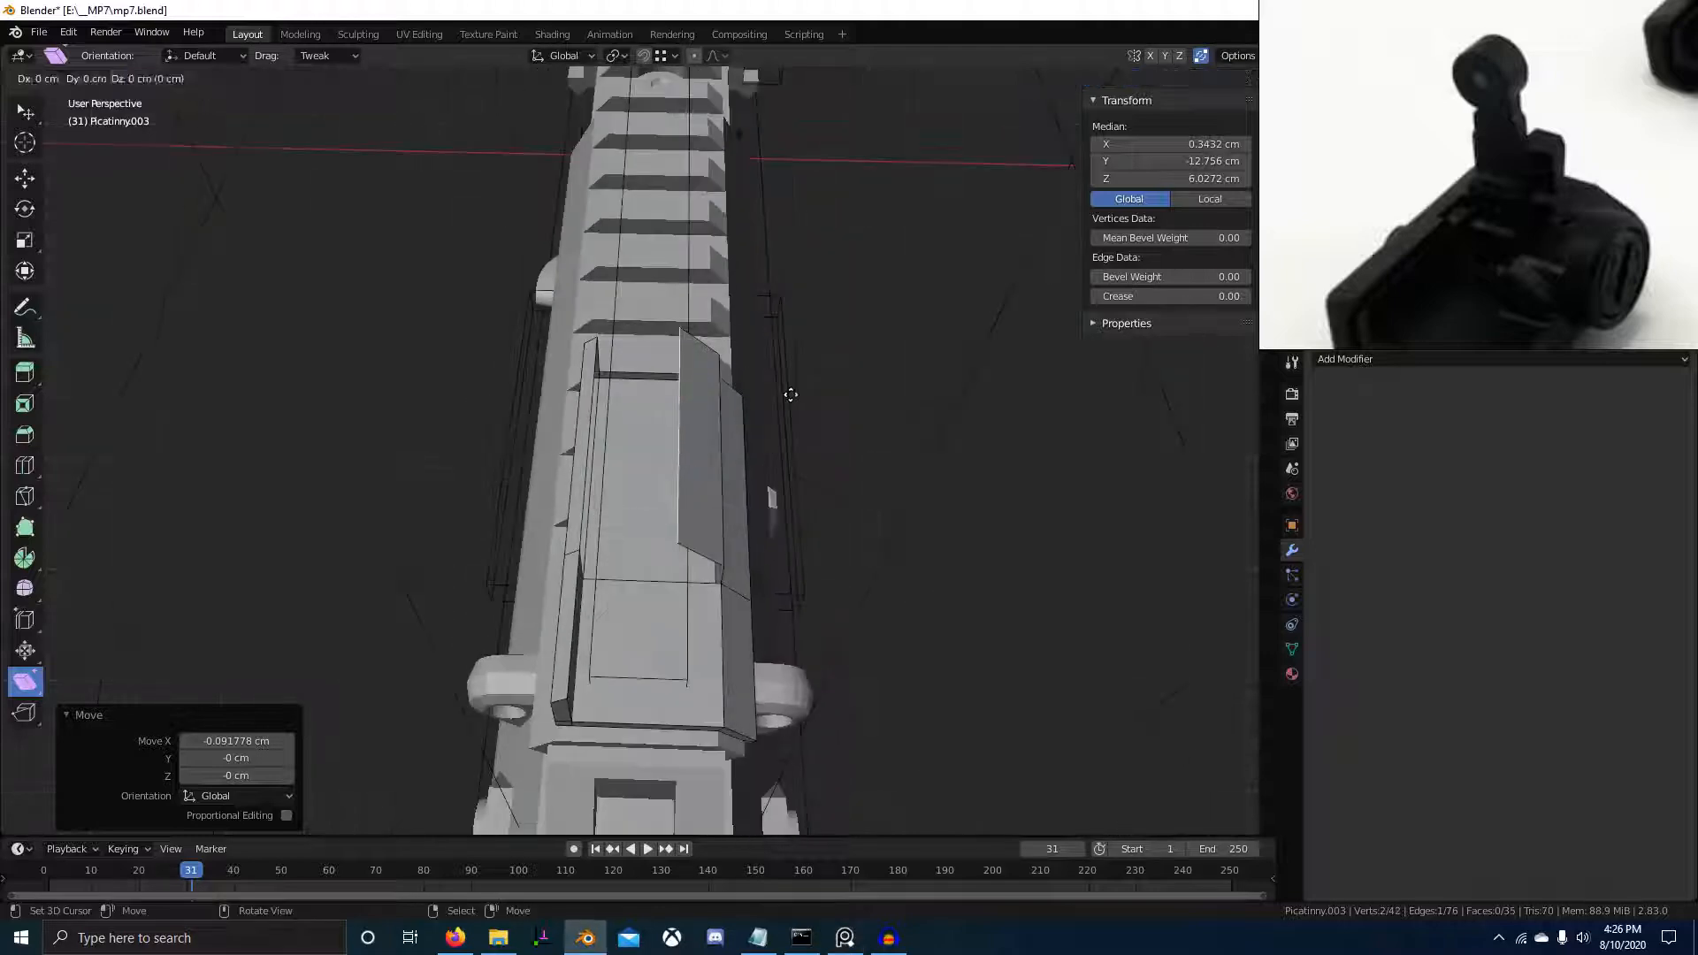
{"action": "middle_click_drag", "start_coordinate": [774, 500], "coordinate": [775, 433]}
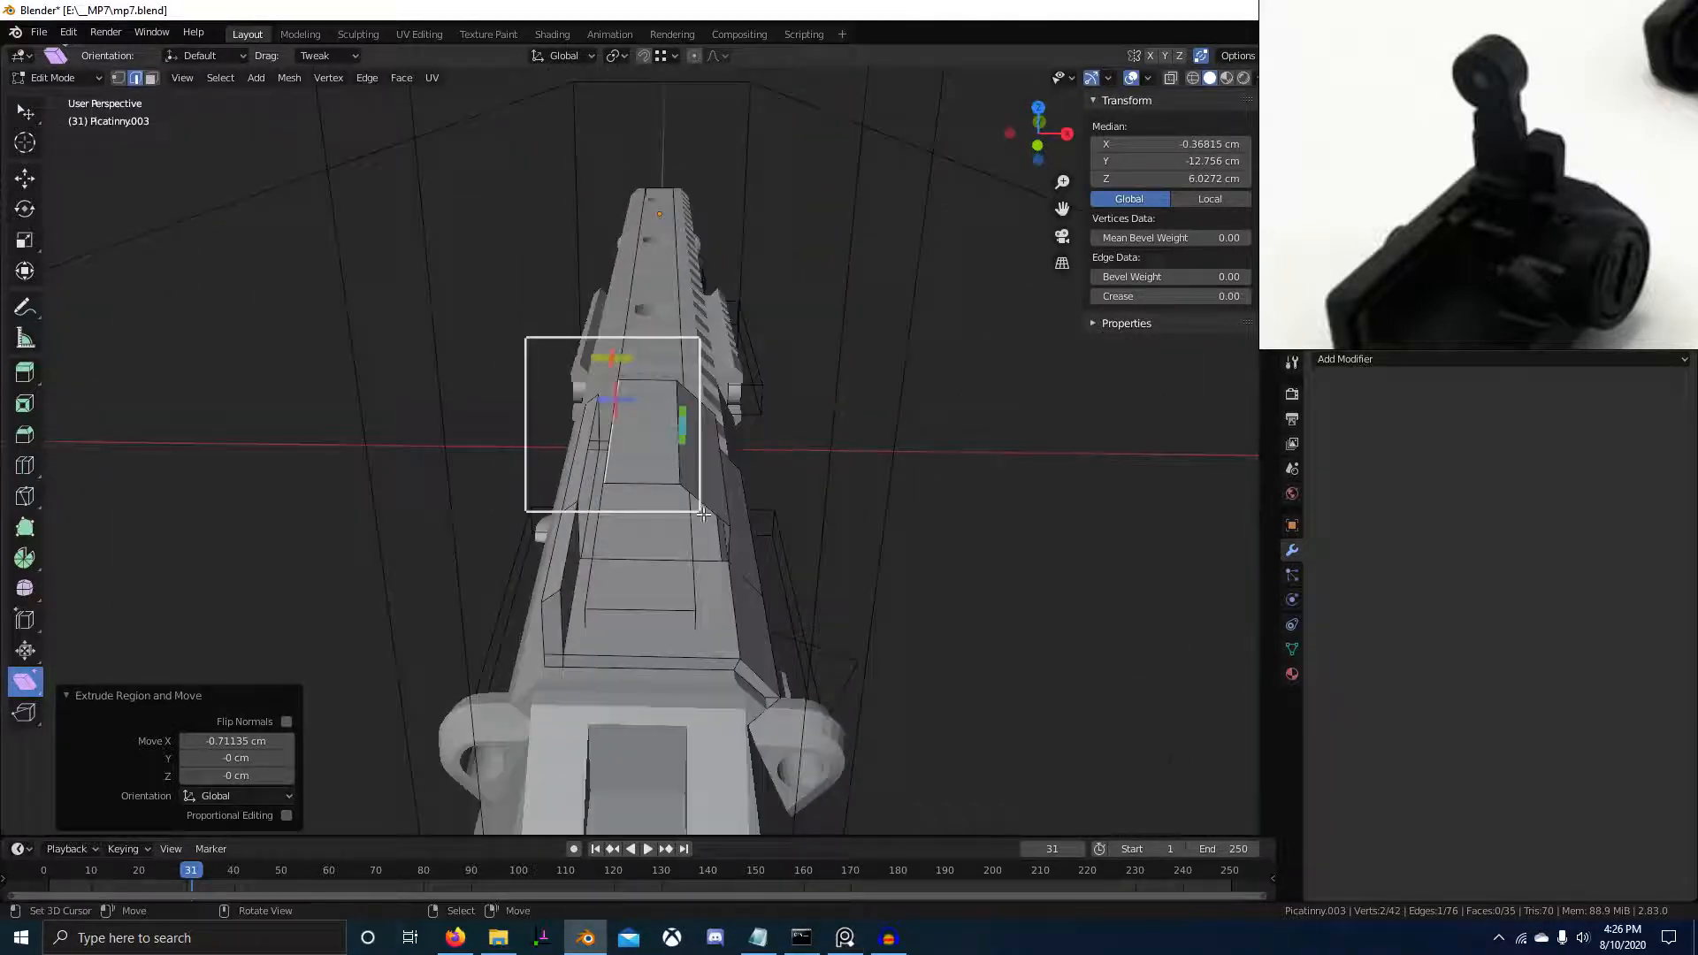
Try raising the negative-X wall's two top faces about 0.193 cm along Z
{"action": "middle_click_drag", "start_coordinate": [703, 514], "coordinate": [752, 513]}
{"action": "key", "text": "3"}
{"action": "right_click", "coordinate": [581, 515]}
{"action": "right_click", "coordinate": [664, 606], "text": "shift"}
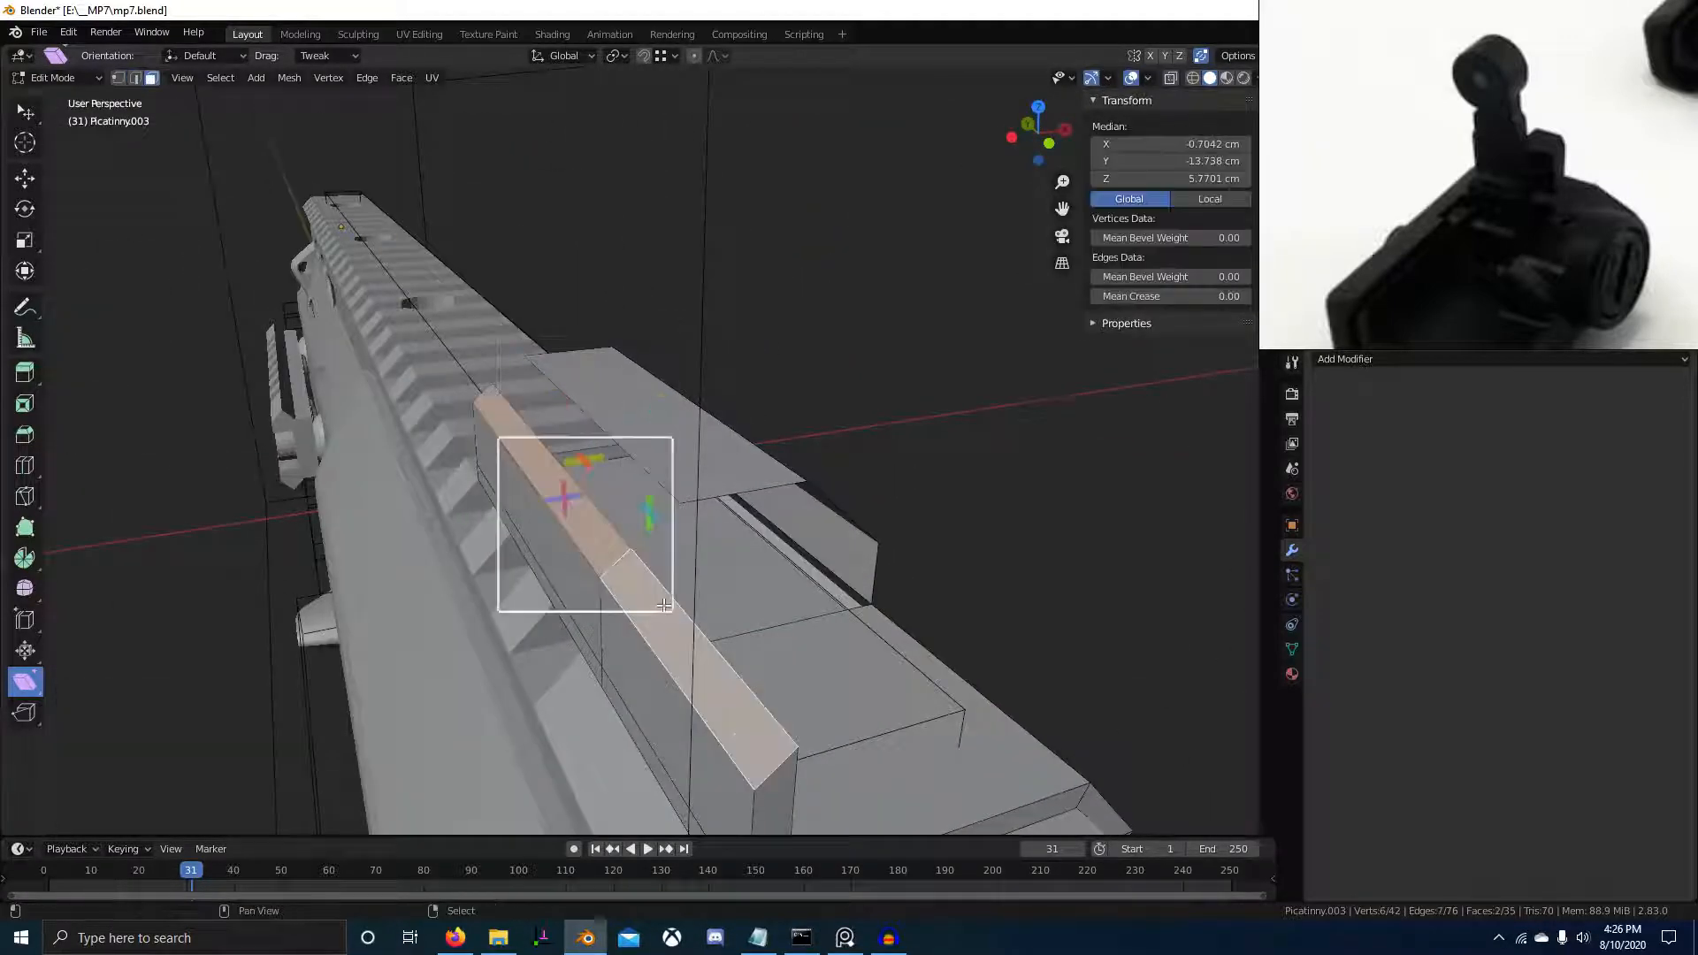
{"action": "key", "text": "g"}
{"action": "key", "text": "z"}
{"action": "left_click", "coordinate": [664, 487]}
{"action": "scroll", "coordinate": [668, 488], "scroll_direction": "down", "scroll_amount": 4}
{"action": "middle_click_drag", "start_coordinate": [787, 543], "coordinate": [741, 529]}
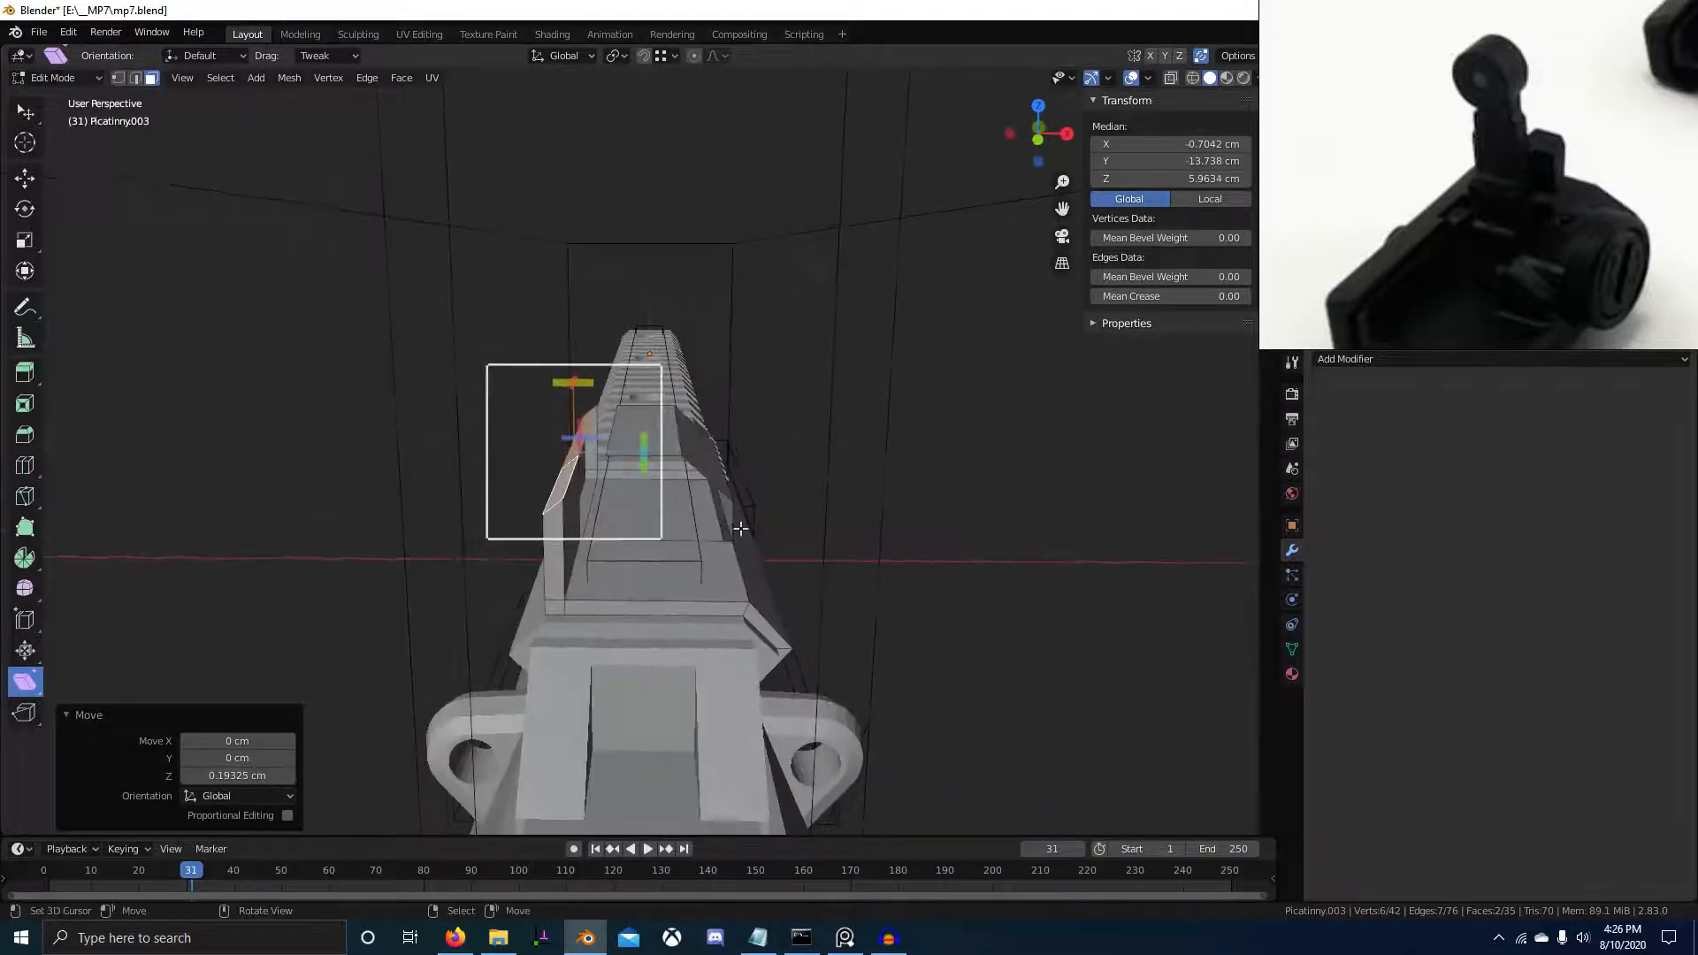
Check the reference photo and undo the raise of the negative-X wall's top faces
{"action": "left_click", "coordinate": [1439, 215]}
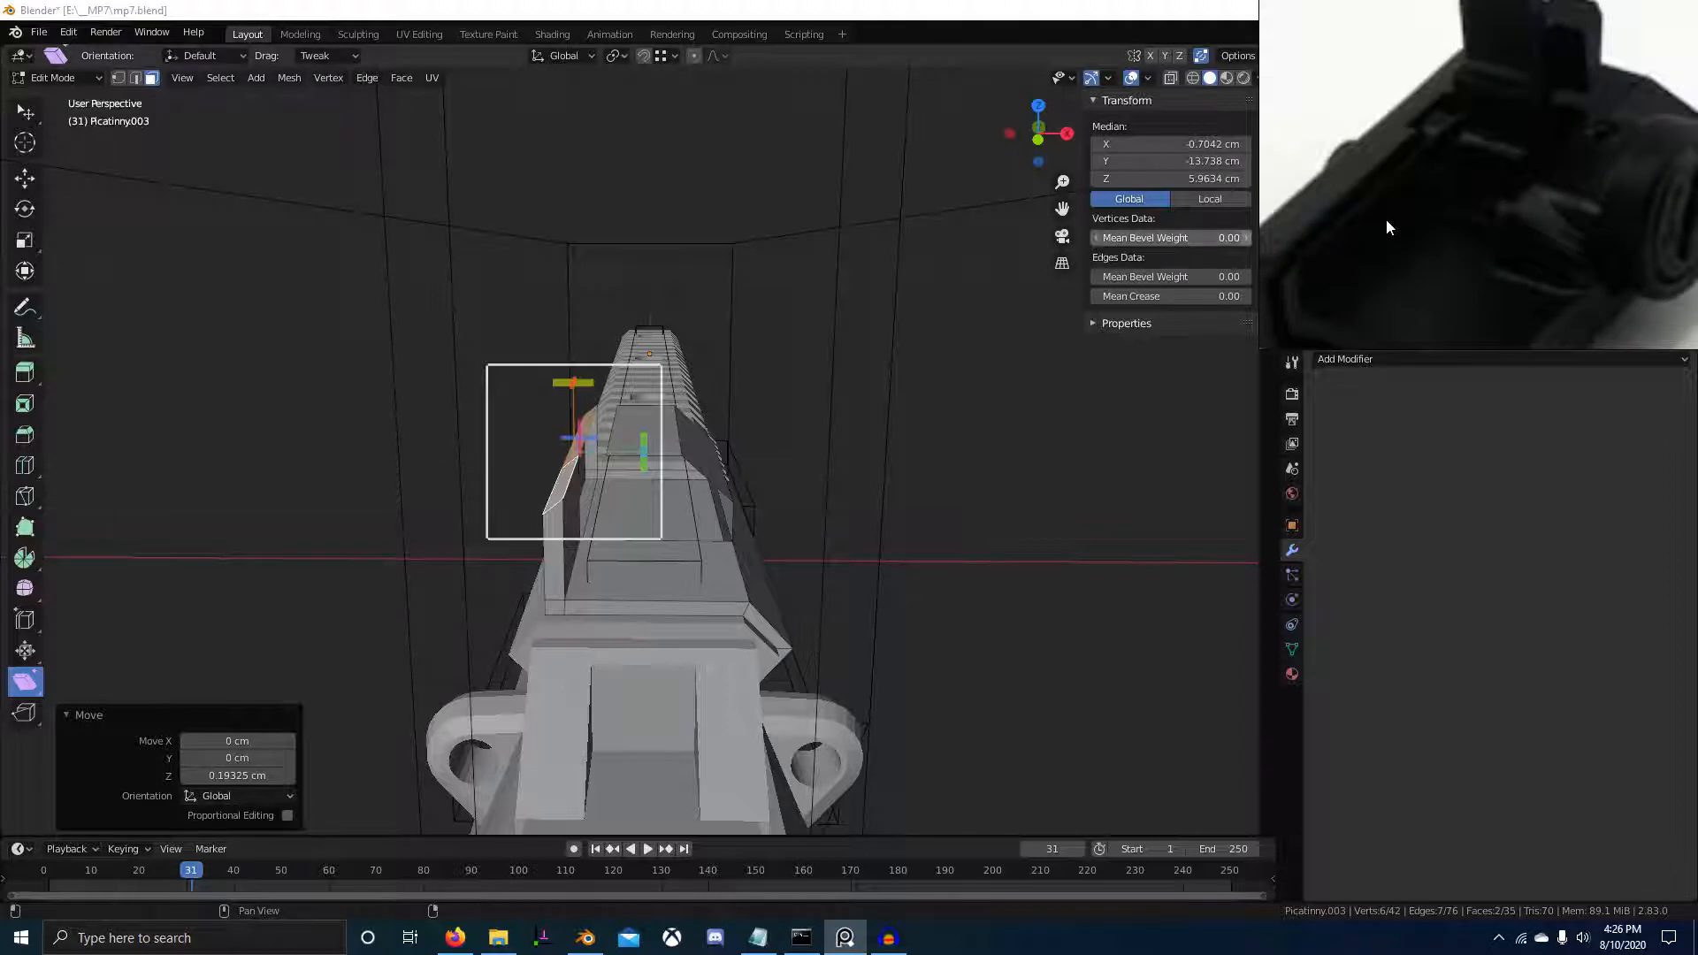
{"action": "scroll", "coordinate": [796, 345], "scroll_direction": "down", "scroll_amount": 3}
{"action": "middle_click_drag", "start_coordinate": [659, 450], "coordinate": [680, 493]}
{"action": "key", "text": "ctrl+z"}
{"action": "scroll", "coordinate": [668, 482], "scroll_direction": "up", "scroll_amount": 4}
{"action": "scroll", "coordinate": [787, 357], "scroll_direction": "up", "scroll_amount": 1}
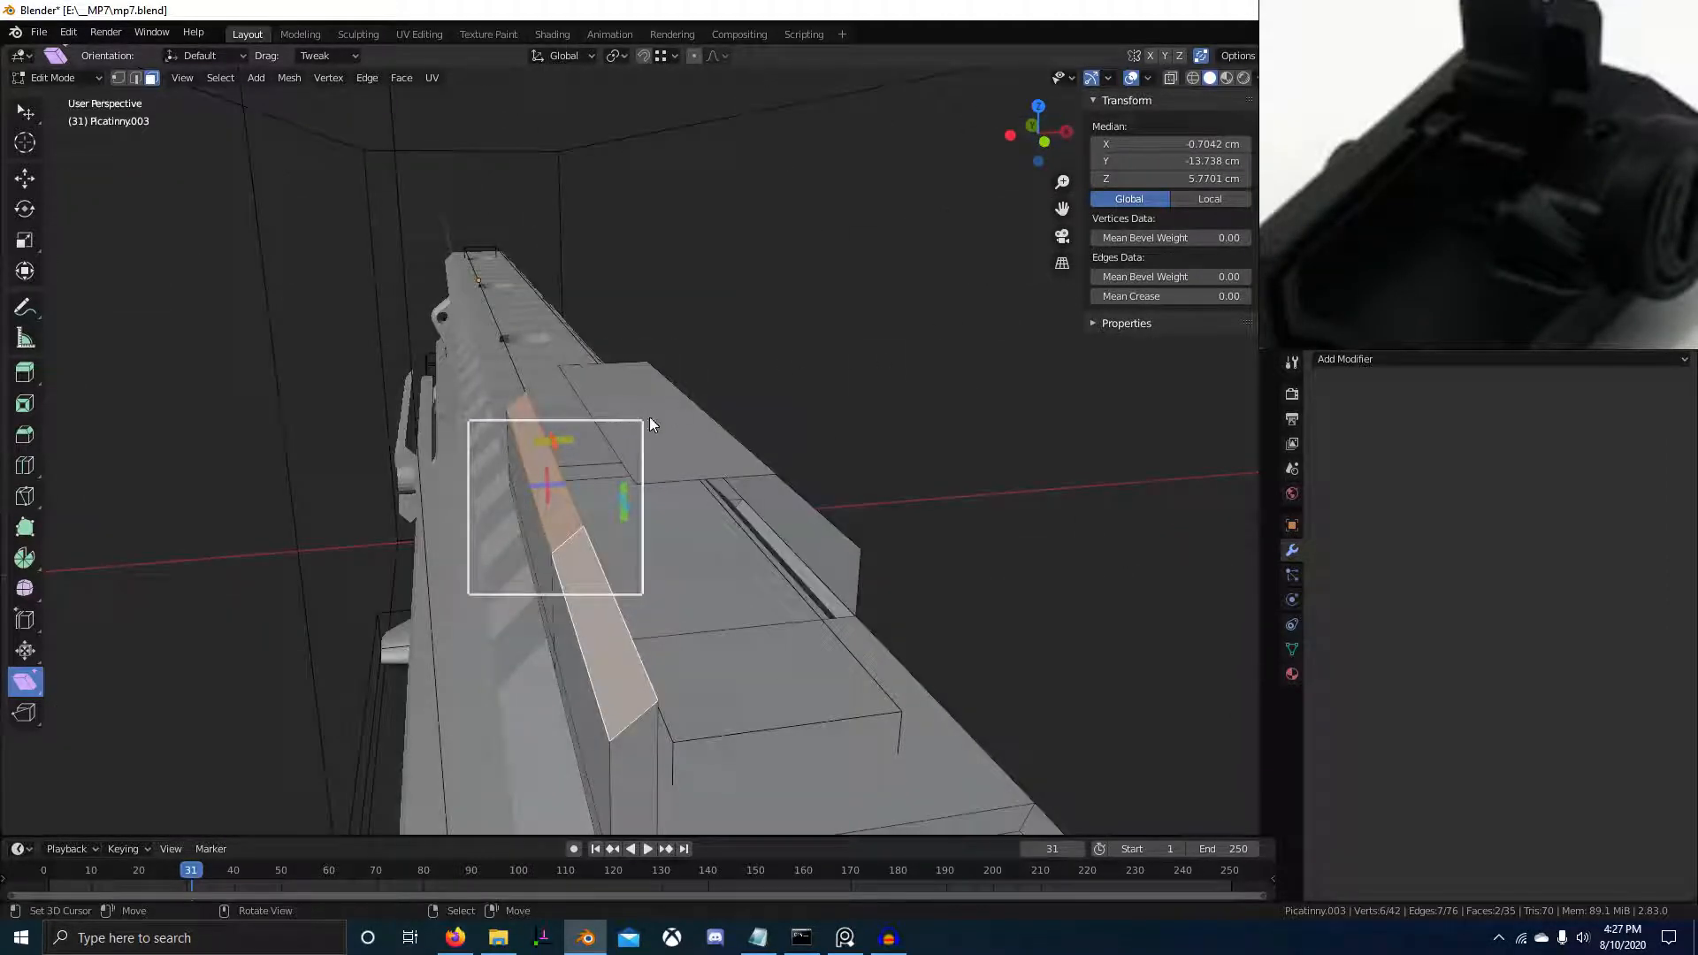
Move the top plate's free edge about -0.257 cm along X toward the negative-X wall
{"action": "key", "text": "2"}
{"action": "middle_click_drag", "start_coordinate": [649, 424], "coordinate": [777, 497]}
{"action": "key", "text": "g"}
{"action": "key", "text": "x"}
{"action": "left_click", "coordinate": [543, 547]}
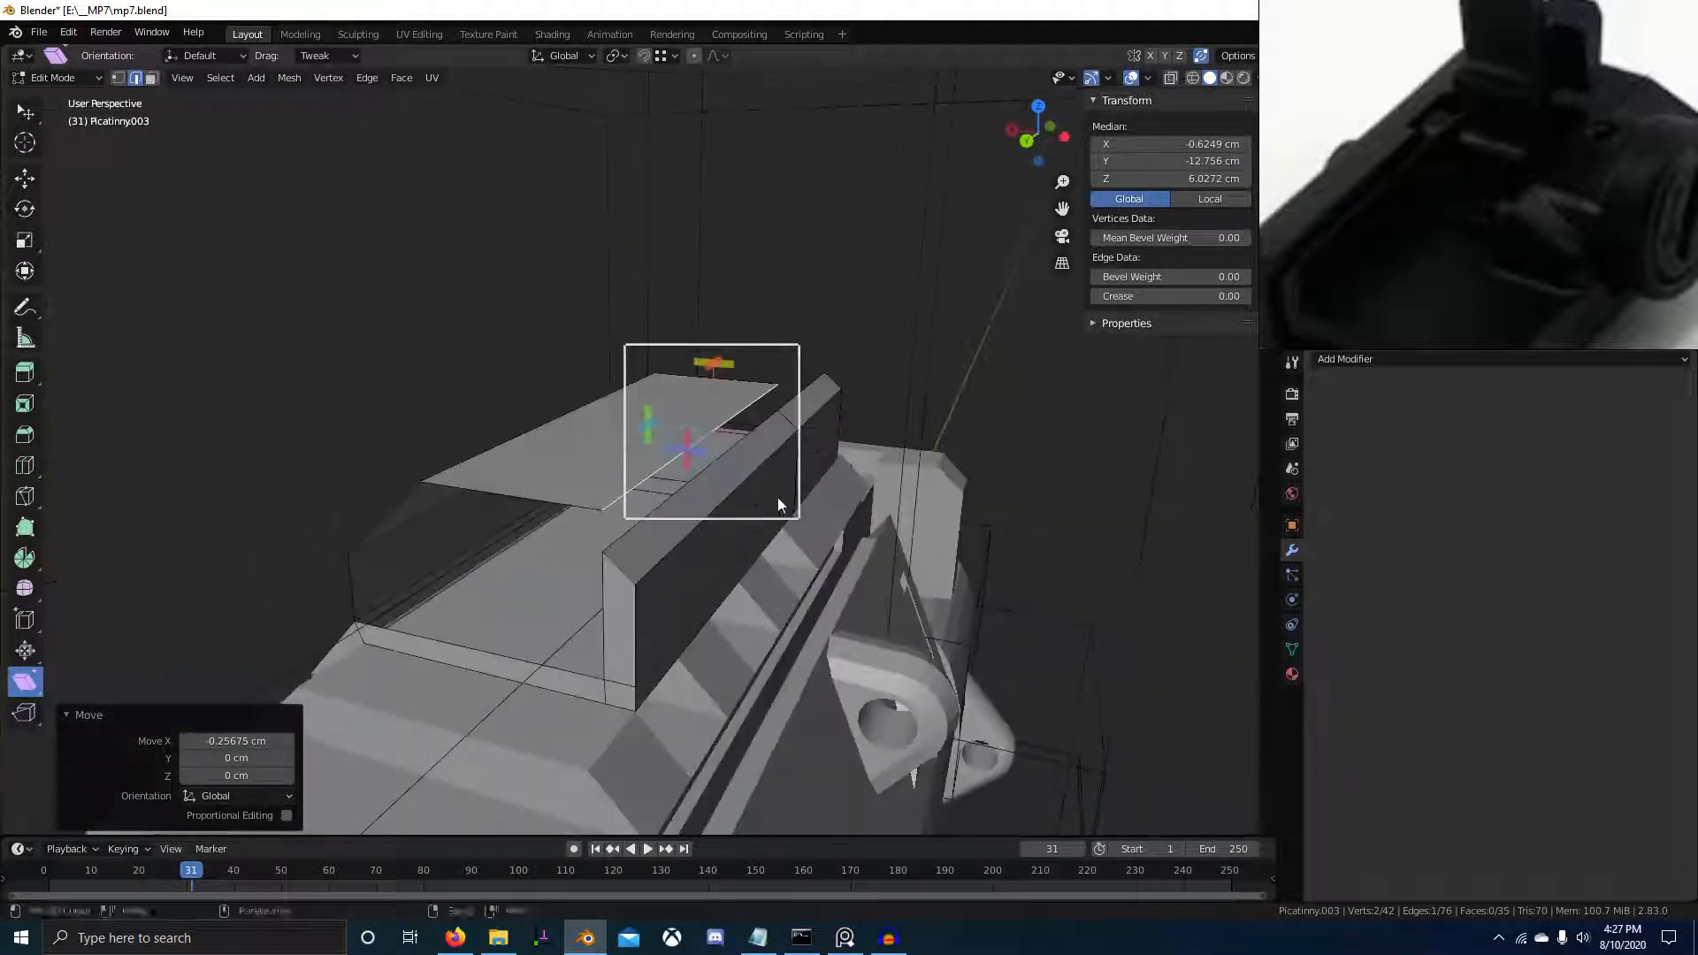
Browse the reference image board and pull rear-sight photos out of the main grid into empty space
{"action": "scroll", "coordinate": [1505, 209], "scroll_direction": "down", "scroll_amount": 8}
{"action": "middle_click_drag", "start_coordinate": [1609, 275], "coordinate": [1439, 97]}
{"action": "scroll", "coordinate": [1557, 177], "scroll_direction": "up", "scroll_amount": 5}
{"action": "scroll", "coordinate": [1502, 192], "scroll_direction": "down", "scroll_amount": 6}
{"action": "scroll", "coordinate": [1539, 55], "scroll_direction": "up", "scroll_amount": 2}
{"action": "middle_click_drag", "start_coordinate": [1541, 50], "coordinate": [1584, 189]}
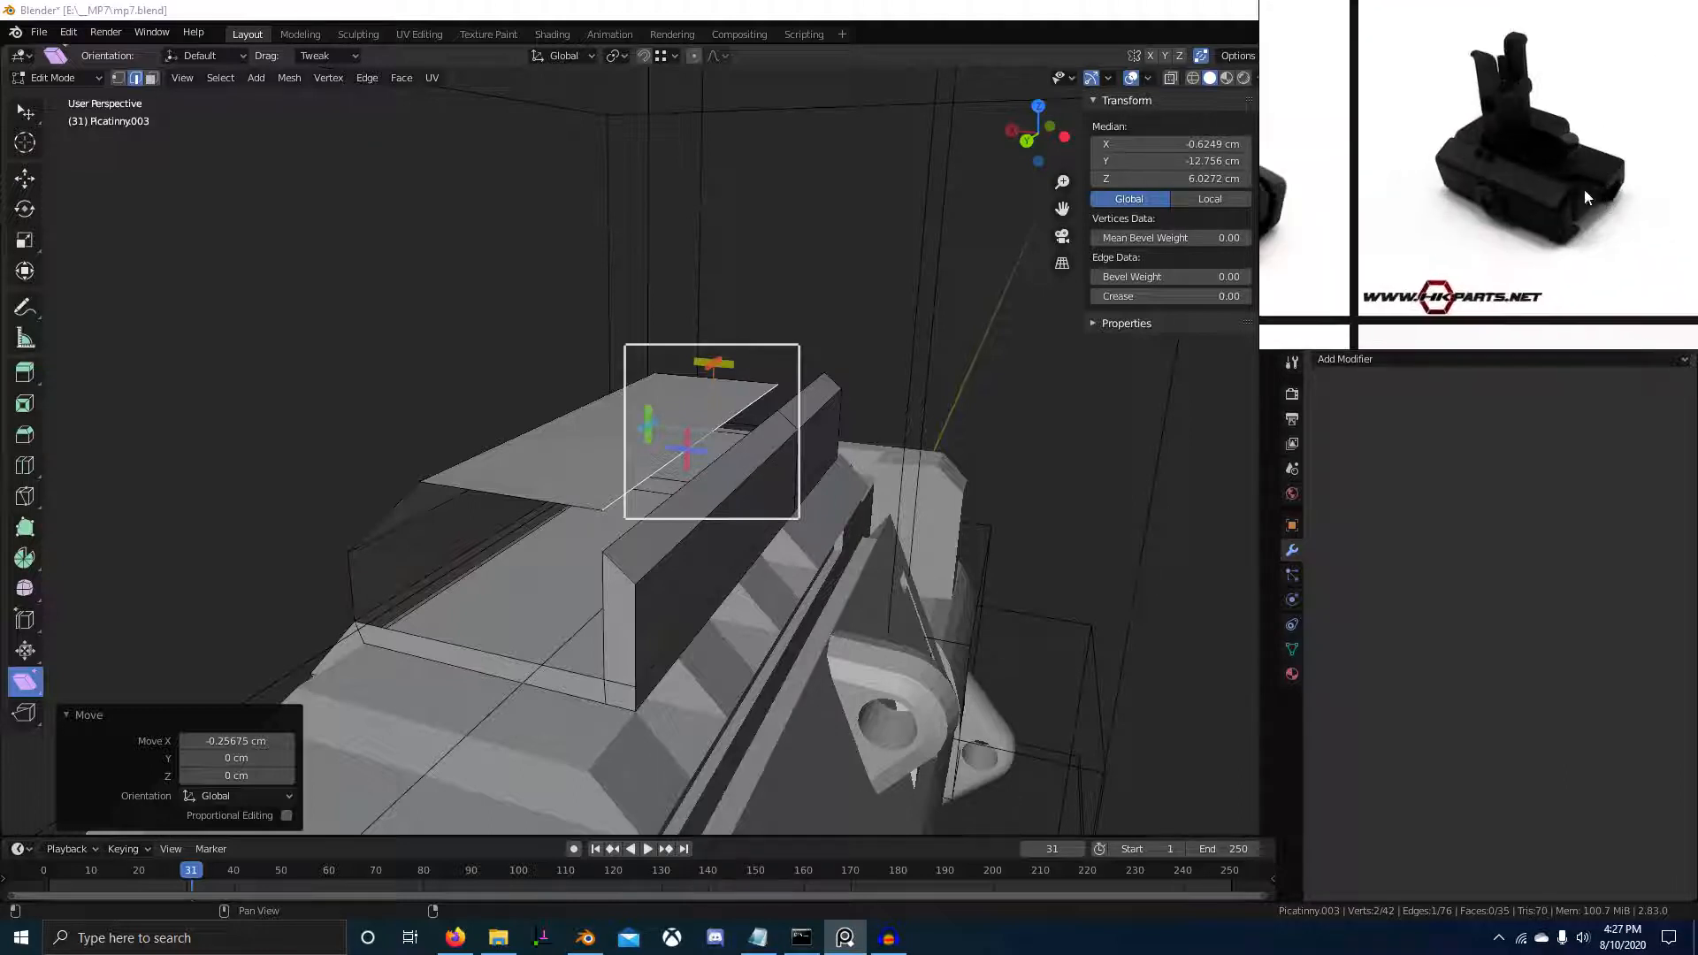
{"action": "scroll", "coordinate": [1587, 191], "scroll_direction": "down", "scroll_amount": 3}
{"action": "middle_click_drag", "start_coordinate": [1475, 227], "coordinate": [1636, 186]}
{"action": "left_click", "coordinate": [1481, 156]}
{"action": "scroll", "coordinate": [1479, 156], "scroll_direction": "down", "scroll_amount": 4}
{"action": "middle_click_drag", "start_coordinate": [1415, 141], "coordinate": [1491, 148]}
{"action": "left_click_drag", "start_coordinate": [1491, 148], "coordinate": [1309, 233]}
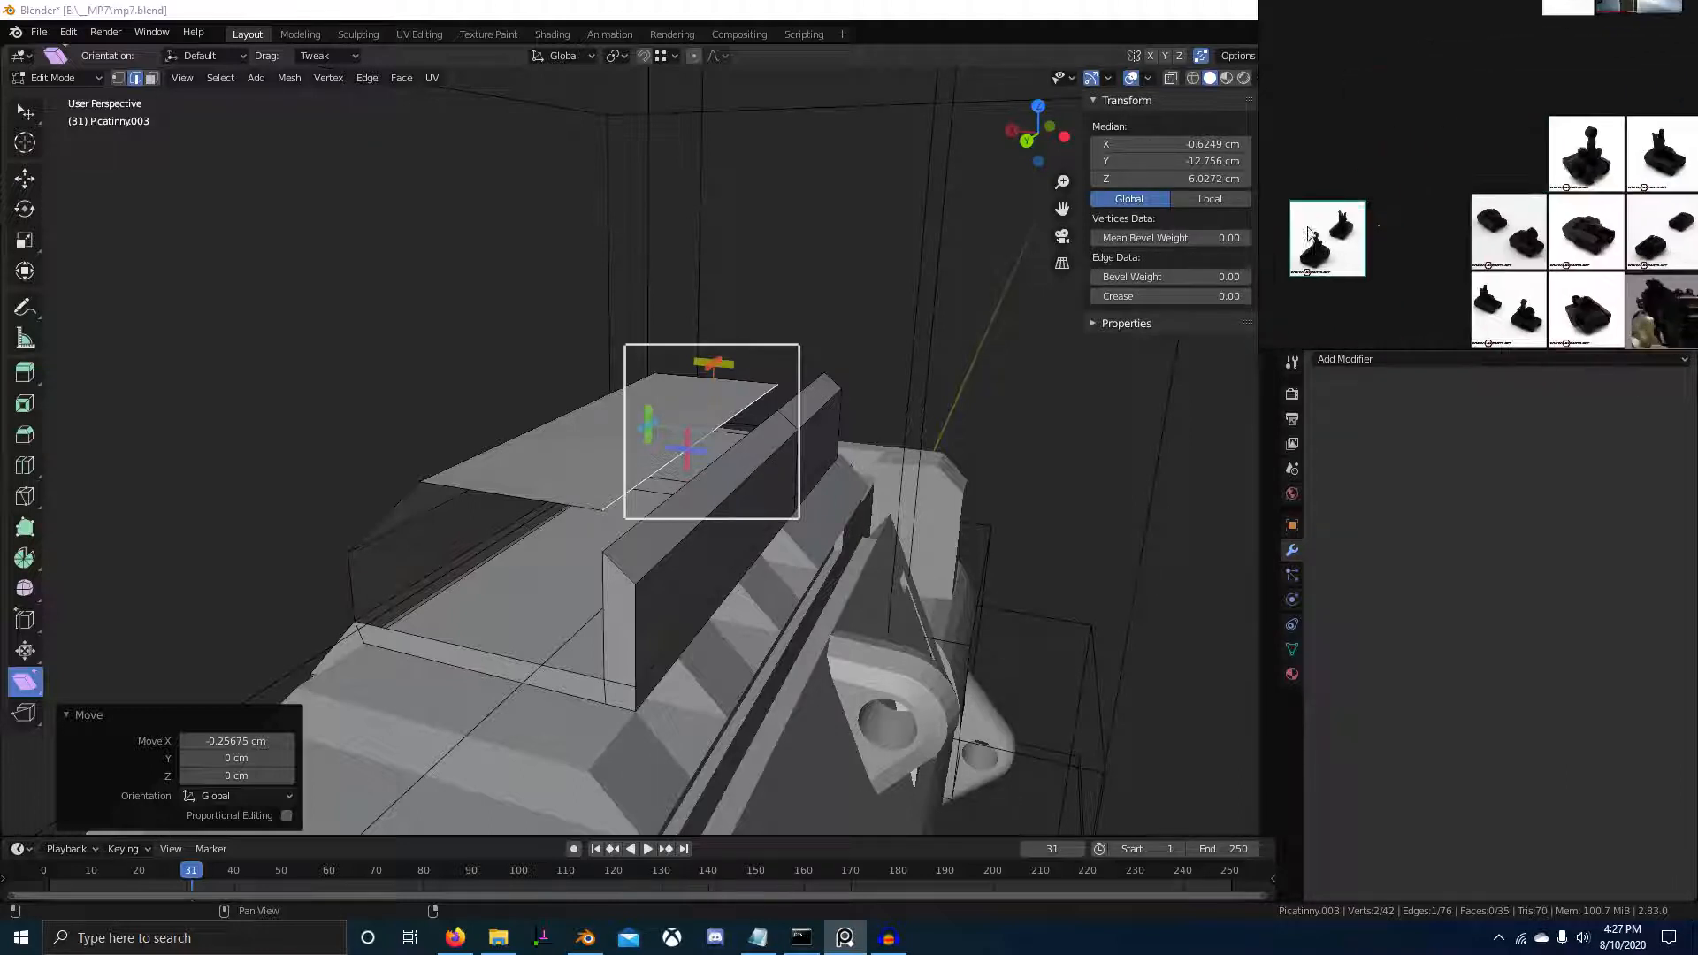
{"action": "left_click_drag", "start_coordinate": [1298, 167], "coordinate": [1302, 152]}
Compare the rear-sight photos up close and set the photo of the two raised sights beside the separated ones
{"action": "scroll", "coordinate": [1541, 251], "scroll_direction": "up", "scroll_amount": 8}
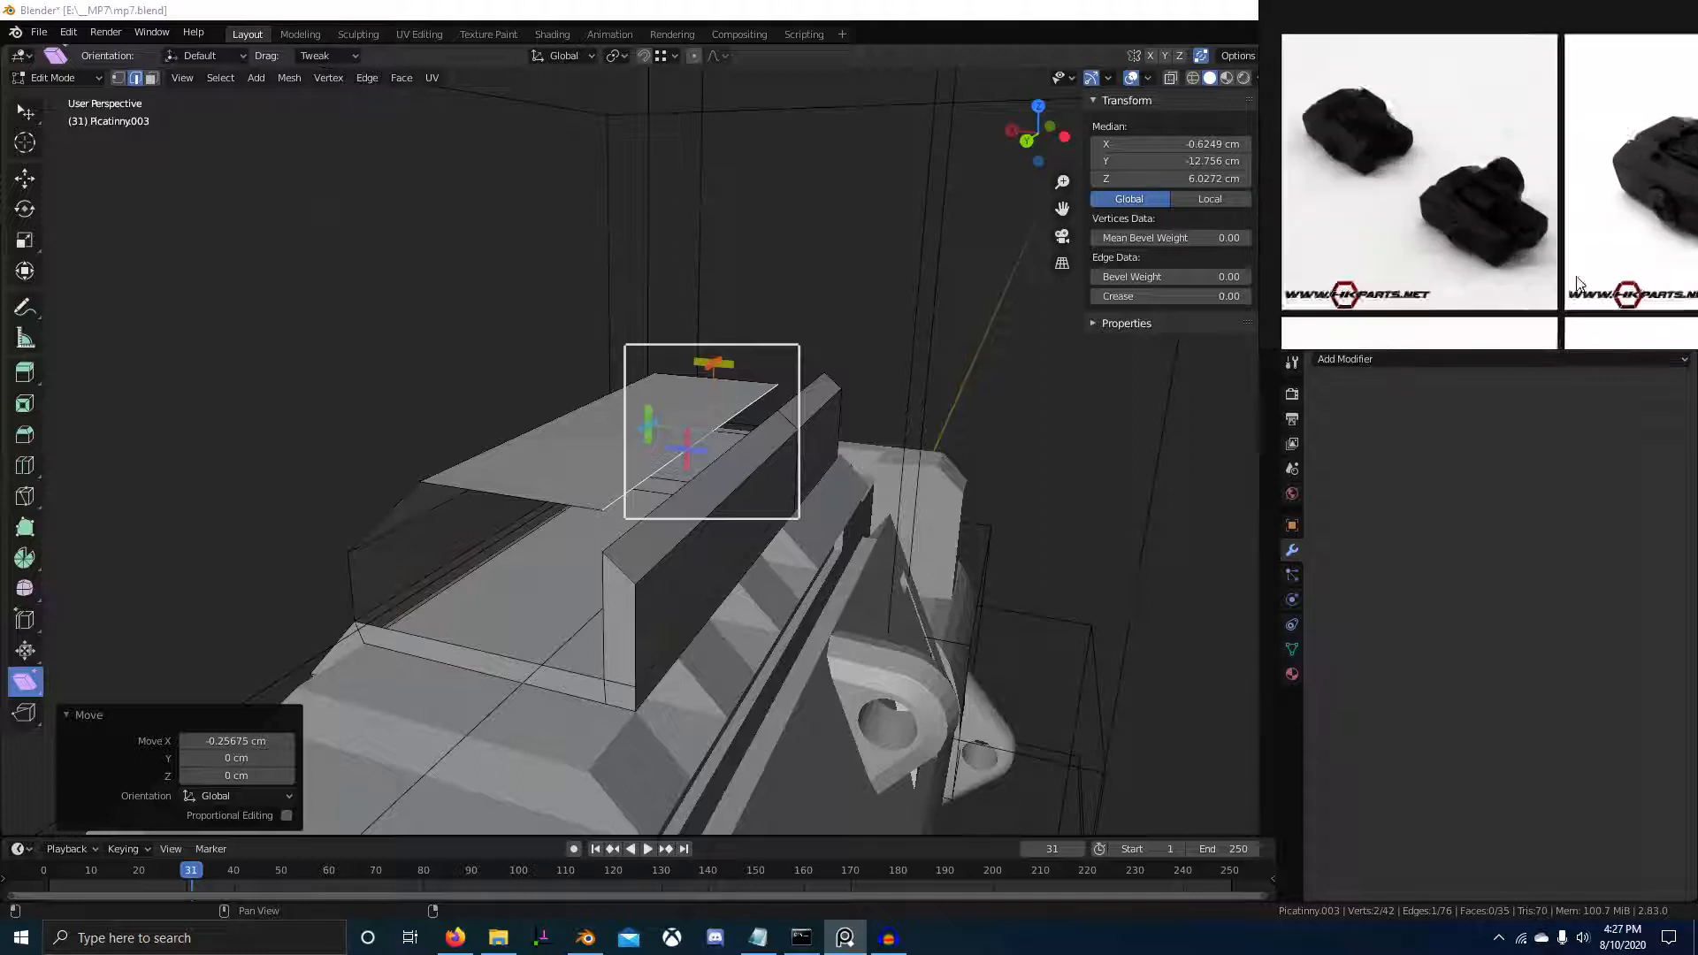
{"action": "scroll", "coordinate": [1451, 220], "scroll_direction": "up", "scroll_amount": 5}
{"action": "scroll", "coordinate": [1446, 205], "scroll_direction": "down", "scroll_amount": 8}
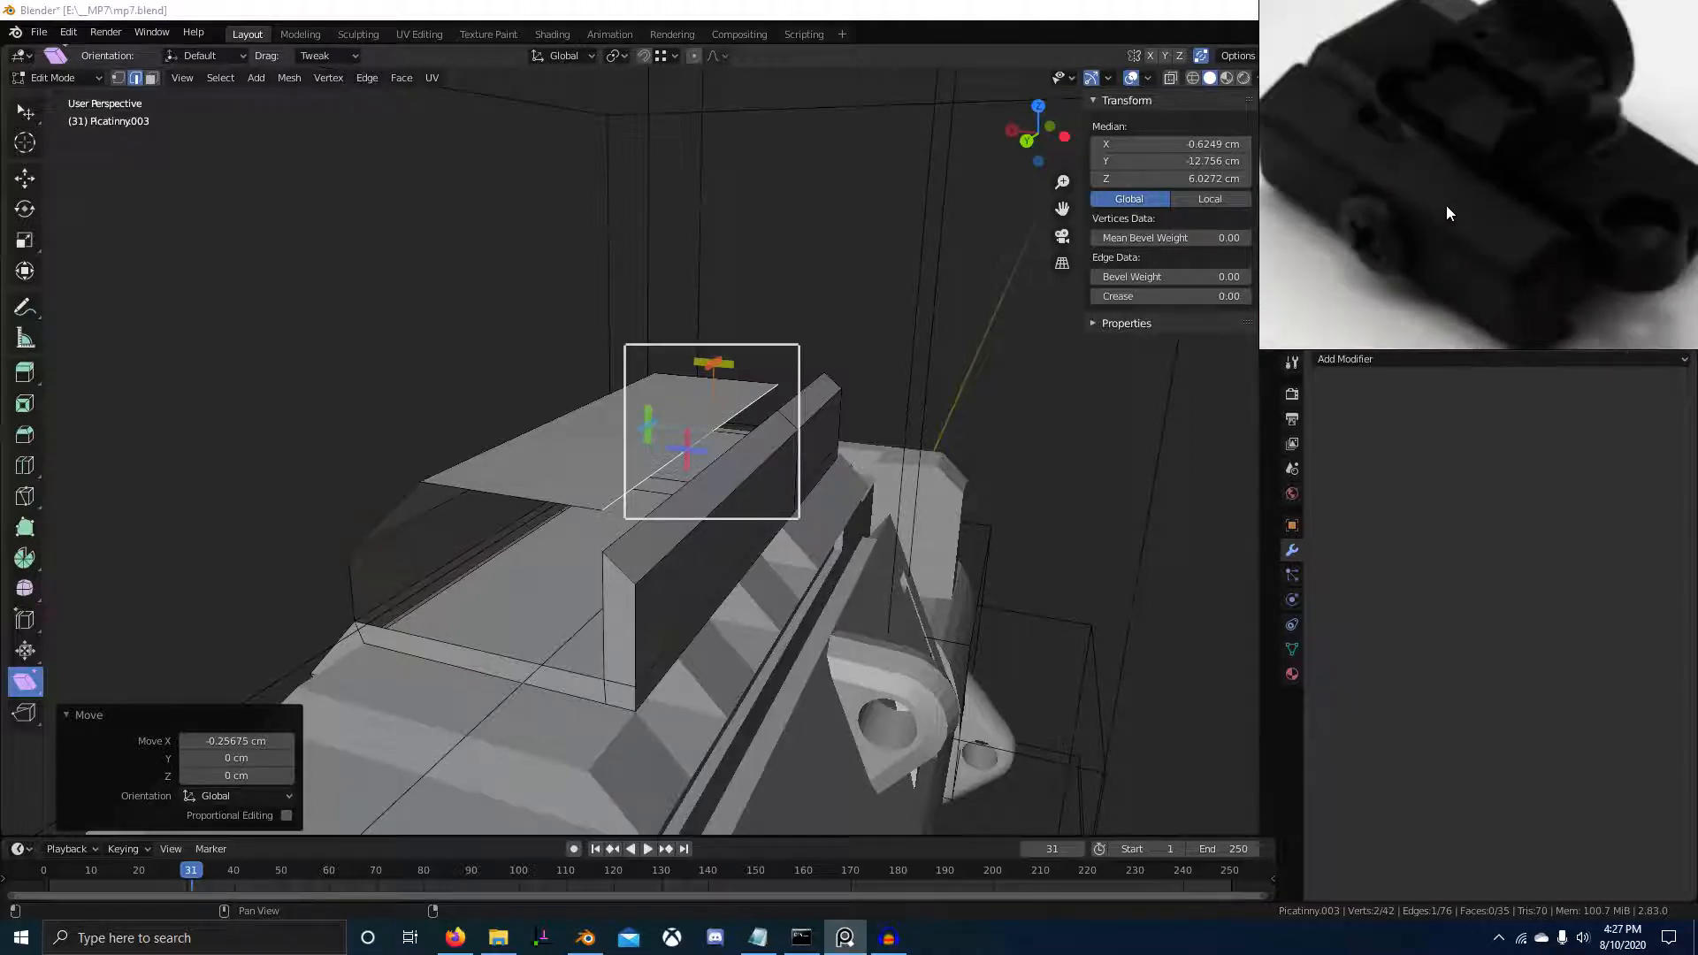
{"action": "scroll", "coordinate": [1440, 237], "scroll_direction": "up", "scroll_amount": 8}
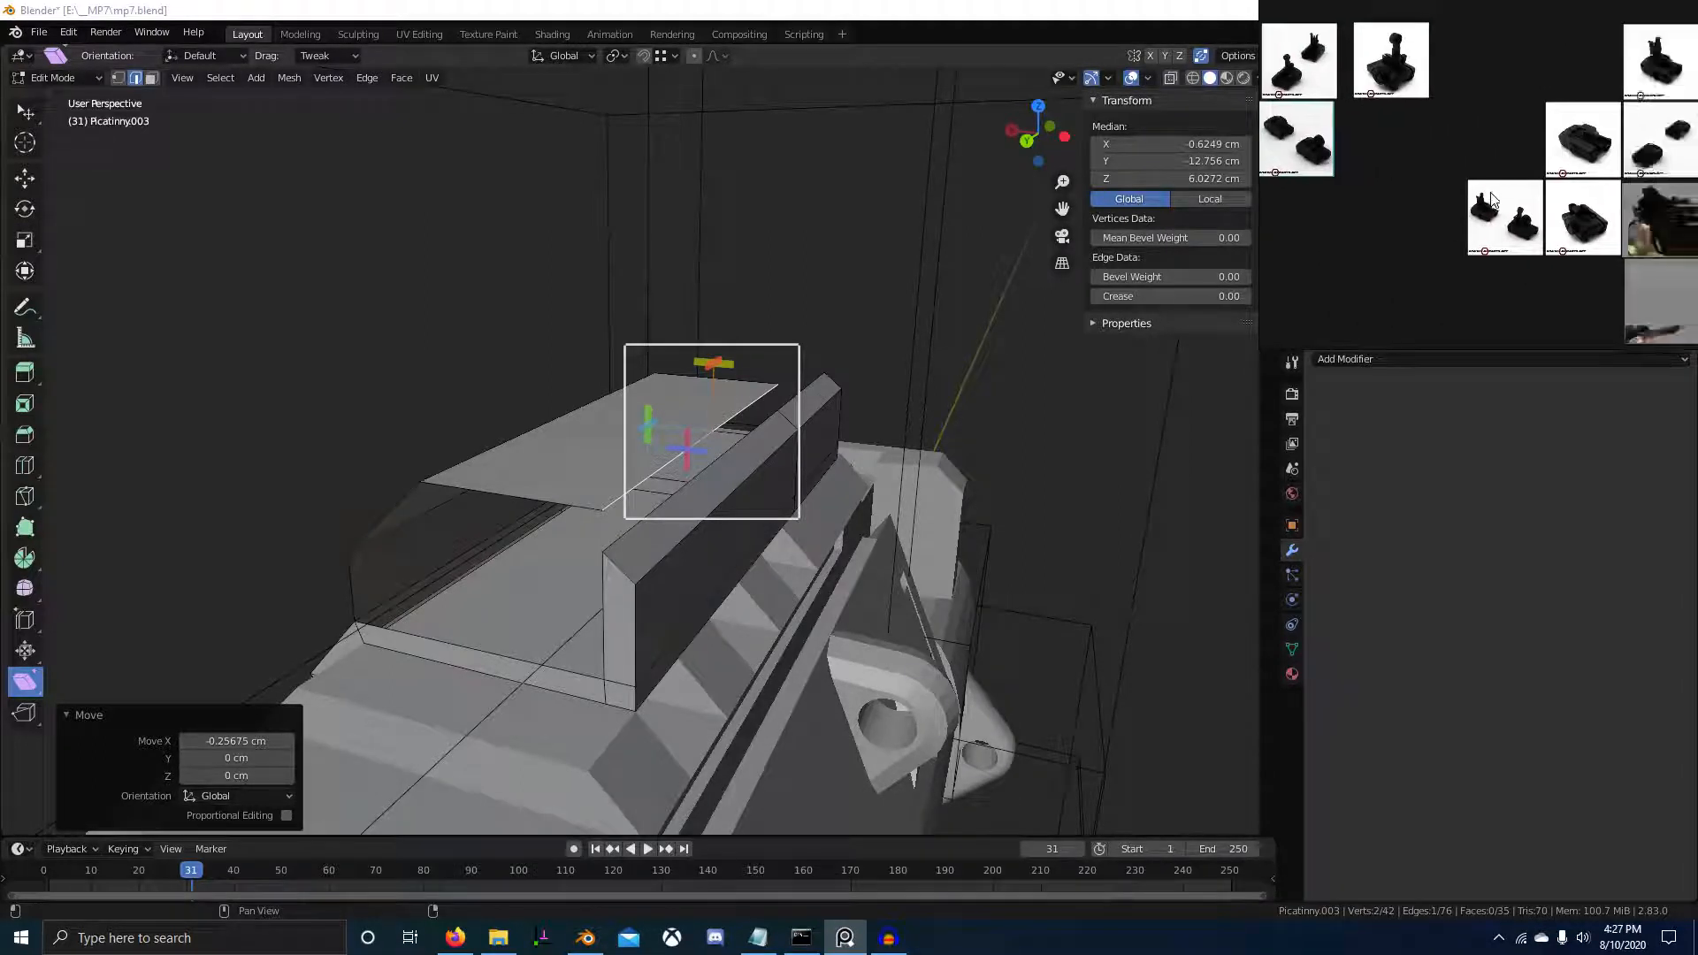
{"action": "scroll", "coordinate": [1437, 203], "scroll_direction": "down", "scroll_amount": 8}
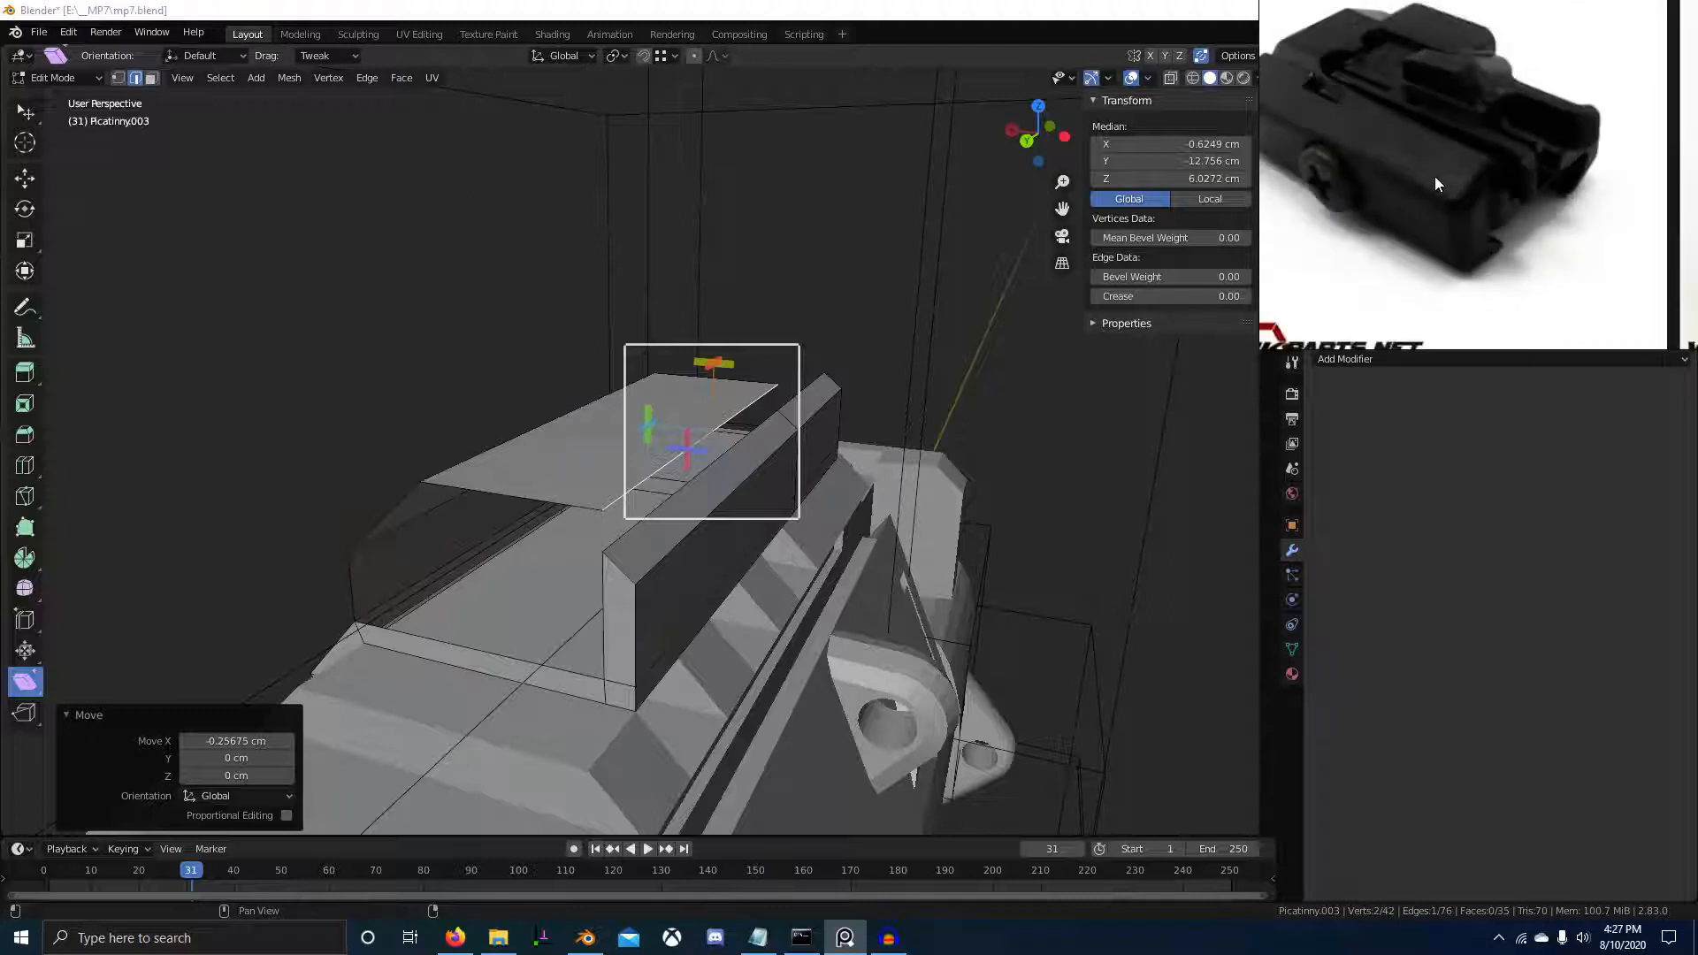
{"action": "scroll", "coordinate": [1461, 182], "scroll_direction": "down", "scroll_amount": 6}
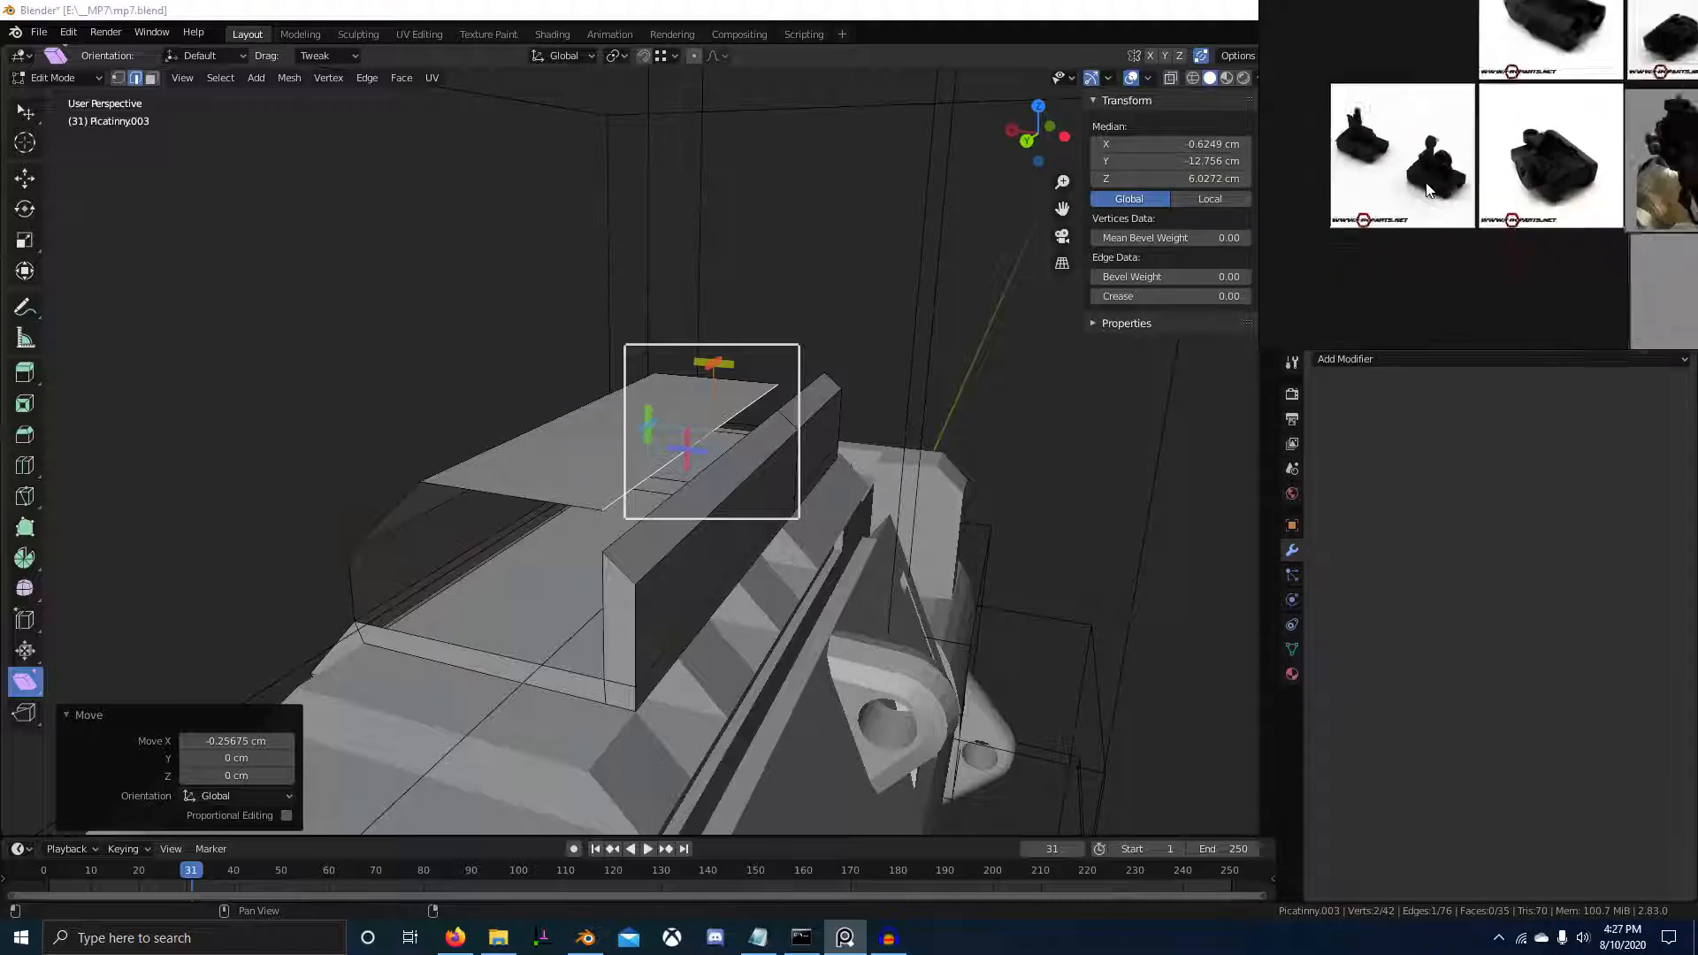
{"action": "left_click_drag", "start_coordinate": [1413, 195], "coordinate": [1344, 215]}
{"action": "scroll", "coordinate": [1522, 187], "scroll_direction": "up", "scroll_amount": 6}
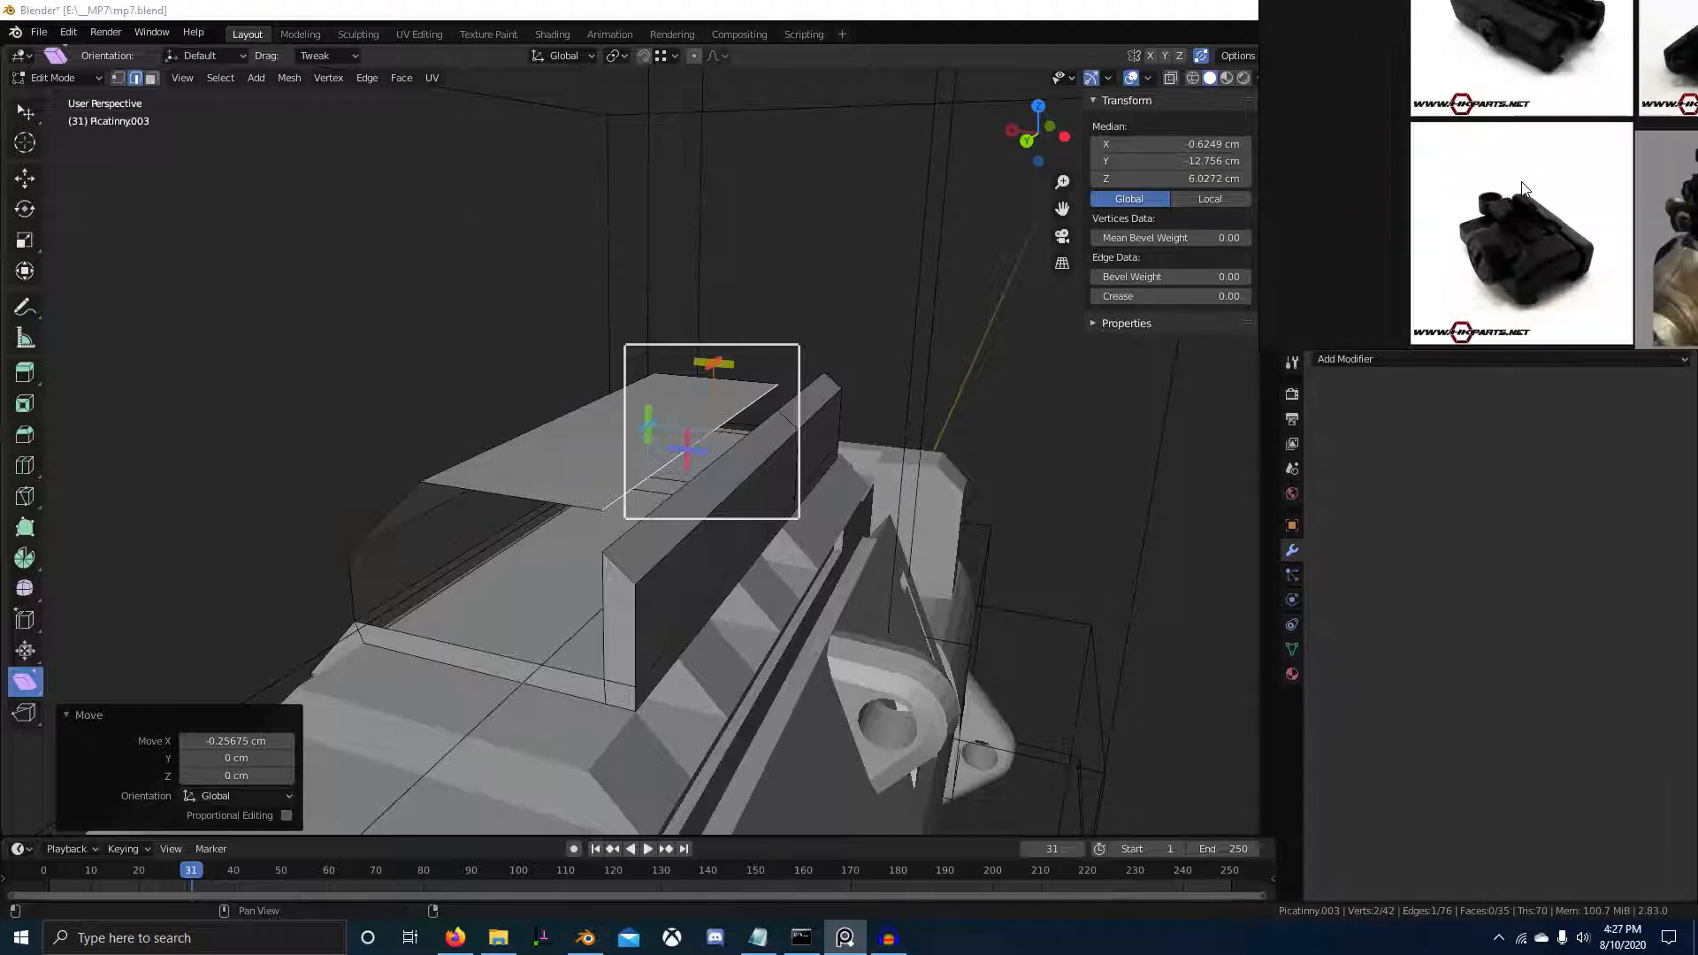
Move the photo of the two folded sights over to the separated rear-sight photos
{"action": "scroll", "coordinate": [1517, 237], "scroll_direction": "down", "scroll_amount": 6}
{"action": "scroll", "coordinate": [1406, 232], "scroll_direction": "down", "scroll_amount": 4}
{"action": "scroll", "coordinate": [1495, 215], "scroll_direction": "up", "scroll_amount": 9}
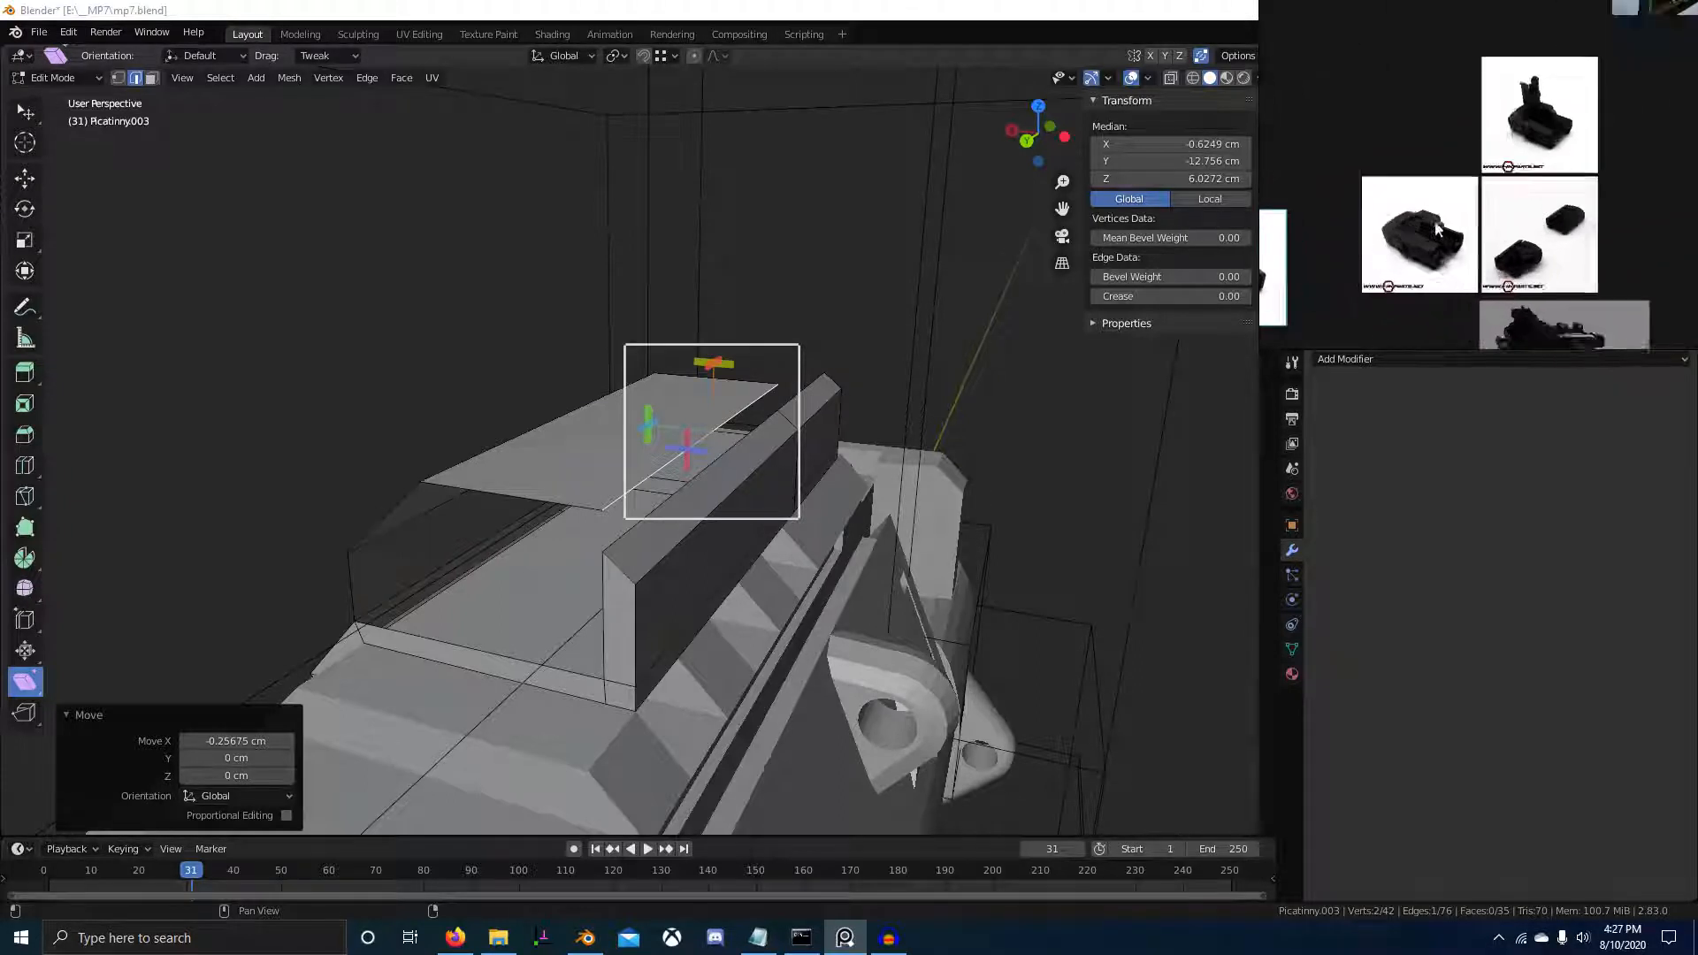
{"action": "scroll", "coordinate": [1371, 301], "scroll_direction": "down", "scroll_amount": 3}
{"action": "left_click_drag", "start_coordinate": [1337, 299], "coordinate": [1368, 95]}
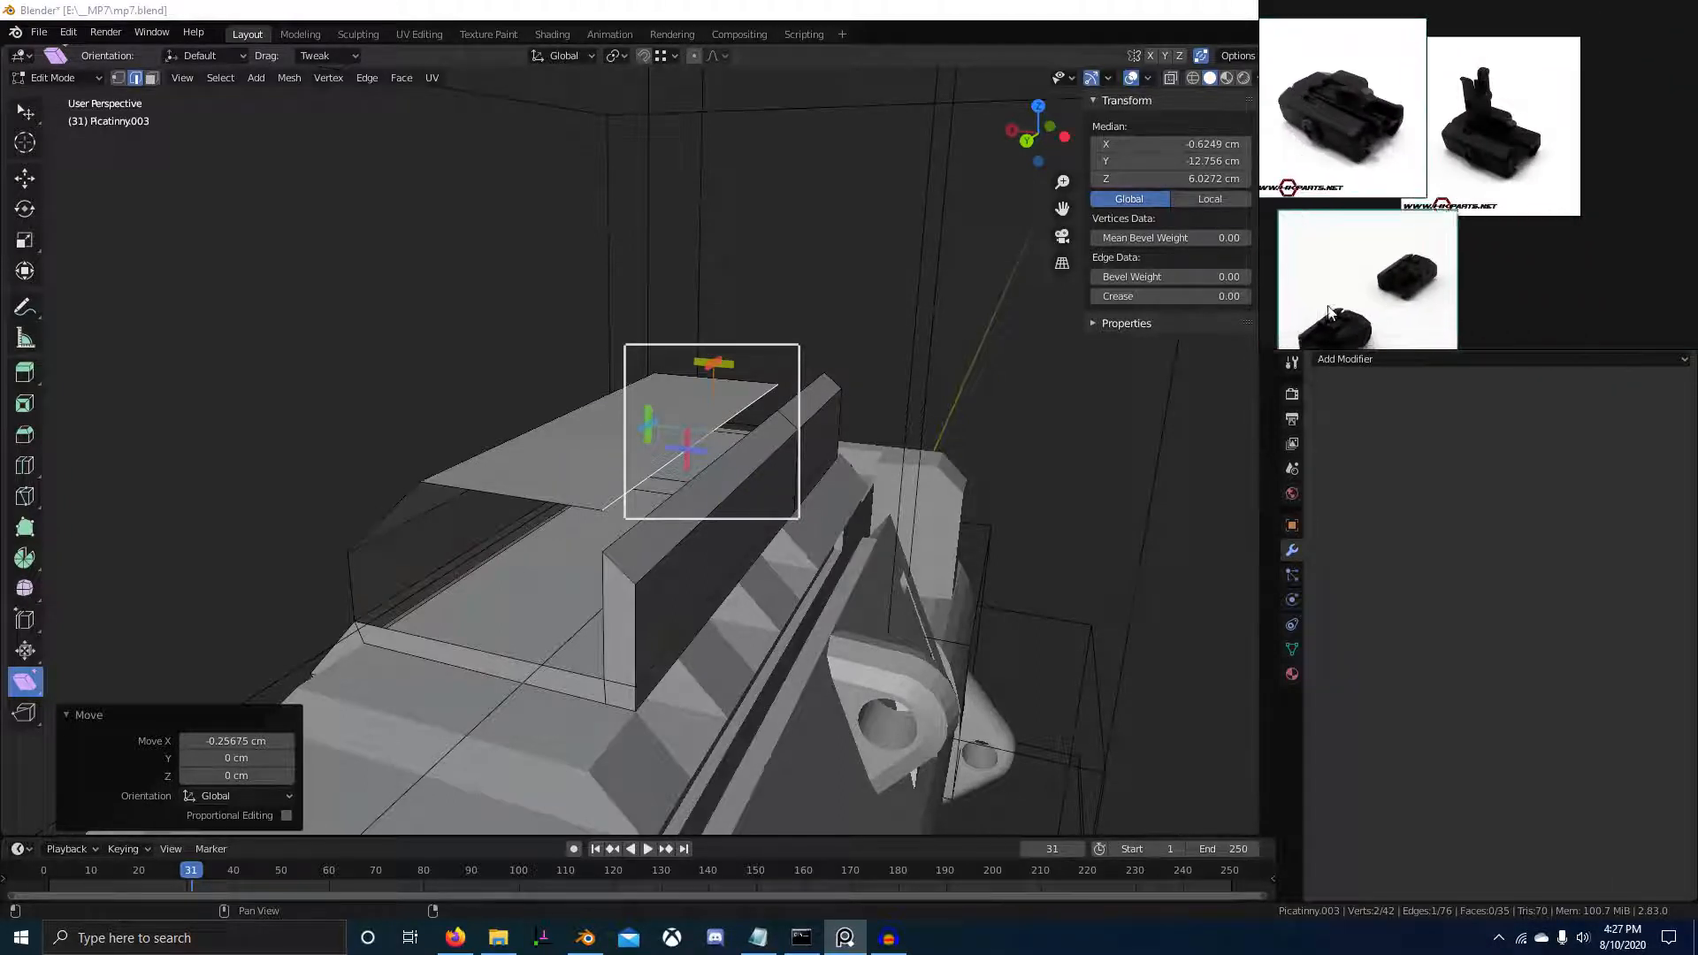
{"action": "scroll", "coordinate": [1477, 250], "scroll_direction": "down", "scroll_amount": 6}
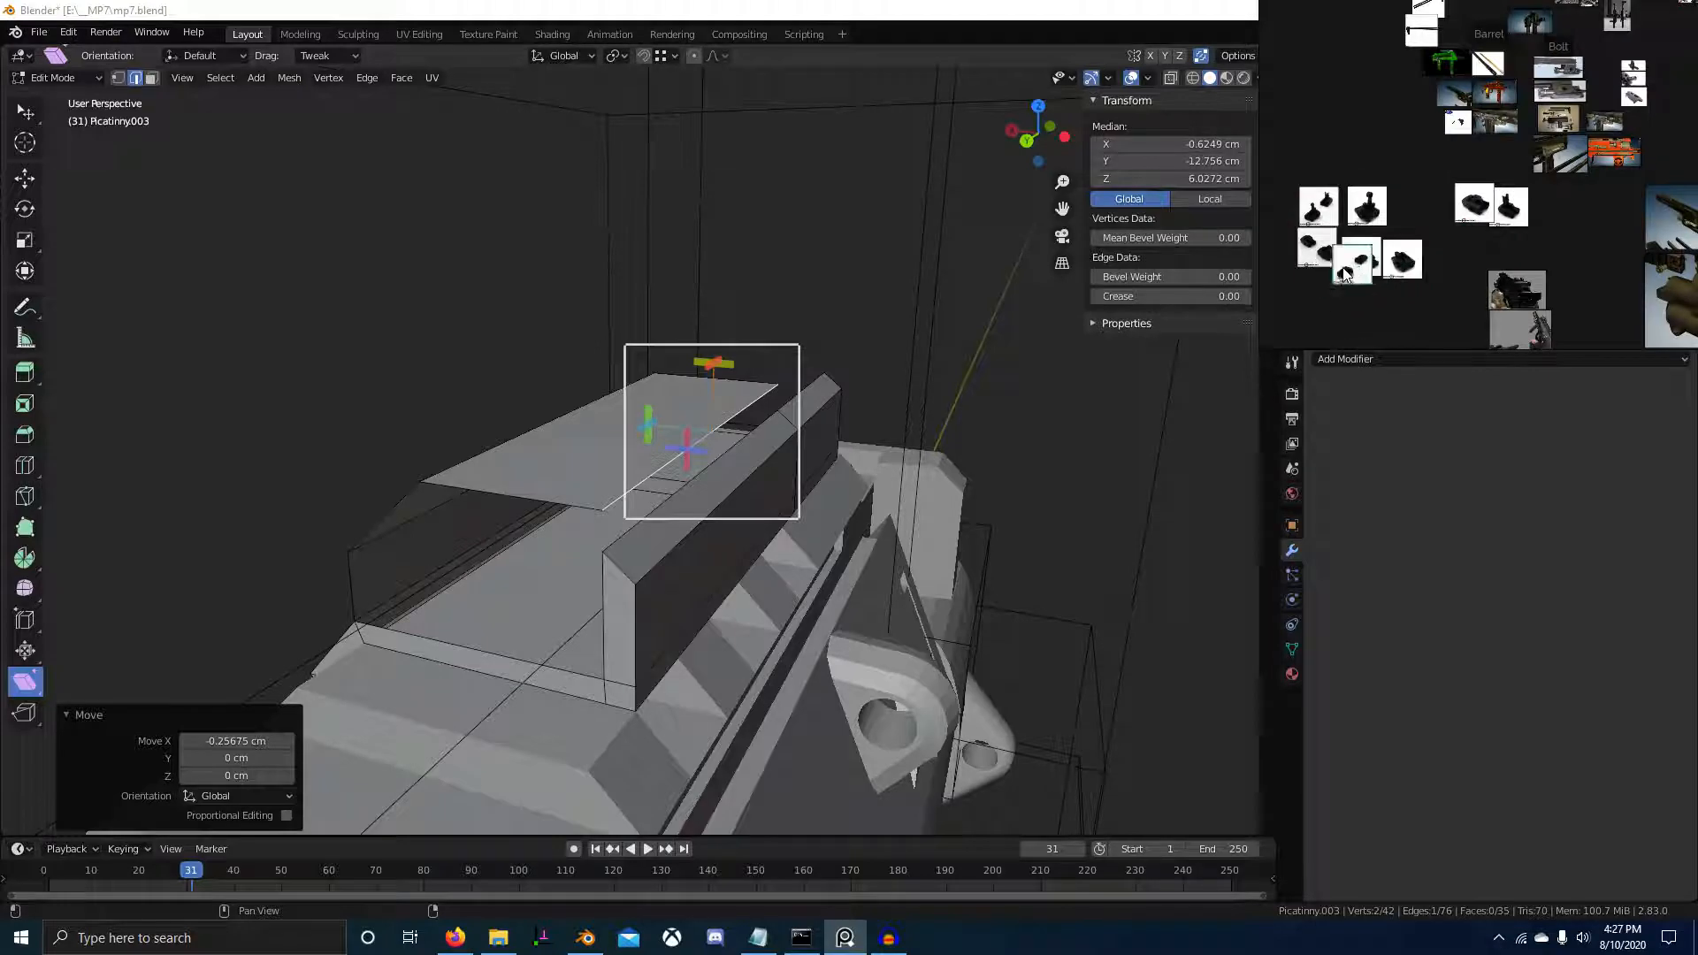
Pack the gathered rear-sight photos into a compact grid and examine the sight's base up close
{"action": "left_click_drag", "start_coordinate": [1350, 253], "coordinate": [1411, 299]}
{"action": "key", "text": "ctrl+p"}
{"action": "scroll", "coordinate": [1585, 297], "scroll_direction": "up", "scroll_amount": 6}
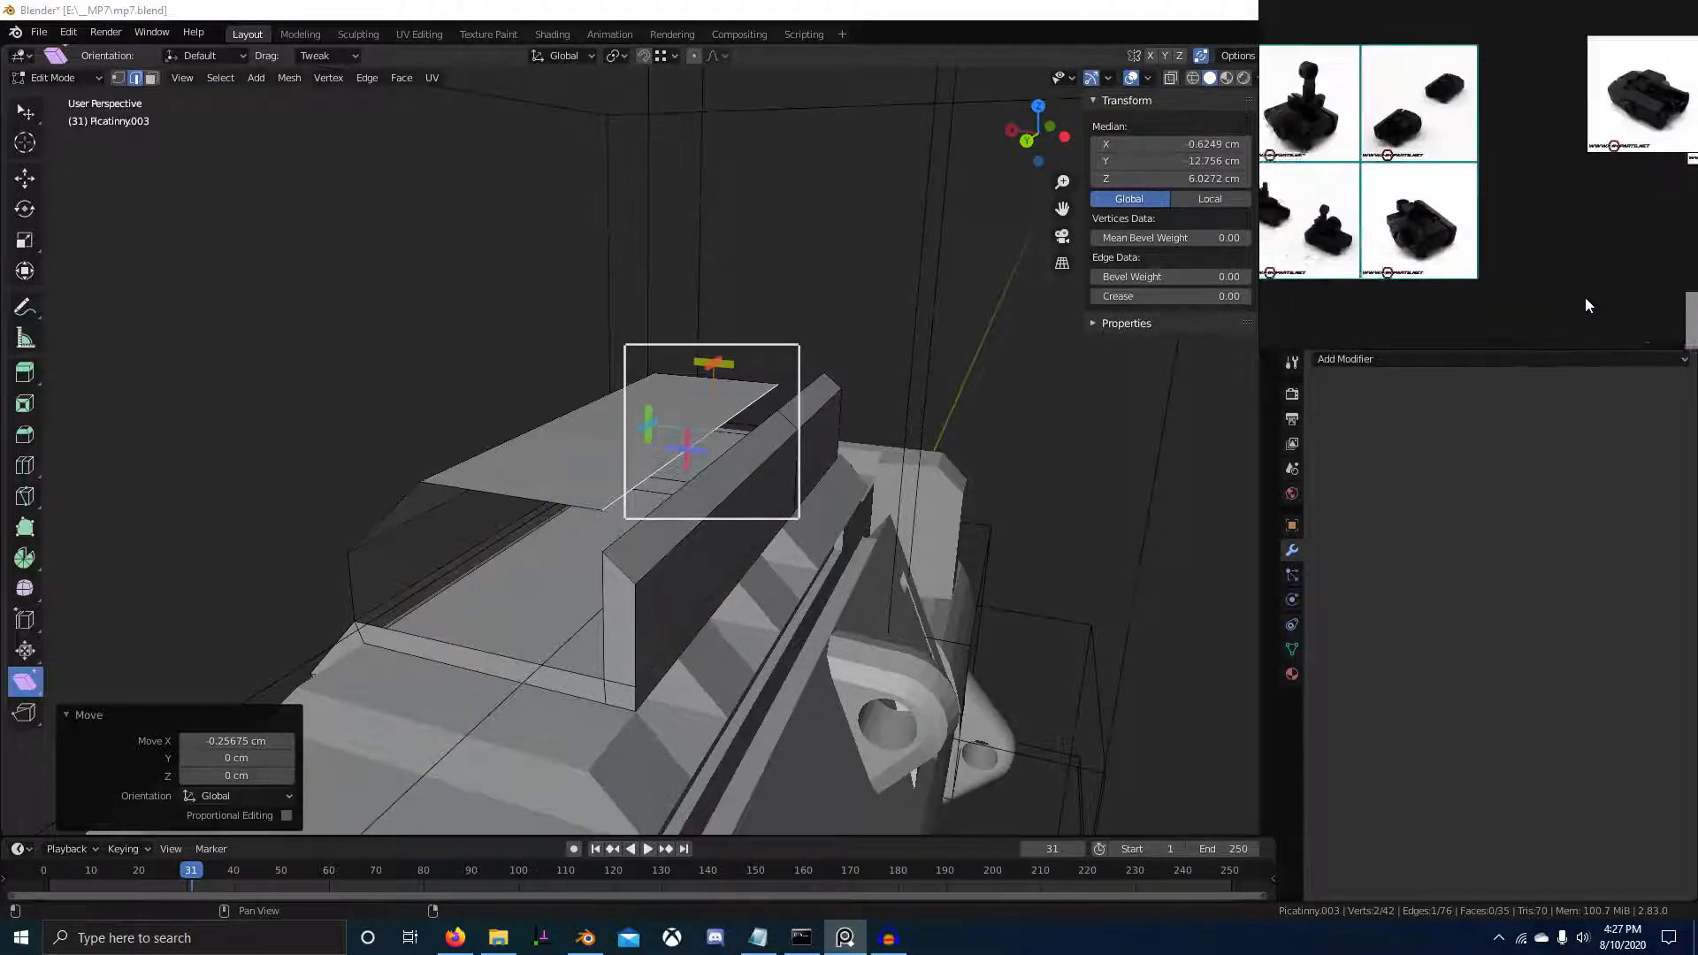
{"action": "scroll", "coordinate": [1611, 236], "scroll_direction": "up", "scroll_amount": 6}
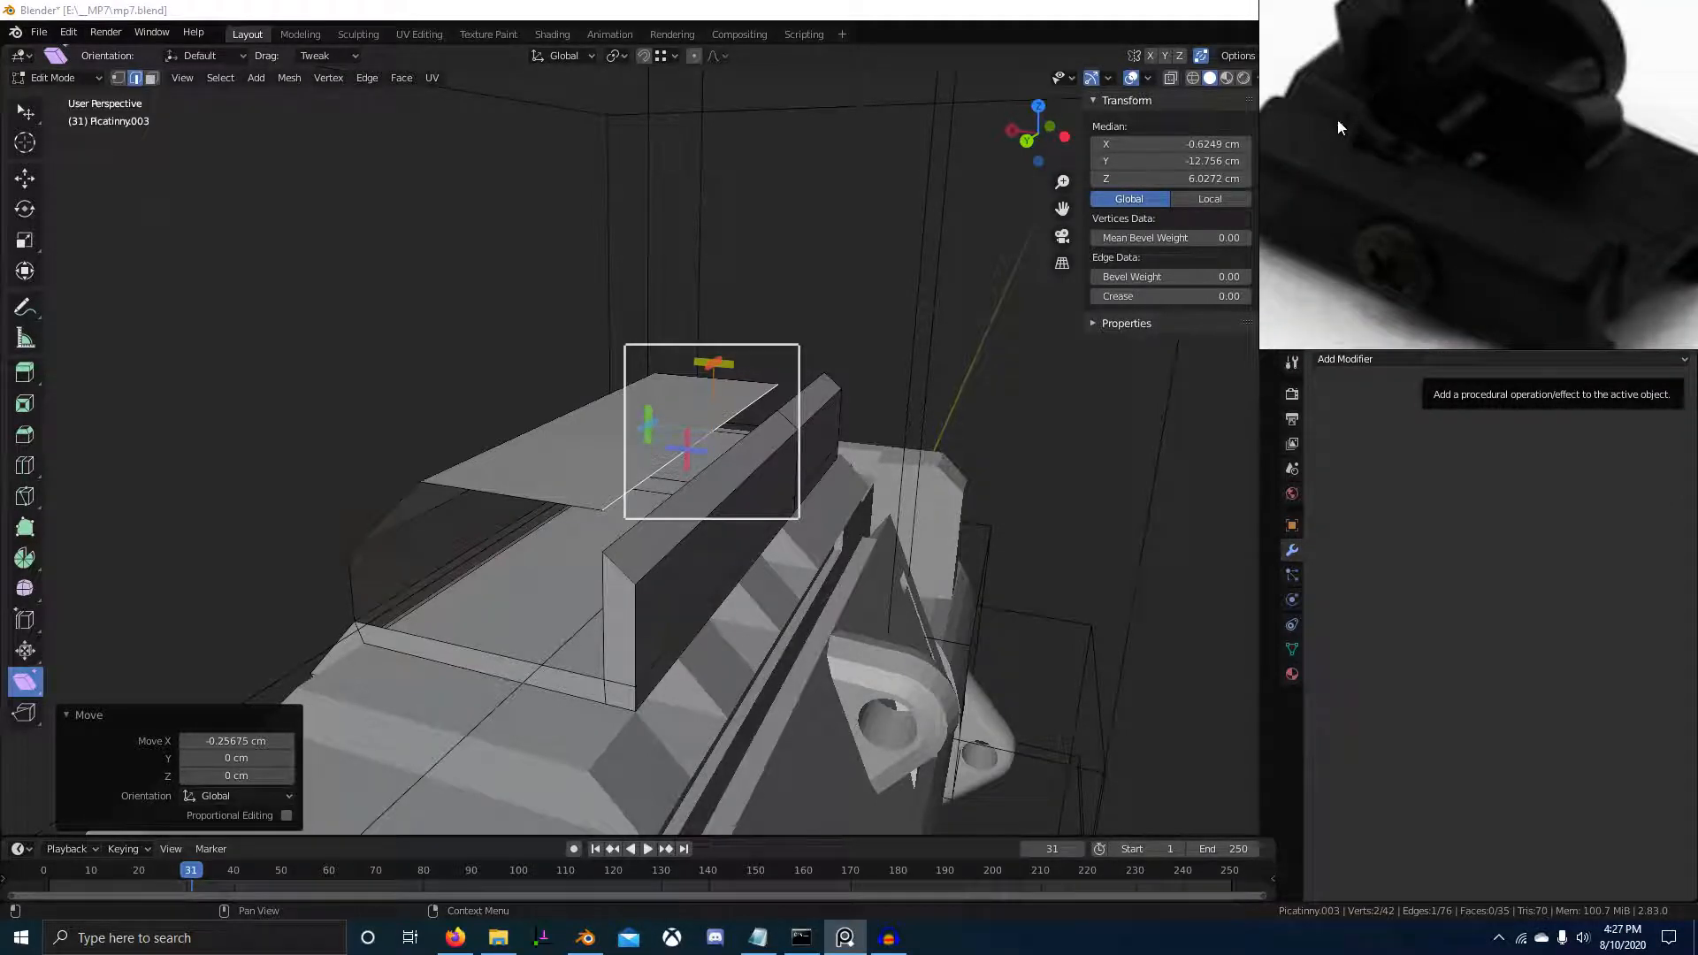
{"action": "scroll", "coordinate": [1338, 120], "scroll_direction": "down", "scroll_amount": 4}
{"action": "scroll", "coordinate": [1526, 189], "scroll_direction": "up", "scroll_amount": 2}
Duplicate the sloped face on the positive-X side in place
{"action": "middle_click_drag", "start_coordinate": [700, 435], "coordinate": [805, 502]}
{"action": "key", "text": "3"}
{"action": "right_click", "coordinate": [679, 510]}
{"action": "middle_click_drag", "start_coordinate": [679, 510], "coordinate": [991, 560]}
{"action": "key", "text": "shift+d"}
{"action": "right_click", "coordinate": [996, 485]}
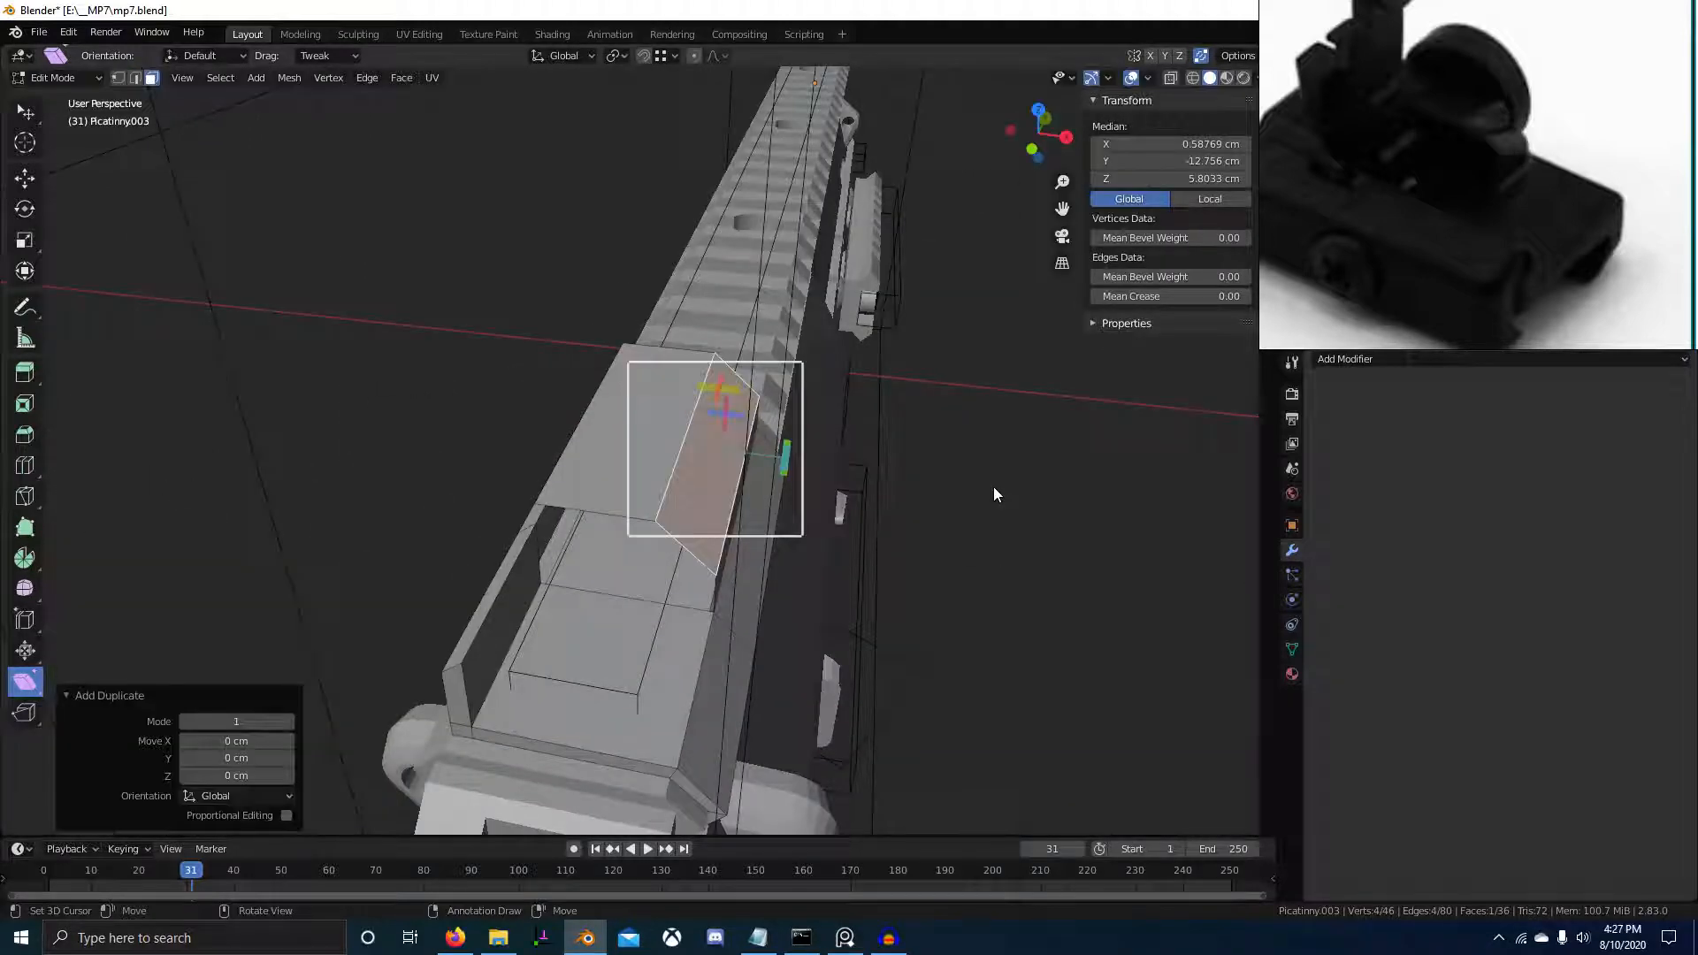
Set the pivot point to the 3D cursor and mirror the duplicated sloped face along global X
{"action": "key", "text": "period"}
{"action": "left_click", "coordinate": [1150, 496]}
{"action": "middle_click_drag", "start_coordinate": [842, 429], "coordinate": [889, 429]}
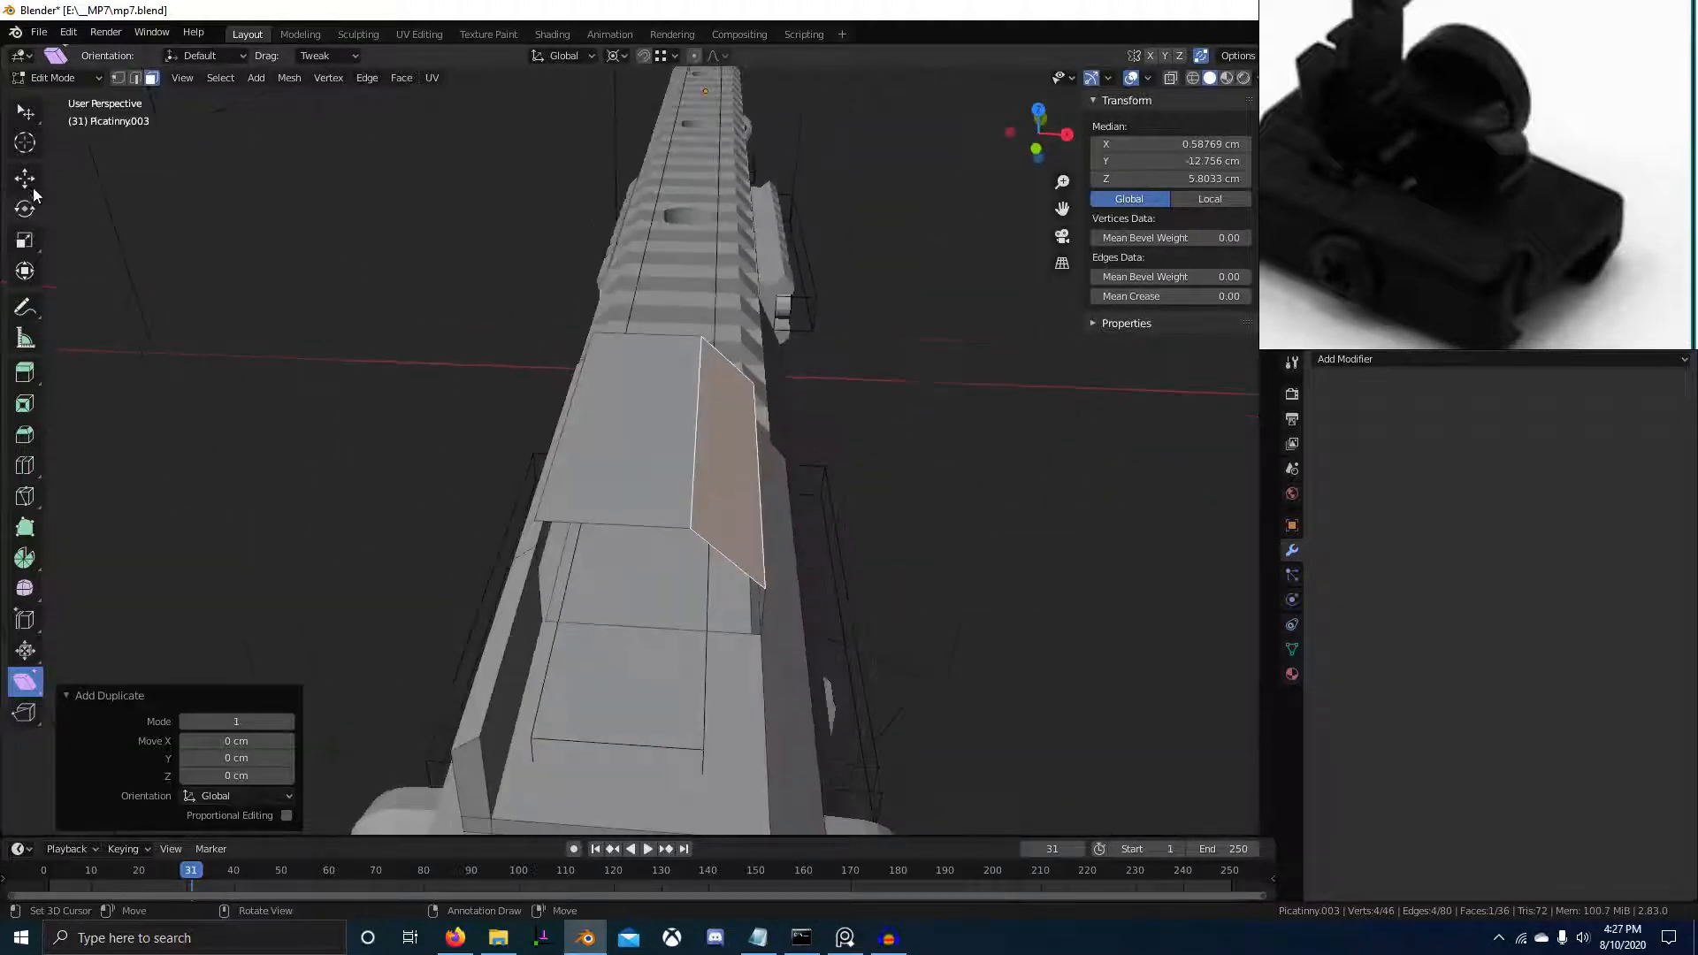
{"action": "middle_click_drag", "start_coordinate": [781, 347], "coordinate": [800, 389]}
{"action": "scroll", "coordinate": [817, 409], "scroll_direction": "down", "scroll_amount": 6}
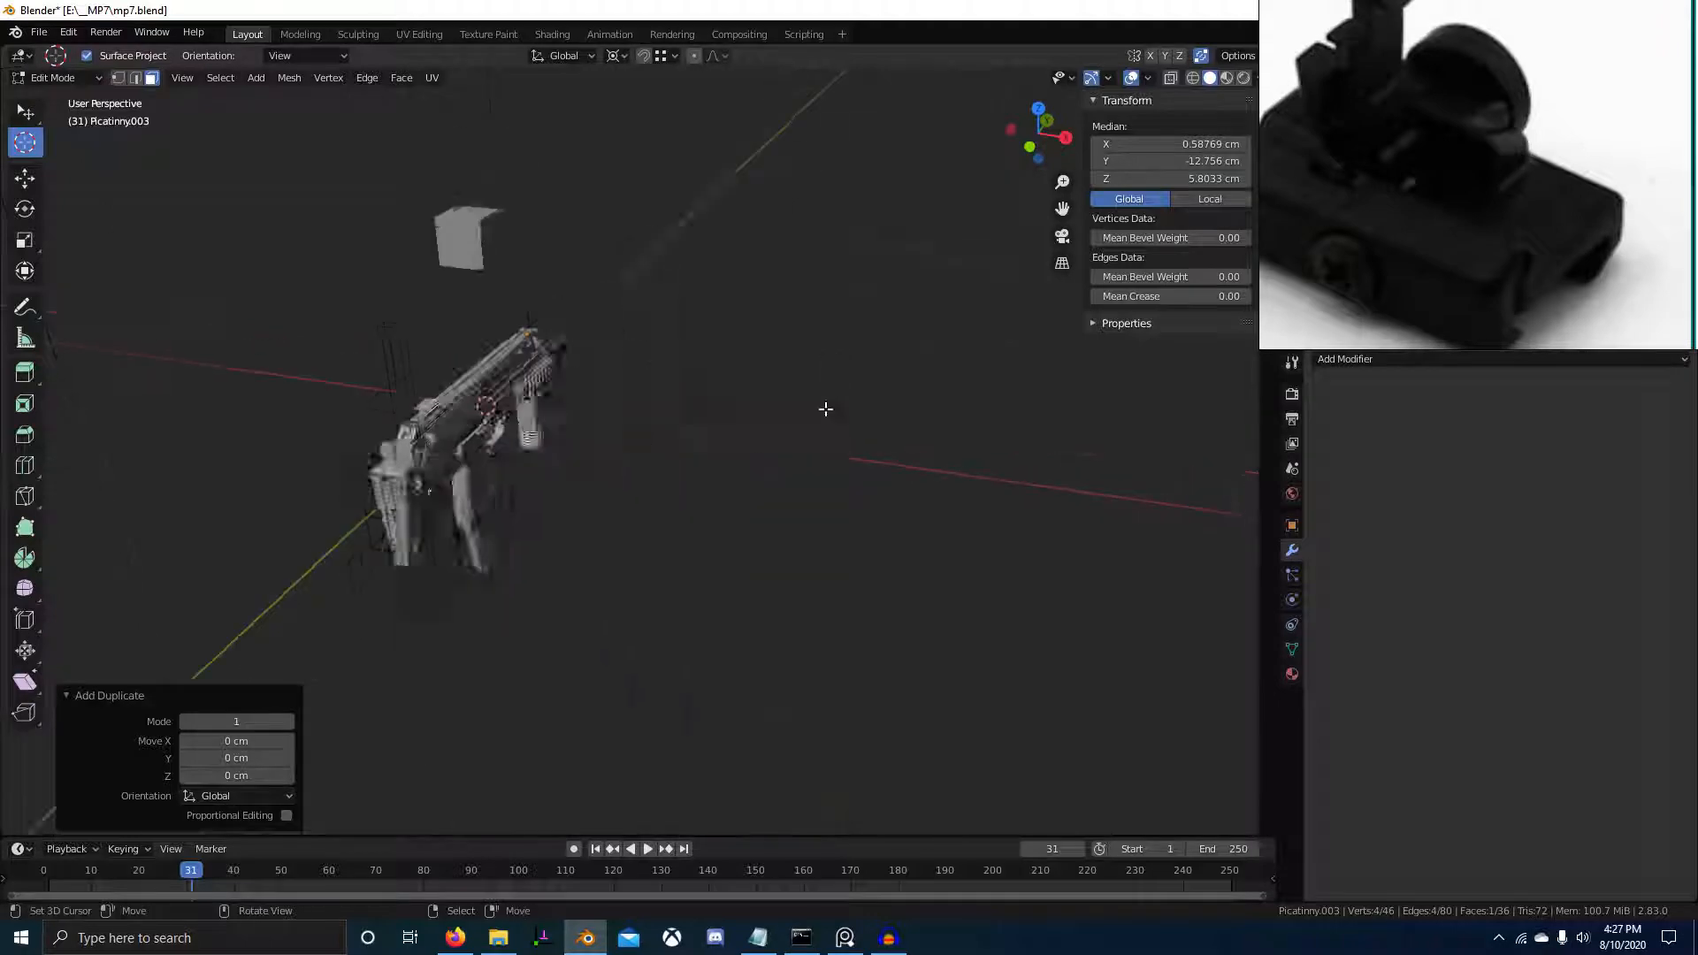
{"action": "left_click", "coordinate": [928, 450]}
{"action": "scroll", "coordinate": [637, 436], "scroll_direction": "up", "scroll_amount": 3}
{"action": "middle_click_drag", "start_coordinate": [637, 436], "coordinate": [674, 462]}
{"action": "left_click", "coordinate": [667, 413]}
{"action": "scroll", "coordinate": [667, 413], "scroll_direction": "up", "scroll_amount": 6}
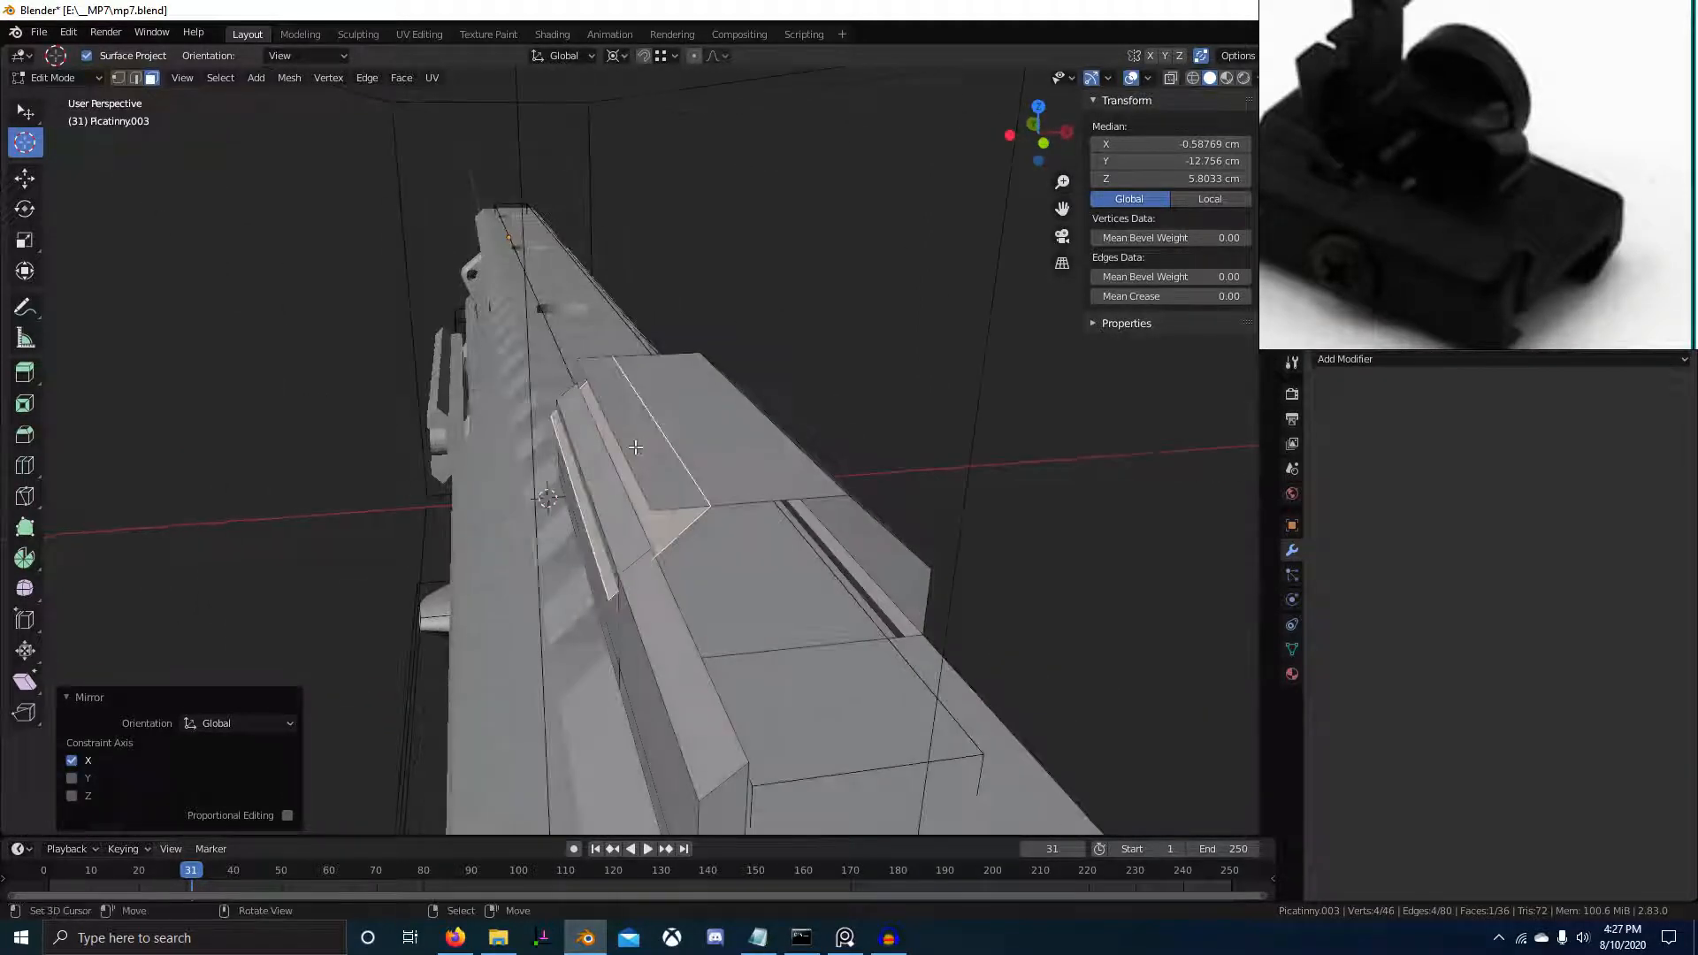
Move the top plate's free edge about 0.282 cm along X onto the mirrored face's upper edge
{"action": "key", "text": "2"}
{"action": "left_click", "coordinate": [674, 462]}
{"action": "key", "text": "g"}
{"action": "right_click", "coordinate": [699, 464]}
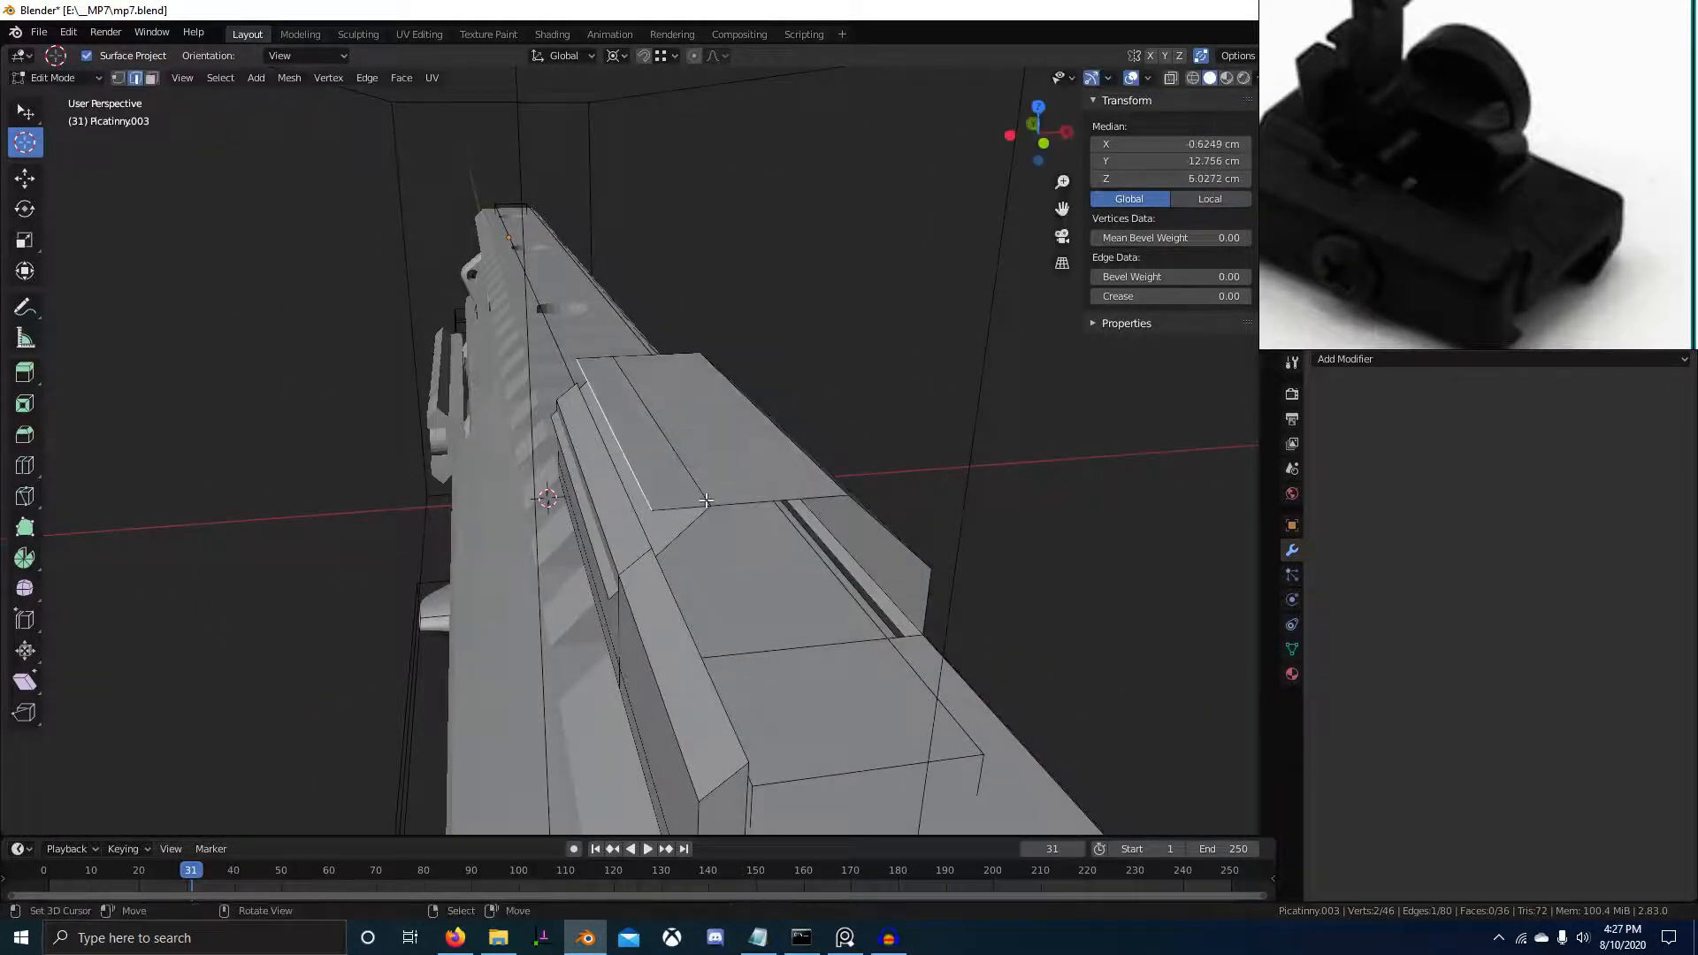
{"action": "left_click", "coordinate": [711, 500]}
{"action": "middle_click_drag", "start_coordinate": [711, 500], "coordinate": [797, 607]}
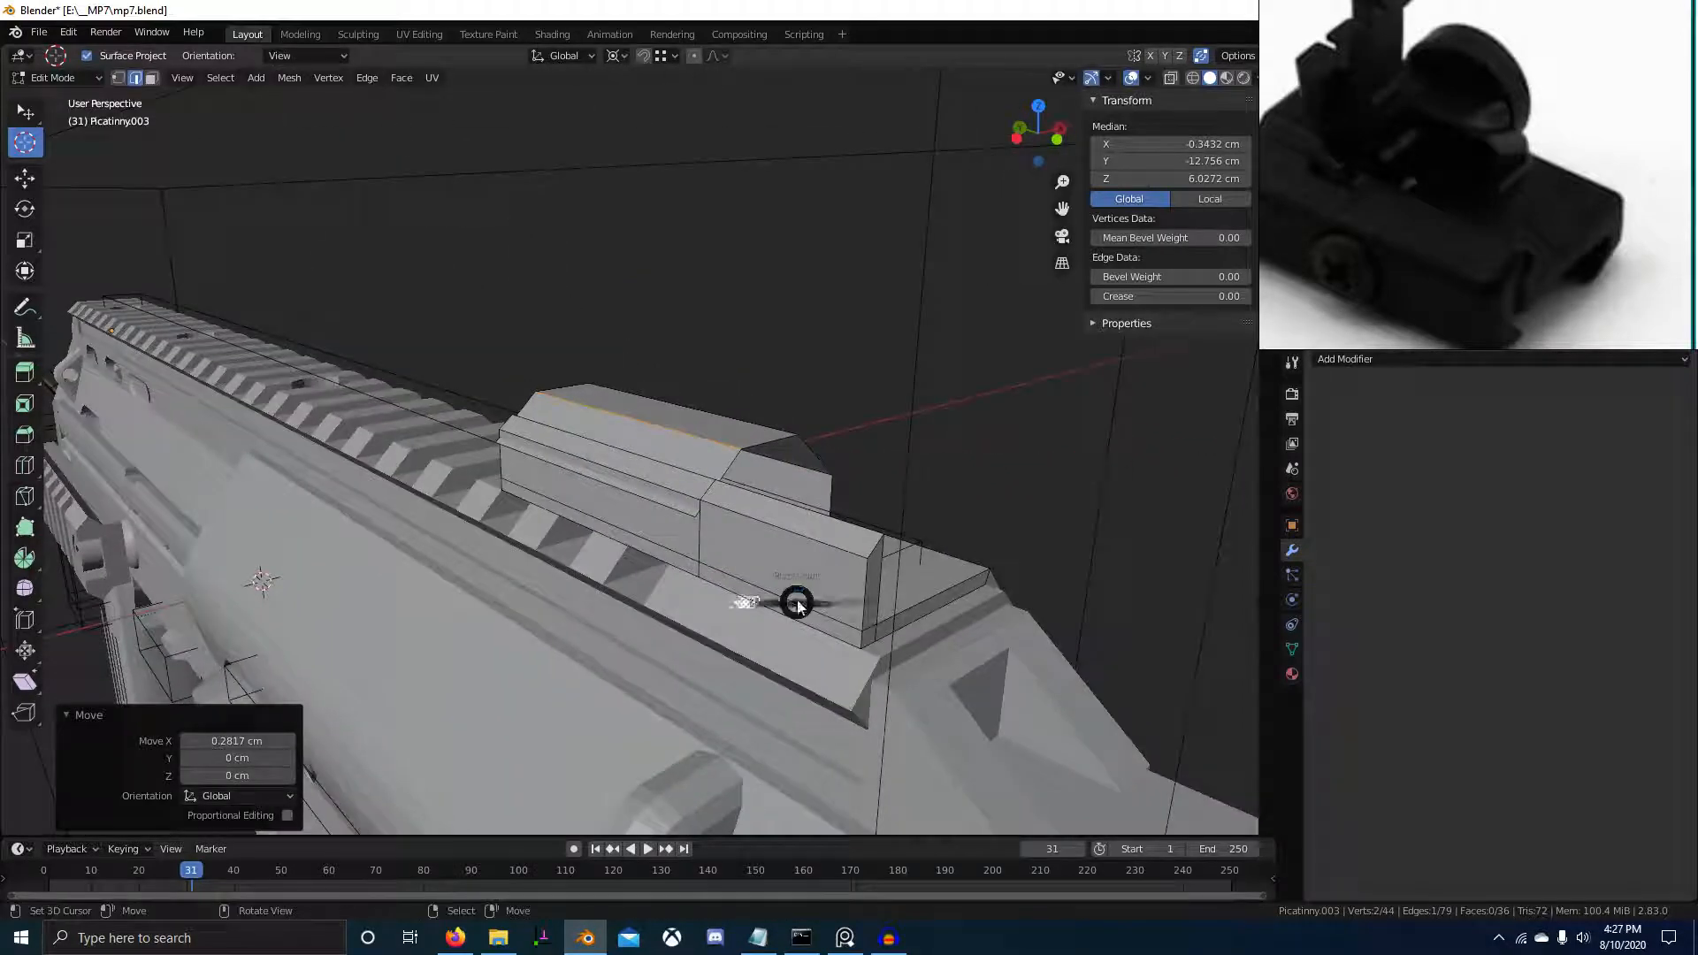
Select the negative-X wall's co-planar outer faces and move them along X to align with the mirrored face's lower edge
{"action": "key", "text": "3"}
{"action": "right_click", "coordinate": [773, 575]}
{"action": "key", "text": "shift+g"}
{"action": "left_click", "coordinate": [771, 575]}
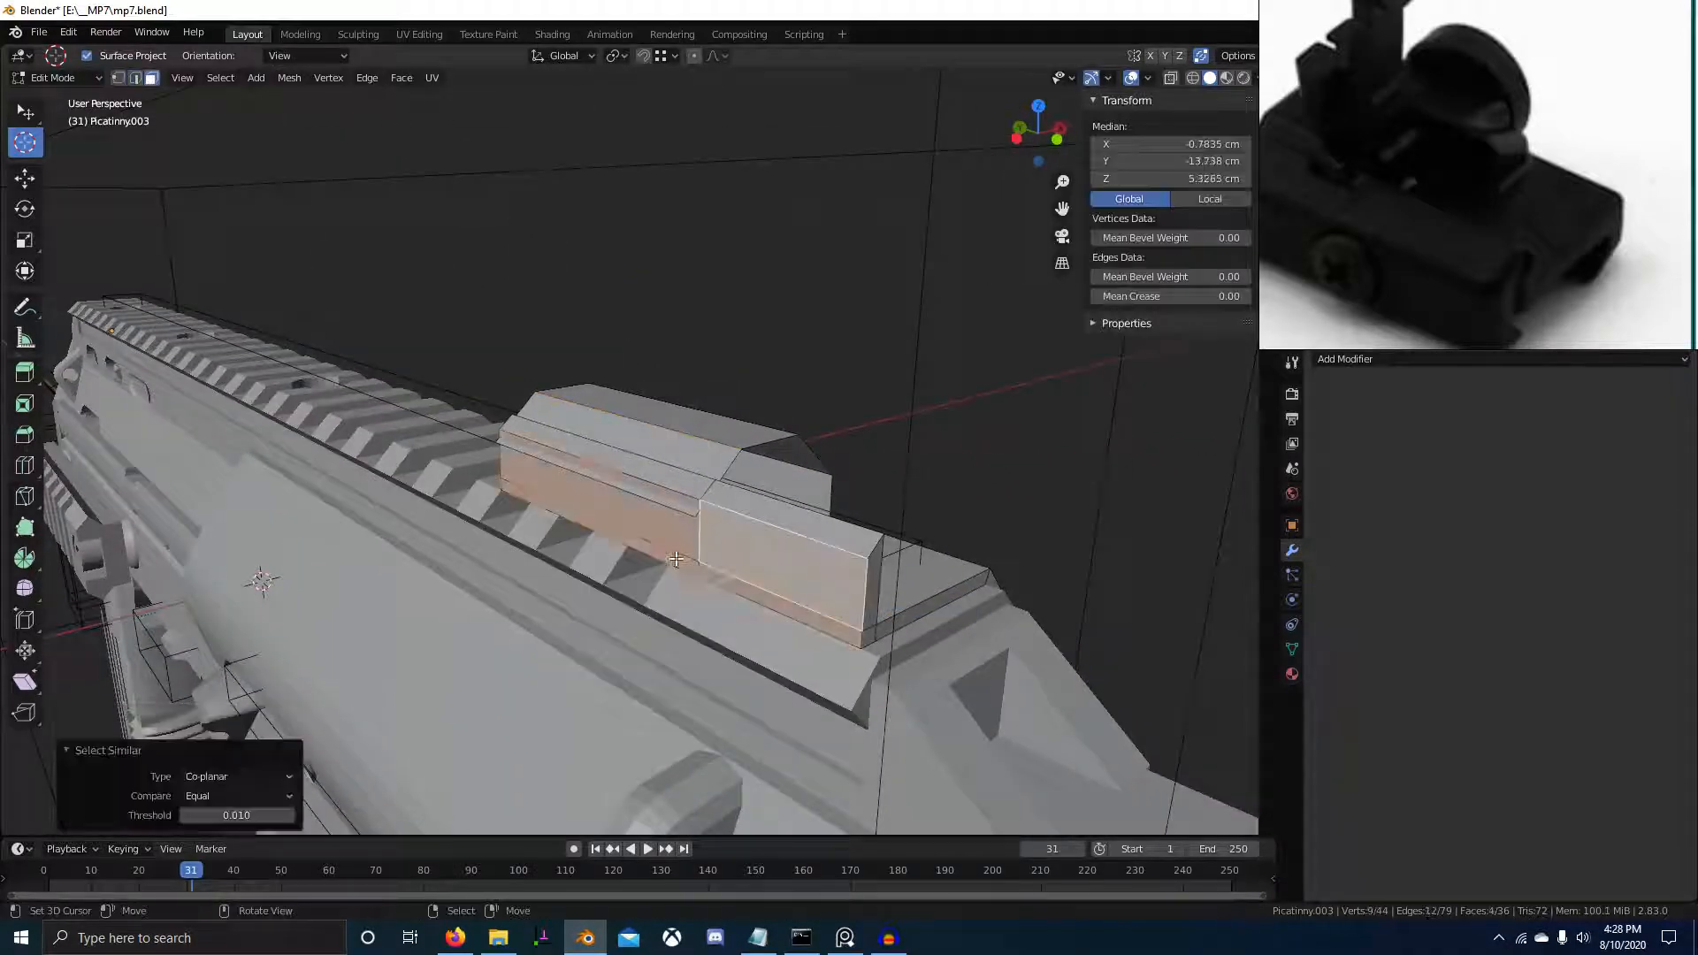
{"action": "mouse_move", "coordinate": [752, 564]}
{"action": "middle_mouse_down"}
{"action": "mouse_move", "coordinate": [651, 521]}
{"action": "mouse_move", "coordinate": [716, 580]}
{"action": "mouse_move", "coordinate": [719, 564]}
{"action": "middle_mouse_up"}
{"action": "key", "text": "g"}
{"action": "key", "text": "x"}
{"action": "left_click", "coordinate": [640, 519]}
Move the negative-X wall's top edges along Z to line up with the mirrored face's slope
{"action": "middle_click_drag", "start_coordinate": [751, 329], "coordinate": [699, 515]}
{"action": "key", "text": "2"}
{"action": "right_click", "coordinate": [691, 515]}
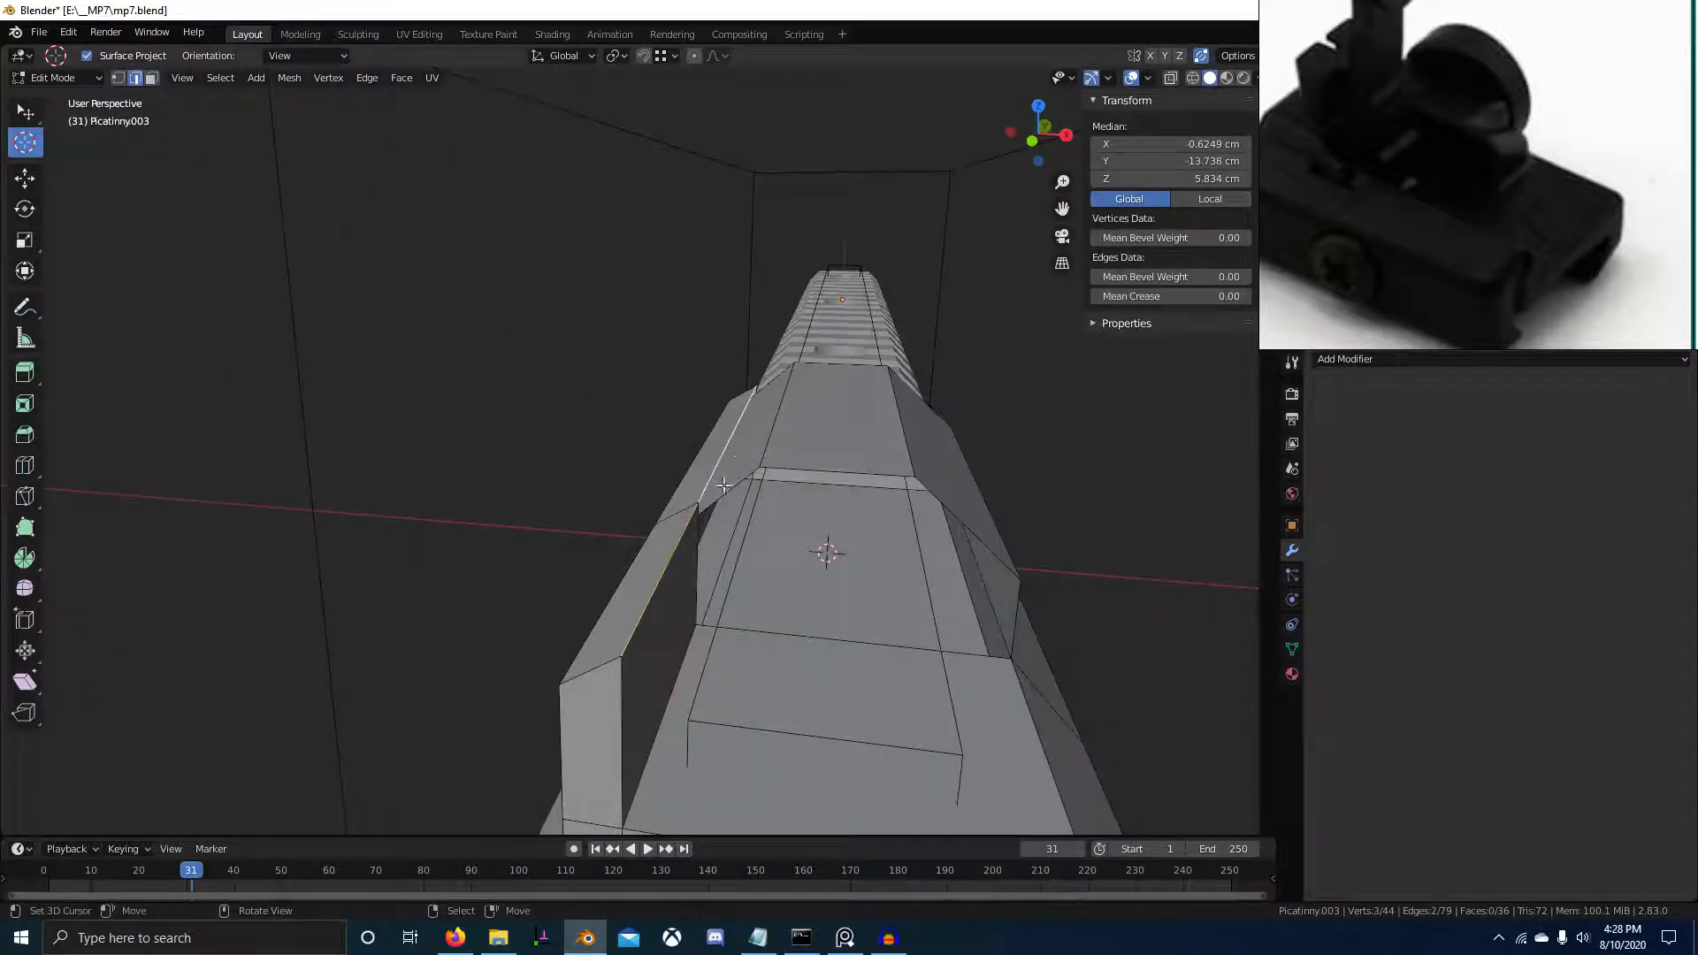
{"action": "middle_click_drag", "start_coordinate": [741, 456], "coordinate": [623, 482]}
{"action": "key", "text": "g"}
{"action": "key", "text": "z"}
{"action": "left_click", "coordinate": [780, 482]}
{"action": "right_click", "coordinate": [754, 507], "text": "alt"}
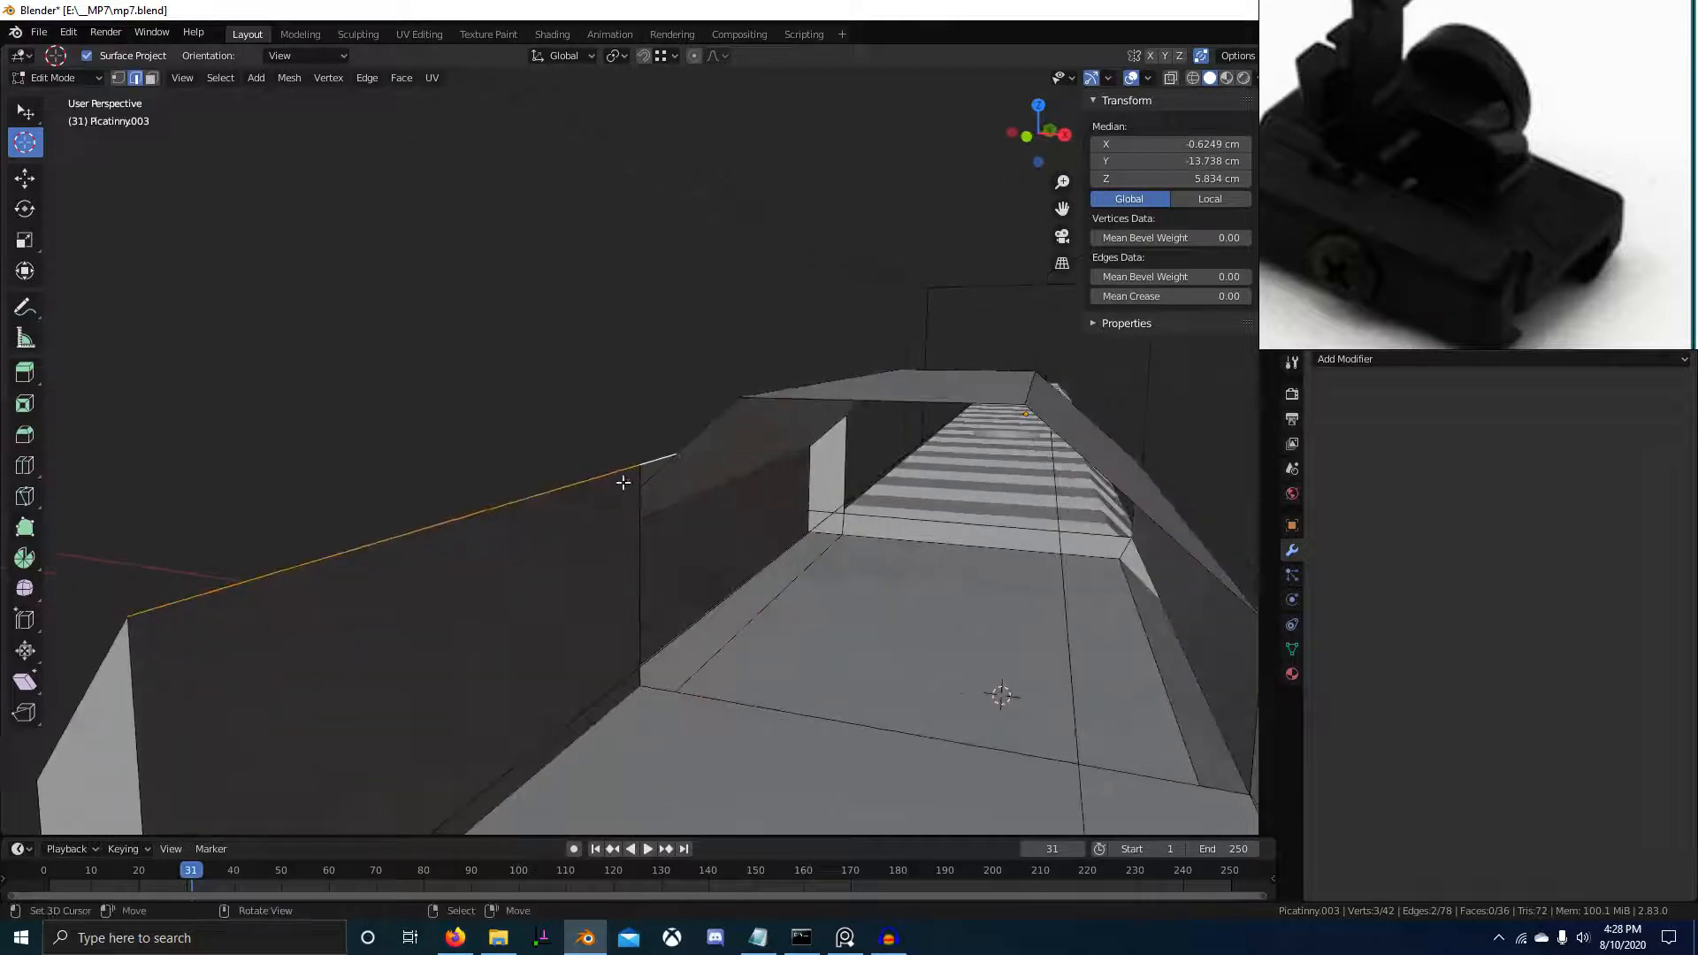
{"action": "left_click", "coordinate": [661, 556]}
Delete the leftover wall-top face overlapping the mirrored sloped face
{"action": "middle_click_drag", "start_coordinate": [660, 555], "coordinate": [809, 571]}
{"action": "key", "text": "3"}
{"action": "right_click", "coordinate": [808, 510]}
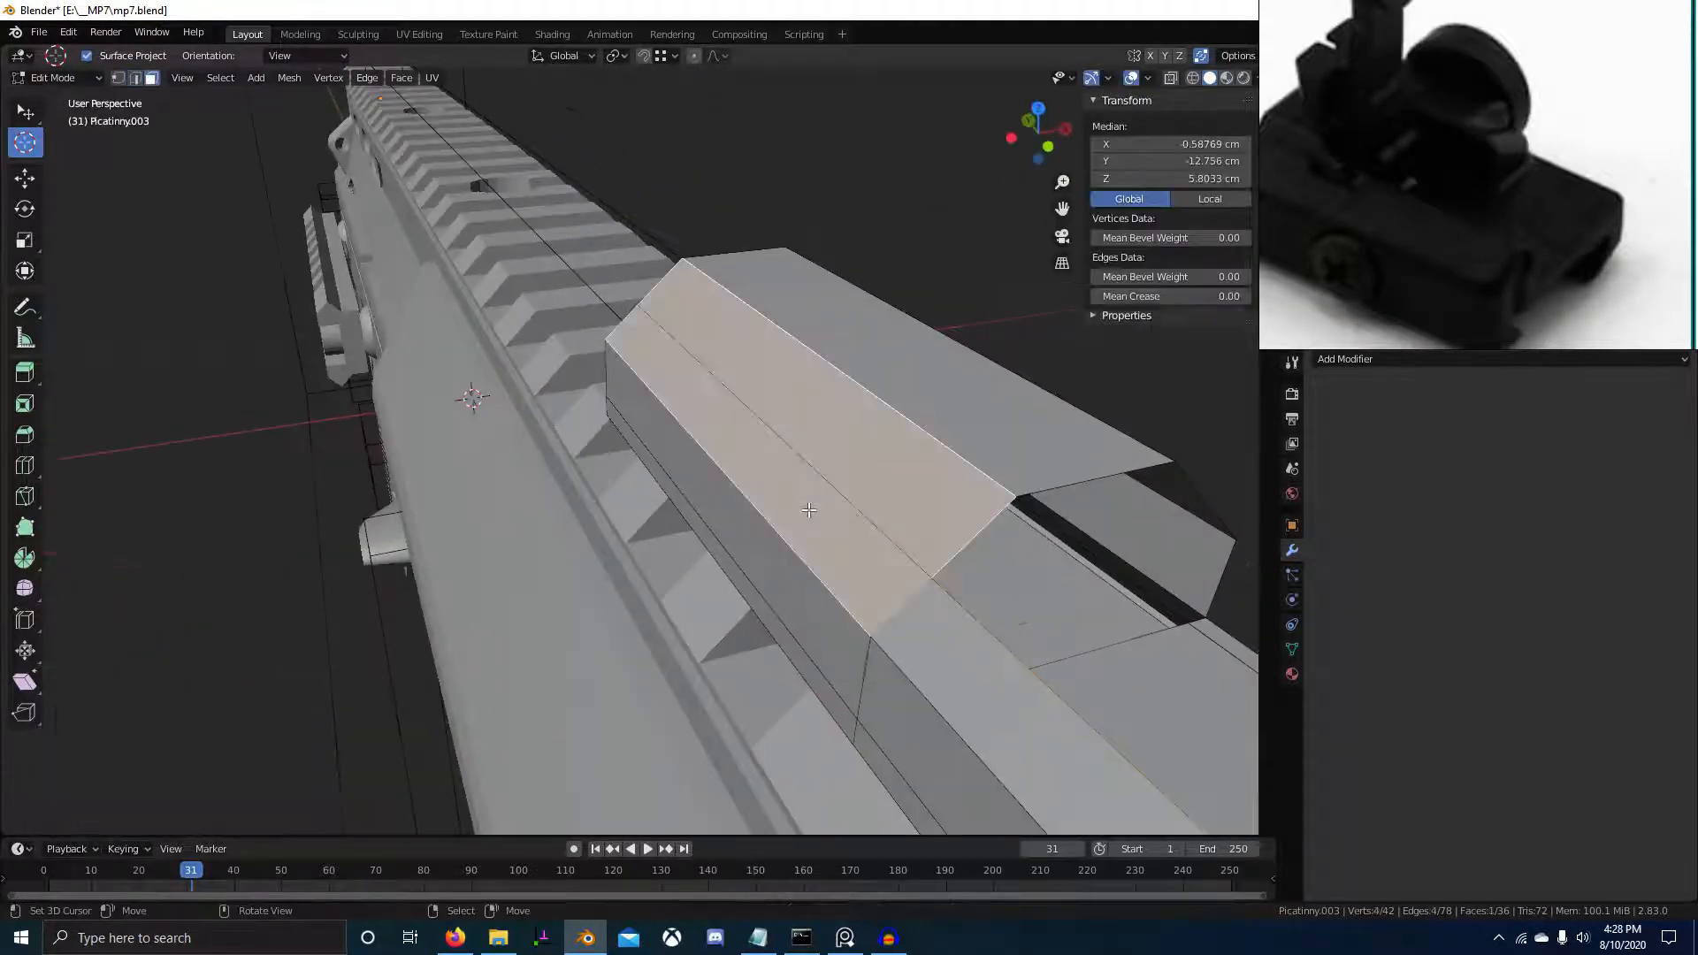
{"action": "key", "text": "z"}
{"action": "right_click", "coordinate": [741, 452]}
{"action": "key", "text": "z"}
{"action": "key", "text": "x"}
{"action": "key", "text": "f"}
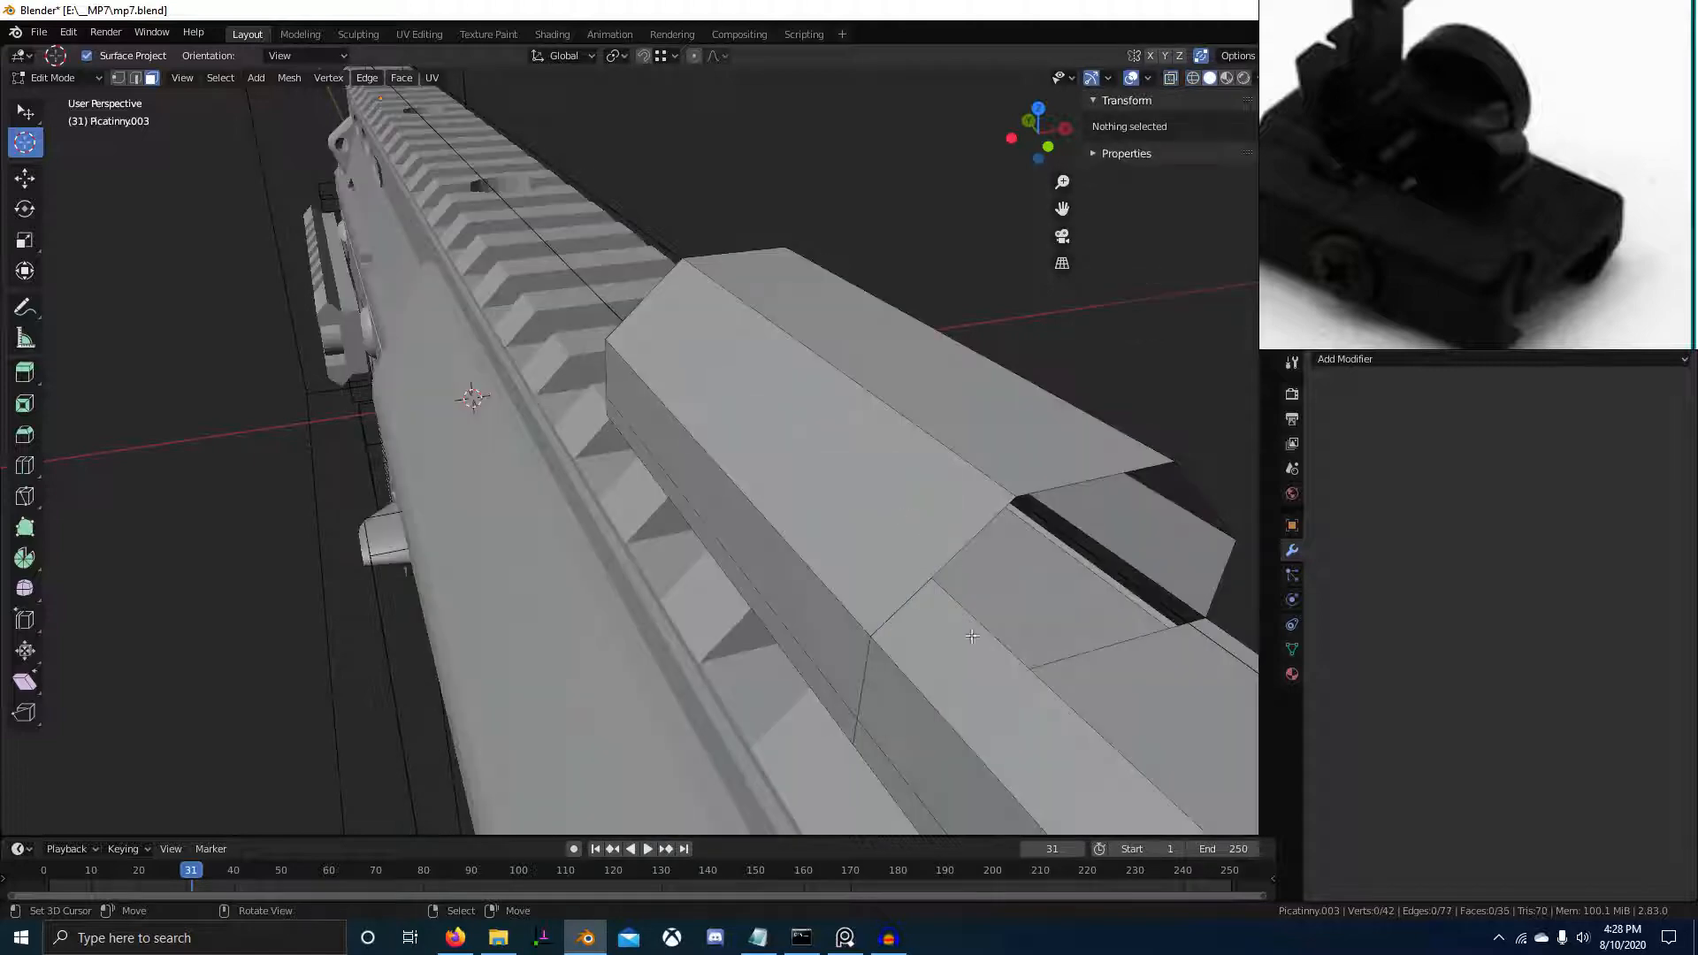
Add a lengthwise loop cut to the negative-X wall's top face and move its edge to meet the raised cover's end edge
{"action": "right_click", "coordinate": [926, 628]}
{"action": "middle_click_drag", "start_coordinate": [926, 629], "coordinate": [831, 592]}
{"action": "key", "text": "ctrl+r"}
{"action": "left_click", "coordinate": [799, 539]}
{"action": "left_click", "coordinate": [821, 516]}
{"action": "right_click", "coordinate": [736, 587]}
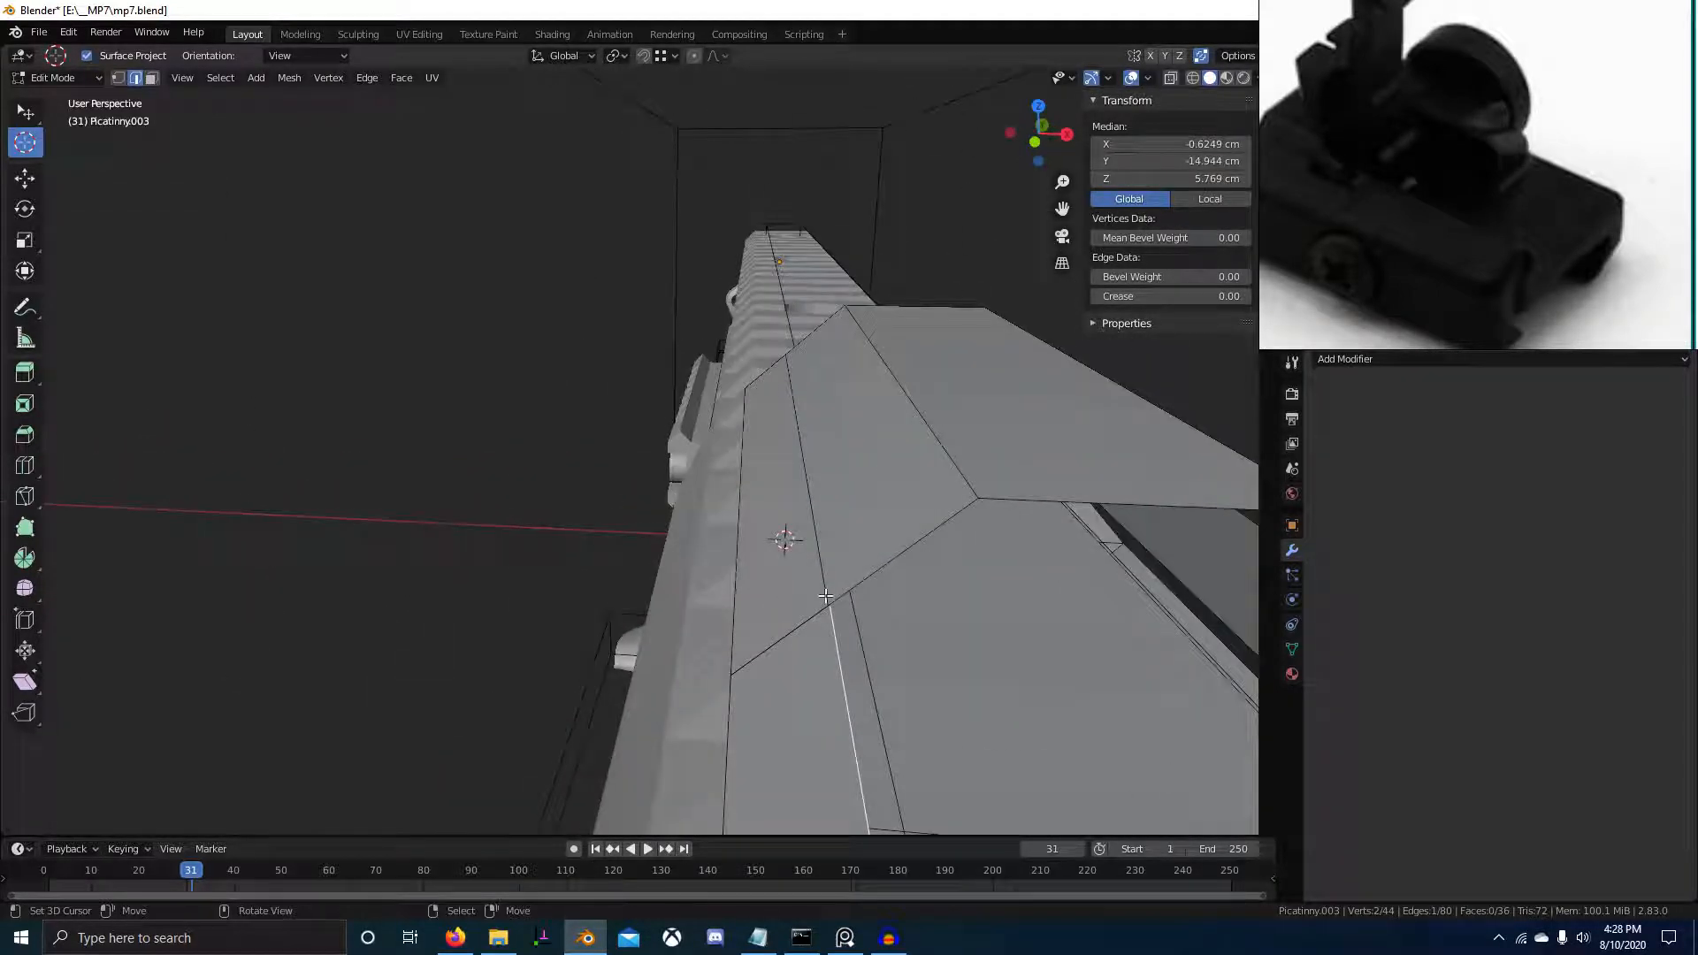
{"action": "key", "text": "g"}
{"action": "left_click", "coordinate": [826, 599]}
{"action": "middle_click_drag", "start_coordinate": [864, 658], "coordinate": [764, 550]}
{"action": "right_click", "coordinate": [655, 614], "text": "shift"}
{"action": "left_click", "coordinate": [628, 519]}
{"action": "key", "text": "Tab"}
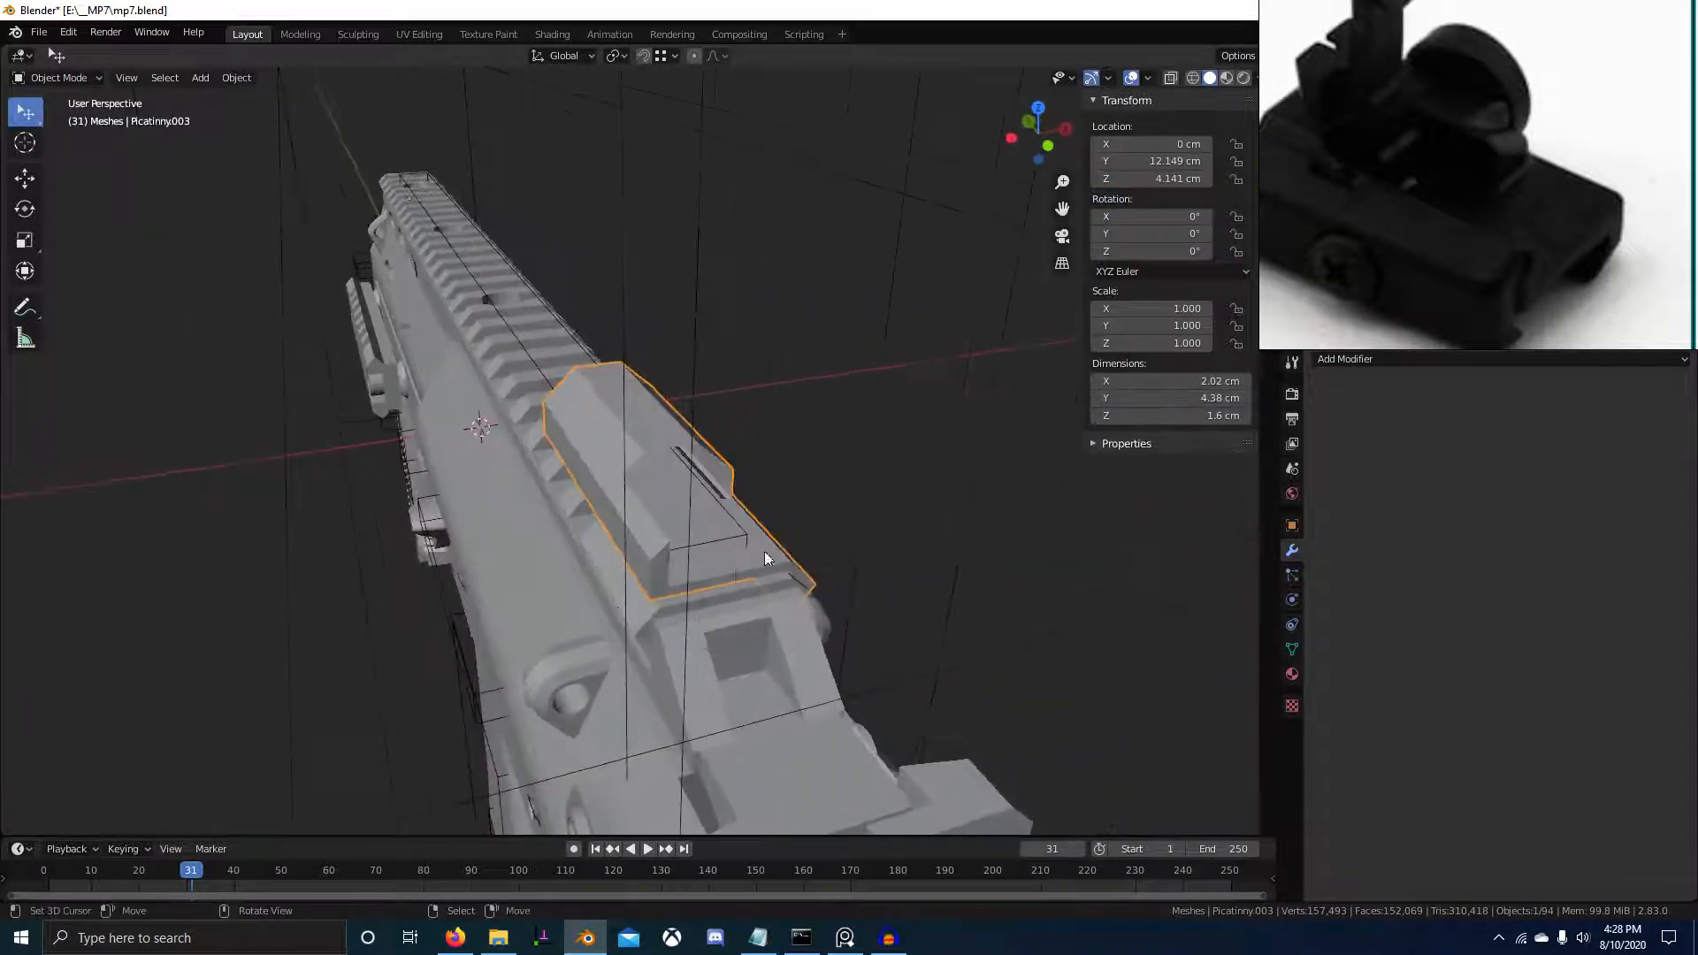
Fill the open end of the raised cover with a face spanning its profile
{"action": "scroll", "coordinate": [635, 423], "scroll_direction": "up", "scroll_amount": 4}
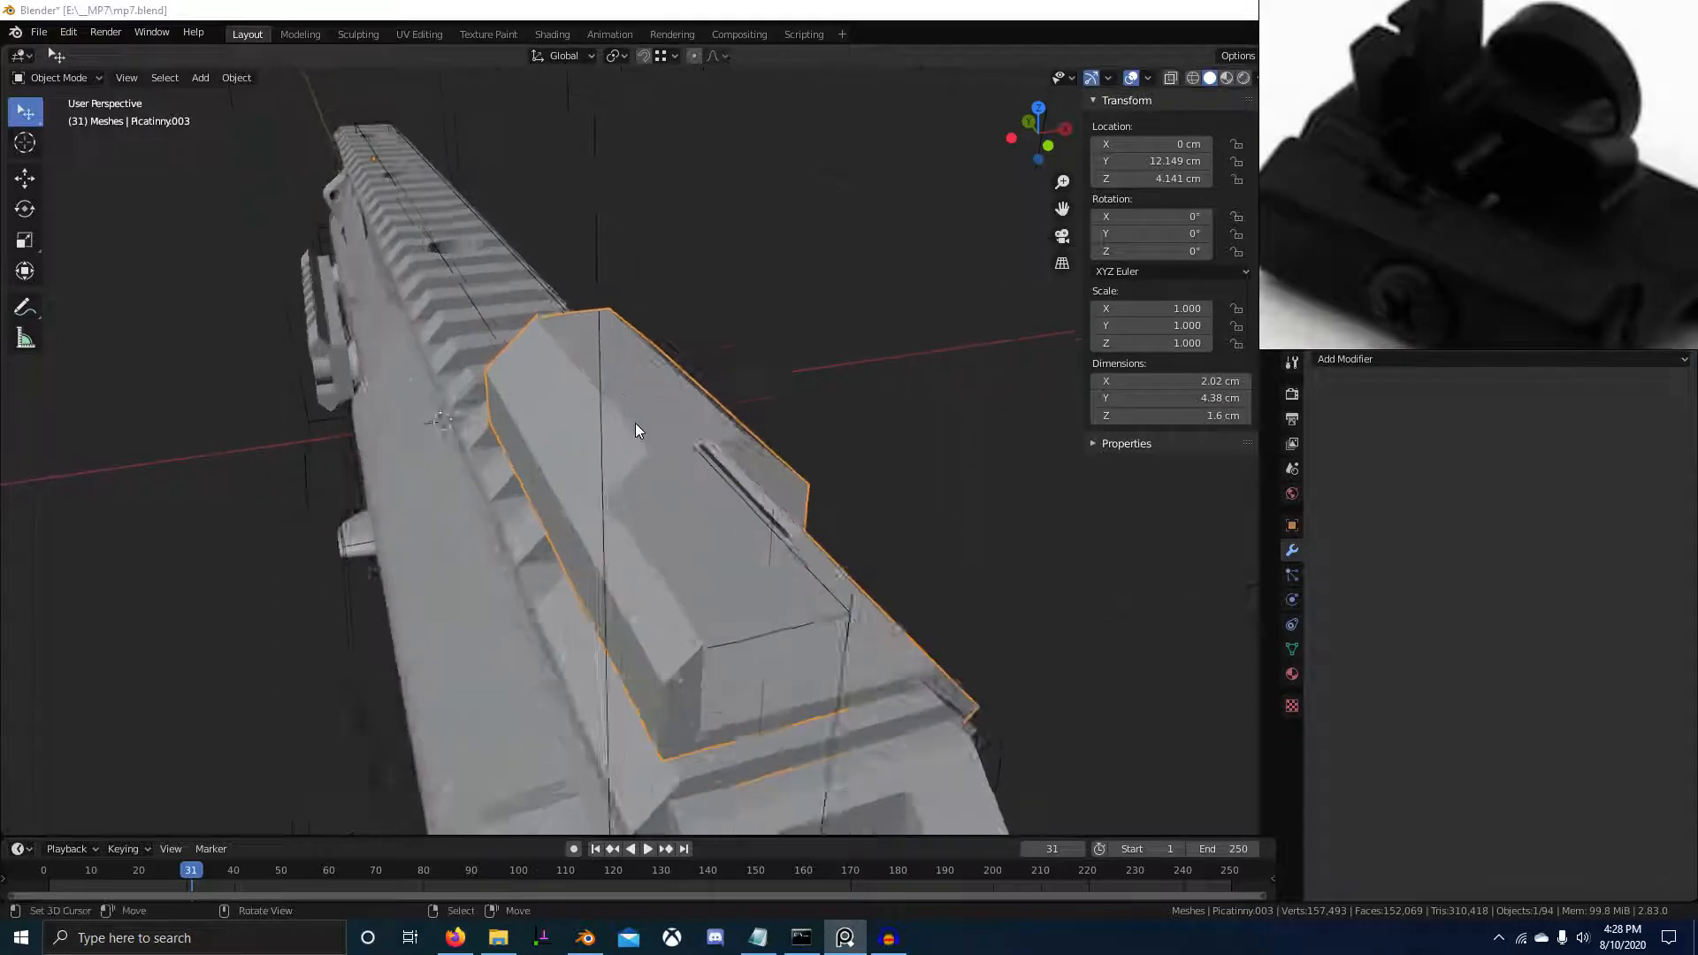
{"action": "middle_click_drag", "start_coordinate": [784, 479], "coordinate": [641, 441]}
{"action": "key", "text": "Tab"}
{"action": "key", "text": "Tab"}
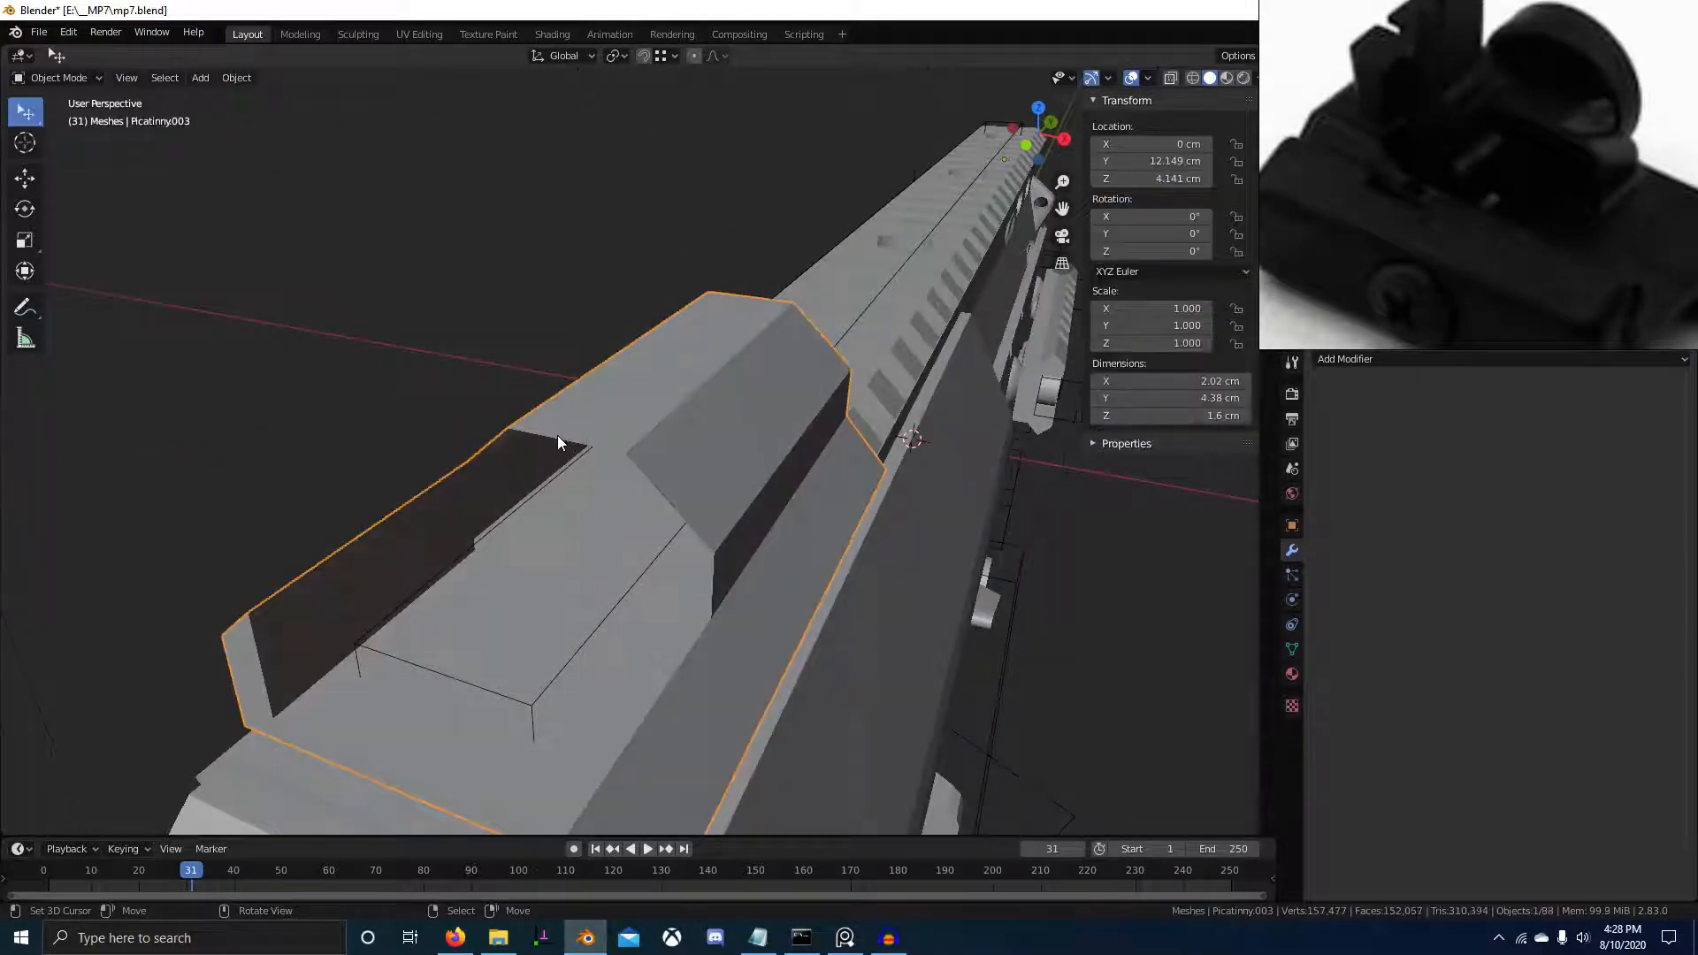
{"action": "key", "text": "Tab"}
{"action": "scroll", "coordinate": [664, 499], "scroll_direction": "down", "scroll_amount": 4}
{"action": "mouse_move", "coordinate": [664, 499]}
{"action": "middle_mouse_down"}
{"action": "mouse_move", "coordinate": [758, 504]}
{"action": "mouse_move", "coordinate": [701, 470]}
{"action": "mouse_move", "coordinate": [733, 484]}
{"action": "mouse_move", "coordinate": [475, 572]}
{"action": "mouse_move", "coordinate": [676, 523]}
{"action": "middle_mouse_up"}
{"action": "key", "text": "f"}
{"action": "scroll", "coordinate": [747, 486], "scroll_direction": "up", "scroll_amount": 4}
{"action": "key", "text": "Tab"}
Examine the reference photos of the folded and raised rear sight for the shape of the base and cover
{"action": "scroll", "coordinate": [1537, 181], "scroll_direction": "down", "scroll_amount": 5}
{"action": "middle_click_drag", "start_coordinate": [1503, 217], "coordinate": [1493, 228]}
{"action": "scroll", "coordinate": [1467, 178], "scroll_direction": "up", "scroll_amount": 6}
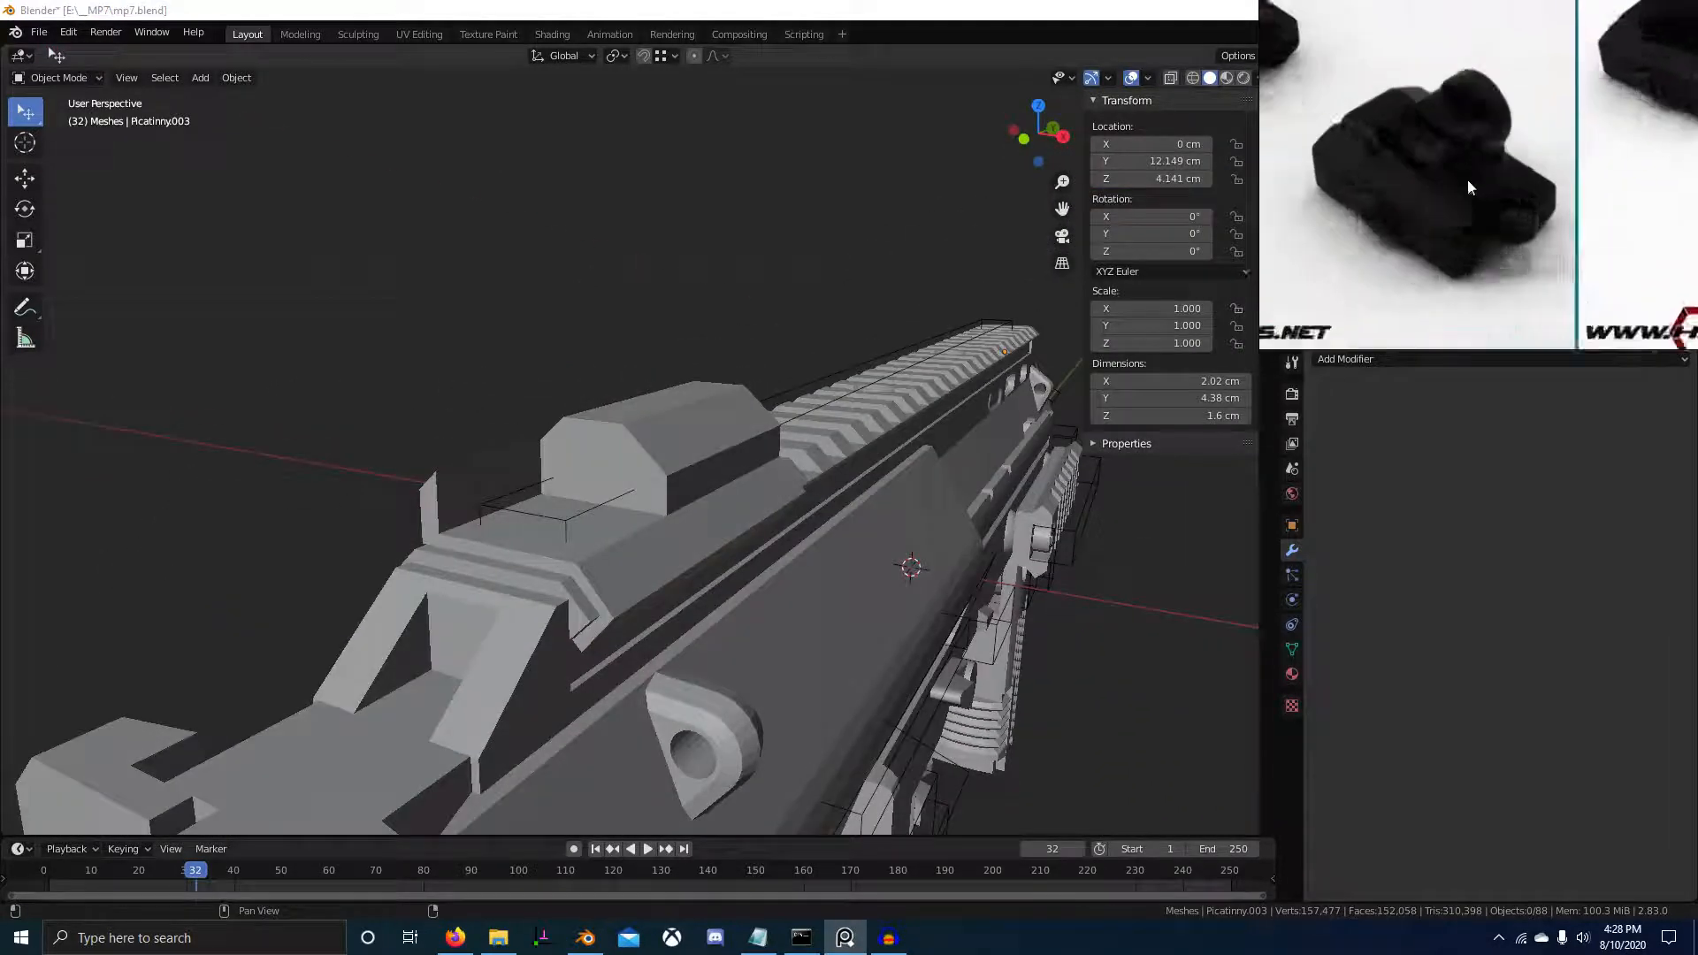
{"action": "scroll", "coordinate": [1448, 174], "scroll_direction": "down", "scroll_amount": 5}
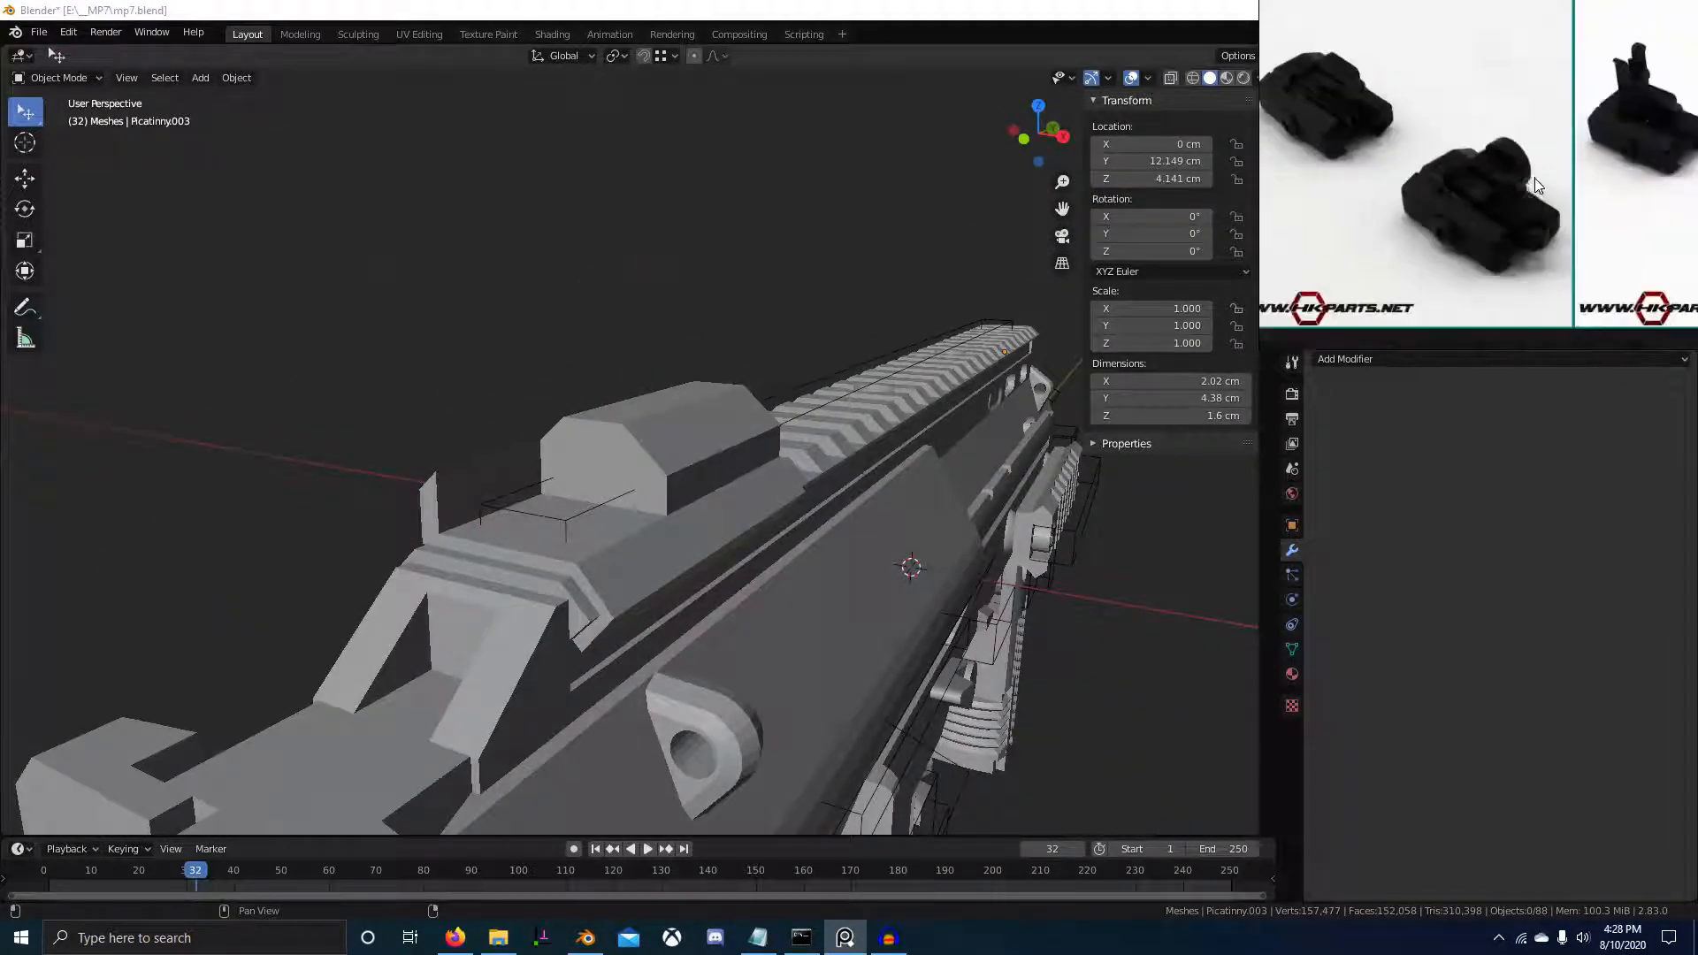
{"action": "scroll", "coordinate": [1500, 215], "scroll_direction": "up", "scroll_amount": 5}
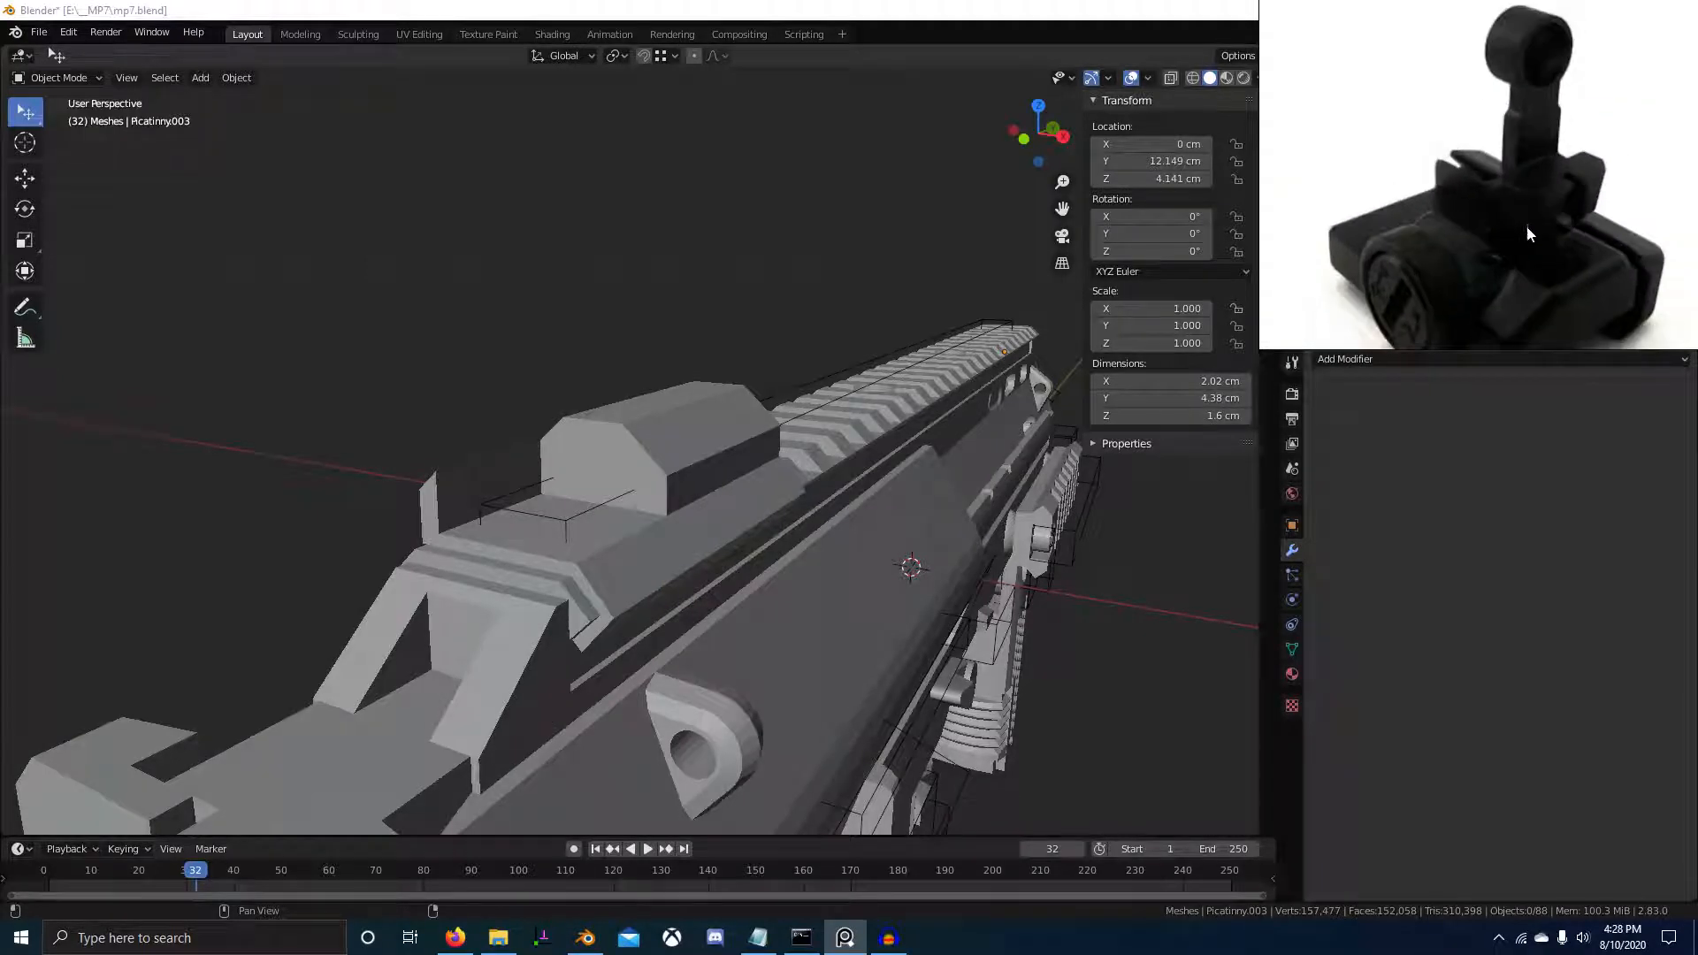
{"action": "scroll", "coordinate": [1495, 230], "scroll_direction": "down", "scroll_amount": 3}
{"action": "scroll", "coordinate": [1486, 259], "scroll_direction": "up", "scroll_amount": 4}
{"action": "scroll", "coordinate": [1459, 249], "scroll_direction": "up", "scroll_amount": 2}
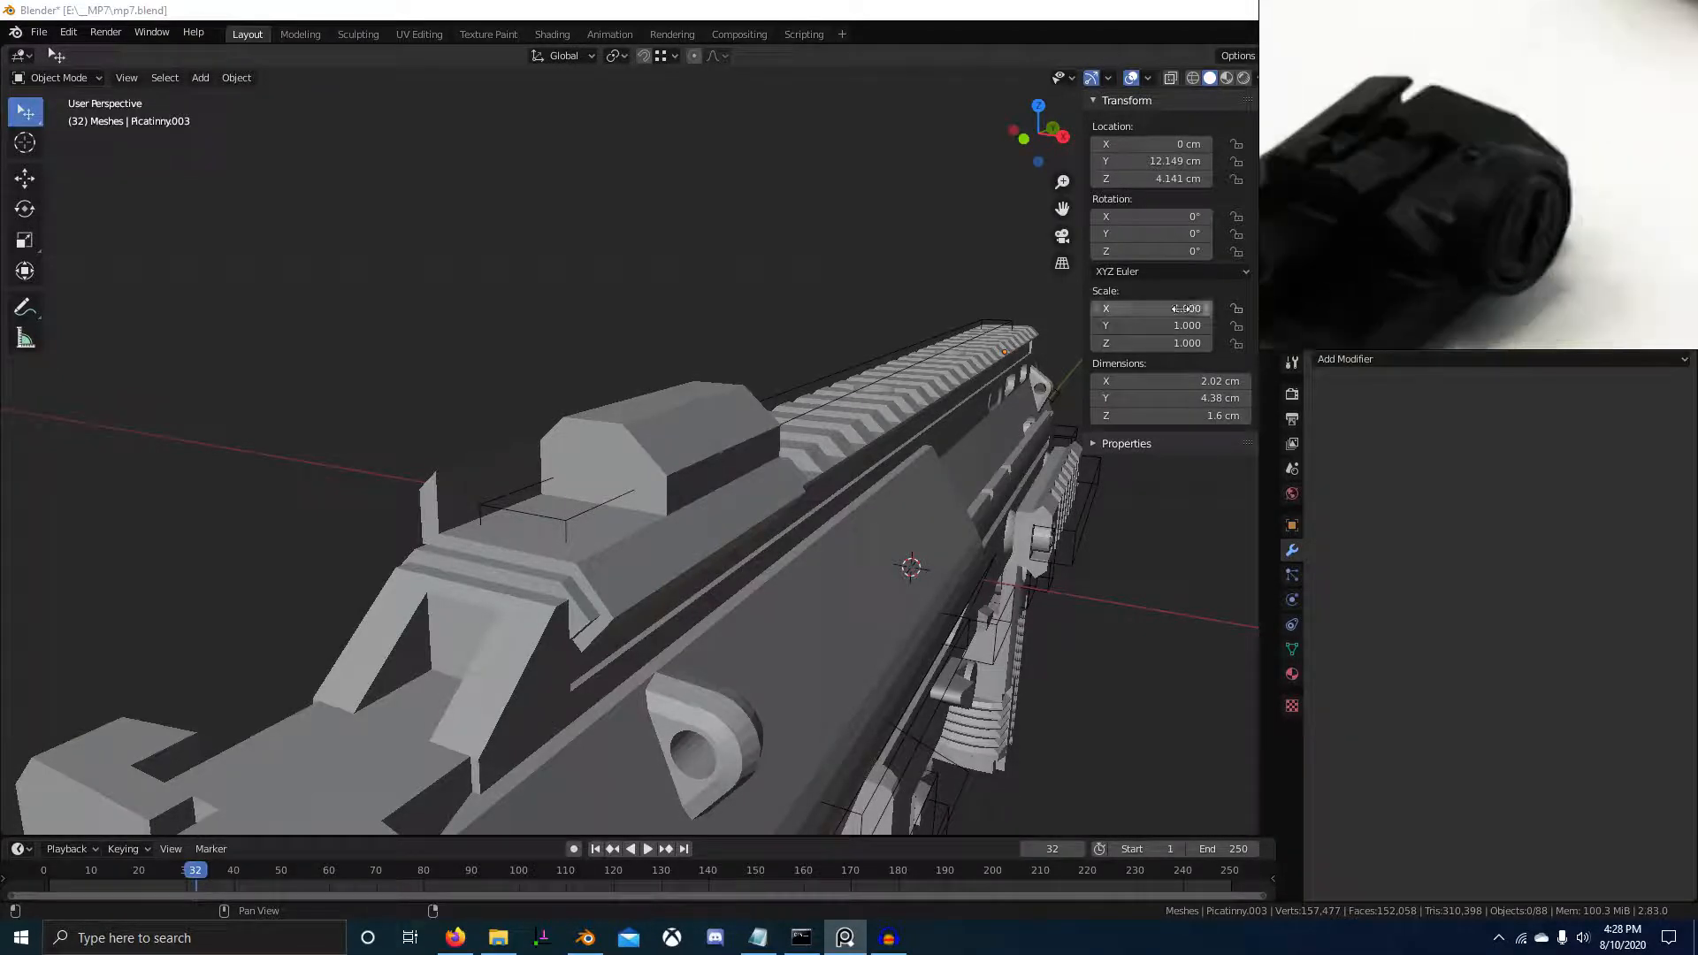
{"action": "middle_click_drag", "start_coordinate": [796, 478], "coordinate": [718, 502]}
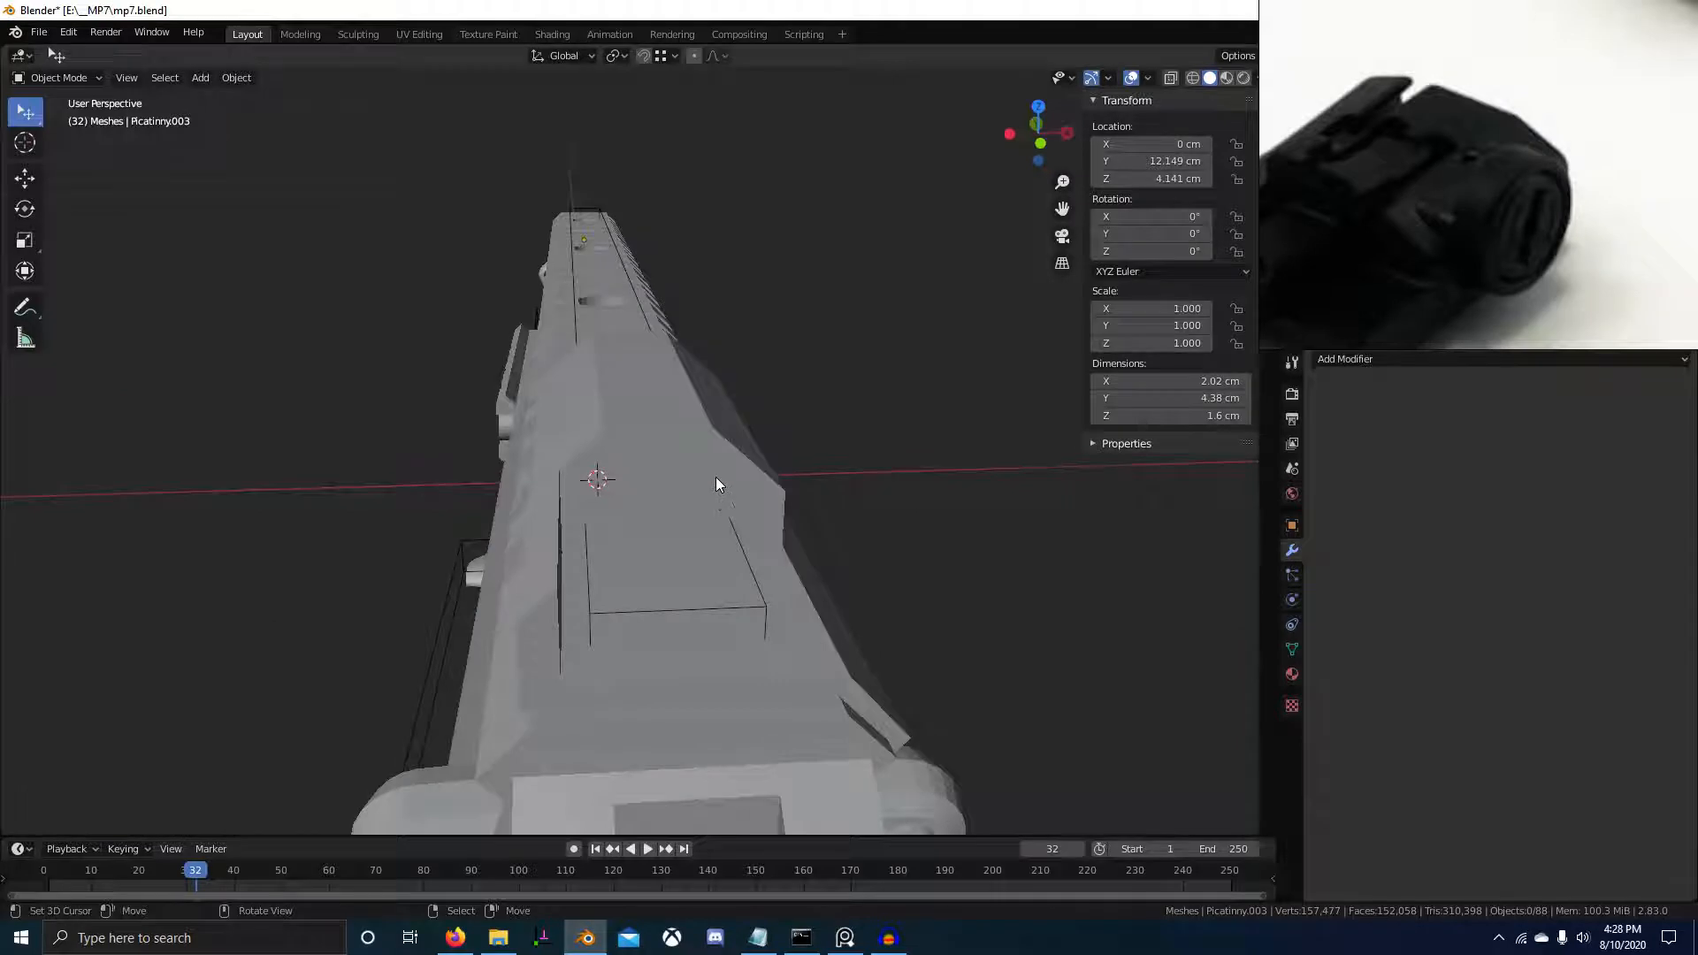
Show the reference image collection in the right wireframe view and compare the rear sight's side outline with it
{"action": "key", "text": "KP_3"}
{"action": "key", "text": "shift+z"}
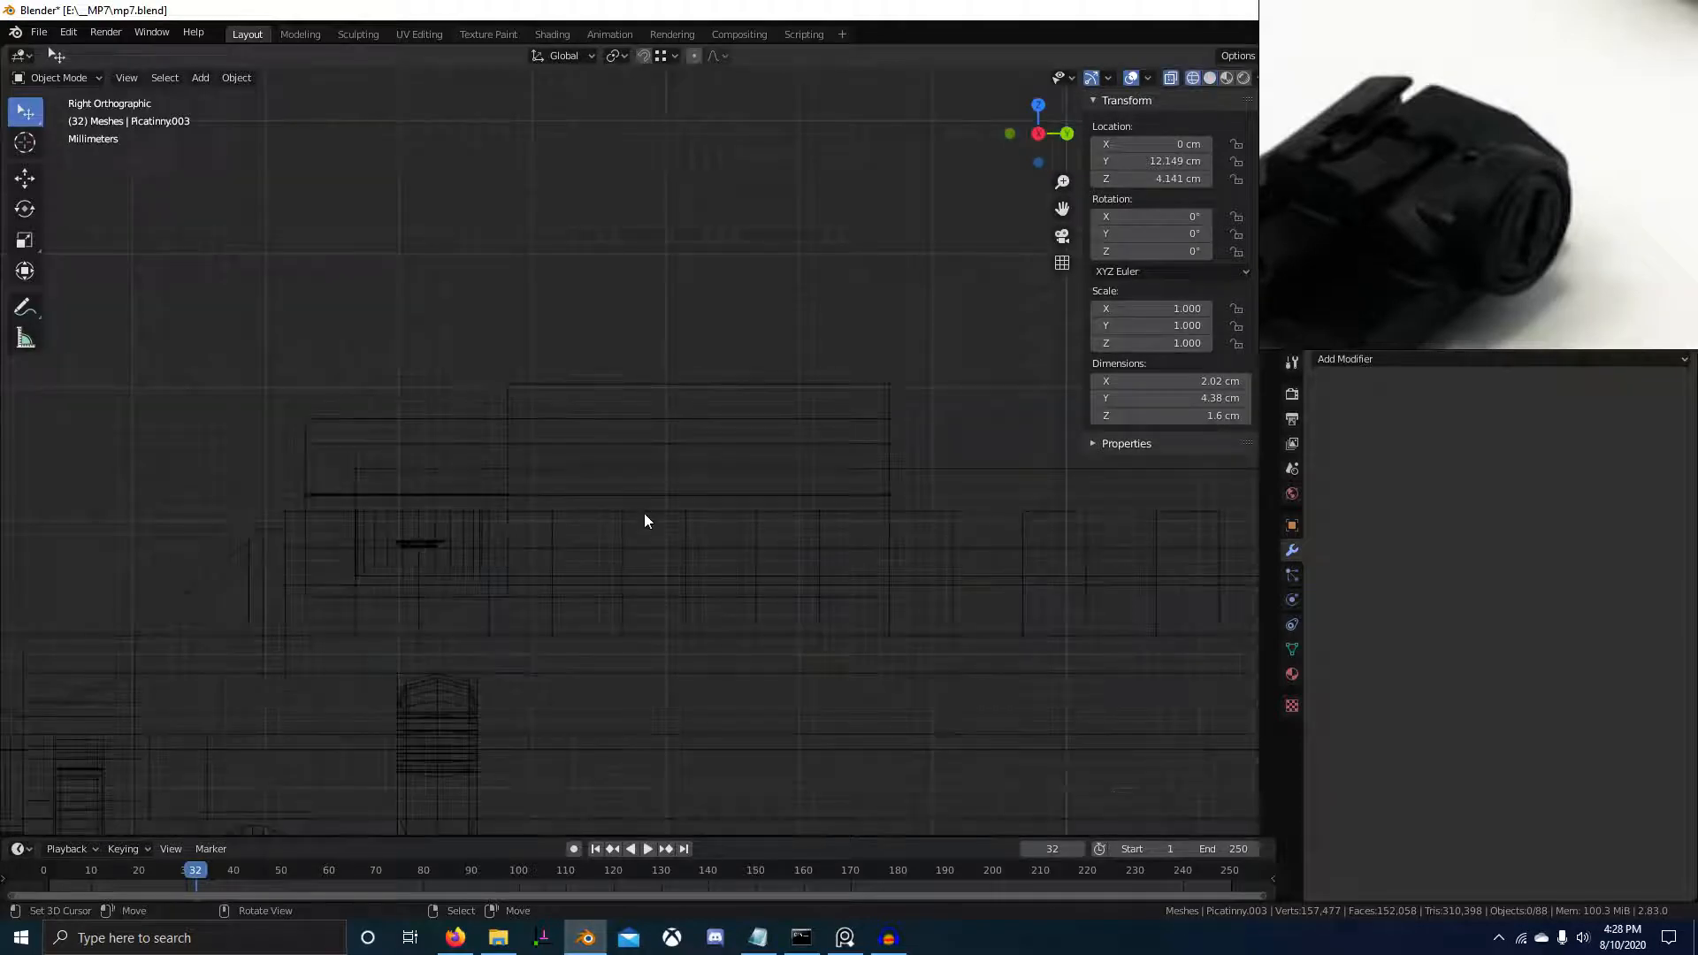
{"action": "key", "text": "shift+2"}
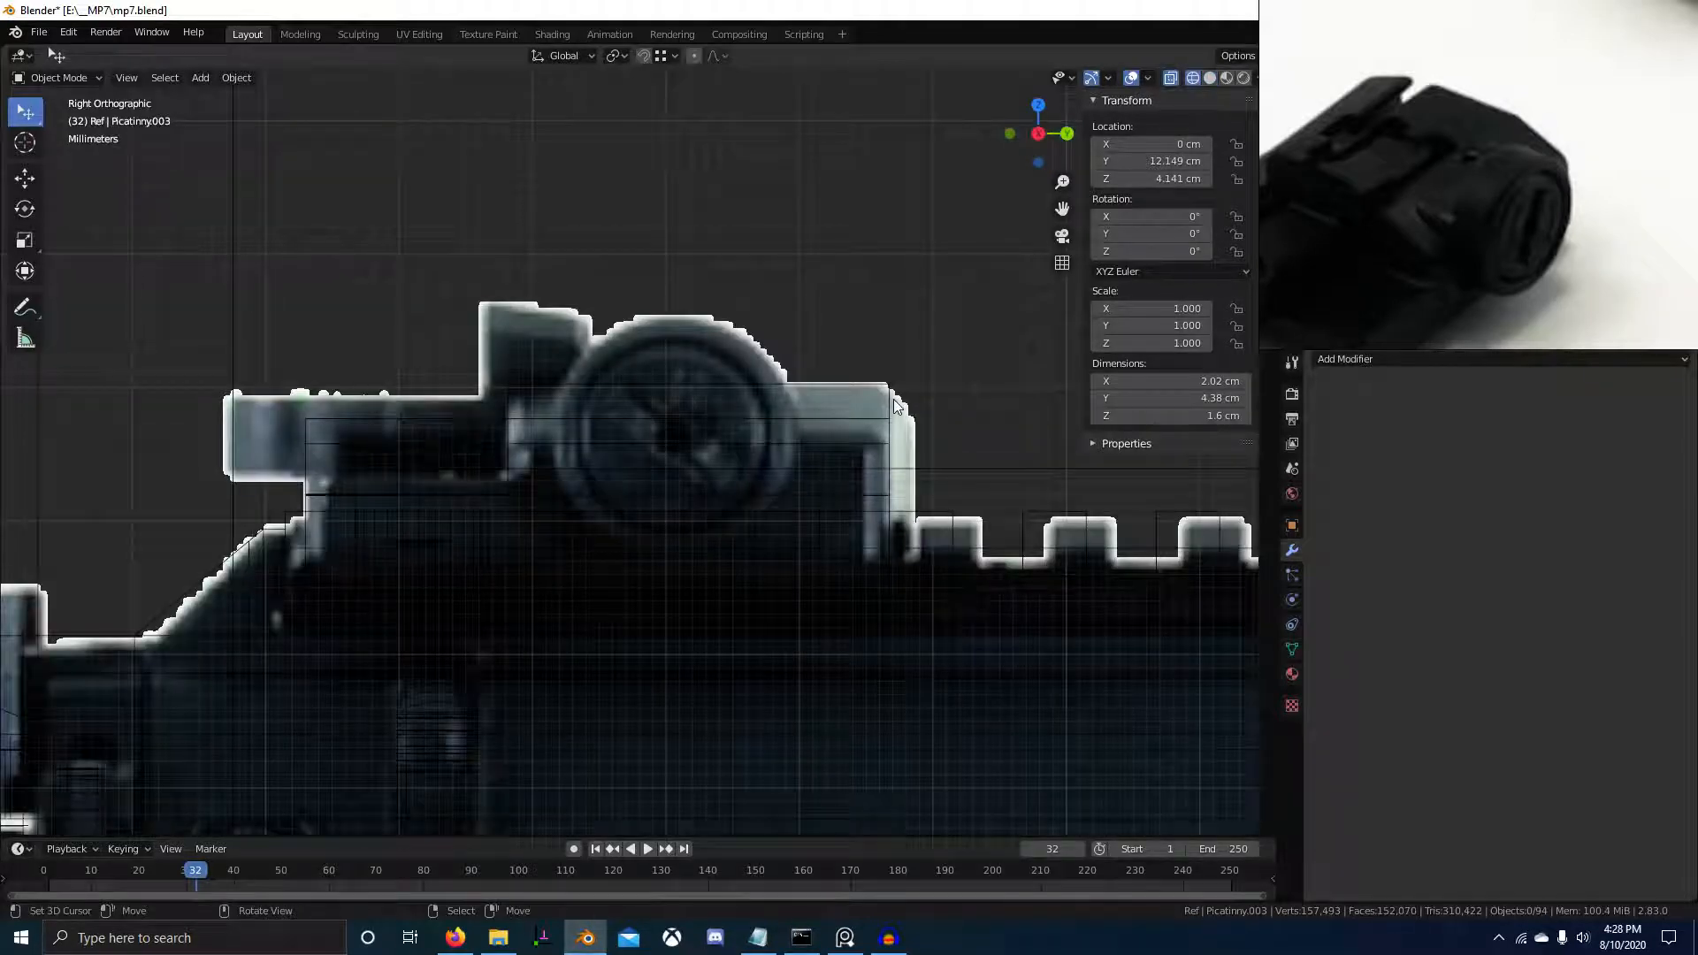
{"action": "key", "text": "shift+z"}
{"action": "middle_click_drag", "start_coordinate": [948, 432], "coordinate": [861, 518]}
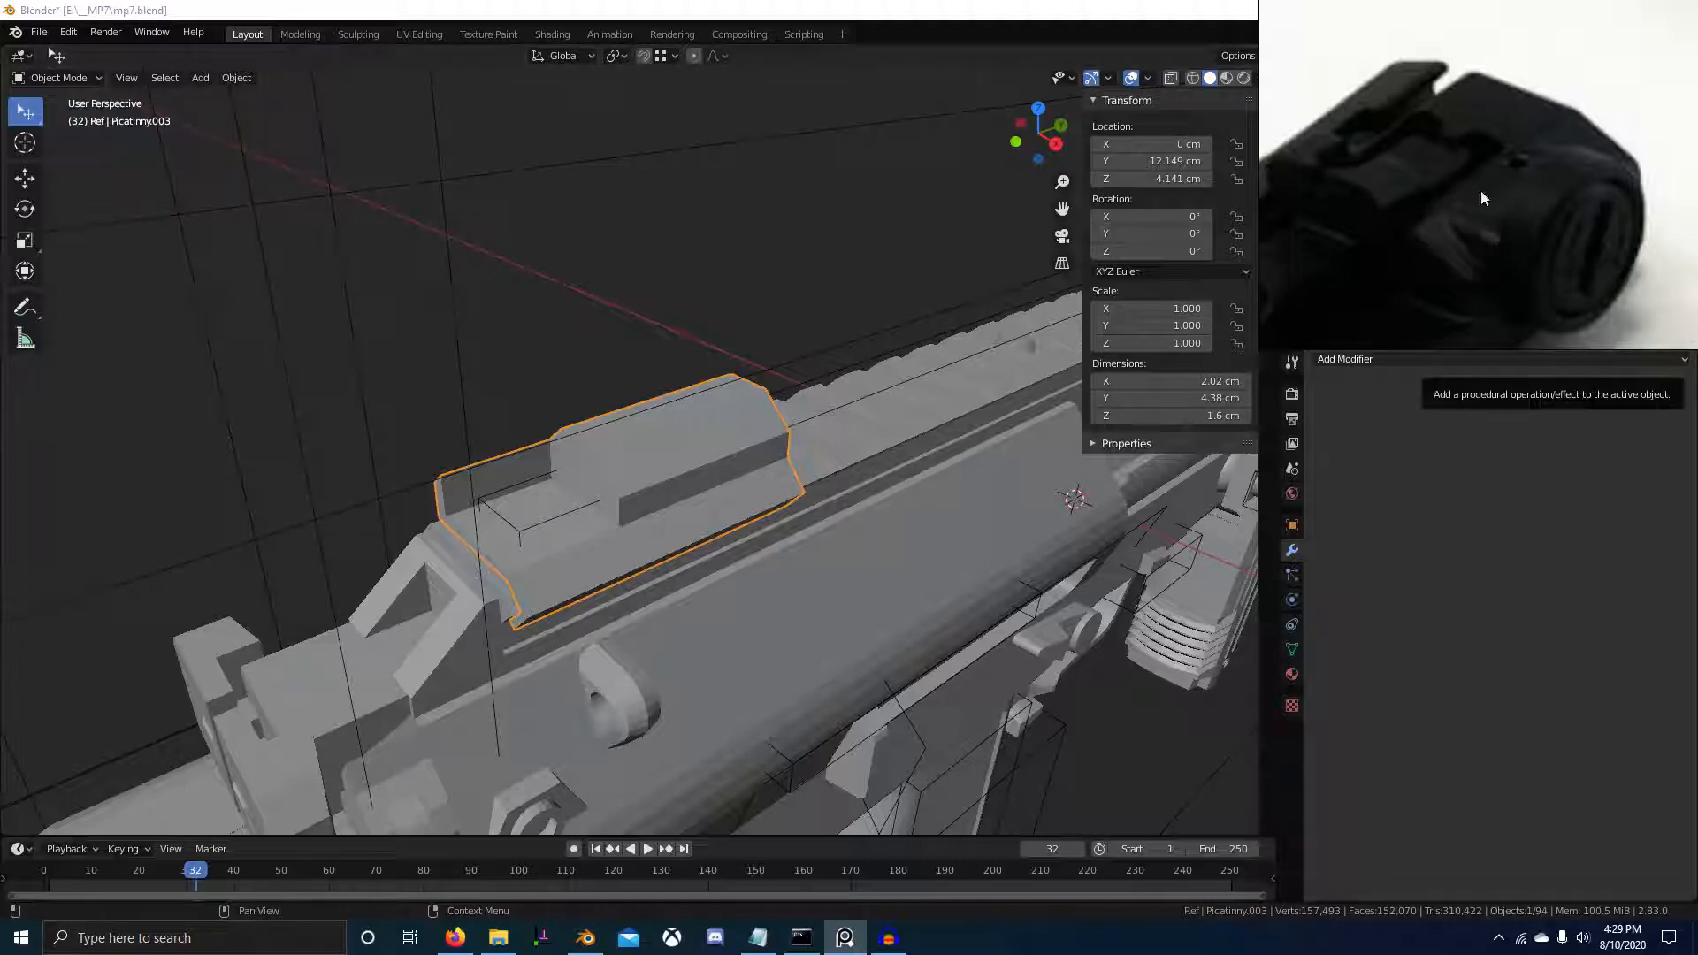
{"action": "key", "text": "KP_Decimal"}
{"action": "key", "text": "KP_3"}
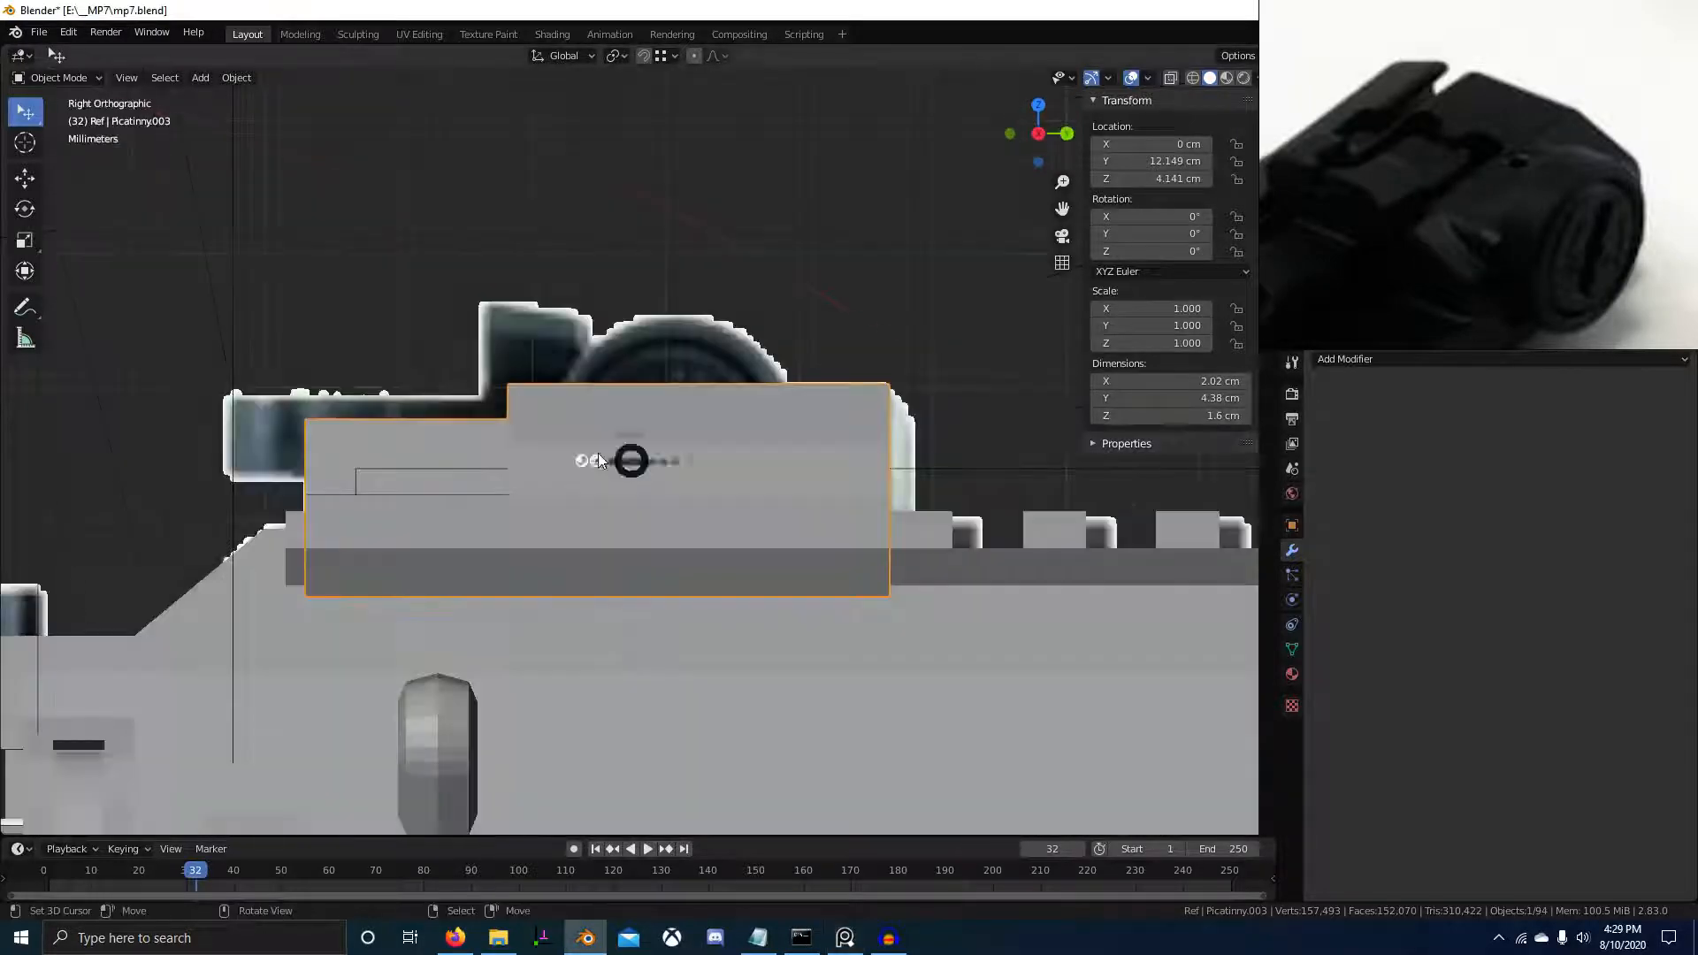
{"action": "scroll", "coordinate": [642, 439], "scroll_direction": "up", "scroll_amount": 1}
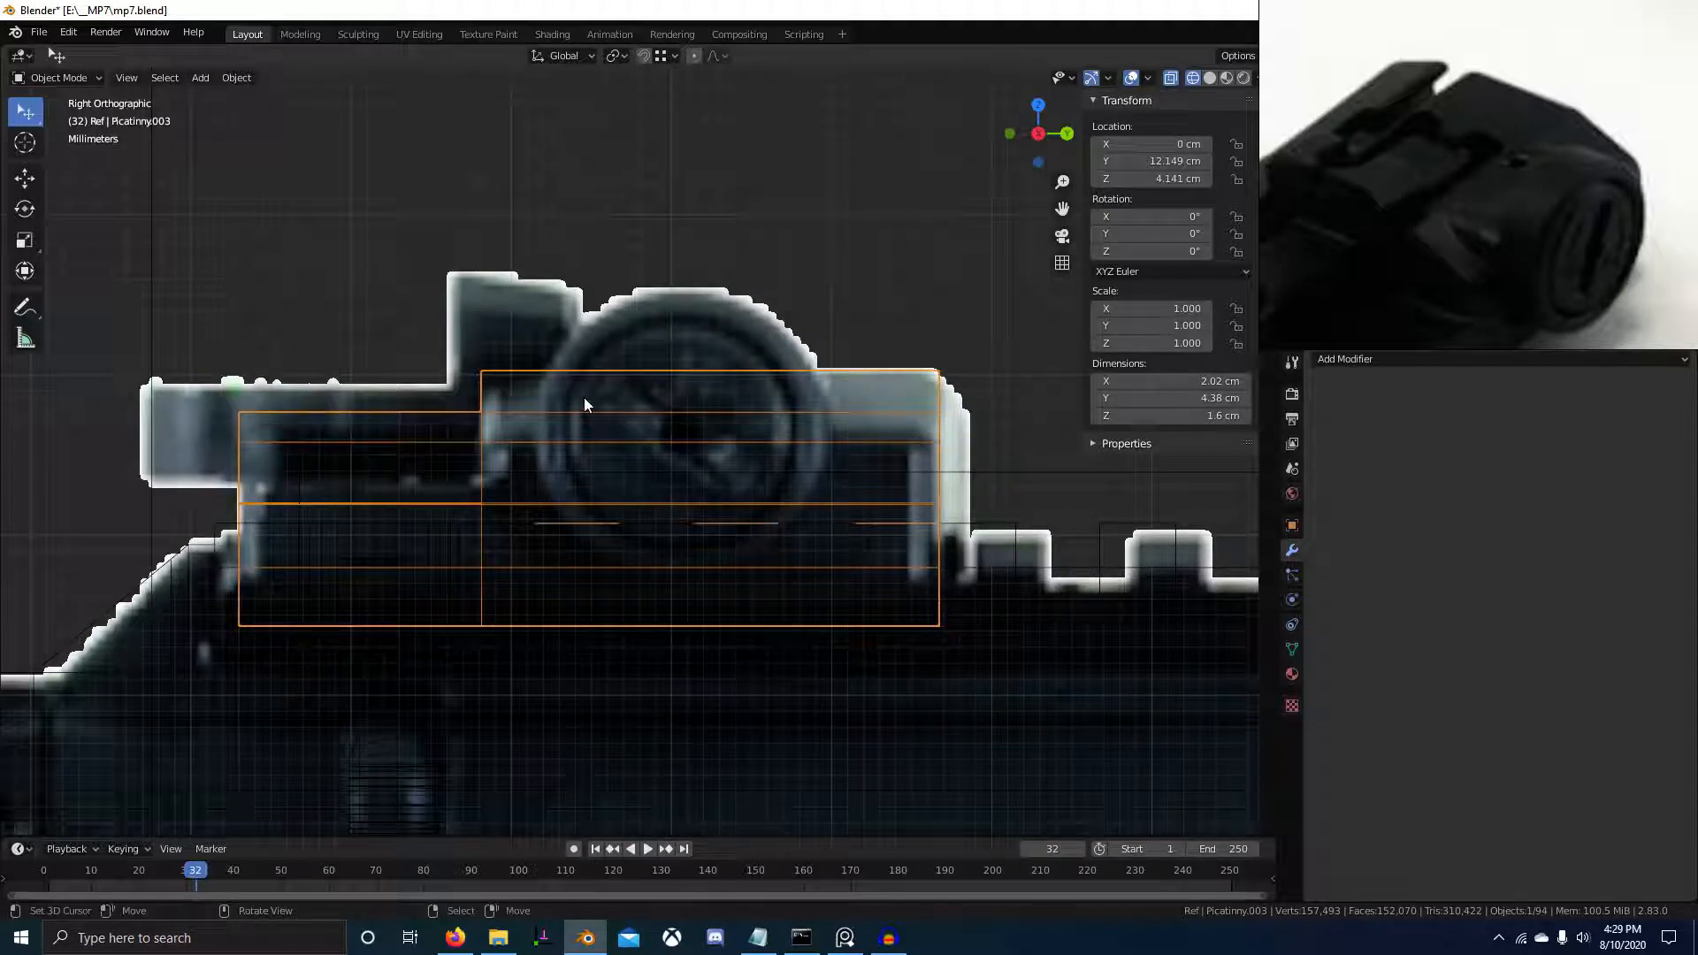
{"action": "scroll", "coordinate": [663, 390], "scroll_direction": "down", "scroll_amount": 1}
{"action": "key", "text": "shift+a"}
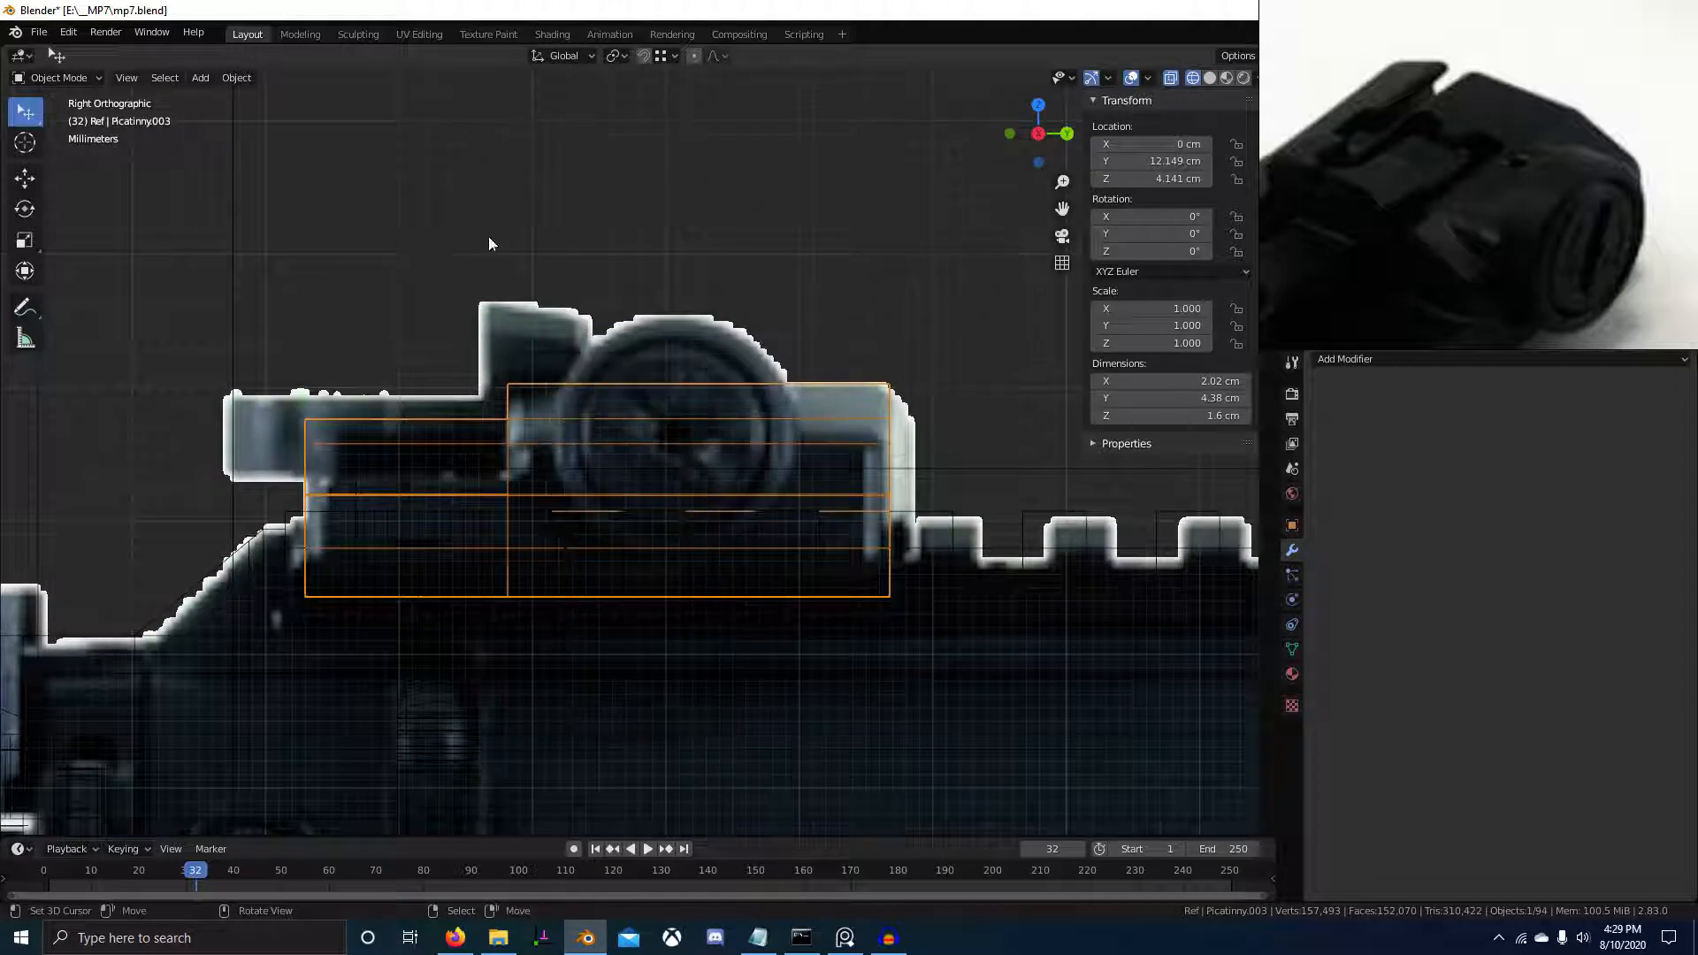
{"action": "middle_click_drag", "start_coordinate": [489, 244], "coordinate": [803, 439]}
Add a centred loop cut across the raised cover and flatten it by scaling to 0 along Y
{"action": "key", "text": "Tab"}
{"action": "scroll", "coordinate": [778, 447], "scroll_direction": "up", "scroll_amount": 2}
{"action": "key", "text": "shift+z"}
{"action": "key", "text": "ctrl+r"}
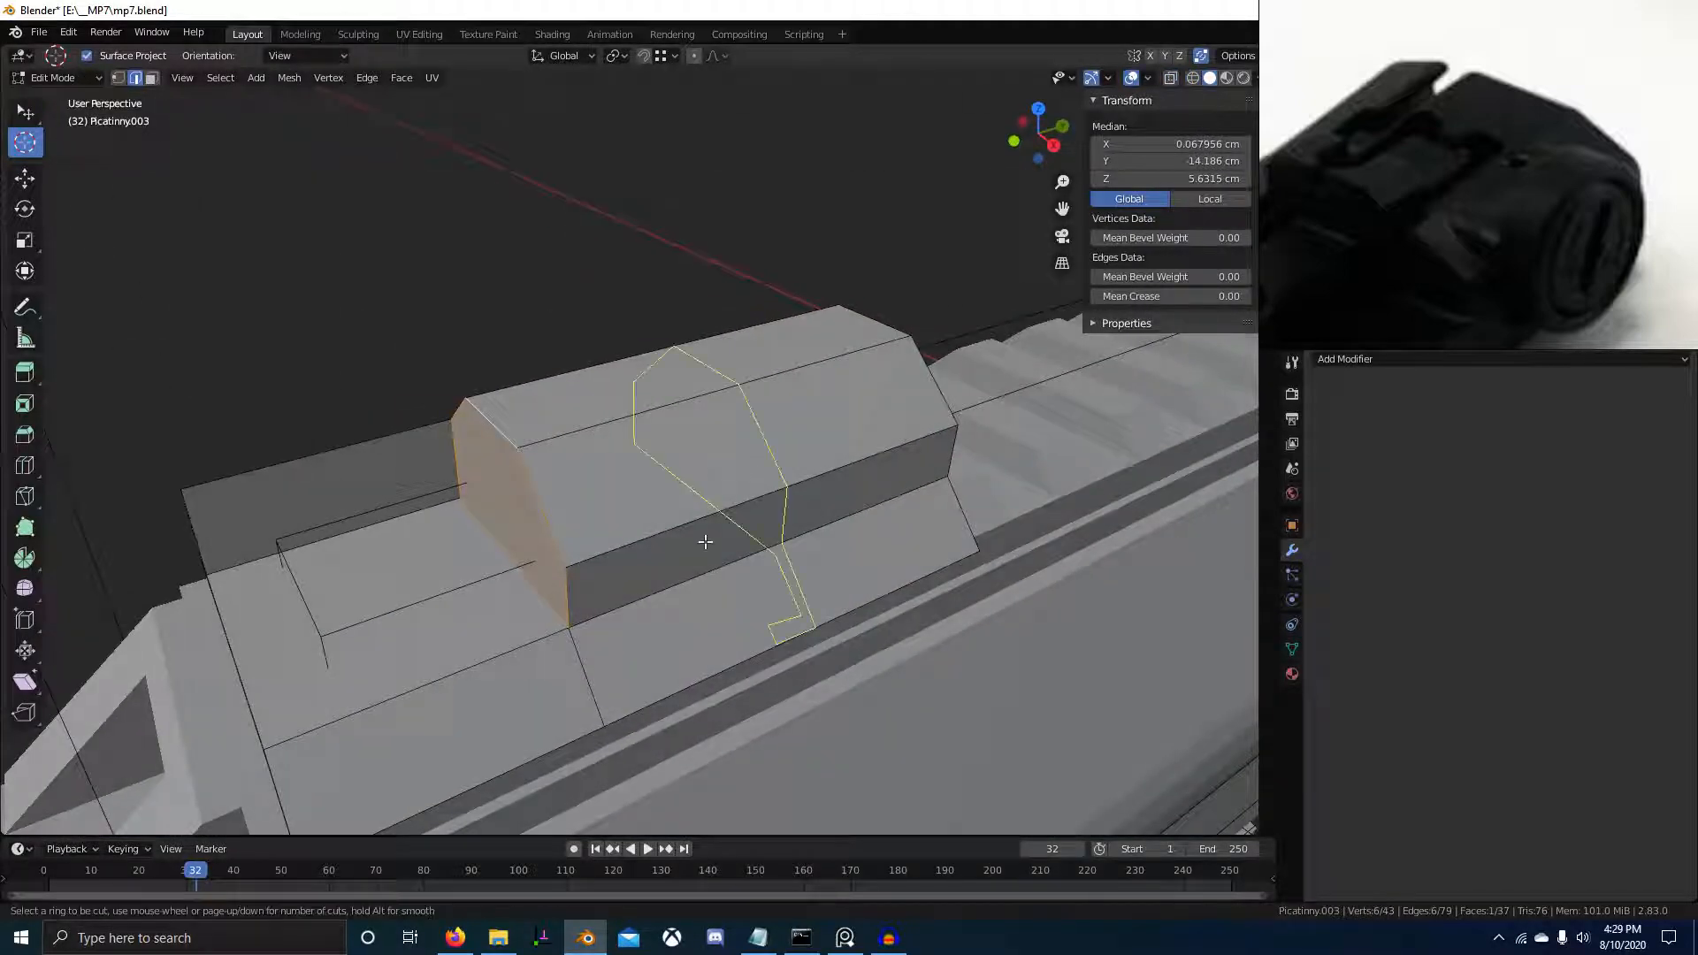
{"action": "left_click", "coordinate": [705, 542]}
{"action": "right_click", "coordinate": [705, 542]}
{"action": "middle_click_drag", "start_coordinate": [705, 541], "coordinate": [871, 553]}
{"action": "key", "text": "s"}
{"action": "key", "text": "y"}
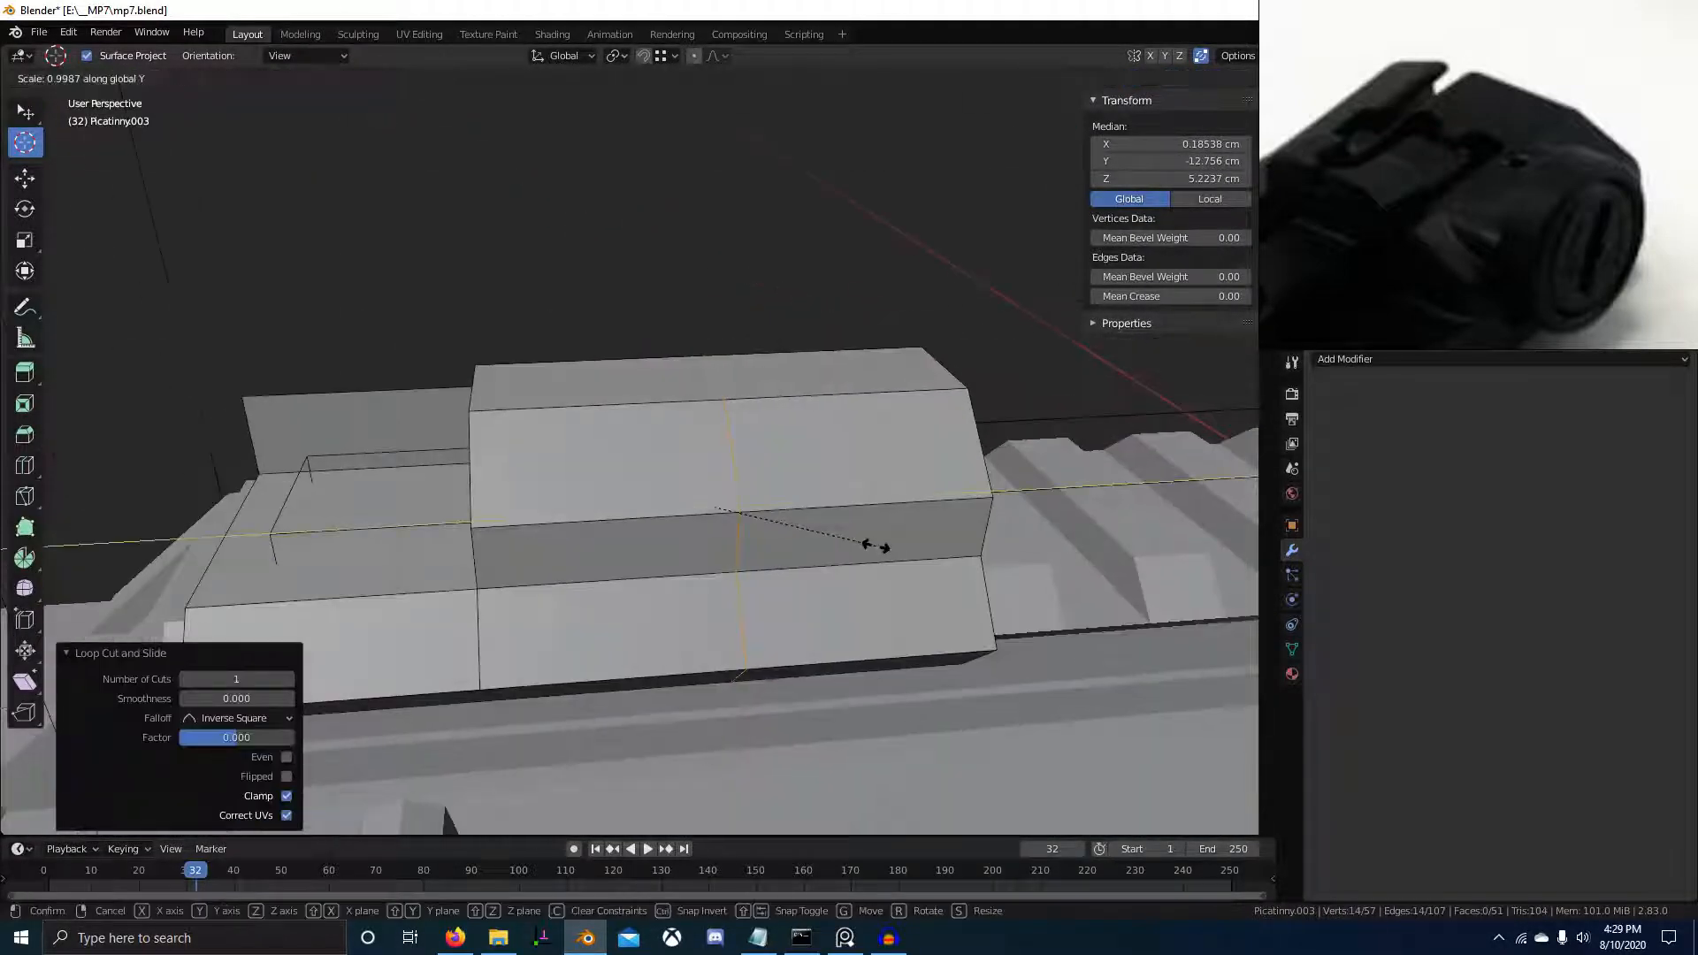
{"action": "key", "text": "0"}
{"action": "key", "text": "Return"}
Move the new edge loop about -1.144 cm along Y, close to the cover's filled end
{"action": "scroll", "coordinate": [871, 553], "scroll_direction": "down", "scroll_amount": 2}
{"action": "middle_click_drag", "start_coordinate": [1485, 273], "coordinate": [1521, 255]}
{"action": "scroll", "coordinate": [1522, 255], "scroll_direction": "down", "scroll_amount": 1}
{"action": "scroll", "coordinate": [681, 375], "scroll_direction": "up", "scroll_amount": 1}
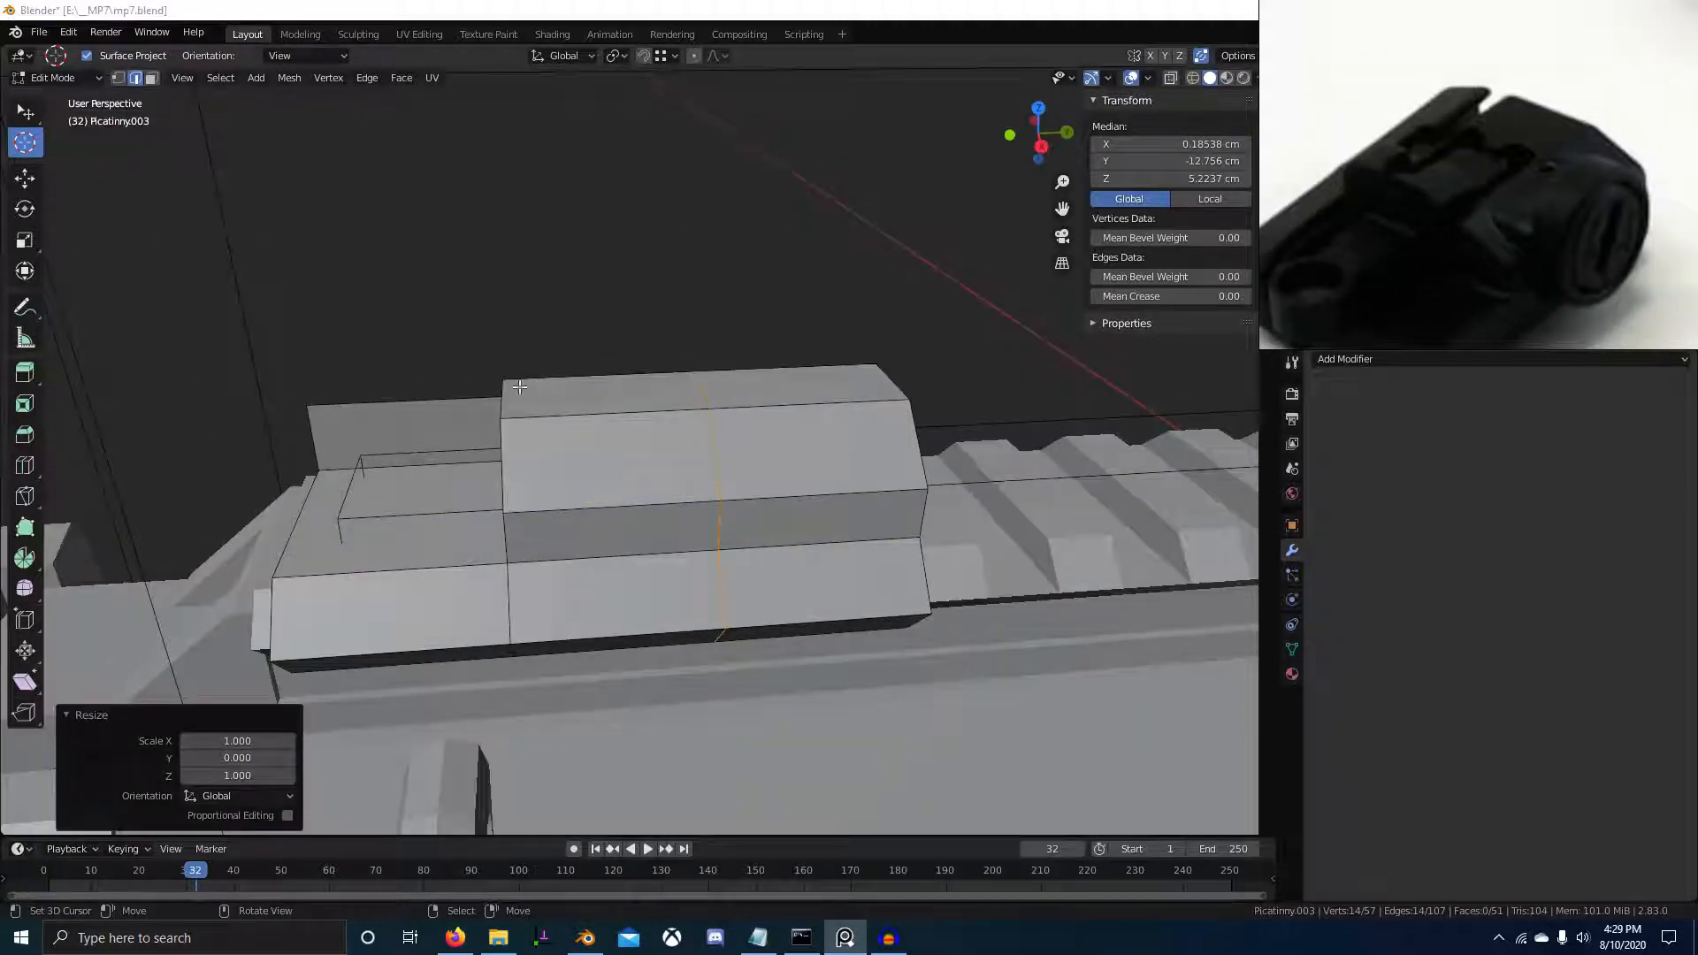
{"action": "middle_click_drag", "start_coordinate": [519, 387], "coordinate": [880, 343]}
{"action": "key", "text": "g"}
{"action": "key", "text": "y"}
{"action": "left_click", "coordinate": [662, 426]}
{"action": "scroll", "coordinate": [885, 342], "scroll_direction": "down", "scroll_amount": 1}
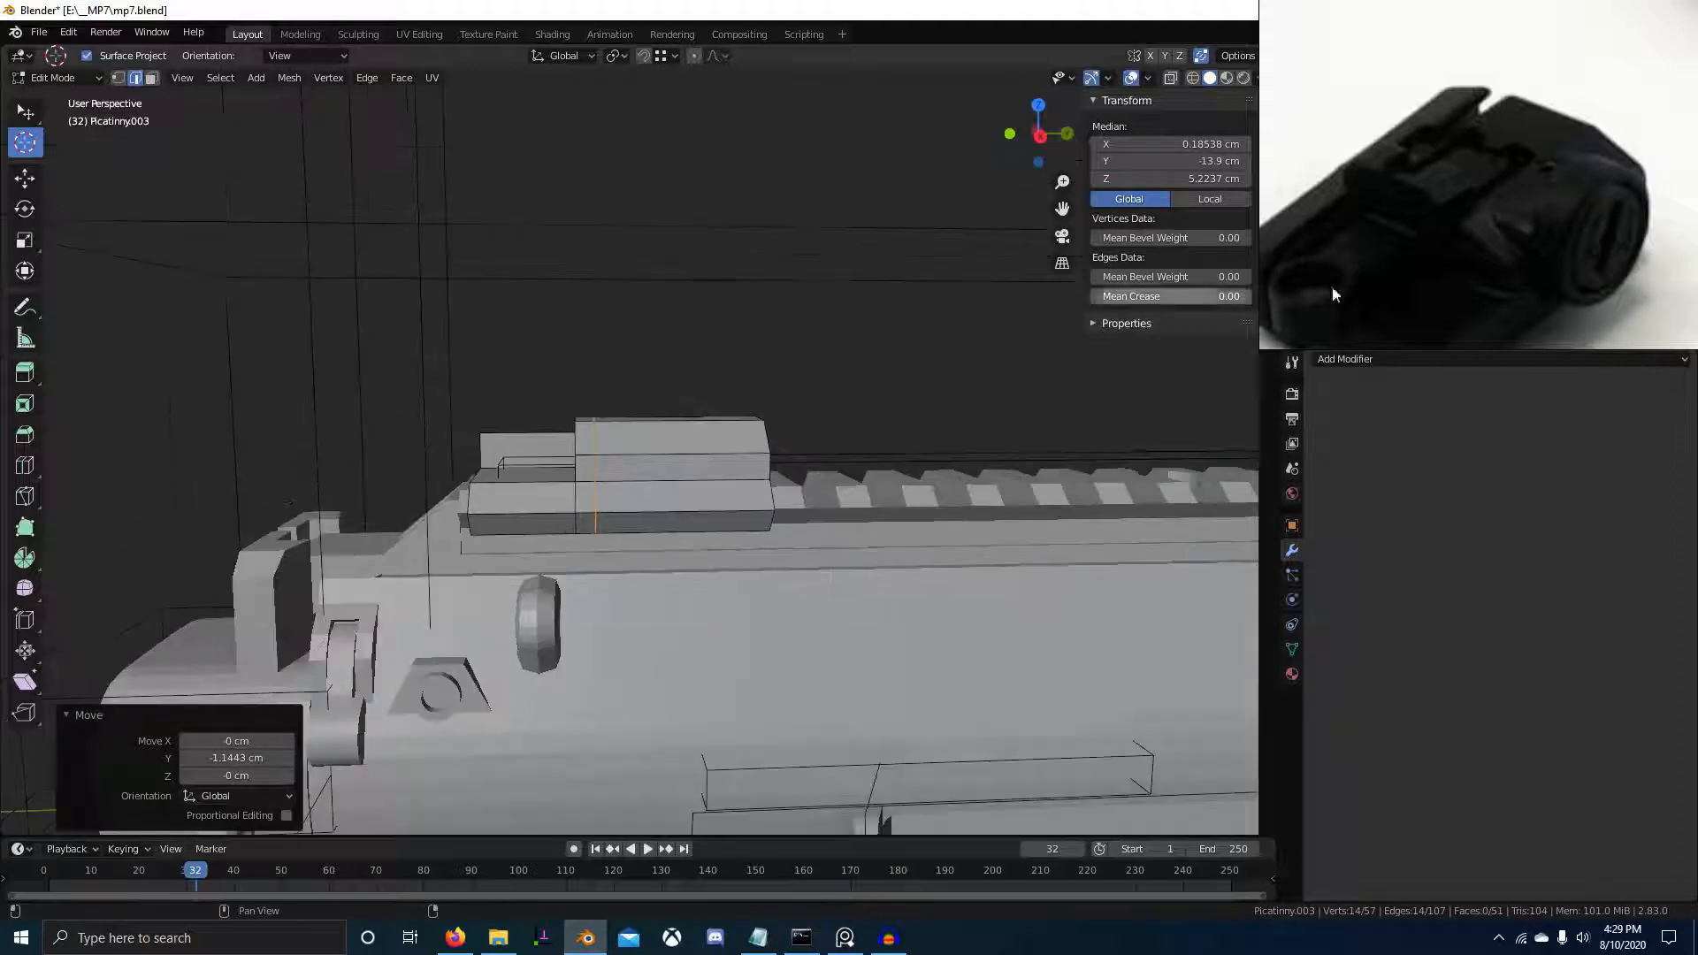
Examine the reference photos and the side reference image for the extent of the cover's side block around the knob
{"action": "middle_click_drag", "start_coordinate": [1334, 292], "coordinate": [1494, 221]}
{"action": "scroll", "coordinate": [1495, 222], "scroll_direction": "down", "scroll_amount": 3}
{"action": "scroll", "coordinate": [690, 376], "scroll_direction": "up", "scroll_amount": 1}
{"action": "middle_click_drag", "start_coordinate": [674, 380], "coordinate": [774, 421]}
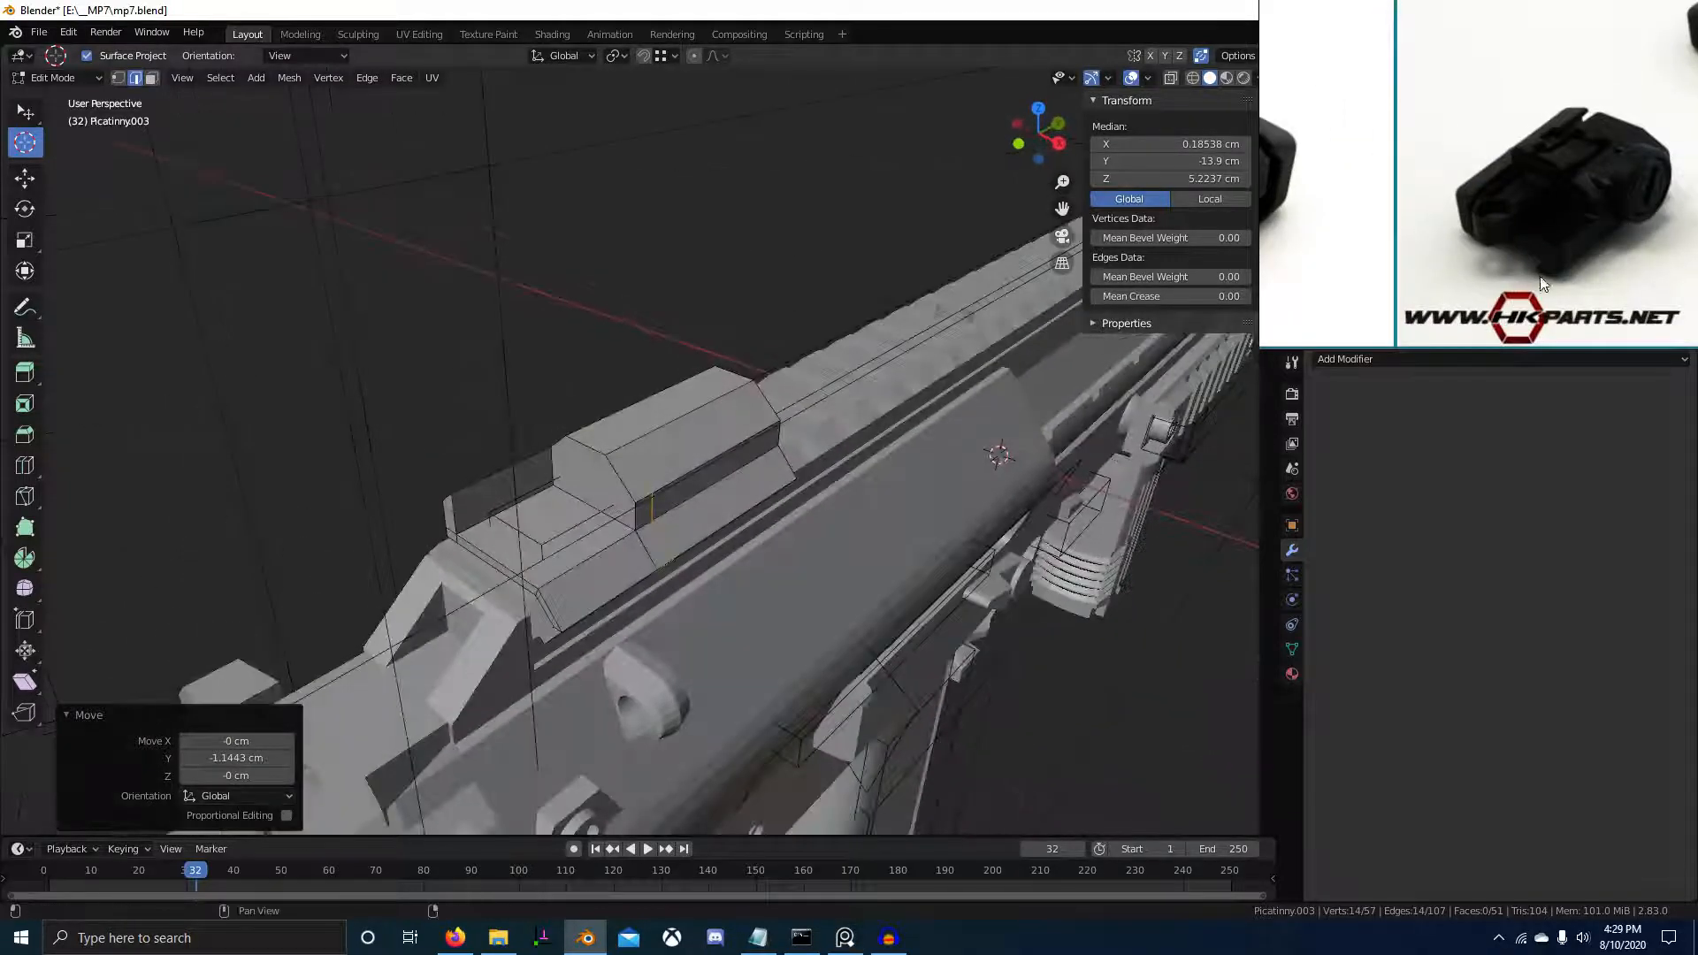
{"action": "scroll", "coordinate": [1541, 276], "scroll_direction": "up", "scroll_amount": 1}
{"action": "middle_click_drag", "start_coordinate": [1528, 223], "coordinate": [1404, 267]}
{"action": "scroll", "coordinate": [863, 358], "scroll_direction": "up", "scroll_amount": 1}
{"action": "middle_click_drag", "start_coordinate": [854, 362], "coordinate": [819, 361]}
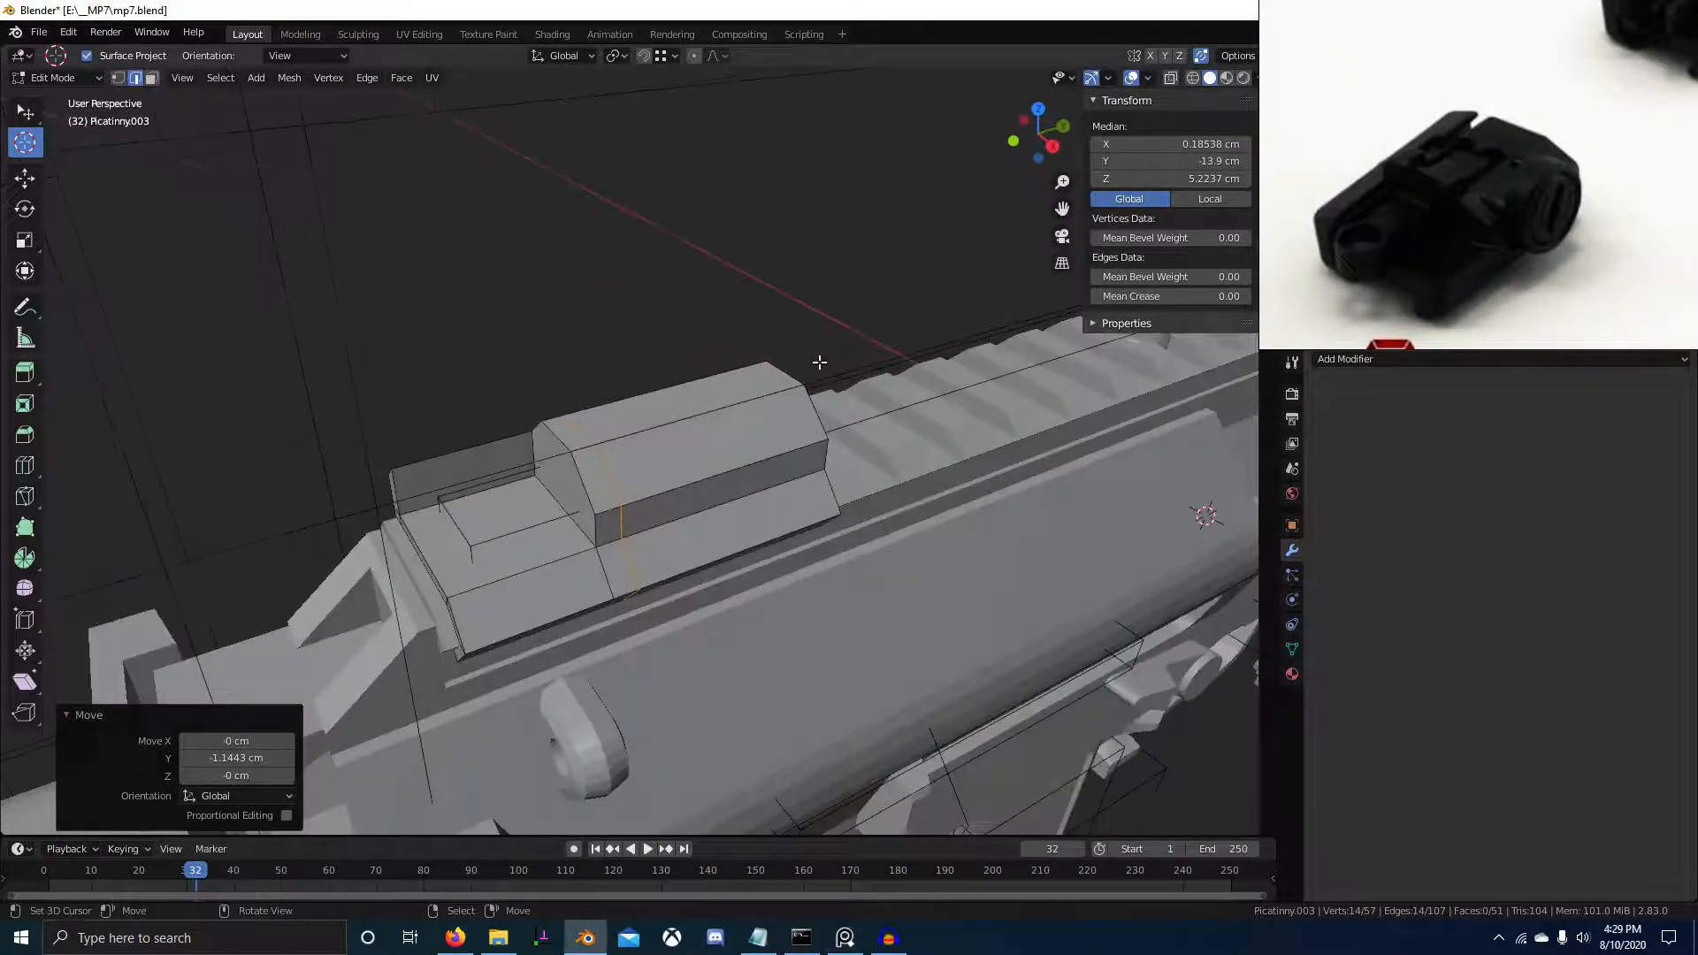
{"action": "key", "text": "KP_3"}
{"action": "key", "text": "shift+z"}
{"action": "scroll", "coordinate": [1579, 190], "scroll_direction": "down", "scroll_amount": 2}
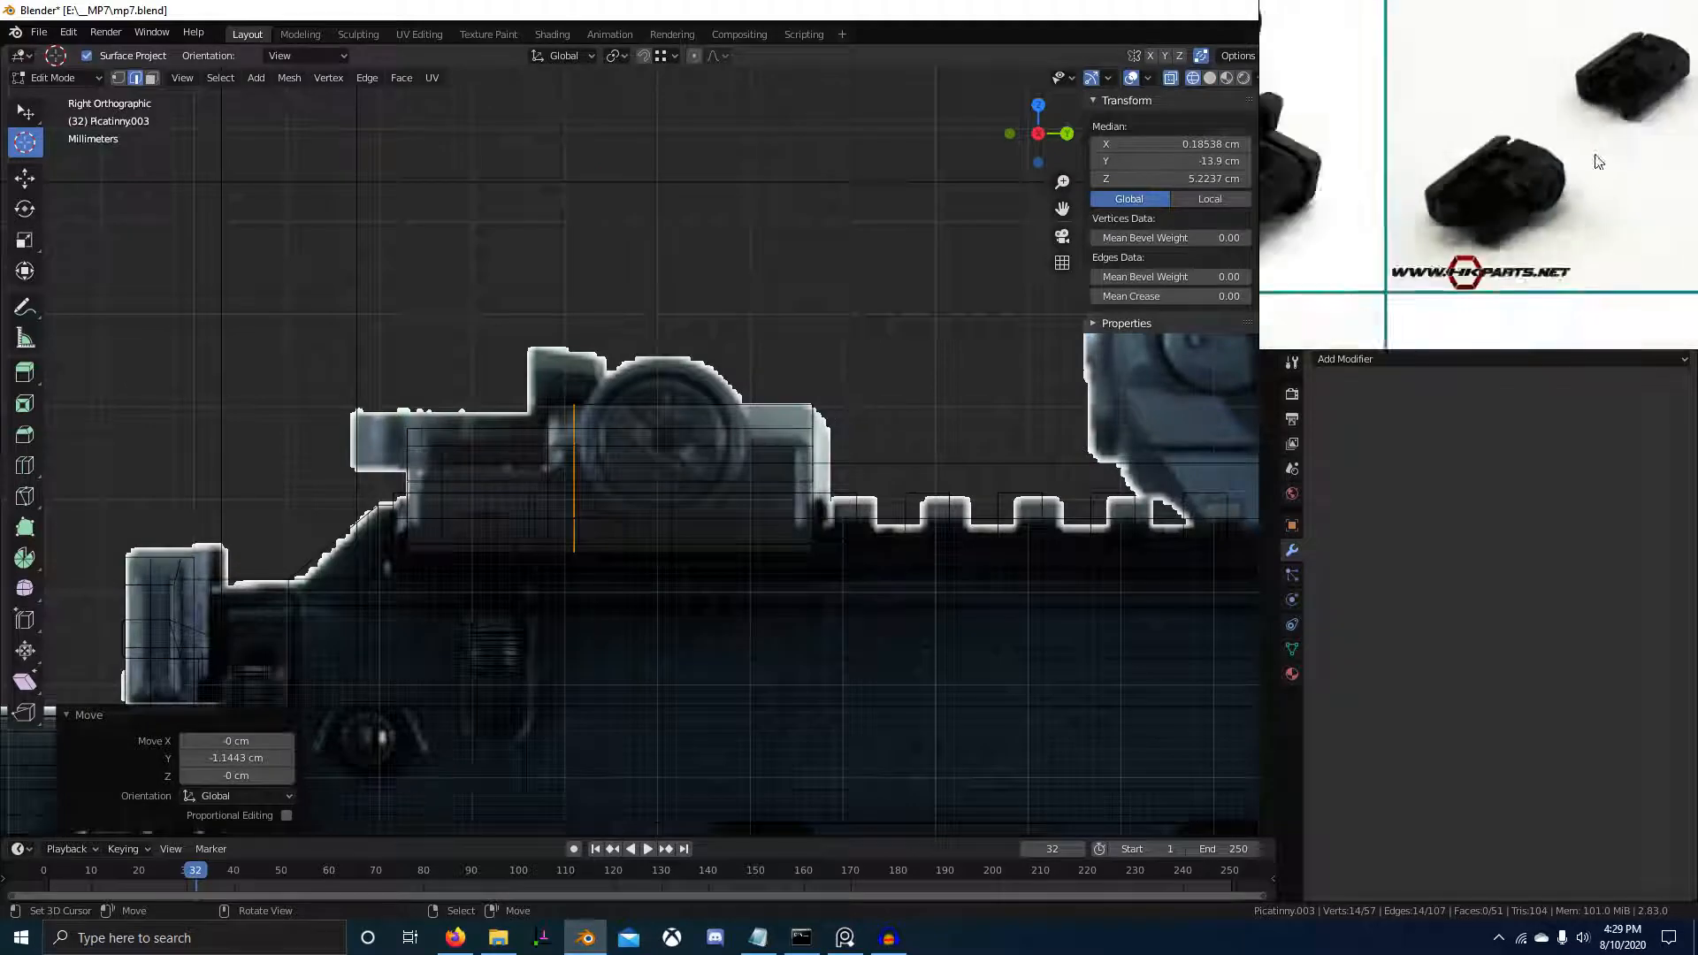
{"action": "middle_click_drag", "start_coordinate": [1623, 162], "coordinate": [1684, 228]}
{"action": "middle_click_drag", "start_coordinate": [1382, 236], "coordinate": [1515, 225]}
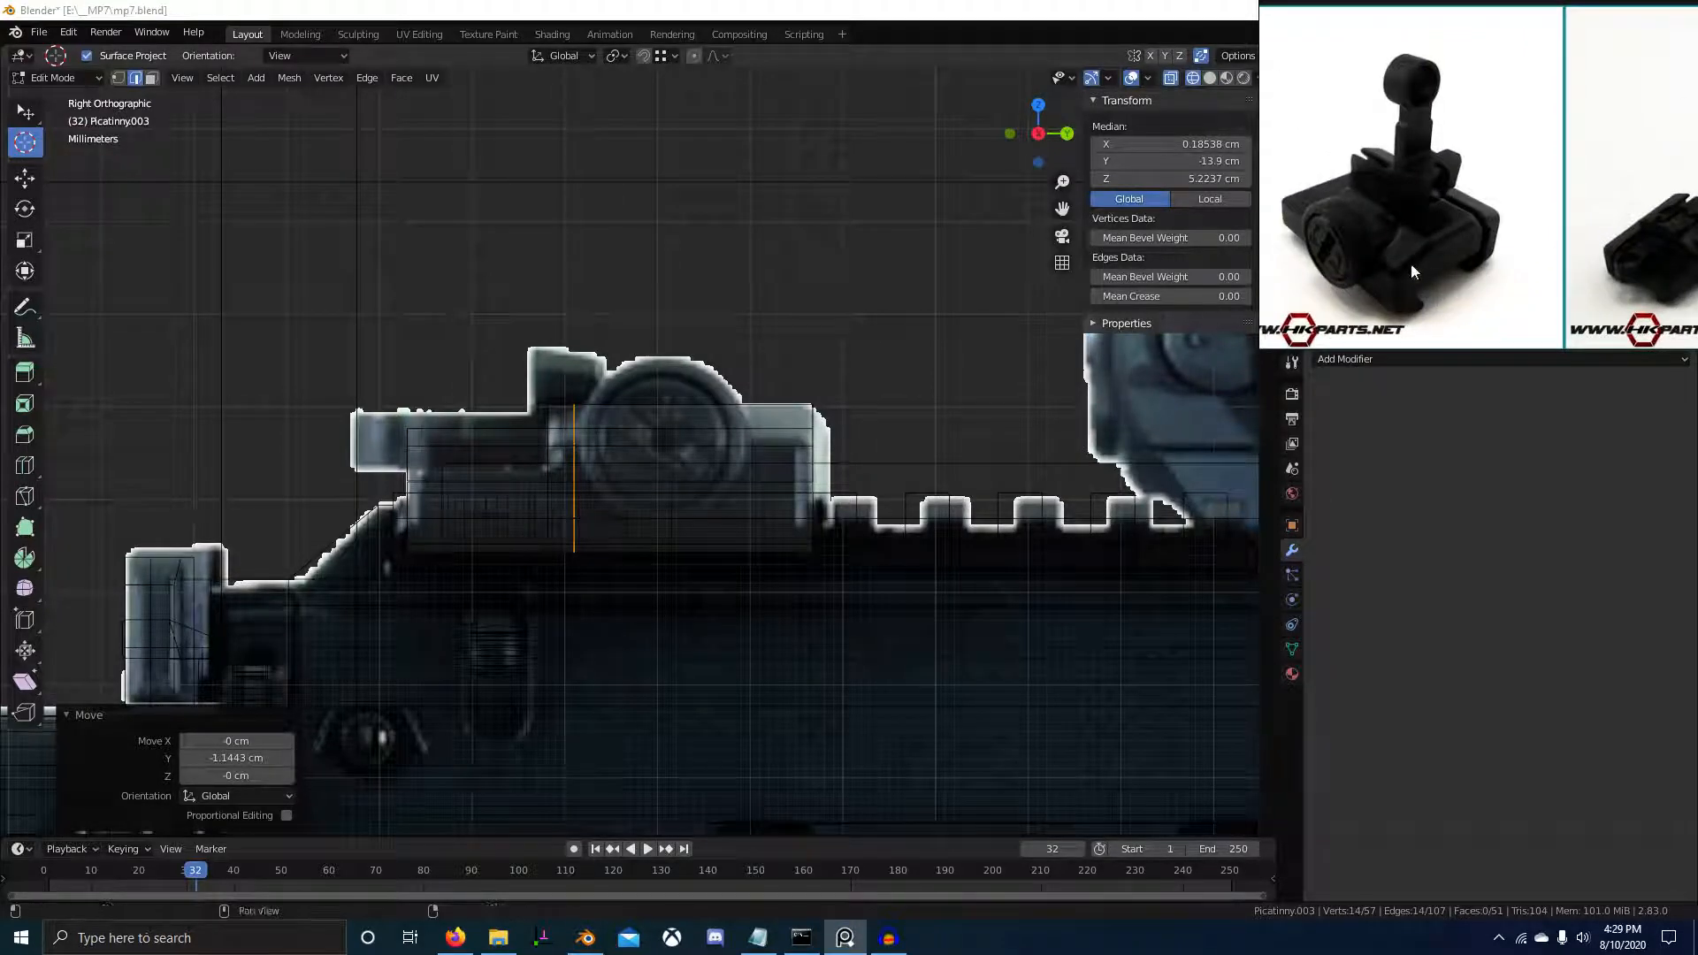
{"action": "scroll", "coordinate": [846, 451], "scroll_direction": "up", "scroll_amount": 3}
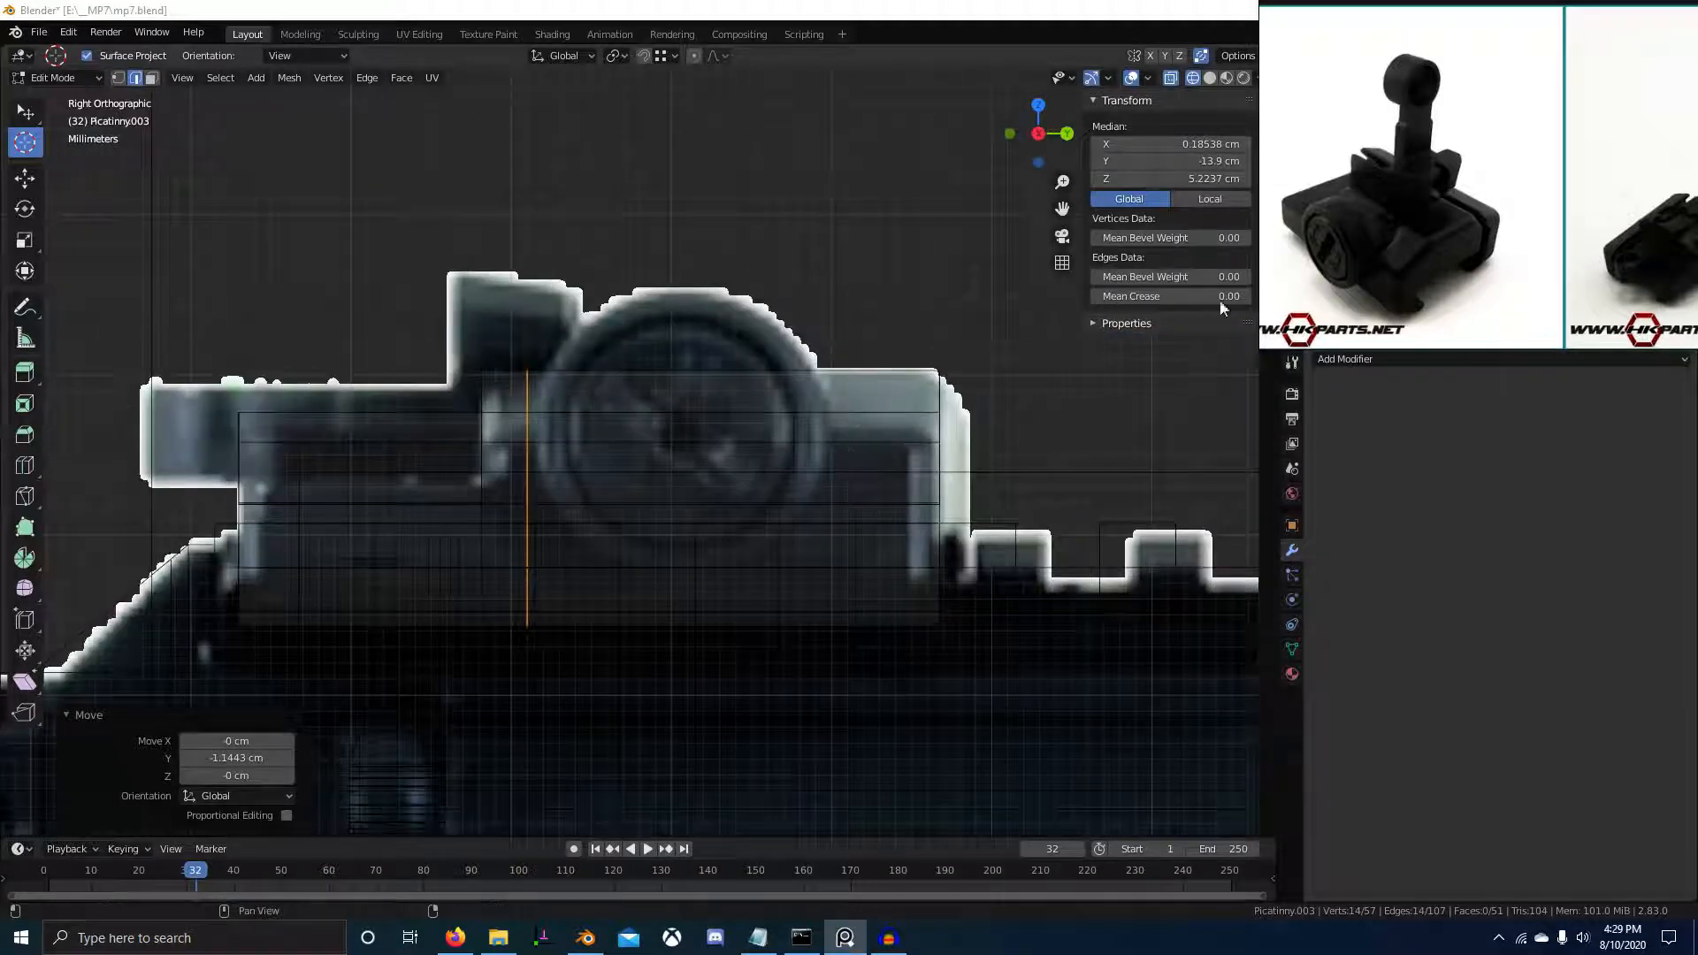
{"action": "scroll", "coordinate": [1391, 260], "scroll_direction": "up", "scroll_amount": 1}
{"action": "key", "text": "ctrl+r"}
{"action": "left_click", "coordinate": [831, 426]}
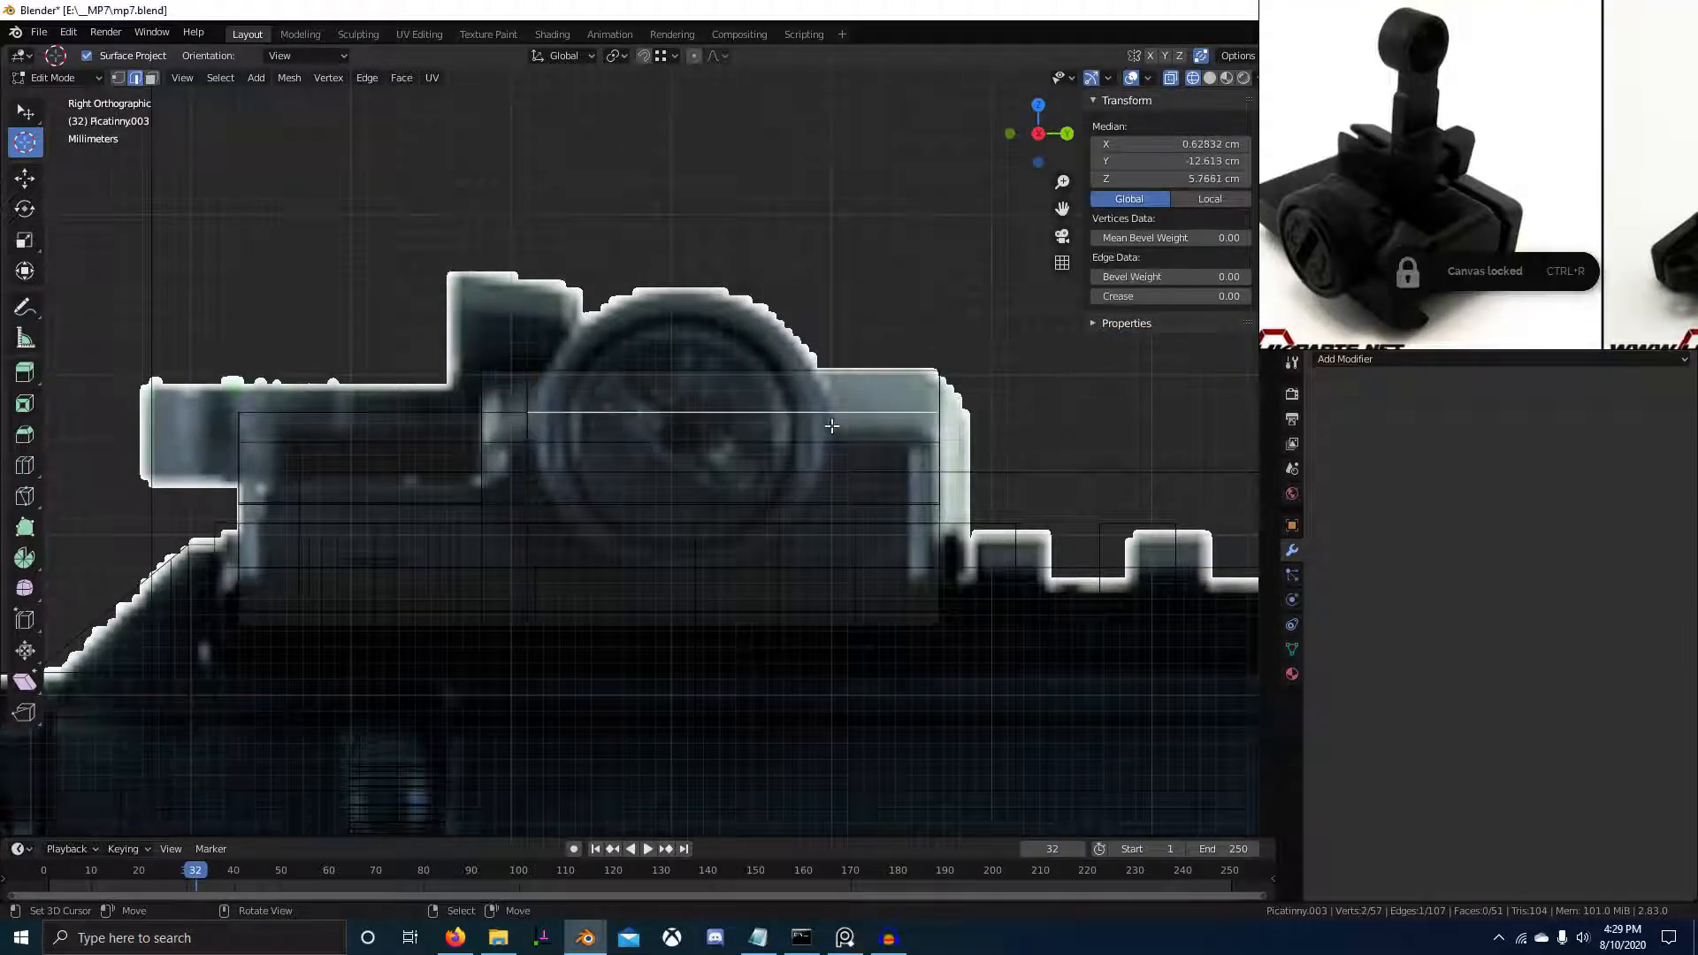
{"action": "scroll", "coordinate": [832, 427], "scroll_direction": "down", "scroll_amount": 1}
{"action": "right_click", "coordinate": [548, 432], "text": "alt"}
{"action": "key", "text": "ctrl+b"}
{"action": "right_click", "coordinate": [783, 444]}
Add a second loop cut across the raised cover and position it at about -11.977 cm along Y
{"action": "key", "text": "ctrl+r"}
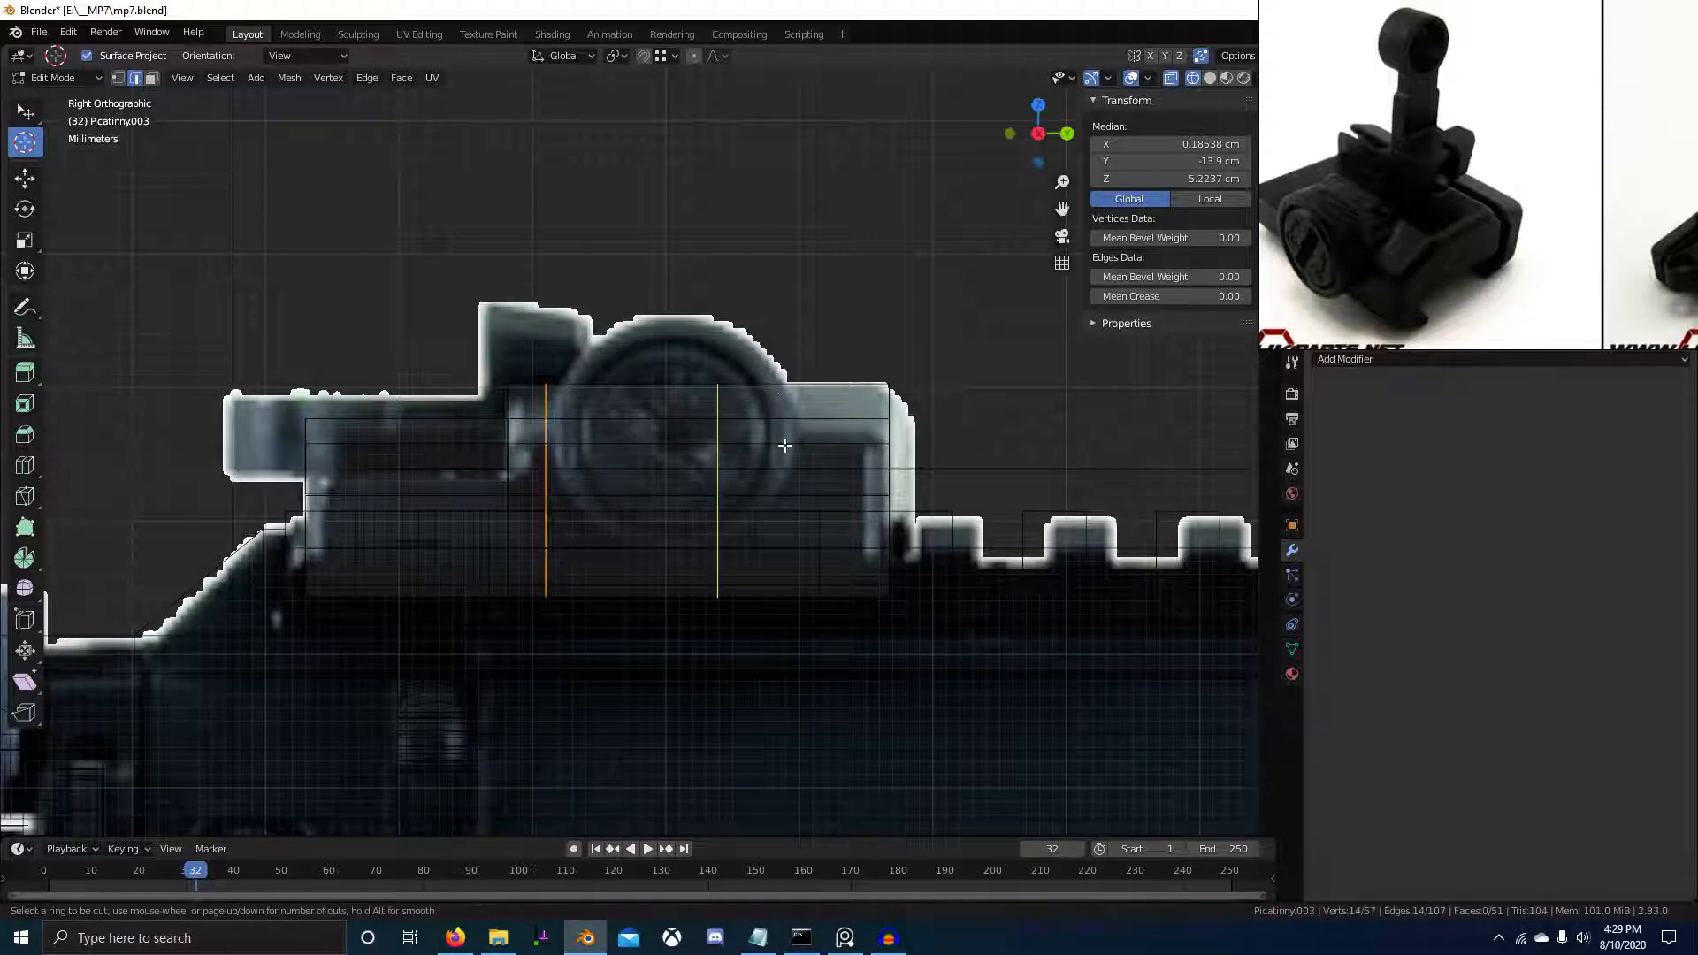
{"action": "left_click", "coordinate": [784, 445]}
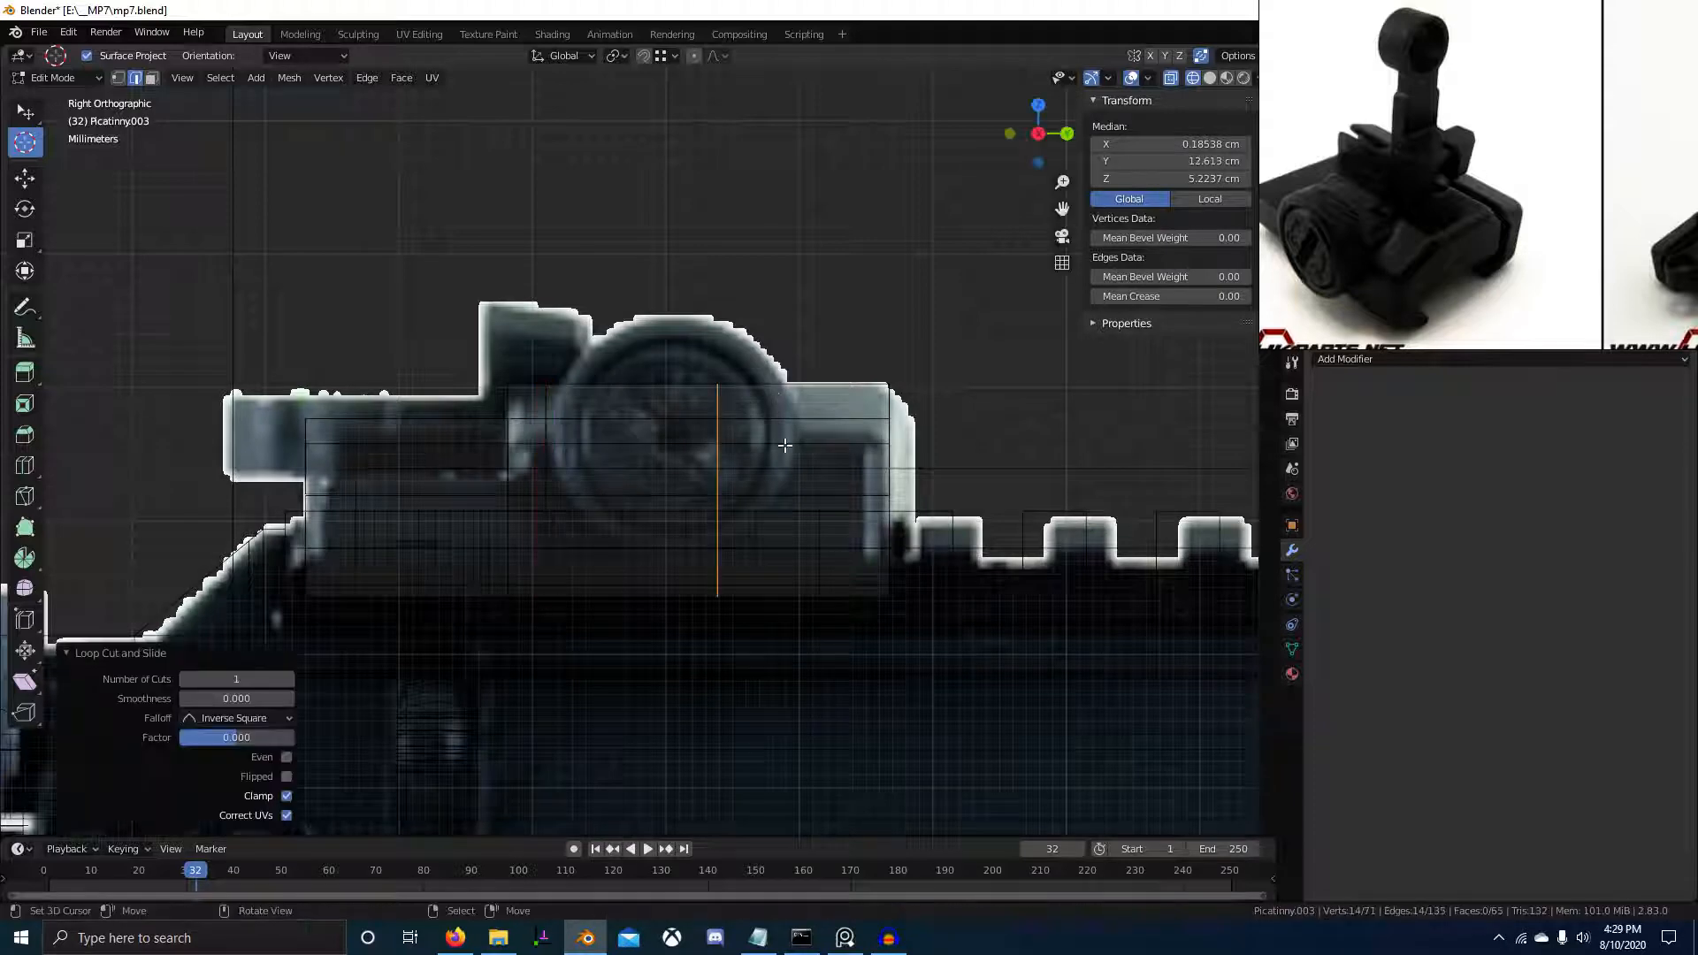
{"action": "left_click", "coordinate": [902, 440]}
Extrude the positive-X sloped face between the two loop cuts and move it about 0.548 cm outward along X
{"action": "middle_click_drag", "start_coordinate": [771, 434], "coordinate": [917, 492]}
{"action": "key", "text": "shift+z"}
{"action": "scroll", "coordinate": [917, 493], "scroll_direction": "up", "scroll_amount": 2}
{"action": "key", "text": "3"}
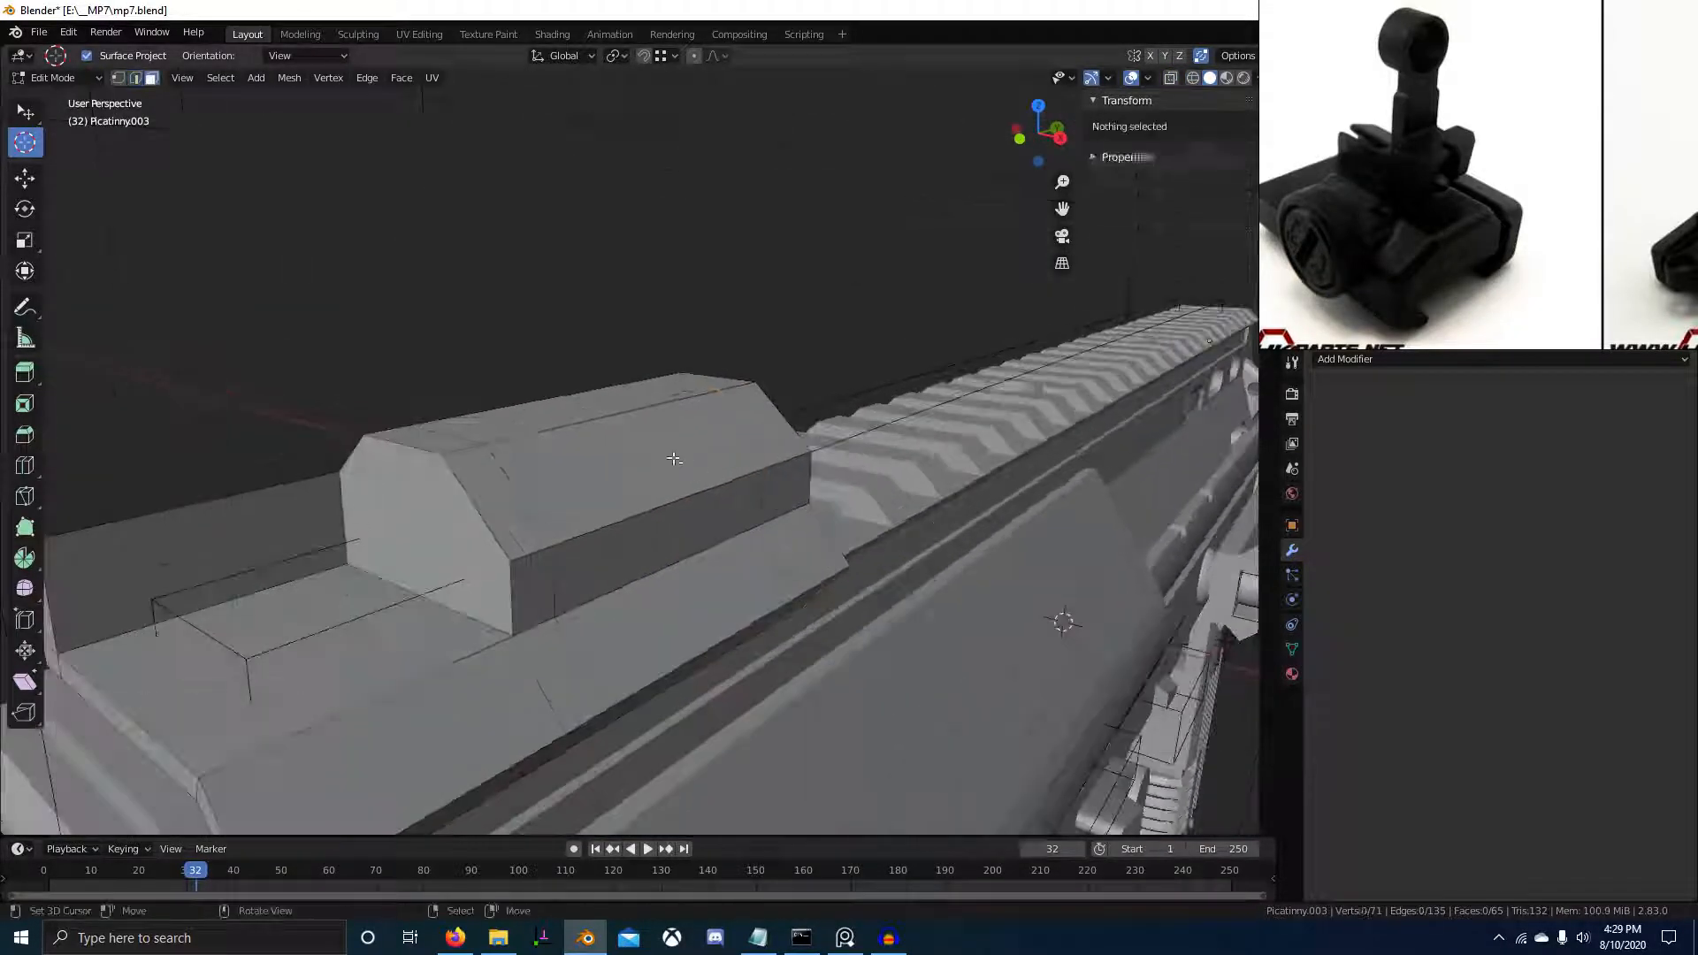
{"action": "right_click", "coordinate": [674, 459]}
{"action": "middle_click_drag", "start_coordinate": [675, 459], "coordinate": [736, 522]}
{"action": "middle_click_drag", "start_coordinate": [1581, 269], "coordinate": [1381, 256]}
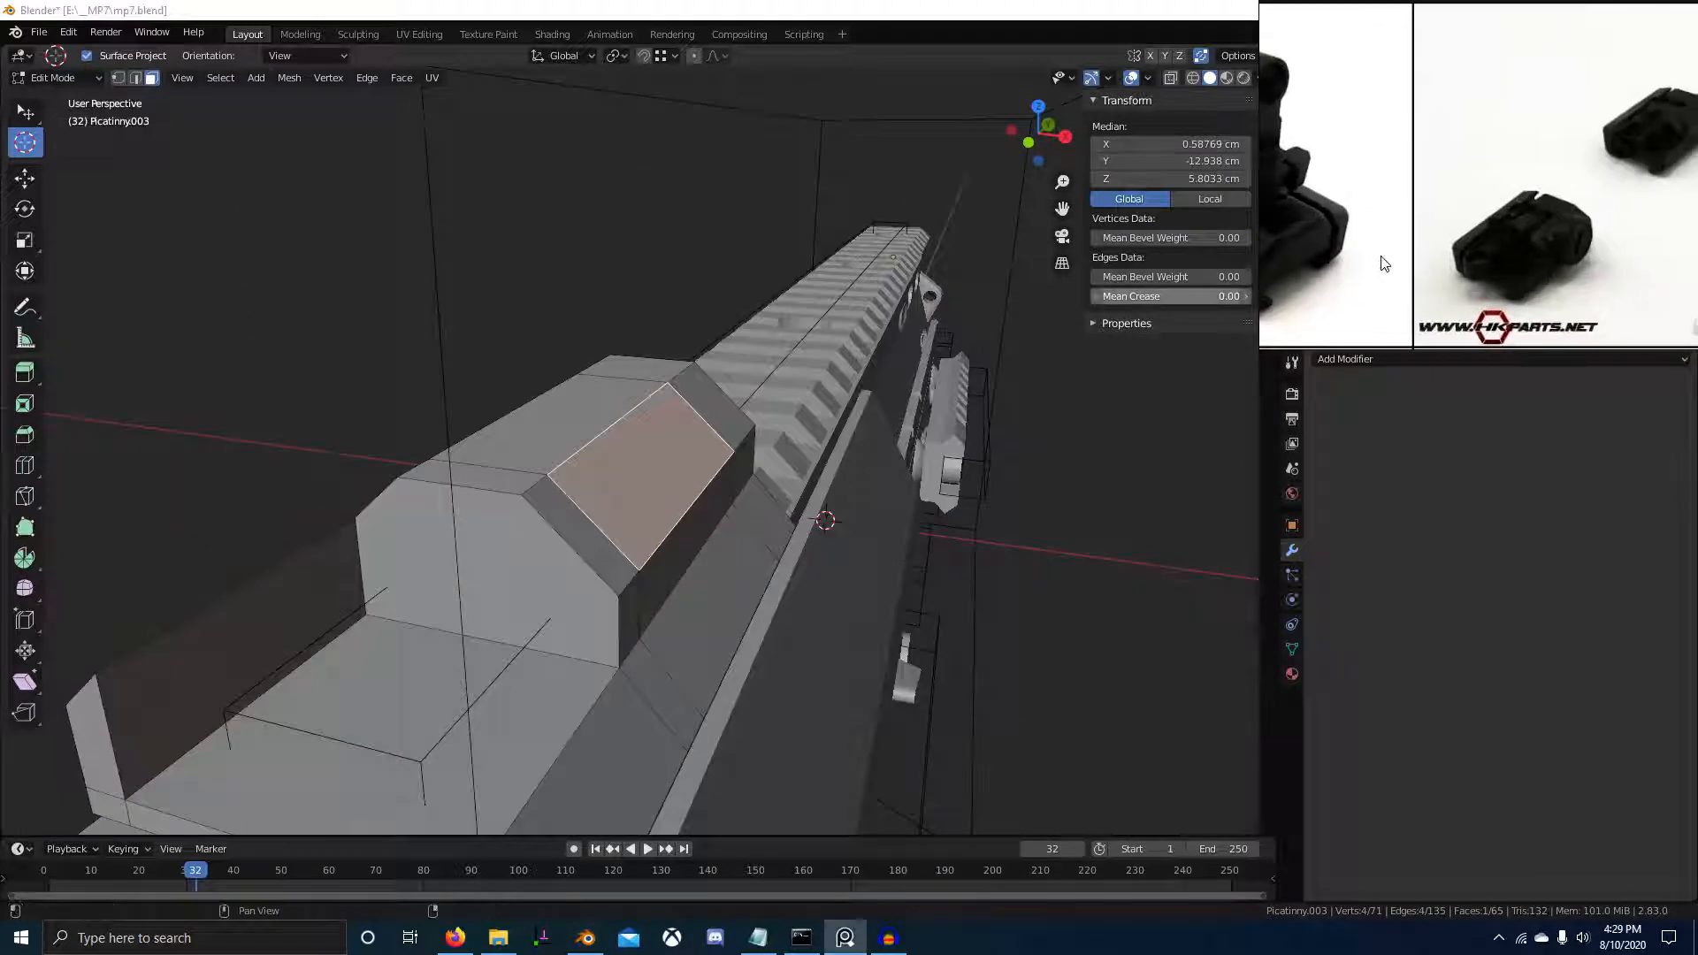
{"action": "scroll", "coordinate": [1369, 253], "scroll_direction": "up", "scroll_amount": 2}
{"action": "scroll", "coordinate": [724, 394], "scroll_direction": "up", "scroll_amount": 1}
{"action": "middle_click_drag", "start_coordinate": [718, 443], "coordinate": [715, 456]}
{"action": "key", "text": "e"}
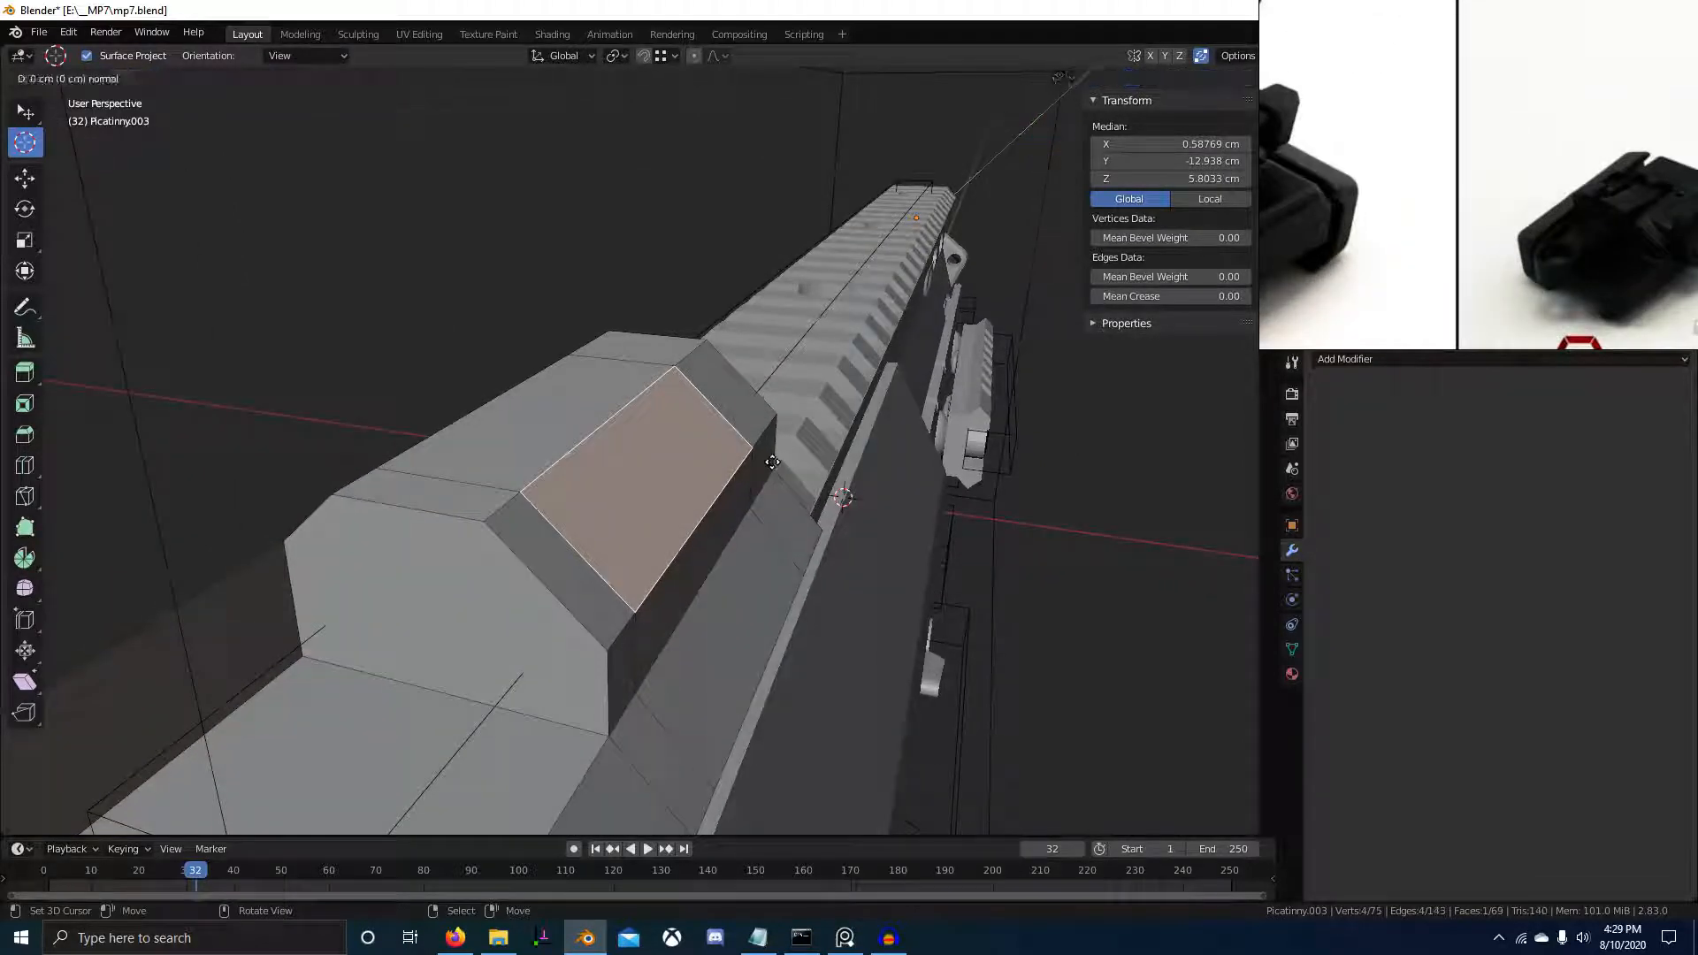
{"action": "right_click", "coordinate": [773, 464]}
{"action": "key", "text": "s"}
{"action": "right_click", "coordinate": [809, 466]}
{"action": "key", "text": "g"}
{"action": "key", "text": "x"}
{"action": "left_click", "coordinate": [890, 469]}
Flatten the extruded face along X and move it back until its lower edge meets the slope's lower edge
{"action": "key", "text": "g"}
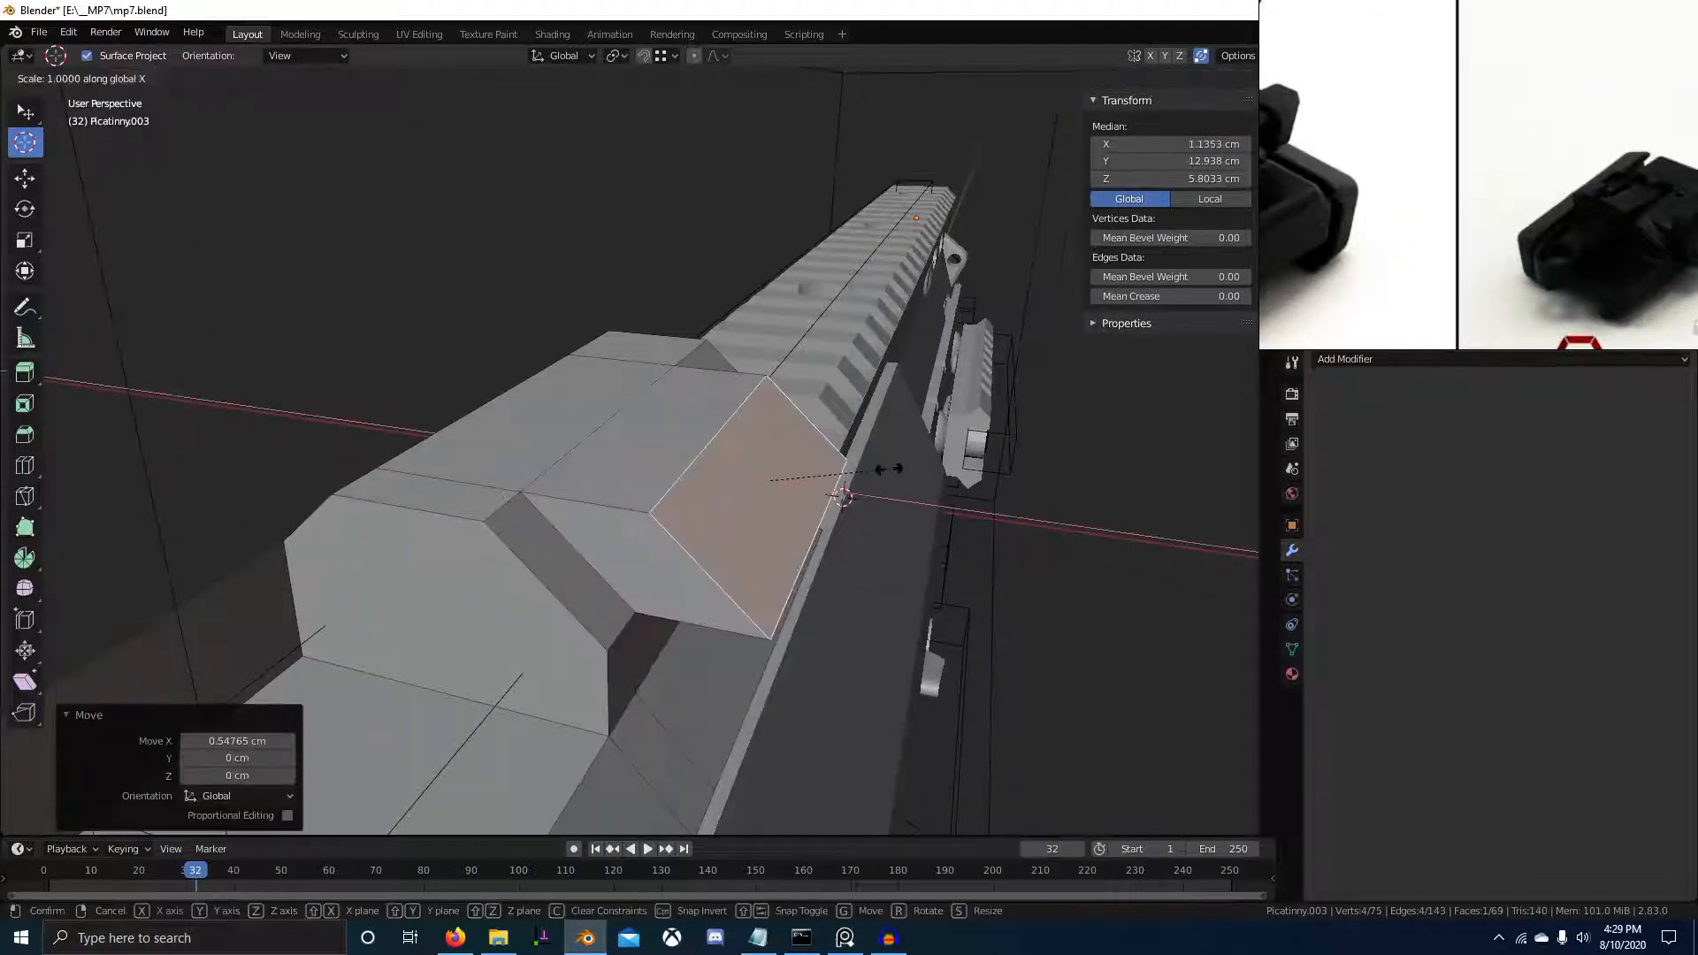
{"action": "key", "text": "x"}
{"action": "left_click", "coordinate": [637, 598]}
Examine the upper edges at the ends of the side block against the reference photo's rounded shape
{"action": "key", "text": "2"}
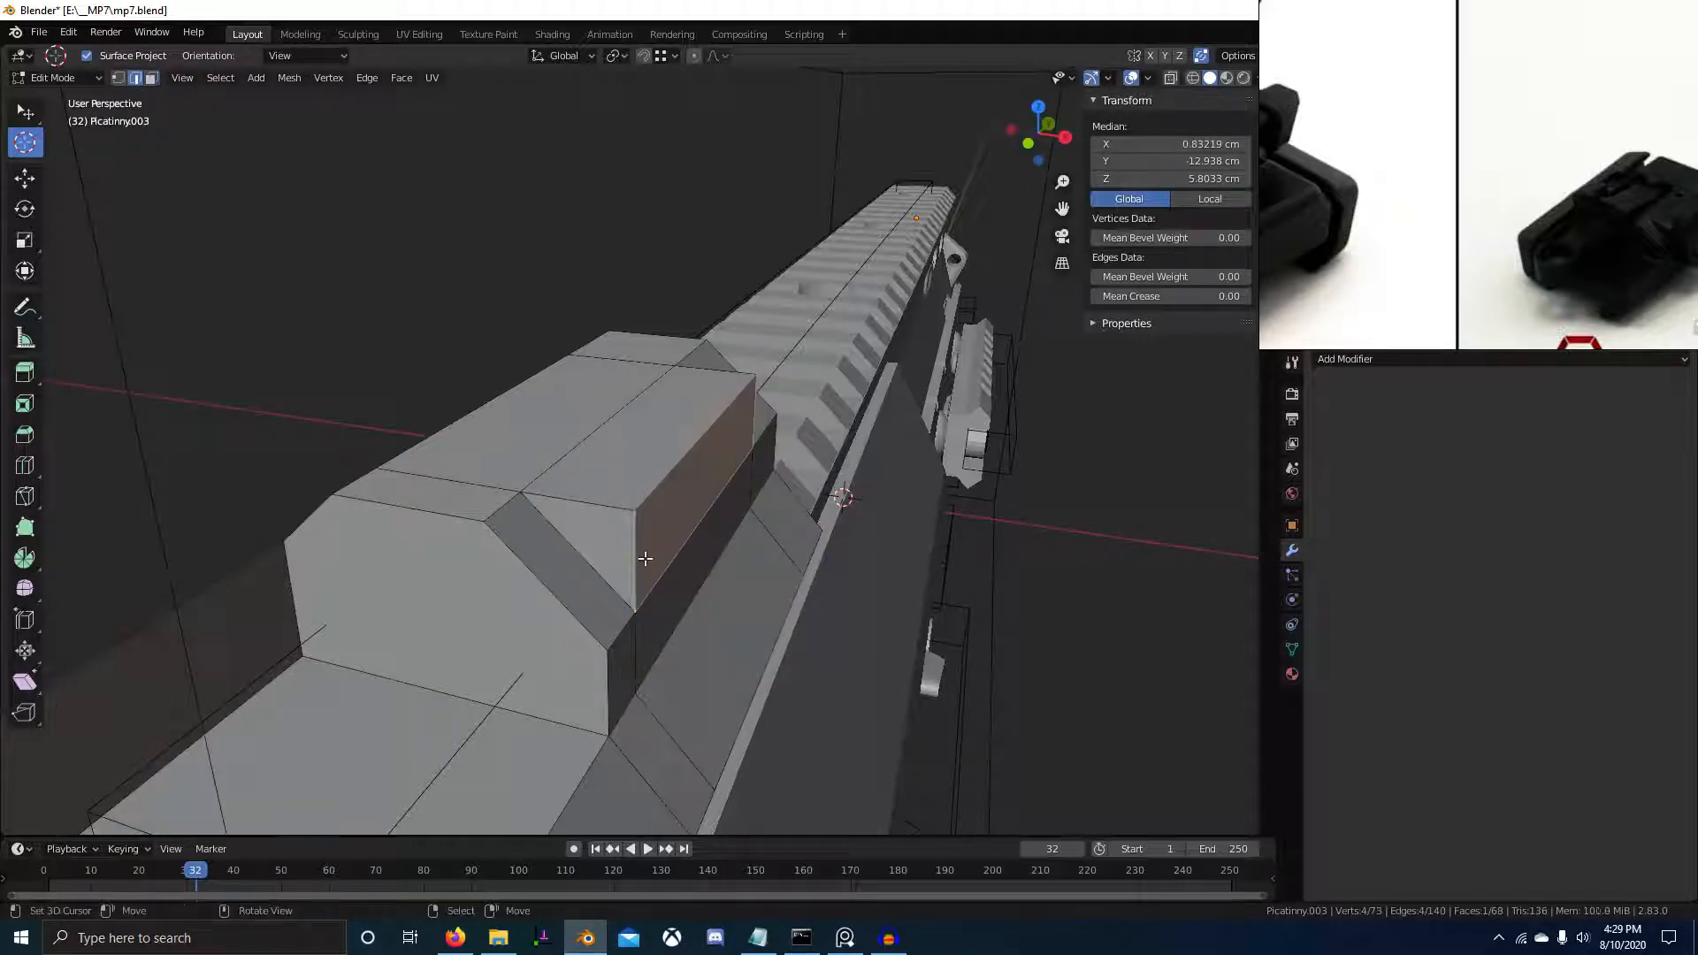
{"action": "right_click", "coordinate": [642, 557]}
{"action": "right_click", "coordinate": [617, 511], "text": "shift"}
{"action": "middle_click_drag", "start_coordinate": [766, 501], "coordinate": [621, 482]}
{"action": "scroll", "coordinate": [1420, 256], "scroll_direction": "down", "scroll_amount": 2}
{"action": "middle_click_drag", "start_coordinate": [1408, 255], "coordinate": [1499, 266]}
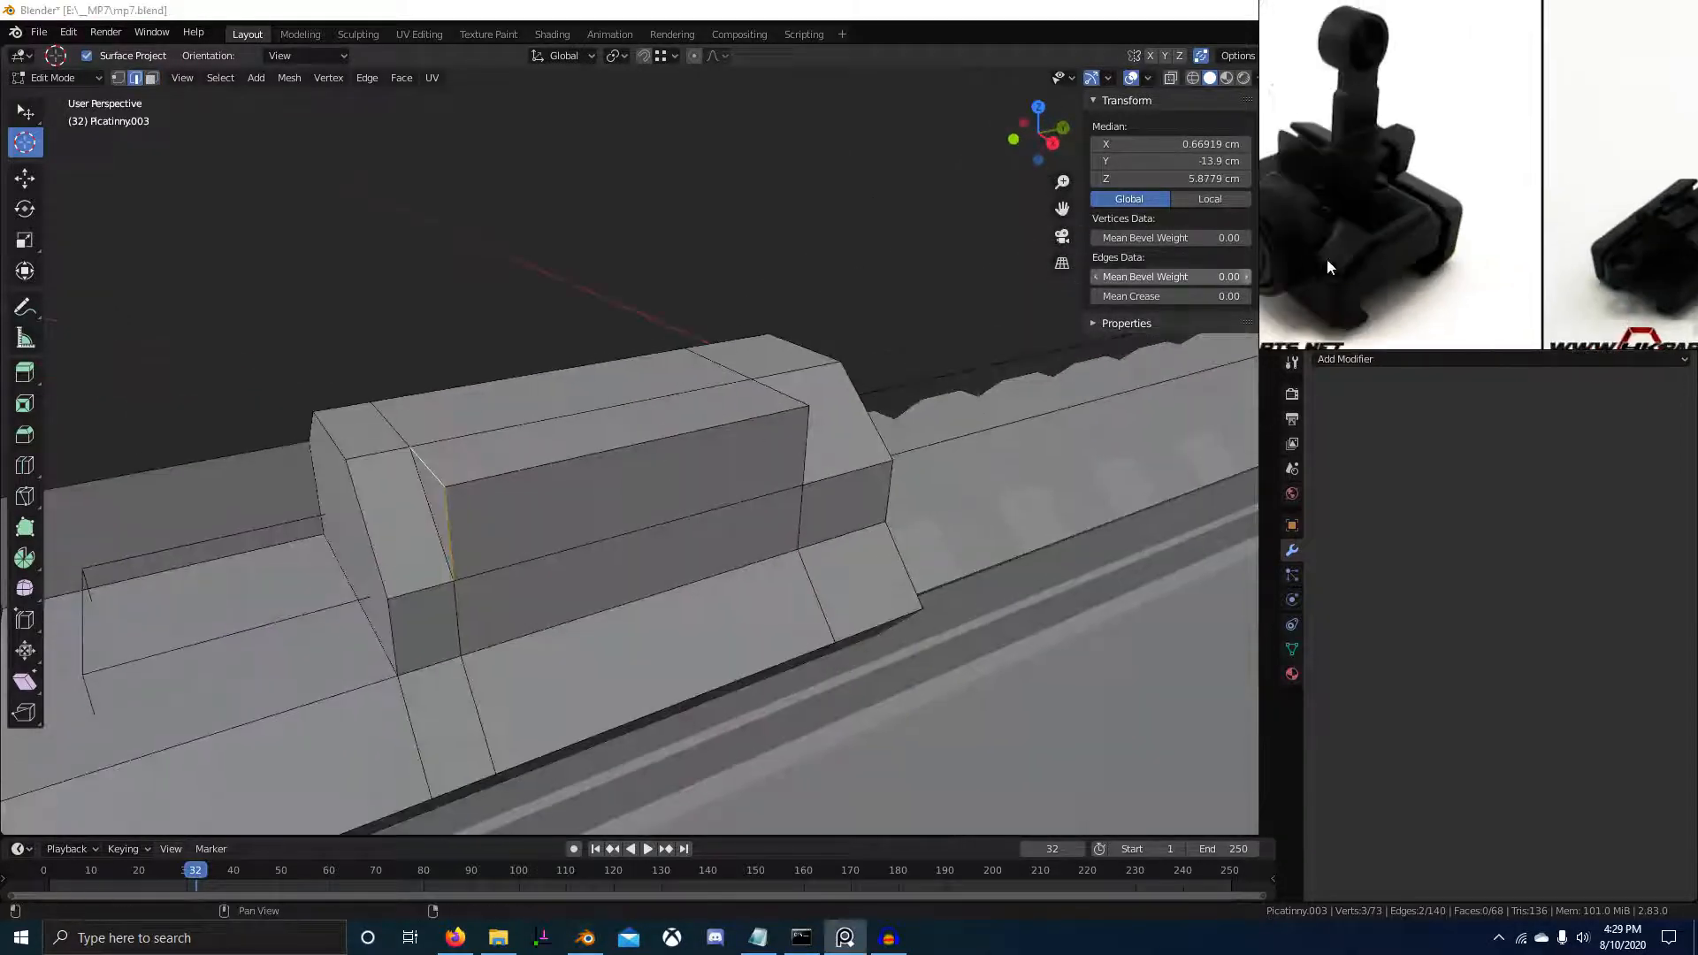
{"action": "scroll", "coordinate": [1514, 272], "scroll_direction": "down", "scroll_amount": 3}
{"action": "scroll", "coordinate": [1406, 265], "scroll_direction": "up", "scroll_amount": 6}
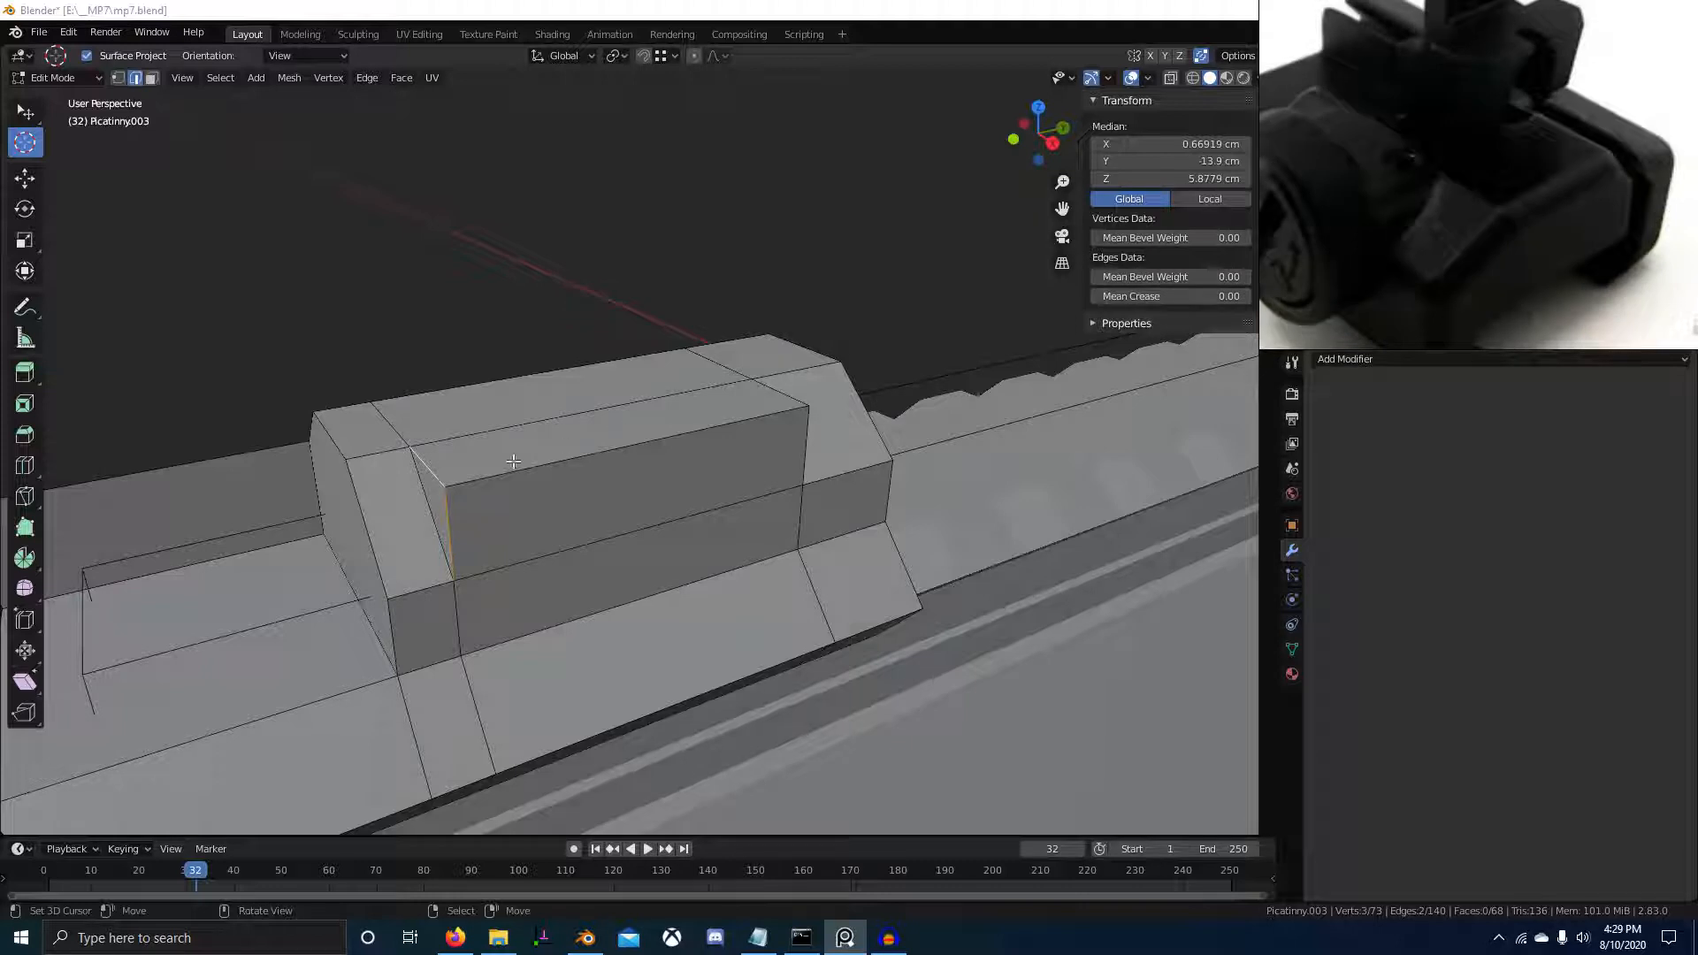
Round the side block's two upper end corners with a 0.15 cm bevel of three segments
{"action": "right_click", "coordinate": [459, 462]}
{"action": "right_click", "coordinate": [575, 439], "text": "shift"}
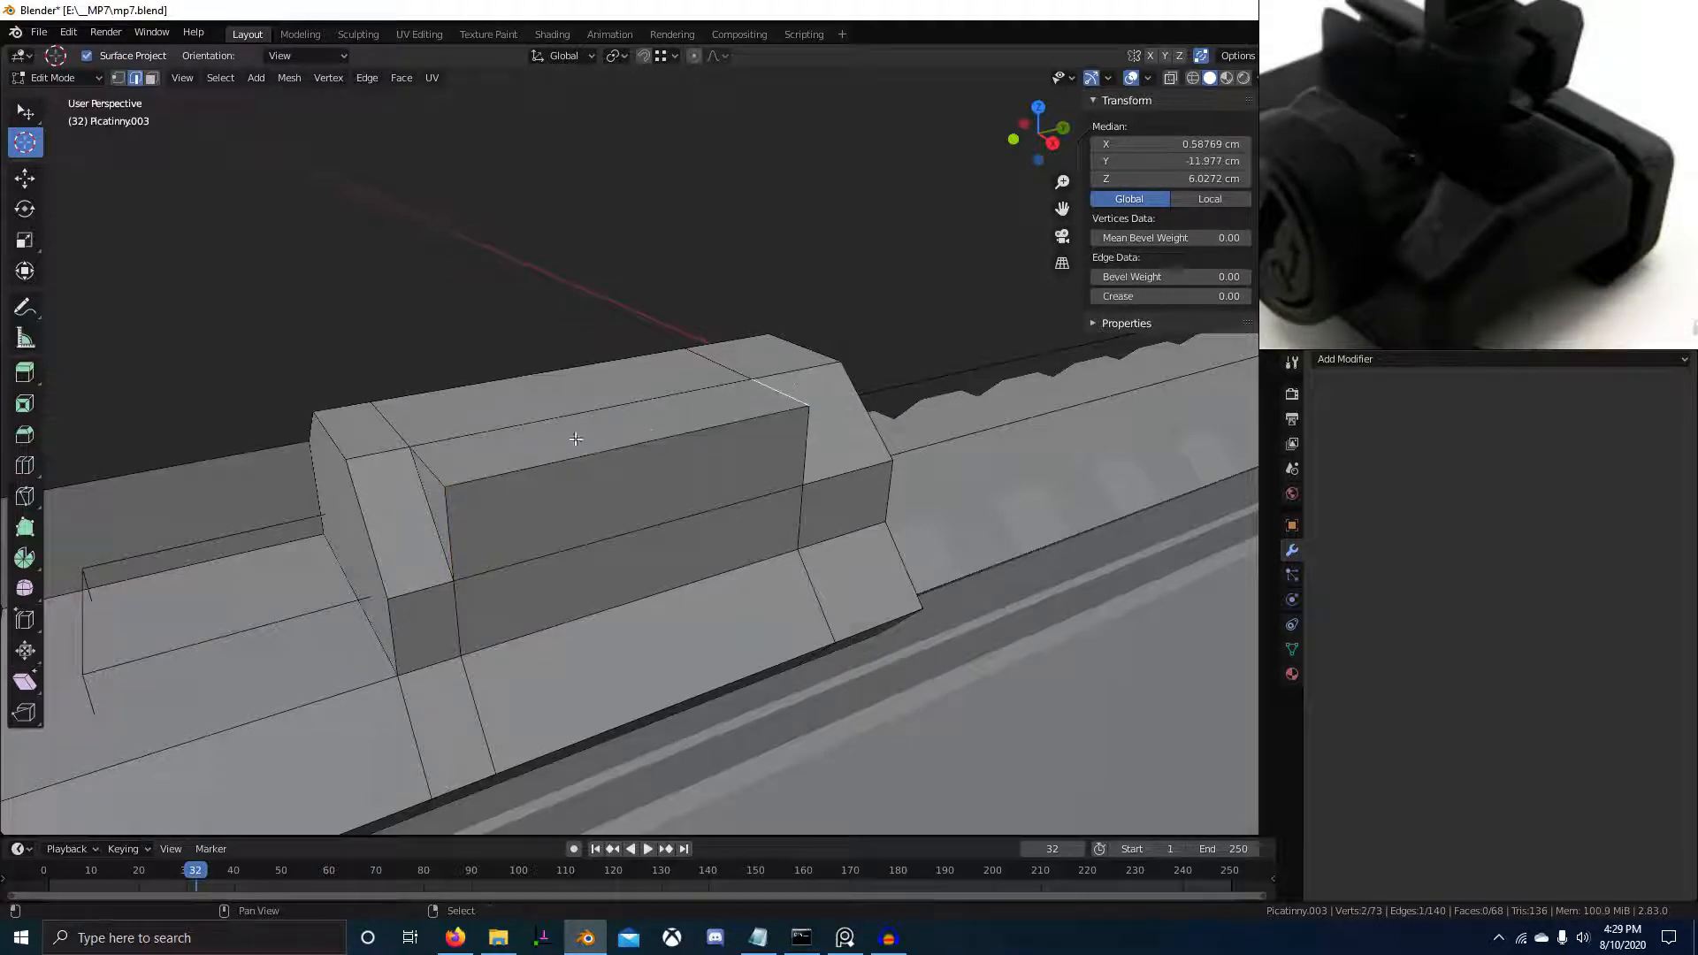
{"action": "right_click", "coordinate": [745, 369], "text": "ctrl"}
{"action": "key", "text": "ctrl+b"}
{"action": "right_click", "coordinate": [939, 346]}
{"action": "middle_click_drag", "start_coordinate": [797, 394], "coordinate": [929, 415]}
{"action": "key", "text": "ctrl+b"}
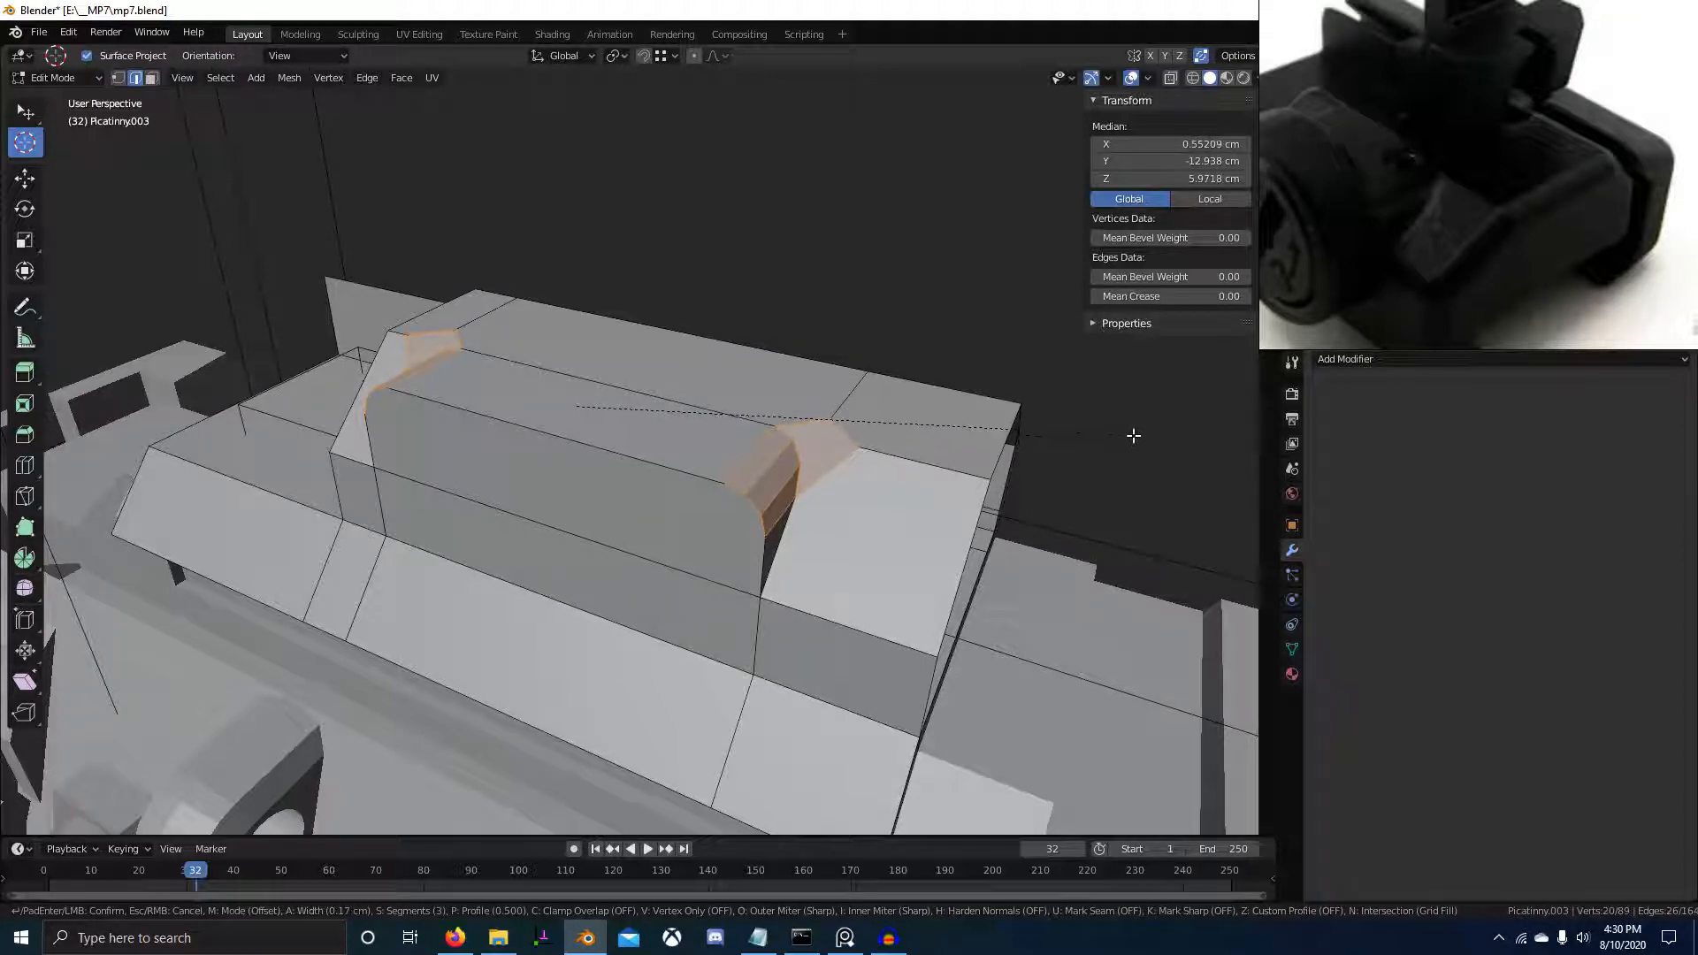
{"action": "left_click", "coordinate": [1091, 428]}
Connect the corner vertices around the bevels across the cover surface at both ends of the side block
{"action": "scroll", "coordinate": [773, 448], "scroll_direction": "up", "scroll_amount": 5}
{"action": "middle_click_drag", "start_coordinate": [773, 447], "coordinate": [862, 513]}
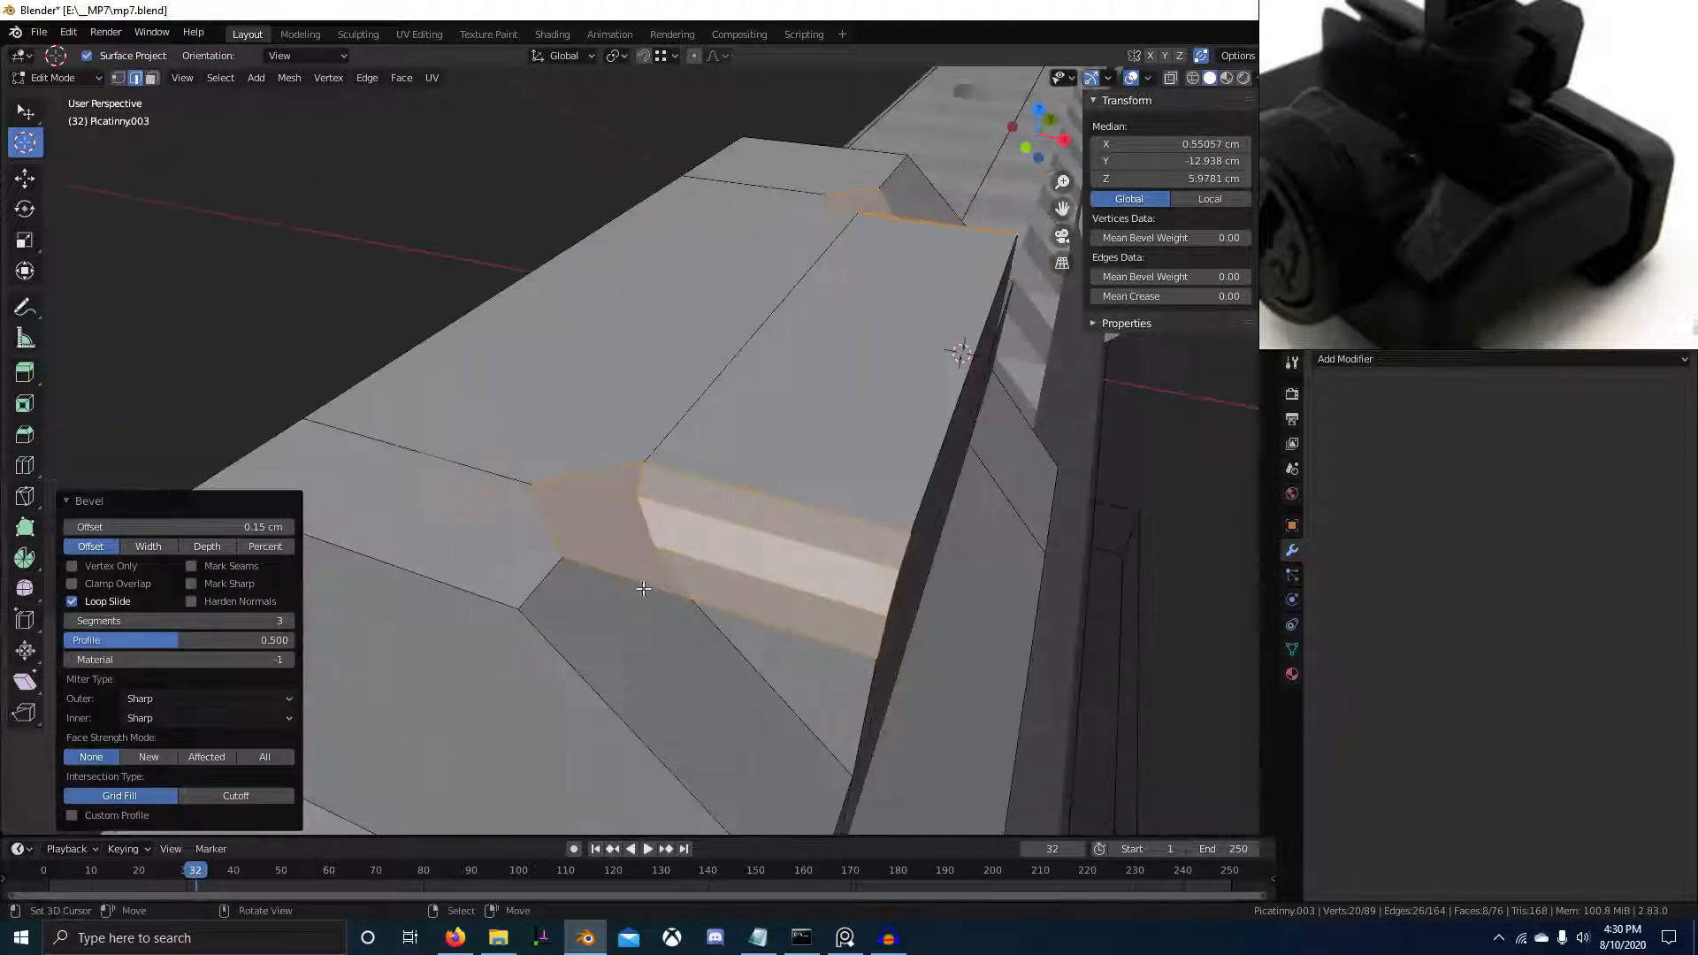
{"action": "key", "text": "1"}
{"action": "right_click", "coordinate": [710, 592]}
{"action": "middle_click_drag", "start_coordinate": [710, 592], "coordinate": [814, 545]}
{"action": "right_click", "coordinate": [717, 492]}
{"action": "key", "text": "j"}
{"action": "right_click", "coordinate": [812, 699]}
{"action": "right_click", "coordinate": [738, 591], "text": "shift"}
{"action": "key", "text": "j"}
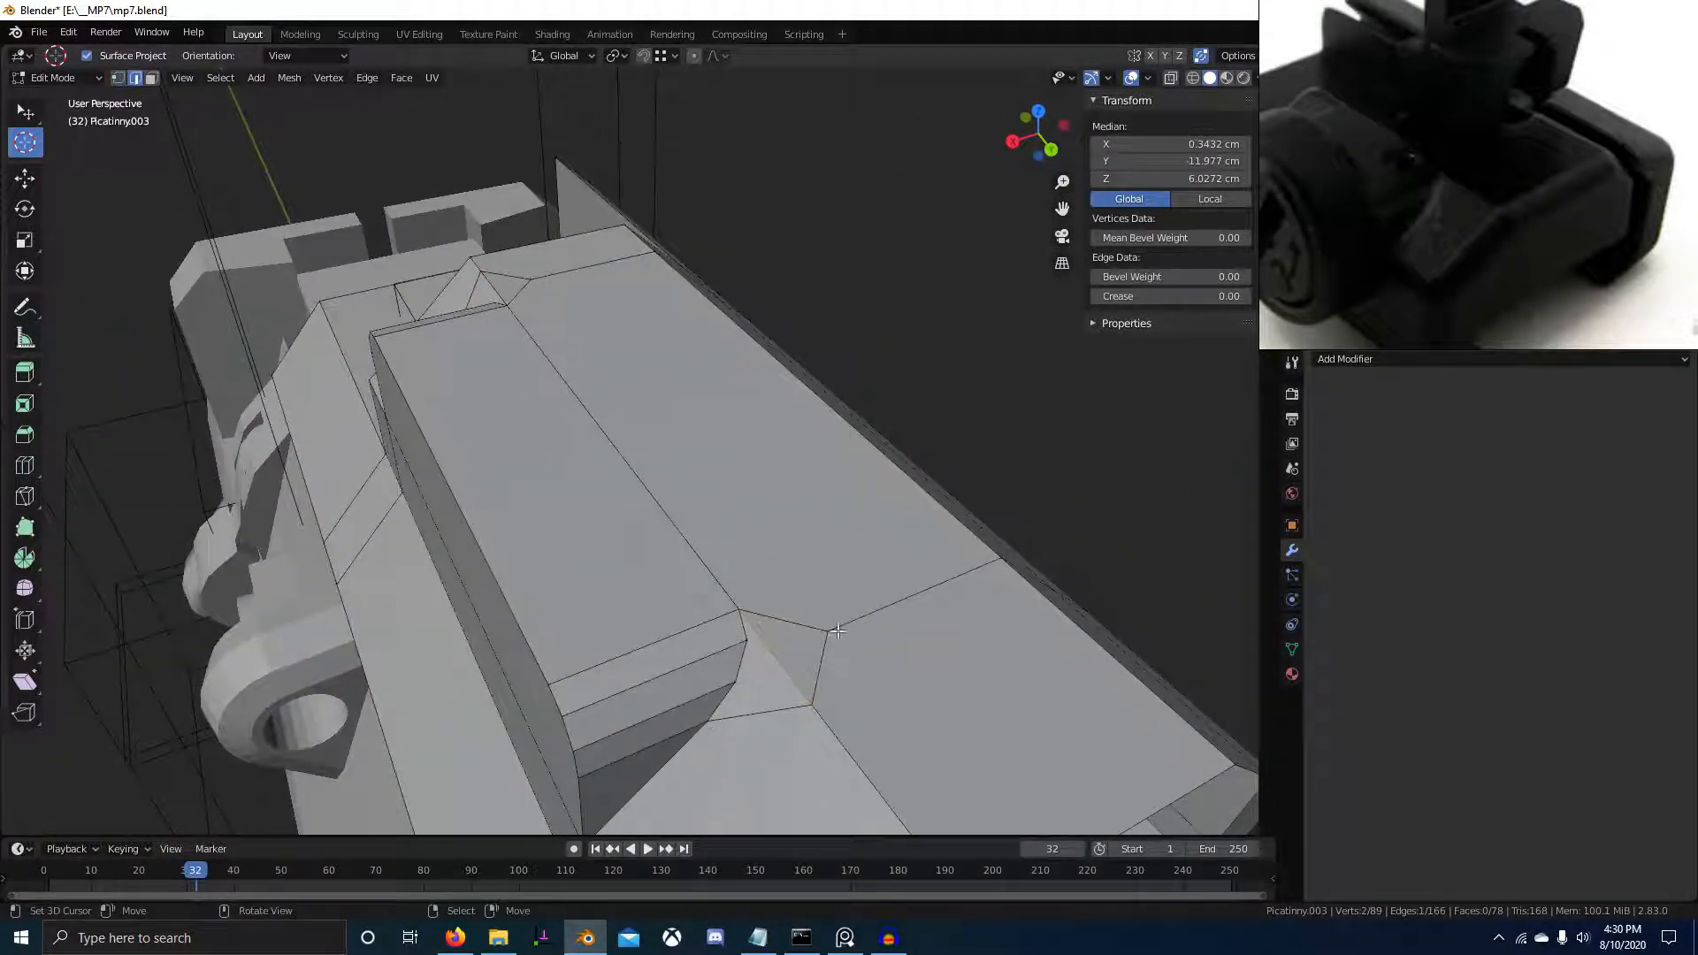
Dissolve the surplus edges on the cover's top around the bevels at both ends of the side block
{"action": "middle_click_drag", "start_coordinate": [608, 436], "coordinate": [555, 491]}
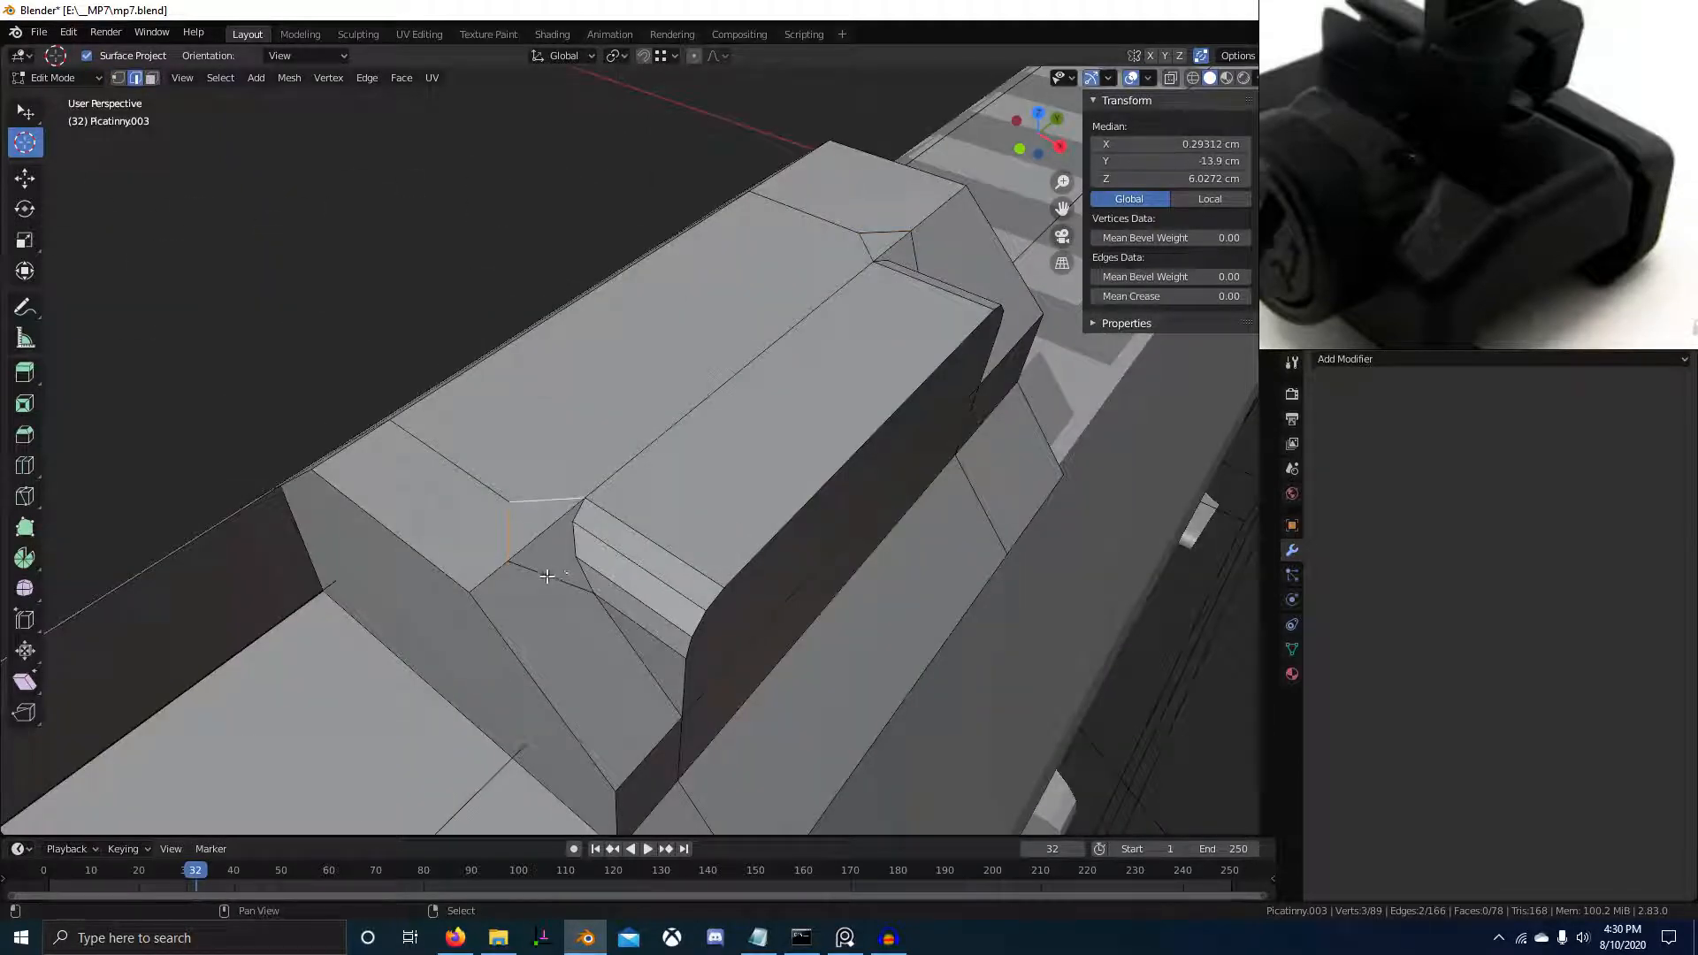
{"action": "key", "text": "ctrl+x"}
{"action": "middle_click_drag", "start_coordinate": [822, 539], "coordinate": [627, 522]}
{"action": "right_click", "coordinate": [877, 653]}
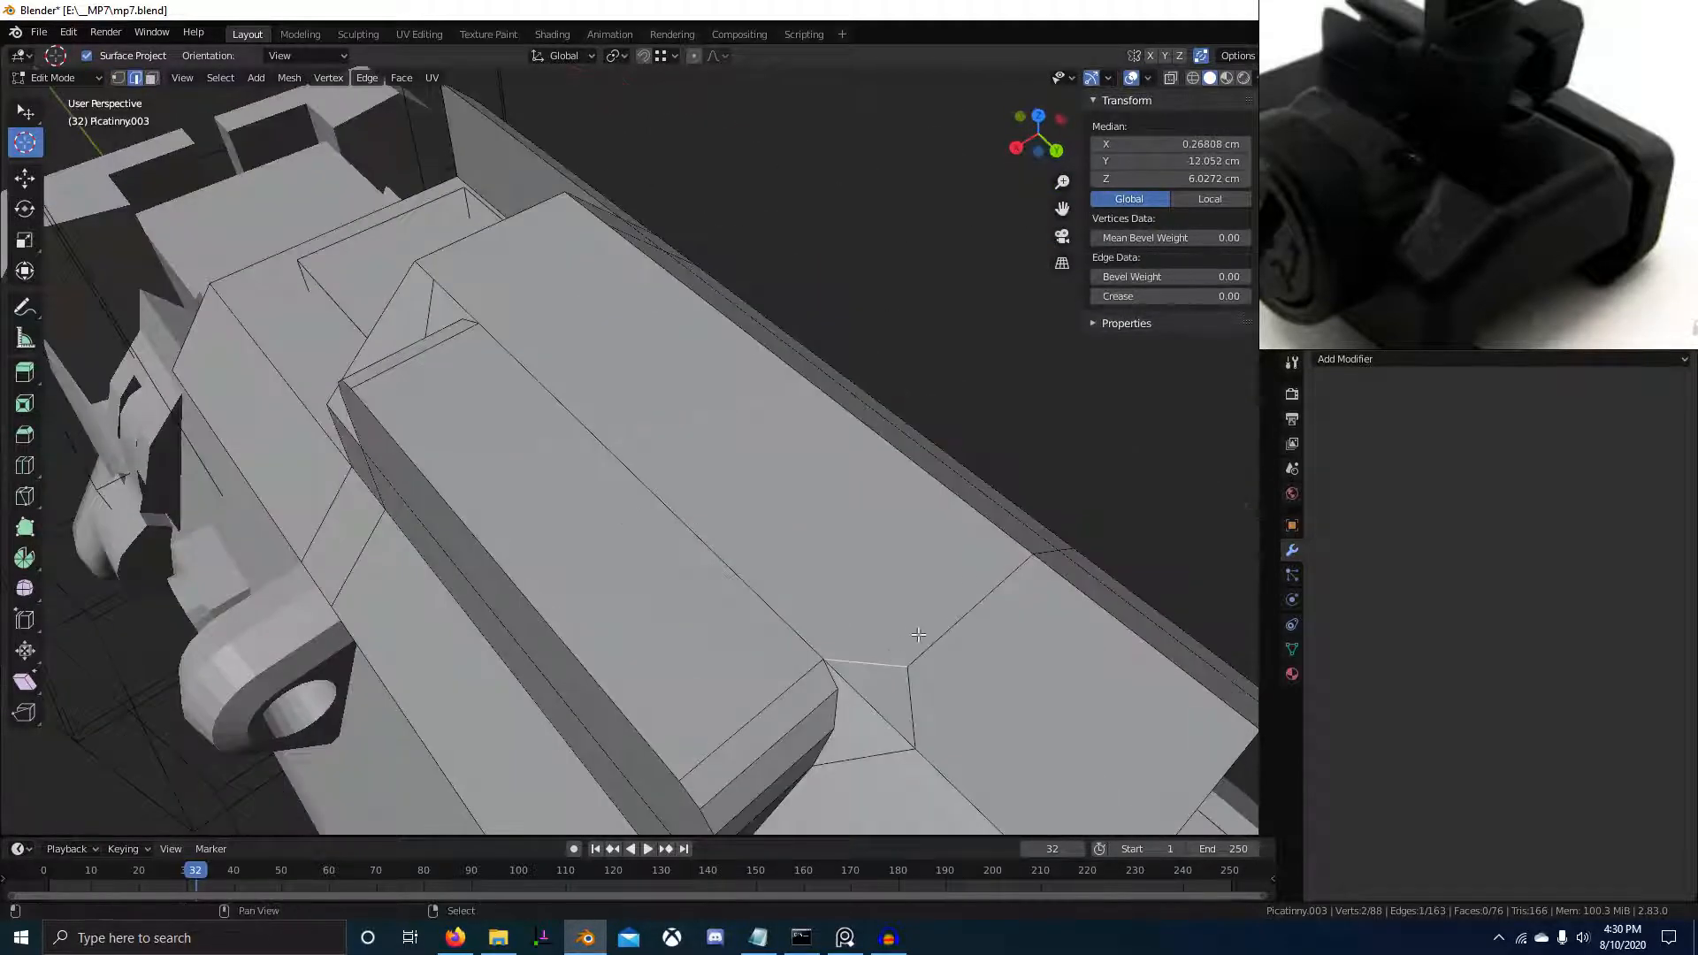
{"action": "right_click", "coordinate": [937, 644], "text": "shift"}
{"action": "right_click", "coordinate": [917, 704], "text": "shift"}
{"action": "key", "text": "ctrl+x"}
Move the leftover vertex beside the rear bevel about -0.135 cm along Y onto the cover's rear corner and leave Edit Mode
{"action": "right_click", "coordinate": [801, 672]}
{"action": "middle_click_drag", "start_coordinate": [917, 704], "coordinate": [986, 579], "text": "shift"}
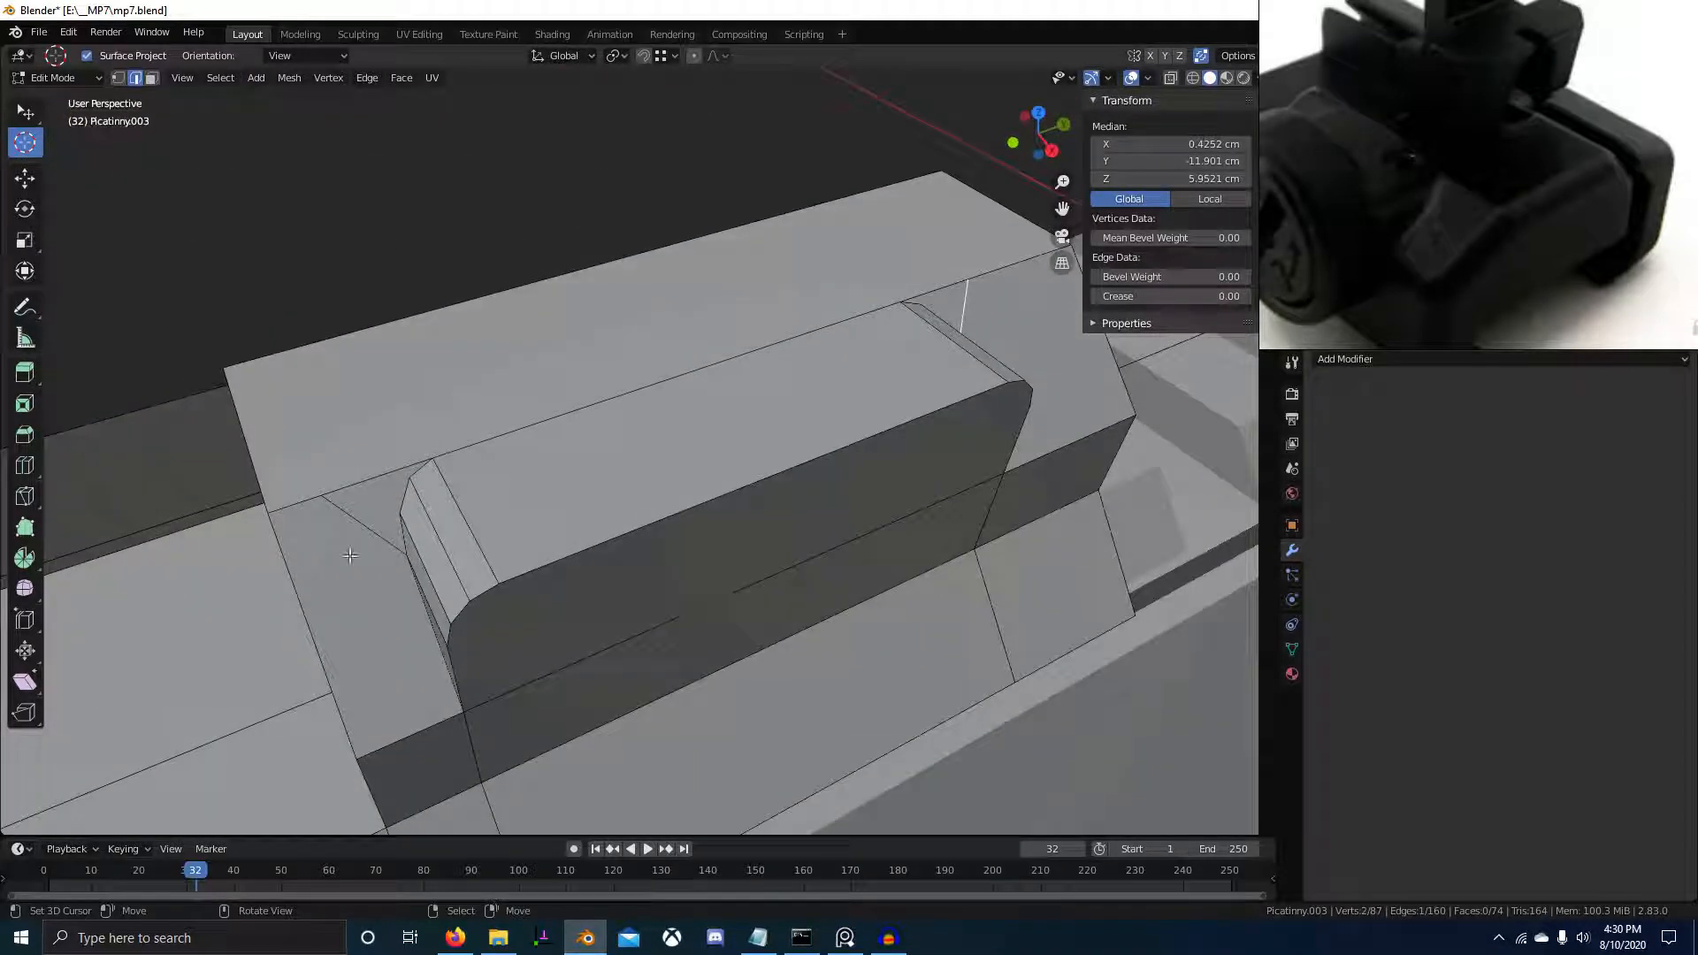
{"action": "key", "text": "1"}
{"action": "right_click", "coordinate": [307, 492]}
{"action": "key", "text": "g"}
{"action": "key", "text": "y"}
{"action": "left_click", "coordinate": [257, 511]}
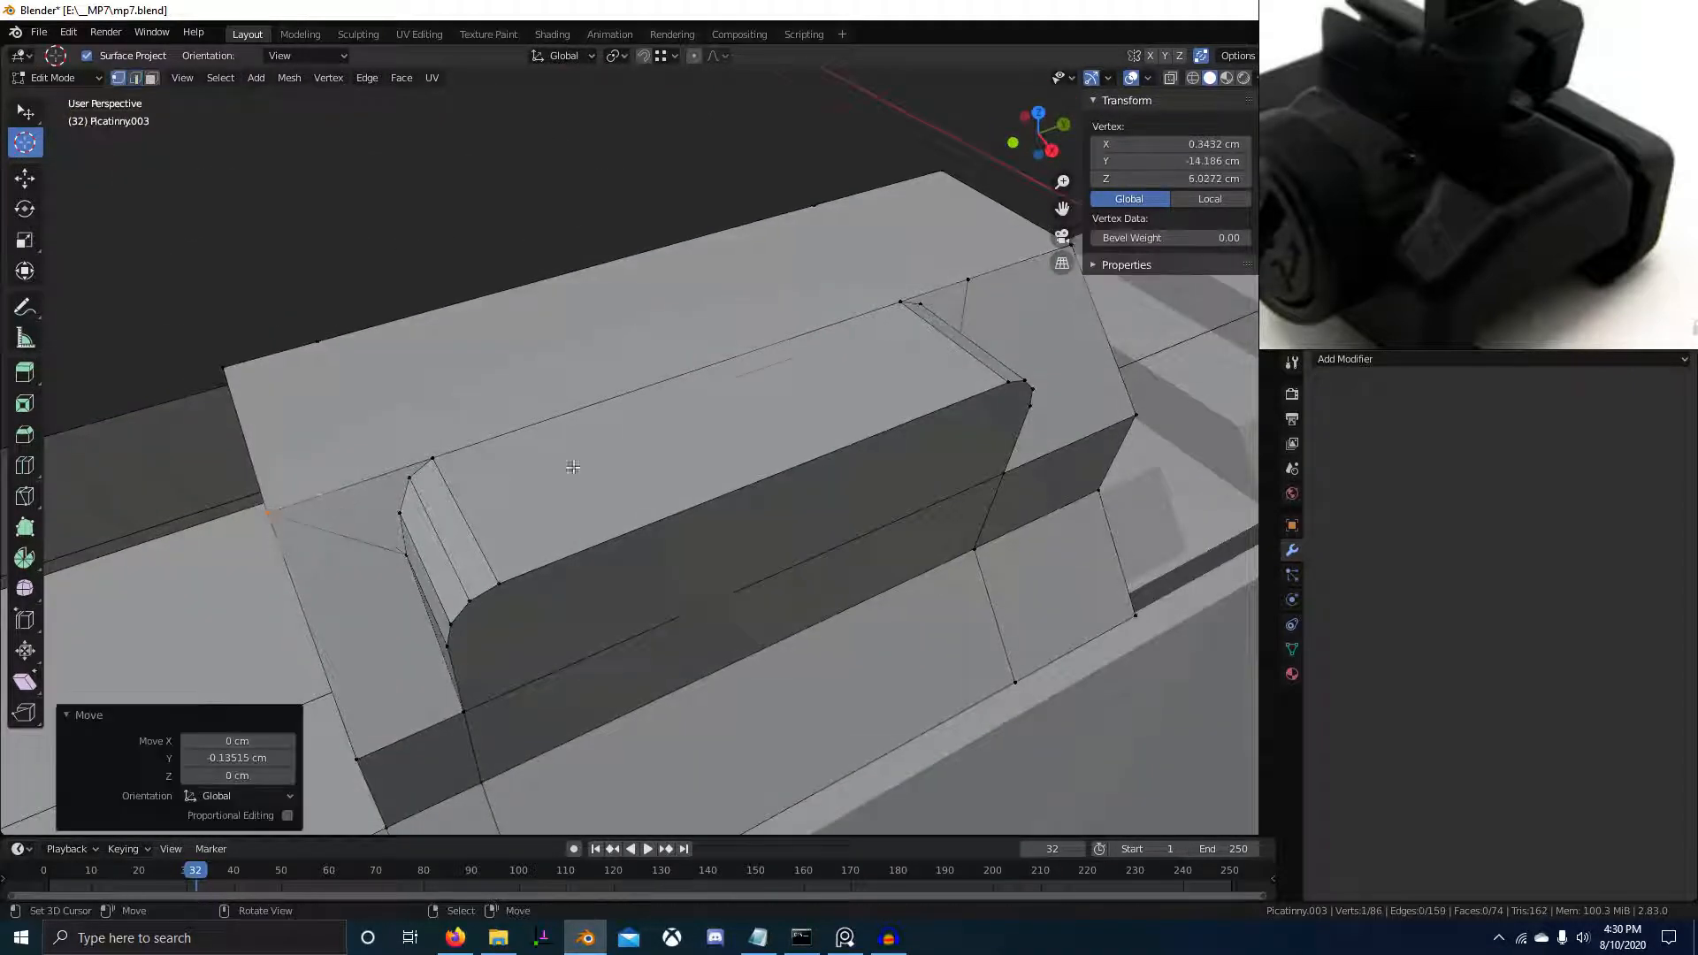
{"action": "middle_click_drag", "start_coordinate": [943, 459], "coordinate": [909, 516]}
{"action": "key", "text": "Tab"}
Compare the side block and rail clamp of the sight base with the raised-sight reference photo from several angles
{"action": "scroll", "coordinate": [1482, 198], "scroll_direction": "down", "scroll_amount": 3}
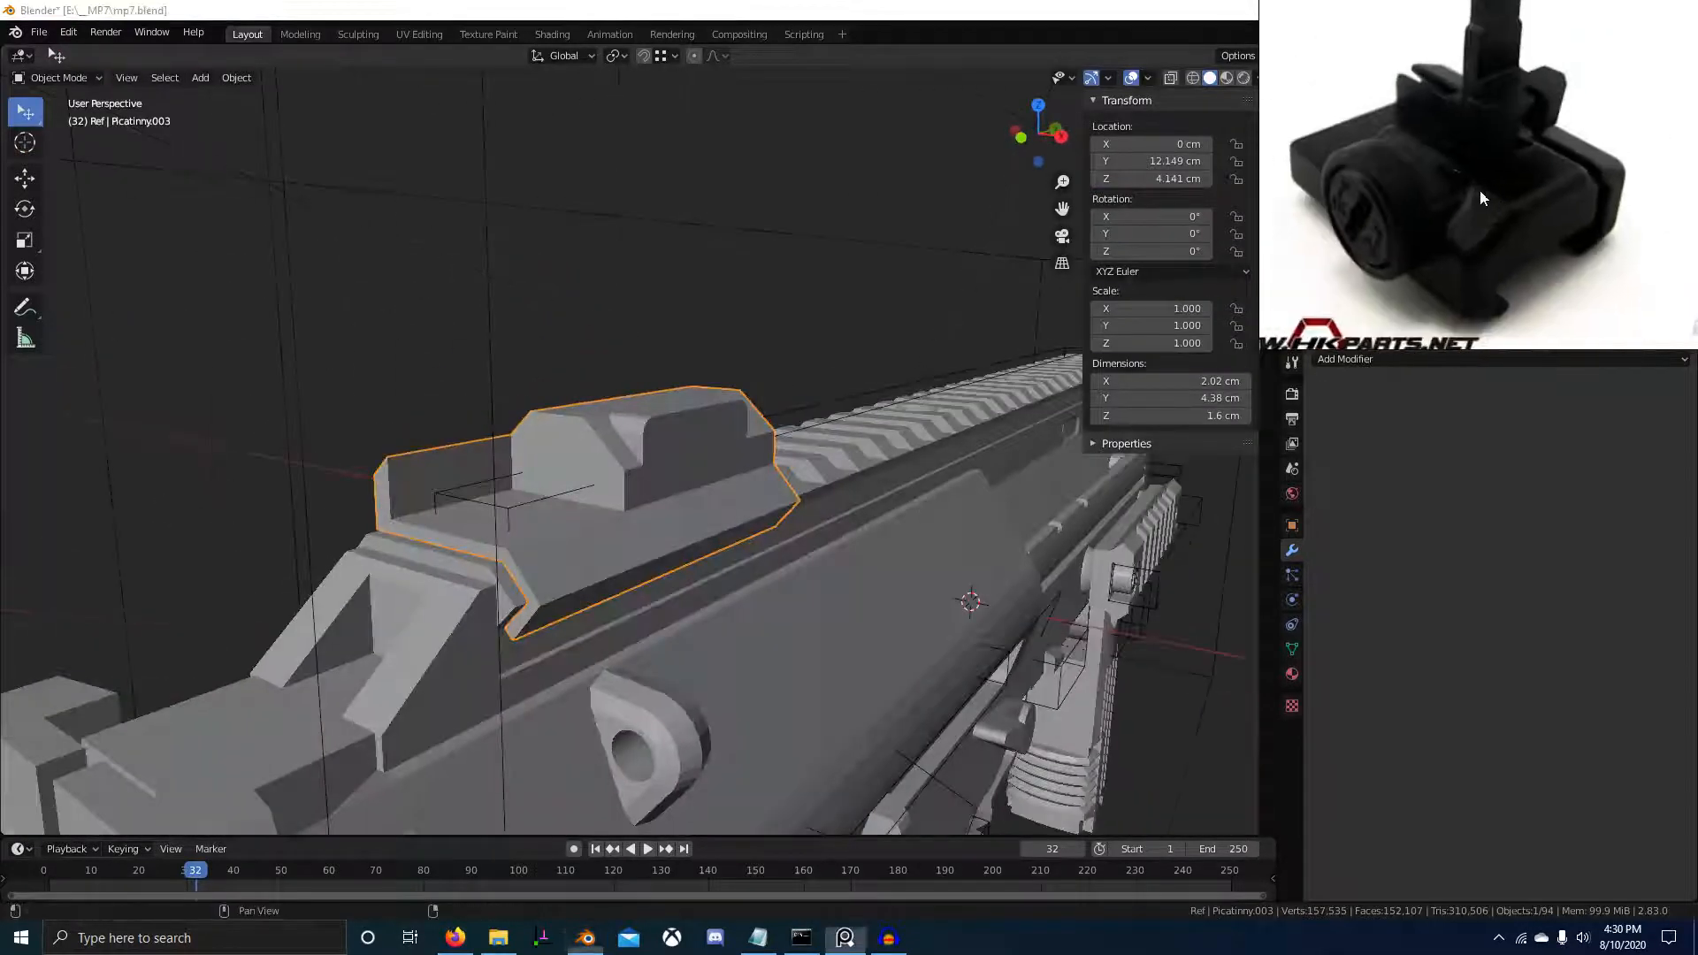
{"action": "scroll", "coordinate": [914, 382], "scroll_direction": "up", "scroll_amount": 2}
{"action": "scroll", "coordinate": [920, 398], "scroll_direction": "up", "scroll_amount": 2}
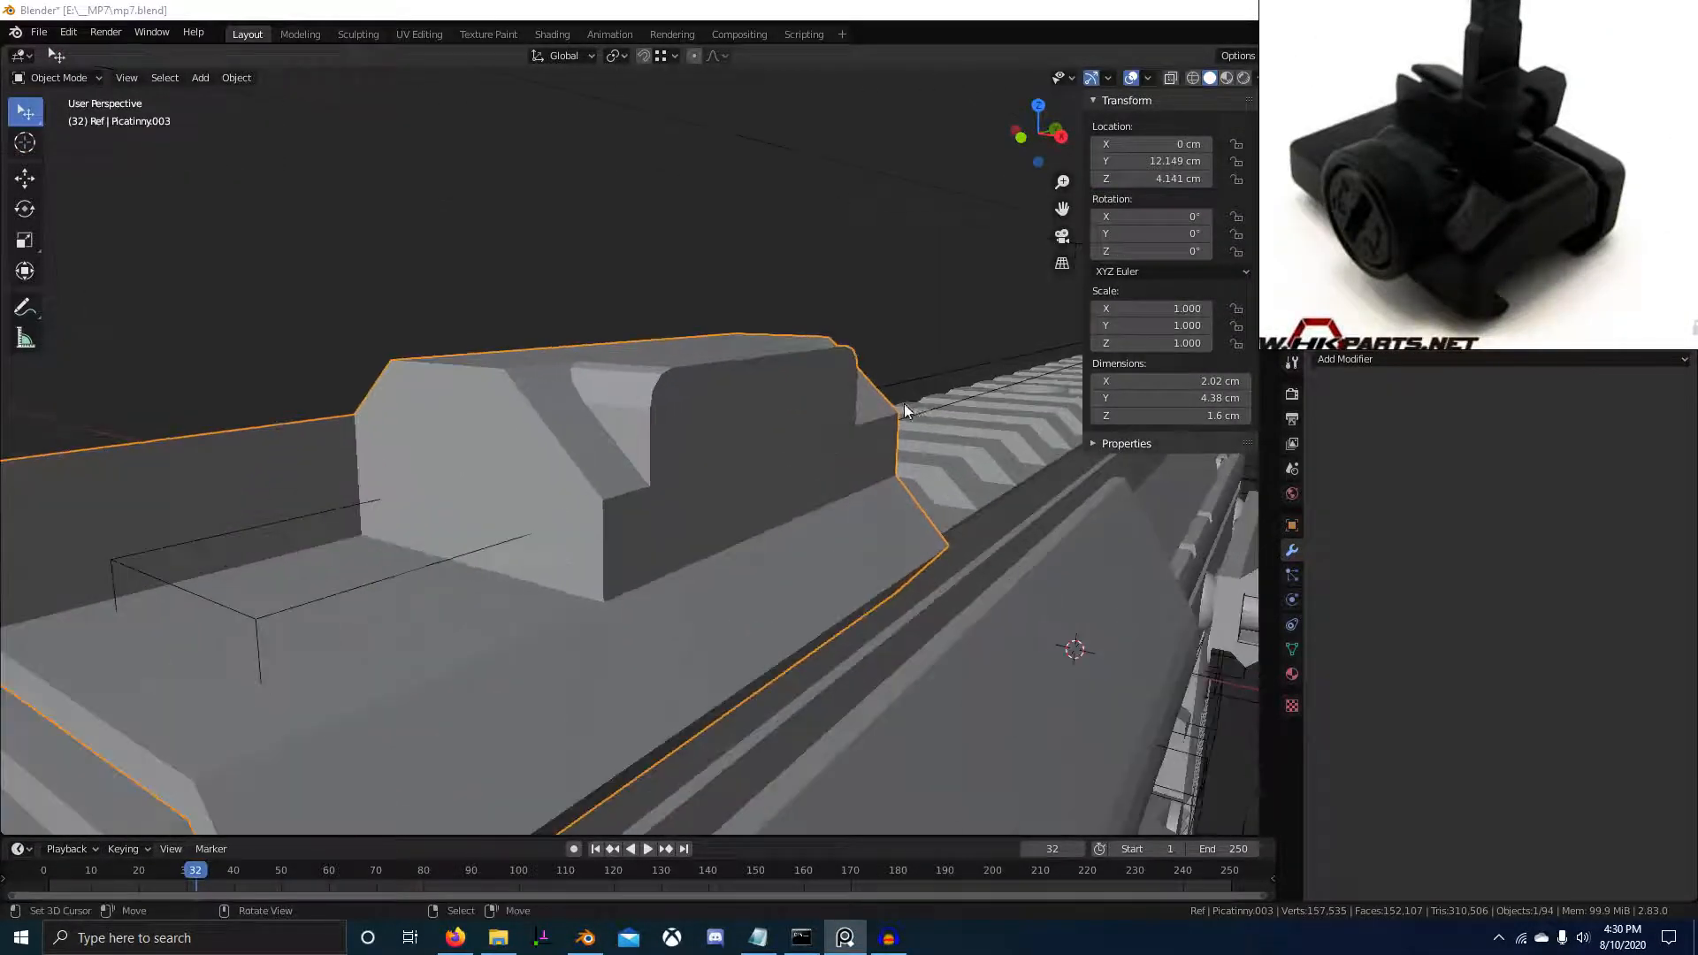
{"action": "middle_click_drag", "start_coordinate": [904, 404], "coordinate": [844, 407]}
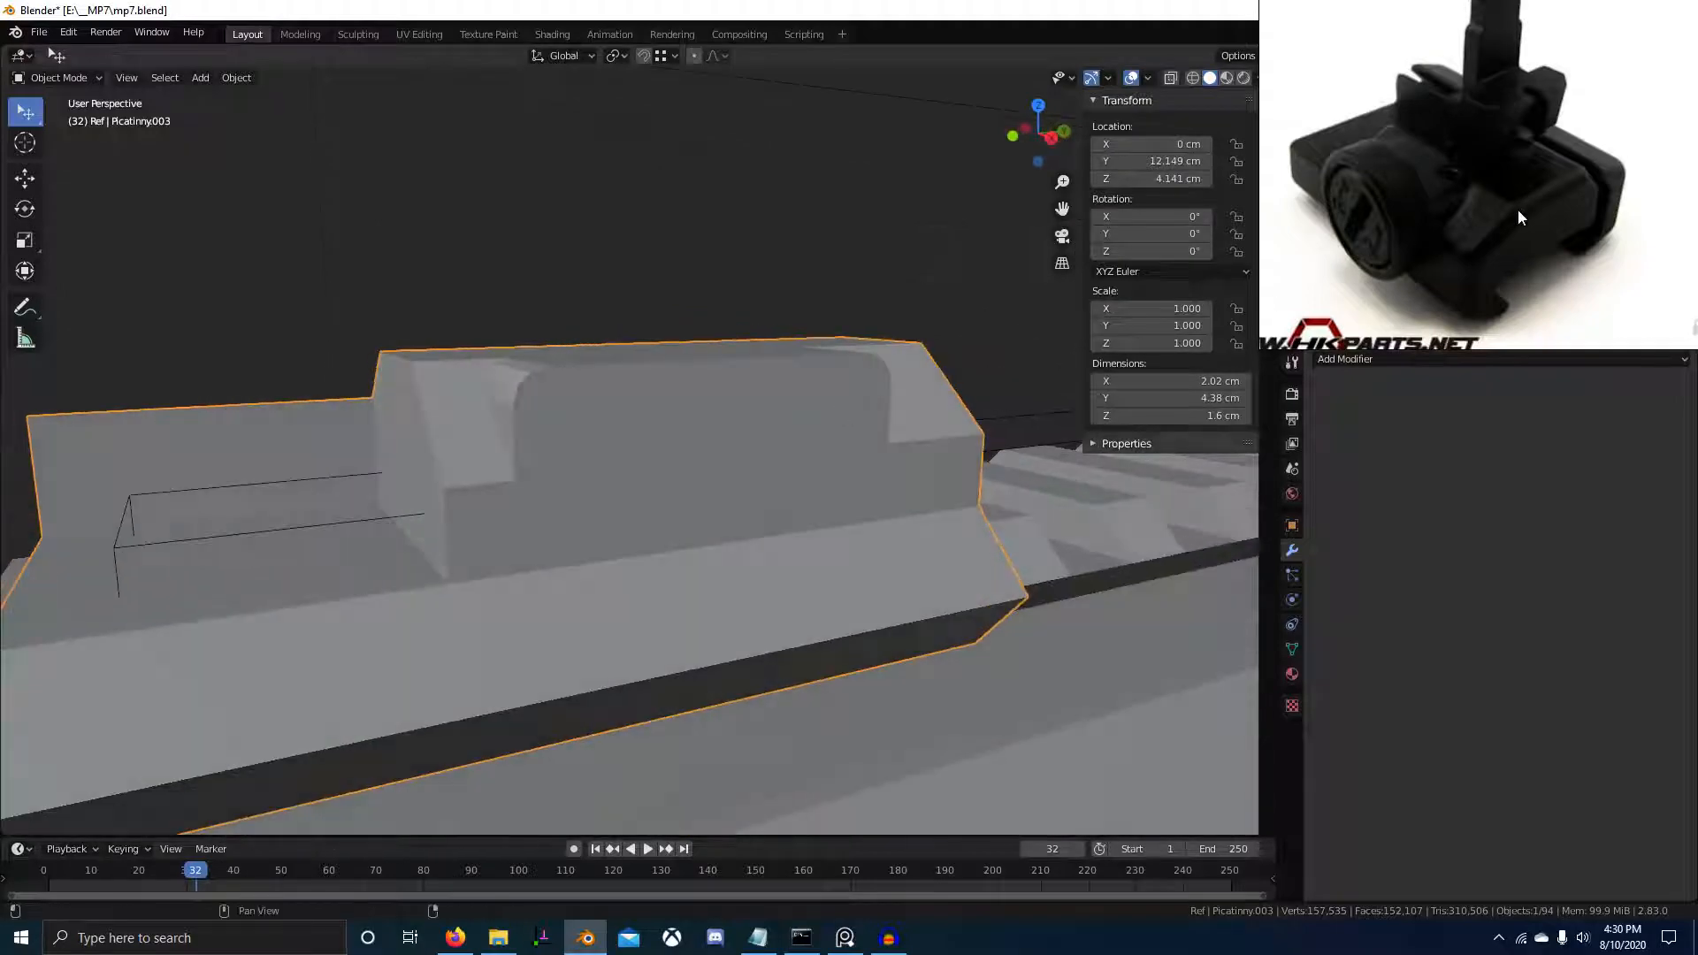
{"action": "scroll", "coordinate": [1516, 212], "scroll_direction": "down", "scroll_amount": 3}
{"action": "scroll", "coordinate": [1476, 235], "scroll_direction": "up", "scroll_amount": 1}
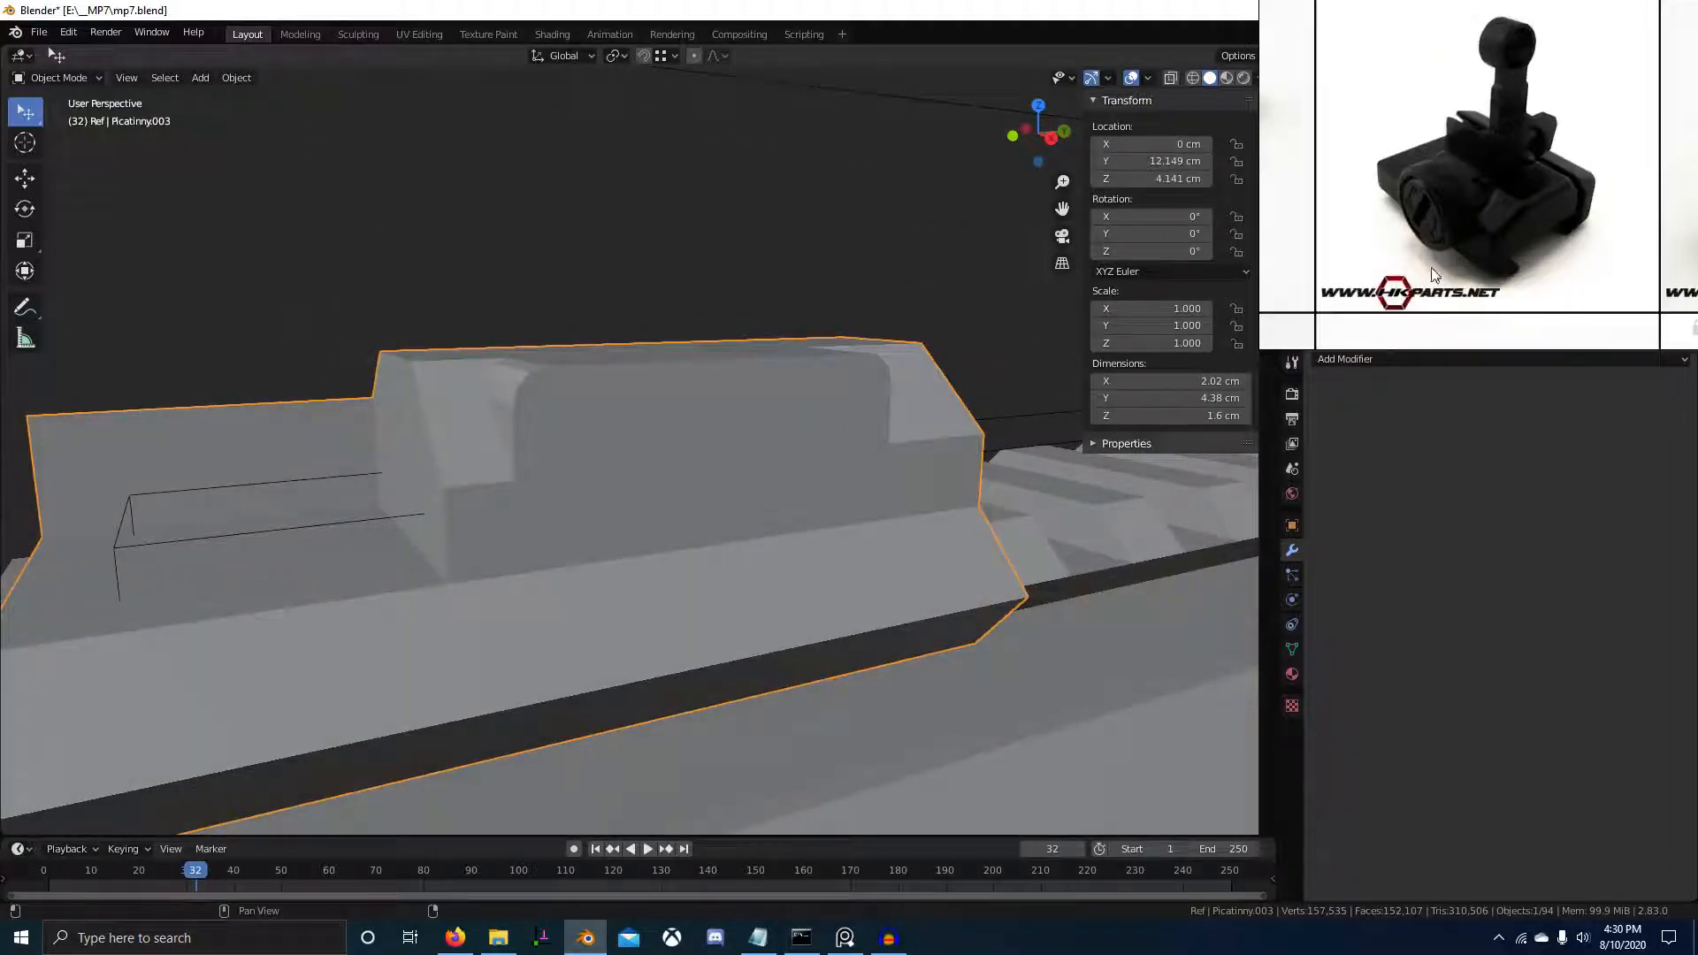
{"action": "middle_click_drag", "start_coordinate": [942, 431], "coordinate": [941, 397]}
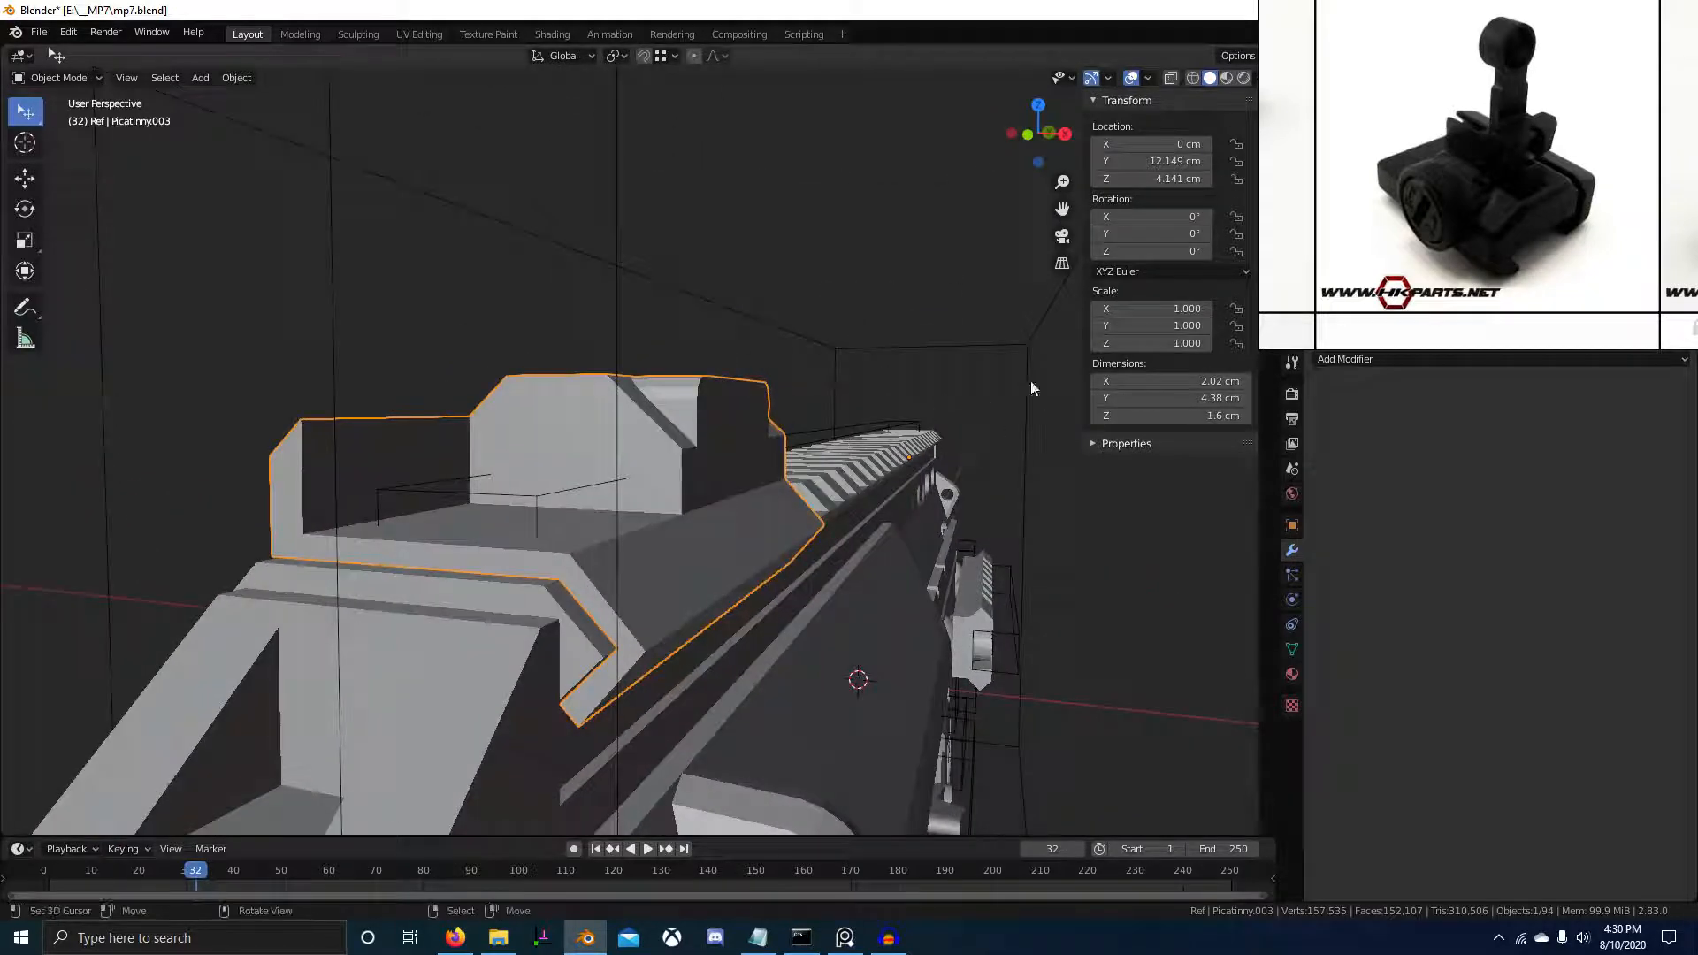
{"action": "scroll", "coordinate": [1529, 264], "scroll_direction": "up", "scroll_amount": 3}
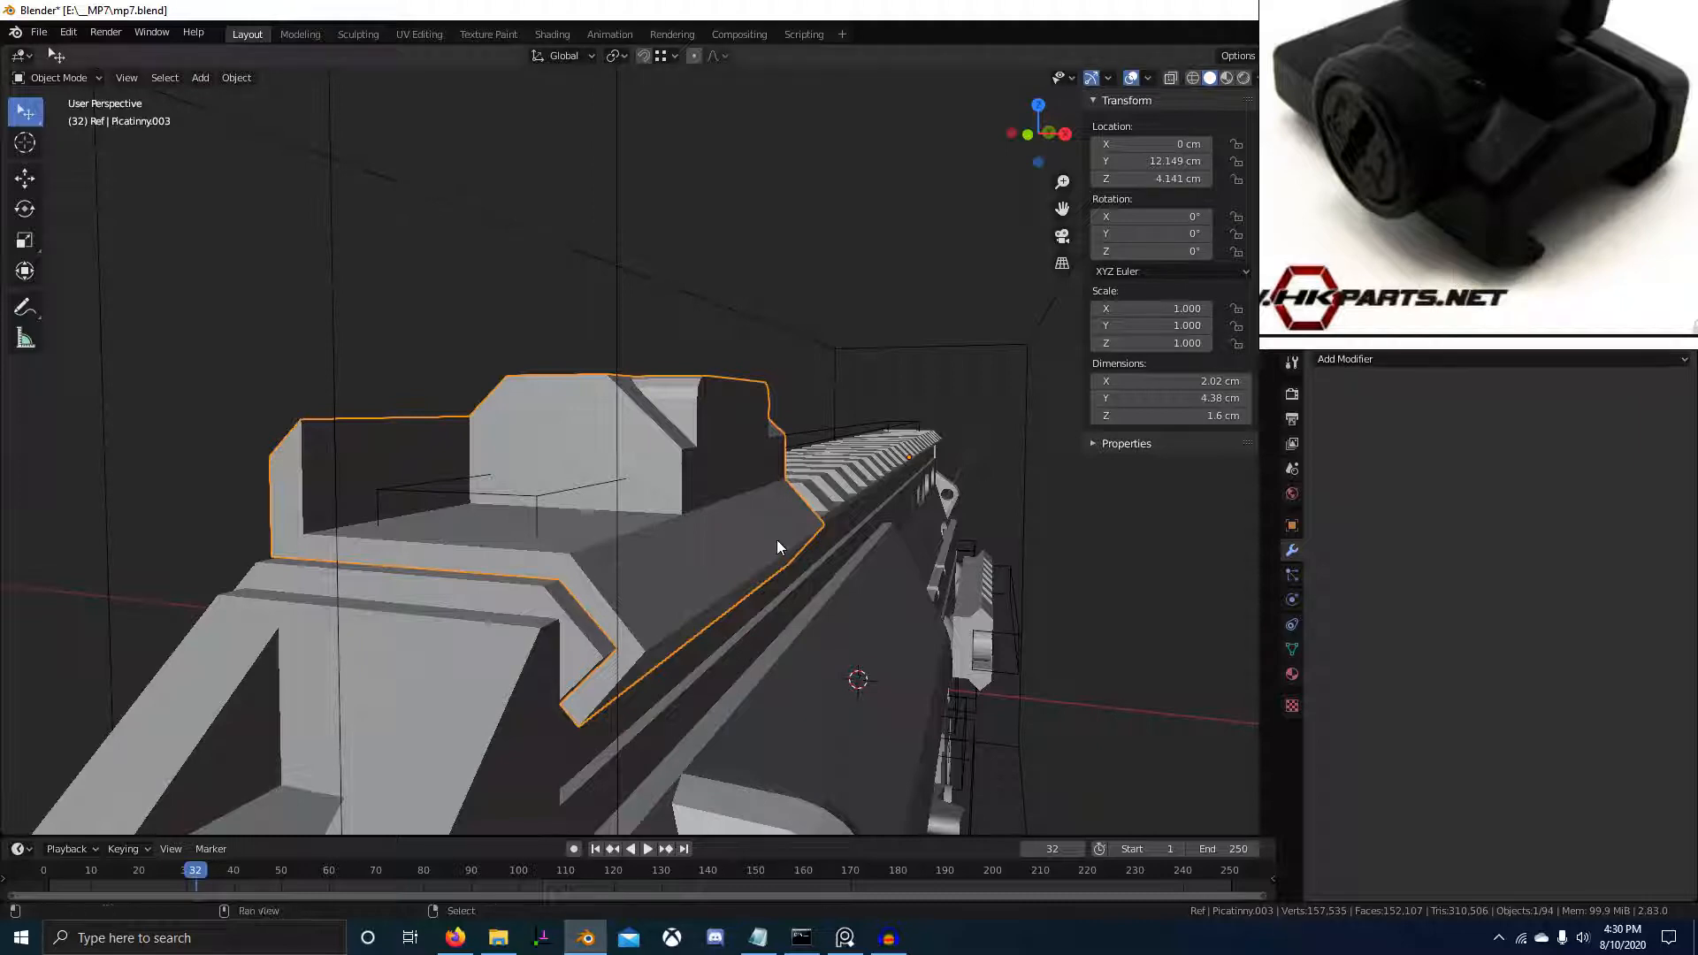
{"action": "middle_click_drag", "start_coordinate": [777, 540], "coordinate": [801, 504]}
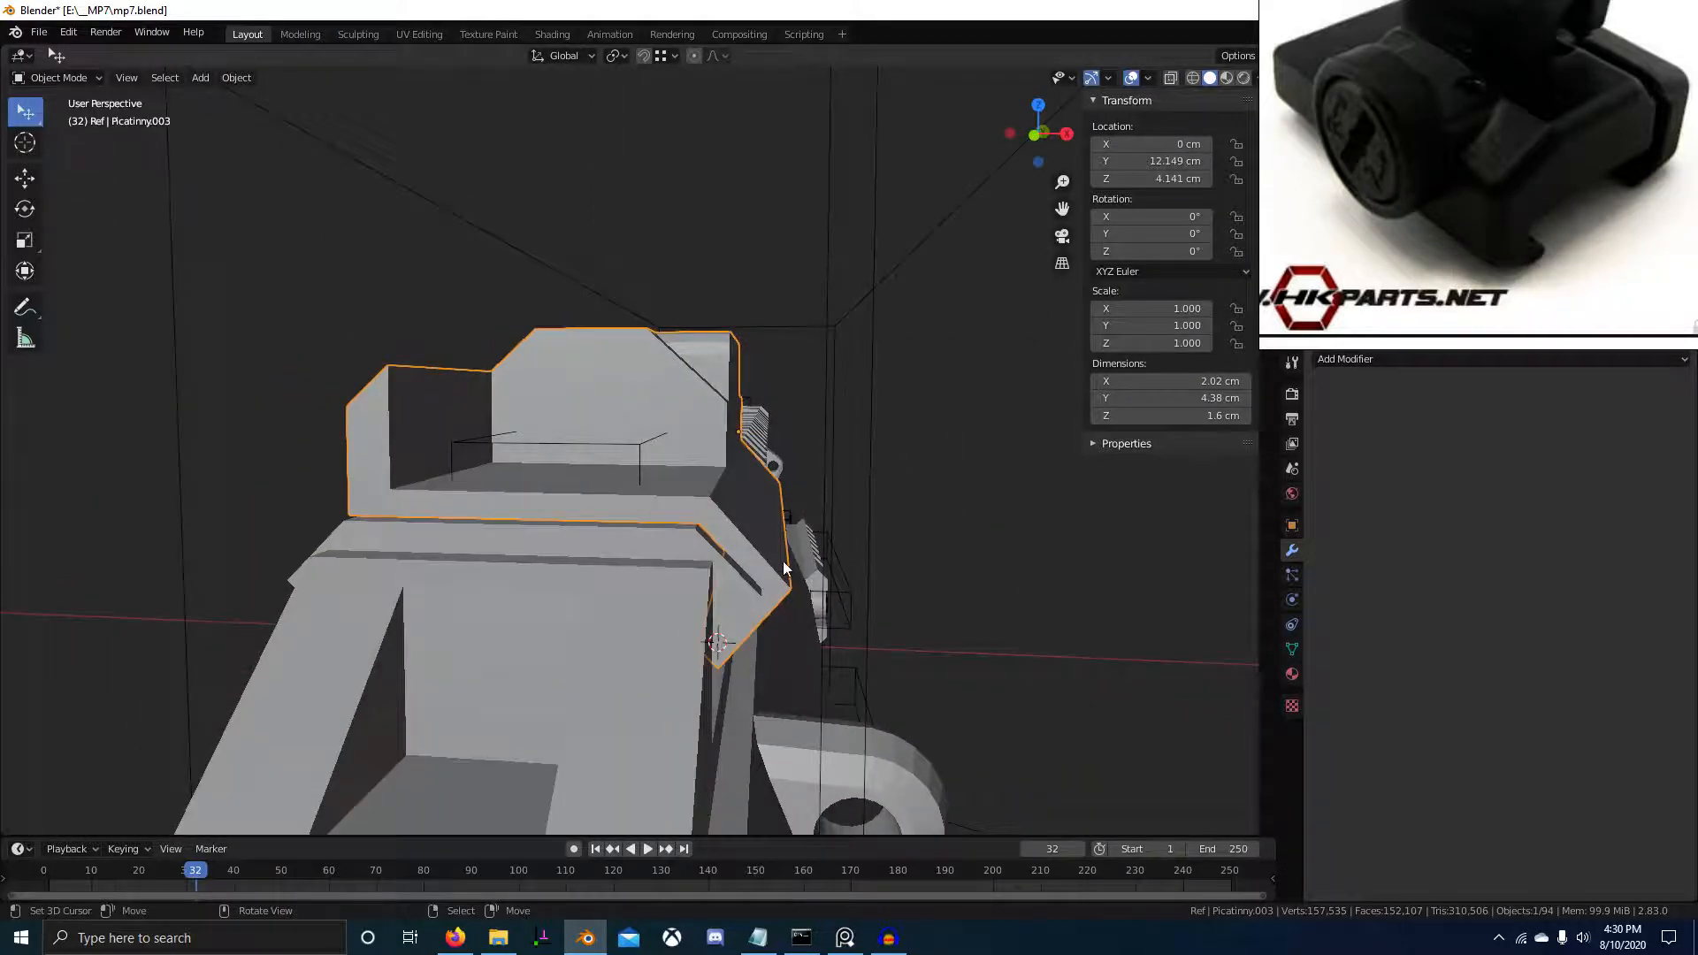
{"action": "middle_click_drag", "start_coordinate": [782, 561], "coordinate": [788, 559]}
{"action": "scroll", "coordinate": [1297, 262], "scroll_direction": "down", "scroll_amount": 3}
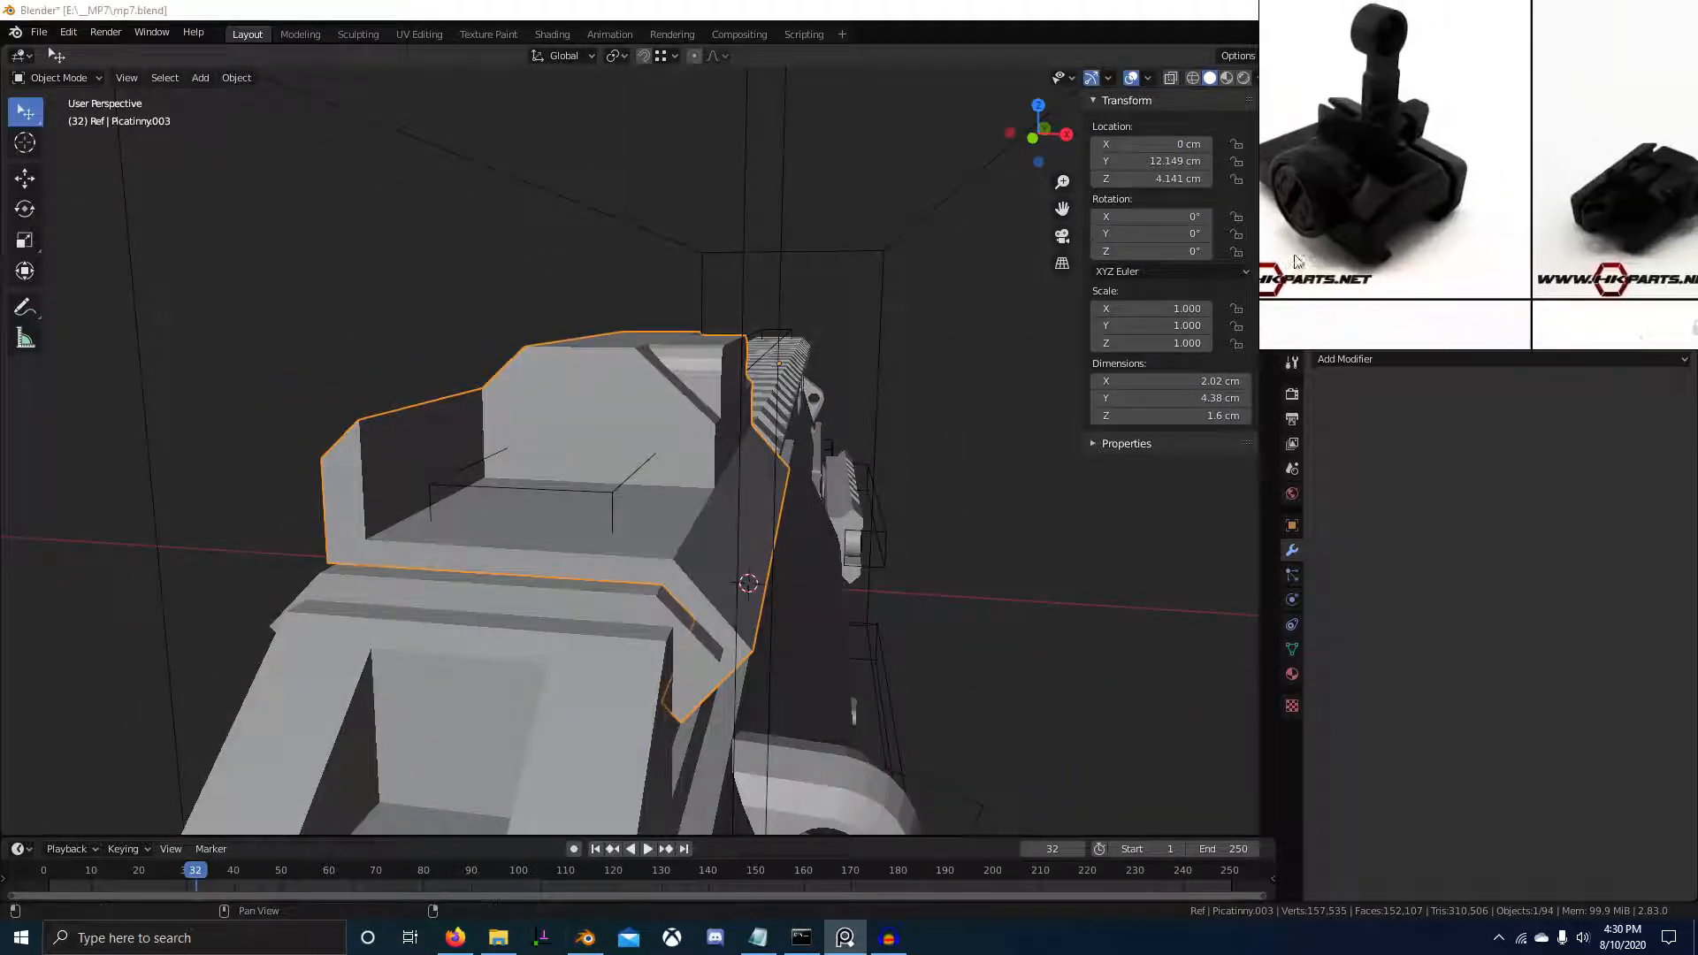
Examine the other reference photos of the sight for the shape of the rail clamp's side and underside
{"action": "scroll", "coordinate": [1298, 262], "scroll_direction": "down", "scroll_amount": 3}
{"action": "scroll", "coordinate": [1419, 202], "scroll_direction": "up", "scroll_amount": 4}
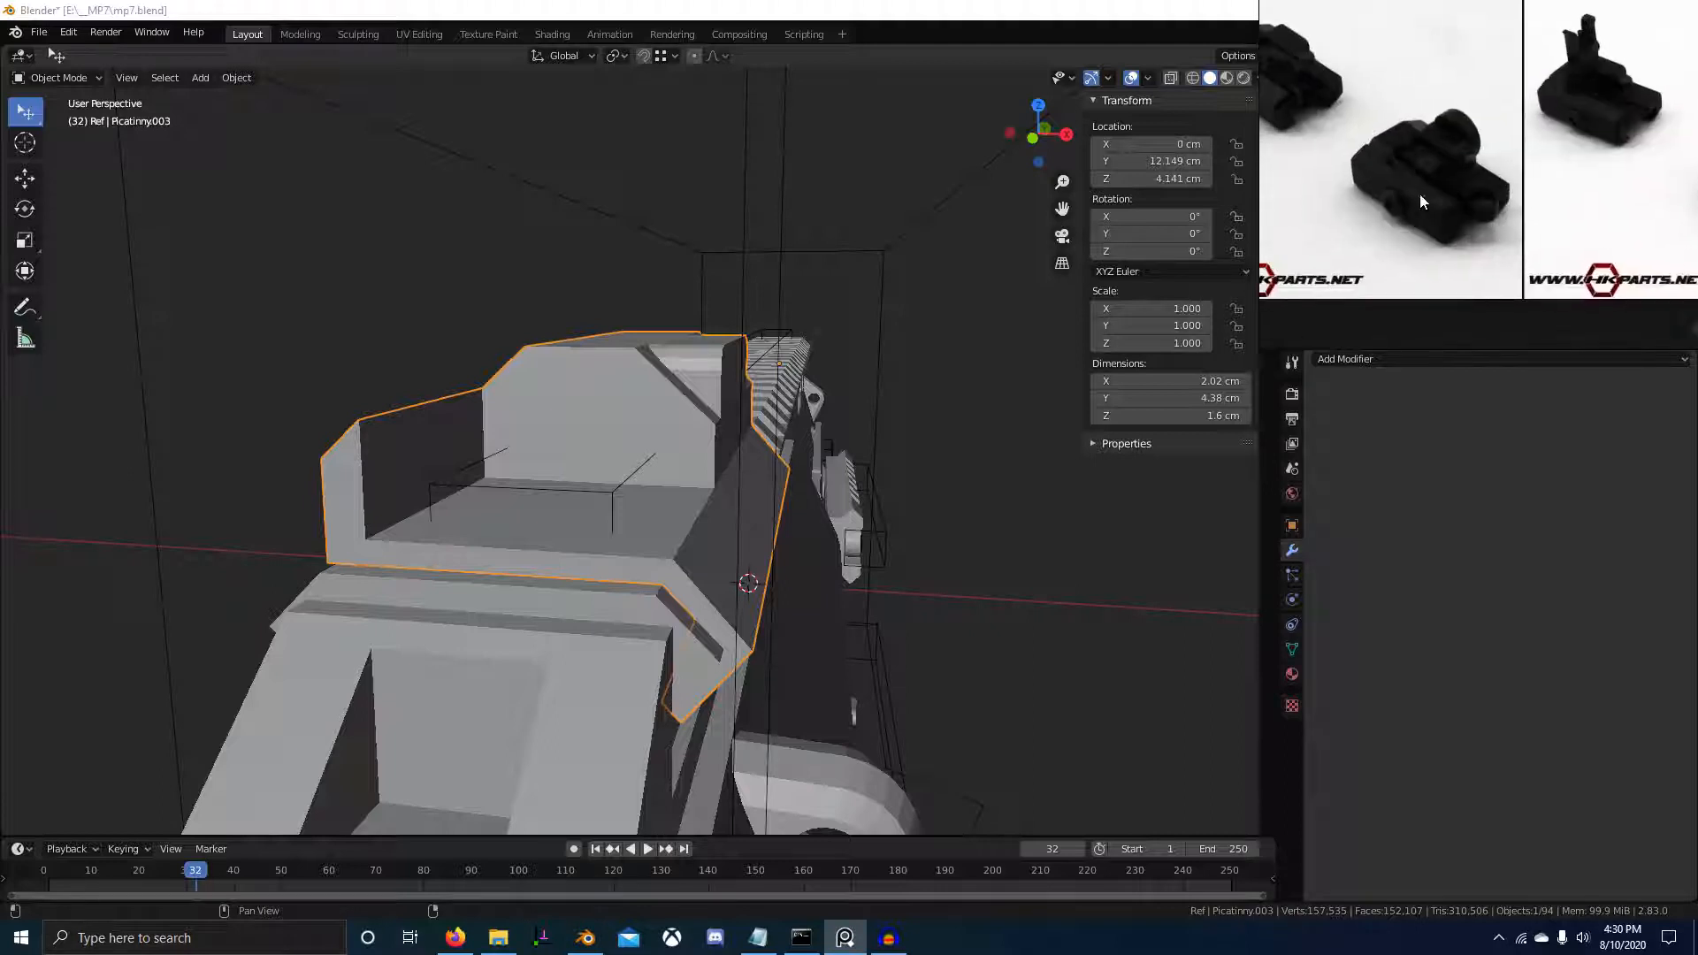
{"action": "scroll", "coordinate": [1420, 201], "scroll_direction": "up", "scroll_amount": 3}
{"action": "scroll", "coordinate": [1512, 248], "scroll_direction": "down", "scroll_amount": 3}
{"action": "scroll", "coordinate": [1392, 193], "scroll_direction": "up", "scroll_amount": 3}
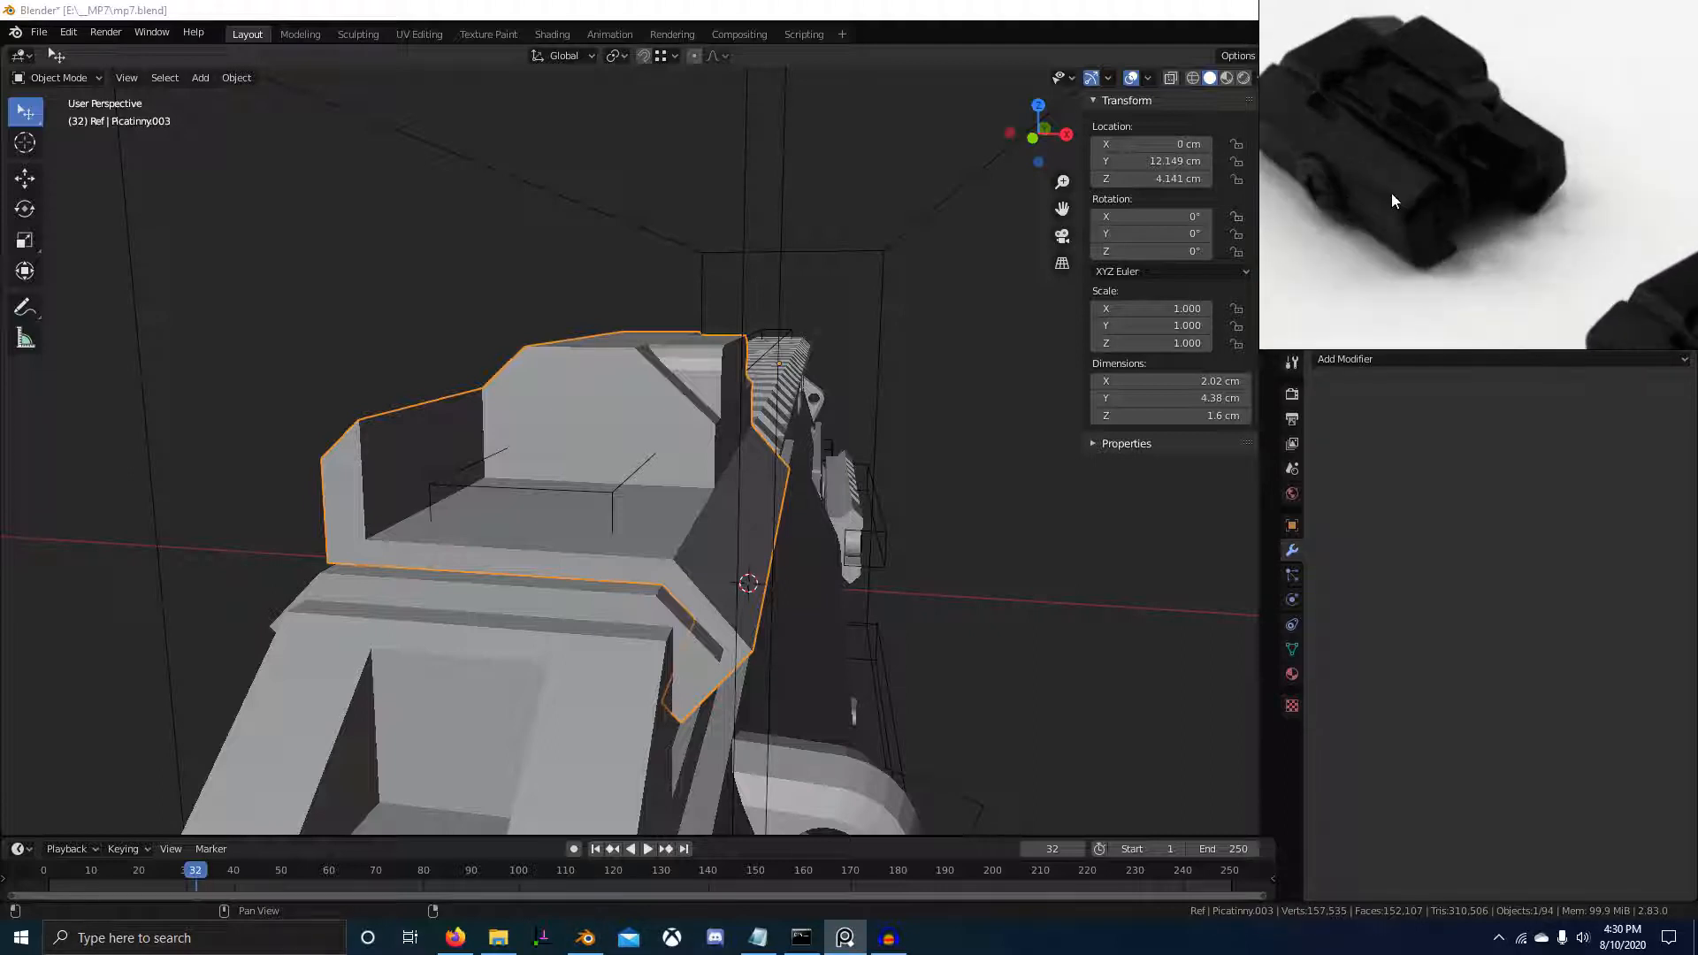
{"action": "scroll", "coordinate": [1433, 221], "scroll_direction": "down", "scroll_amount": 1}
{"action": "scroll", "coordinate": [1585, 264], "scroll_direction": "down", "scroll_amount": 3}
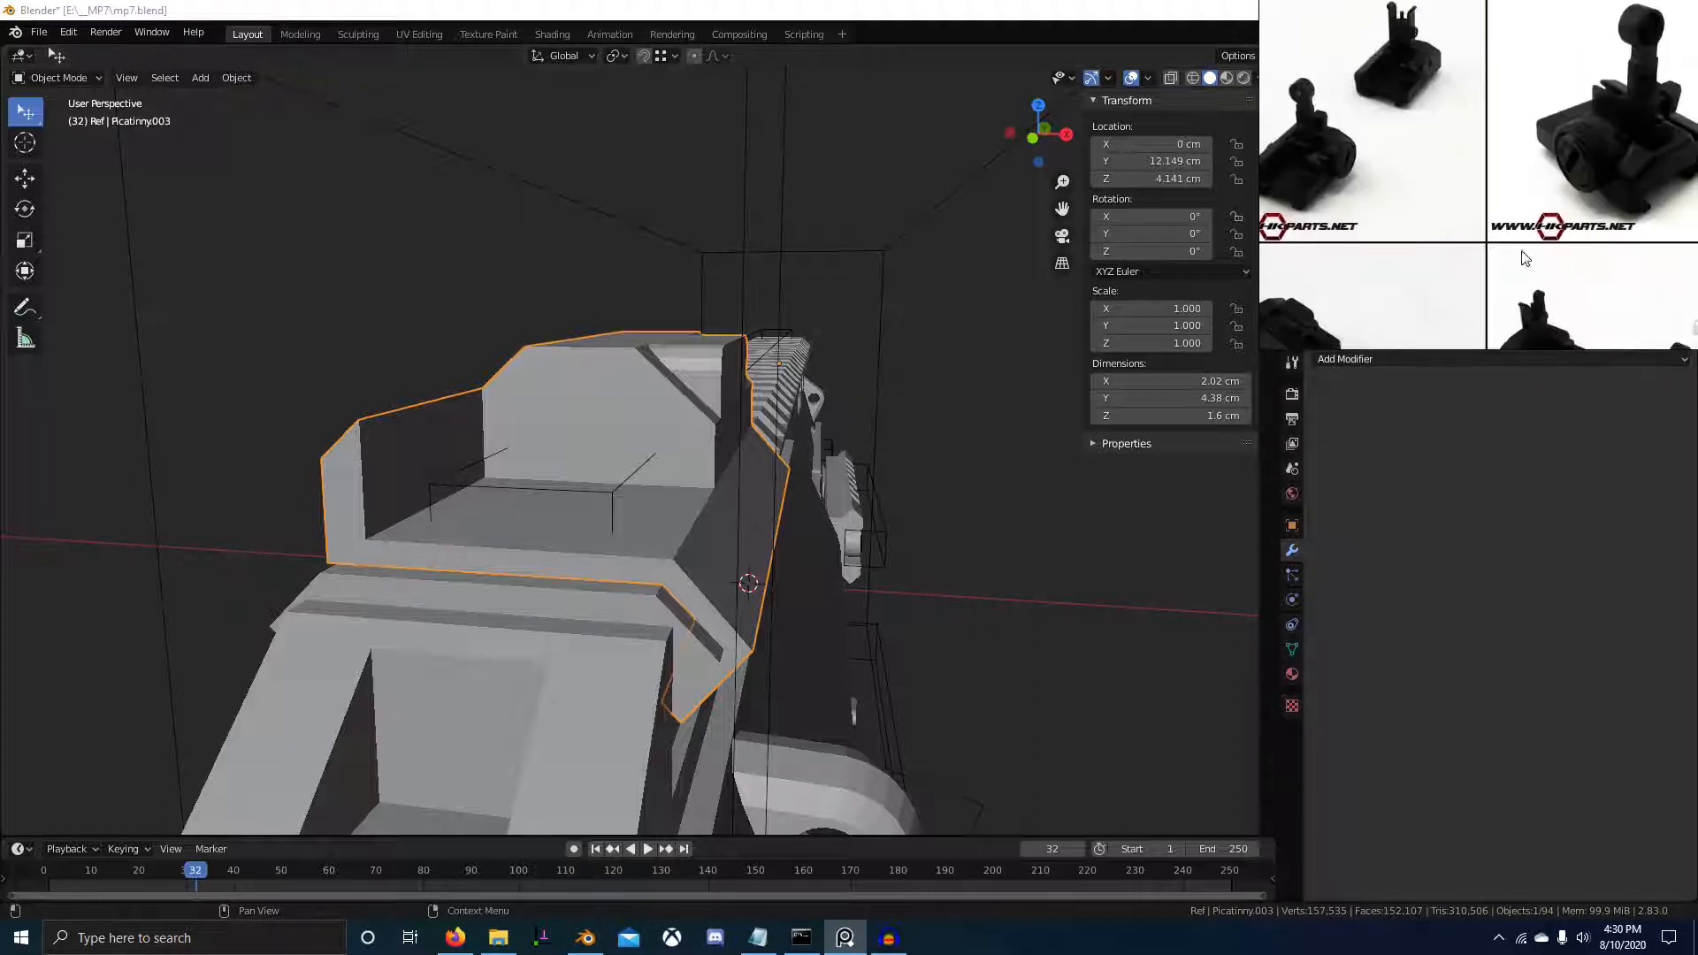
{"action": "scroll", "coordinate": [1526, 256], "scroll_direction": "up", "scroll_amount": 5}
{"action": "middle_click_drag", "start_coordinate": [672, 416], "coordinate": [590, 557]}
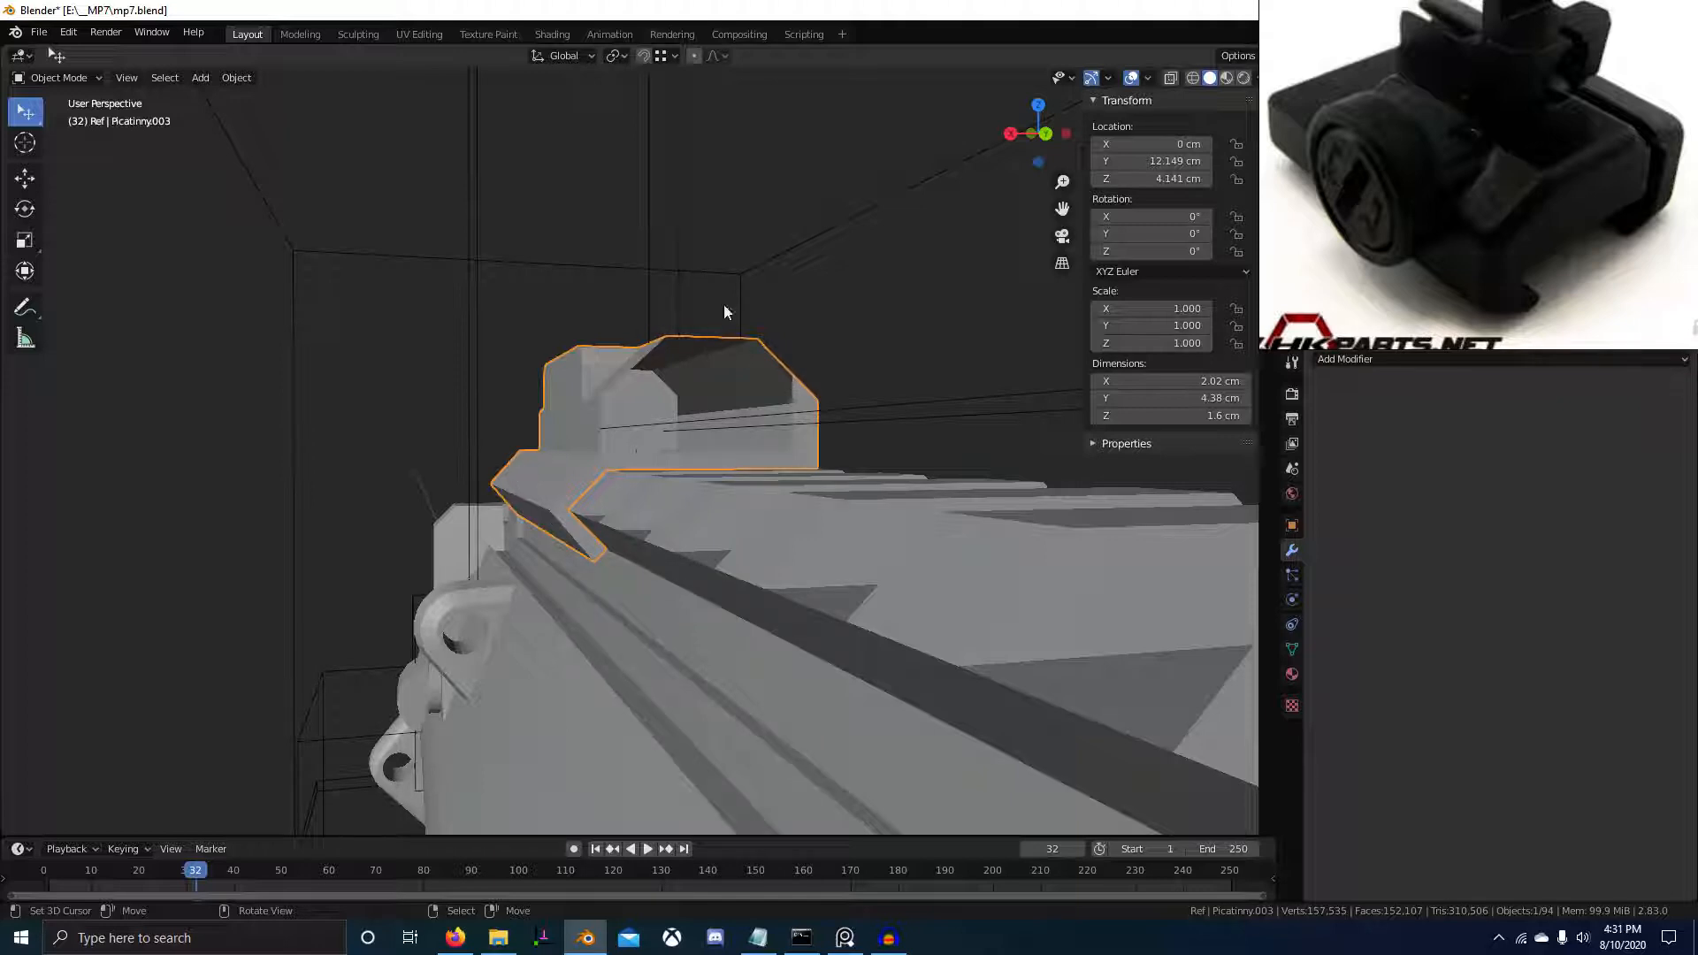
Enter Edit Mode on the rear sight base and select the bottom edge path of its positive-X rail clamp
{"action": "right_click", "coordinate": [545, 495]}
{"action": "right_click", "coordinate": [554, 501]}
{"action": "key", "text": "Tab"}
{"action": "middle_click_drag", "start_coordinate": [557, 502], "coordinate": [619, 486]}
{"action": "key", "text": "2"}
{"action": "right_click", "coordinate": [670, 532]}
{"action": "middle_click_drag", "start_coordinate": [475, 532], "coordinate": [630, 573]}
{"action": "right_click", "coordinate": [449, 546], "text": "ctrl"}
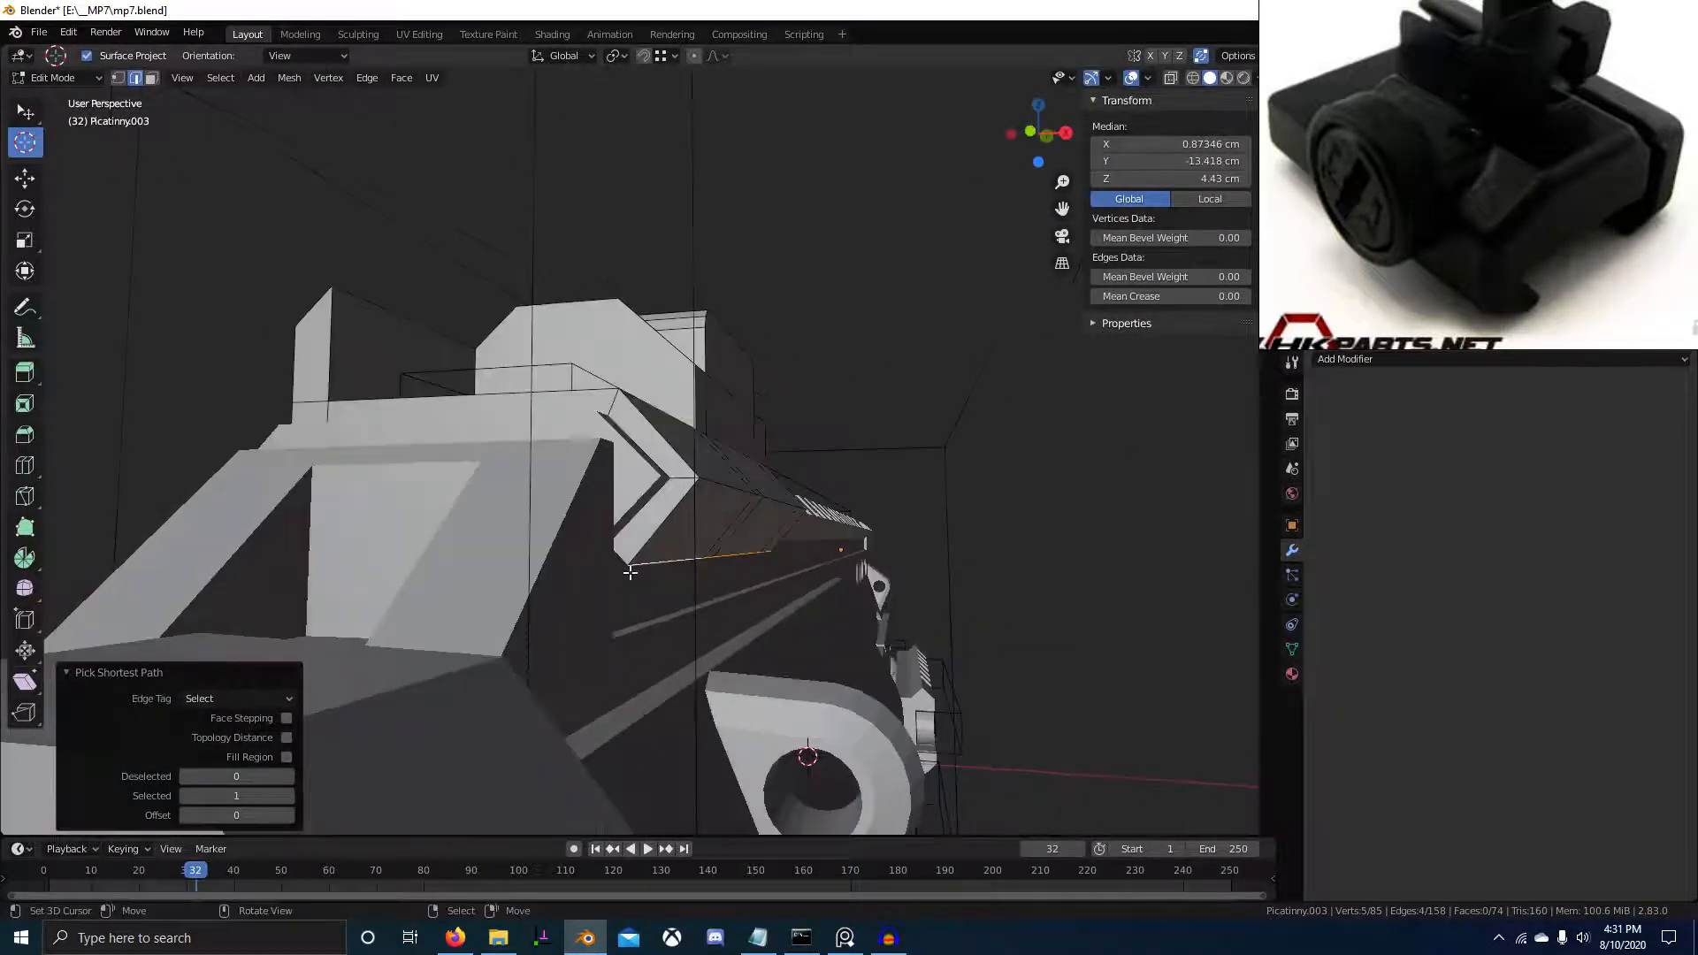
Try a loop cut along the clamp's lower sloped face and a small move of its rear edge
{"action": "key", "text": "ctrl+r"}
{"action": "left_click", "coordinate": [656, 539]}
{"action": "right_click", "coordinate": [655, 538]}
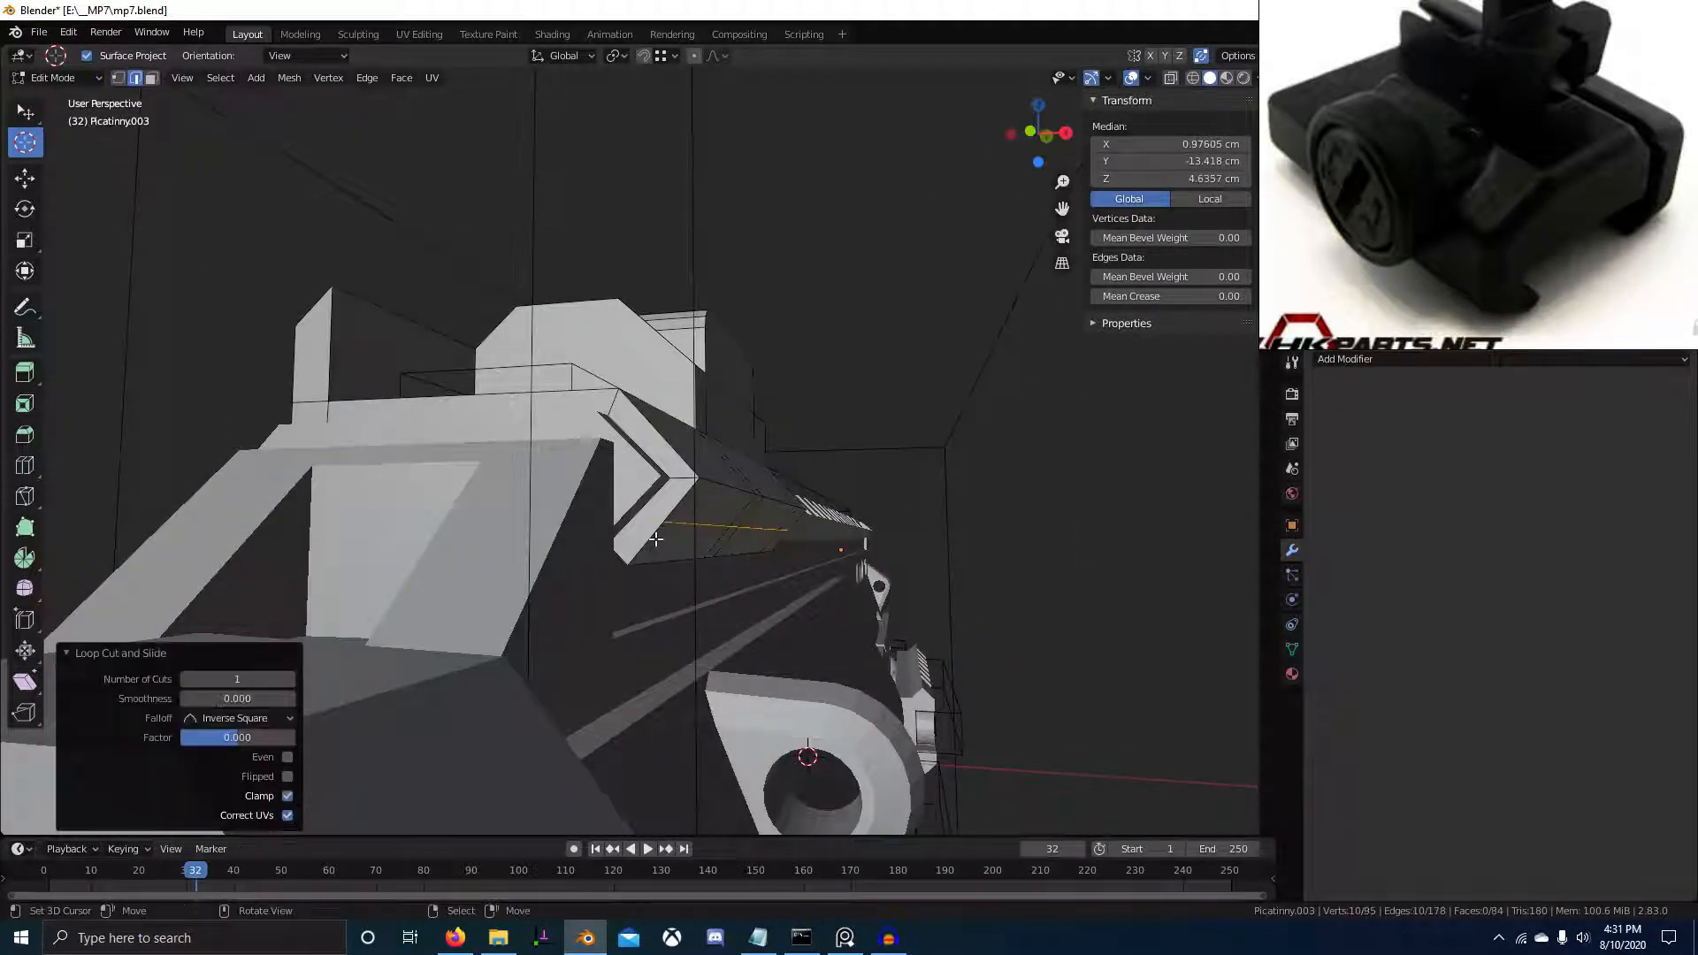
{"action": "key", "text": "ctrl+z"}
{"action": "left_click_drag", "start_coordinate": [653, 522], "coordinate": [676, 528]}
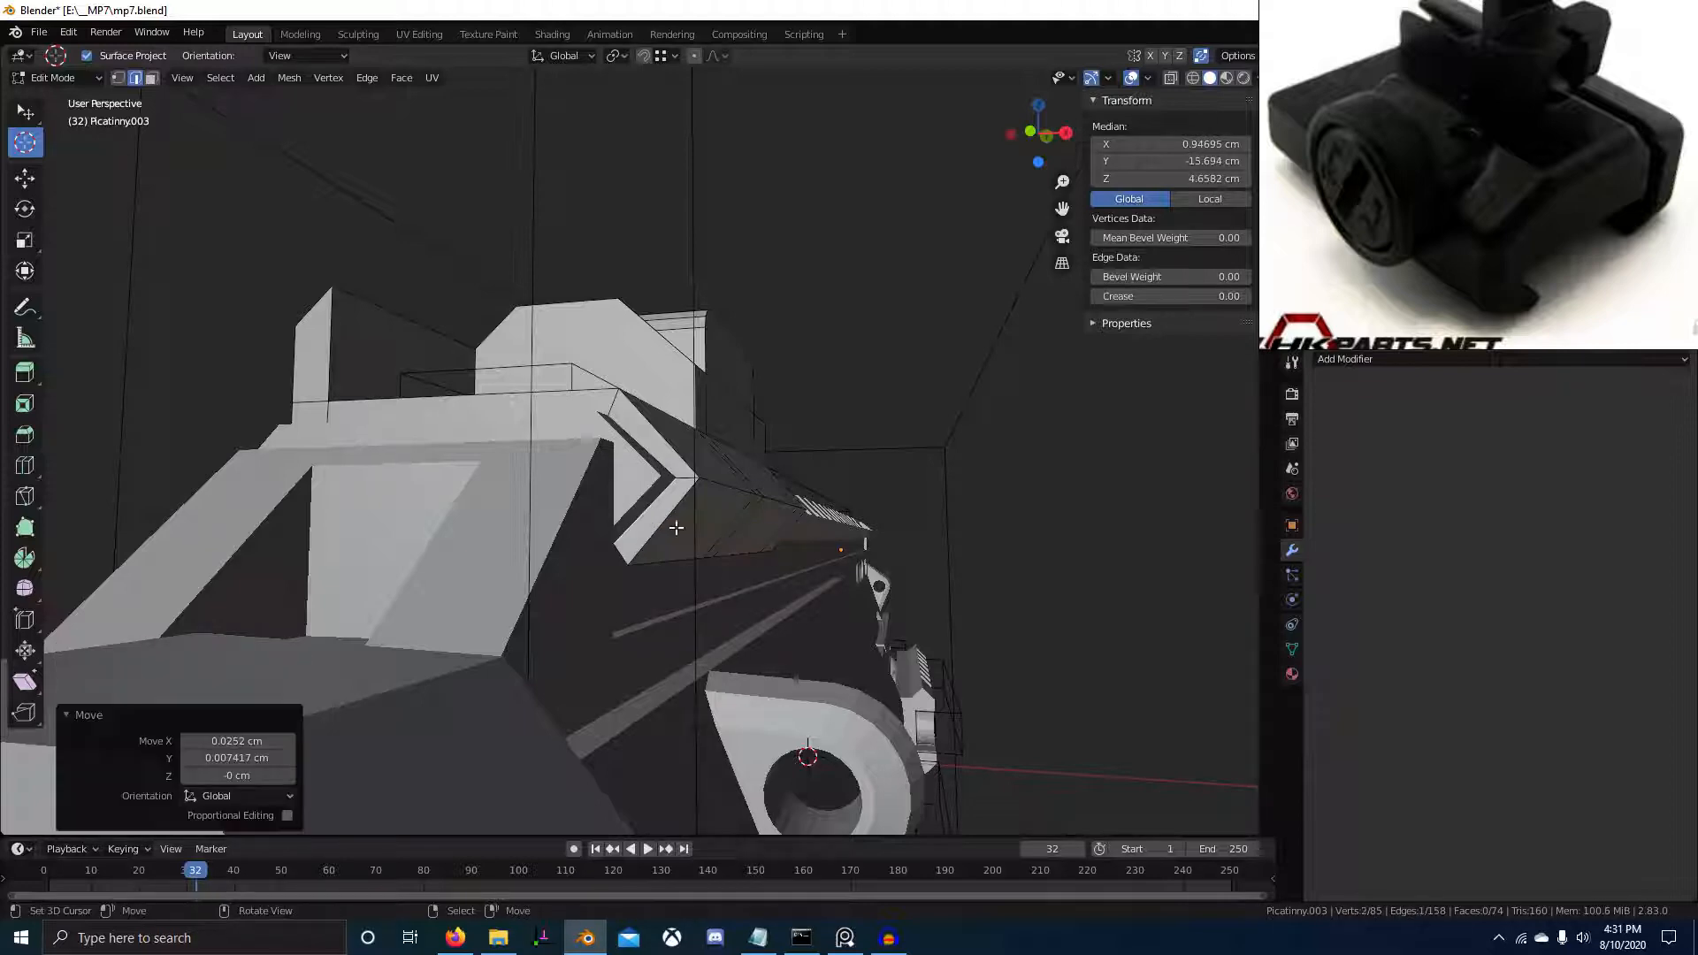
{"action": "key", "text": "ctrl+z"}
Select the five cross edges of the clamp's lower sloped face and subdivide them at their midpoints
{"action": "middle_click_drag", "start_coordinate": [807, 557], "coordinate": [509, 527]}
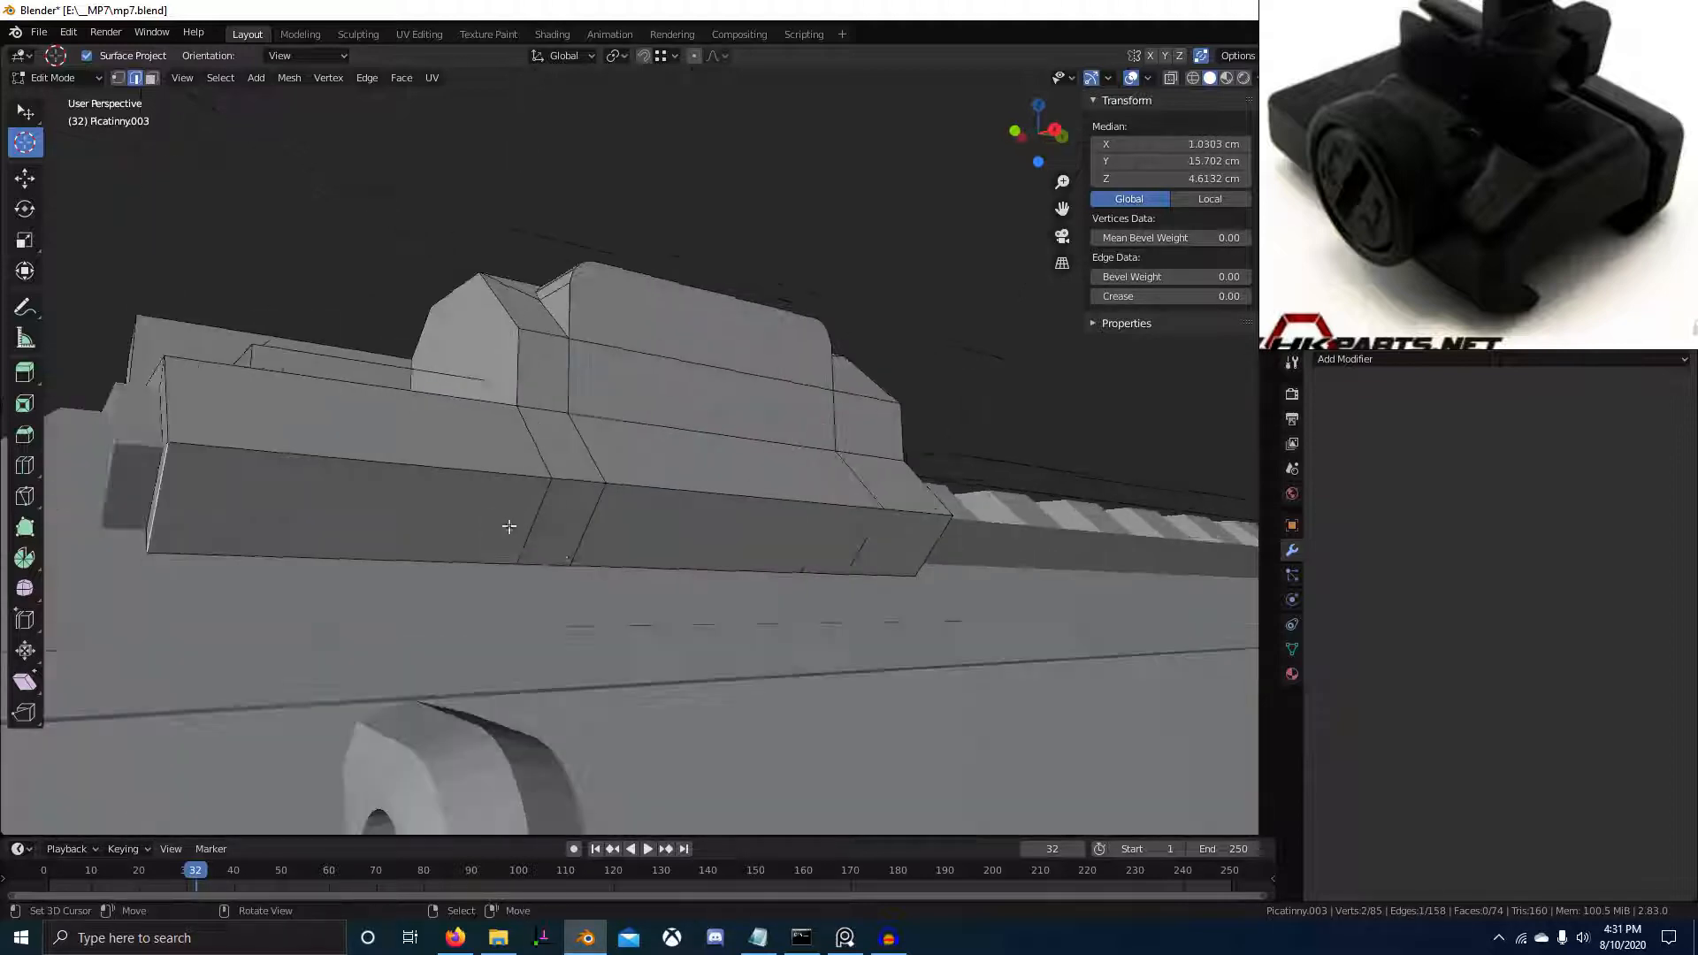
{"action": "key", "text": "c"}
{"action": "left_click", "coordinate": [526, 529]}
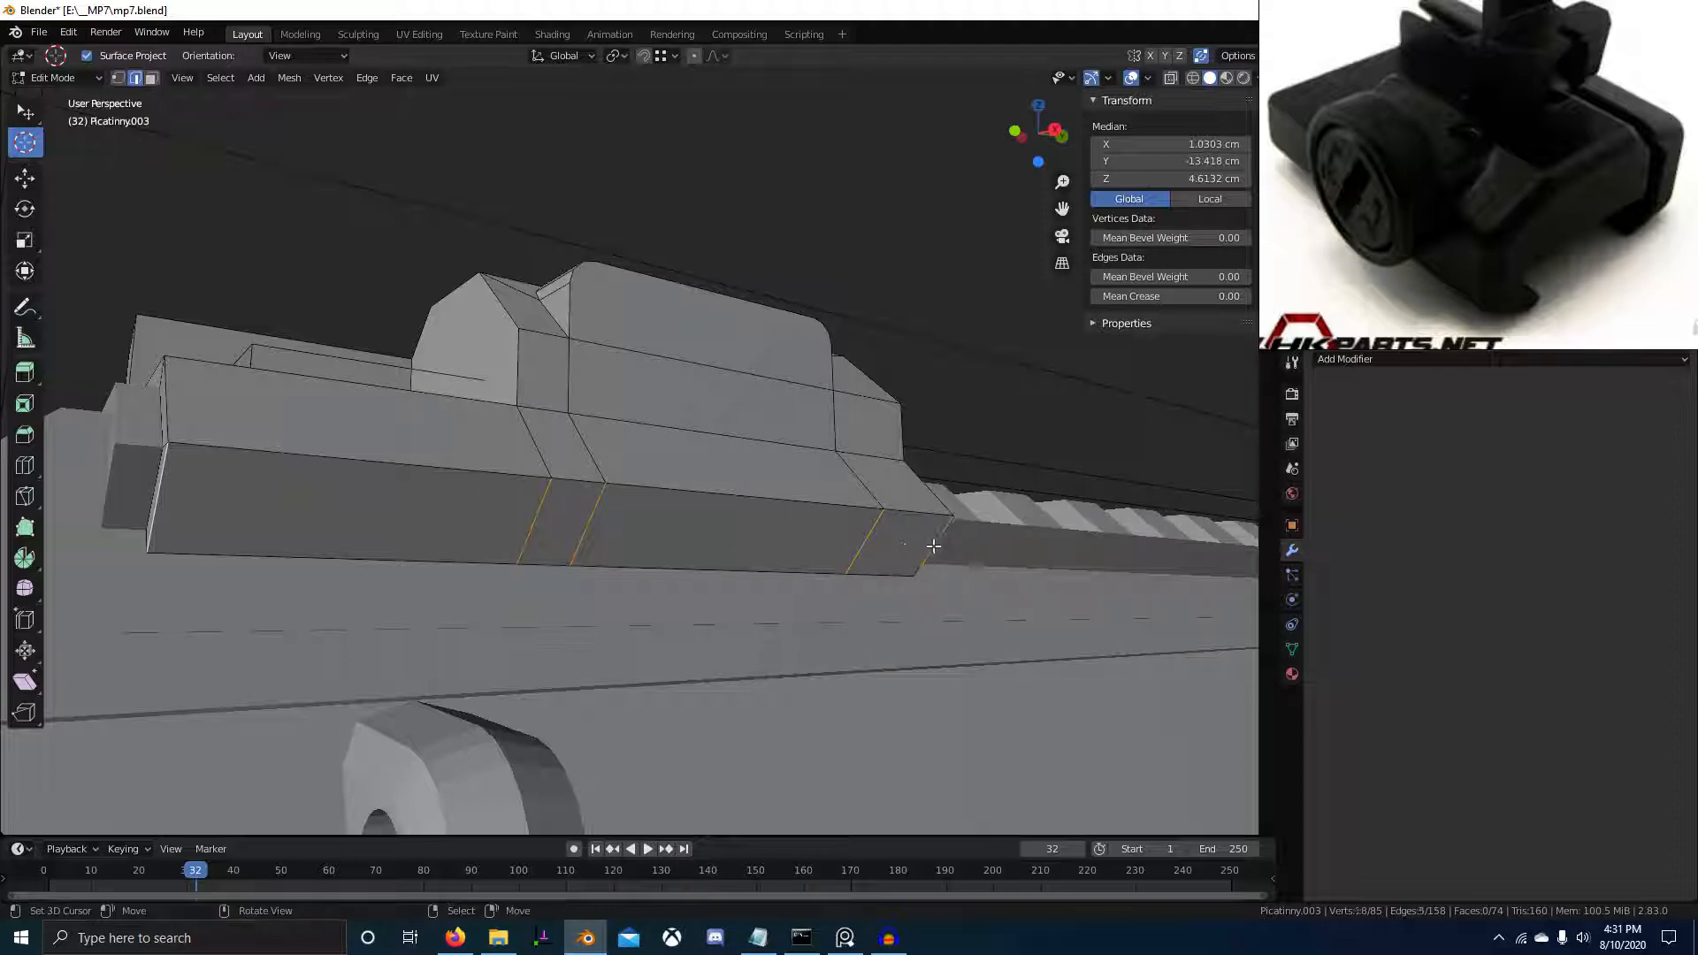
{"action": "key", "text": "w"}
{"action": "left_click", "coordinate": [934, 547]}
Move the new lengthwise edge loop about -0.183 cm along Z, snapping it level with the clamp's bottom edge
{"action": "right_click", "coordinate": [617, 525], "text": "alt"}
{"action": "middle_click_drag", "start_coordinate": [617, 526], "coordinate": [767, 550]}
{"action": "key", "text": "g"}
{"action": "key", "text": "z"}
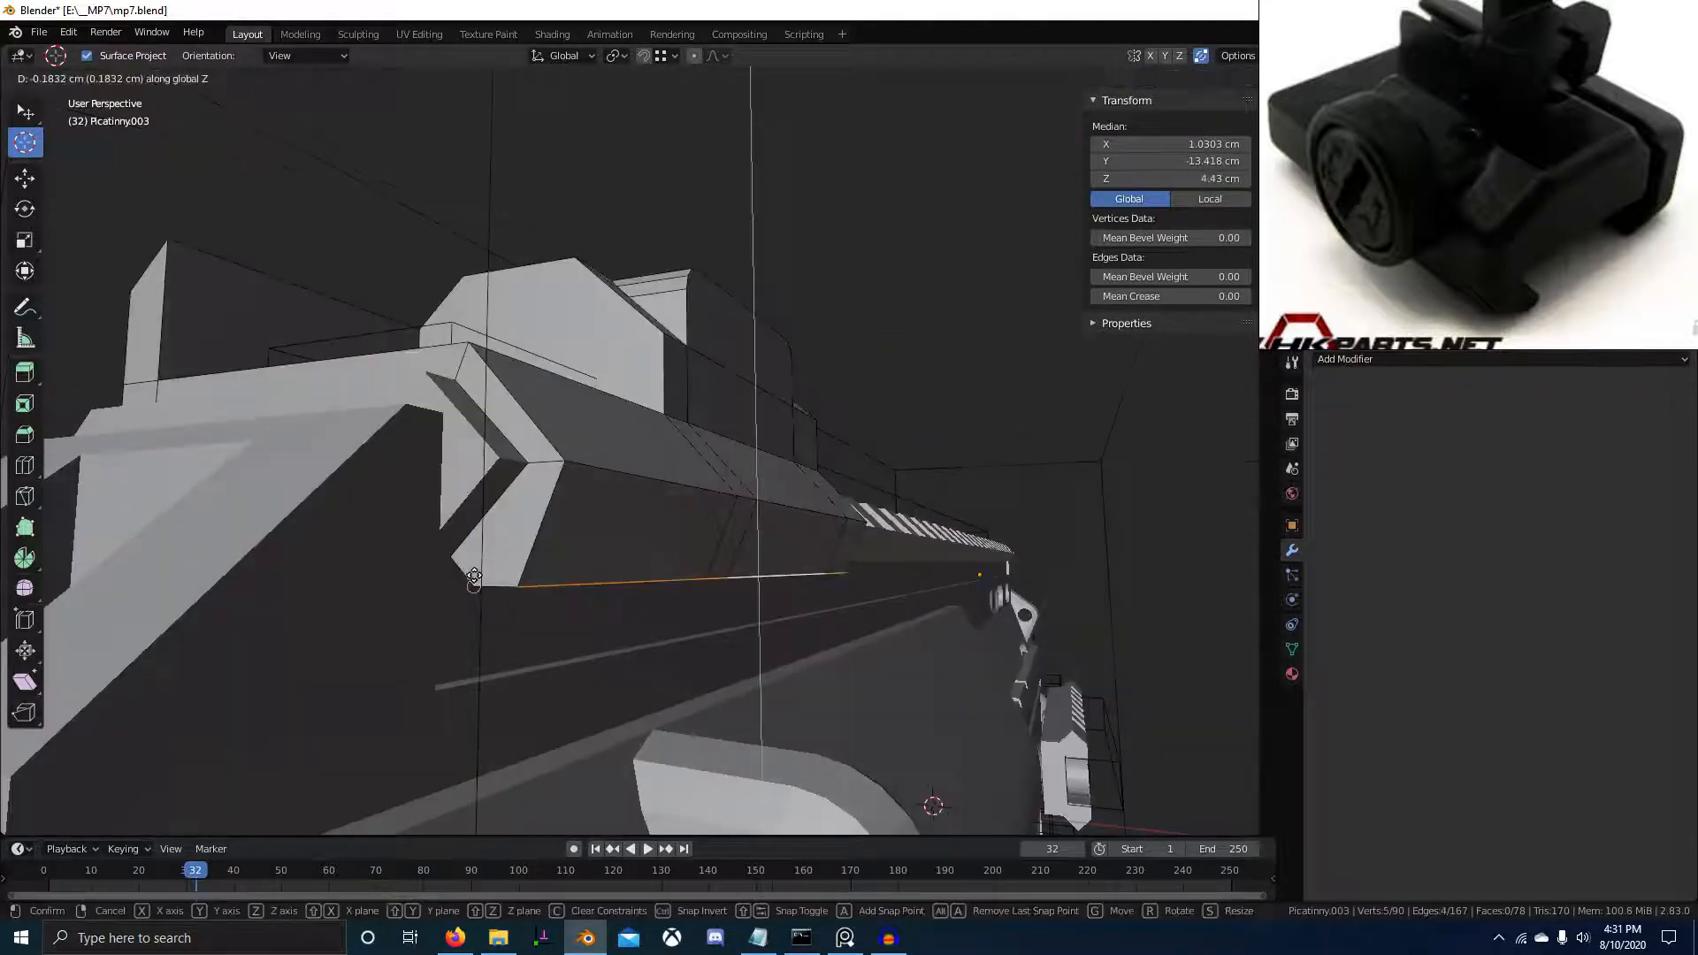
{"action": "left_click", "coordinate": [474, 576], "text": "ctrl"}
Move the edge loop outward along X to 1.1872 cm, snapping it in line with the clamp's outer corner
{"action": "middle_click_drag", "start_coordinate": [477, 575], "coordinate": [624, 577]}
{"action": "key", "text": "g"}
{"action": "key", "text": "x"}
{"action": "left_click", "coordinate": [646, 501], "text": "ctrl"}
{"action": "key", "text": "g"}
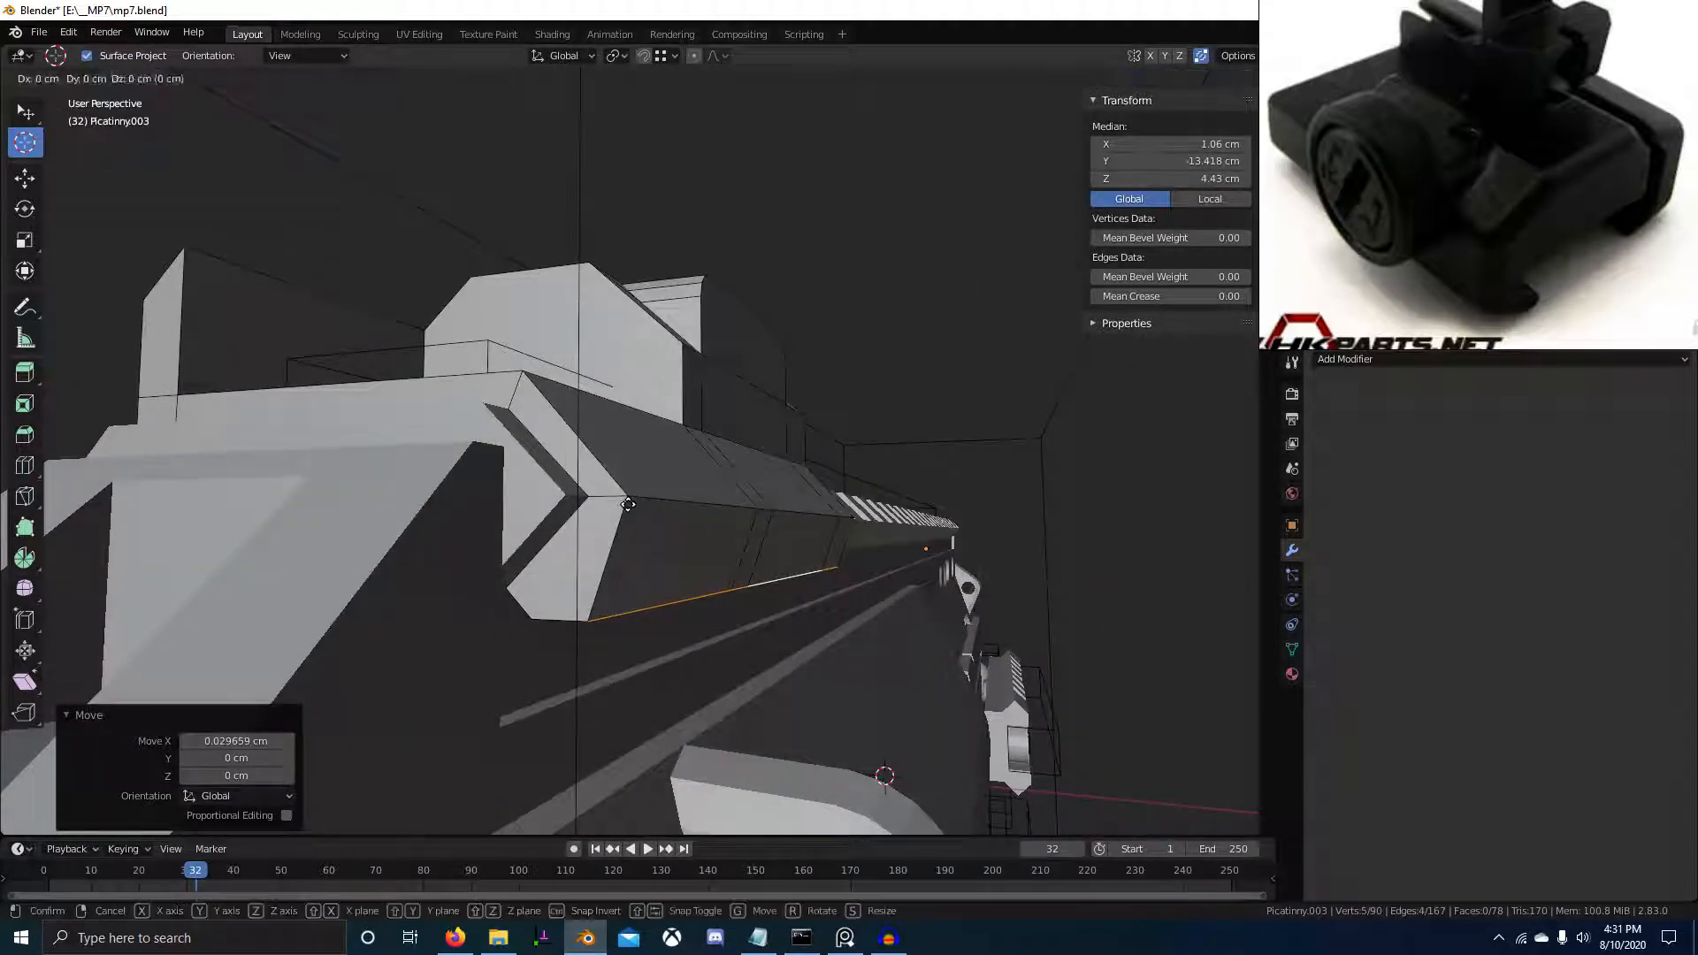
{"action": "right_click", "coordinate": [628, 505]}
{"action": "key", "text": "g"}
{"action": "key", "text": "x"}
{"action": "left_click", "coordinate": [629, 502], "text": "ctrl"}
Compare the squared rail clamp with a close view of the clamp in the reference photo
{"action": "middle_click_drag", "start_coordinate": [630, 503], "coordinate": [771, 549]}
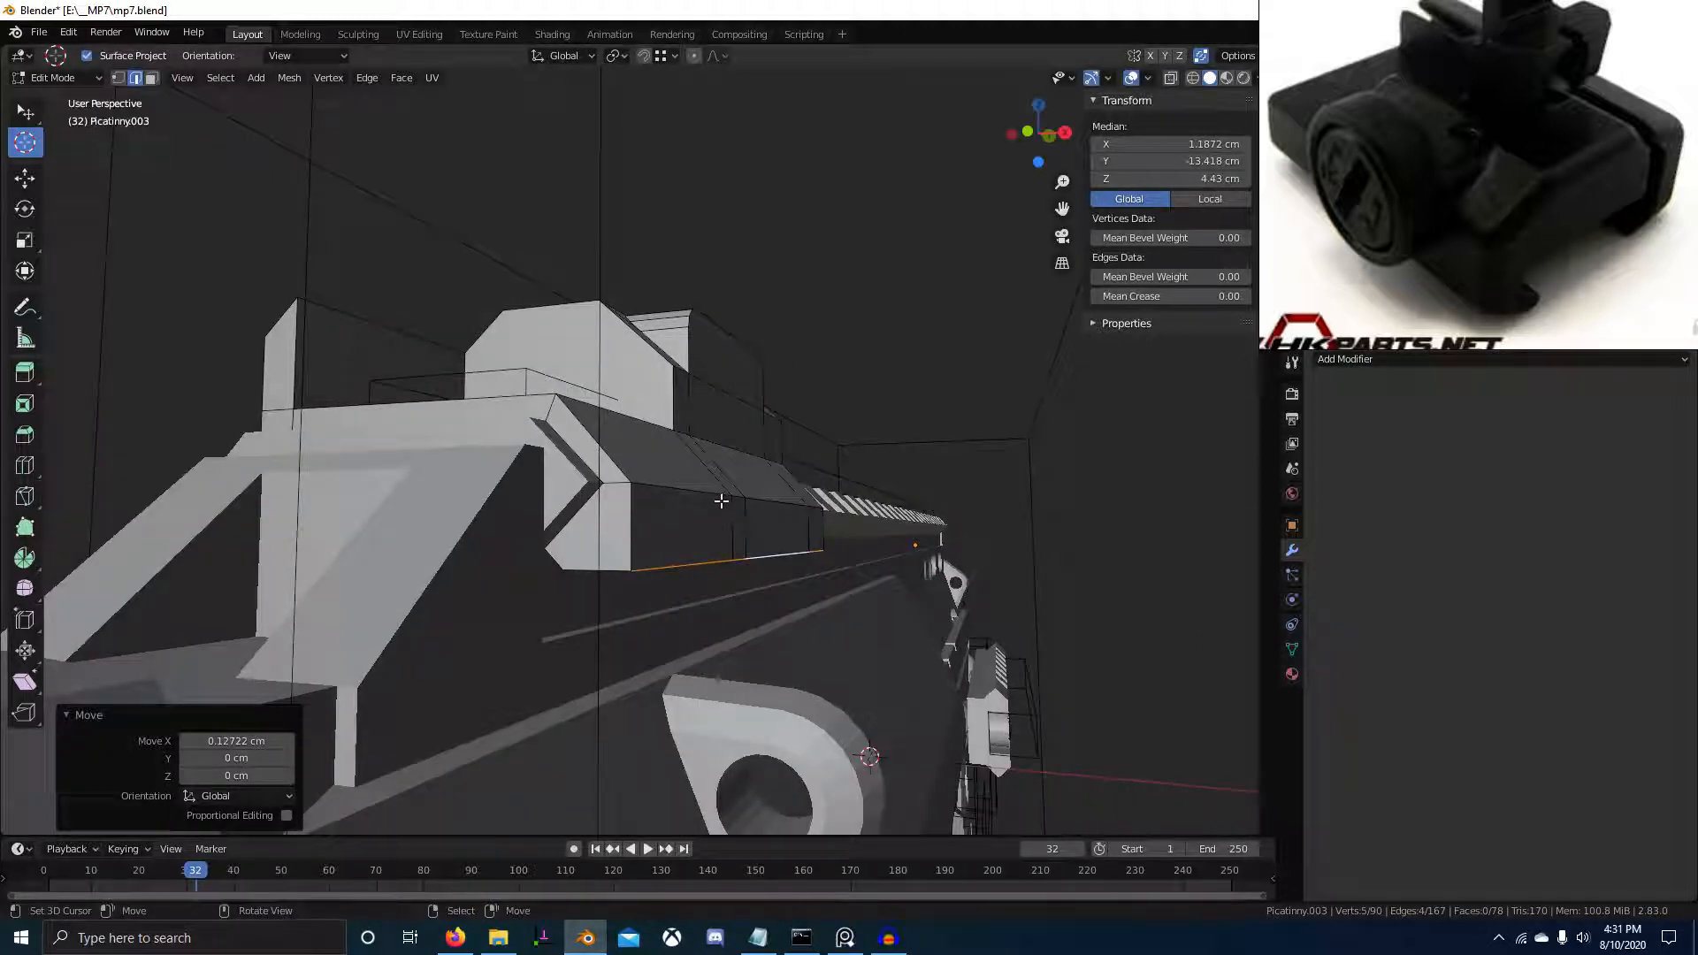
{"action": "middle_click_drag", "start_coordinate": [664, 445], "coordinate": [676, 496]}
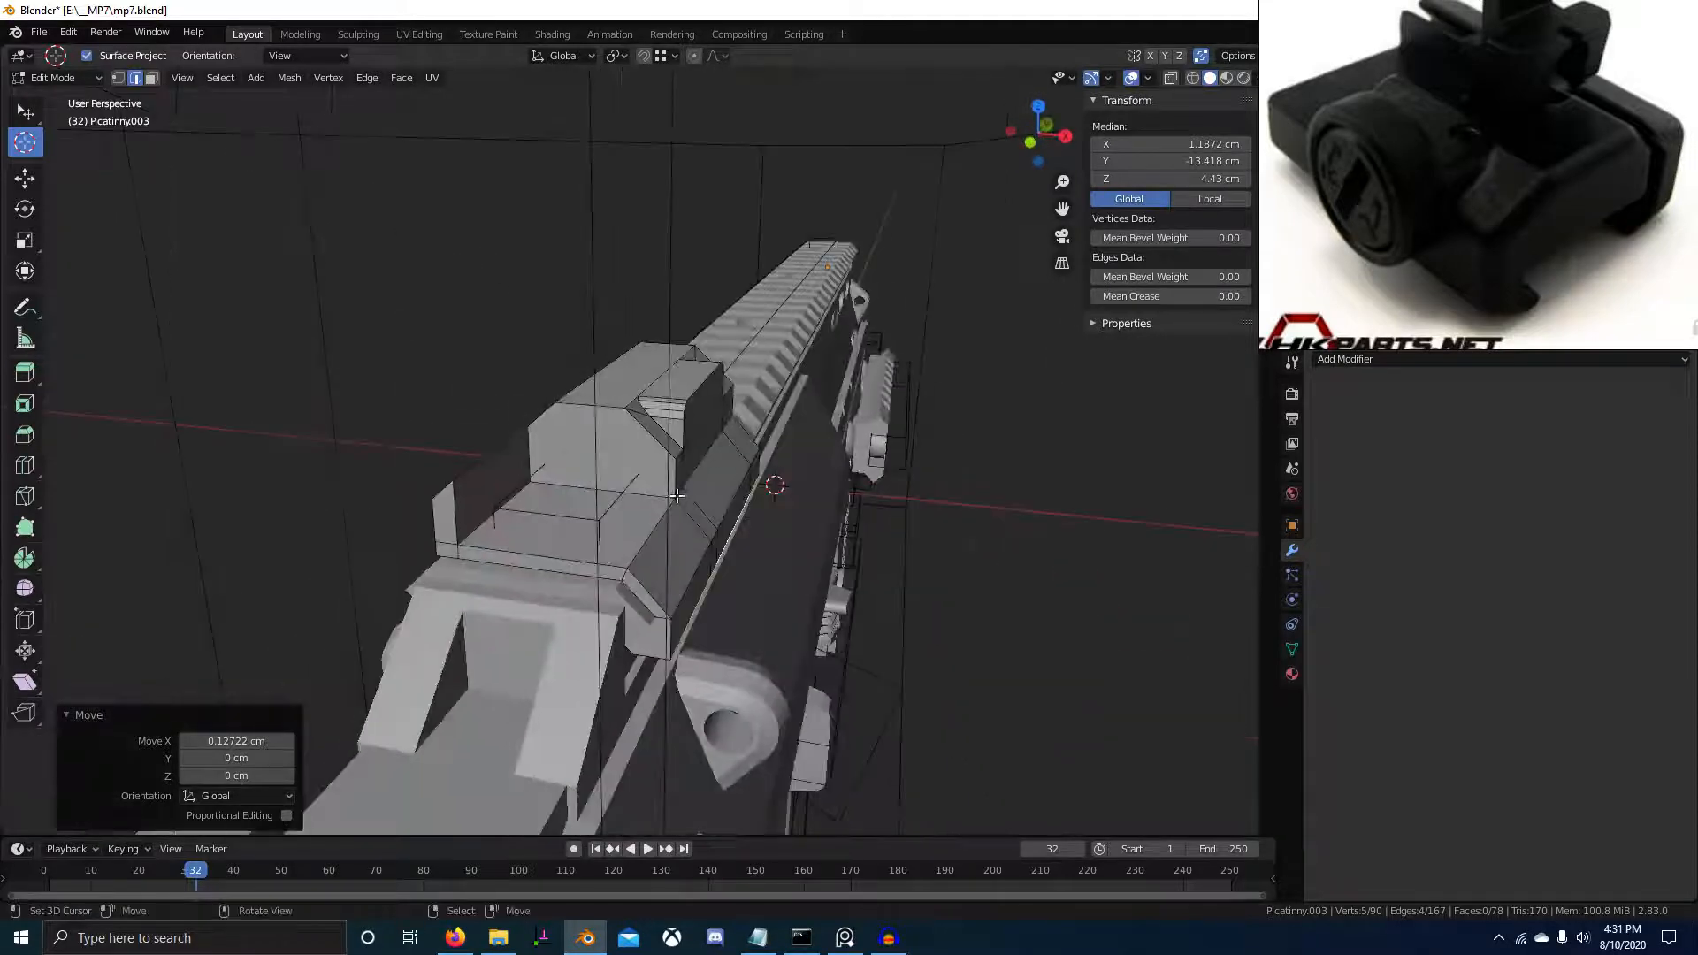
{"action": "scroll", "coordinate": [1516, 257], "scroll_direction": "down", "scroll_amount": 4}
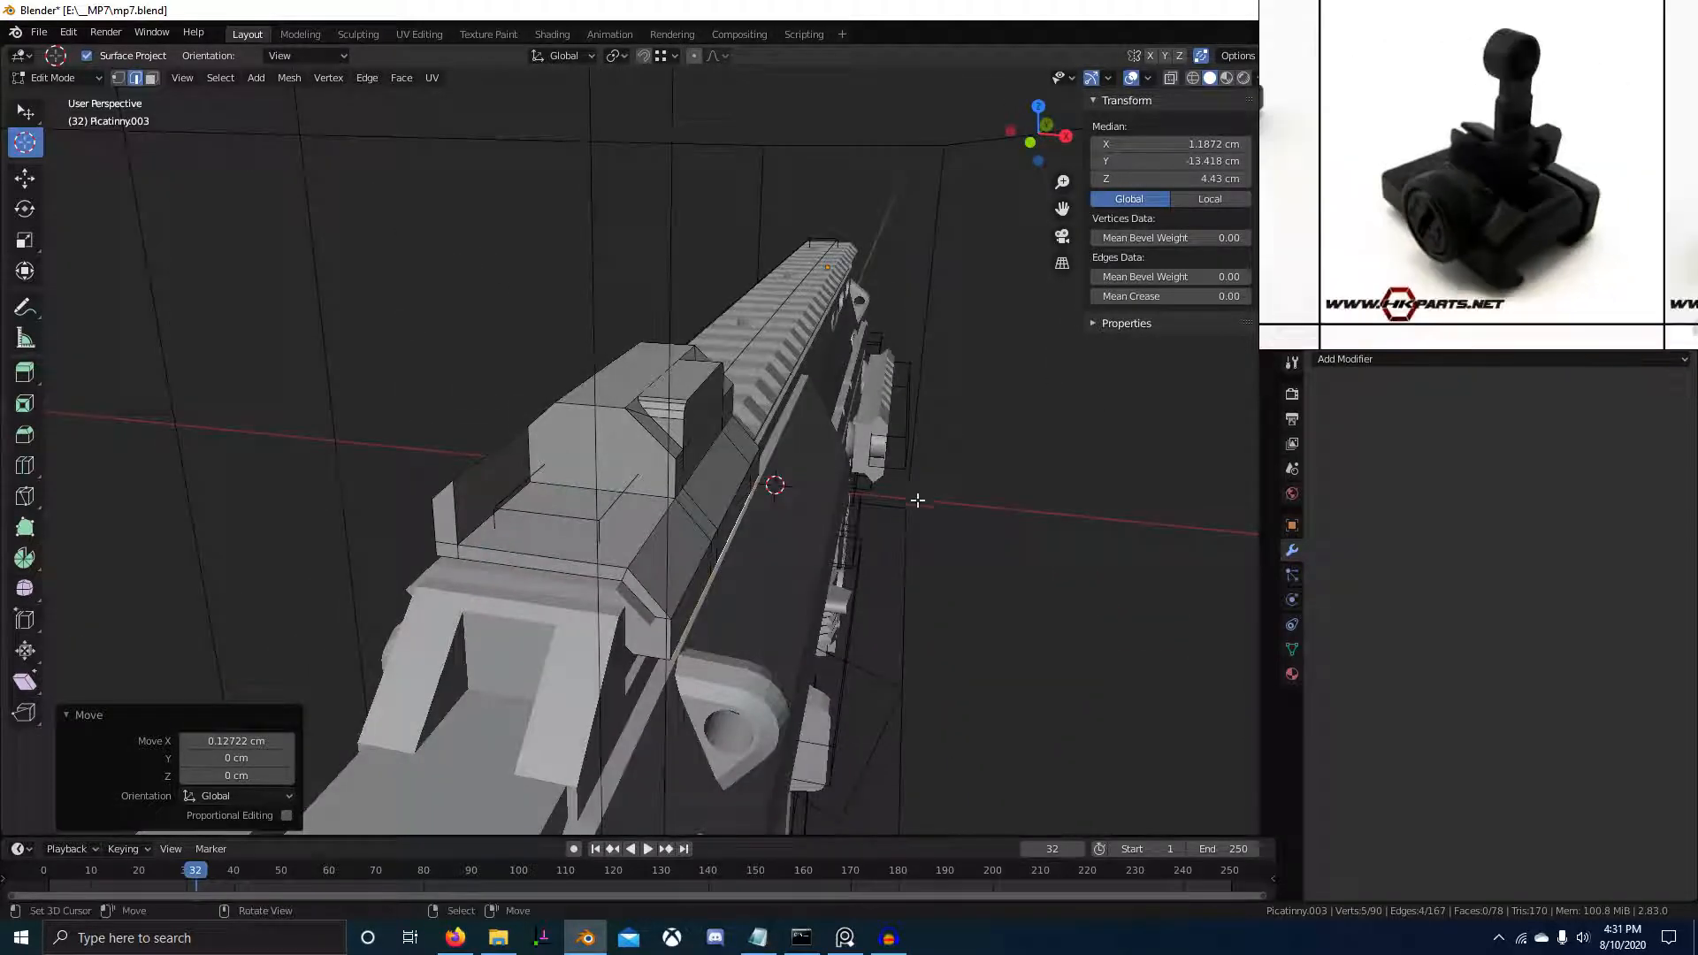
{"action": "middle_click_drag", "start_coordinate": [893, 492], "coordinate": [867, 451]}
{"action": "scroll", "coordinate": [1572, 256], "scroll_direction": "up", "scroll_amount": 5}
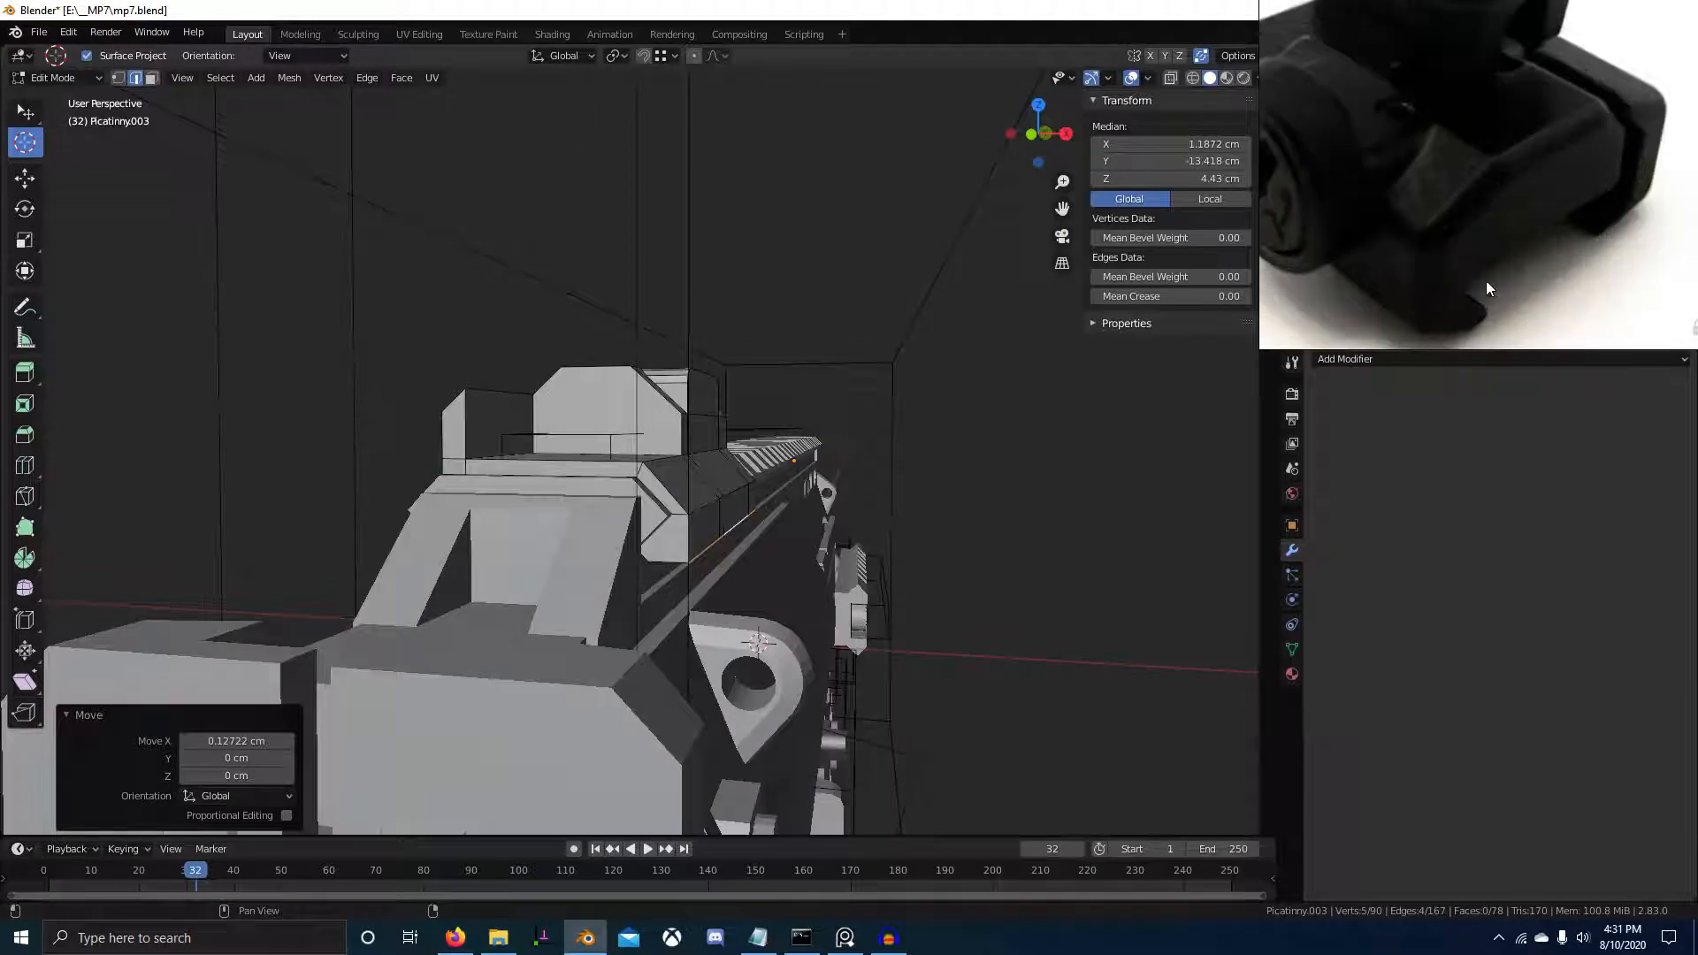
{"action": "scroll", "coordinate": [673, 473], "scroll_direction": "up", "scroll_amount": 3}
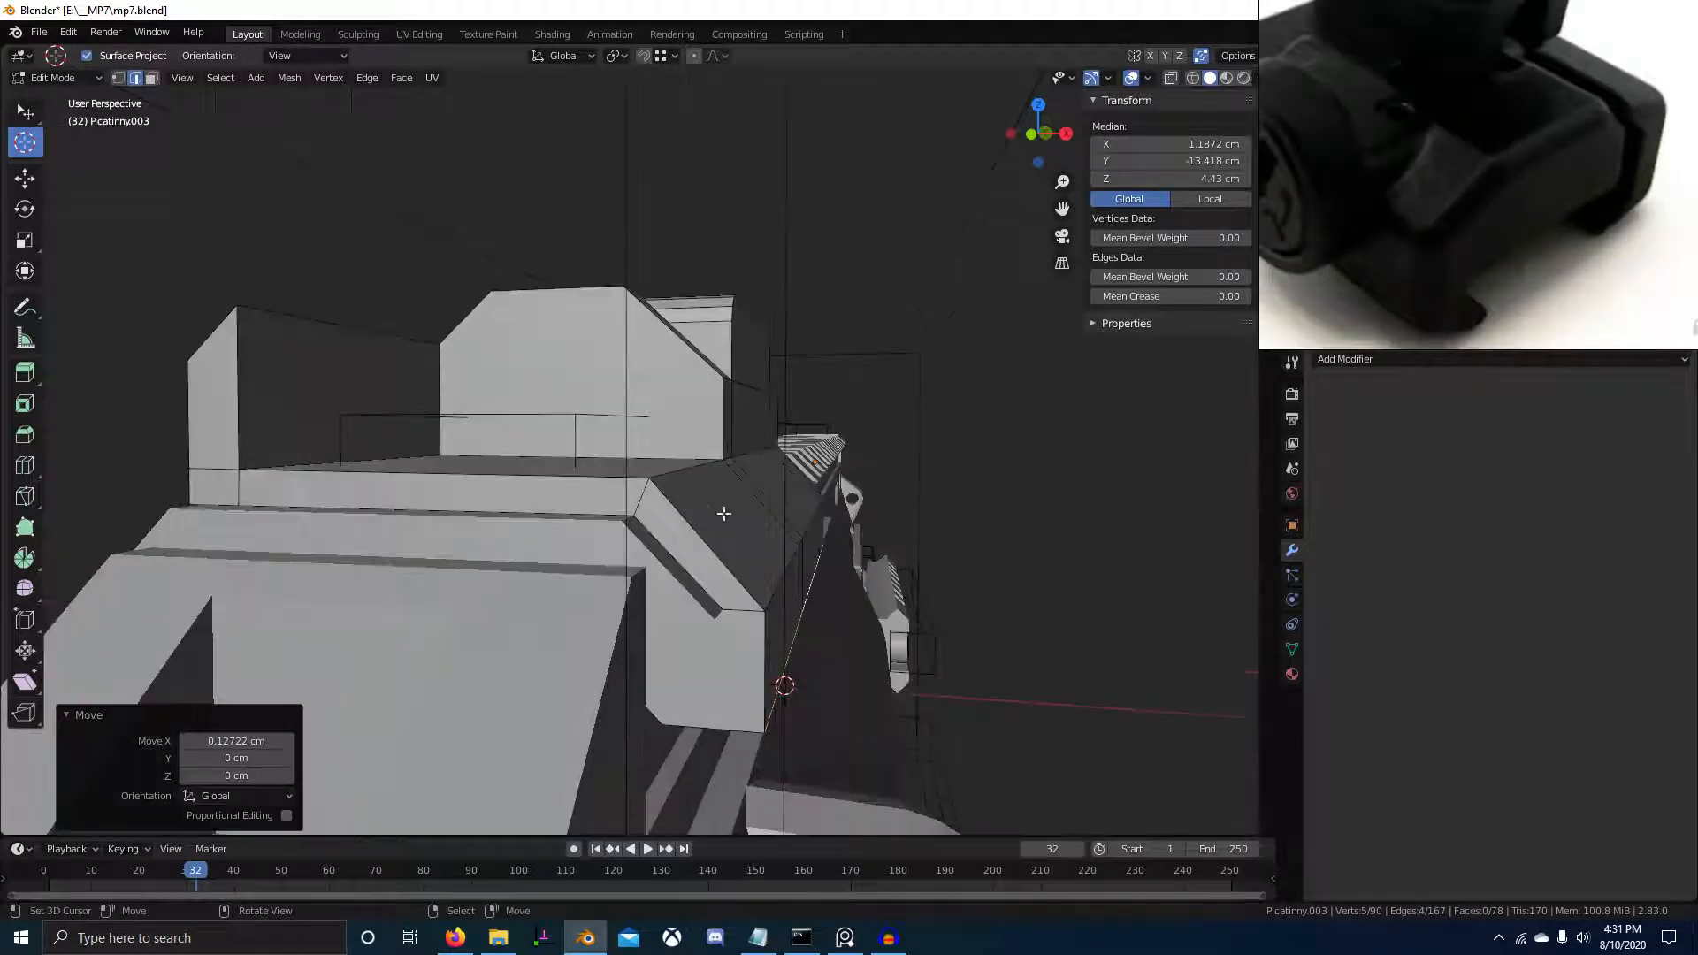
Select the clamp's four upper outer lengthwise edges and move them 0.39404 cm up along Z, level with the base's top
{"action": "right_click", "coordinate": [776, 579]}
{"action": "middle_click_drag", "start_coordinate": [784, 472], "coordinate": [707, 475]}
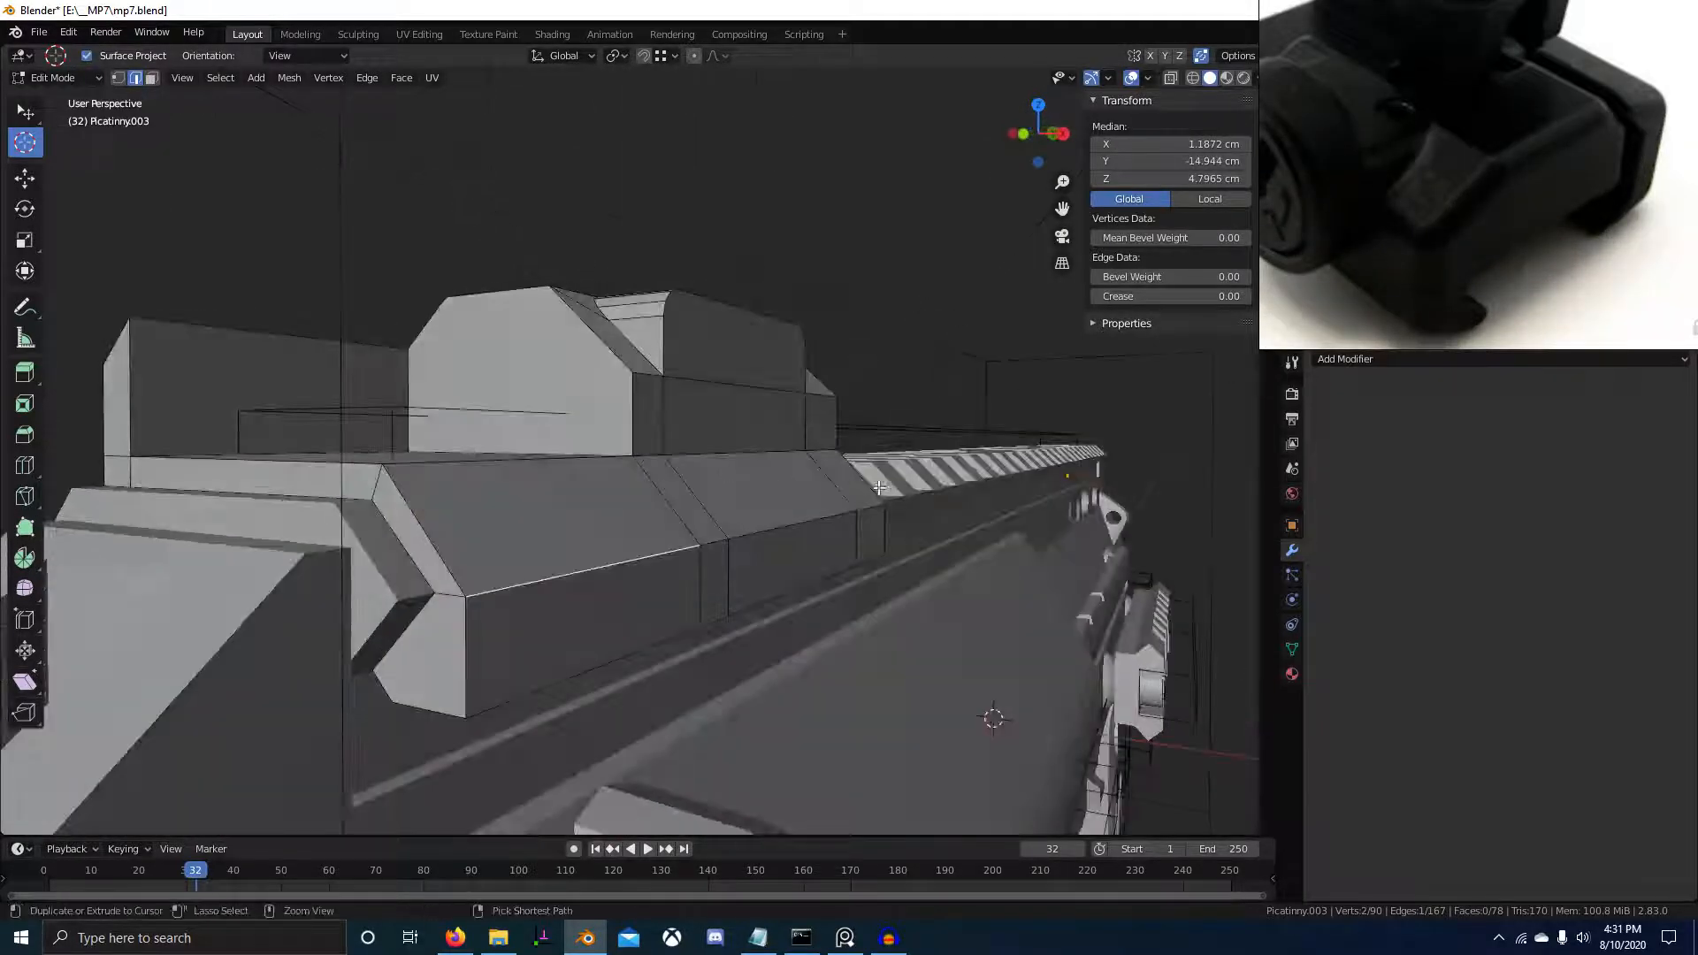
{"action": "right_click", "coordinate": [877, 499], "text": "ctrl"}
{"action": "middle_click_drag", "start_coordinate": [497, 514], "coordinate": [591, 513]}
{"action": "key", "text": "g"}
{"action": "key", "text": "z"}
{"action": "left_click", "coordinate": [689, 495]}
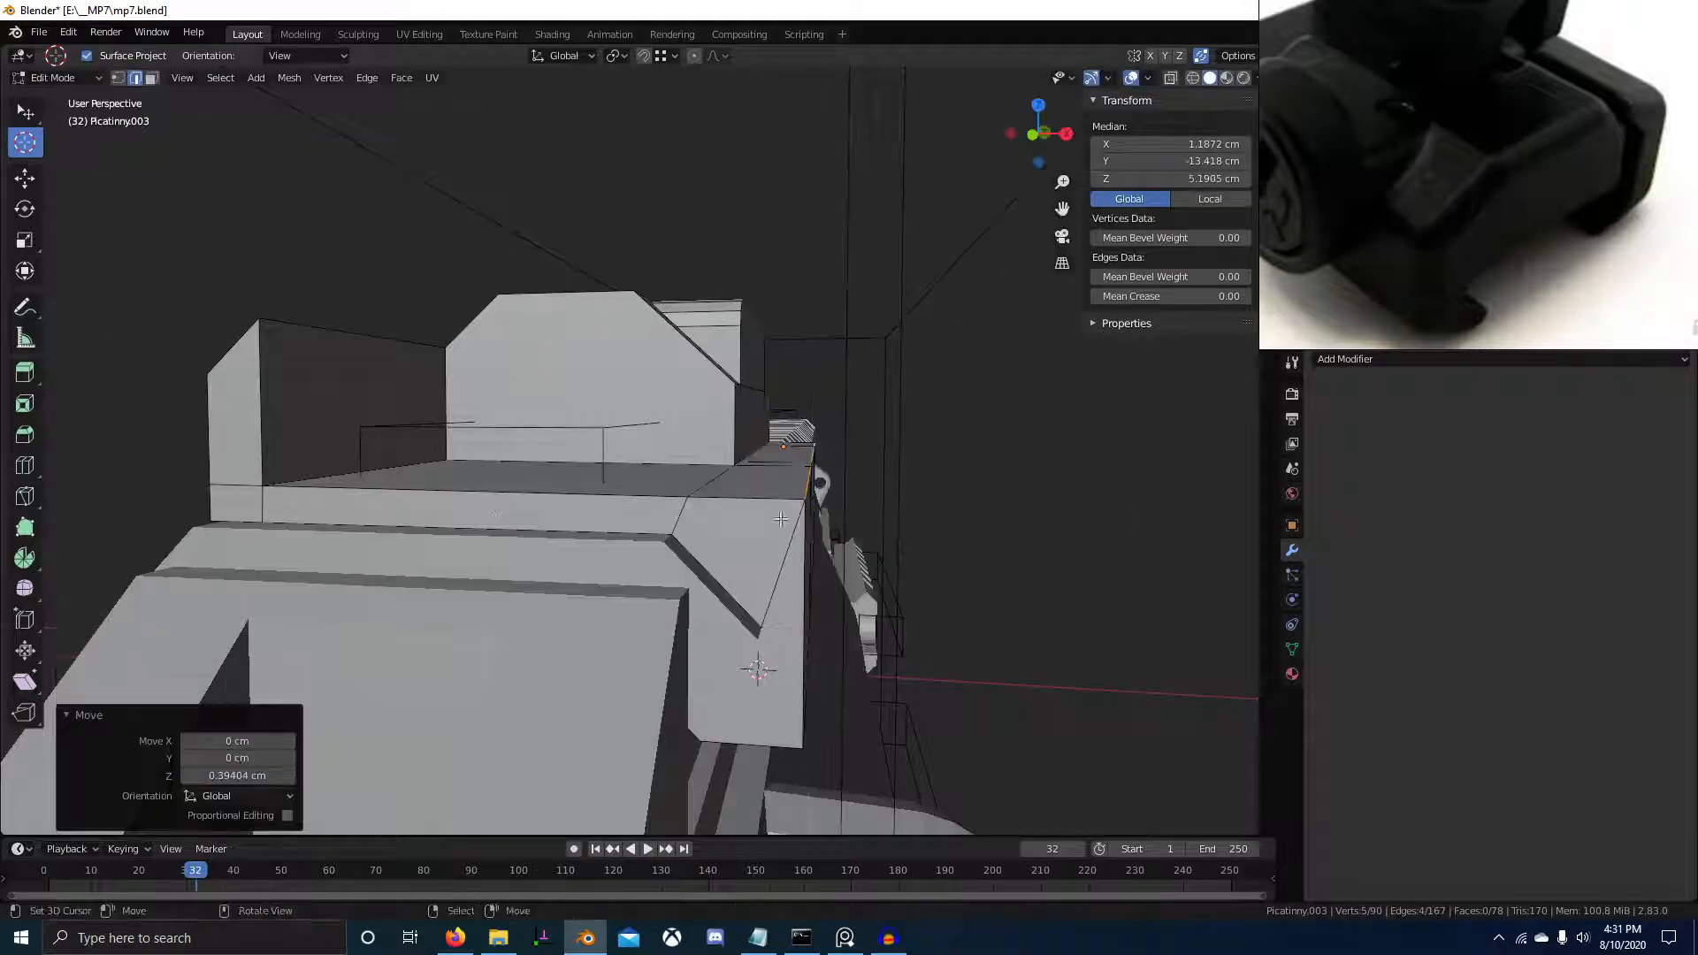
Examine the height of the base's top face in side view and compare it with the reference photos of the sight
{"action": "middle_click_drag", "start_coordinate": [875, 526], "coordinate": [663, 573]}
{"action": "scroll", "coordinate": [743, 543], "scroll_direction": "down", "scroll_amount": 1}
{"action": "key", "text": "3"}
{"action": "right_click", "coordinate": [486, 513]}
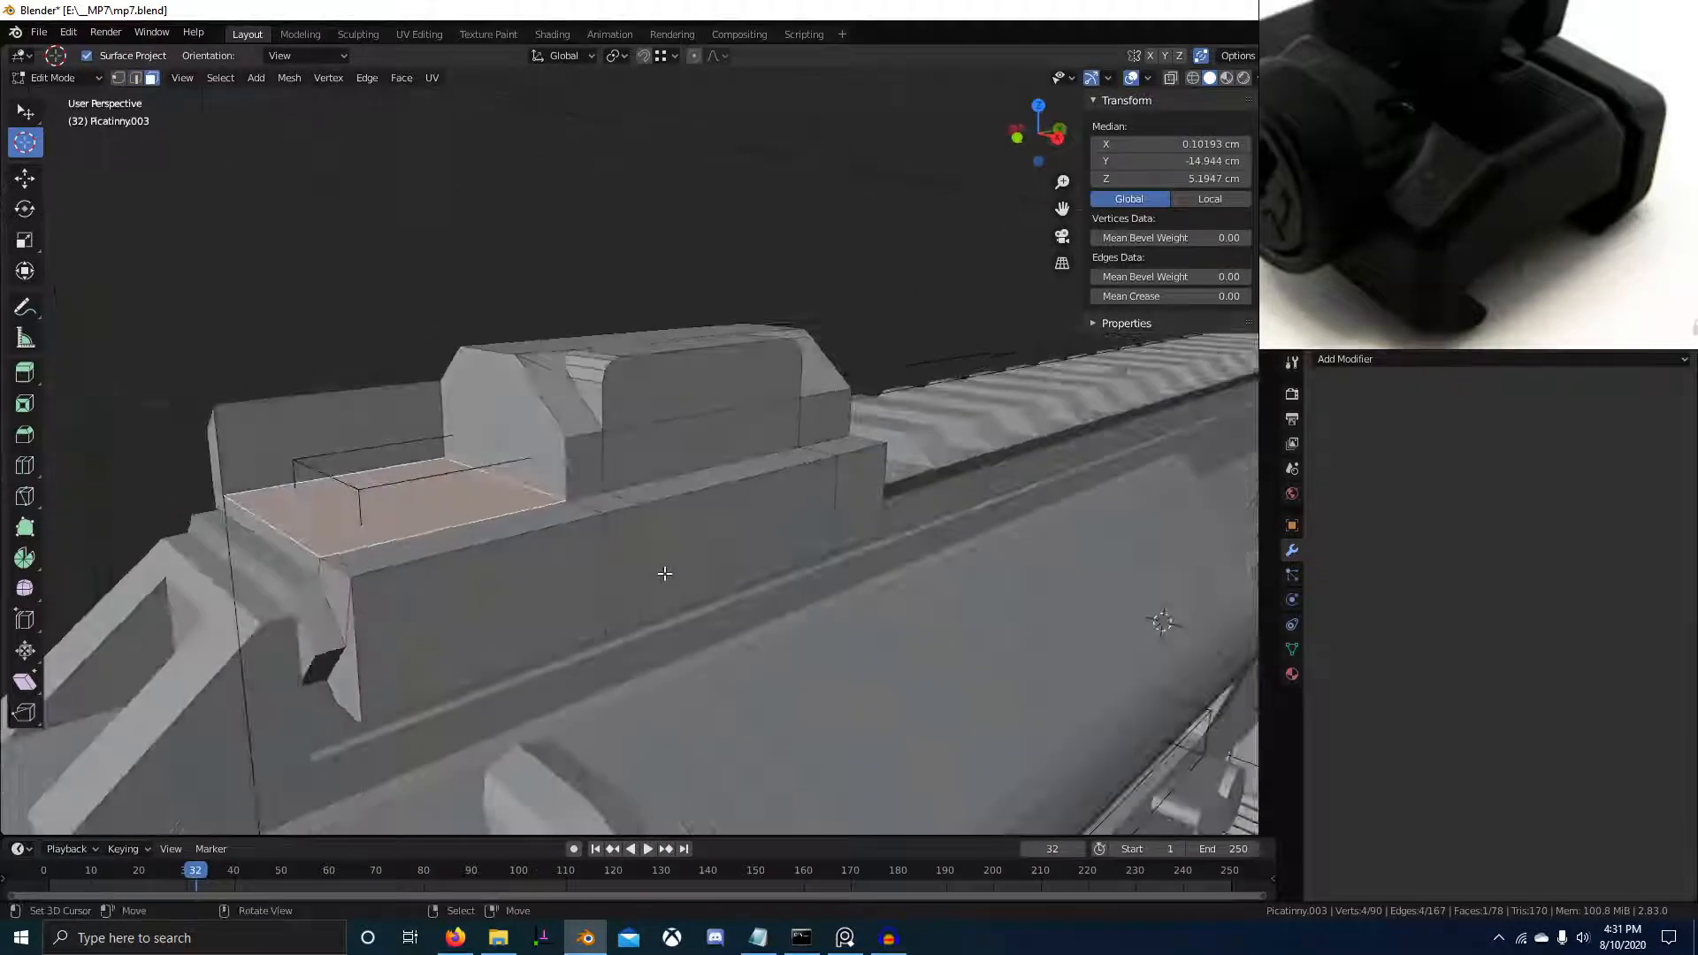
{"action": "key", "text": "KP_3"}
{"action": "key", "text": "shift+z"}
{"action": "mouse_move", "coordinate": [430, 528]}
{"action": "middle_mouse_down", "text": "shift"}
{"action": "mouse_move", "coordinate": [796, 566]}
{"action": "mouse_move", "coordinate": [1080, 637]}
{"action": "mouse_move", "coordinate": [937, 600]}
{"action": "middle_mouse_up", "text": "shift"}
{"action": "scroll", "coordinate": [566, 541], "scroll_direction": "up", "scroll_amount": 2}
{"action": "scroll", "coordinate": [566, 542], "scroll_direction": "down", "scroll_amount": 1}
{"action": "key", "text": "shift+z"}
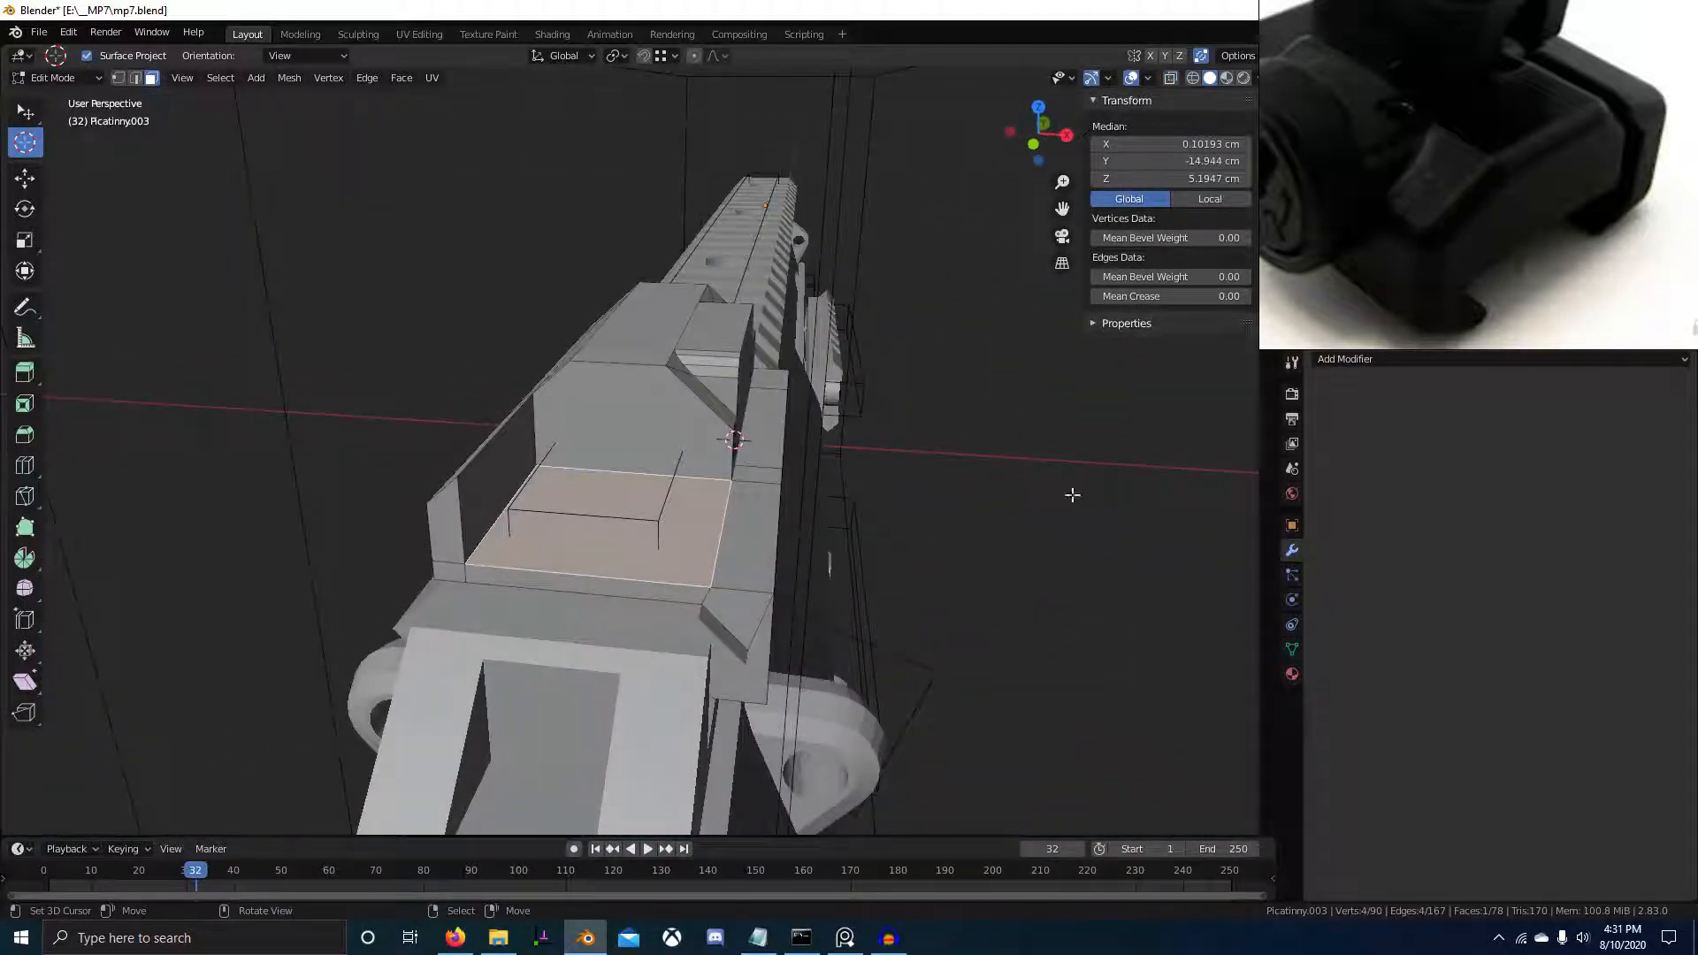
{"action": "scroll", "coordinate": [1535, 238], "scroll_direction": "down", "scroll_amount": 8}
{"action": "middle_click_drag", "start_coordinate": [1490, 268], "coordinate": [1445, 245]}
{"action": "scroll", "coordinate": [1546, 246], "scroll_direction": "up", "scroll_amount": 4}
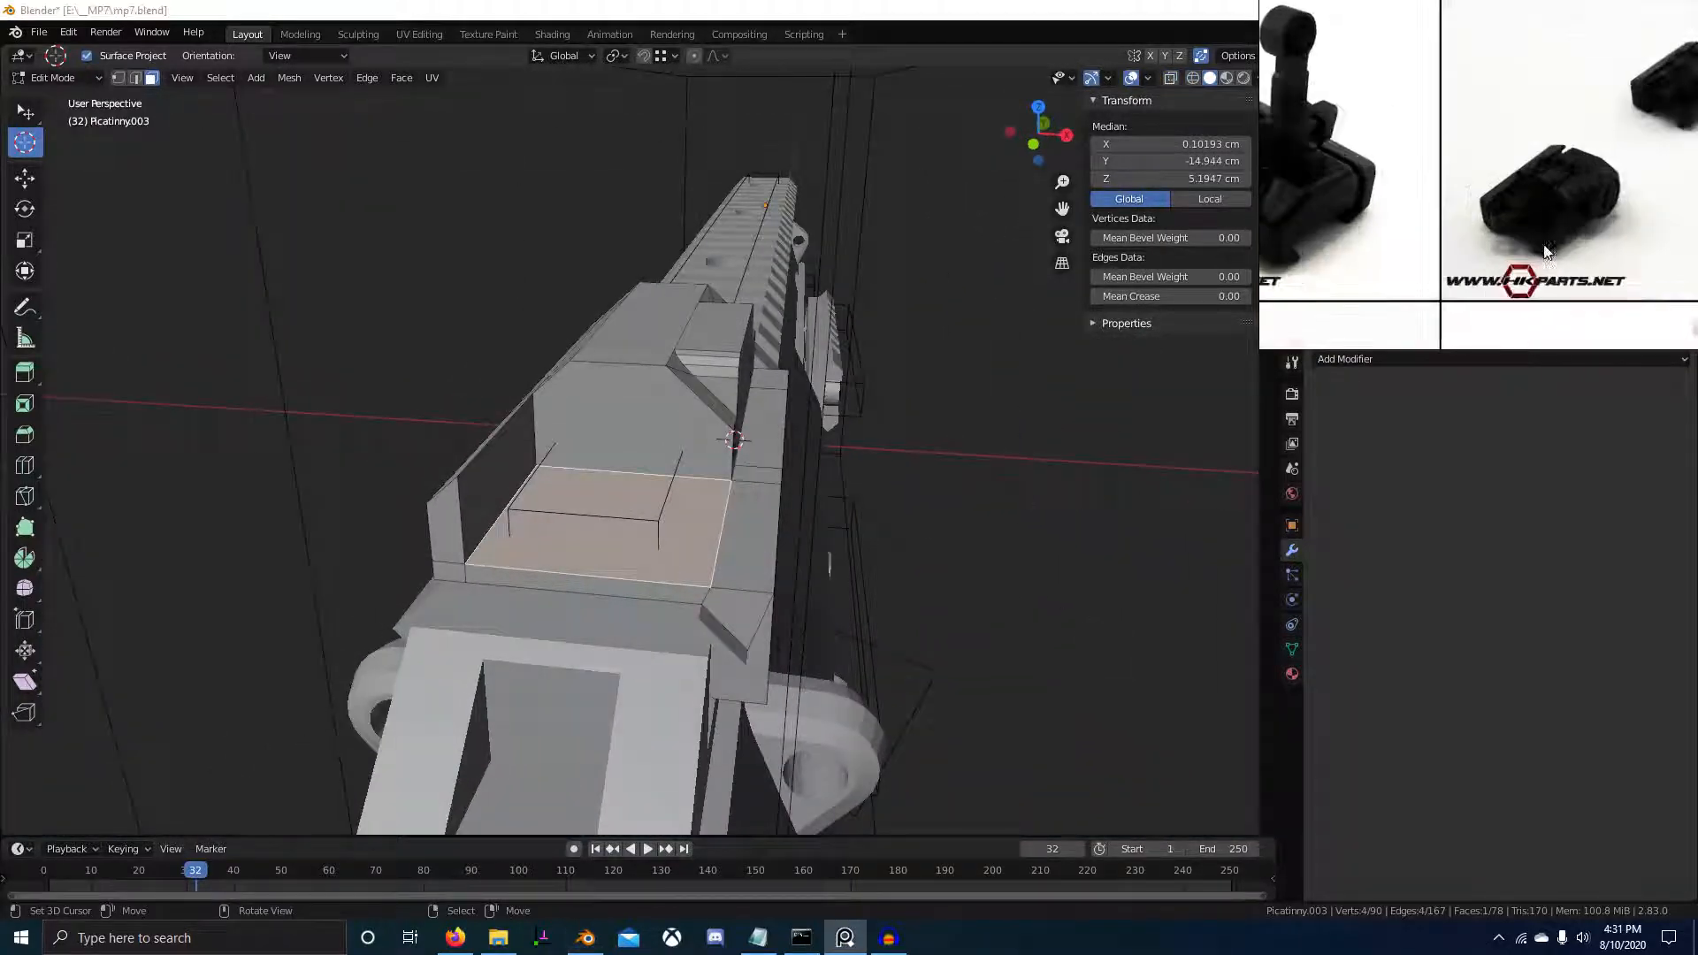
{"action": "scroll", "coordinate": [1534, 252], "scroll_direction": "up", "scroll_amount": 8}
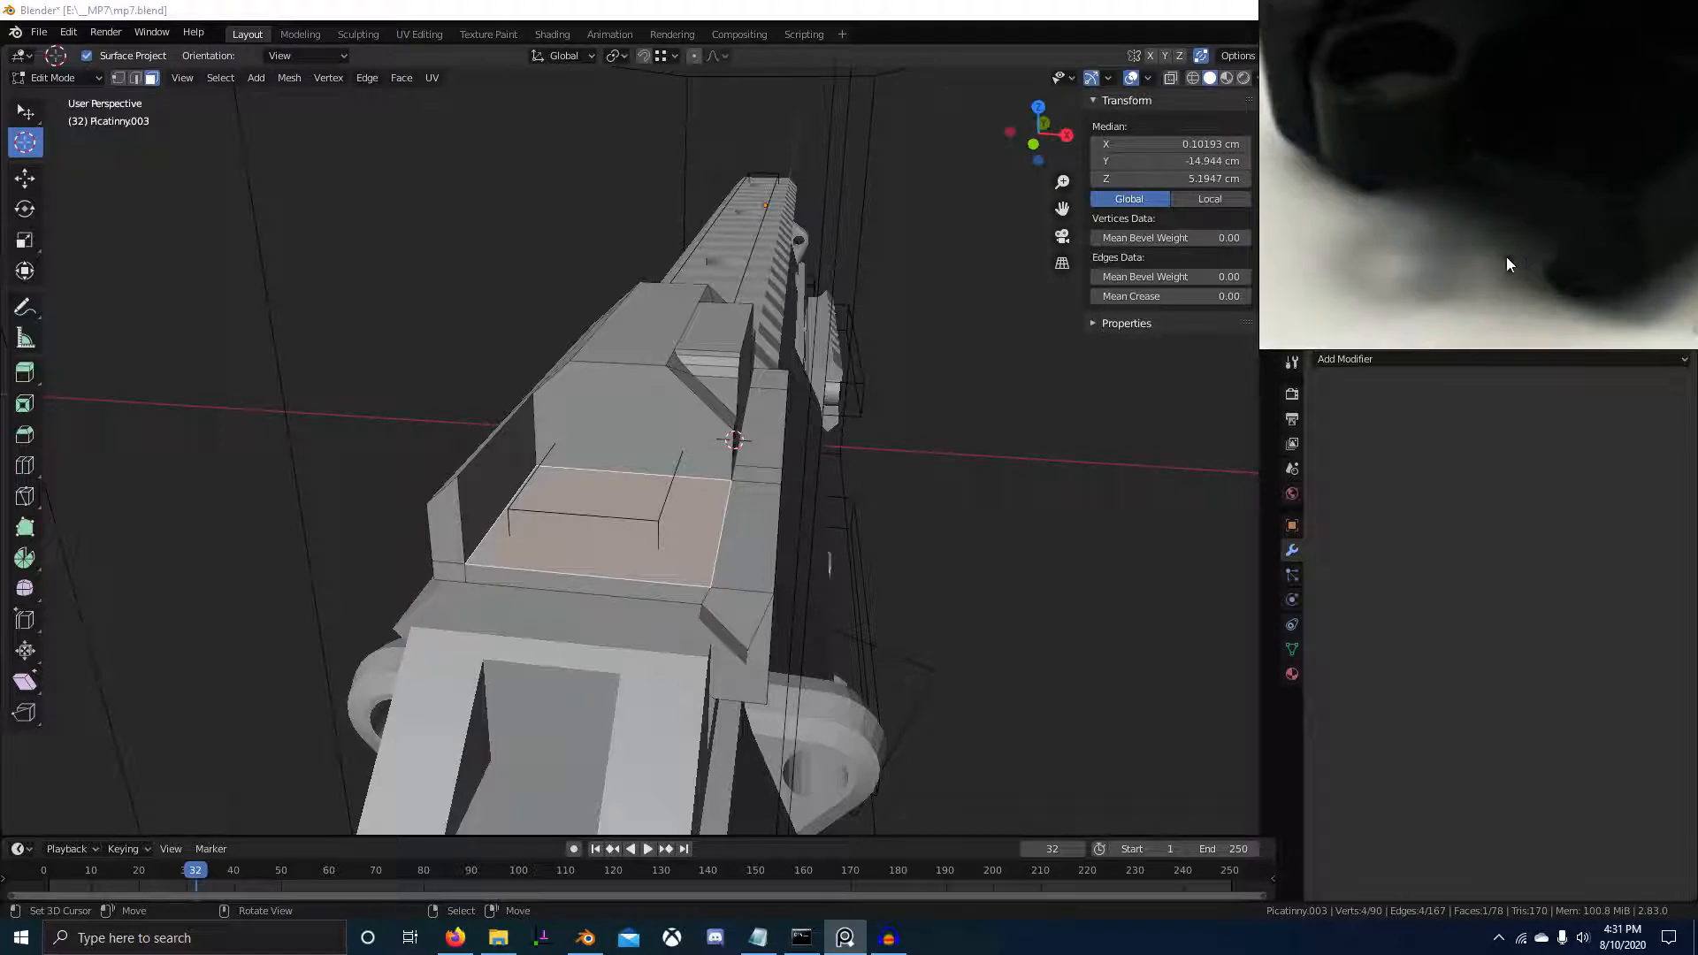
Select the base's top face with its adjoining outer strip faces and raise them 0.10623 cm along Z
{"action": "middle_click_drag", "start_coordinate": [805, 520], "coordinate": [732, 521]}
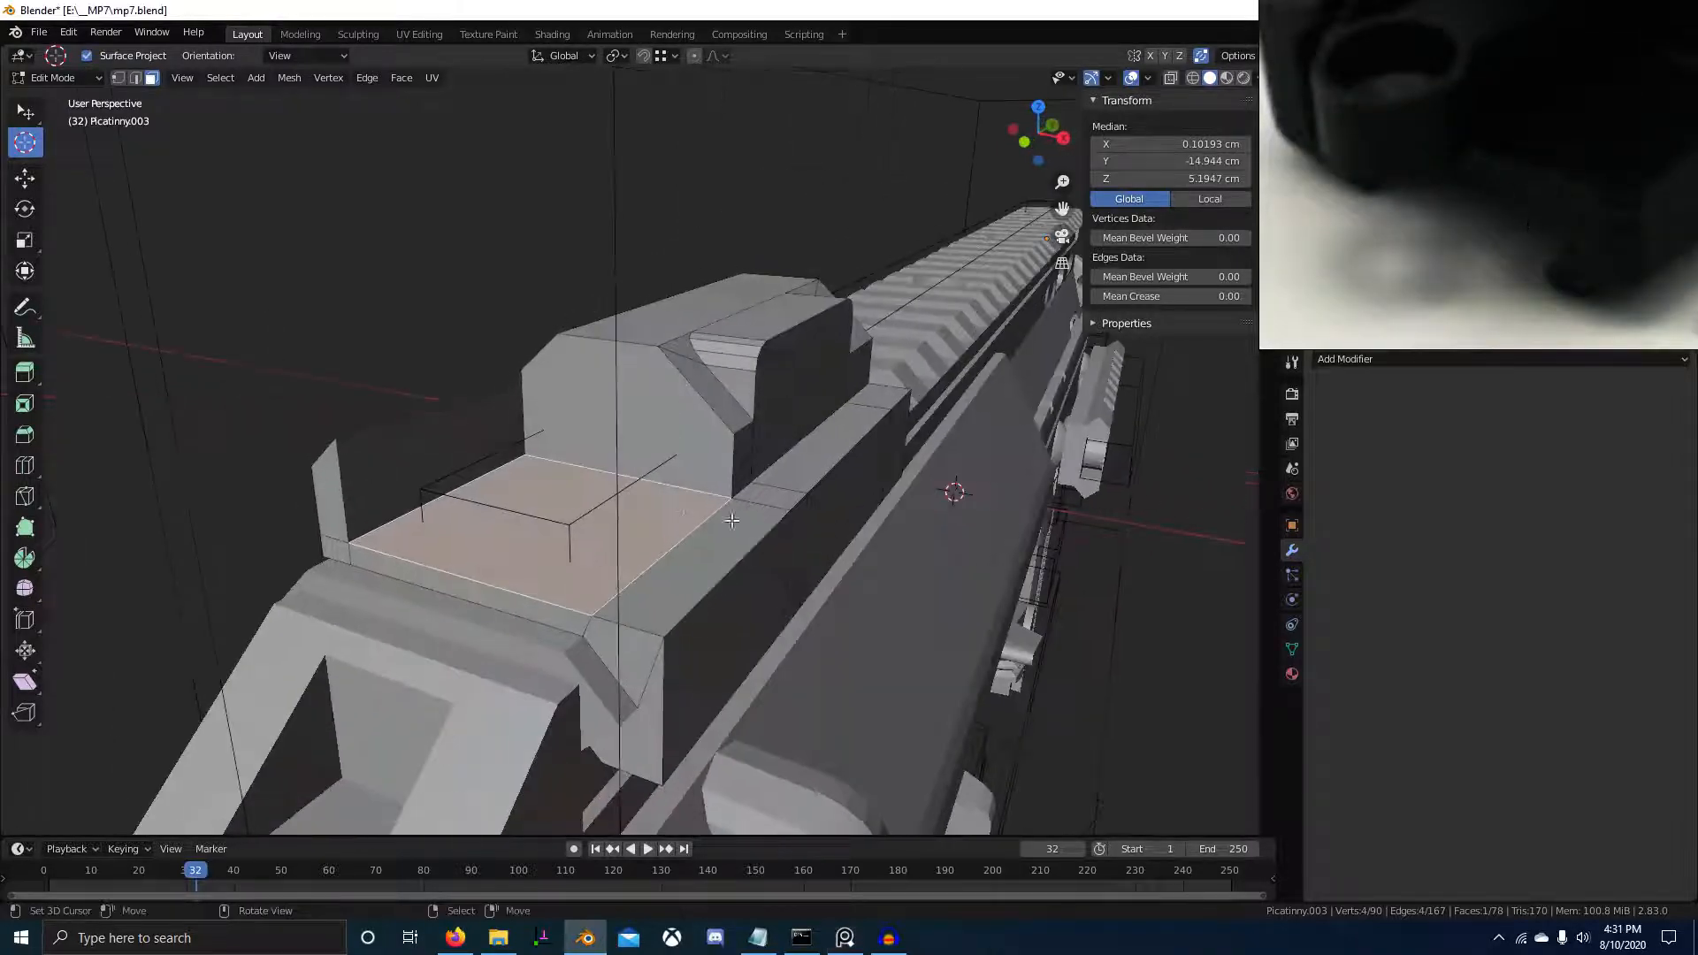
{"action": "left_click", "coordinate": [740, 522], "text": "shift"}
{"action": "left_click", "coordinate": [789, 477], "text": "shift"}
{"action": "right_click", "coordinate": [775, 495], "text": "shift"}
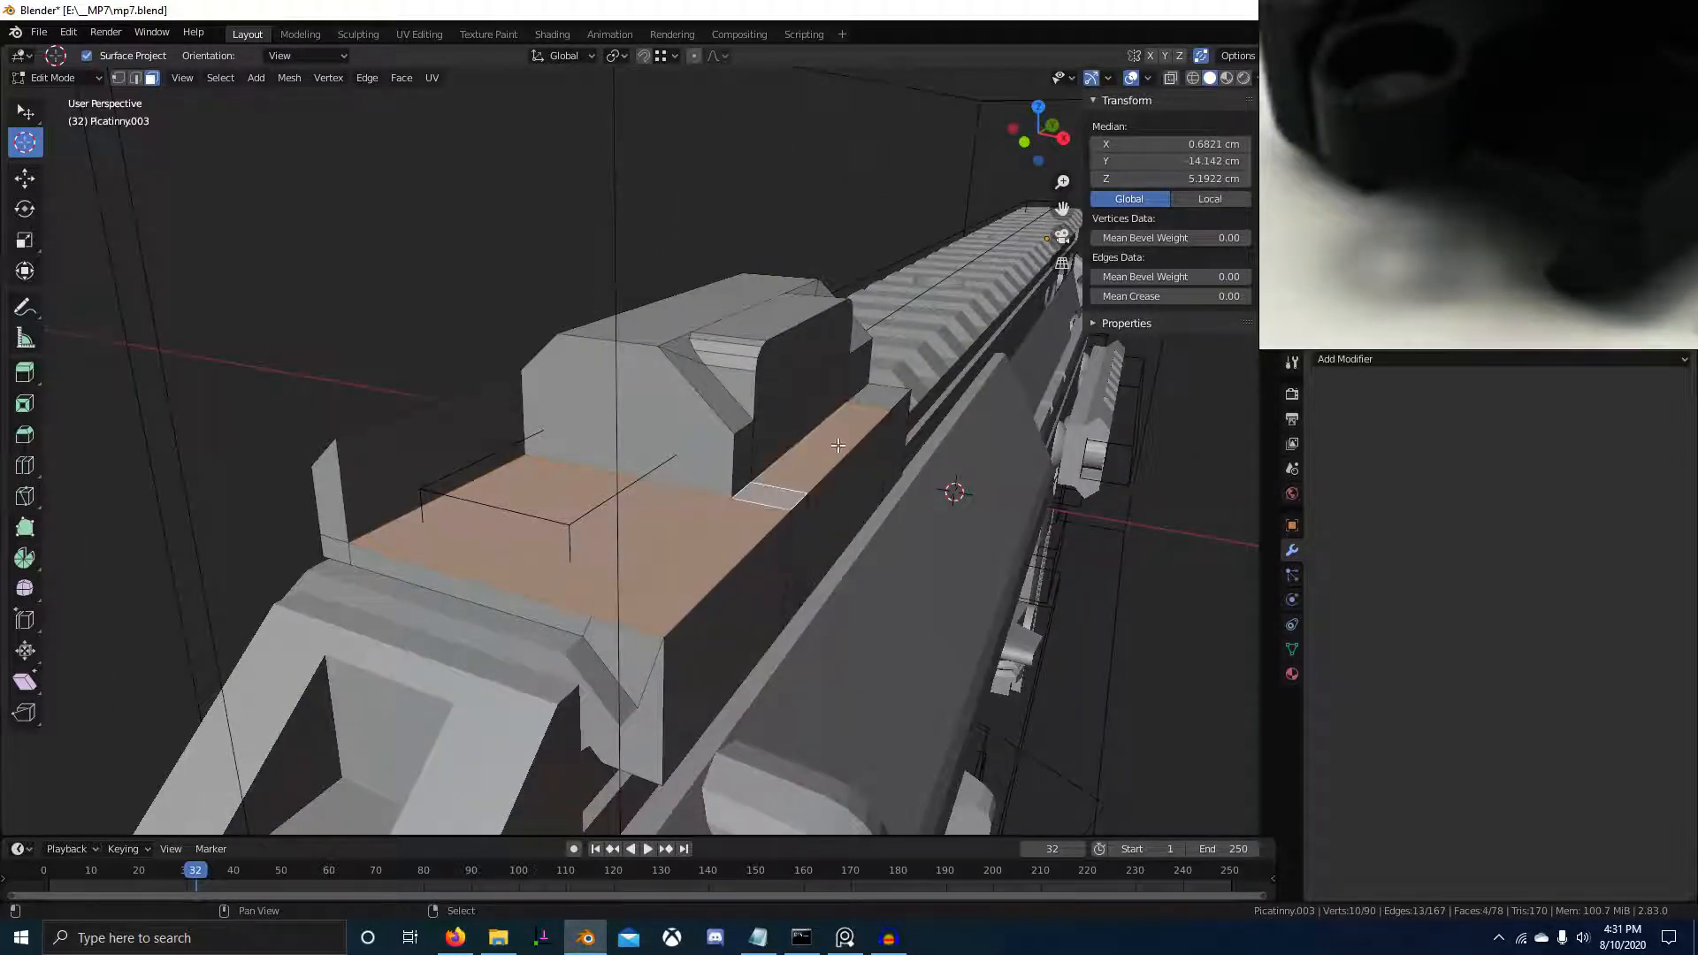
{"action": "right_click", "coordinate": [891, 412], "text": "shift"}
{"action": "key", "text": "ctrl+z"}
{"action": "right_click", "coordinate": [876, 401], "text": "shift"}
{"action": "middle_click_drag", "start_coordinate": [802, 455], "coordinate": [827, 447]}
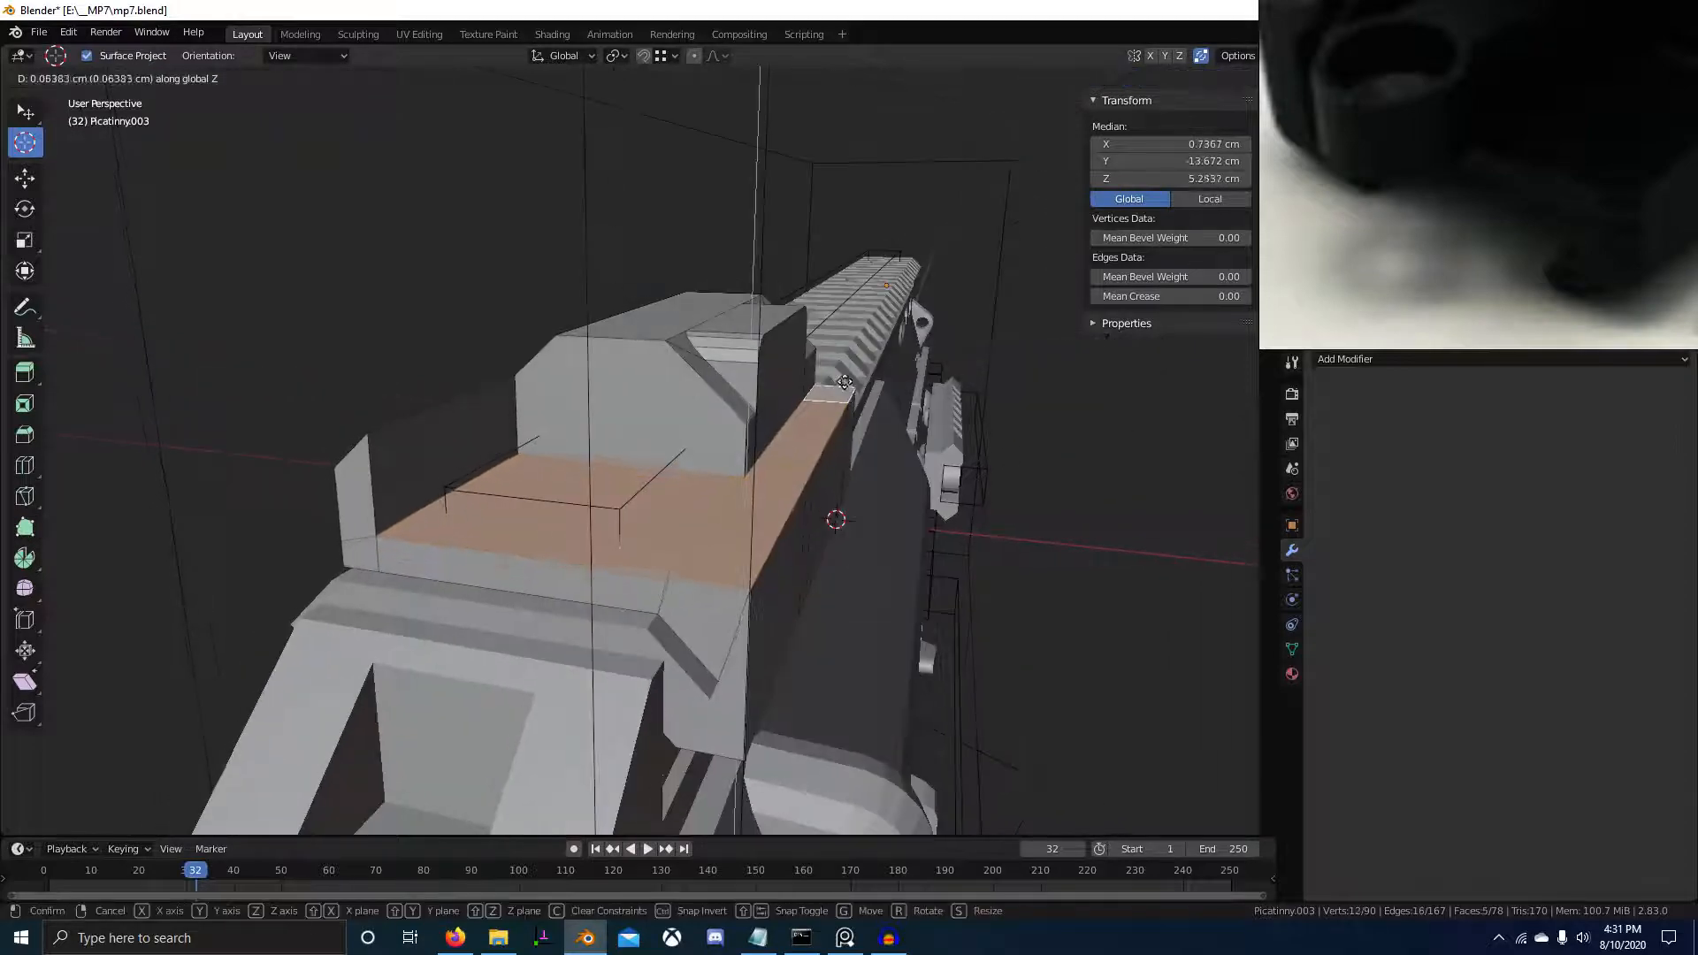
{"action": "key", "text": "g"}
{"action": "key", "text": "z"}
{"action": "left_click", "coordinate": [849, 342]}
{"action": "middle_click_drag", "start_coordinate": [784, 531], "coordinate": [550, 452]}
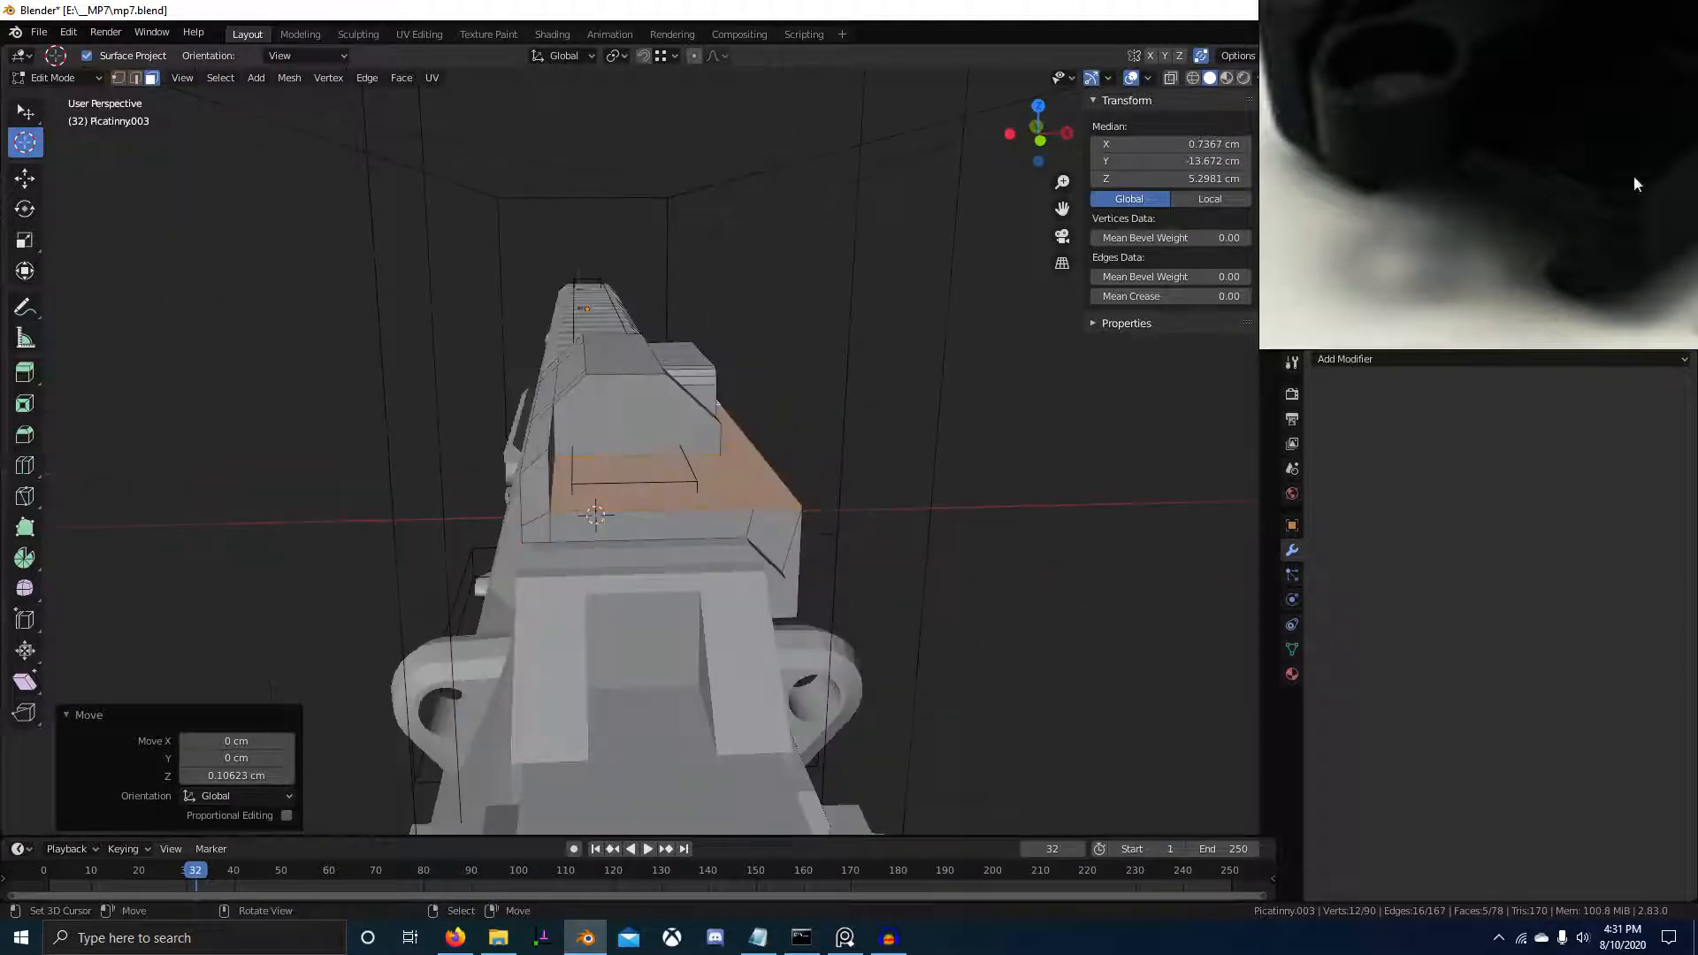
Examine the reference photo showing the sight's drum side for how the cover meets the base
{"action": "scroll", "coordinate": [1633, 177], "scroll_direction": "down", "scroll_amount": 6}
{"action": "middle_click_drag", "start_coordinate": [1514, 208], "coordinate": [1535, 121]}
{"action": "scroll", "coordinate": [1418, 290], "scroll_direction": "up", "scroll_amount": 2}
{"action": "middle_click_drag", "start_coordinate": [1418, 289], "coordinate": [1586, 288]}
{"action": "scroll", "coordinate": [1435, 237], "scroll_direction": "up", "scroll_amount": 2}
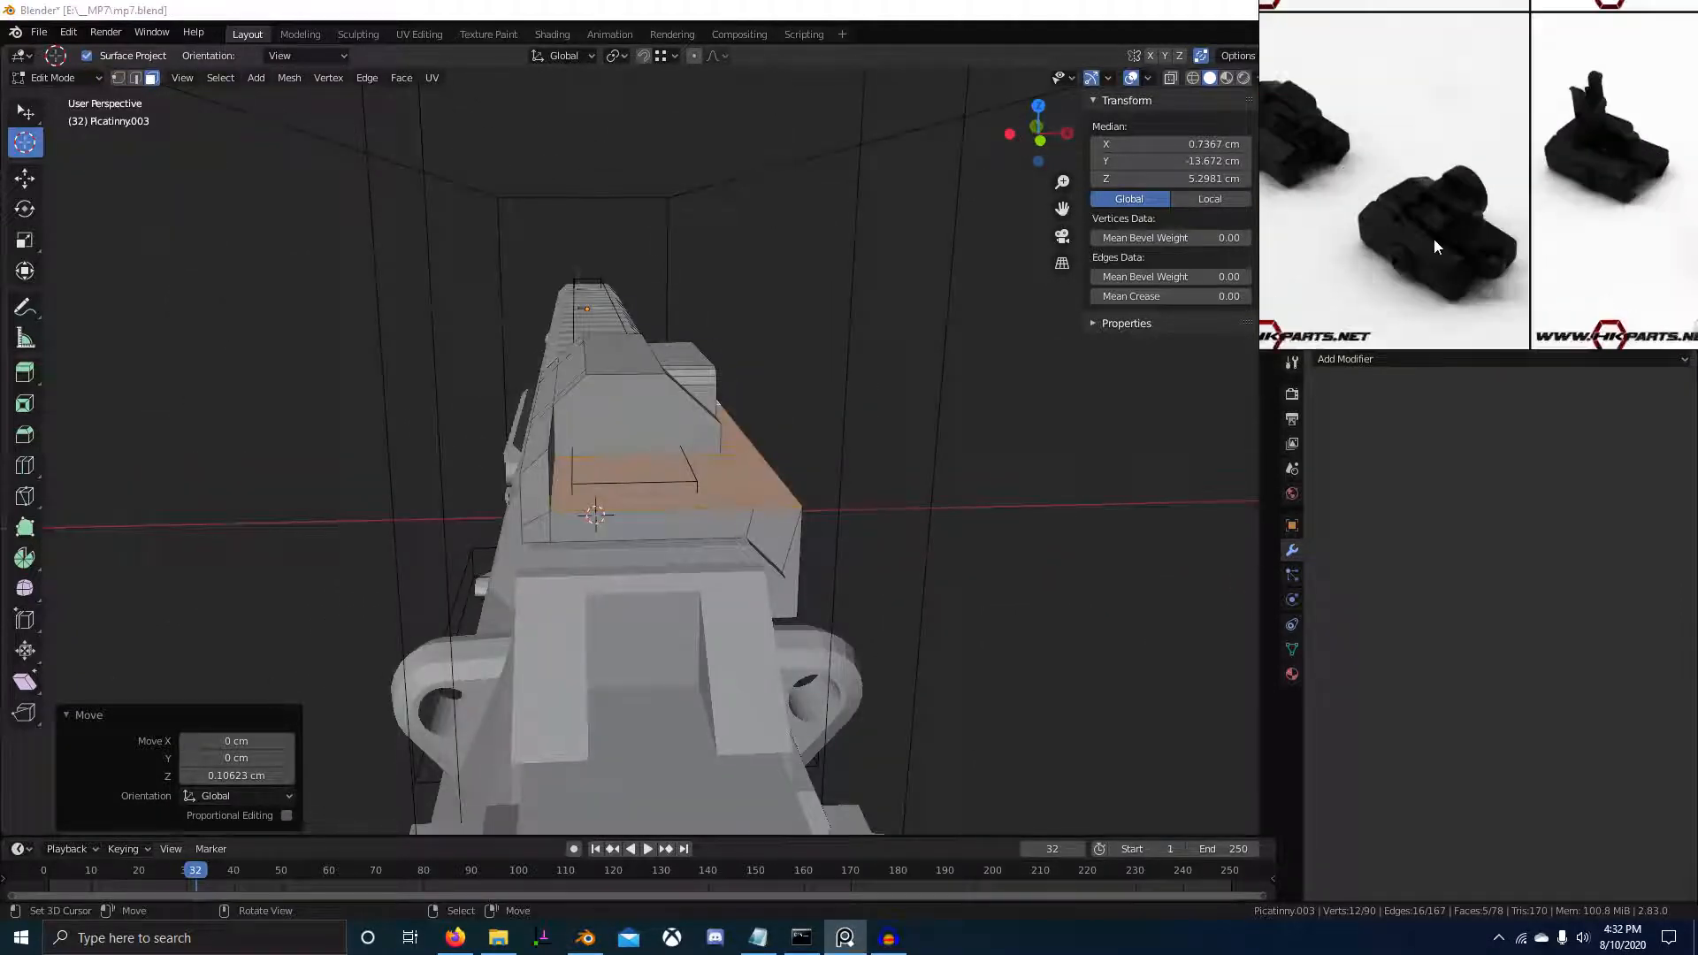
{"action": "middle_click_drag", "start_coordinate": [1434, 237], "coordinate": [1459, 350]}
{"action": "middle_click_drag", "start_coordinate": [1482, 249], "coordinate": [1521, 367]}
{"action": "scroll", "coordinate": [1406, 191], "scroll_direction": "up", "scroll_amount": 4}
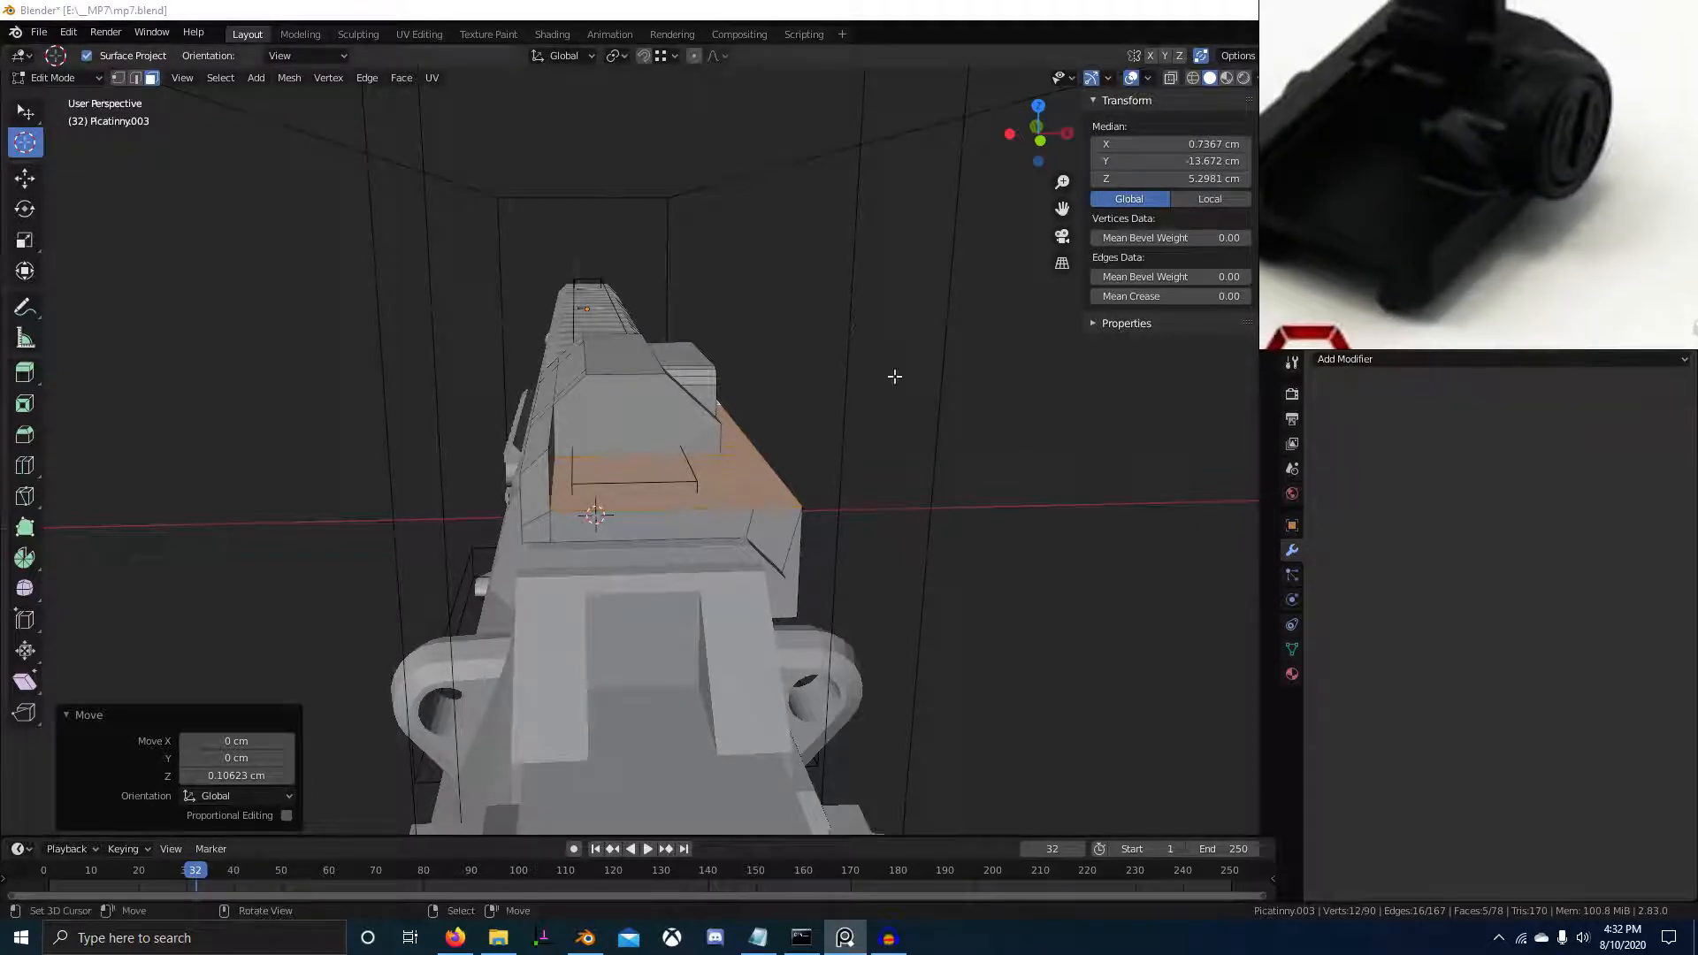
Try to move the cover's four co-planar outer side faces 0.35504 cm outward along X
{"action": "middle_click_drag", "start_coordinate": [894, 375], "coordinate": [566, 504]}
{"action": "scroll", "coordinate": [665, 463], "scroll_direction": "up", "scroll_amount": 4}
{"action": "scroll", "coordinate": [634, 517], "scroll_direction": "up", "scroll_amount": 2}
{"action": "right_click", "coordinate": [562, 501]}
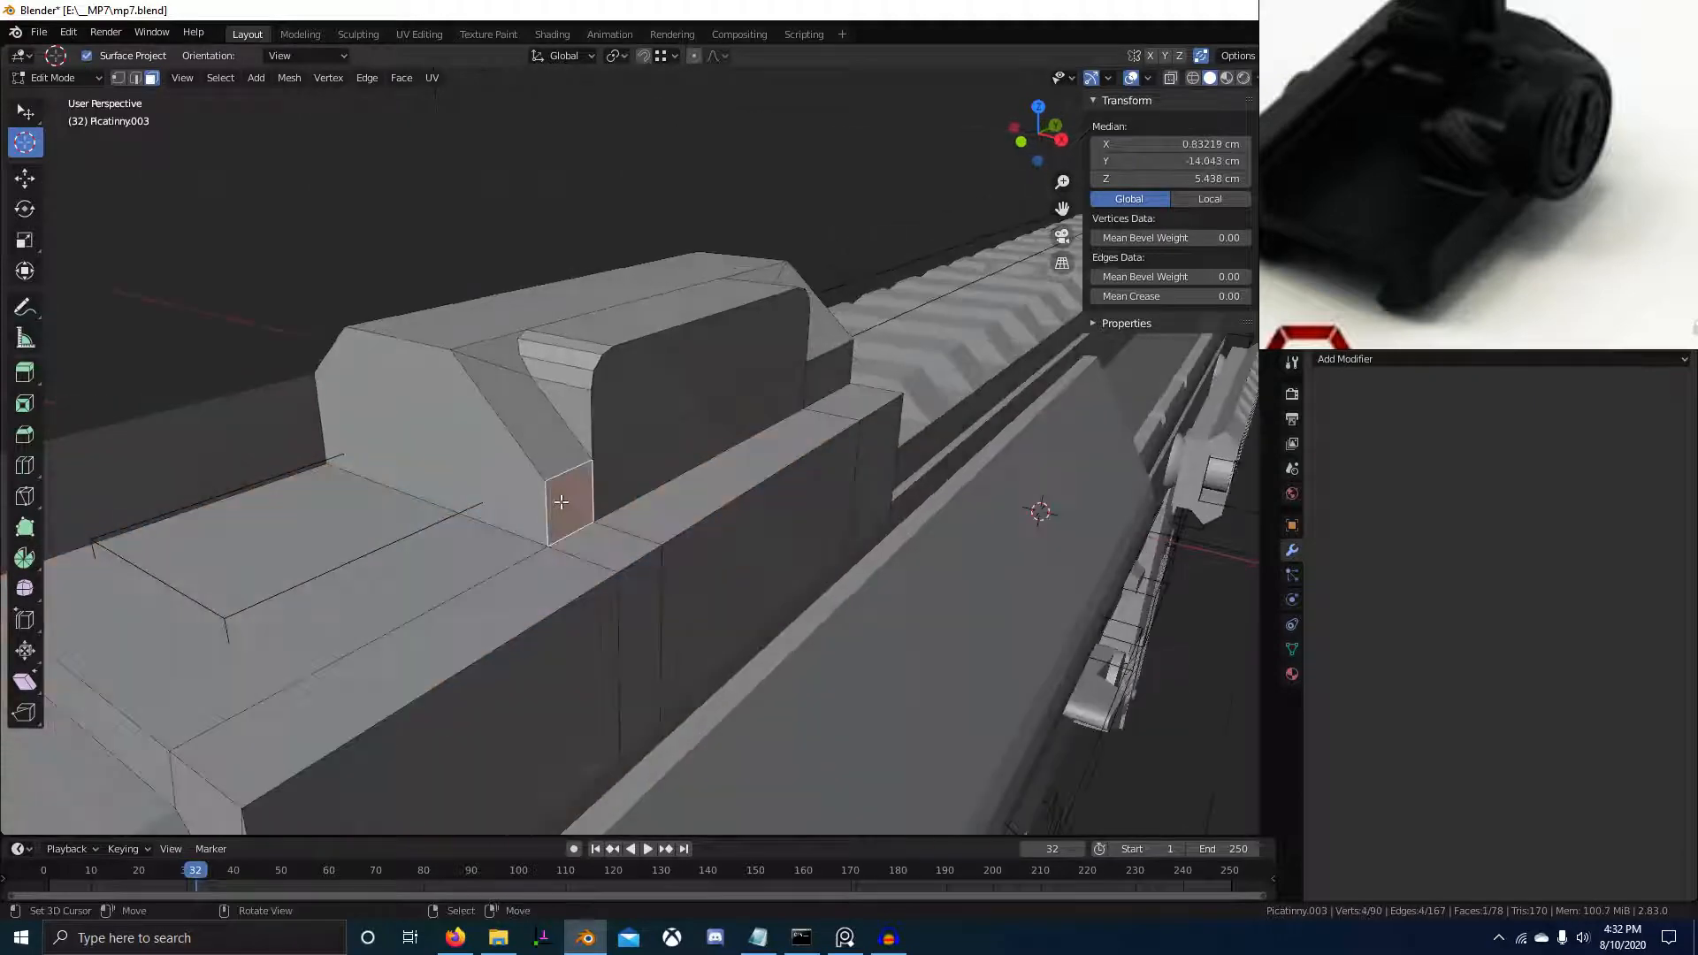
{"action": "key", "text": "g"}
{"action": "left_click", "coordinate": [607, 577]}
{"action": "middle_click_drag", "start_coordinate": [606, 576], "coordinate": [651, 475]}
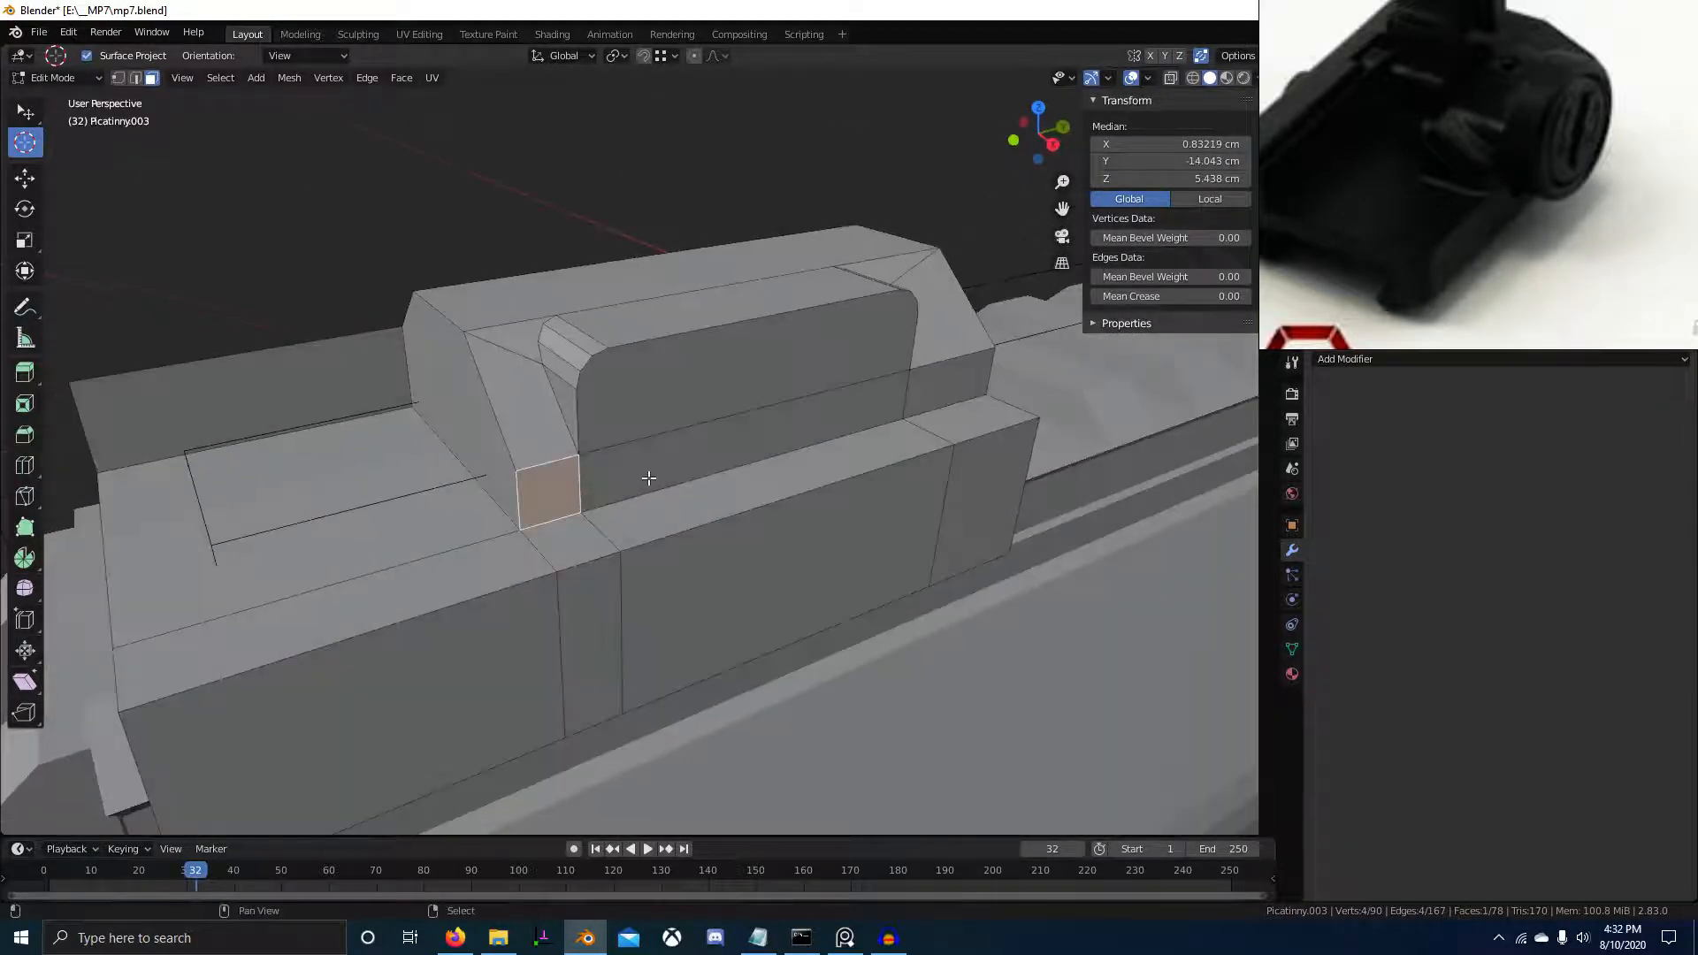
{"action": "right_click", "coordinate": [664, 450], "text": "shift"}
{"action": "key", "text": "shift+g"}
{"action": "left_click", "coordinate": [589, 555]}
{"action": "key", "text": "g"}
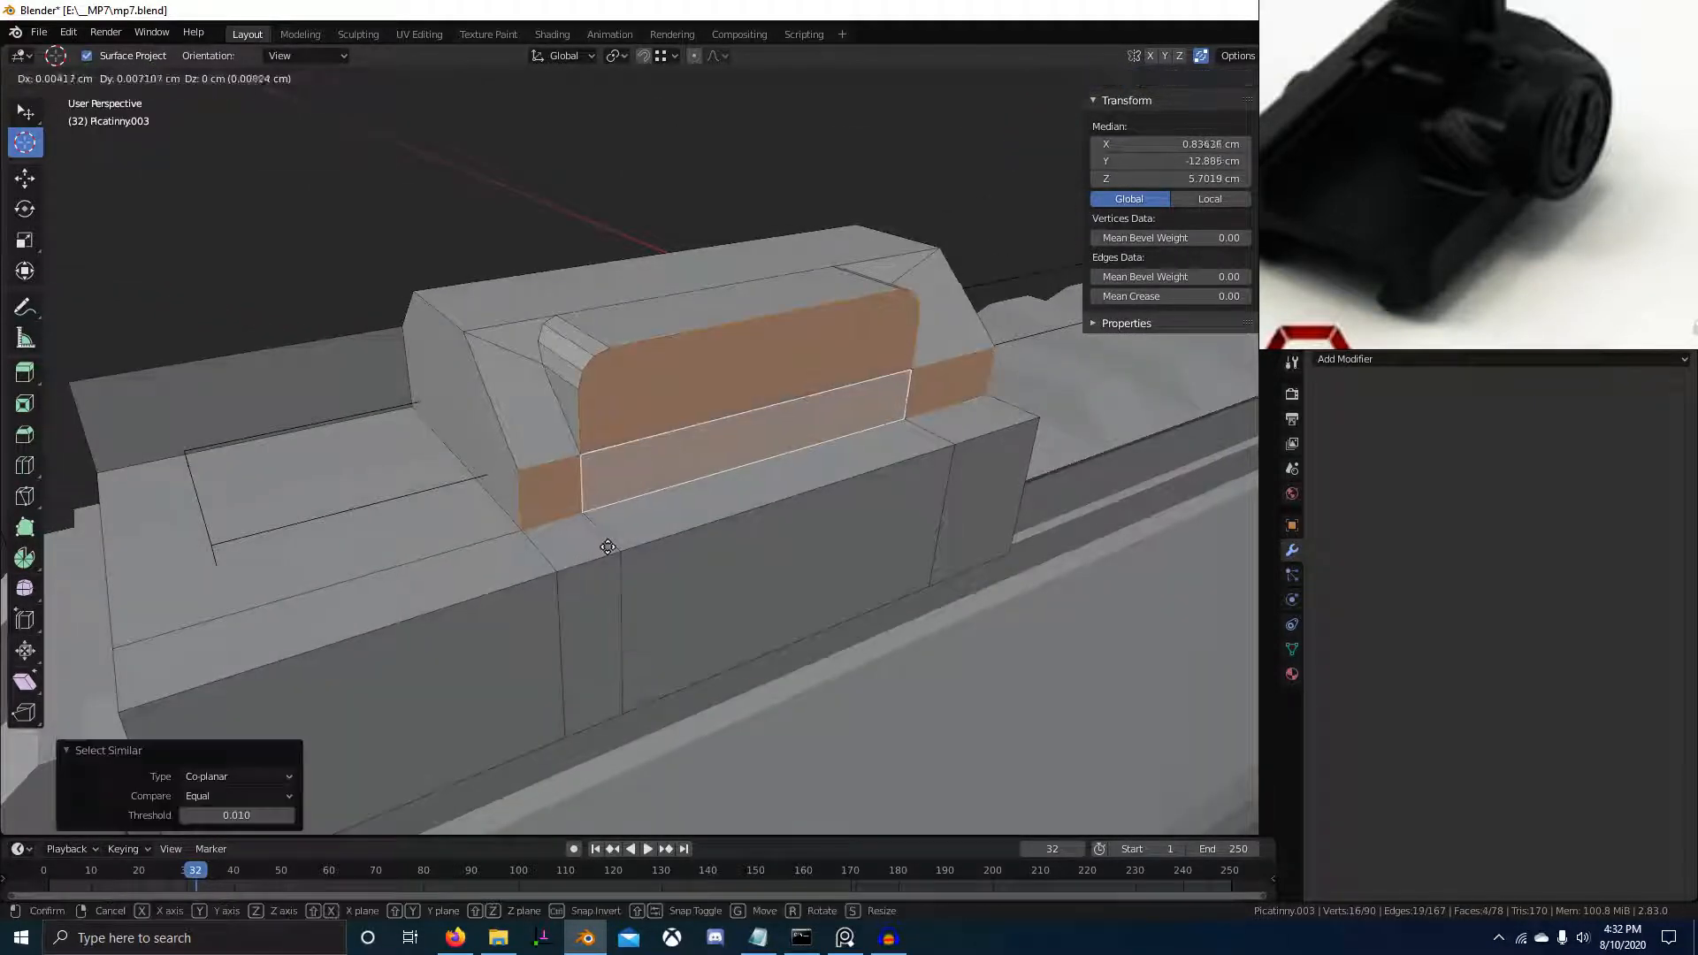
{"action": "key", "text": "x"}
{"action": "left_click", "coordinate": [618, 550]}
{"action": "scroll", "coordinate": [868, 466], "scroll_direction": "down", "scroll_amount": 4}
{"action": "middle_click_drag", "start_coordinate": [868, 466], "coordinate": [974, 511]}
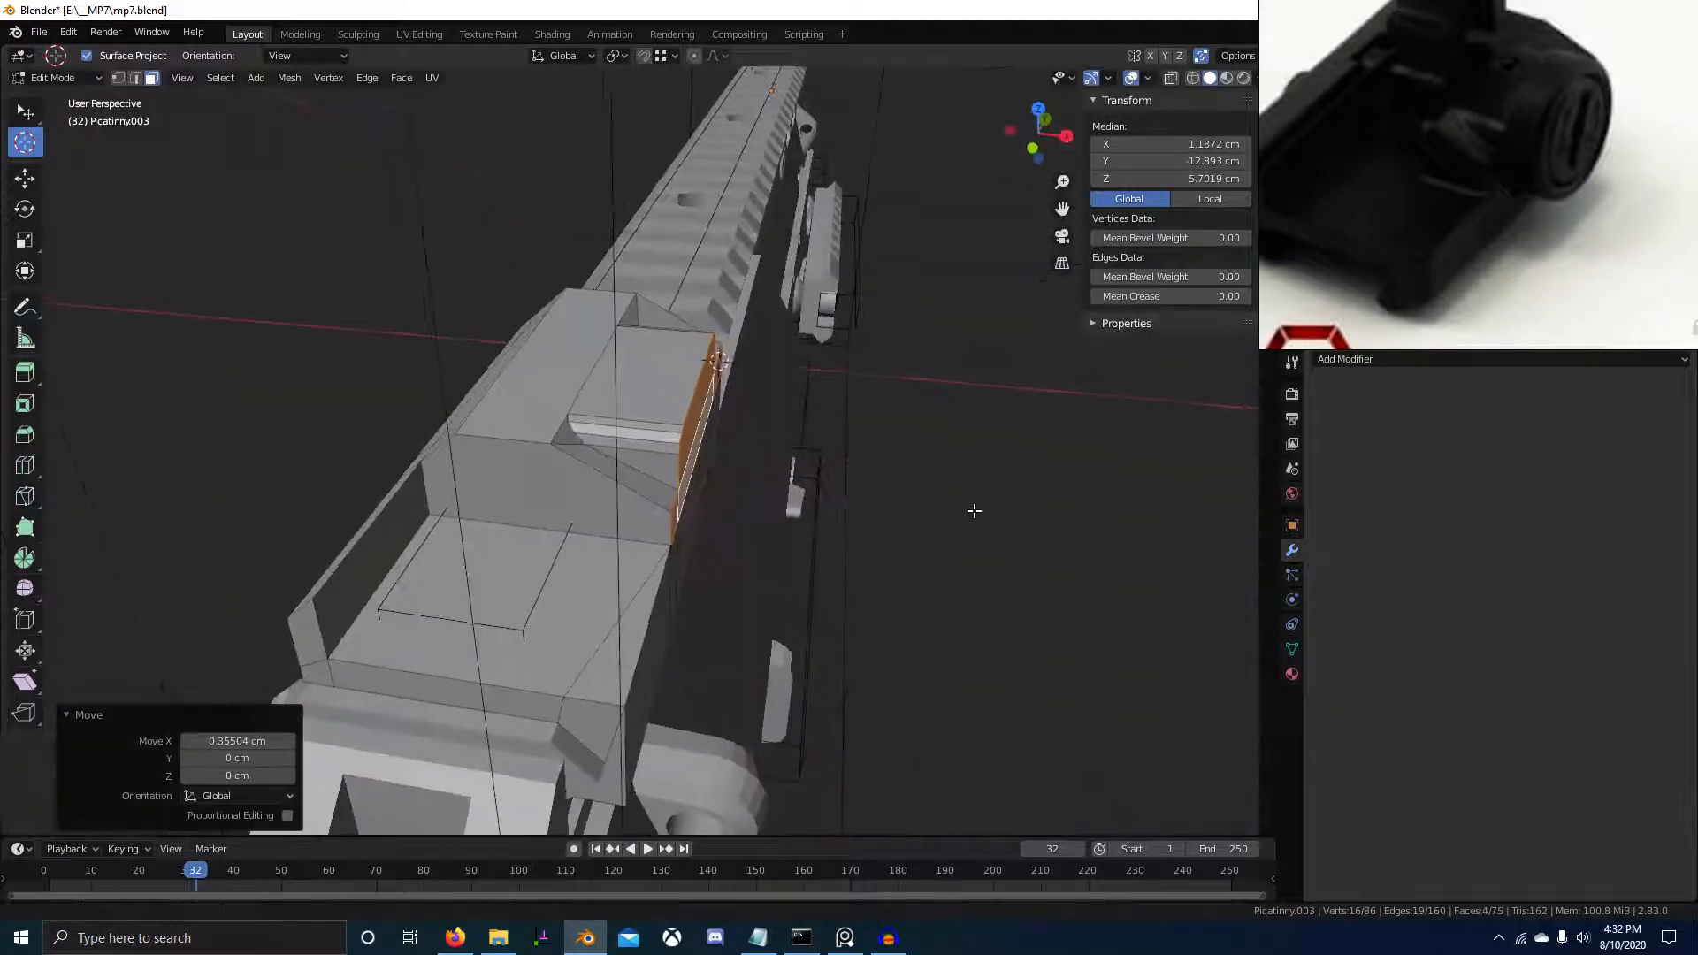
Isolate a narrow strip of the cover in top view, and undo the outward move of the side faces
{"action": "key", "text": "2"}
{"action": "right_click", "coordinate": [565, 431]}
{"action": "right_click", "coordinate": [630, 309], "text": "ctrl"}
{"action": "middle_click_drag", "start_coordinate": [699, 359], "coordinate": [416, 389]}
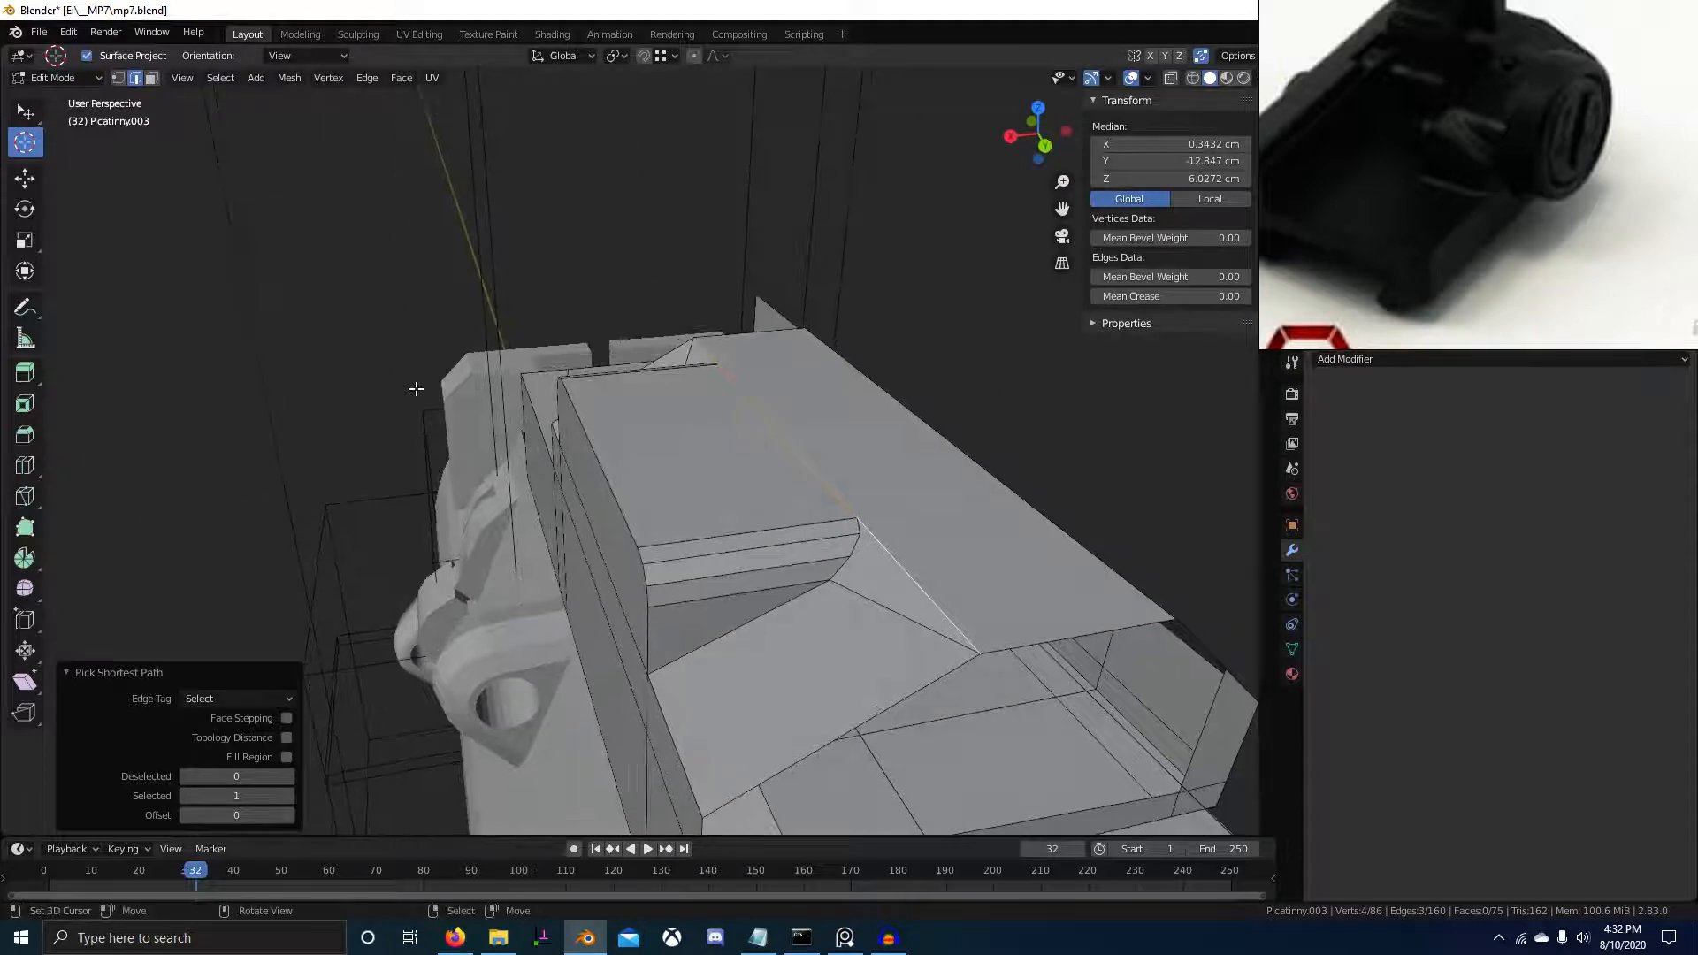
{"action": "key", "text": "KP_7"}
{"action": "key", "text": "z"}
{"action": "middle_click_drag", "start_coordinate": [544, 432], "coordinate": [570, 515], "text": "shift"}
{"action": "scroll", "coordinate": [564, 489], "scroll_direction": "down", "scroll_amount": 2}
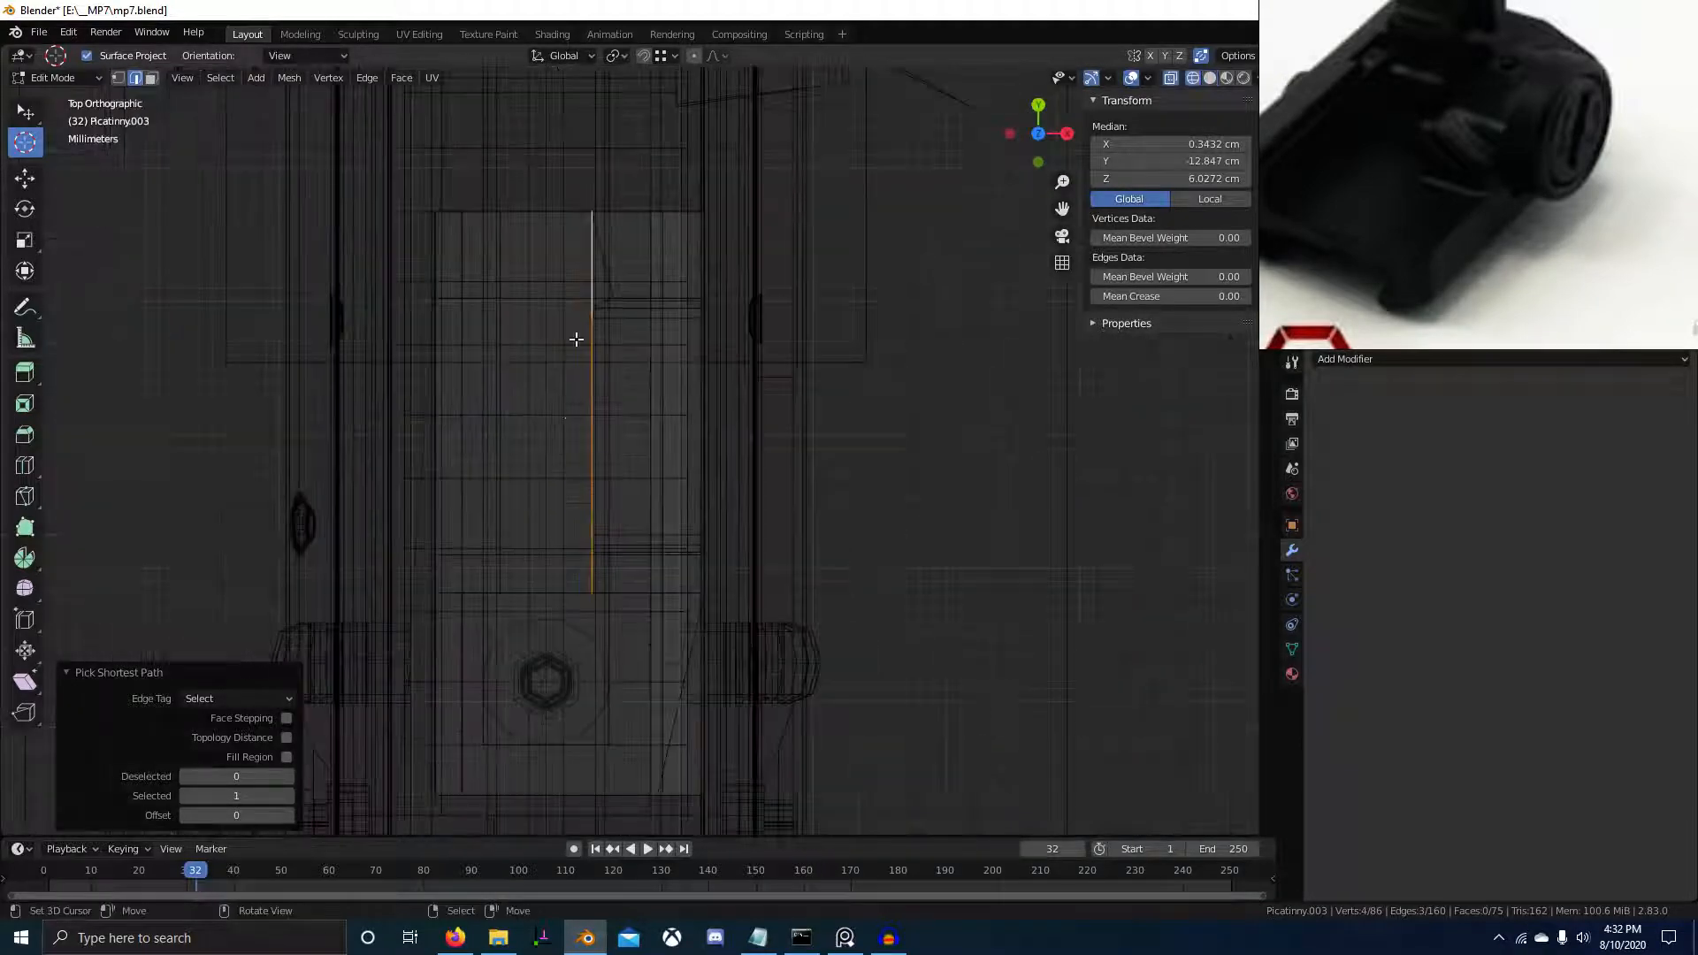
{"action": "key", "text": "alt+a"}
{"action": "key", "text": "1"}
{"action": "key", "text": "alt+b"}
{"action": "left_click_drag", "start_coordinate": [550, 161], "coordinate": [623, 678]}
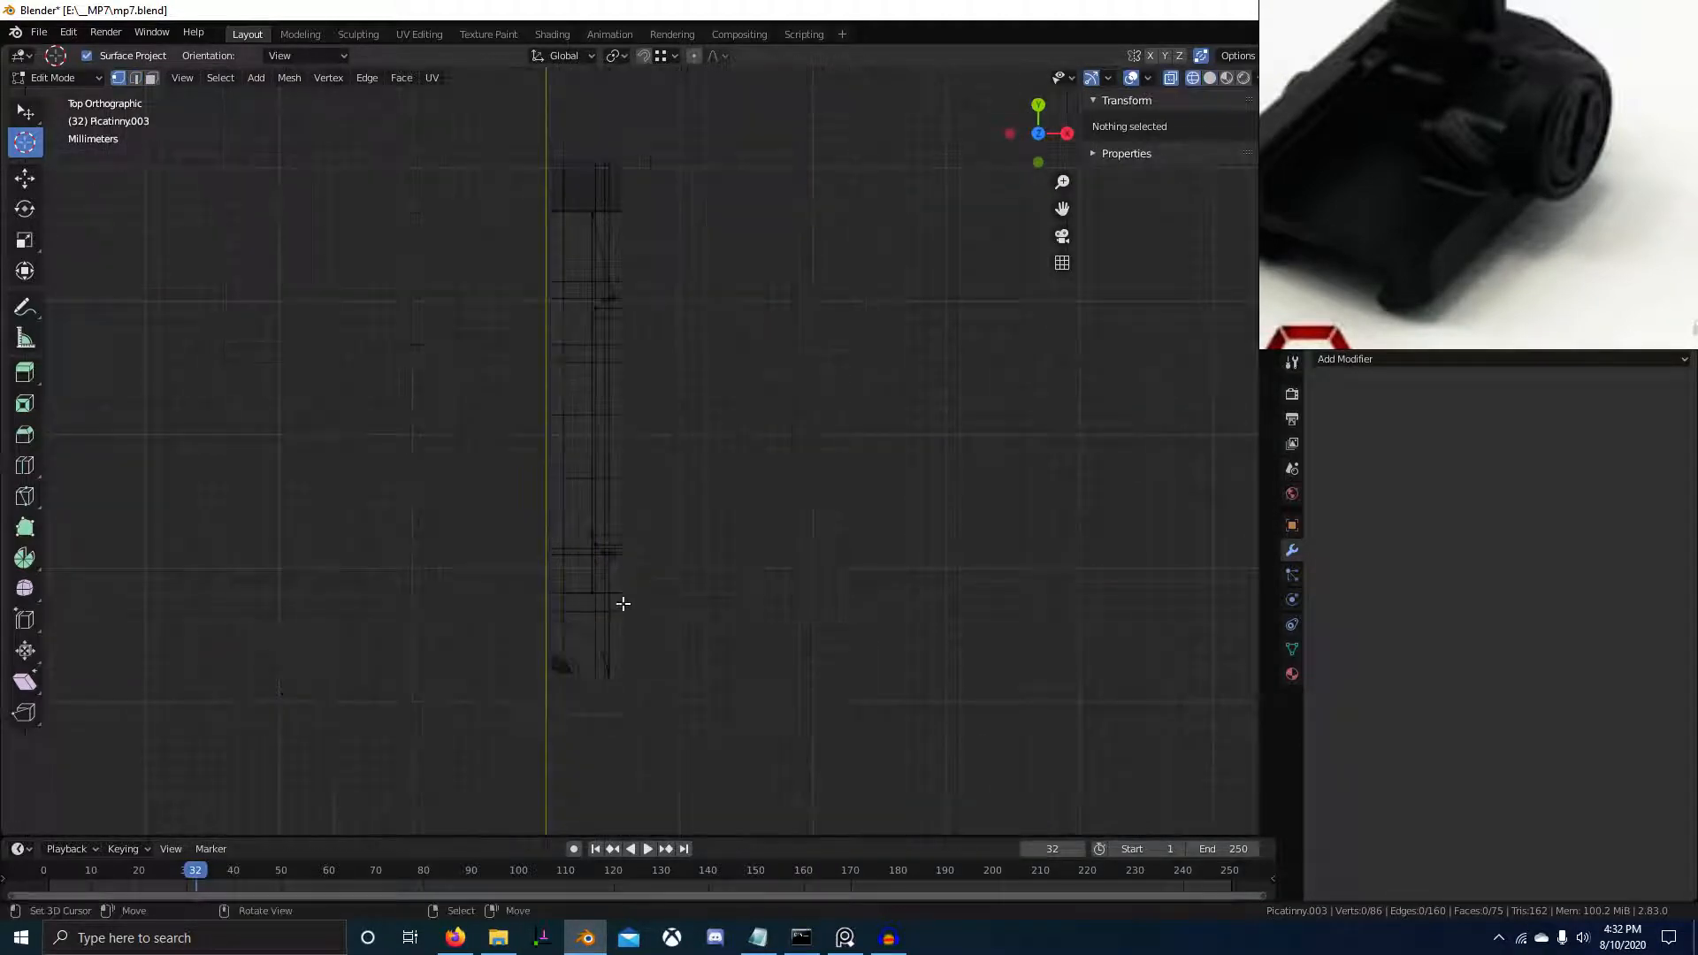
{"action": "key", "text": "2"}
{"action": "left_click", "coordinate": [627, 519], "text": "alt"}
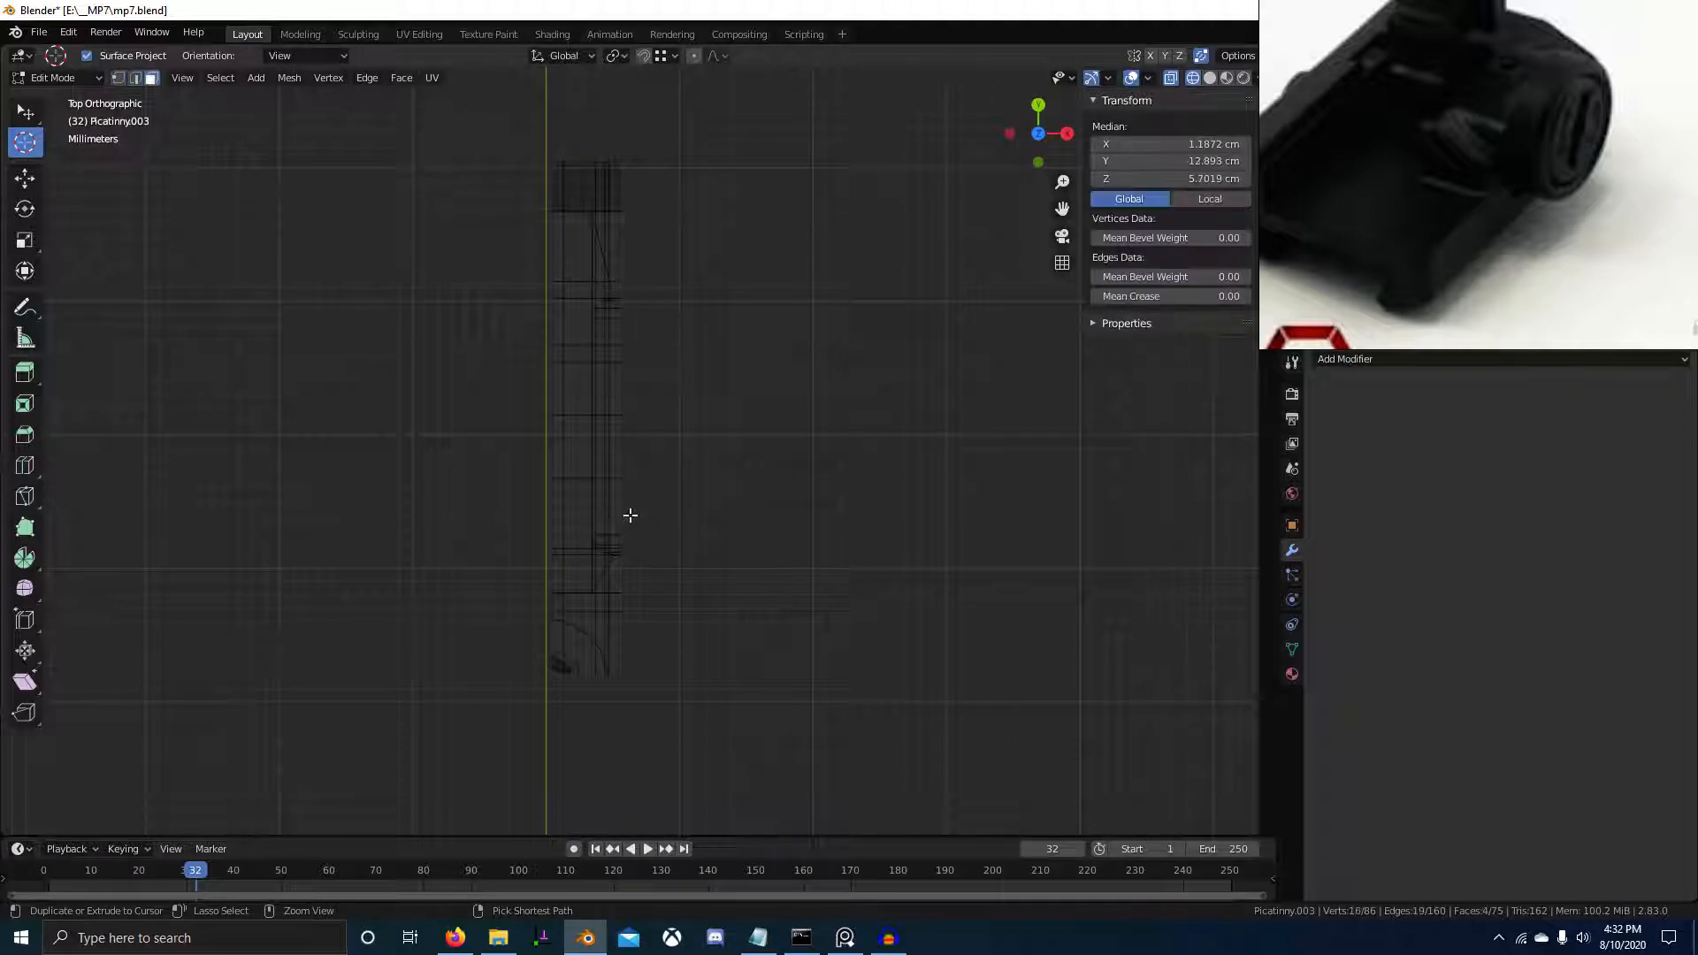
{"action": "key", "text": "alt+b"}
{"action": "key", "text": "z"}
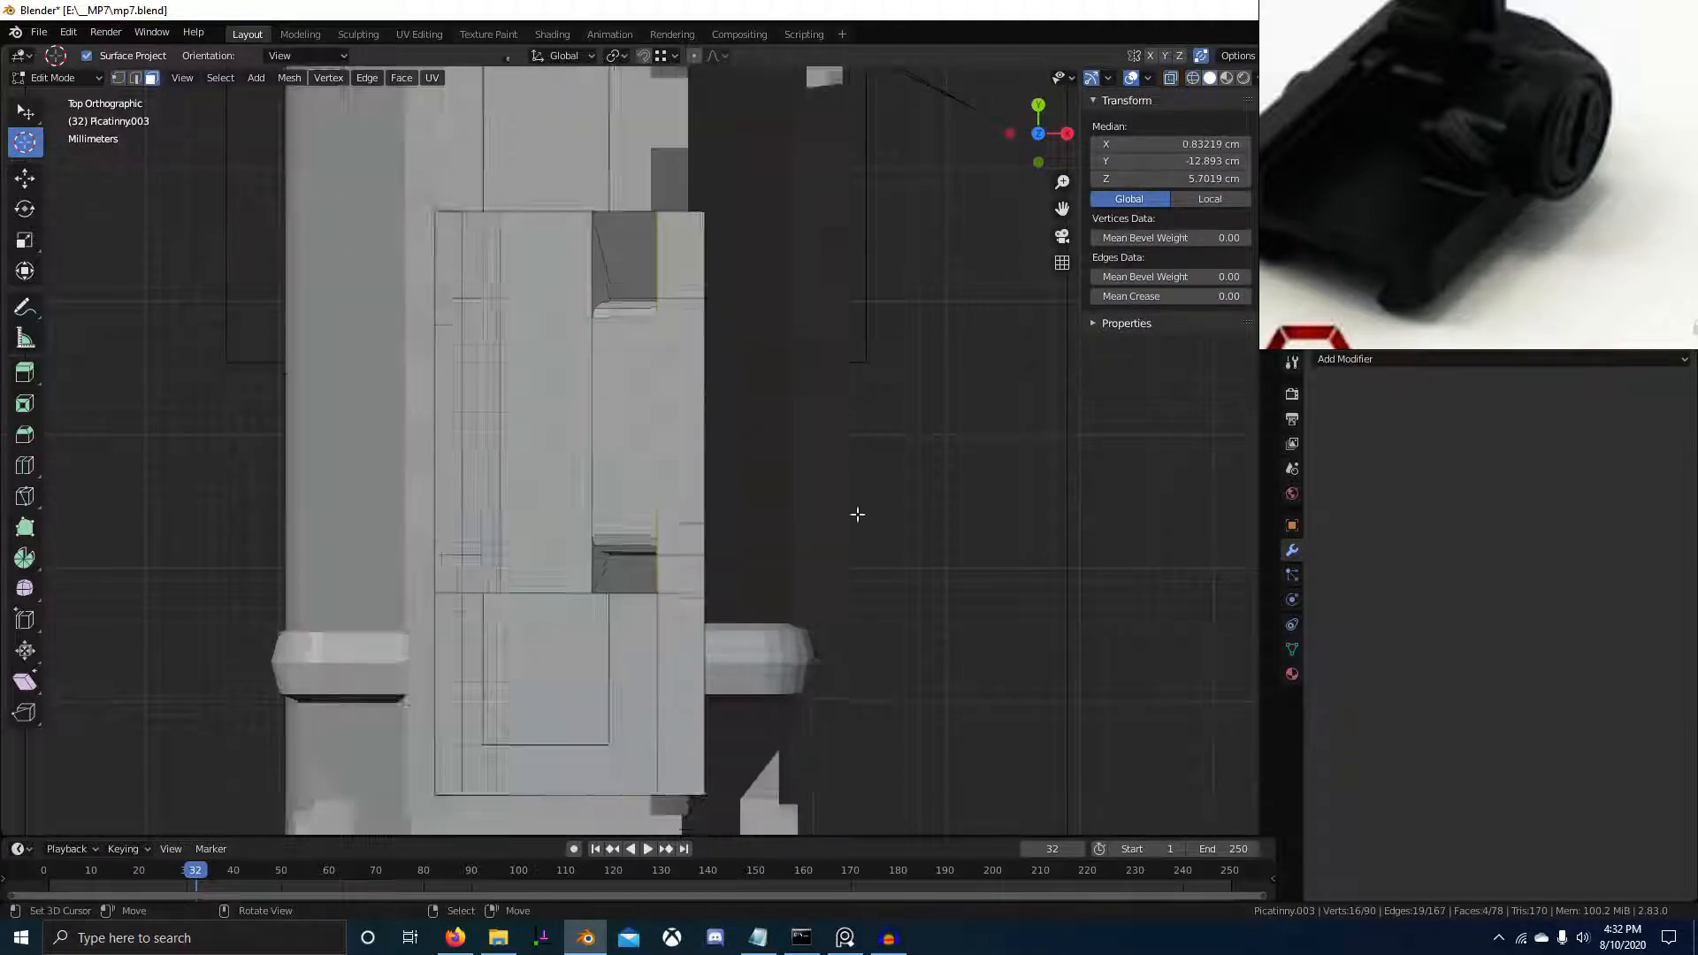
{"action": "scroll", "coordinate": [778, 468], "scroll_direction": "down", "scroll_amount": 3}
{"action": "middle_click_drag", "start_coordinate": [698, 425], "coordinate": [652, 331]}
{"action": "key", "text": "KP_7"}
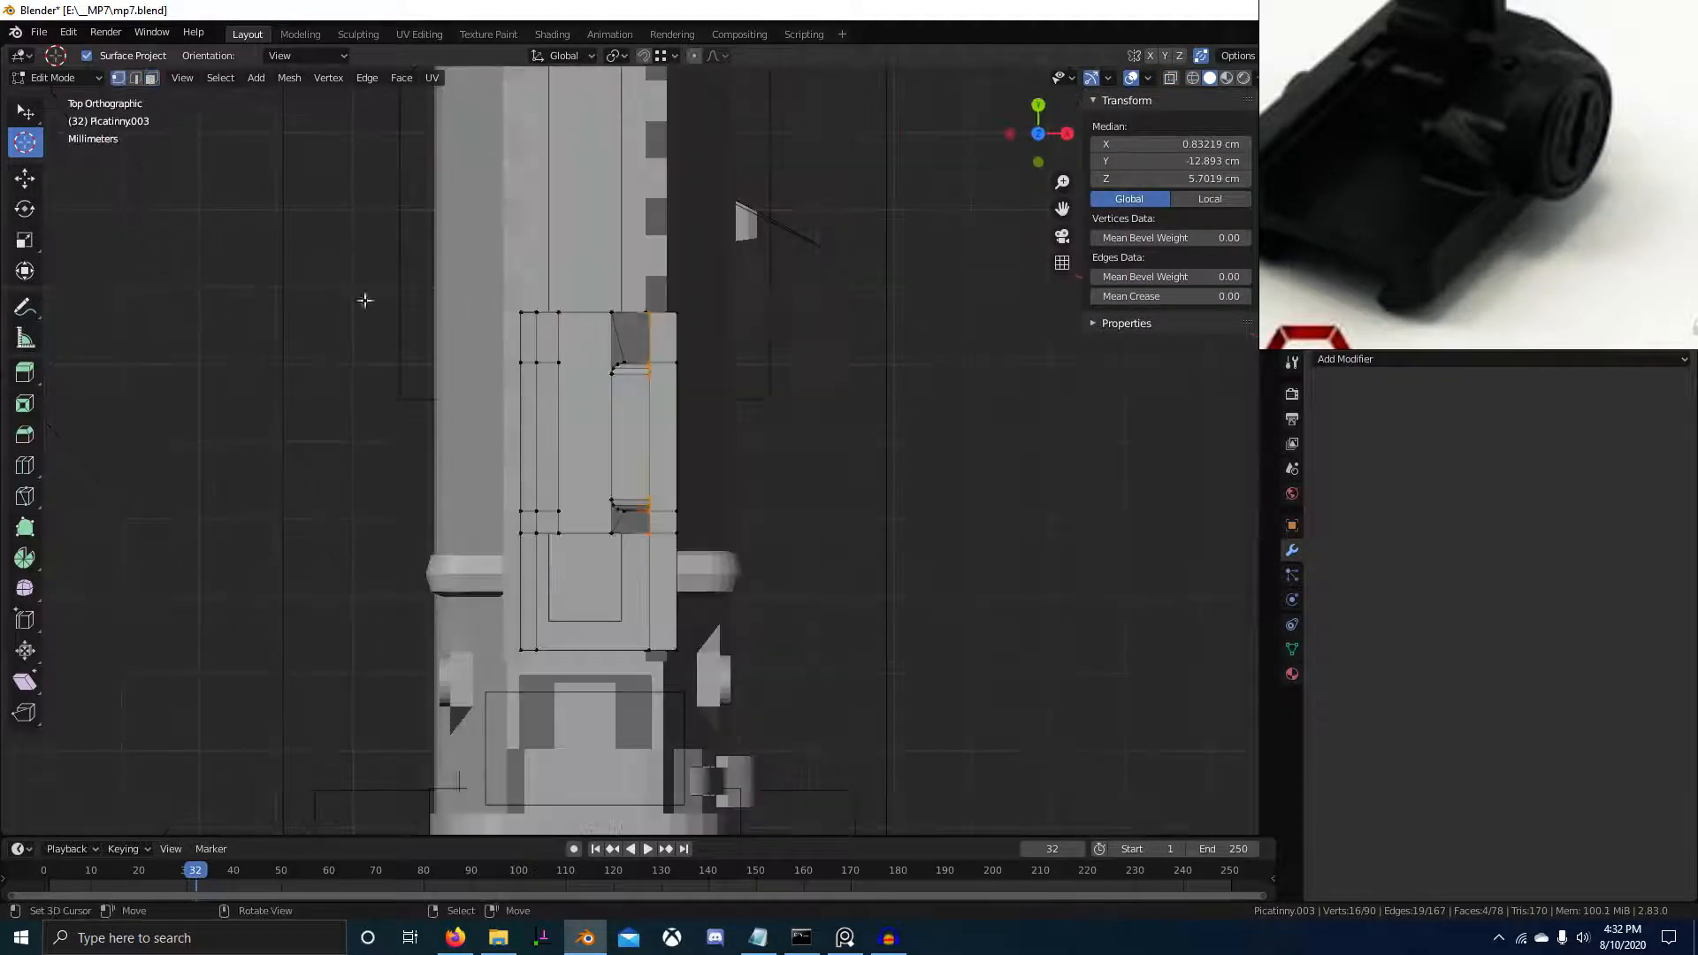
{"action": "key", "text": "shift+z"}
{"action": "key", "text": "alt+a"}
{"action": "key", "text": "b"}
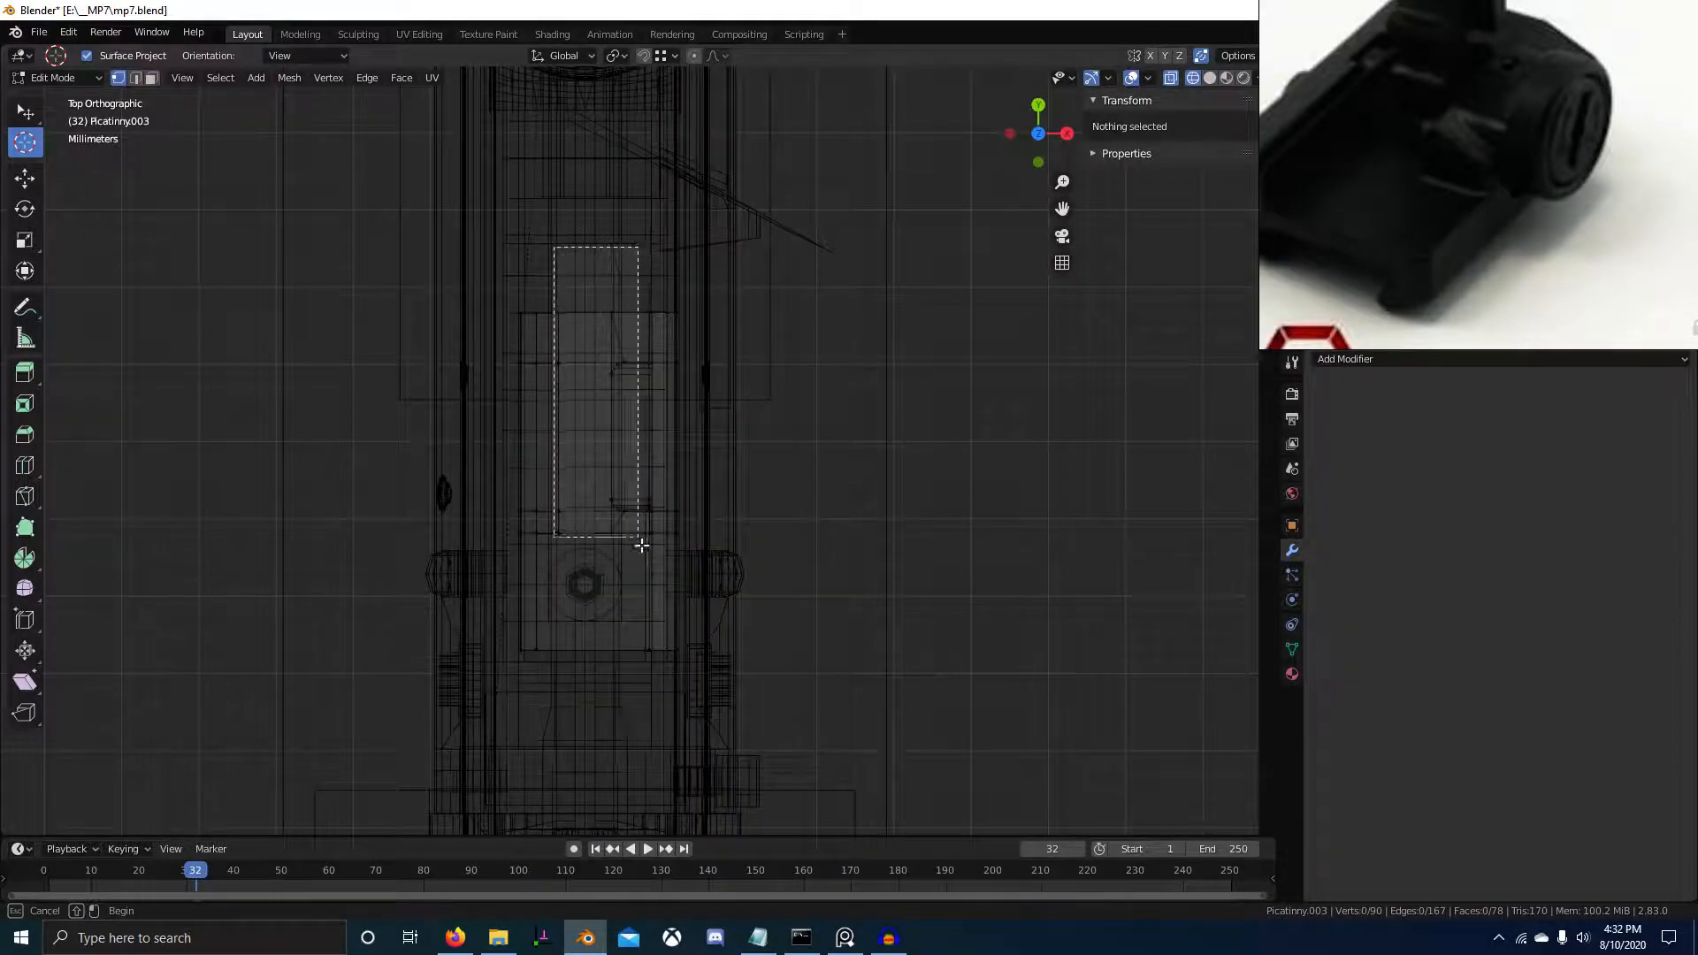
{"action": "left_click_drag", "start_coordinate": [641, 546], "coordinate": [655, 553]}
{"action": "key", "text": "shift+z"}
{"action": "right_click_drag", "start_coordinate": [558, 467], "coordinate": [489, 448]}
{"action": "key", "text": "shift+z"}
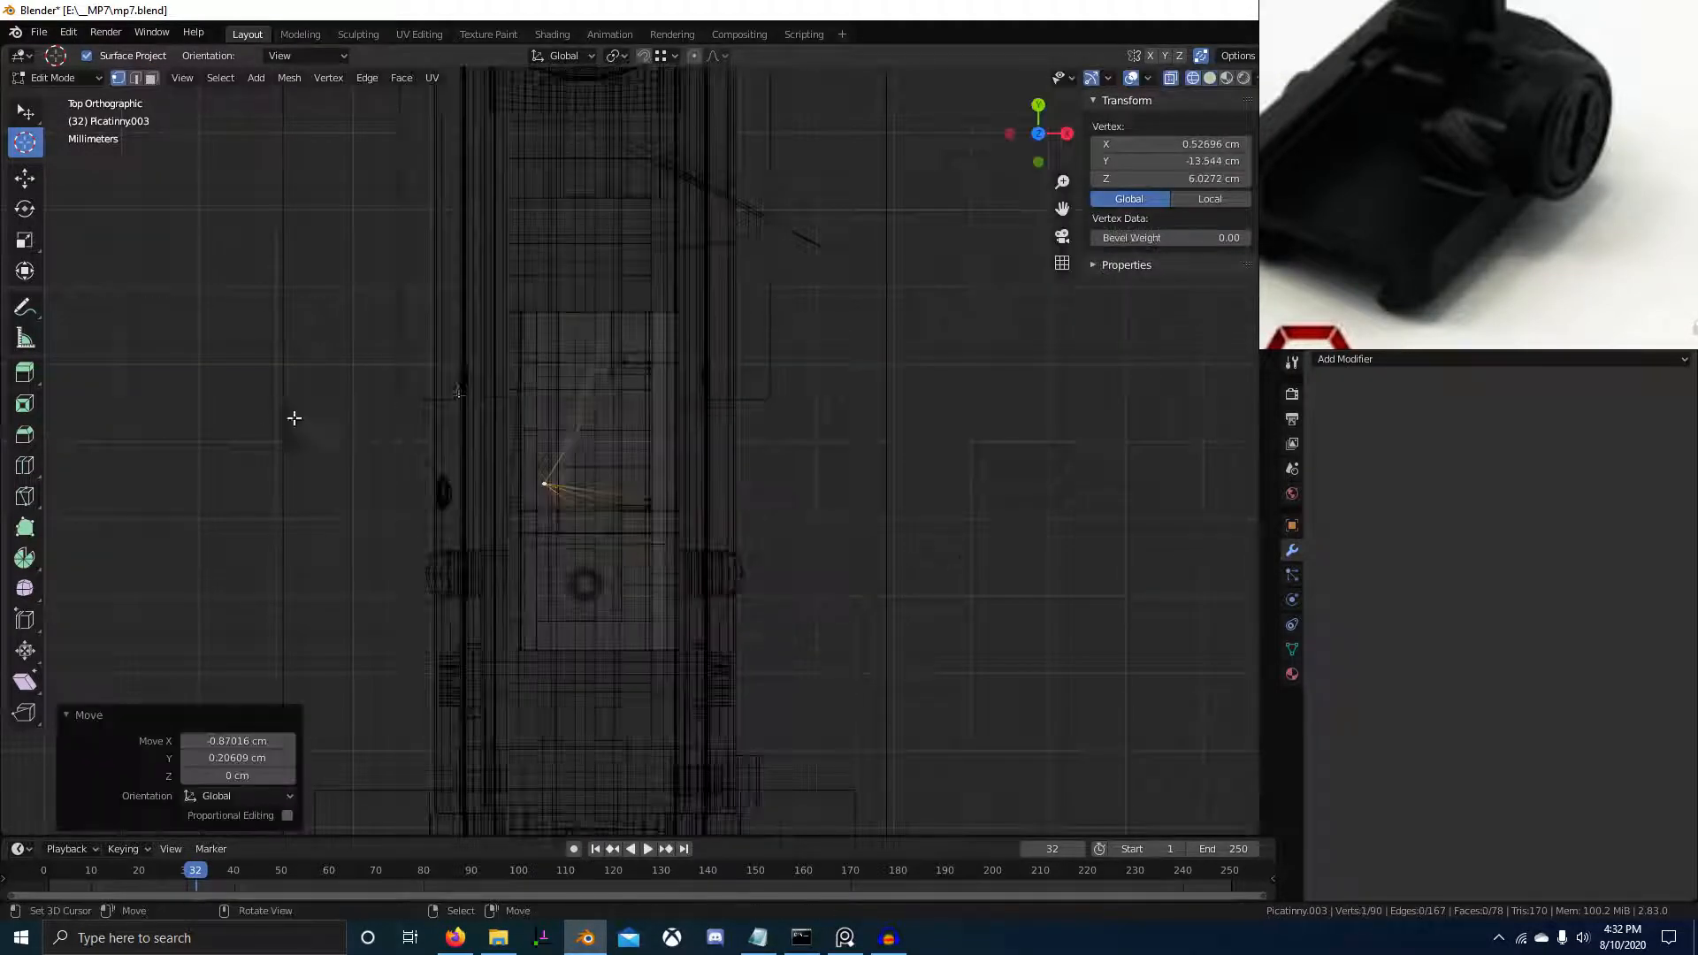
{"action": "key", "text": "ctrl+z"}
Select all vertices of the cover's side block in top view and move them 0.355 cm outward along X
{"action": "key", "text": "alt+a"}
{"action": "key", "text": "b"}
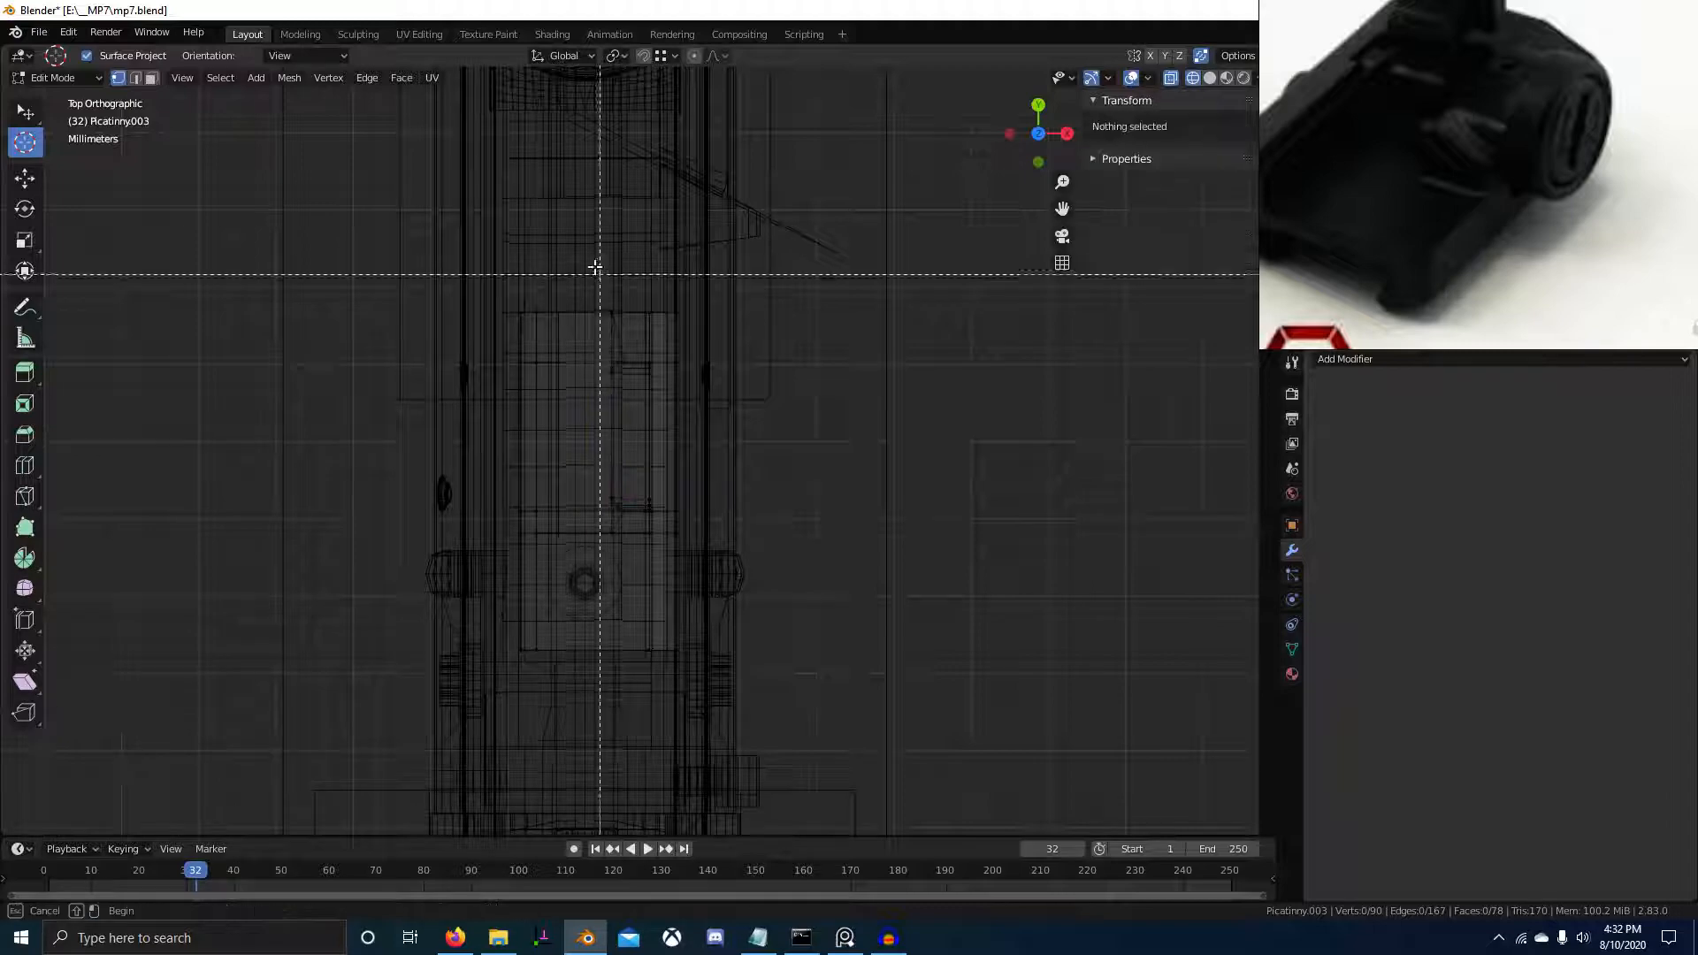
{"action": "left_click_drag", "start_coordinate": [658, 590], "coordinate": [727, 579]}
{"action": "key", "text": "alt+b"}
{"action": "key", "text": "shift+z"}
{"action": "middle_click_drag", "start_coordinate": [796, 562], "coordinate": [566, 469]}
{"action": "scroll", "coordinate": [575, 517], "scroll_direction": "up", "scroll_amount": 1}
{"action": "key", "text": "g"}
{"action": "key", "text": "x"}
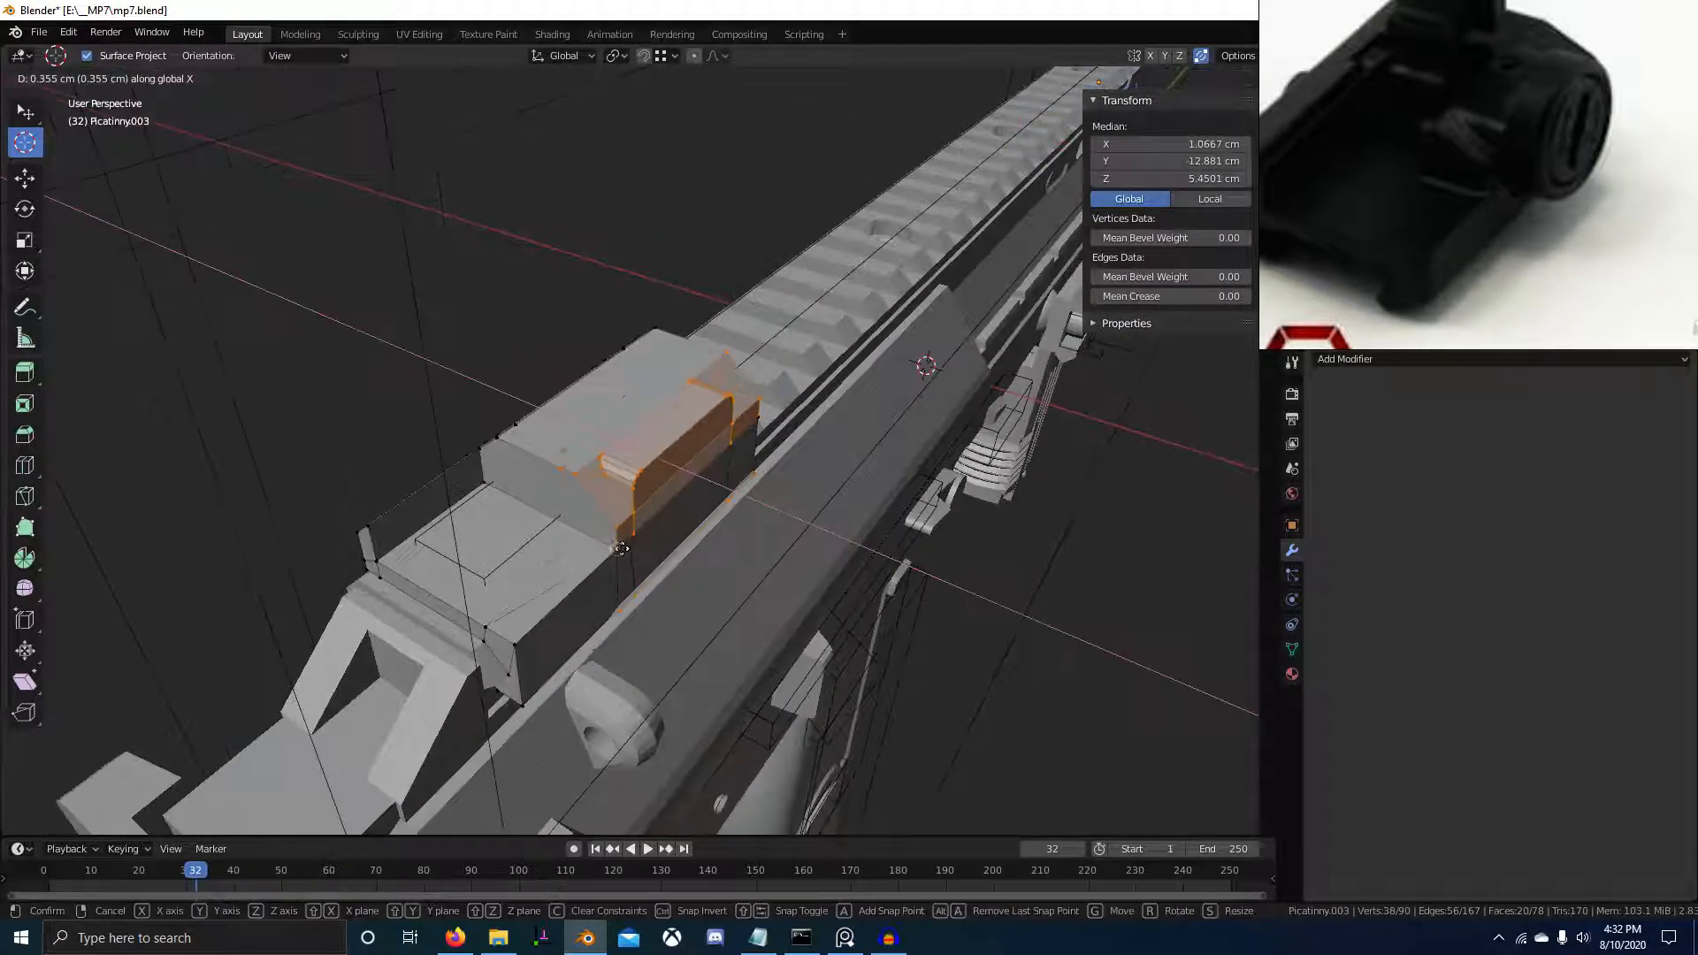
{"action": "right_click", "coordinate": [654, 566]}
Move the vertex at the base's rear top edge 0.35504 cm along X, snapping it onto the clamp's outer corner
{"action": "key", "text": "shift+z"}
{"action": "mouse_move", "coordinate": [694, 584]}
{"action": "middle_mouse_down"}
{"action": "mouse_move", "coordinate": [481, 522]}
{"action": "mouse_move", "coordinate": [457, 538]}
{"action": "mouse_move", "coordinate": [983, 625]}
{"action": "mouse_move", "coordinate": [799, 618]}
{"action": "mouse_move", "coordinate": [611, 556]}
{"action": "middle_mouse_up"}
{"action": "key", "text": "b"}
{"action": "key", "text": "b"}
{"action": "mouse_move", "coordinate": [753, 686]}
{"action": "middle_mouse_down"}
{"action": "mouse_move", "coordinate": [599, 587]}
{"action": "mouse_move", "coordinate": [689, 576]}
{"action": "mouse_move", "coordinate": [505, 626]}
{"action": "mouse_move", "coordinate": [704, 584]}
{"action": "mouse_move", "coordinate": [945, 574]}
{"action": "mouse_move", "coordinate": [646, 586]}
{"action": "middle_mouse_up"}
{"action": "key", "text": "shift+z"}
{"action": "left_click", "coordinate": [592, 589]}
{"action": "key", "text": "g"}
{"action": "right_click", "coordinate": [570, 591]}
{"action": "middle_click_drag", "start_coordinate": [771, 564], "coordinate": [619, 623]}
{"action": "left_click", "coordinate": [579, 646]}
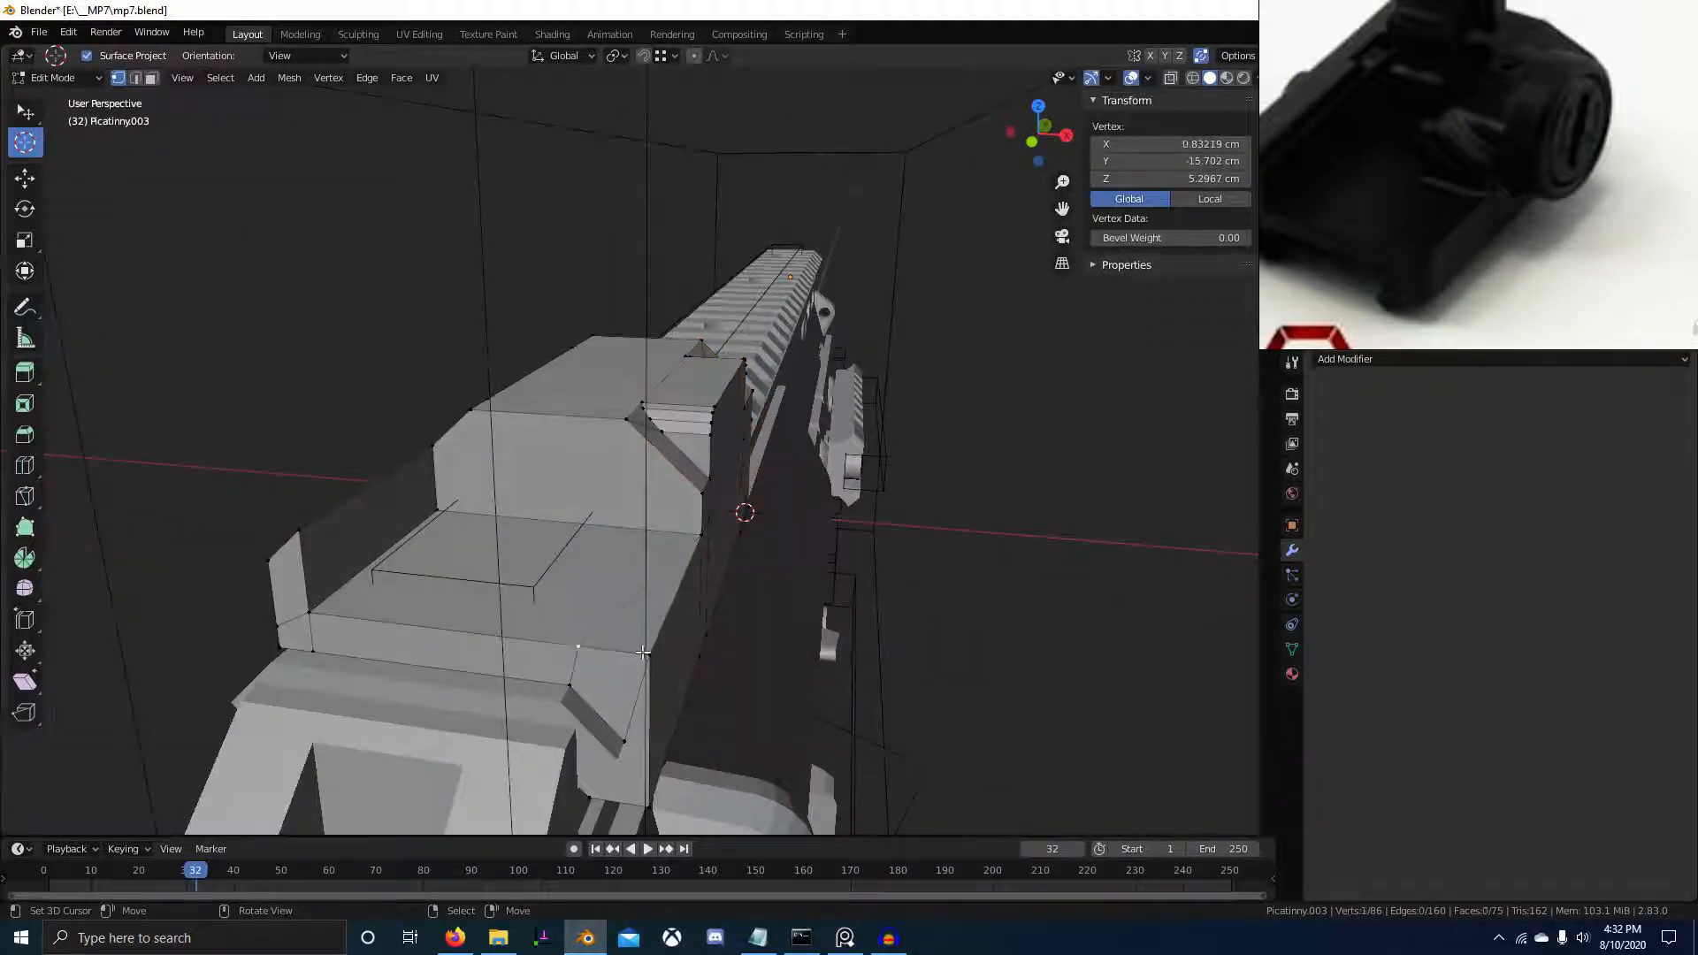
{"action": "left_click", "coordinate": [646, 654]}
{"action": "mouse_move", "coordinate": [767, 594]}
{"action": "middle_mouse_down"}
{"action": "mouse_move", "coordinate": [591, 566]}
{"action": "mouse_move", "coordinate": [663, 599]}
{"action": "mouse_move", "coordinate": [752, 592]}
{"action": "middle_mouse_up"}
{"action": "middle_click_drag", "start_coordinate": [871, 370], "coordinate": [785, 443], "text": "shift"}
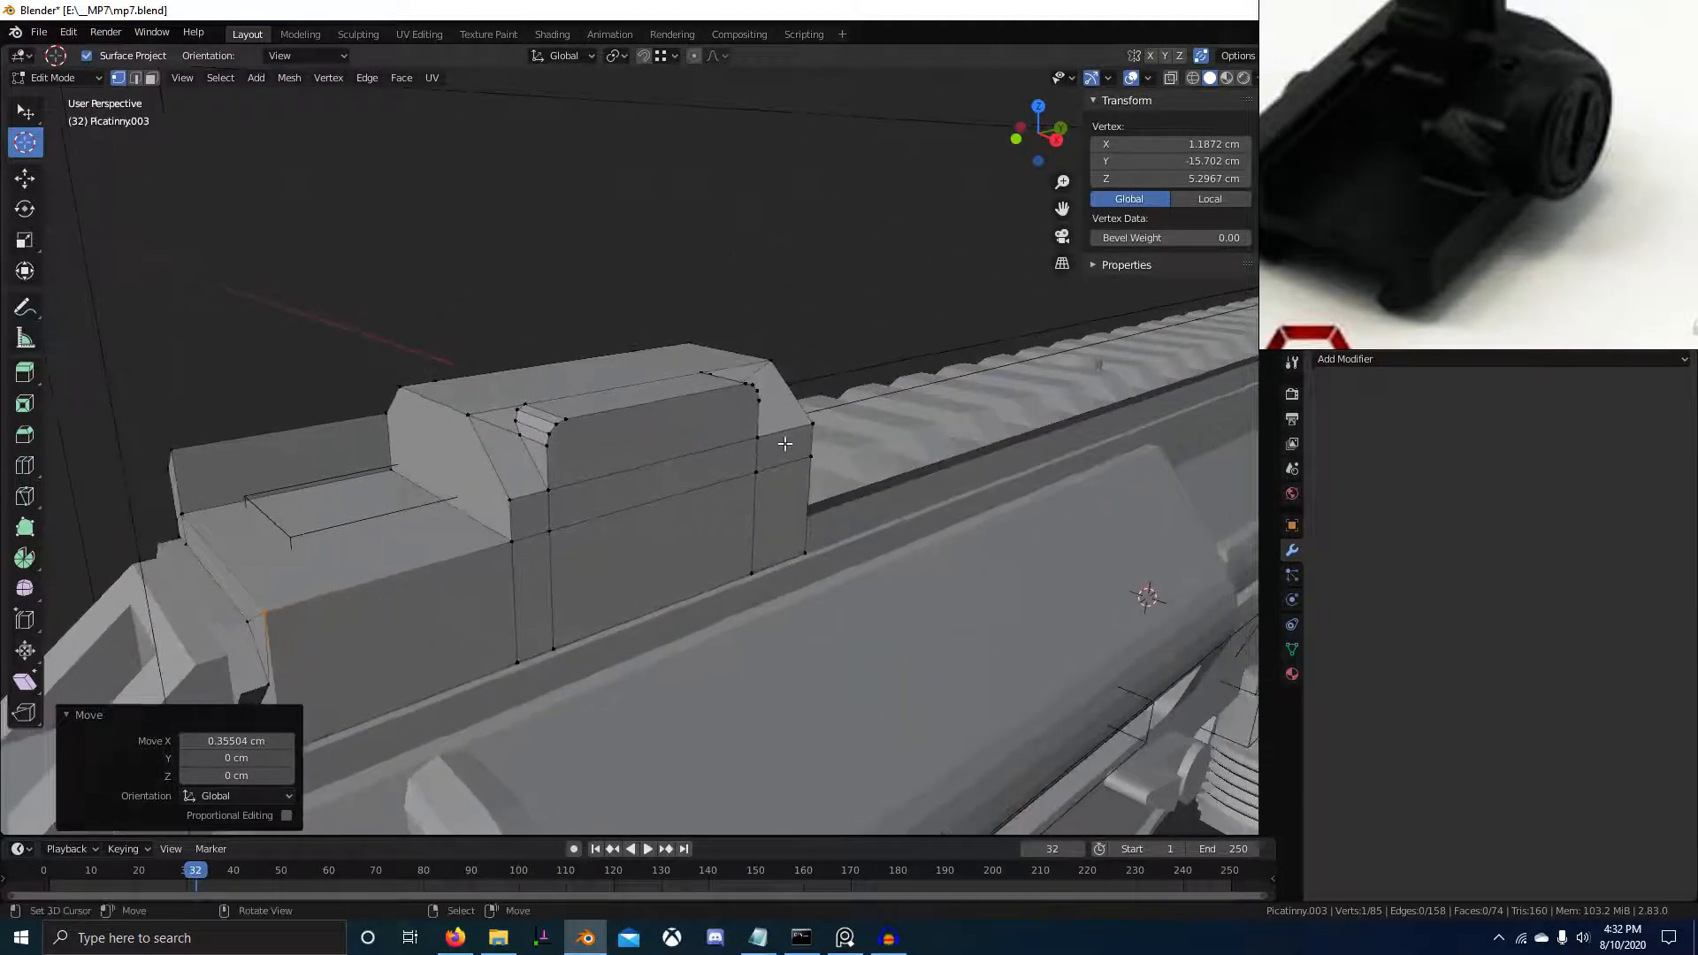
Select the cover's top, its sloped faces and the side block's upper faces, and lower them 0.073922 cm along Z
{"action": "key", "text": "2"}
{"action": "right_click", "coordinate": [537, 471]}
{"action": "middle_click_drag", "start_coordinate": [537, 471], "coordinate": [547, 492]}
{"action": "key", "text": "3"}
{"action": "right_click", "coordinate": [603, 390]}
{"action": "middle_click_drag", "start_coordinate": [602, 434], "coordinate": [569, 511]}
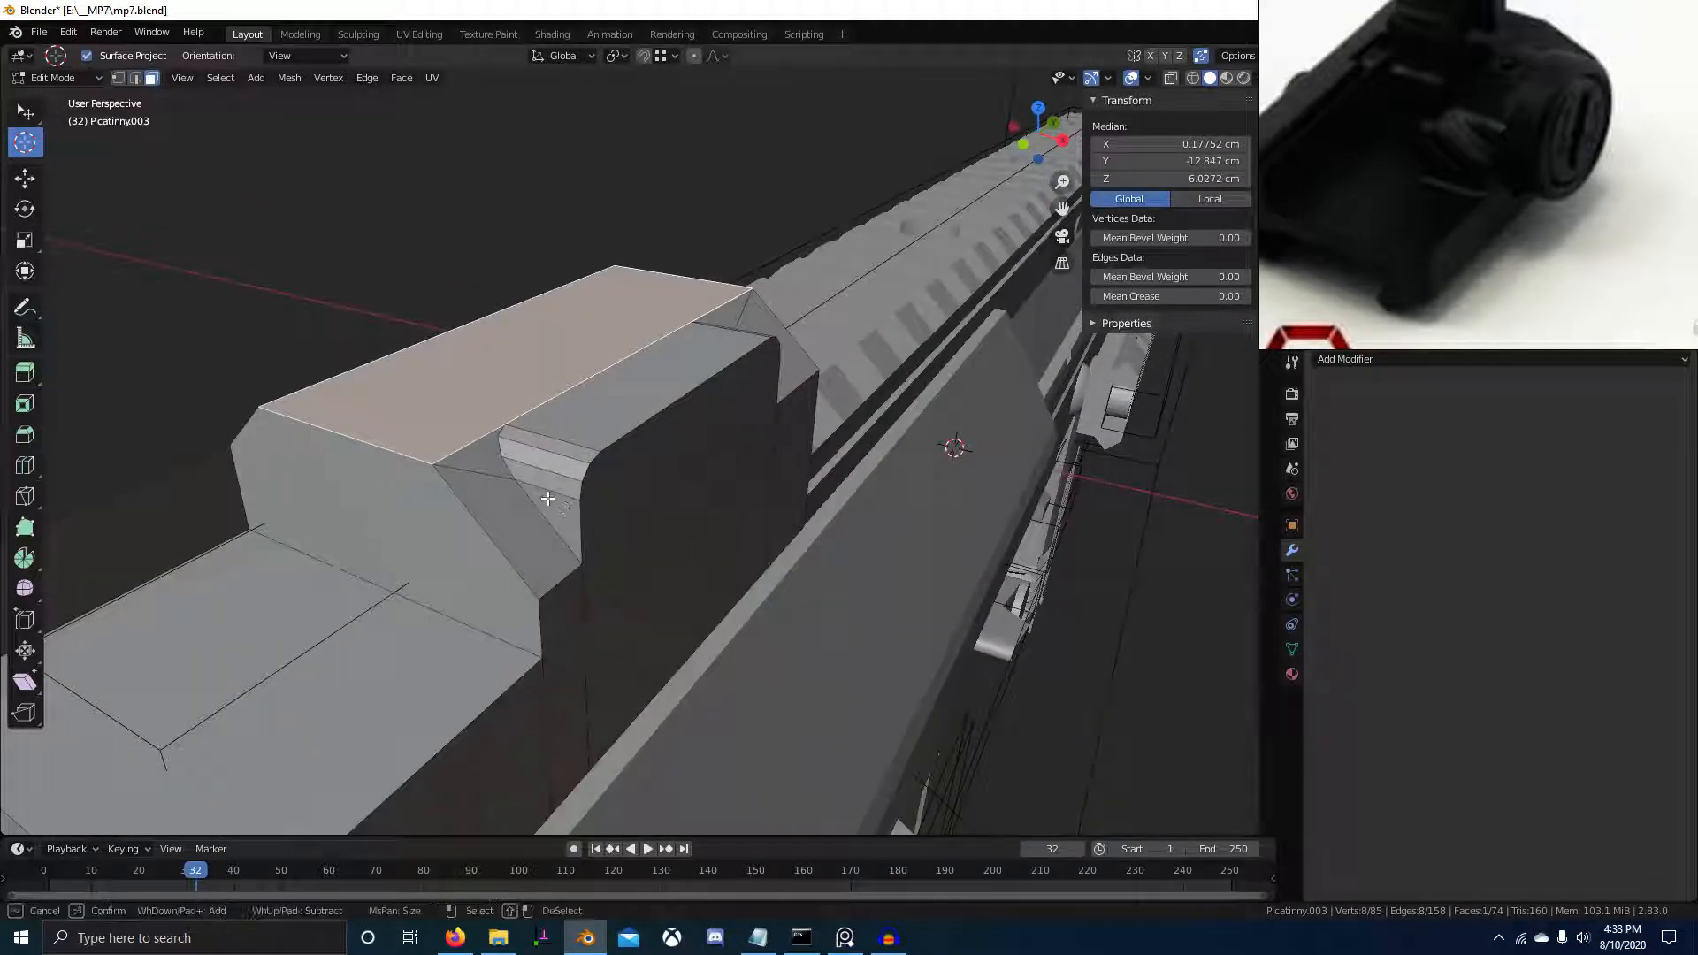
{"action": "middle_click_drag", "start_coordinate": [764, 346], "coordinate": [757, 401]}
{"action": "key", "text": "c"}
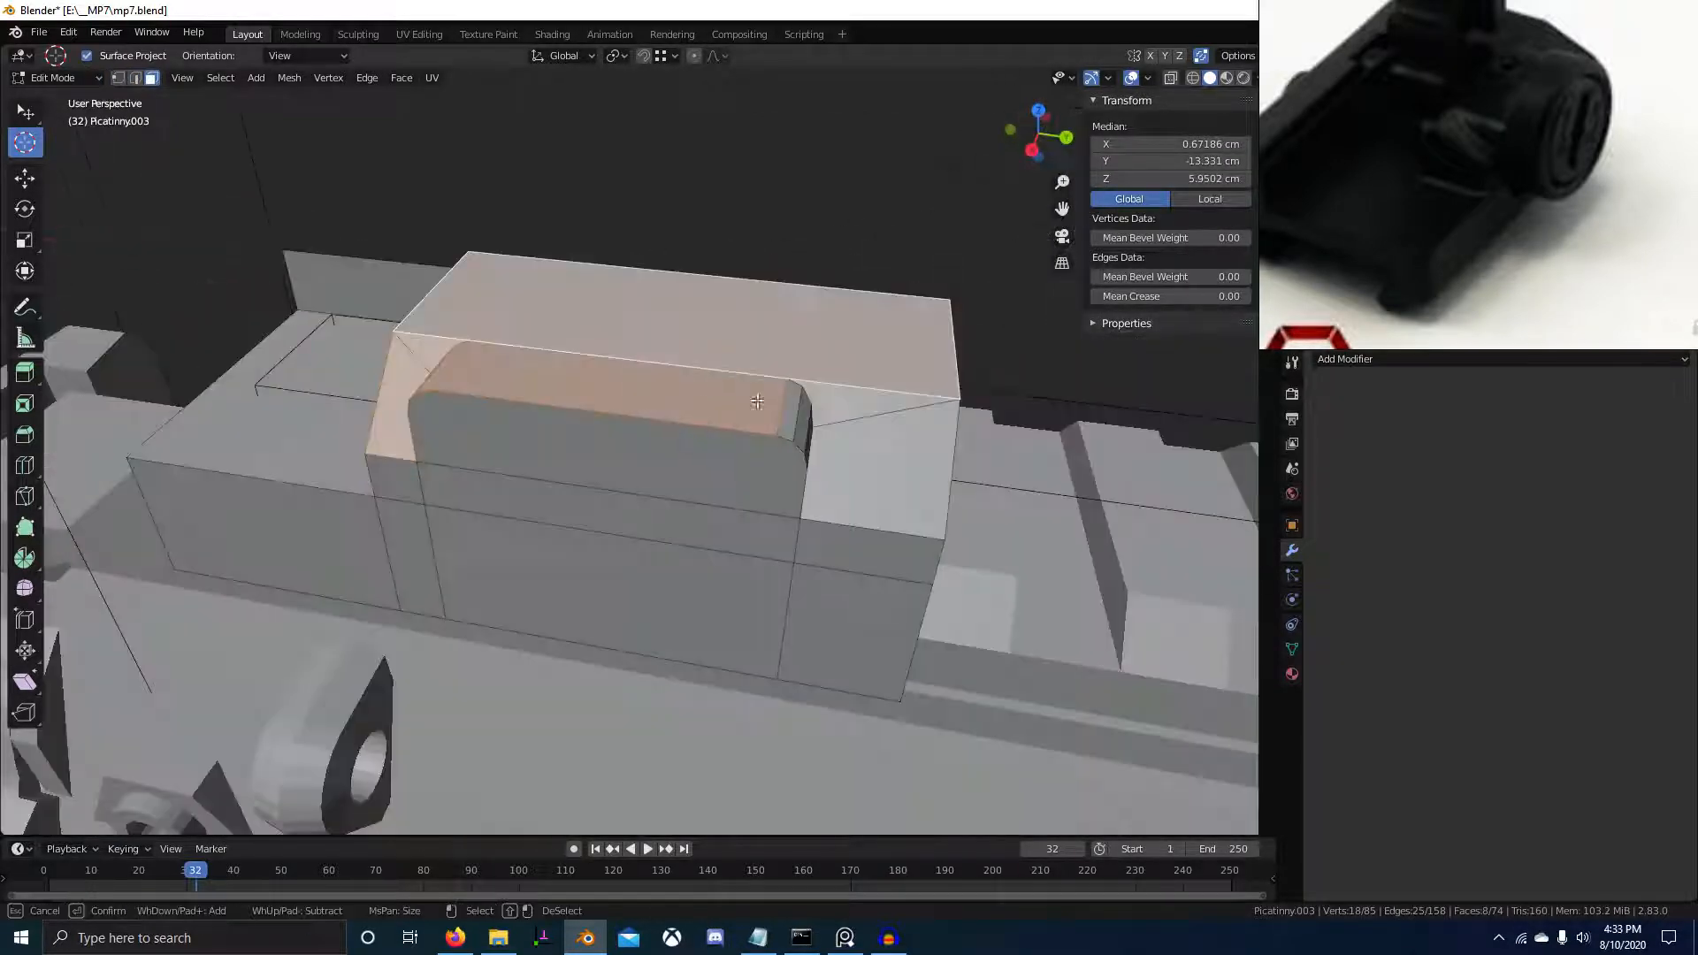
{"action": "middle_click_drag", "start_coordinate": [855, 461], "coordinate": [769, 416]}
{"action": "key", "text": "g"}
{"action": "key", "text": "z"}
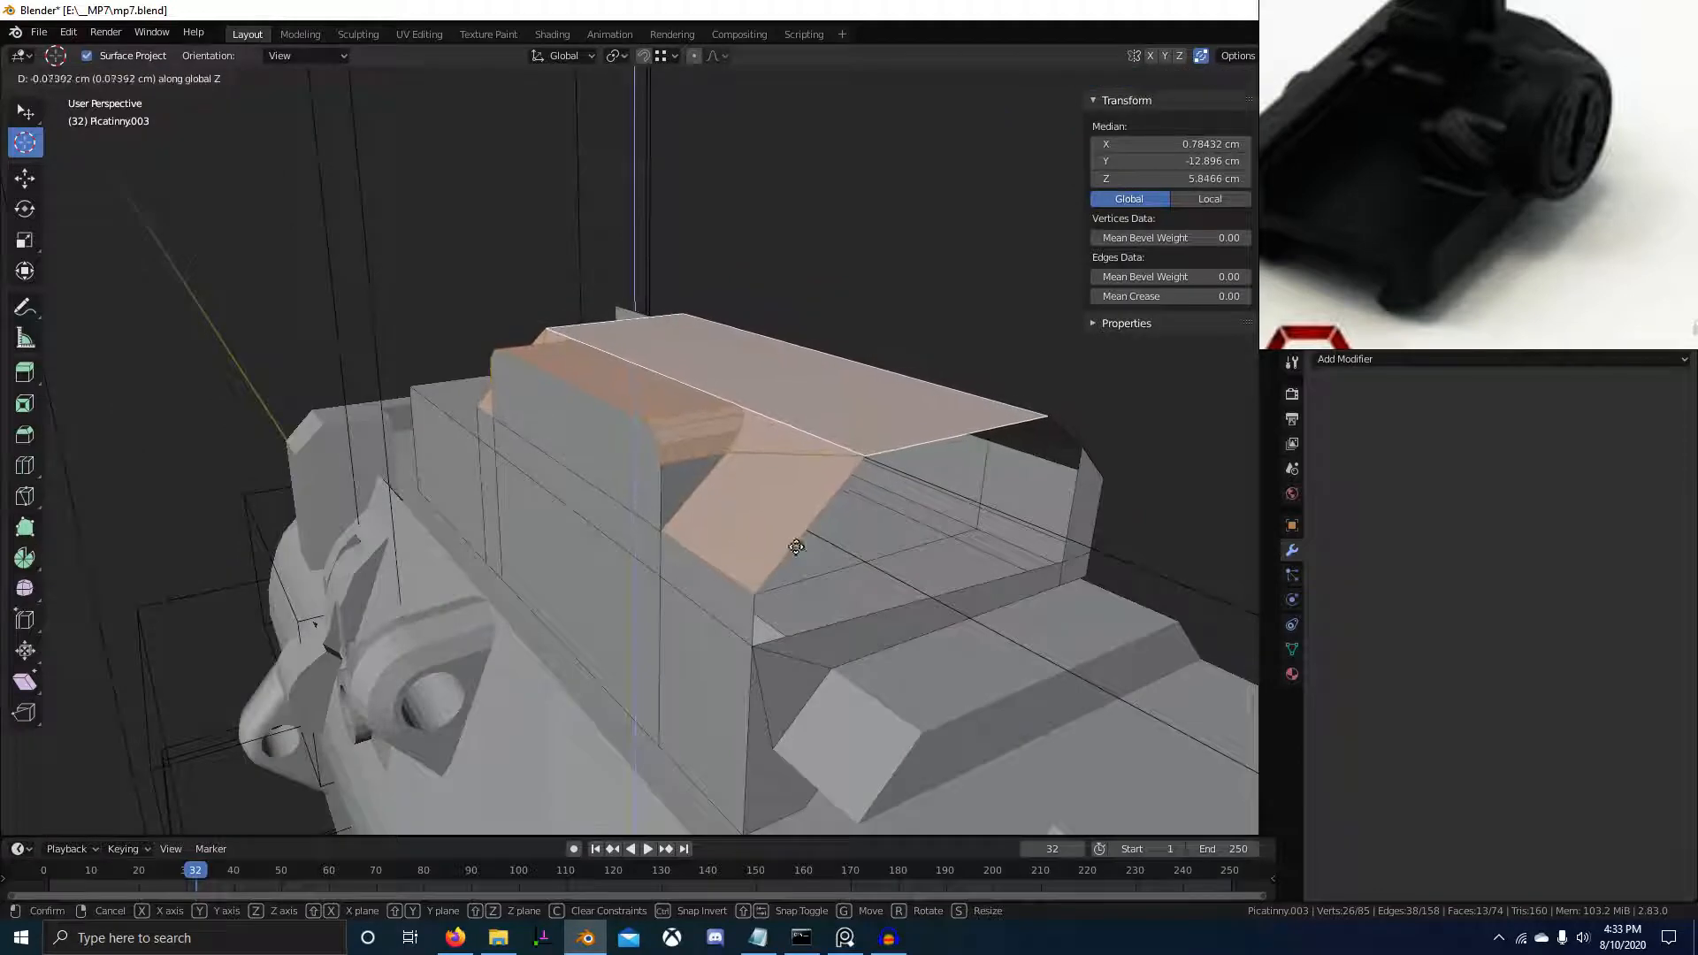
{"action": "left_click", "coordinate": [762, 489]}
{"action": "scroll", "coordinate": [761, 489], "scroll_direction": "down", "scroll_amount": 4}
{"action": "middle_click_drag", "start_coordinate": [761, 489], "coordinate": [931, 510]}
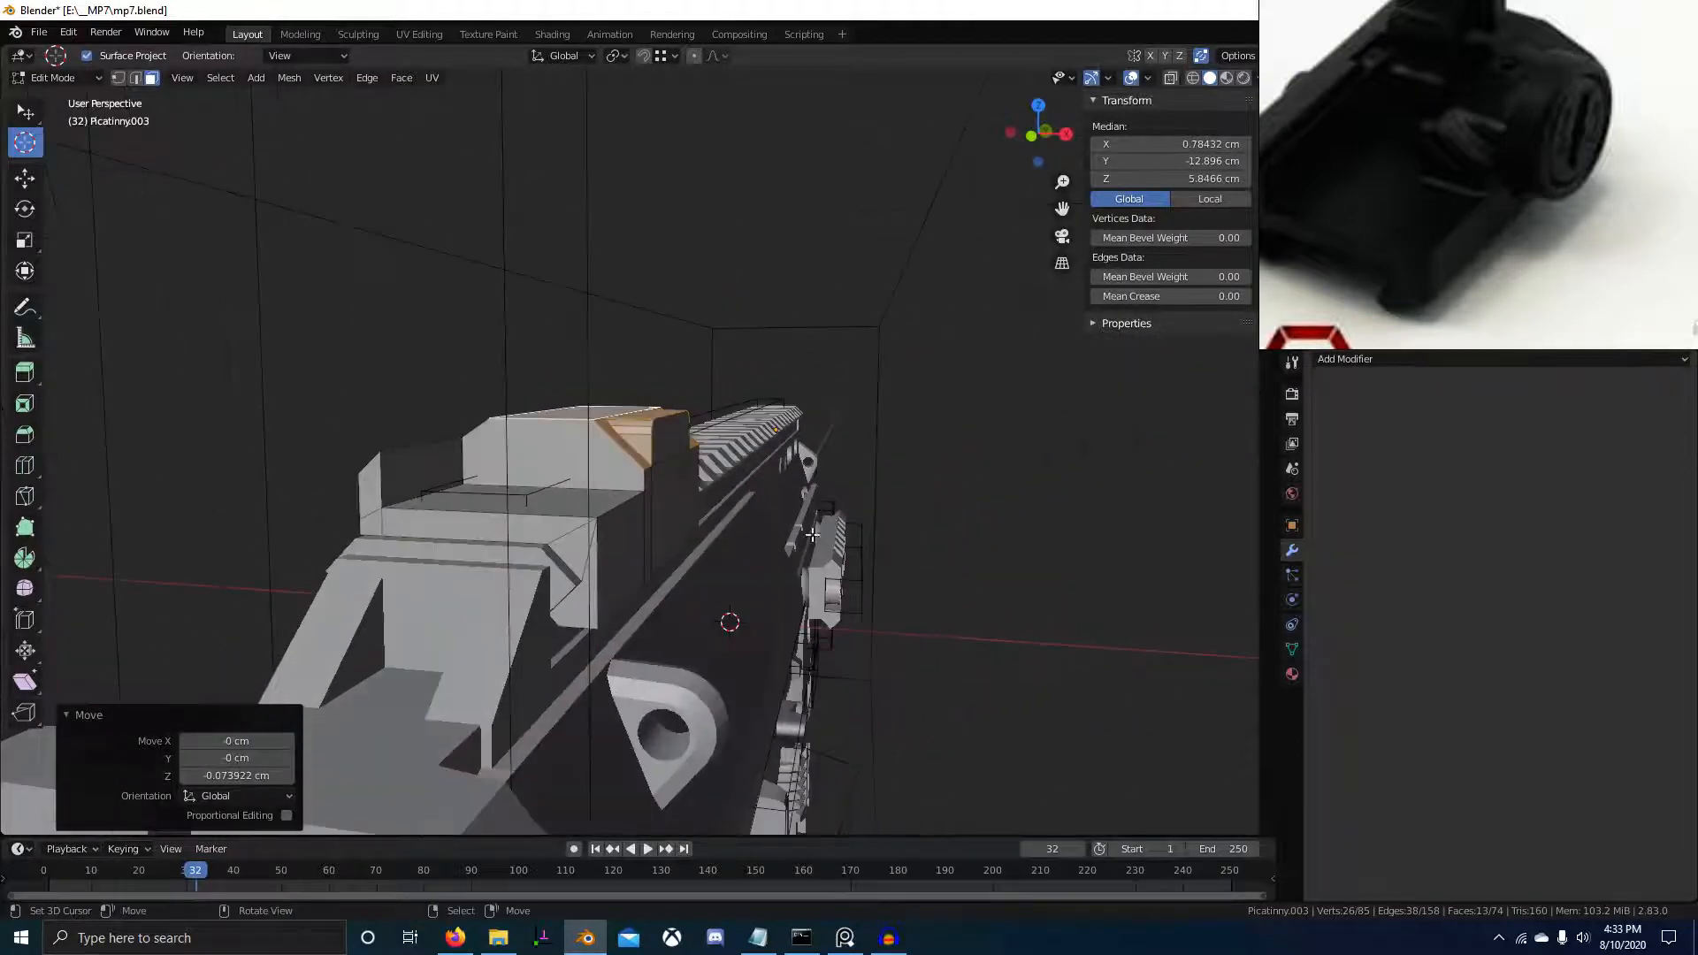
Knife a vertical cut through the clamp's lower lip in front view, from its sloped inner face to the bottom face
{"action": "middle_click_drag", "start_coordinate": [813, 536], "coordinate": [766, 507]}
{"action": "left_click", "coordinate": [1464, 238]}
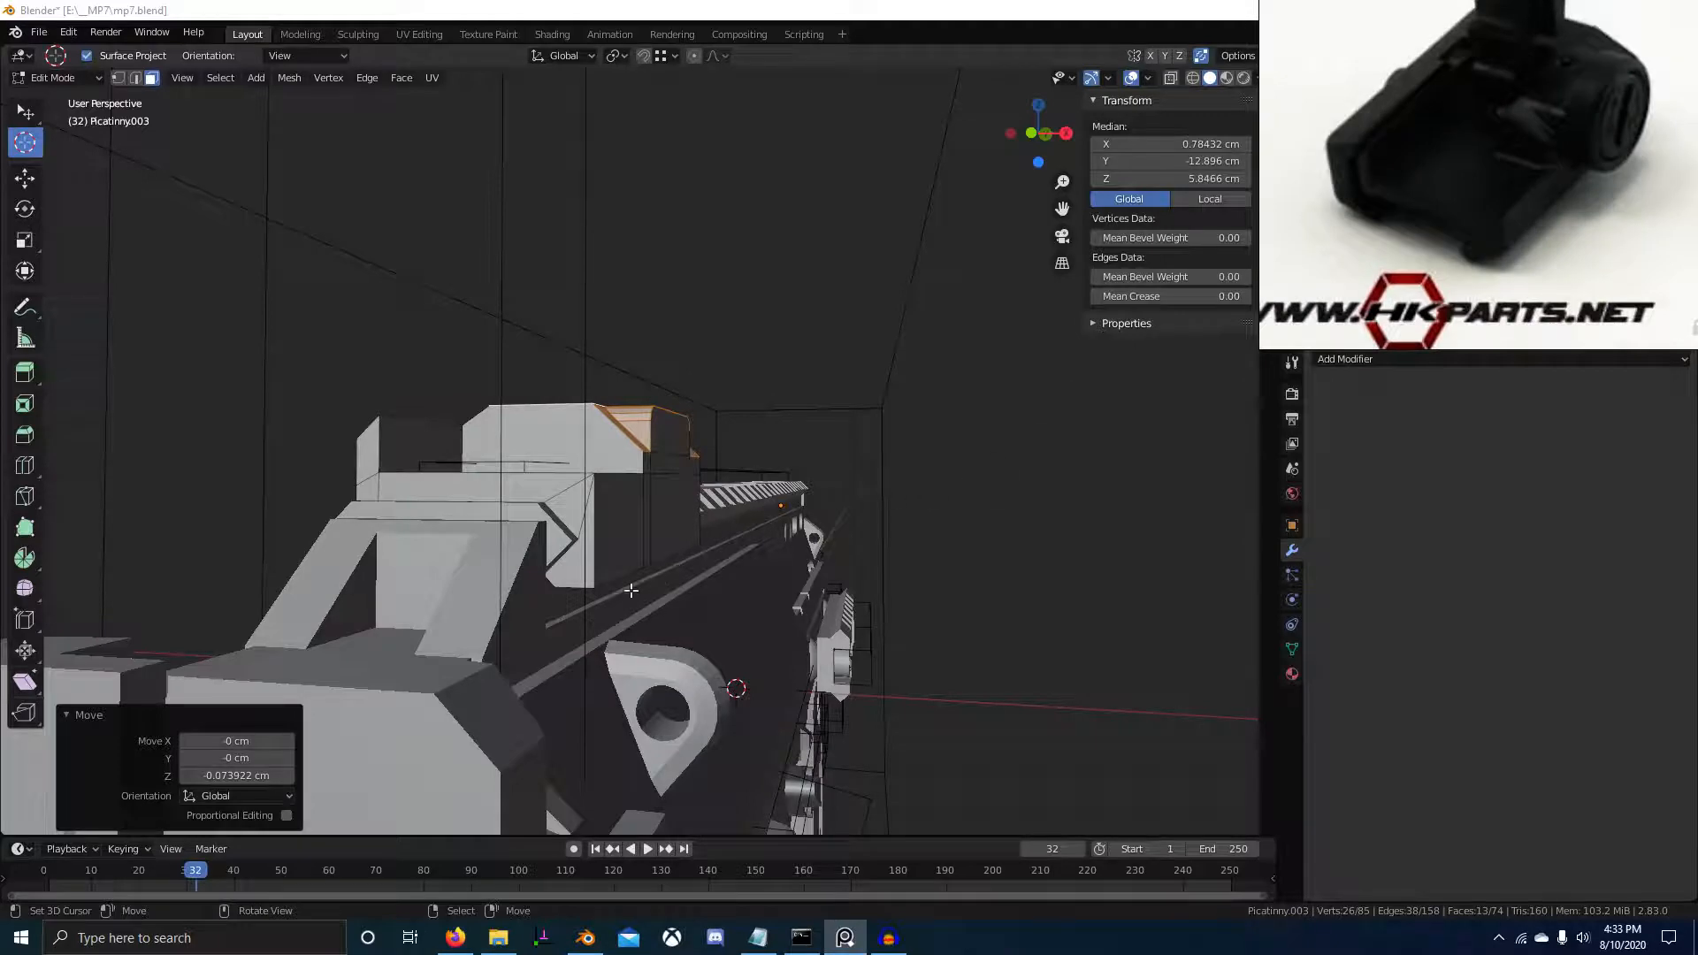
{"action": "middle_click_drag", "start_coordinate": [631, 590], "coordinate": [530, 557]}
{"action": "mouse_move", "coordinate": [464, 505]}
{"action": "middle_mouse_down"}
{"action": "mouse_move", "coordinate": [403, 557]}
{"action": "mouse_move", "coordinate": [454, 531]}
{"action": "middle_mouse_up"}
{"action": "right_click", "coordinate": [308, 533]}
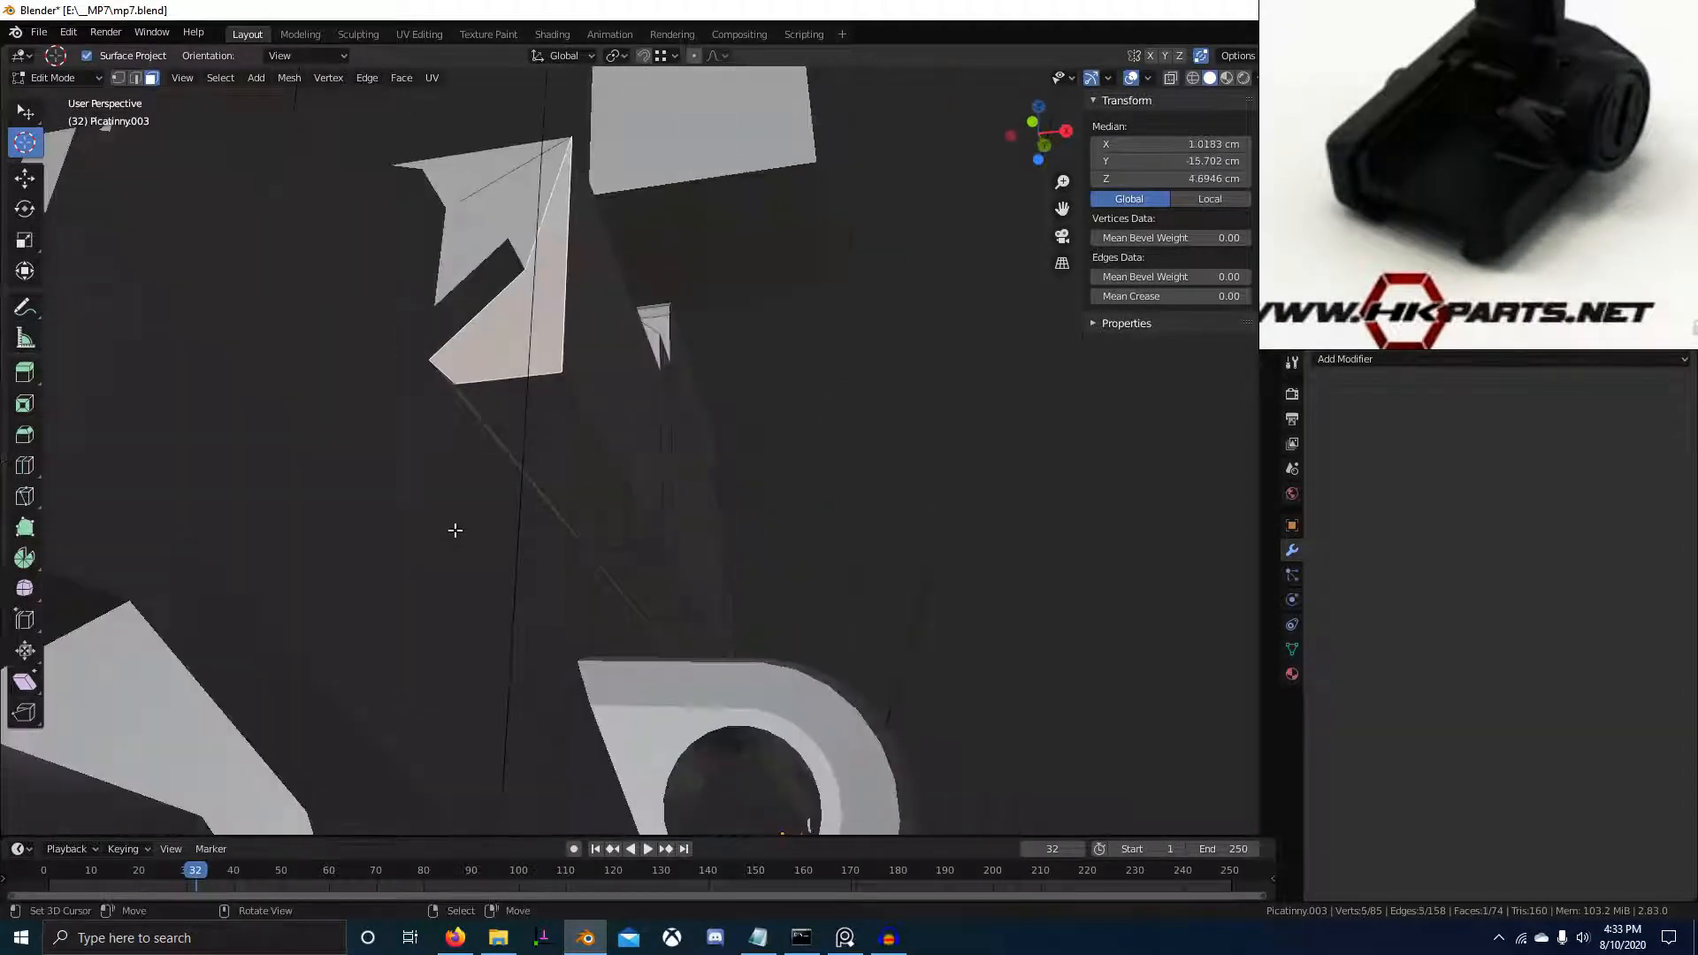
{"action": "right_click", "coordinate": [570, 455]}
{"action": "middle_click_drag", "start_coordinate": [573, 455], "coordinate": [685, 555]}
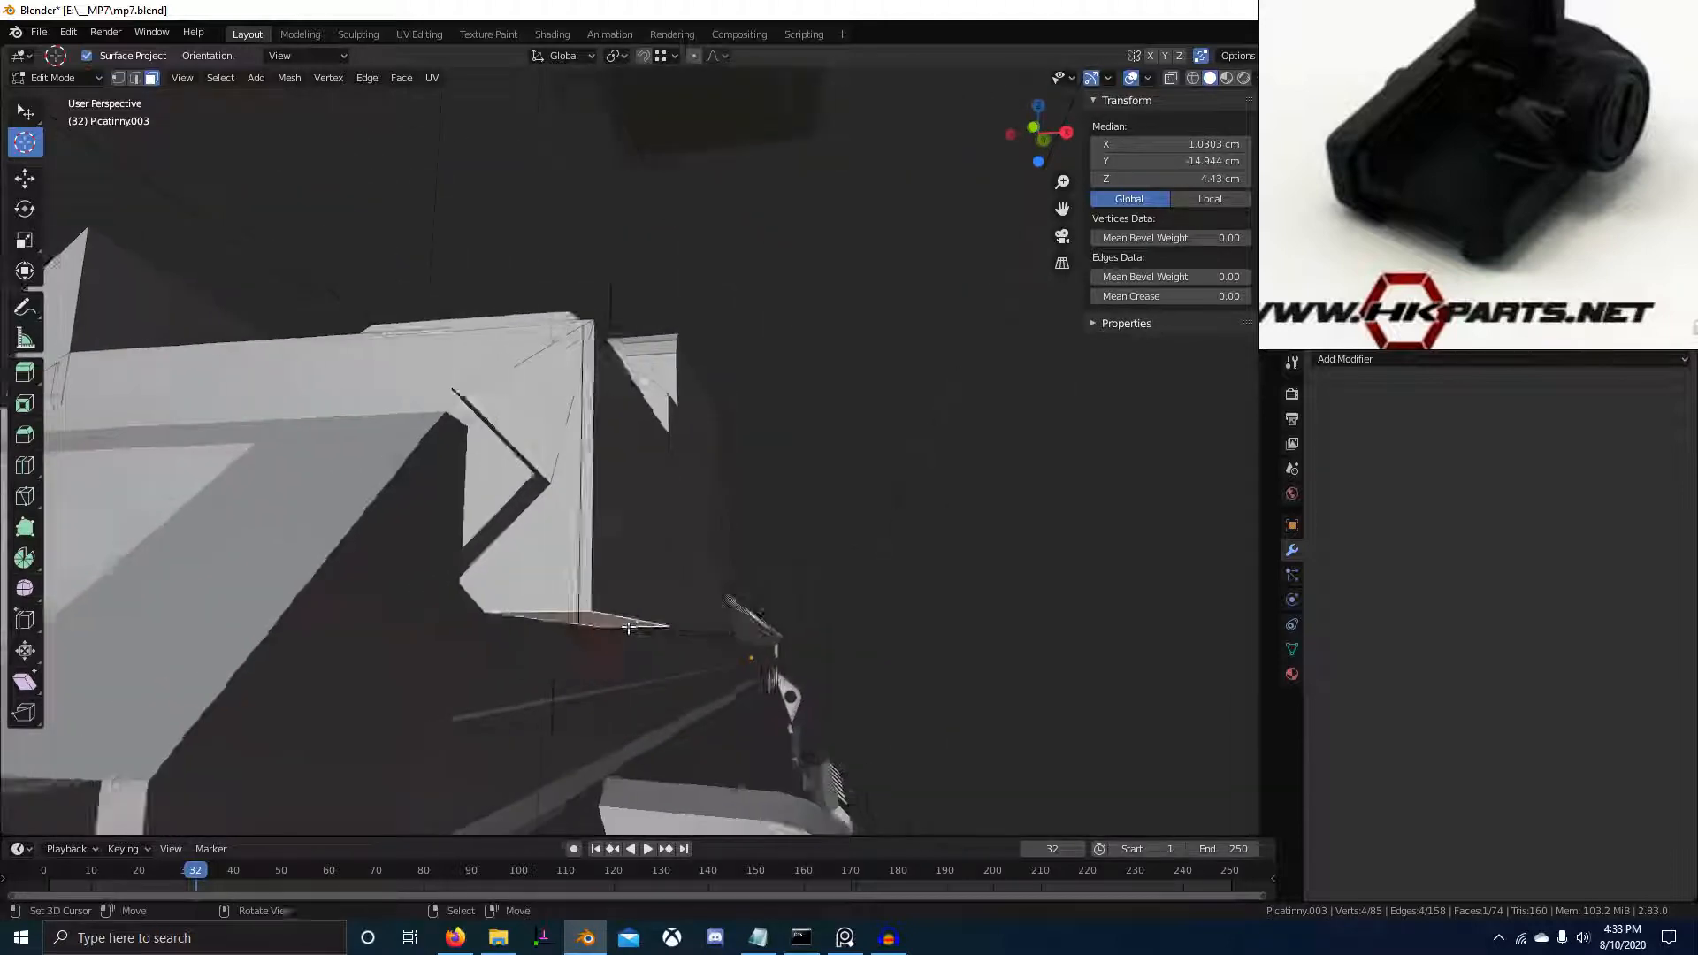
{"action": "middle_click_drag", "start_coordinate": [628, 628], "coordinate": [599, 575]}
{"action": "key", "text": "1"}
{"action": "key", "text": "shift+z"}
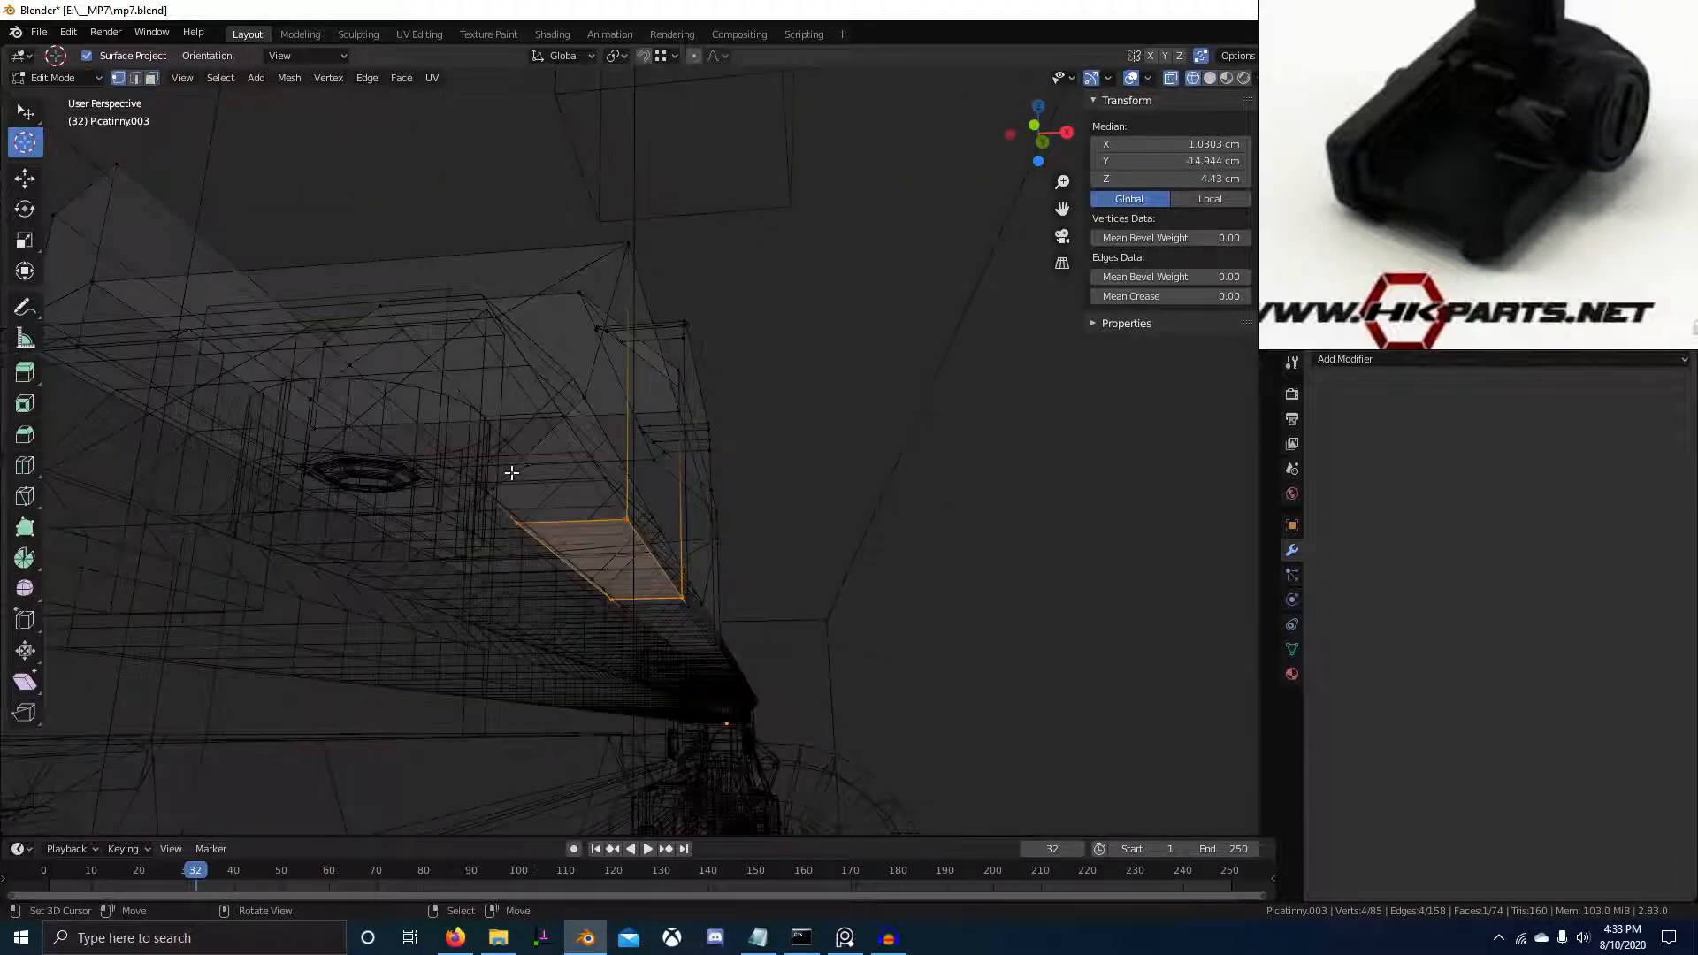
{"action": "key", "text": "KP_1"}
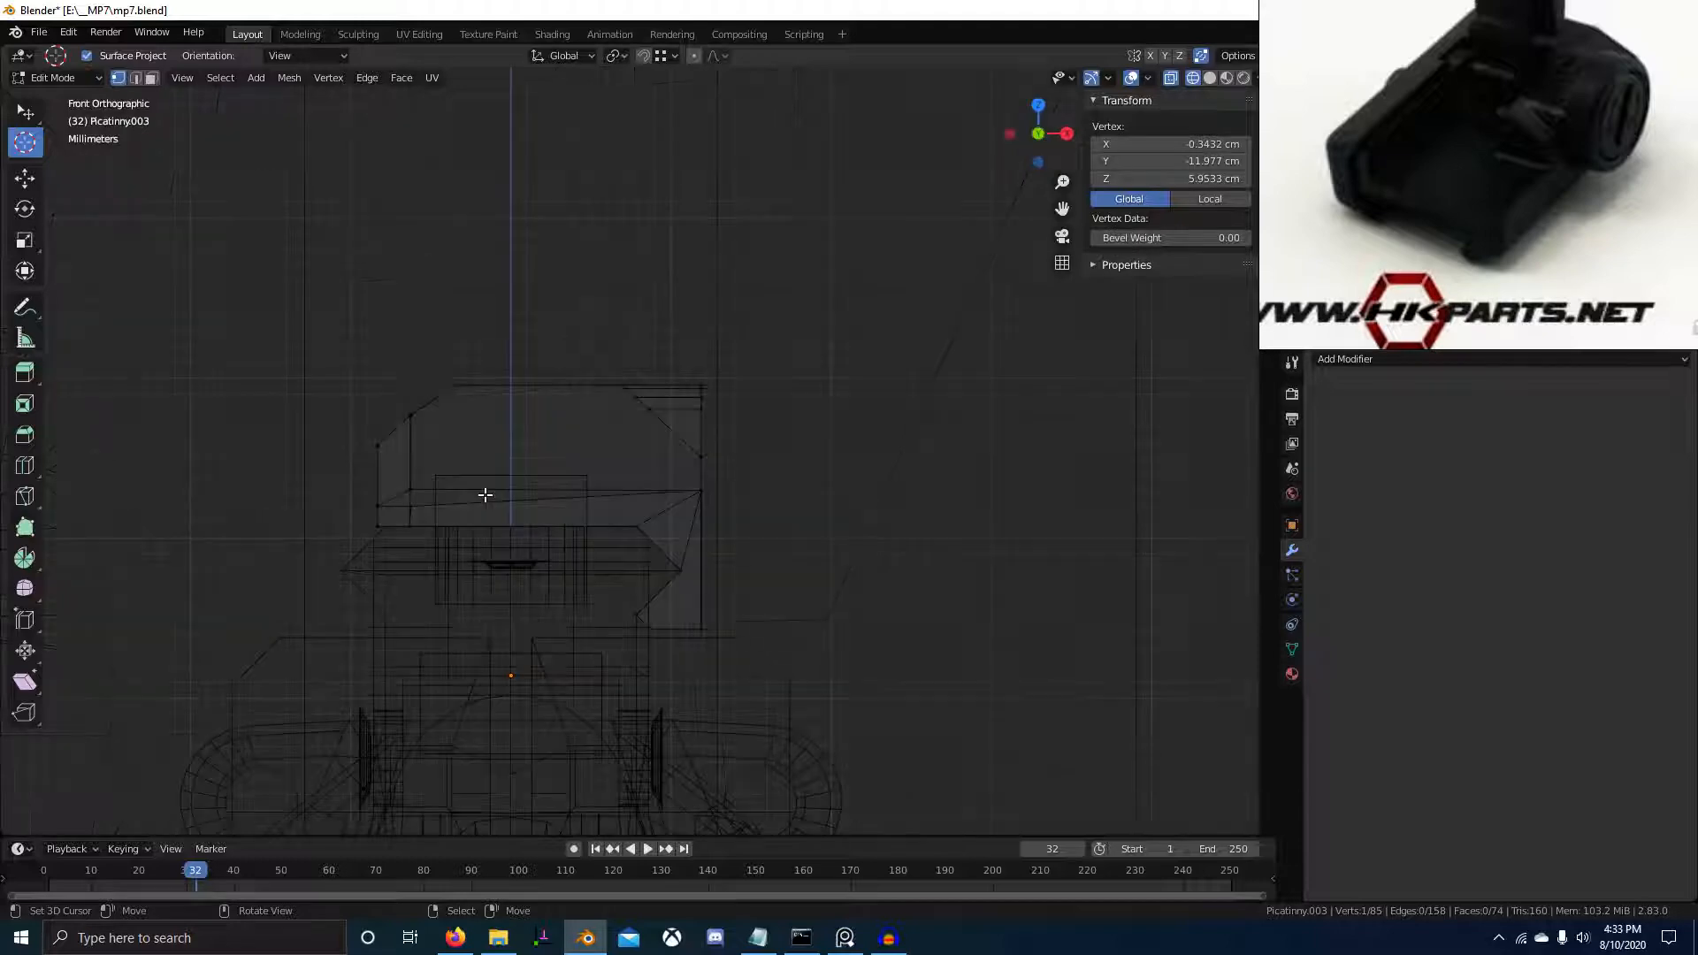
{"action": "scroll", "coordinate": [705, 618], "scroll_direction": "up", "scroll_amount": 6}
{"action": "key", "text": "alt+a"}
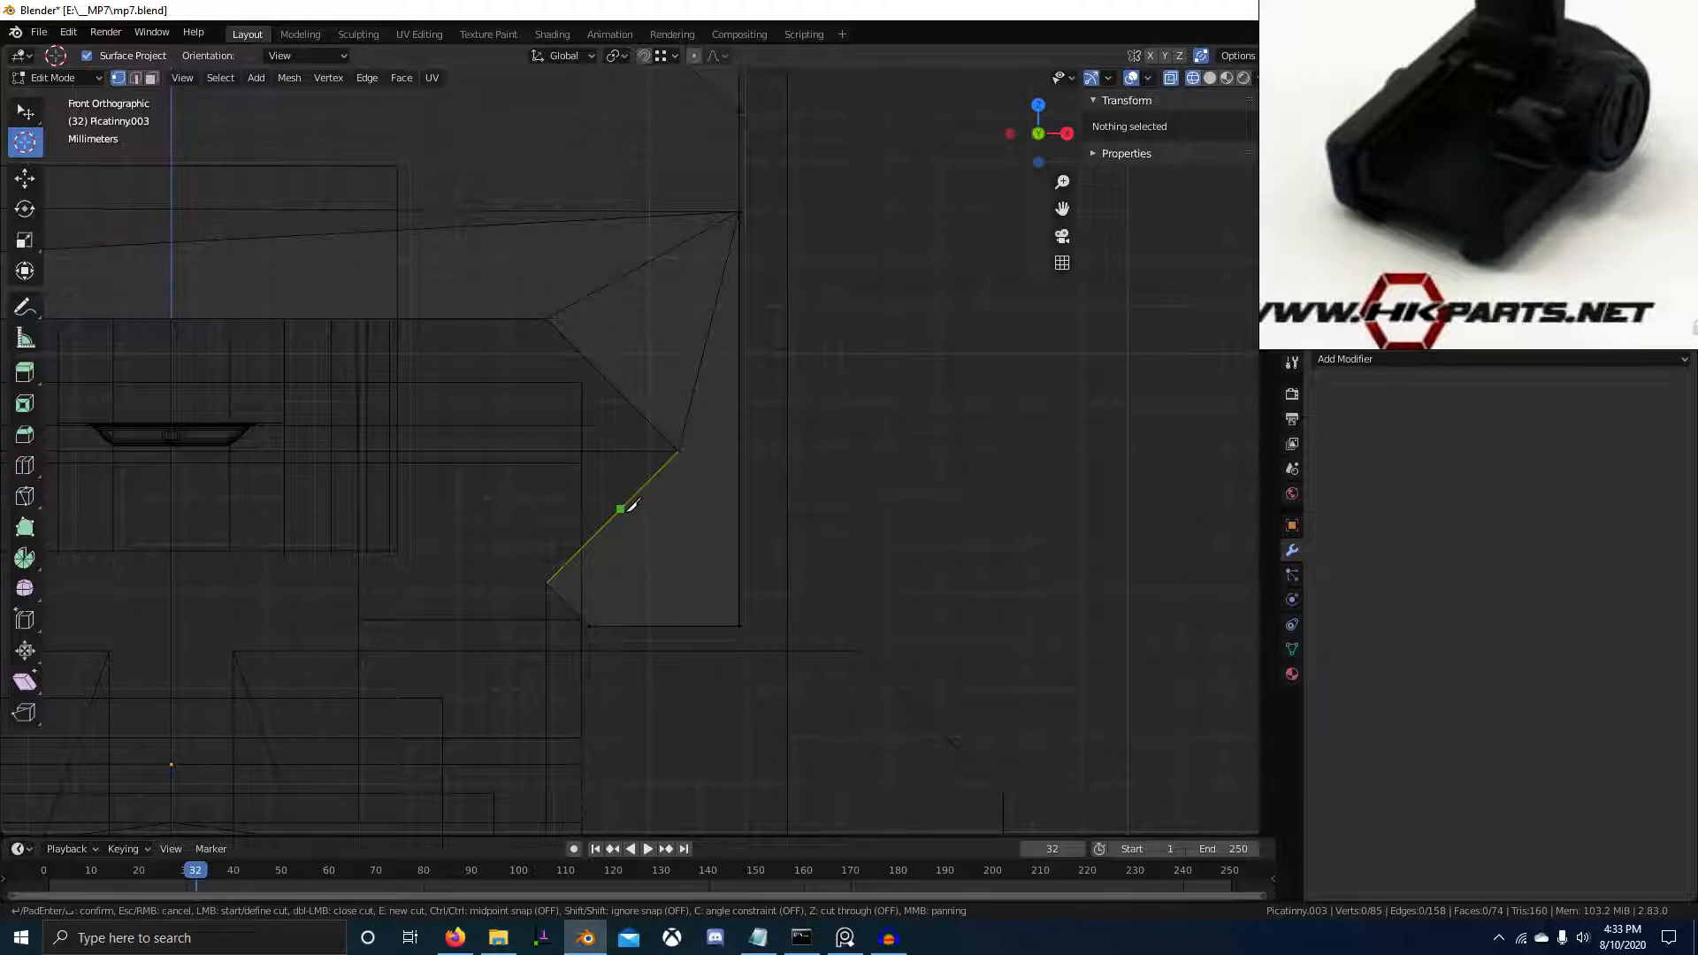
{"action": "key", "text": "Return"}
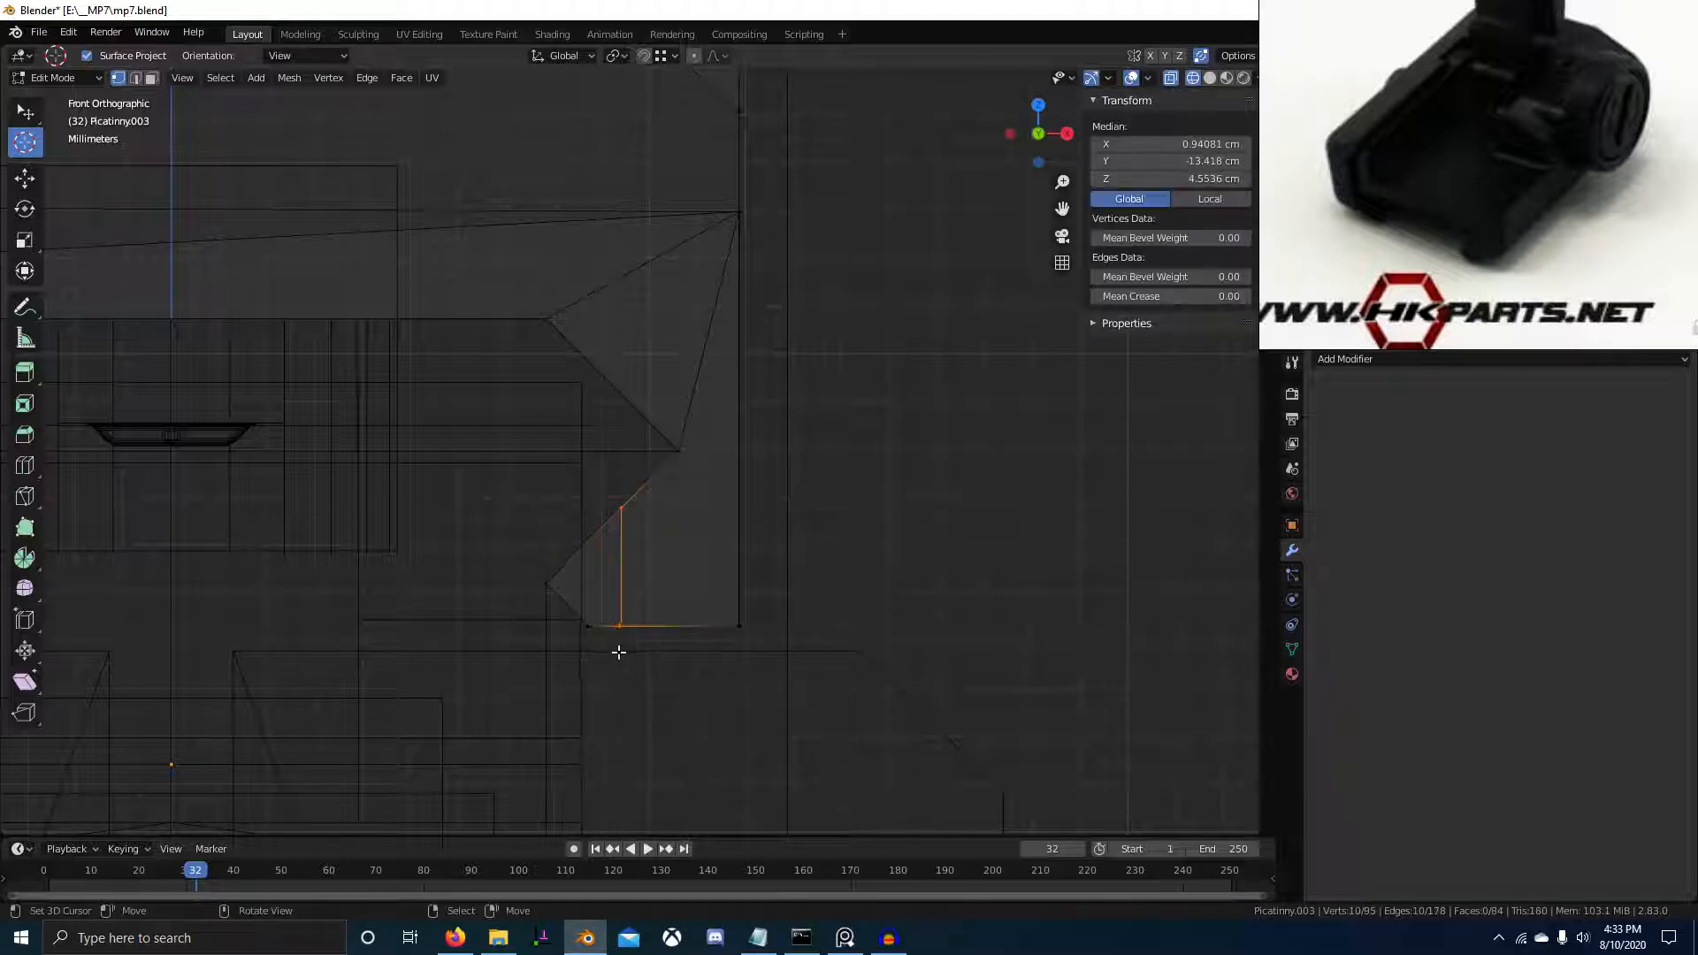
Isolate the sight base in local view and dissolve the clamp lip's edges inward of the new cut, removing its pointed tip
{"action": "scroll", "coordinate": [605, 648], "scroll_direction": "down", "scroll_amount": 1}
{"action": "mouse_move", "coordinate": [578, 610]}
{"action": "middle_mouse_down"}
{"action": "mouse_move", "coordinate": [569, 595]}
{"action": "mouse_move", "coordinate": [587, 584]}
{"action": "middle_mouse_up"}
{"action": "key", "text": "z"}
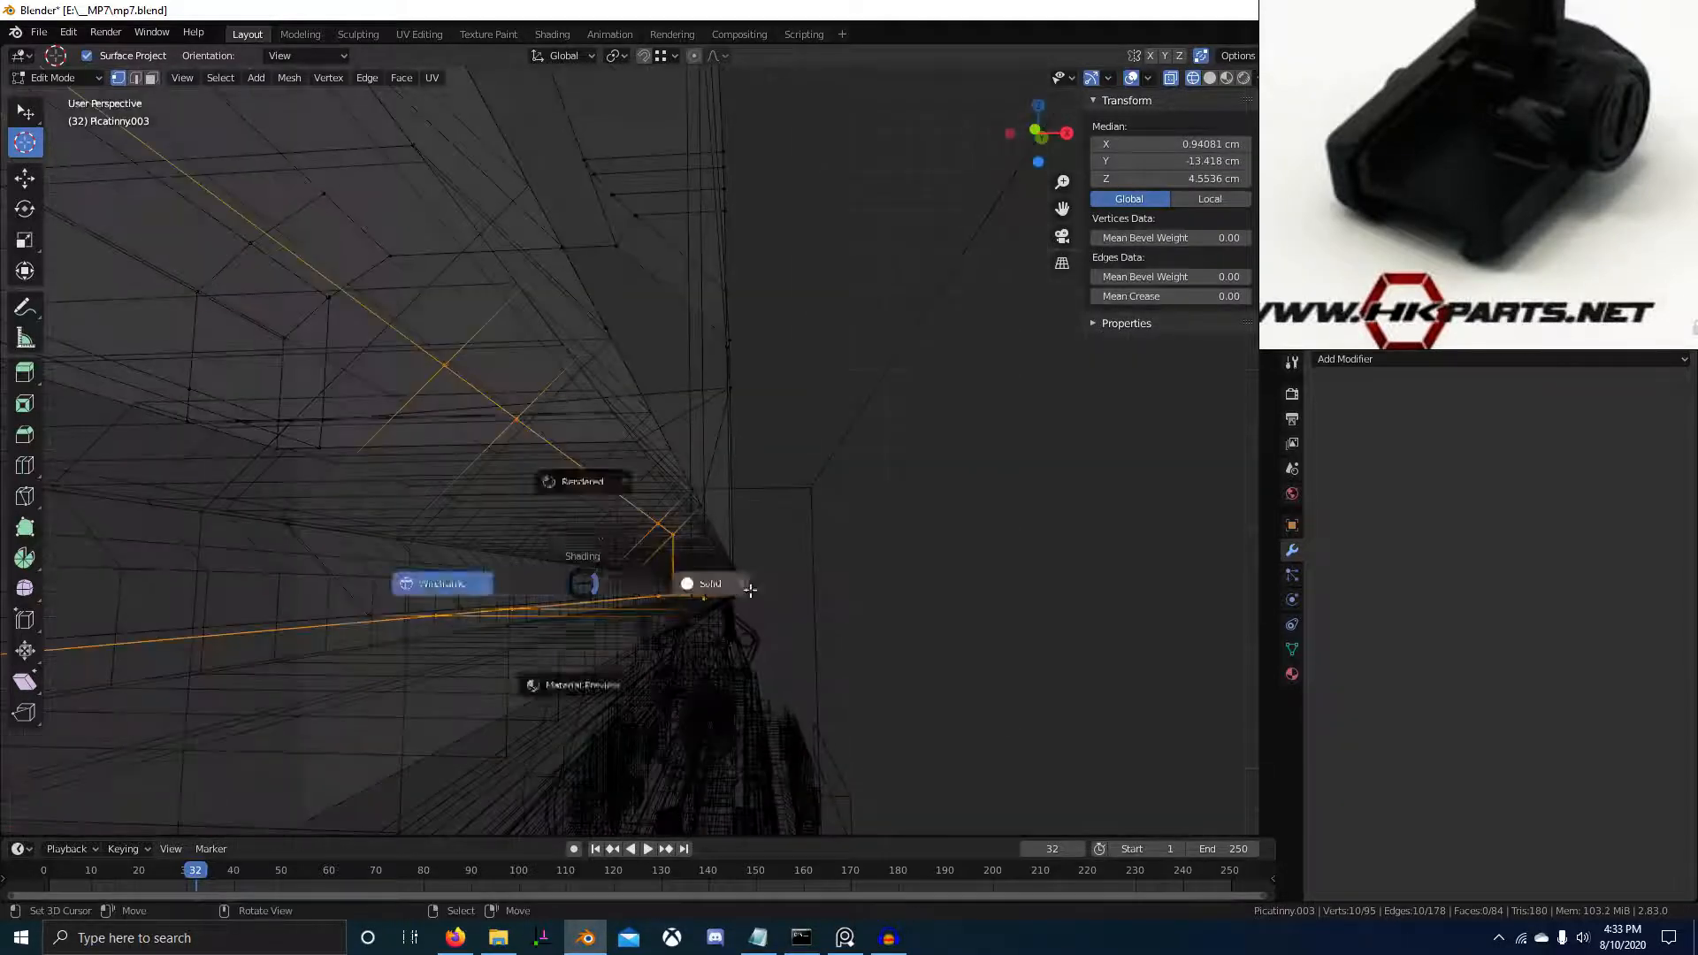
{"action": "left_click", "coordinate": [693, 583]}
{"action": "middle_click_drag", "start_coordinate": [694, 584], "coordinate": [640, 617]}
{"action": "key", "text": "z"}
{"action": "left_click", "coordinate": [508, 618]}
{"action": "middle_click_drag", "start_coordinate": [508, 619], "coordinate": [649, 591]}
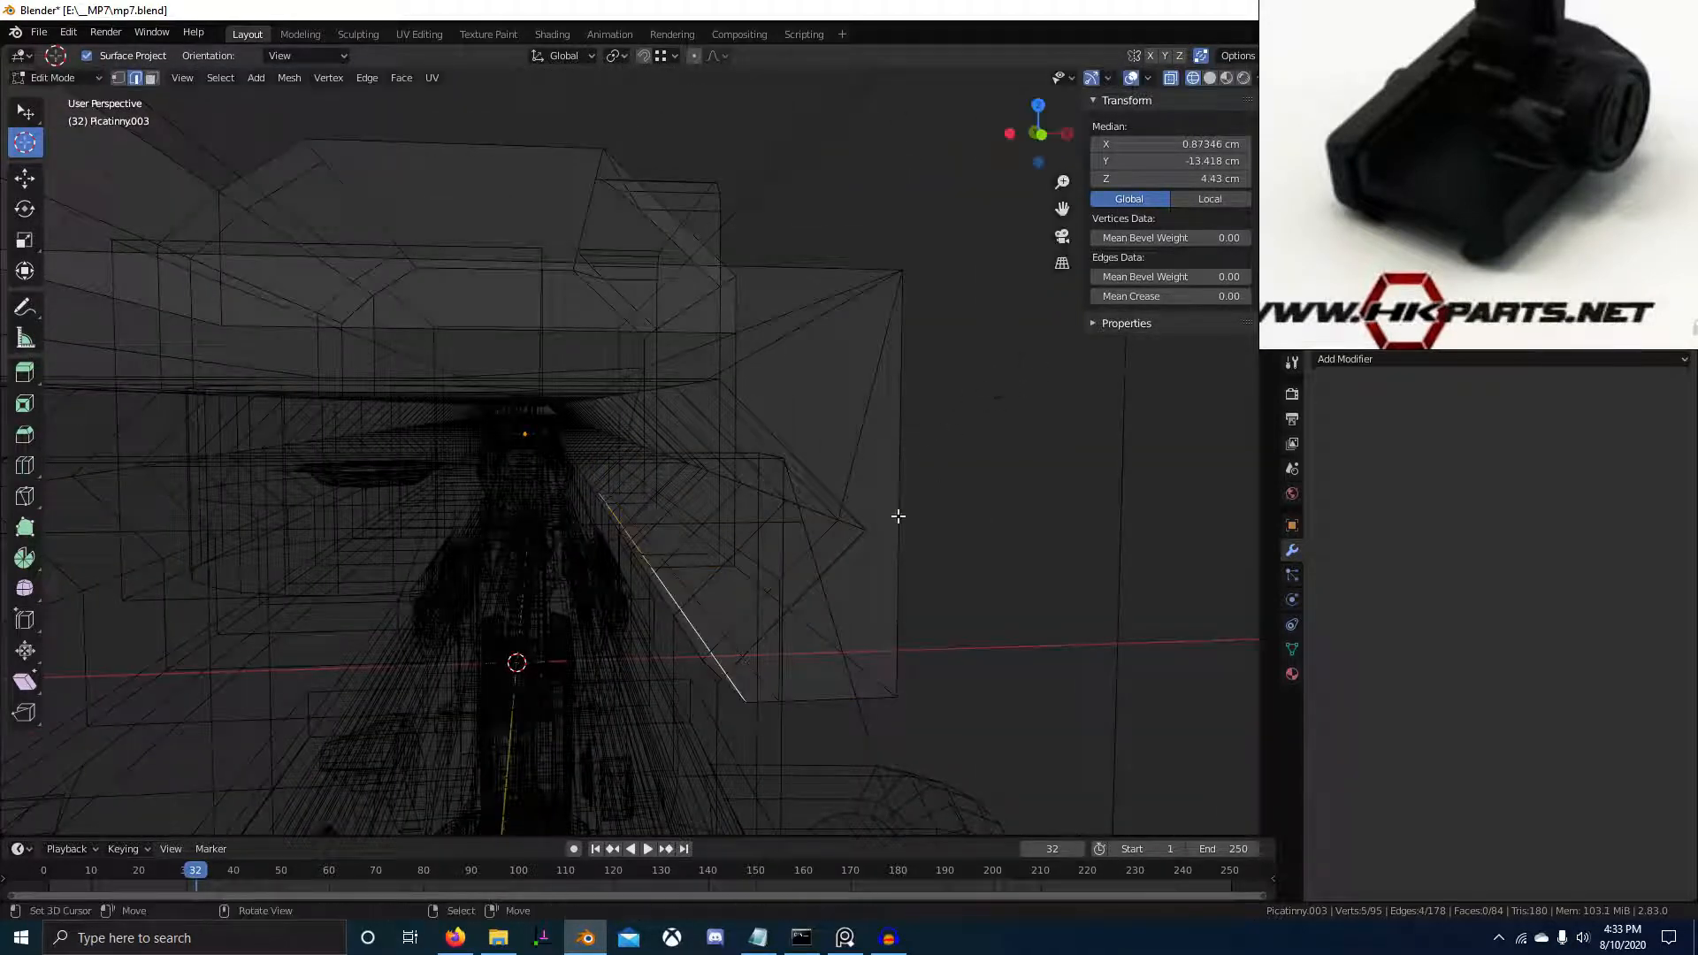
{"action": "left_click", "coordinate": [938, 597]}
{"action": "middle_click_drag", "start_coordinate": [938, 598], "coordinate": [759, 590]}
{"action": "key", "text": "z"}
{"action": "left_click", "coordinate": [522, 588]}
{"action": "middle_click_drag", "start_coordinate": [522, 588], "coordinate": [698, 600]}
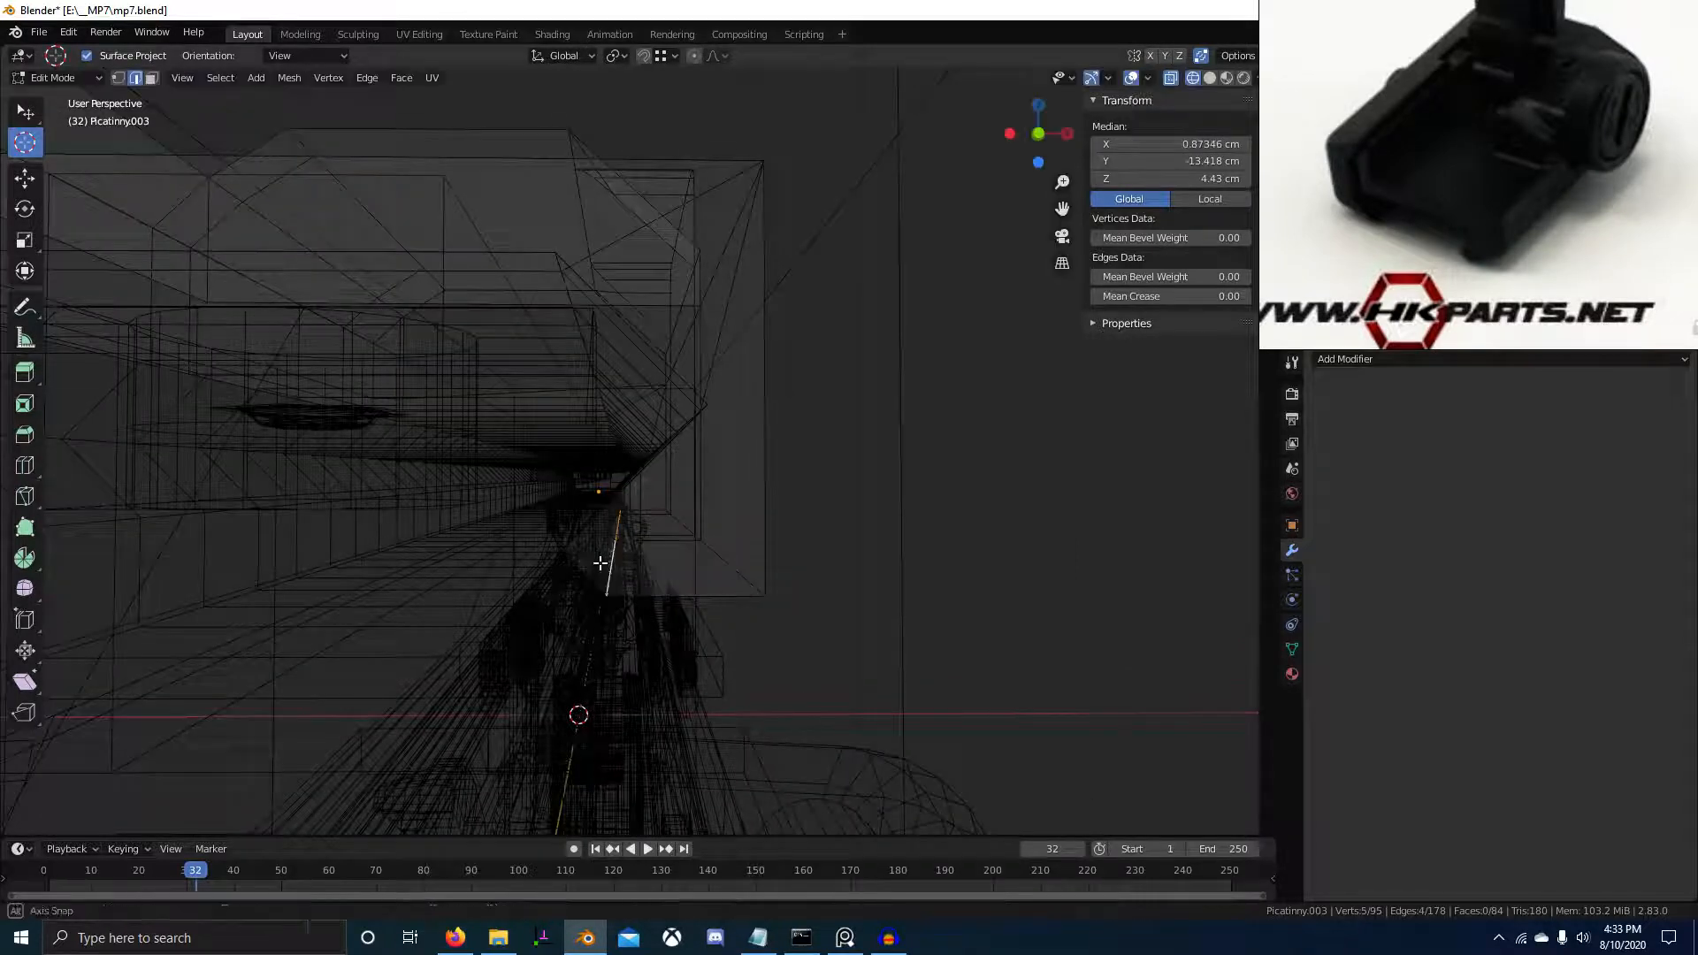
{"action": "middle_click_drag", "start_coordinate": [600, 563], "coordinate": [631, 571]}
{"action": "key", "text": "z"}
{"action": "left_click", "coordinate": [788, 608]}
{"action": "middle_click_drag", "start_coordinate": [698, 619], "coordinate": [961, 573]}
{"action": "key", "text": "slash"}
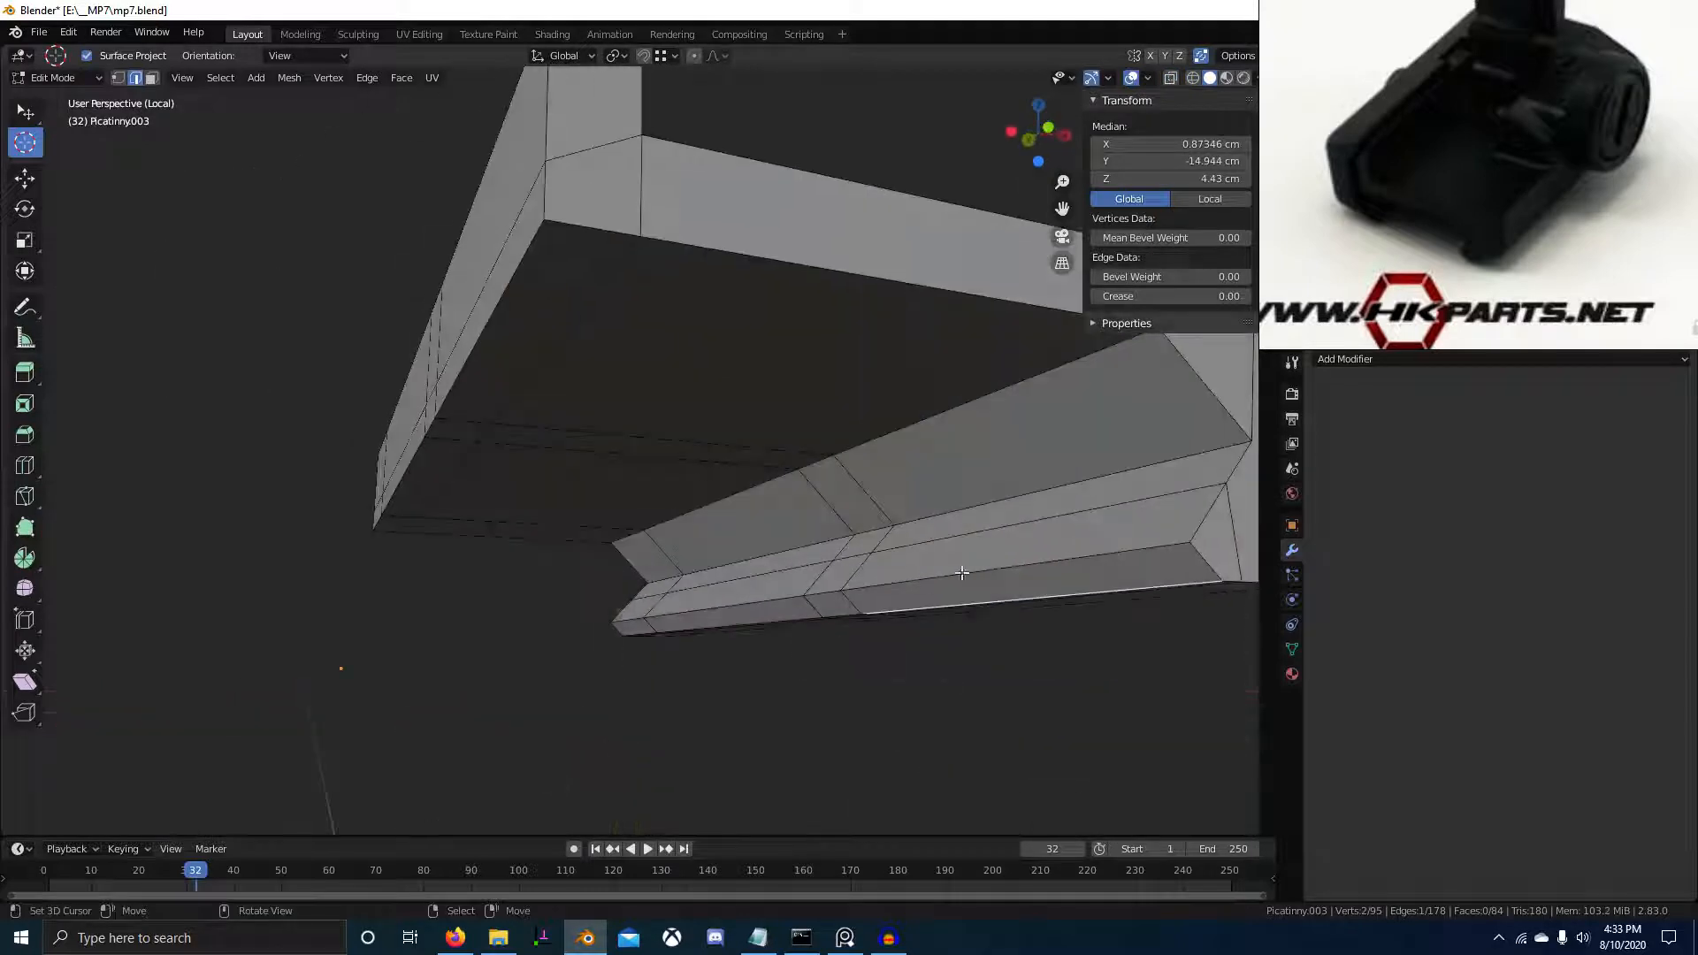
{"action": "key", "text": "ctrl+x"}
{"action": "middle_click_drag", "start_coordinate": [1152, 594], "coordinate": [830, 494]}
{"action": "scroll", "coordinate": [1126, 595], "scroll_direction": "down", "scroll_amount": 2}
{"action": "key", "text": "3"}
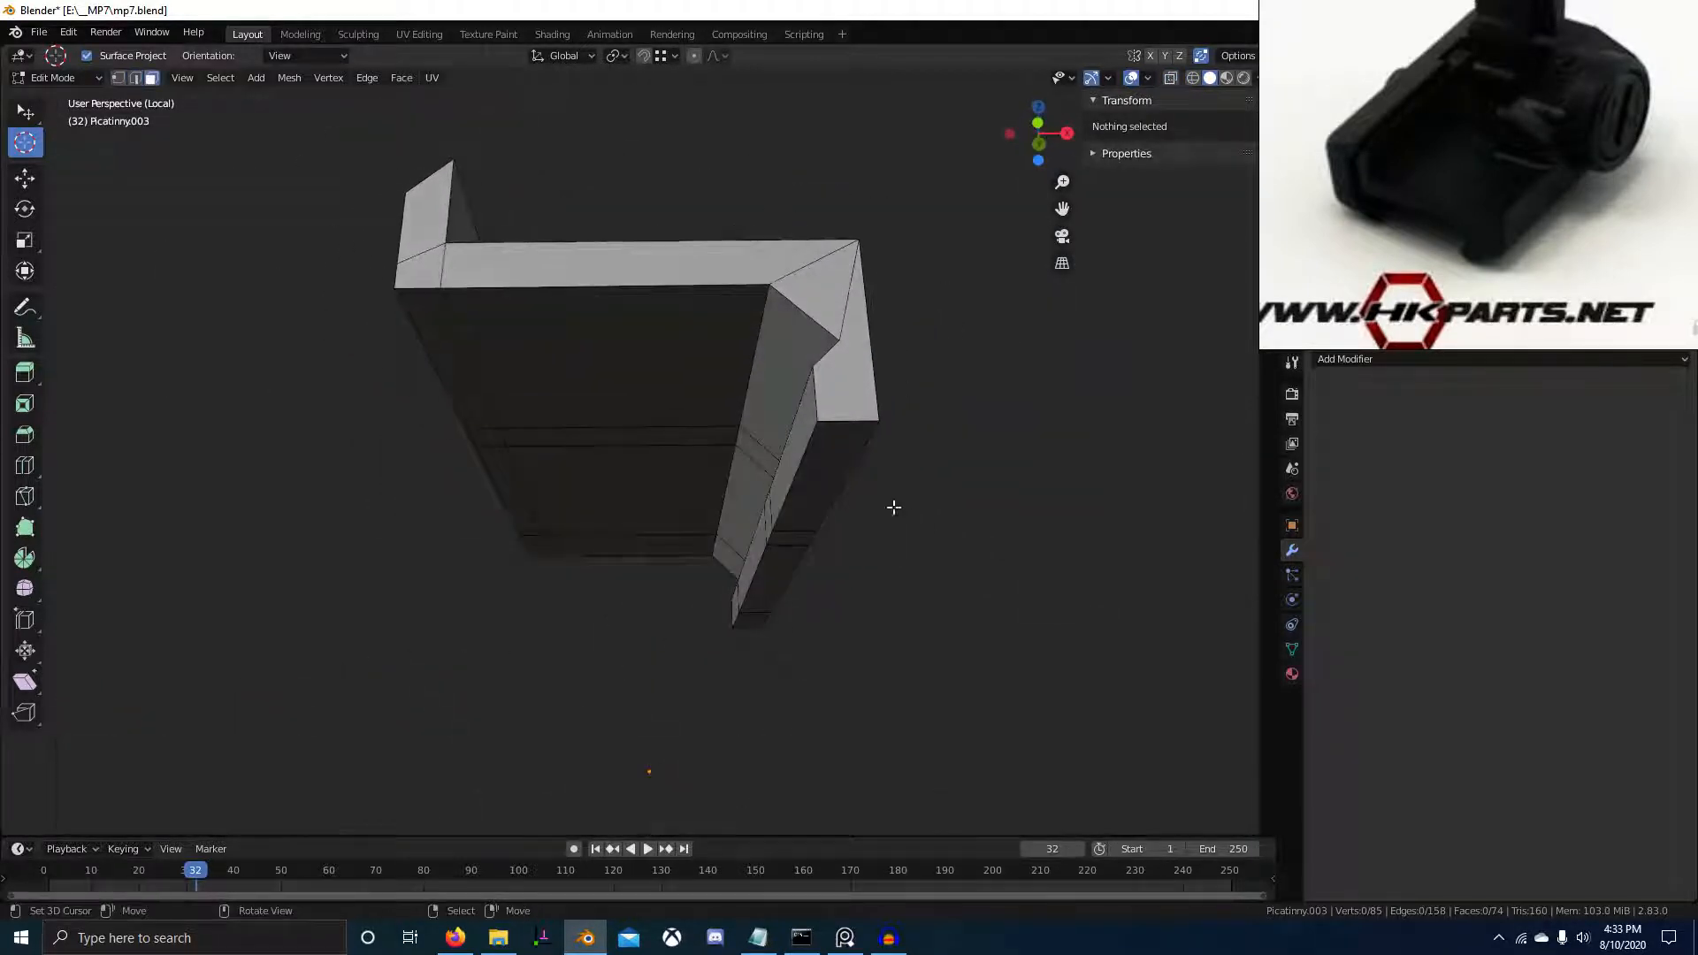
Select all coplanar bottom faces of the clamp, raise them along Z to 4.6291 cm, and leave local view
{"action": "right_click", "coordinate": [826, 491]}
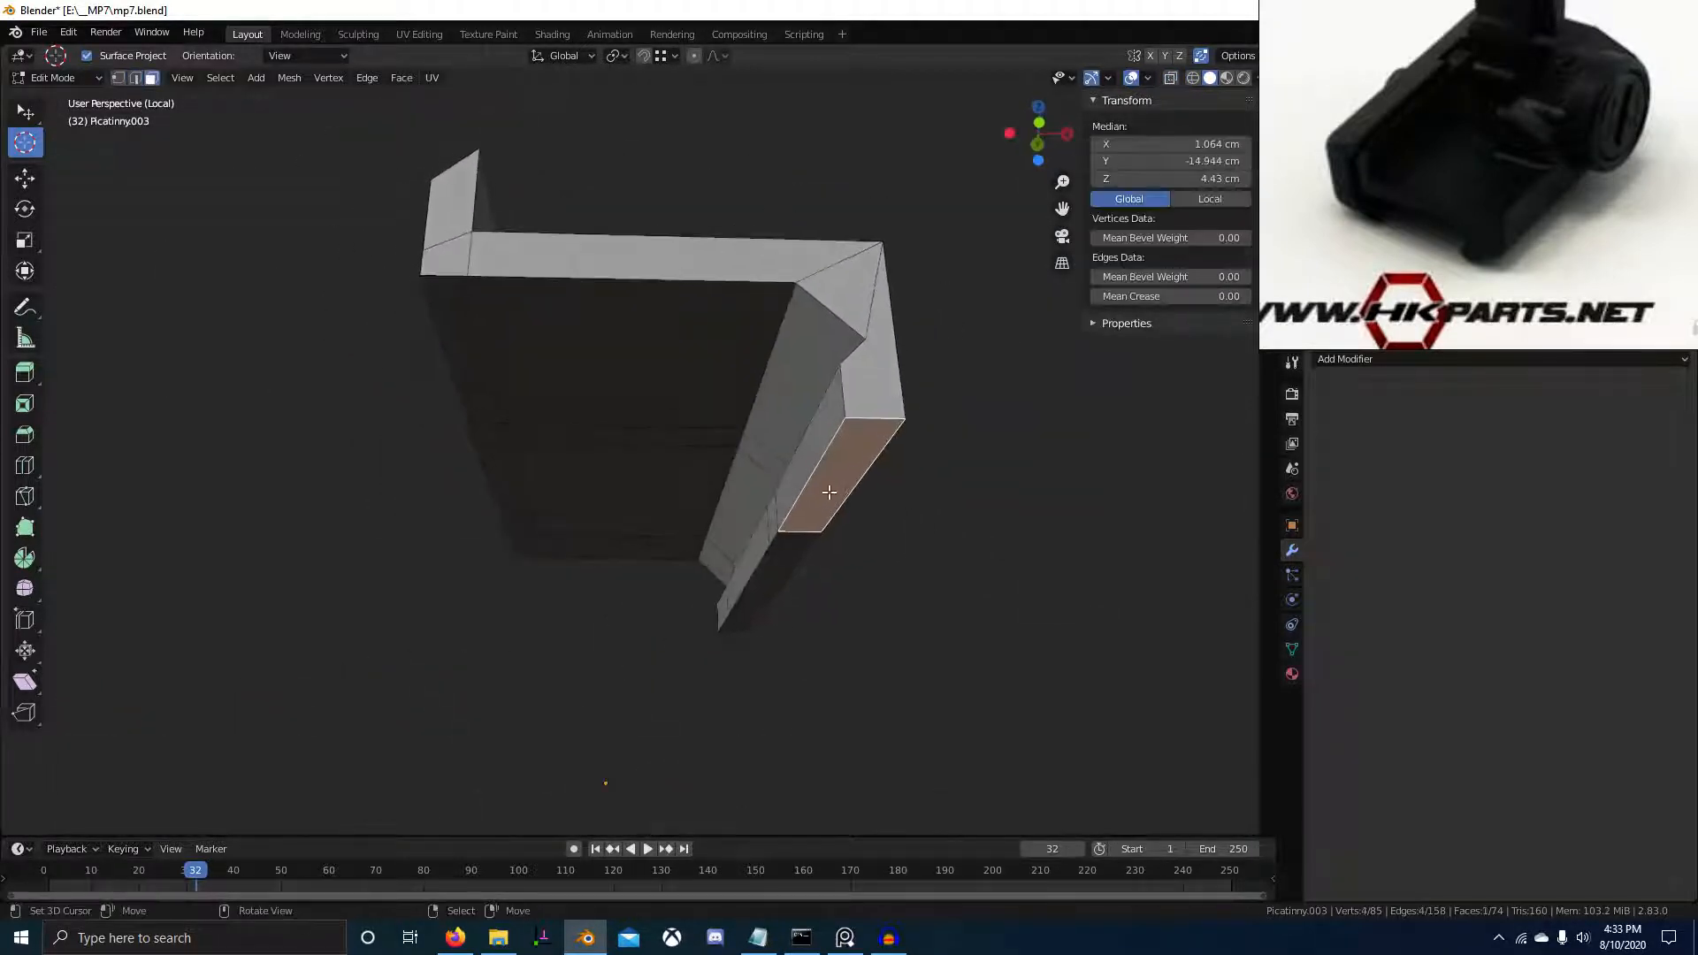
{"action": "key", "text": "shift+g"}
{"action": "left_click", "coordinate": [763, 645]}
{"action": "middle_click_drag", "start_coordinate": [818, 566], "coordinate": [801, 606]}
{"action": "key", "text": "g"}
{"action": "key", "text": "z"}
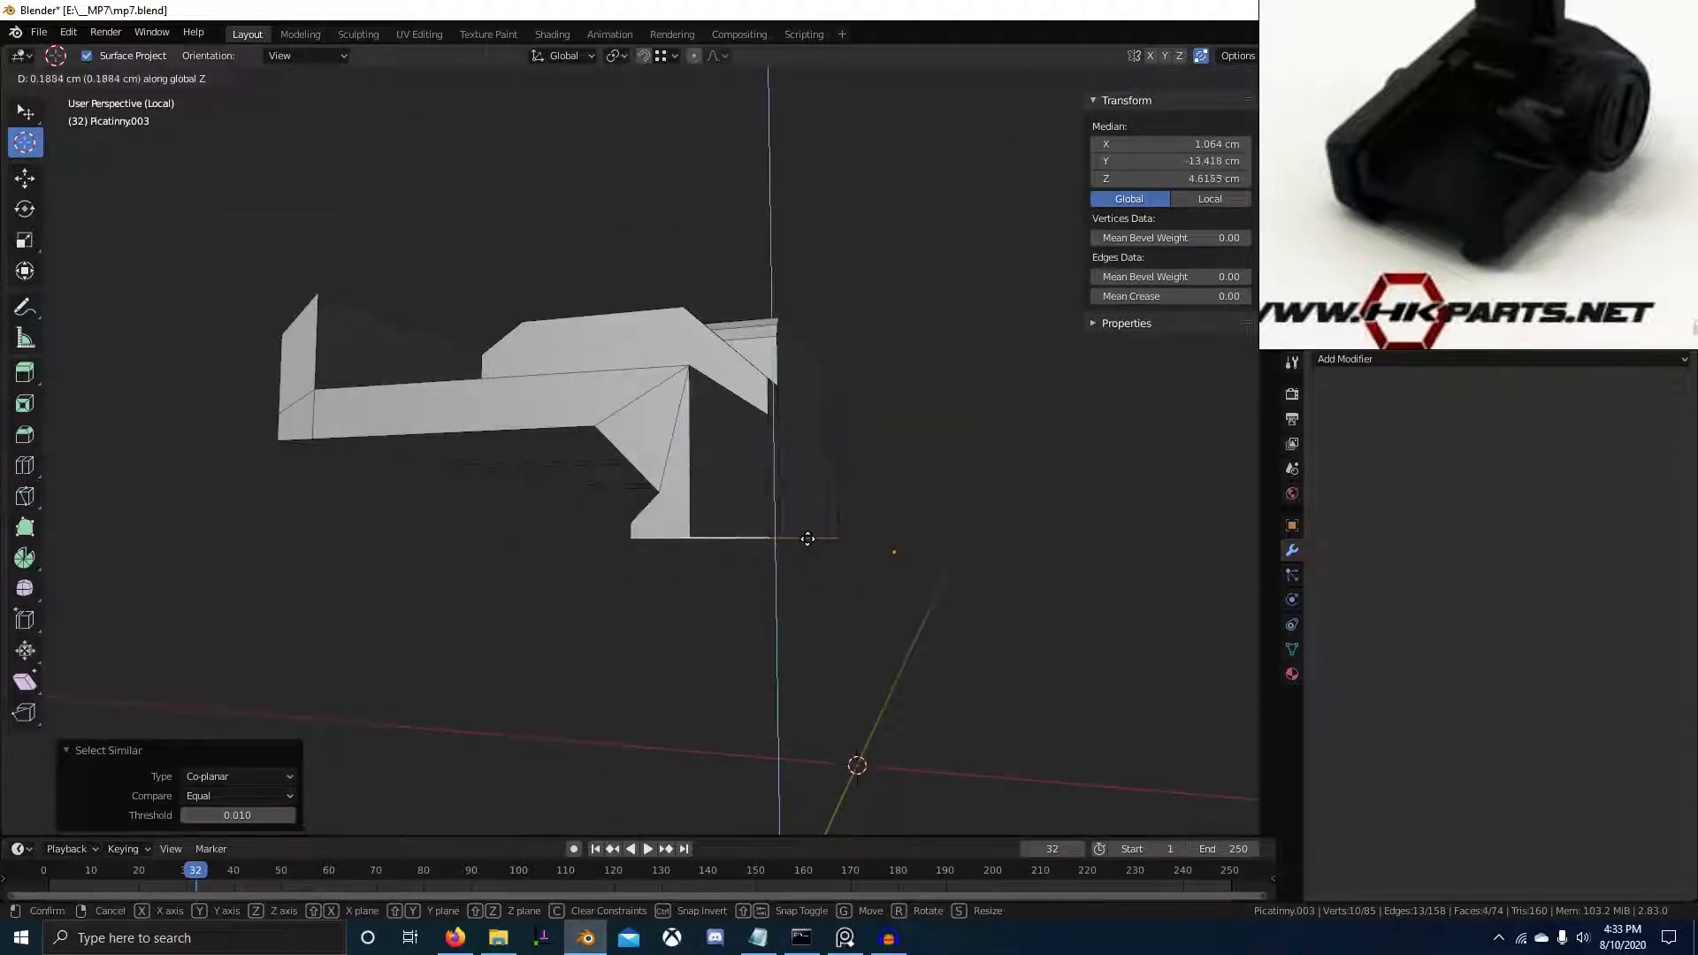
{"action": "left_click", "coordinate": [807, 541]}
{"action": "middle_click_drag", "start_coordinate": [808, 542], "coordinate": [852, 582]}
{"action": "key", "text": "KP_Divide"}
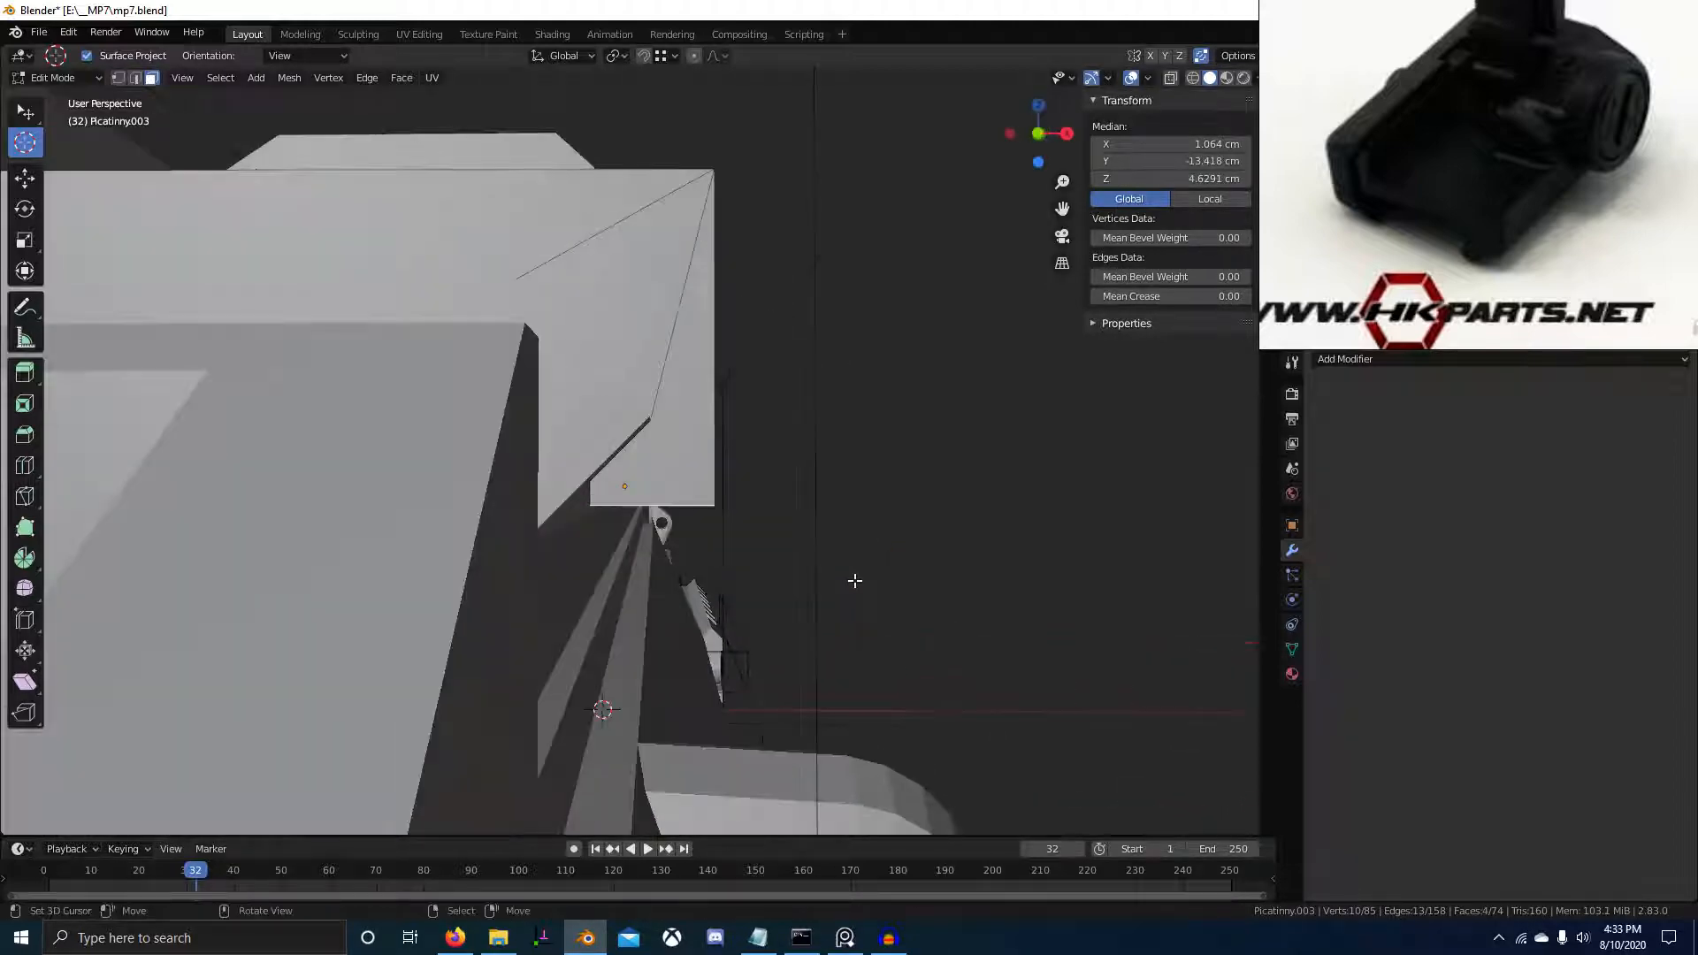
{"action": "key", "text": "alt+a"}
Select the base's flat rear top face with its coplanar faces and lower it 0.094732 cm along Z
{"action": "middle_click_drag", "start_coordinate": [720, 594], "coordinate": [848, 640]}
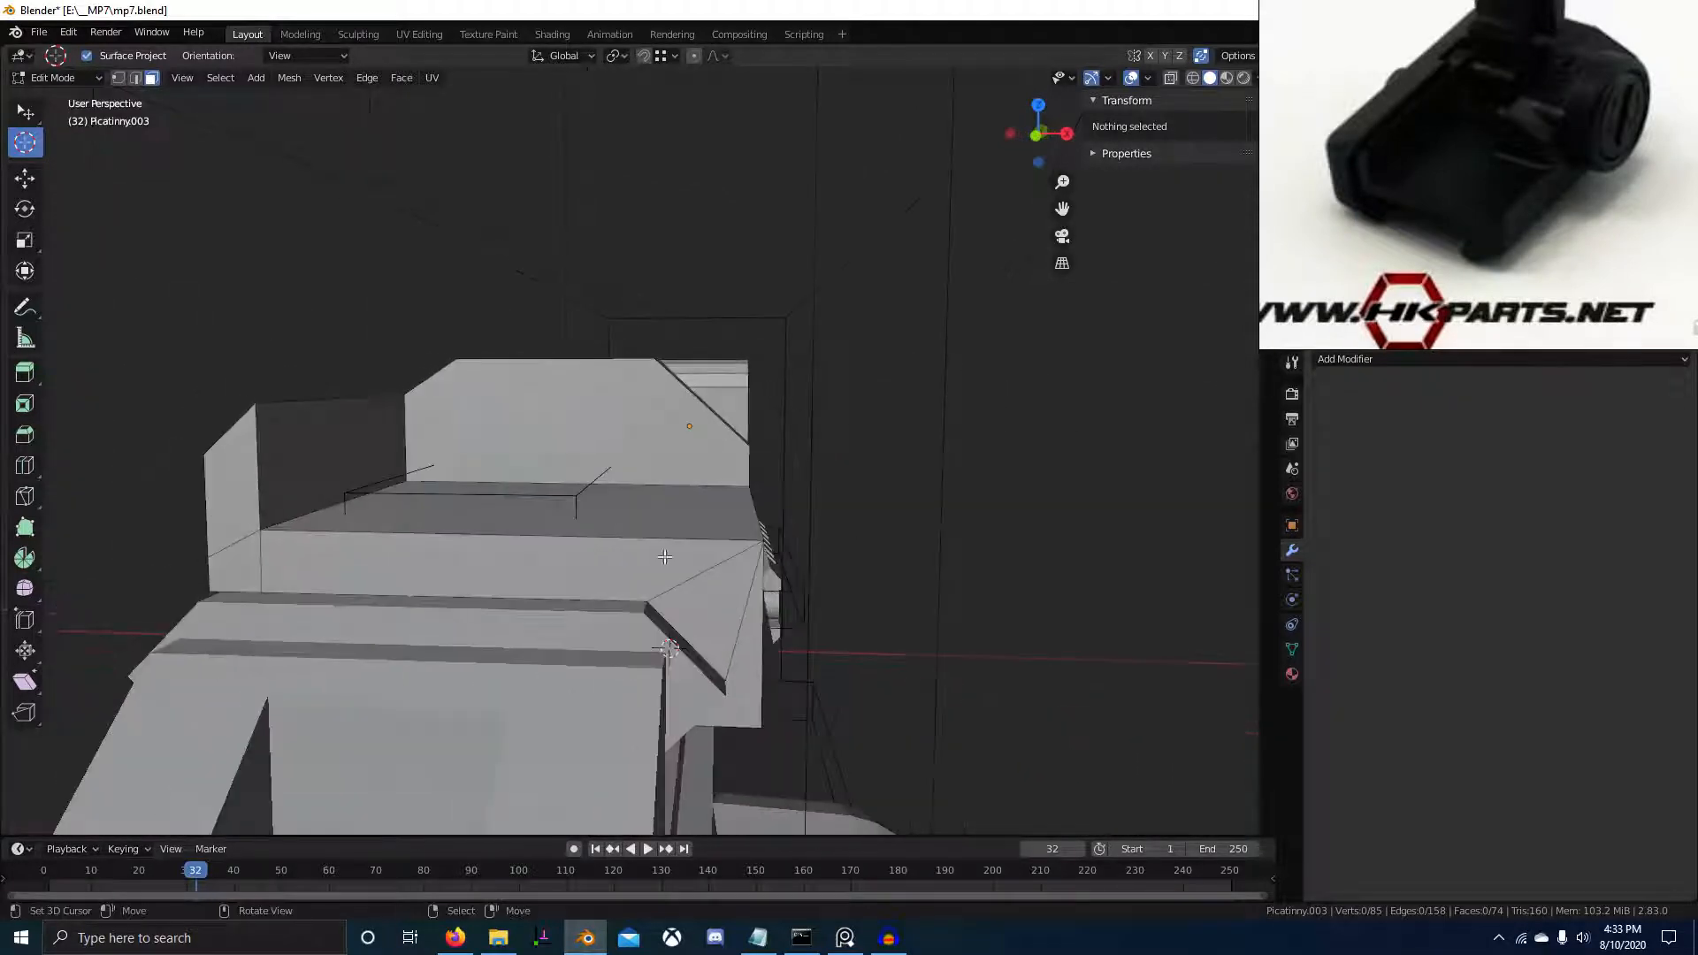
{"action": "right_click", "coordinate": [491, 512]}
{"action": "key", "text": "shift+g"}
{"action": "left_click", "coordinate": [489, 607]}
{"action": "middle_click_drag", "start_coordinate": [495, 603], "coordinate": [650, 589]}
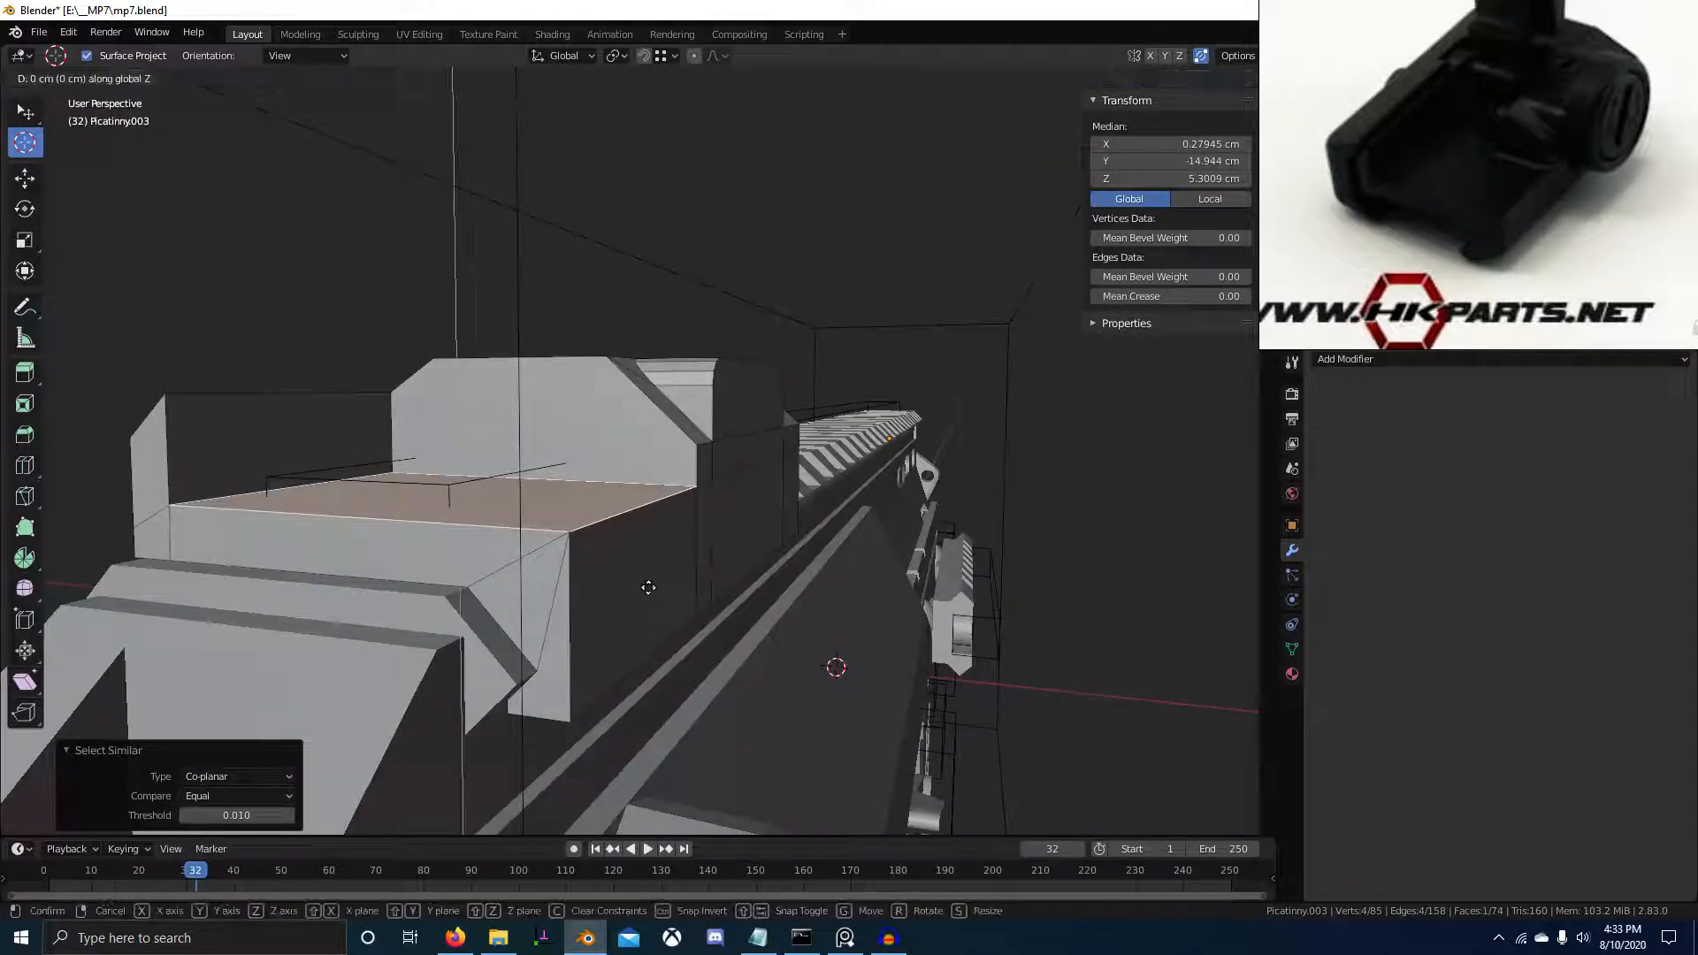
{"action": "left_click", "coordinate": [669, 779]}
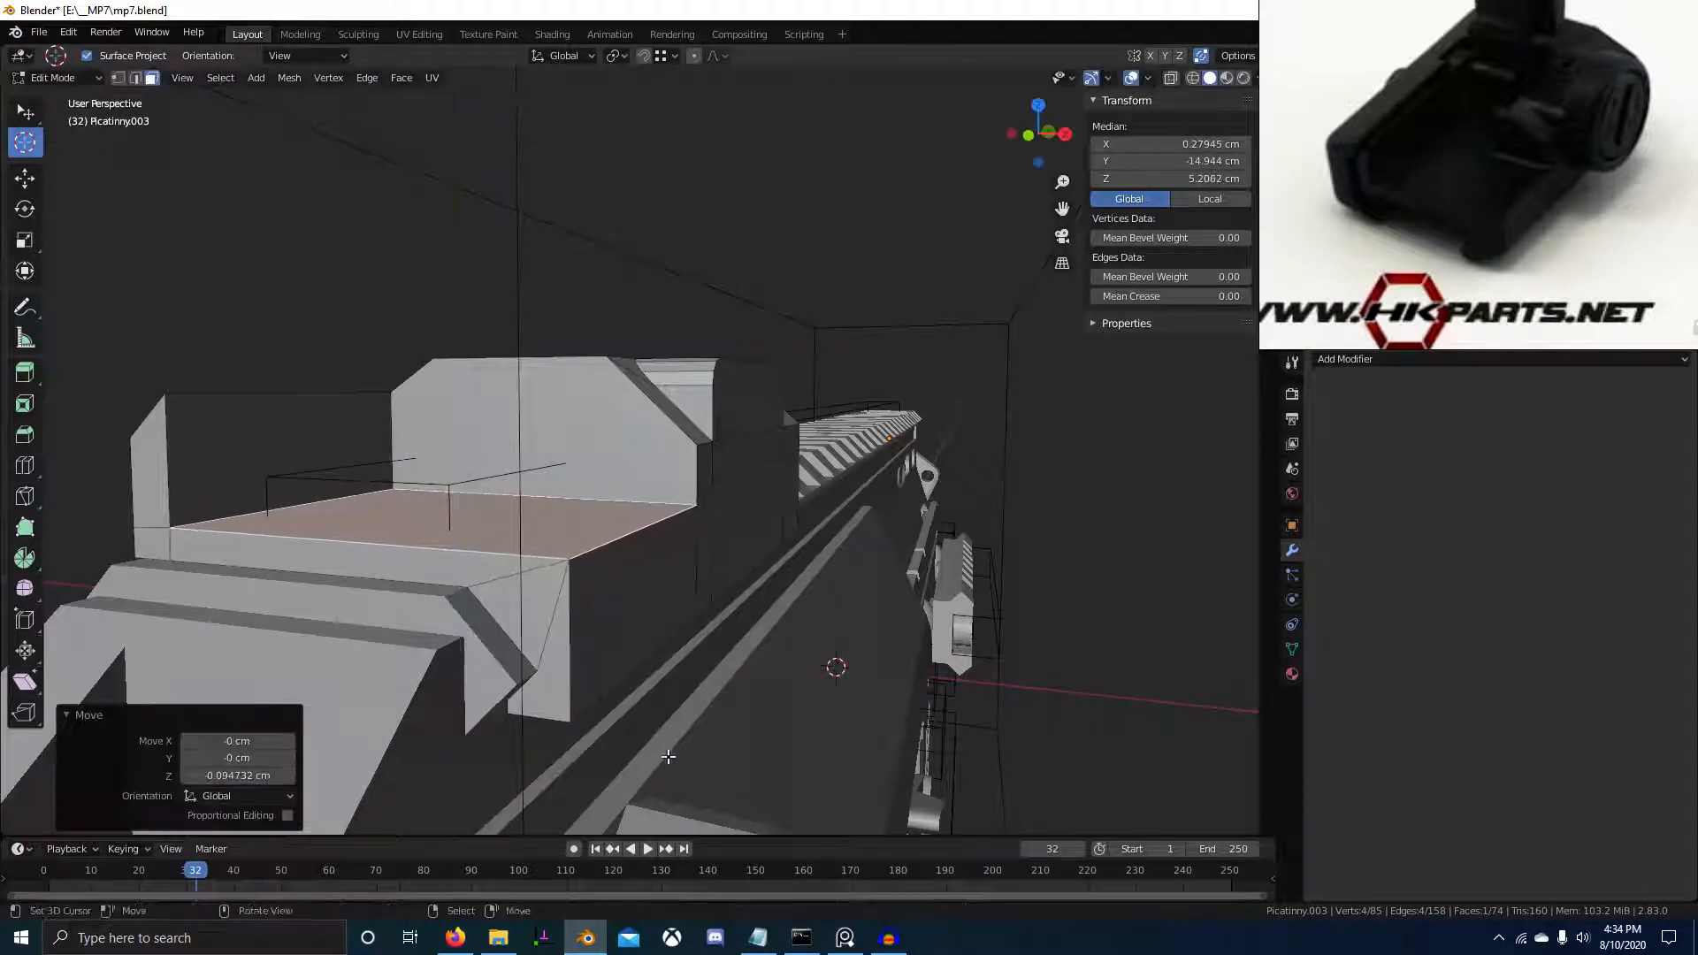
{"action": "key", "text": "Tab"}
{"action": "scroll", "coordinate": [681, 699], "scroll_direction": "down", "scroll_amount": 3}
{"action": "middle_click_drag", "start_coordinate": [684, 688], "coordinate": [612, 693]}
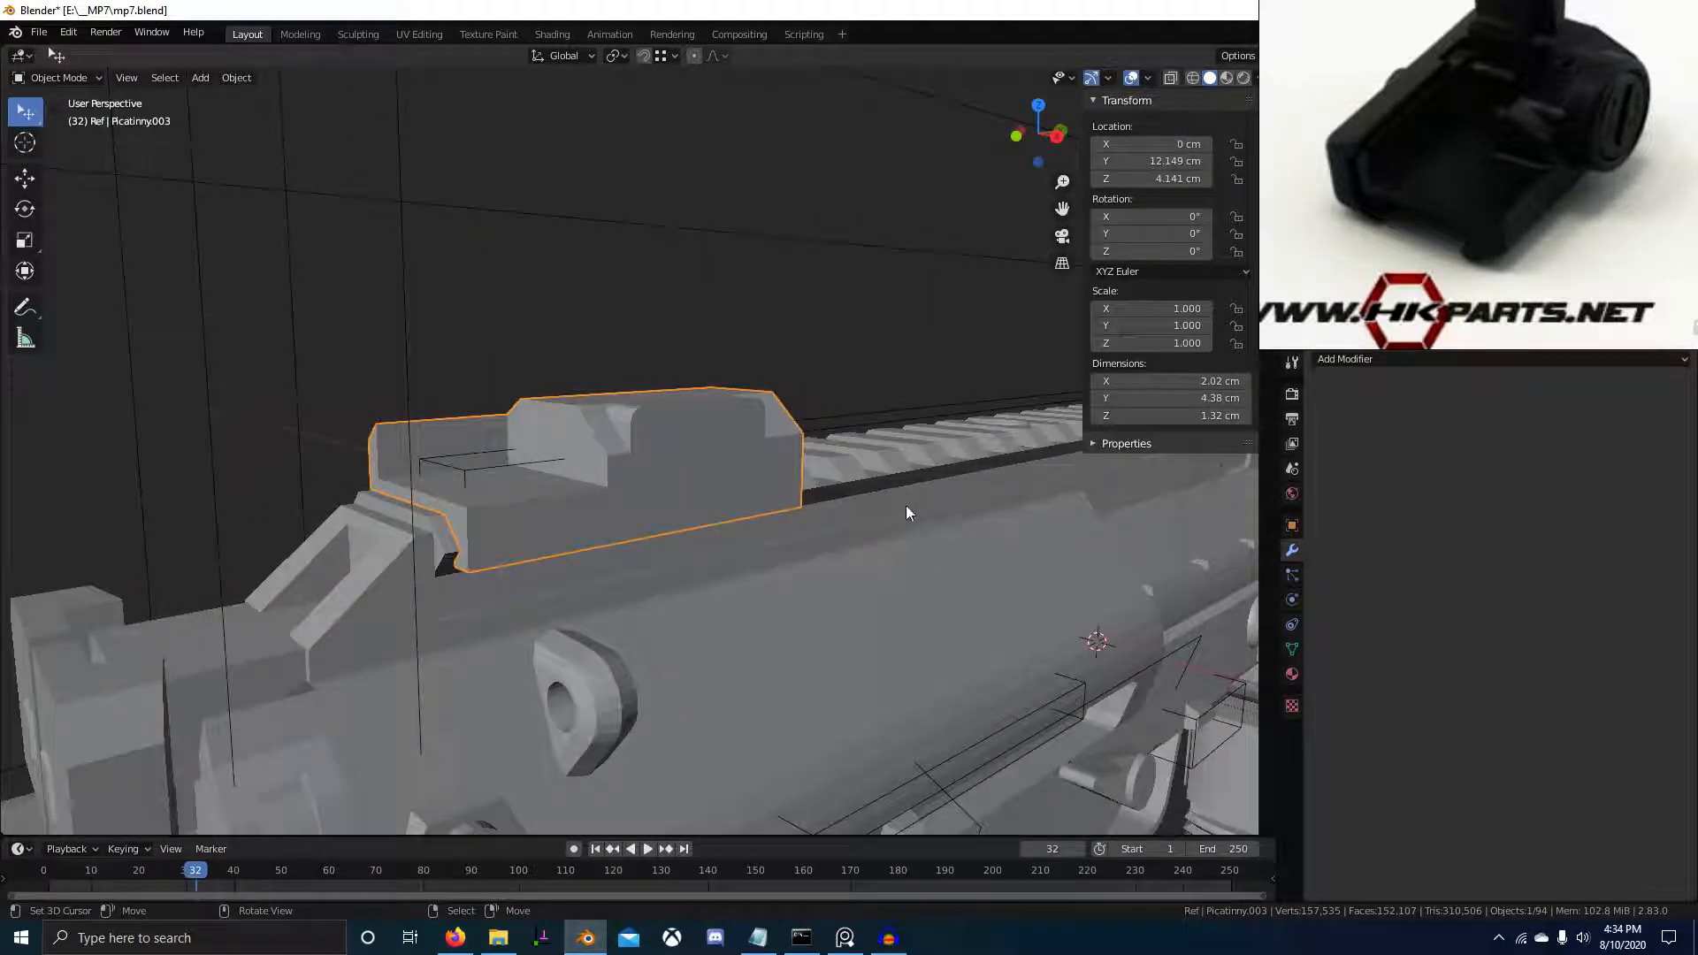
Select the side block's sloped end faces, rounded corner and top faces, and lower them 0.051042 cm along Z
{"action": "key", "text": "Tab"}
{"action": "scroll", "coordinate": [865, 414], "scroll_direction": "up", "scroll_amount": 3}
{"action": "middle_click_drag", "start_coordinate": [796, 435], "coordinate": [752, 508]}
{"action": "right_click", "coordinate": [621, 476]}
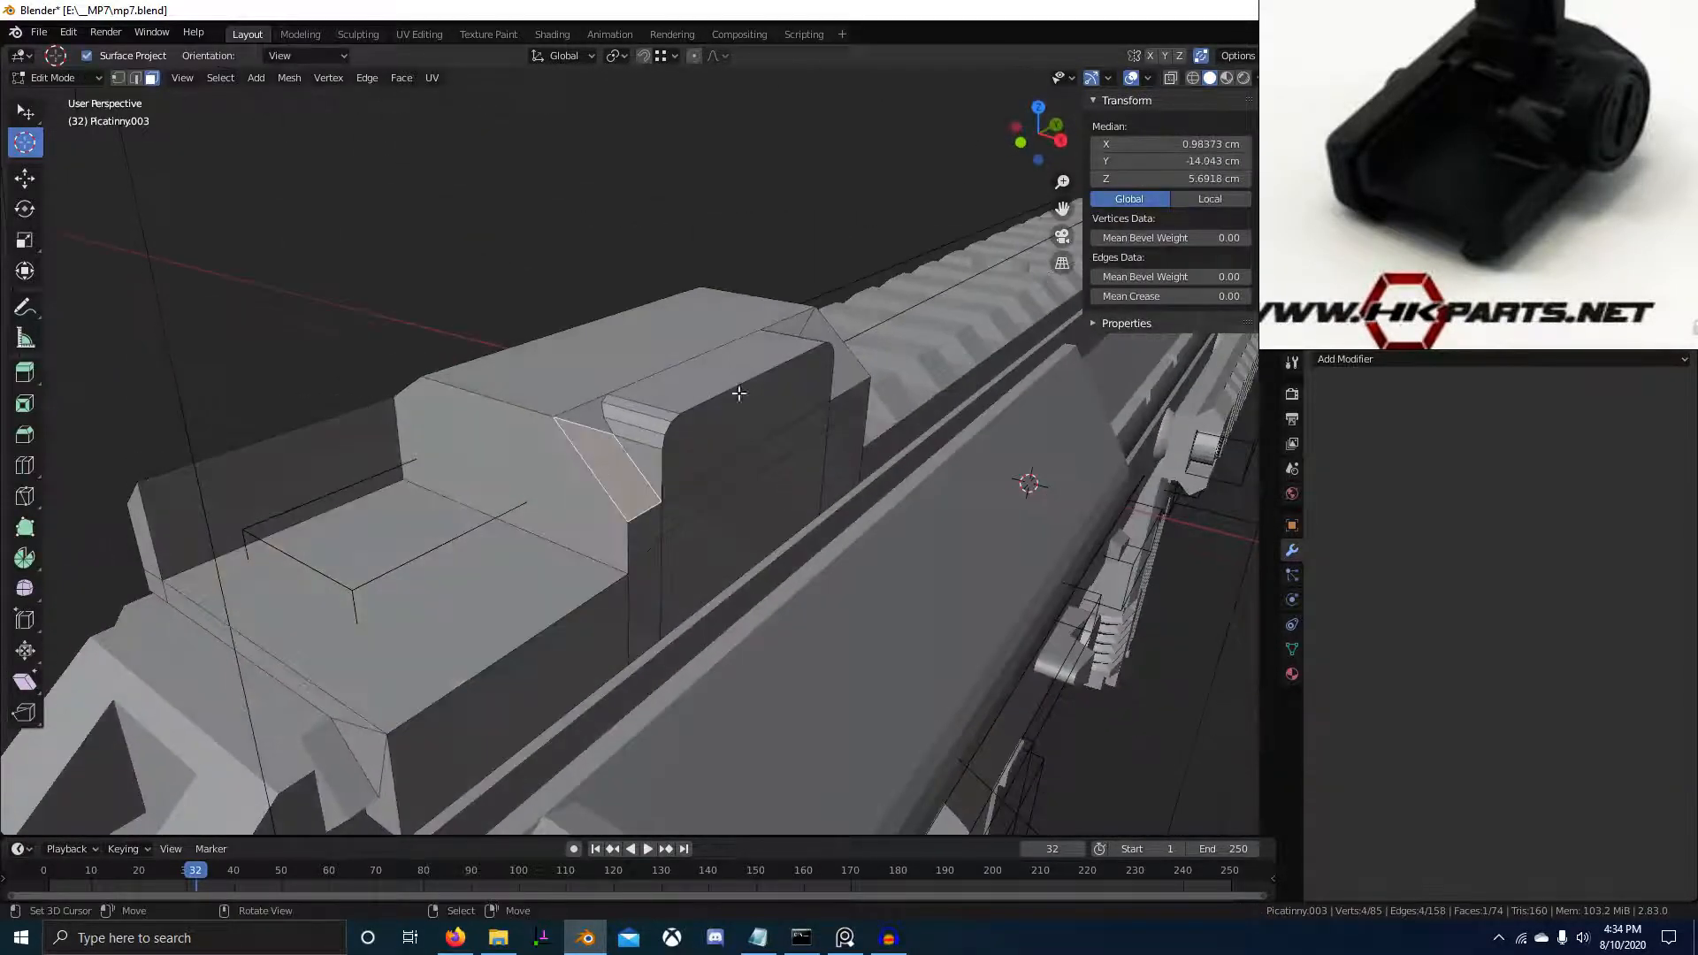
{"action": "mouse_move", "coordinate": [740, 393]}
{"action": "middle_mouse_down"}
{"action": "mouse_move", "coordinate": [767, 415]}
{"action": "mouse_move", "coordinate": [407, 502]}
{"action": "middle_mouse_up"}
{"action": "key", "text": "c"}
{"action": "right_click", "coordinate": [621, 492]}
{"action": "key", "text": "c"}
{"action": "left_click_drag", "start_coordinate": [754, 486], "coordinate": [743, 526]}
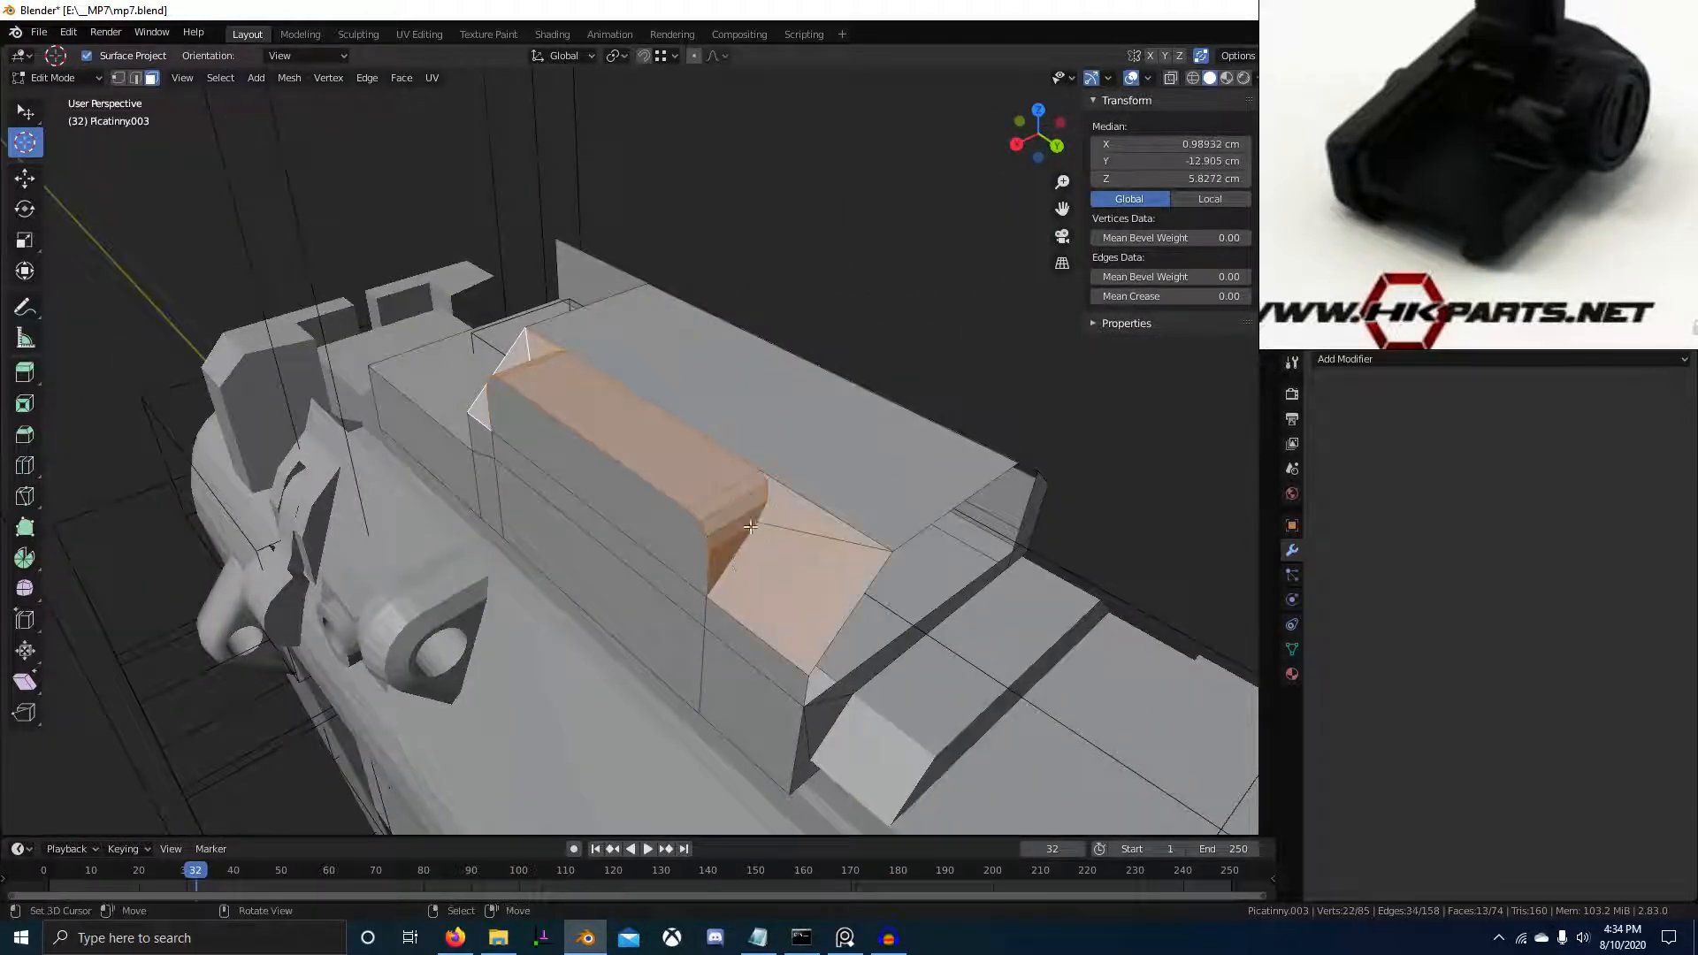
{"action": "key", "text": "g"}
{"action": "key", "text": "z"}
{"action": "middle_click_drag", "start_coordinate": [750, 526], "coordinate": [969, 508]}
{"action": "left_click", "coordinate": [738, 492]}
Duplicate the side block's sloped end face in place and mirror the copy along X to the cover's opposite side
{"action": "middle_click_drag", "start_coordinate": [704, 468], "coordinate": [1016, 428]}
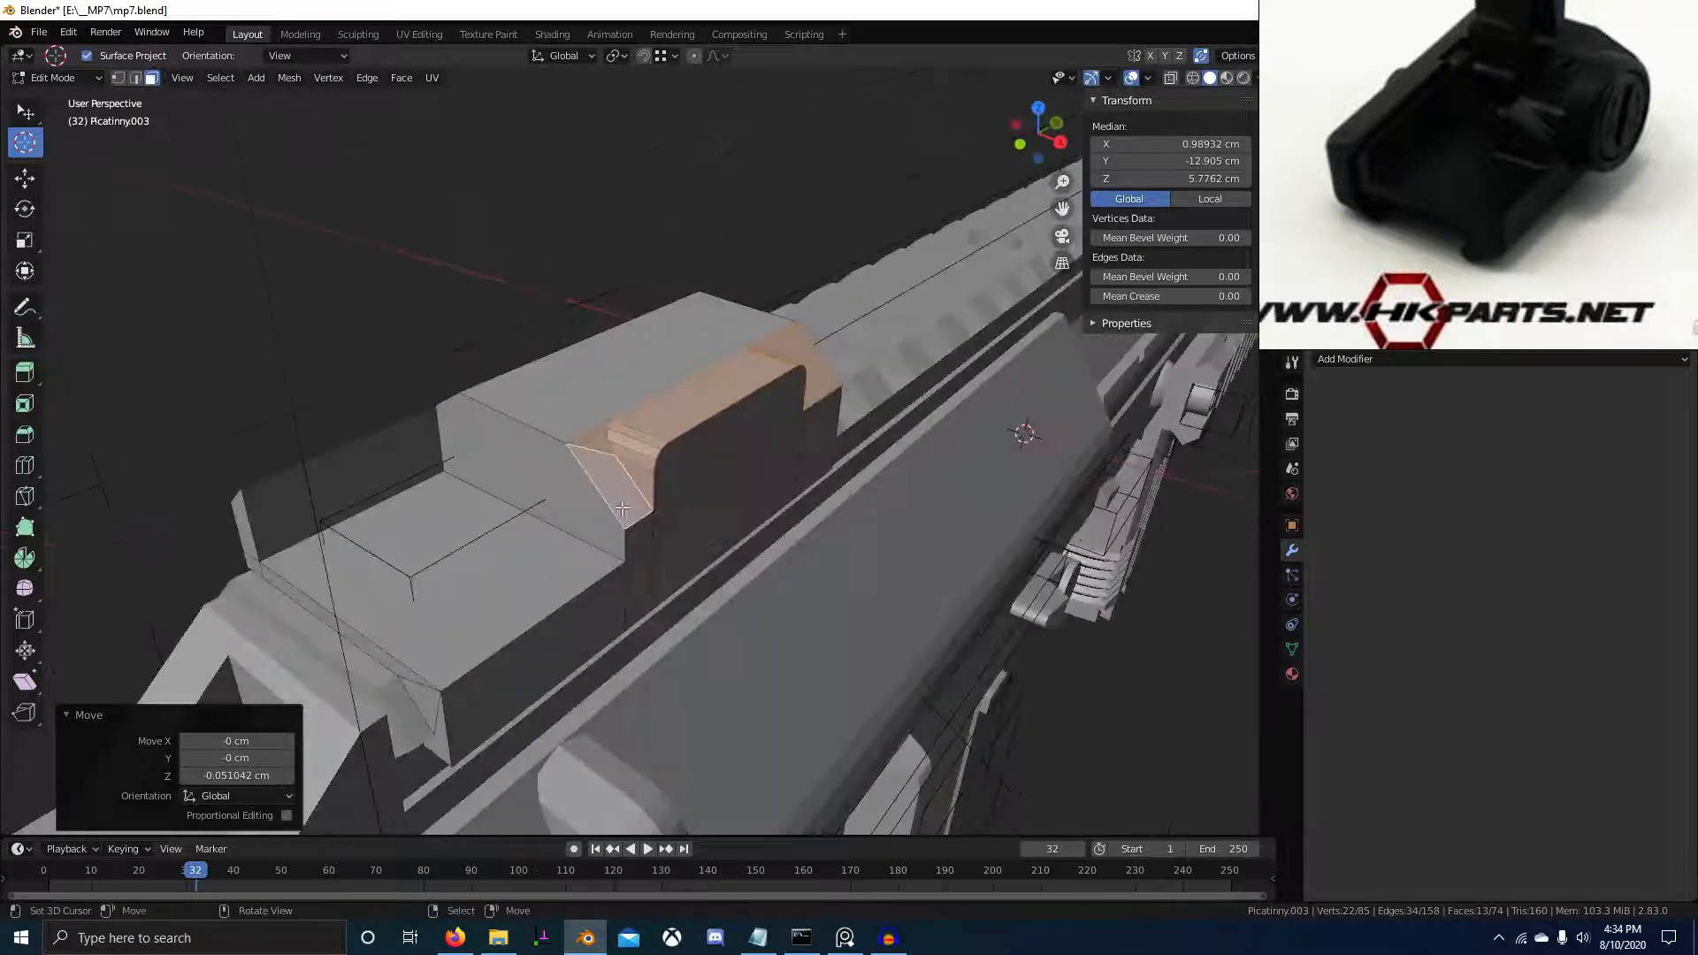
{"action": "left_click", "coordinate": [856, 495]}
{"action": "middle_click_drag", "start_coordinate": [945, 543], "coordinate": [858, 503]}
{"action": "key", "text": "shift+d"}
{"action": "key", "text": "Escape"}
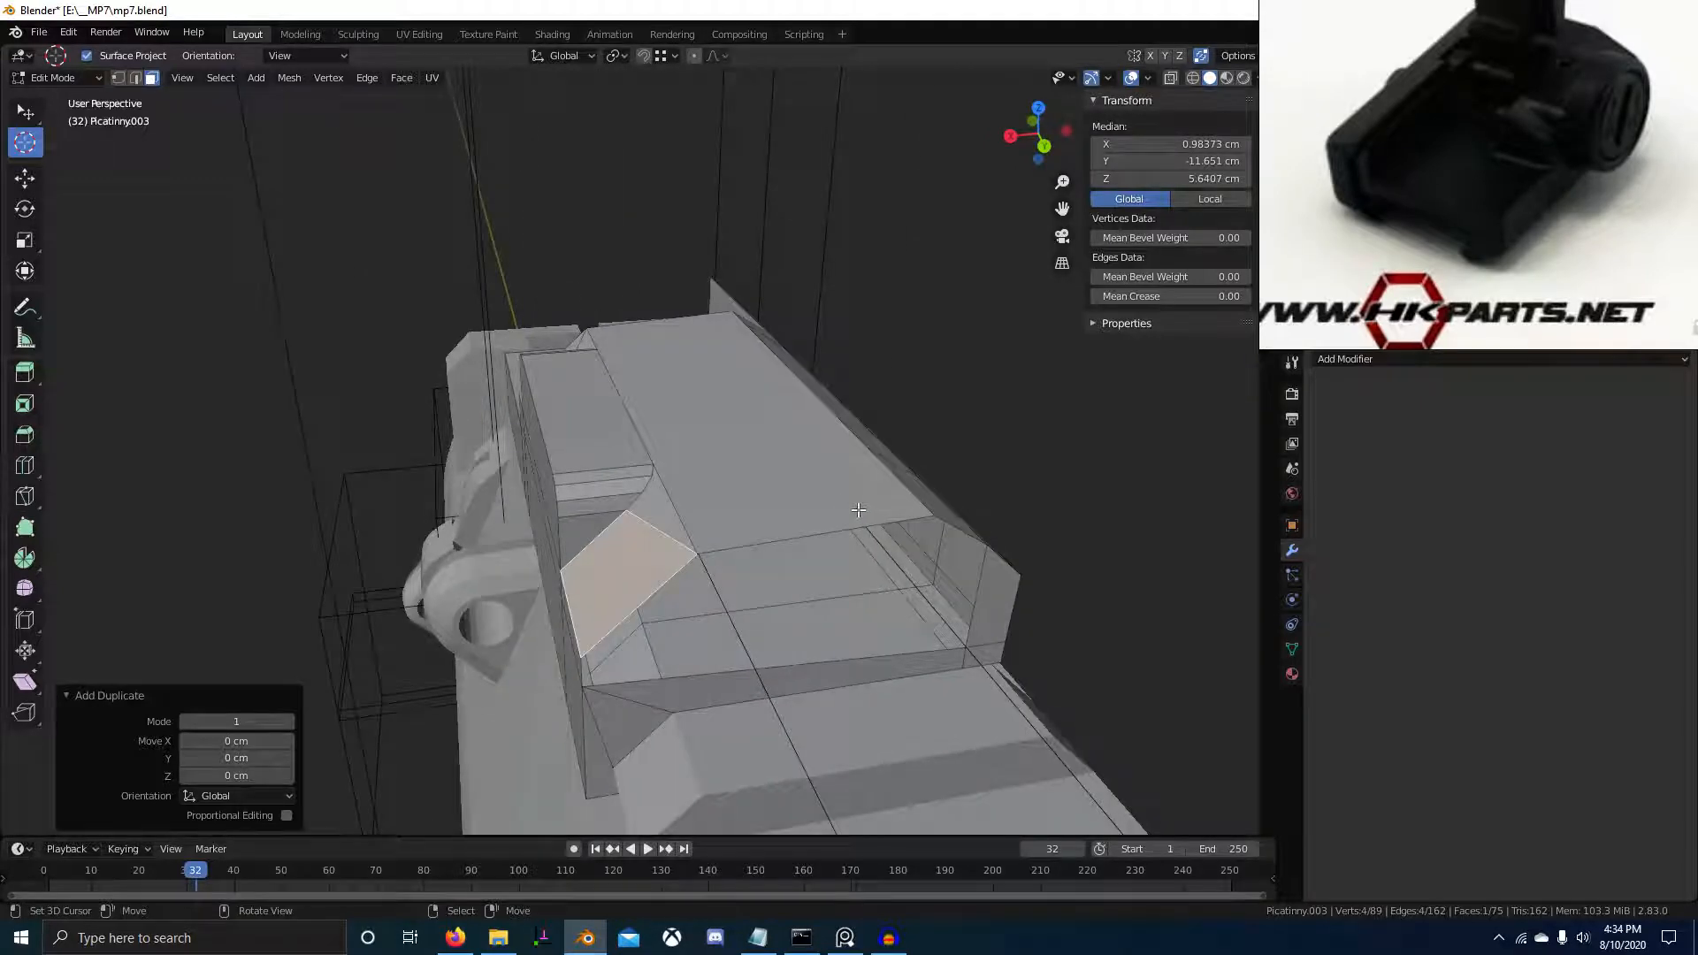
{"action": "key", "text": "period"}
{"action": "left_click", "coordinate": [1137, 531]}
{"action": "scroll", "coordinate": [840, 548], "scroll_direction": "down", "scroll_amount": 6}
{"action": "middle_click_drag", "start_coordinate": [840, 548], "coordinate": [844, 433]}
{"action": "left_click", "coordinate": [1091, 566]}
{"action": "scroll", "coordinate": [1090, 567], "scroll_direction": "up", "scroll_amount": 6}
{"action": "scroll", "coordinate": [752, 473], "scroll_direction": "up", "scroll_amount": 4}
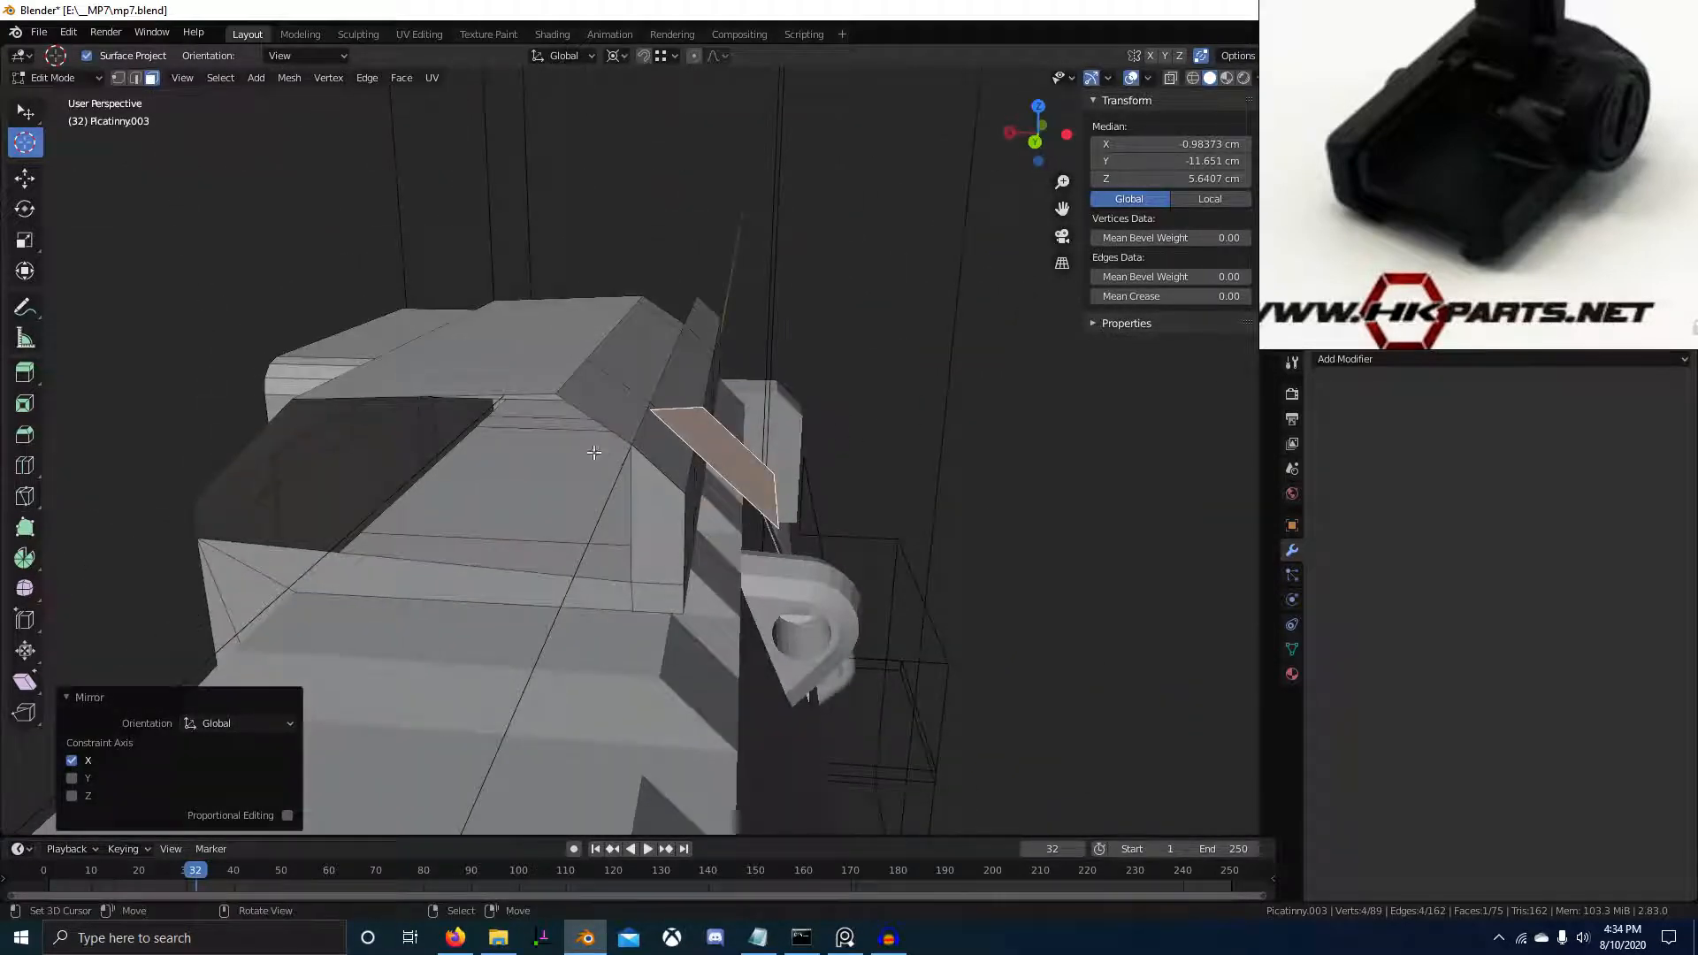
Select the coplanar outer faces on the cover's opposite side and move them outward along X to the mirrored face's outer edge
{"action": "key", "text": "1"}
{"action": "mouse_move", "coordinate": [681, 484]}
{"action": "middle_mouse_down"}
{"action": "mouse_move", "coordinate": [663, 455]}
{"action": "mouse_move", "coordinate": [660, 470]}
{"action": "middle_mouse_up"}
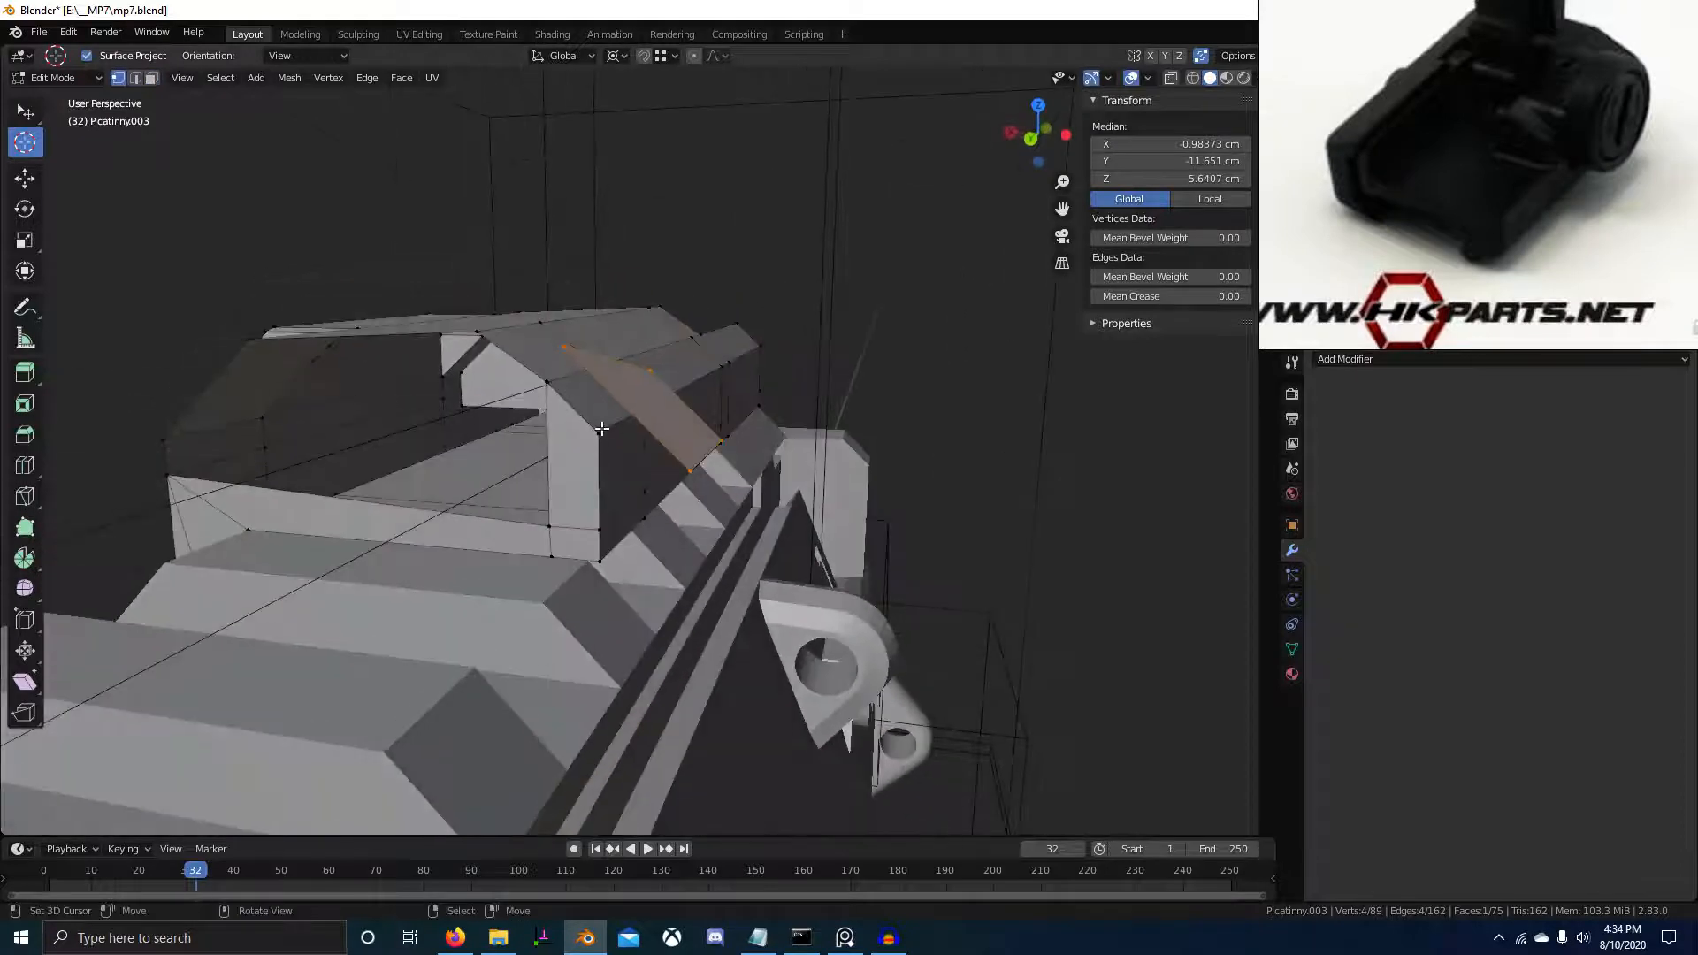
{"action": "key", "text": "3"}
{"action": "right_click", "coordinate": [613, 471]}
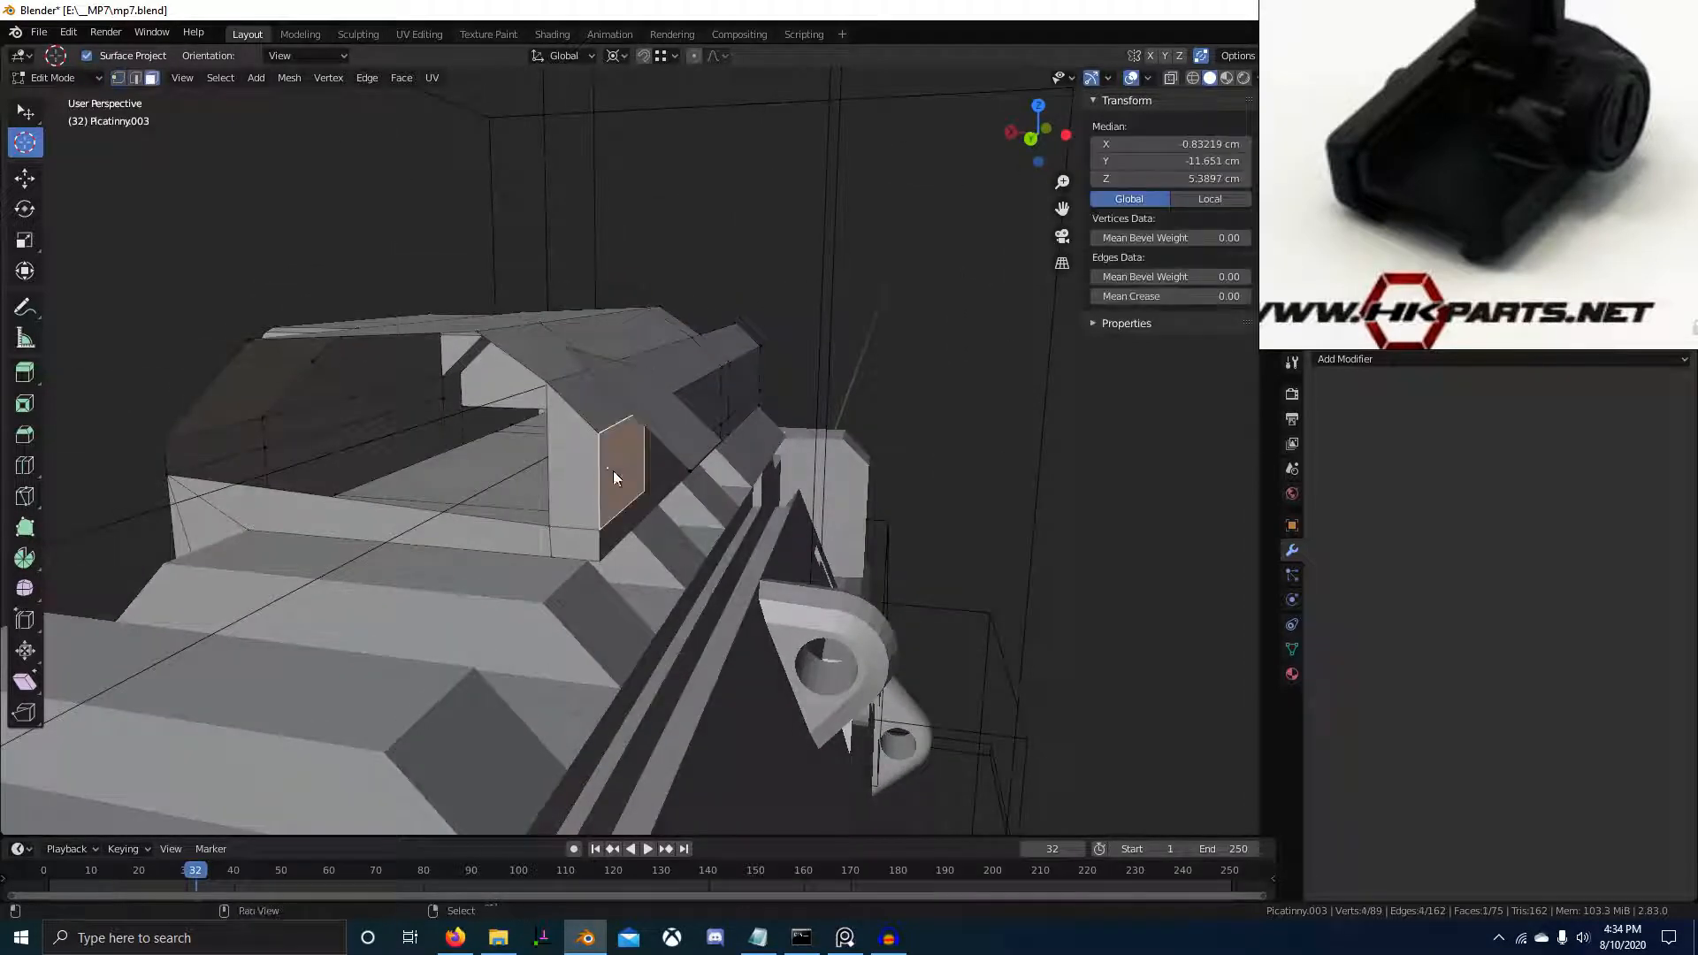
{"action": "key", "text": "shift+g"}
{"action": "left_click", "coordinate": [613, 470]}
{"action": "key", "text": "g"}
{"action": "key", "text": "x"}
{"action": "left_click", "coordinate": [689, 473]}
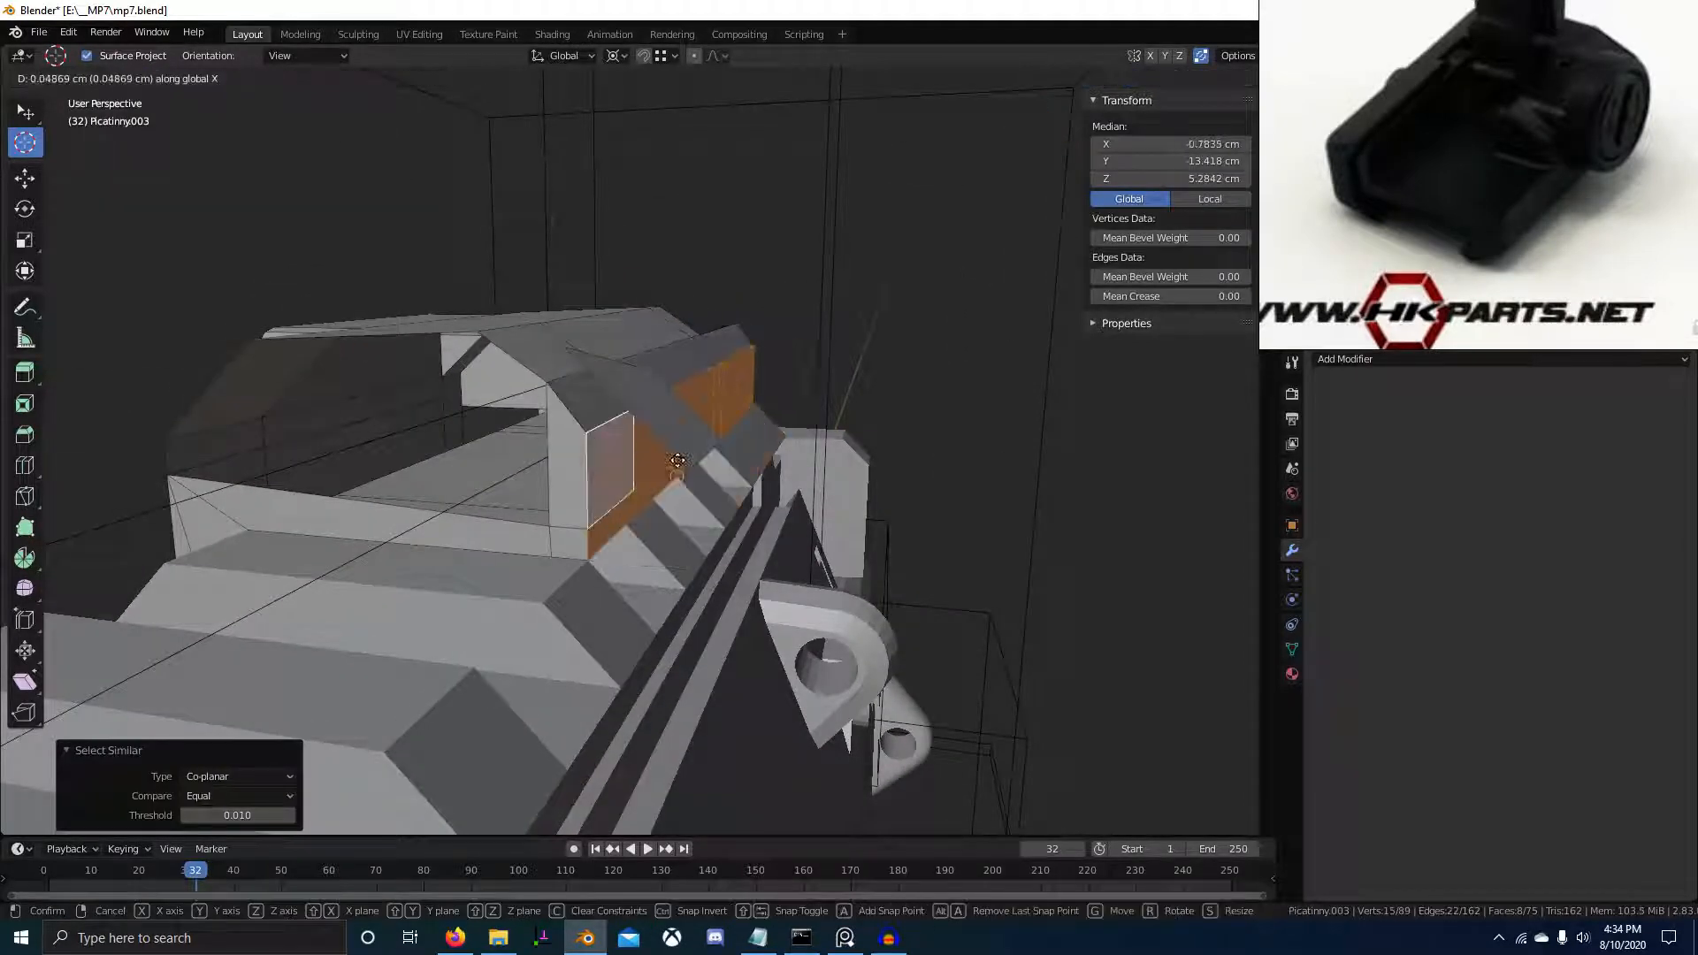
{"action": "middle_click_drag", "start_coordinate": [689, 474], "coordinate": [649, 435]}
{"action": "key", "text": "g"}
{"action": "right_click", "coordinate": [777, 438]}
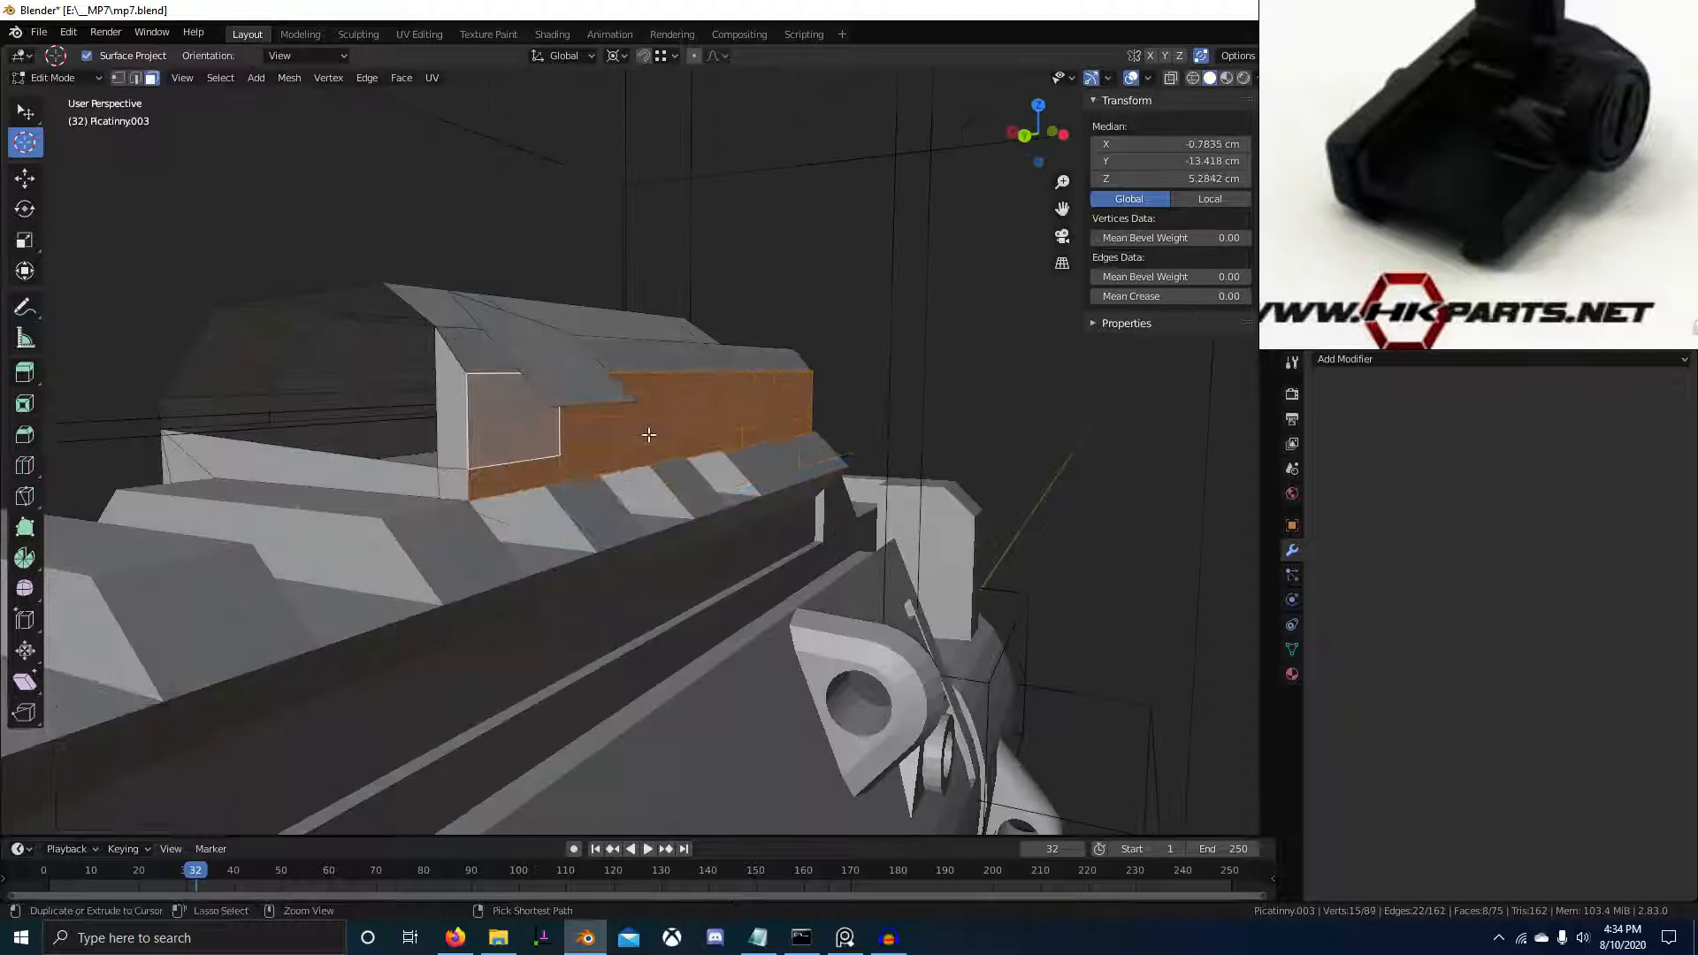
{"action": "left_click", "coordinate": [560, 400]}
Lower the upper edges of the widened side 0.125 cm along Z, level with the mirrored face's lower edge
{"action": "left_click", "coordinate": [566, 389]}
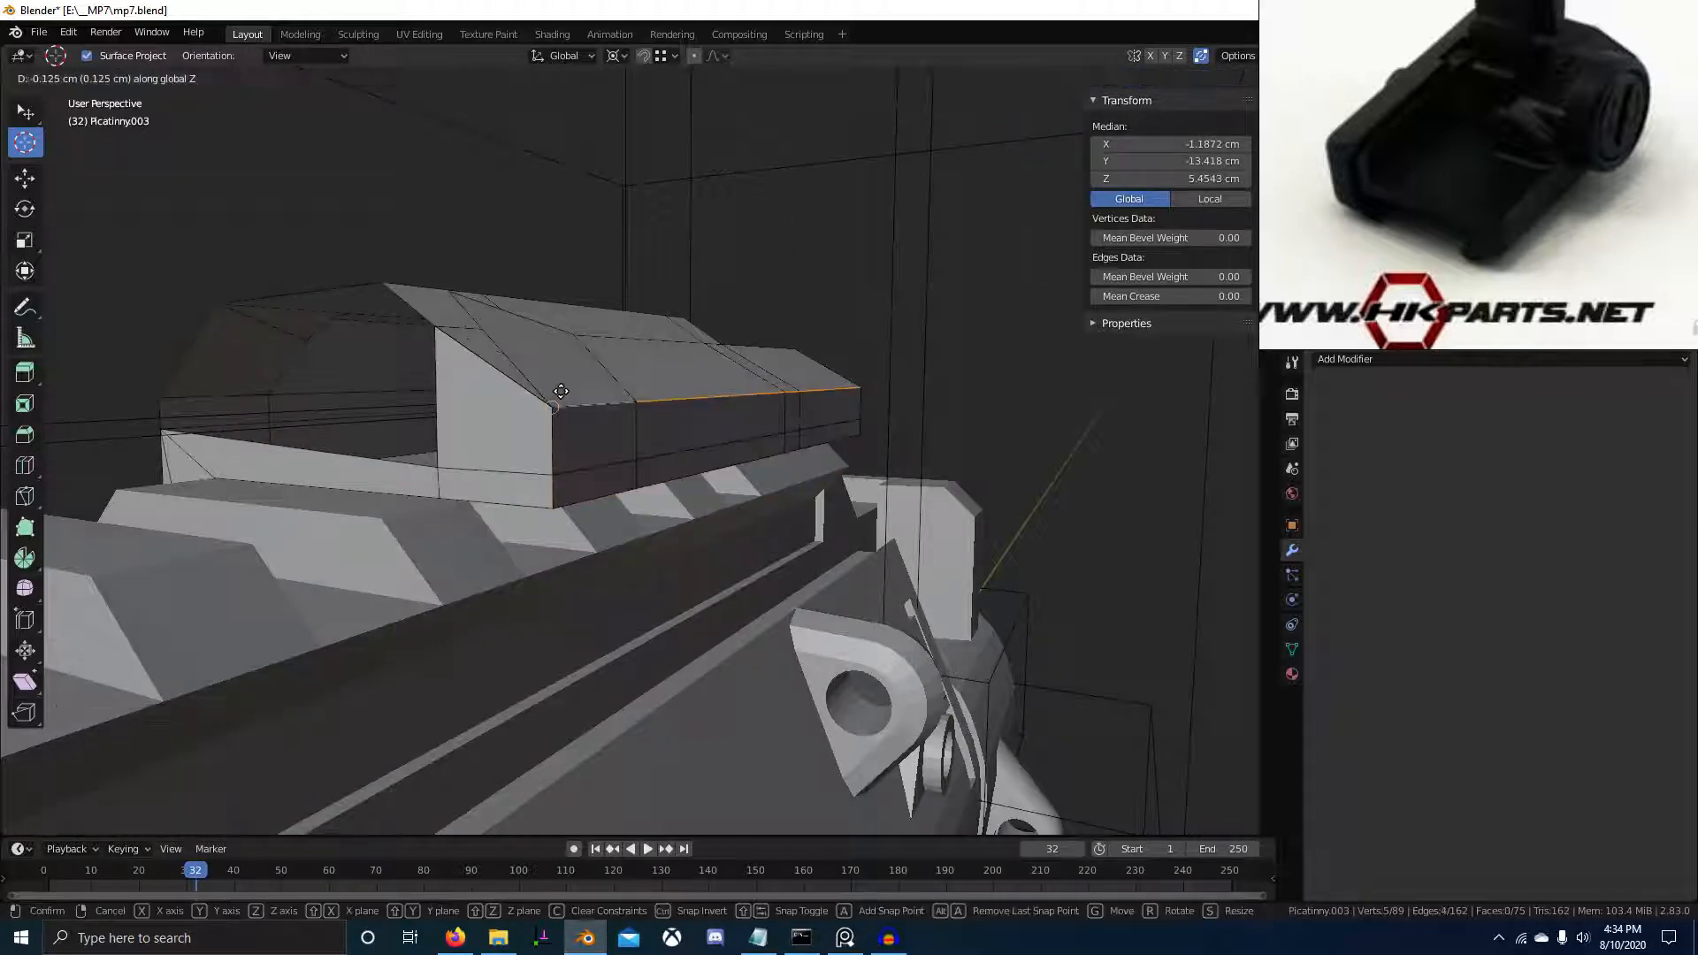
{"action": "left_click", "coordinate": [561, 391]}
{"action": "middle_click_drag", "start_coordinate": [560, 391], "coordinate": [663, 510]}
Select the vertices along the cover's top edge above the widened slope and lower them 0.051042 cm along Z
{"action": "left_click", "coordinate": [662, 509]}
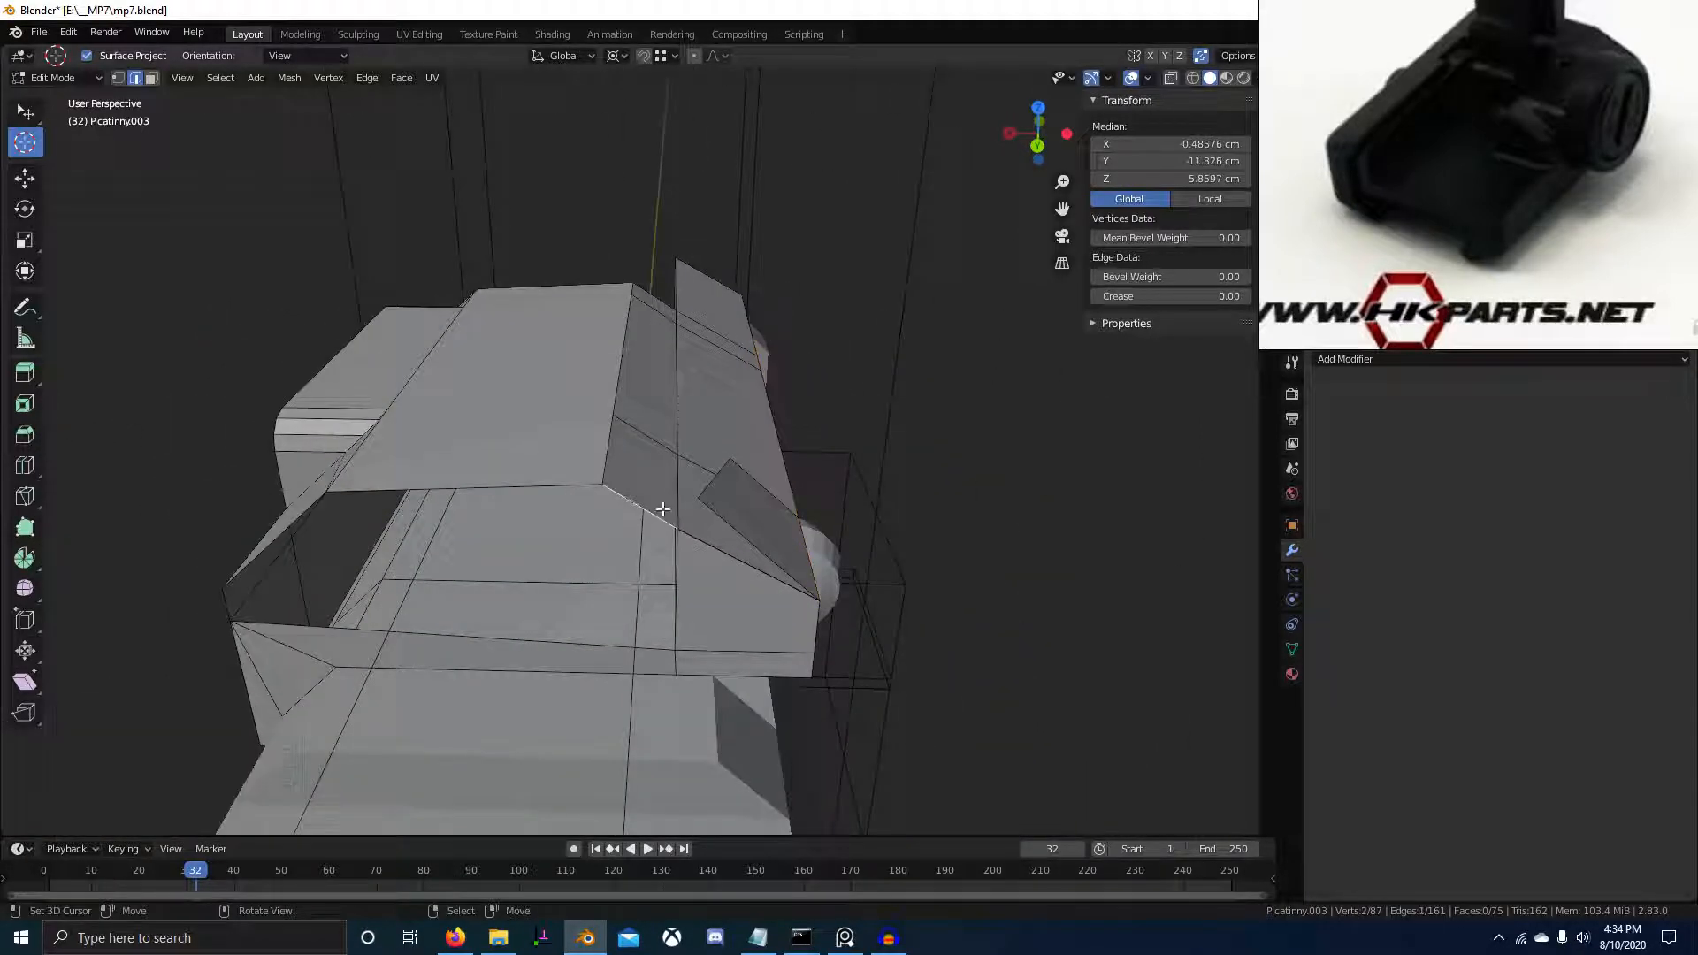
{"action": "middle_click_drag", "start_coordinate": [636, 400], "coordinate": [607, 390]}
{"action": "right_click", "coordinate": [669, 309], "text": "ctrl"}
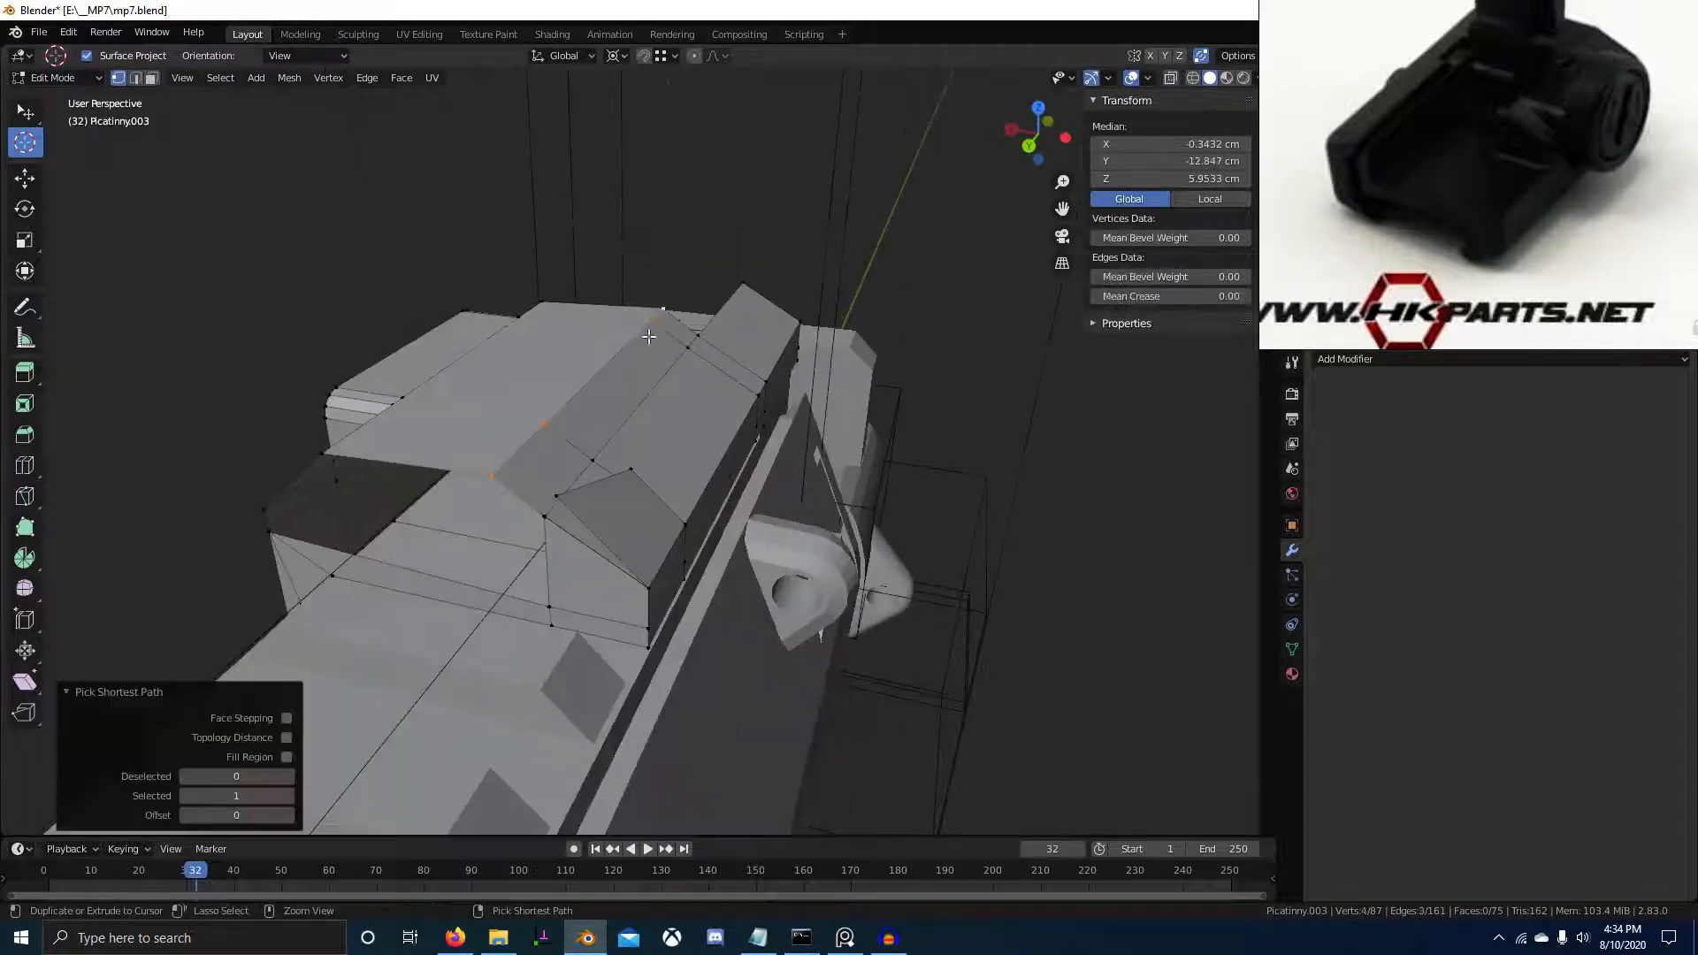
{"action": "middle_click_drag", "start_coordinate": [435, 447], "coordinate": [609, 484]}
{"action": "left_click", "coordinate": [377, 466]}
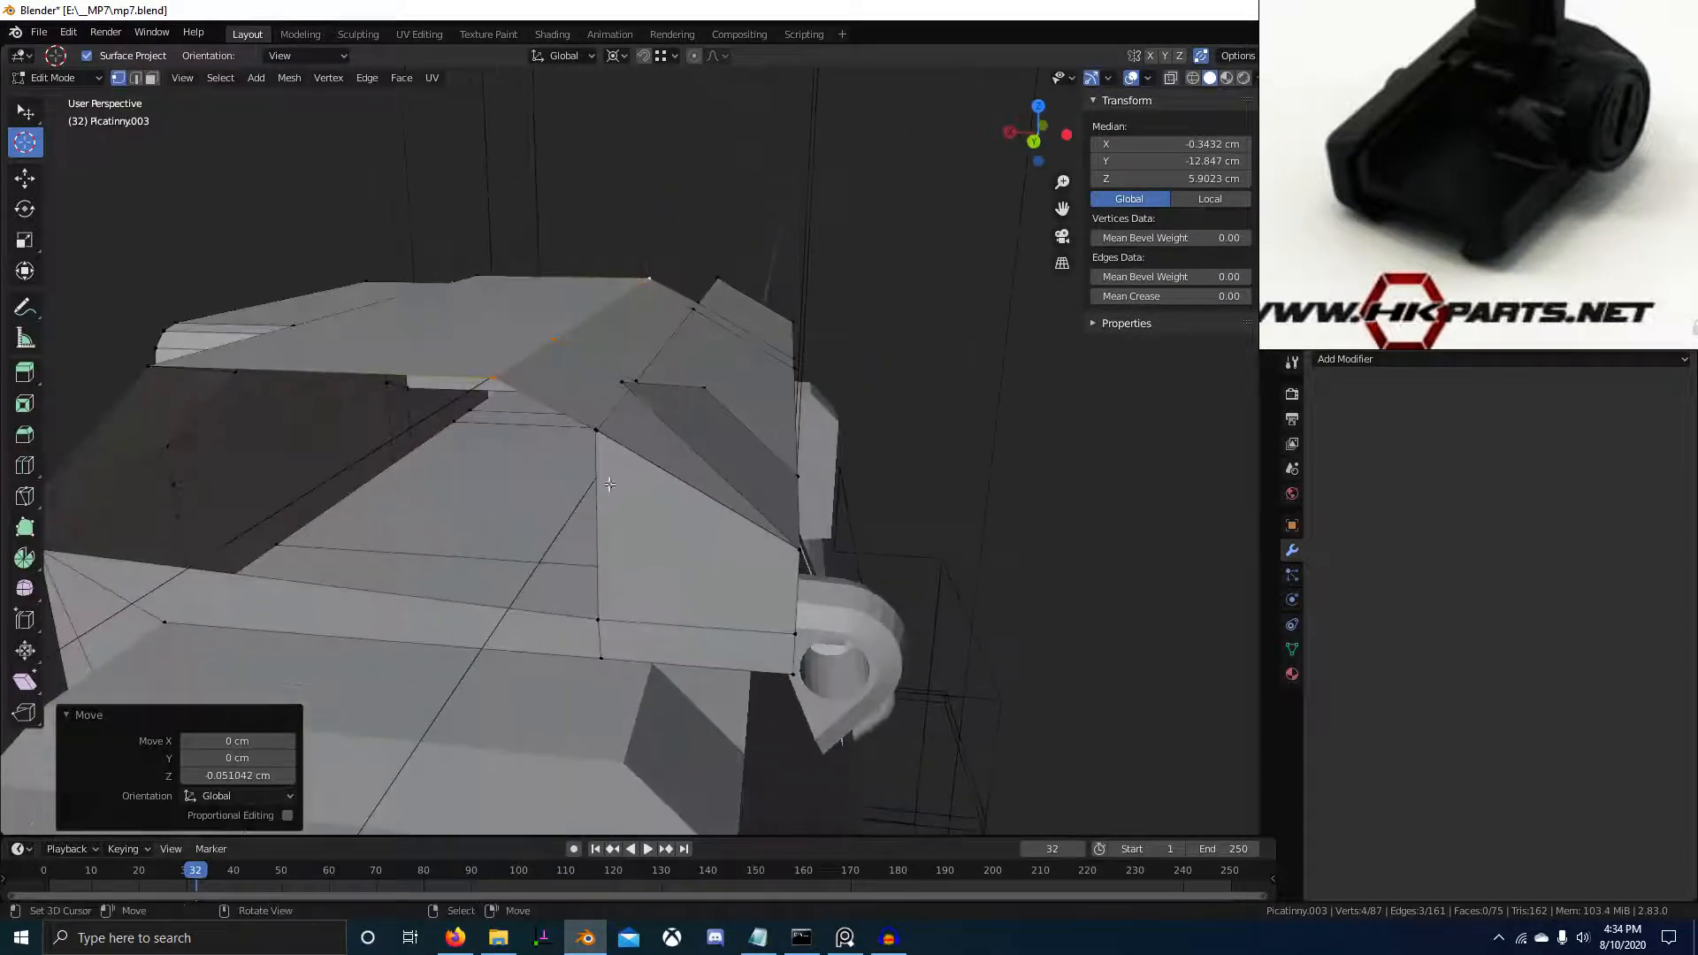
Dissolve the redundant edges and vertices around the mirrored face on the cover's widened slope
{"action": "left_click", "coordinate": [629, 387]}
{"action": "mouse_move", "coordinate": [630, 386]}
{"action": "middle_mouse_down"}
{"action": "mouse_move", "coordinate": [239, 443]}
{"action": "mouse_move", "coordinate": [648, 396]}
{"action": "middle_mouse_up"}
{"action": "key", "text": "3"}
{"action": "middle_click_drag", "start_coordinate": [496, 346], "coordinate": [517, 410]}
{"action": "left_click", "coordinate": [517, 410], "text": "ctrl"}
{"action": "key", "text": "ctrl+x"}
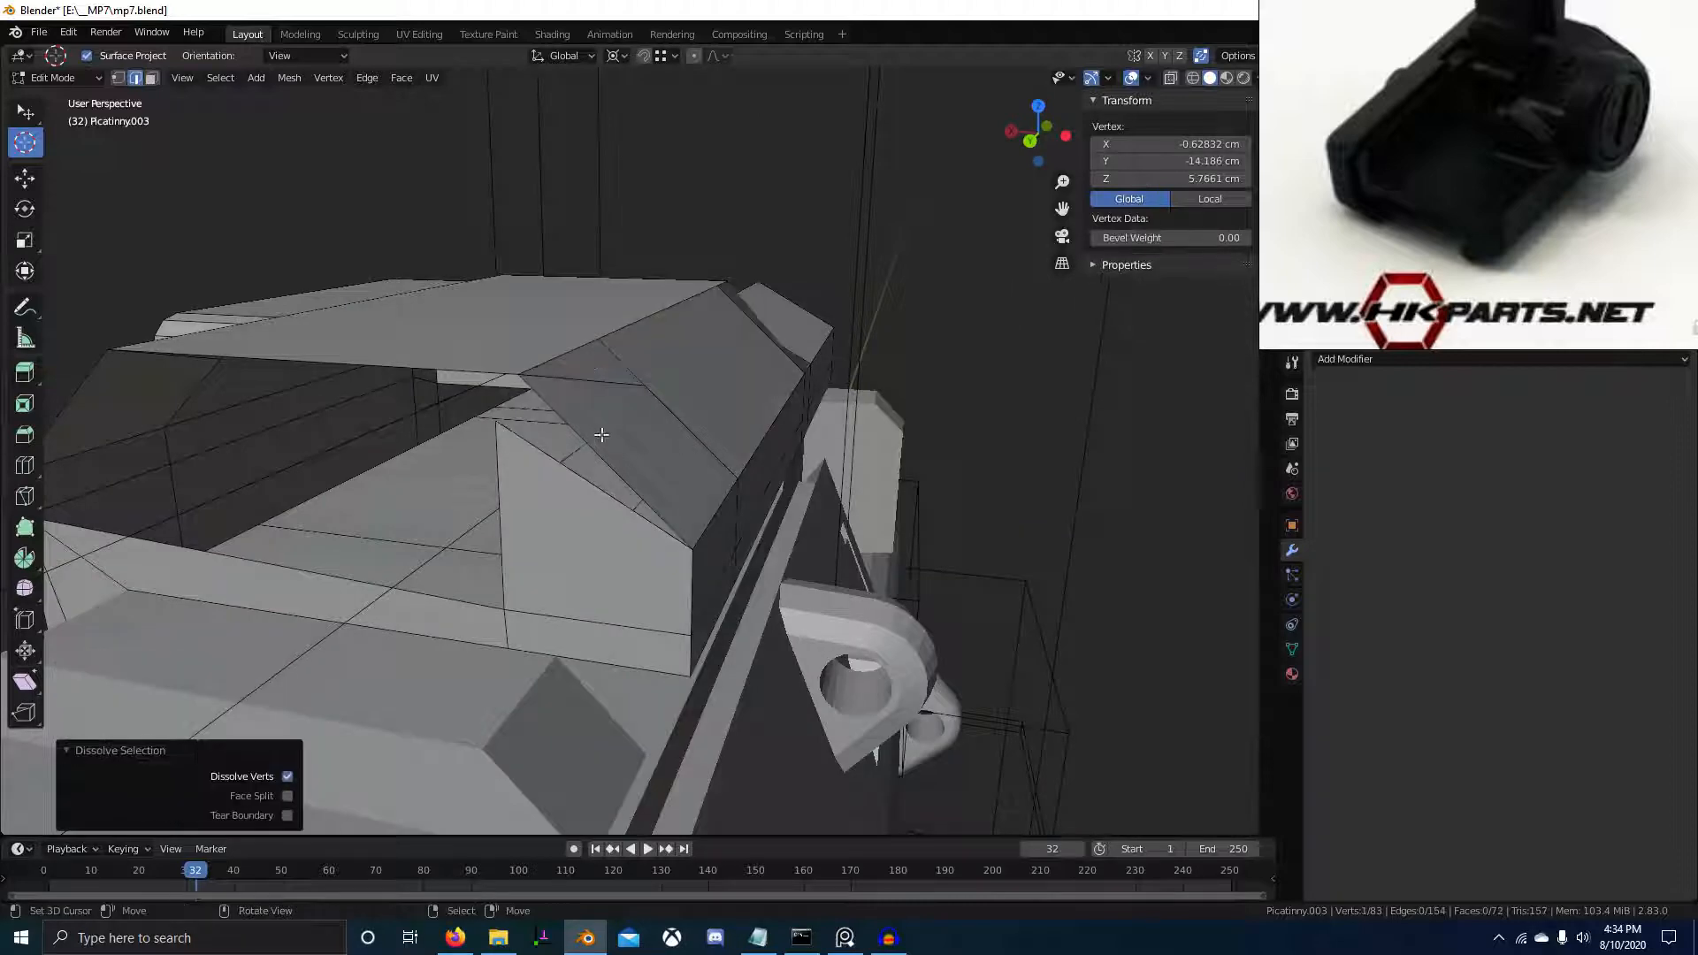
Snap the inner top vertex of the end wall onto the adjacent upper corner of the mirrored sloped face
{"action": "key", "text": "1"}
{"action": "right_click", "coordinate": [502, 426]}
{"action": "key", "text": "g"}
{"action": "left_click", "coordinate": [523, 380], "text": "ctrl"}
{"action": "middle_click_drag", "start_coordinate": [530, 389], "coordinate": [564, 374]}
Add one centred loop cut to the sloped face on the cover's widened side
{"action": "right_click", "coordinate": [665, 382]}
{"action": "key", "text": "ctrl+r"}
{"action": "left_click", "coordinate": [565, 375]}
{"action": "right_click", "coordinate": [564, 375]}
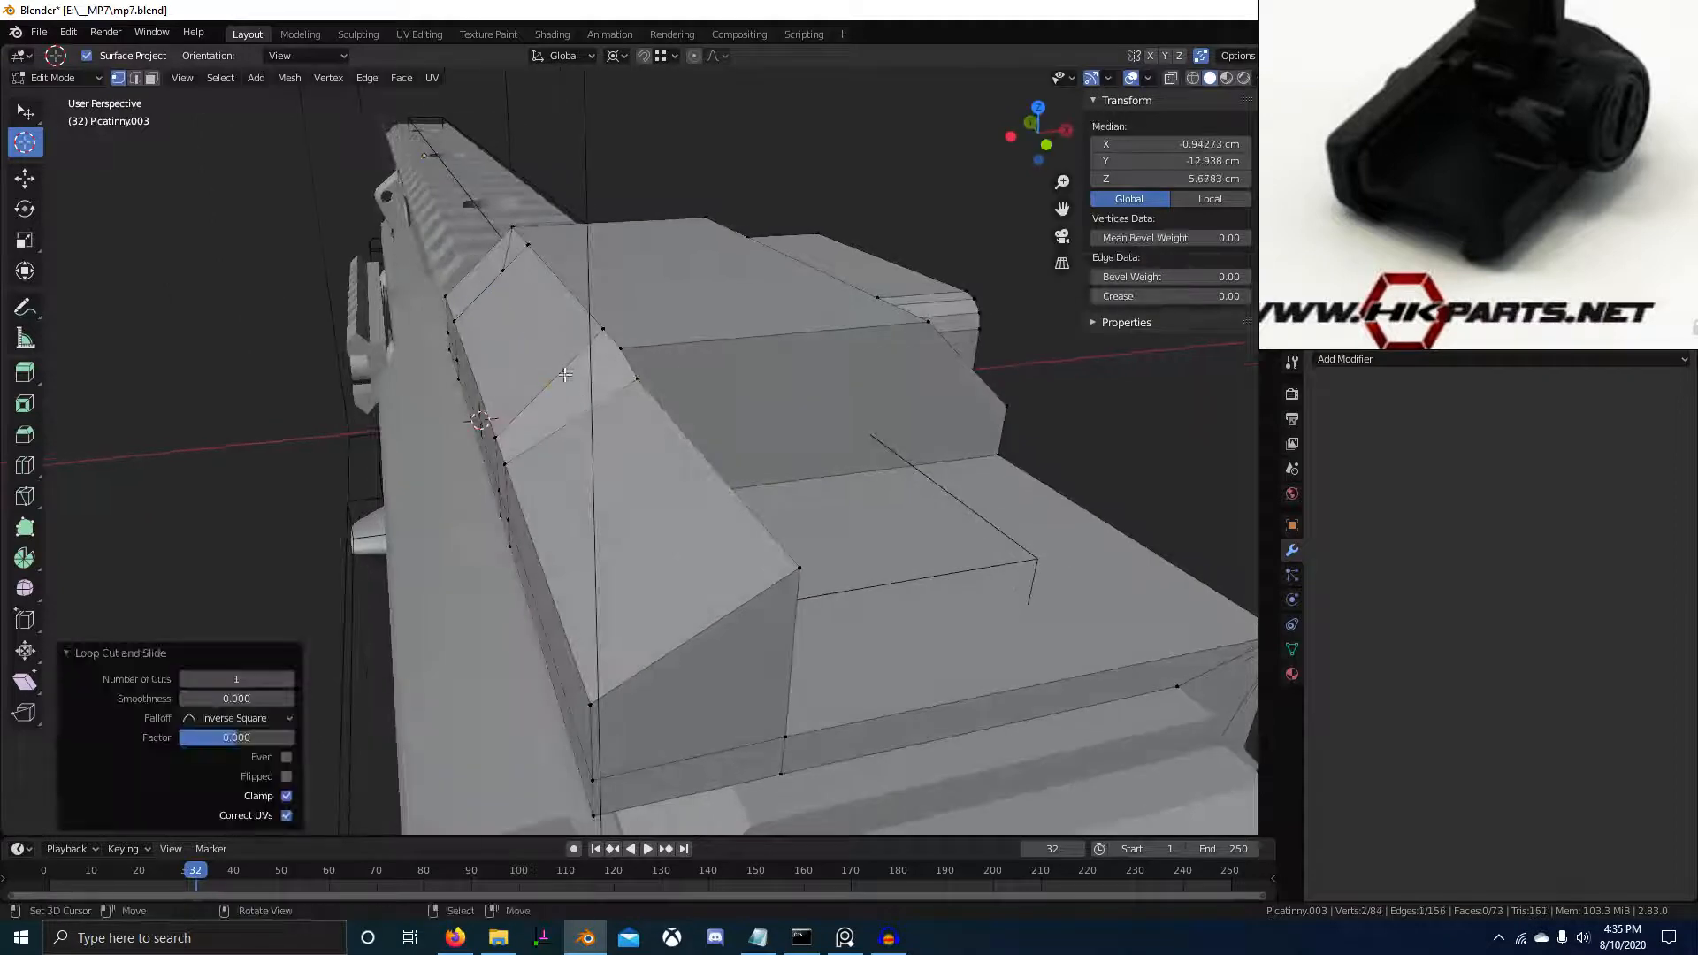
{"action": "middle_click_drag", "start_coordinate": [692, 425], "coordinate": [1063, 386]}
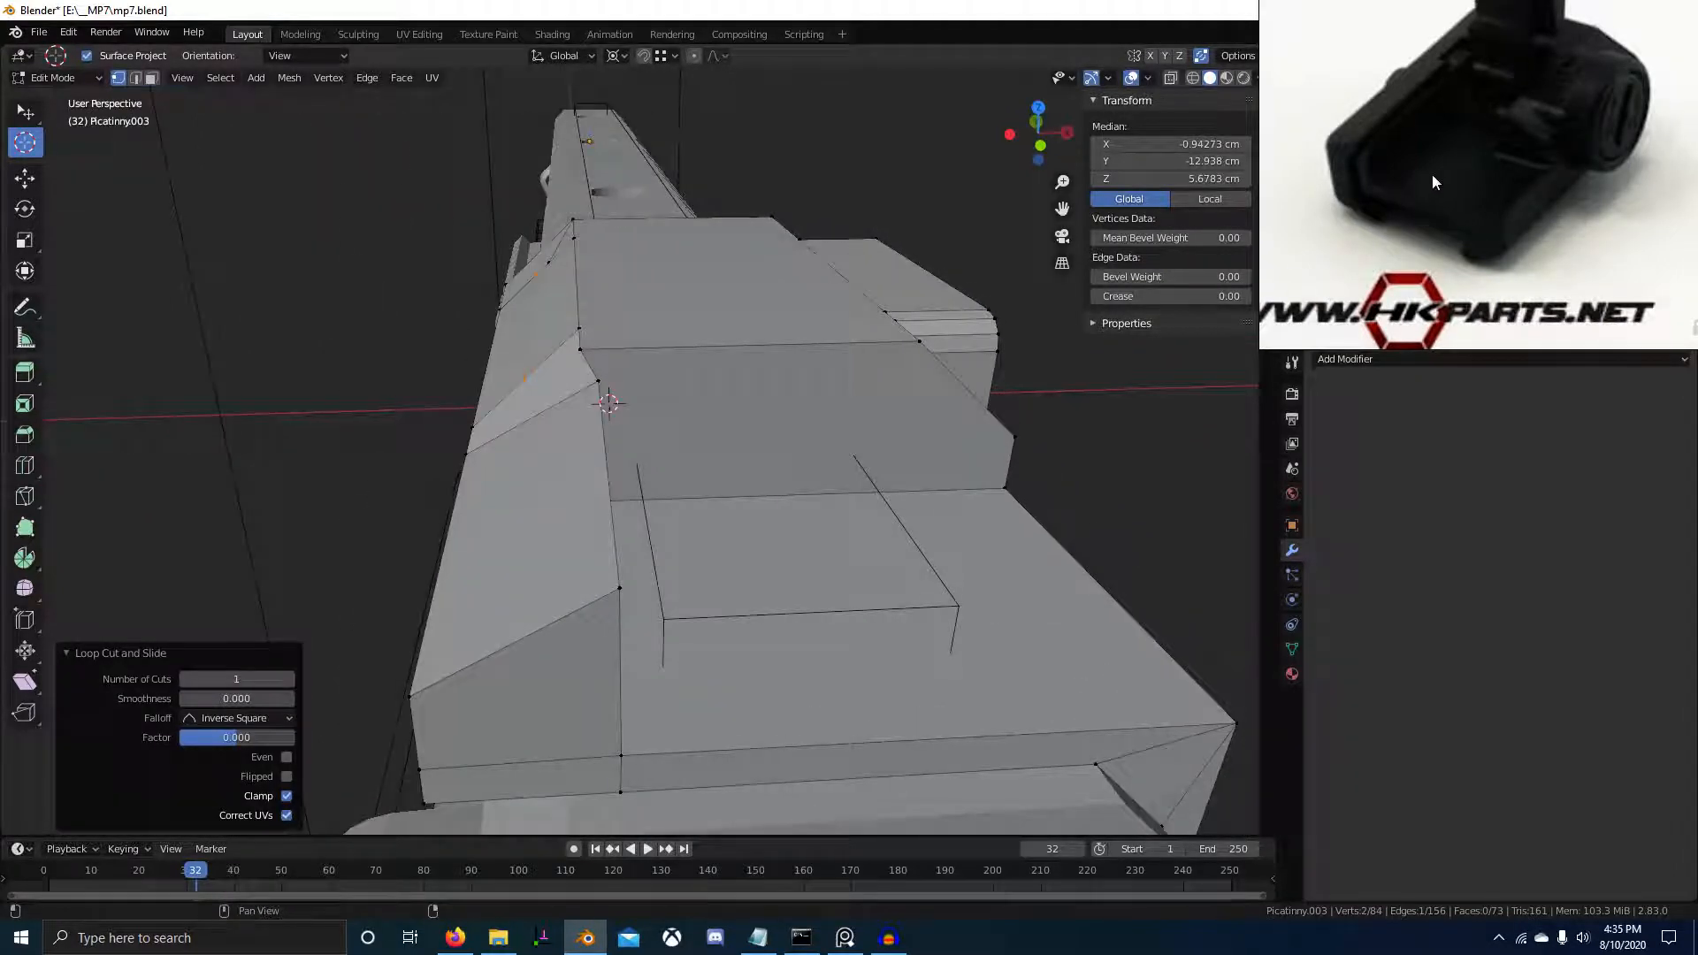
Slide the new loop cut along the sloped face toward the end of the cover's raised section
{"action": "middle_click_drag", "start_coordinate": [831, 402], "coordinate": [685, 441]}
{"action": "key", "text": "g"}
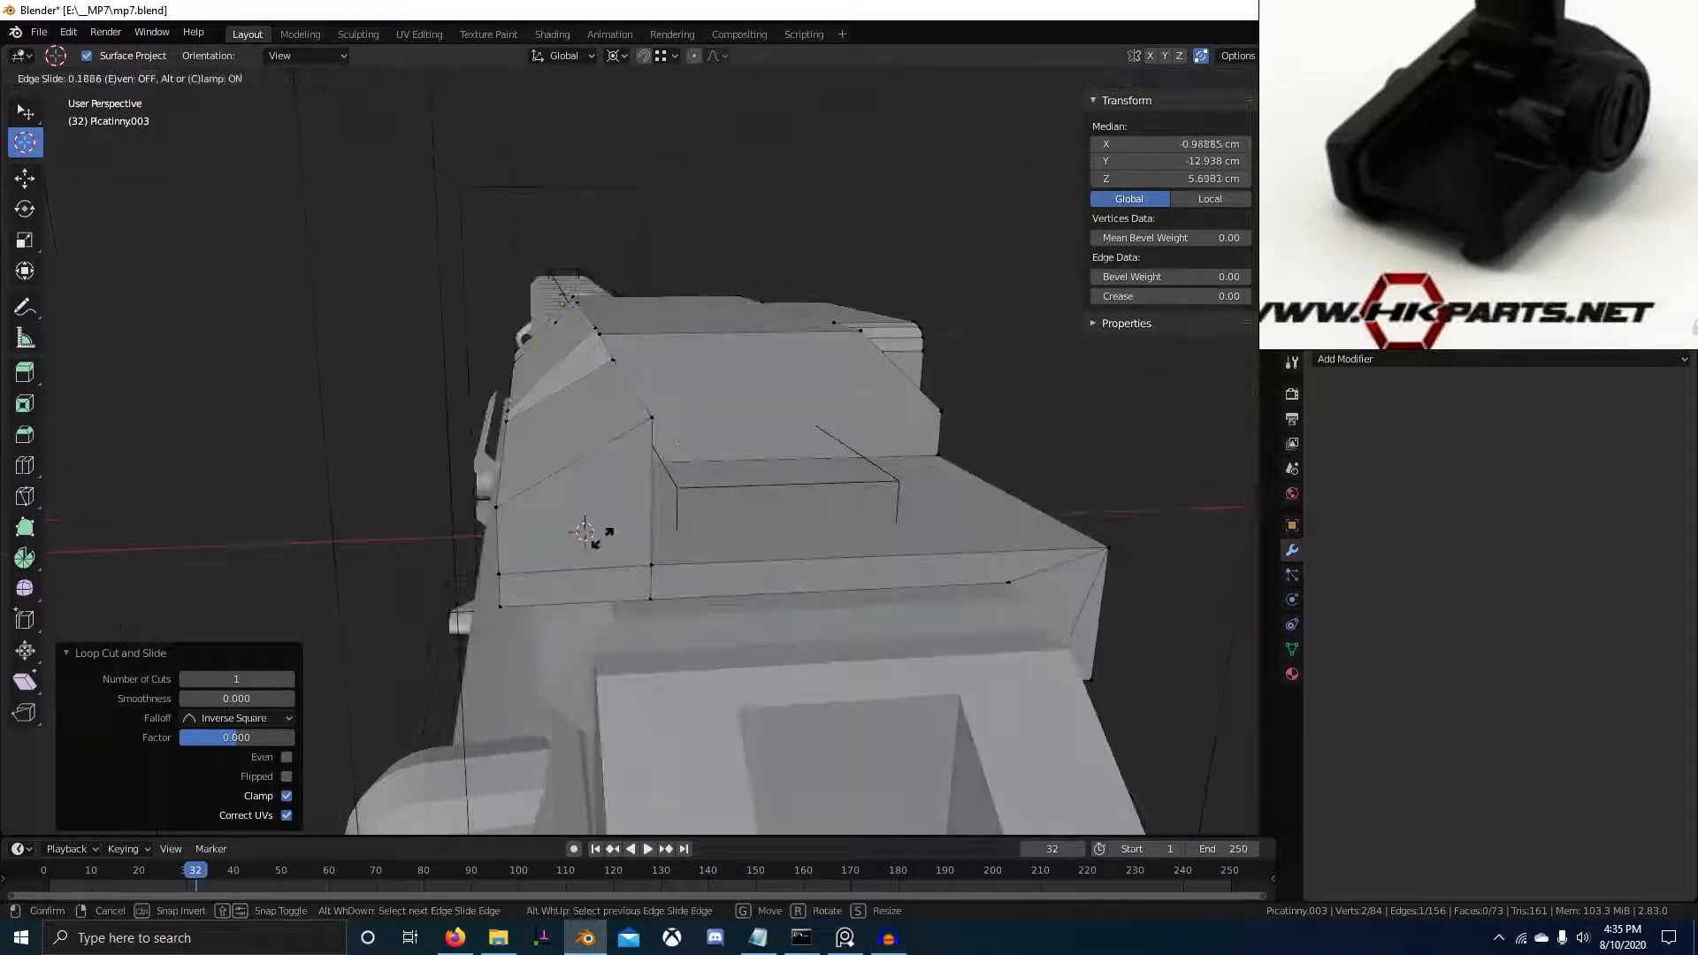
{"action": "left_click", "coordinate": [552, 621]}
{"action": "middle_click_drag", "start_coordinate": [552, 621], "coordinate": [602, 449]}
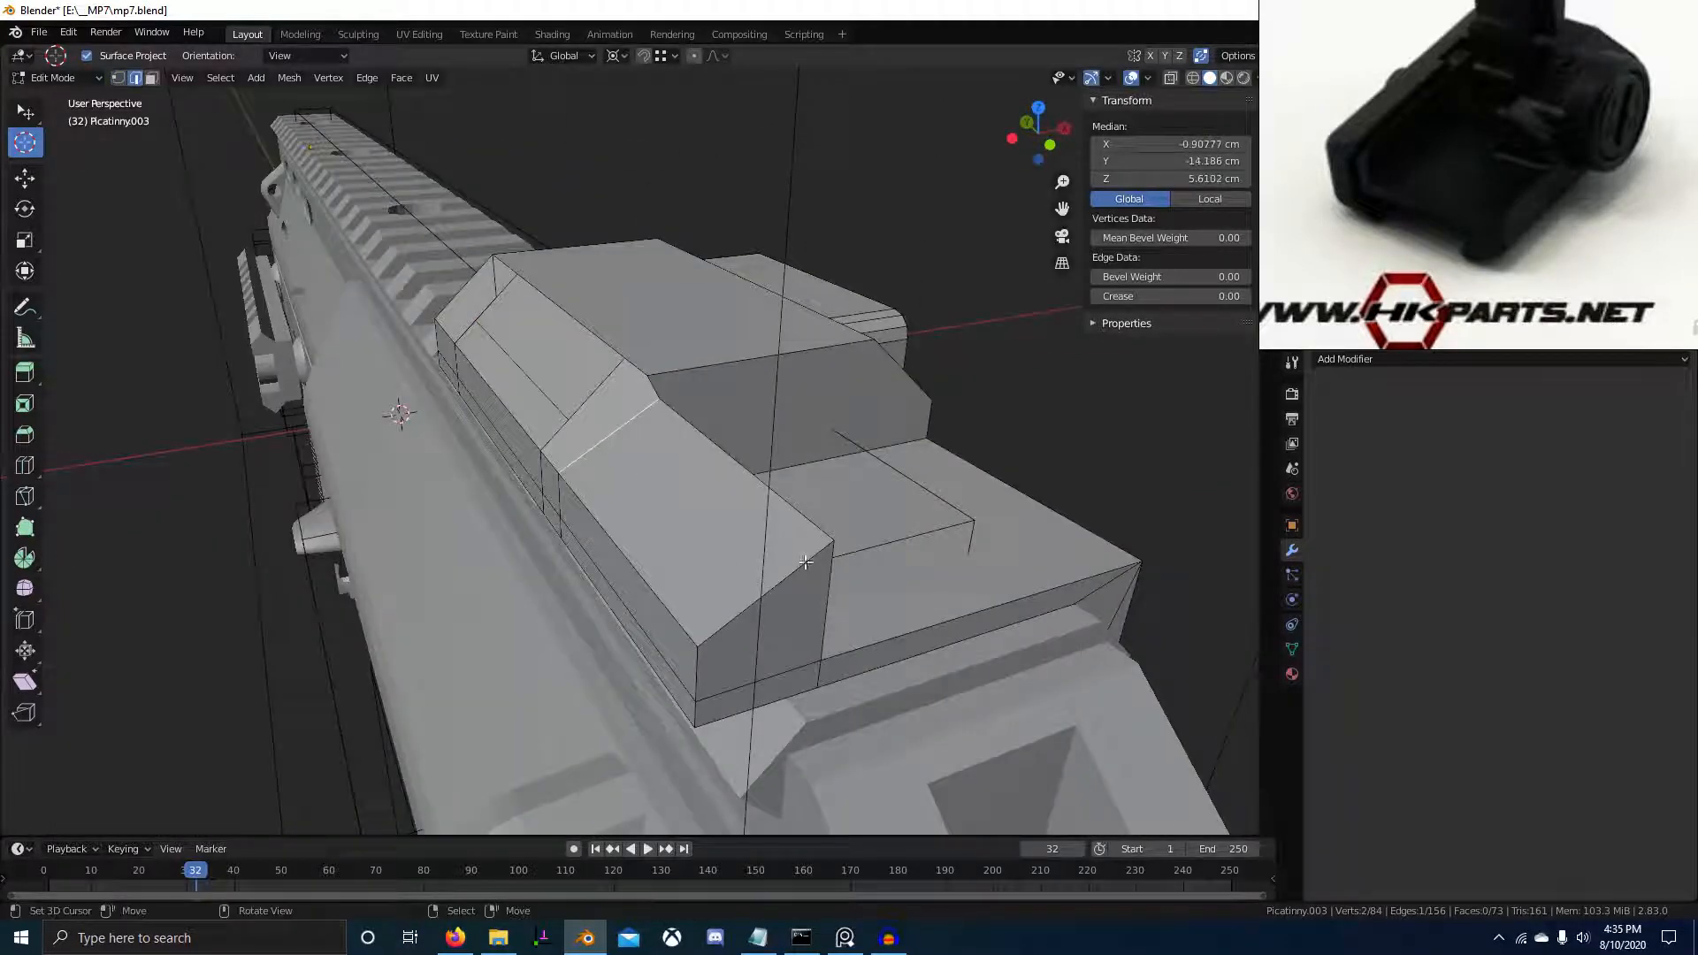
Delete the slope, inner and end faces of the block beyond the raised section, and dissolve its leftover vertex
{"action": "middle_click_drag", "start_coordinate": [806, 562], "coordinate": [655, 550]}
{"action": "key", "text": "3"}
{"action": "right_click", "coordinate": [504, 483]}
{"action": "middle_click_drag", "start_coordinate": [504, 483], "coordinate": [545, 481]}
{"action": "right_click", "coordinate": [544, 488], "text": "shift"}
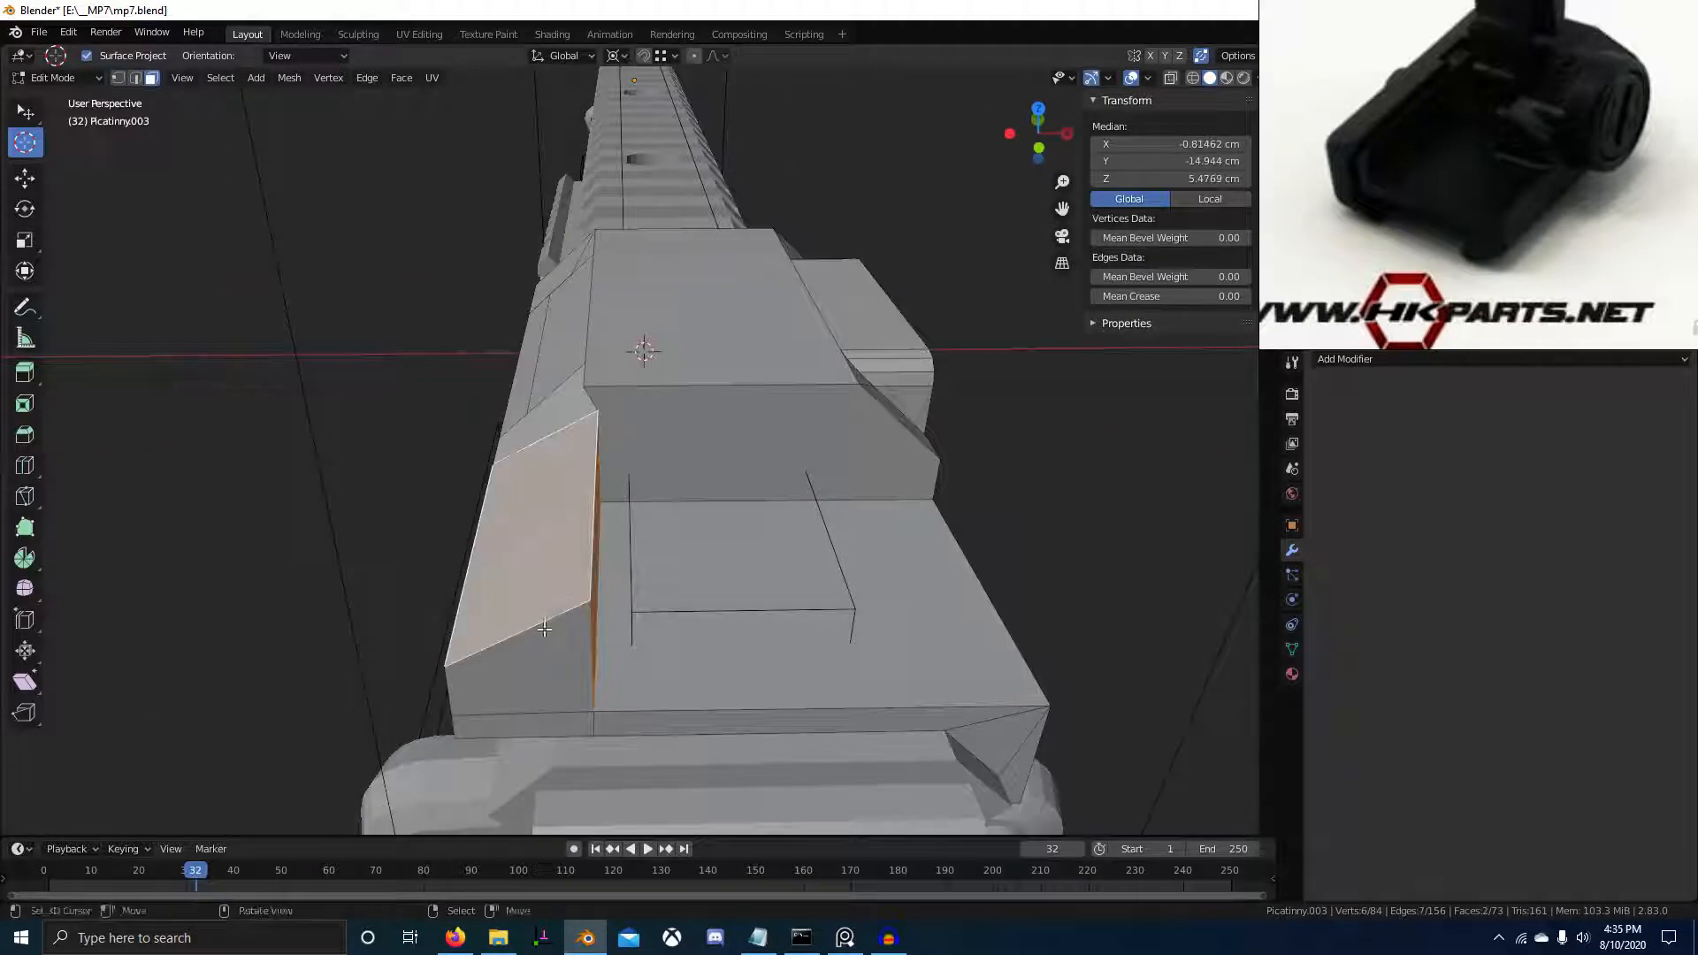
{"action": "right_click", "coordinate": [544, 631], "text": "shift"}
{"action": "key", "text": "x"}
{"action": "key", "text": "f"}
{"action": "middle_click_drag", "start_coordinate": [546, 628], "coordinate": [705, 560]}
{"action": "right_click", "coordinate": [655, 408]}
{"action": "key", "text": "ctrl+x"}
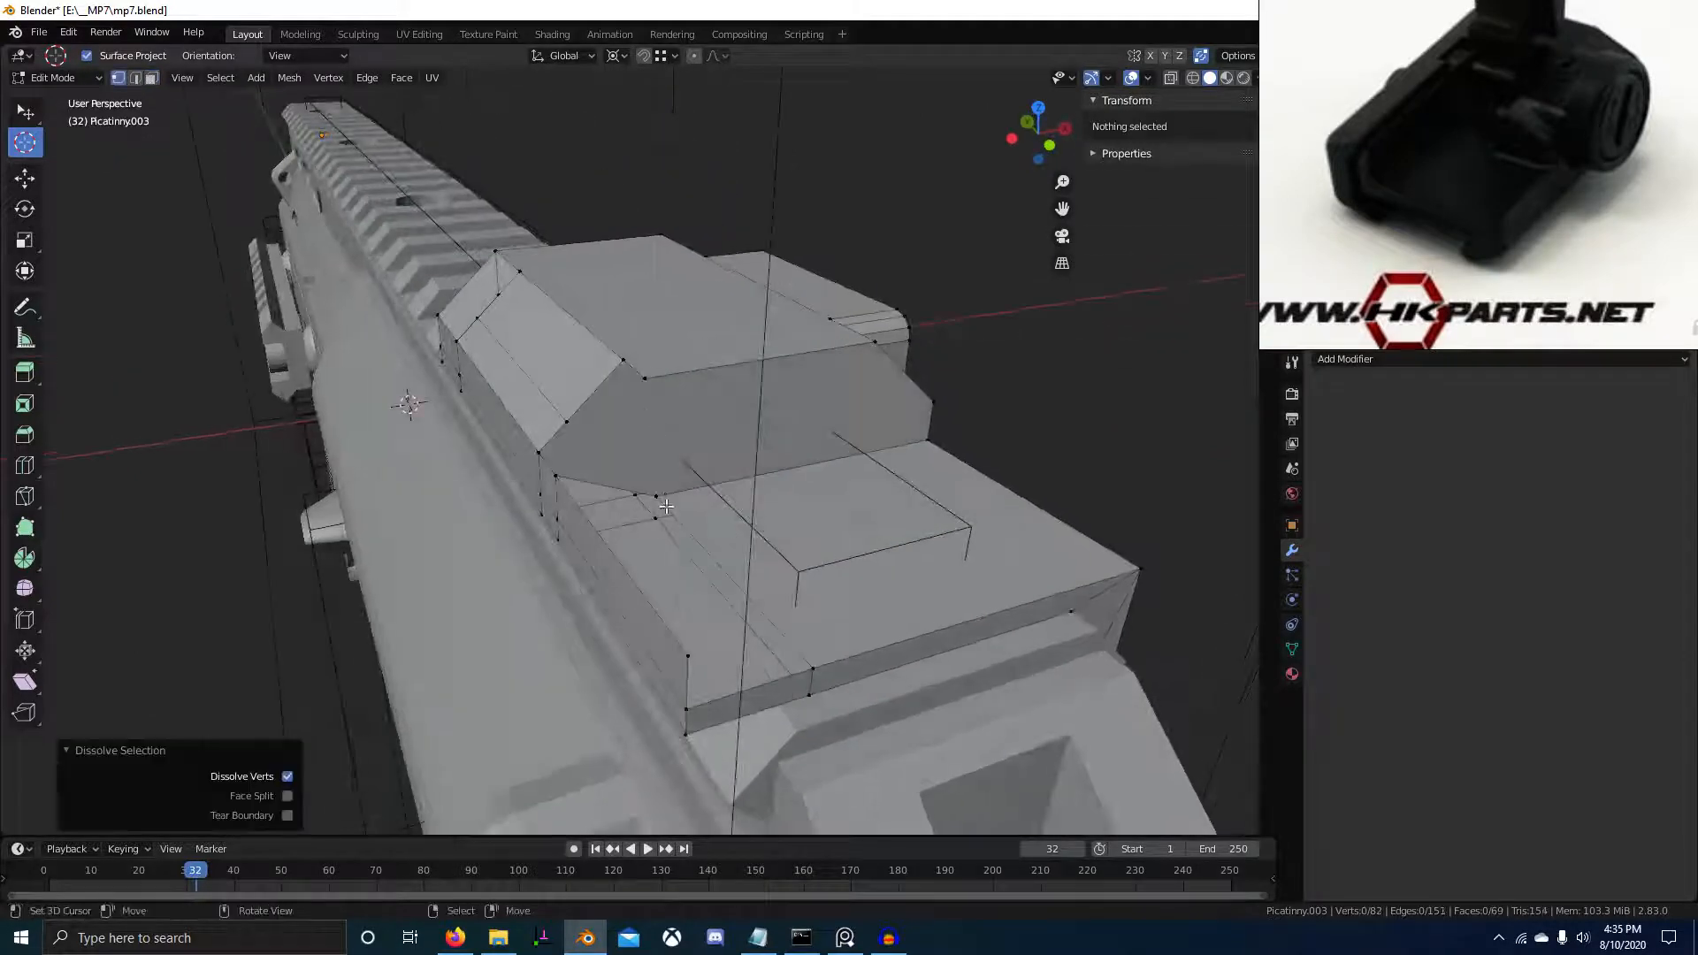
Join the lower outer corner and the upper corner of the raised section's end with a new edge
{"action": "scroll", "coordinate": [655, 487], "scroll_direction": "up", "scroll_amount": 3}
{"action": "middle_click_drag", "start_coordinate": [655, 487], "coordinate": [693, 506]}
{"action": "right_click", "coordinate": [607, 526]}
{"action": "right_click", "coordinate": [744, 355], "text": "shift"}
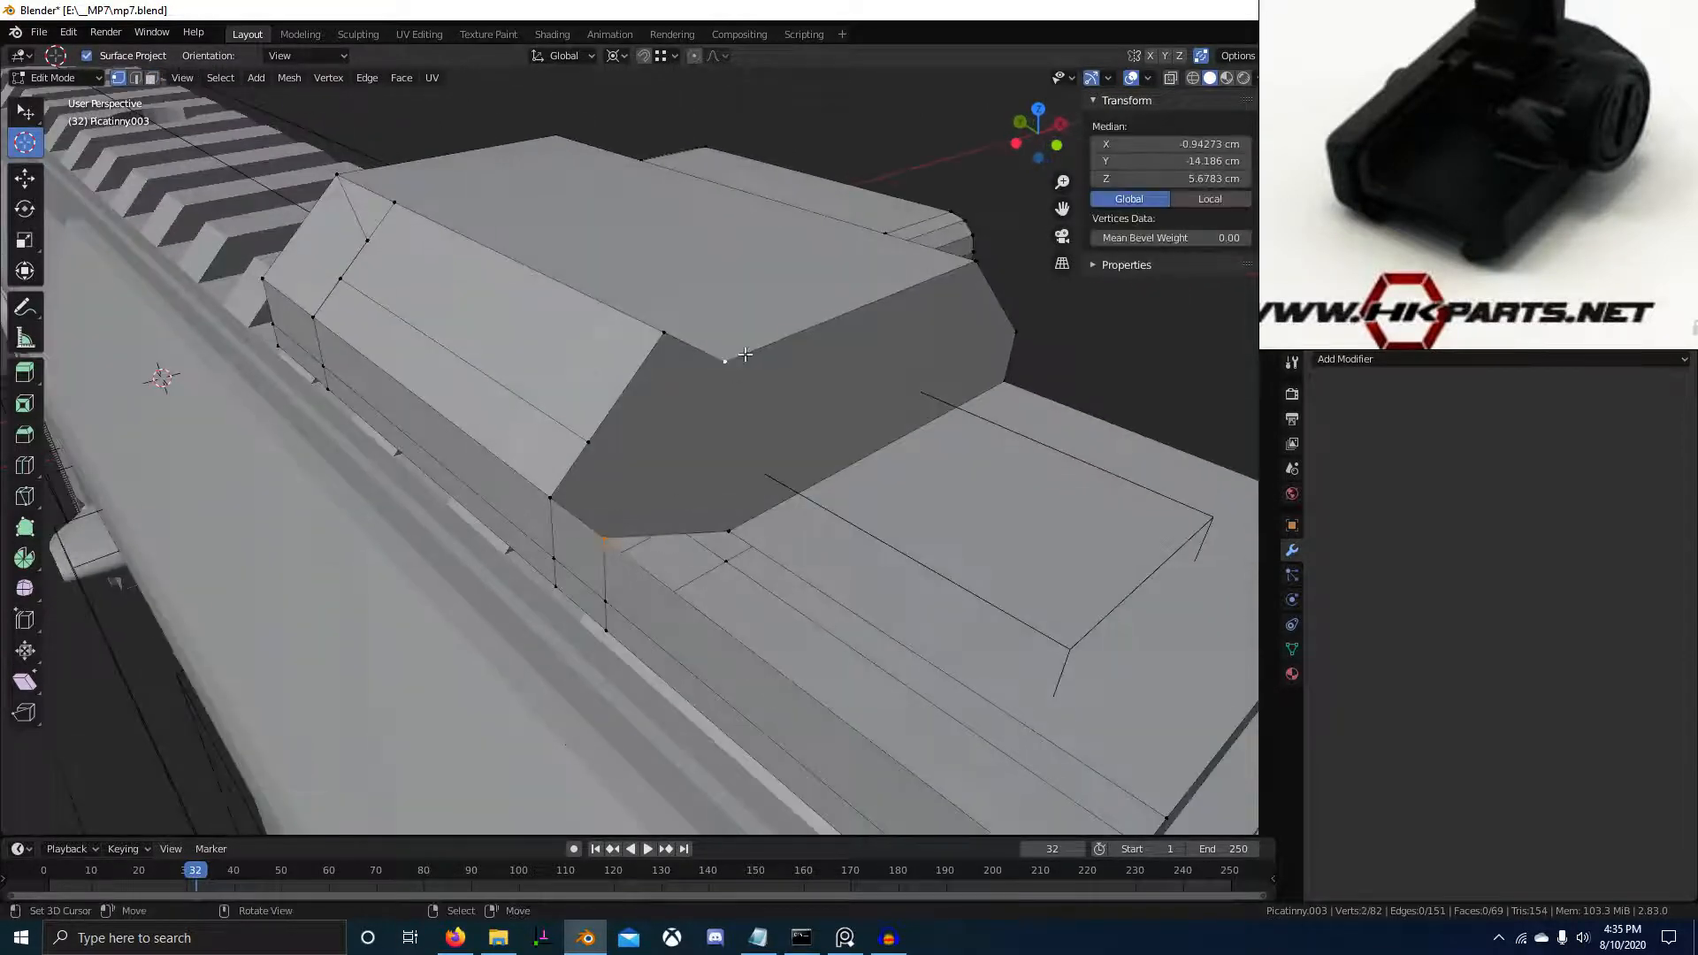
{"action": "key", "text": "f"}
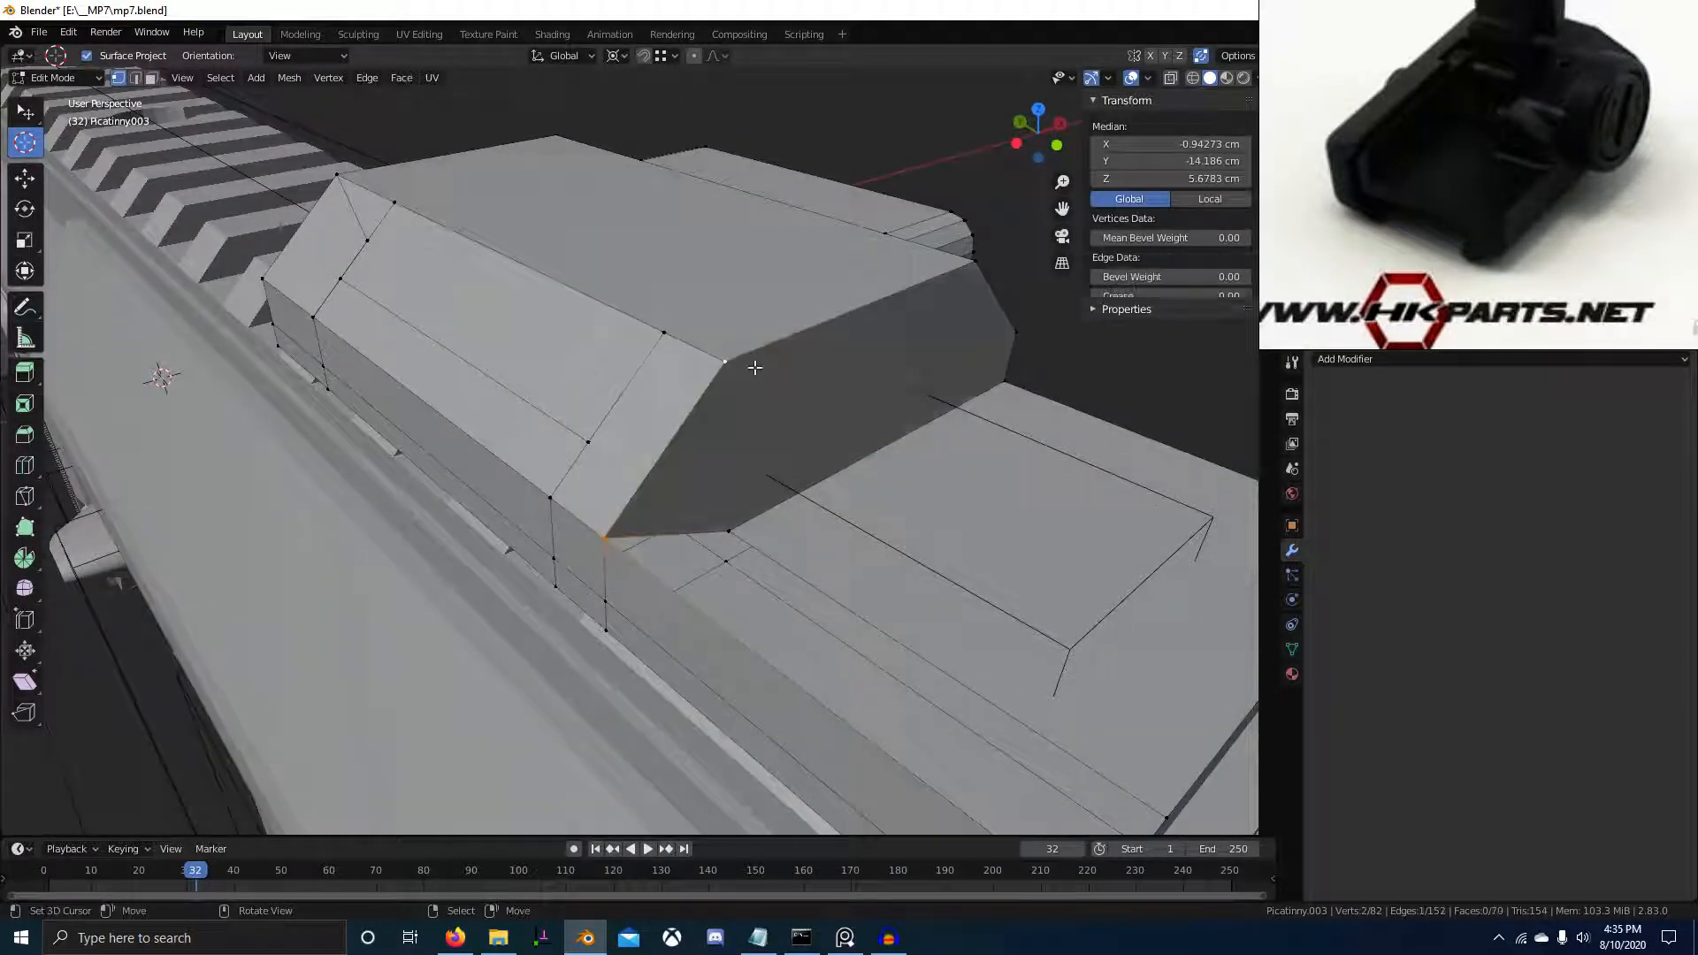
Subdivide the new corner edge once and move its midpoint down the slope, level with the neighbouring vertex
{"action": "middle_click_drag", "start_coordinate": [746, 355], "coordinate": [604, 441]}
{"action": "key", "text": "w"}
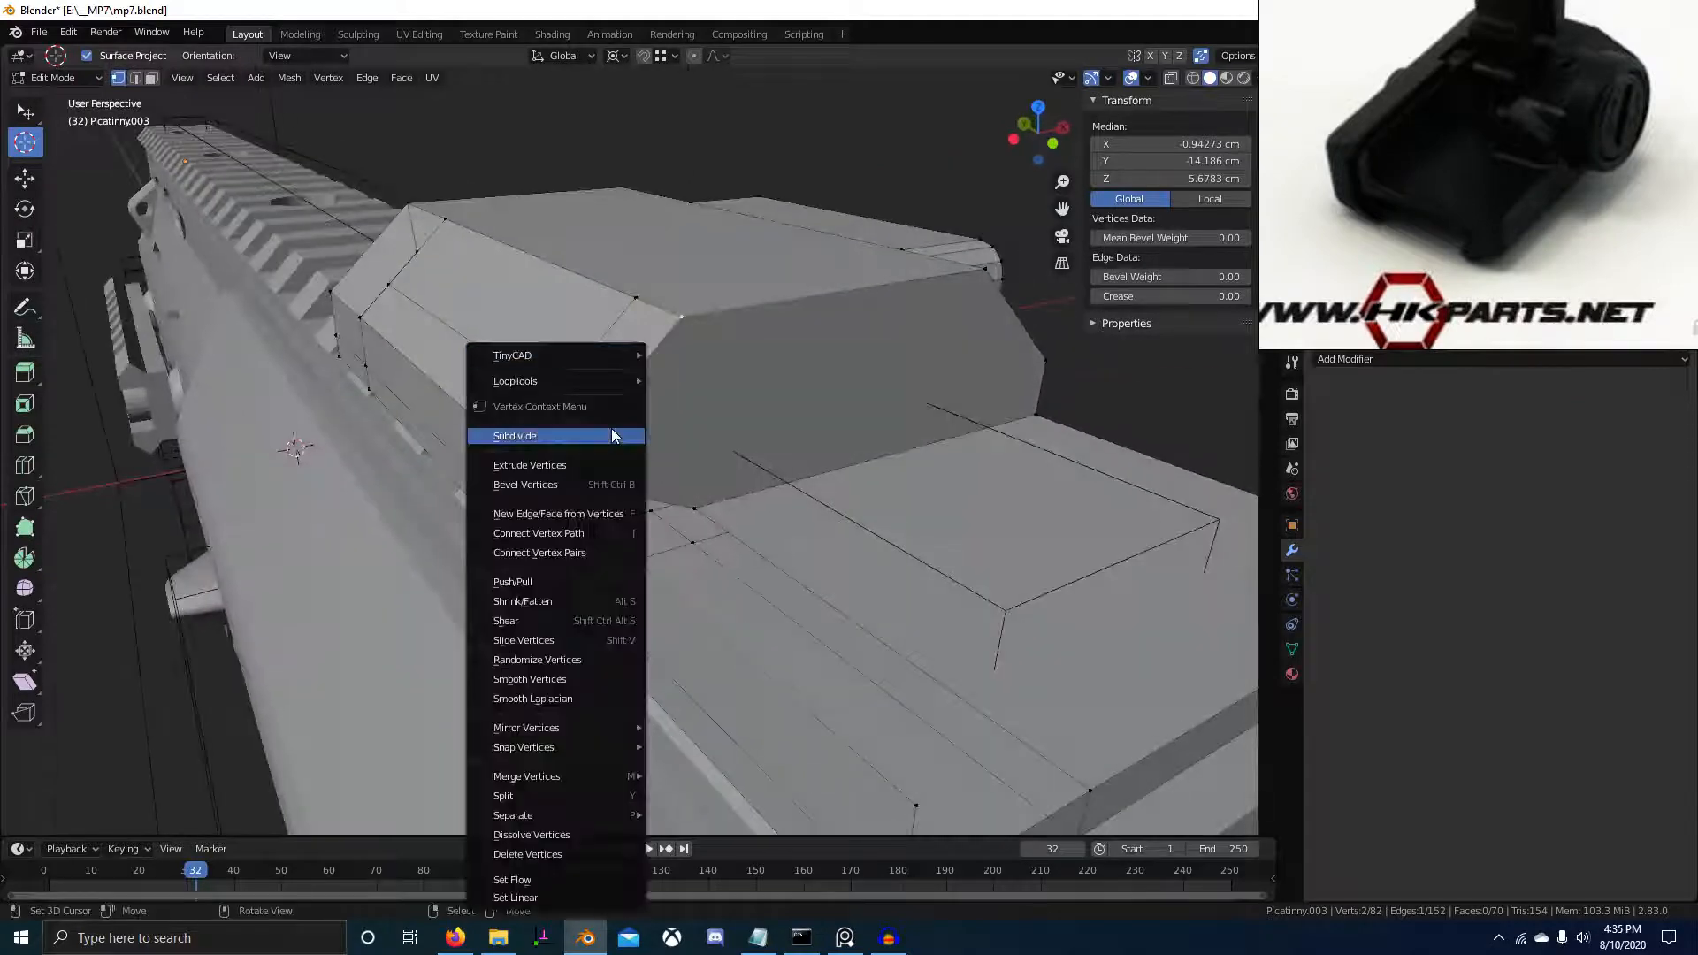
{"action": "left_click", "coordinate": [612, 432]}
{"action": "right_click", "coordinate": [615, 399]}
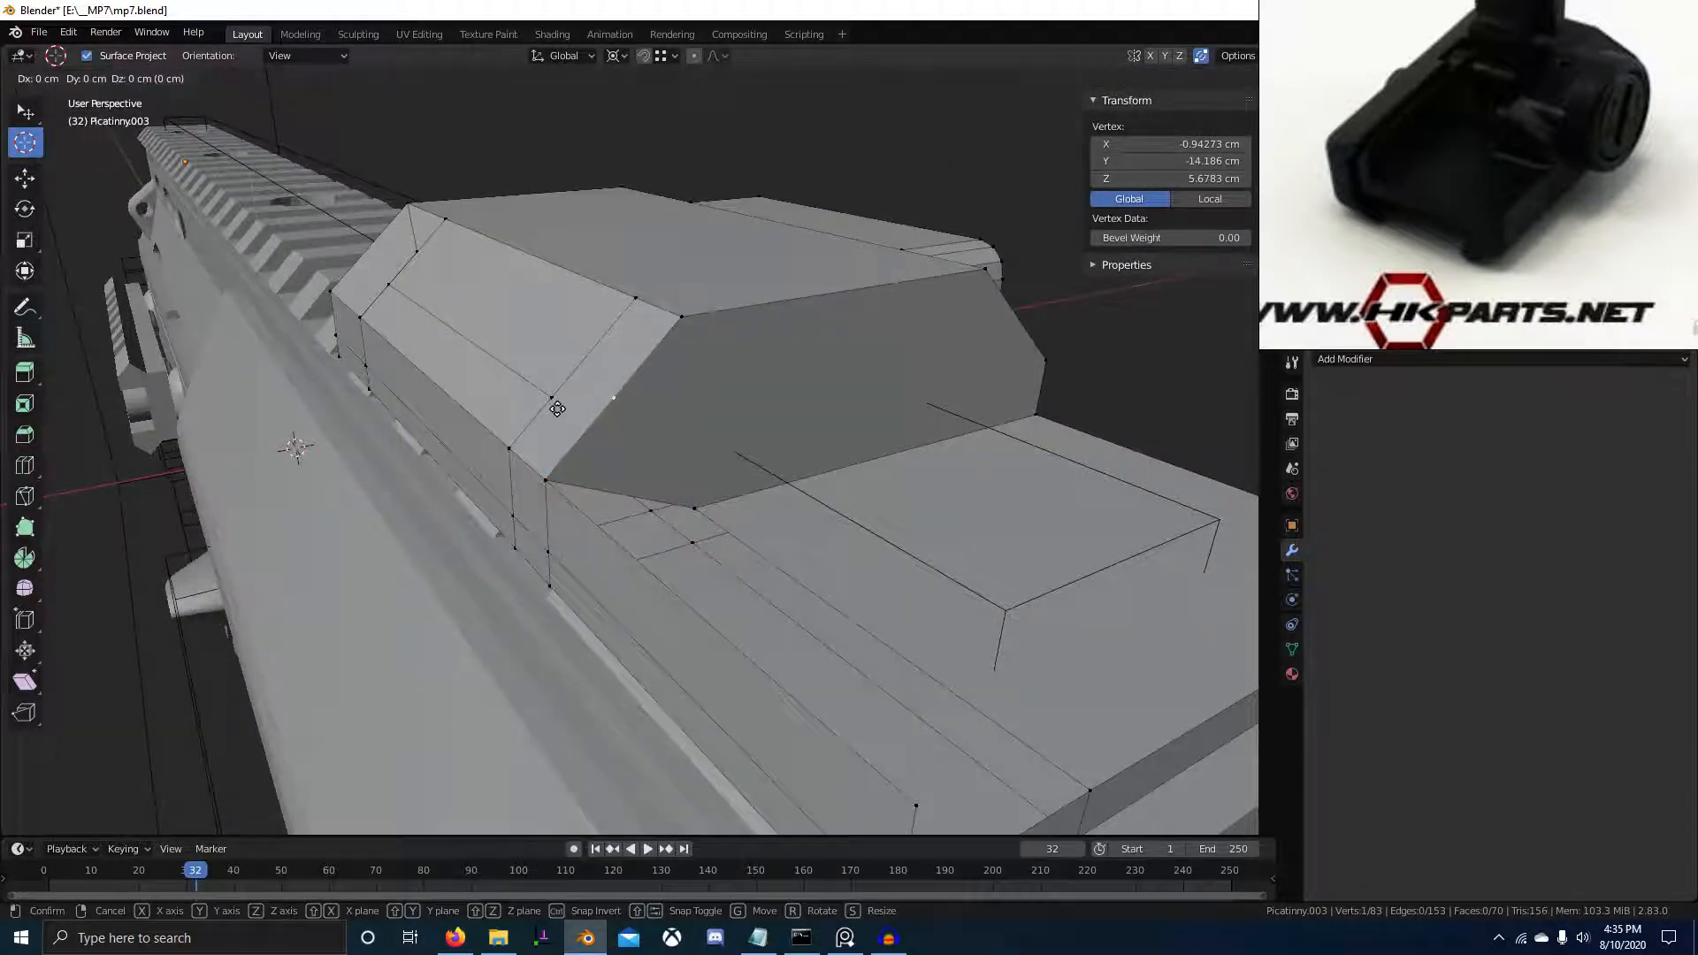
{"action": "left_click", "coordinate": [548, 392]}
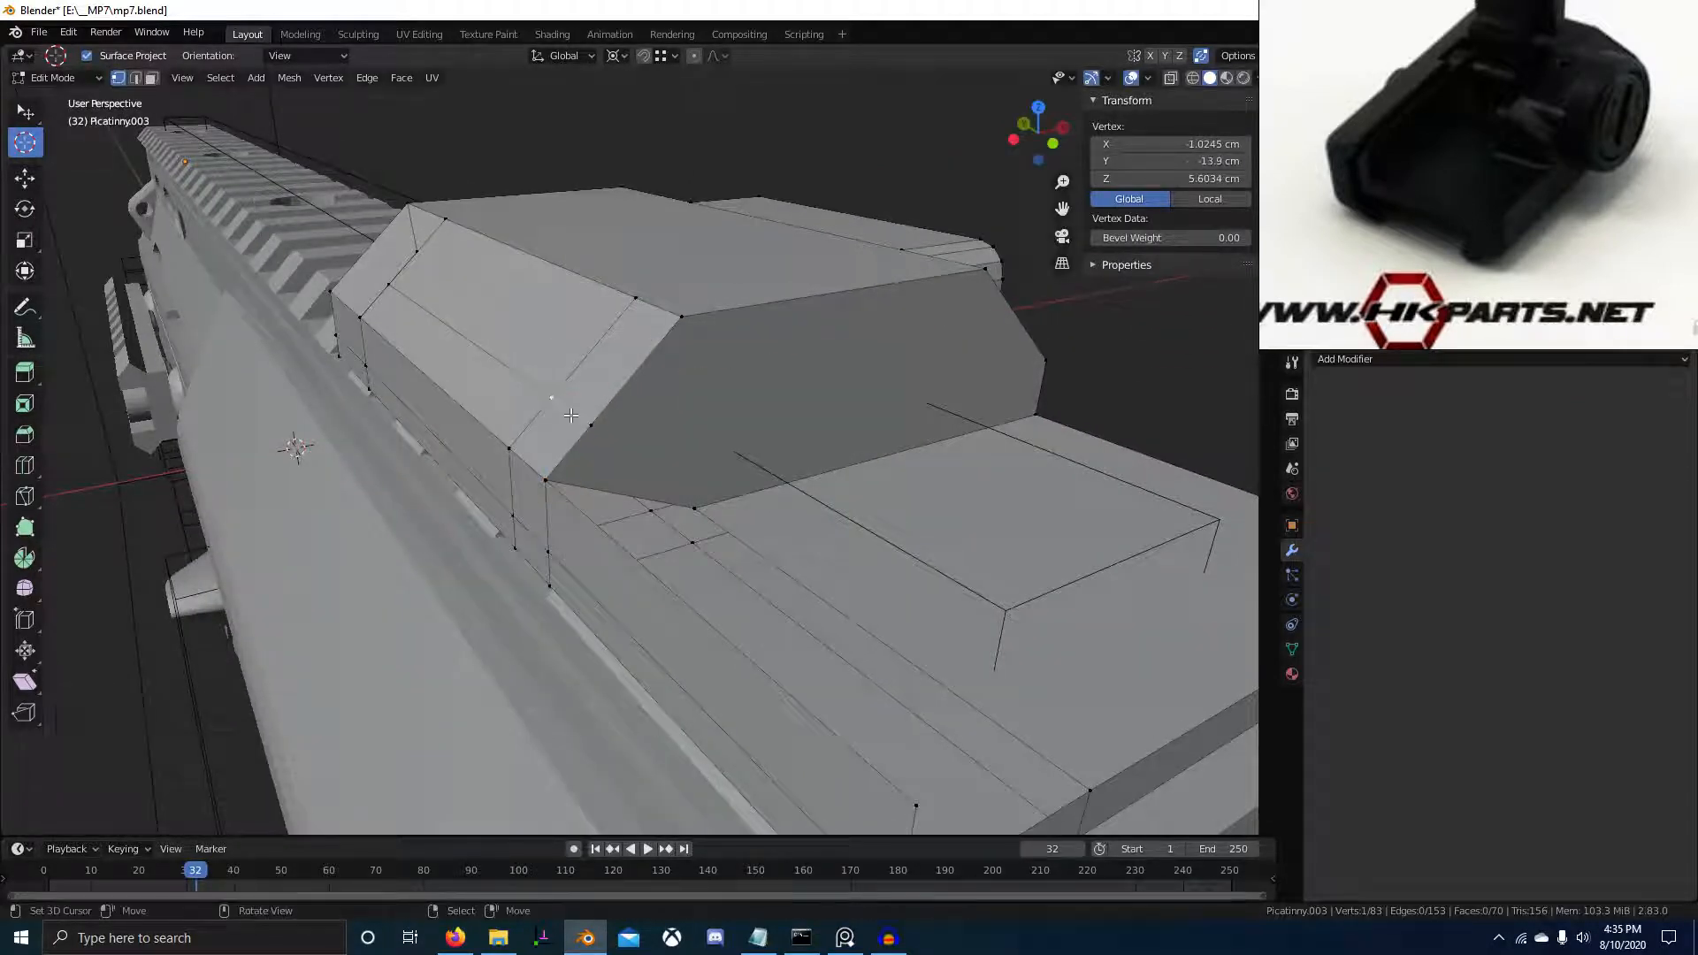
Delete the upright end face of the cover's raised section
{"action": "middle_click_drag", "start_coordinate": [645, 501], "coordinate": [566, 458]}
{"action": "key", "text": "3"}
{"action": "right_click", "coordinate": [564, 457]}
{"action": "key", "text": "x"}
{"action": "left_click", "coordinate": [564, 457]}
Select the whole cover mesh and run Limited Dissolve with a 5° maximum angle
{"action": "key", "text": "2"}
{"action": "right_click", "coordinate": [637, 653]}
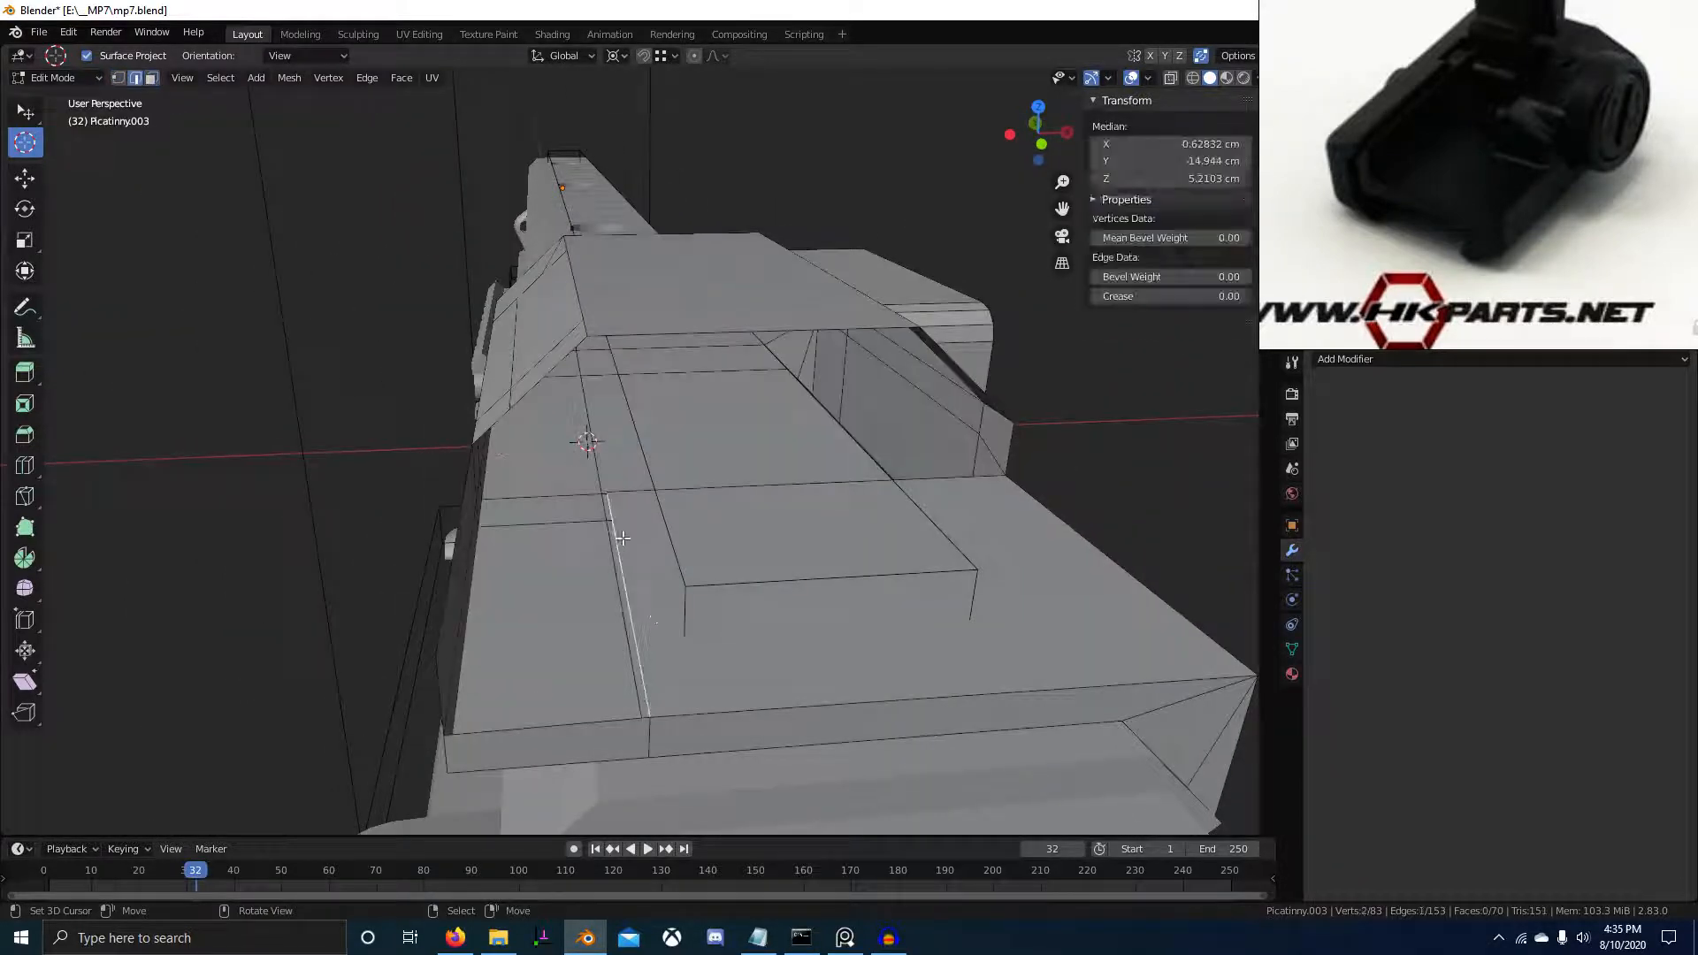
{"action": "middle_click_drag", "start_coordinate": [639, 658], "coordinate": [571, 656]}
{"action": "key", "text": "a"}
{"action": "key", "text": "F3"}
{"action": "key", "text": "Return"}
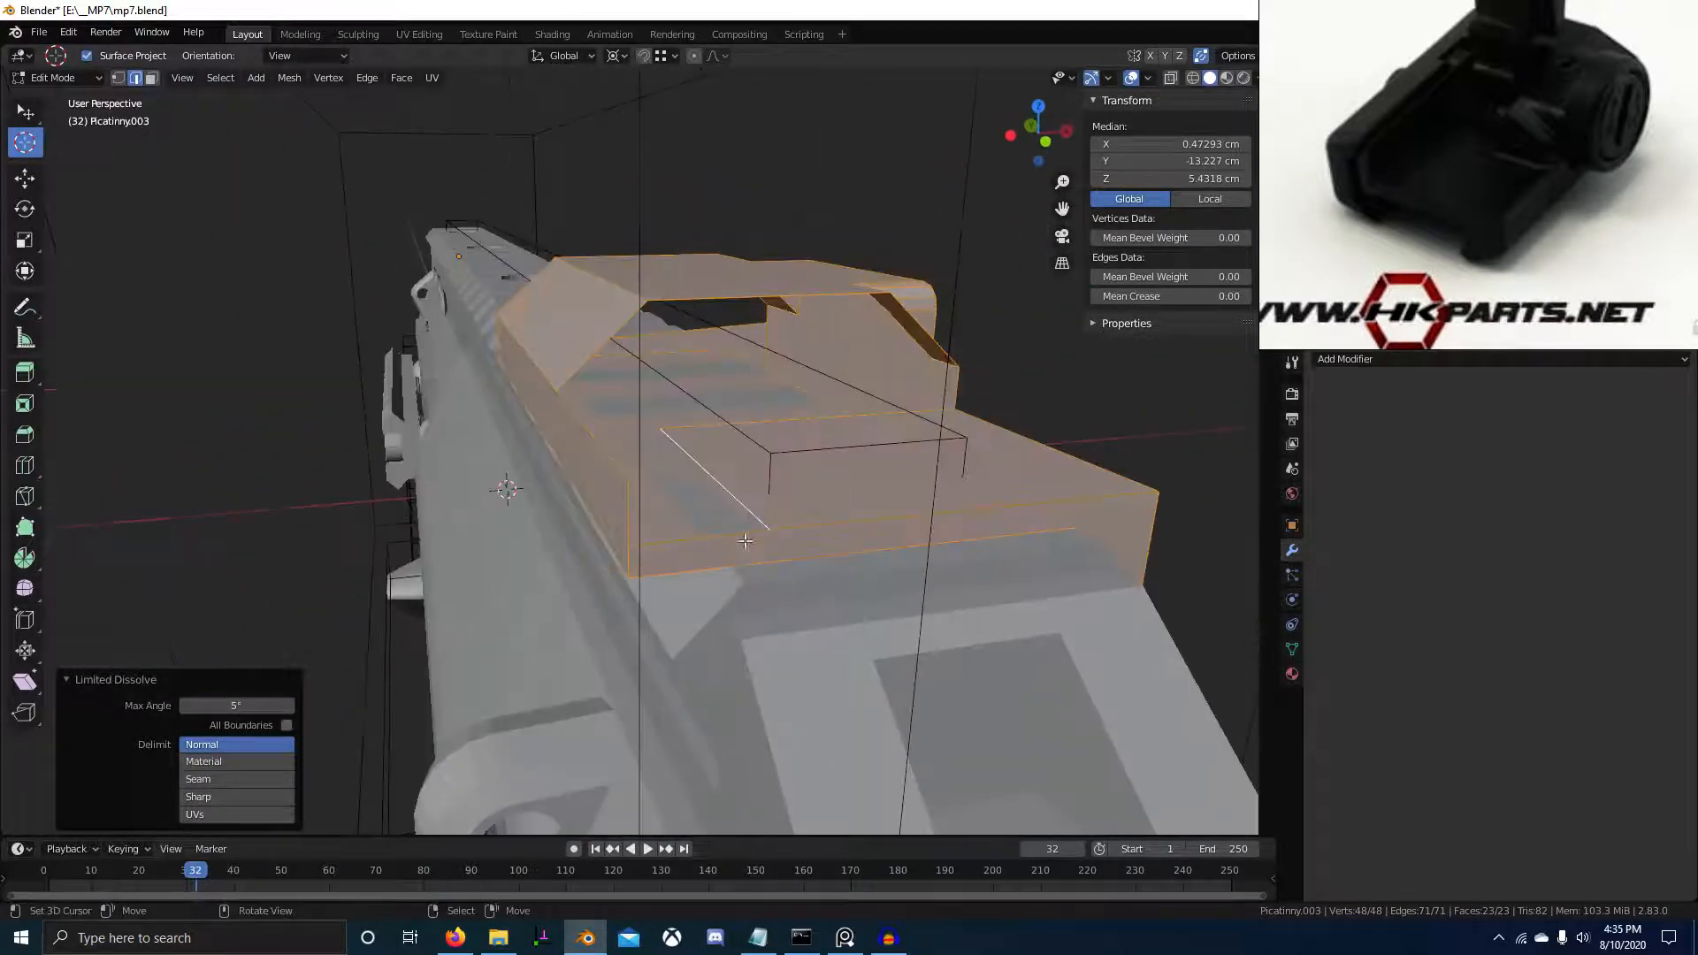
{"action": "left_click", "coordinate": [745, 541]}
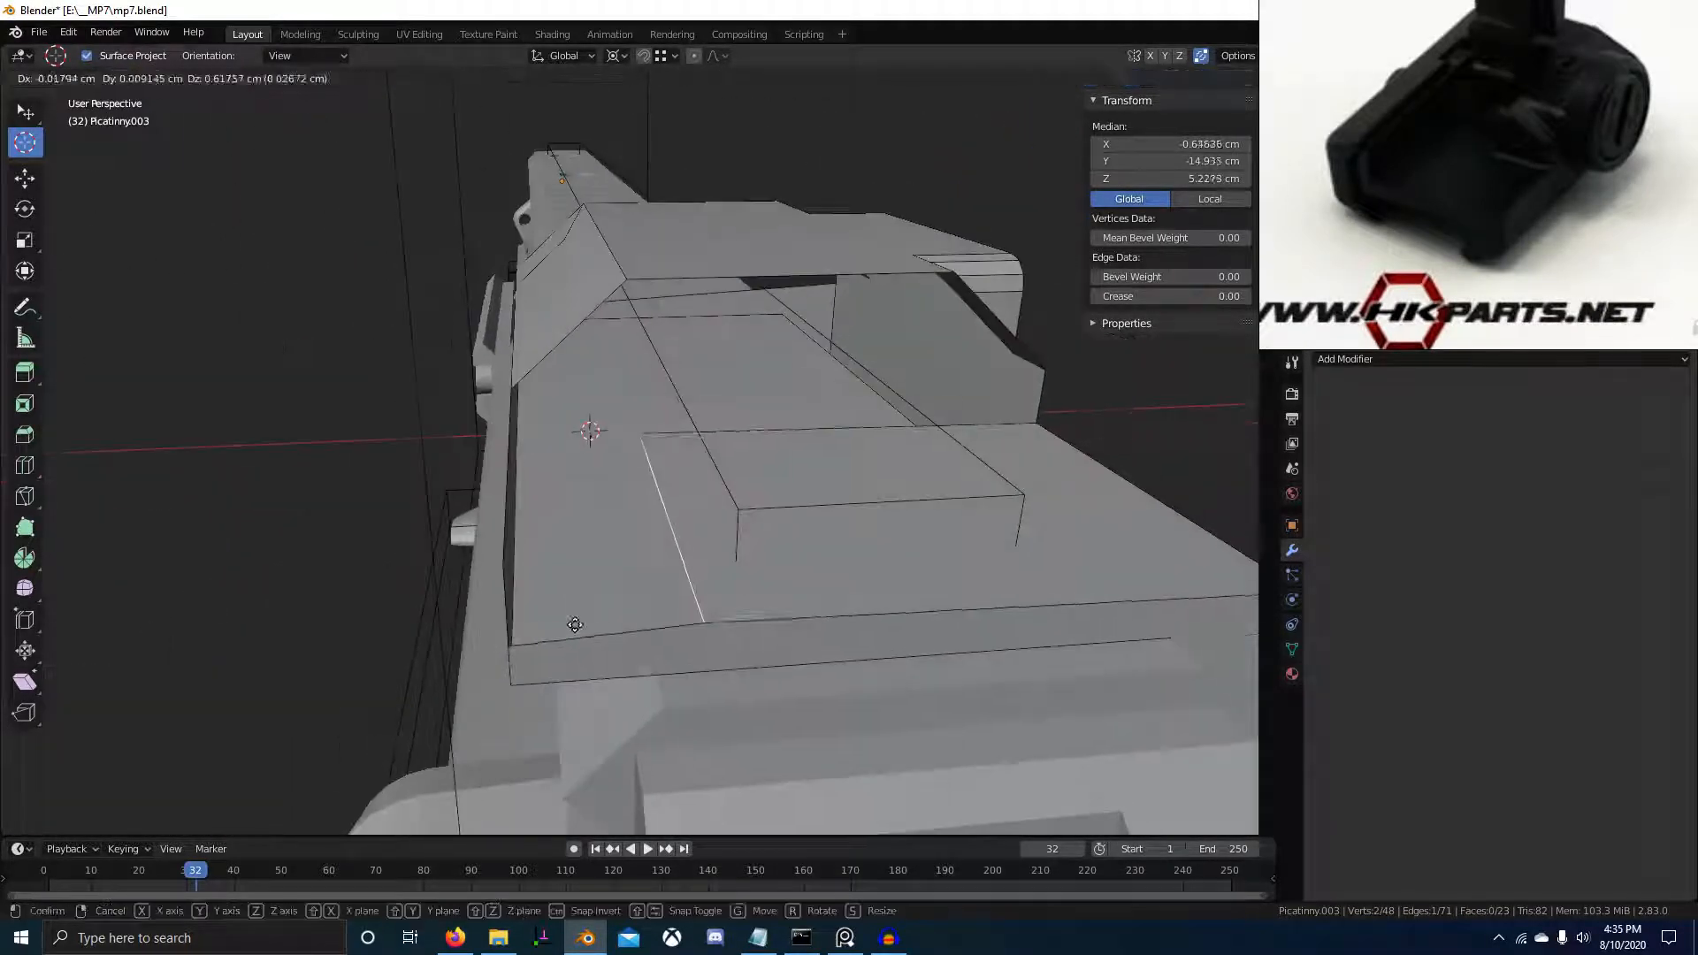
{"action": "right_click", "coordinate": [595, 616]}
{"action": "key", "text": "g"}
{"action": "left_click", "coordinate": [554, 612]}
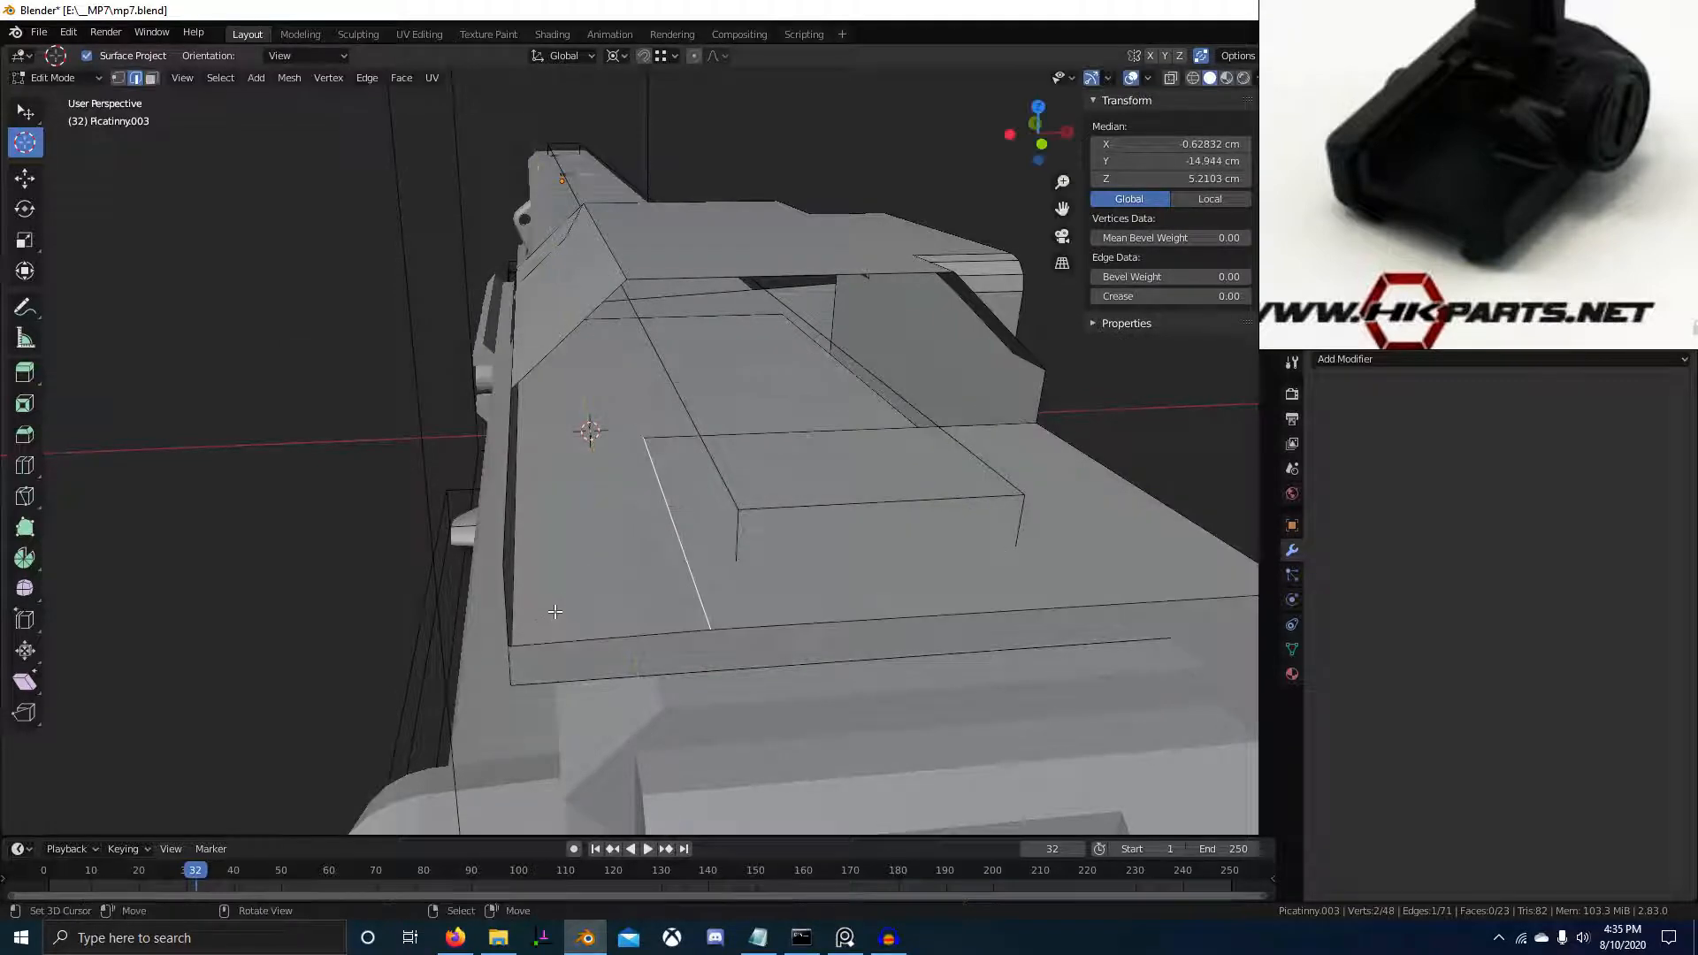
Dissolve the leftover vertex on the cover's widened sloped side
{"action": "middle_click_drag", "start_coordinate": [594, 334], "coordinate": [701, 346]}
{"action": "right_click", "coordinate": [581, 421]}
{"action": "middle_click_drag", "start_coordinate": [590, 399], "coordinate": [597, 399]}
{"action": "key", "text": "ctrl+x"}
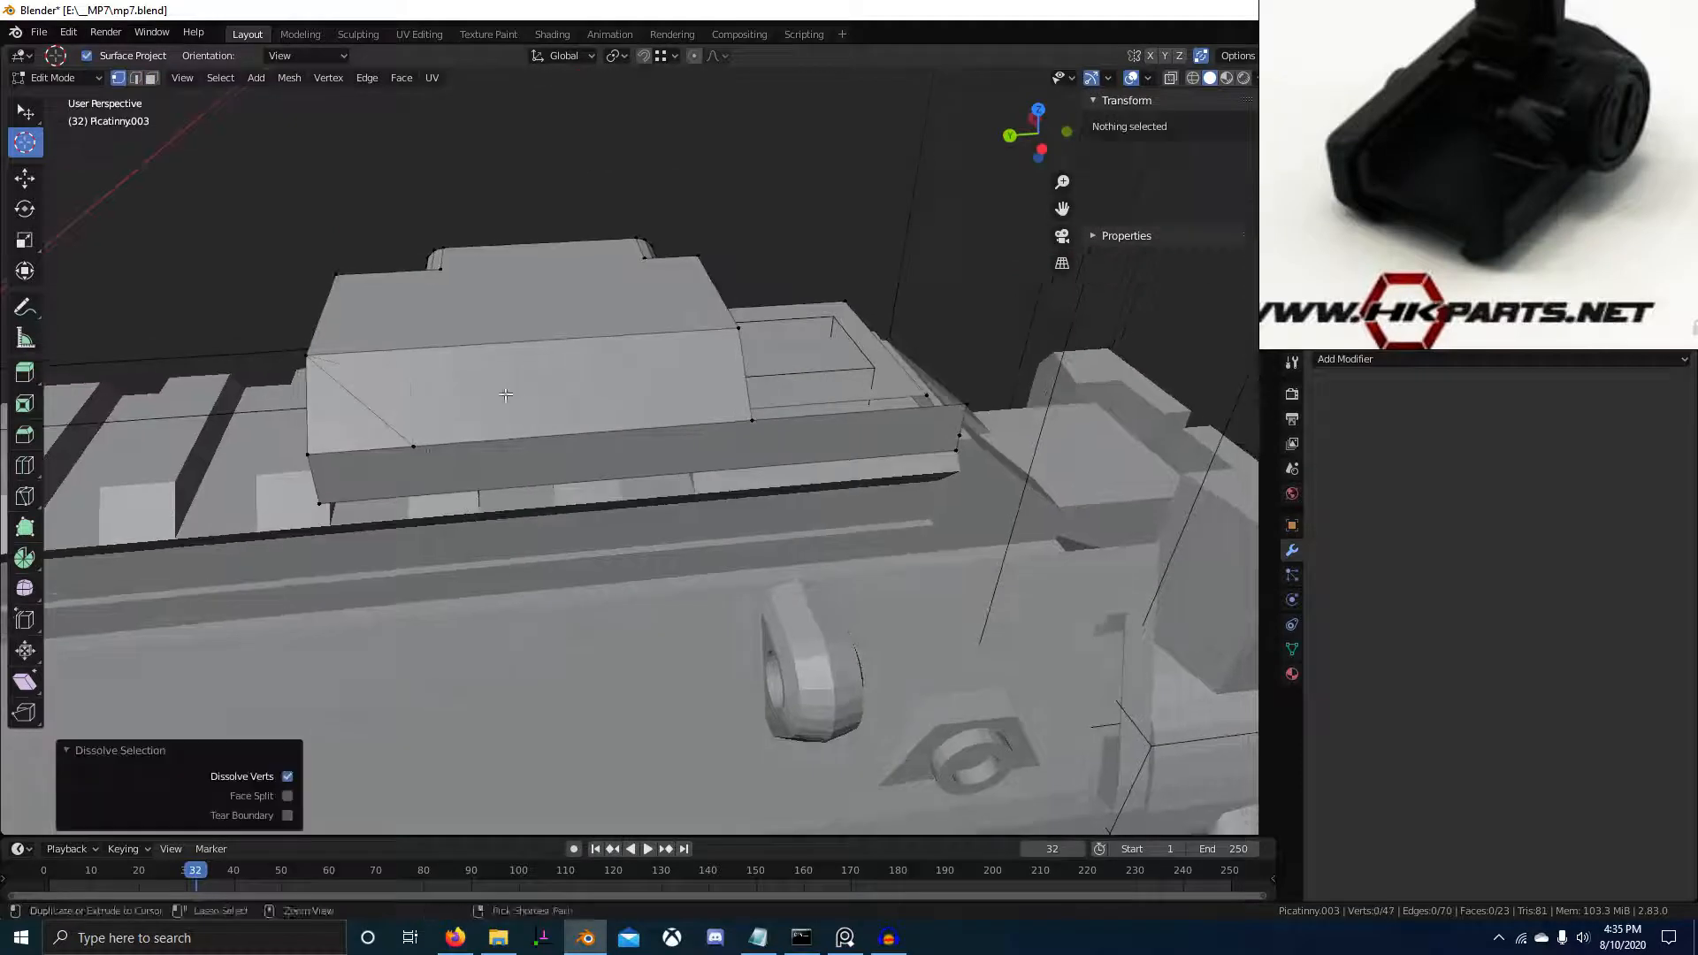
Try to dissolve the lower vertex and the diagonal edge at the far end of the sloped face
{"action": "right_click", "coordinate": [420, 451]}
{"action": "key", "text": "ctrl+x"}
{"action": "key", "text": "ctrl+z"}
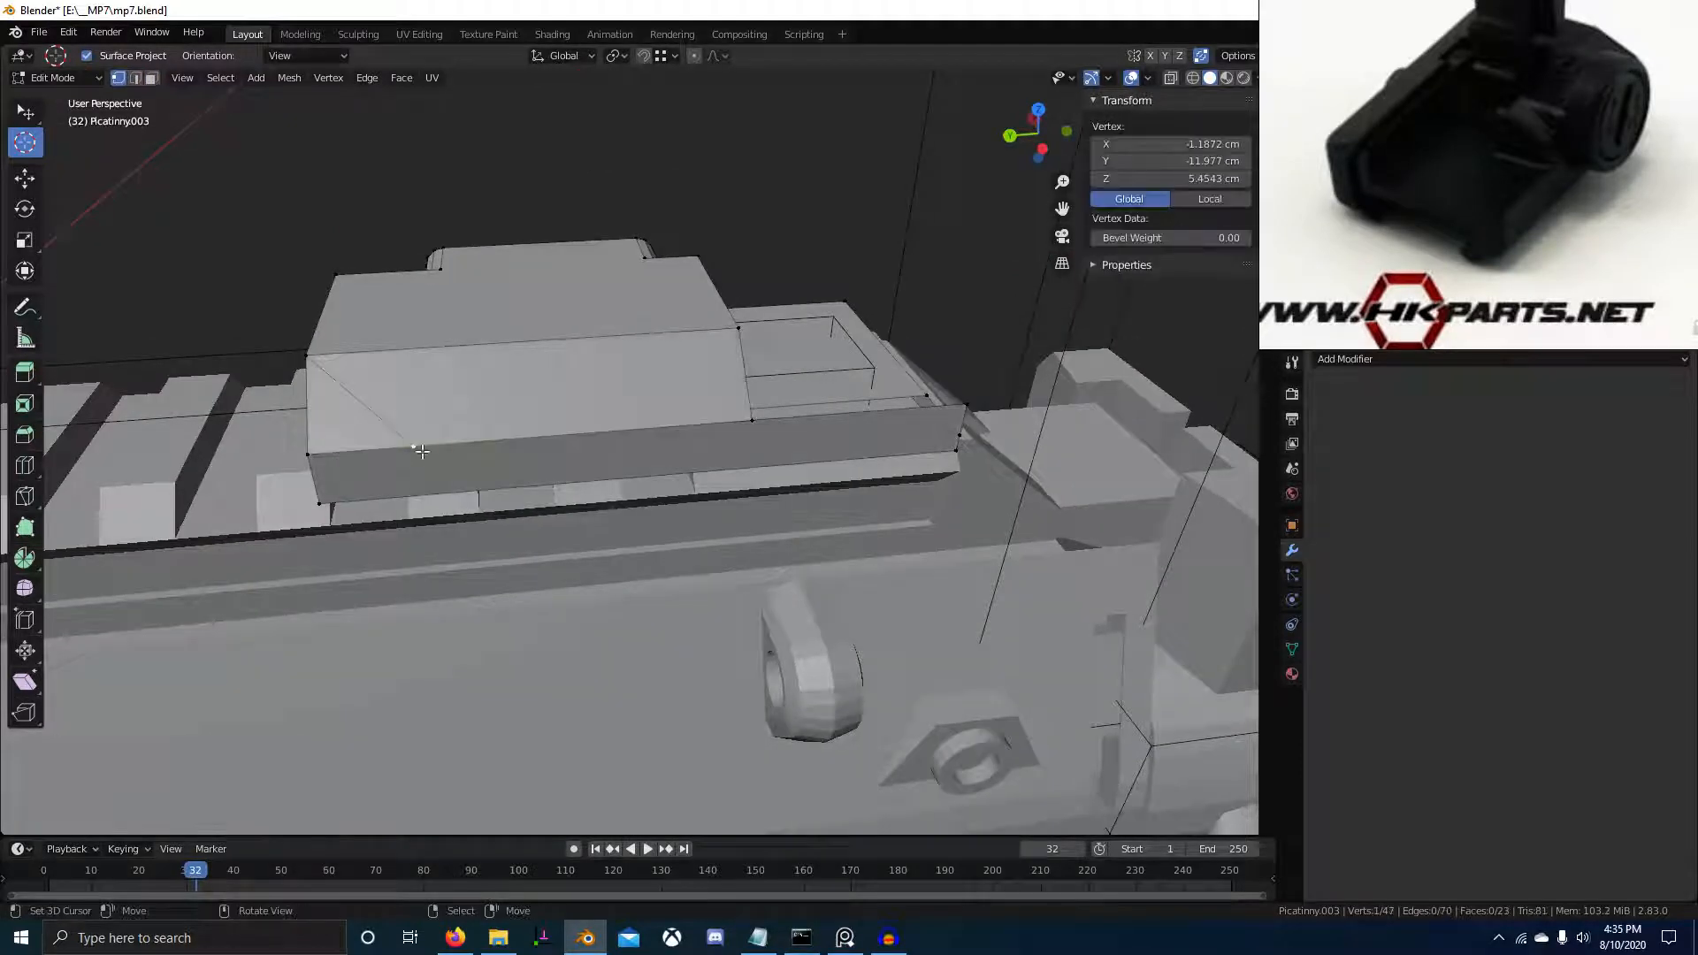
{"action": "key", "text": "2"}
{"action": "right_click", "coordinate": [379, 412]}
{"action": "key", "text": "ctrl+x"}
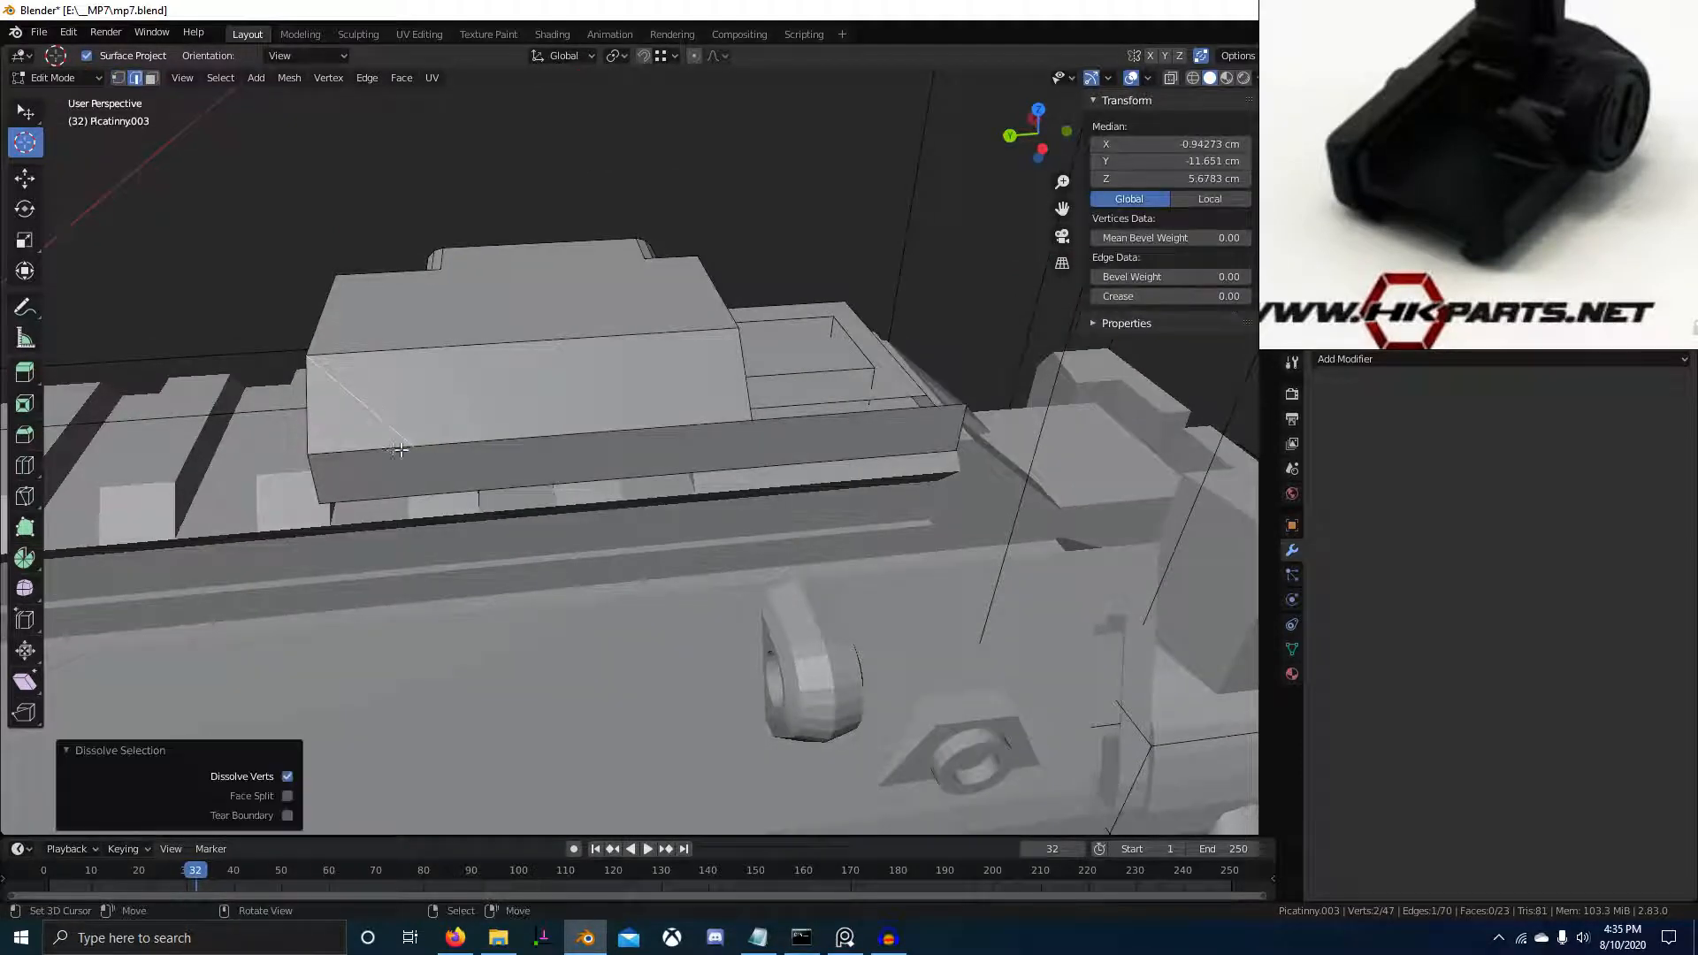
Snap the vertex at the diagonal's lower end onto the nearby lower corner of the sloped face
{"action": "middle_click_drag", "start_coordinate": [401, 451], "coordinate": [451, 443]}
{"action": "key", "text": "1"}
{"action": "right_click", "coordinate": [454, 469]}
{"action": "key", "text": "g"}
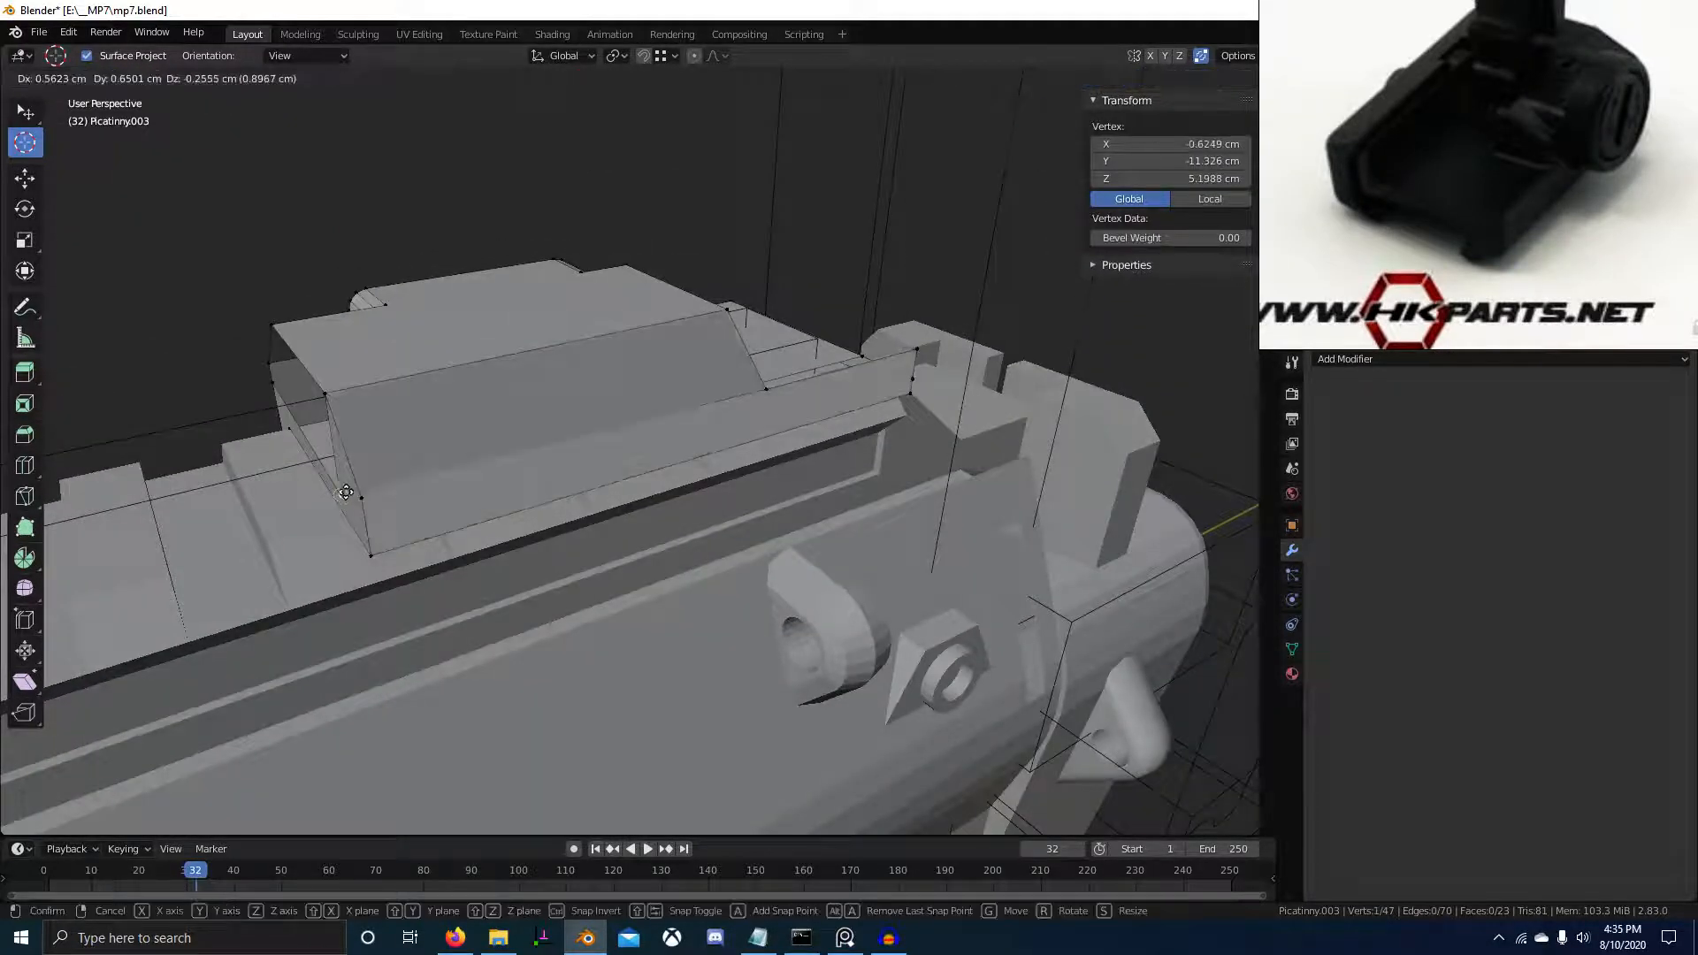
{"action": "left_click", "coordinate": [359, 495], "text": "ctrl"}
Subdivide the sloped face's end edges with one cut, and slide the resulting lengthwise edge across the slope
{"action": "key", "text": "2"}
{"action": "right_click", "coordinate": [364, 457]}
{"action": "key", "text": "ctrl+e"}
{"action": "left_click", "coordinate": [701, 359]}
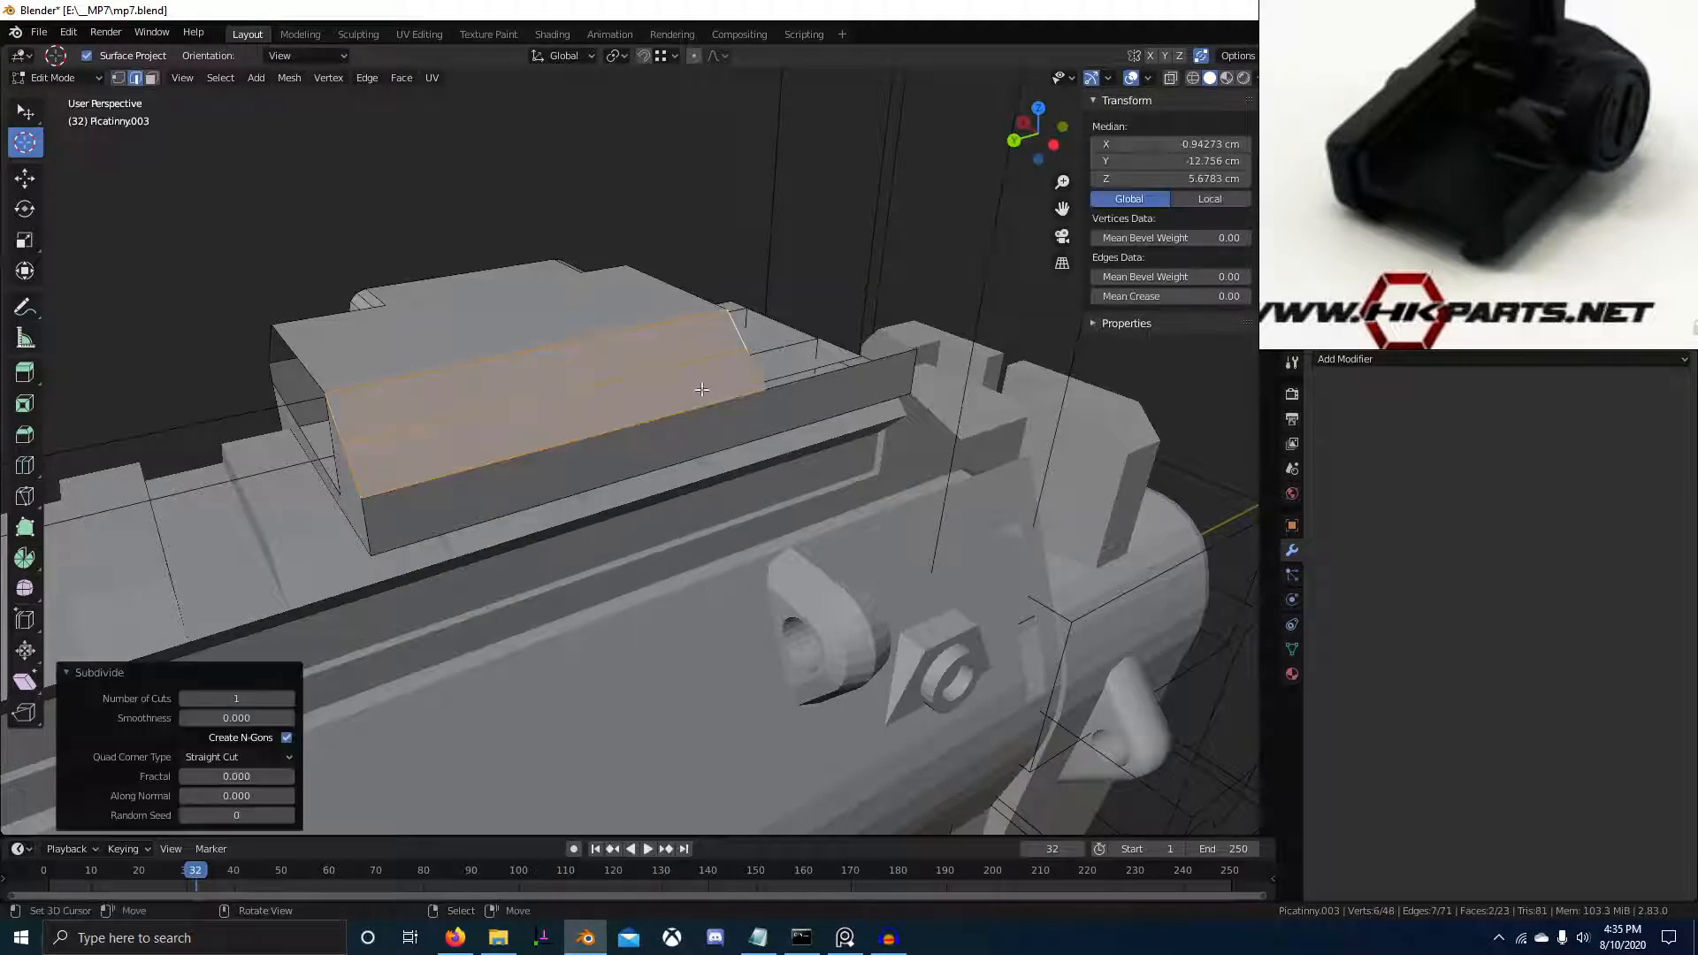
{"action": "right_click", "coordinate": [651, 381]}
{"action": "key", "text": "g"}
{"action": "key", "text": "g"}
{"action": "middle_click_drag", "start_coordinate": [839, 423], "coordinate": [599, 529]}
{"action": "left_click", "coordinate": [586, 444]}
Extrude the low side wall's top edge 0.12638 cm in X and 0.11578 cm in Z, and extrude it down along Z to the floor
{"action": "scroll", "coordinate": [506, 450], "scroll_direction": "up", "scroll_amount": 2}
{"action": "right_click", "coordinate": [504, 448]}
{"action": "key", "text": "e"}
{"action": "left_click", "coordinate": [593, 436]}
{"action": "key", "text": "e"}
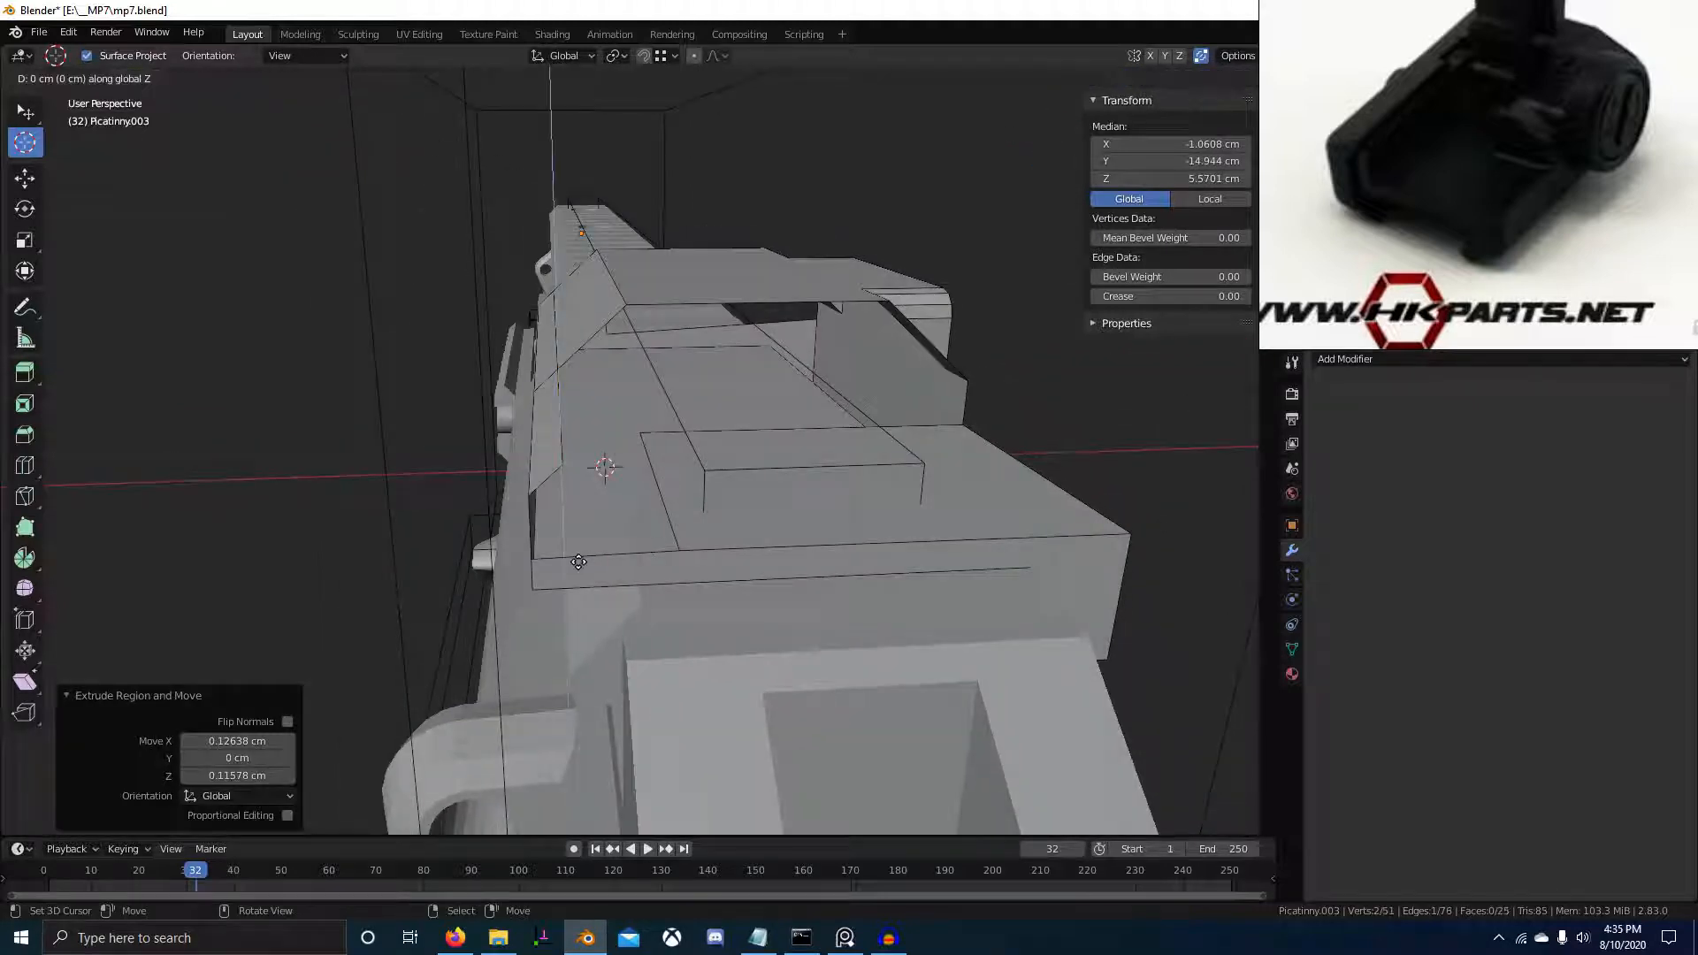
{"action": "key", "text": "z"}
{"action": "left_click", "coordinate": [525, 566], "text": "ctrl"}
Snap the loose inner floor edge onto the base of the extruded side wall
{"action": "right_click", "coordinate": [663, 521]}
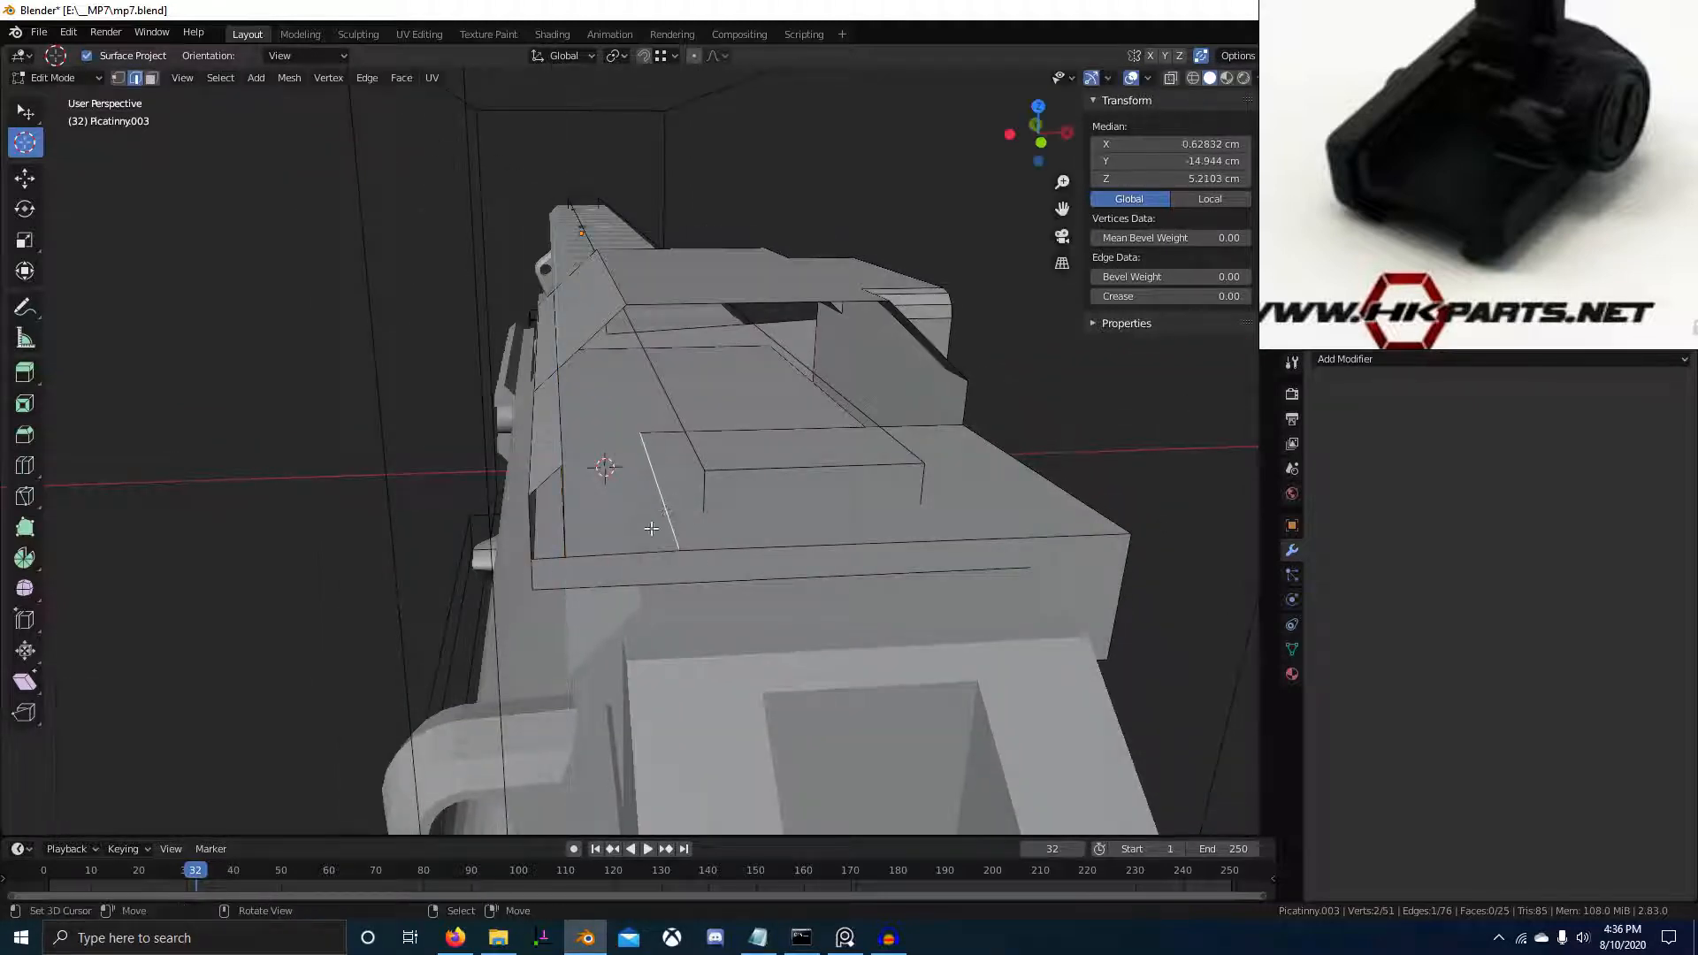
{"action": "key", "text": "g"}
{"action": "left_click", "coordinate": [555, 564], "text": "ctrl"}
{"action": "mouse_move", "coordinate": [589, 591]}
{"action": "middle_mouse_down"}
{"action": "mouse_move", "coordinate": [520, 582]}
{"action": "mouse_move", "coordinate": [652, 586]}
{"action": "mouse_move", "coordinate": [618, 581]}
{"action": "middle_mouse_up"}
Fill the side wall's open end and the raised section's end opening with faces, and return to Object Mode
{"action": "right_click", "coordinate": [678, 538], "text": "alt"}
{"action": "key", "text": "f"}
{"action": "right_click", "coordinate": [849, 470], "text": "alt"}
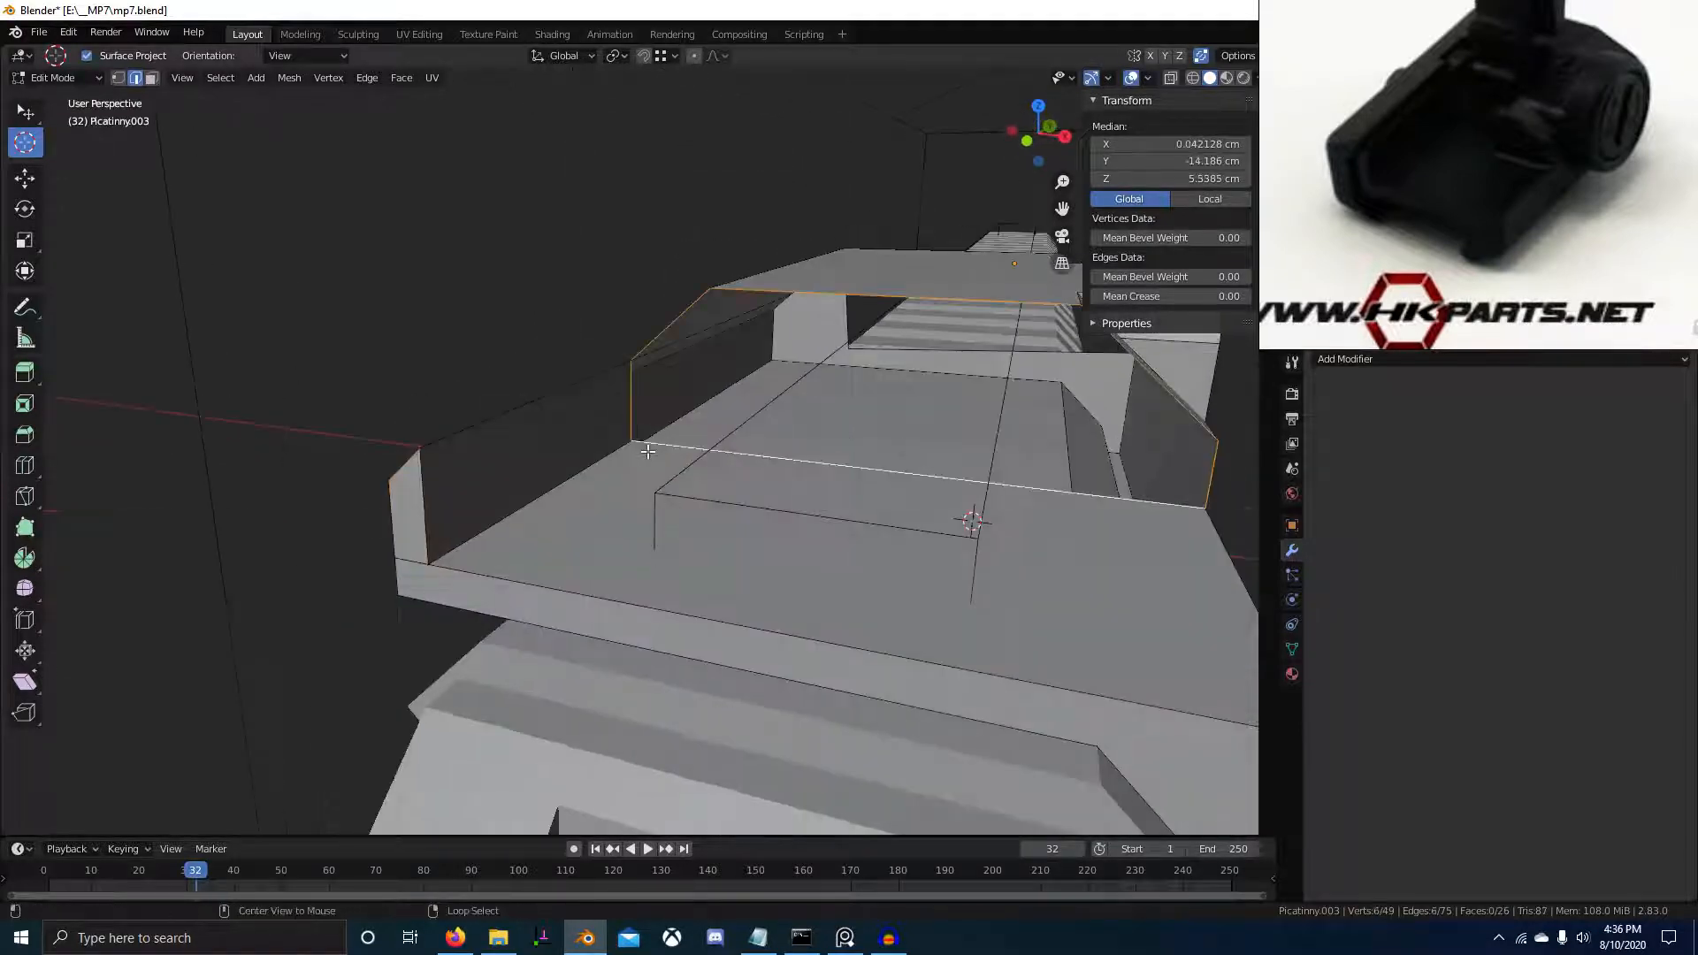
{"action": "key", "text": "f"}
{"action": "middle_click_drag", "start_coordinate": [849, 478], "coordinate": [980, 603]}
{"action": "key", "text": "alt+a"}
{"action": "scroll", "coordinate": [721, 575], "scroll_direction": "down", "scroll_amount": 1, "text": "alt"}
{"action": "key", "text": "Tab"}
{"action": "scroll", "coordinate": [769, 571], "scroll_direction": "down", "scroll_amount": 5}
Compare the cover with the reference photos of the raised and folded sights from several angles
{"action": "left_click", "coordinate": [1320, 336]}
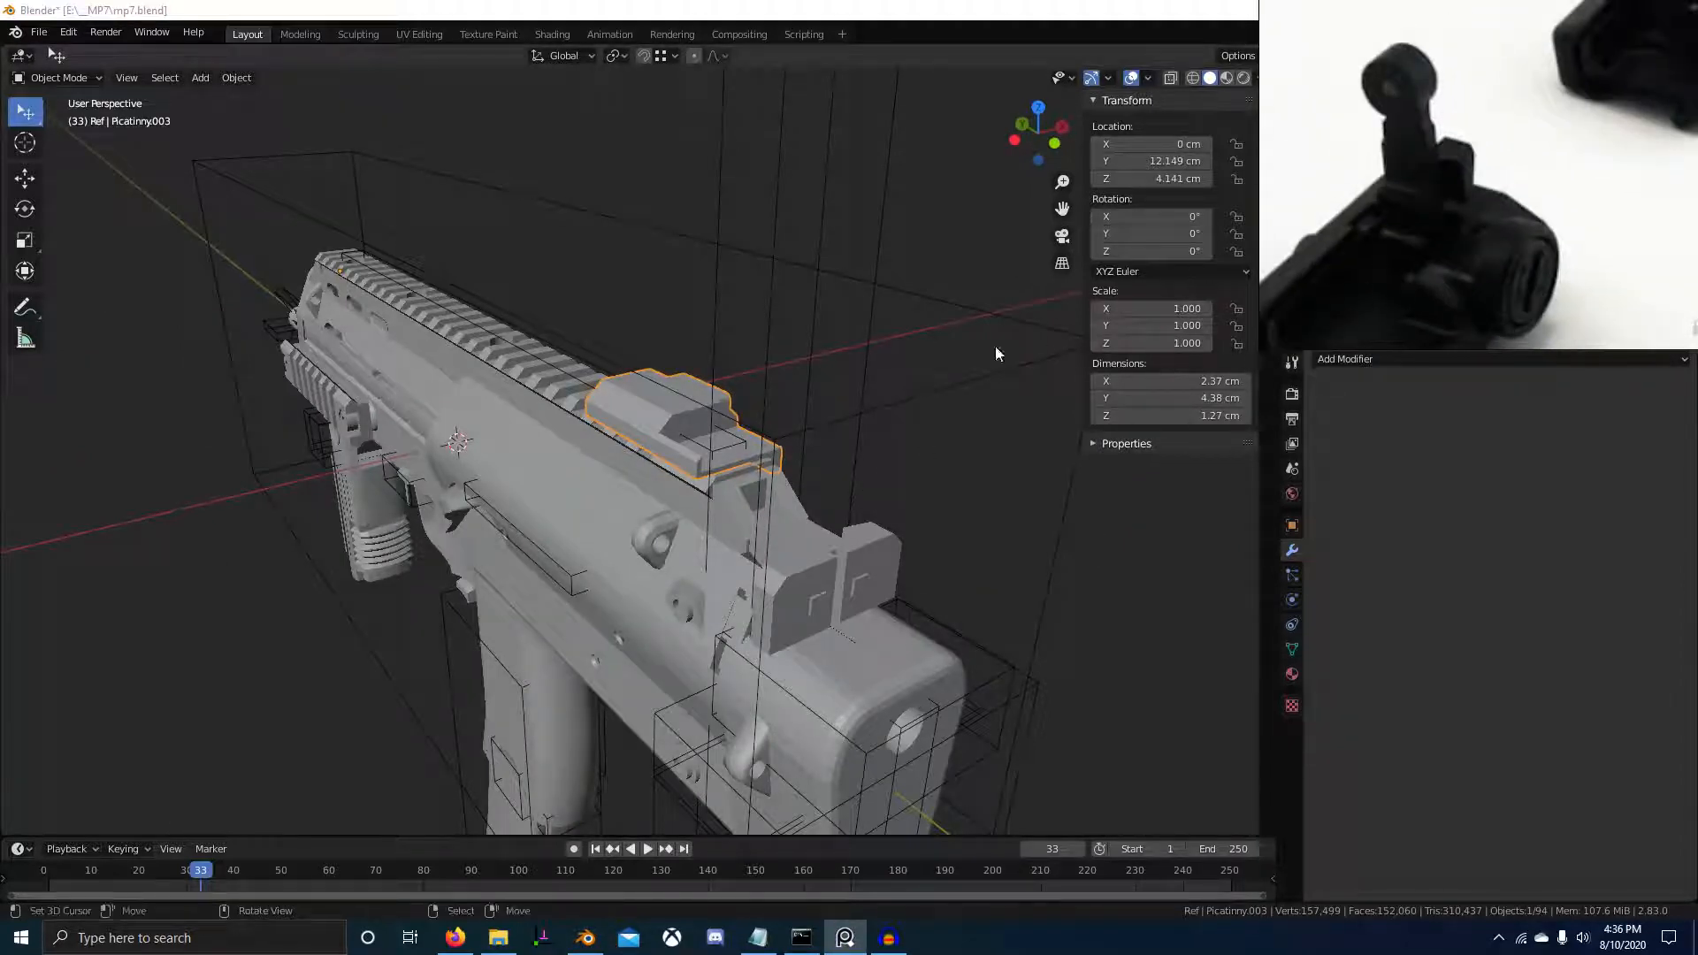
{"action": "scroll", "coordinate": [730, 457], "scroll_direction": "up", "scroll_amount": 4}
{"action": "middle_click_drag", "start_coordinate": [725, 458], "coordinate": [719, 497]}
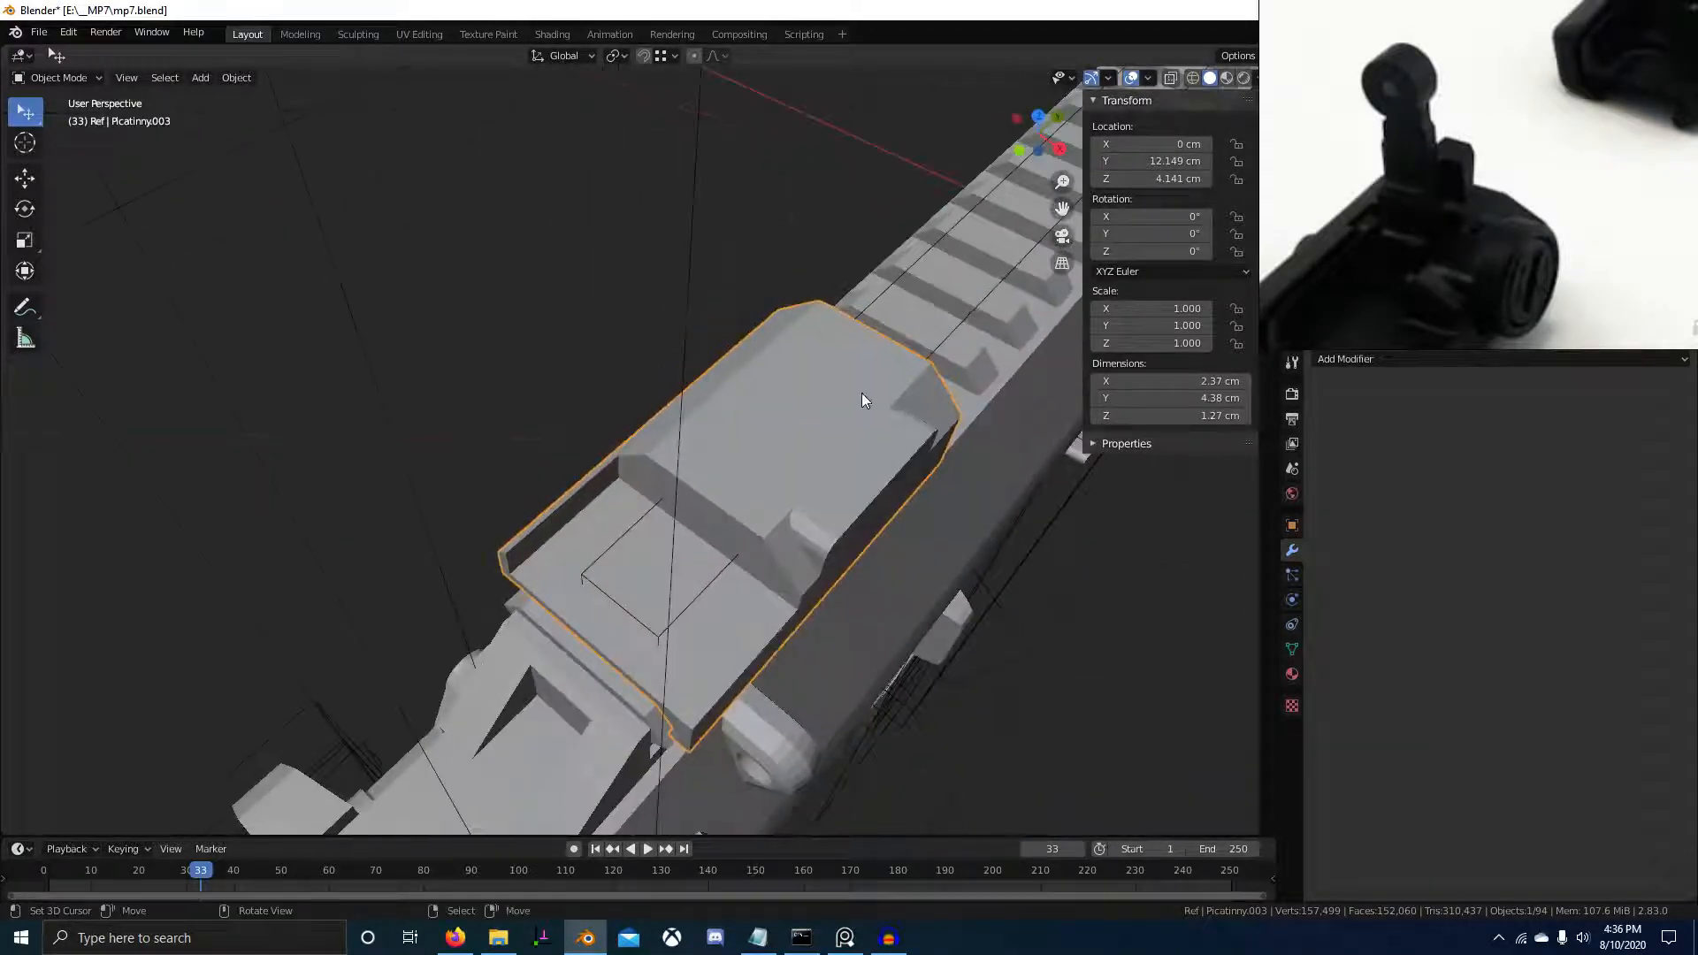
{"action": "scroll", "coordinate": [1459, 297], "scroll_direction": "down", "scroll_amount": 4}
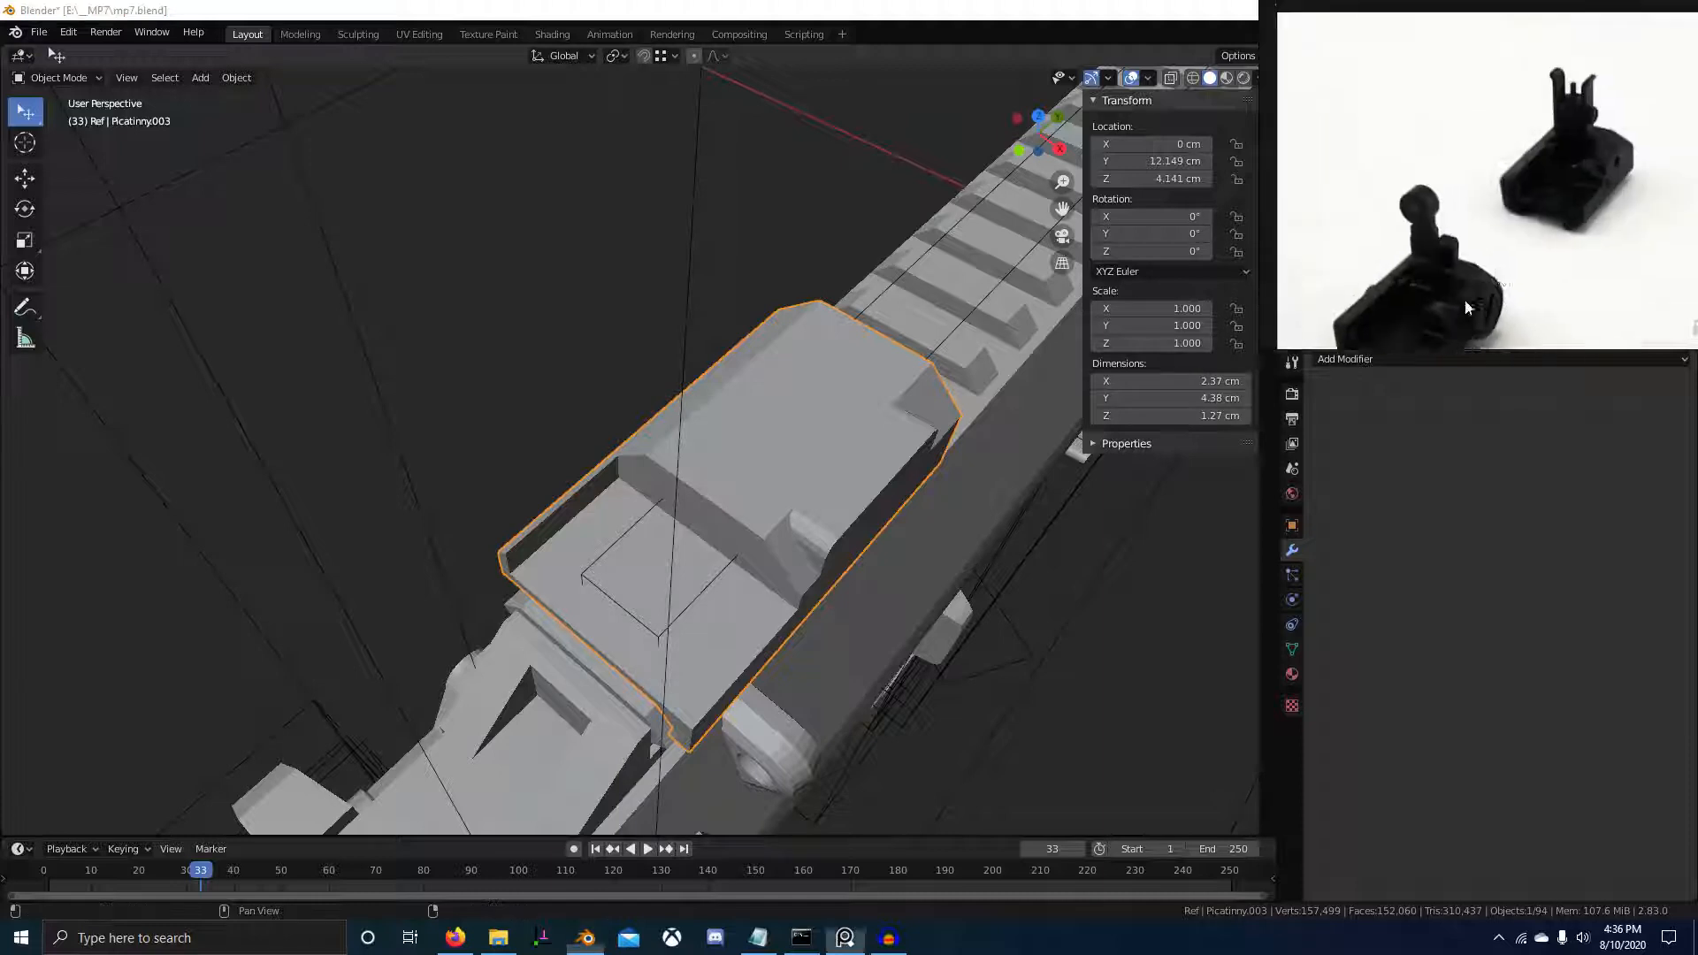
{"action": "scroll", "coordinate": [1494, 181], "scroll_direction": "up", "scroll_amount": 4}
{"action": "scroll", "coordinate": [1455, 269], "scroll_direction": "down", "scroll_amount": 4}
{"action": "scroll", "coordinate": [1366, 325], "scroll_direction": "up", "scroll_amount": 4}
{"action": "scroll", "coordinate": [1502, 274], "scroll_direction": "down", "scroll_amount": 6}
{"action": "scroll", "coordinate": [1514, 278], "scroll_direction": "up", "scroll_amount": 4}
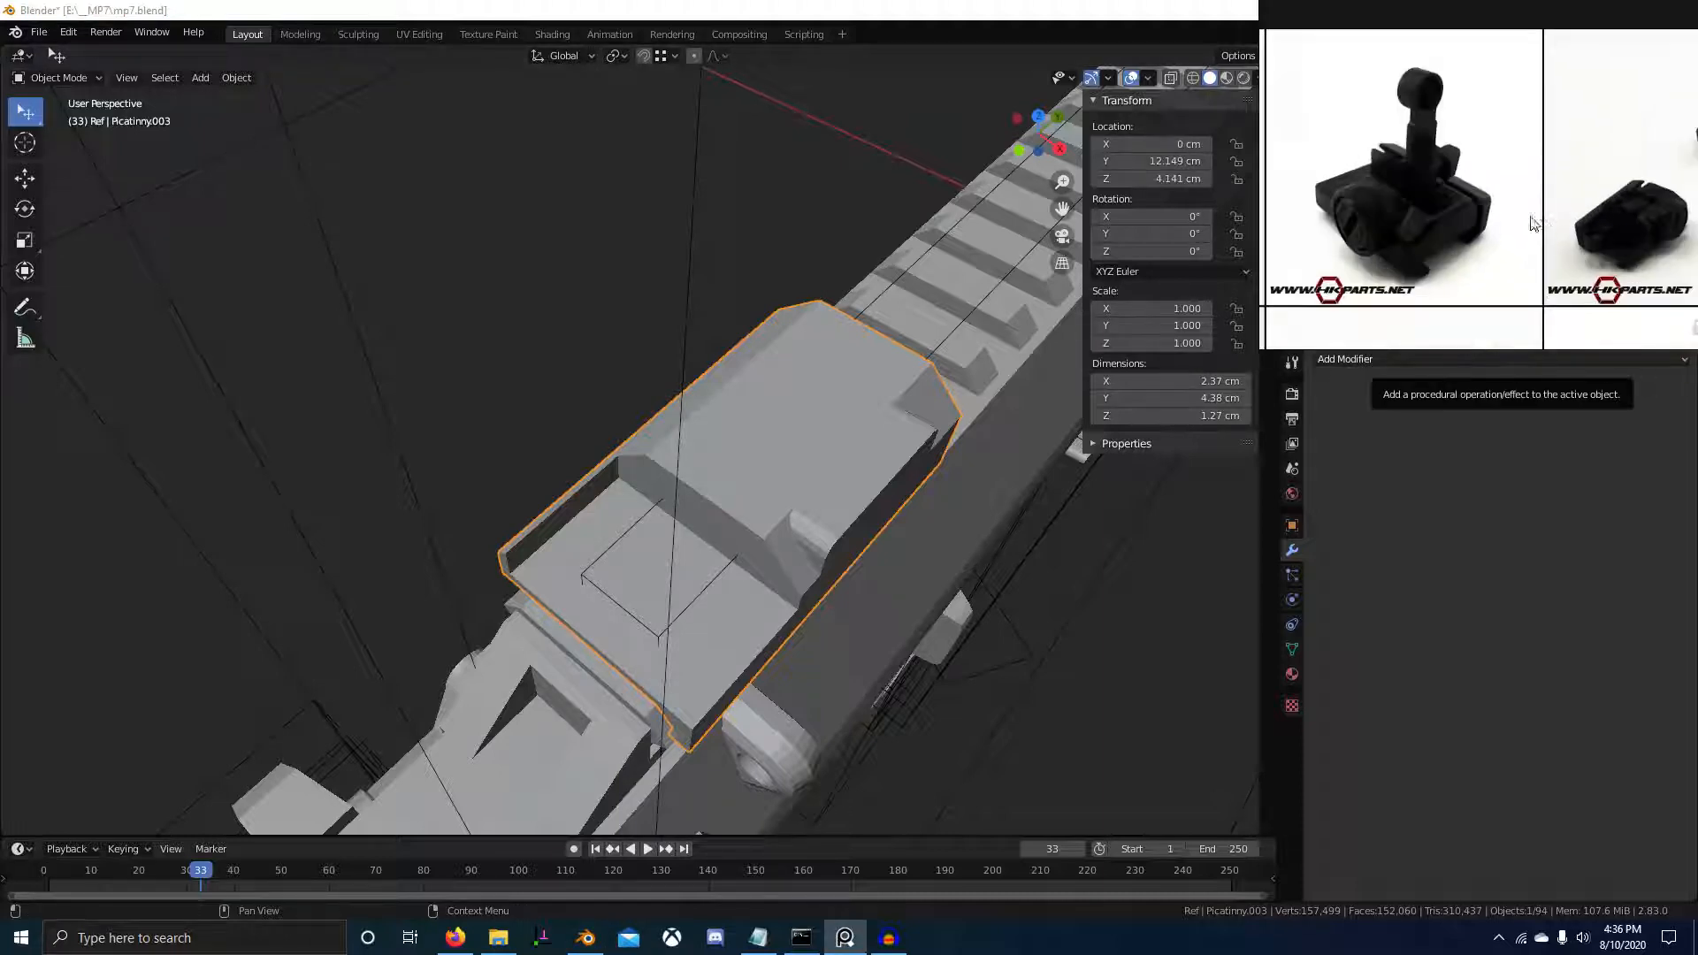
{"action": "scroll", "coordinate": [1407, 217], "scroll_direction": "up", "scroll_amount": 2}
{"action": "scroll", "coordinate": [1464, 186], "scroll_direction": "down", "scroll_amount": 4}
{"action": "scroll", "coordinate": [1448, 248], "scroll_direction": "up", "scroll_amount": 3}
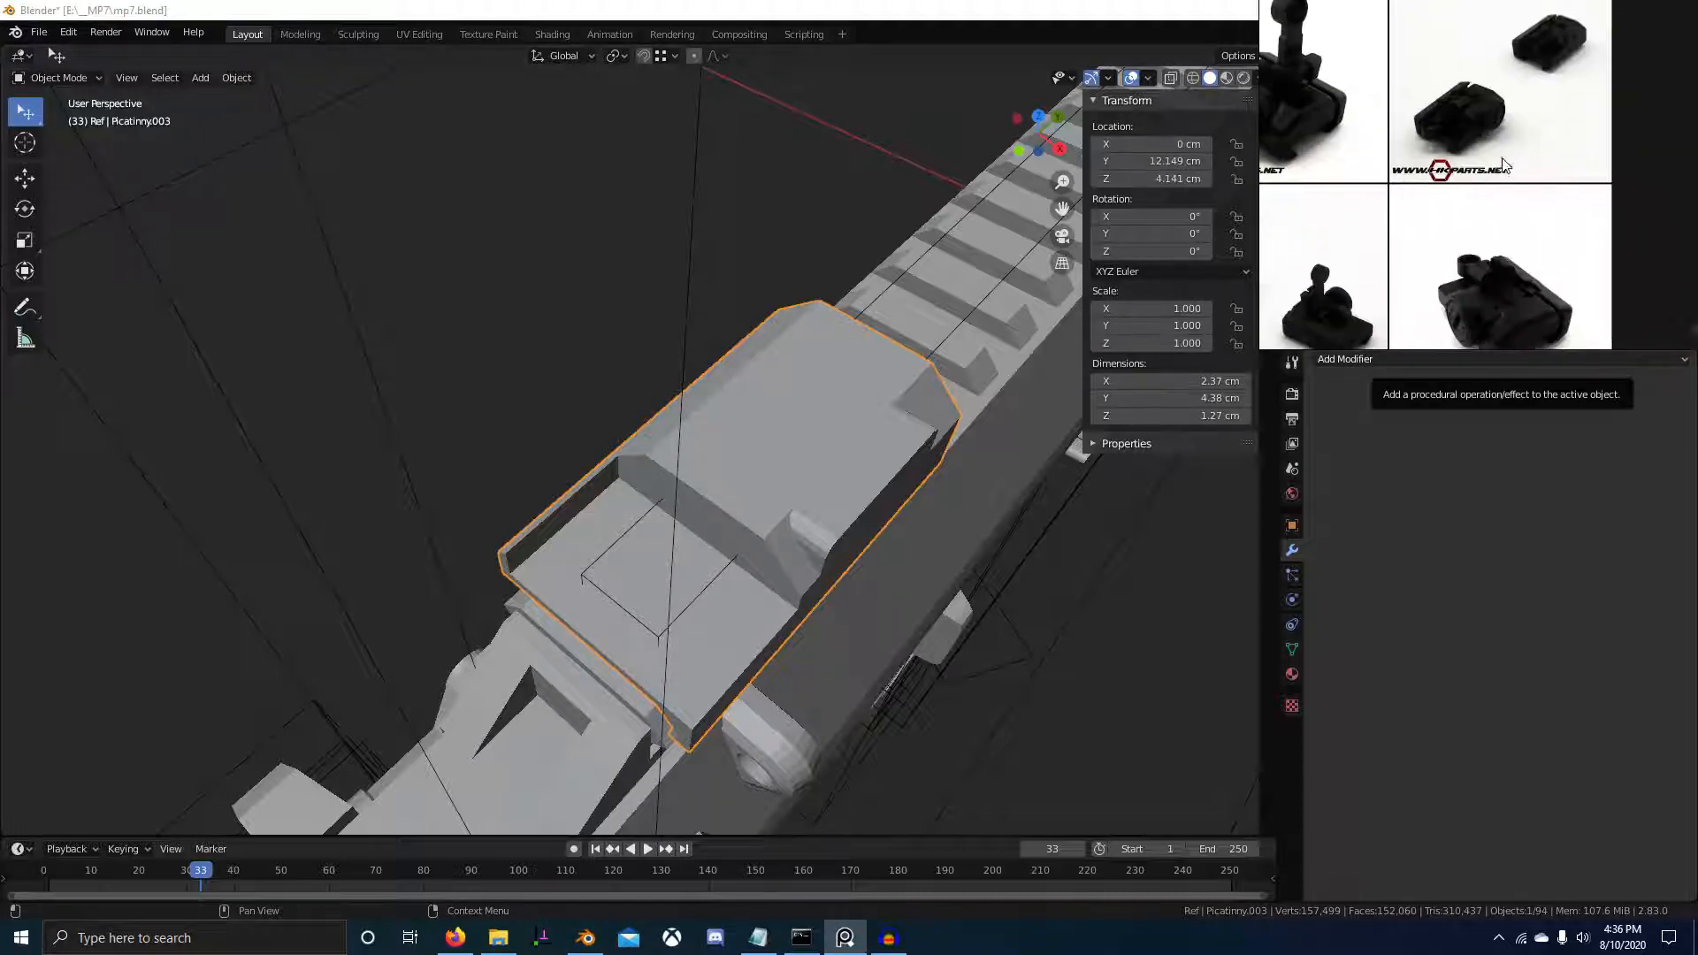
{"action": "scroll", "coordinate": [1387, 113], "scroll_direction": "up", "scroll_amount": 2}
{"action": "scroll", "coordinate": [1387, 124], "scroll_direction": "down", "scroll_amount": 4}
{"action": "scroll", "coordinate": [1381, 186], "scroll_direction": "up", "scroll_amount": 3}
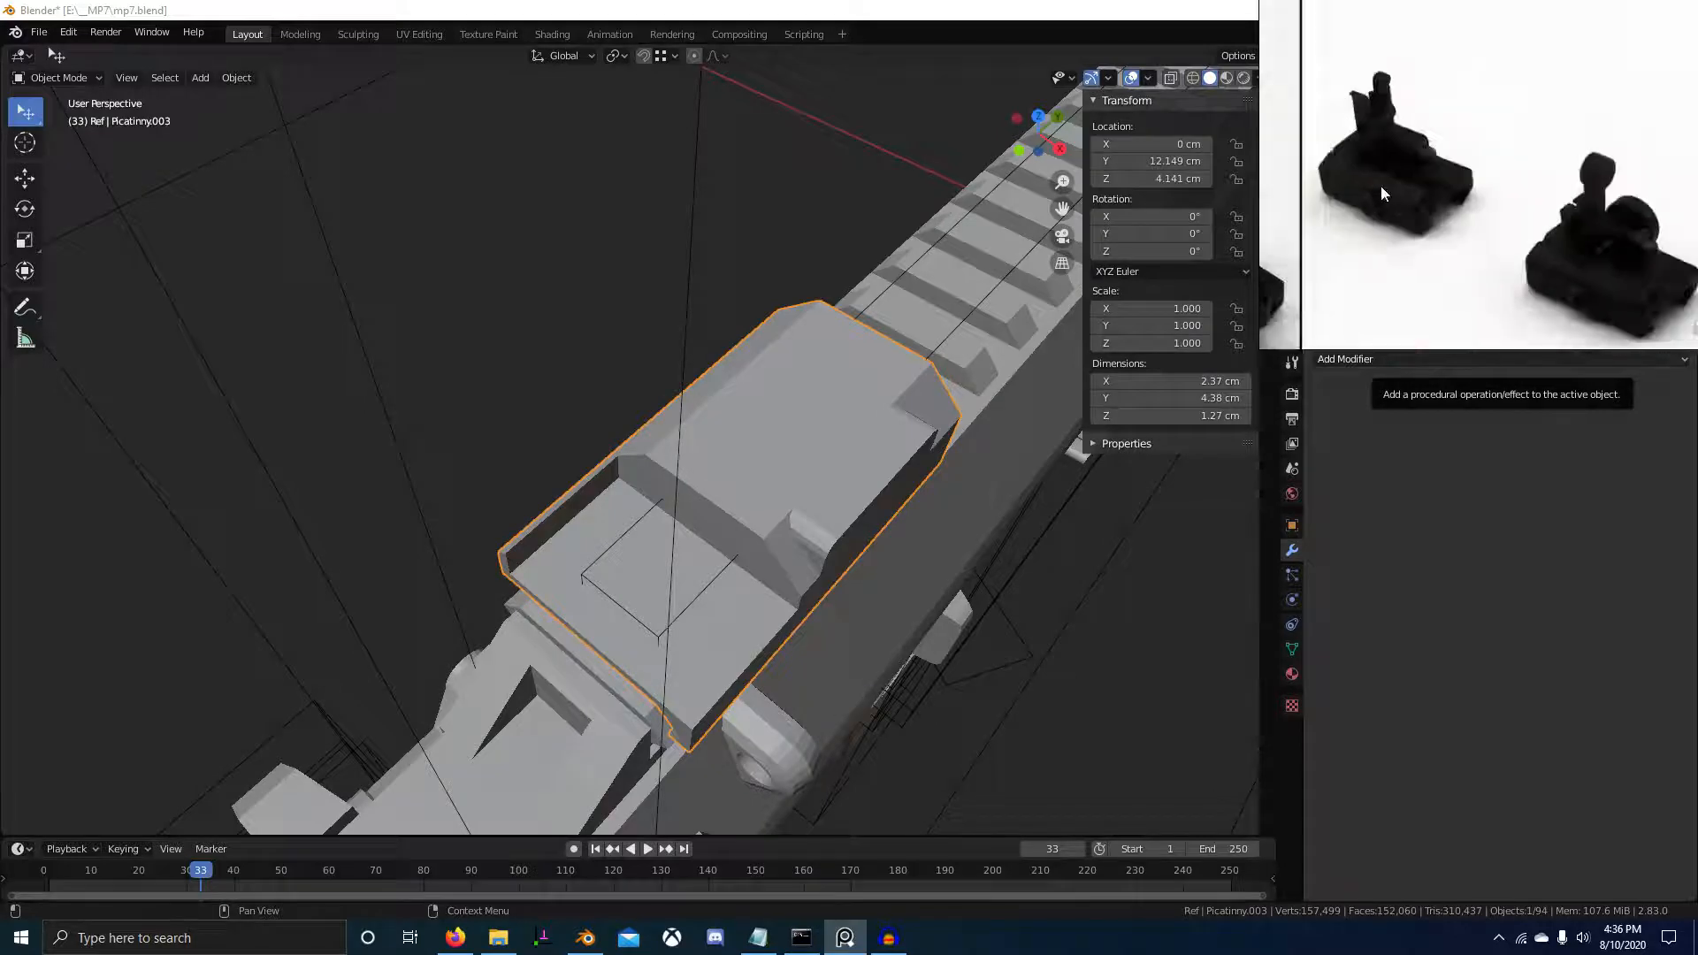
{"action": "scroll", "coordinate": [1450, 205], "scroll_direction": "up", "scroll_amount": 2}
{"action": "scroll", "coordinate": [1450, 205], "scroll_direction": "up", "scroll_amount": 1}
{"action": "scroll", "coordinate": [1523, 245], "scroll_direction": "down", "scroll_amount": 3}
{"action": "scroll", "coordinate": [1413, 163], "scroll_direction": "up", "scroll_amount": 1}
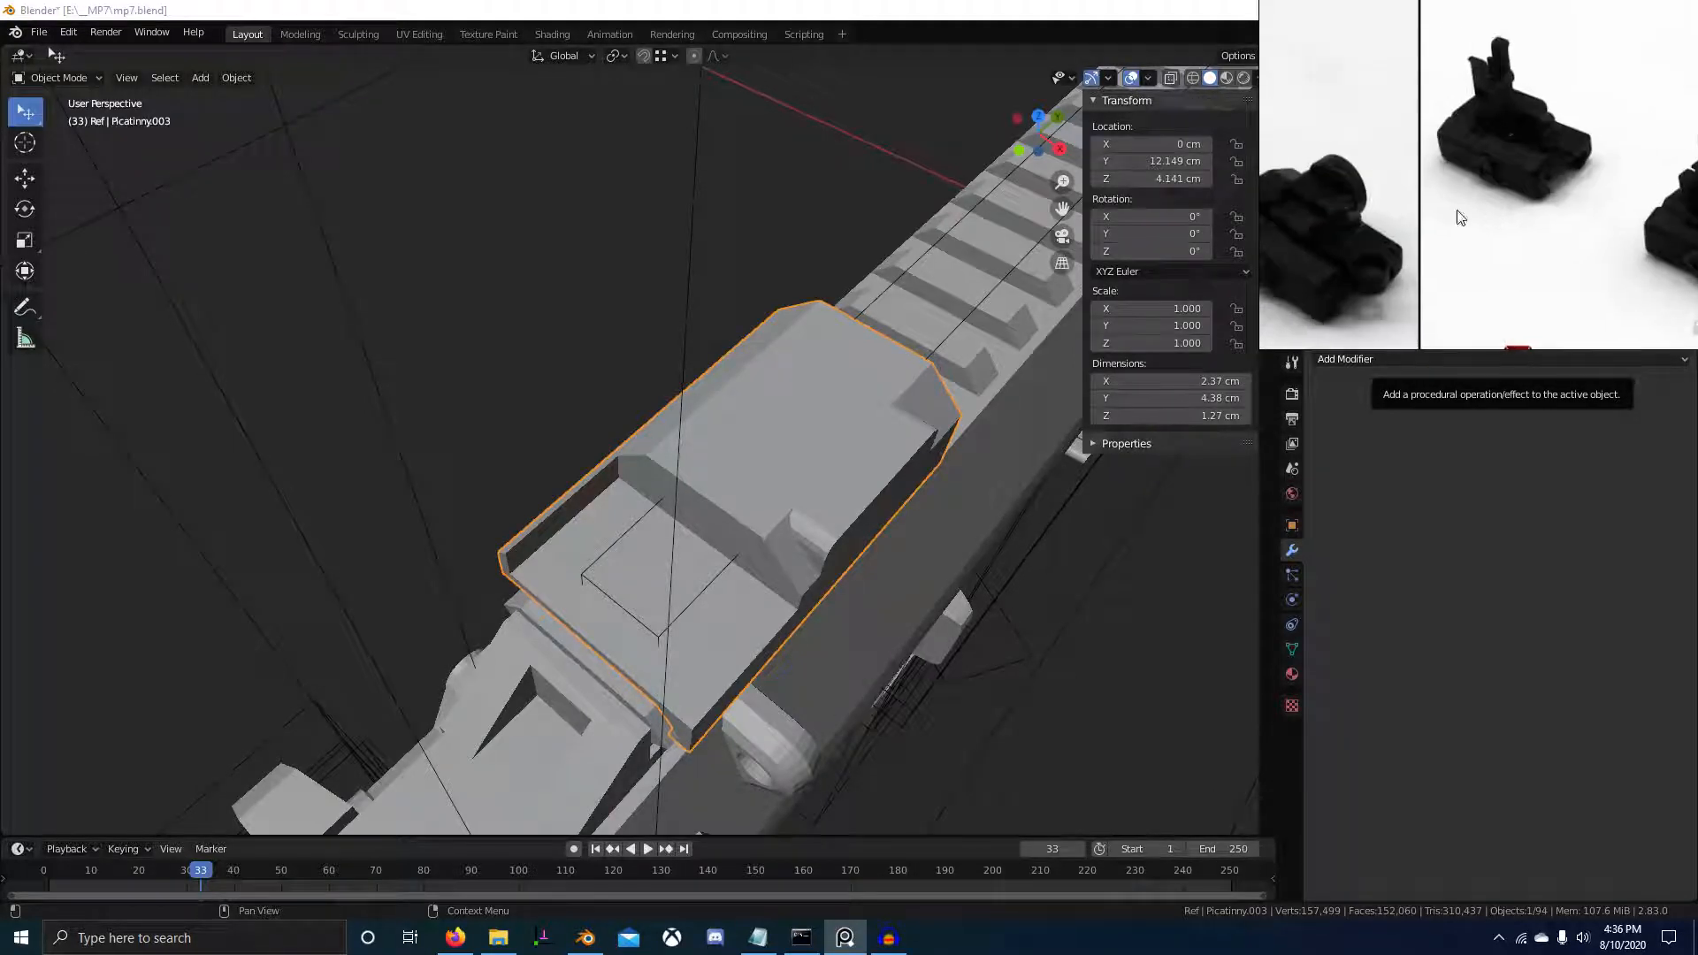
Examine the folded sight's close-up photo for the recess and details on top of the cover
{"action": "scroll", "coordinate": [1362, 234], "scroll_direction": "down", "scroll_amount": 3}
{"action": "scroll", "coordinate": [1415, 230], "scroll_direction": "up", "scroll_amount": 4}
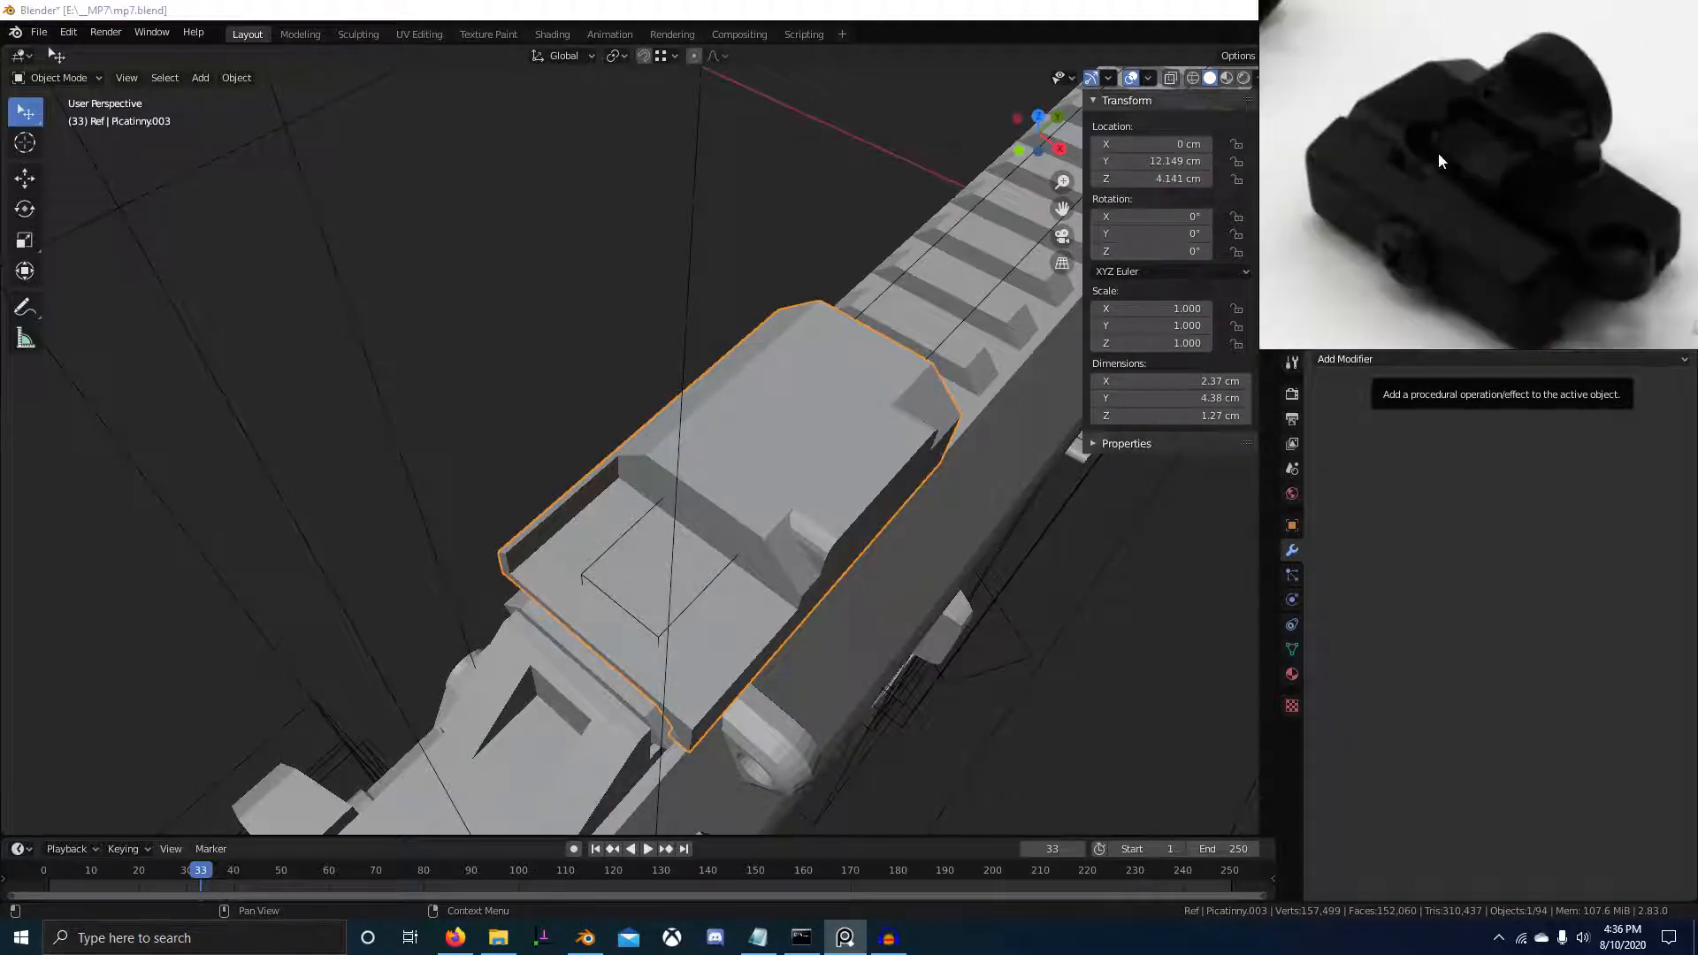
{"action": "scroll", "coordinate": [1438, 246], "scroll_direction": "down", "scroll_amount": 4}
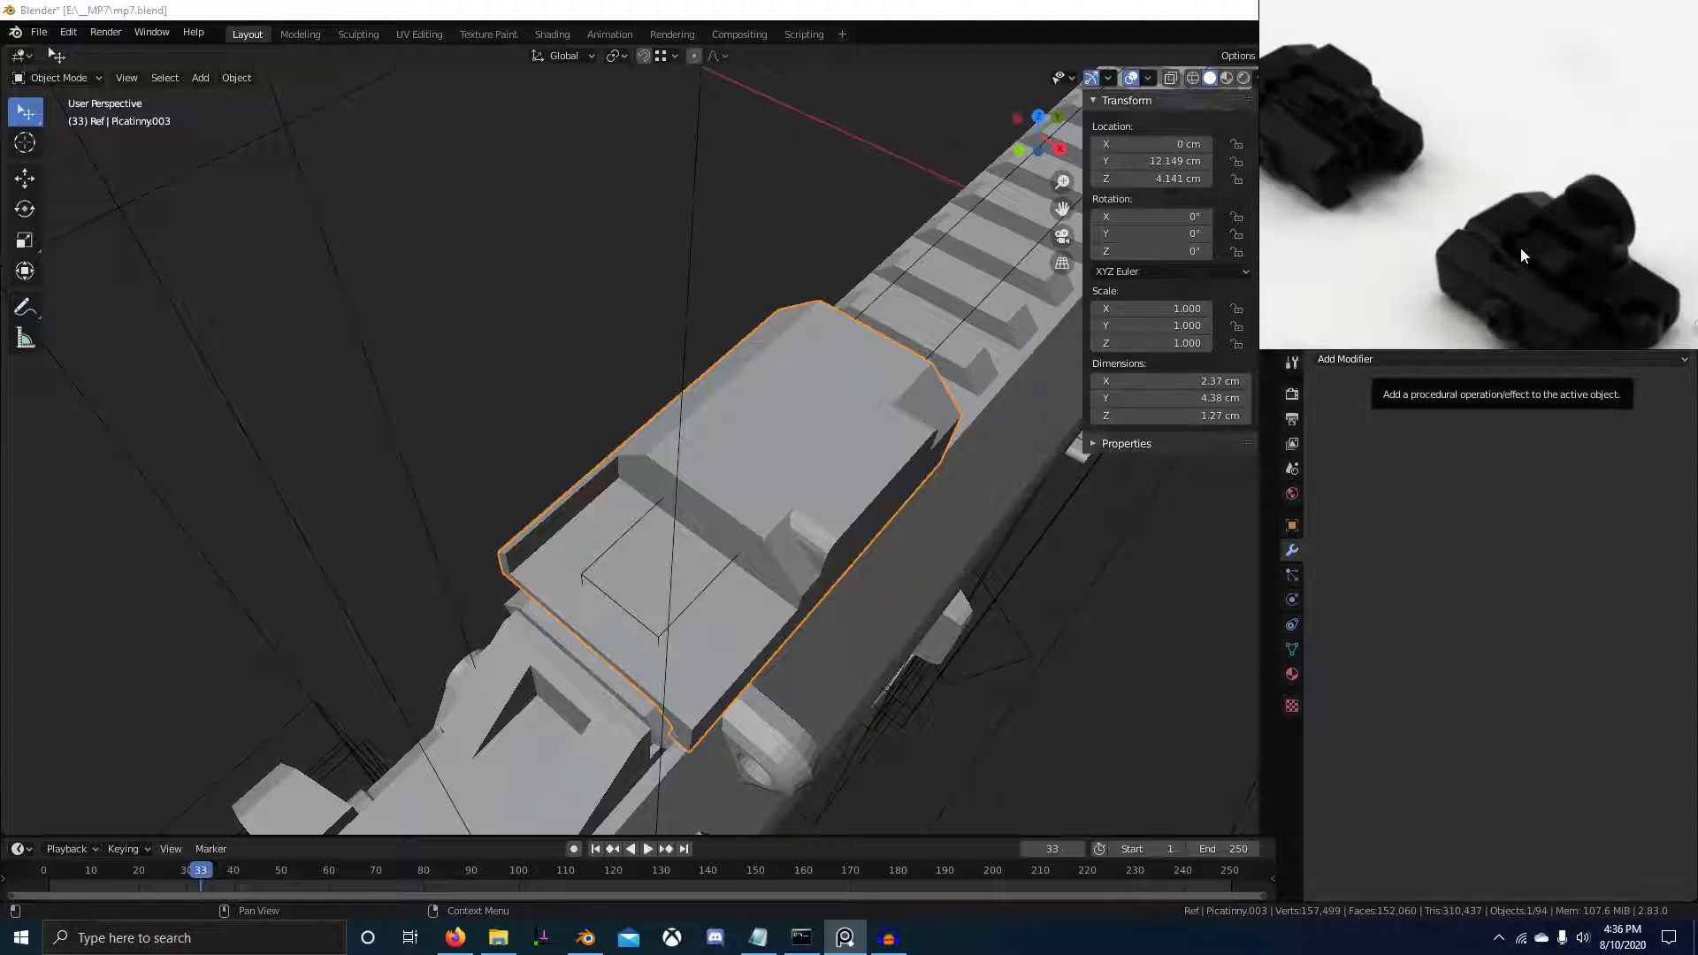
{"action": "scroll", "coordinate": [1520, 247], "scroll_direction": "up", "scroll_amount": 3}
{"action": "scroll", "coordinate": [1483, 212], "scroll_direction": "up", "scroll_amount": 2}
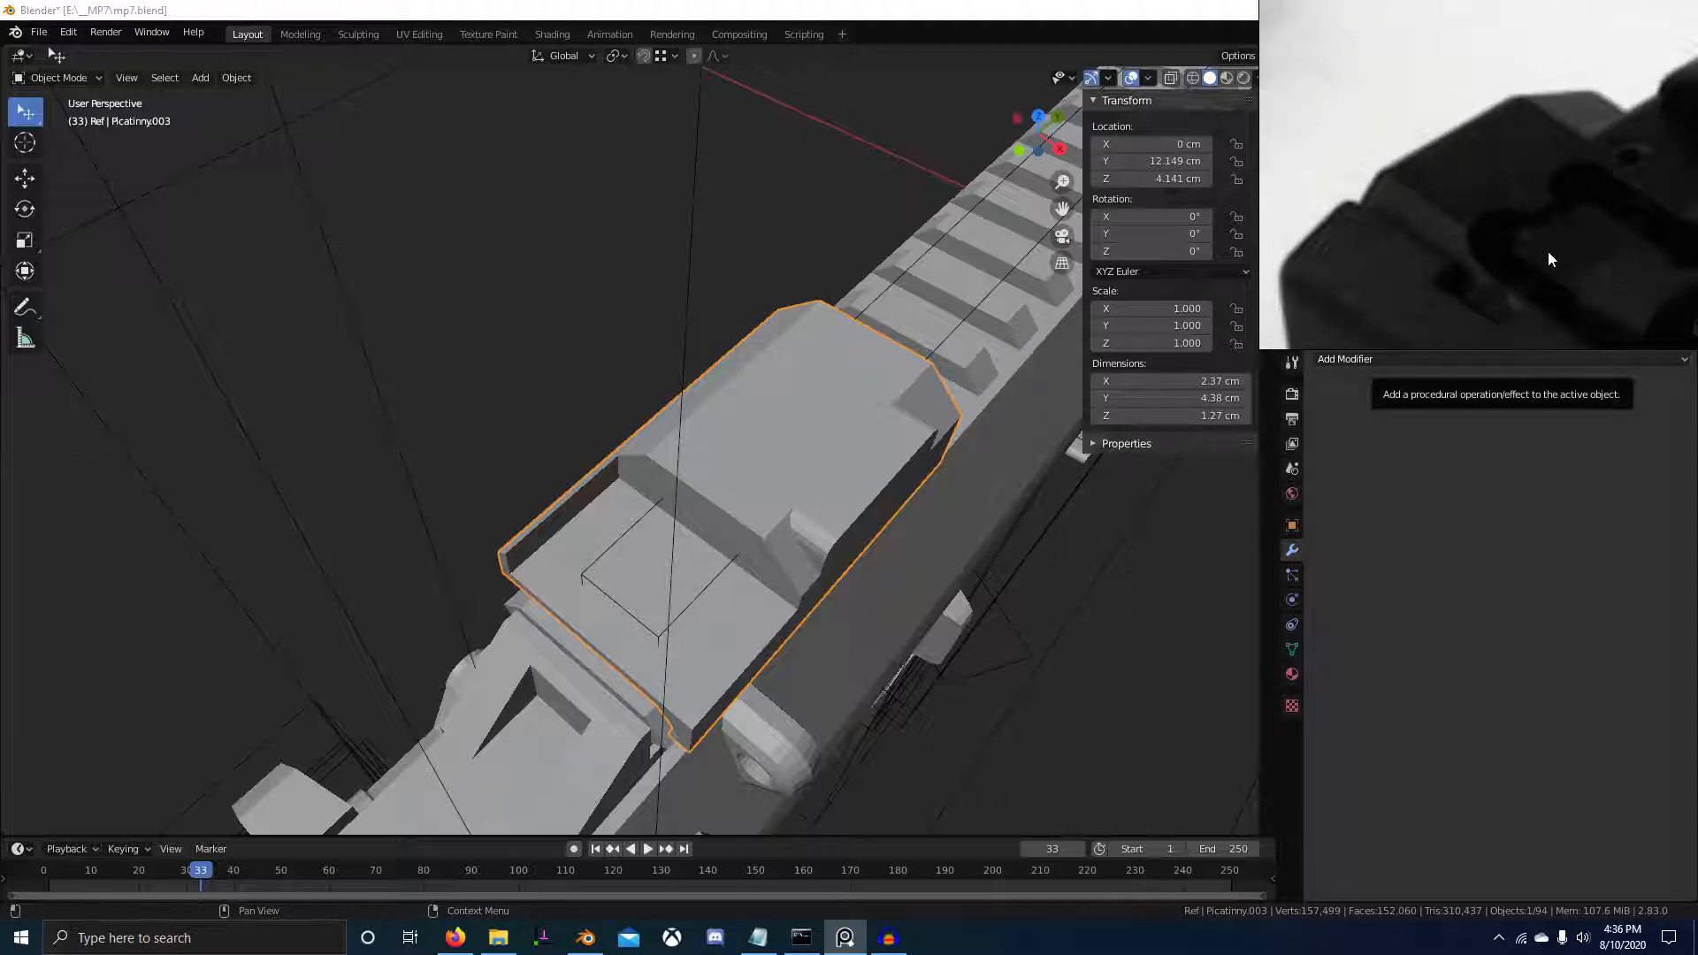
{"action": "scroll", "coordinate": [1549, 259], "scroll_direction": "down", "scroll_amount": 2}
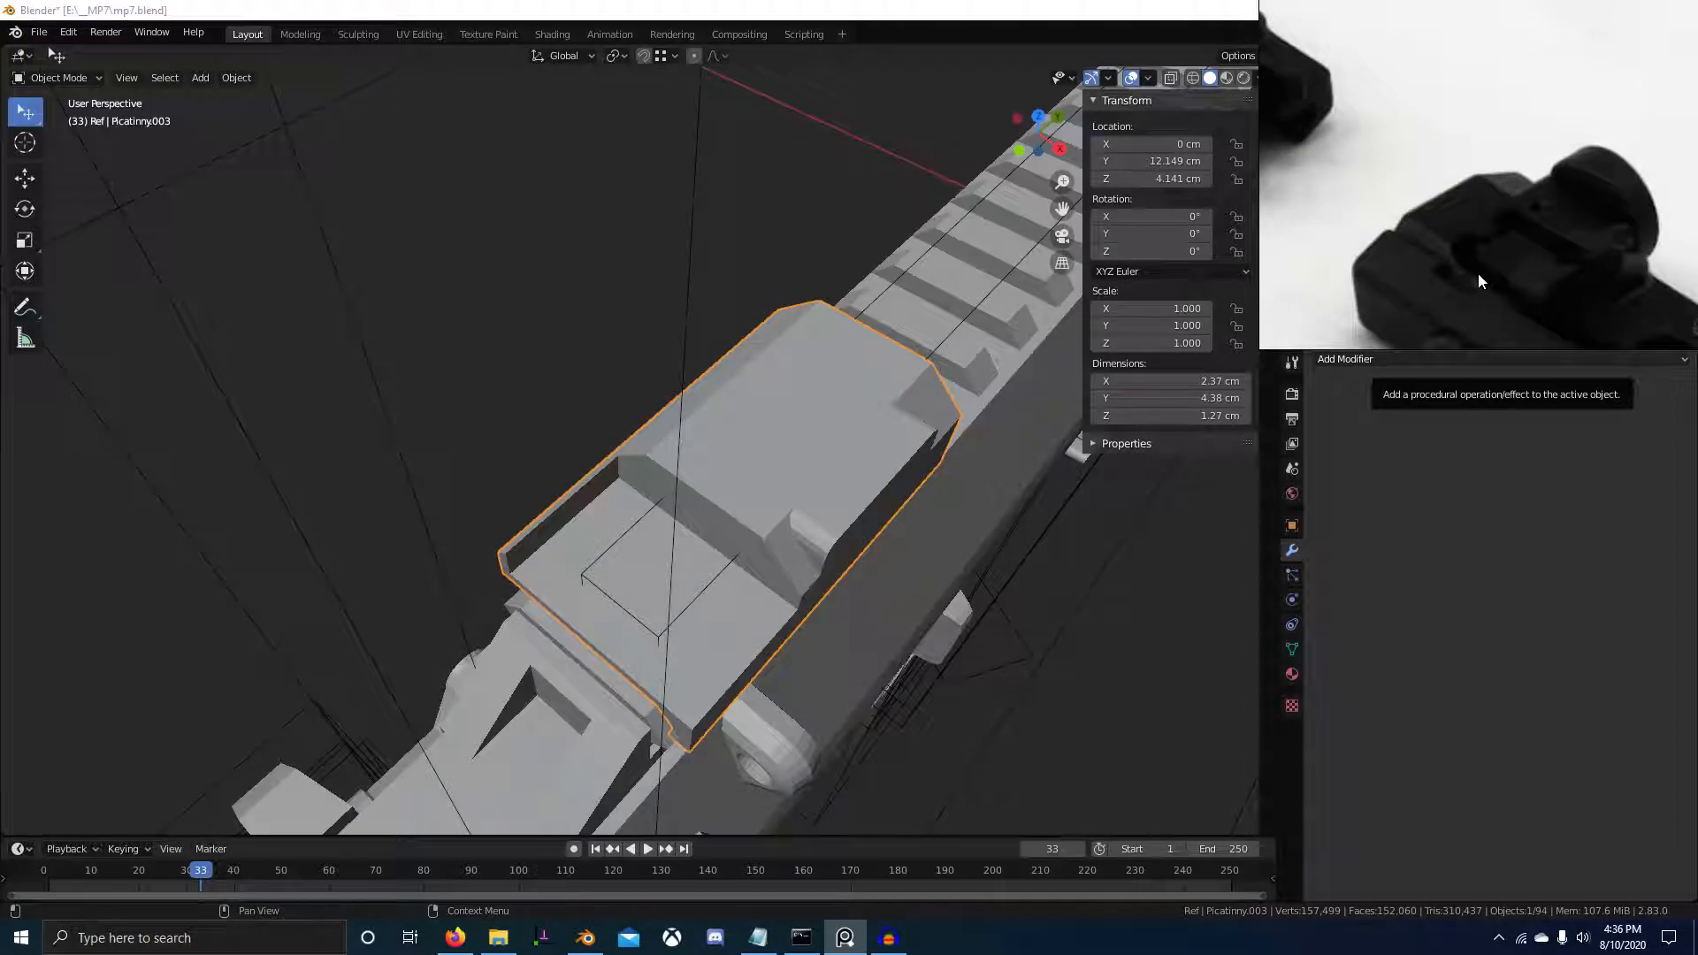
{"action": "scroll", "coordinate": [1590, 283], "scroll_direction": "down", "scroll_amount": 3}
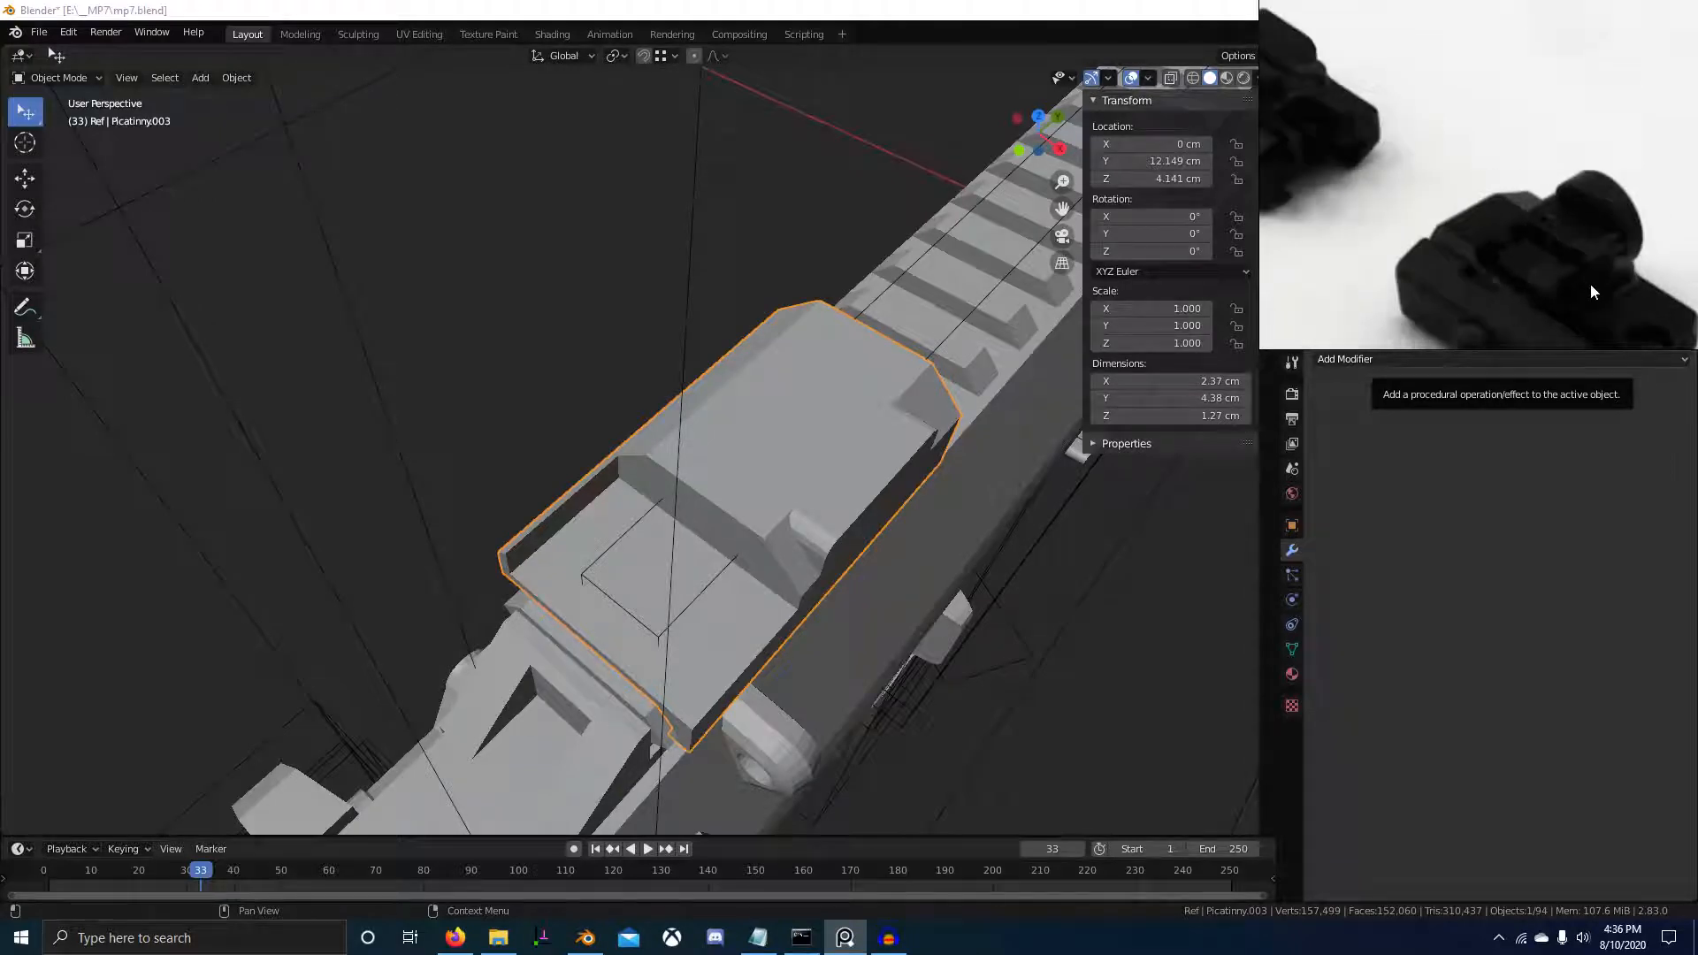
{"action": "scroll", "coordinate": [1452, 215], "scroll_direction": "up", "scroll_amount": 4}
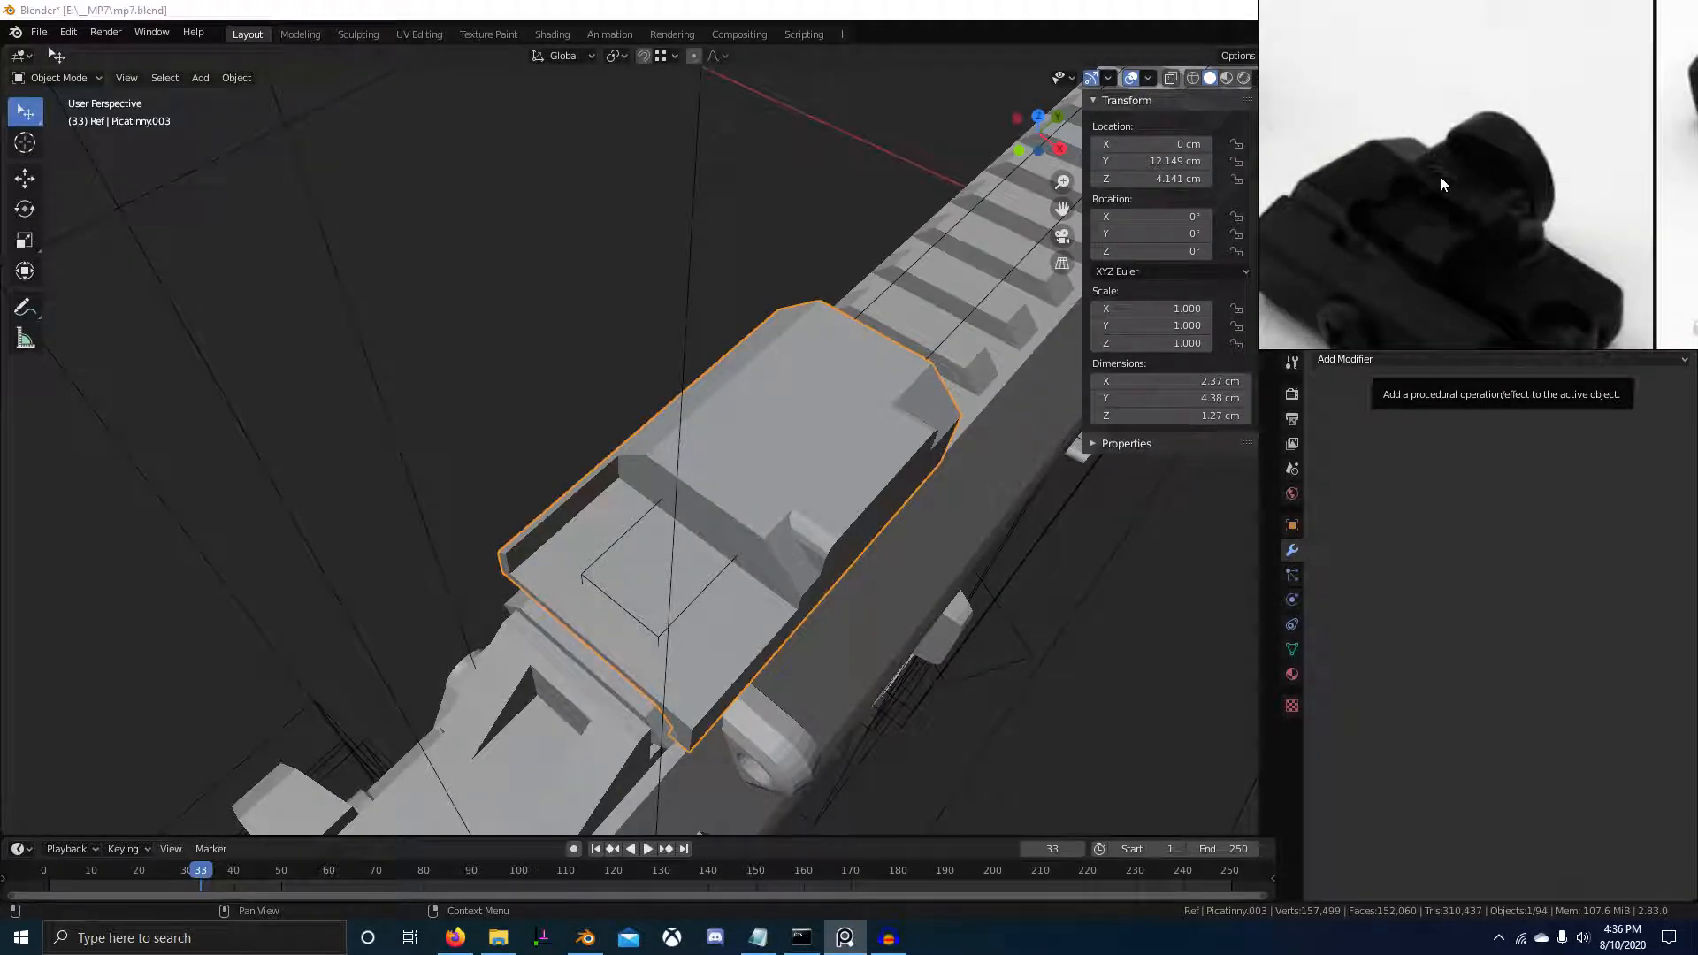
{"action": "scroll", "coordinate": [1444, 187], "scroll_direction": "up", "scroll_amount": 3}
{"action": "middle_click_drag", "start_coordinate": [773, 321], "coordinate": [879, 375]}
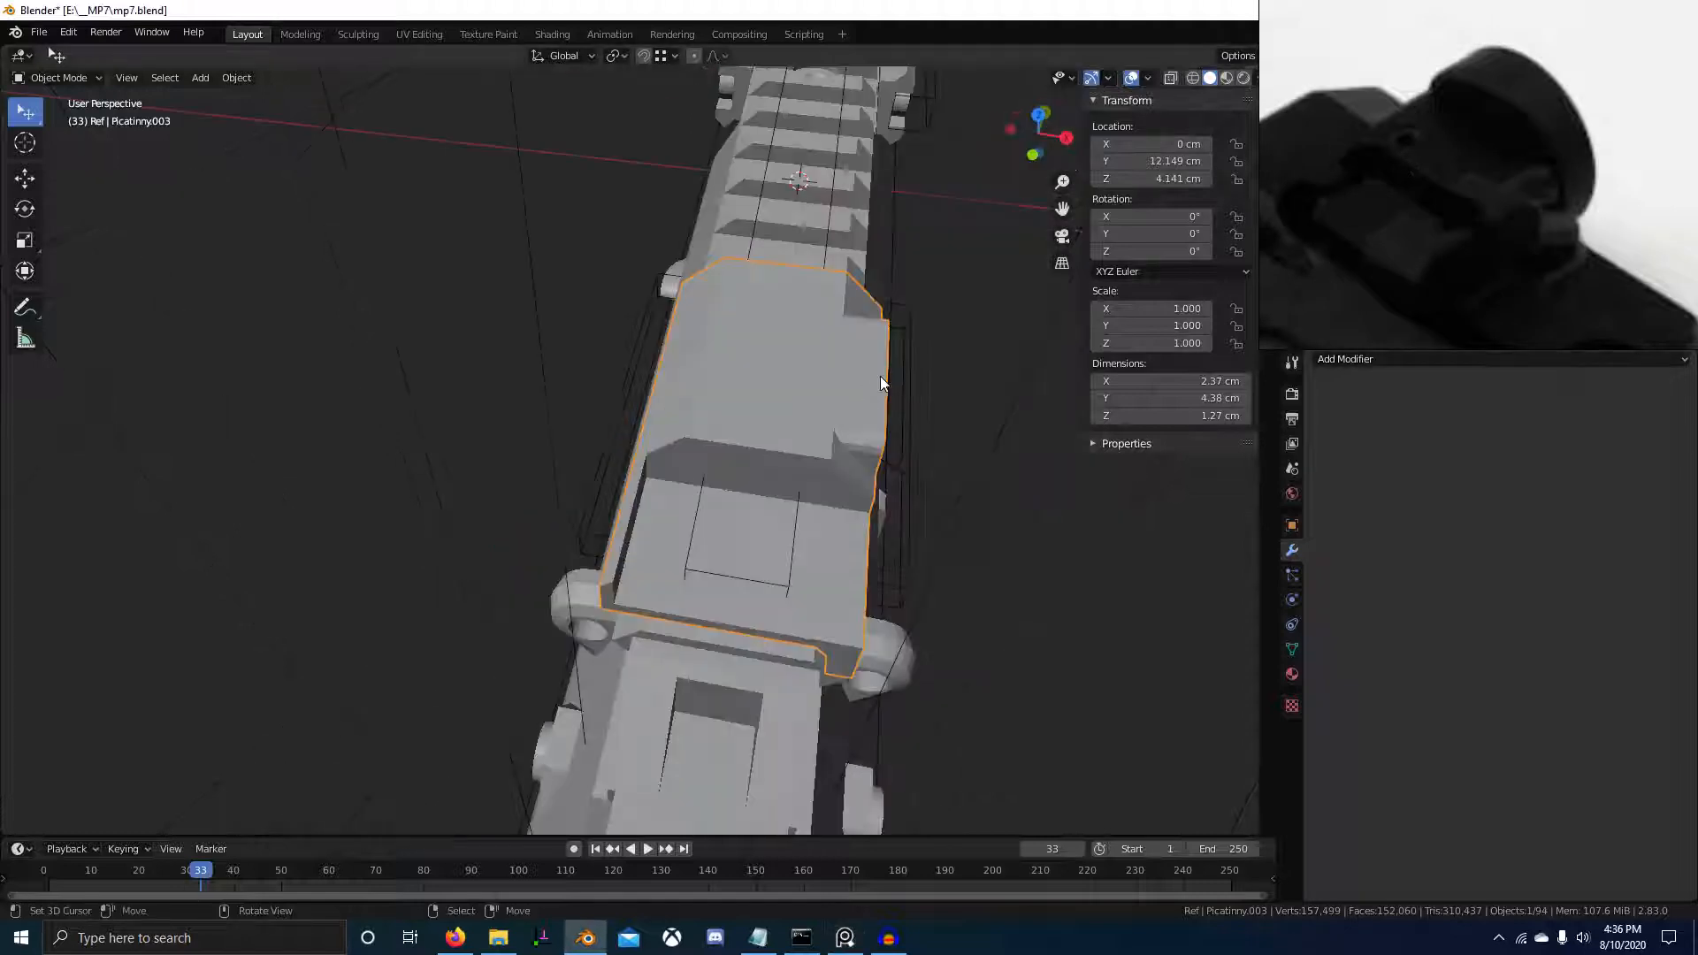
Add a mesh circle with 24 vertices and clear its location to the world origin
{"action": "key", "text": "shift+a"}
{"action": "mouse_move", "coordinate": [879, 375]}
{"action": "left_click", "coordinate": [960, 409]}
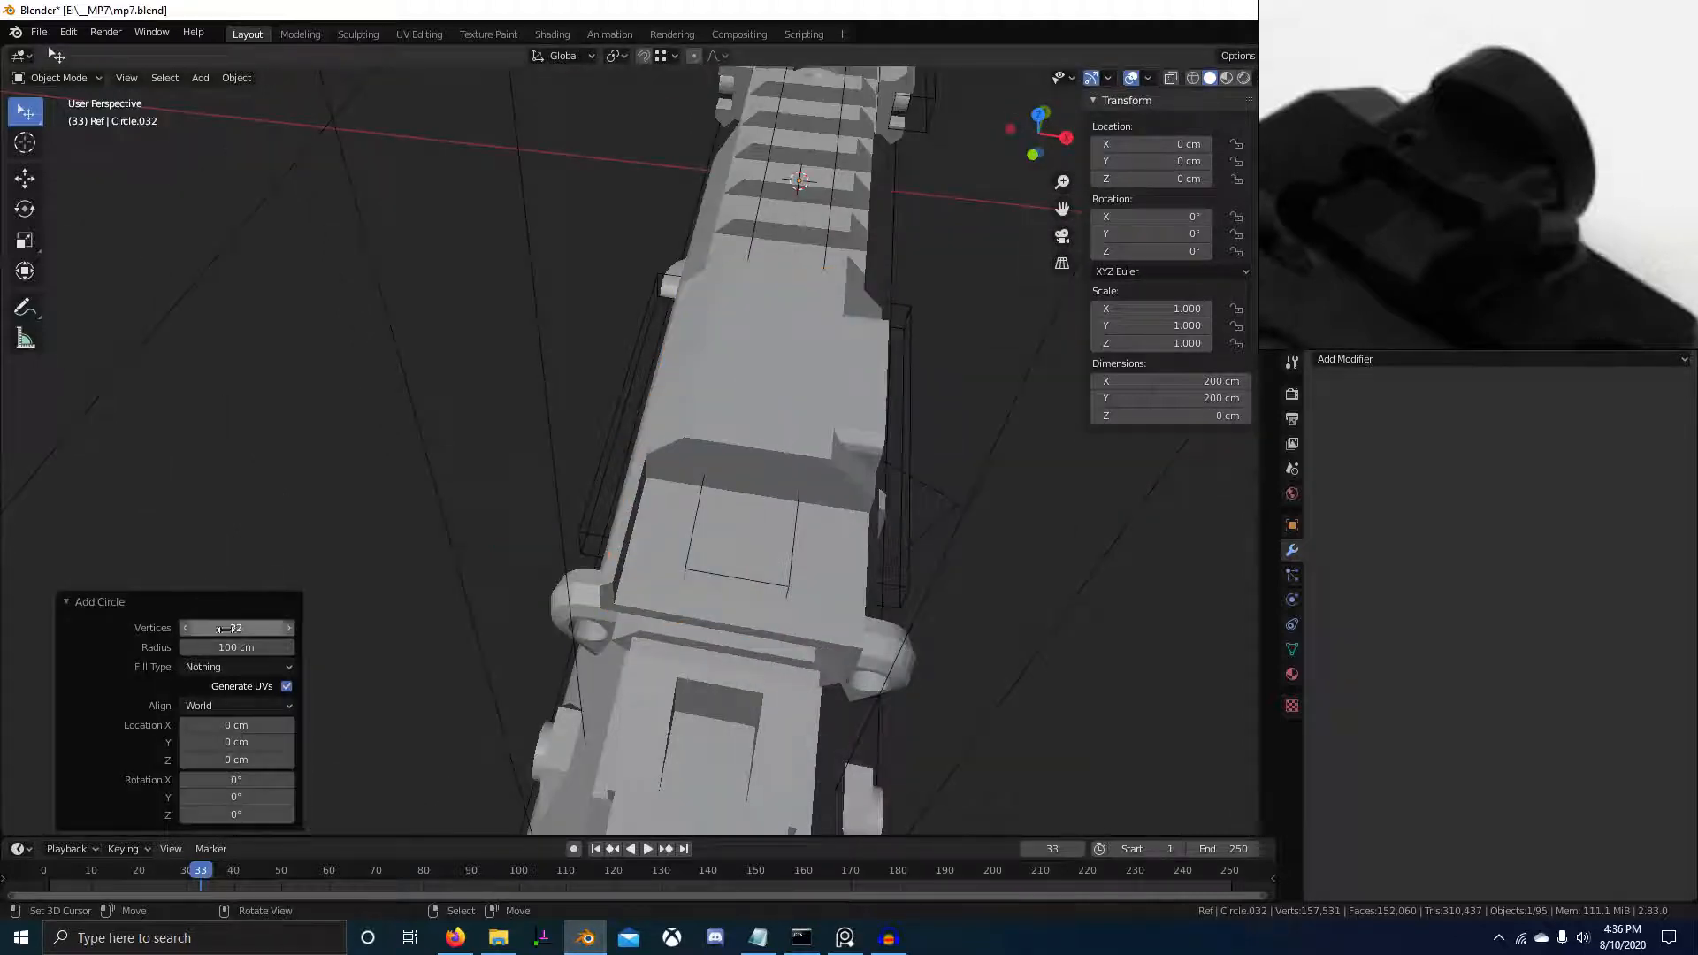
{"action": "key", "text": "Return"}
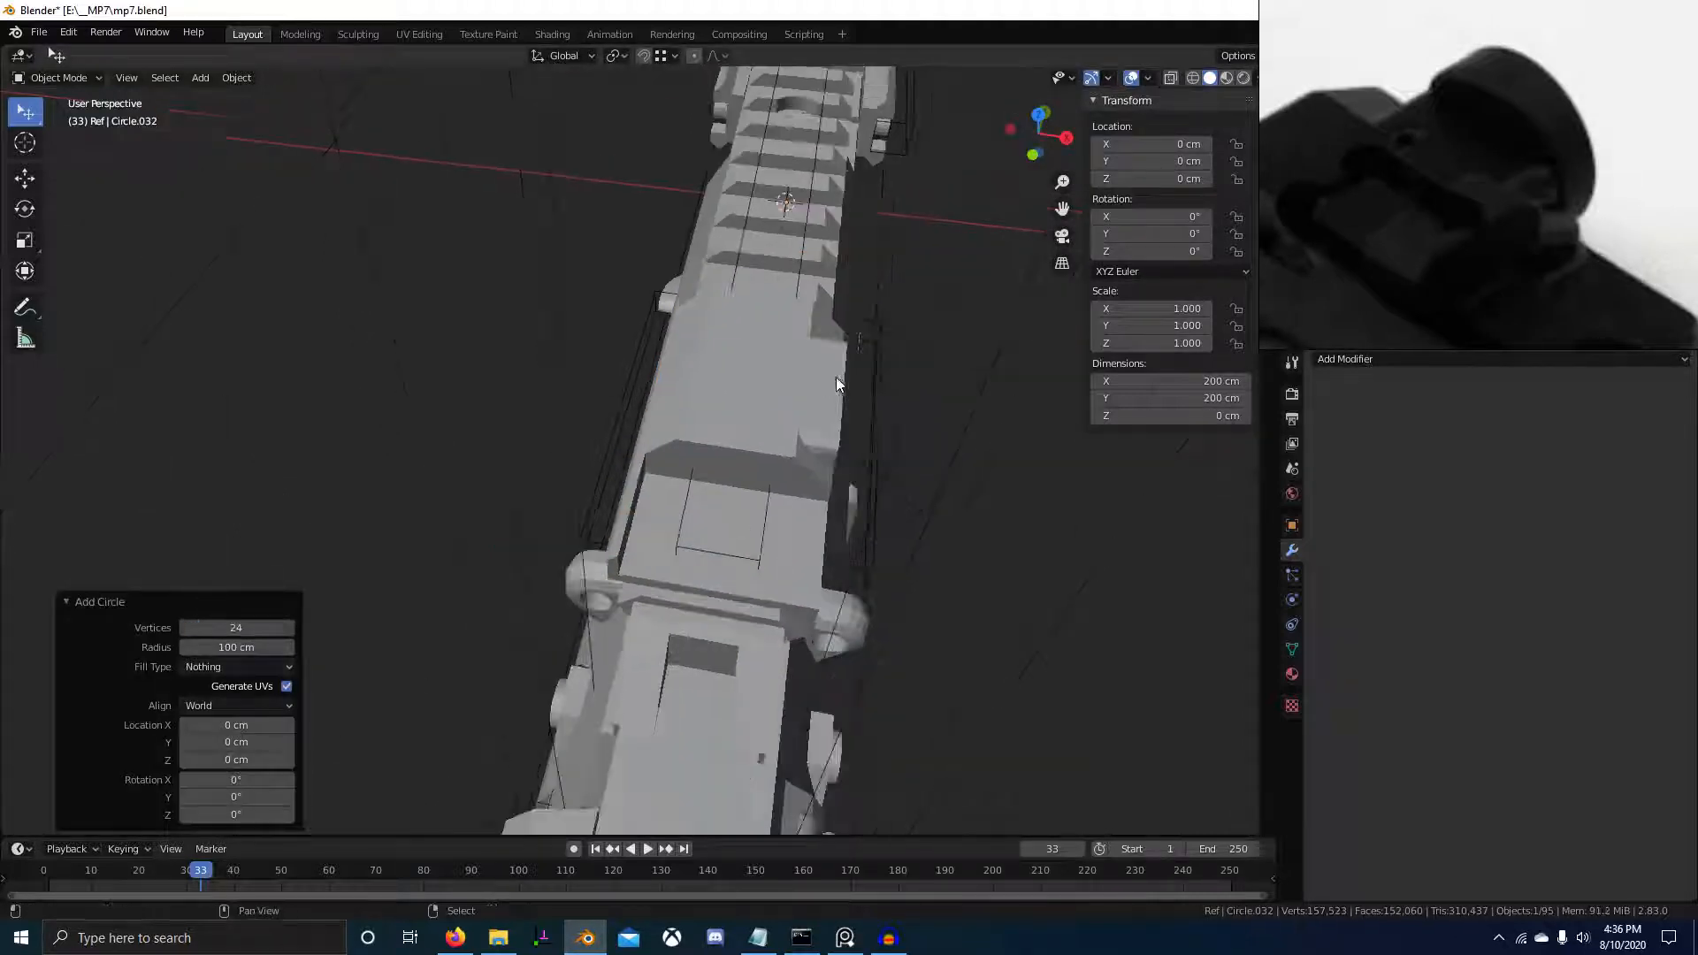
{"action": "scroll", "coordinate": [841, 379], "scroll_direction": "down", "scroll_amount": 5}
{"action": "scroll", "coordinate": [861, 424], "scroll_direction": "down", "scroll_amount": 5}
{"action": "middle_click_drag", "start_coordinate": [861, 424], "coordinate": [626, 358]}
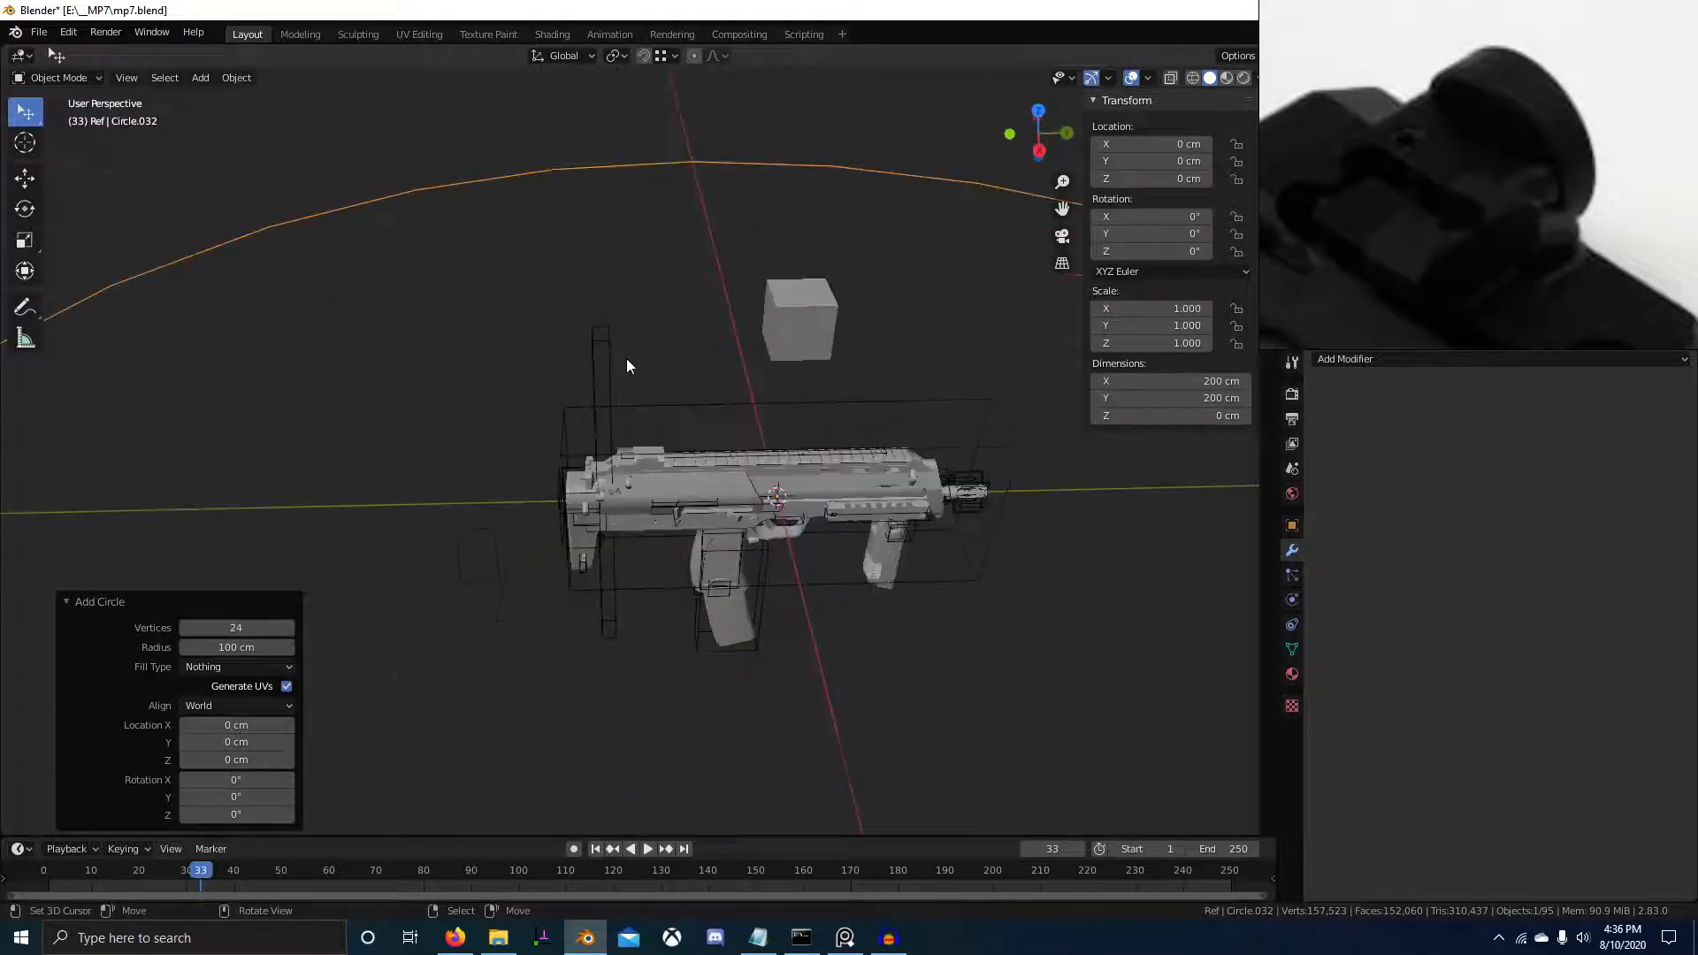
{"action": "key", "text": "alt+g"}
Scale the new circle down uniformly to about 5.12 cm across, judging its size against the gun from above
{"action": "scroll", "coordinate": [808, 522], "scroll_direction": "down", "scroll_amount": 3}
{"action": "key", "text": "KP_7"}
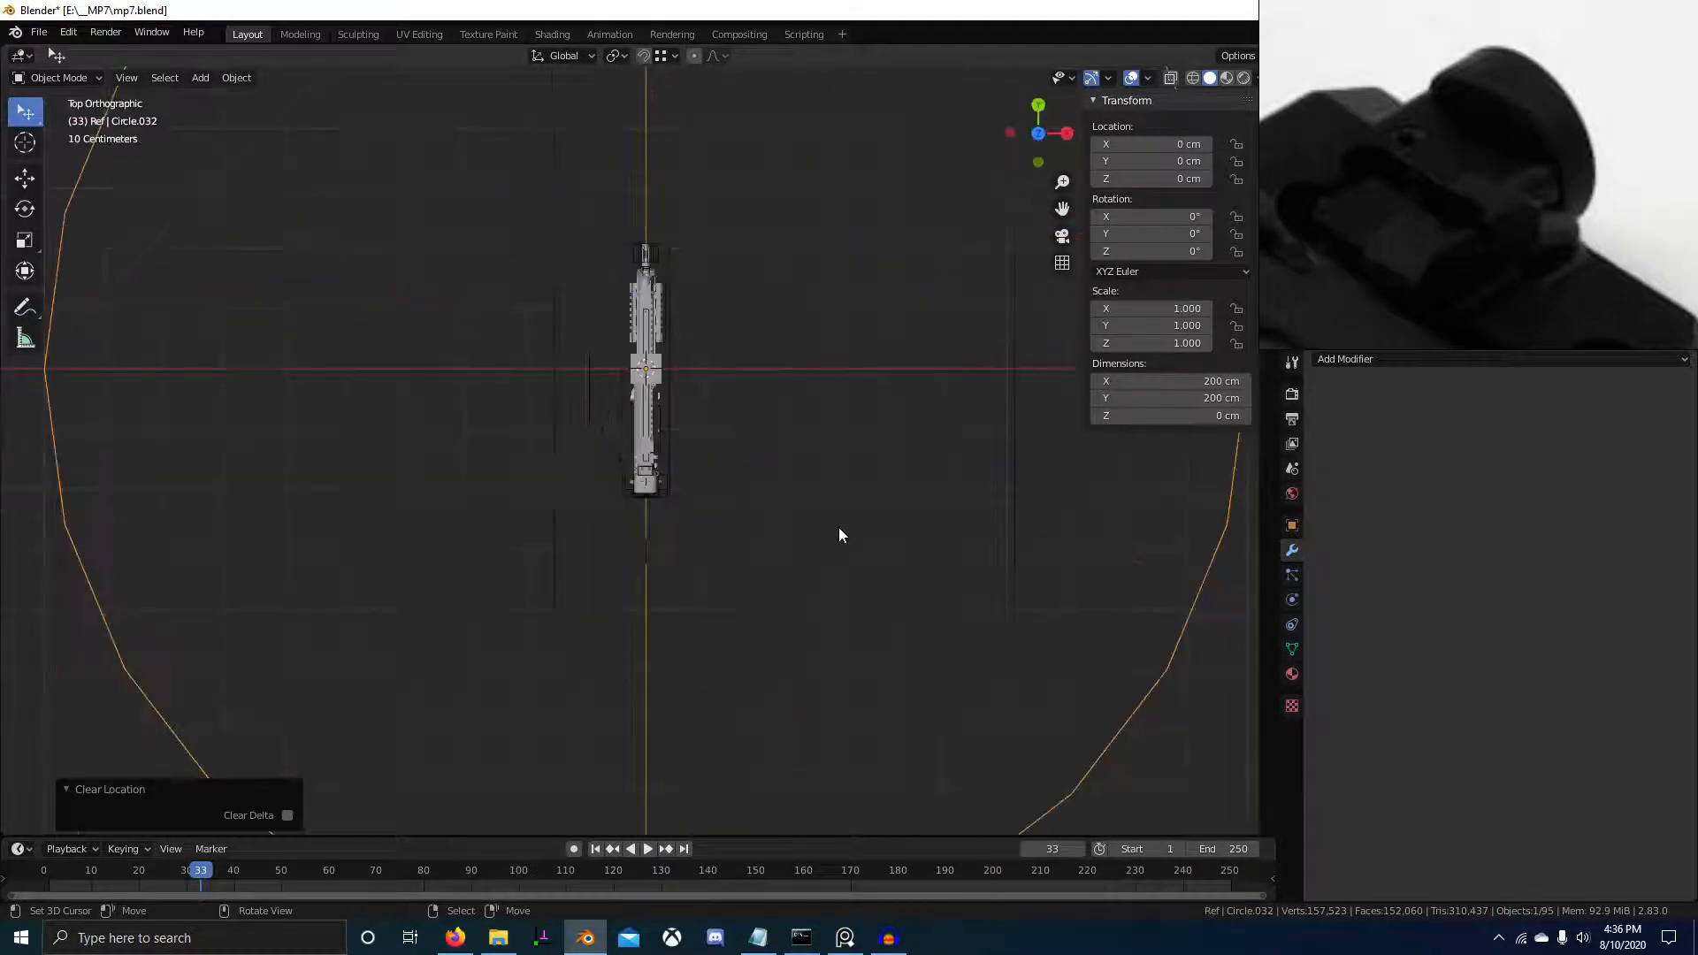
{"action": "key", "text": "s"}
{"action": "left_click", "coordinate": [660, 400]}
{"action": "key", "text": "s"}
{"action": "left_click", "coordinate": [695, 407]}
{"action": "scroll", "coordinate": [754, 444], "scroll_direction": "up", "scroll_amount": 5}
{"action": "key", "text": "s"}
{"action": "left_click", "coordinate": [836, 433]}
{"action": "scroll", "coordinate": [868, 618], "scroll_direction": "up", "scroll_amount": 4}
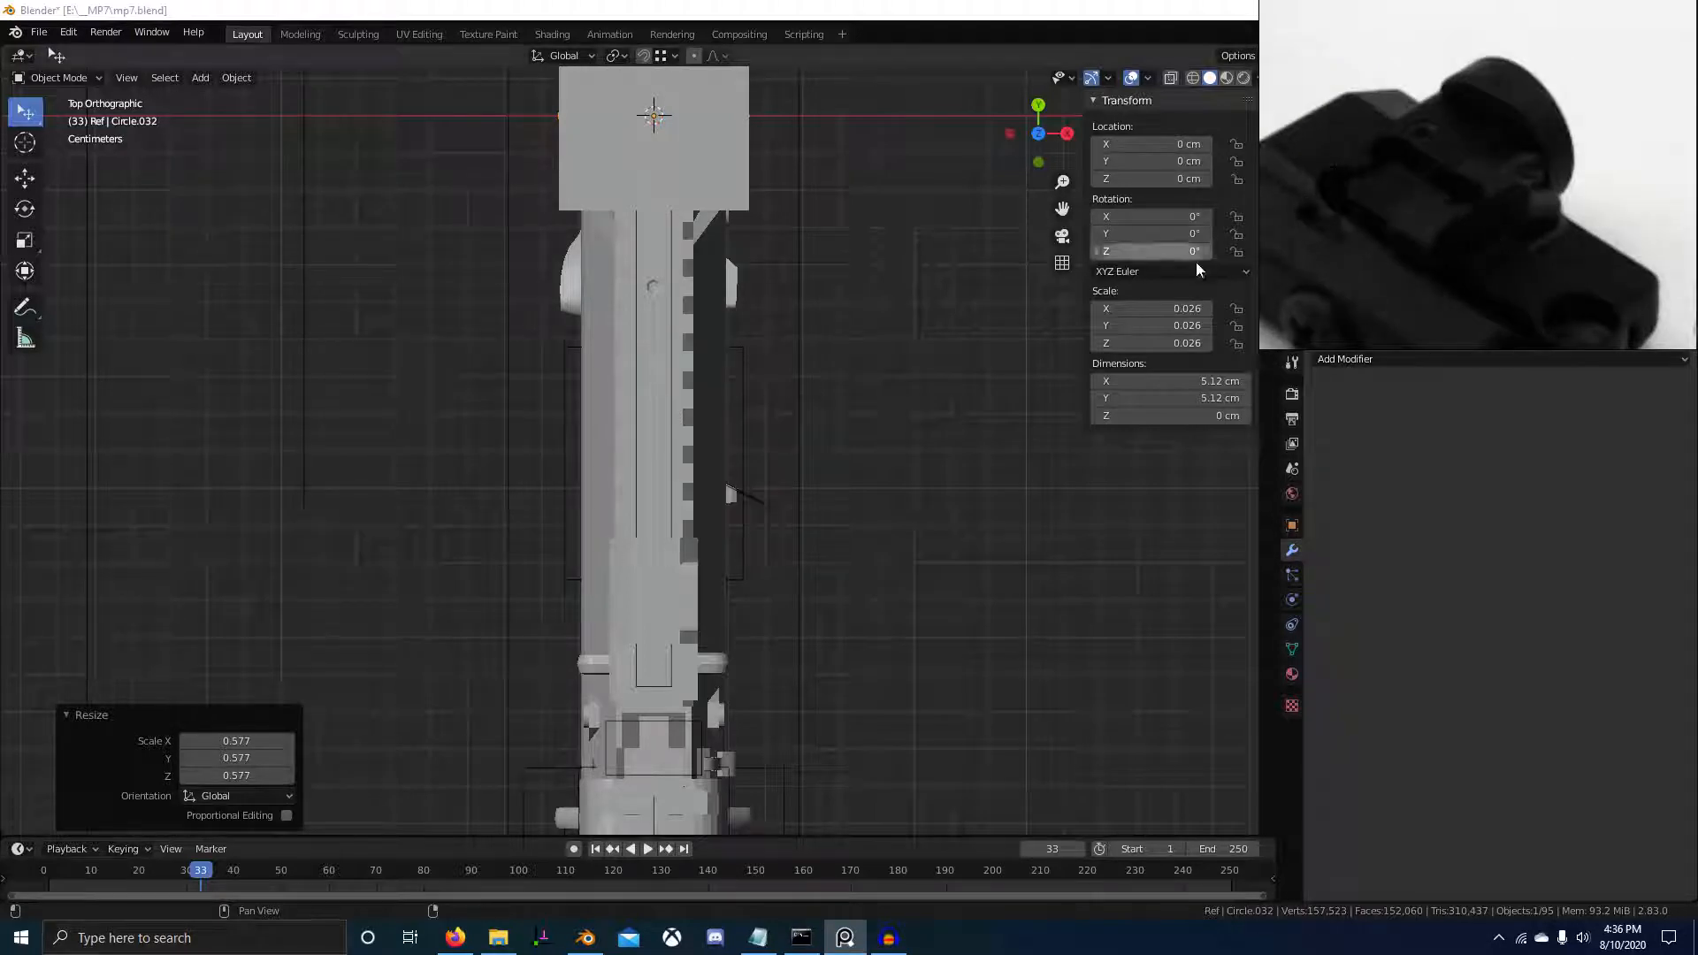
Delete the stray cube floating above the gun and reselect the small circle at the origin
{"action": "middle_click_drag", "start_coordinate": [669, 343], "coordinate": [534, 270]}
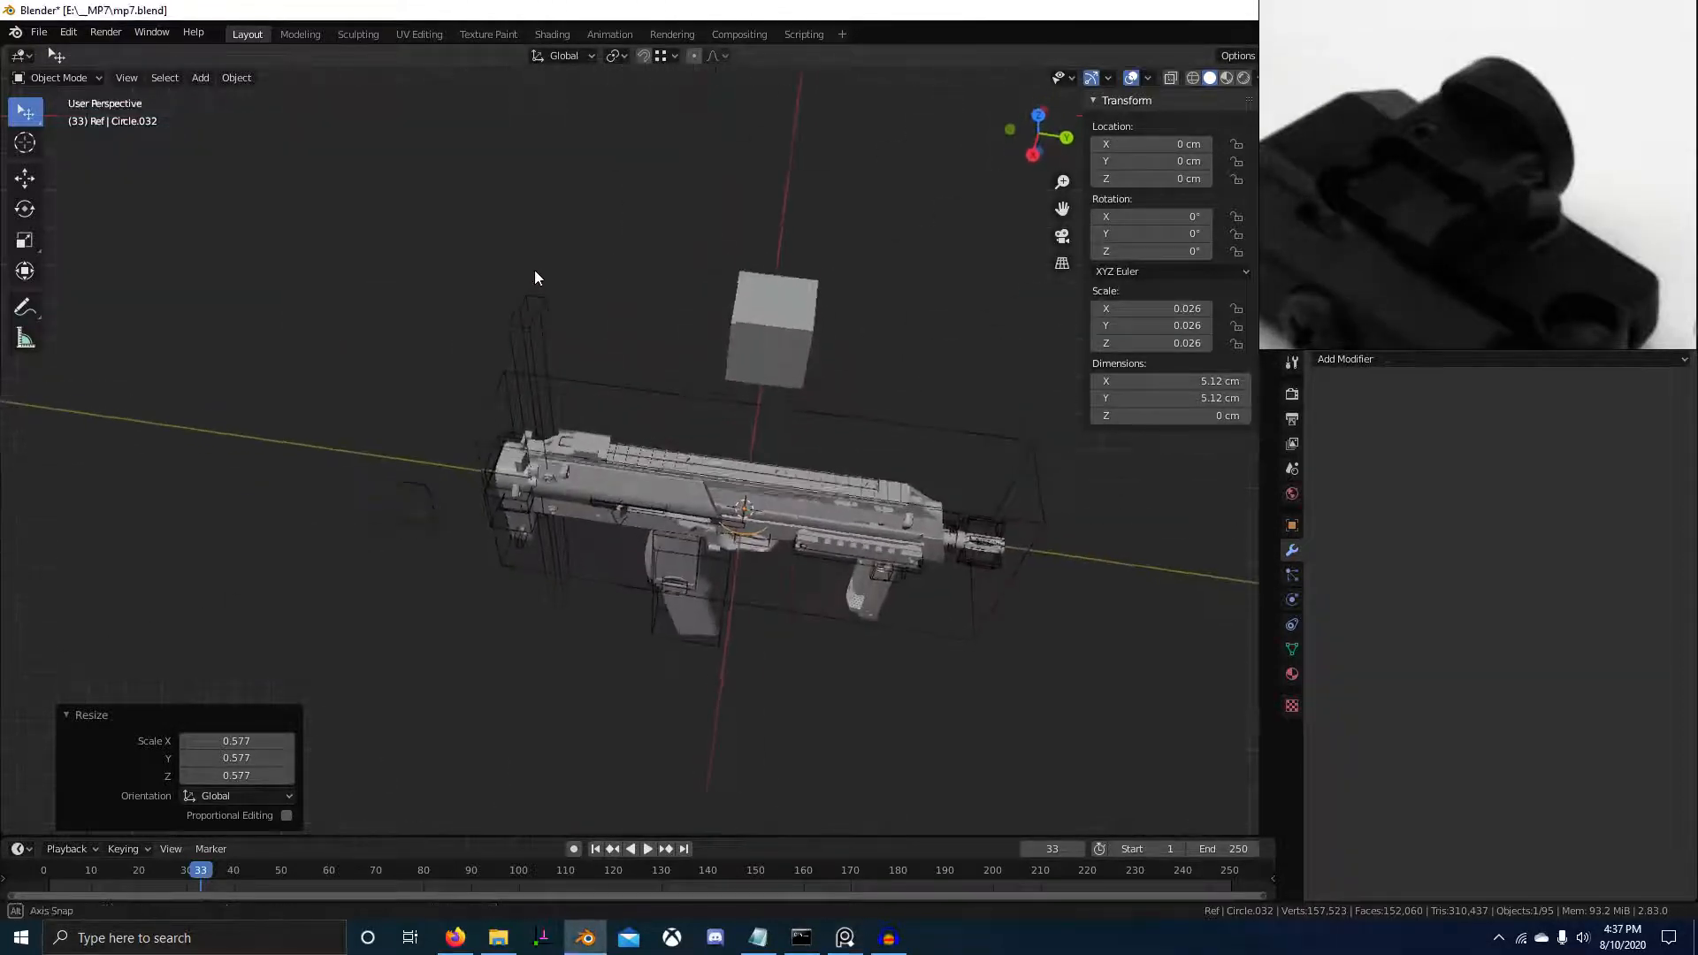
{"action": "left_click", "coordinate": [772, 295]}
{"action": "key", "text": "x"}
{"action": "left_click", "coordinate": [772, 296]}
{"action": "left_click", "coordinate": [750, 520]}
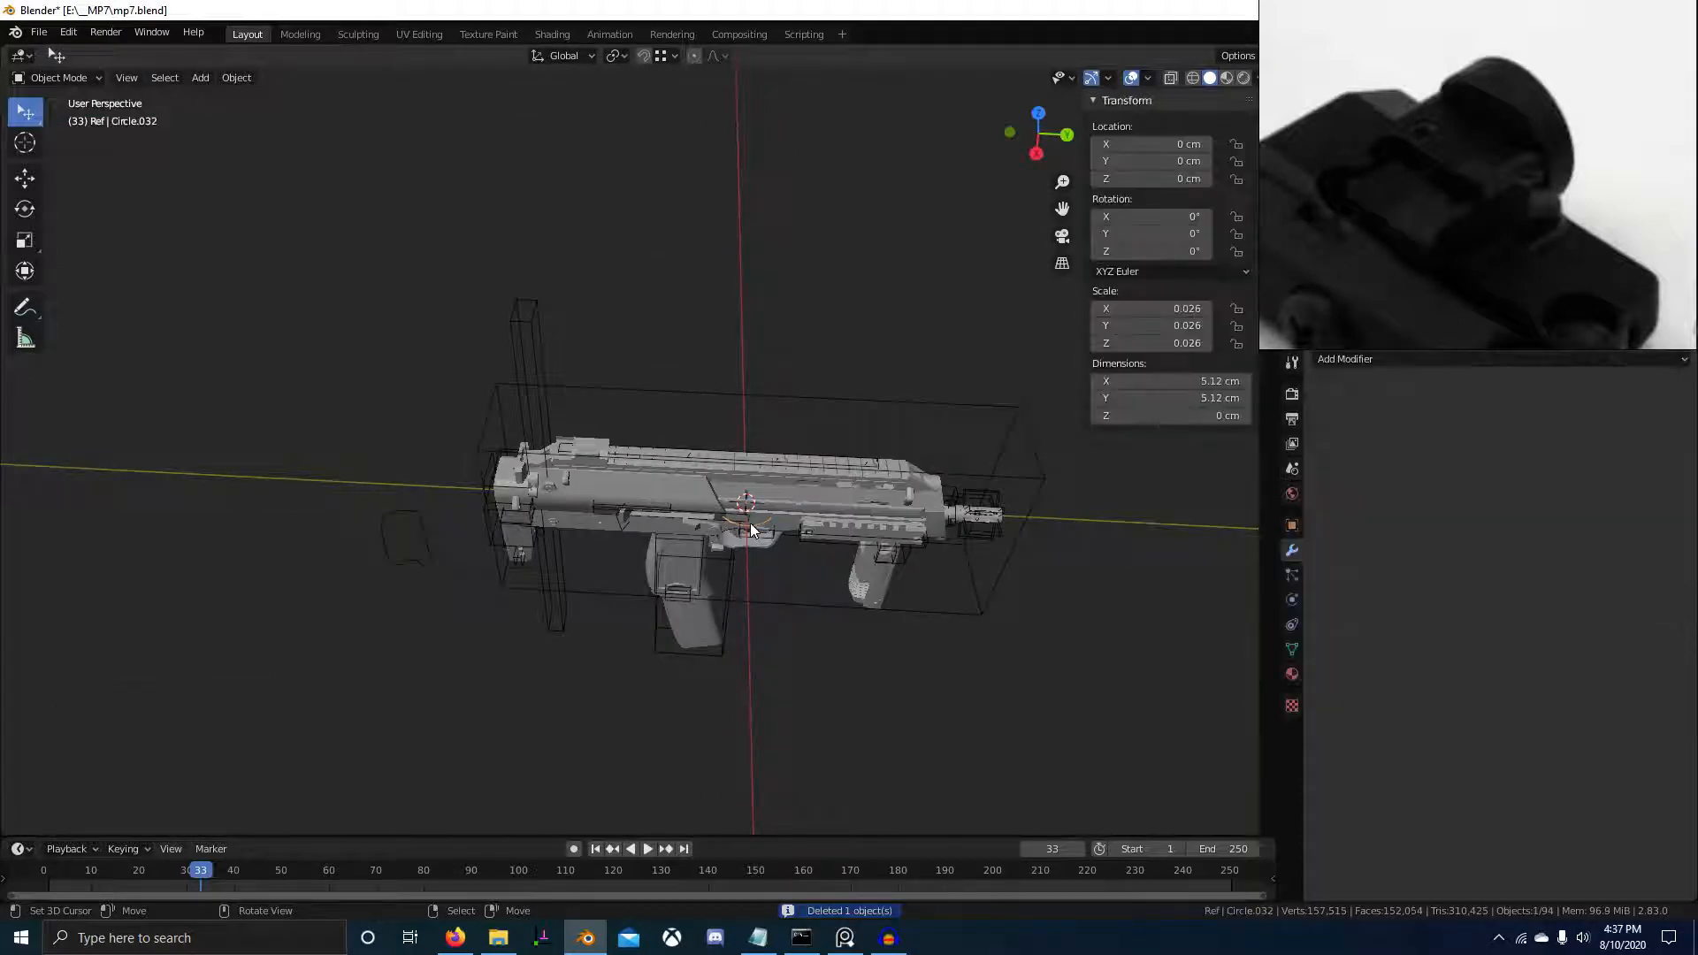
Raise the circle about 6.97 cm along Z and scale it down to about 1.02 cm in diameter
{"action": "key", "text": "g"}
{"action": "key", "text": "z"}
{"action": "left_click", "coordinate": [767, 463]}
{"action": "key", "text": "KP_7"}
{"action": "scroll", "coordinate": [767, 463], "scroll_direction": "up", "scroll_amount": 5}
{"action": "key", "text": "s"}
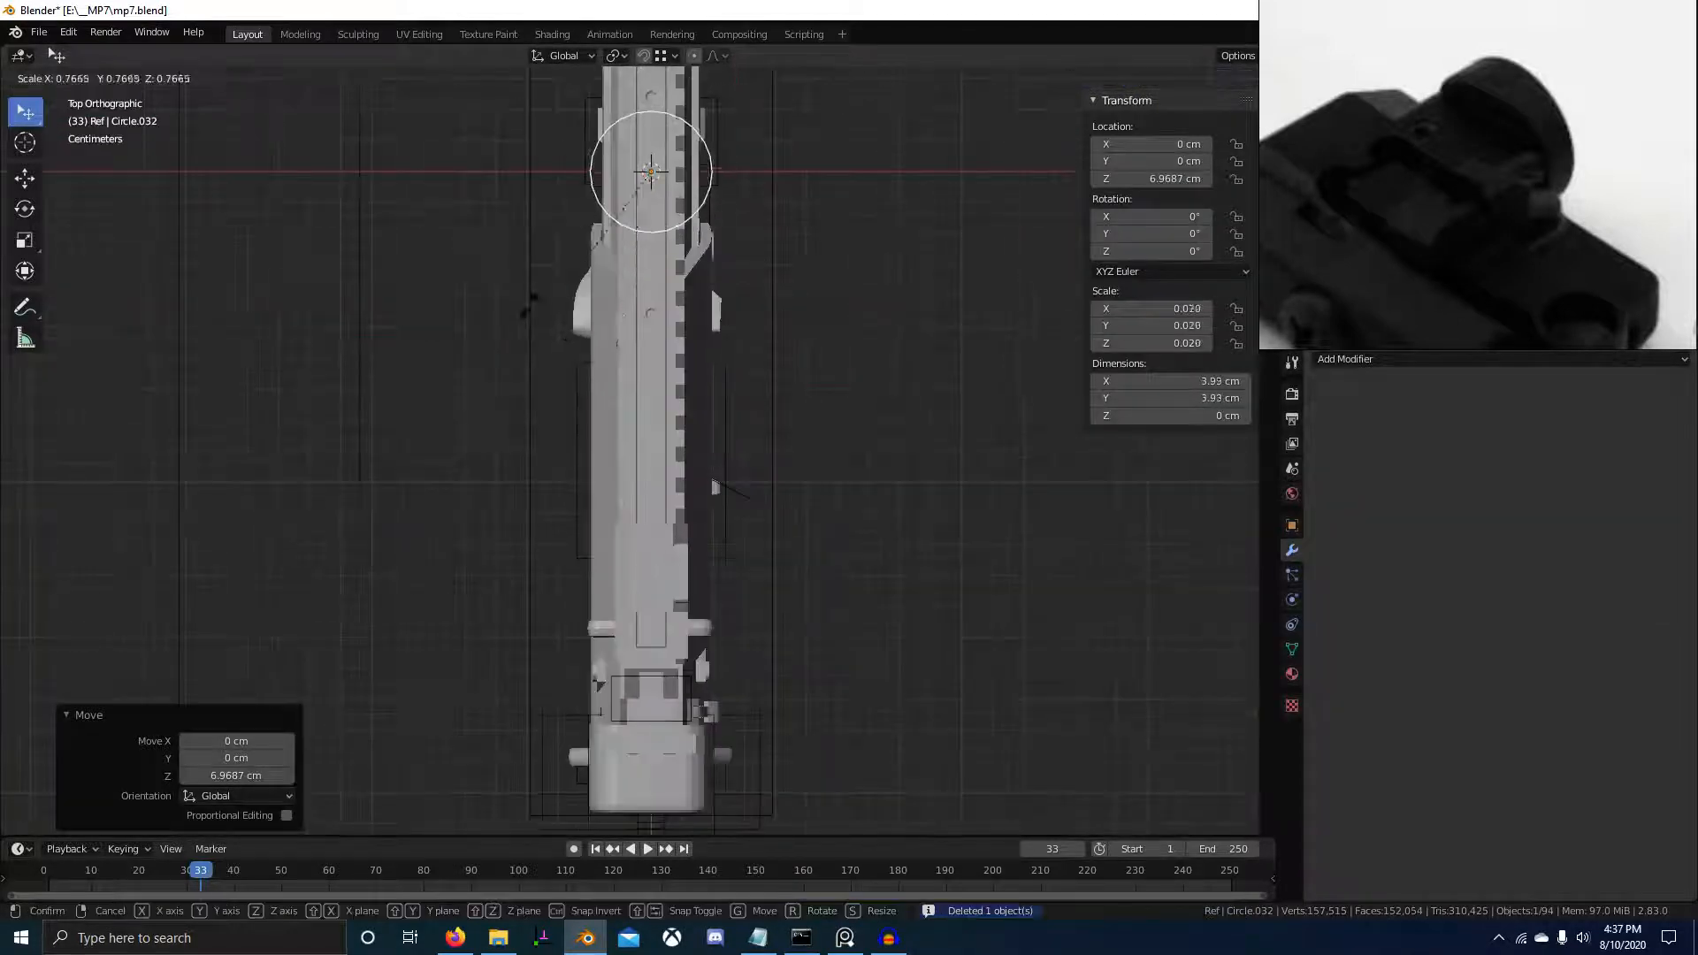
{"action": "left_click", "coordinate": [708, 199]}
{"action": "key", "text": "g"}
{"action": "key", "text": "z"}
{"action": "right_click", "coordinate": [715, 549]}
Move the circle about -13.39 cm along Y, over the rear sight base
{"action": "key", "text": "g"}
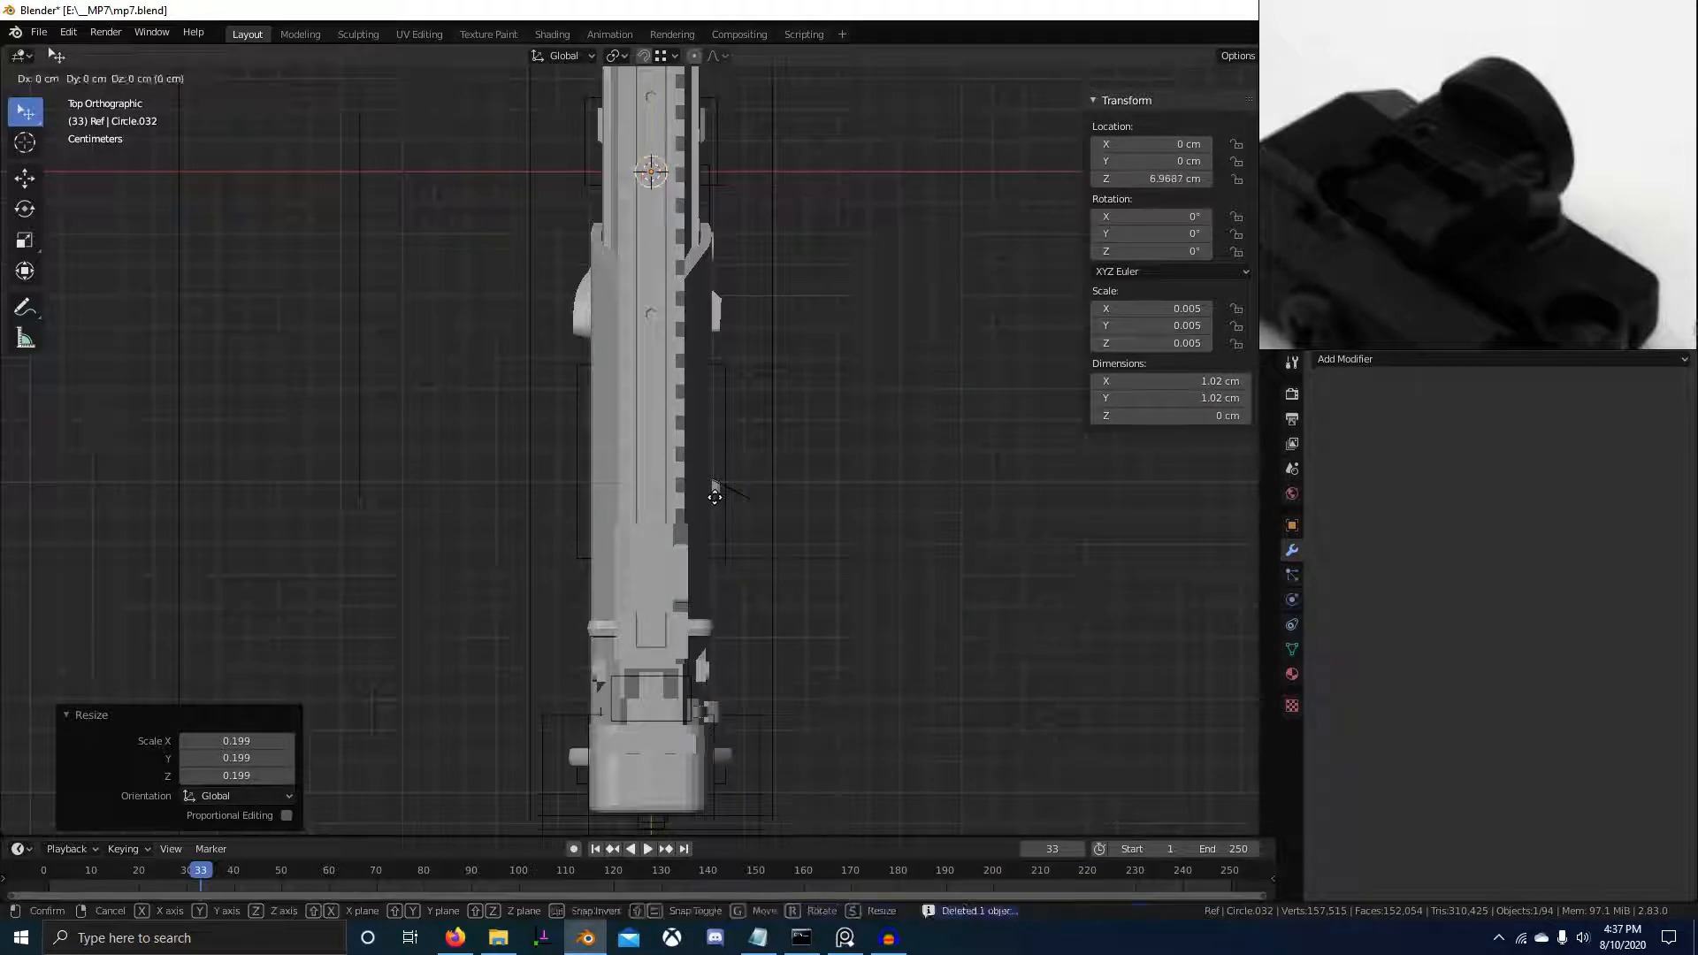
{"action": "key", "text": "y"}
{"action": "left_click", "coordinate": [720, 168]}
Shift the circle along Y to about -12.51 cm so it sits over the forward part of the rear sight base
{"action": "key", "text": "z"}
{"action": "left_click", "coordinate": [256, 491]}
{"action": "scroll", "coordinate": [686, 636], "scroll_direction": "up", "scroll_amount": 5}
{"action": "scroll", "coordinate": [748, 486], "scroll_direction": "up", "scroll_amount": 4}
{"action": "middle_click_drag", "start_coordinate": [727, 677], "coordinate": [697, 511], "text": "shift"}
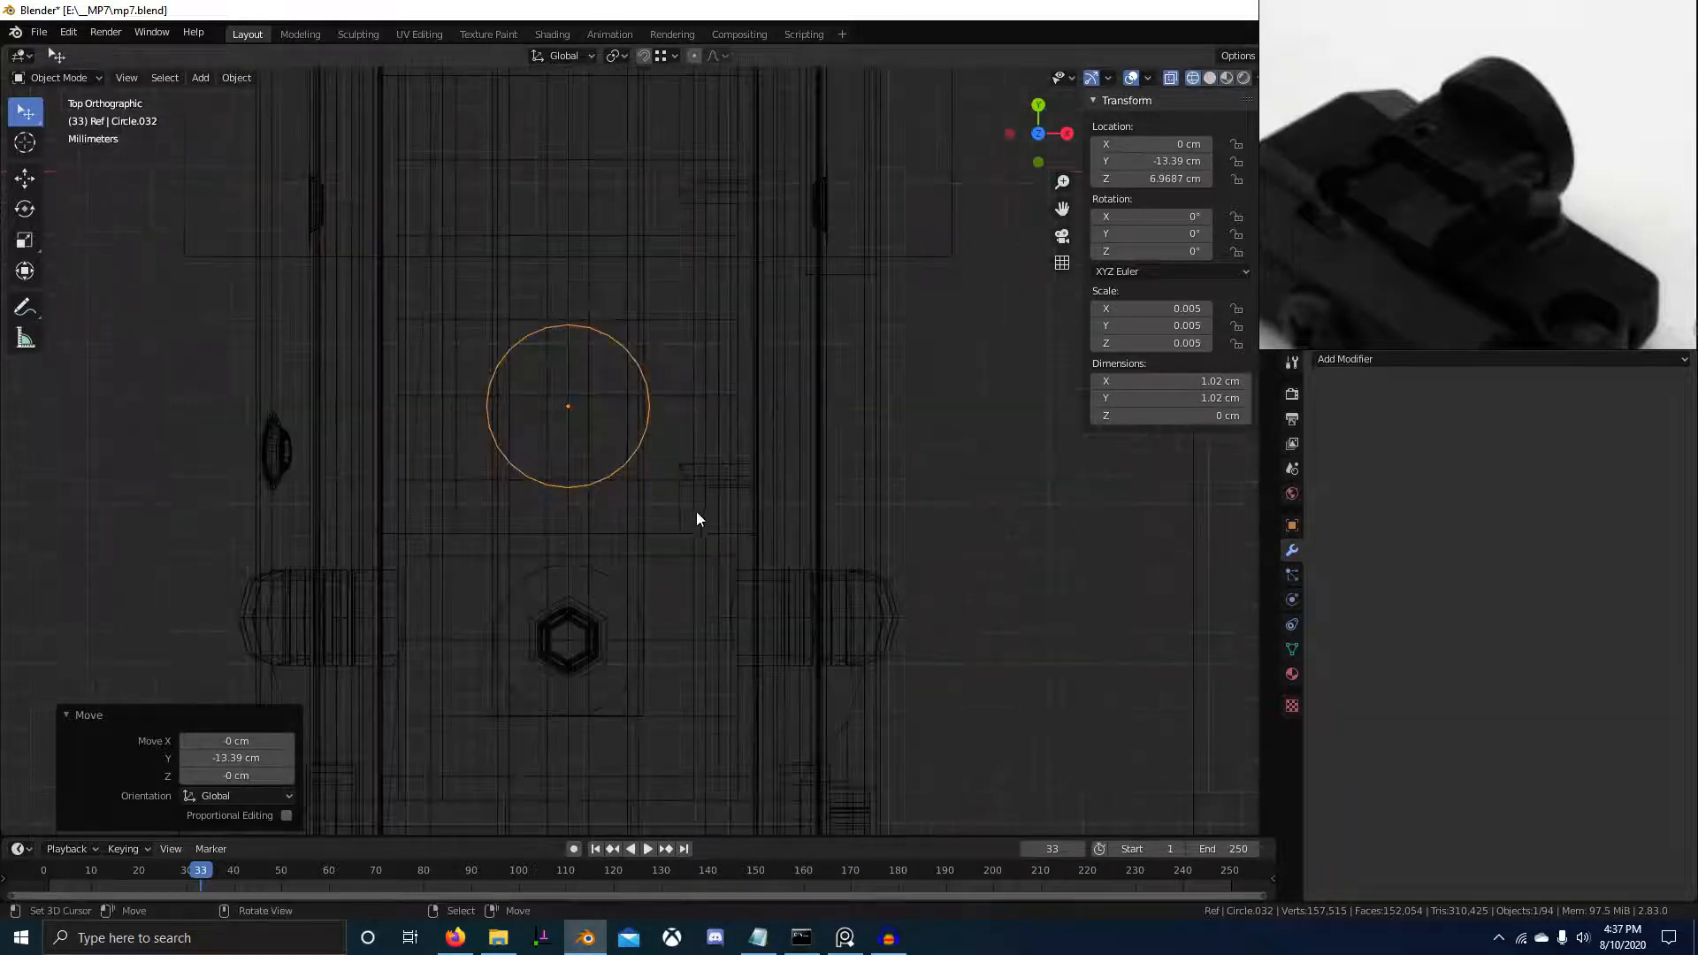
{"action": "key", "text": "z"}
{"action": "middle_click_drag", "start_coordinate": [721, 455], "coordinate": [787, 425], "text": "shift"}
{"action": "scroll", "coordinate": [794, 439], "scroll_direction": "down", "scroll_amount": 8}
{"action": "scroll", "coordinate": [794, 438], "scroll_direction": "up", "scroll_amount": 4}
{"action": "scroll", "coordinate": [794, 439], "scroll_direction": "up", "scroll_amount": 1}
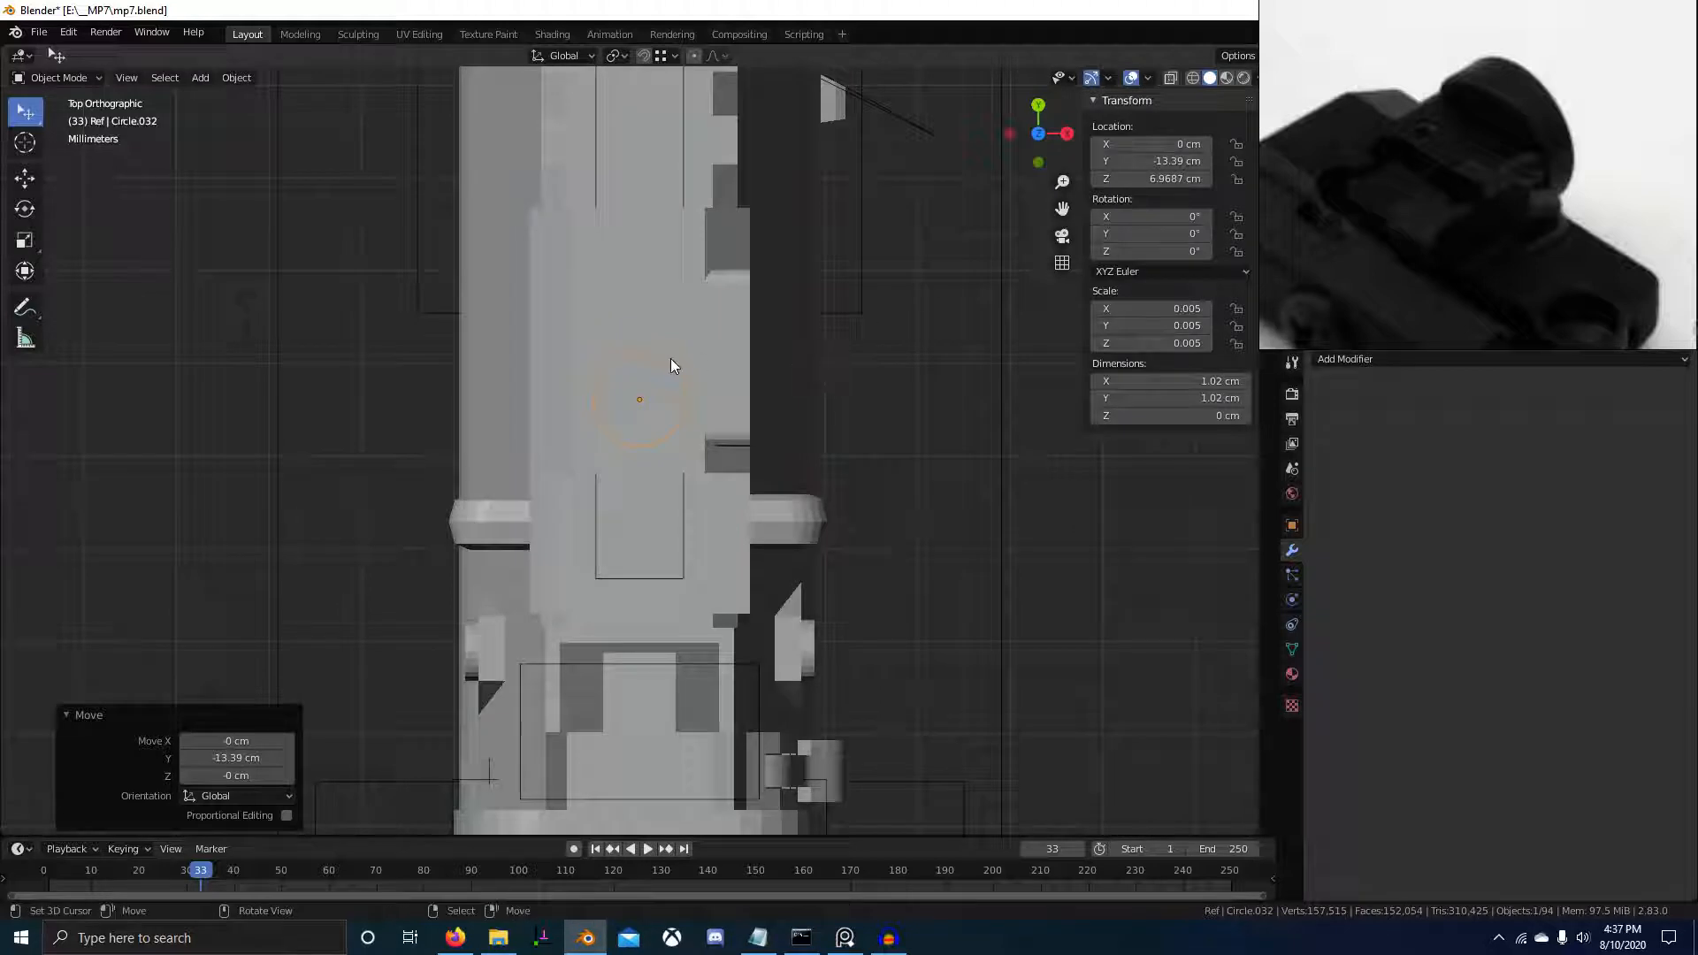
{"action": "key", "text": "g"}
{"action": "key", "text": "y"}
{"action": "left_click", "coordinate": [702, 266]}
{"action": "key", "text": "g"}
{"action": "key", "text": "y"}
{"action": "left_click", "coordinate": [719, 276]}
Scale the circle up to about 1.31 cm in diameter and nudge it along Y to about -12.53 cm
{"action": "key", "text": "s"}
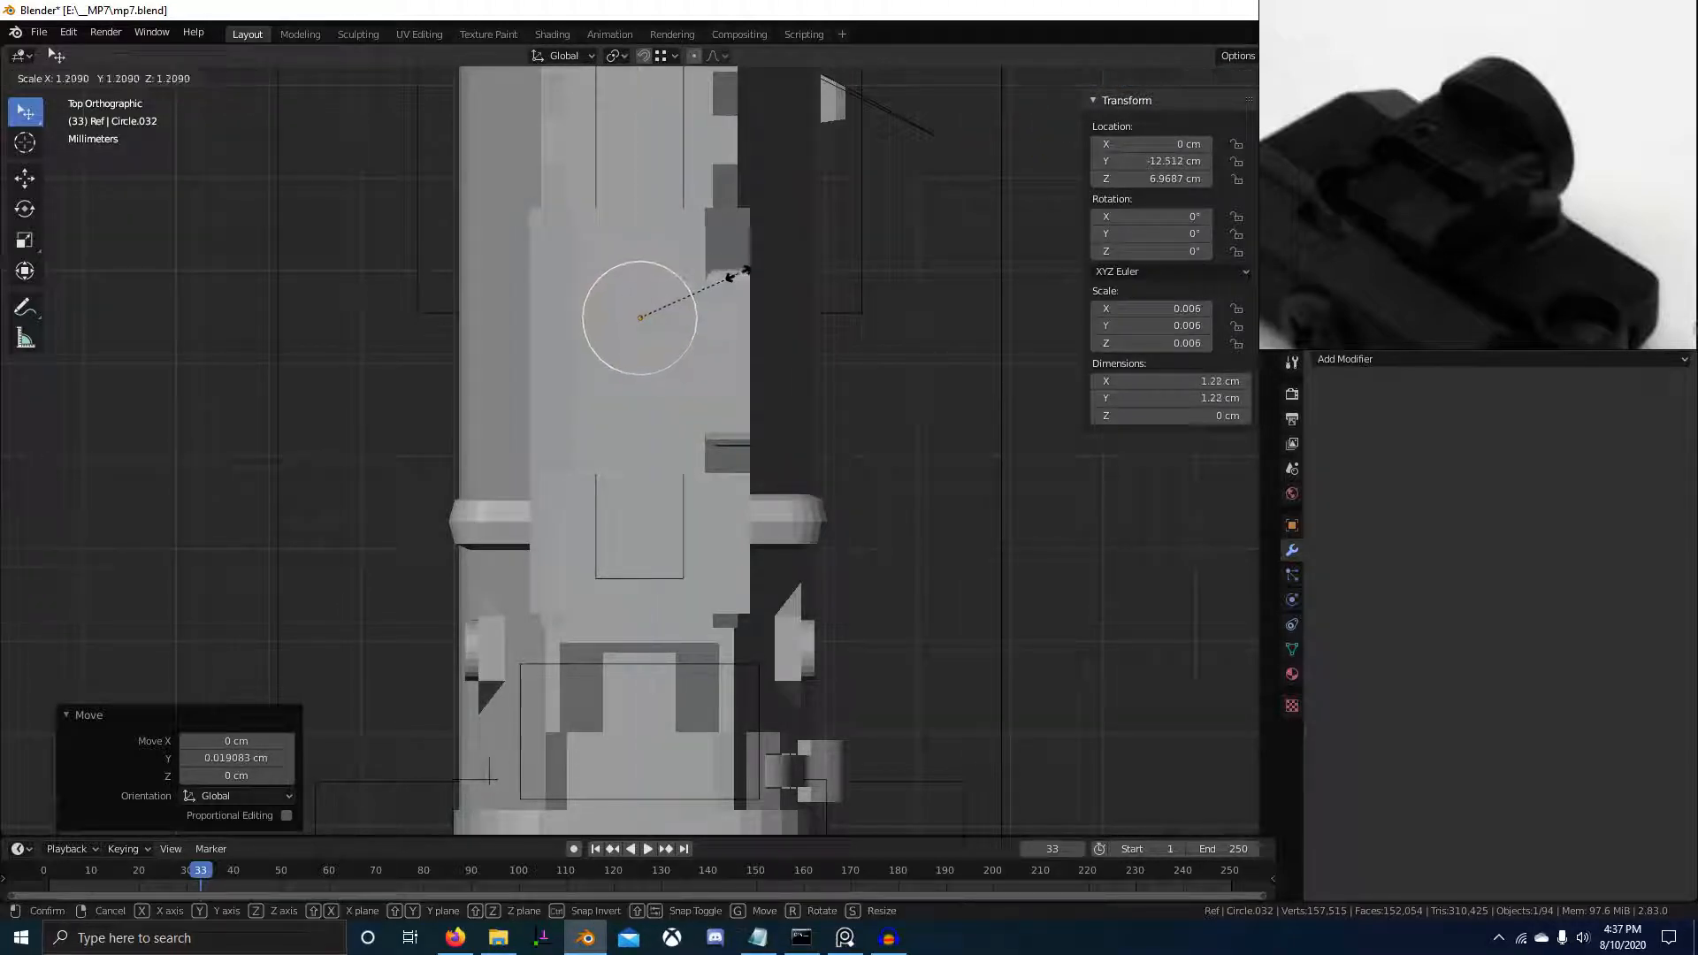
{"action": "left_click", "coordinate": [746, 273]}
{"action": "key", "text": "g"}
{"action": "key", "text": "y"}
{"action": "left_click", "coordinate": [758, 276]}
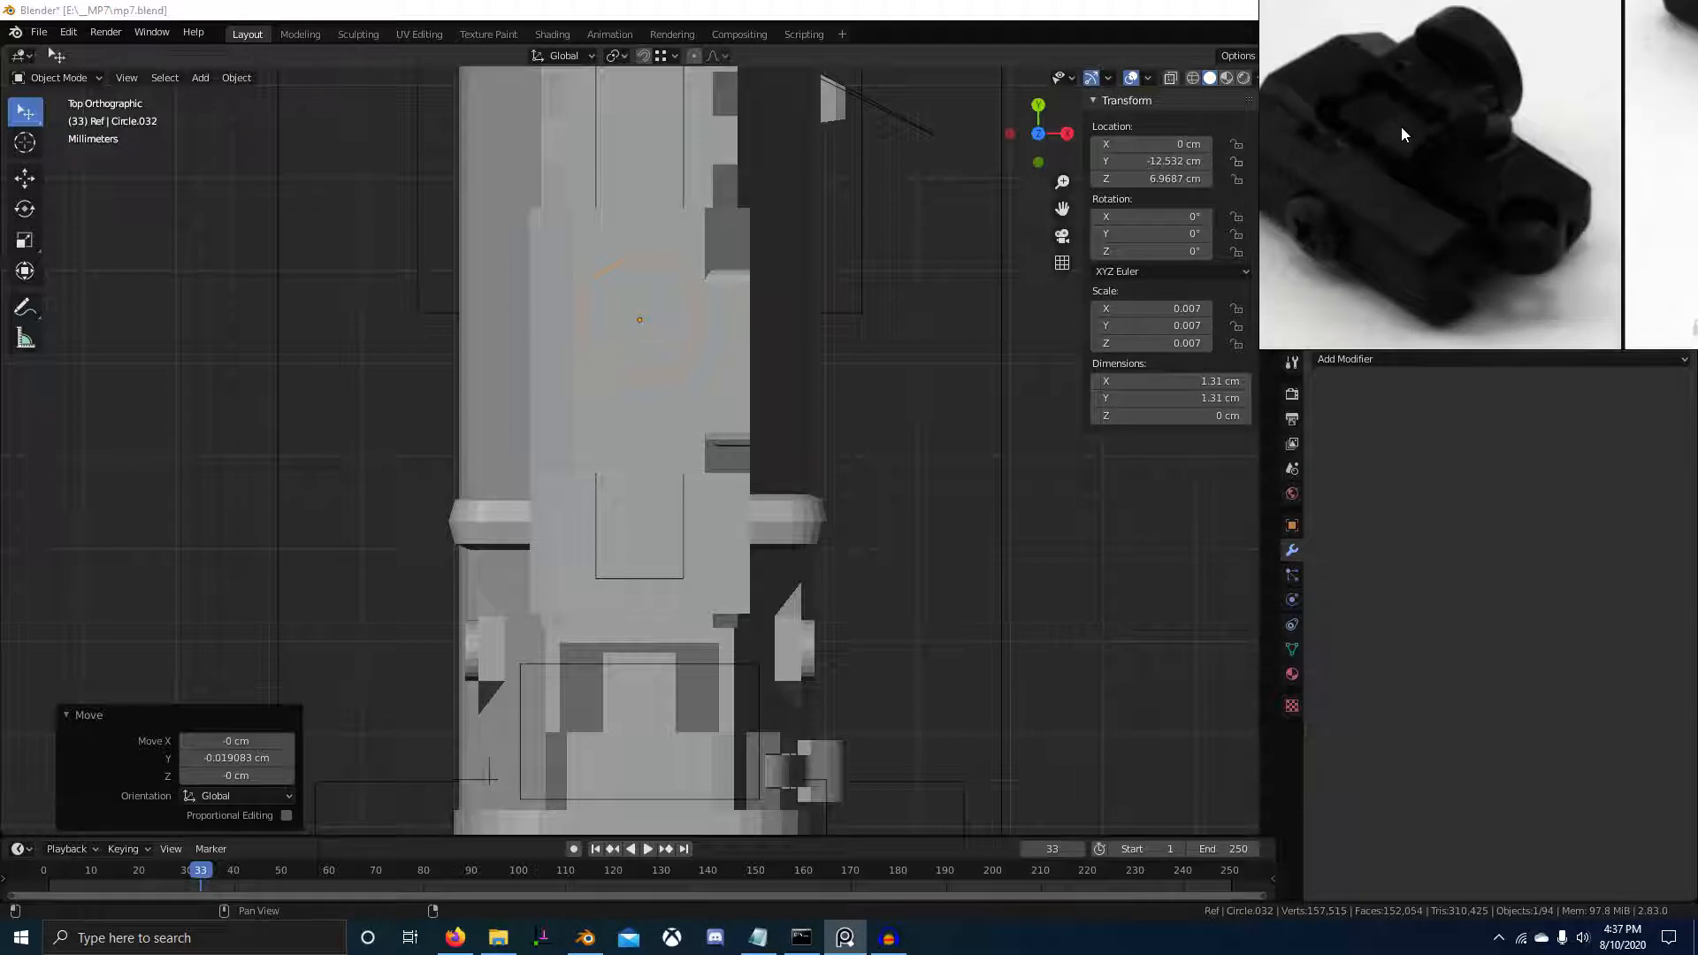
Examine the reference photos of the sight and compare them with the rear sight base from above and from the front
{"action": "middle_click_drag", "start_coordinate": [1473, 272], "coordinate": [1499, 306]}
{"action": "scroll", "coordinate": [736, 412], "scroll_direction": "down", "scroll_amount": 1}
{"action": "middle_click_drag", "start_coordinate": [736, 411], "coordinate": [698, 395]}
{"action": "key", "text": "KP_7"}
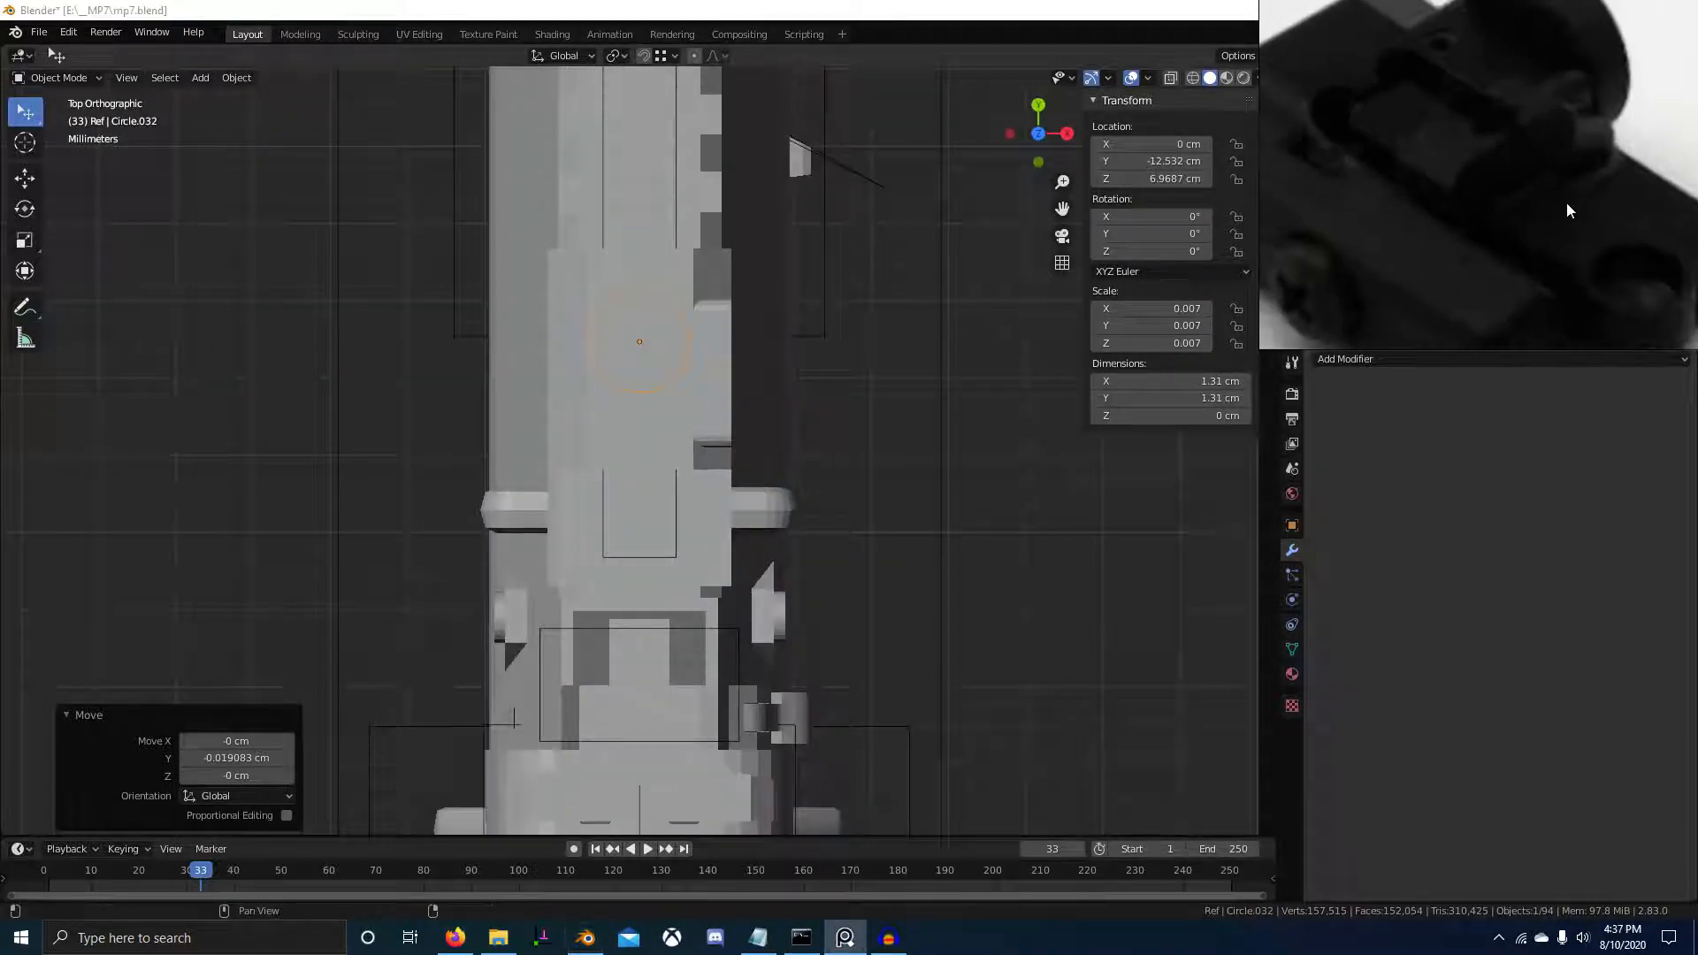
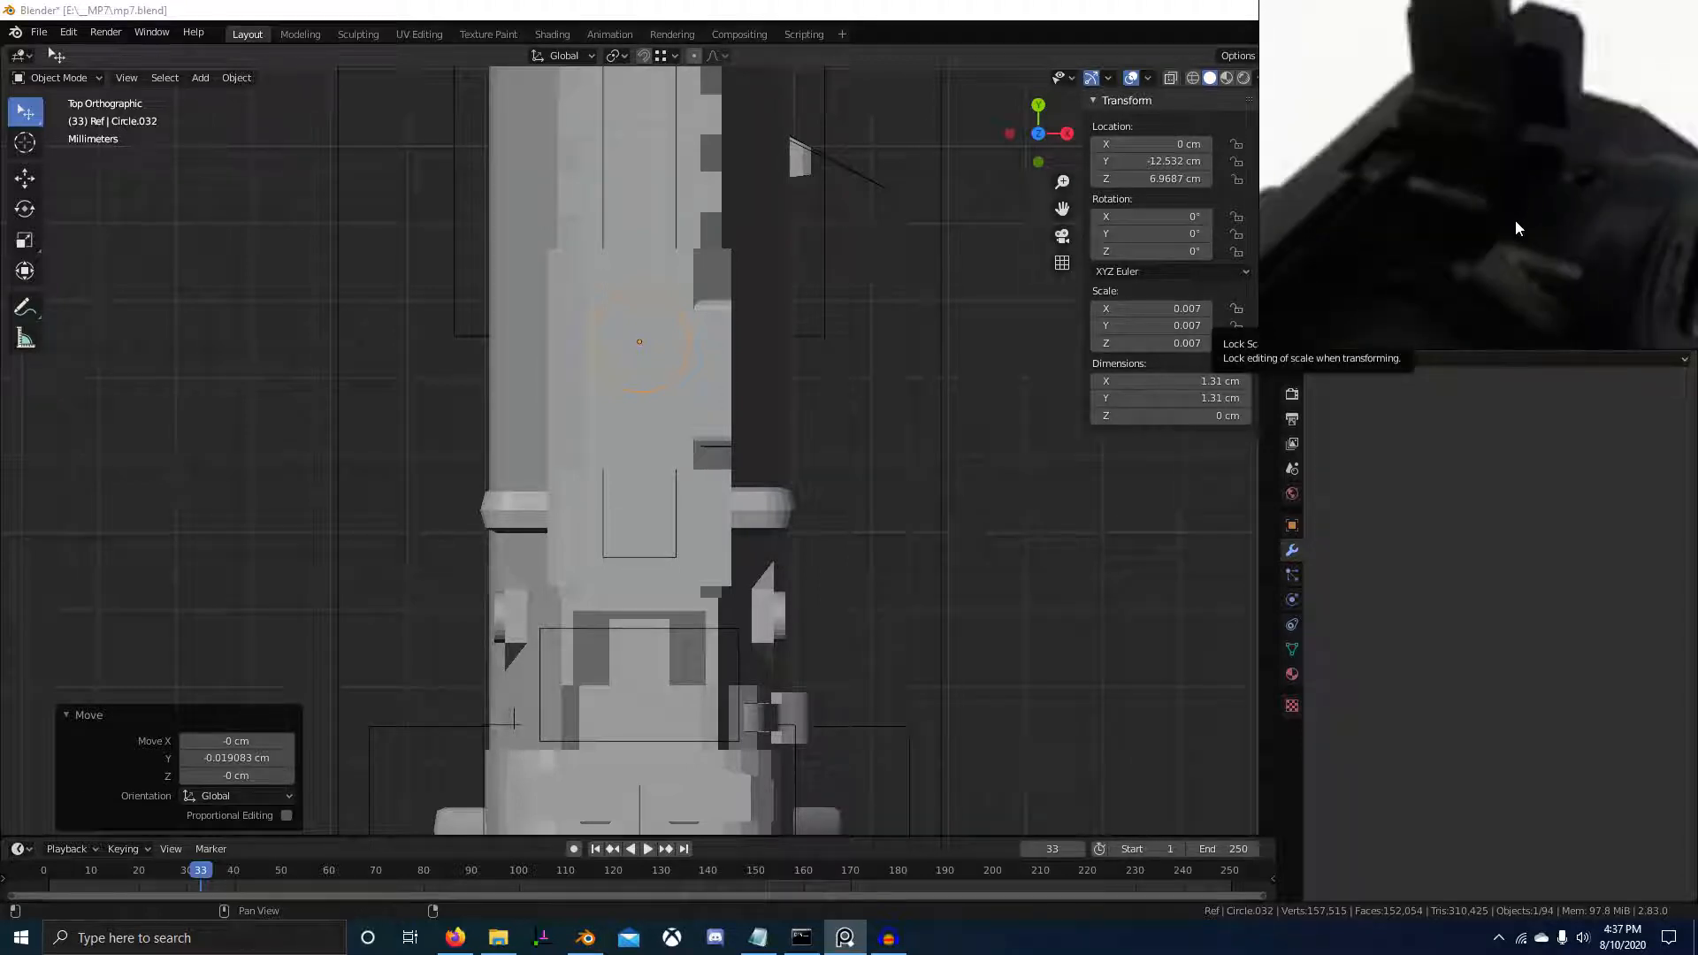
{"action": "middle_click_drag", "start_coordinate": [752, 539], "coordinate": [714, 444]}
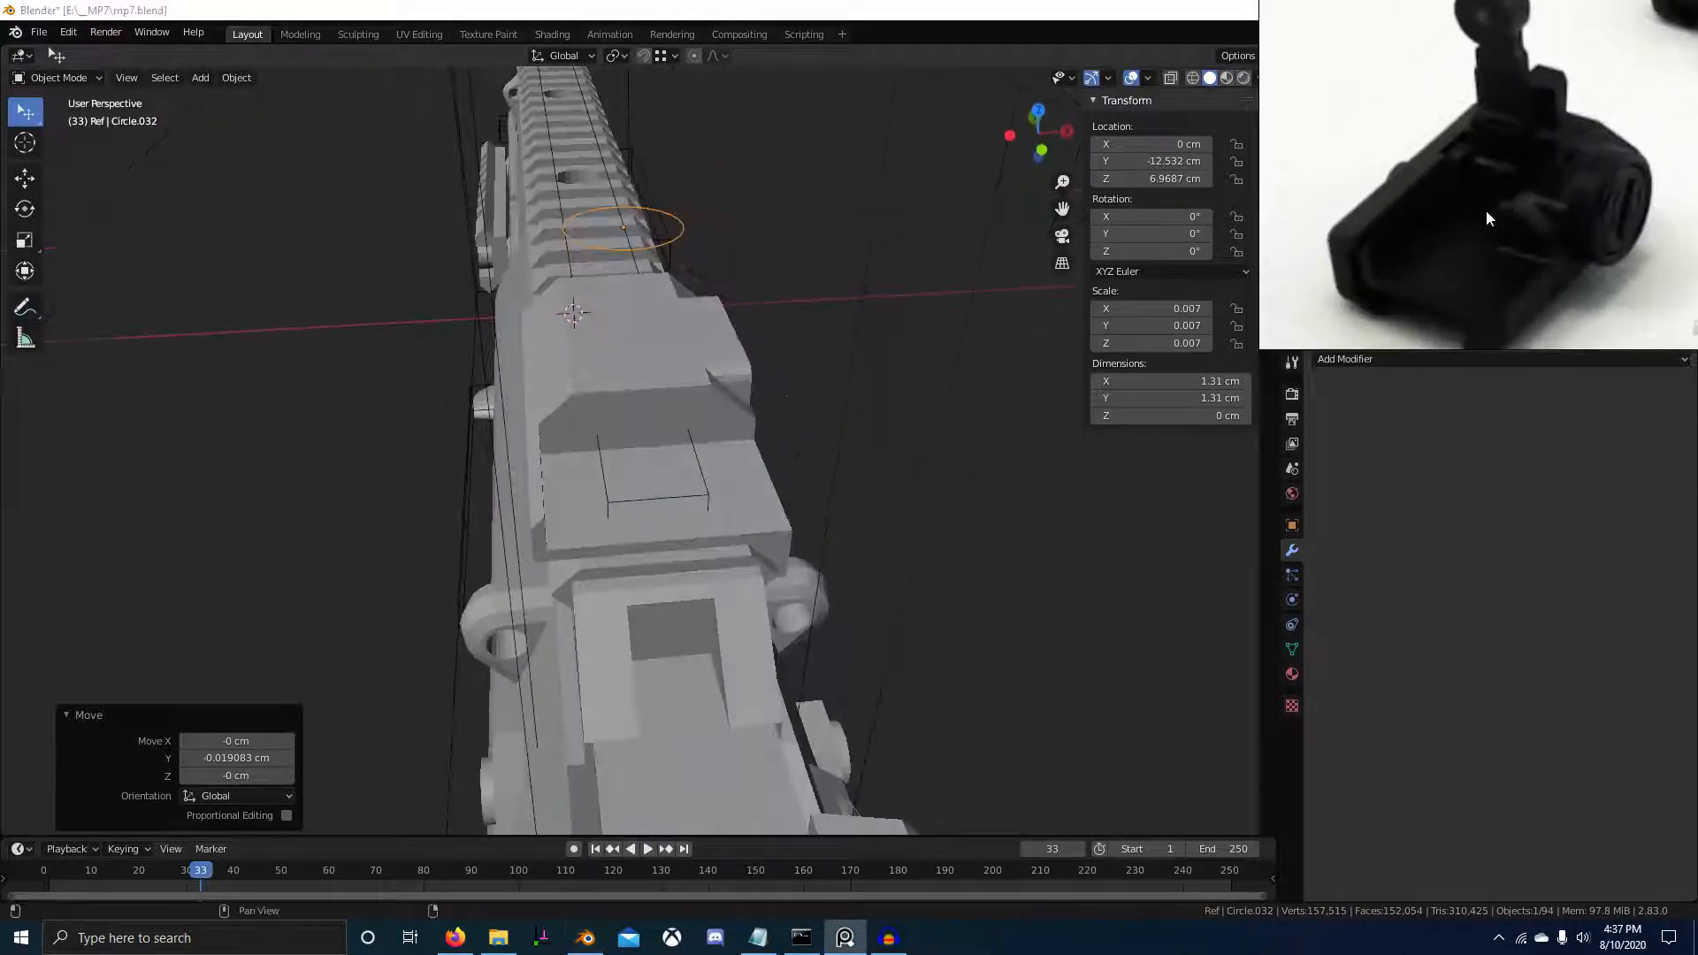
{"action": "left_click", "coordinate": [551, 491]}
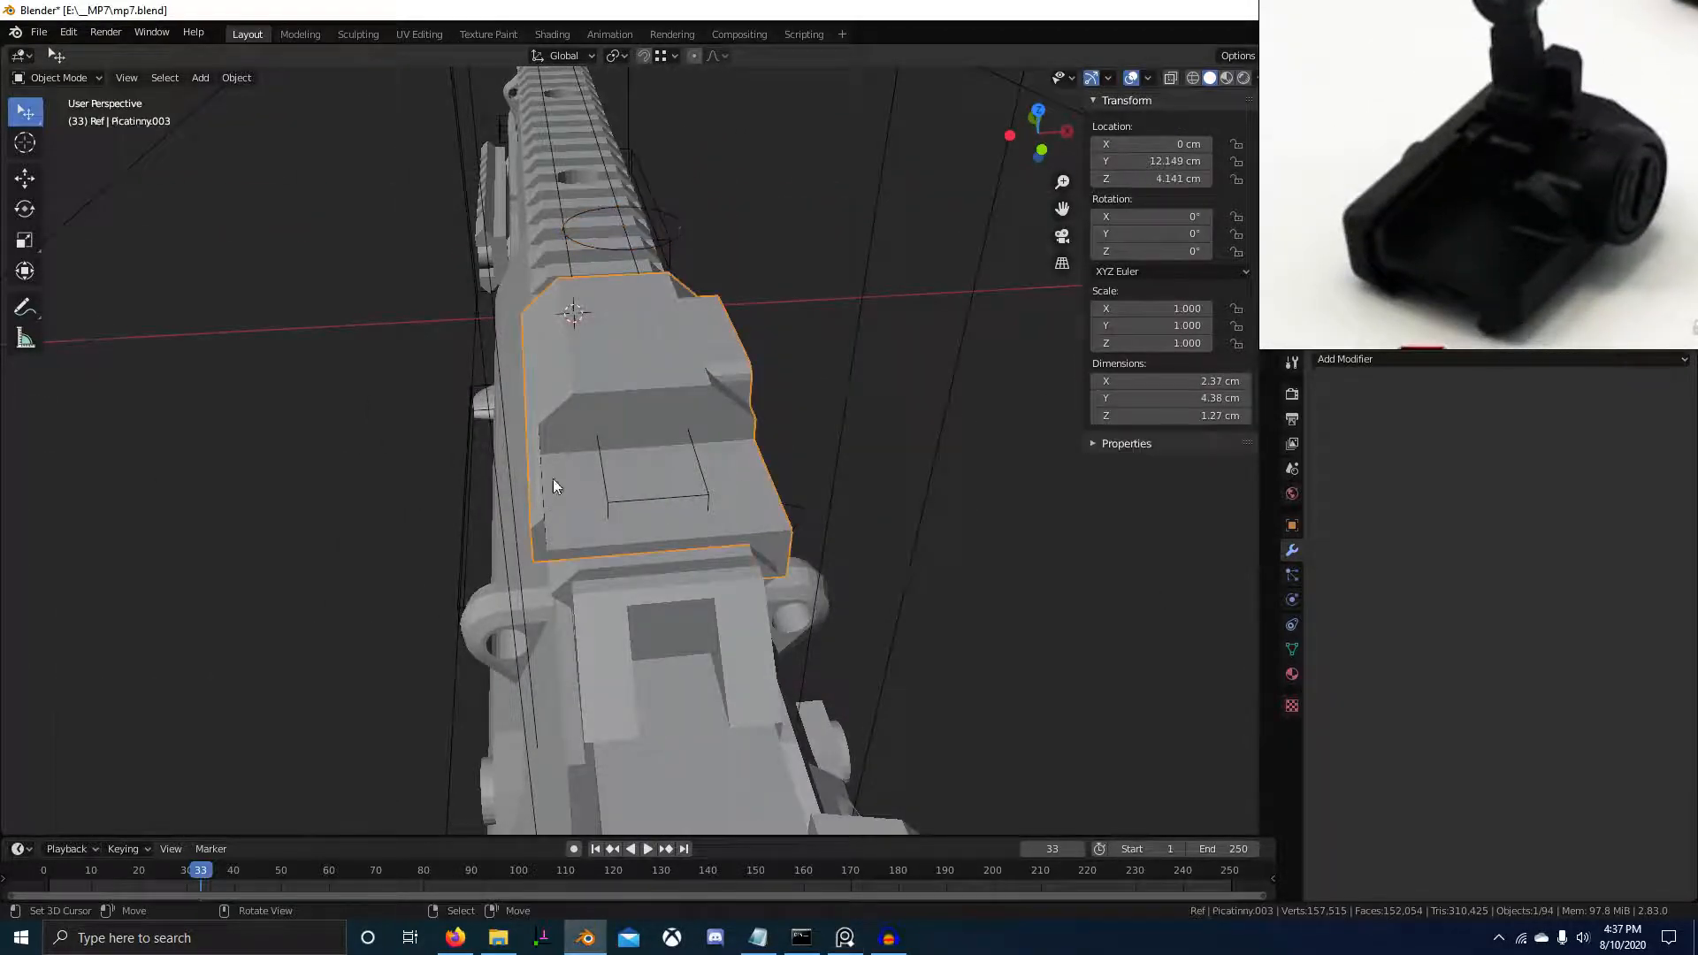
{"action": "middle_click_drag", "start_coordinate": [554, 479], "coordinate": [569, 449]}
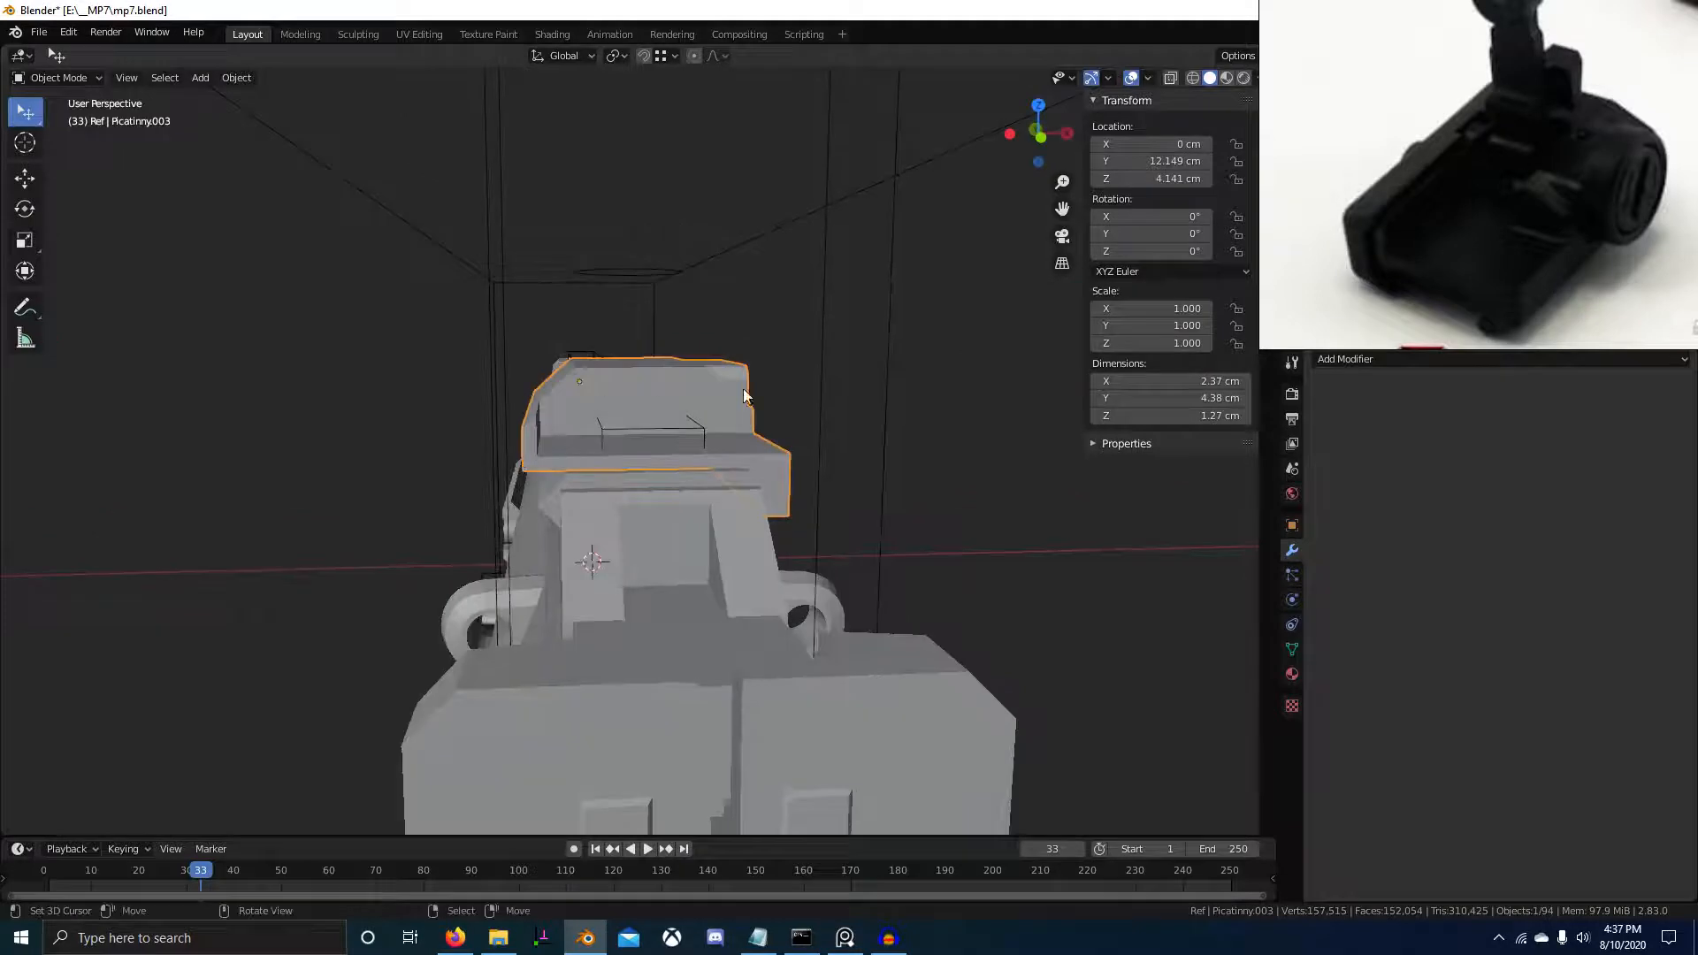
{"action": "middle_click_drag", "start_coordinate": [791, 385], "coordinate": [810, 374]}
{"action": "scroll", "coordinate": [626, 420], "scroll_direction": "up", "scroll_amount": 1}
{"action": "middle_click_drag", "start_coordinate": [610, 421], "coordinate": [557, 415]}
{"action": "key", "text": "KP_3"}
{"action": "key", "text": "KP_1"}
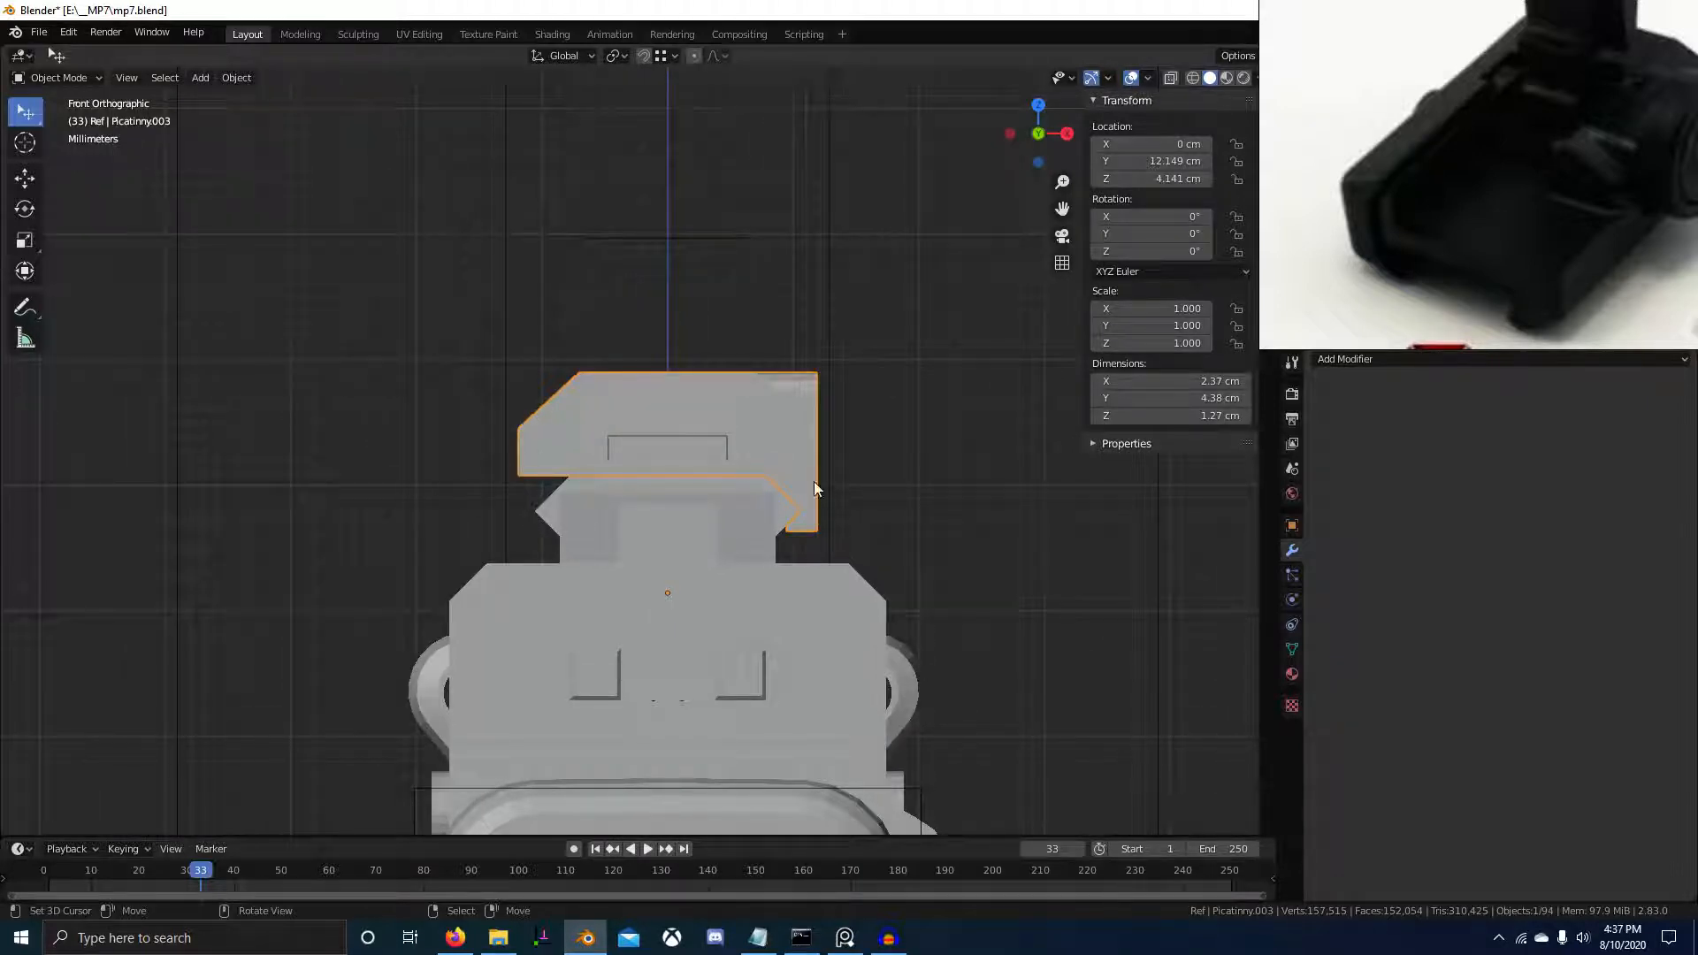
{"action": "scroll", "coordinate": [1424, 167], "scroll_direction": "down", "scroll_amount": 2}
{"action": "middle_click_drag", "start_coordinate": [1423, 167], "coordinate": [1424, 206]}
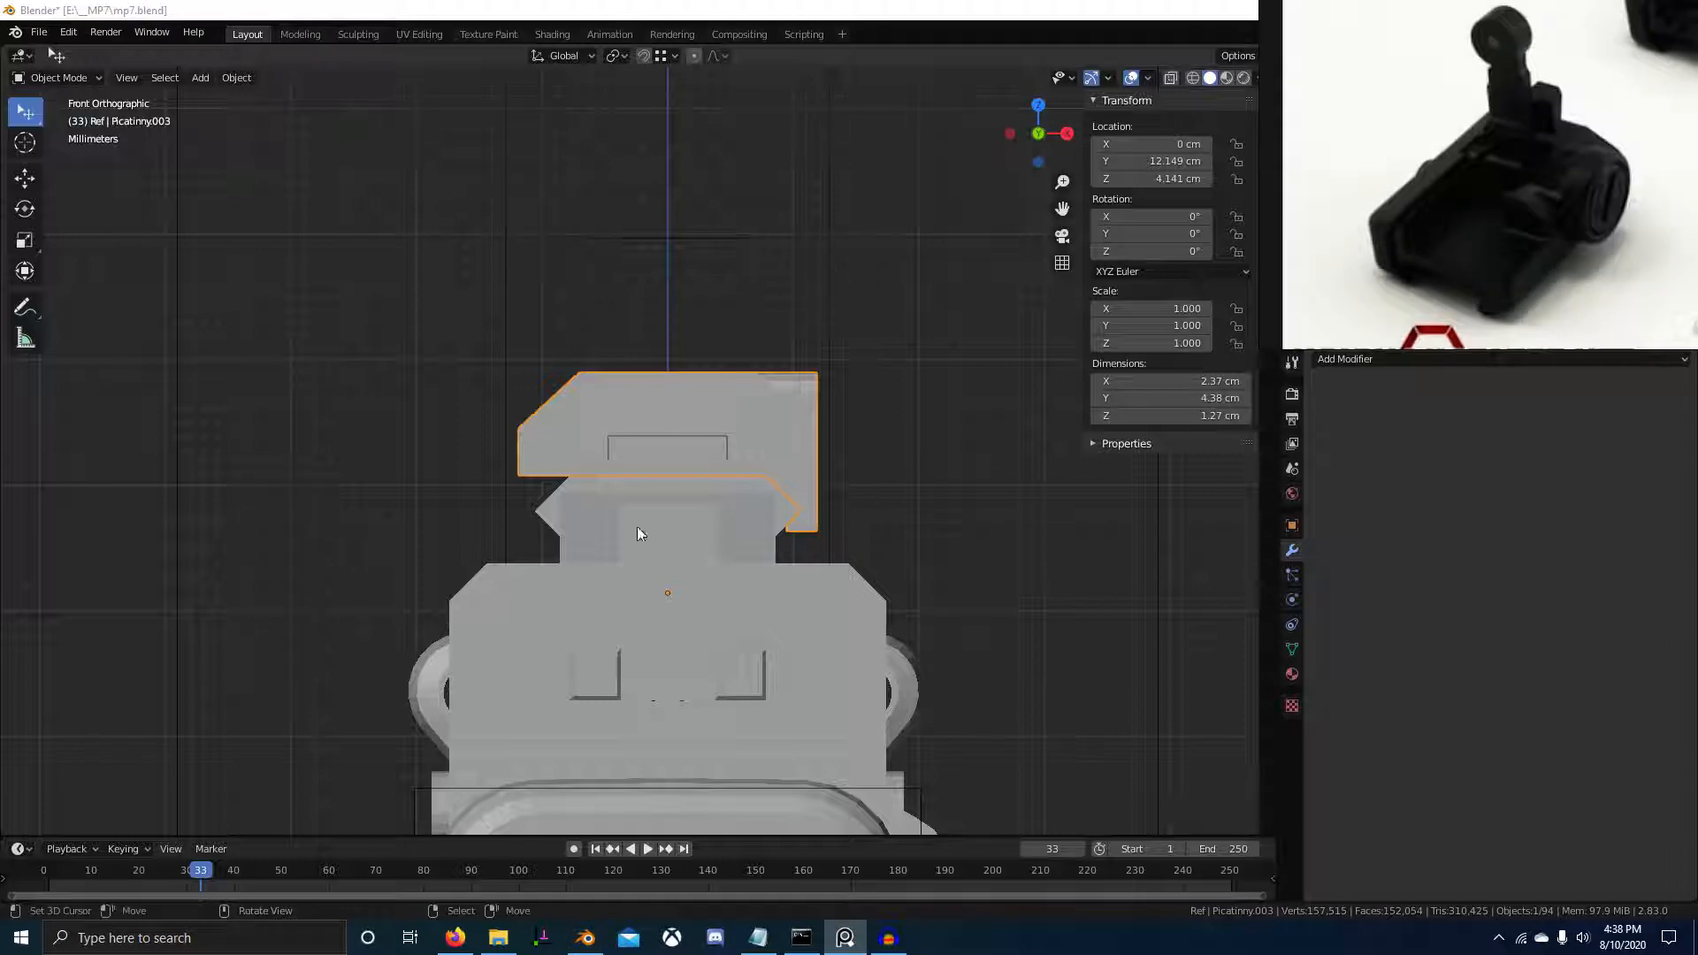
Duplicate in place the vertices forming the lower clamp hook of the rear sight base, using a front wireframe view
{"action": "middle_click_drag", "start_coordinate": [638, 535], "coordinate": [496, 527]}
{"action": "key", "text": "Tab"}
{"action": "middle_click_drag", "start_coordinate": [593, 579], "coordinate": [612, 523]}
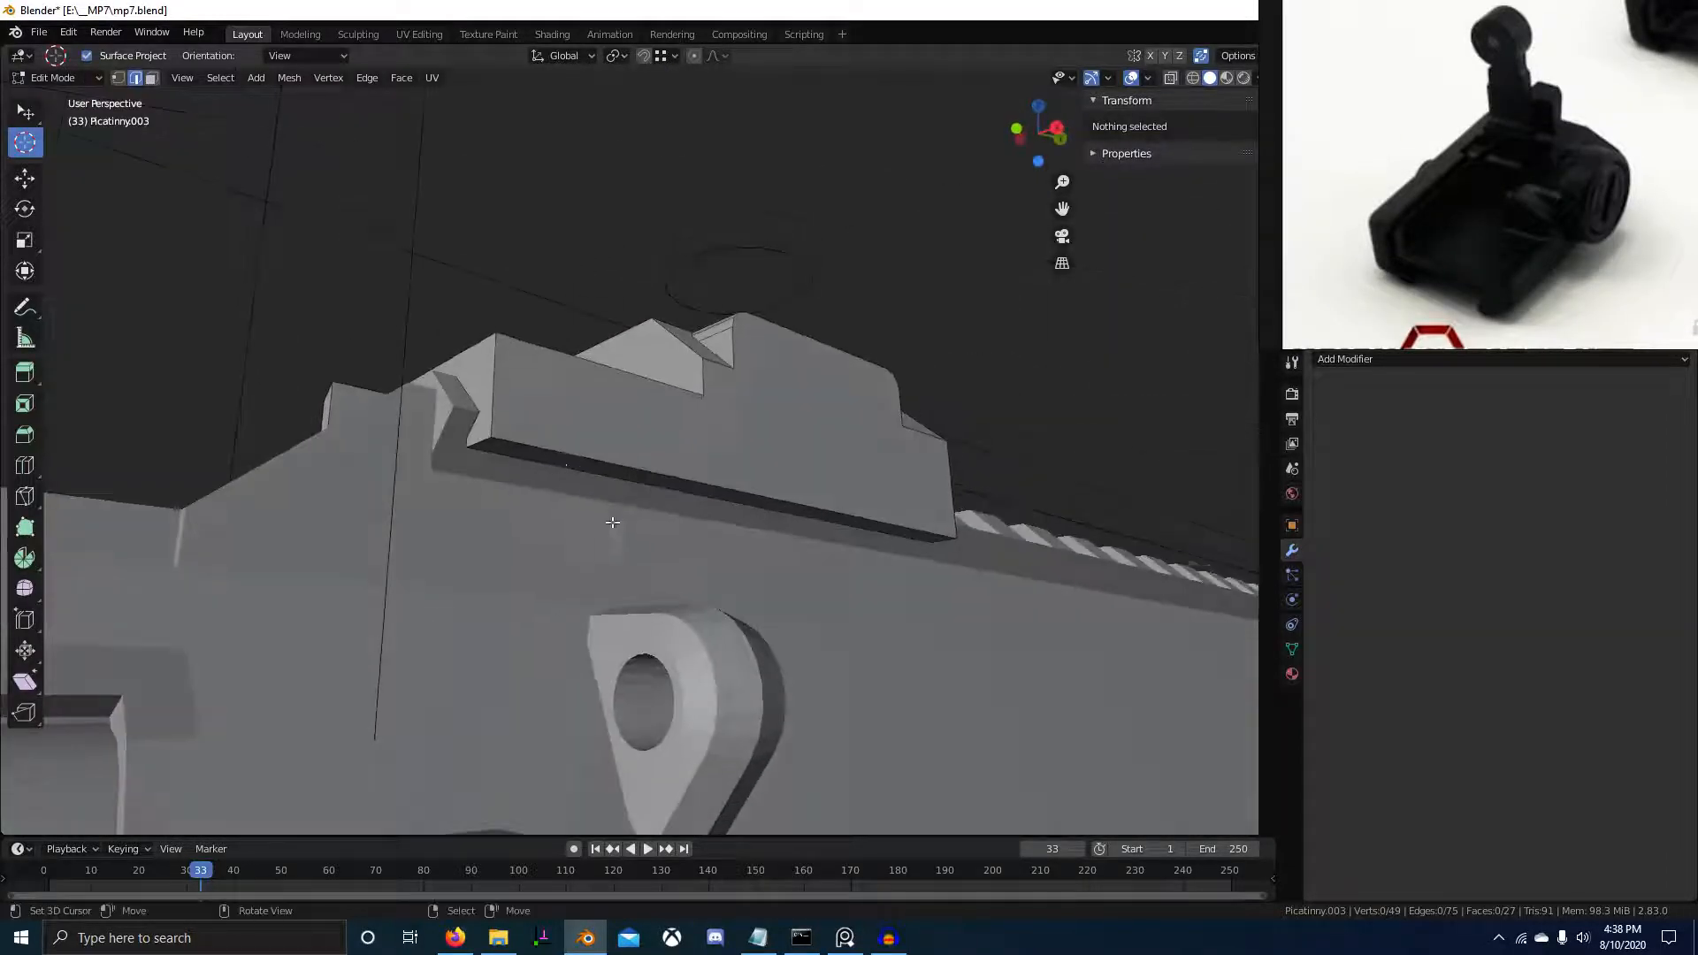
{"action": "key", "text": "3"}
{"action": "right_click", "coordinate": [549, 454]}
{"action": "middle_click_drag", "start_coordinate": [549, 454], "coordinate": [586, 462]}
{"action": "key", "text": "KP_3"}
{"action": "key", "text": "KP_1"}
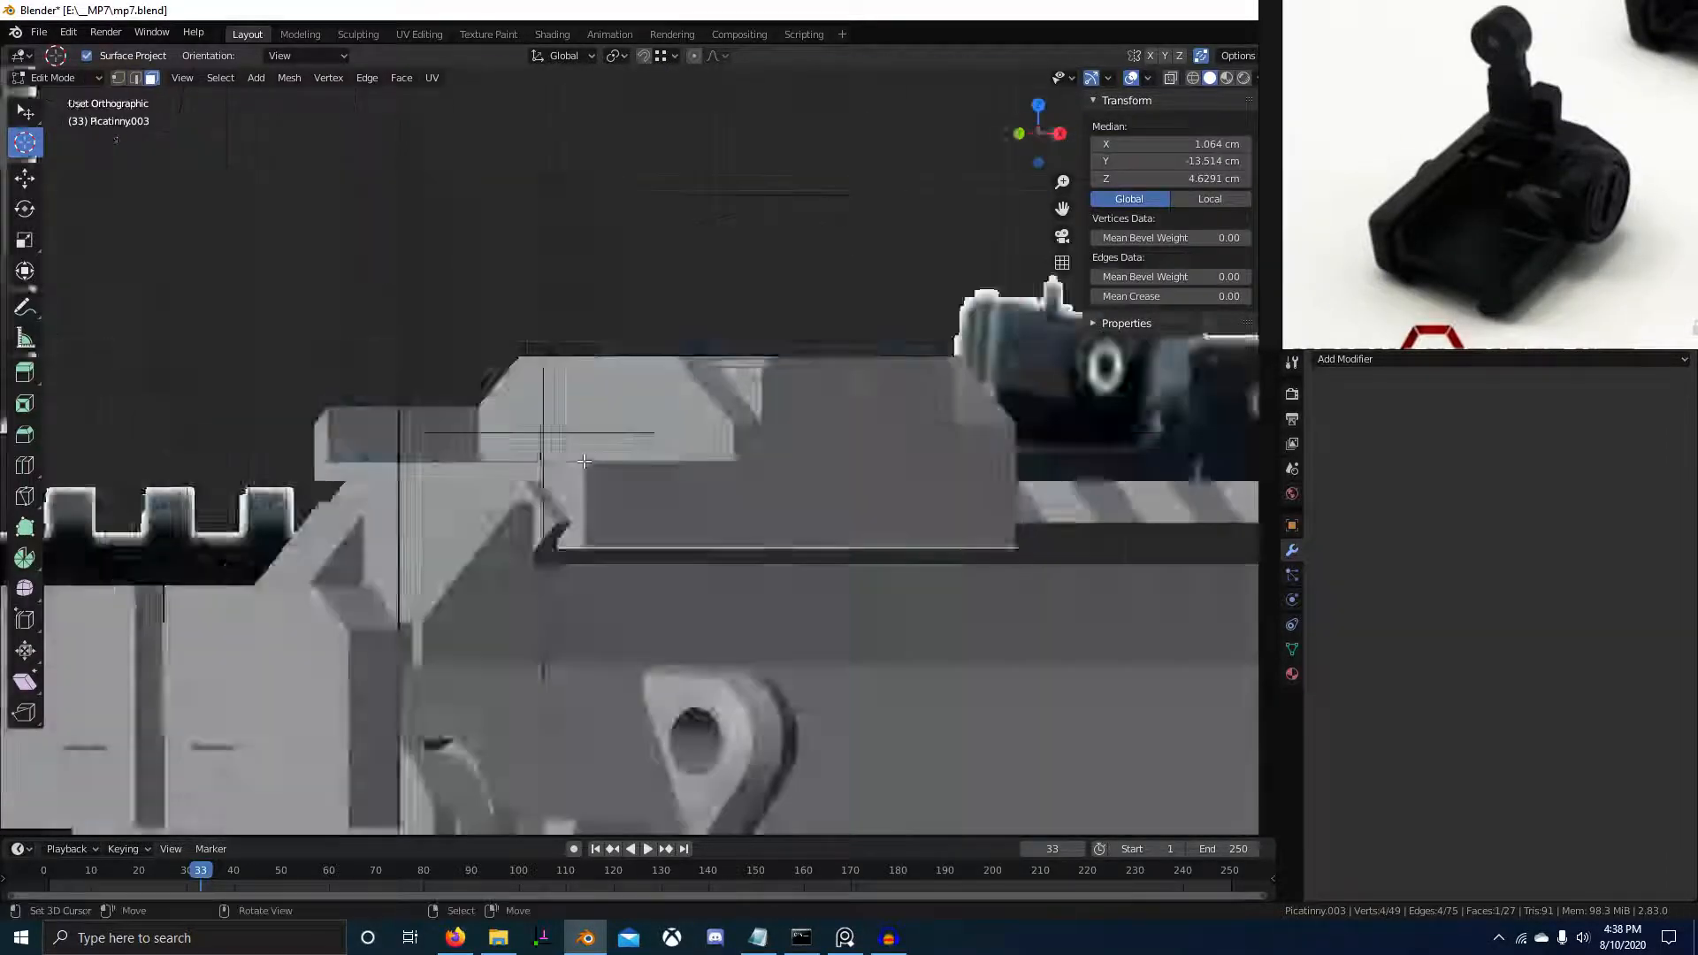
{"action": "key", "text": "z"}
{"action": "middle_click_drag", "start_coordinate": [807, 550], "coordinate": [625, 520], "text": "shift"}
{"action": "scroll", "coordinate": [625, 519], "scroll_direction": "up", "scroll_amount": 2}
{"action": "key", "text": "alt+a"}
{"action": "key", "text": "b"}
{"action": "left_click_drag", "start_coordinate": [580, 482], "coordinate": [858, 643]}
{"action": "key", "text": "1"}
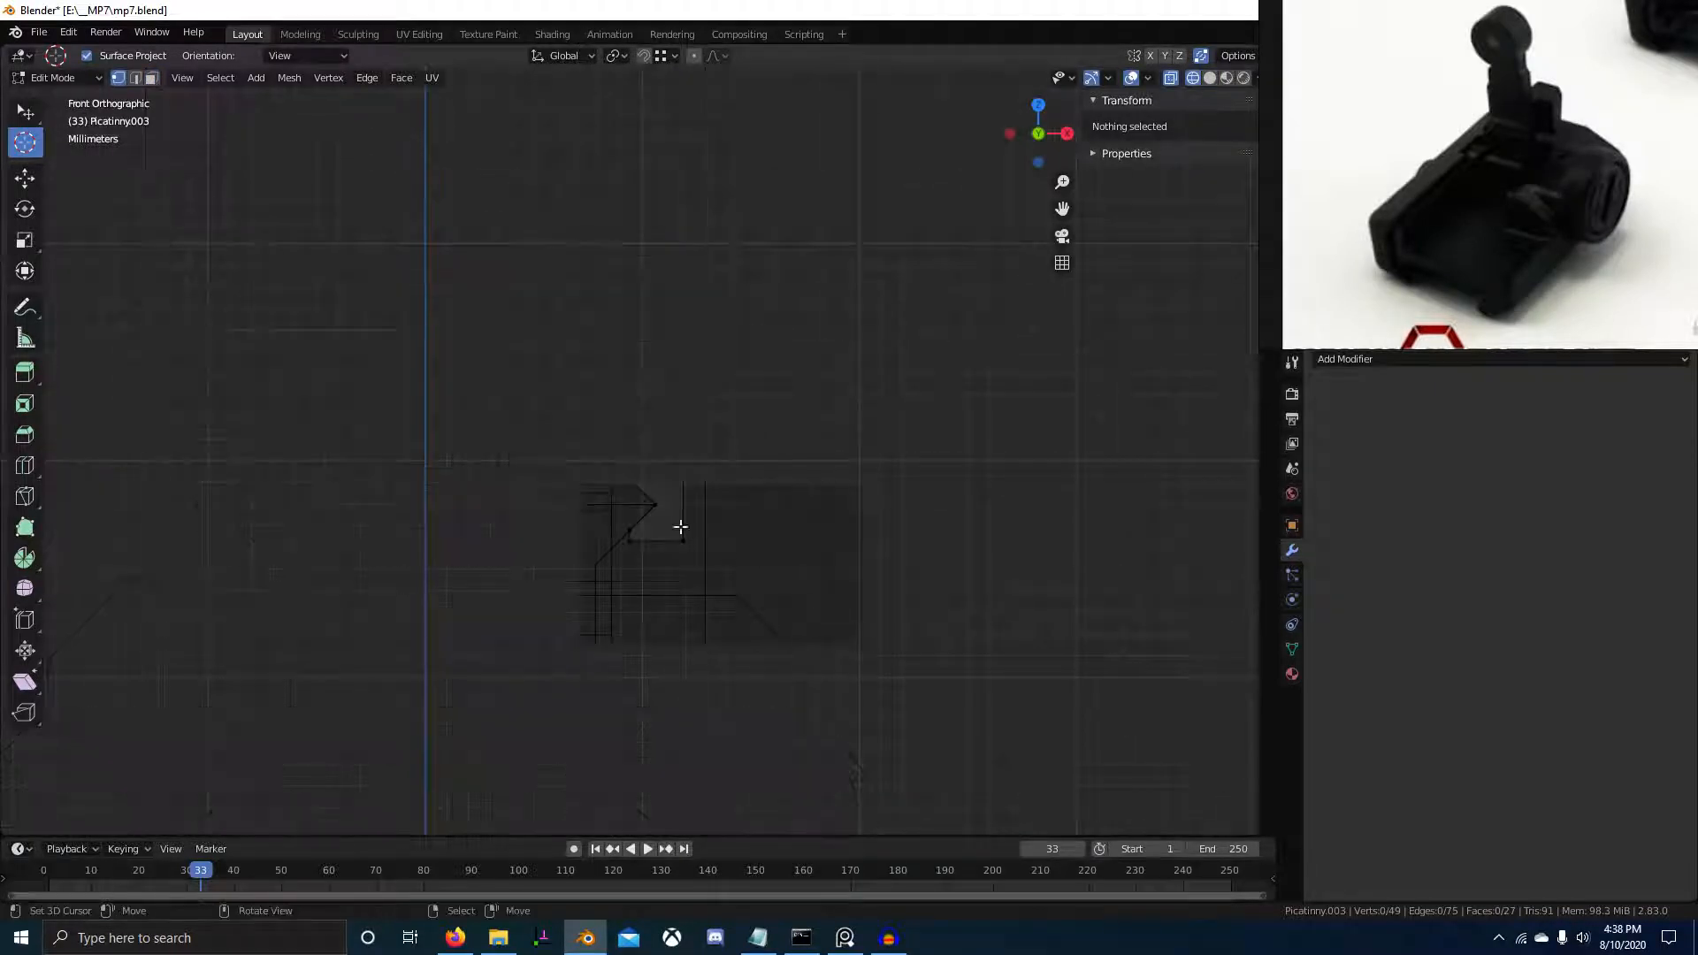
{"action": "left_click_drag", "start_coordinate": [557, 425], "coordinate": [841, 645]}
{"action": "key", "text": "g"}
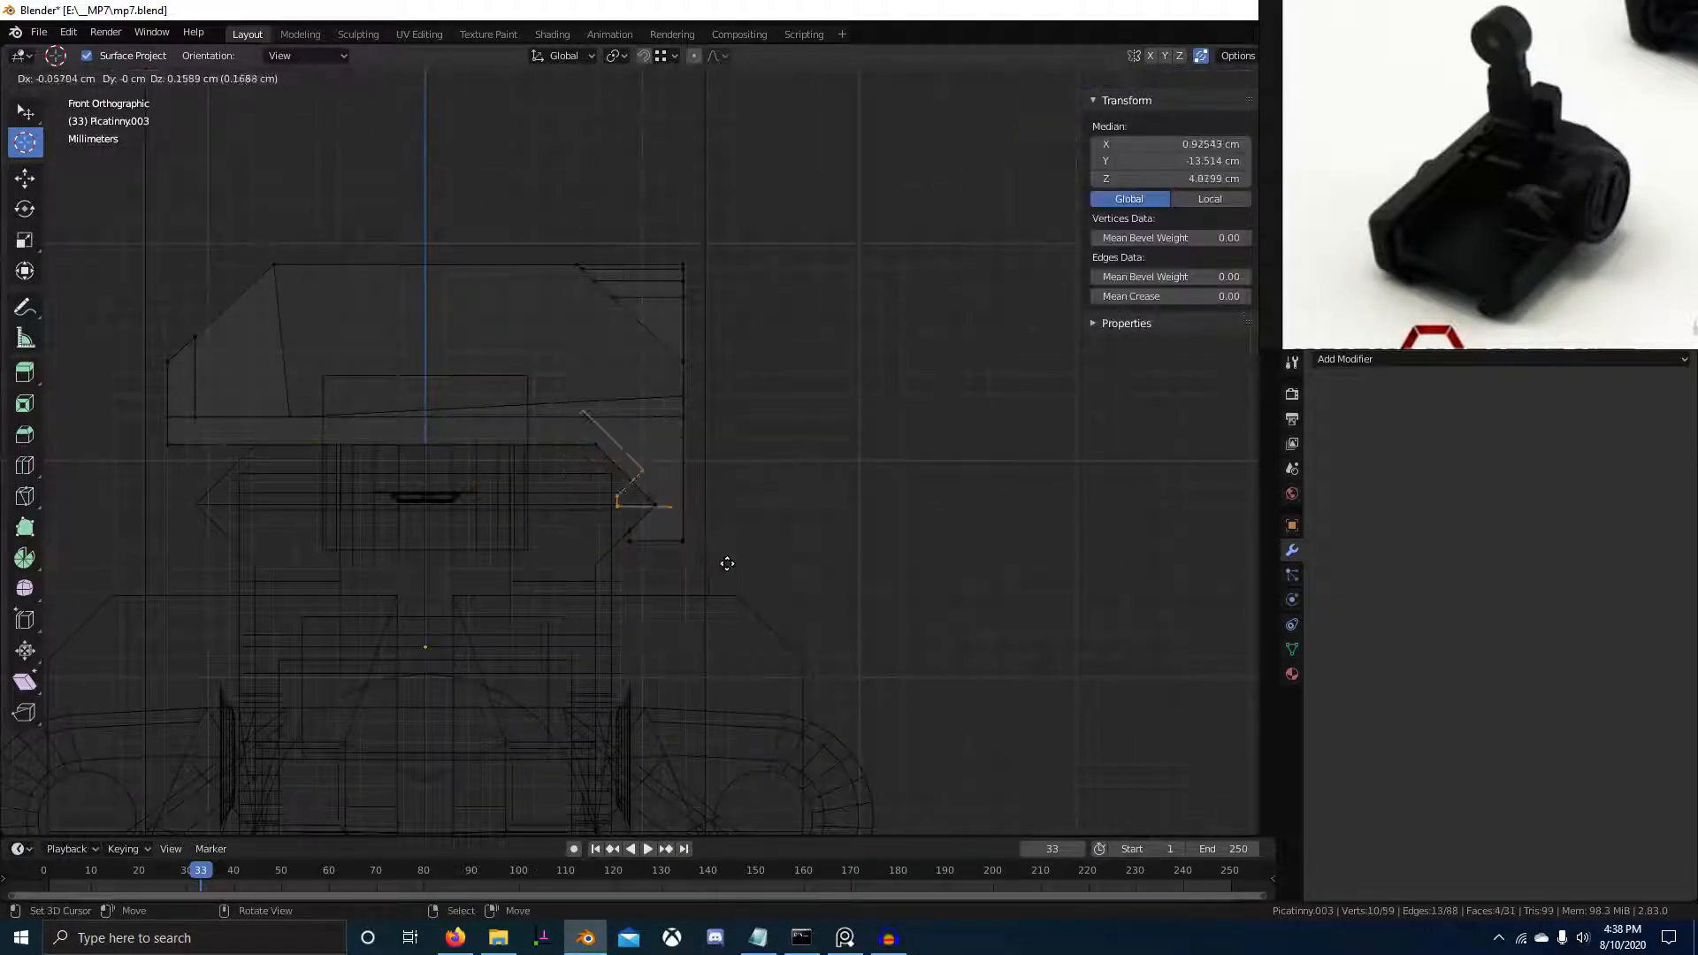
{"action": "right_click", "coordinate": [710, 572]}
Separate the duplicated clamp hook profile into its own object and select that object
{"action": "key", "text": "p"}
{"action": "left_click", "coordinate": [707, 572]}
{"action": "key", "text": "Tab"}
{"action": "right_click", "coordinate": [633, 481]}
{"action": "key", "text": "g"}
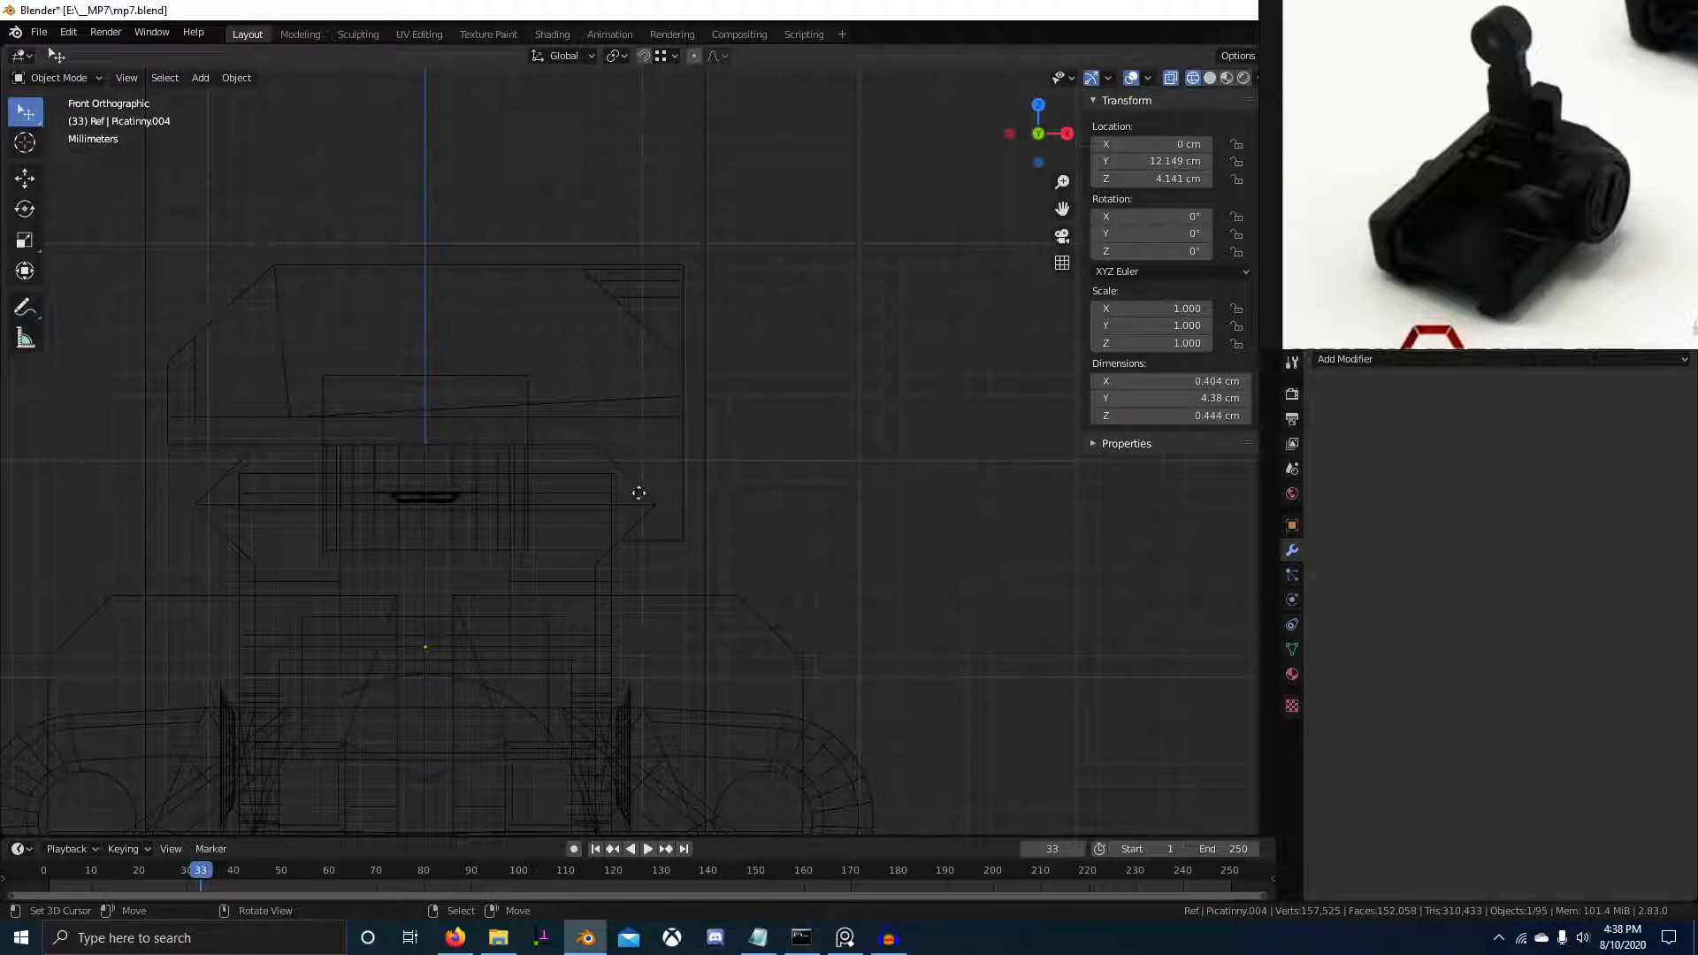
{"action": "right_click", "coordinate": [738, 513]}
Set the pivot point to 3D Cursor and mirror the separated hook profile across the global X axis
{"action": "key", "text": "Tab"}
{"action": "key", "text": "period"}
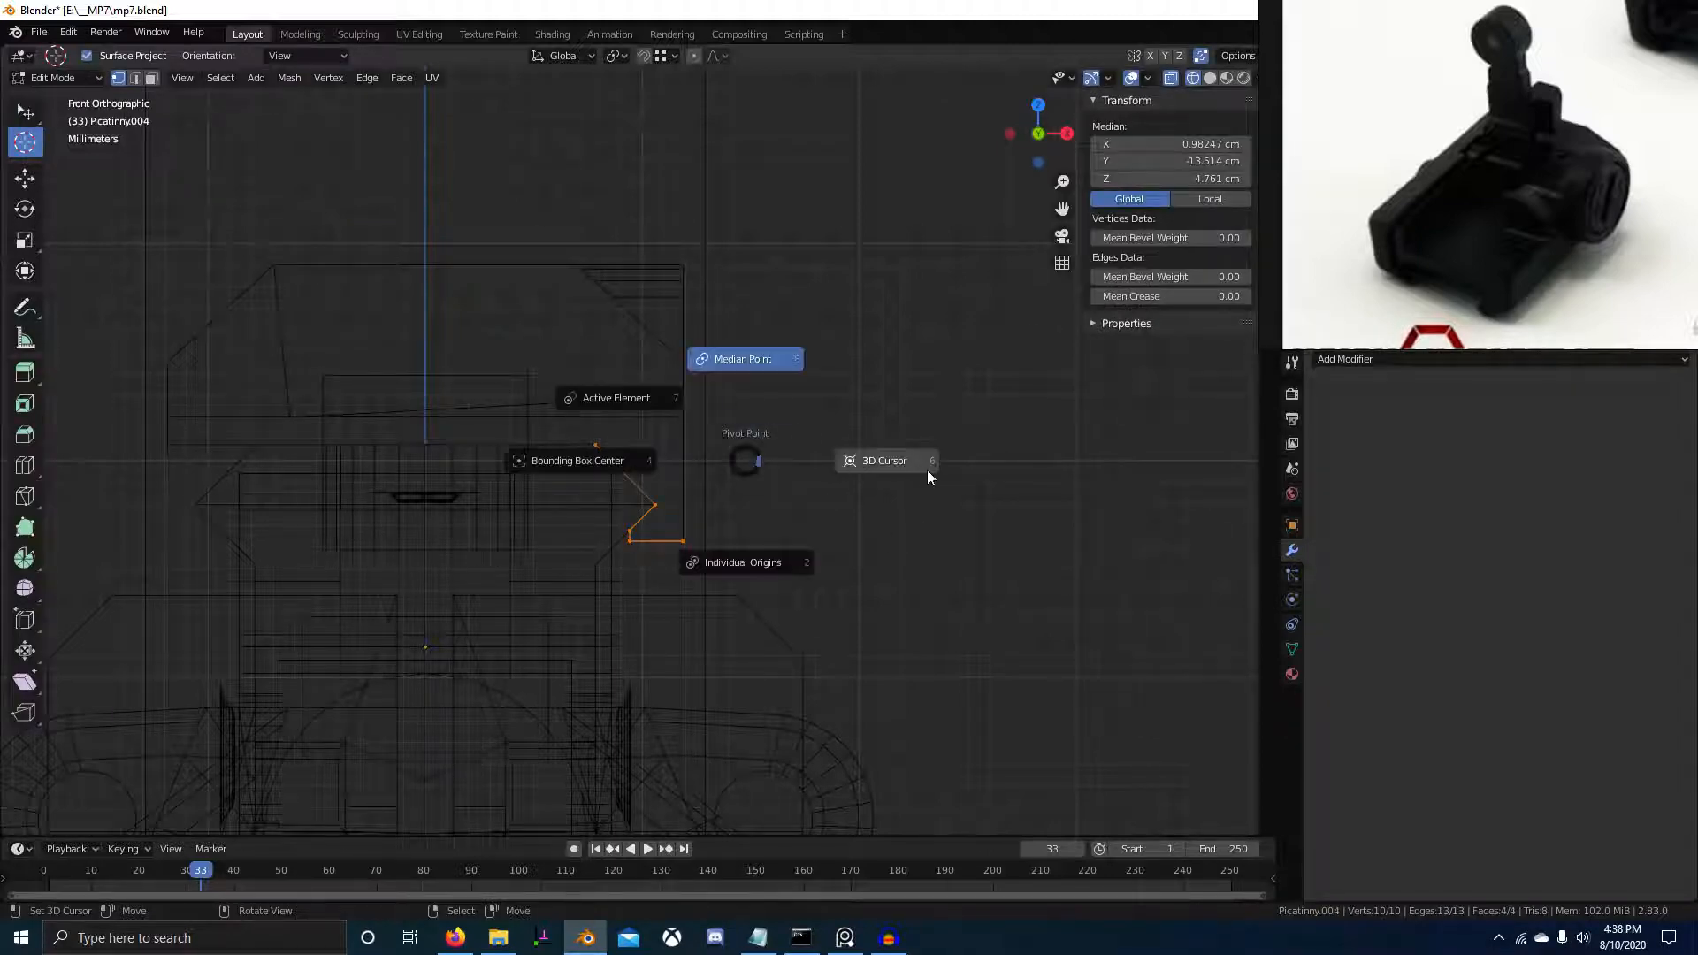
{"action": "left_click", "coordinate": [929, 473]}
{"action": "key", "text": "ctrl+m"}
{"action": "key", "text": "x"}
{"action": "key", "text": "Return"}
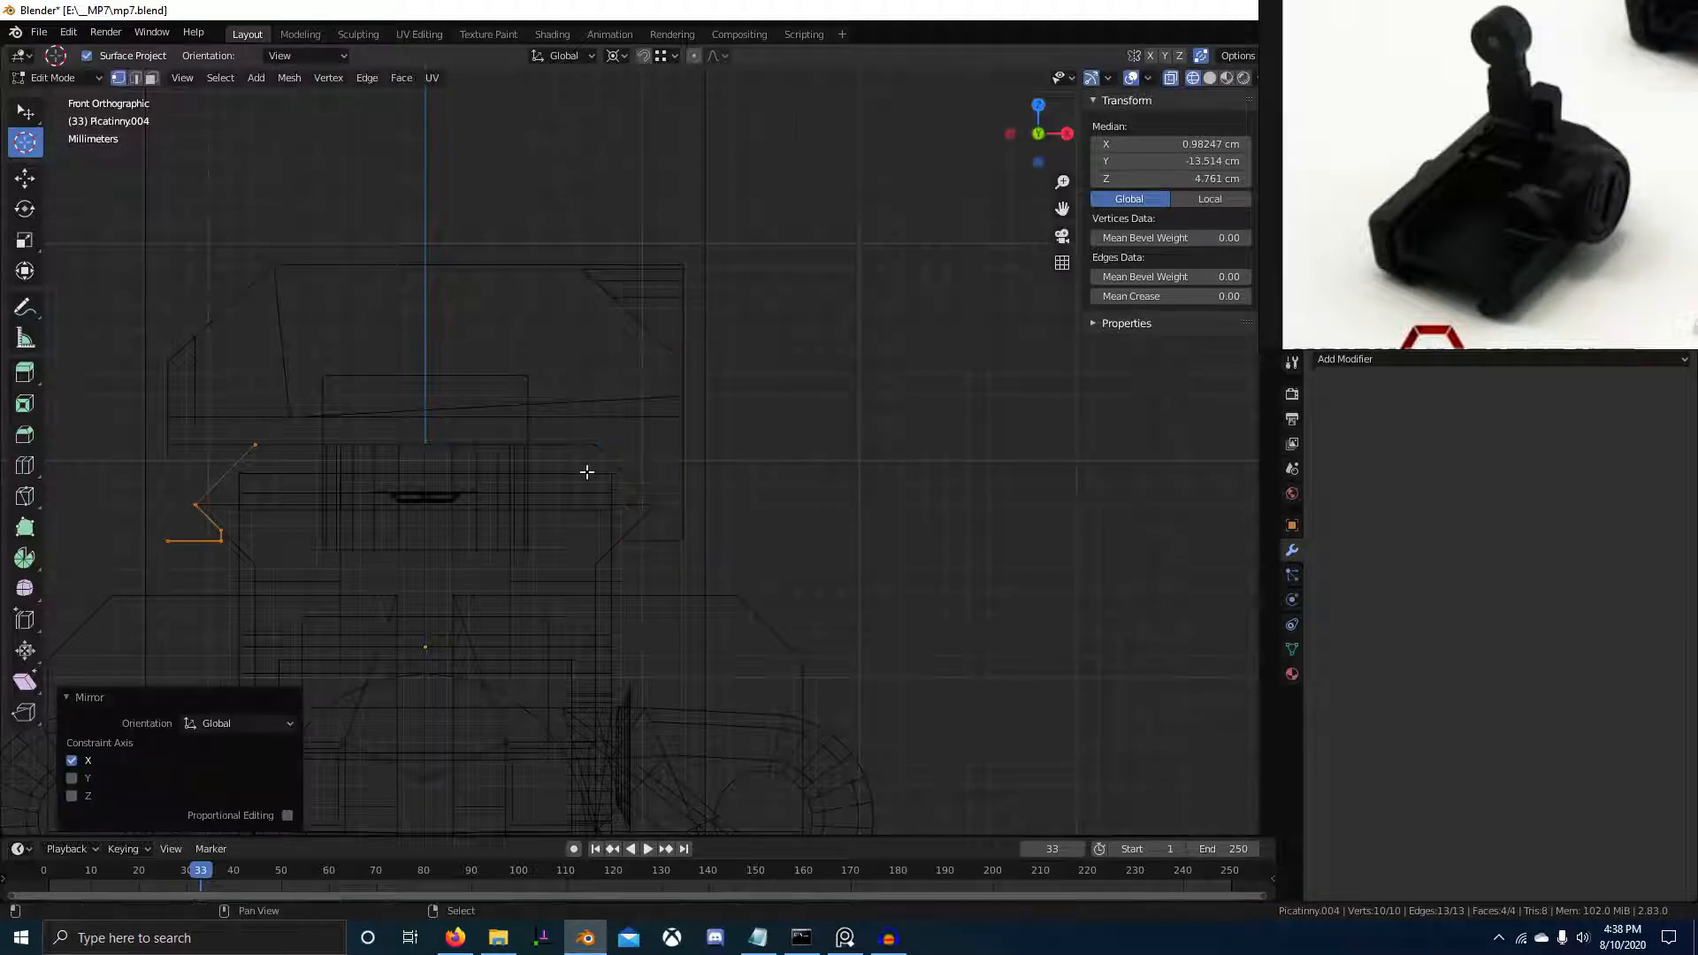
Extrude the mirrored hook's outer lower edge up about 0.83 cm along Z, and raise the new edge another 0.21 cm
{"action": "middle_click_drag", "start_coordinate": [587, 472], "coordinate": [963, 456], "text": "shift"}
{"action": "scroll", "coordinate": [495, 513], "scroll_direction": "up", "scroll_amount": 1}
{"action": "middle_click_drag", "start_coordinate": [489, 572], "coordinate": [527, 568], "text": "shift"}
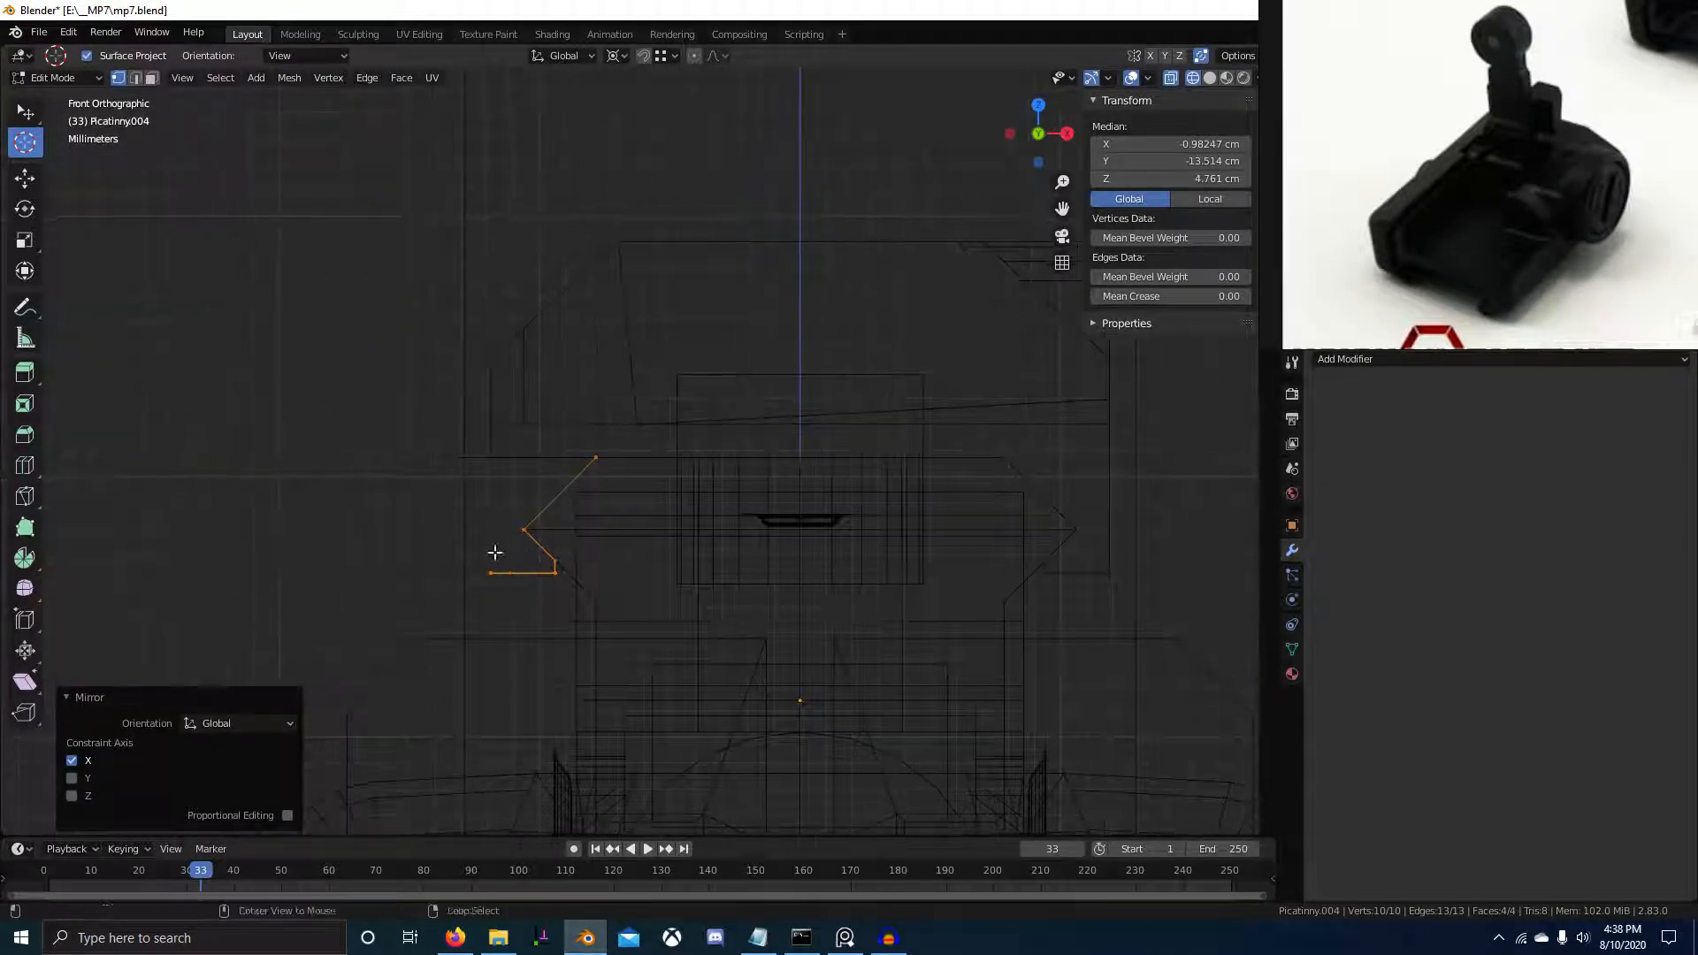
{"action": "key", "text": "alt+a"}
{"action": "key", "text": "b"}
{"action": "left_click_drag", "start_coordinate": [471, 543], "coordinate": [519, 624]}
{"action": "key", "text": "e"}
{"action": "key", "text": "z"}
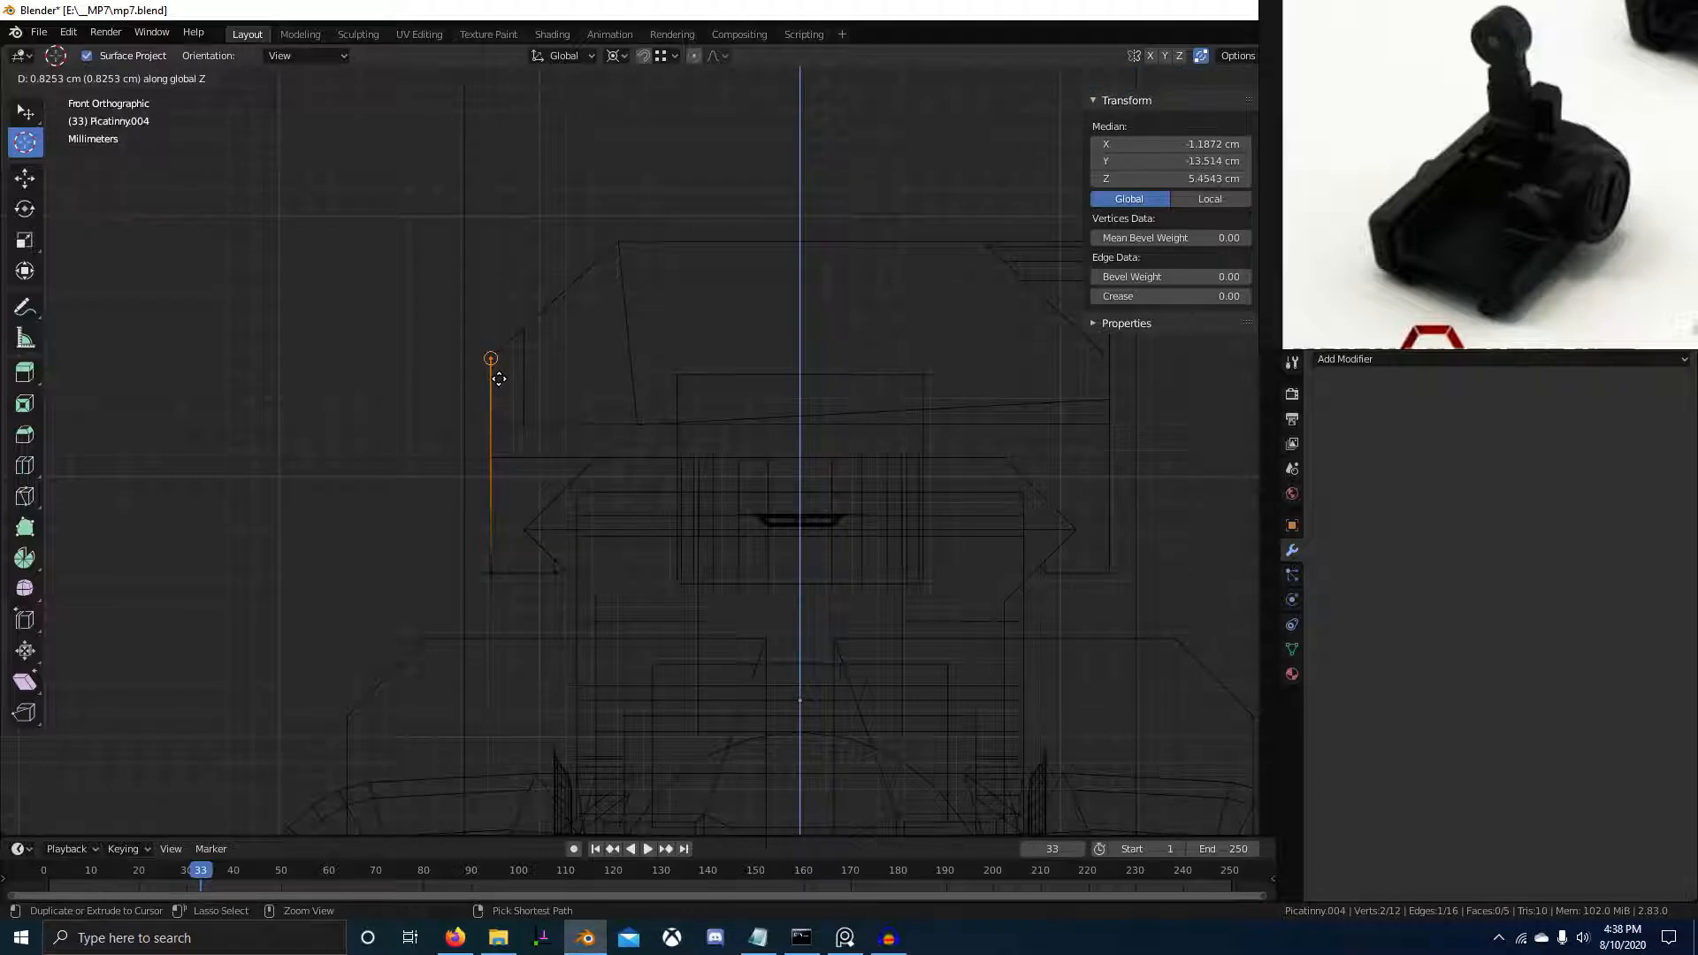
{"action": "left_click", "coordinate": [498, 379]}
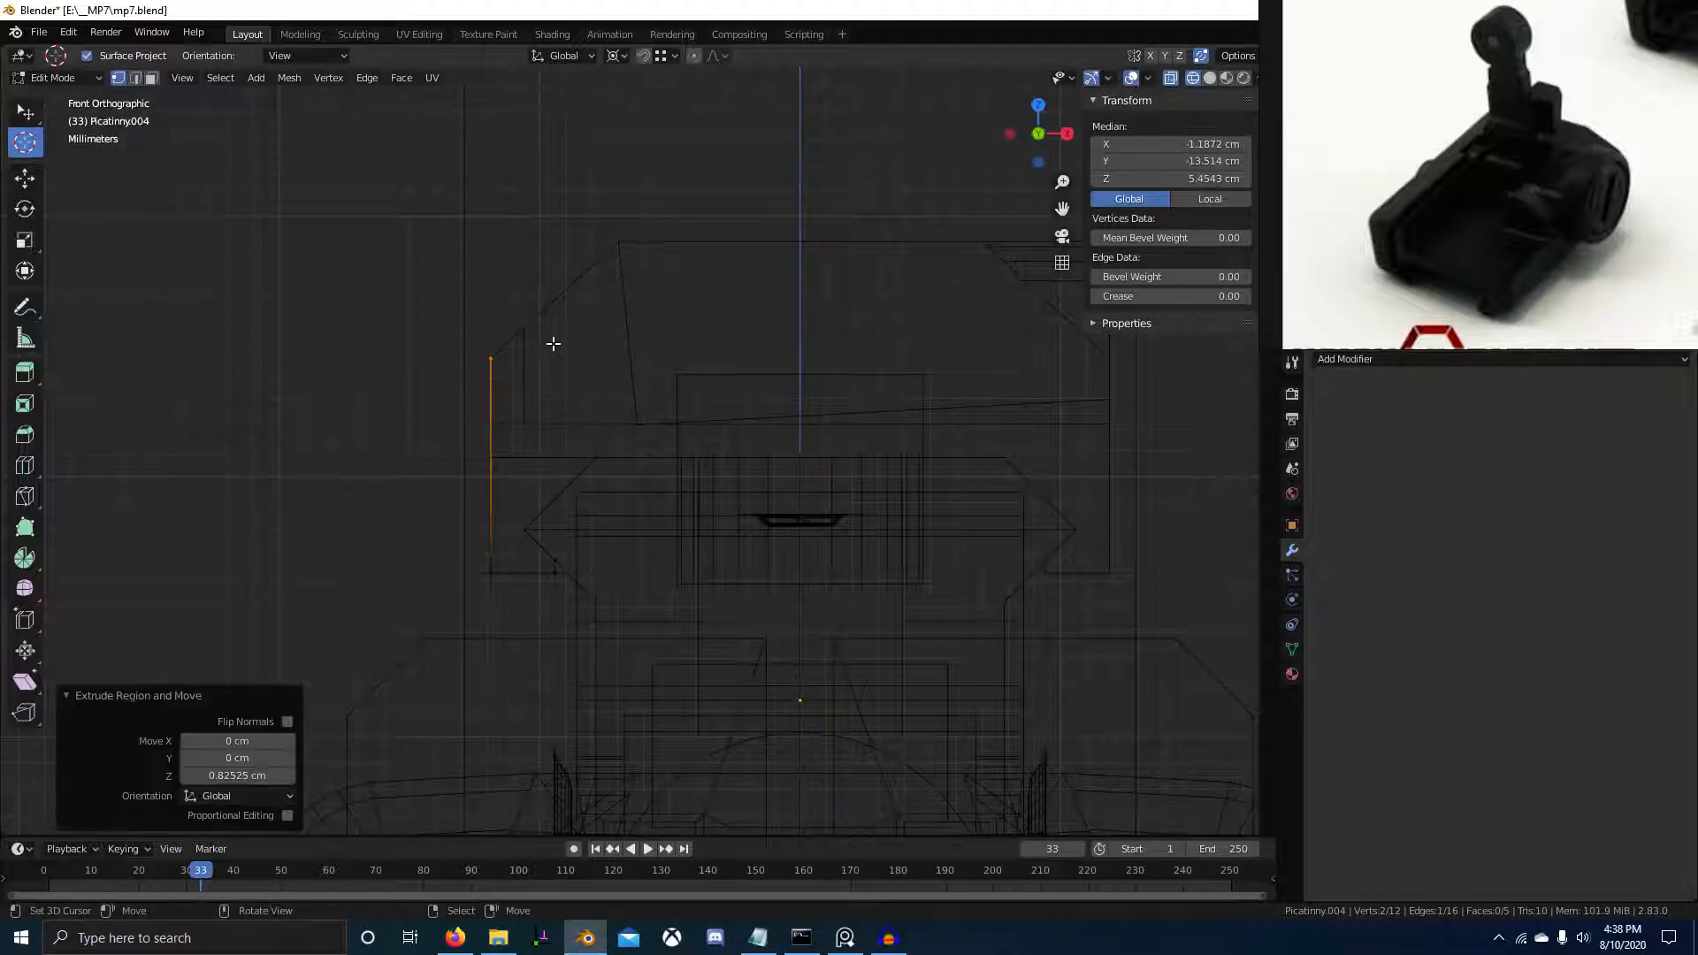
{"action": "key", "text": "g"}
{"action": "key", "text": "z"}
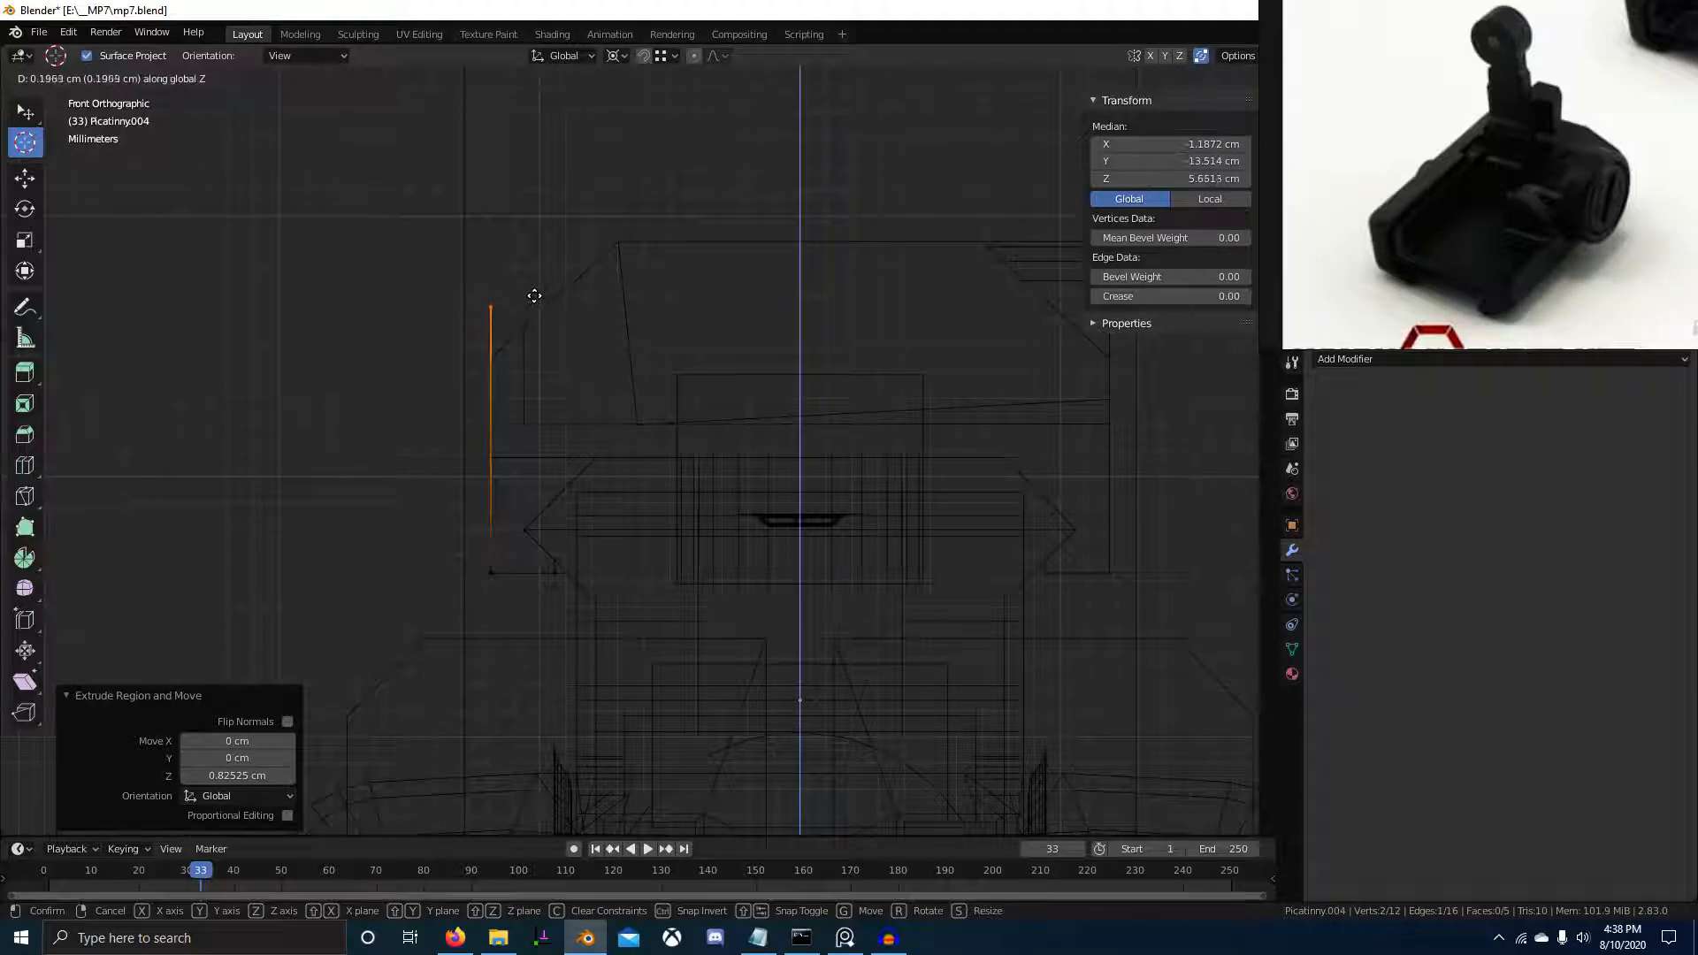
{"action": "left_click", "coordinate": [534, 293]}
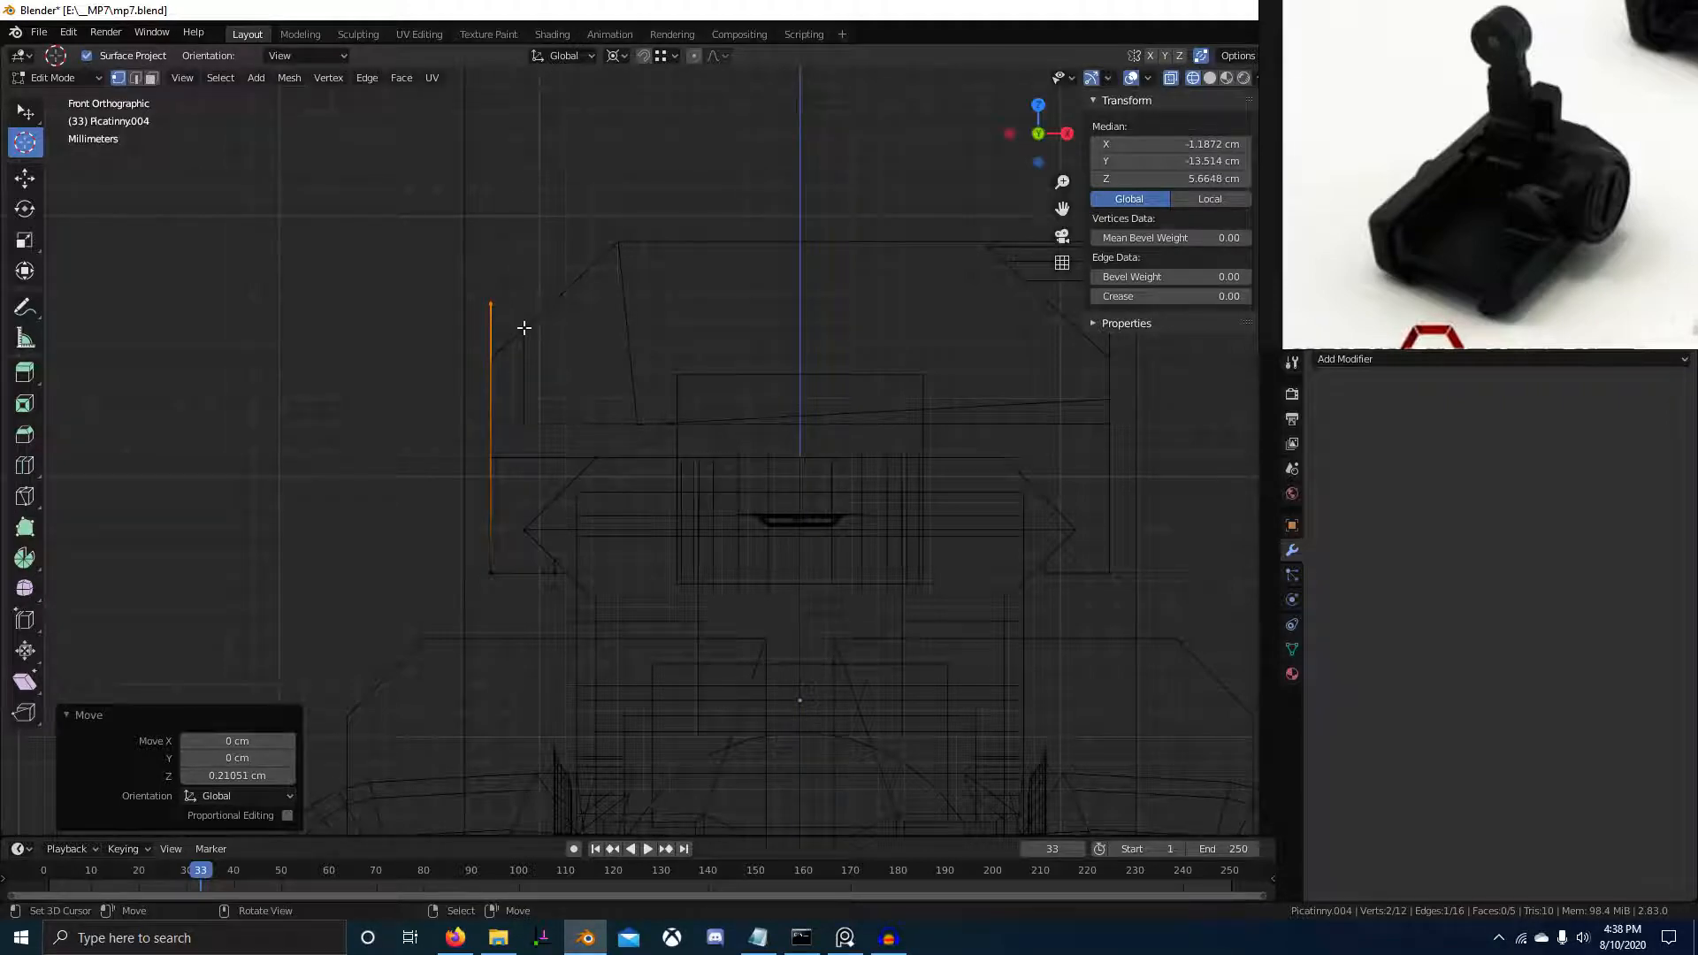
Extrude the top edge inward about 0.16 cm along X, and shift the new edge about 0.02 cm further
{"action": "key", "text": "e"}
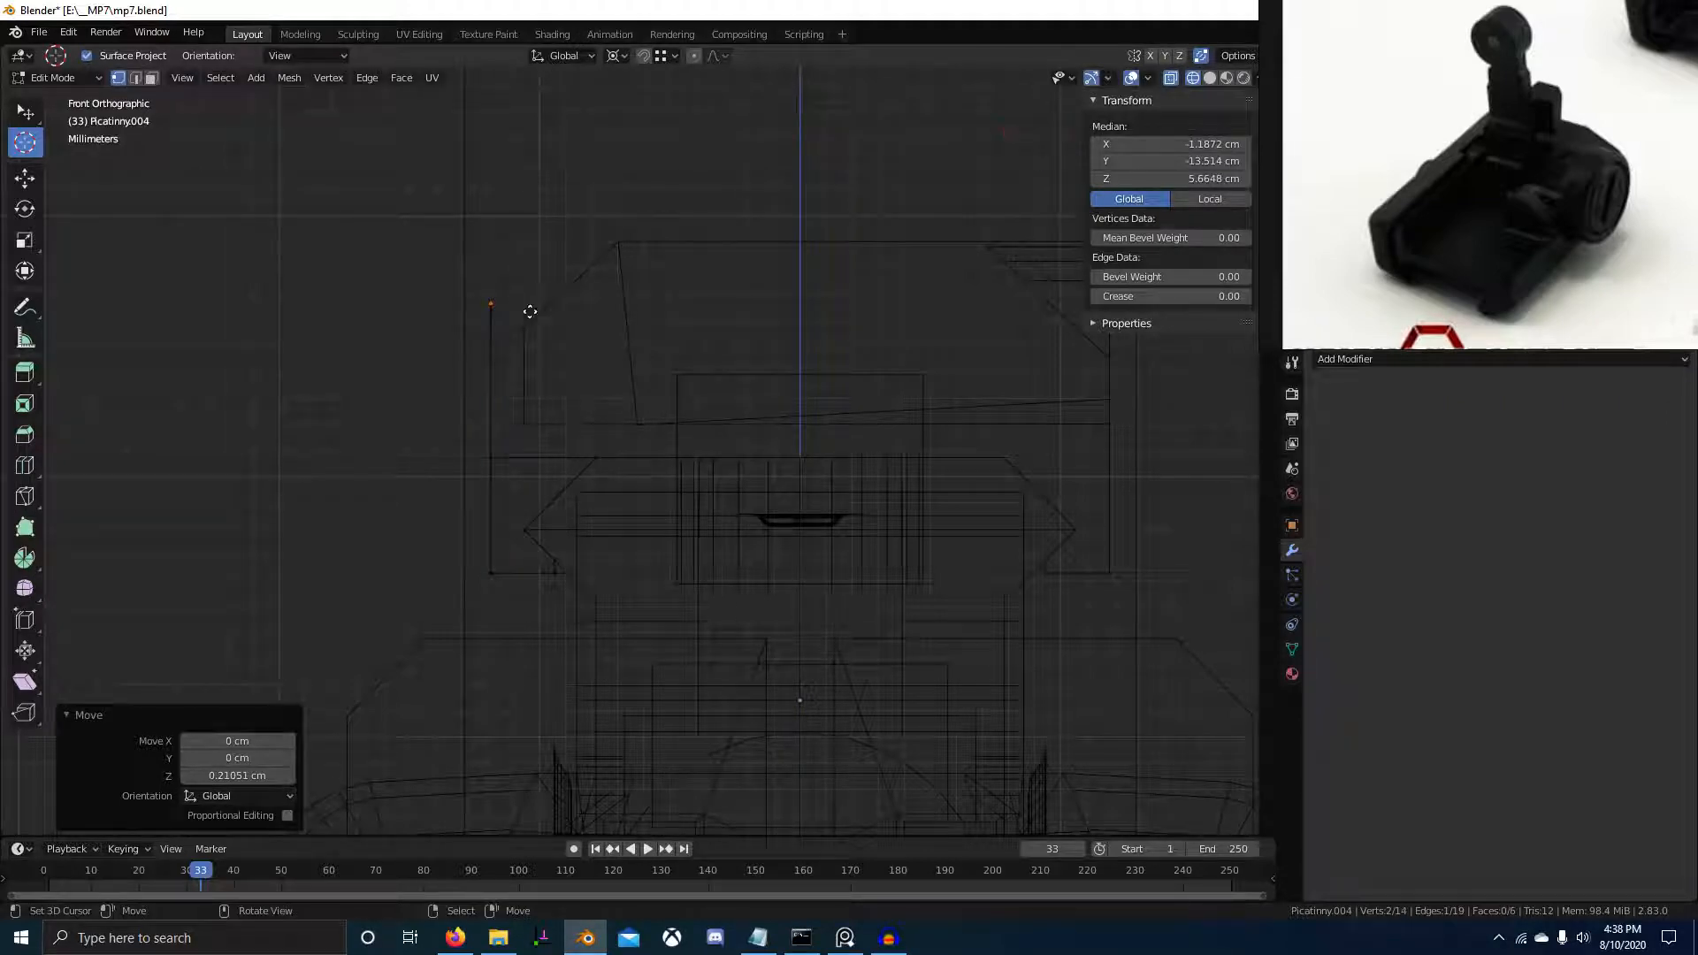
{"action": "key", "text": "y"}
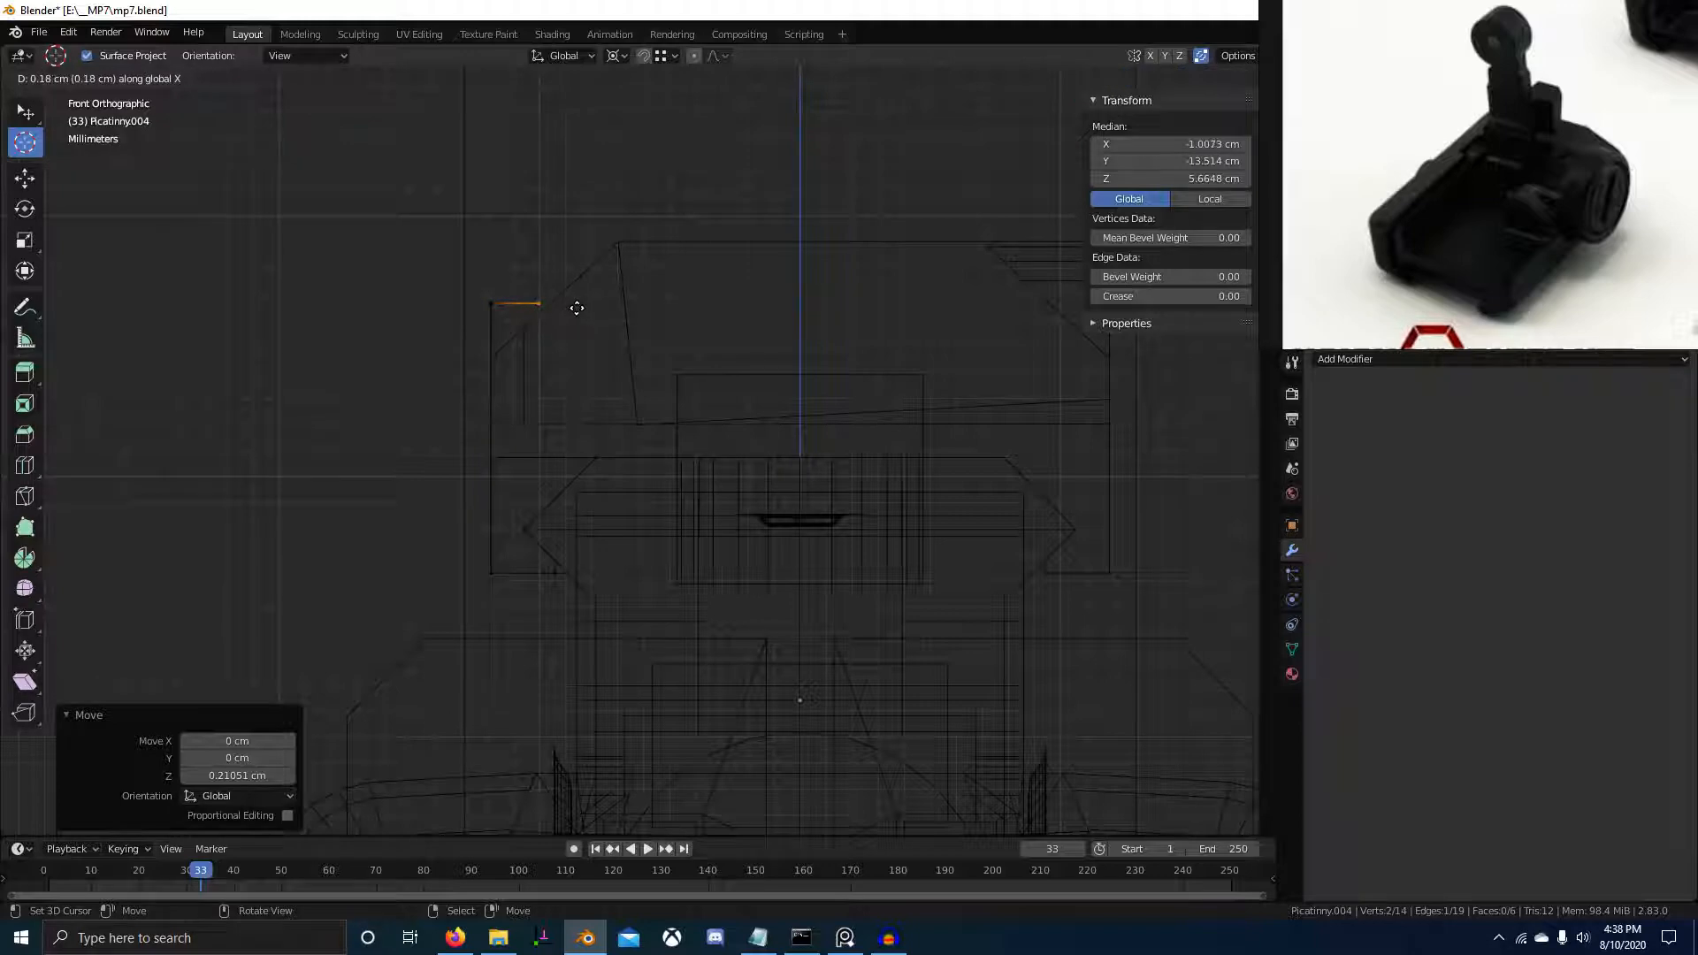
{"action": "left_click", "coordinate": [571, 306]}
{"action": "scroll", "coordinate": [545, 320], "scroll_direction": "up", "scroll_amount": 2}
{"action": "key", "text": "g"}
{"action": "key", "text": "x"}
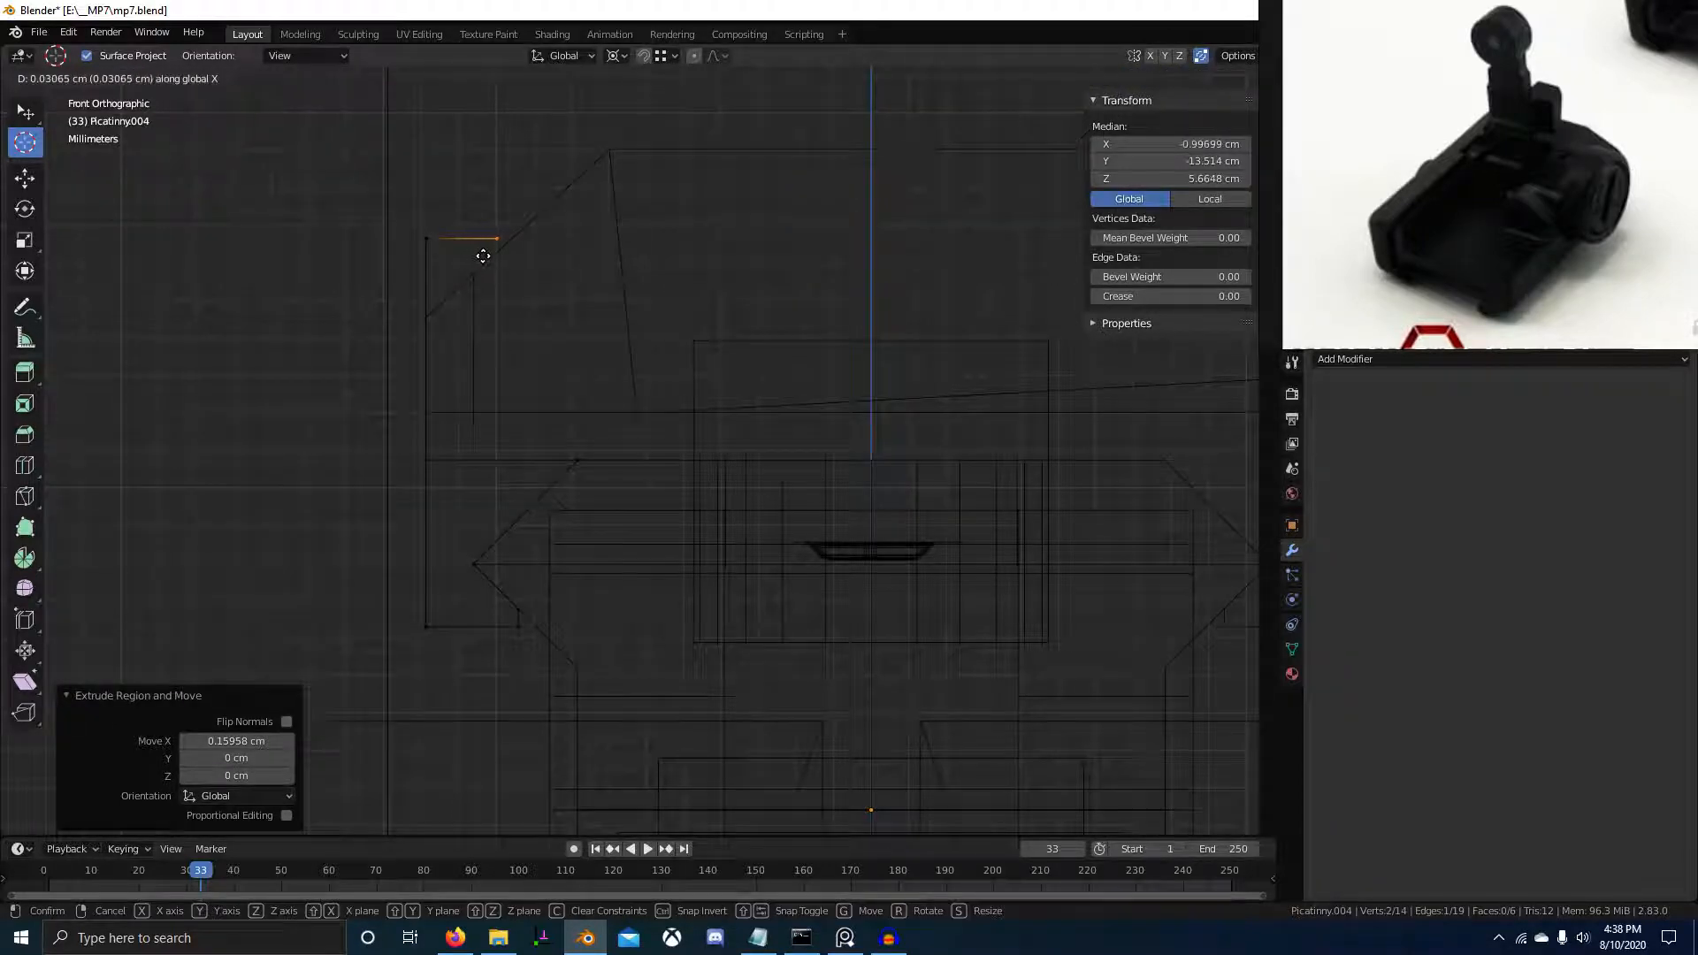
{"action": "left_click", "coordinate": [480, 256]}
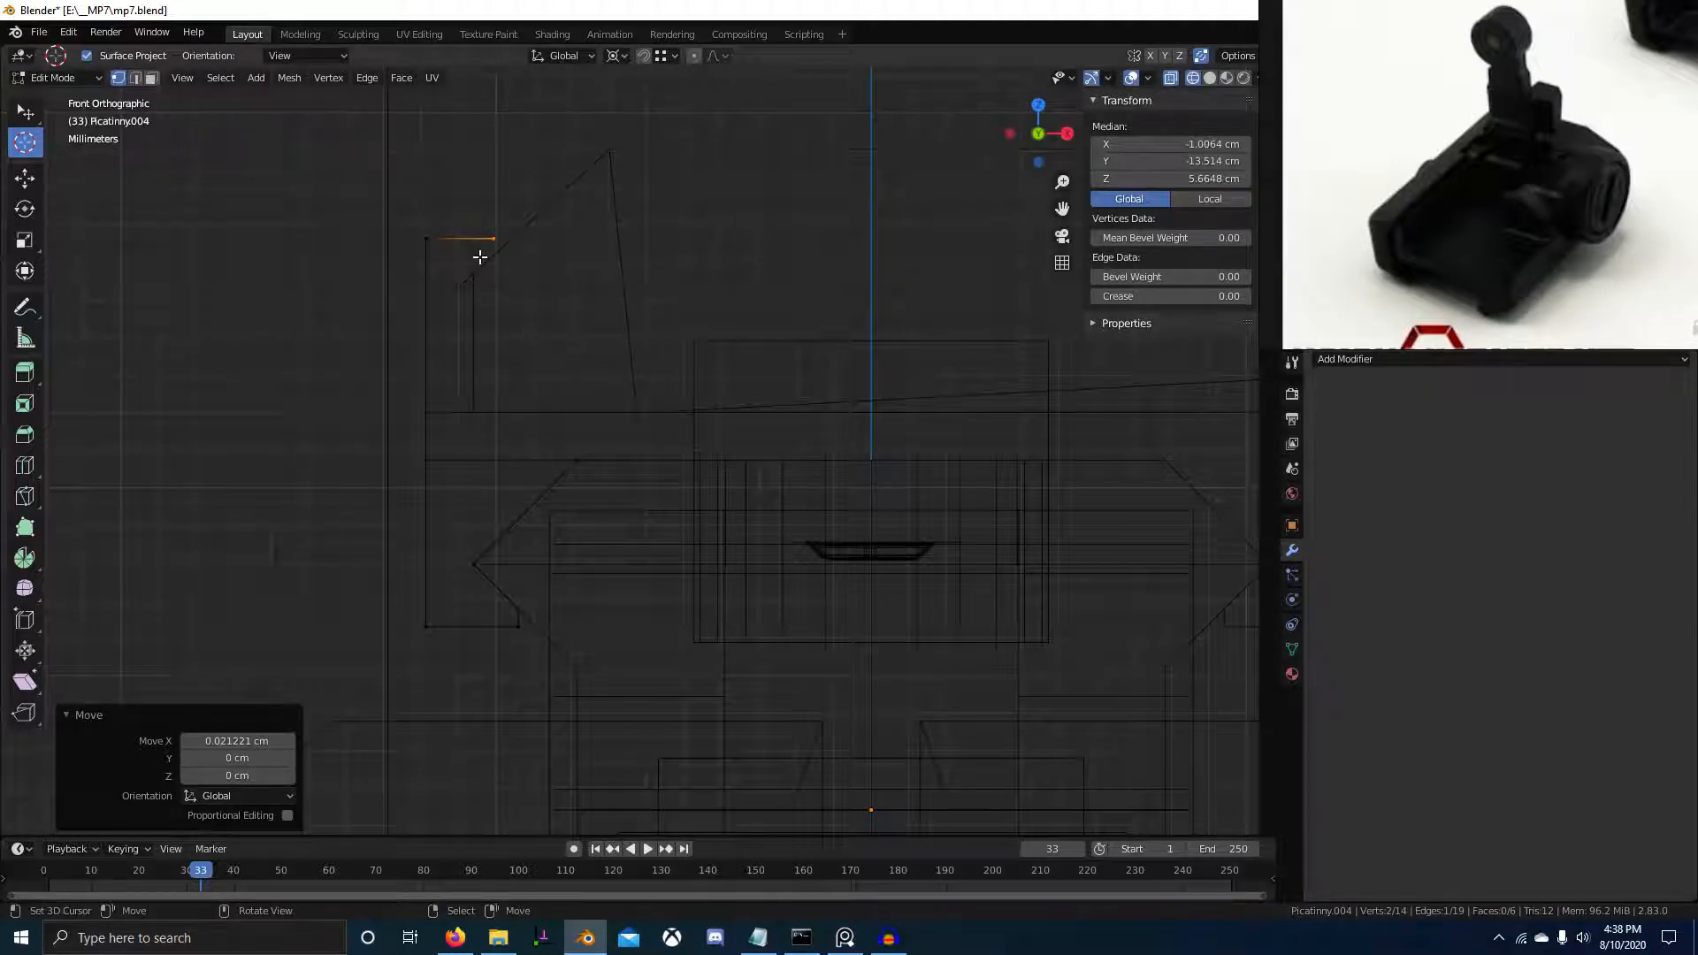
Examine the reference photo of the sight base's side wall and its hooked clamp edge
{"action": "scroll", "coordinate": [1615, 171], "scroll_direction": "down", "scroll_amount": 4}
{"action": "middle_click_drag", "start_coordinate": [1615, 170], "coordinate": [1520, 106]}
{"action": "scroll", "coordinate": [1519, 106], "scroll_direction": "up", "scroll_amount": 4}
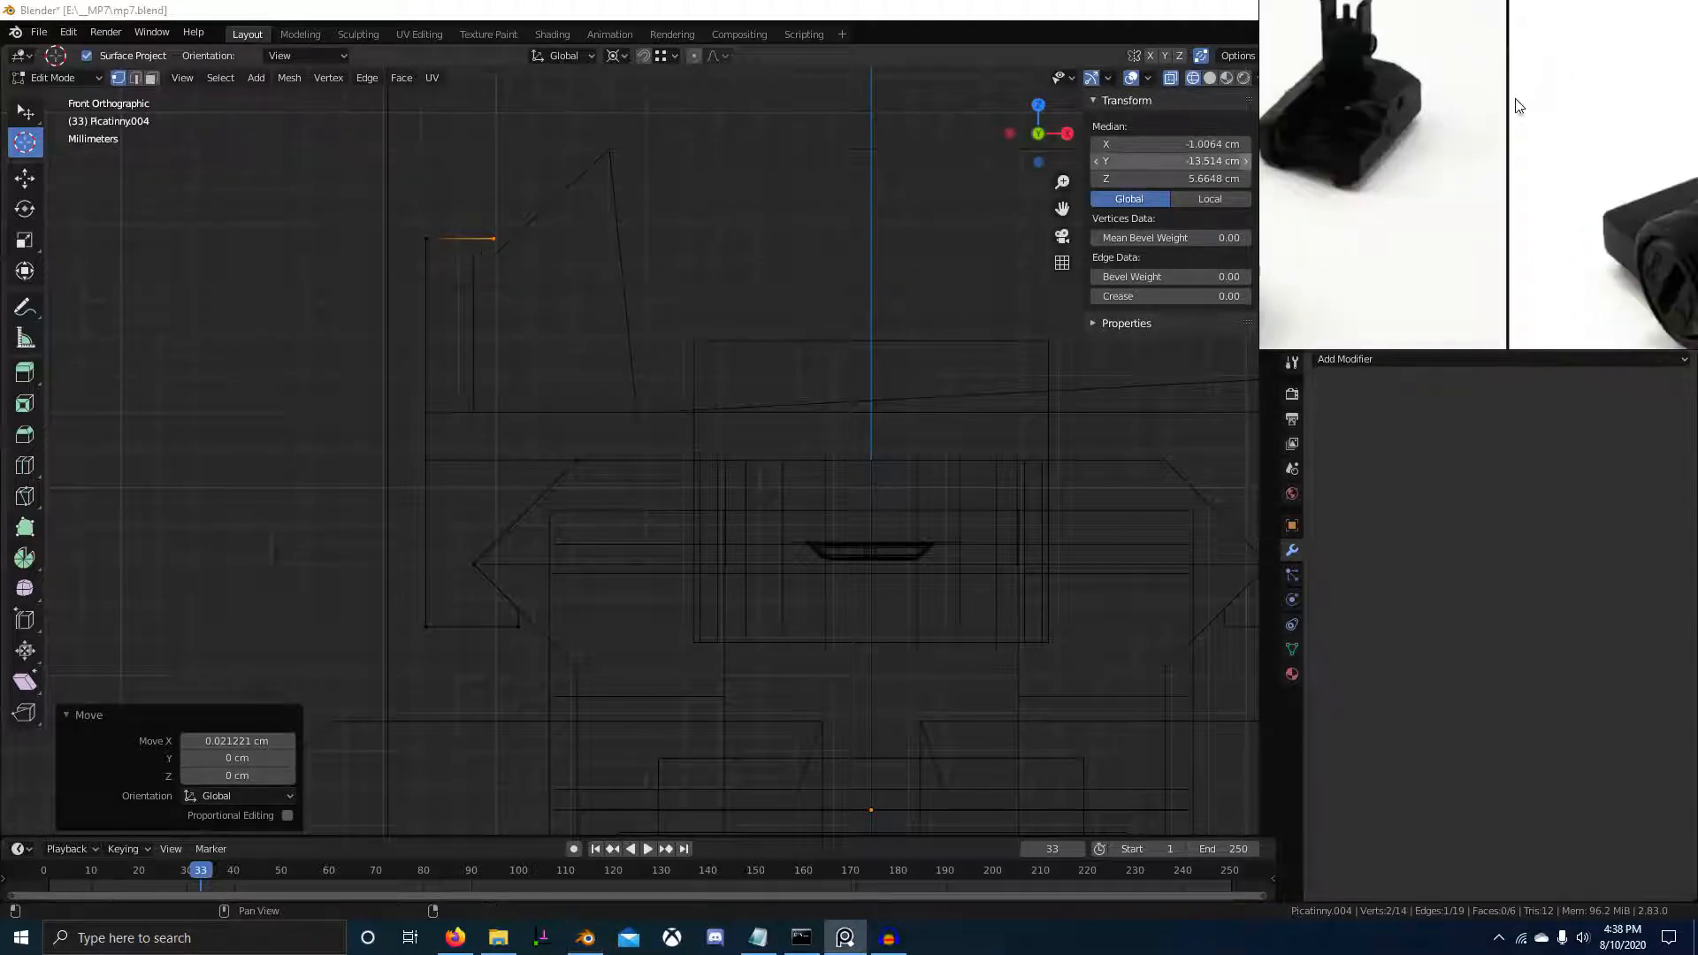
{"action": "middle_click_drag", "start_coordinate": [1380, 239], "coordinate": [1508, 214]}
{"action": "scroll", "coordinate": [1488, 212], "scroll_direction": "up", "scroll_amount": 1}
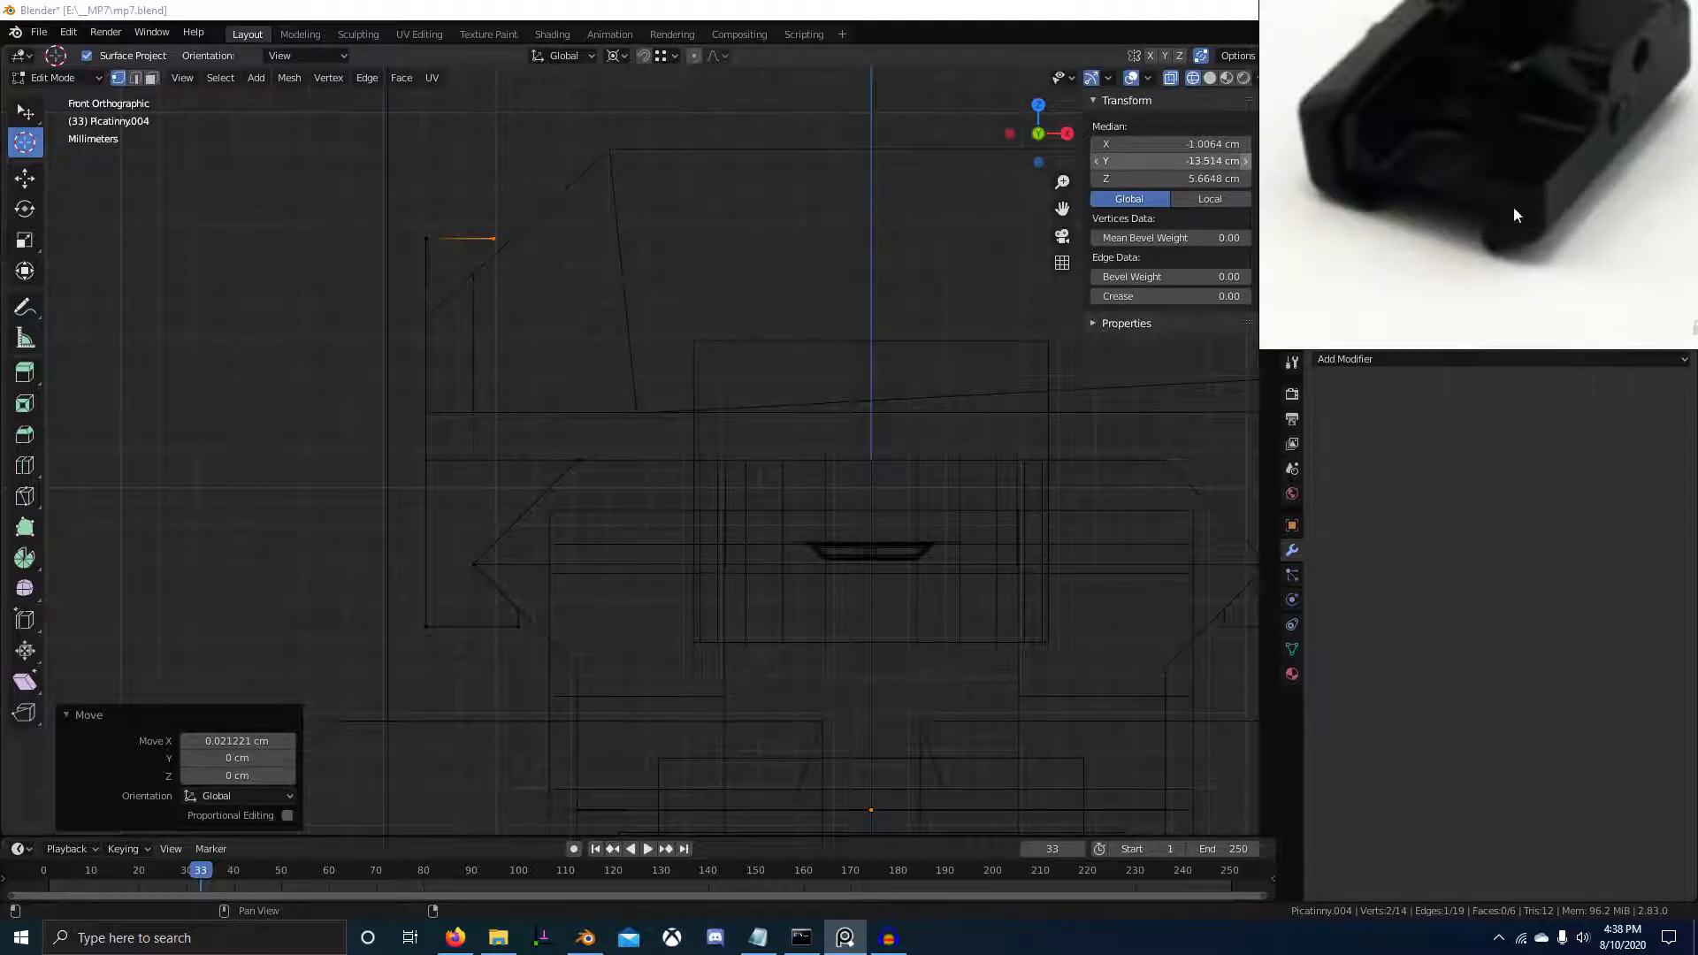
{"action": "scroll", "coordinate": [796, 513], "scroll_direction": "down", "scroll_amount": 3}
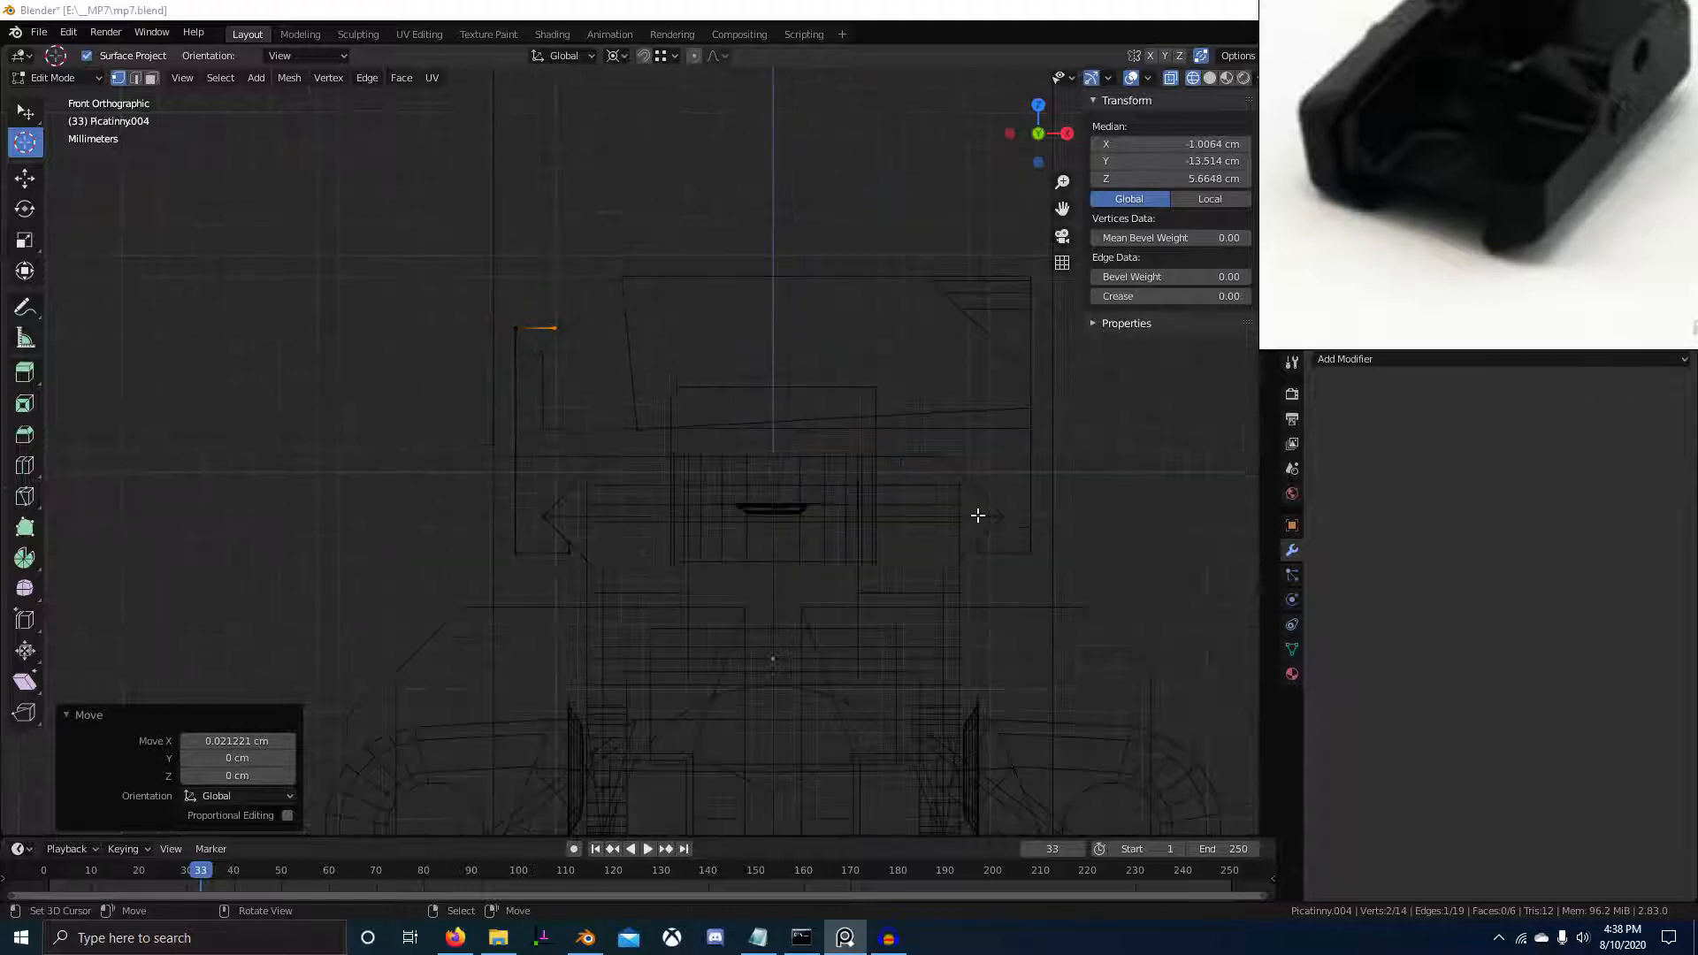
Select the side wall profile's outer vertical edge vertices and move them outward about 0.065 cm along negative X
{"action": "left_click", "coordinate": [506, 339]}
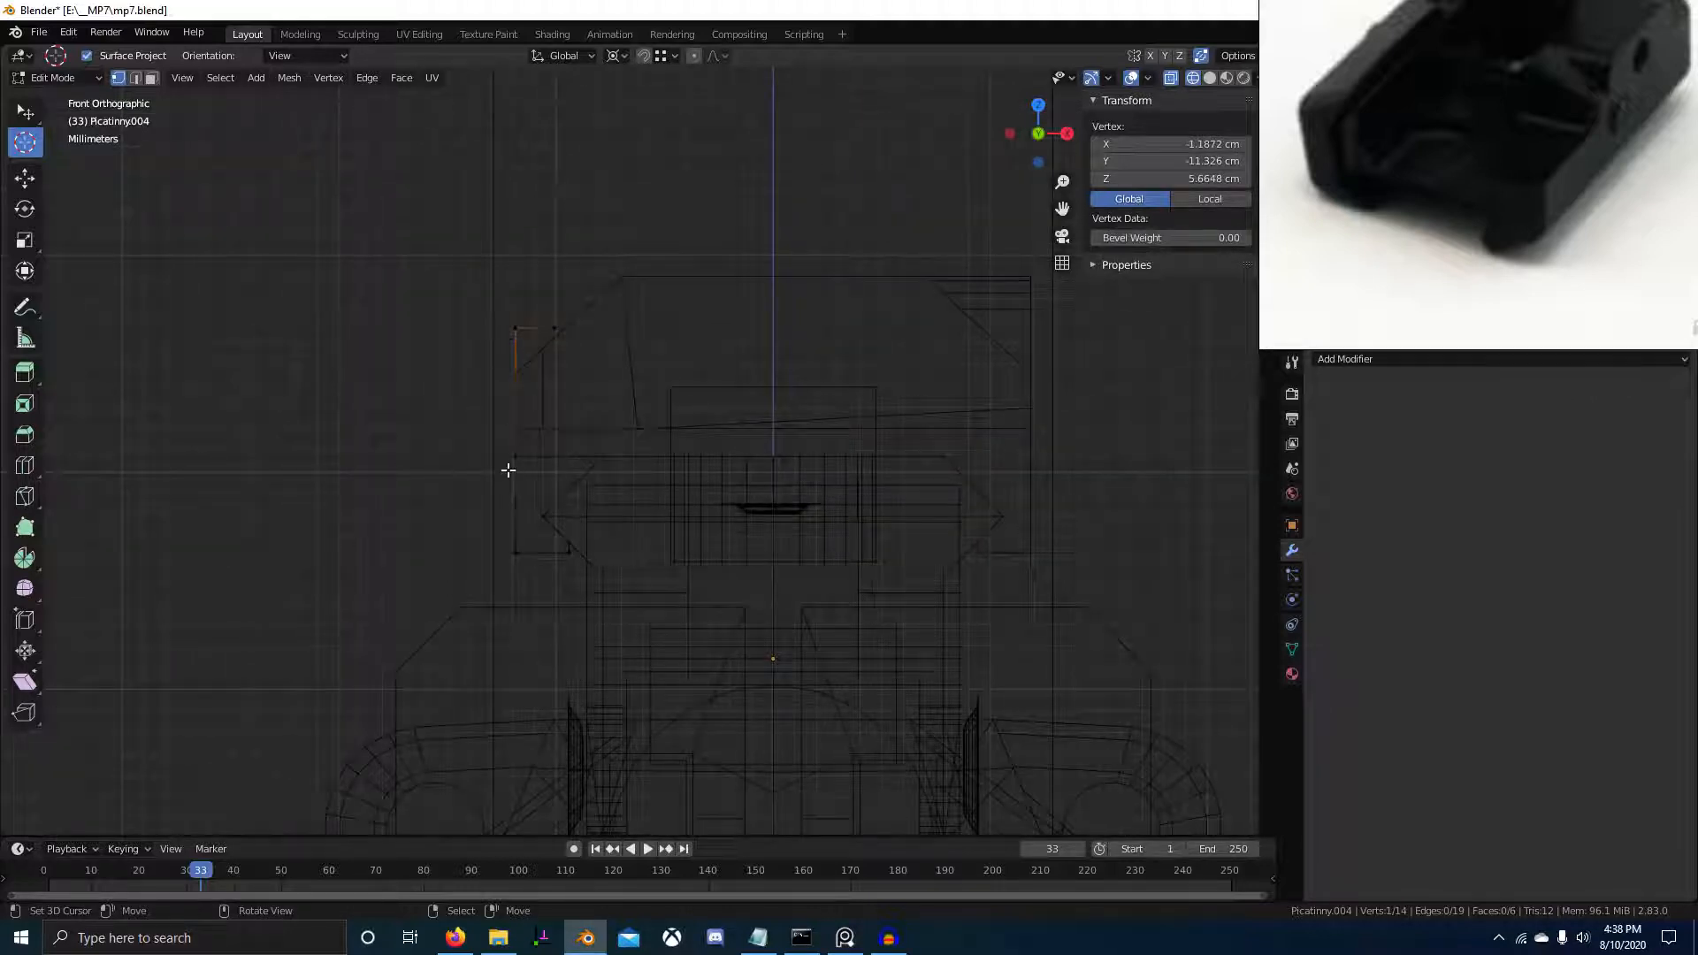
{"action": "key", "text": "b"}
{"action": "left_click_drag", "start_coordinate": [489, 284], "coordinate": [544, 601]}
{"action": "key", "text": "b"}
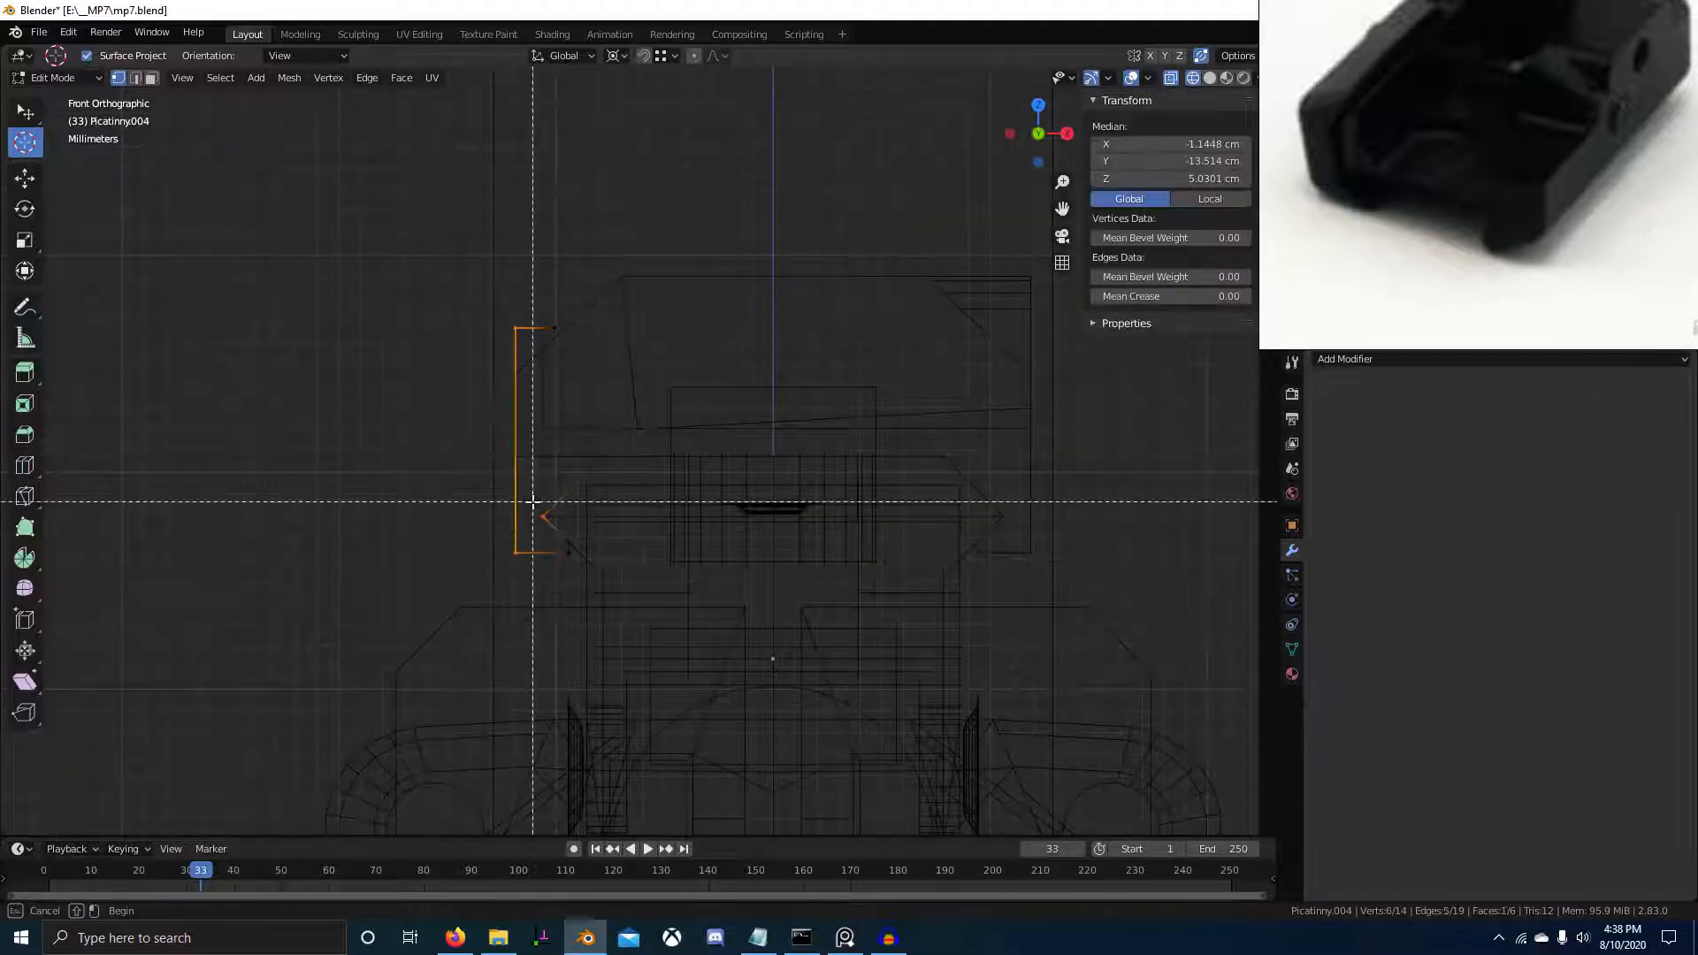
{"action": "middle_click_drag", "start_coordinate": [533, 499], "coordinate": [581, 535]}
{"action": "key", "text": "g"}
{"action": "key", "text": "x"}
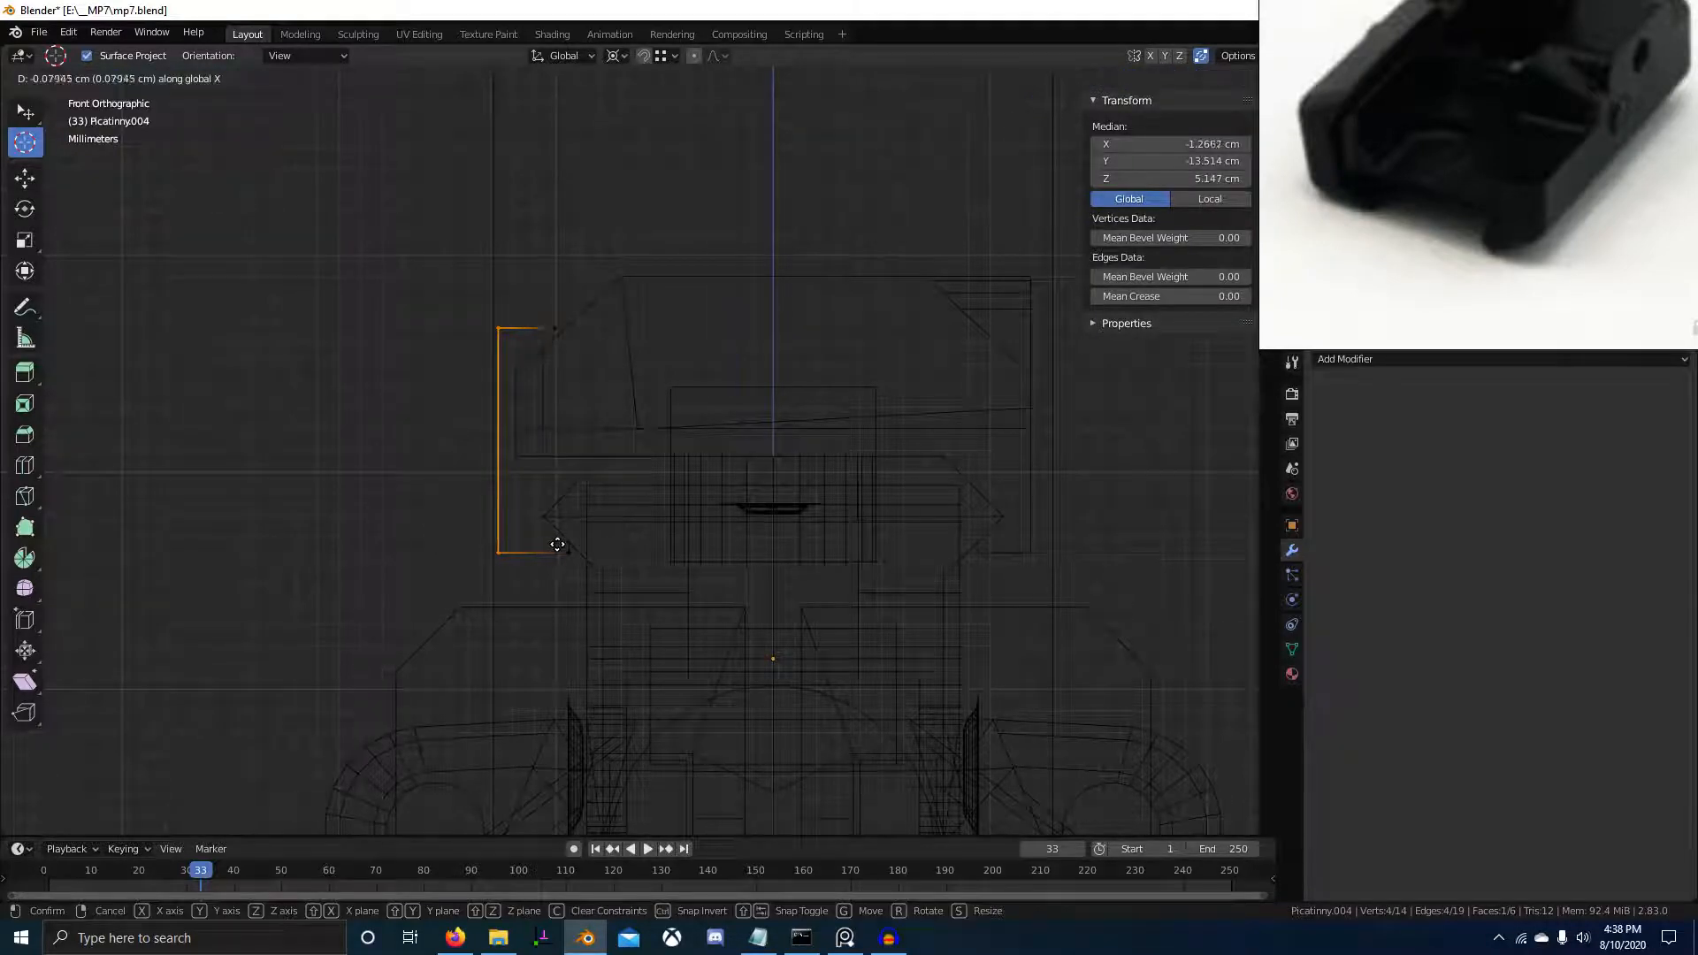
{"action": "left_click", "coordinate": [588, 546]}
{"action": "scroll", "coordinate": [535, 473], "scroll_direction": "up", "scroll_amount": 1}
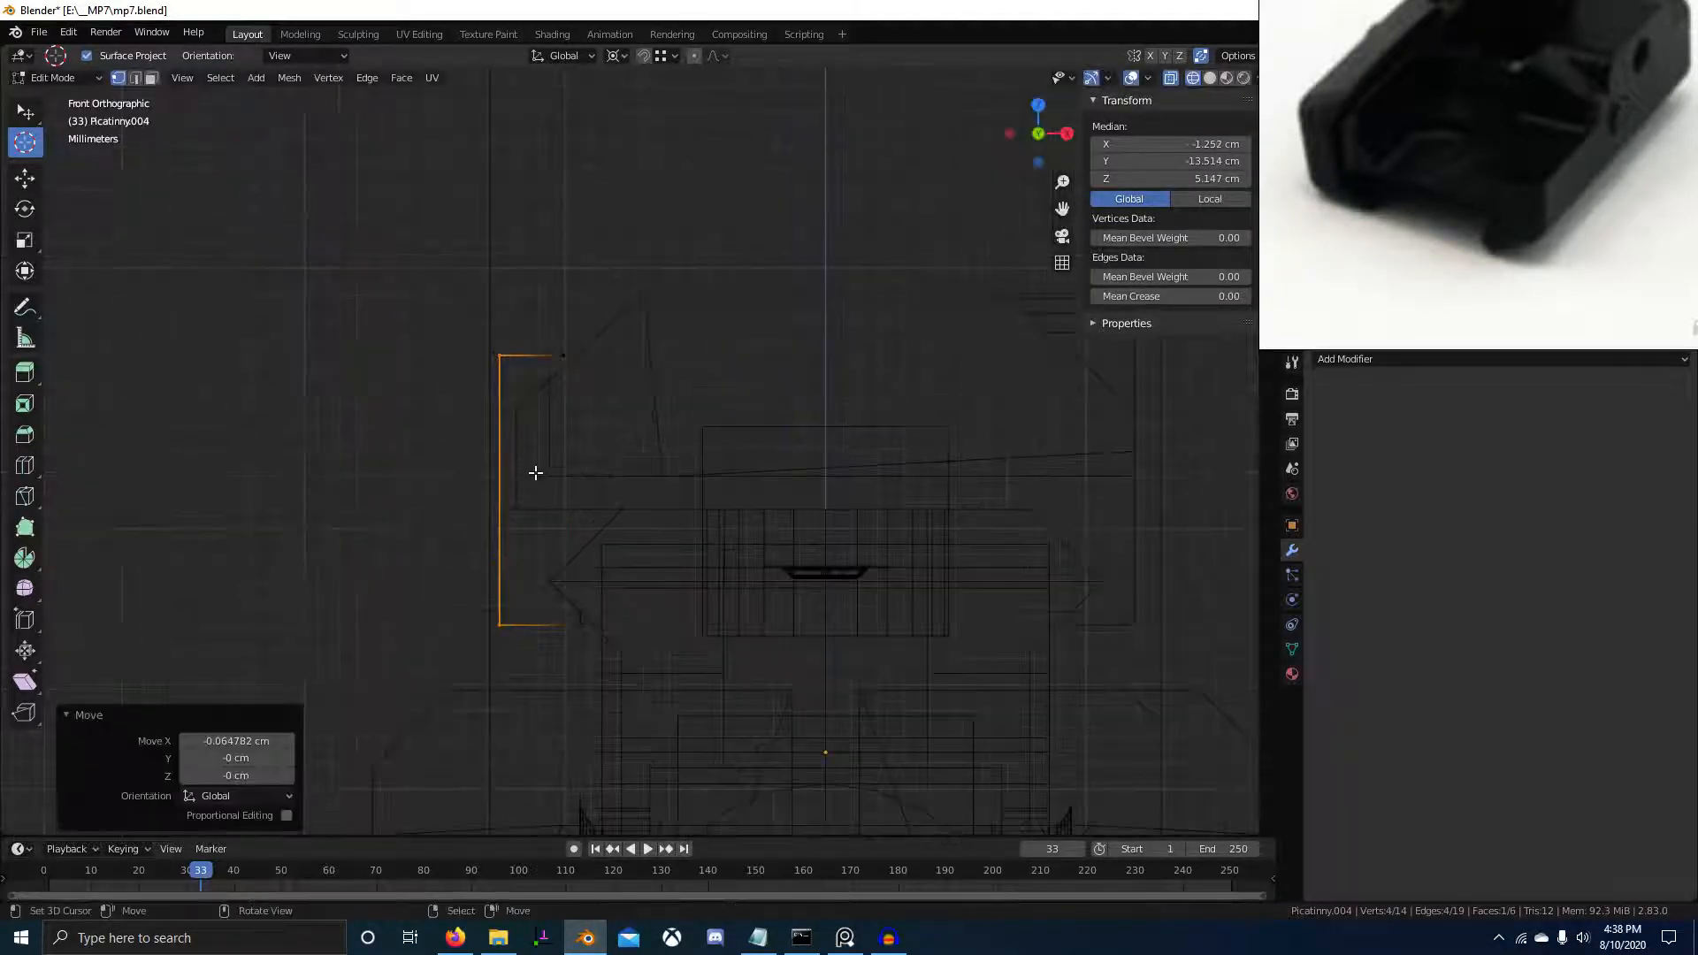
Move the inner edge of the wall's top lip outward about 0.054 cm along negative X
{"action": "key", "text": "alt+a"}
{"action": "key", "text": "alt+b"}
{"action": "left_click_drag", "start_coordinate": [543, 340], "coordinate": [590, 380]}
{"action": "key", "text": "alt+b"}
{"action": "key", "text": "b"}
{"action": "key", "text": "g"}
{"action": "key", "text": "x"}
{"action": "left_click", "coordinate": [553, 364]}
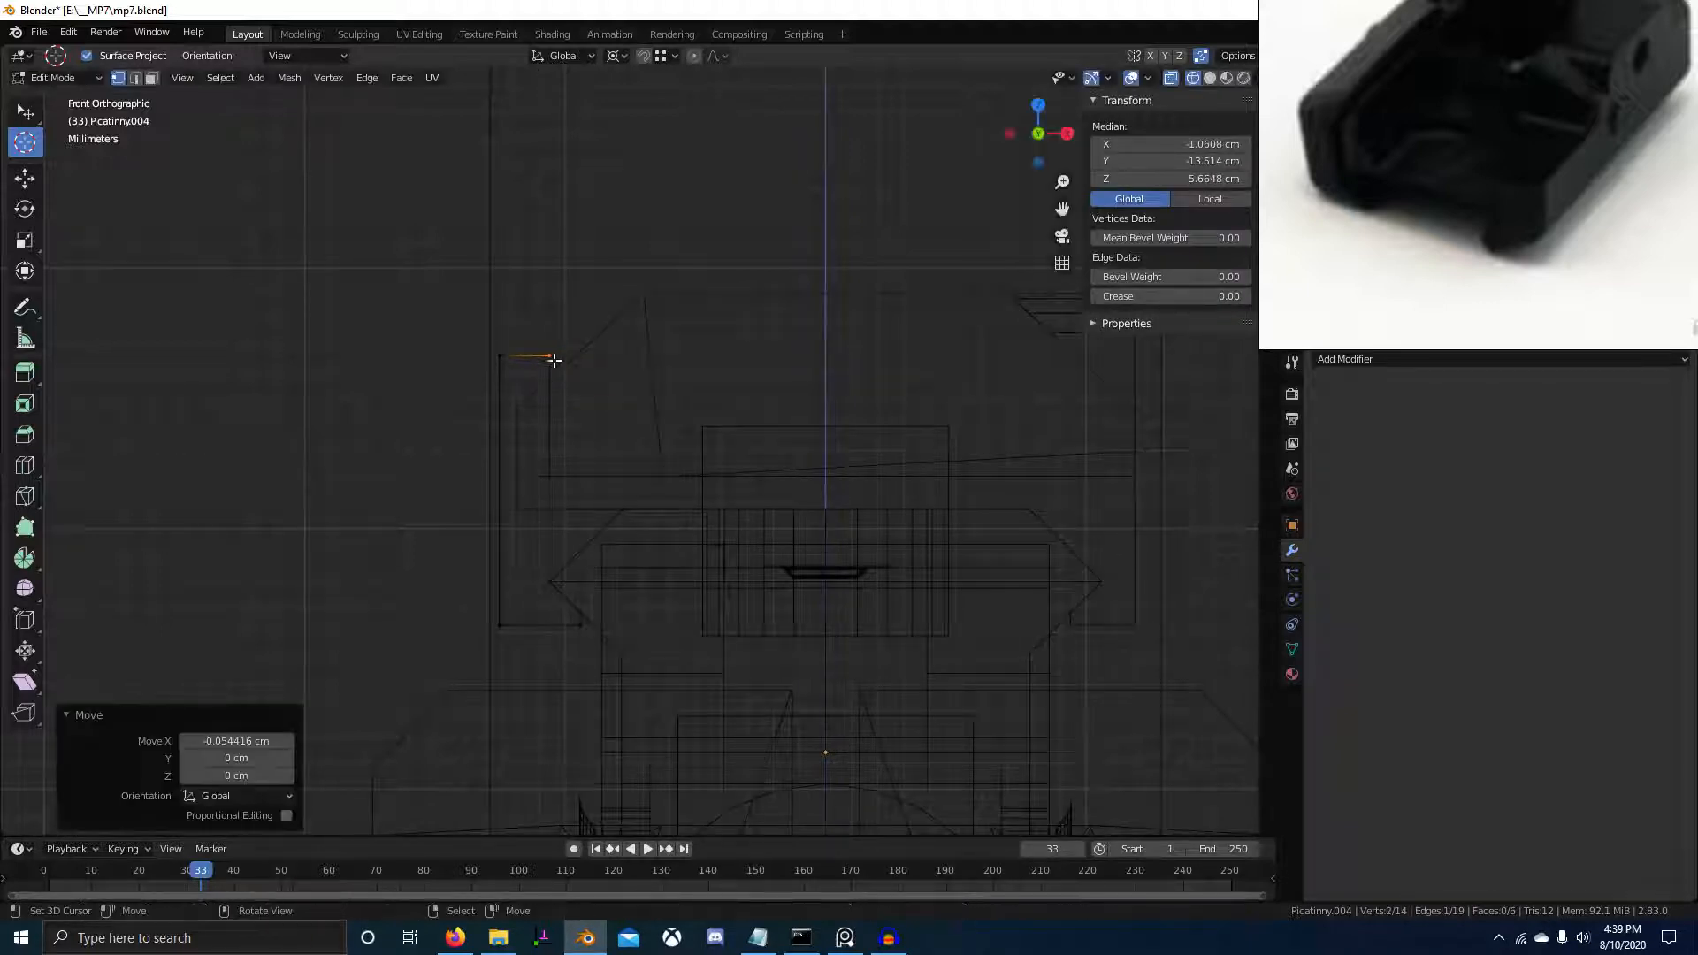
Extrude the top lip's inner edge down about 0.095 cm along Z
{"action": "scroll", "coordinate": [555, 369], "scroll_direction": "up", "scroll_amount": 1}
{"action": "scroll", "coordinate": [556, 368], "scroll_direction": "up", "scroll_amount": 1}
{"action": "key", "text": "e"}
{"action": "key", "text": "z"}
{"action": "left_click", "coordinate": [499, 352]}
{"action": "middle_click_drag", "start_coordinate": [478, 390], "coordinate": [574, 408], "text": "shift"}
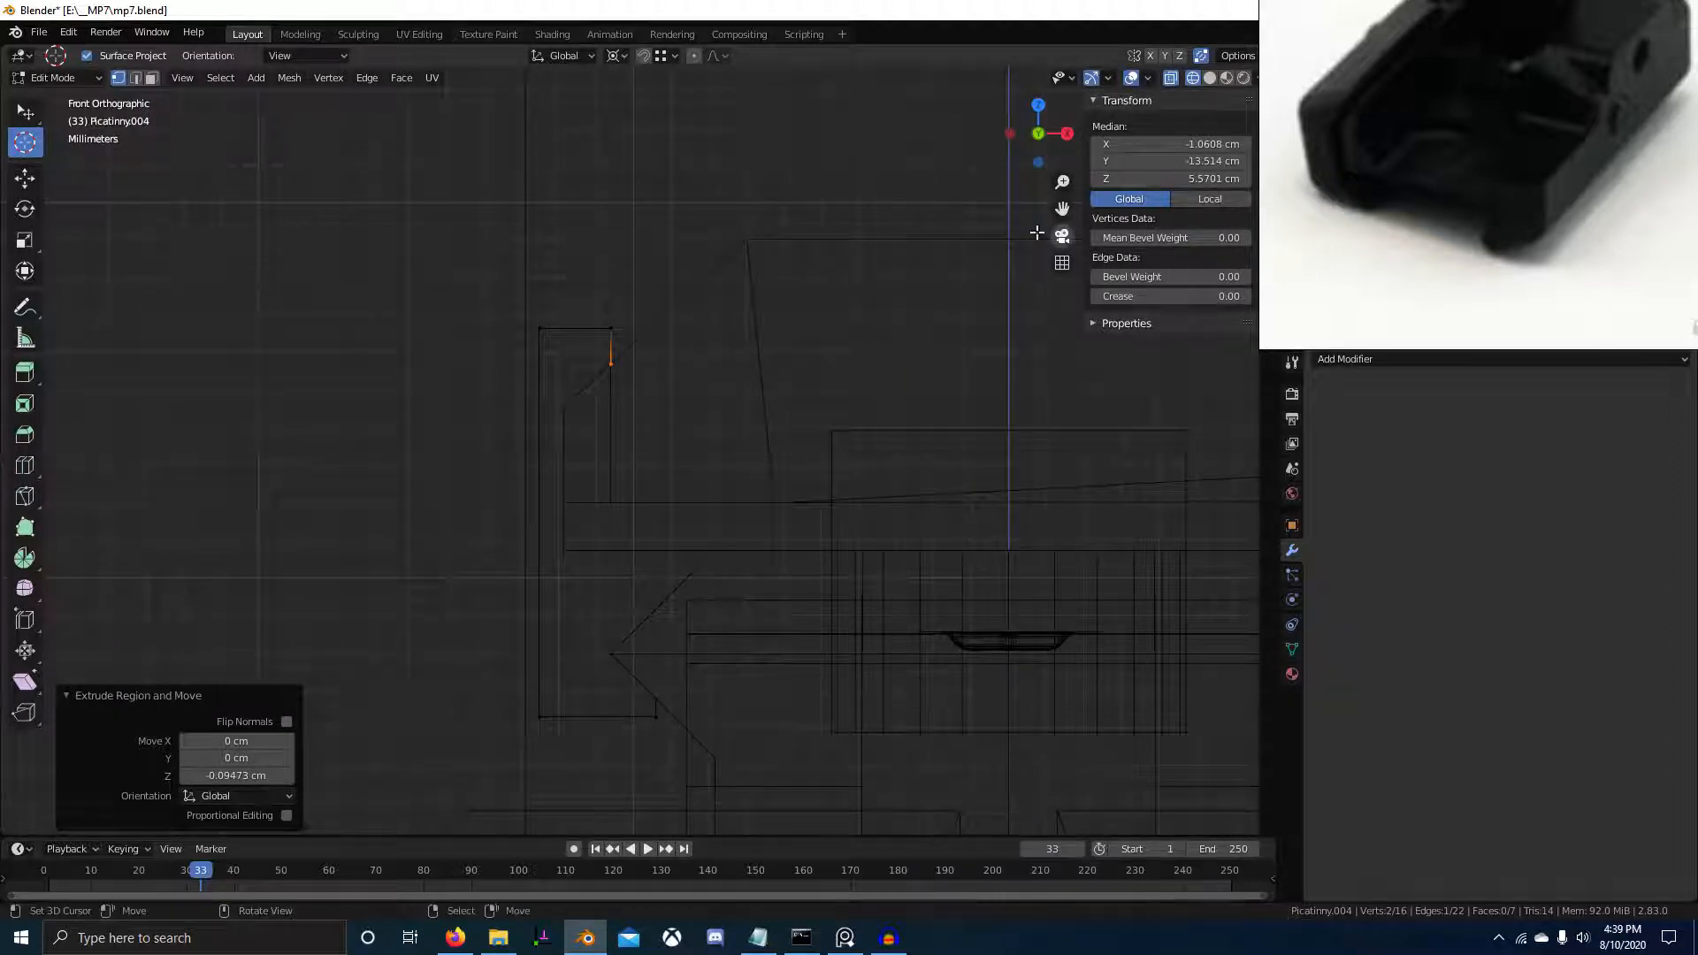
Extrude the new edge diagonally outward by about -0.126 cm X and -0.116 cm Z, and extrude again about 0.658 cm down along Z
{"action": "key", "text": "e"}
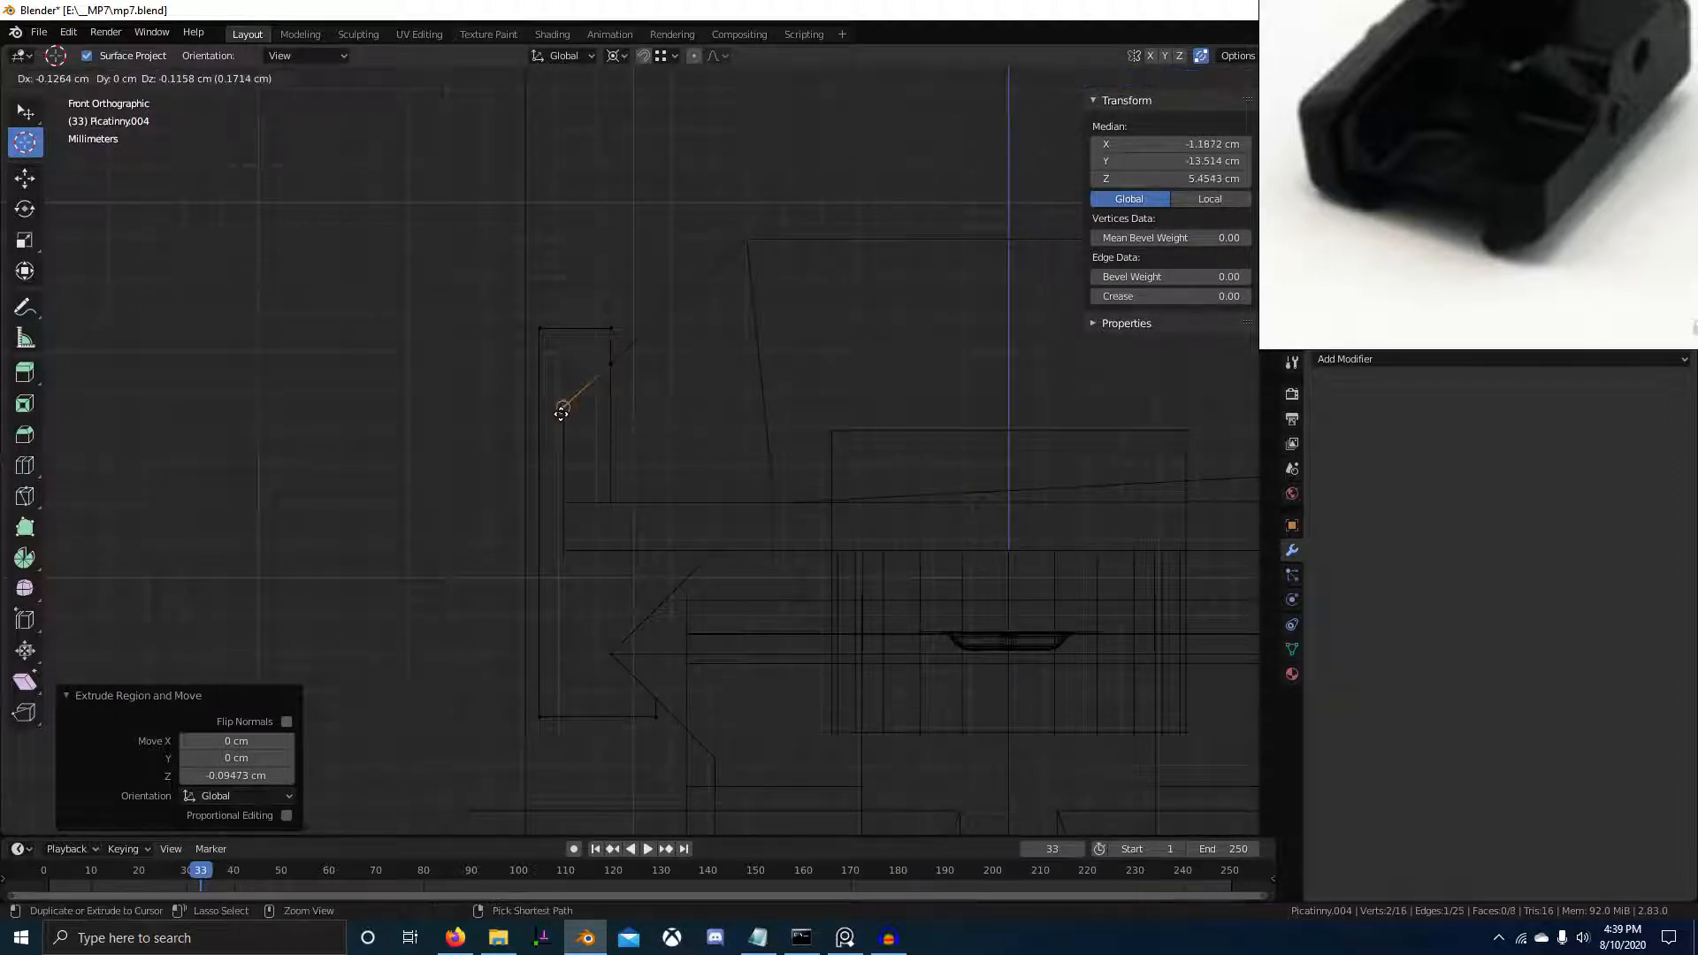
{"action": "left_click", "coordinate": [560, 416], "text": "ctrl"}
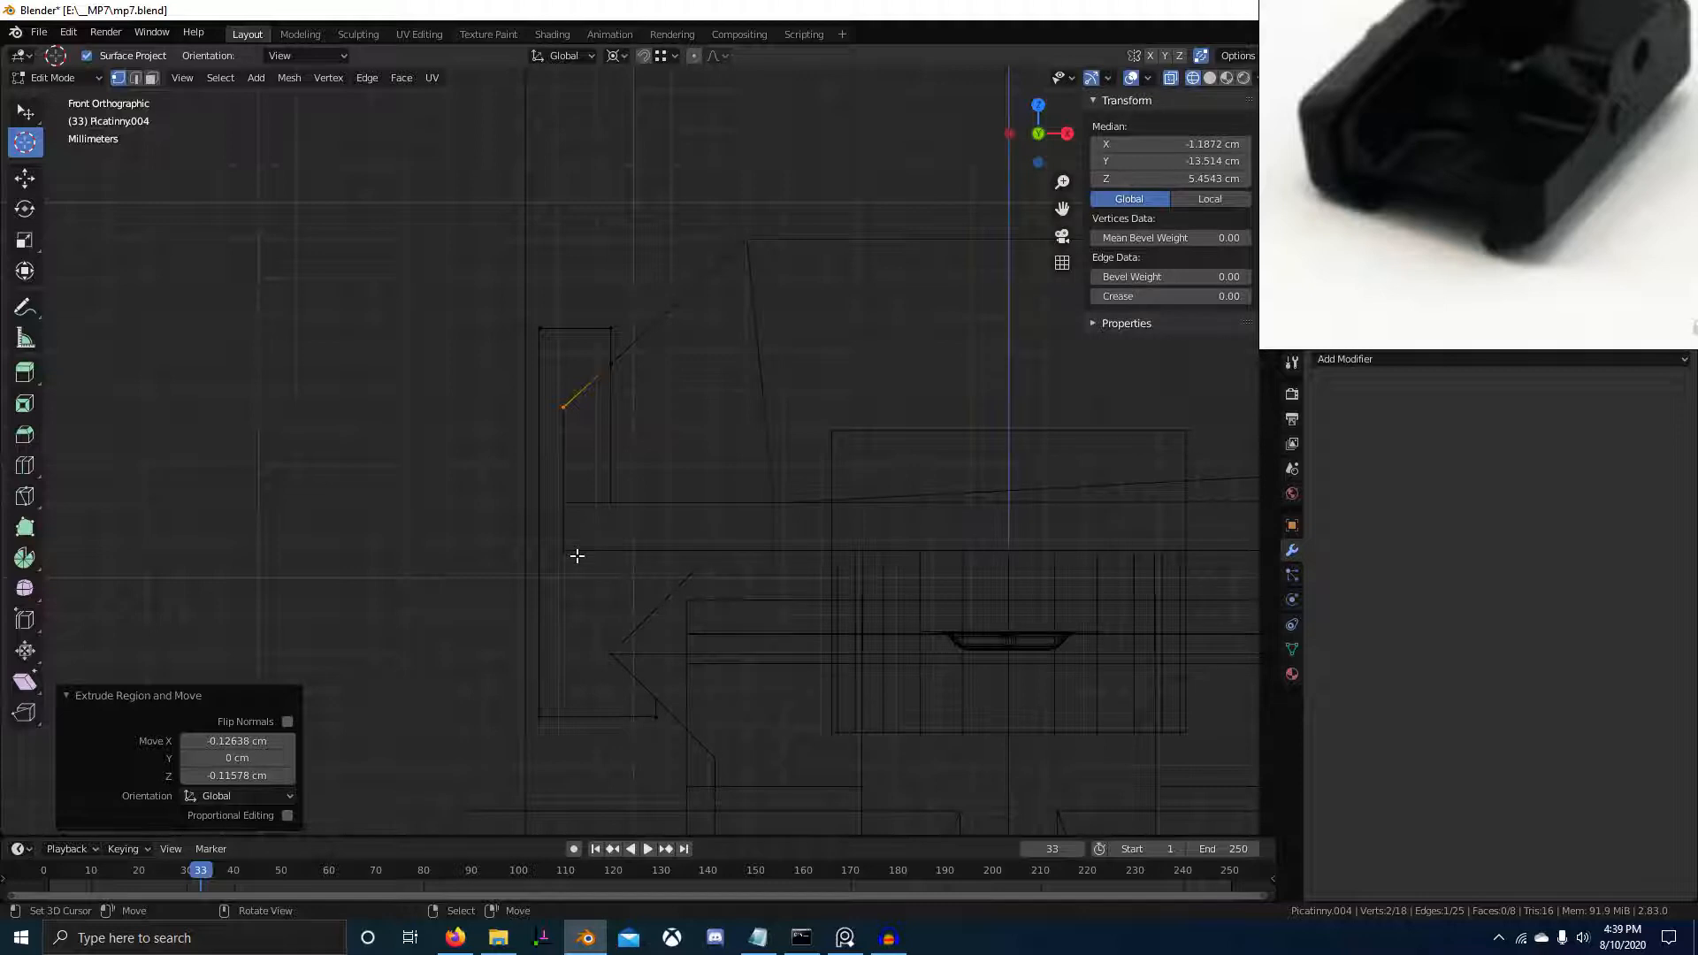
{"action": "key", "text": "e"}
{"action": "key", "text": "z"}
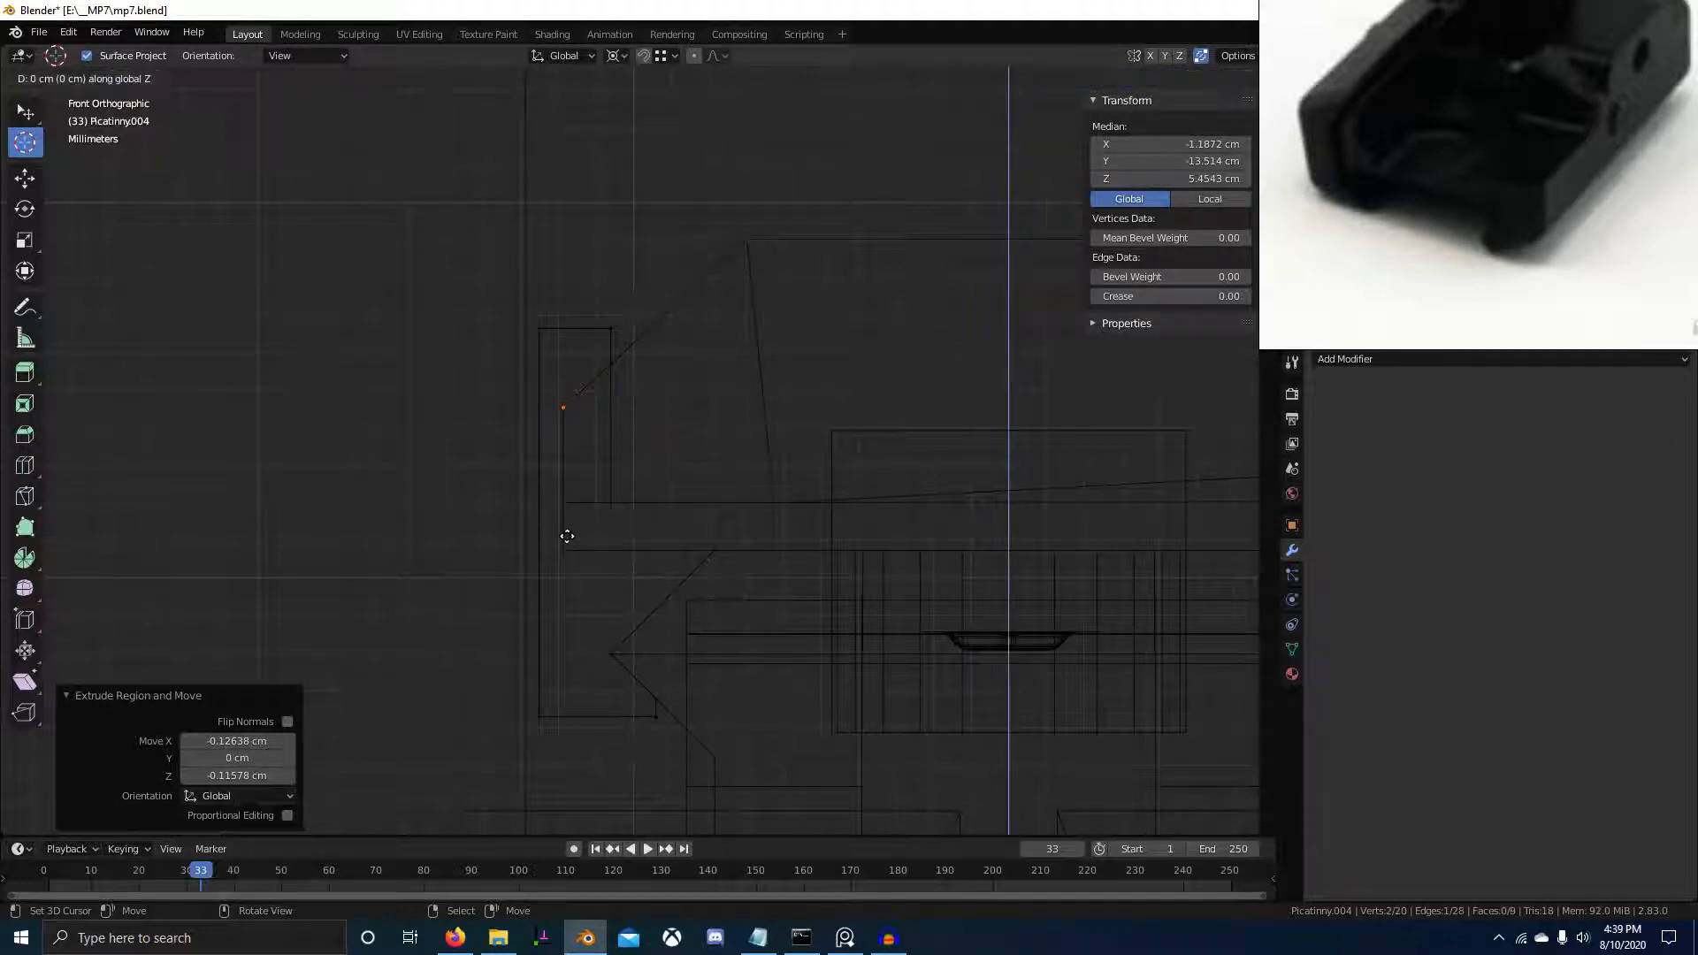
{"action": "left_click", "coordinate": [632, 653]}
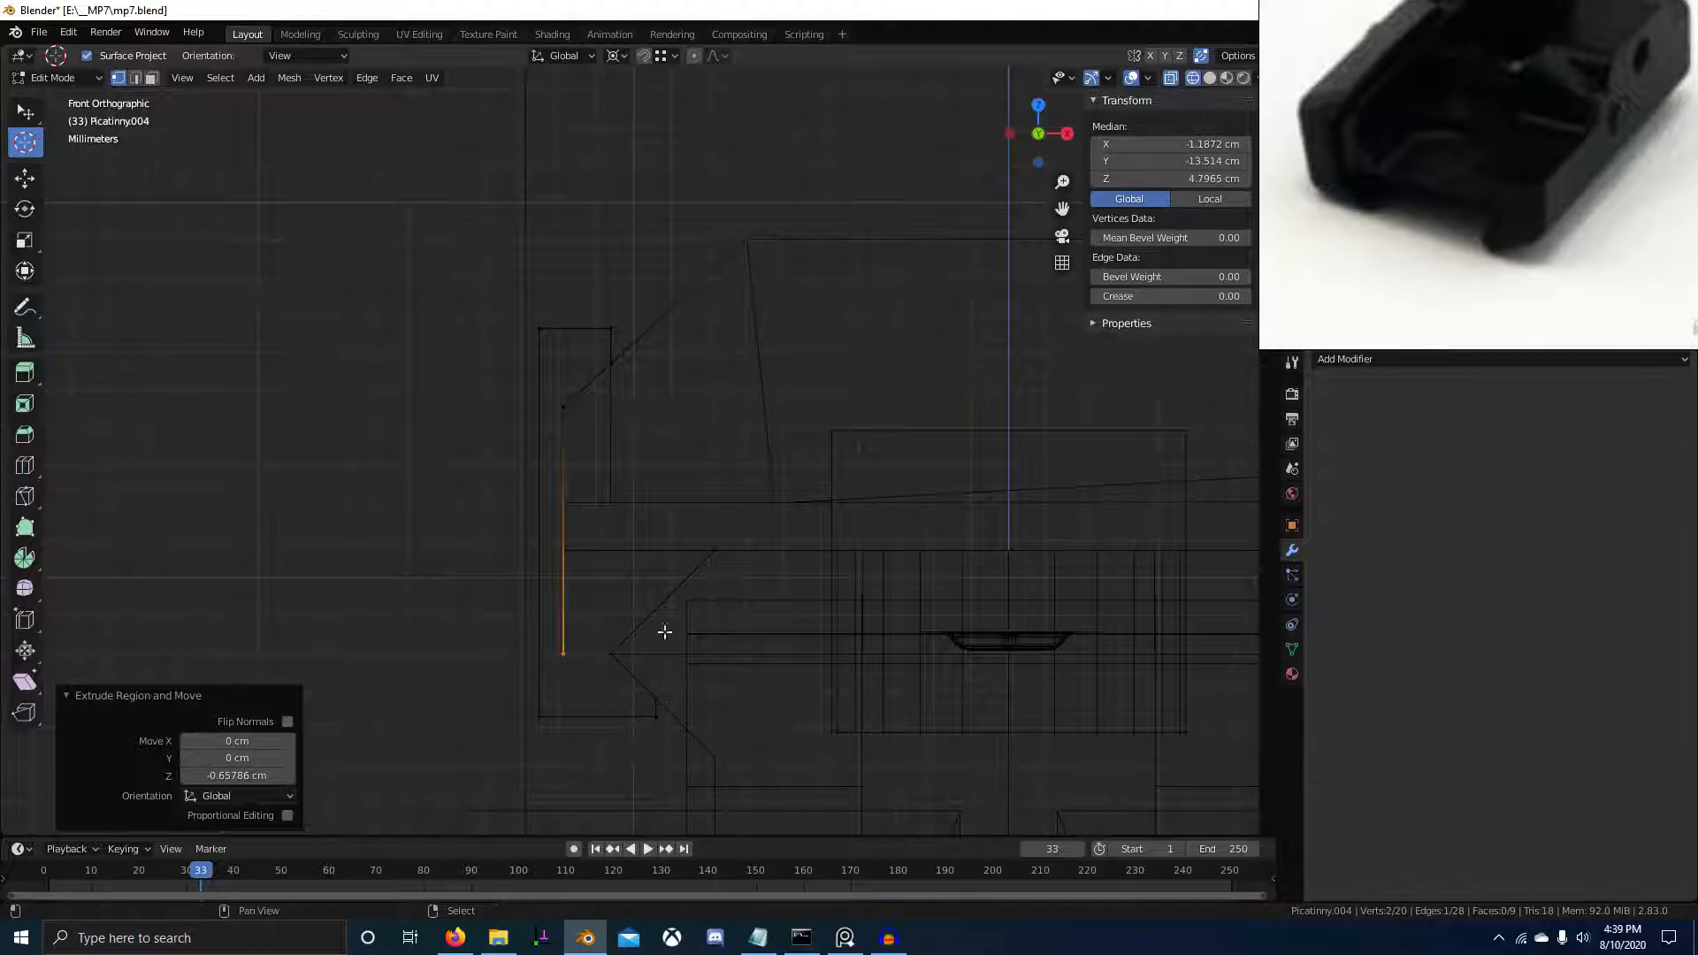
Isolate the wall in local view and delete the upper long edge of its V-shaped clamp notch
{"action": "right_click", "coordinate": [717, 548]}
{"action": "scroll", "coordinate": [727, 537], "scroll_direction": "down", "scroll_amount": 1}
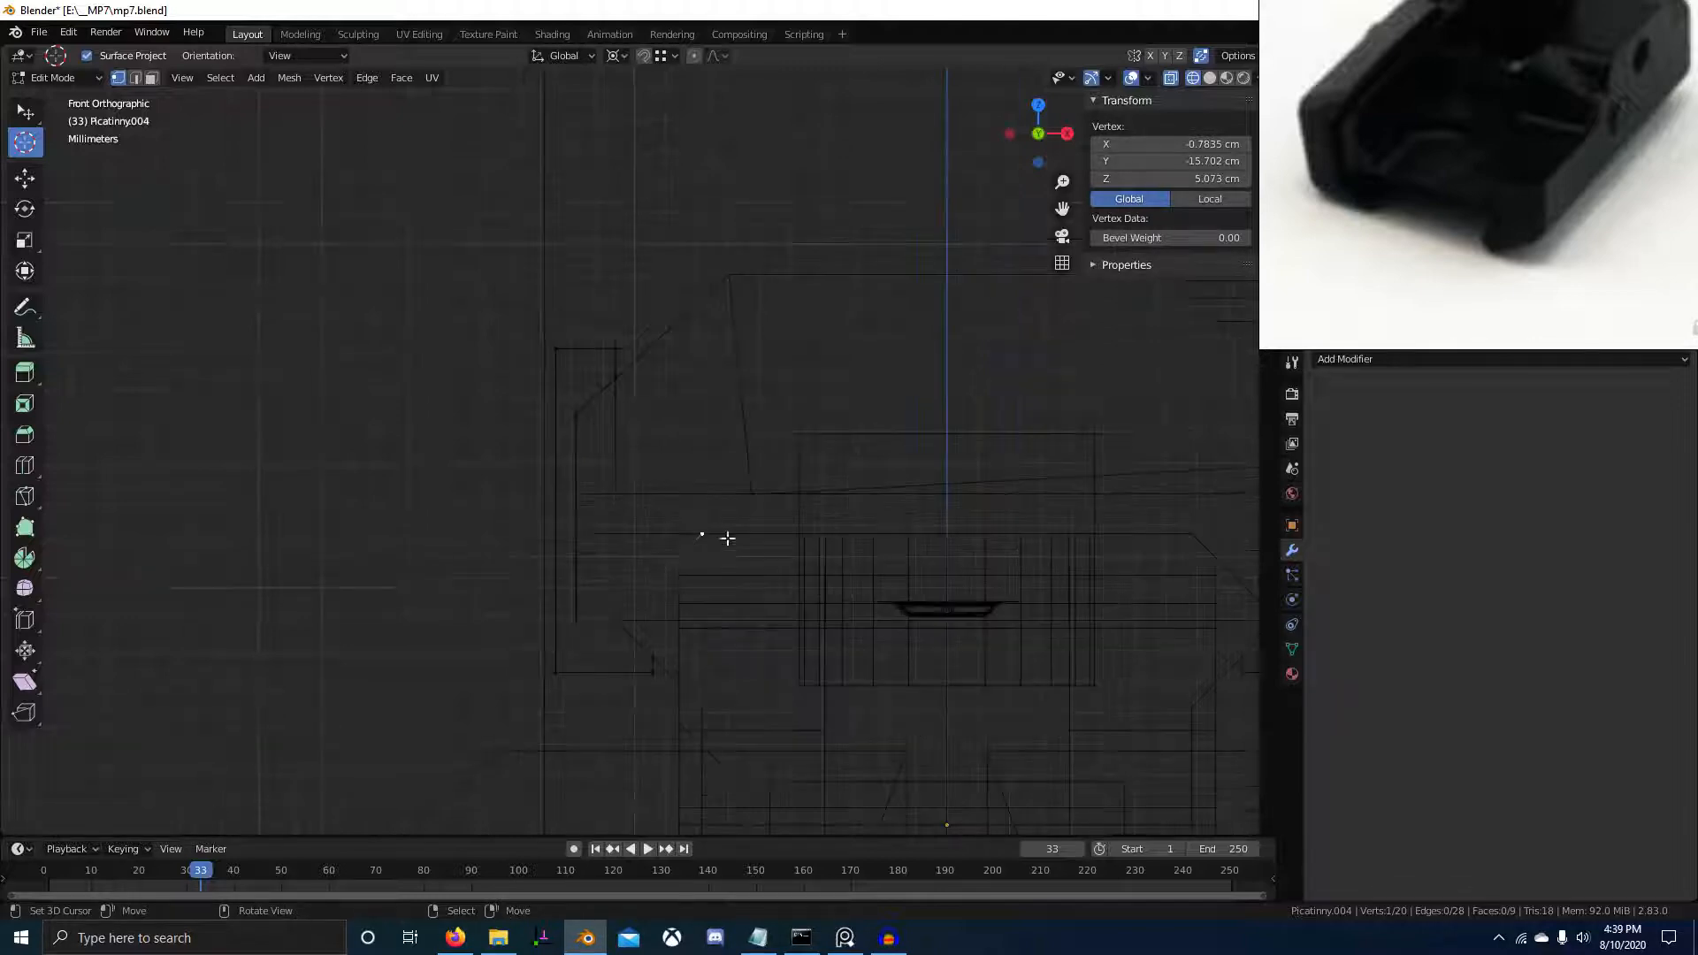
{"action": "scroll", "coordinate": [685, 569], "scroll_direction": "up", "scroll_amount": 1}
{"action": "middle_click_drag", "start_coordinate": [681, 576], "coordinate": [698, 600]}
{"action": "key", "text": "KP_Divide"}
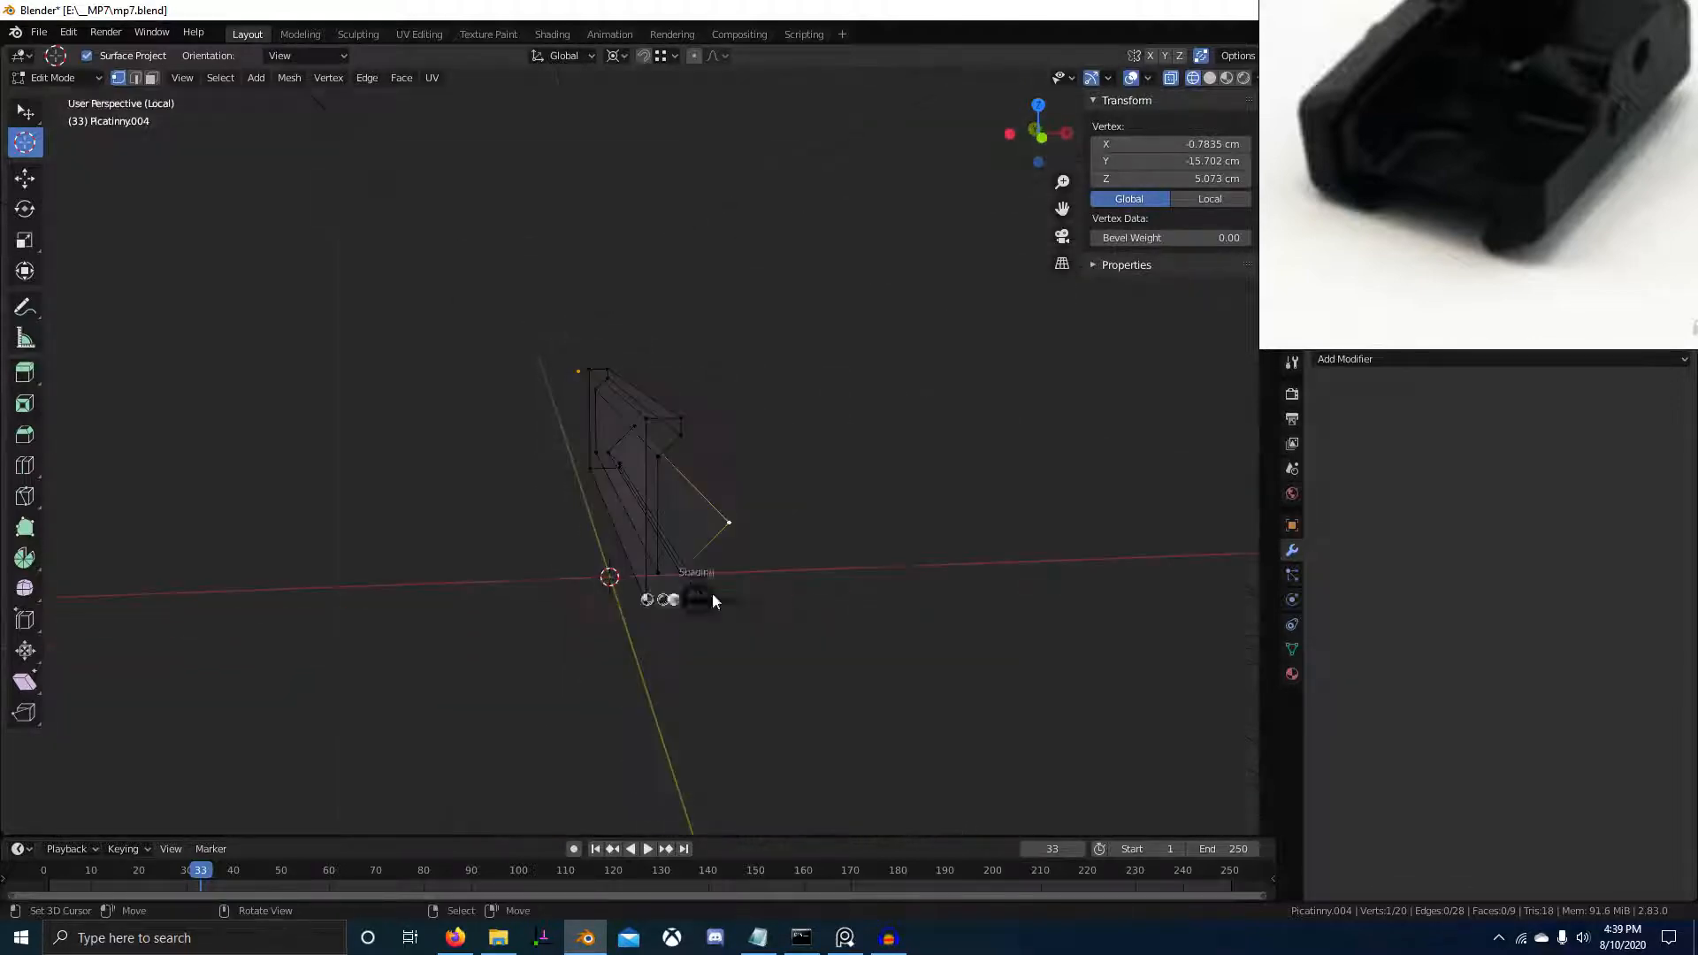
{"action": "middle_click_drag", "start_coordinate": [850, 527], "coordinate": [827, 546]}
{"action": "right_click", "coordinate": [810, 432], "text": "shift"}
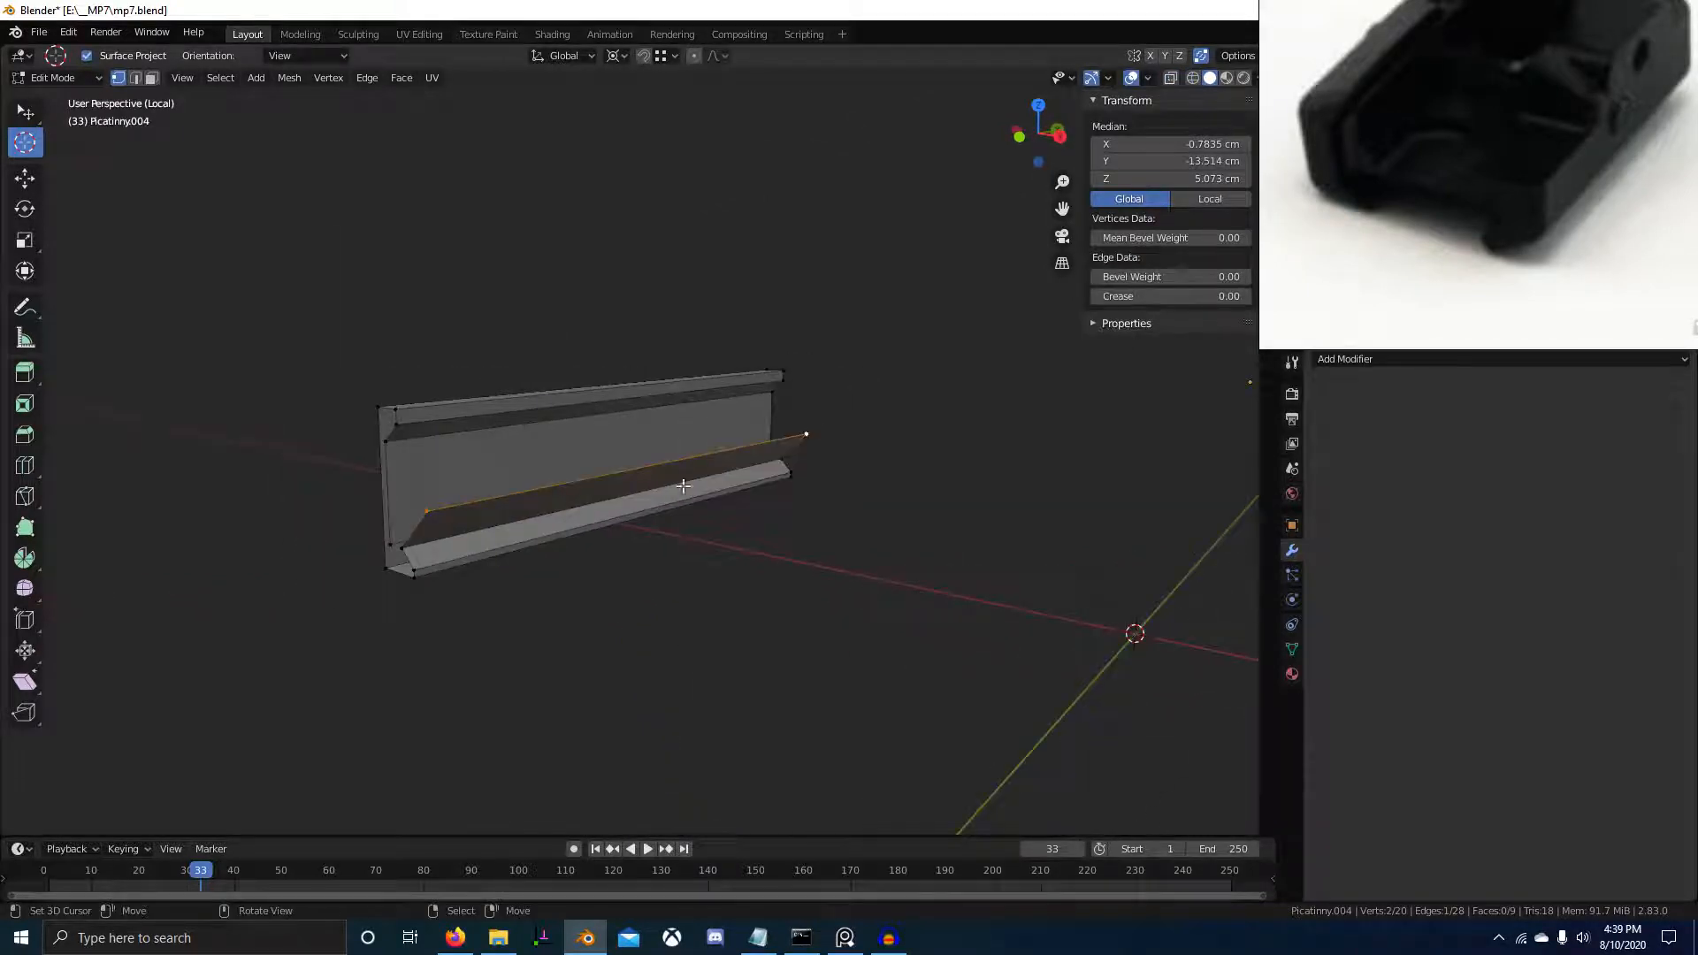
{"action": "key", "text": "x"}
{"action": "left_click", "coordinate": [730, 472]}
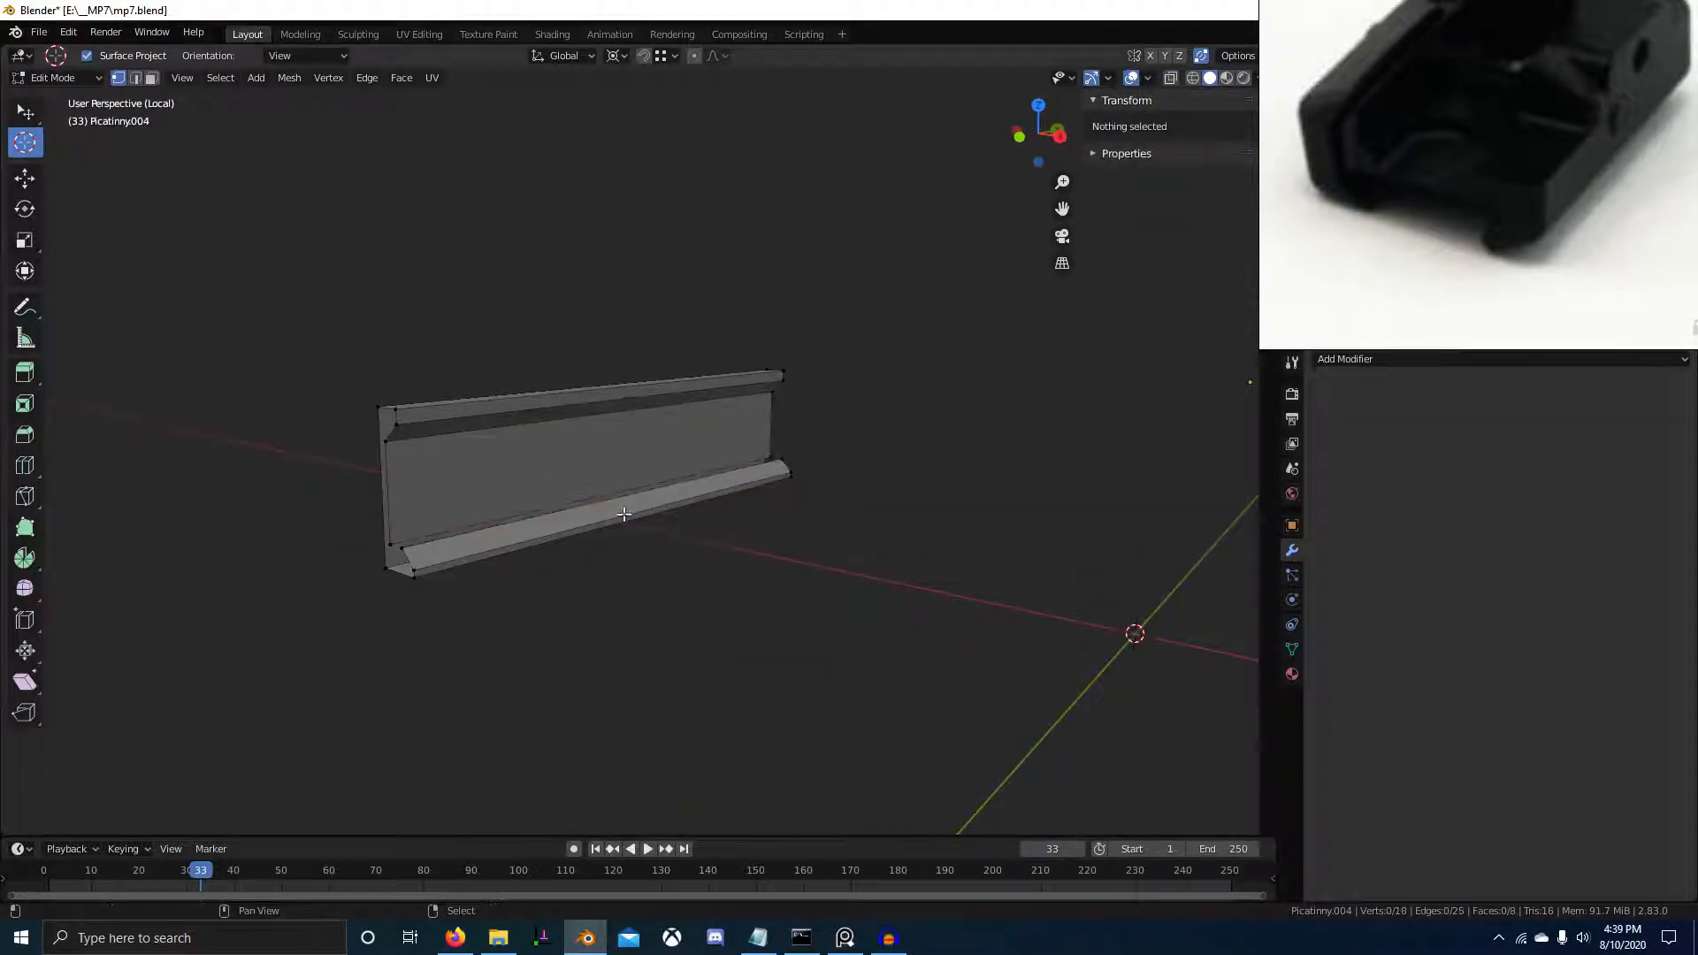
Raise the lower edge of the wall's inner face about 0.163 cm along Z in wireframe front view
{"action": "middle_click_drag", "start_coordinate": [622, 513], "coordinate": [642, 505]}
{"action": "key", "text": "2"}
{"action": "right_click", "coordinate": [592, 510]}
{"action": "key", "text": "KP_3"}
{"action": "key", "text": "KP_1"}
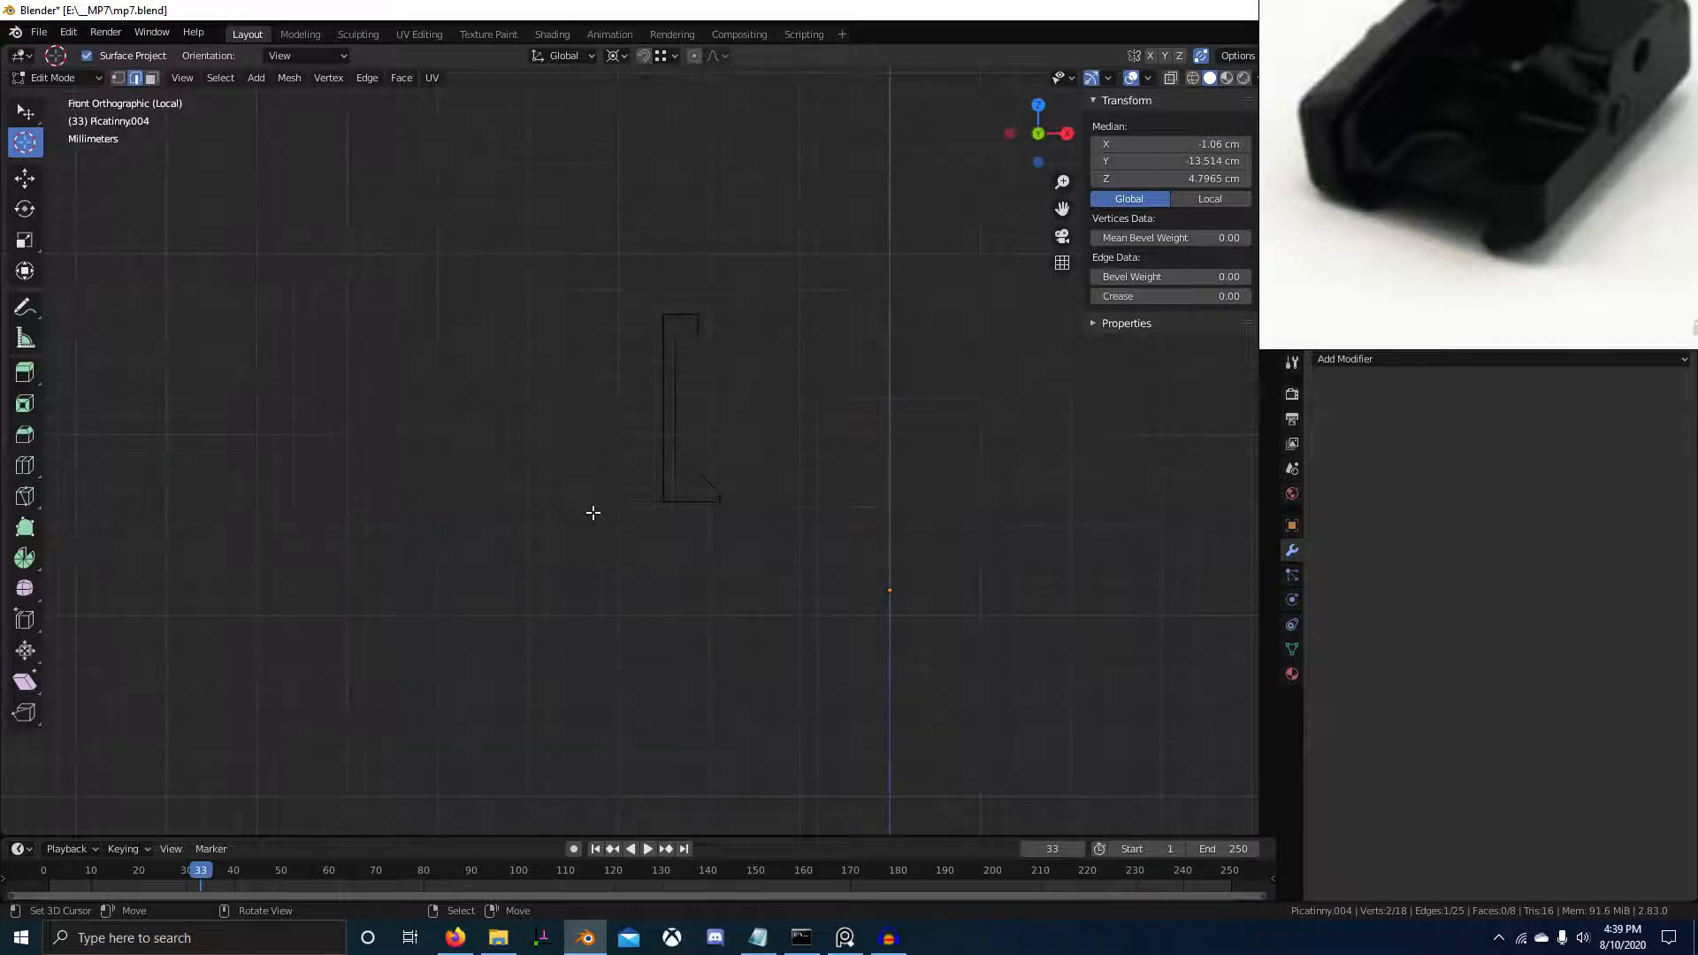
{"action": "scroll", "coordinate": [591, 509], "scroll_direction": "up", "scroll_amount": 5}
{"action": "key", "text": "z"}
{"action": "left_click", "coordinate": [504, 433]}
{"action": "left_click_drag", "start_coordinate": [614, 431], "coordinate": [672, 483]}
{"action": "right_click", "coordinate": [638, 449]}
{"action": "key", "text": "b"}
{"action": "key", "text": "g"}
{"action": "key", "text": "z"}
{"action": "left_click", "coordinate": [675, 425]}
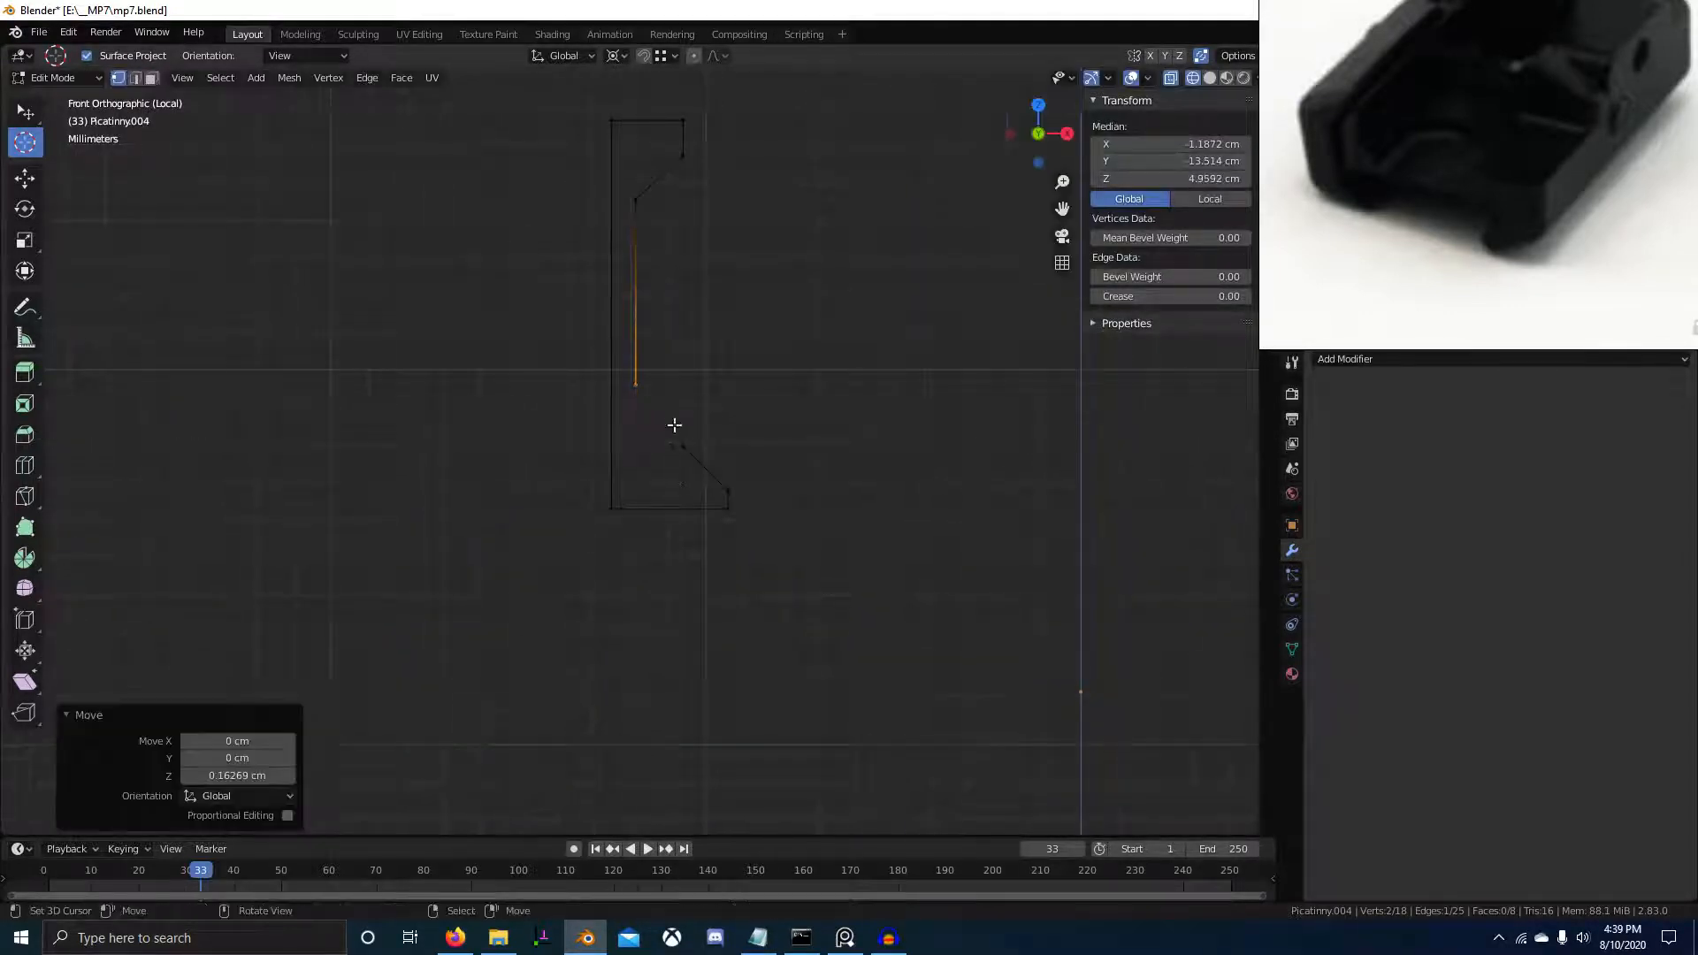
Use TinyCAD to intersect the inner wall's vertical end edge with the clamp hook's slanted end edge
{"action": "middle_click_drag", "start_coordinate": [675, 520], "coordinate": [696, 518]}
{"action": "key", "text": "2"}
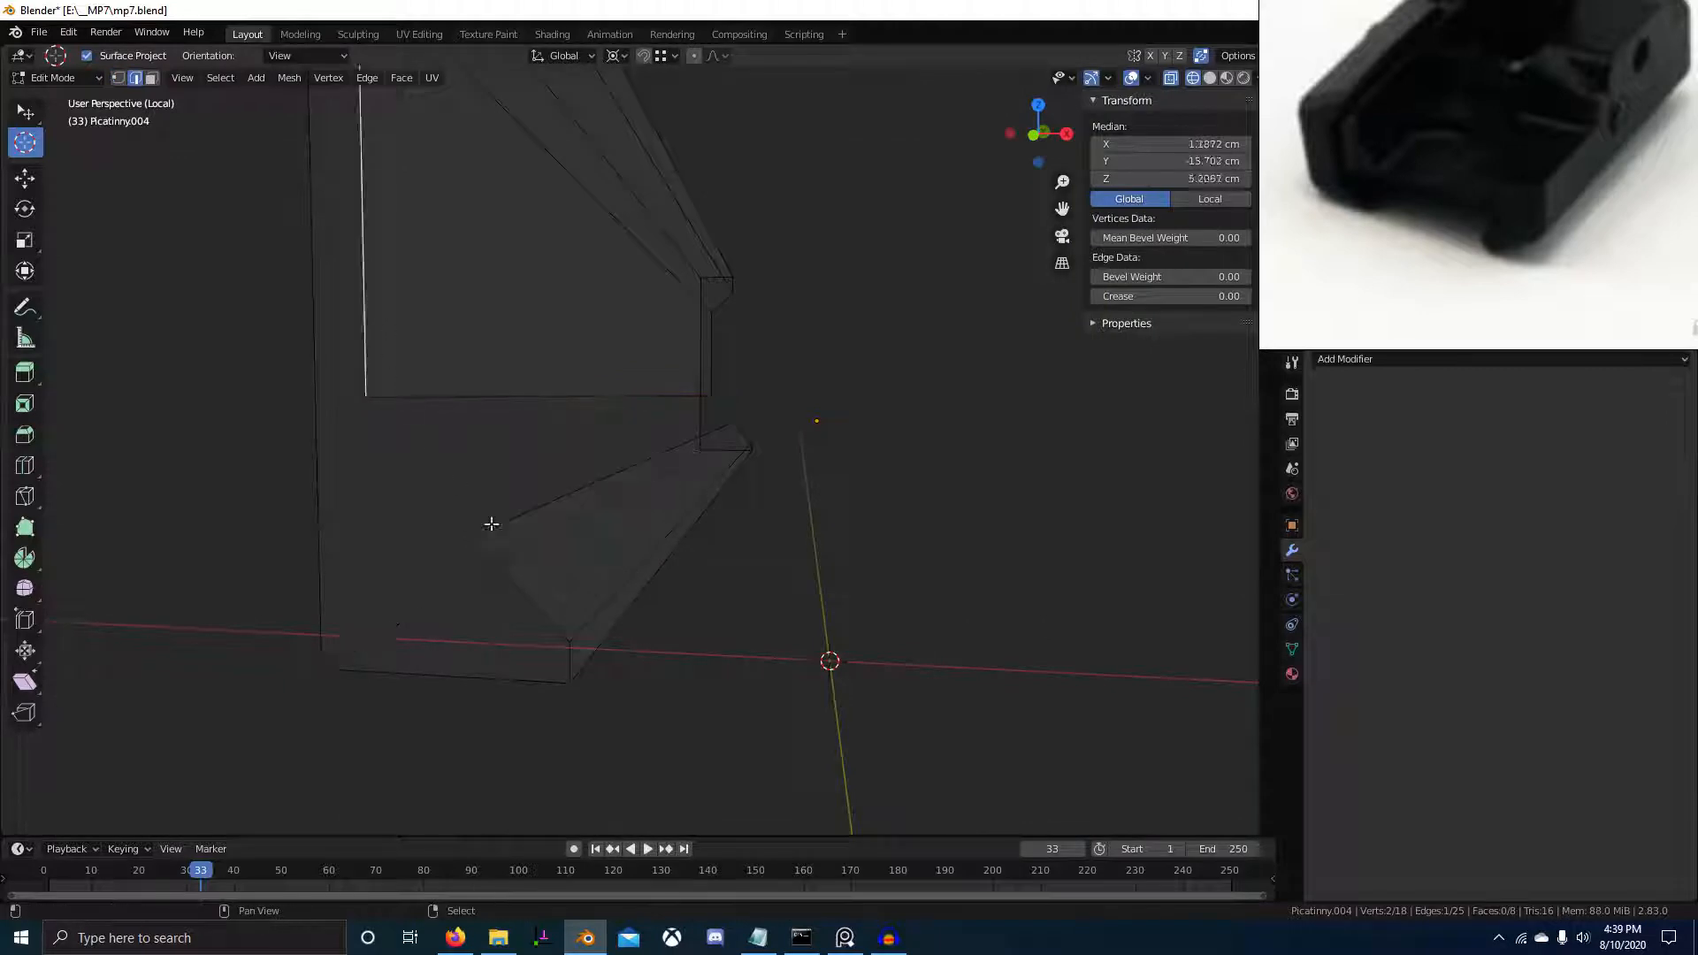
{"action": "key", "text": "q"}
{"action": "key", "text": "w"}
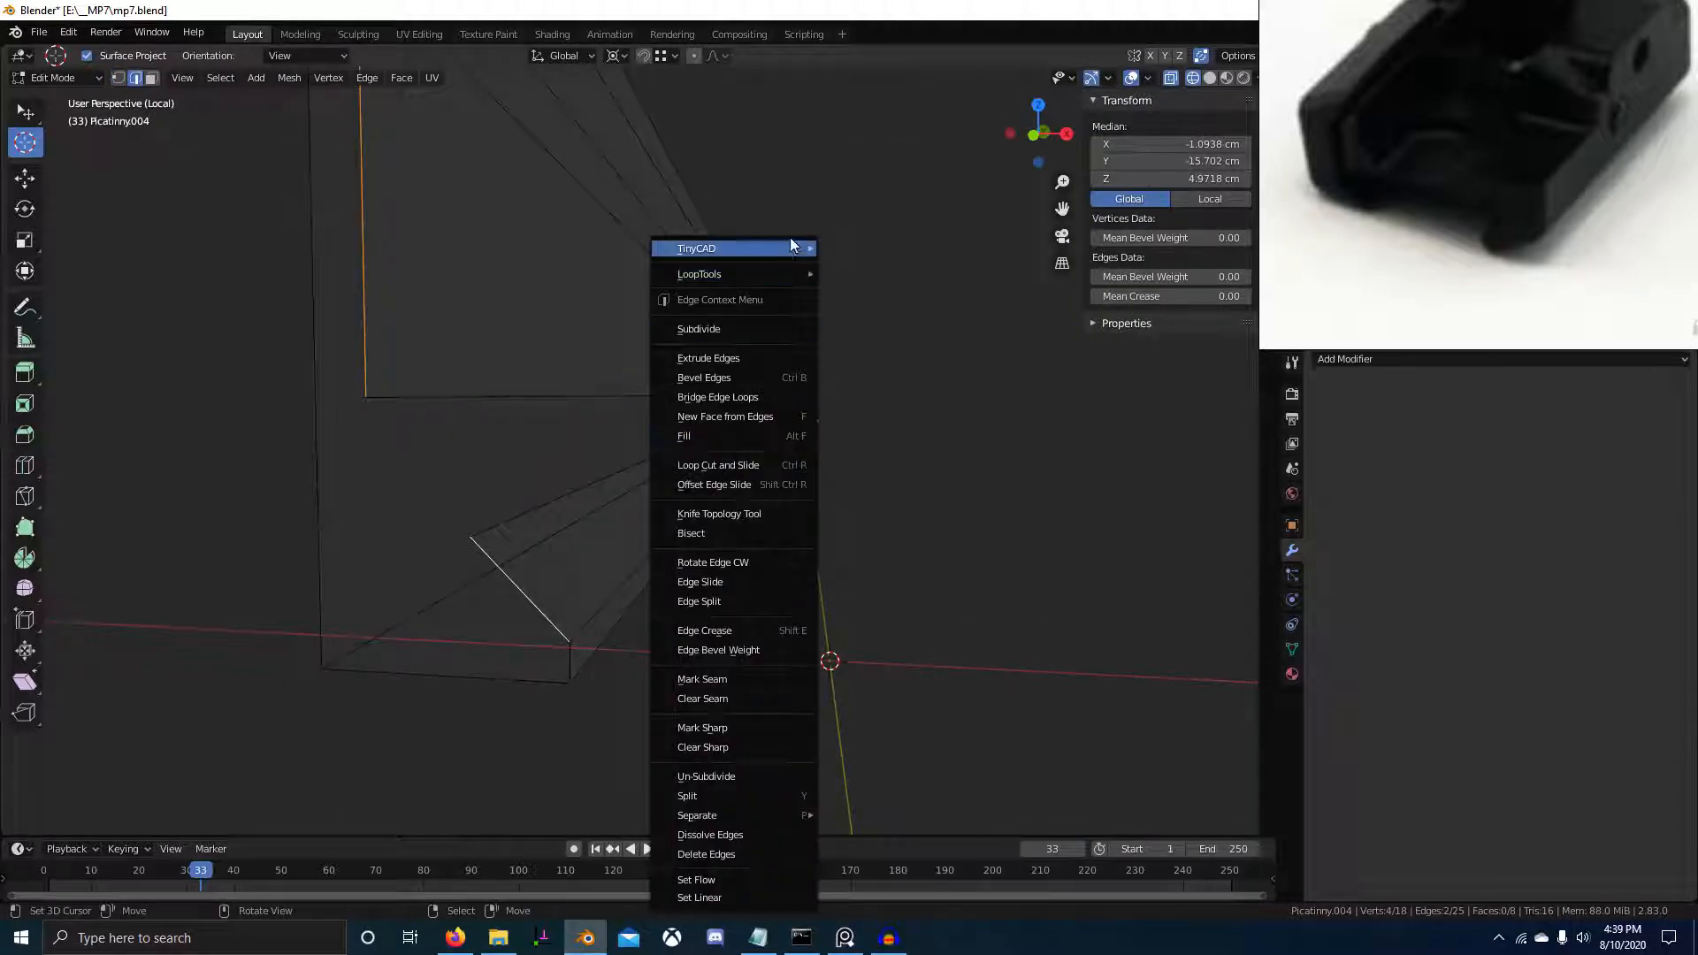
{"action": "left_click", "coordinate": [900, 243]}
Snap the lower edge of the wall's inner face down onto the new intersection vertex
{"action": "left_click", "coordinate": [366, 397]}
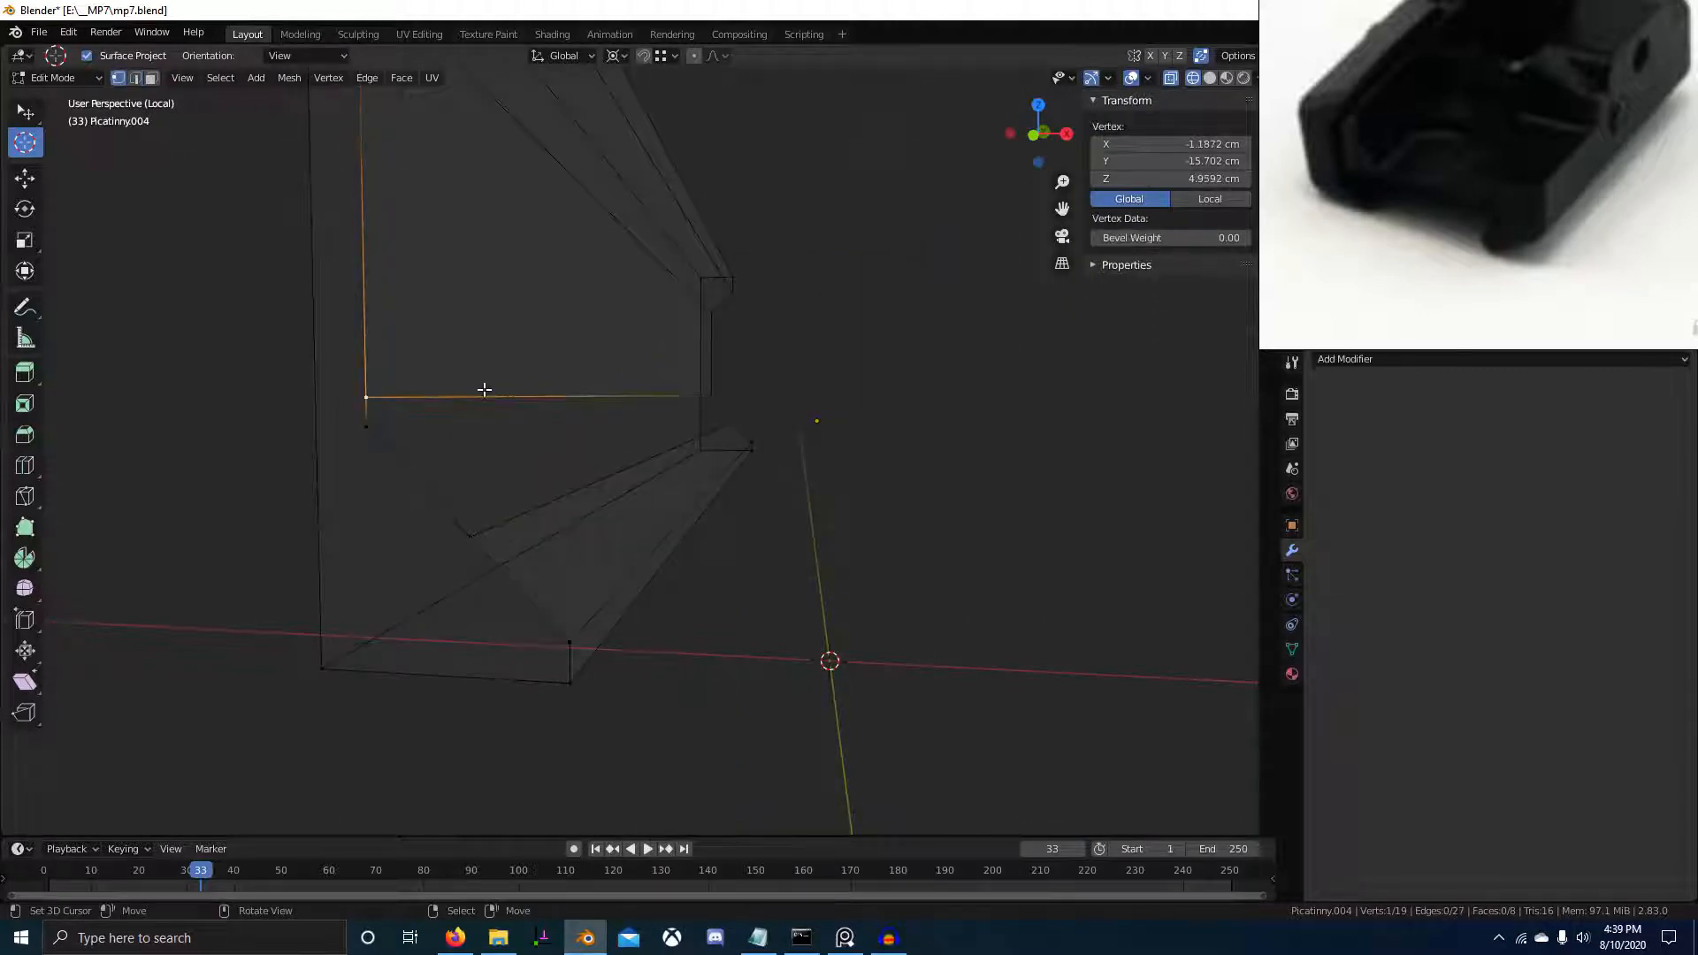
{"action": "key", "text": "KP_3"}
{"action": "key", "text": "KP_1"}
{"action": "scroll", "coordinate": [619, 372], "scroll_direction": "up", "scroll_amount": 4}
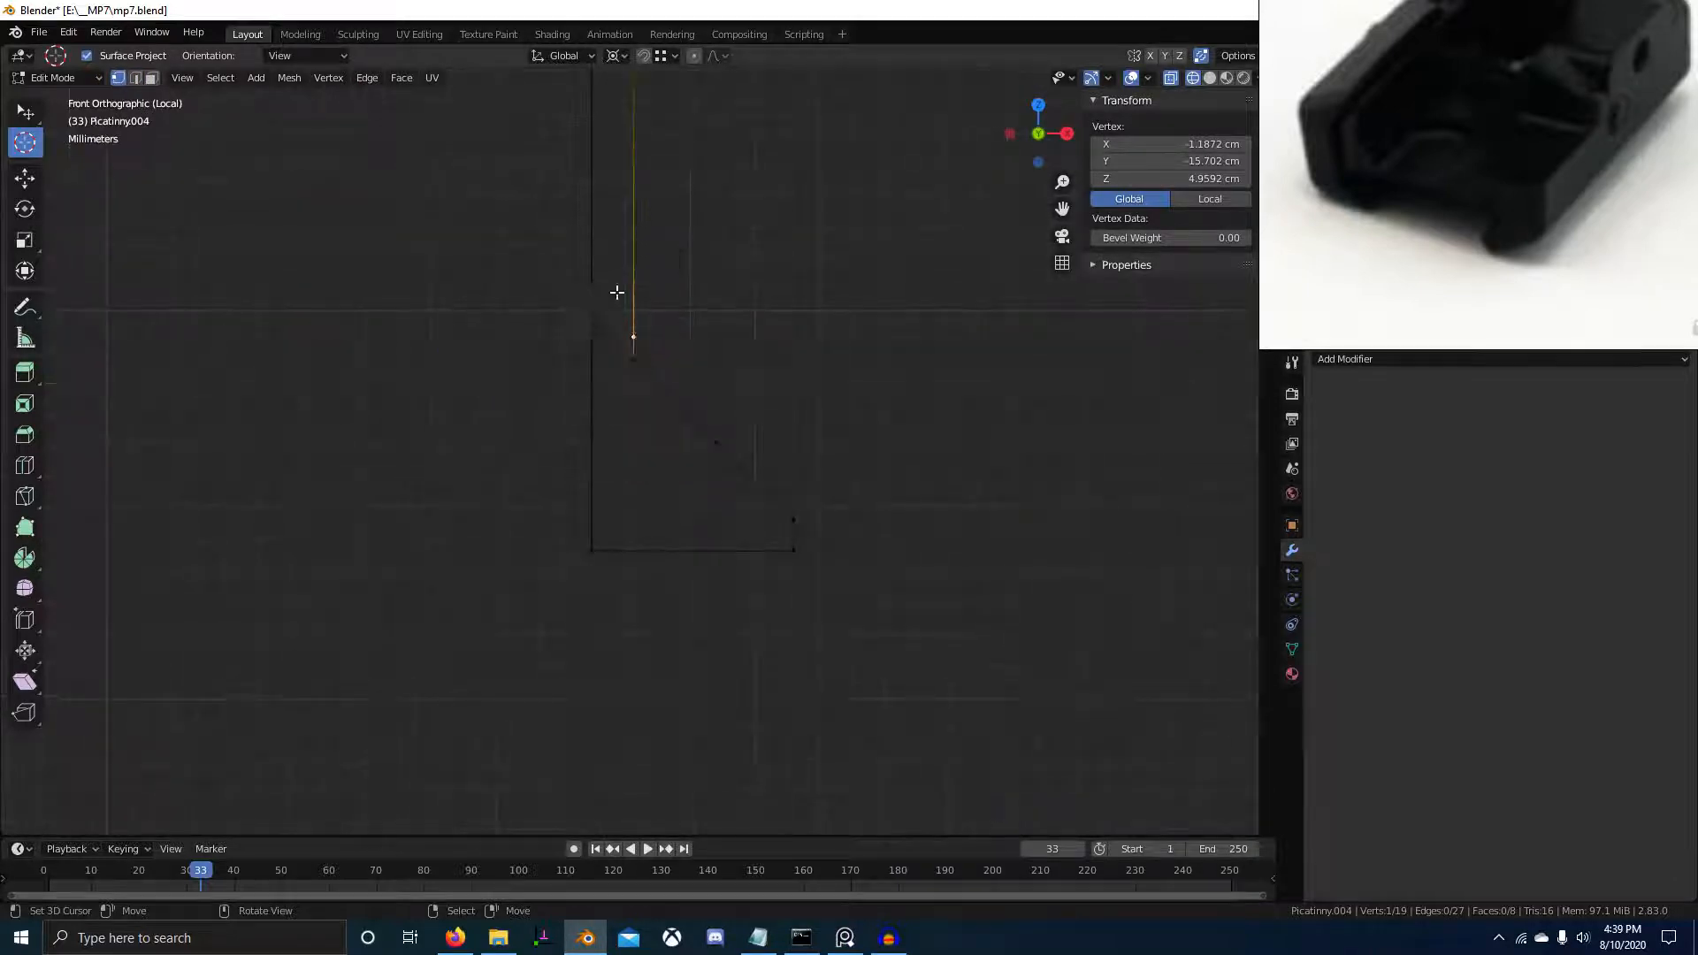
{"action": "key", "text": "alt+a"}
{"action": "key", "text": "b"}
{"action": "left_click_drag", "start_coordinate": [626, 315], "coordinate": [663, 355]}
{"action": "key", "text": "g"}
{"action": "left_click", "coordinate": [644, 353]}
Snap the clamp hook's upper slanted edge to the inner wall's lower edge, about -0.127 cm X and 0.127 cm Z
{"action": "key", "text": "alt+a"}
{"action": "key", "text": "b"}
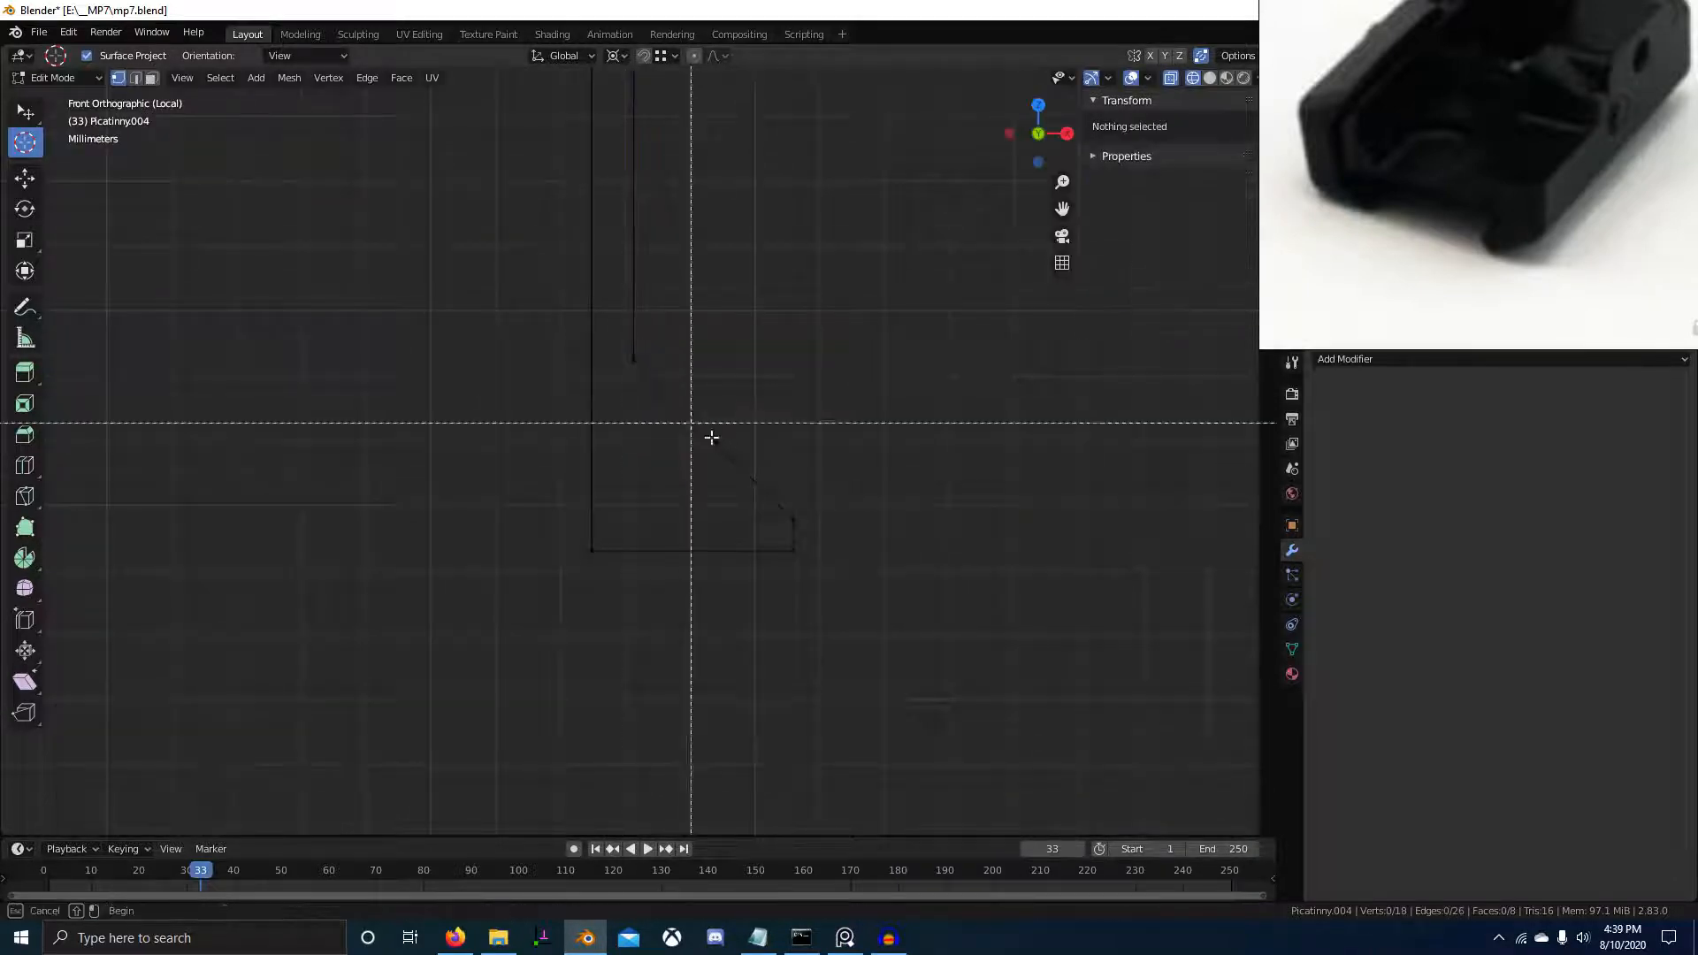
{"action": "left_click_drag", "start_coordinate": [775, 500], "coordinate": [778, 503]}
{"action": "key", "text": "g"}
{"action": "left_click", "coordinate": [624, 361]}
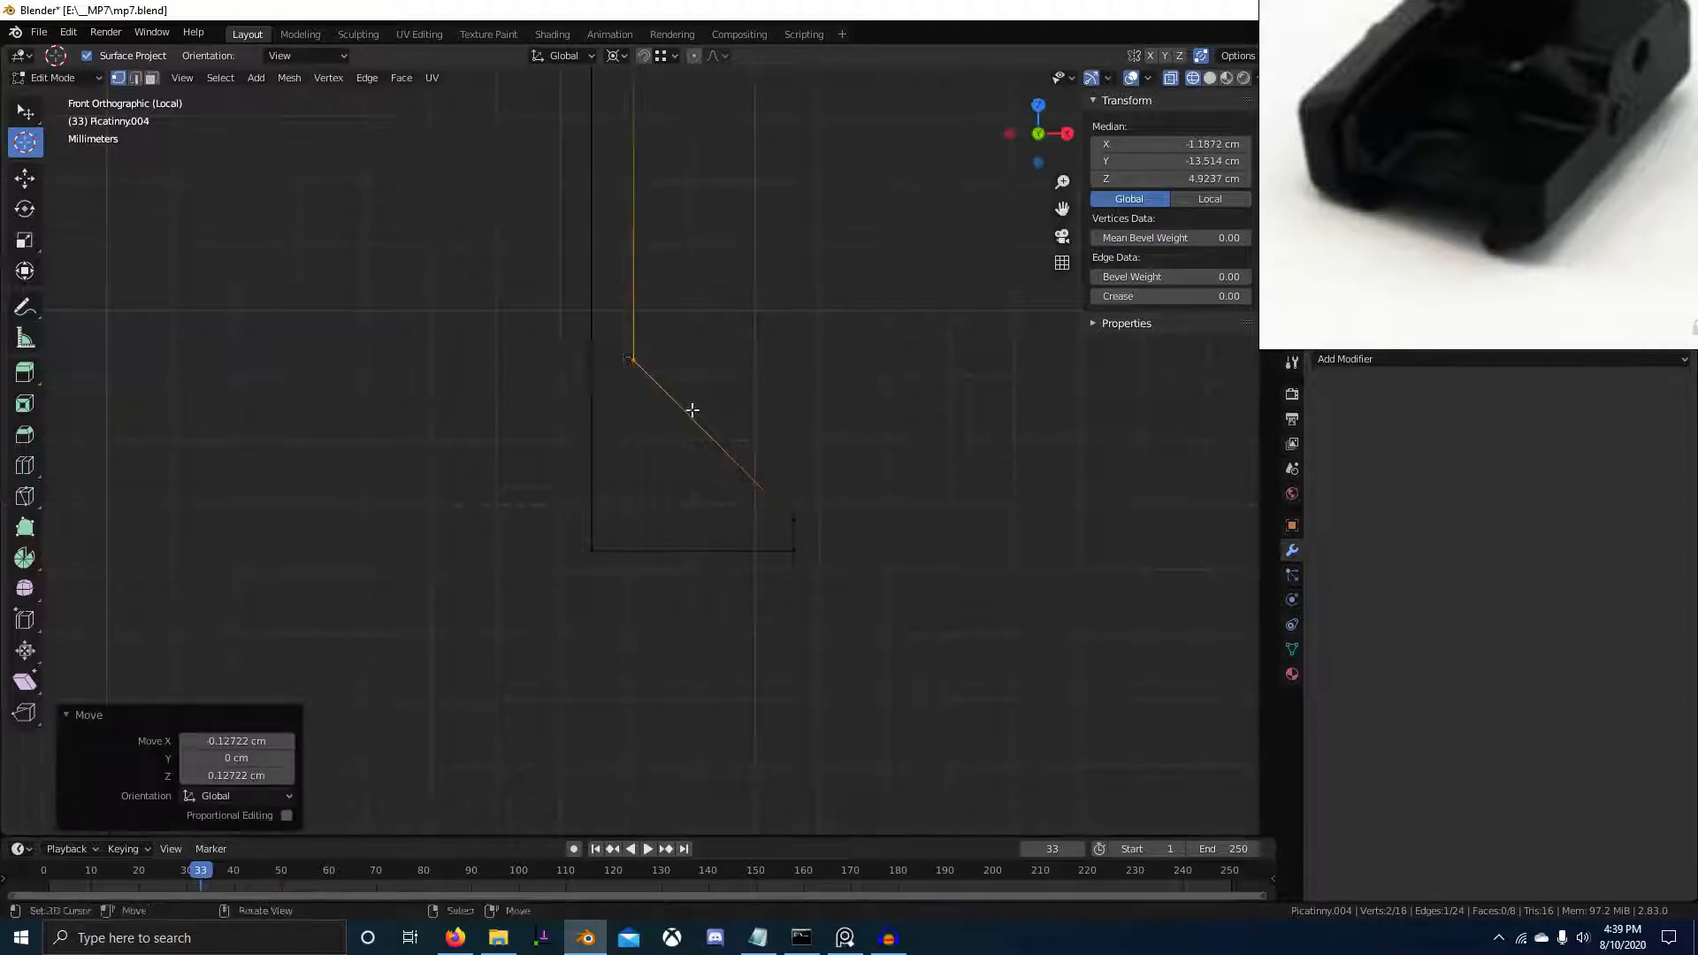
Inspect the isolated wall in solid shading, and leave local view to compare it with the whole model from the front
{"action": "middle_click_drag", "start_coordinate": [691, 411], "coordinate": [690, 486]}
{"action": "key", "text": "z"}
{"action": "left_click", "coordinate": [841, 492]}
{"action": "scroll", "coordinate": [822, 500], "scroll_direction": "down", "scroll_amount": 5}
{"action": "mouse_move", "coordinate": [813, 504]}
{"action": "middle_mouse_down"}
{"action": "mouse_move", "coordinate": [732, 538]}
{"action": "mouse_move", "coordinate": [742, 506]}
{"action": "middle_mouse_up"}
{"action": "key", "text": "alt+a"}
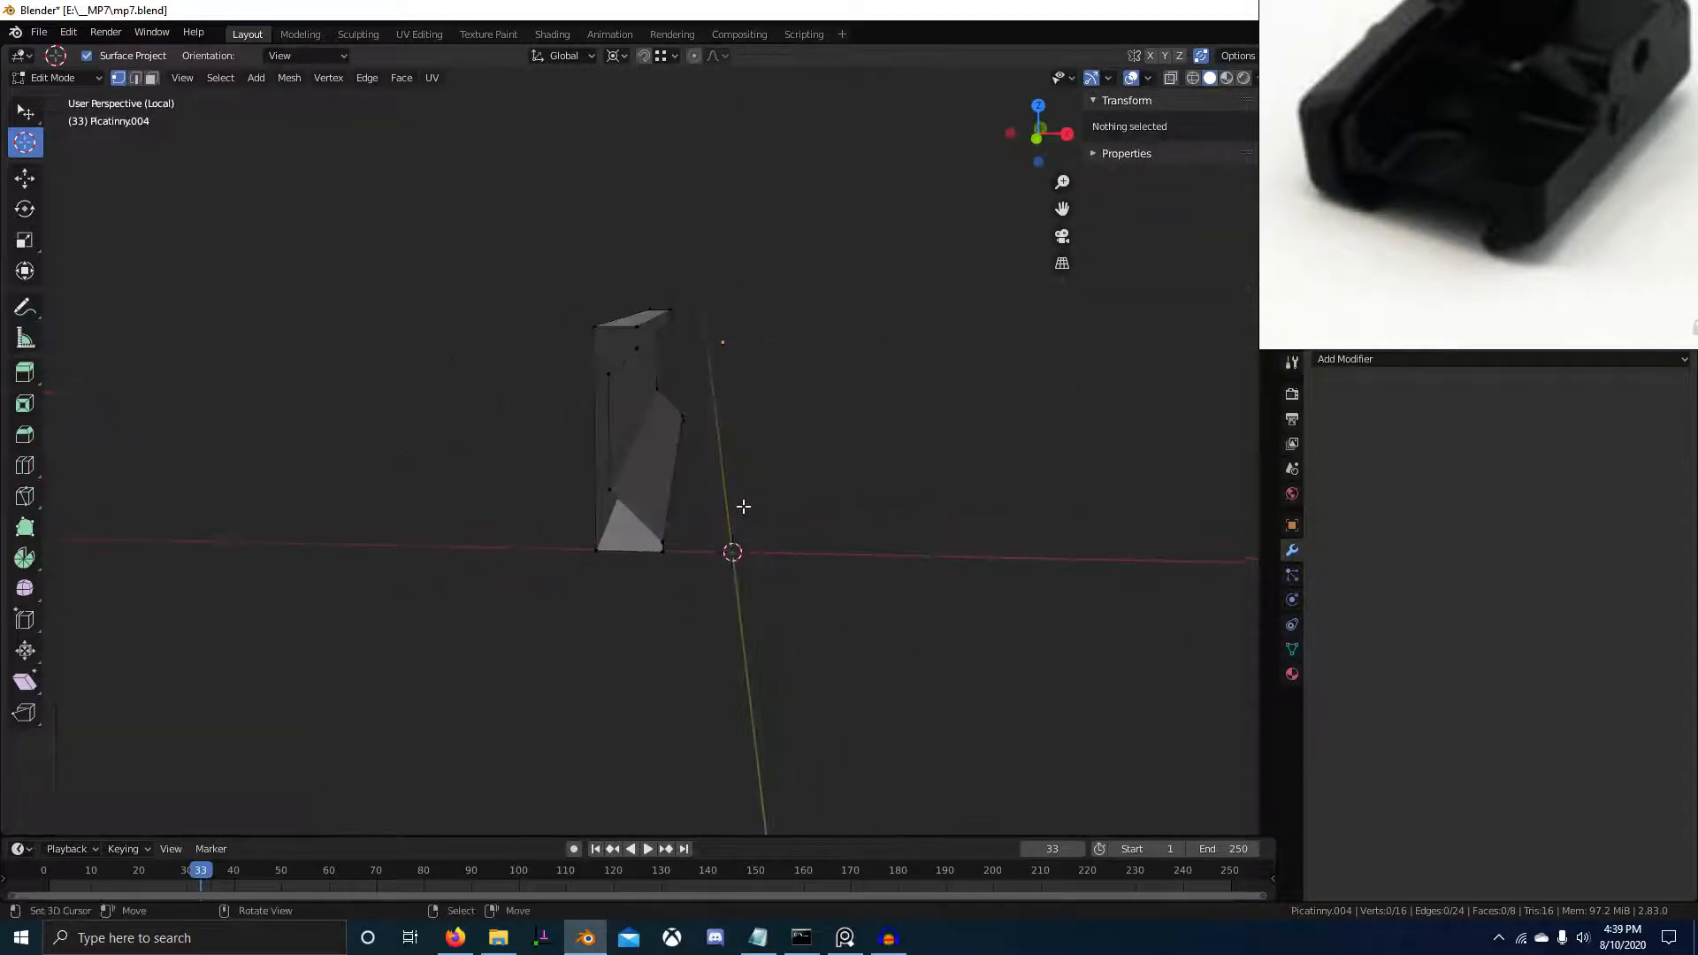
{"action": "key", "text": "KP_3"}
{"action": "key", "text": "KP_Divide"}
{"action": "key", "text": "KP_1"}
{"action": "scroll", "coordinate": [721, 526], "scroll_direction": "down", "scroll_amount": 5}
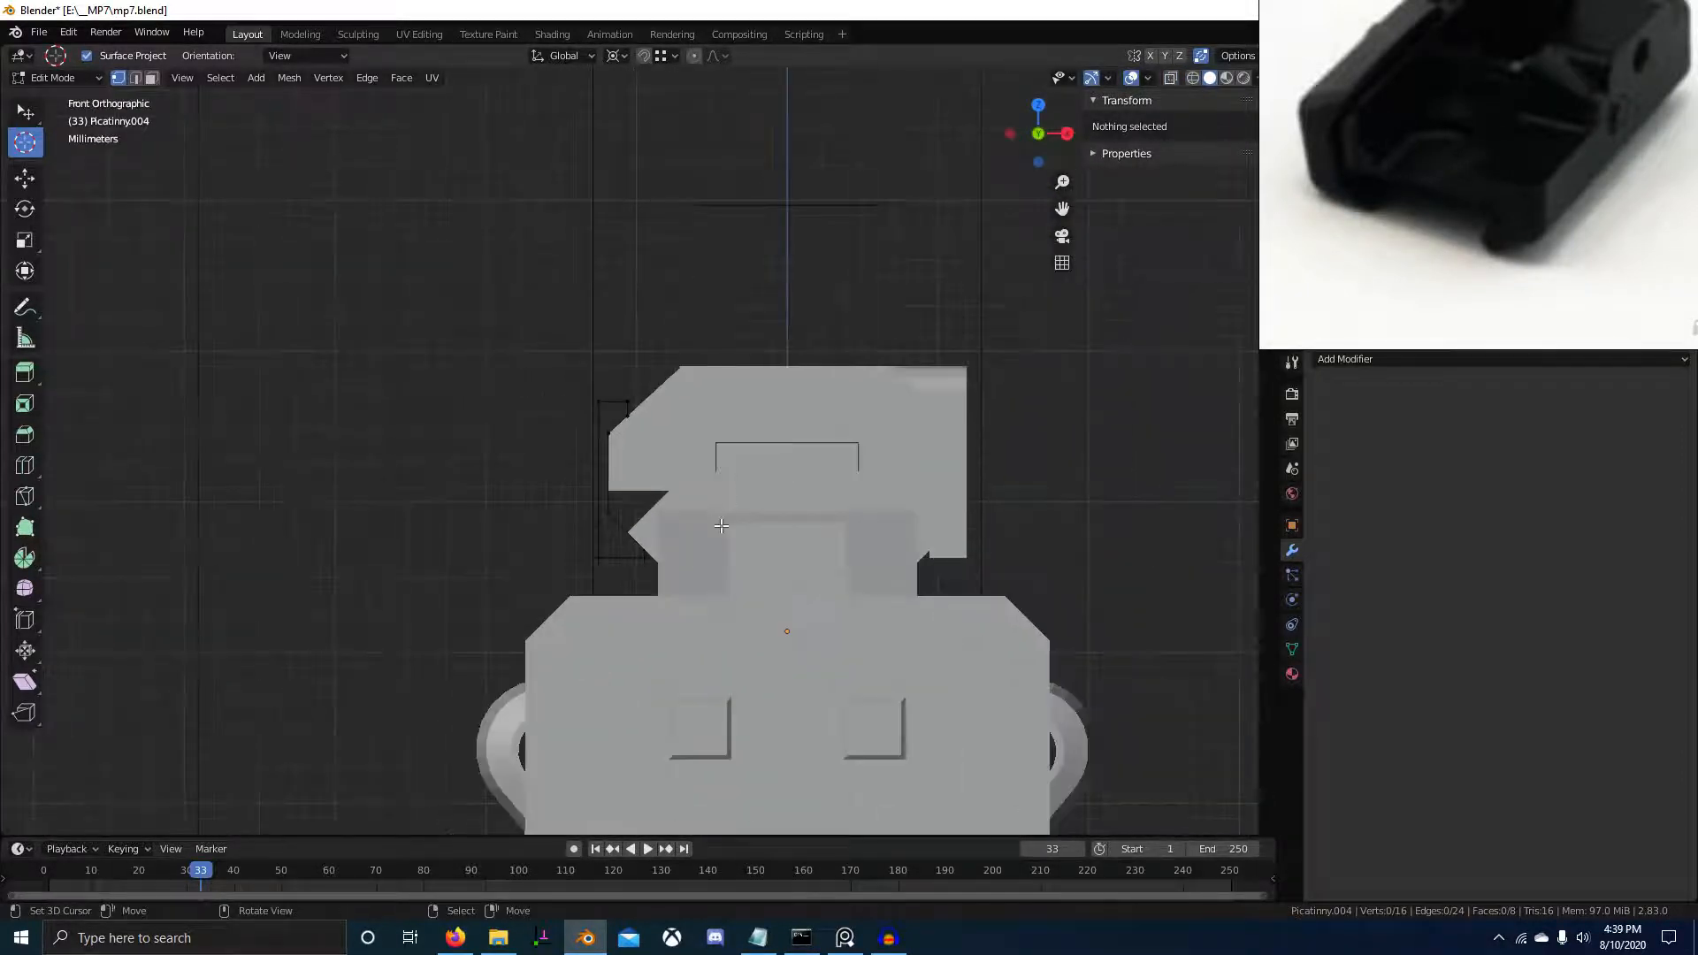
{"action": "scroll", "coordinate": [719, 541], "scroll_direction": "up", "scroll_amount": 3}
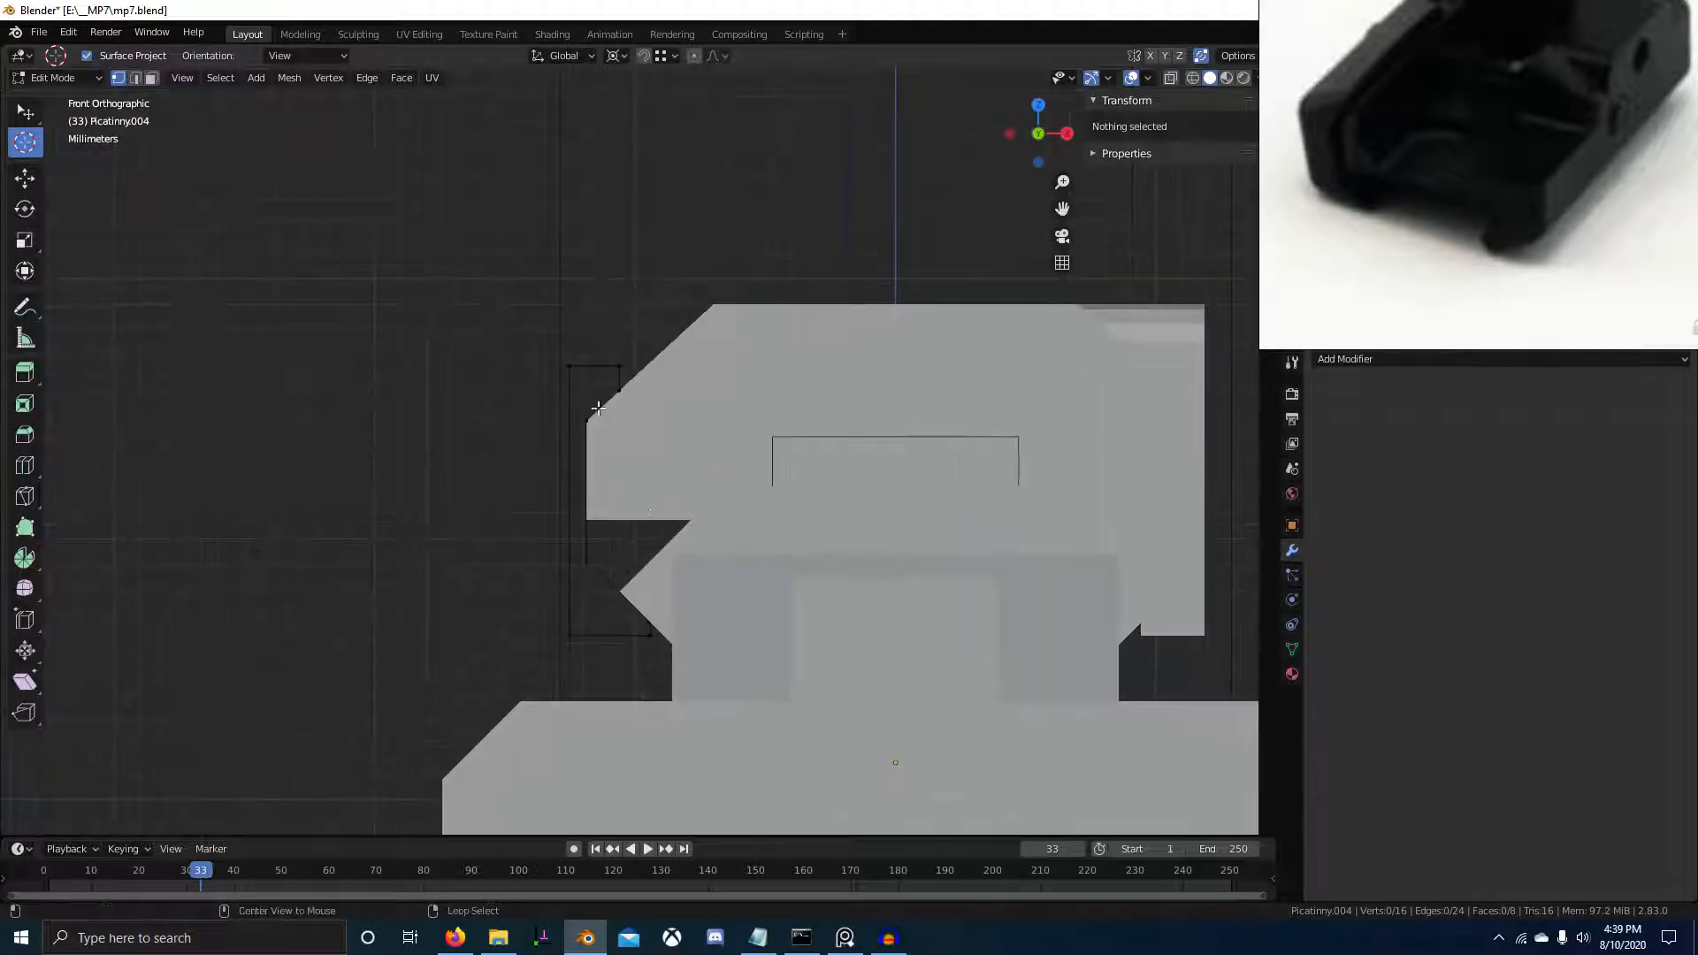
{"action": "left_click_drag", "start_coordinate": [553, 454], "coordinate": [611, 587]}
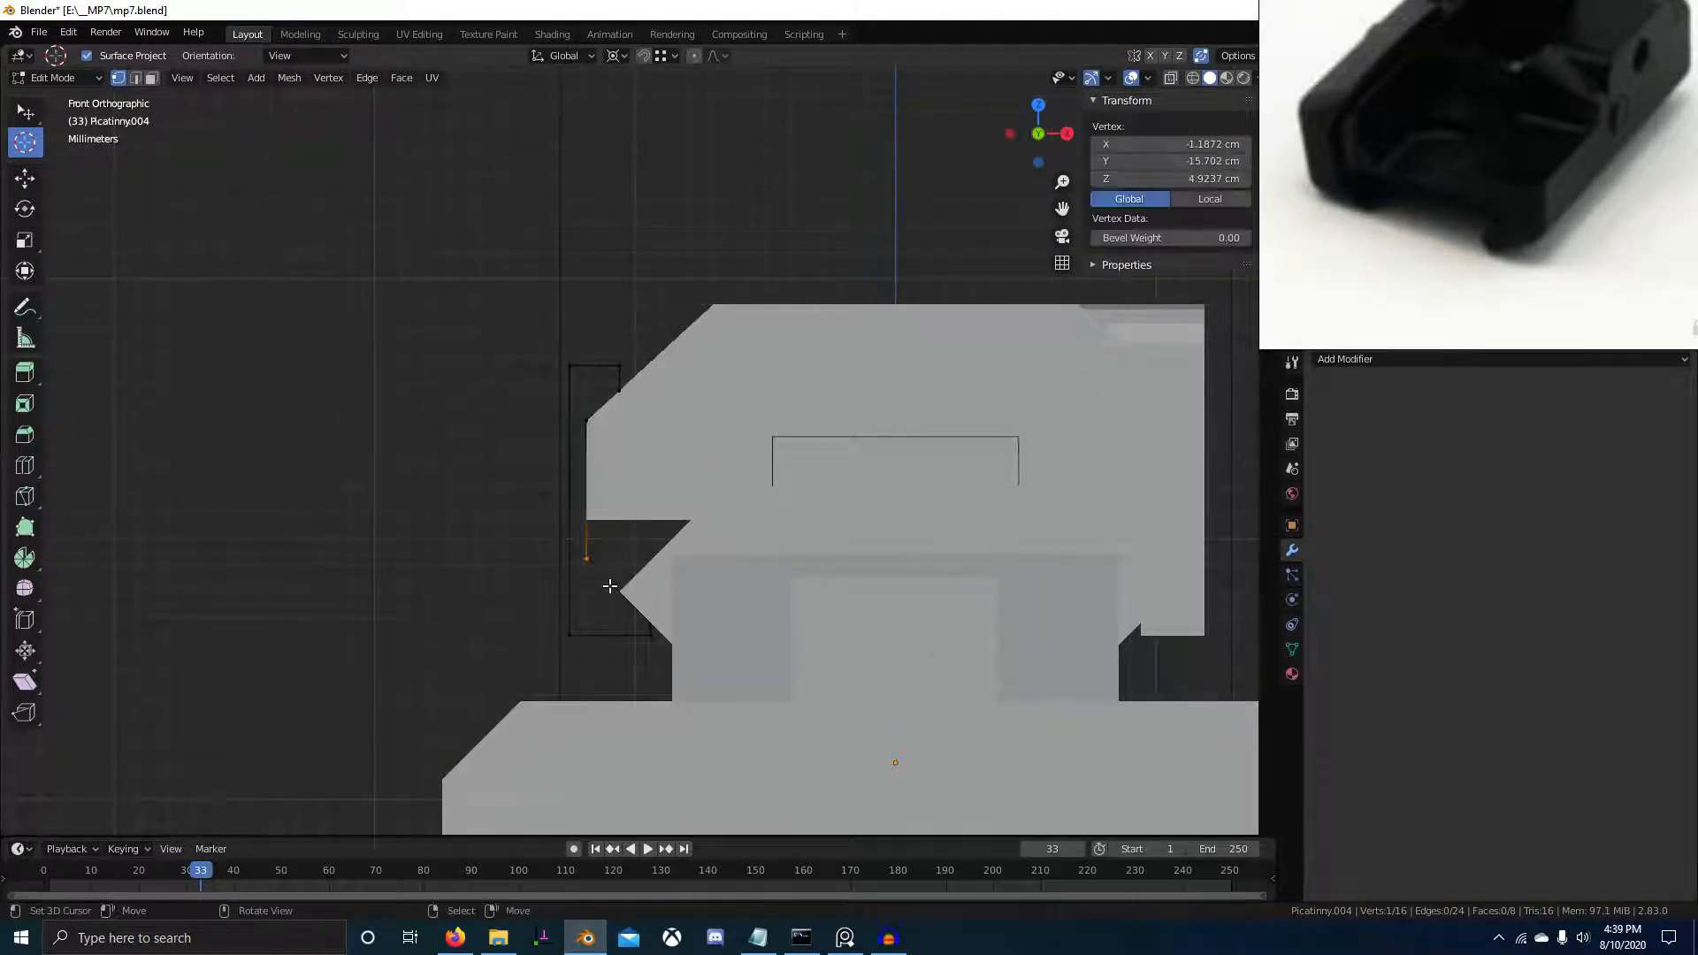
{"action": "key", "text": "g"}
{"action": "right_click", "coordinate": [635, 599]}
Undo the edits back to before the clamp hook's slanted edge was snapped to the inner wall
{"action": "key", "text": "ctrl+z"}
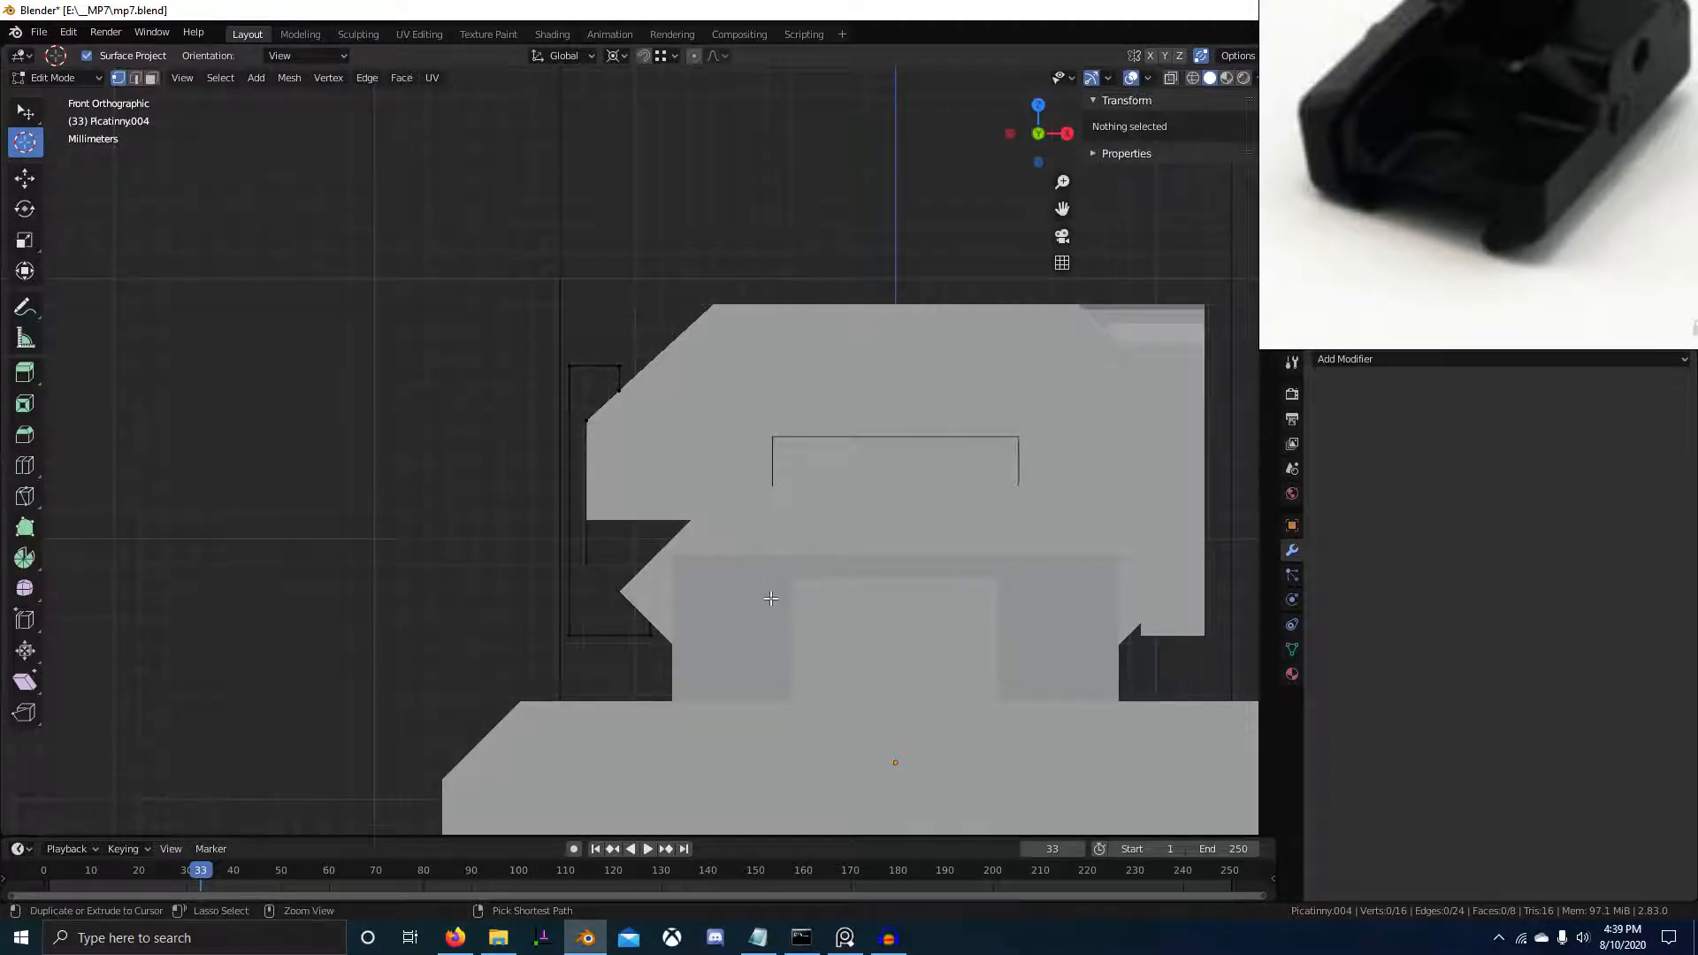
{"action": "key", "text": "ctrl+z"}
{"action": "key", "text": "ctrl+z"}
{"action": "key", "text": "ctrl+z"}
{"action": "key", "text": "ctrl+z"}
Select the wall's inner profile vertices from the top lip to the lower inner edge in wireframe, and try moving them along Y
{"action": "key", "text": "z"}
{"action": "left_click", "coordinate": [669, 582]}
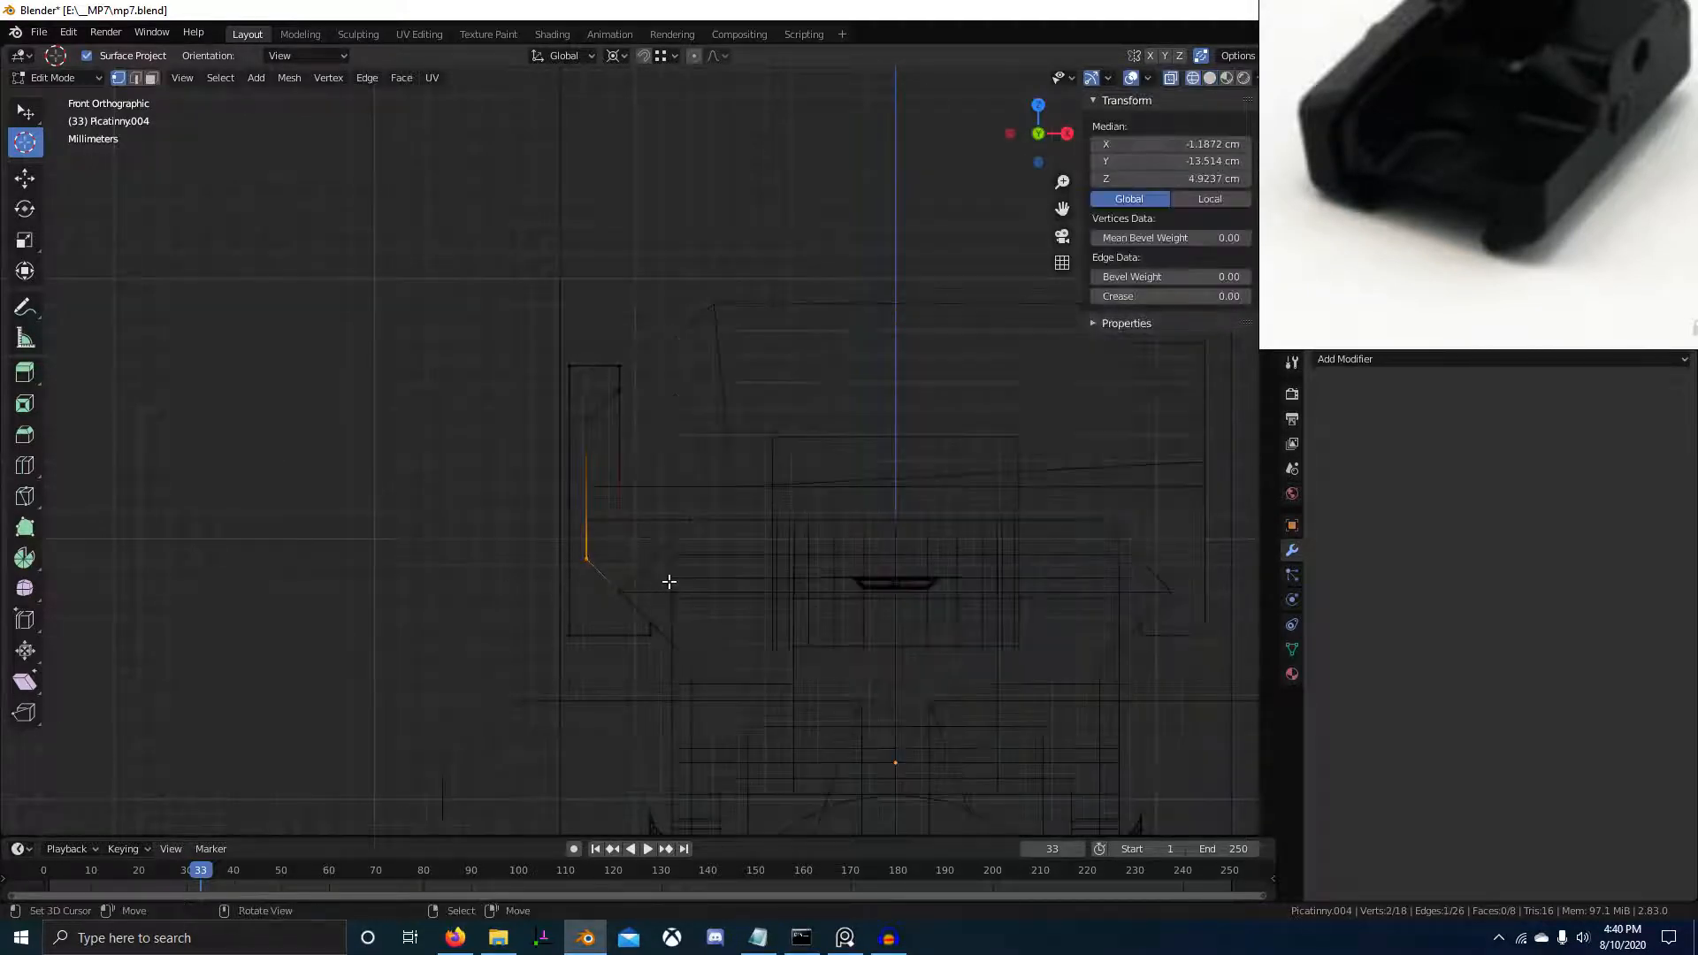
{"action": "key", "text": "b"}
{"action": "left_click_drag", "start_coordinate": [579, 330], "coordinate": [699, 577]}
{"action": "key", "text": "g"}
{"action": "key", "text": "y"}
{"action": "right_click", "coordinate": [638, 580]}
Browse the reference board for photos showing how the rear sight's base sits on the receiver rail
{"action": "scroll", "coordinate": [1611, 139], "scroll_direction": "down", "scroll_amount": 10}
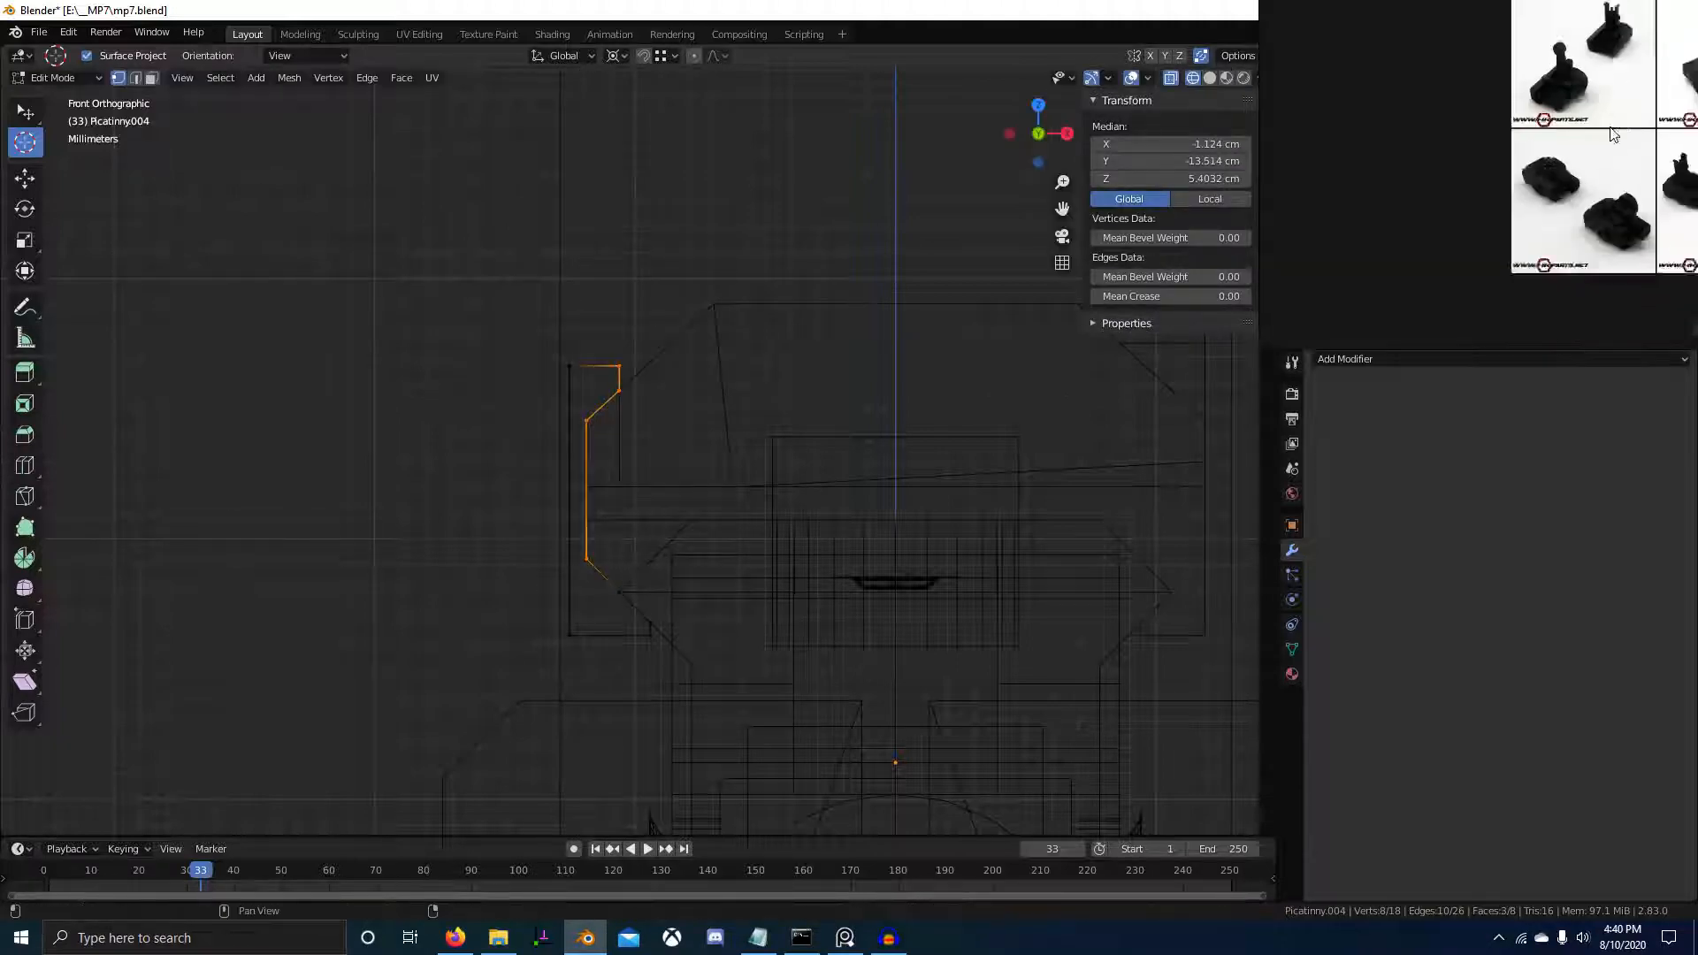
{"action": "middle_click_drag", "start_coordinate": [1590, 209], "coordinate": [1546, 234]}
{"action": "middle_click_drag", "start_coordinate": [1649, 181], "coordinate": [1501, 310]}
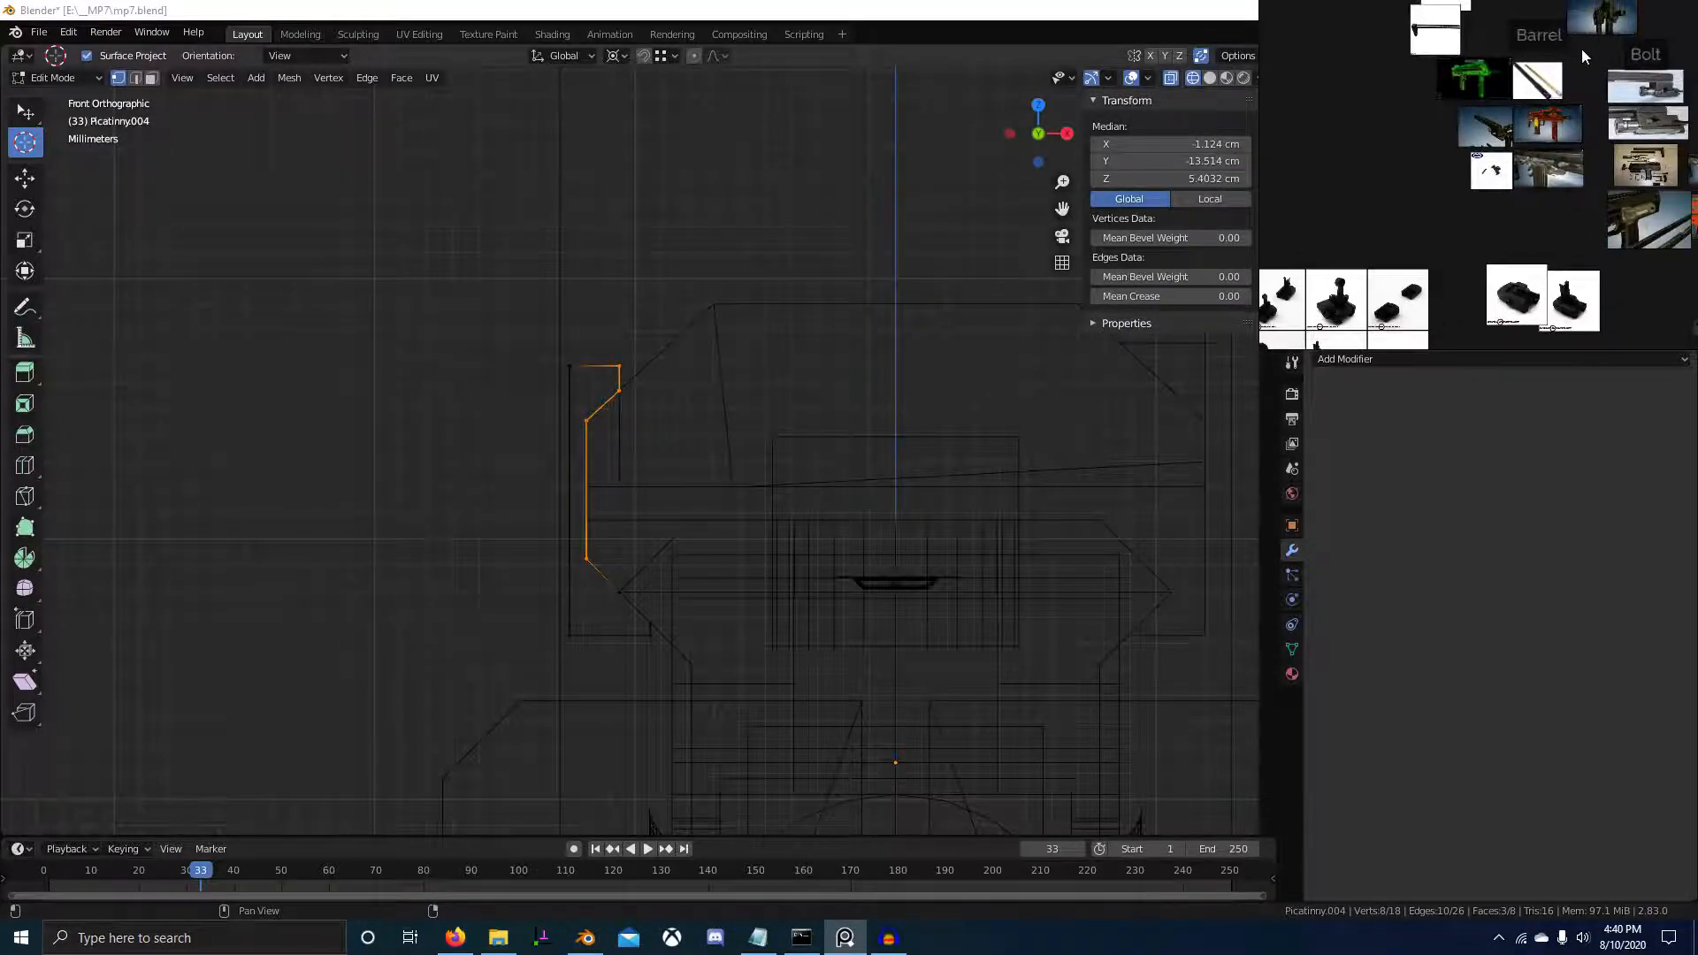
{"action": "middle_click_drag", "start_coordinate": [1584, 55], "coordinate": [1581, 142]}
{"action": "scroll", "coordinate": [1581, 141], "scroll_direction": "up", "scroll_amount": 8}
{"action": "scroll", "coordinate": [1504, 162], "scroll_direction": "up", "scroll_amount": 10}
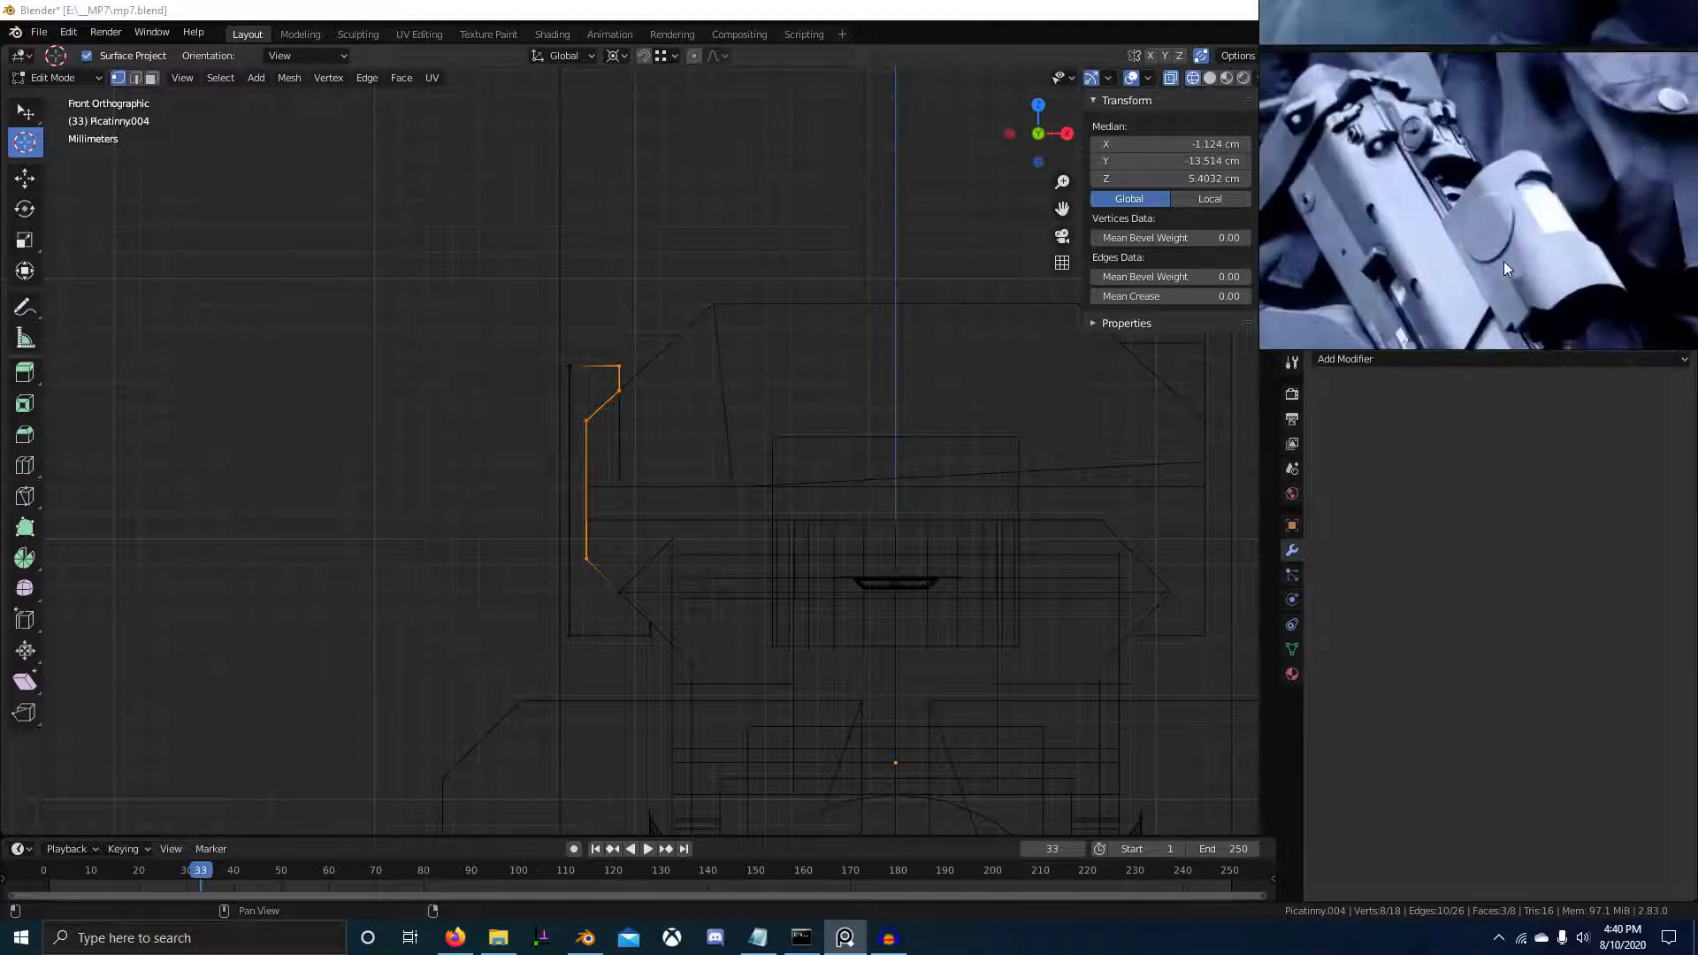
{"action": "scroll", "coordinate": [1432, 150], "scroll_direction": "down", "scroll_amount": 8}
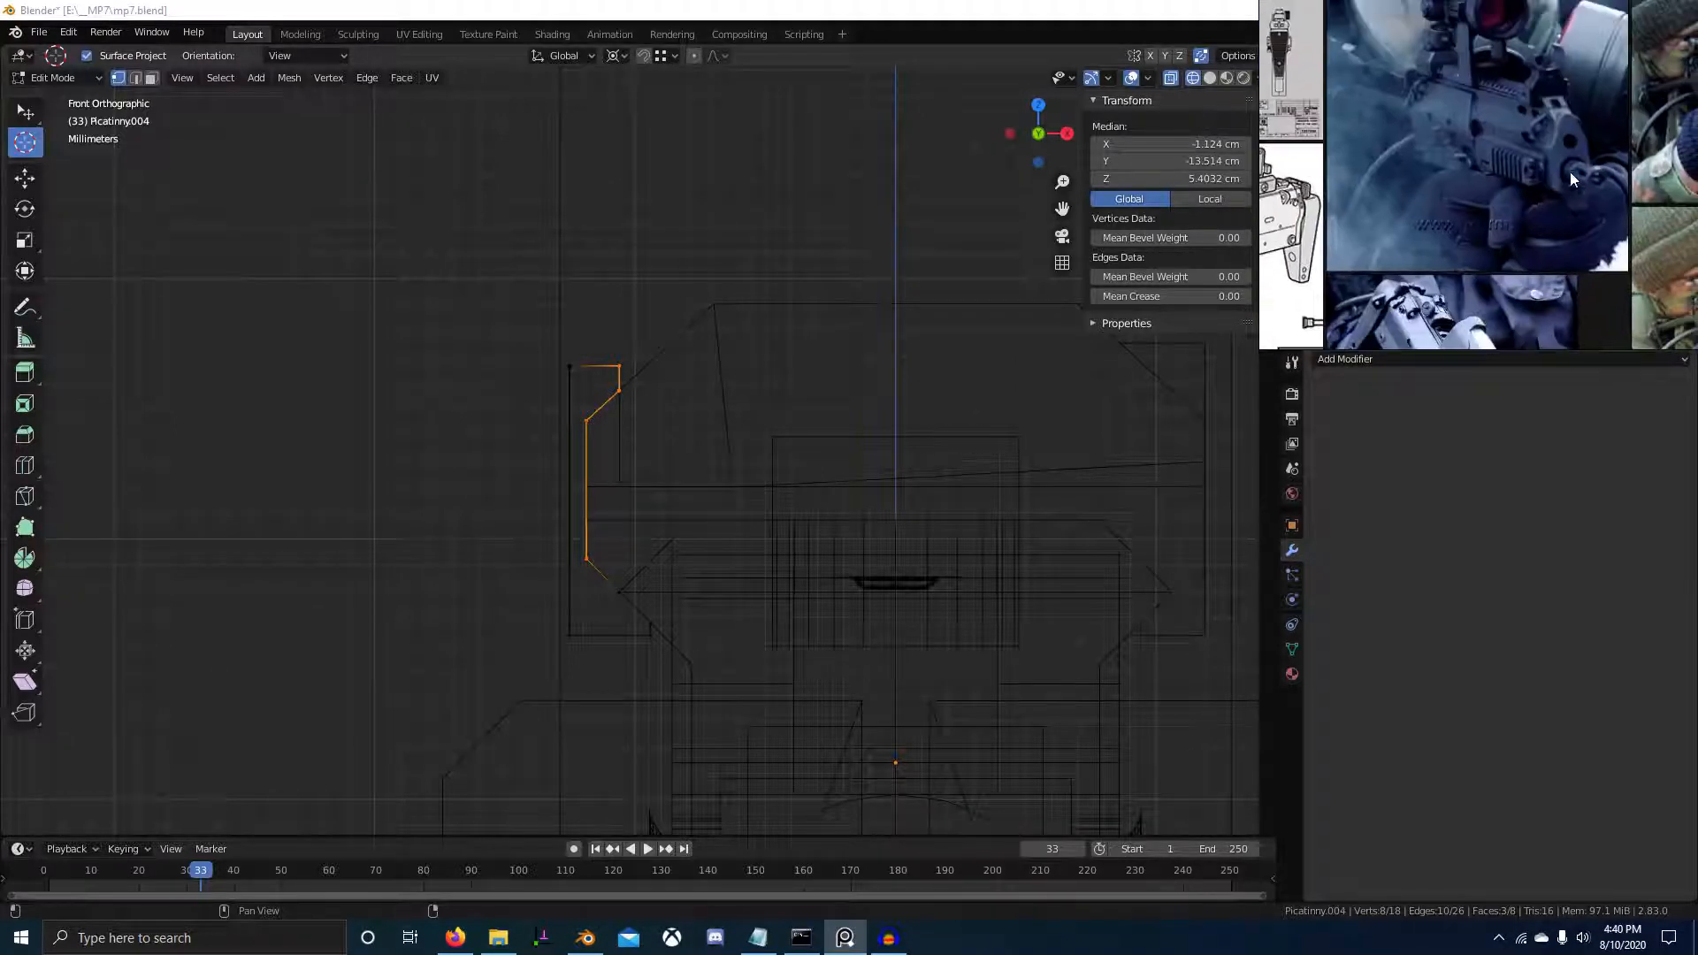
{"action": "scroll", "coordinate": [1569, 171], "scroll_direction": "up", "scroll_amount": 3}
{"action": "scroll", "coordinate": [1566, 208], "scroll_direction": "up", "scroll_amount": 10}
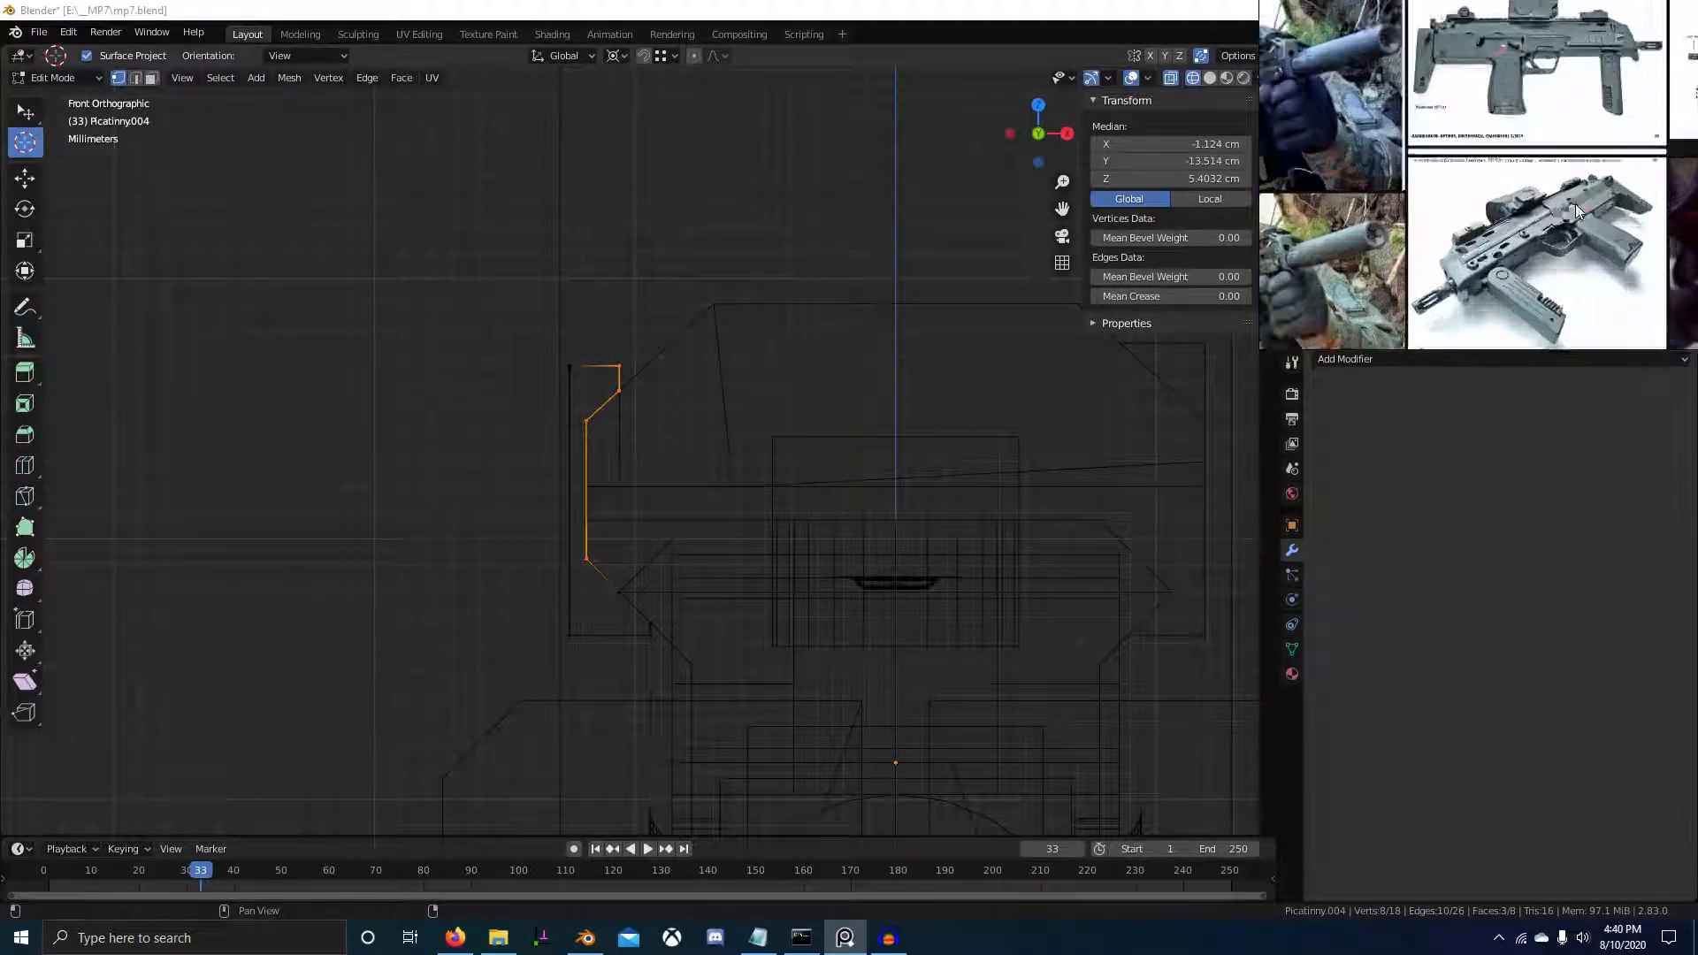
{"action": "scroll", "coordinate": [1560, 165], "scroll_direction": "up", "scroll_amount": 2}
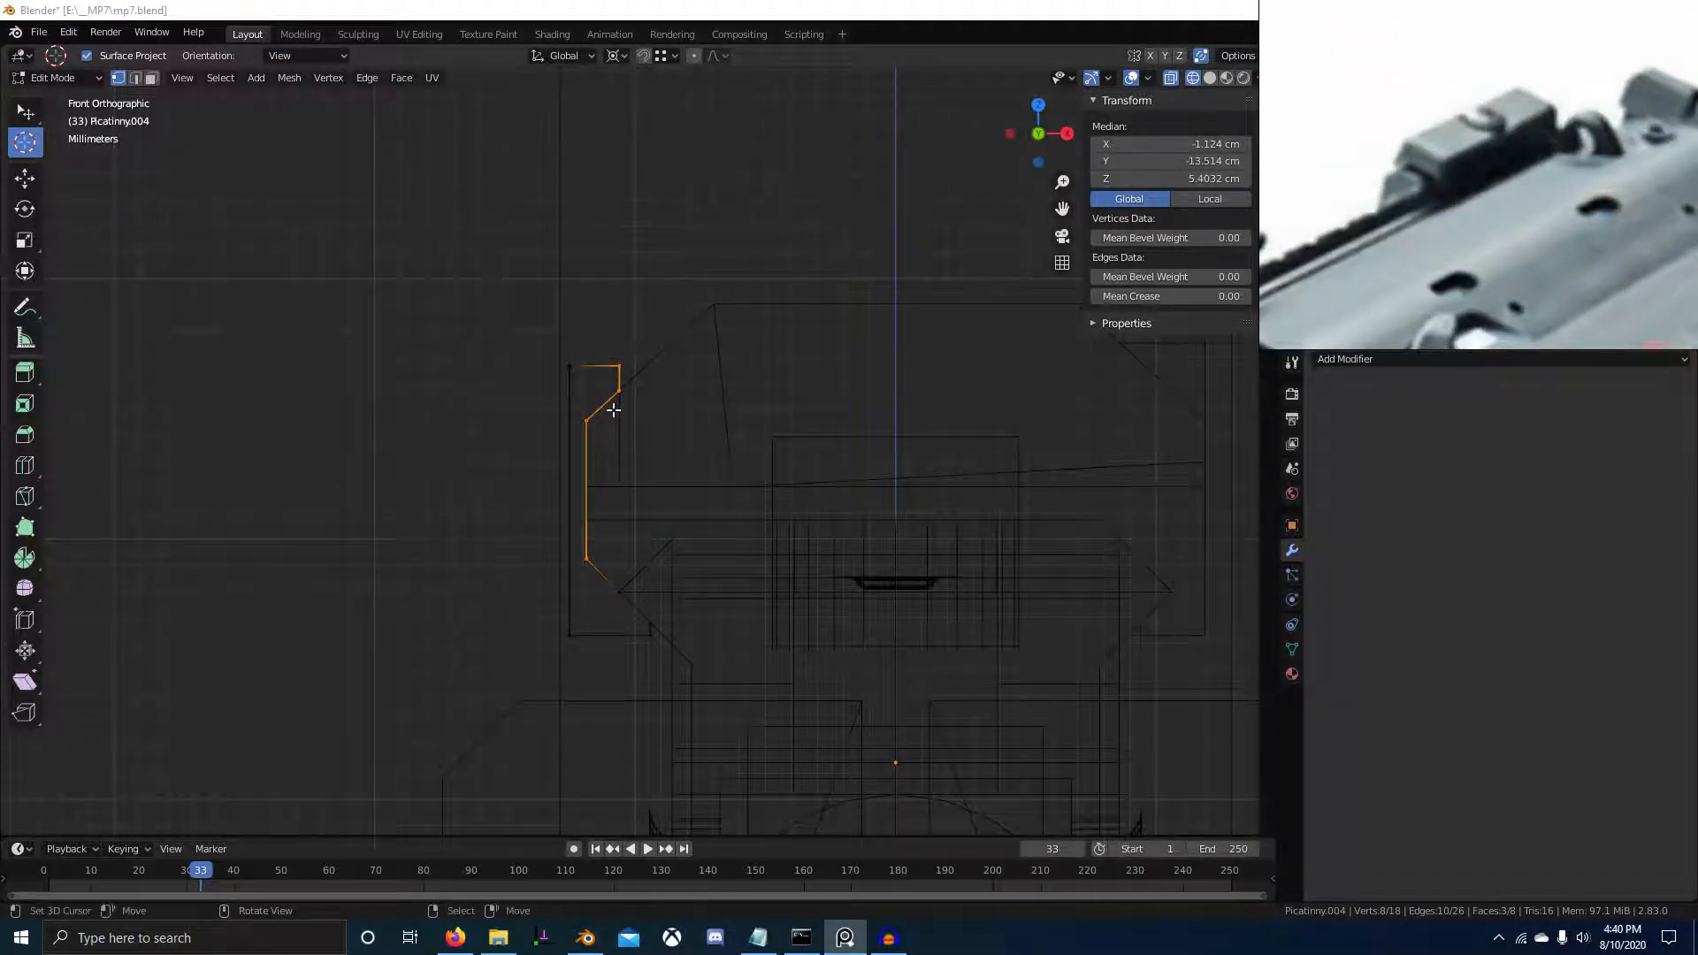
Move the wall's selected inner profile vertices about 0.127 cm inward along X in solid shading
{"action": "mouse_move", "coordinate": [618, 577]}
{"action": "middle_mouse_down"}
{"action": "mouse_move", "coordinate": [602, 561]}
{"action": "mouse_move", "coordinate": [675, 607]}
{"action": "mouse_move", "coordinate": [681, 652]}
{"action": "middle_mouse_up"}
{"action": "key", "text": "shift+z"}
{"action": "scroll", "coordinate": [682, 652], "scroll_direction": "down", "scroll_amount": 2}
{"action": "key", "text": "g"}
{"action": "key", "text": "x"}
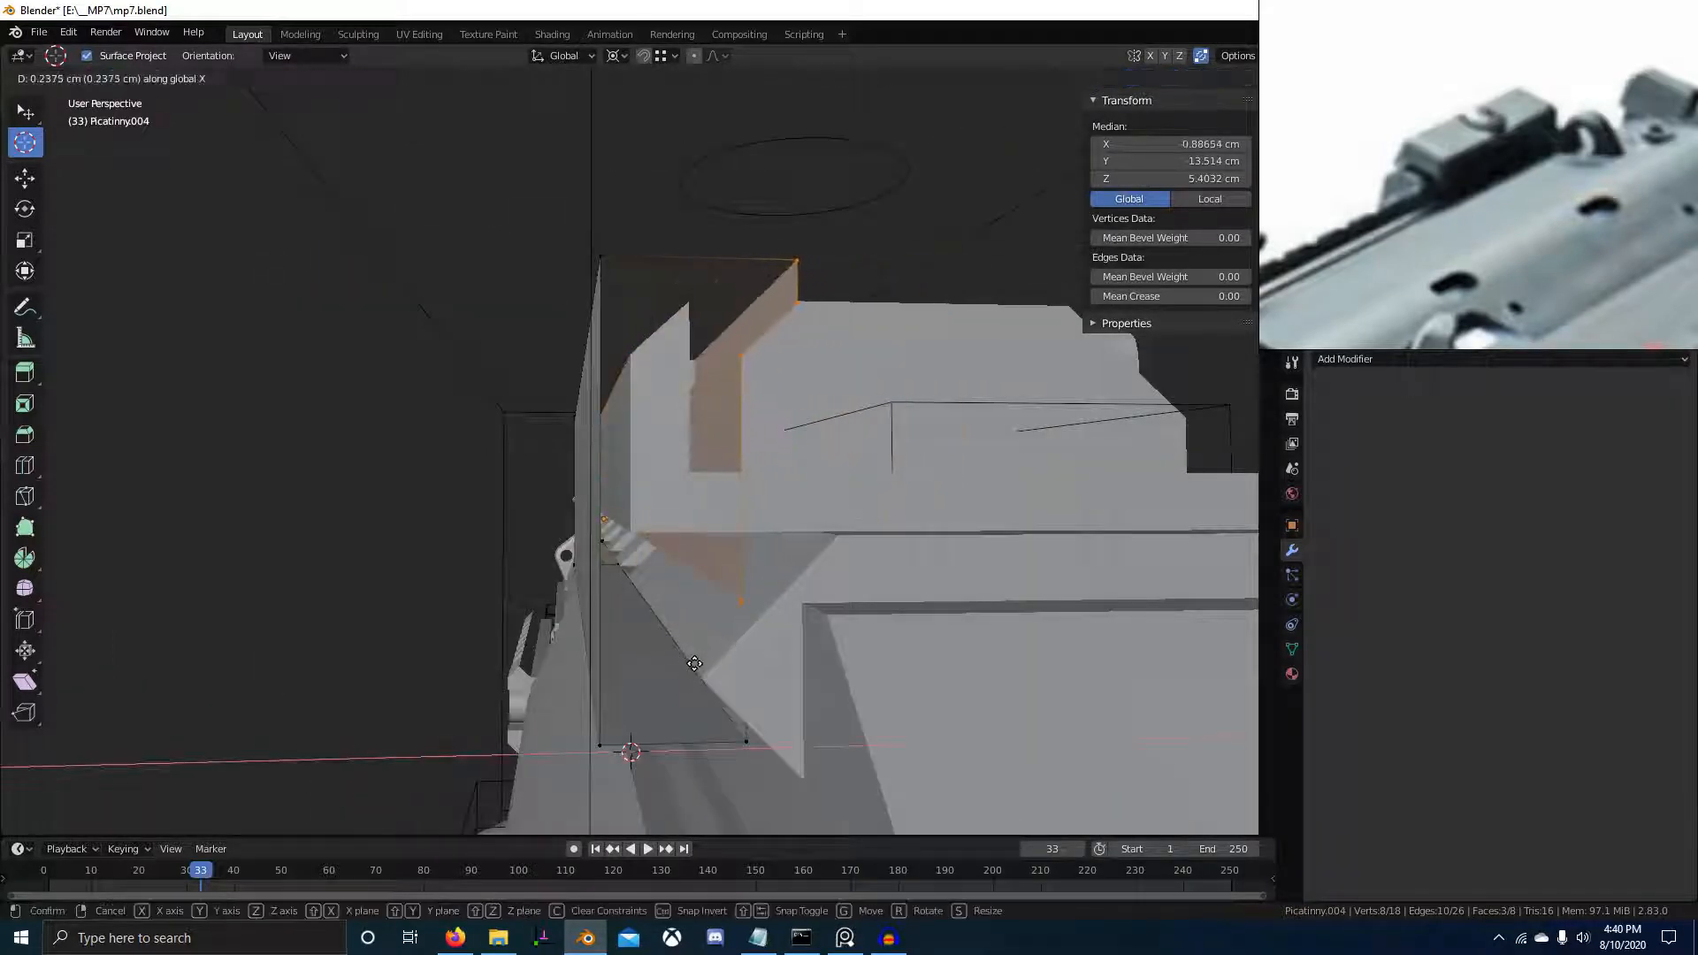
{"action": "left_click", "coordinate": [694, 664]}
{"action": "scroll", "coordinate": [694, 663], "scroll_direction": "down", "scroll_amount": 4}
{"action": "middle_click_drag", "start_coordinate": [690, 609], "coordinate": [629, 539]}
Select the wall's outer face vertices in the front wireframe view and try moving them along Y
{"action": "key", "text": "Tab"}
{"action": "scroll", "coordinate": [672, 501], "scroll_direction": "down", "scroll_amount": 3}
{"action": "key", "text": "KP_3"}
{"action": "key", "text": "KP_1"}
{"action": "key", "text": "Tab"}
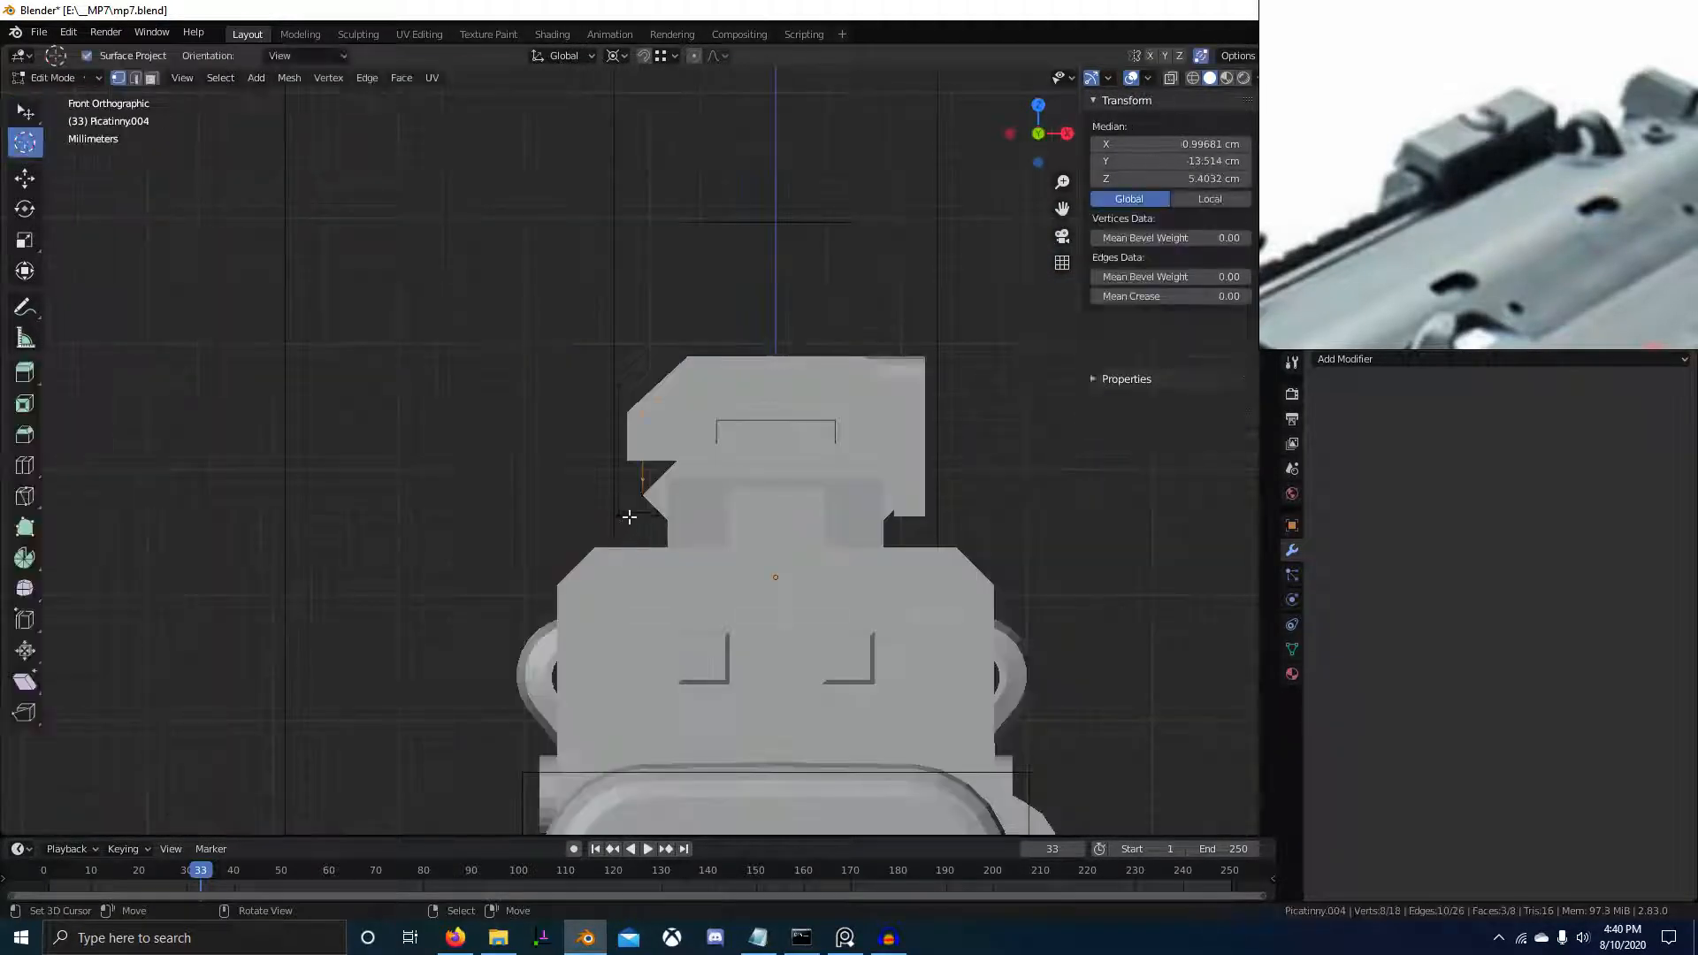
{"action": "key", "text": "alt+z"}
{"action": "key", "text": "alt+a"}
{"action": "key", "text": "b"}
{"action": "left_click_drag", "start_coordinate": [579, 321], "coordinate": [612, 619]}
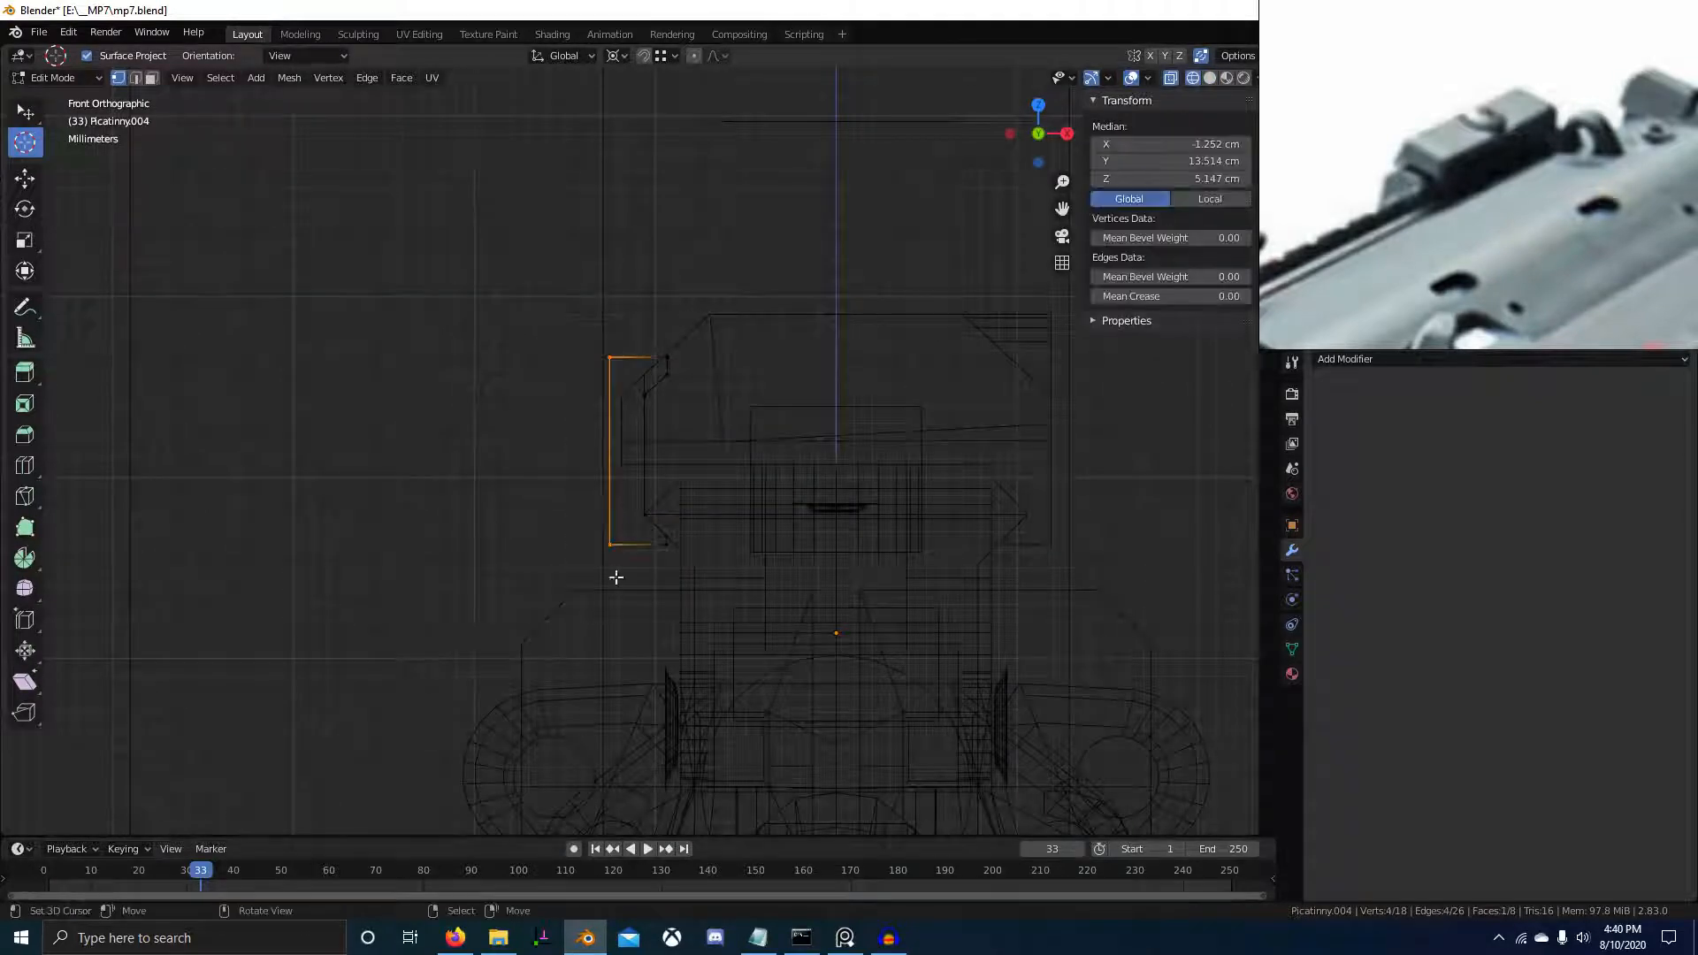
{"action": "key", "text": "g"}
{"action": "key", "text": "y"}
{"action": "left_click", "coordinate": [530, 519]}
Examine the reference close-ups of the rear sight base's side clamp and underside
{"action": "scroll", "coordinate": [1493, 217], "scroll_direction": "down", "scroll_amount": 6}
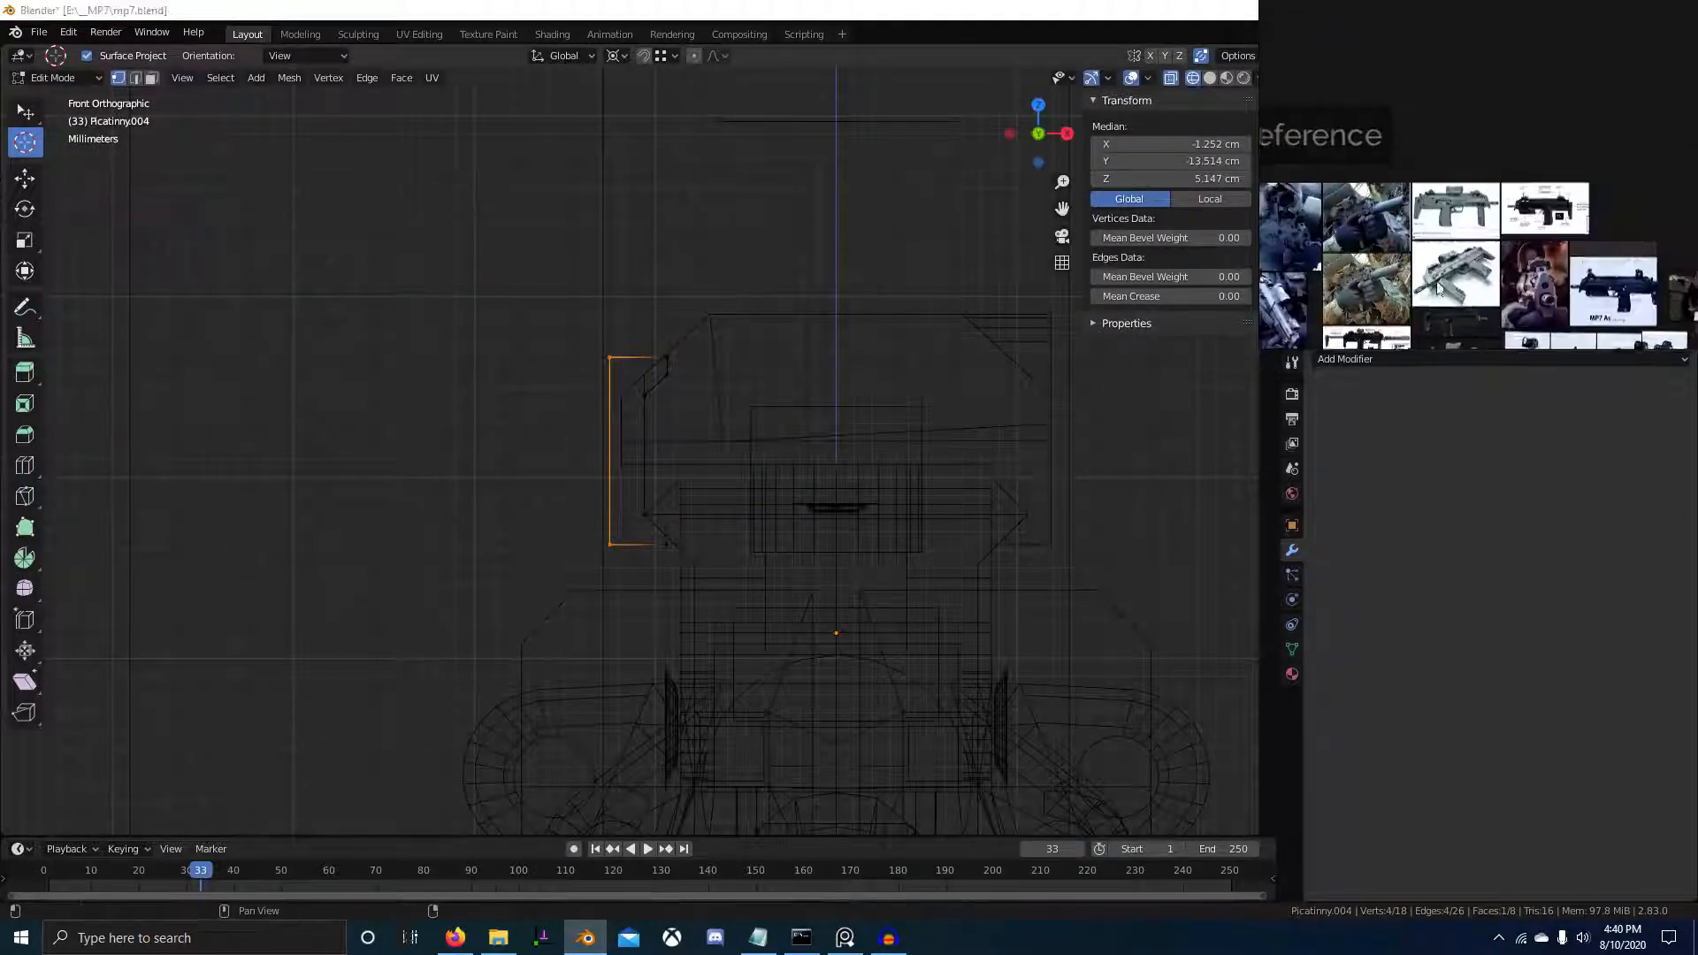
{"action": "scroll", "coordinate": [1420, 230], "scroll_direction": "up", "scroll_amount": 12}
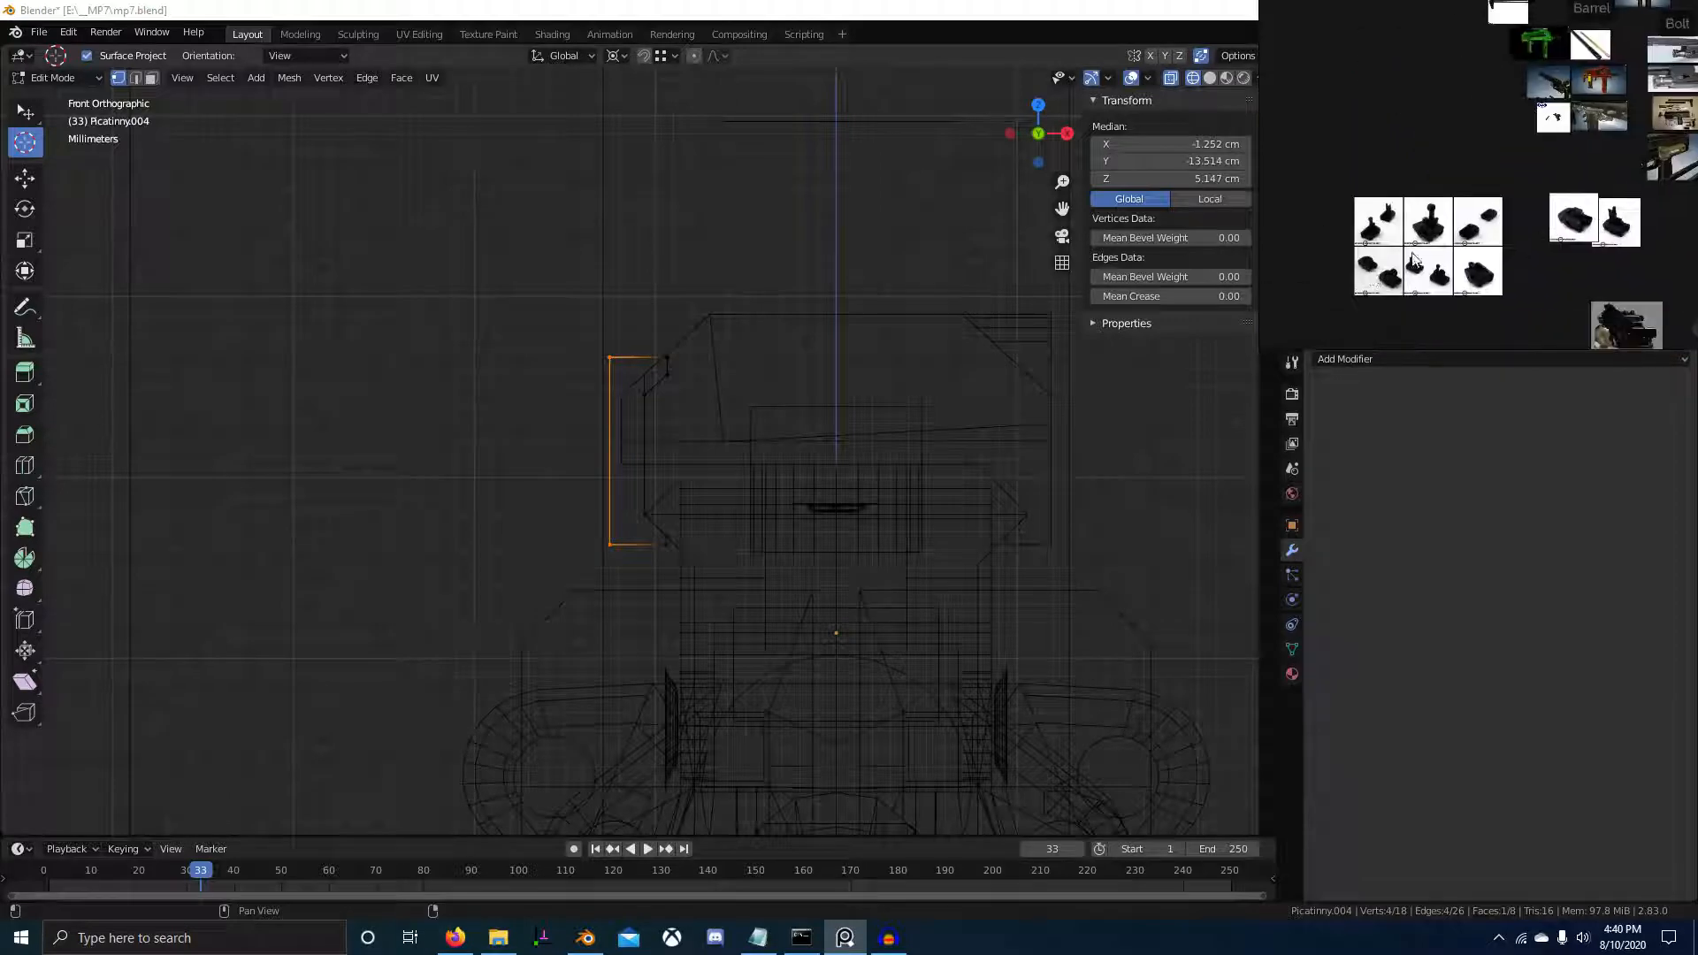
{"action": "scroll", "coordinate": [1442, 168], "scroll_direction": "up", "scroll_amount": 6}
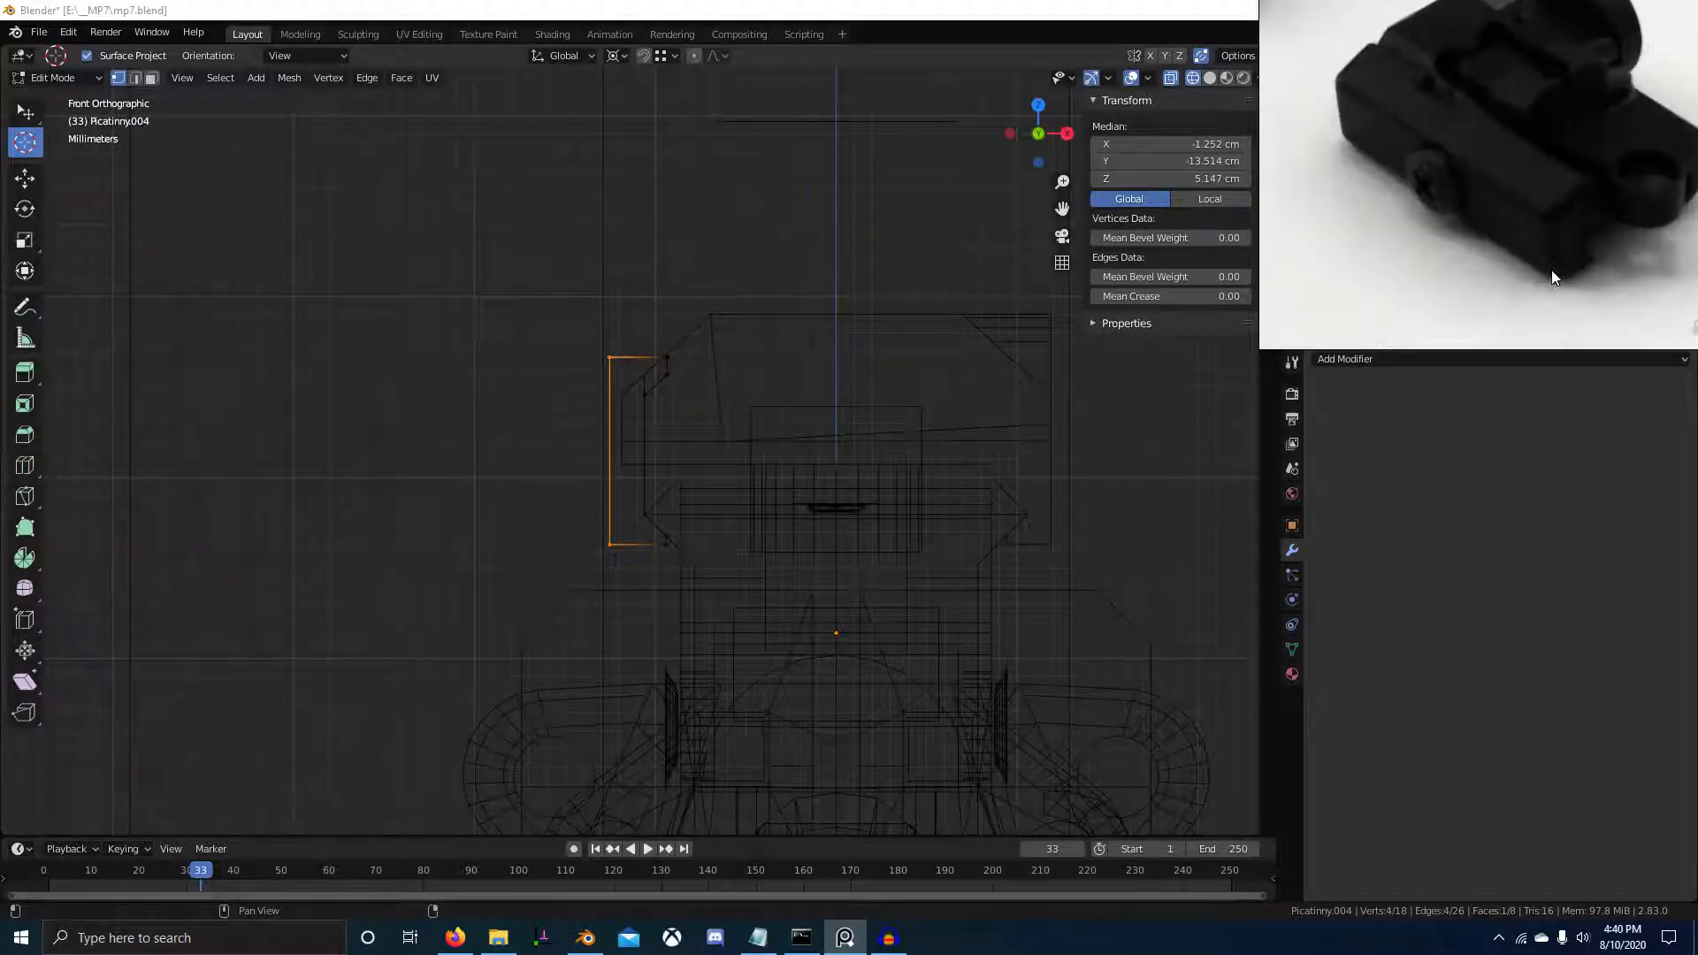
{"action": "scroll", "coordinate": [1405, 314], "scroll_direction": "down", "scroll_amount": 5}
{"action": "middle_click_drag", "start_coordinate": [1468, 288], "coordinate": [1597, 330]}
{"action": "middle_click_drag", "start_coordinate": [1430, 223], "coordinate": [1514, 495]}
{"action": "scroll", "coordinate": [1486, 225], "scroll_direction": "up", "scroll_amount": 6}
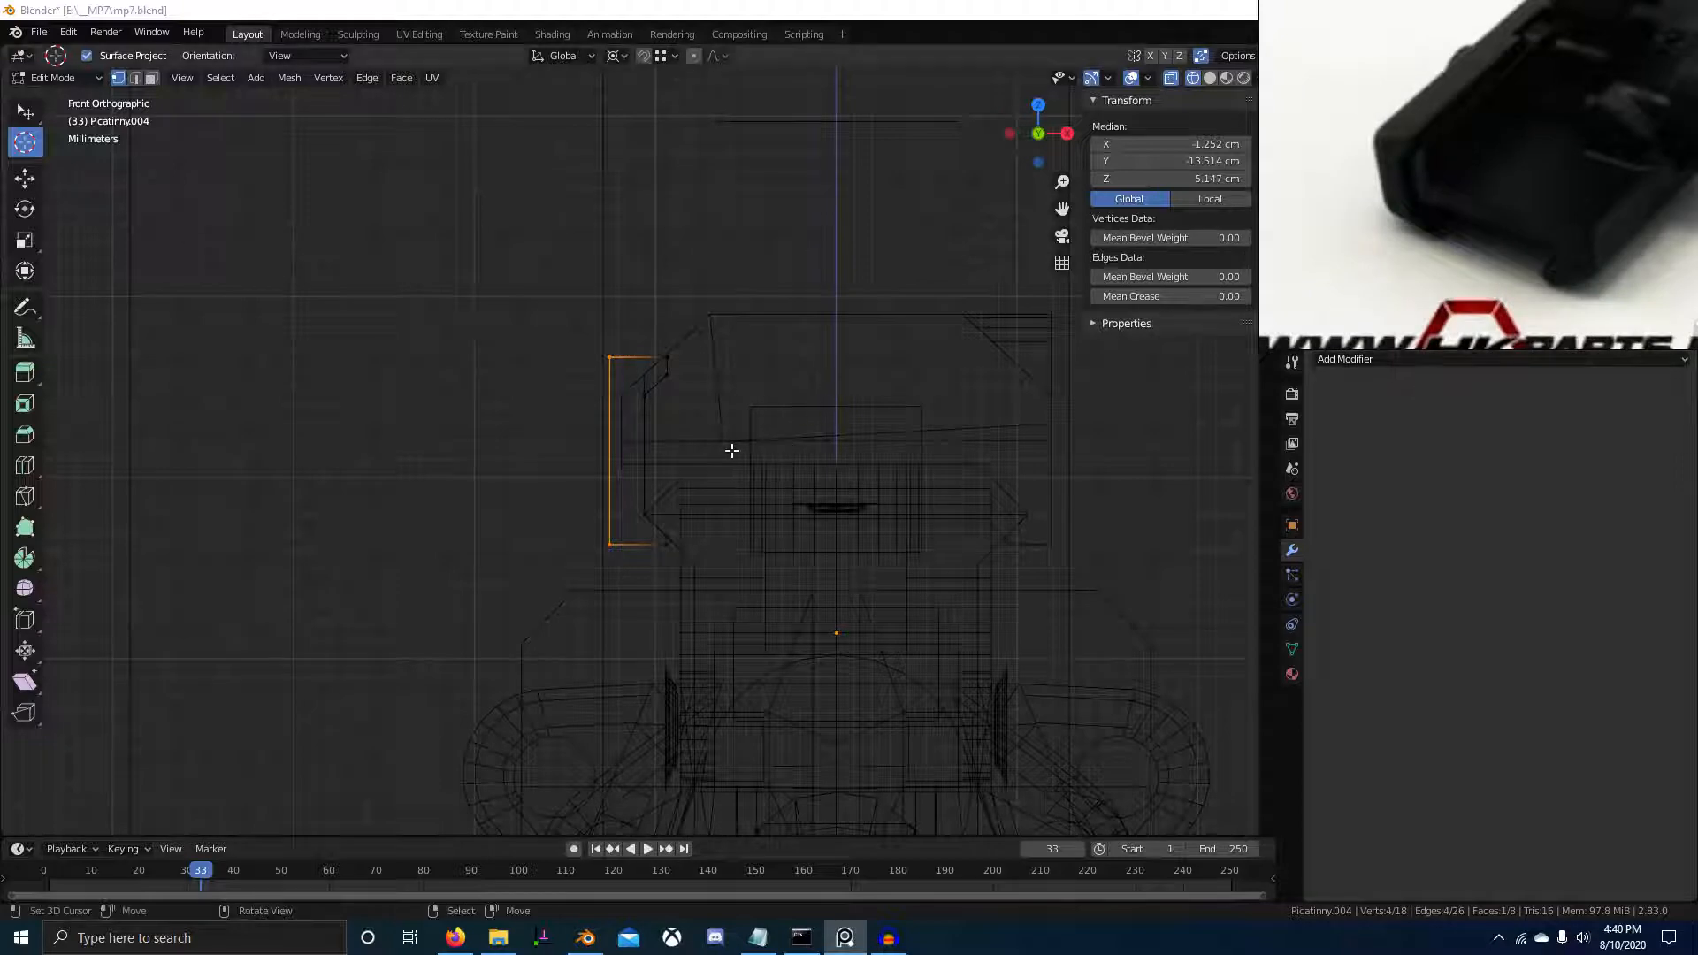
Move the wall's outer face slightly outward in the front view
{"action": "mouse_move", "coordinate": [732, 451]}
{"action": "middle_mouse_down"}
{"action": "mouse_move", "coordinate": [675, 462]}
{"action": "mouse_move", "coordinate": [750, 413]}
{"action": "mouse_move", "coordinate": [759, 478]}
{"action": "mouse_move", "coordinate": [752, 455]}
{"action": "mouse_move", "coordinate": [706, 467]}
{"action": "middle_mouse_up"}
{"action": "key", "text": "KP_1"}
{"action": "key", "text": "g"}
{"action": "left_click", "coordinate": [645, 462]}
Knife-cut the clamp wall's inner profile through the side of the main sight base in front wireframe view
{"action": "key", "text": "shift+z"}
{"action": "key", "text": "Tab"}
{"action": "right_click", "coordinate": [750, 413]}
{"action": "key", "text": "Tab"}
{"action": "key", "text": "3"}
{"action": "right_click", "coordinate": [666, 420]}
{"action": "key", "text": "KP_3"}
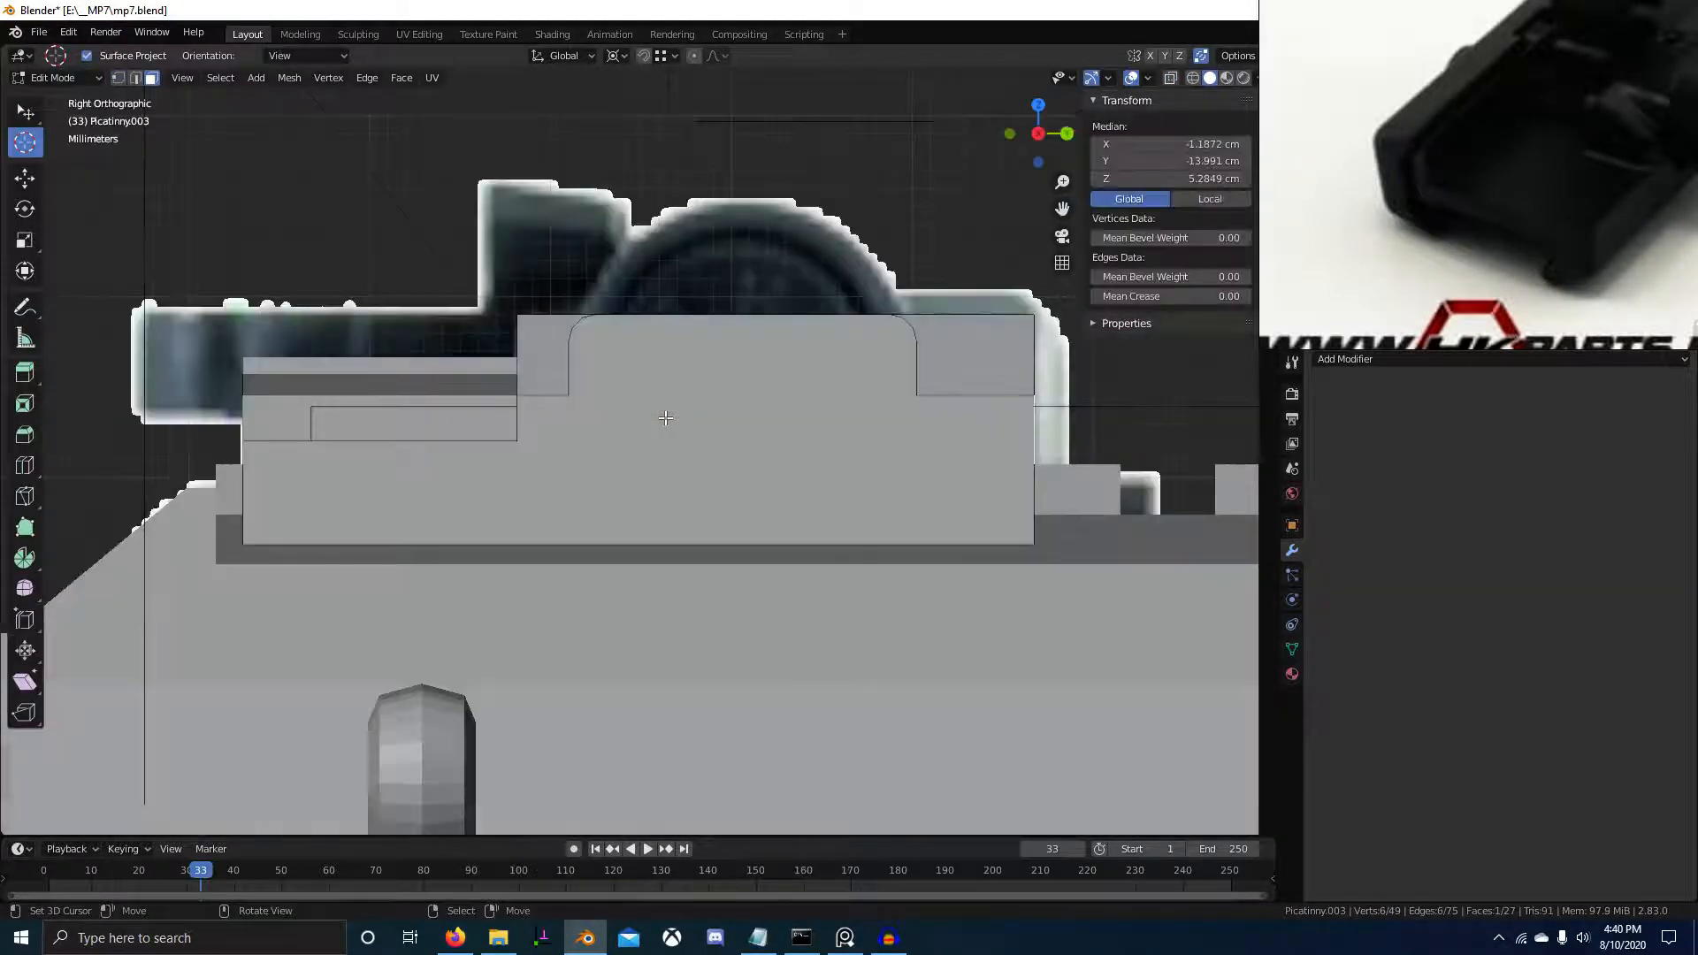
{"action": "key", "text": "KP_1"}
{"action": "key", "text": "shift+z"}
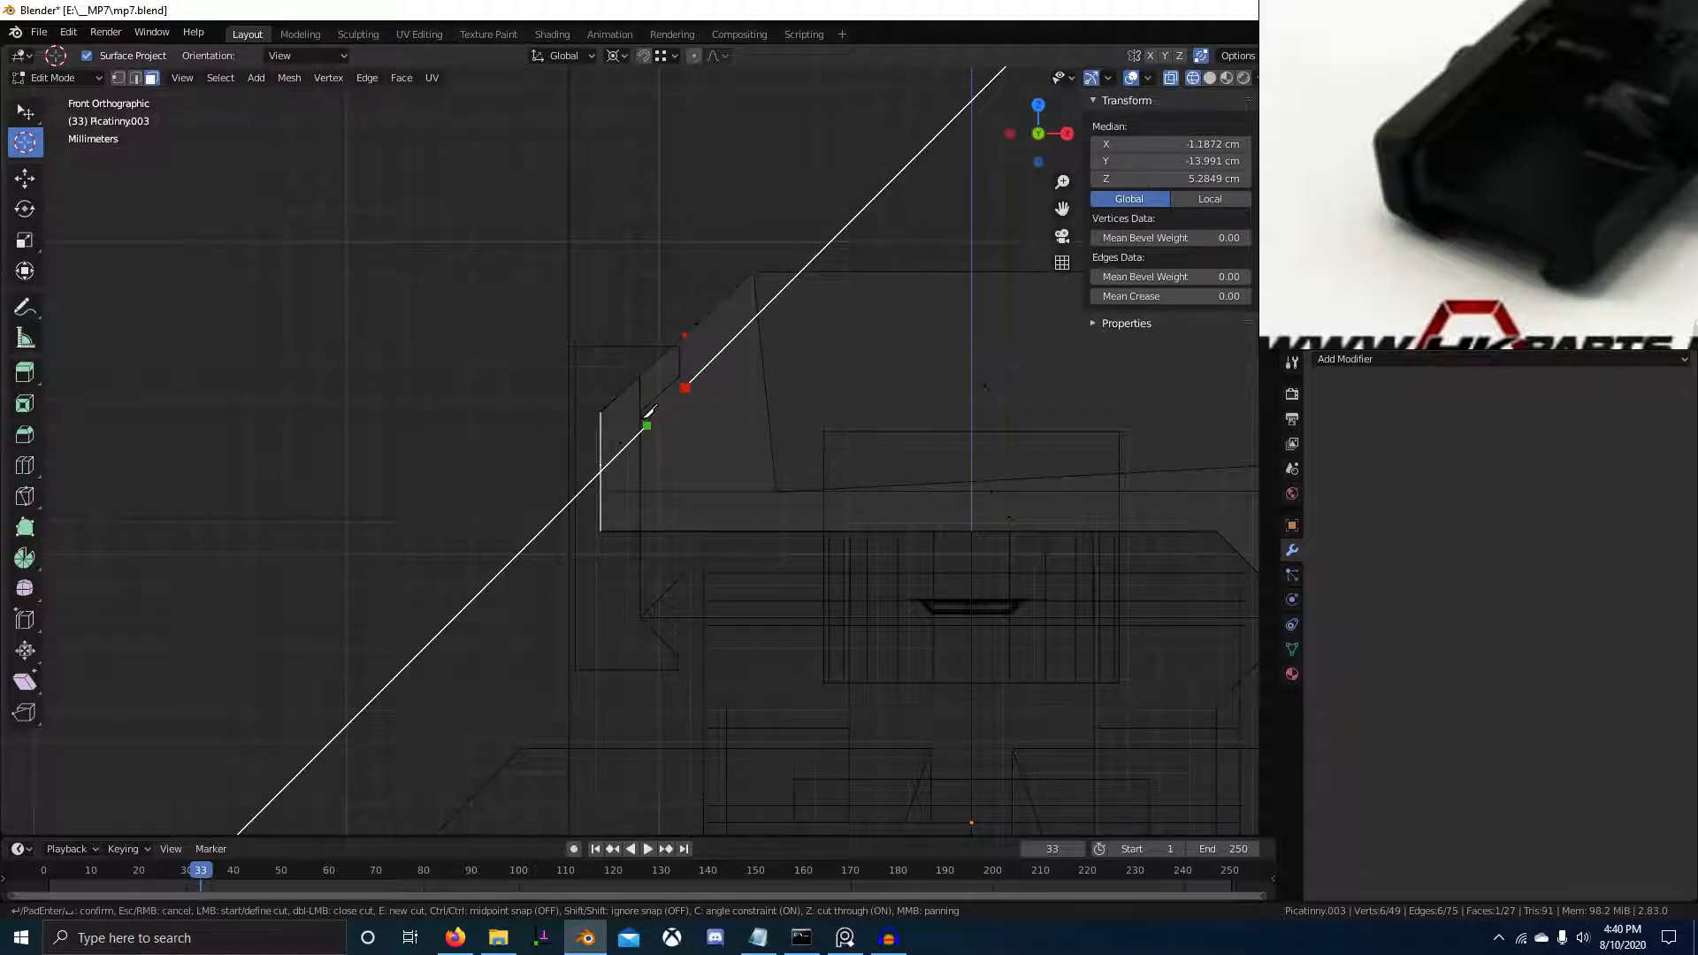
{"action": "key", "text": "Return"}
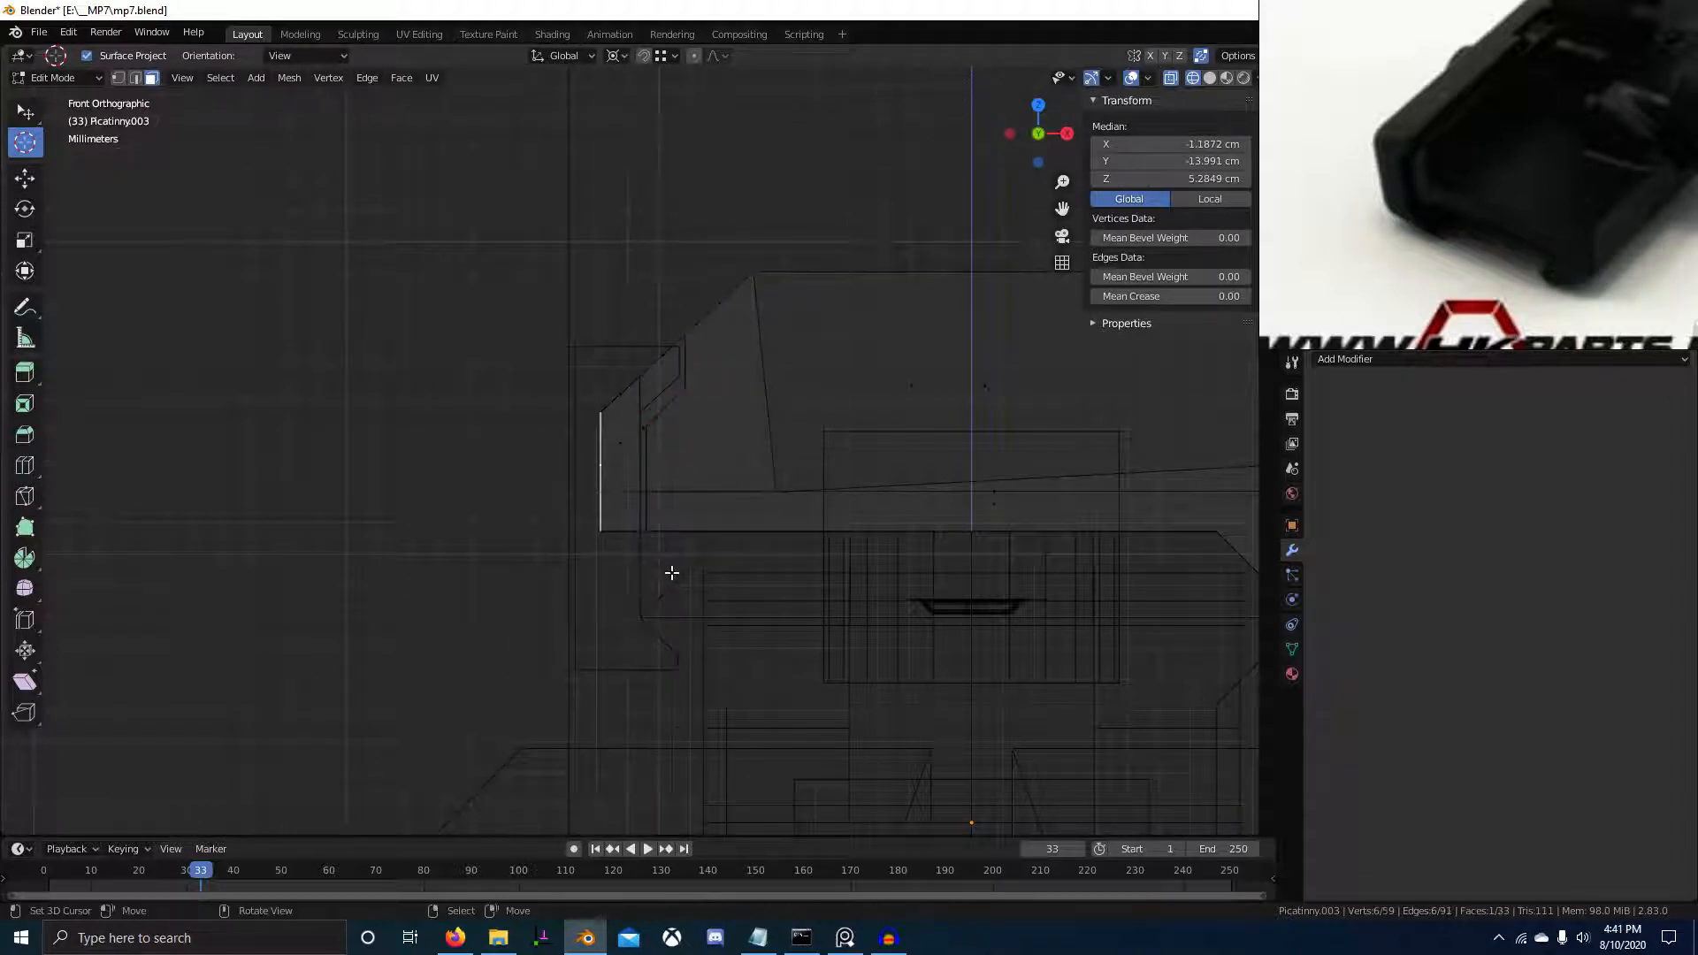
Isolate the sight base and inspect the knife-cut faces along its side
{"action": "scroll", "coordinate": [672, 573], "scroll_direction": "down", "scroll_amount": 1}
{"action": "left_click", "coordinate": [796, 566]}
{"action": "mouse_move", "coordinate": [796, 566]}
{"action": "middle_mouse_down"}
{"action": "mouse_move", "coordinate": [756, 612]}
{"action": "mouse_move", "coordinate": [547, 527]}
{"action": "middle_mouse_up"}
{"action": "key", "text": "KP_Divide"}
{"action": "scroll", "coordinate": [517, 451], "scroll_direction": "up", "scroll_amount": 3}
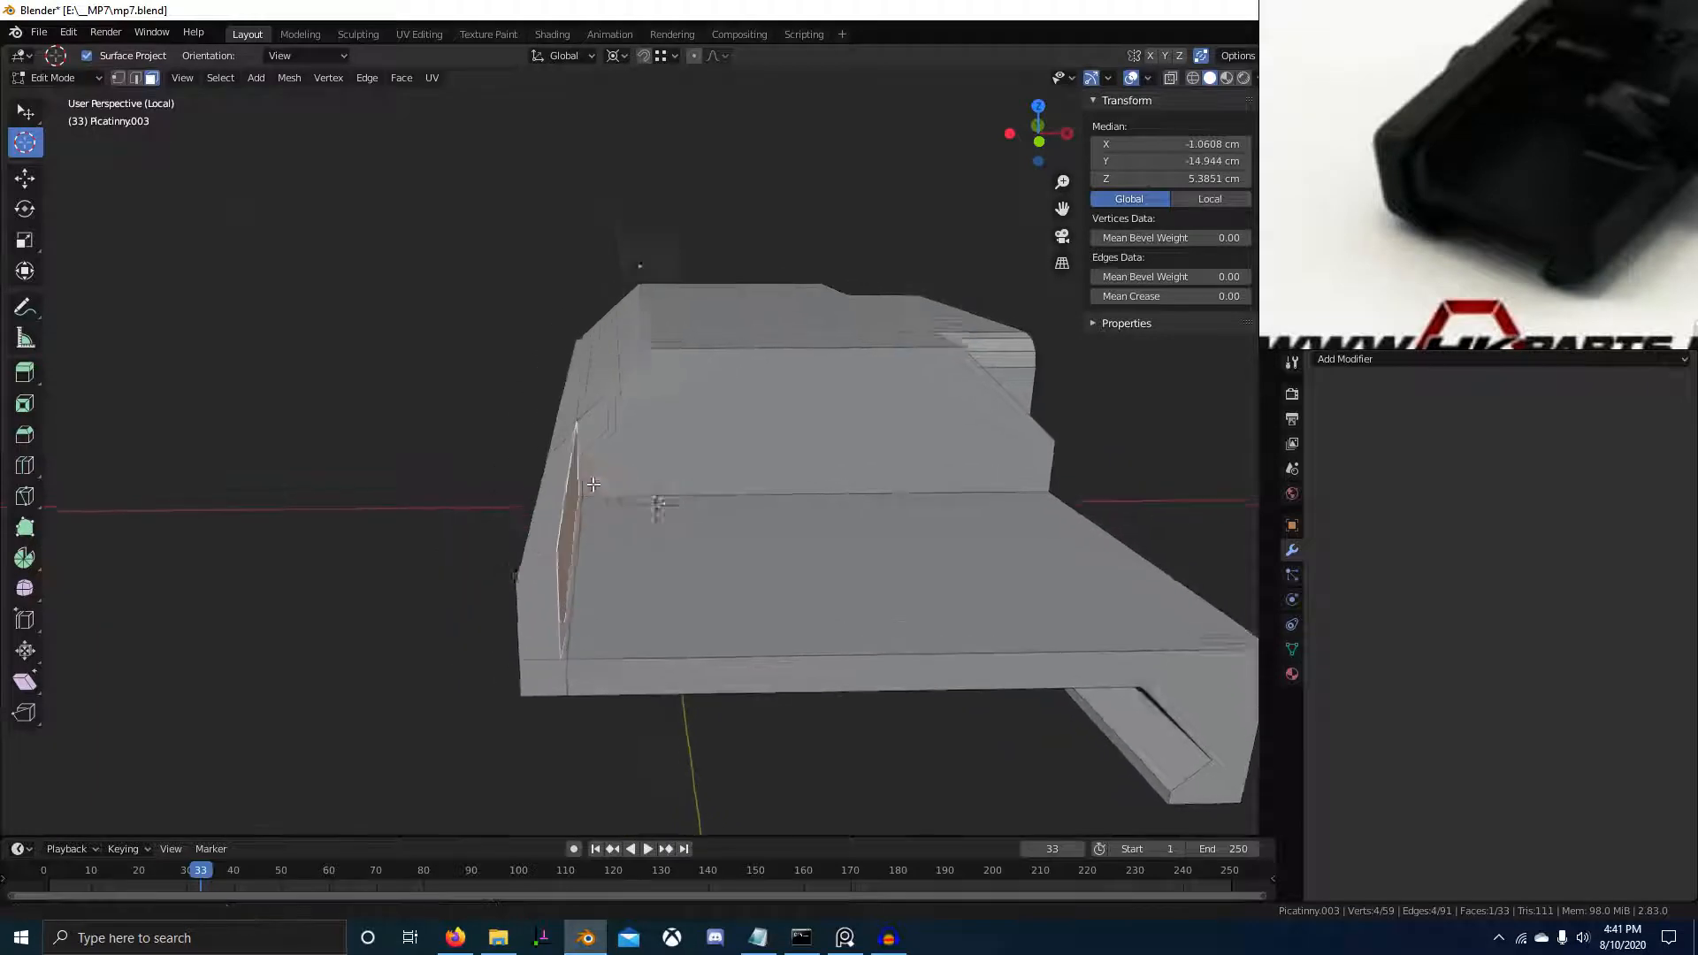
{"action": "scroll", "coordinate": [611, 439], "scroll_direction": "down", "scroll_amount": 5}
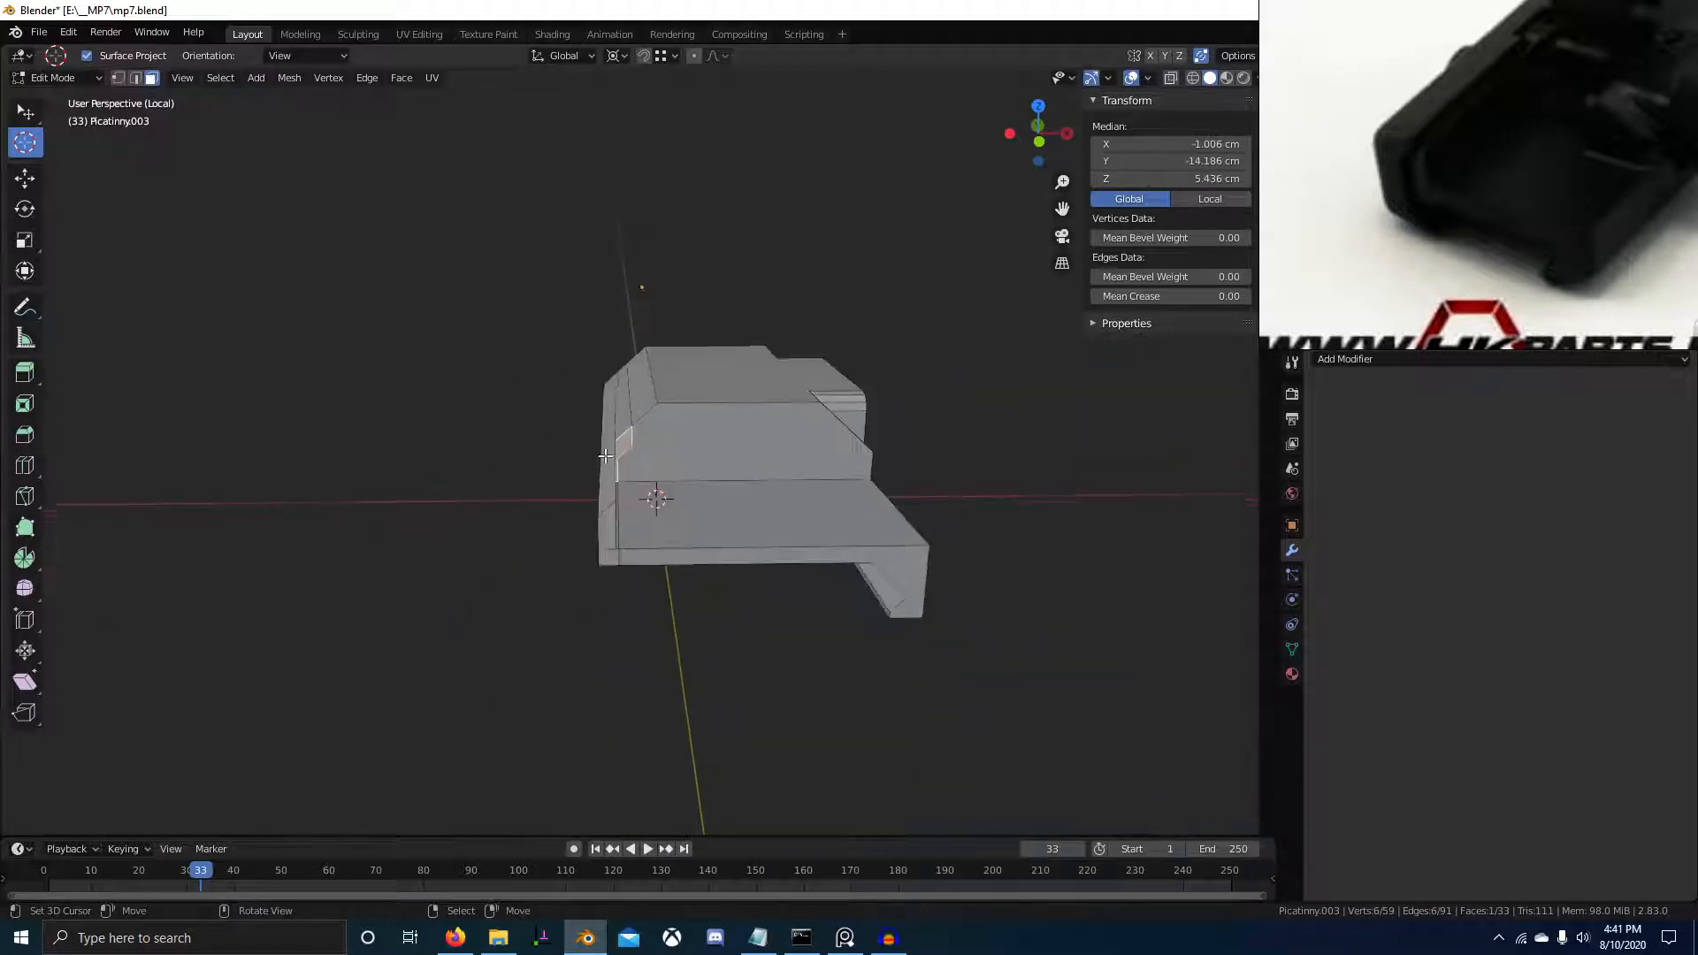
{"action": "middle_click_drag", "start_coordinate": [611, 439], "coordinate": [615, 478]}
{"action": "middle_click_drag", "start_coordinate": [692, 519], "coordinate": [641, 527]}
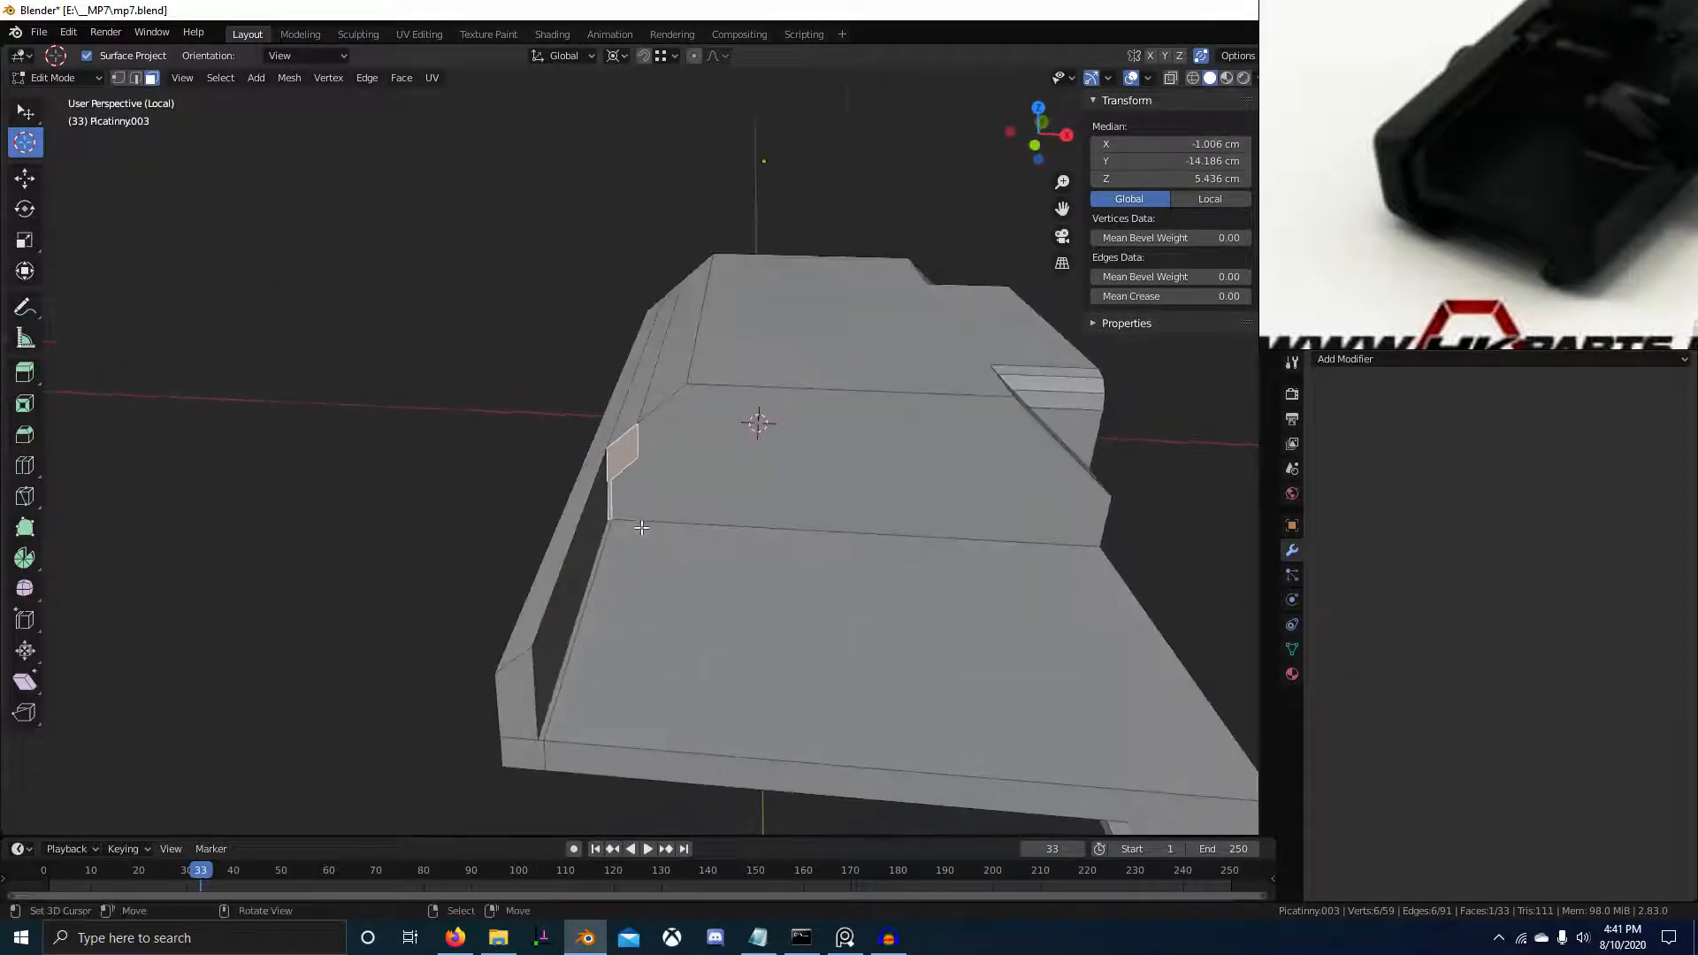
Leave local view and compare the cut base with the surrounding model and the rear sight reference photo
{"action": "key", "text": "KP_Divide"}
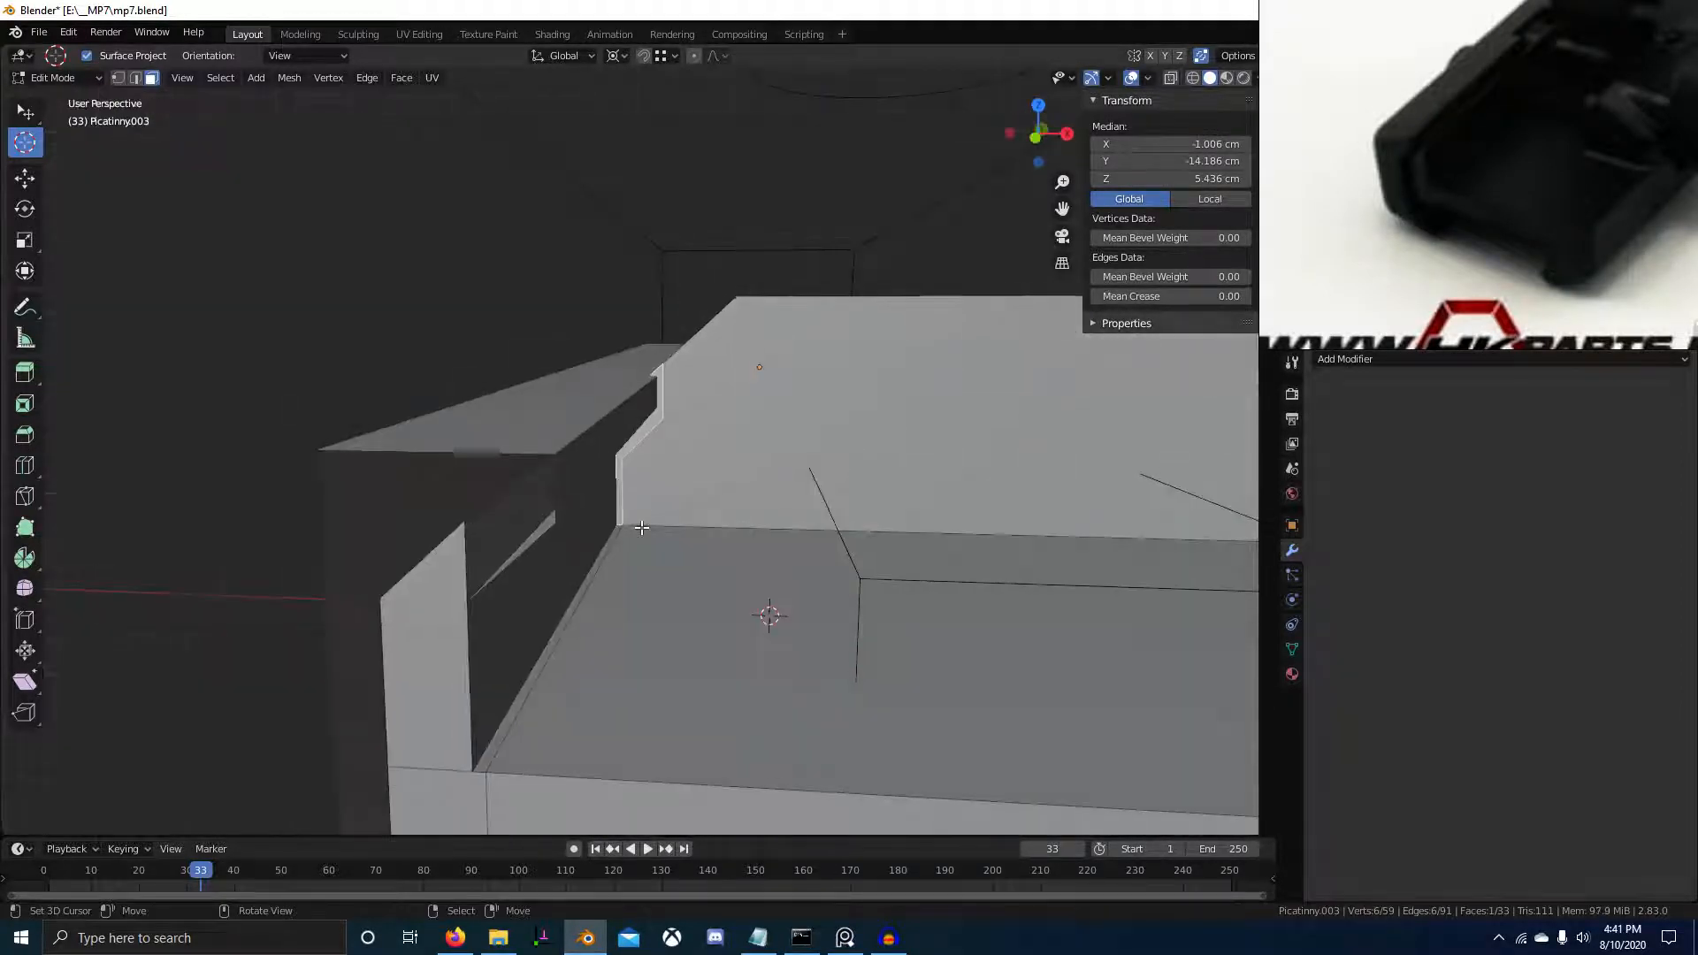
{"action": "scroll", "coordinate": [641, 527], "scroll_direction": "down", "scroll_amount": 5}
{"action": "middle_click_drag", "start_coordinate": [641, 527], "coordinate": [719, 569]}
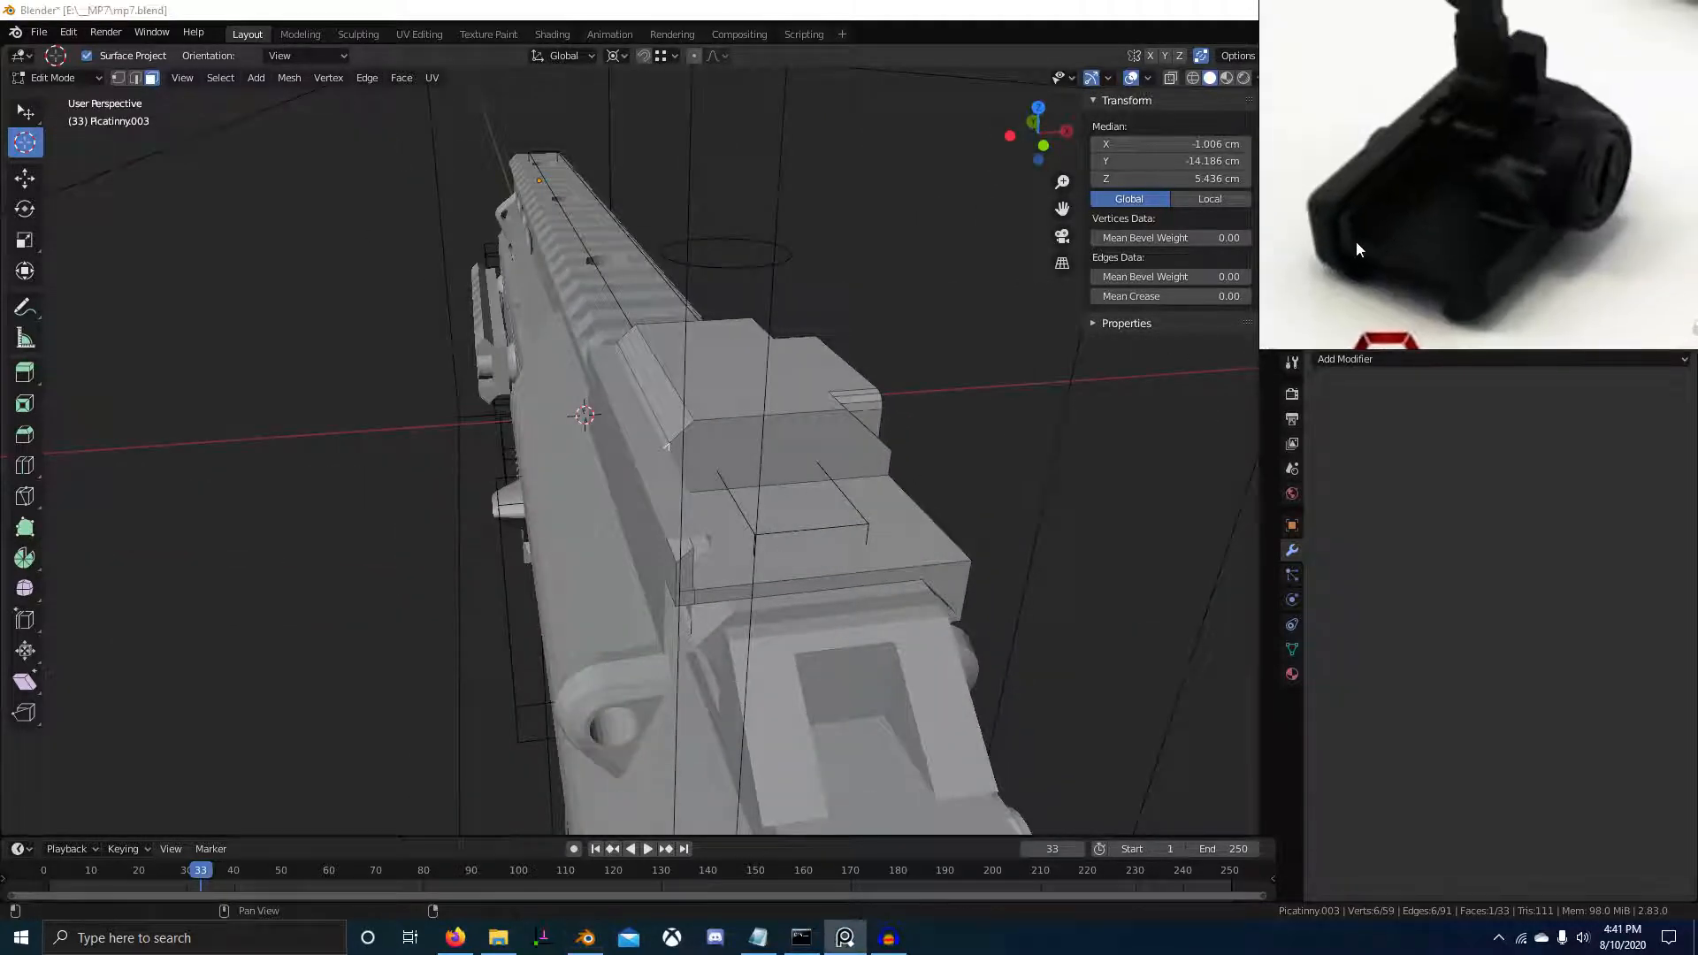
{"action": "scroll", "coordinate": [871, 361], "scroll_direction": "up", "scroll_amount": 3}
{"action": "middle_click_drag", "start_coordinate": [863, 364], "coordinate": [810, 311]}
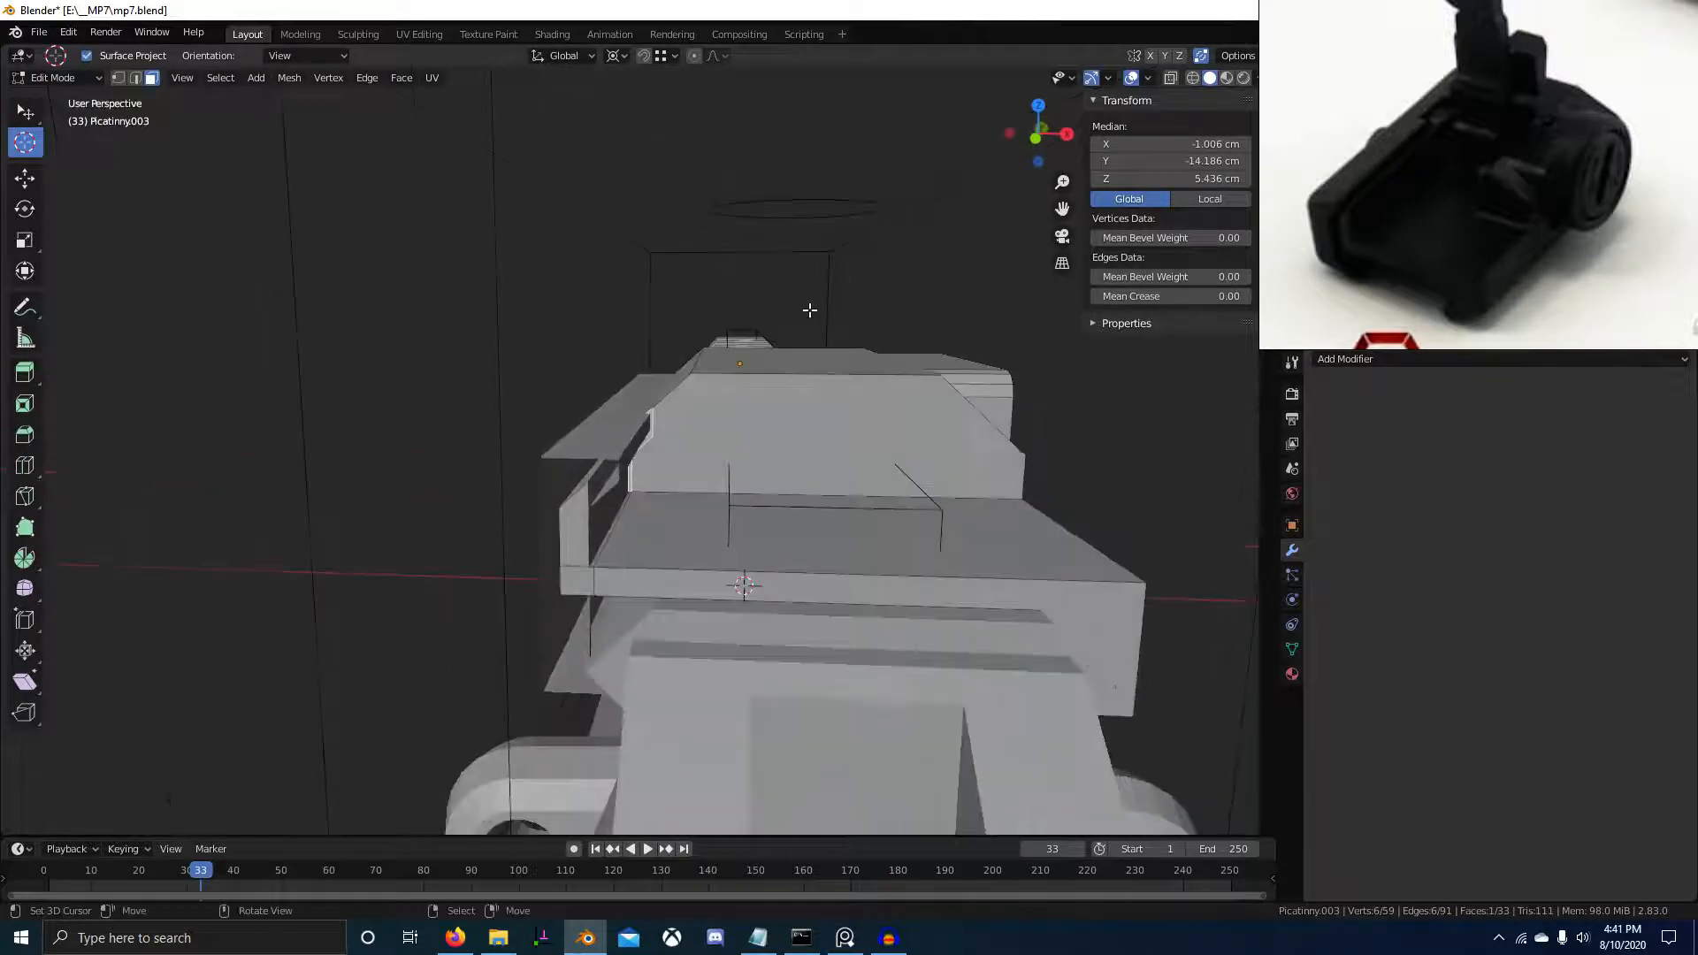
{"action": "key", "text": "KP_7"}
{"action": "key", "text": "KP_3"}
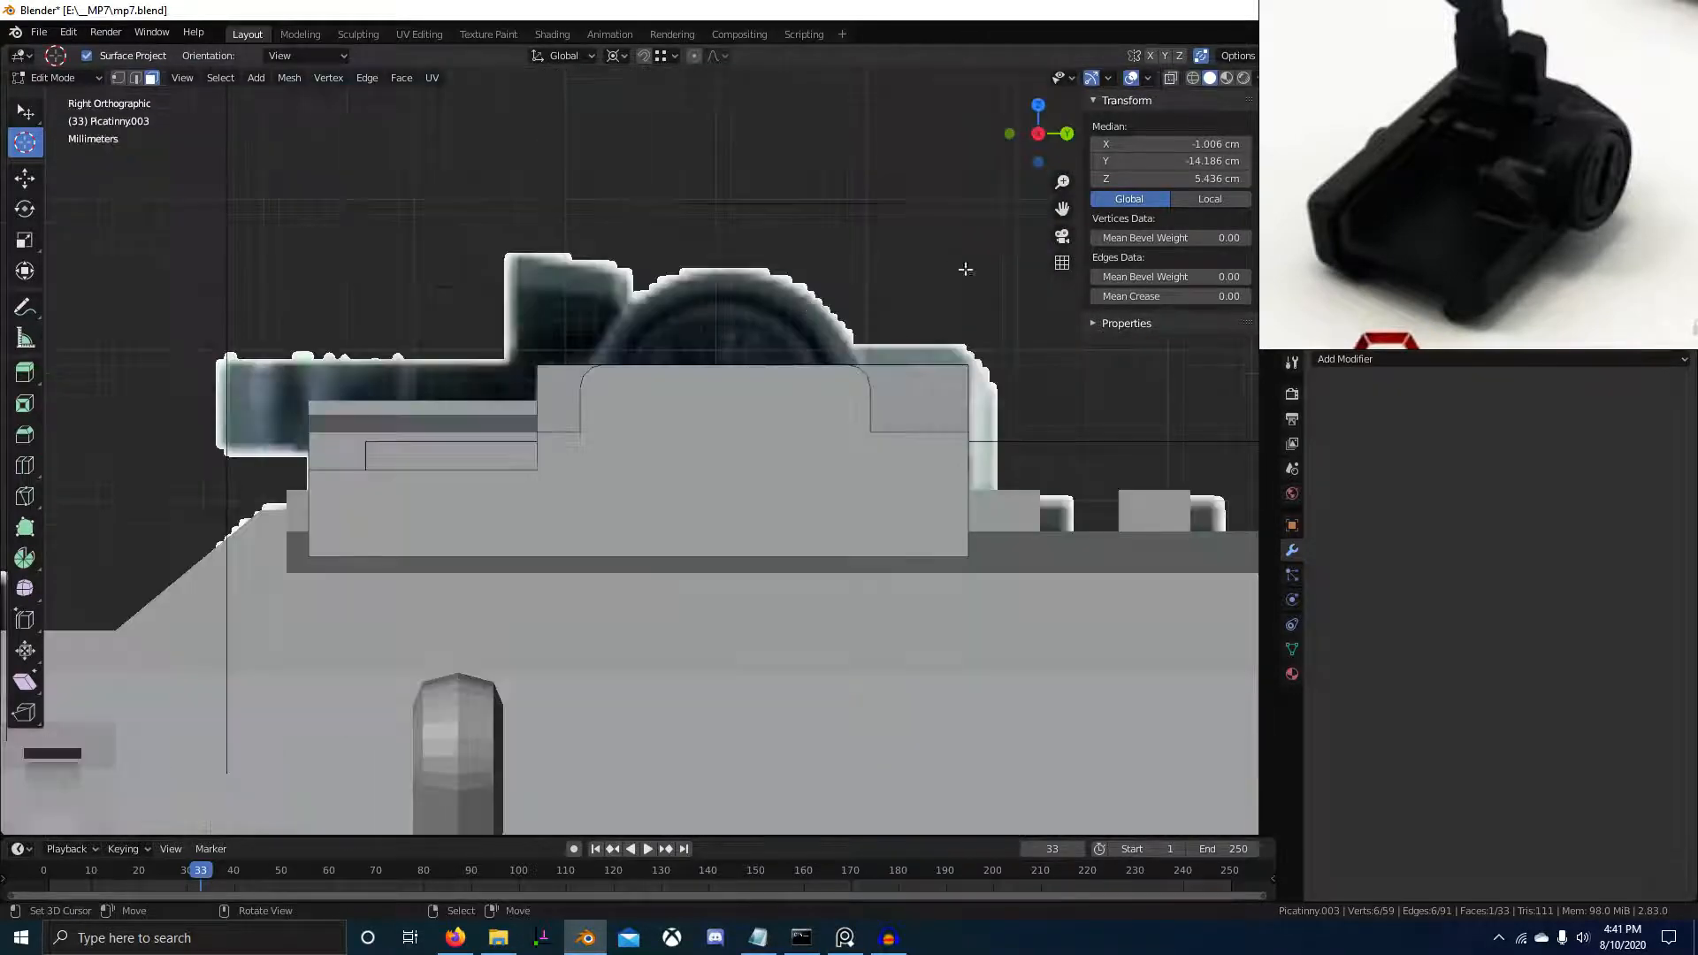
Select the base's outer strip beyond the knife cut in wireframe, isolate the base, and delete the strip's faces
{"action": "scroll", "coordinate": [774, 308], "scroll_direction": "down", "scroll_amount": 5}
{"action": "key", "text": "KP_1"}
{"action": "key", "text": "z"}
{"action": "left_click", "coordinate": [345, 345]}
{"action": "scroll", "coordinate": [724, 447], "scroll_direction": "up", "scroll_amount": 8}
{"action": "key", "text": "1"}
{"action": "key", "text": "alt+a"}
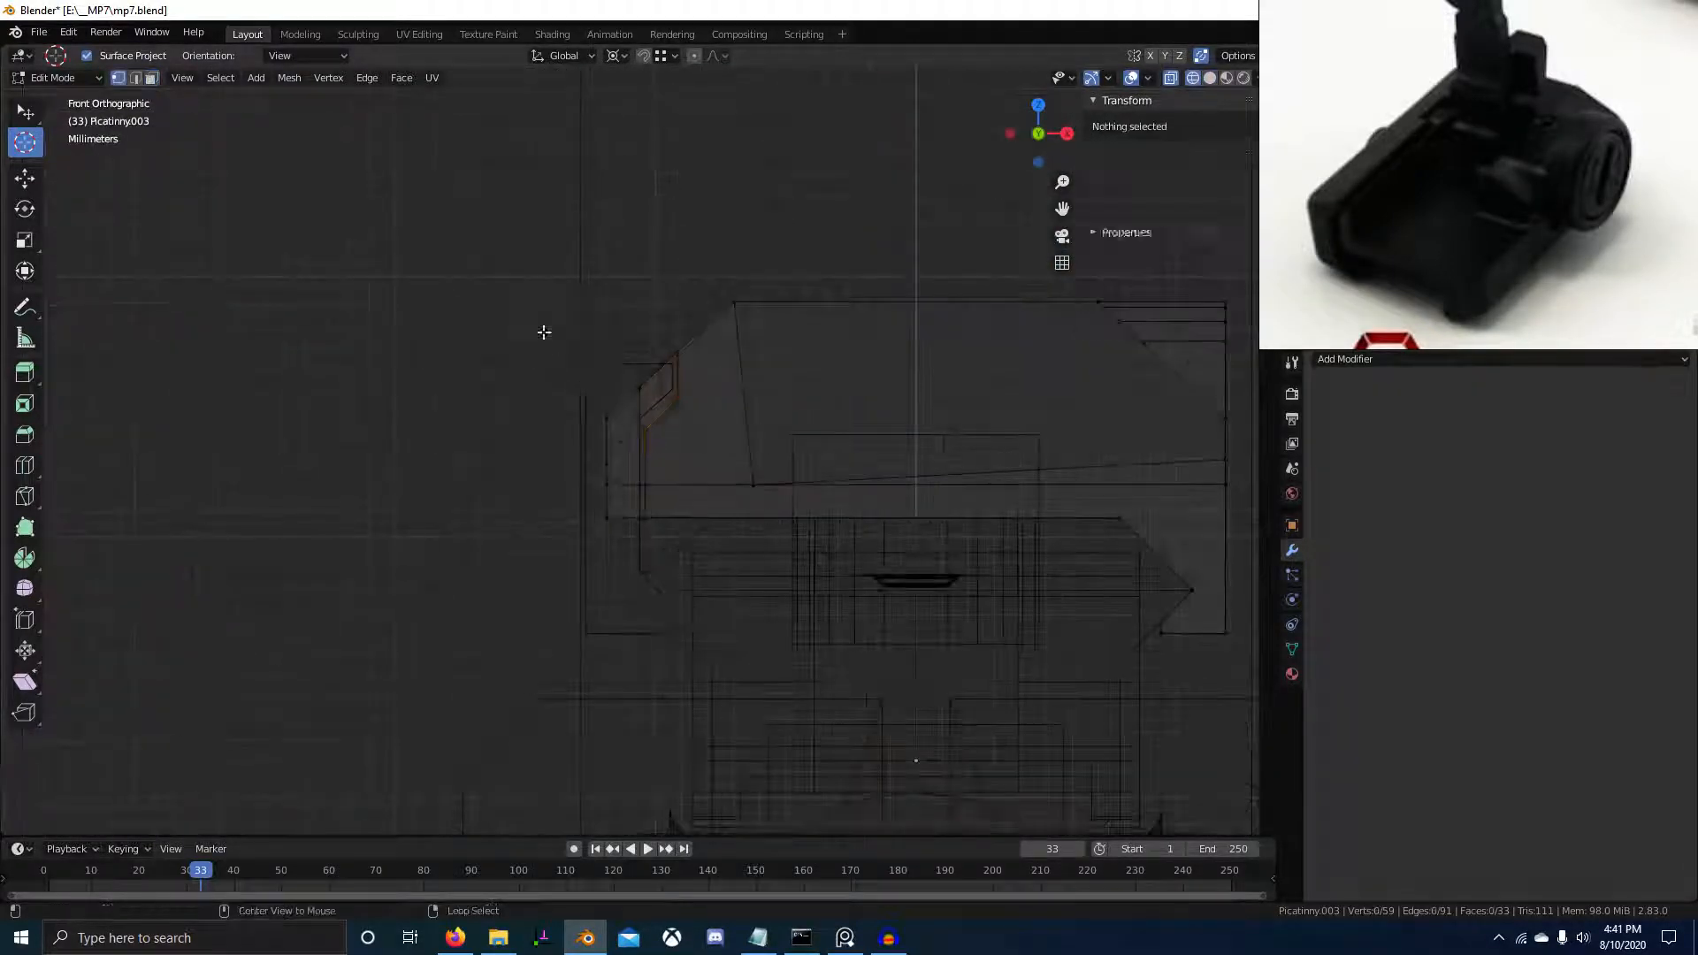
{"action": "key", "text": "b"}
{"action": "left_click_drag", "start_coordinate": [510, 306], "coordinate": [677, 629]}
{"action": "key", "text": "KP_Divide"}
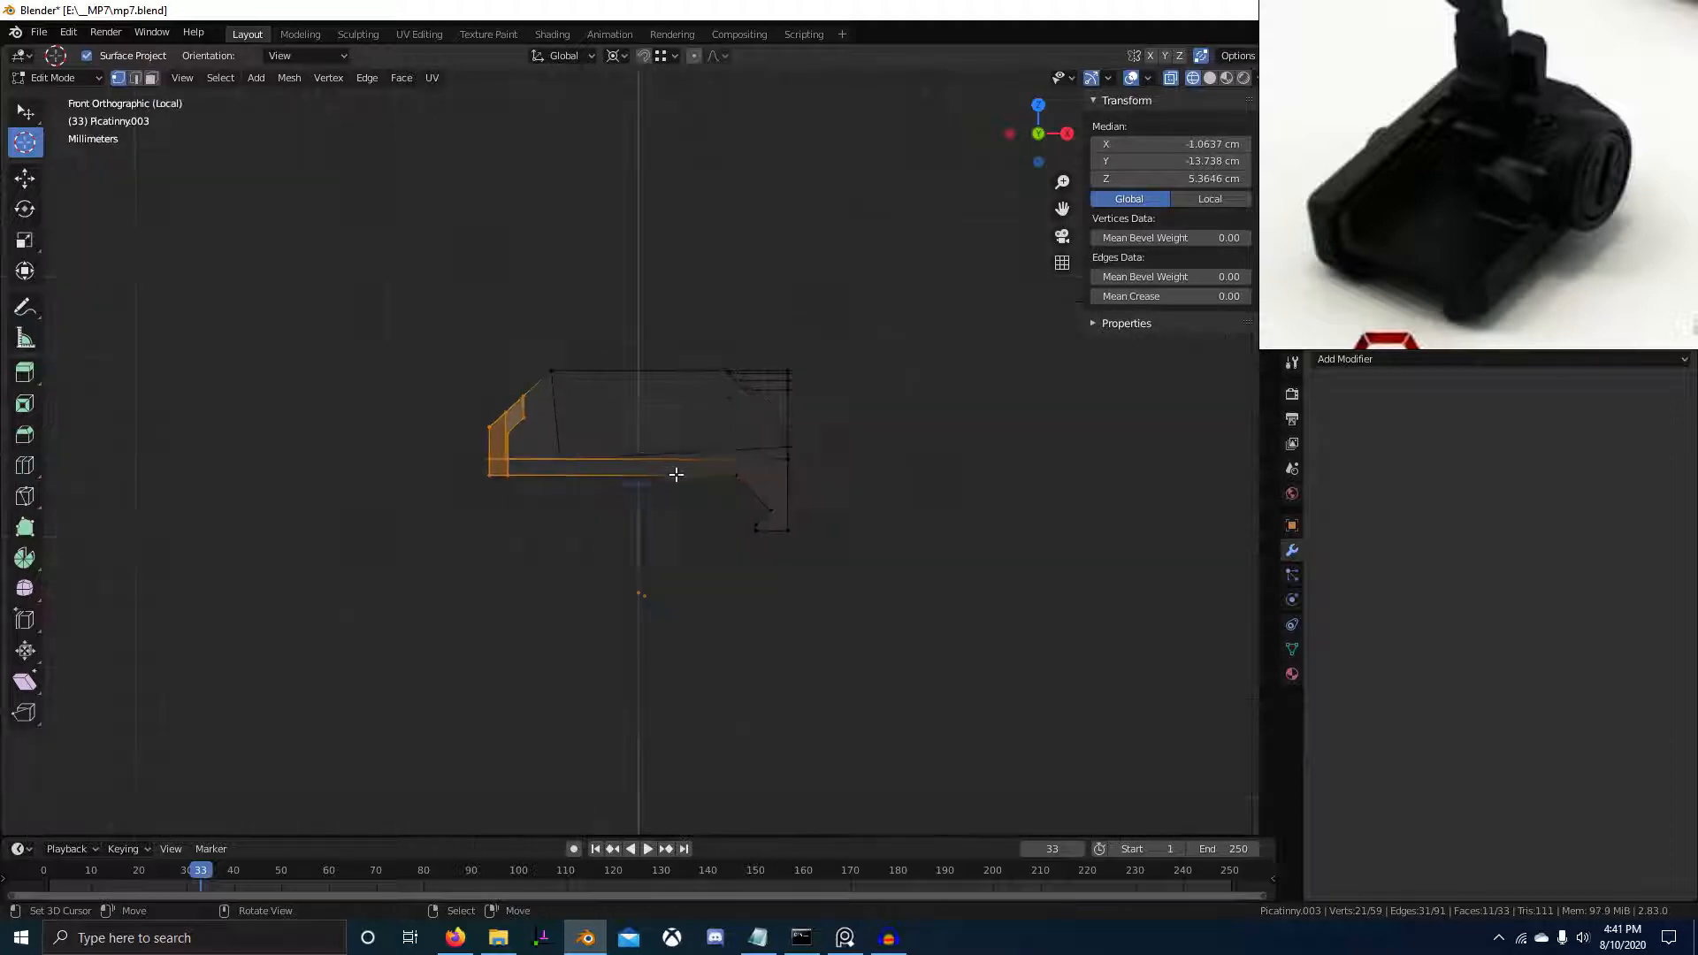
{"action": "key", "text": "shift+z"}
{"action": "mouse_move", "coordinate": [676, 475]}
{"action": "middle_mouse_down"}
{"action": "mouse_move", "coordinate": [718, 524]}
{"action": "mouse_move", "coordinate": [785, 460]}
{"action": "mouse_move", "coordinate": [766, 464]}
{"action": "middle_mouse_up"}
{"action": "key", "text": "x"}
{"action": "left_click", "coordinate": [741, 524]}
Close the base plate's open lower side with a face and select the cut profile's lower corner vertex
{"action": "scroll", "coordinate": [743, 516], "scroll_direction": "down", "scroll_amount": 2}
{"action": "key", "text": "2"}
{"action": "right_click", "coordinate": [762, 542]}
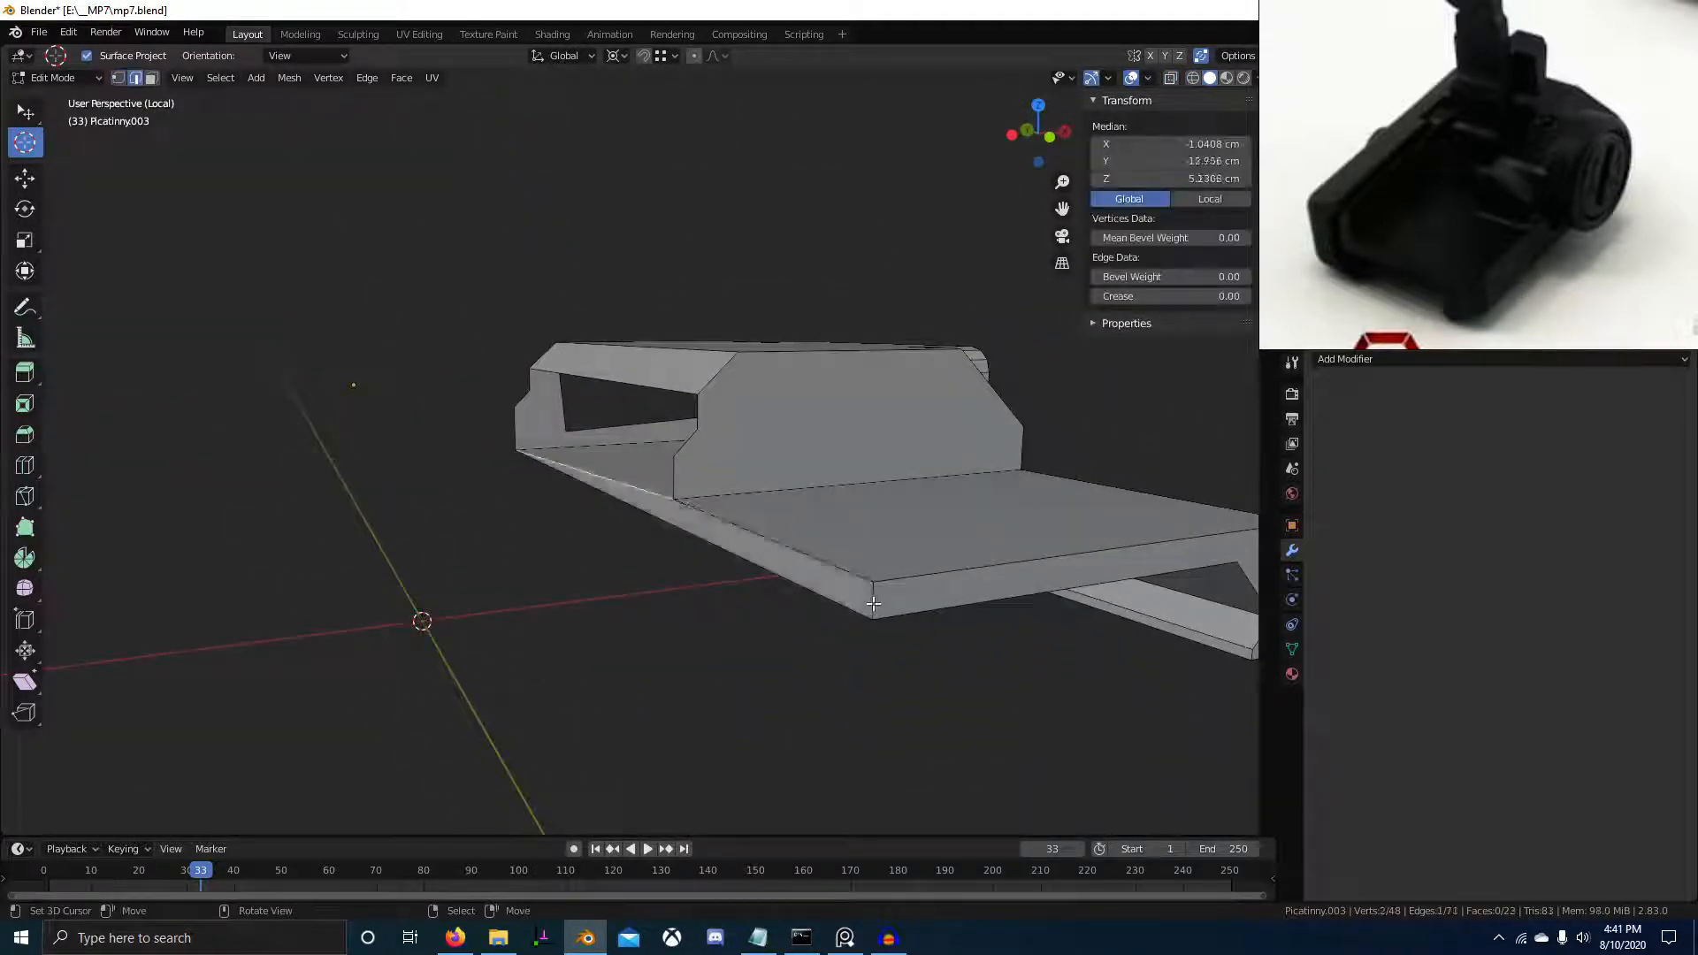
{"action": "middle_click_drag", "start_coordinate": [702, 586], "coordinate": [725, 665]}
{"action": "right_click", "coordinate": [656, 470]}
{"action": "scroll", "coordinate": [763, 631], "scroll_direction": "down", "scroll_amount": 3}
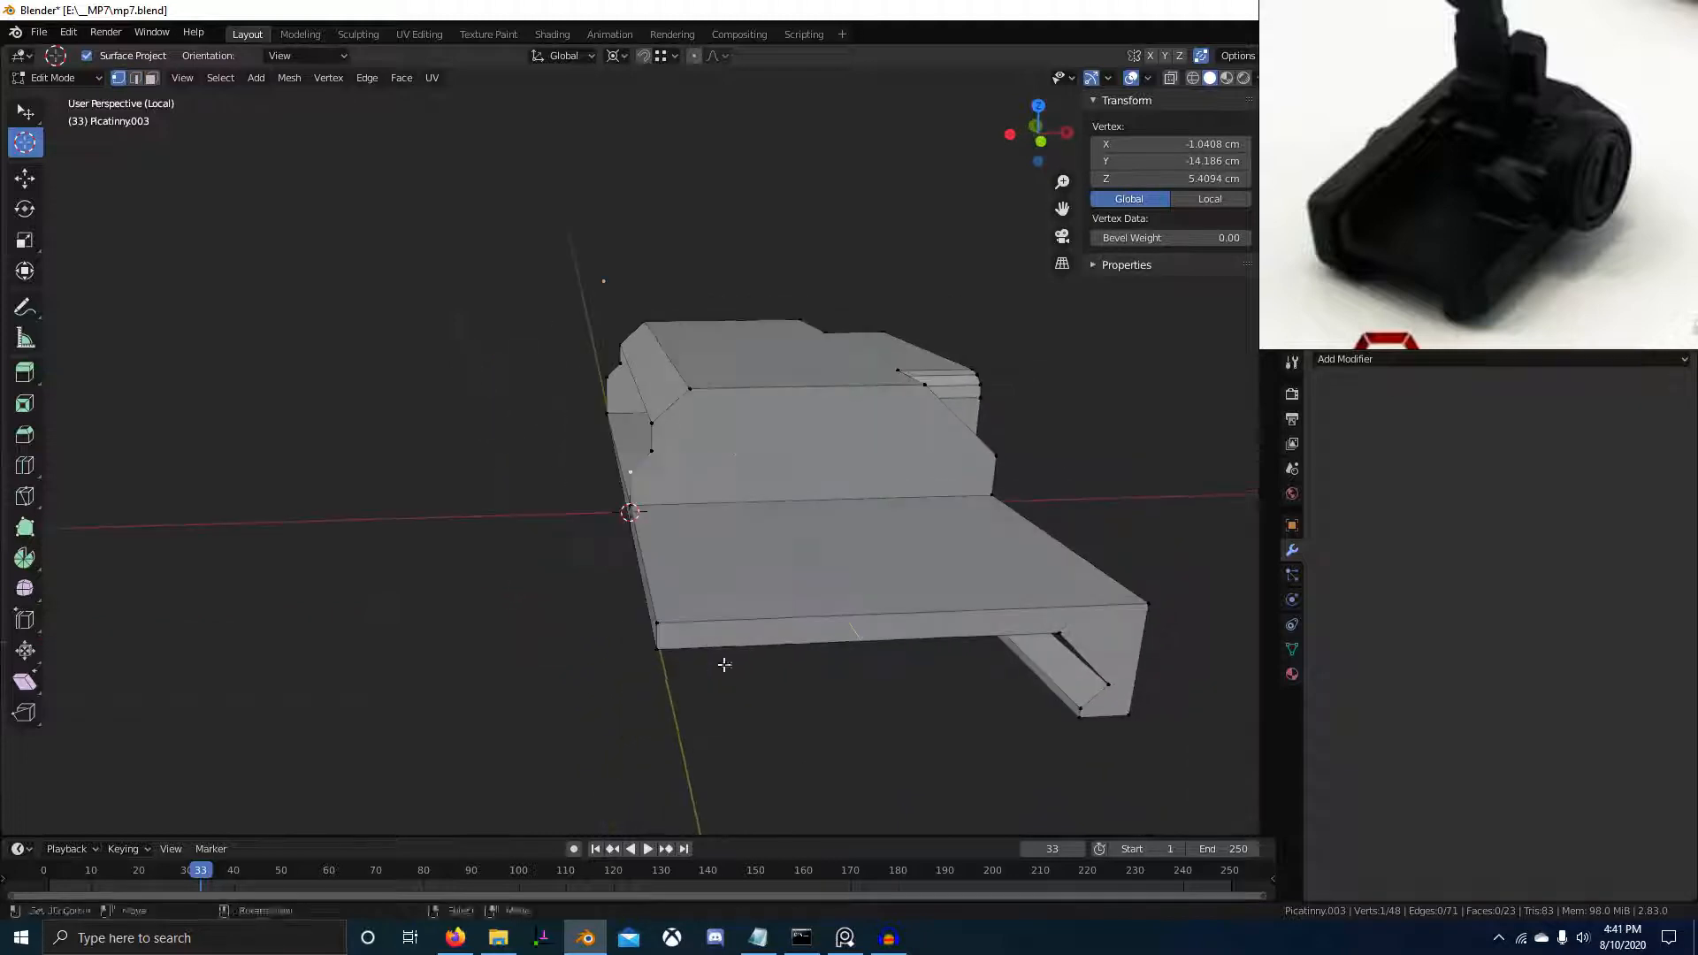
Subdivide the lower plate's front upper, front lower and back crosswise edges, and select the new middle edge loop
{"action": "key", "text": "2"}
{"action": "right_click", "coordinate": [784, 645]}
{"action": "right_click", "coordinate": [805, 617], "text": "shift"}
{"action": "right_click", "coordinate": [803, 502], "text": "shift"}
{"action": "key", "text": "w"}
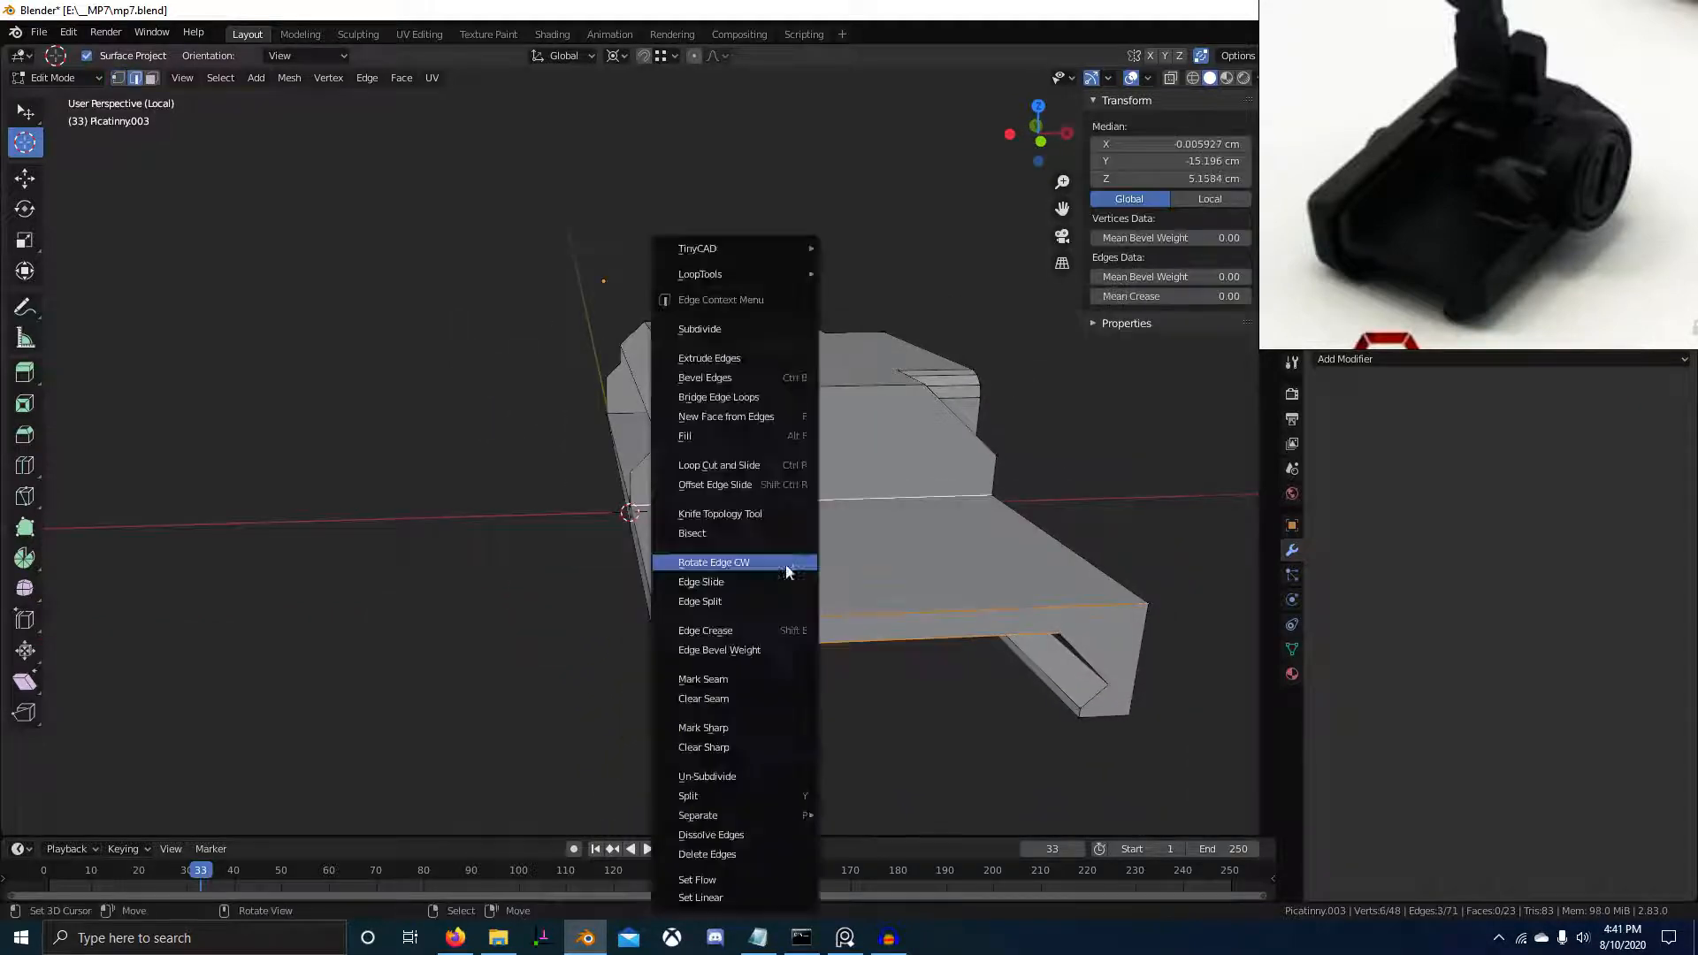
{"action": "key", "text": "s"}
{"action": "right_click", "coordinate": [879, 577], "text": "alt"}
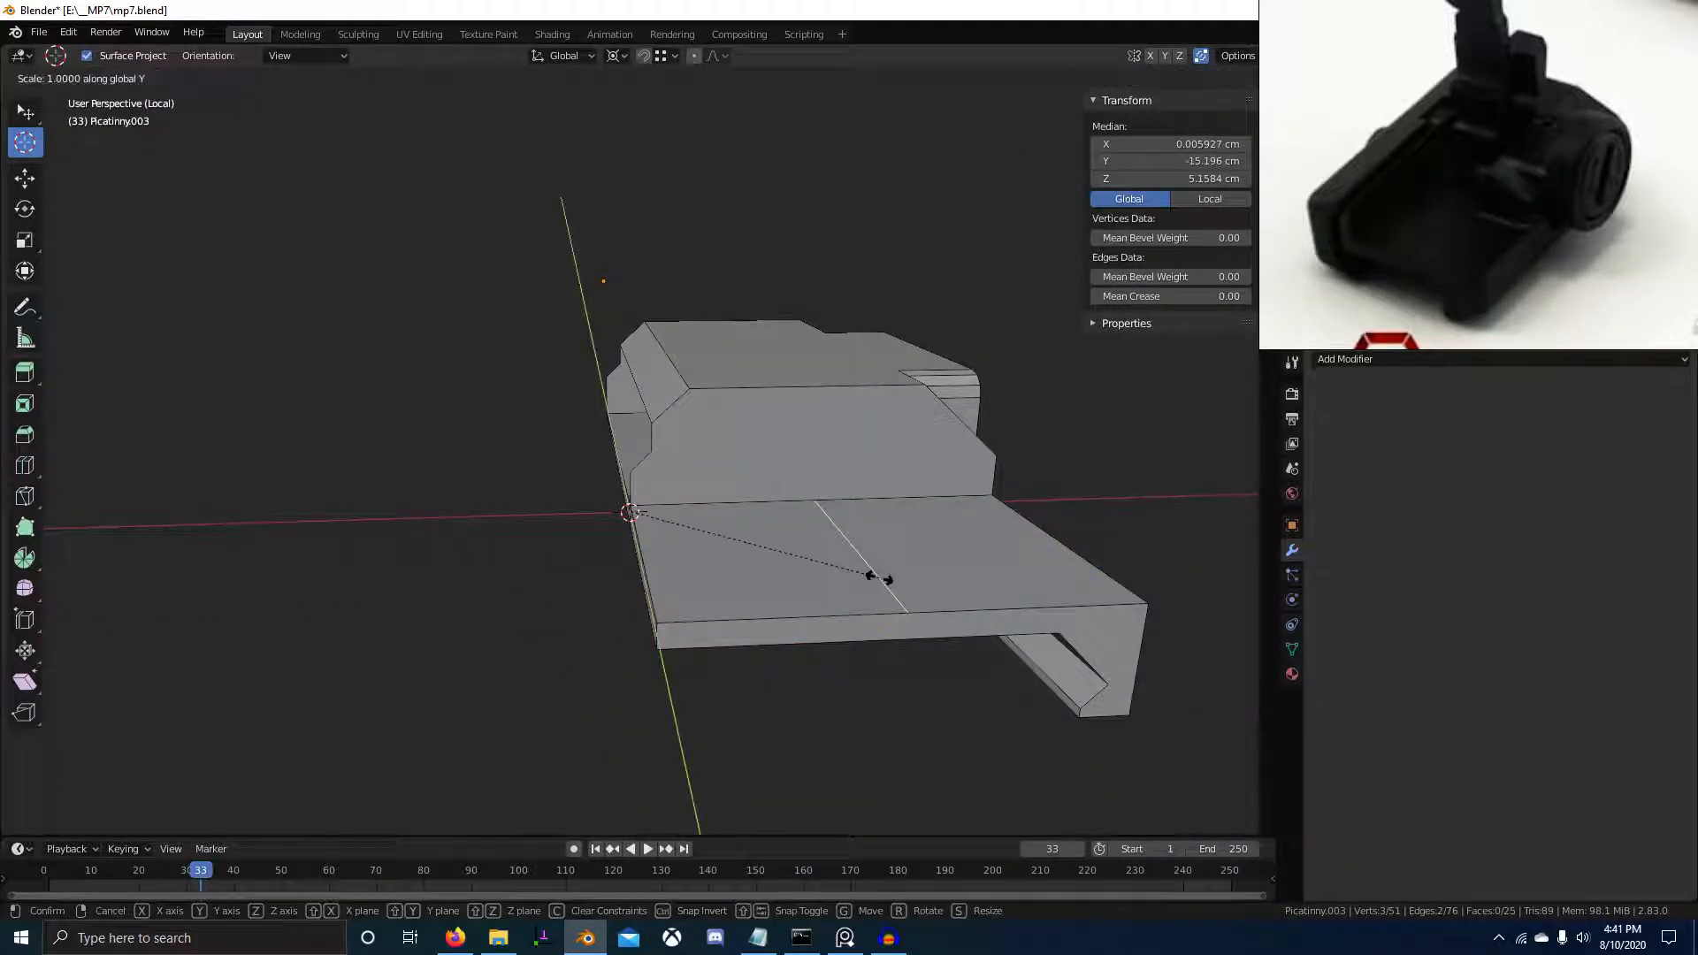
{"action": "key", "text": "s"}
{"action": "left_click", "coordinate": [879, 578]}
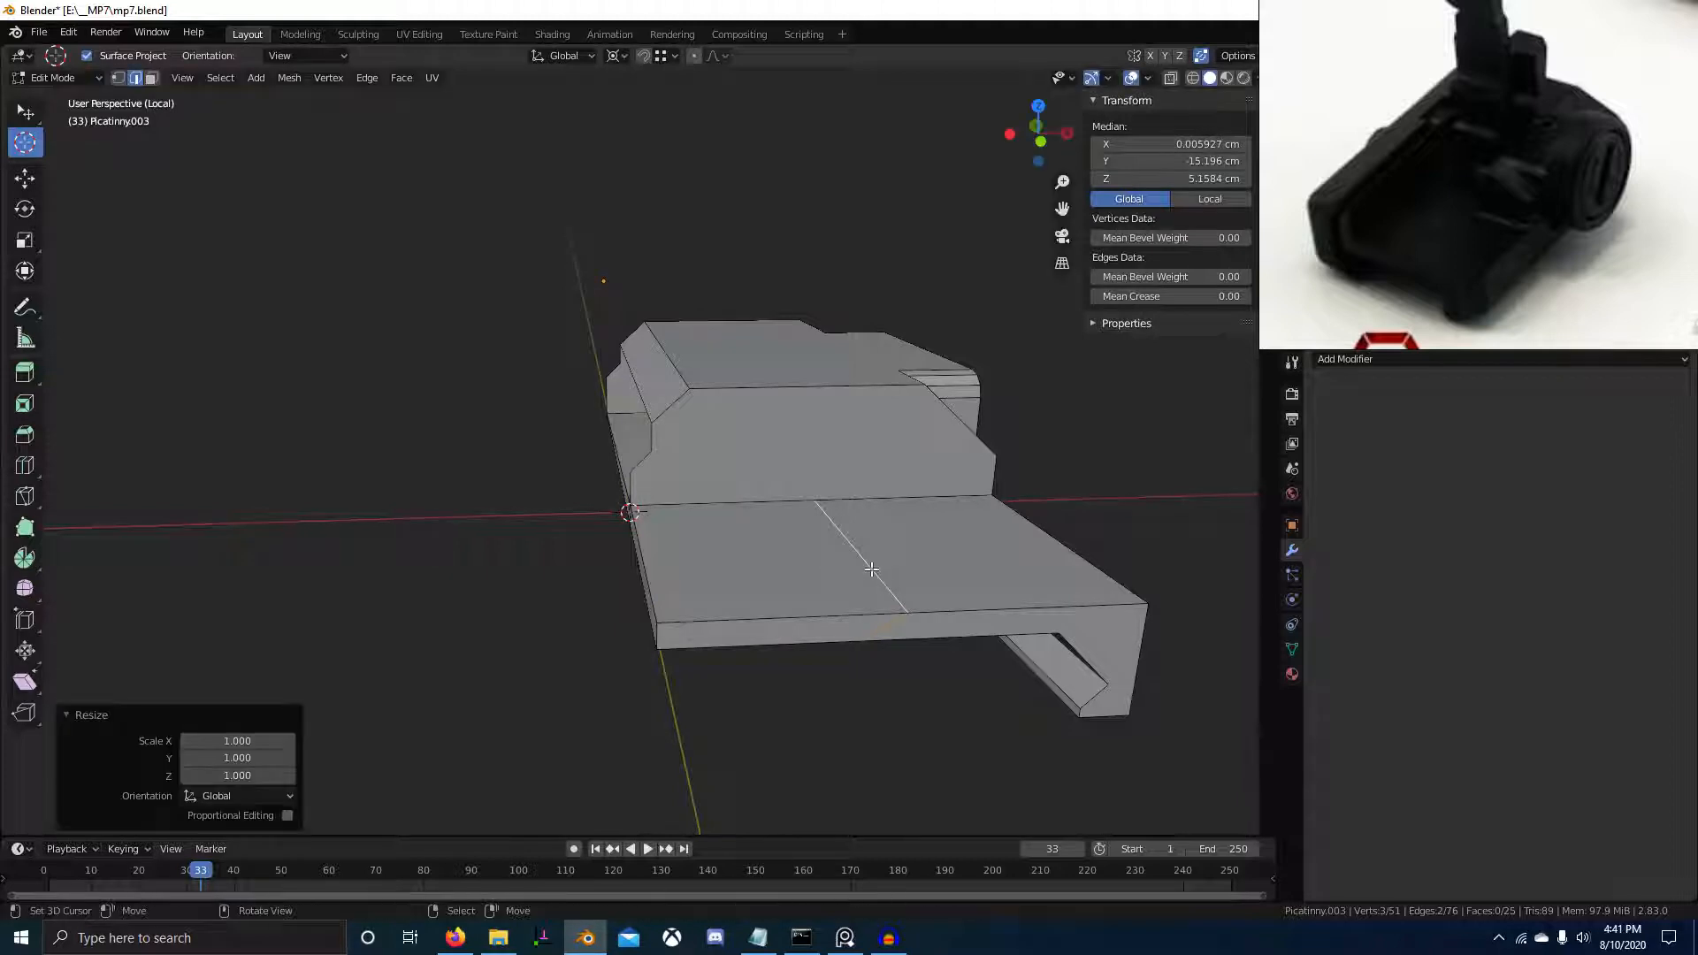
Scale the new edges to 0 along X and snap them along X to the cut profile's inner corner, about -0.916 cm
{"action": "key", "text": "s"}
{"action": "key", "text": "x"}
{"action": "key", "text": "0"}
{"action": "key", "text": "Return"}
{"action": "key", "text": "g"}
{"action": "key", "text": "x"}
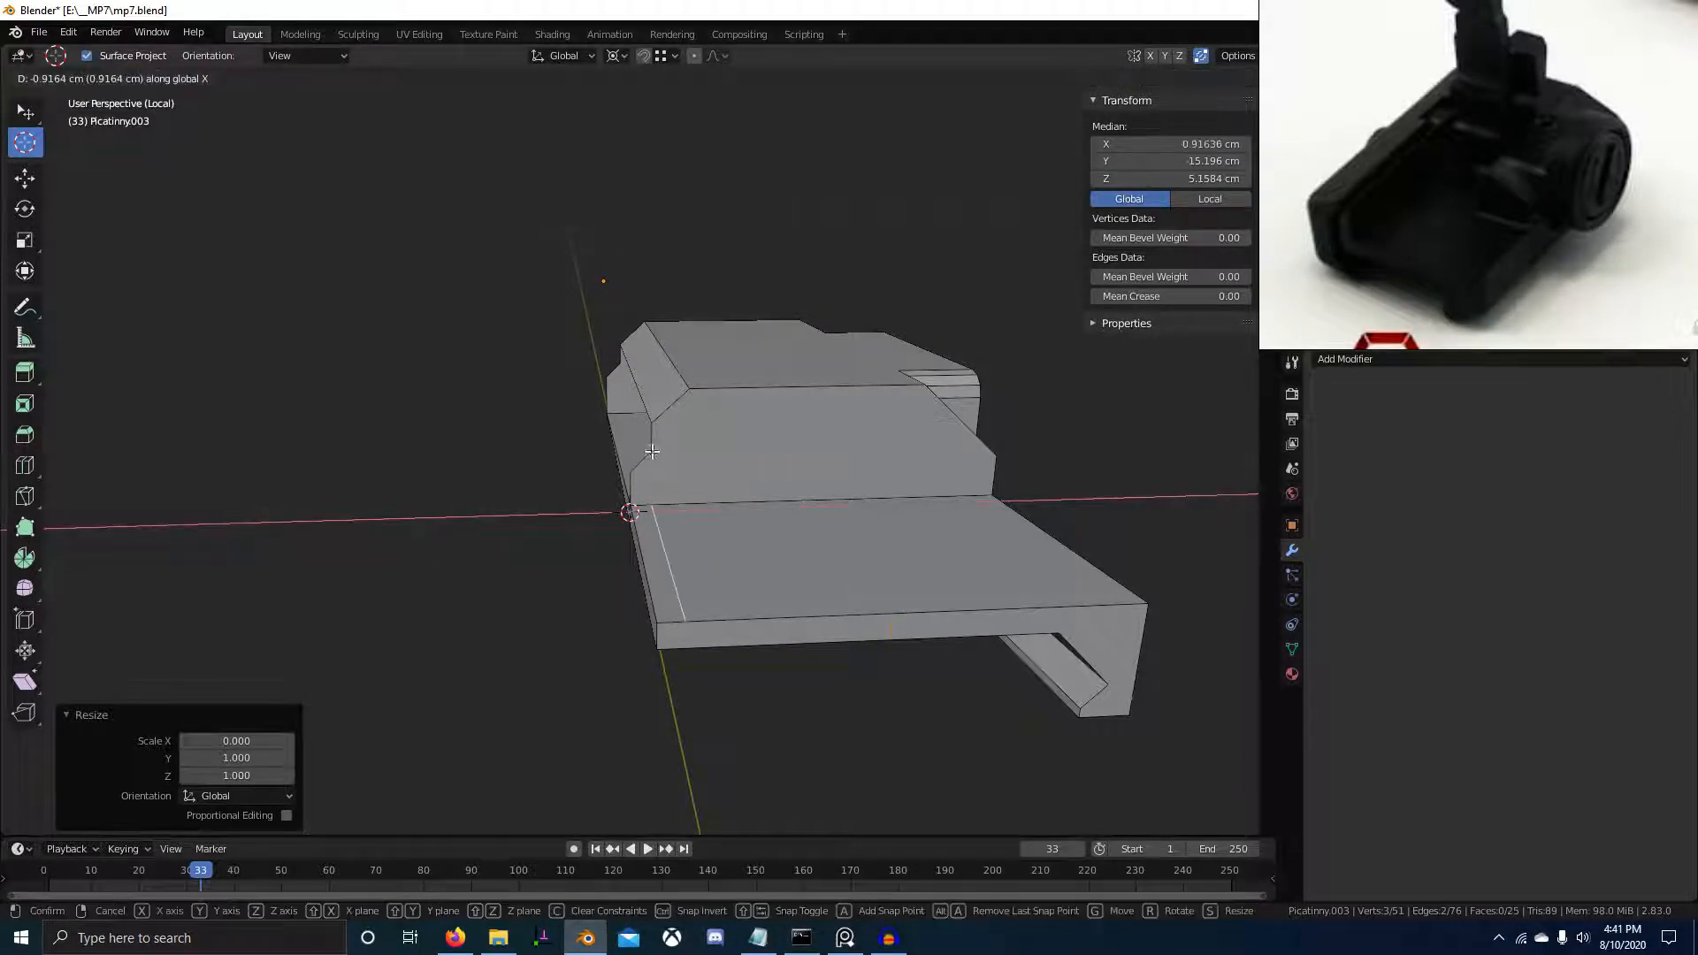
{"action": "left_click", "coordinate": [652, 452], "text": "ctrl"}
{"action": "scroll", "coordinate": [652, 452], "scroll_direction": "up", "scroll_amount": 2}
{"action": "middle_click_drag", "start_coordinate": [652, 452], "coordinate": [666, 453]}
Extrude the narrow strip's short front edge 0.2092 cm up along Z, snapping it to the profile's lower corner
{"action": "key", "text": "3"}
{"action": "right_click", "coordinate": [701, 615]}
{"action": "middle_click_drag", "start_coordinate": [783, 657], "coordinate": [777, 773]}
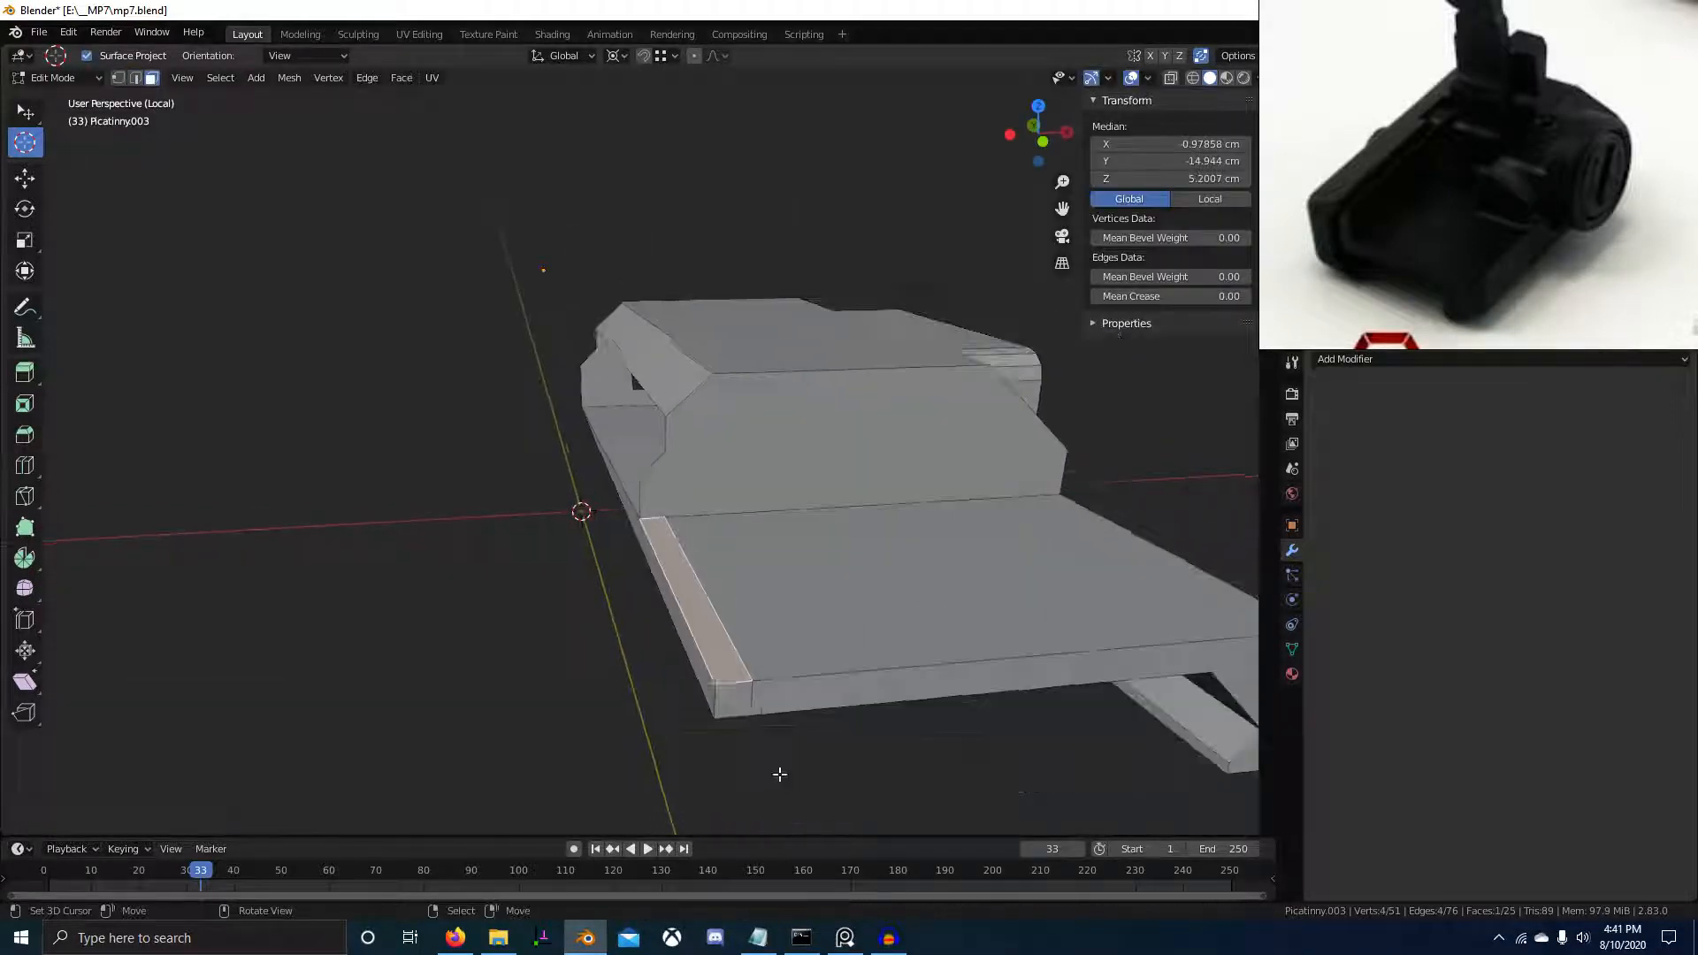
{"action": "key", "text": "2"}
{"action": "right_click", "coordinate": [741, 691]}
{"action": "key", "text": "e"}
{"action": "key", "text": "z"}
{"action": "left_click", "coordinate": [639, 479], "text": "ctrl"}
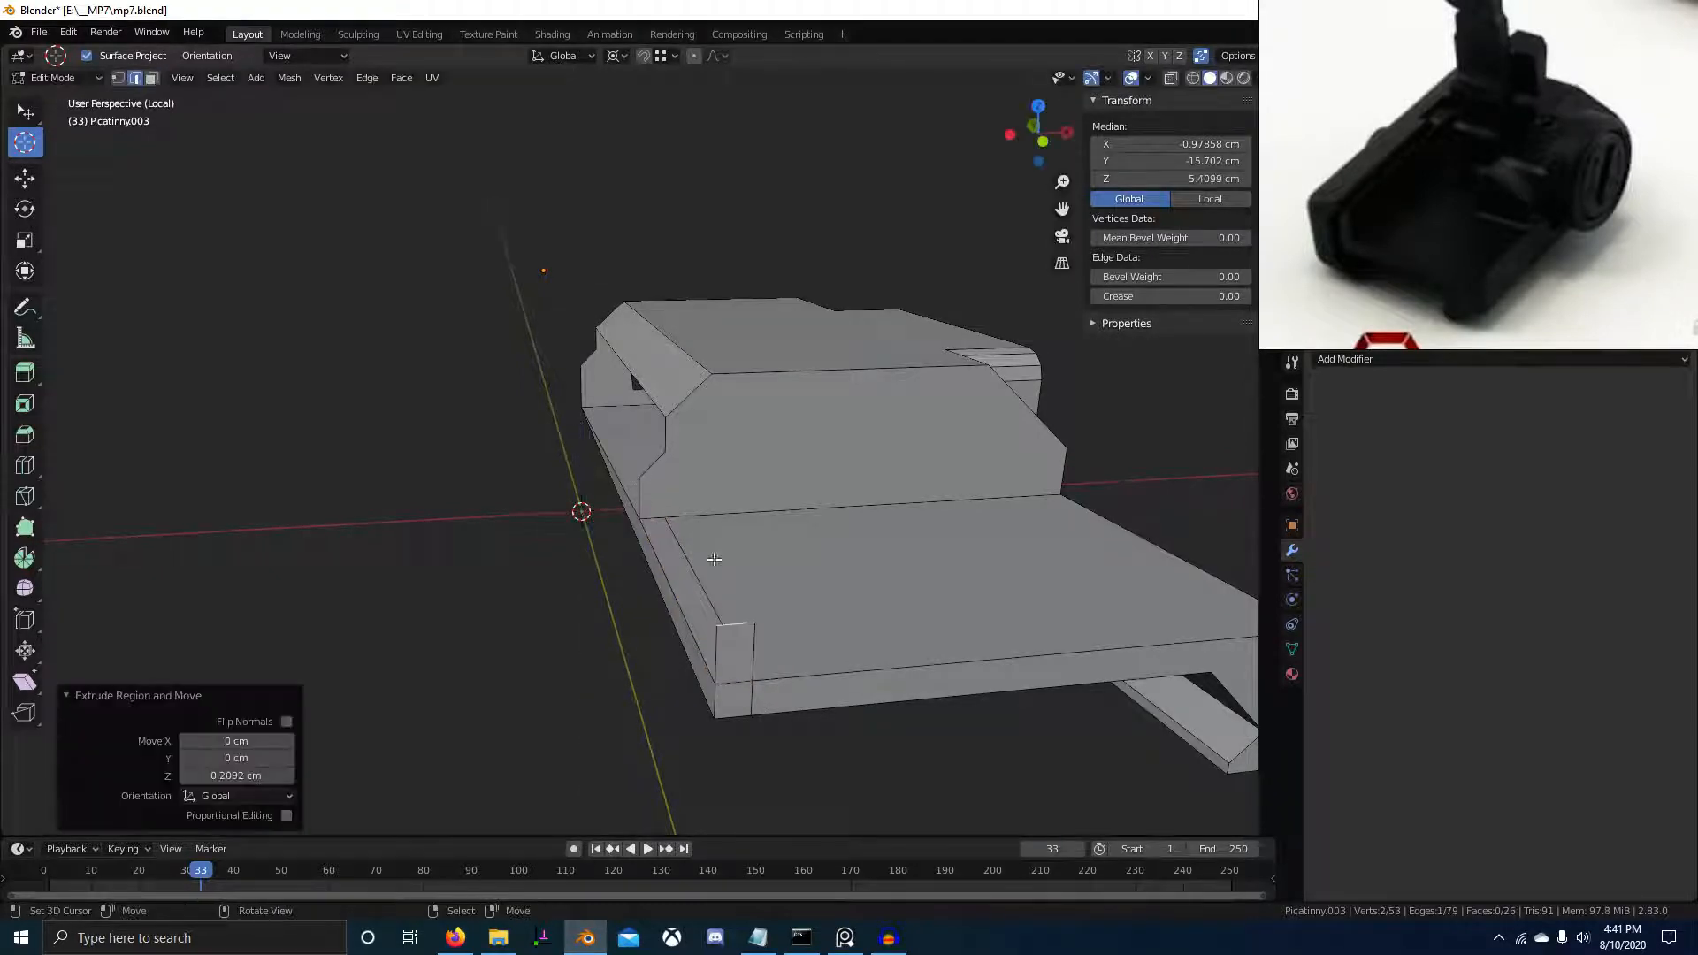
Raise the extruded edge's inner vertex along Z, snapping it to the profile's next corner to form the slope
{"action": "key", "text": "1"}
{"action": "right_click", "coordinate": [751, 626]}
{"action": "key", "text": "g"}
{"action": "key", "text": "z"}
{"action": "left_click", "coordinate": [659, 461], "text": "ctrl"}
Dissolve the long edge separating the narrow strip from the rest of the plate's top face
{"action": "key", "text": "2"}
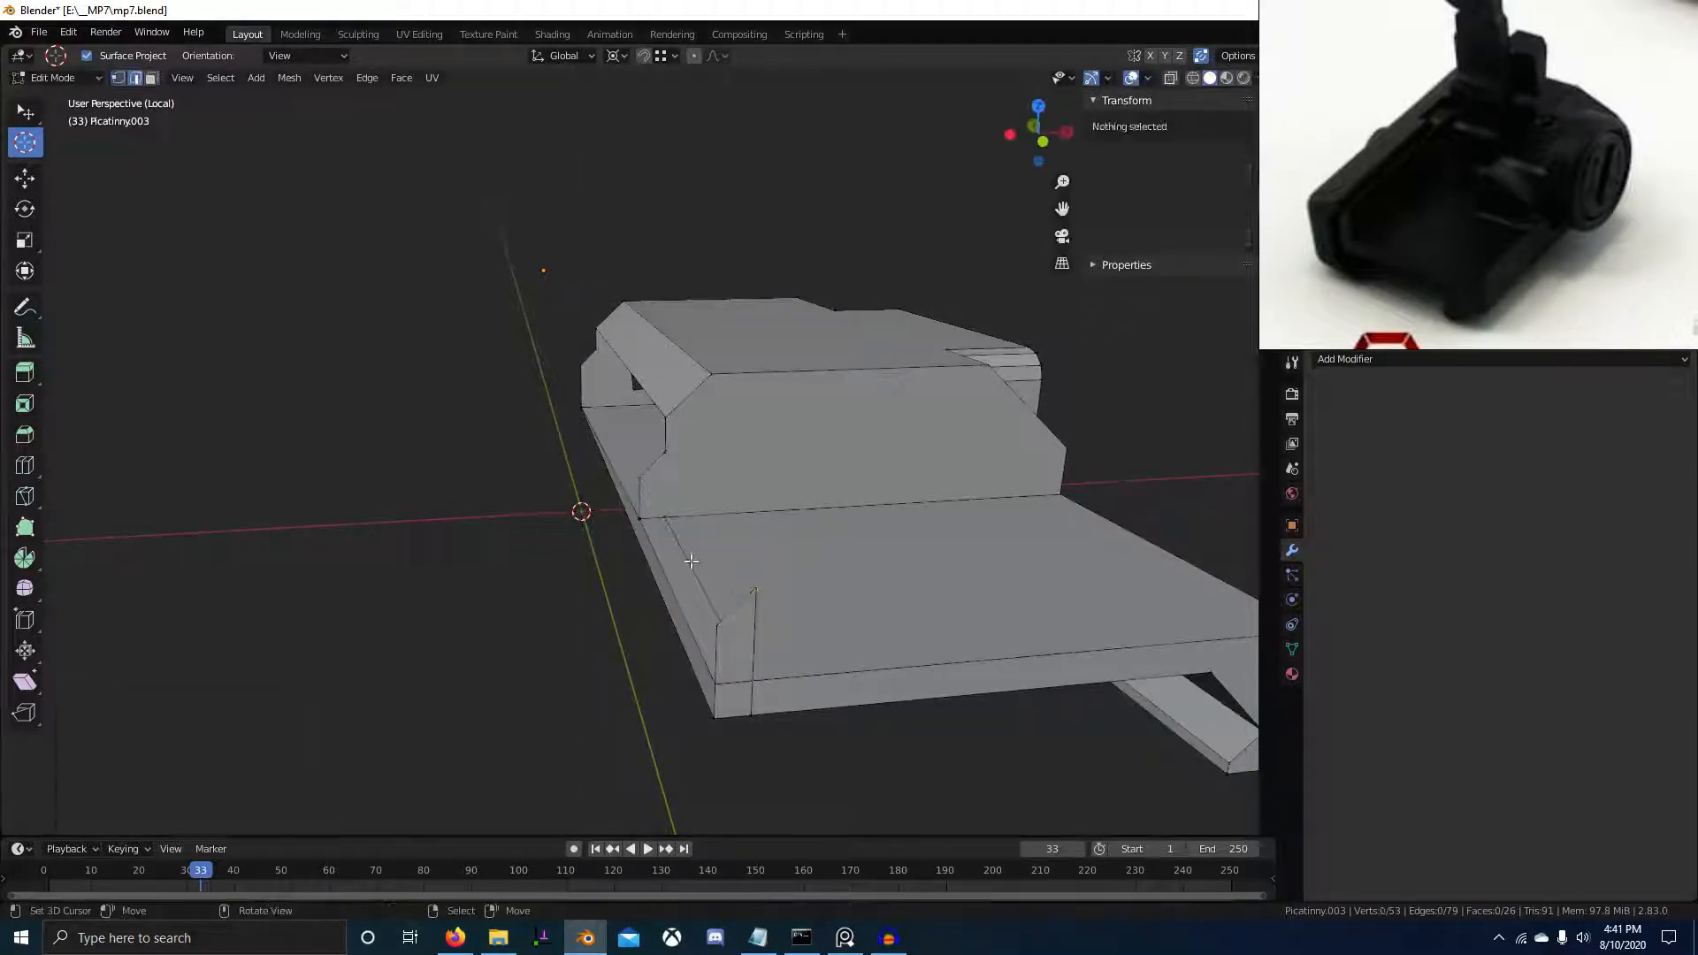
{"action": "right_click", "coordinate": [693, 584]}
{"action": "middle_click_drag", "start_coordinate": [692, 584], "coordinate": [699, 550]}
{"action": "key", "text": "ctrl+x"}
Extrude the strip's long outer edge up to the profile's lower corner, then 0.12444 cm along X and Z to form the slope
{"action": "right_click", "coordinate": [645, 569]}
{"action": "scroll", "coordinate": [645, 569], "scroll_direction": "up", "scroll_amount": 3}
{"action": "key", "text": "e"}
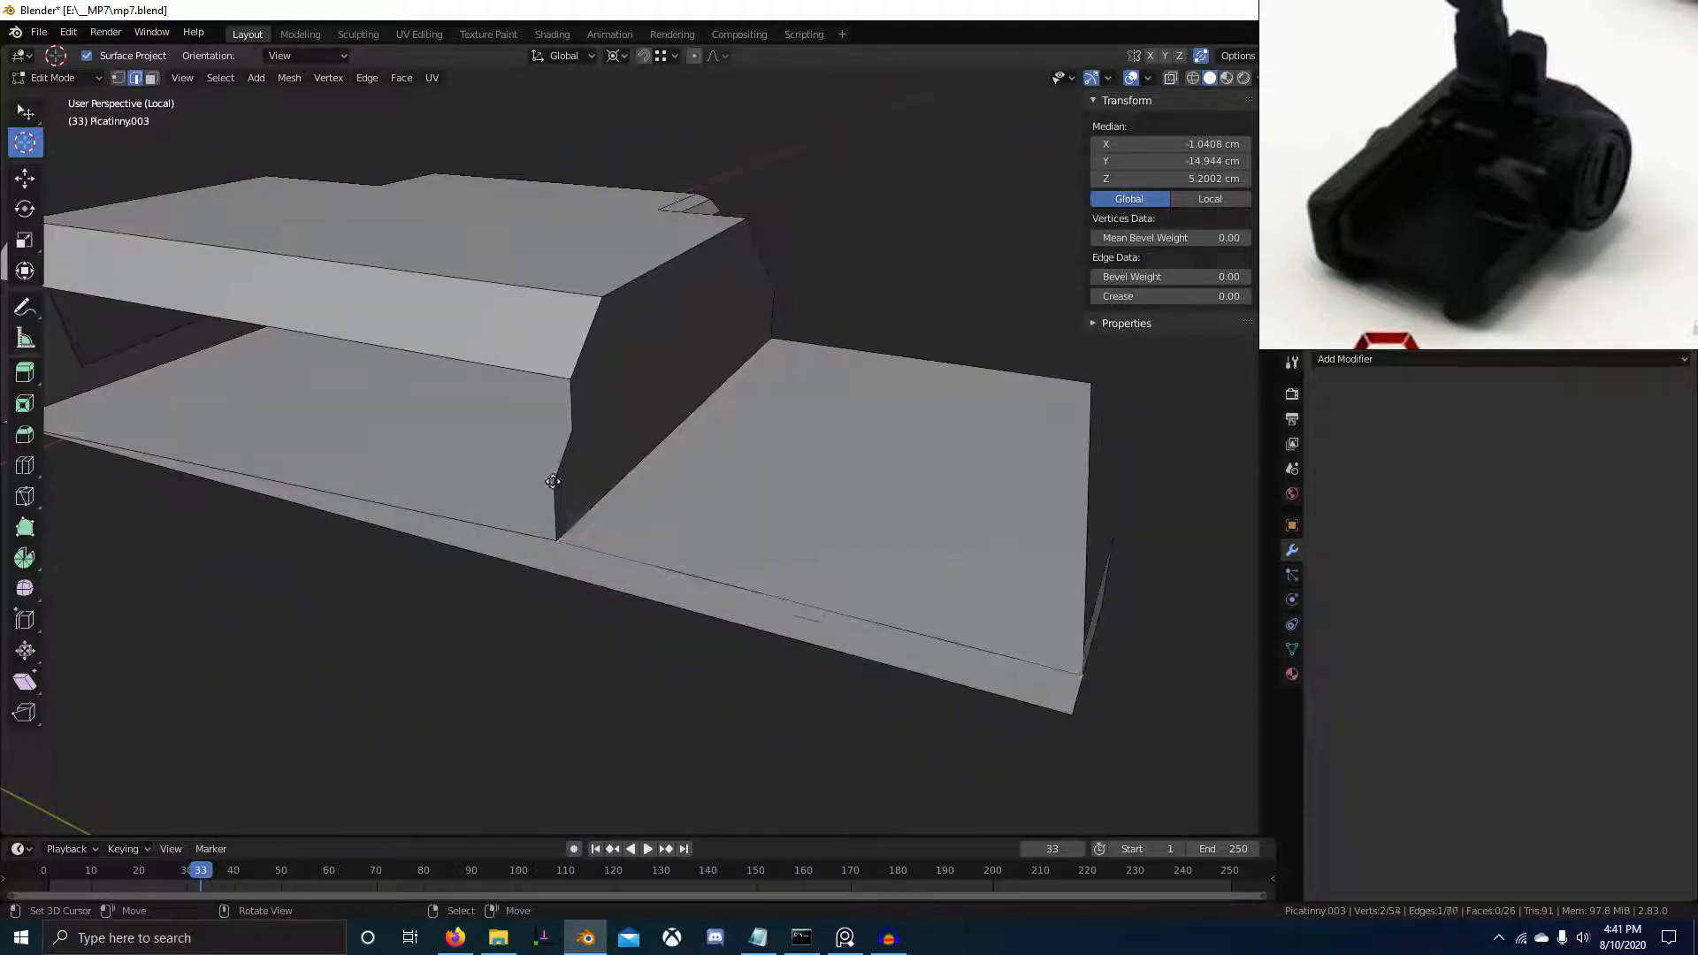
{"action": "left_click", "coordinate": [558, 450]}
{"action": "scroll", "coordinate": [563, 444], "scroll_direction": "down", "scroll_amount": 3}
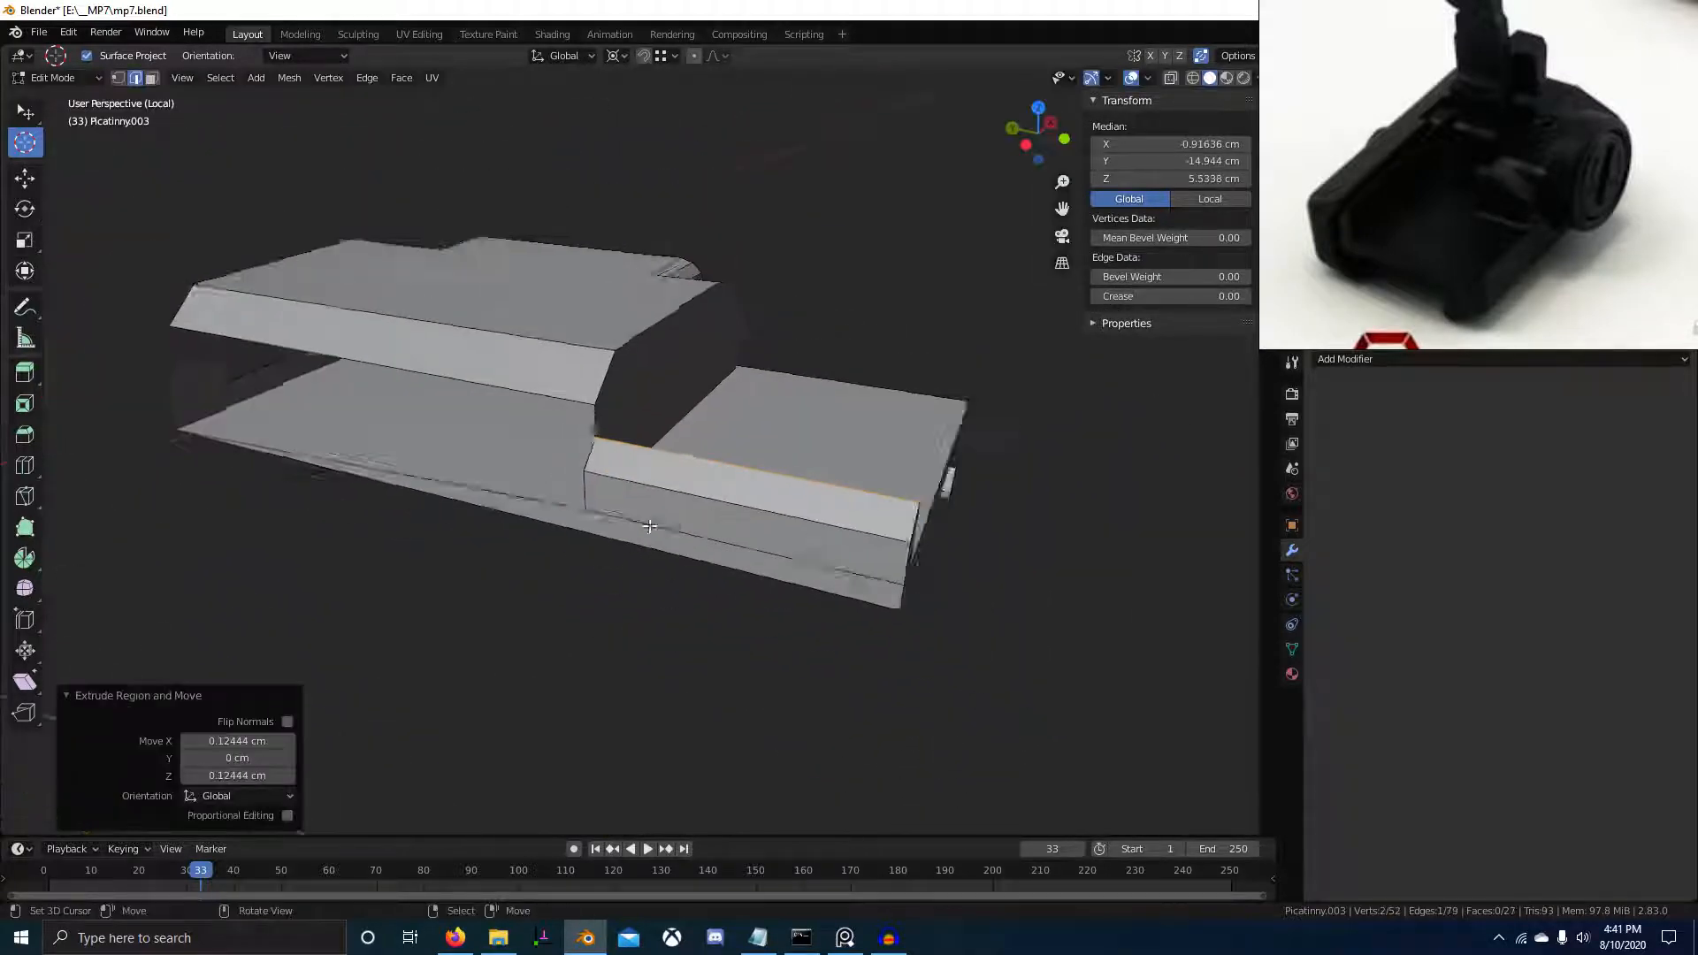
Delete the front end face of the new raised side wall
{"action": "middle_click_drag", "start_coordinate": [564, 444], "coordinate": [495, 499]}
{"action": "scroll", "coordinate": [496, 499], "scroll_direction": "up", "scroll_amount": 3}
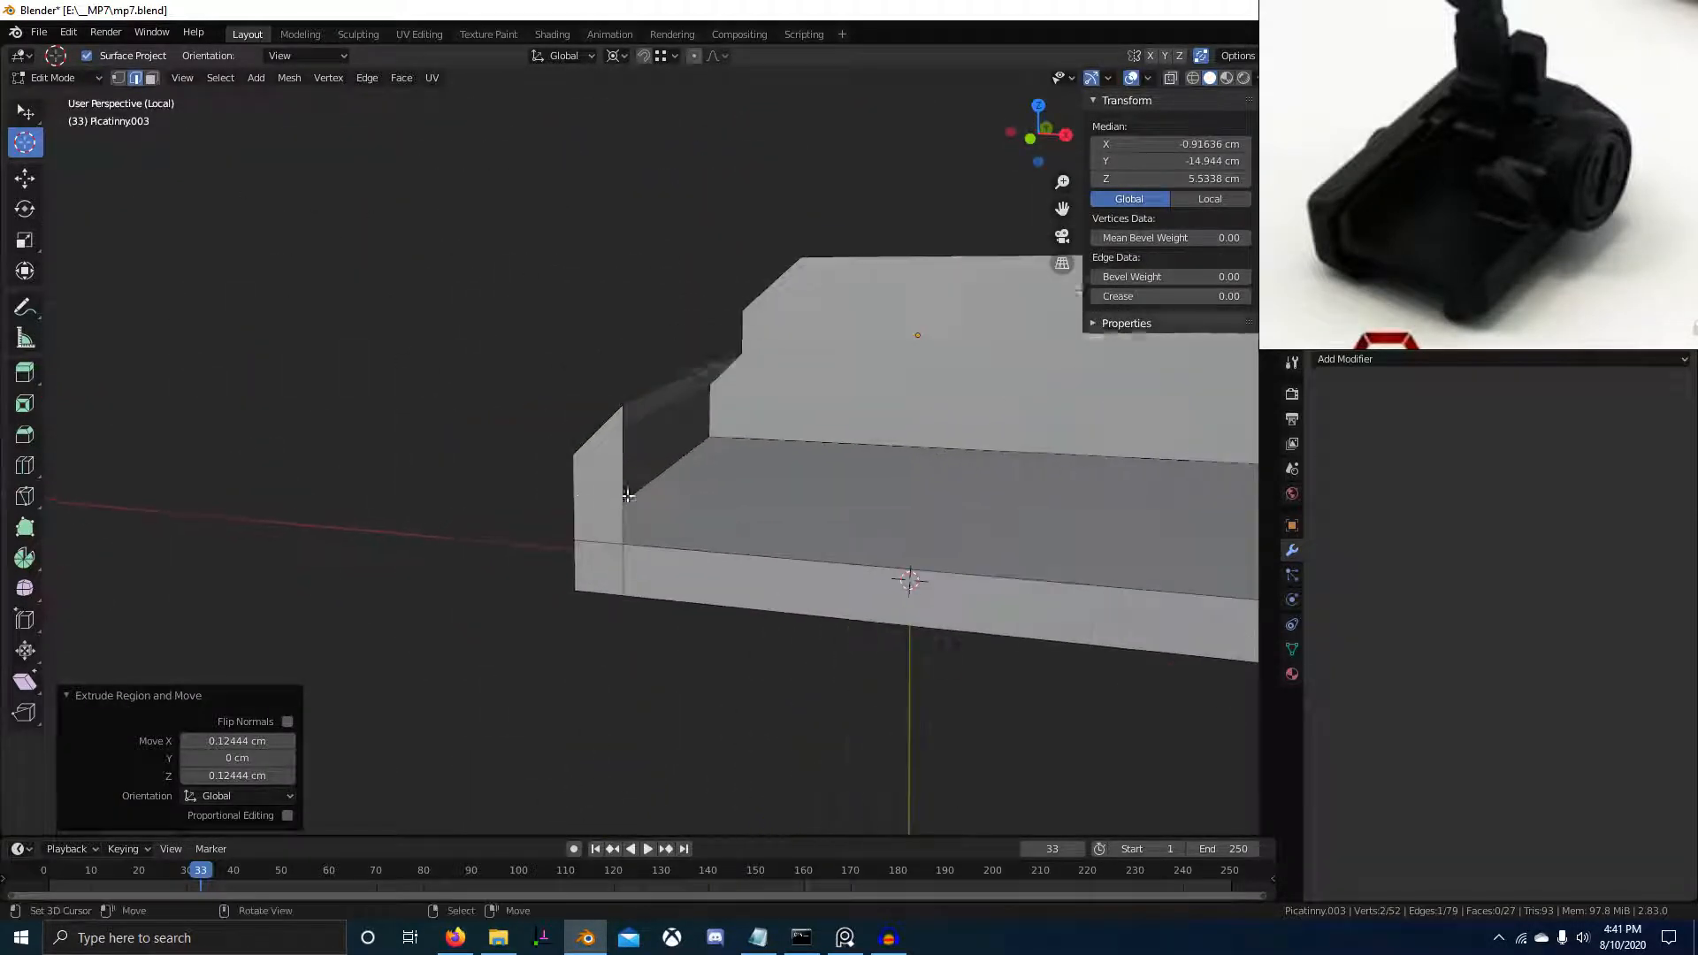
{"action": "key", "text": "3"}
{"action": "right_click", "coordinate": [583, 501]}
{"action": "key", "text": "x"}
{"action": "key", "text": "f"}
{"action": "middle_click_drag", "start_coordinate": [632, 579], "coordinate": [686, 579]}
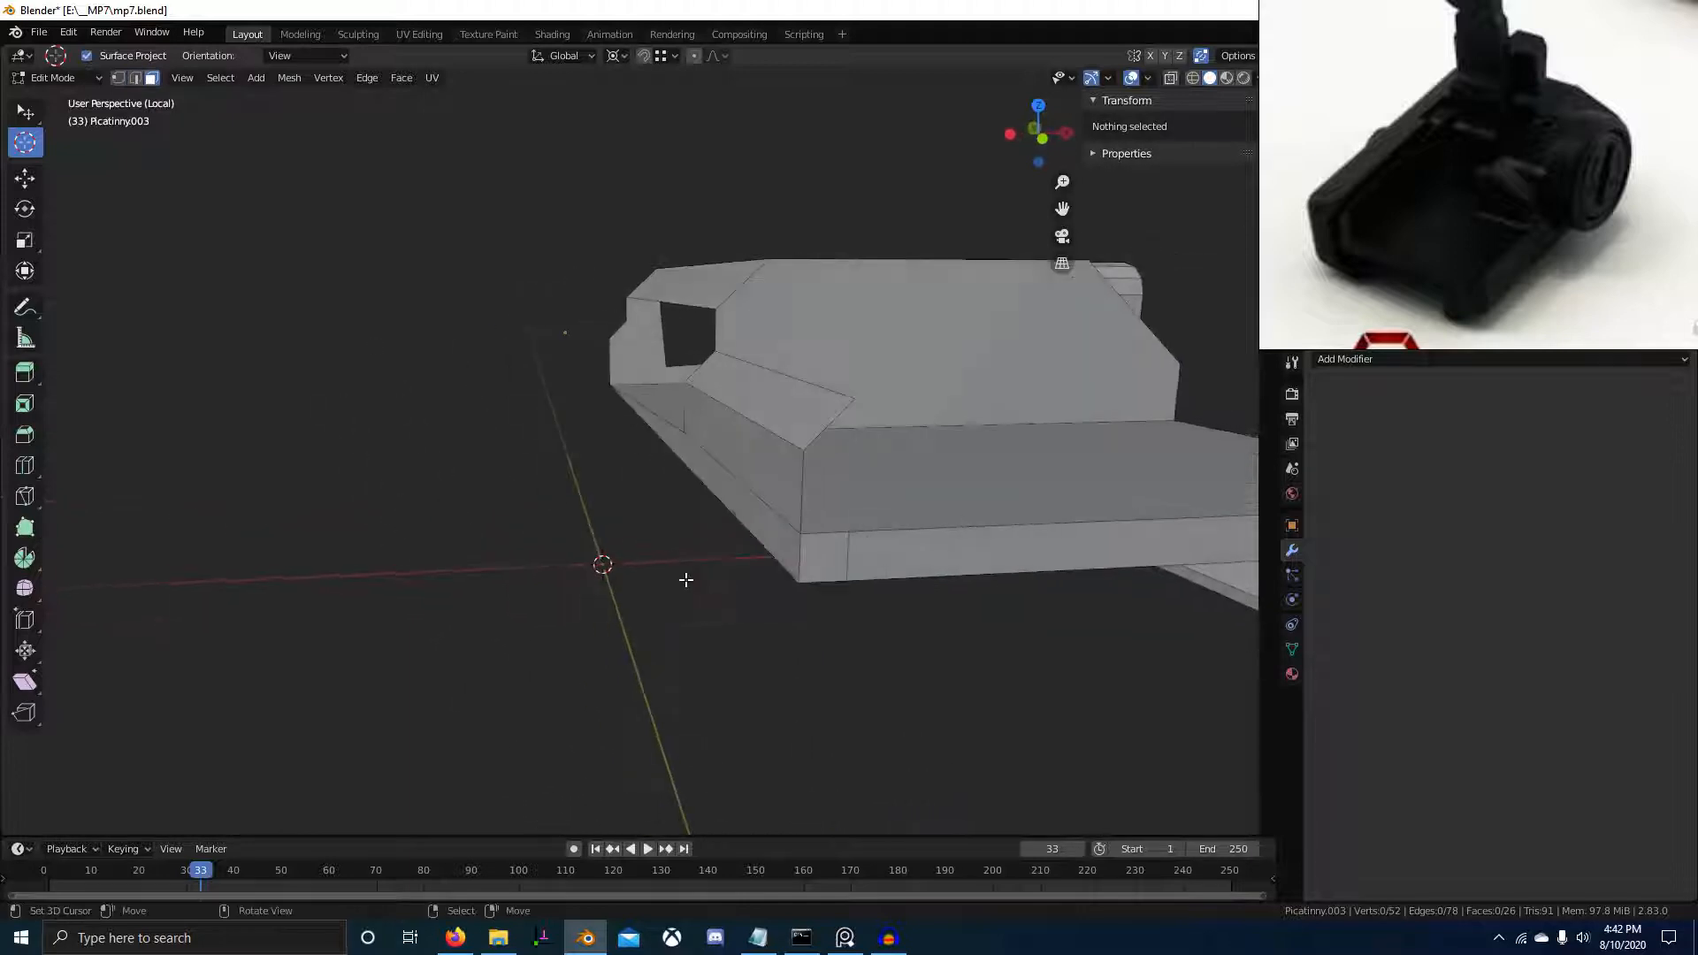
Raise the lower slope corner vertices of the base's side profile along Z to match the neighbouring clamp wall's outline
{"action": "key", "text": "KP_1"}
{"action": "scroll", "coordinate": [686, 580], "scroll_direction": "up", "scroll_amount": 2}
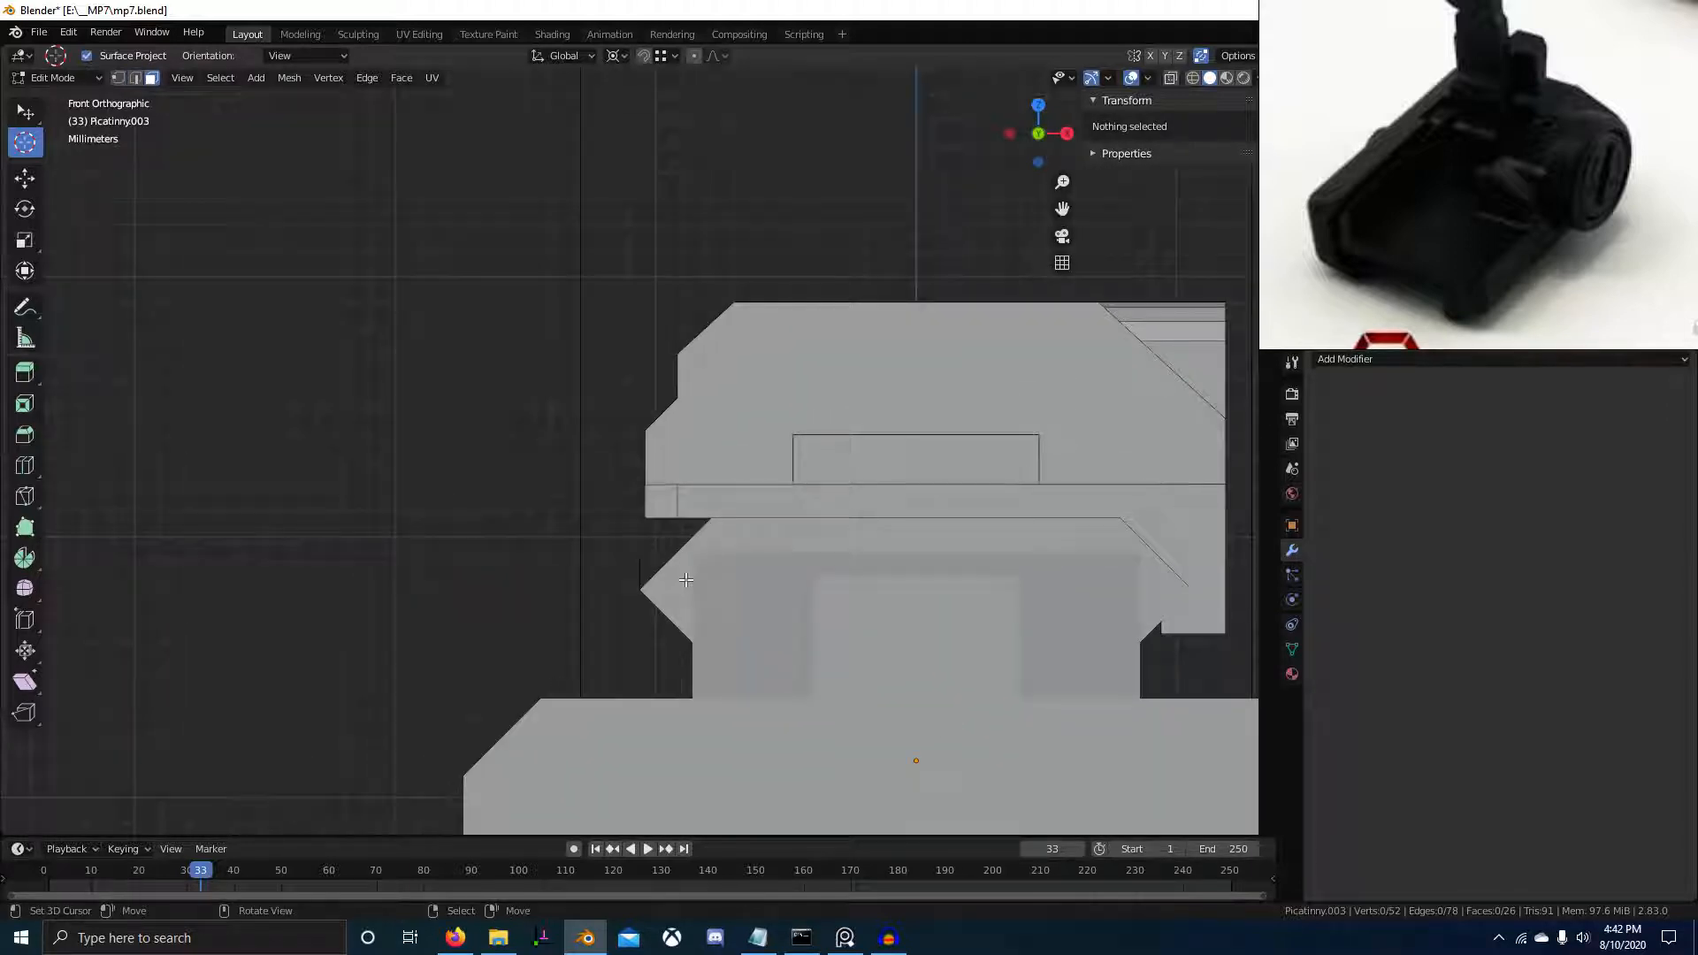
{"action": "key", "text": "Tab"}
{"action": "key", "text": "shift+z"}
{"action": "scroll", "coordinate": [528, 536], "scroll_direction": "up", "scroll_amount": 2}
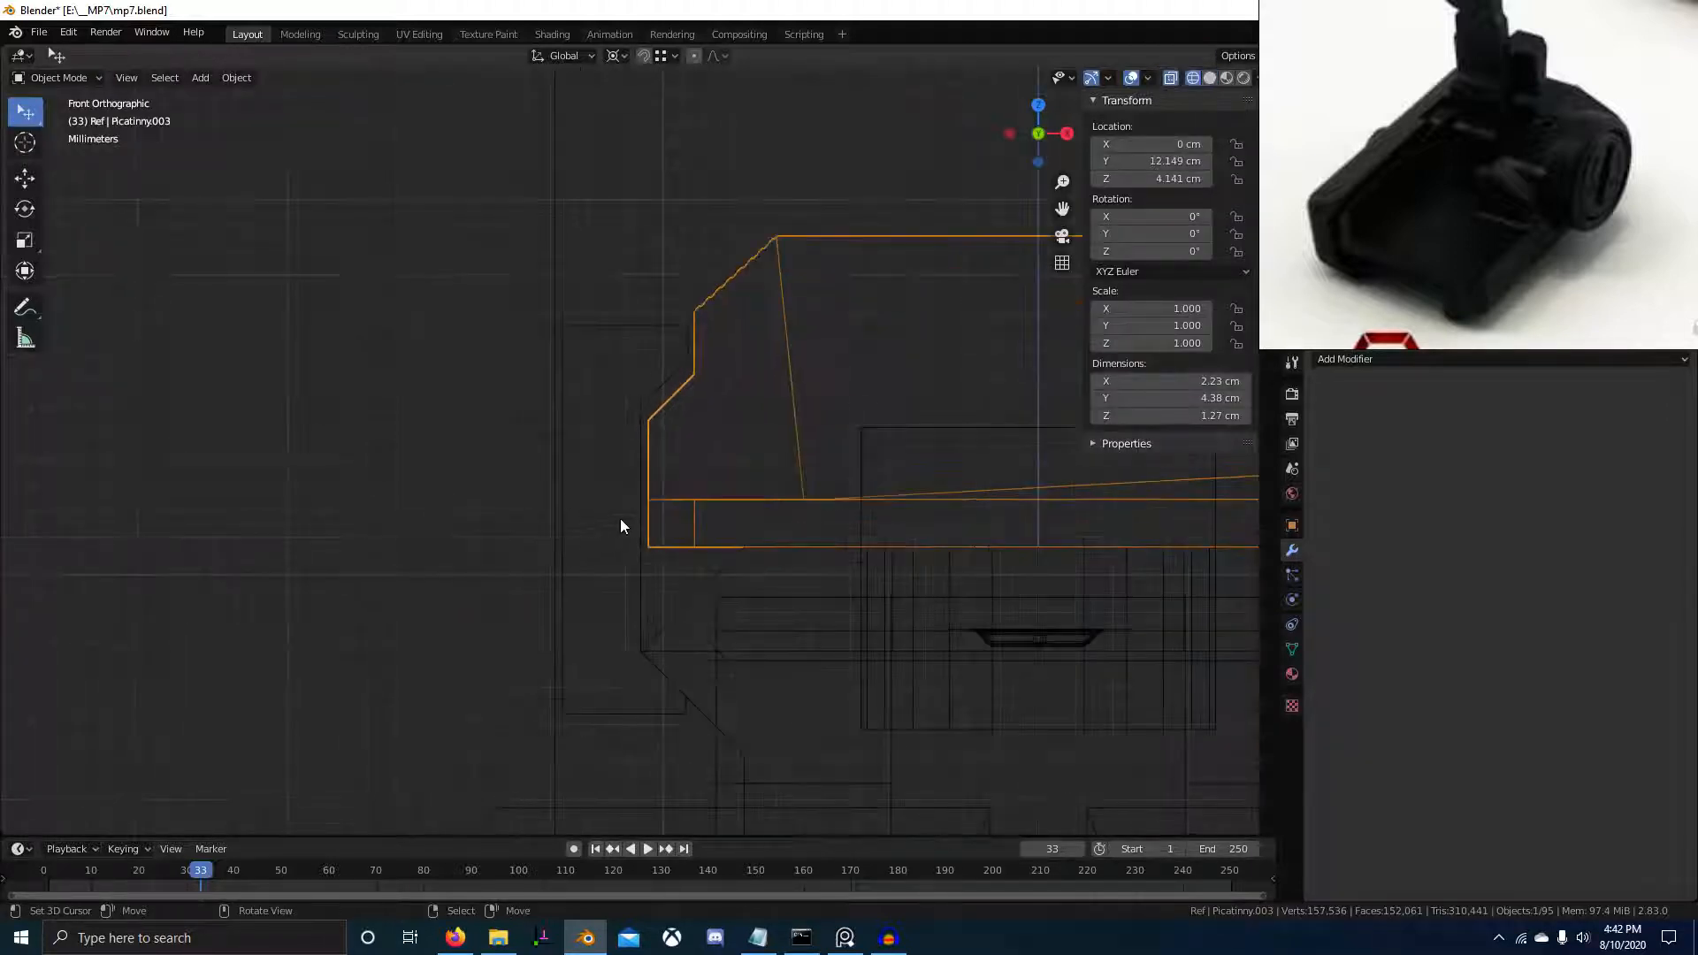
{"action": "key", "text": "shift+z"}
{"action": "left_click", "coordinate": [570, 418]}
{"action": "key", "text": "Tab"}
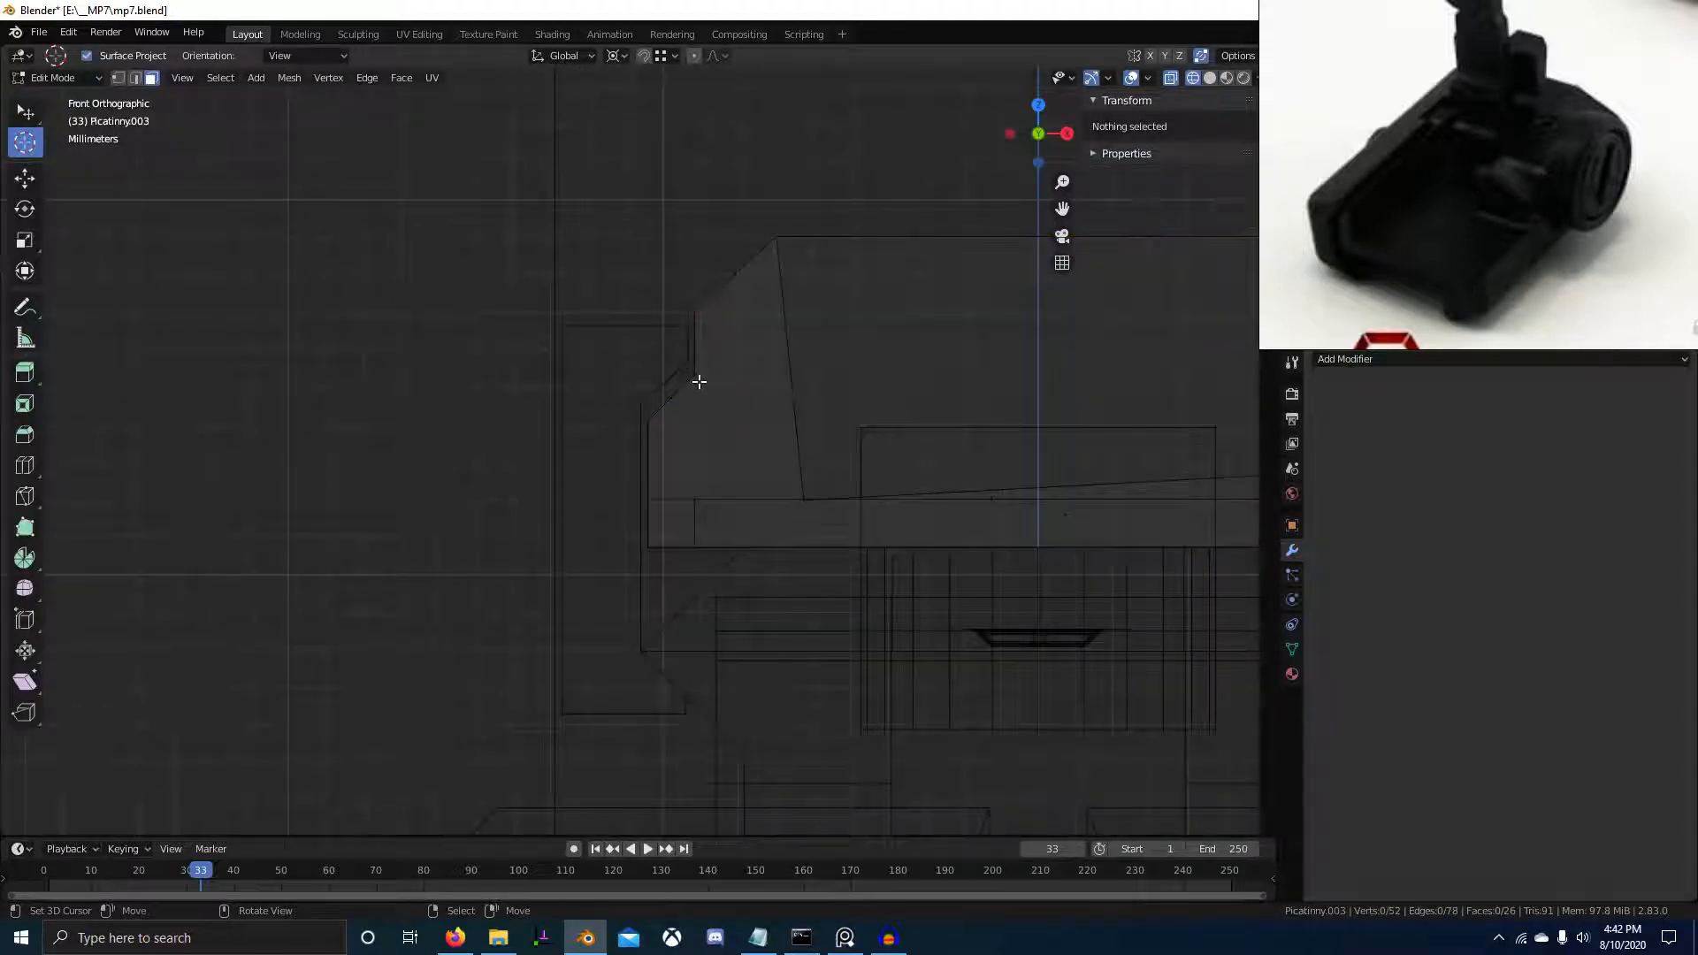
{"action": "left_click_drag", "start_coordinate": [626, 394], "coordinate": [670, 447]}
{"action": "scroll", "coordinate": [663, 435], "scroll_direction": "up", "scroll_amount": 2}
{"action": "key", "text": "alt+b"}
{"action": "key", "text": "b"}
{"action": "left_click_drag", "start_coordinate": [631, 387], "coordinate": [697, 449]}
{"action": "key", "text": "g"}
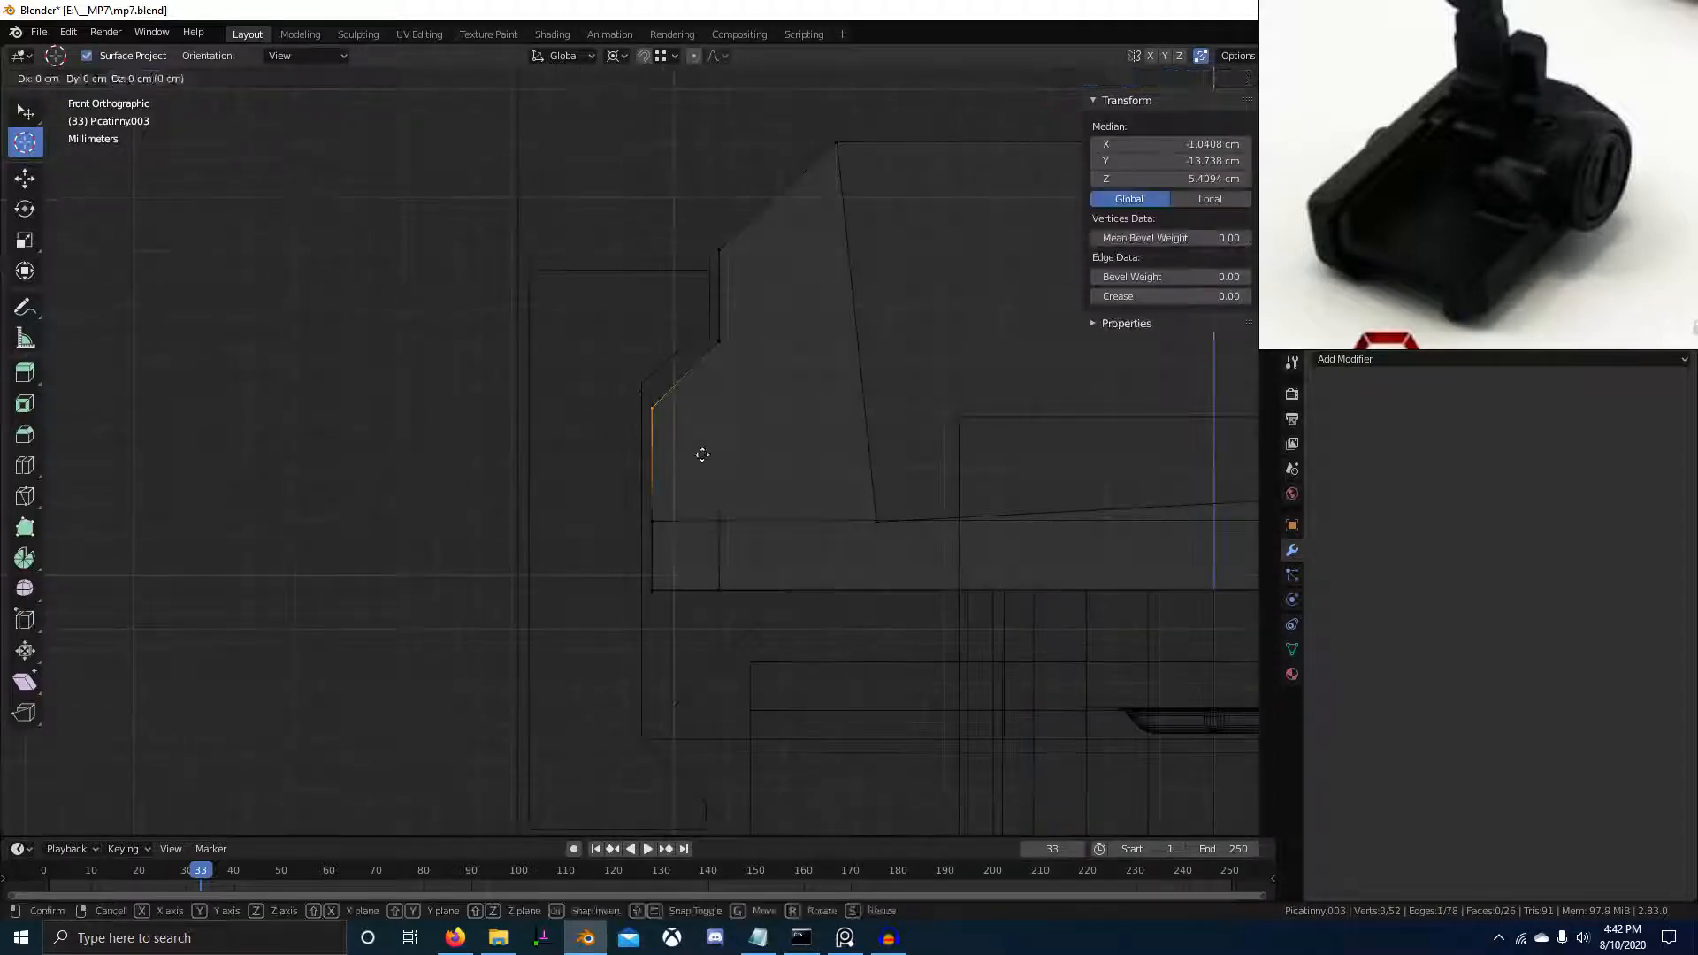
{"action": "key", "text": "z"}
{"action": "left_click", "coordinate": [698, 434]}
Raise the upper slope corner vertices of the base's side profile 0.0275 cm along Z
{"action": "key", "text": "alt+a"}
{"action": "key", "text": "alt+b"}
{"action": "left_click_drag", "start_coordinate": [701, 316], "coordinate": [755, 375]}
{"action": "key", "text": "alt+b"}
{"action": "key", "text": "b"}
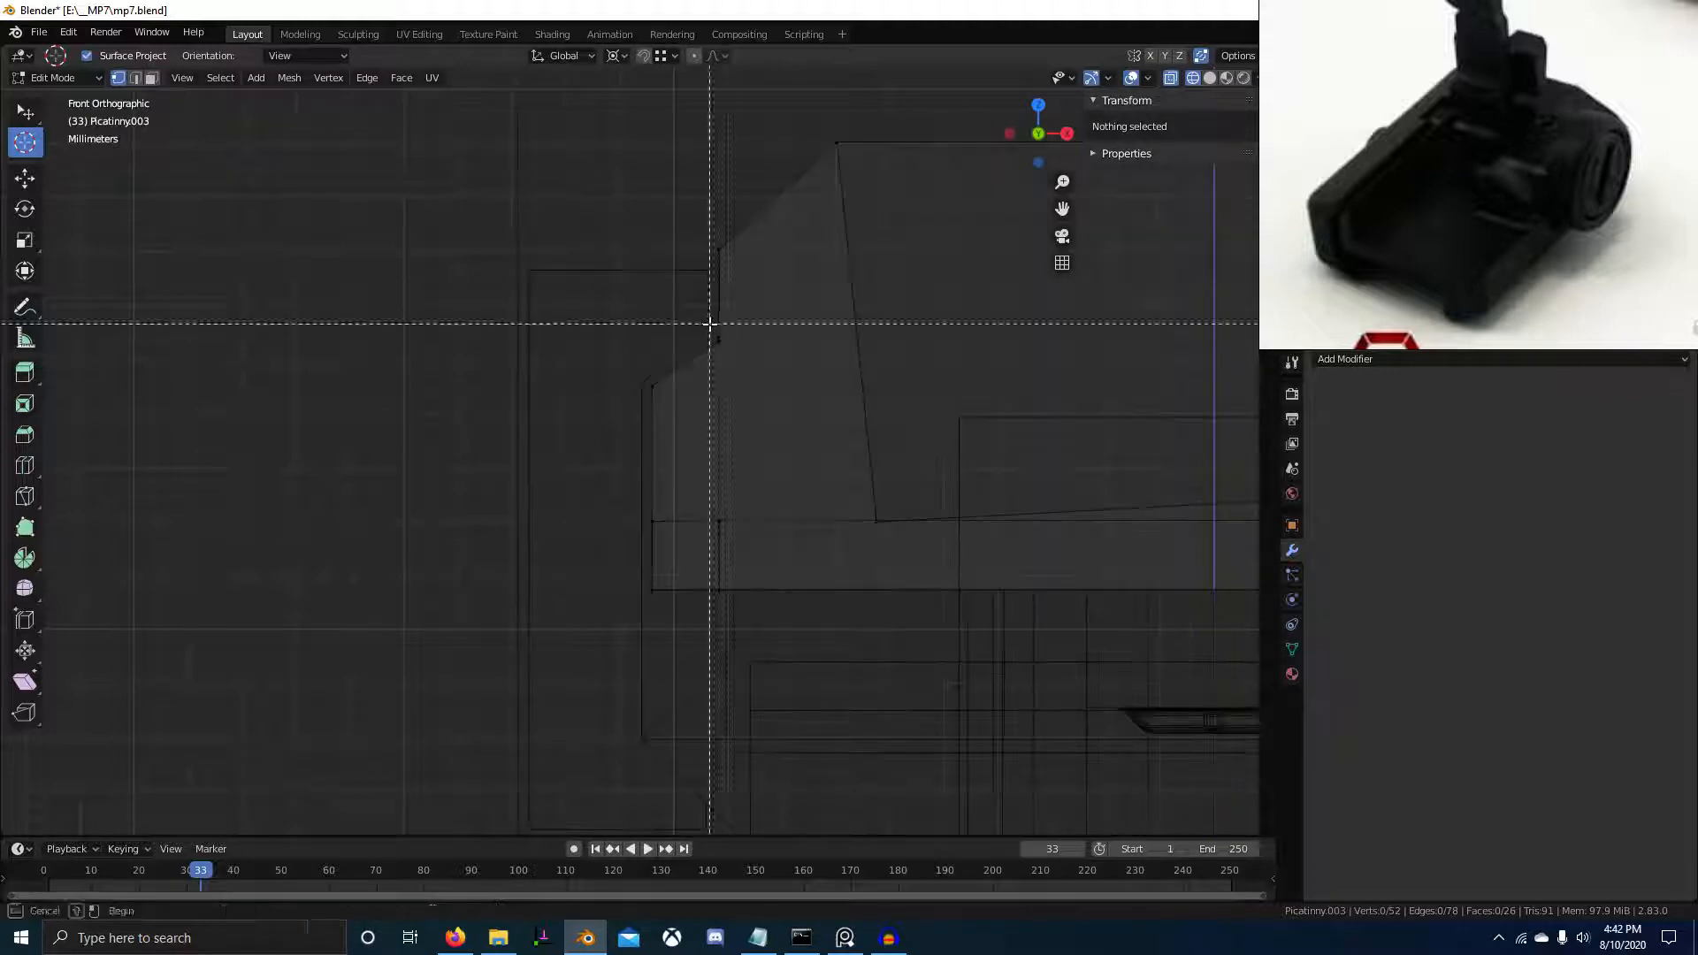
{"action": "left_click_drag", "start_coordinate": [699, 317], "coordinate": [747, 367]}
{"action": "key", "text": "g"}
{"action": "key", "text": "z"}
{"action": "left_click", "coordinate": [746, 326]}
{"action": "key", "text": "z"}
{"action": "left_click", "coordinate": [800, 353]}
{"action": "scroll", "coordinate": [778, 424], "scroll_direction": "down", "scroll_amount": 4}
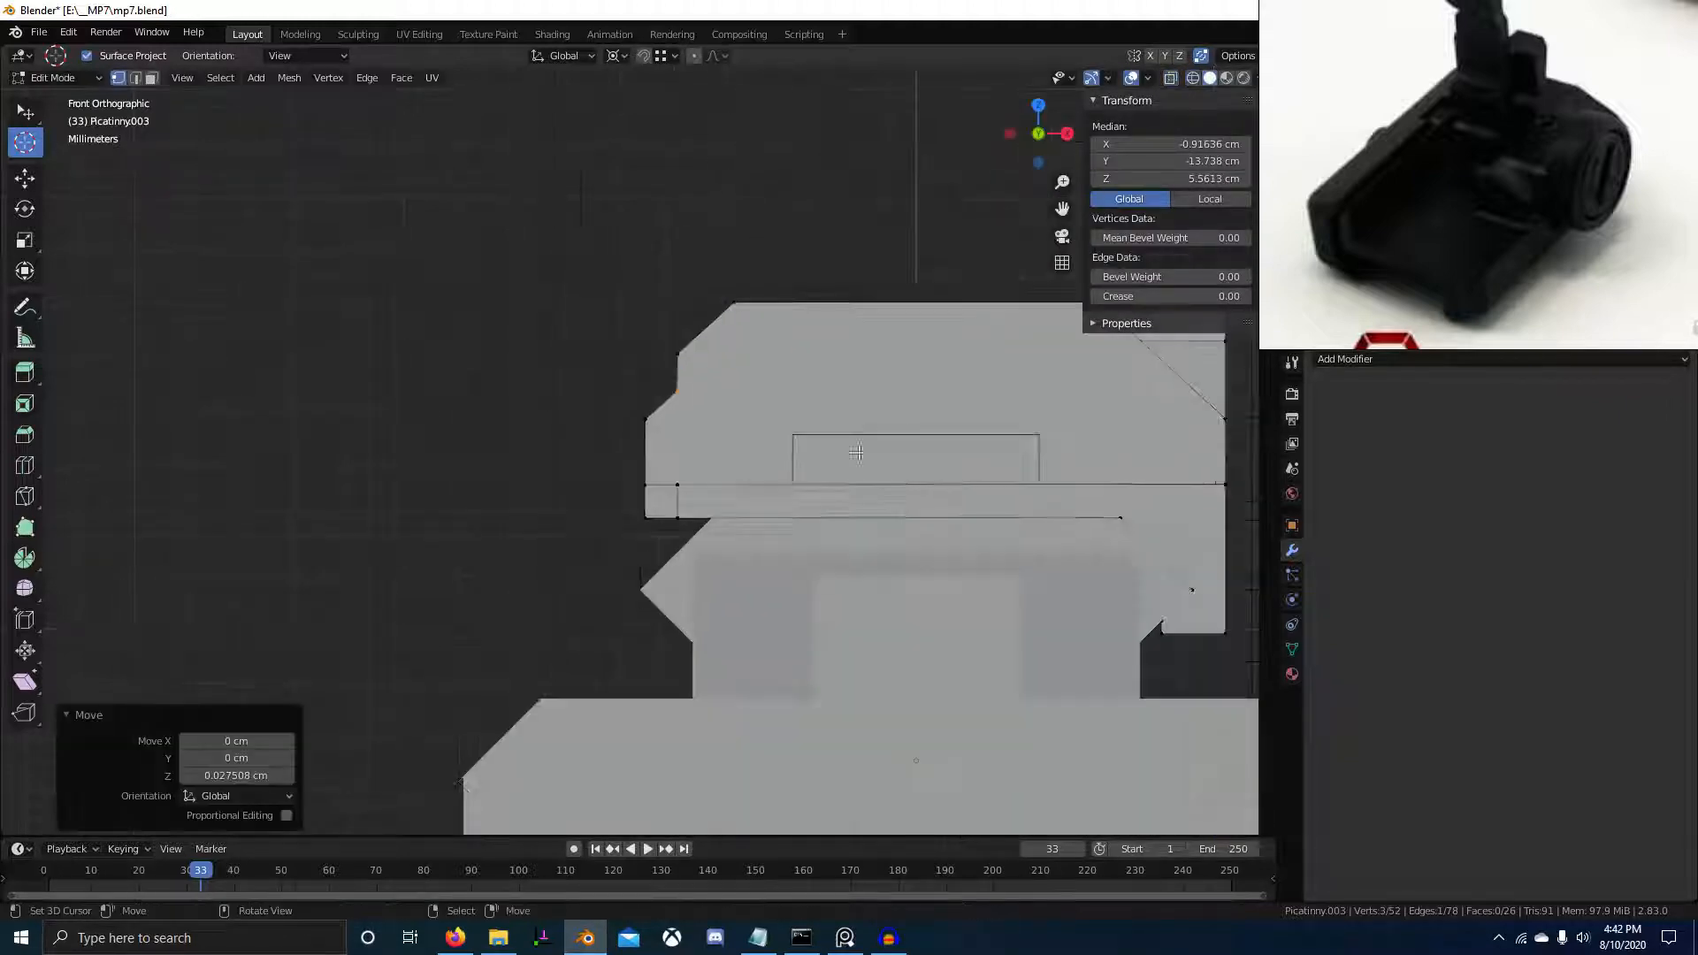
{"action": "key", "text": "Tab"}
{"action": "middle_click_drag", "start_coordinate": [754, 482], "coordinate": [719, 475]}
{"action": "scroll", "coordinate": [750, 517], "scroll_direction": "up", "scroll_amount": 4}
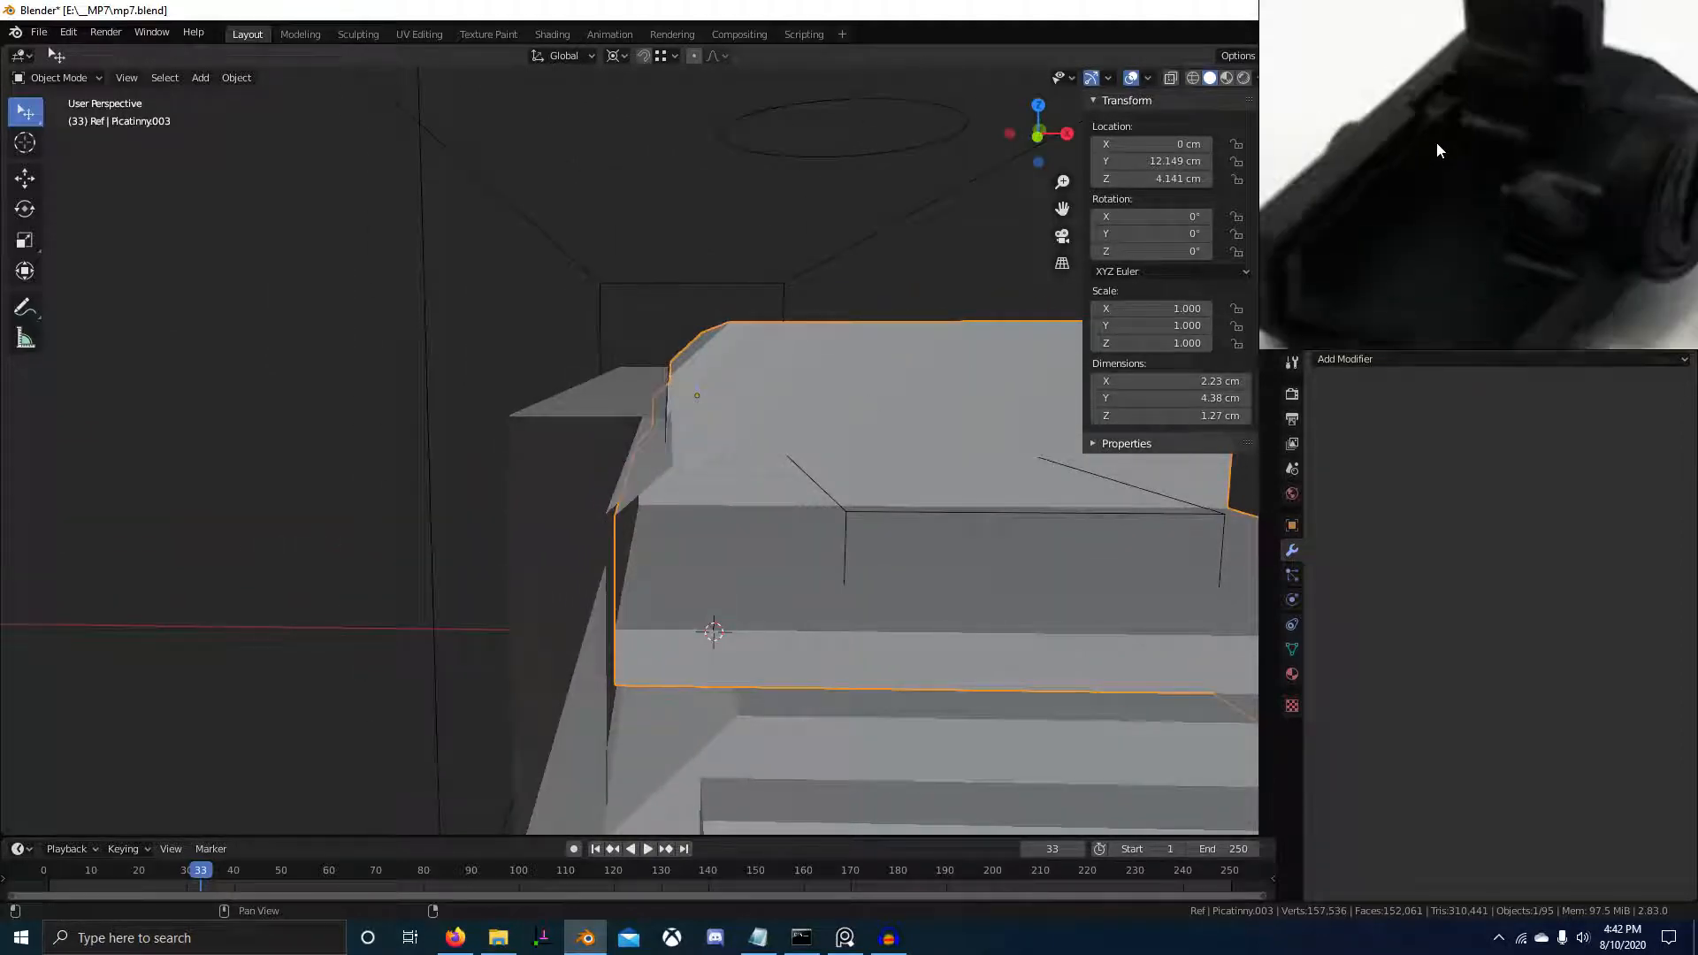
{"action": "scroll", "coordinate": [717, 403], "scroll_direction": "down", "scroll_amount": 2}
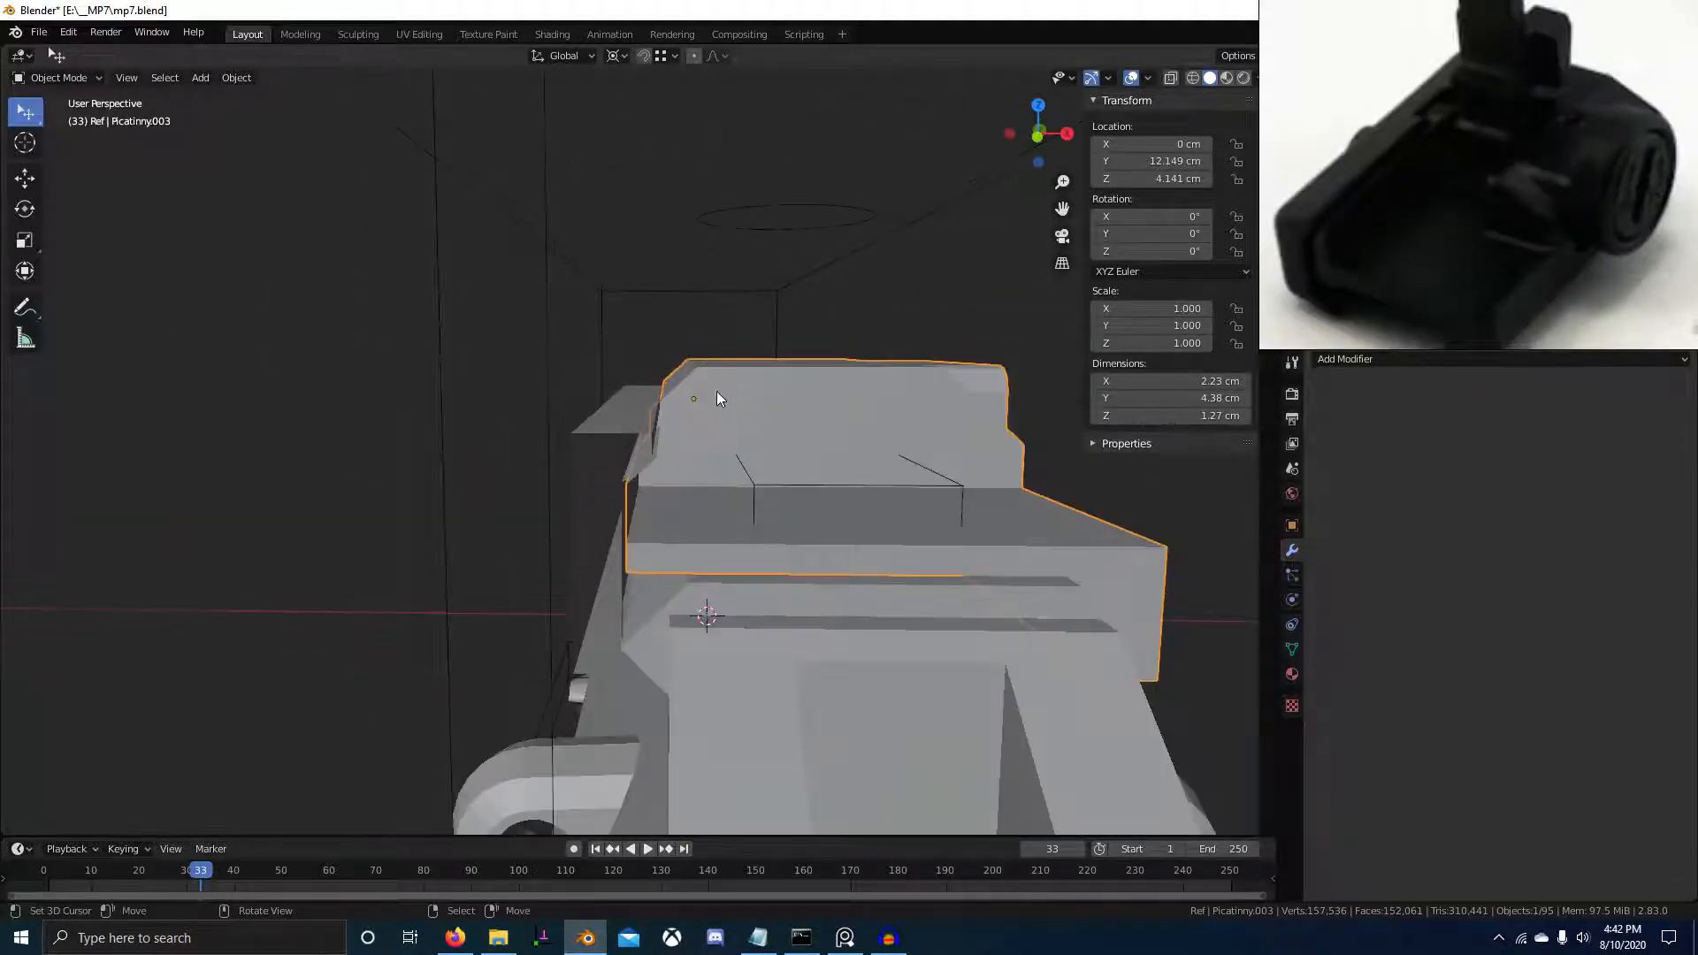
Isolate the base and subdivide the lower edge of the raised block's front face
{"action": "middle_click_drag", "start_coordinate": [717, 391], "coordinate": [663, 472]}
{"action": "key", "text": "KP_Divide"}
{"action": "key", "text": "Tab"}
{"action": "scroll", "coordinate": [626, 476], "scroll_direction": "up", "scroll_amount": 3}
{"action": "scroll", "coordinate": [665, 471], "scroll_direction": "up", "scroll_amount": 1}
{"action": "middle_click_drag", "start_coordinate": [548, 469], "coordinate": [415, 511]}
{"action": "left_click", "coordinate": [436, 432]}
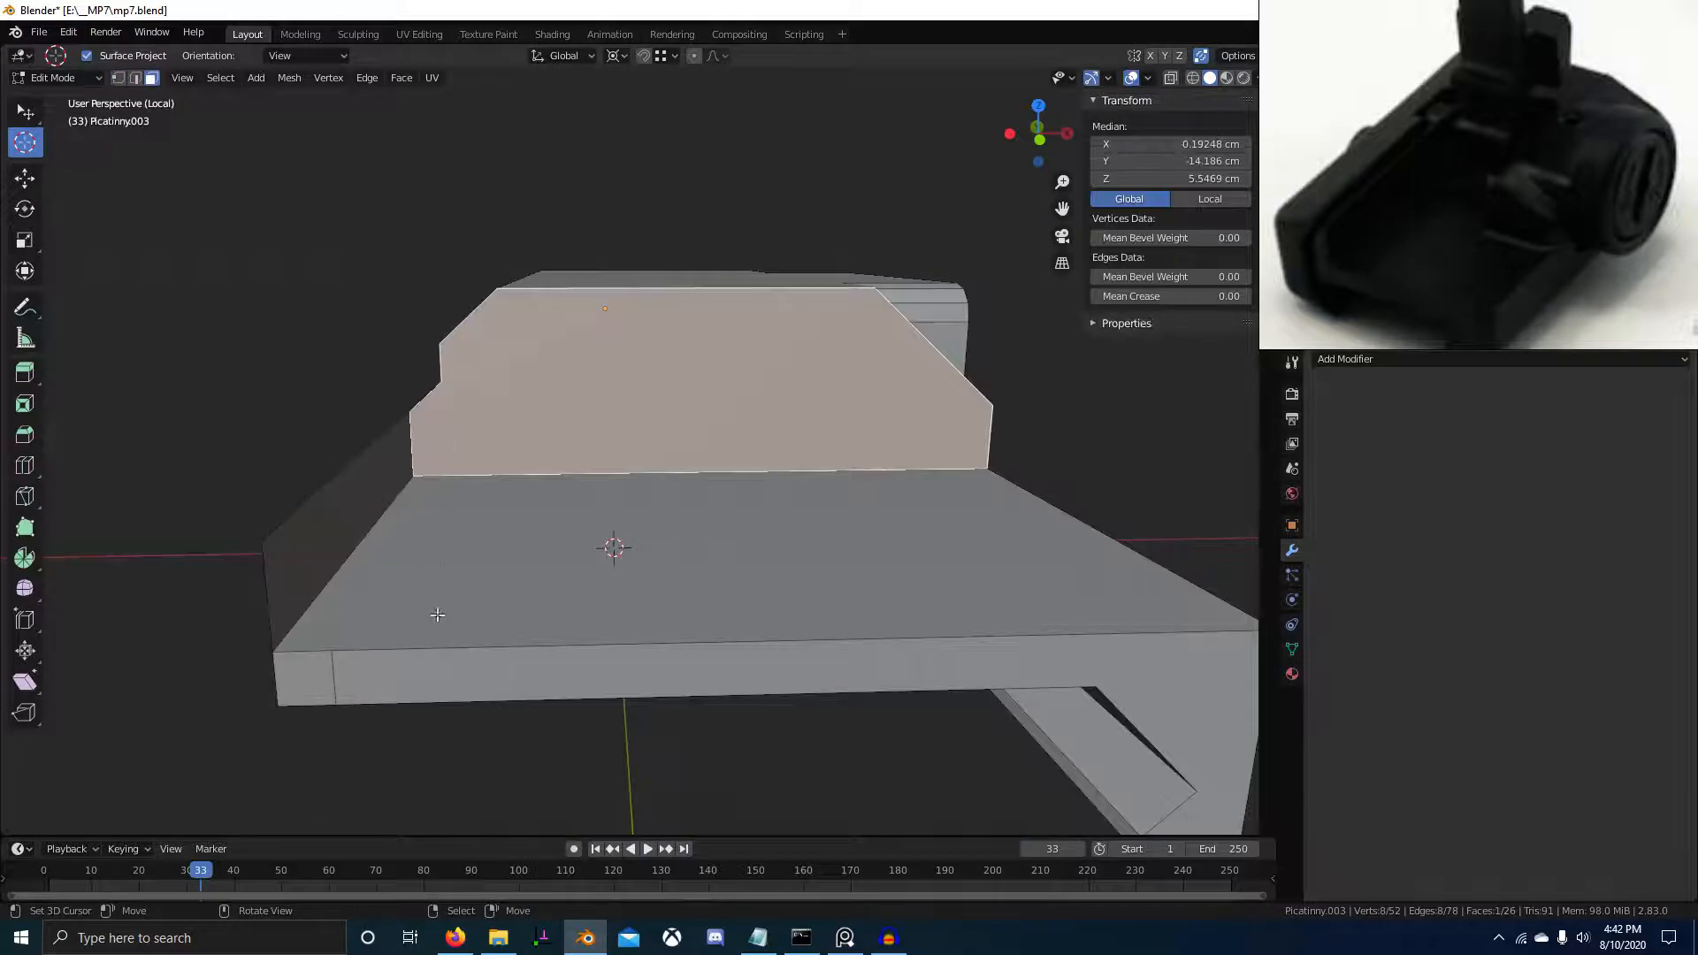
{"action": "key", "text": "2"}
{"action": "right_click", "coordinate": [526, 474]}
{"action": "key", "text": "w"}
{"action": "key", "text": "s"}
Snap the new vertex along X to -0.91636 cm and connect it to the plate's front edge vertex
{"action": "key", "text": "1"}
{"action": "right_click", "coordinate": [670, 473]}
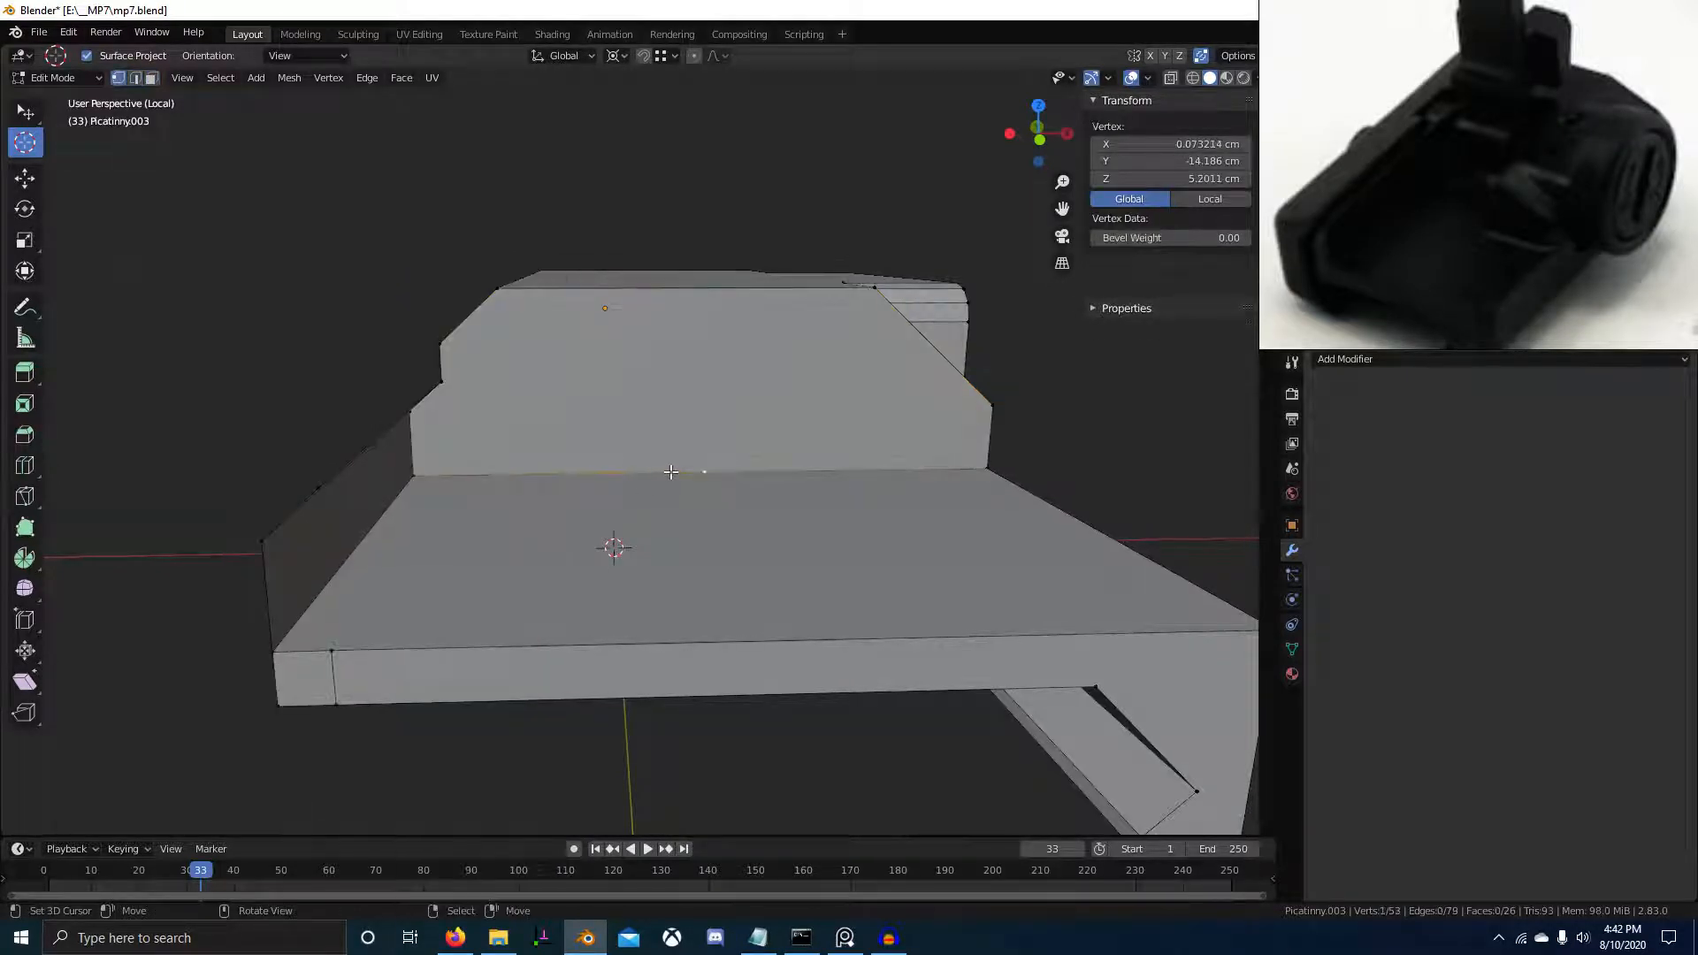
{"action": "left_click", "coordinate": [381, 636]}
{"action": "right_click", "coordinate": [345, 663], "text": "shift"}
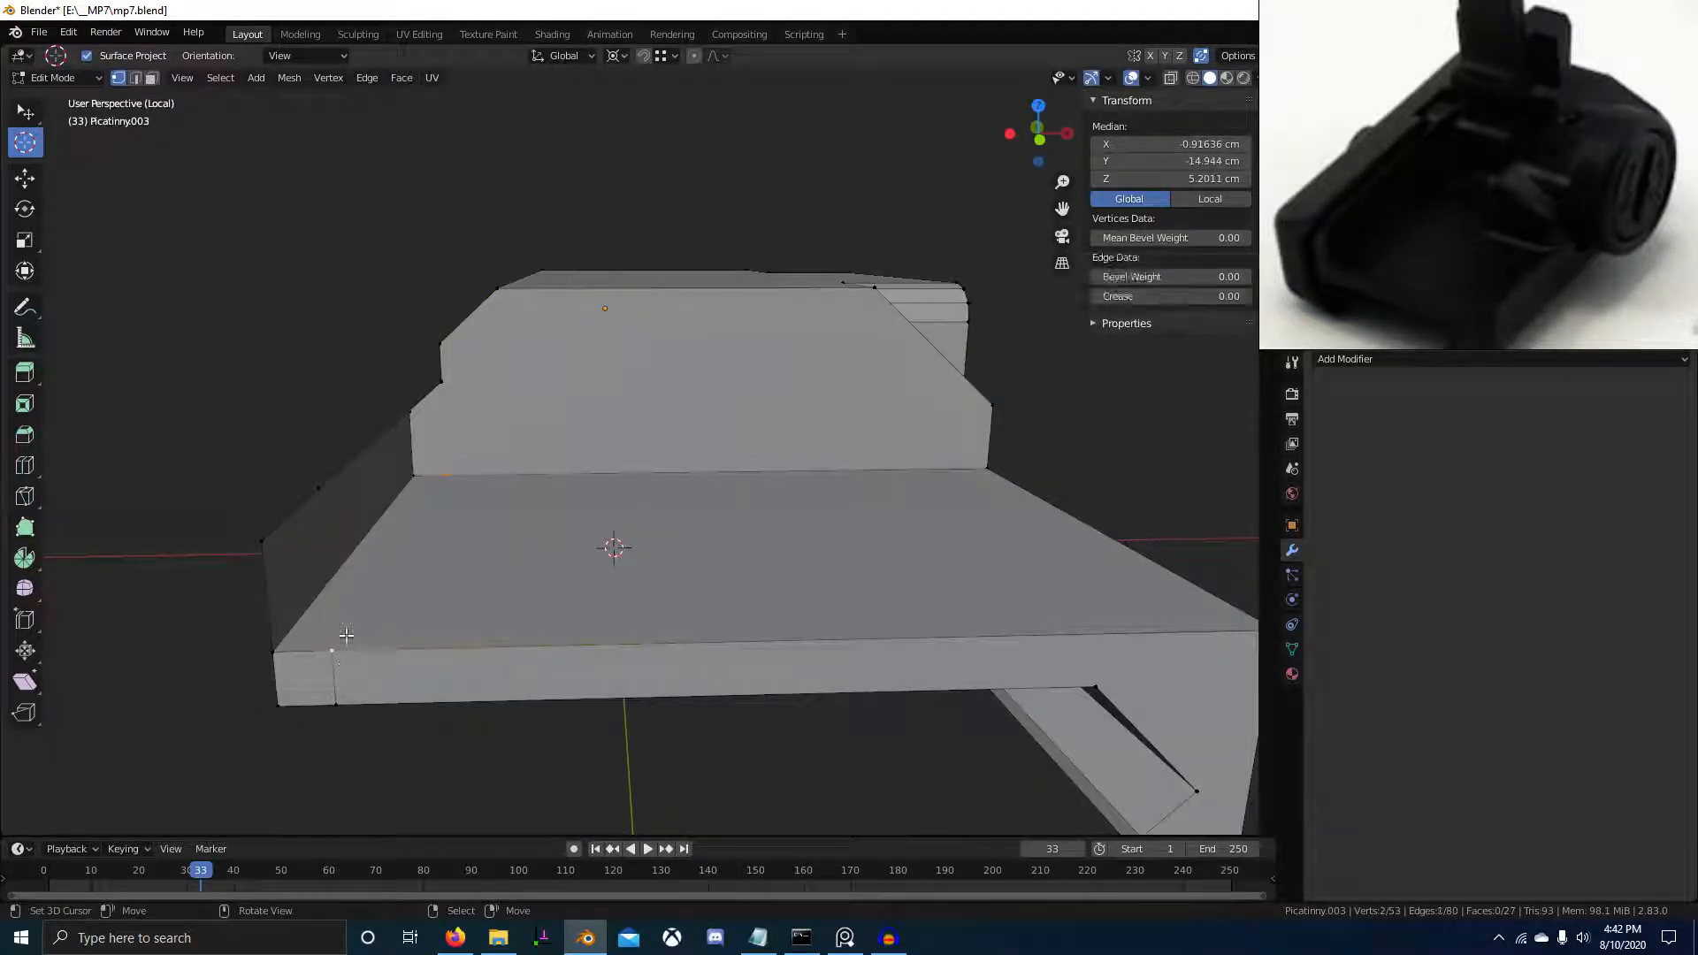
Connect the notch corner down to the new vertex and delete the narrow outer faces on the block's front and plate's top
{"action": "middle_click_drag", "start_coordinate": [484, 442], "coordinate": [482, 405]}
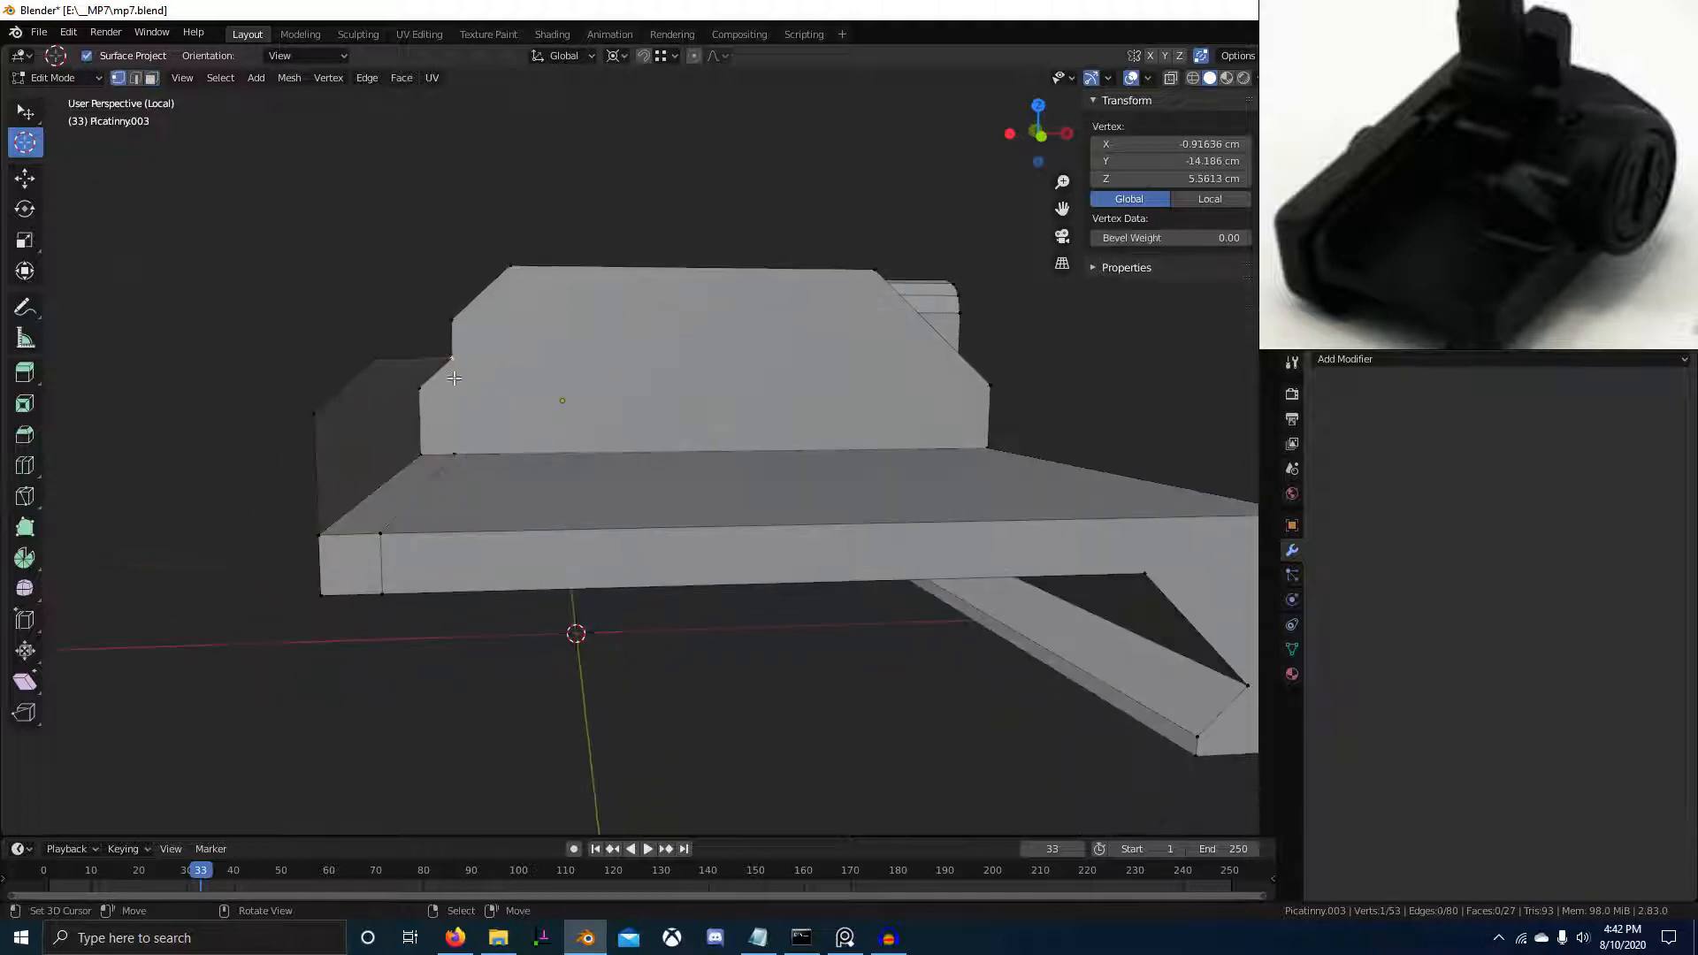
{"action": "key", "text": "3"}
{"action": "right_click", "coordinate": [439, 427]}
{"action": "right_click", "coordinate": [405, 486], "text": "shift"}
{"action": "key", "text": "x"}
{"action": "key", "text": "f"}
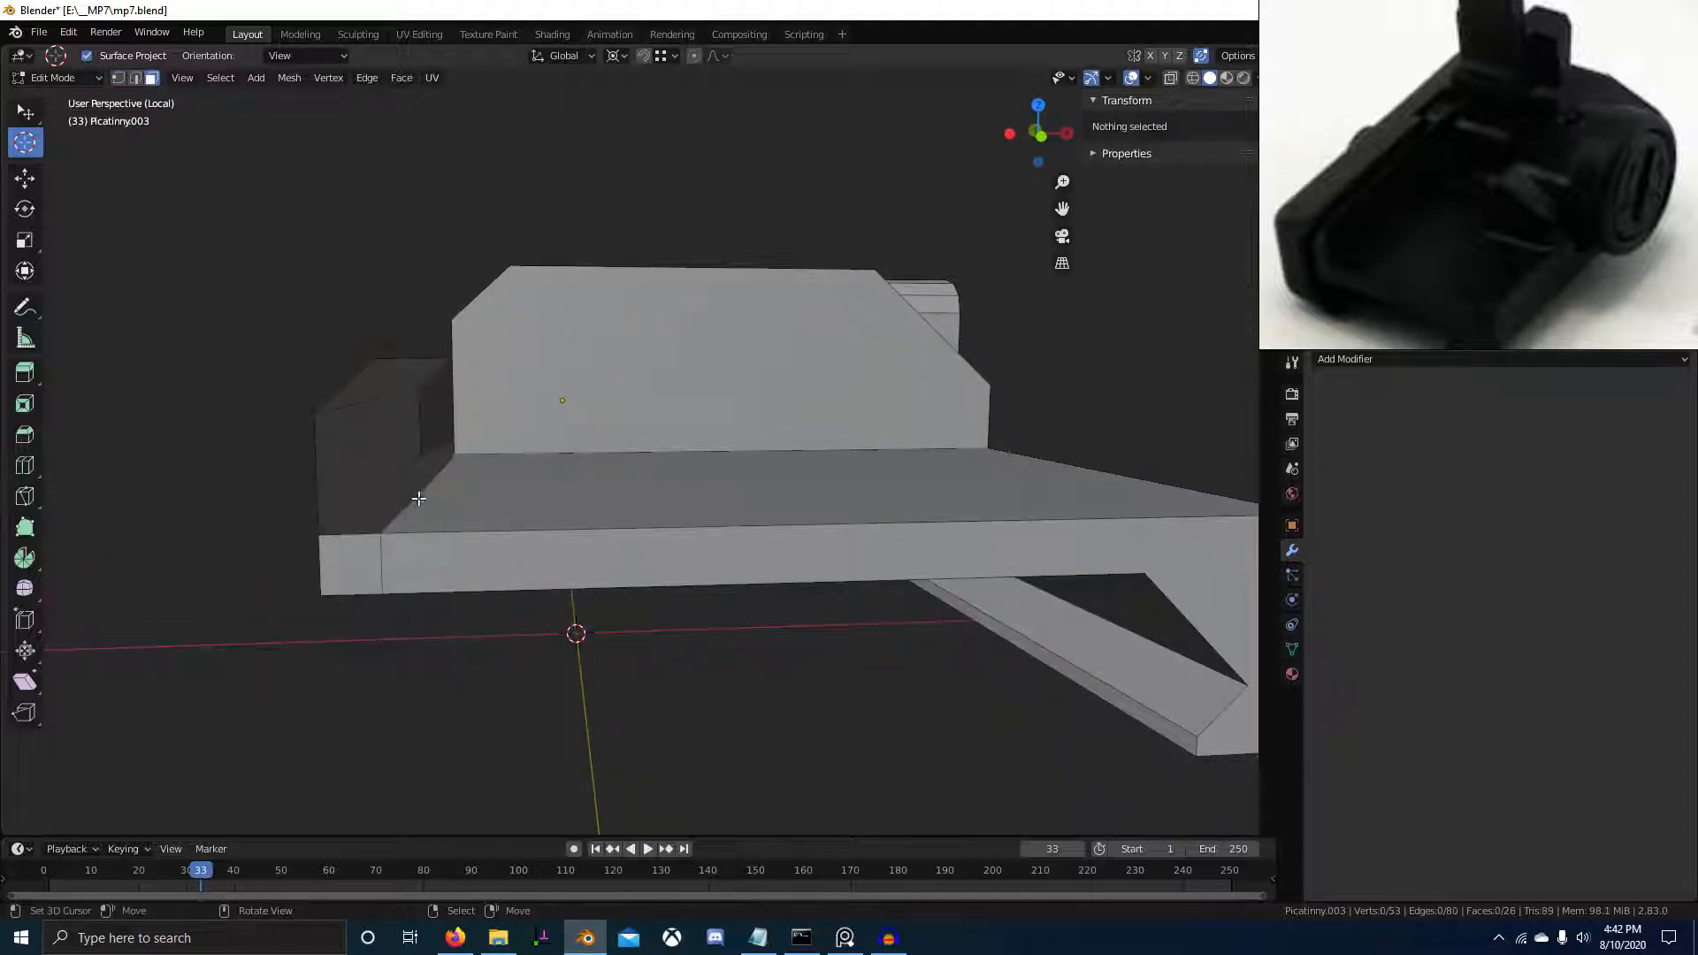
Fill the inner face and the front end face of the raised side wall
{"action": "key", "text": "2"}
{"action": "right_click", "coordinate": [426, 482]}
{"action": "middle_click_drag", "start_coordinate": [448, 414], "coordinate": [367, 549]}
{"action": "key", "text": "f"}
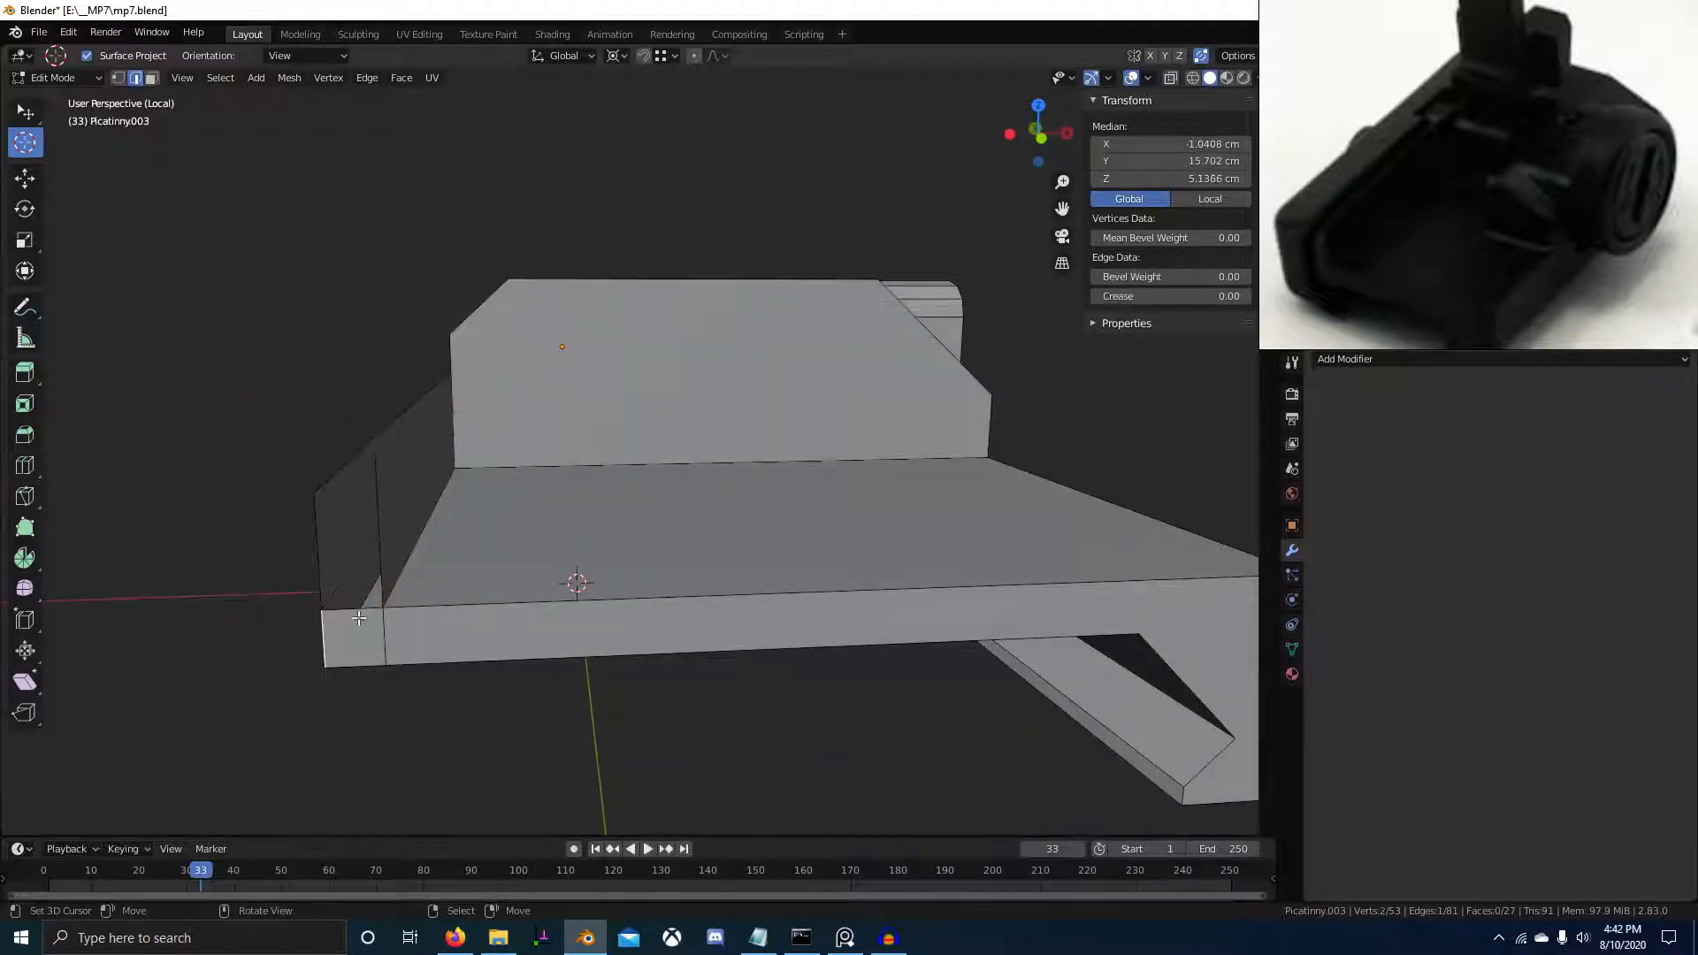
{"action": "key", "text": "f"}
{"action": "middle_click_drag", "start_coordinate": [358, 617], "coordinate": [939, 634]}
{"action": "middle_click_drag", "start_coordinate": [939, 633], "coordinate": [826, 532], "text": "shift"}
{"action": "scroll", "coordinate": [758, 634], "scroll_direction": "up", "scroll_amount": 2}
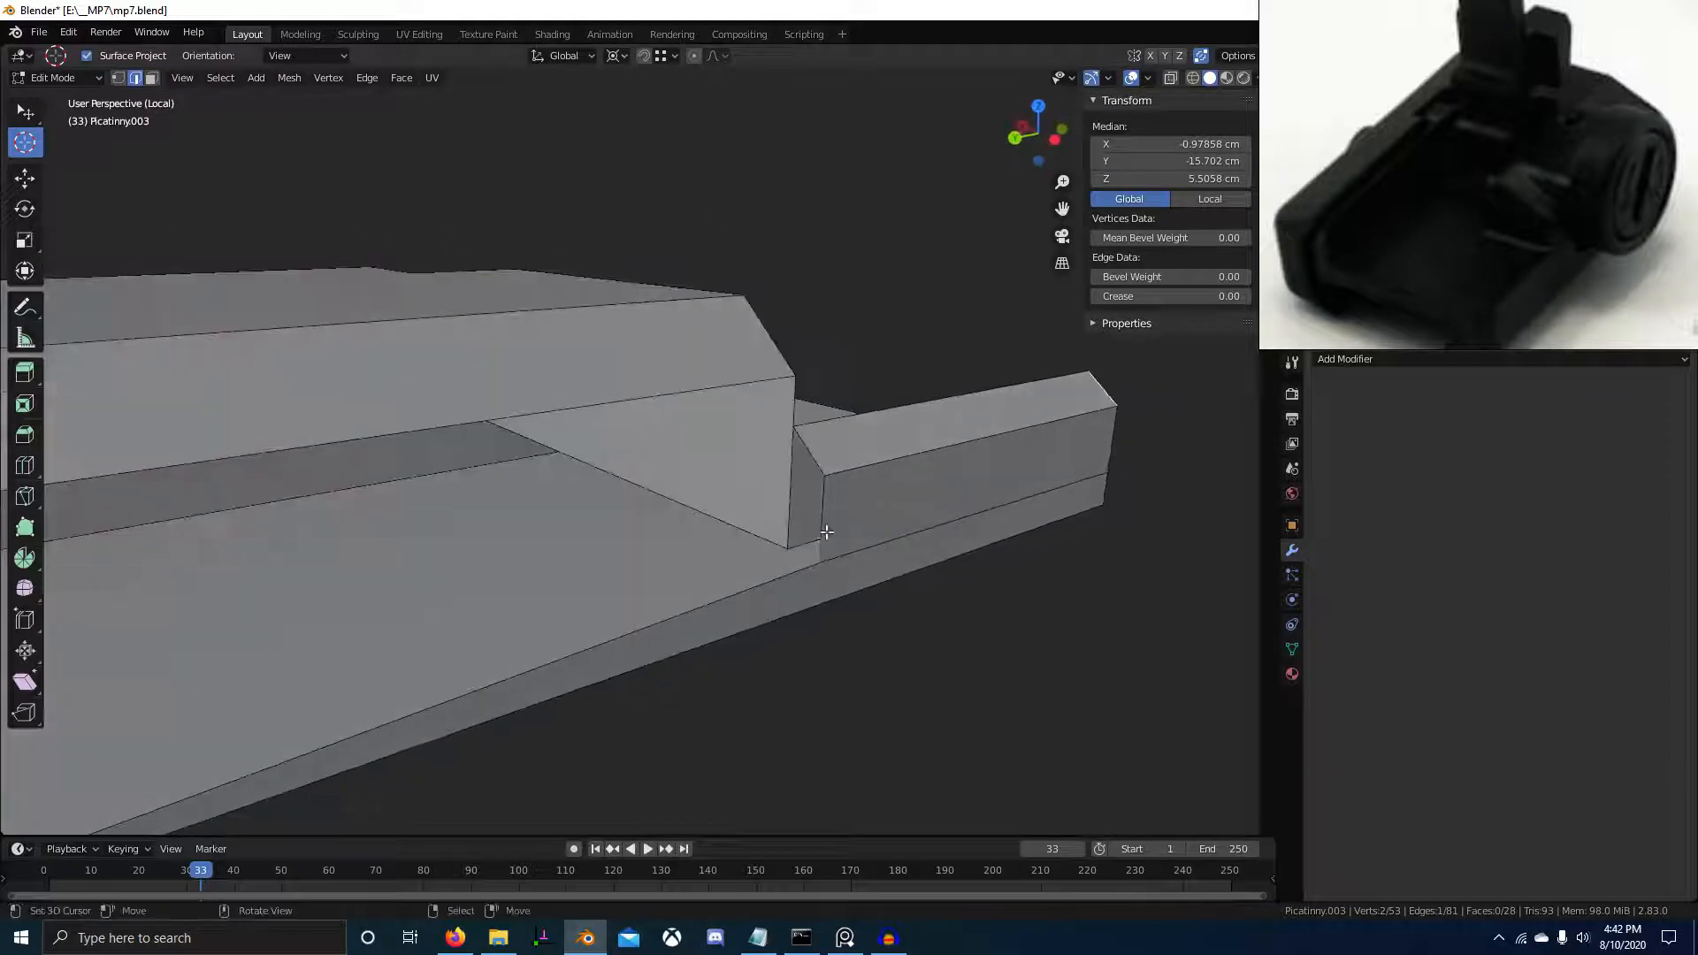
Subdivide the rear end's outer vertical edge and snap the new vertex to the height of the side wall's base
{"action": "middle_click_drag", "start_coordinate": [695, 538], "coordinate": [752, 540]}
{"action": "scroll", "coordinate": [778, 559], "scroll_direction": "down", "scroll_amount": 4}
{"action": "scroll", "coordinate": [761, 565], "scroll_direction": "up", "scroll_amount": 1}
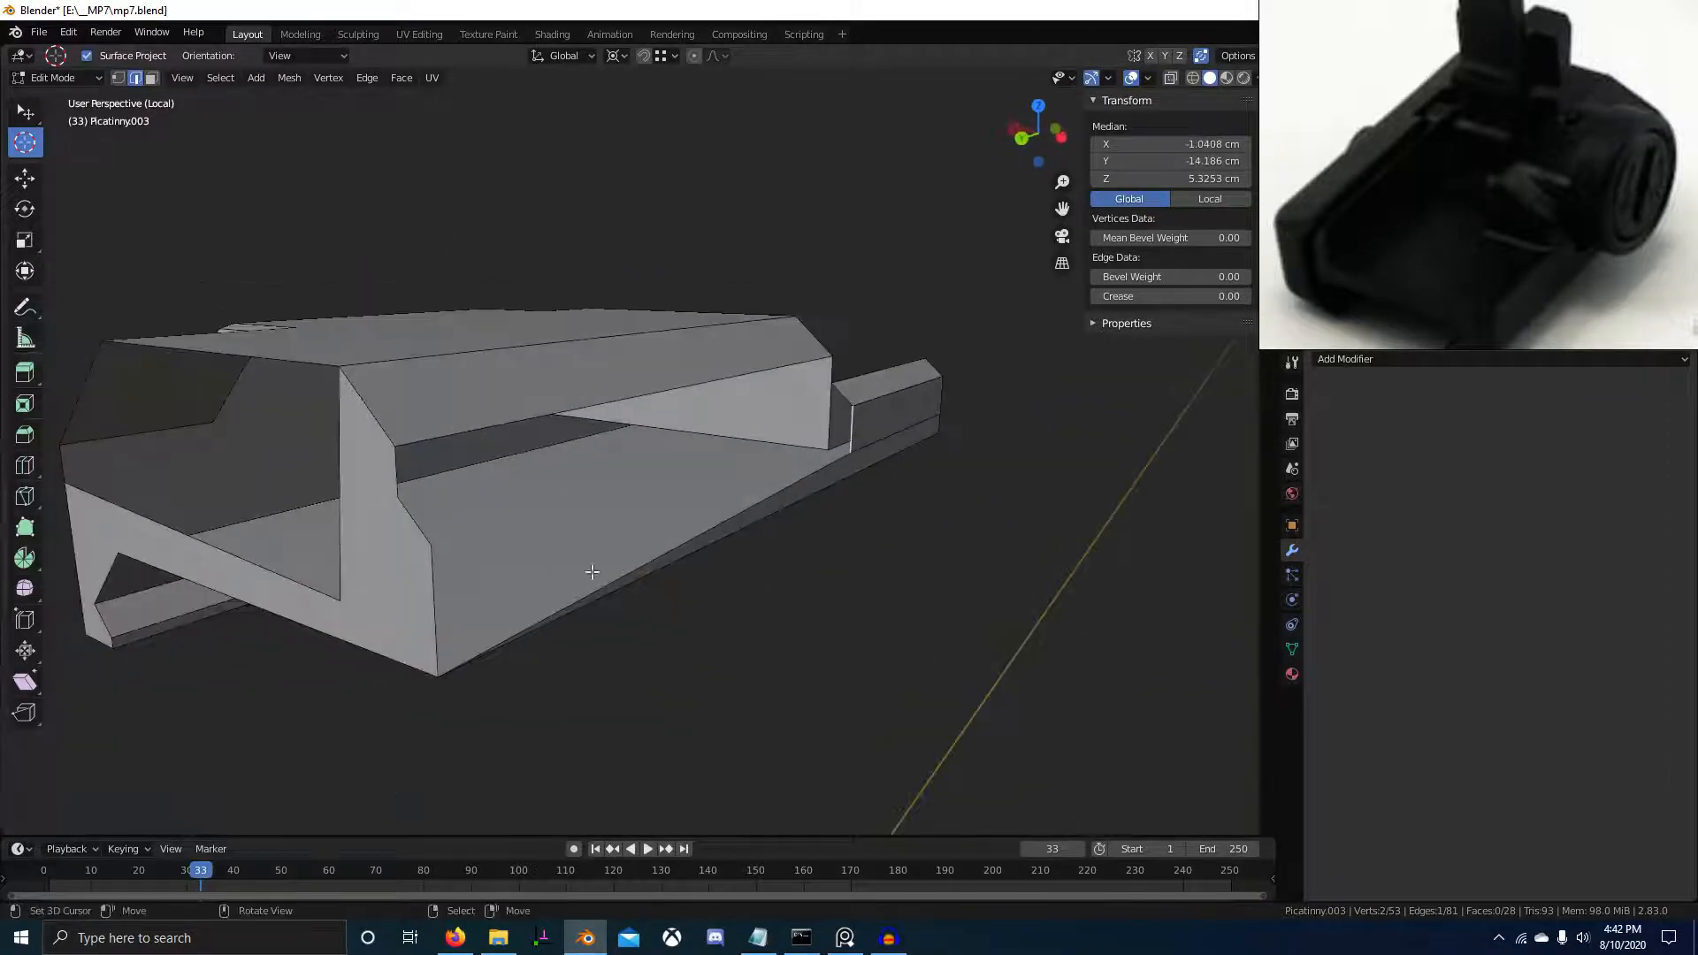
{"action": "right_click", "coordinate": [428, 573]}
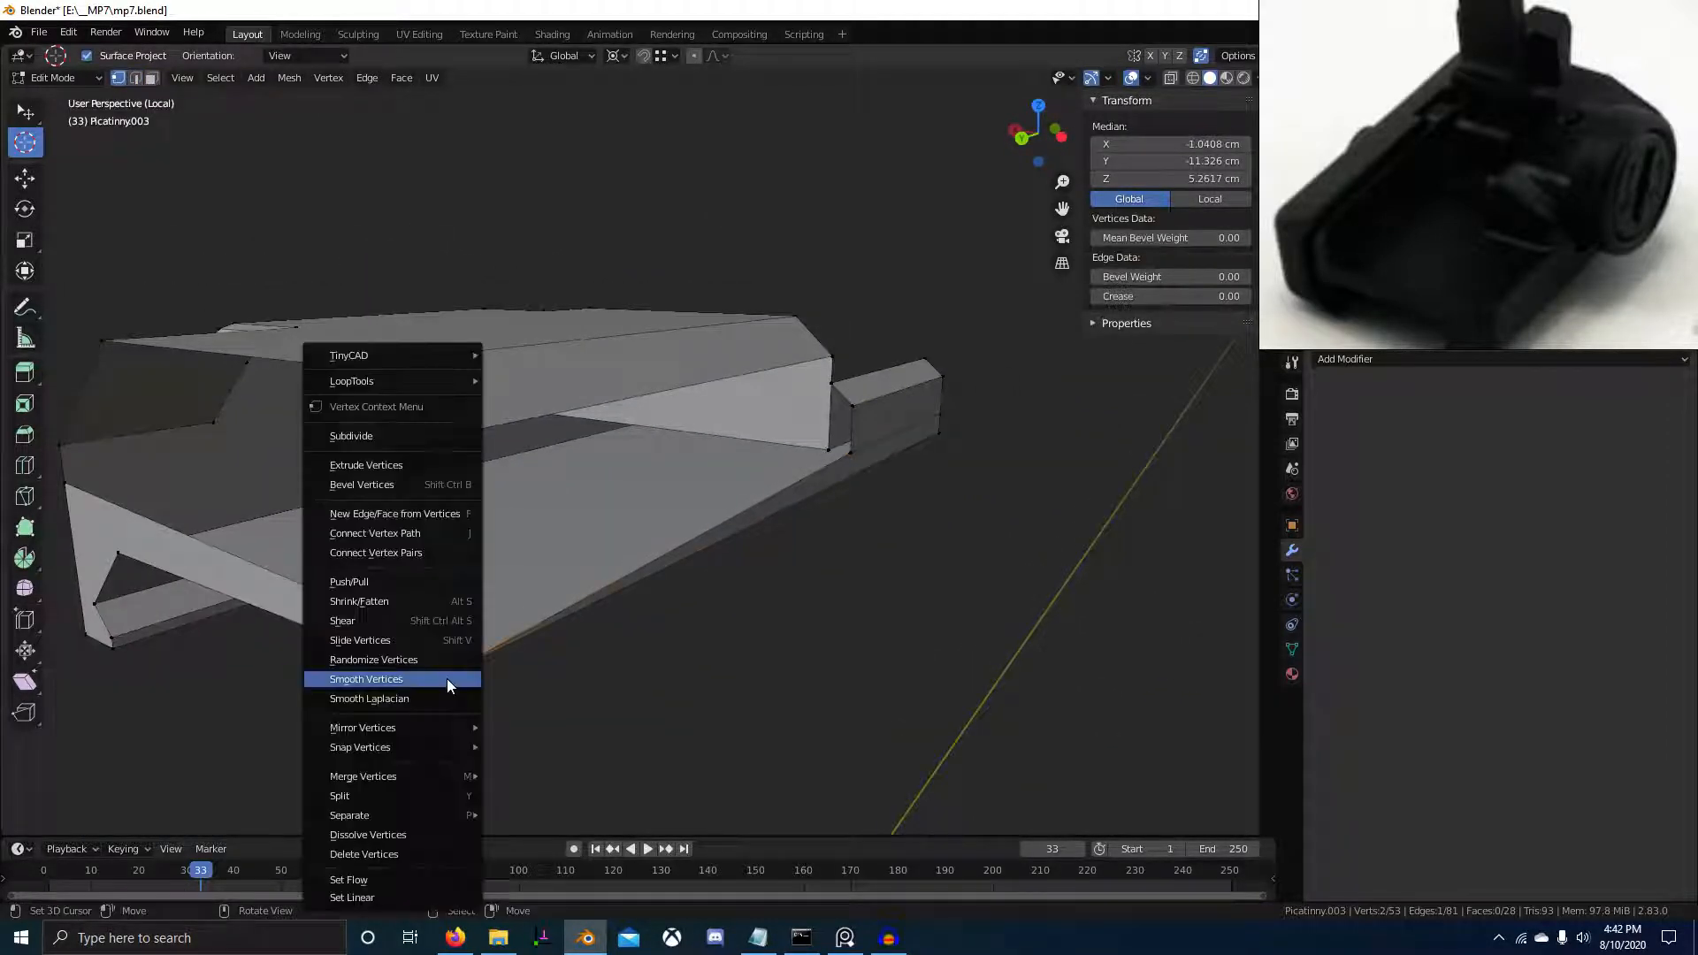
{"action": "left_click", "coordinate": [447, 682]}
{"action": "left_click", "coordinate": [856, 456], "text": "ctrl"}
Join the rear vertex to the side wall's base with a long edge and dissolve the leftover diagonal edge
{"action": "right_click", "coordinate": [853, 455], "text": "shift"}
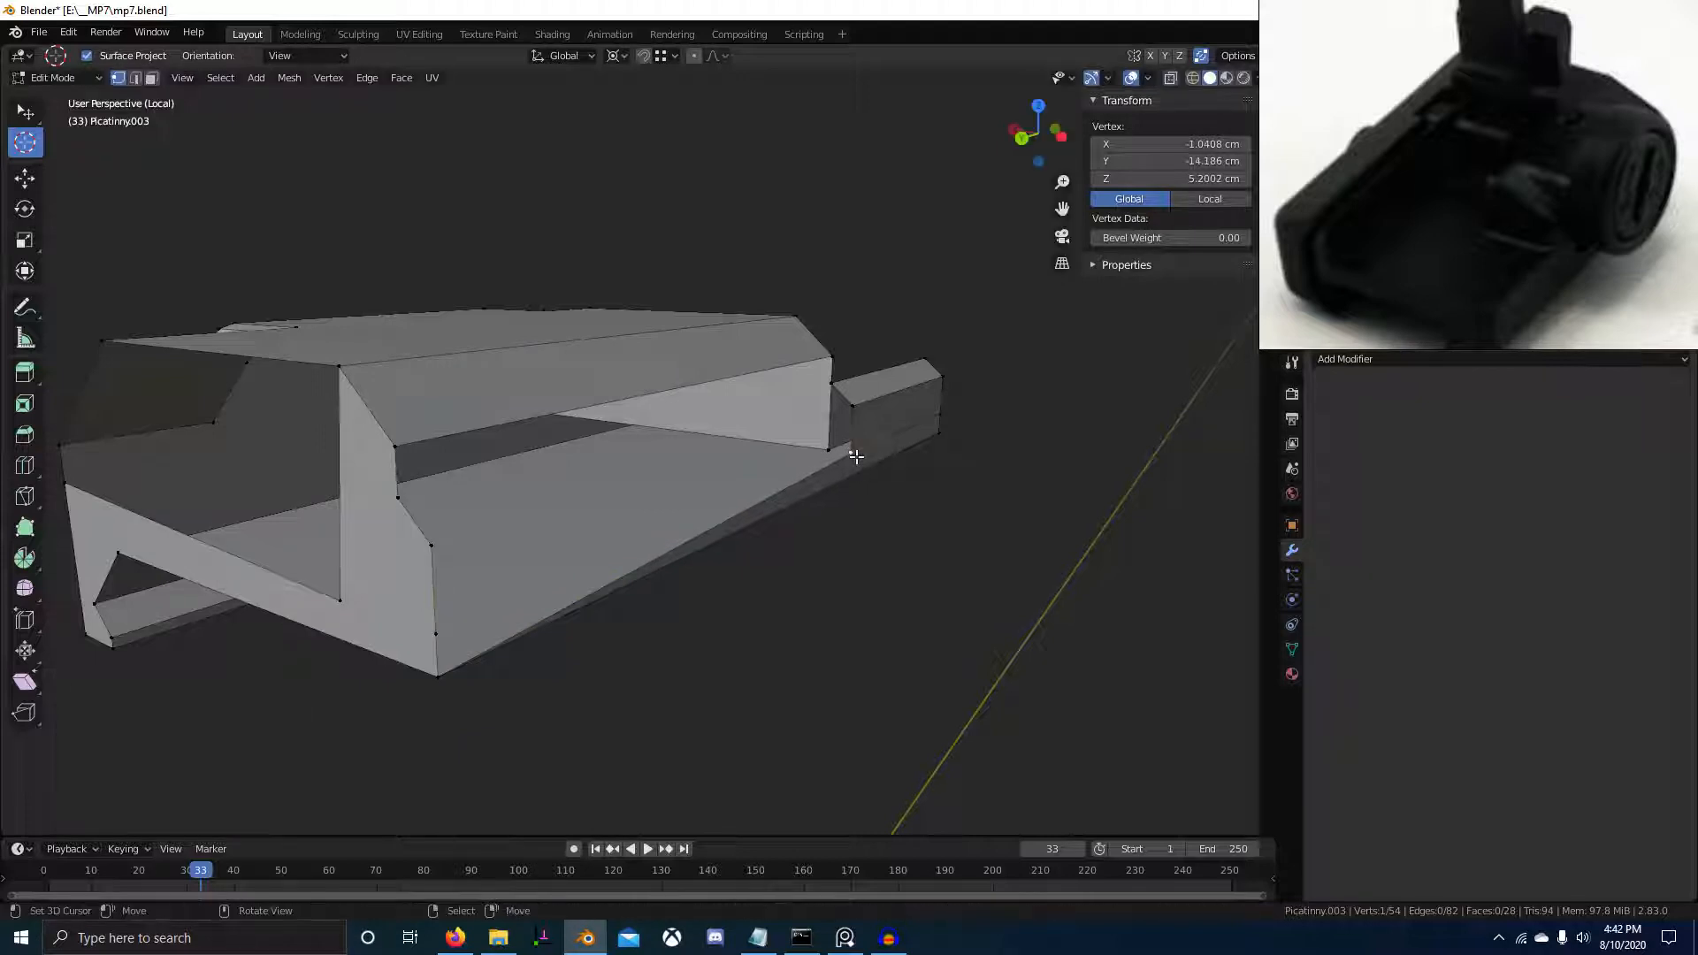
{"action": "right_click", "coordinate": [424, 684], "text": "shift"}
{"action": "key", "text": "f"}
{"action": "key", "text": "2"}
{"action": "key", "text": "ctrl+x"}
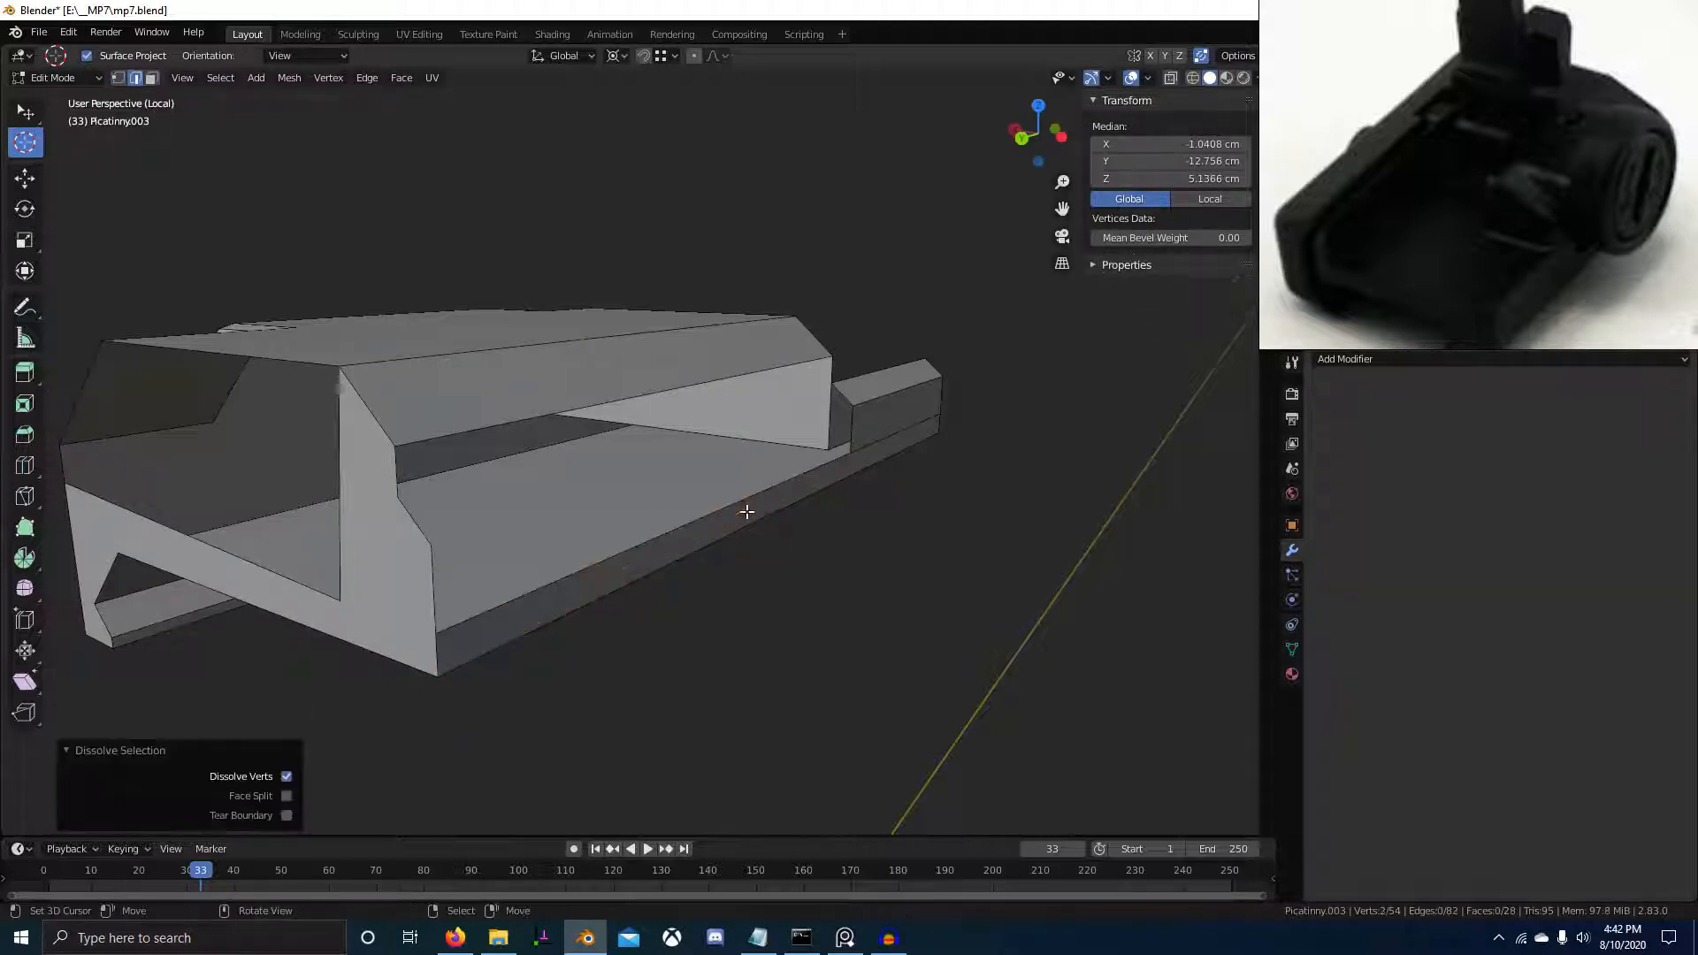
Fill the missing outer, sloped and upper faces along the rear part of the base's side
{"action": "right_click", "coordinate": [847, 442]}
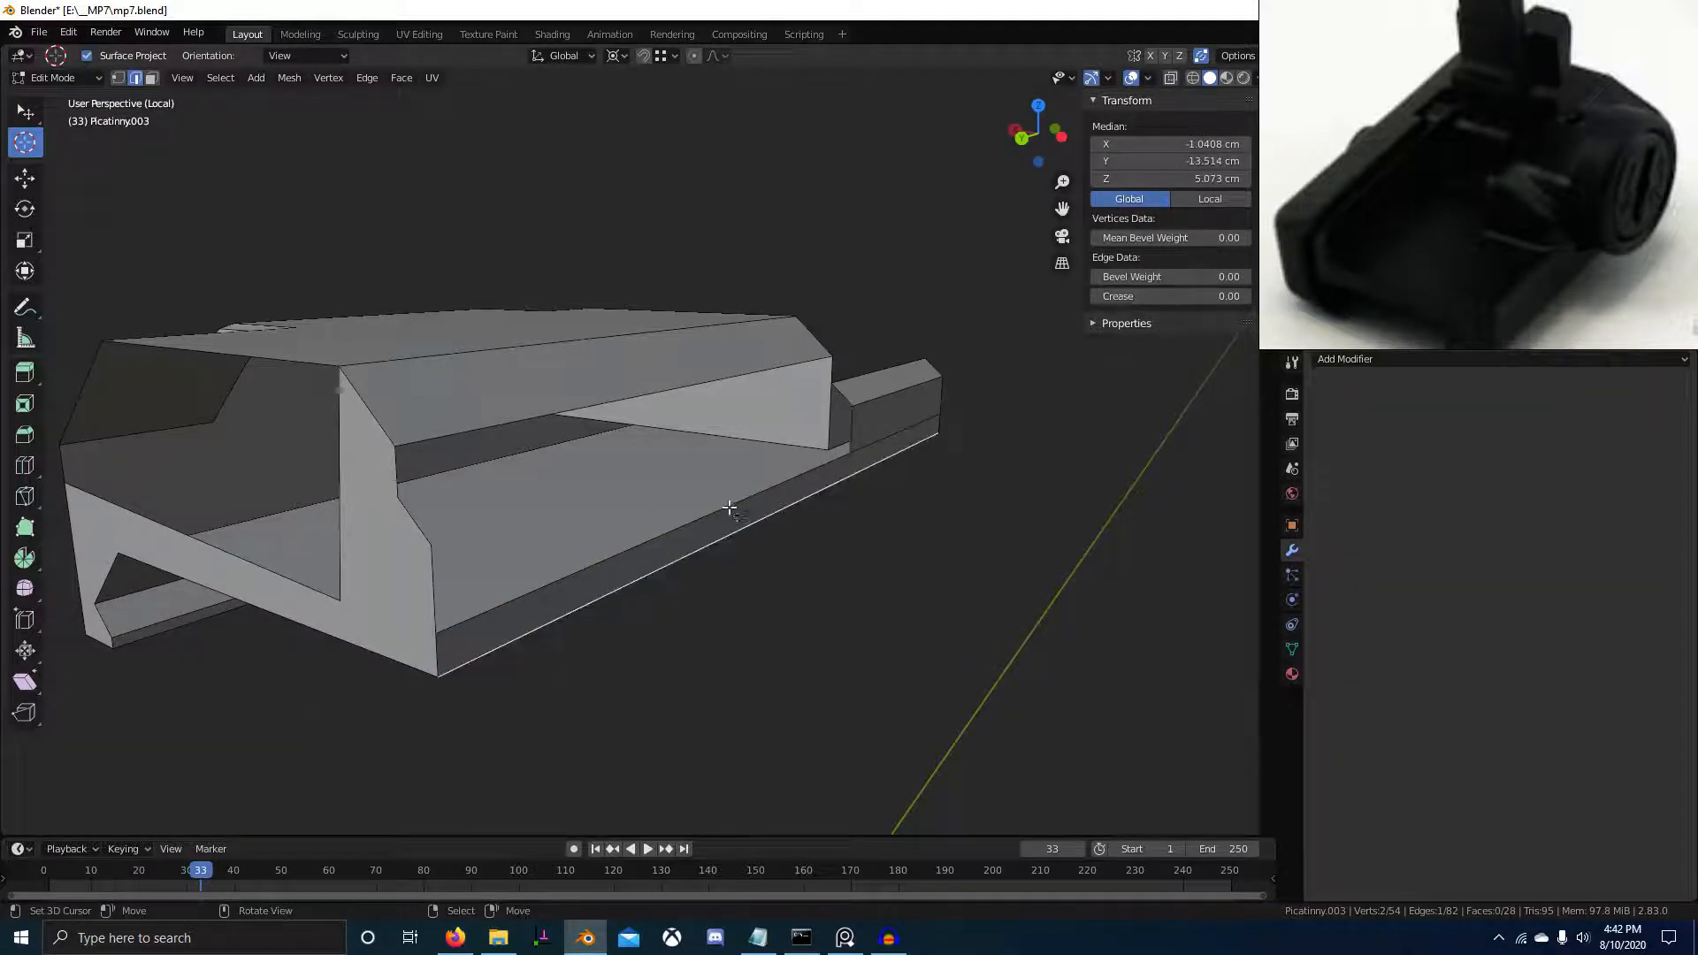
{"action": "key", "text": "f"}
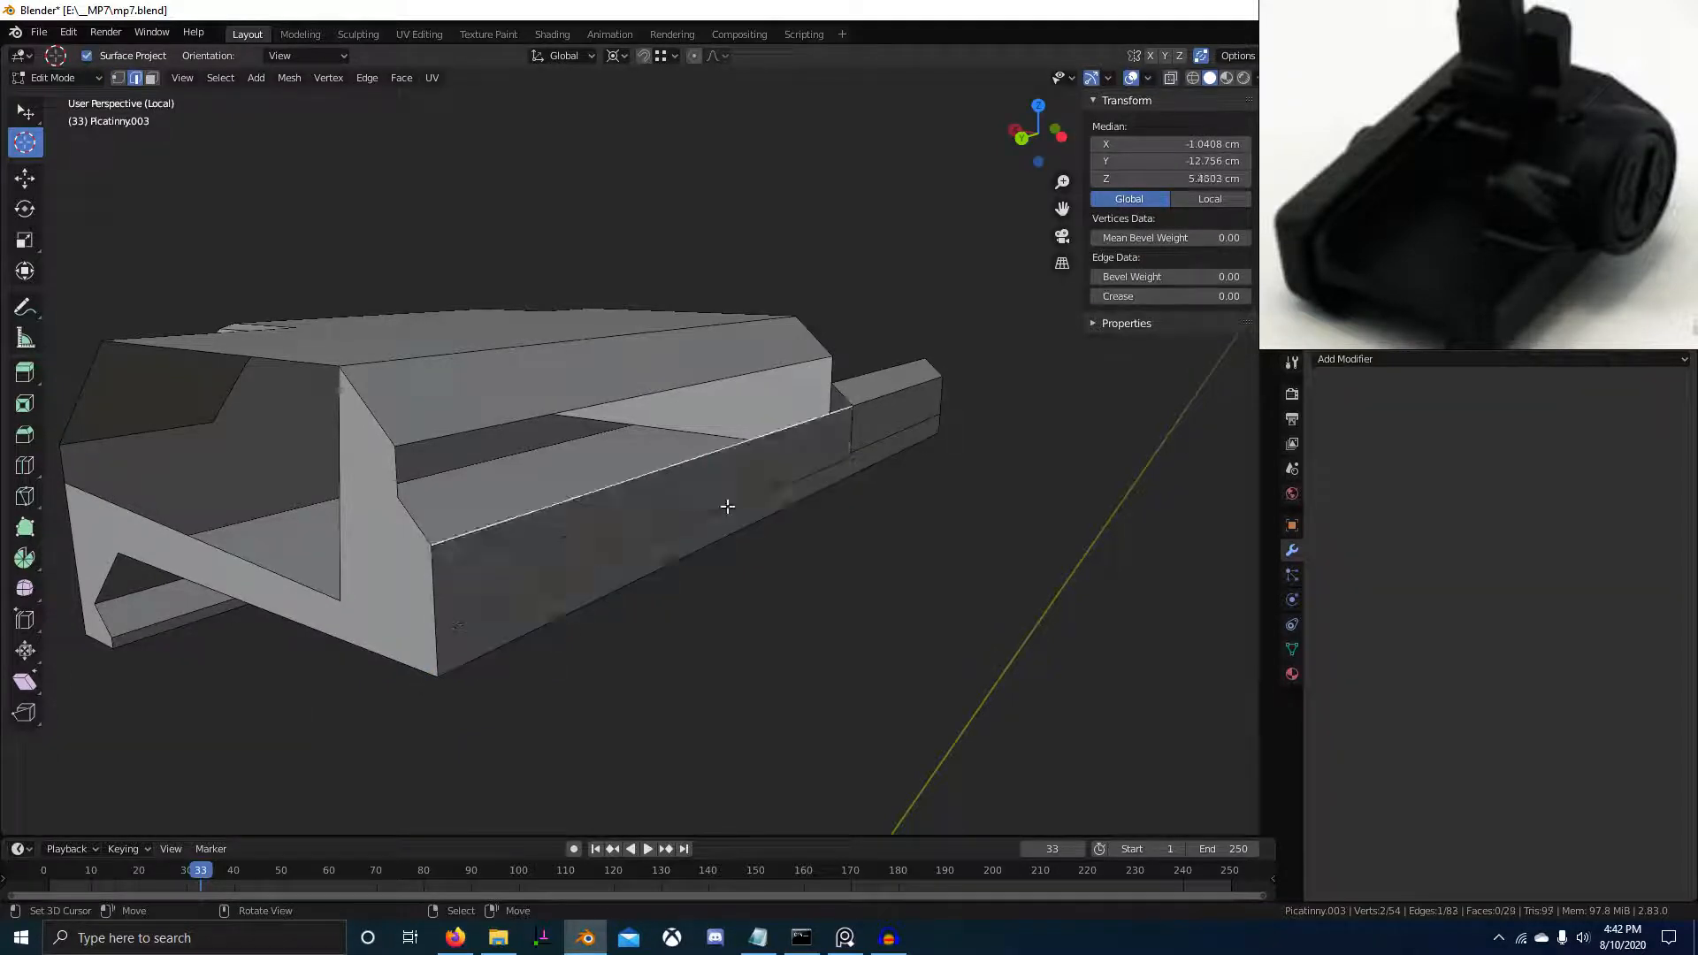
{"action": "middle_click_drag", "start_coordinate": [701, 519], "coordinate": [467, 539]}
{"action": "key", "text": "f"}
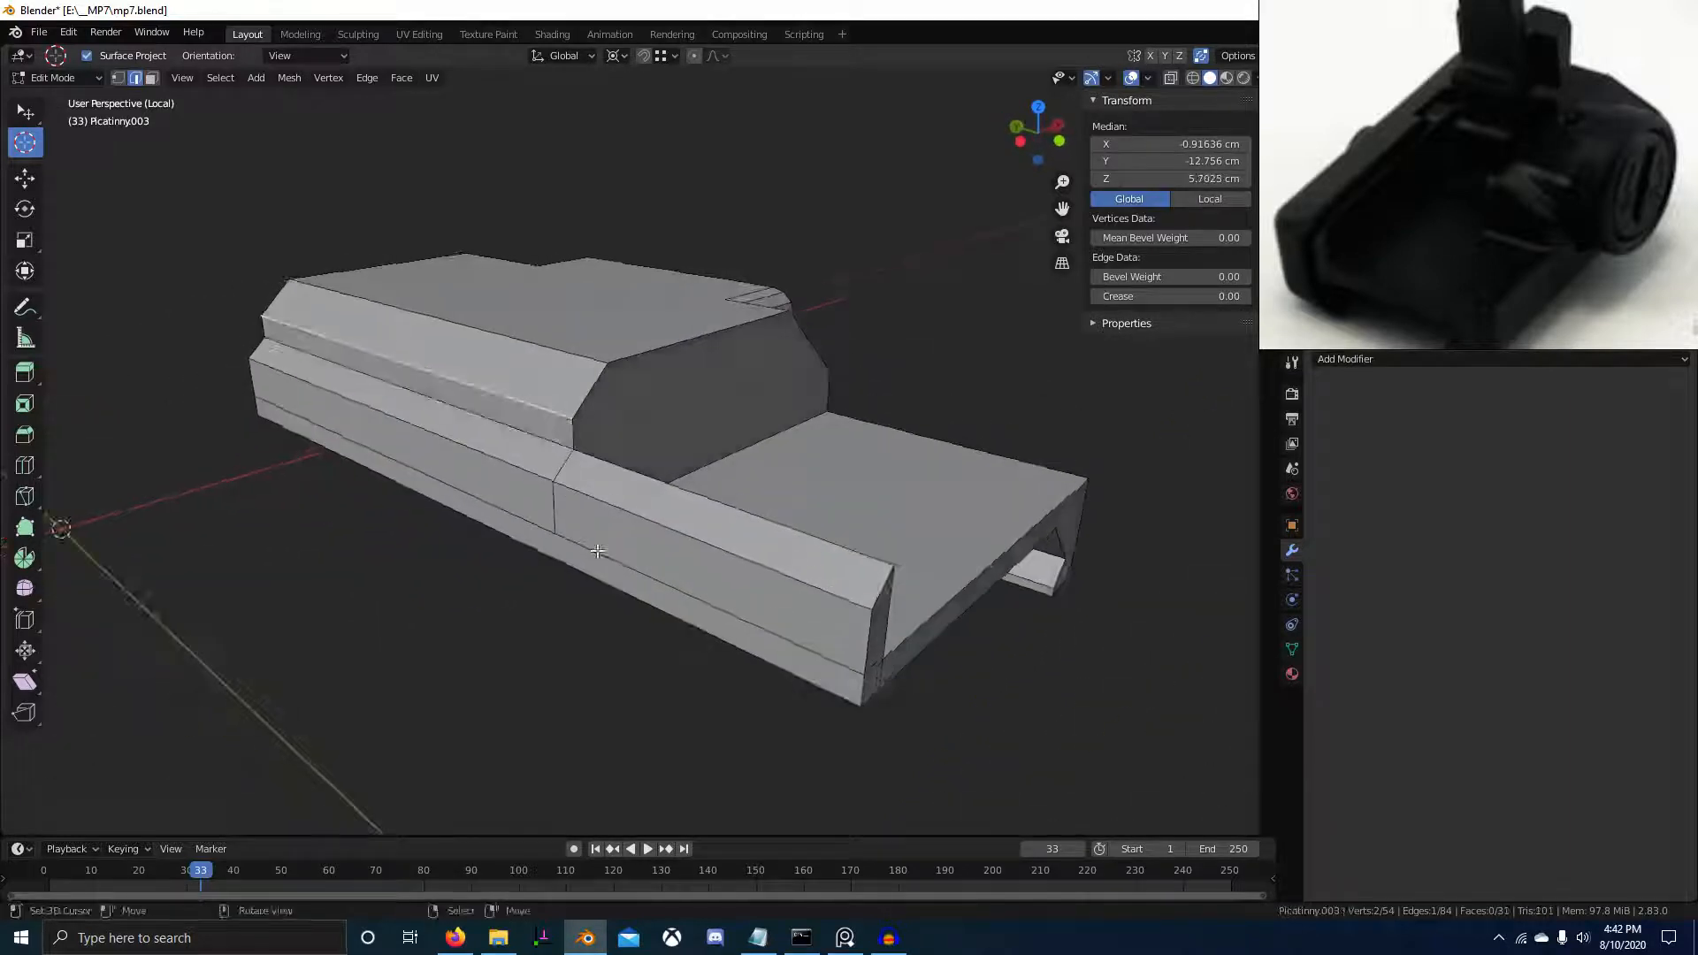
Recalculate the normals of the whole base mesh and leave the isolated view
{"action": "key", "text": "alt+a"}
{"action": "middle_click_drag", "start_coordinate": [599, 553], "coordinate": [659, 542]}
{"action": "key", "text": "a"}
{"action": "key", "text": "shift+n"}
{"action": "key", "text": "KP_1"}
{"action": "key", "text": "KP_Divide"}
{"action": "key", "text": "alt+a"}
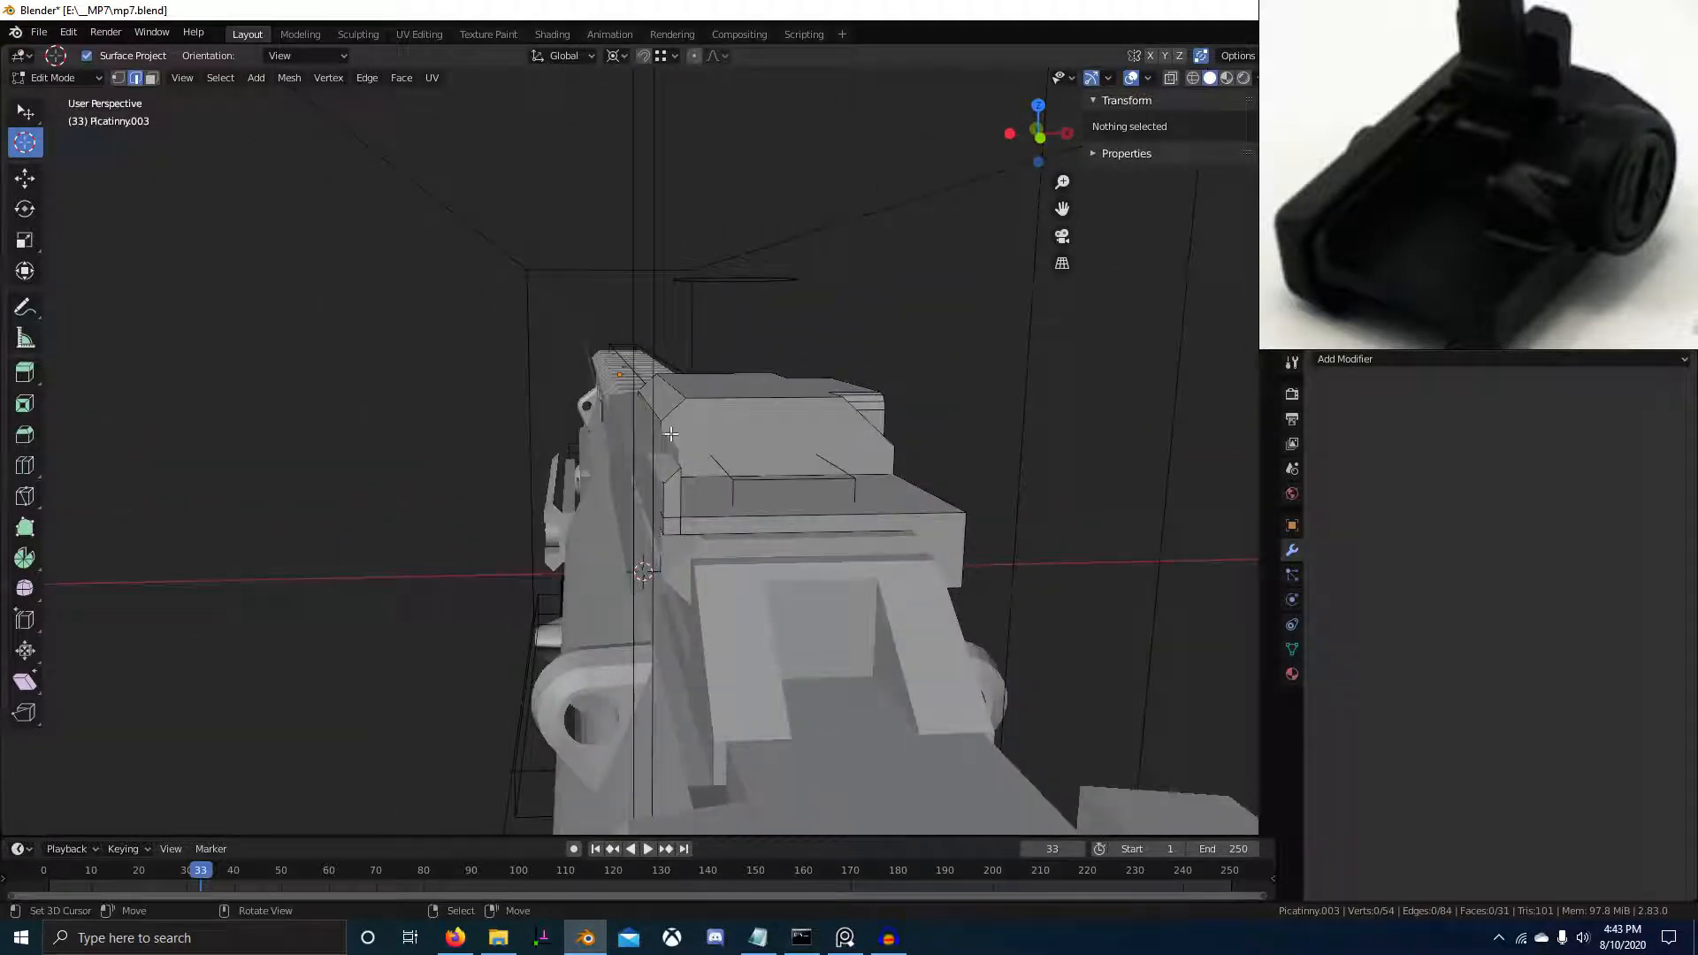
Check the opposite-side reference photo, switch editing to the clamp wall and select its top face
{"action": "scroll", "coordinate": [1583, 189], "scroll_direction": "down", "scroll_amount": 8}
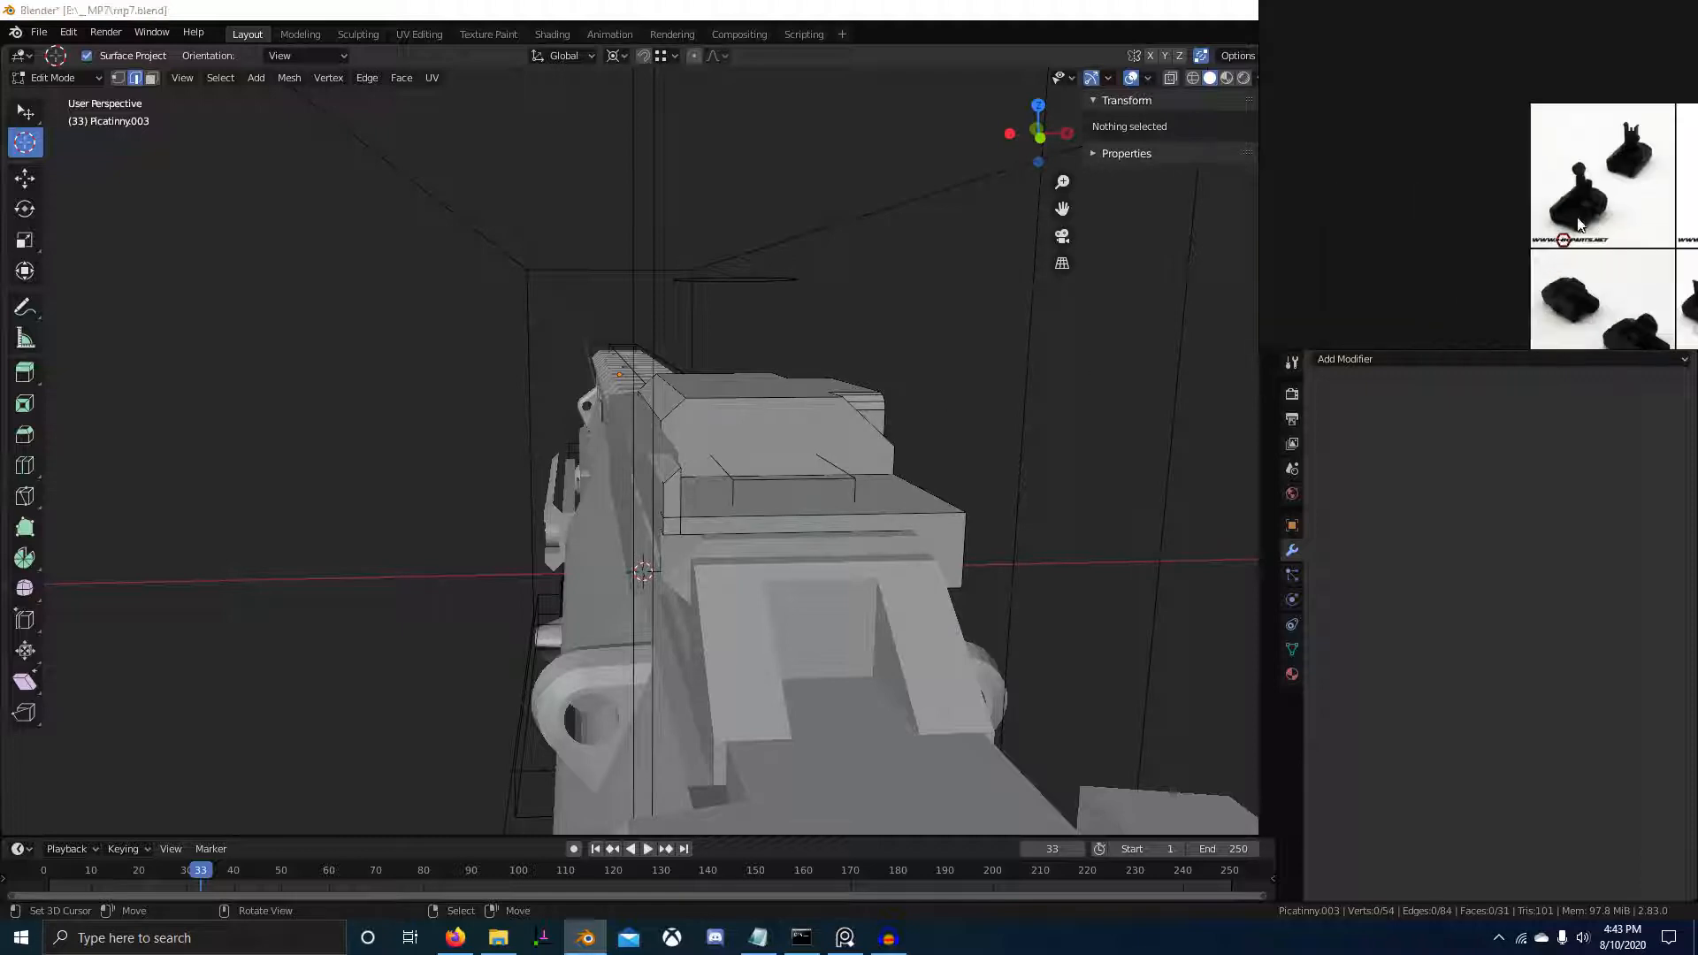
{"action": "middle_click_drag", "start_coordinate": [1649, 217], "coordinate": [1430, 214]}
{"action": "scroll", "coordinate": [1545, 278], "scroll_direction": "up", "scroll_amount": 6}
{"action": "scroll", "coordinate": [1547, 202], "scroll_direction": "up", "scroll_amount": 3}
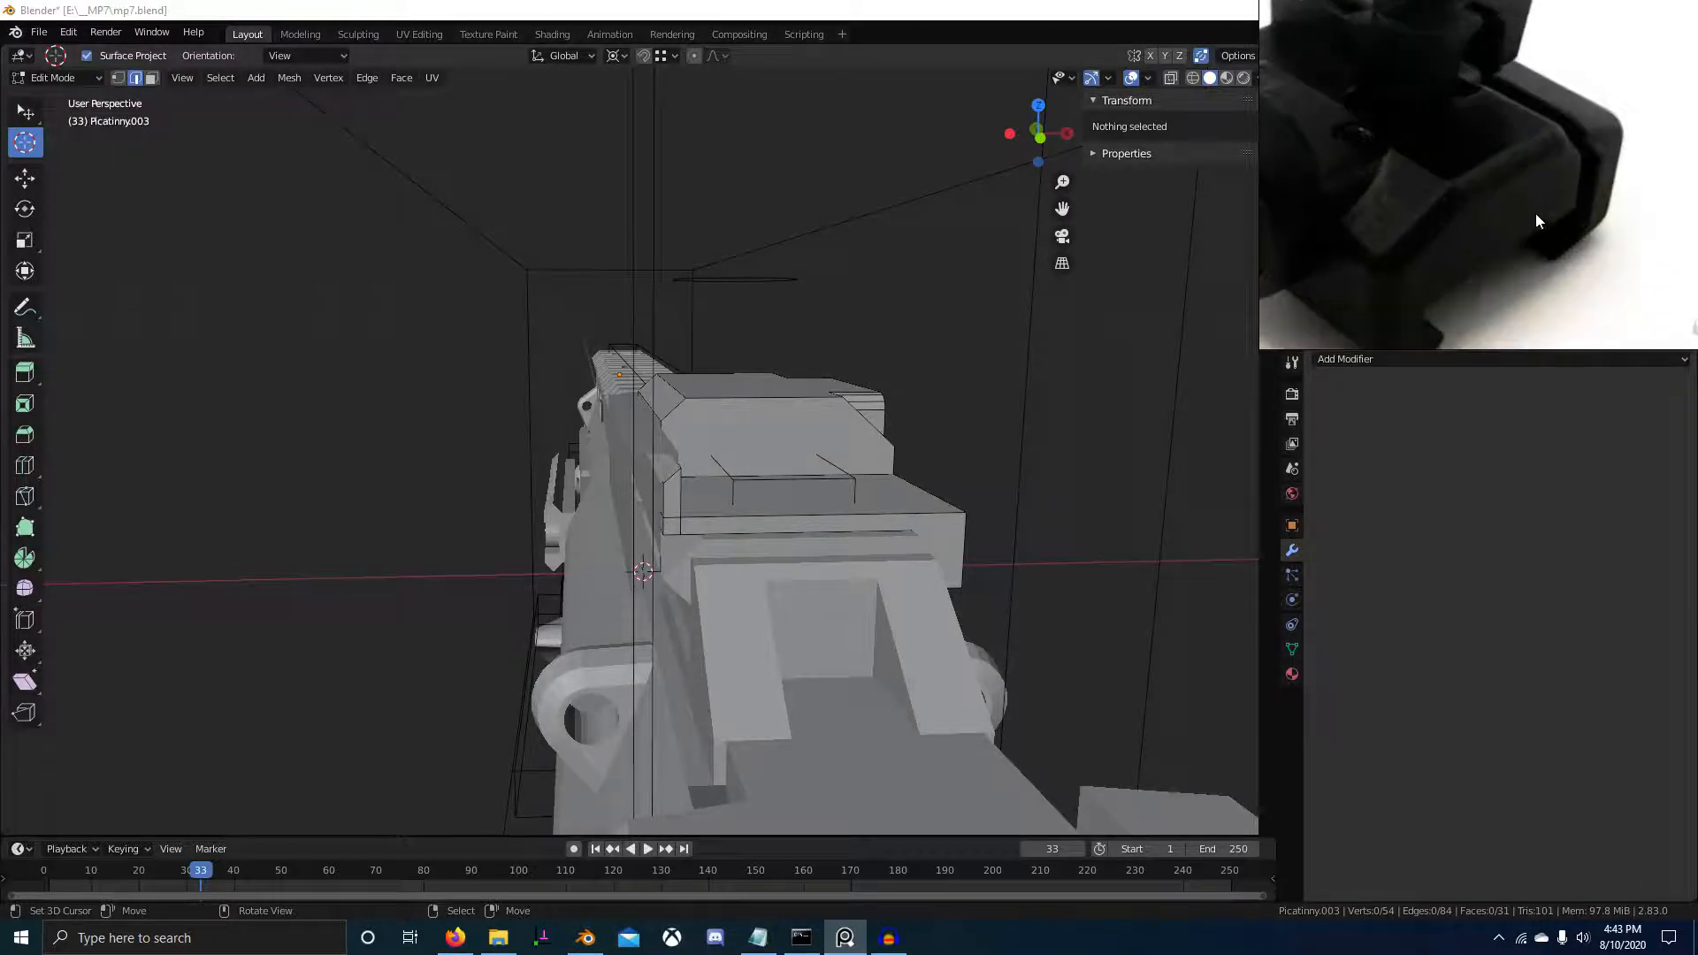
{"action": "scroll", "coordinate": [675, 515], "scroll_direction": "up", "scroll_amount": 1}
{"action": "mouse_move", "coordinate": [628, 496]}
{"action": "middle_mouse_down"}
{"action": "mouse_move", "coordinate": [675, 516]}
{"action": "mouse_move", "coordinate": [620, 508]}
{"action": "middle_mouse_up"}
{"action": "key", "text": "Tab"}
{"action": "right_click", "coordinate": [675, 516]}
{"action": "key", "text": "Tab"}
{"action": "scroll", "coordinate": [624, 482], "scroll_direction": "down", "scroll_amount": 1}
{"action": "right_click", "coordinate": [626, 460]}
{"action": "key", "text": "3"}
{"action": "right_click", "coordinate": [627, 456]}
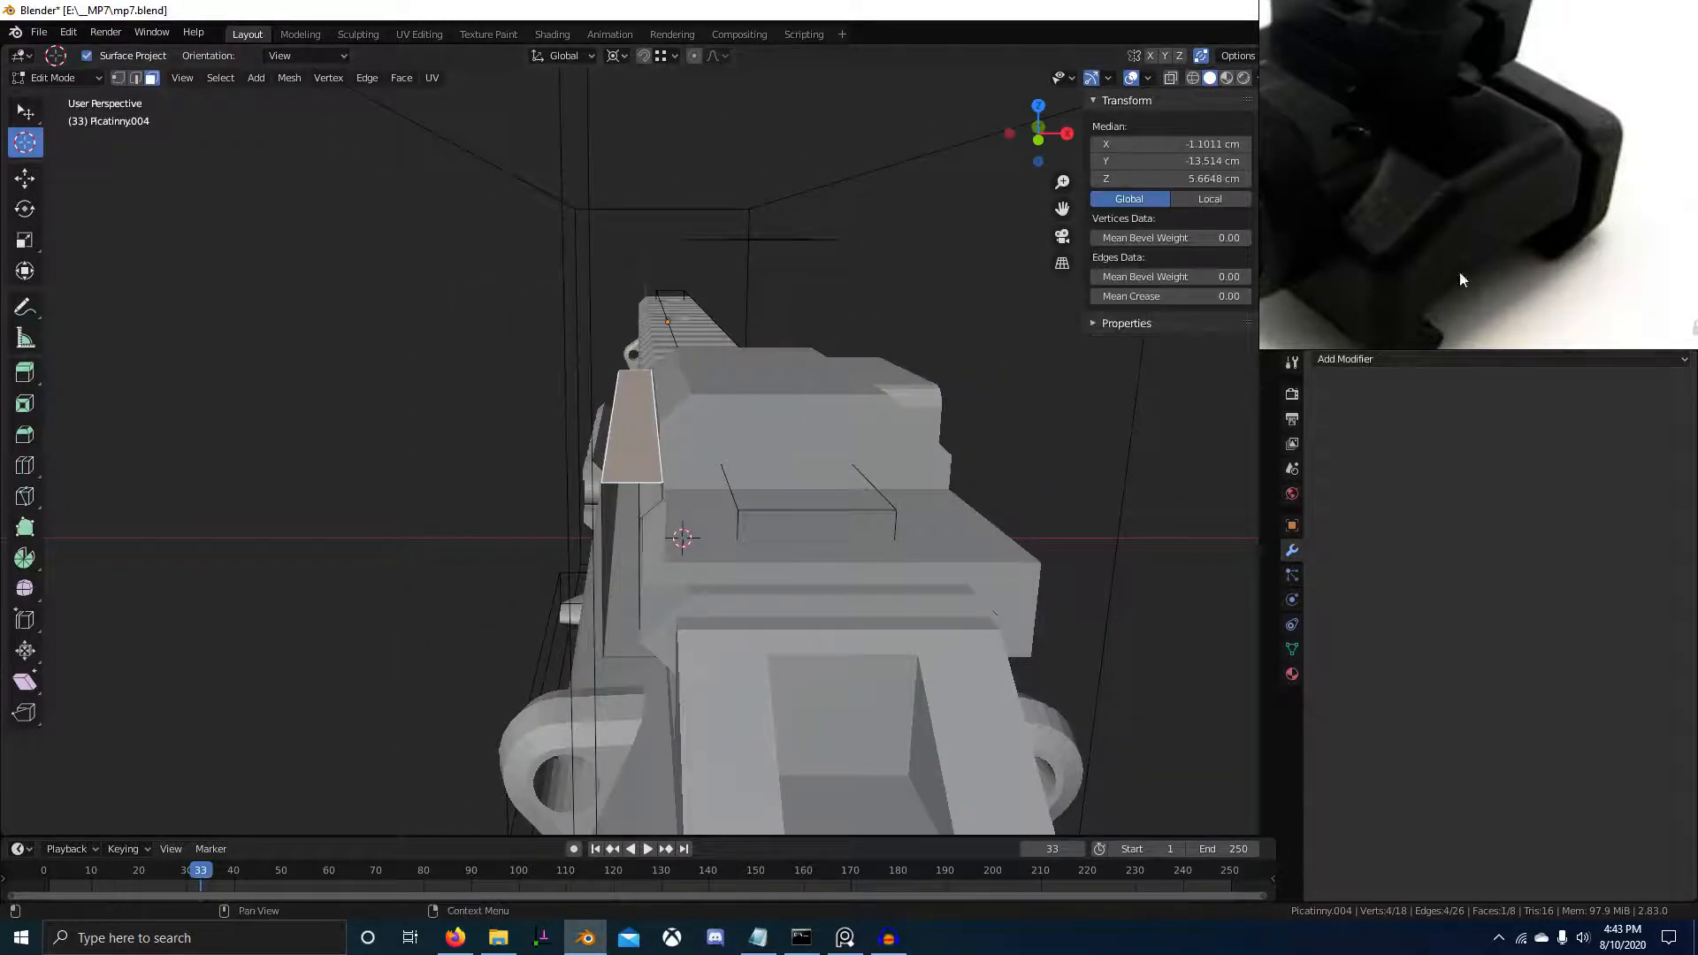
{"action": "scroll", "coordinate": [566, 439], "scroll_direction": "up", "scroll_amount": 2}
{"action": "middle_click_drag", "start_coordinate": [562, 439], "coordinate": [586, 439]}
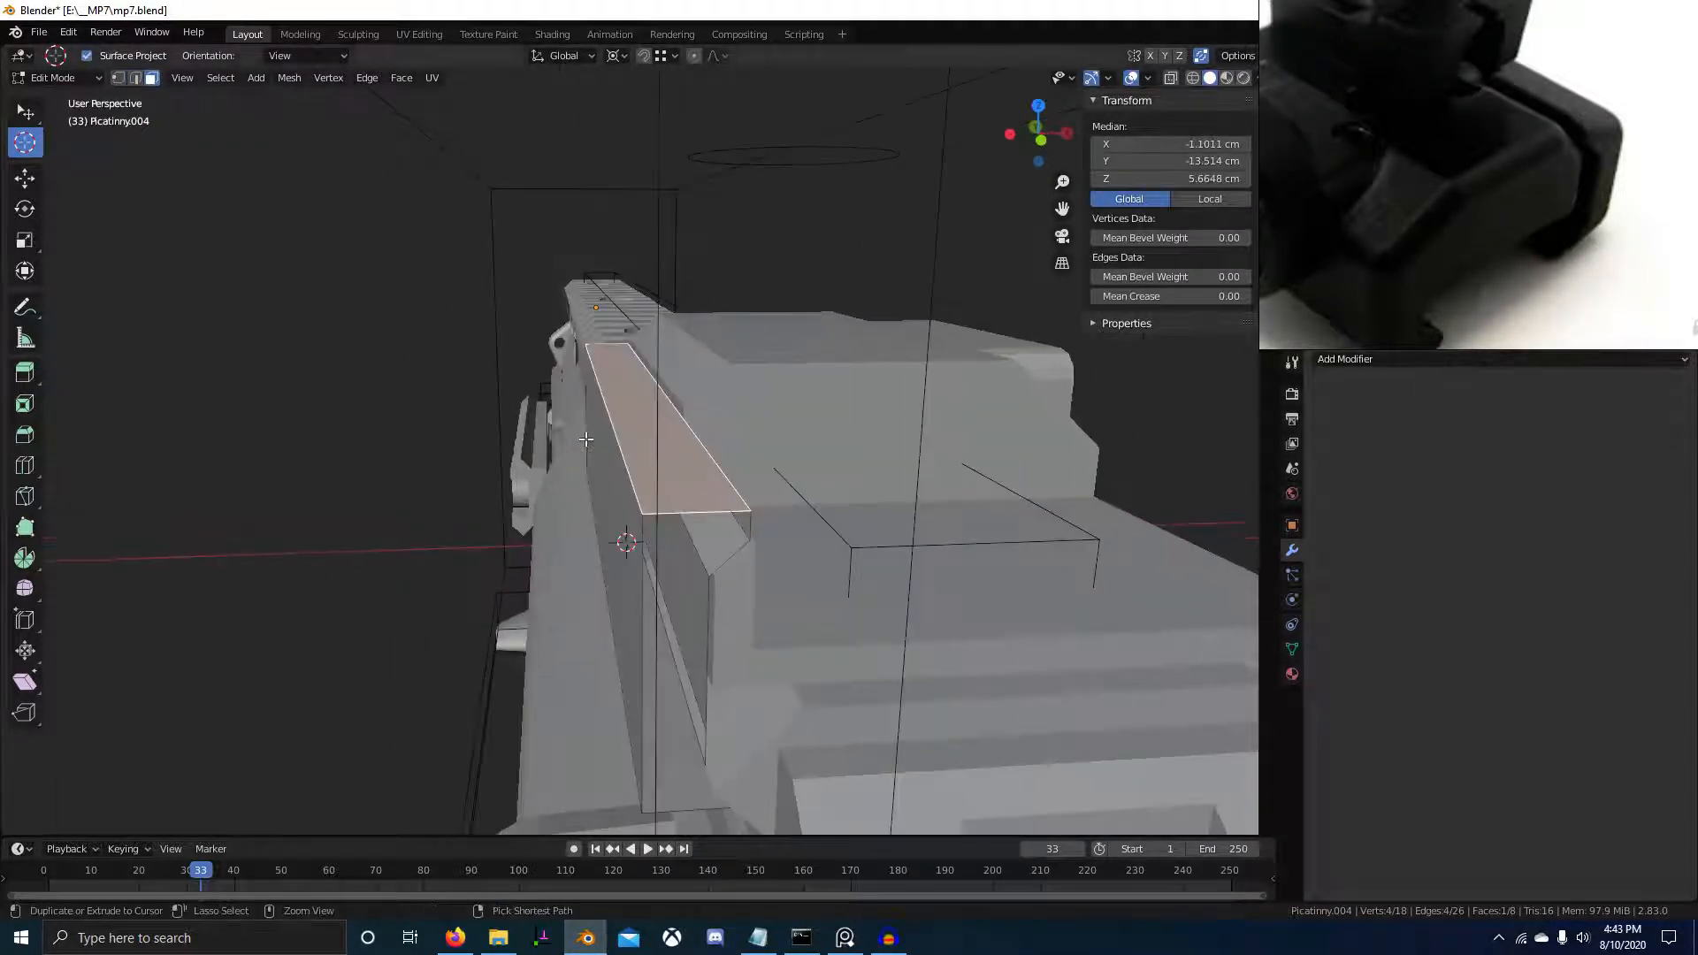
{"action": "key", "text": "ctrl+KP_Add"}
{"action": "key", "text": "ctrl+z"}
{"action": "key", "text": "Right"}
Raise the clamp wall's upper vertices 0.23745 cm along Z in the front view, level with the base's top
{"action": "key", "text": "KP_1"}
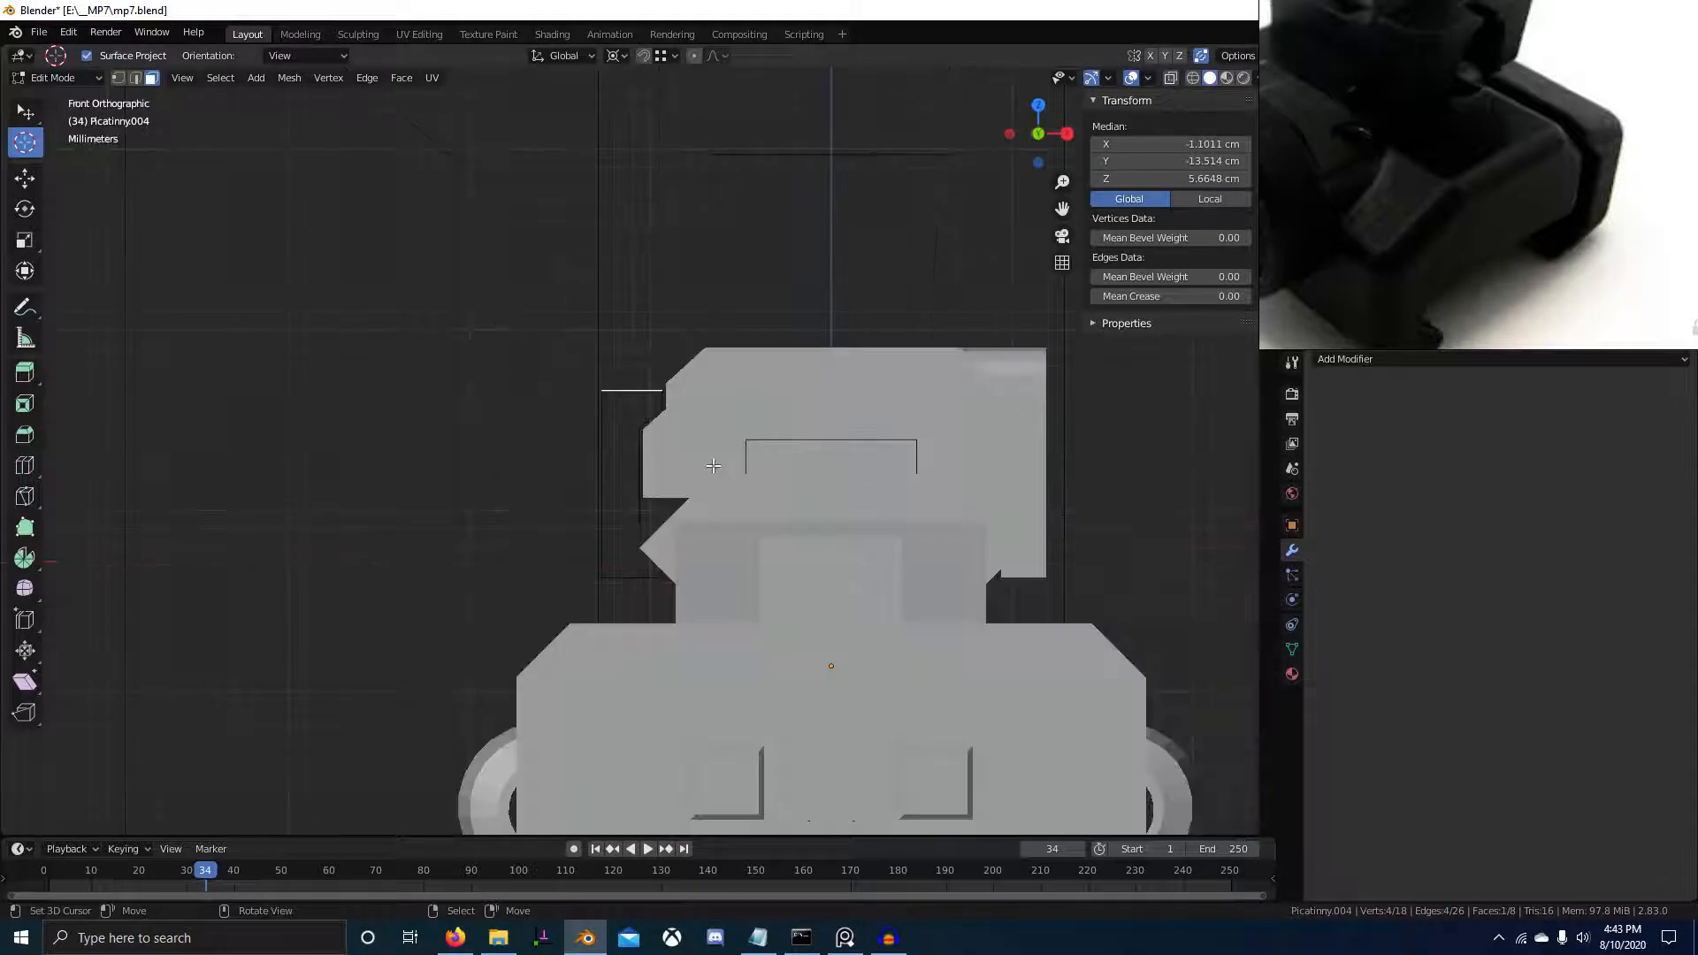
{"action": "key", "text": "z"}
{"action": "key", "text": "1"}
{"action": "key", "text": "alt+a"}
{"action": "scroll", "coordinate": [621, 437], "scroll_direction": "up", "scroll_amount": 1}
{"action": "key", "text": "b"}
{"action": "left_click_drag", "start_coordinate": [554, 331], "coordinate": [774, 409]}
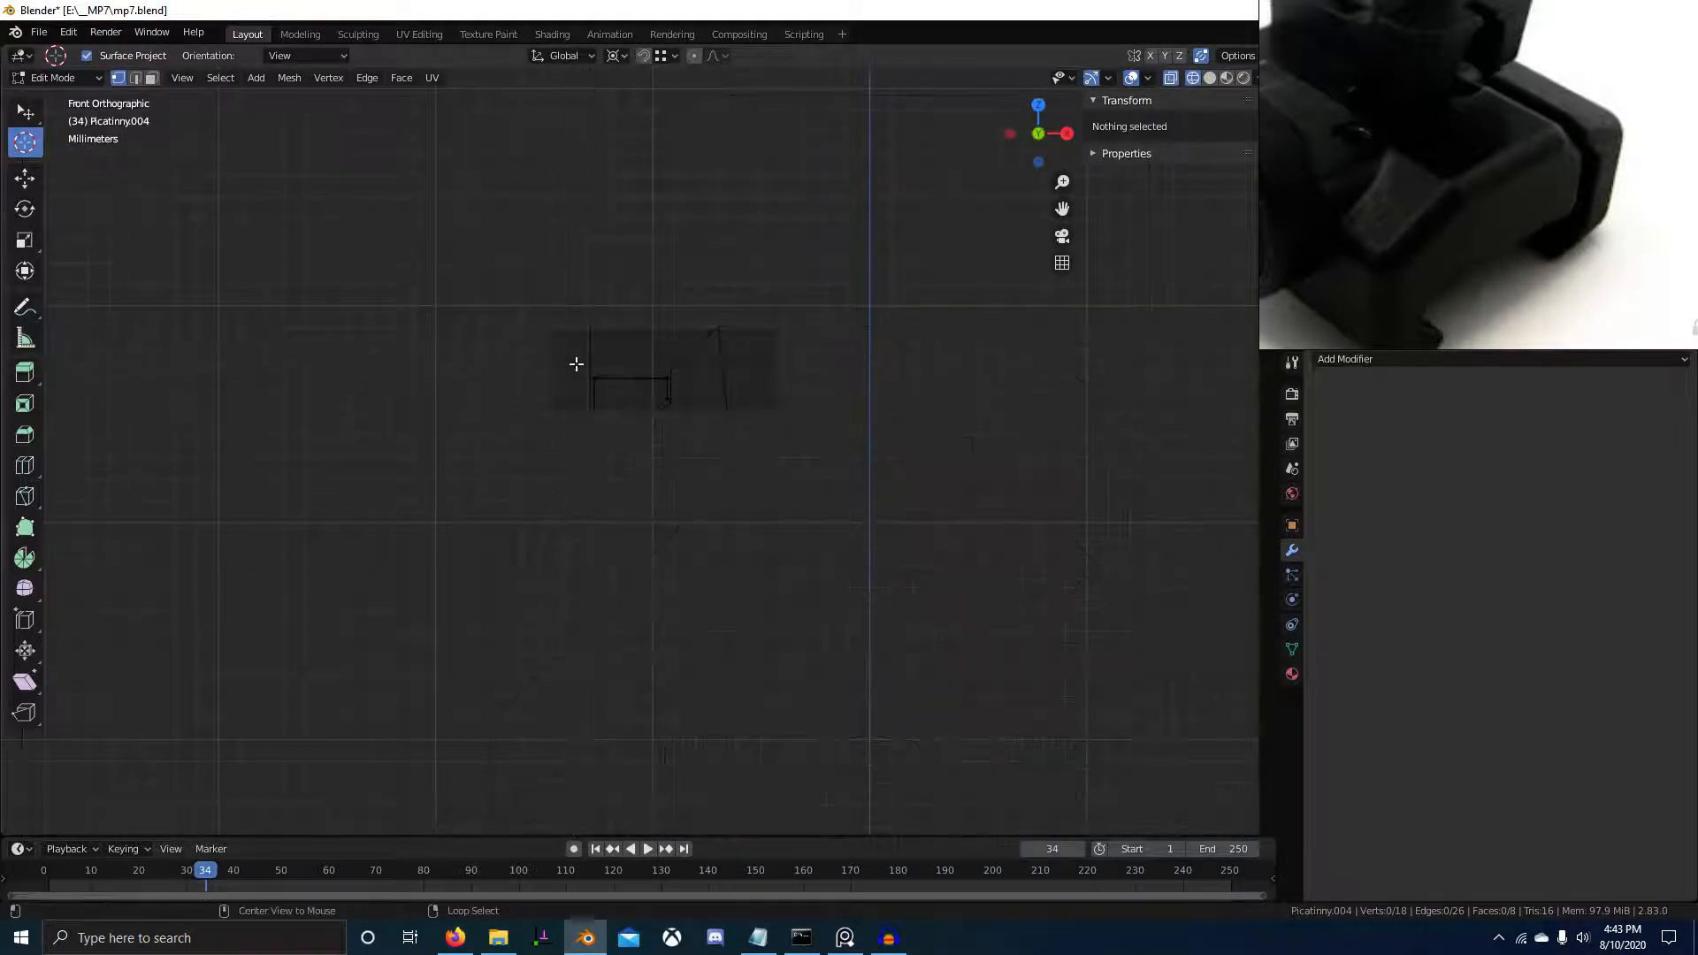
{"action": "key", "text": "g"}
{"action": "key", "text": "z"}
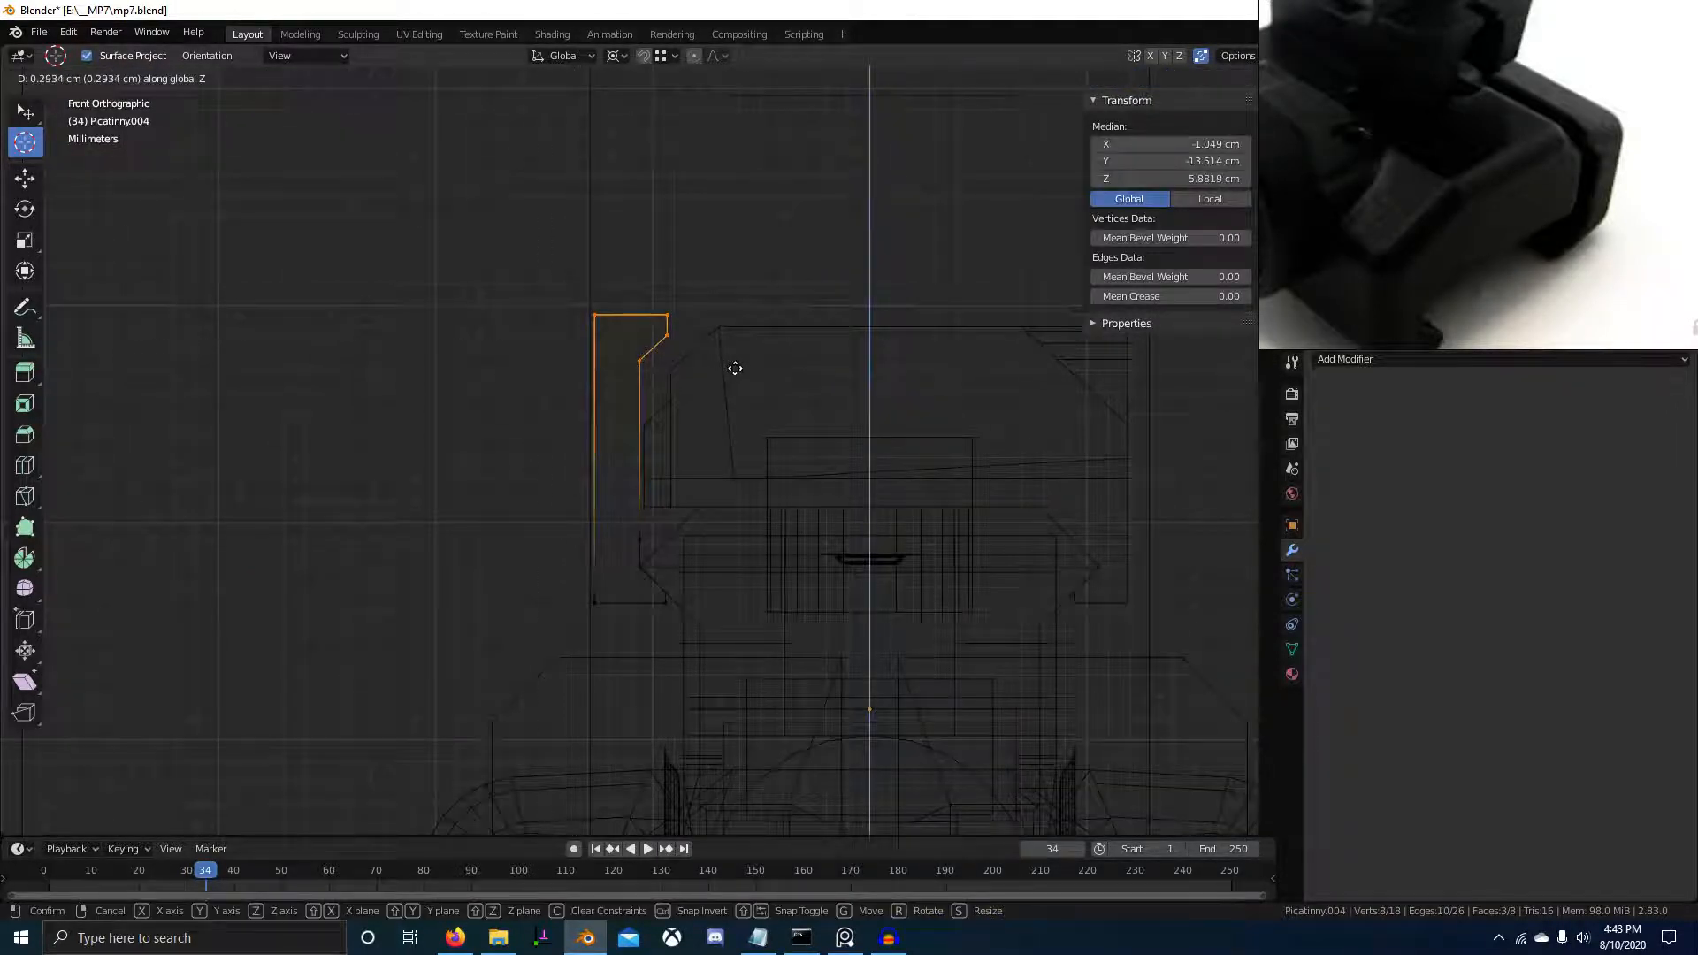
{"action": "left_click", "coordinate": [721, 331]}
{"action": "scroll", "coordinate": [694, 333], "scroll_direction": "up", "scroll_amount": 1}
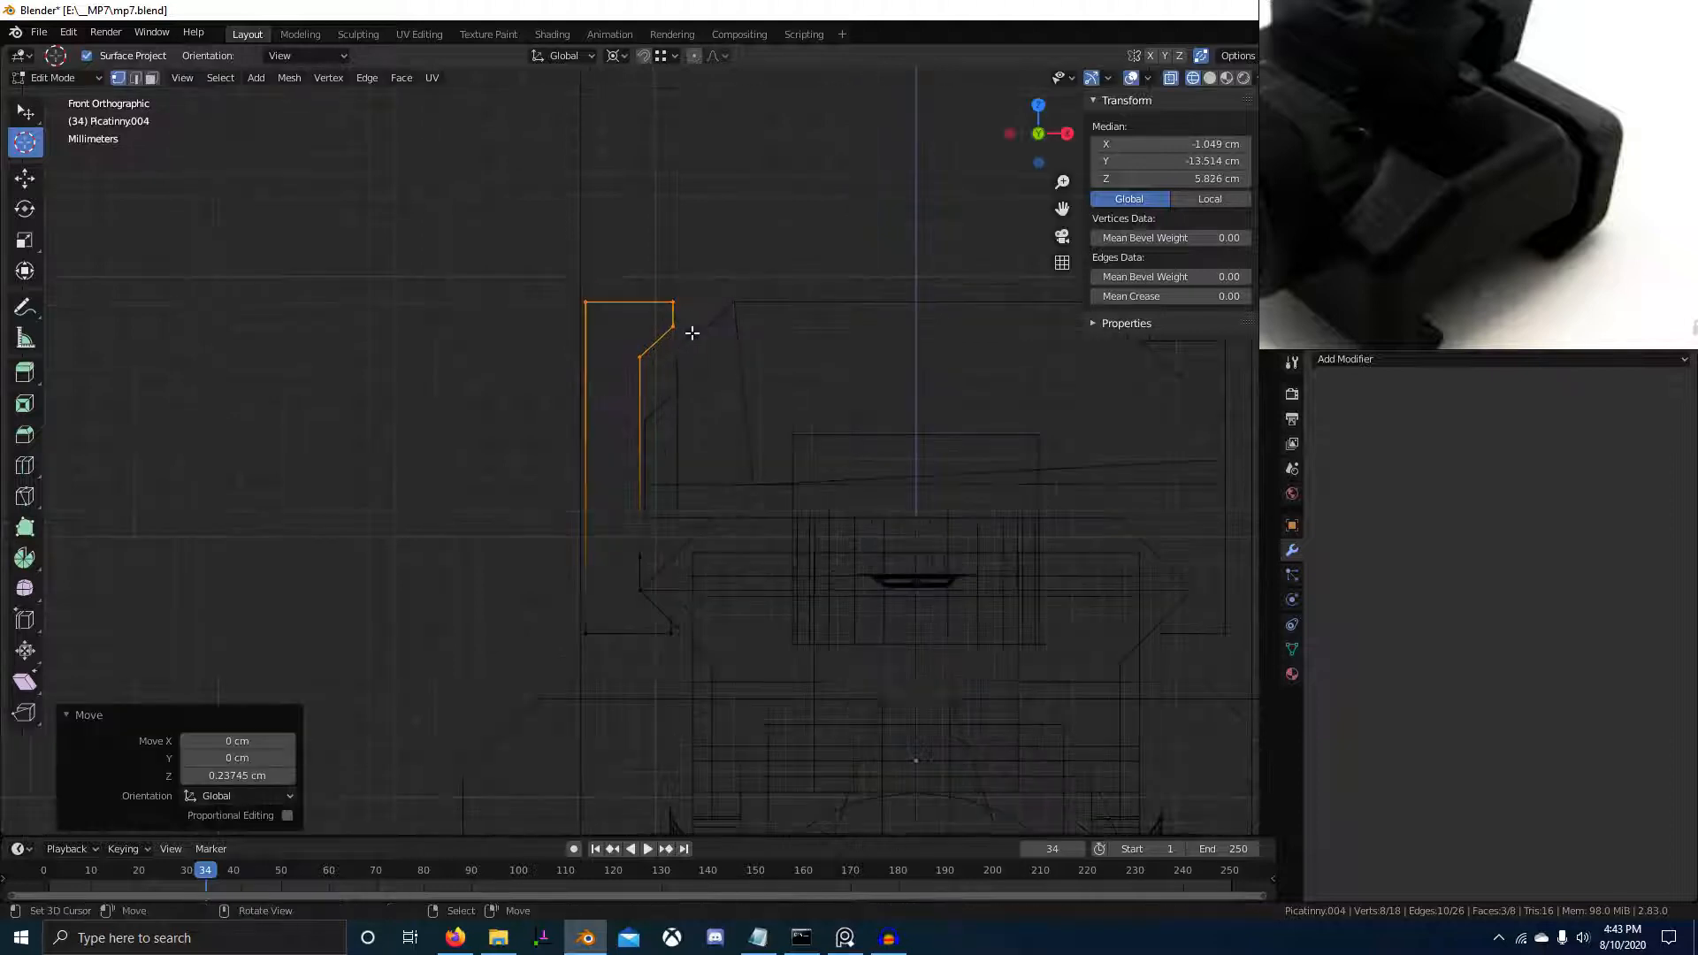
Shift the vertices of the clamp wall's upper inner lip inward along X, toward the base's sloped corner
{"action": "key", "text": "alt+a"}
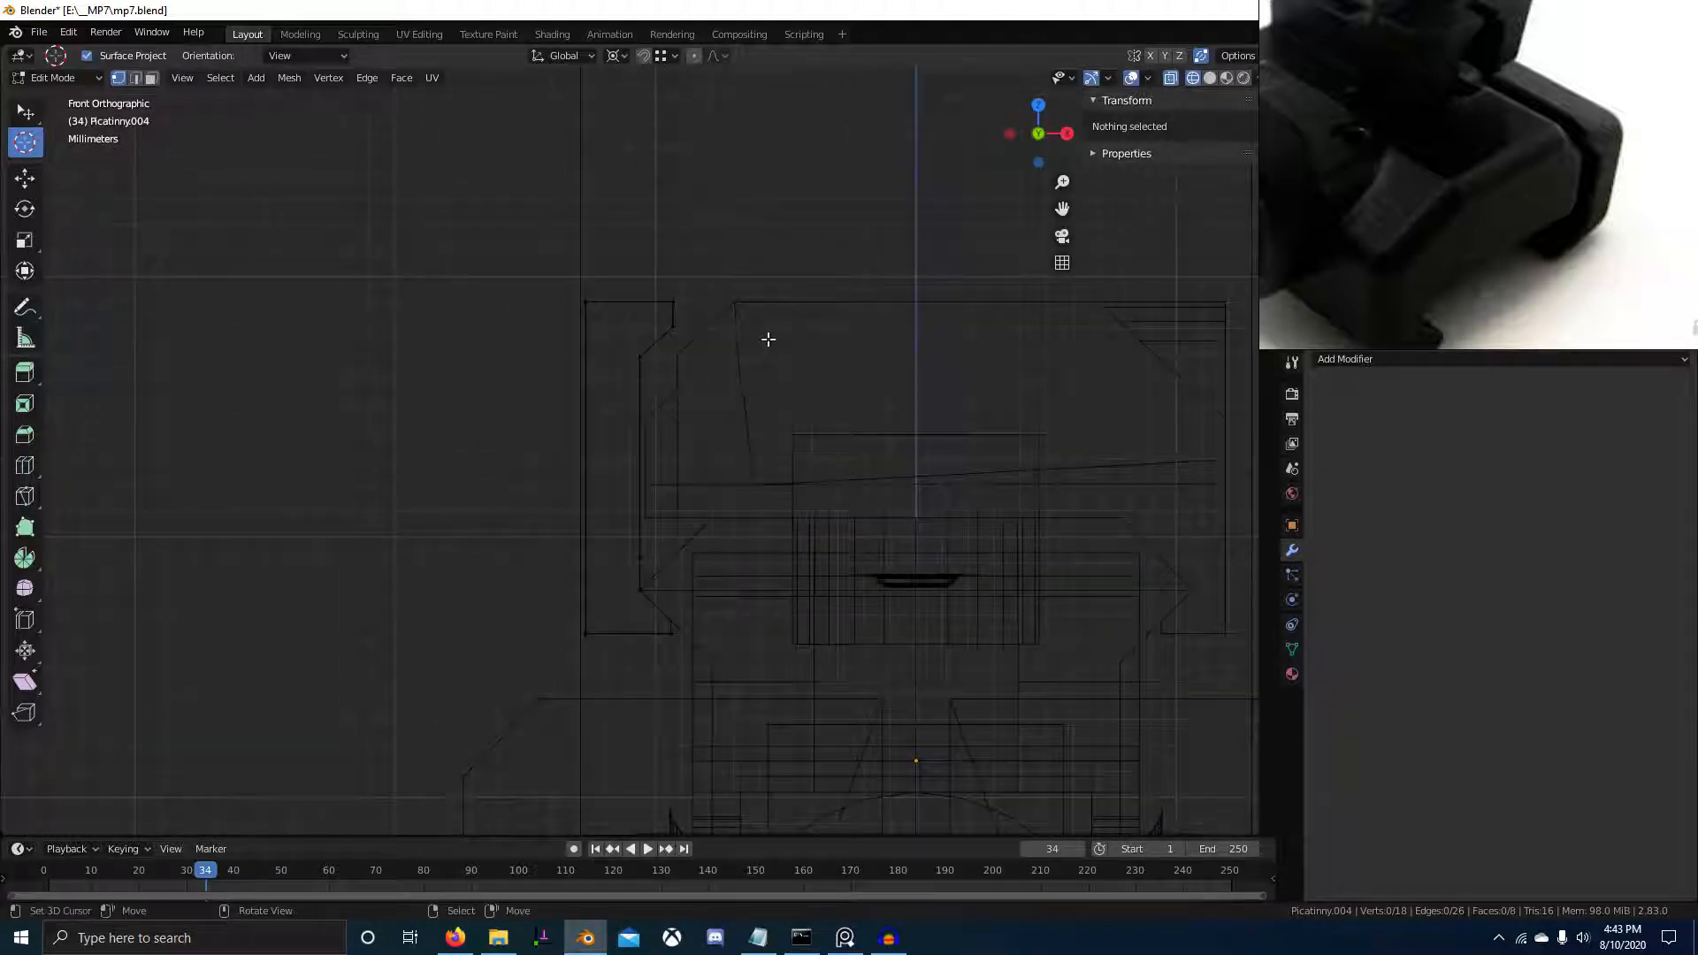
{"action": "scroll", "coordinate": [708, 462], "scroll_direction": "up", "scroll_amount": 1}
{"action": "left_click_drag", "start_coordinate": [513, 385], "coordinate": [656, 452]}
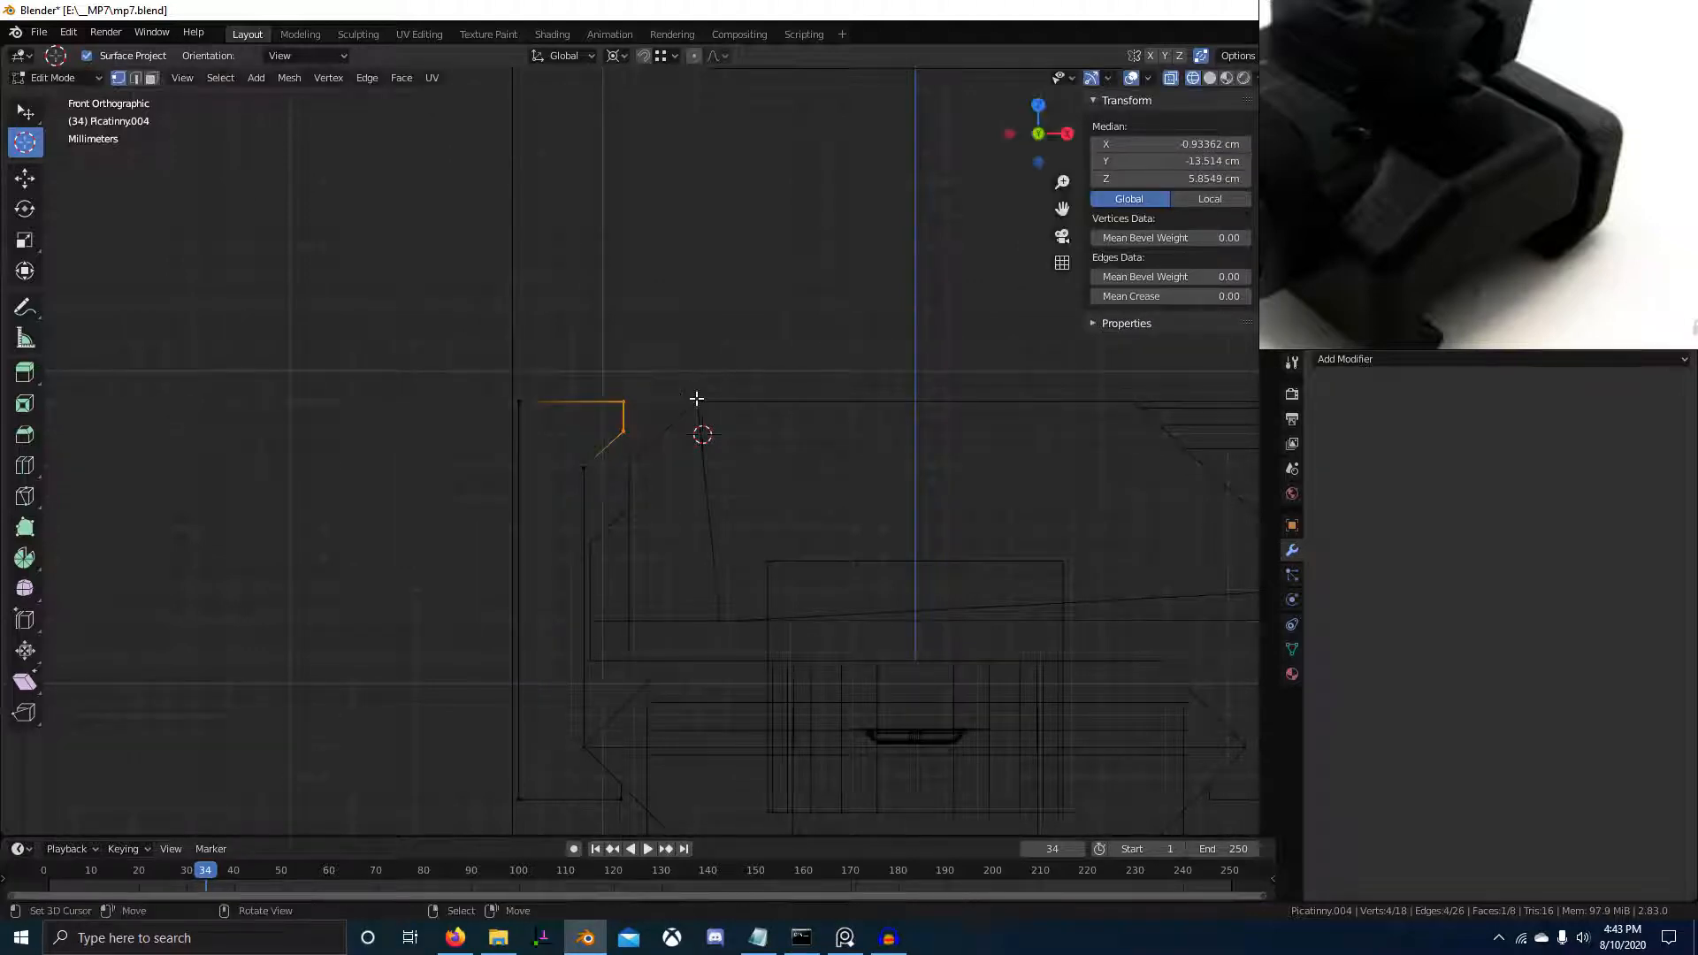
{"action": "key", "text": "g"}
{"action": "key", "text": "x"}
{"action": "left_click", "coordinate": [726, 390]}
Lower the upper vertices of the clamp wall's inner face about 0.1 cm along Z, matching the lip's slope to the base
{"action": "key", "text": "alt+a"}
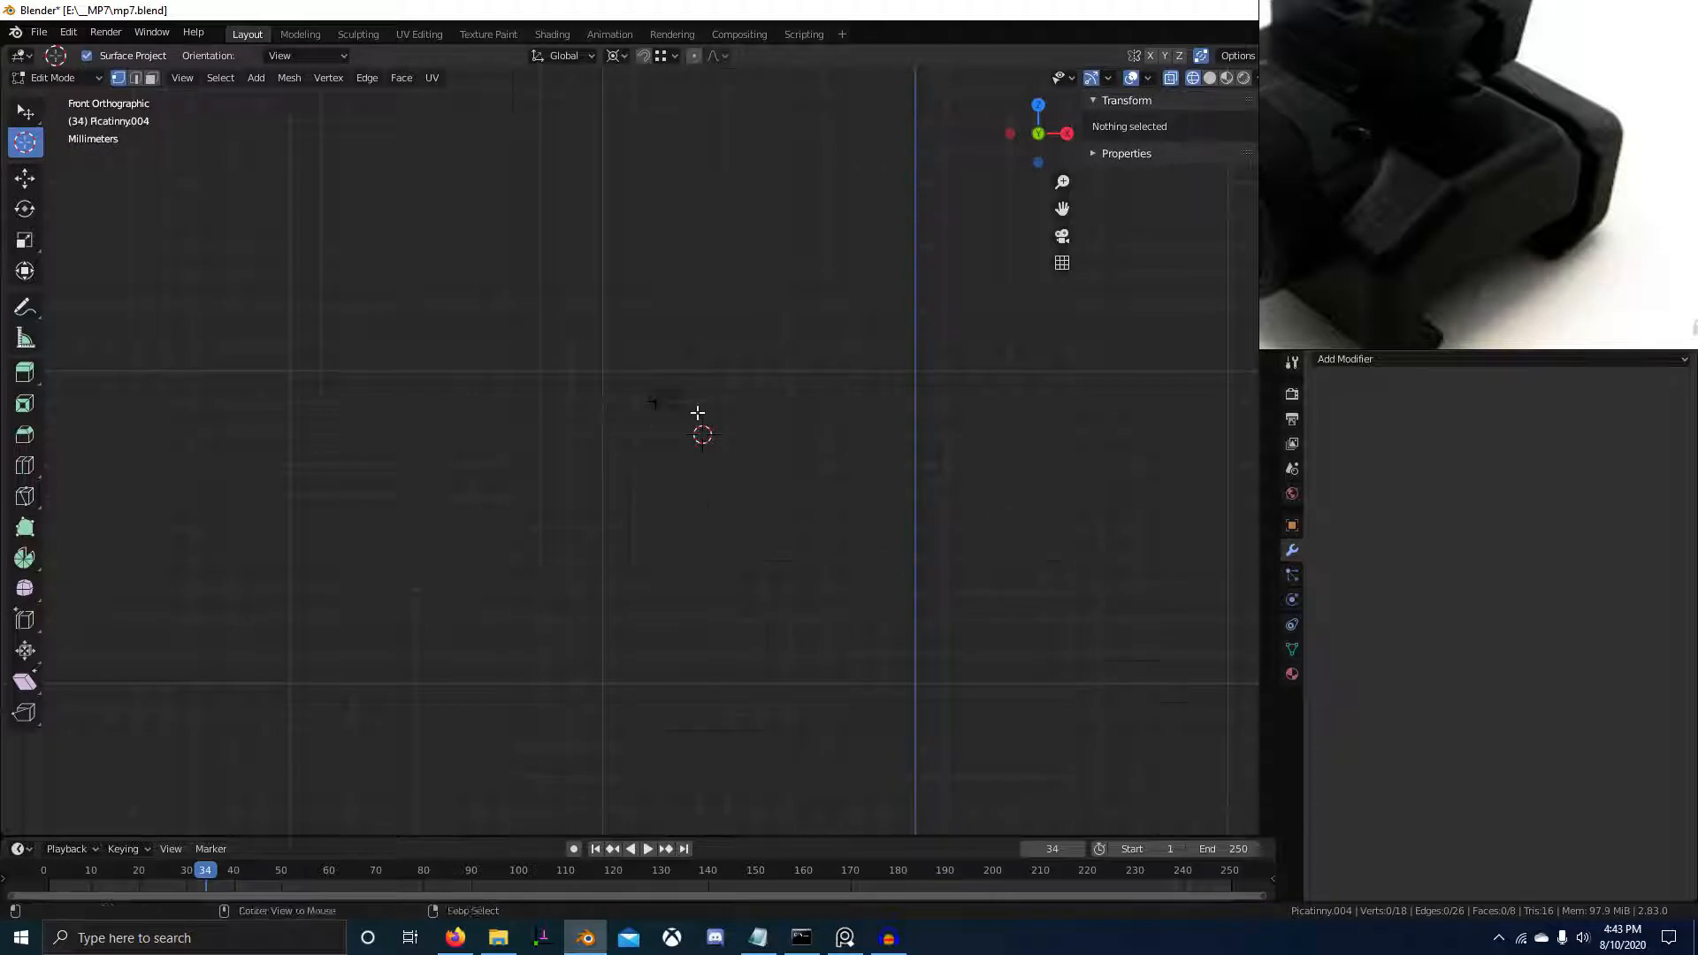
{"action": "left_click_drag", "start_coordinate": [603, 505], "coordinate": [614, 521]}
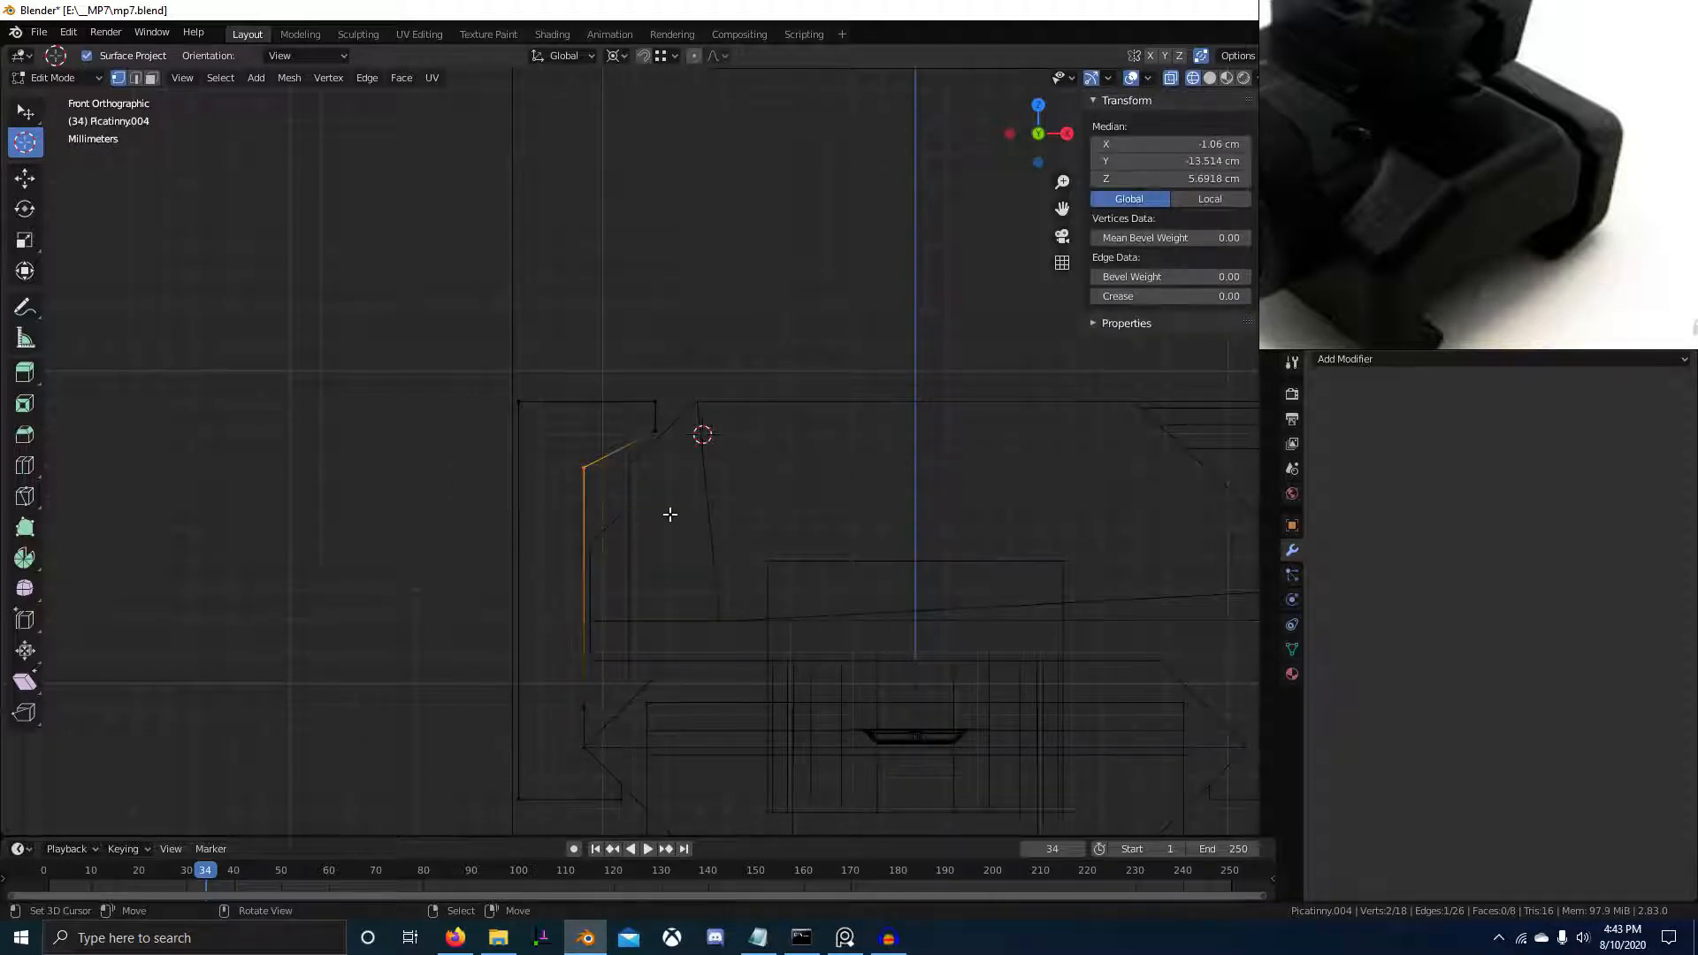
{"action": "scroll", "coordinate": [669, 513], "scroll_direction": "down", "scroll_amount": 1}
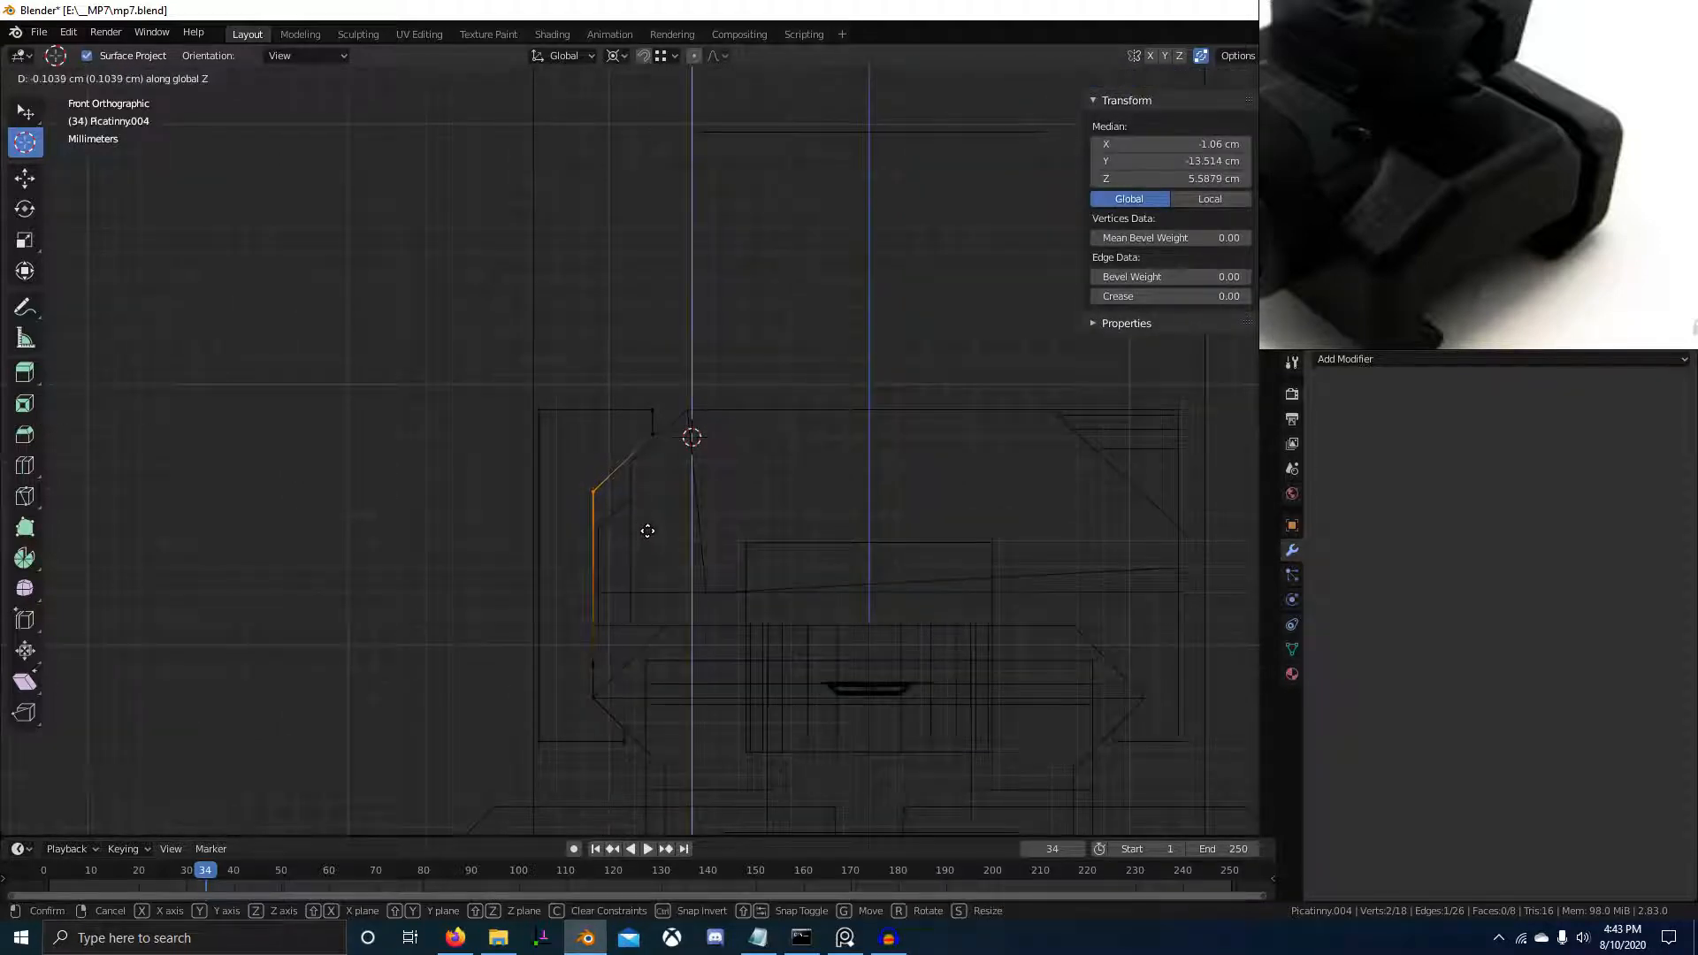
{"action": "left_click", "coordinate": [649, 527]}
Leave the clamp wall's mesh and open the rail base for editing in an isolated view
{"action": "key", "text": "shift+z"}
{"action": "middle_click_drag", "start_coordinate": [694, 553], "coordinate": [761, 685]}
{"action": "key", "text": "Tab"}
{"action": "left_click", "coordinate": [585, 501]}
{"action": "key", "text": "KP_Divide"}
{"action": "key", "text": "Tab"}
Duplicate the sloped corner edge at the base's end in place and mirror the copy across global X
{"action": "left_click", "coordinate": [941, 659]}
{"action": "scroll", "coordinate": [825, 581], "scroll_direction": "down", "scroll_amount": 5}
{"action": "middle_click_drag", "start_coordinate": [884, 690], "coordinate": [787, 677]}
{"action": "key", "text": "shift+d"}
{"action": "right_click", "coordinate": [914, 625]}
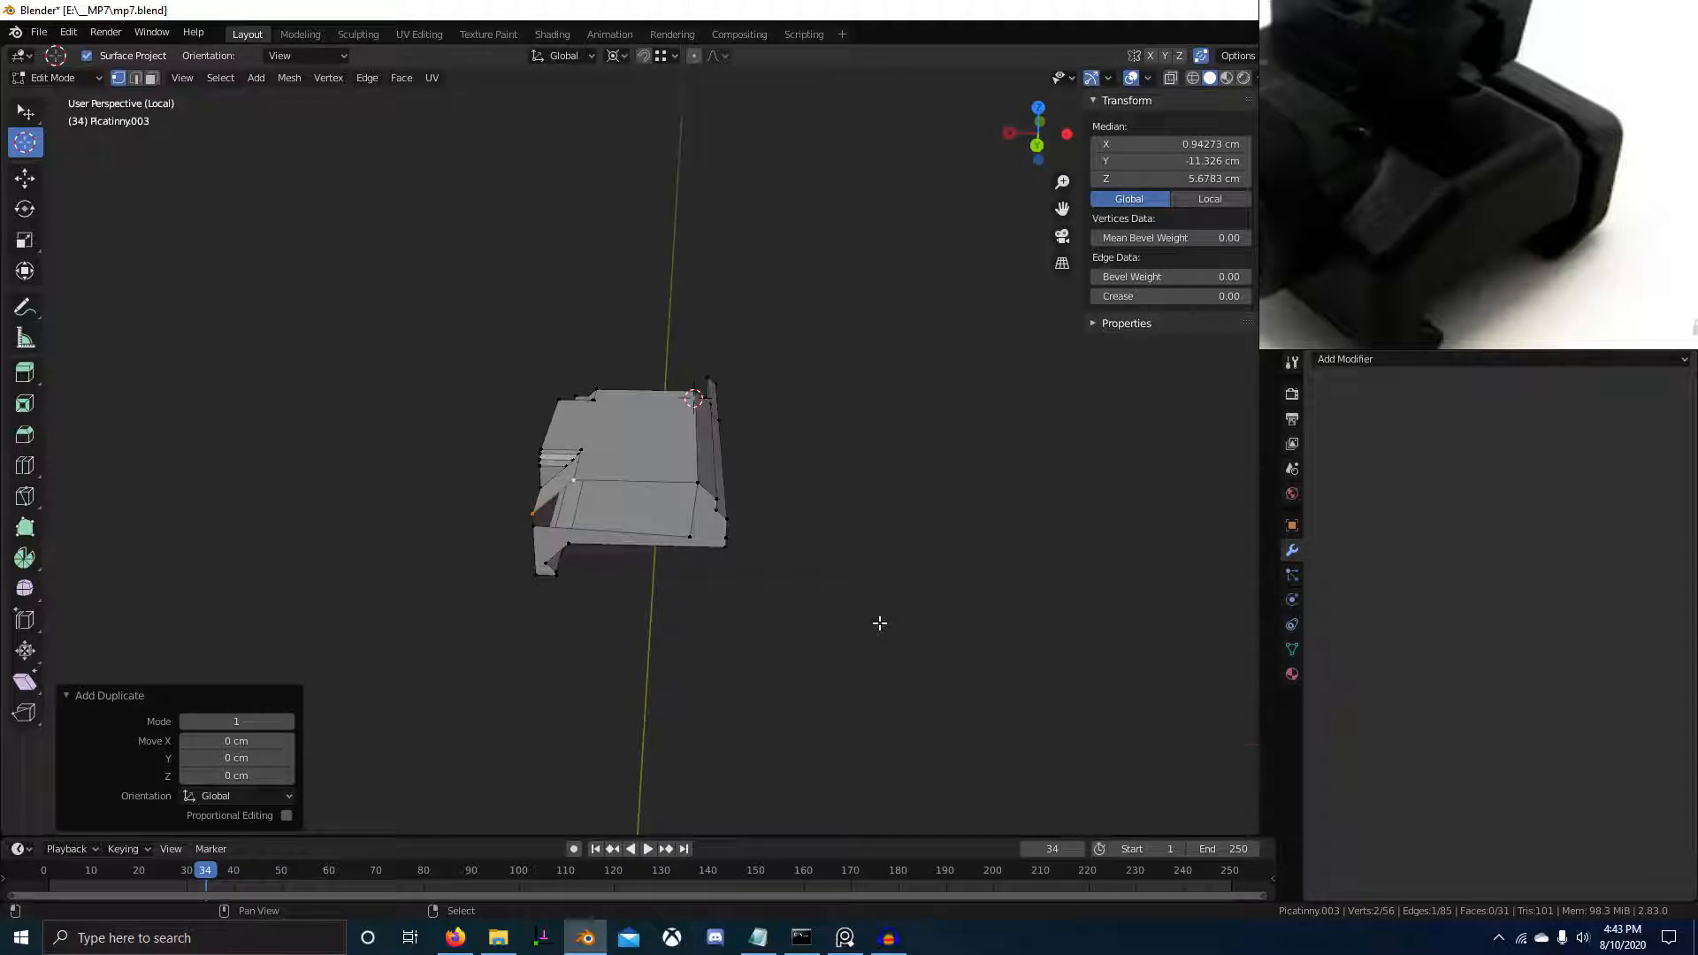
{"action": "scroll", "coordinate": [879, 624], "scroll_direction": "down", "scroll_amount": 5}
{"action": "middle_click_drag", "start_coordinate": [821, 523], "coordinate": [809, 641], "text": "shift"}
{"action": "scroll", "coordinate": [778, 632], "scroll_direction": "up", "scroll_amount": 7}
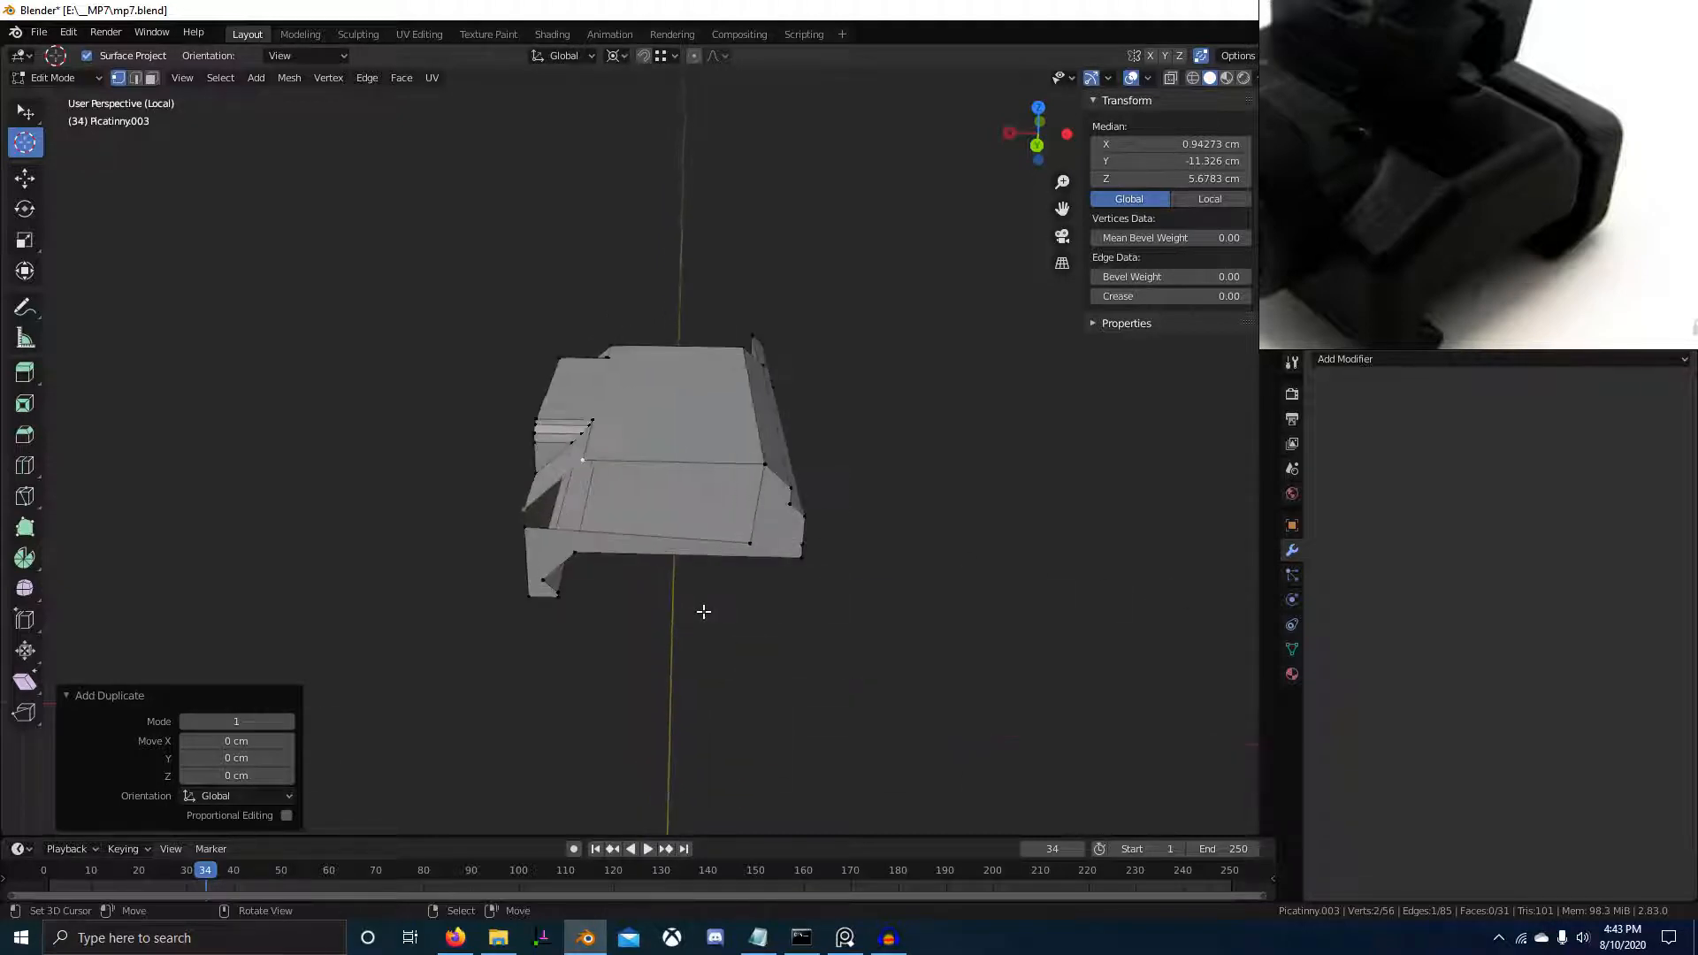
{"action": "key", "text": "ctrl+m"}
{"action": "key", "text": "x"}
{"action": "middle_click_drag", "start_coordinate": [911, 599], "coordinate": [779, 610]}
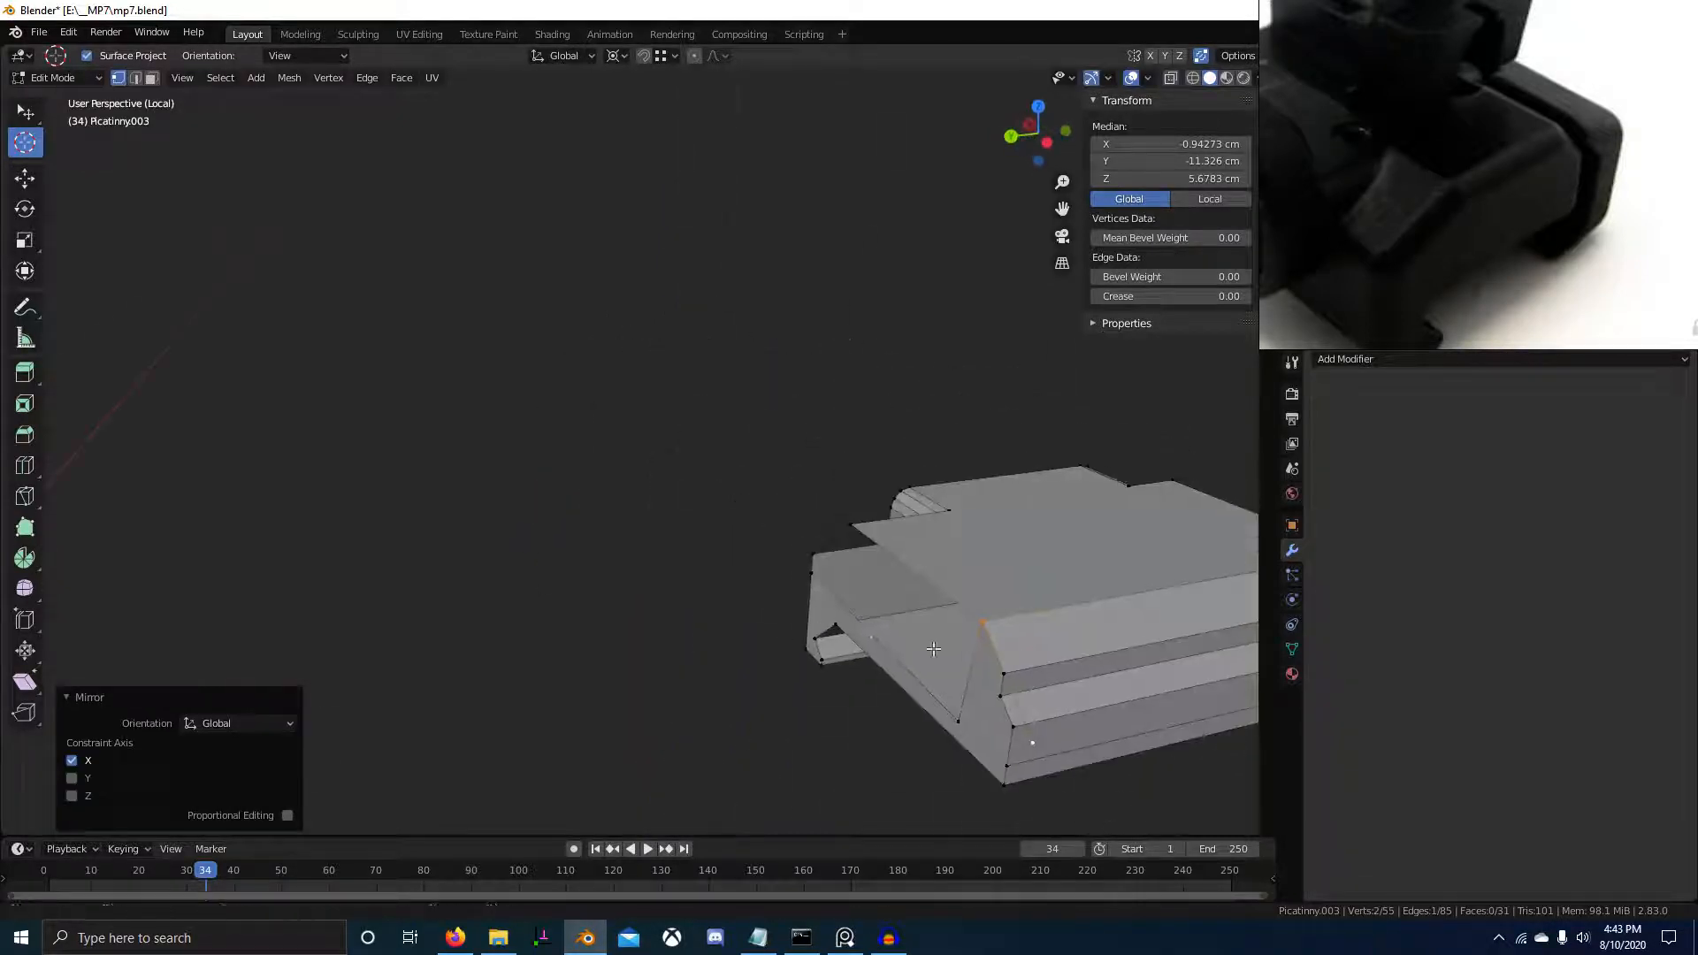
{"action": "scroll", "coordinate": [517, 524], "scroll_direction": "up", "scroll_amount": 2}
{"action": "middle_click_drag", "start_coordinate": [999, 734], "coordinate": [620, 555], "text": "shift"}
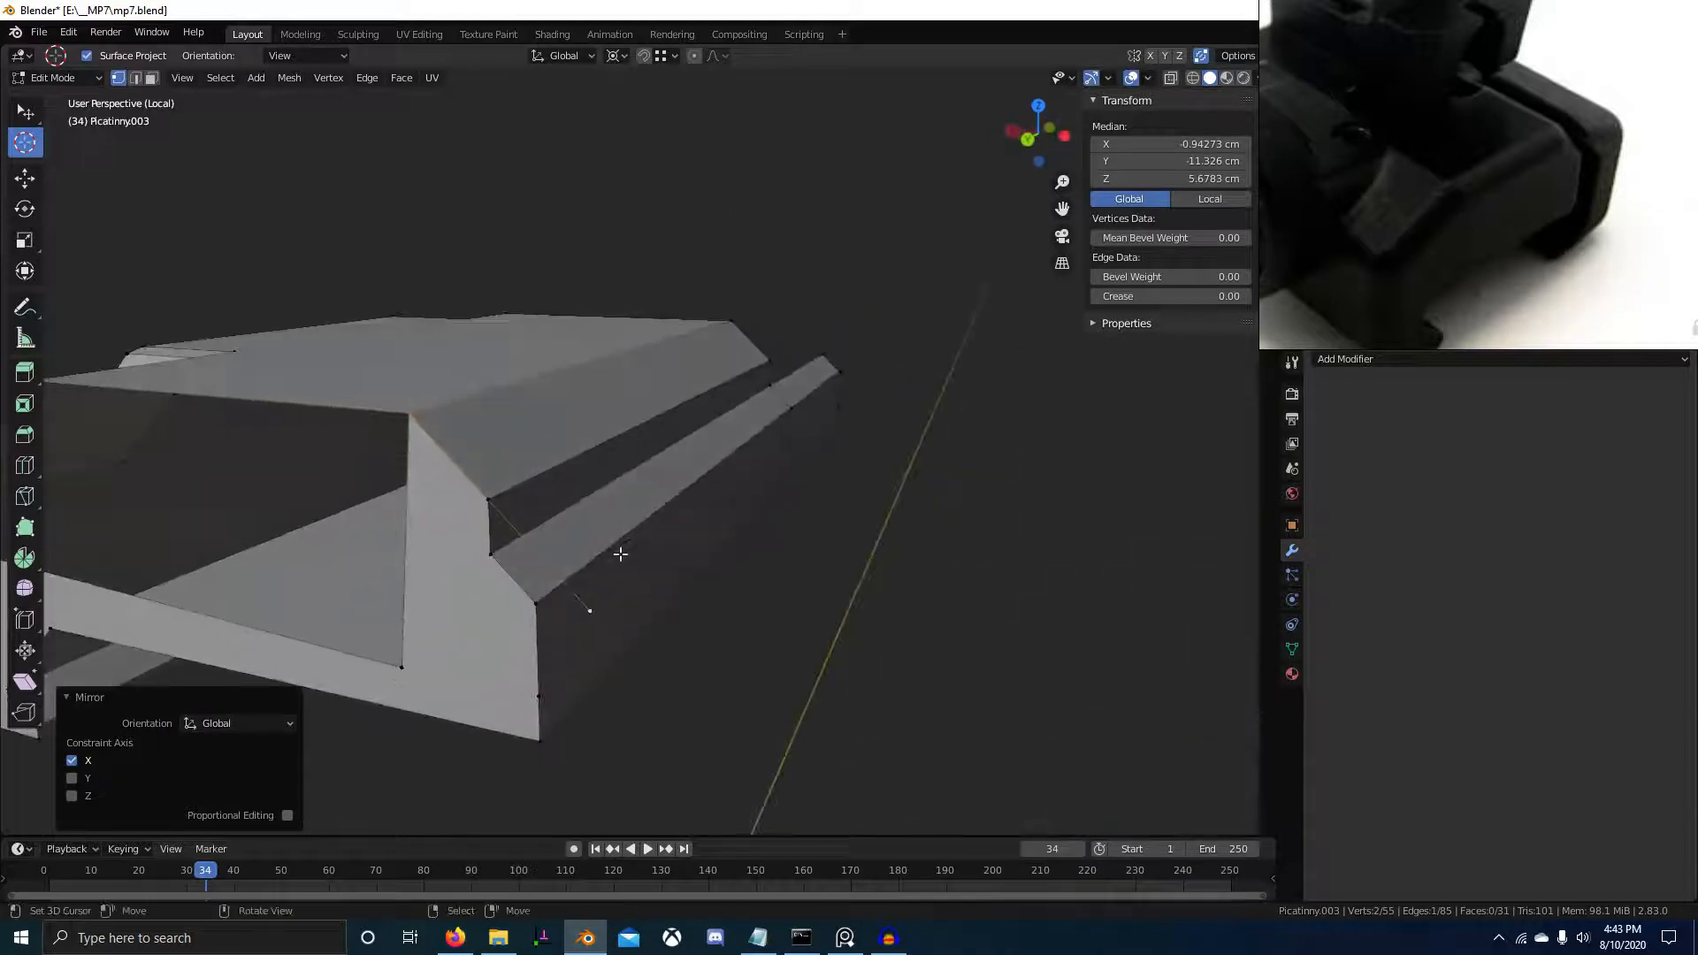
Subdivide the mirrored edge in the front view, place its new vertex along the slope, and delete the spare lower end vertex
{"action": "key", "text": "KP_Divide"}
{"action": "key", "text": "KP_1"}
{"action": "key", "text": "shift+z"}
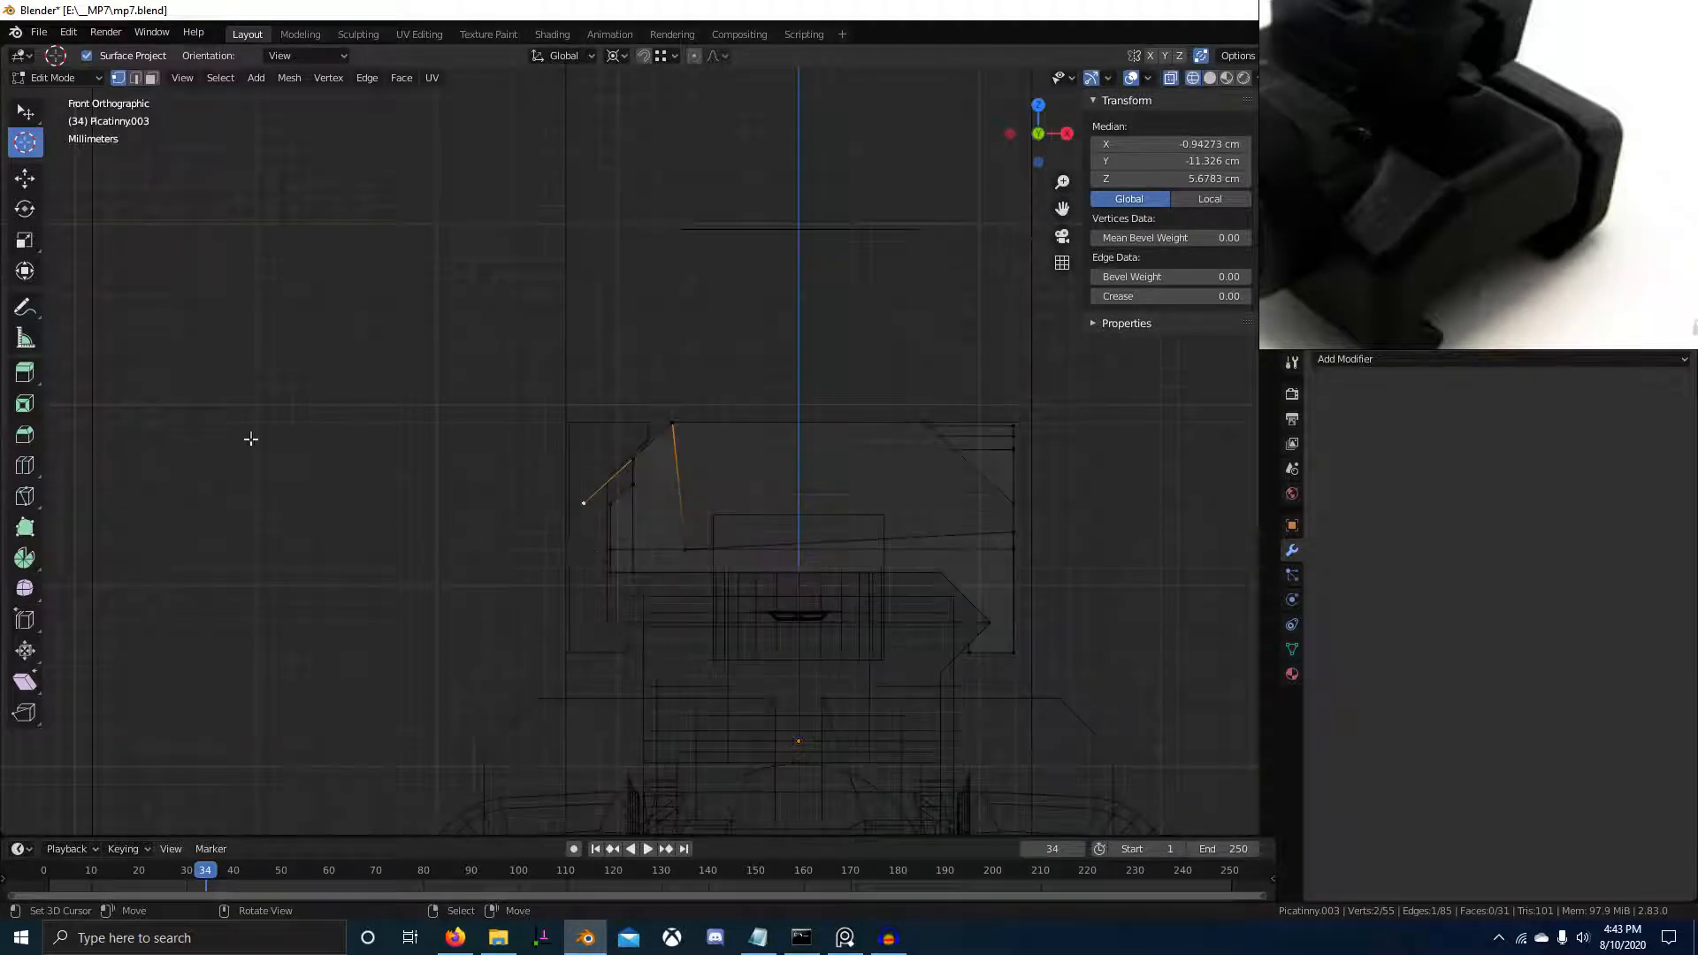
{"action": "scroll", "coordinate": [642, 571], "scroll_direction": "up", "scroll_amount": 3}
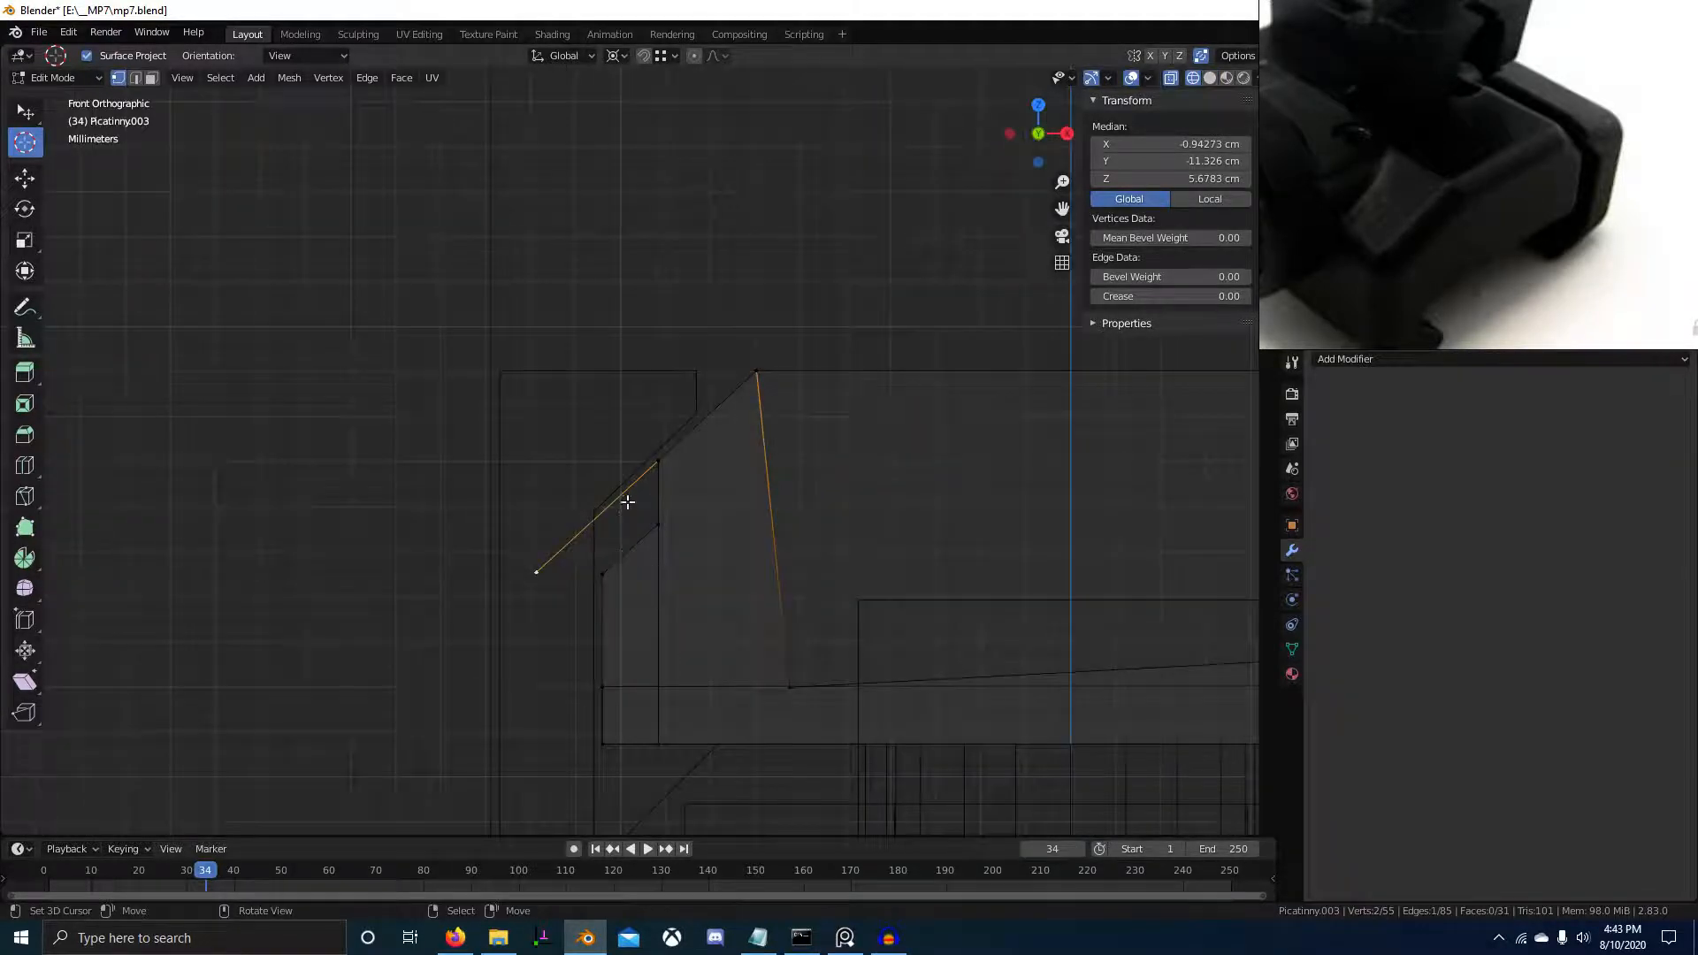
{"action": "right_click", "coordinate": [627, 502]}
{"action": "left_click", "coordinate": [673, 358]}
{"action": "left_click", "coordinate": [628, 520]}
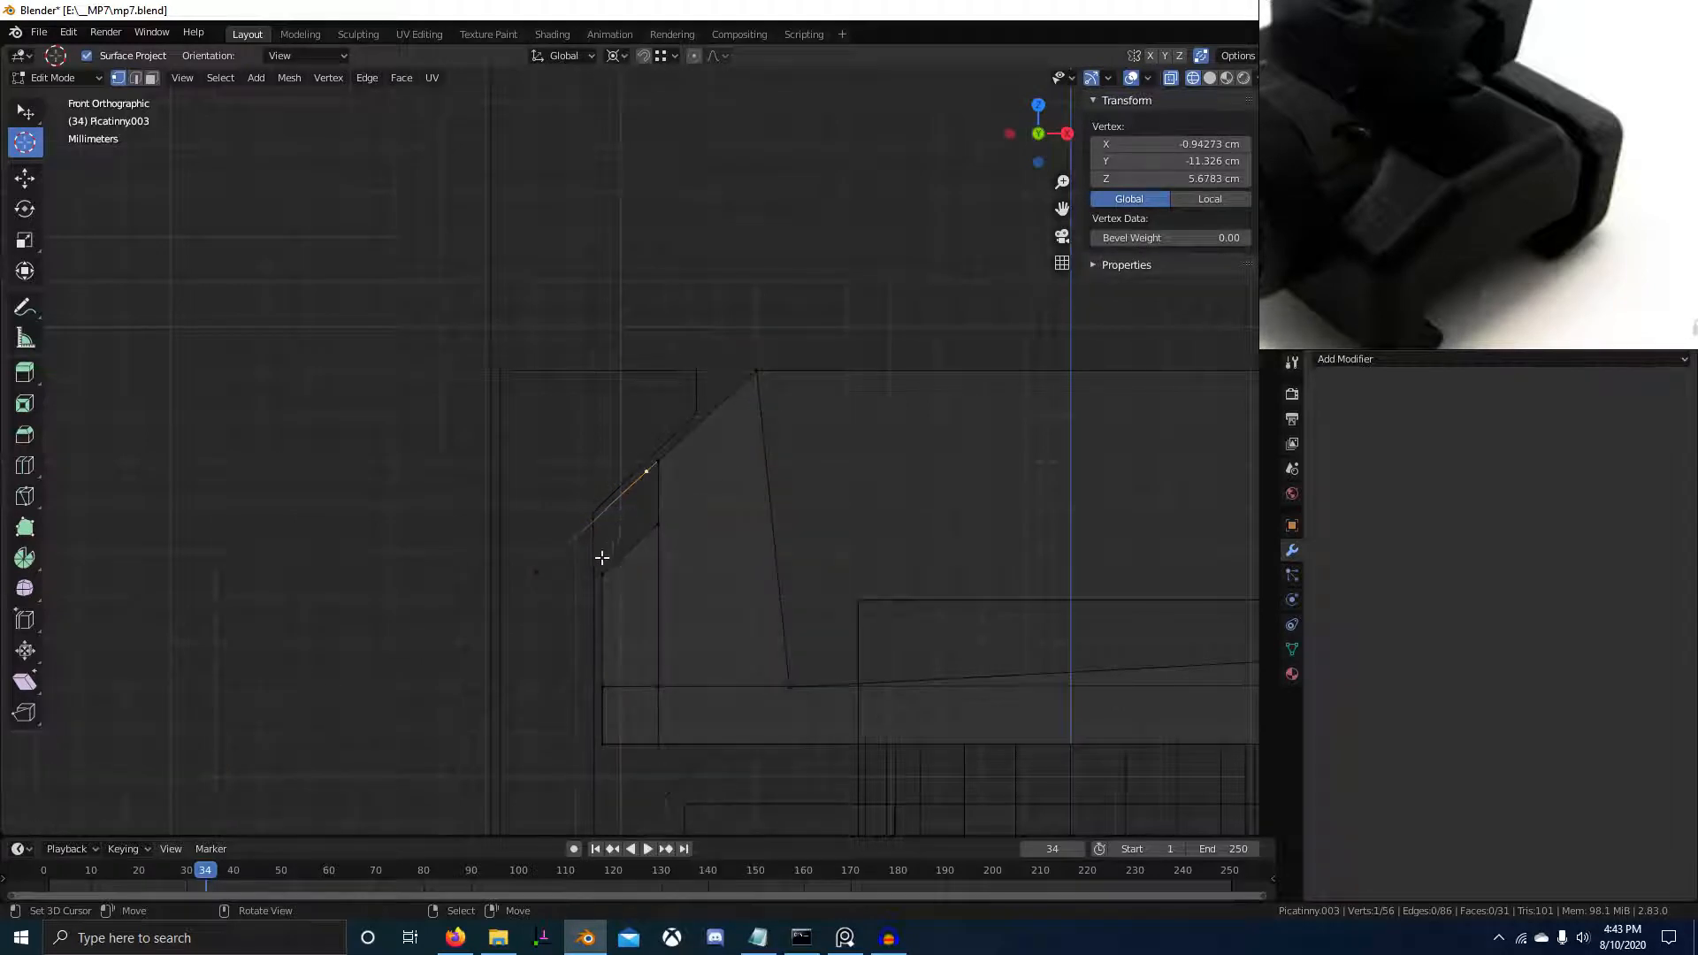
{"action": "left_click", "coordinate": [577, 617]}
{"action": "right_click", "coordinate": [558, 575]}
{"action": "key", "text": "x"}
{"action": "left_click", "coordinate": [561, 571]}
Isolate the base and snap the two upper side vertices of its end face onto the guide vertex
{"action": "mouse_move", "coordinate": [563, 571]}
{"action": "middle_mouse_down"}
{"action": "mouse_move", "coordinate": [660, 585]}
{"action": "mouse_move", "coordinate": [612, 655]}
{"action": "mouse_move", "coordinate": [876, 652]}
{"action": "mouse_move", "coordinate": [800, 581]}
{"action": "middle_mouse_up"}
{"action": "key", "text": "shift+z"}
{"action": "key", "text": "KP_Divide"}
{"action": "scroll", "coordinate": [876, 652], "scroll_direction": "up", "scroll_amount": 5}
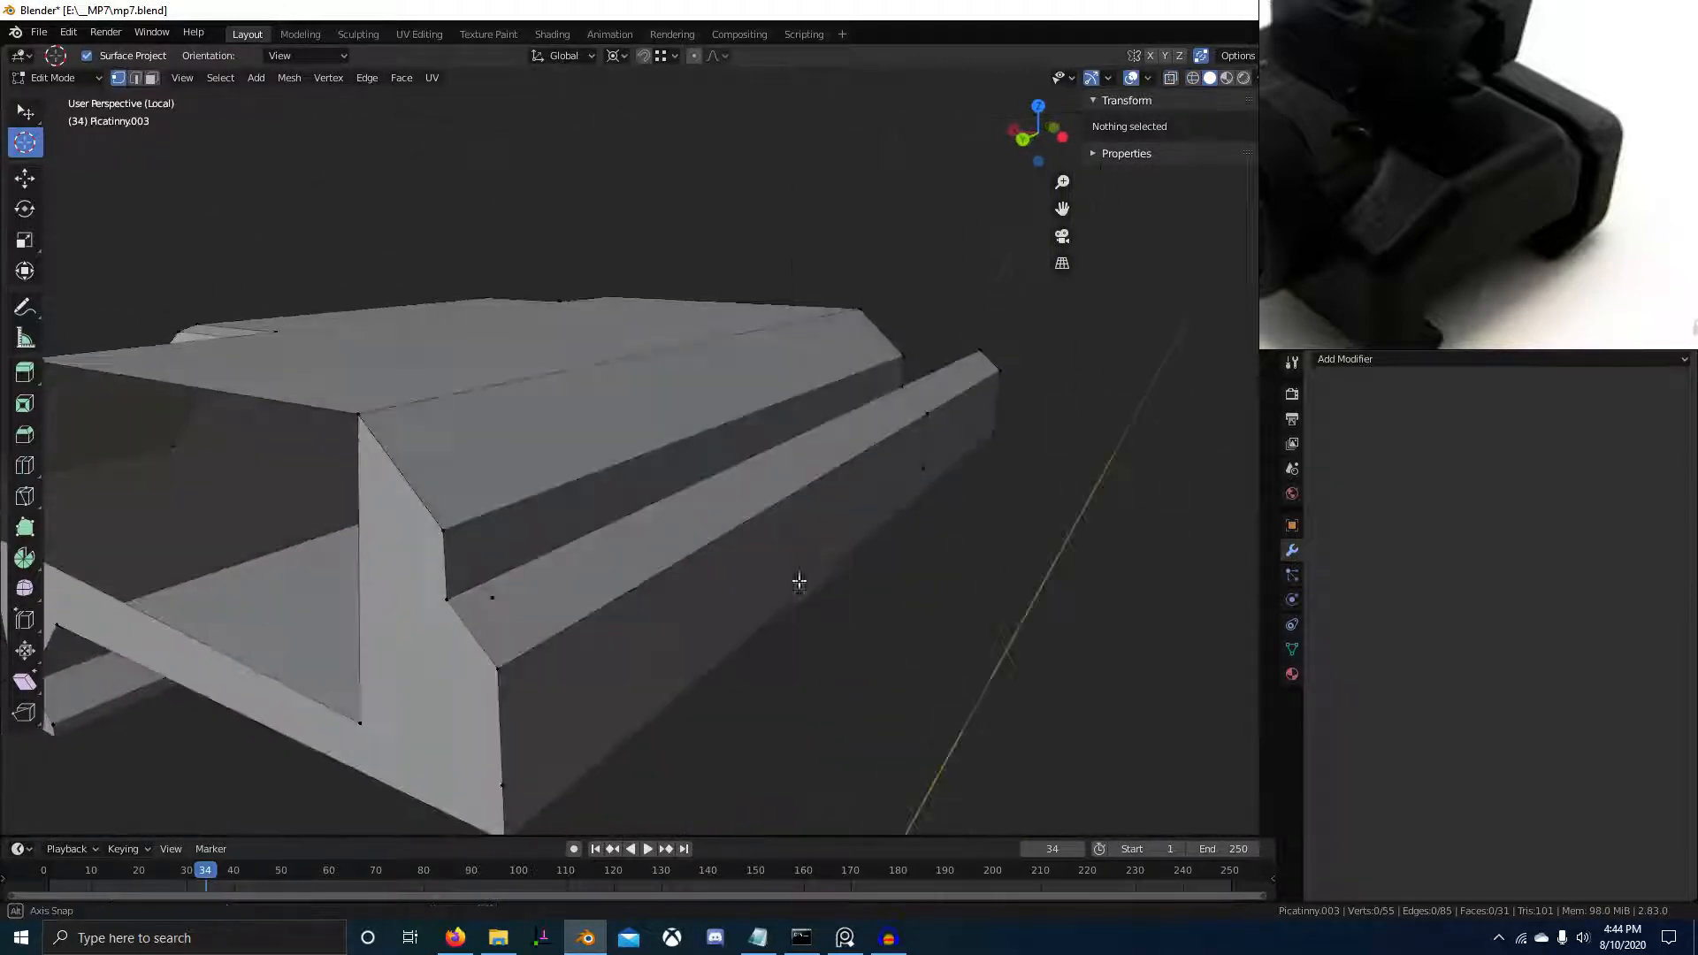
{"action": "right_click", "coordinate": [449, 534]}
{"action": "key", "text": "g"}
{"action": "left_click", "coordinate": [491, 604], "text": "ctrl"}
{"action": "right_click", "coordinate": [449, 601]}
{"action": "key", "text": "g"}
{"action": "left_click", "coordinate": [493, 601], "text": "ctrl"}
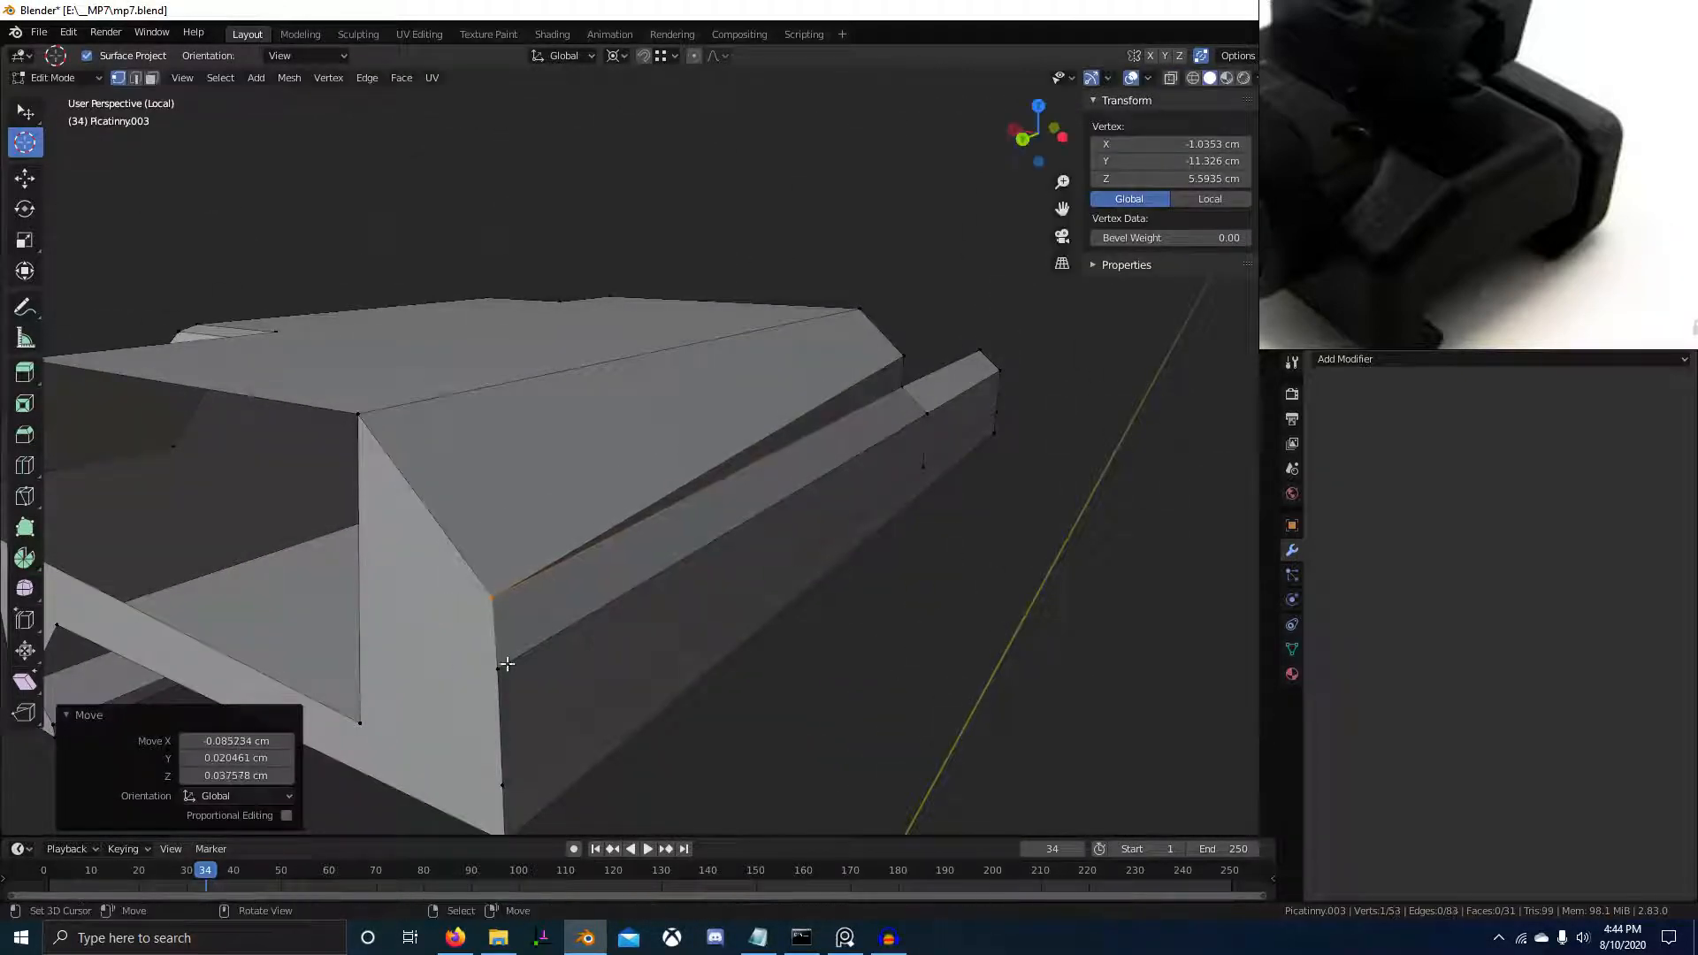
Snap the two side vertices where the raised block ends to the new slope corner in X and Z, keeping their Y
{"action": "right_click", "coordinate": [503, 665]}
{"action": "scroll", "coordinate": [534, 630], "scroll_direction": "down", "scroll_amount": 5}
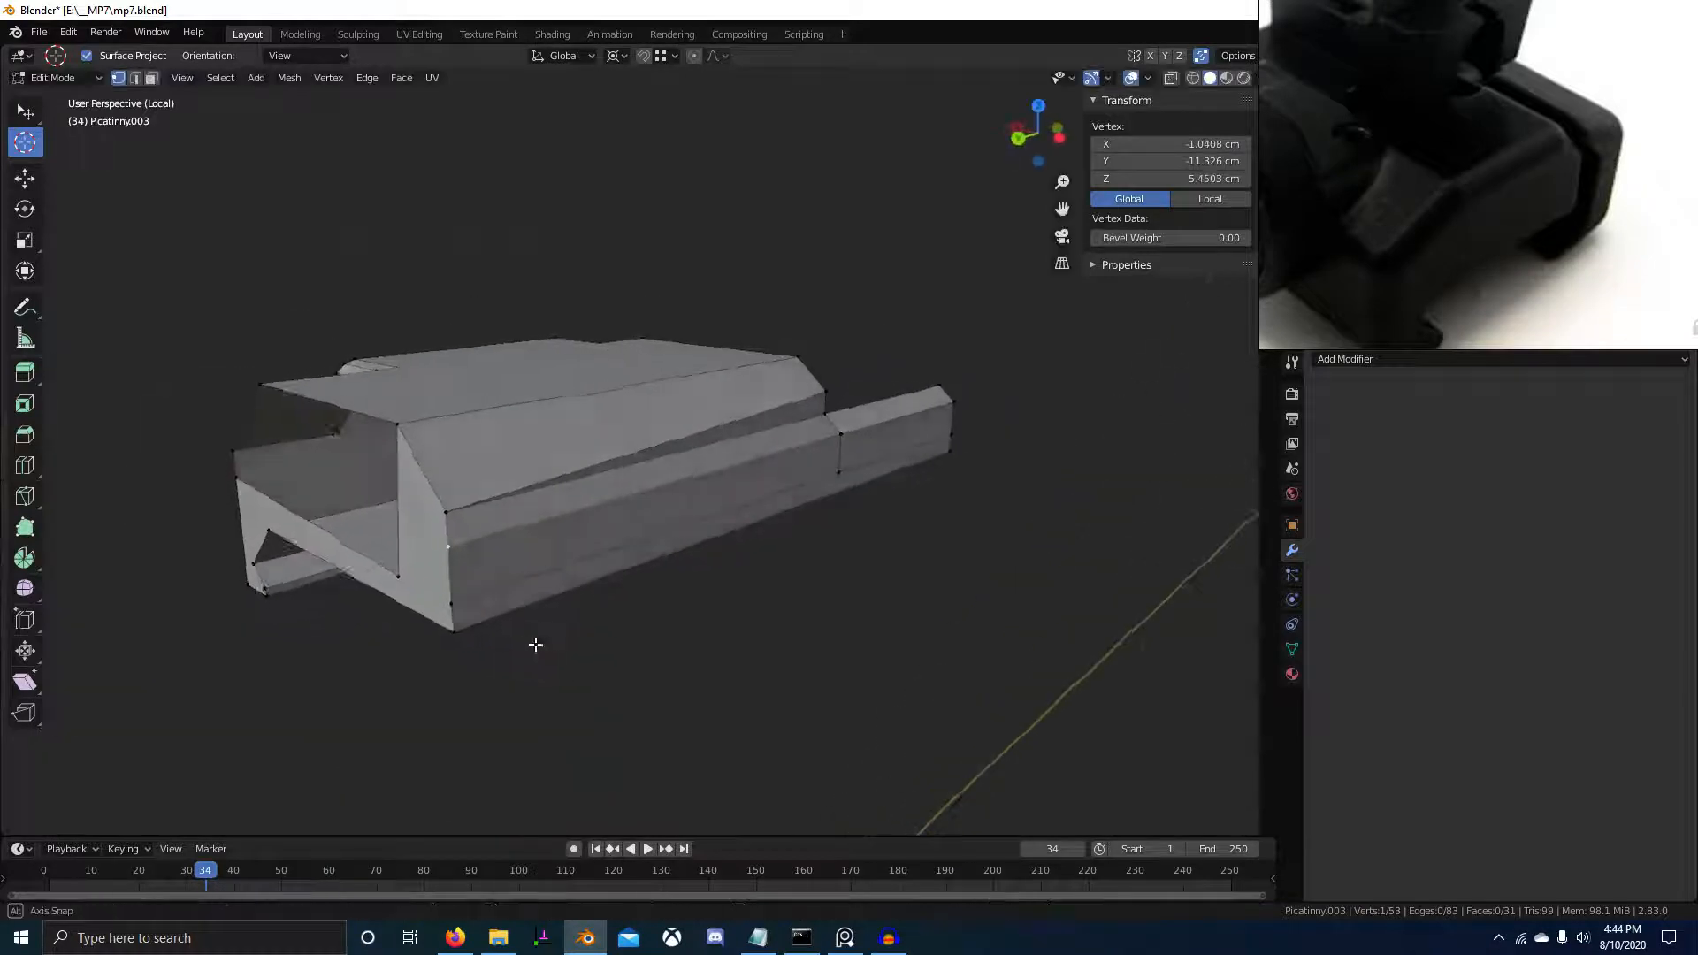
{"action": "mouse_move", "coordinate": [534, 643]}
{"action": "middle_mouse_down"}
{"action": "mouse_move", "coordinate": [288, 649]}
{"action": "mouse_move", "coordinate": [557, 637]}
{"action": "middle_mouse_up"}
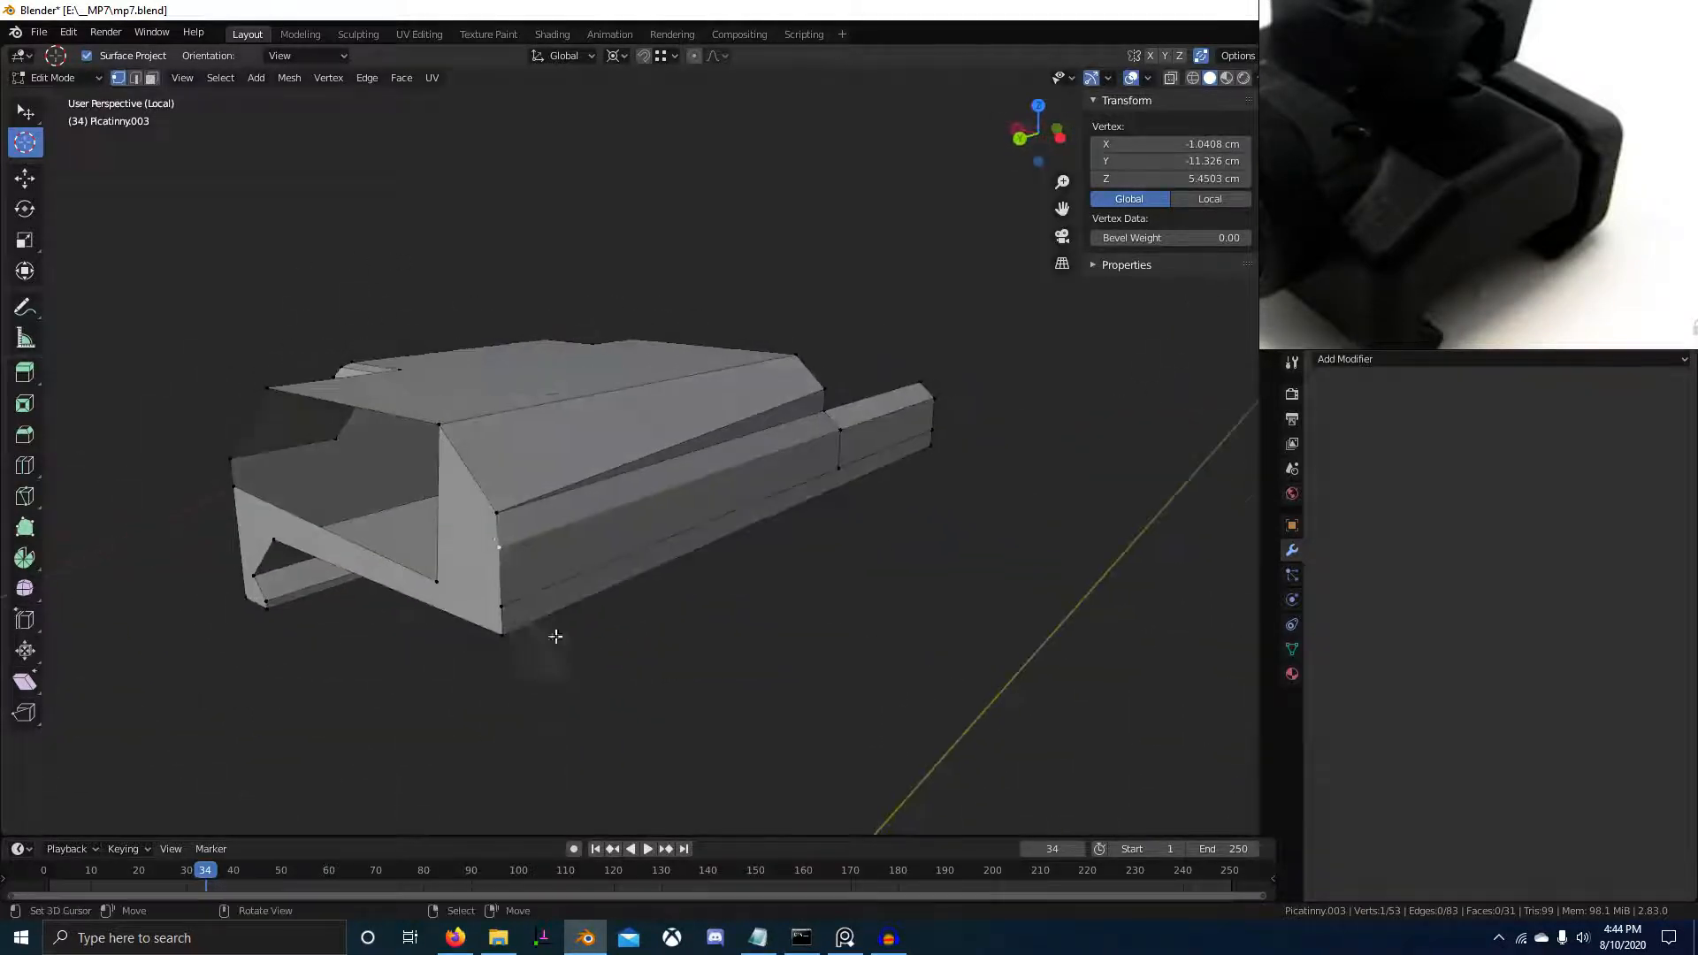
{"action": "scroll", "coordinate": [519, 532], "scroll_direction": "up", "scroll_amount": 5}
{"action": "middle_click_drag", "start_coordinate": [519, 533], "coordinate": [679, 498]}
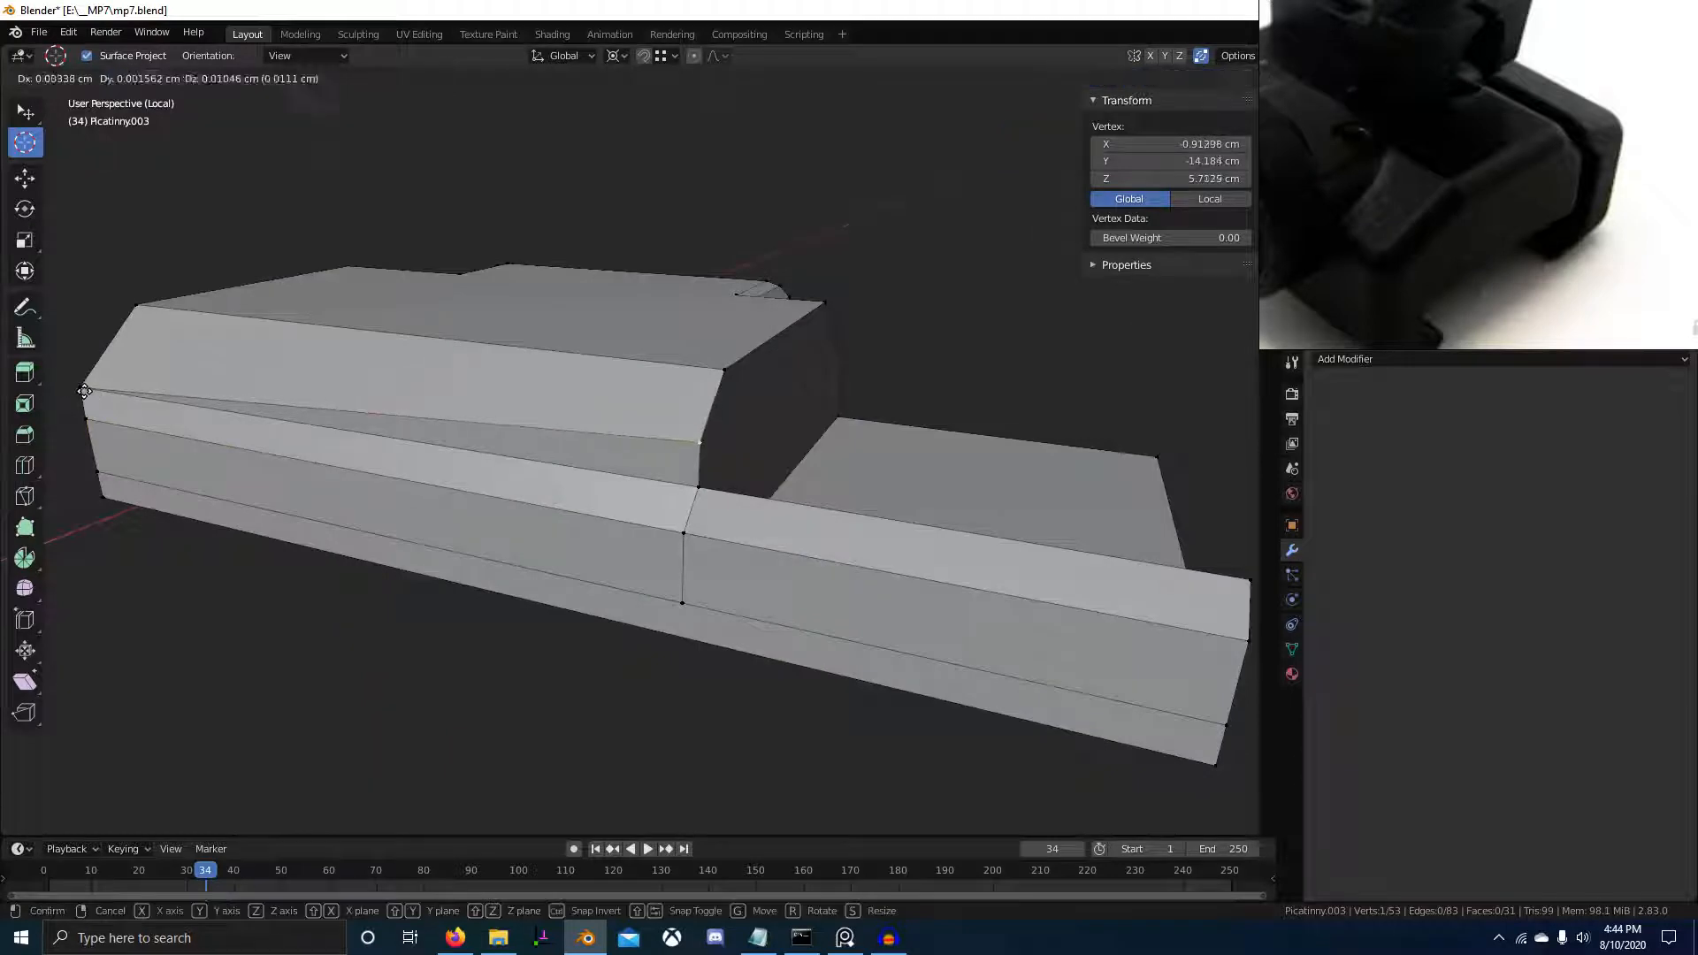
{"action": "left_click", "coordinate": [500, 451]}
{"action": "right_click", "coordinate": [698, 483]}
{"action": "key", "text": "g"}
{"action": "key", "text": "shift+y"}
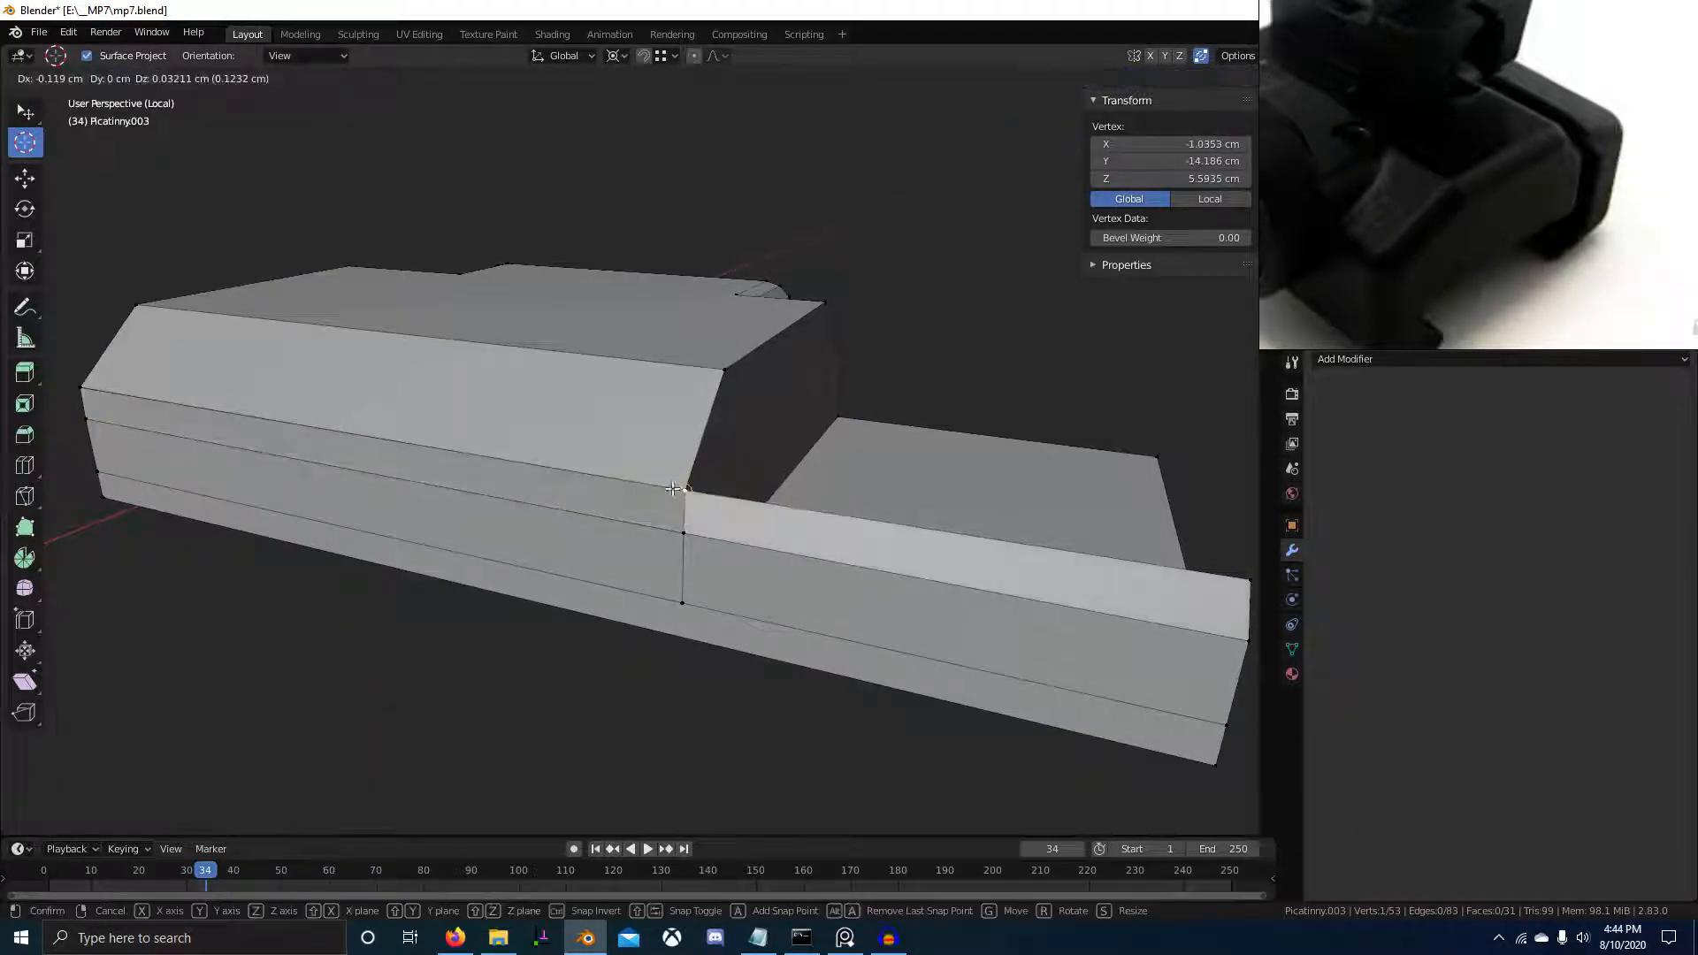
{"action": "left_click", "coordinate": [687, 487], "text": "ctrl"}
Align the upper side vertex at the low section's far end with the new side line in X and Z only
{"action": "right_click", "coordinate": [1245, 569]}
{"action": "key", "text": "g"}
{"action": "key", "text": "shift+y"}
{"action": "left_click", "coordinate": [685, 475]}
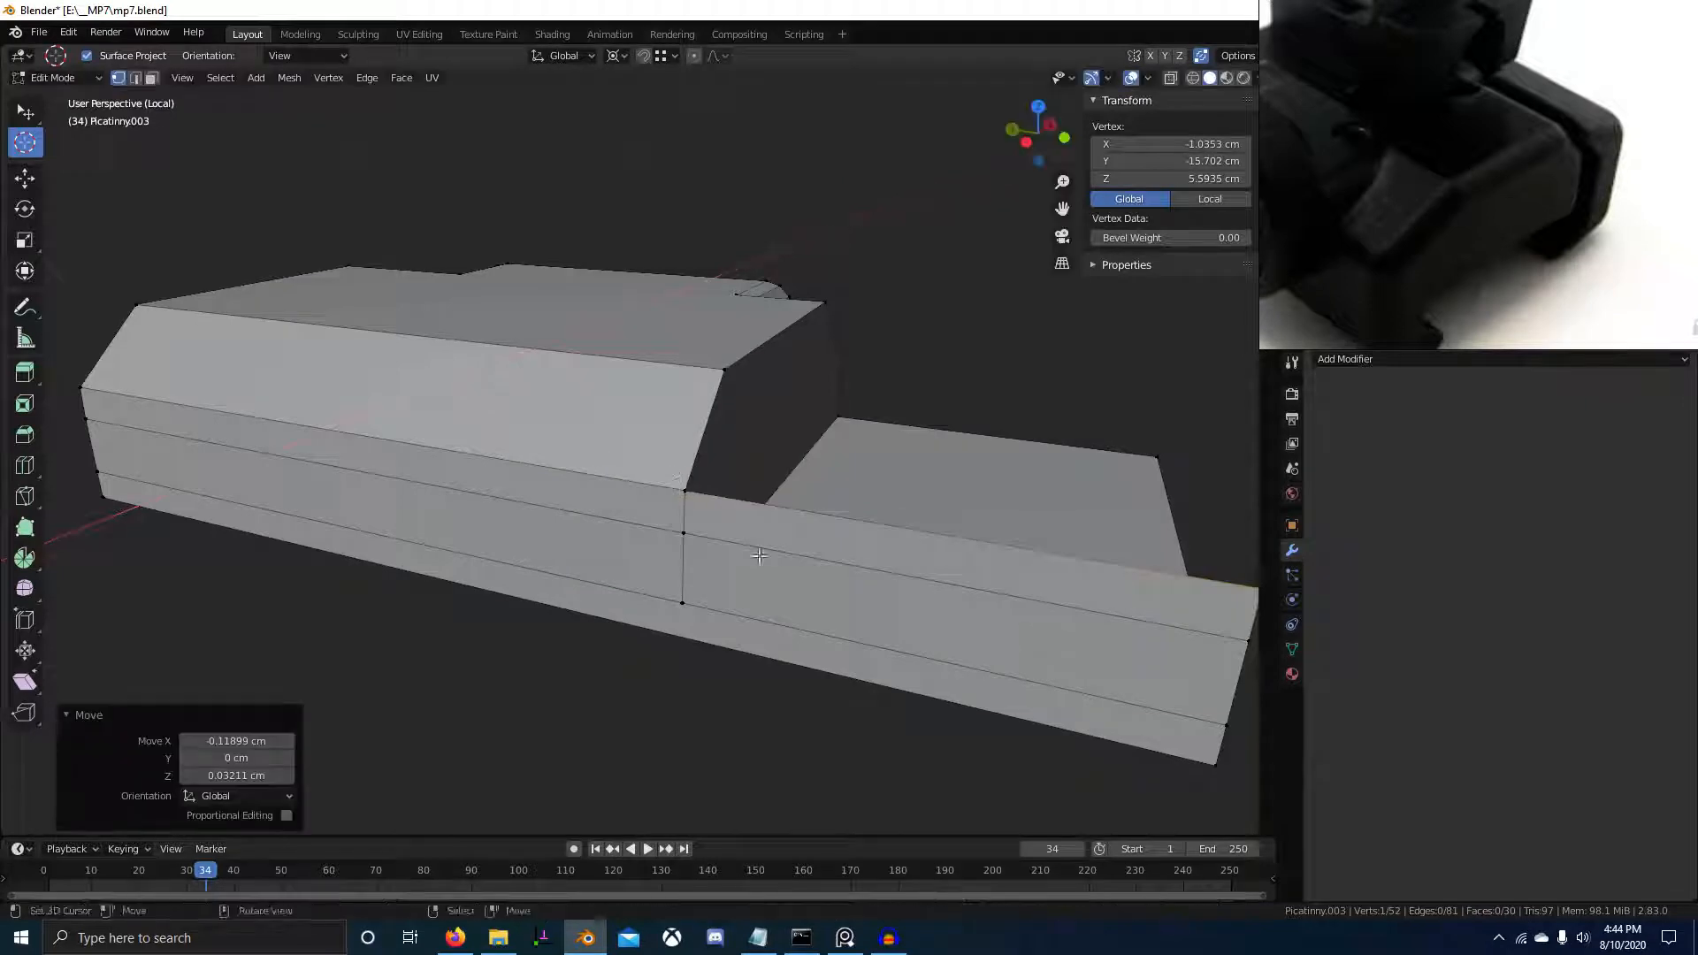
{"action": "middle_click_drag", "start_coordinate": [686, 474], "coordinate": [735, 539]}
Knife-cut the base in the front view along the side wall's inner vertical line, up to the slope
{"action": "key", "text": "KP_1"}
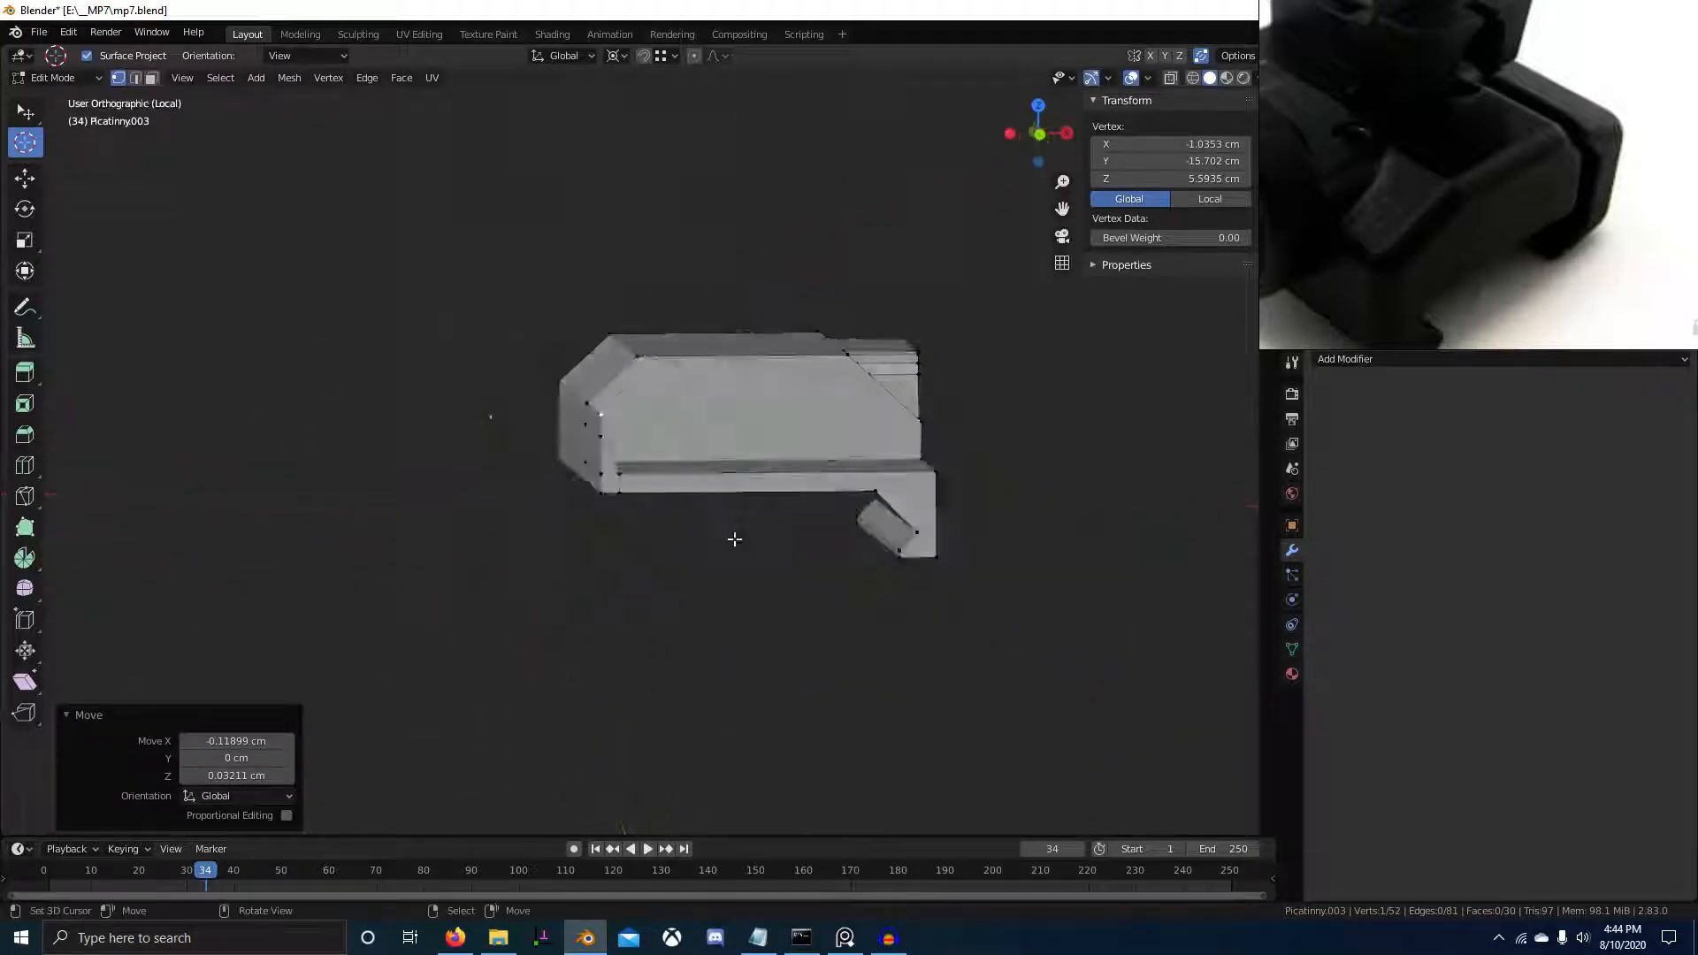
{"action": "key", "text": "KP_Divide"}
{"action": "key", "text": "KP_1"}
{"action": "scroll", "coordinate": [607, 511], "scroll_direction": "up", "scroll_amount": 8}
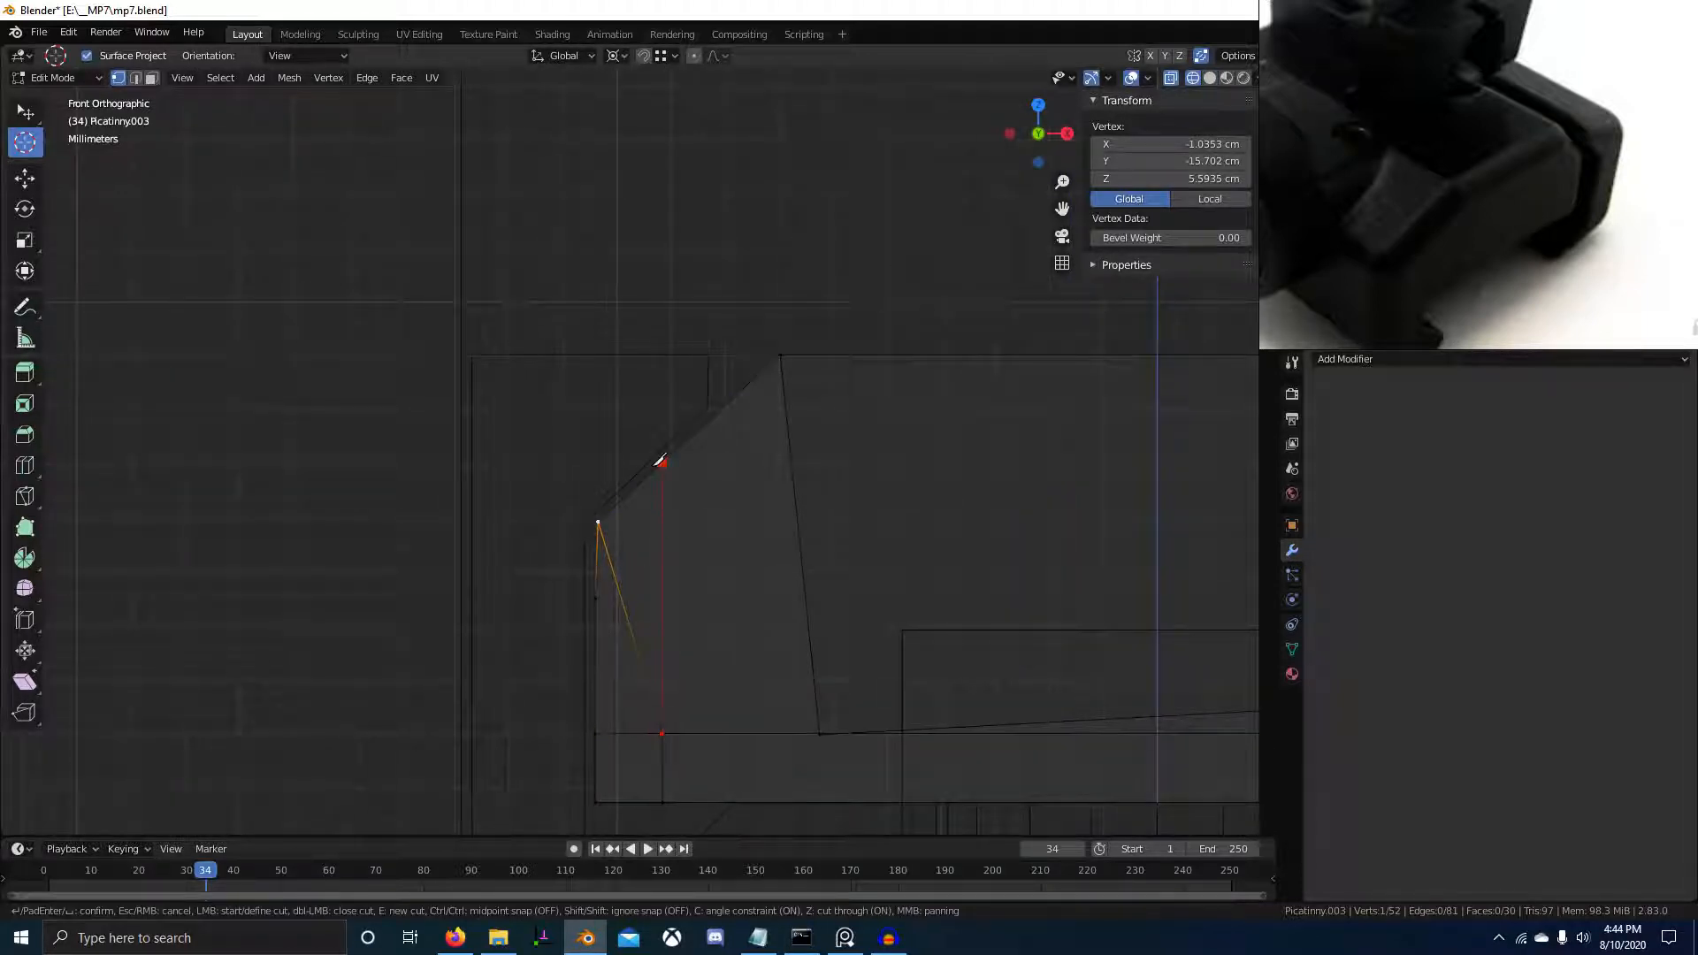
{"action": "key", "text": "Return"}
{"action": "mouse_move", "coordinate": [662, 501]}
{"action": "middle_mouse_down"}
{"action": "mouse_move", "coordinate": [702, 580]}
{"action": "mouse_move", "coordinate": [776, 618]}
{"action": "mouse_move", "coordinate": [856, 720]}
{"action": "middle_mouse_up"}
{"action": "key", "text": "shift+z"}
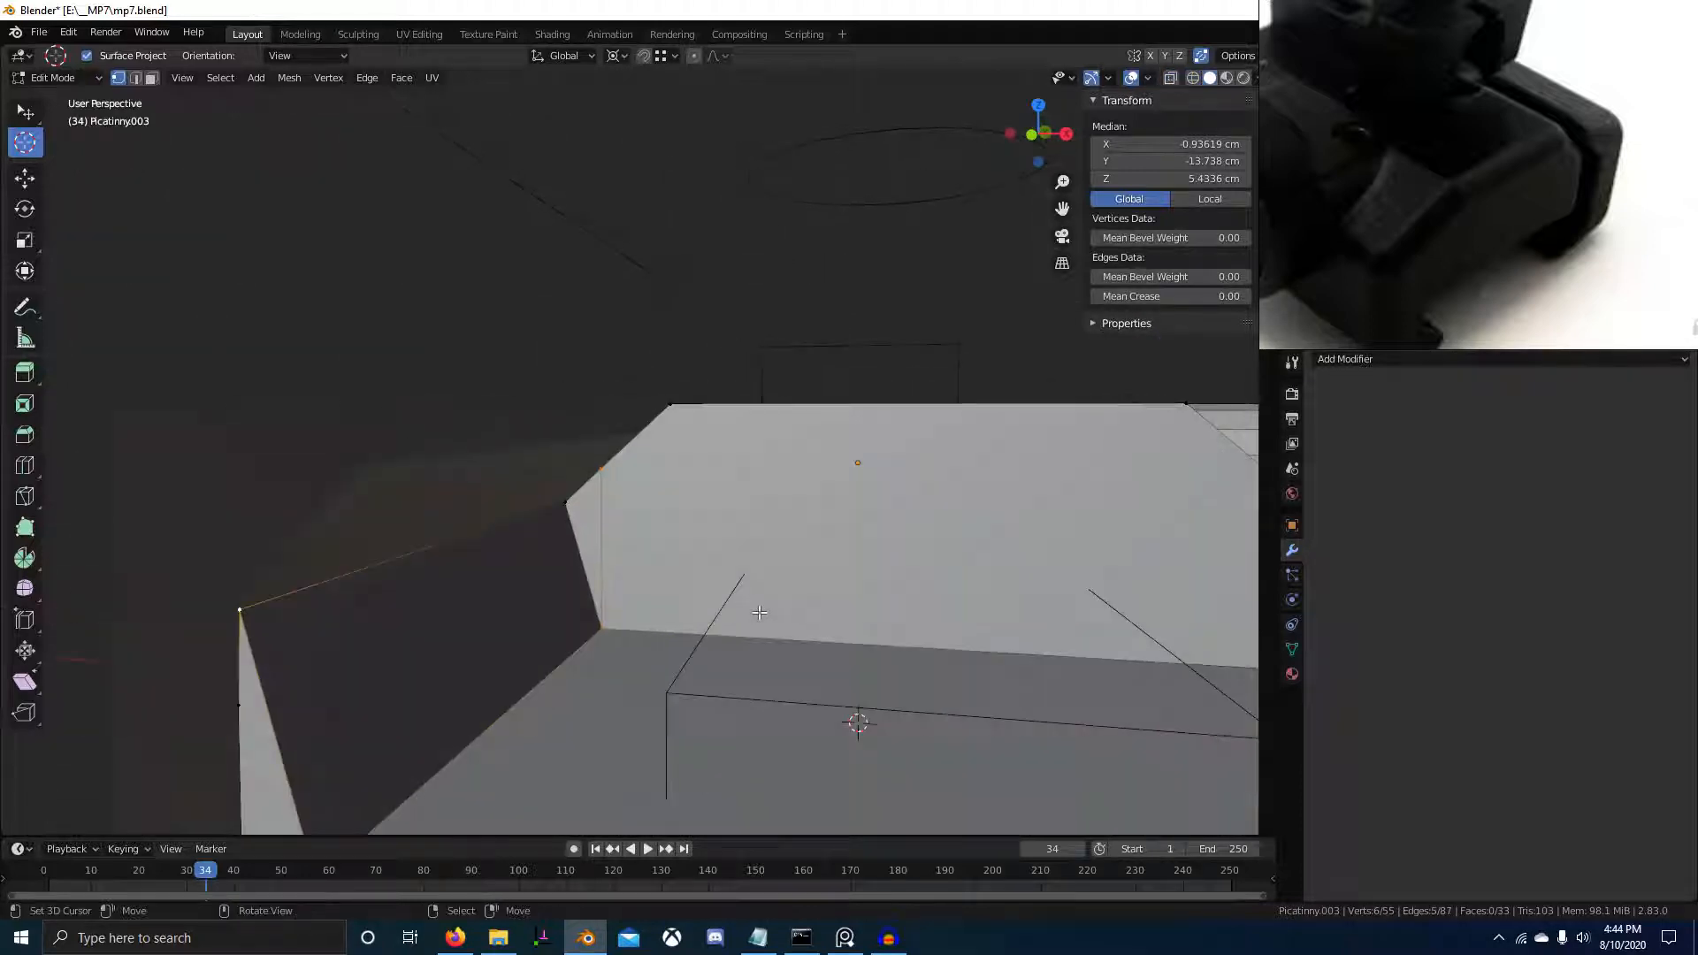
Extrude the upper edge of the low section's side wall 0.11899 cm in X and 0.10901 cm in Z, up along the slope
{"action": "key", "text": "KP_Divide"}
{"action": "mouse_move", "coordinate": [659, 602]}
{"action": "middle_mouse_down"}
{"action": "mouse_move", "coordinate": [625, 607]}
{"action": "mouse_move", "coordinate": [655, 636]}
{"action": "mouse_move", "coordinate": [508, 614]}
{"action": "mouse_move", "coordinate": [646, 612]}
{"action": "middle_mouse_up"}
{"action": "scroll", "coordinate": [627, 631], "scroll_direction": "up", "scroll_amount": 1}
{"action": "key", "text": "3"}
{"action": "mouse_move", "coordinate": [493, 549]}
{"action": "middle_mouse_down"}
{"action": "mouse_move", "coordinate": [567, 459]}
{"action": "mouse_move", "coordinate": [484, 529]}
{"action": "middle_mouse_up"}
{"action": "key", "text": "2"}
{"action": "left_click", "coordinate": [587, 445]}
{"action": "left_click", "coordinate": [597, 413]}
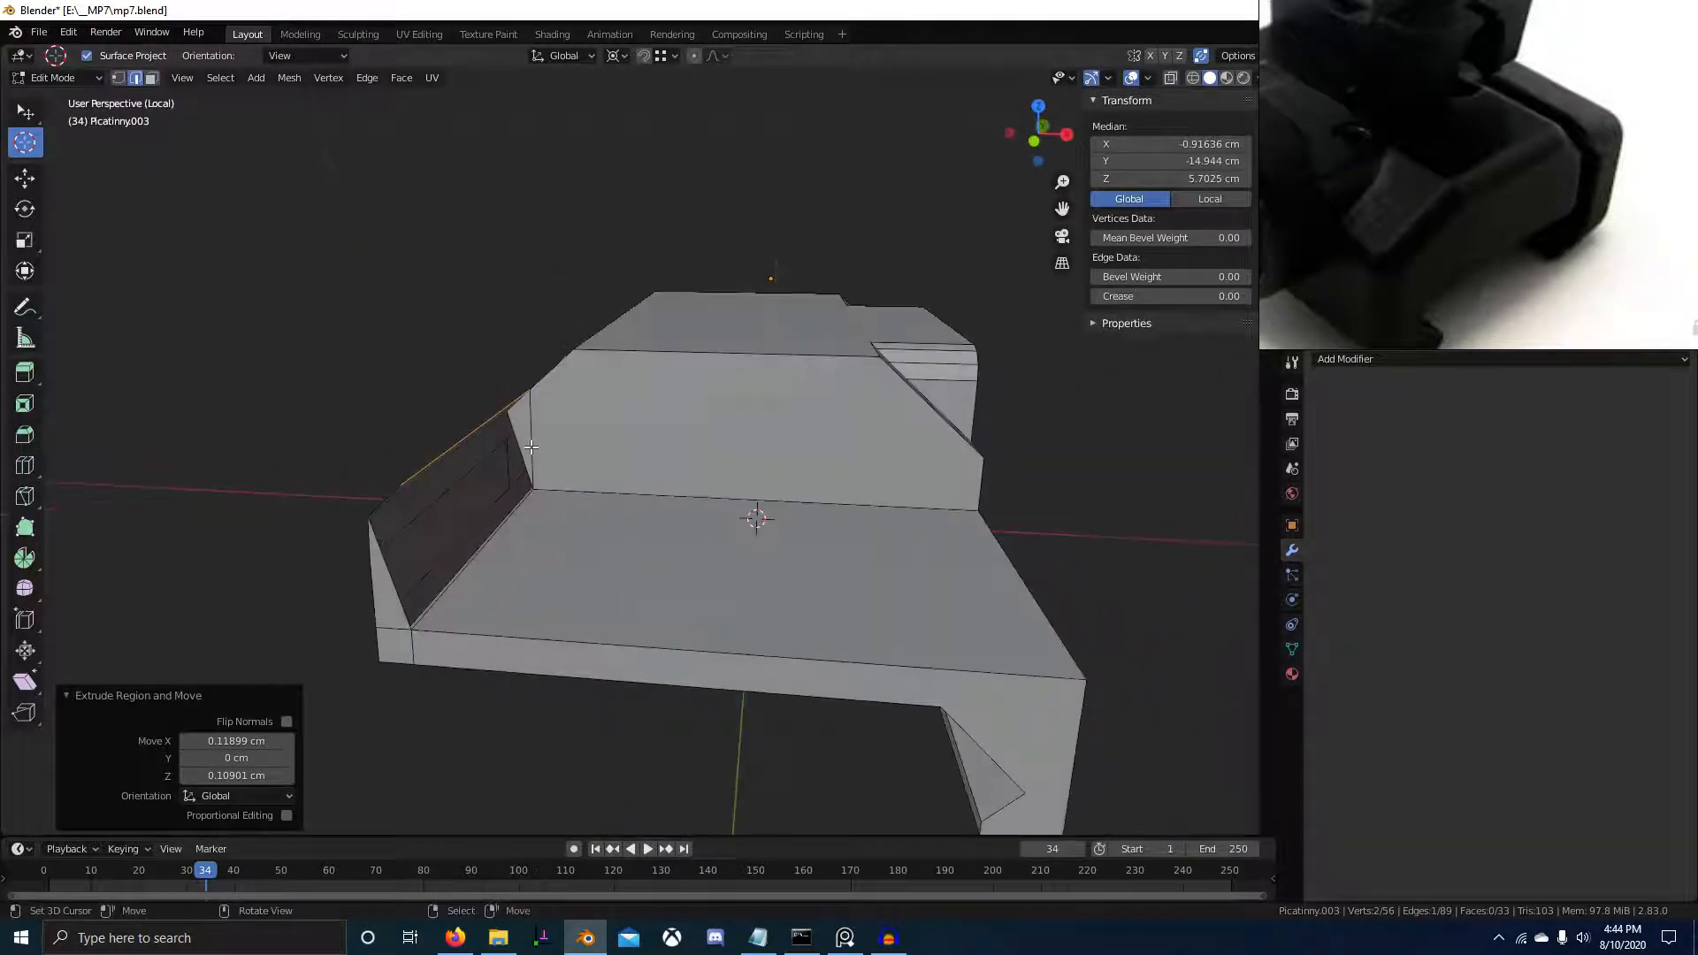
Delete the small triangular face beside the raised block and the face at the side wall's open end
{"action": "key", "text": "3"}
{"action": "right_click", "coordinate": [525, 458]}
{"action": "key", "text": "x"}
{"action": "left_click", "coordinate": [525, 465]}
{"action": "middle_click_drag", "start_coordinate": [526, 466], "coordinate": [529, 426]}
{"action": "right_click", "coordinate": [320, 475]}
{"action": "key", "text": "x"}
{"action": "left_click", "coordinate": [322, 490]}
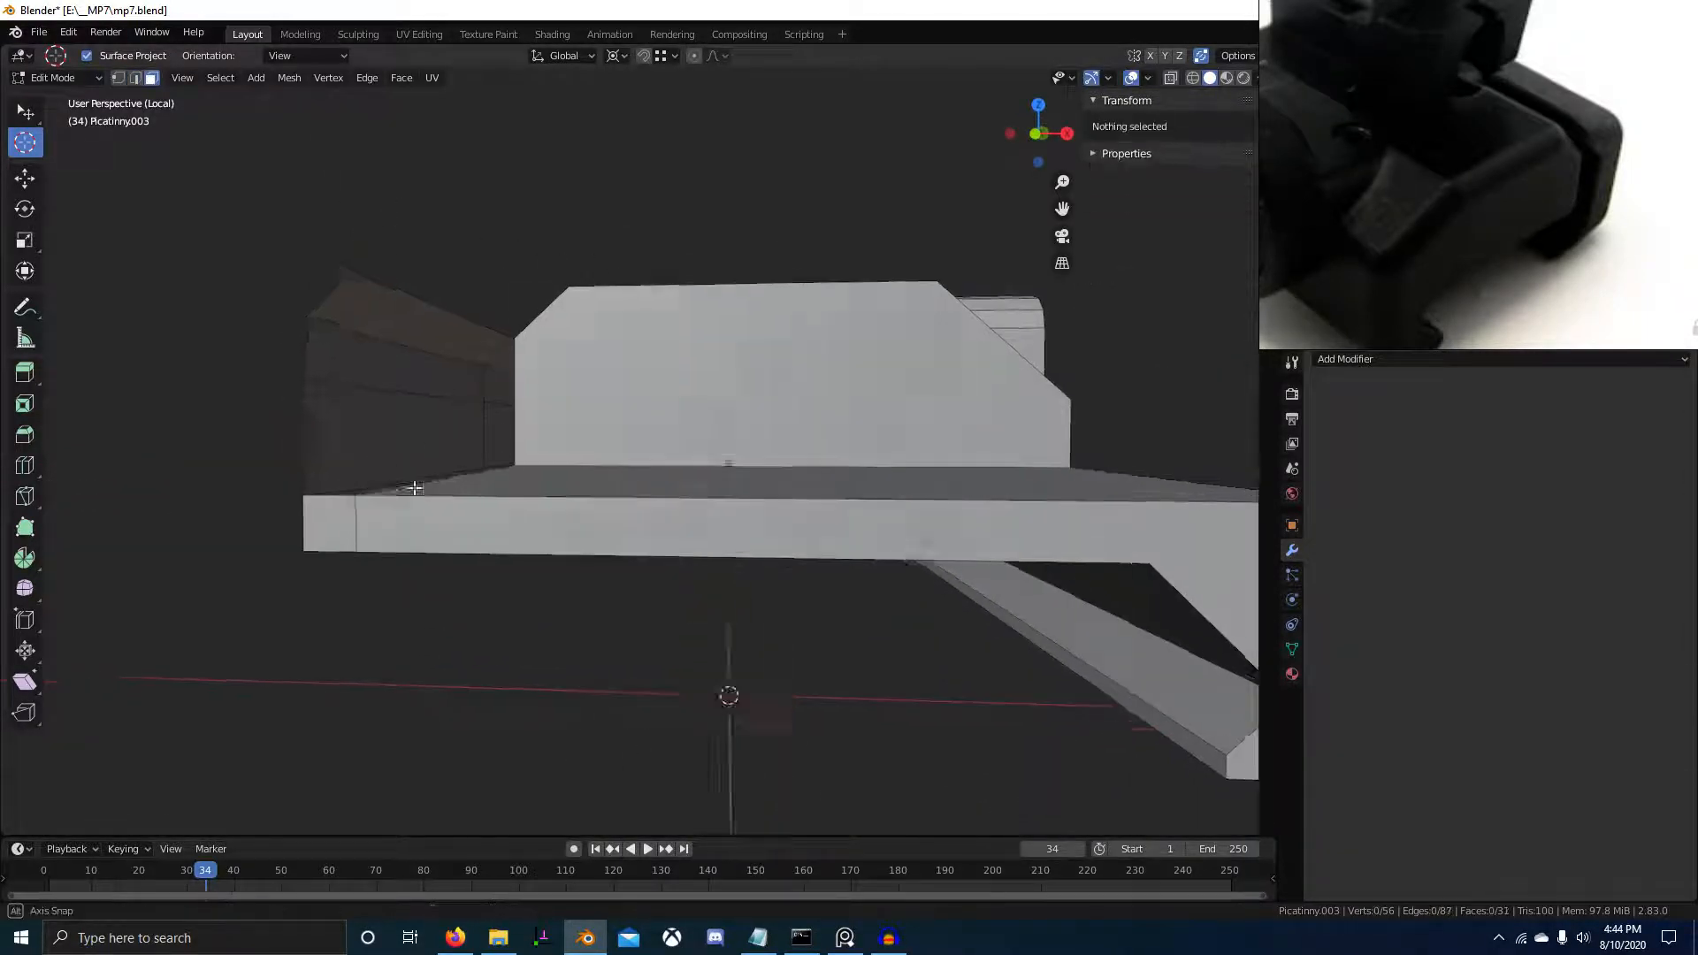
Extrude the side wall's new upper inner edge down 0.50136 cm along Z to form a vertical inner face
{"action": "middle_click_drag", "start_coordinate": [415, 488], "coordinate": [535, 448]}
{"action": "key", "text": "2"}
{"action": "right_click", "coordinate": [467, 409]}
{"action": "left_click", "coordinate": [552, 527]}
{"action": "scroll", "coordinate": [553, 527], "scroll_direction": "down", "scroll_amount": 1}
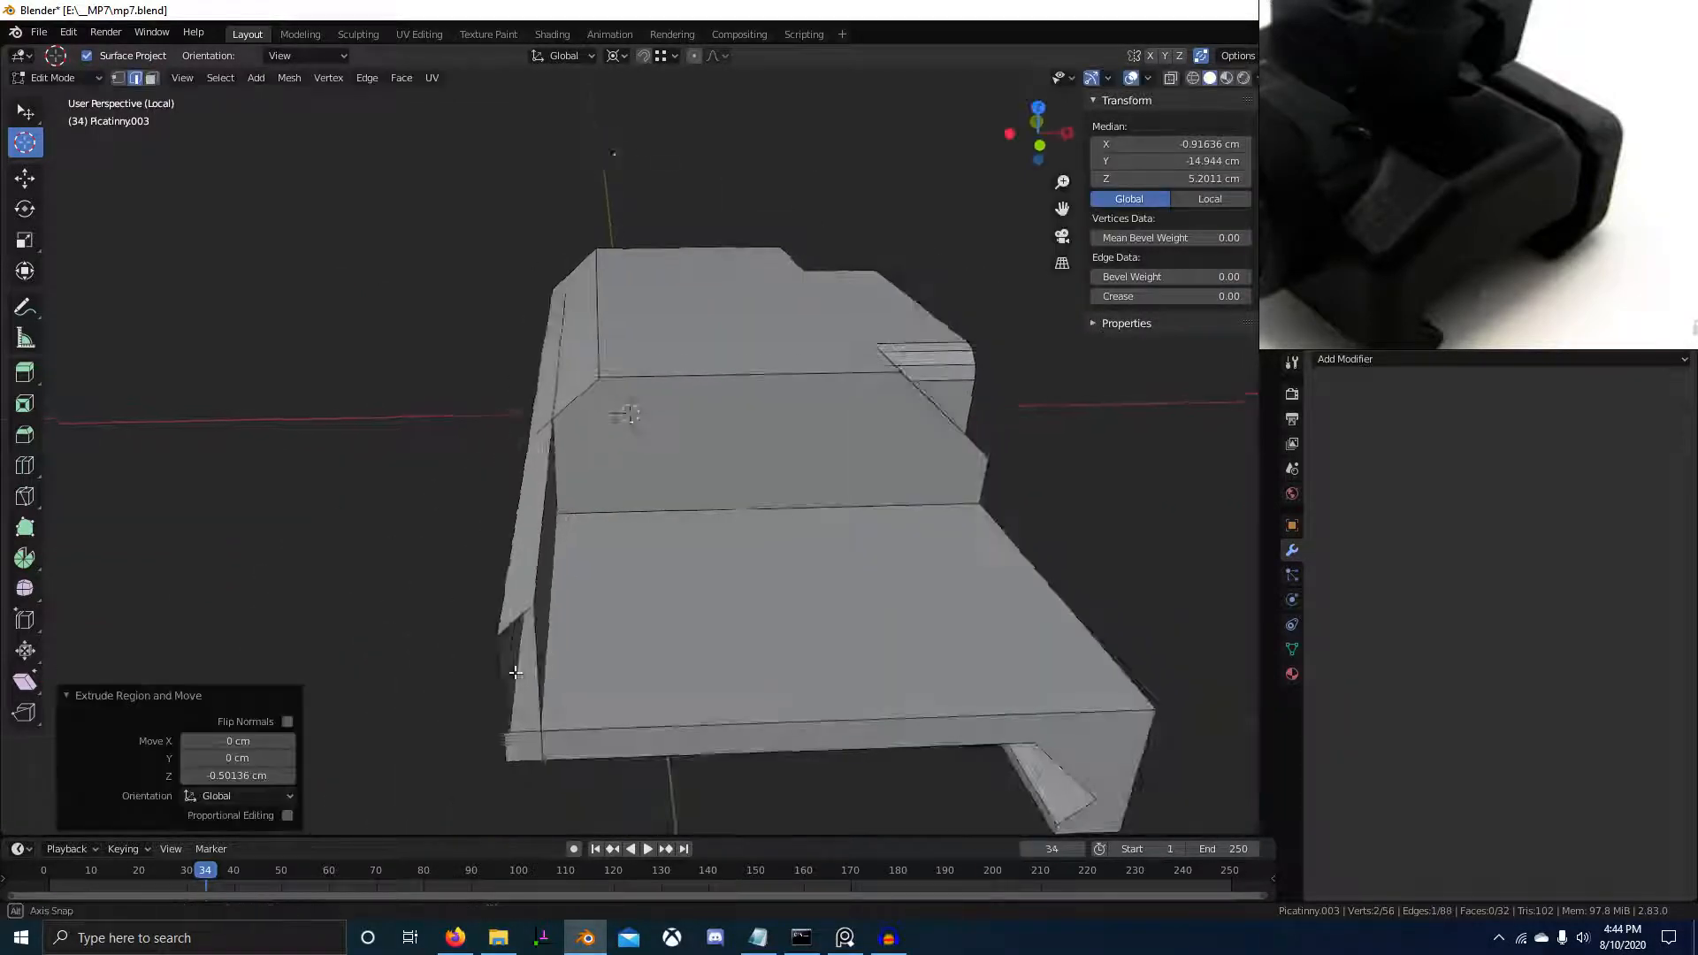
Fill the open end of the rebuilt side wall with a face
{"action": "middle_click_drag", "start_coordinate": [551, 531], "coordinate": [974, 557]}
{"action": "right_click", "coordinate": [517, 442]}
{"action": "key", "text": "f"}
{"action": "key", "text": "f"}
Run Limited Dissolve with a 5° maximum angle on the whole base mesh
{"action": "key", "text": "a"}
{"action": "key", "text": "F3"}
{"action": "type", "text": "Limited Dissolve"}
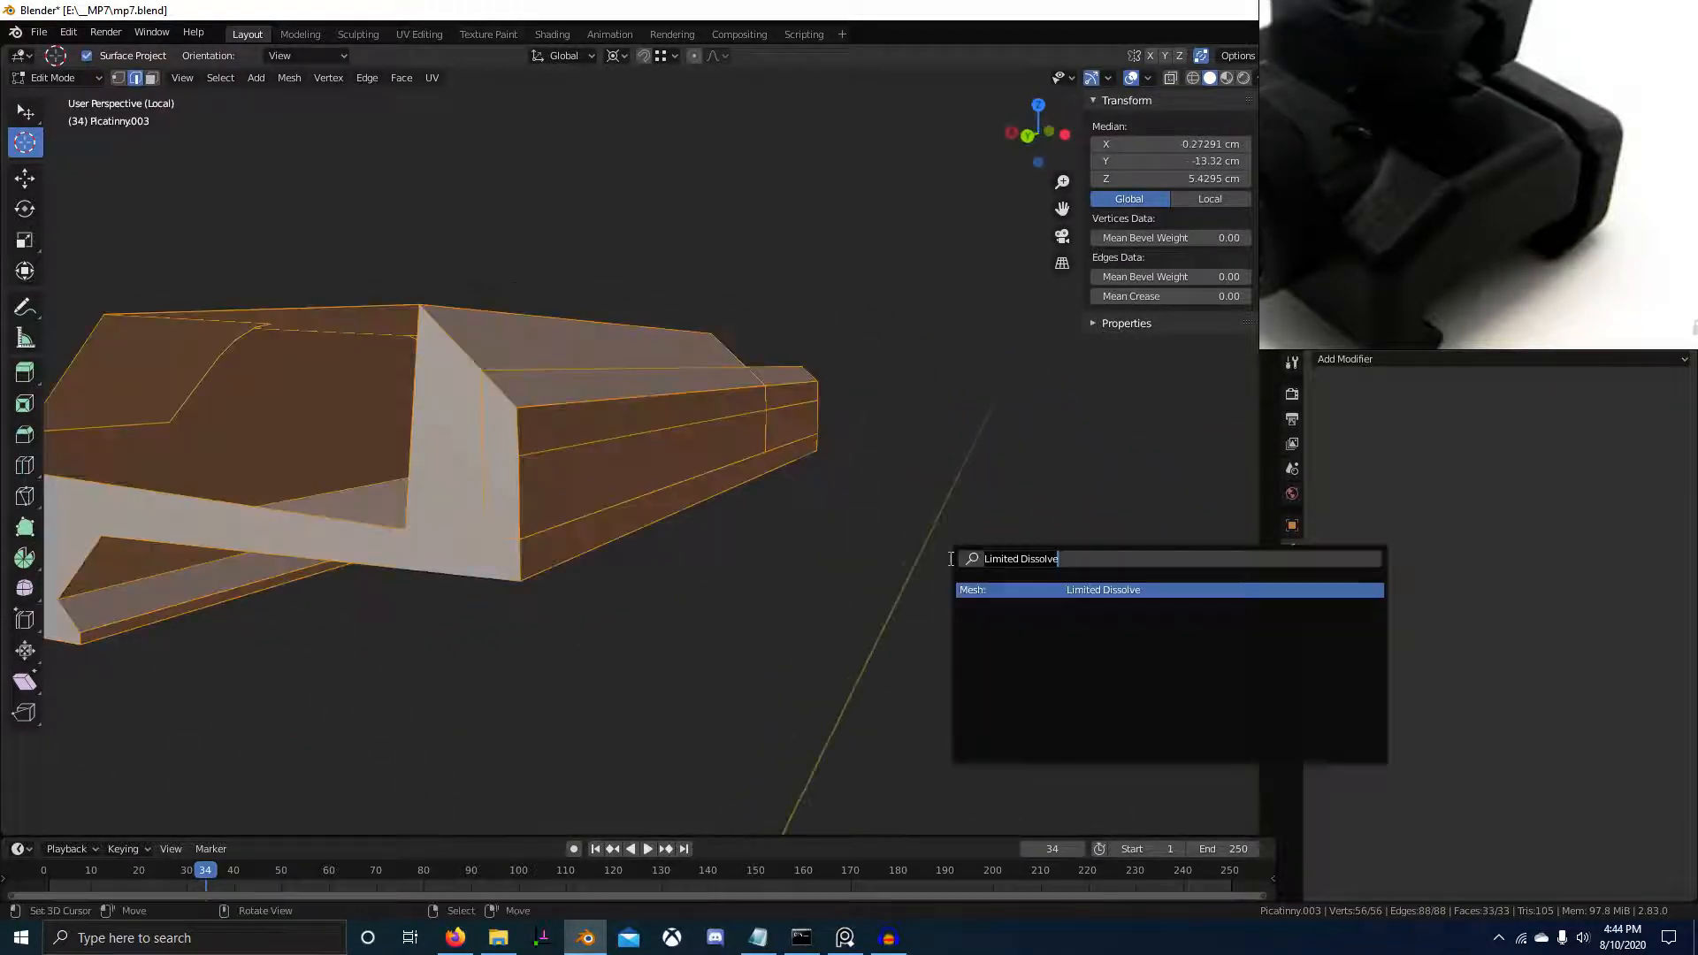
{"action": "left_click", "coordinate": [1089, 592]}
Close the opening in the raised block's end by snapping its lower vertices onto the corner vertices above
{"action": "scroll", "coordinate": [884, 584], "scroll_direction": "down", "scroll_amount": 5}
{"action": "middle_click_drag", "start_coordinate": [650, 566], "coordinate": [219, 575]}
{"action": "scroll", "coordinate": [601, 616], "scroll_direction": "up", "scroll_amount": 5}
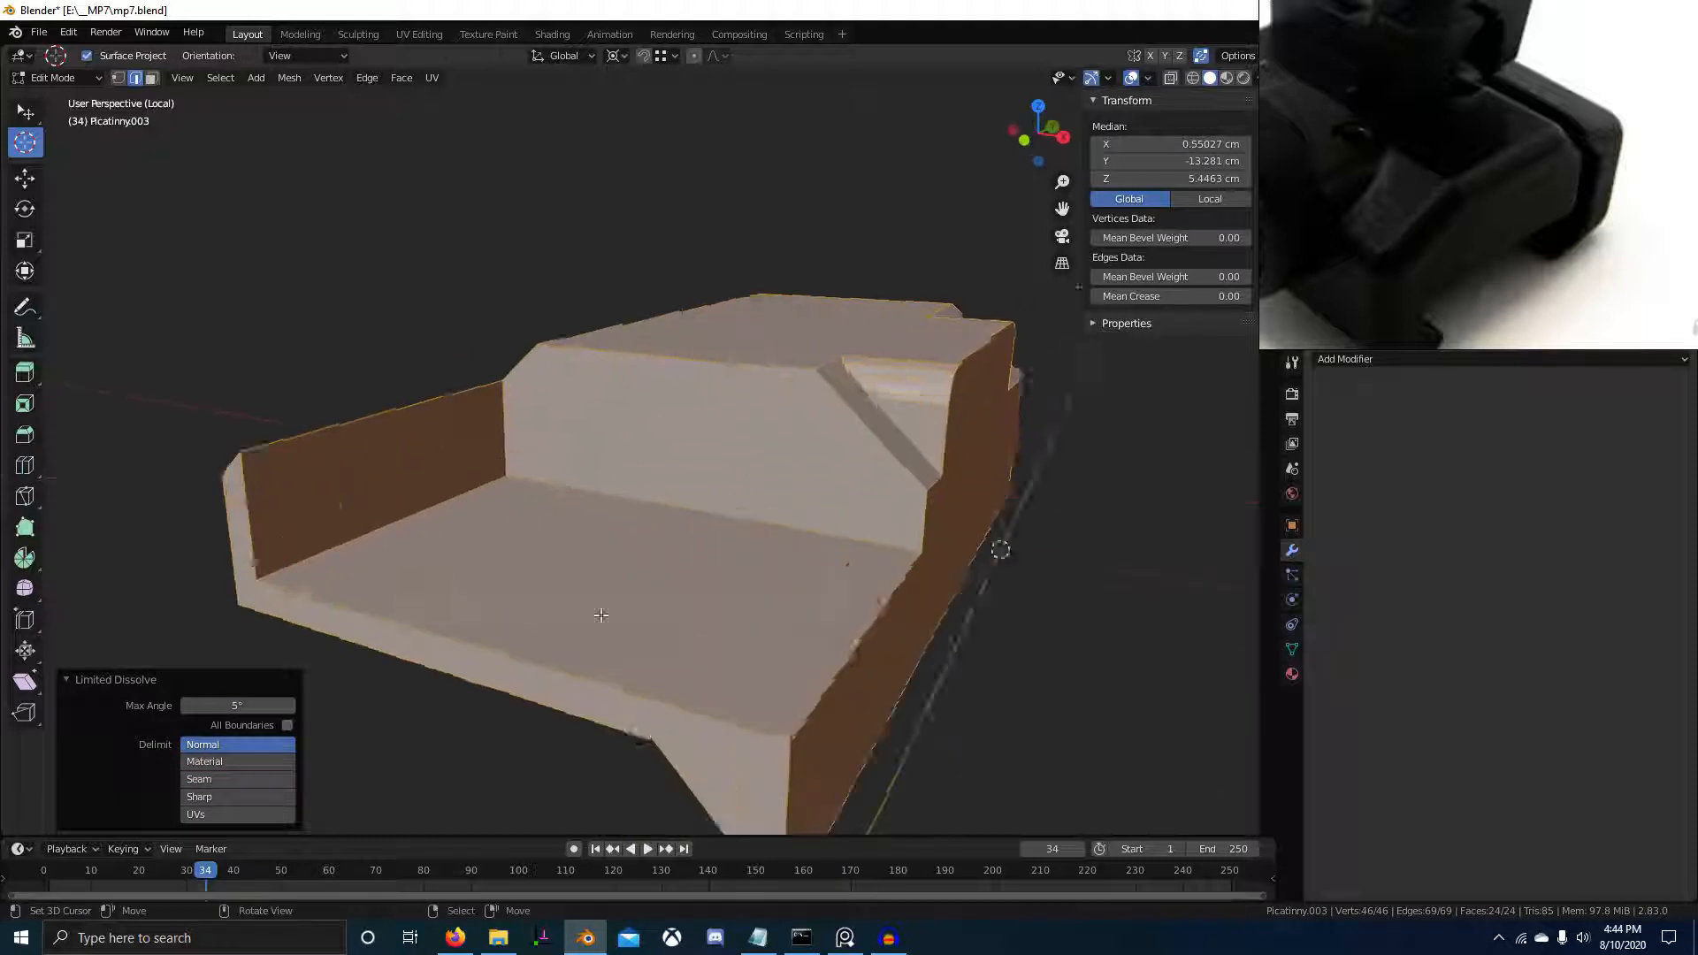
{"action": "middle_click_drag", "start_coordinate": [601, 616], "coordinate": [256, 610]}
{"action": "scroll", "coordinate": [310, 614], "scroll_direction": "down", "scroll_amount": 5}
{"action": "middle_click_drag", "start_coordinate": [327, 619], "coordinate": [405, 629], "text": "shift"}
{"action": "scroll", "coordinate": [425, 623], "scroll_direction": "up", "scroll_amount": 3}
{"action": "key", "text": "1"}
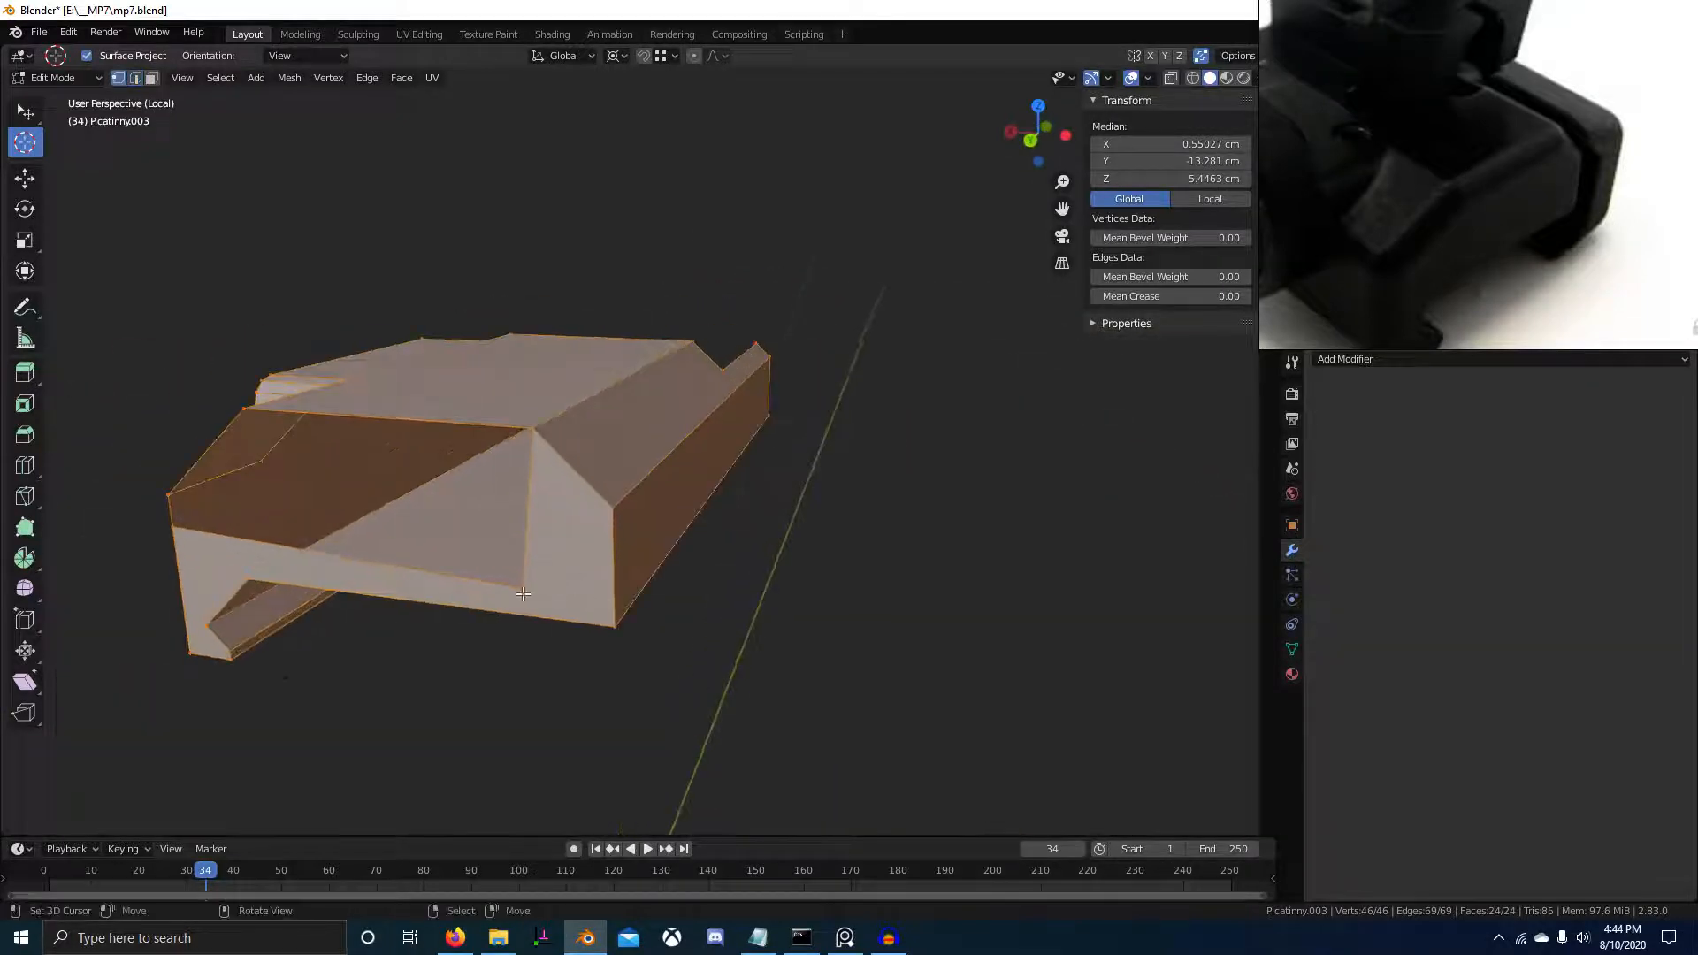
{"action": "left_click", "coordinate": [523, 594]}
{"action": "middle_click_drag", "start_coordinate": [523, 595], "coordinate": [509, 549]}
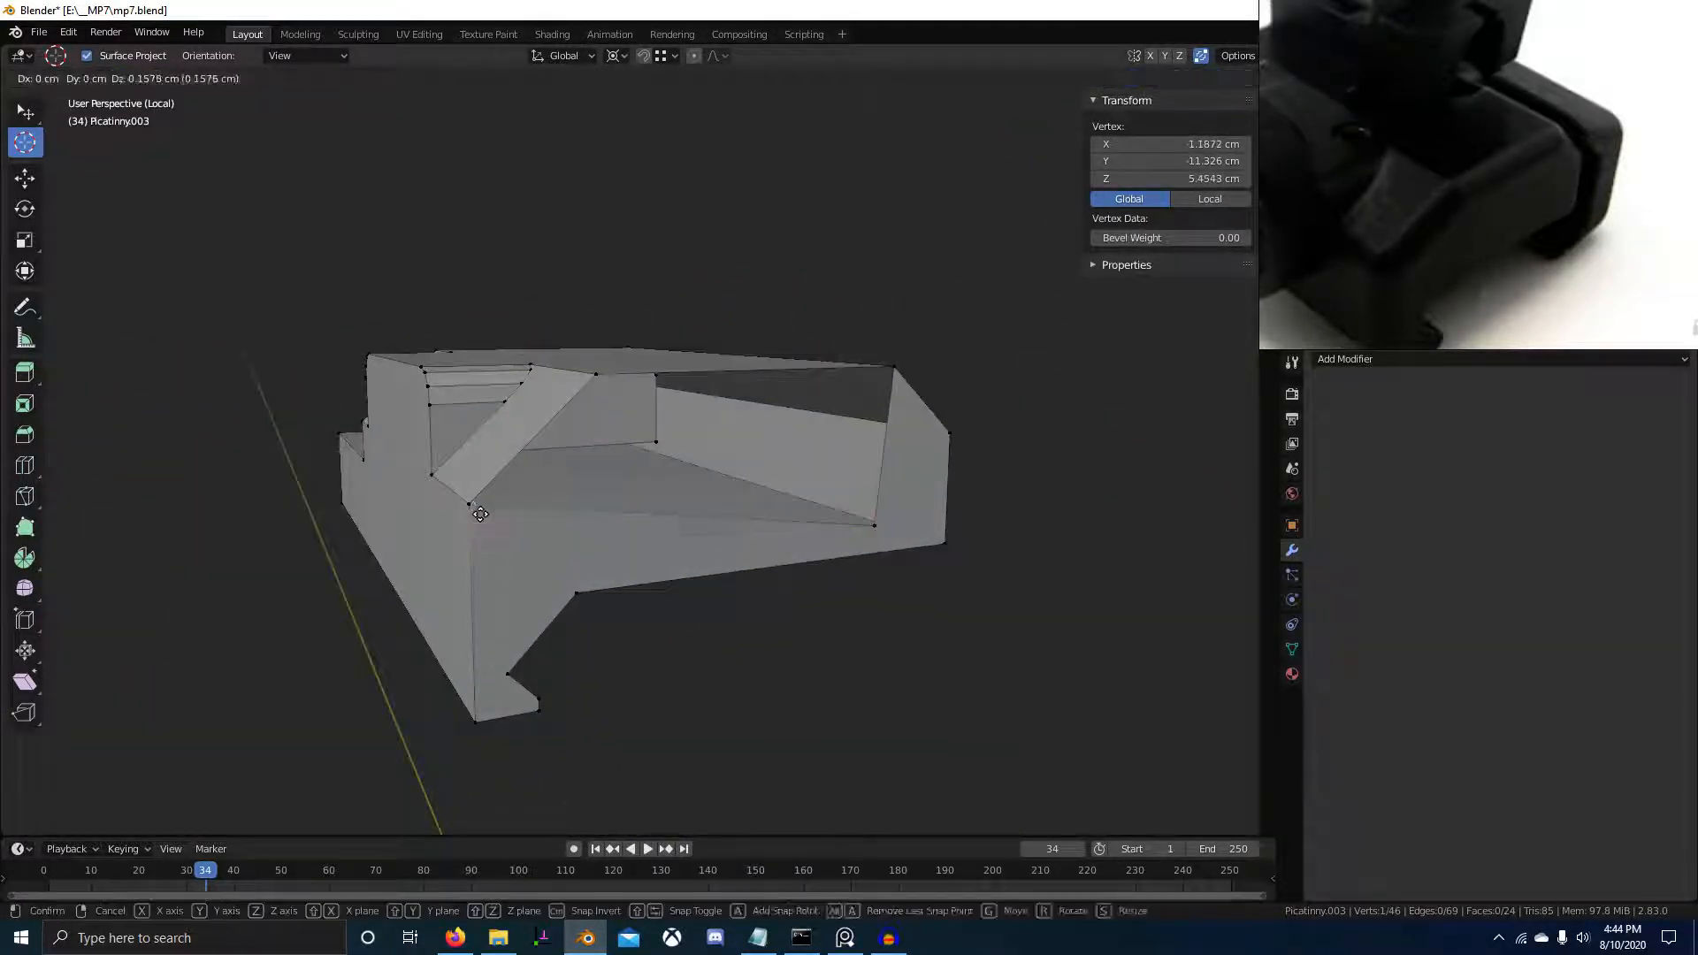
{"action": "left_click", "coordinate": [880, 530]}
{"action": "left_click", "coordinate": [578, 364]}
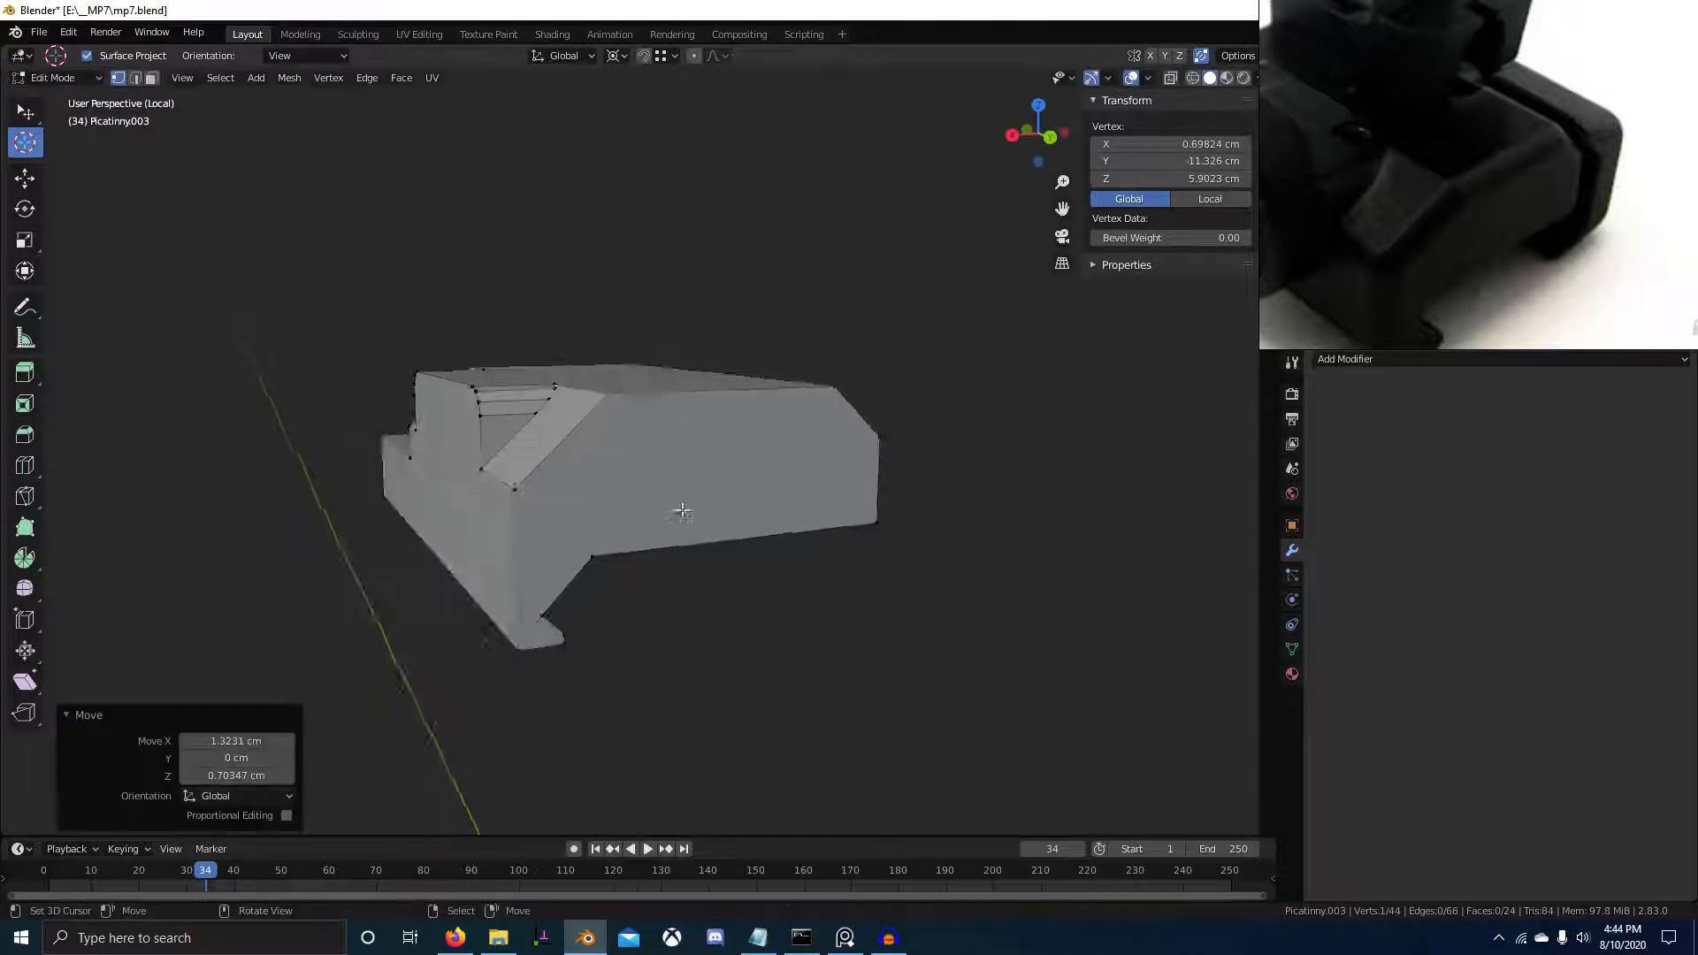
Select the whole base mesh, save the file, leave the isolated view and clear the selection
{"action": "key", "text": "a"}
{"action": "middle_click_drag", "start_coordinate": [675, 504], "coordinate": [881, 550]}
{"action": "key", "text": "ctrl+s"}
{"action": "middle_click_drag", "start_coordinate": [711, 440], "coordinate": [629, 510]}
{"action": "key", "text": "KP_Divide"}
{"action": "key", "text": "alt+a"}
Examine how the clamp wall fits the rebuilt base and compare both with the reference photo
{"action": "scroll", "coordinate": [699, 461], "scroll_direction": "down", "scroll_amount": 6}
{"action": "key", "text": "Tab"}
{"action": "key", "text": "Tab"}
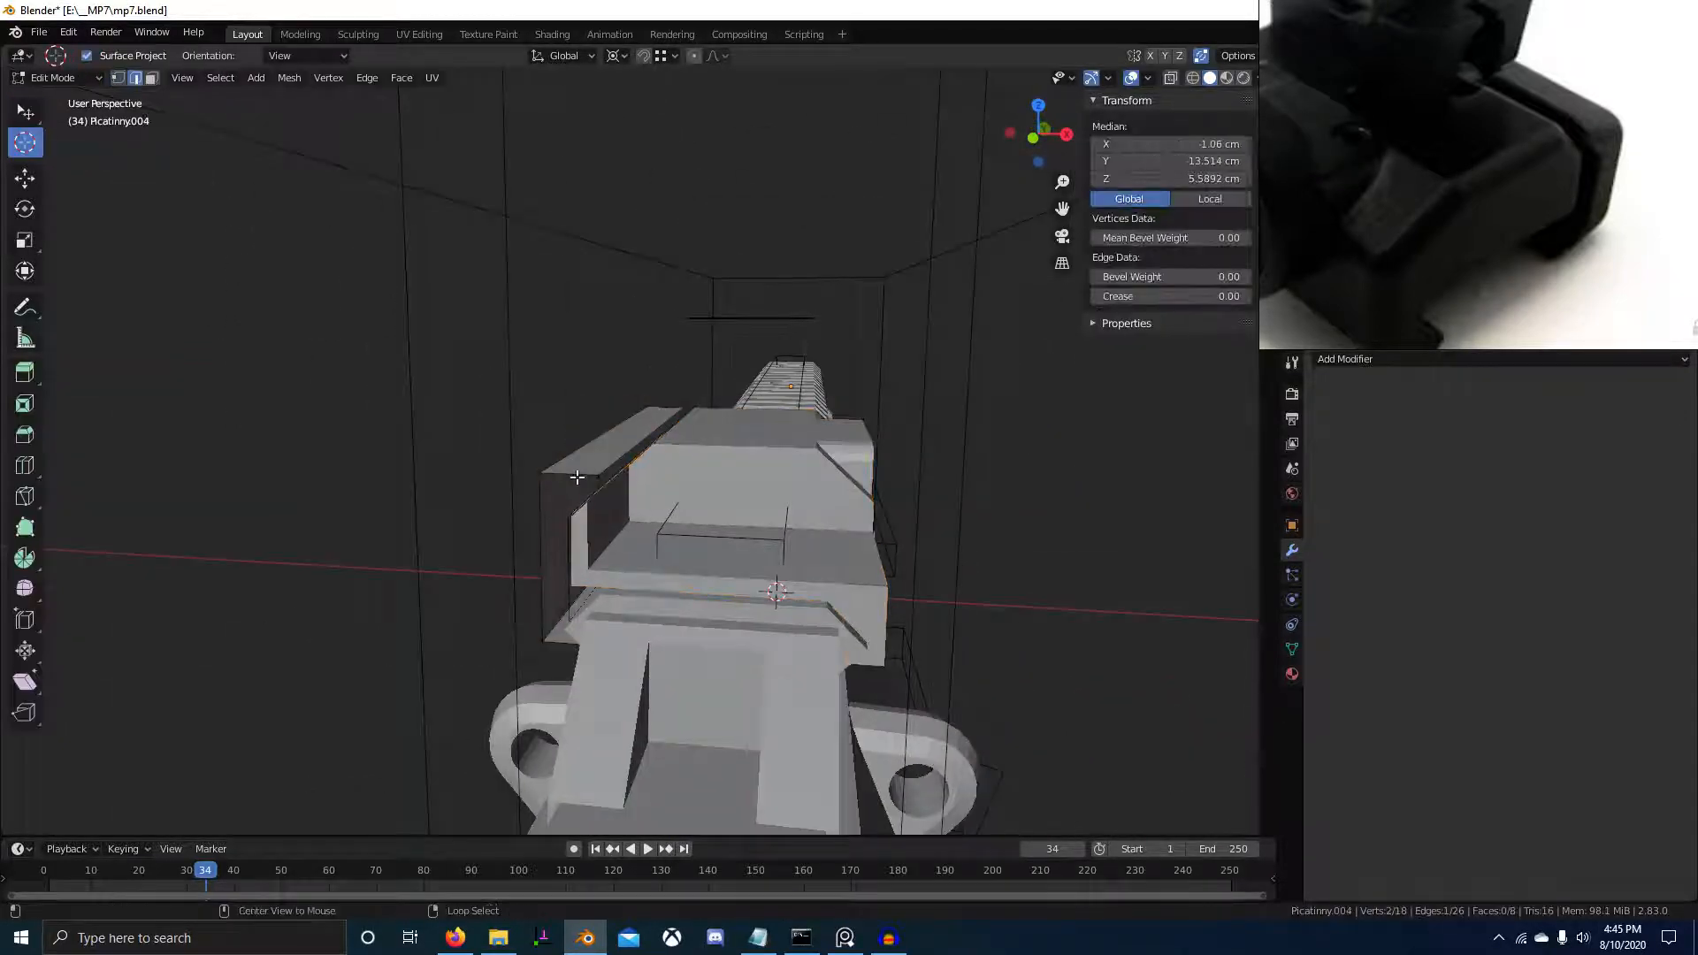
{"action": "middle_click_drag", "start_coordinate": [610, 613], "coordinate": [677, 623]}
{"action": "key", "text": "Tab"}
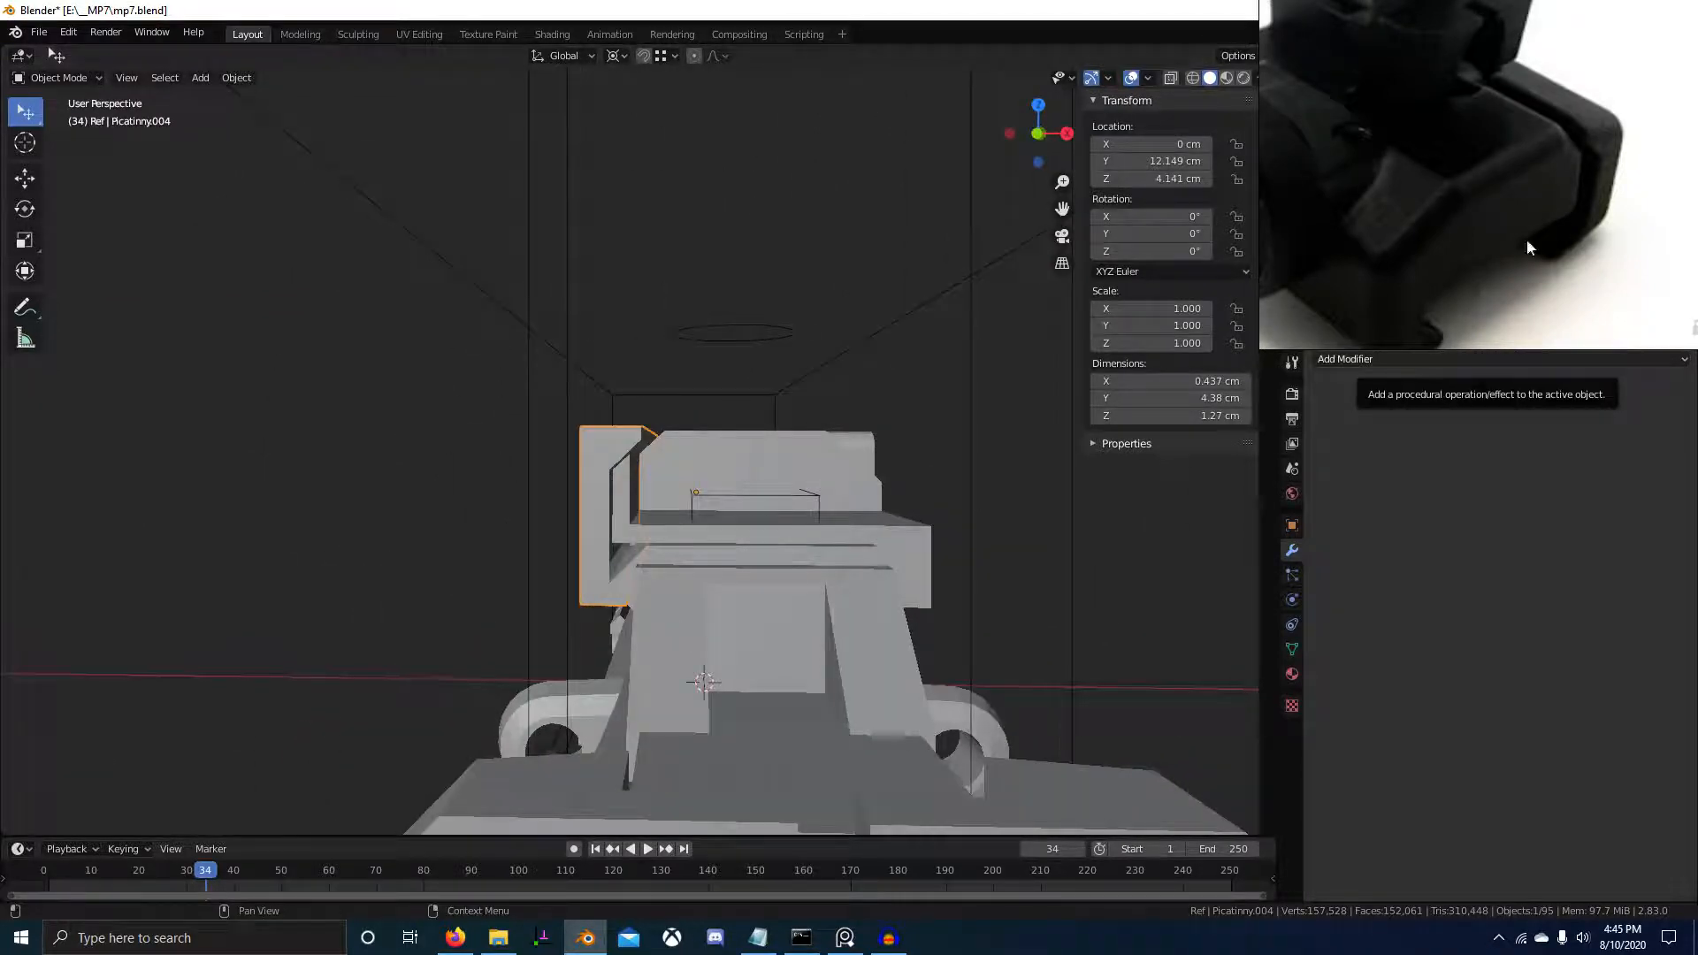
{"action": "middle_click_drag", "start_coordinate": [885, 354], "coordinate": [666, 478]}
{"action": "scroll", "coordinate": [1564, 235], "scroll_direction": "down", "scroll_amount": 4}
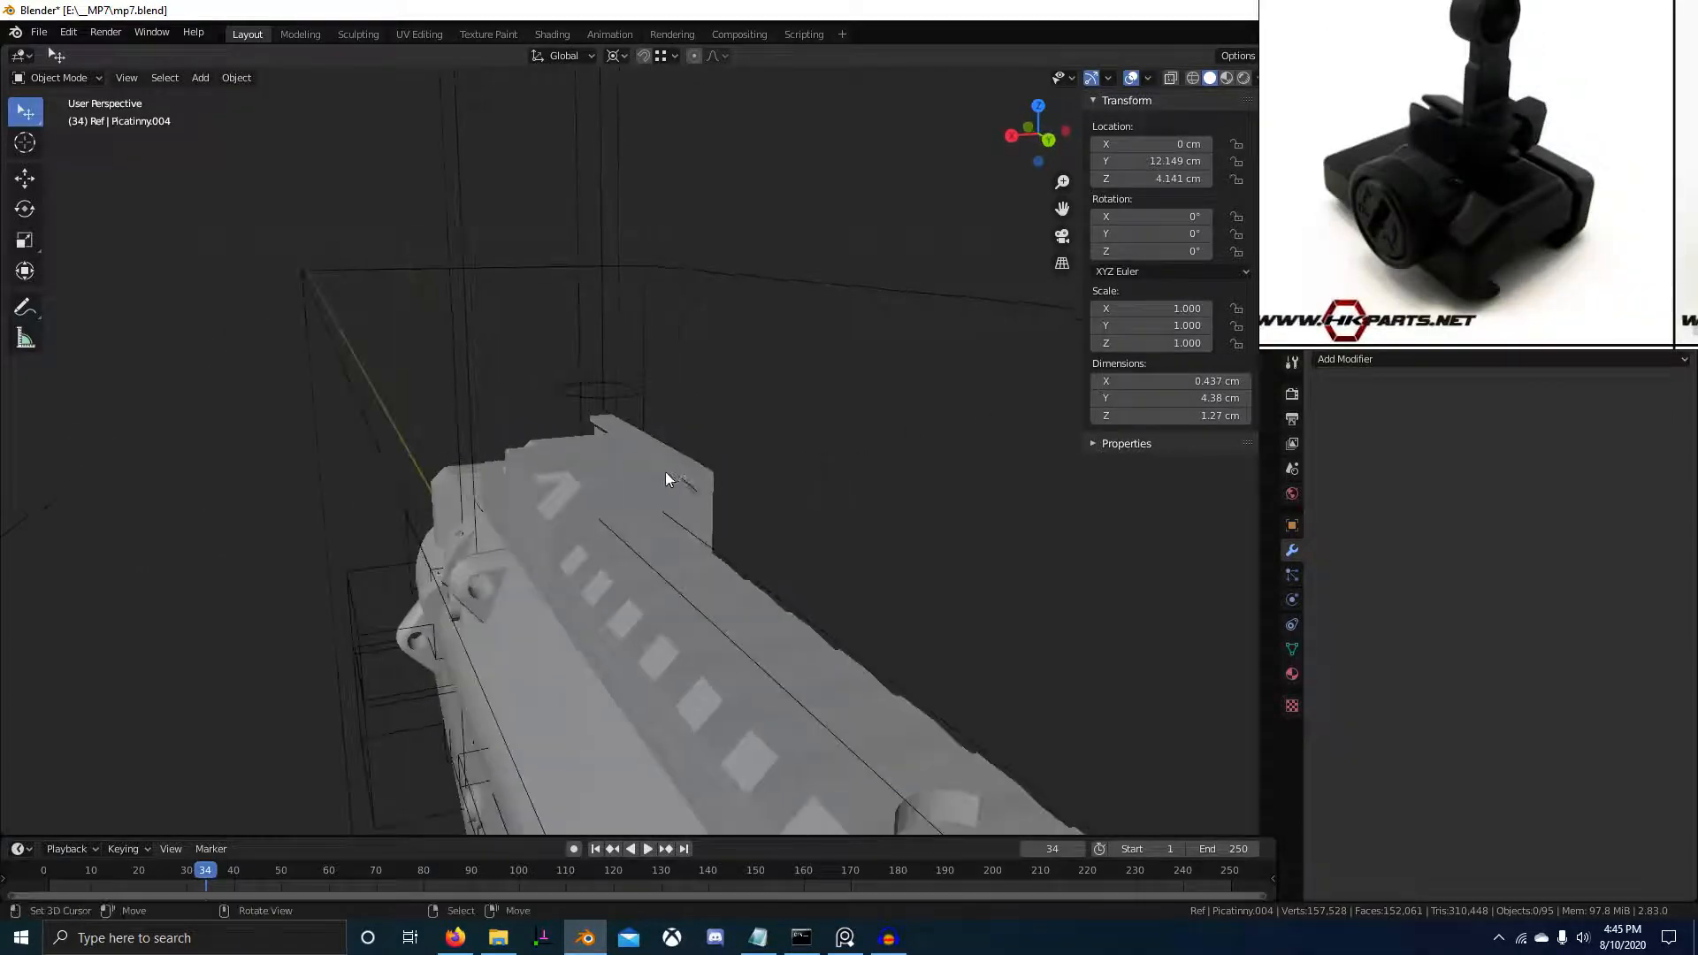
Isolate the base and clamp wall together and inspect the combined shape
{"action": "left_click", "coordinate": [687, 484]}
{"action": "key", "text": "KP_Divide"}
{"action": "scroll", "coordinate": [767, 563], "scroll_direction": "down", "scroll_amount": 3}
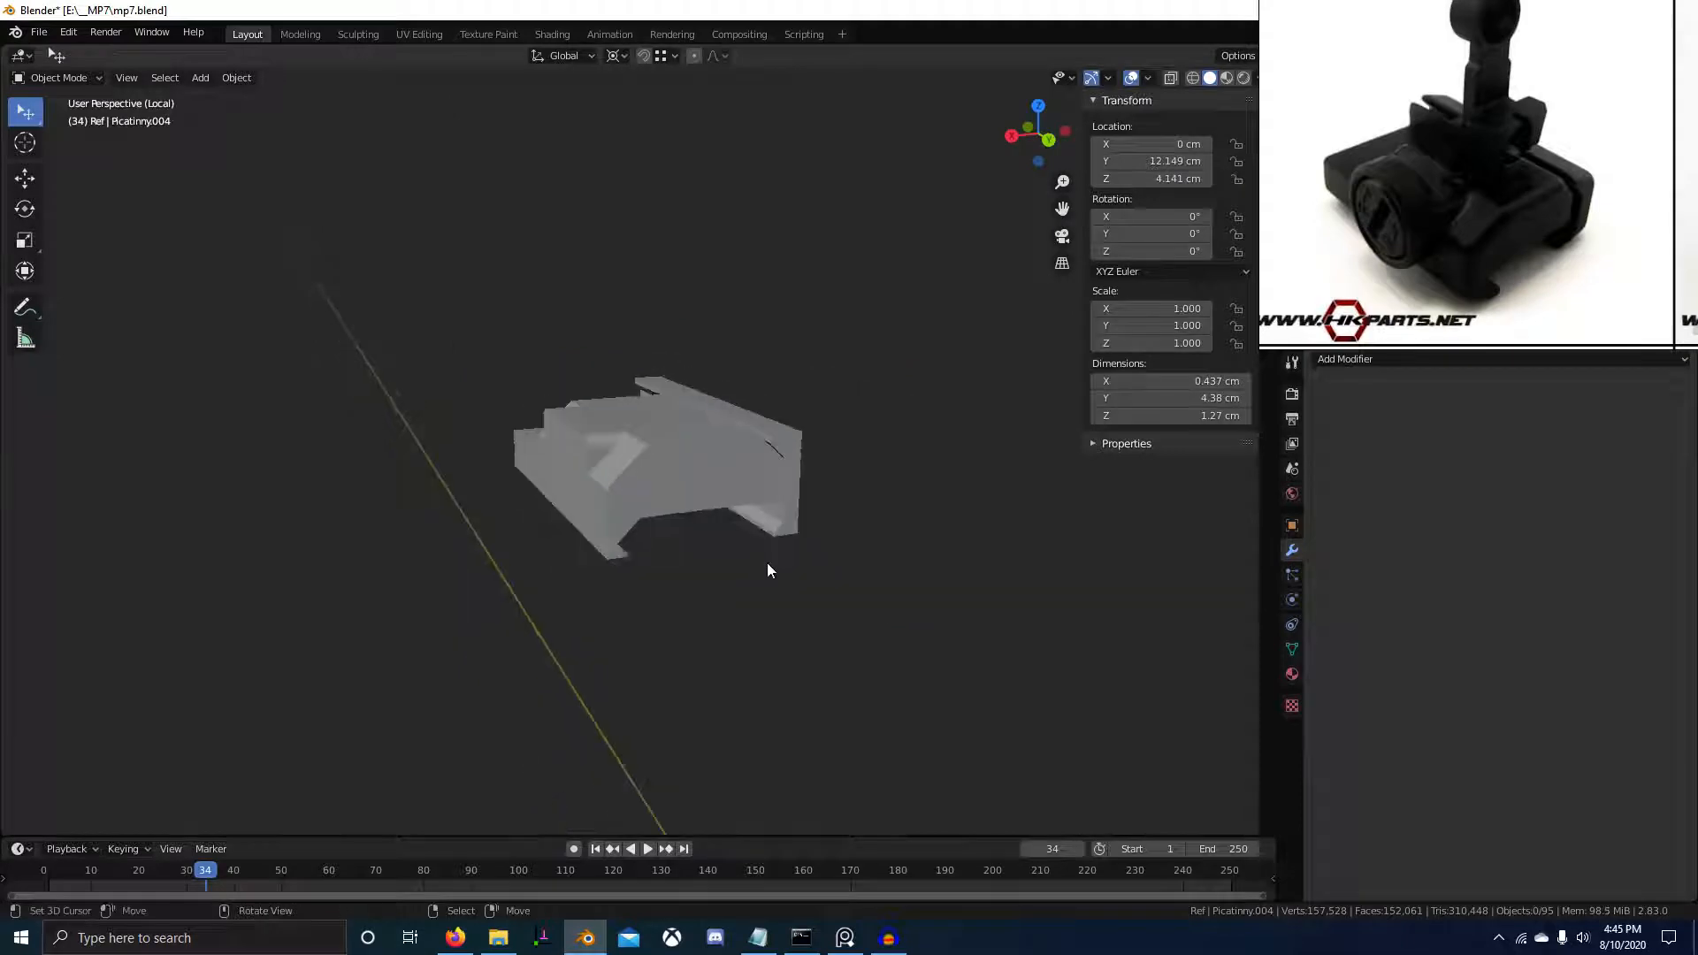
{"action": "middle_click_drag", "start_coordinate": [769, 564], "coordinate": [771, 550]}
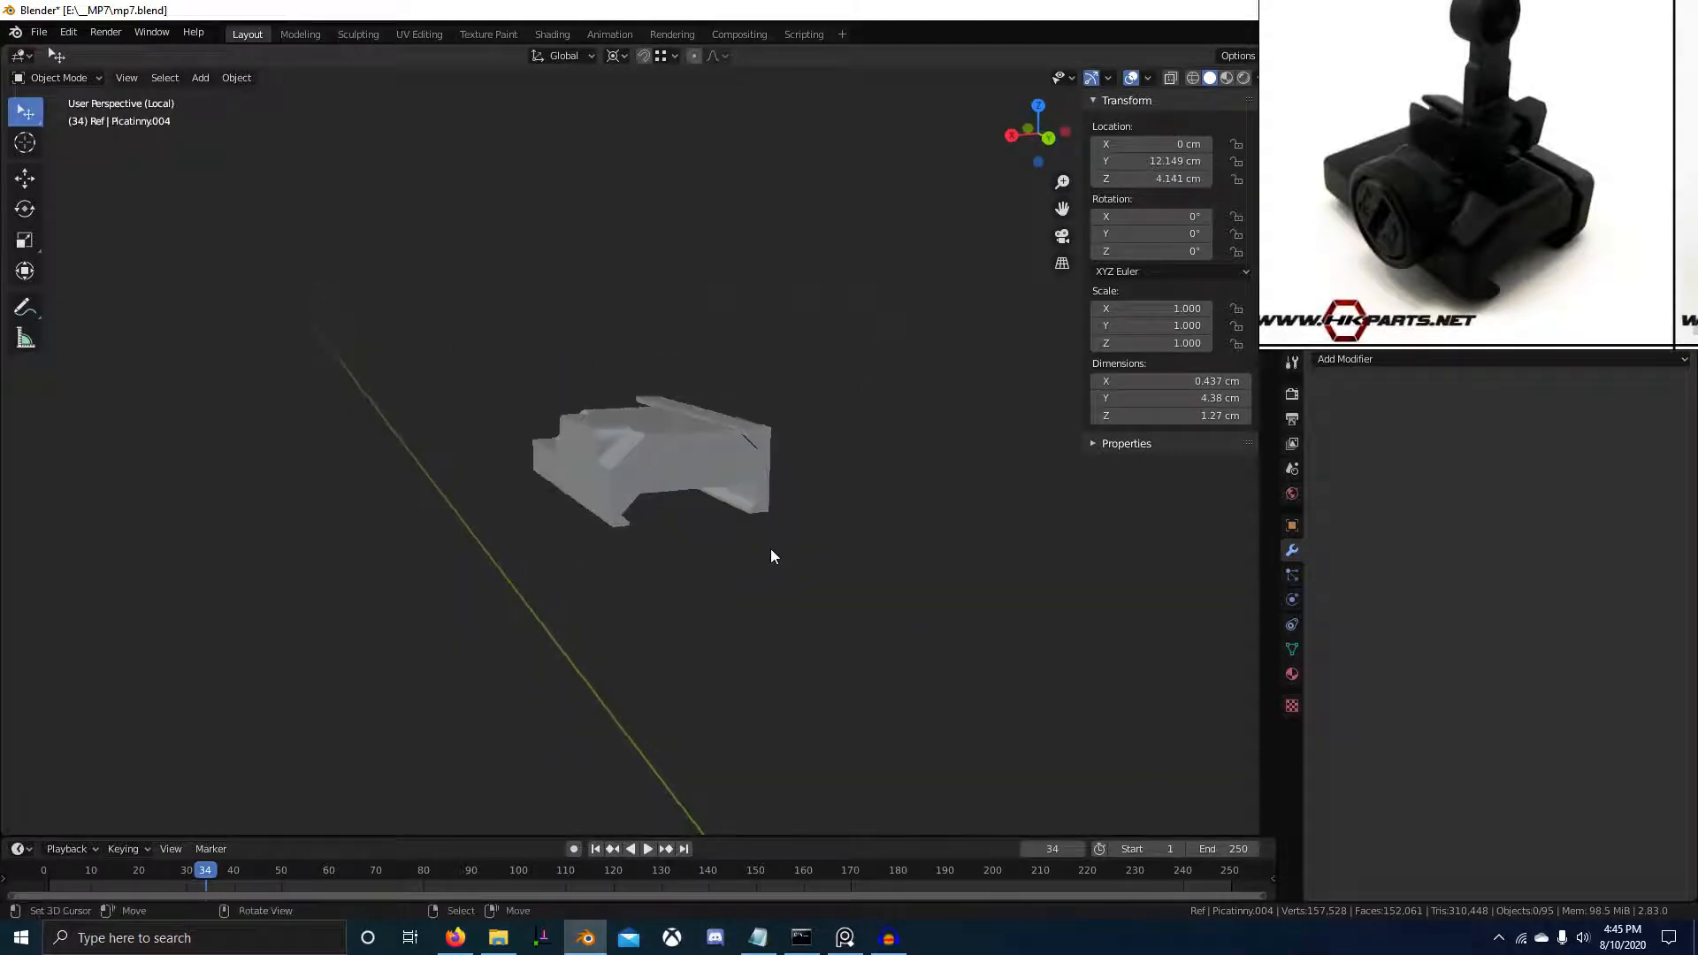
Save the file and leave the isolated view of the rail base and clamp wall
{"action": "scroll", "coordinate": [769, 531], "scroll_direction": "up", "scroll_amount": 2}
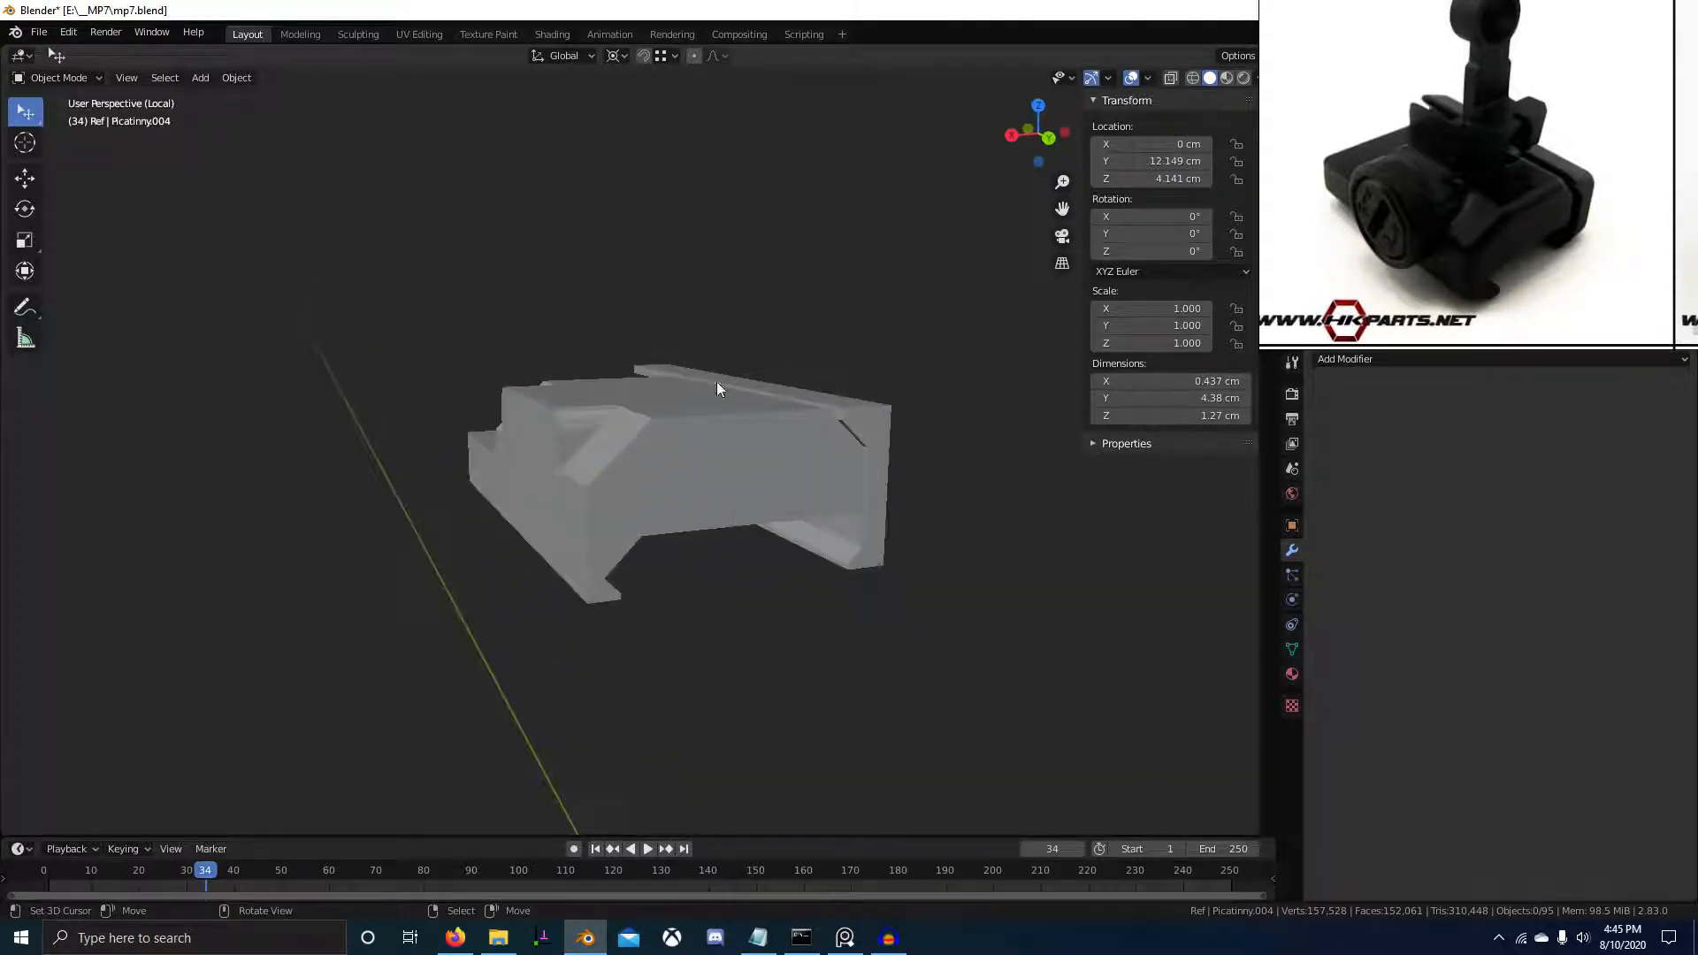
{"action": "middle_click_drag", "start_coordinate": [721, 458], "coordinate": [732, 564]}
{"action": "key", "text": "ctrl+s"}
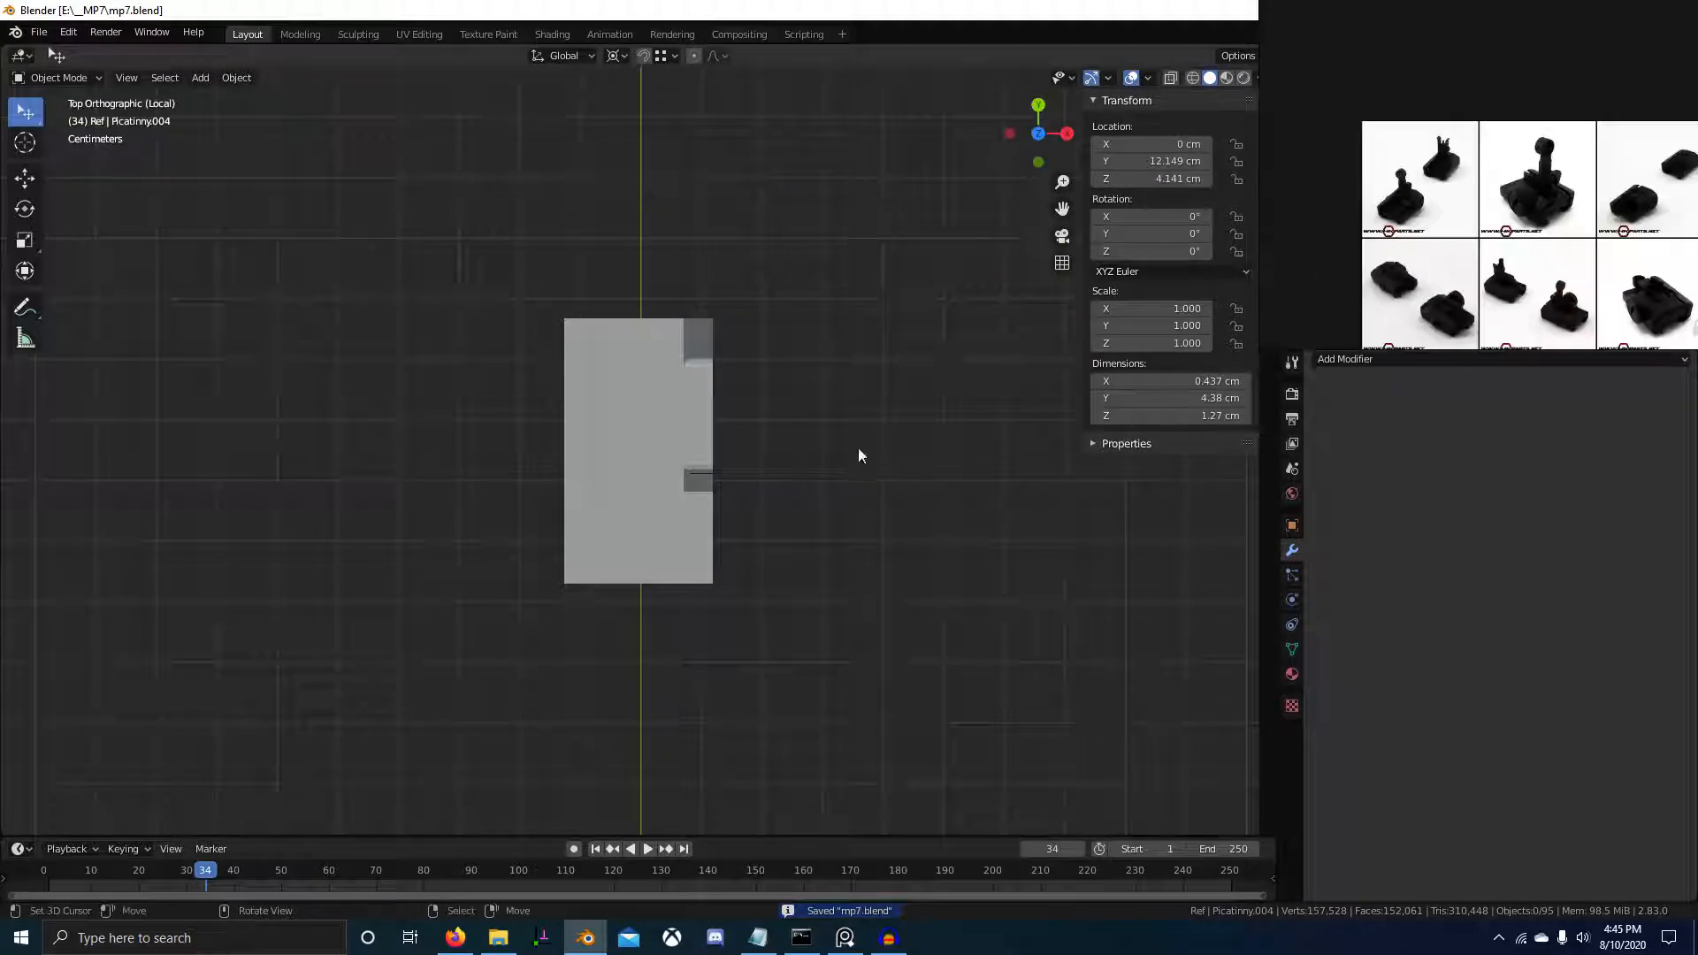
{"action": "middle_click_drag", "start_coordinate": [858, 448], "coordinate": [581, 386]}
{"action": "key", "text": "KP_Divide"}
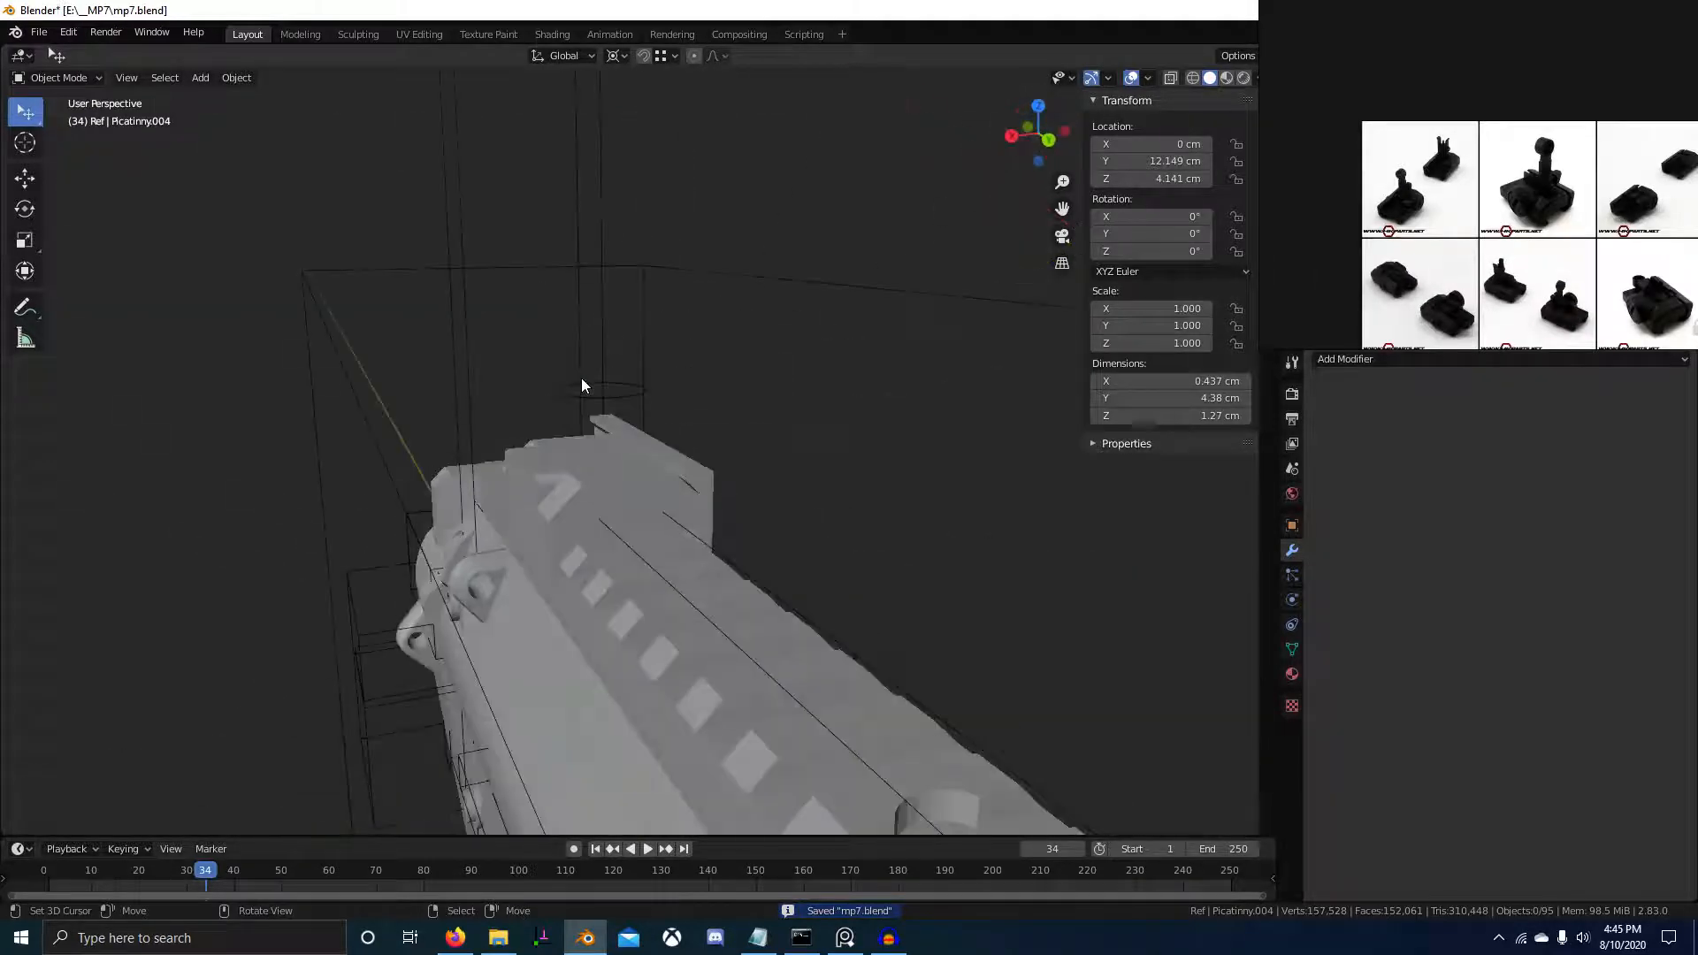
From the top view, select the circle above the rear sight base and check its position in wireframe and solid shading
{"action": "key", "text": "KP_7"}
{"action": "scroll", "coordinate": [676, 401], "scroll_direction": "up", "scroll_amount": 4}
{"action": "left_click", "coordinate": [703, 333]}
{"action": "mouse_move", "coordinate": [703, 332]}
{"action": "middle_mouse_down"}
{"action": "mouse_move", "coordinate": [665, 421]}
{"action": "mouse_move", "coordinate": [700, 362]}
{"action": "mouse_move", "coordinate": [681, 320]}
{"action": "middle_mouse_up"}
{"action": "key", "text": "z"}
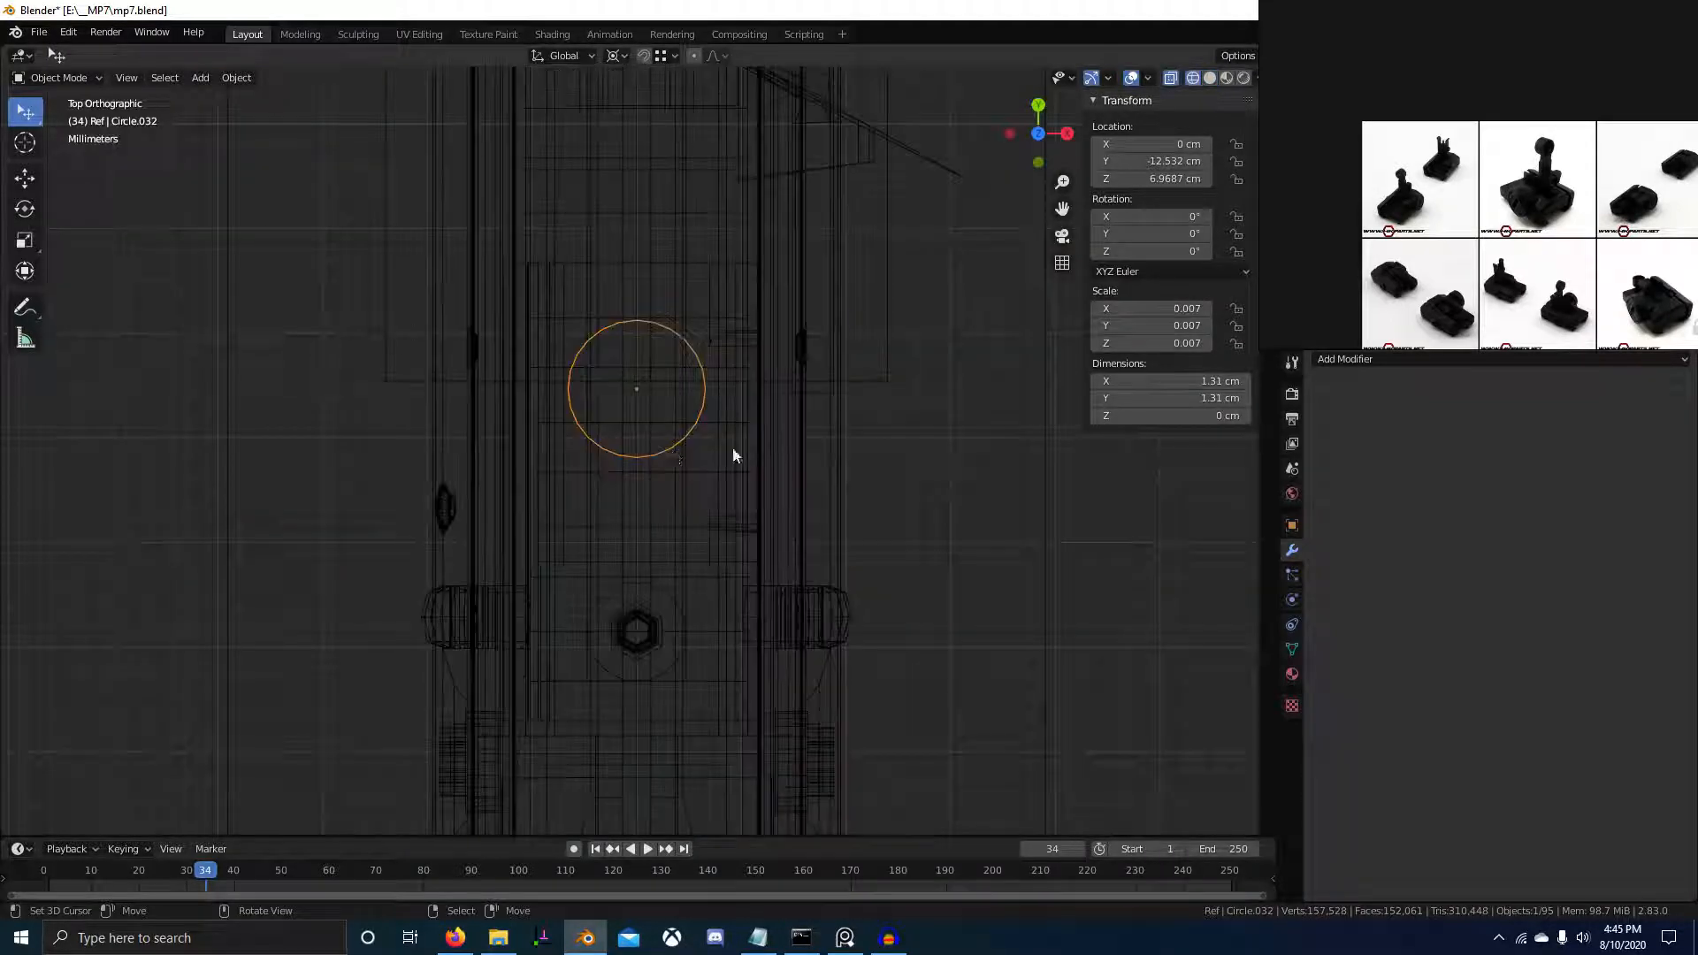
{"action": "scroll", "coordinate": [733, 449], "scroll_direction": "up", "scroll_amount": 2}
{"action": "scroll", "coordinate": [670, 467], "scroll_direction": "down", "scroll_amount": 1}
{"action": "key", "text": "z"}
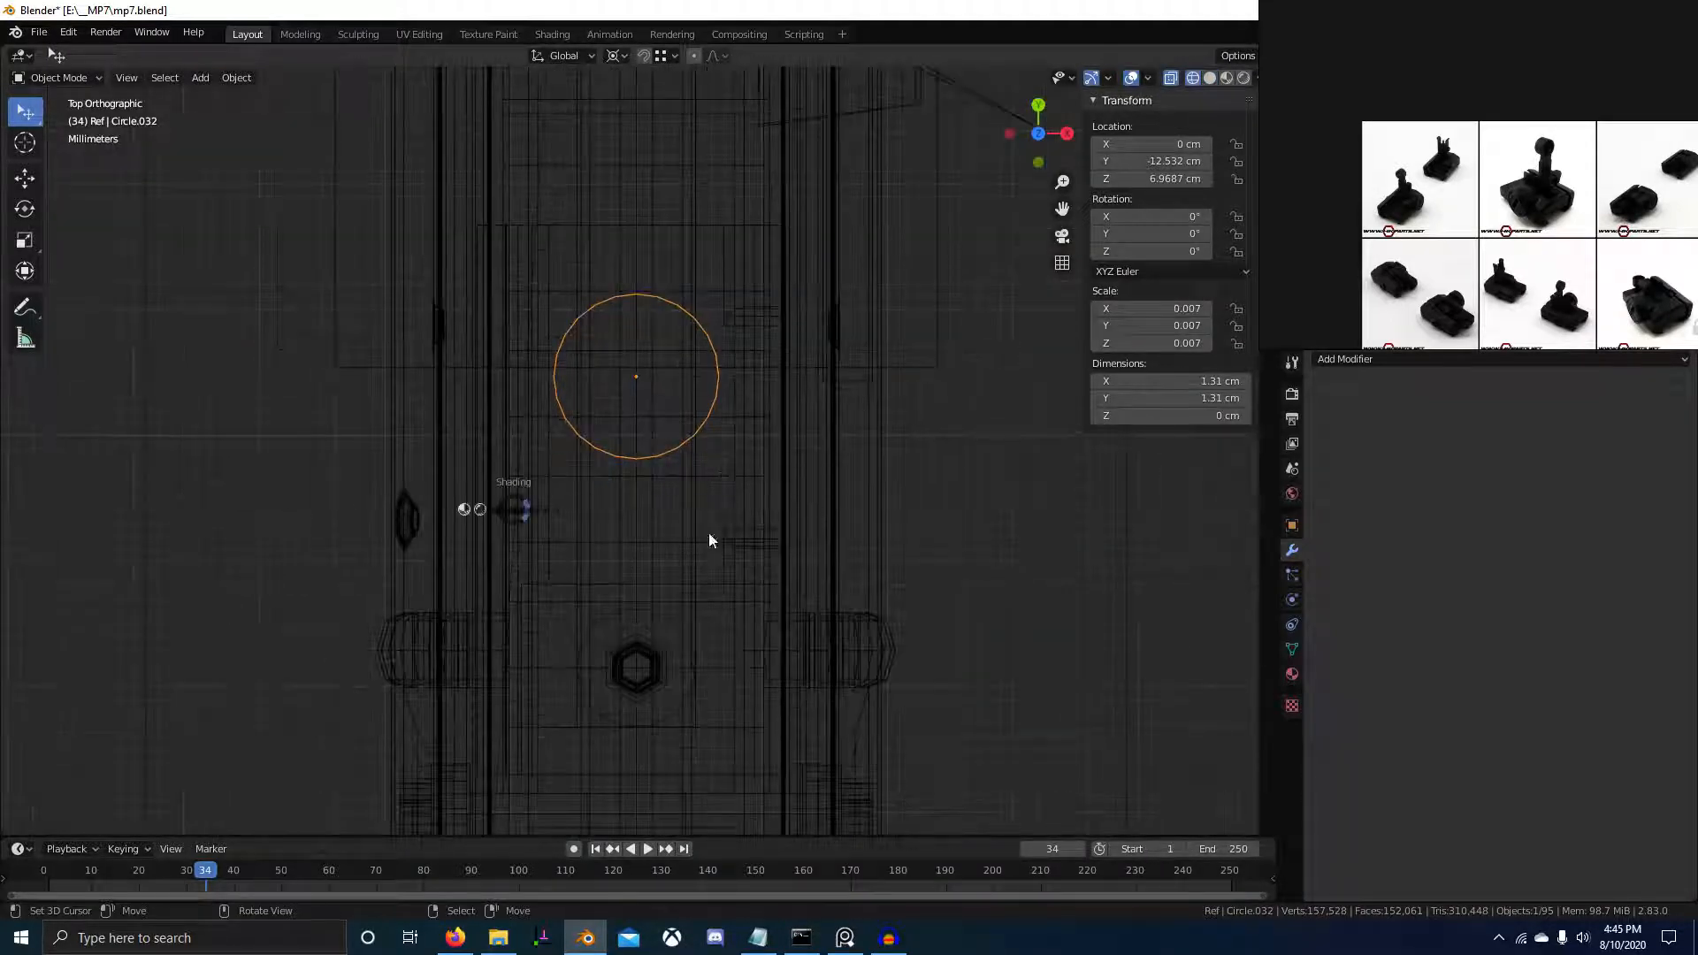
{"action": "key", "text": "s"}
{"action": "right_click", "coordinate": [778, 458]}
{"action": "key", "text": "Tab"}
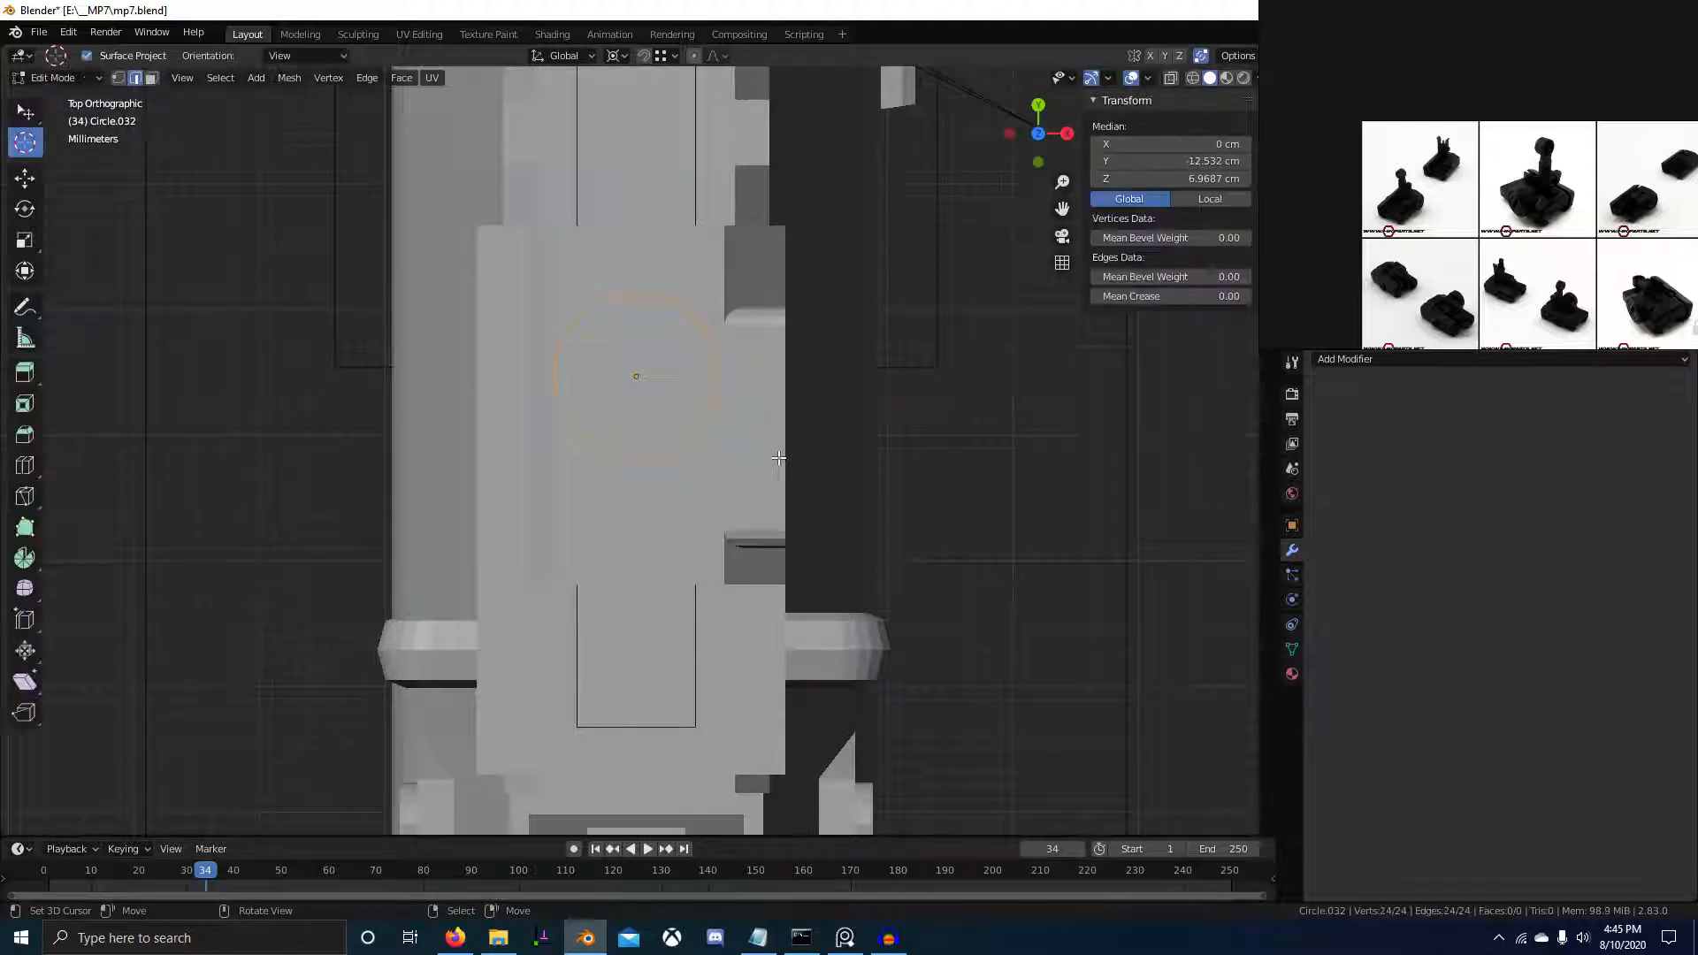
{"action": "key", "text": "Tab"}
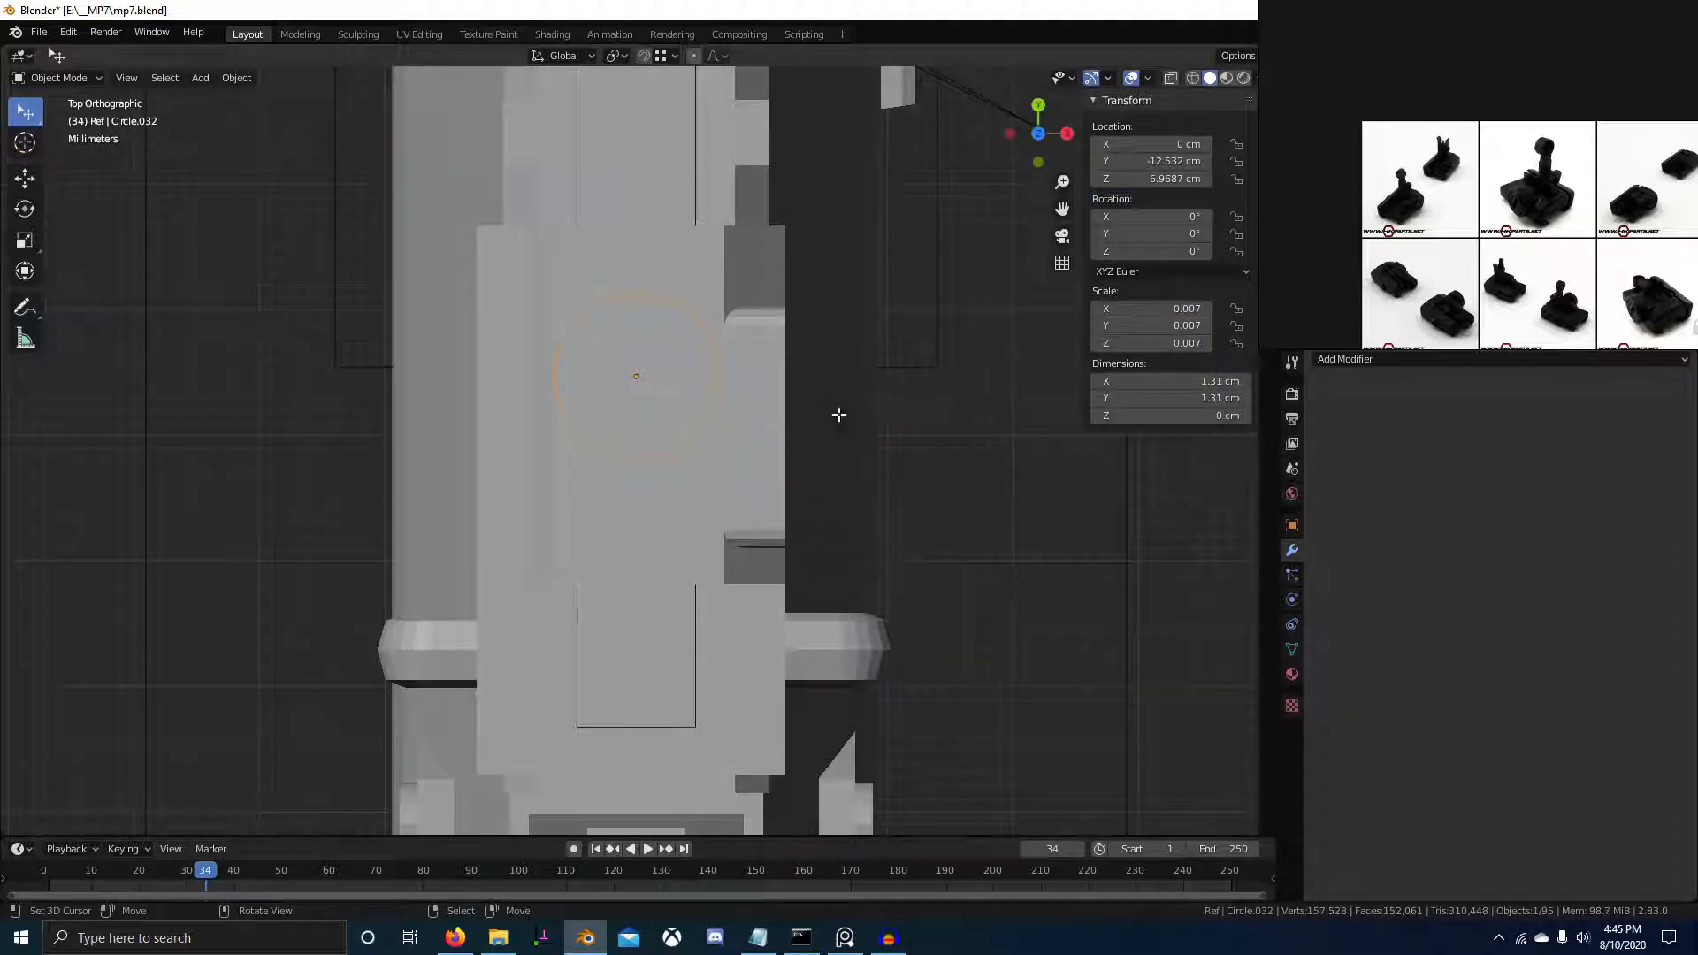
Scale the circle's mesh up by a factor of 1.16 while editing it
{"action": "key", "text": "Tab"}
{"action": "key", "text": "s"}
{"action": "left_click", "coordinate": [786, 400]}
Check the pocket's proportions in the reference photo and scale the whole circle by a factor of 0.795
{"action": "scroll", "coordinate": [1537, 247], "scroll_direction": "down", "scroll_amount": 5}
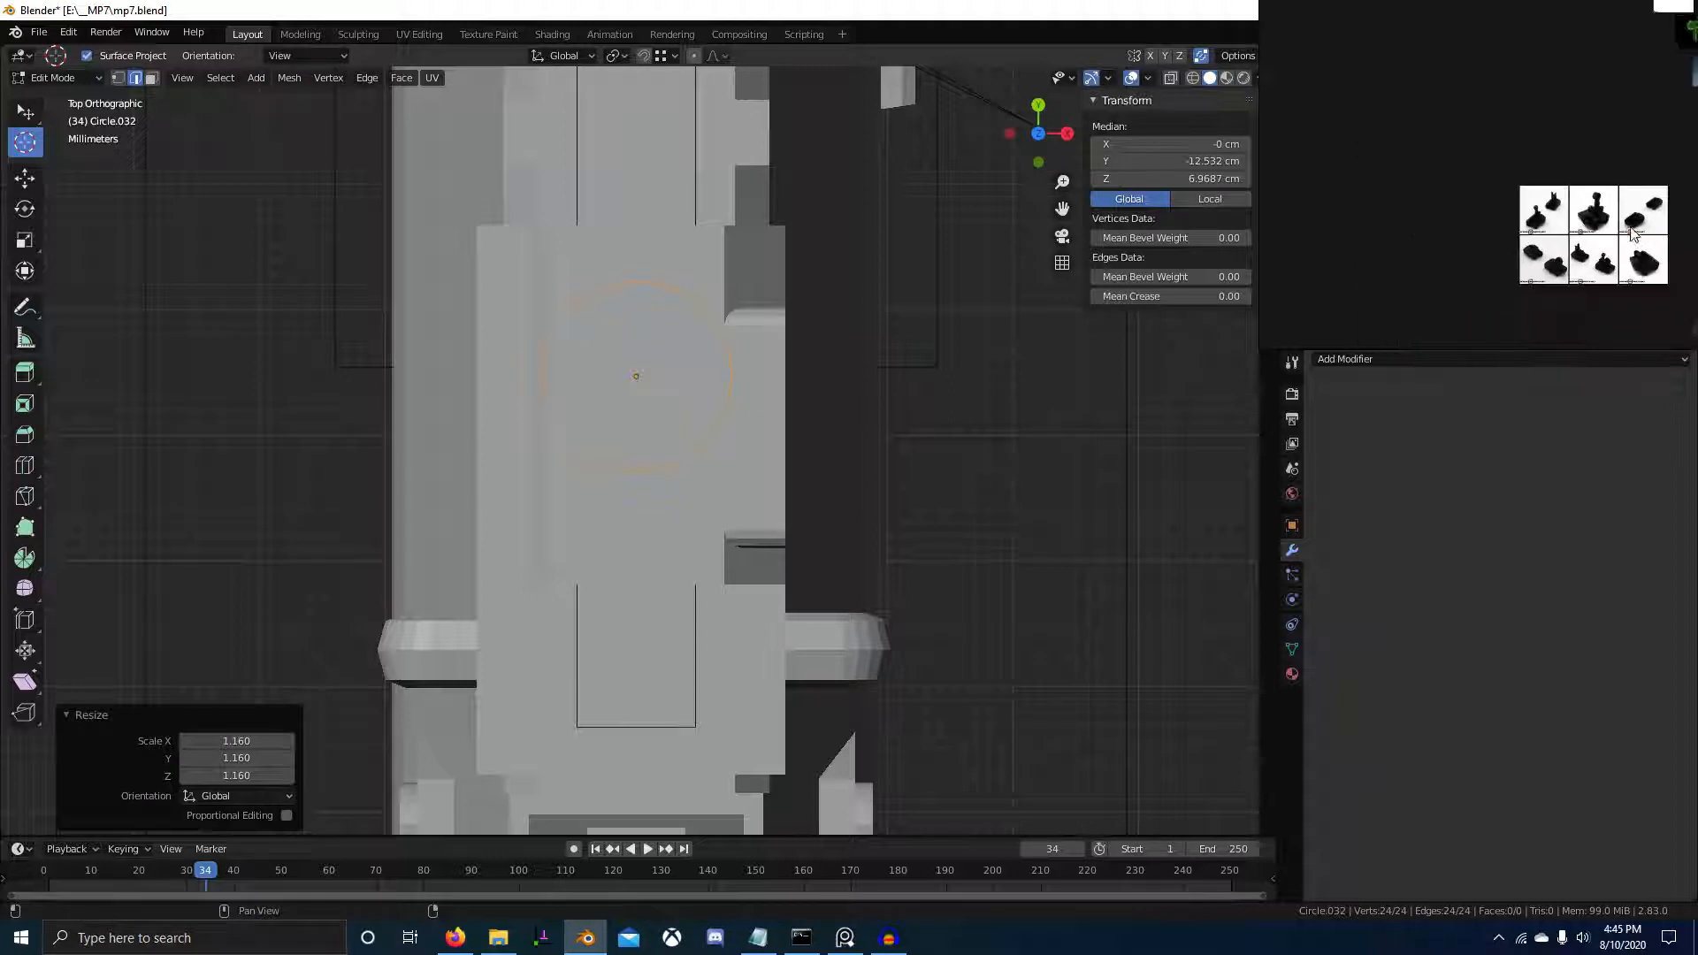
{"action": "scroll", "coordinate": [1538, 247], "scroll_direction": "up", "scroll_amount": 8}
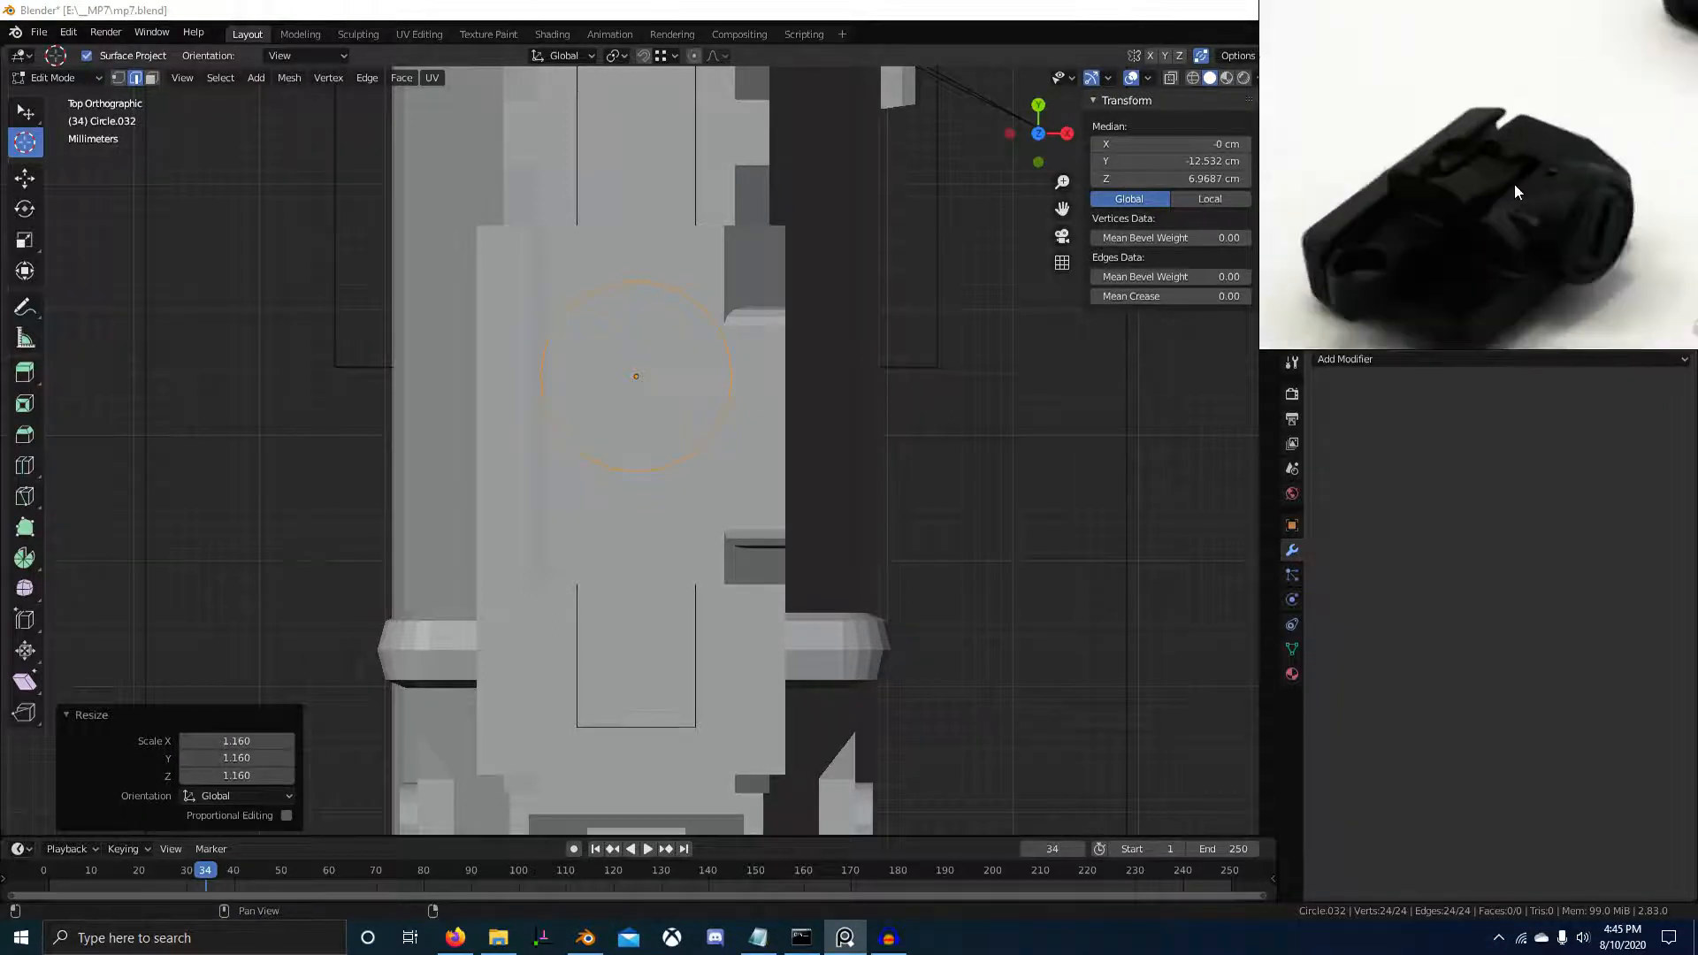
{"action": "mouse_move", "coordinate": [1490, 221]}
{"action": "middle_mouse_down"}
{"action": "mouse_move", "coordinate": [1475, 226]}
{"action": "mouse_move", "coordinate": [1493, 214]}
{"action": "middle_mouse_up"}
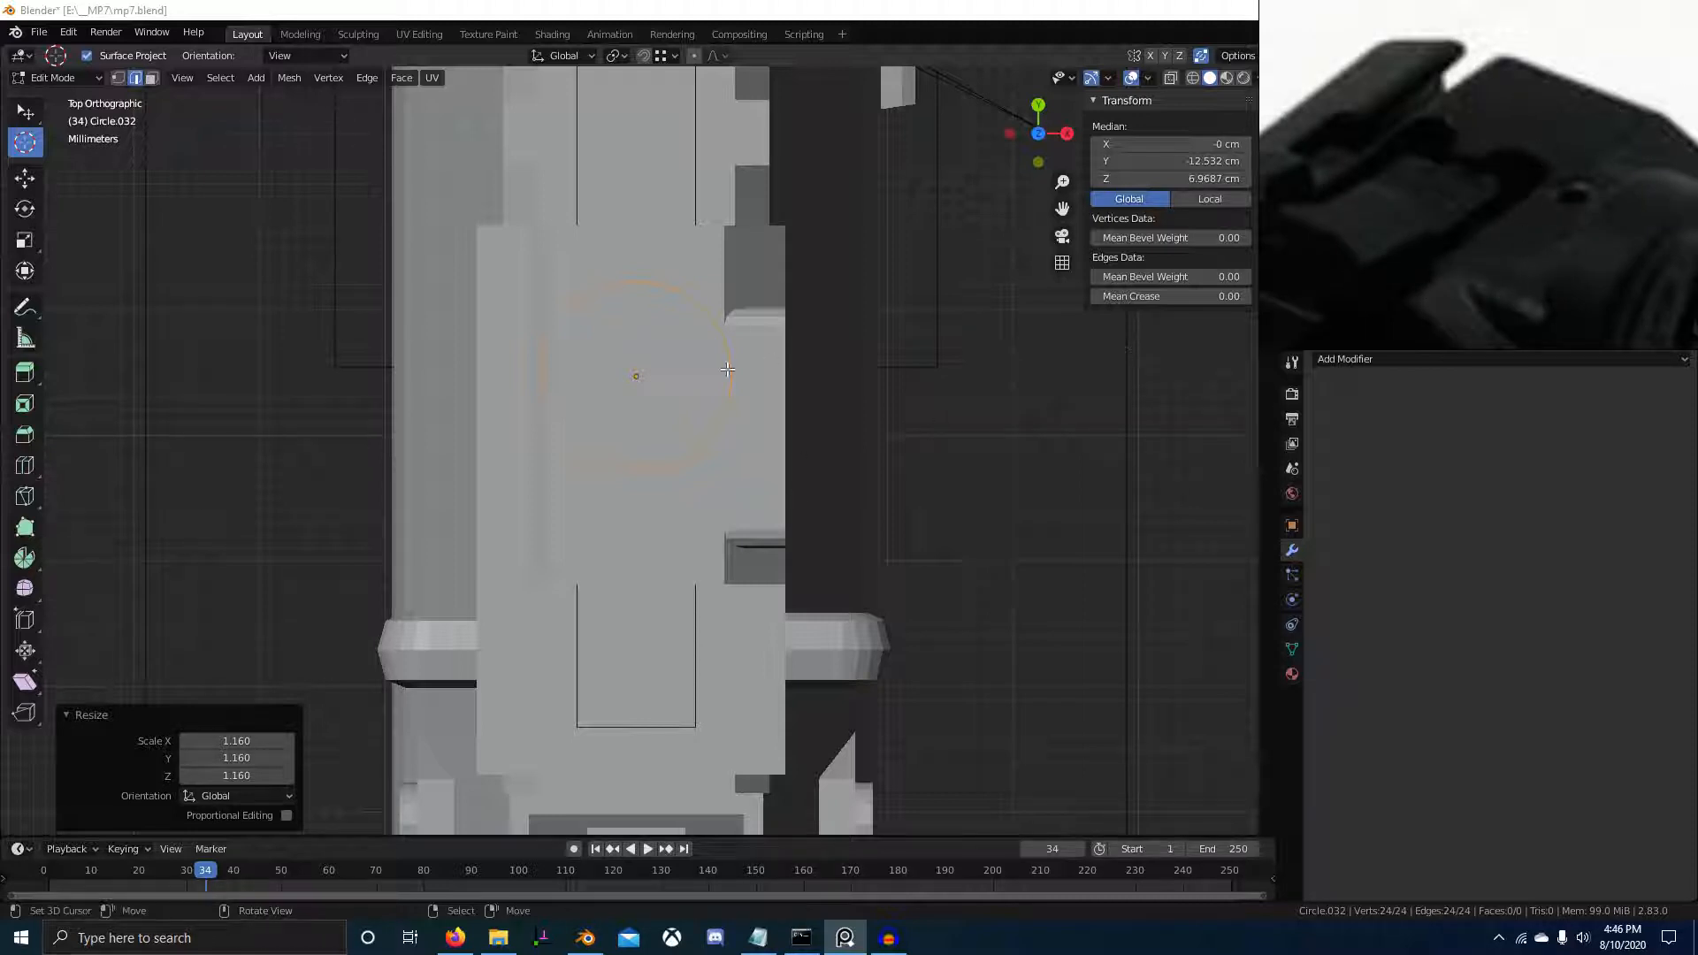
{"action": "scroll", "coordinate": [785, 340], "scroll_direction": "up", "scroll_amount": 3}
{"action": "left_click", "coordinate": [794, 259]}
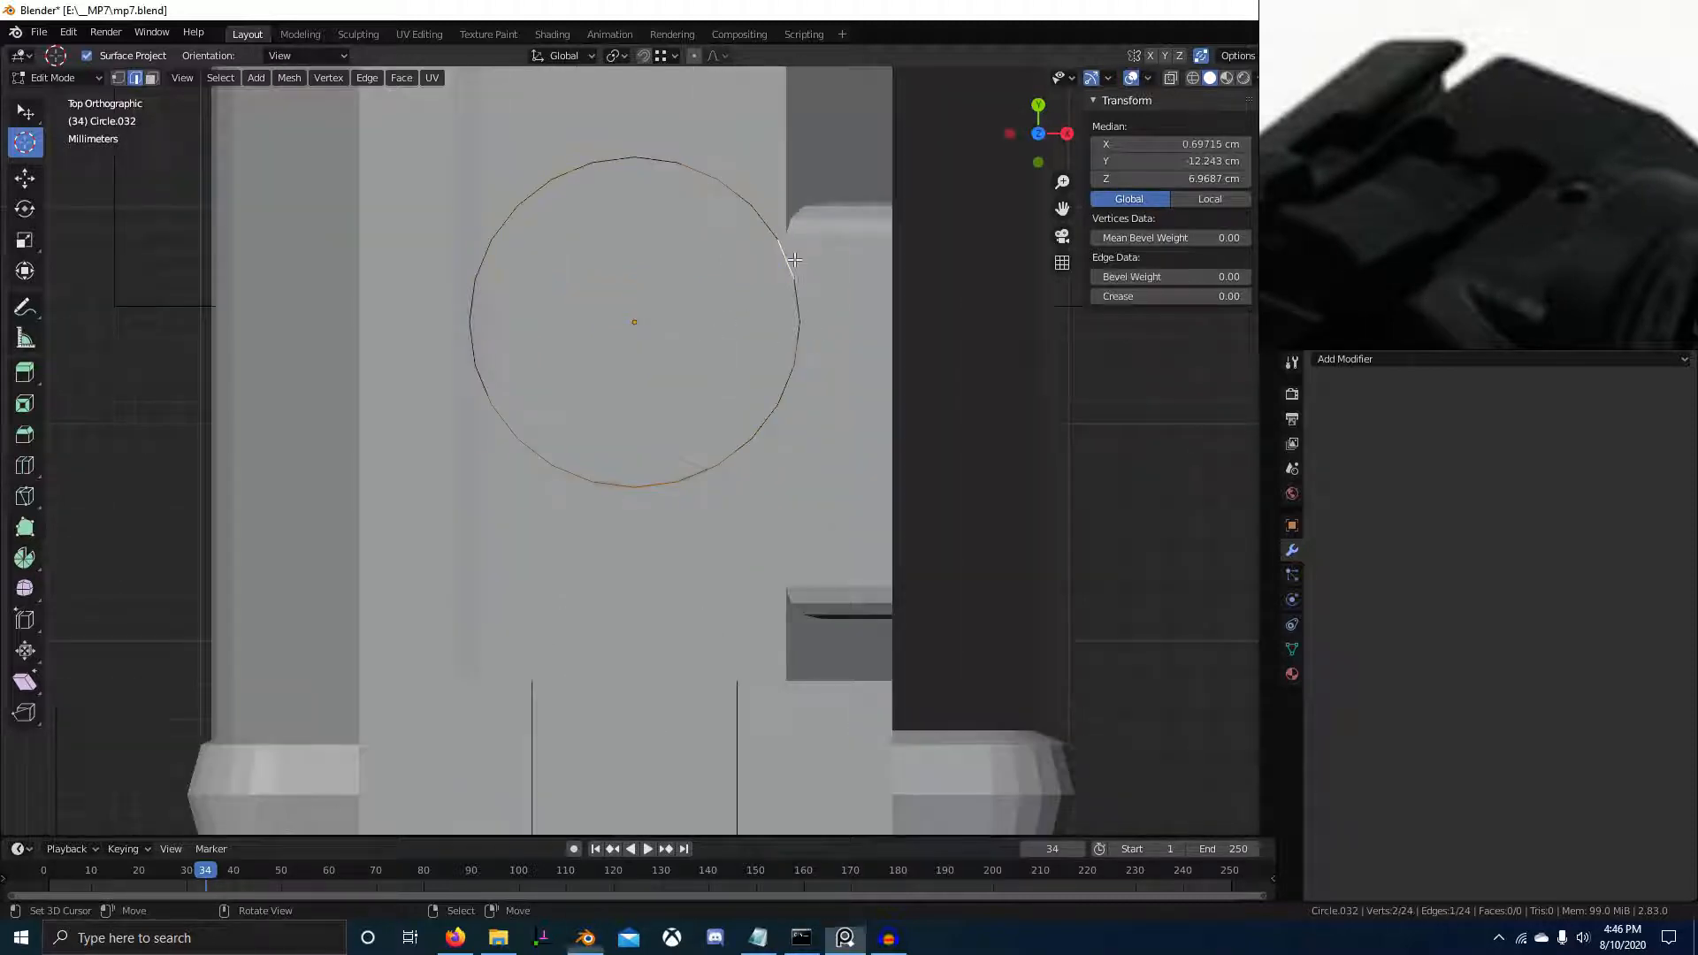
{"action": "key", "text": "a"}
{"action": "key", "text": "s"}
{"action": "left_click", "coordinate": [787, 202]}
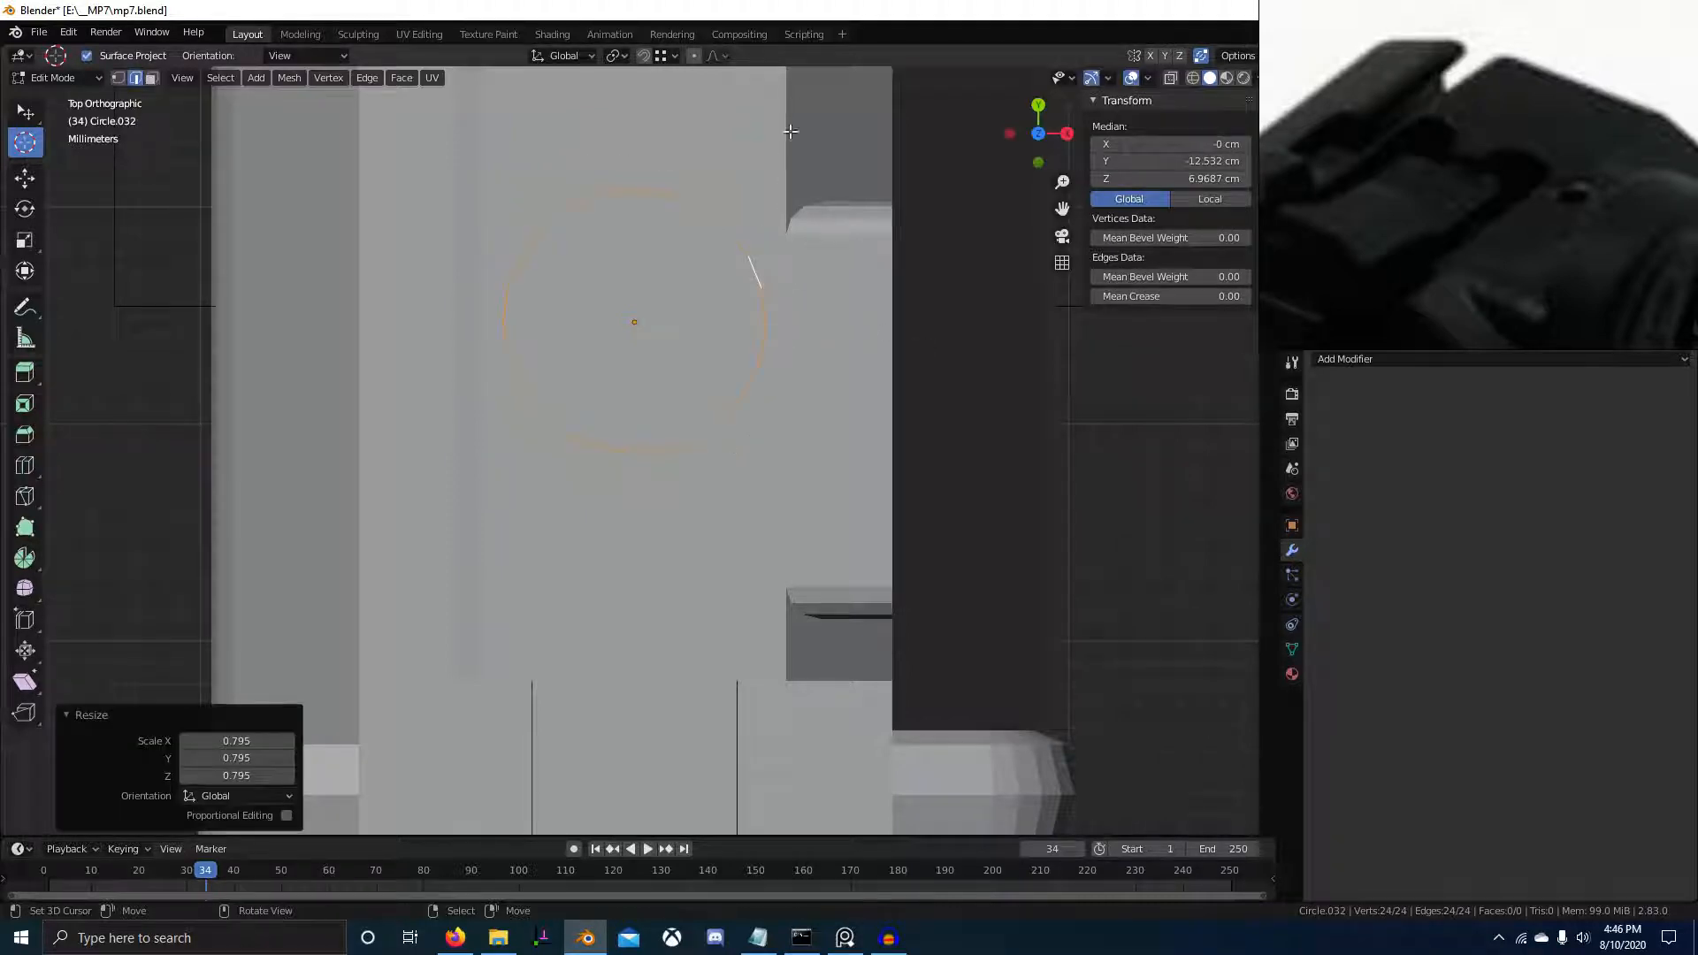
{"action": "key", "text": "s"}
{"action": "key", "text": "Escape"}
Delete the vertices of the circle's lower half to leave an open semicircular arc
{"action": "key", "text": "1"}
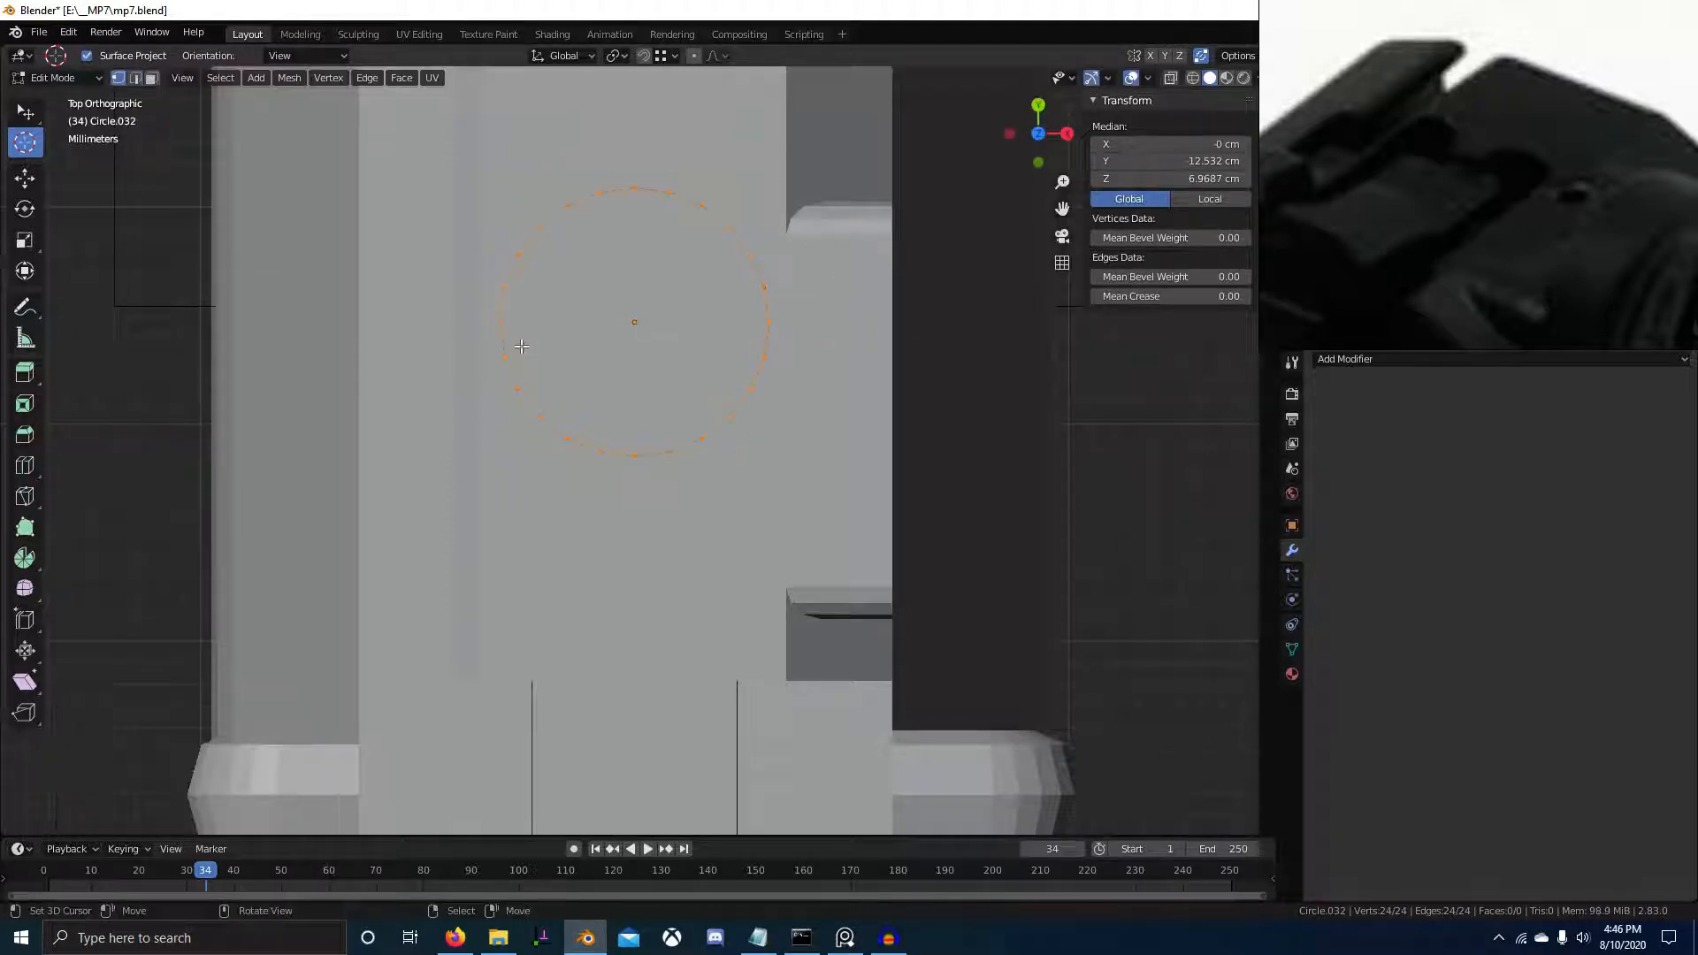
{"action": "right_click", "coordinate": [765, 356], "text": "ctrl"}
{"action": "key", "text": "x"}
{"action": "left_click", "coordinate": [739, 352]}
Extrude the arc's two end vertices and move them about -1.83 cm along Y to form a U-shaped outline
{"action": "right_click", "coordinate": [502, 323]}
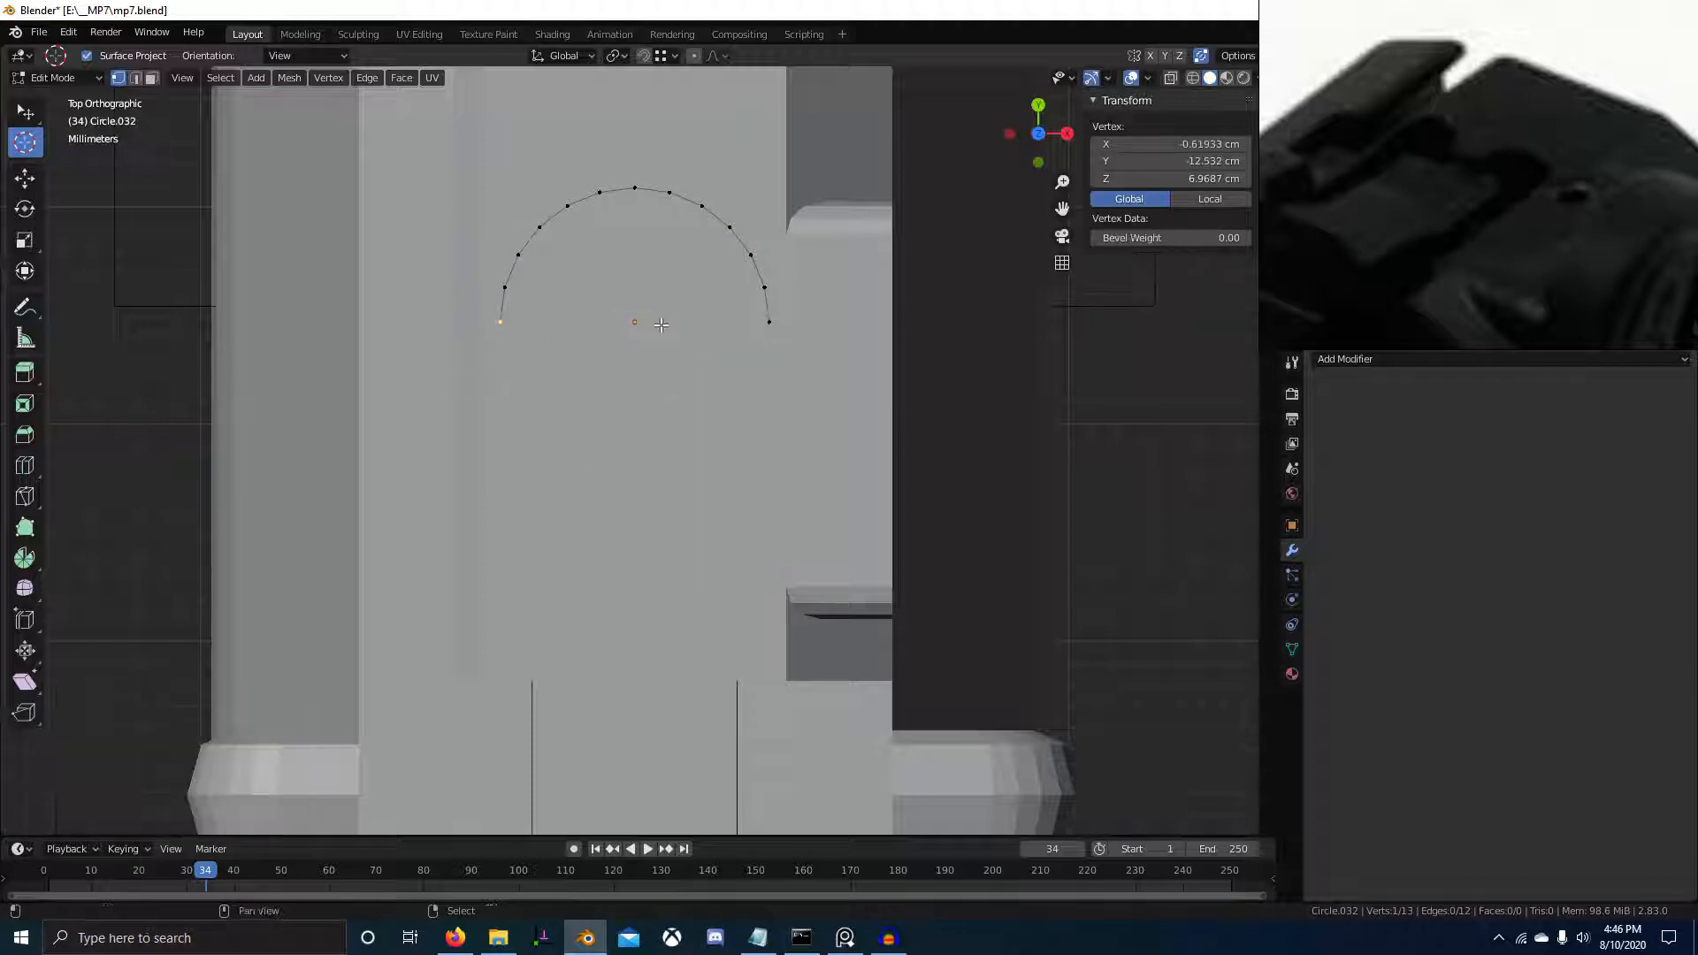
{"action": "right_click", "coordinate": [772, 323], "text": "shift"}
{"action": "key", "text": "e"}
{"action": "key", "text": "Escape"}
{"action": "key", "text": "g"}
{"action": "key", "text": "y"}
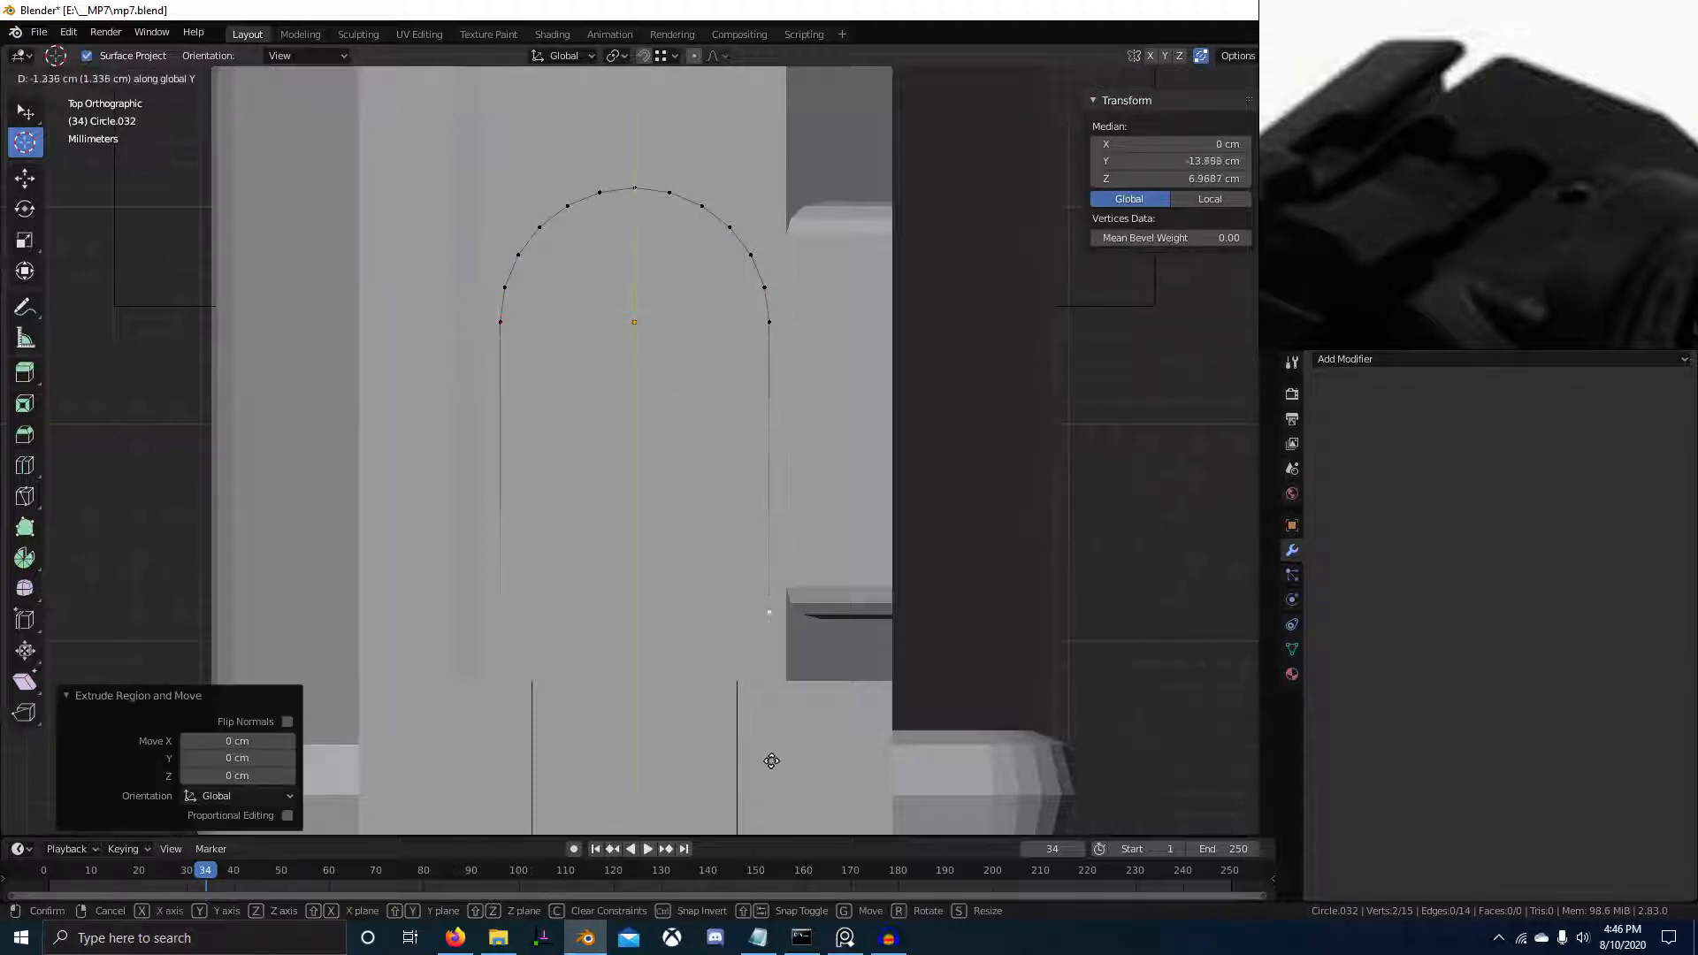
{"action": "left_click", "coordinate": [768, 108]}
Compare the U-shaped outline above the base with the recess in the reference photo
{"action": "scroll", "coordinate": [778, 522], "scroll_direction": "down", "scroll_amount": 5}
{"action": "middle_click_drag", "start_coordinate": [716, 523], "coordinate": [710, 367]}
{"action": "scroll", "coordinate": [1511, 284], "scroll_direction": "down", "scroll_amount": 4}
{"action": "middle_click_drag", "start_coordinate": [1459, 287], "coordinate": [1541, 263]}
{"action": "scroll", "coordinate": [1475, 274], "scroll_direction": "down", "scroll_amount": 2}
{"action": "scroll", "coordinate": [1486, 256], "scroll_direction": "up", "scroll_amount": 4}
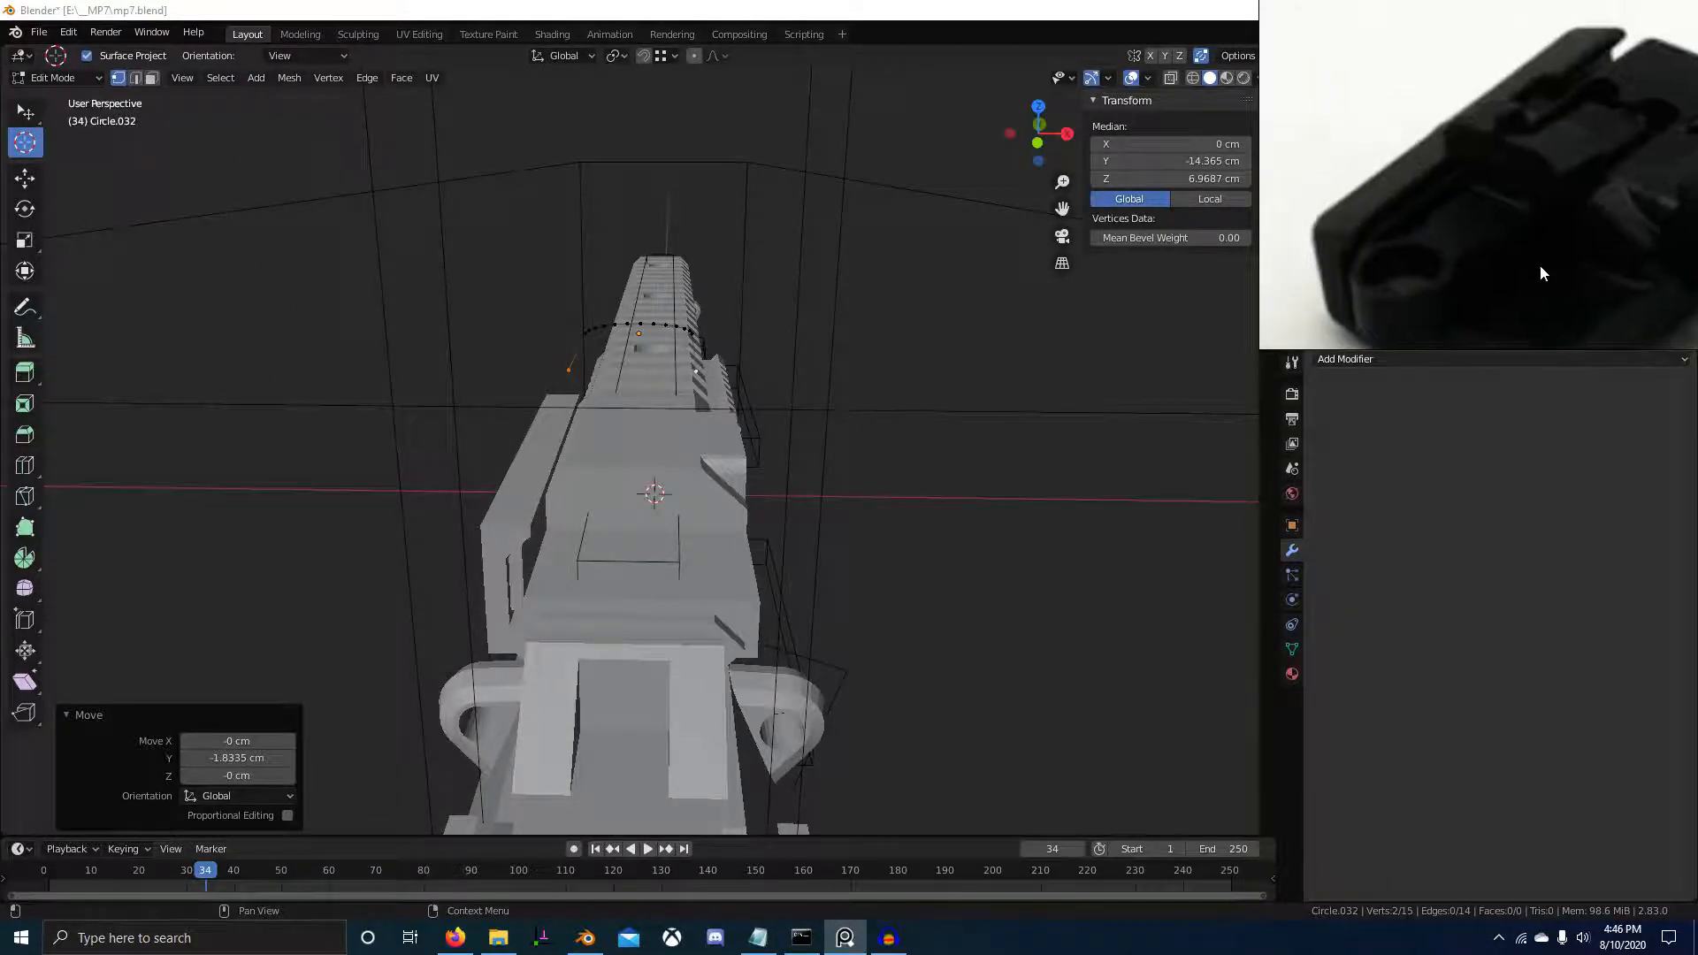
{"action": "scroll", "coordinate": [708, 424], "scroll_direction": "up", "scroll_amount": 2}
{"action": "middle_click_drag", "start_coordinate": [708, 425], "coordinate": [628, 443]}
Cut the U-shaped outline into the top of the rail base from the top view with Knife Project
{"action": "key", "text": "a"}
{"action": "key", "text": "KP_7"}
{"action": "key", "text": "Tab"}
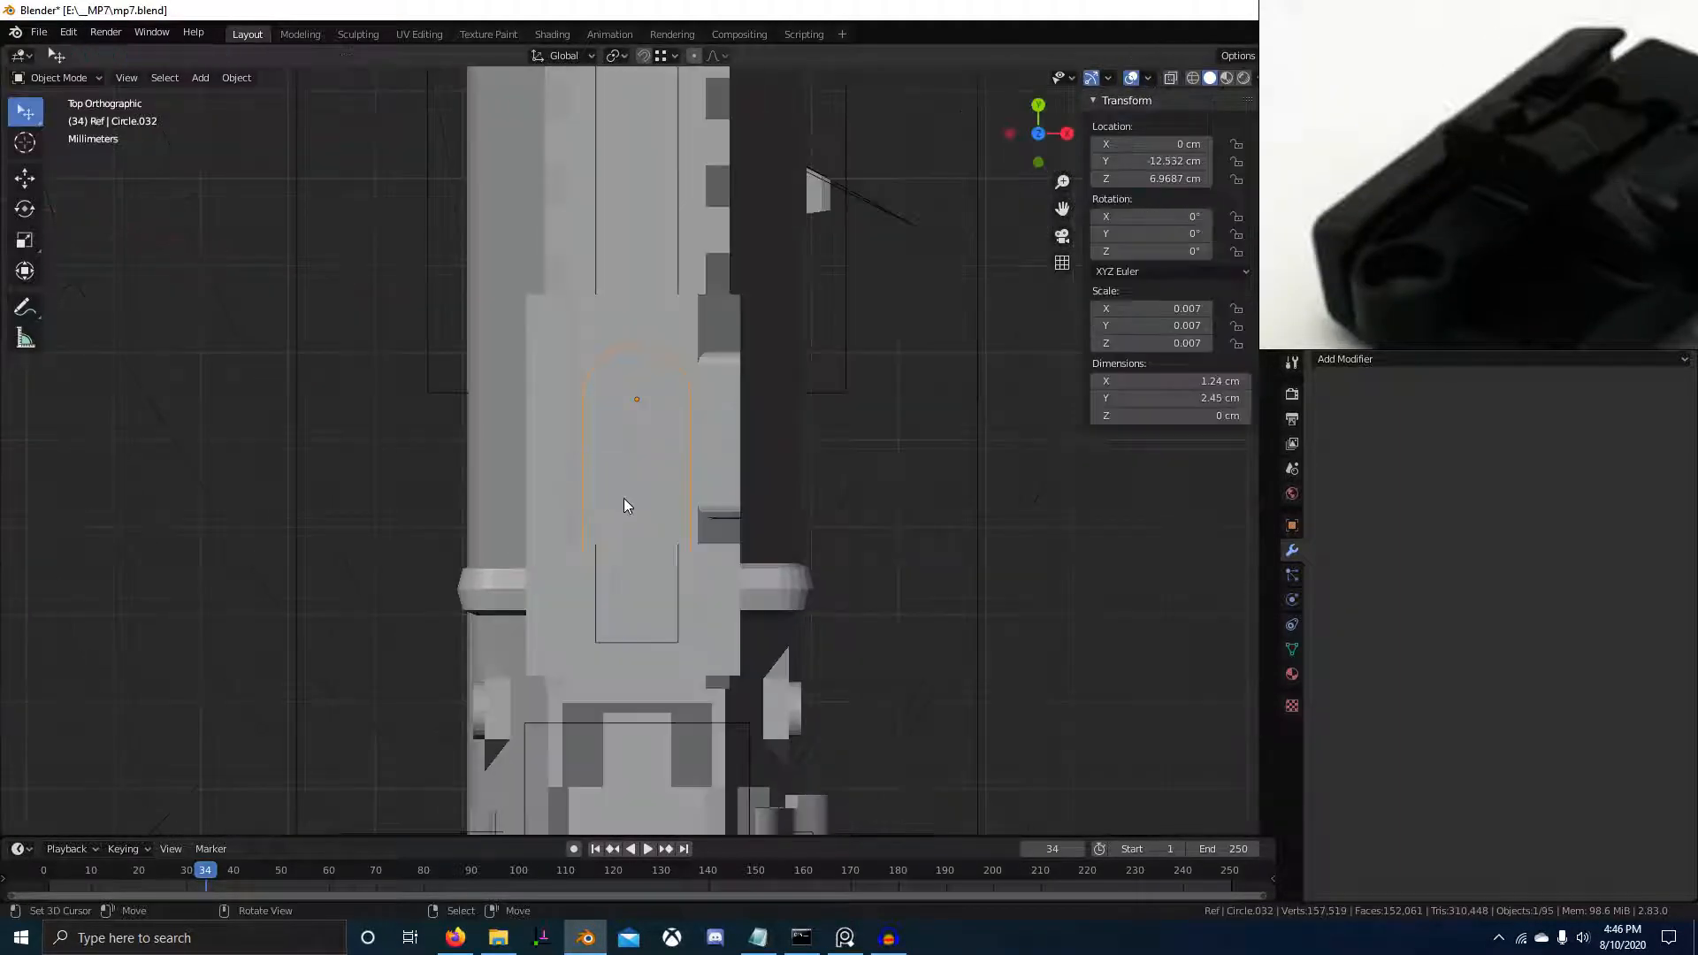
{"action": "left_click", "coordinate": [672, 448], "text": "shift"}
{"action": "key", "text": "Tab"}
{"action": "key", "text": "F3"}
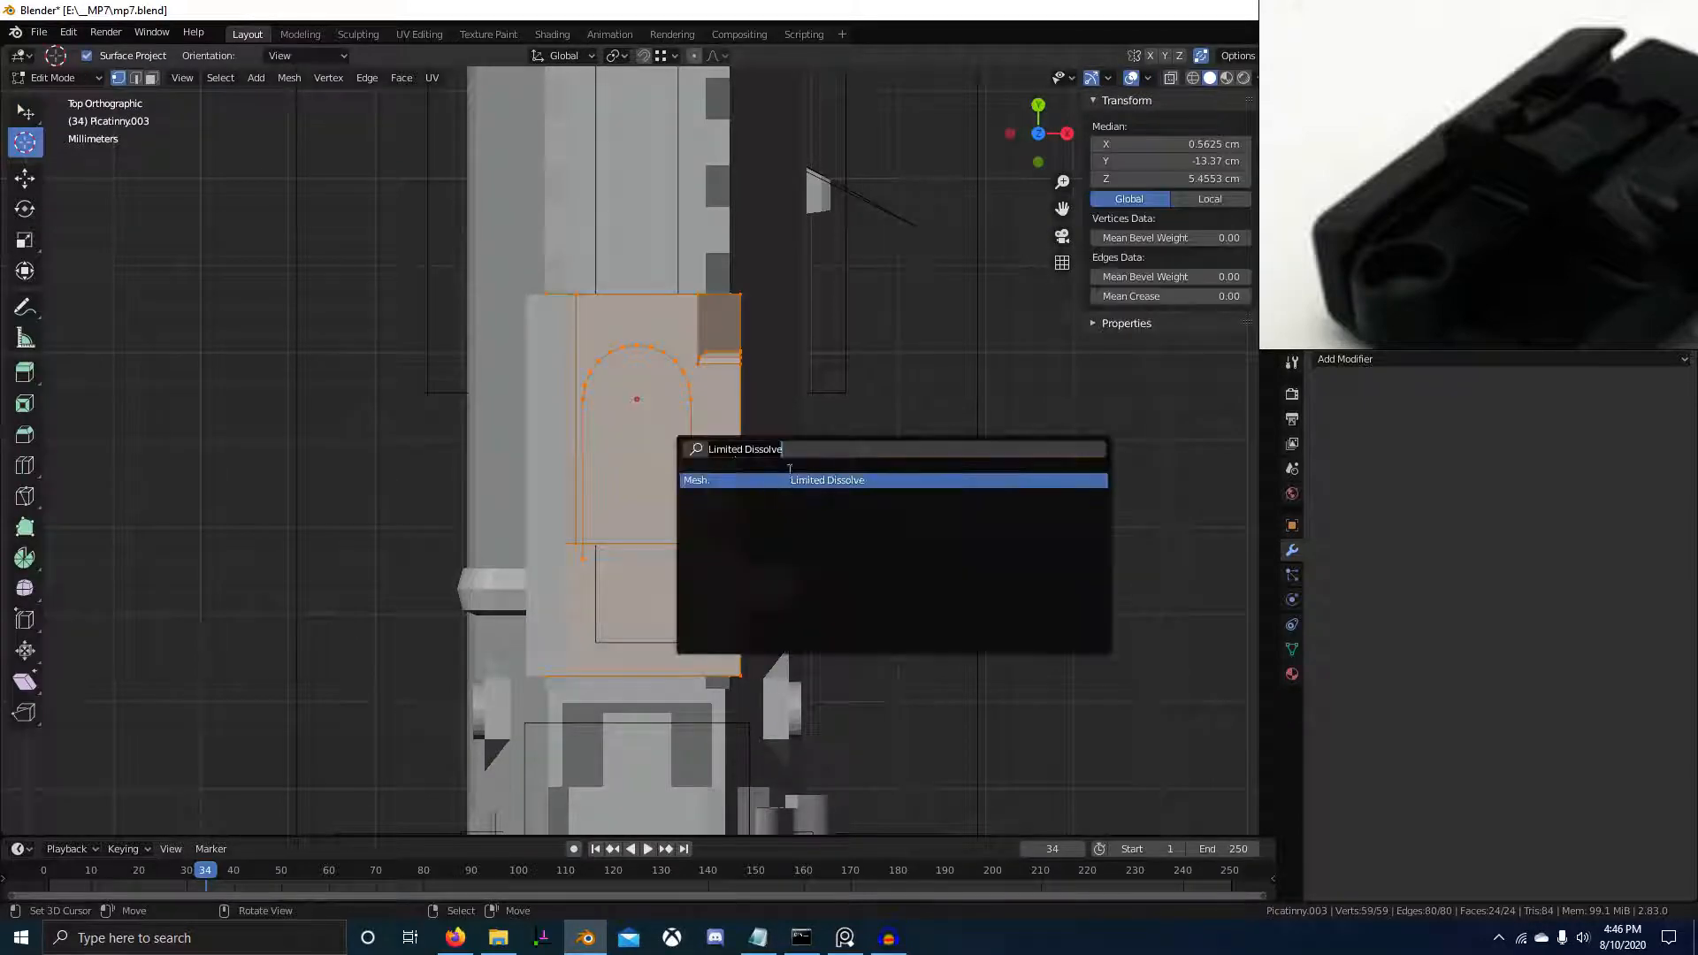
{"action": "key", "text": "q"}
{"action": "left_click", "coordinate": [650, 421]}
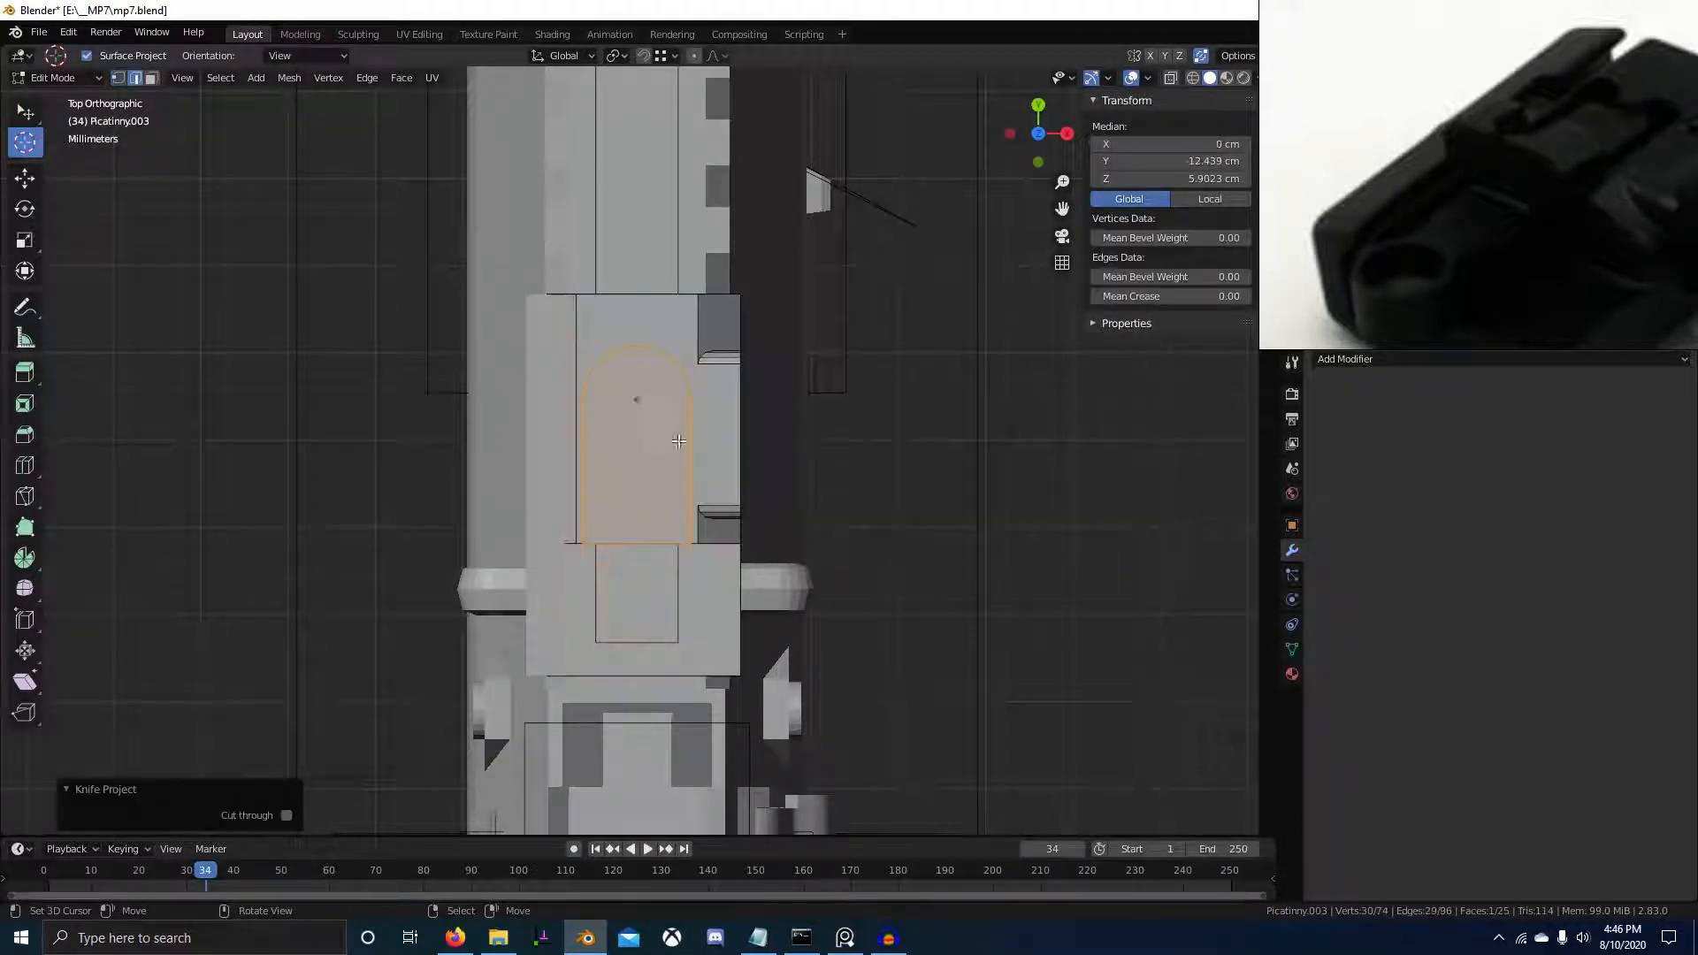
Delete the two faces left inside the cut outline so the raised block opens above the deck
{"action": "middle_click_drag", "start_coordinate": [673, 531], "coordinate": [598, 449]}
{"action": "key", "text": "Tab"}
{"action": "left_click", "coordinate": [617, 476]}
{"action": "right_click", "coordinate": [627, 483]}
{"action": "key", "text": "Tab"}
{"action": "scroll", "coordinate": [626, 491], "scroll_direction": "up", "scroll_amount": 2}
{"action": "scroll", "coordinate": [591, 540], "scroll_direction": "up", "scroll_amount": 2}
{"action": "right_click", "coordinate": [584, 577]}
{"action": "key", "text": "x"}
{"action": "key", "text": "f"}
{"action": "right_click", "coordinate": [604, 480]}
{"action": "key", "text": "x"}
{"action": "key", "text": "f"}
Isolate the base and extrude the U-shaped edge of the opening straight down along Z to the deck level
{"action": "key", "text": "2"}
{"action": "right_click", "coordinate": [501, 444]}
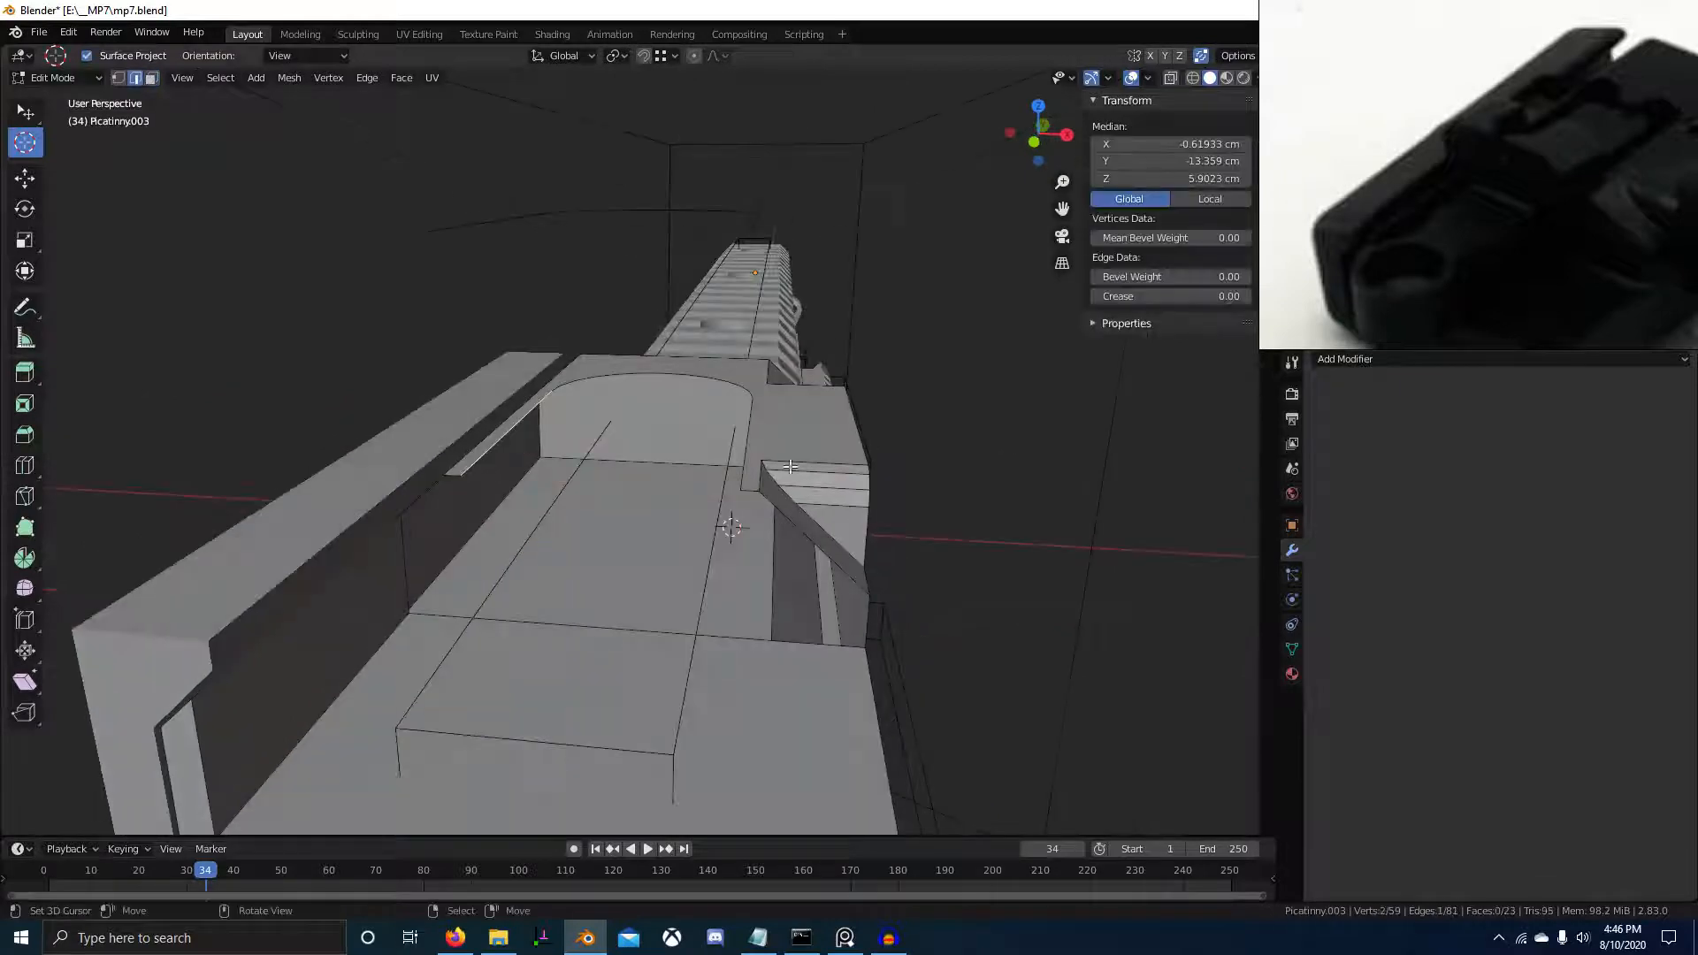
{"action": "left_click", "coordinate": [0, 0]}
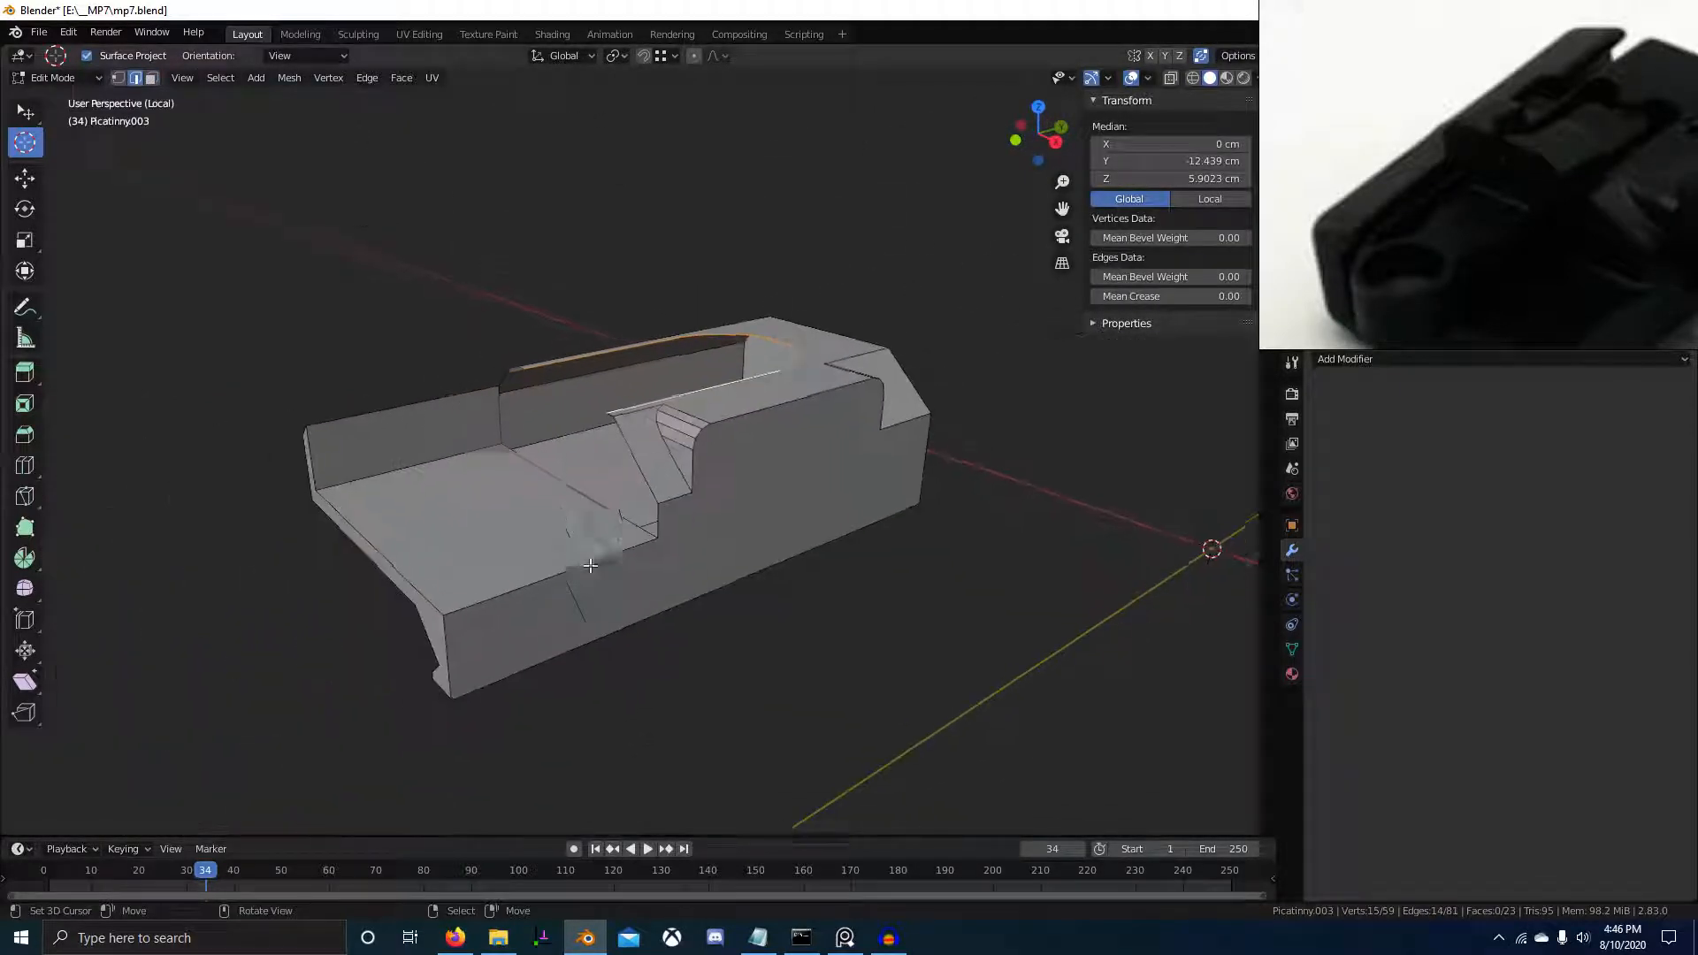
{"action": "scroll", "coordinate": [590, 566], "scroll_direction": "up", "scroll_amount": 3}
{"action": "middle_click_drag", "start_coordinate": [591, 566], "coordinate": [660, 576]}
{"action": "key", "text": "e"}
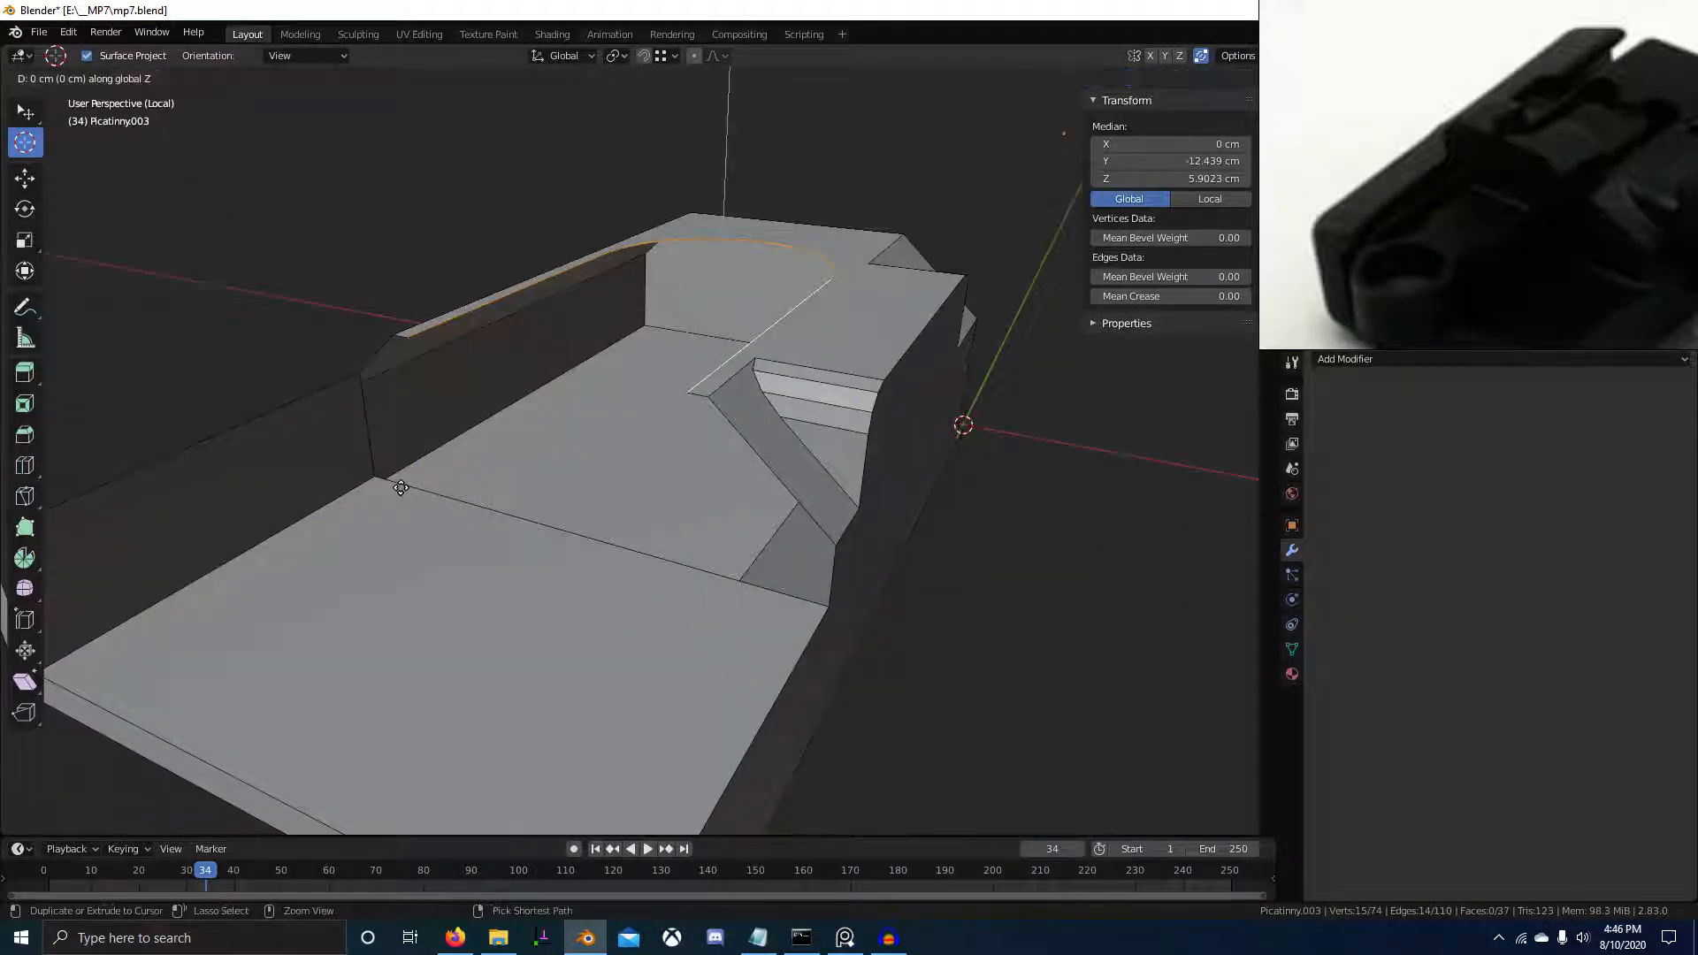
{"action": "key", "text": "z"}
{"action": "left_click", "coordinate": [394, 488]}
Subdivide the deck edge at the pocket's mouth and snap its two new vertices onto the pocket walls' lower corners
{"action": "middle_click_drag", "start_coordinate": [394, 488], "coordinate": [421, 513]}
{"action": "right_click", "coordinate": [421, 513]}
{"action": "key", "text": "w"}
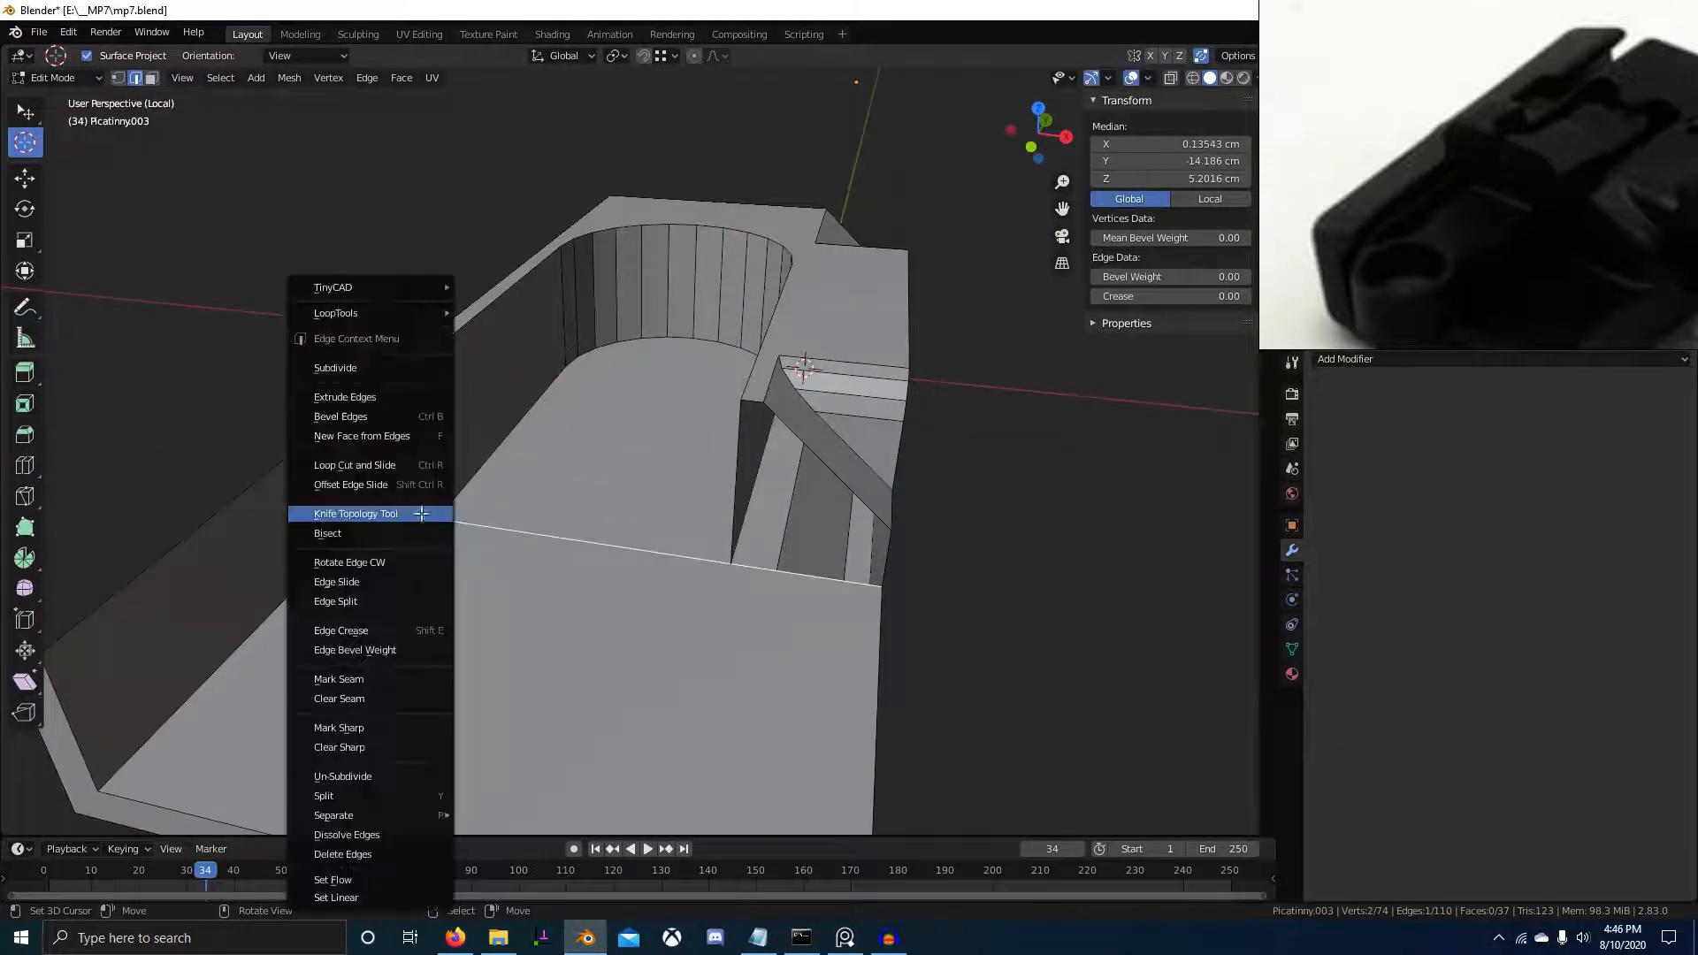
{"action": "key", "text": "s"}
{"action": "left_click", "coordinate": [290, 699]}
{"action": "key", "text": "1"}
{"action": "key", "text": "g"}
{"action": "left_click", "coordinate": [437, 520], "text": "ctrl"}
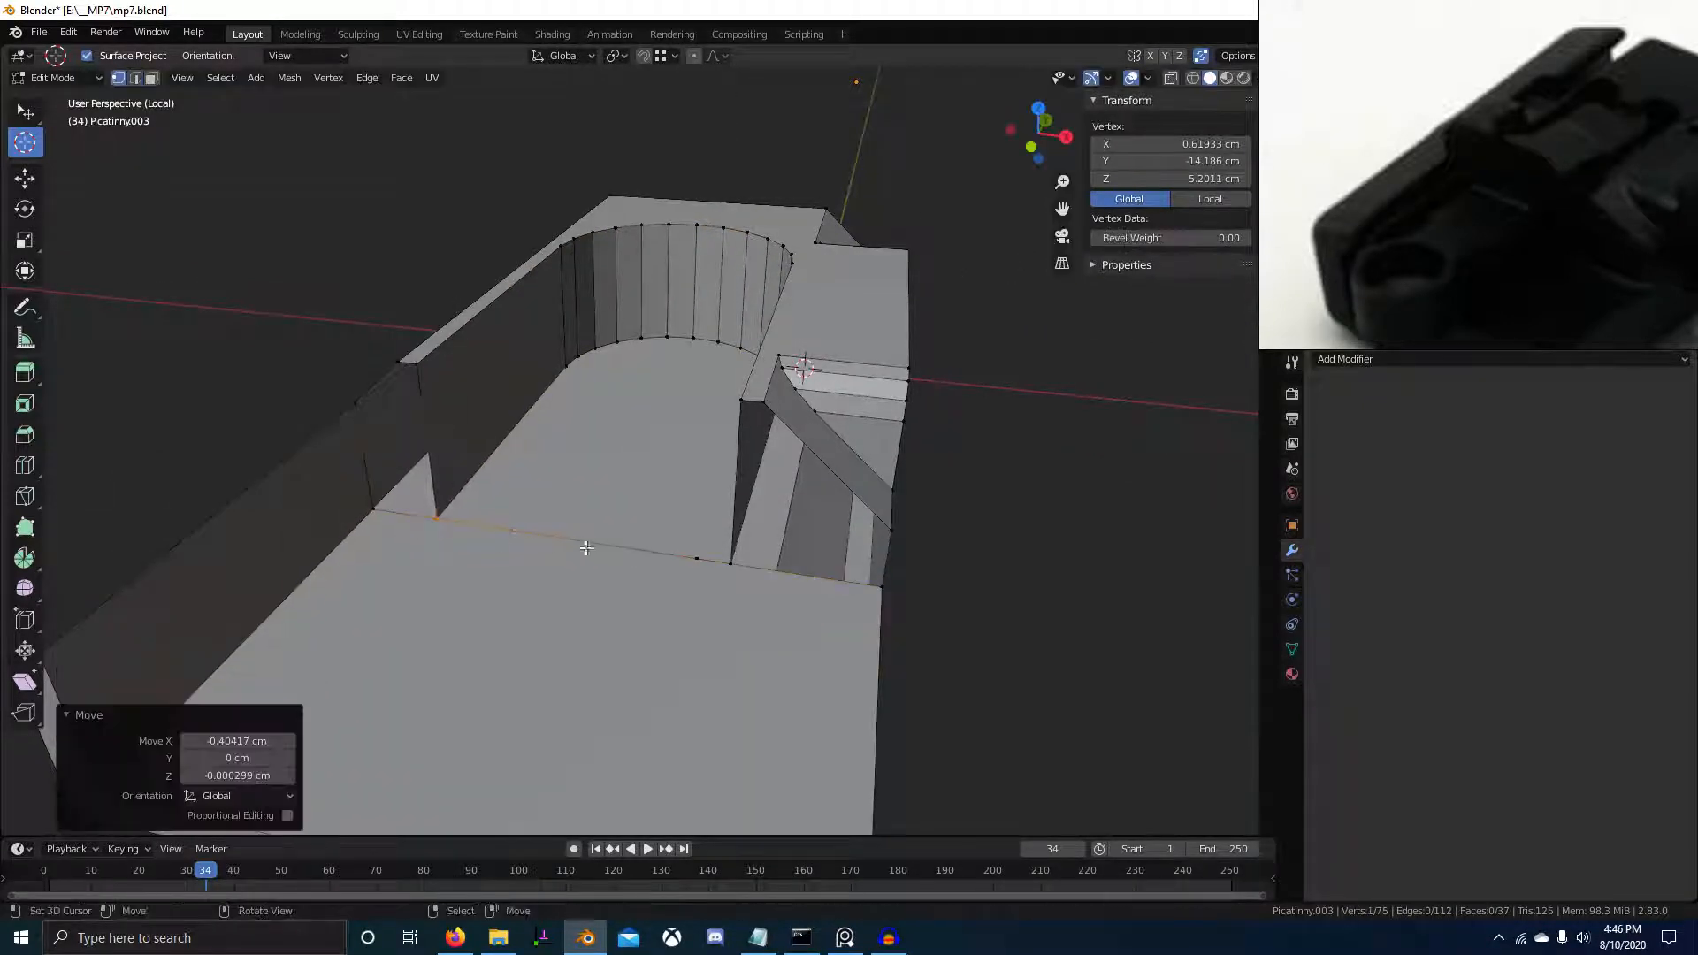
{"action": "right_click", "coordinate": [704, 556]}
{"action": "key", "text": "g"}
{"action": "left_click", "coordinate": [730, 565], "text": "ctrl"}
Fill the open wall ends on both sides of the pocket's mouth with faces
{"action": "key", "text": "2"}
{"action": "right_click", "coordinate": [734, 509], "text": "alt"}
{"action": "scroll", "coordinate": [651, 577], "scroll_direction": "down", "scroll_amount": 1}
{"action": "middle_click_drag", "start_coordinate": [651, 577], "coordinate": [765, 504]}
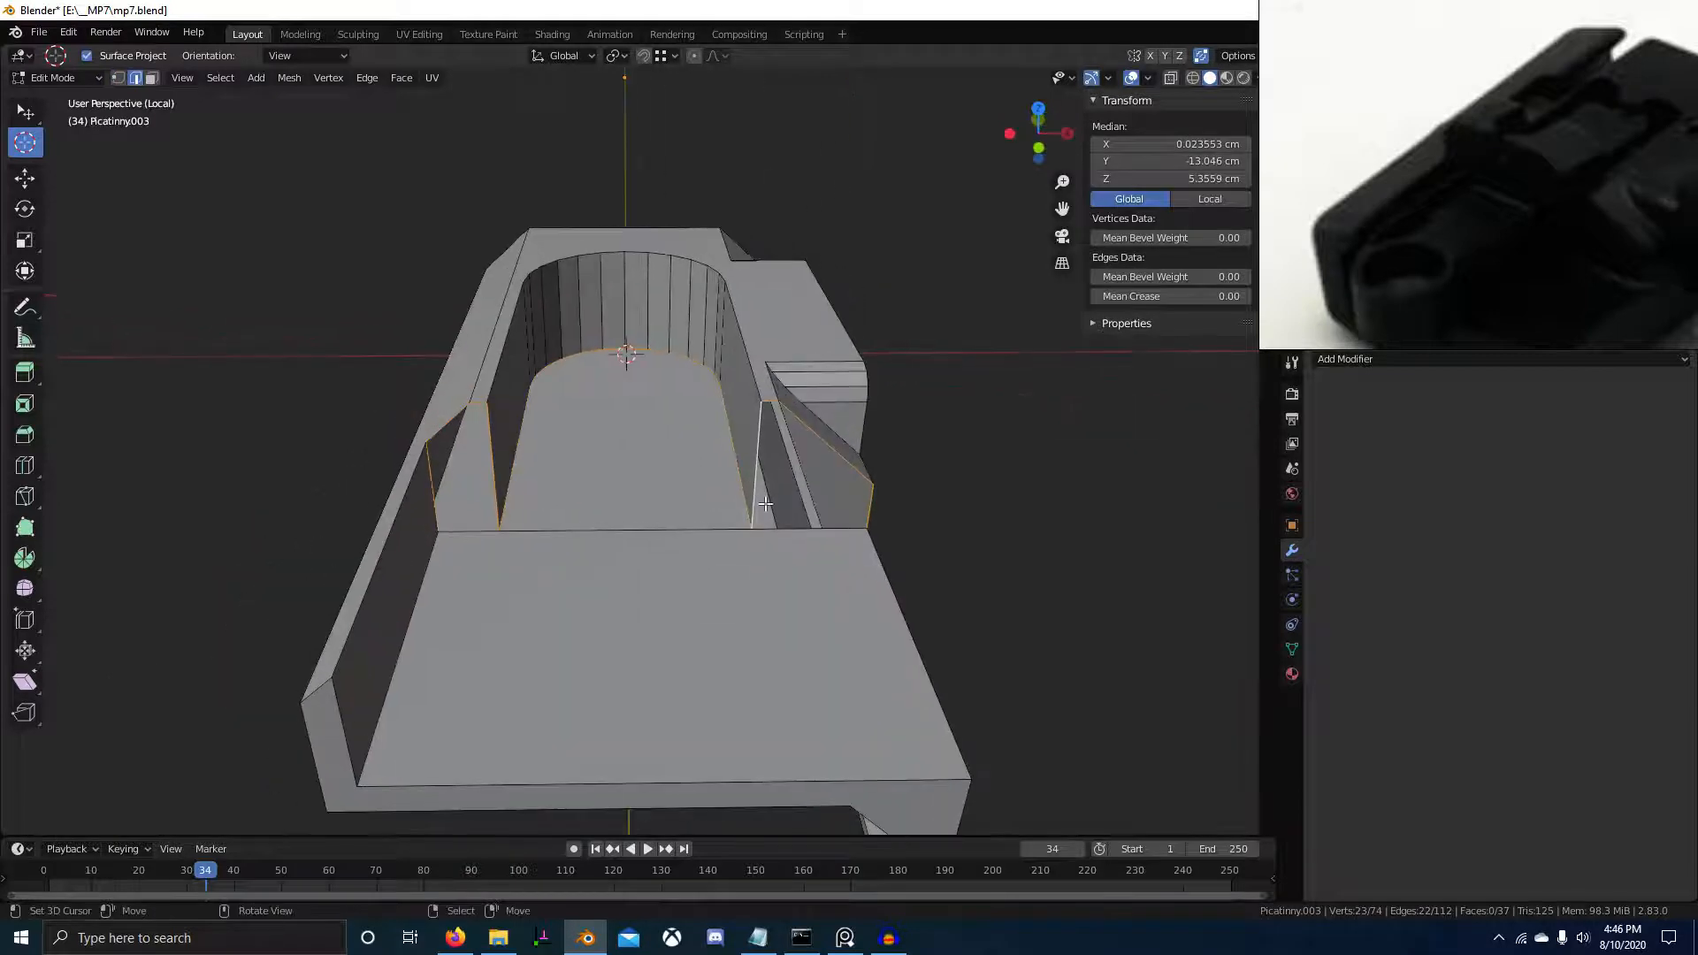
{"action": "left_click", "coordinate": [861, 501], "text": "ctrl"}
{"action": "key", "text": "f"}
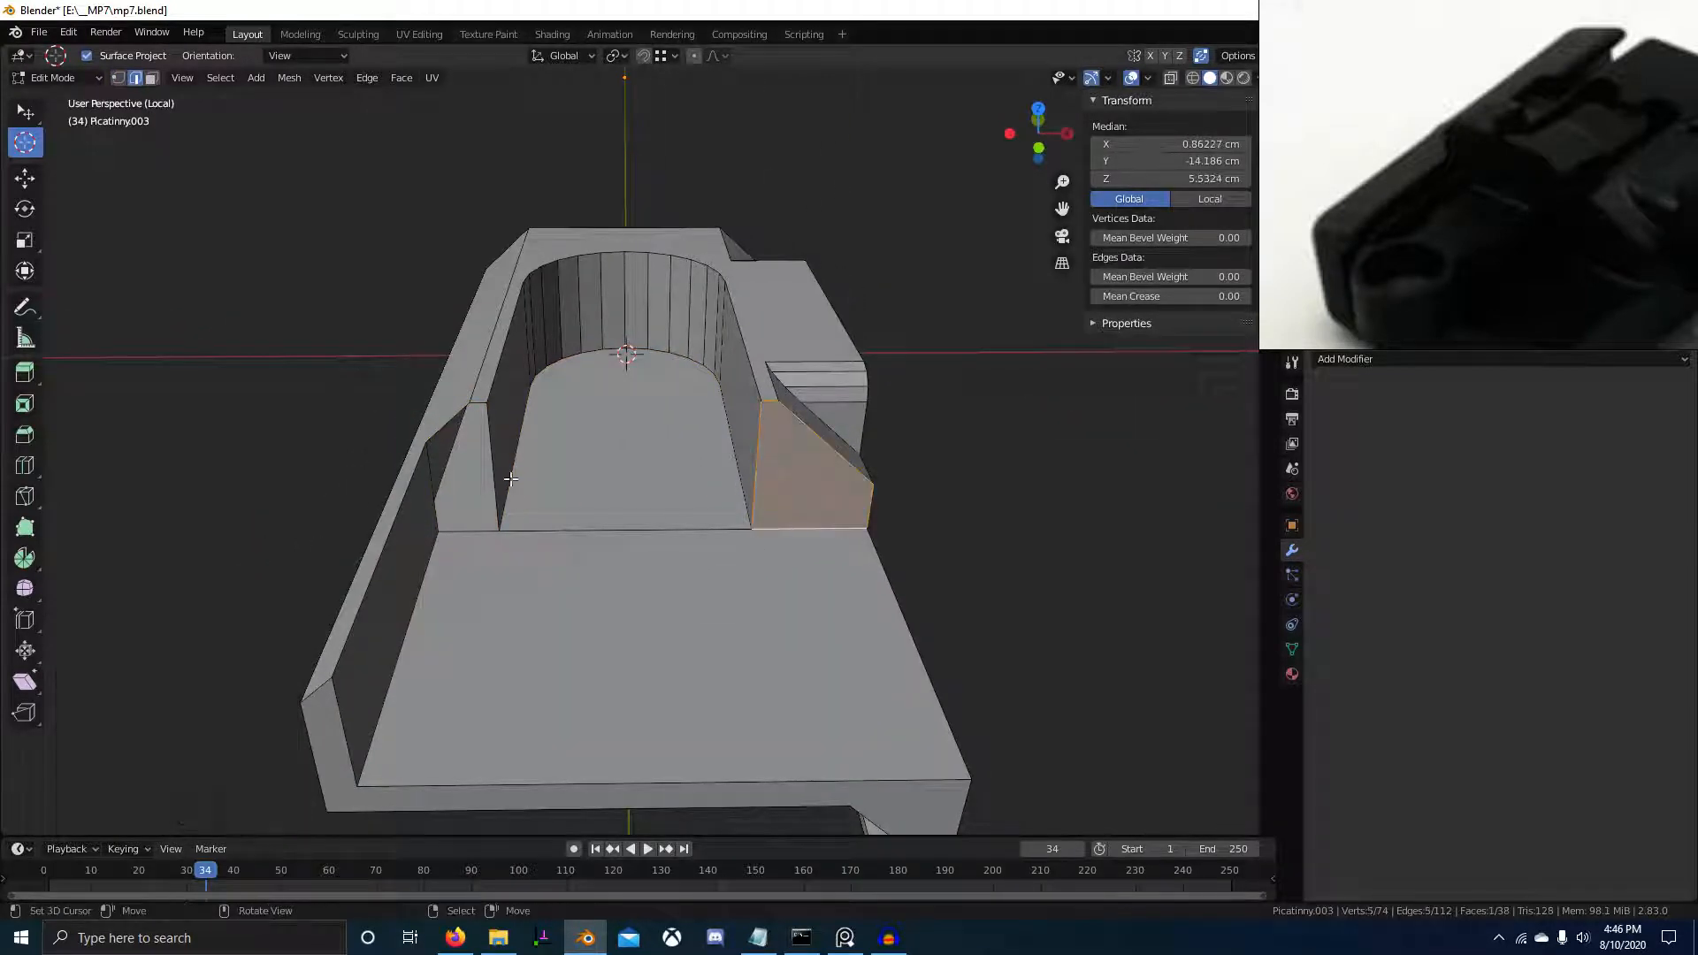
{"action": "left_click", "coordinate": [429, 489], "text": "ctrl"}
{"action": "key", "text": "f"}
Locate the remaining open edges of the base mesh with Select Non Manifold
{"action": "middle_click_drag", "start_coordinate": [481, 545], "coordinate": [724, 587]}
{"action": "key", "text": "alt+a"}
{"action": "key", "text": "1"}
{"action": "scroll", "coordinate": [652, 576], "scroll_direction": "down", "scroll_amount": 4}
{"action": "key", "text": "a"}
{"action": "key", "text": "F3"}
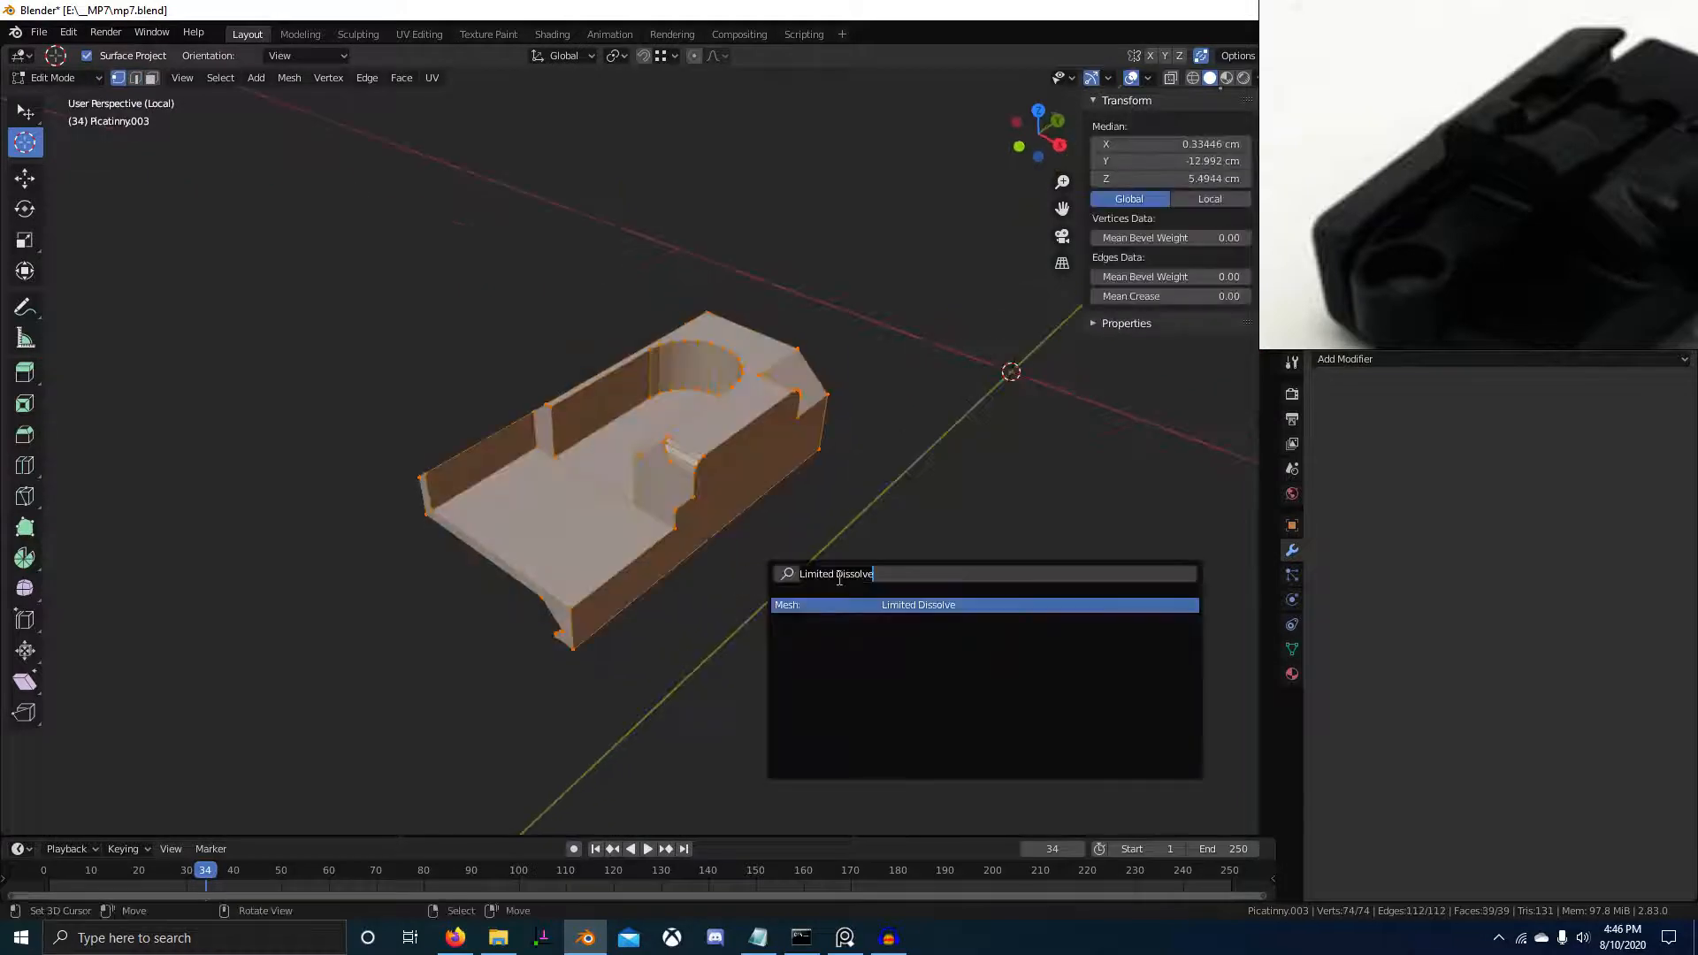
{"action": "key", "text": "F3"}
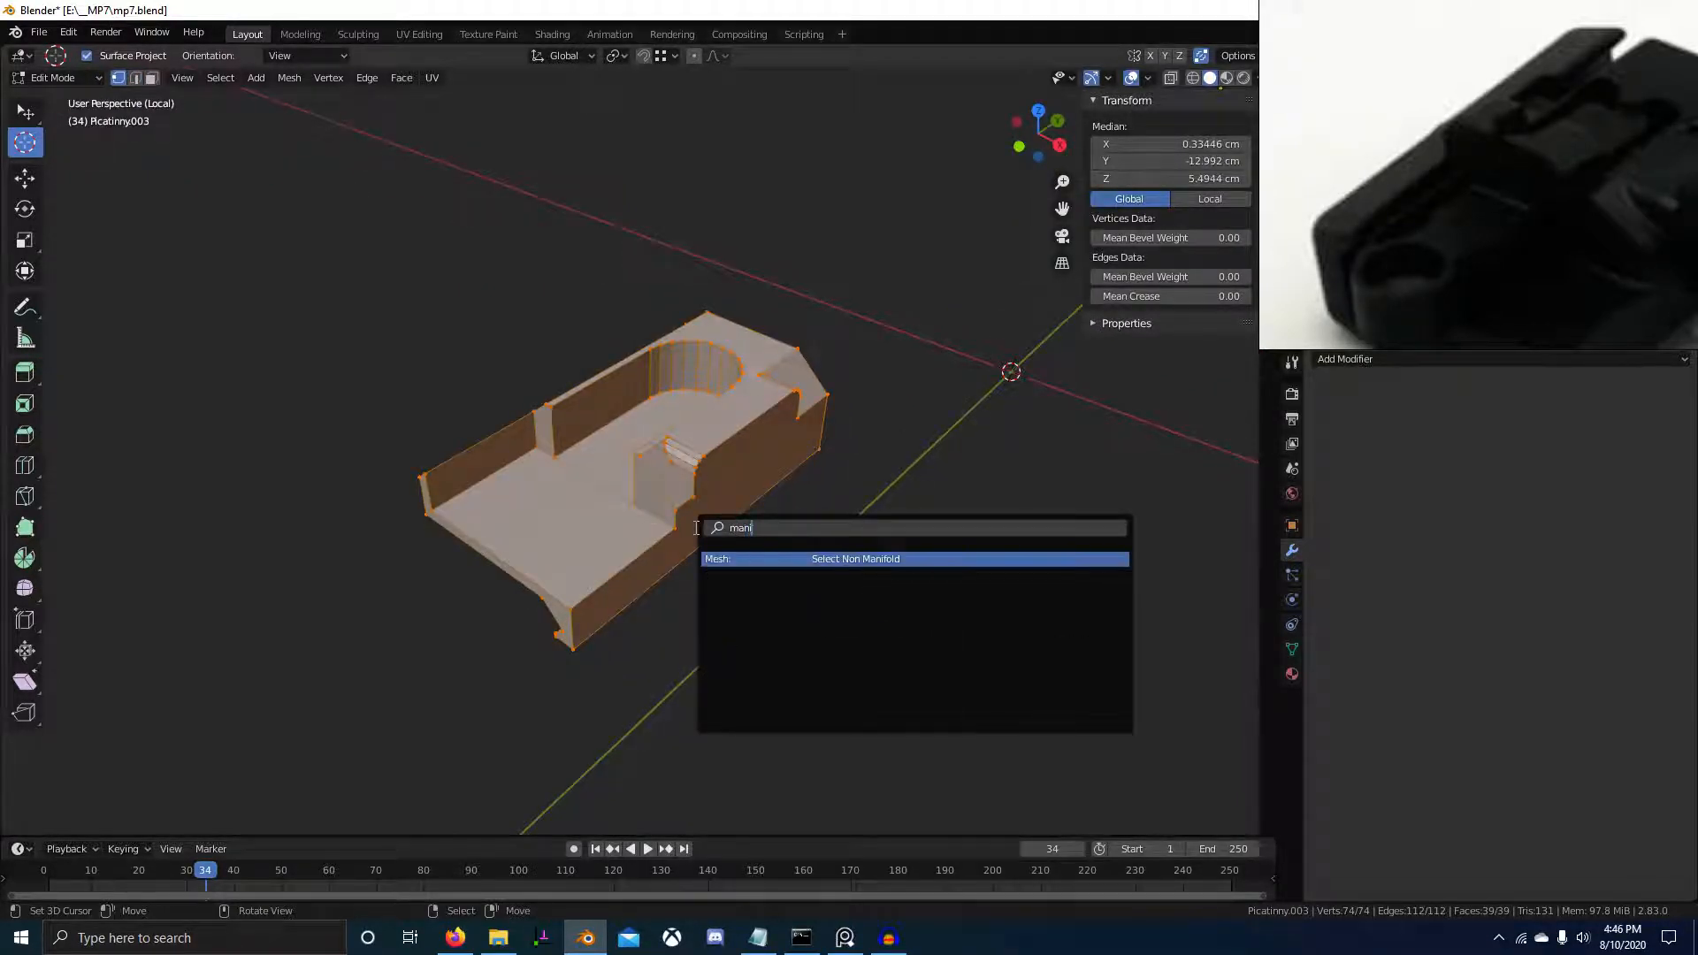
{"action": "key", "text": "Return"}
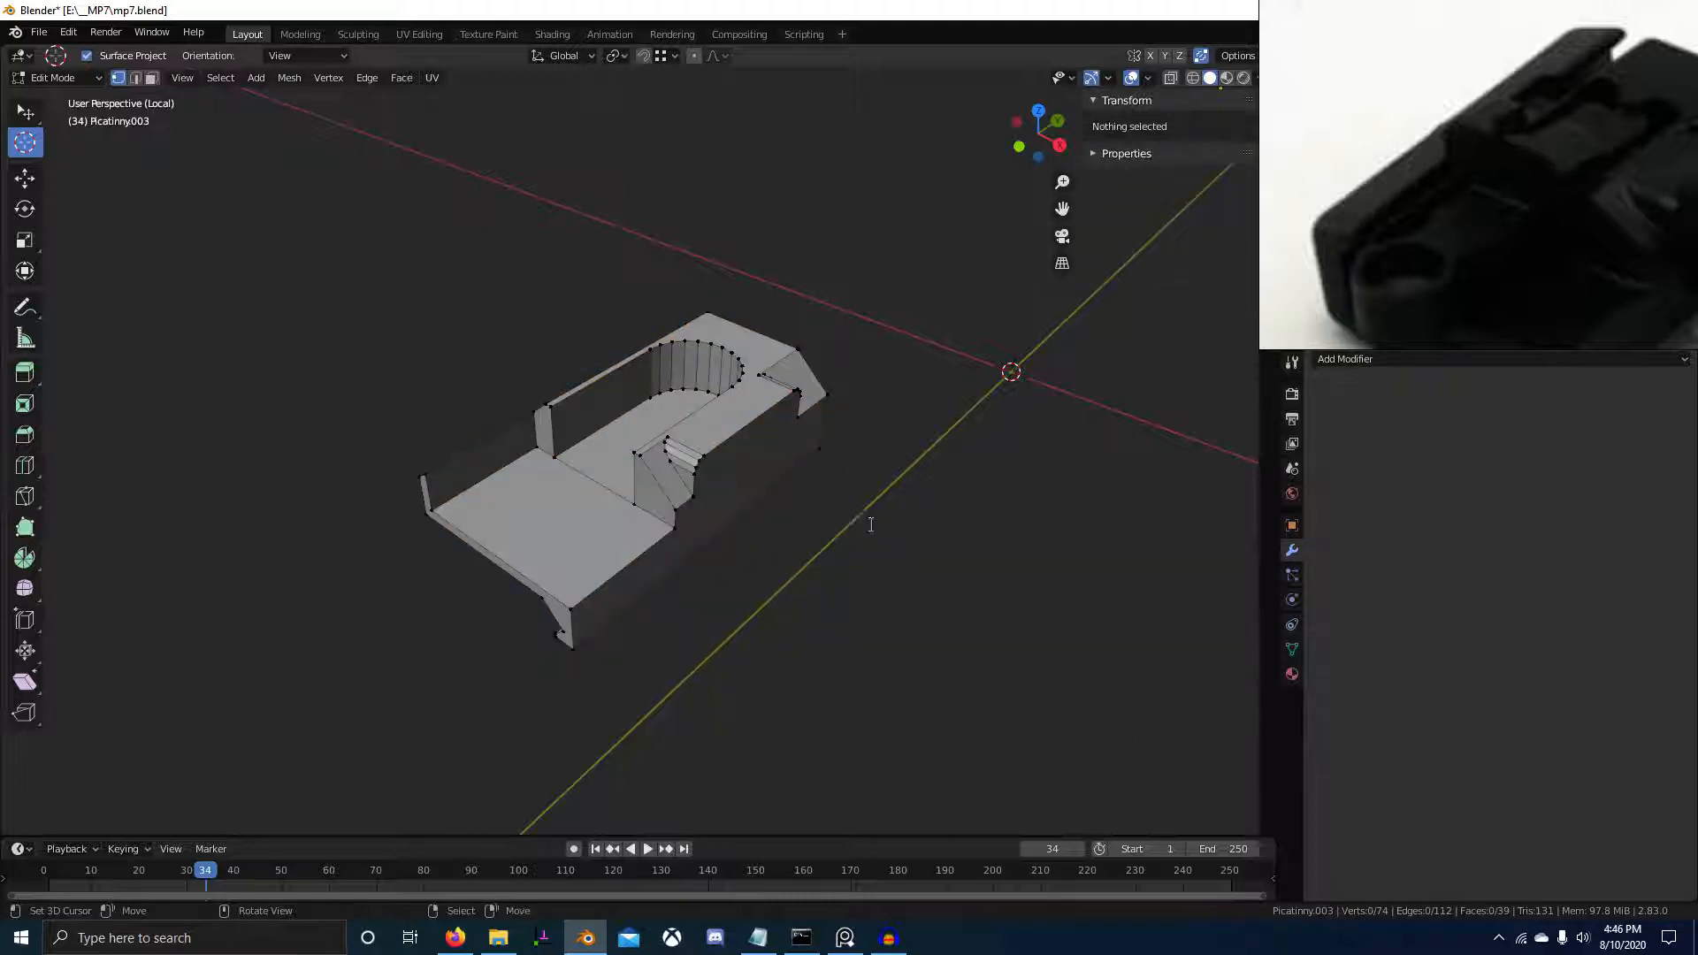
{"action": "key", "text": "F3"}
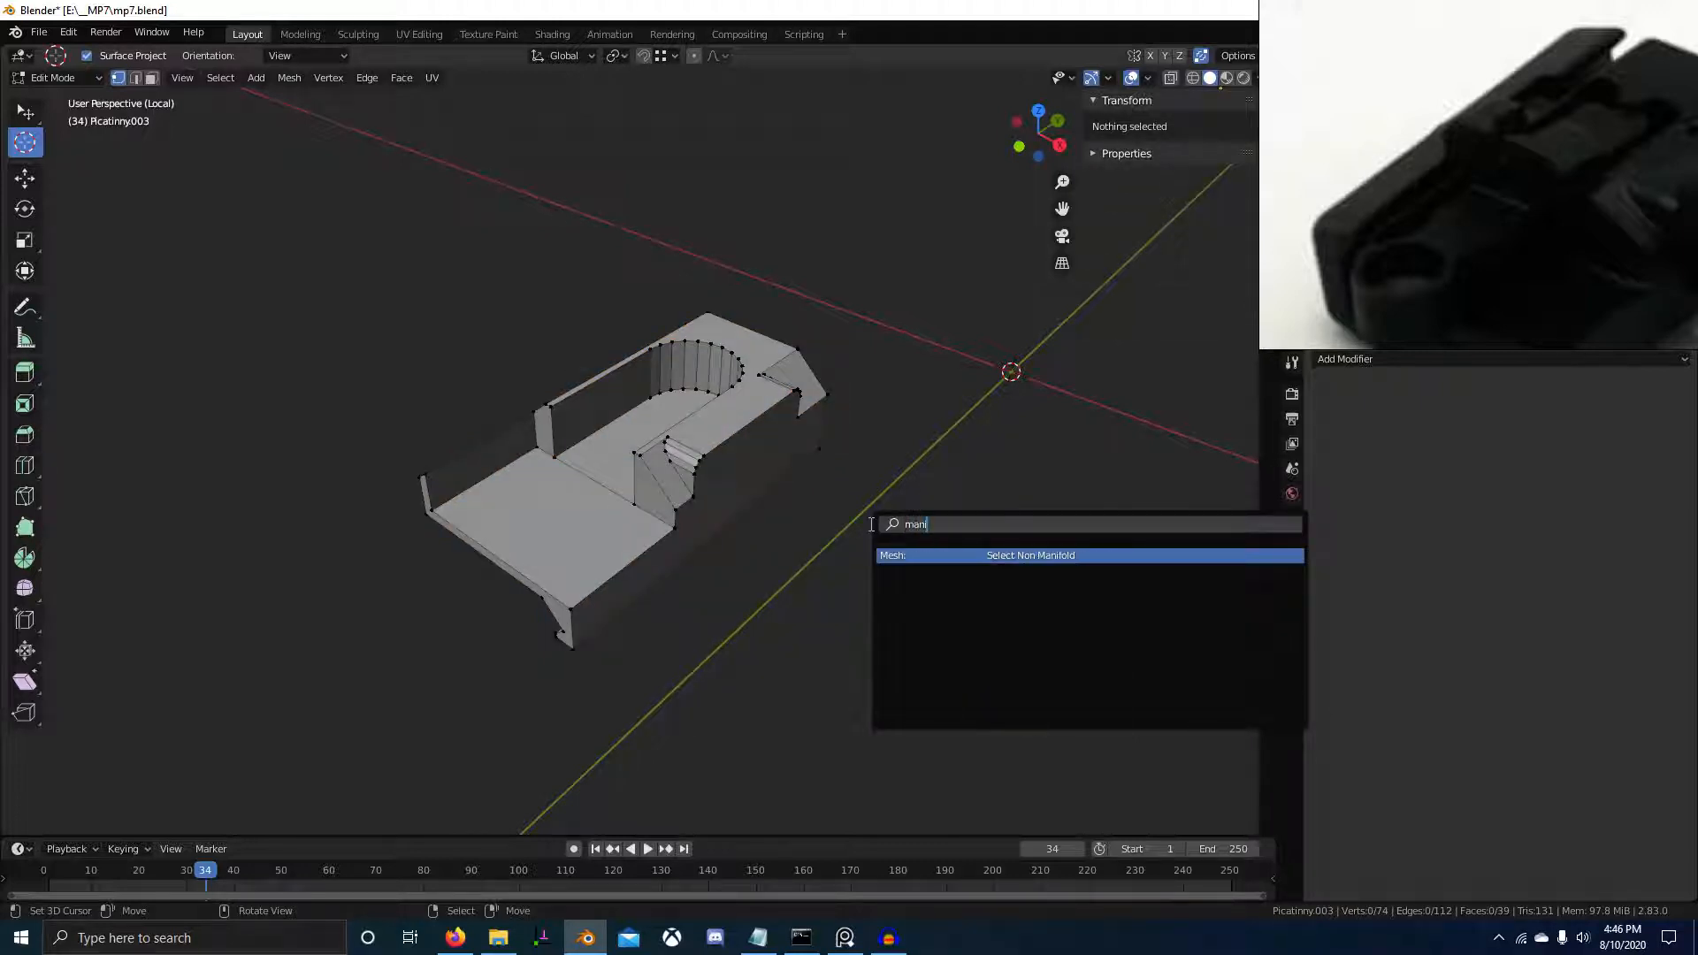
{"action": "key", "text": "Return"}
Fill the selected boundary loop at the bottom of the pocket with a floor face
{"action": "scroll", "coordinate": [739, 576], "scroll_direction": "up", "scroll_amount": 8}
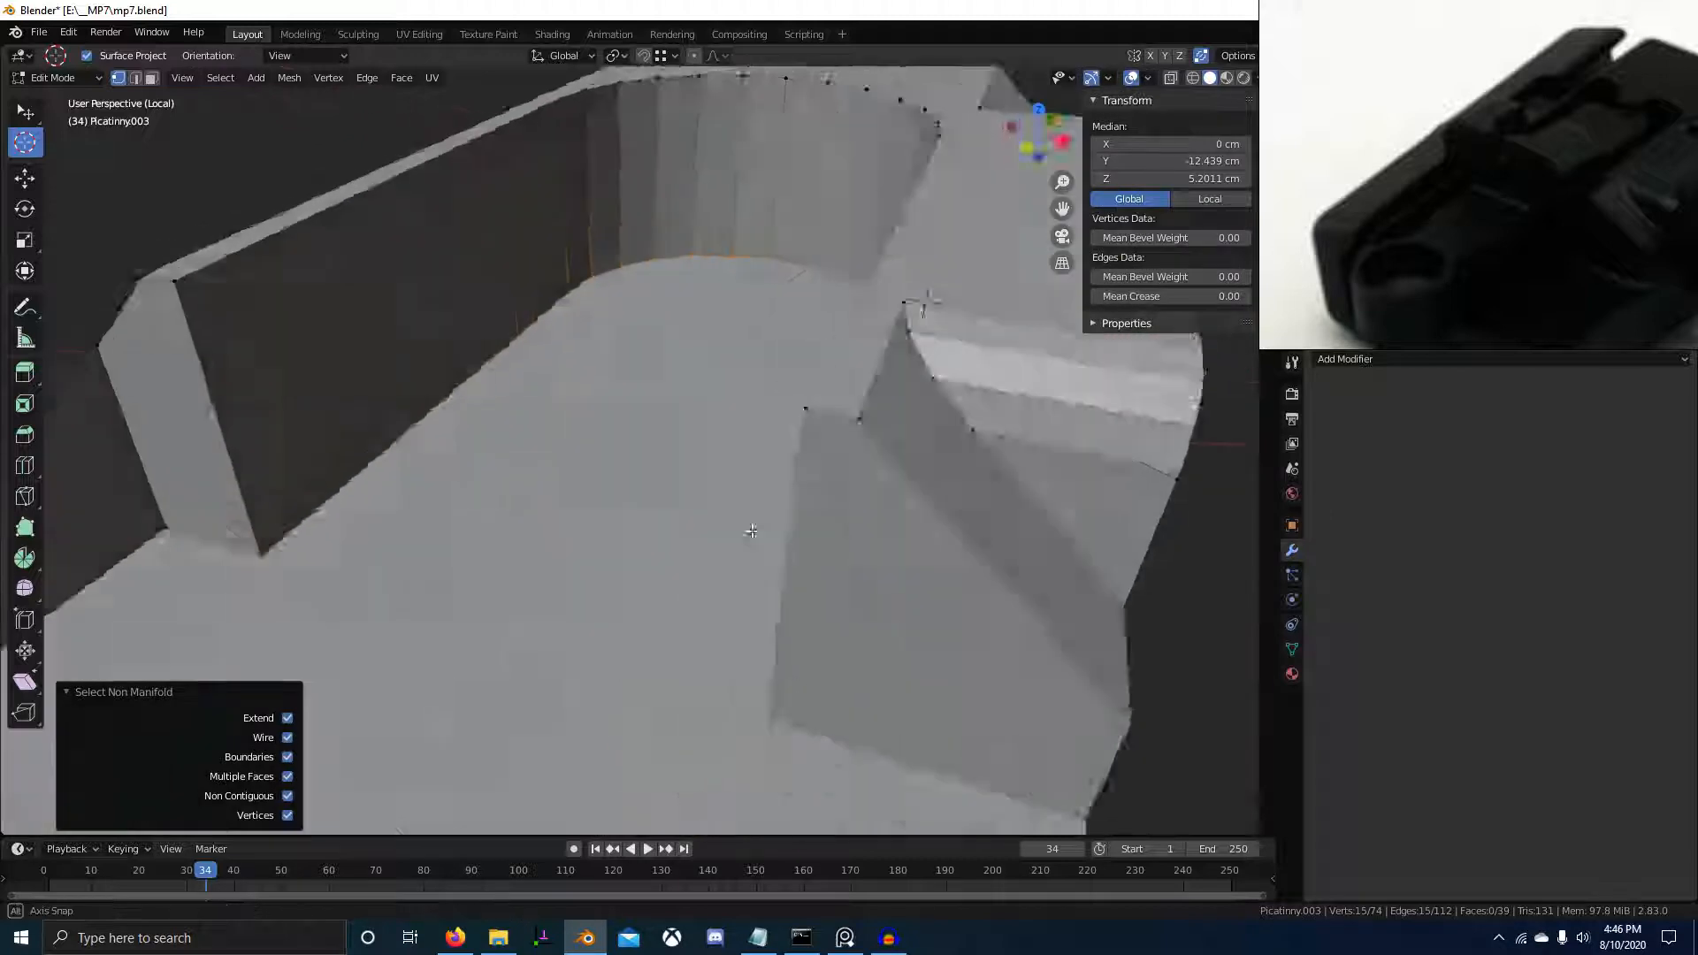
{"action": "middle_click_drag", "start_coordinate": [739, 576], "coordinate": [765, 659]}
{"action": "key", "text": "f"}
Recalculate the normals of the whole base mesh and clear the selection
{"action": "scroll", "coordinate": [746, 553], "scroll_direction": "down", "scroll_amount": 5}
{"action": "key", "text": "a"}
{"action": "scroll", "coordinate": [694, 675], "scroll_direction": "down", "scroll_amount": 5}
{"action": "key", "text": "shift+n"}
{"action": "scroll", "coordinate": [674, 690], "scroll_direction": "up", "scroll_amount": 4}
{"action": "key", "text": "alt+a"}
{"action": "scroll", "coordinate": [778, 619], "scroll_direction": "down", "scroll_amount": 2}
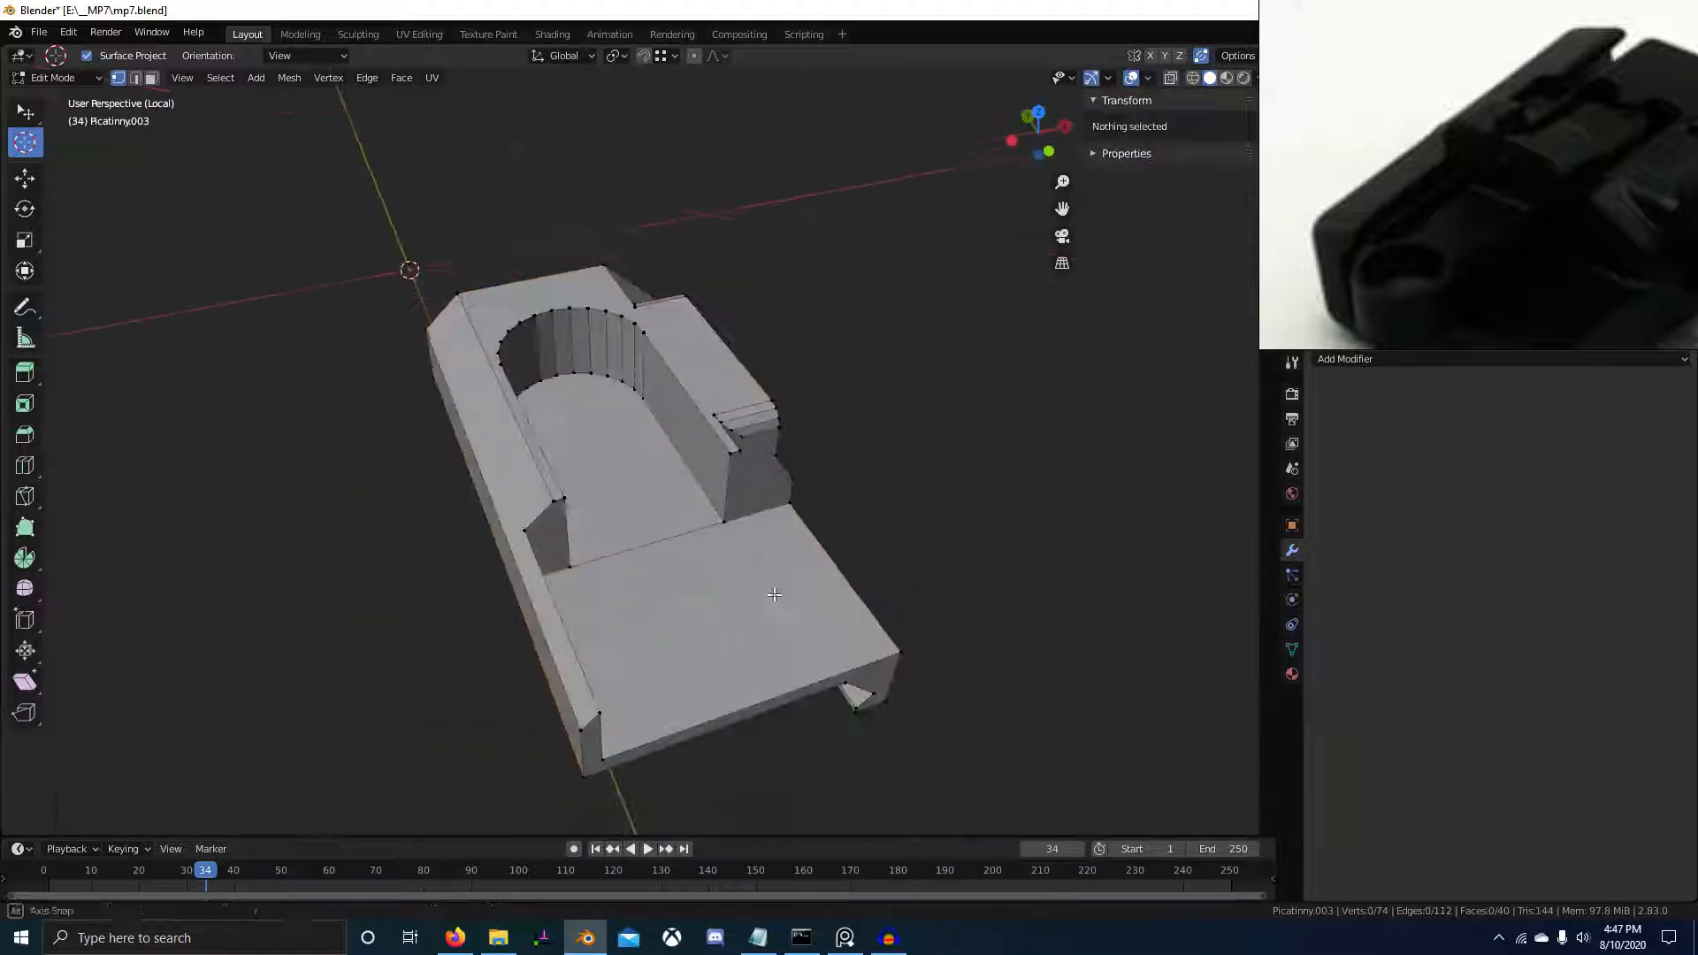
Inspect the rounded pocket from several sides, leave the isolated view and save the file
{"action": "middle_click_drag", "start_coordinate": [796, 602], "coordinate": [714, 587]}
{"action": "middle_click_drag", "start_coordinate": [791, 662], "coordinate": [694, 638]}
{"action": "scroll", "coordinate": [652, 686], "scroll_direction": "up", "scroll_amount": 3}
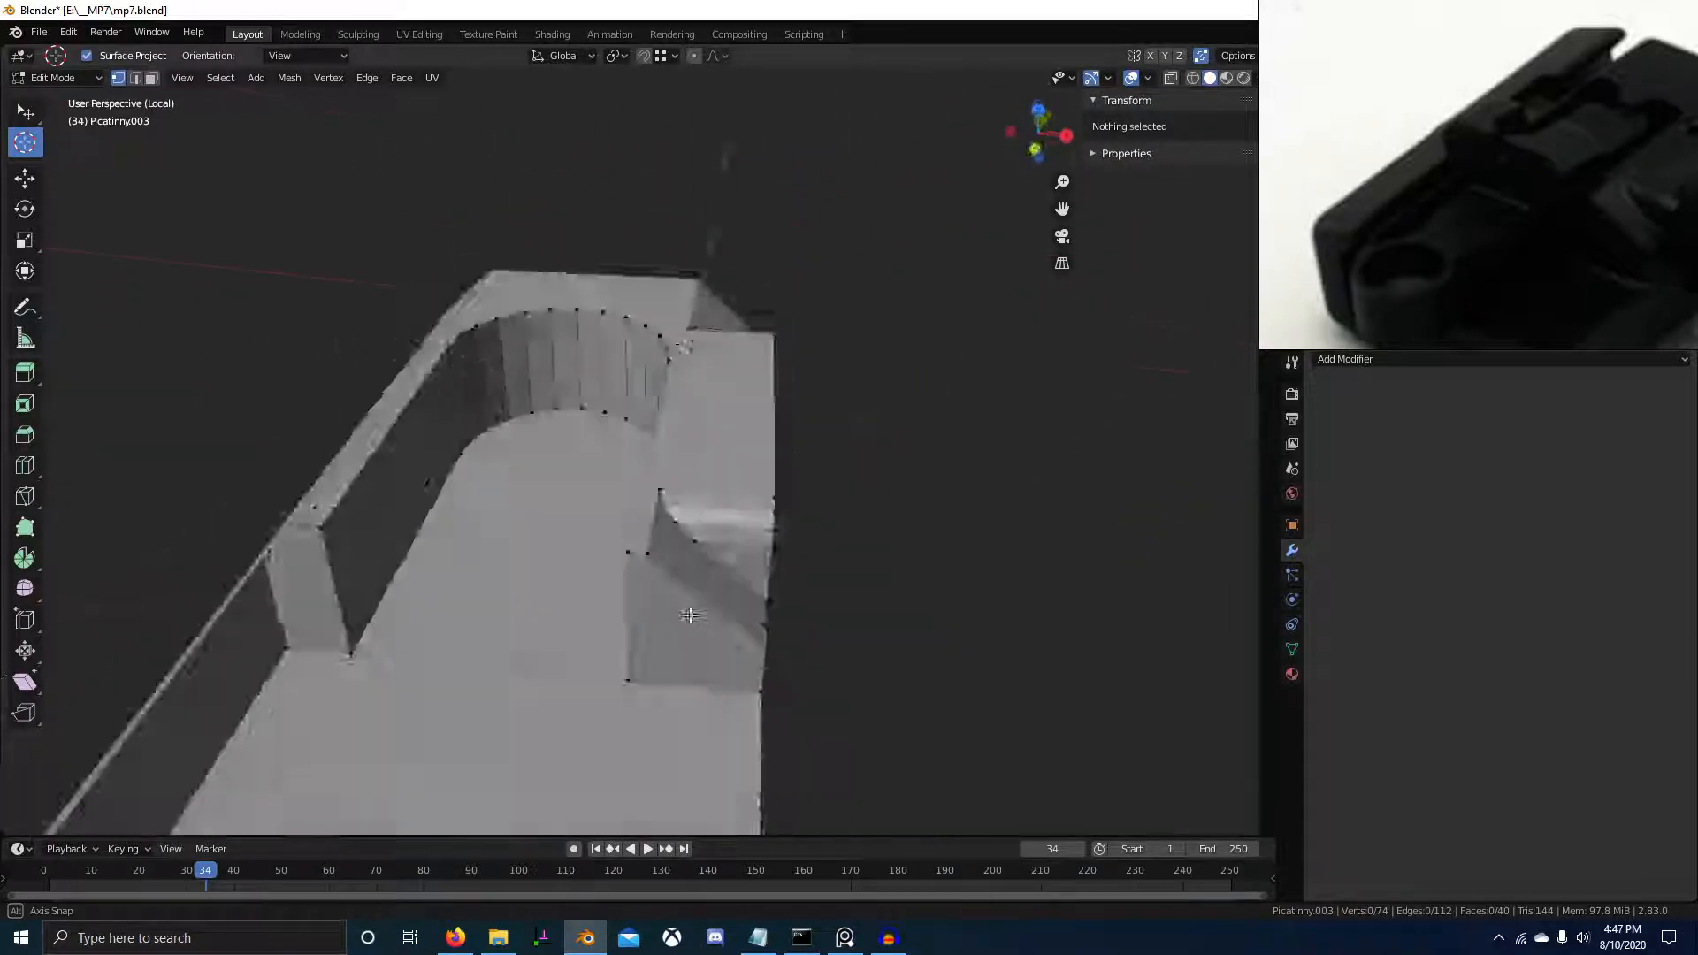
{"action": "scroll", "coordinate": [677, 637], "scroll_direction": "down", "scroll_amount": 5}
{"action": "key", "text": "KP_Divide"}
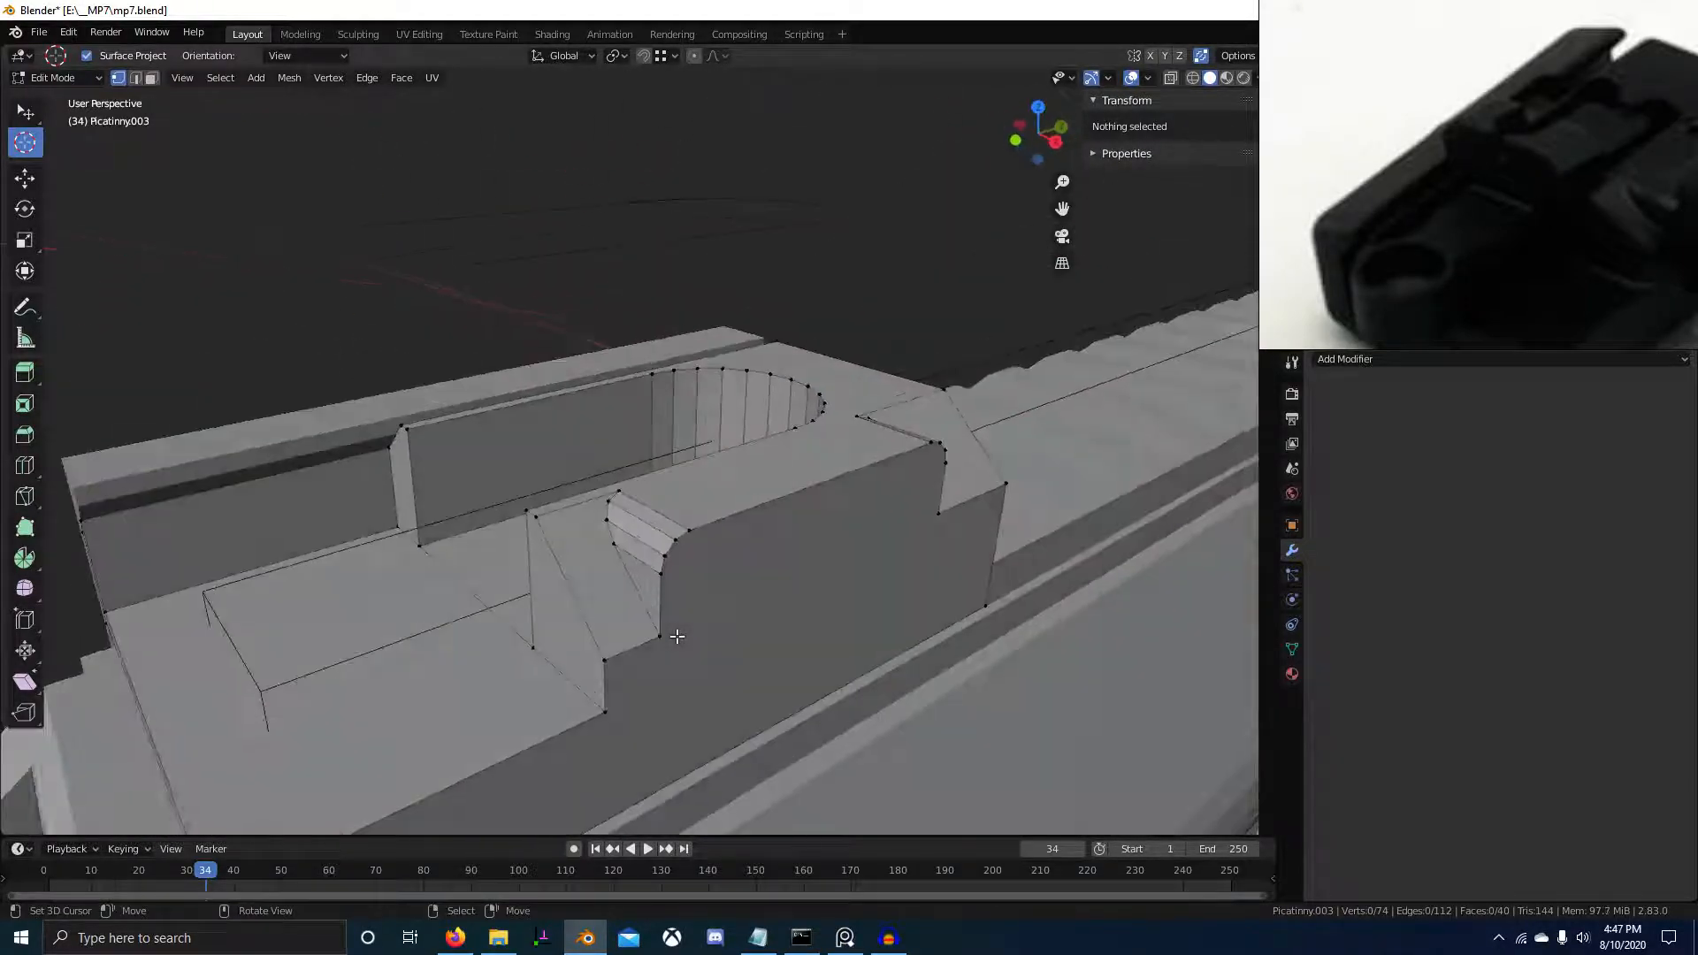
{"action": "scroll", "coordinate": [675, 633], "scroll_direction": "down", "scroll_amount": 4}
{"action": "middle_click_drag", "start_coordinate": [442, 566], "coordinate": [509, 559]}
{"action": "scroll", "coordinate": [509, 559], "scroll_direction": "down", "scroll_amount": 2}
{"action": "key", "text": "ctrl+s"}
Compare the base with its new pocket against the reference photo
{"action": "scroll", "coordinate": [614, 600], "scroll_direction": "up", "scroll_amount": 4}
{"action": "middle_click_drag", "start_coordinate": [614, 600], "coordinate": [685, 535]}
{"action": "scroll", "coordinate": [614, 588], "scroll_direction": "down", "scroll_amount": 2}
{"action": "scroll", "coordinate": [1586, 251], "scroll_direction": "down", "scroll_amount": 3}
{"action": "middle_click_drag", "start_coordinate": [1588, 249], "coordinate": [1505, 250]}
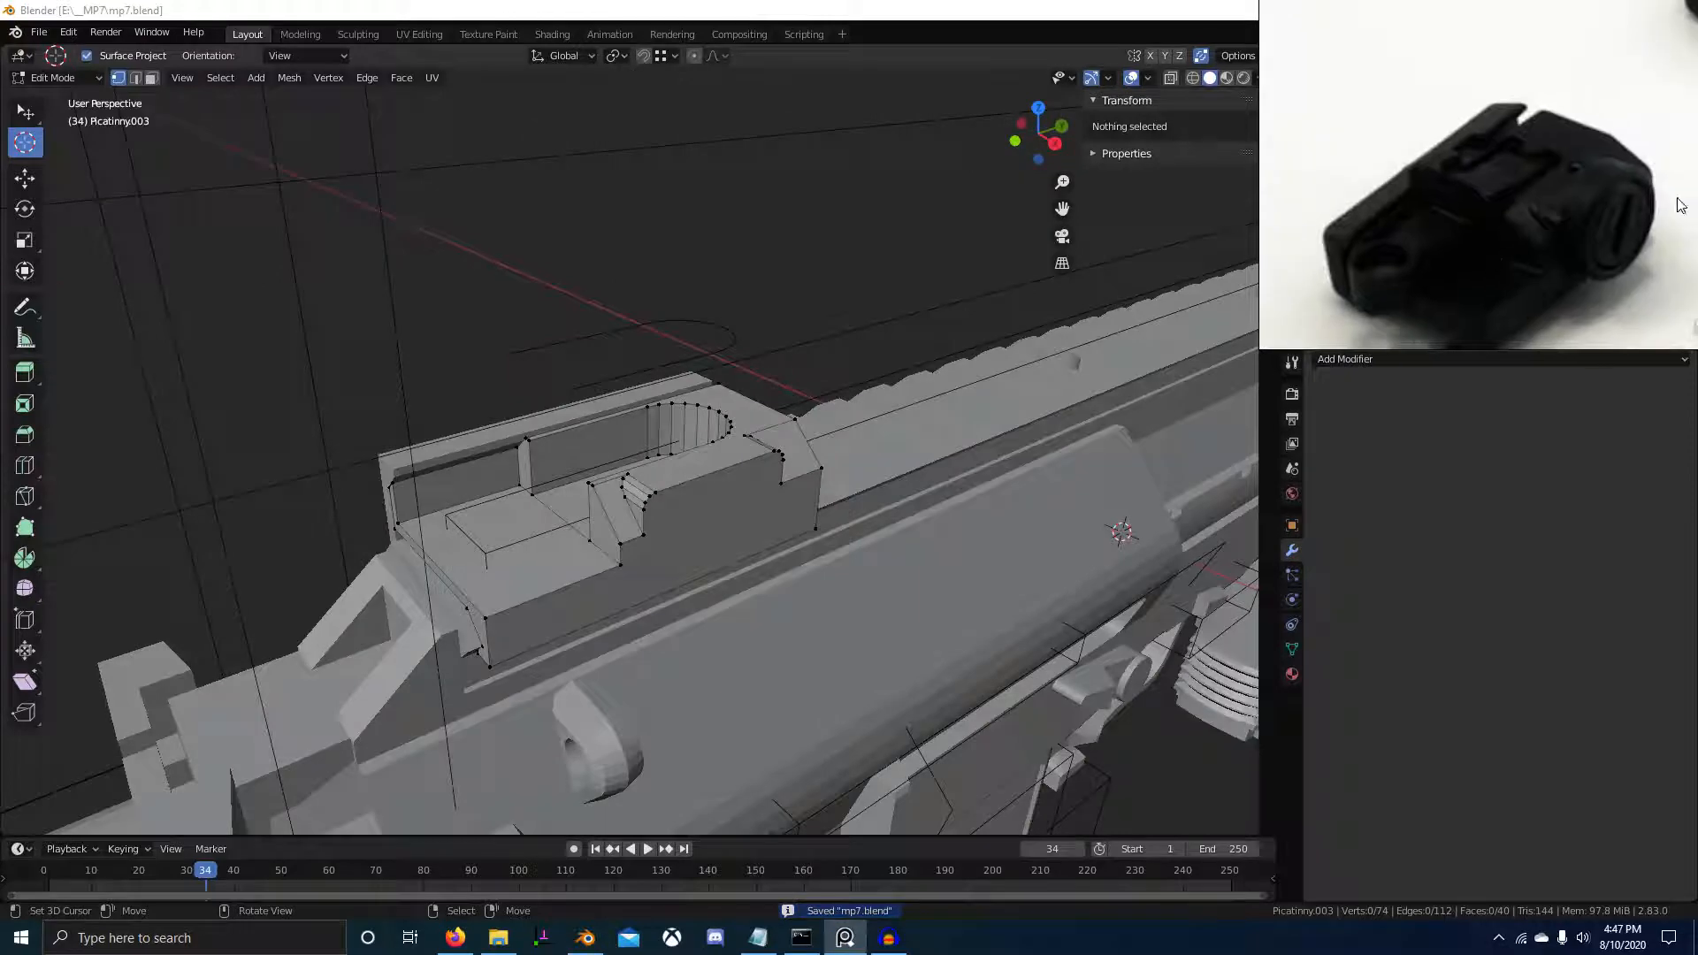
Examine the outer side of the rear sight base and compare its shape with the reference photo
{"action": "scroll", "coordinate": [1472, 252], "scroll_direction": "up", "scroll_amount": 2}
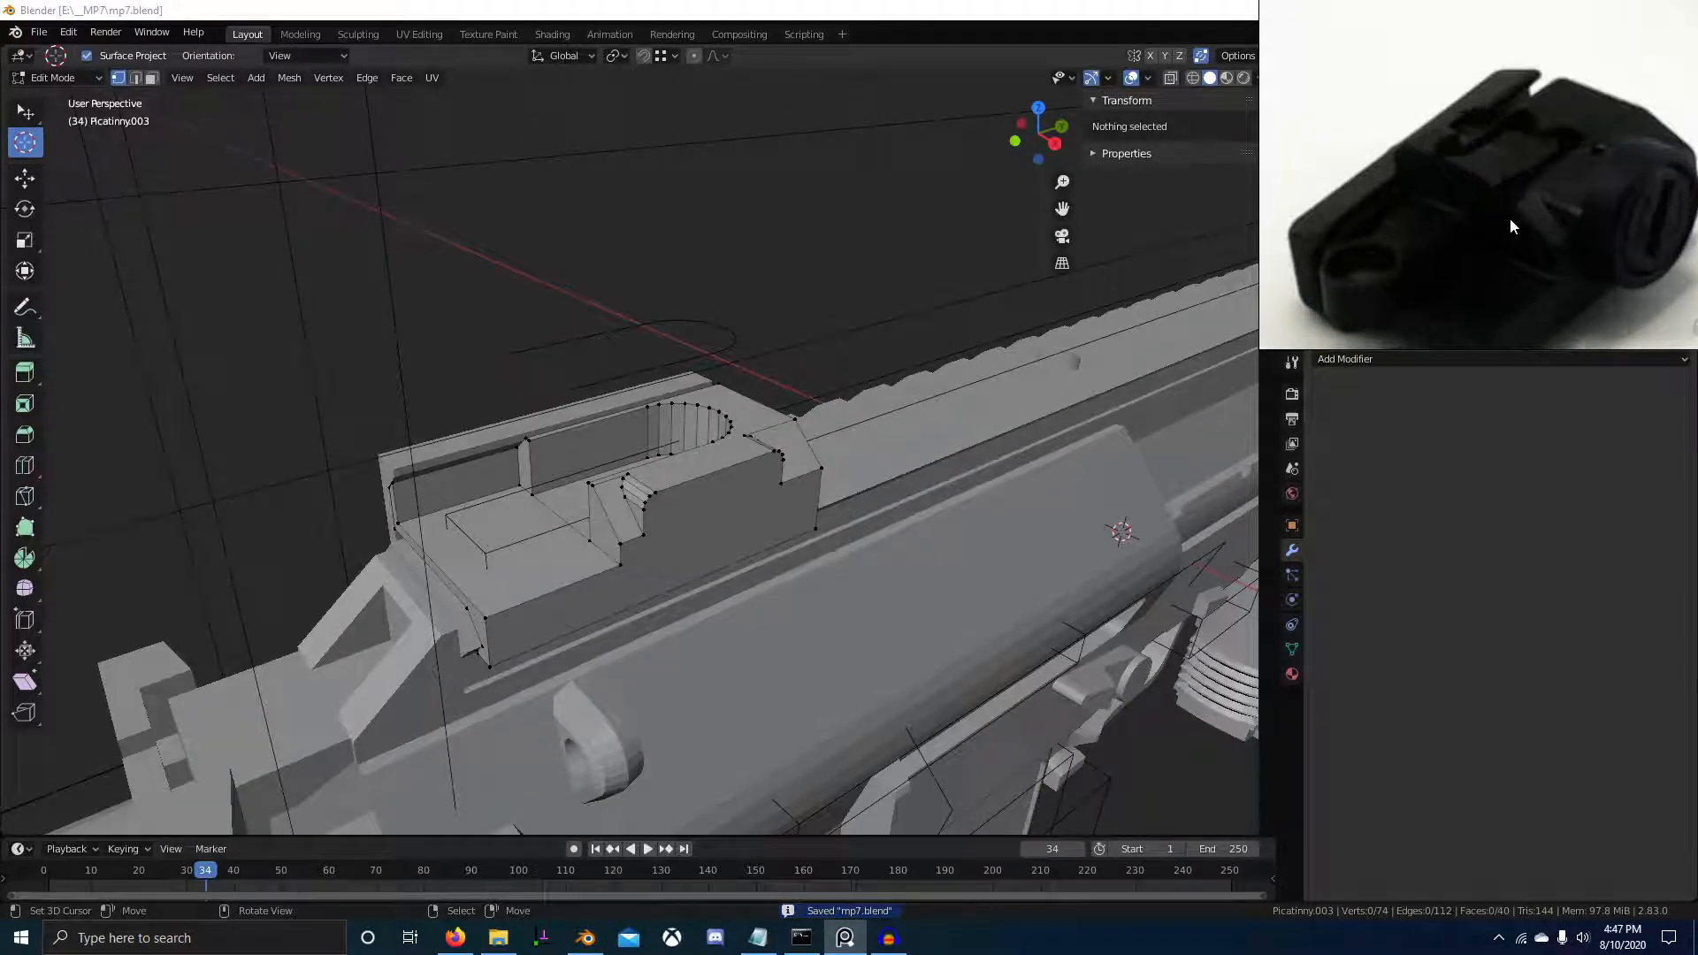
{"action": "middle_click_drag", "start_coordinate": [876, 352], "coordinate": [868, 390]}
{"action": "key", "text": "Tab"}
{"action": "key", "text": "alt+a"}
{"action": "middle_click_drag", "start_coordinate": [887, 561], "coordinate": [628, 566]}
{"action": "scroll", "coordinate": [615, 550], "scroll_direction": "up", "scroll_amount": 3}
{"action": "key", "text": "Tab"}
{"action": "scroll", "coordinate": [707, 619], "scroll_direction": "down", "scroll_amount": 3}
{"action": "right_click", "coordinate": [603, 681]}
{"action": "scroll", "coordinate": [774, 584], "scroll_direction": "up", "scroll_amount": 2}
{"action": "right_click", "coordinate": [762, 608]}
{"action": "key", "text": "ctrl+b"}
{"action": "right_click", "coordinate": [990, 588]}
Leave Edit Mode on the base, clear the selection and save the file
{"action": "scroll", "coordinate": [825, 585], "scroll_direction": "down", "scroll_amount": 4}
{"action": "key", "text": "Tab"}
{"action": "key", "text": "alt+a"}
{"action": "middle_click_drag", "start_coordinate": [775, 559], "coordinate": [834, 542]}
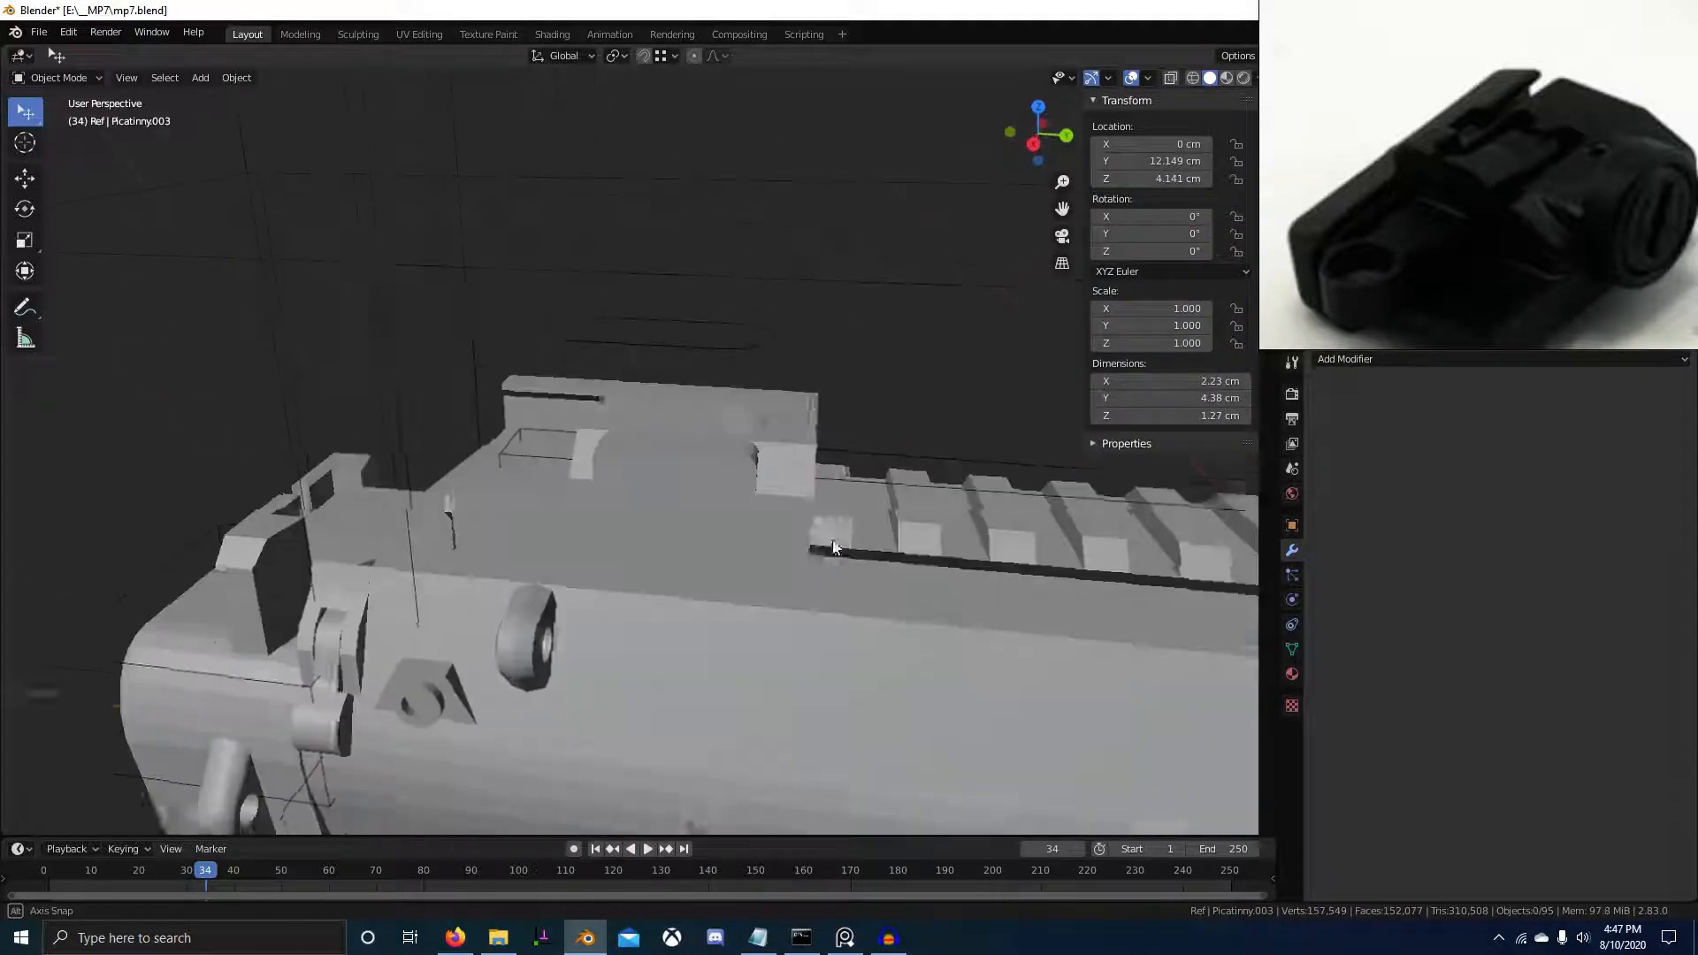
{"action": "key", "text": "ctrl+s"}
Add a 24-vertex mesh circle with no fill while viewing the reference in right orthographic wireframe
{"action": "scroll", "coordinate": [708, 541], "scroll_direction": "up", "scroll_amount": 4}
{"action": "scroll", "coordinate": [756, 533], "scroll_direction": "down", "scroll_amount": 3}
{"action": "key", "text": "KP_3"}
{"action": "key", "text": "shift+z"}
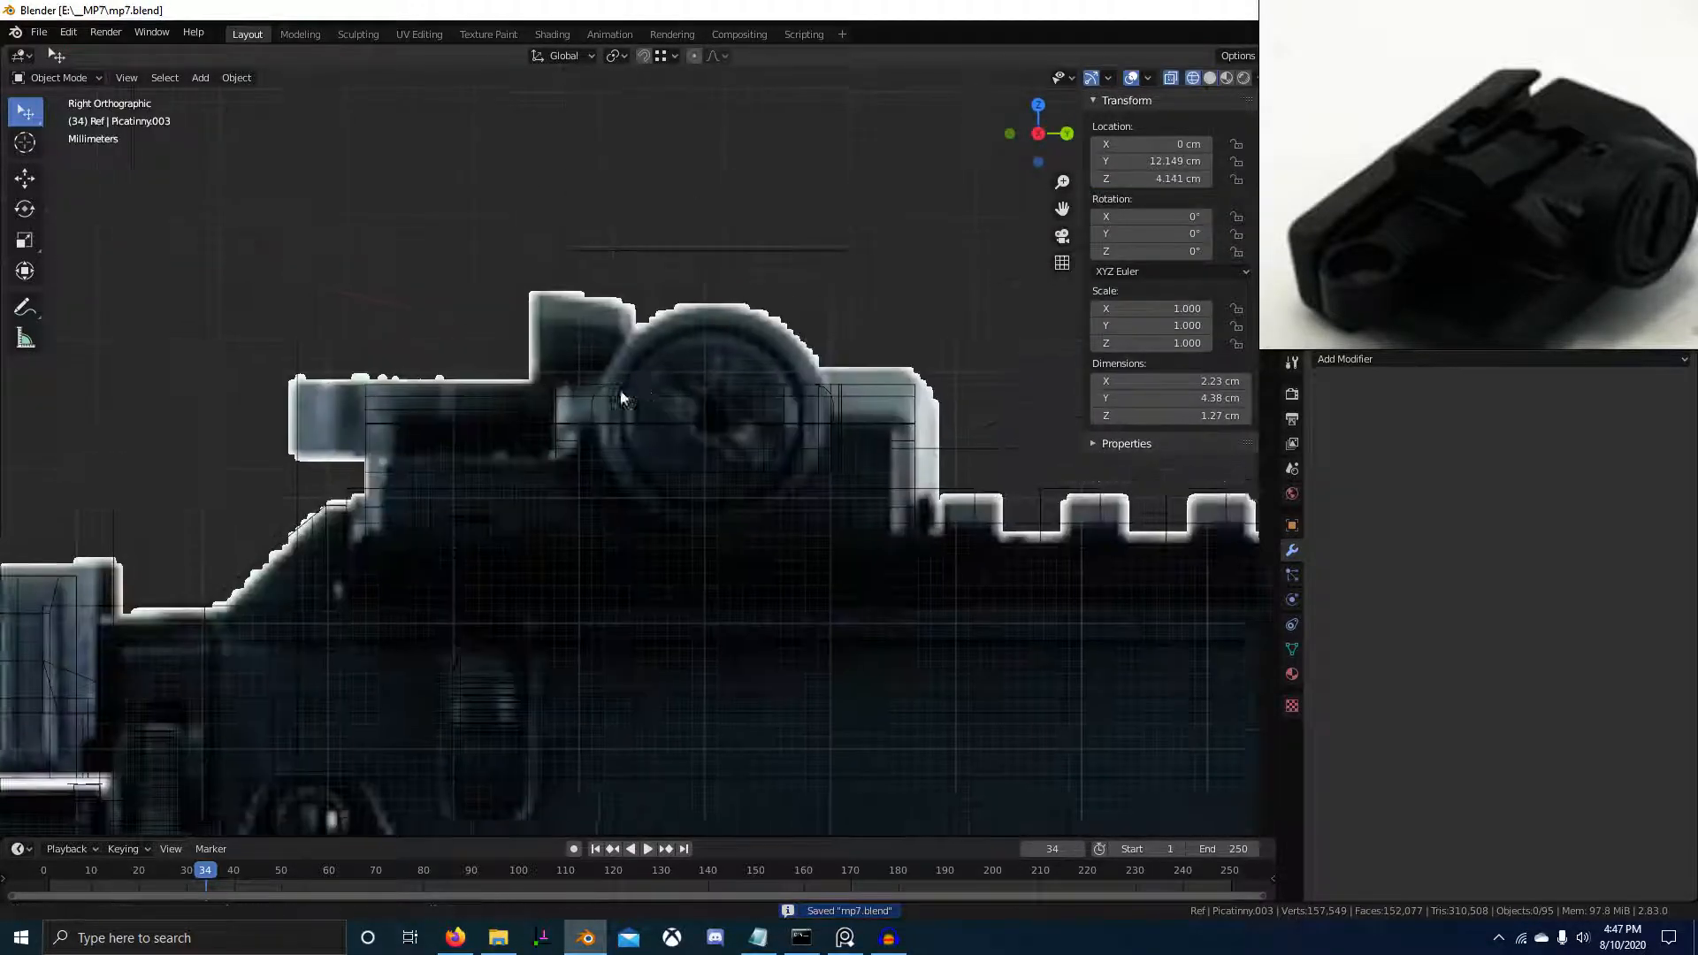
{"action": "key", "text": "shift+a"}
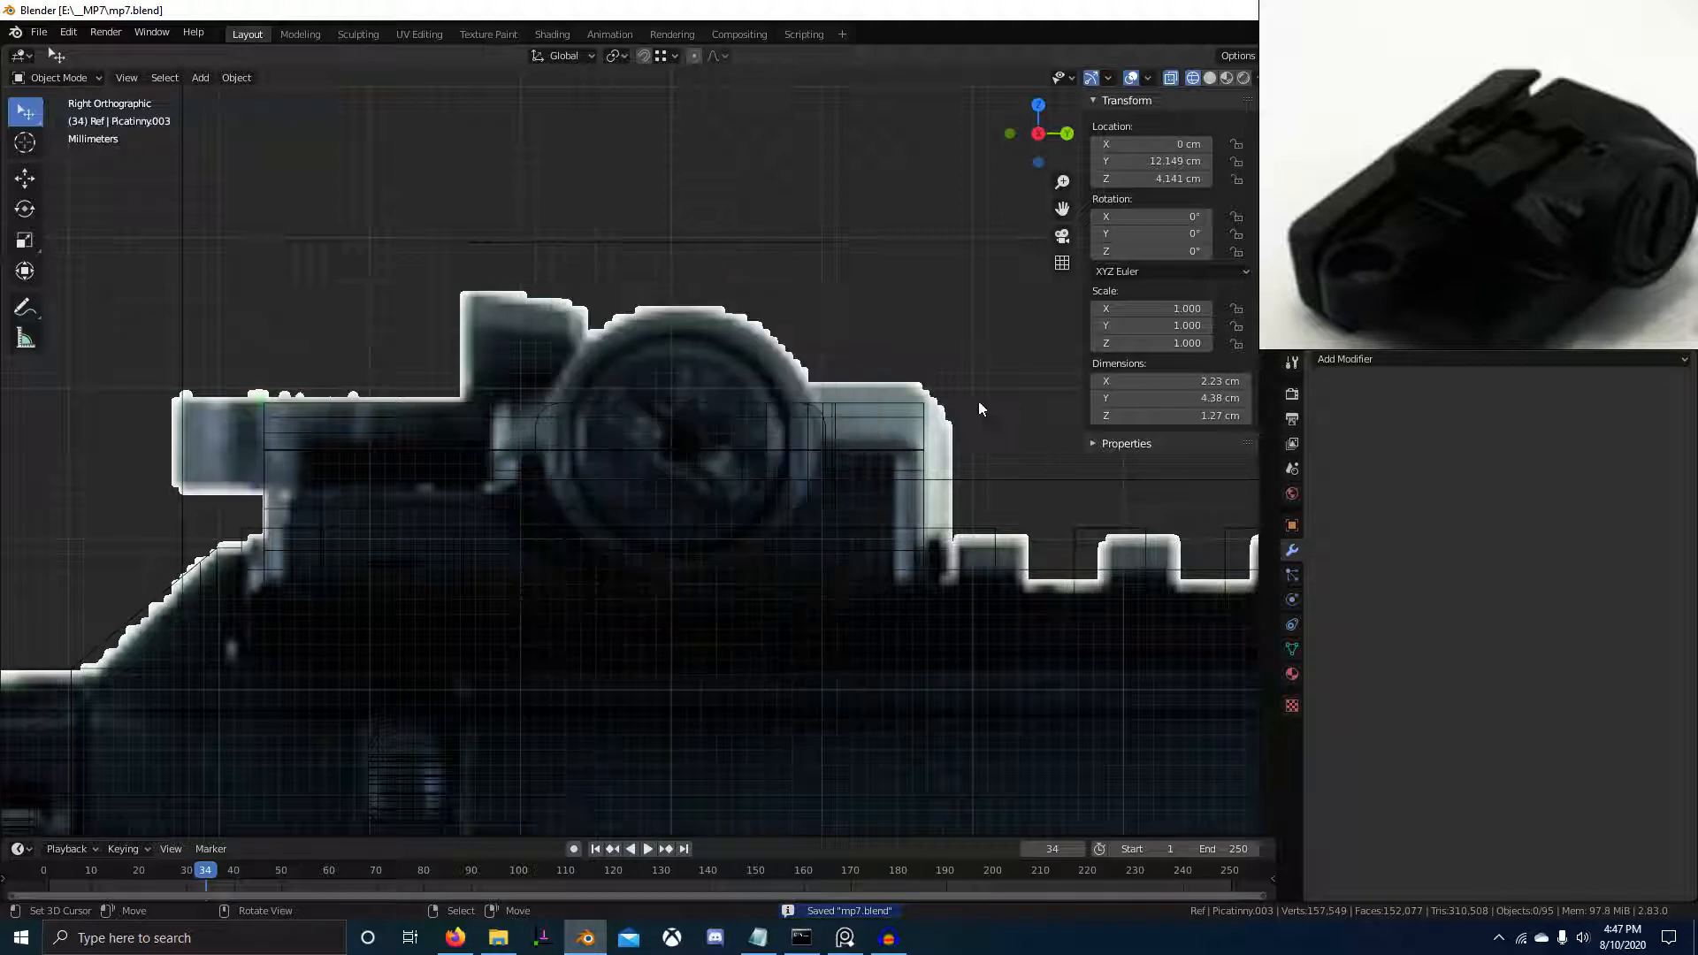
{"action": "key", "text": "shift+a"}
{"action": "mouse_move", "coordinate": [847, 311]}
{"action": "left_click", "coordinate": [941, 344]}
{"action": "scroll", "coordinate": [718, 487], "scroll_direction": "down", "scroll_amount": 5}
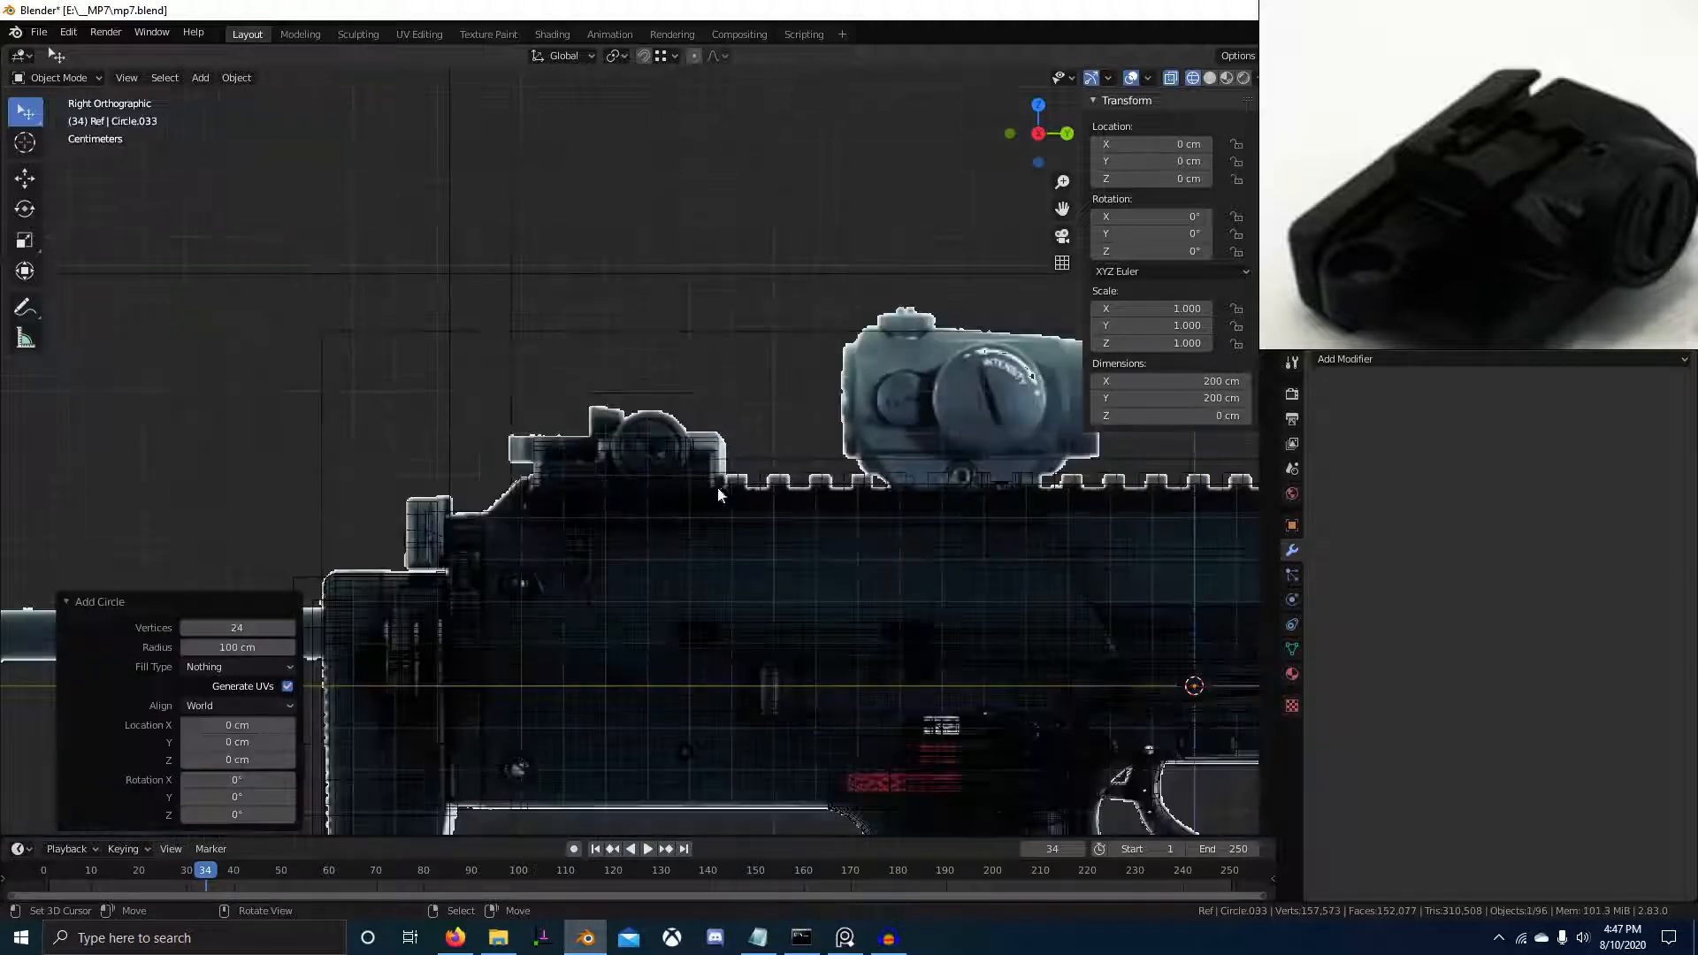
Clear the circle's location and rotate it 90° about the global Y axis
{"action": "scroll", "coordinate": [825, 543], "scroll_direction": "up", "scroll_amount": 2}
{"action": "key", "text": "alt+g"}
{"action": "key", "text": "r"}
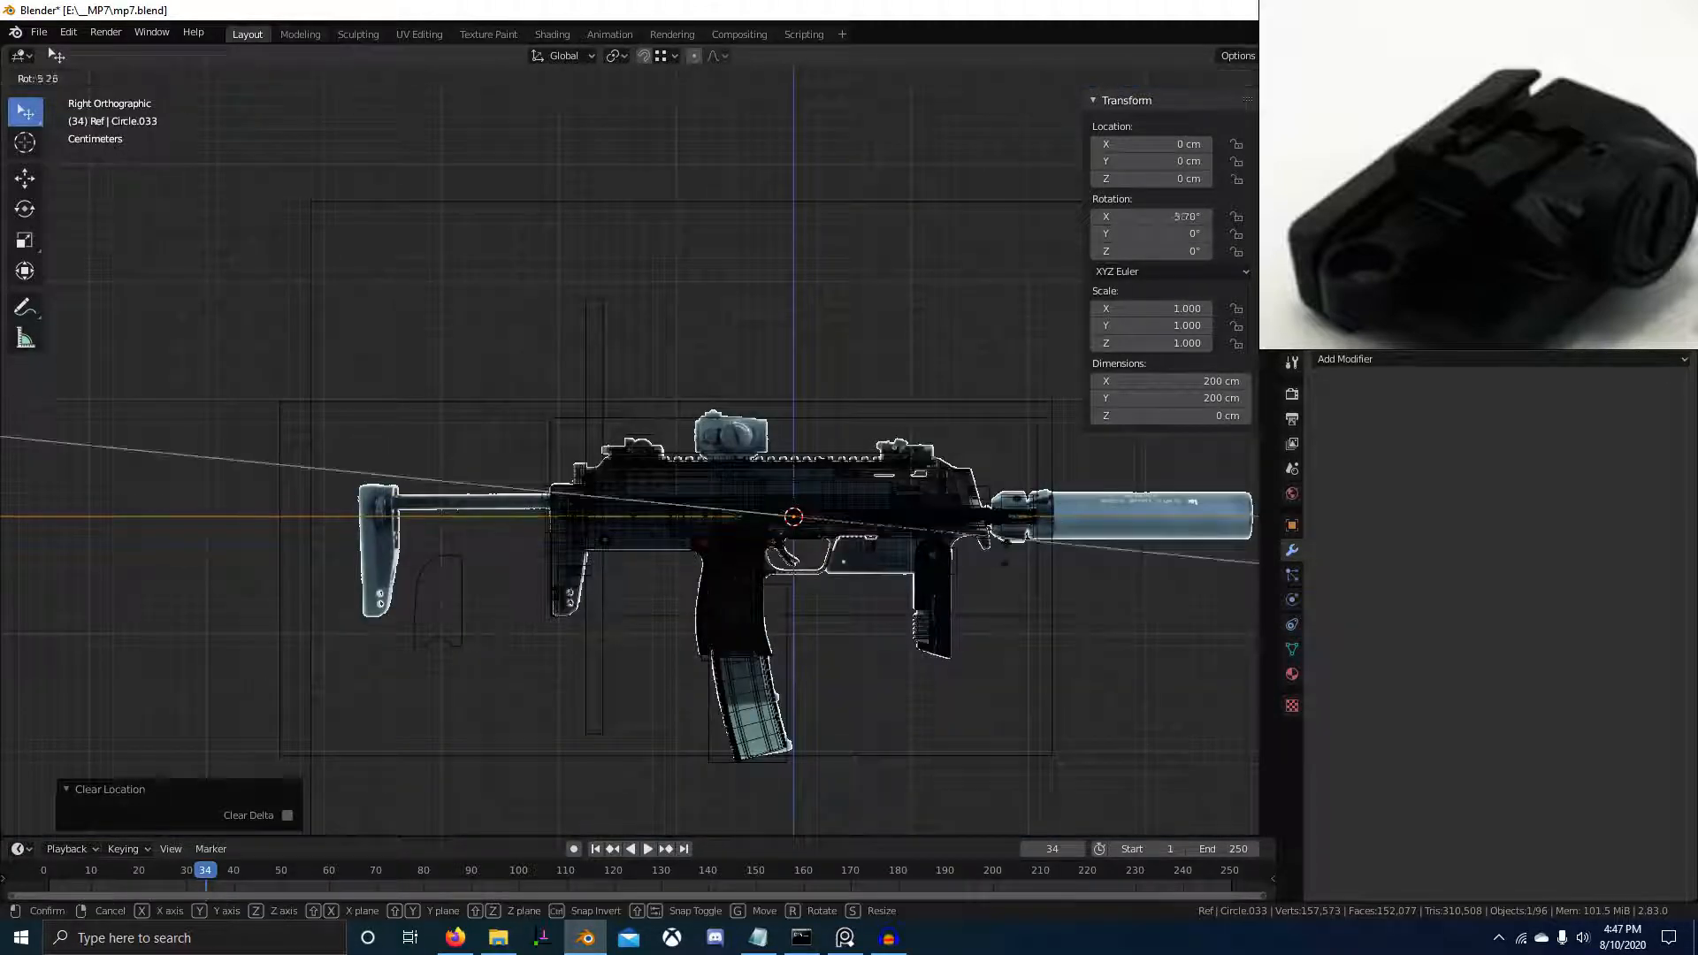
{"action": "right_click", "coordinate": [995, 648]}
{"action": "type", "text": "r0"}
{"action": "left_click", "coordinate": [986, 519]}
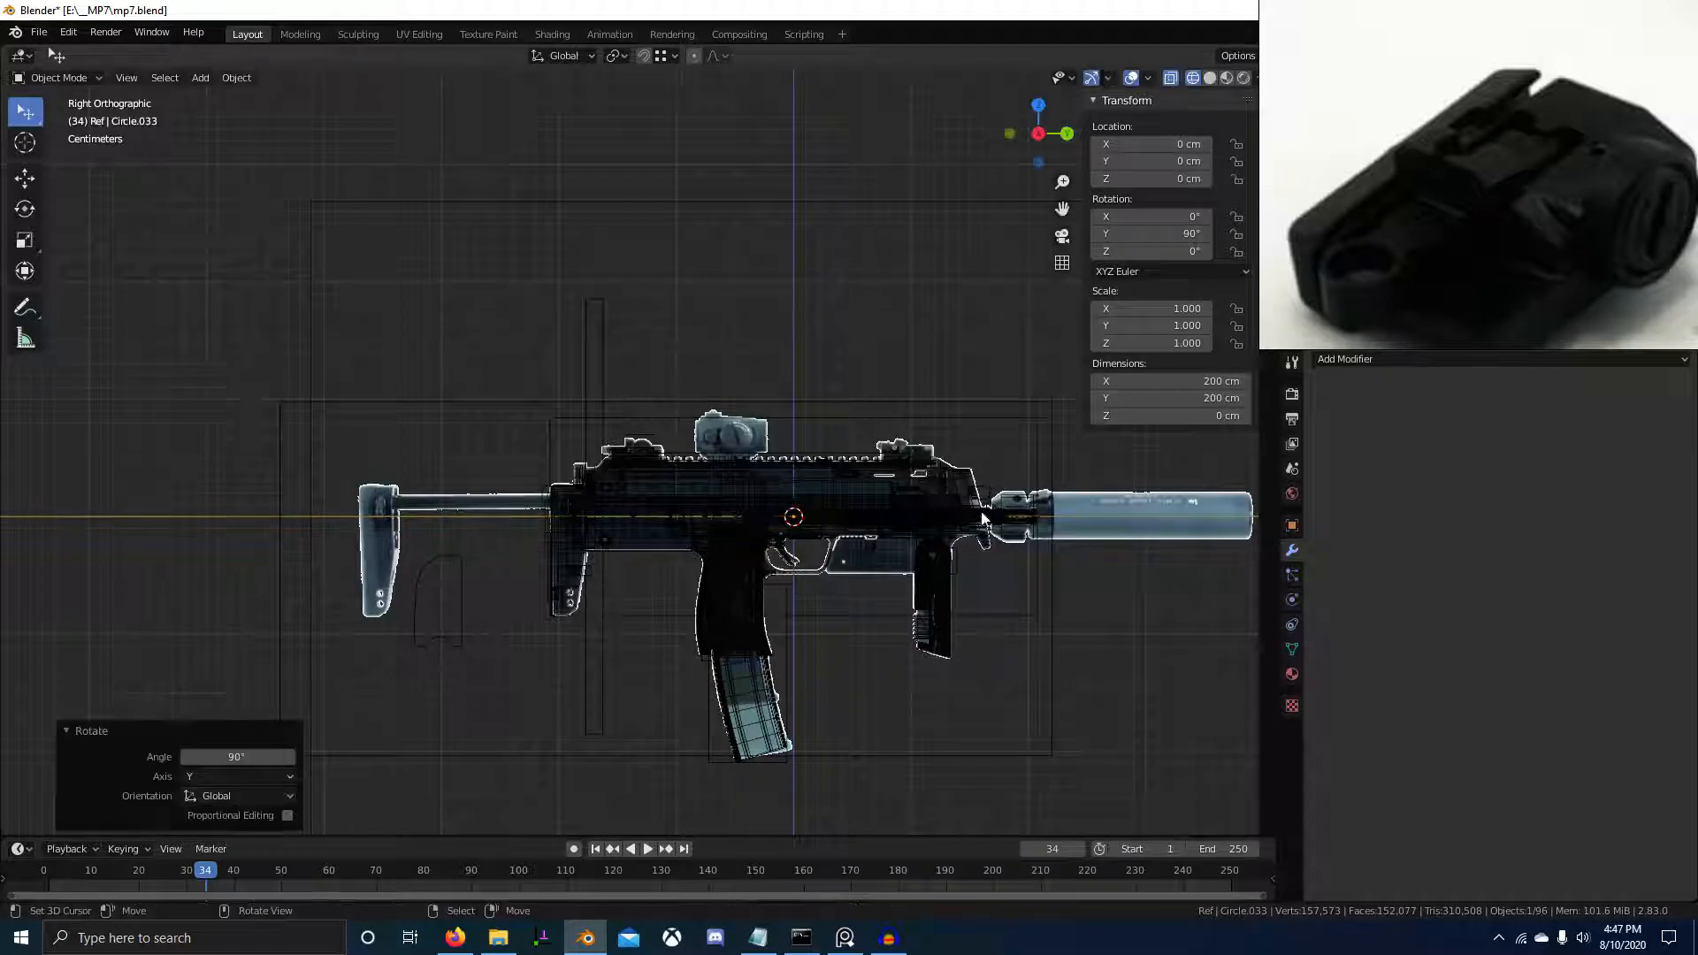
Scale the whole circle down in Edit Mode towards the size of the rear sight's round knob
{"action": "key", "text": "Tab"}
{"action": "scroll", "coordinate": [1061, 558], "scroll_direction": "down", "scroll_amount": 11}
{"action": "key", "text": "s"}
{"action": "left_click", "coordinate": [777, 506]}
{"action": "scroll", "coordinate": [920, 562], "scroll_direction": "up", "scroll_amount": 6}
{"action": "key", "text": "s"}
{"action": "left_click", "coordinate": [783, 498]}
{"action": "scroll", "coordinate": [1052, 565], "scroll_direction": "up", "scroll_amount": 7}
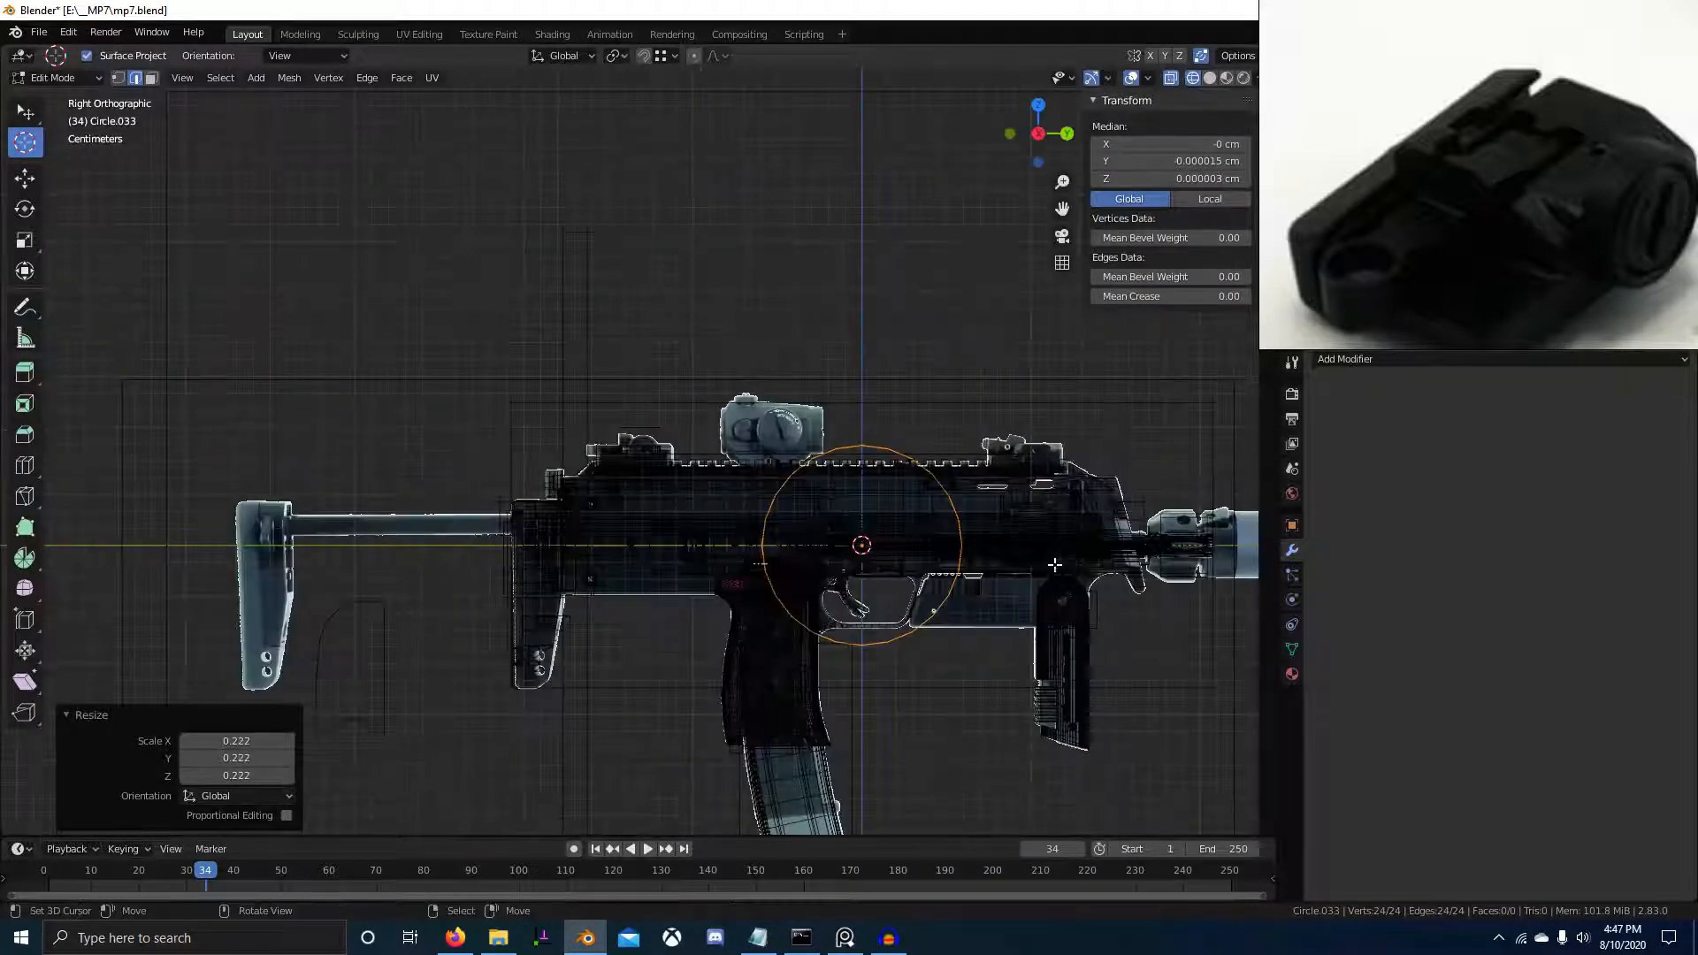
{"action": "key", "text": "s"}
{"action": "left_click", "coordinate": [933, 550]}
Move the circle onto the rear sight's round knob in the reference image and shrink it further
{"action": "key", "text": "g"}
{"action": "left_click", "coordinate": [835, 517]}
{"action": "scroll", "coordinate": [817, 538], "scroll_direction": "up", "scroll_amount": 3}
{"action": "key", "text": "g"}
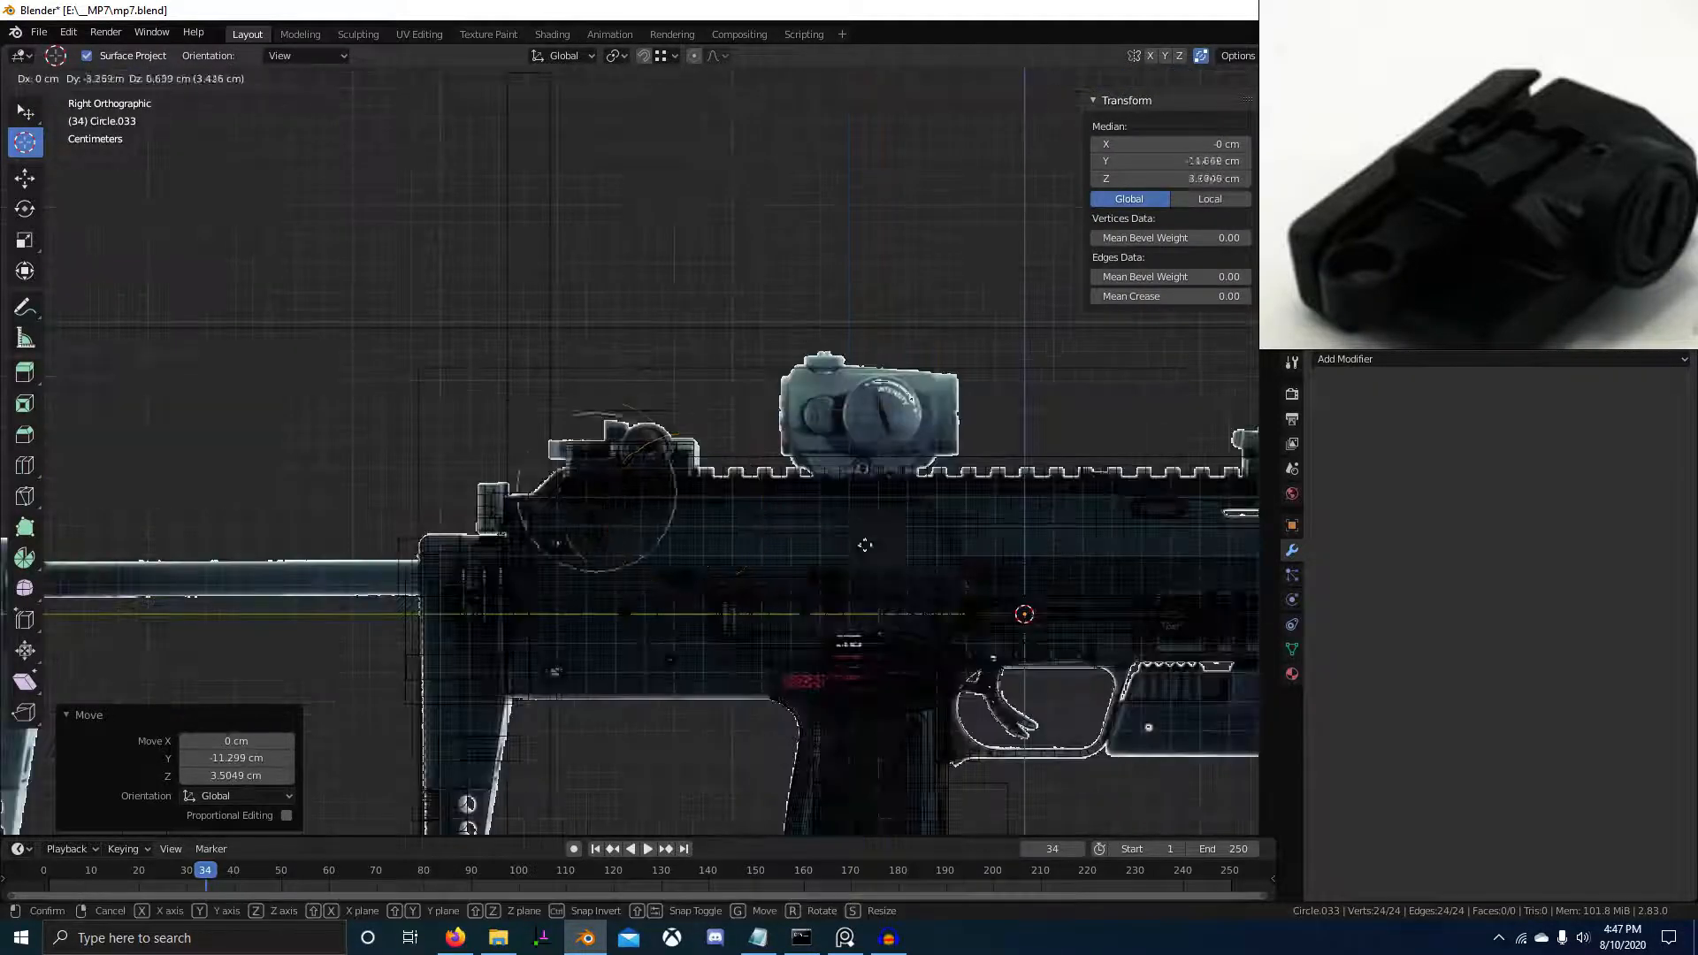
{"action": "left_click", "coordinate": [799, 542]}
{"action": "scroll", "coordinate": [800, 543], "scroll_direction": "up", "scroll_amount": 6}
{"action": "key", "text": "g"}
{"action": "left_click", "coordinate": [853, 502]}
{"action": "key", "text": "s"}
{"action": "left_click", "coordinate": [784, 484]}
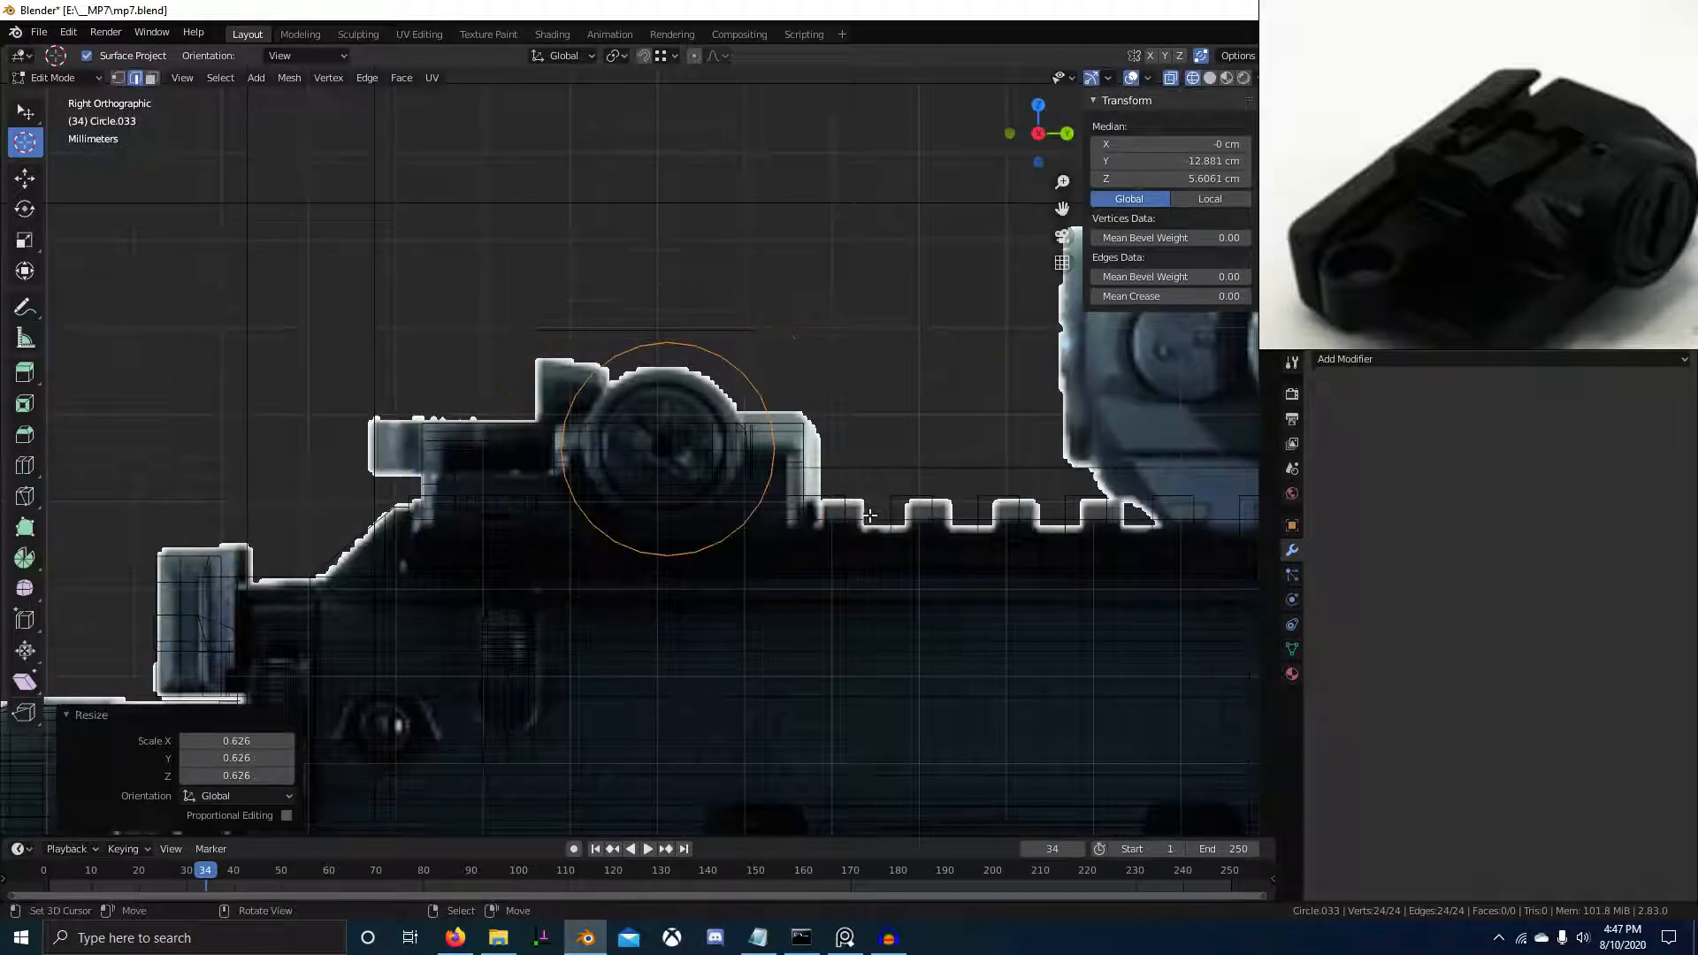
Fine-tune the circle's size and position to match the outer outline of the knob in the reference
{"action": "key", "text": "1"}
{"action": "key", "text": "s"}
{"action": "left_click", "coordinate": [912, 470]}
{"action": "key", "text": "g"}
{"action": "left_click", "coordinate": [909, 466]}
{"action": "scroll", "coordinate": [902, 481], "scroll_direction": "up", "scroll_amount": 5}
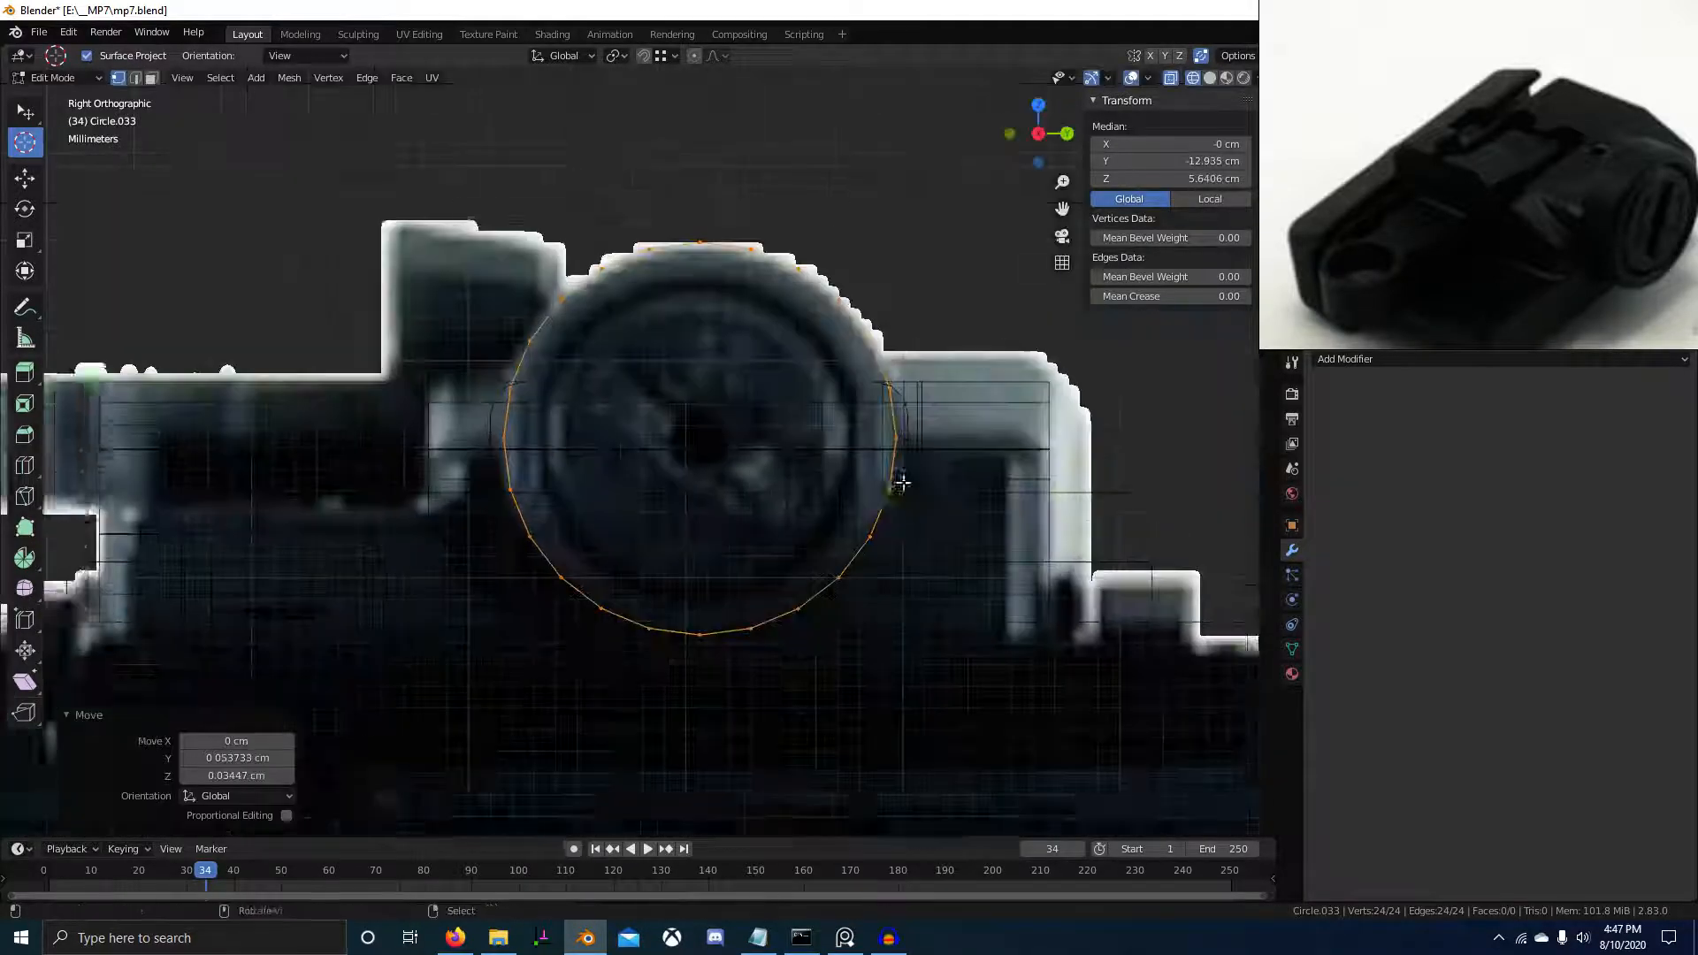
{"action": "middle_click_drag", "start_coordinate": [902, 481], "coordinate": [848, 507], "text": "shift"}
{"action": "key", "text": "s"}
{"action": "left_click", "coordinate": [1007, 508]}
{"action": "key", "text": "g"}
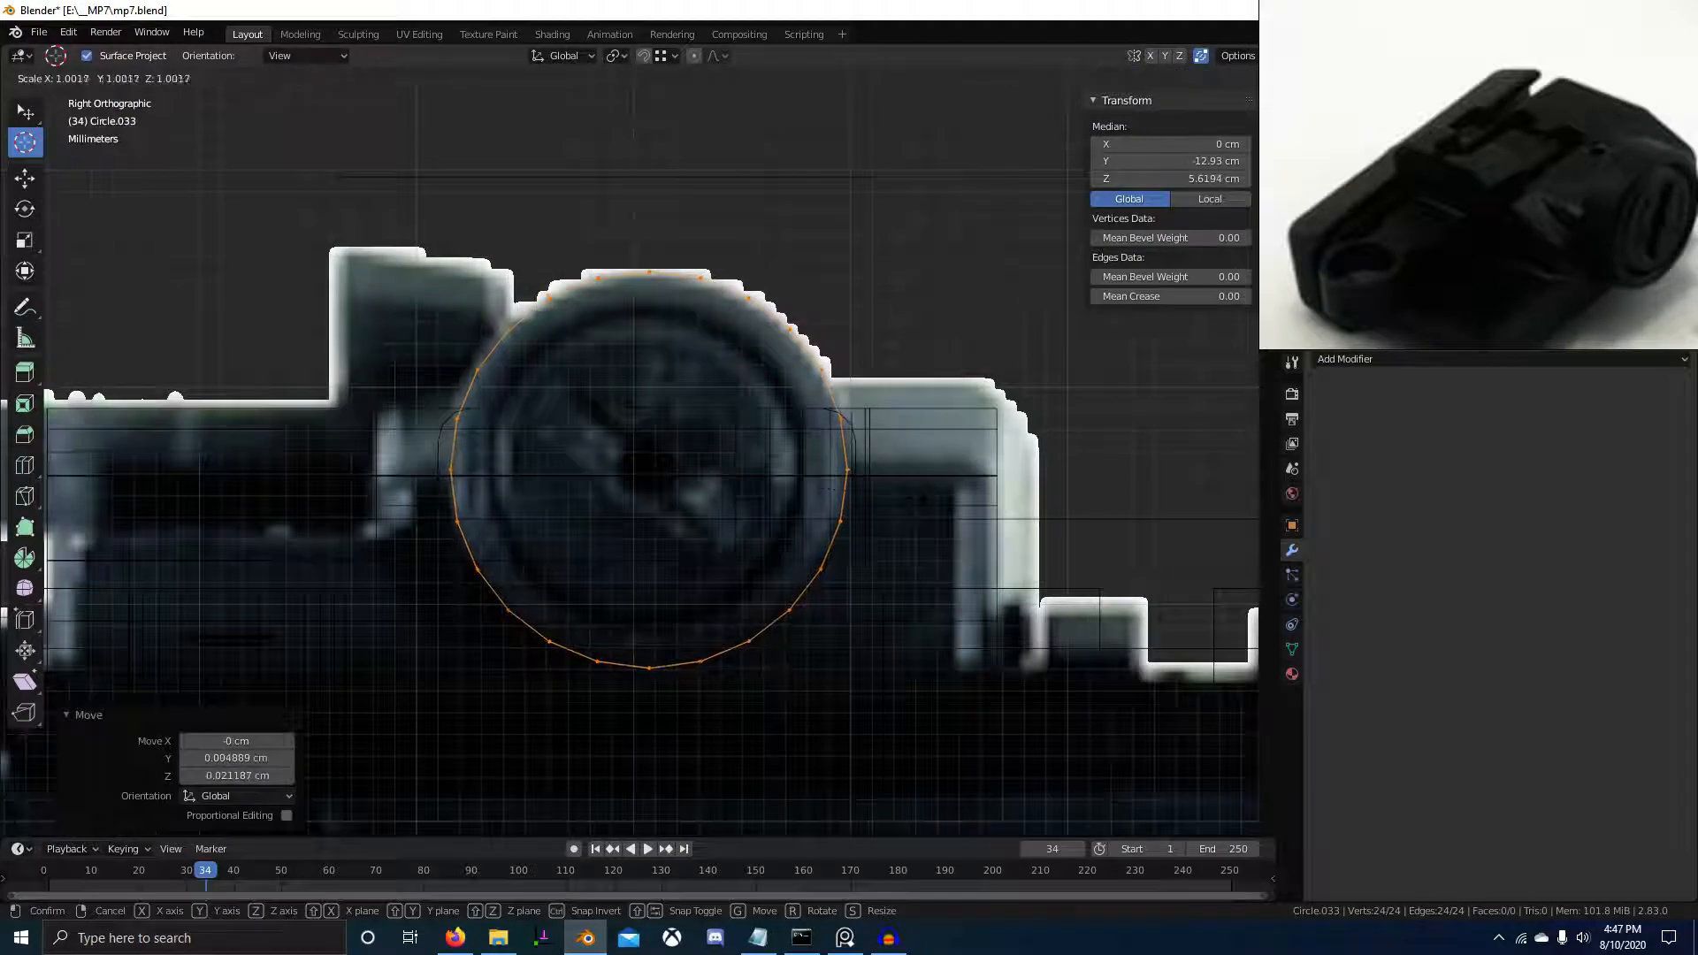
{"action": "left_click", "coordinate": [995, 465]}
{"action": "key", "text": "g"}
{"action": "left_click", "coordinate": [992, 462]}
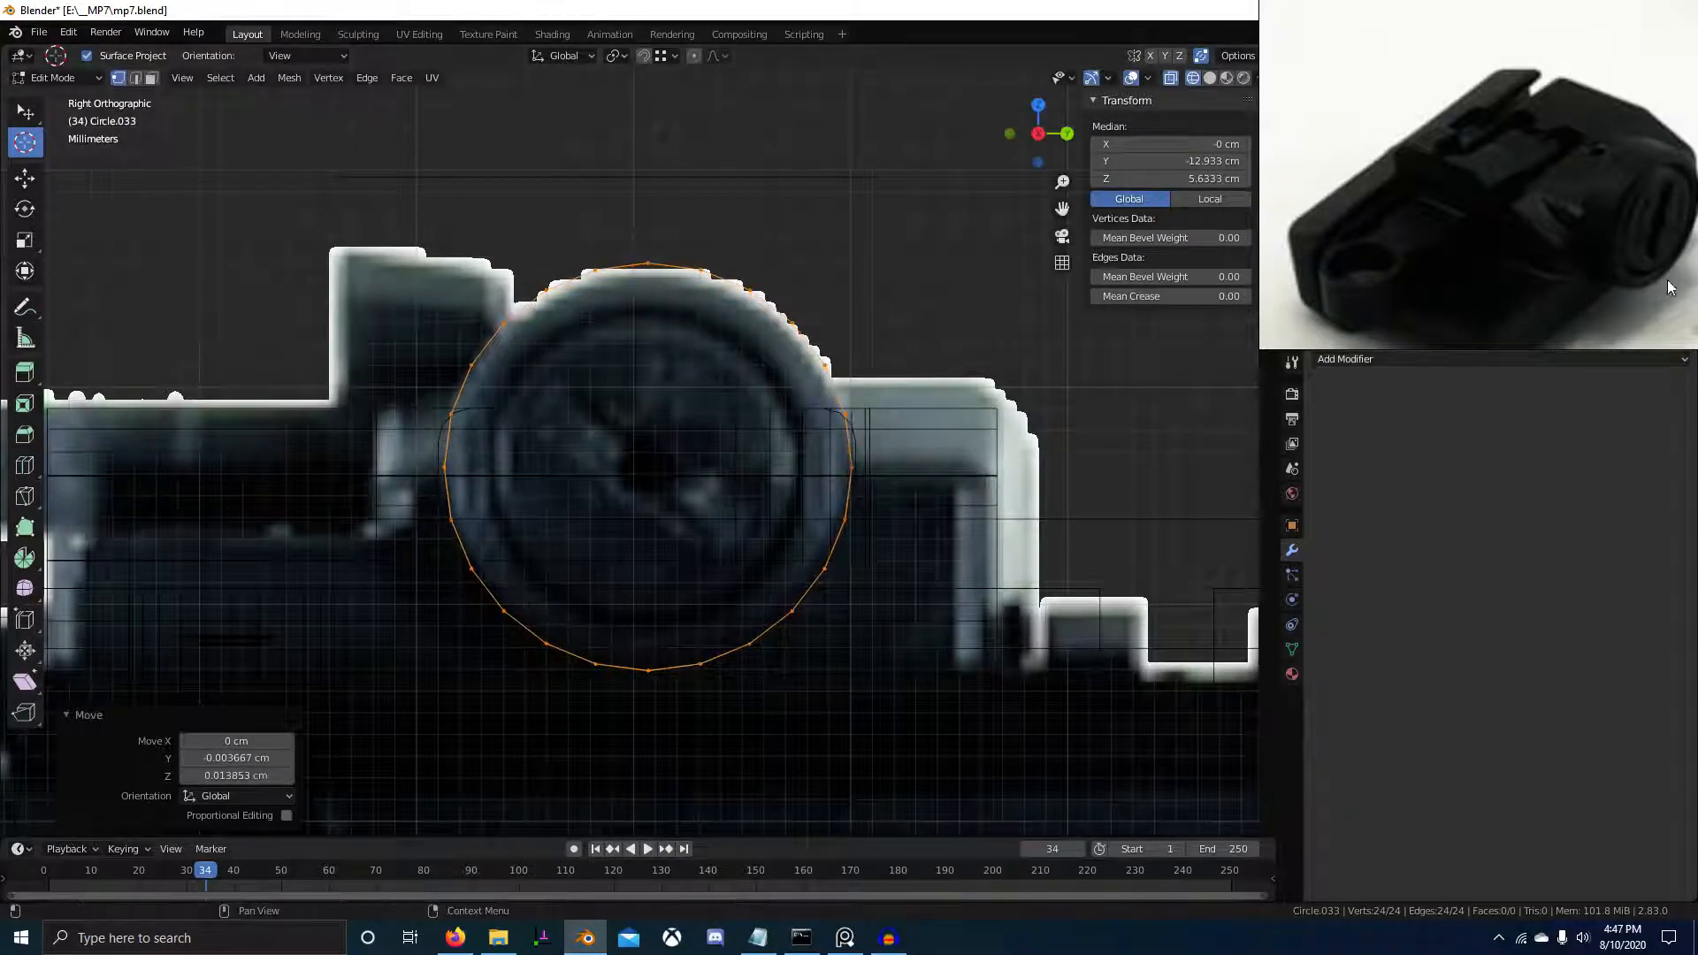
Move the circle about 1.19 cm along X to the outer side wall of the base
{"action": "scroll", "coordinate": [654, 457], "scroll_direction": "down", "scroll_amount": 3}
{"action": "middle_click_drag", "start_coordinate": [779, 492], "coordinate": [842, 516]}
{"action": "key", "text": "shift+z"}
{"action": "middle_click_drag", "start_coordinate": [586, 486], "coordinate": [664, 519]}
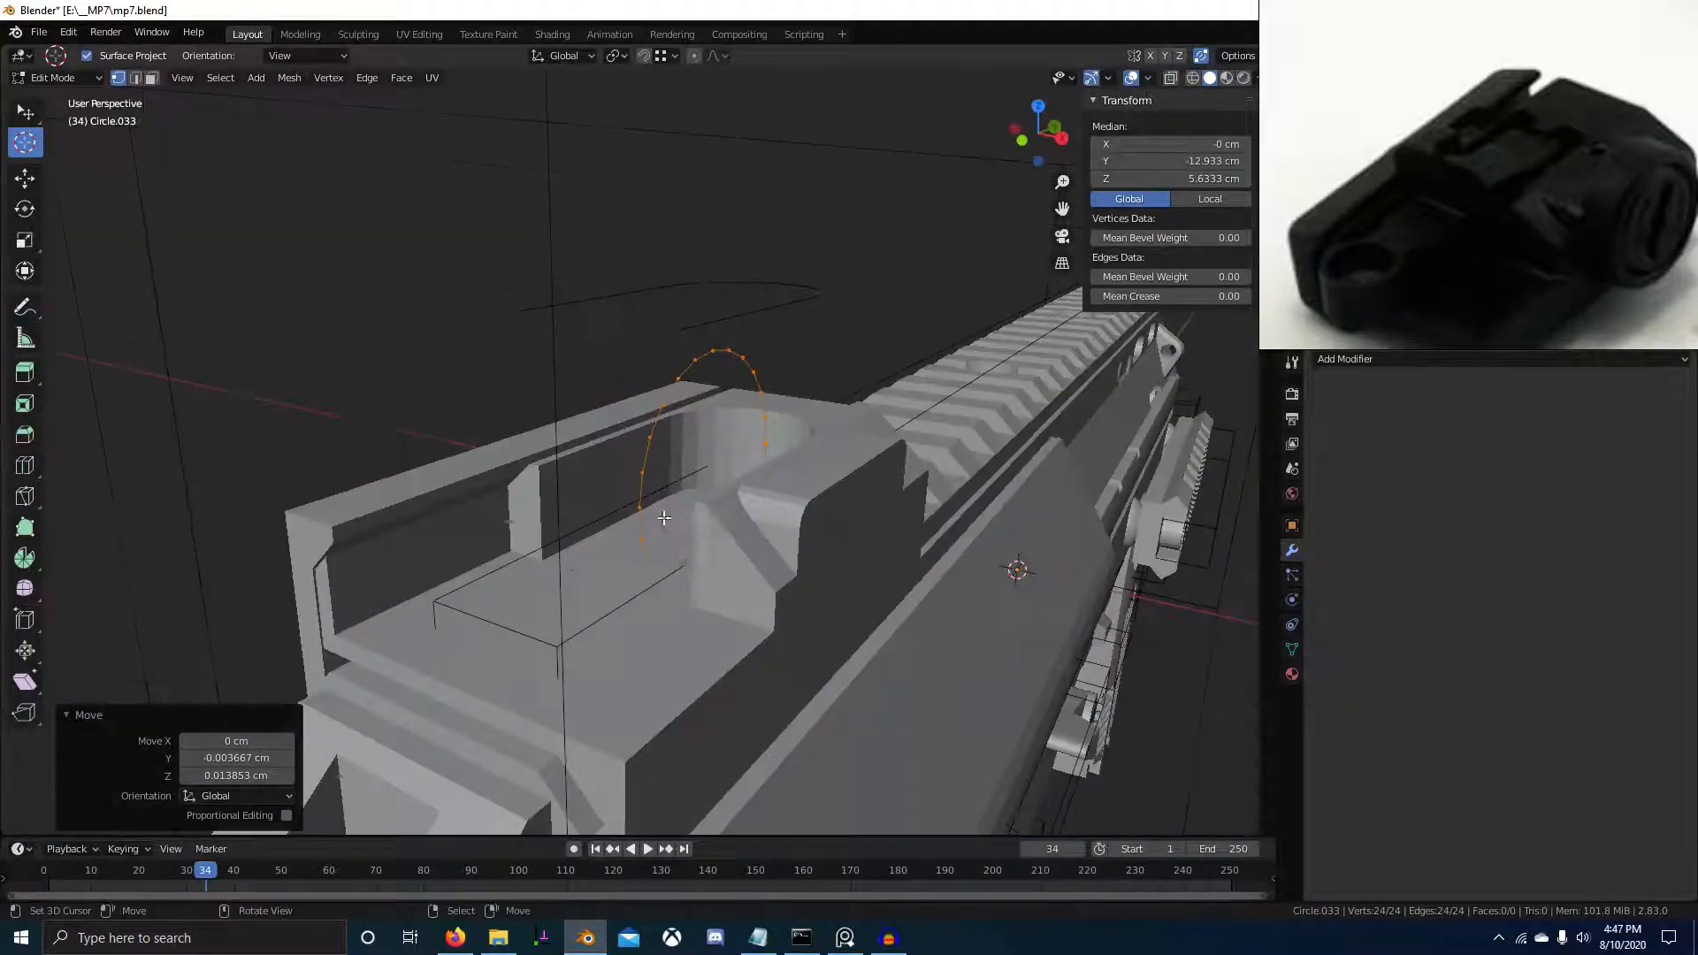
{"action": "key", "text": "g"}
{"action": "left_click", "coordinate": [814, 509]}
{"action": "middle_click_drag", "start_coordinate": [814, 508], "coordinate": [759, 552]}
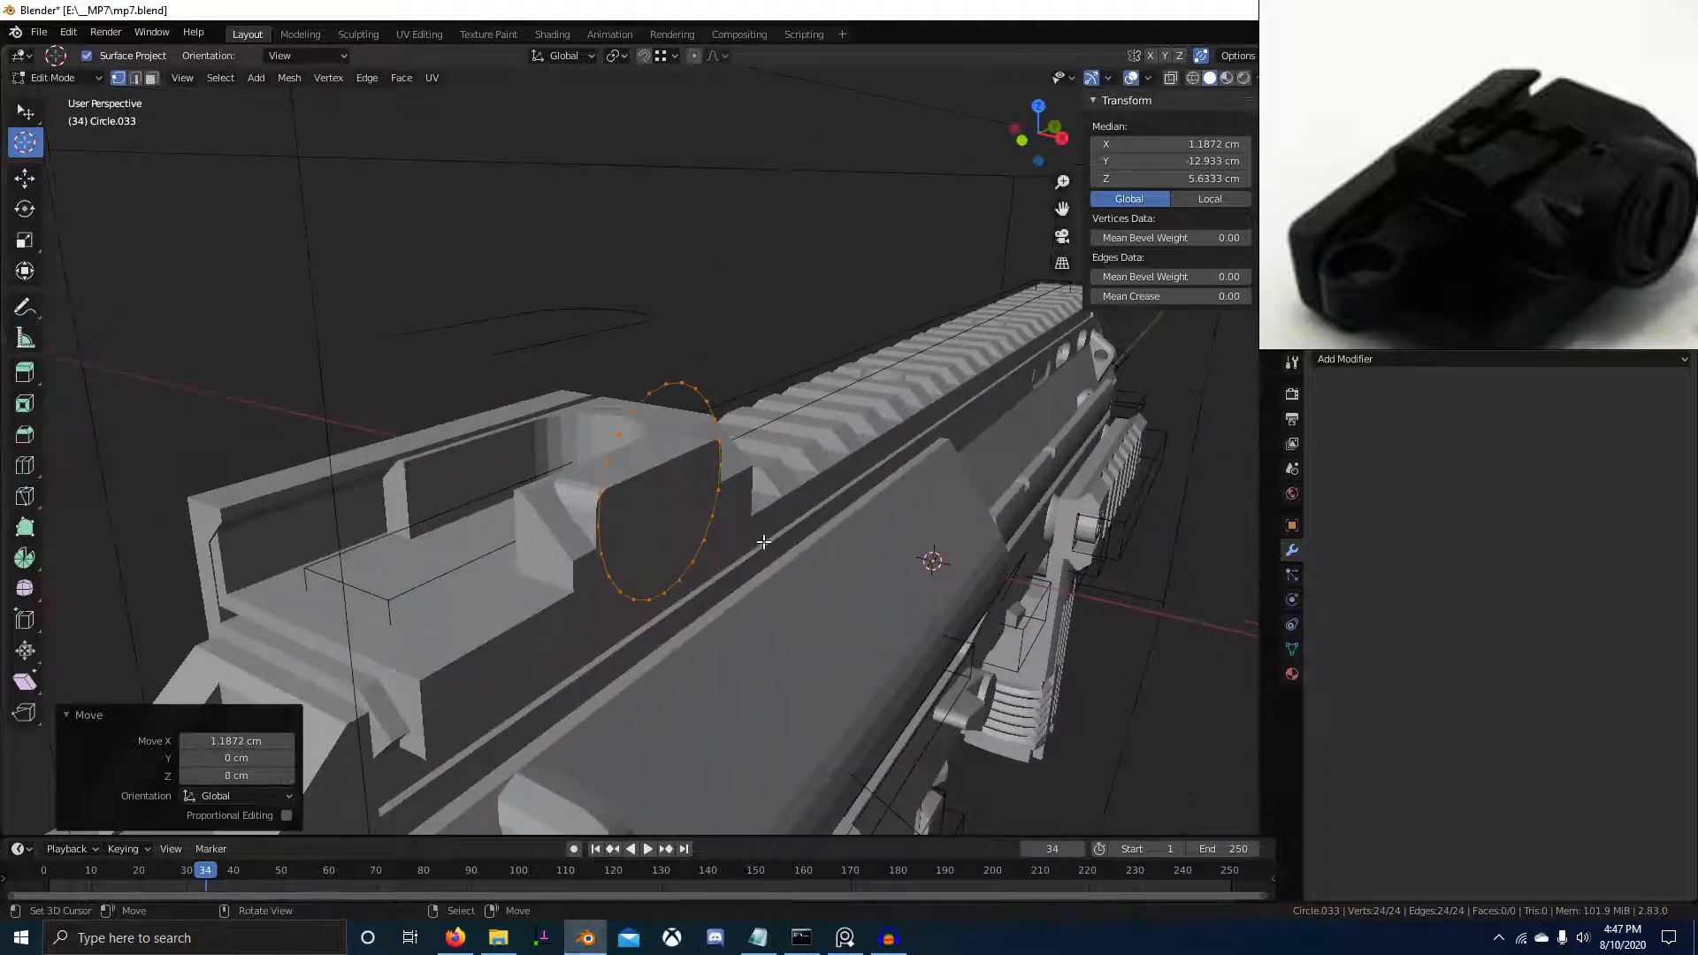
Fill the circle with a face and extrude it about 0.53 cm outward along X to form the knob
{"action": "key", "text": "f"}
{"action": "key", "text": "e"}
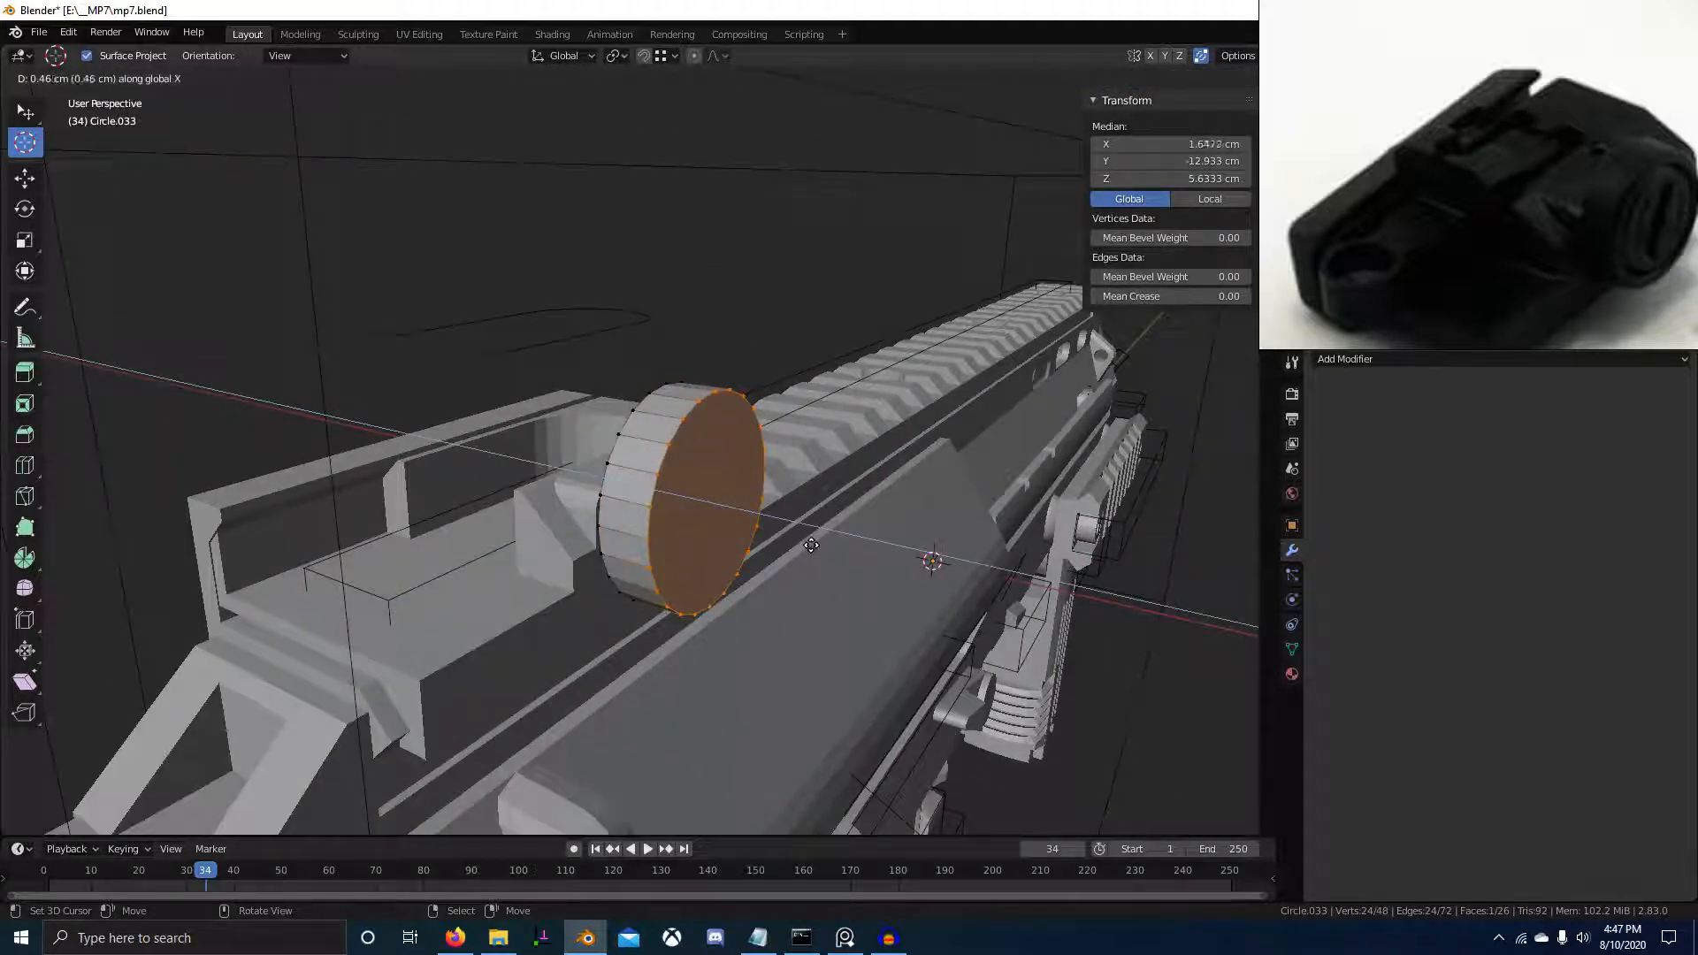
{"action": "left_click", "coordinate": [819, 534]}
{"action": "middle_click_drag", "start_coordinate": [819, 534], "coordinate": [1619, 315]}
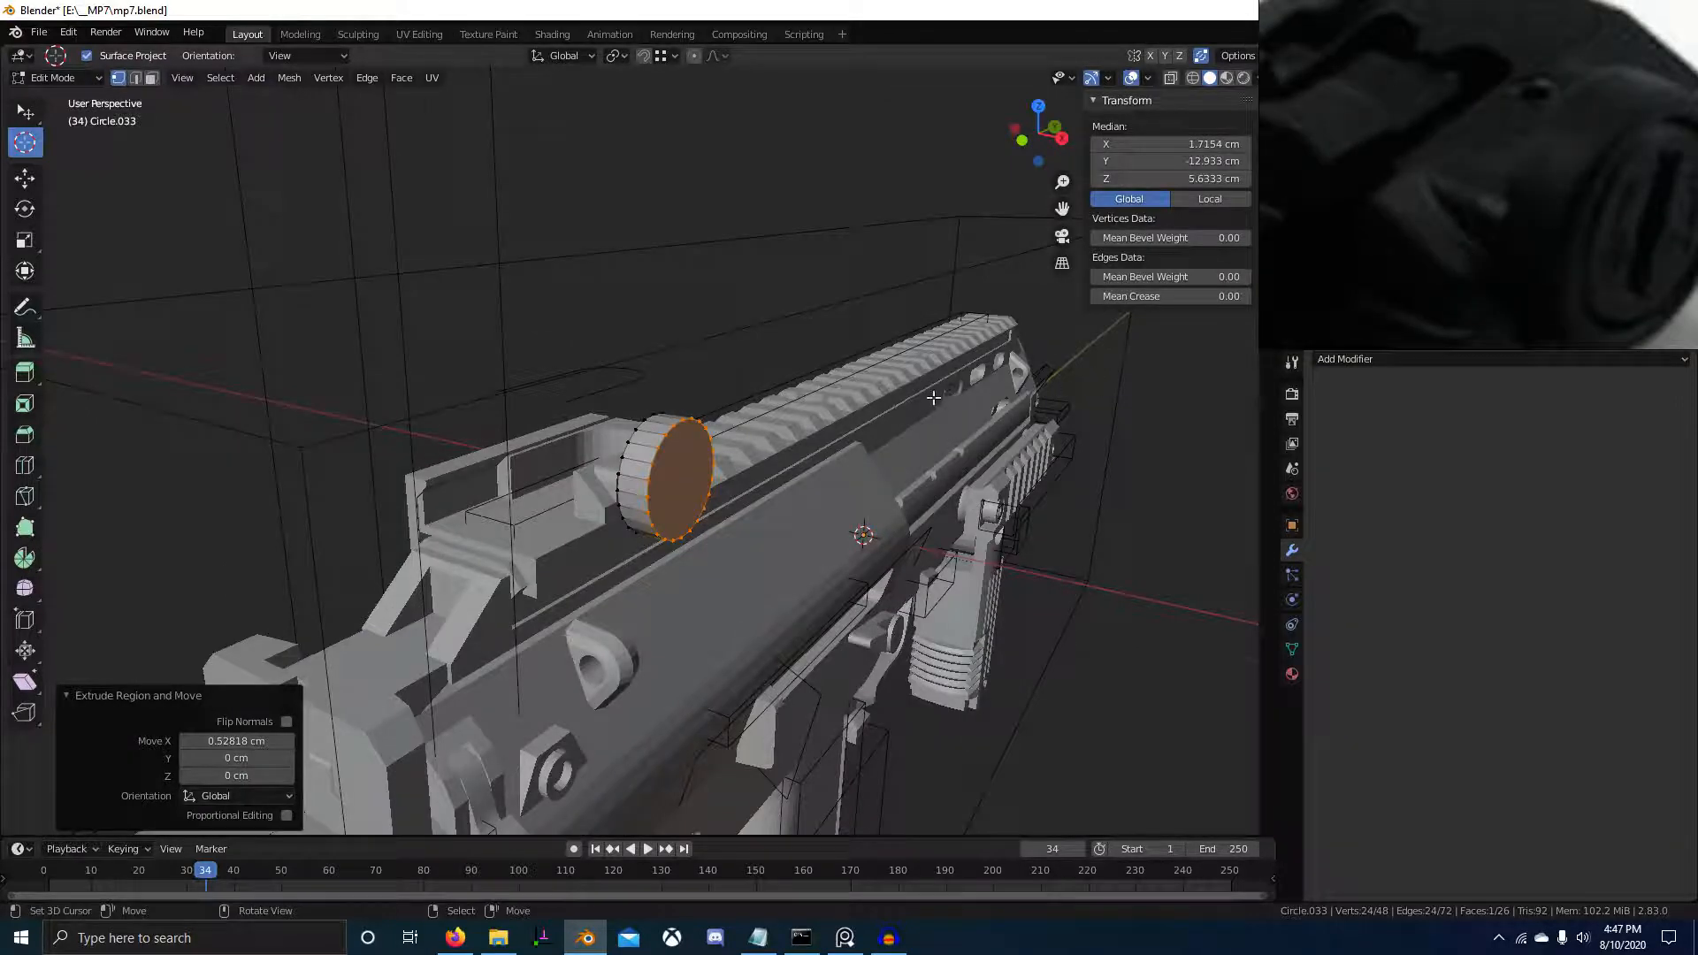
Inset the knob's outer face by about 0.21 cm and extrude the inner face about 0.21 cm inward
{"action": "middle_click_drag", "start_coordinate": [934, 398], "coordinate": [860, 394]}
{"action": "scroll", "coordinate": [886, 437], "scroll_direction": "up", "scroll_amount": 3}
{"action": "key", "text": "i"}
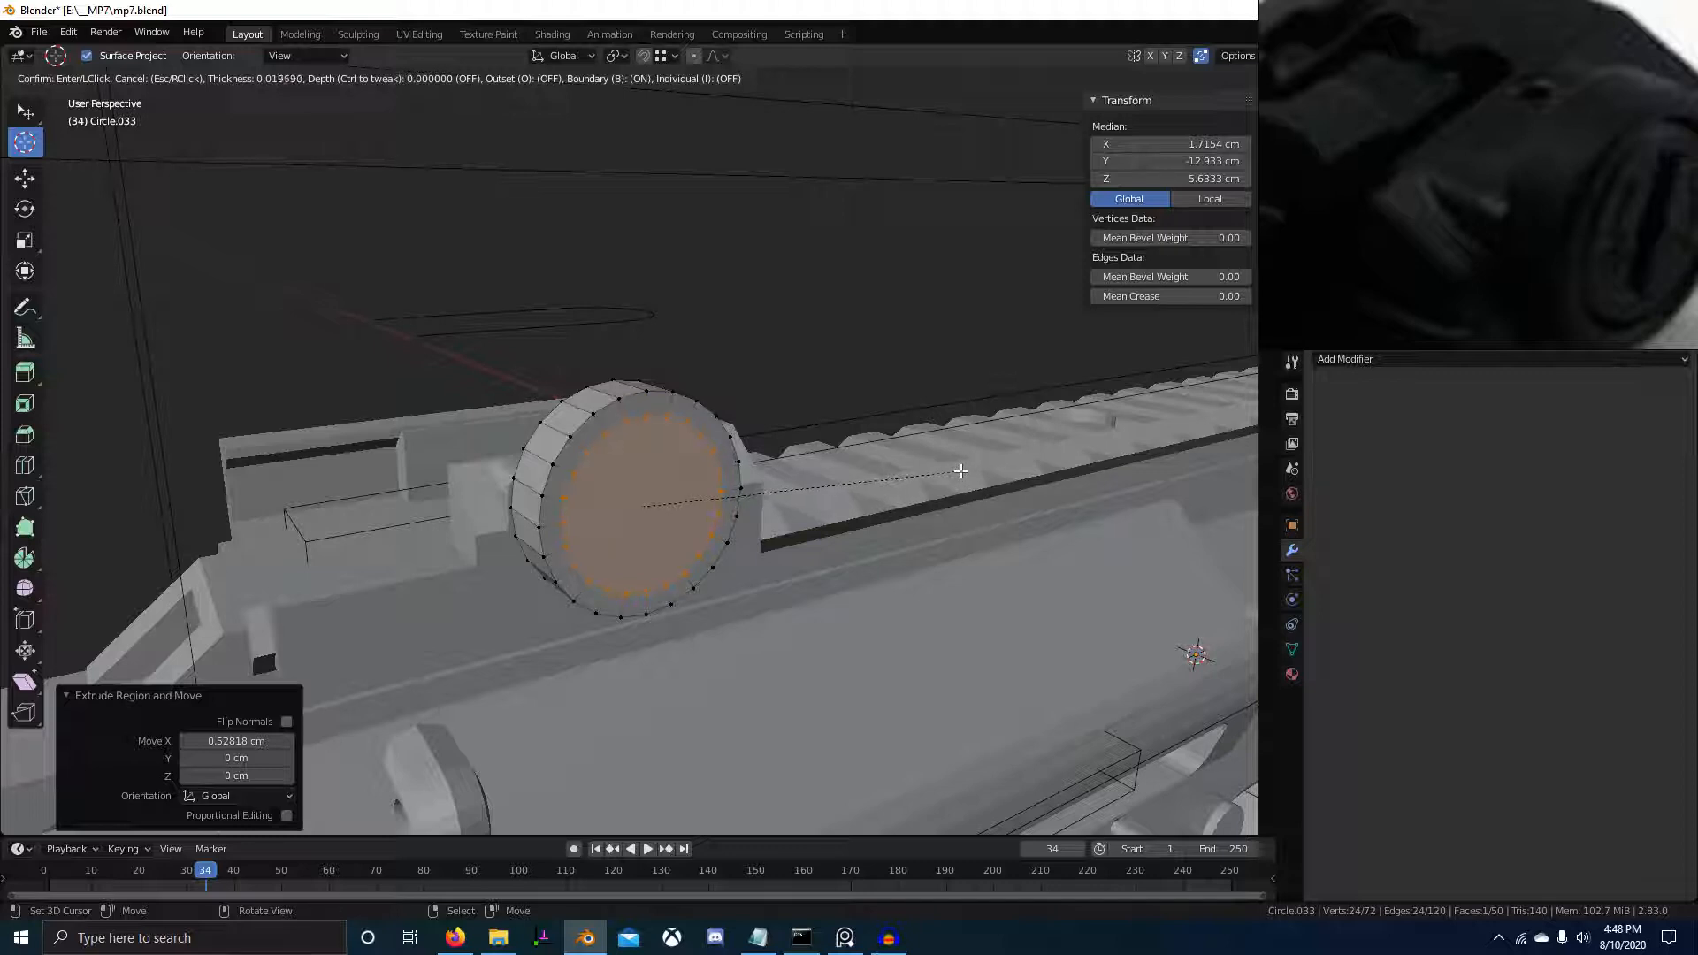
{"action": "left_click", "coordinate": [858, 413]}
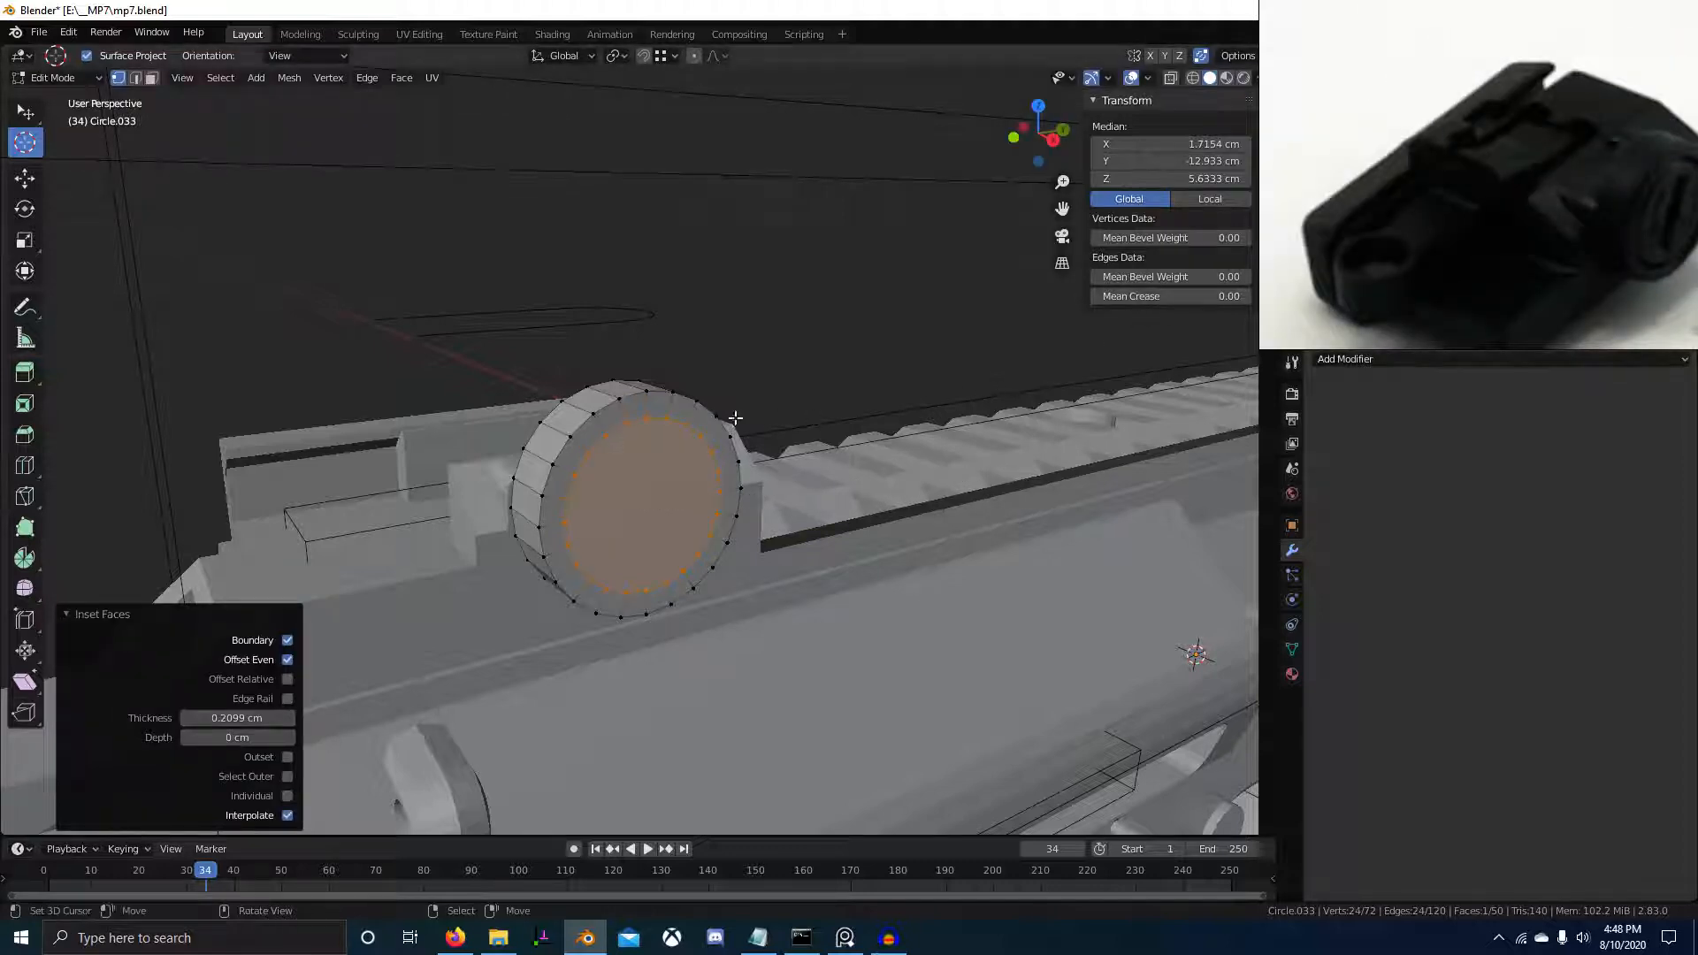
{"action": "middle_click_drag", "start_coordinate": [780, 441], "coordinate": [924, 460]}
{"action": "key", "text": "e"}
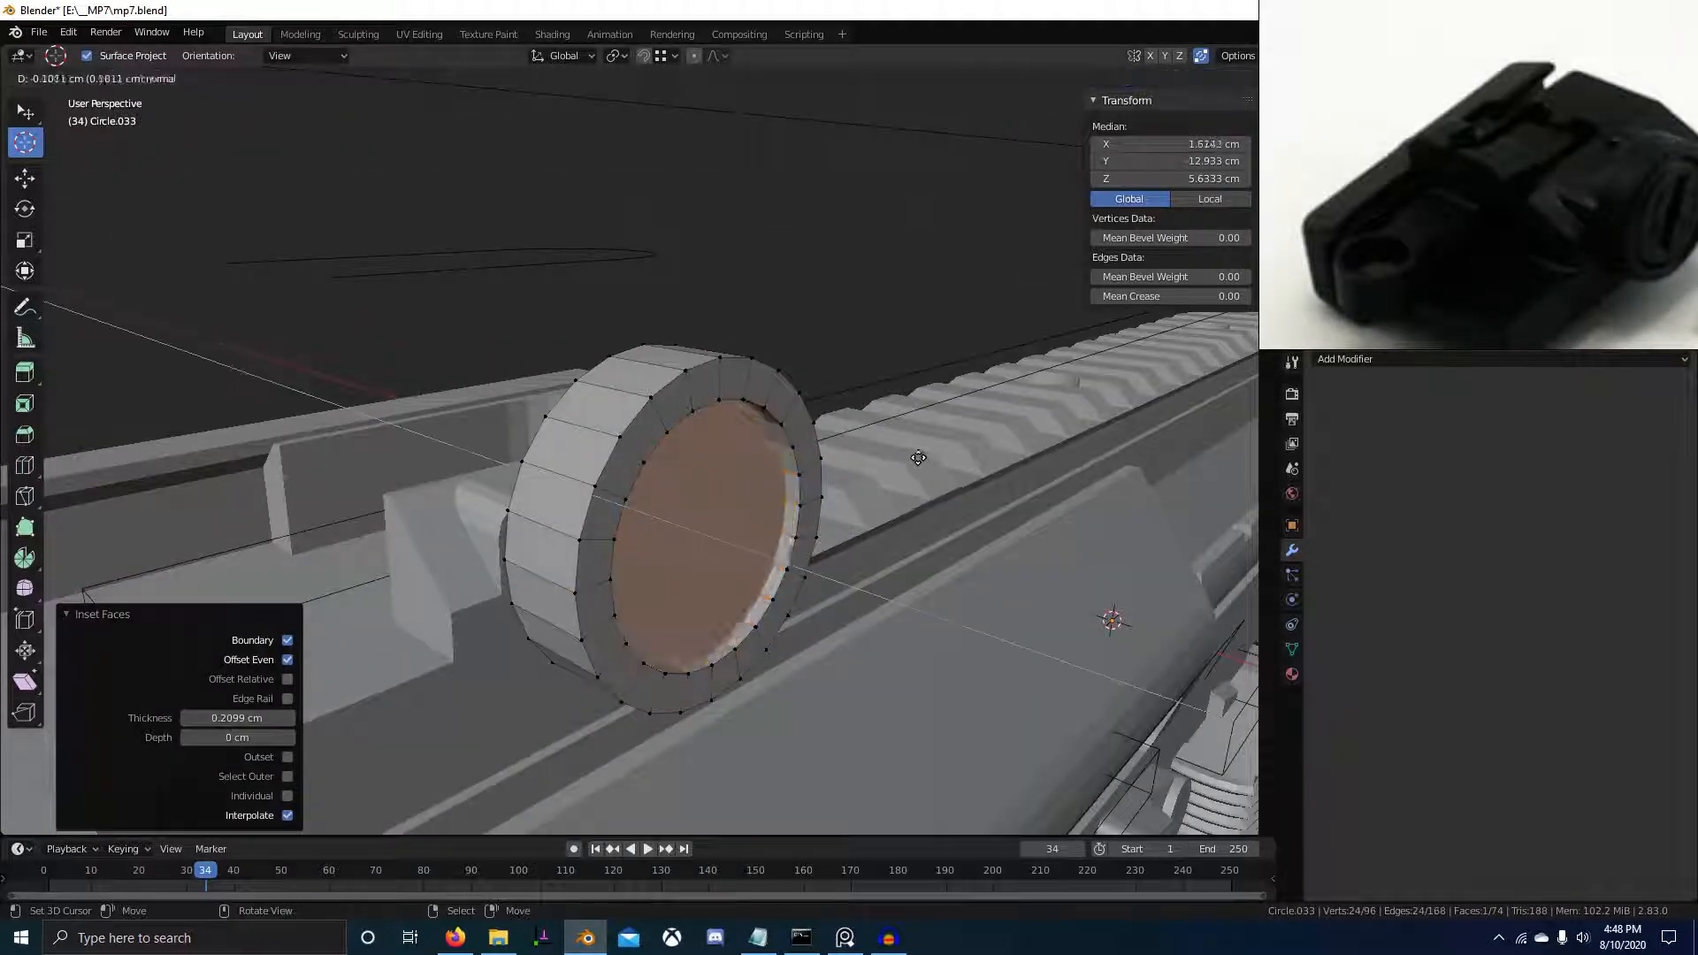
{"action": "left_click", "coordinate": [903, 449]}
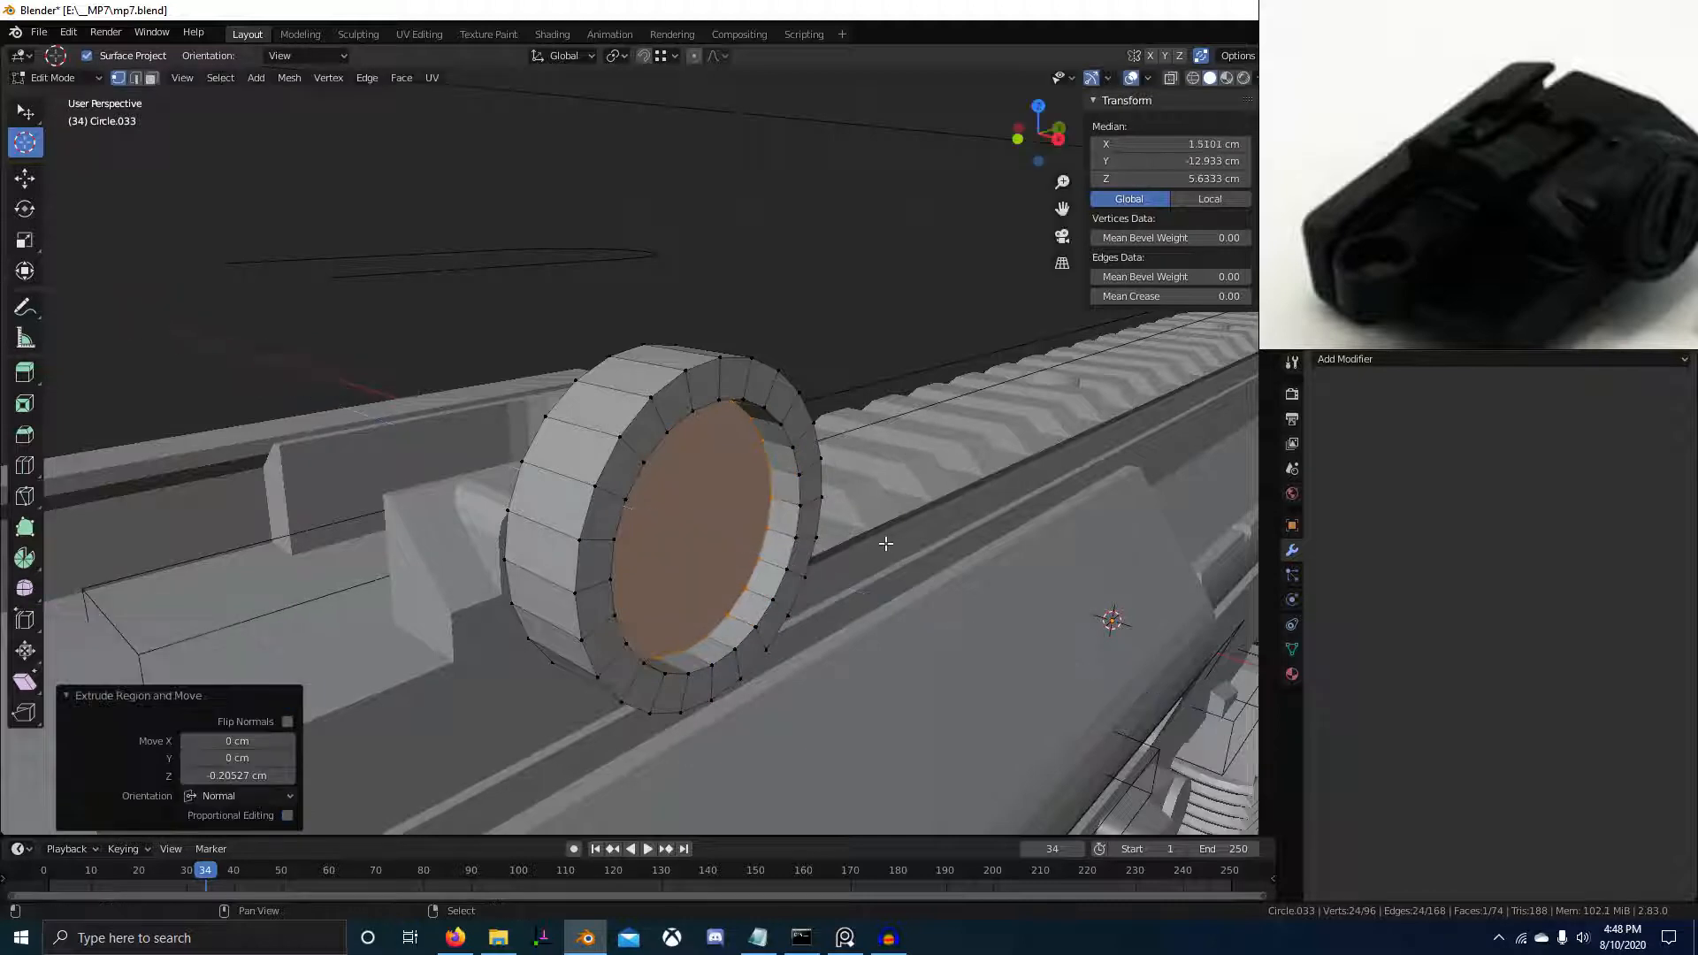
Duplicate the knob's recessed face in place, separate it into its own object and select that object
{"action": "right_click", "coordinate": [906, 570]}
{"action": "key", "text": "p"}
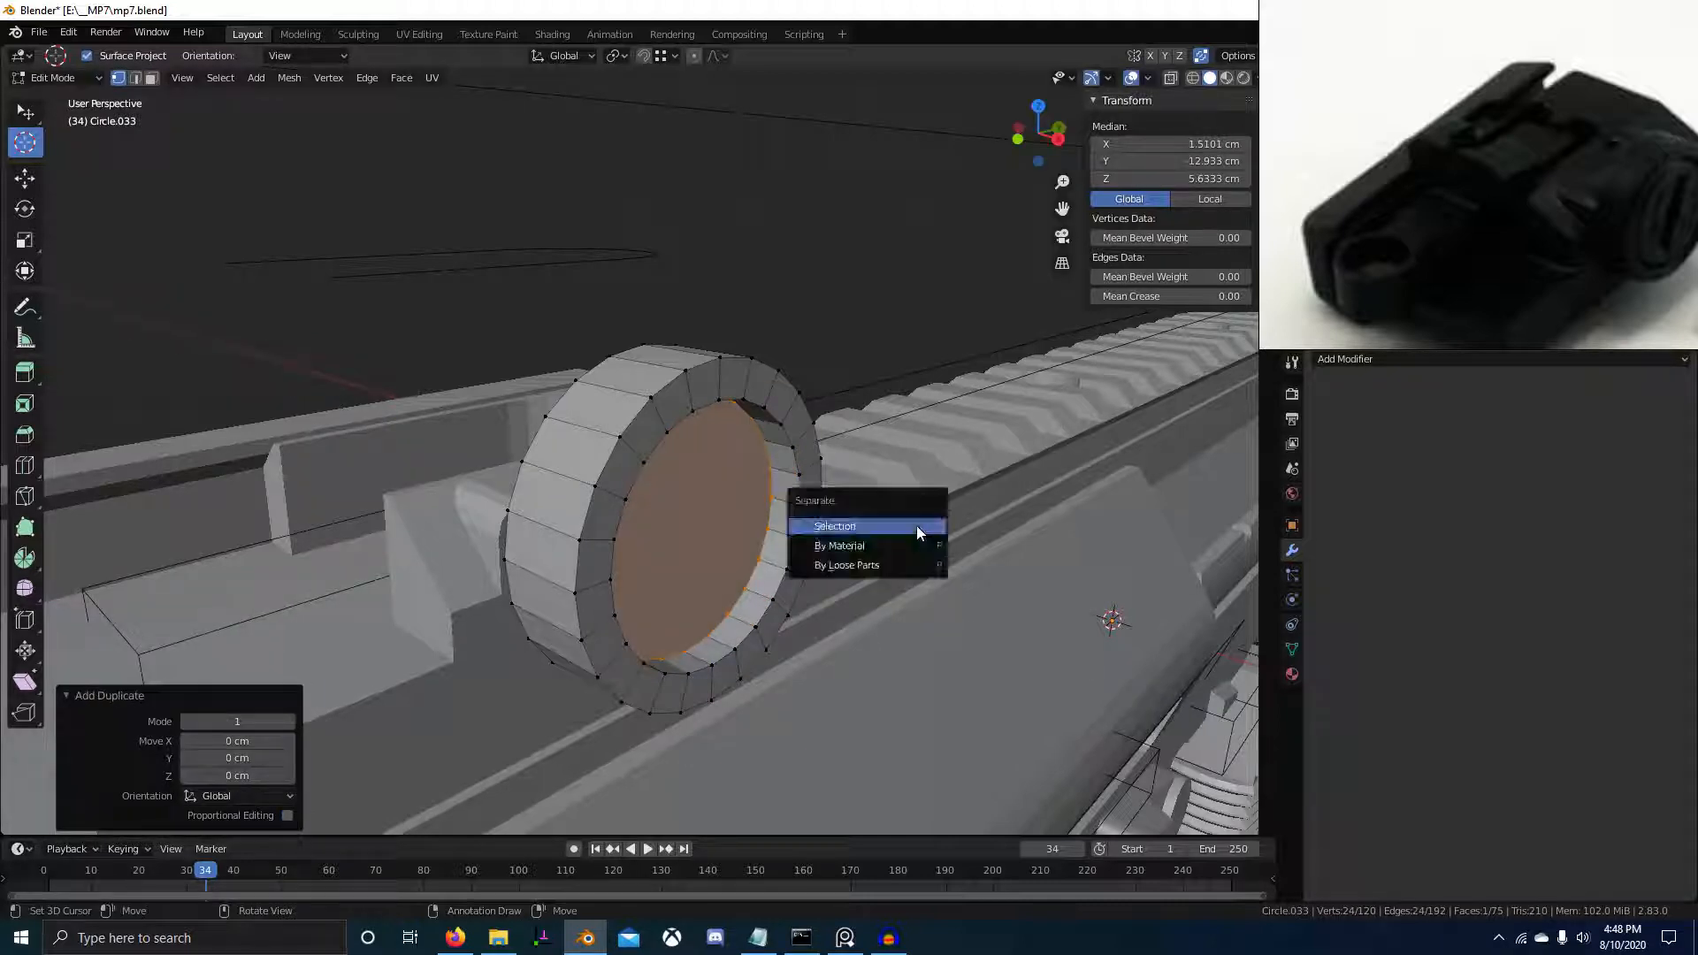
{"action": "left_click", "coordinate": [920, 530]}
{"action": "key", "text": "Tab"}
{"action": "right_click", "coordinate": [724, 491]}
Scale the separated disc down slightly and extrude it about 0.25 cm outward along X
{"action": "key", "text": "Tab"}
{"action": "key", "text": "a"}
{"action": "key", "text": "s"}
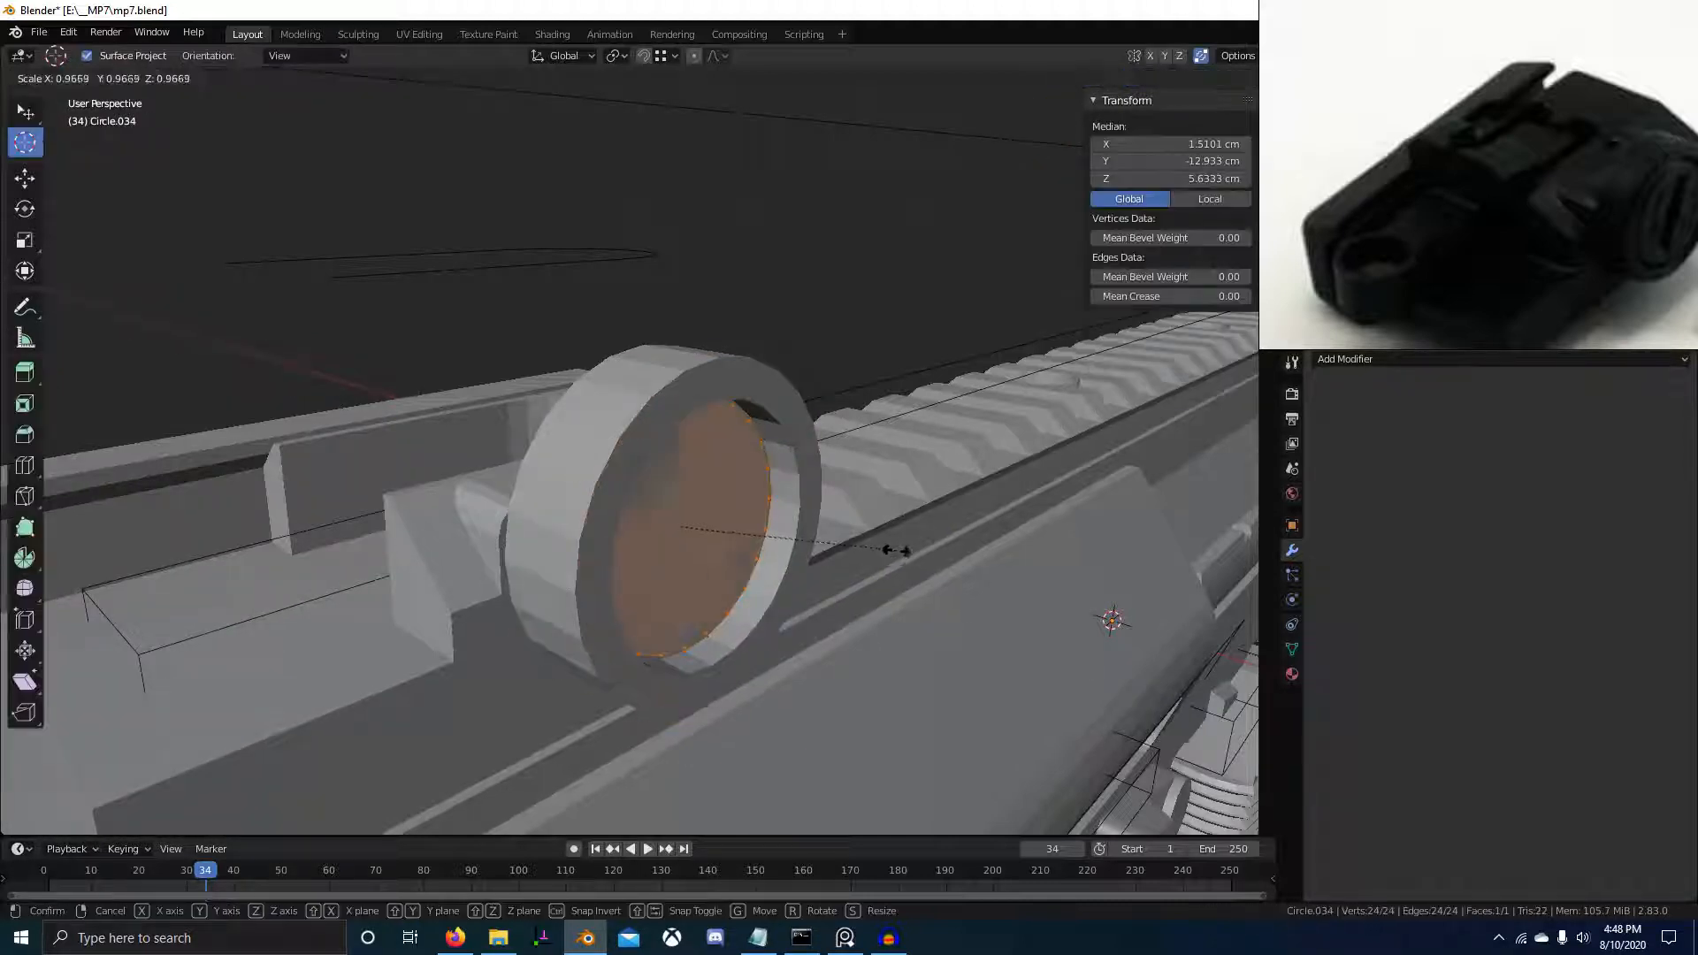
{"action": "left_click", "coordinate": [897, 552]}
{"action": "key", "text": "e"}
{"action": "key", "text": "x"}
{"action": "left_click", "coordinate": [872, 540]}
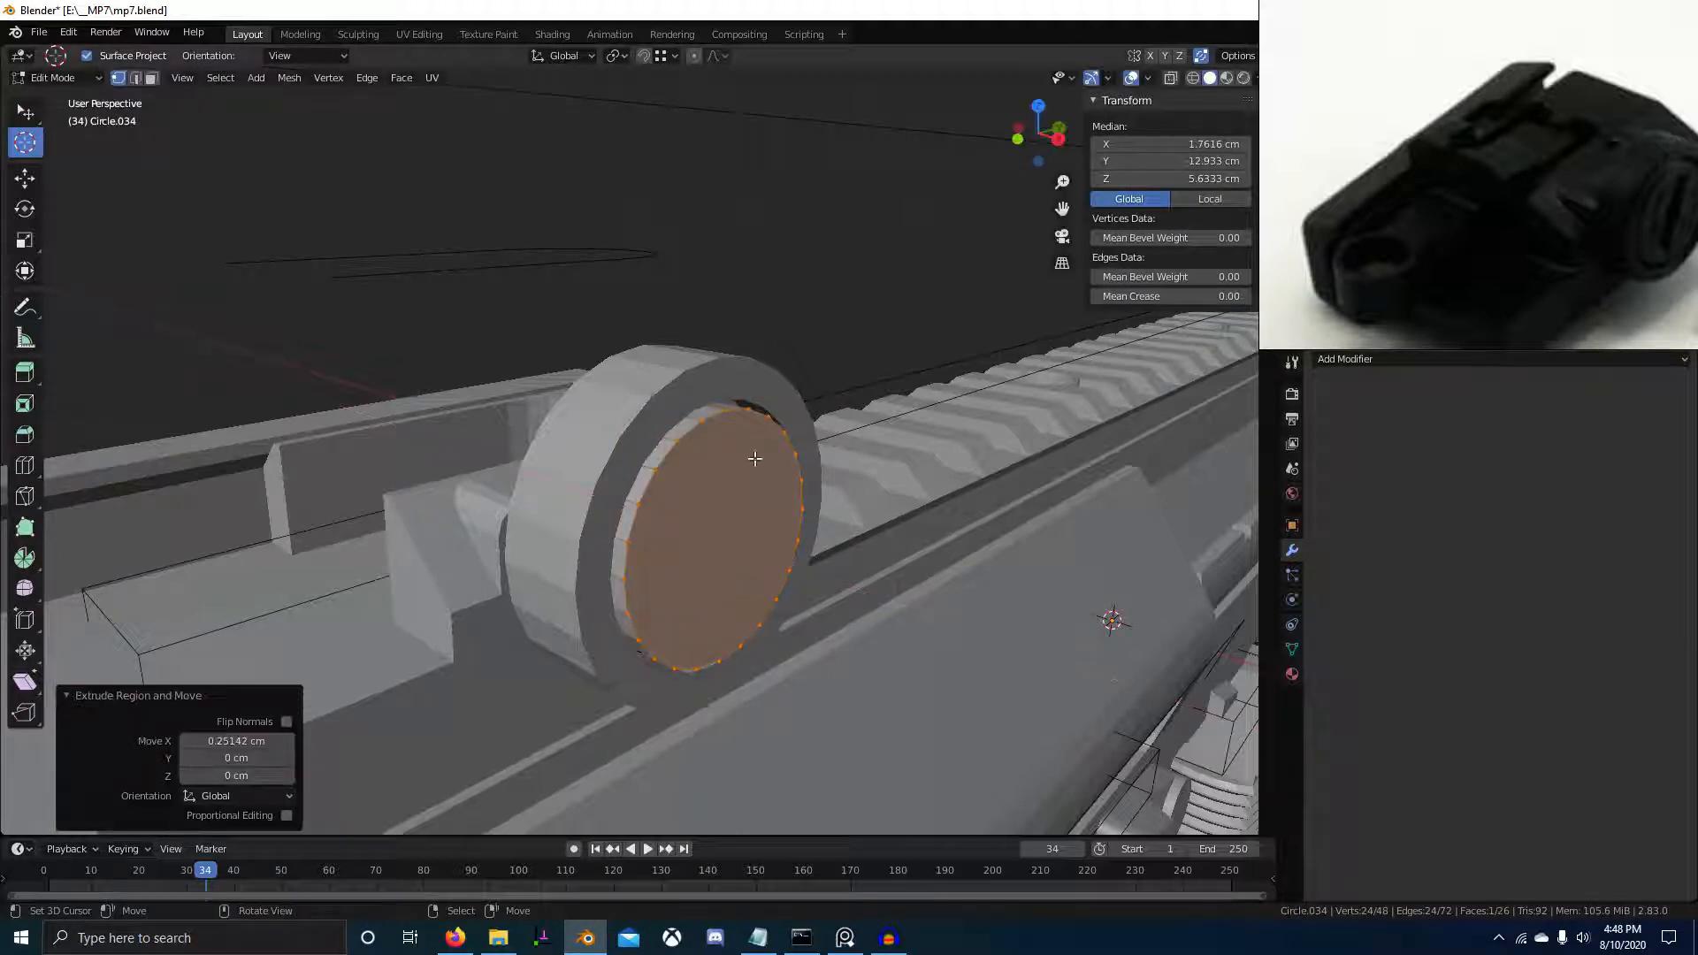
Move the disc's front face back along X flush with the surrounding ring and leave Edit Mode
{"action": "key", "text": "g"}
{"action": "key", "text": "x"}
{"action": "left_click", "coordinate": [715, 398]}
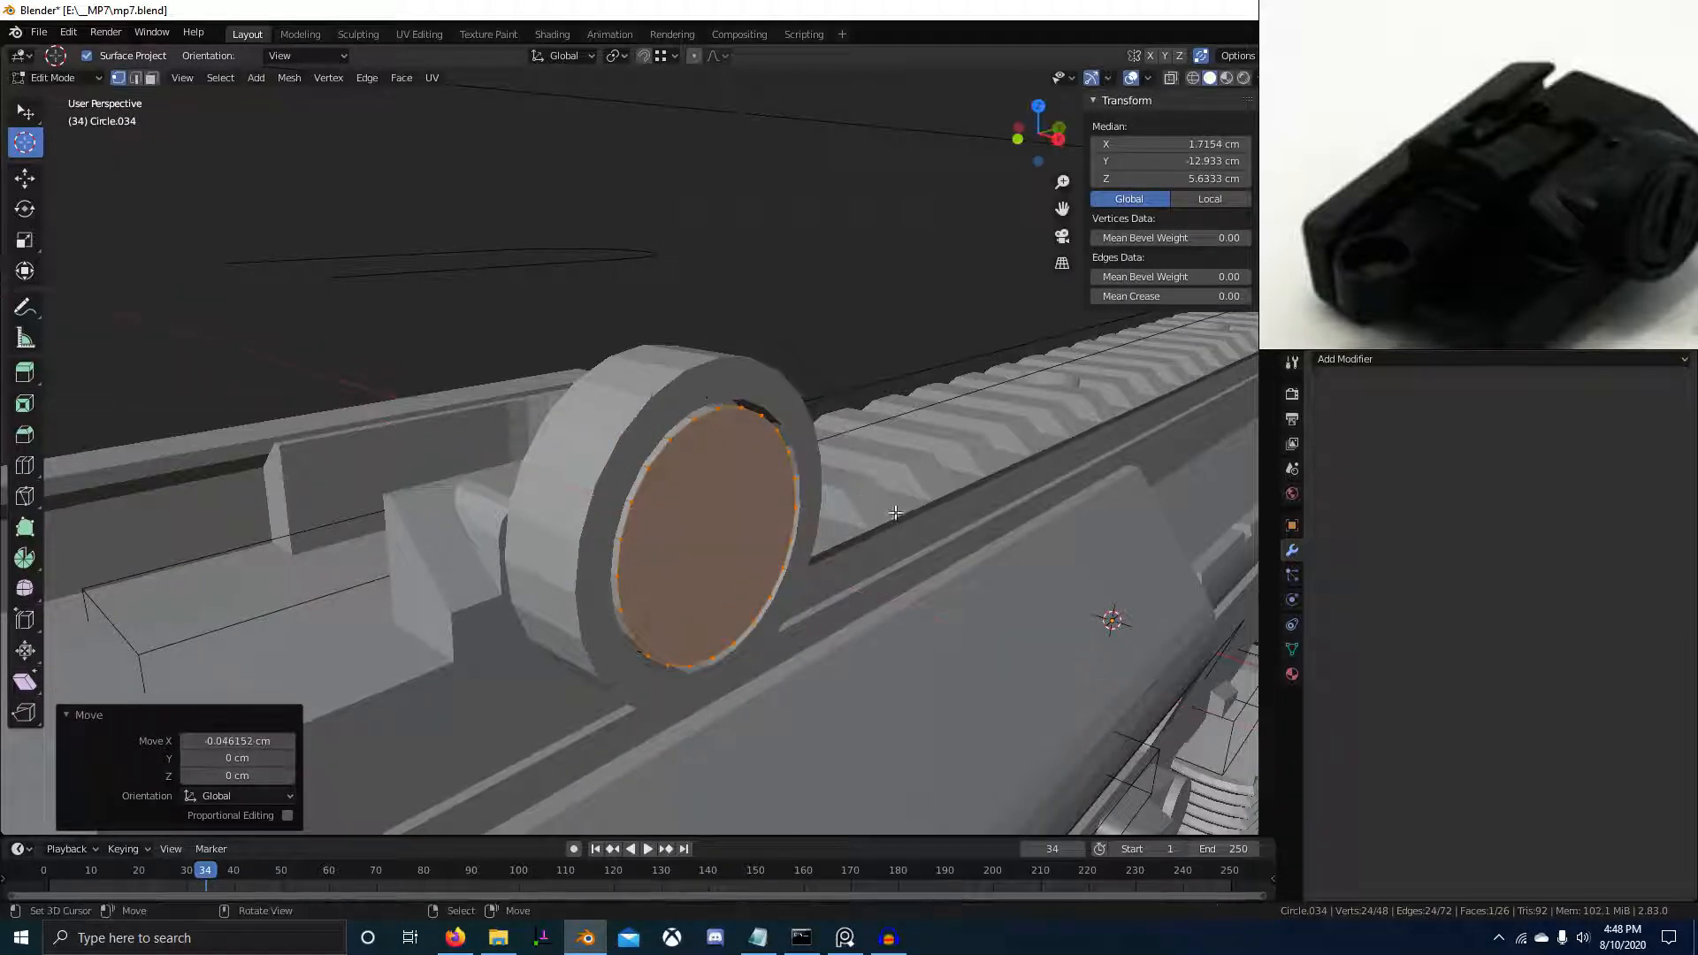
{"action": "scroll", "coordinate": [1659, 228], "scroll_direction": "up", "scroll_amount": 5}
{"action": "middle_click_drag", "start_coordinate": [1659, 228], "coordinate": [1549, 231]}
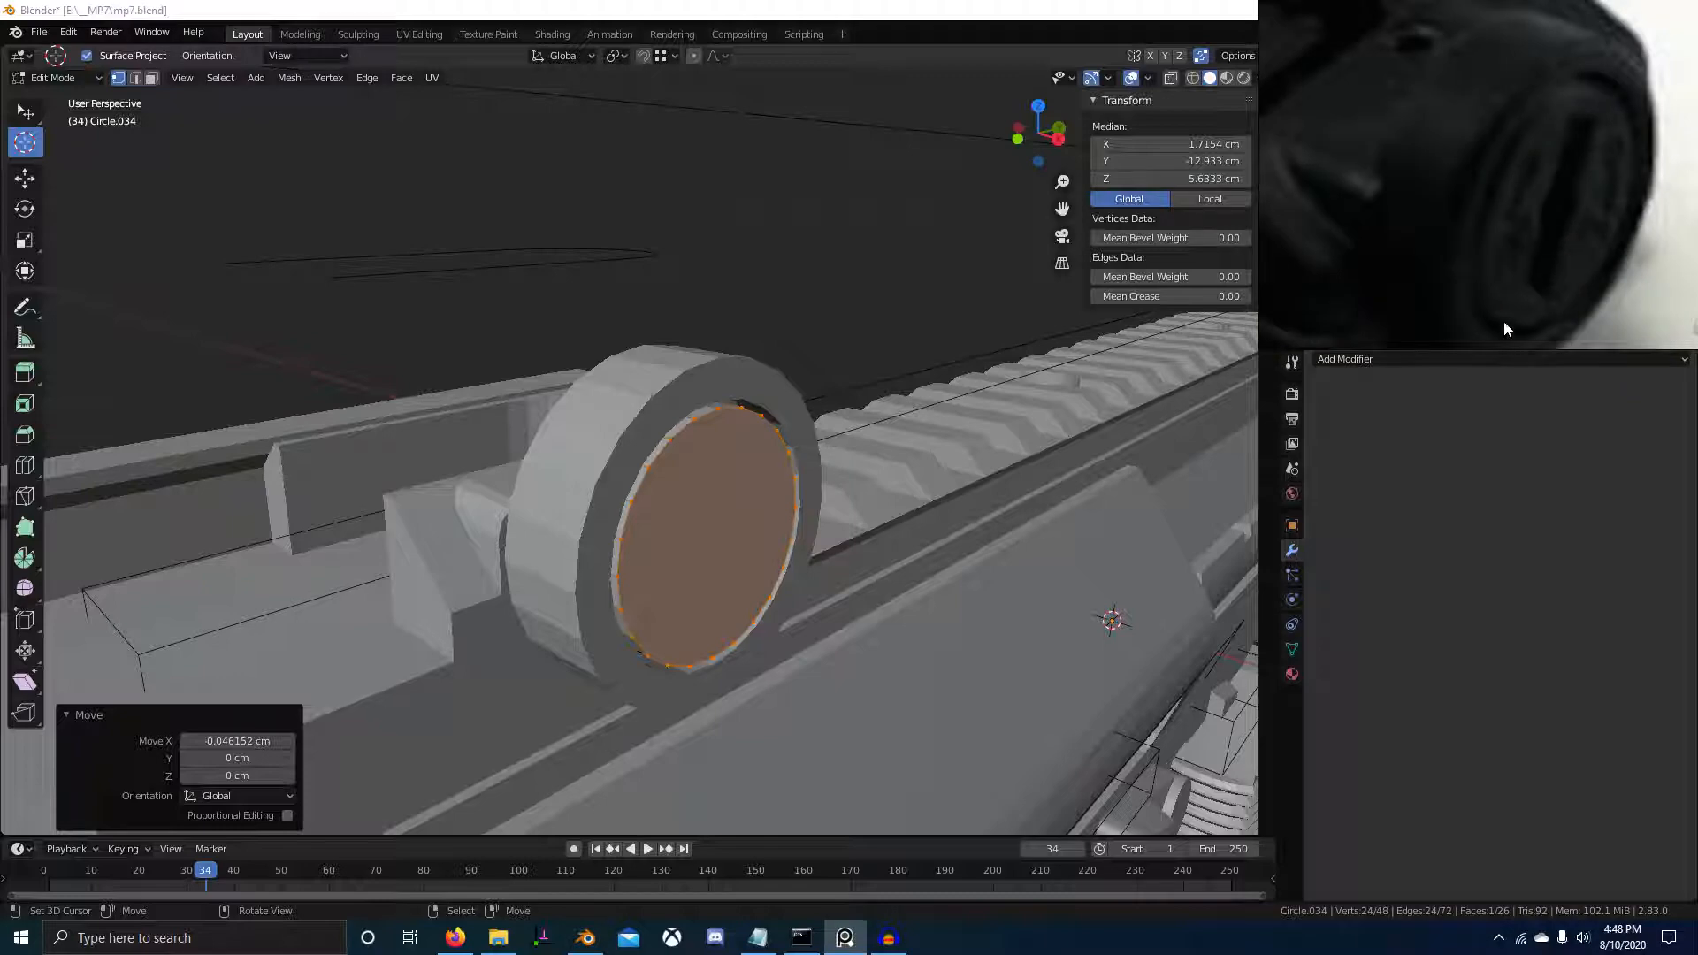
{"action": "middle_click_drag", "start_coordinate": [795, 522], "coordinate": [688, 502]}
{"action": "key", "text": "Tab"}
{"action": "scroll", "coordinate": [654, 504], "scroll_direction": "down", "scroll_amount": 5}
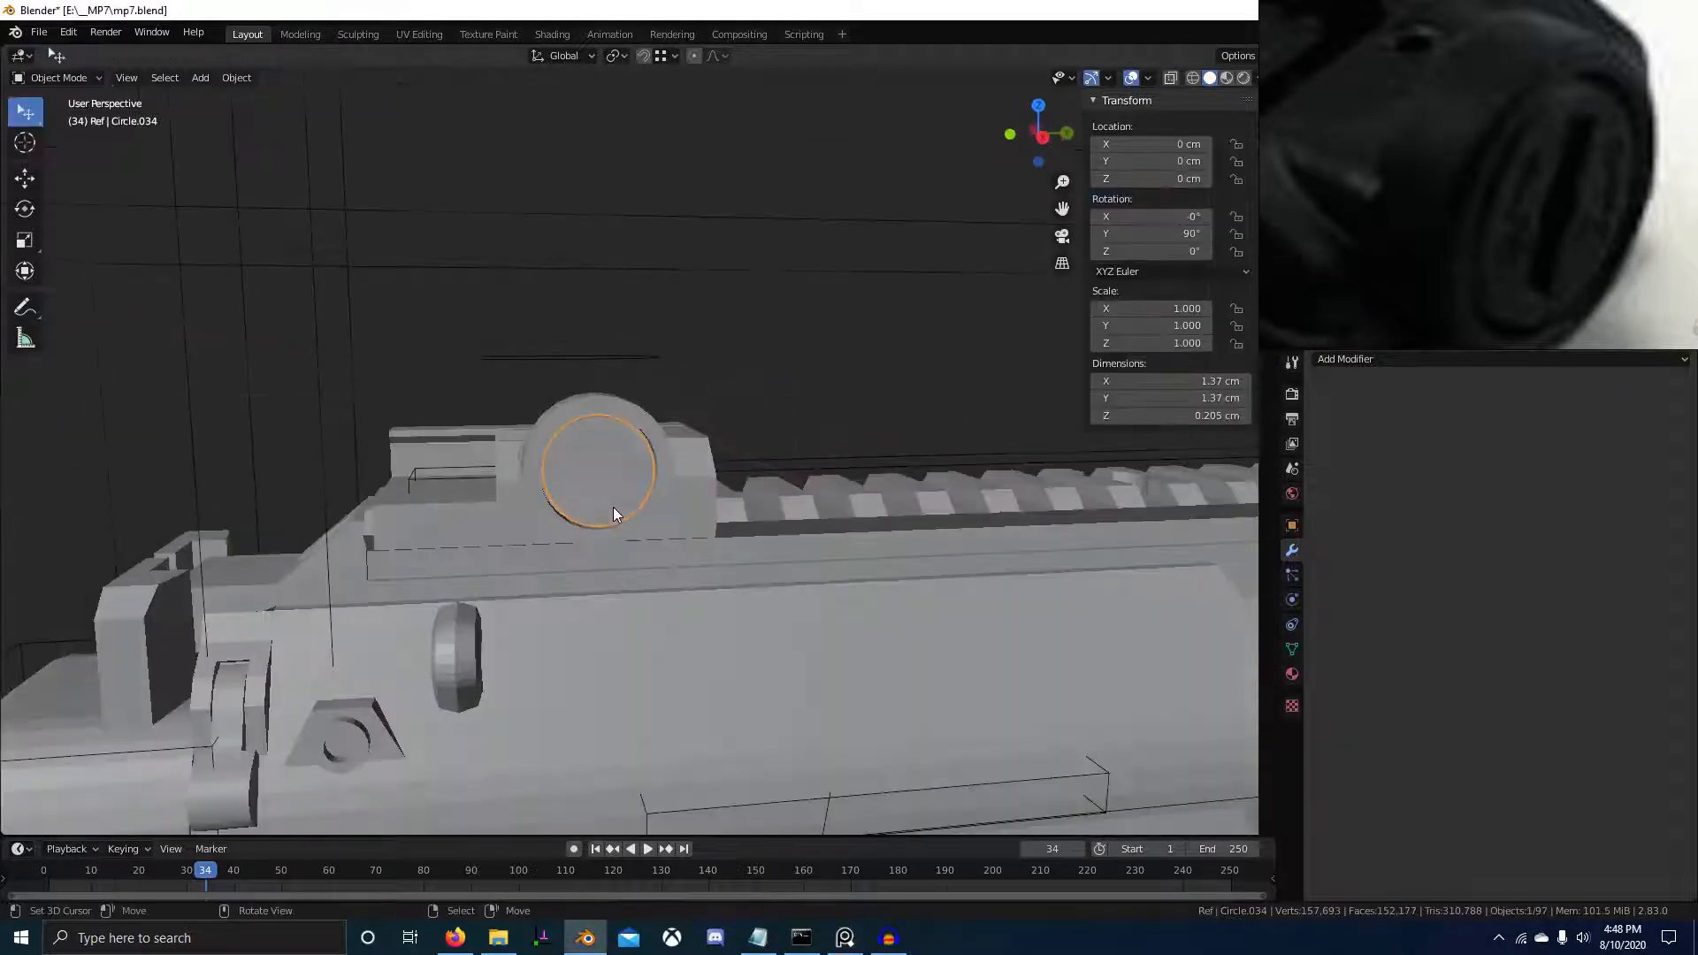
Place the 3D cursor at the centre of the disc's front face and add a cube there
{"action": "key", "text": "Tab"}
{"action": "key", "text": "Tab"}
{"action": "scroll", "coordinate": [651, 473], "scroll_direction": "up", "scroll_amount": 2}
{"action": "key", "text": "shift+a"}
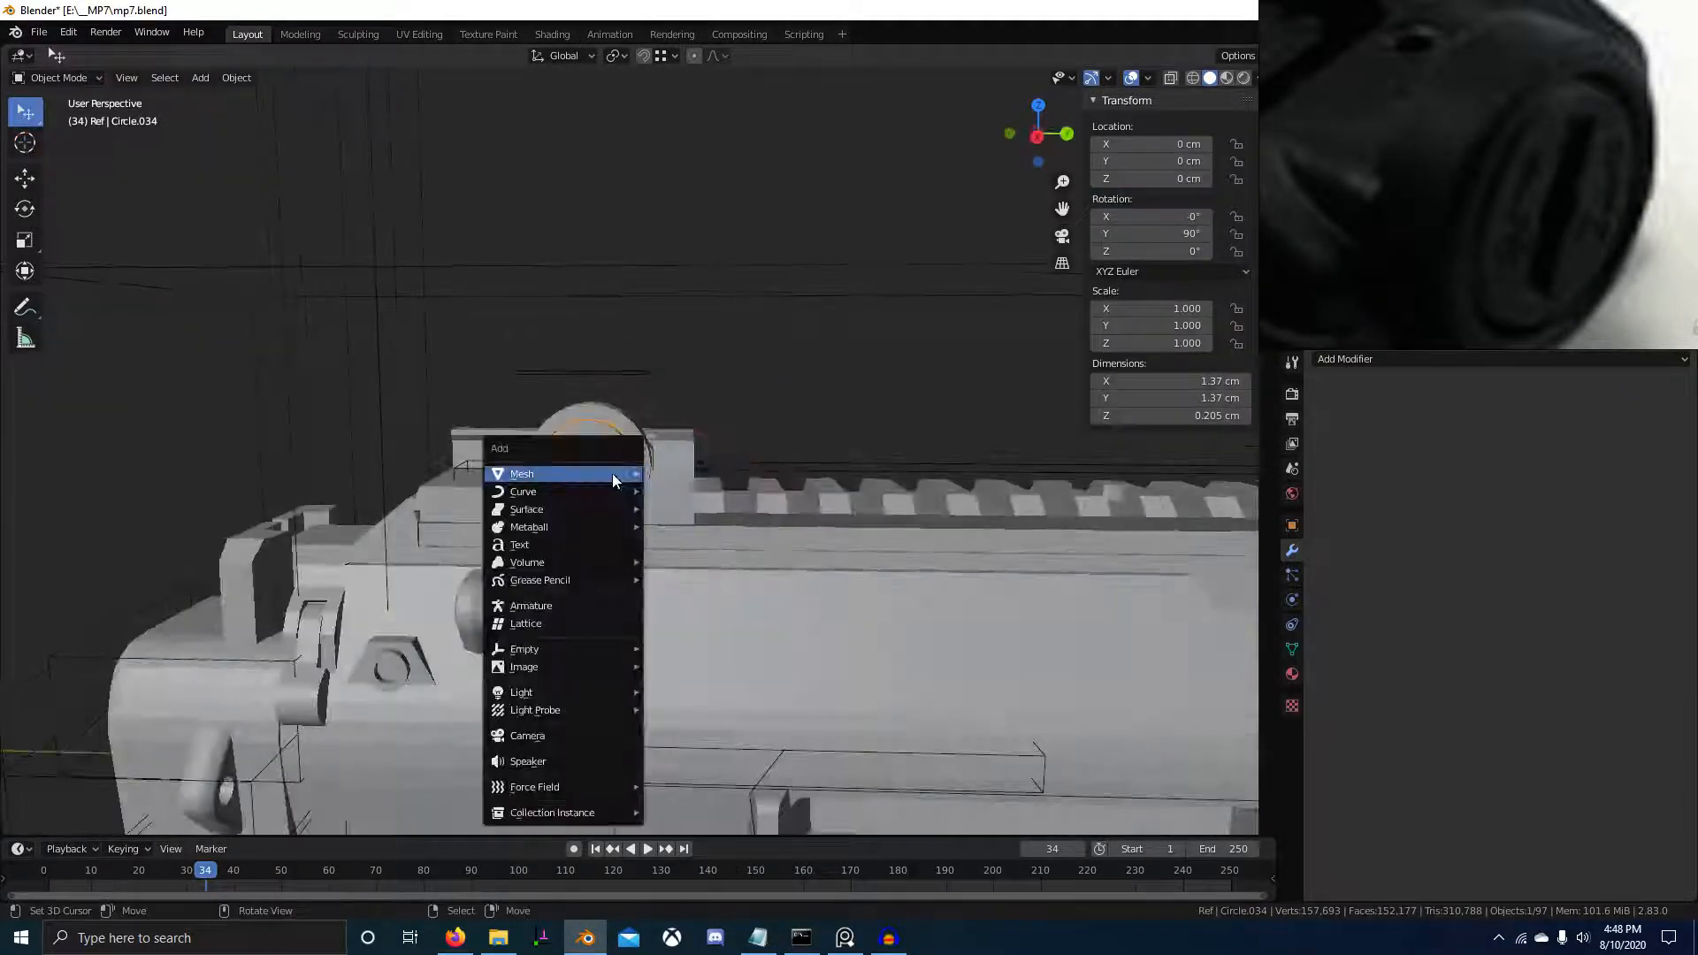
{"action": "mouse_move", "coordinate": [612, 474]}
{"action": "left_click", "coordinate": [717, 74]}
{"action": "middle_click_drag", "start_coordinate": [683, 454], "coordinate": [703, 469]}
{"action": "scroll", "coordinate": [703, 469], "scroll_direction": "down", "scroll_amount": 5}
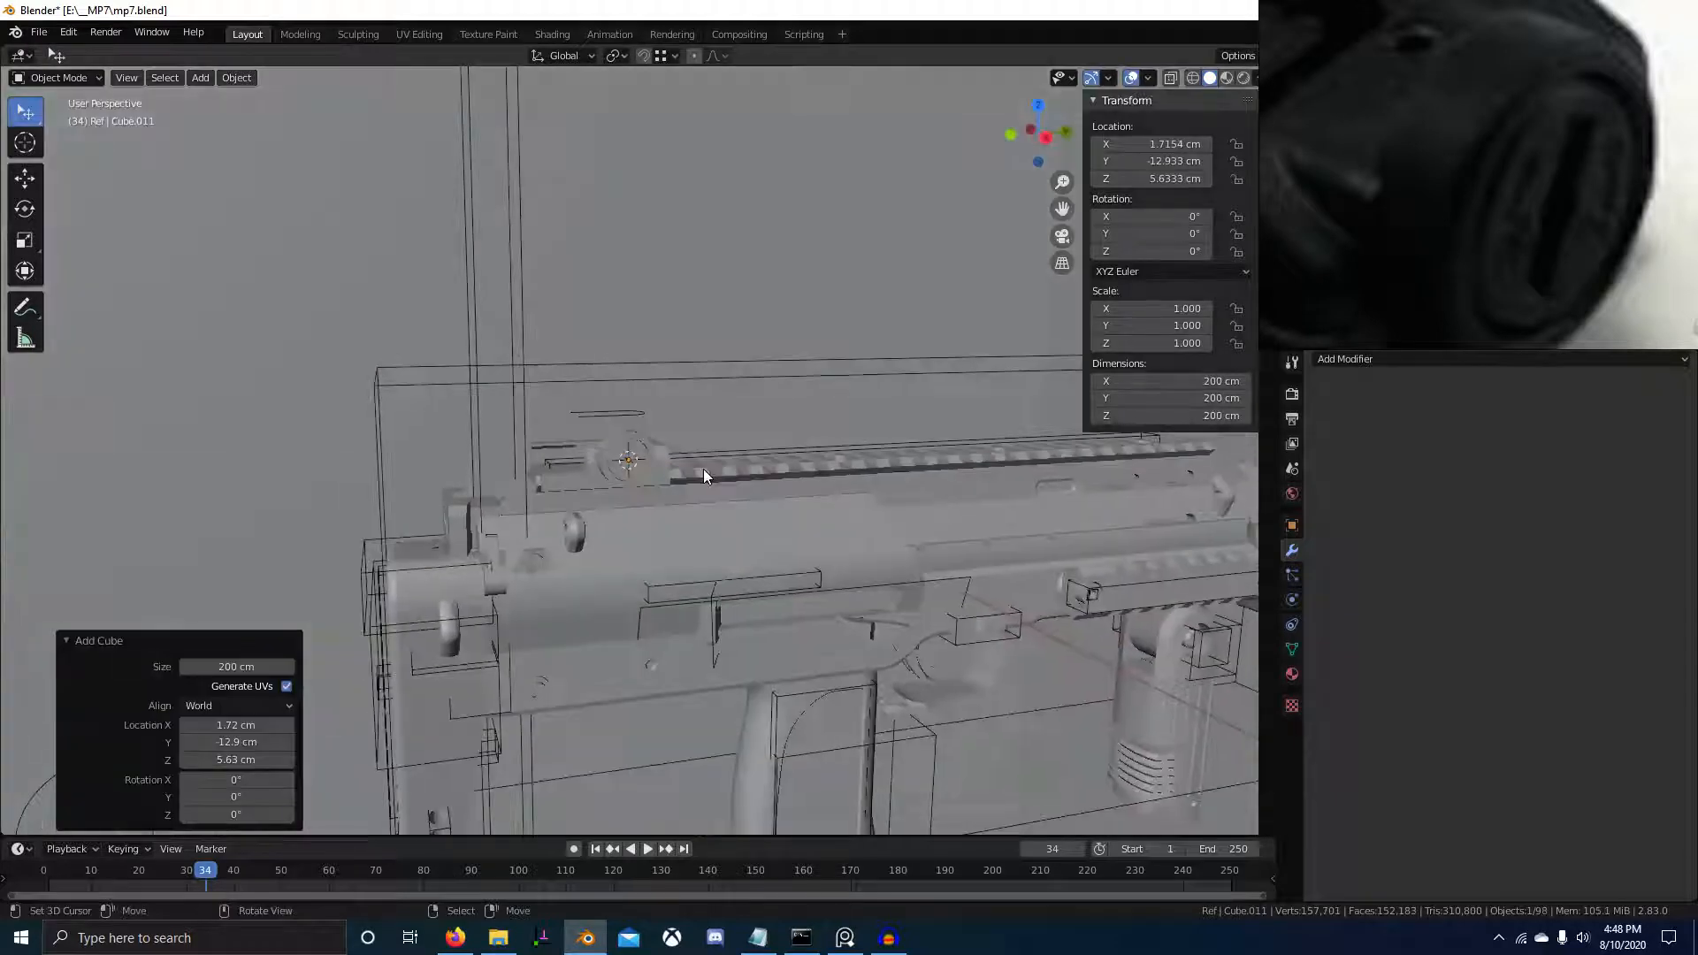
Scale the cube down in the right orthographic view until it fits well inside the knob
{"action": "key", "text": "KP_3"}
{"action": "scroll", "coordinate": [699, 451], "scroll_direction": "down", "scroll_amount": 12}
{"action": "key", "text": "s"}
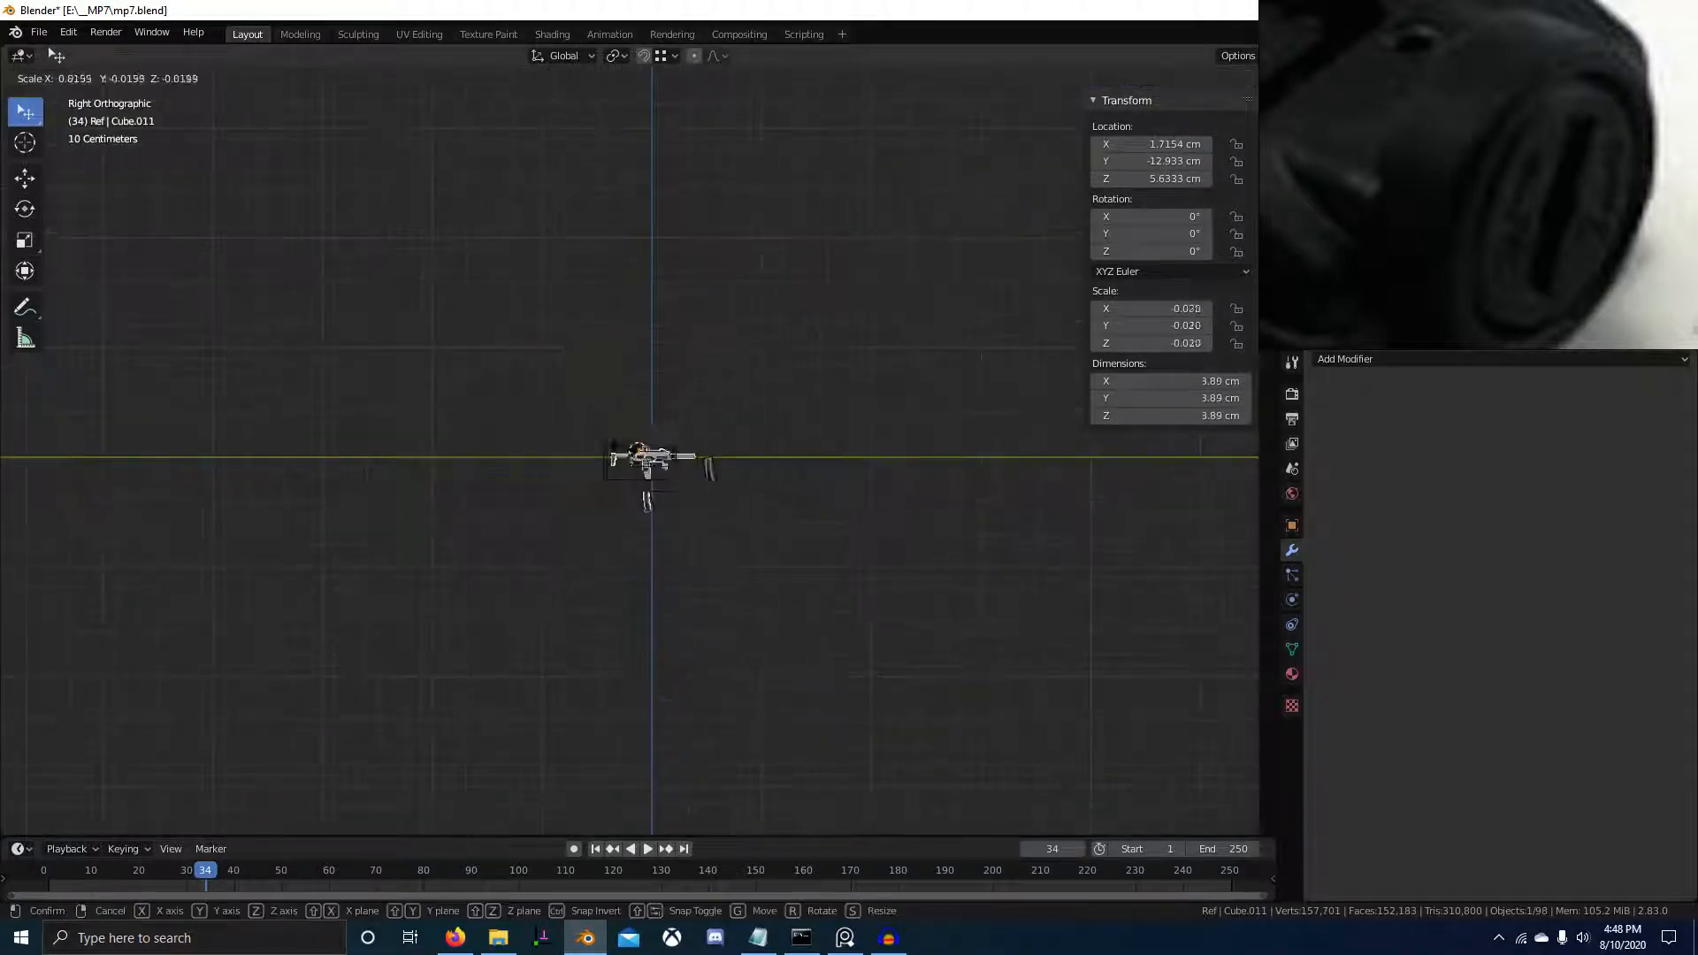
{"action": "left_click", "coordinate": [646, 455]}
{"action": "scroll", "coordinate": [872, 533], "scroll_direction": "up", "scroll_amount": 5}
{"action": "key", "text": "s"}
{"action": "left_click", "coordinate": [655, 469]}
{"action": "scroll", "coordinate": [638, 451], "scroll_direction": "up", "scroll_amount": 8}
{"action": "key", "text": "s"}
{"action": "scroll", "coordinate": [622, 460], "scroll_direction": "up", "scroll_amount": 7}
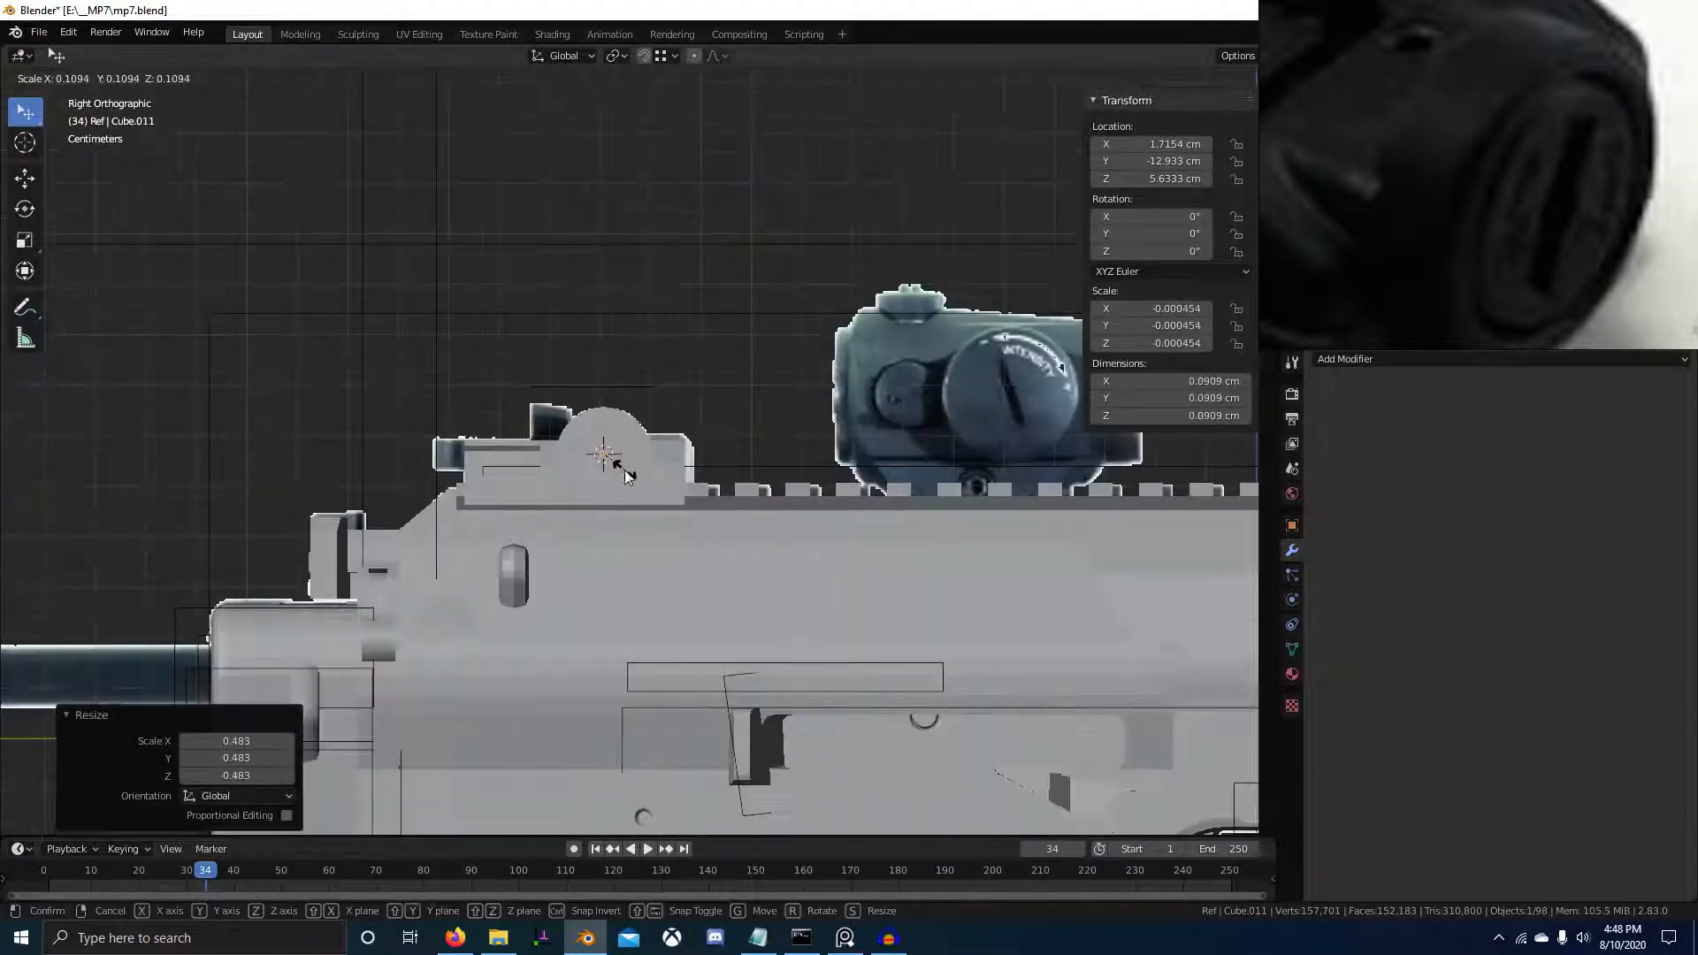
{"action": "left_click", "coordinate": [624, 464]}
Resize the cube to about 0.22 cm wide and stretch it along Z to about 1.15 cm
{"action": "key", "text": "z"}
{"action": "scroll", "coordinate": [389, 473], "scroll_direction": "up", "scroll_amount": 4}
{"action": "key", "text": "s"}
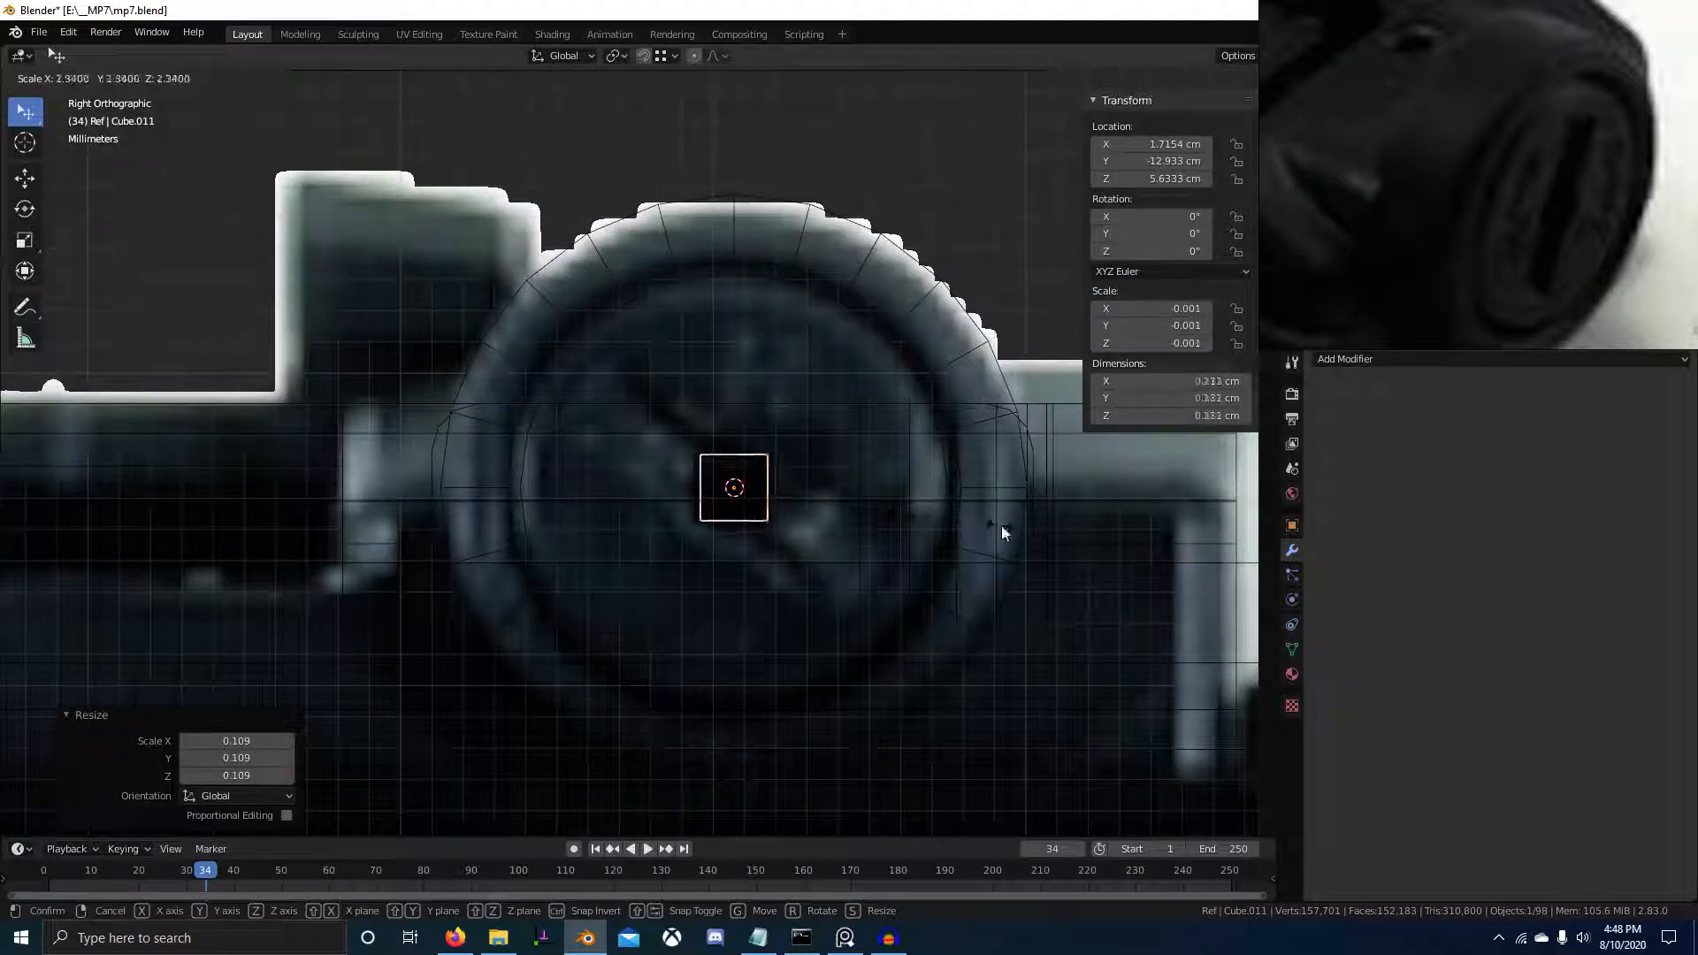
{"action": "left_click", "coordinate": [1002, 524]}
{"action": "key", "text": "s"}
{"action": "key", "text": "z"}
{"action": "left_click", "coordinate": [197, 197]}
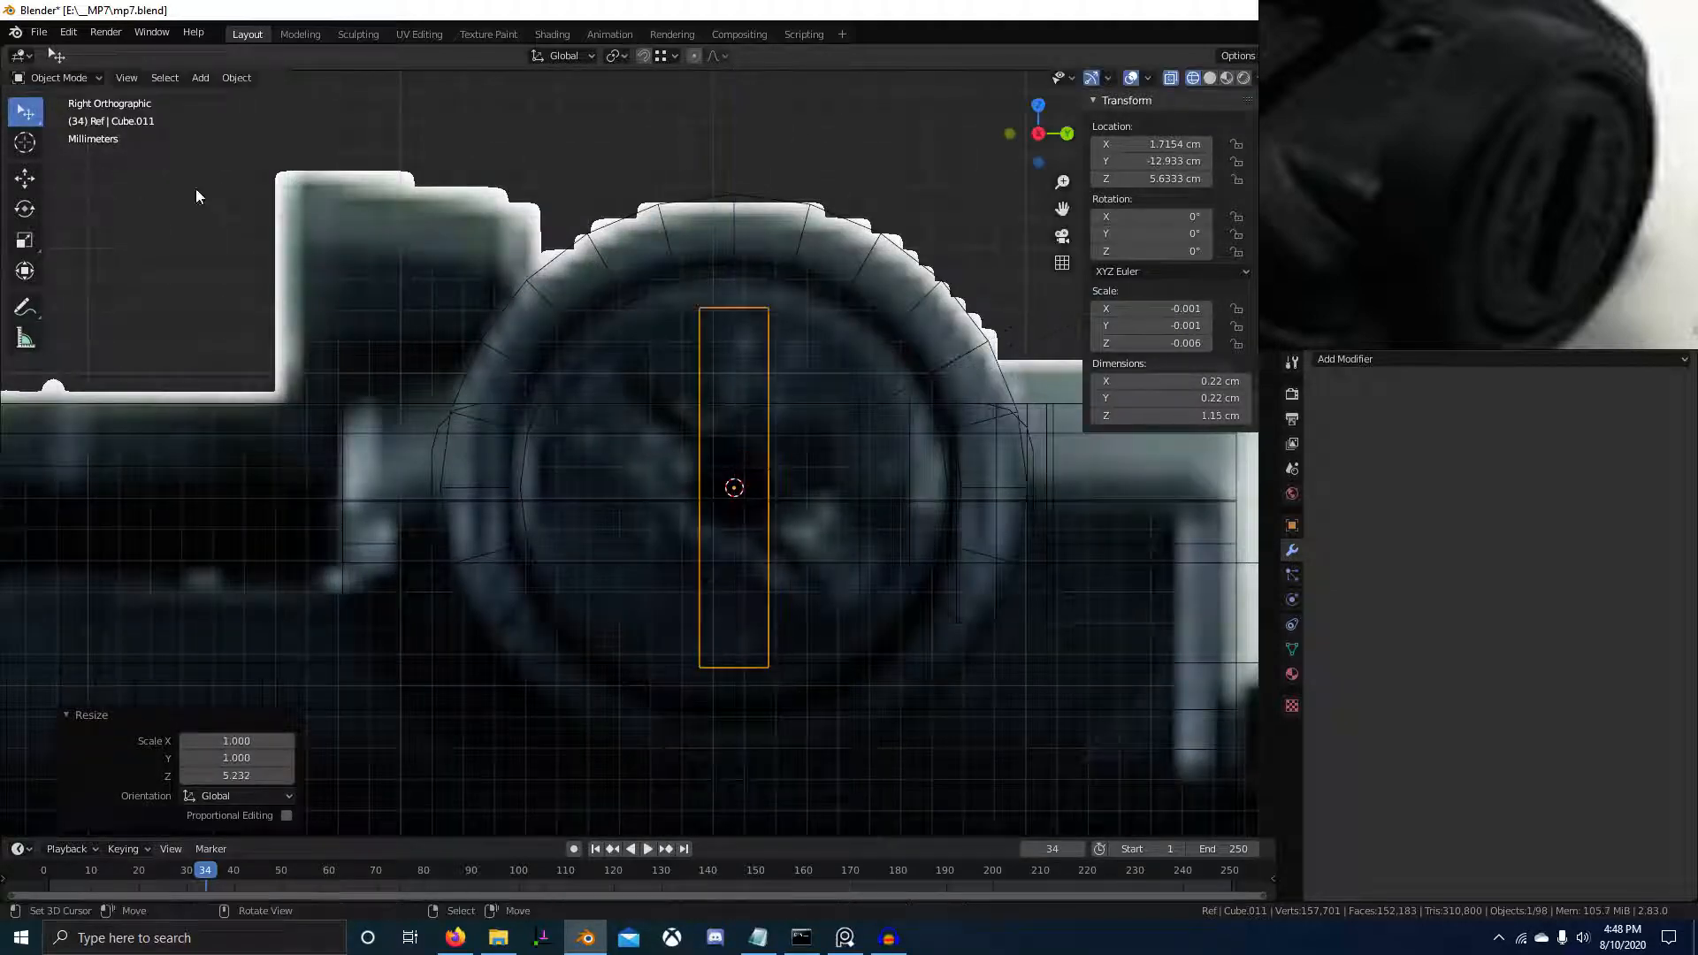
Subtract the tall block from the inner disc with a Bool Tool Difference, cutting the knob's vertical slot
{"action": "scroll", "coordinate": [954, 409], "scroll_direction": "down", "scroll_amount": 8}
{"action": "key", "text": "z"}
{"action": "middle_click_drag", "start_coordinate": [762, 471], "coordinate": [651, 507]}
{"action": "scroll", "coordinate": [871, 487], "scroll_direction": "up", "scroll_amount": 8}
{"action": "right_click", "coordinate": [614, 444], "text": "shift"}
{"action": "key", "text": "ctrl+KP_Subtract"}
{"action": "key", "text": "alt+a"}
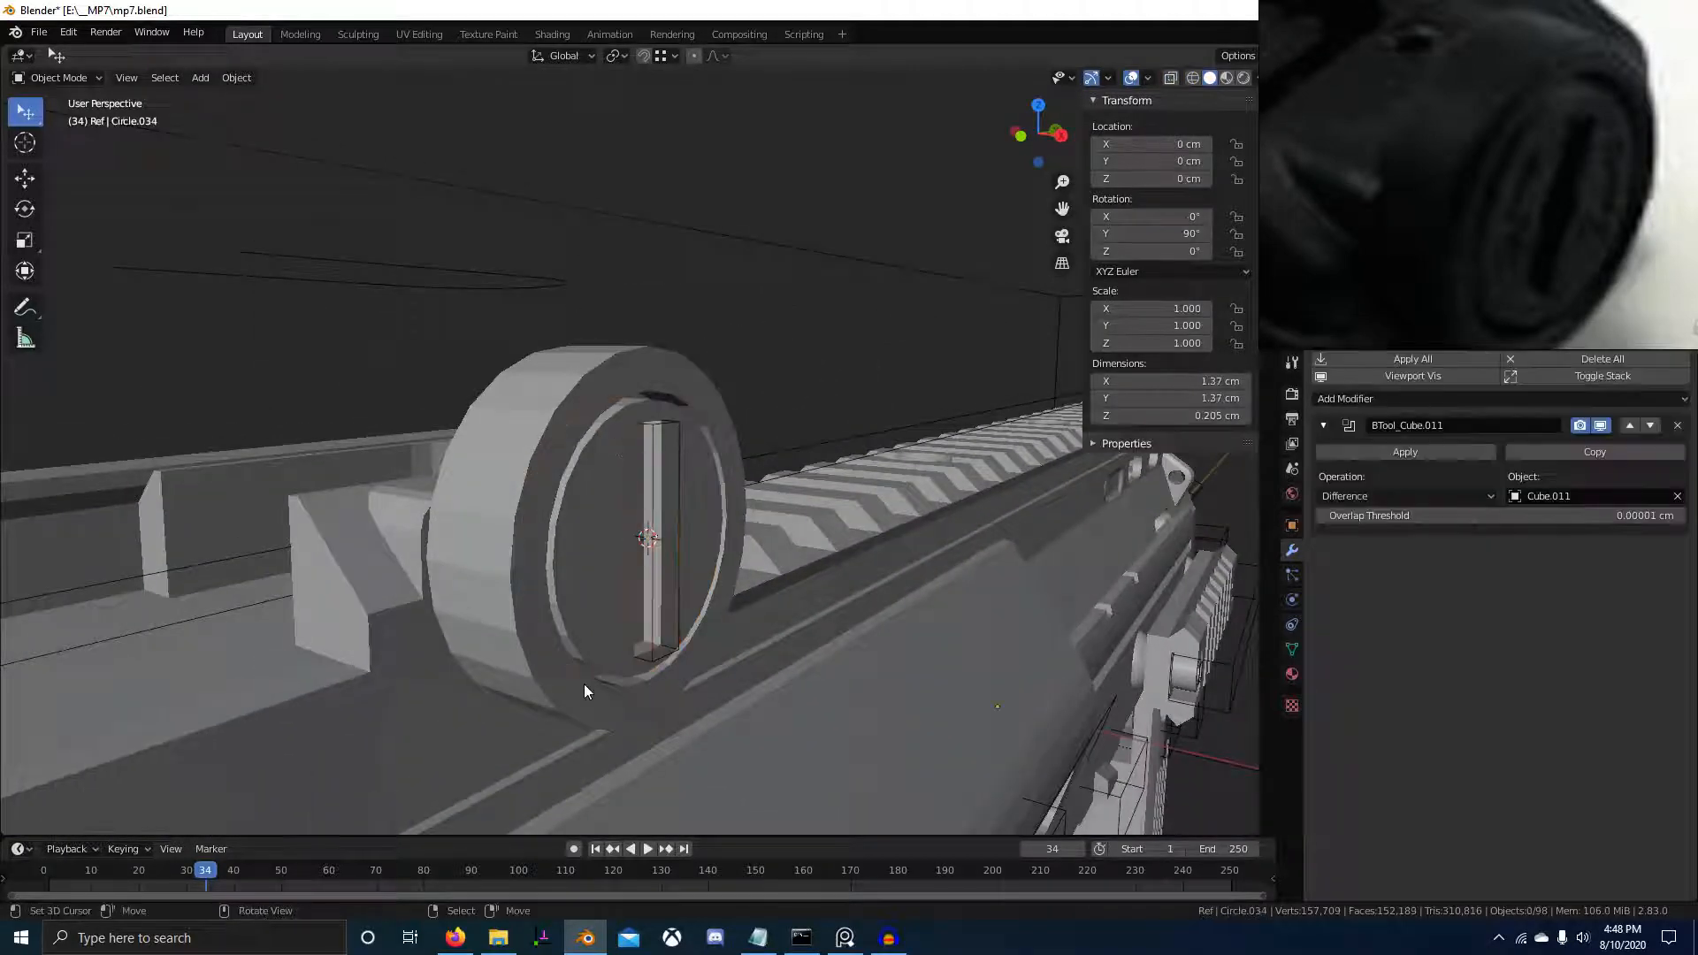
{"action": "scroll", "coordinate": [583, 682], "scroll_direction": "up", "scroll_amount": 4}
{"action": "middle_click_drag", "start_coordinate": [557, 683], "coordinate": [490, 632]}
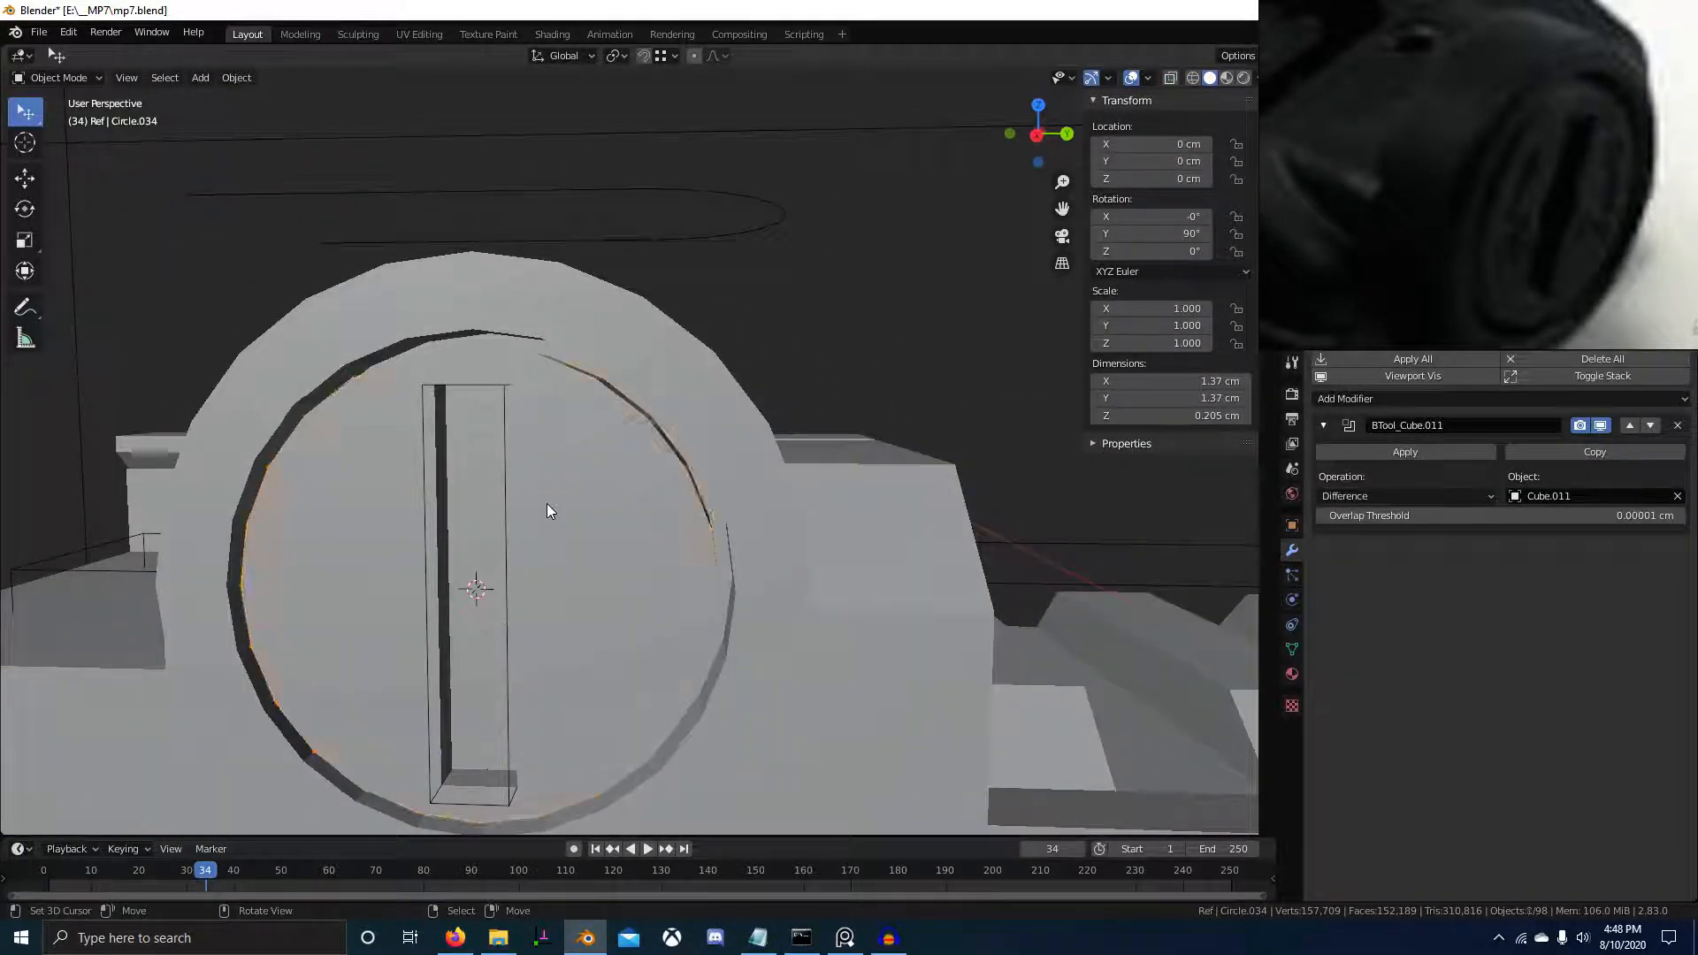
Inset the inner disc's front face by about 0.5 cm and push the central circle inward to form a round recess
{"action": "key", "text": "Tab"}
{"action": "scroll", "coordinate": [566, 531], "scroll_direction": "down", "scroll_amount": 3}
{"action": "middle_click_drag", "start_coordinate": [583, 556], "coordinate": [631, 557]}
{"action": "scroll", "coordinate": [631, 556], "scroll_direction": "up", "scroll_amount": 3}
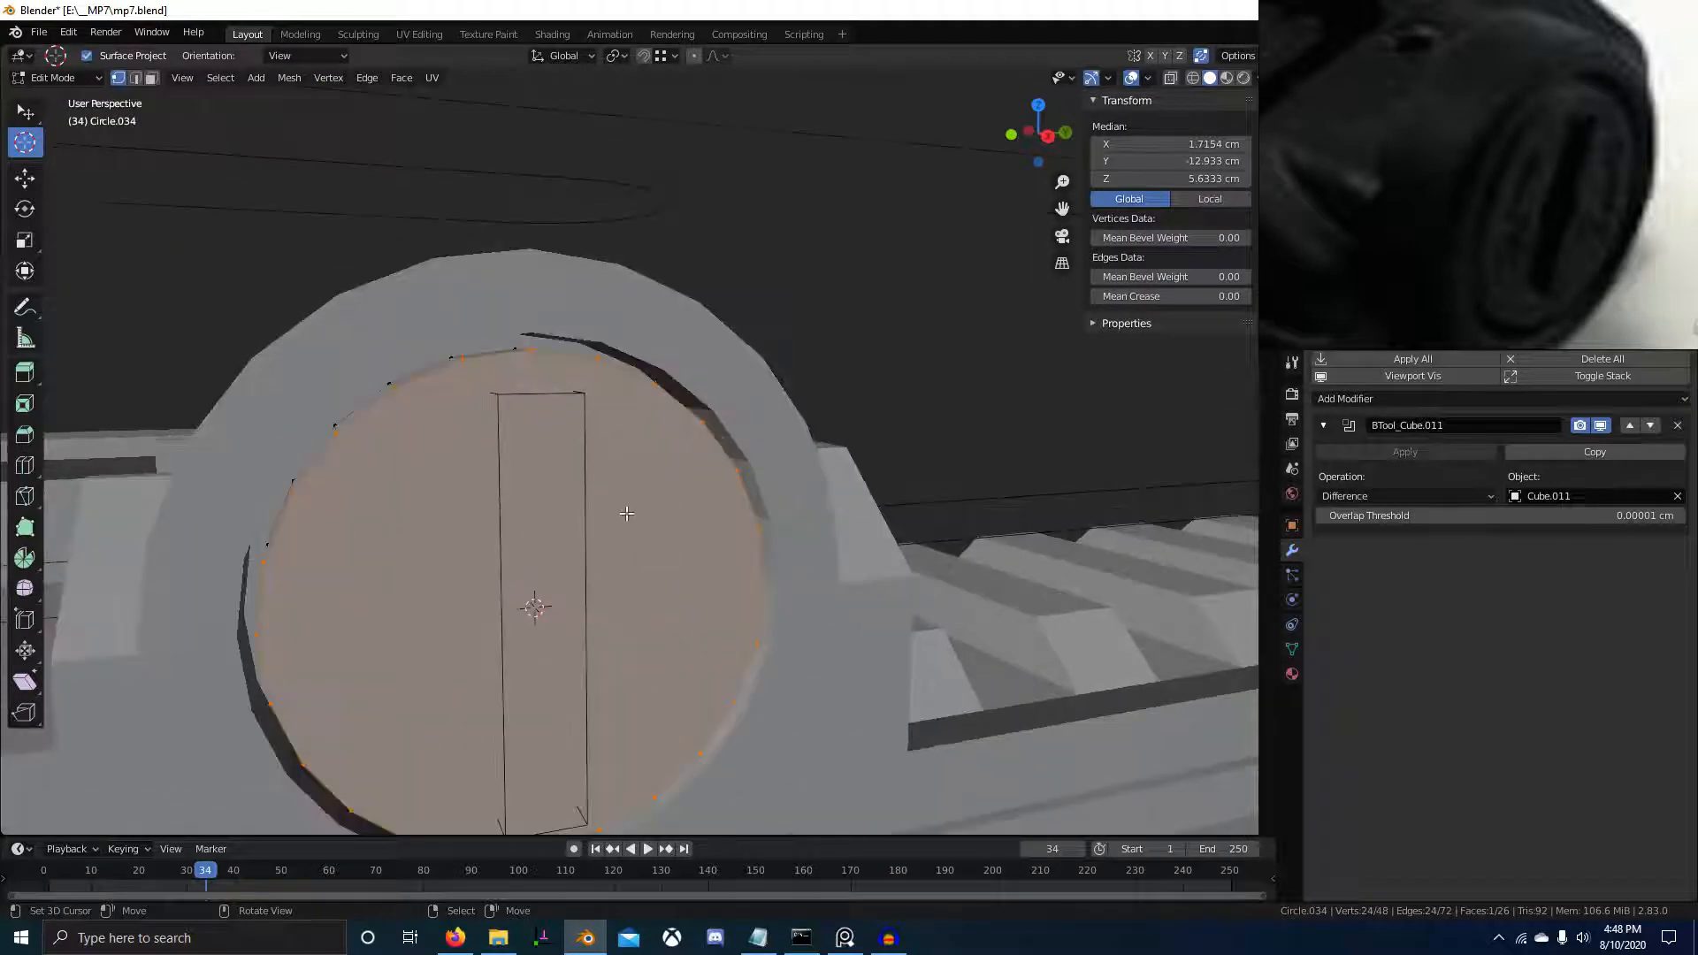
{"action": "key", "text": "alt+a"}
{"action": "key", "text": "a"}
{"action": "key", "text": "i"}
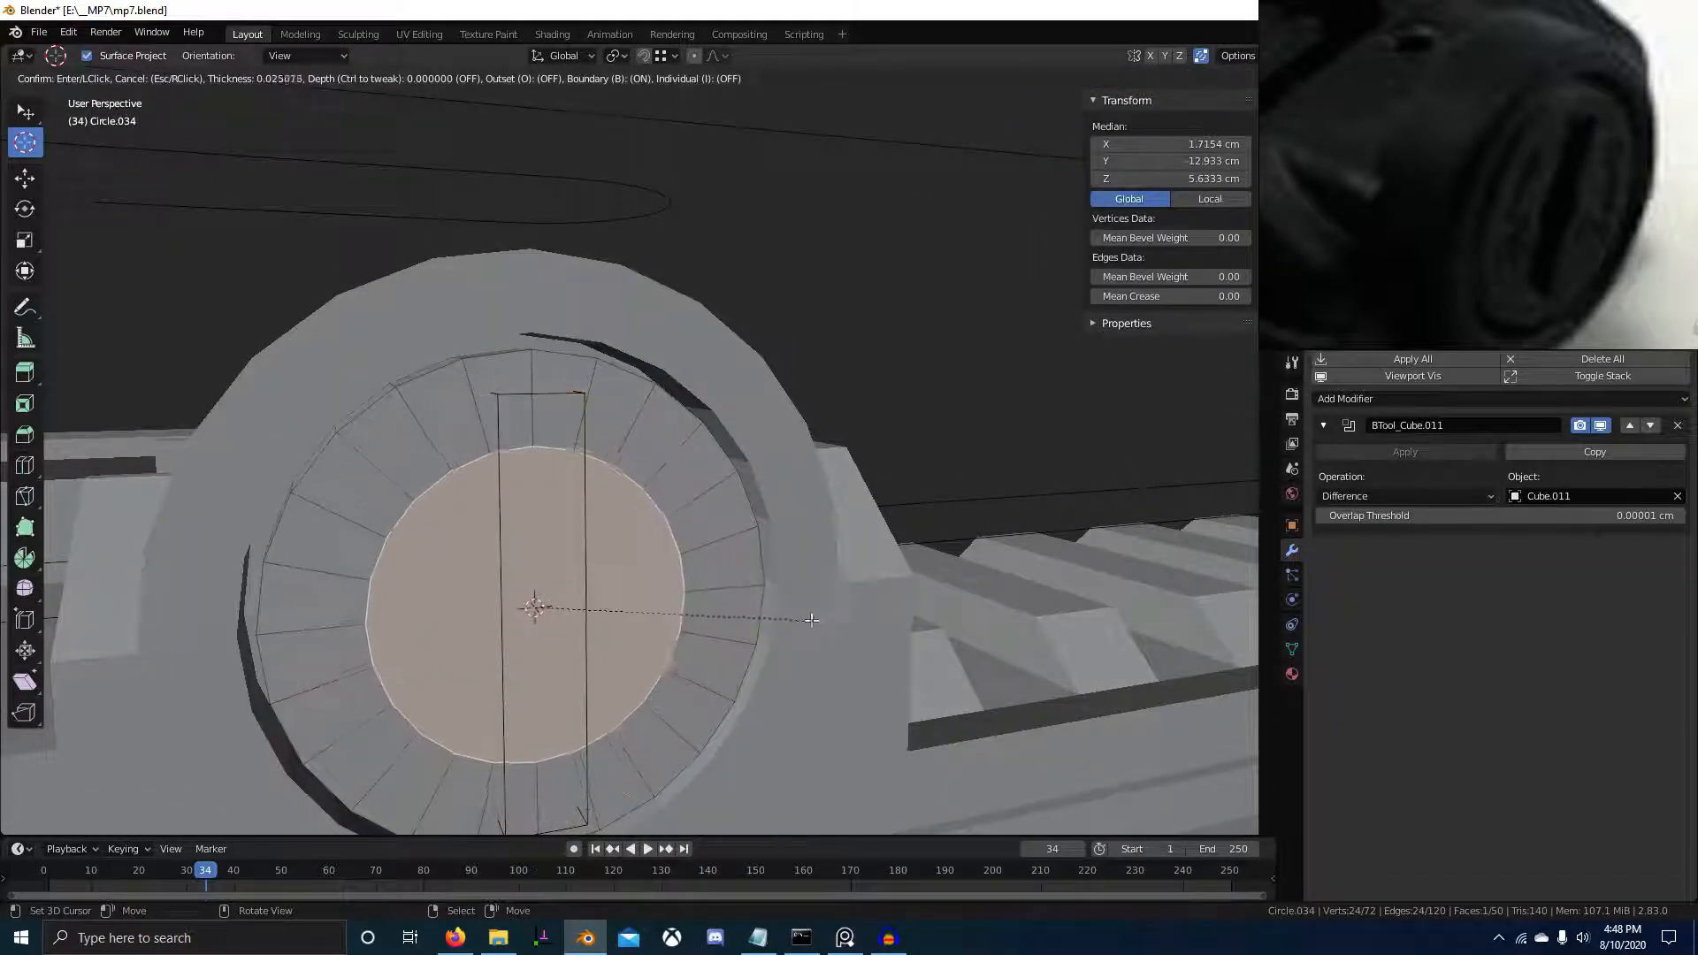
{"action": "left_click", "coordinate": [723, 610]}
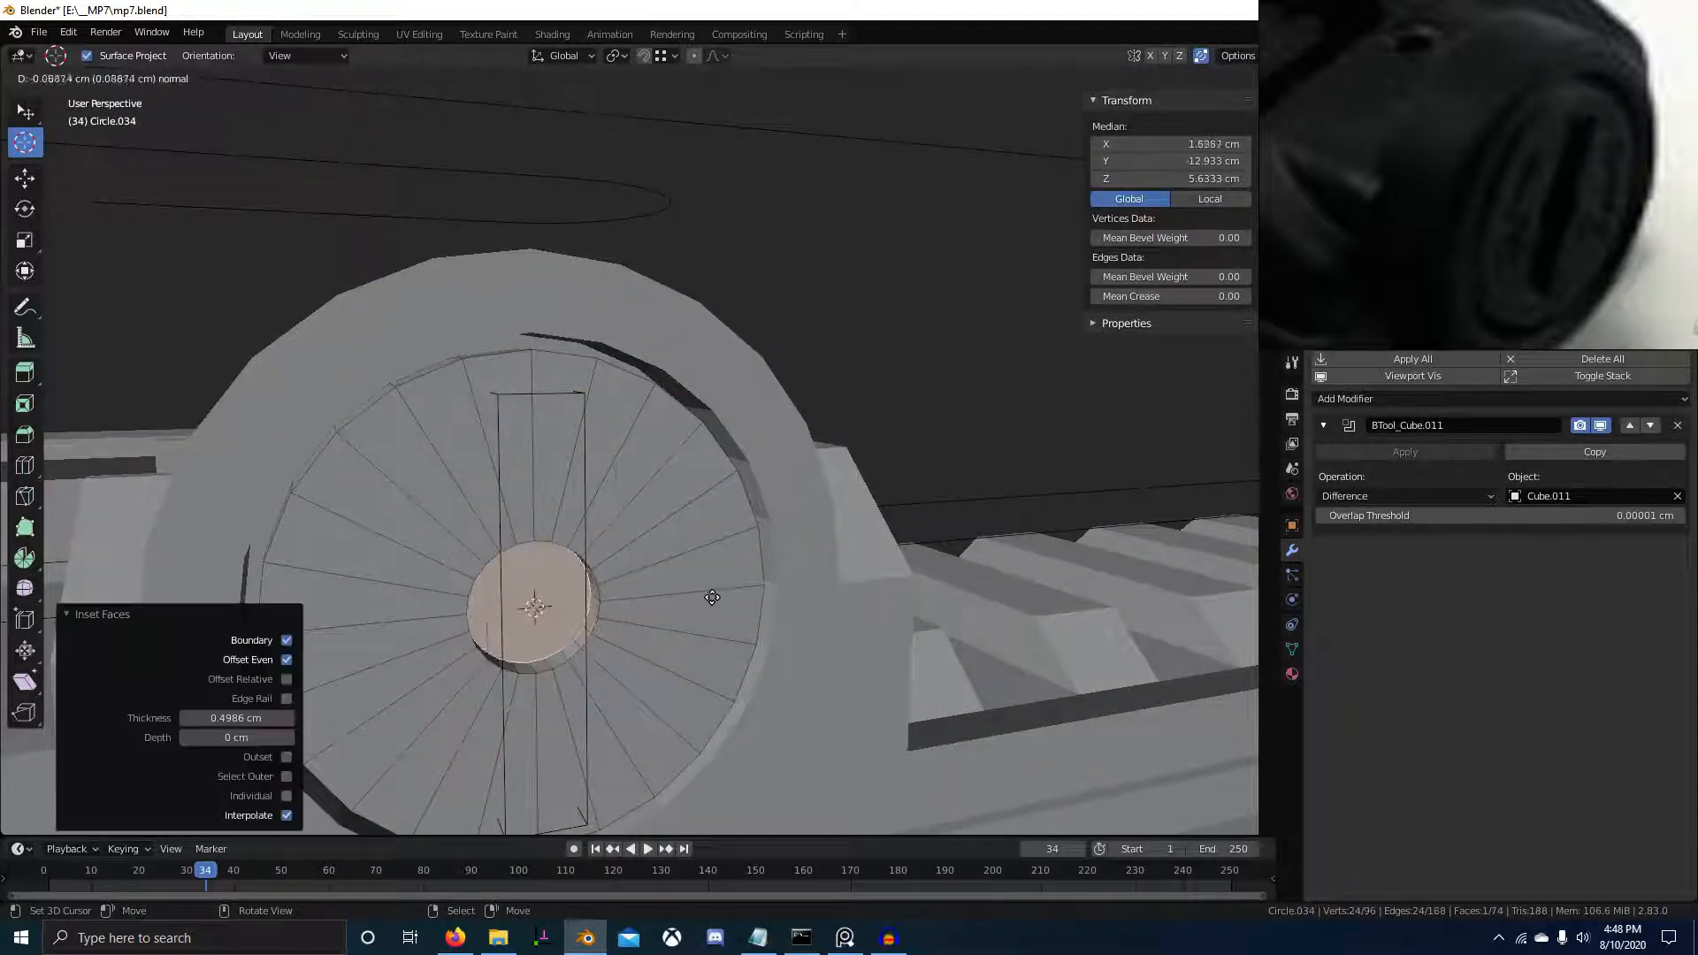
{"action": "left_click", "coordinate": [710, 605]}
{"action": "key", "text": "Tab"}
Try shifting the slot's cutter block along X to adjust the slot depth, and save the file
{"action": "scroll", "coordinate": [697, 653], "scroll_direction": "down", "scroll_amount": 2}
{"action": "middle_click_drag", "start_coordinate": [697, 653], "coordinate": [699, 563]}
{"action": "scroll", "coordinate": [746, 597], "scroll_direction": "up", "scroll_amount": 3}
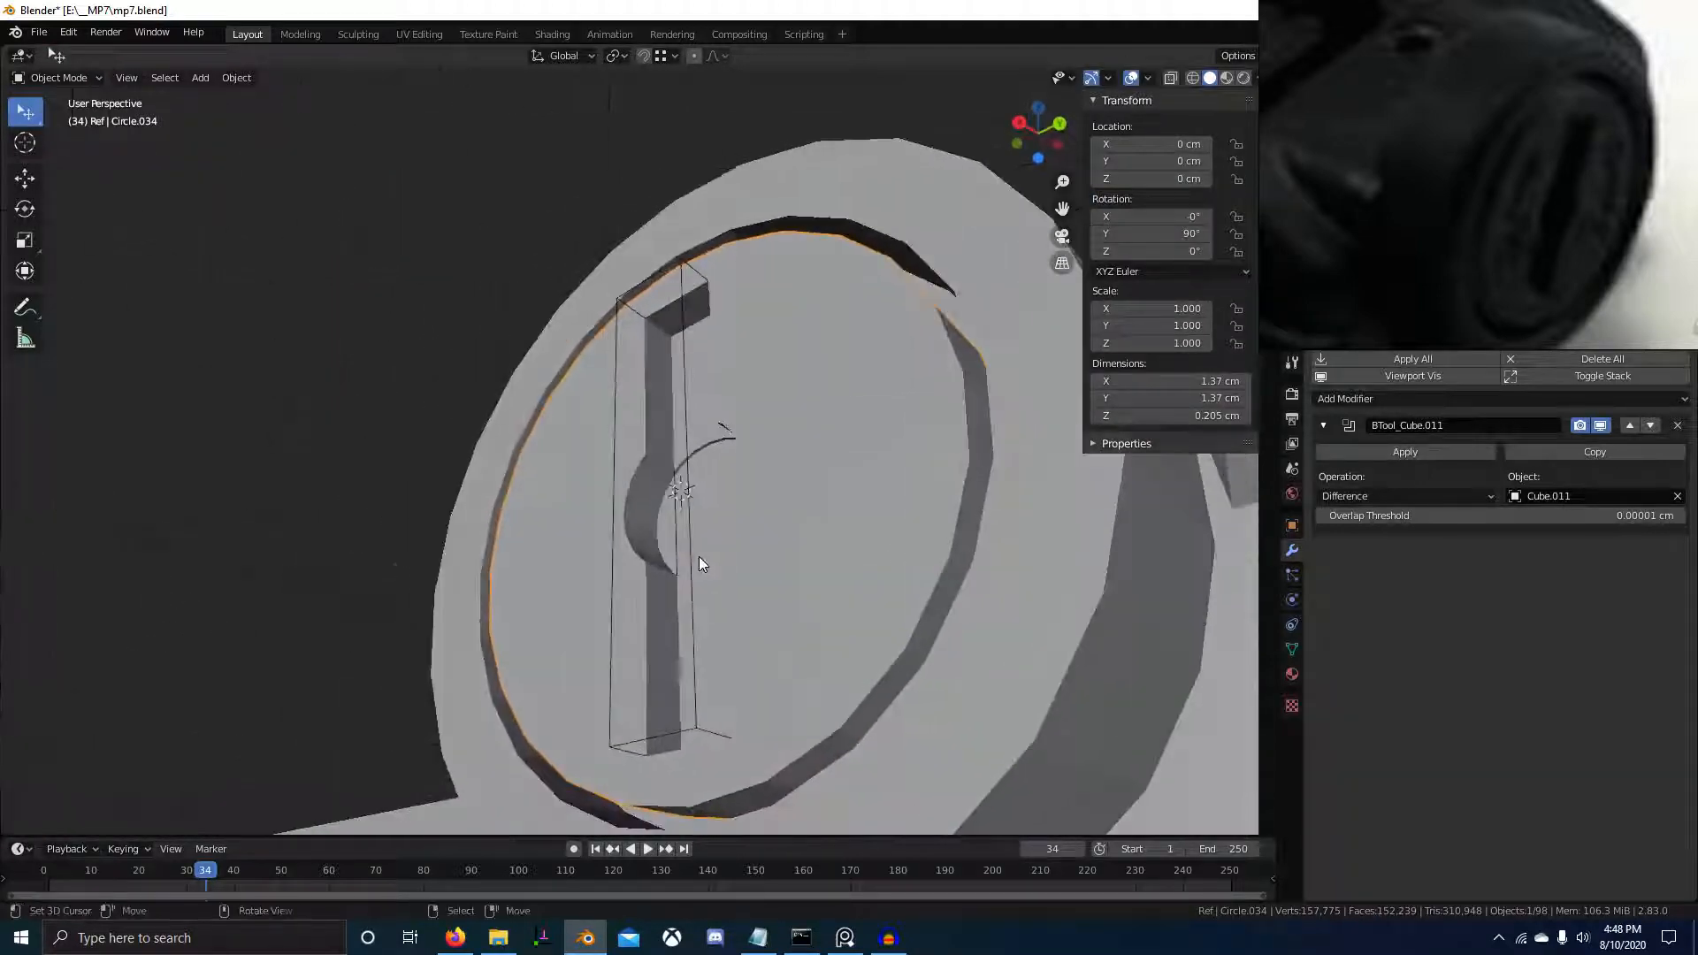
{"action": "scroll", "coordinate": [699, 562], "scroll_direction": "up", "scroll_amount": 3}
{"action": "left_click", "coordinate": [734, 400]}
{"action": "key", "text": "g"}
{"action": "key", "text": "x"}
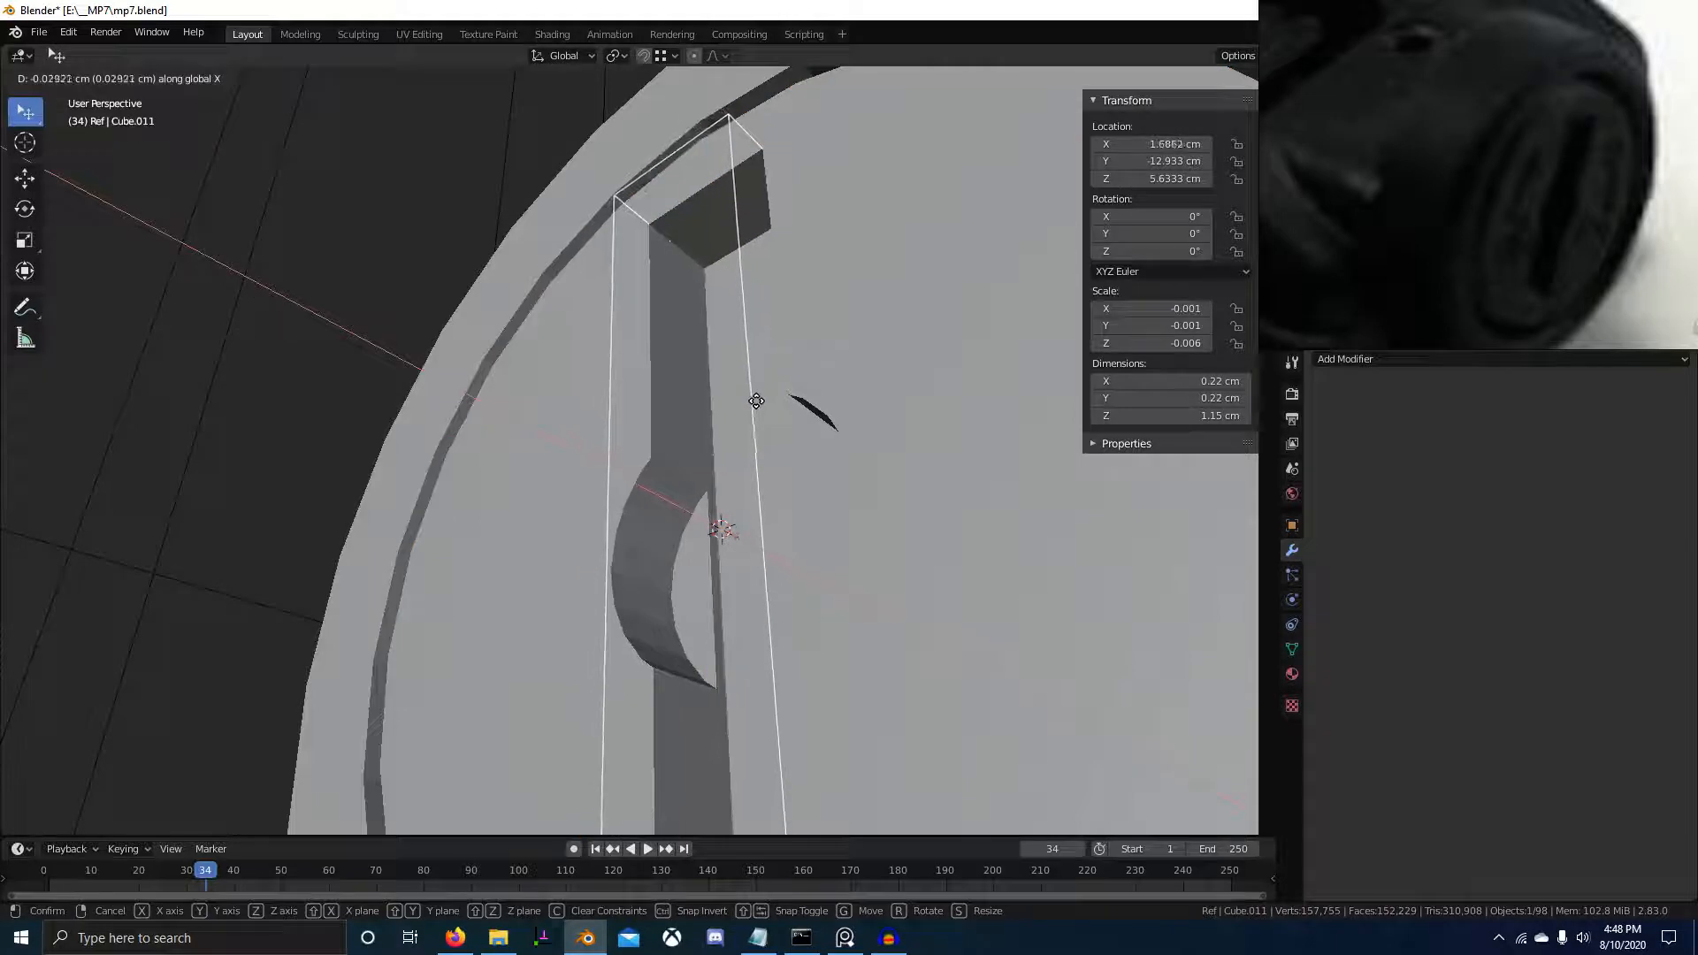
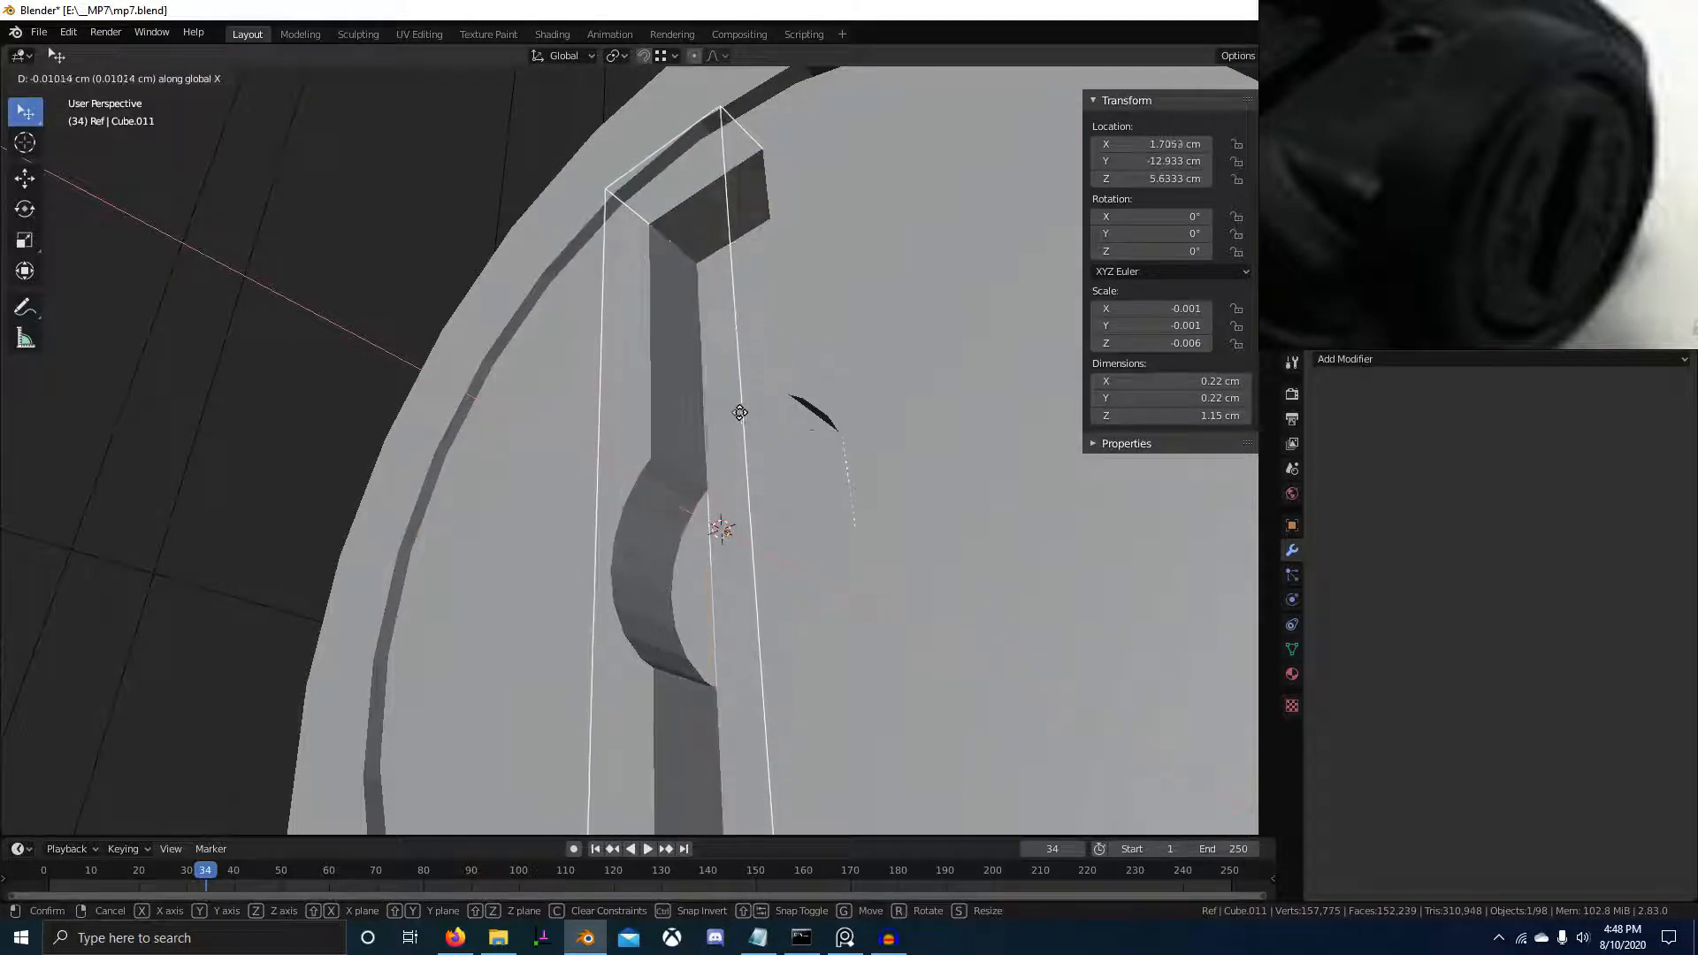
{"action": "left_click", "coordinate": [736, 447]}
{"action": "key", "text": "ctrl+s"}
Move the slot's cutter block inward along X to about 1.704 cm so the slot depth approaches that of the round recess
{"action": "key", "text": "Tab"}
{"action": "key", "text": "g"}
{"action": "key", "text": "x"}
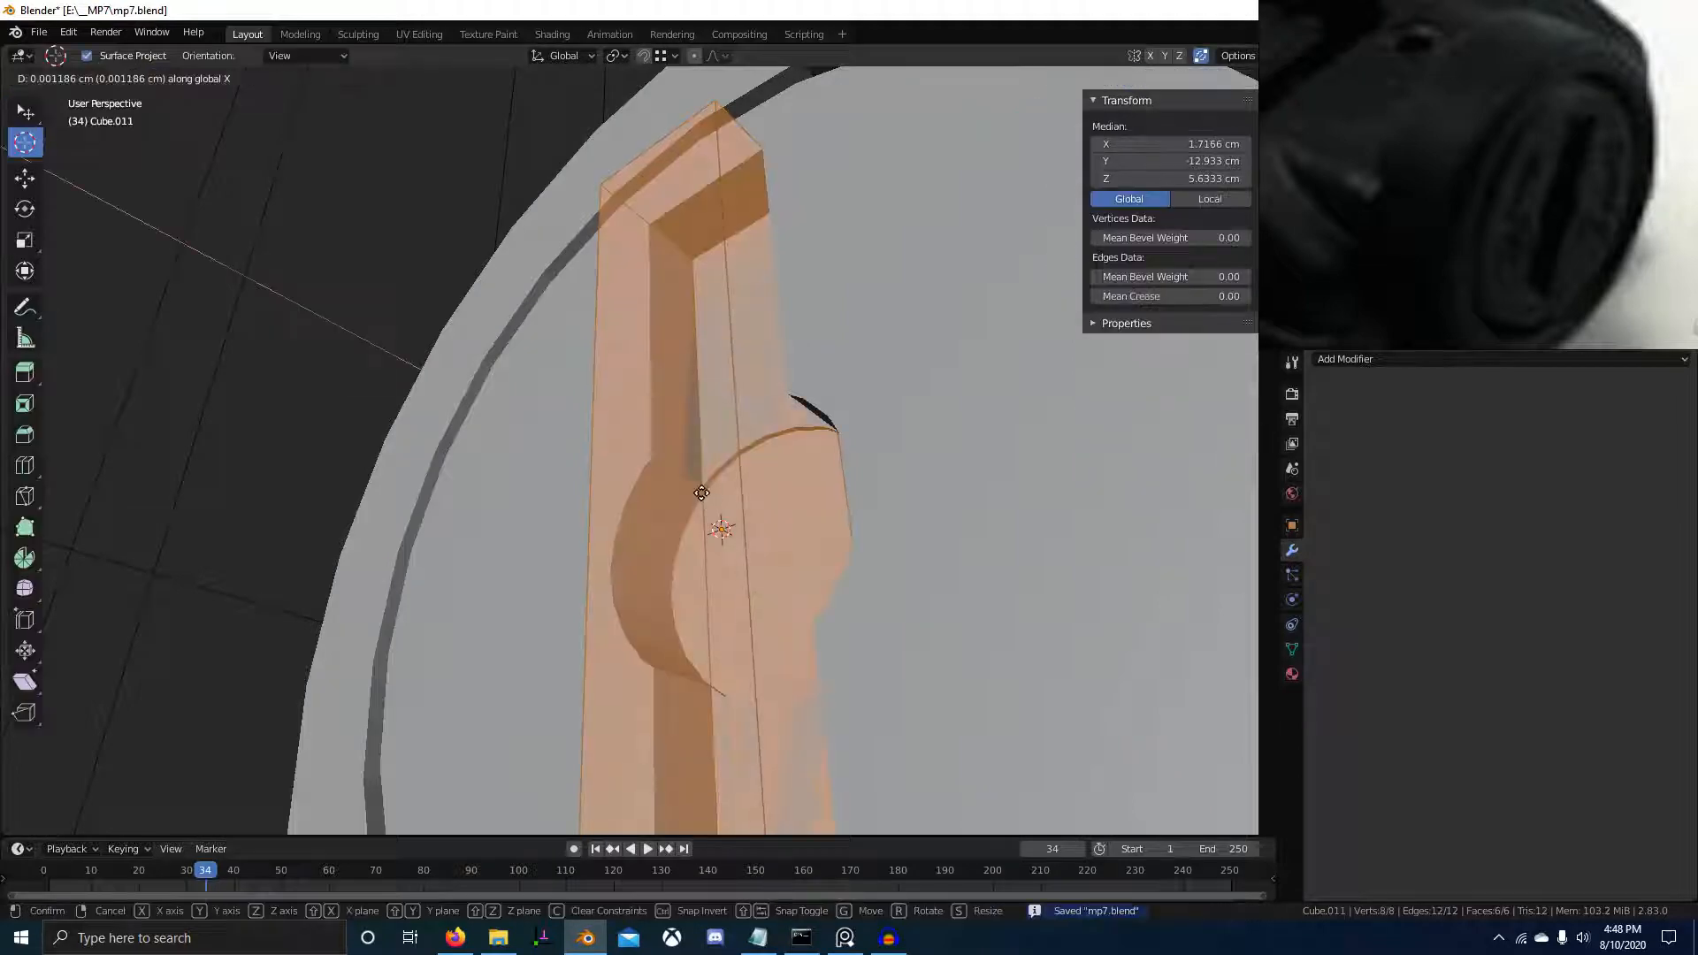
{"action": "left_click", "coordinate": [705, 490]}
{"action": "key", "text": "Tab"}
{"action": "key", "text": "g"}
{"action": "key", "text": "x"}
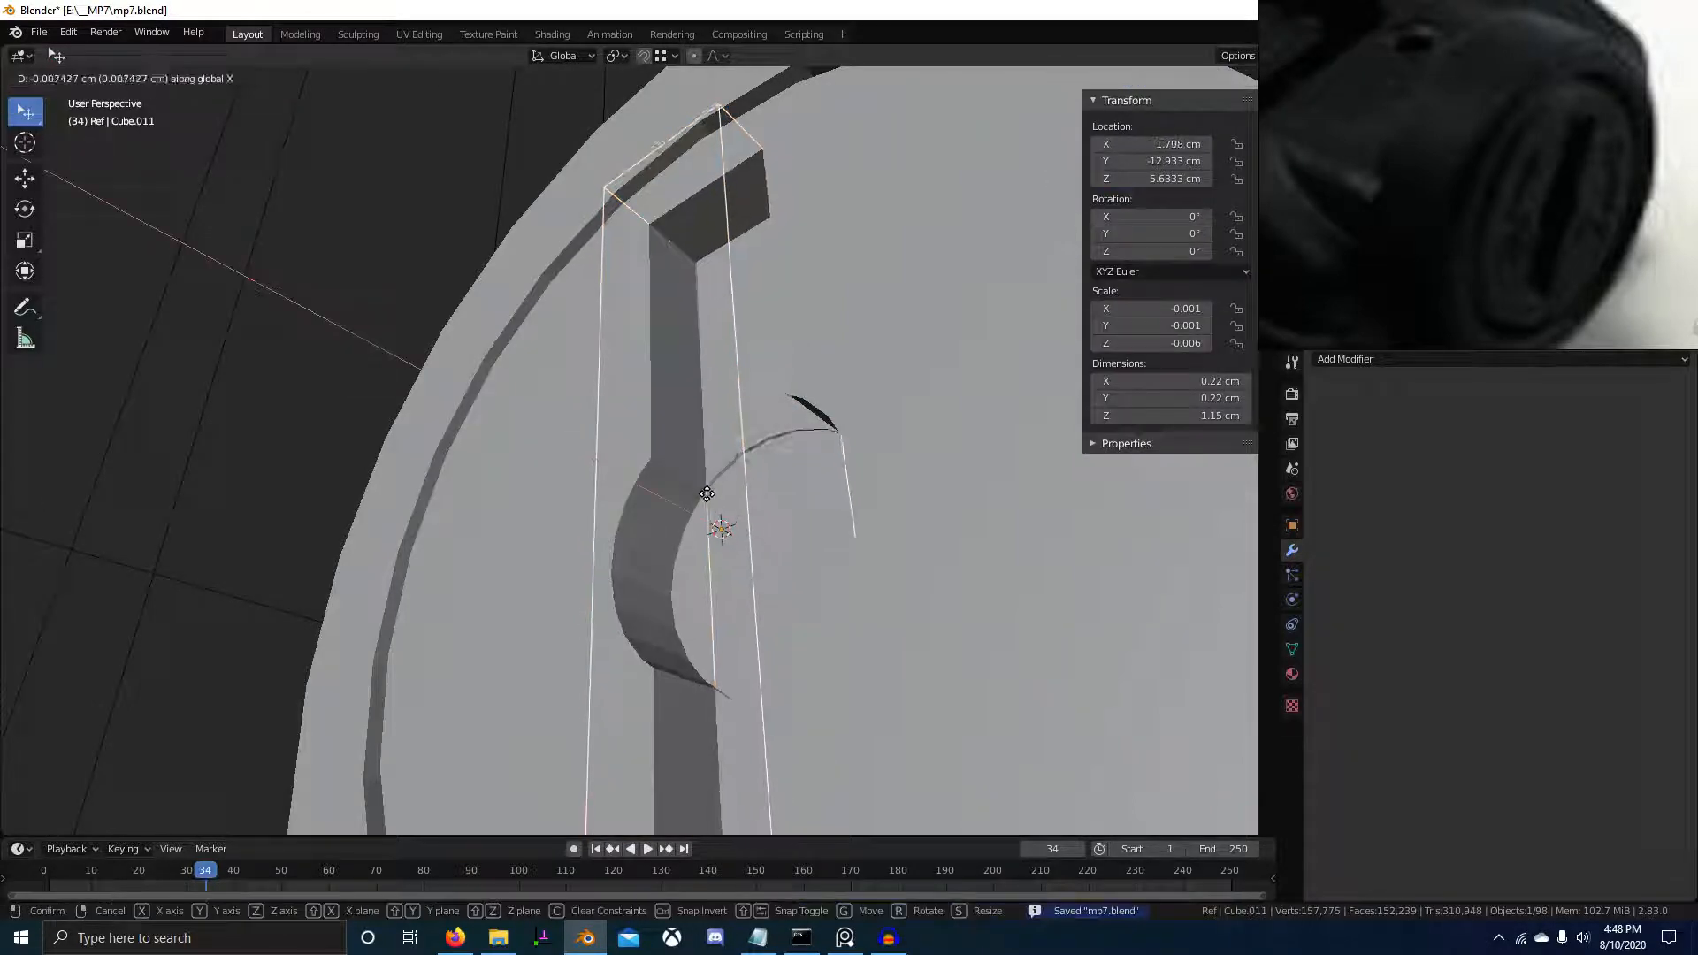
{"action": "left_click", "coordinate": [709, 496]}
{"action": "key", "text": "Tab"}
{"action": "scroll", "coordinate": [708, 496], "scroll_direction": "down", "scroll_amount": 3}
{"action": "middle_click_drag", "start_coordinate": [709, 496], "coordinate": [624, 559]}
{"action": "key", "text": "Tab"}
{"action": "key", "text": "alt+a"}
{"action": "scroll", "coordinate": [842, 604], "scroll_direction": "up", "scroll_amount": 3}
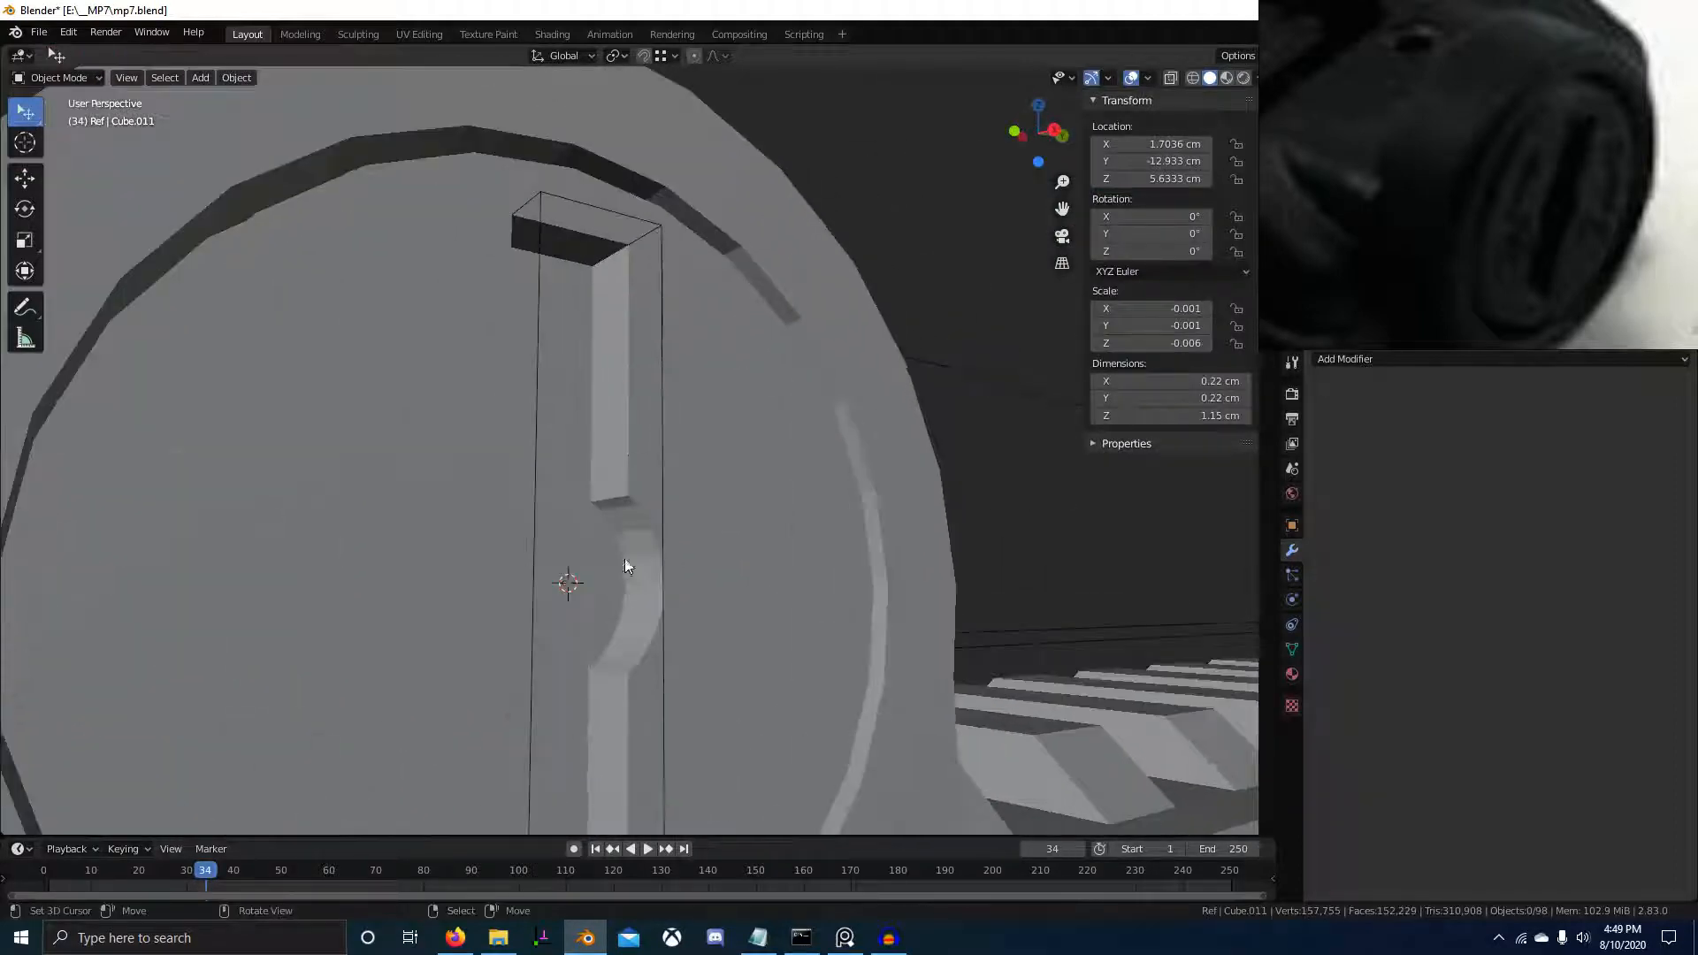
Nudge the slot's cutter block outward along X by about 0.0016 cm
{"action": "scroll", "coordinate": [650, 472], "scroll_direction": "up", "scroll_amount": 2}
{"action": "left_click", "coordinate": [669, 459]}
{"action": "left_click", "coordinate": [674, 458]}
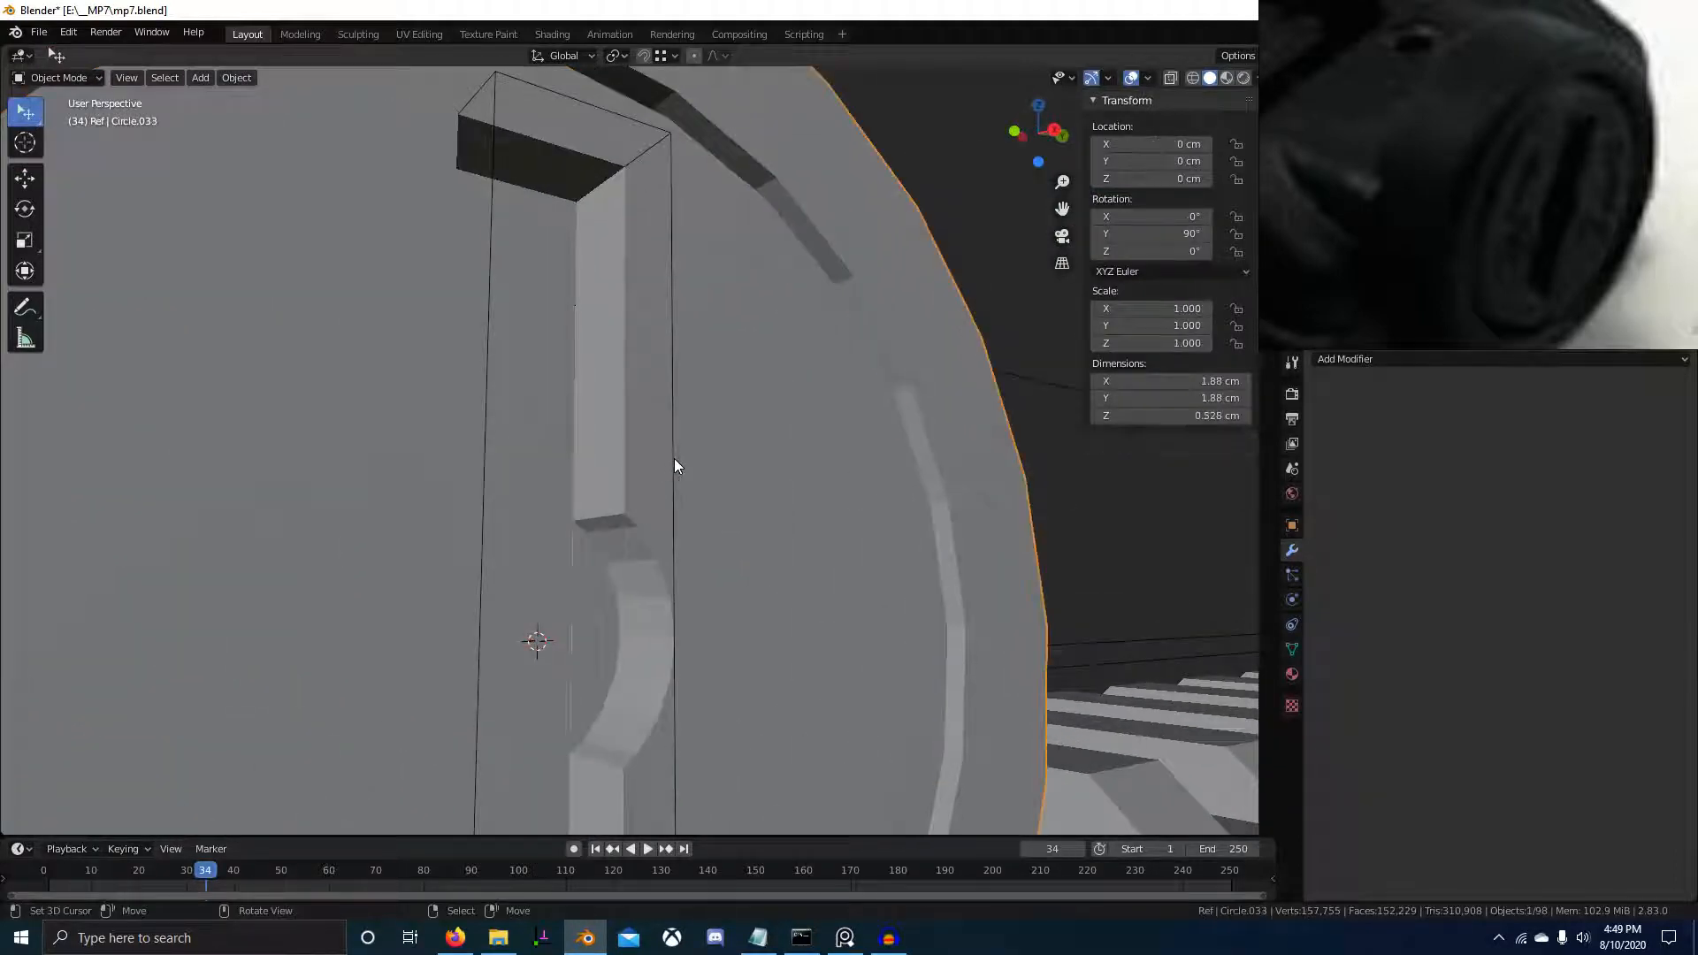
{"action": "left_click", "coordinate": [670, 458]}
{"action": "left_click", "coordinate": [670, 458]}
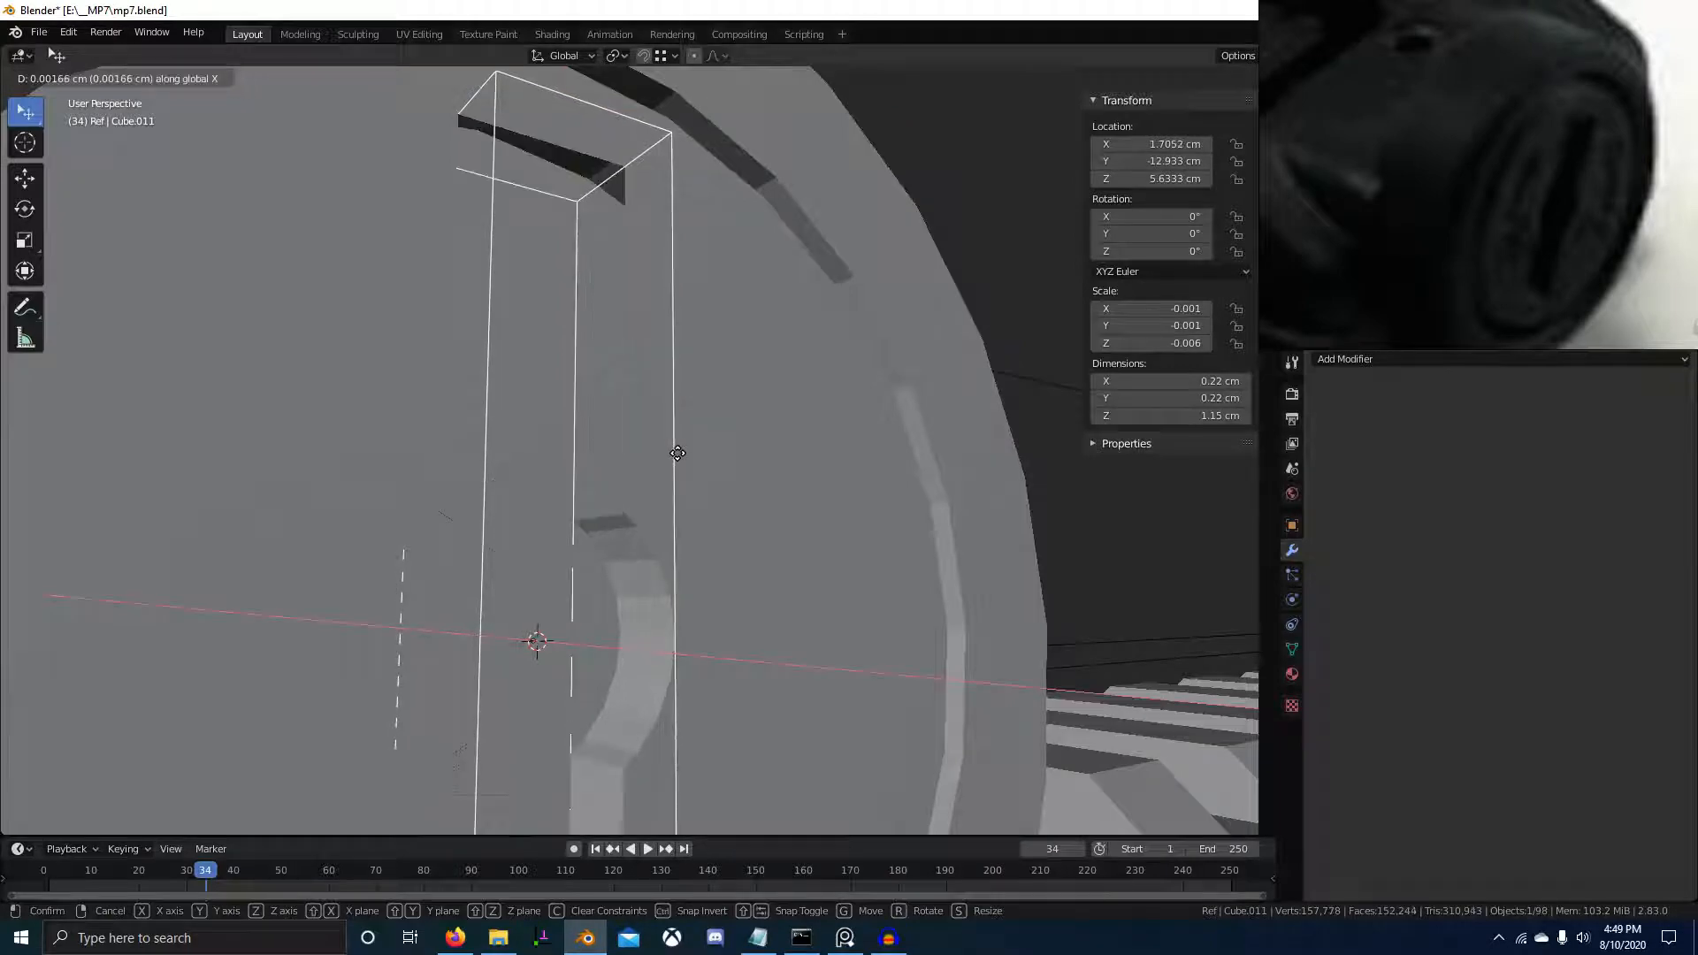
{"action": "left_click", "coordinate": [678, 453]}
{"action": "key", "text": "alt+a"}
{"action": "scroll", "coordinate": [670, 531], "scroll_direction": "down", "scroll_amount": 3}
{"action": "middle_click_drag", "start_coordinate": [671, 530], "coordinate": [468, 542]}
{"action": "scroll", "coordinate": [567, 557], "scroll_direction": "up", "scroll_amount": 4}
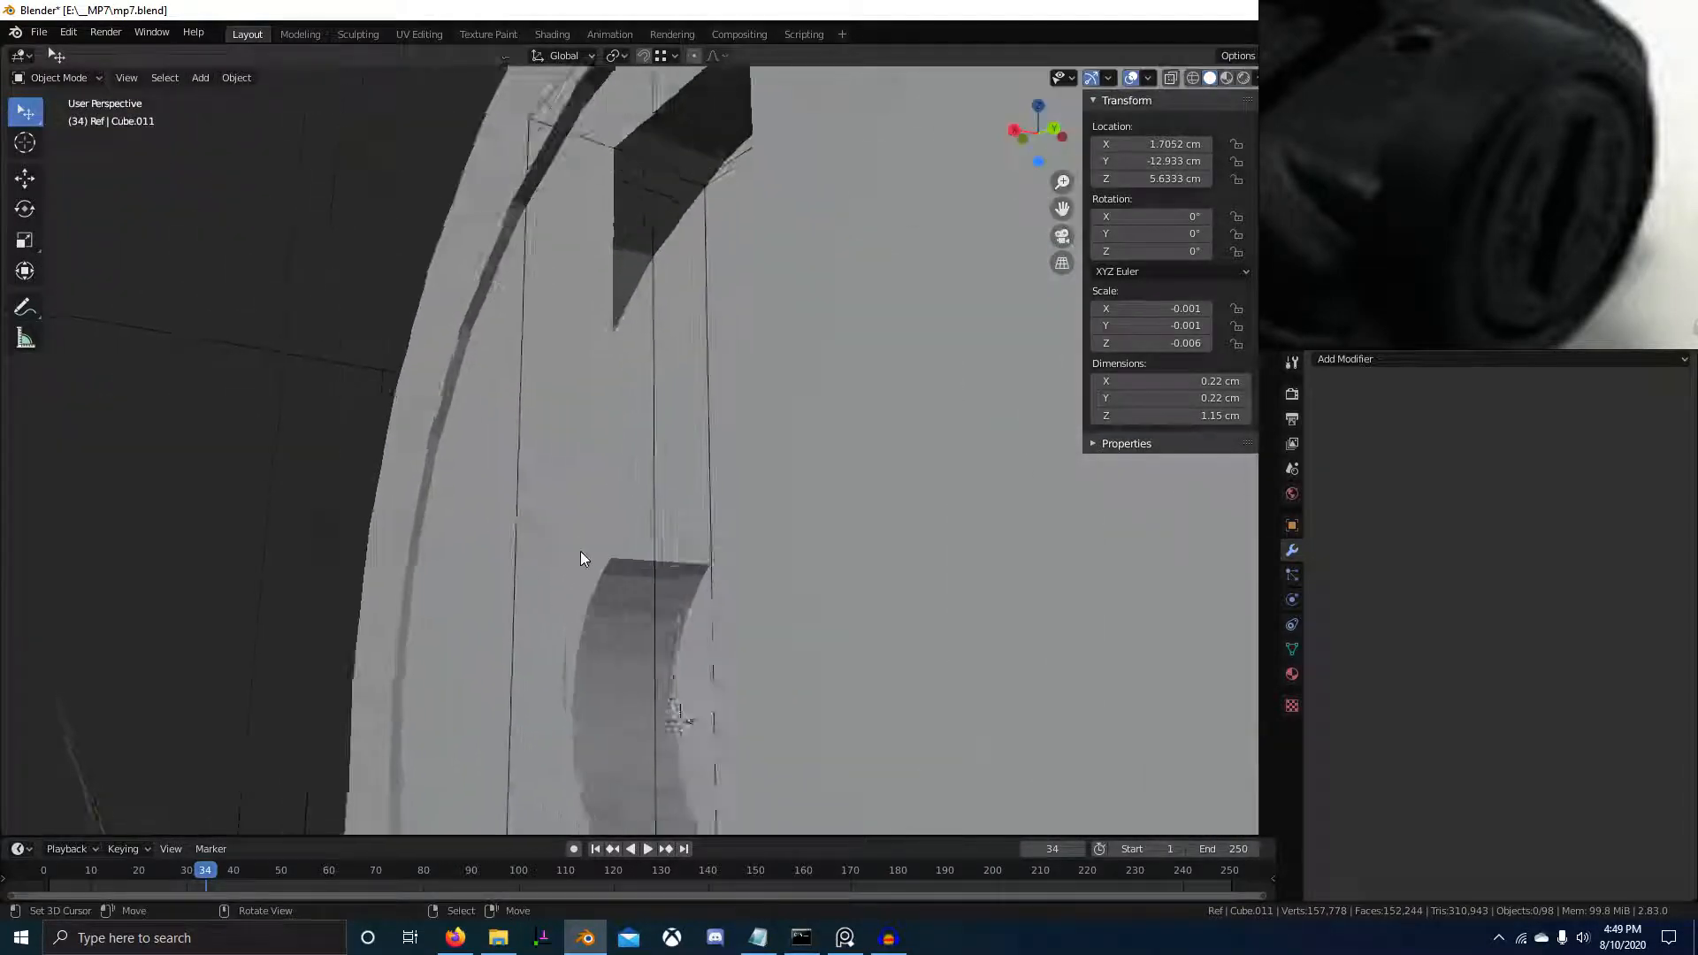
Nudge the slot's cutter block inward along X by about 0.0013 cm and save the file
{"action": "middle_click_drag", "start_coordinate": [580, 559], "coordinate": [542, 542]}
{"action": "left_click", "coordinate": [482, 490]}
{"action": "left_click", "coordinate": [485, 478]}
{"action": "key", "text": "g"}
{"action": "key", "text": "x"}
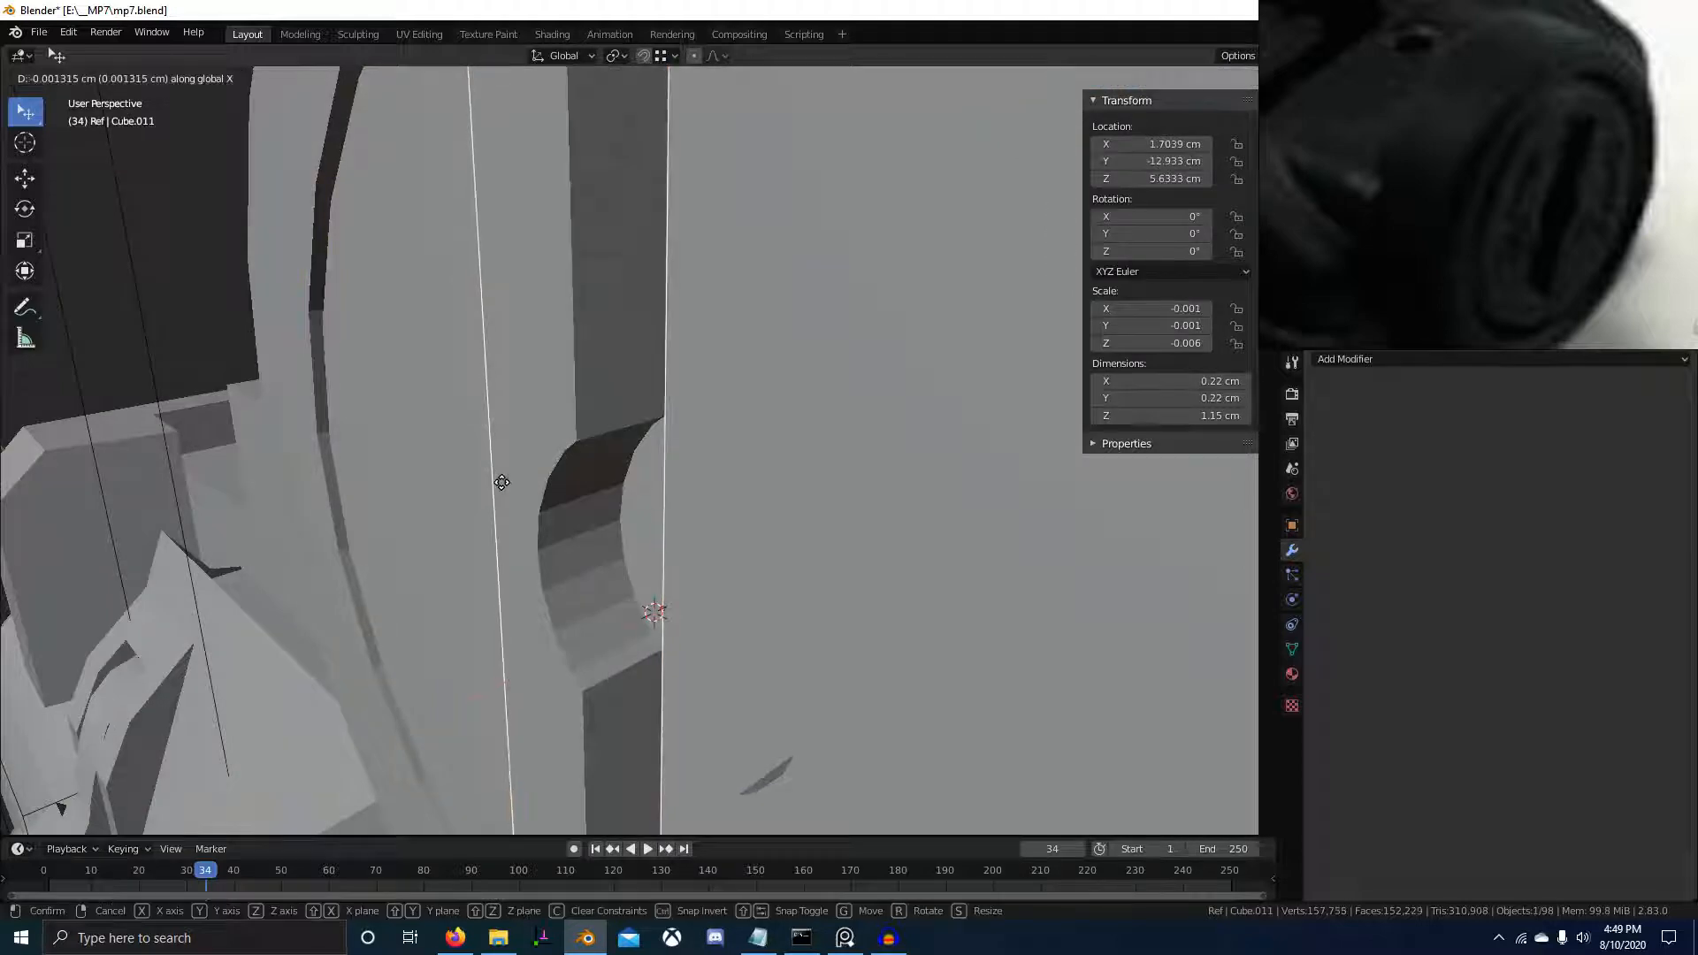
{"action": "left_click", "coordinate": [502, 482]}
{"action": "middle_click_drag", "start_coordinate": [587, 686], "coordinate": [704, 581]}
{"action": "key", "text": "ctrl+s"}
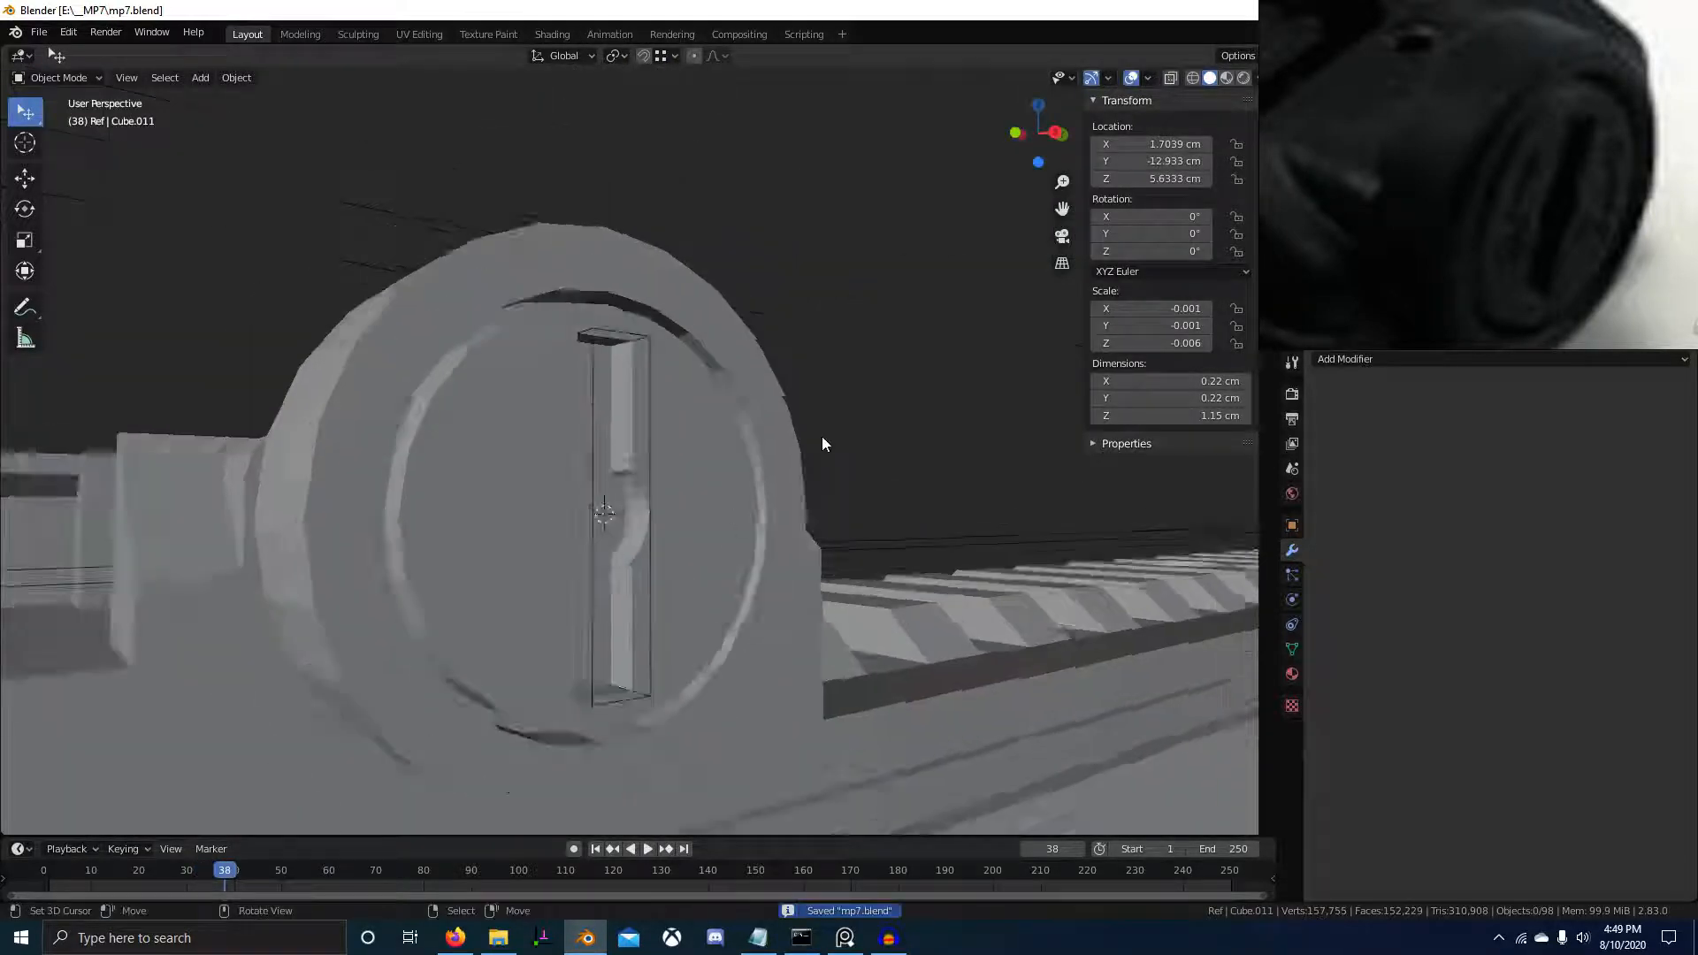
Compare the knob's slot and central recess with the side reference in right orthographic wireframe and with the close-up photo
{"action": "middle_click_drag", "start_coordinate": [823, 443], "coordinate": [725, 607]}
{"action": "scroll", "coordinate": [704, 513], "scroll_direction": "up", "scroll_amount": 3}
{"action": "middle_click_drag", "start_coordinate": [704, 513], "coordinate": [830, 475]}
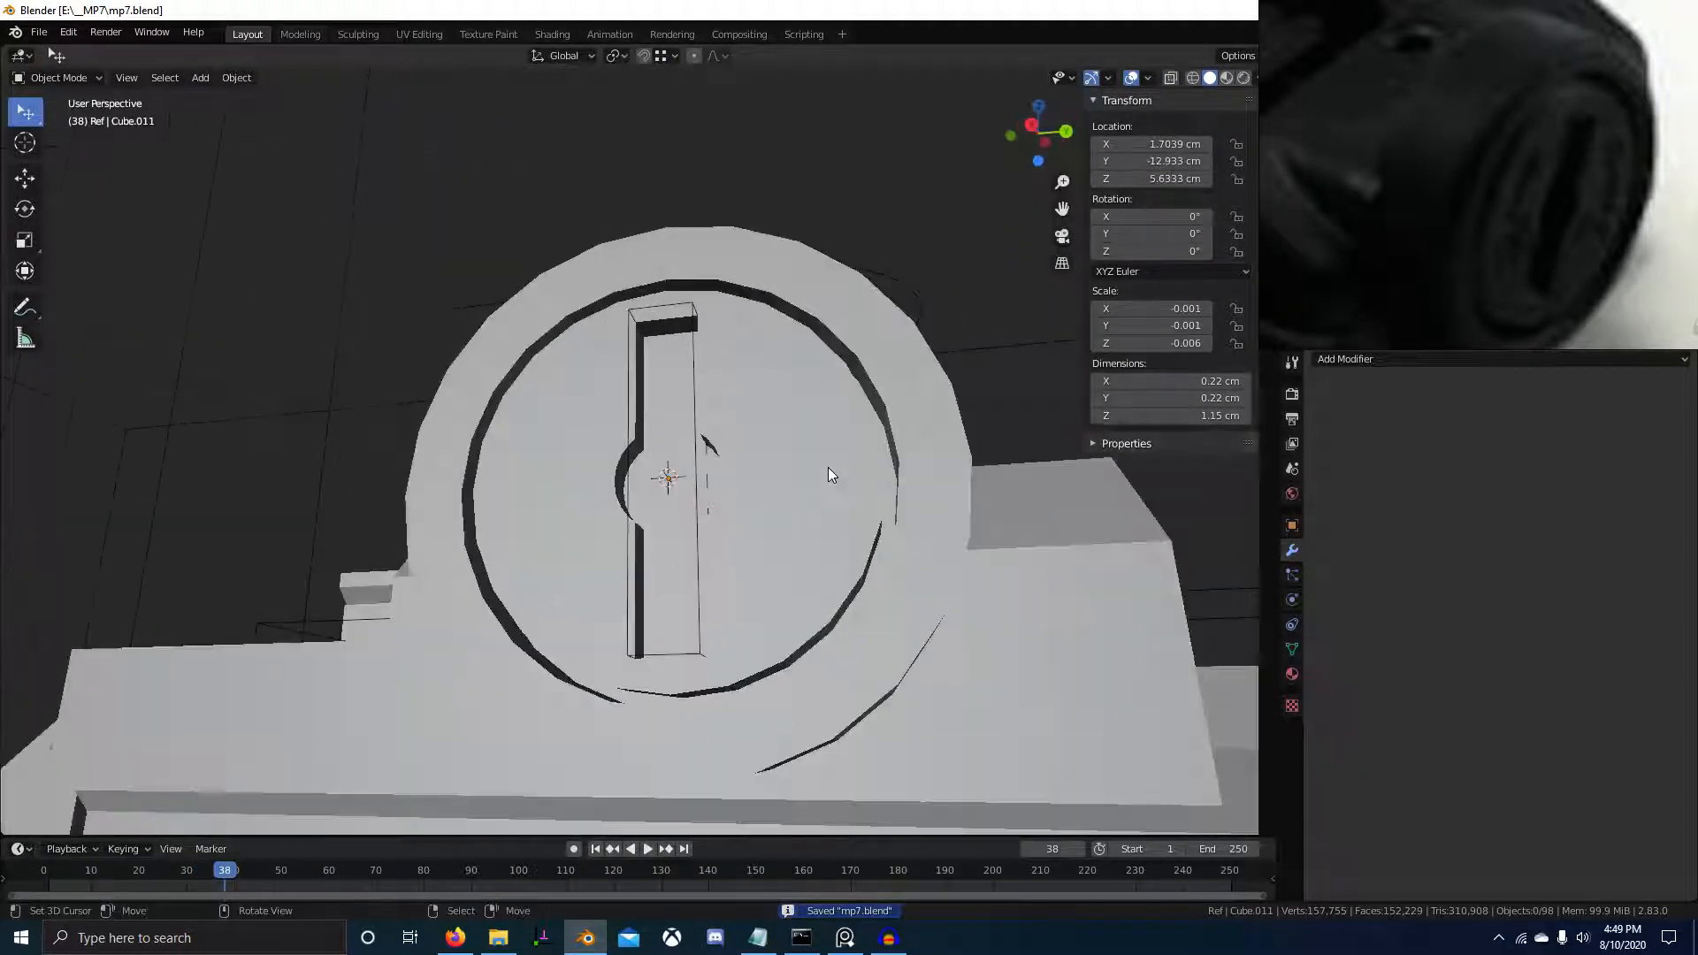
{"action": "key", "text": "KP_3"}
{"action": "key", "text": "KP_5"}
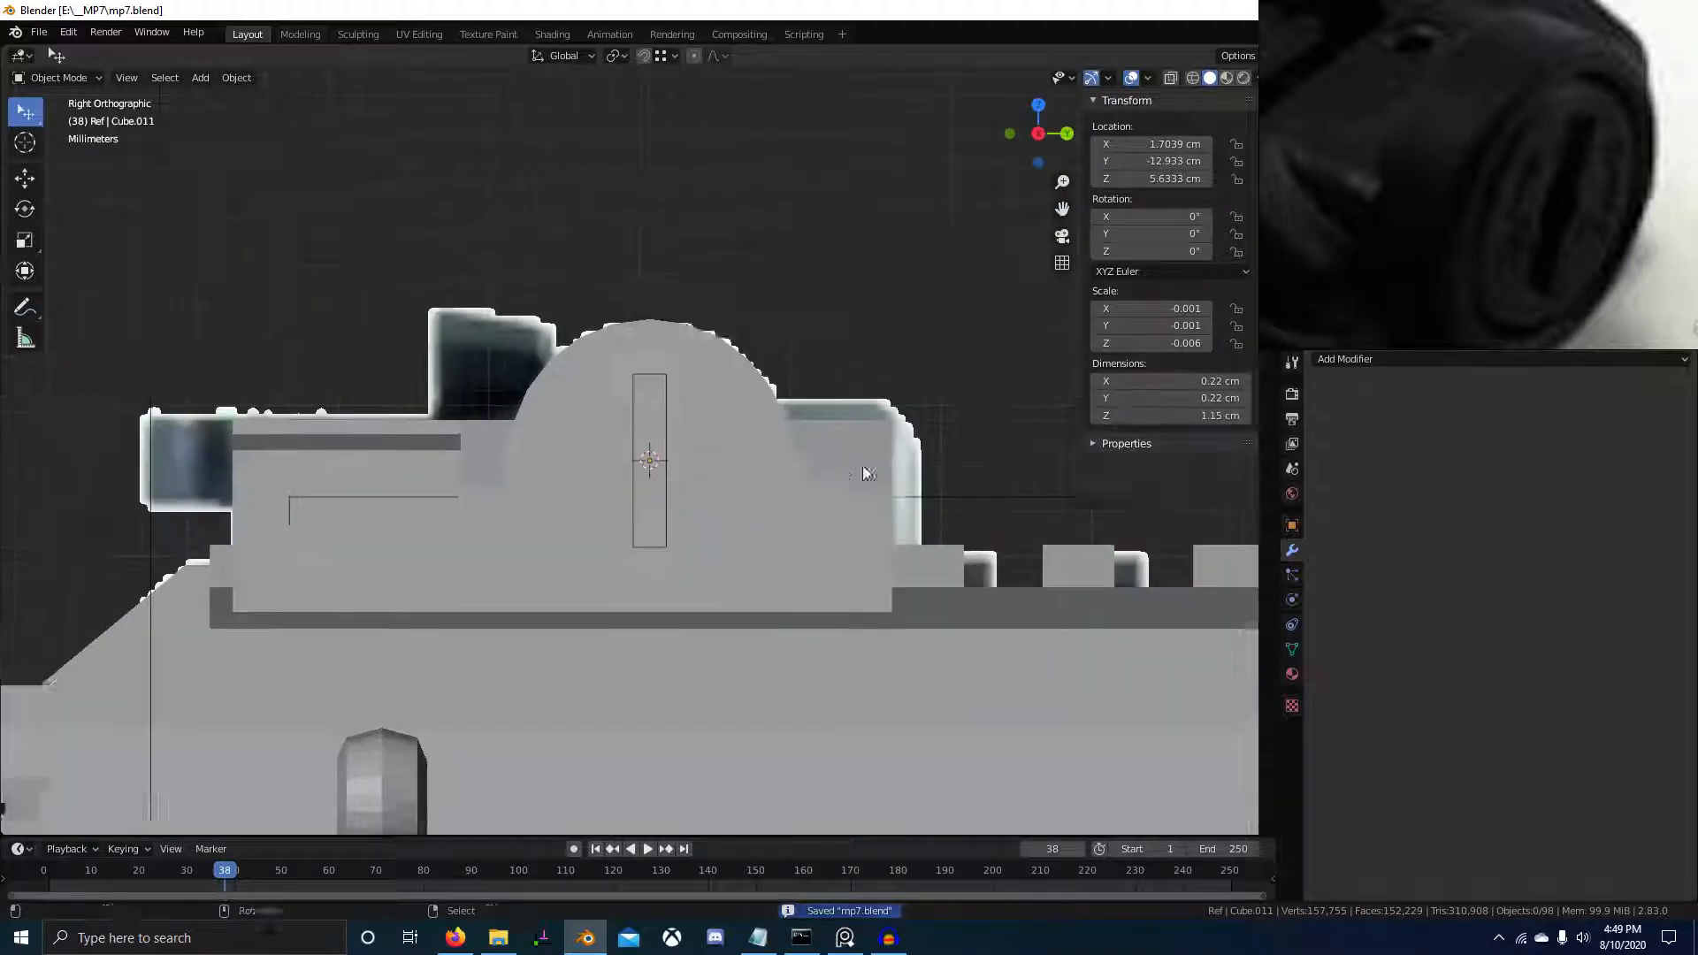
{"action": "scroll", "coordinate": [640, 463], "scroll_direction": "up", "scroll_amount": 4}
{"action": "key", "text": "shift+z"}
{"action": "middle_click_drag", "start_coordinate": [641, 463], "coordinate": [545, 483], "text": "shift"}
{"action": "scroll", "coordinate": [543, 478], "scroll_direction": "up", "scroll_amount": 3}
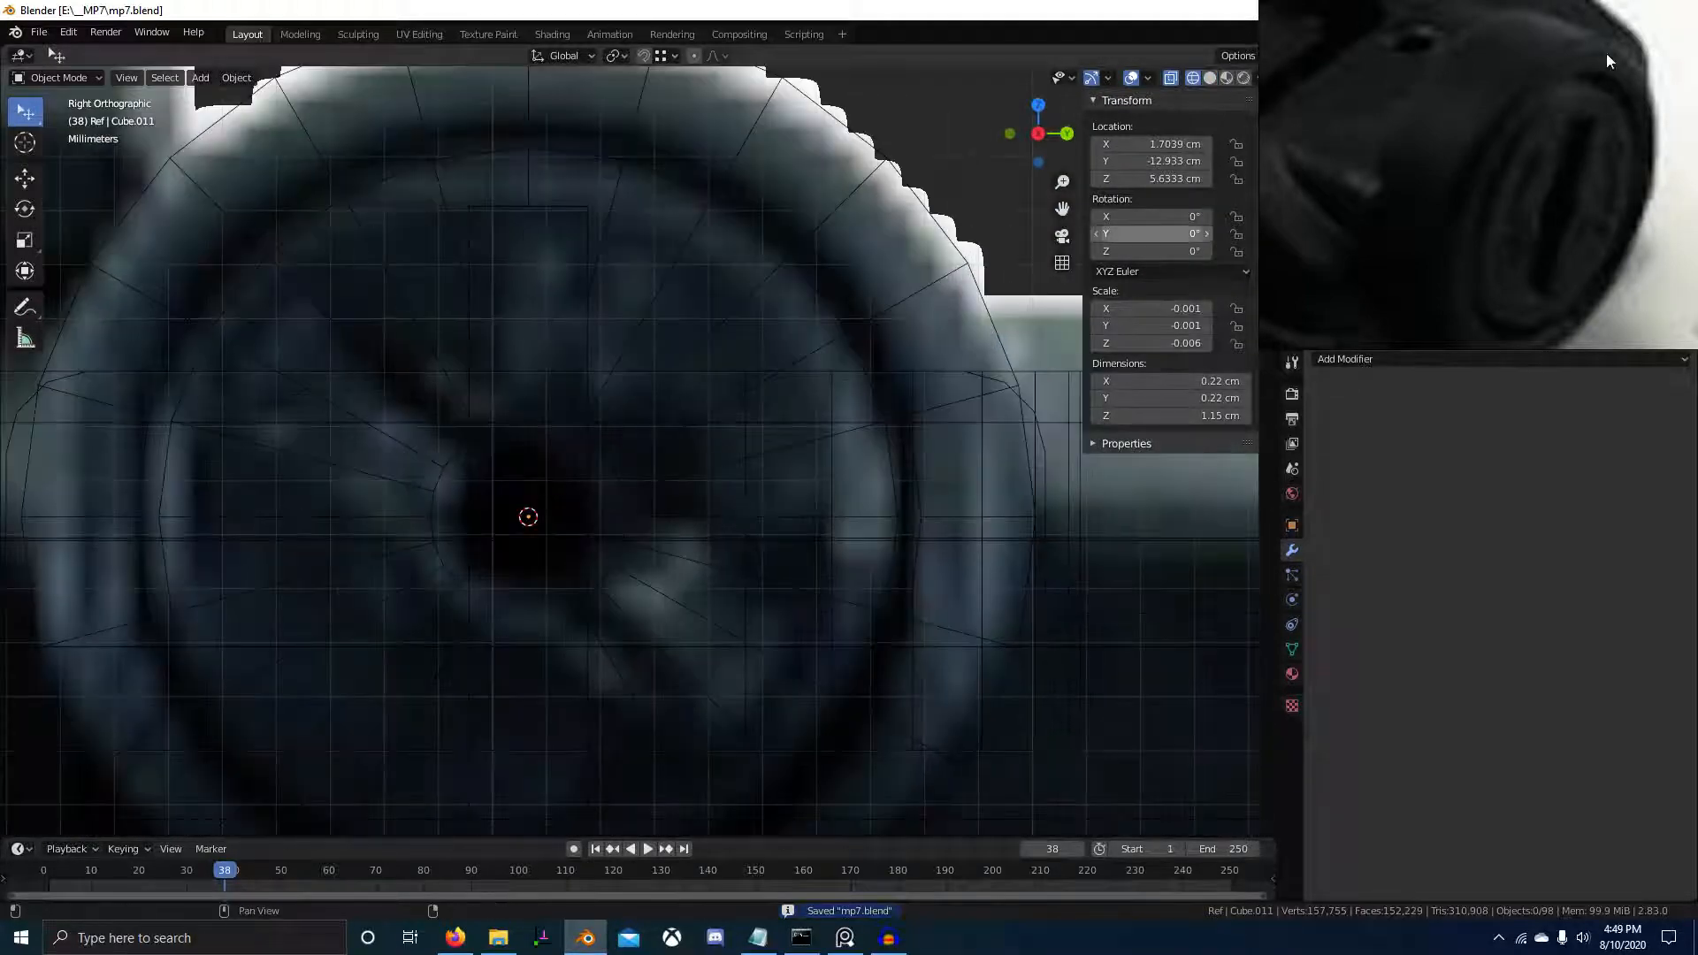
{"action": "scroll", "coordinate": [1607, 57], "scroll_direction": "down", "scroll_amount": 2}
{"action": "middle_click_drag", "start_coordinate": [1654, 84], "coordinate": [1517, 142]}
{"action": "scroll", "coordinate": [1503, 137], "scroll_direction": "up", "scroll_amount": 3}
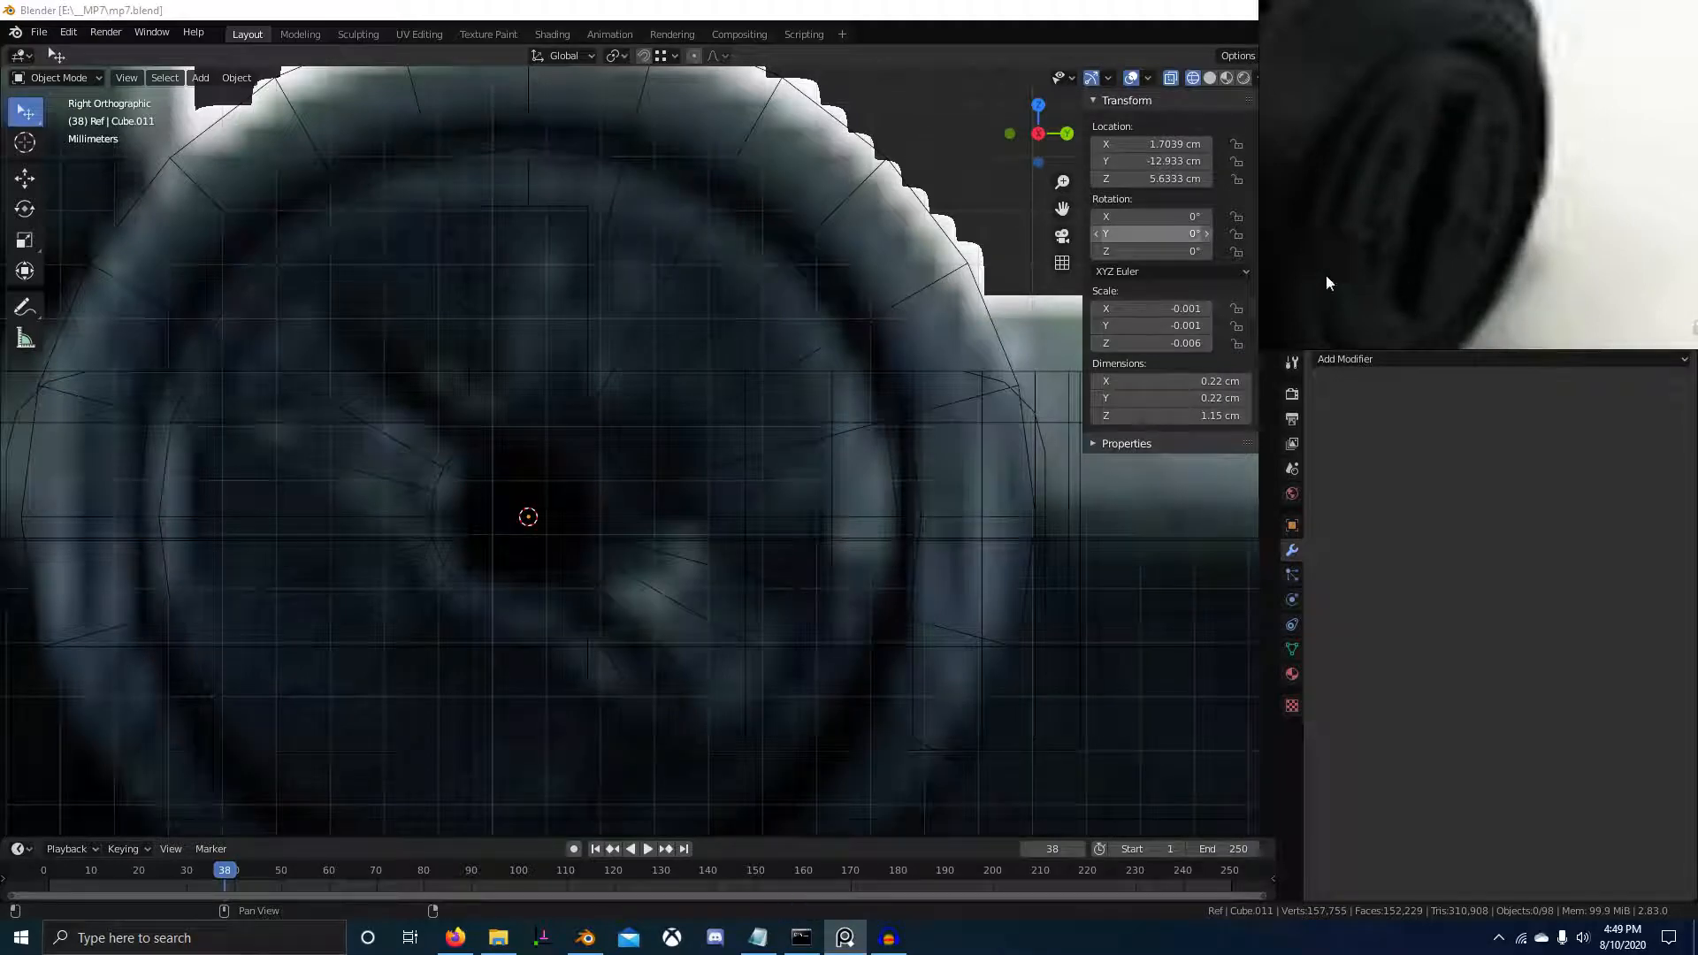
{"action": "scroll", "coordinate": [1353, 204], "scroll_direction": "down", "scroll_amount": 1}
{"action": "scroll", "coordinate": [707, 433], "scroll_direction": "down", "scroll_amount": 2}
{"action": "middle_click_drag", "start_coordinate": [710, 451], "coordinate": [718, 496]}
{"action": "scroll", "coordinate": [677, 424], "scroll_direction": "down", "scroll_amount": 4}
{"action": "key", "text": "shift+z"}
{"action": "scroll", "coordinate": [774, 492], "scroll_direction": "up", "scroll_amount": 1}
{"action": "scroll", "coordinate": [774, 488], "scroll_direction": "up", "scroll_amount": 2}
{"action": "key", "text": "ctrl+s"}
{"action": "scroll", "coordinate": [1451, 177], "scroll_direction": "up", "scroll_amount": 2}
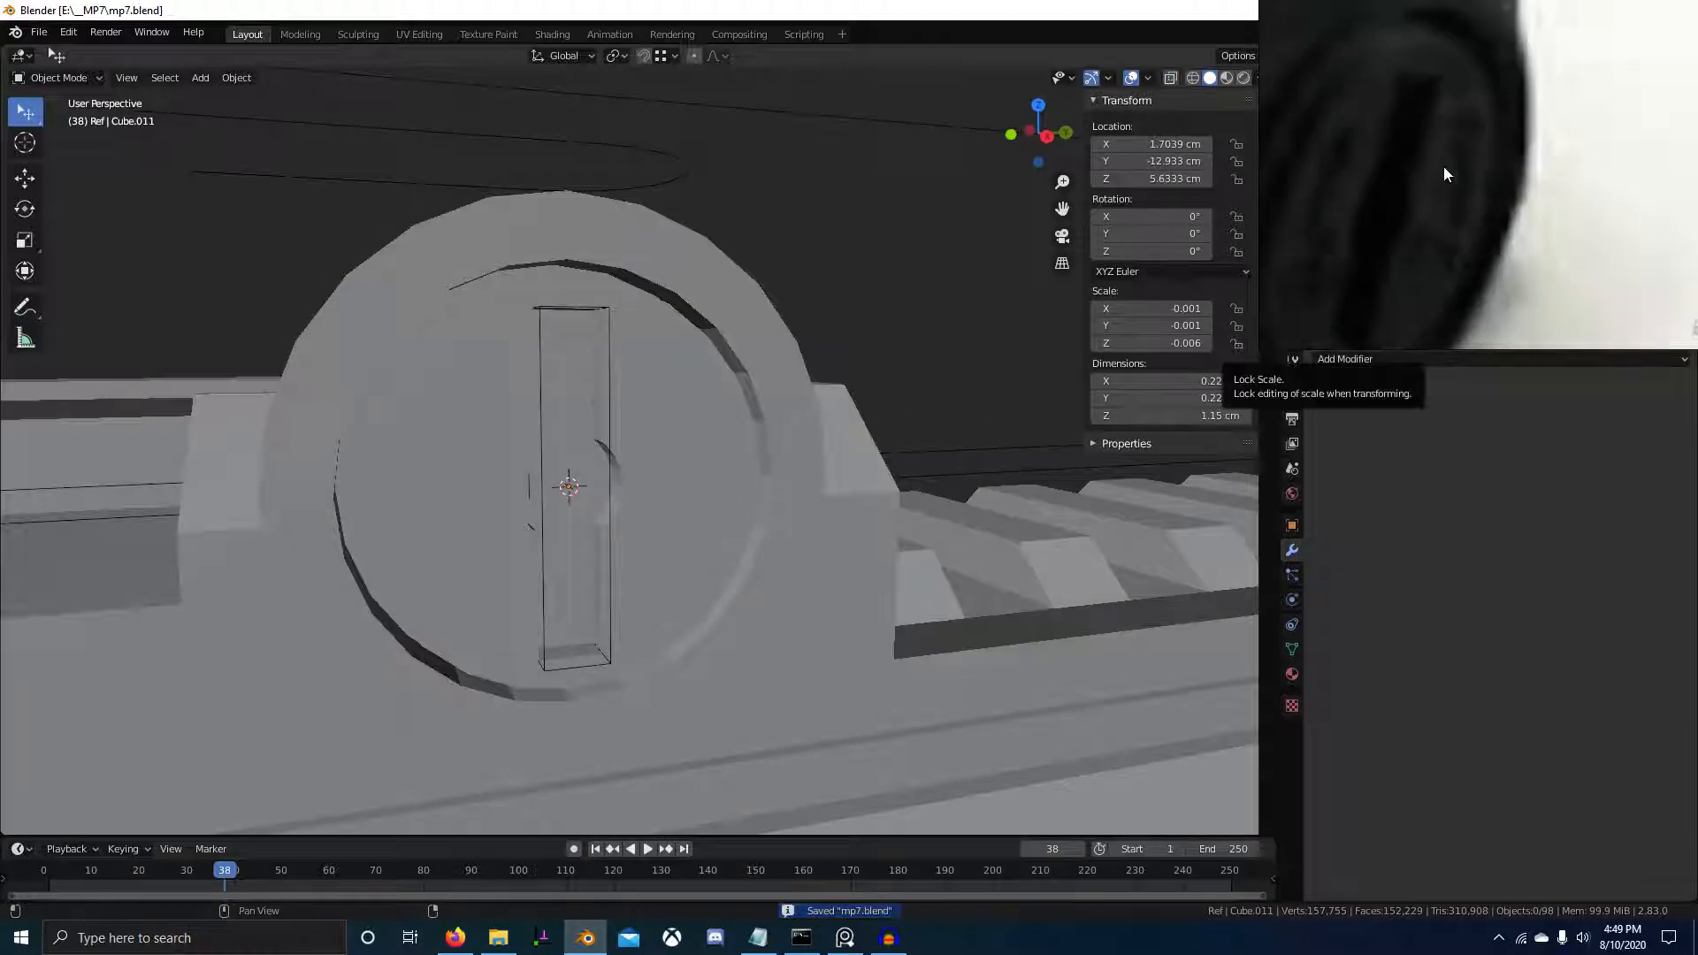
Examine the knob and the surrounding rear sight body against the reference photo from several angles
{"action": "scroll", "coordinate": [458, 438], "scroll_direction": "down", "scroll_amount": 5}
{"action": "scroll", "coordinate": [458, 439], "scroll_direction": "up", "scroll_amount": 5}
{"action": "middle_click_drag", "start_coordinate": [531, 460], "coordinate": [459, 435]}
{"action": "scroll", "coordinate": [460, 488], "scroll_direction": "up", "scroll_amount": 1}
{"action": "scroll", "coordinate": [459, 428], "scroll_direction": "down", "scroll_amount": 4}
{"action": "middle_click_drag", "start_coordinate": [618, 518], "coordinate": [693, 643]}
{"action": "scroll", "coordinate": [1615, 253], "scroll_direction": "down", "scroll_amount": 6}
{"action": "scroll", "coordinate": [1510, 237], "scroll_direction": "up", "scroll_amount": 5}
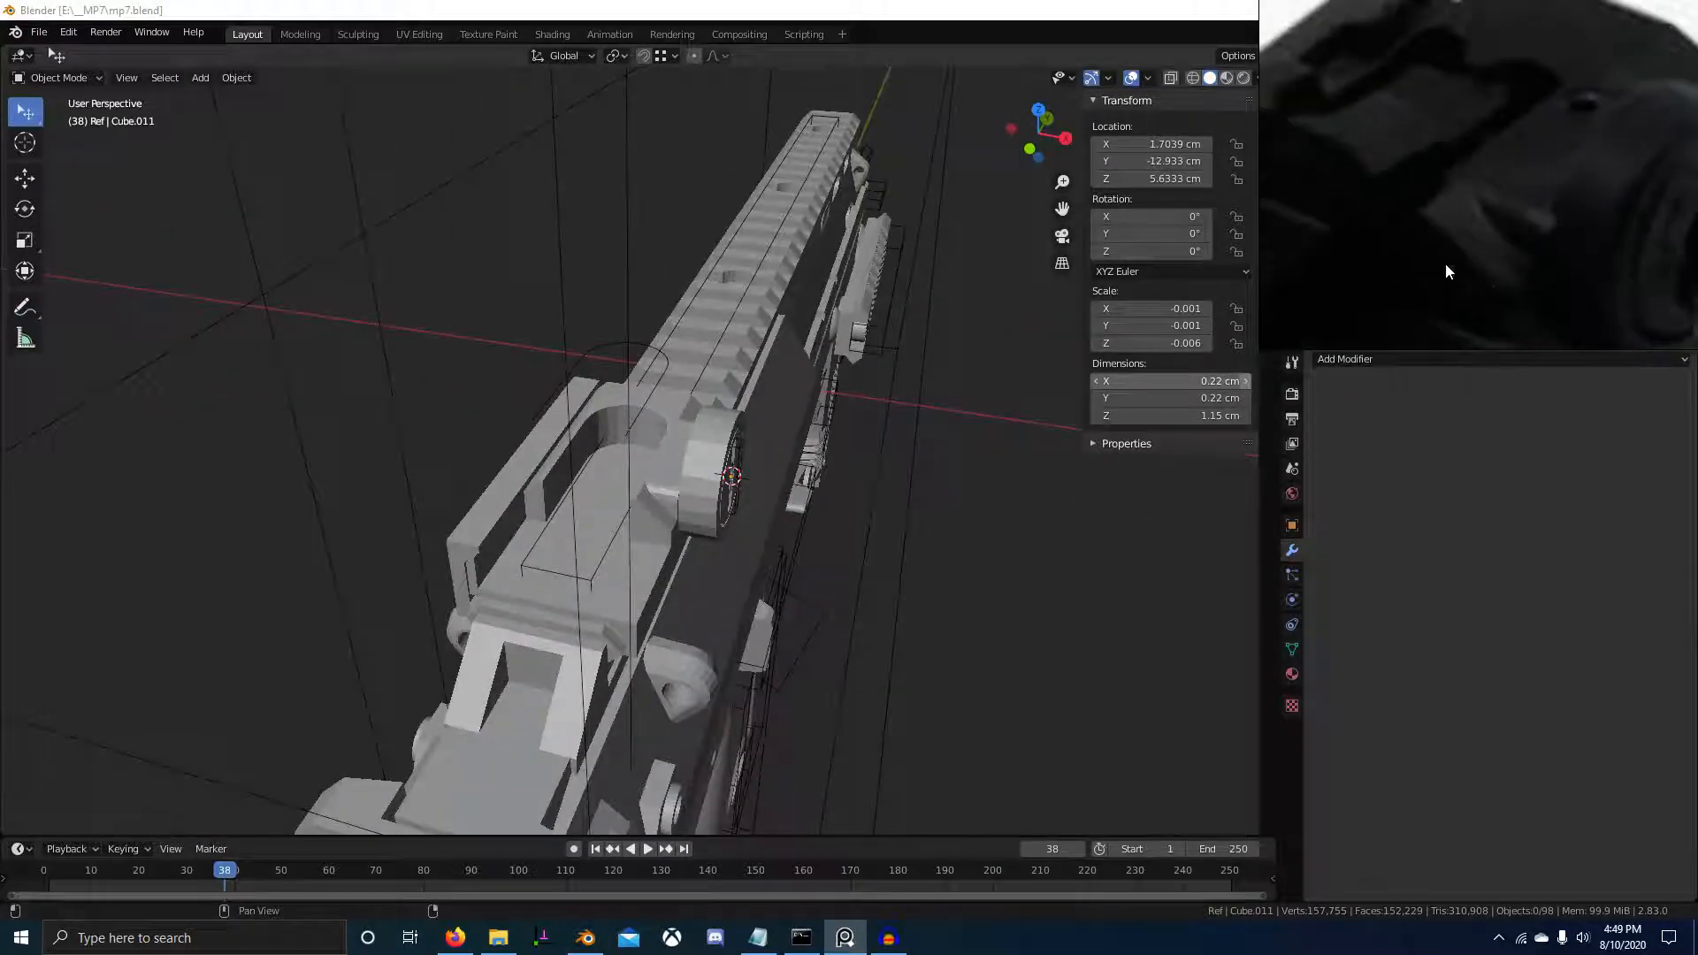
{"action": "middle_click_drag", "start_coordinate": [1558, 245], "coordinate": [1577, 245]}
{"action": "scroll", "coordinate": [1509, 231], "scroll_direction": "down", "scroll_amount": 3}
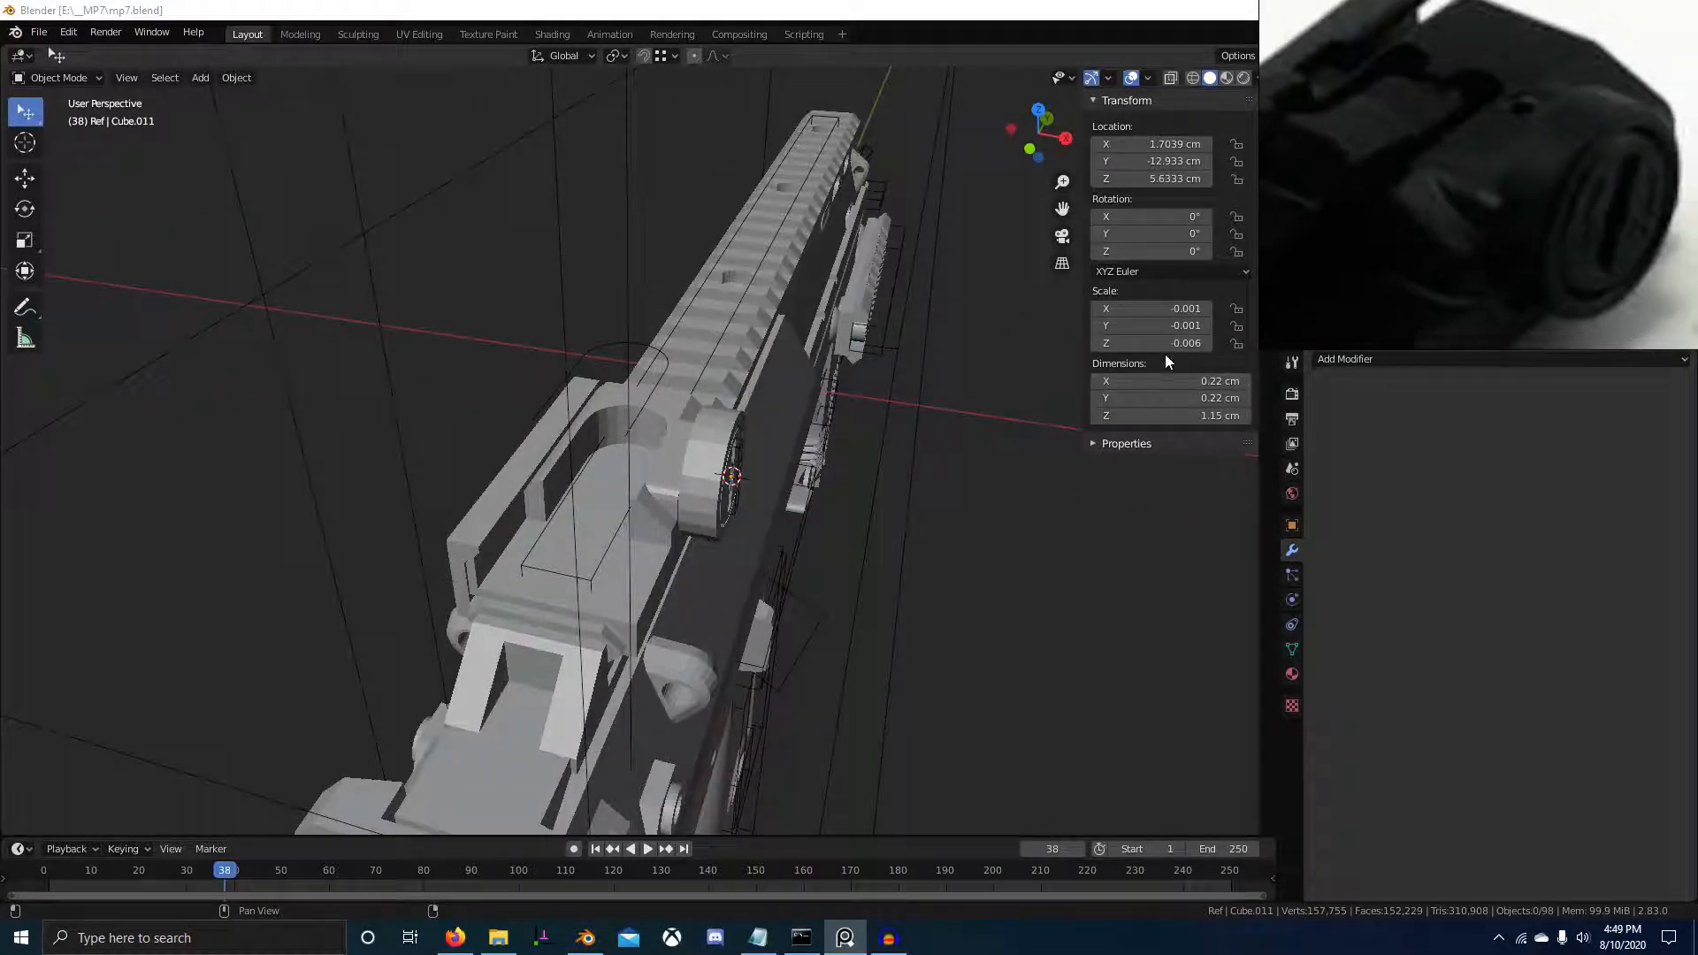
Duplicate the back face of the knob's outer ring in place and separate it into its own object
{"action": "scroll", "coordinate": [710, 453], "scroll_direction": "up", "scroll_amount": 4}
{"action": "middle_click_drag", "start_coordinate": [709, 453], "coordinate": [653, 502]}
{"action": "key", "text": "Tab"}
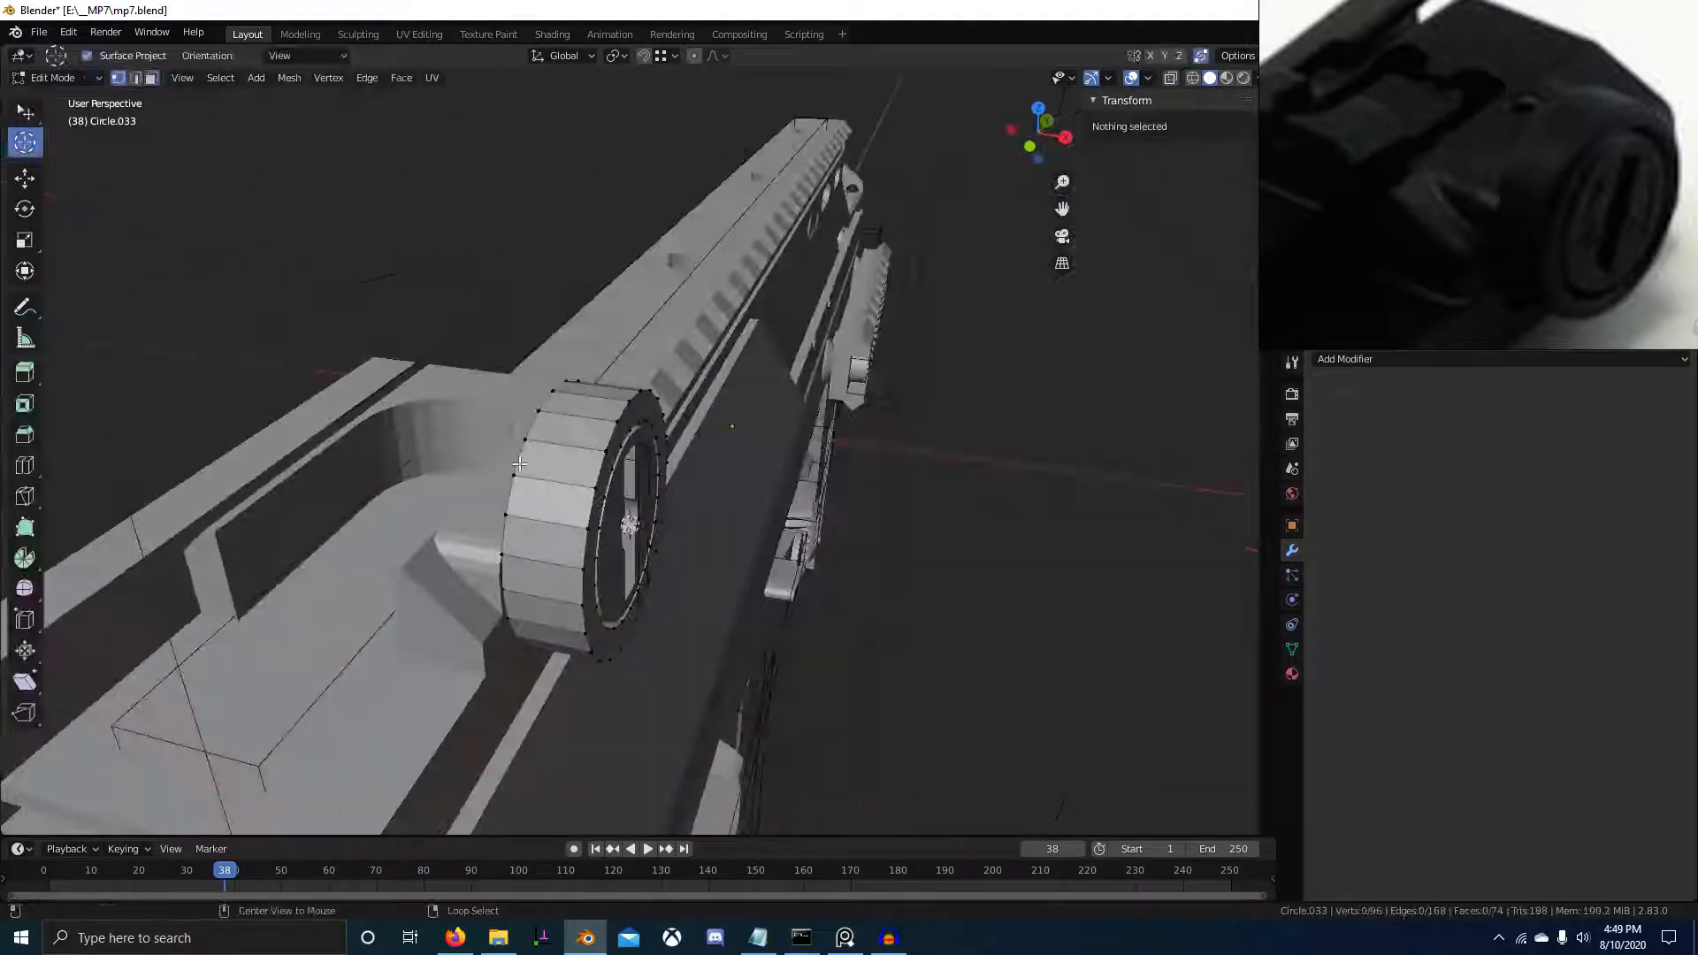
{"action": "right_click", "coordinate": [533, 479], "text": "alt"}
{"action": "middle_click_drag", "start_coordinate": [537, 477], "coordinate": [617, 465]}
{"action": "right_click", "coordinate": [639, 423]}
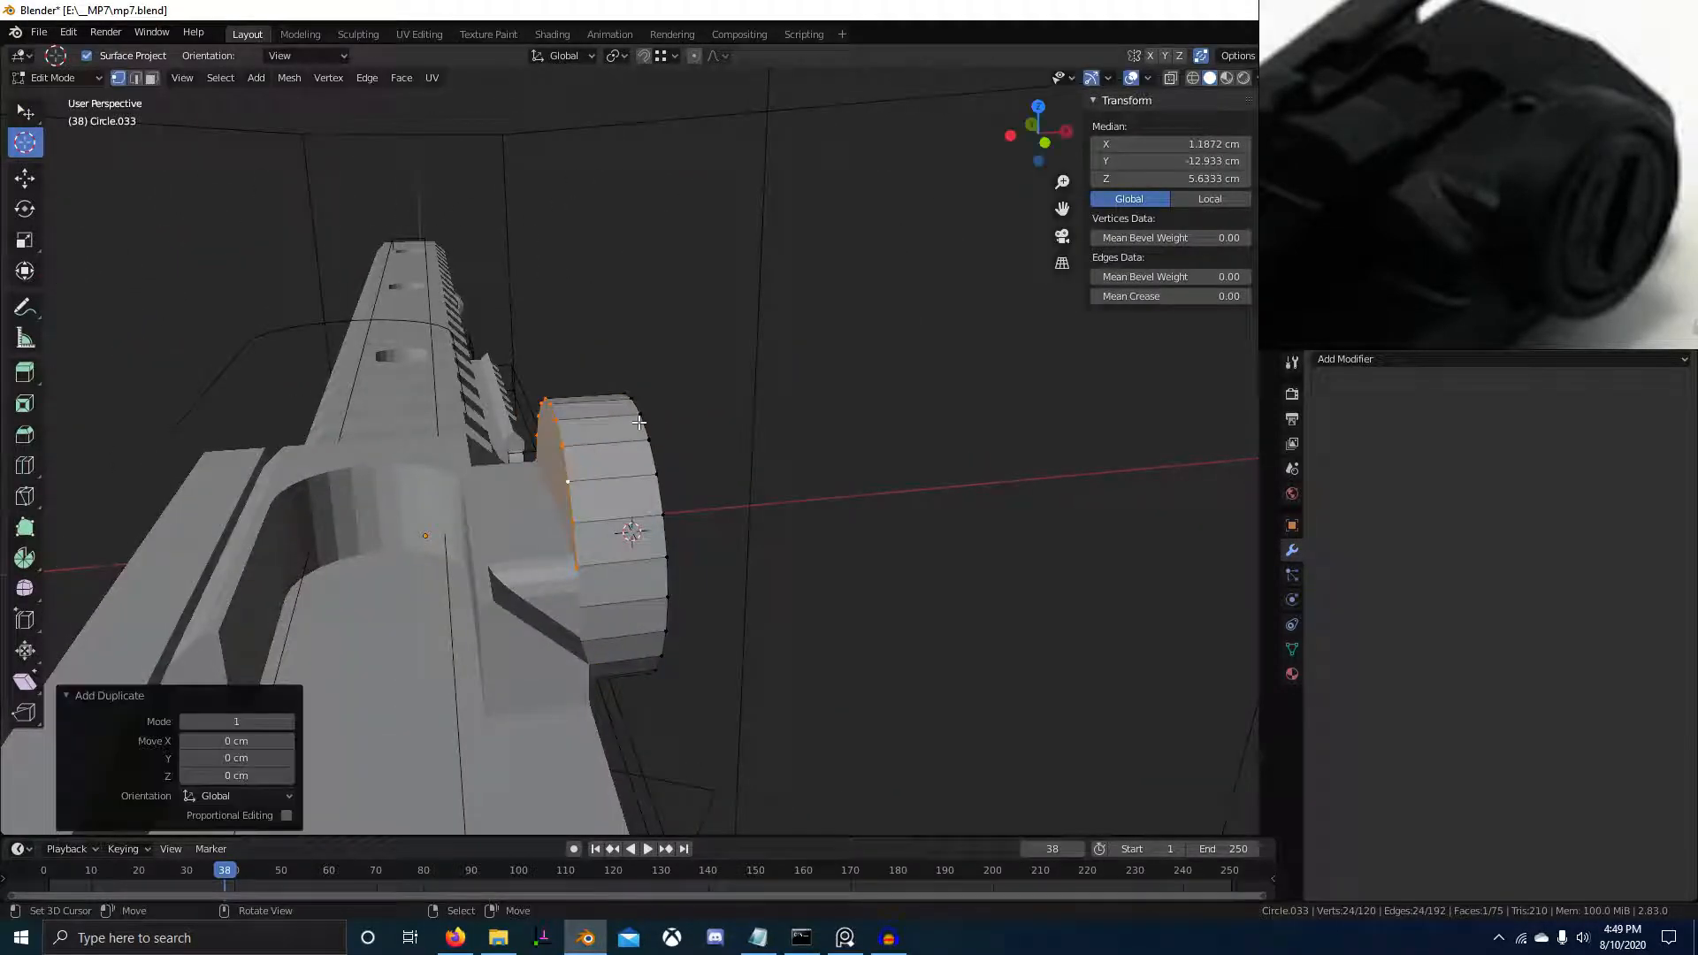
{"action": "key", "text": "p"}
{"action": "left_click", "coordinate": [639, 423]}
{"action": "key", "text": "Tab"}
{"action": "right_click", "coordinate": [556, 433]}
{"action": "key", "text": "Tab"}
Scale the separated disc by 1.032 and shift it about 0.1 cm inward along X
{"action": "middle_click_drag", "start_coordinate": [555, 434], "coordinate": [658, 454]}
{"action": "key", "text": "a"}
{"action": "key", "text": "s"}
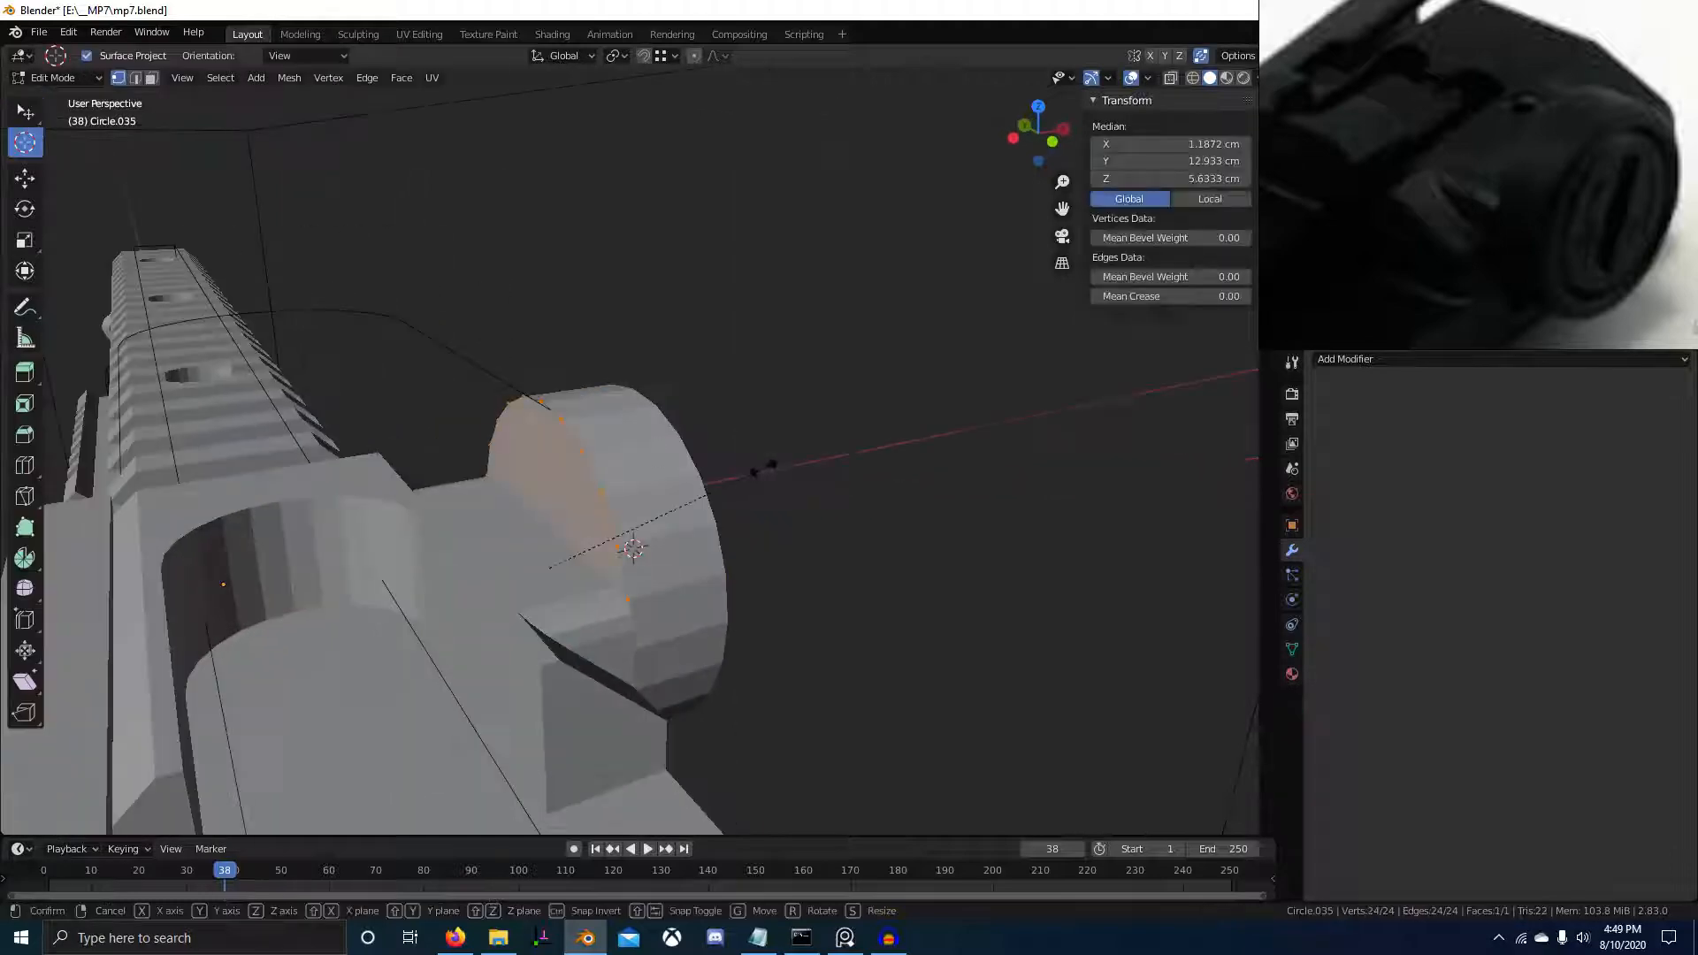
{"action": "left_click", "coordinate": [767, 470]}
{"action": "middle_click_drag", "start_coordinate": [773, 469], "coordinate": [690, 428]}
{"action": "key", "text": "g"}
{"action": "key", "text": "x"}
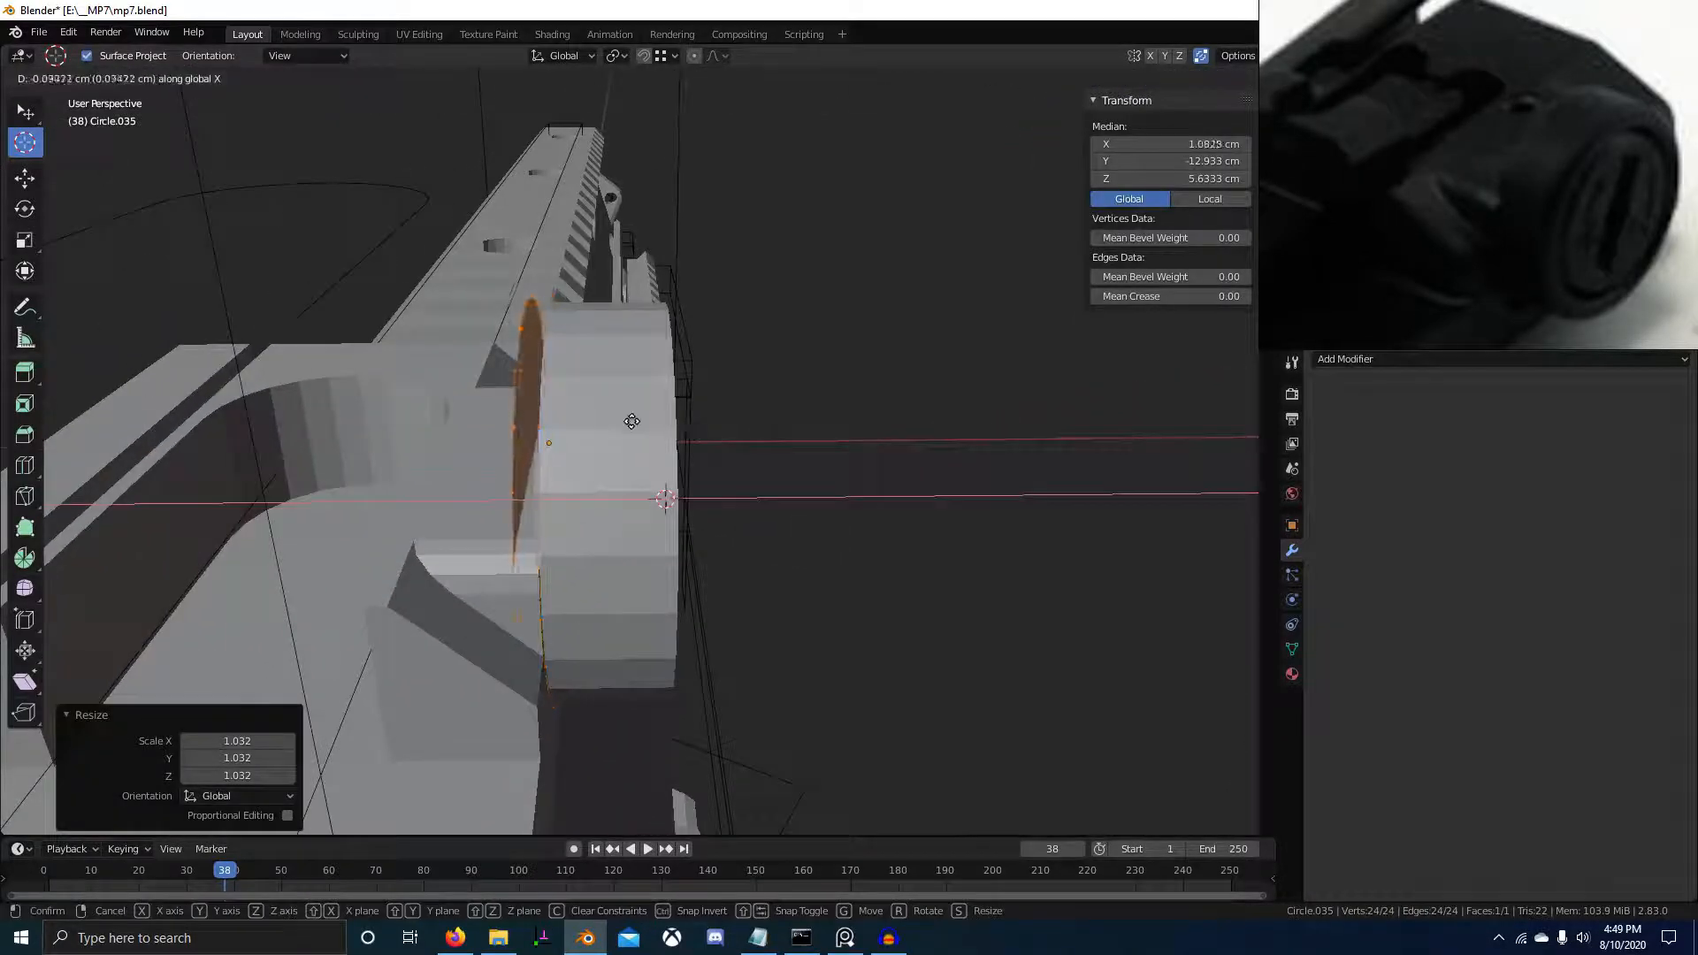
{"action": "left_click", "coordinate": [628, 422]}
Extrude the disc outward past the knob and subtract it from the rail base with a Bool Tool Difference
{"action": "key", "text": "e"}
{"action": "left_click", "coordinate": [841, 464]}
{"action": "key", "text": "Tab"}
{"action": "middle_click_drag", "start_coordinate": [841, 464], "coordinate": [549, 530]}
{"action": "key", "text": "ctrl+KP_Subtract"}
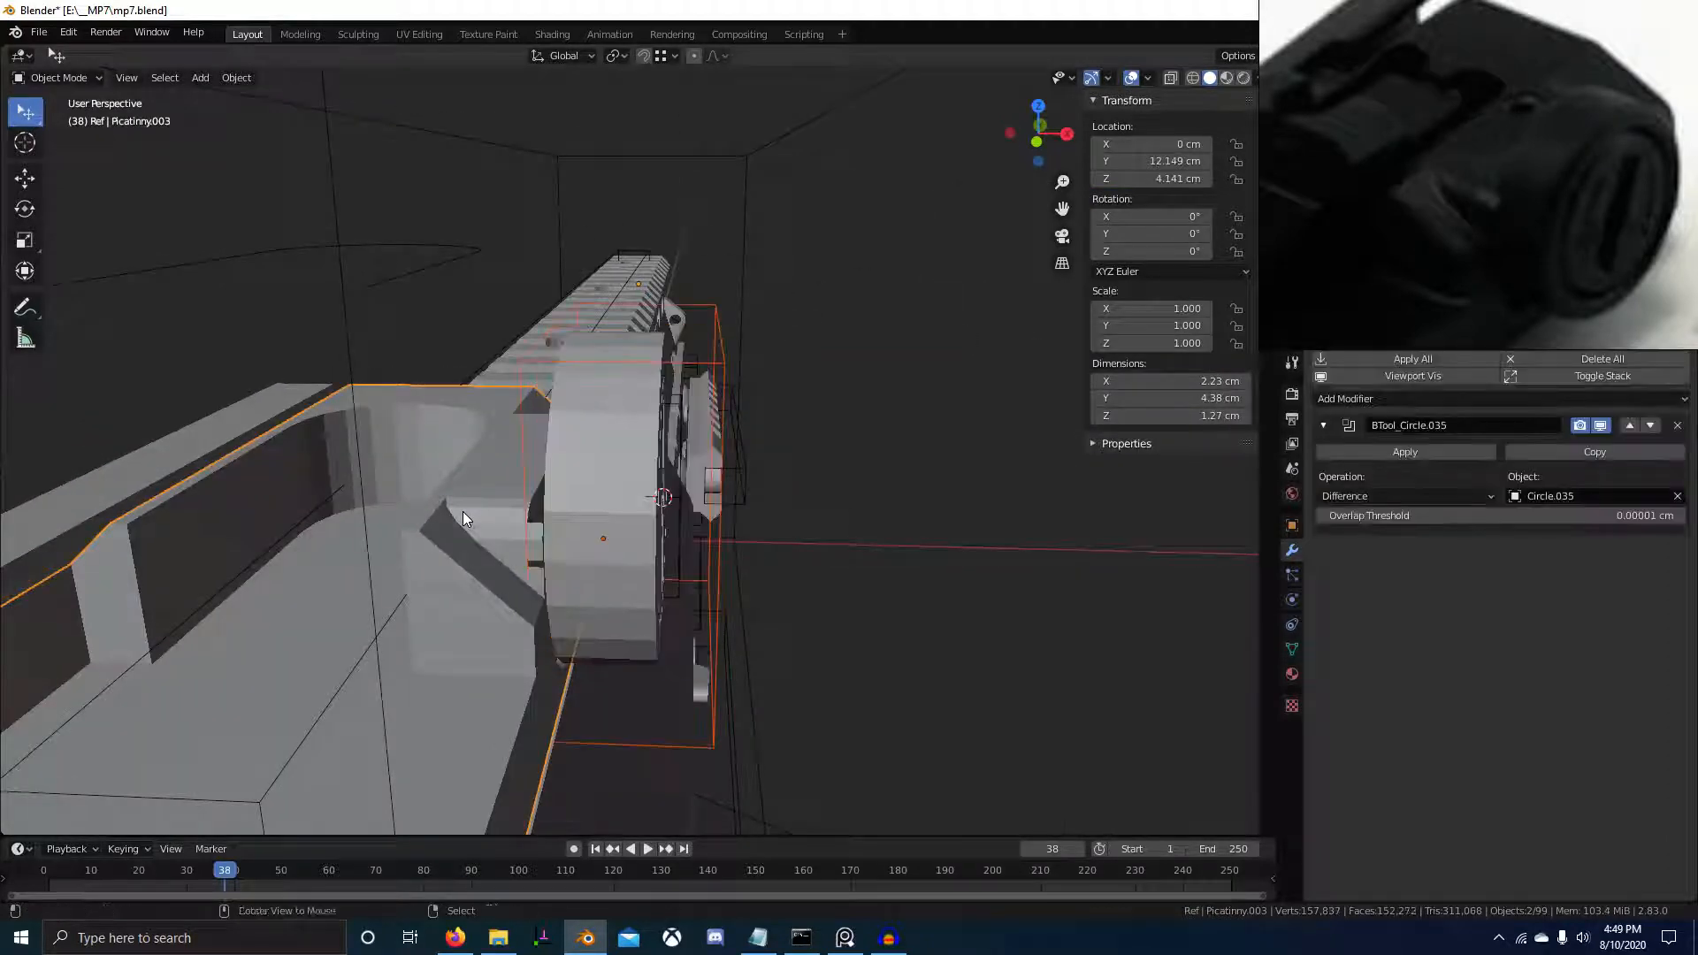
Move the knob's outer ring, inner disc and slot cutter together slightly inward along X toward the sight base
{"action": "key", "text": "alt+a"}
{"action": "right_click", "coordinate": [602, 451]}
{"action": "middle_click_drag", "start_coordinate": [646, 491], "coordinate": [607, 489]}
{"action": "right_click", "coordinate": [667, 452], "text": "shift"}
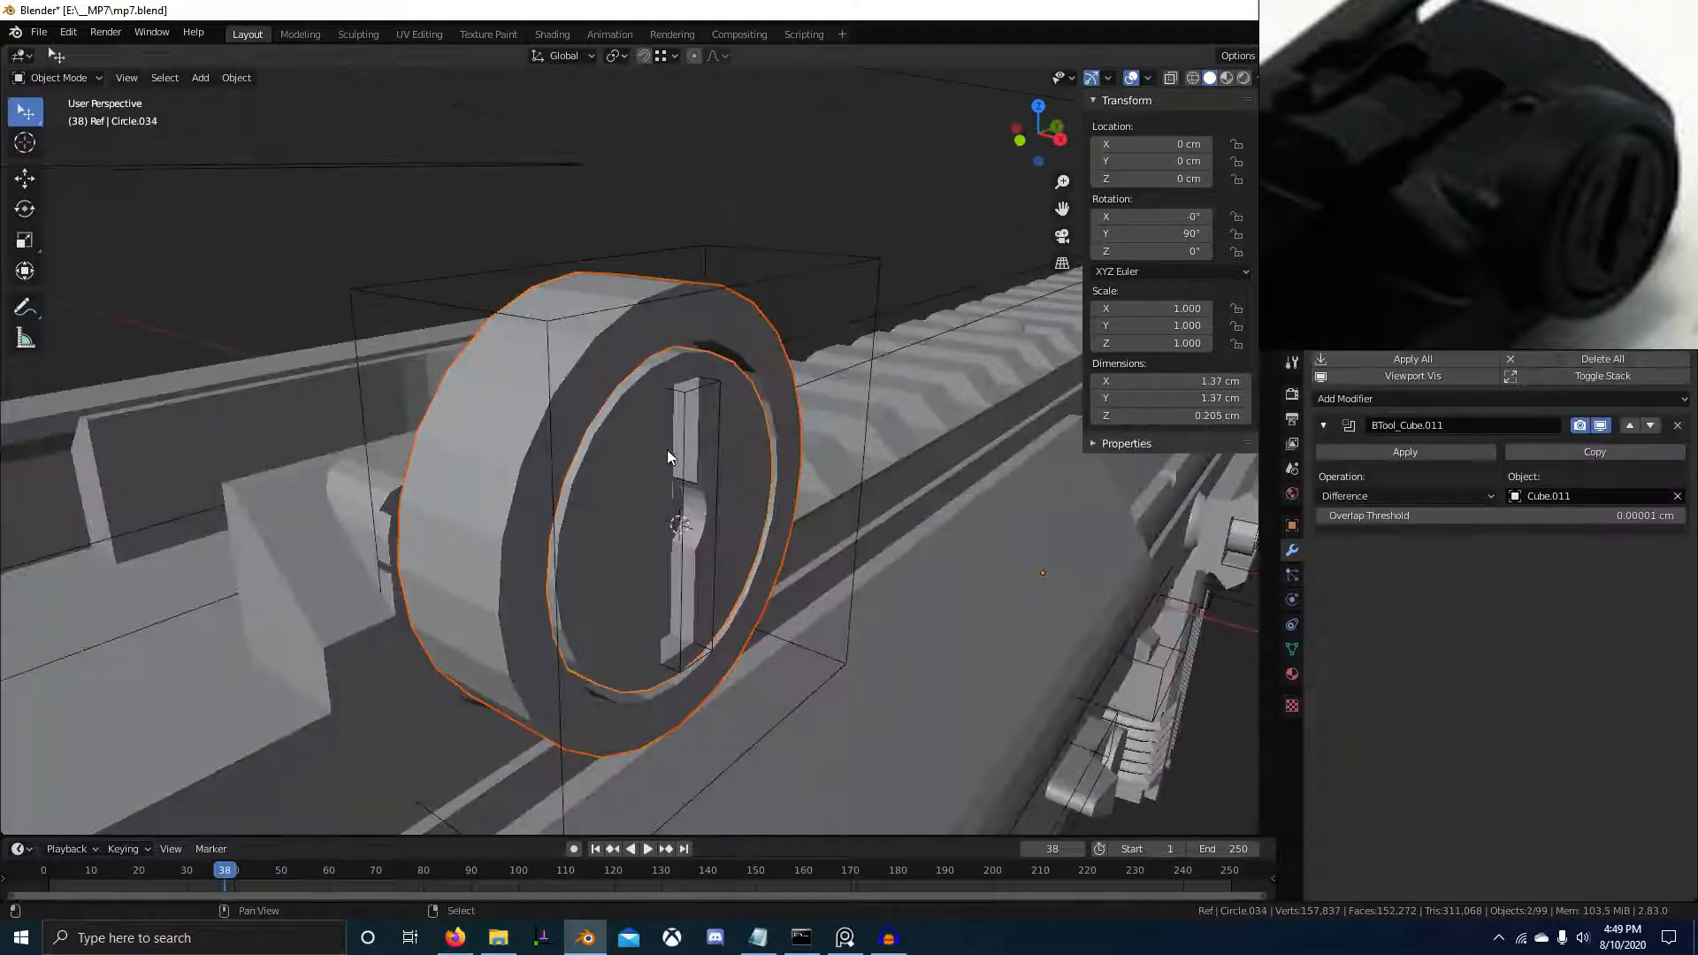
{"action": "right_click", "coordinate": [692, 390], "text": "shift"}
{"action": "middle_click_drag", "start_coordinate": [691, 390], "coordinate": [483, 550]}
{"action": "key", "text": "g"}
{"action": "key", "text": "x"}
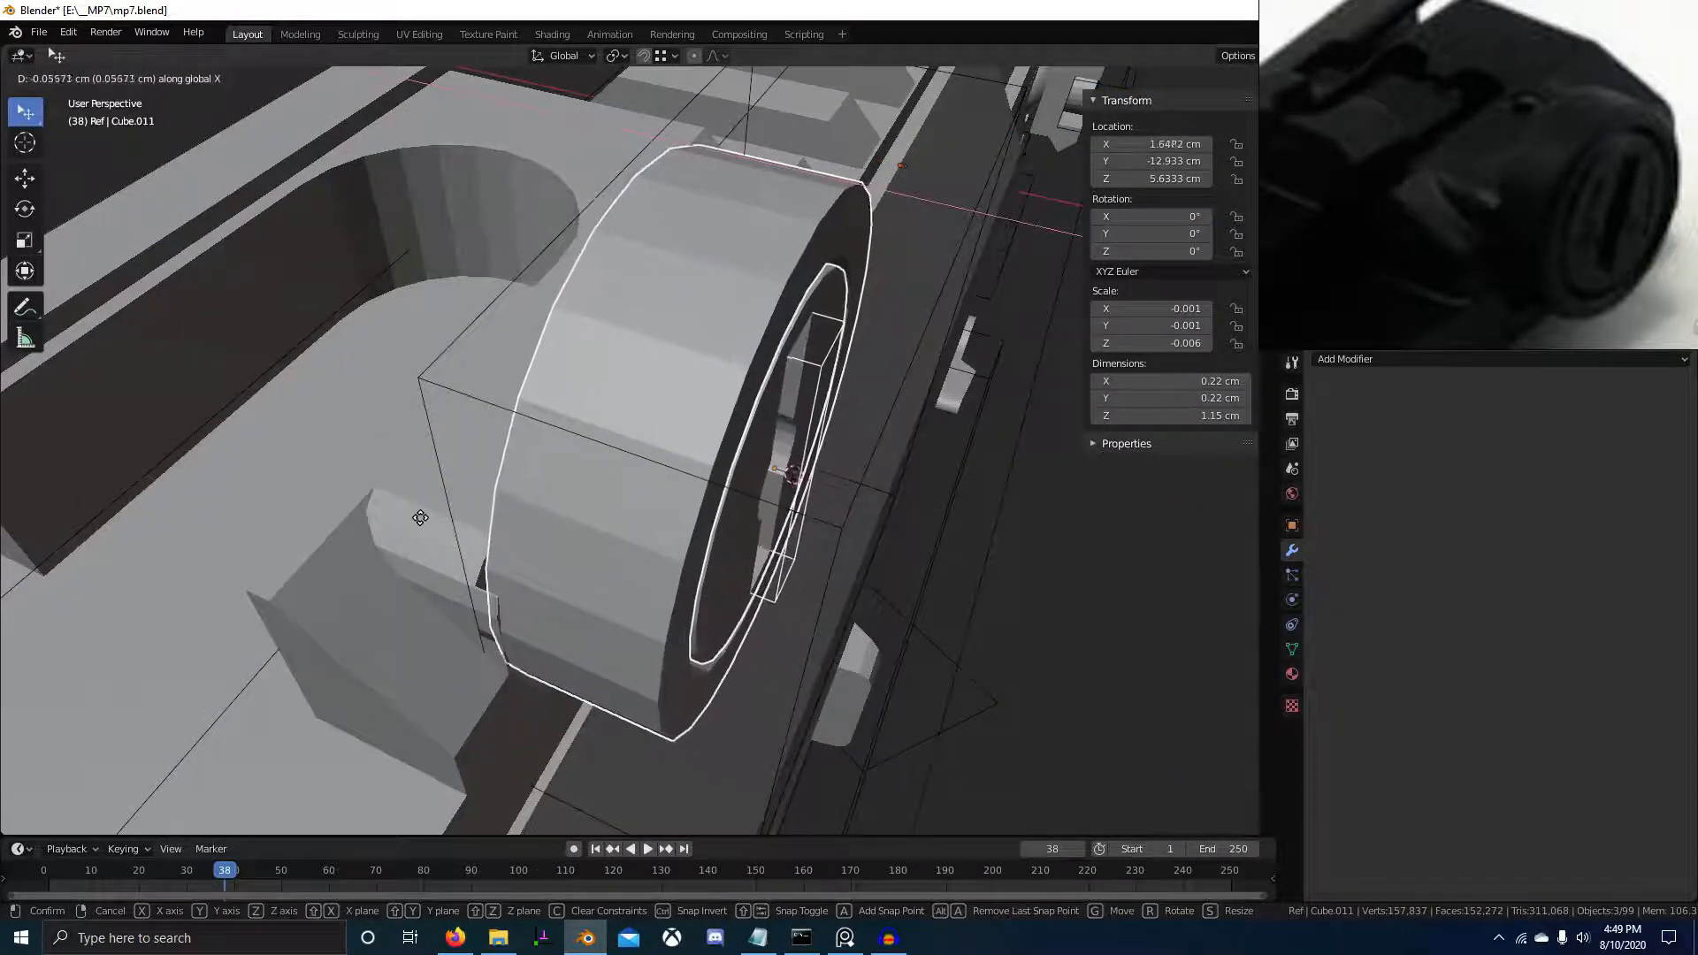
{"action": "left_click", "coordinate": [444, 475]}
Scale the round cutter around the knob down to about 1.89 cm in diameter and 0.874 cm in depth
{"action": "right_click", "coordinate": [491, 395]}
{"action": "right_click", "coordinate": [491, 394]}
{"action": "key", "text": "Tab"}
{"action": "key", "text": "a"}
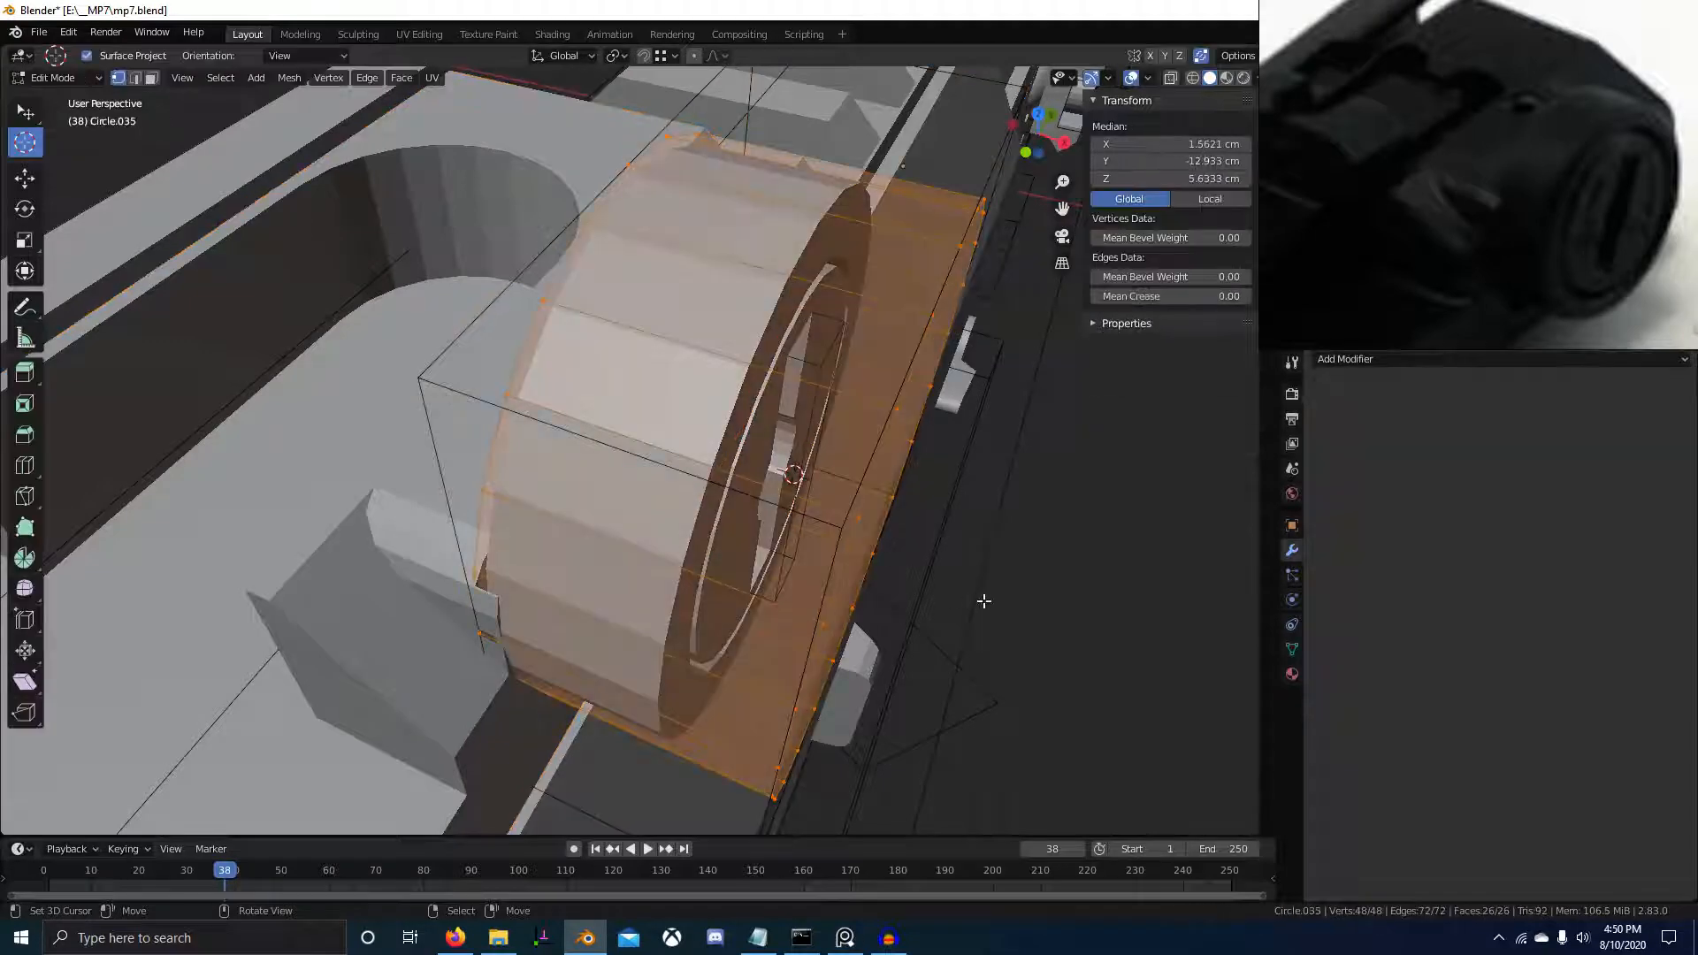
{"action": "key", "text": "s"}
{"action": "left_click", "coordinate": [922, 568]}
{"action": "key", "text": "Tab"}
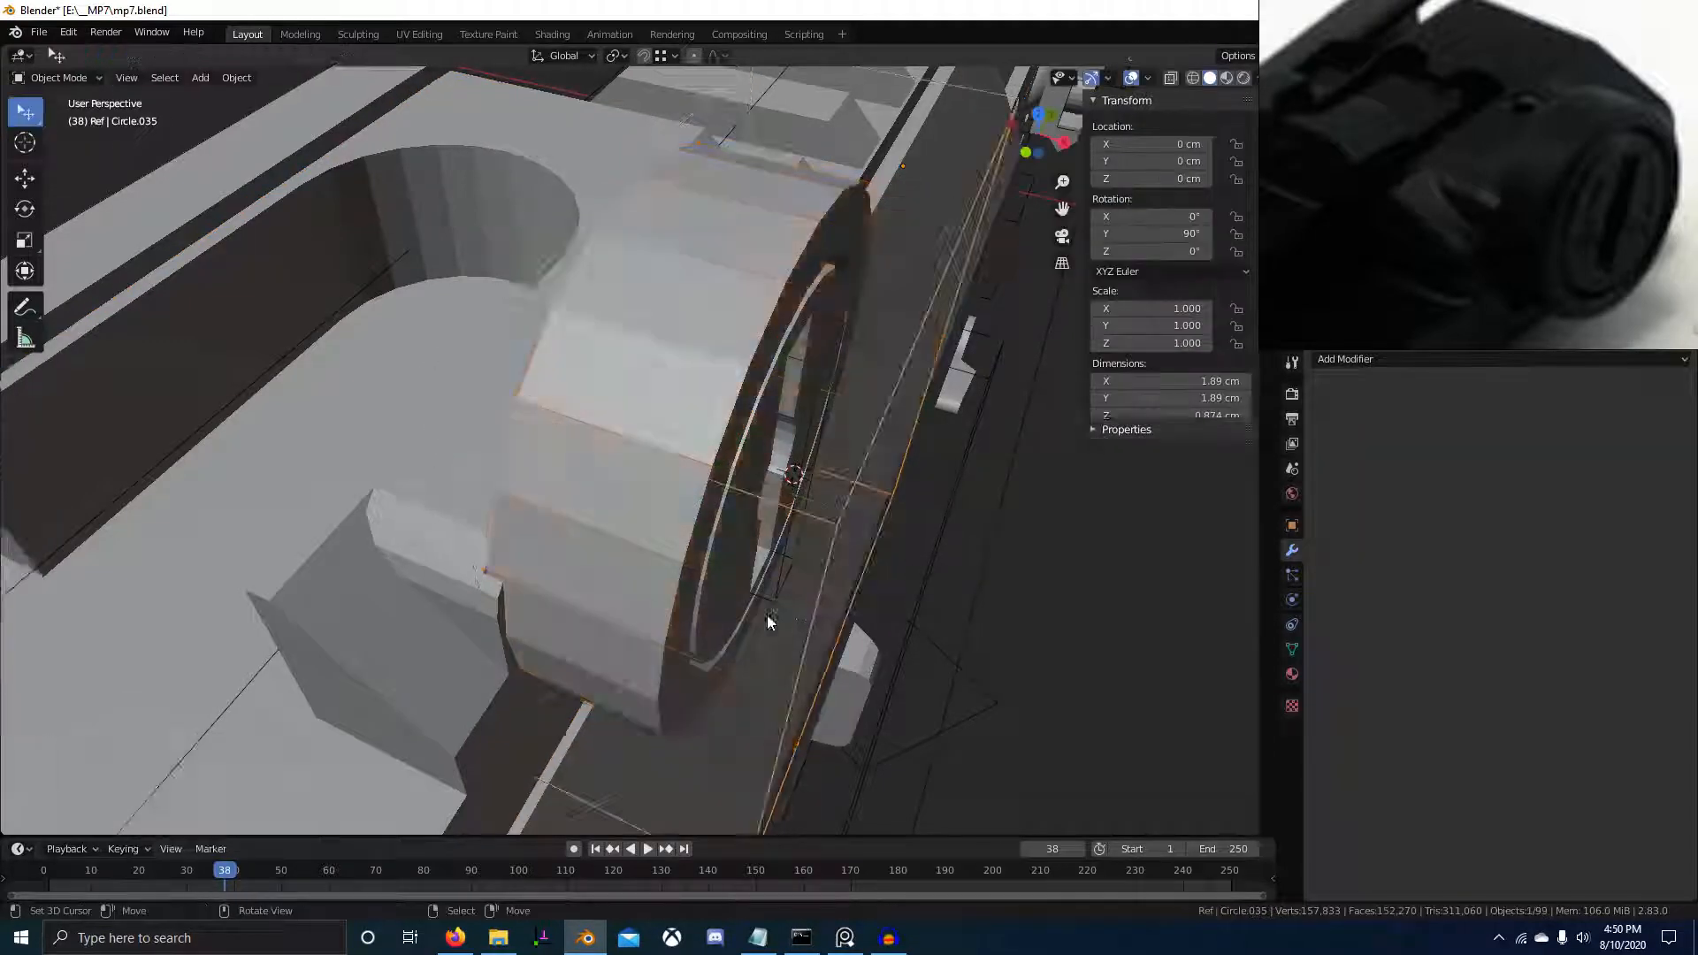
{"action": "middle_click_drag", "start_coordinate": [767, 613], "coordinate": [690, 573]}
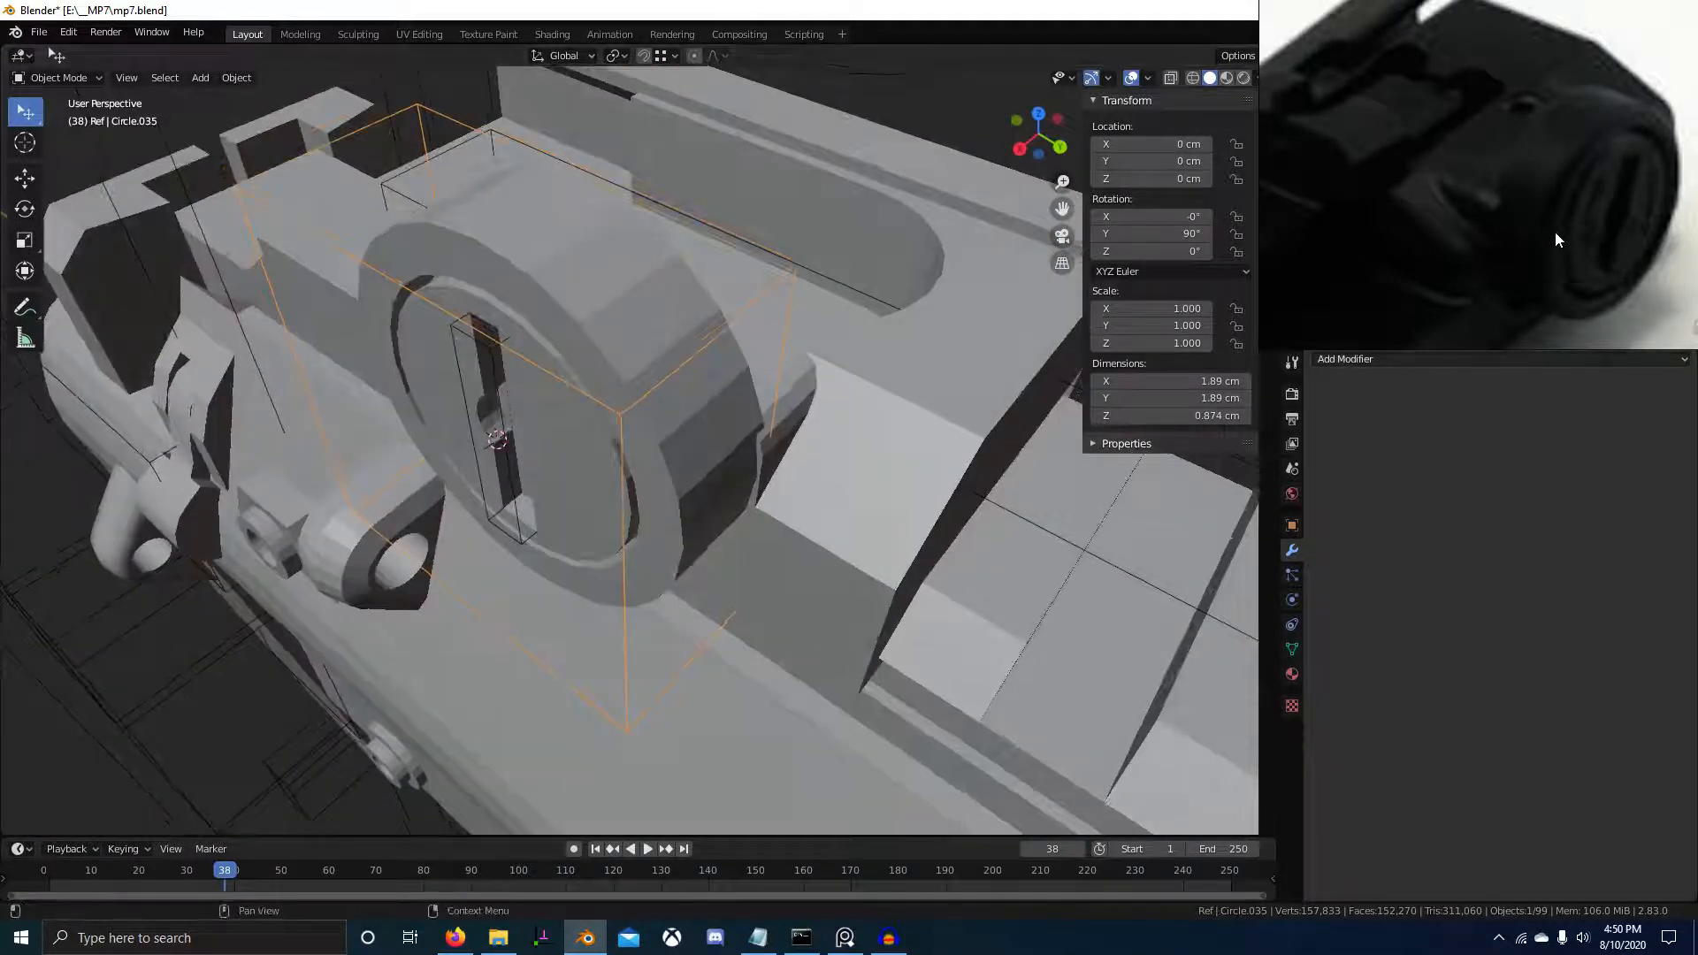
Scale the whole round cutter mesh by 1.016 and shift it slightly inward along X
{"action": "scroll", "coordinate": [1553, 230], "scroll_direction": "up", "scroll_amount": 3}
{"action": "middle_click_drag", "start_coordinate": [1509, 253], "coordinate": [1486, 183]}
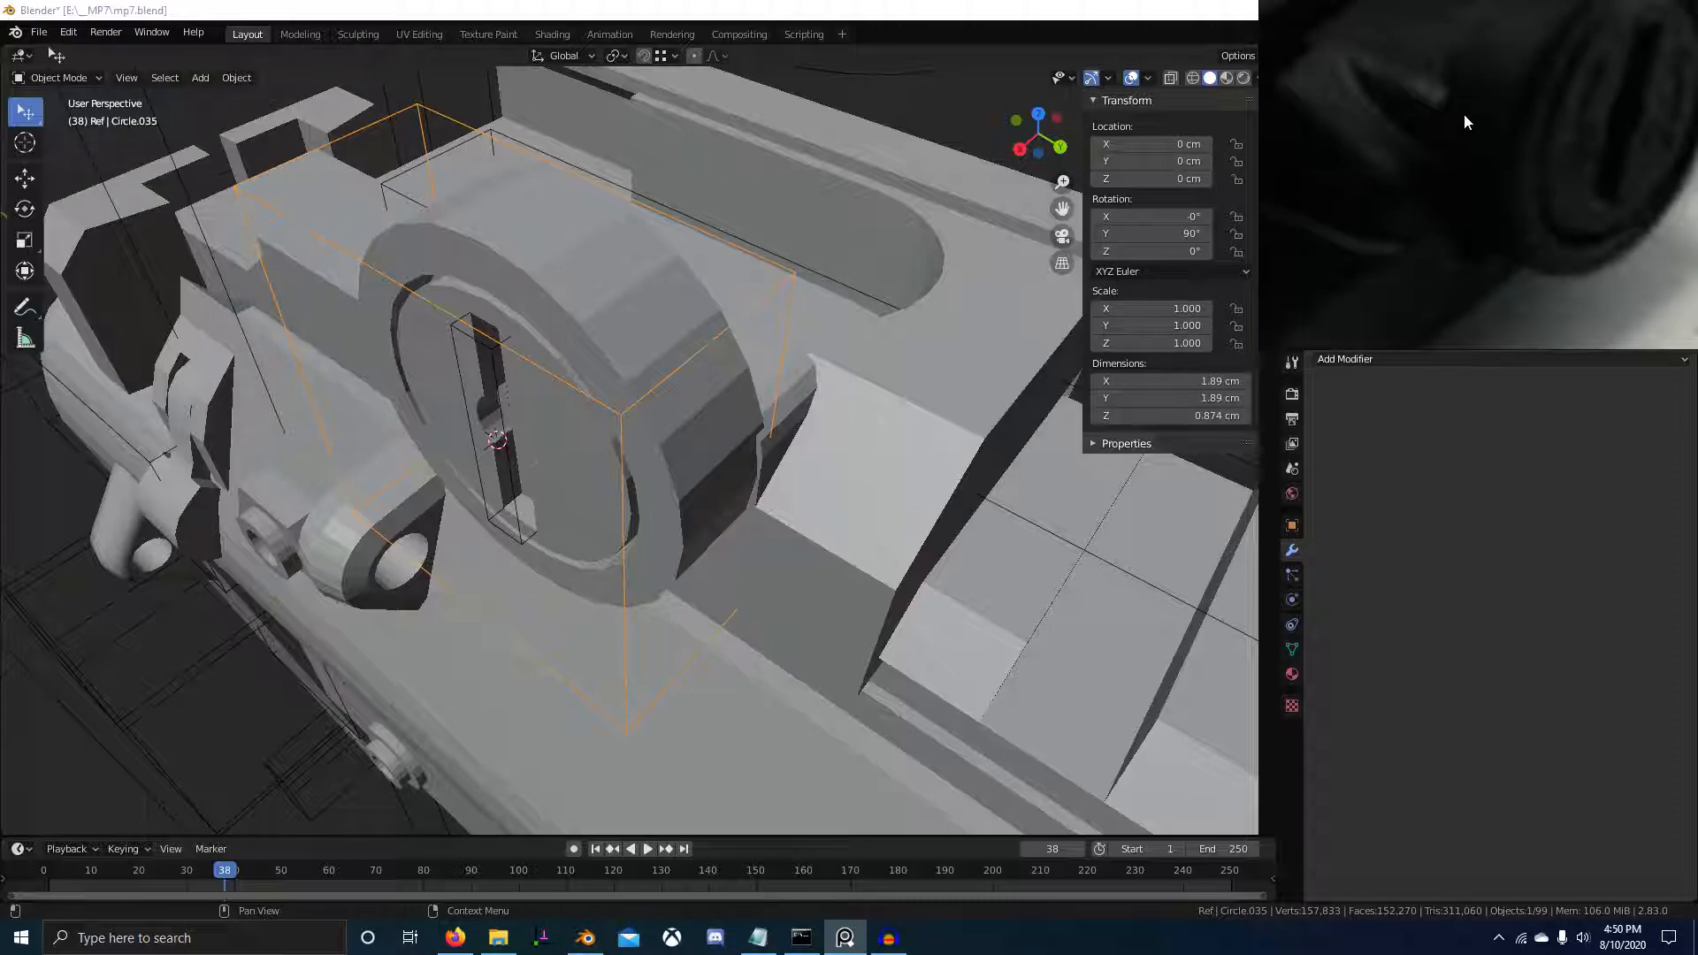
{"action": "middle_click_drag", "start_coordinate": [1464, 121], "coordinate": [1433, 202]}
{"action": "scroll", "coordinate": [792, 403], "scroll_direction": "down", "scroll_amount": 2}
{"action": "middle_click_drag", "start_coordinate": [793, 403], "coordinate": [682, 412]}
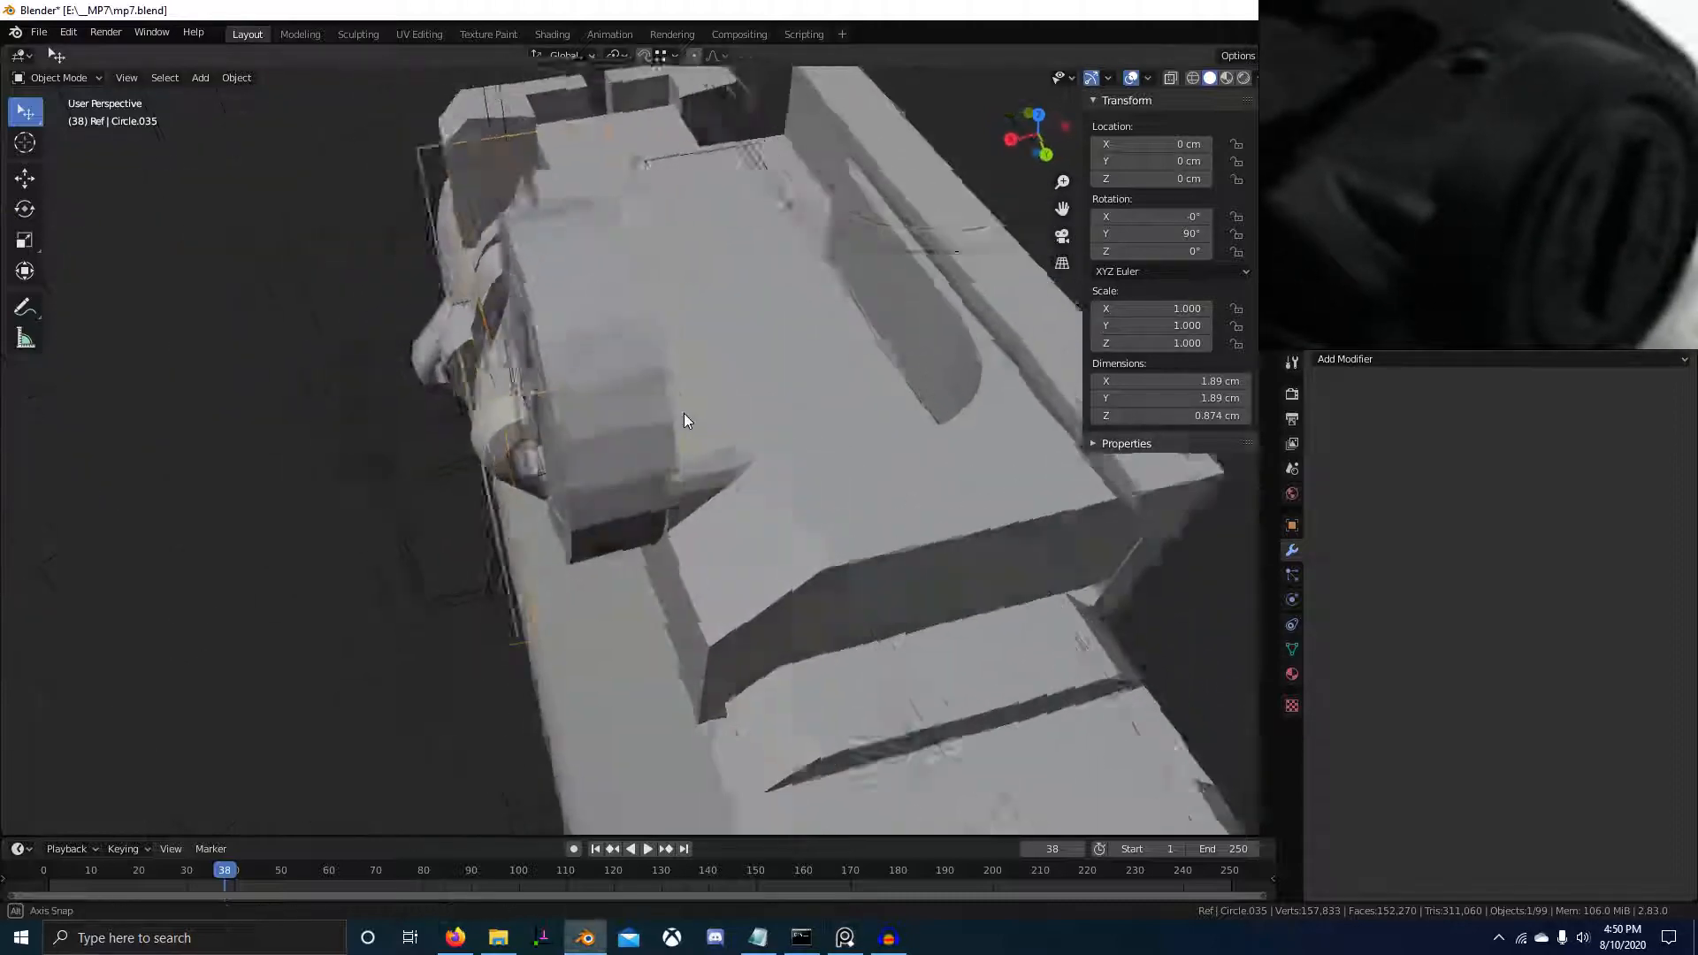
{"action": "scroll", "coordinate": [682, 412], "scroll_direction": "up", "scroll_amount": 3}
{"action": "right_click", "coordinate": [683, 389]}
{"action": "right_click", "coordinate": [682, 389]}
{"action": "key", "text": "Tab"}
{"action": "key", "text": "s"}
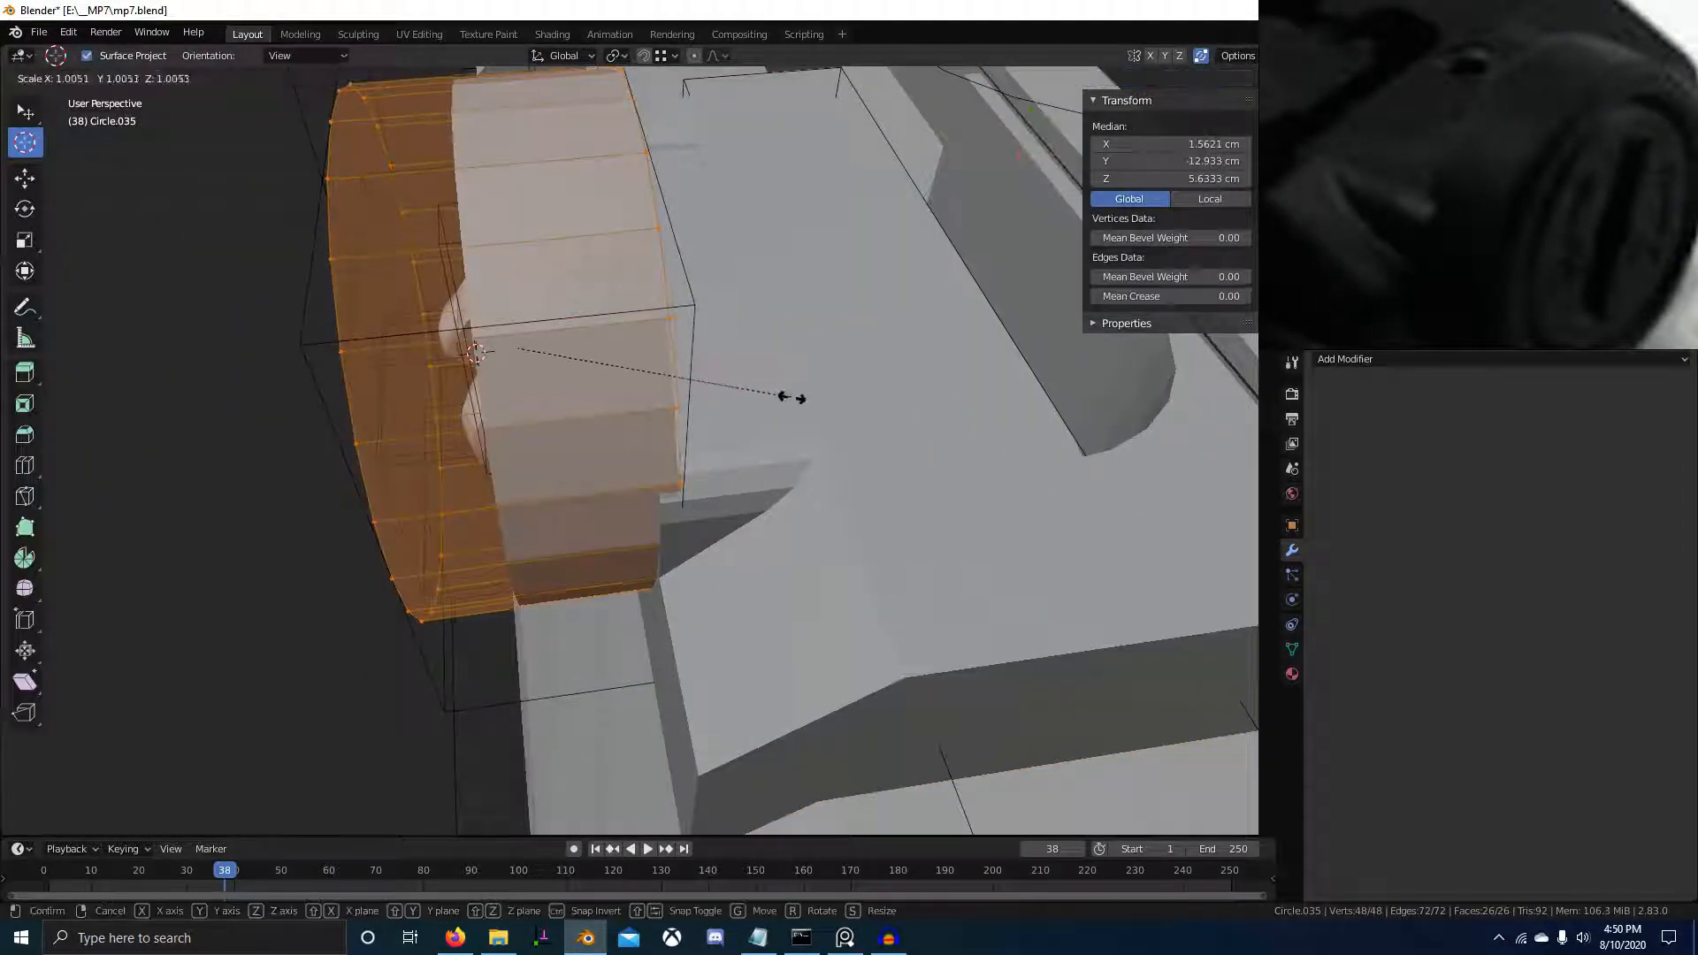
{"action": "left_click", "coordinate": [820, 399]}
{"action": "key", "text": "g"}
{"action": "key", "text": "x"}
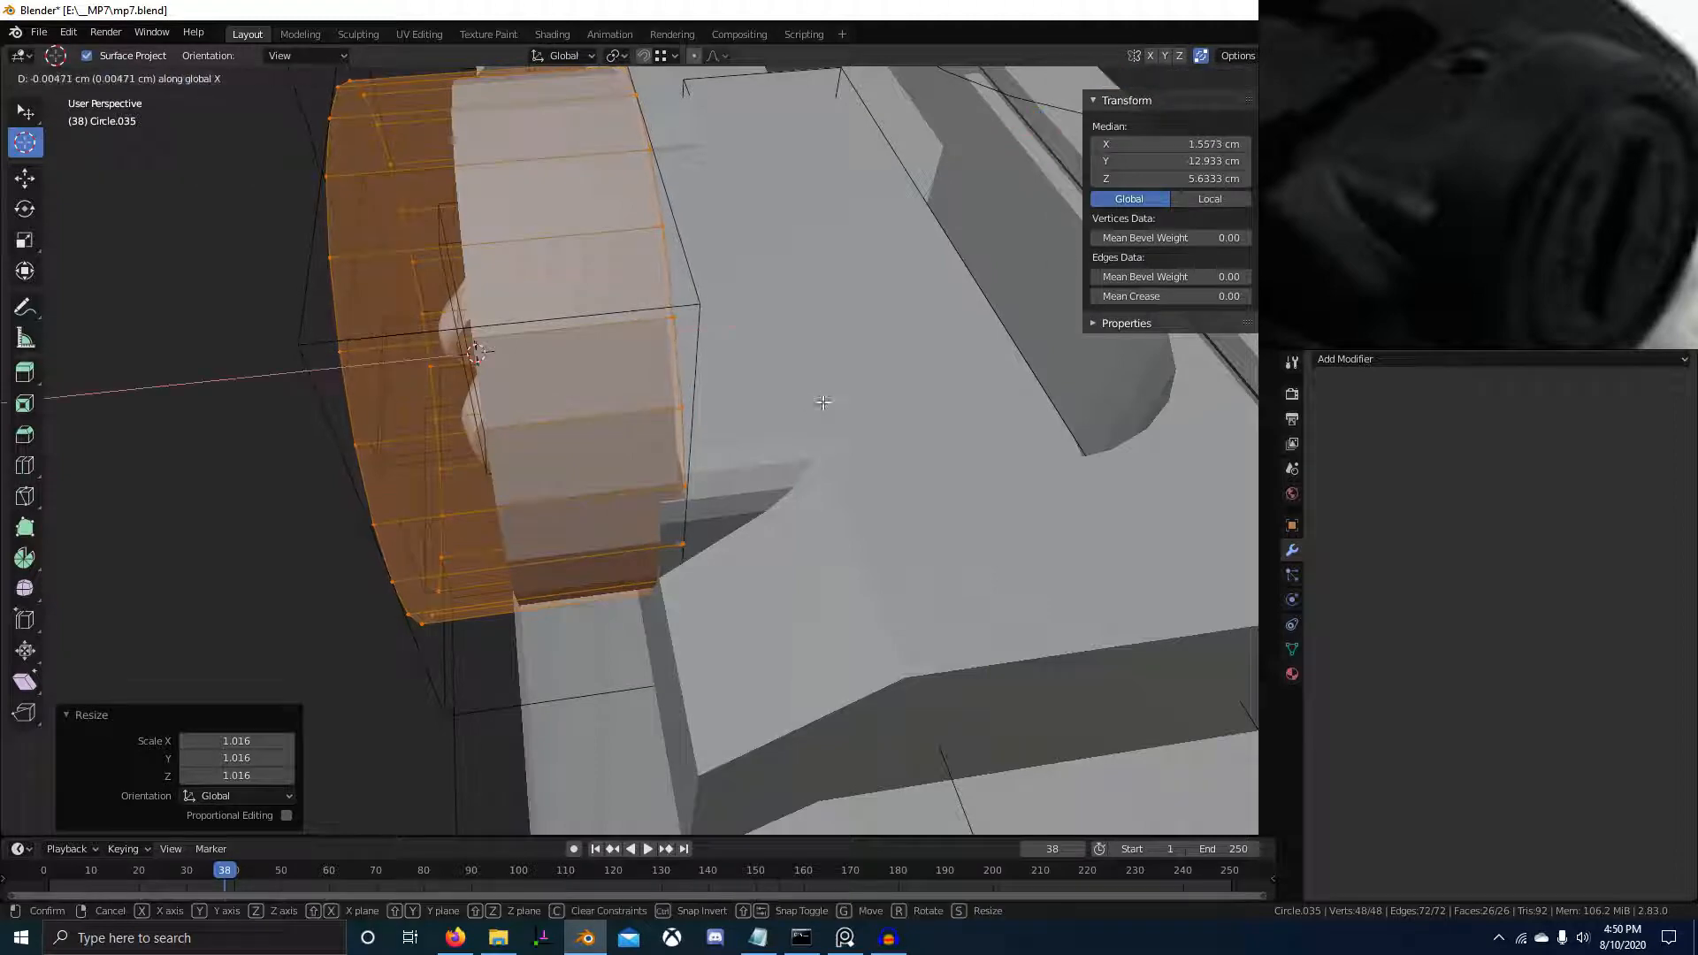
{"action": "left_click", "coordinate": [826, 403]}
Select the four curved clearance faces on the rail base's forward side of the knob and move them about 0.1 cm away along Y
{"action": "scroll", "coordinate": [823, 409], "scroll_direction": "down", "scroll_amount": 4}
{"action": "middle_click_drag", "start_coordinate": [752, 423], "coordinate": [816, 437]}
{"action": "key", "text": "Tab"}
{"action": "right_click", "coordinate": [813, 440]}
{"action": "key", "text": "Tab"}
{"action": "scroll", "coordinate": [736, 441], "scroll_direction": "up", "scroll_amount": 1}
{"action": "scroll", "coordinate": [737, 442], "scroll_direction": "up", "scroll_amount": 2}
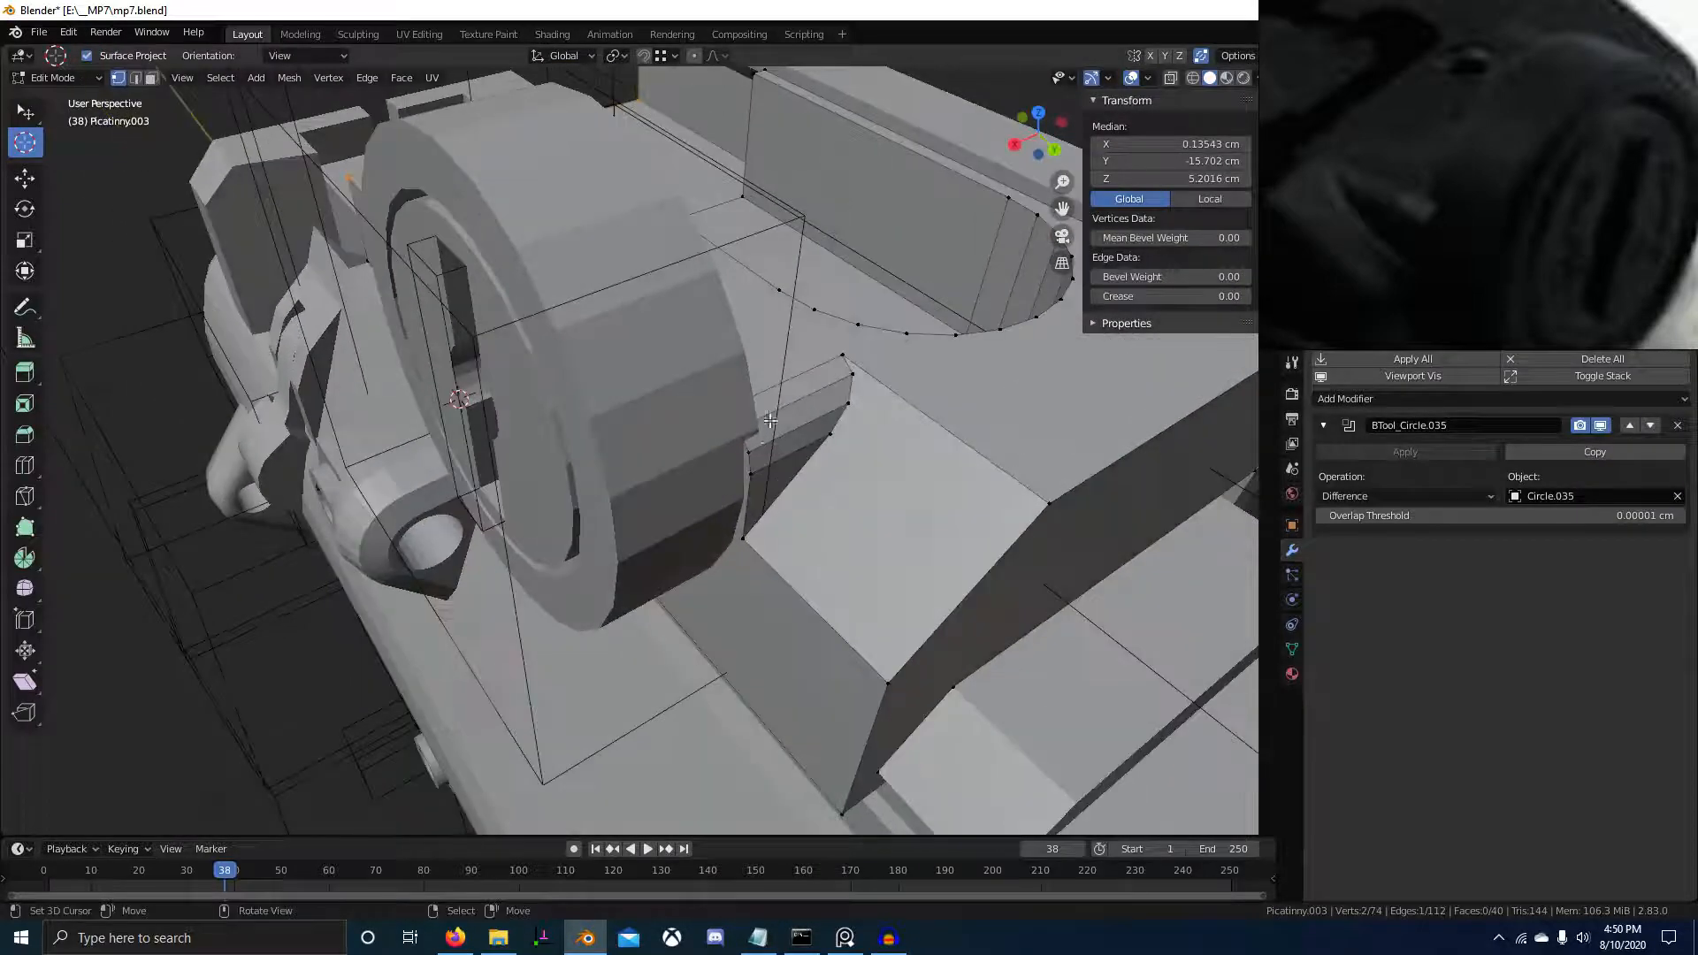
{"action": "left_click", "coordinate": [808, 470], "text": "ctrl"}
{"action": "key", "text": "g"}
{"action": "key", "text": "y"}
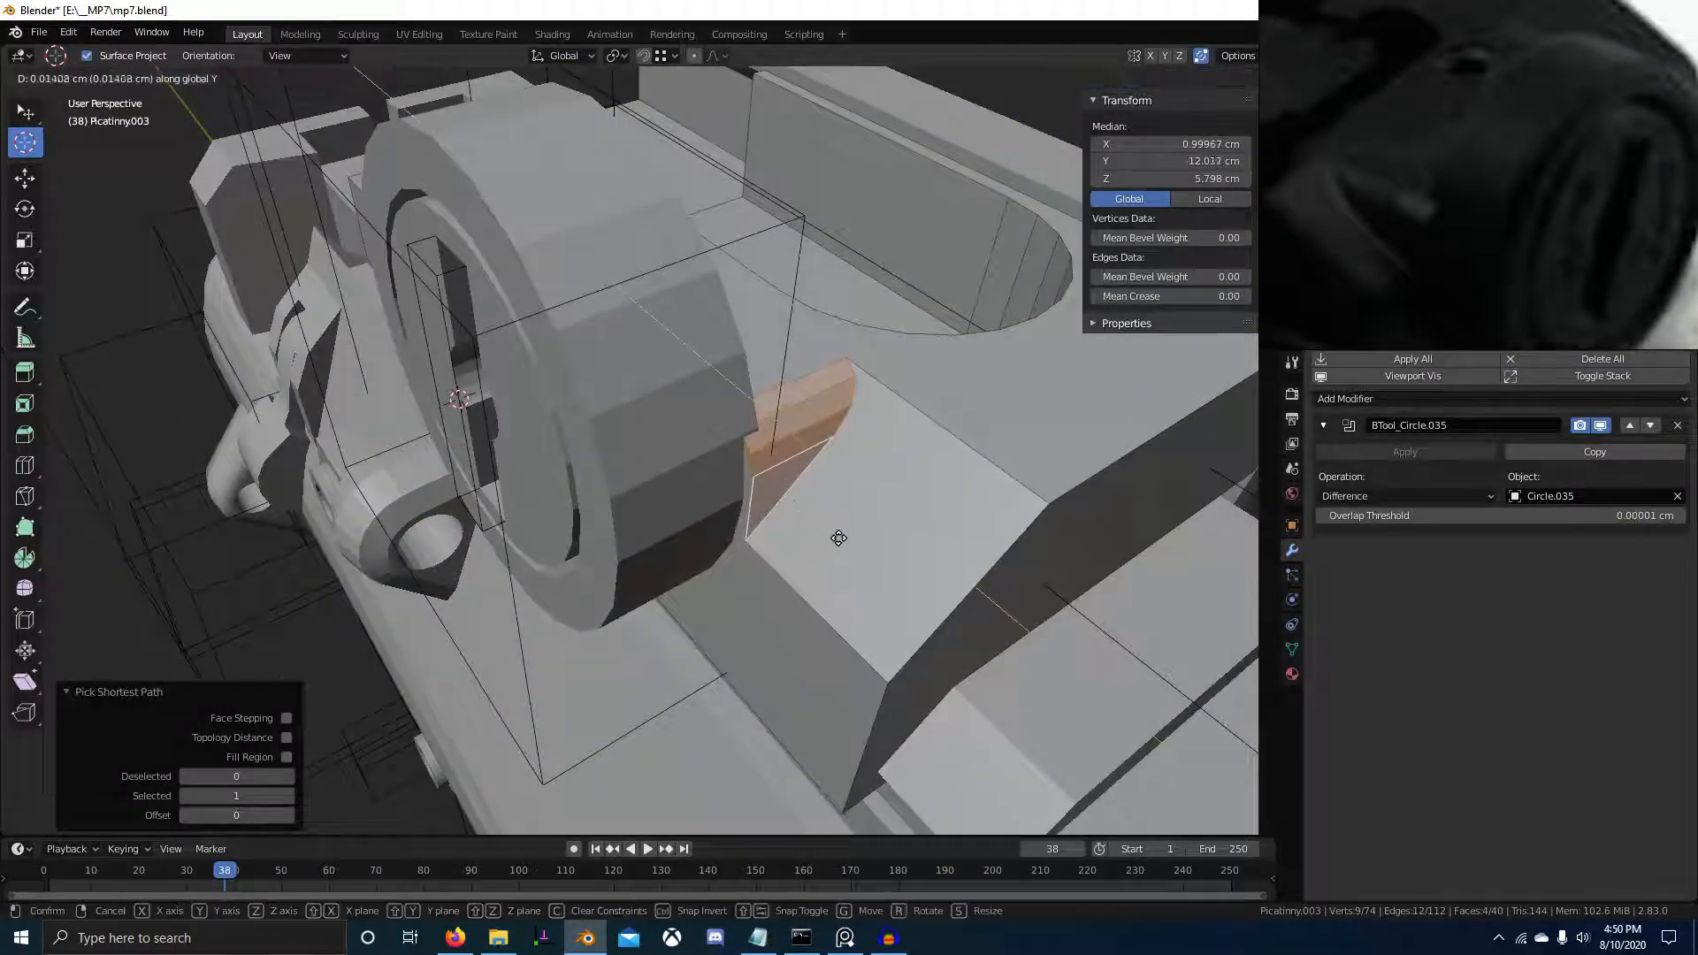
{"action": "left_click", "coordinate": [1008, 678]}
Move the selected clearance faces back toward the knob along Y, narrowing the gap beside it
{"action": "key", "text": "Tab"}
{"action": "middle_click_drag", "start_coordinate": [836, 566], "coordinate": [1016, 581]}
{"action": "scroll", "coordinate": [753, 510], "scroll_direction": "up", "scroll_amount": 2}
{"action": "middle_click_drag", "start_coordinate": [754, 511], "coordinate": [664, 503]}
{"action": "key", "text": "Tab"}
{"action": "key", "text": "KP_Decimal"}
{"action": "key", "text": "g"}
{"action": "key", "text": "y"}
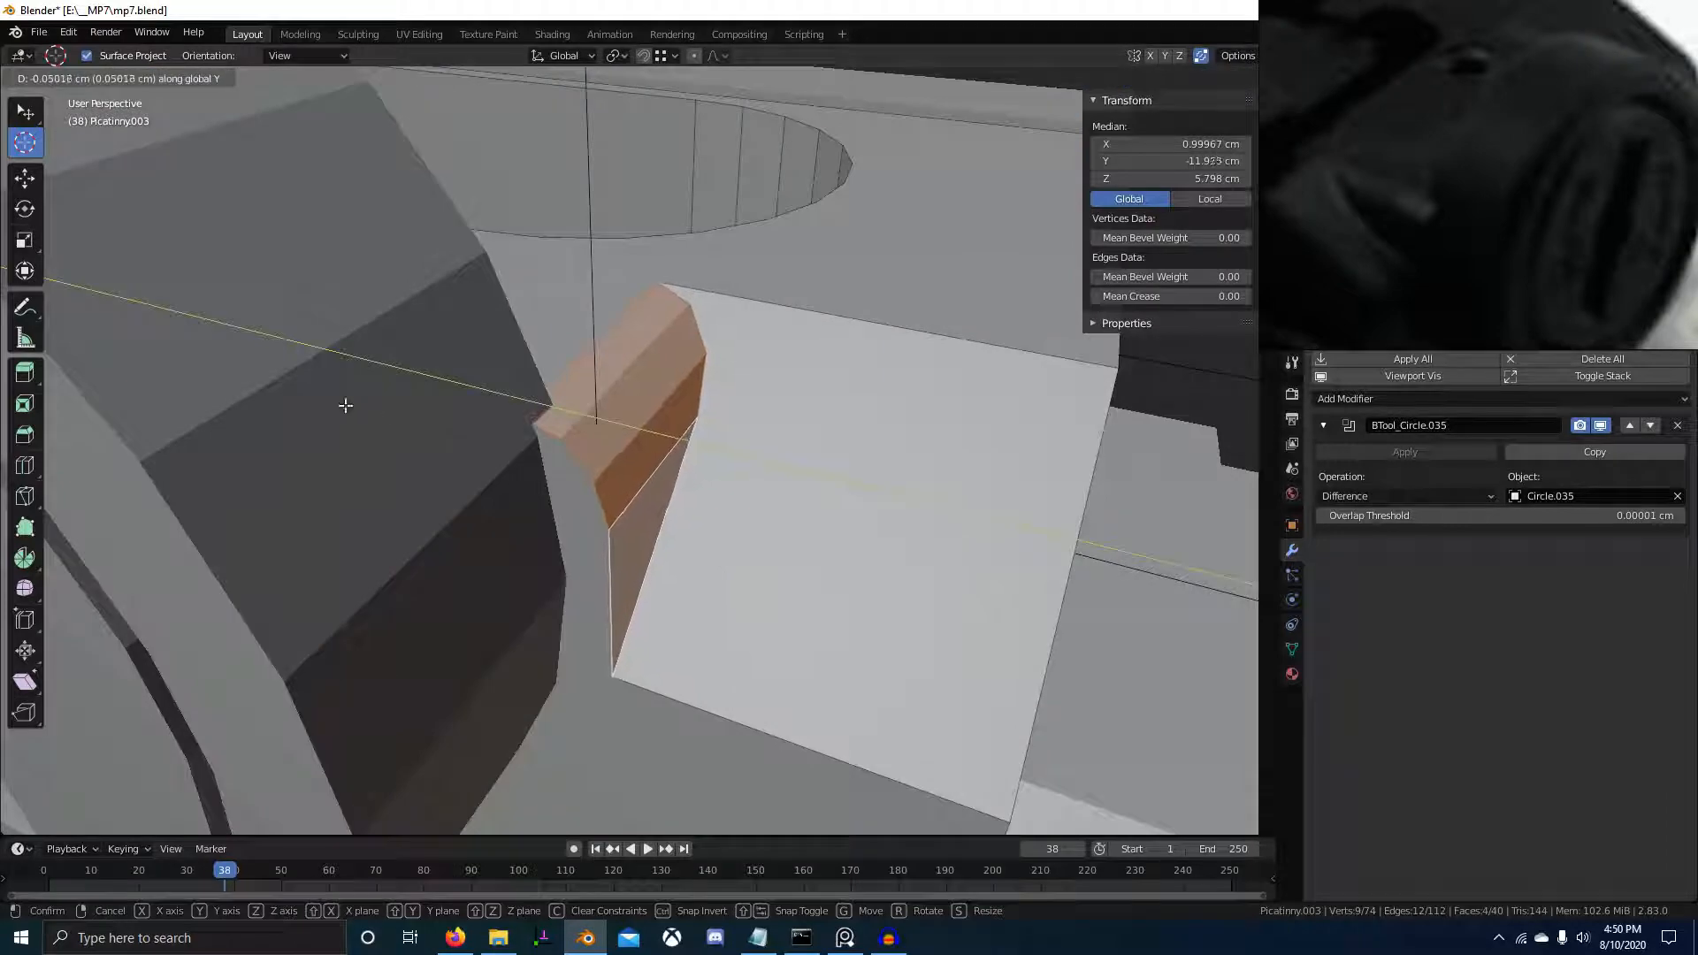
{"action": "left_click", "coordinate": [544, 533]}
{"action": "key", "text": "Tab"}
{"action": "middle_click_drag", "start_coordinate": [544, 533], "coordinate": [573, 562]}
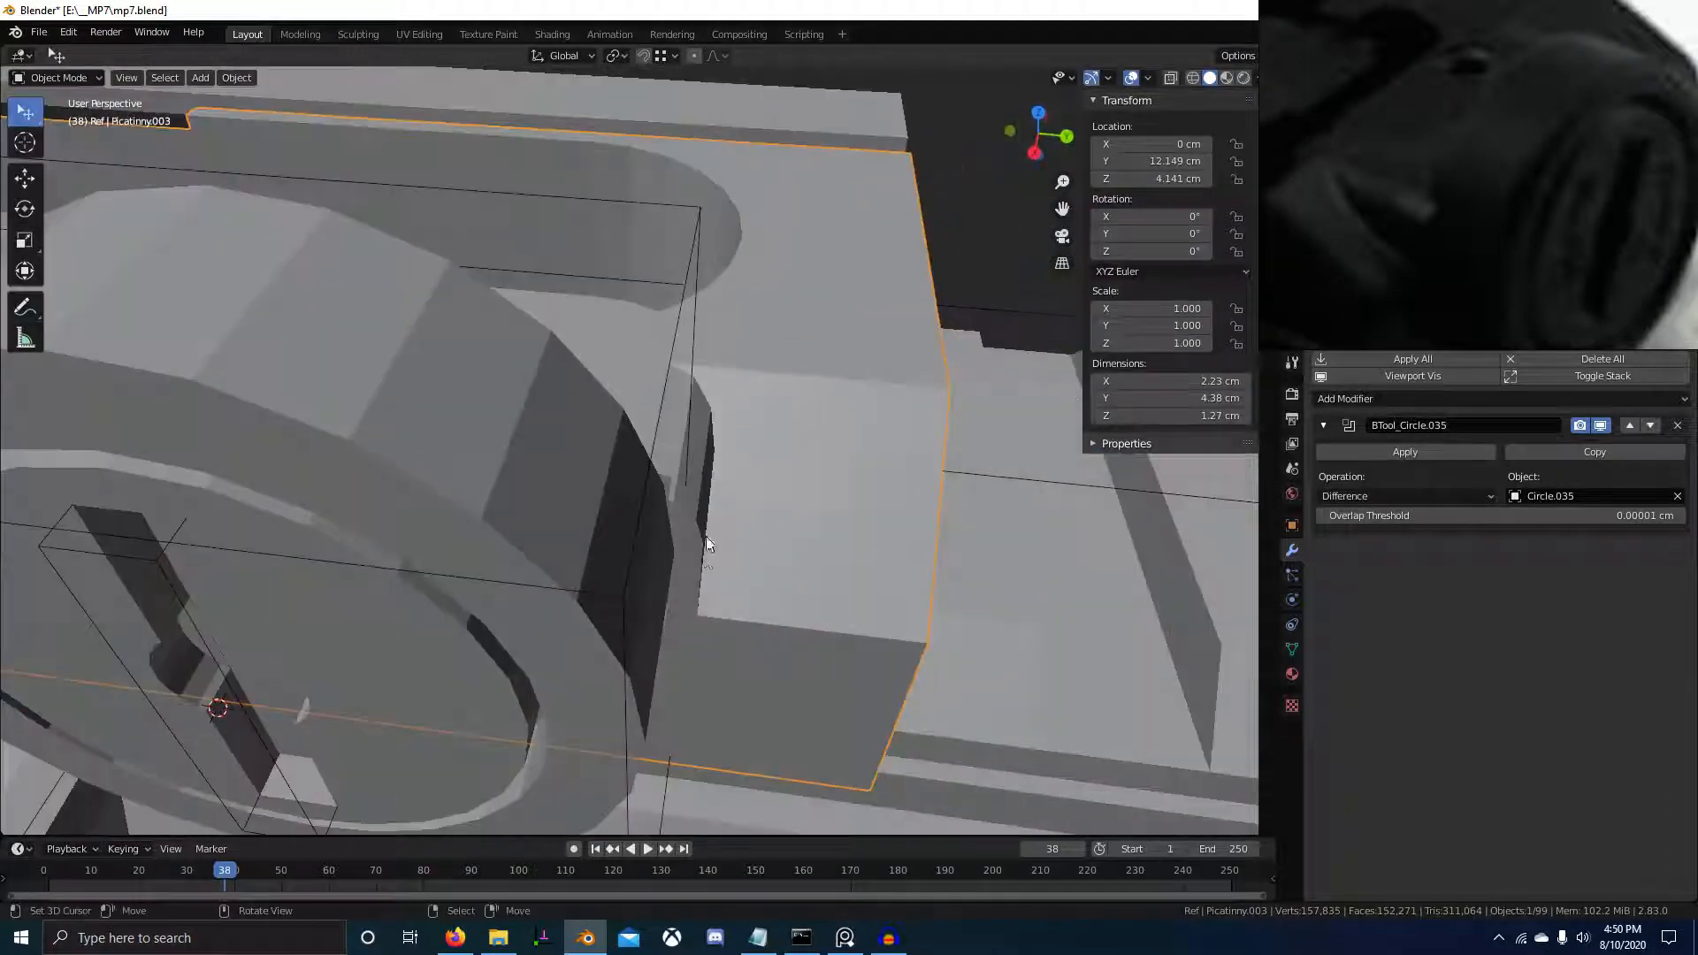
Fine-tune the forward clearance faces along Y to a median of about -11.968 cm
{"action": "scroll", "coordinate": [706, 536], "scroll_direction": "up", "scroll_amount": 1}
{"action": "key", "text": "Tab"}
{"action": "key", "text": "g"}
{"action": "key", "text": "y"}
{"action": "left_click", "coordinate": [740, 522]}
{"action": "key", "text": "Tab"}
{"action": "scroll", "coordinate": [495, 541], "scroll_direction": "down", "scroll_amount": 4}
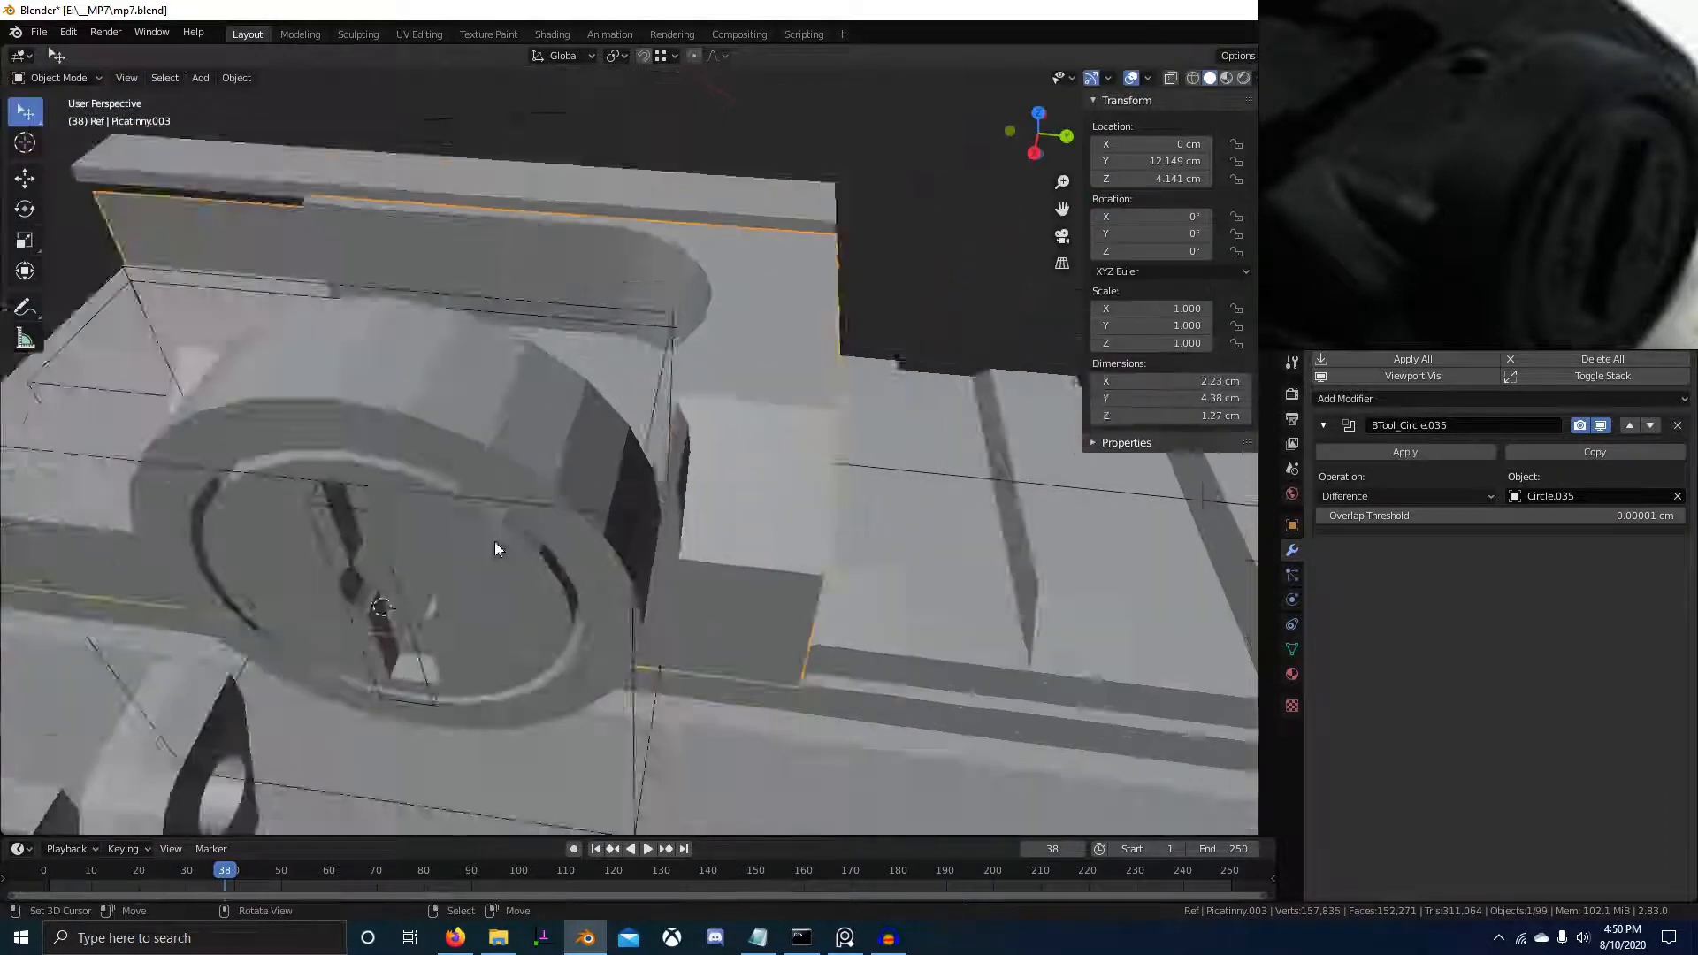
{"action": "middle_click_drag", "start_coordinate": [495, 542], "coordinate": [718, 499]}
{"action": "scroll", "coordinate": [509, 478], "scroll_direction": "up", "scroll_amount": 3}
{"action": "right_click", "coordinate": [508, 476]}
{"action": "key", "text": "Tab"}
{"action": "scroll", "coordinate": [505, 469], "scroll_direction": "up", "scroll_amount": 3}
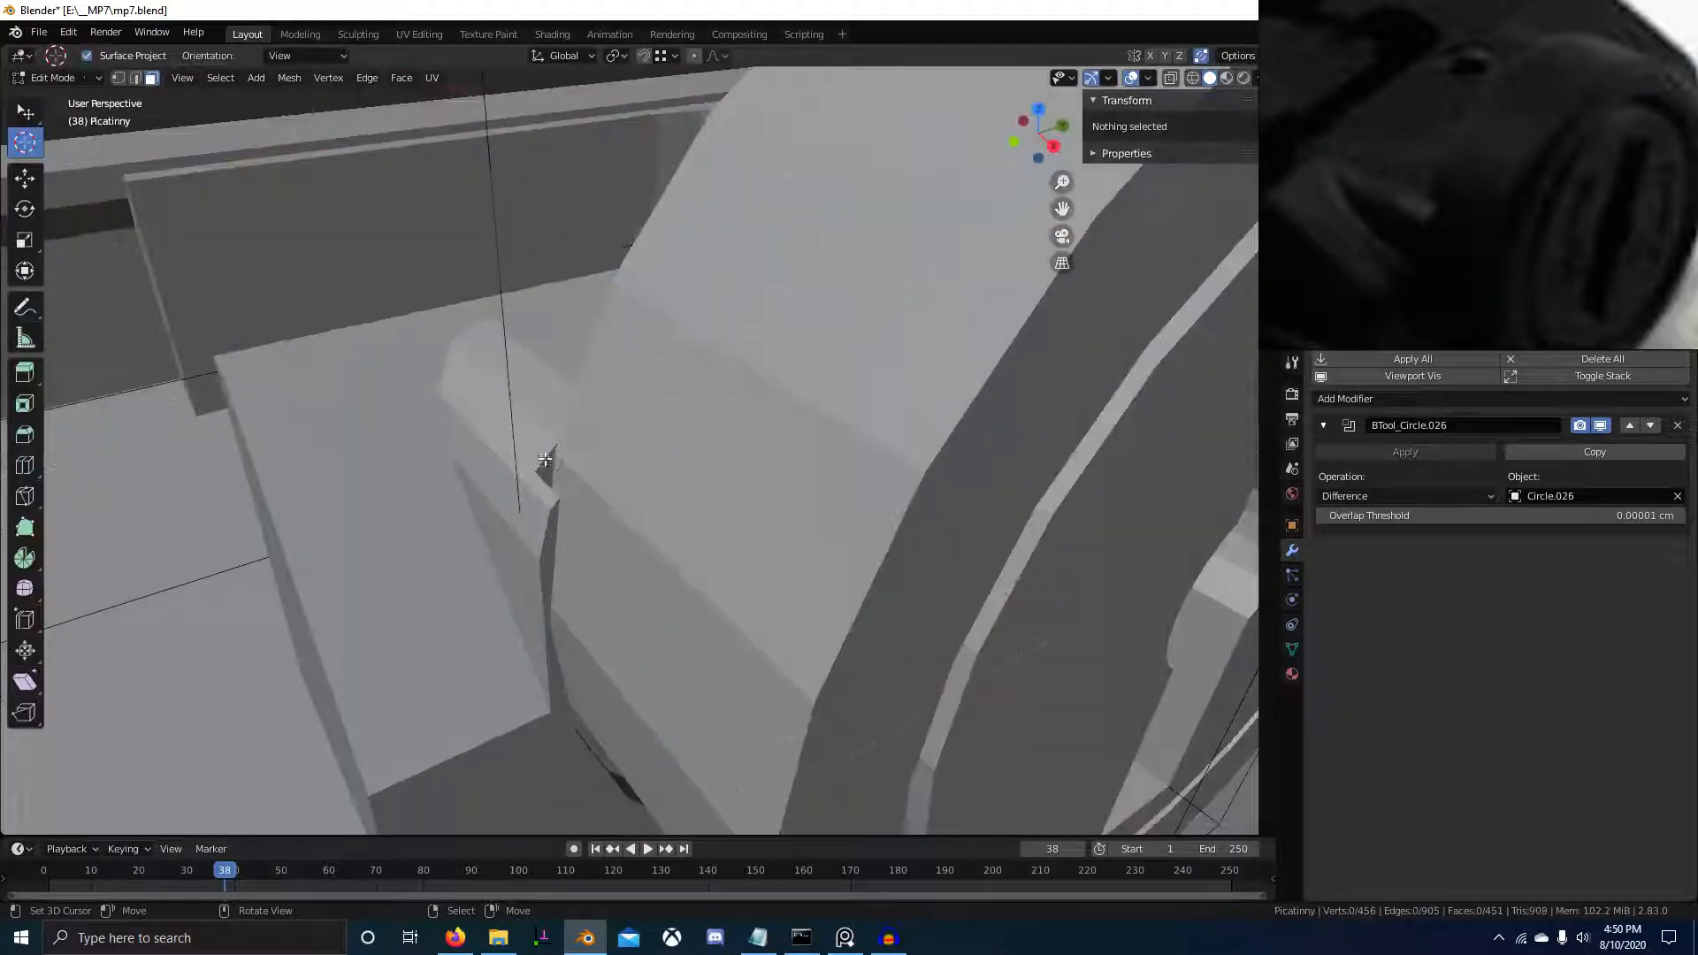
{"action": "key", "text": "Tab"}
Select the matching curved clearance faces on the knob's opposite side and move them about 0.03 cm away from the knob along Y
{"action": "right_click", "coordinate": [502, 455]}
{"action": "key", "text": "Tab"}
{"action": "scroll", "coordinate": [501, 454], "scroll_direction": "down", "scroll_amount": 5}
{"action": "scroll", "coordinate": [1450, 226], "scroll_direction": "down", "scroll_amount": 2}
{"action": "middle_click_drag", "start_coordinate": [1490, 187], "coordinate": [1529, 179]}
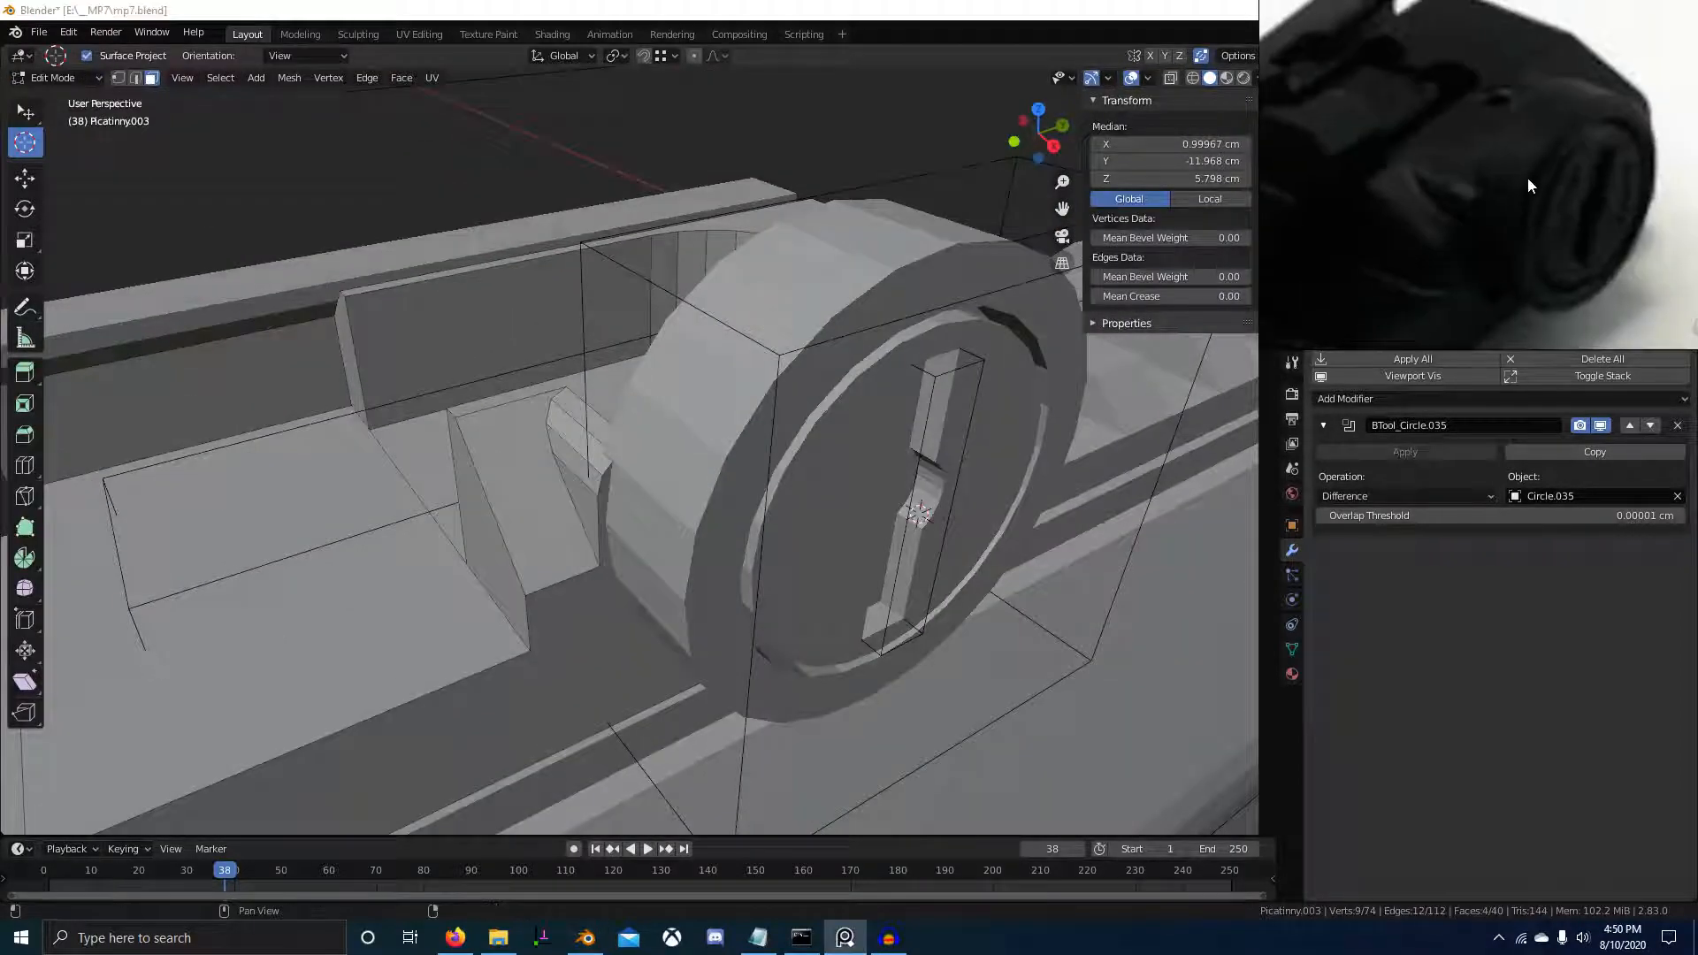
{"action": "scroll", "coordinate": [584, 496], "scroll_direction": "up", "scroll_amount": 3}
{"action": "middle_click_drag", "start_coordinate": [584, 497], "coordinate": [603, 497]}
{"action": "right_click", "coordinate": [602, 414], "text": "ctrl"}
{"action": "key", "text": "g"}
{"action": "key", "text": "y"}
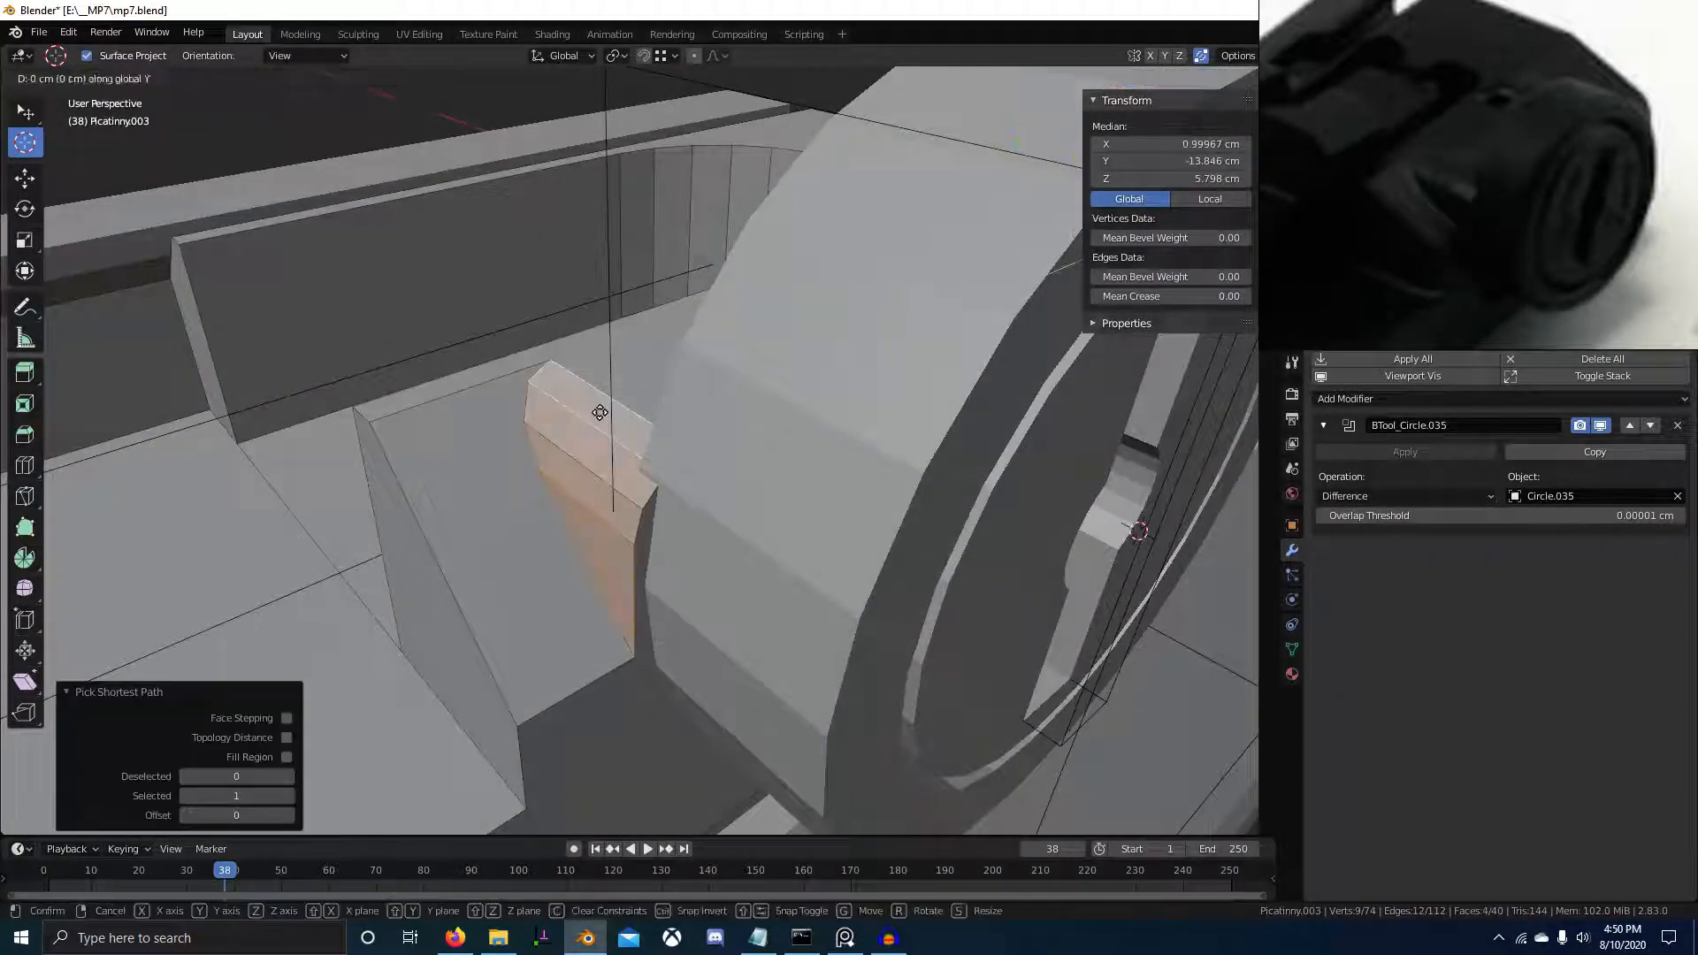
{"action": "left_click", "coordinate": [478, 440]}
{"action": "key", "text": "Tab"}
{"action": "key", "text": "alt+a"}
Open the rail base mesh for editing in a right orthographic X-ray view to compare both clearance sides with the reference image
{"action": "scroll", "coordinate": [613, 557], "scroll_direction": "down", "scroll_amount": 6}
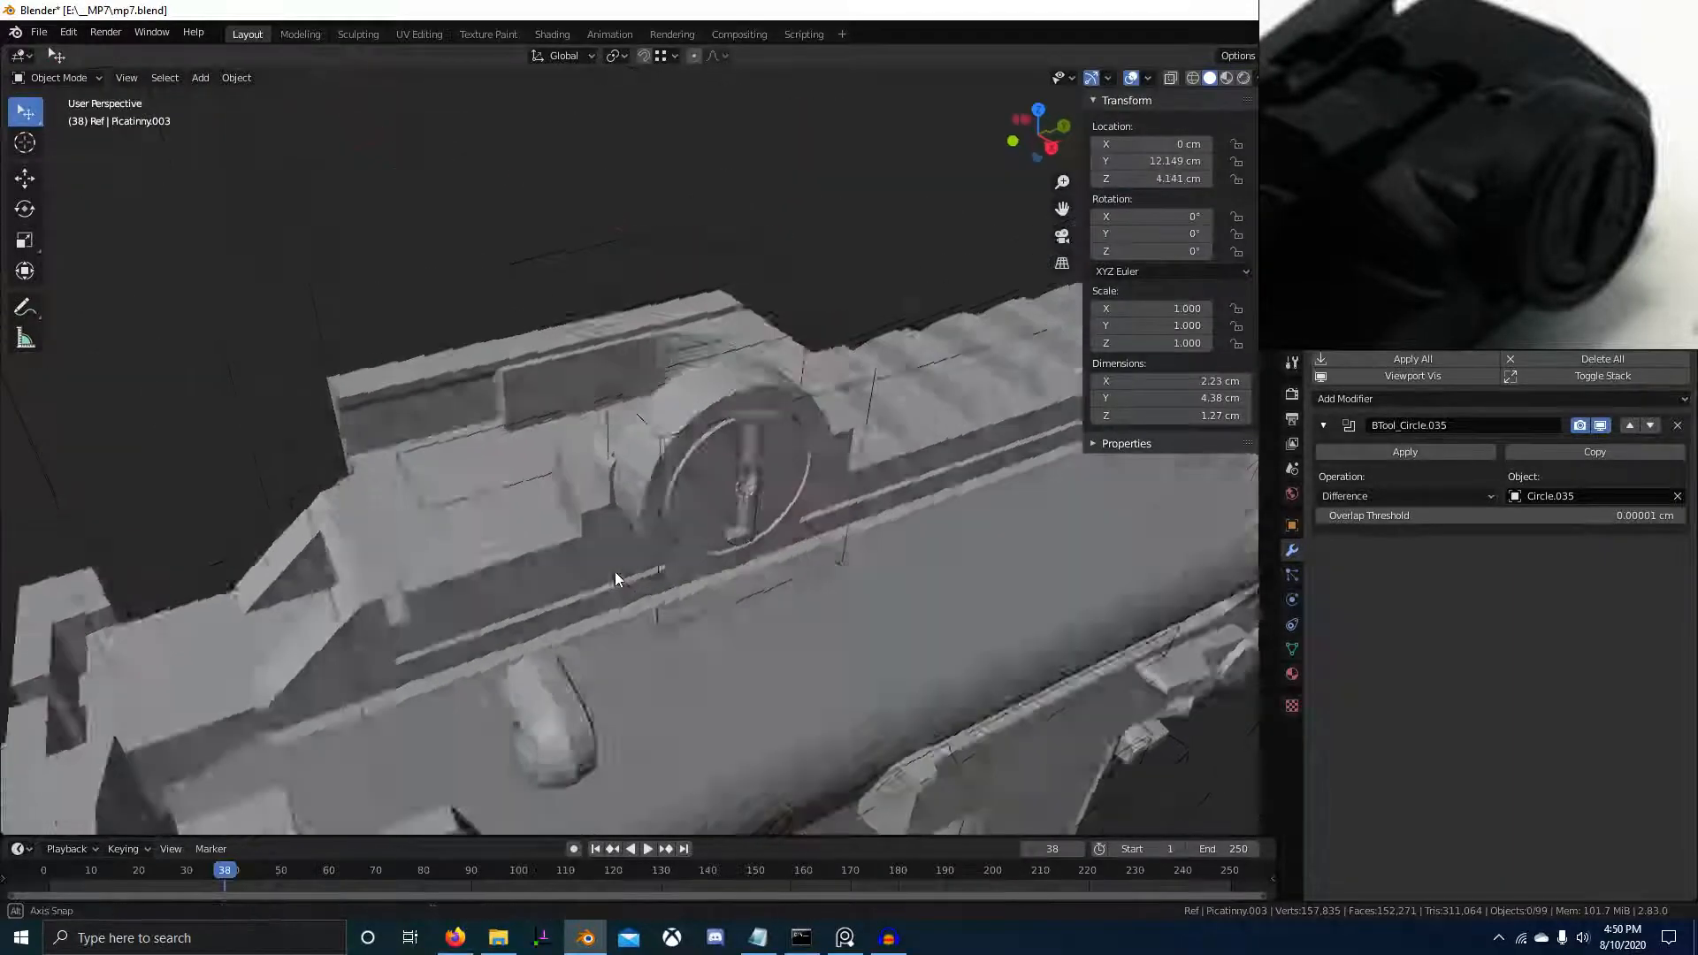
{"action": "middle_click_drag", "start_coordinate": [613, 571], "coordinate": [474, 570]}
{"action": "scroll", "coordinate": [713, 584], "scroll_direction": "up", "scroll_amount": 5}
{"action": "left_click", "coordinate": [929, 646]}
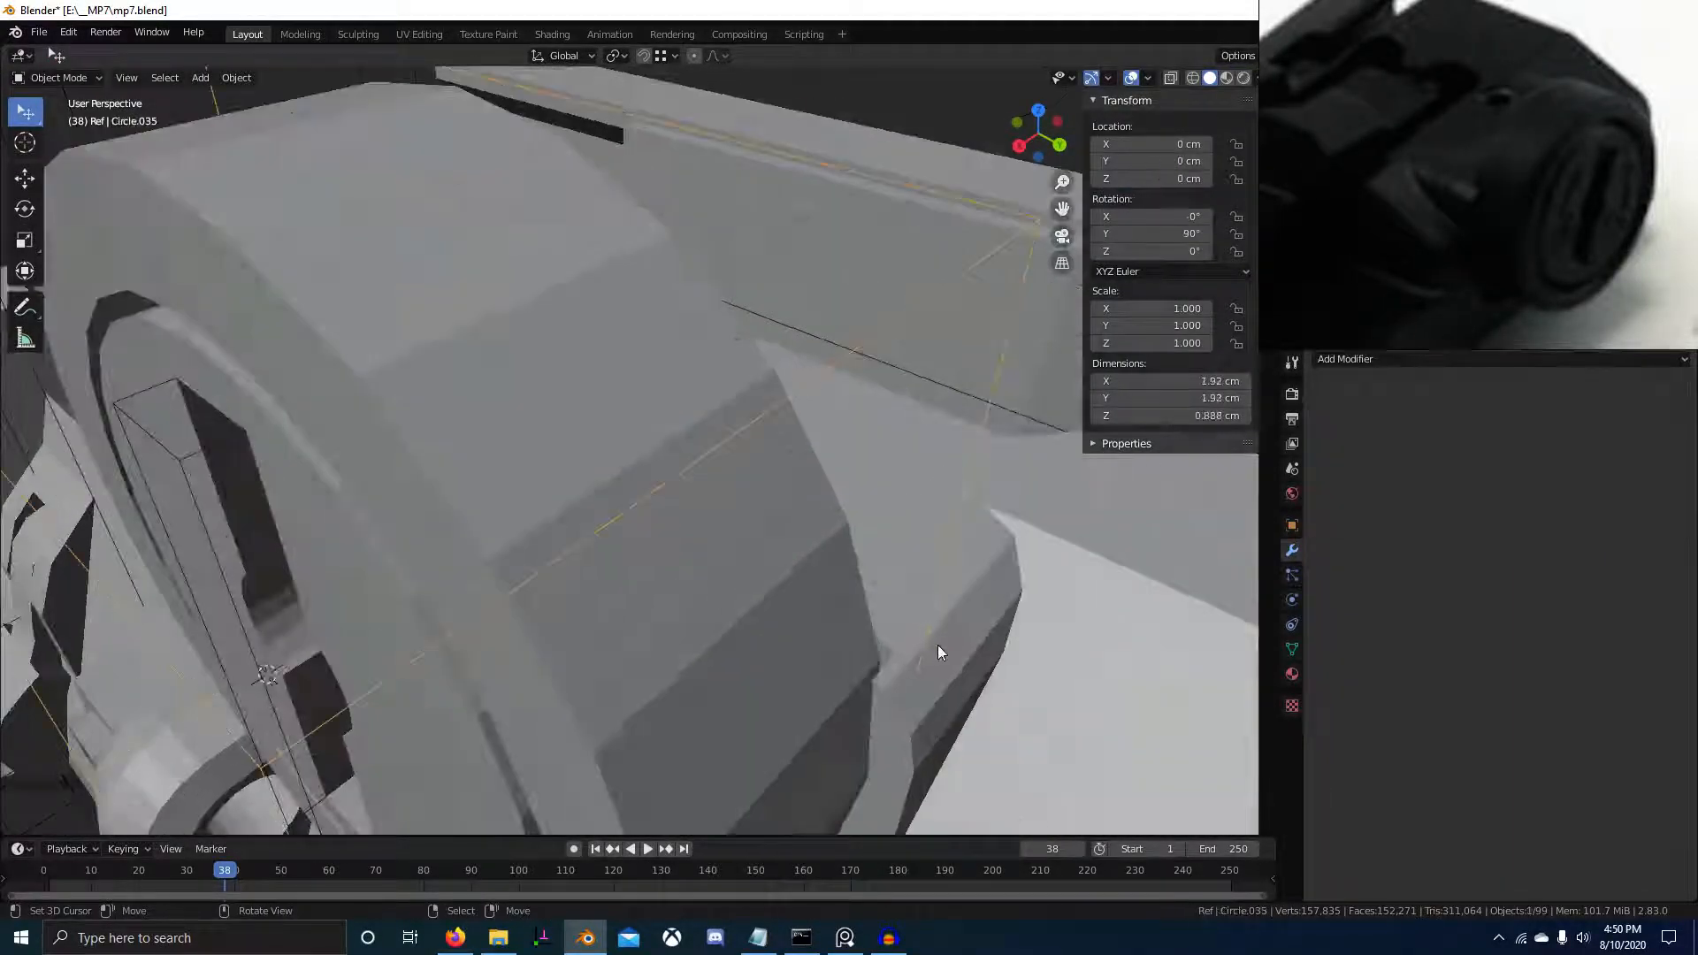
{"action": "scroll", "coordinate": [955, 642], "scroll_direction": "down", "scroll_amount": 4}
{"action": "middle_click_drag", "start_coordinate": [978, 631], "coordinate": [1079, 575]}
{"action": "key", "text": "KP_5"}
{"action": "key", "text": "KP_1"}
{"action": "key", "text": "KP_3"}
{"action": "key", "text": "shift+z"}
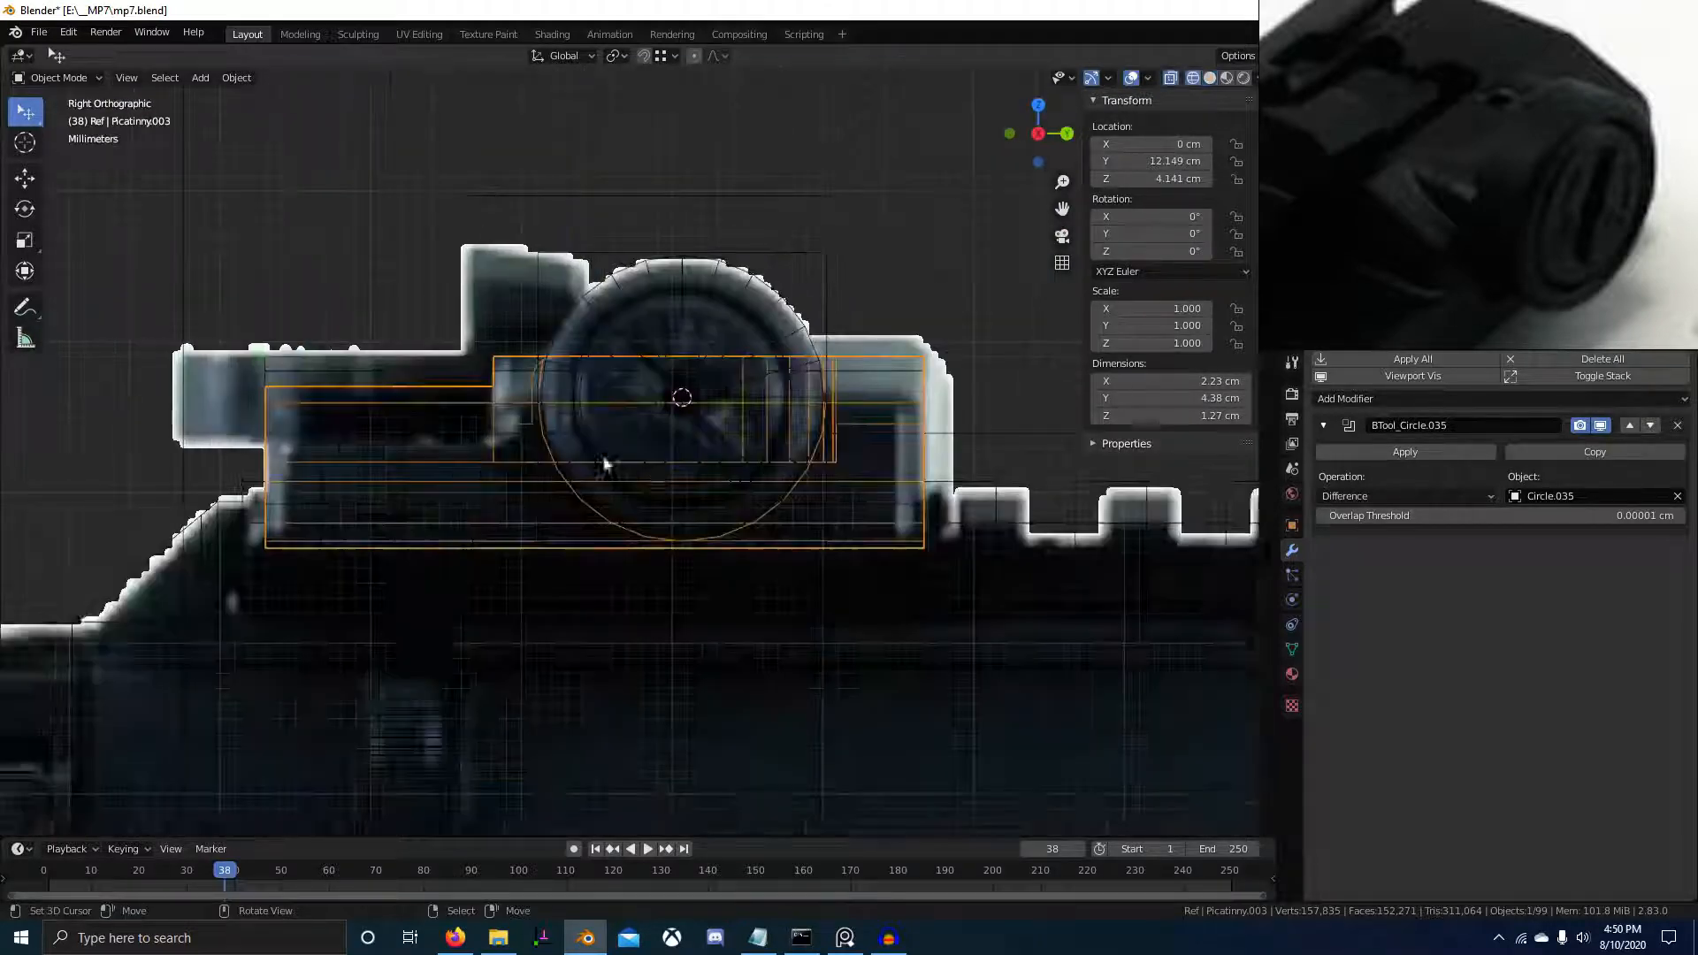
{"action": "scroll", "coordinate": [698, 446], "scroll_direction": "up", "scroll_amount": 4}
{"action": "middle_click_drag", "start_coordinate": [779, 429], "coordinate": [564, 566], "text": "shift"}
{"action": "key", "text": "Tab"}
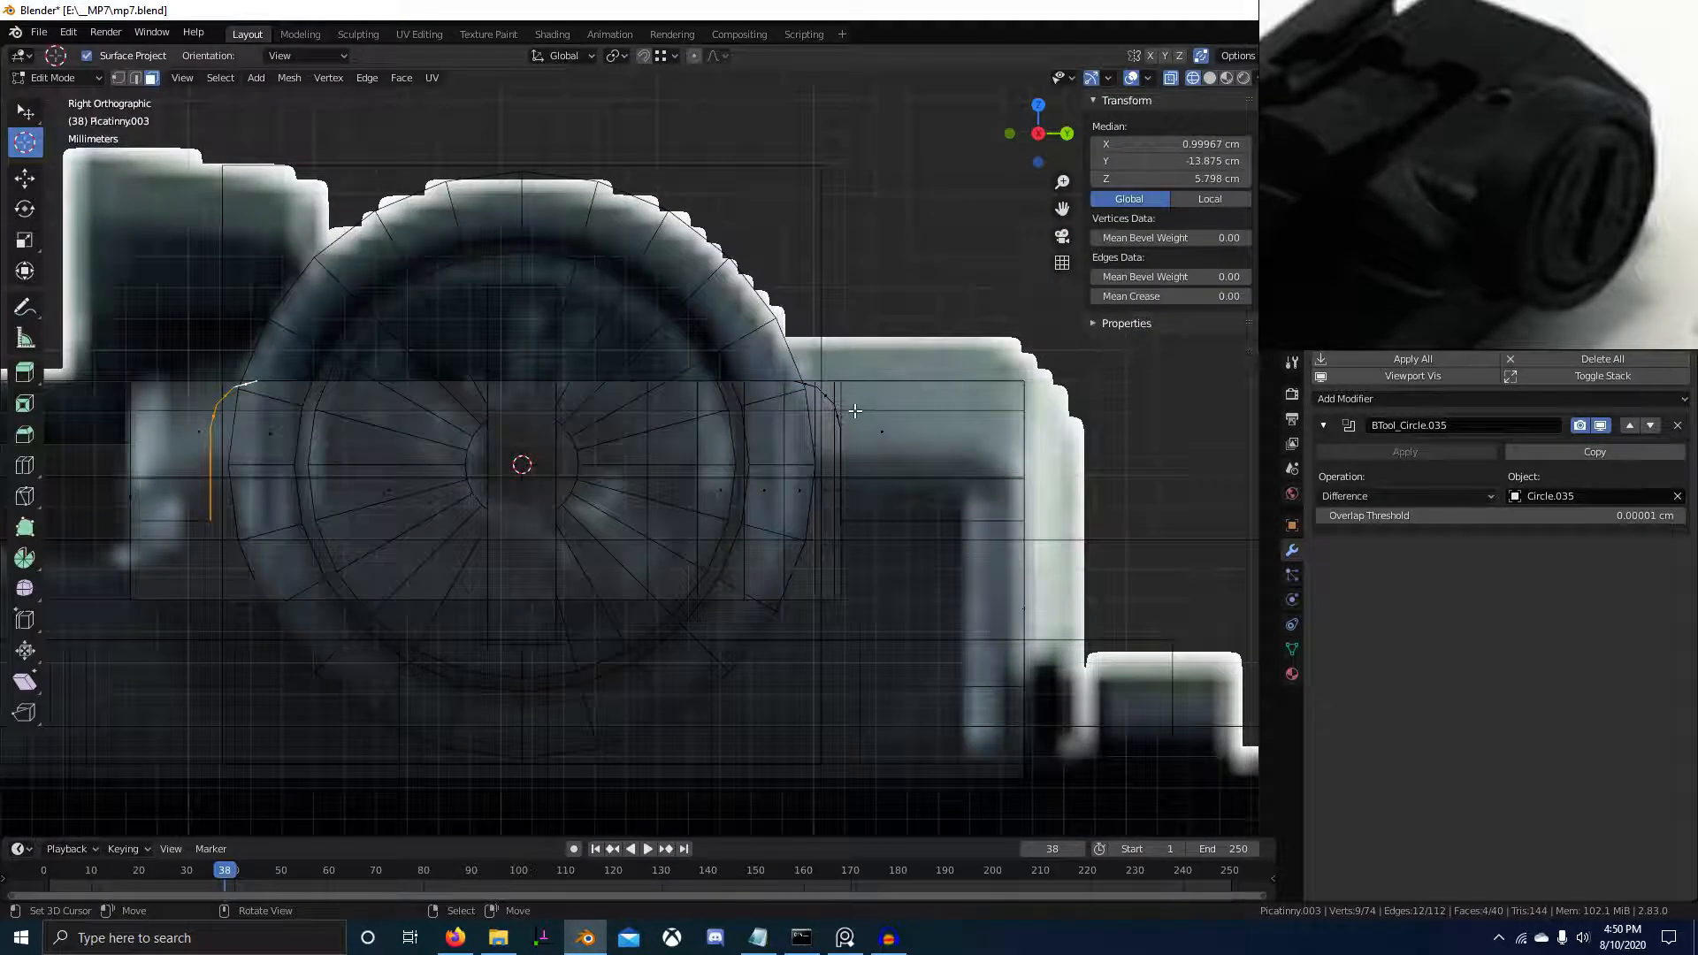
Move the curved mount faces on both sides of the dial inward along Y by about 0.06 cm each to follow its outline
{"action": "left_click", "coordinate": [429, 388]}
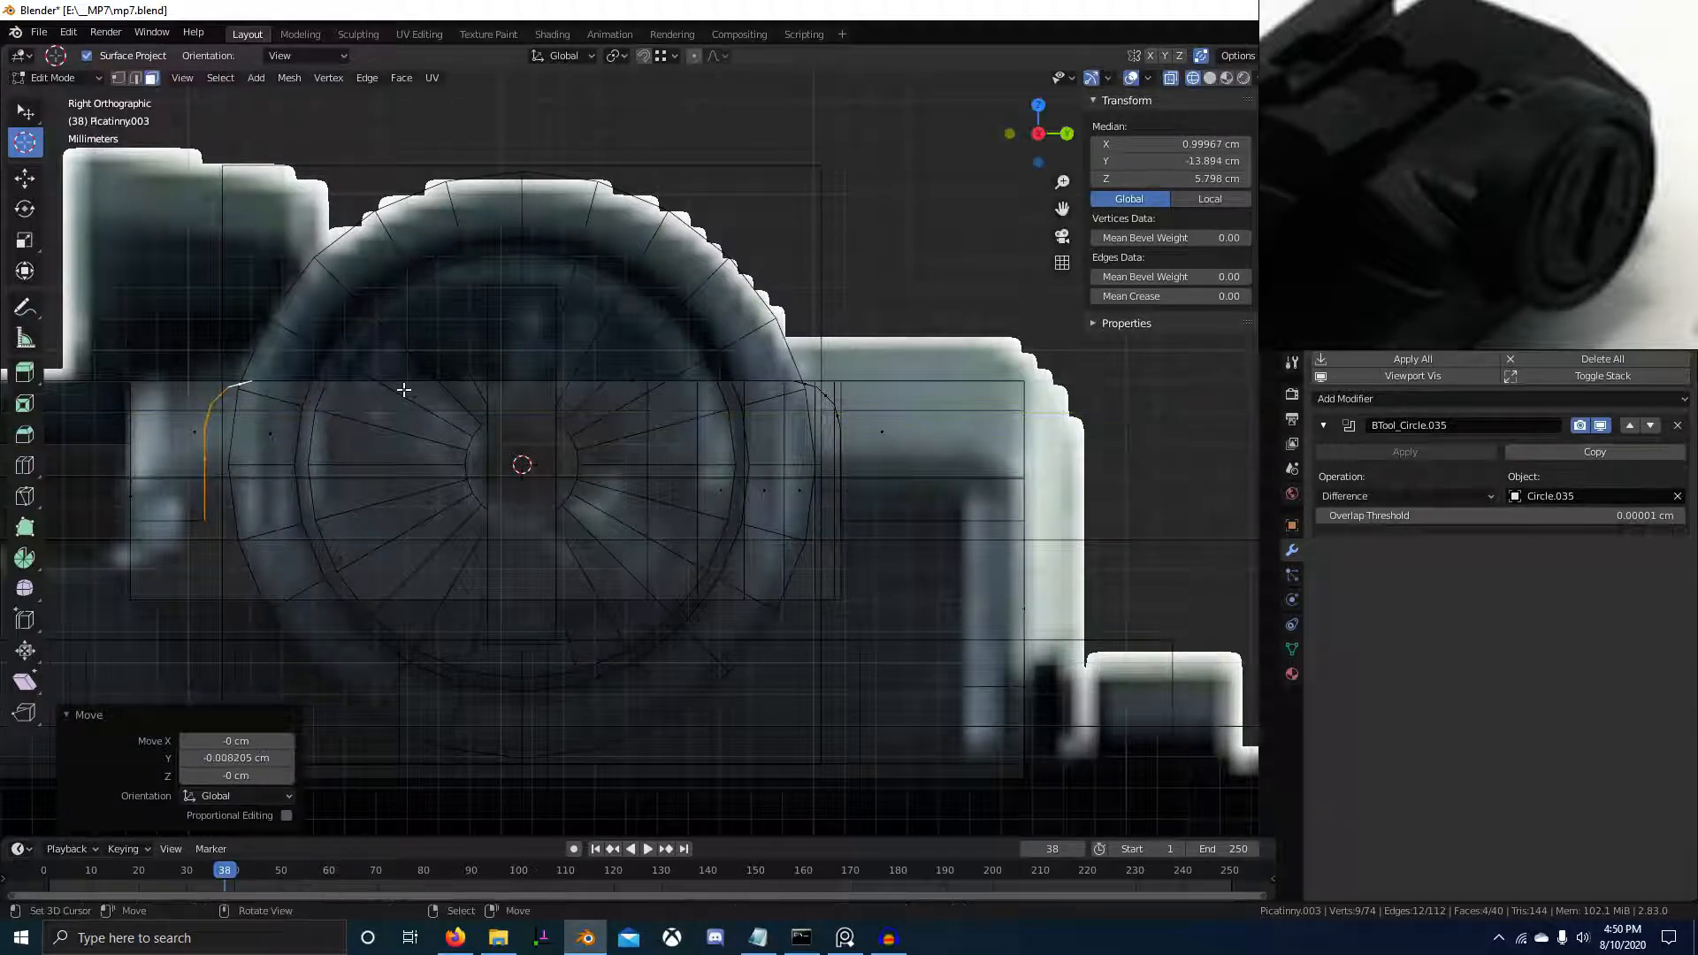
{"action": "left_click", "coordinate": [578, 386]}
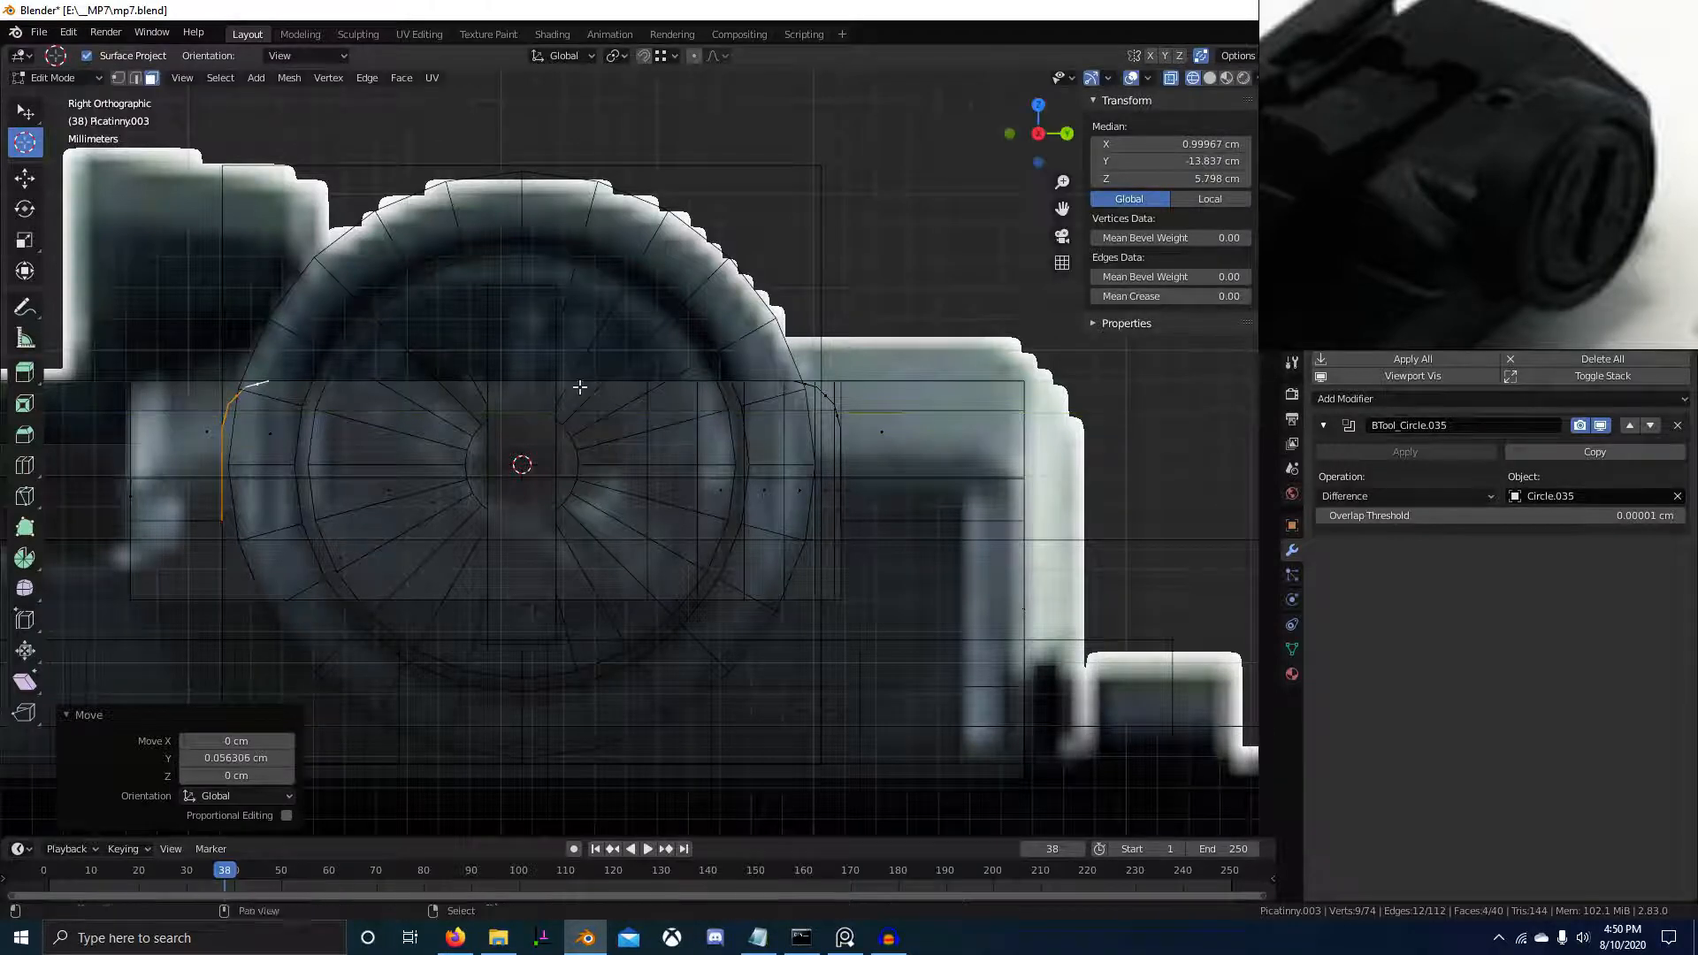
{"action": "middle_click_drag", "start_coordinate": [889, 433], "coordinate": [761, 482]}
{"action": "key", "text": "shift+z"}
{"action": "right_click", "coordinate": [522, 489]}
{"action": "right_click", "coordinate": [548, 597], "text": "ctrl"}
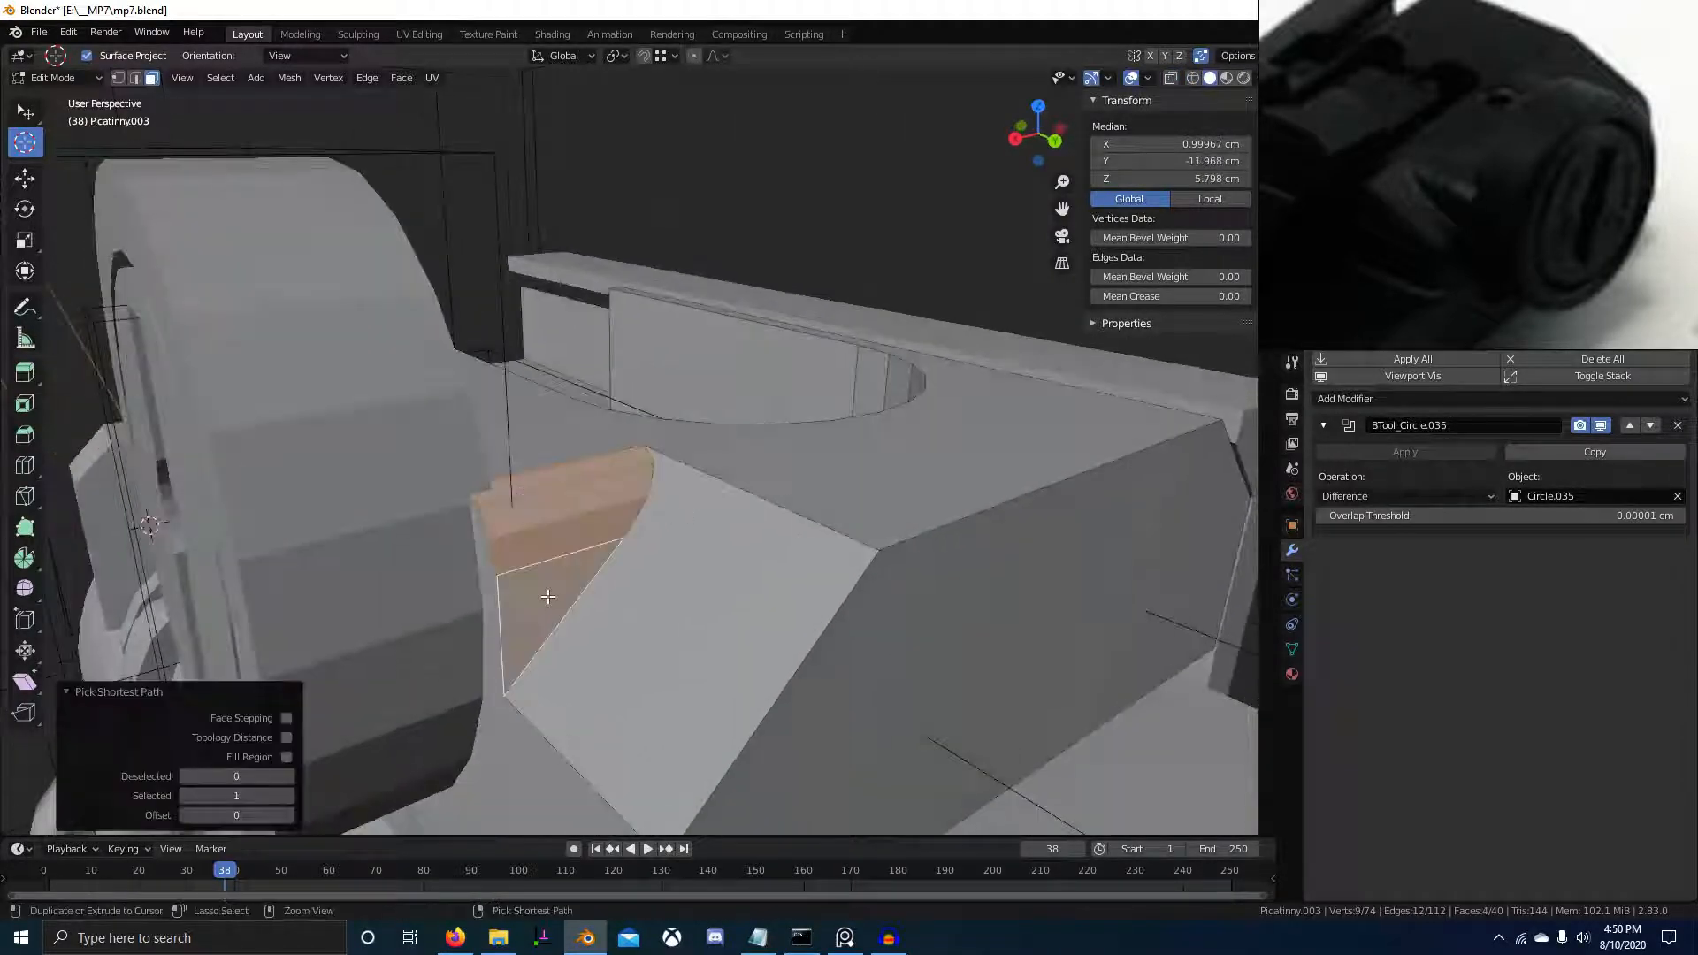
{"action": "key", "text": "KP_1"}
{"action": "key", "text": "KP_3"}
{"action": "key", "text": "alt+z"}
{"action": "key", "text": "g"}
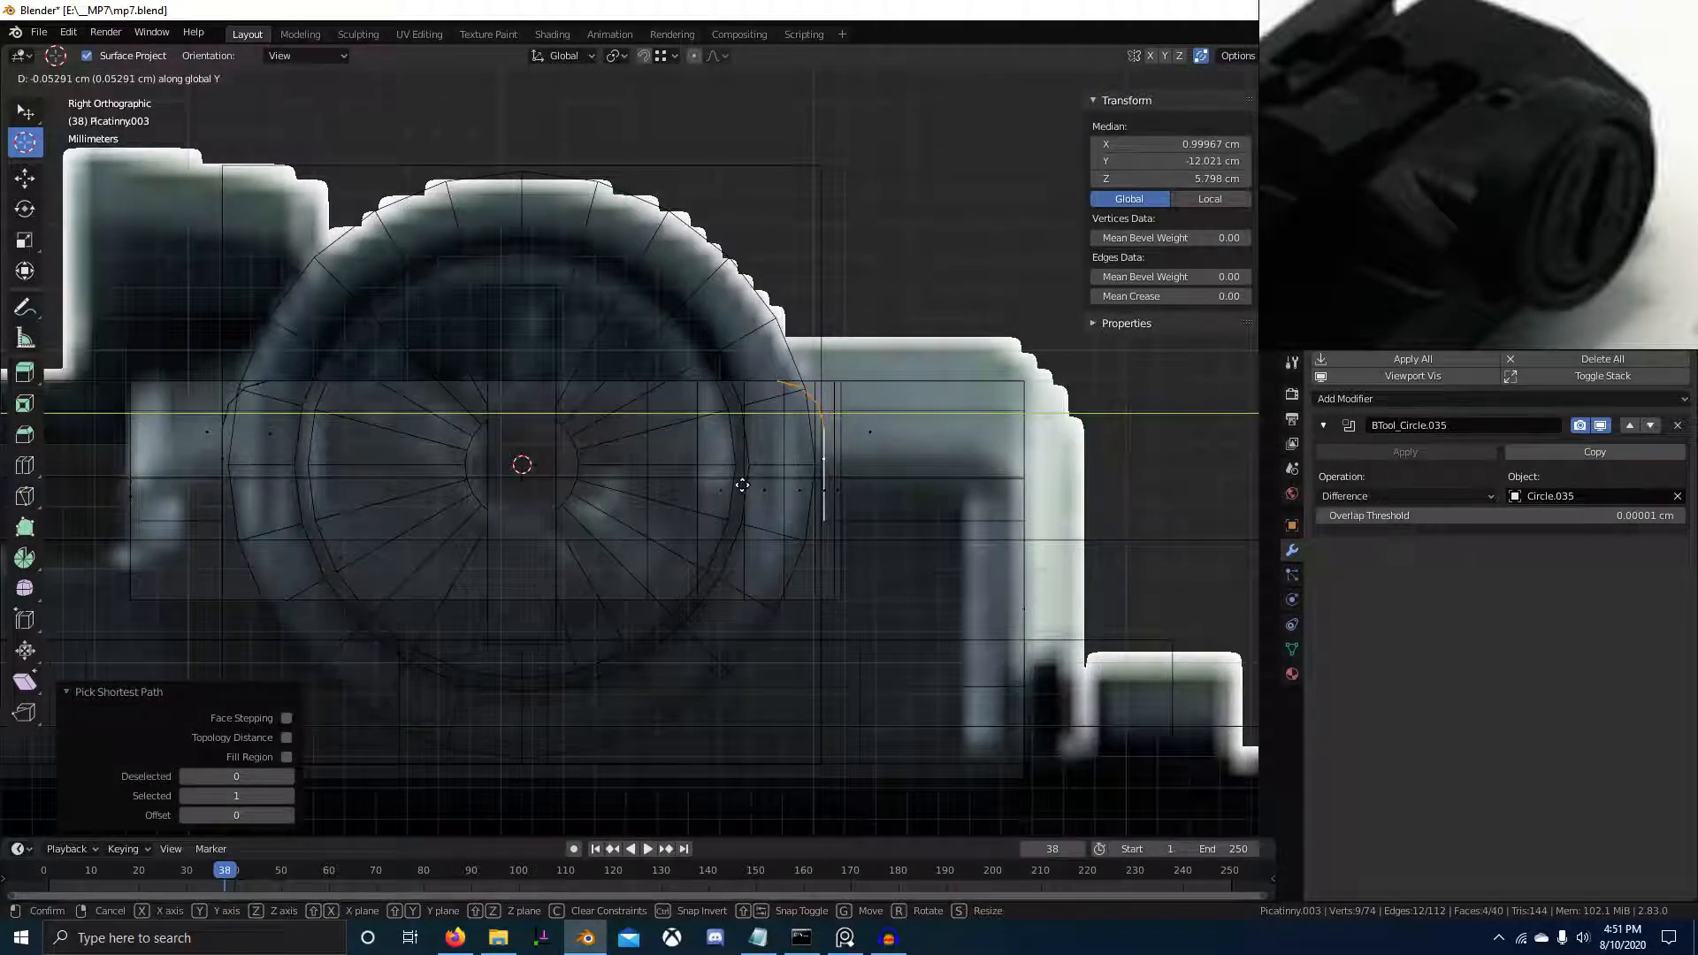
{"action": "left_click", "coordinate": [725, 486]}
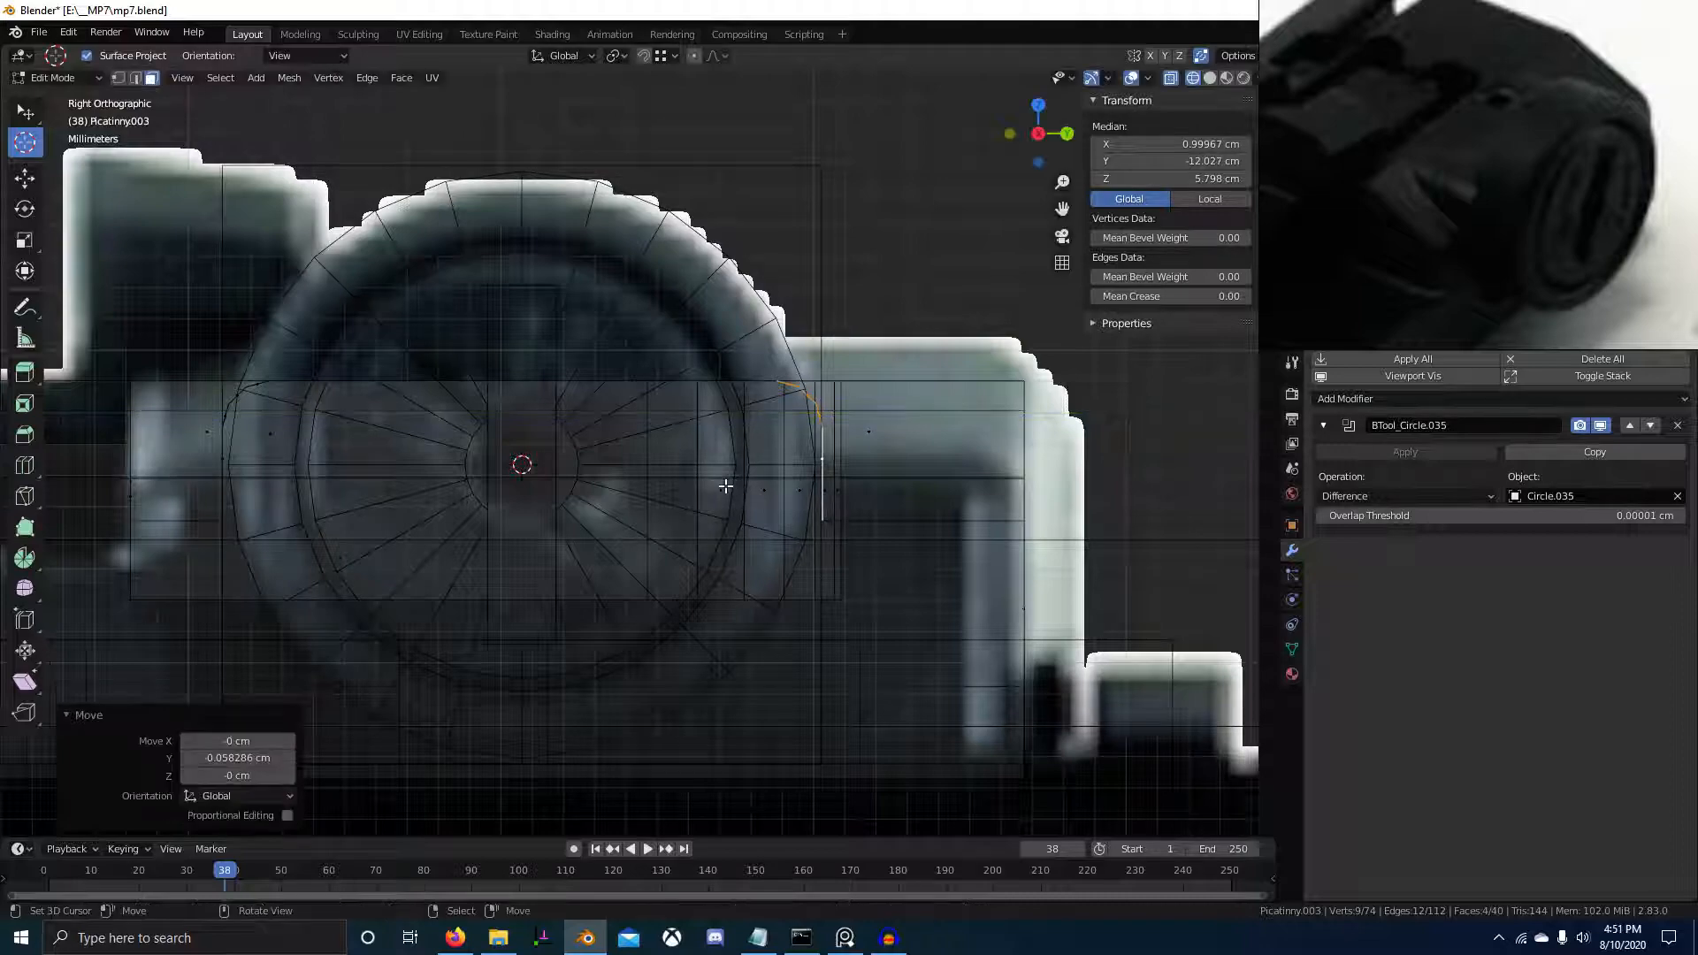
Finish editing the mount's mesh and save the mp7.blend file
{"action": "key", "text": "alt+z"}
{"action": "key", "text": "Tab"}
{"action": "middle_click_drag", "start_coordinate": [859, 488], "coordinate": [927, 665]}
{"action": "key", "text": "ctrl+s"}
{"action": "middle_click_drag", "start_coordinate": [734, 619], "coordinate": [469, 531]}
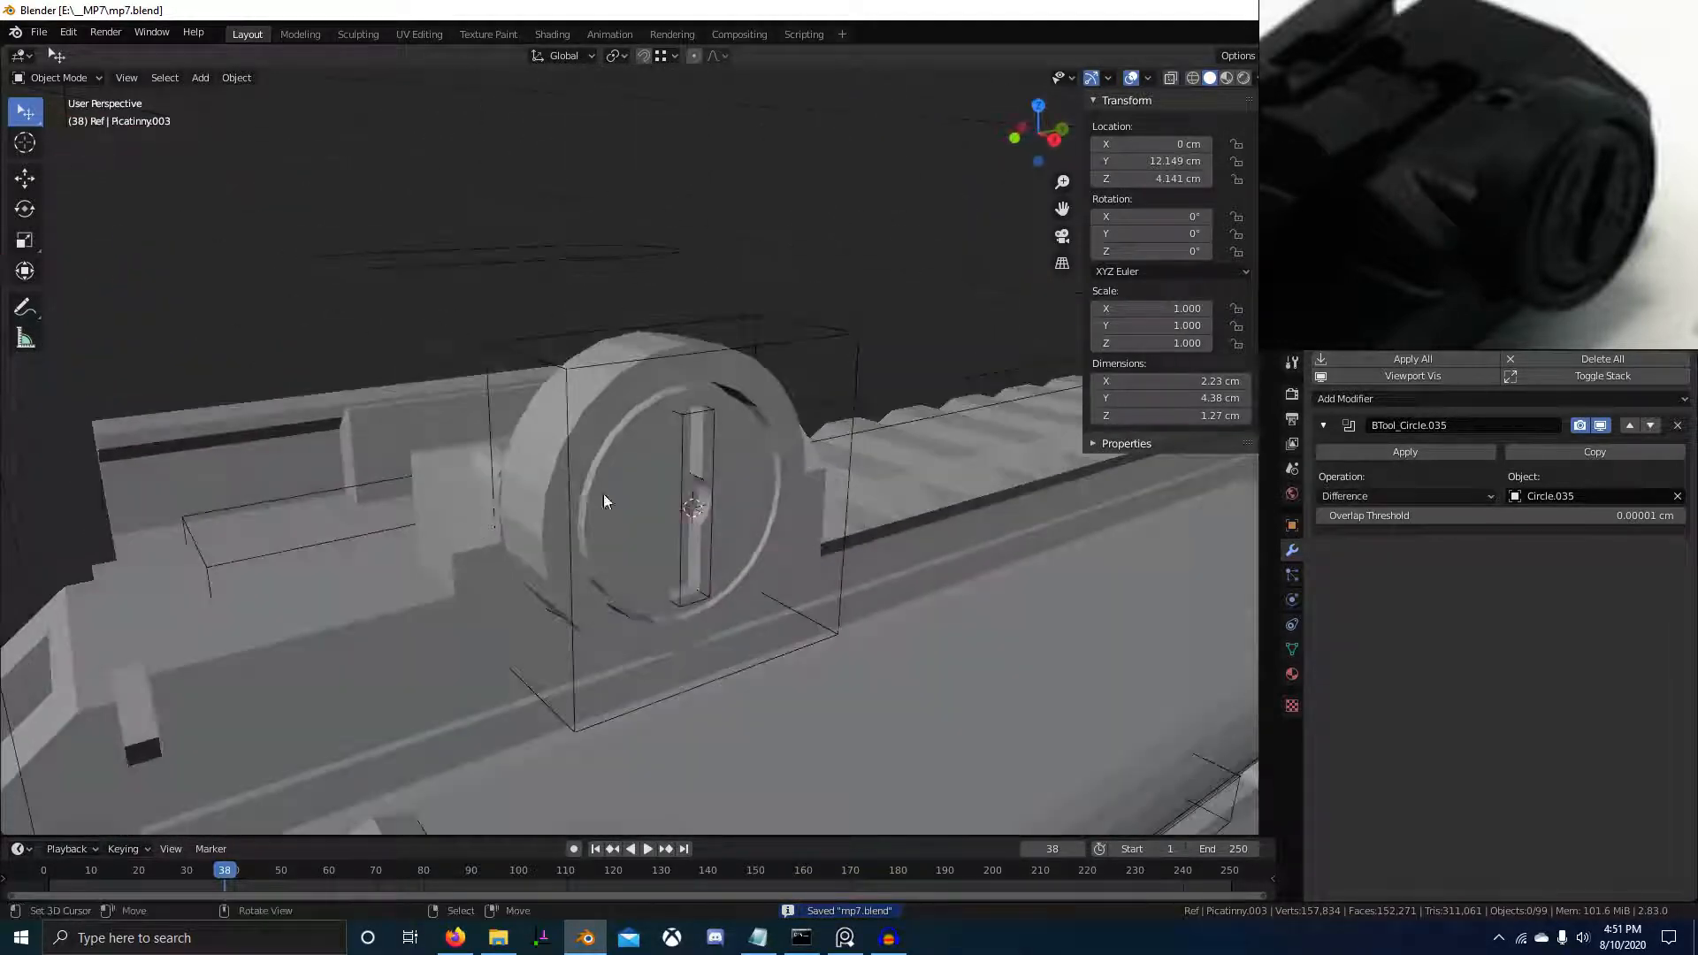
{"action": "middle_click_drag", "start_coordinate": [603, 502], "coordinate": [598, 547]}
{"action": "key", "text": "ctrl+s"}
Examine the sight in the reference photos from other angles, focusing on the side opposite the dial with the small round knob
{"action": "scroll", "coordinate": [1514, 285], "scroll_direction": "down", "scroll_amount": 4}
{"action": "scroll", "coordinate": [1505, 284], "scroll_direction": "up", "scroll_amount": 3}
{"action": "middle_click_drag", "start_coordinate": [1504, 284], "coordinate": [1532, 241]}
{"action": "scroll", "coordinate": [1654, 161], "scroll_direction": "down", "scroll_amount": 4}
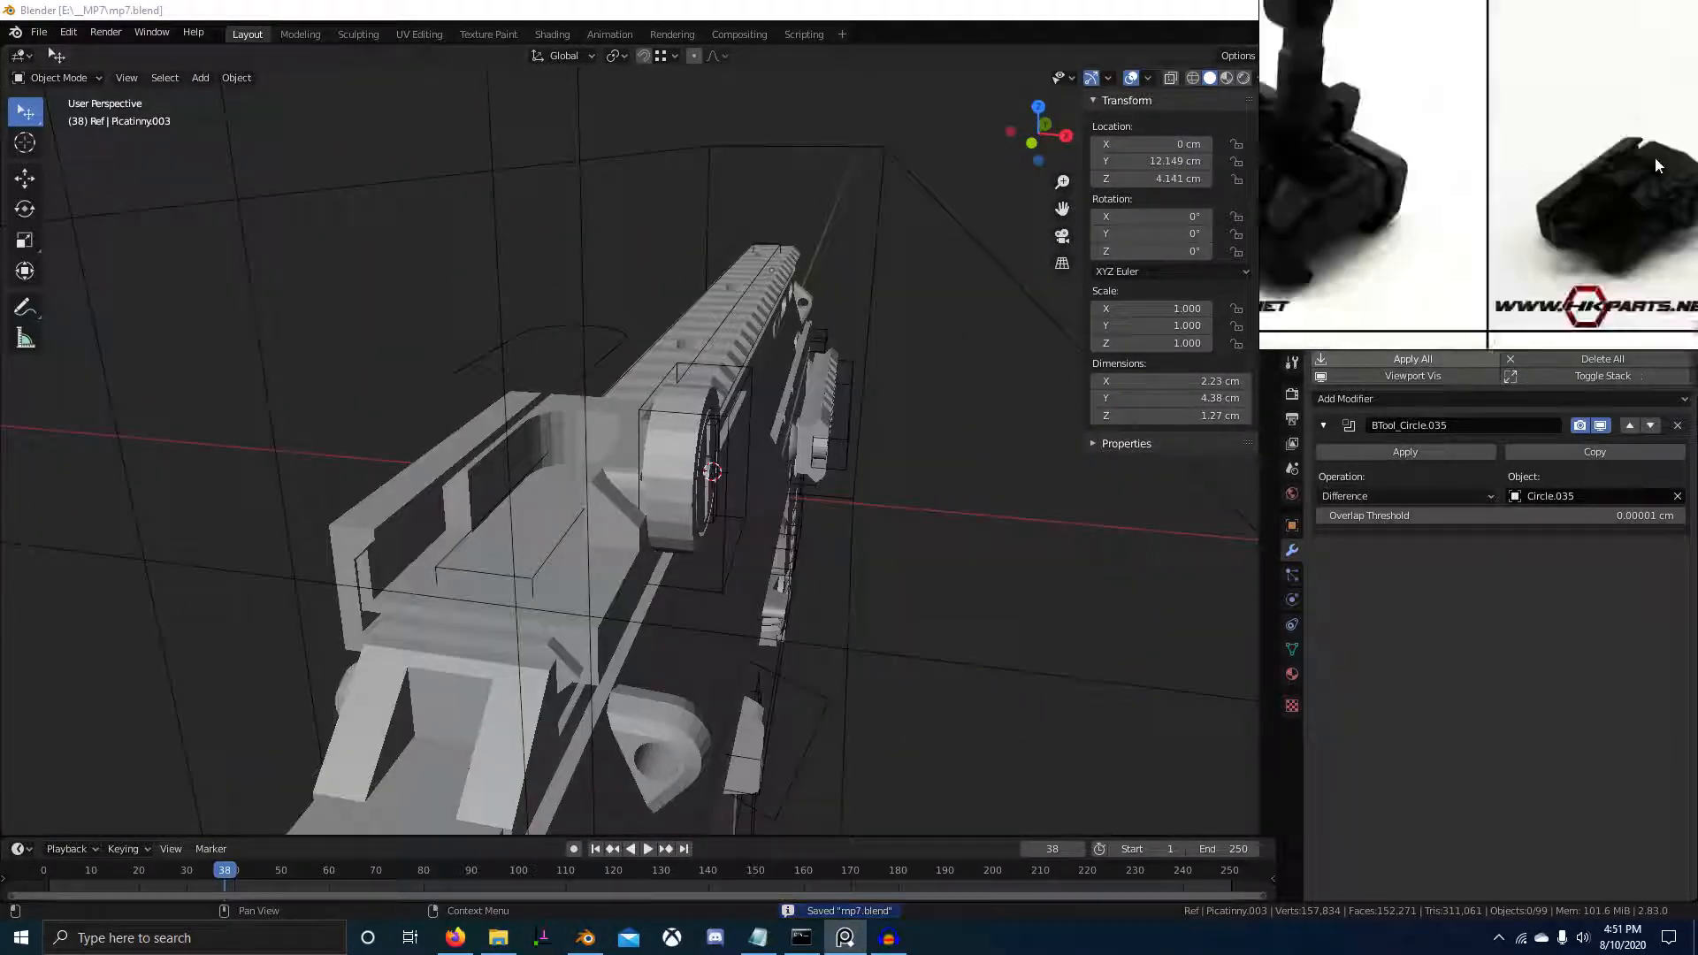
{"action": "middle_click_drag", "start_coordinate": [1655, 165], "coordinate": [1523, 192]}
{"action": "middle_click_drag", "start_coordinate": [1307, 258], "coordinate": [1592, 223]}
{"action": "scroll", "coordinate": [1463, 272], "scroll_direction": "down", "scroll_amount": 4}
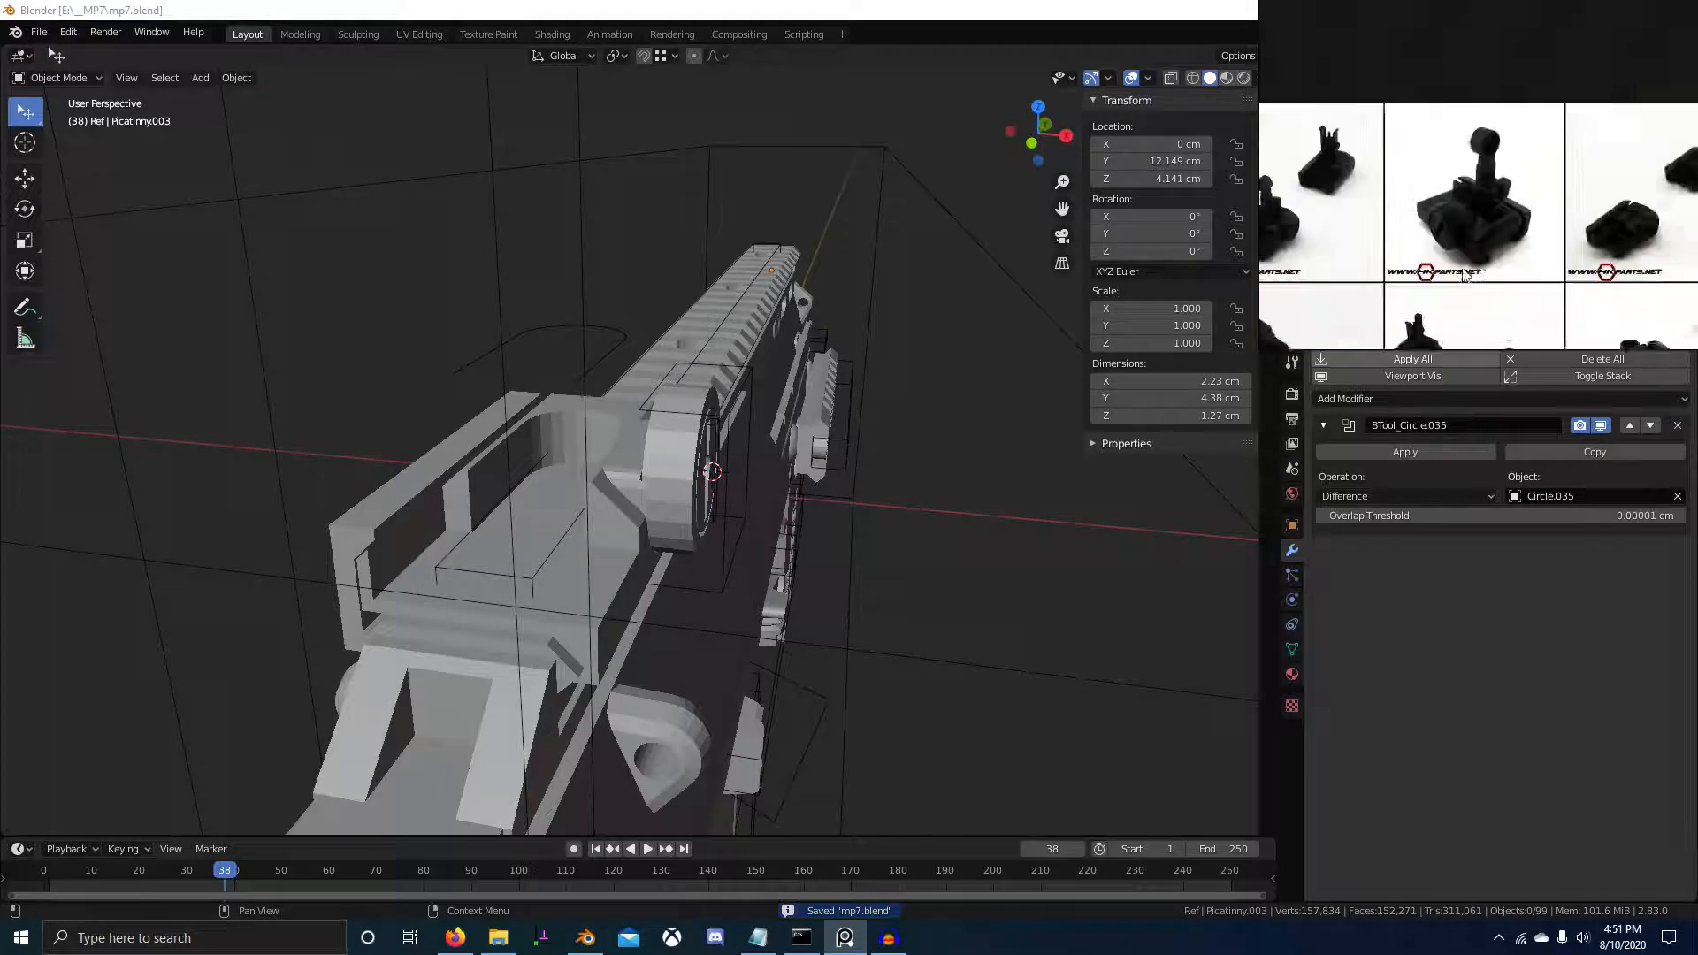
{"action": "scroll", "coordinate": [1464, 275], "scroll_direction": "up", "scroll_amount": 6}
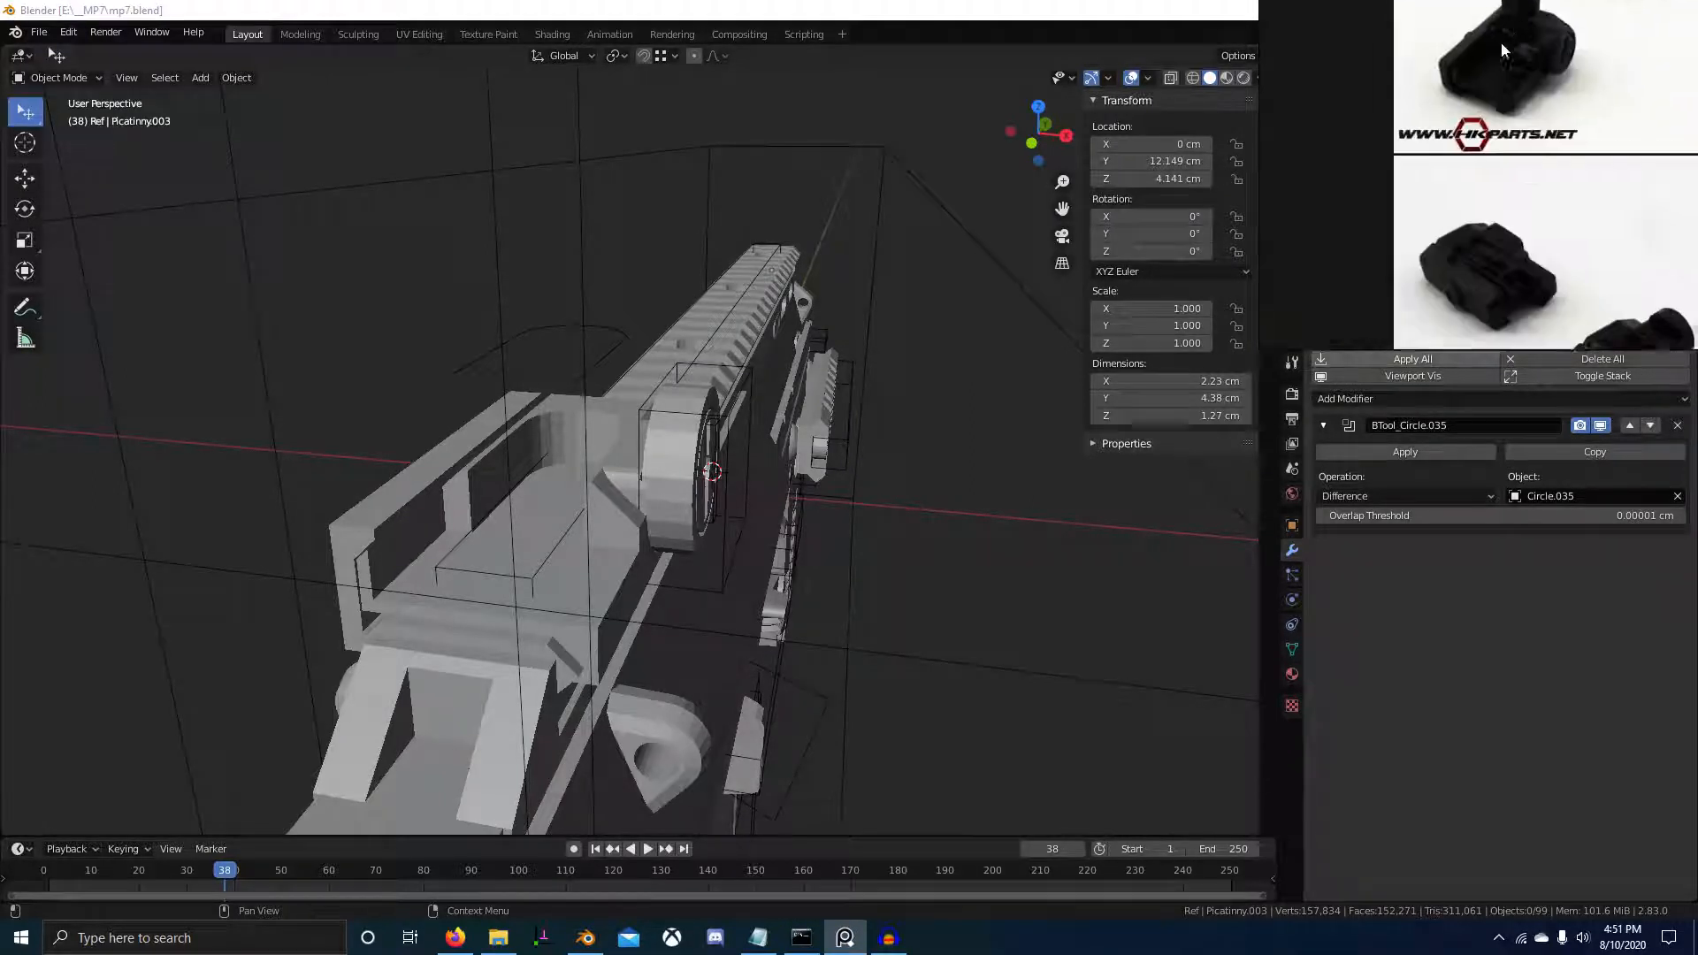
{"action": "scroll", "coordinate": [1479, 243], "scroll_direction": "up", "scroll_amount": 5}
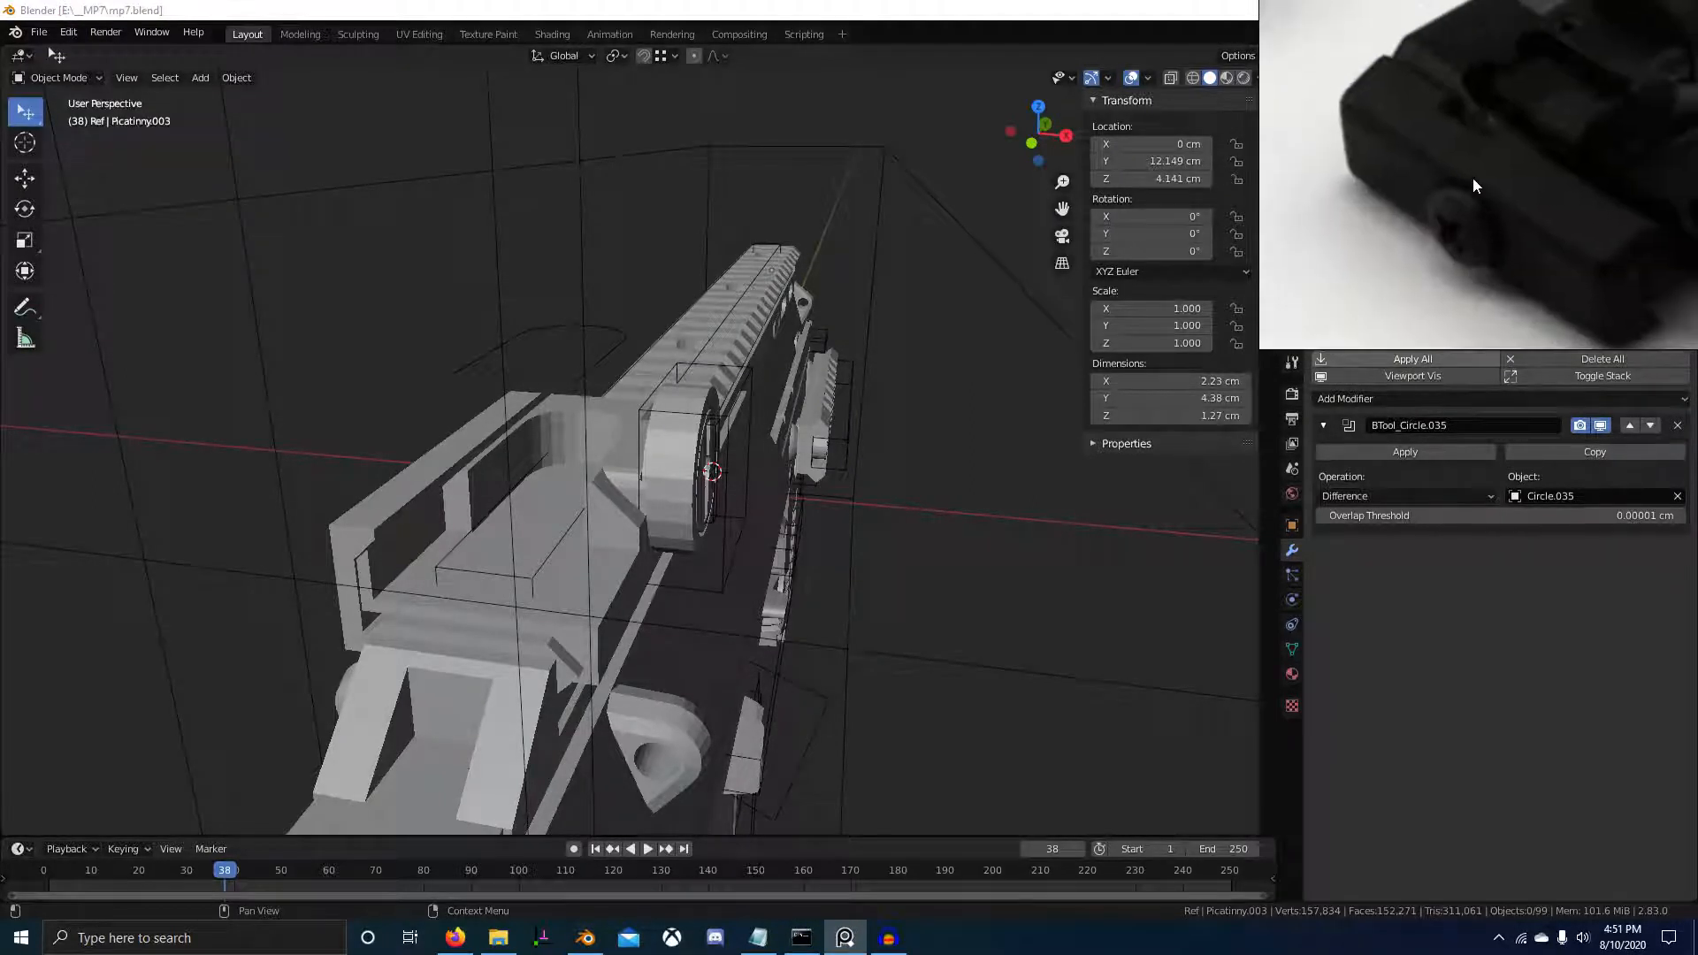
{"action": "scroll", "coordinate": [1473, 186], "scroll_direction": "down", "scroll_amount": 3}
{"action": "middle_click_drag", "start_coordinate": [1486, 211], "coordinate": [1429, 211]}
Duplicate the outer edge loop of the round dial Circle.033 in place
{"action": "key", "text": "Tab"}
{"action": "middle_click_drag", "start_coordinate": [729, 522], "coordinate": [690, 541]}
{"action": "key", "text": "Tab"}
{"action": "right_click", "coordinate": [659, 464]}
{"action": "key", "text": "Tab"}
{"action": "scroll", "coordinate": [690, 543], "scroll_direction": "up", "scroll_amount": 3}
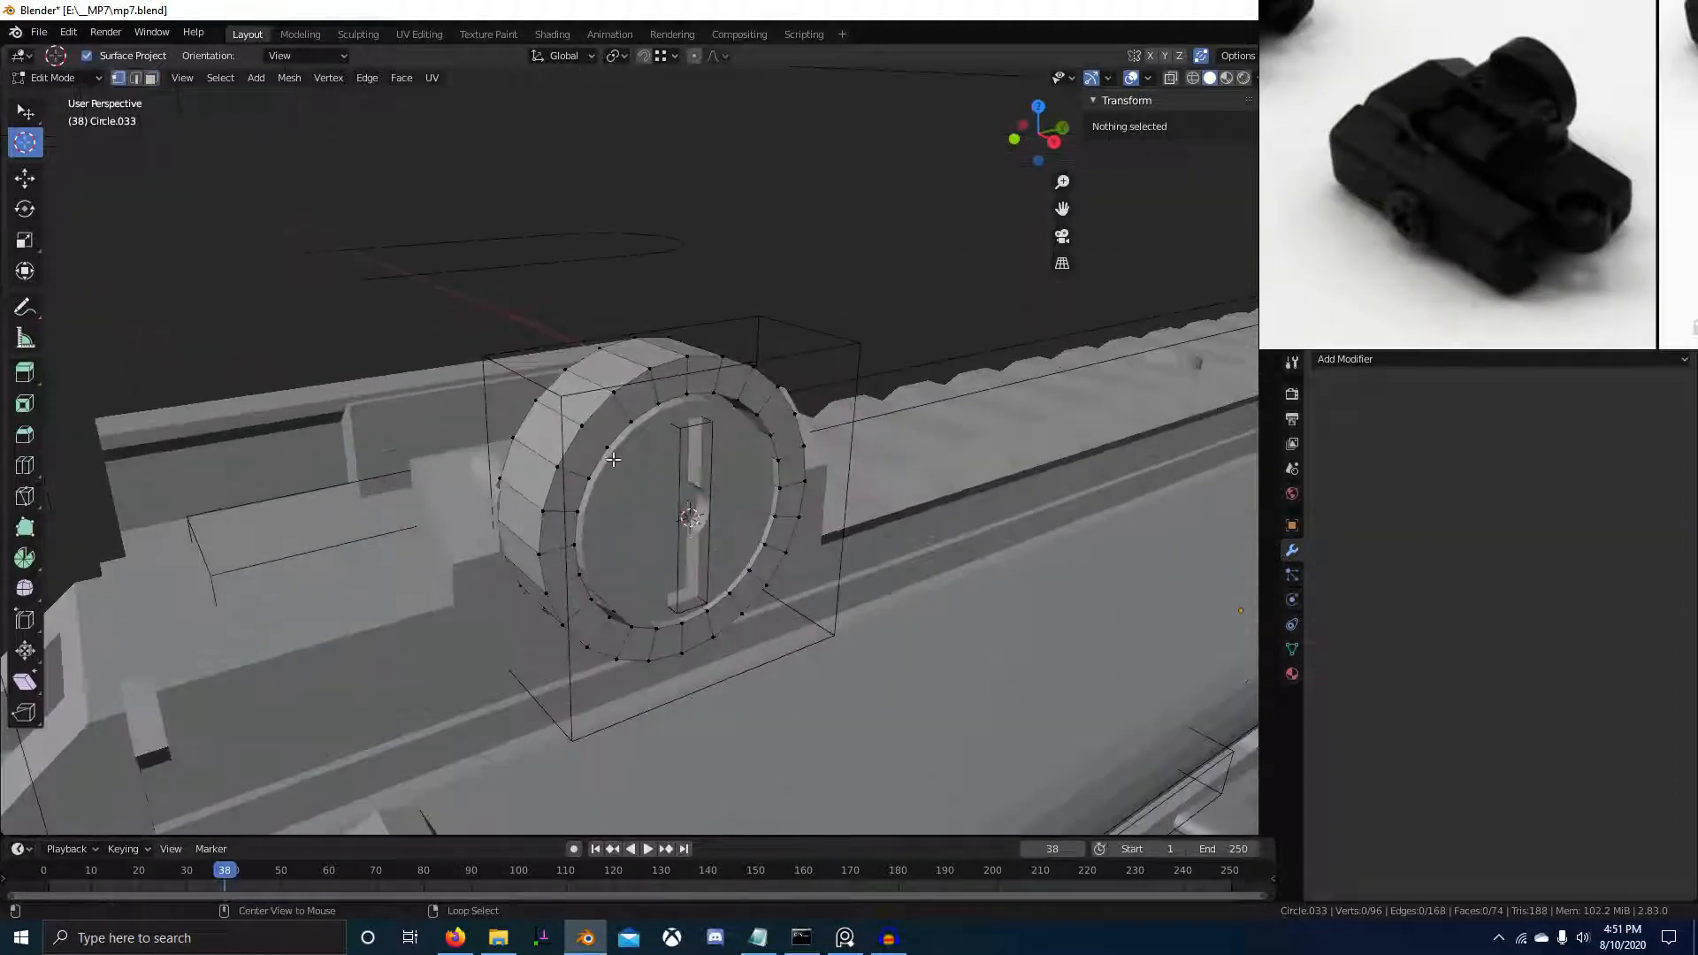
{"action": "right_click", "coordinate": [567, 451], "text": "alt"}
{"action": "middle_click_drag", "start_coordinate": [570, 453], "coordinate": [707, 547]}
{"action": "key", "text": "shift+d"}
{"action": "right_click", "coordinate": [619, 484]}
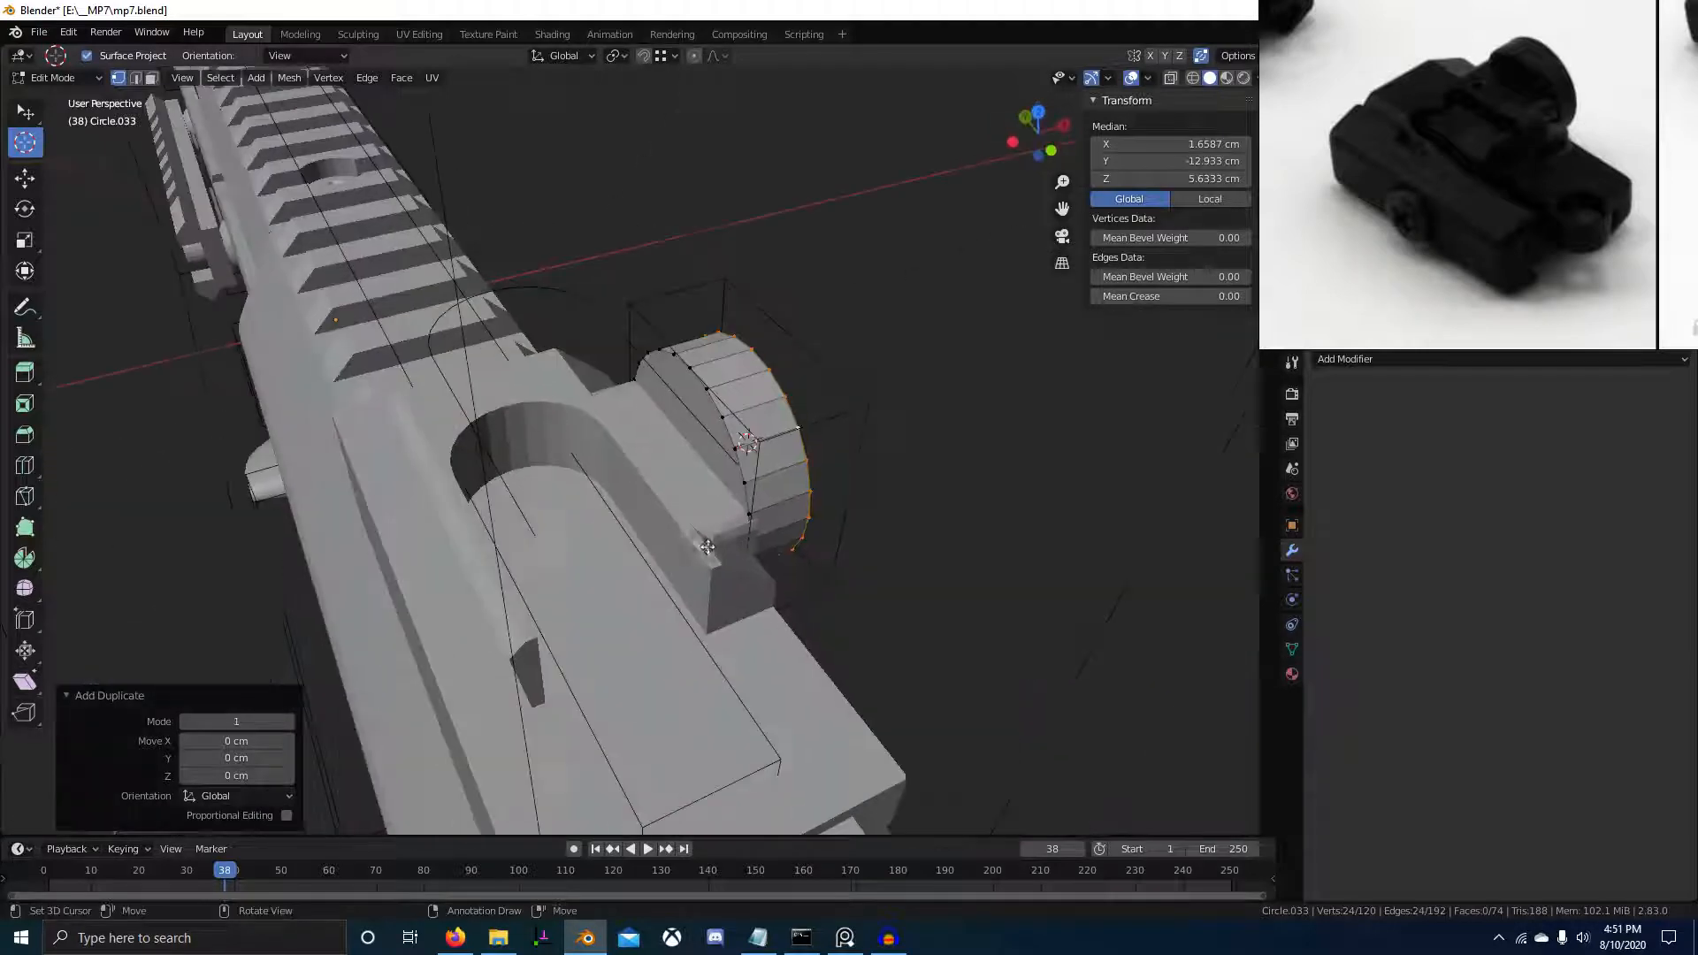
Move the duplicated loop along X to just outside the opposite side of the mount, at about -1.31 cm
{"action": "key", "text": "g"}
{"action": "key", "text": "x"}
{"action": "left_click", "coordinate": [412, 551]}
{"action": "key", "text": "g"}
{"action": "key", "text": "x"}
{"action": "middle_click_drag", "start_coordinate": [412, 550], "coordinate": [895, 590]}
{"action": "left_click", "coordinate": [497, 602]}
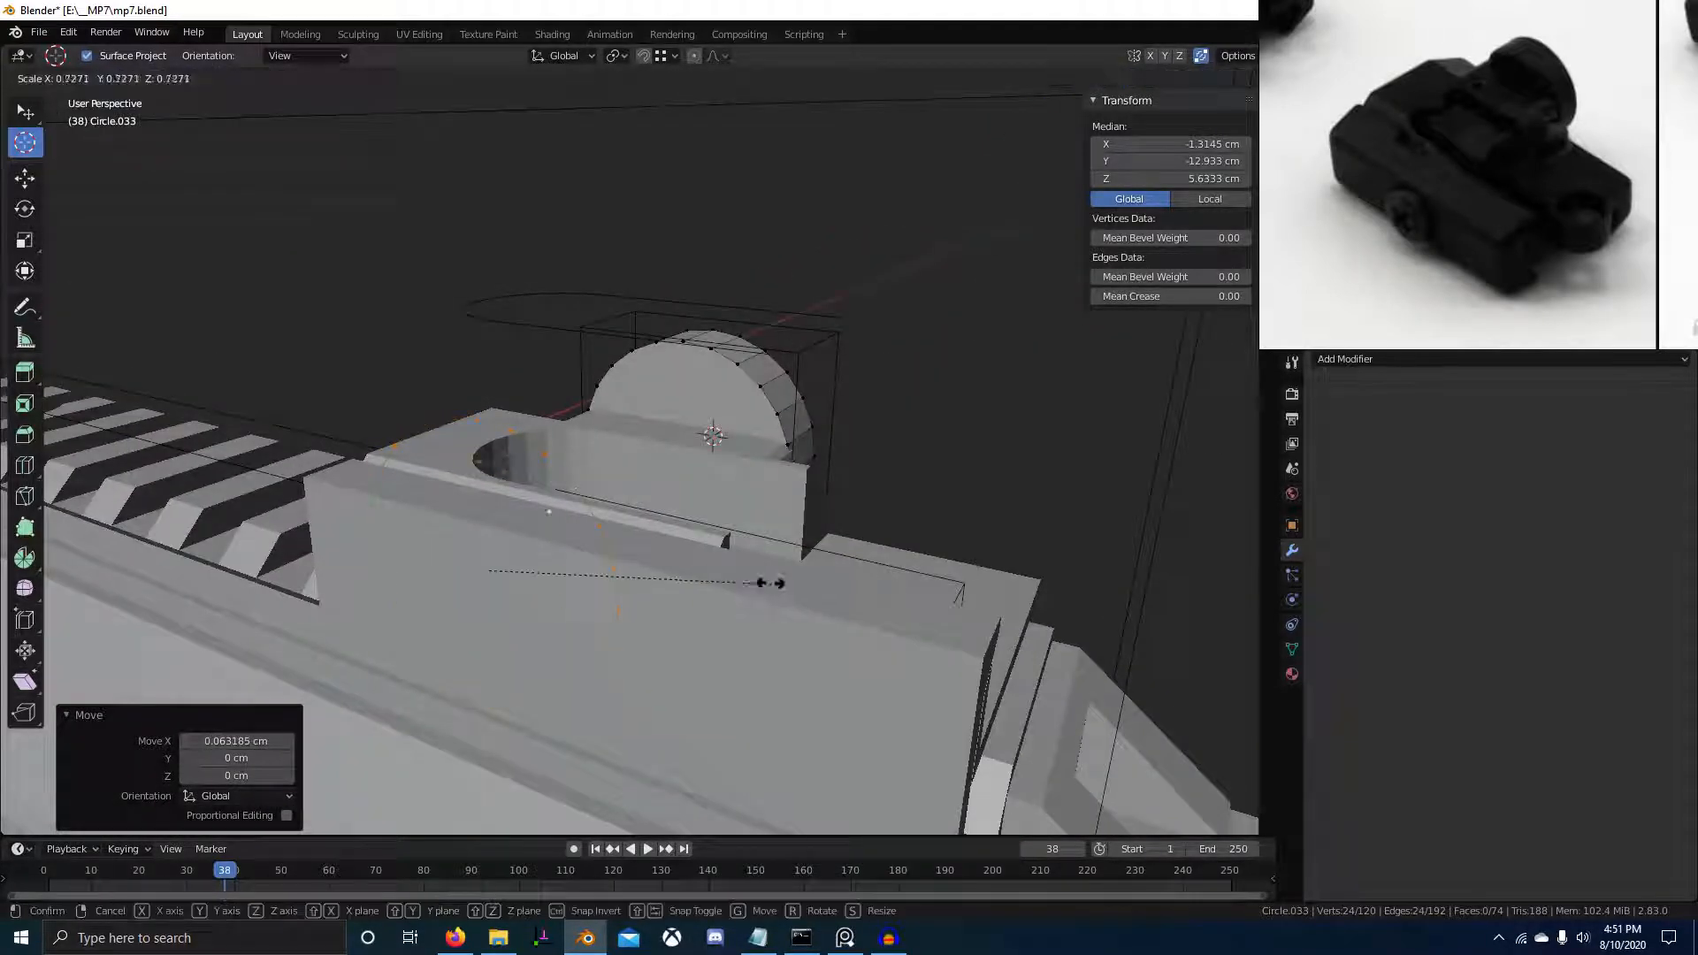
Scale the duplicated ring to about 0.41 of its size and display the model as wireframe over the reference image
{"action": "middle_click_drag", "start_coordinate": [778, 642], "coordinate": [736, 639]}
{"action": "key", "text": "KP_3"}
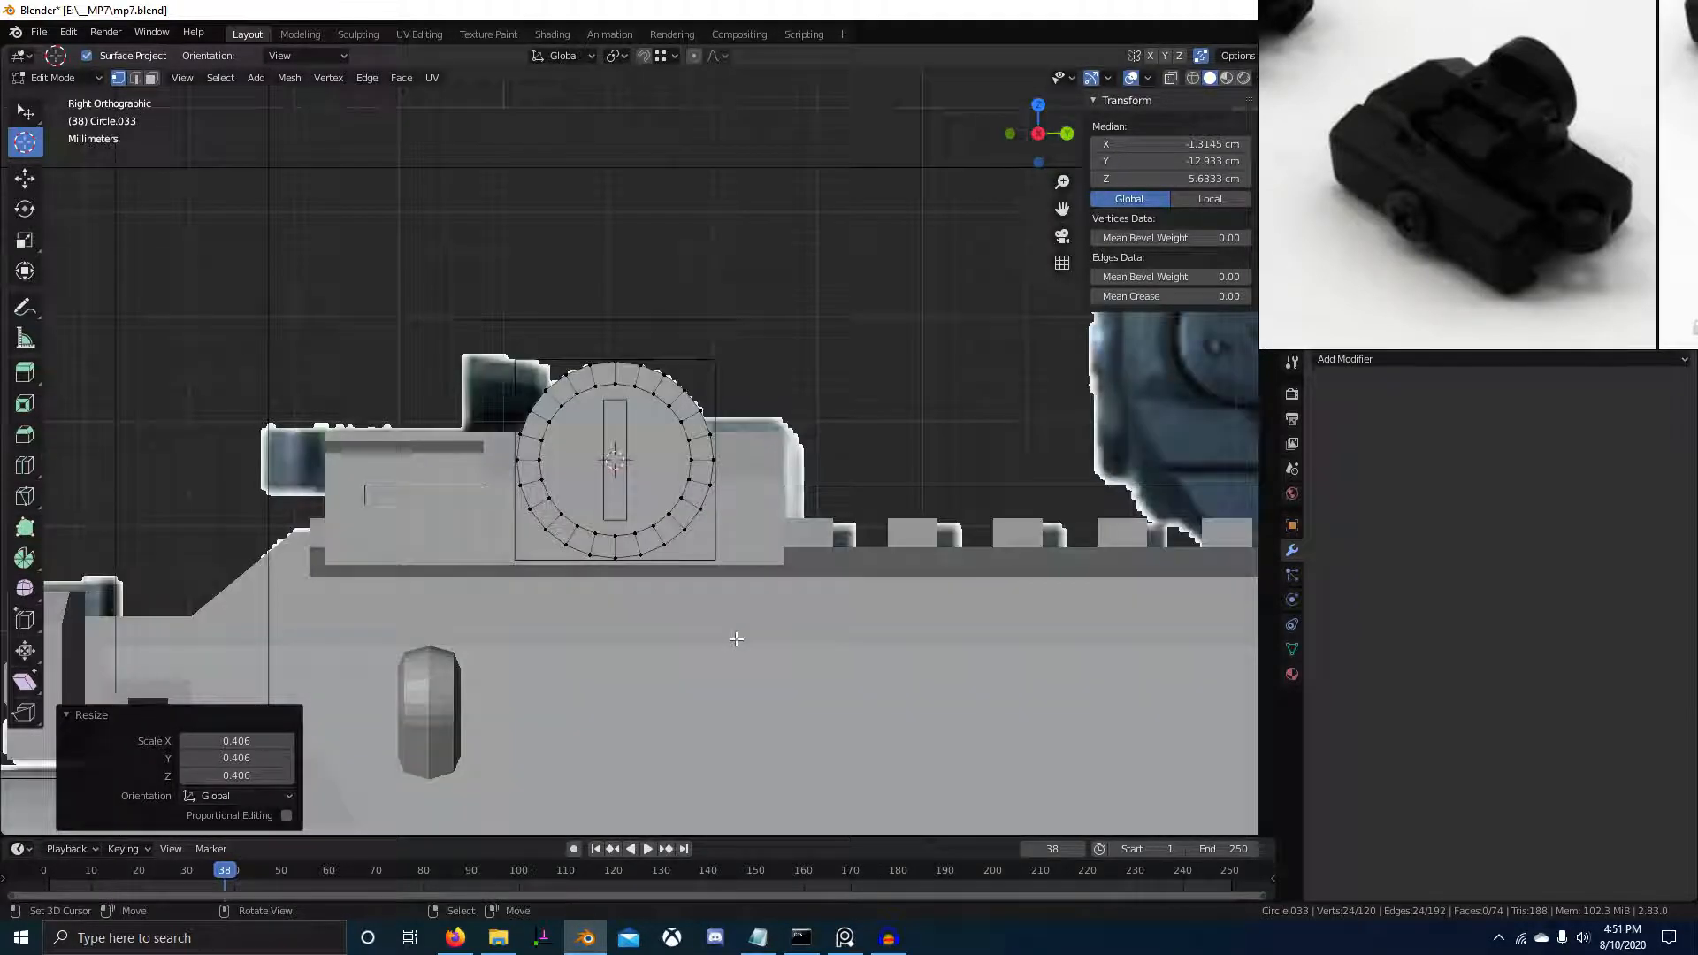
{"action": "key", "text": "ctrl+KP_3"}
{"action": "key", "text": "KP_1"}
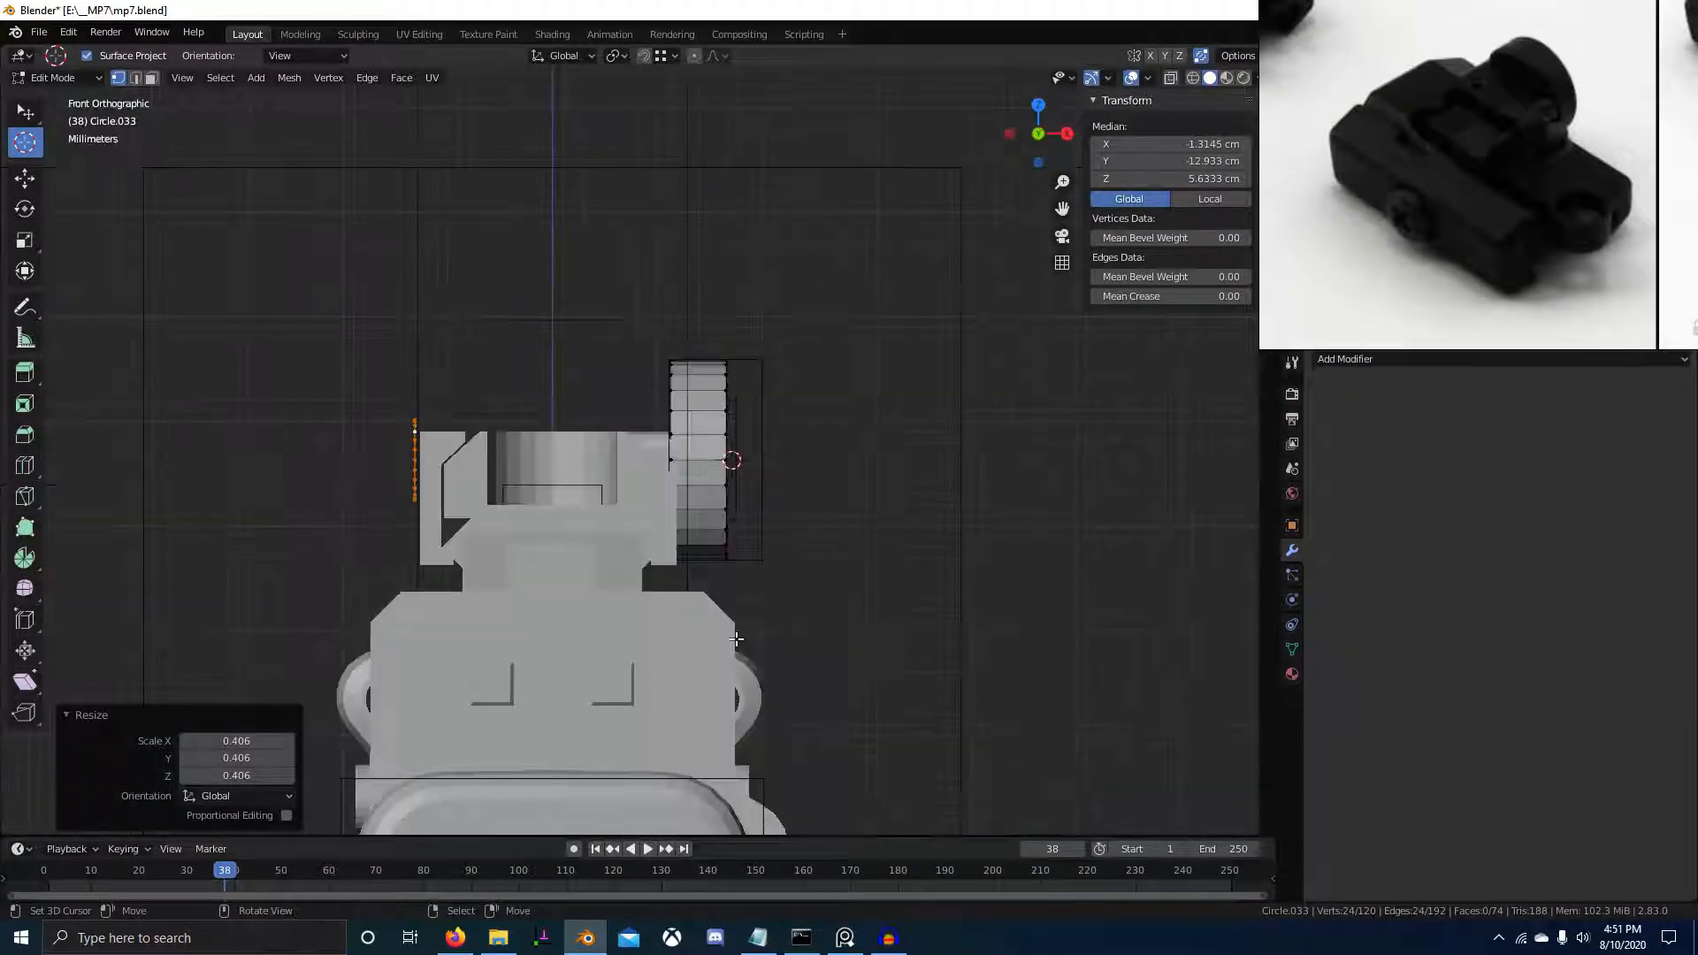
{"action": "key", "text": "ctrl+KP_3"}
{"action": "left_click", "coordinate": [600, 612]}
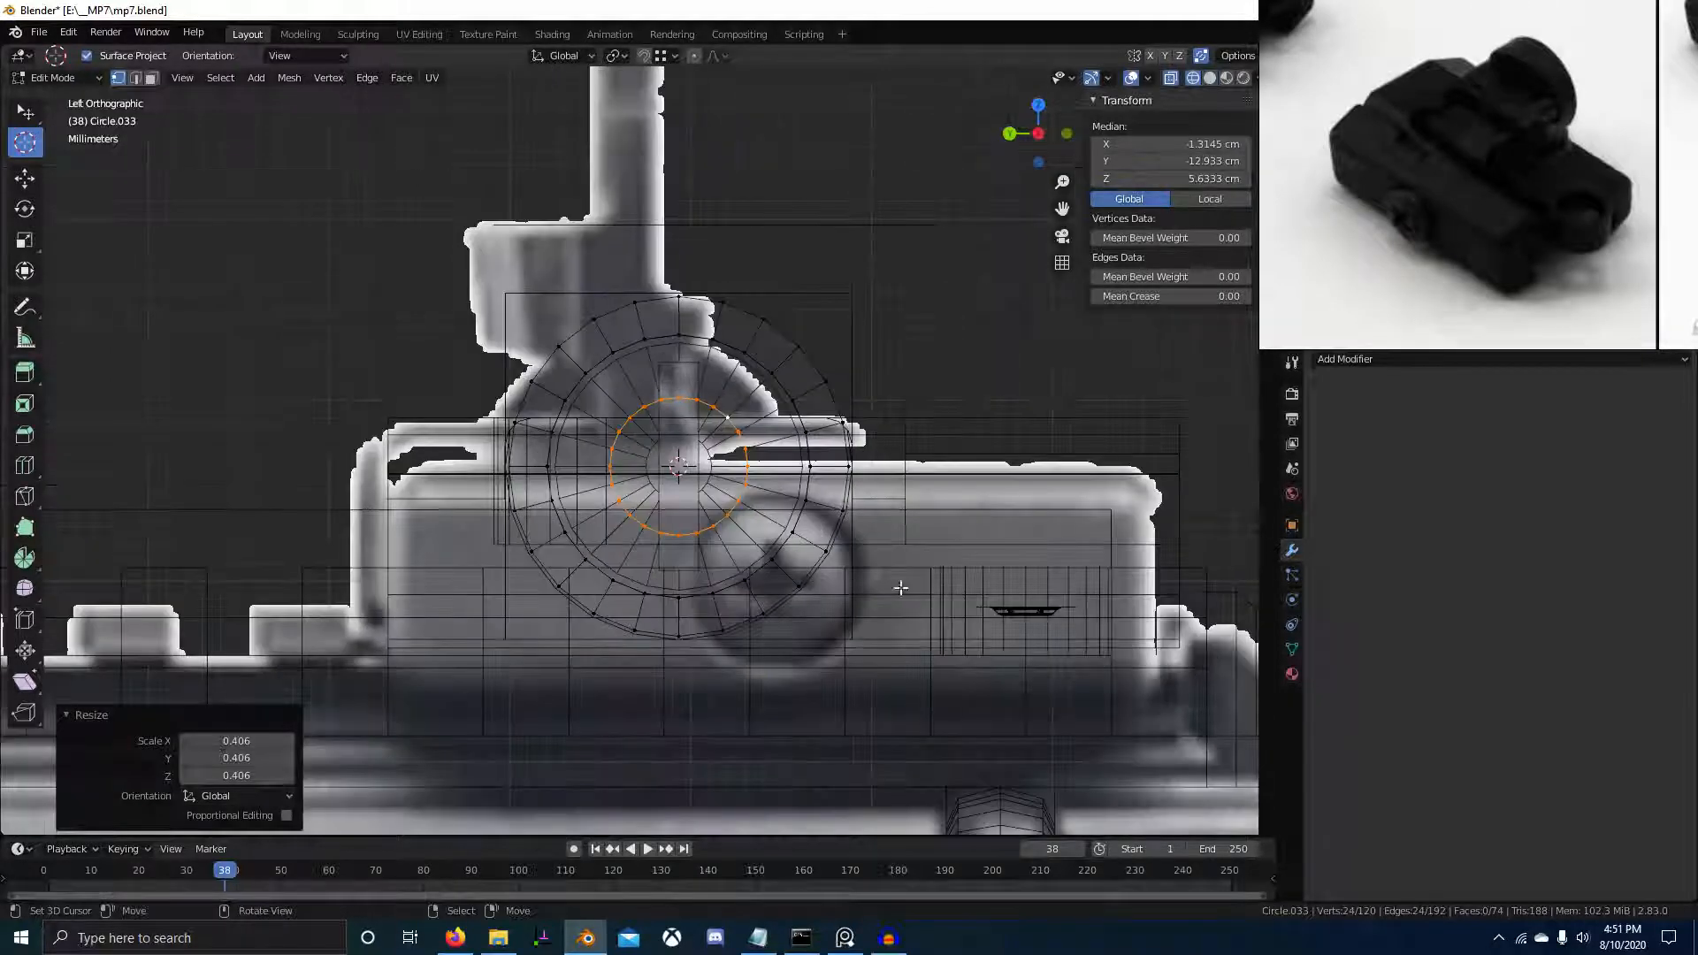
Lower the ring along Z to about 5.03 cm and resize it to match the side knob in the reference image
{"action": "key", "text": "s"}
{"action": "key", "text": "g"}
{"action": "key", "text": "z"}
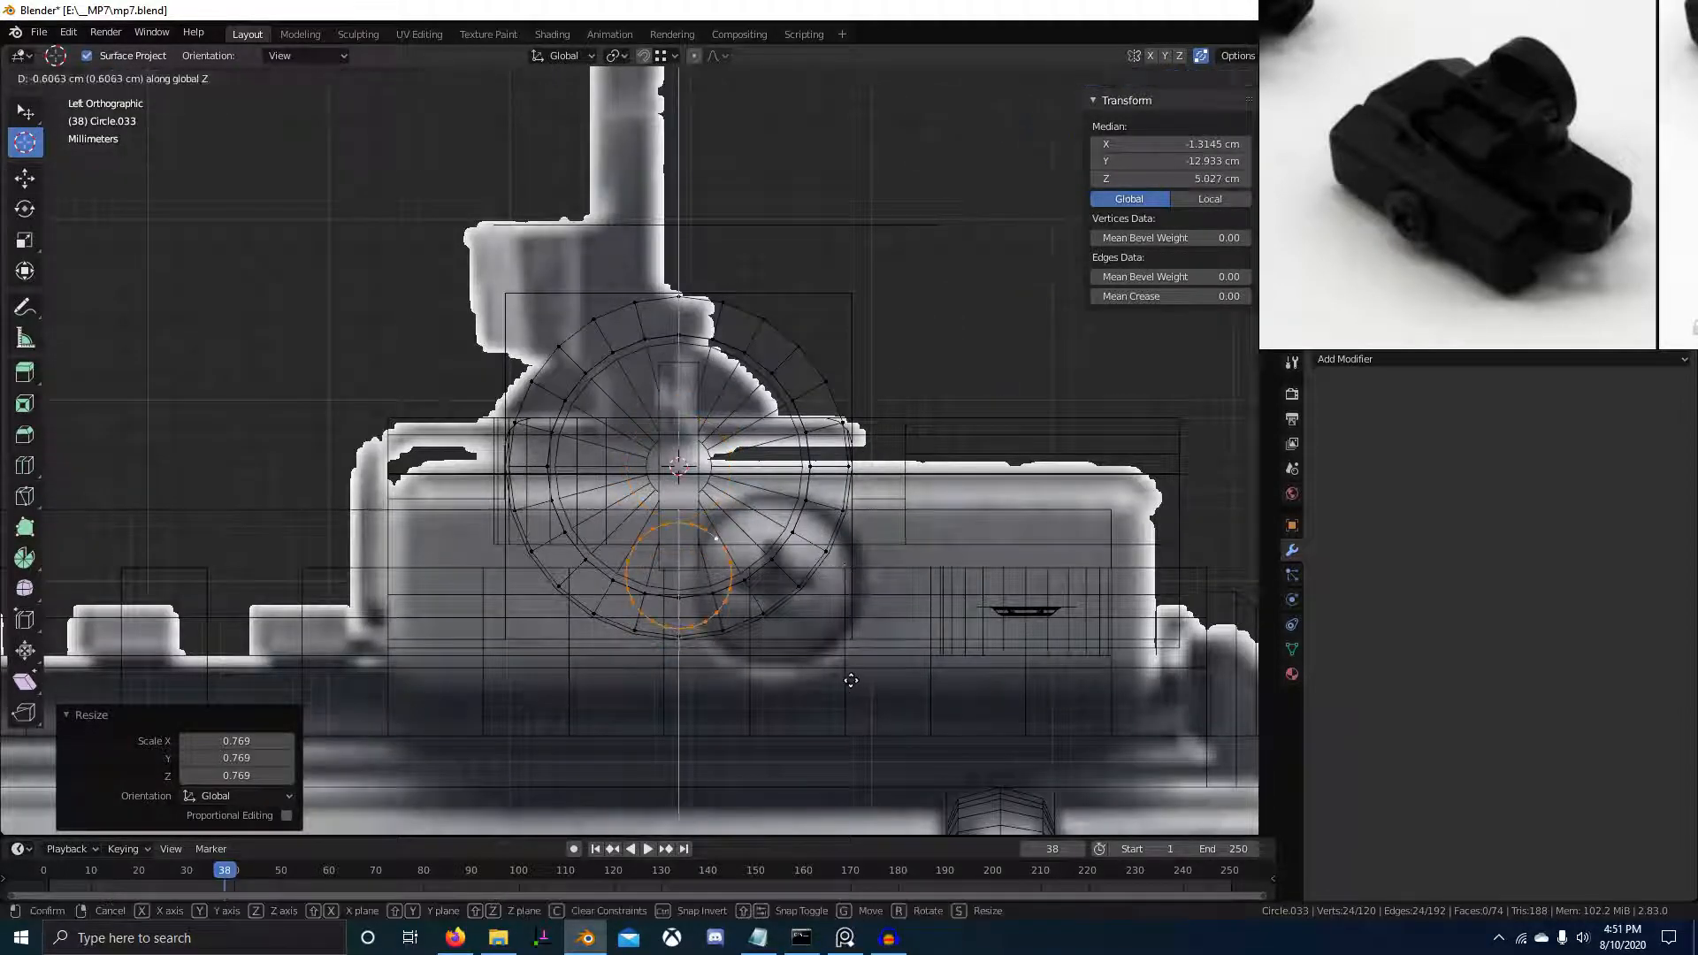
{"action": "left_click", "coordinate": [975, 699]}
{"action": "key", "text": "g"}
{"action": "key", "text": "z"}
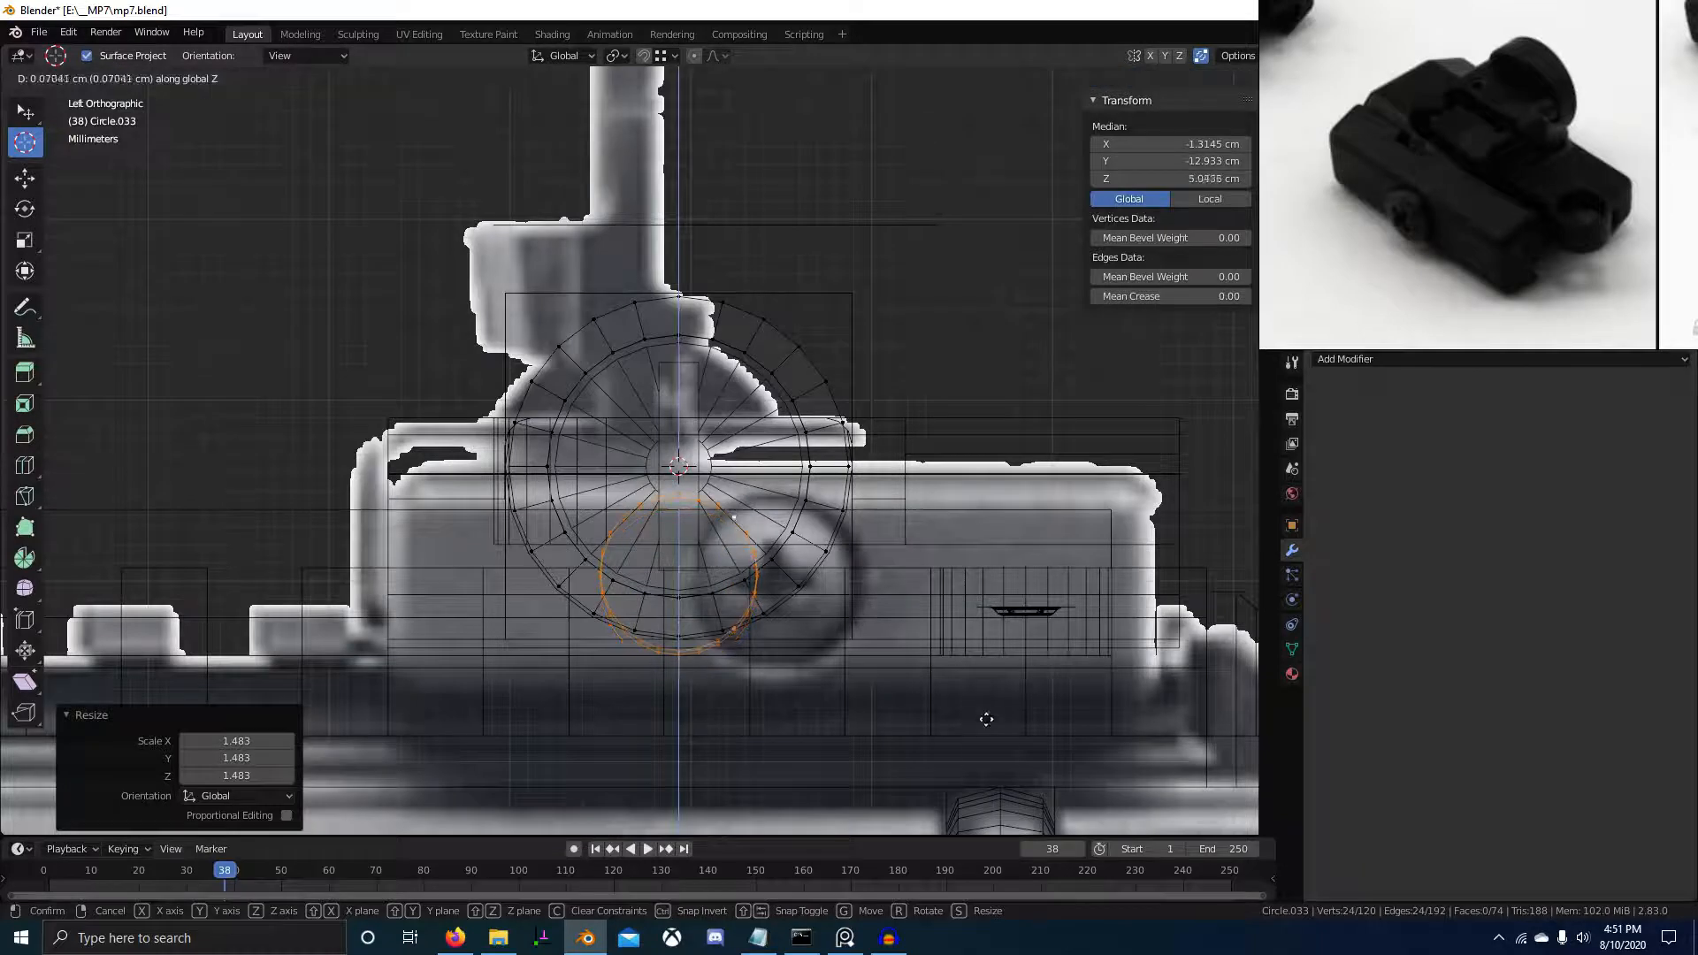
{"action": "left_click", "coordinate": [980, 718]}
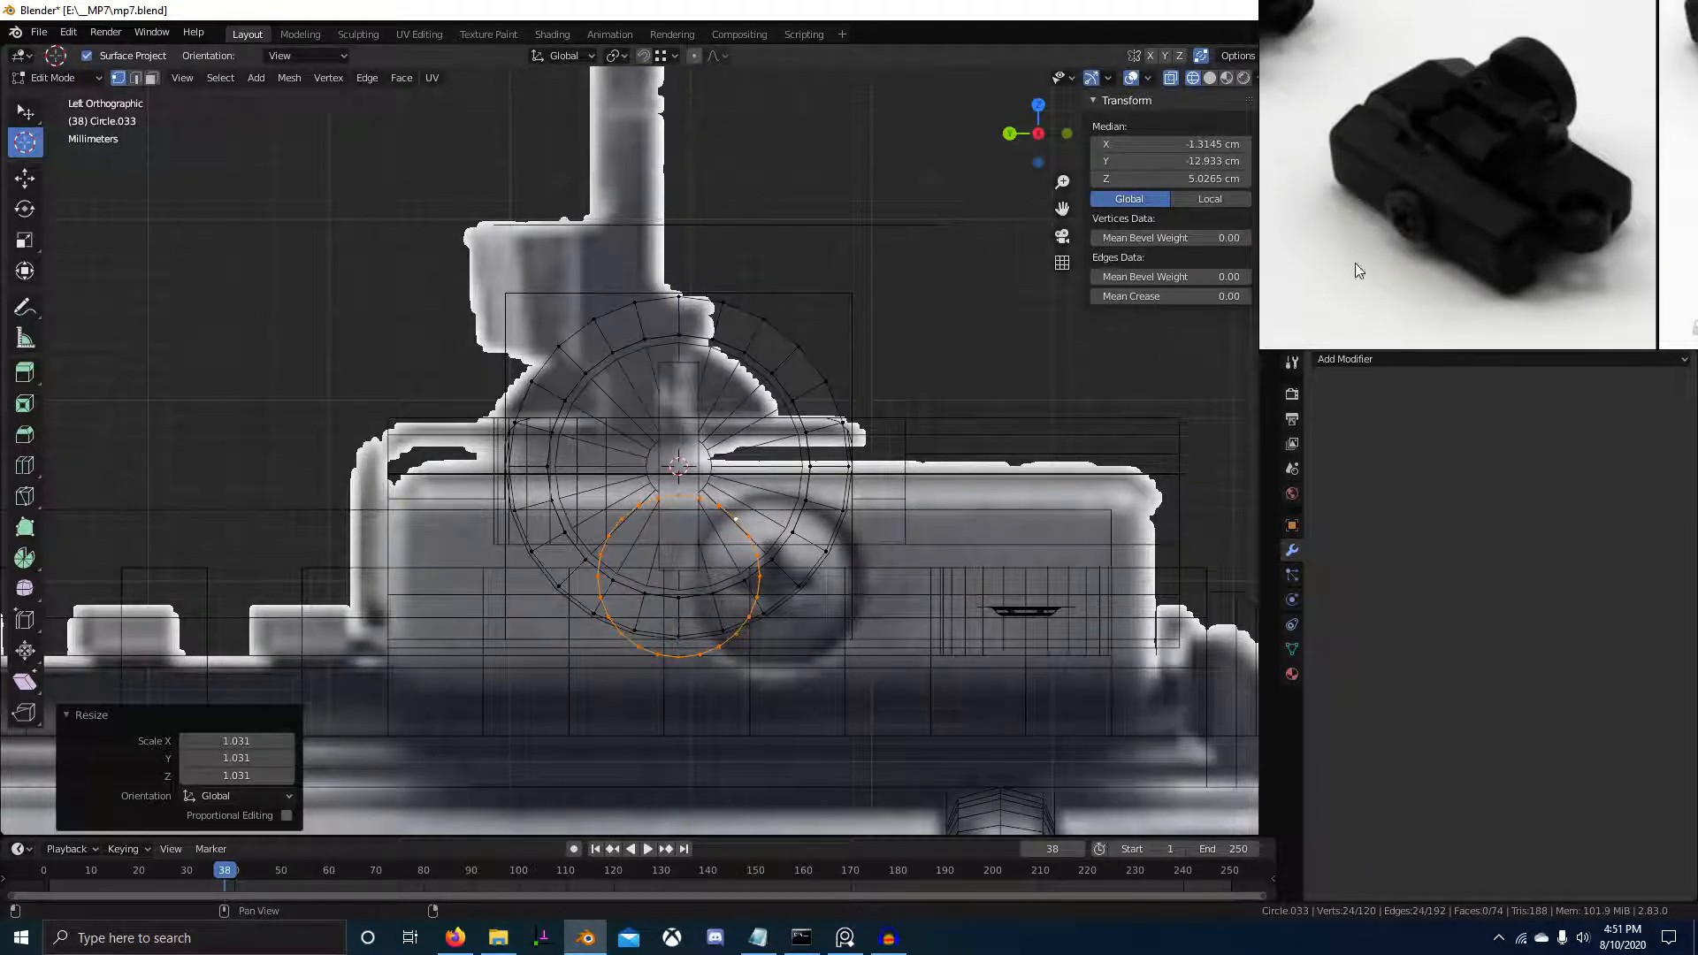
Check the ring's size and position against both the solid side plate and the reference image
{"action": "scroll", "coordinate": [778, 580], "scroll_direction": "down", "scroll_amount": 3}
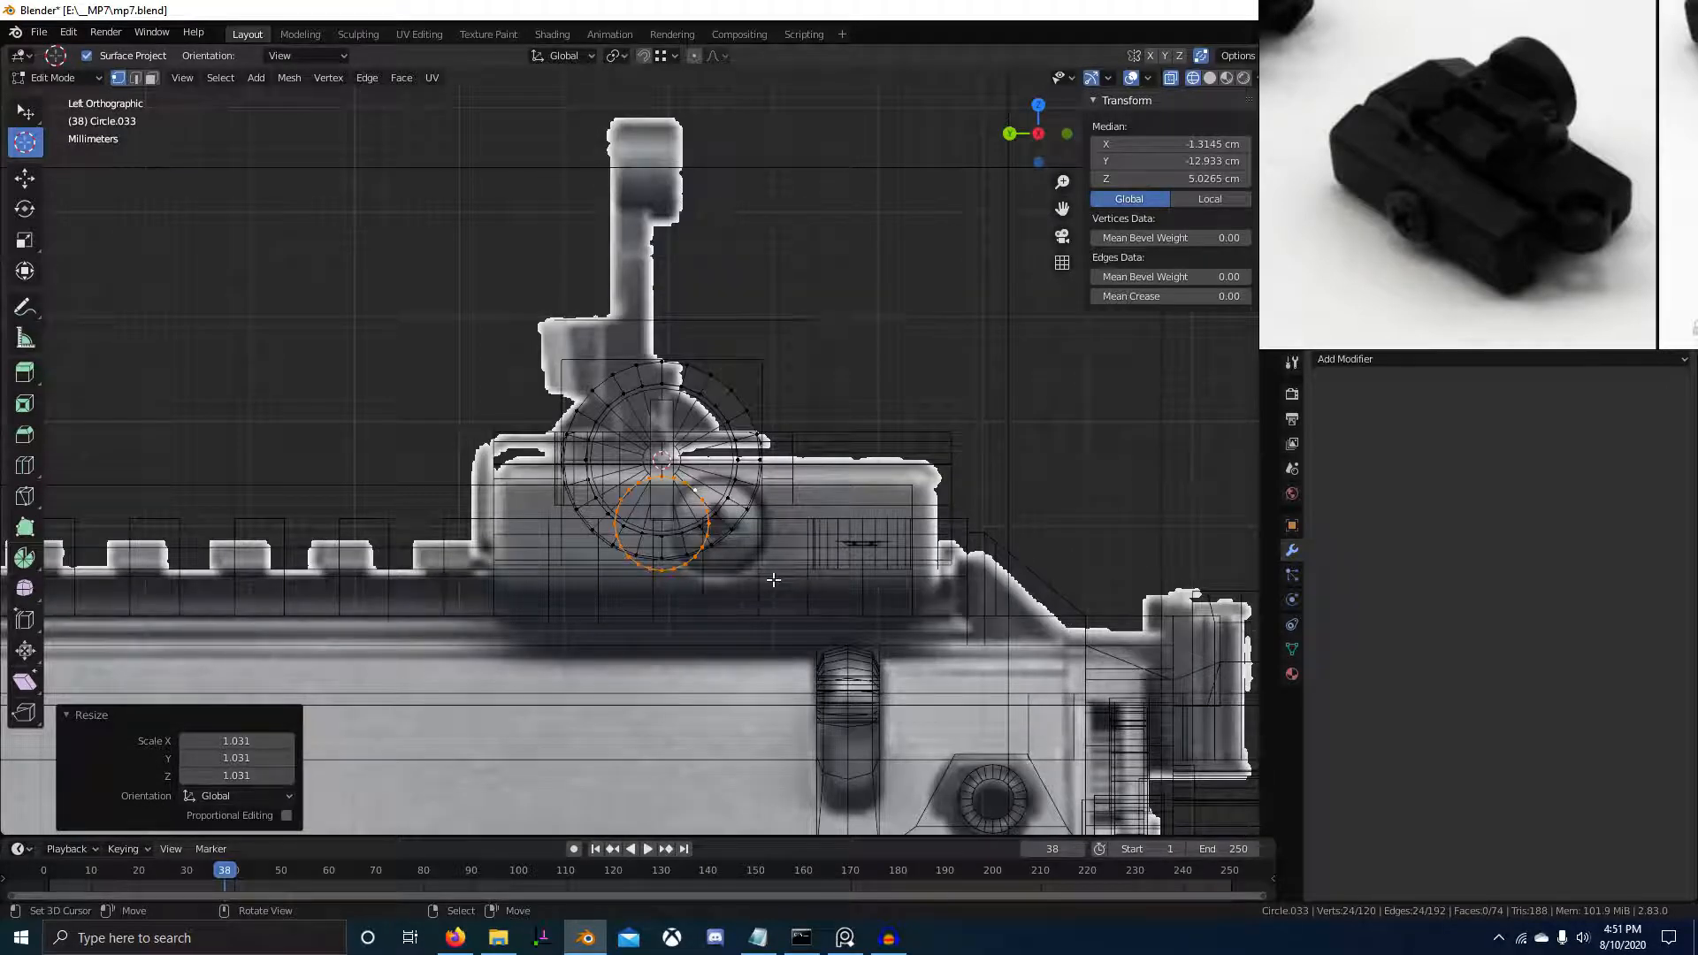
{"action": "left_click", "coordinate": [920, 566]}
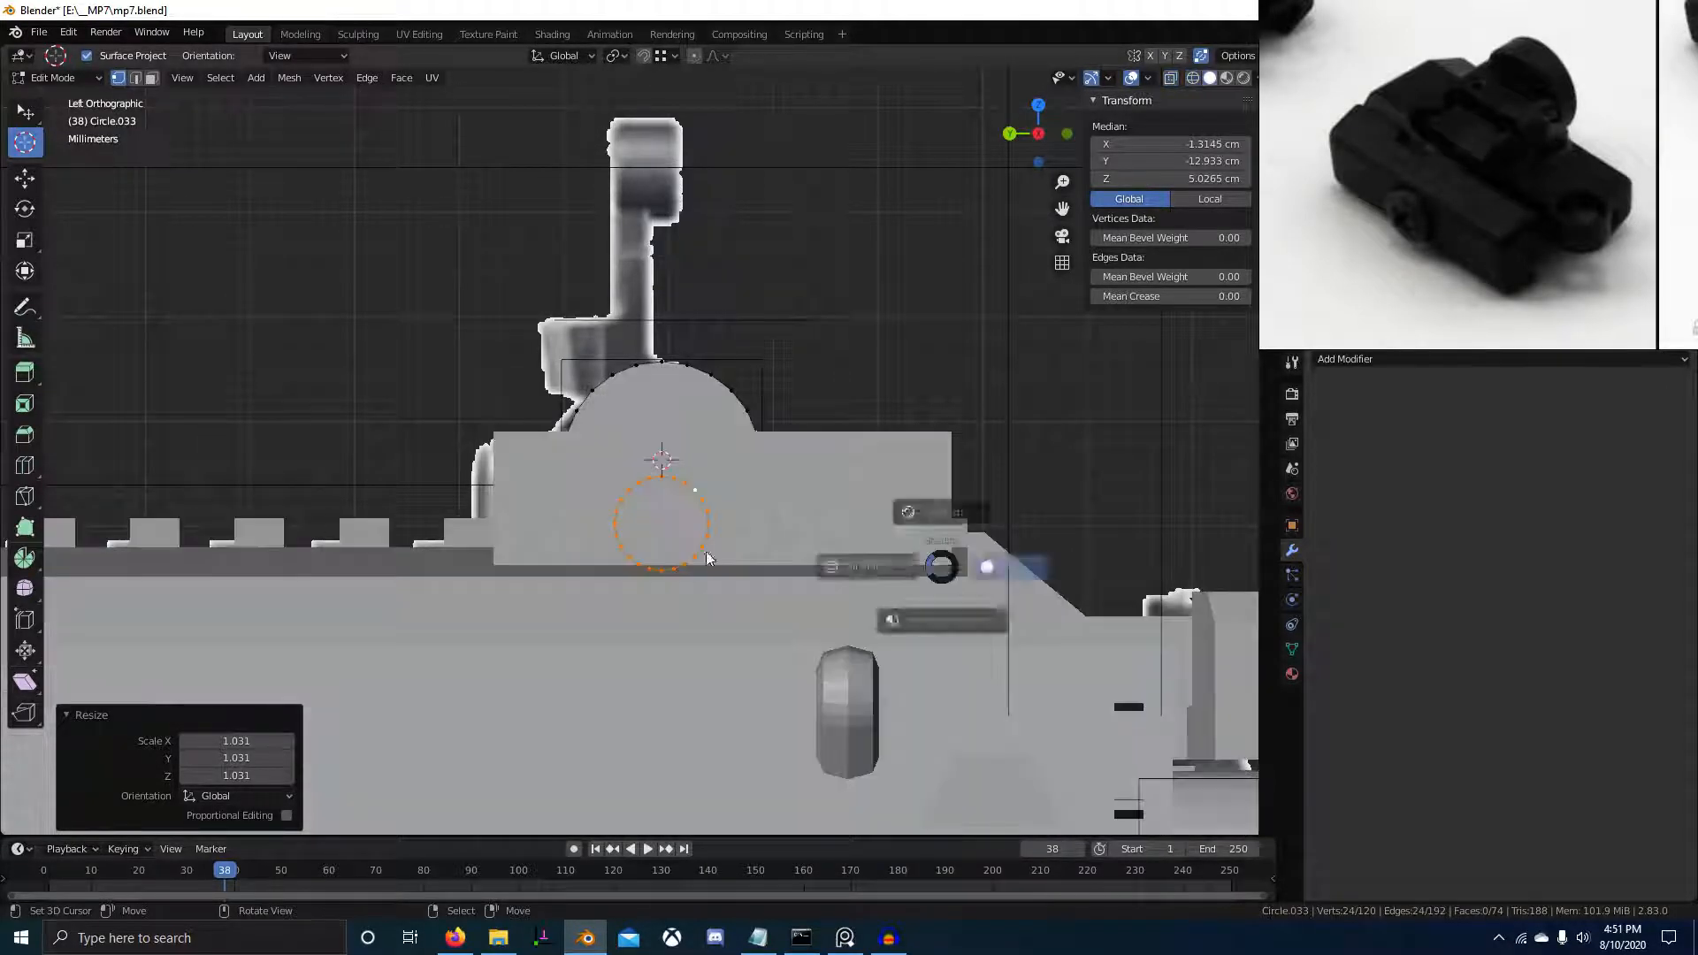
{"action": "key", "text": "alt+z"}
{"action": "key", "text": "alt+z"}
{"action": "key", "text": "alt+z"}
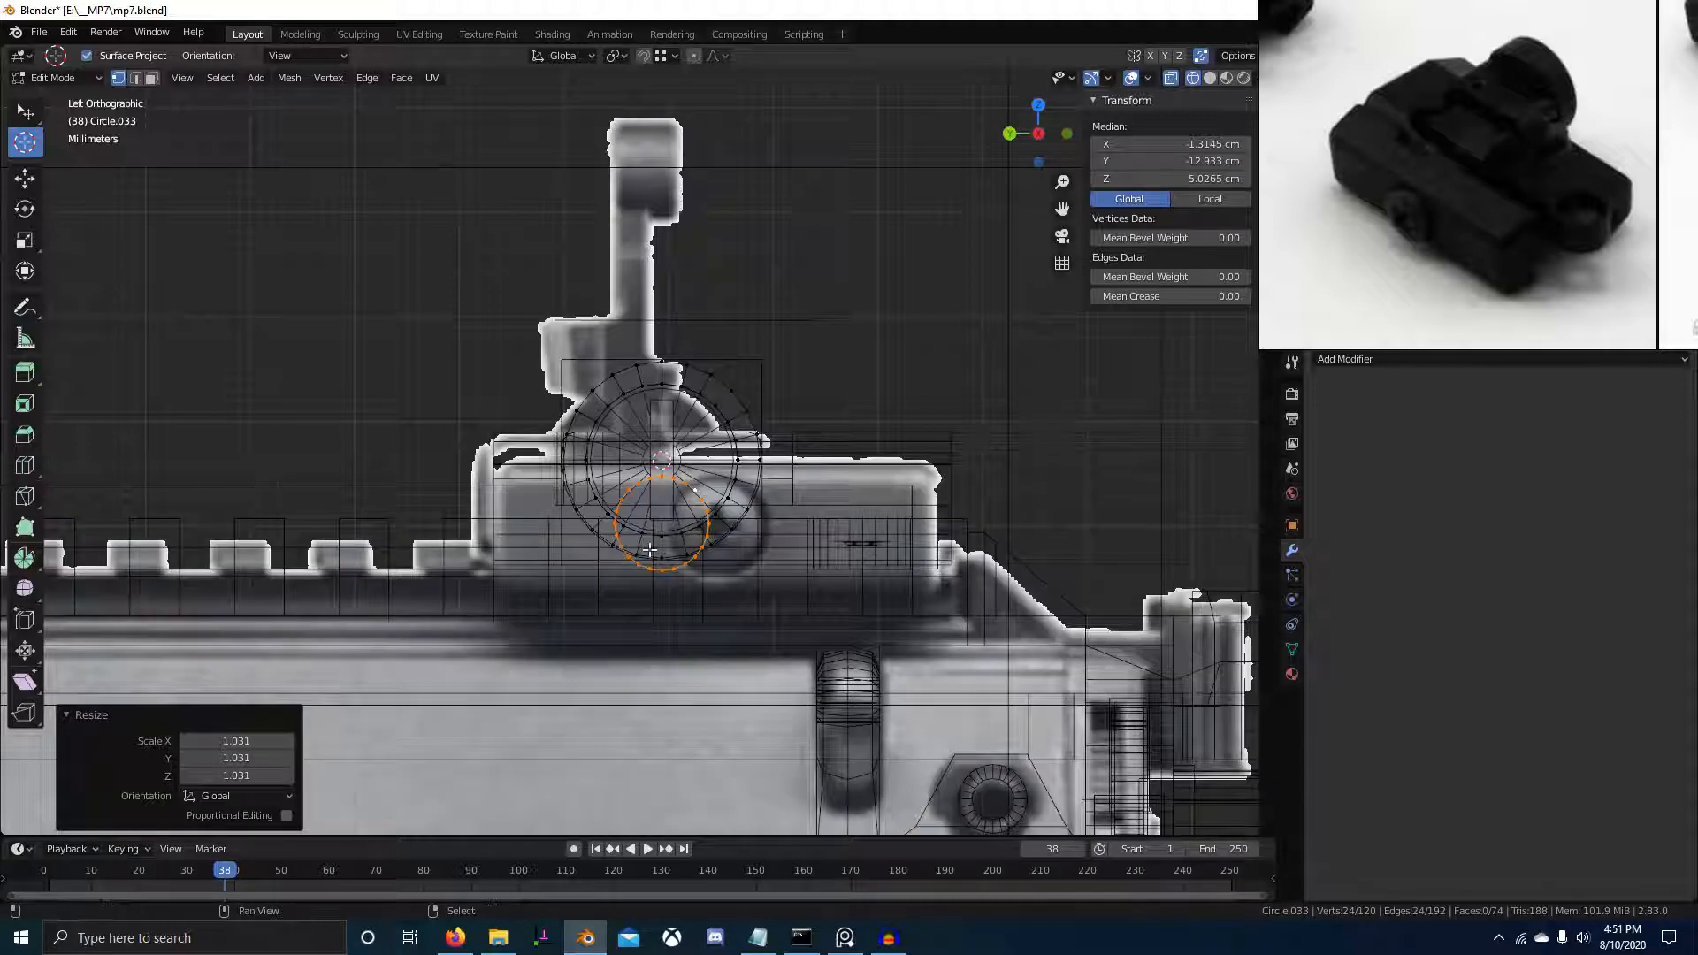
{"action": "key", "text": "z"}
{"action": "middle_click_drag", "start_coordinate": [824, 573], "coordinate": [722, 585]}
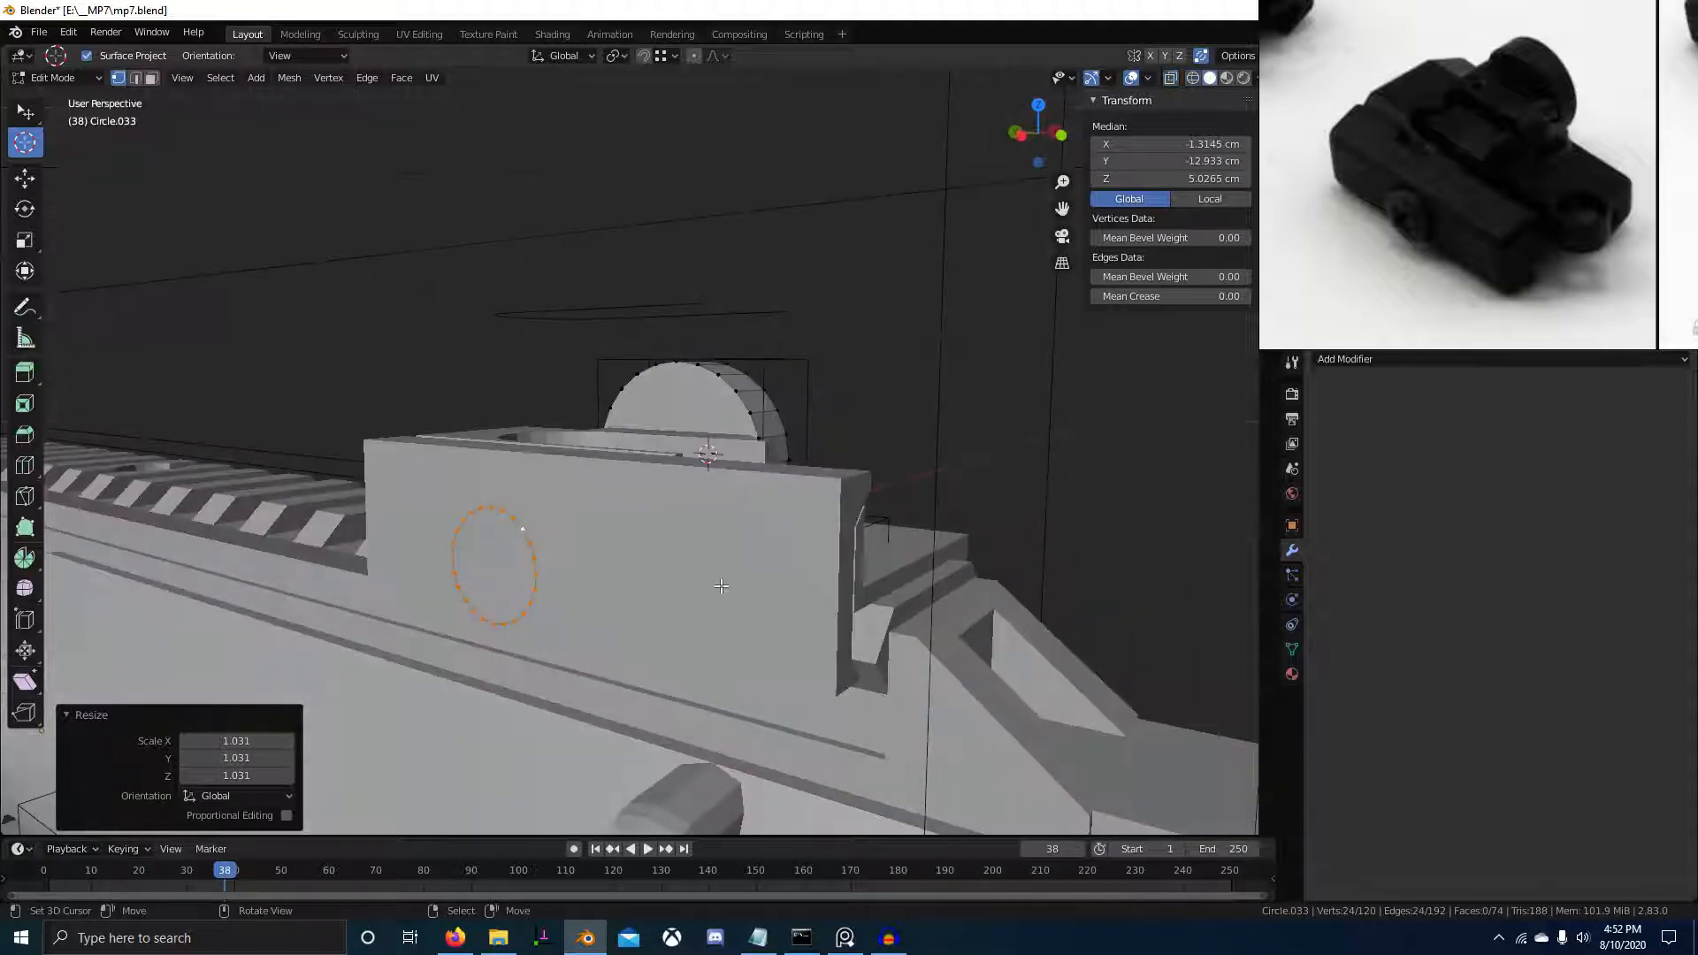
{"action": "key", "text": "KP_3"}
{"action": "key", "text": "ctrl+KP_3"}
{"action": "key", "text": "alt+z"}
{"action": "scroll", "coordinate": [678, 610], "scroll_direction": "up", "scroll_amount": 3}
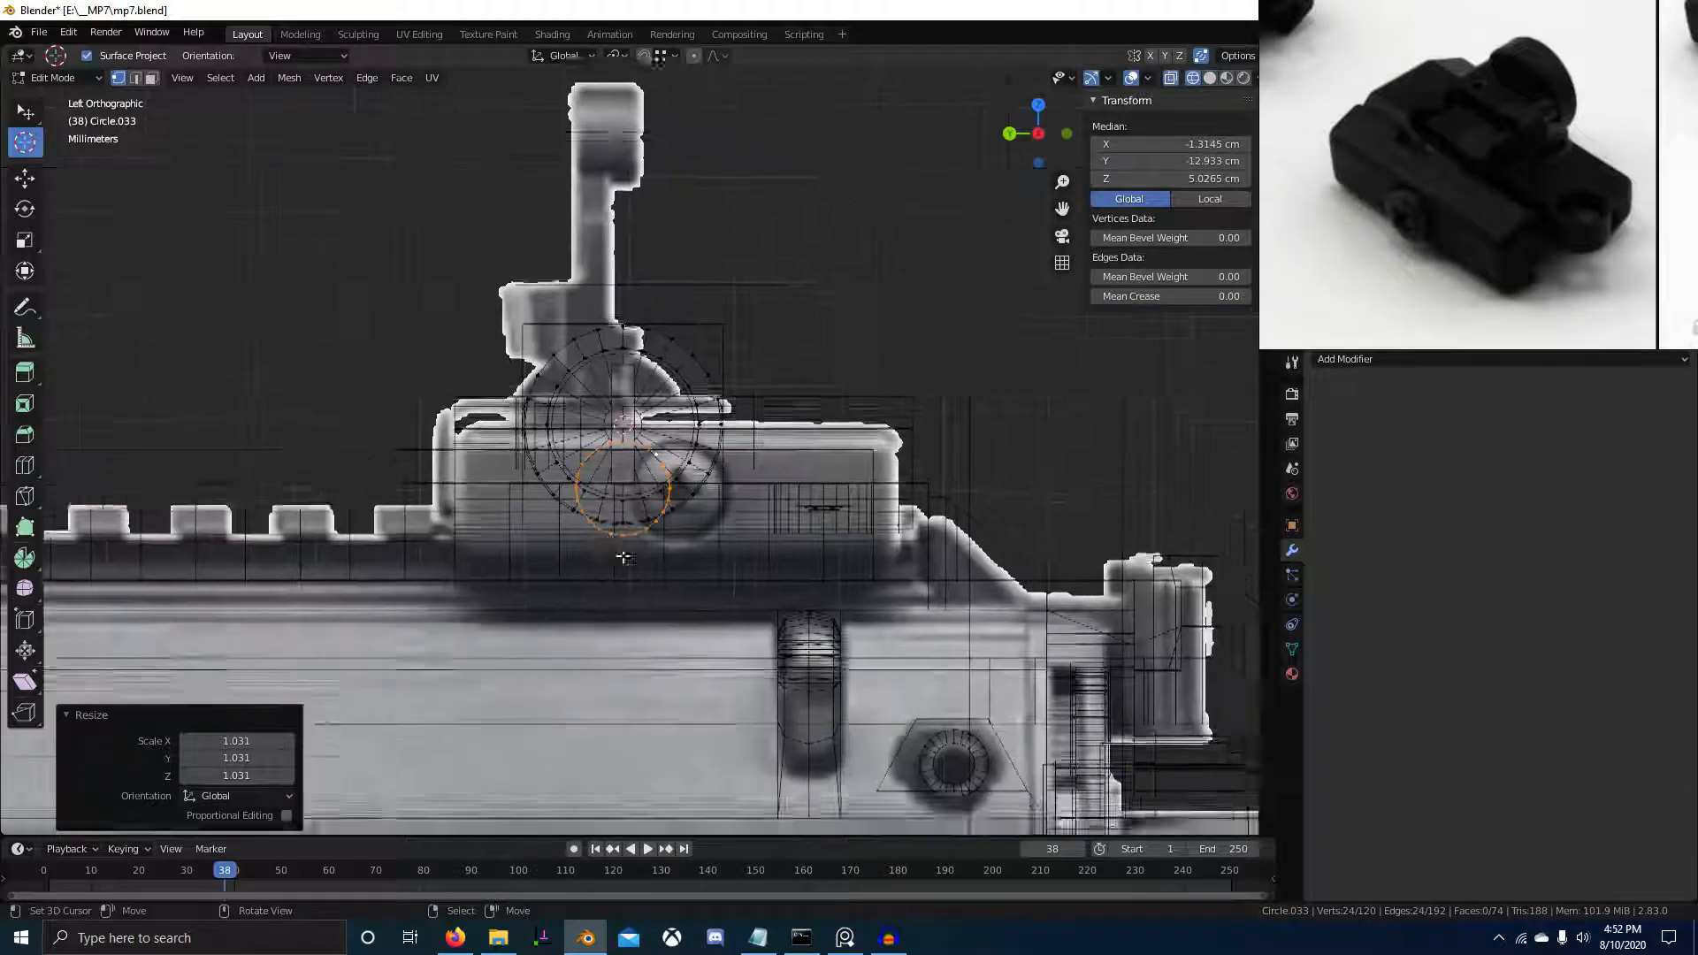
Shrink the ring slightly and raise it about 0.17 cm along Z on the side plate
{"action": "key", "text": "s"}
{"action": "key", "text": "s"}
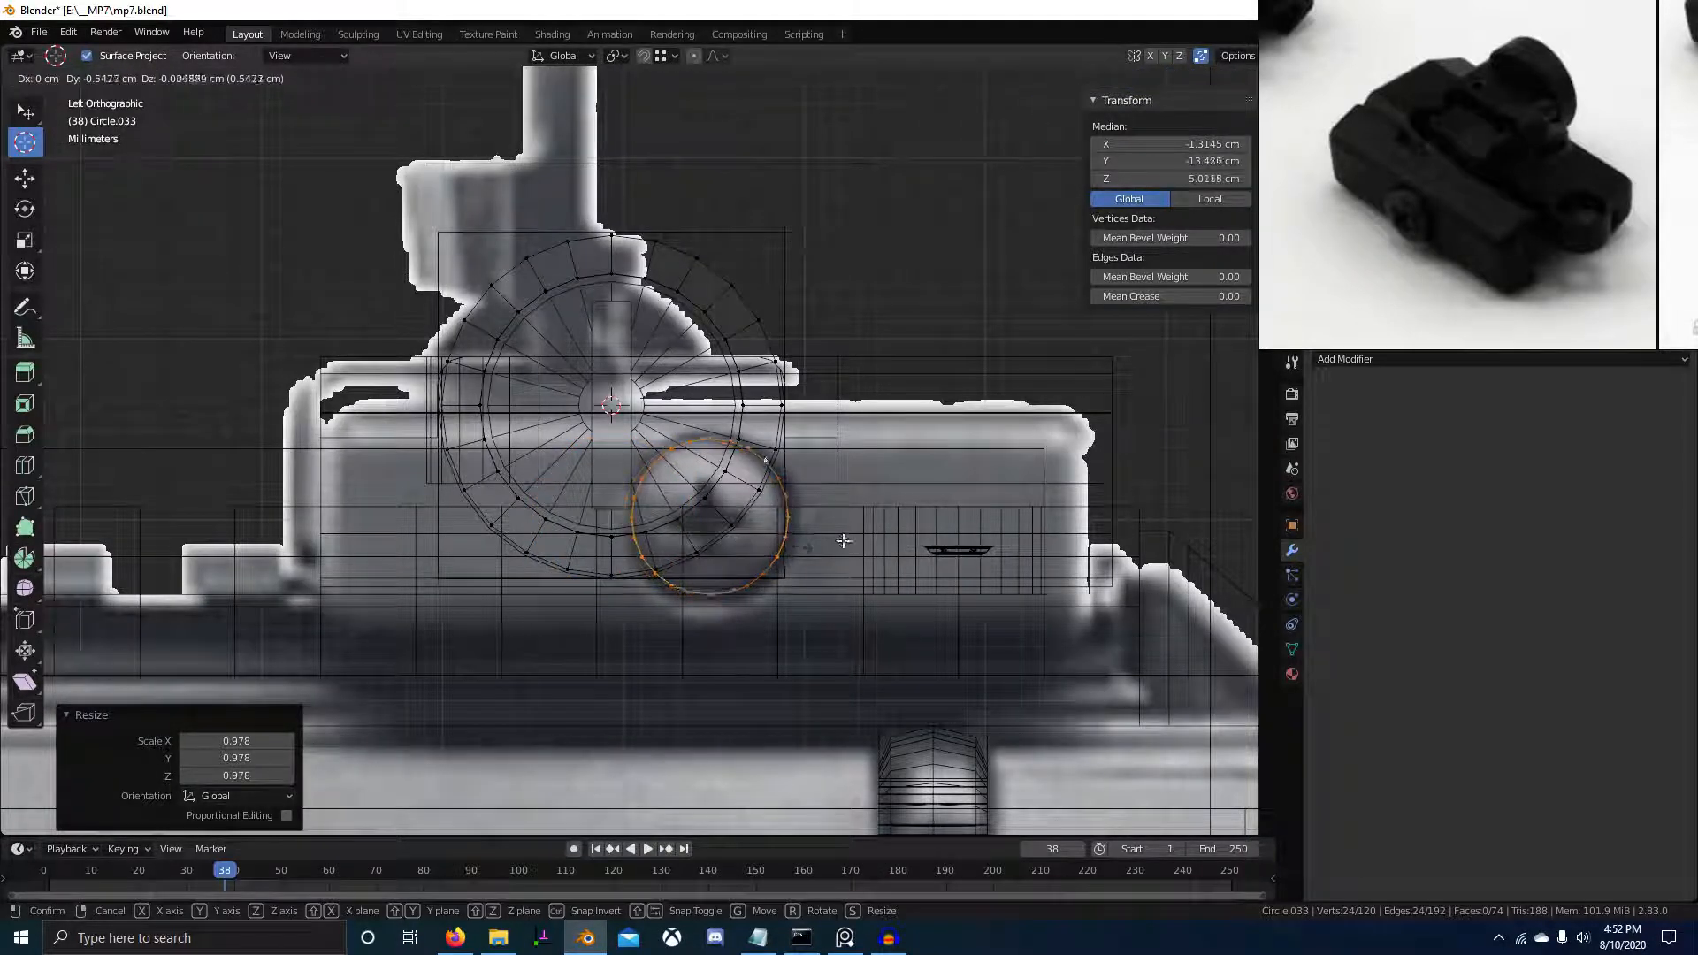
{"action": "left_click", "coordinate": [800, 547]}
{"action": "key", "text": "alt+z"}
{"action": "key", "text": "g"}
{"action": "key", "text": "z"}
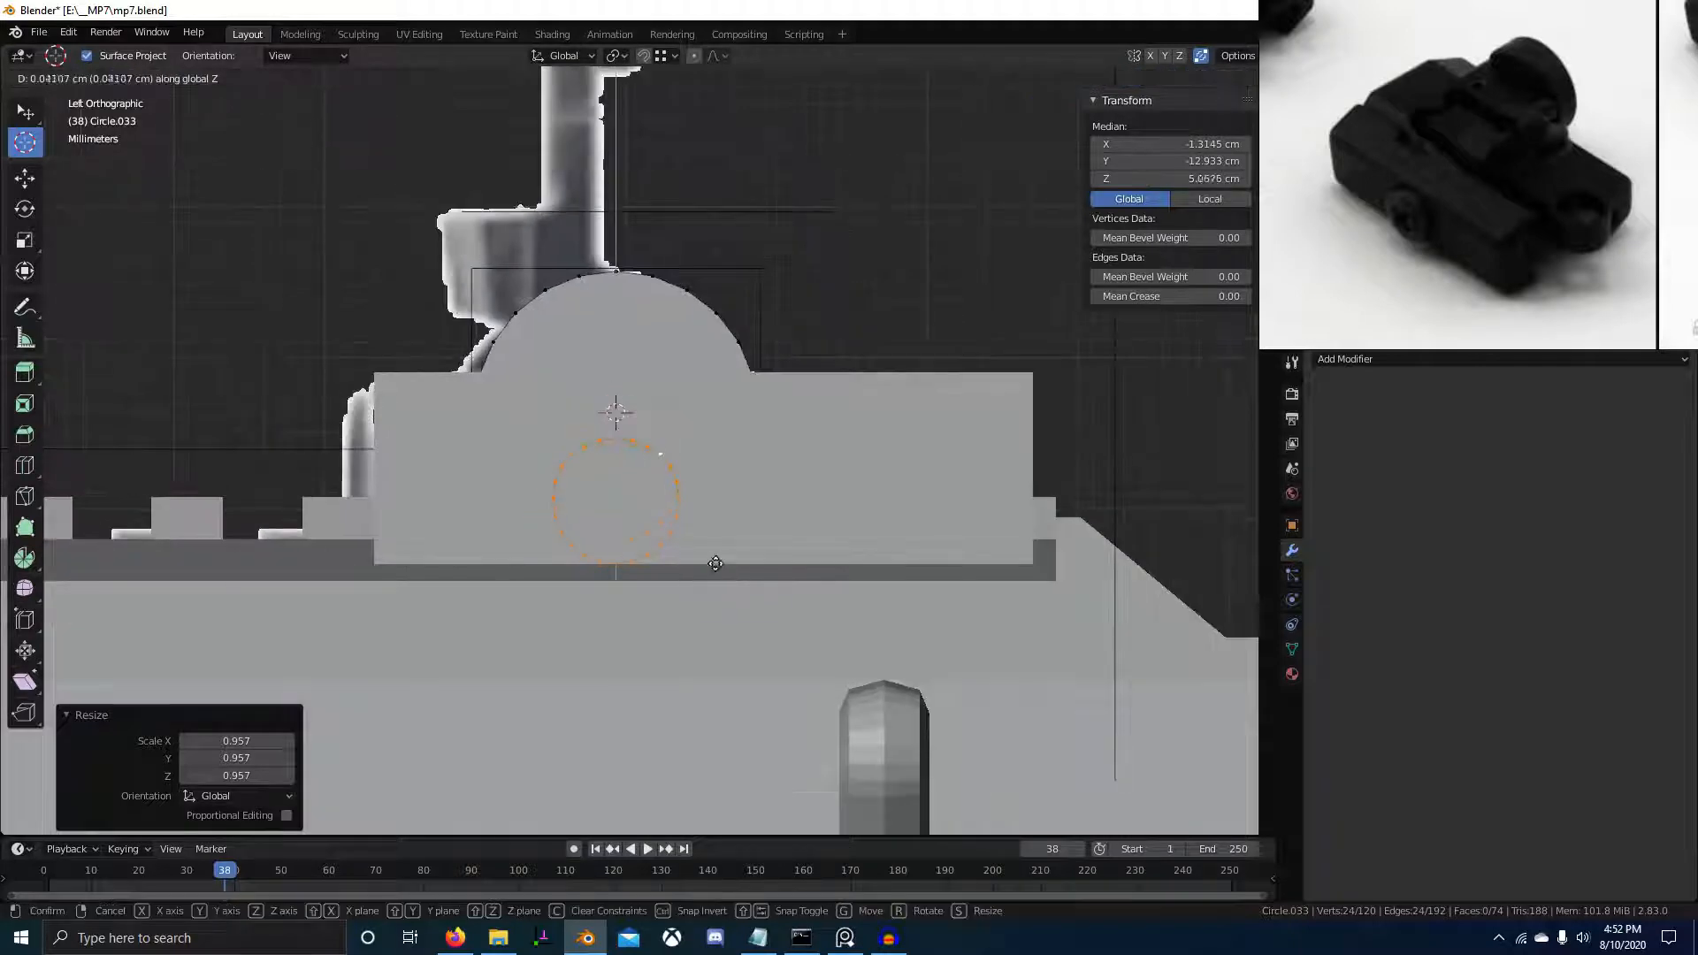
{"action": "left_click", "coordinate": [721, 556]}
{"action": "key", "text": "alt+z"}
{"action": "key", "text": "alt+z"}
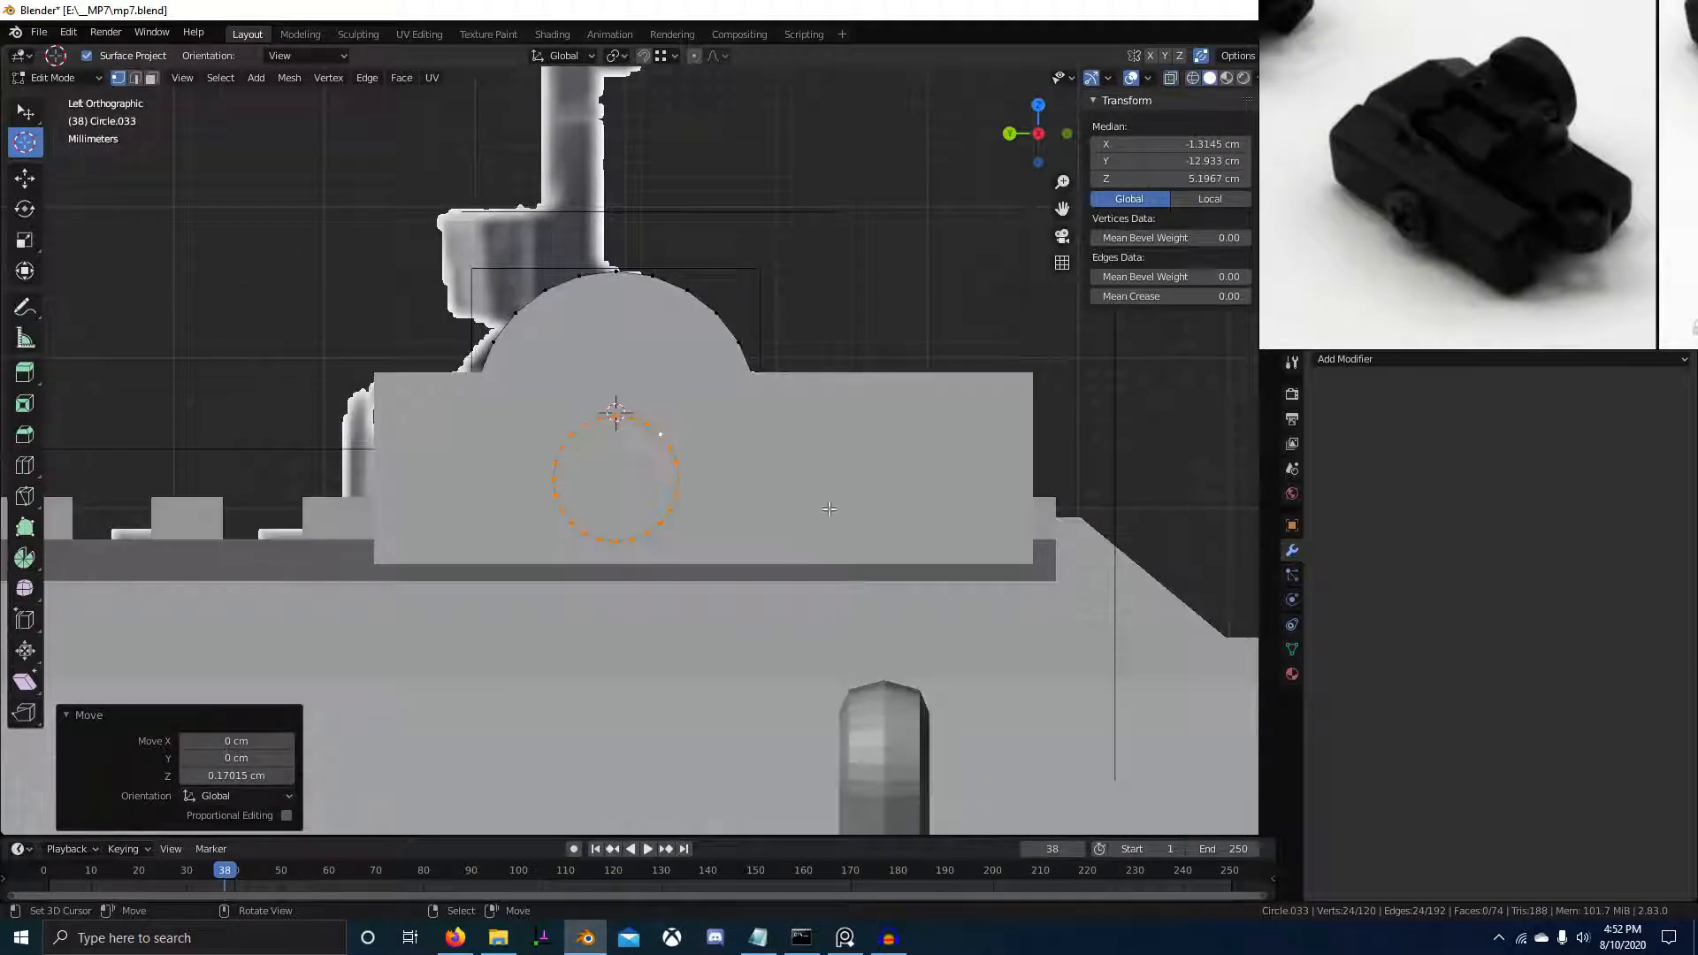
Lower the upper outer edge of the side plate Picatinny.004 by about 0.15 cm along Z to form a slope
{"action": "scroll", "coordinate": [706, 477], "scroll_direction": "up", "scroll_amount": 1}
{"action": "middle_click_drag", "start_coordinate": [749, 464], "coordinate": [671, 500]}
{"action": "key", "text": "Tab"}
{"action": "right_click", "coordinate": [525, 446]}
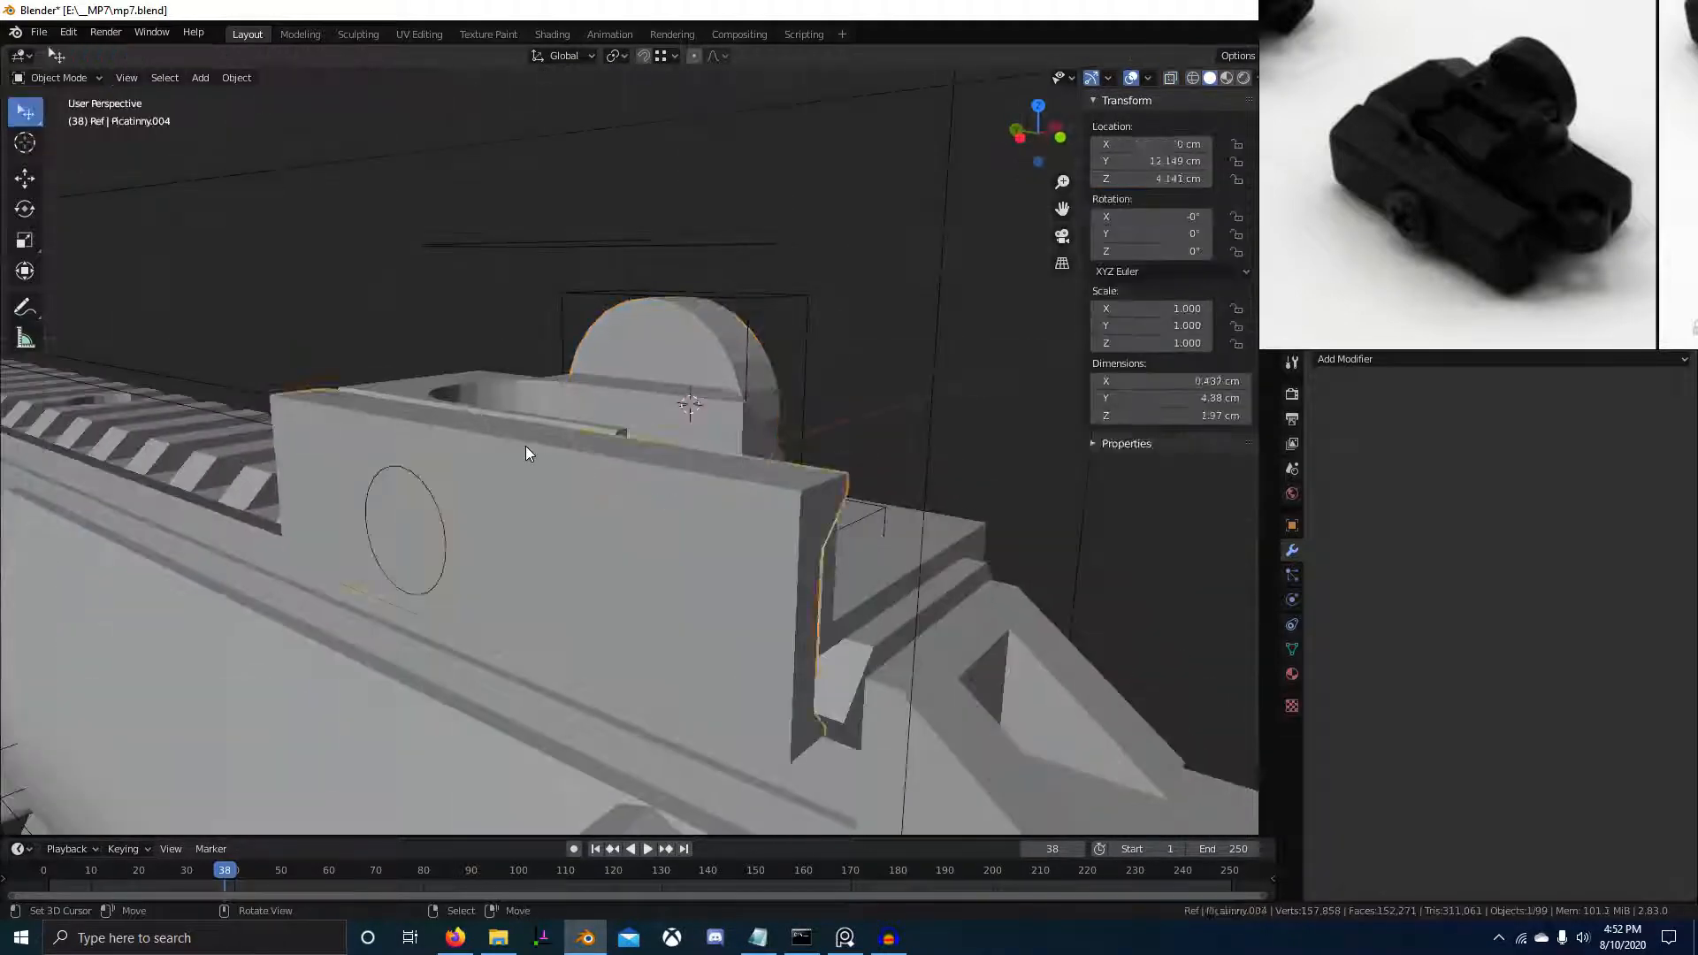
{"action": "key", "text": "Tab"}
{"action": "key", "text": "2"}
{"action": "right_click", "coordinate": [525, 445]}
{"action": "middle_click_drag", "start_coordinate": [566, 496], "coordinate": [496, 521]}
{"action": "key", "text": "g"}
{"action": "key", "text": "z"}
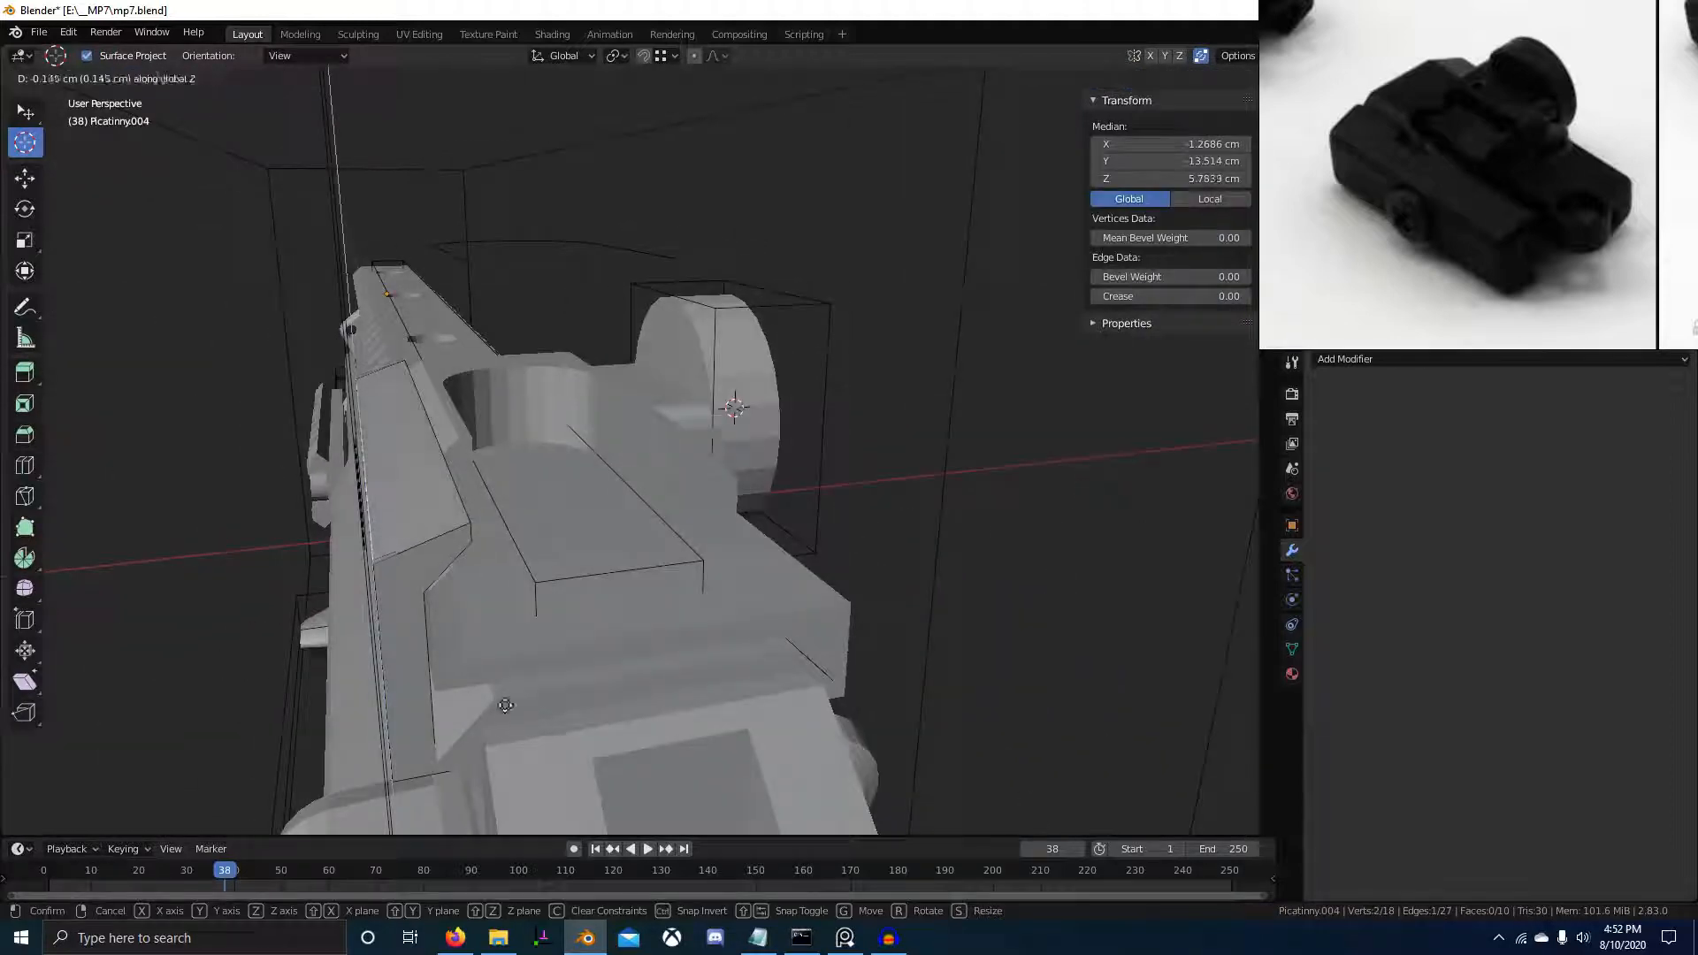
{"action": "left_click", "coordinate": [505, 705]}
{"action": "middle_click_drag", "start_coordinate": [505, 705], "coordinate": [584, 663]}
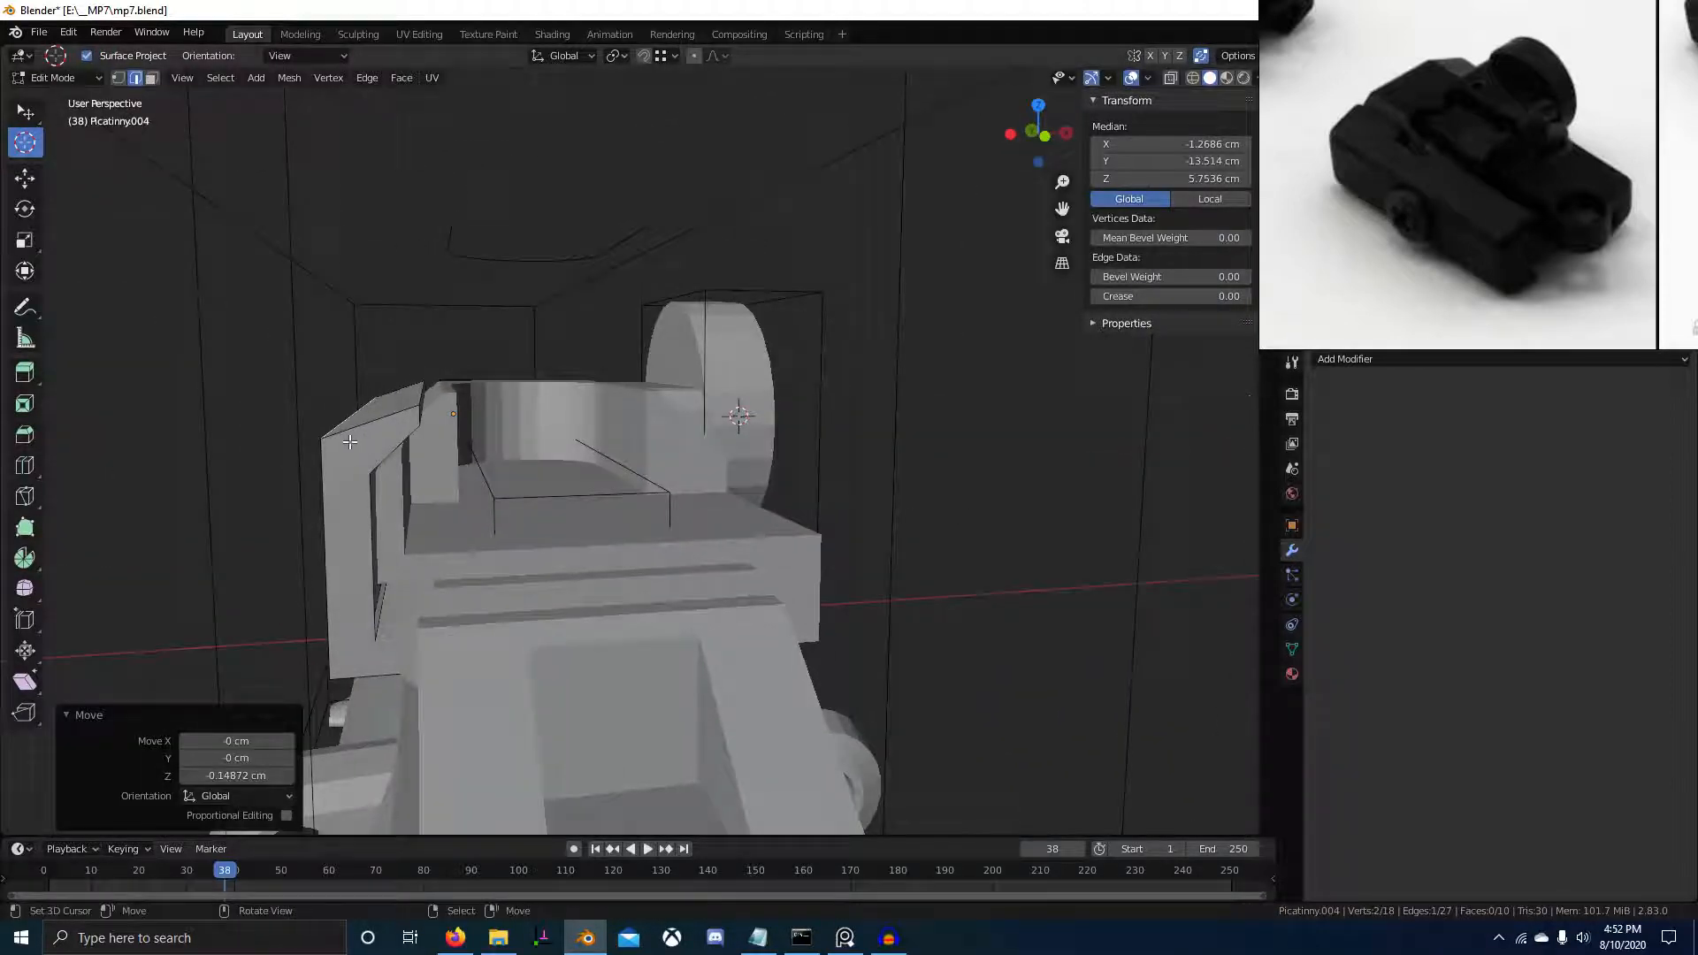
Fine-tune the height of the side plate's upper outer edge along Z and finish editing its mesh
{"action": "key", "text": "KP_1"}
{"action": "key", "text": "g"}
{"action": "key", "text": "z"}
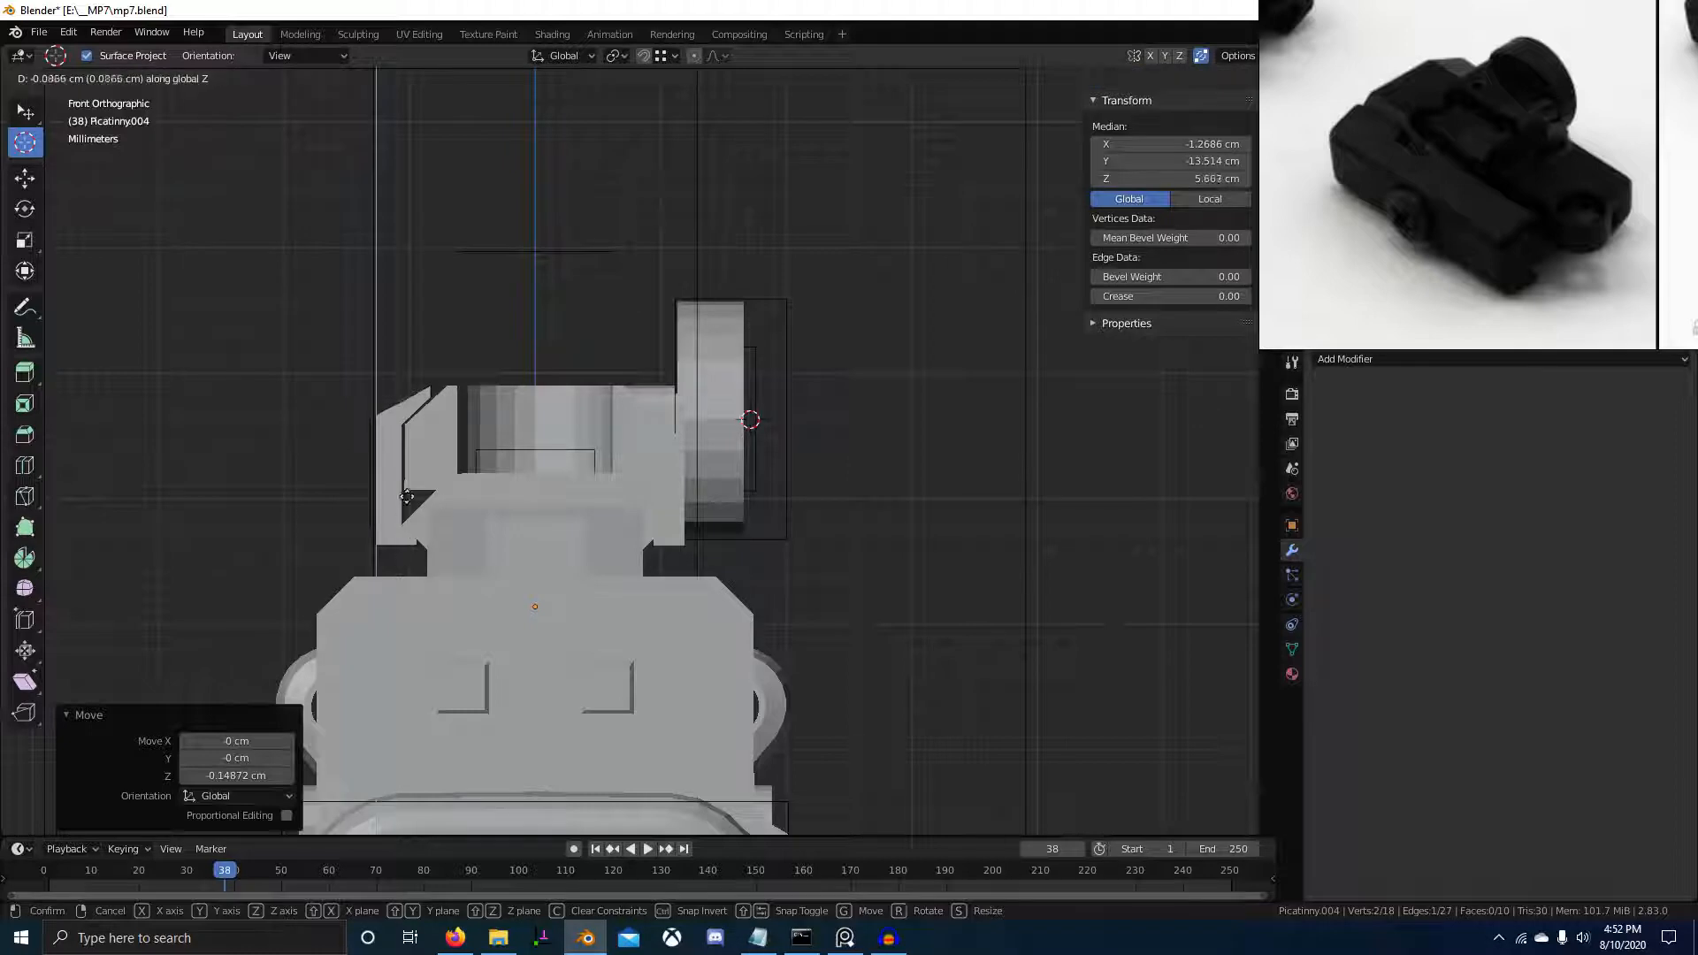
{"action": "left_click", "coordinate": [447, 414]}
{"action": "scroll", "coordinate": [770, 492], "scroll_direction": "up", "scroll_amount": 4}
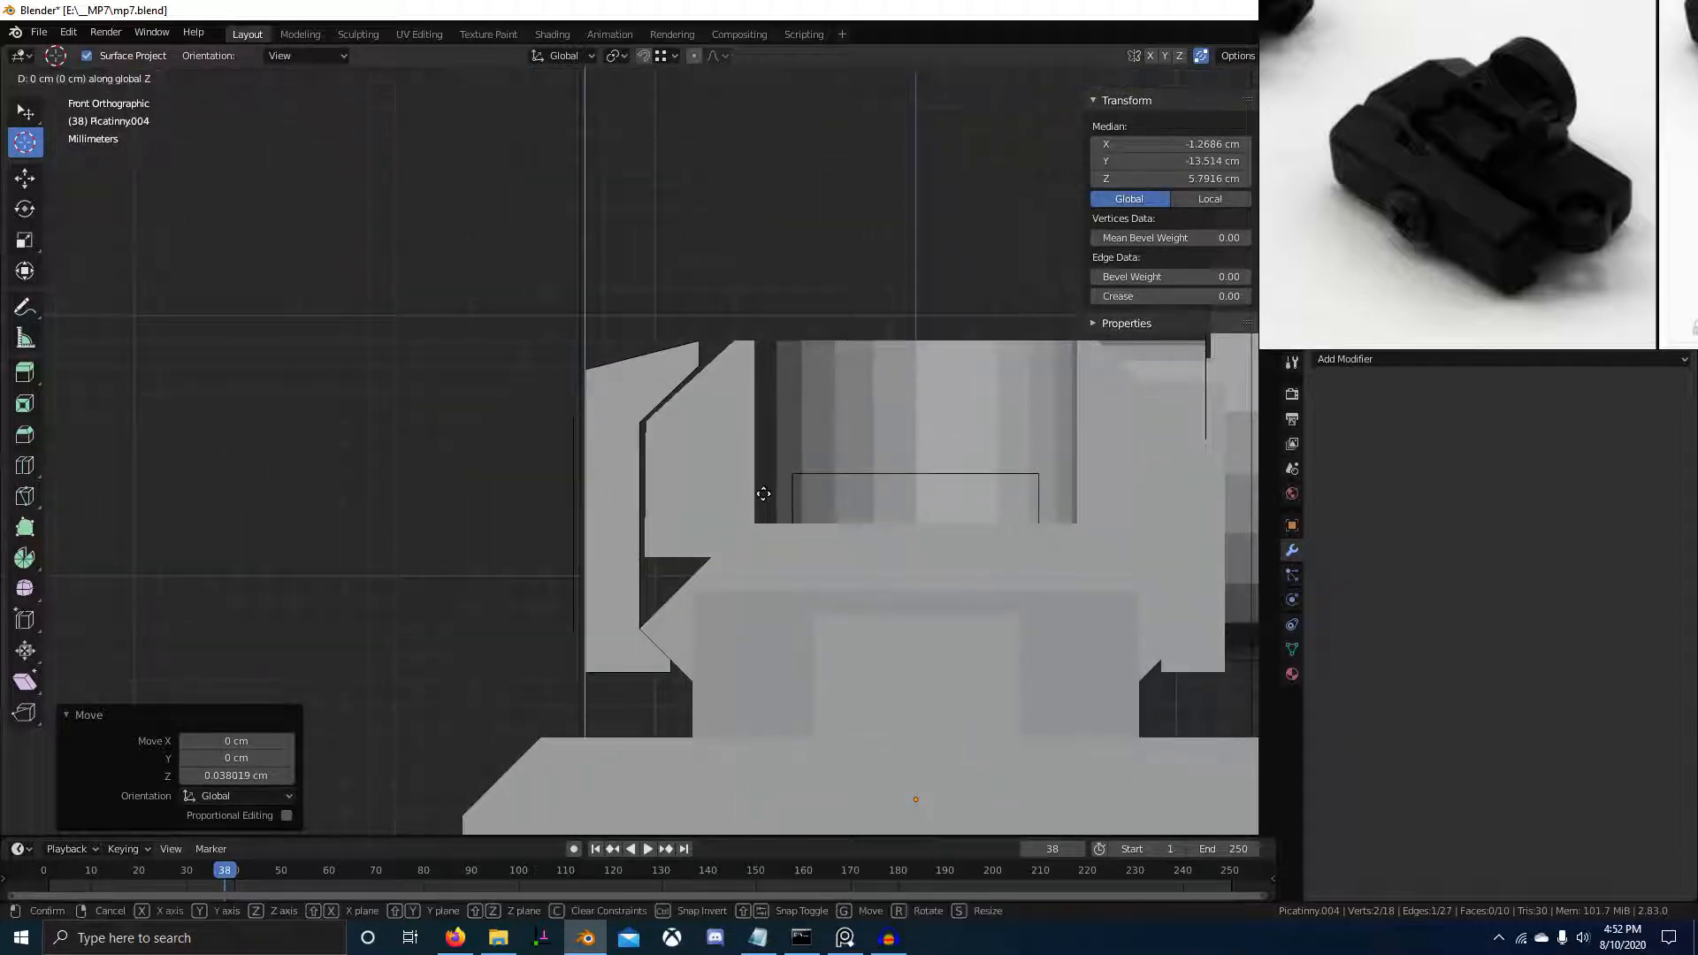
{"action": "left_click", "coordinate": [765, 511]}
{"action": "key", "text": "g"}
{"action": "key", "text": "z"}
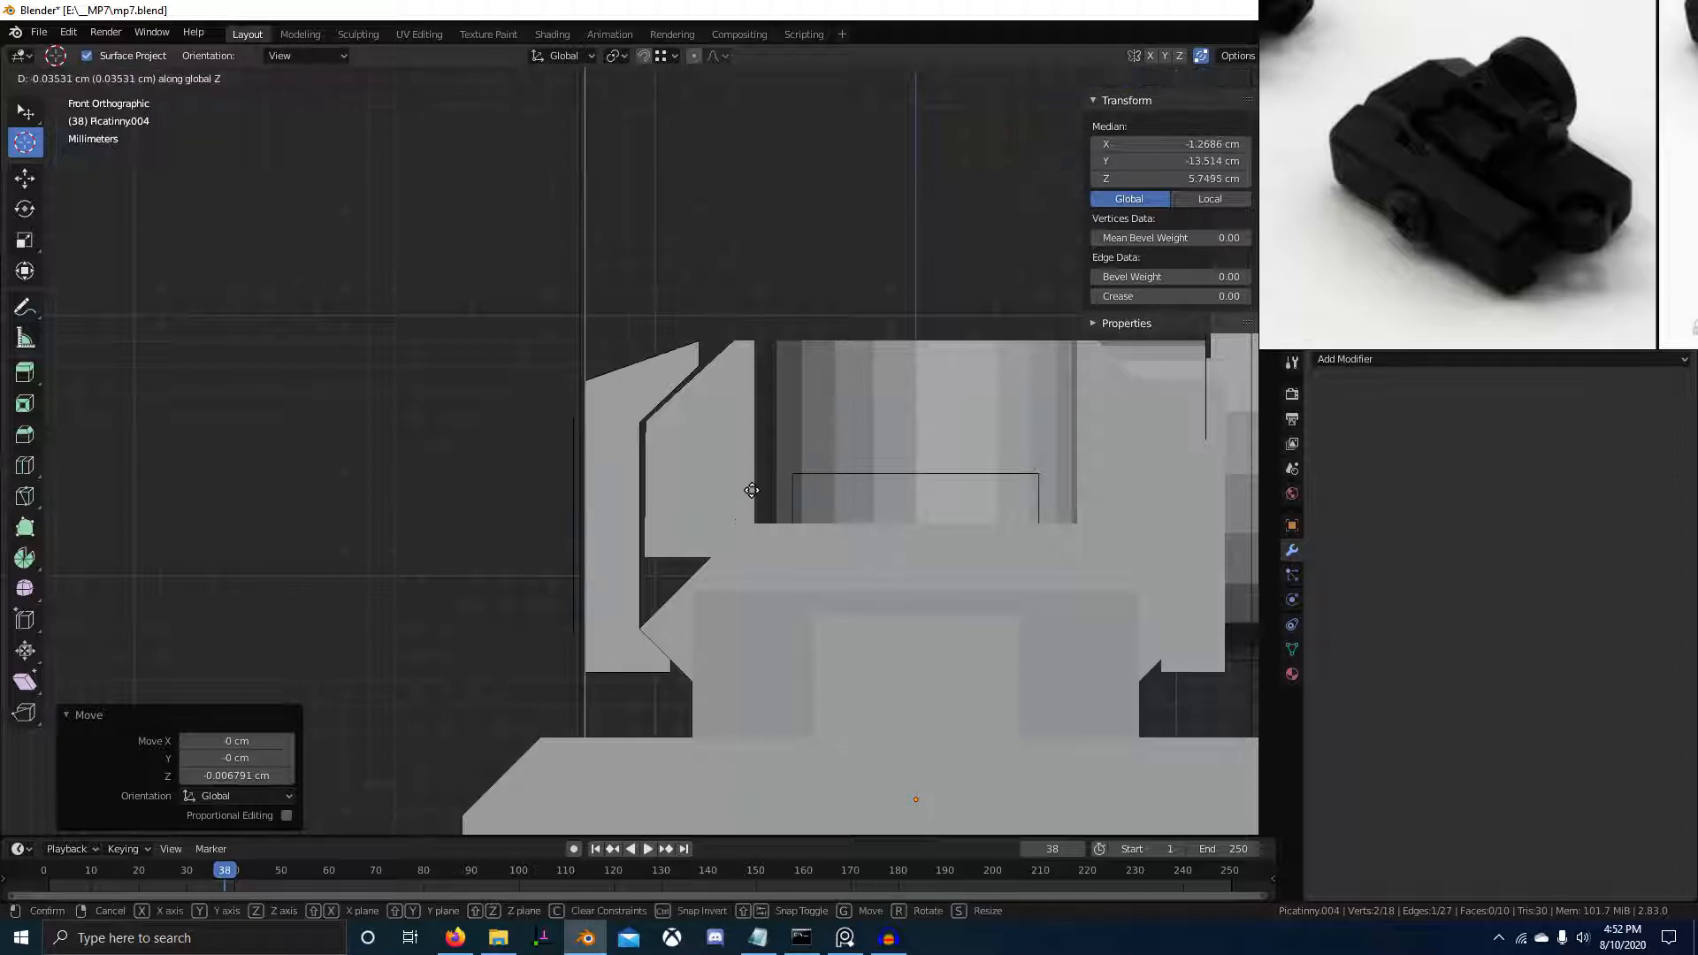
{"action": "left_click", "coordinate": [807, 501]}
{"action": "left_click", "coordinate": [817, 497]}
{"action": "scroll", "coordinate": [735, 544], "scroll_direction": "down", "scroll_amount": 1}
{"action": "middle_click_drag", "start_coordinate": [735, 544], "coordinate": [880, 566]}
{"action": "key", "text": "Tab"}
Fine-tune the ring's height along Z in the left side view against the knob in the reference image
{"action": "right_click", "coordinate": [650, 466]}
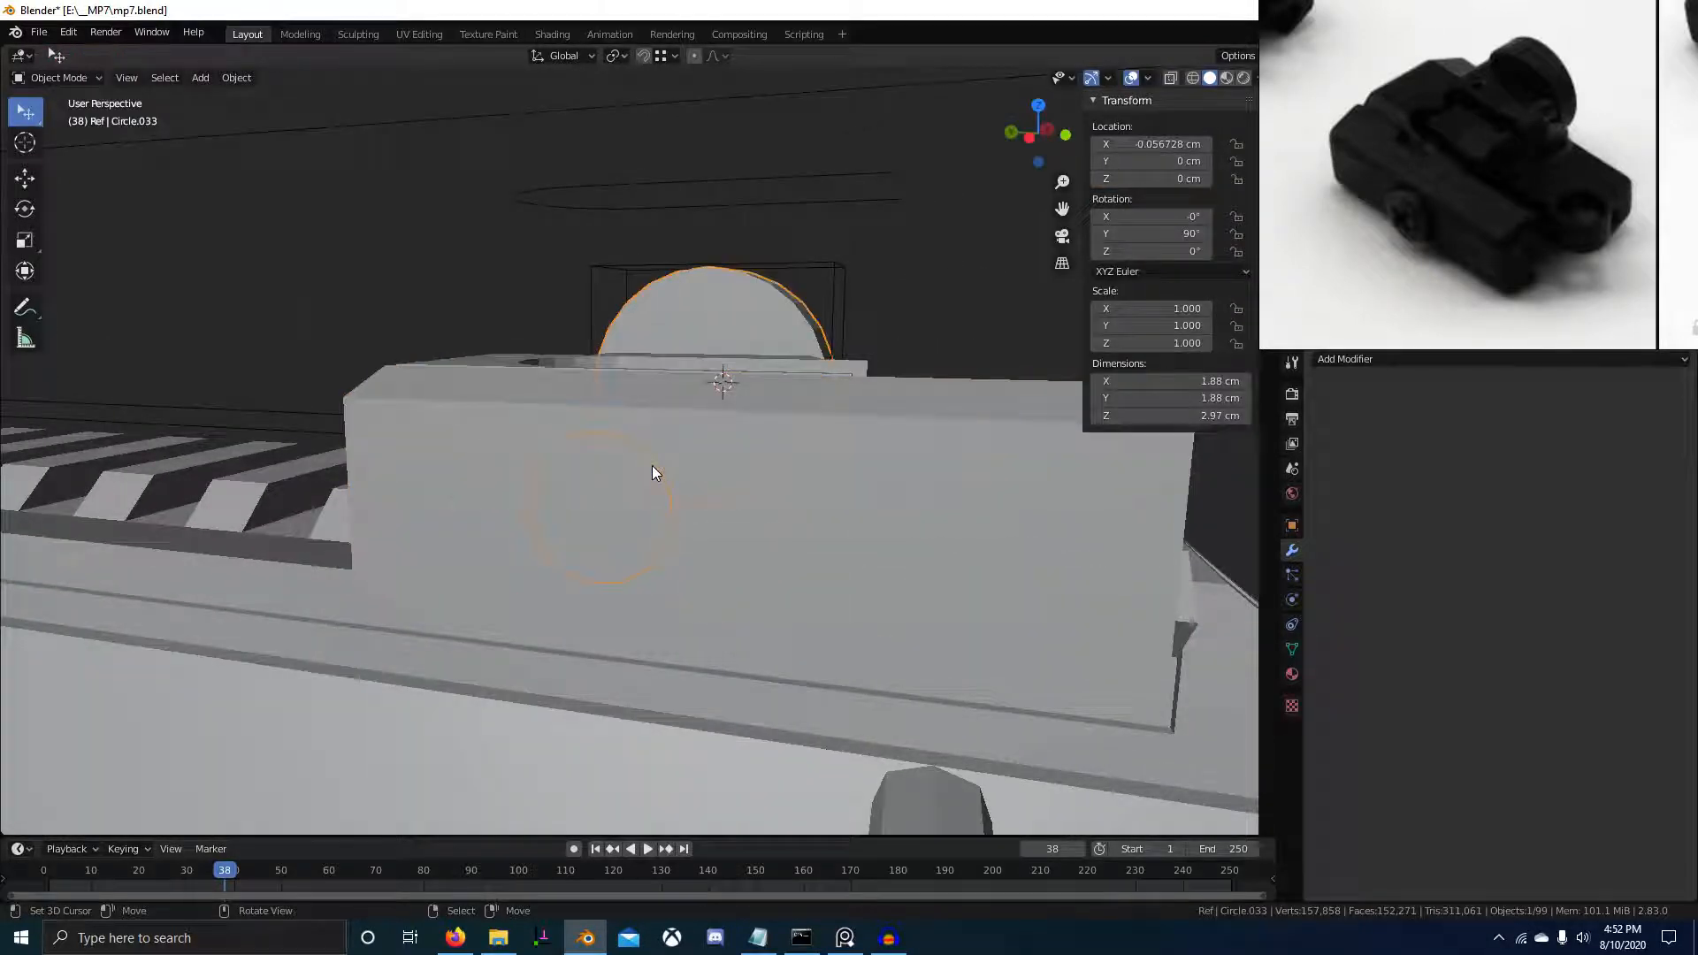
{"action": "key", "text": "KP_3"}
{"action": "key", "text": "KP_1"}
{"action": "key", "text": "ctrl+KP_3"}
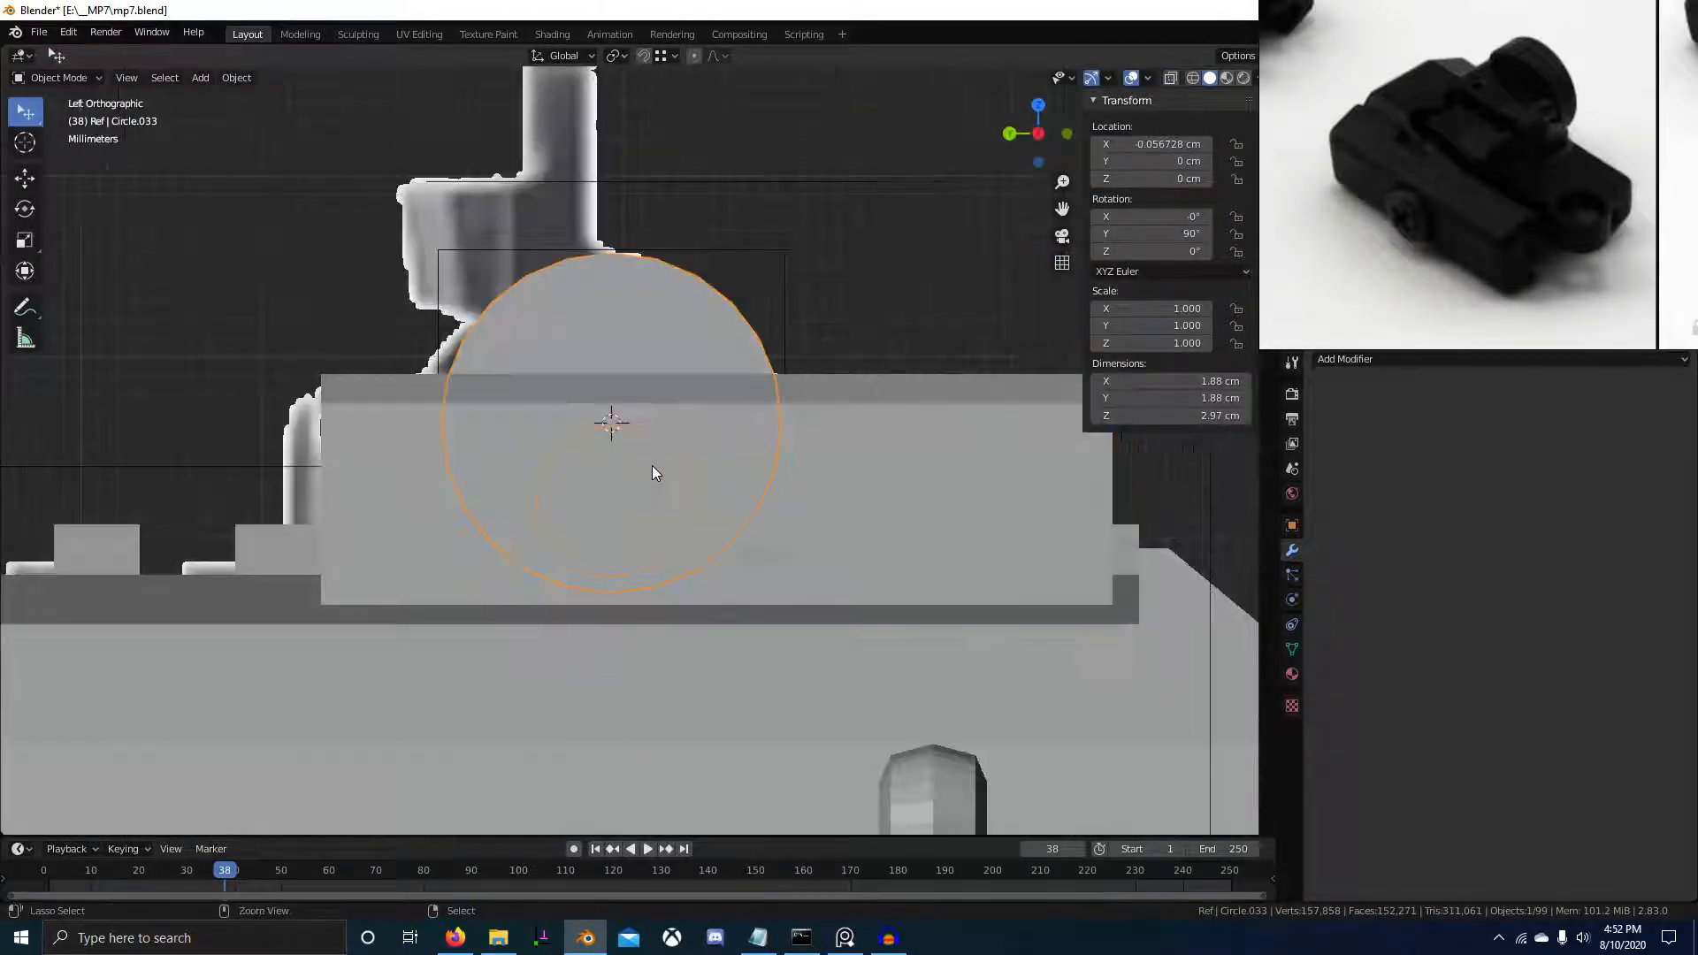
{"action": "key", "text": "Tab"}
{"action": "scroll", "coordinate": [651, 465], "scroll_direction": "up", "scroll_amount": 1}
{"action": "key", "text": "z"}
{"action": "key", "text": "g"}
{"action": "key", "text": "z"}
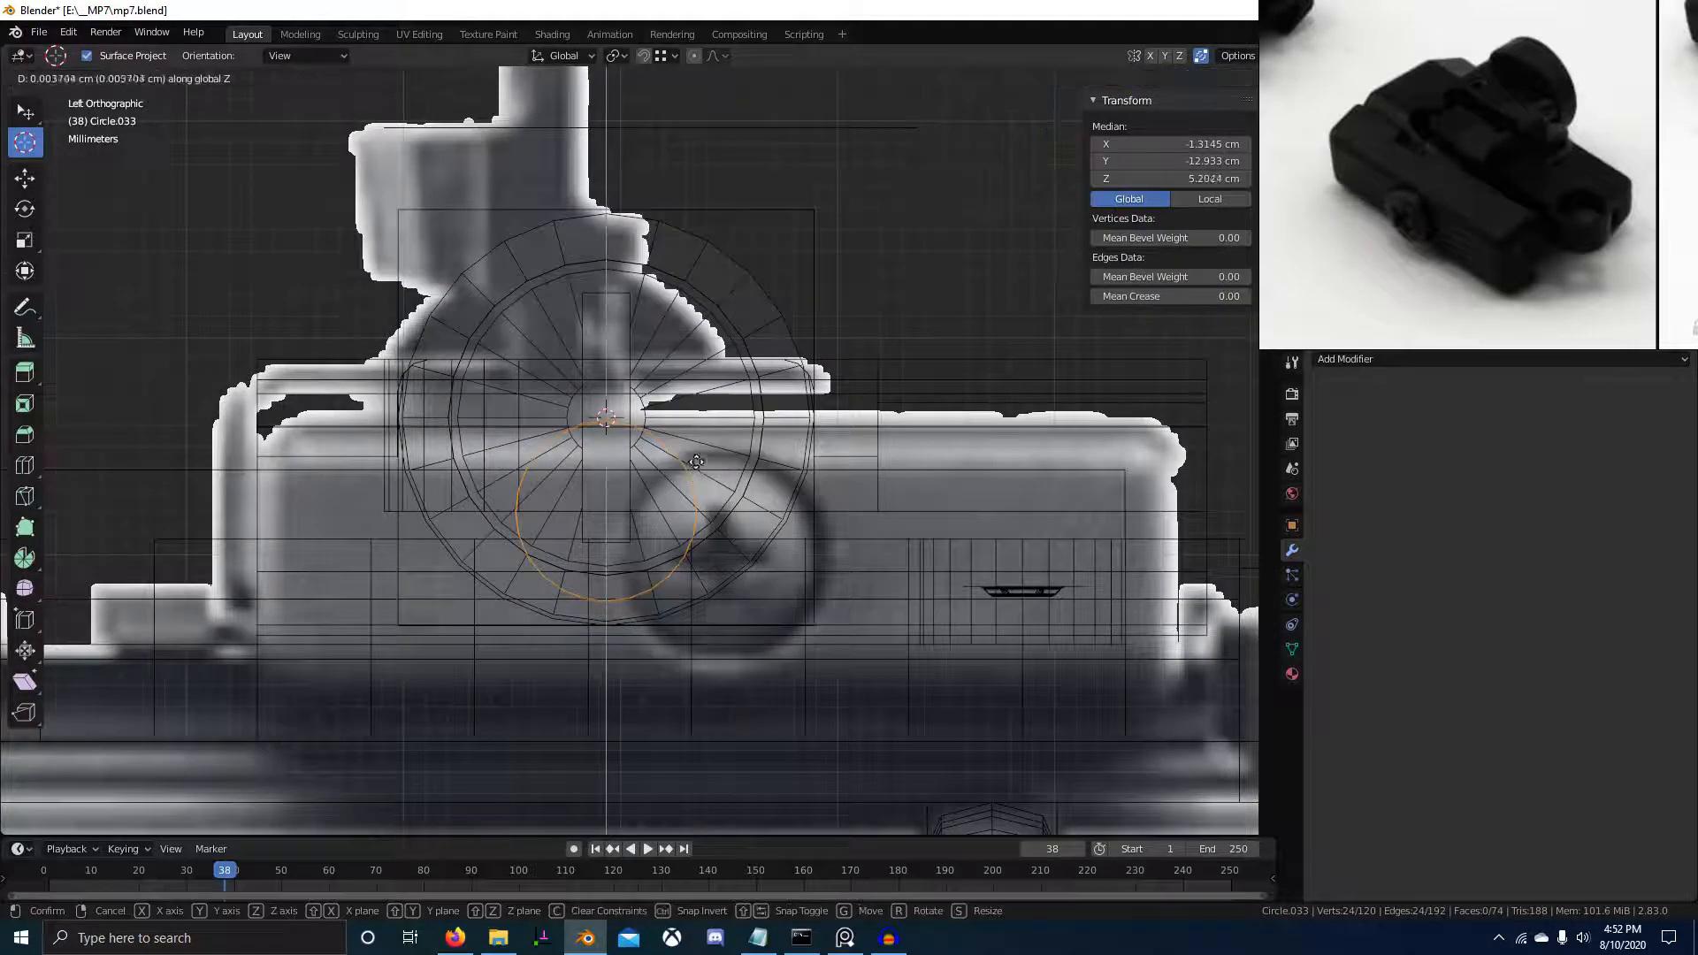
{"action": "left_click", "coordinate": [697, 463]}
{"action": "key", "text": "z"}
Snap the 3D cursor midway between the side plate's upper and lower outer edges and look up its Z location
{"action": "middle_click_drag", "start_coordinate": [699, 468], "coordinate": [760, 482]}
{"action": "key", "text": "Tab"}
{"action": "right_click", "coordinate": [556, 505]}
{"action": "key", "text": "Tab"}
{"action": "middle_click_drag", "start_coordinate": [555, 505], "coordinate": [624, 523]}
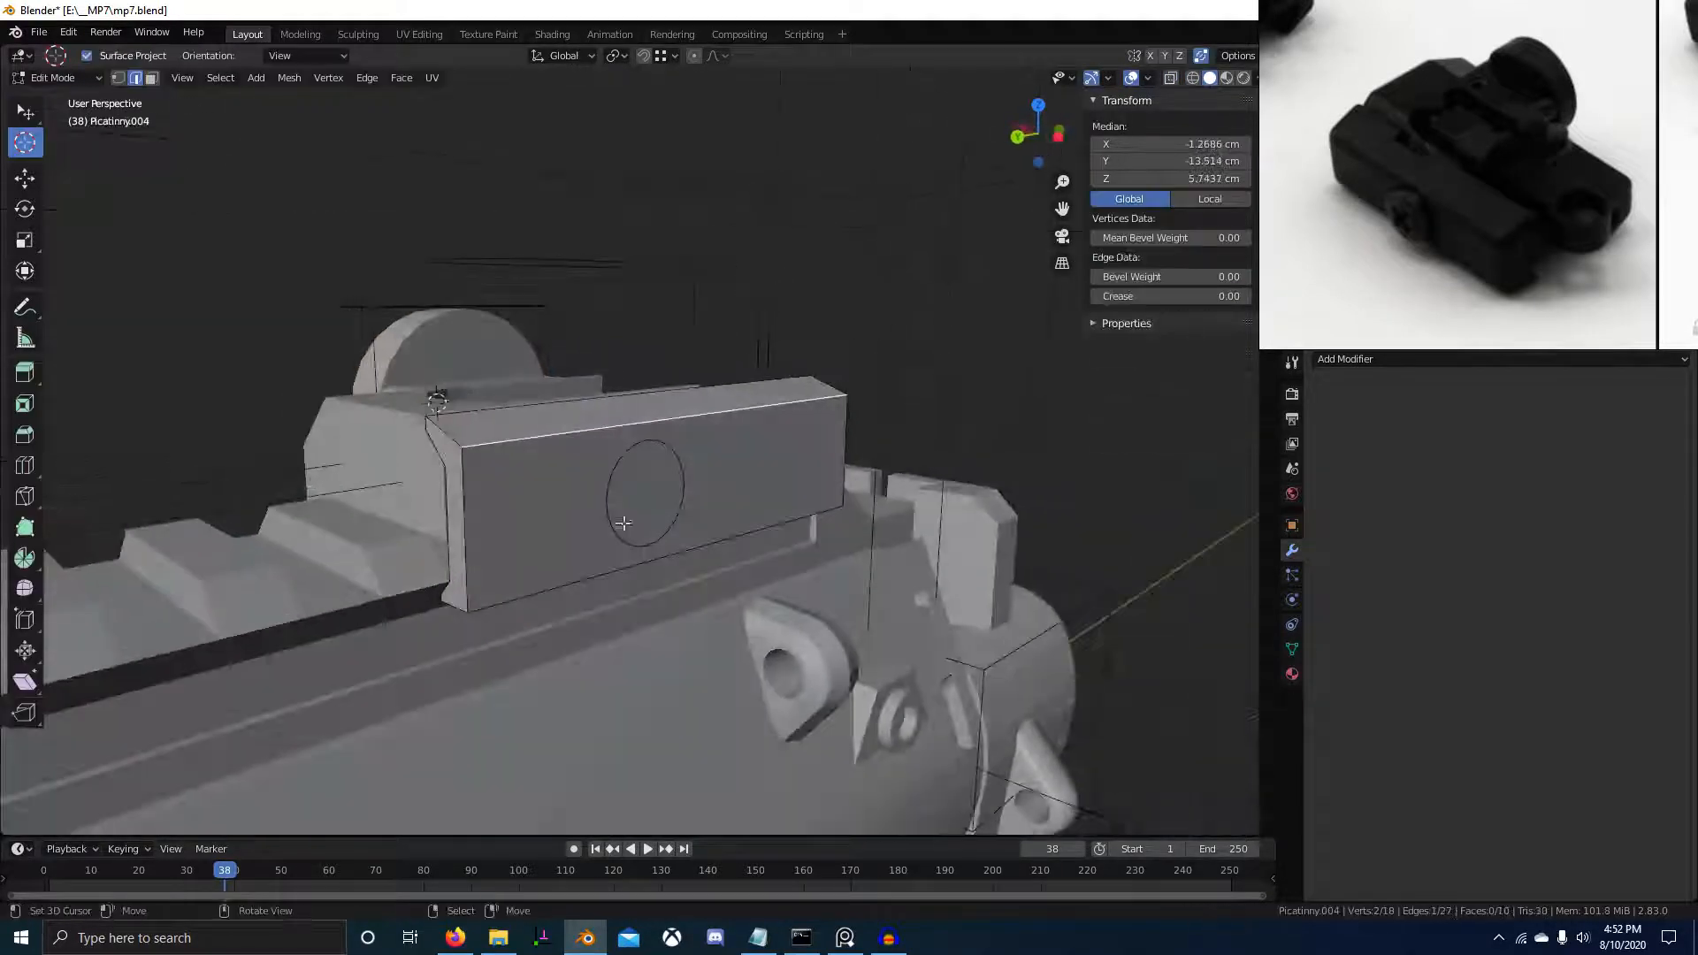
{"action": "key", "text": "shift+s"}
{"action": "left_click", "coordinate": [655, 777]}
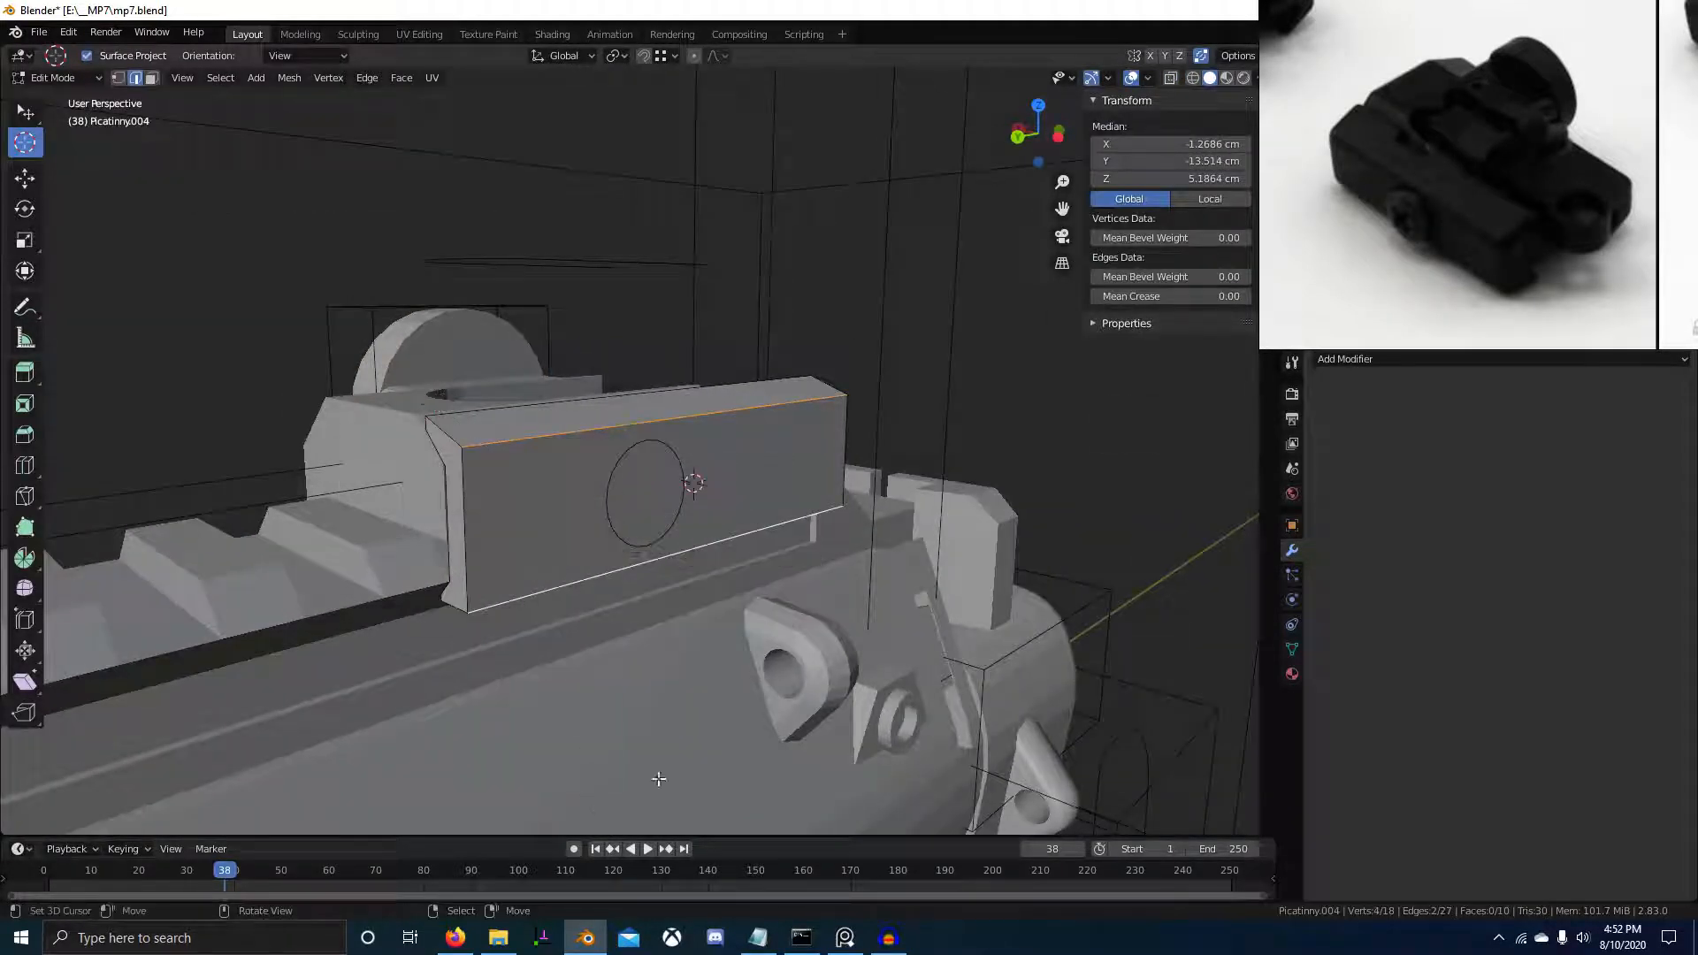
{"action": "key", "text": "Tab"}
{"action": "left_click_drag", "start_coordinate": [1290, 319], "coordinate": [1324, 317]}
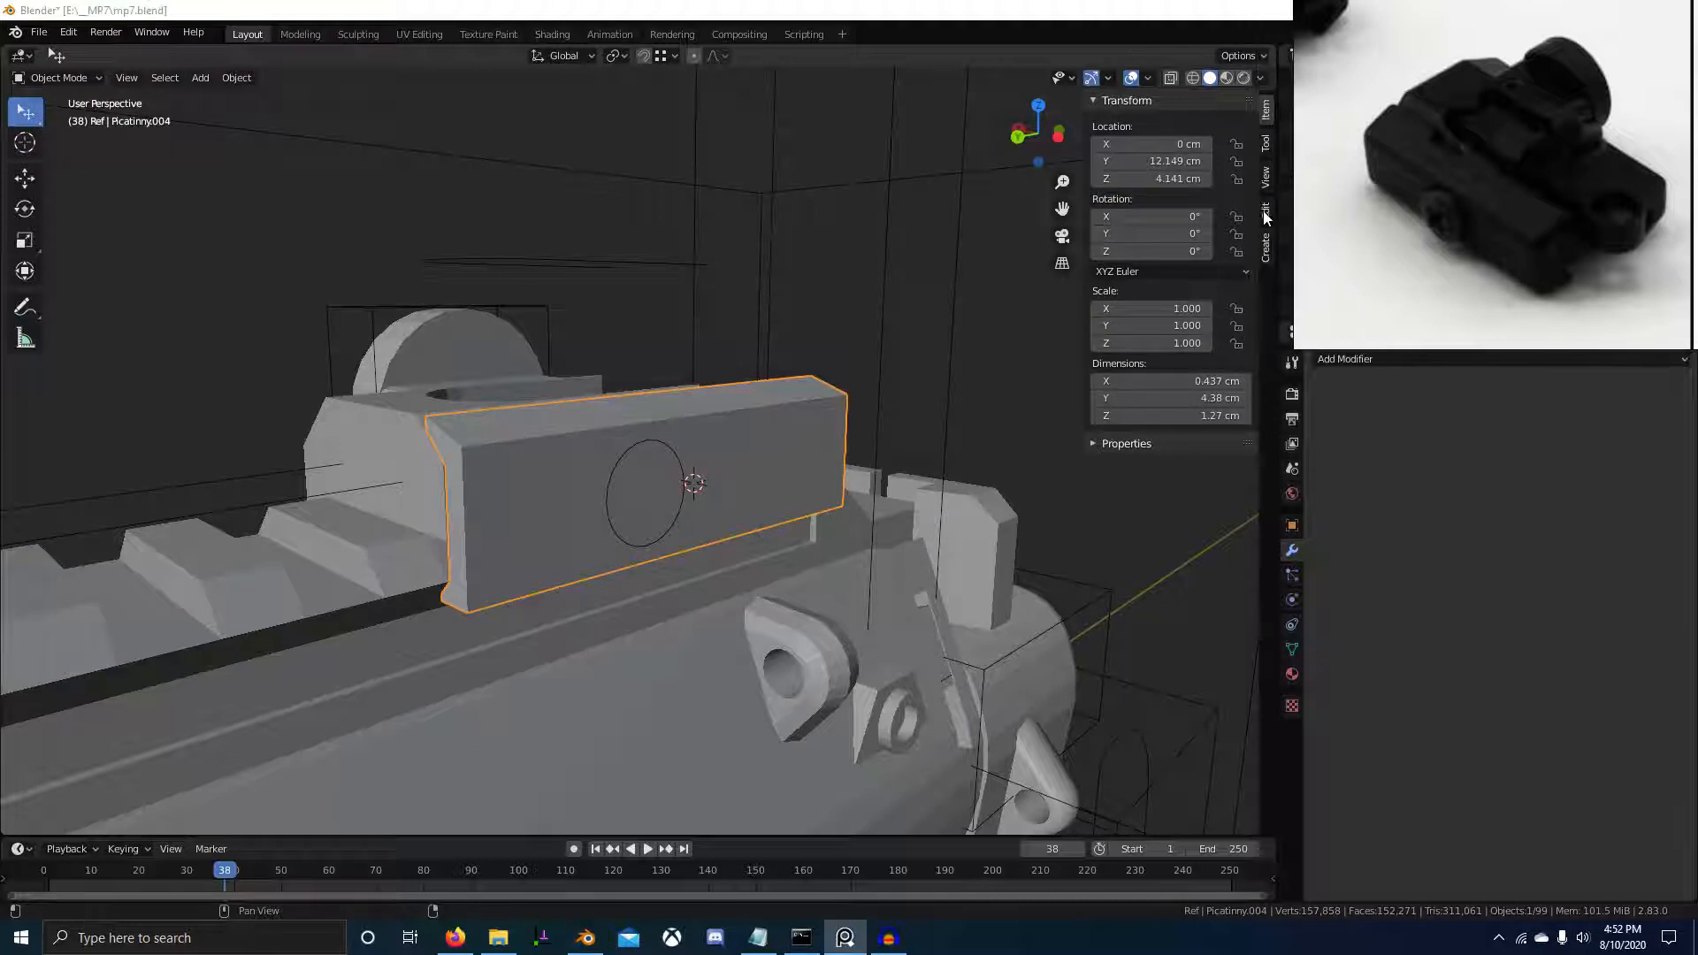
{"action": "left_click", "coordinate": [1265, 177]}
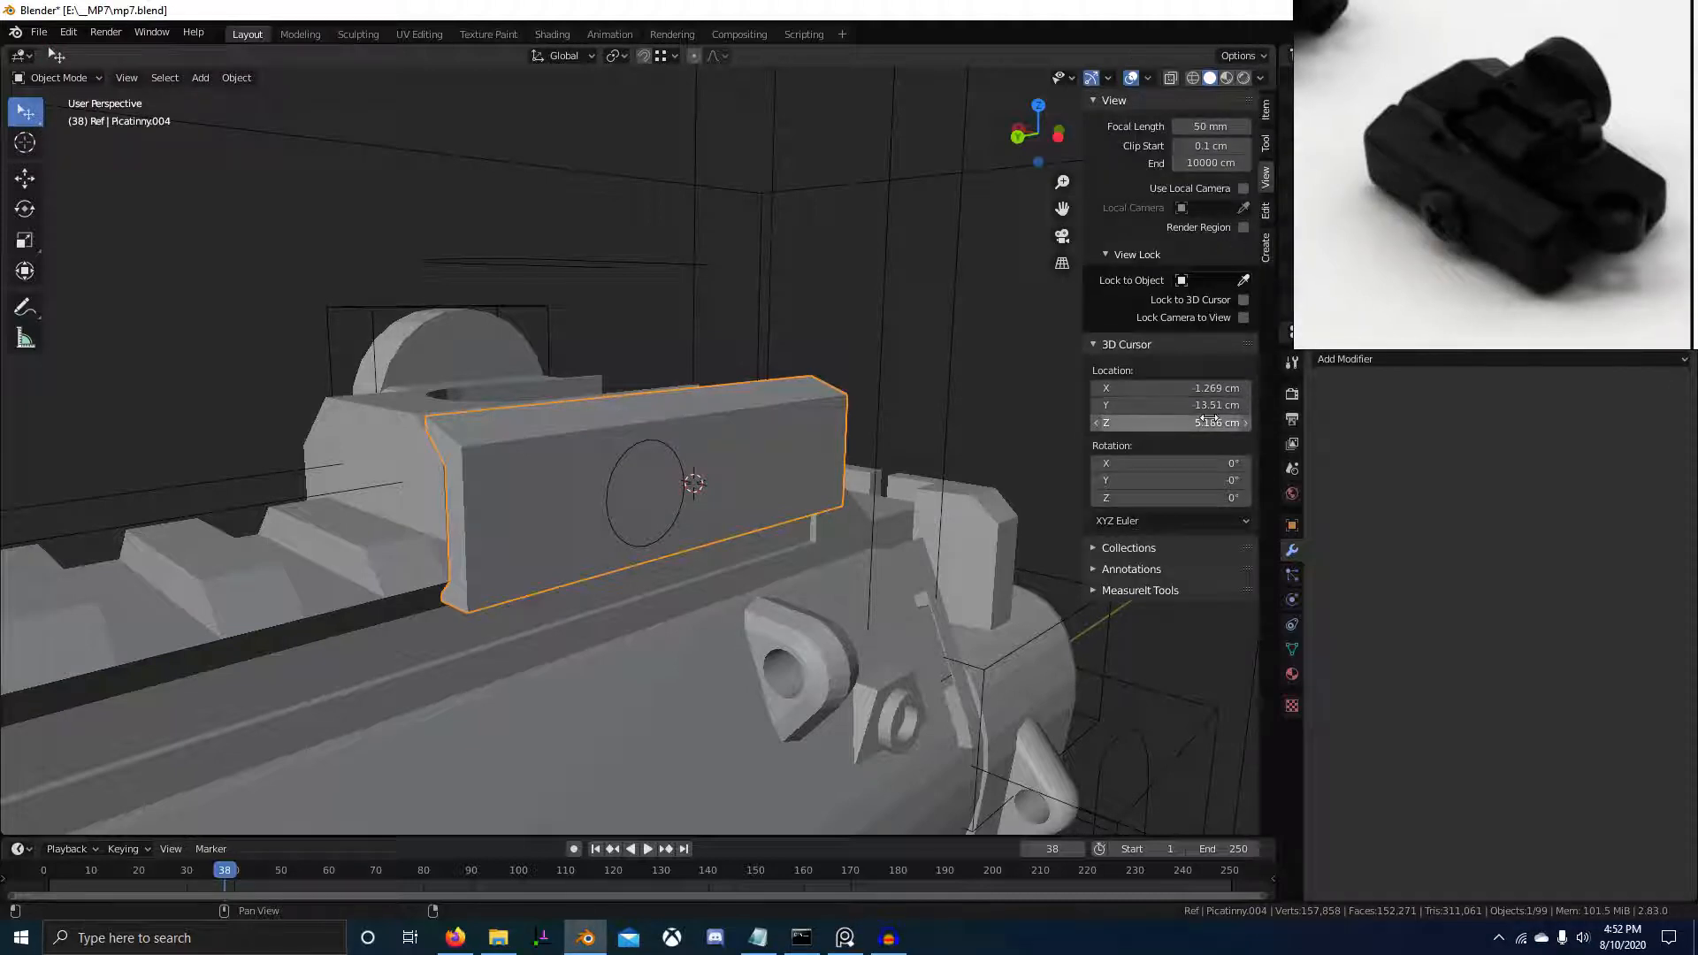
{"action": "key", "text": "KP_Decimal"}
Separate the ring from the dial mesh Circle.033 into its own object and select it
{"action": "left_click", "coordinate": [628, 448]}
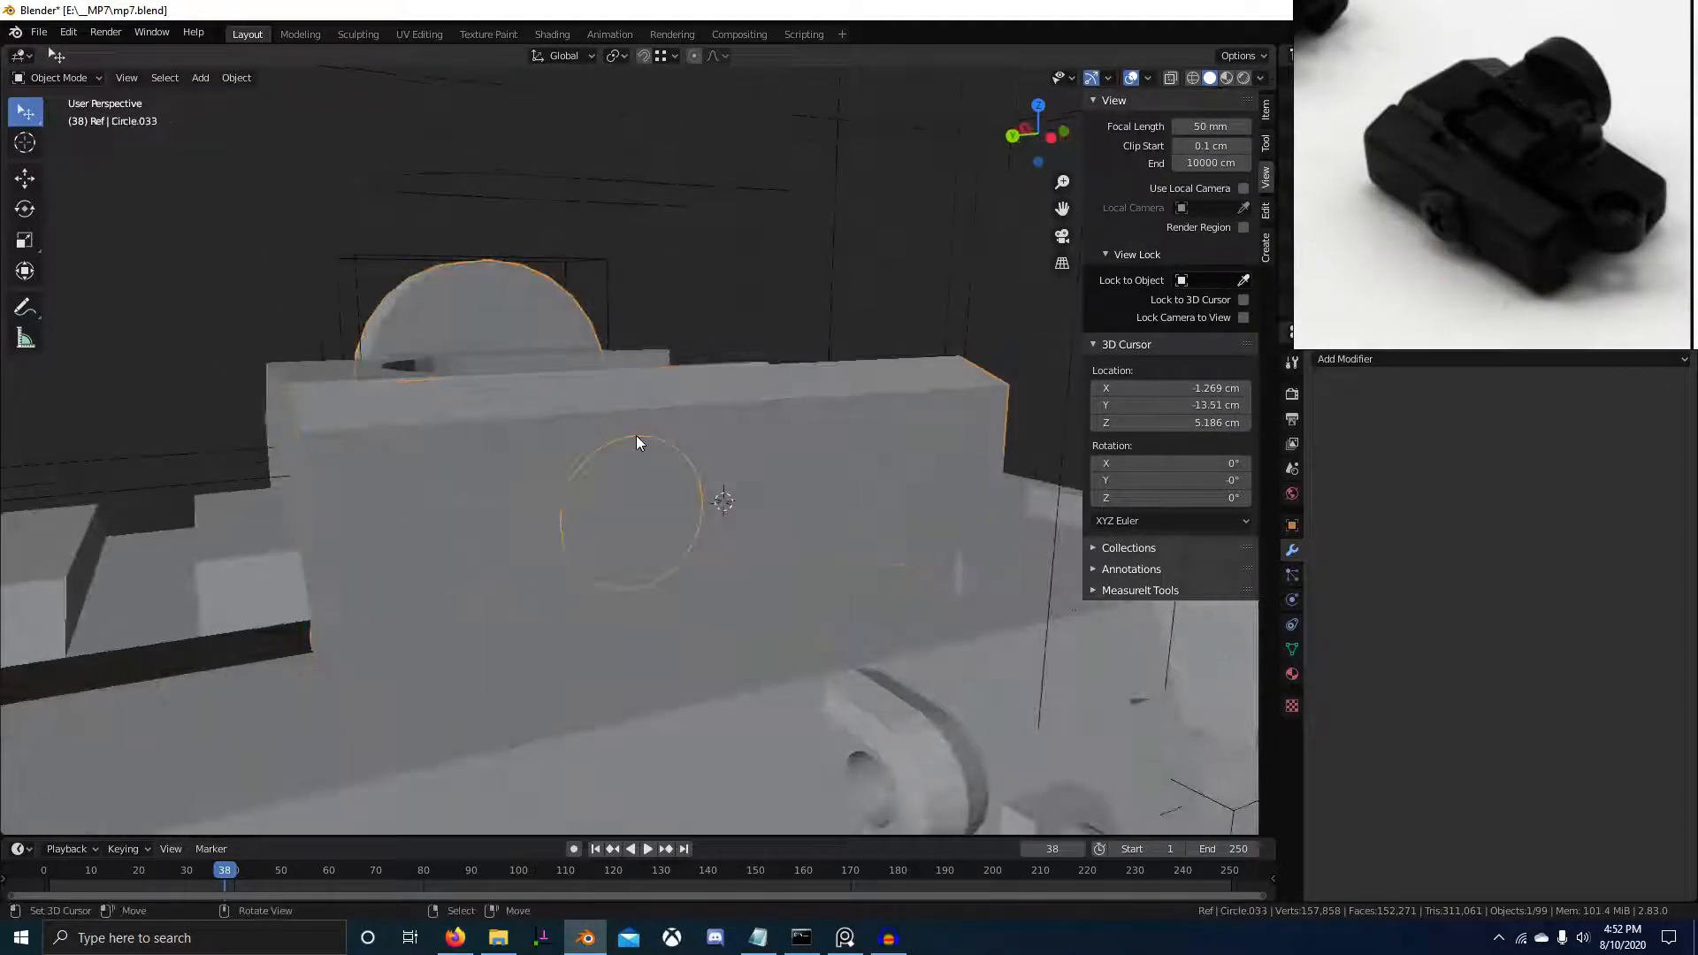
{"action": "key", "text": "Tab"}
{"action": "key", "text": "p"}
{"action": "left_click", "coordinate": [657, 456]}
{"action": "key", "text": "Tab"}
{"action": "right_click", "coordinate": [667, 448]}
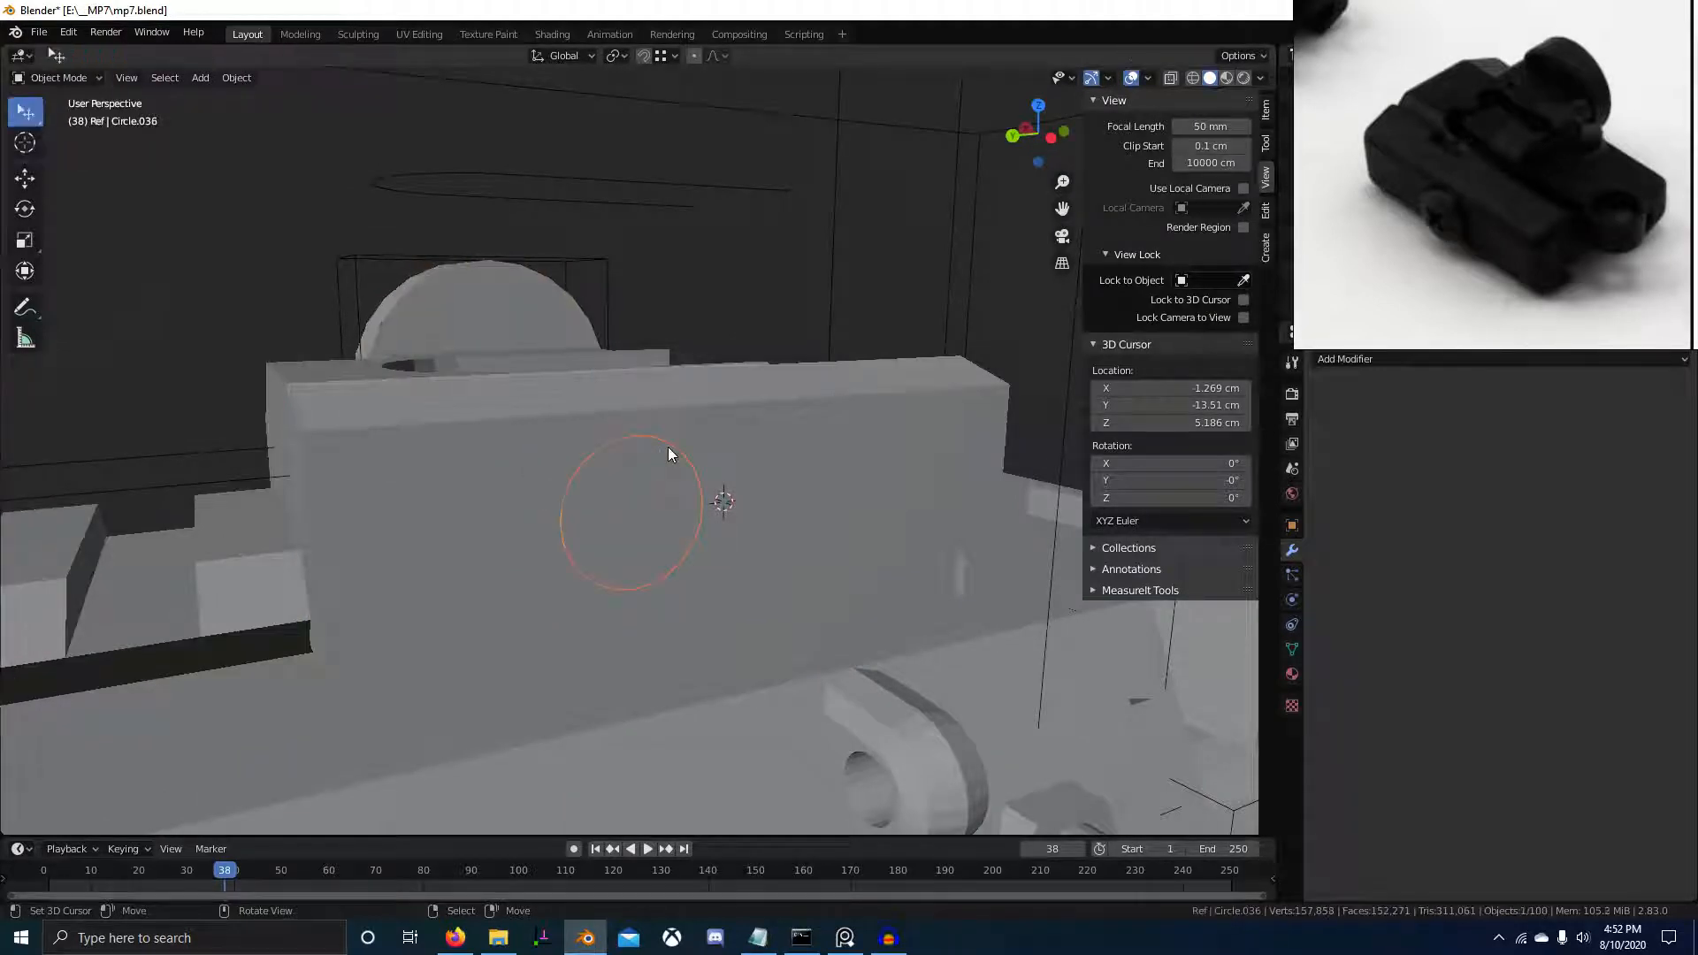
Set the whole ring's median Z to 5.1864 cm to centre it vertically on the side plate, and compare it with the reference
{"action": "left_click", "coordinate": [1265, 108]}
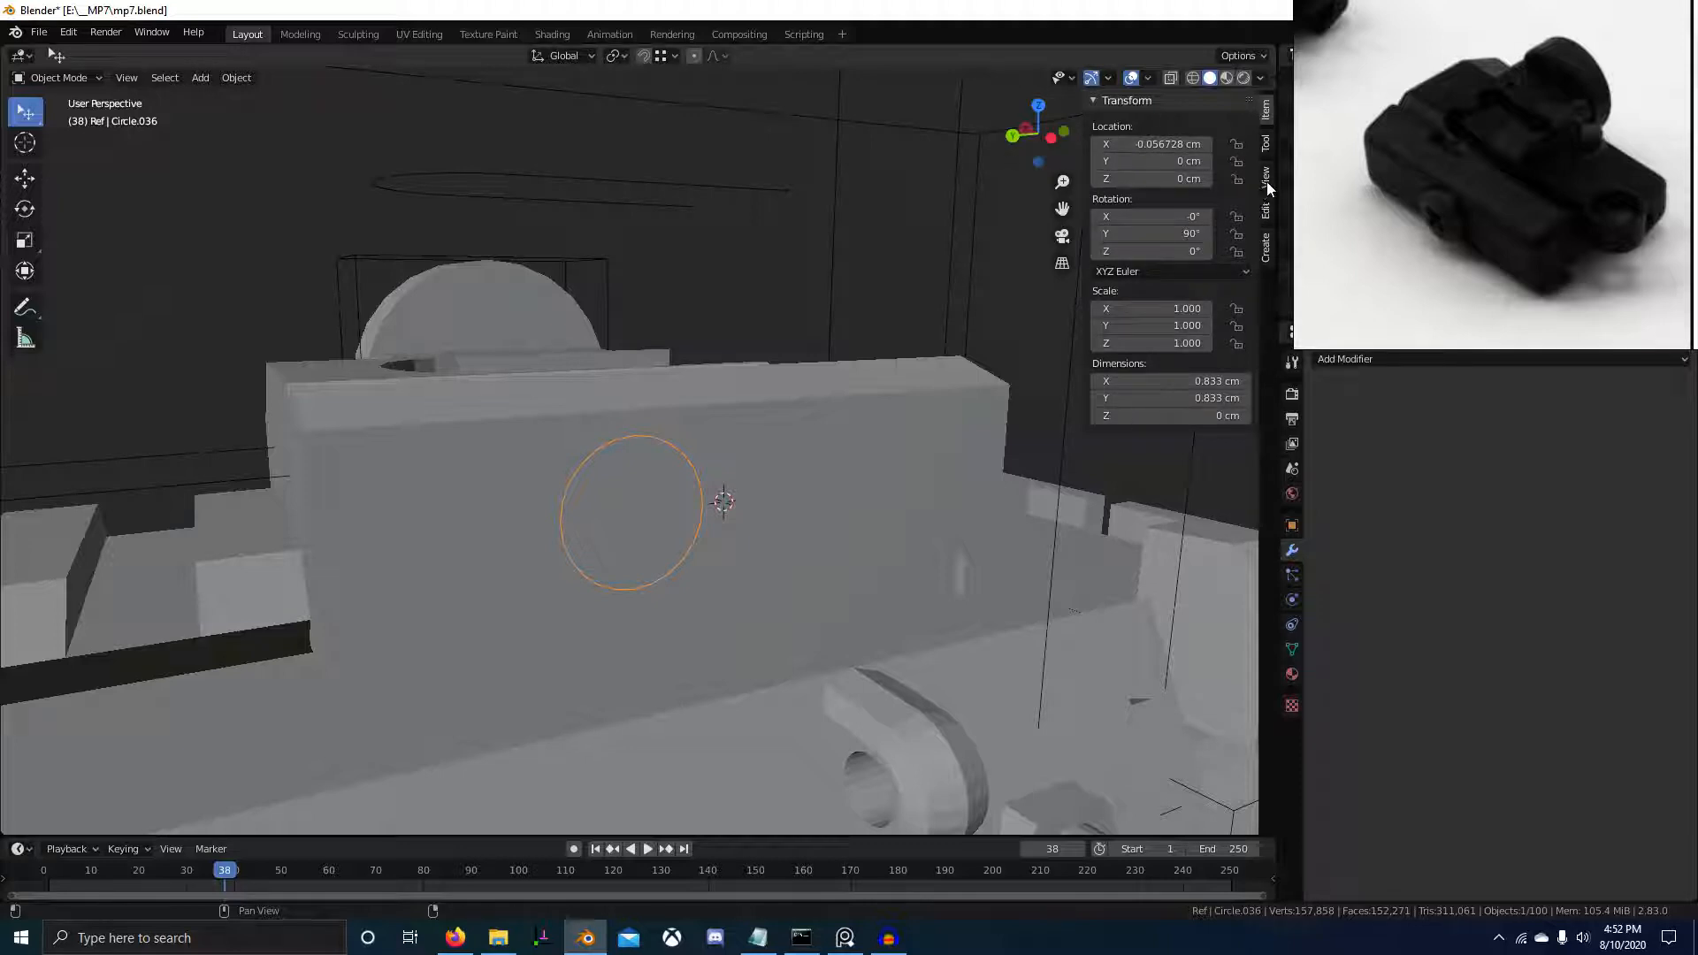
{"action": "middle_click_drag", "start_coordinate": [706, 350], "coordinate": [631, 354]}
{"action": "key", "text": "Tab"}
{"action": "key", "text": "a"}
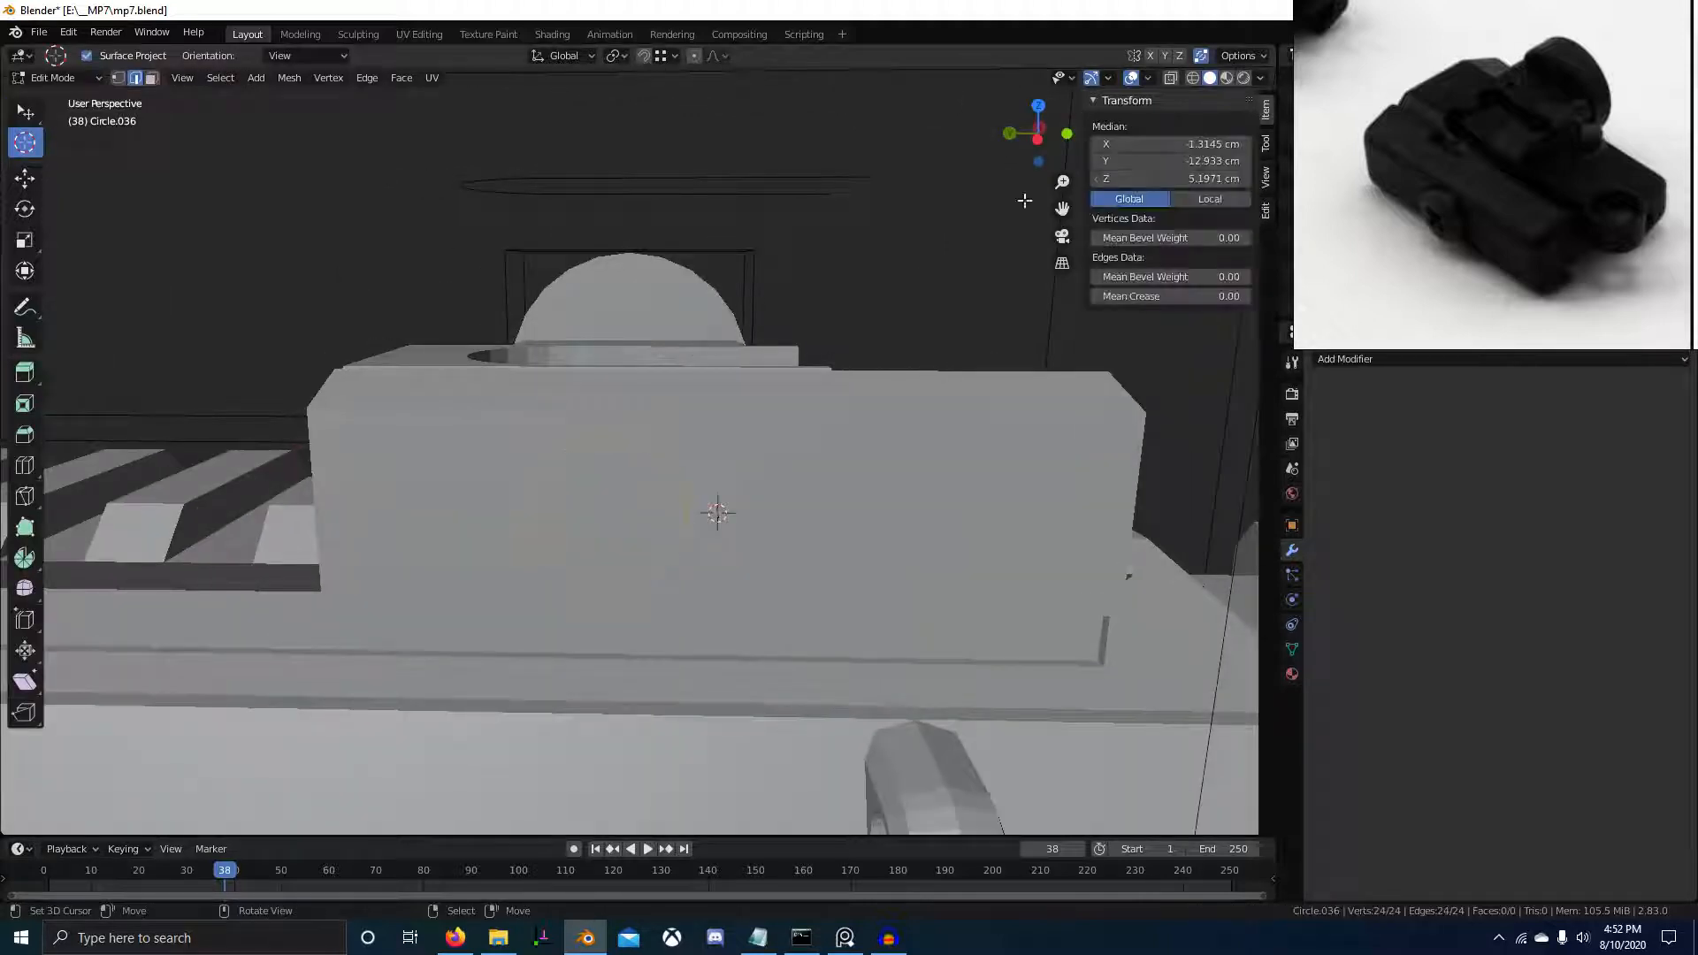
{"action": "key", "text": "ctrl+KP_3"}
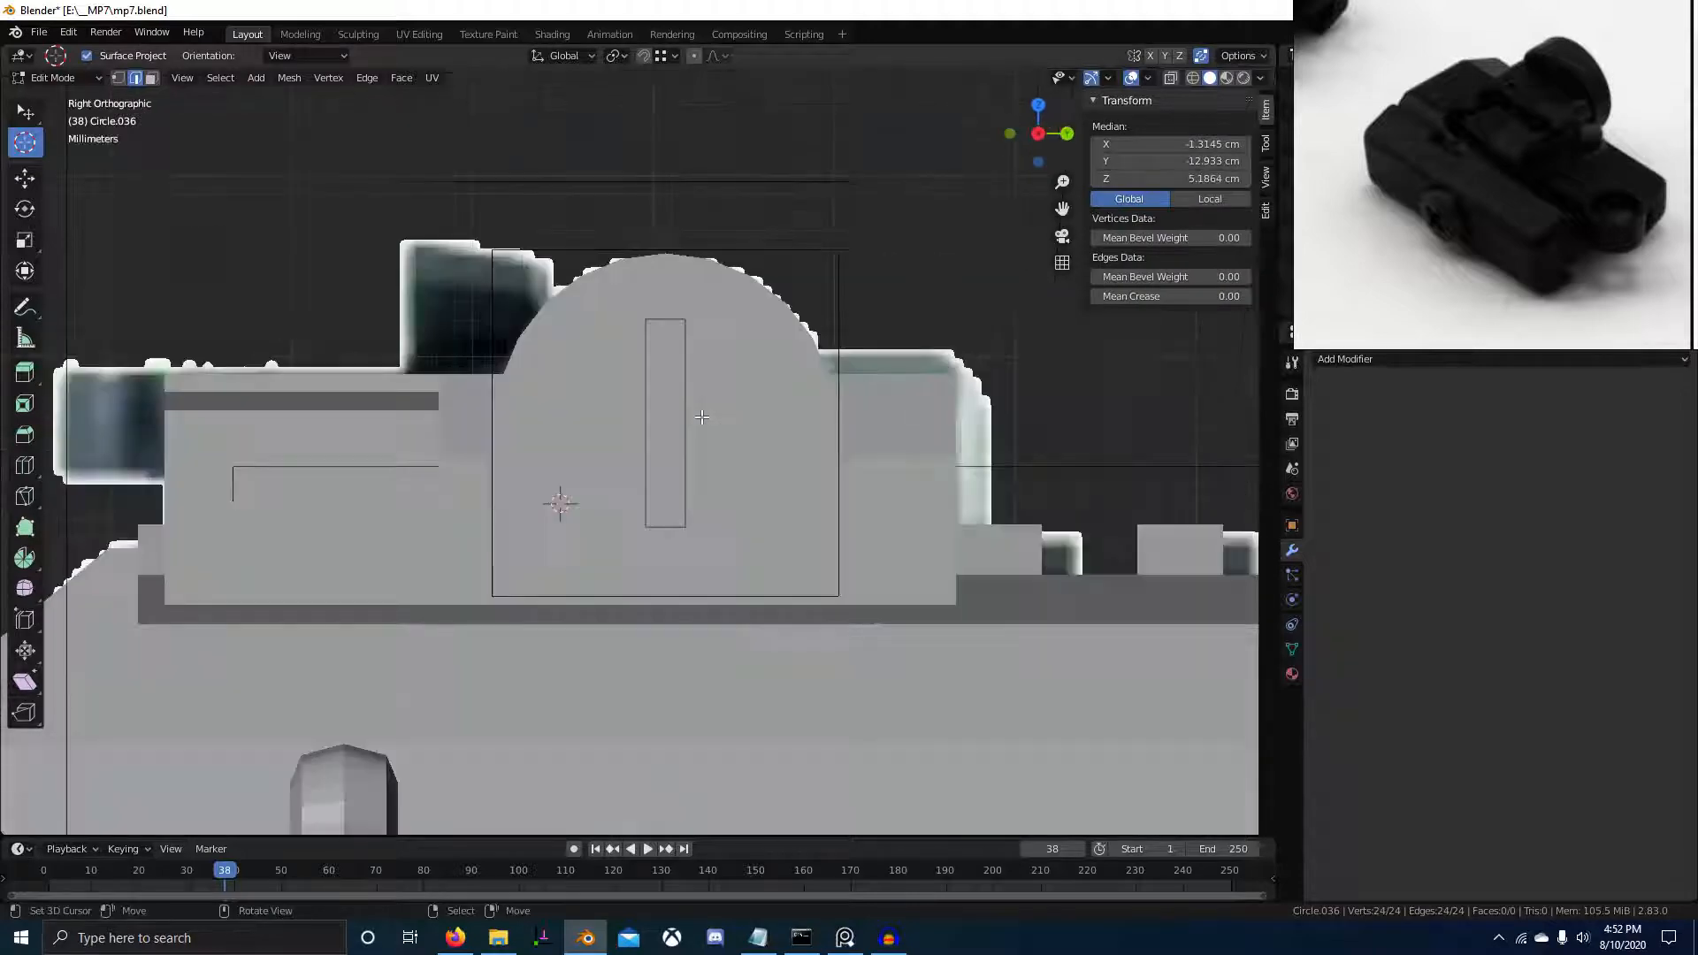
{"action": "key", "text": "z"}
{"action": "scroll", "coordinate": [566, 501], "scroll_direction": "up", "scroll_amount": 2}
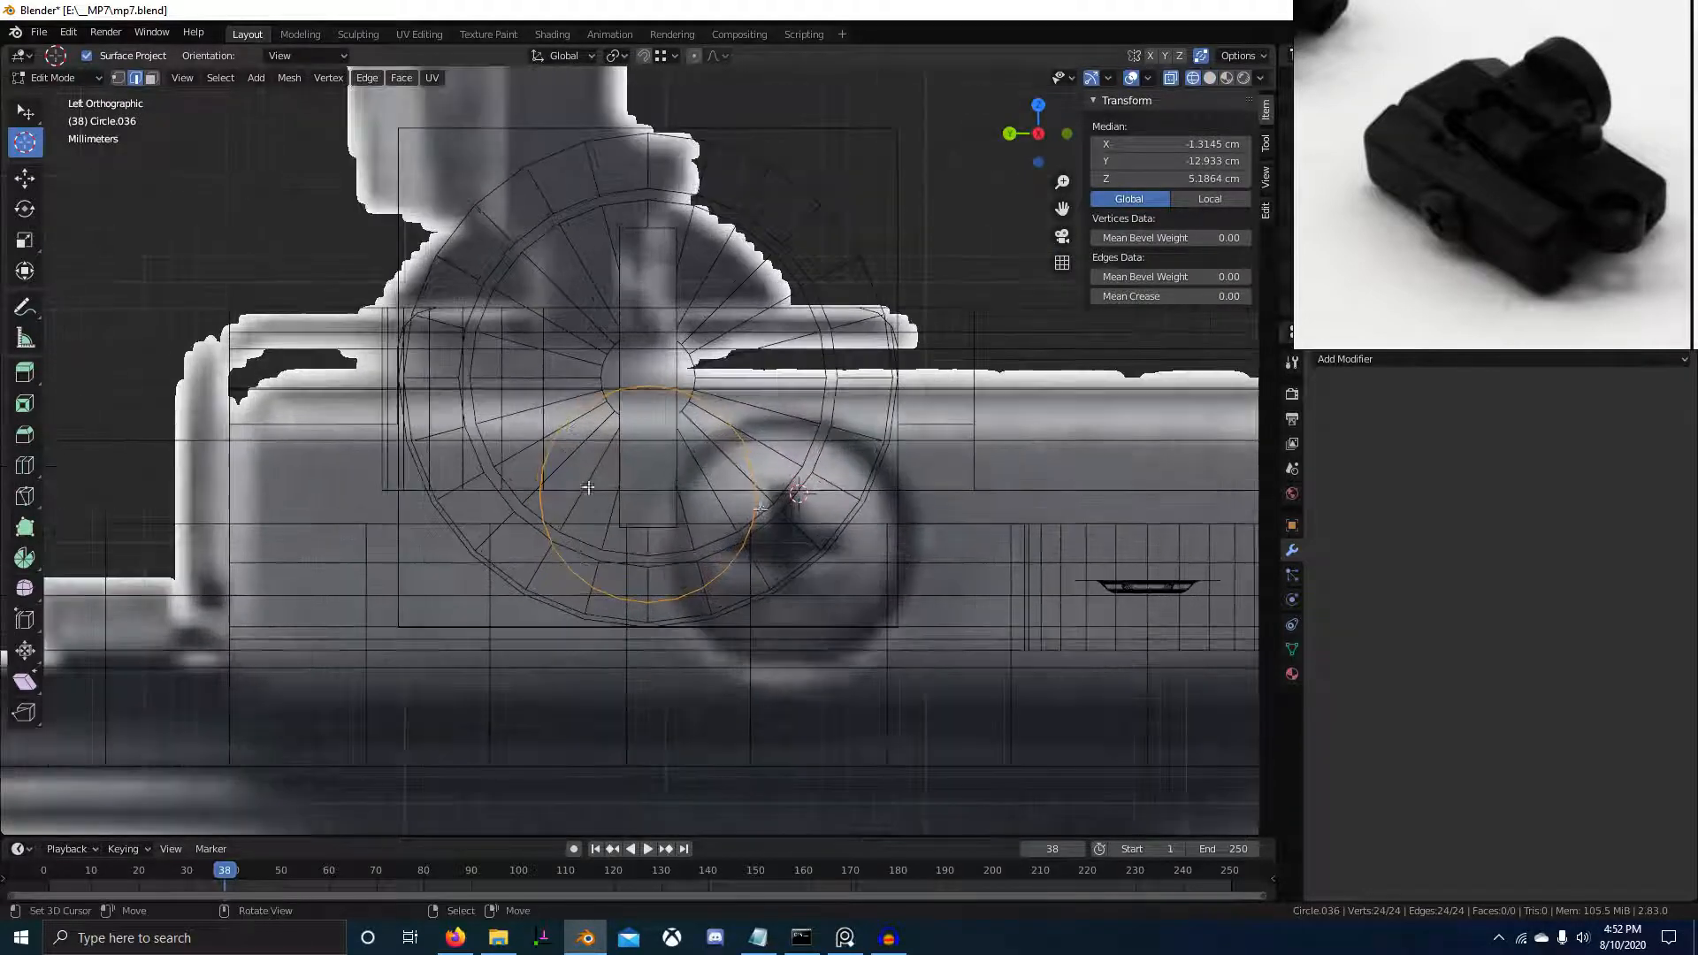
{"action": "key", "text": "z"}
Fill the ring with a face and move it about 0.046 cm along X onto the side plate's outer face
{"action": "key", "text": "f"}
{"action": "middle_click_drag", "start_coordinate": [762, 564], "coordinate": [955, 596]}
{"action": "key", "text": "g"}
{"action": "key", "text": "x"}
{"action": "left_click", "coordinate": [677, 469]}
{"action": "middle_click_drag", "start_coordinate": [677, 468], "coordinate": [549, 496]}
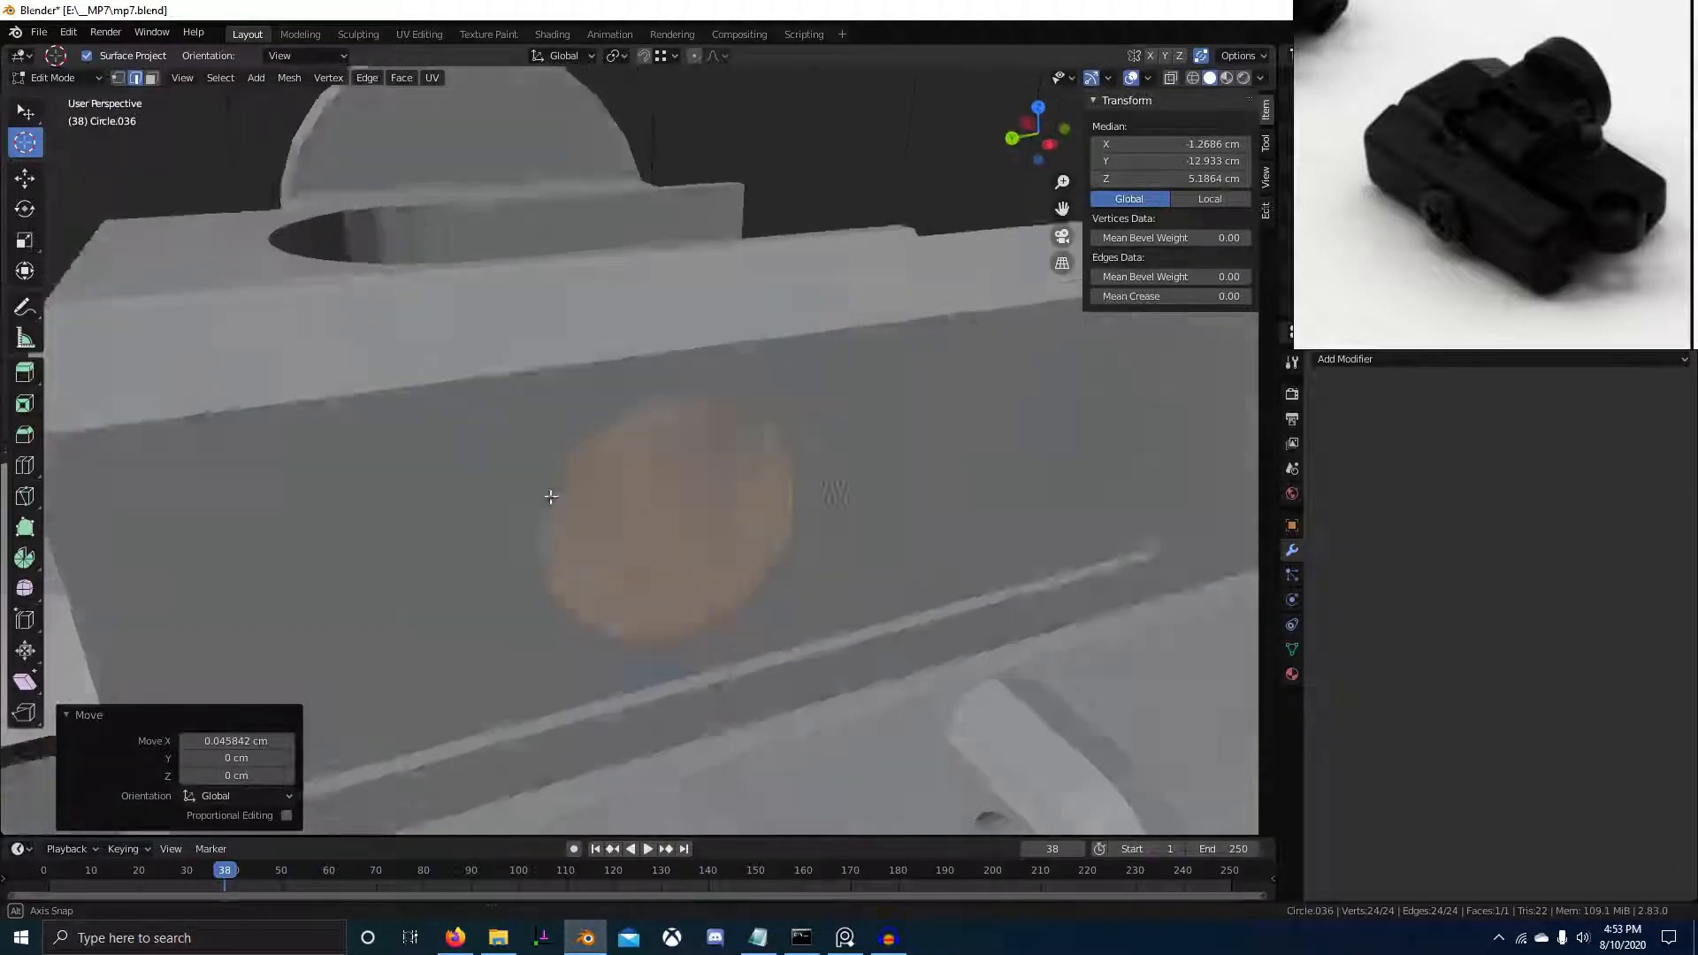
Extrude the disc about 0.21 cm outward from the side plate and scale its front face to 0.814
{"action": "key", "text": "e"}
{"action": "left_click", "coordinate": [809, 517]}
{"action": "key", "text": "s"}
{"action": "left_click", "coordinate": [926, 523]}
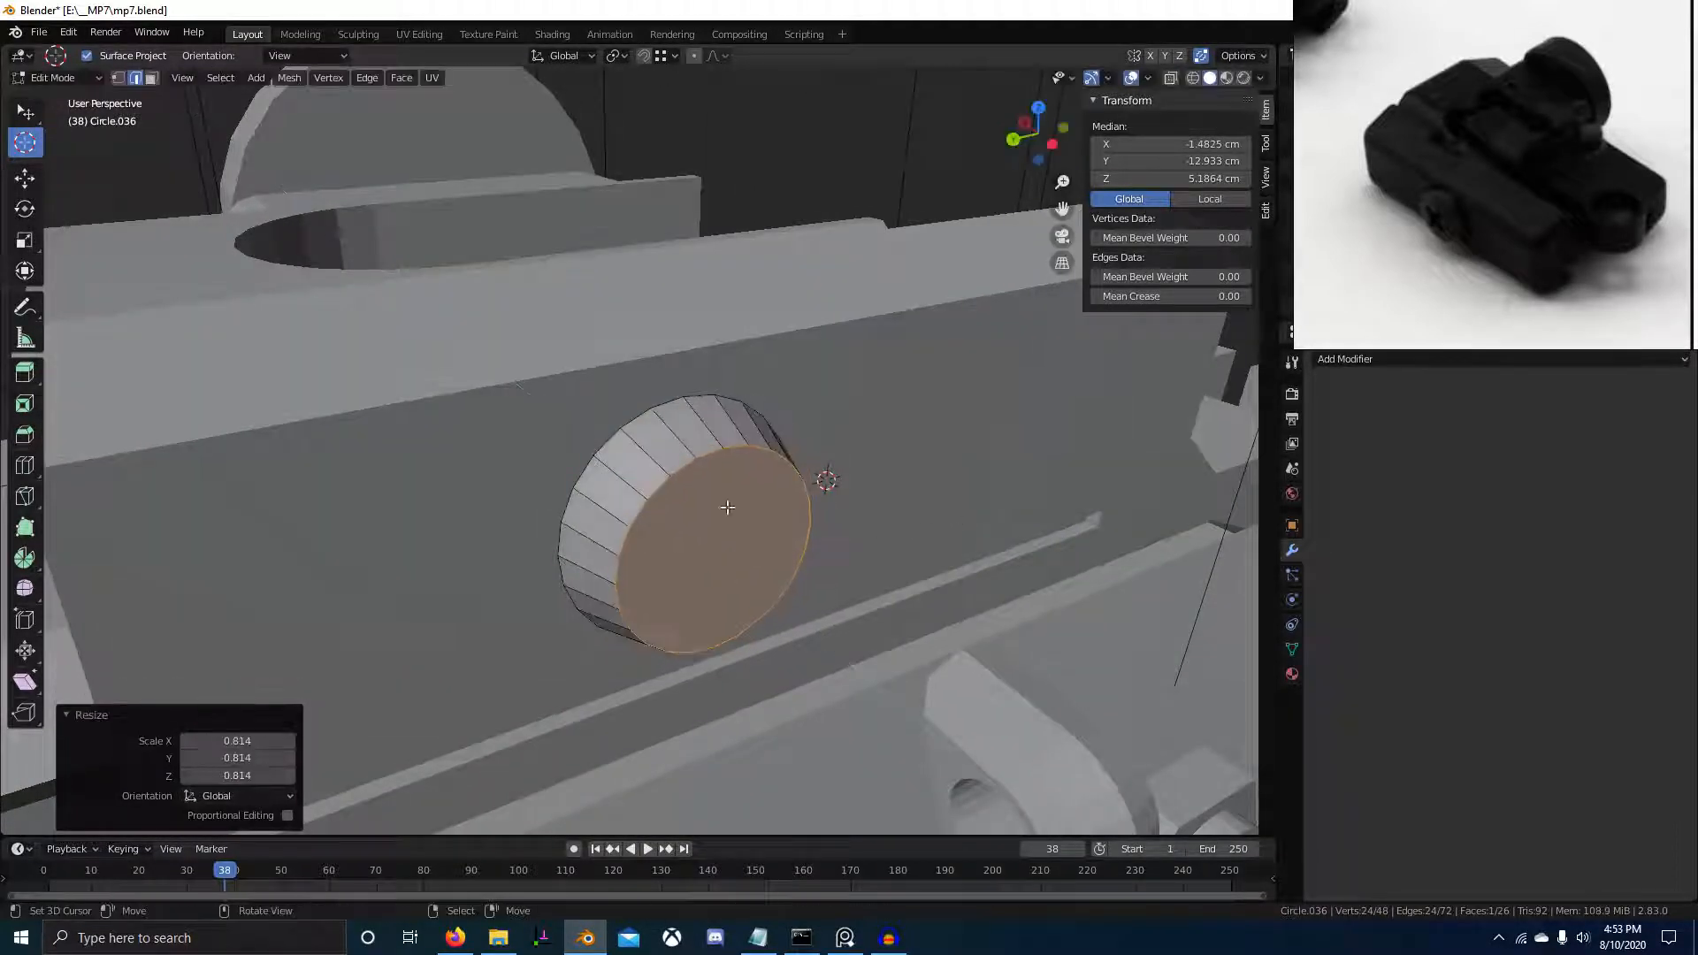
Move the disc's front face about 0.069 cm back towards the plate along X and rescale it to adjust the taper
{"action": "mouse_move", "coordinate": [762, 505]}
{"action": "middle_mouse_down"}
{"action": "mouse_move", "coordinate": [858, 507]}
{"action": "mouse_move", "coordinate": [748, 506]}
{"action": "middle_mouse_up"}
{"action": "scroll", "coordinate": [660, 448], "scroll_direction": "up", "scroll_amount": 1}
{"action": "middle_click_drag", "start_coordinate": [660, 448], "coordinate": [692, 449]}
{"action": "key", "text": "s"}
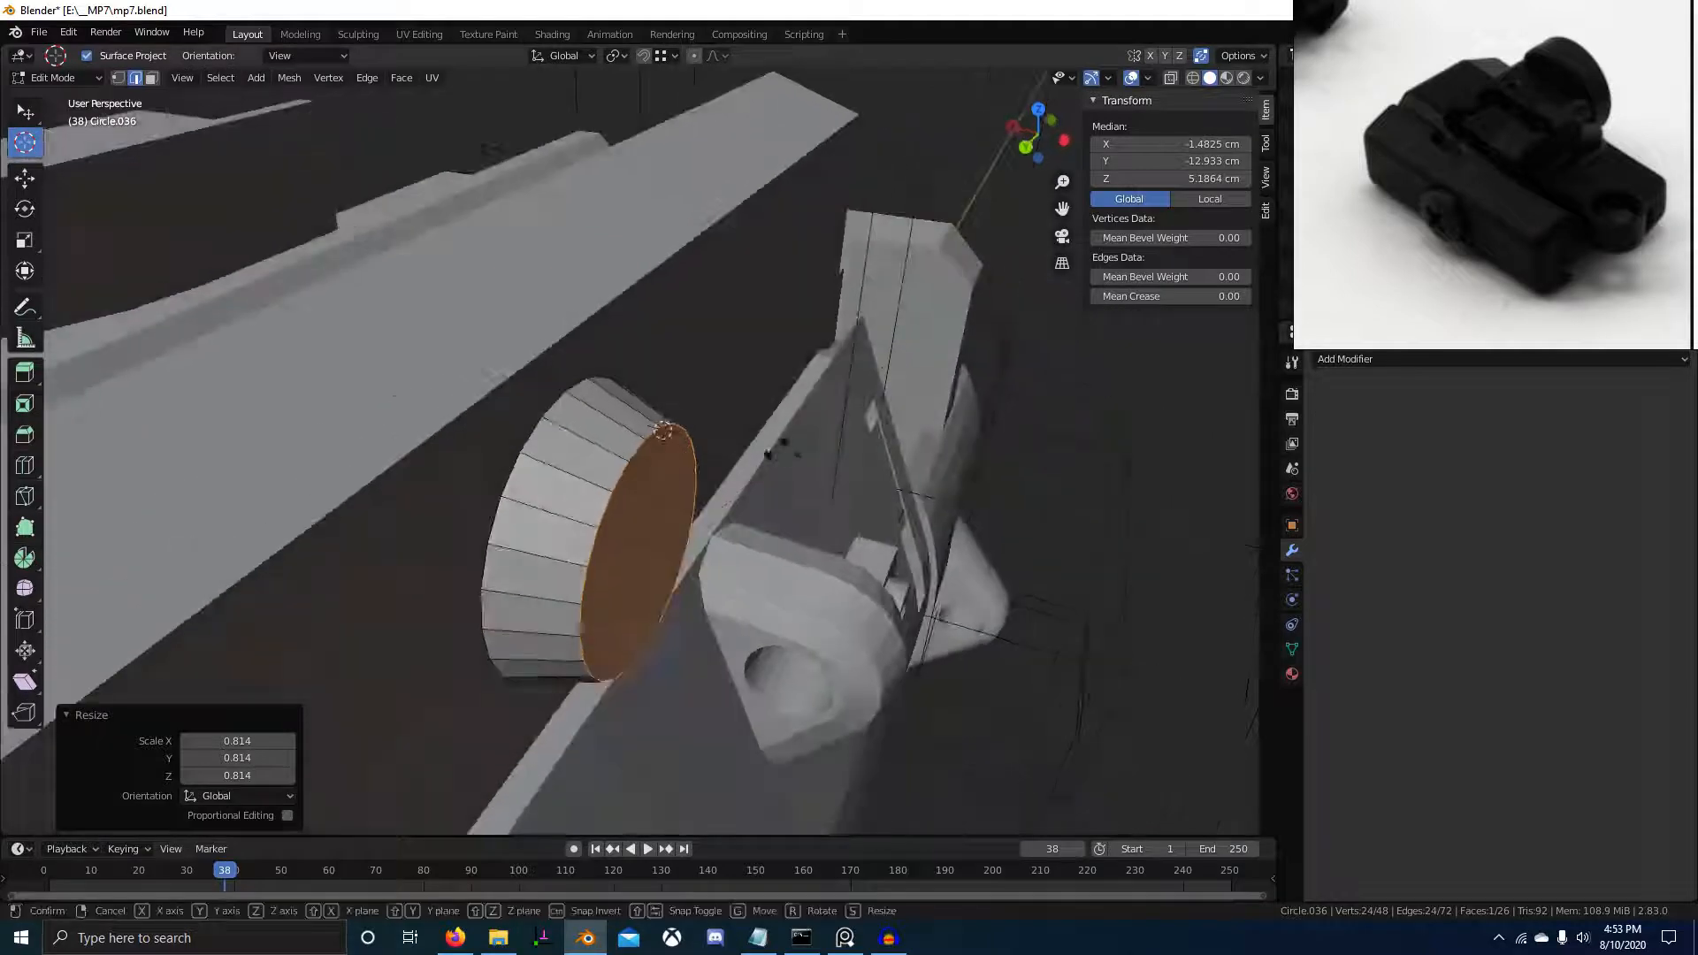
{"action": "left_click", "coordinate": [806, 448]}
{"action": "key", "text": "g"}
{"action": "key", "text": "x"}
{"action": "left_click", "coordinate": [778, 432]}
{"action": "key", "text": "s"}
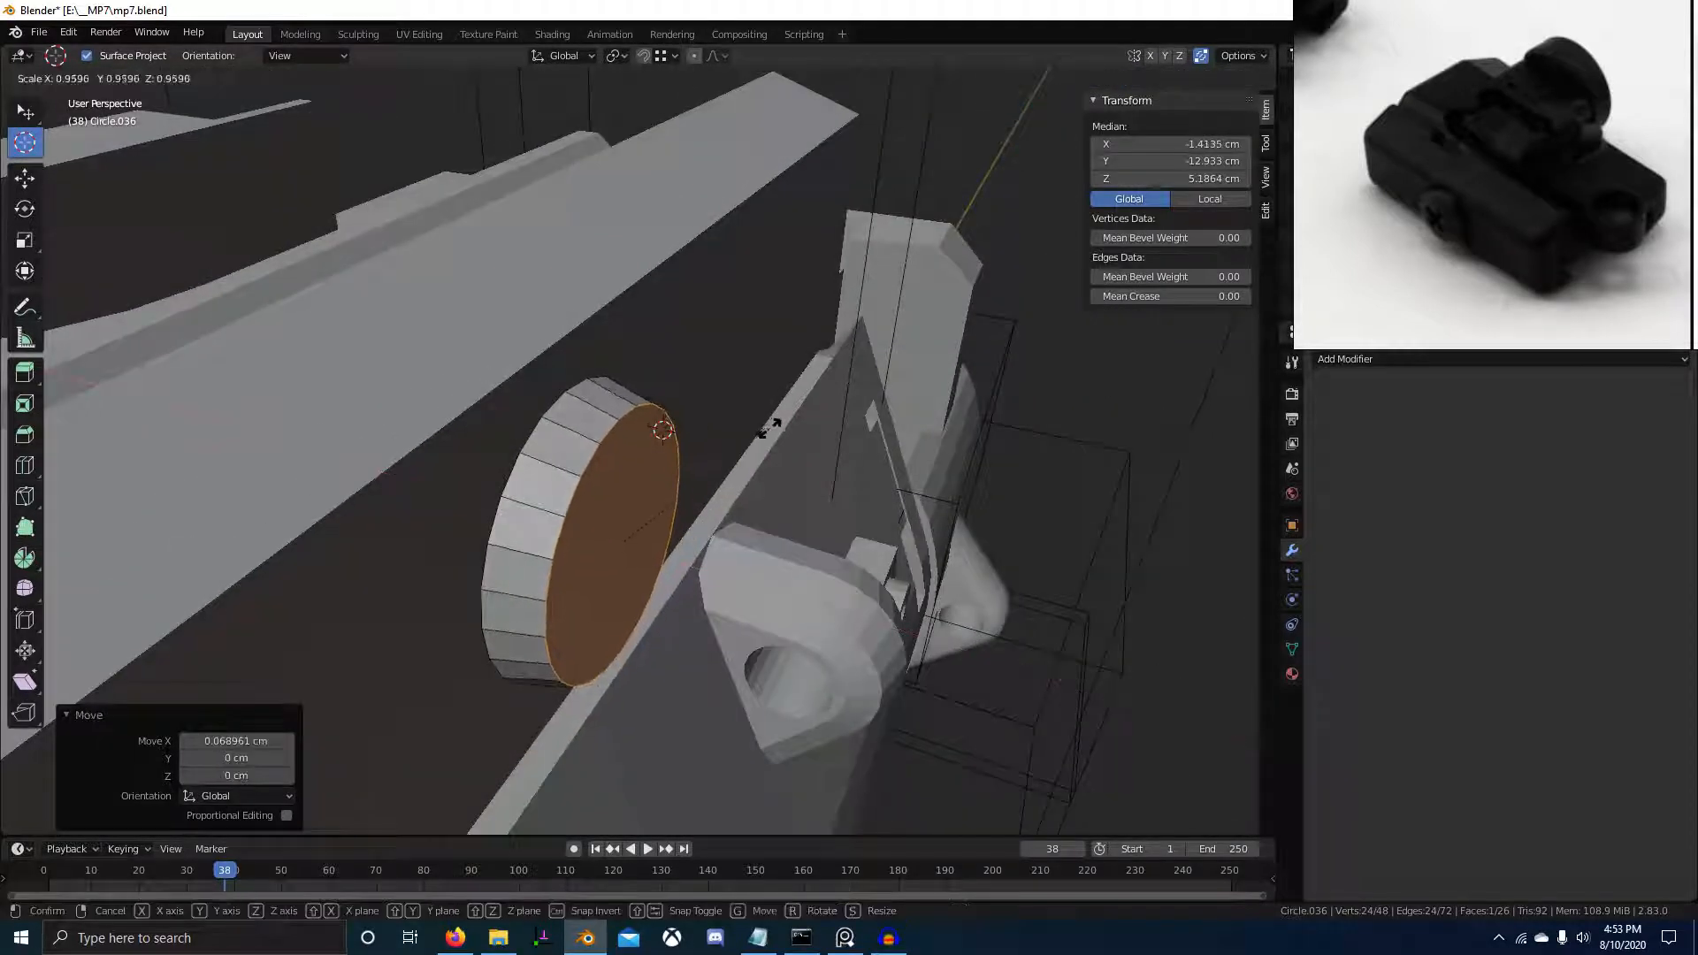
{"action": "left_click", "coordinate": [768, 428]}
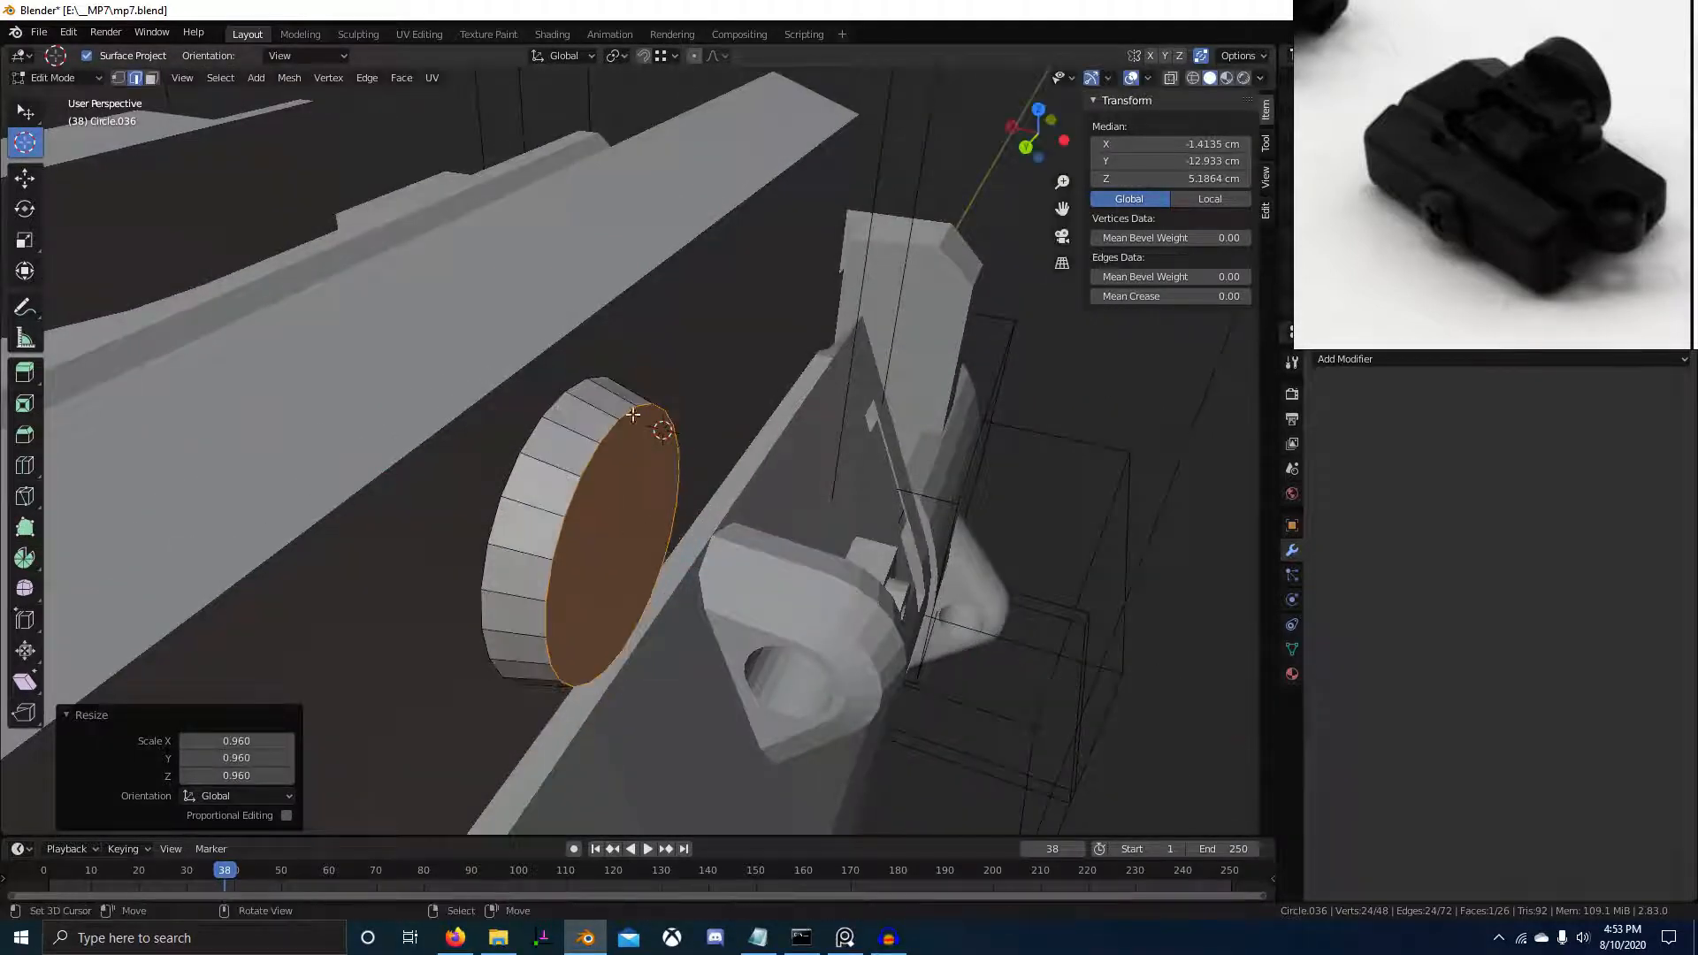
Turn off automatic vertex merging and edge-slide the disc's front rim fully back onto its base ring with factor 1.000
{"action": "middle_click_drag", "start_coordinate": [544, 432], "coordinate": [561, 389]}
{"action": "key", "text": "s"}
{"action": "right_click", "coordinate": [553, 365]}
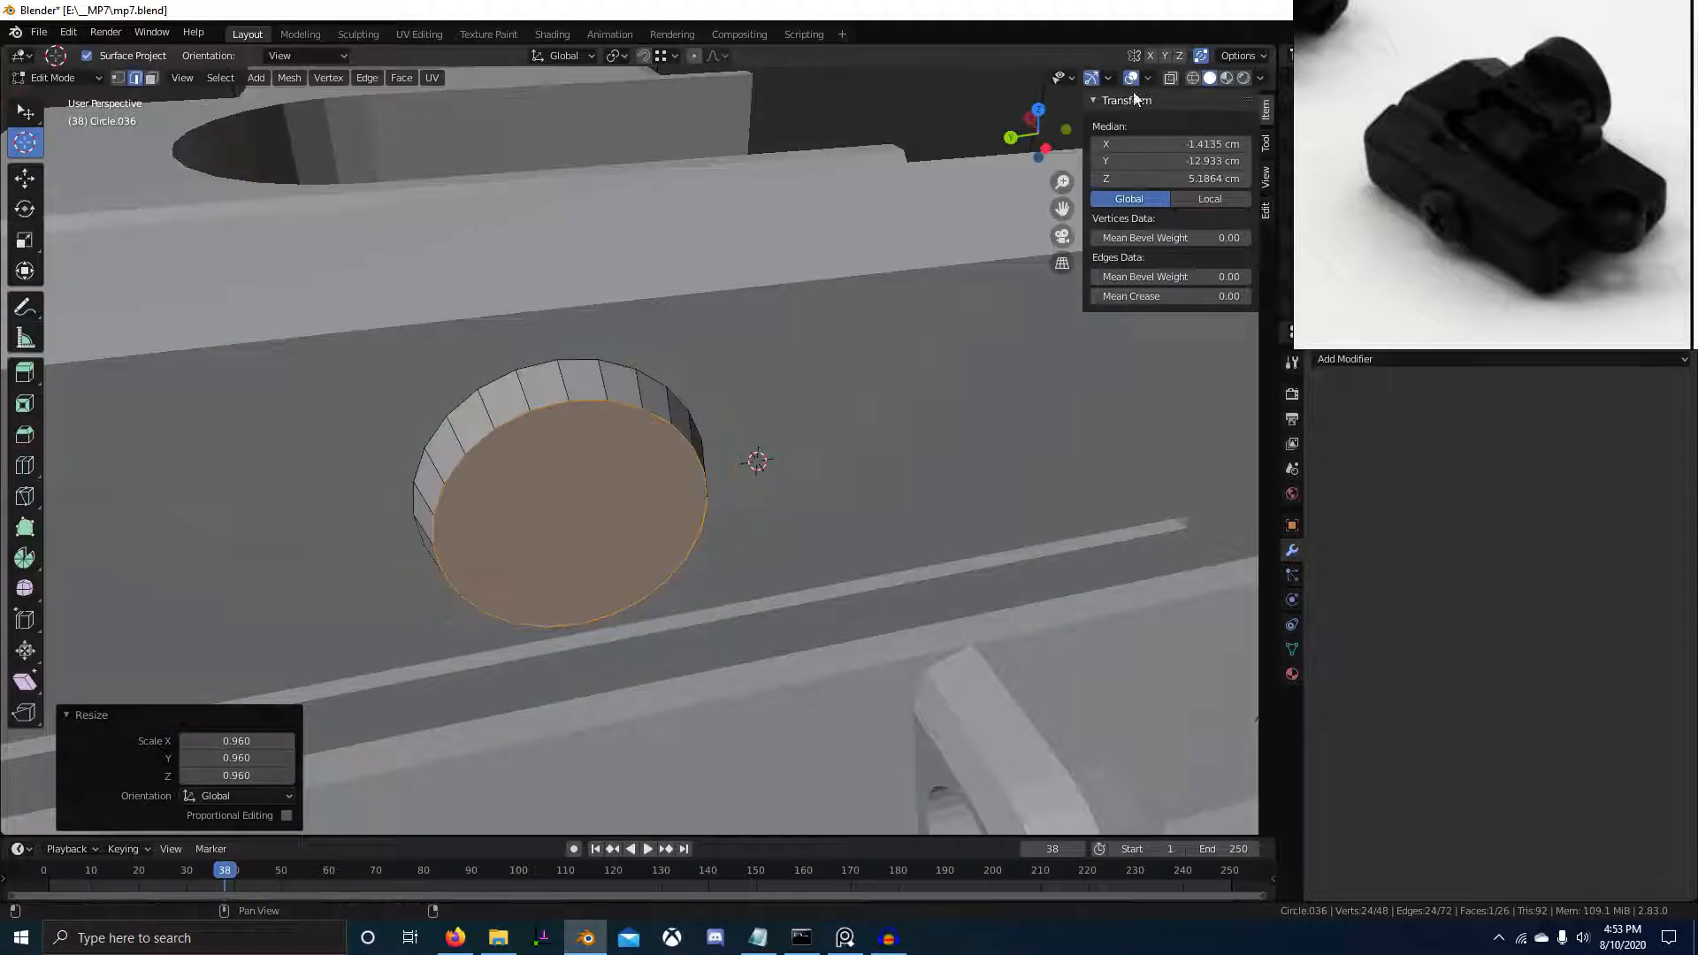
{"action": "left_click", "coordinate": [1200, 60]}
{"action": "middle_click_drag", "start_coordinate": [345, 213], "coordinate": [469, 239]}
{"action": "key", "text": "g"}
{"action": "key", "text": "g"}
{"action": "left_click", "coordinate": [394, 232]}
Pull the front face outward along X to give the knob straight sides about 0.13 cm deep
{"action": "key", "text": "g"}
{"action": "key", "text": "x"}
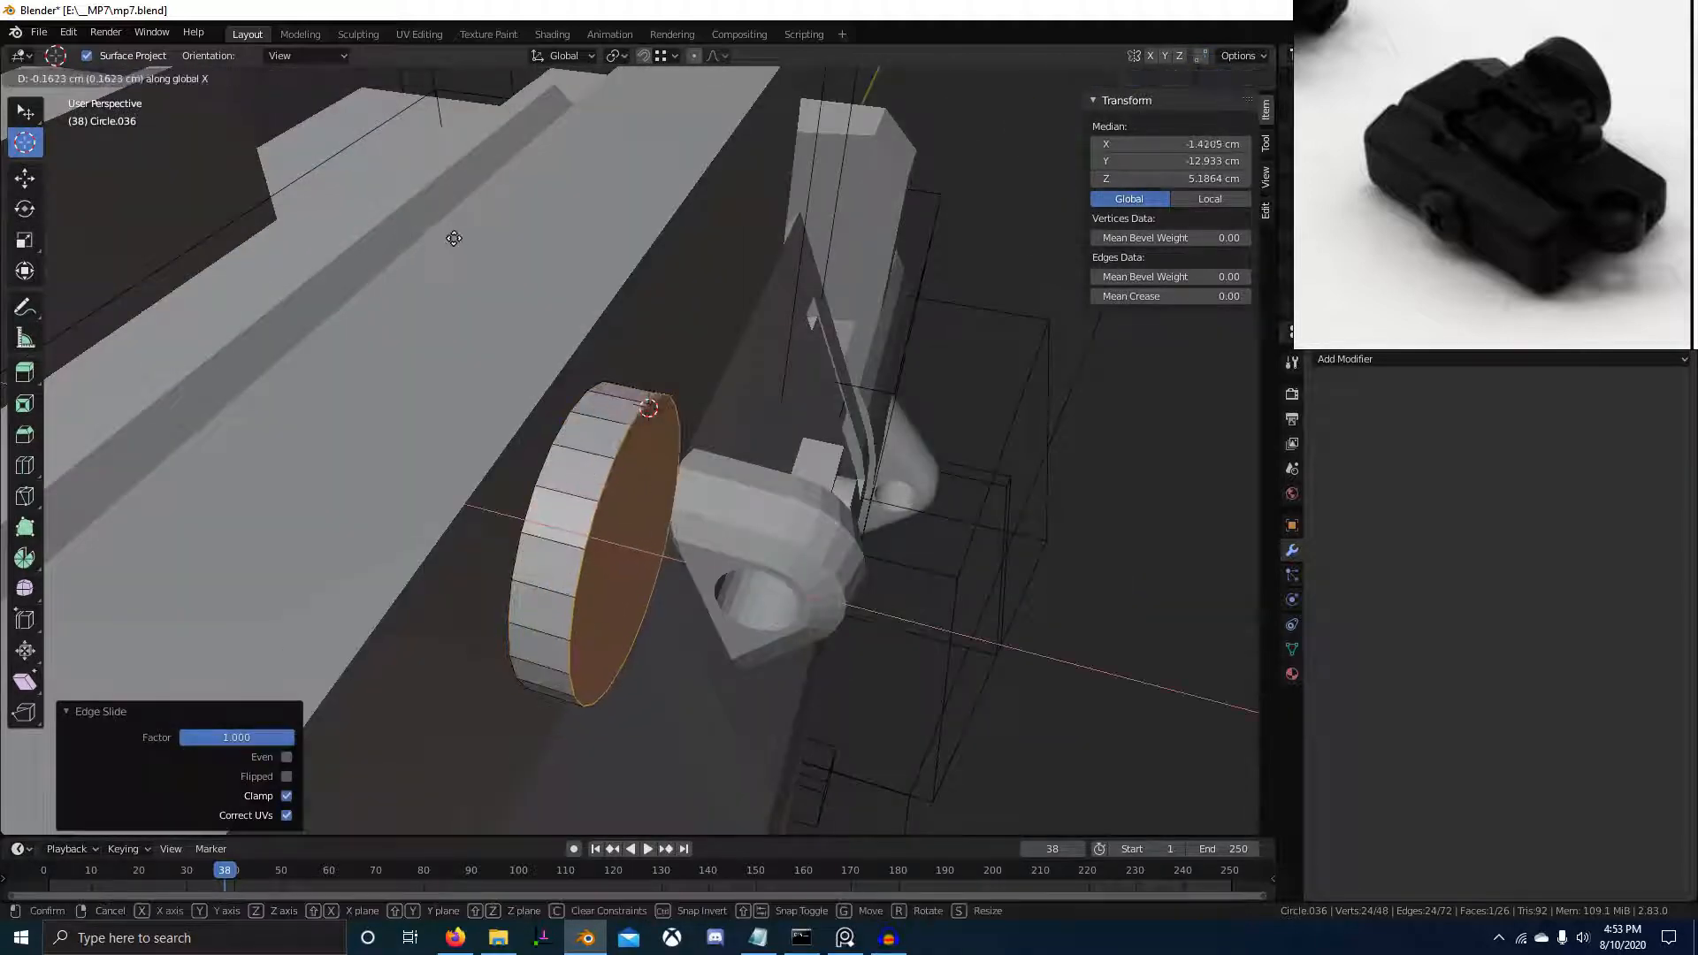
{"action": "left_click", "coordinate": [452, 236]}
{"action": "middle_click_drag", "start_coordinate": [604, 522], "coordinate": [617, 484]}
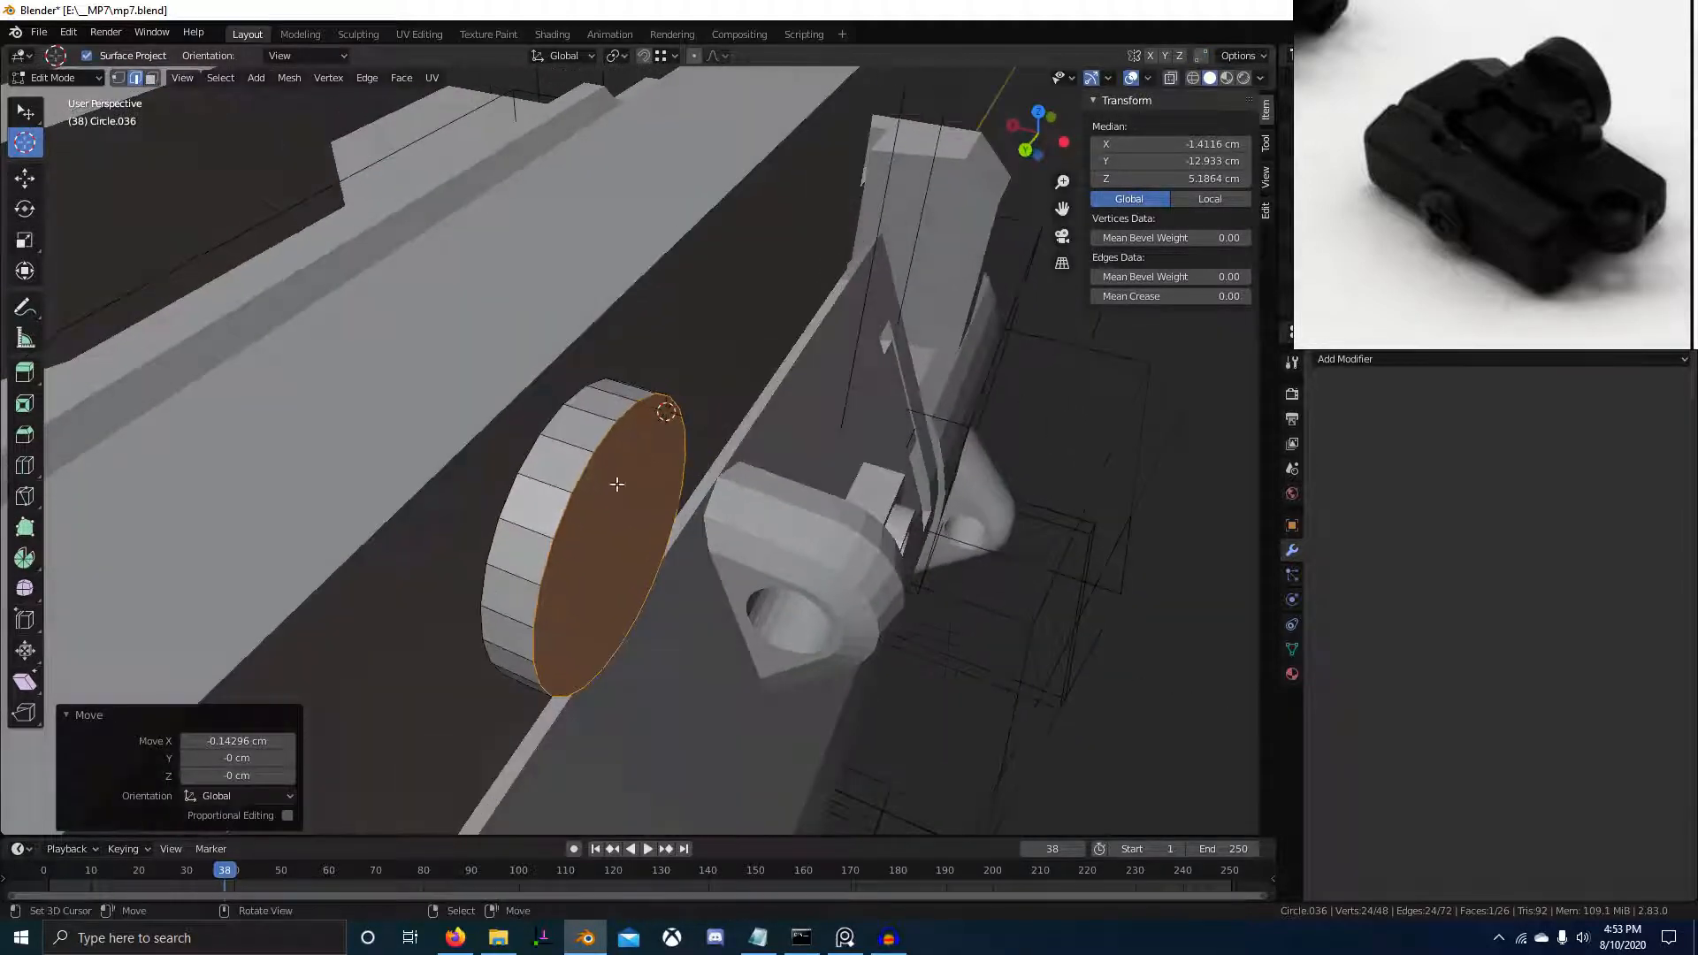
{"action": "key", "text": "g"}
{"action": "key", "text": "x"}
{"action": "left_click", "coordinate": [654, 461]}
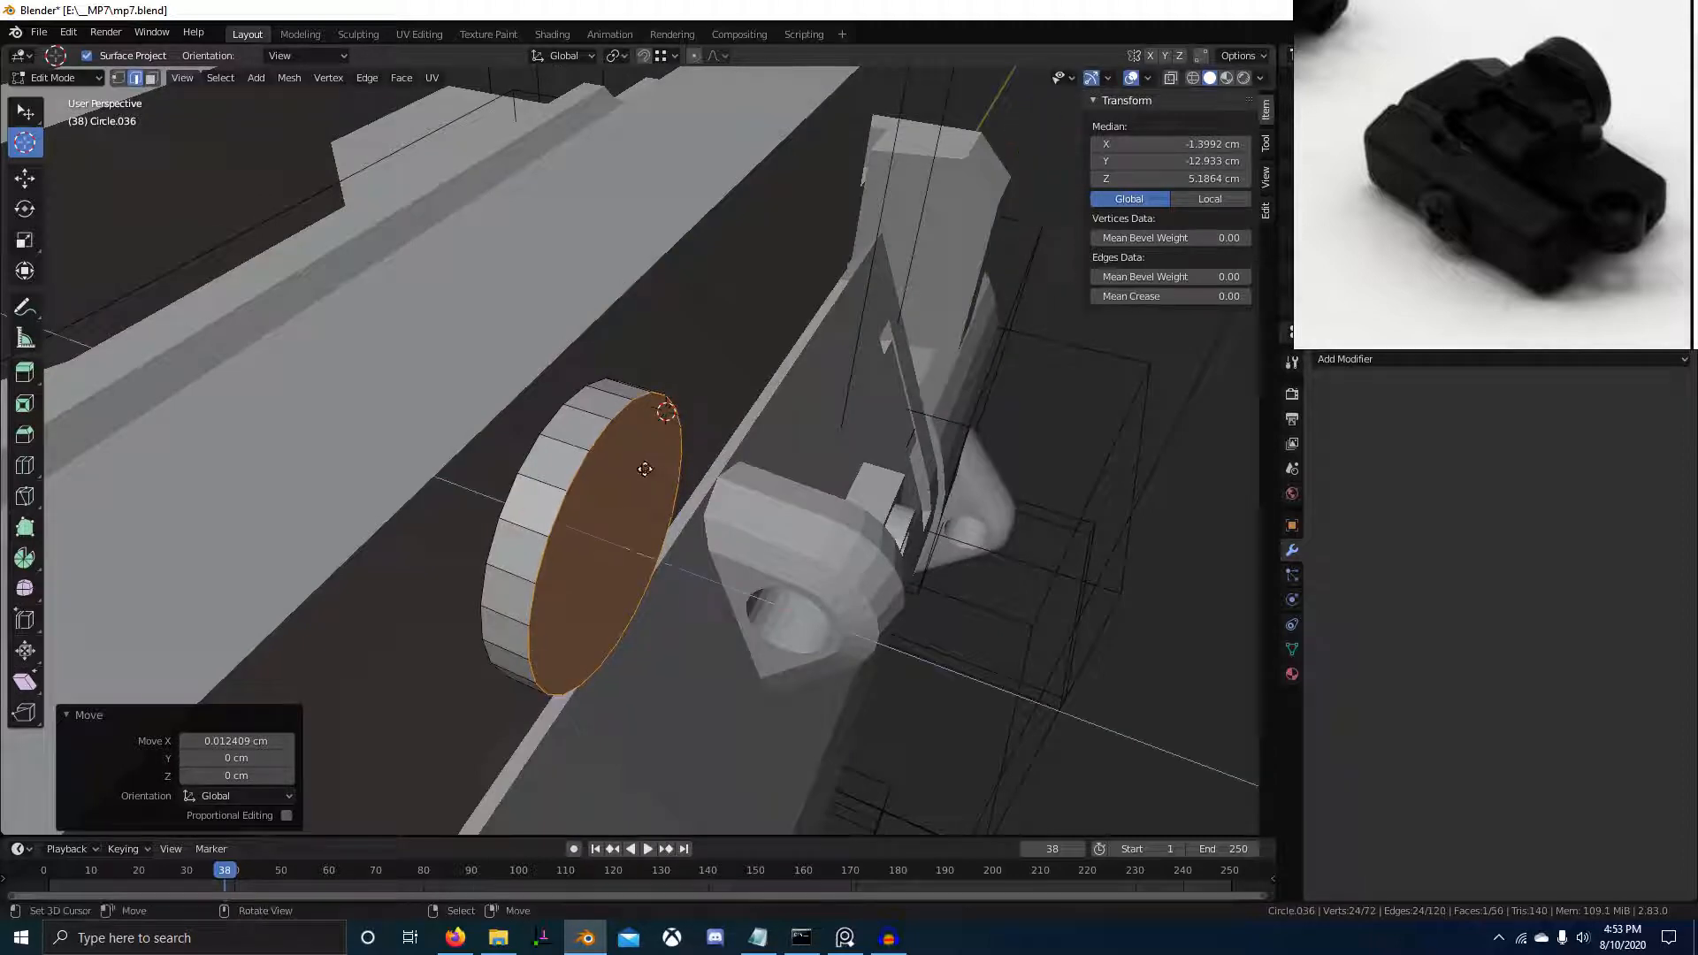
Extrude the knob's front face about 0.08 cm further outward and shrink it to form a chamfered rim
{"action": "key", "text": "s"}
{"action": "left_click", "coordinate": [752, 487]}
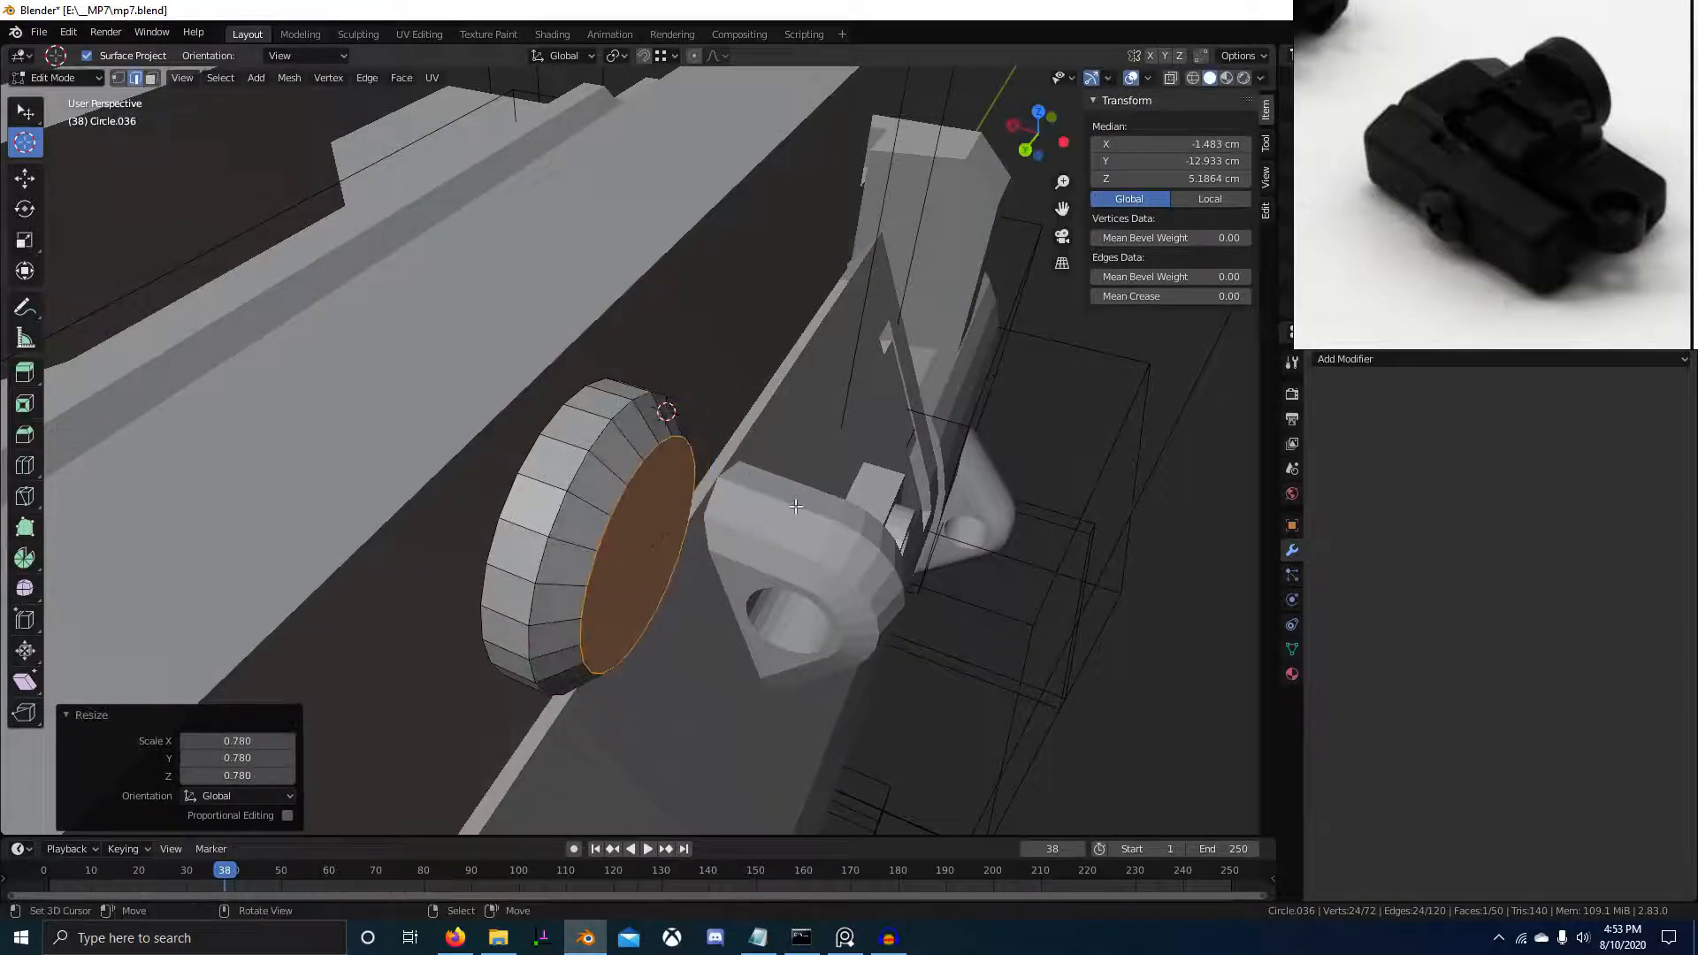
{"action": "middle_click_drag", "start_coordinate": [796, 506], "coordinate": [781, 449]}
Extrude a smaller inner face scaled to 0.658 and move it about 0.016 cm outward along X to dome the knob
{"action": "key", "text": "e"}
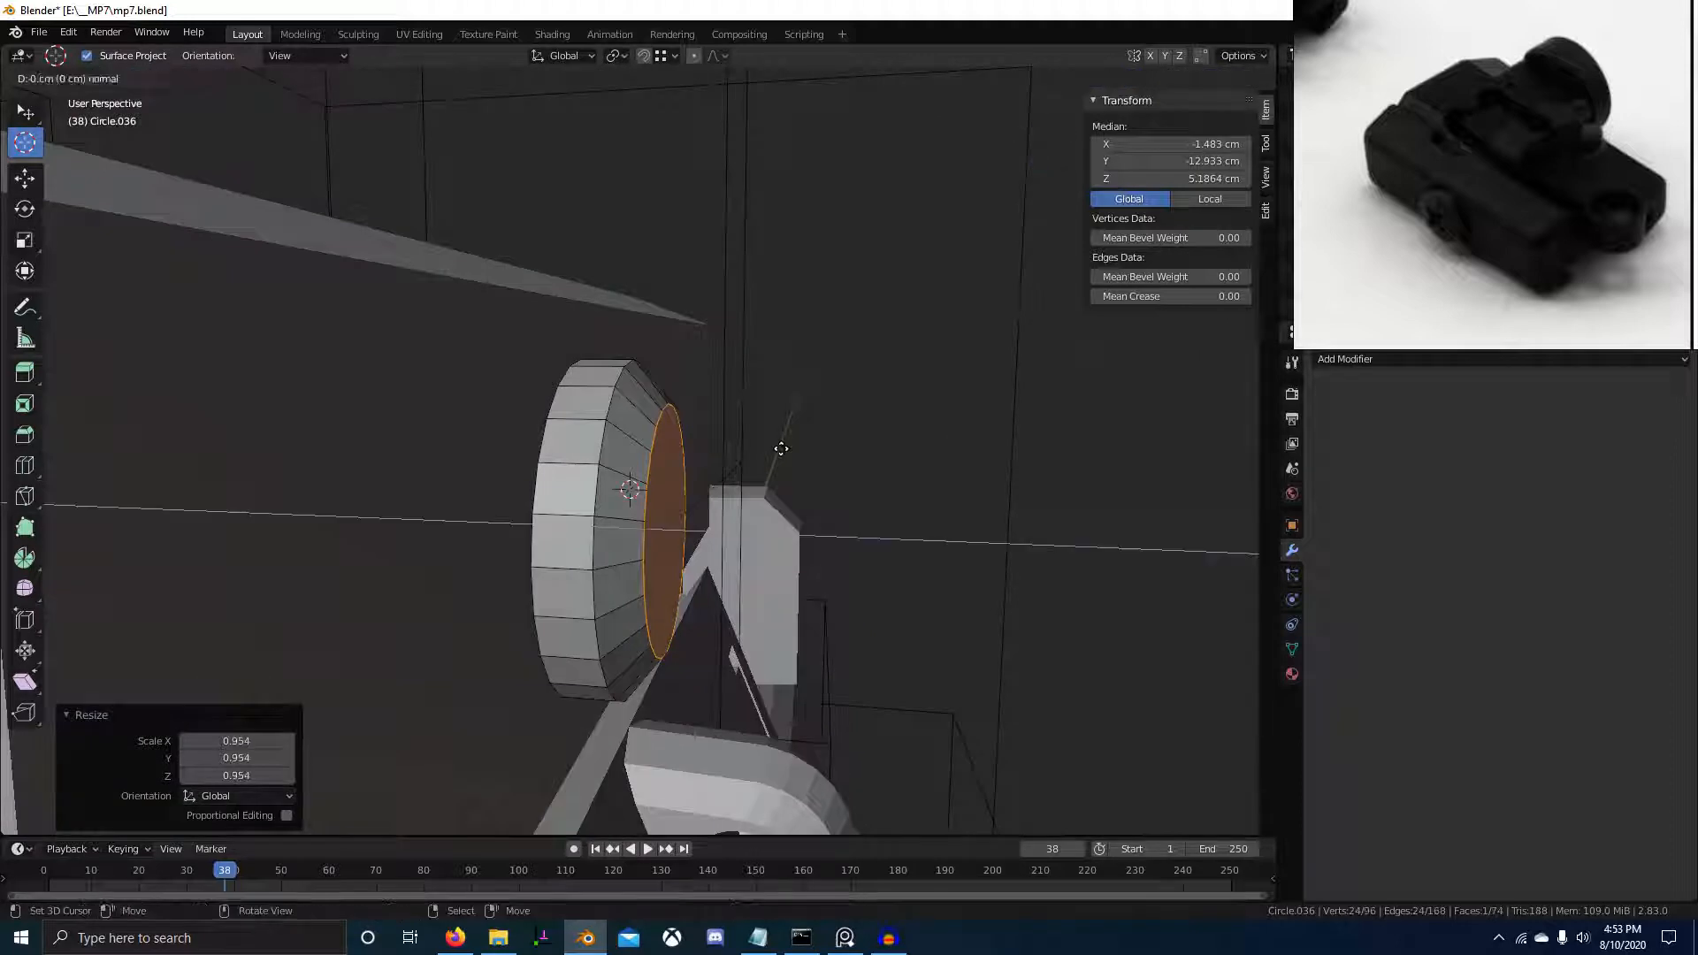
{"action": "key", "text": "s"}
{"action": "left_click", "coordinate": [723, 444]}
{"action": "key", "text": "g"}
{"action": "key", "text": "x"}
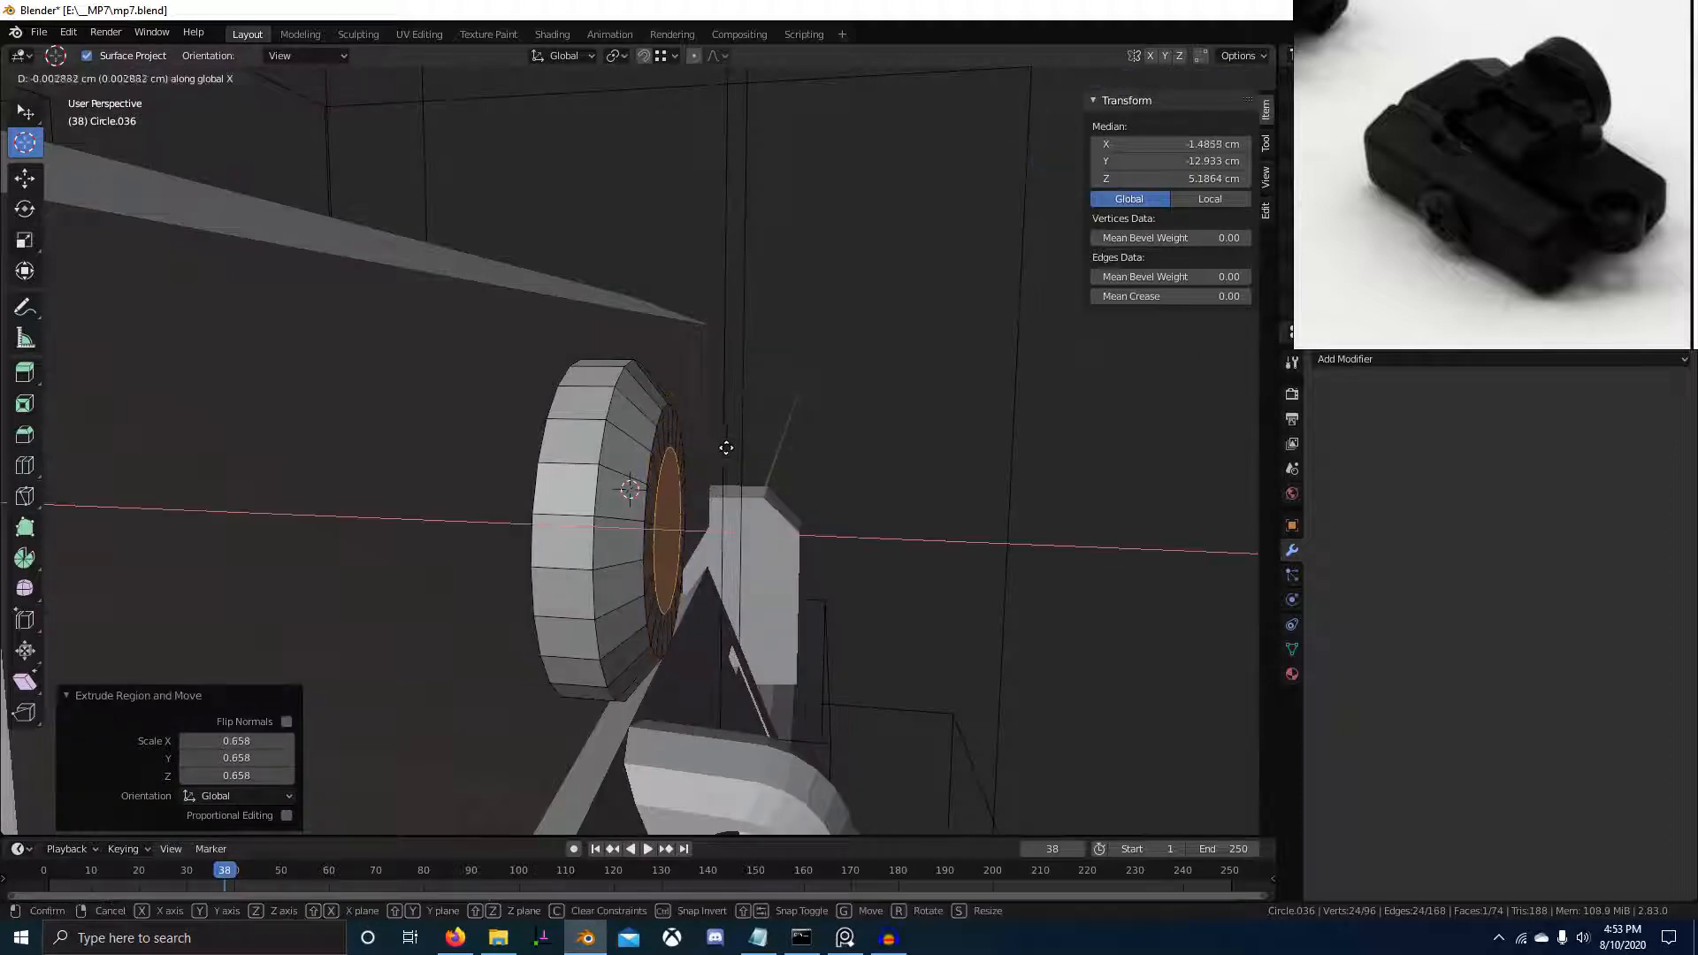
{"action": "left_click", "coordinate": [776, 449]}
Move the knob's outer chamfer loop about 0.028 cm inward along X, scale it to 1.108, and finish editing the mesh
{"action": "key", "text": "KP_1"}
{"action": "scroll", "coordinate": [697, 436], "scroll_direction": "up", "scroll_amount": 2}
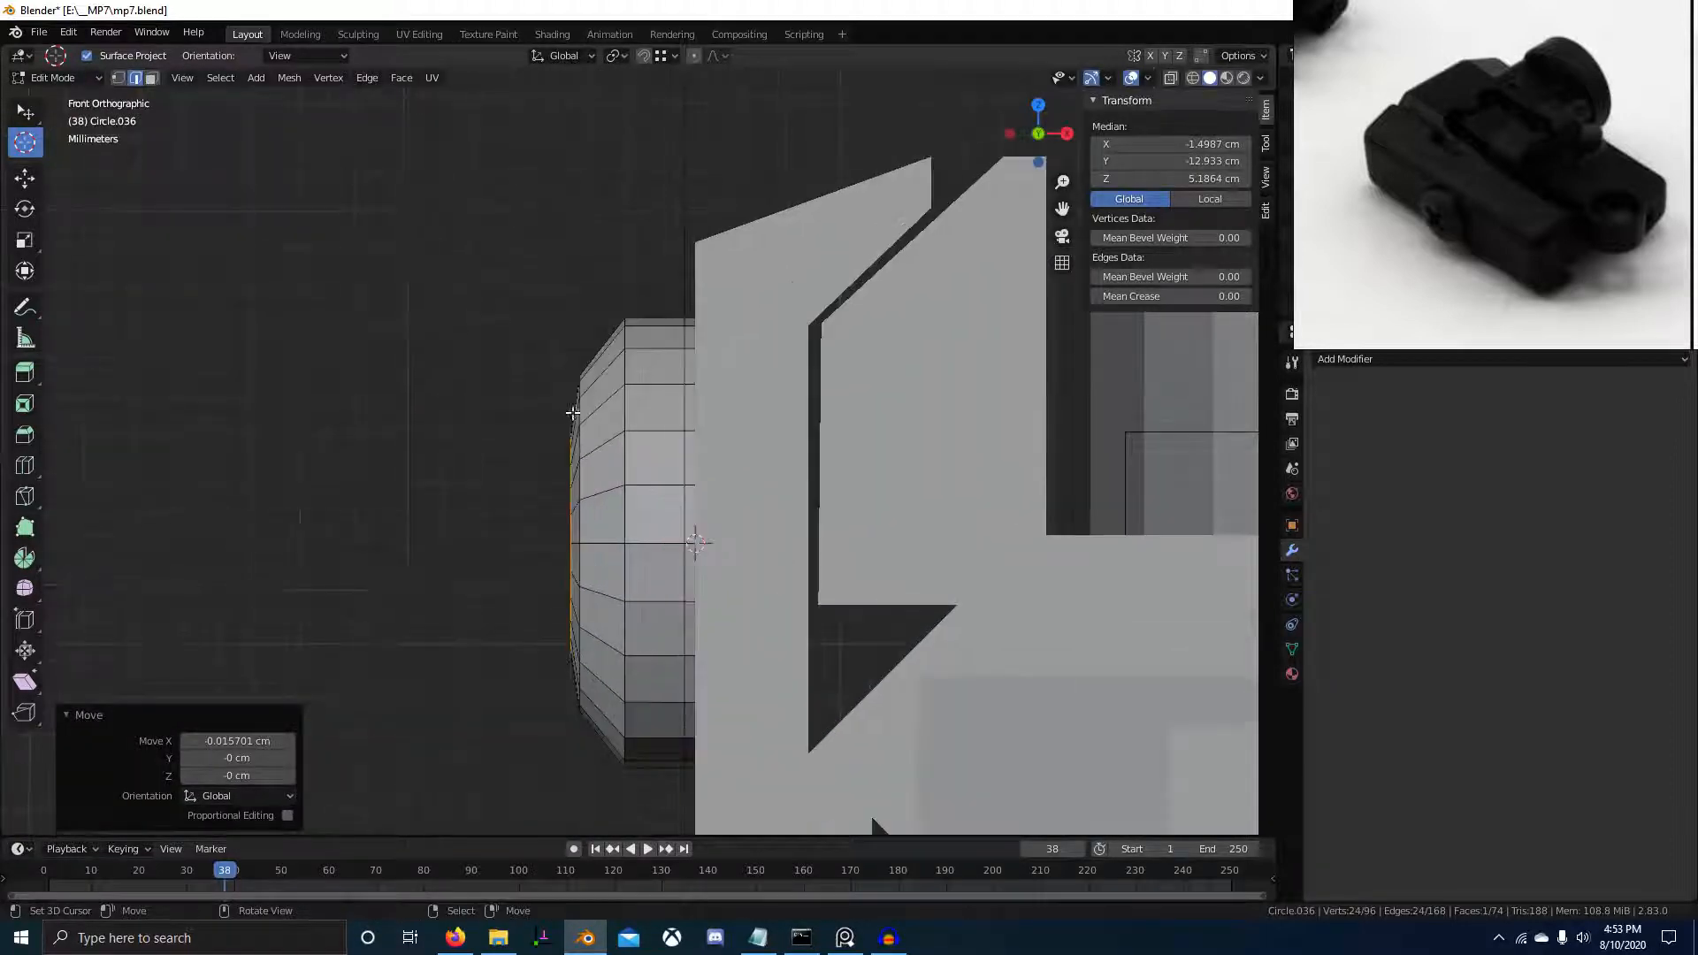
{"action": "left_click", "coordinate": [584, 425], "text": "alt"}
{"action": "key", "text": "g"}
{"action": "key", "text": "y"}
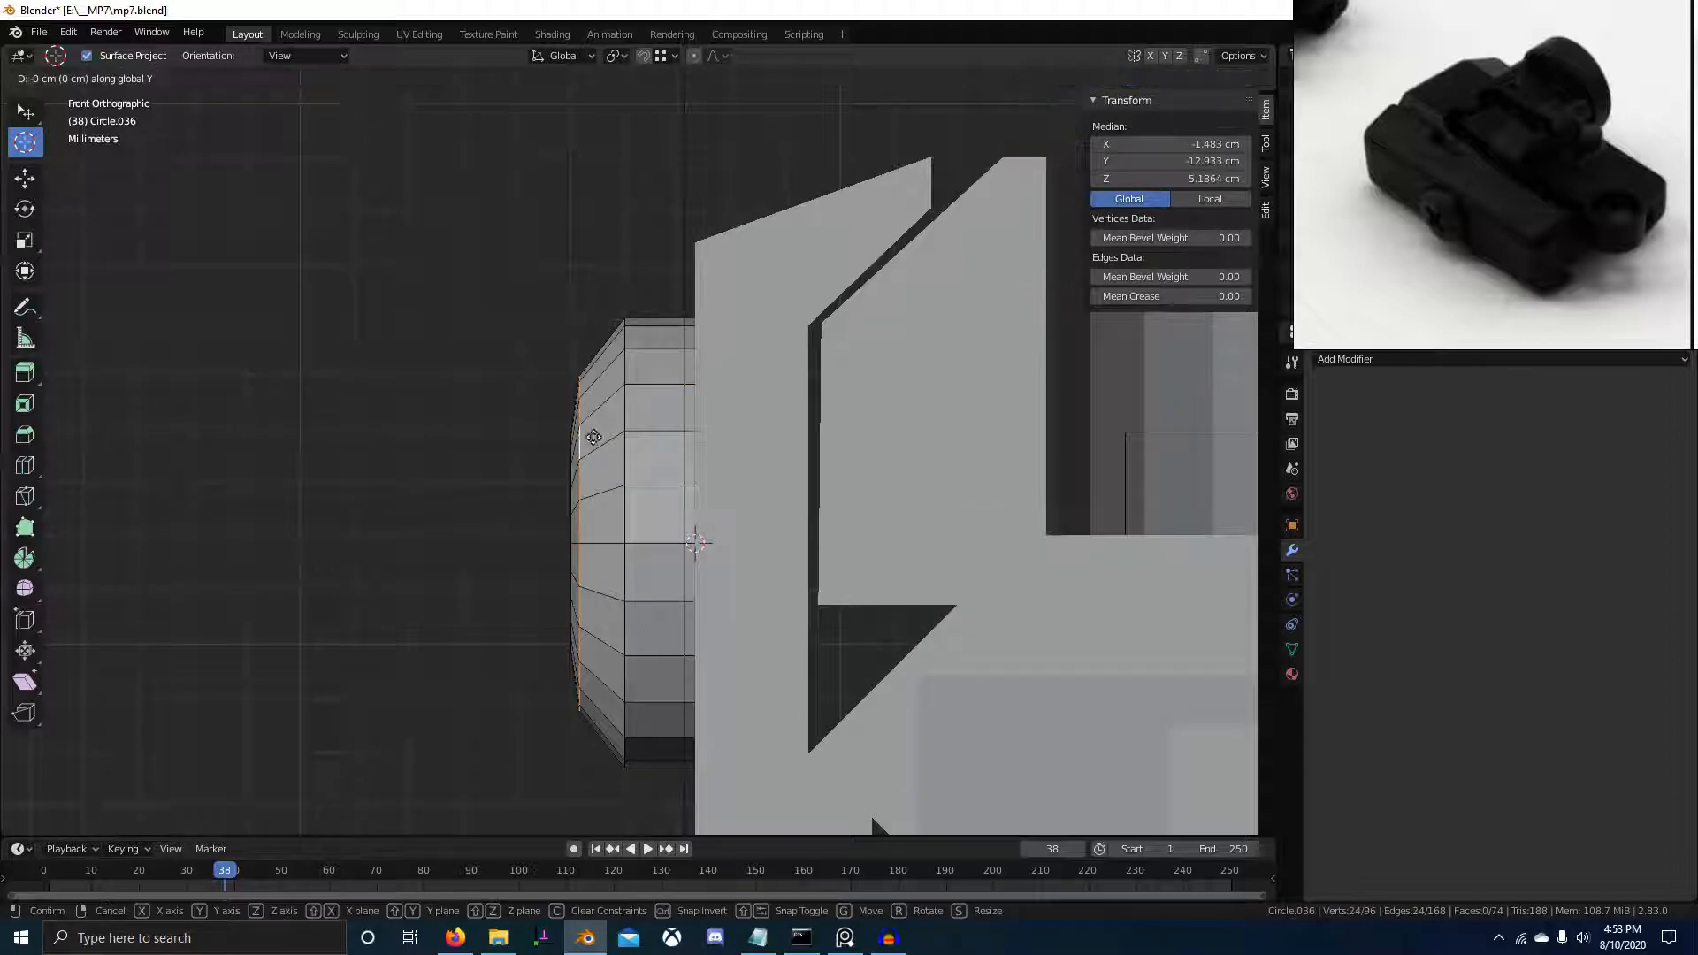
{"action": "key", "text": "x"}
{"action": "left_click", "coordinate": [785, 437]}
{"action": "key", "text": "s"}
{"action": "left_click", "coordinate": [811, 447]}
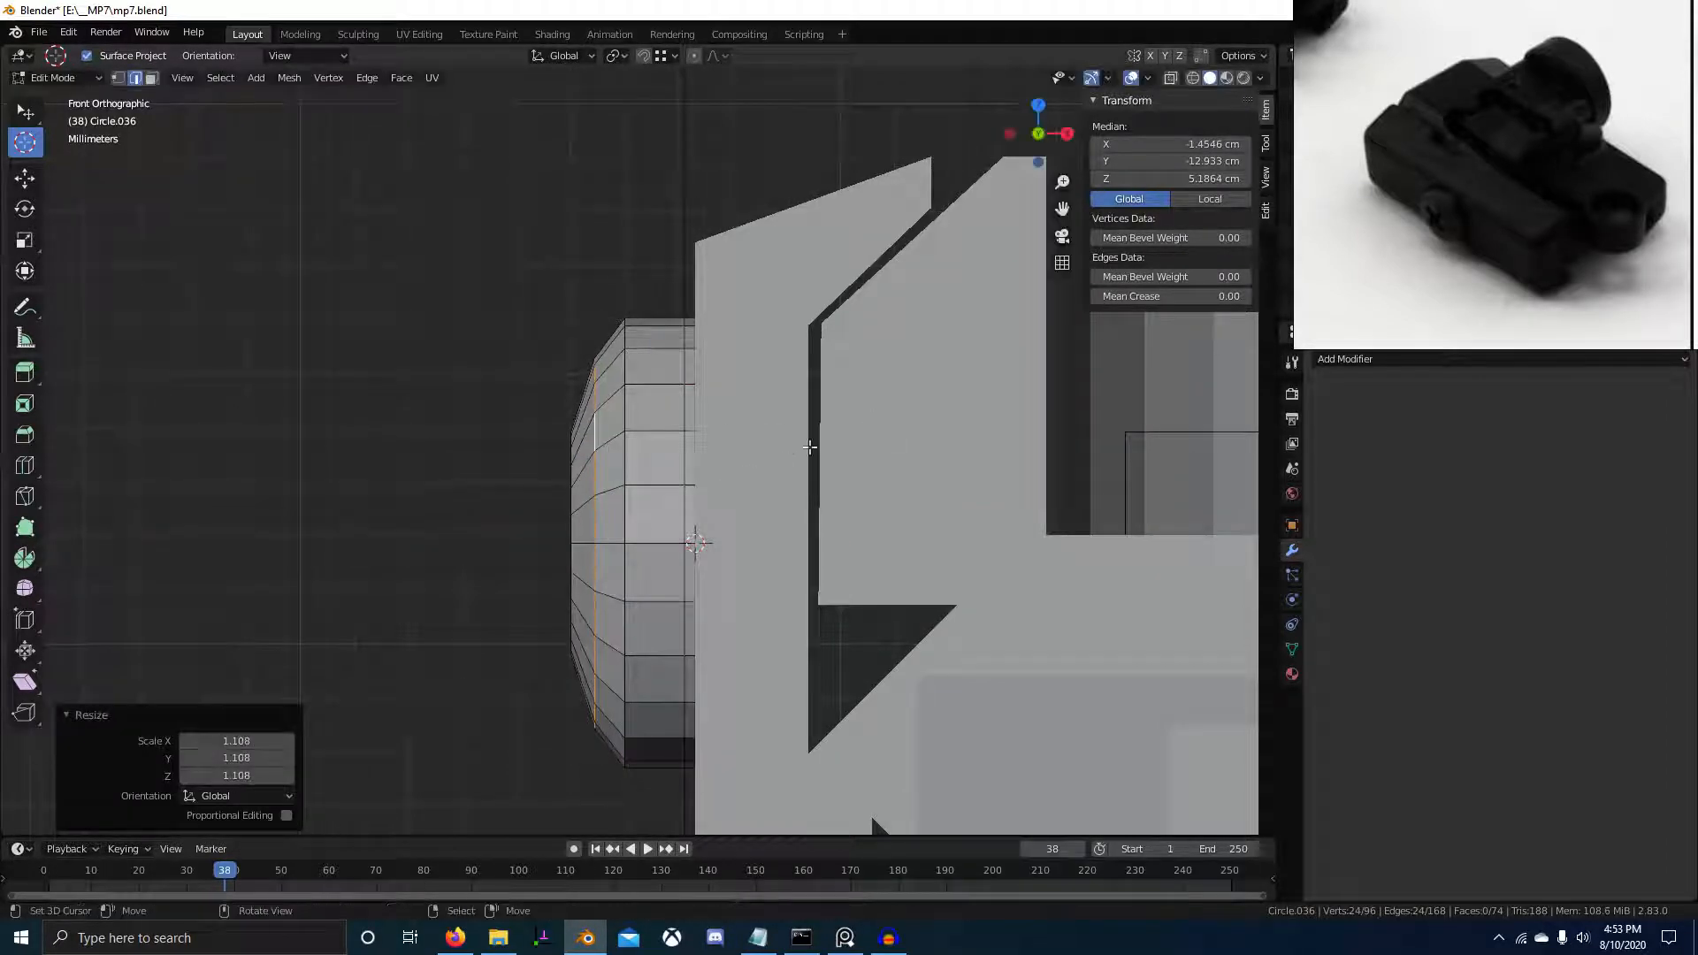
{"action": "scroll", "coordinate": [548, 507], "scroll_direction": "down", "scroll_amount": 4}
{"action": "key", "text": "Tab"}
Duplicate the dial's slot cutter Cube.011 and move the copy about 3.33 cm along negative X beside the side knob
{"action": "middle_click_drag", "start_coordinate": [547, 507], "coordinate": [719, 529]}
{"action": "scroll", "coordinate": [727, 516], "scroll_direction": "up", "scroll_amount": 2}
{"action": "scroll", "coordinate": [587, 527], "scroll_direction": "down", "scroll_amount": 3}
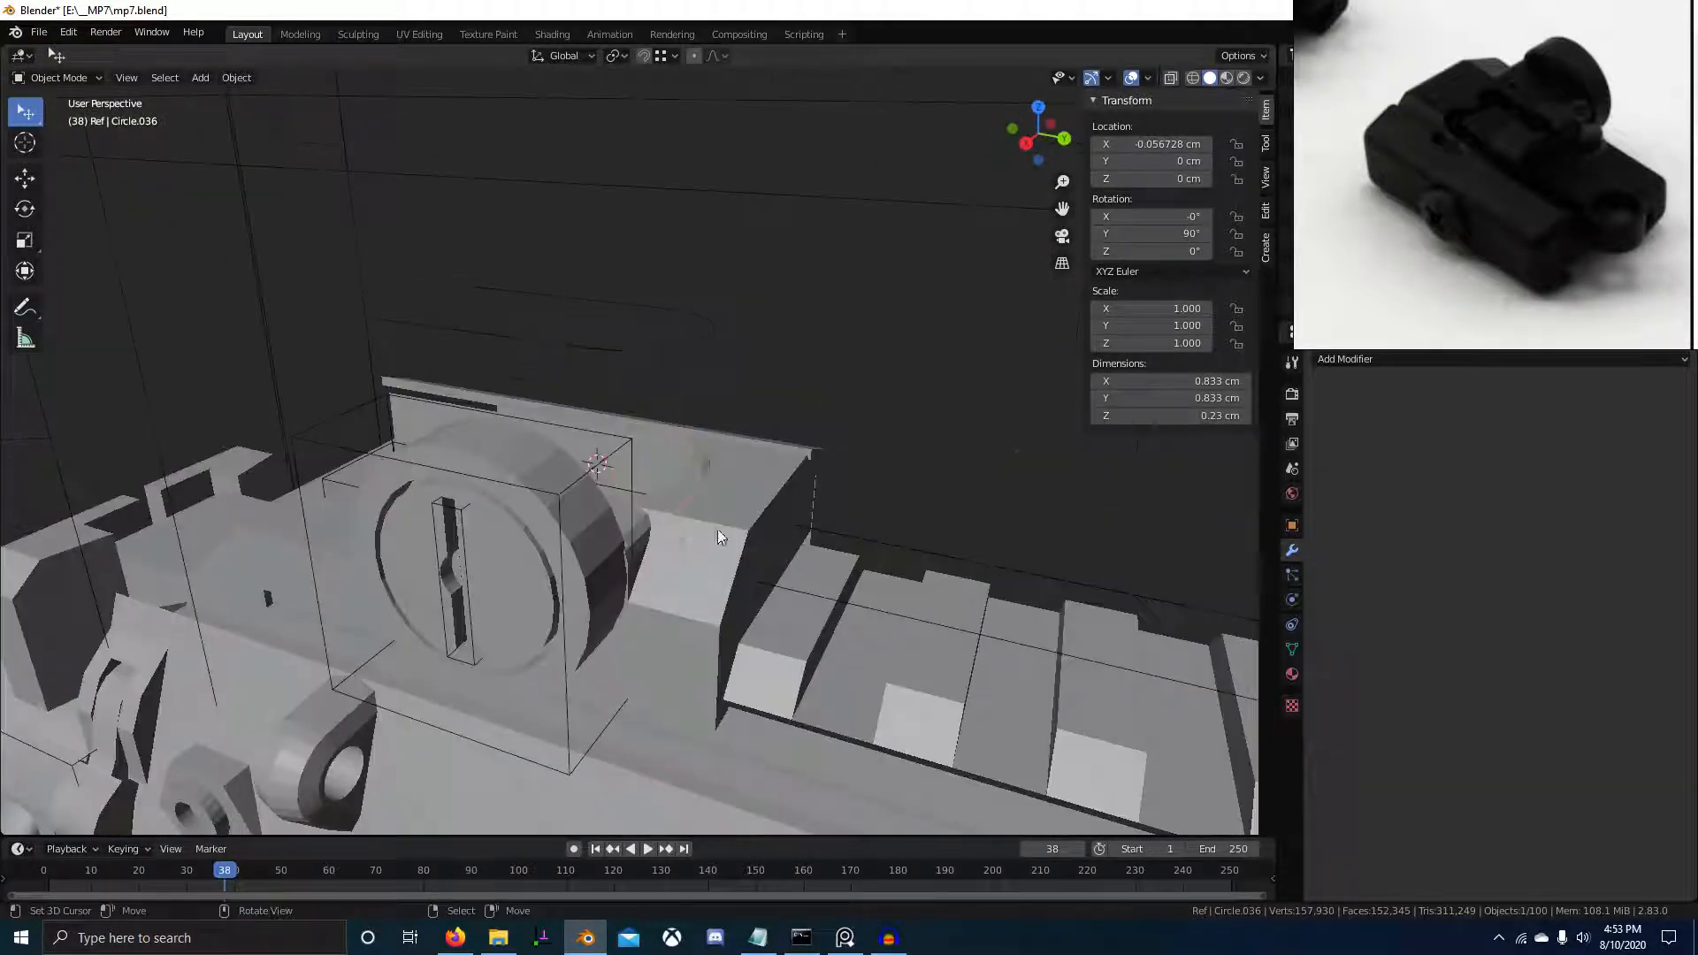
{"action": "left_click", "coordinate": [569, 488]}
{"action": "left_click", "coordinate": [576, 504]}
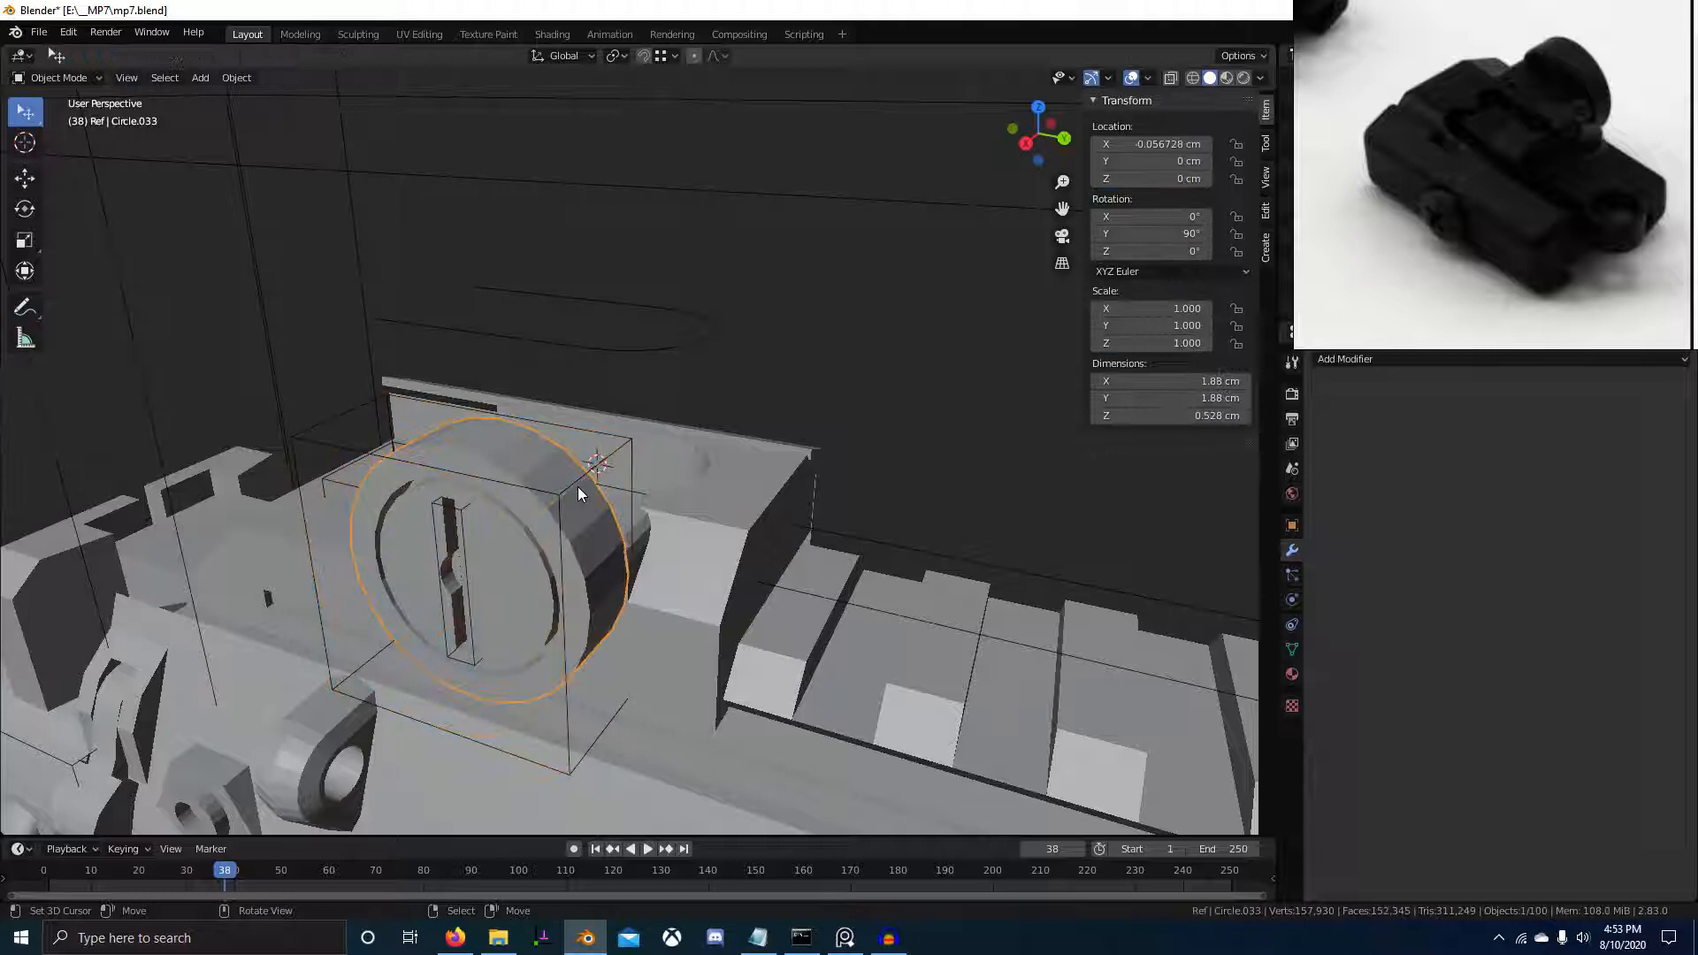
{"action": "left_click", "coordinate": [463, 532]}
{"action": "left_click", "coordinate": [464, 533]}
{"action": "key", "text": "KP_3"}
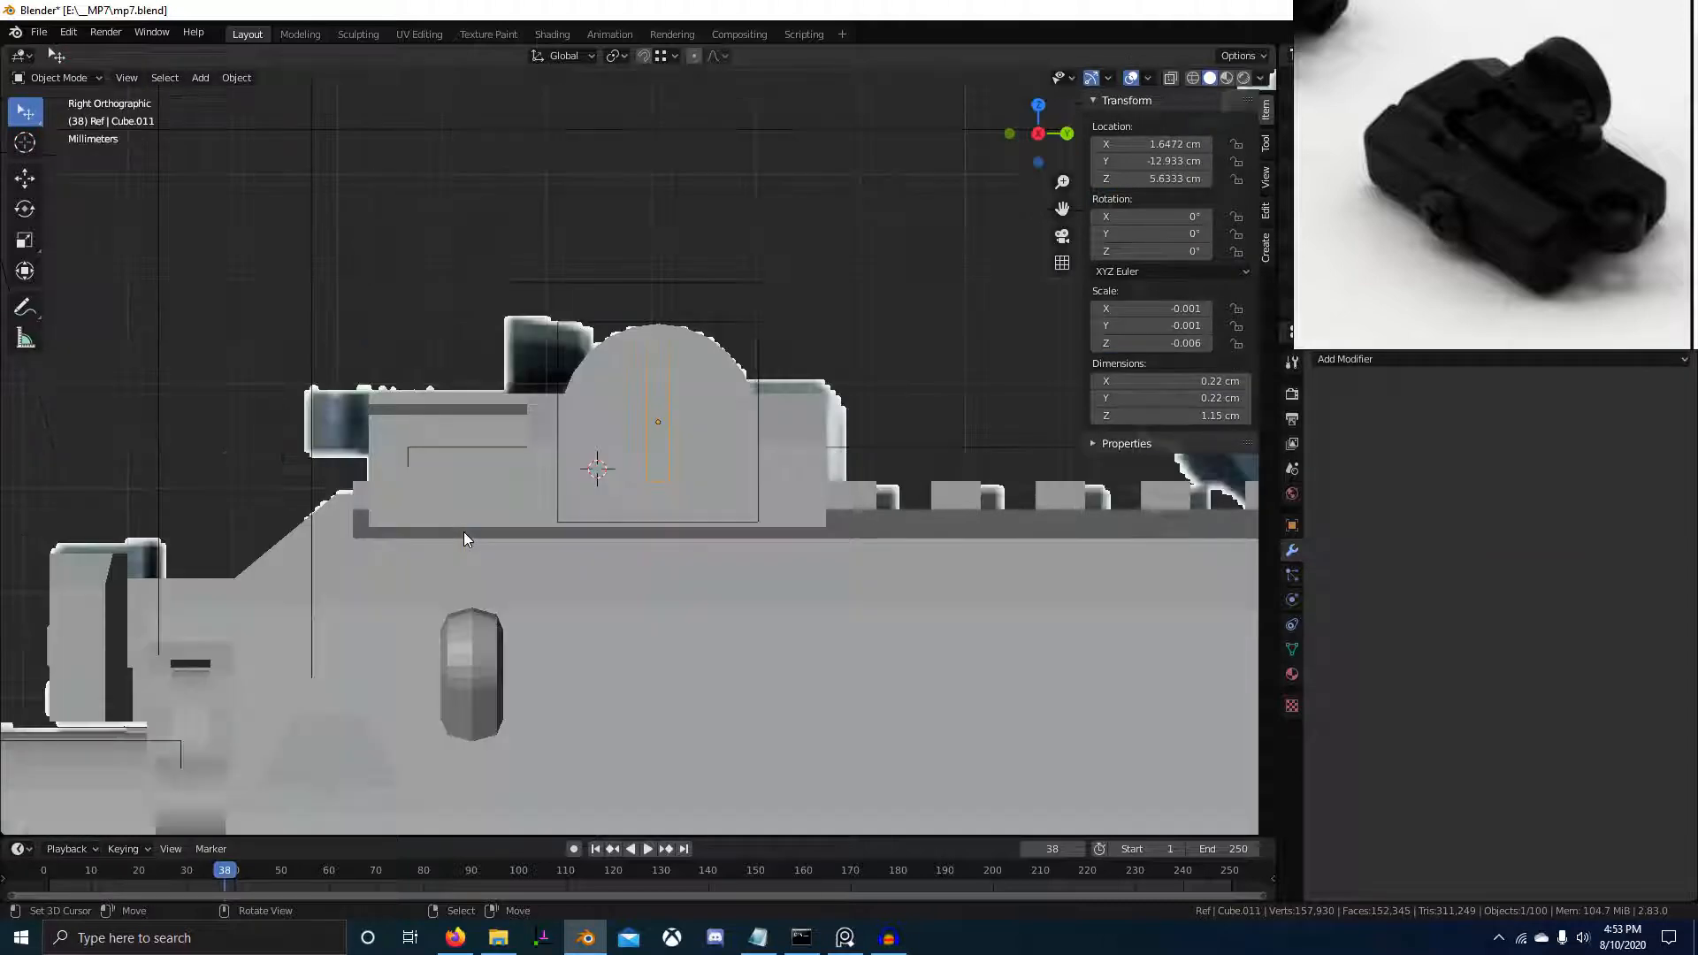
{"action": "middle_click_drag", "start_coordinate": [501, 524], "coordinate": [506, 571]}
{"action": "key", "text": "shift+d"}
{"action": "key", "text": "x"}
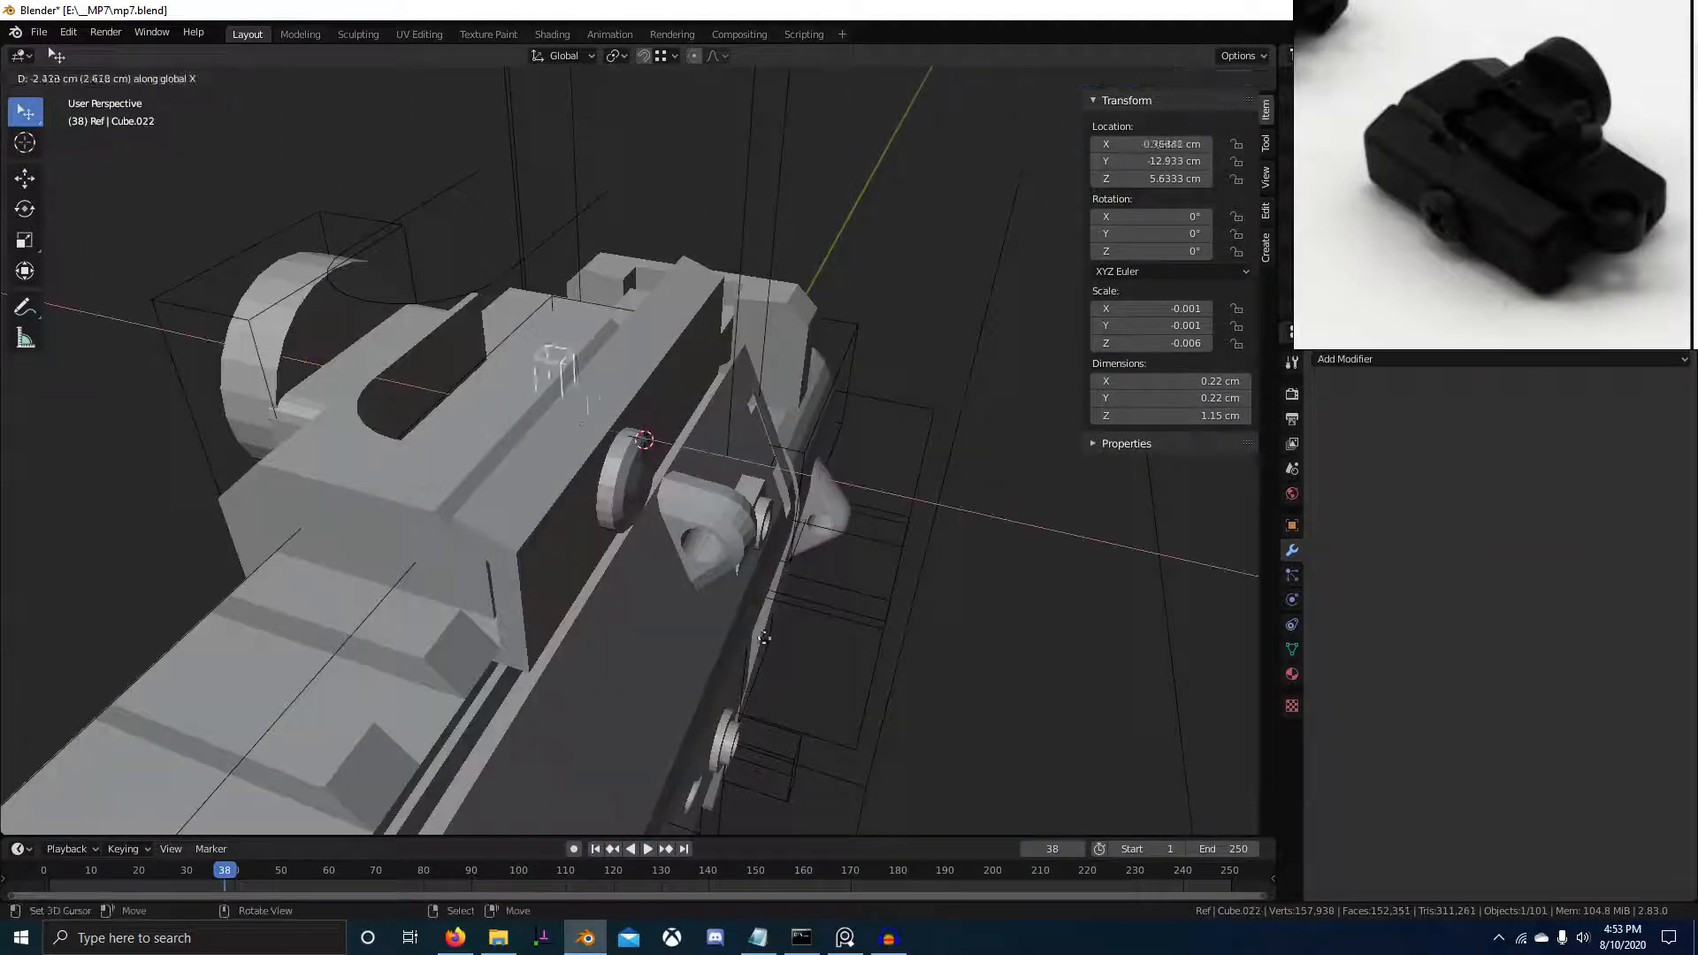
{"action": "left_click", "coordinate": [866, 665]}
Enter mesh editing on the slot cutter copy and add two evenly spaced horizontal loop cuts around it
{"action": "middle_click_drag", "start_coordinate": [866, 666], "coordinate": [647, 544]}
{"action": "key", "text": "Tab"}
{"action": "scroll", "coordinate": [644, 540], "scroll_direction": "up", "scroll_amount": 3}
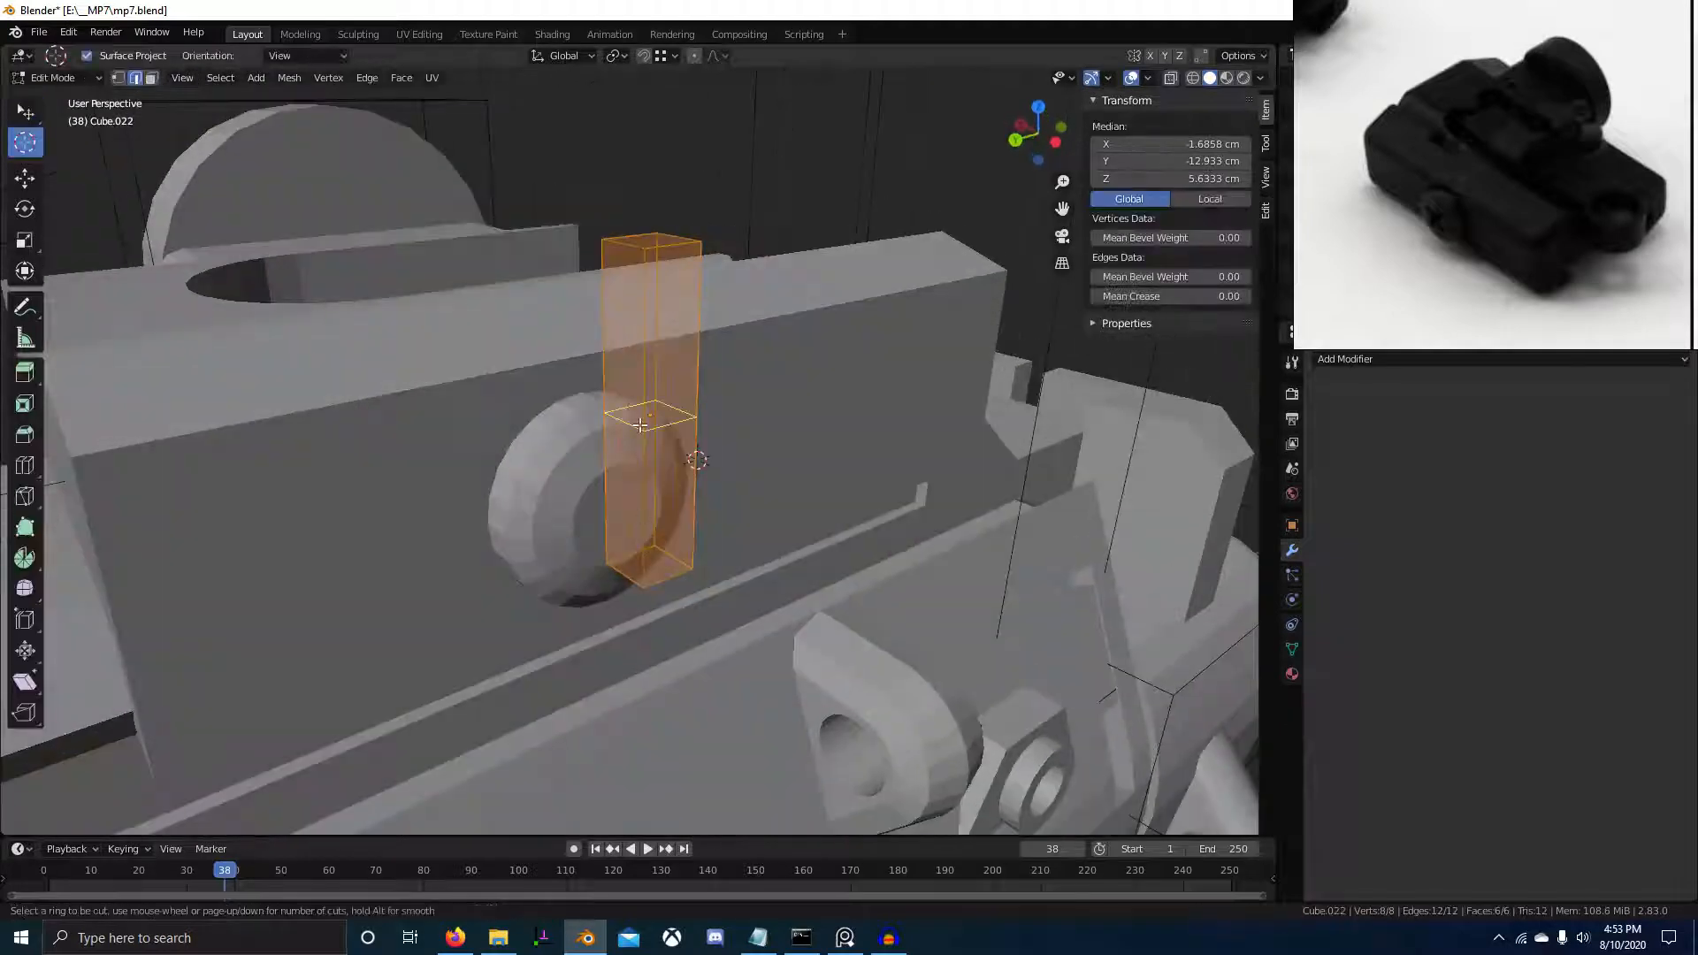
{"action": "left_click", "coordinate": [641, 426]}
{"action": "key", "text": "KP_1"}
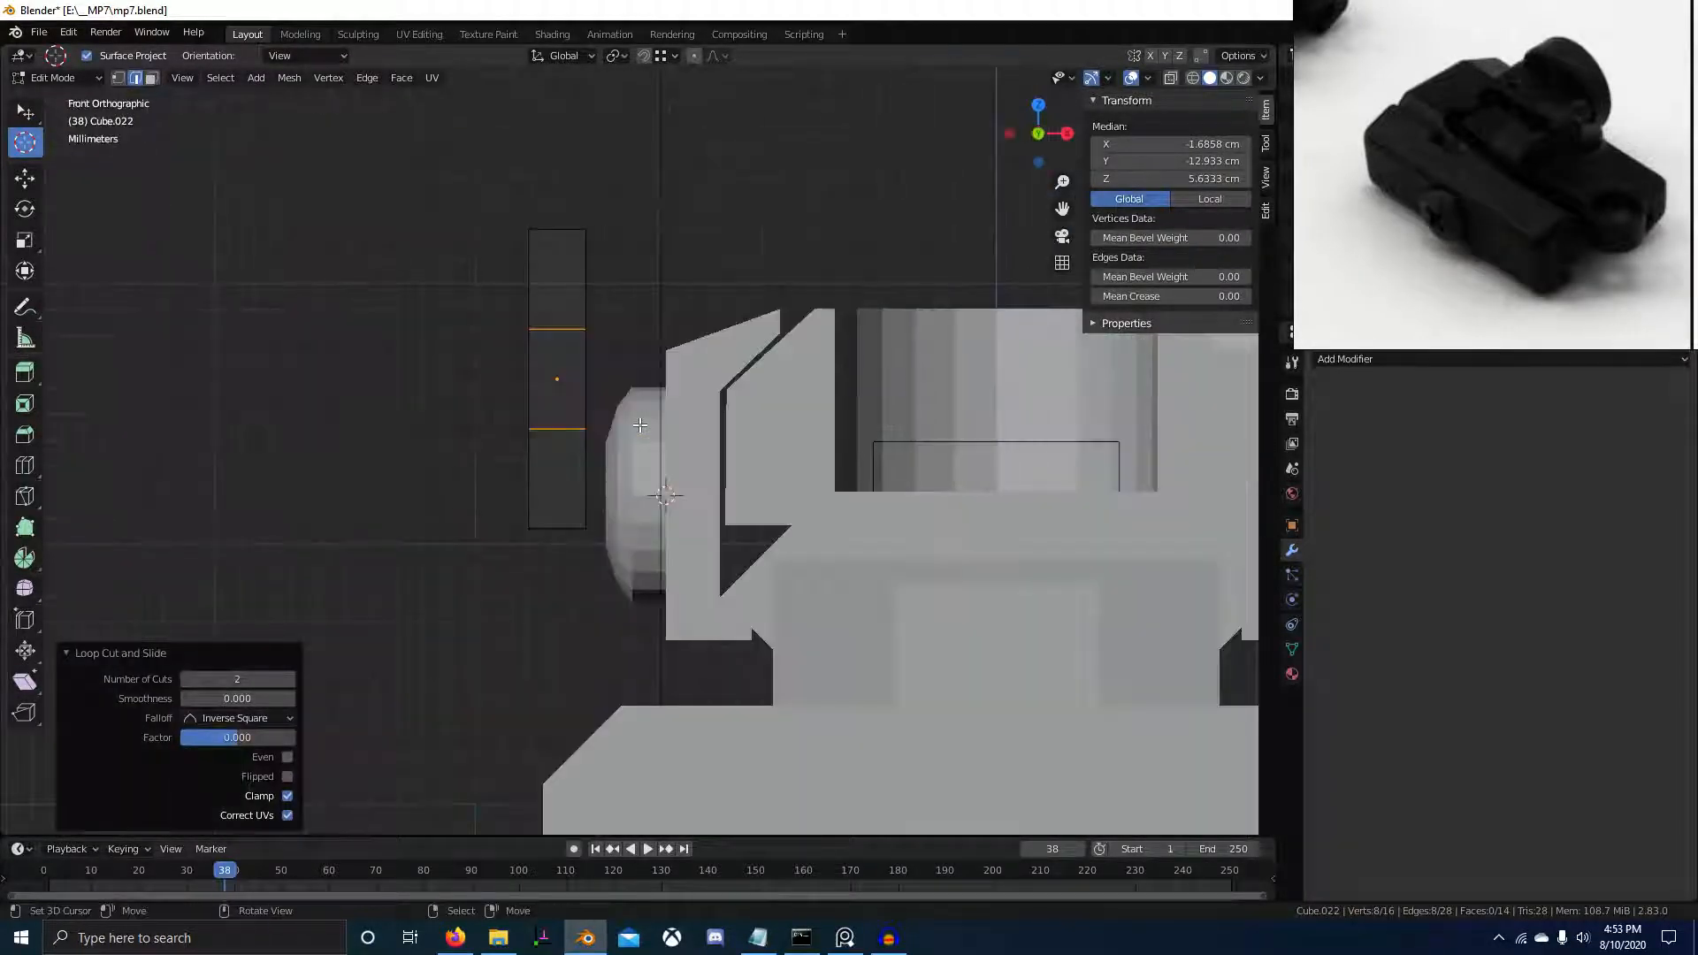
Duplicate the upper loop cut's front edge, shift it about 0.305 cm along negative X and 0.118 cm down, and rotate it 90°
{"action": "scroll", "coordinate": [640, 425], "scroll_direction": "up", "scroll_amount": 3}
{"action": "left_click", "coordinate": [583, 336]}
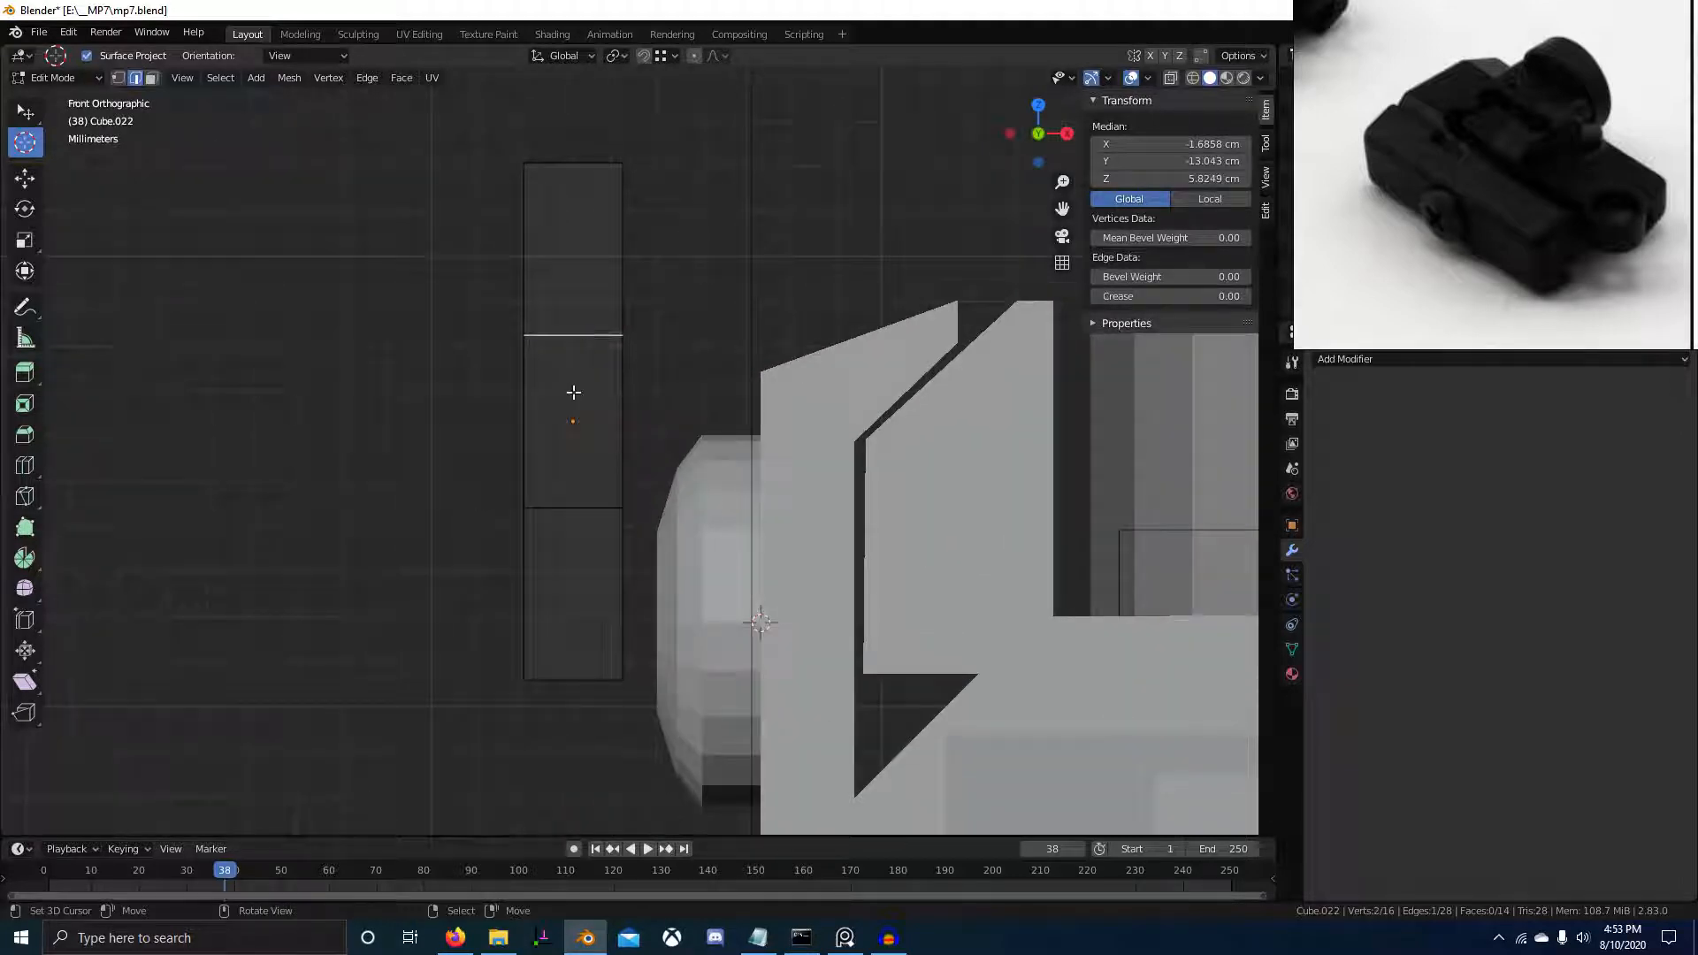
{"action": "key", "text": "shift+d"}
{"action": "left_click", "coordinate": [430, 449]}
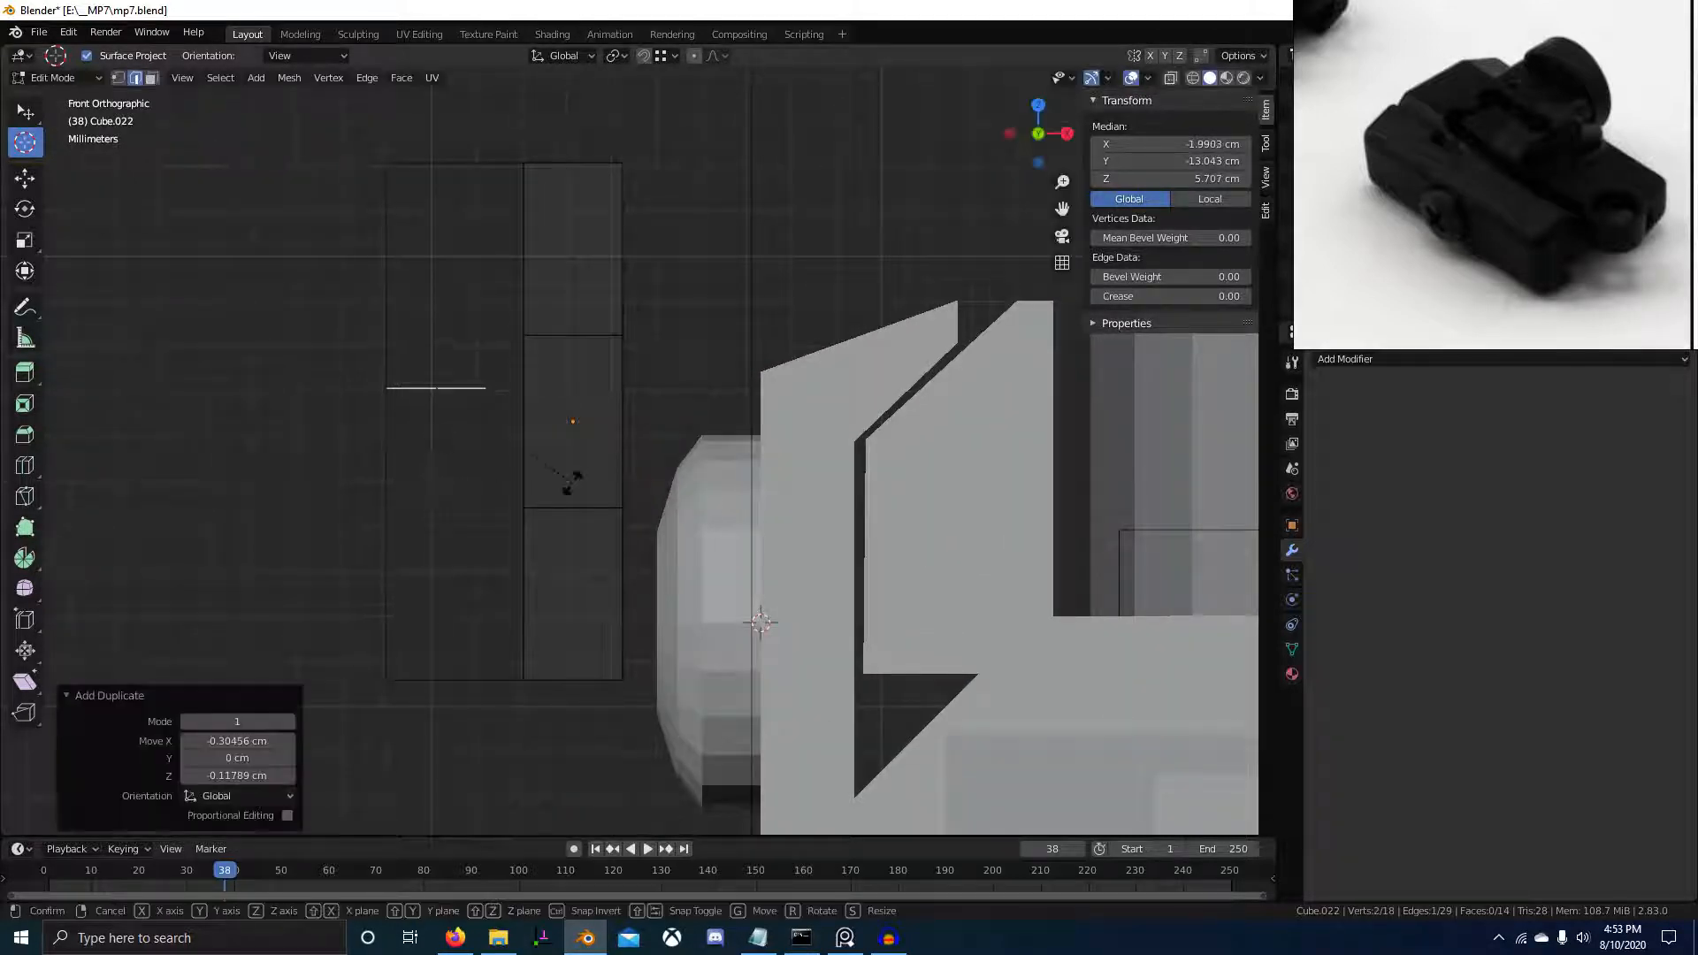
{"action": "type", "text": "r90"}
{"action": "key", "text": "Return"}
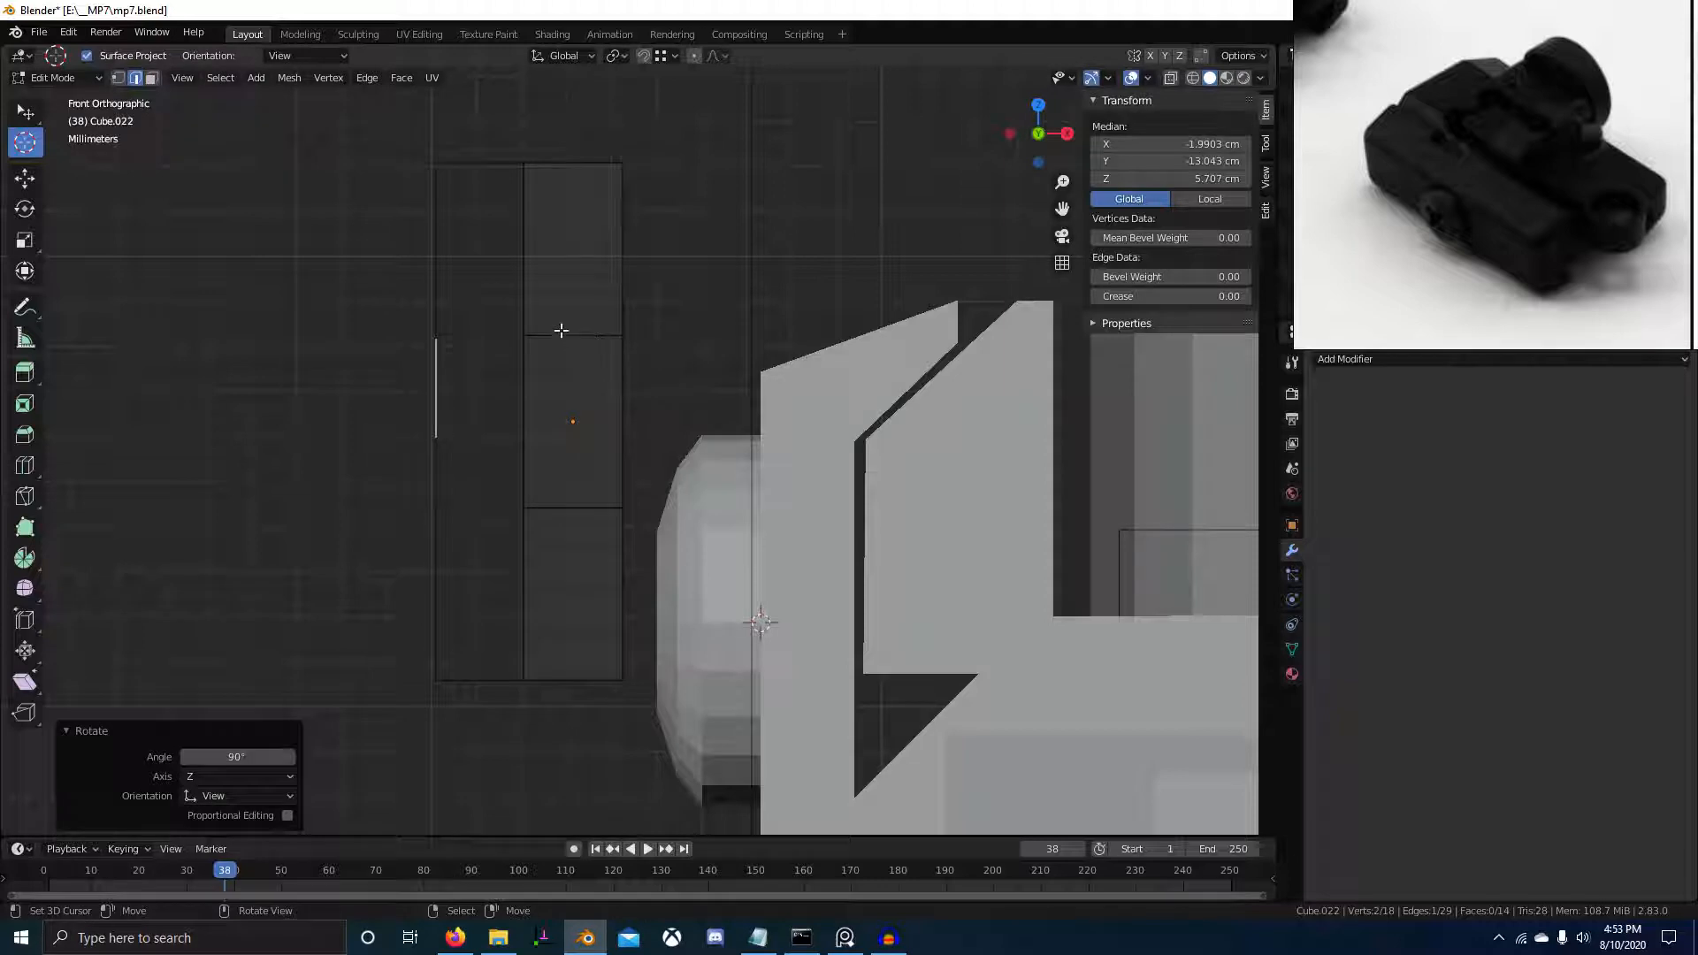
Select the vertices of the cutter's front side and snap the 3D cursor to their center
{"action": "right_click", "coordinate": [545, 287]}
{"action": "key", "text": "1"}
{"action": "key", "text": "alt+a"}
{"action": "key", "text": "alt+b"}
{"action": "left_click_drag", "start_coordinate": [485, 107], "coordinate": [674, 813]}
{"action": "key", "text": "alt+b"}
{"action": "left_click_drag", "start_coordinate": [482, 95], "coordinate": [639, 763]}
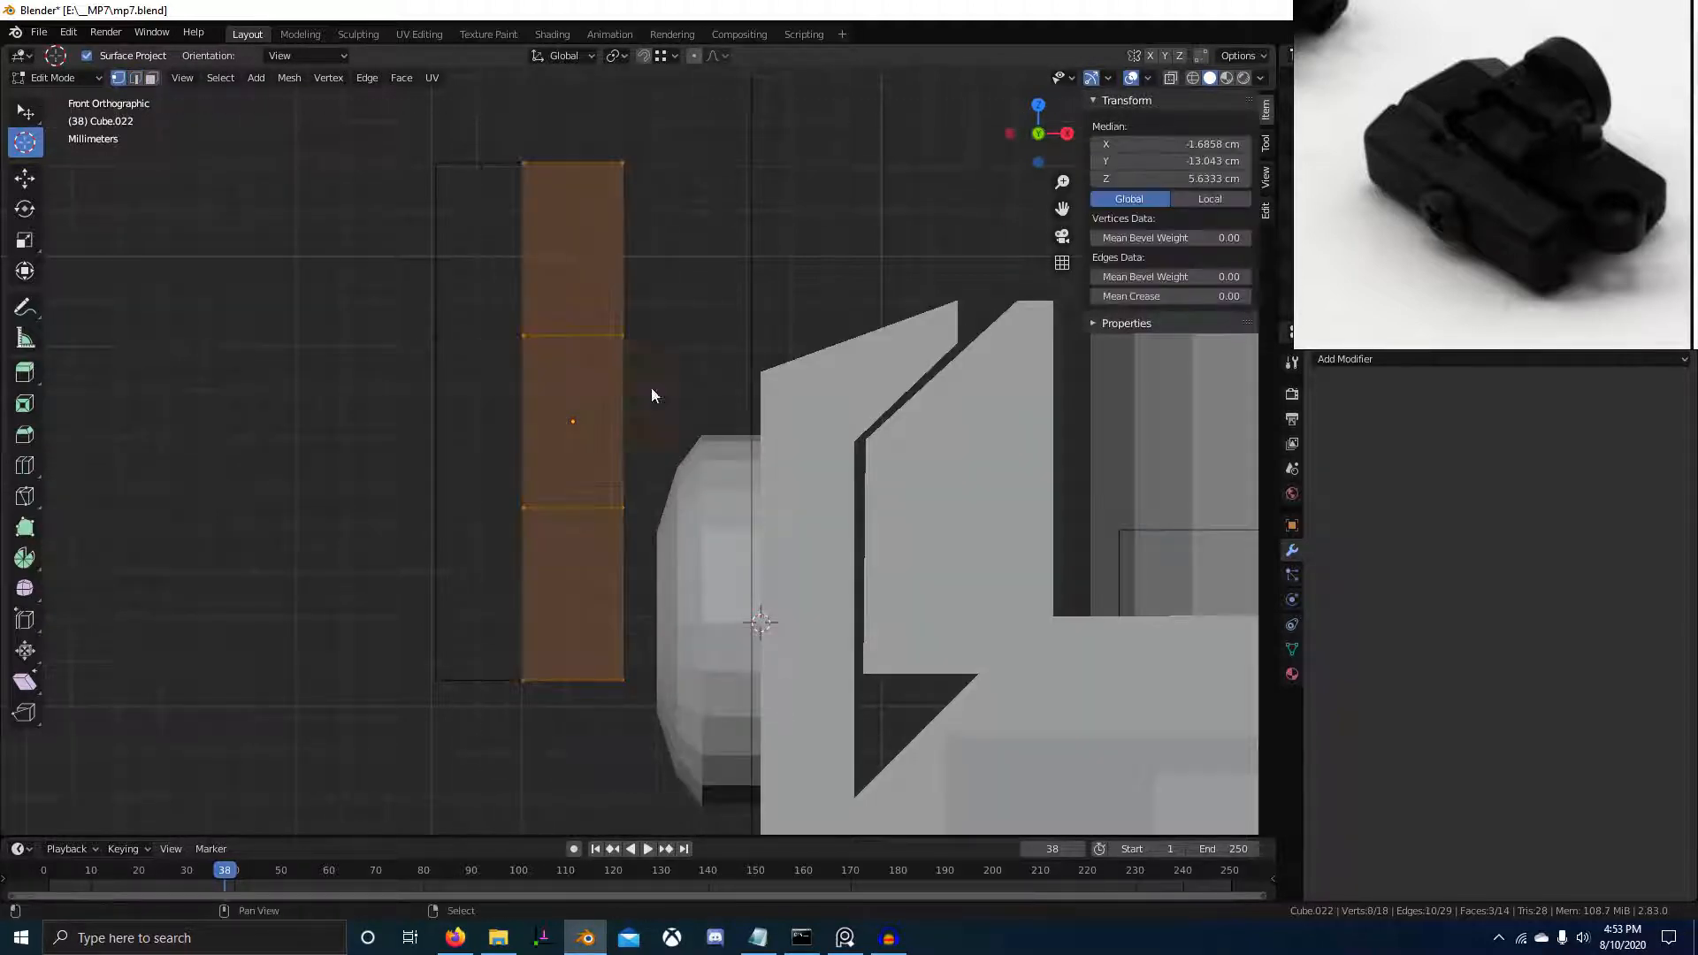
{"action": "key", "text": "Tab"}
{"action": "key", "text": "Tab"}
Select the rotated guide edge and snap it to the 3D cursor with its offset kept
{"action": "key", "text": "alt+a"}
{"action": "key", "text": "b"}
{"action": "left_click_drag", "start_coordinate": [395, 299], "coordinate": [480, 487]}
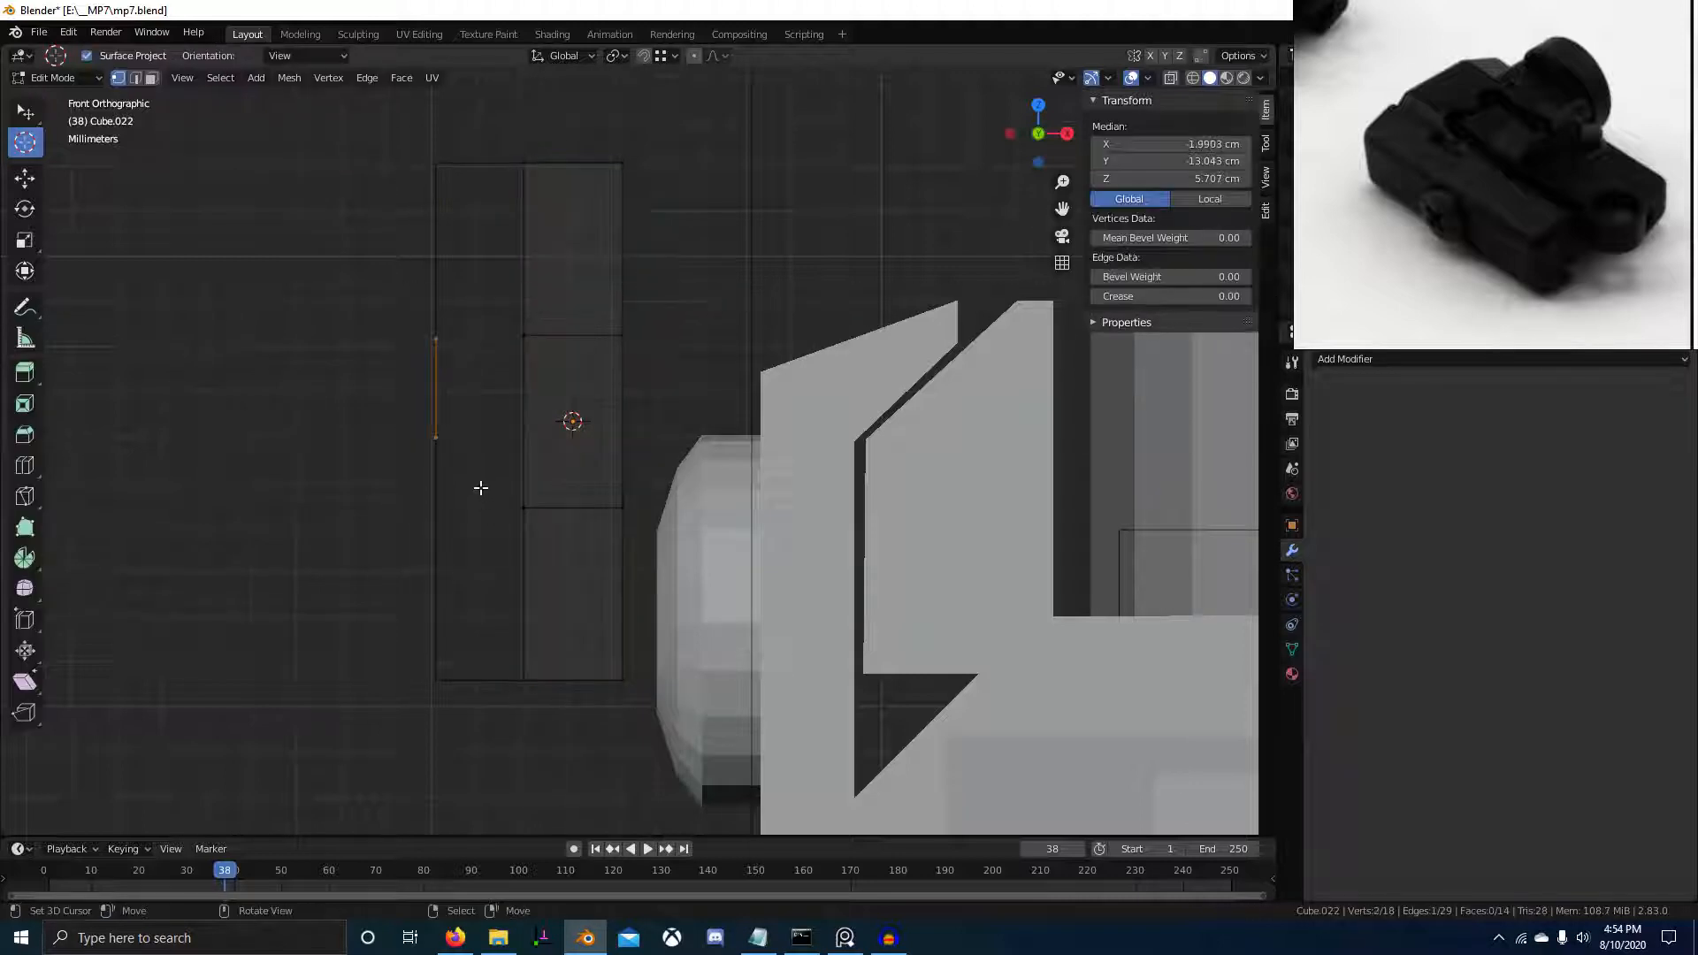
{"action": "key", "text": "shift+s"}
{"action": "left_click", "coordinate": [393, 364]}
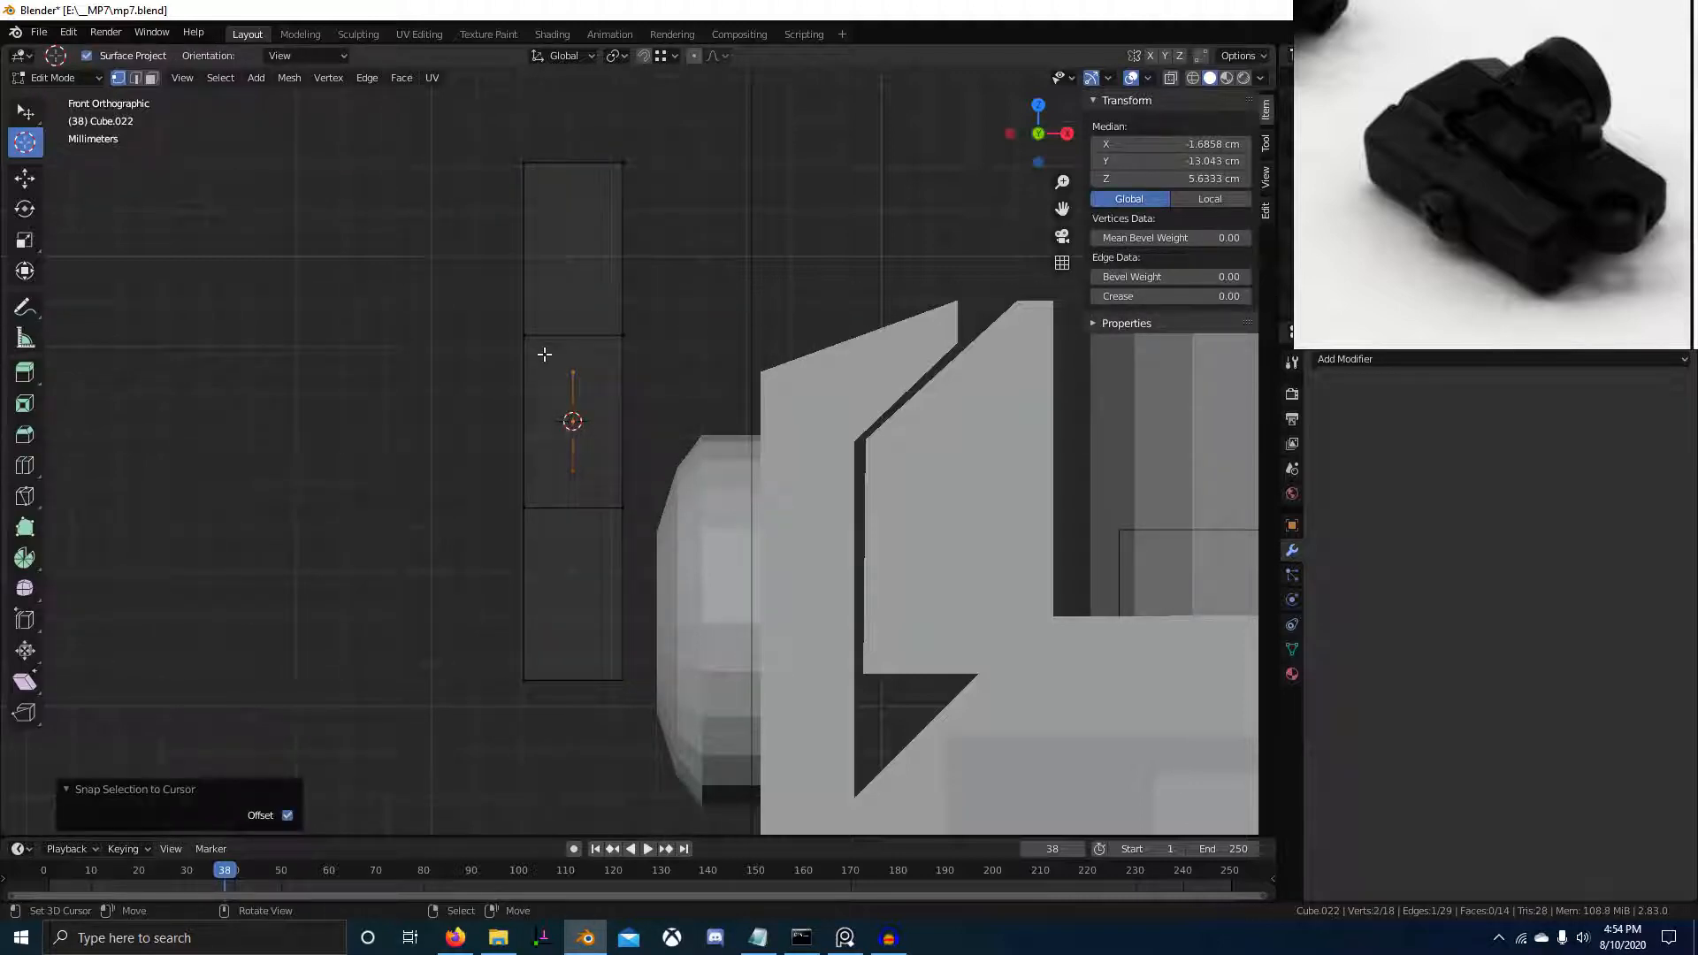
Try to scale the cutter's two loop cuts to 0.573 along Z to match the guide edge
{"action": "key", "text": "alt+a"}
{"action": "key", "text": "a"}
{"action": "key", "text": "alt+a"}
{"action": "key", "text": "alt+b"}
{"action": "left_click_drag", "start_coordinate": [491, 311], "coordinate": [680, 345]}
{"action": "key", "text": "alt+b"}
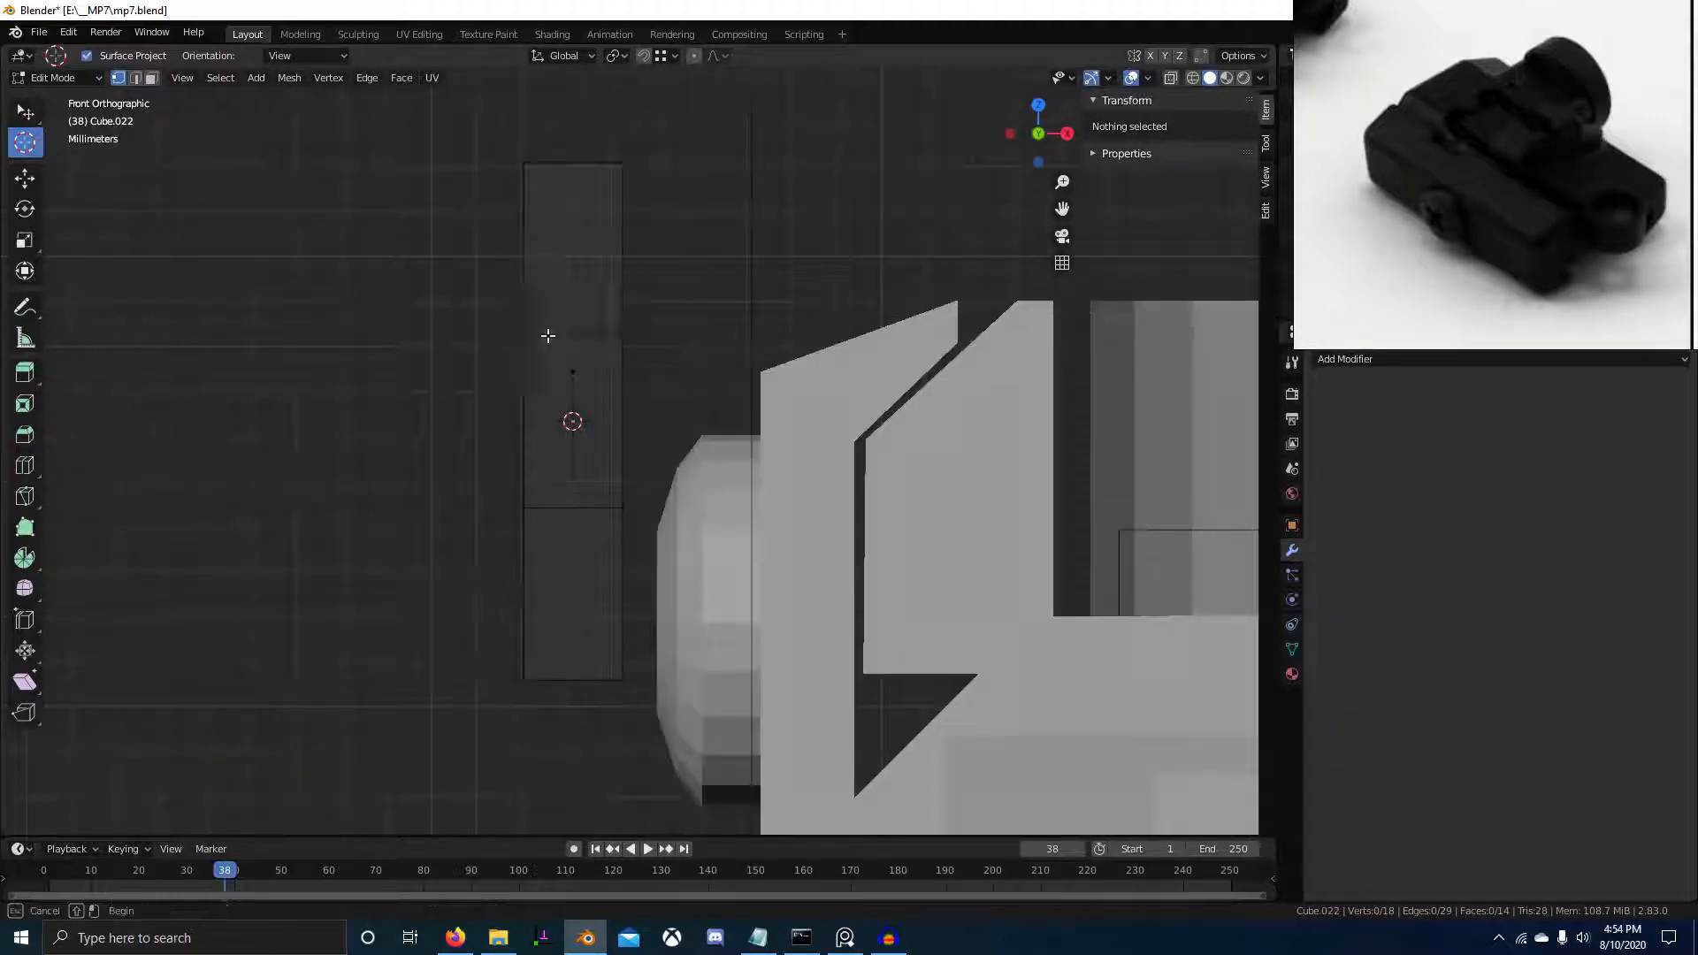
{"action": "right_click", "coordinate": [546, 338], "text": "alt"}
{"action": "right_click", "coordinate": [580, 547], "text": "alt+shift"}
{"action": "key", "text": "s"}
{"action": "key", "text": "z"}
{"action": "left_click", "coordinate": [563, 493]}
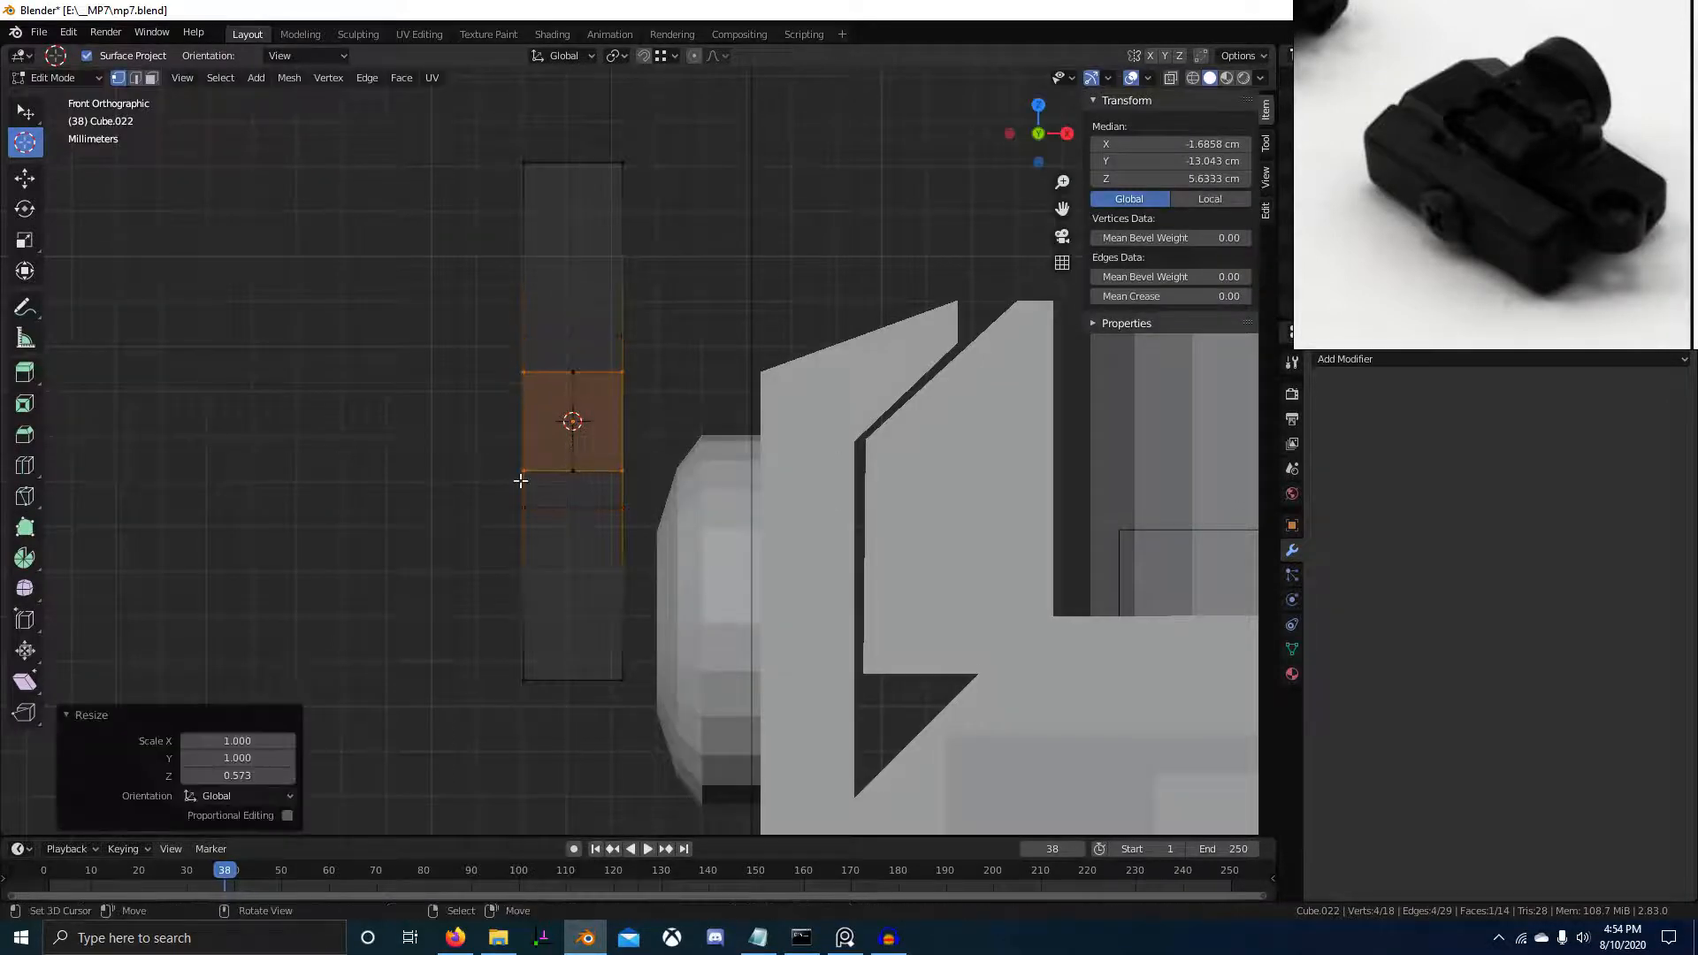
{"action": "key", "text": "ctrl+z"}
Select all vertices of both loop cuts in wireframe and scale them to 0.573 along Z to match the guide edge
{"action": "key", "text": "z"}
{"action": "left_click", "coordinate": [360, 448]}
{"action": "key", "text": "b"}
{"action": "left_click_drag", "start_coordinate": [458, 305], "coordinate": [659, 367]}
{"action": "key", "text": "b"}
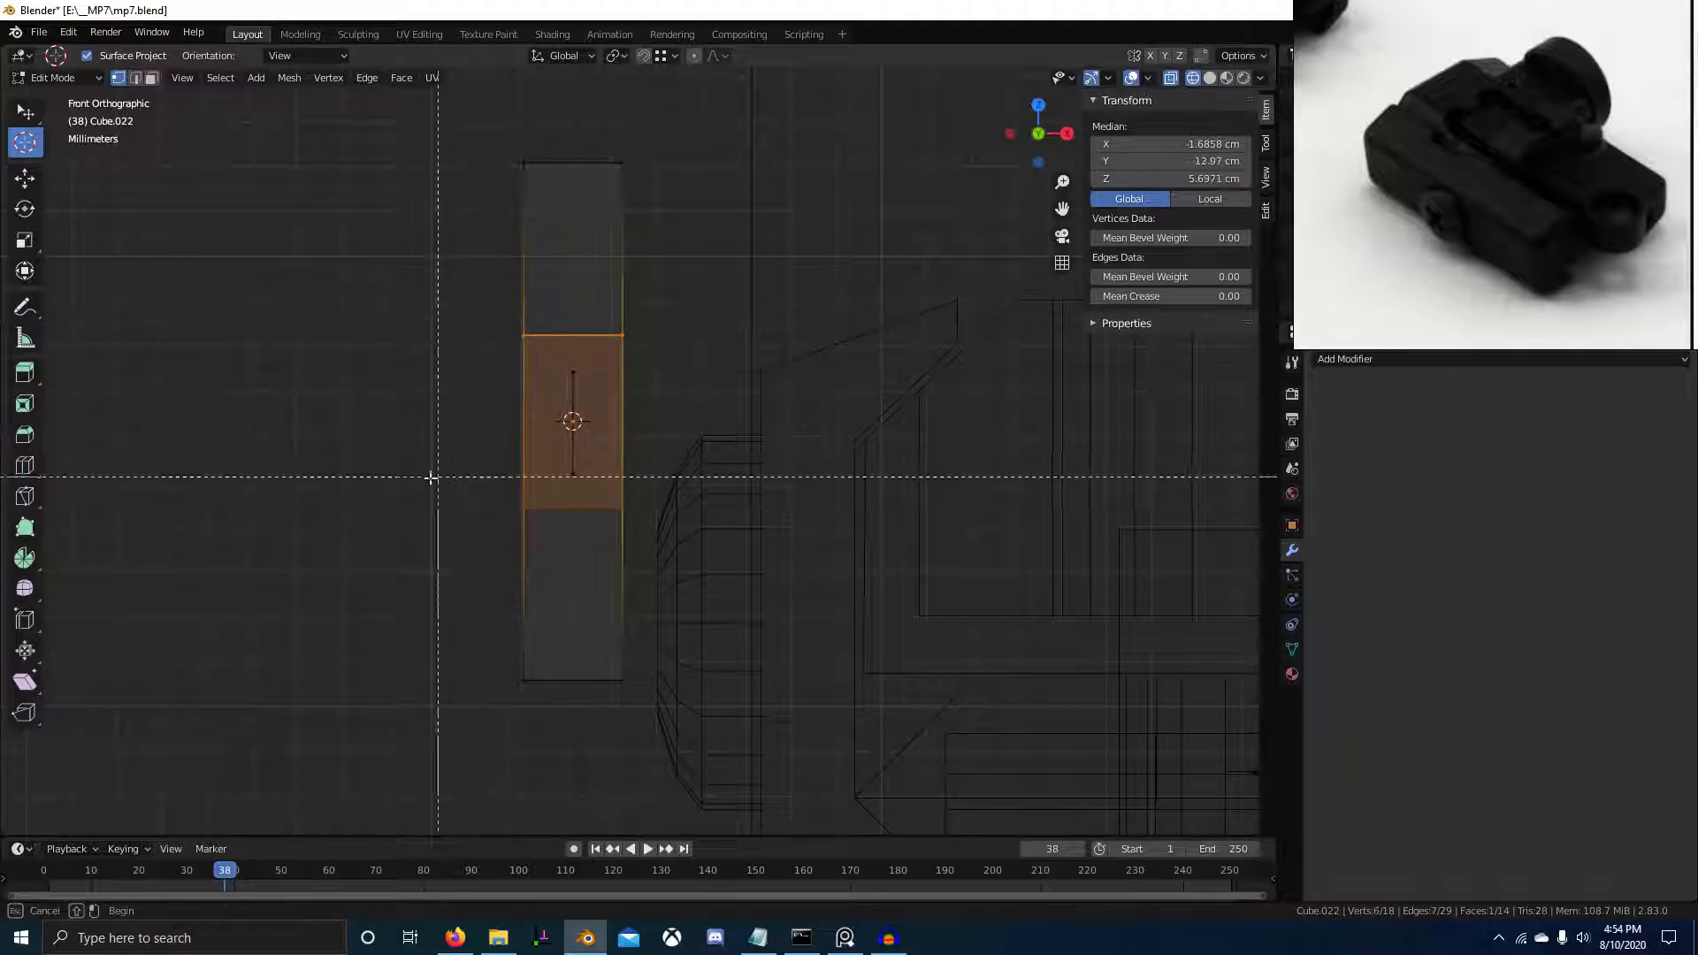
{"action": "left_click_drag", "start_coordinate": [420, 460], "coordinate": [650, 568]}
{"action": "key", "text": "b"}
{"action": "left_click_drag", "start_coordinate": [435, 279], "coordinate": [677, 469]}
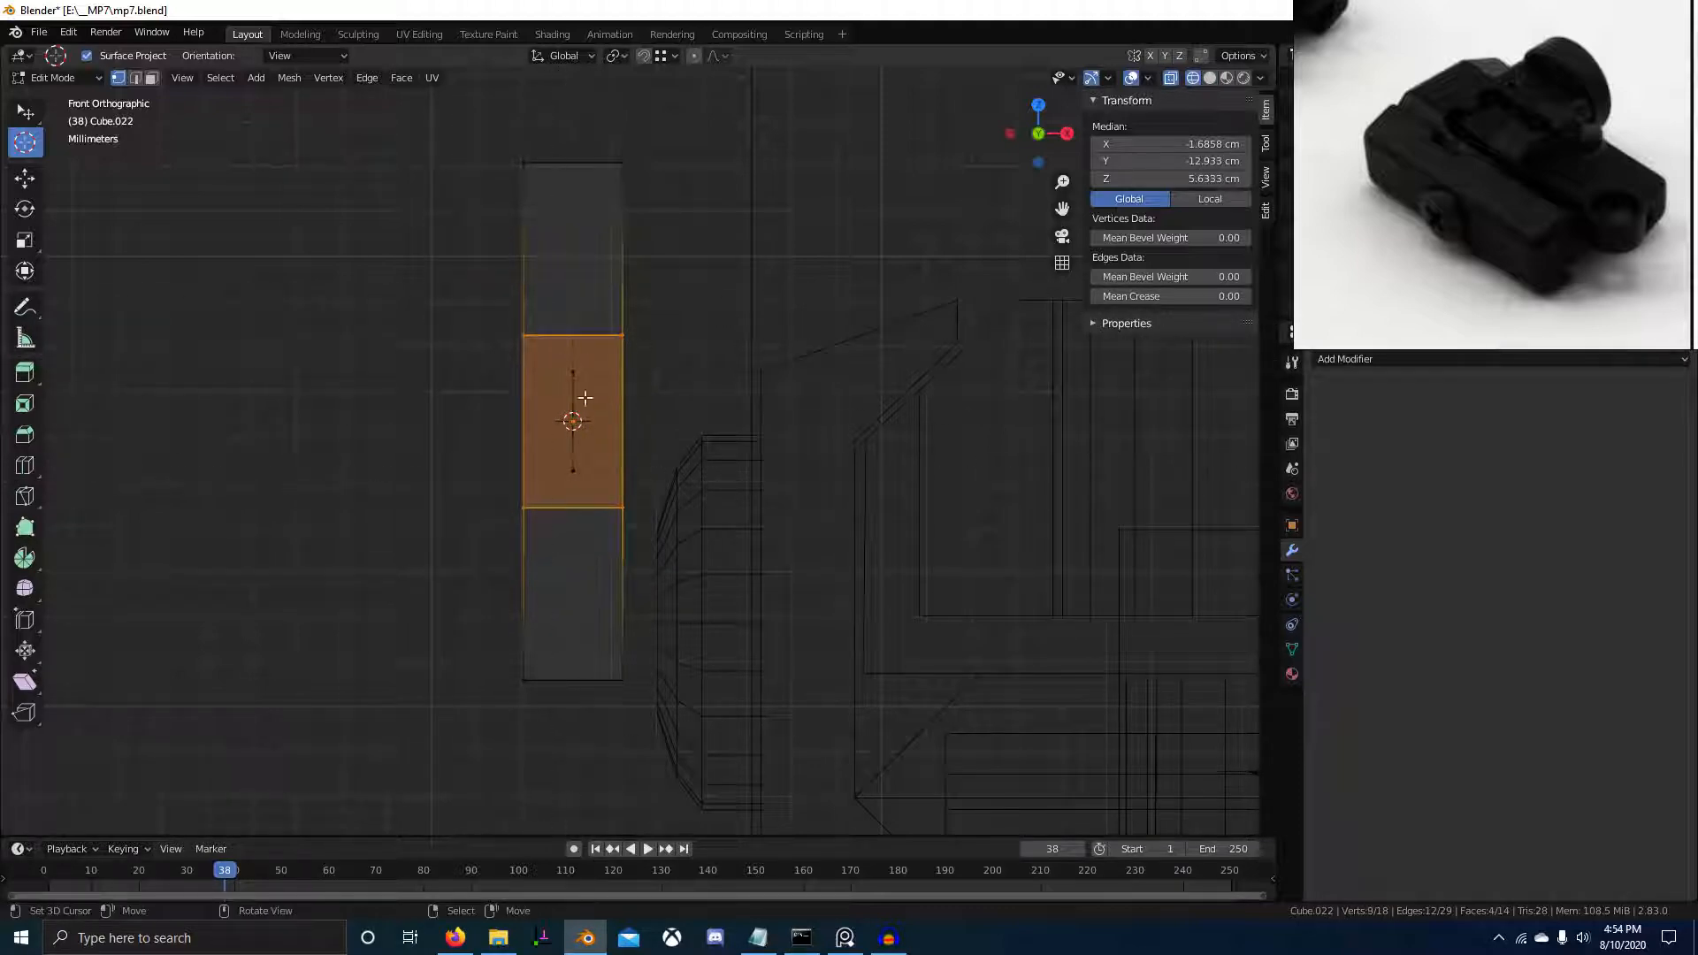
{"action": "key", "text": "s"}
{"action": "key", "text": "z"}
{"action": "left_click", "coordinate": [576, 454]}
Delete the vertical guide edge from the middle of the cutter
{"action": "scroll", "coordinate": [512, 482], "scroll_direction": "down", "scroll_amount": 1}
{"action": "middle_click_drag", "start_coordinate": [512, 481], "coordinate": [599, 497]}
{"action": "scroll", "coordinate": [571, 421], "scroll_direction": "up", "scroll_amount": 3}
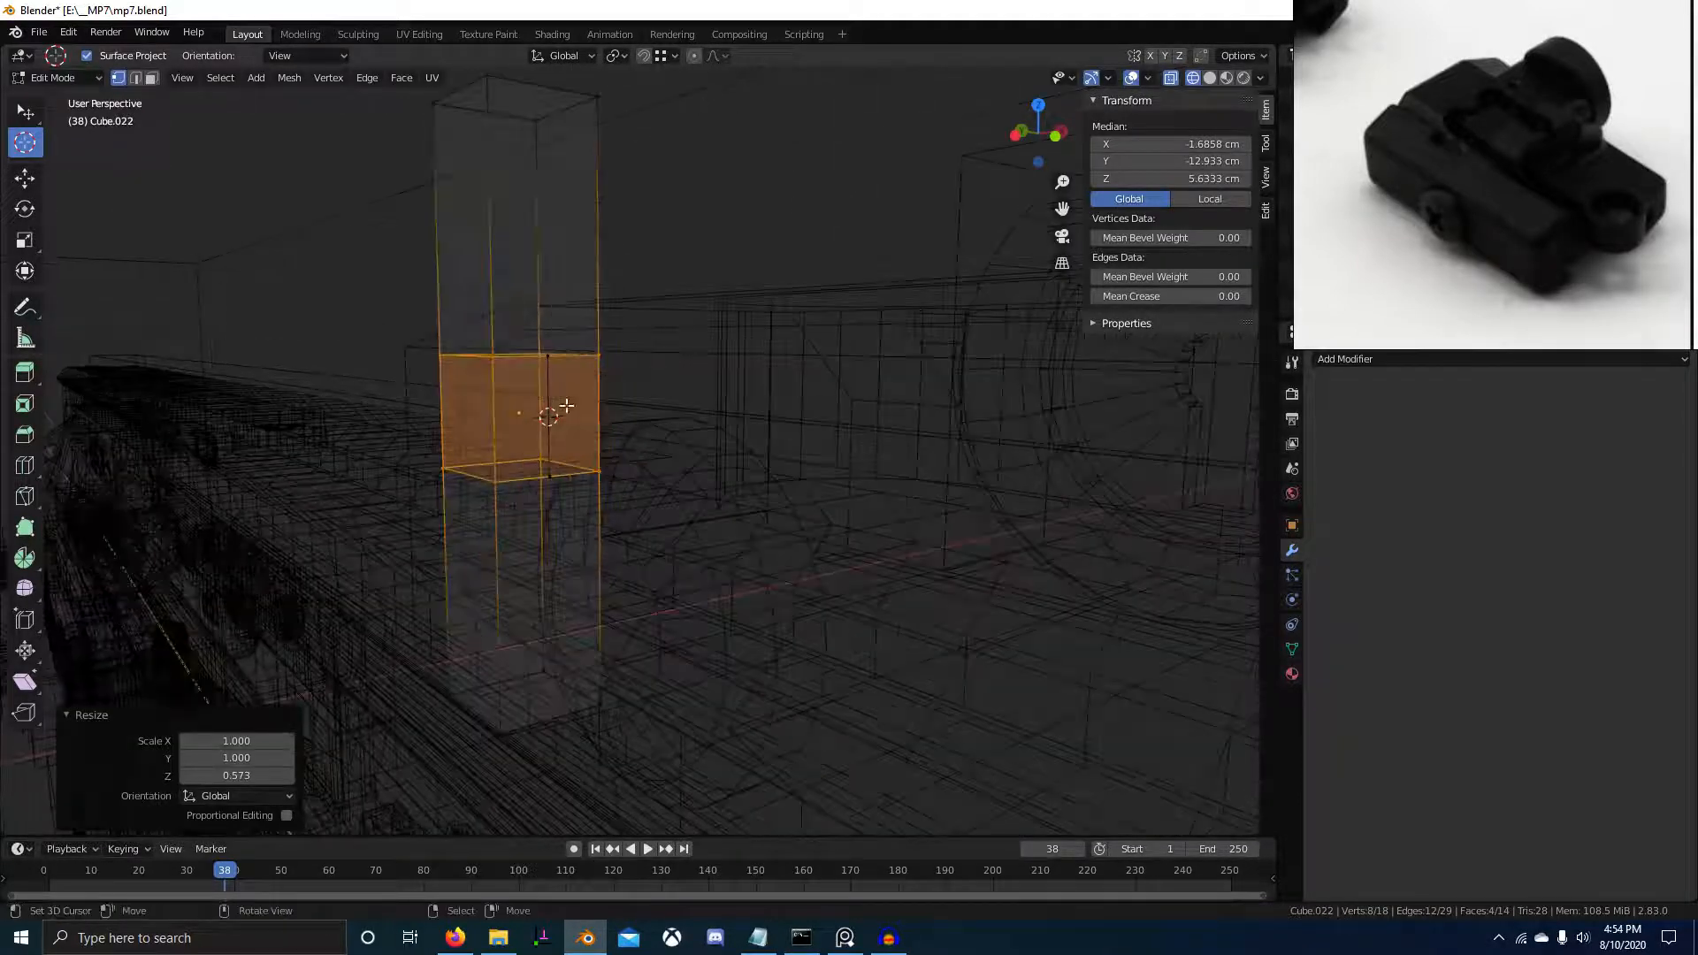
{"action": "key", "text": "2"}
{"action": "left_click", "coordinate": [549, 399]}
{"action": "key", "text": "x"}
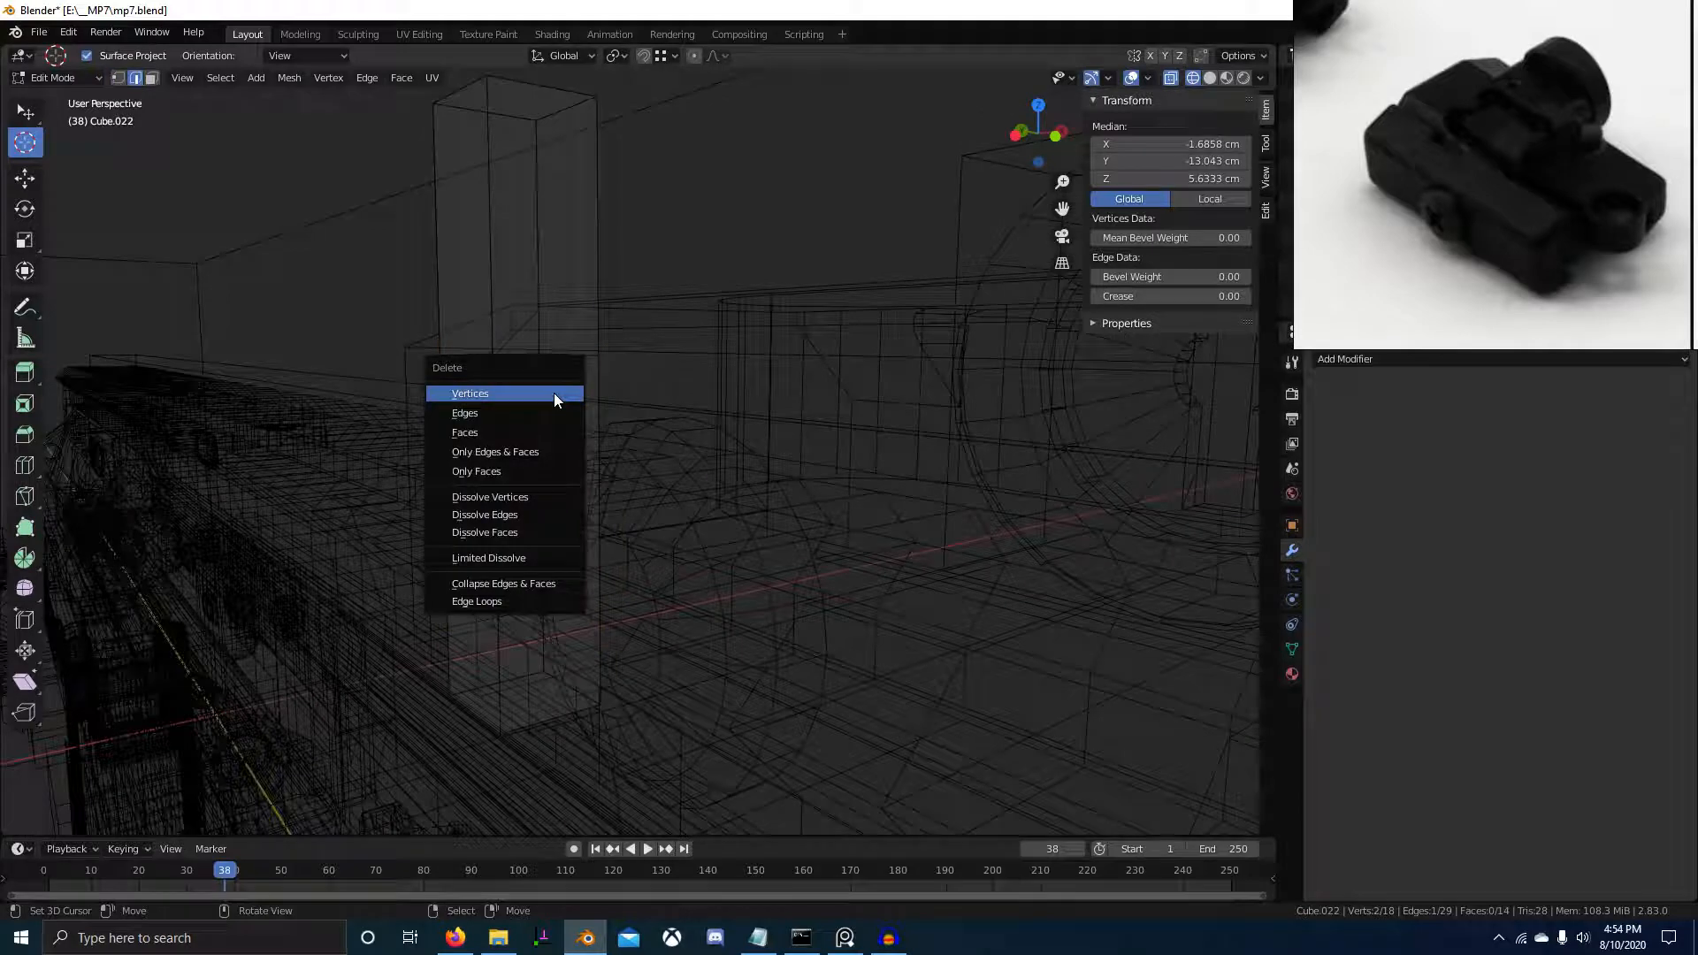
{"action": "left_click", "coordinate": [513, 413]}
{"action": "middle_click_drag", "start_coordinate": [513, 414], "coordinate": [517, 467]}
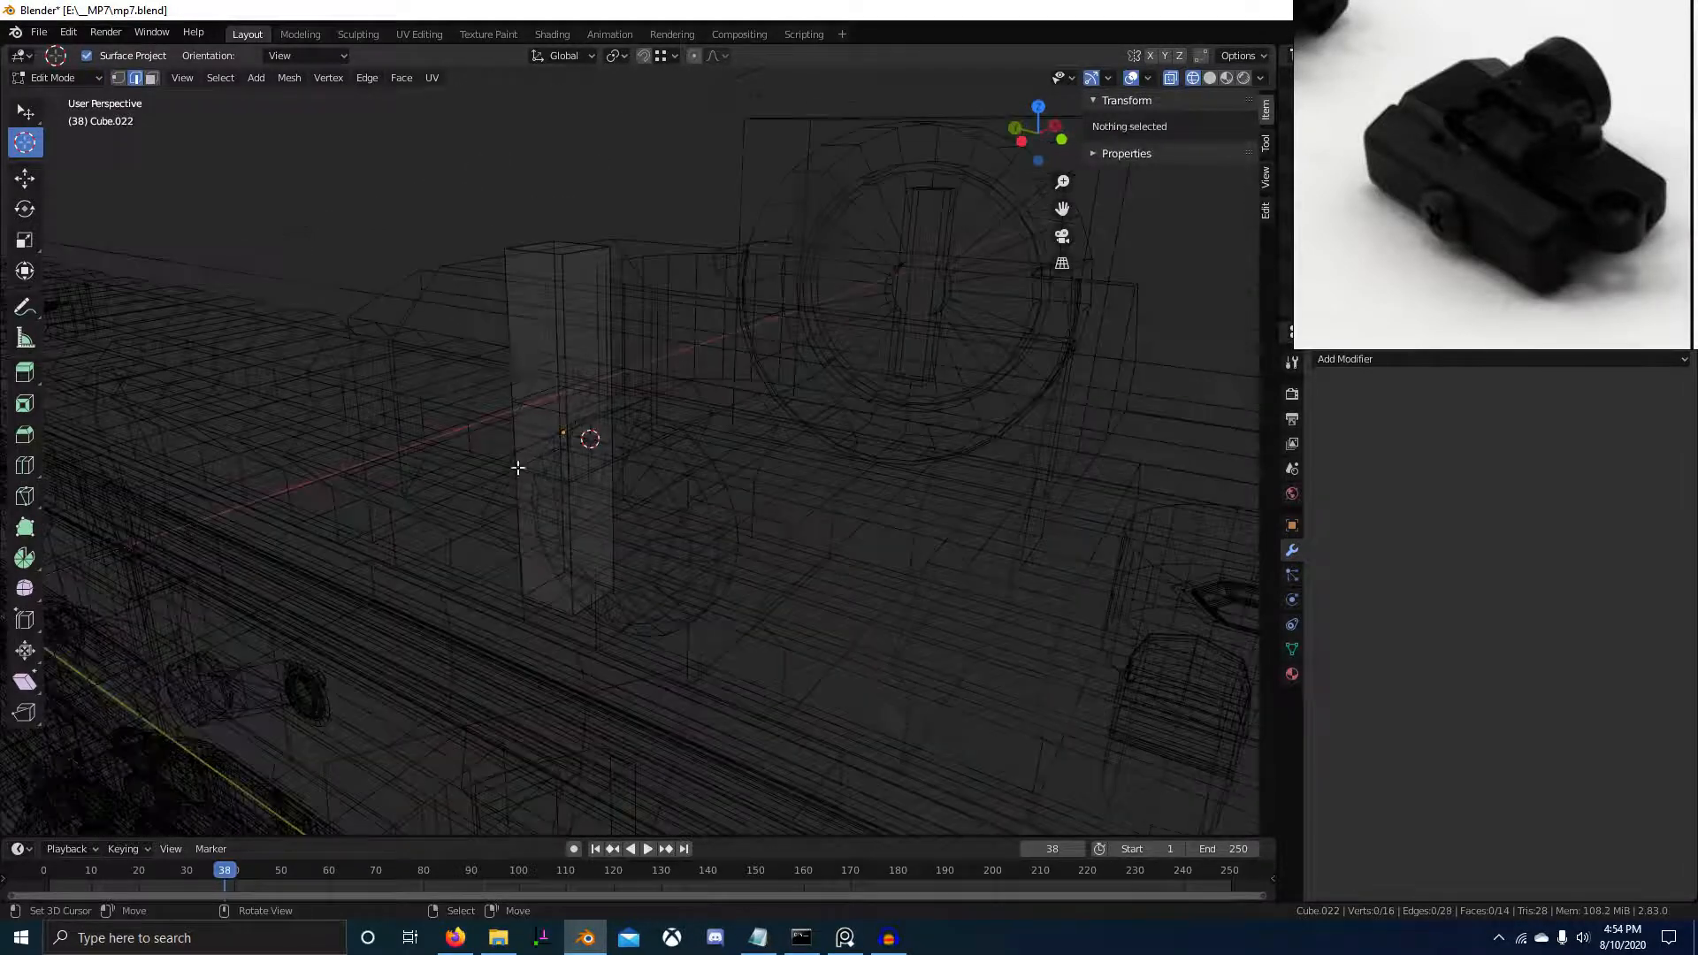
Move the cutter's top face about 0.465 cm down and its bottom face up along Z onto the two loop cuts
{"action": "left_click", "coordinate": [551, 251]}
{"action": "key", "text": "g"}
{"action": "key", "text": "z"}
{"action": "left_click", "coordinate": [561, 636]}
{"action": "middle_click_drag", "start_coordinate": [560, 636], "coordinate": [555, 557]}
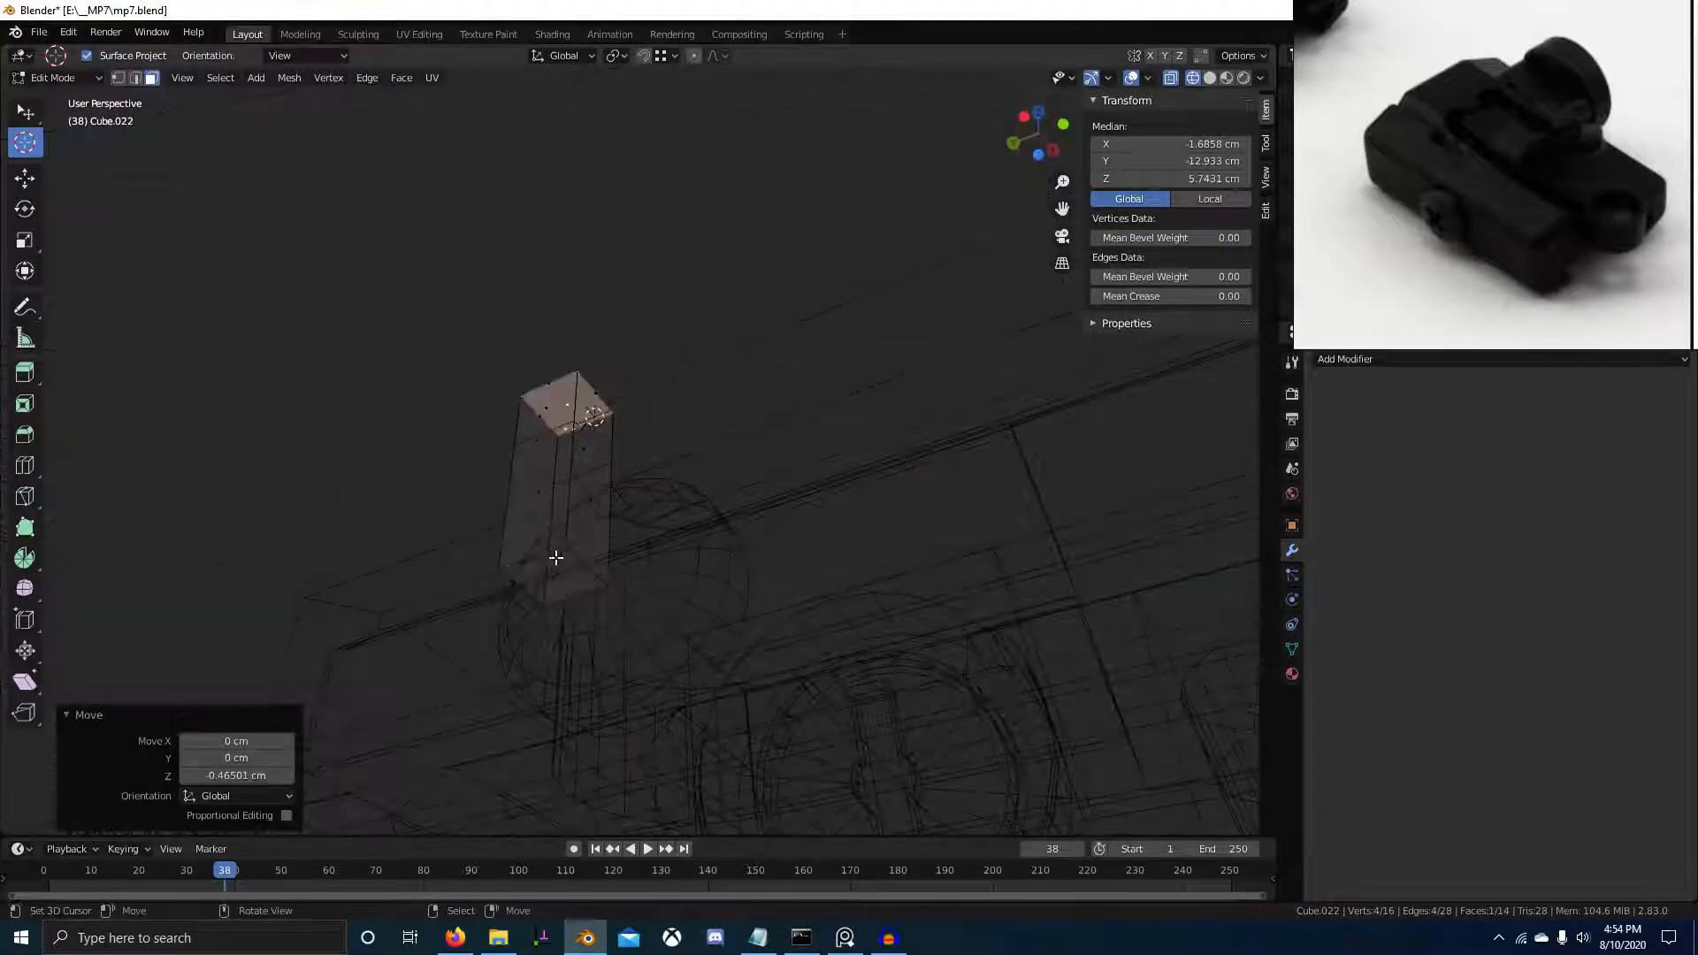
{"action": "right_click", "coordinate": [555, 561]}
{"action": "key", "text": "g"}
{"action": "key", "text": "z"}
{"action": "left_click", "coordinate": [580, 173]}
{"action": "key", "text": "g"}
{"action": "key", "text": "z"}
{"action": "left_click", "coordinate": [573, 423]}
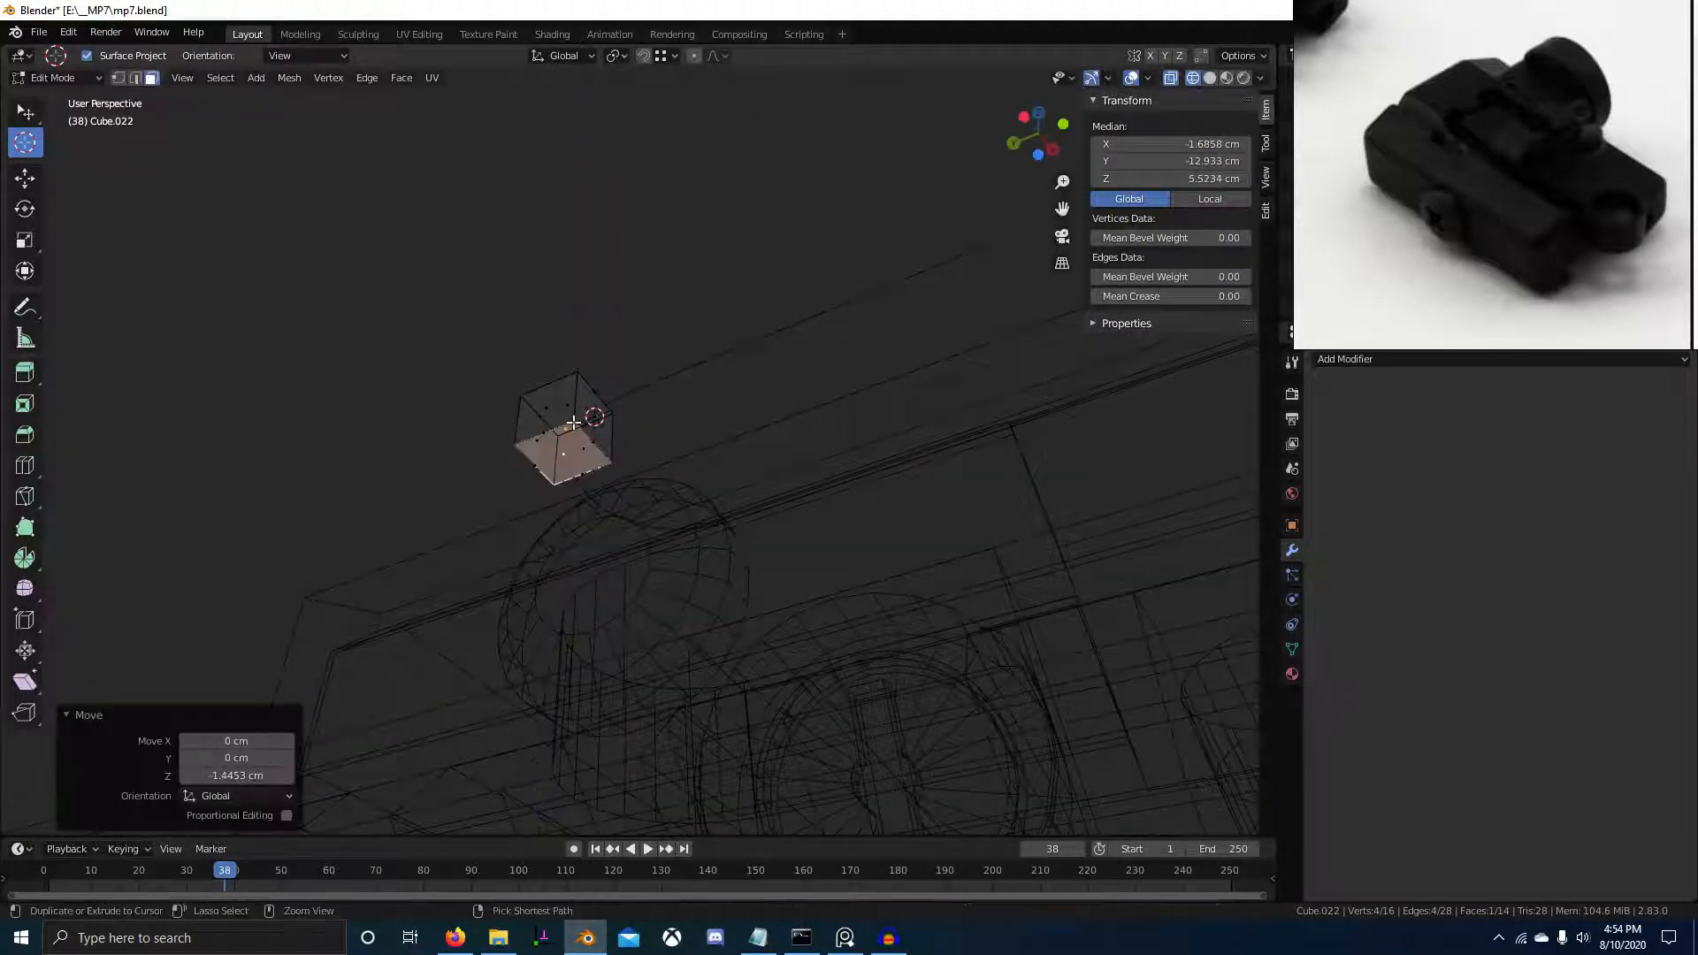
Merge the whole cutter mesh by distance at 0.001 cm to leave a clean cube
{"action": "key", "text": "a"}
{"action": "key", "text": "m"}
{"action": "left_click", "coordinate": [560, 481]}
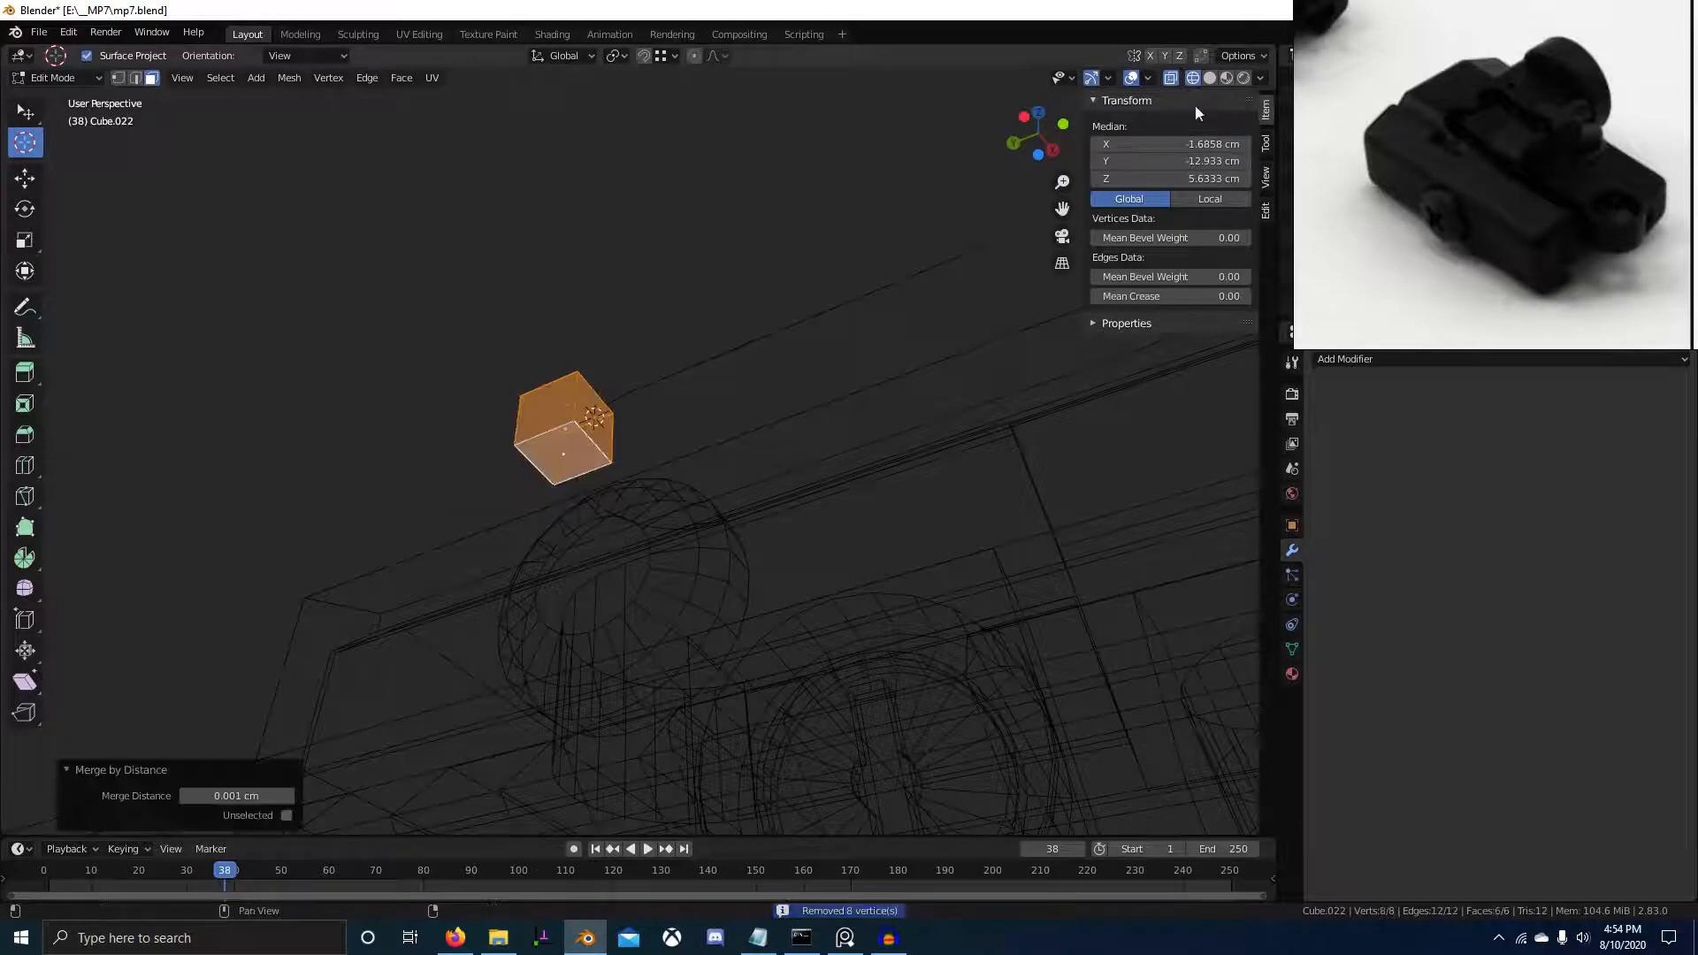
Try to extrude the cube's top, bottom and two side faces individually along their normals
{"action": "middle_click_drag", "start_coordinate": [500, 347], "coordinate": [680, 539]}
{"action": "right_click", "coordinate": [555, 411]}
{"action": "right_click", "coordinate": [571, 445], "text": "shift"}
{"action": "right_click", "coordinate": [590, 413], "text": "shift"}
{"action": "right_click", "coordinate": [555, 464], "text": "shift"}
{"action": "right_click", "coordinate": [674, 464], "text": "shift"}
{"action": "right_click", "coordinate": [694, 396], "text": "shift"}
{"action": "scroll", "coordinate": [694, 396], "scroll_direction": "up", "scroll_amount": 3}
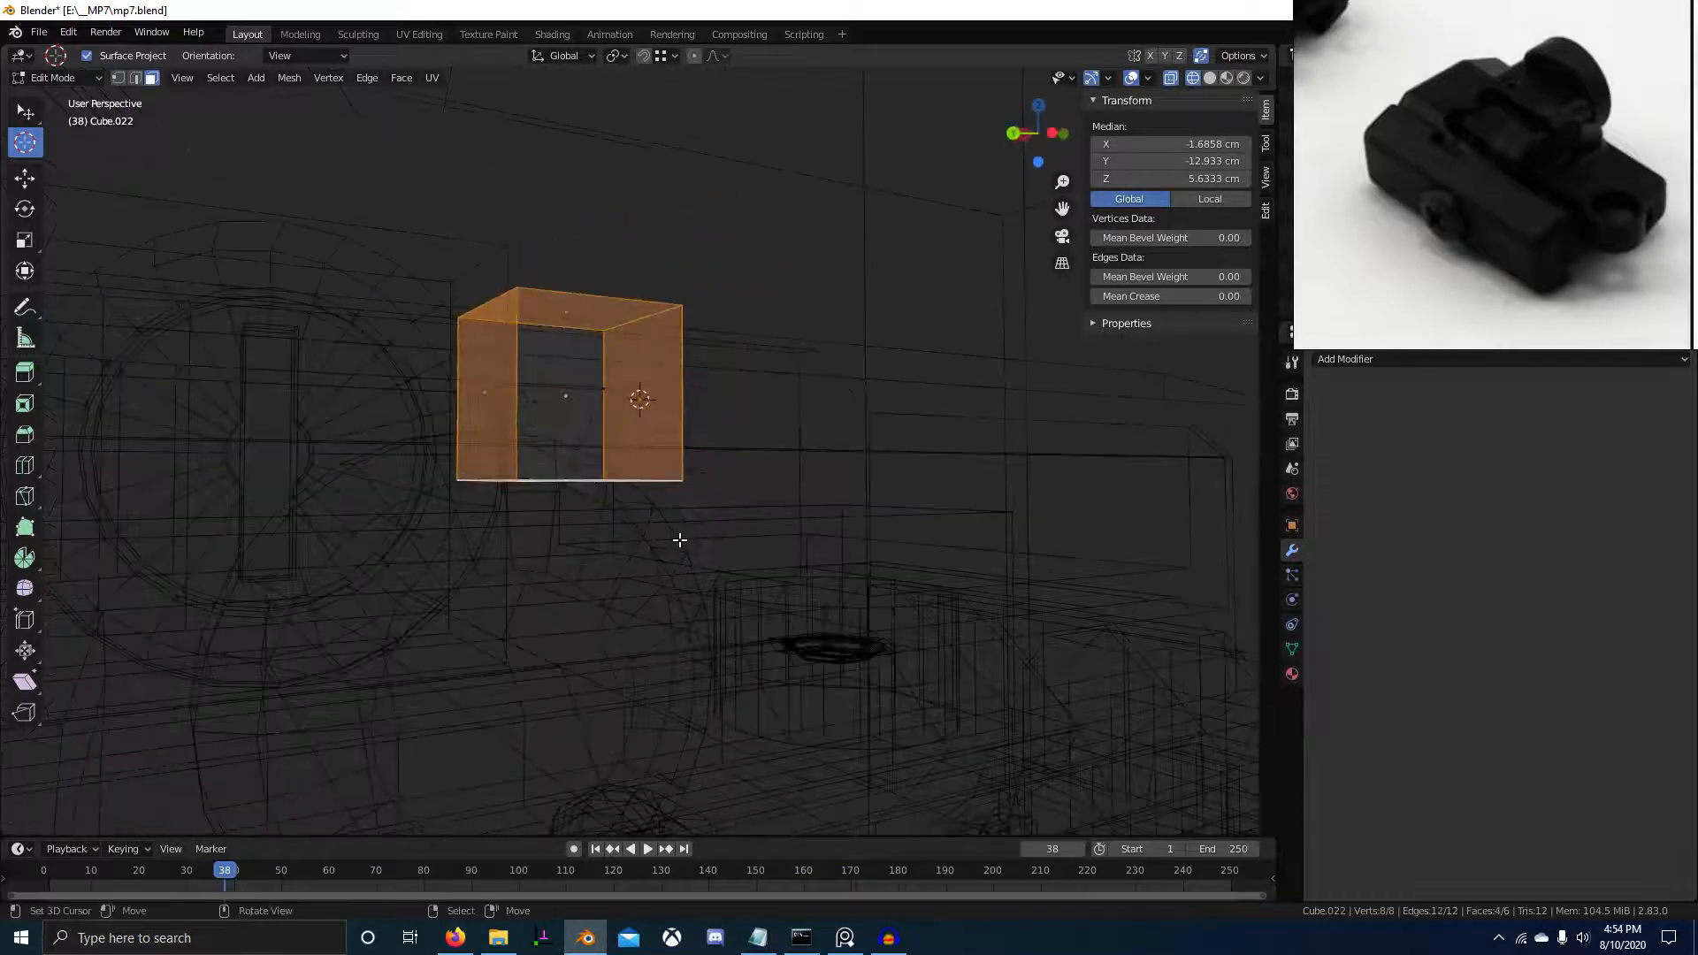
{"action": "middle_click_drag", "start_coordinate": [815, 573], "coordinate": [746, 601]}
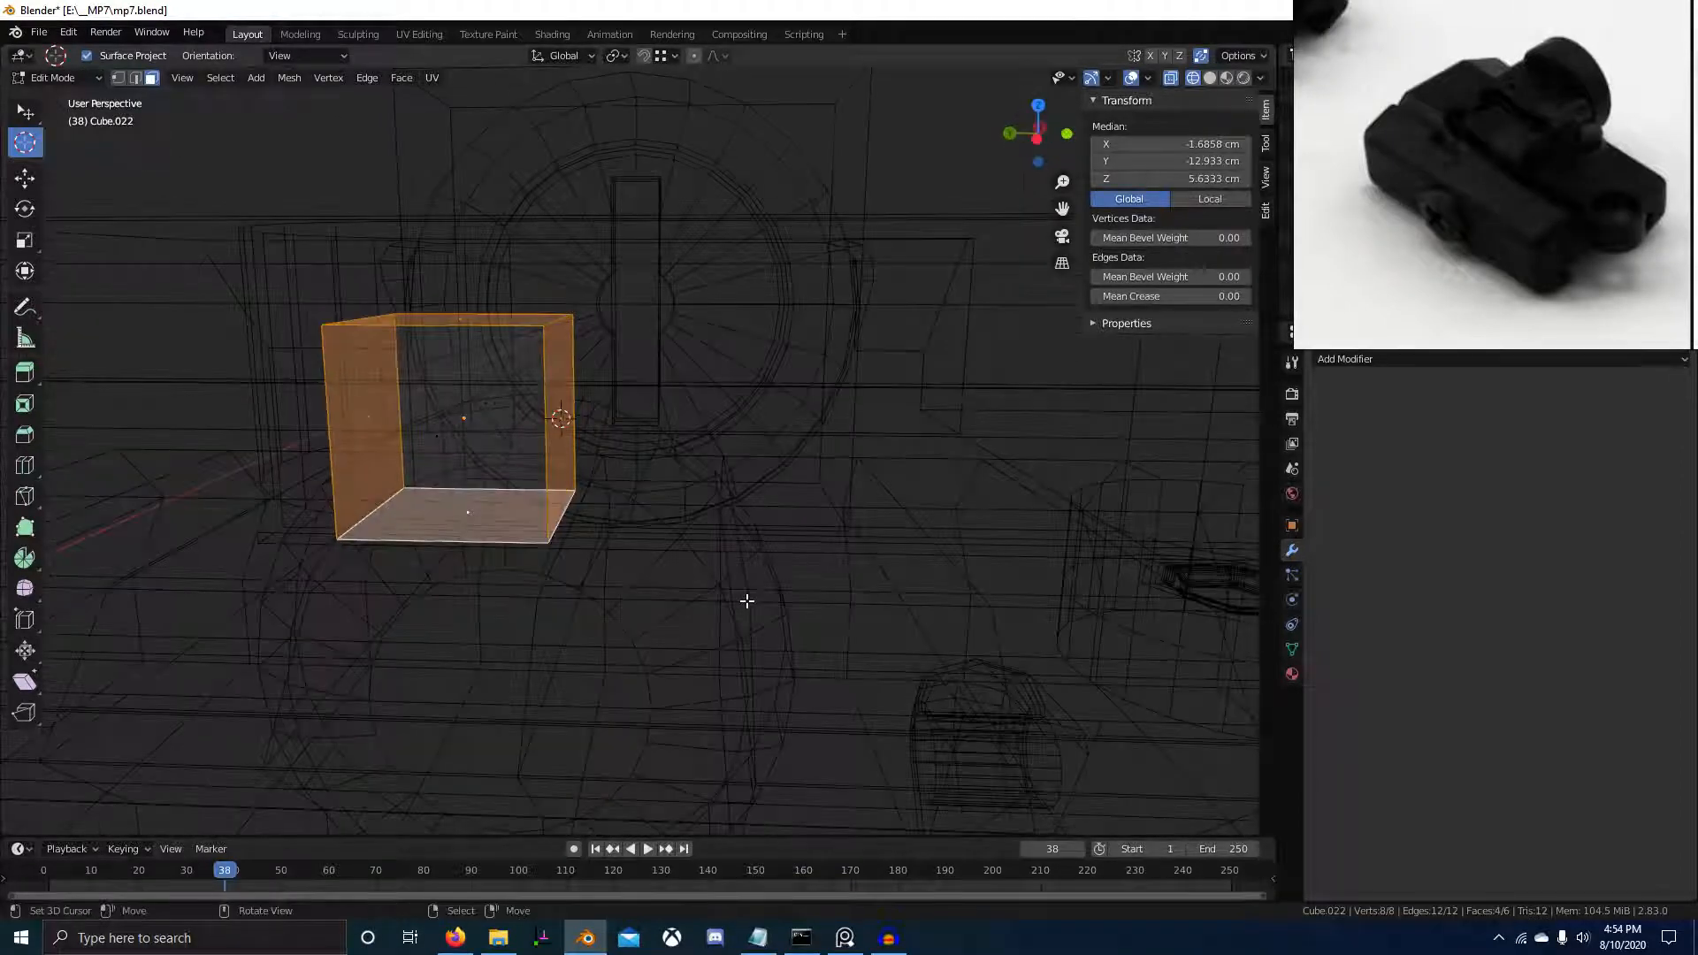
{"action": "key", "text": "alt+e"}
{"action": "left_click", "coordinate": [788, 634]}
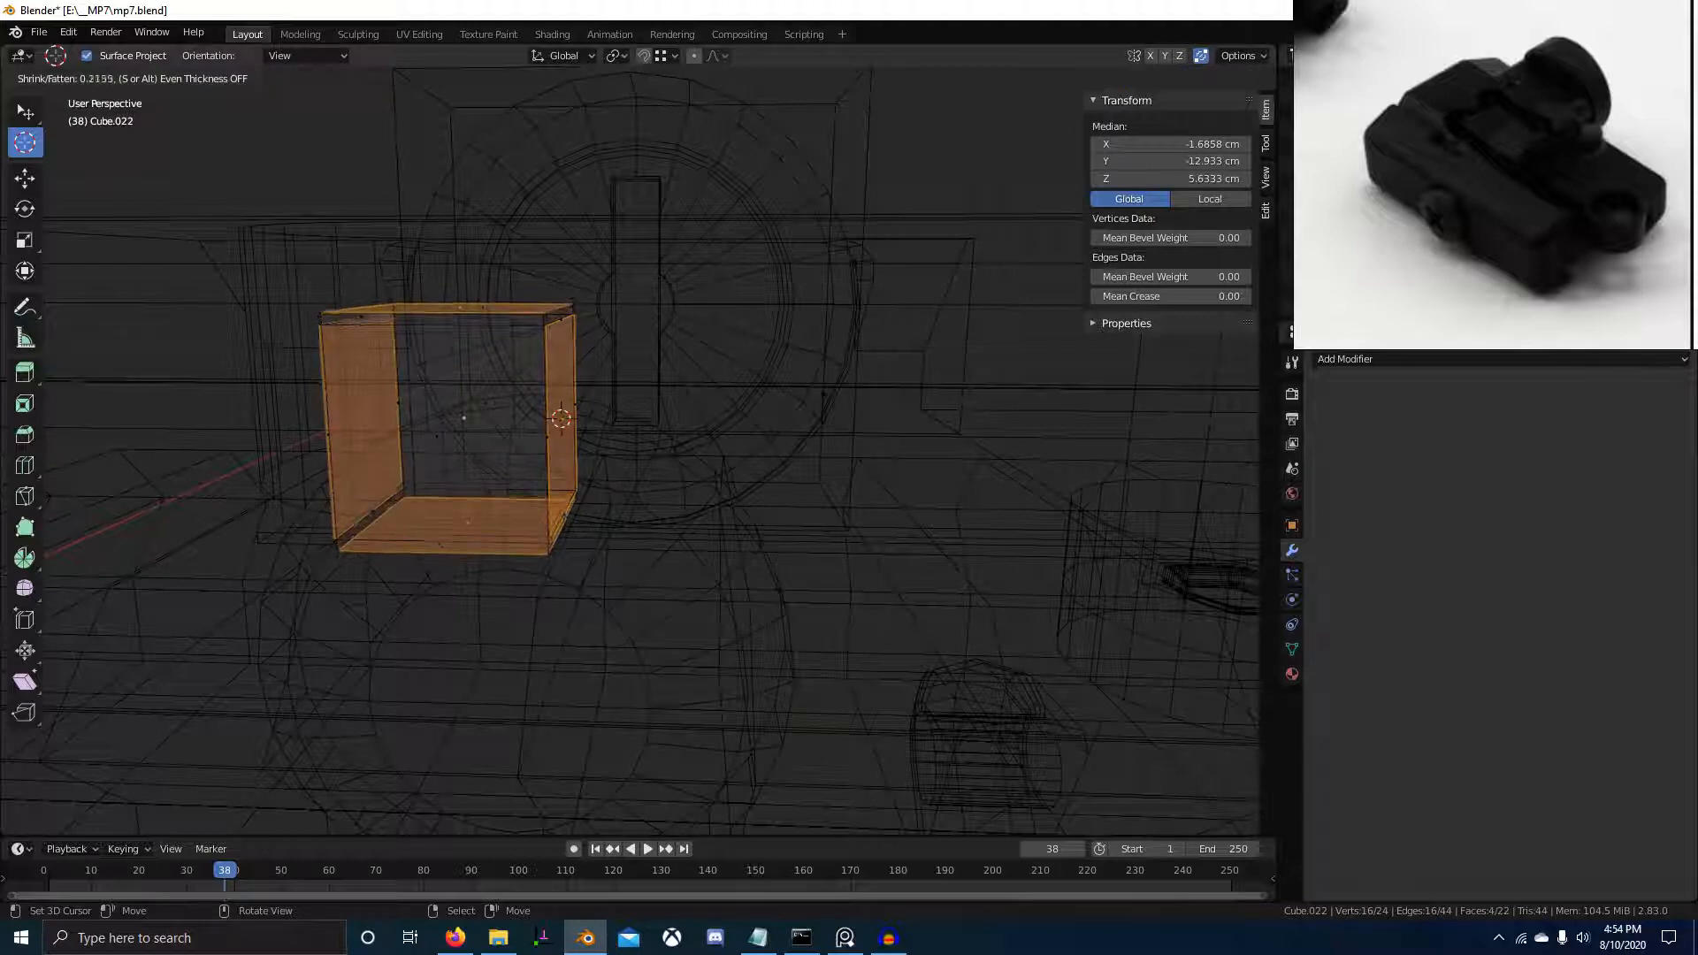
{"action": "right_click", "coordinate": [934, 537]}
{"action": "scroll", "coordinate": [670, 453], "scroll_direction": "down", "scroll_amount": 3}
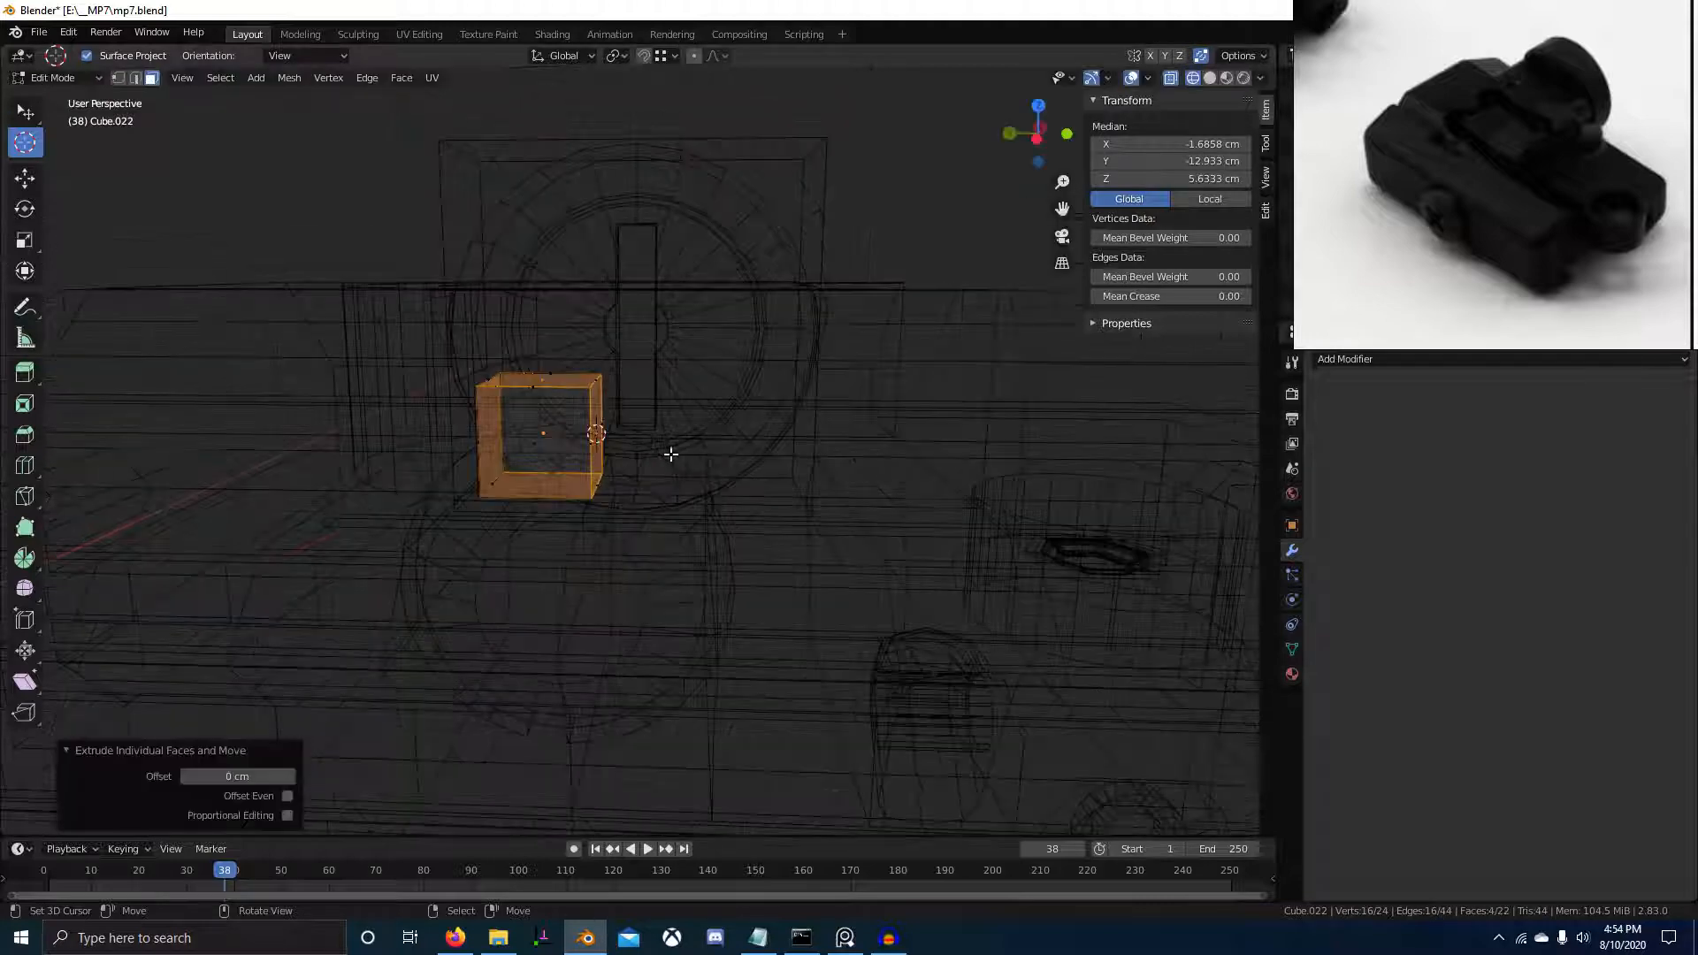
{"action": "middle_click_drag", "start_coordinate": [670, 453], "coordinate": [826, 505]}
{"action": "key", "text": "KP_3"}
{"action": "key", "text": "ctrl+z"}
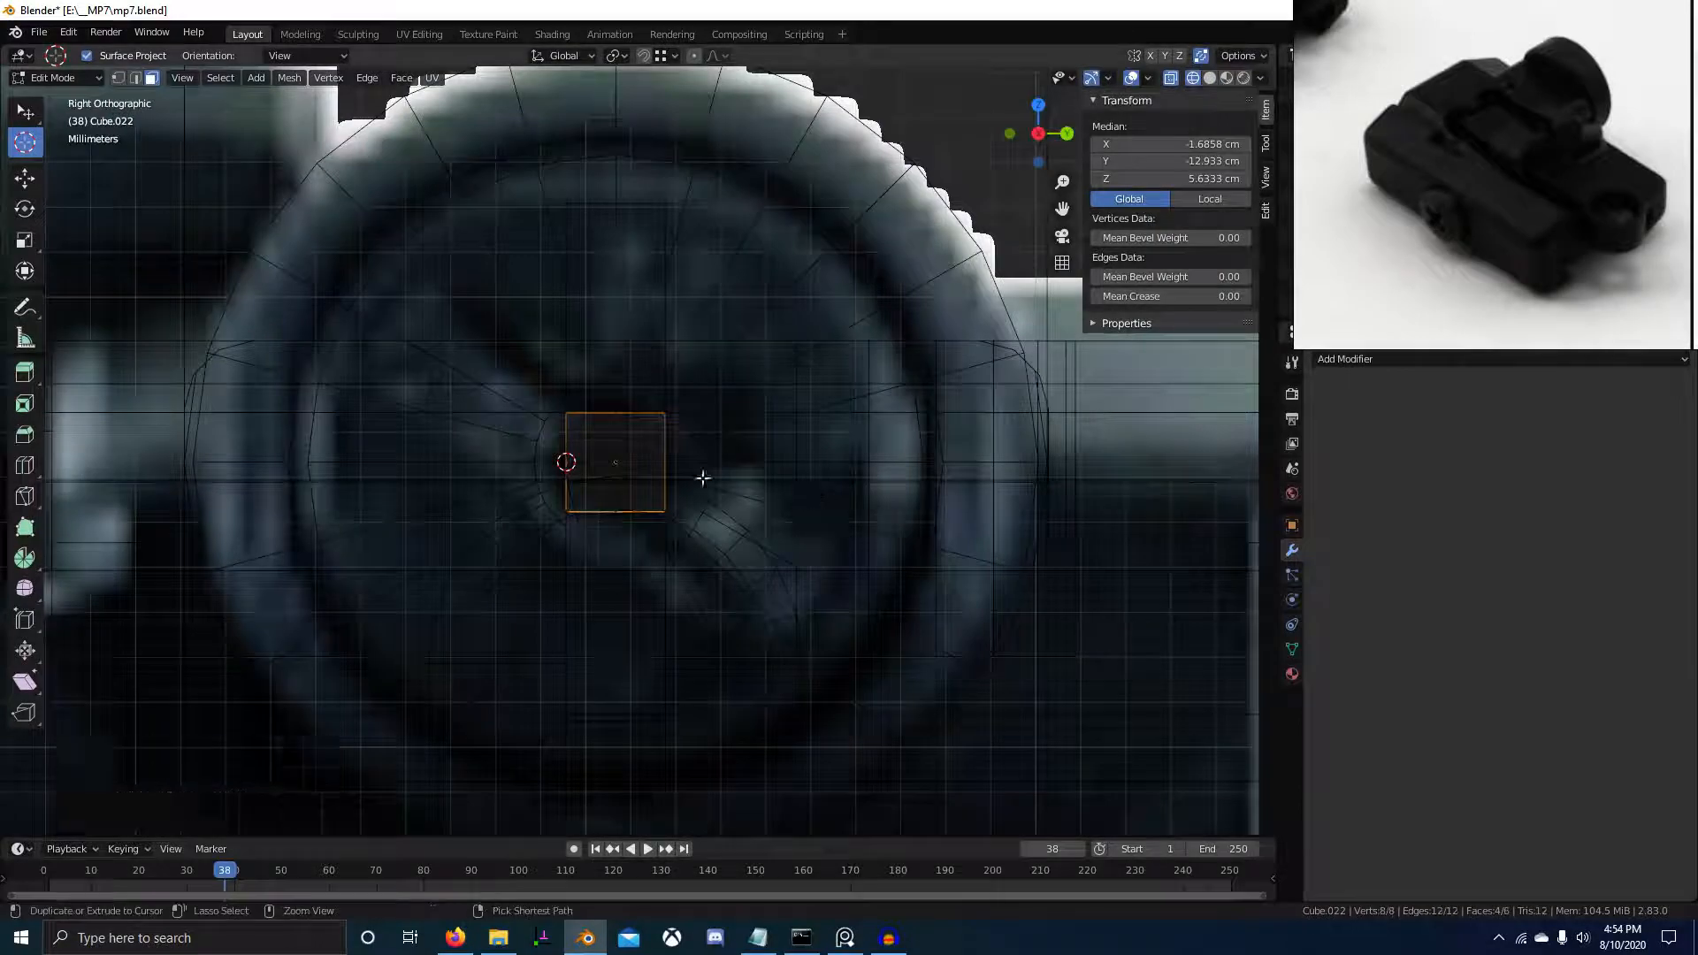
Extrude the cube's top face about 0.195 cm upward to form the first arm of a cross
{"action": "scroll", "coordinate": [629, 470], "scroll_direction": "up", "scroll_amount": 2}
{"action": "scroll", "coordinate": [663, 463], "scroll_direction": "down", "scroll_amount": 7}
{"action": "mouse_move", "coordinate": [670, 463]}
{"action": "middle_mouse_down"}
{"action": "mouse_move", "coordinate": [617, 539]}
{"action": "mouse_move", "coordinate": [504, 519]}
{"action": "mouse_move", "coordinate": [708, 570]}
{"action": "mouse_move", "coordinate": [677, 553]}
{"action": "middle_mouse_up"}
{"action": "key", "text": "shift+z"}
{"action": "scroll", "coordinate": [617, 539], "scroll_direction": "up", "scroll_amount": 4}
{"action": "scroll", "coordinate": [562, 544], "scroll_direction": "up", "scroll_amount": 2}
{"action": "right_click", "coordinate": [698, 453]}
{"action": "key", "text": "KP_3"}
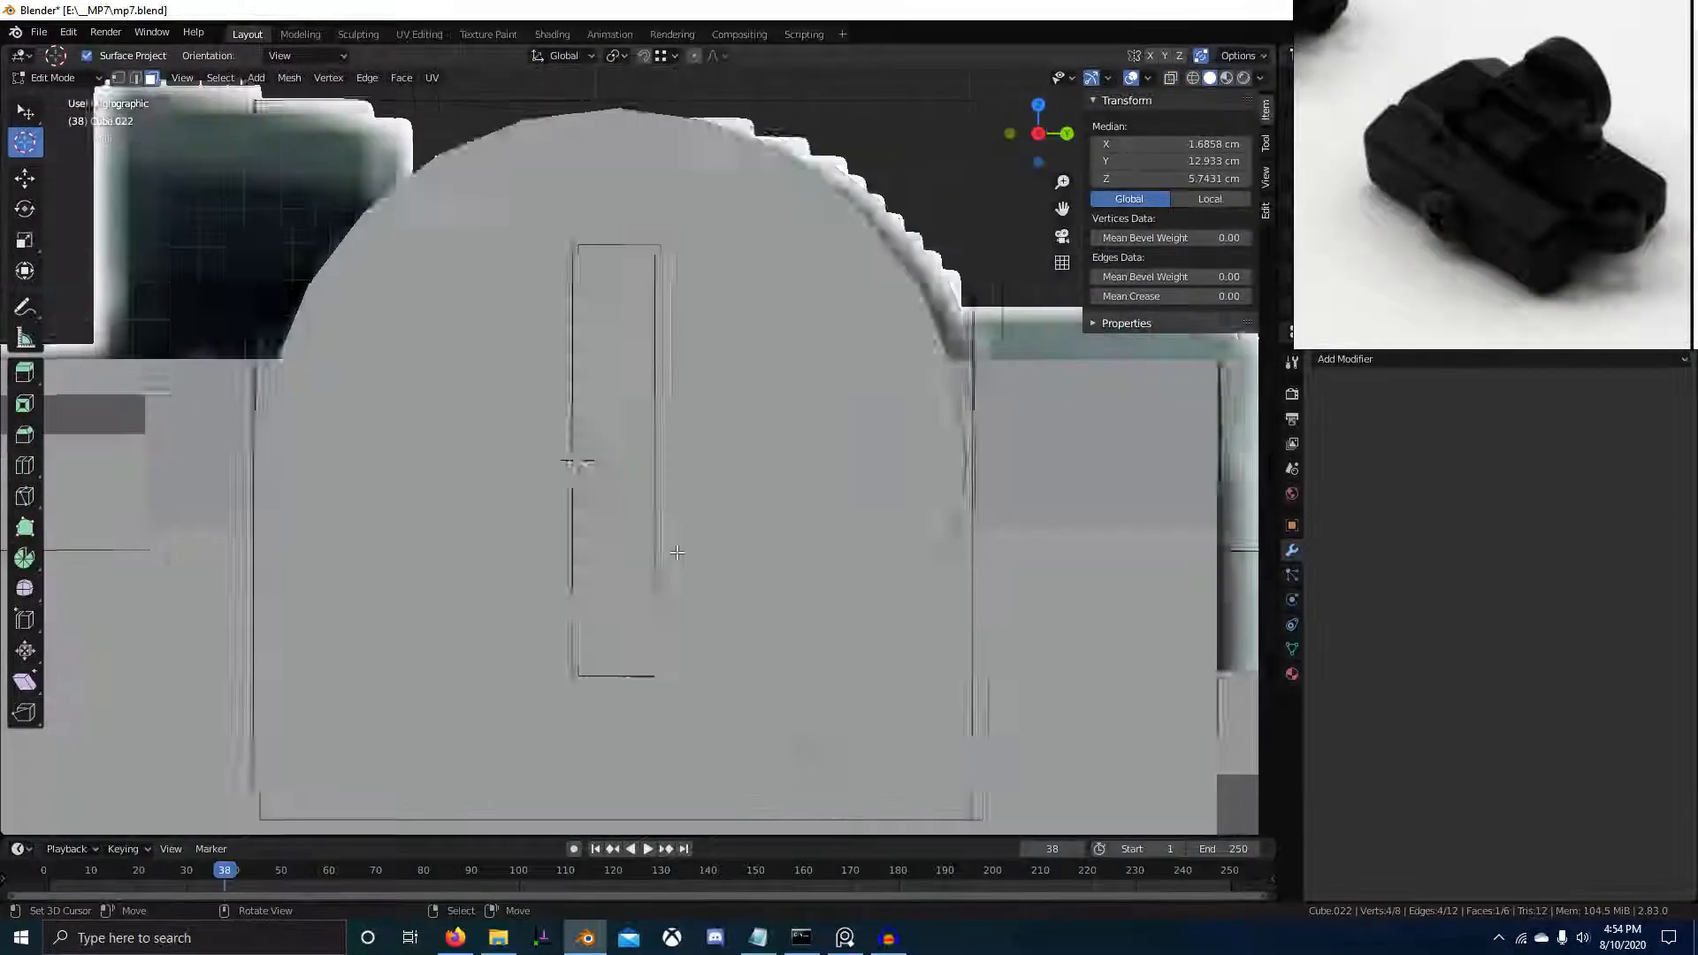
{"action": "key", "text": "ctrl+KP_3"}
{"action": "scroll", "coordinate": [677, 552], "scroll_direction": "up", "scroll_amount": 2}
{"action": "key", "text": "e"}
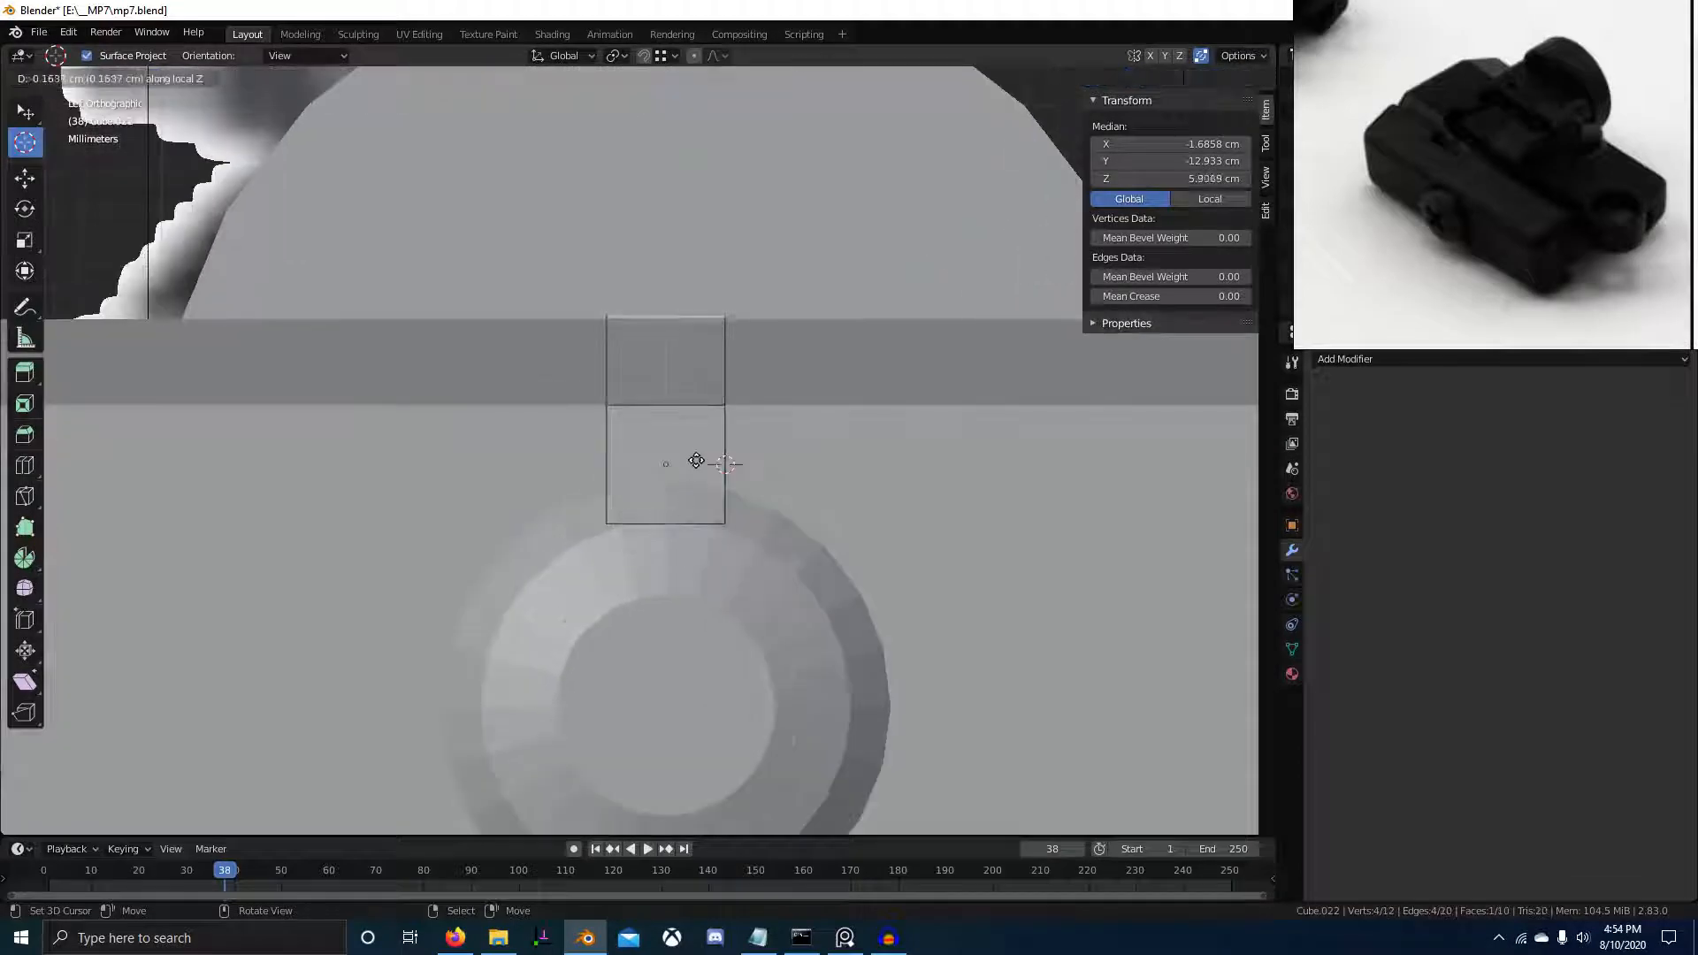
{"action": "left_click", "coordinate": [695, 447]}
Extrude the cube's side face facing negative Y outward by 0.19485 cm as the second cross arm
{"action": "scroll", "coordinate": [695, 447], "scroll_direction": "down", "scroll_amount": 4}
{"action": "middle_click_drag", "start_coordinate": [695, 447], "coordinate": [608, 557]}
{"action": "scroll", "coordinate": [580, 525], "scroll_direction": "up", "scroll_amount": 2}
{"action": "right_click", "coordinate": [645, 479]}
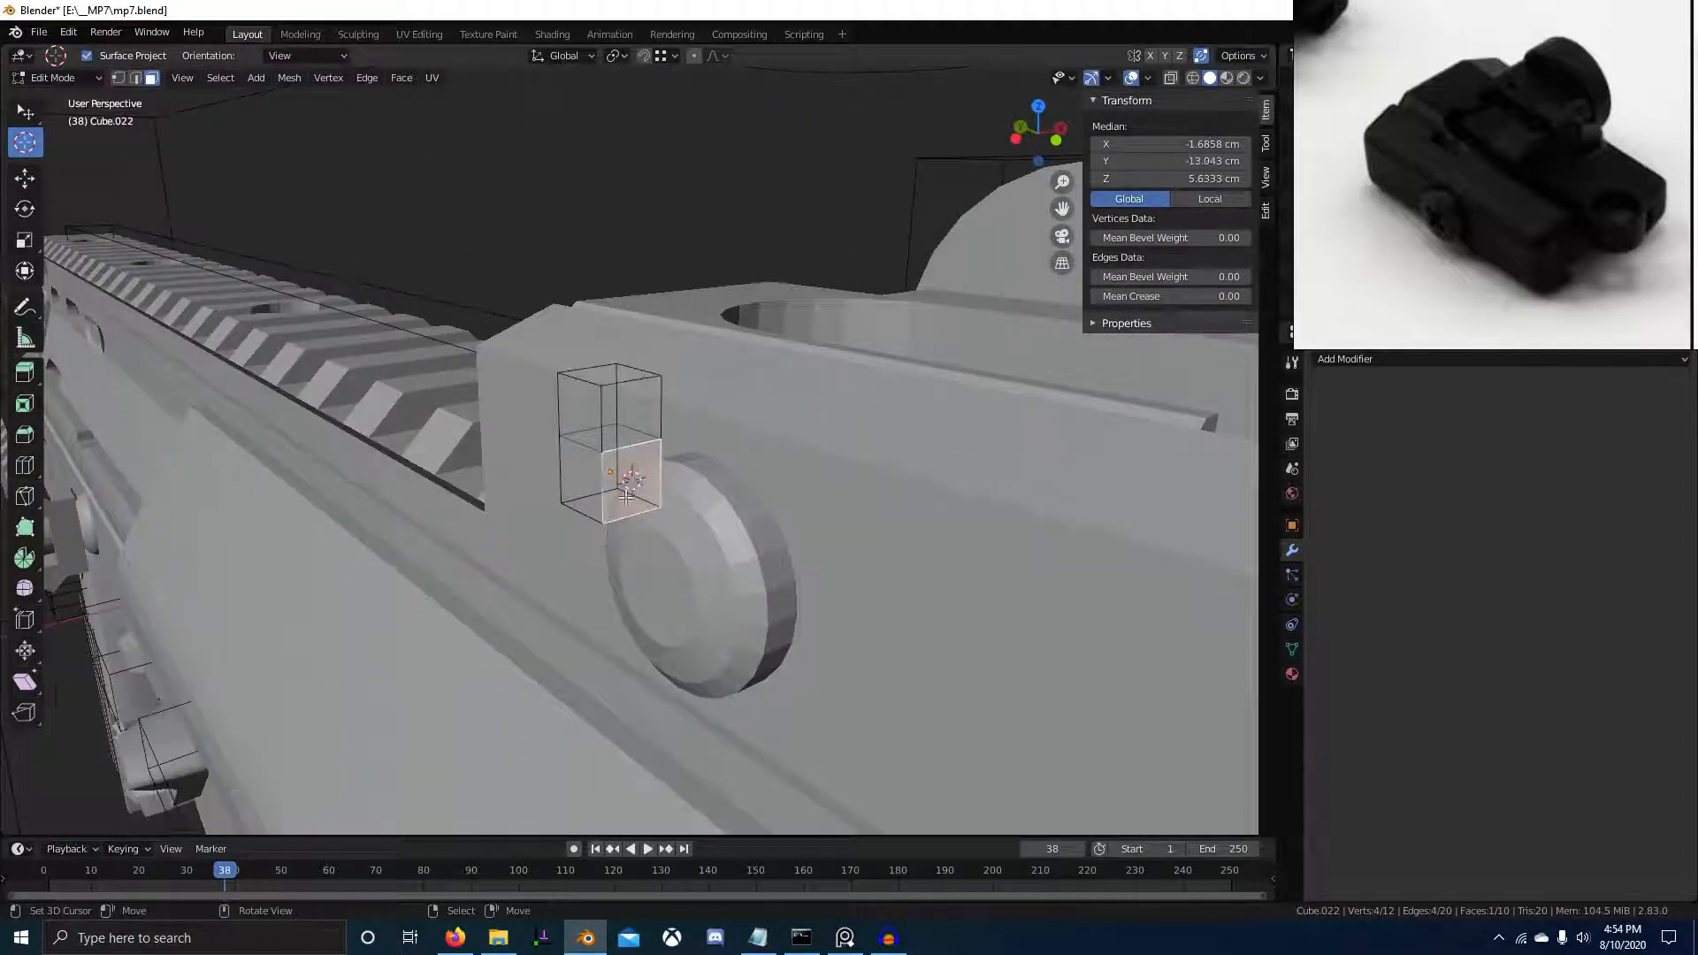
{"action": "middle_click_drag", "start_coordinate": [646, 481], "coordinate": [691, 492]}
{"action": "scroll", "coordinate": [689, 494], "scroll_direction": "up", "scroll_amount": 2}
{"action": "key", "text": "e"}
{"action": "left_click", "coordinate": [765, 584]}
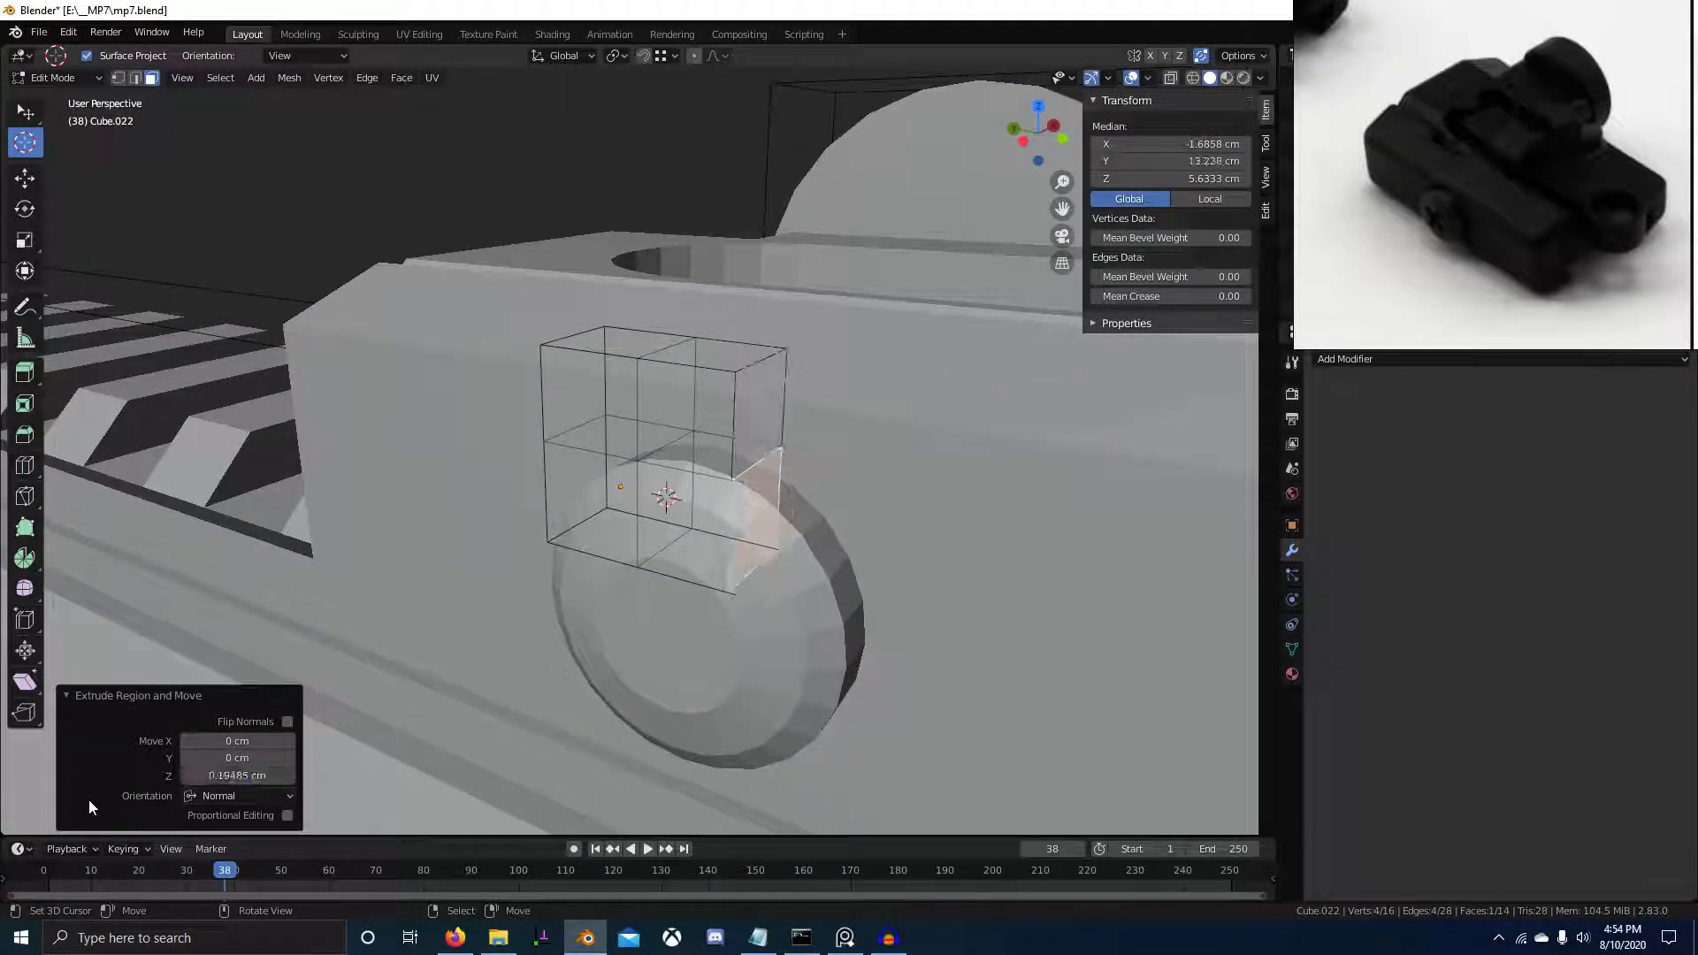
{"action": "middle_click_drag", "start_coordinate": [273, 672], "coordinate": [645, 448]}
Extrude the original cube's bottom face downward by 0.194851 cm as the third cross arm
{"action": "right_click", "coordinate": [673, 455]}
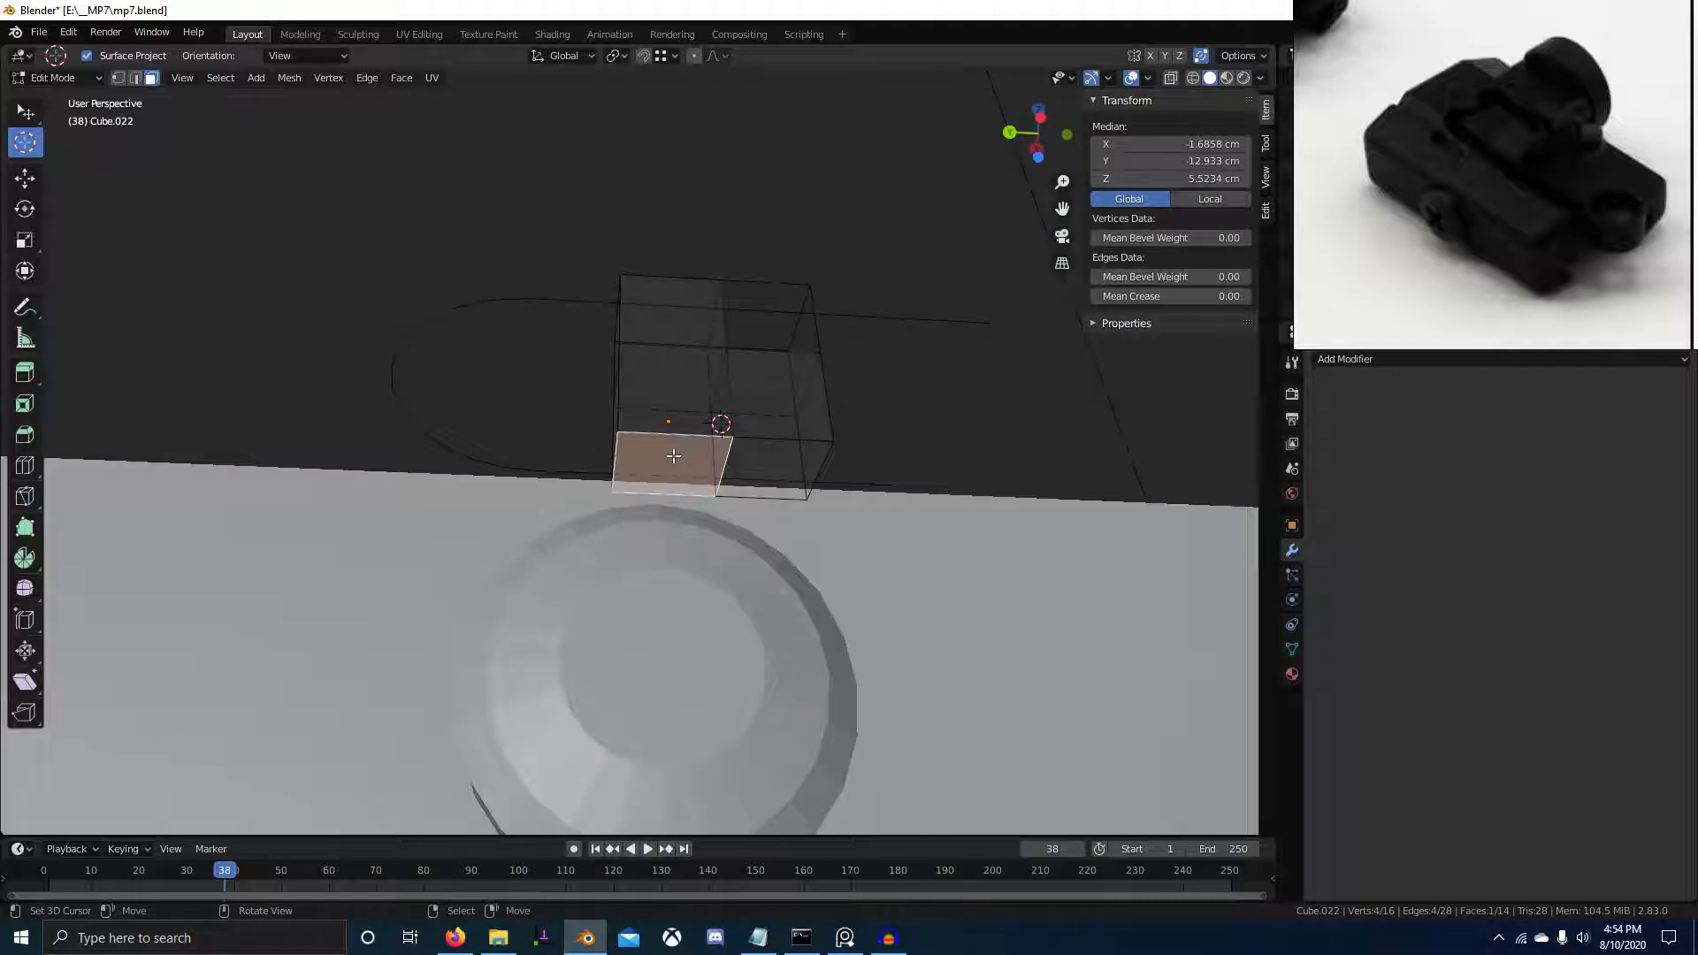
{"action": "key", "text": "e"}
{"action": "left_click", "coordinate": [674, 541]}
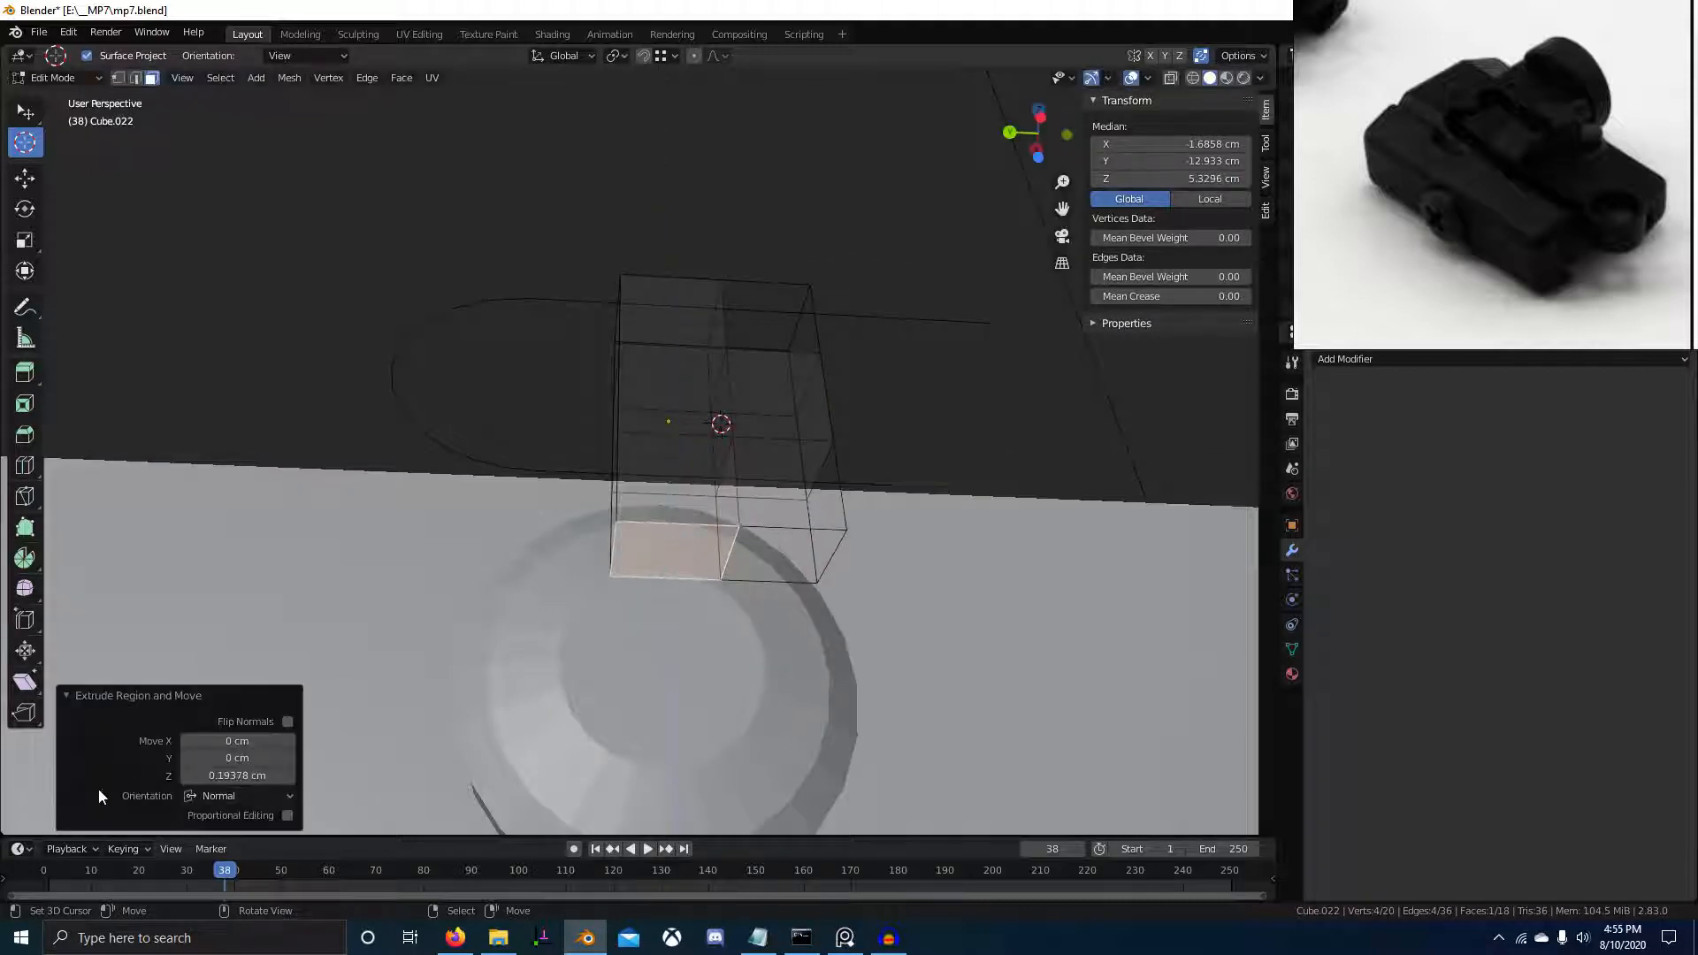
{"action": "type", "text": "-"}
{"action": "key", "text": "Return"}
{"action": "left_click", "coordinate": [196, 777]}
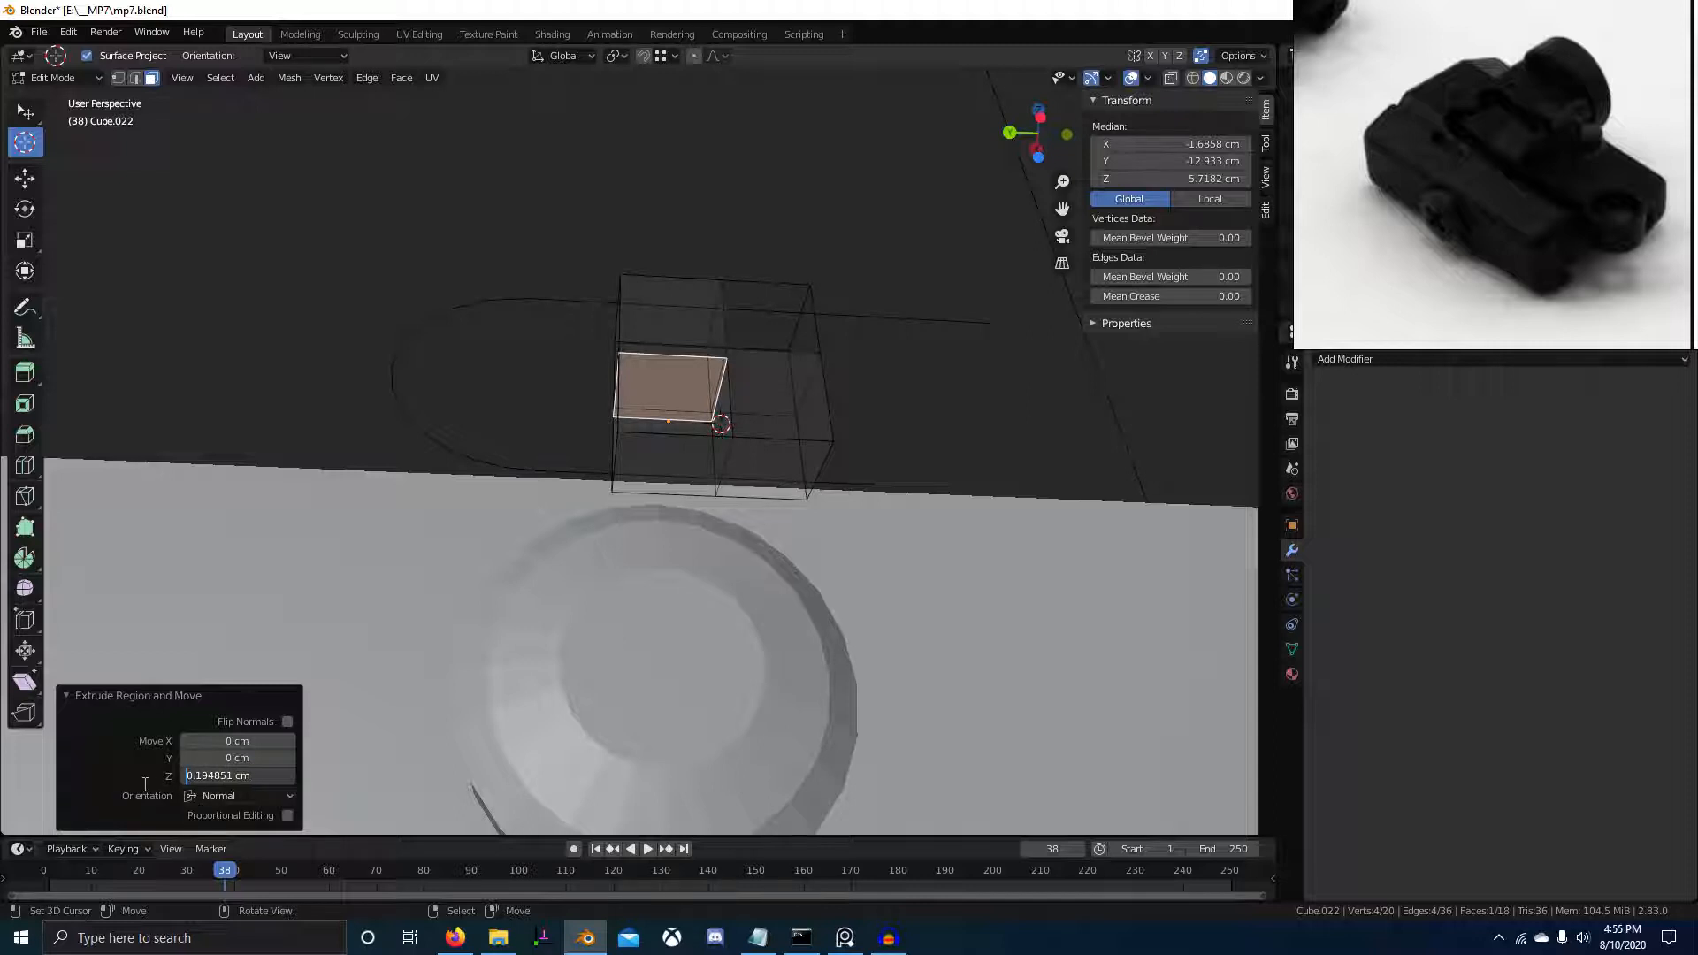
{"action": "key", "text": "Return"}
Extrude the remaining side face facing positive Y outward by 0.19485 cm to complete the cross
{"action": "scroll", "coordinate": [531, 495], "scroll_direction": "down", "scroll_amount": 2}
{"action": "middle_click_drag", "start_coordinate": [566, 415], "coordinate": [641, 473]}
{"action": "right_click", "coordinate": [657, 454]}
{"action": "key", "text": "e"}
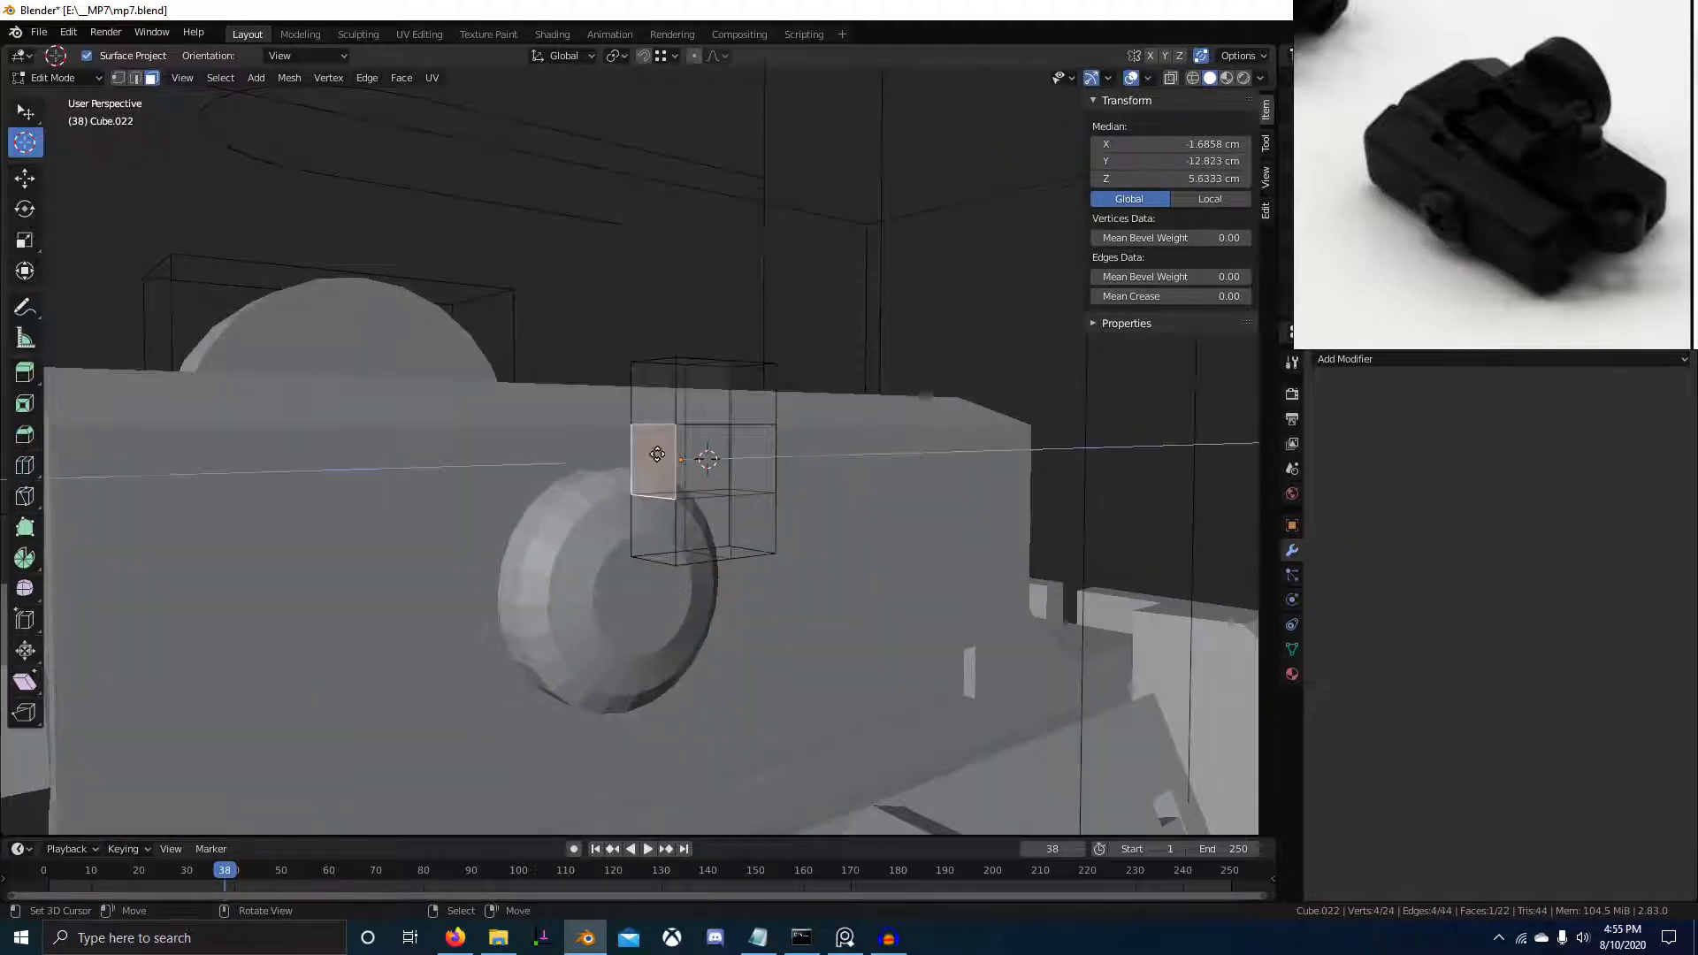
{"action": "left_click", "coordinate": [549, 500]}
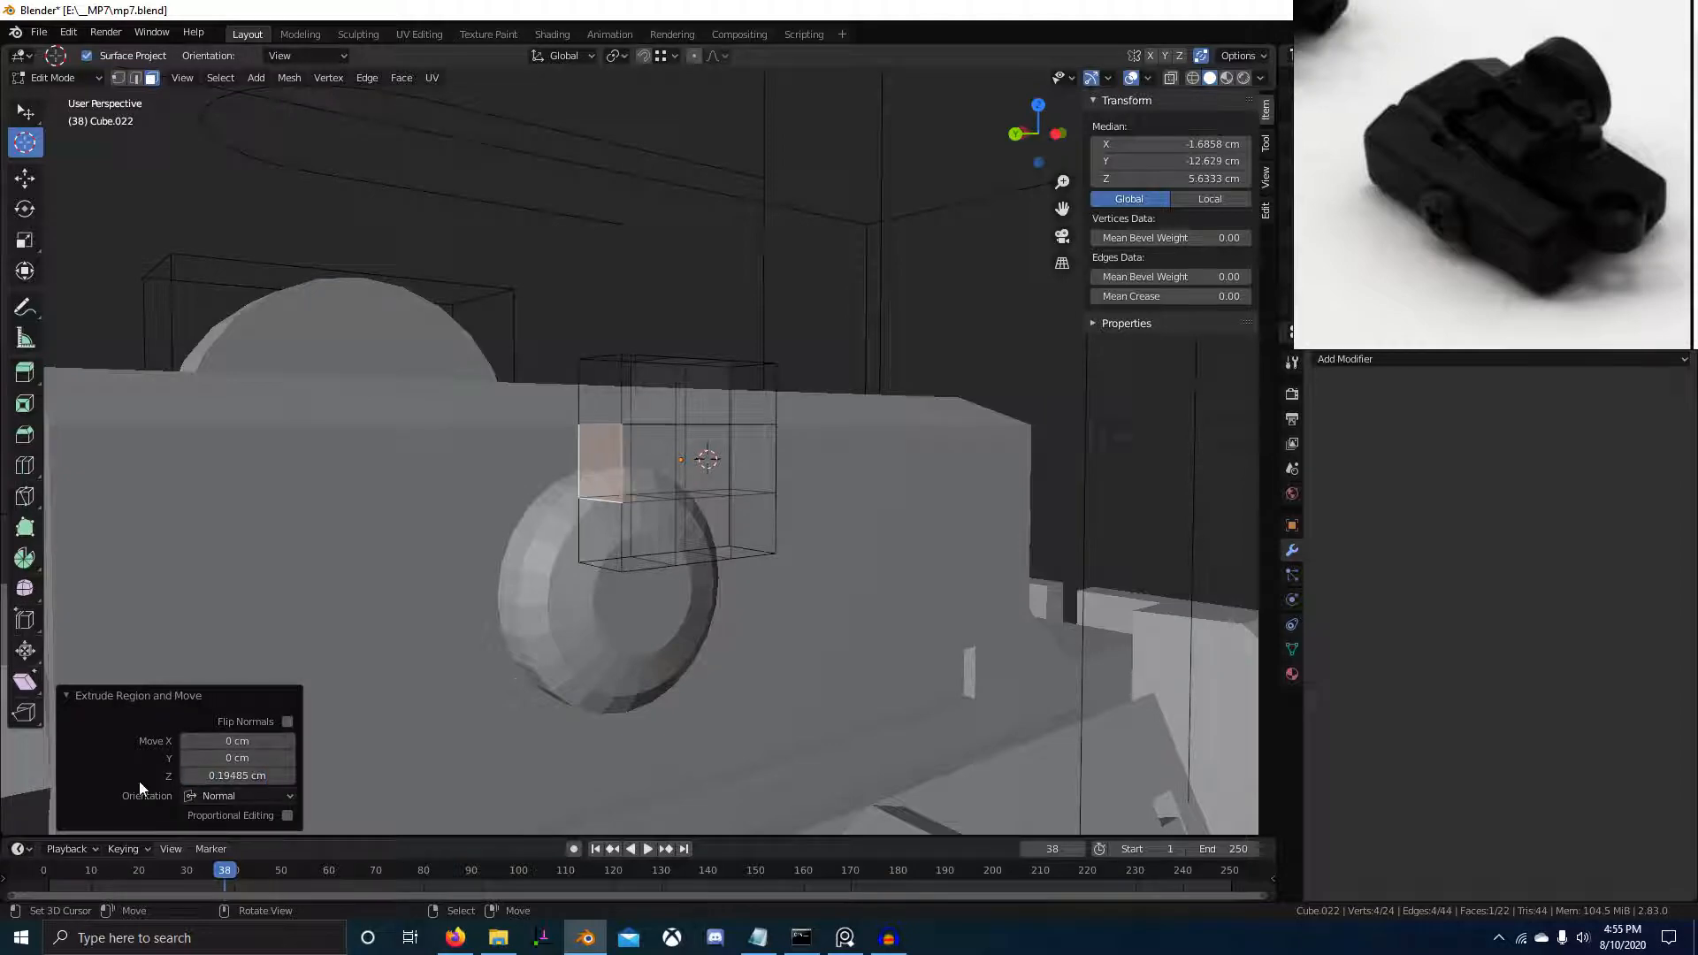
Scale the entire cross-shaped cutter to 0.666, check it from the side in wireframe, and finish editing the mesh
{"action": "scroll", "coordinate": [725, 601], "scroll_direction": "down", "scroll_amount": 1}
{"action": "middle_click_drag", "start_coordinate": [725, 602], "coordinate": [579, 646]}
{"action": "key", "text": "a"}
{"action": "key", "text": "s"}
{"action": "left_click", "coordinate": [665, 590]}
{"action": "key", "text": "KP_1"}
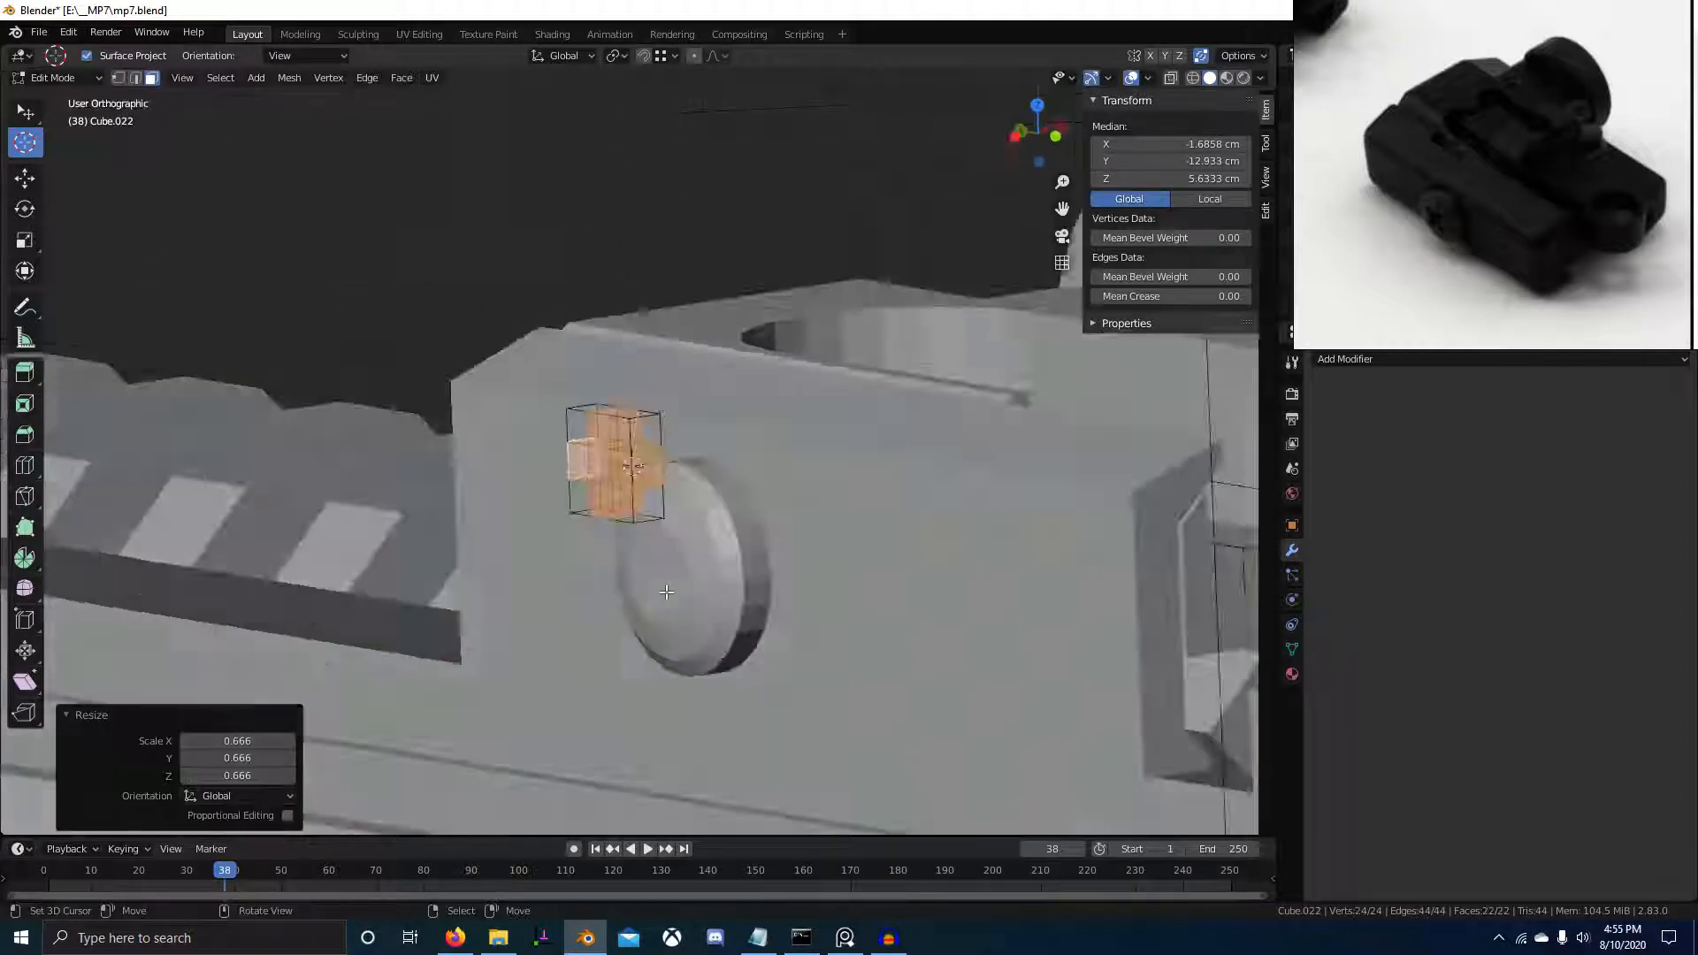
{"action": "key", "text": "KP_3"}
{"action": "key", "text": "z"}
{"action": "left_click", "coordinate": [358, 515]}
{"action": "scroll", "coordinate": [643, 561], "scroll_direction": "up", "scroll_amount": 2}
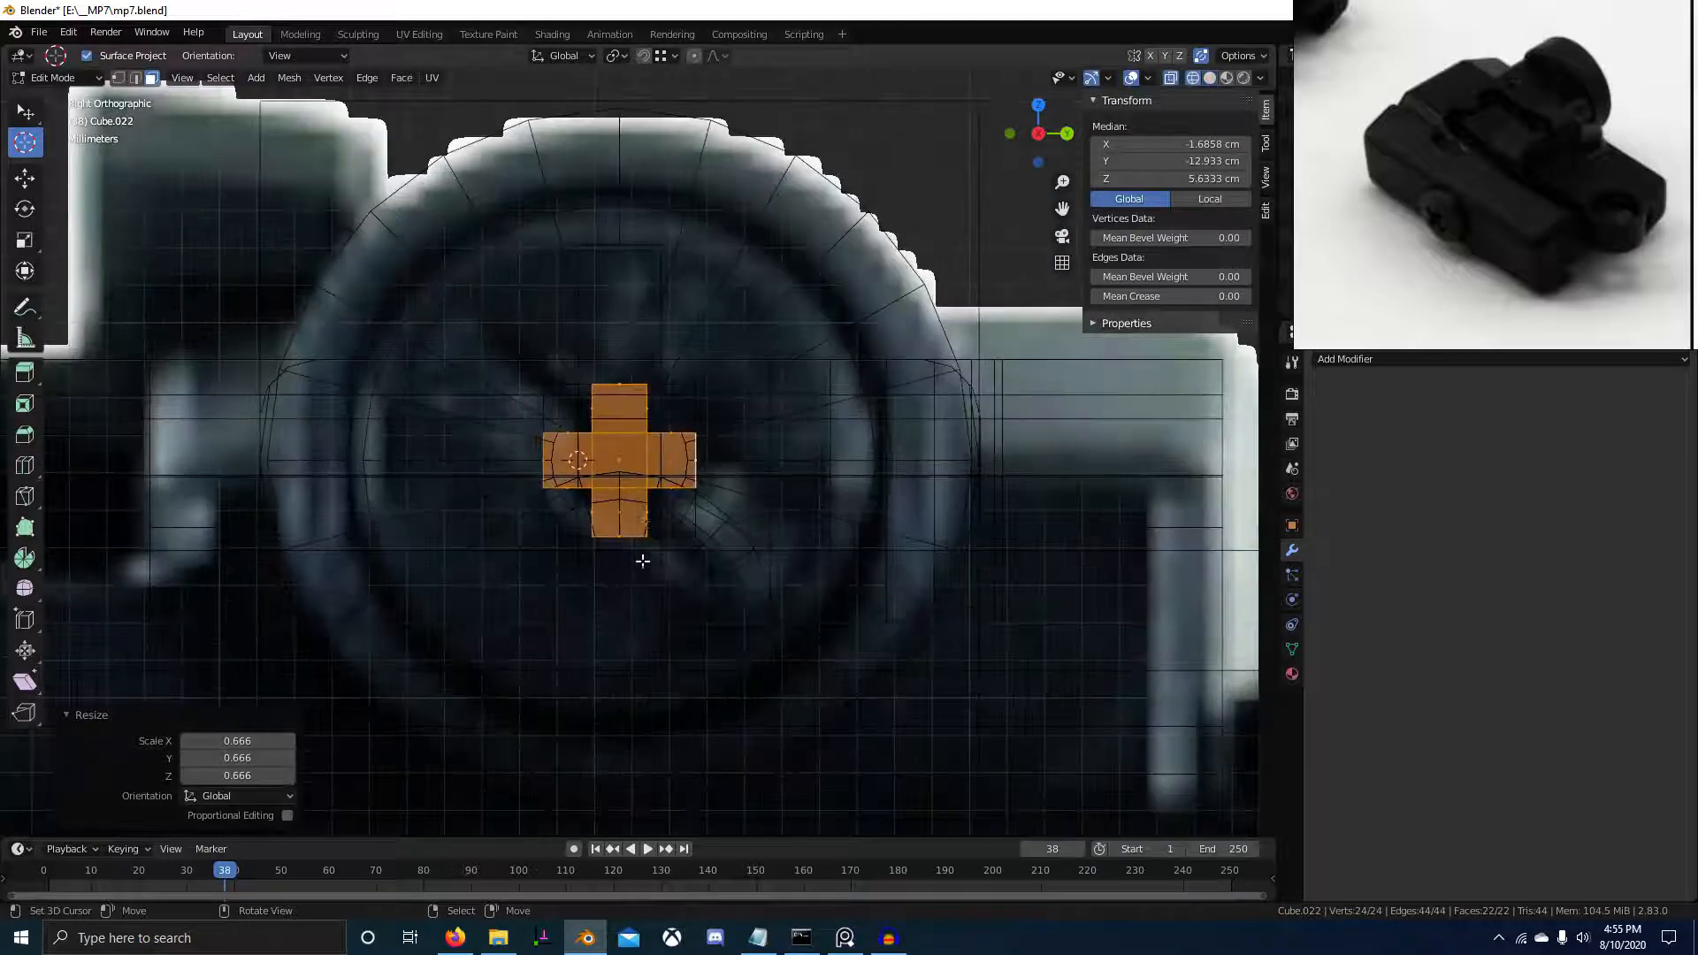
{"action": "key", "text": "Tab"}
{"action": "key", "text": "shift+z"}
{"action": "mouse_move", "coordinate": [637, 530]}
{"action": "middle_mouse_down"}
{"action": "mouse_move", "coordinate": [808, 625]}
{"action": "mouse_move", "coordinate": [549, 629]}
{"action": "mouse_move", "coordinate": [640, 591]}
{"action": "middle_mouse_up"}
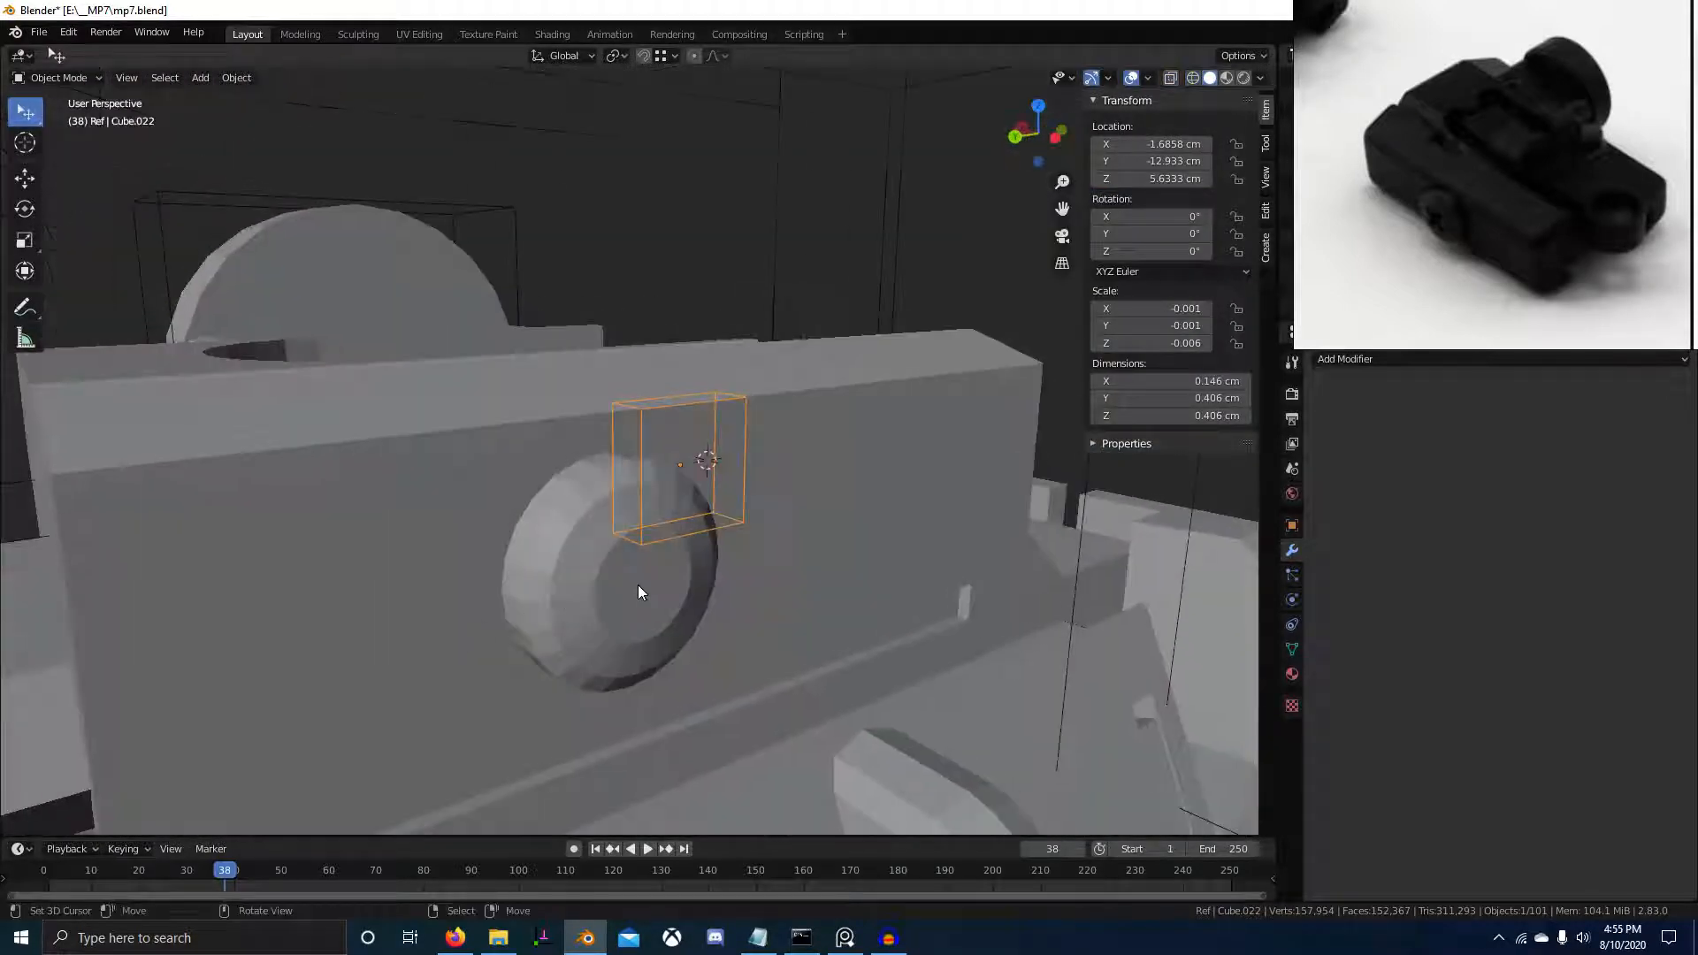
Place the 3D cursor at the centre of the knob's flat front face and snap the cross-shaped cutter onto it
{"action": "right_click", "coordinate": [639, 585]}
{"action": "key", "text": "Tab"}
{"action": "right_click", "coordinate": [639, 585]}
{"action": "key", "text": "shift+s"}
{"action": "left_click", "coordinate": [684, 654]}
{"action": "key", "text": "Tab"}
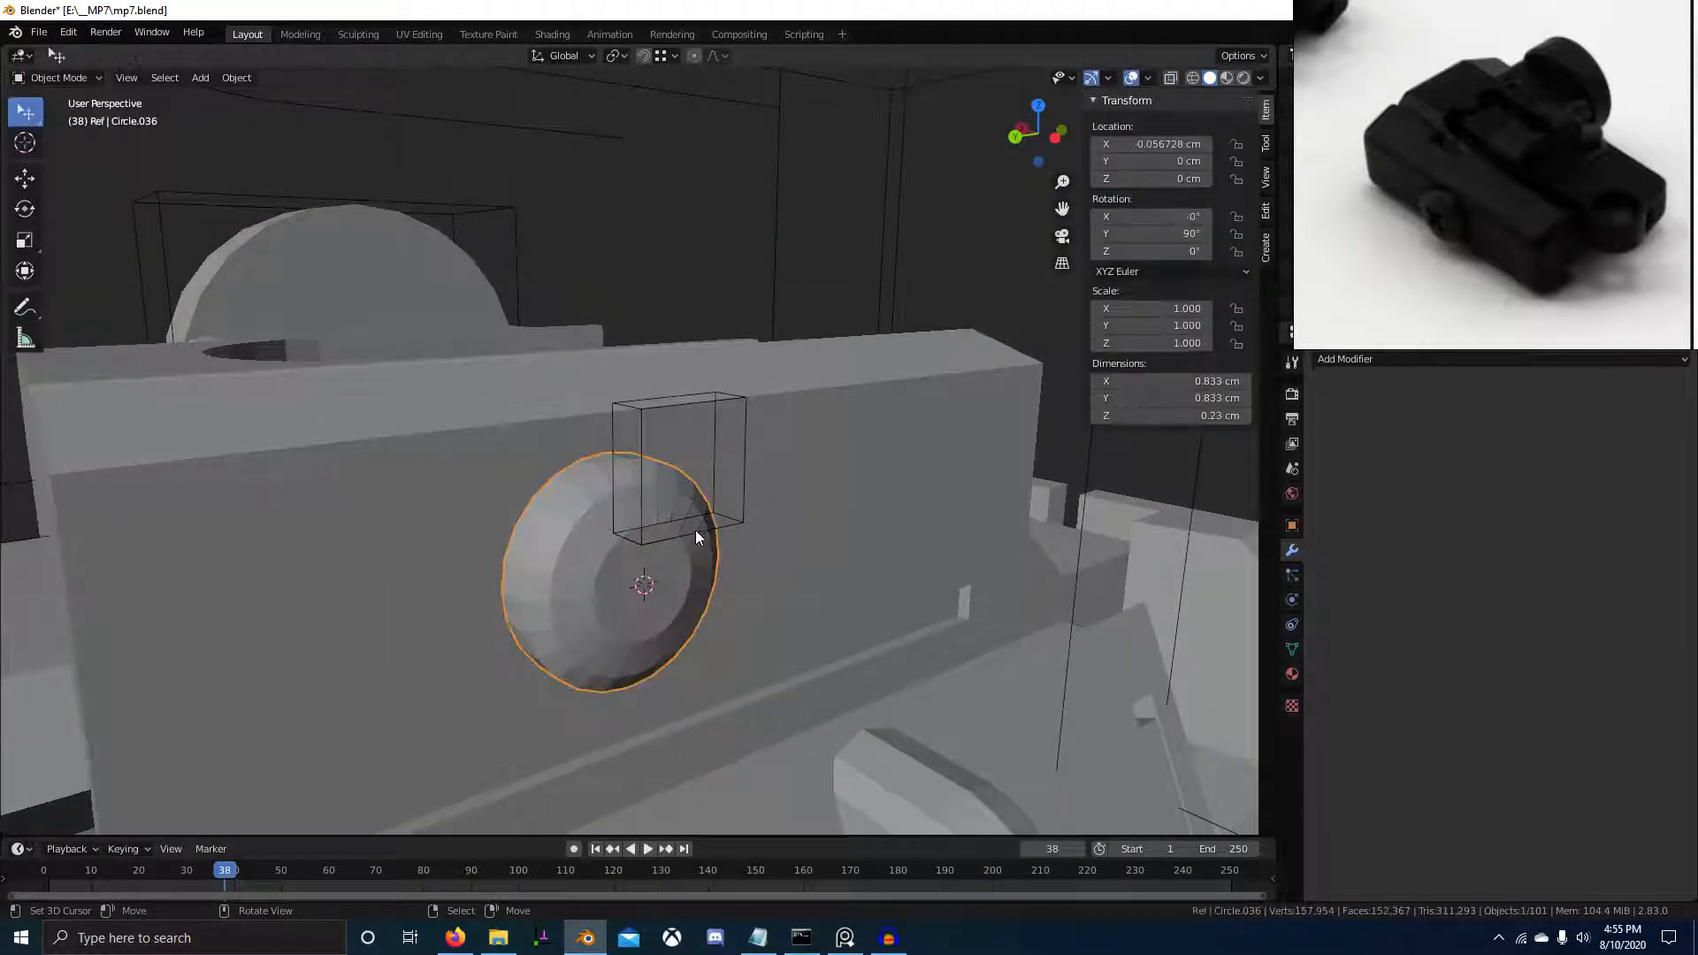
{"action": "right_click", "coordinate": [697, 535]}
{"action": "key", "text": "shift+s"}
{"action": "left_click", "coordinate": [624, 456]}
{"action": "scroll", "coordinate": [752, 575], "scroll_direction": "up", "scroll_amount": 2}
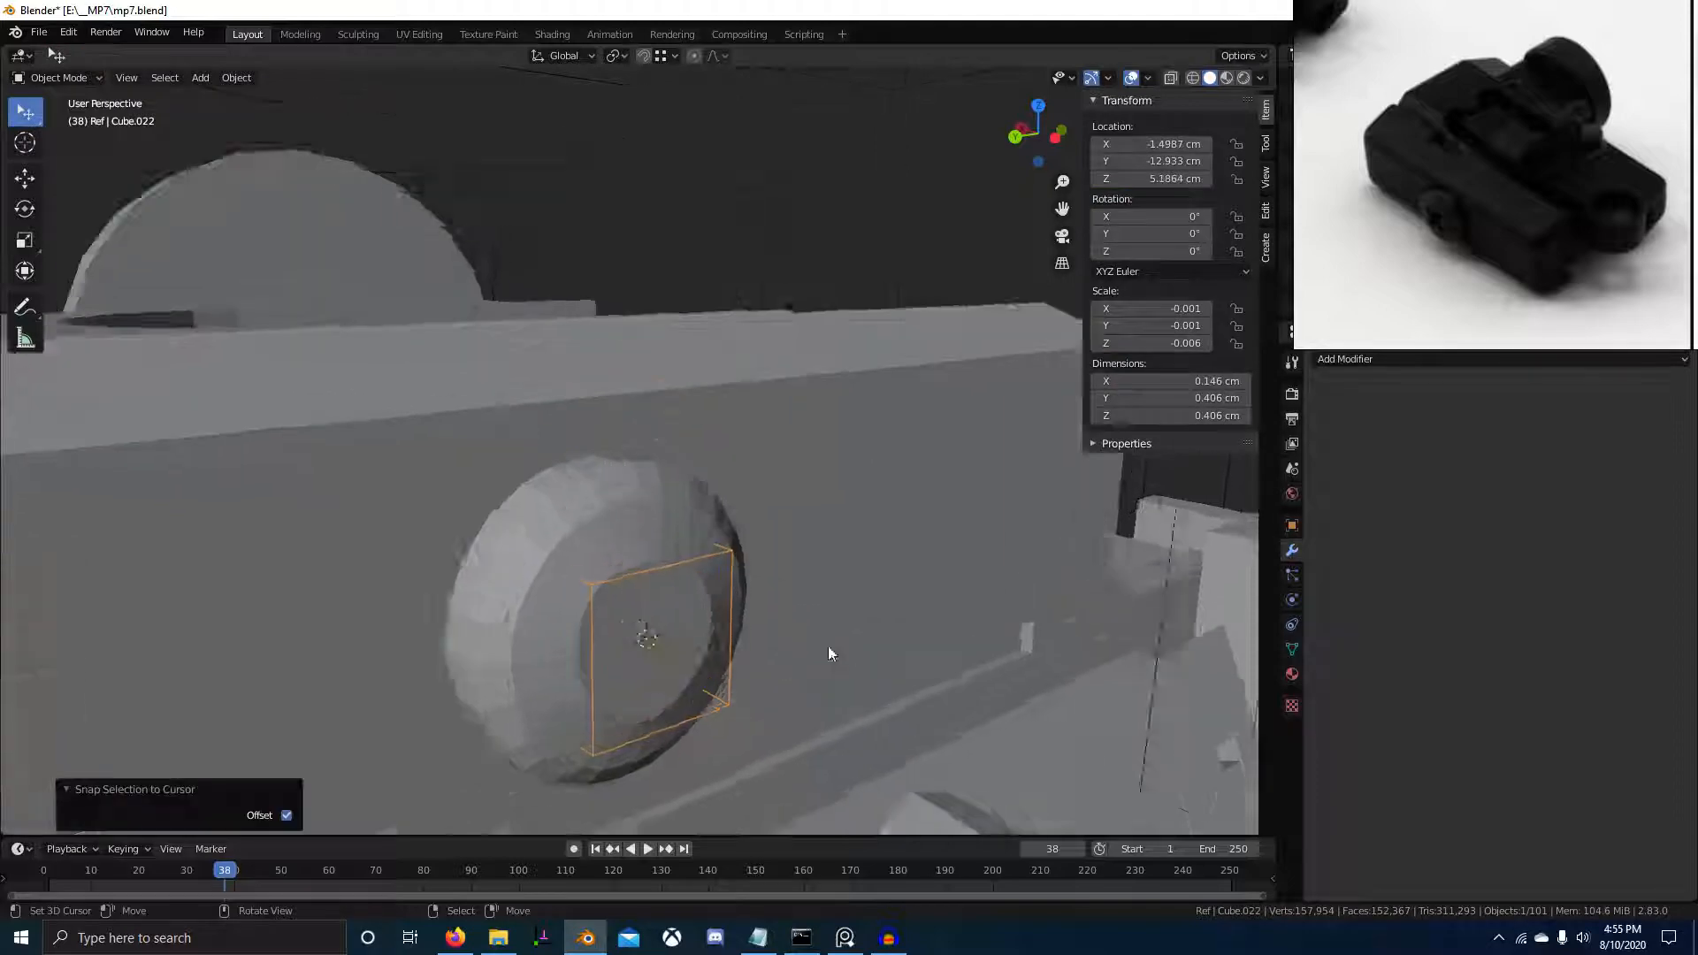
Scale the cross-shaped cutter's mesh down so it fits within the knob's flat front face
{"action": "middle_click_drag", "start_coordinate": [827, 646], "coordinate": [734, 635]}
{"action": "key", "text": "w"}
{"action": "mouse_move", "coordinate": [752, 667]}
{"action": "left_click", "coordinate": [856, 679]}
{"action": "middle_click_drag", "start_coordinate": [856, 679], "coordinate": [702, 597]}
{"action": "key", "text": "Tab"}
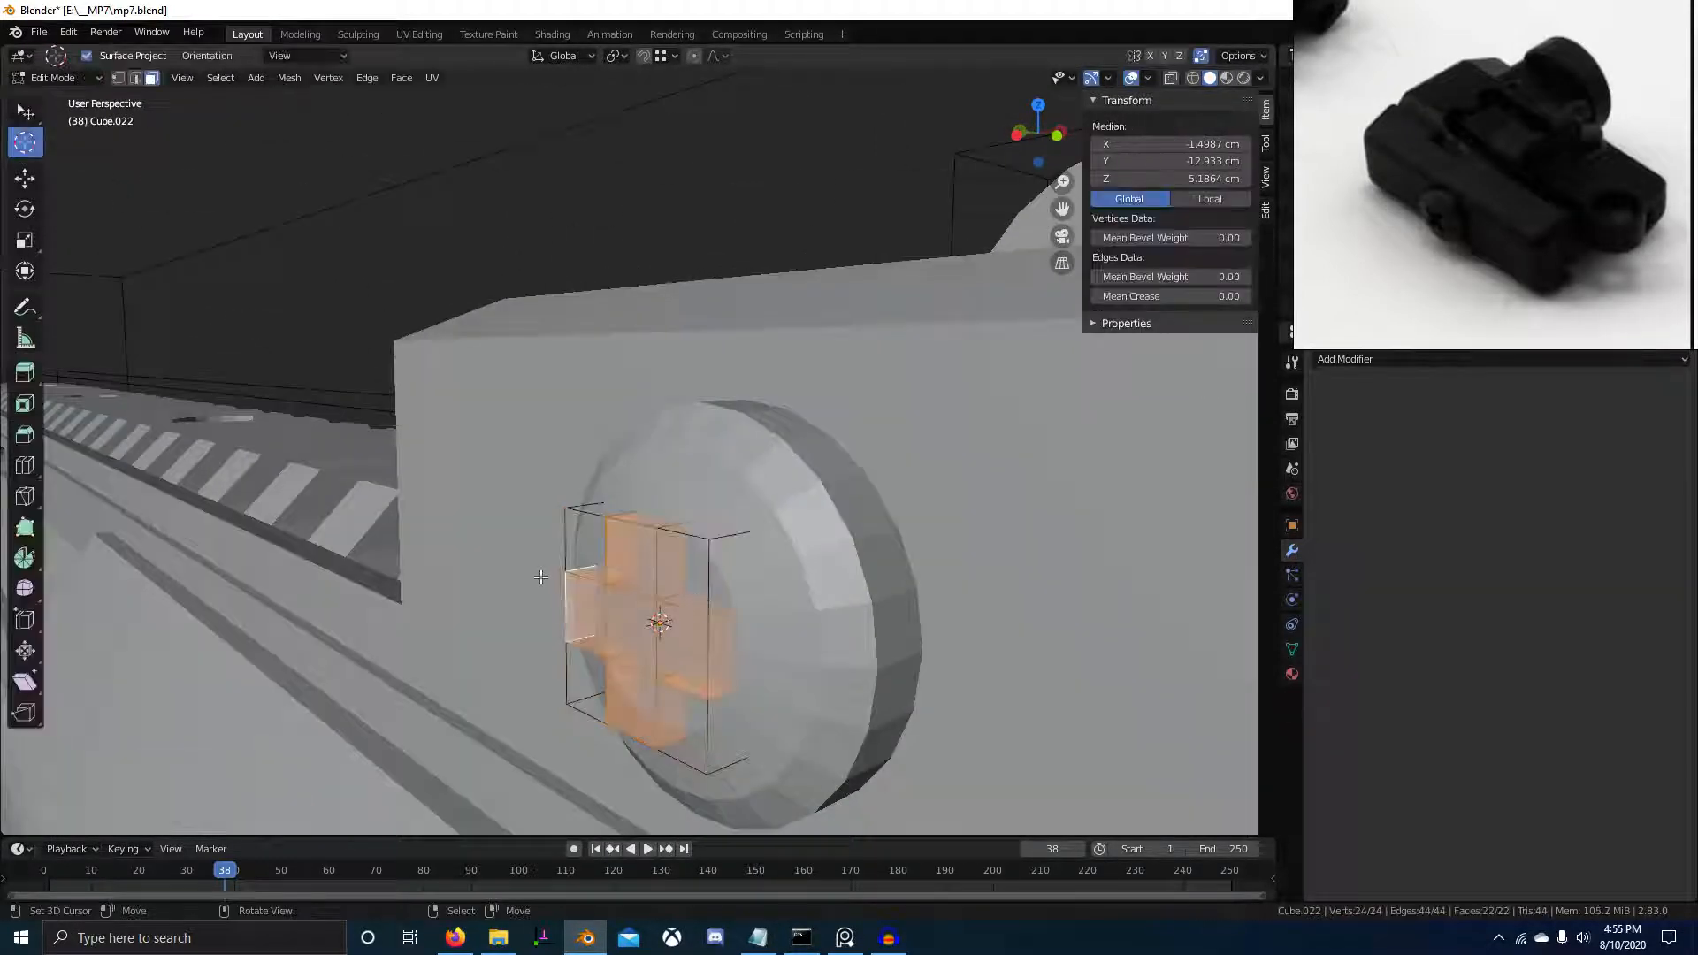
{"action": "key", "text": "KP_1"}
{"action": "key", "text": "ctrl+KP_3"}
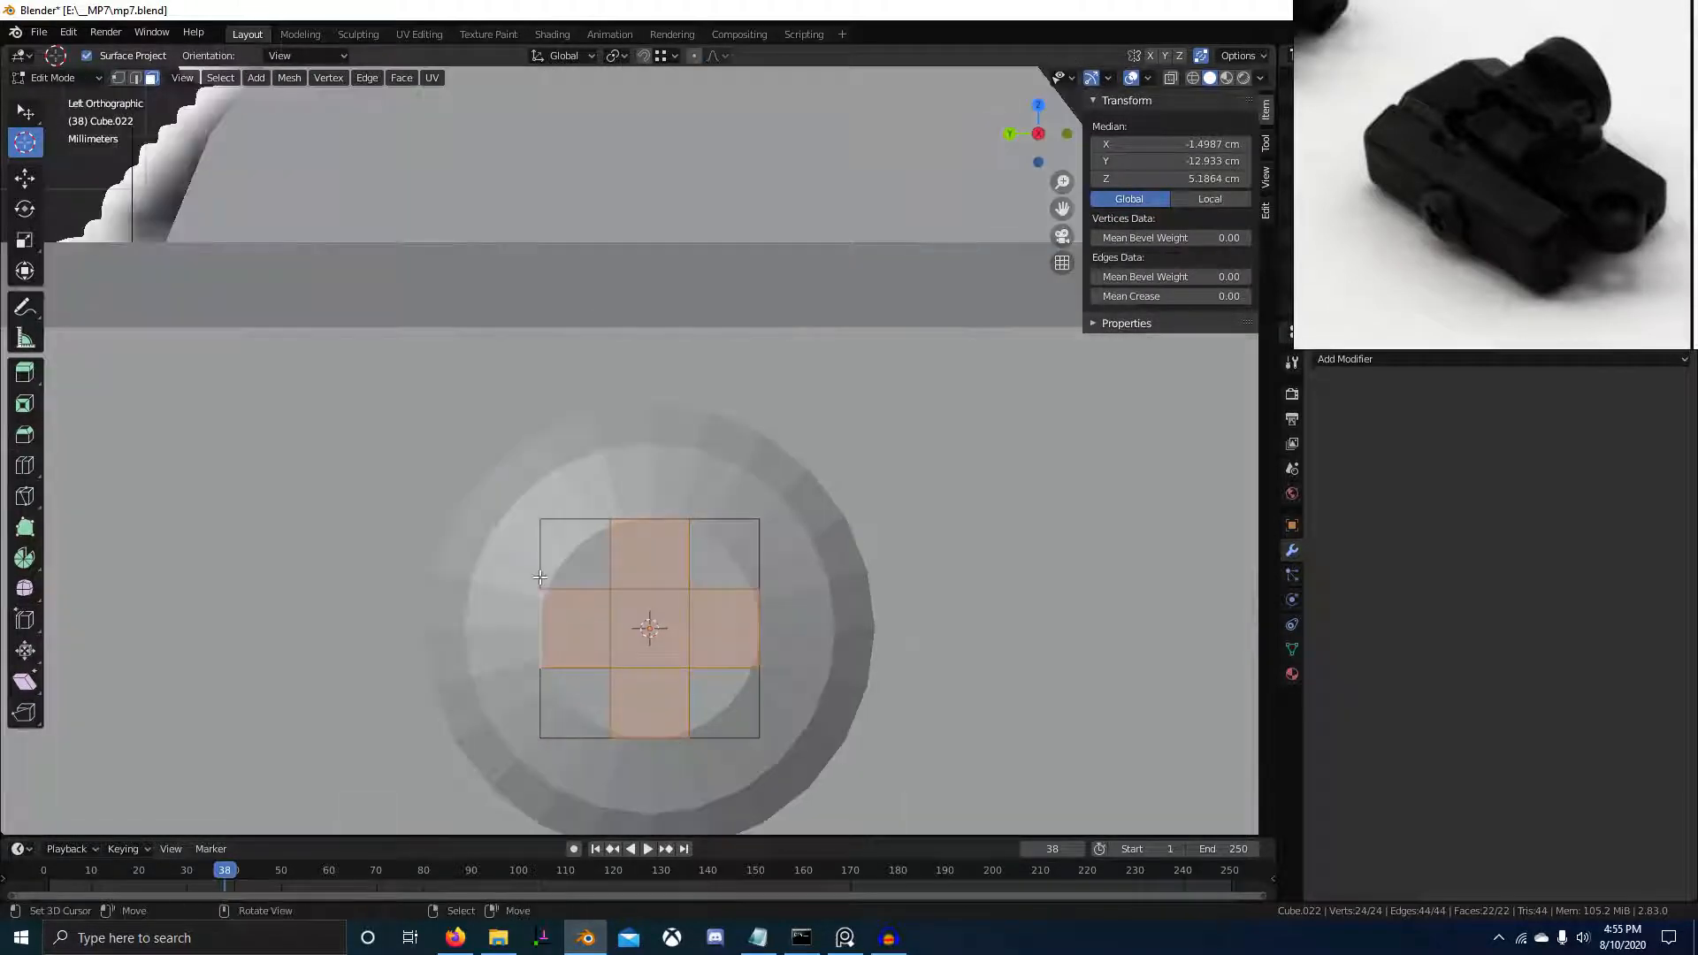
{"action": "key", "text": "s"}
{"action": "left_click", "coordinate": [800, 646]}
{"action": "key", "text": "Tab"}
Cut the cross shape out of the domed knob with a Boolean difference
{"action": "middle_click_drag", "start_coordinate": [783, 653], "coordinate": [566, 676]}
{"action": "right_click", "coordinate": [709, 502], "text": "shift"}
{"action": "key", "text": "ctrl+KP_Subtract"}
{"action": "middle_click_drag", "start_coordinate": [708, 501], "coordinate": [741, 639]}
{"action": "scroll", "coordinate": [730, 546], "scroll_direction": "up", "scroll_amount": 4}
Inspect the cross-shaped cut in the knob up close and save the file
{"action": "right_click", "coordinate": [725, 569]}
{"action": "key", "text": "Tab"}
{"action": "scroll", "coordinate": [676, 551], "scroll_direction": "up", "scroll_amount": 4}
{"action": "scroll", "coordinate": [679, 551], "scroll_direction": "down", "scroll_amount": 4}
{"action": "key", "text": "Tab"}
{"action": "scroll", "coordinate": [608, 674], "scroll_direction": "down", "scroll_amount": 4}
{"action": "scroll", "coordinate": [615, 686], "scroll_direction": "up", "scroll_amount": 4}
{"action": "scroll", "coordinate": [643, 662], "scroll_direction": "down", "scroll_amount": 5}
{"action": "scroll", "coordinate": [743, 739], "scroll_direction": "up", "scroll_amount": 4}
{"action": "key", "text": "ctrl+s"}
Move the knob's back cap face 0.080279 cm along X into the mount
{"action": "left_click", "coordinate": [544, 482]}
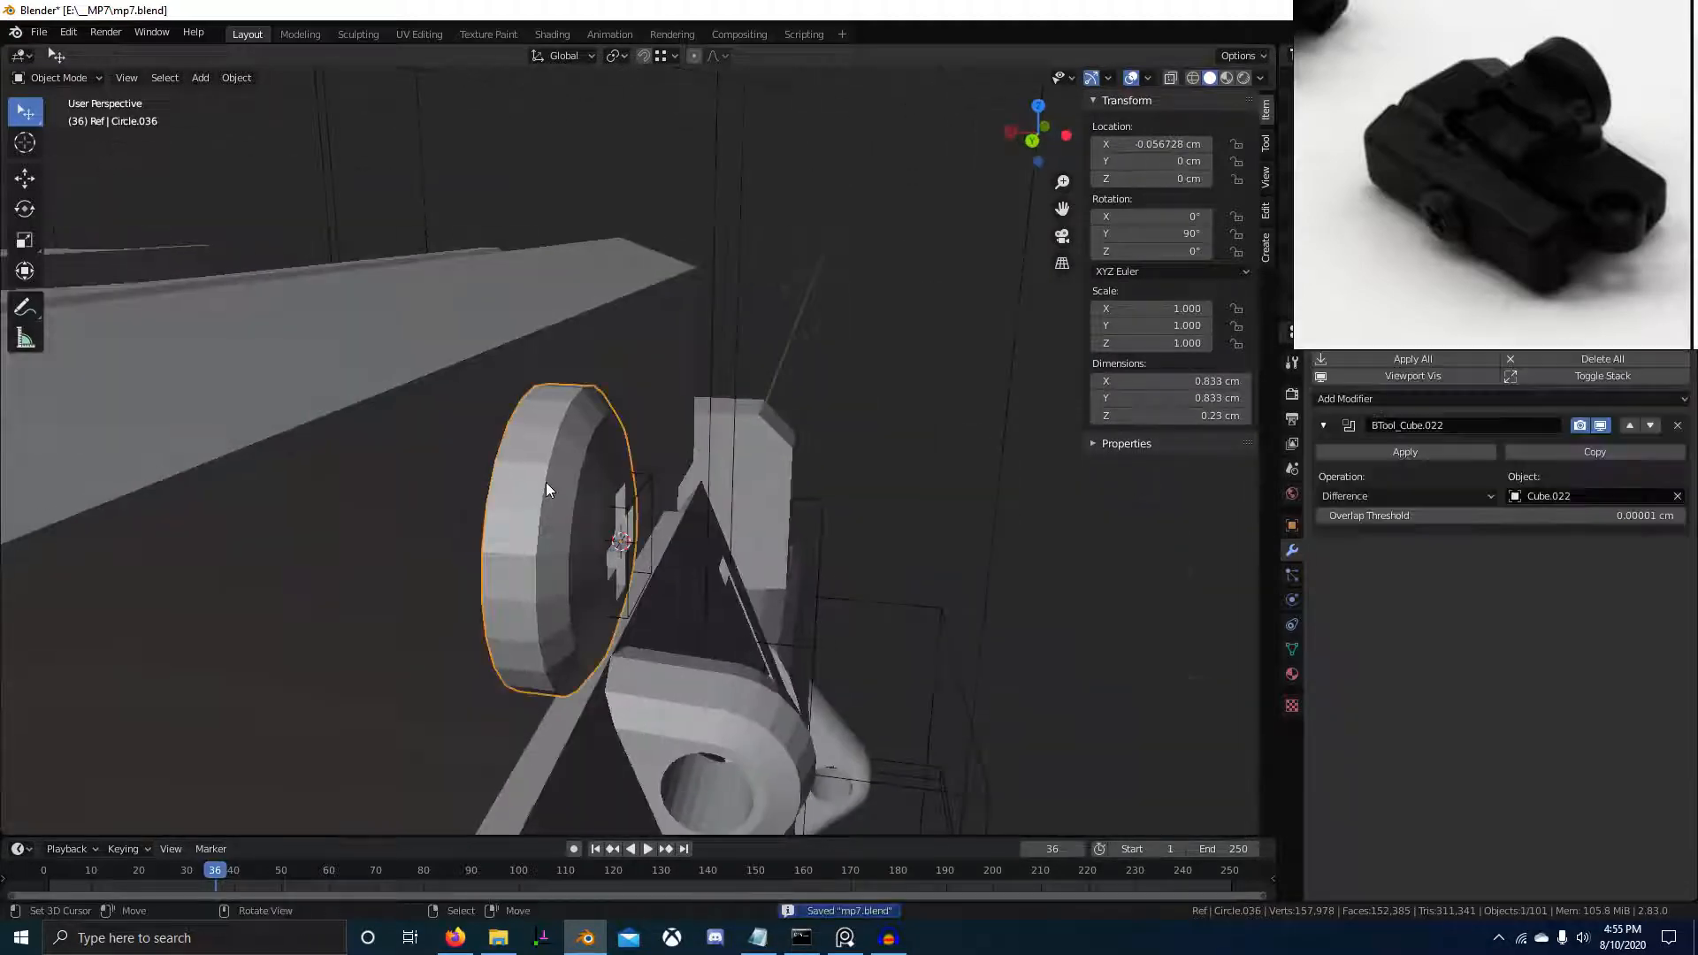
{"action": "scroll", "coordinate": [544, 484], "scroll_direction": "down", "scroll_amount": 3}
{"action": "middle_click_drag", "start_coordinate": [654, 540], "coordinate": [436, 603]}
{"action": "middle_click_drag", "start_coordinate": [536, 602], "coordinate": [880, 453]}
{"action": "key", "text": "Tab"}
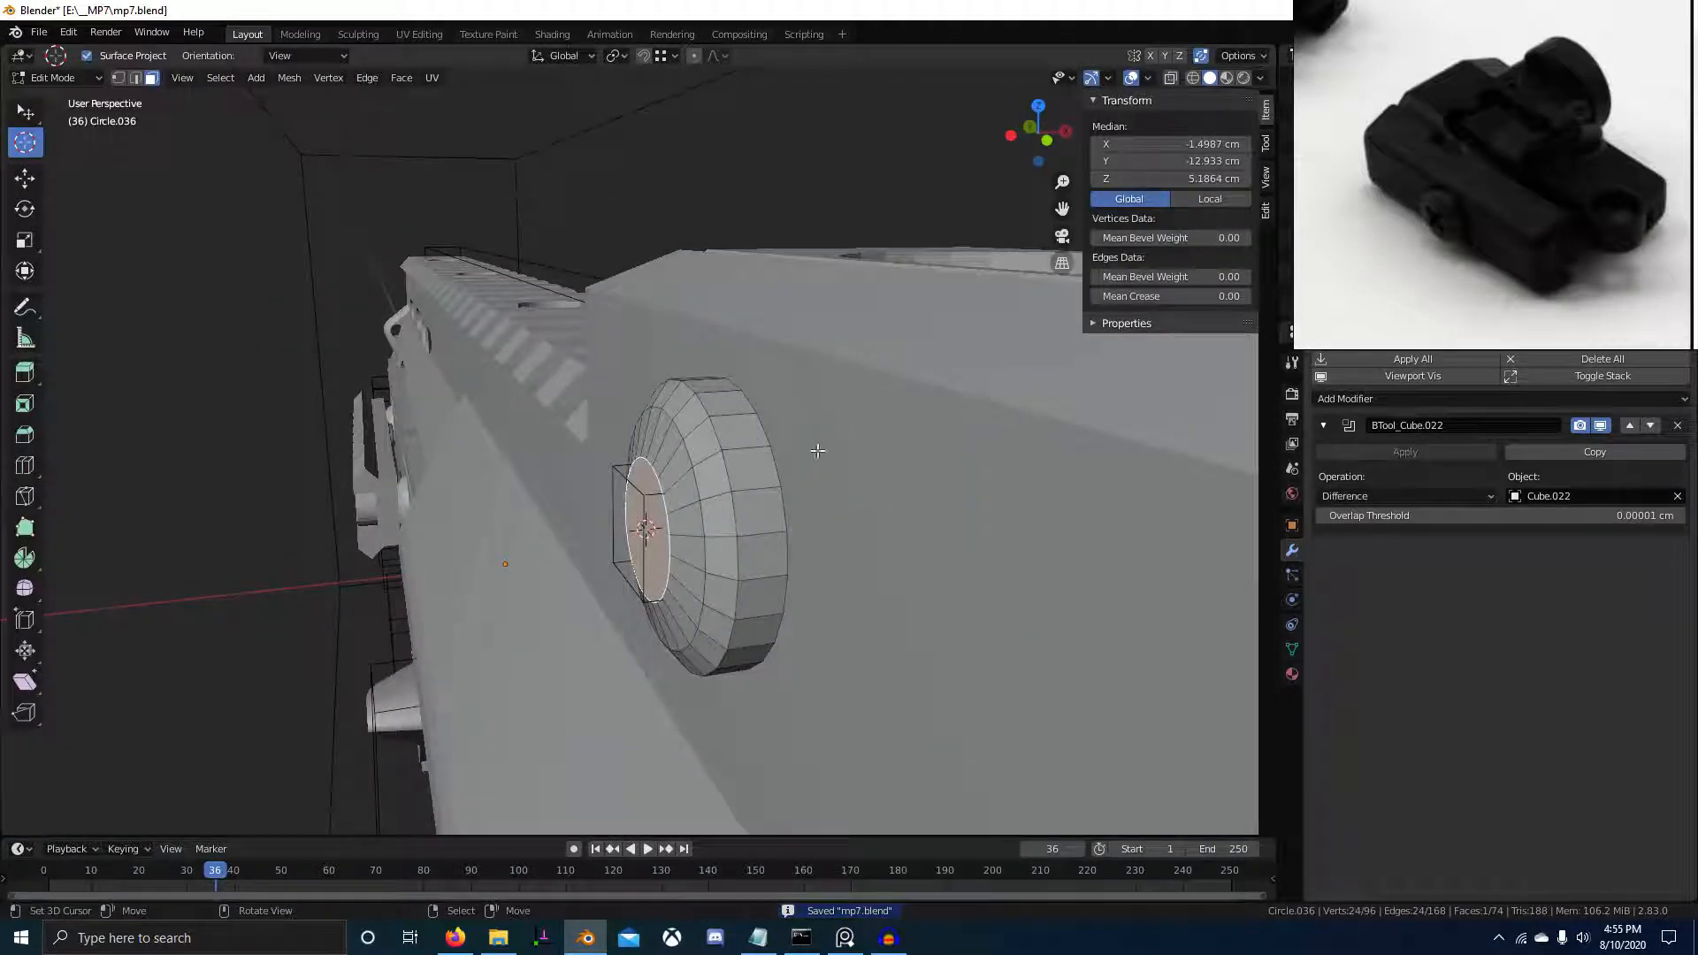
{"action": "middle_click_drag", "start_coordinate": [764, 425], "coordinate": [615, 622]}
{"action": "key", "text": "g"}
{"action": "key", "text": "x"}
{"action": "left_click", "coordinate": [593, 523]}
Separate a duplicate of the knob's back cap, snapped along X to the mount's side surface, as its own object
{"action": "key", "text": "shift+d"}
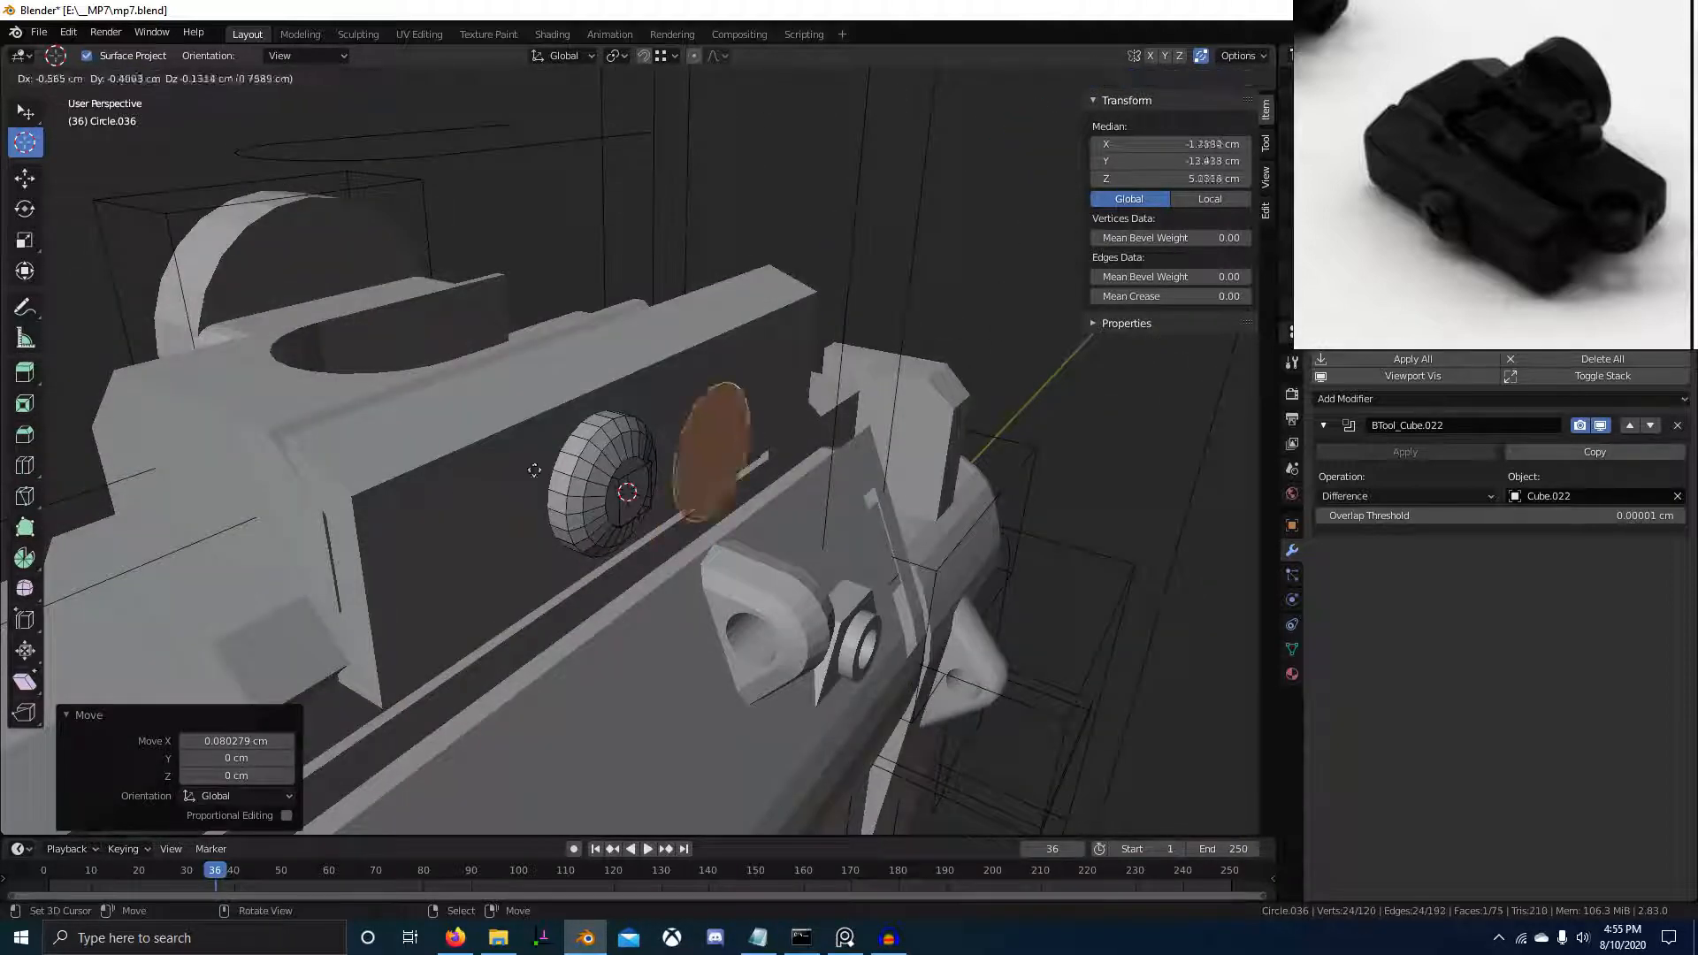
{"action": "right_click", "coordinate": [533, 470]}
{"action": "key", "text": "g"}
{"action": "key", "text": "x"}
{"action": "left_click", "coordinate": [339, 493], "text": "ctrl"}
{"action": "key", "text": "Tab"}
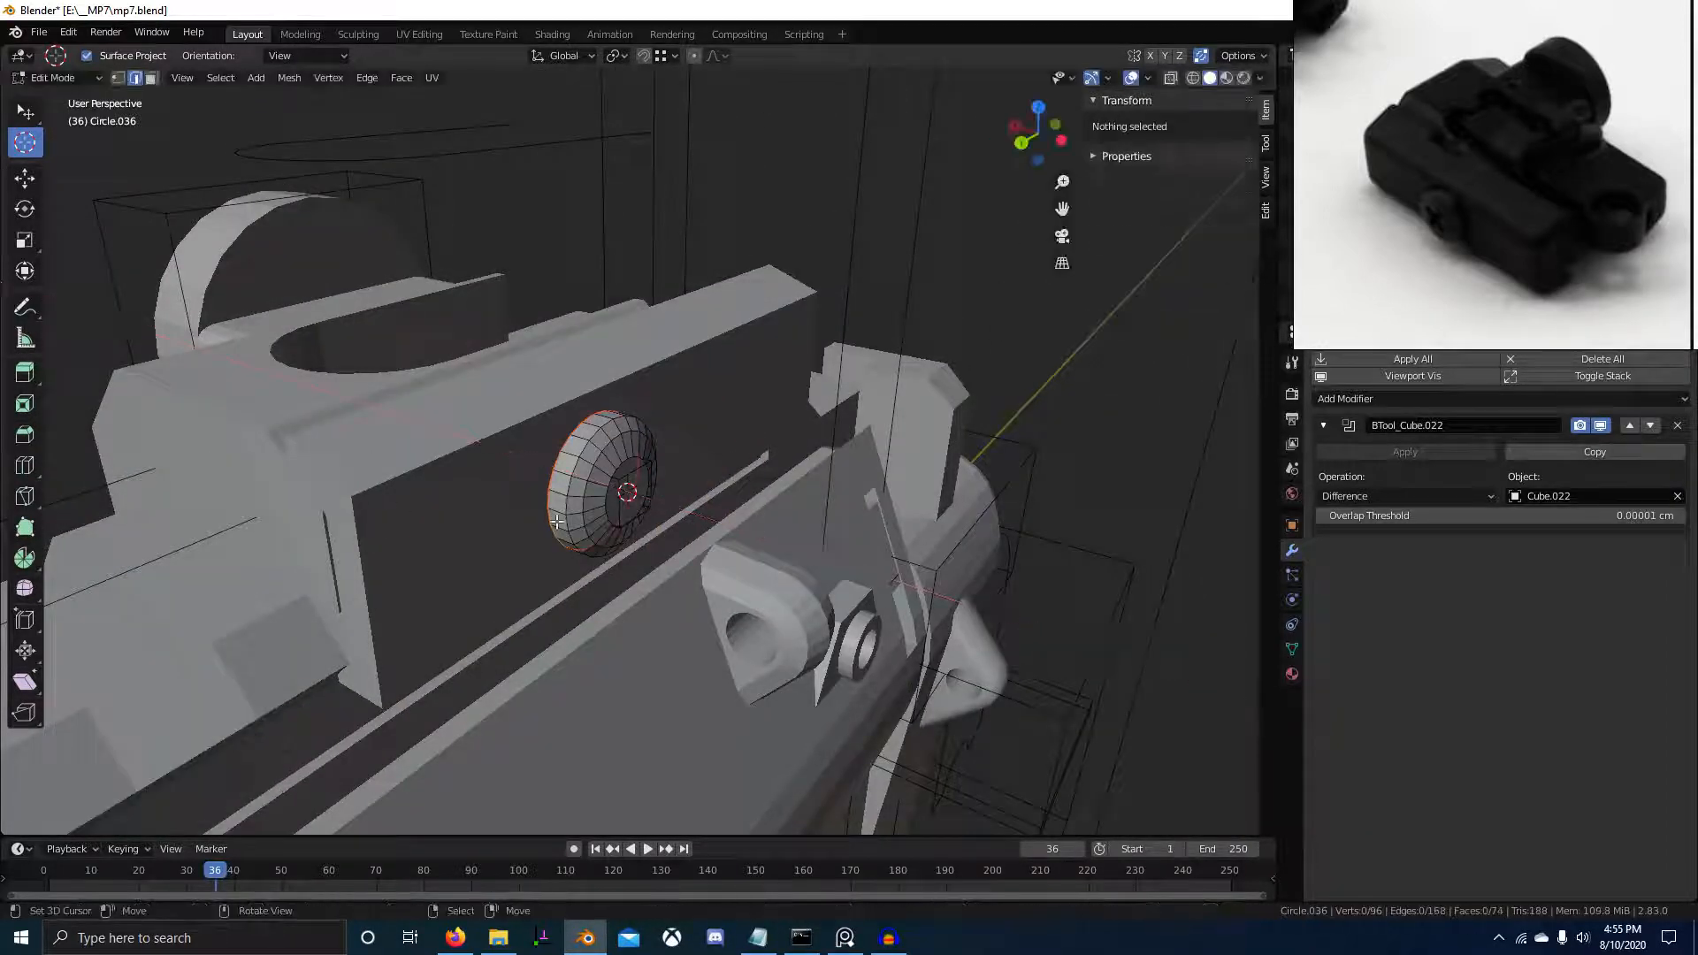
Extrude the separated disk and scale the new outline outward beyond the knob's rim
{"action": "key", "text": "shift+z"}
{"action": "key", "text": "z"}
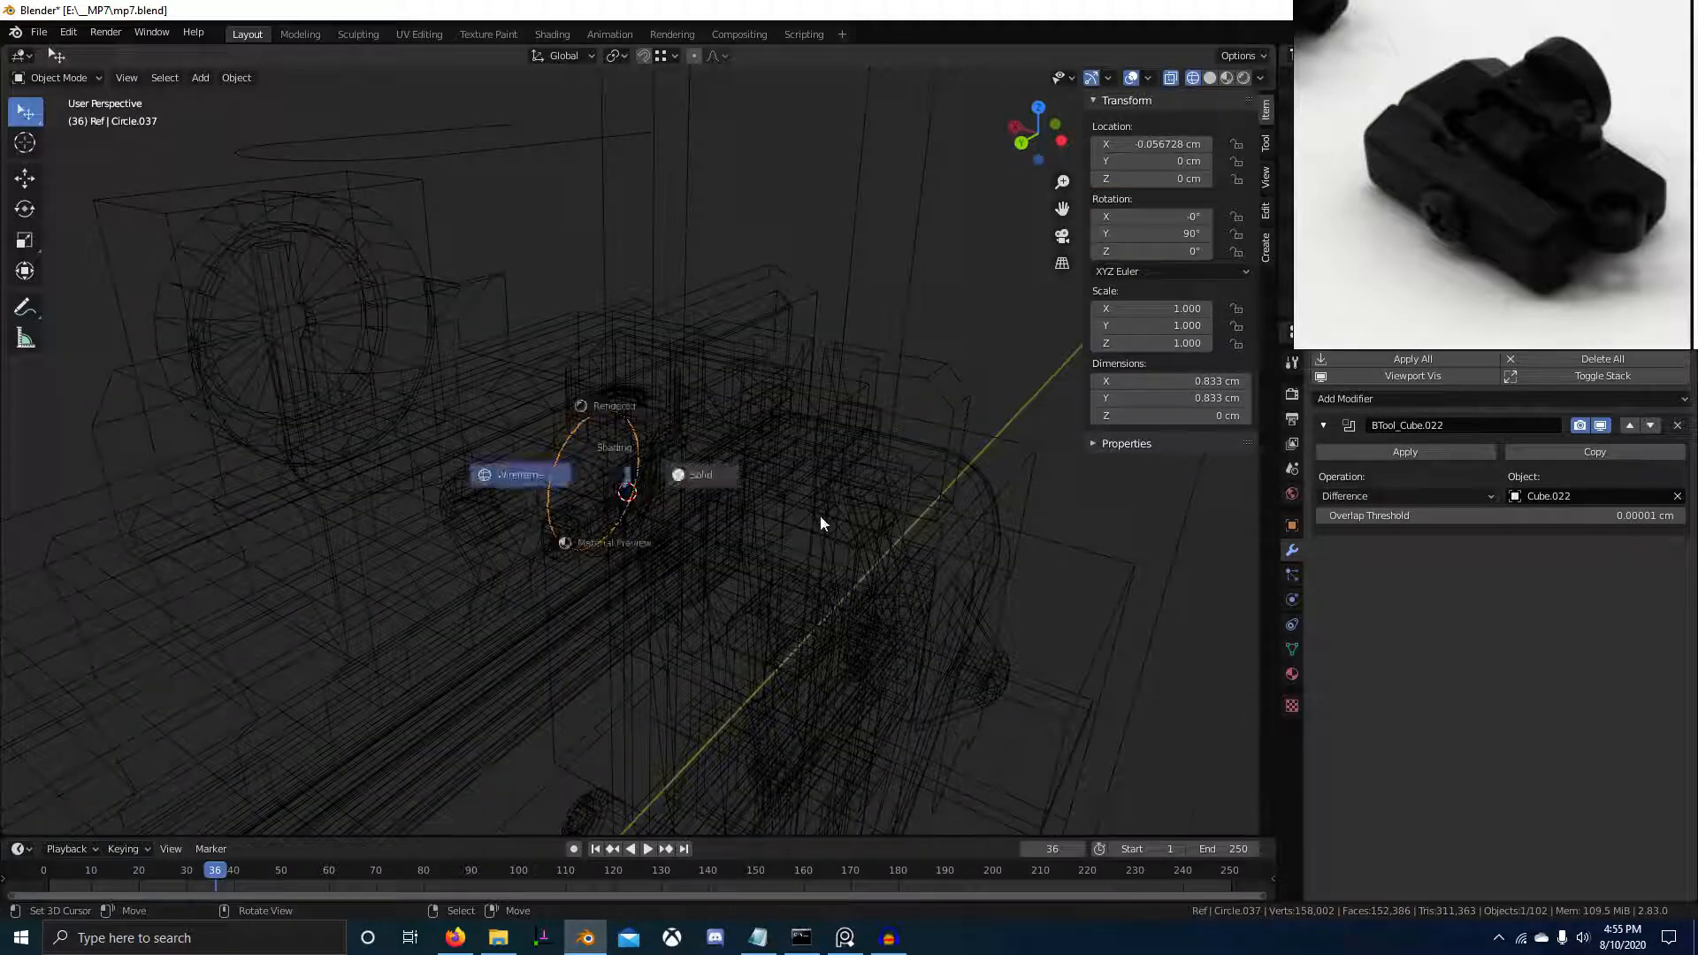
{"action": "left_click", "coordinate": [820, 516]}
{"action": "middle_click_drag", "start_coordinate": [819, 517], "coordinate": [635, 517]}
{"action": "scroll", "coordinate": [635, 516], "scroll_direction": "up", "scroll_amount": 2}
{"action": "key", "text": "Tab"}
{"action": "key", "text": "a"}
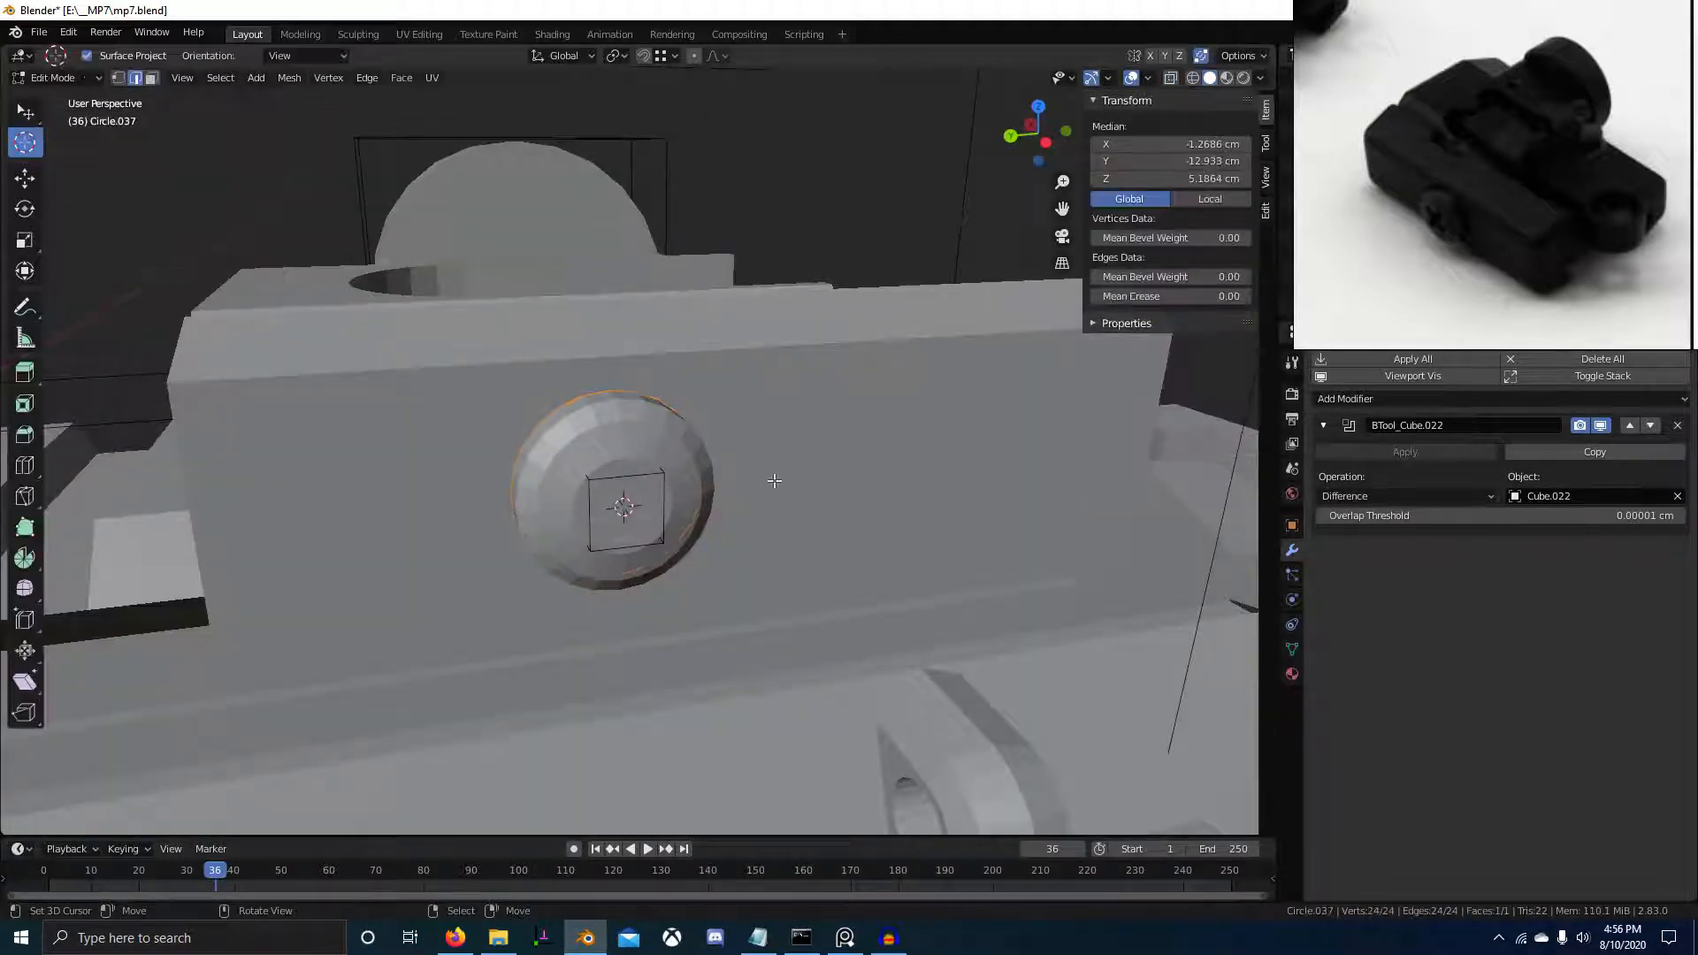
{"action": "middle_click_drag", "start_coordinate": [774, 480], "coordinate": [595, 592]}
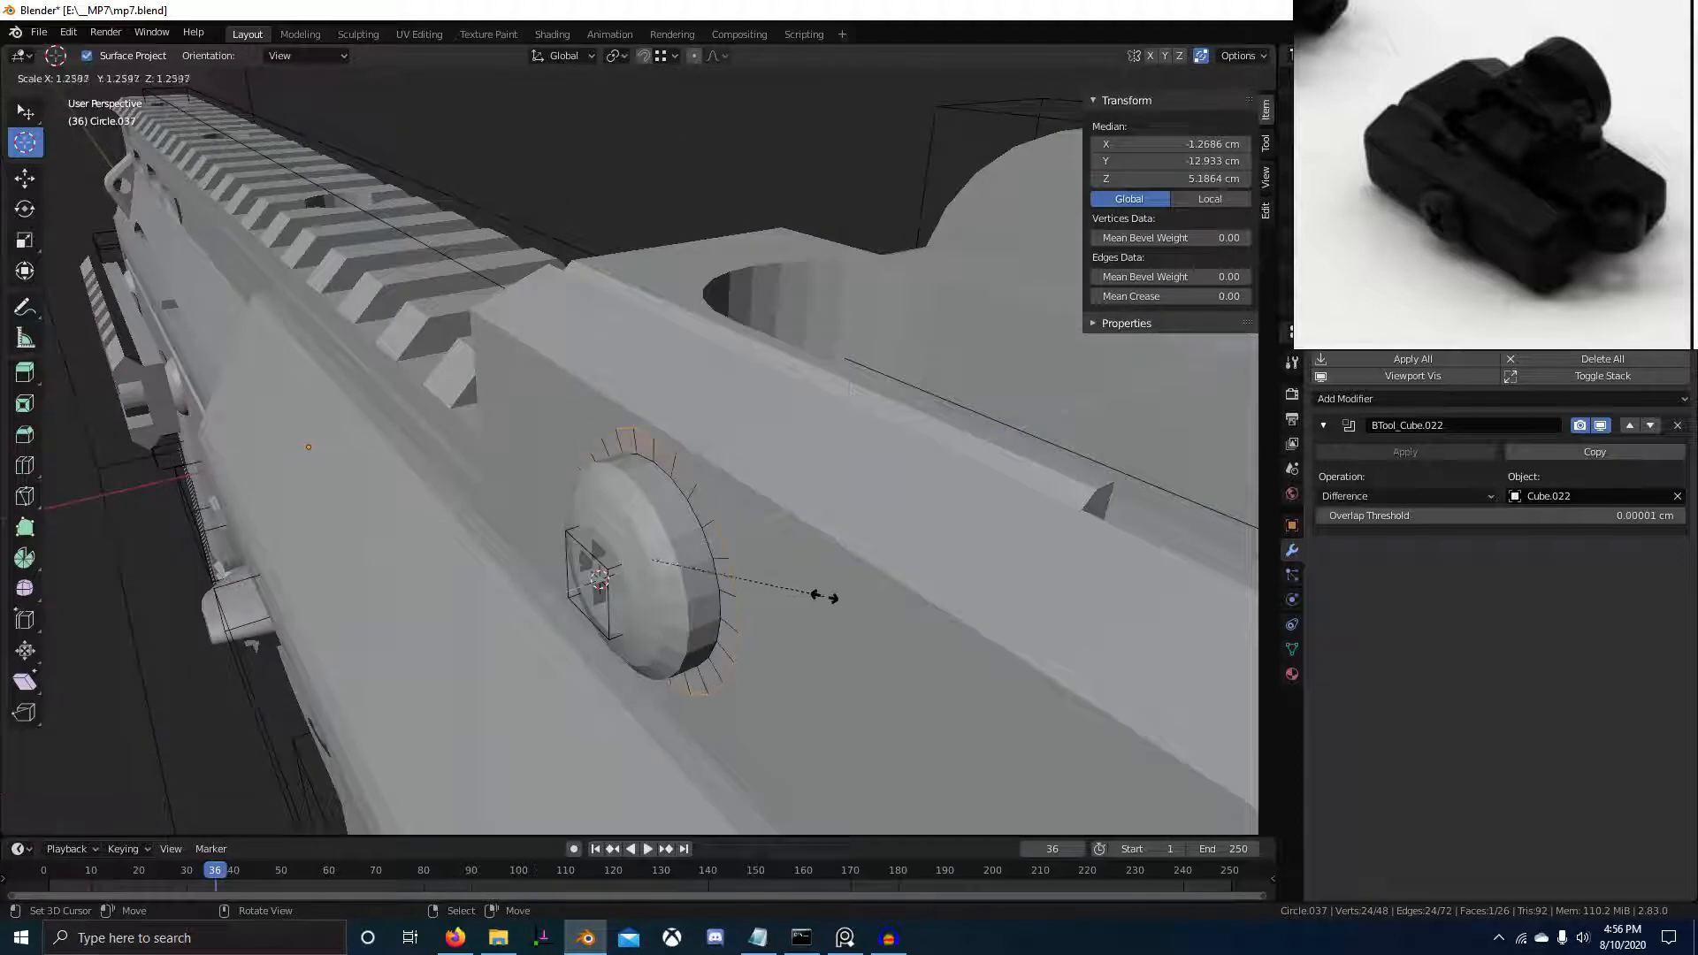
{"action": "left_click", "coordinate": [829, 597]}
Move the enlarged cap about 0.044 cm outward from the mount along X and delete its face
{"action": "key", "text": "g"}
{"action": "key", "text": "x"}
{"action": "left_click", "coordinate": [836, 596]}
{"action": "key", "text": "x"}
{"action": "key", "text": "f"}
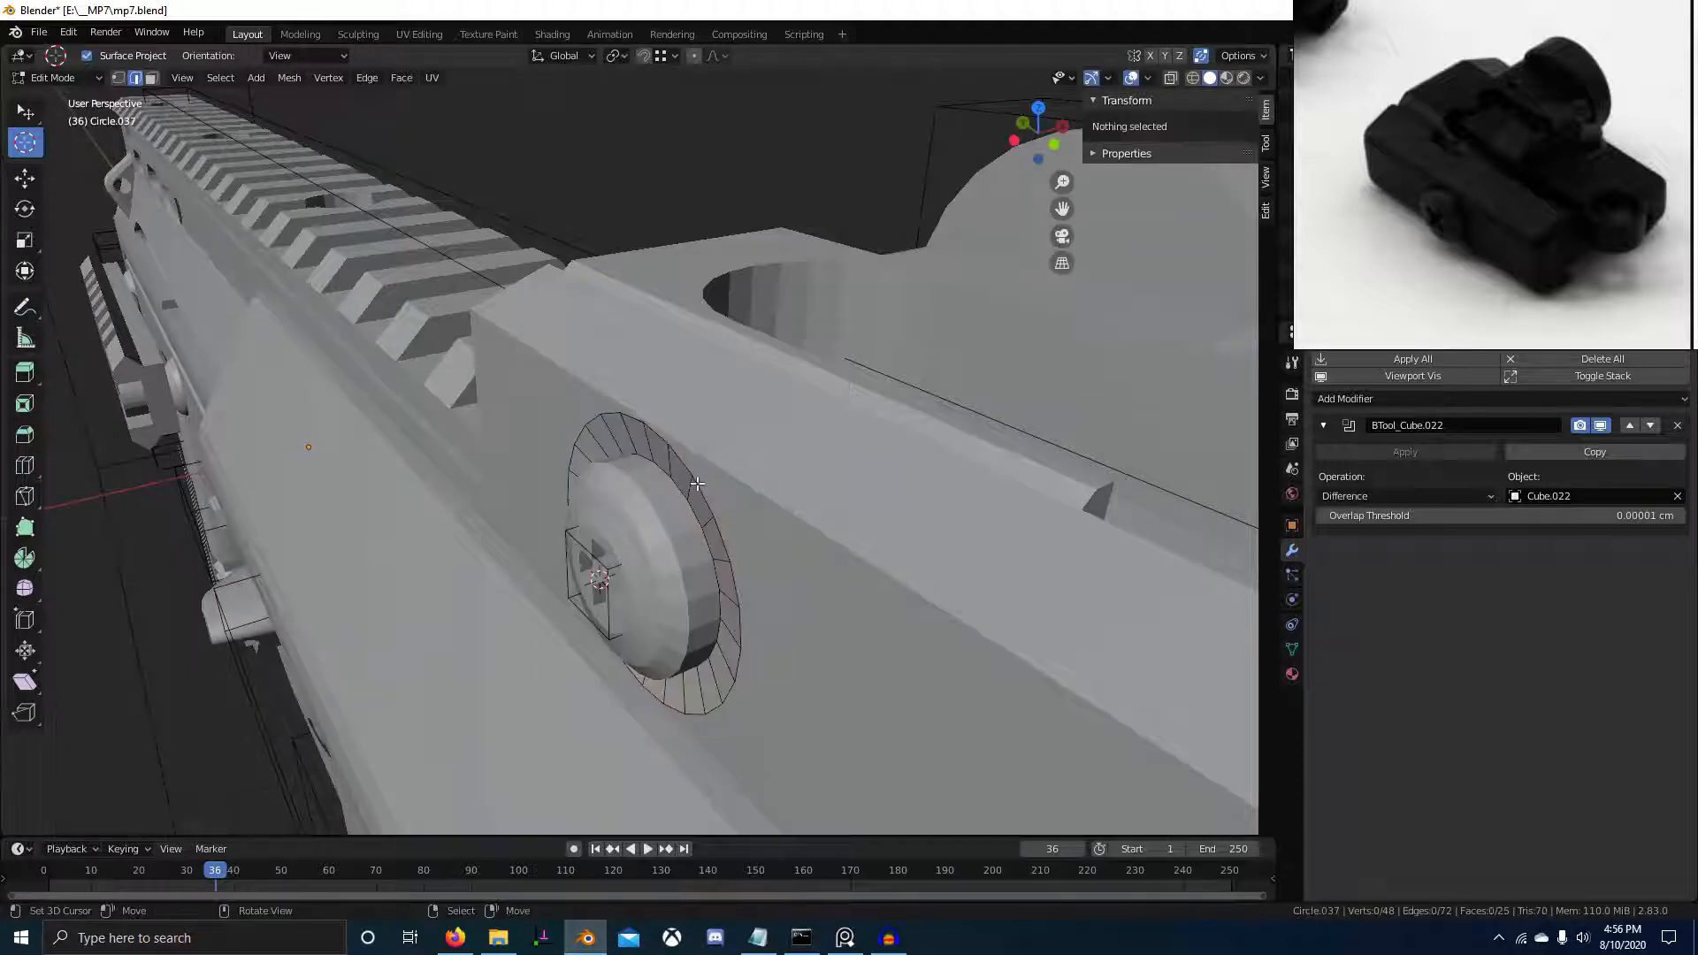
Scale the disk's open edge loop to 0.777 and extrude it outward at scale 1.157
{"action": "left_click", "coordinate": [697, 484], "text": "alt"}
{"action": "middle_click_drag", "start_coordinate": [697, 484], "coordinate": [831, 531]}
{"action": "key", "text": "s"}
{"action": "left_click", "coordinate": [819, 524]}
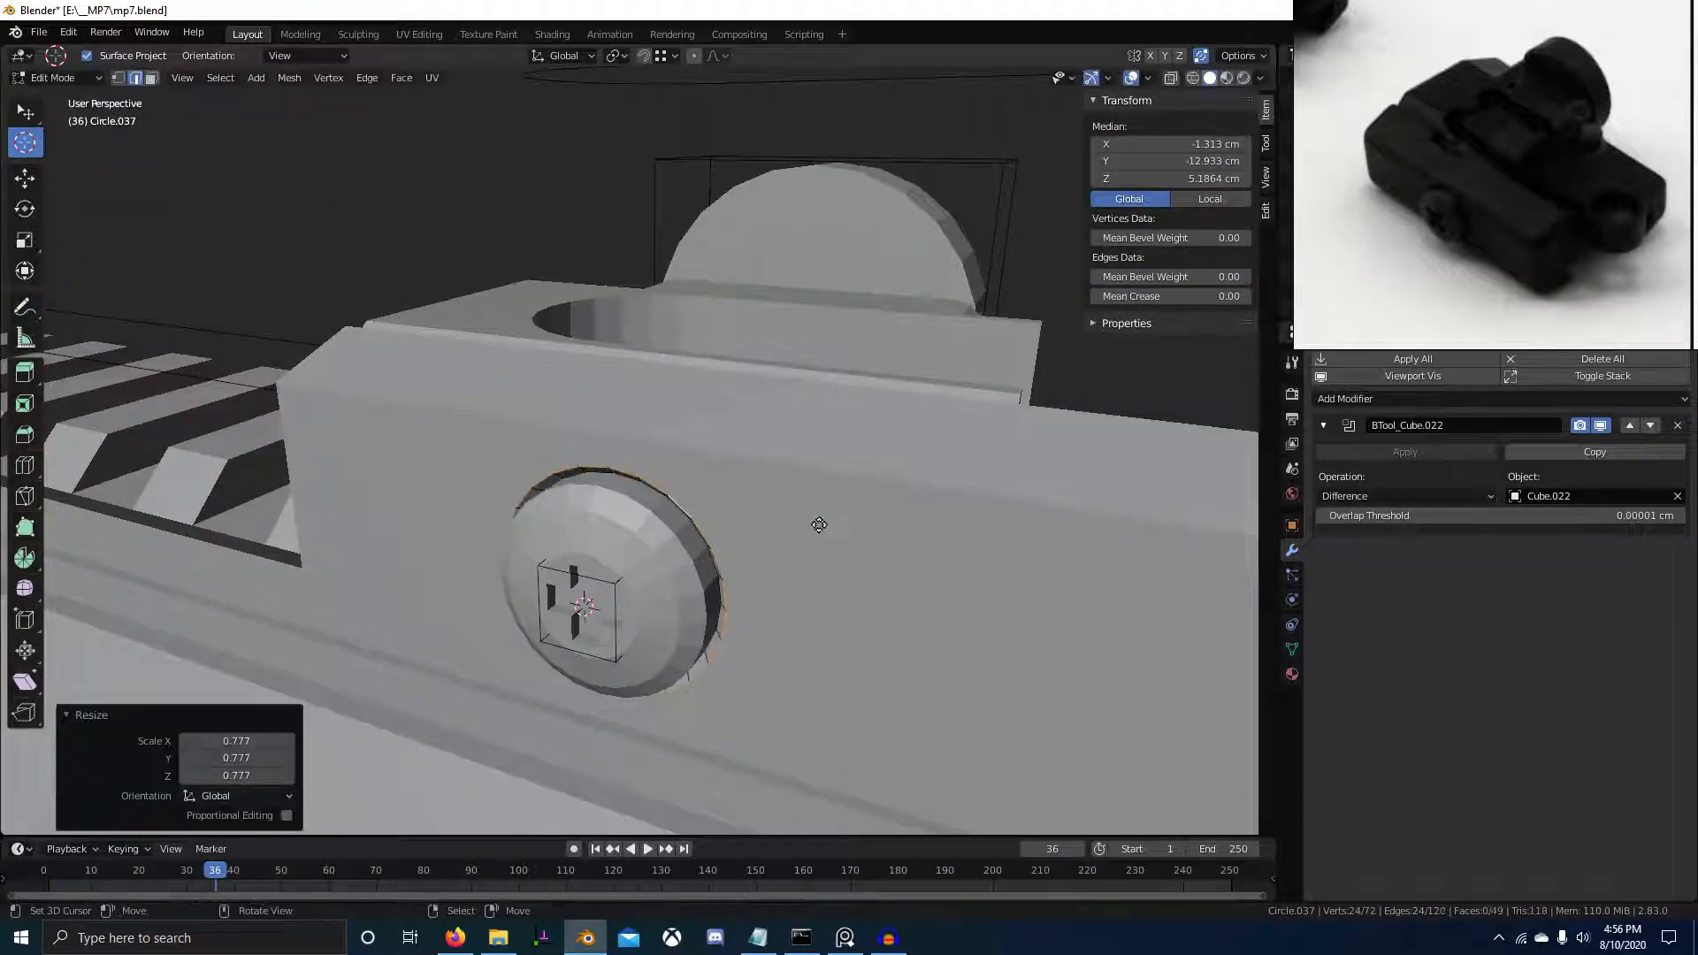
{"action": "left_click", "coordinate": [854, 518]}
{"action": "middle_click_drag", "start_coordinate": [711, 526], "coordinate": [831, 539]}
{"action": "scroll", "coordinate": [734, 528], "scroll_direction": "up", "scroll_amount": 1}
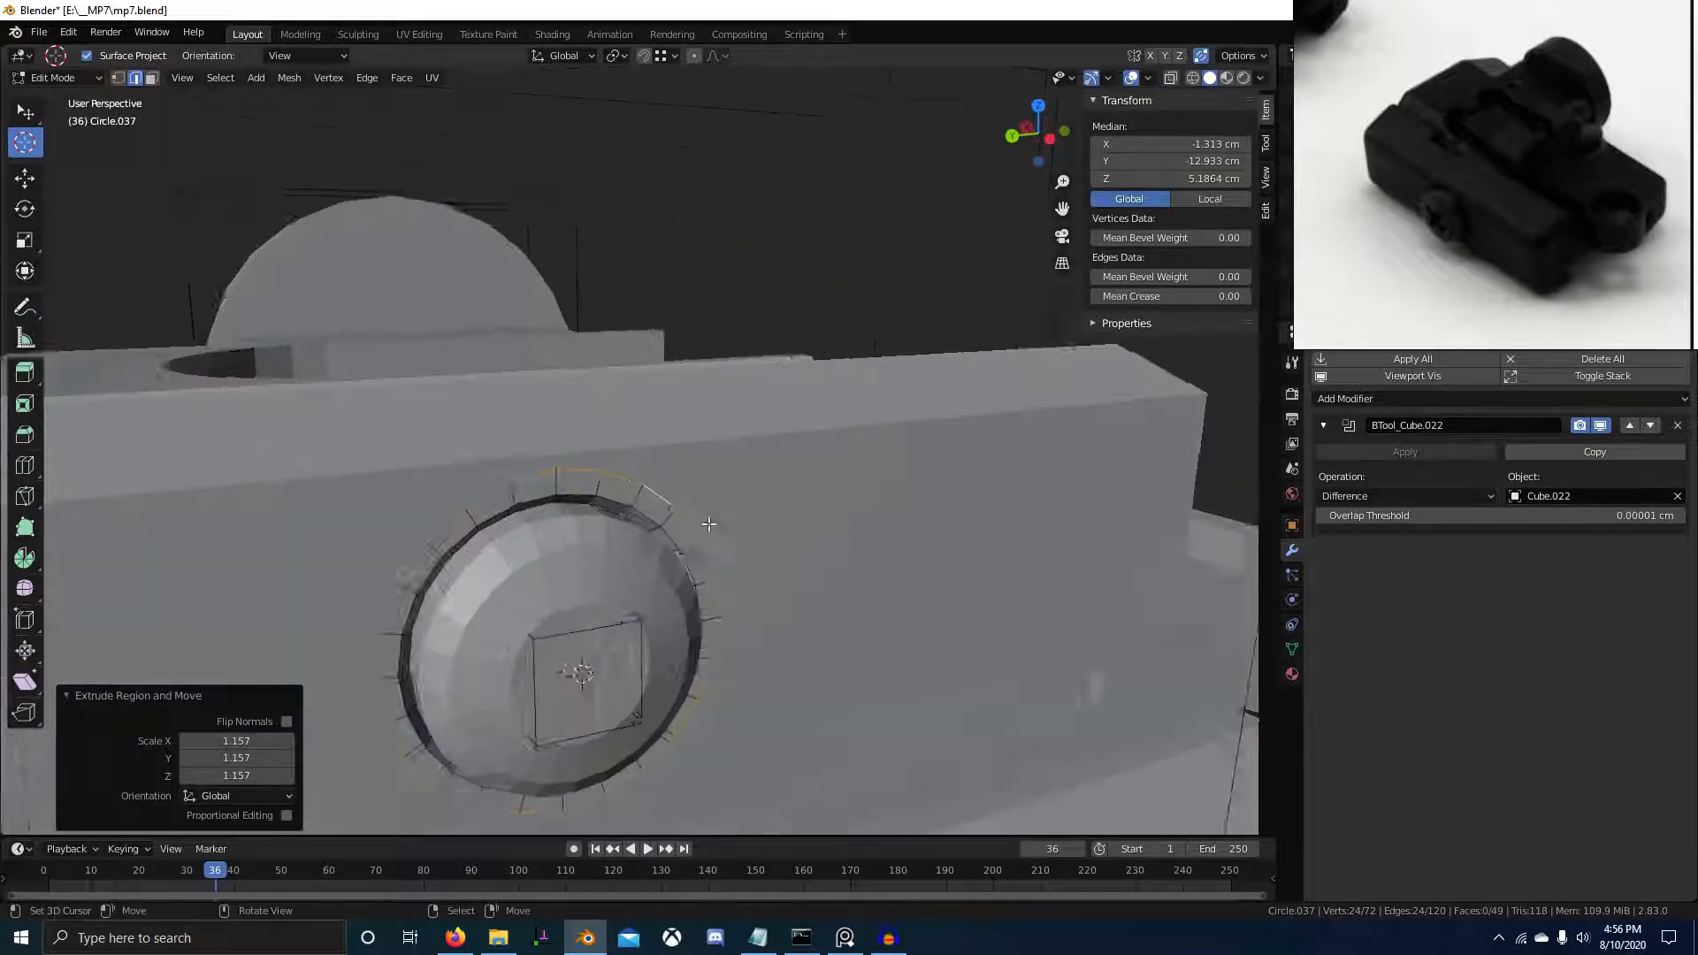
Add one centred loop cut around the flat outer band of the ring
{"action": "mouse_move", "coordinate": [710, 528]}
{"action": "middle_mouse_down"}
{"action": "mouse_move", "coordinate": [610, 498]}
{"action": "mouse_move", "coordinate": [701, 522]}
{"action": "middle_mouse_up"}
{"action": "key", "text": "ctrl+r"}
{"action": "left_click", "coordinate": [685, 512]}
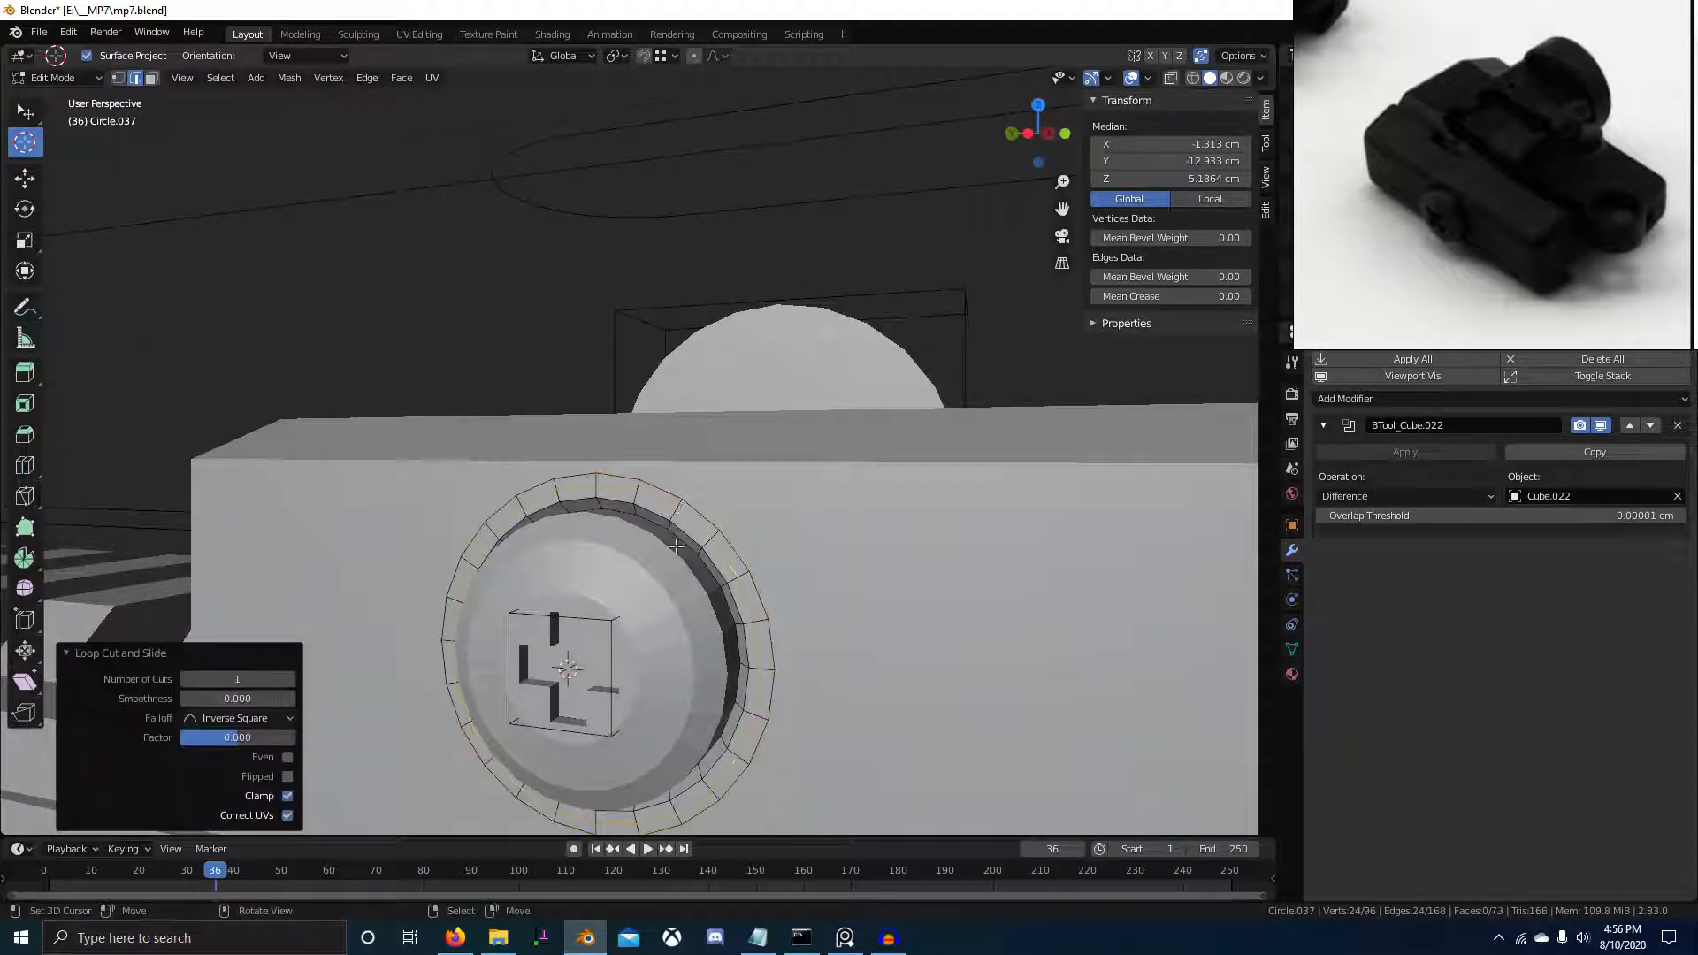
Give the ring's two innermost edge loops a bevel weight of 1 and finish editing the mesh
{"action": "scroll", "coordinate": [619, 548], "scroll_direction": "up", "scroll_amount": 5}
{"action": "key", "text": "z"}
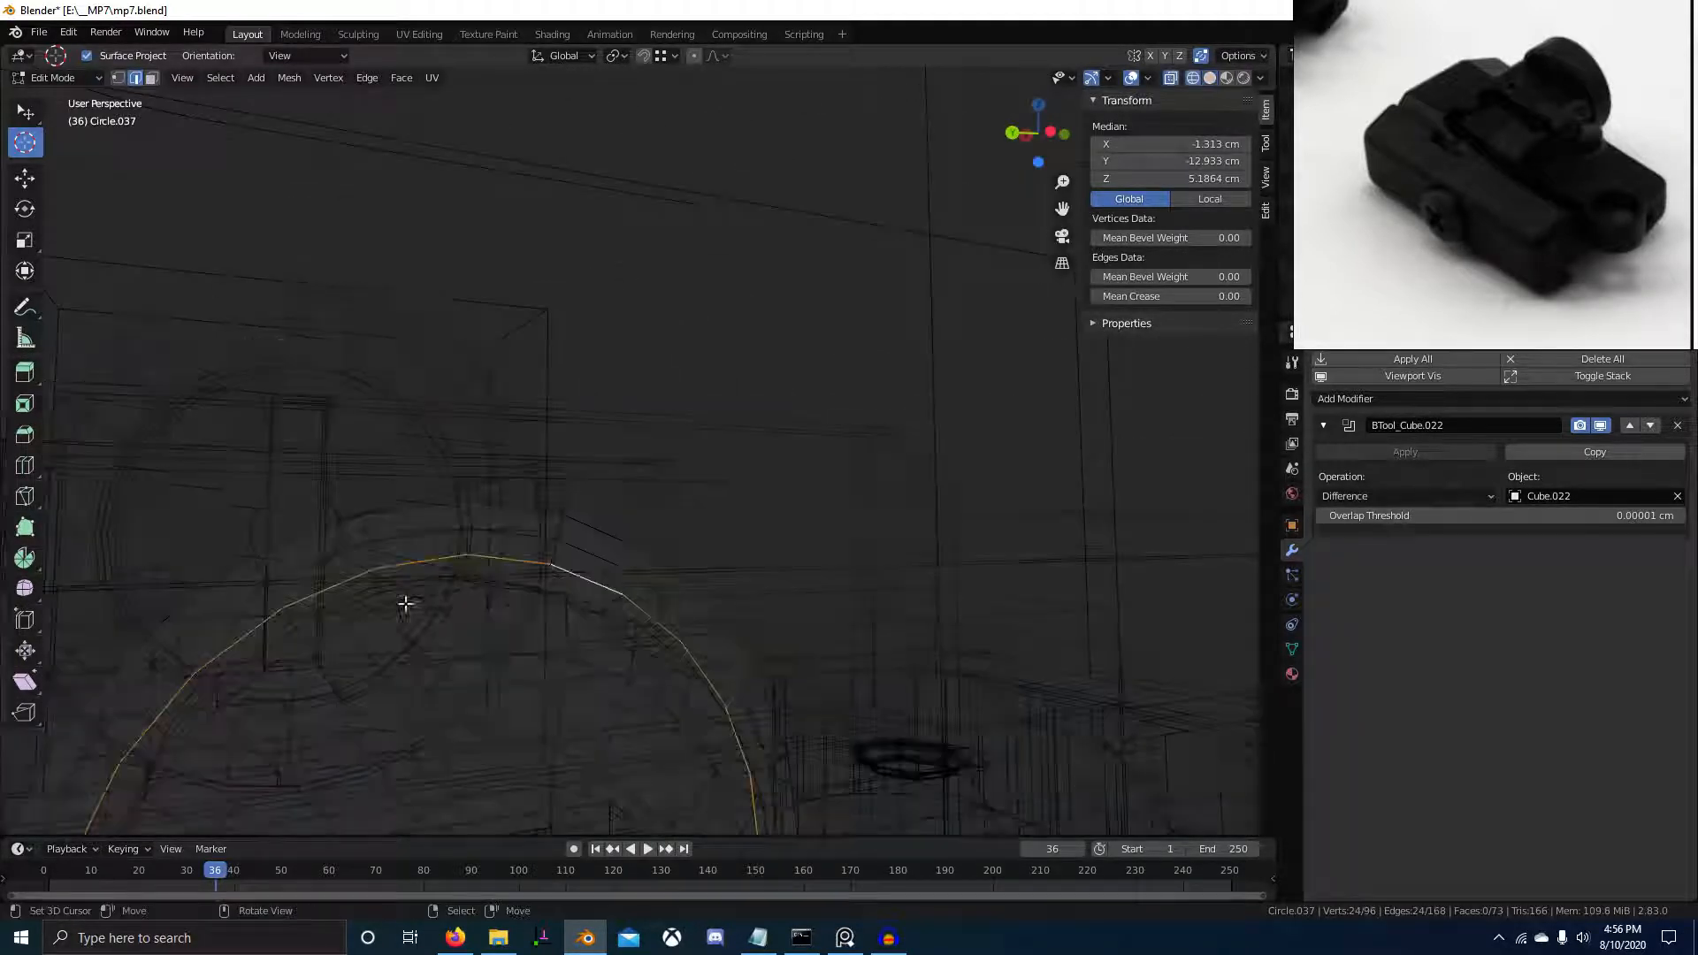
{"action": "left_click", "coordinate": [505, 605], "text": "alt+shift"}
{"action": "key", "text": "ctrl+e"}
{"action": "type", "text": "1"}
{"action": "left_click", "coordinate": [735, 652]}
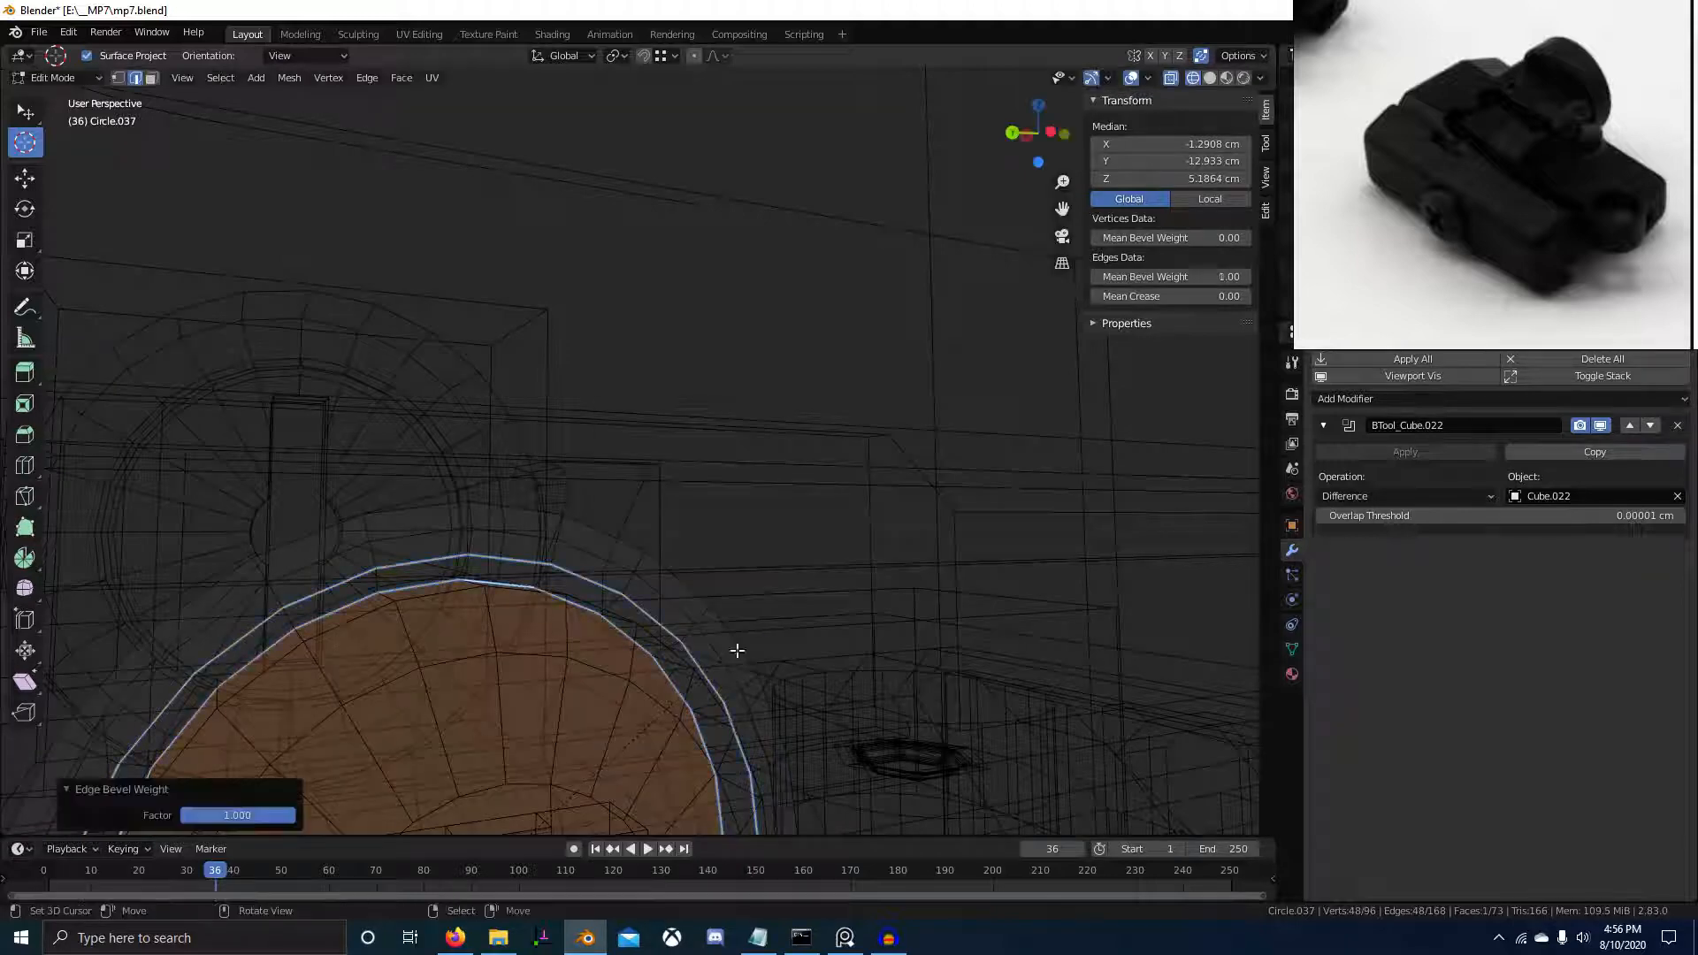
{"action": "key", "text": "Tab"}
Replace the ring's Boolean modifier with a Bevel modifier using 4 segments, limited by weight
{"action": "left_click", "coordinate": [1680, 426]}
{"action": "left_click", "coordinate": [1541, 364]}
{"action": "key", "text": "b"}
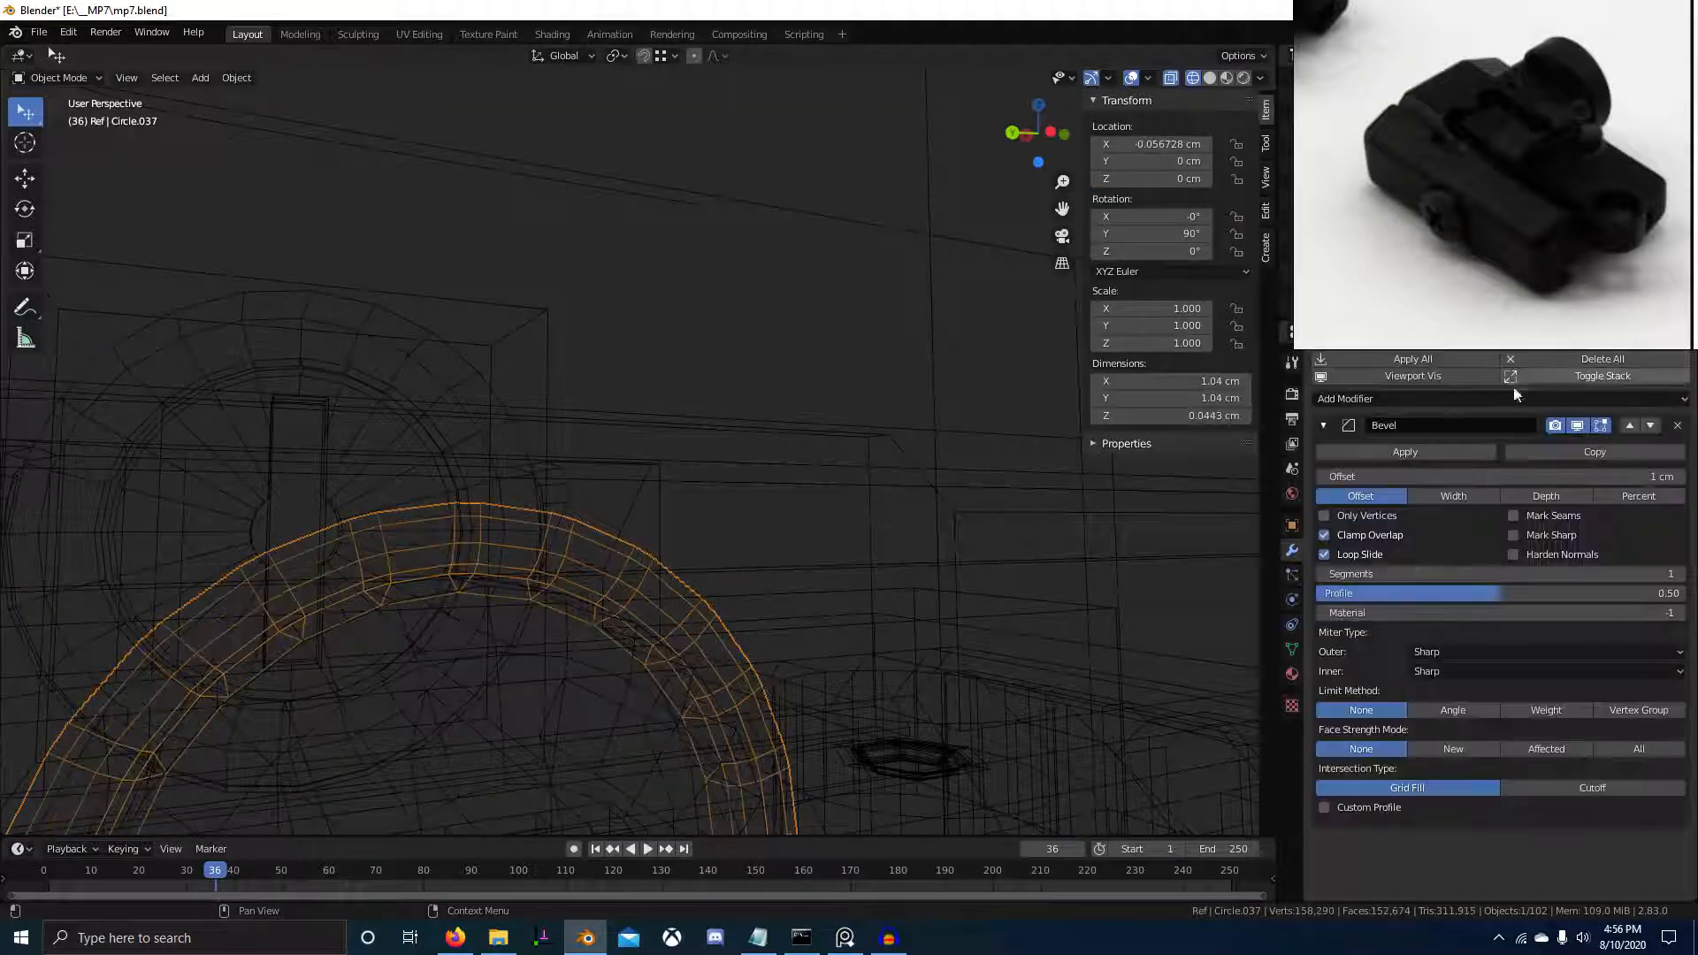
{"action": "key", "text": "z"}
{"action": "scroll", "coordinate": [969, 715], "scroll_direction": "down", "scroll_amount": 3}
{"action": "middle_click_drag", "start_coordinate": [969, 715], "coordinate": [858, 711]}
{"action": "key", "text": "slash"}
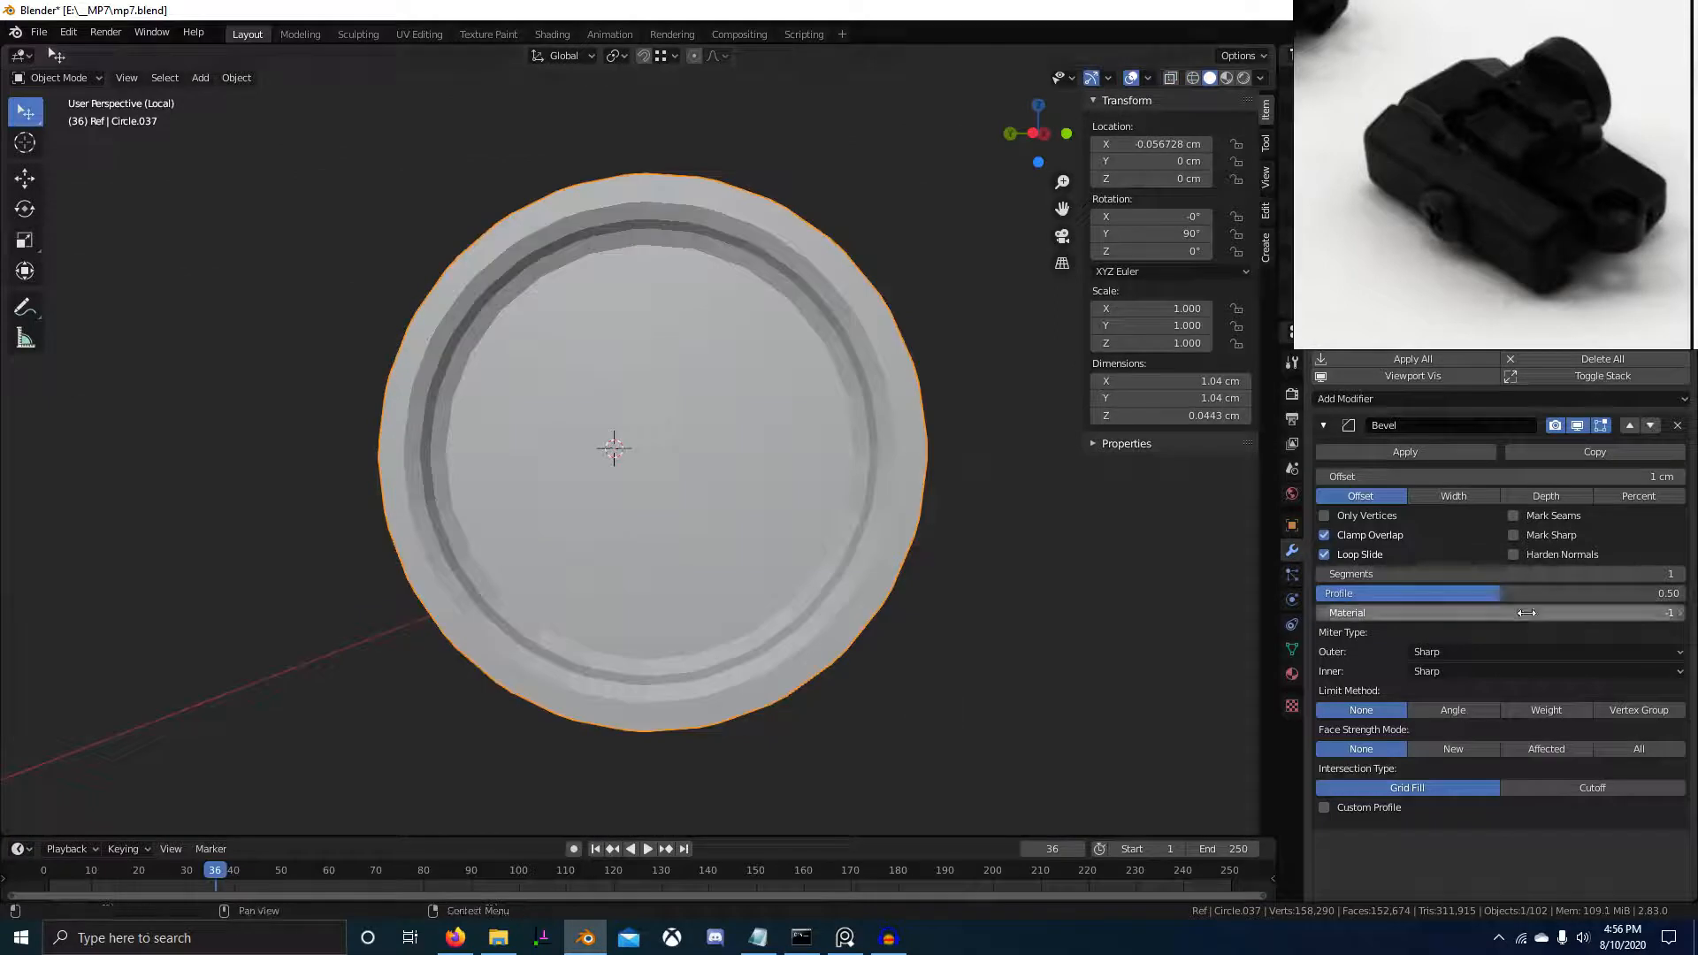
{"action": "left_click_drag", "start_coordinate": [1632, 574], "coordinate": [1679, 577]}
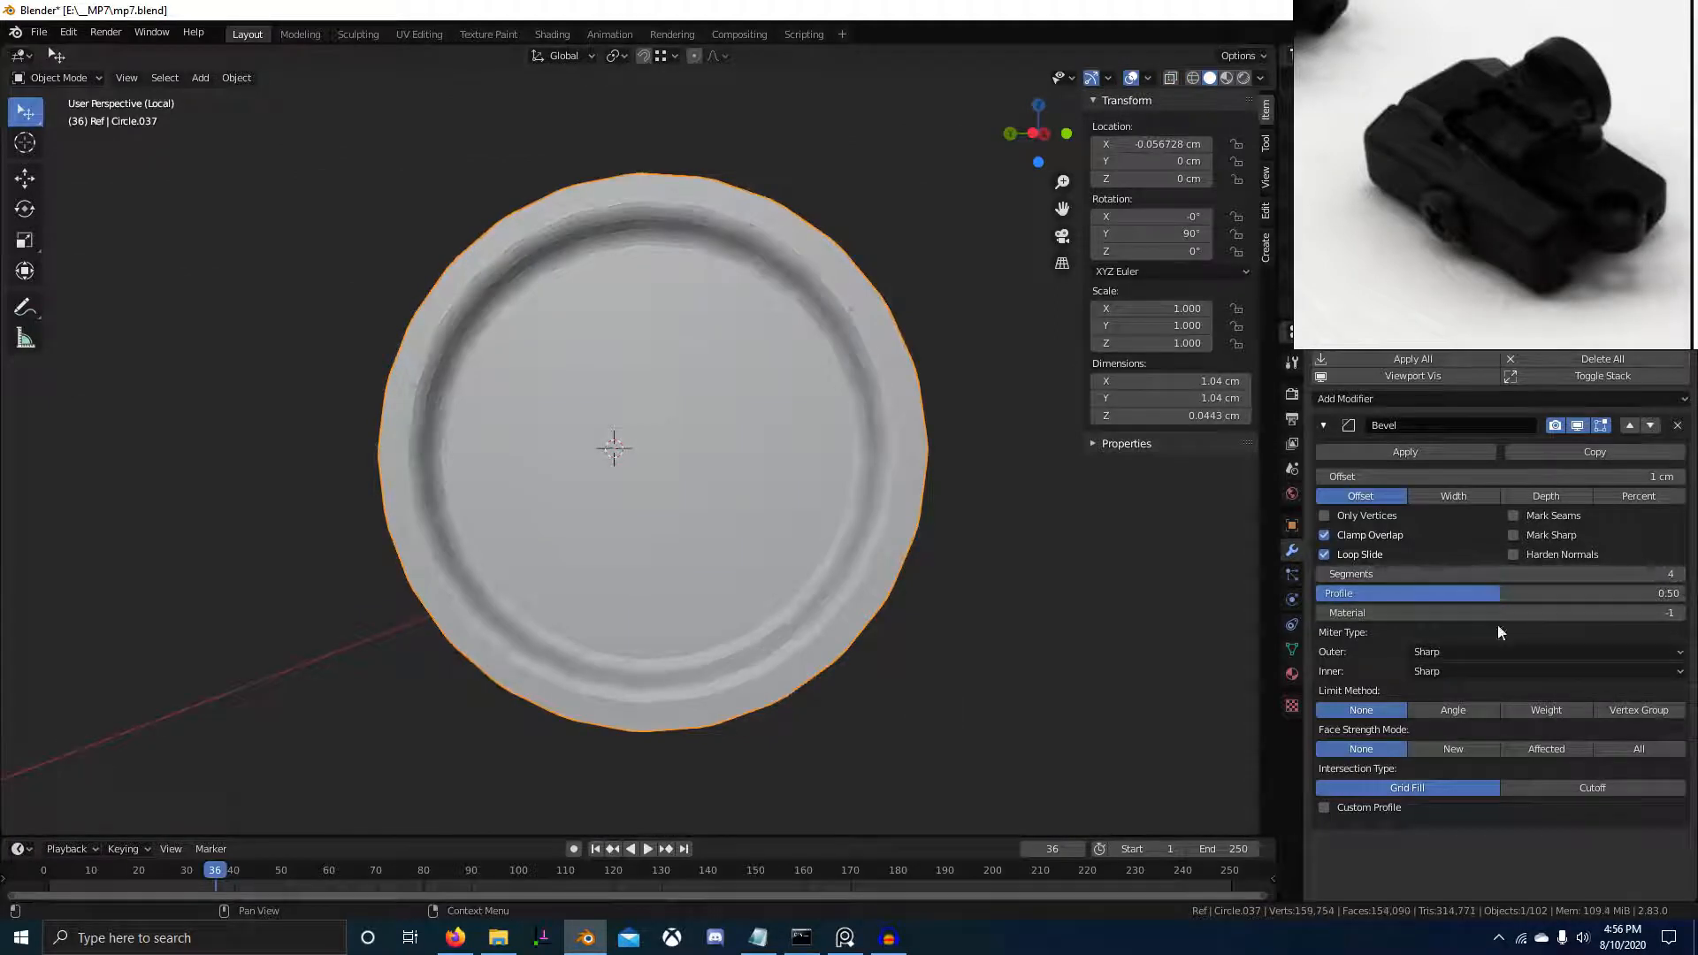
{"action": "left_click", "coordinate": [1546, 711]}
Add a level 2 Subdivision Surface modifier to the ring and collapse both modifiers
{"action": "key", "text": "ctrl+2"}
{"action": "middle_click_drag", "start_coordinate": [873, 428], "coordinate": [798, 581]}
{"action": "scroll", "coordinate": [846, 509], "scroll_direction": "up", "scroll_amount": 1}
{"action": "left_click", "coordinate": [893, 557]}
{"action": "left_click", "coordinate": [1324, 427]}
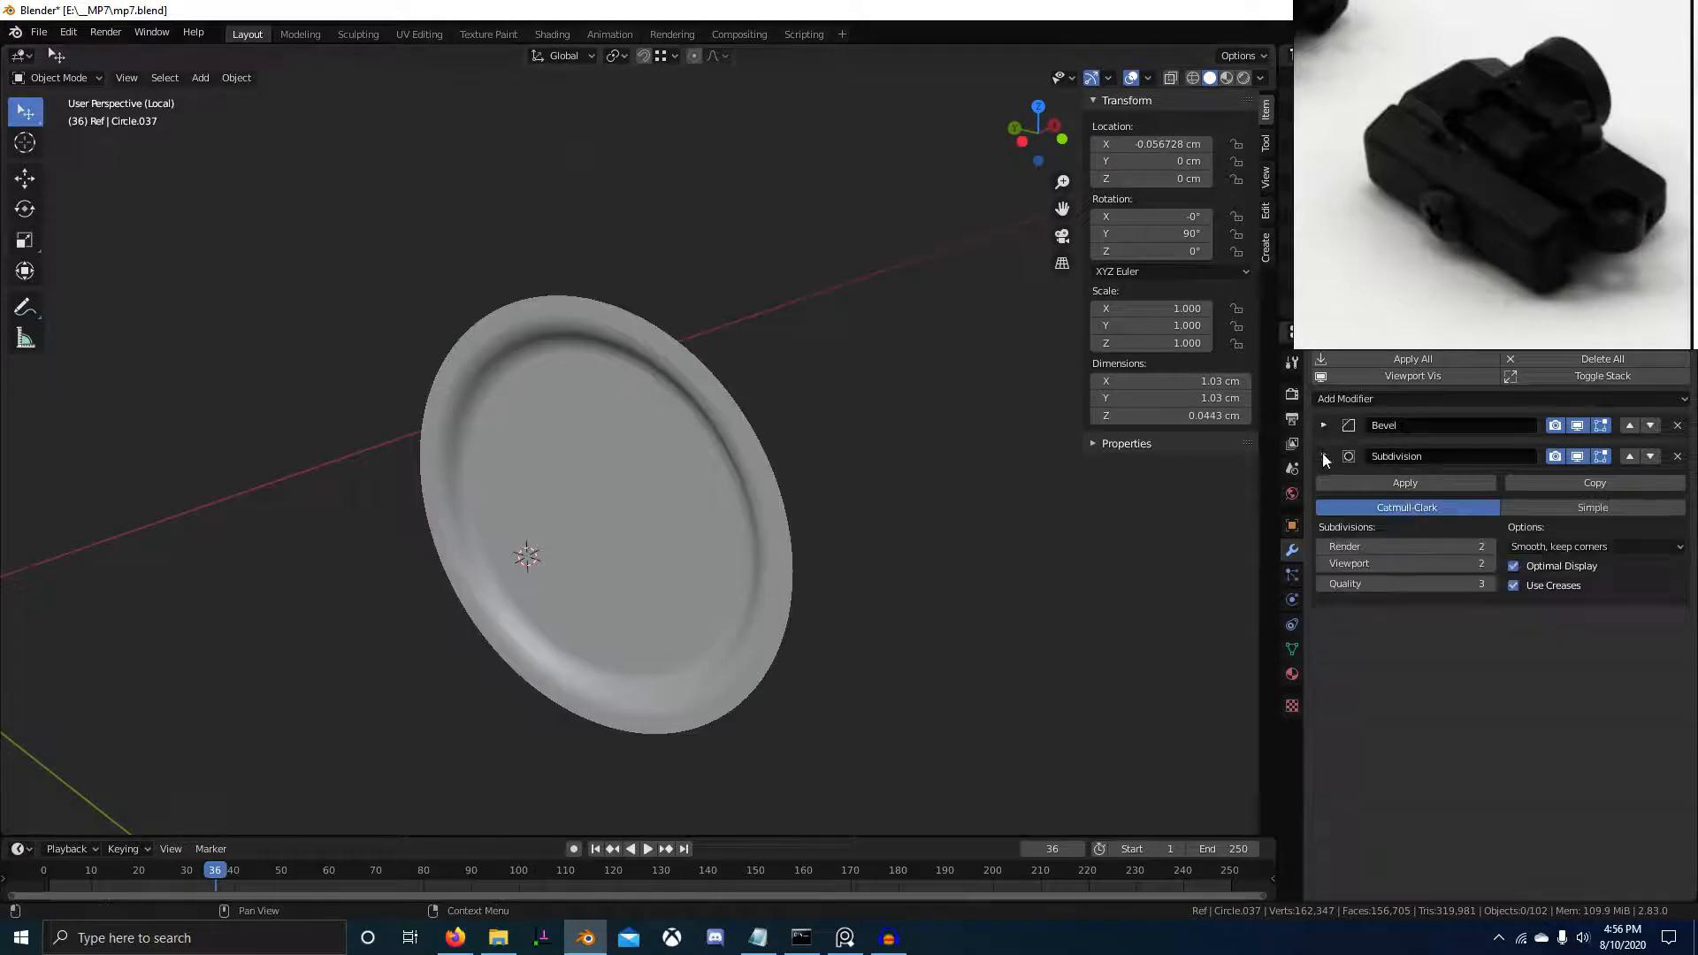
{"action": "left_click", "coordinate": [1324, 456]}
Create a vertex group on the ring and assign the outer band's vertices to it with weight 1
{"action": "left_click", "coordinate": [1292, 650]}
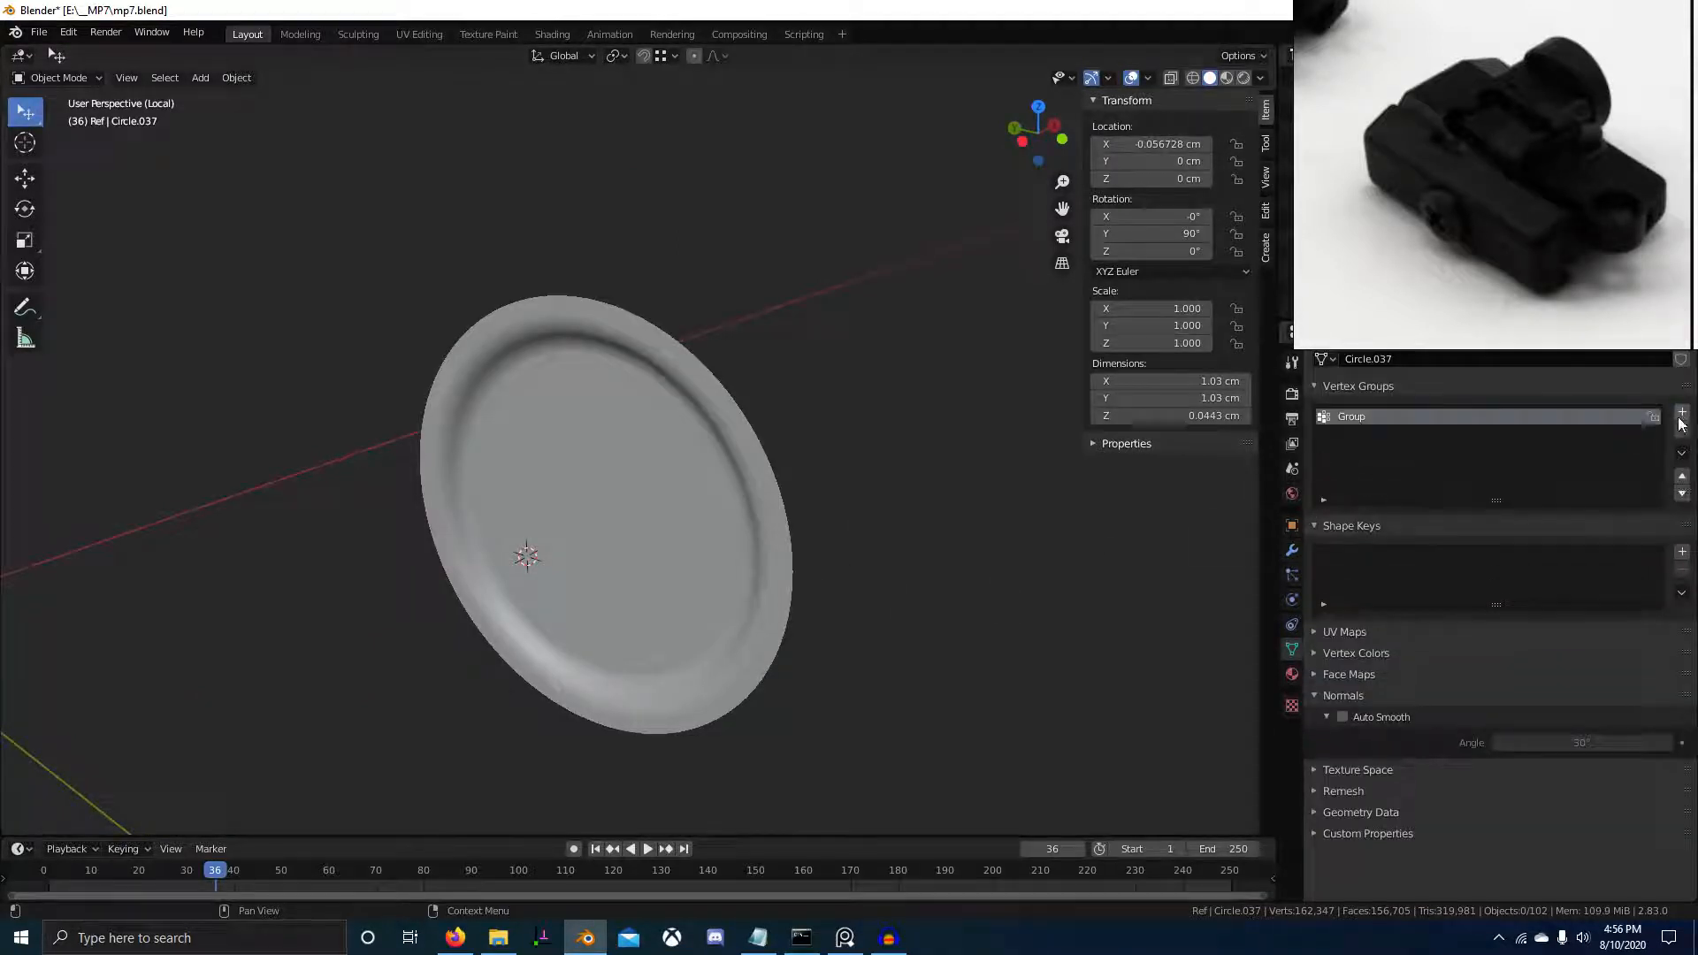
{"action": "key", "text": "Tab"}
{"action": "key", "text": "ctrl+KP_Add"}
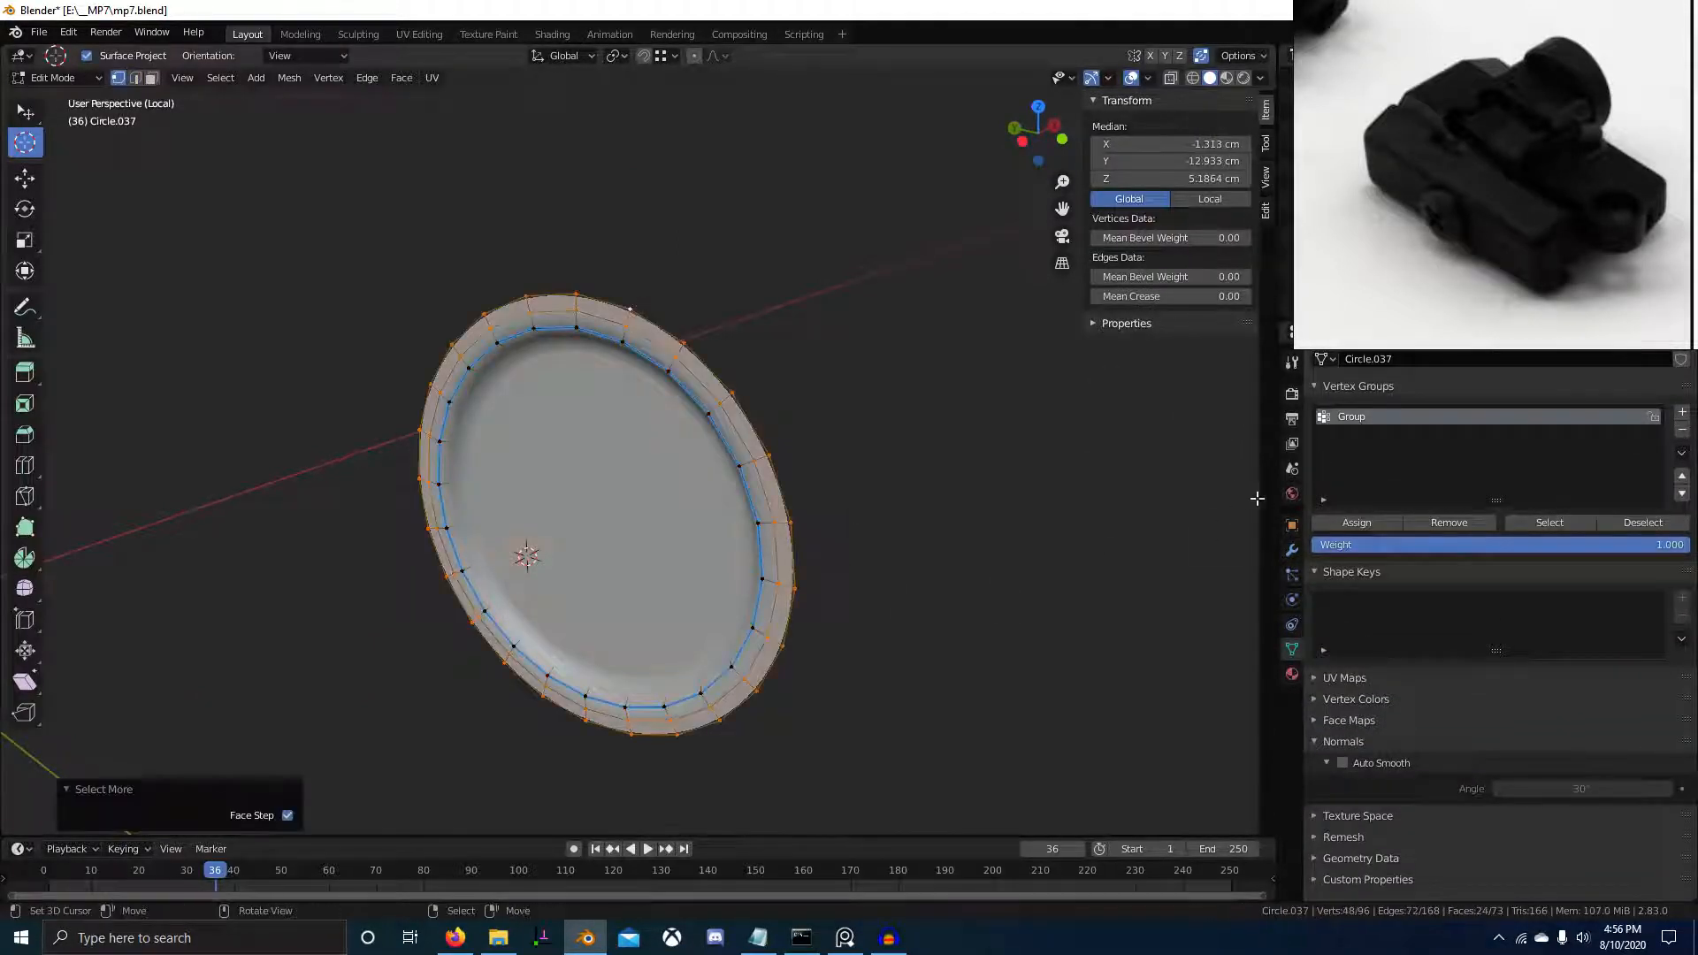
{"action": "left_click", "coordinate": [1369, 522]}
{"action": "key", "text": "Tab"}
{"action": "middle_click_drag", "start_coordinate": [792, 602], "coordinate": [860, 594]}
Add a Data Transfer modifier for face corner custom normals to the ring and enable Auto Smooth at 180°
{"action": "left_click", "coordinate": [1291, 548]}
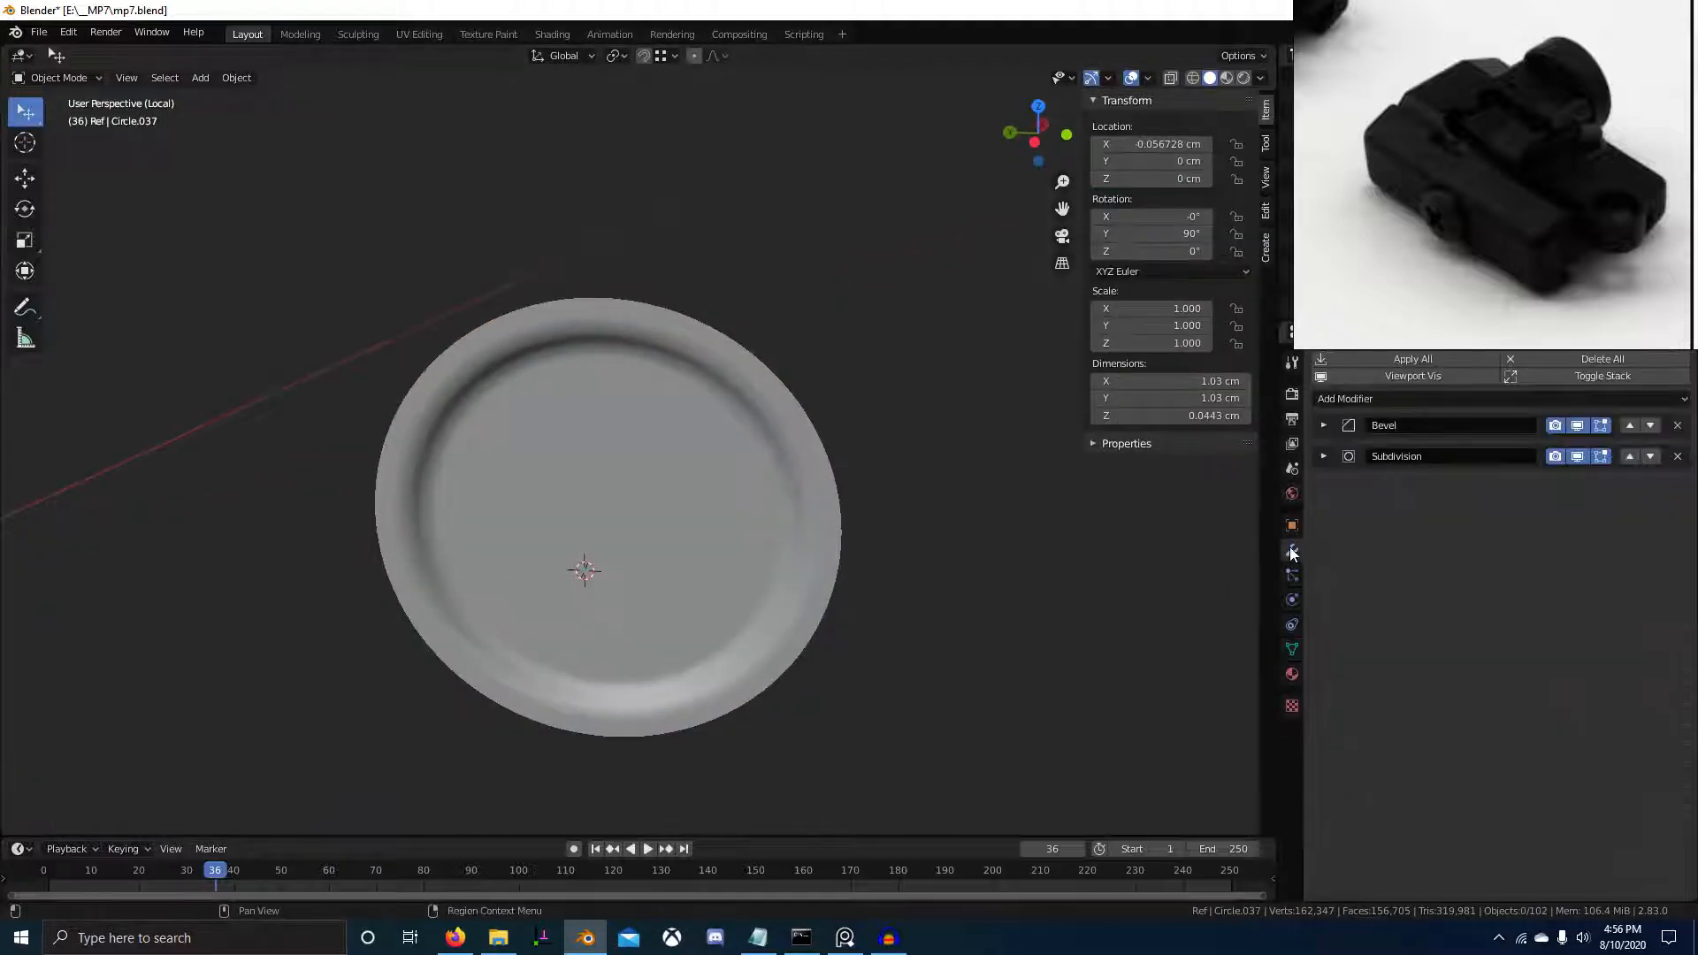
{"action": "left_click", "coordinate": [1403, 399]}
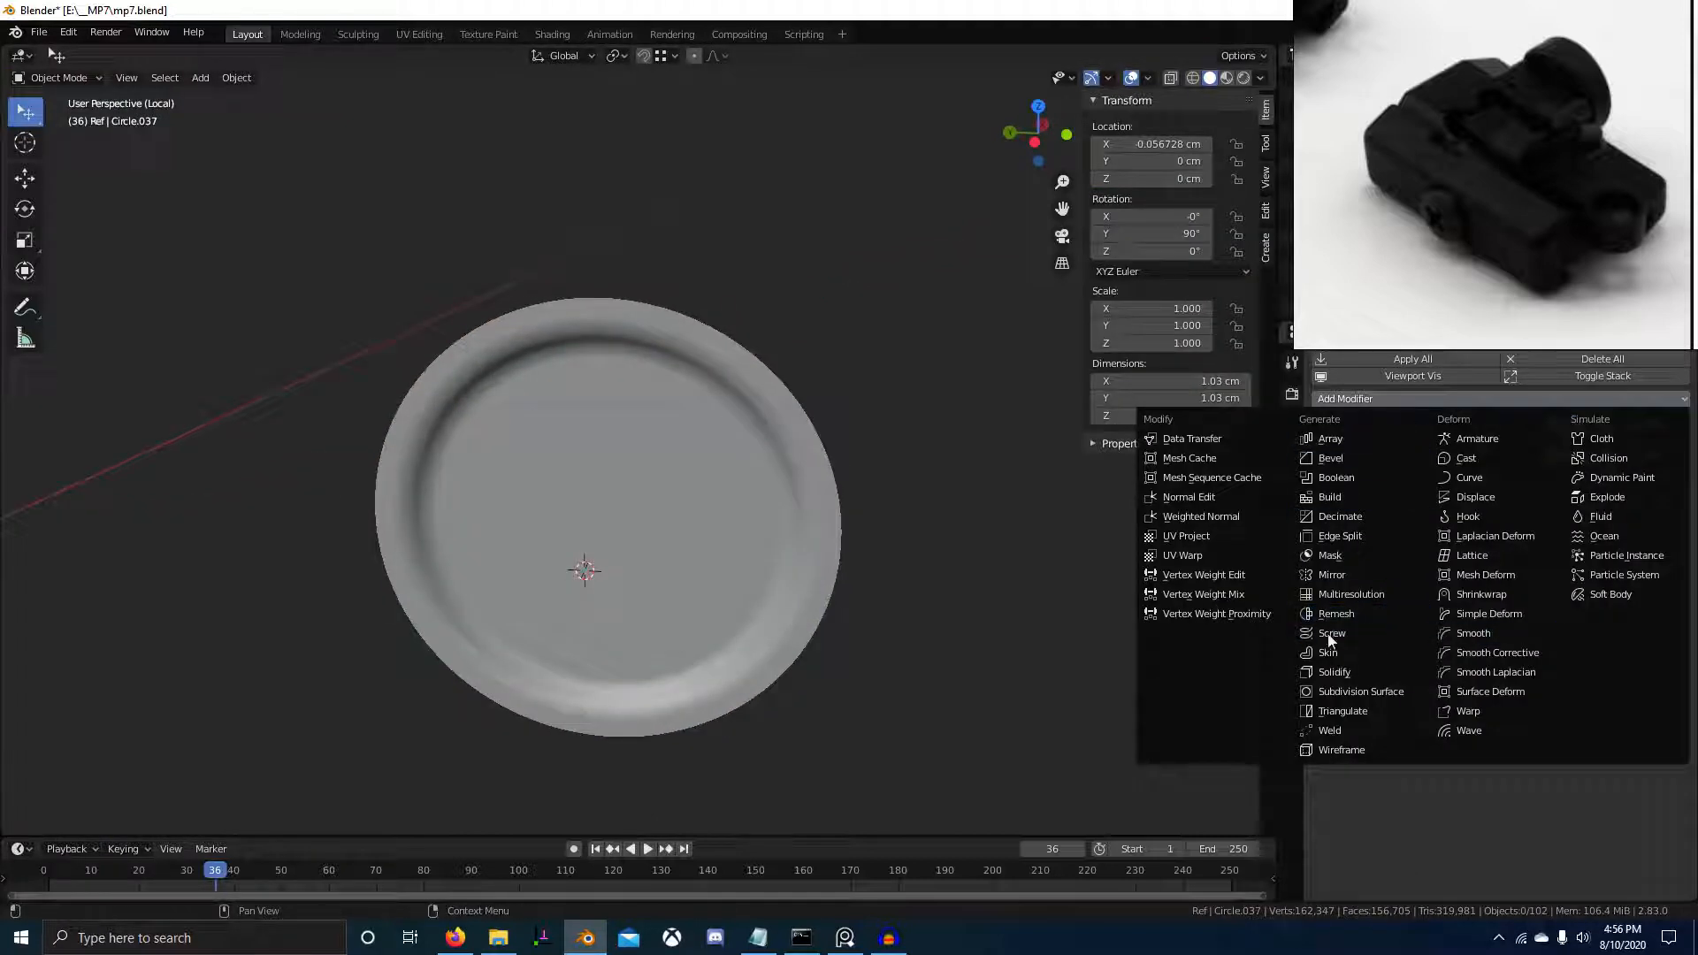
{"action": "left_click", "coordinate": [1194, 439]}
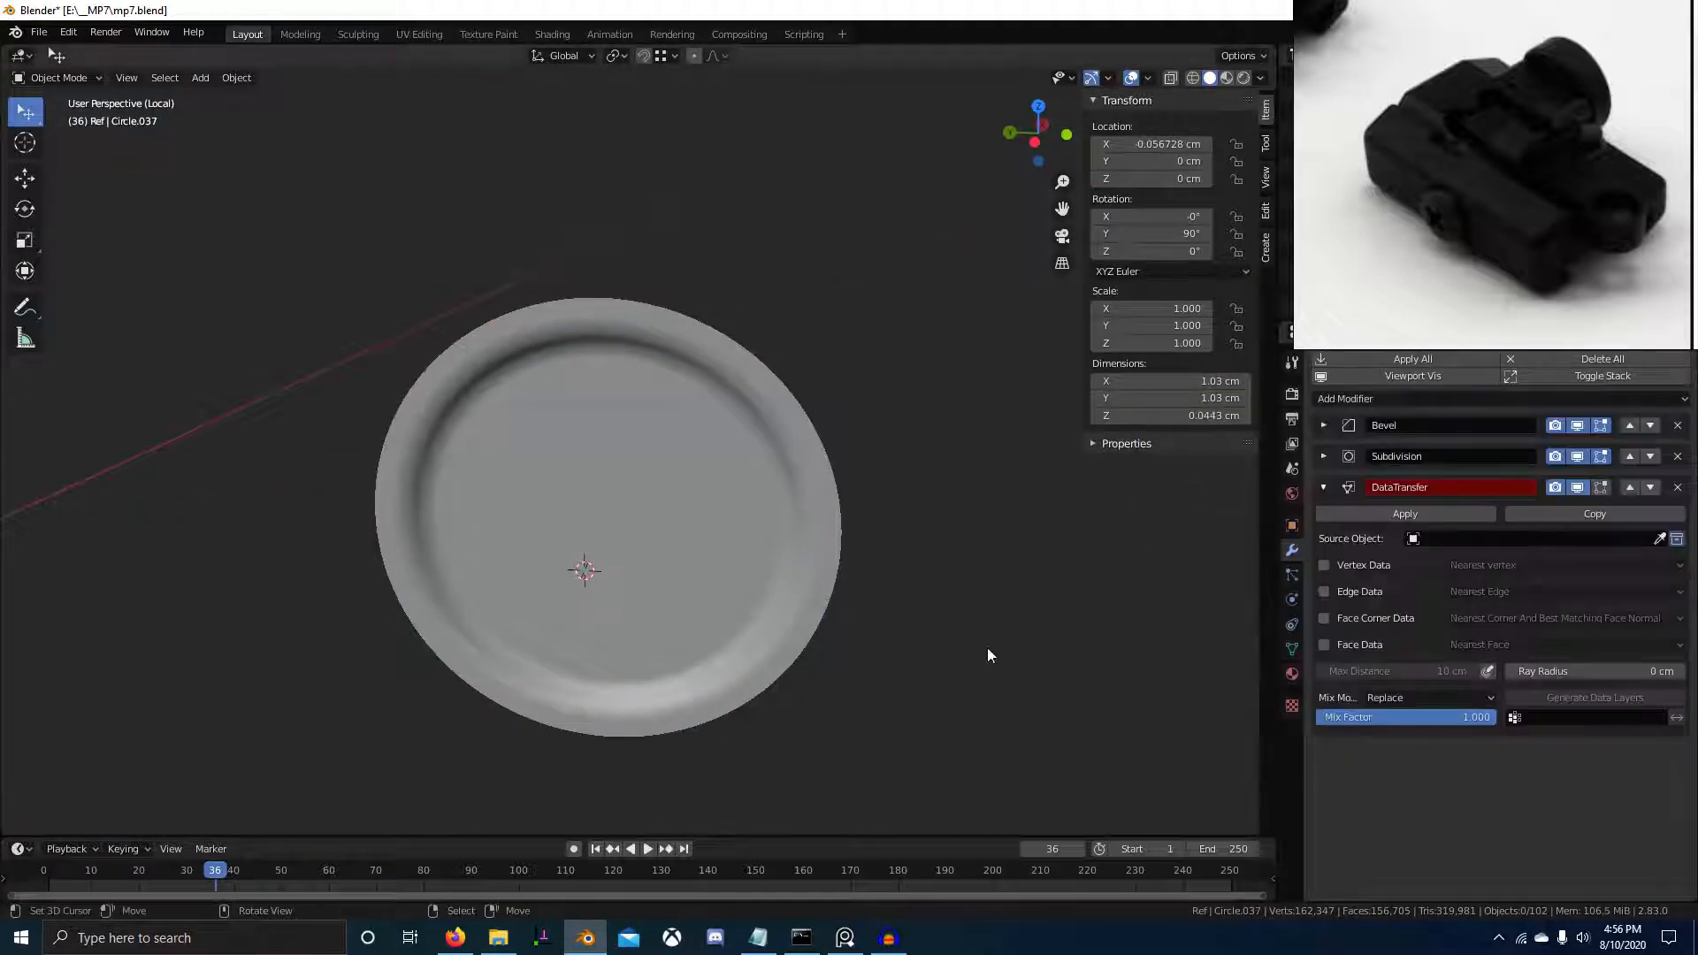
{"action": "left_click", "coordinate": [1326, 619]}
{"action": "left_click", "coordinate": [1297, 648]}
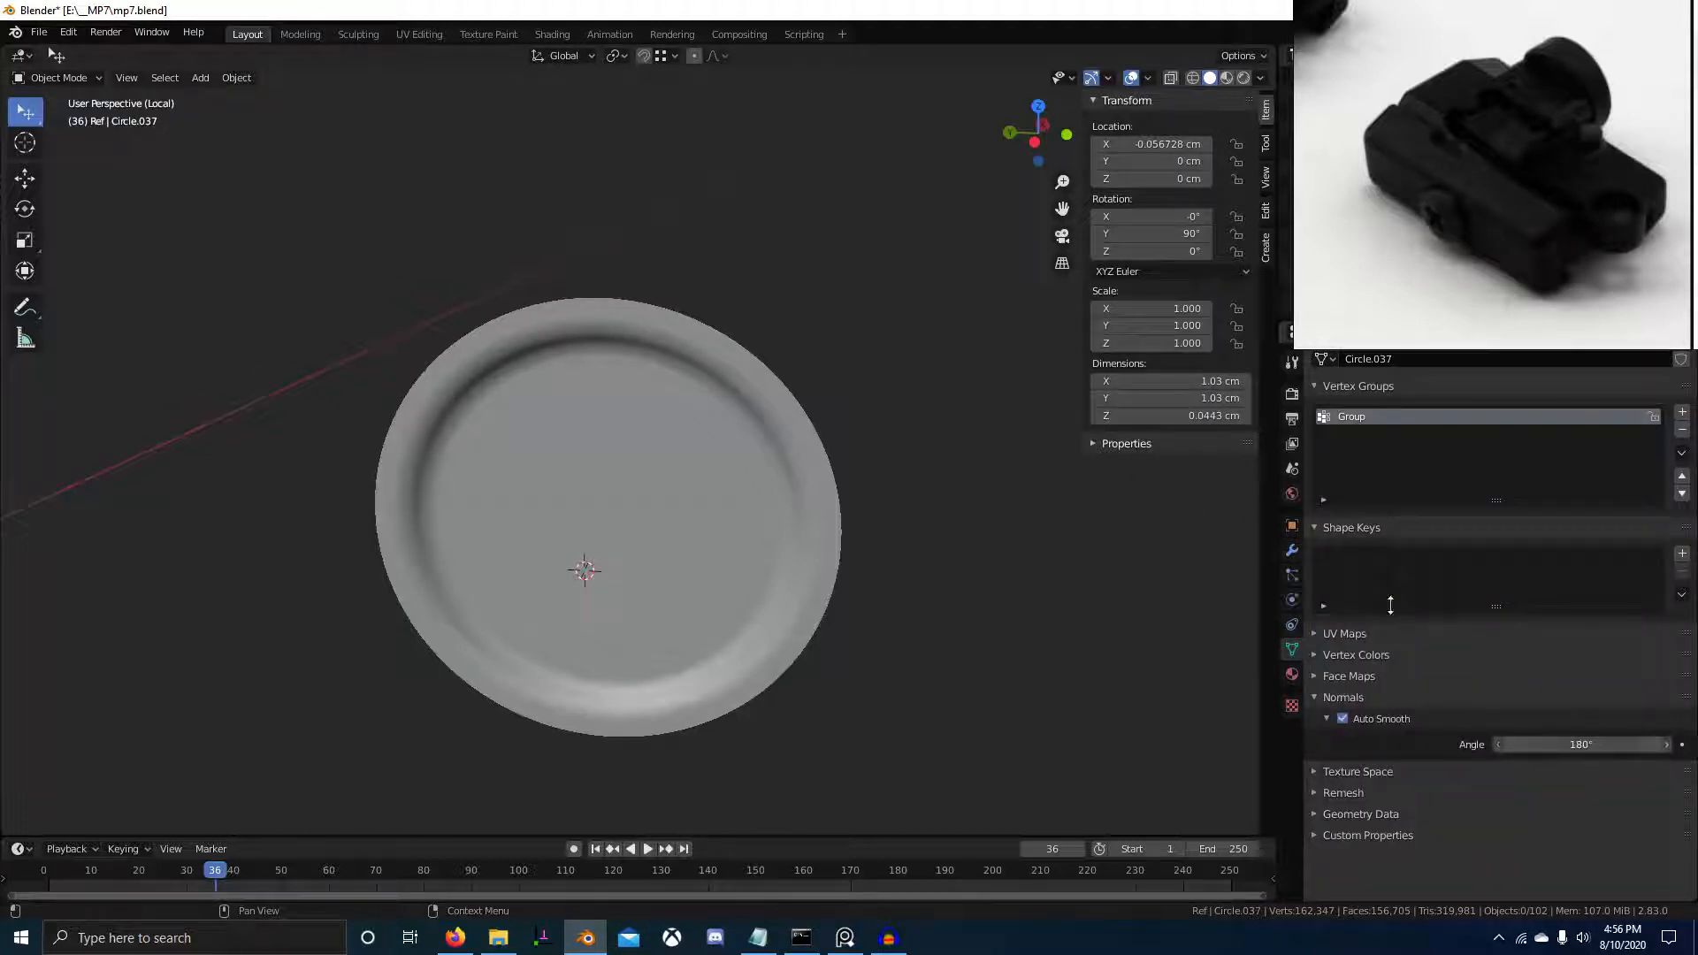
{"action": "left_click", "coordinate": [1292, 551]}
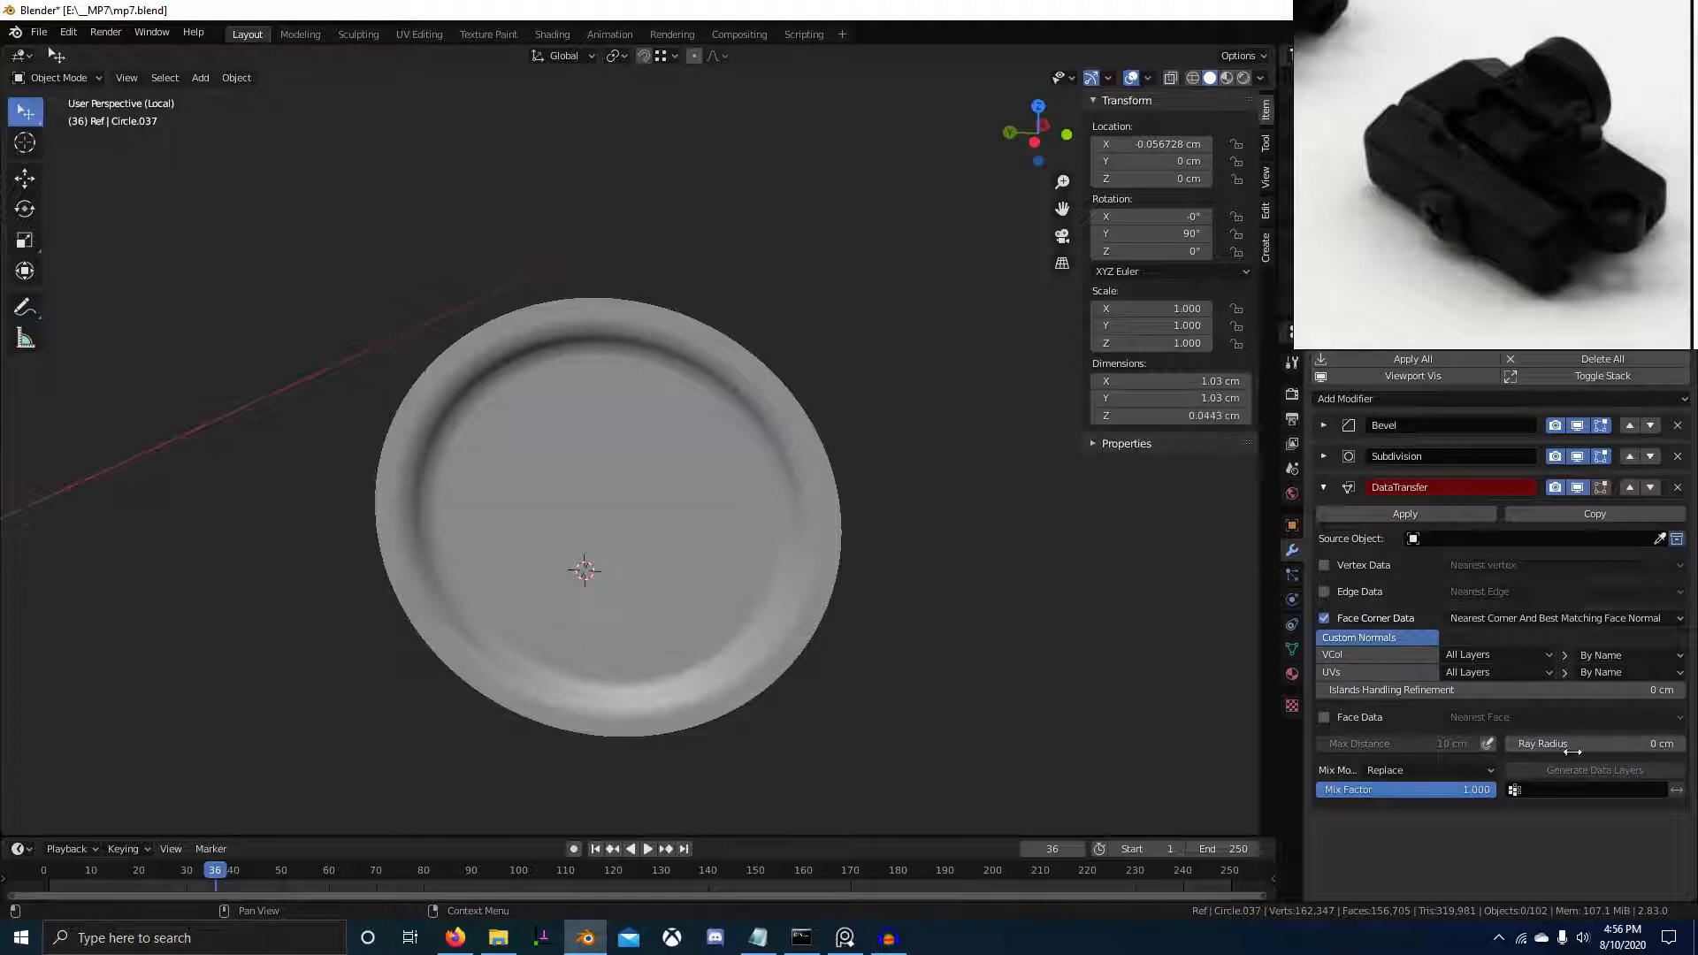
Transfer normals from the mount body Picatinny.004 using Projected Face Interpolated, limited to the ring's vertex group
{"action": "left_click", "coordinate": [1541, 618]}
{"action": "left_click", "coordinate": [1503, 736]}
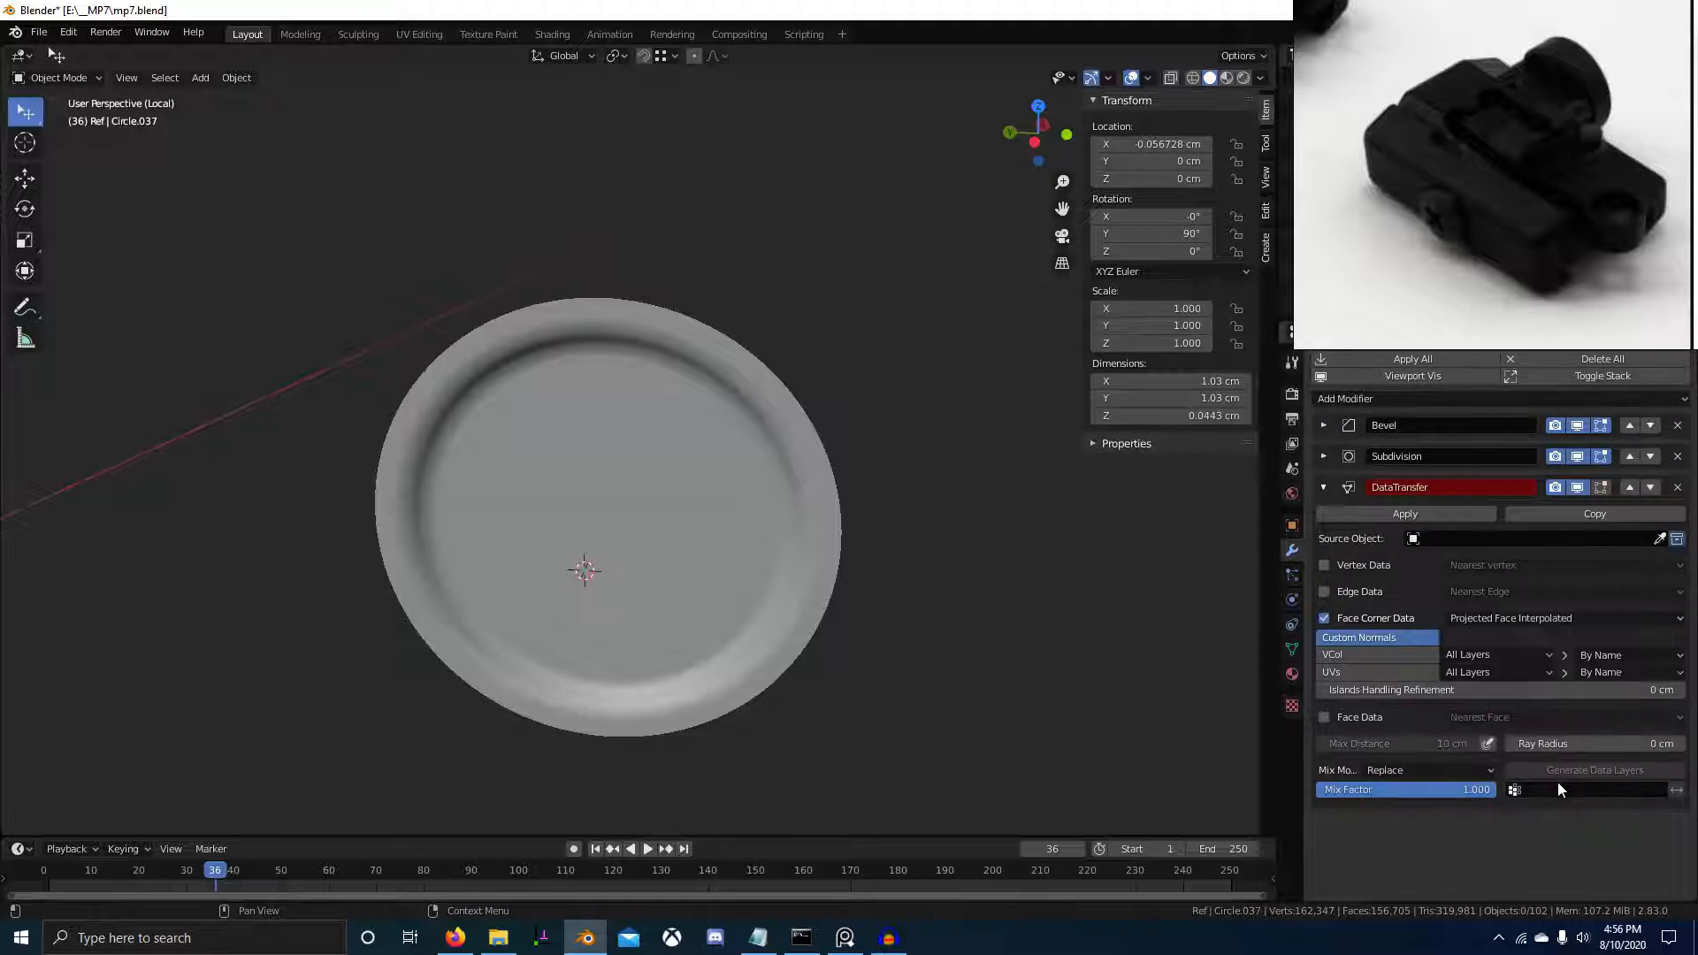
{"action": "key", "text": "KP_Divide"}
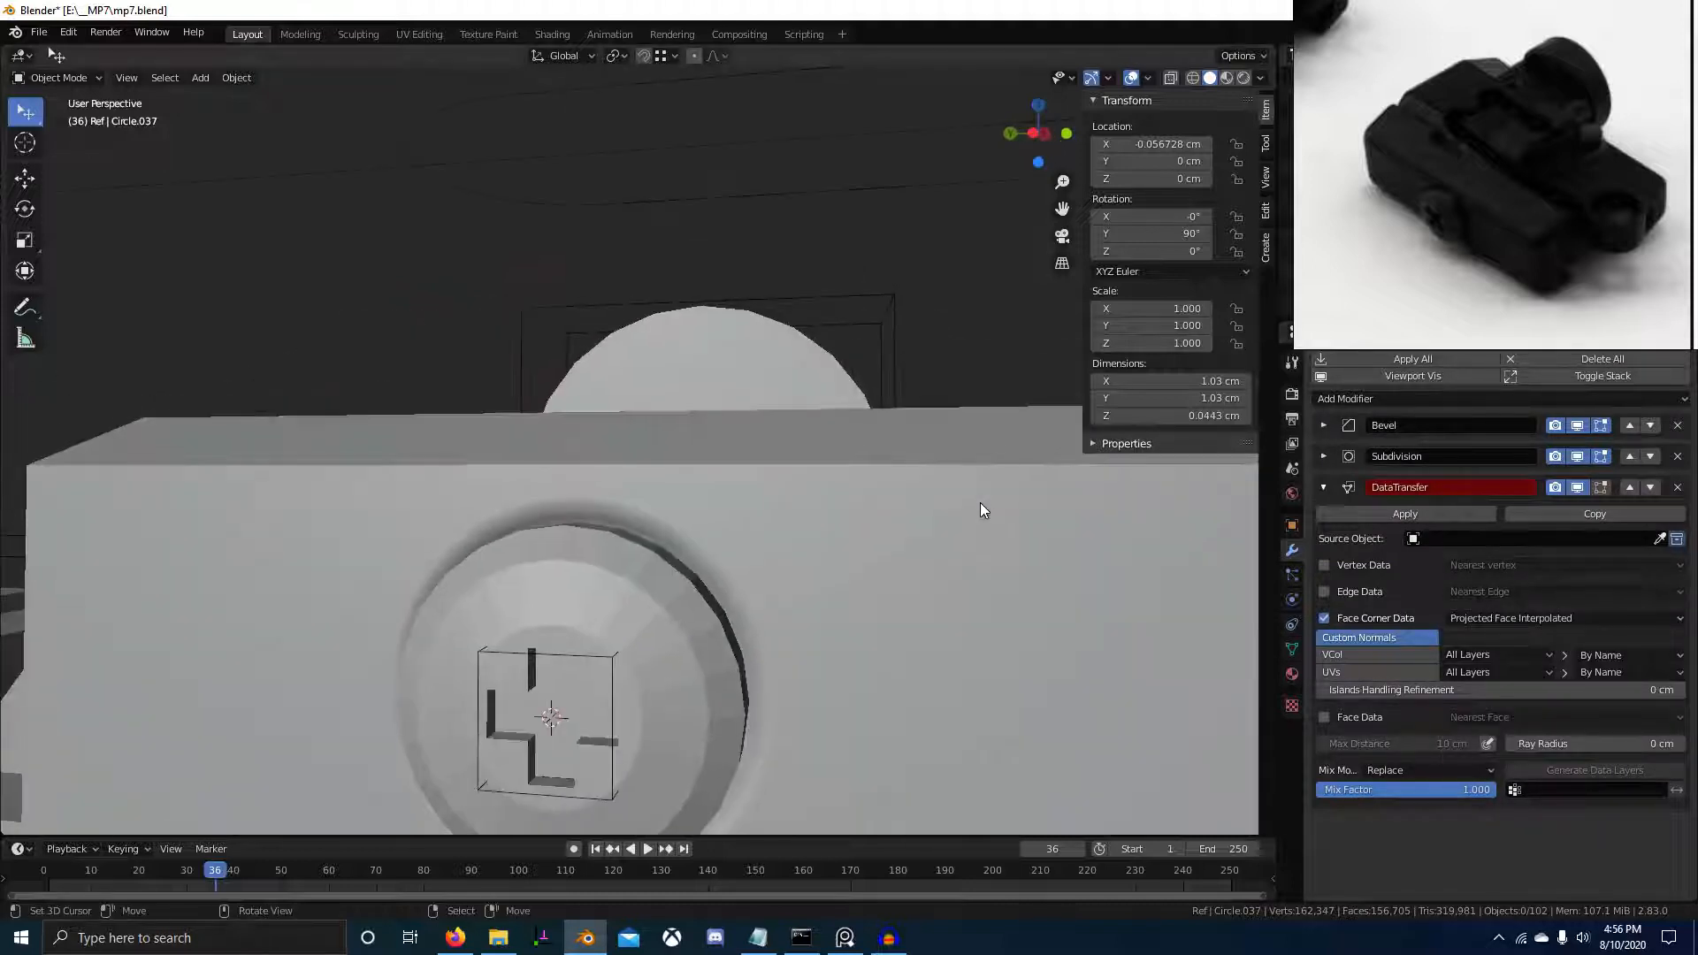
{"action": "left_click", "coordinate": [972, 566]}
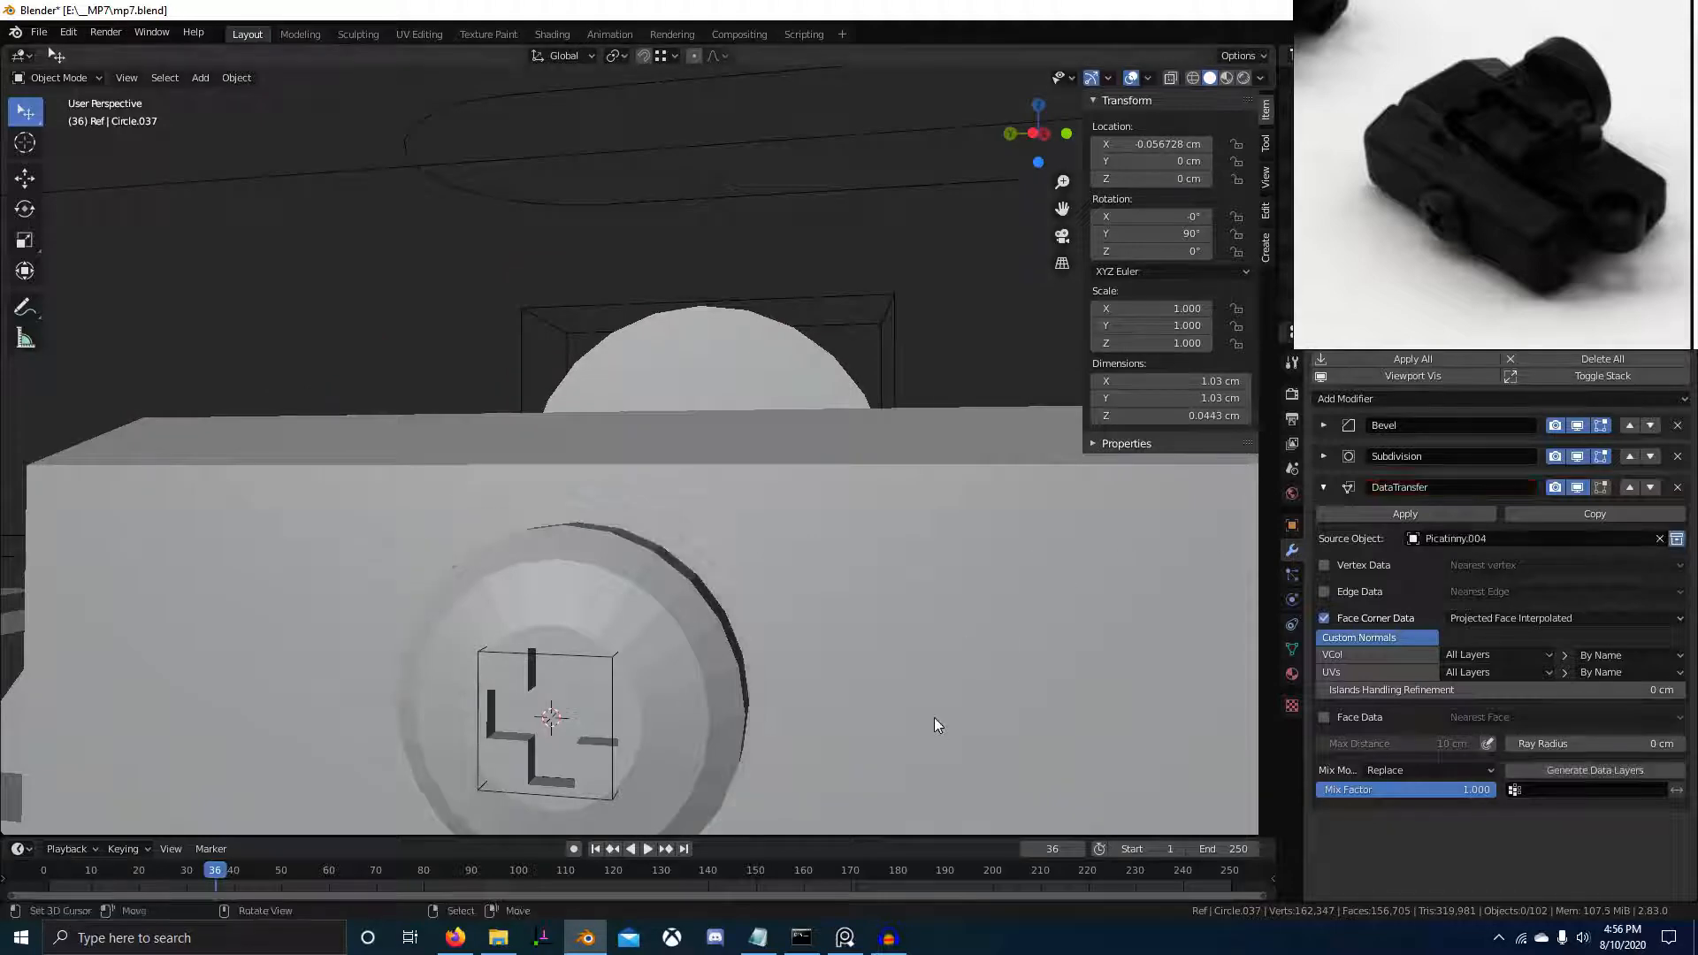
{"action": "left_click", "coordinate": [1525, 790]}
{"action": "left_click", "coordinate": [1517, 608]}
Check the blended ring around the knob from several angles and save the file
{"action": "scroll", "coordinate": [849, 685], "scroll_direction": "down", "scroll_amount": 2}
{"action": "middle_click_drag", "start_coordinate": [849, 685], "coordinate": [821, 617]}
{"action": "scroll", "coordinate": [853, 708], "scroll_direction": "down", "scroll_amount": 5}
{"action": "scroll", "coordinate": [853, 708], "scroll_direction": "down", "scroll_amount": 1, "text": "alt"}
{"action": "left_click", "coordinate": [845, 566]}
{"action": "middle_click_drag", "start_coordinate": [883, 534], "coordinate": [638, 596]}
{"action": "key", "text": "ctrl+s"}
Delete the unneeded object at the round sight drum and the wireframe boolean cutter beside it
{"action": "left_click", "coordinate": [672, 442]}
{"action": "key", "text": "Delete"}
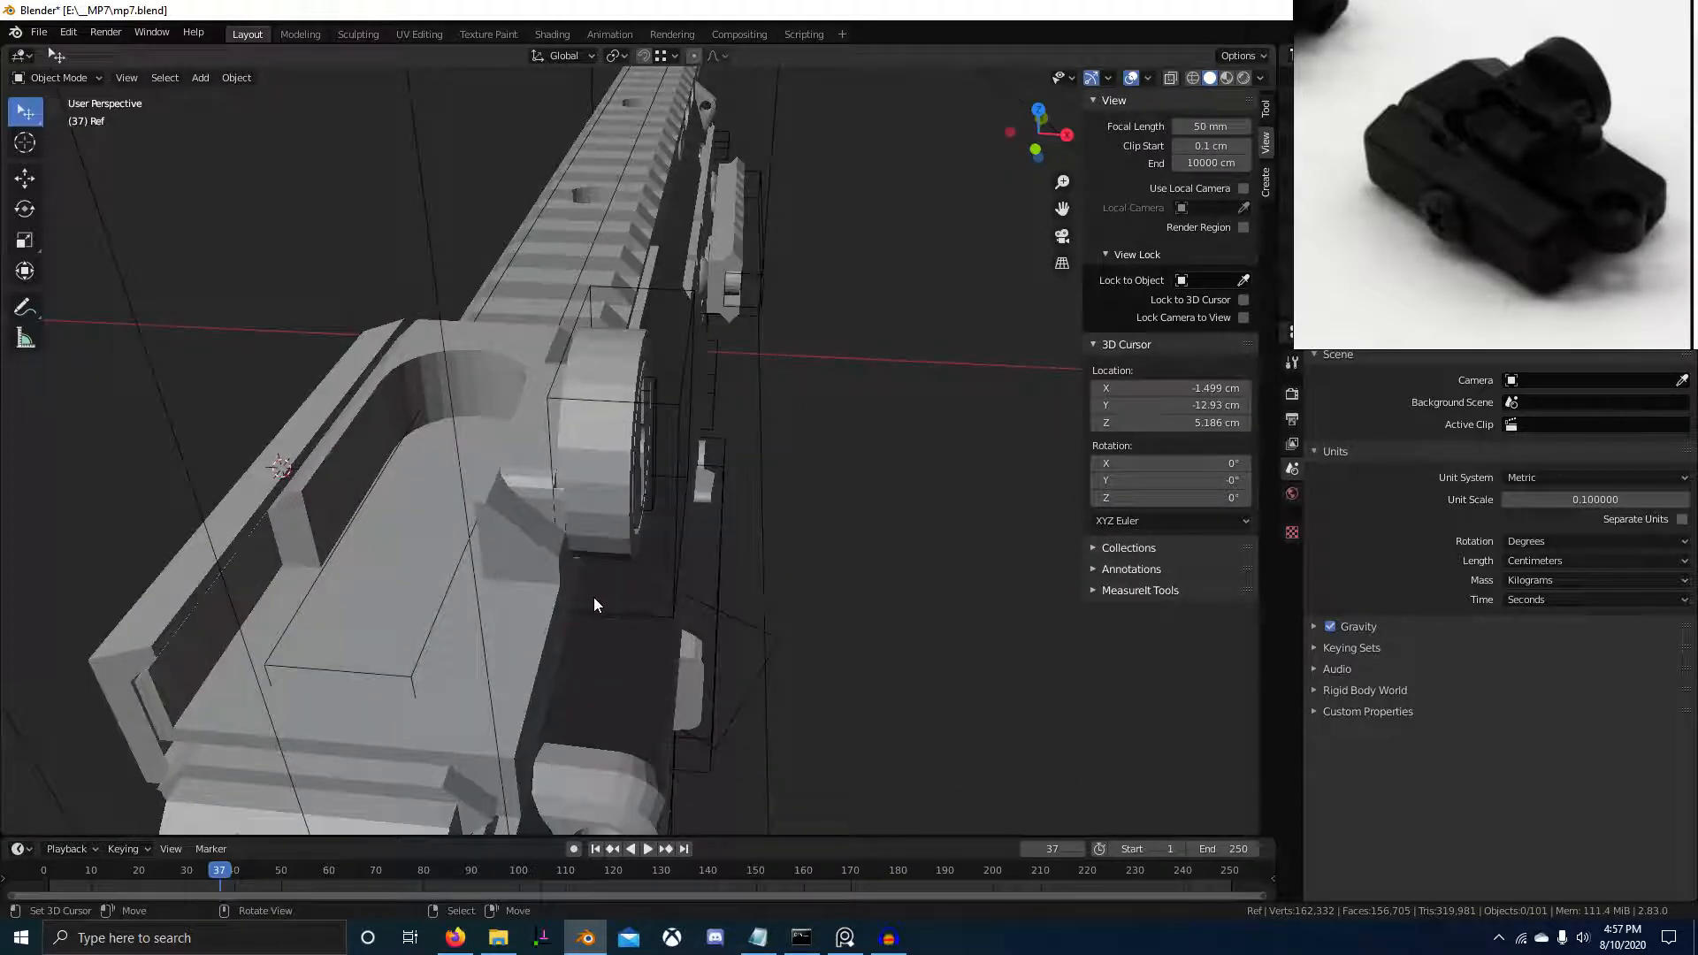
{"action": "scroll", "coordinate": [591, 600], "scroll_direction": "up", "scroll_amount": 2}
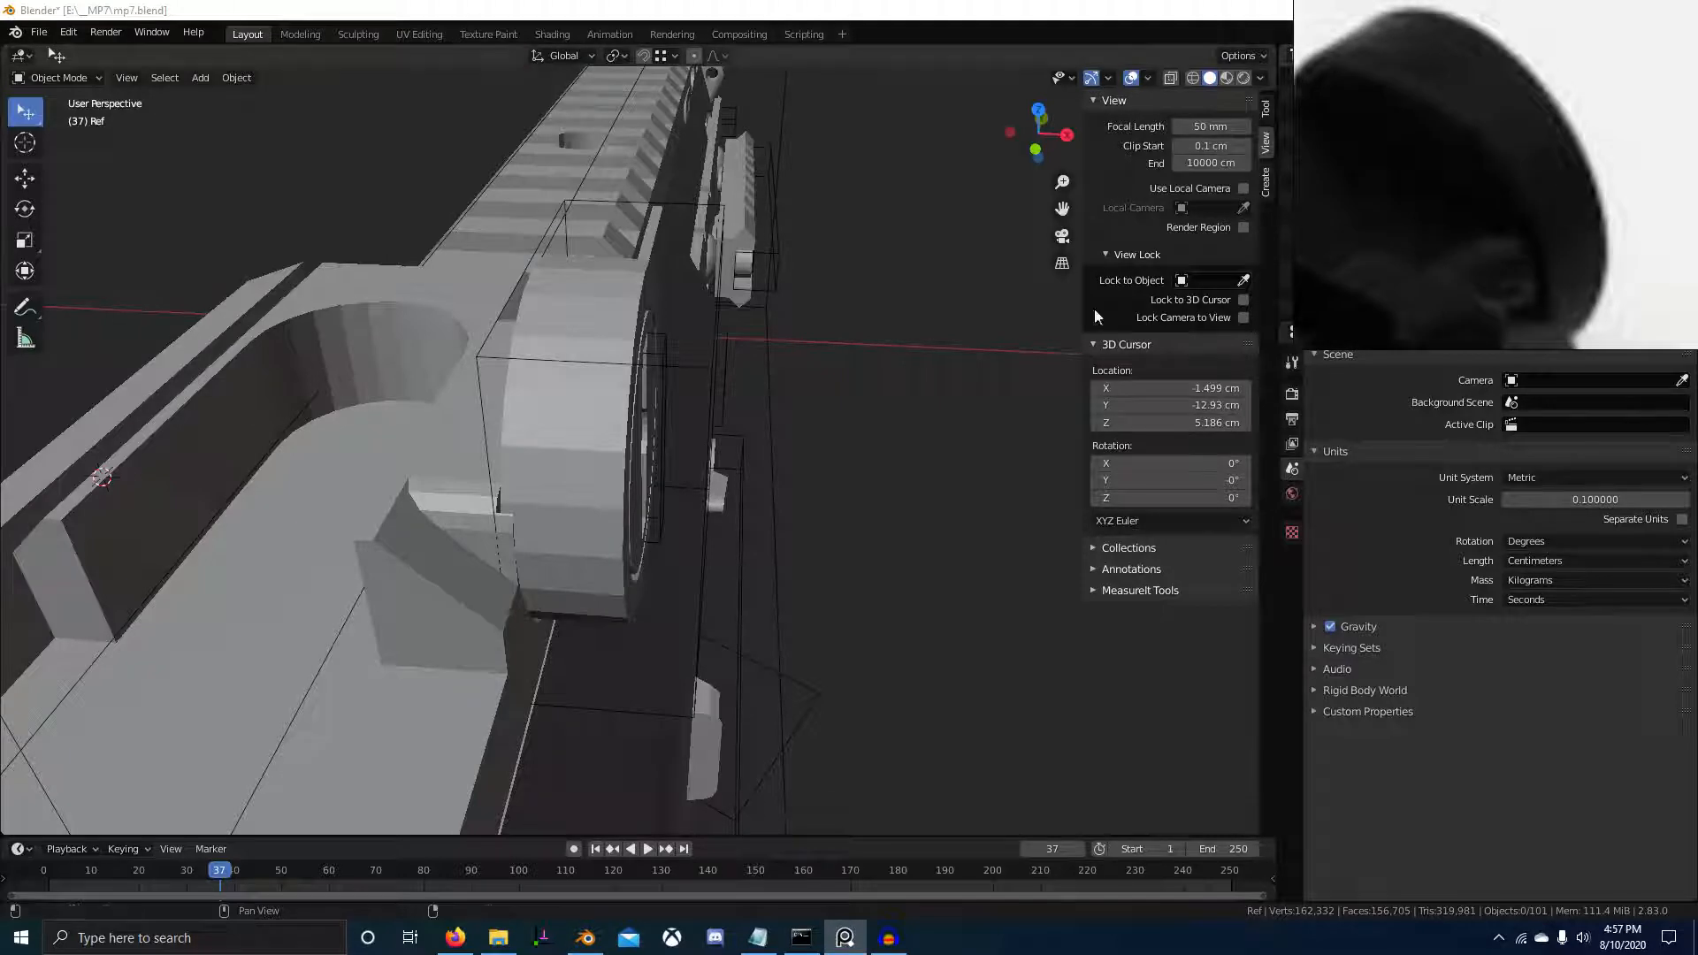
{"action": "right_click", "coordinate": [480, 358]}
{"action": "middle_click_drag", "start_coordinate": [491, 485], "coordinate": [510, 480]}
{"action": "key", "text": "x"}
{"action": "left_click", "coordinate": [509, 481]}
{"action": "right_click", "coordinate": [529, 488]}
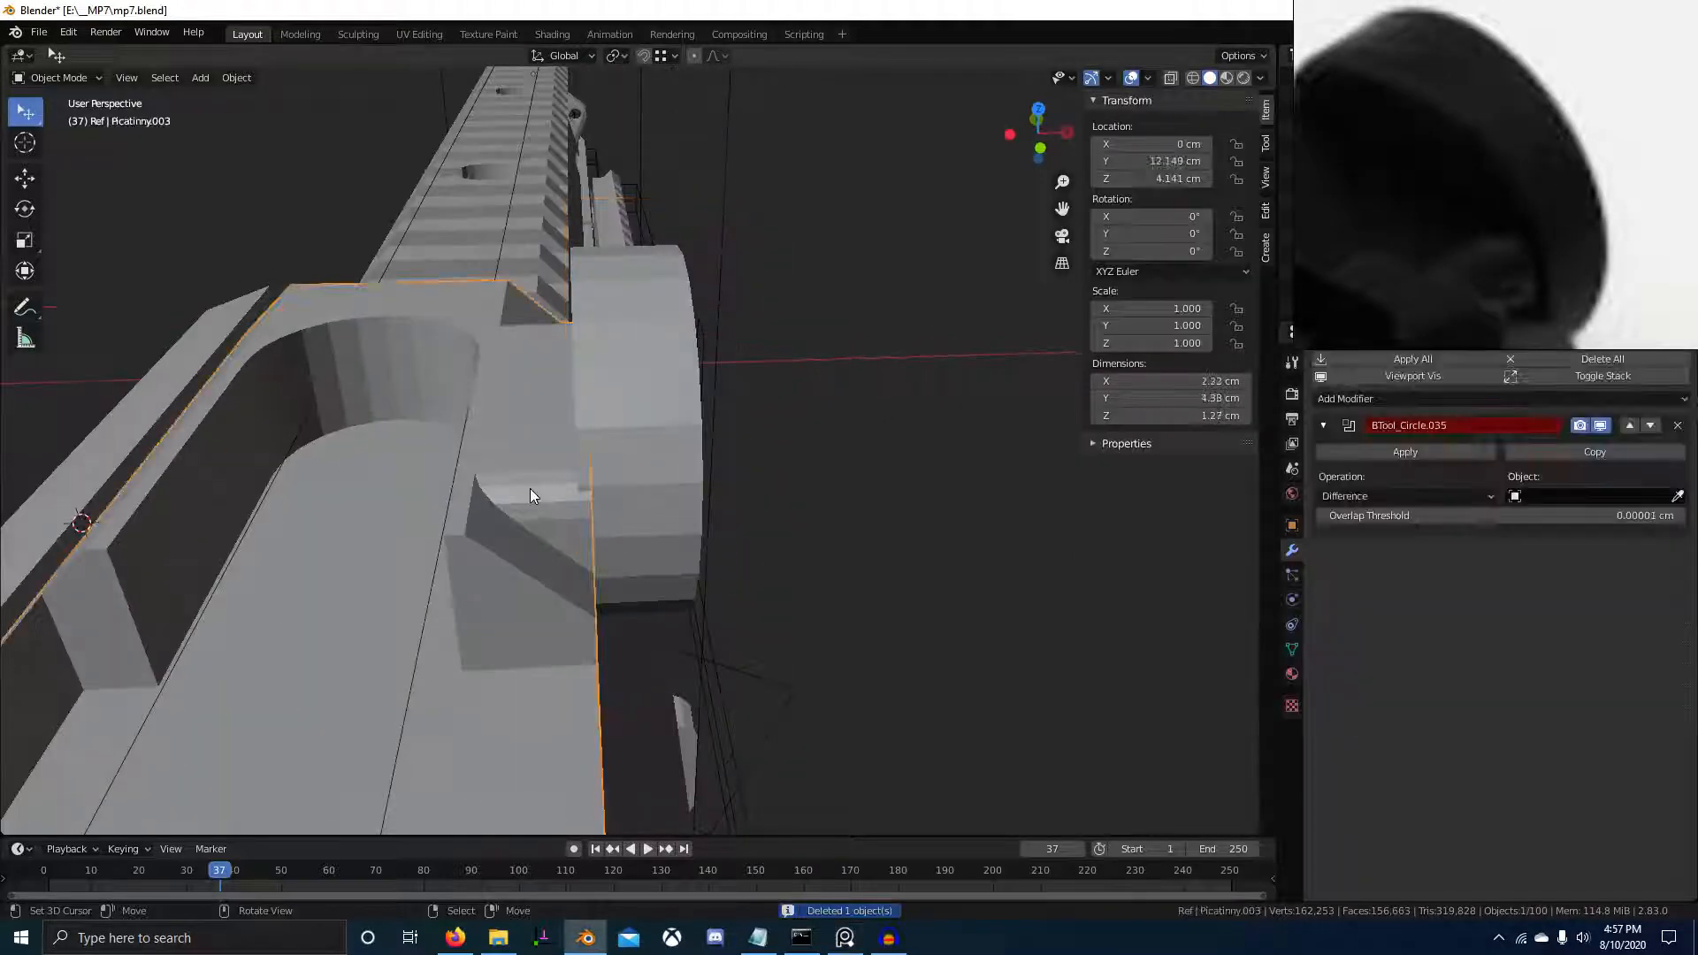
Move the round sight drum and its adjoining parts about 0.07 cm along X and save the file
{"action": "right_click", "coordinate": [677, 412]}
{"action": "middle_click_drag", "start_coordinate": [675, 409], "coordinate": [564, 351]}
{"action": "right_click", "coordinate": [545, 340], "text": "shift"}
{"action": "right_click", "coordinate": [545, 339], "text": "shift"}
{"action": "right_click", "coordinate": [545, 322], "text": "shift"}
{"action": "scroll", "coordinate": [495, 340], "scroll_direction": "up", "scroll_amount": 1}
{"action": "key", "text": "g"}
{"action": "key", "text": "x"}
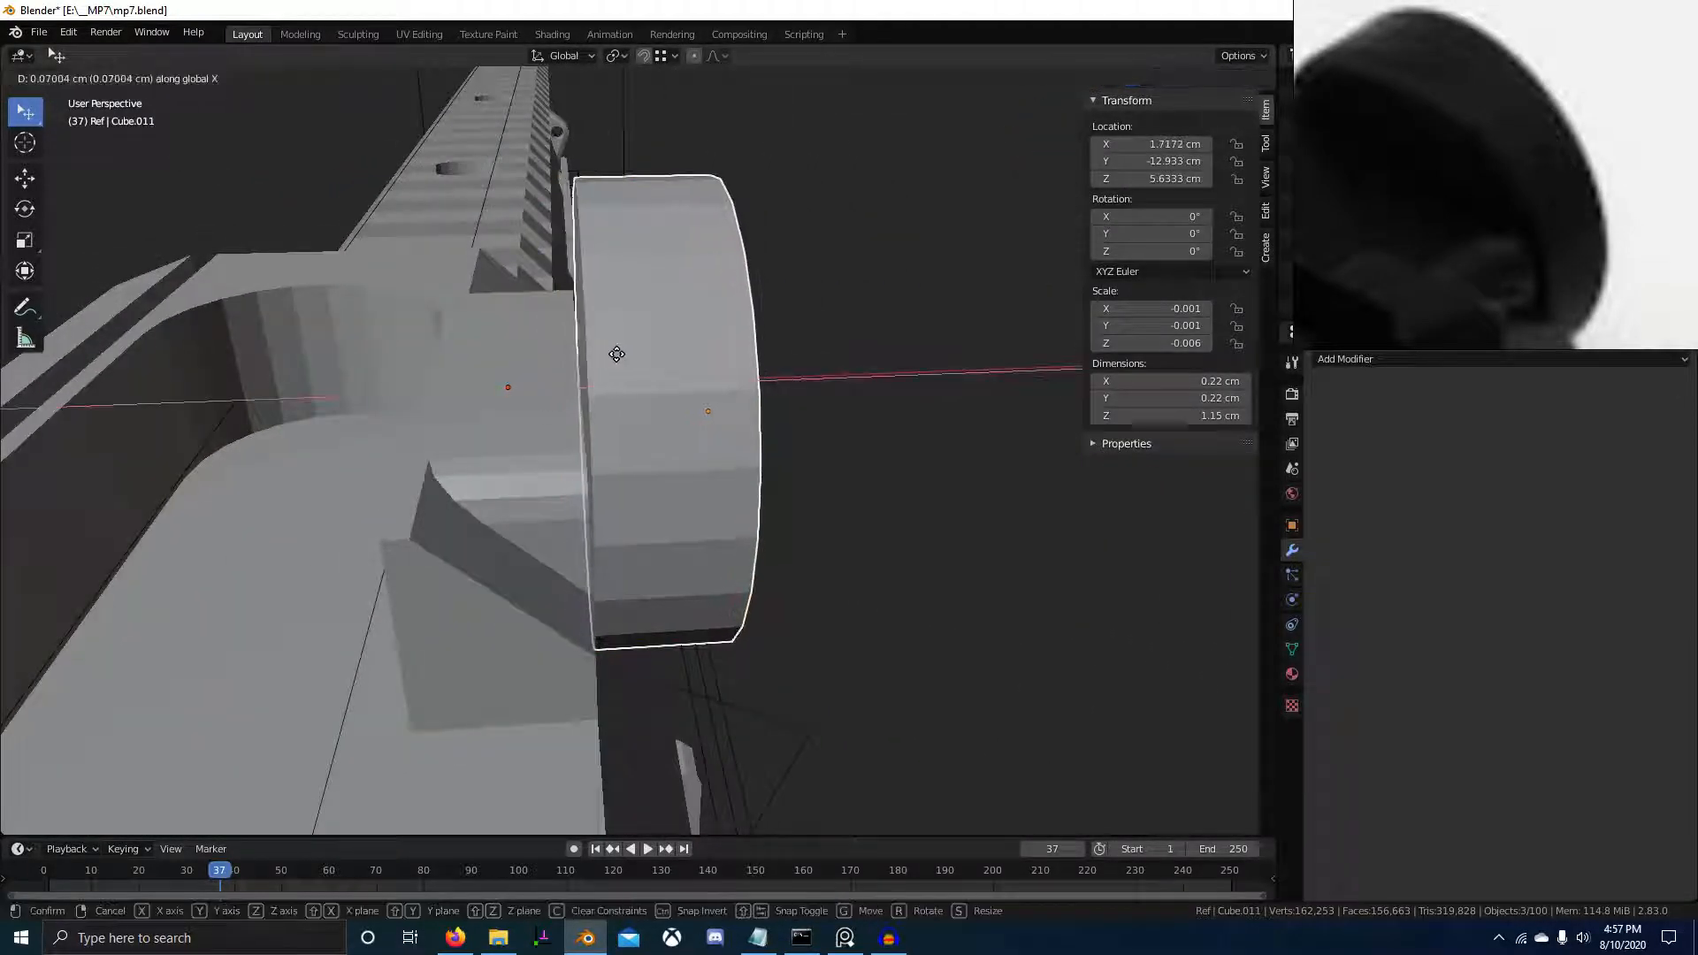
{"action": "left_click", "coordinate": [616, 354]}
{"action": "key", "text": "alt+a"}
{"action": "scroll", "coordinate": [654, 424], "scroll_direction": "down", "scroll_amount": 5}
{"action": "middle_click_drag", "start_coordinate": [708, 529], "coordinate": [800, 524]}
{"action": "scroll", "coordinate": [548, 483], "scroll_direction": "up", "scroll_amount": 3}
{"action": "scroll", "coordinate": [550, 481], "scroll_direction": "down", "scroll_amount": 3}
{"action": "key", "text": "ctrl+s"}
Examine the reference photo of the sight mount alongside the model to find the next part to build
{"action": "scroll", "coordinate": [1586, 227], "scroll_direction": "down", "scroll_amount": 4}
{"action": "middle_click_drag", "start_coordinate": [1587, 226], "coordinate": [1558, 295]}
{"action": "scroll", "coordinate": [1552, 288], "scroll_direction": "down", "scroll_amount": 3}
{"action": "middle_click_drag", "start_coordinate": [672, 384], "coordinate": [739, 384]}
{"action": "scroll", "coordinate": [1525, 267], "scroll_direction": "up", "scroll_amount": 4}
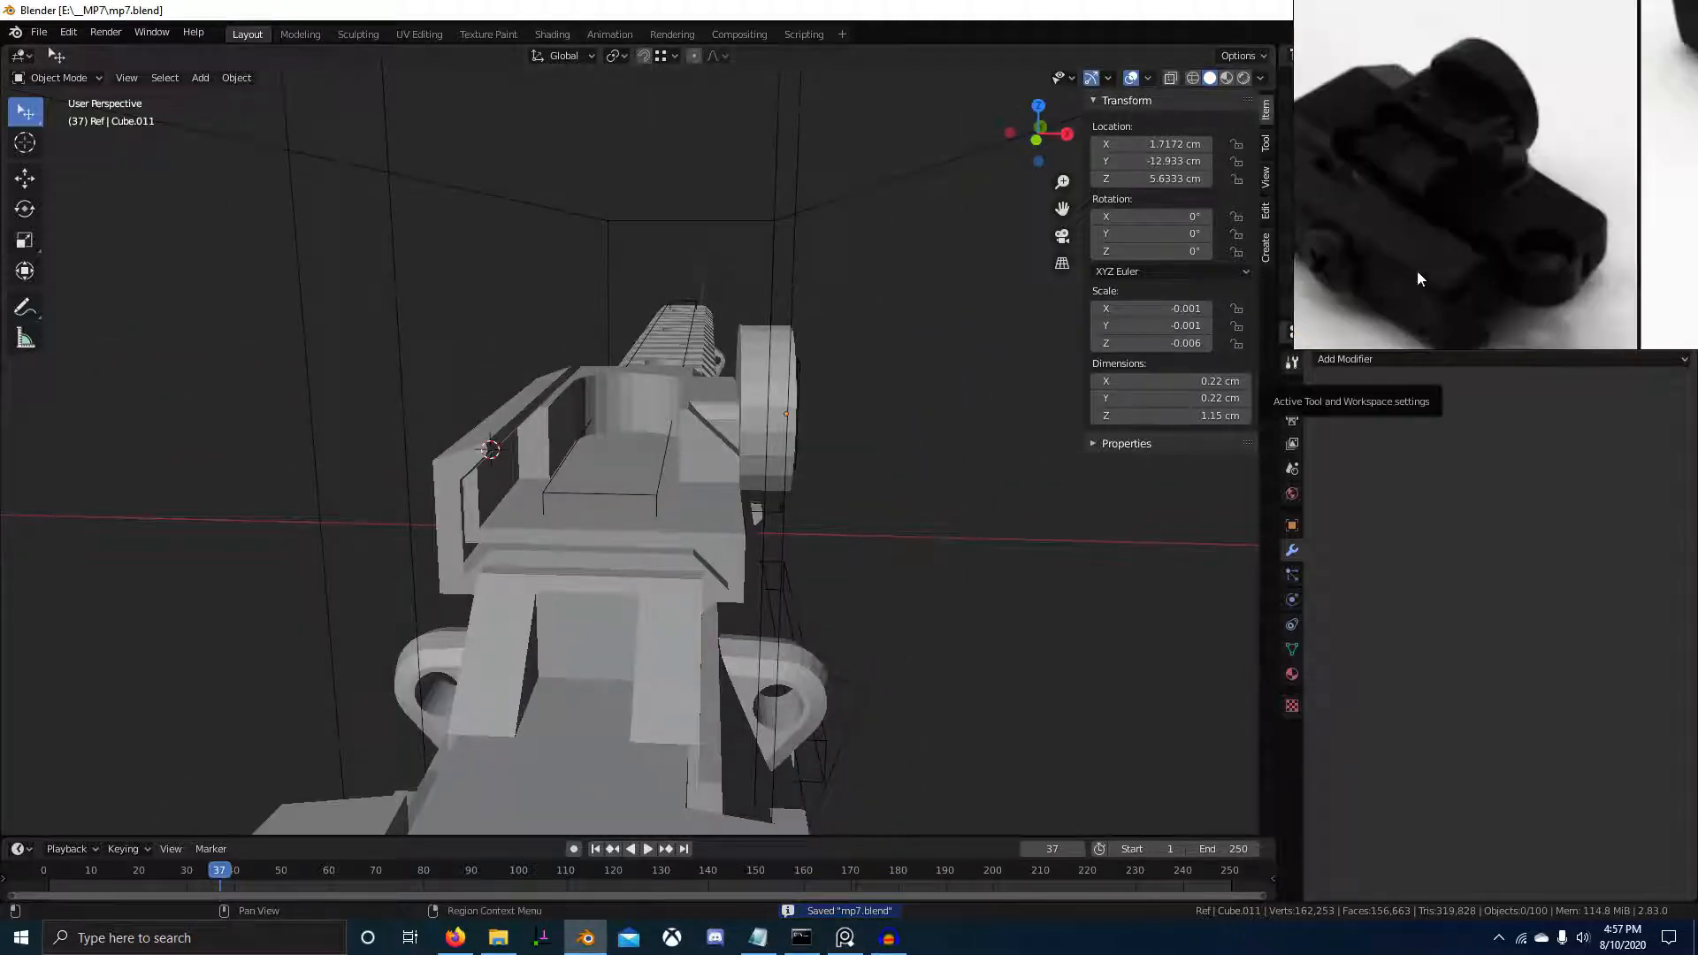
{"action": "scroll", "coordinate": [1407, 266], "scroll_direction": "down", "scroll_amount": 3}
{"action": "scroll", "coordinate": [1440, 241], "scroll_direction": "up", "scroll_amount": 5}
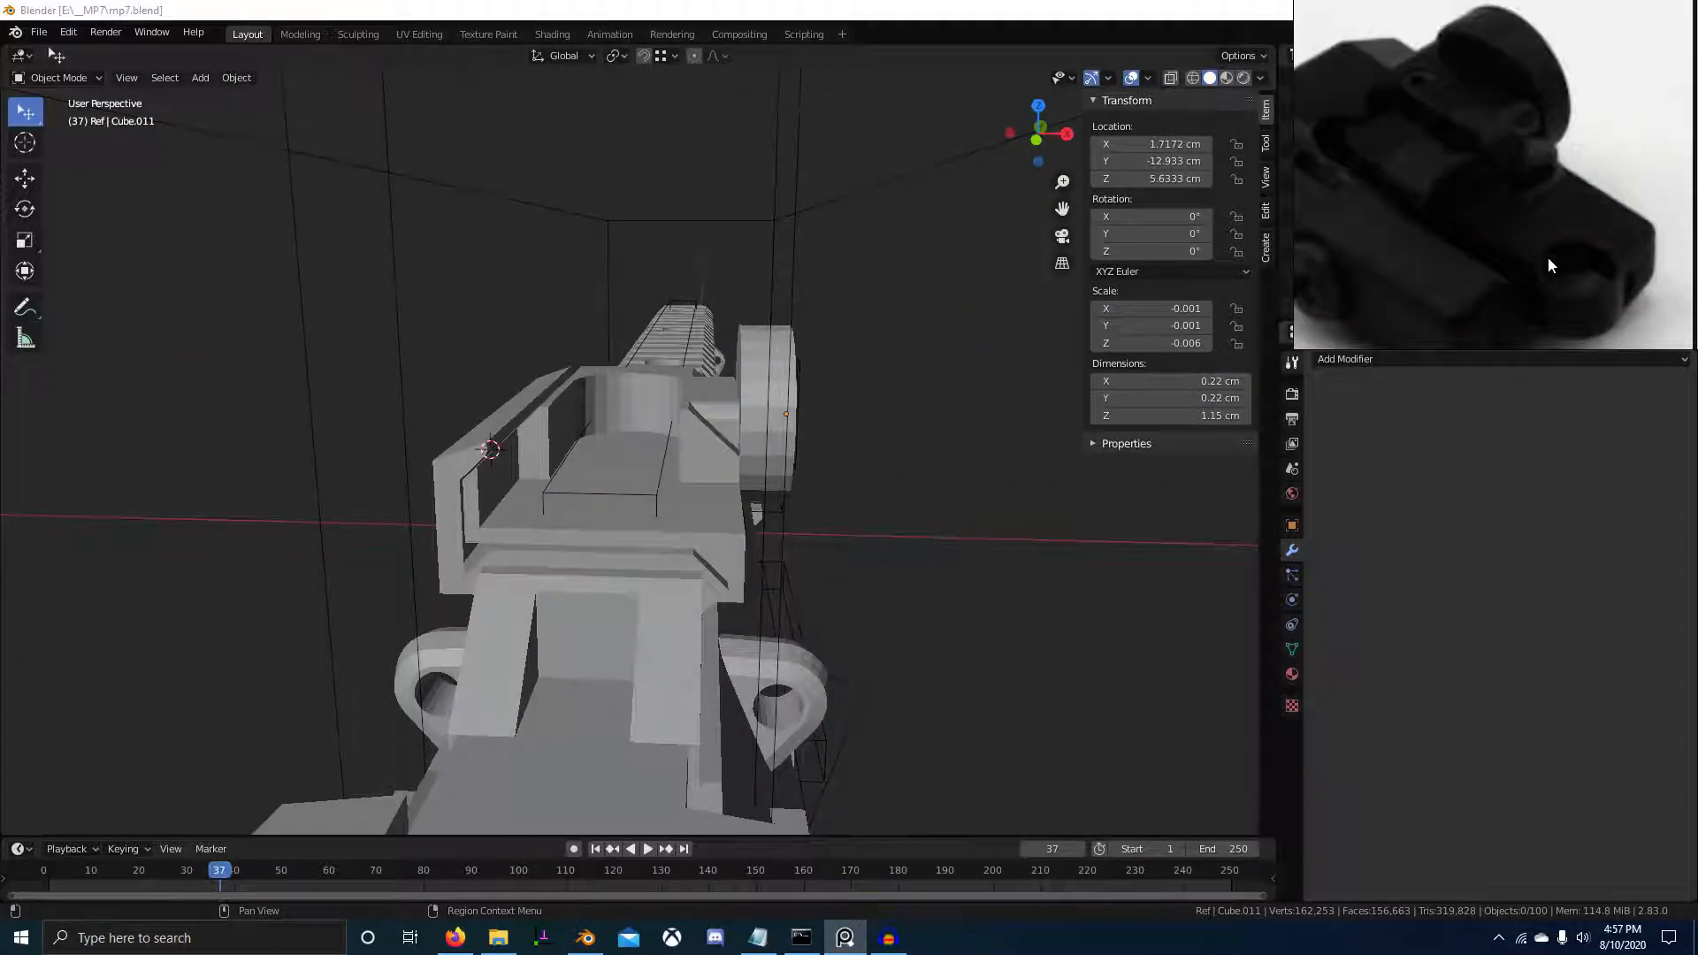
{"action": "scroll", "coordinate": [474, 433], "scroll_direction": "down", "scroll_amount": 2}
In the left-side wireframe view, add a 32-vertex circle at the side knob and rotate it 90° about Y
{"action": "middle_click_drag", "start_coordinate": [474, 433], "coordinate": [633, 412]}
{"action": "key", "text": "KP_3"}
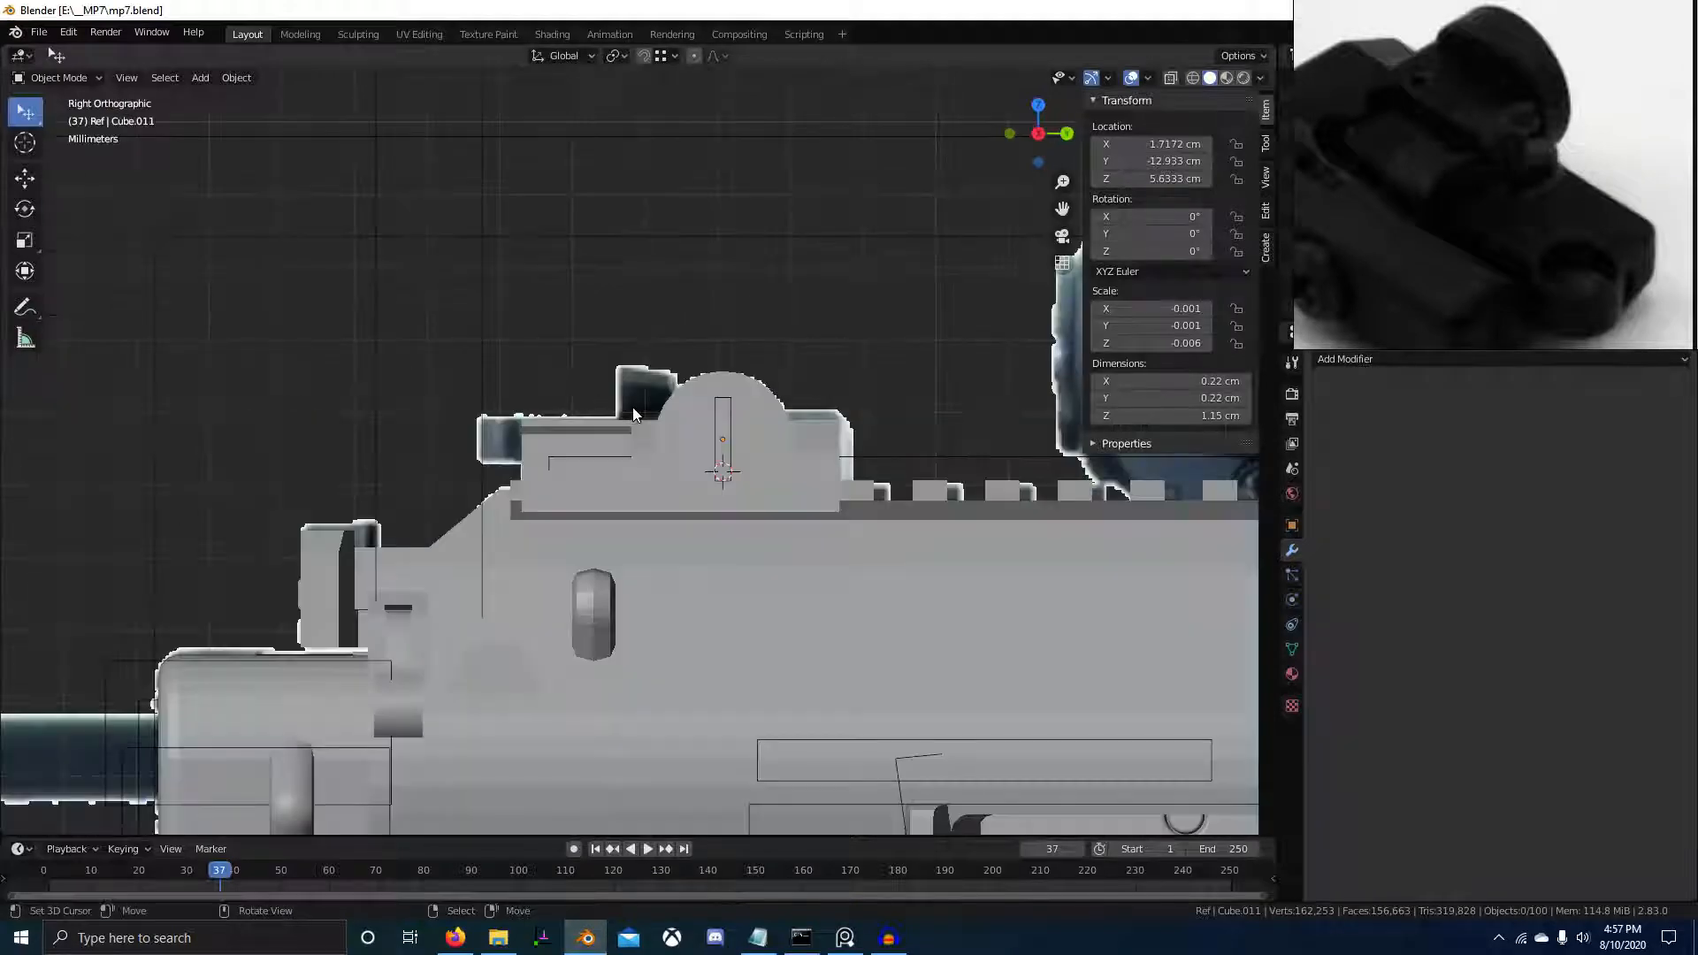
{"action": "key", "text": "shift+z"}
{"action": "key", "text": "ctrl+KP_3"}
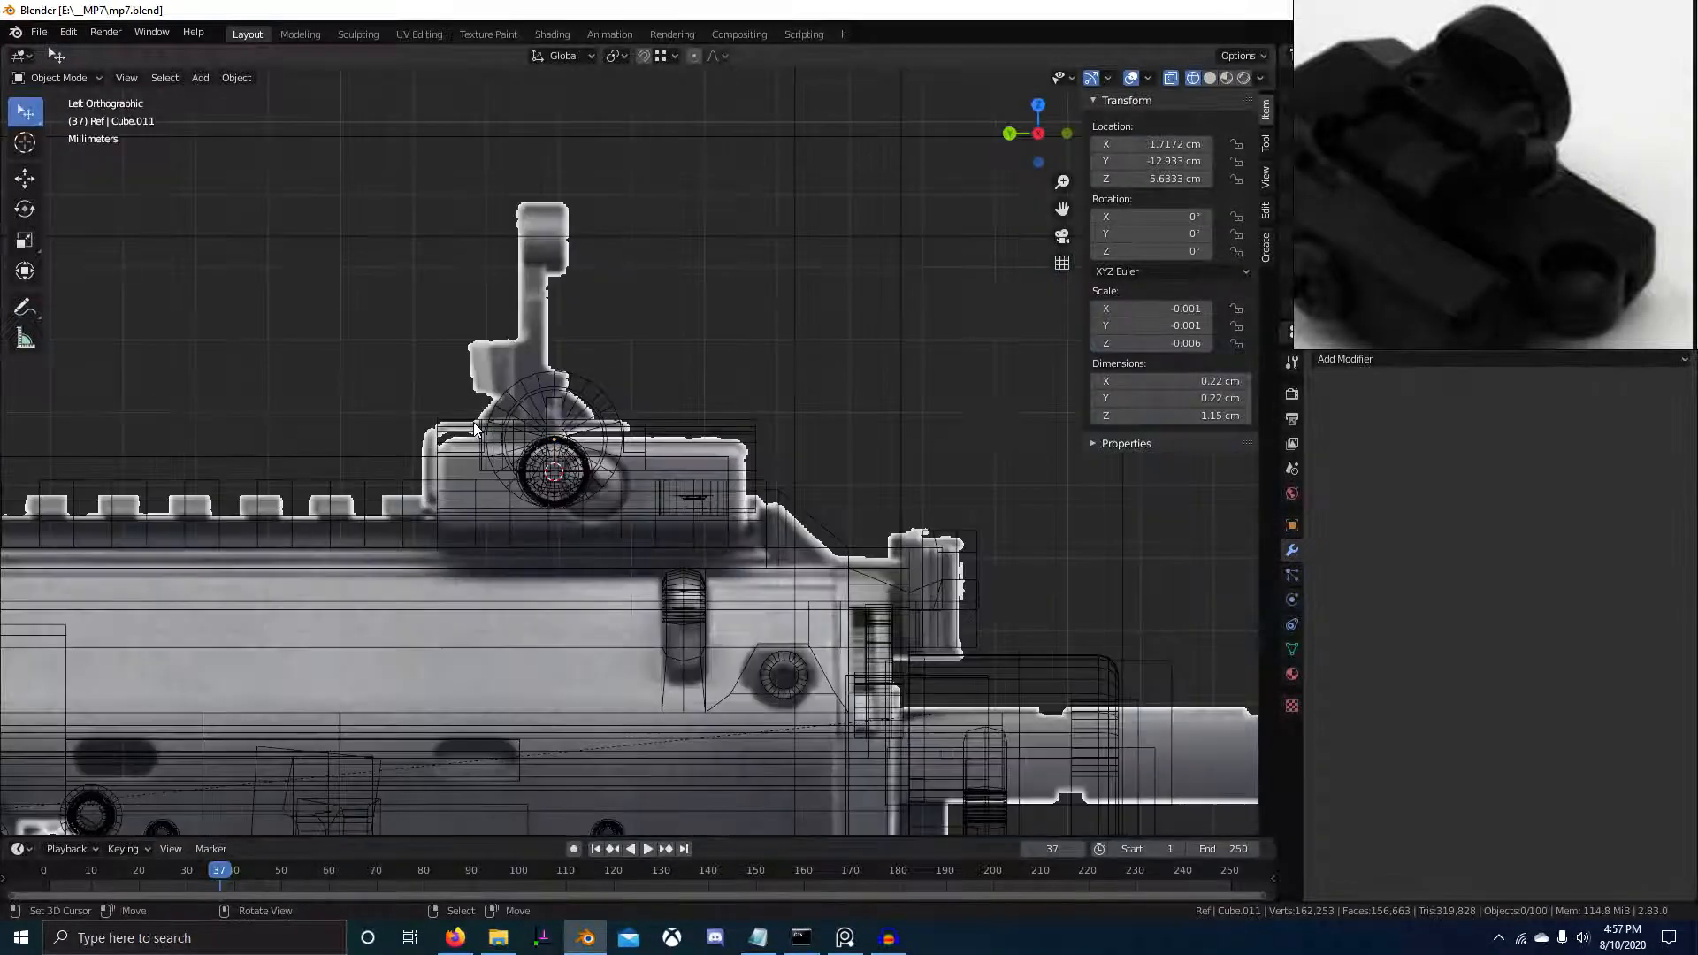
{"action": "middle_click_drag", "start_coordinate": [525, 400], "coordinate": [649, 482], "text": "shift"}
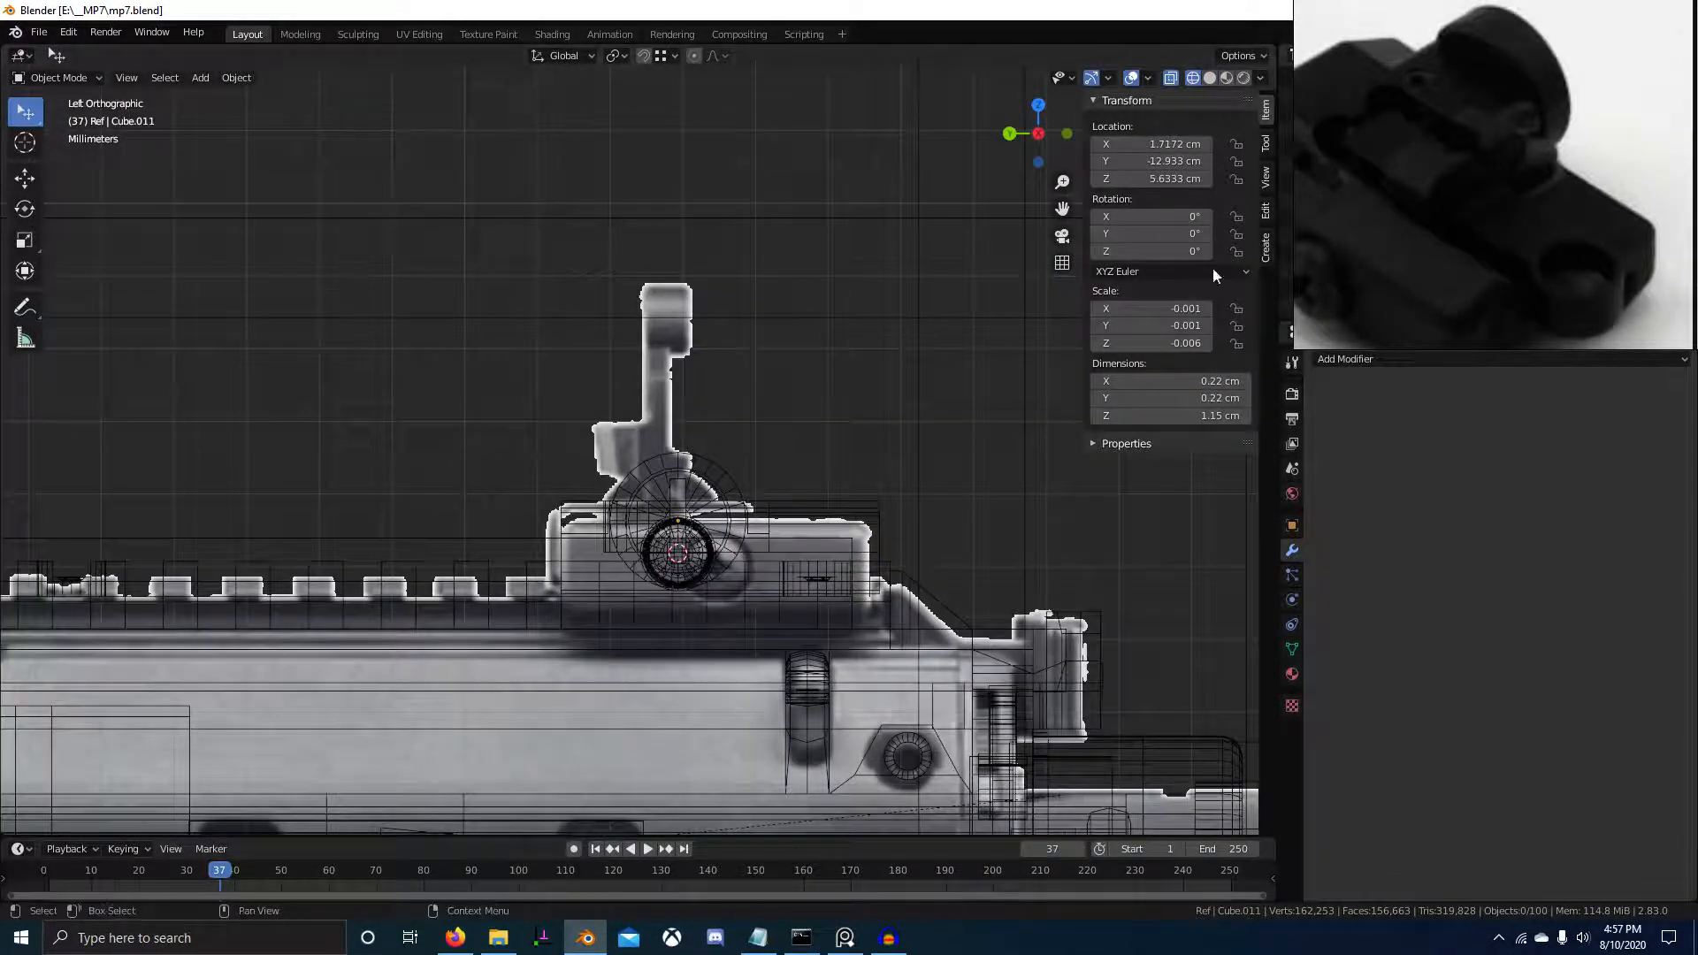
{"action": "key", "text": "shift+a"}
{"action": "mouse_move", "coordinate": [750, 308]}
{"action": "left_click", "coordinate": [833, 343]}
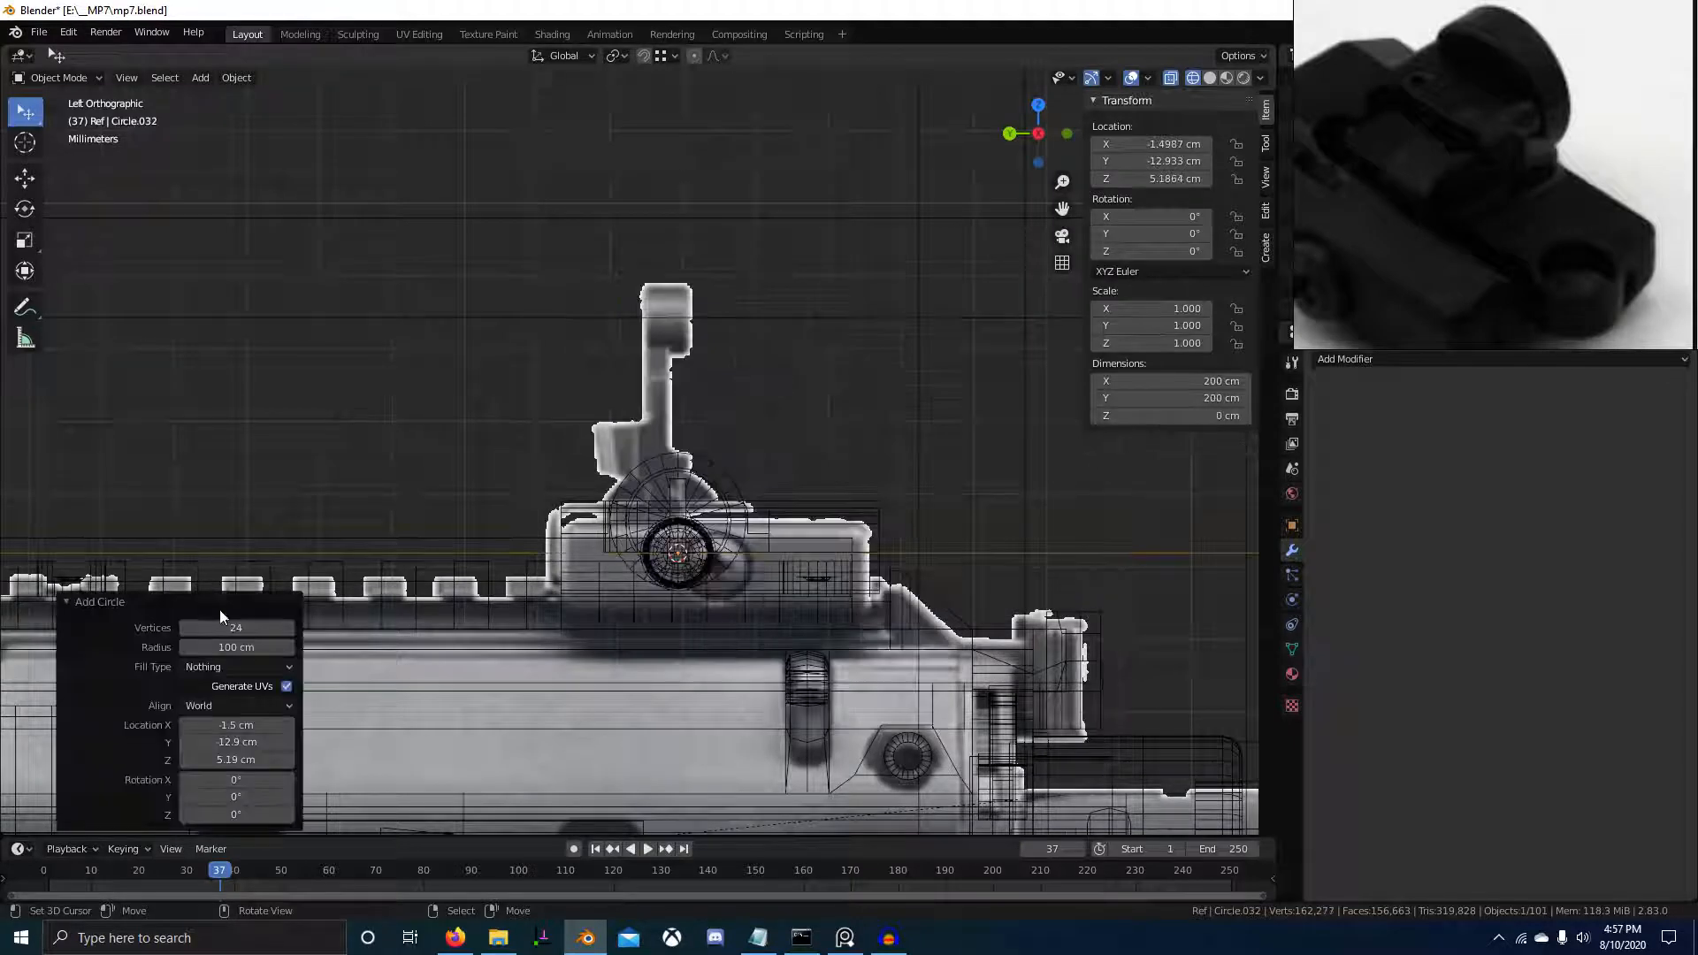
{"action": "left_click", "coordinate": [231, 628]}
{"action": "type", "text": "24"}
{"action": "scroll", "coordinate": [602, 536], "scroll_direction": "down", "scroll_amount": 4}
{"action": "key", "text": "g"}
{"action": "key", "text": "Escape"}
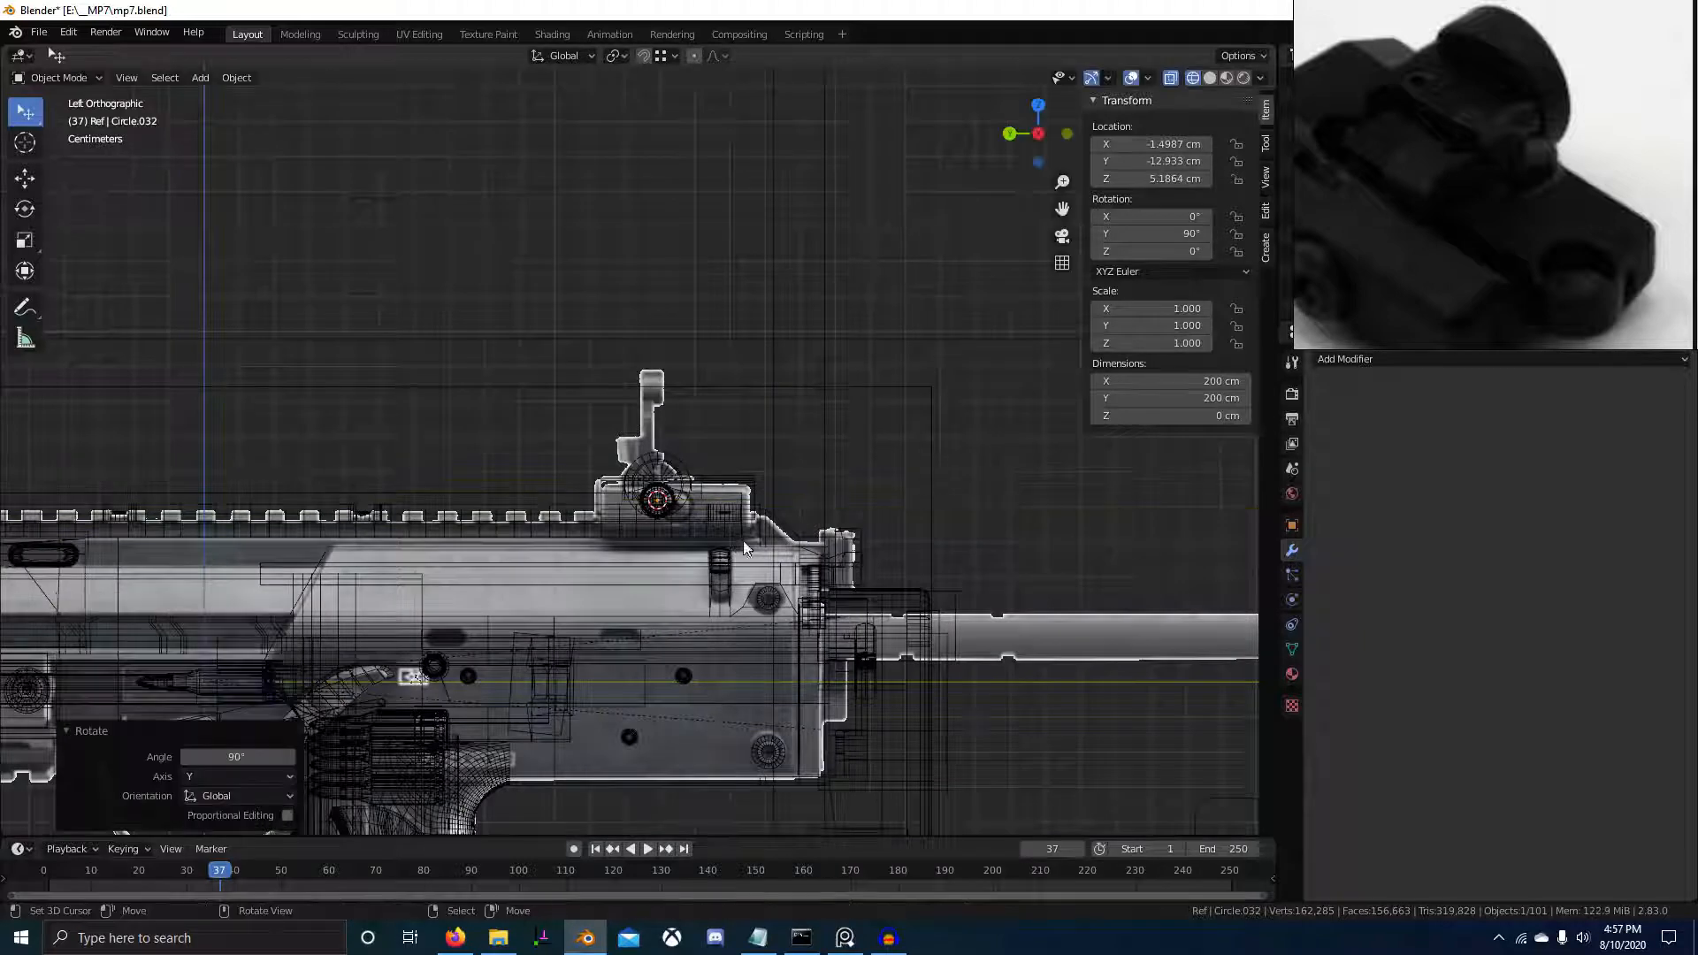
Reset the circle's location and the 3D cursor to the world origin, and scale the circle's mesh down
{"action": "scroll", "coordinate": [743, 539], "scroll_direction": "down", "scroll_amount": 6}
{"action": "key", "text": "Tab"}
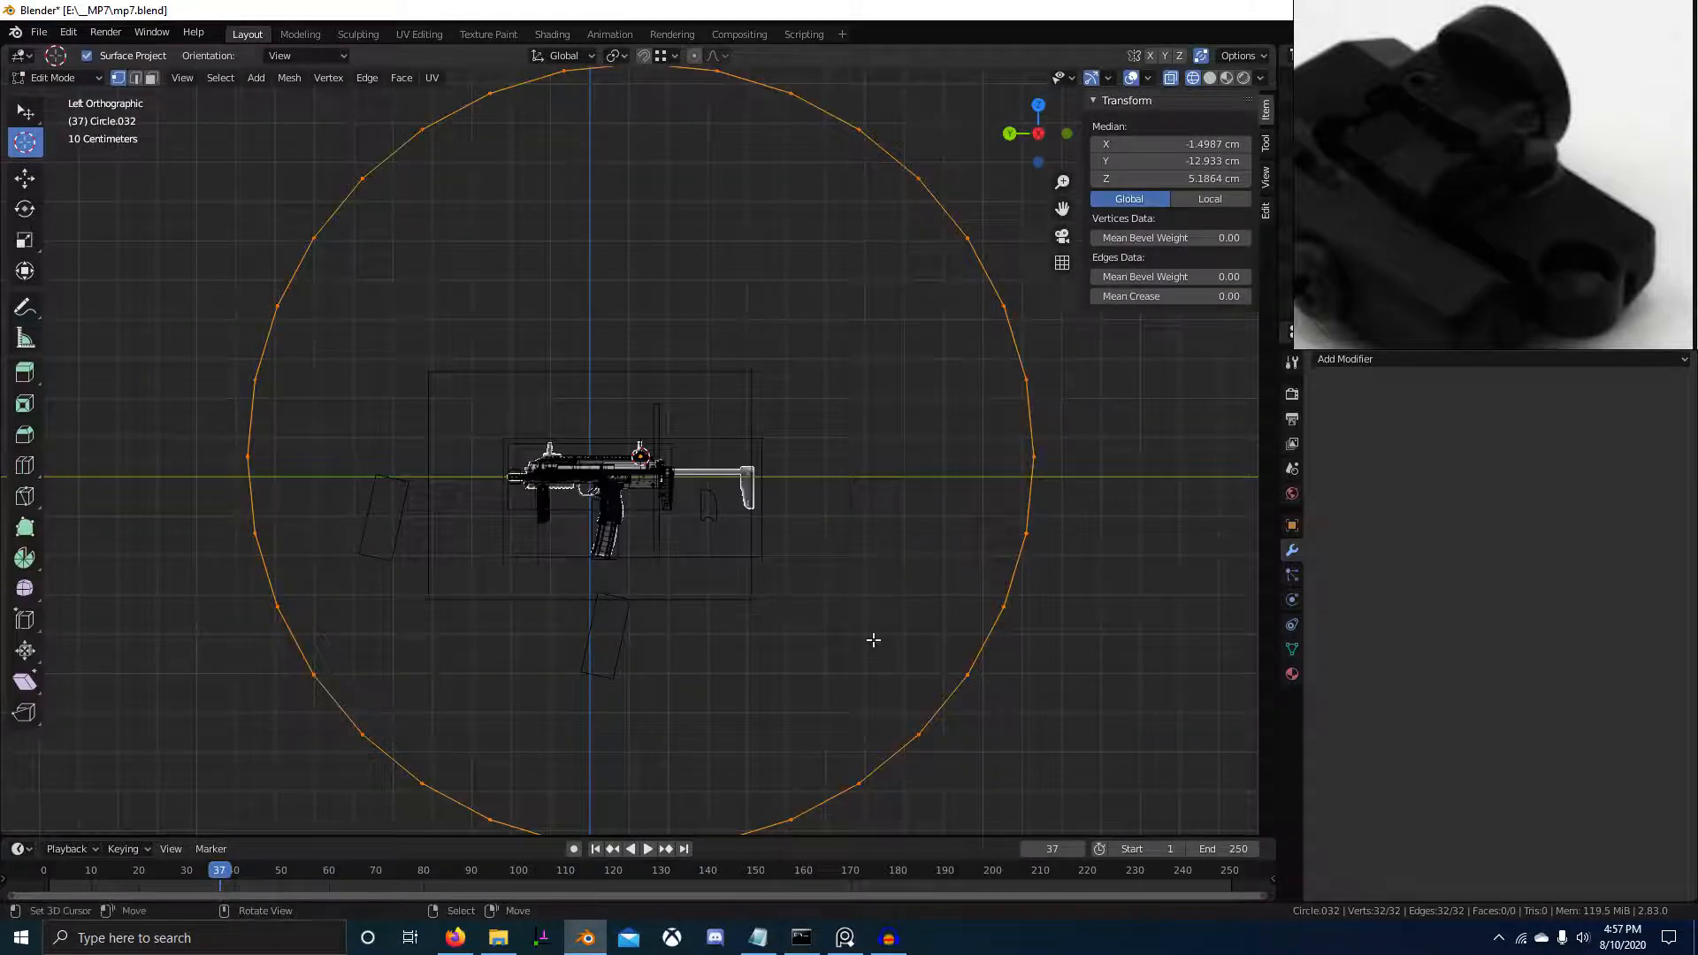
{"action": "key", "text": "Tab"}
{"action": "key", "text": "alt+g"}
{"action": "key", "text": "shift+c"}
{"action": "key", "text": "Tab"}
{"action": "key", "text": "s"}
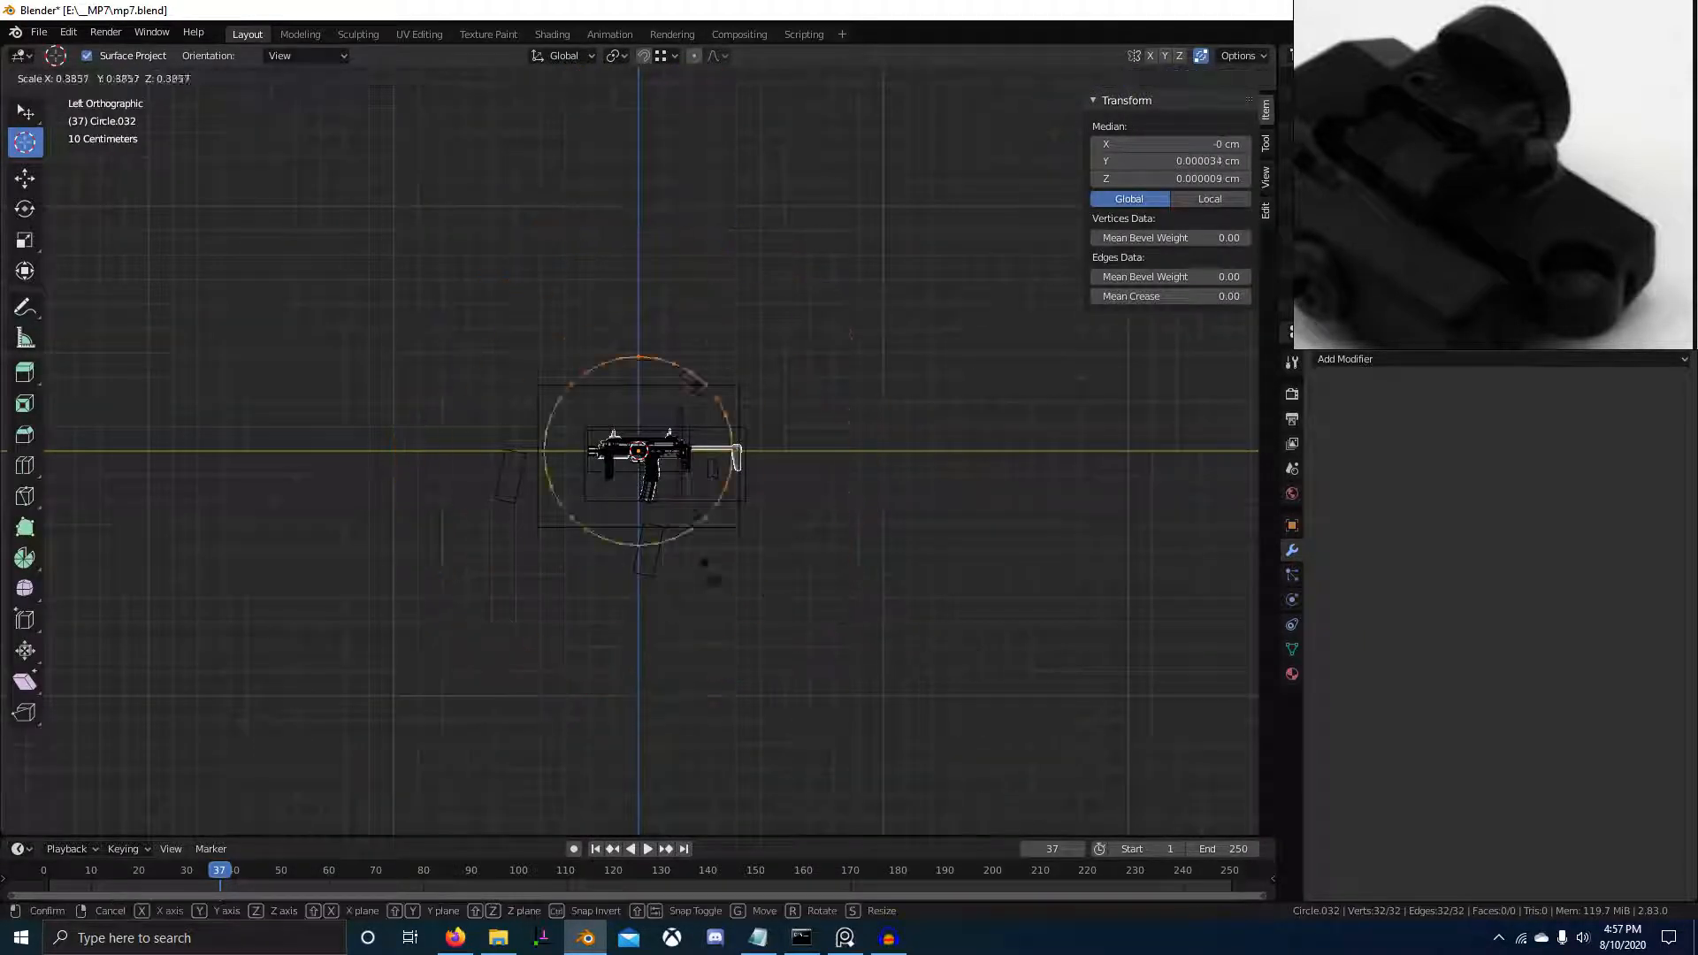
{"action": "left_click", "coordinate": [758, 587]}
Rotate the circle's vertices 90° about Z and move them to the head of the raised sight in the blueprint
{"action": "scroll", "coordinate": [698, 540], "scroll_direction": "up", "scroll_amount": 9}
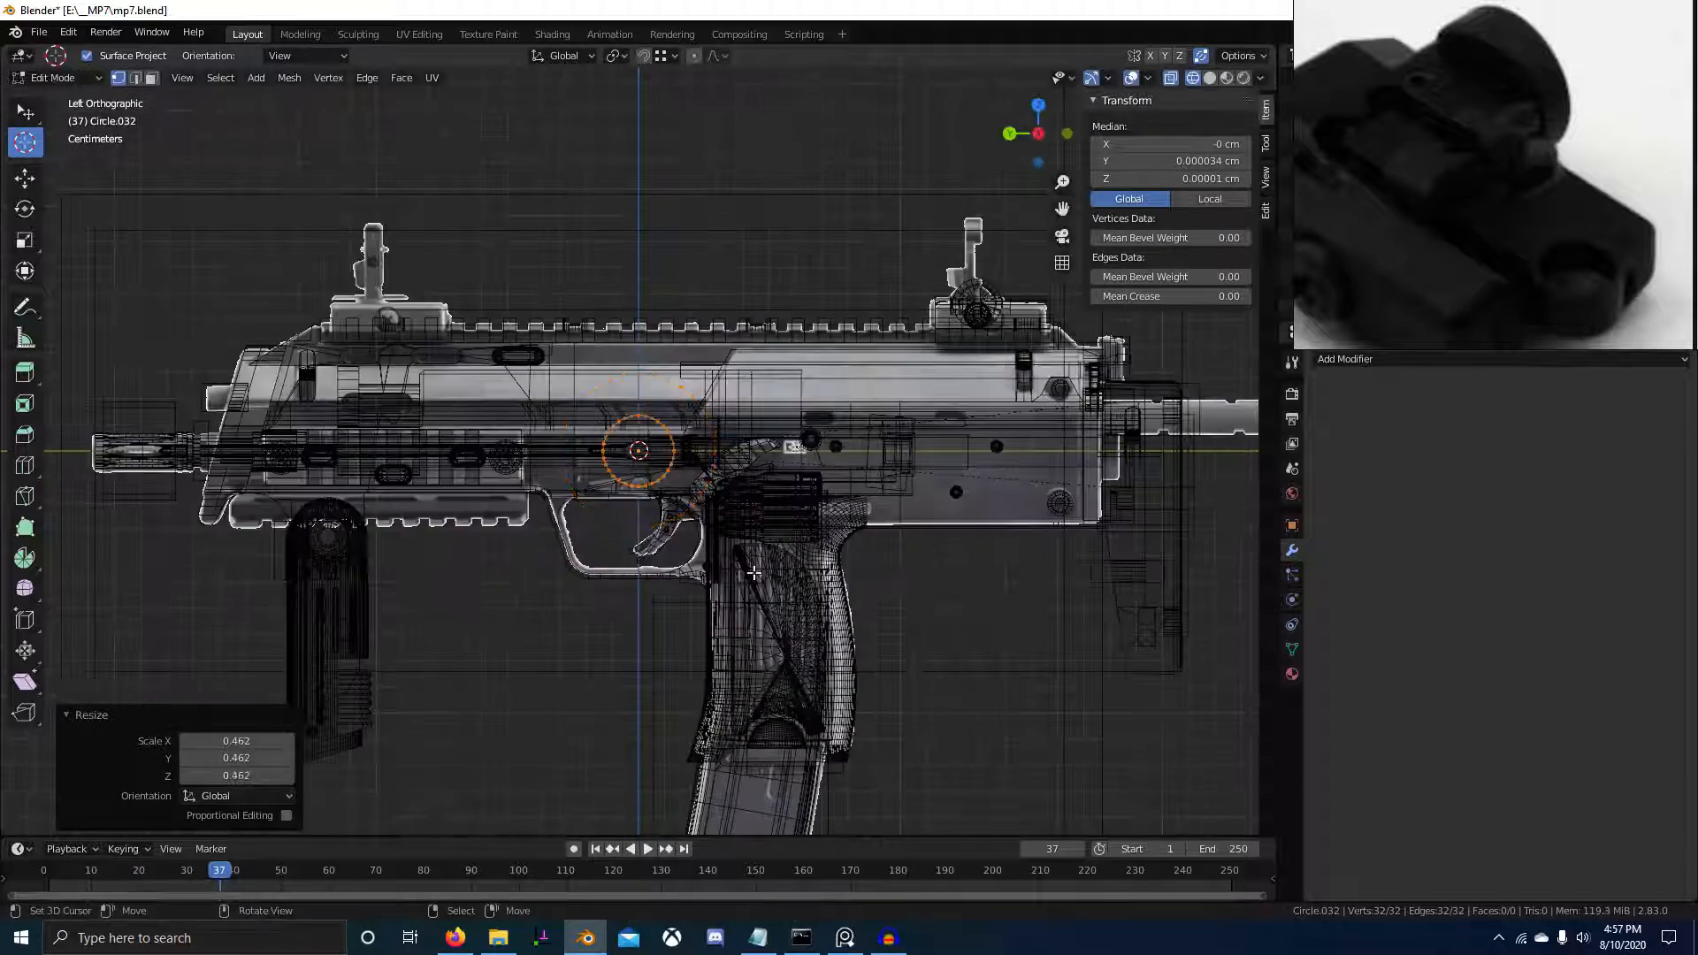
{"action": "type", "text": "rz90"}
{"action": "key", "text": "Return"}
{"action": "middle_click_drag", "start_coordinate": [877, 510], "coordinate": [617, 715], "text": "shift"}
{"action": "key", "text": "g"}
{"action": "left_click", "coordinate": [898, 496]}
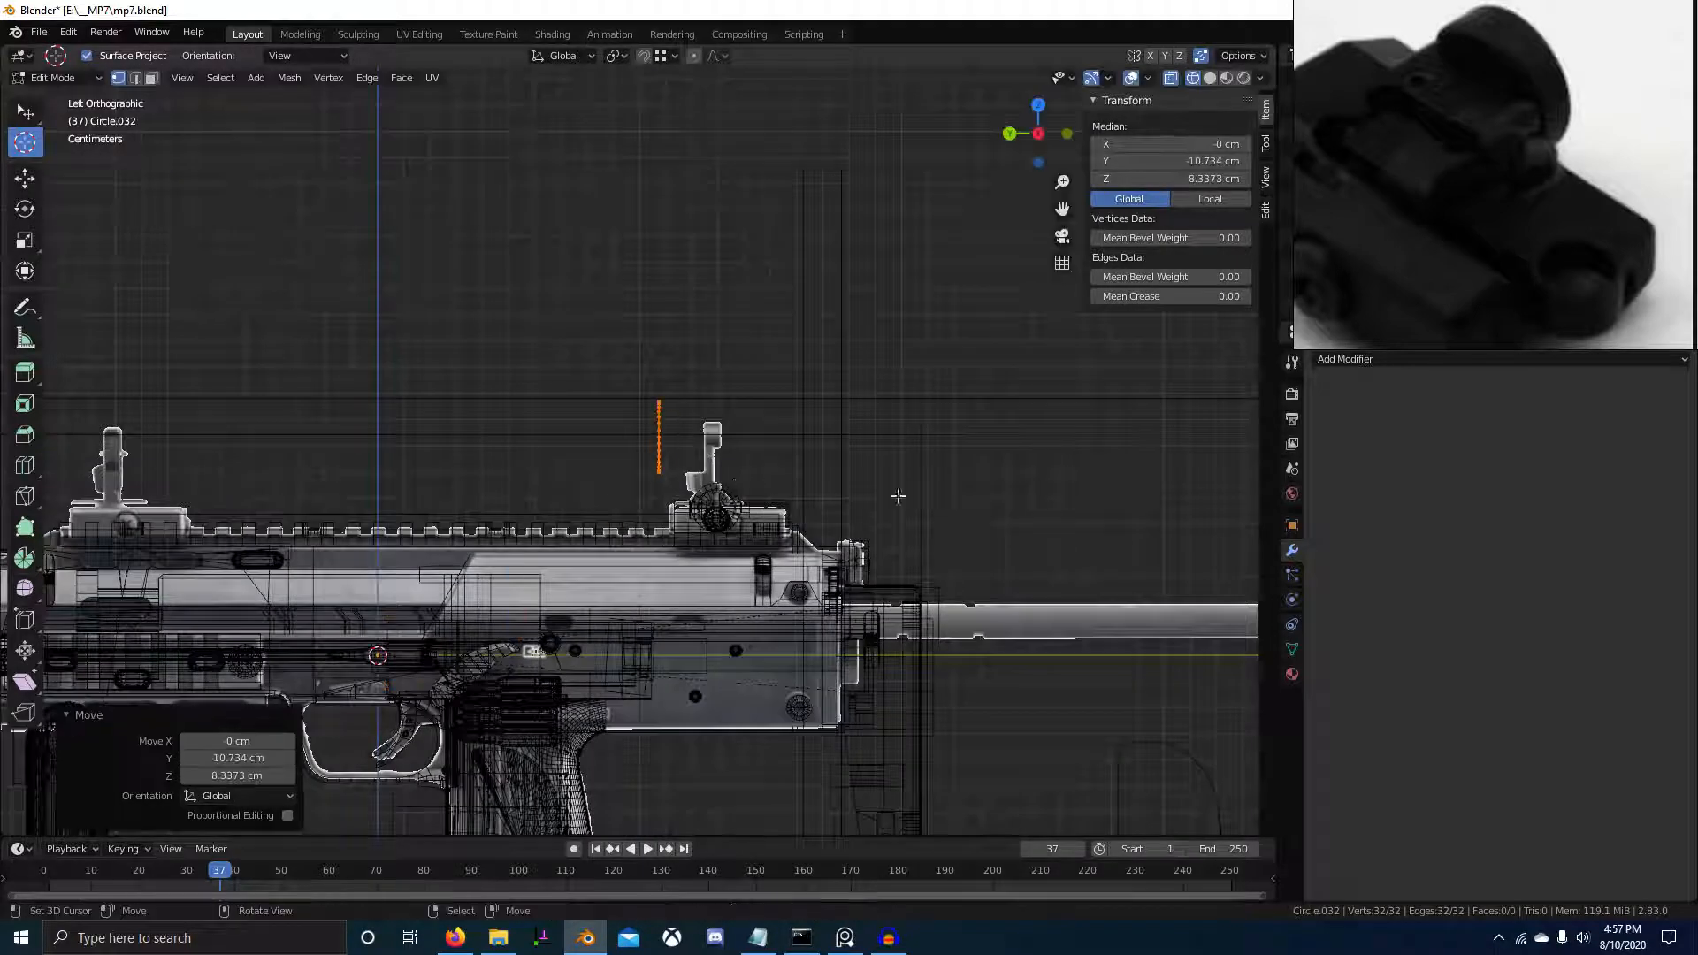
{"action": "scroll", "coordinate": [823, 467], "scroll_direction": "up", "scroll_amount": 6}
{"action": "key", "text": "g"}
{"action": "left_click", "coordinate": [766, 597]}
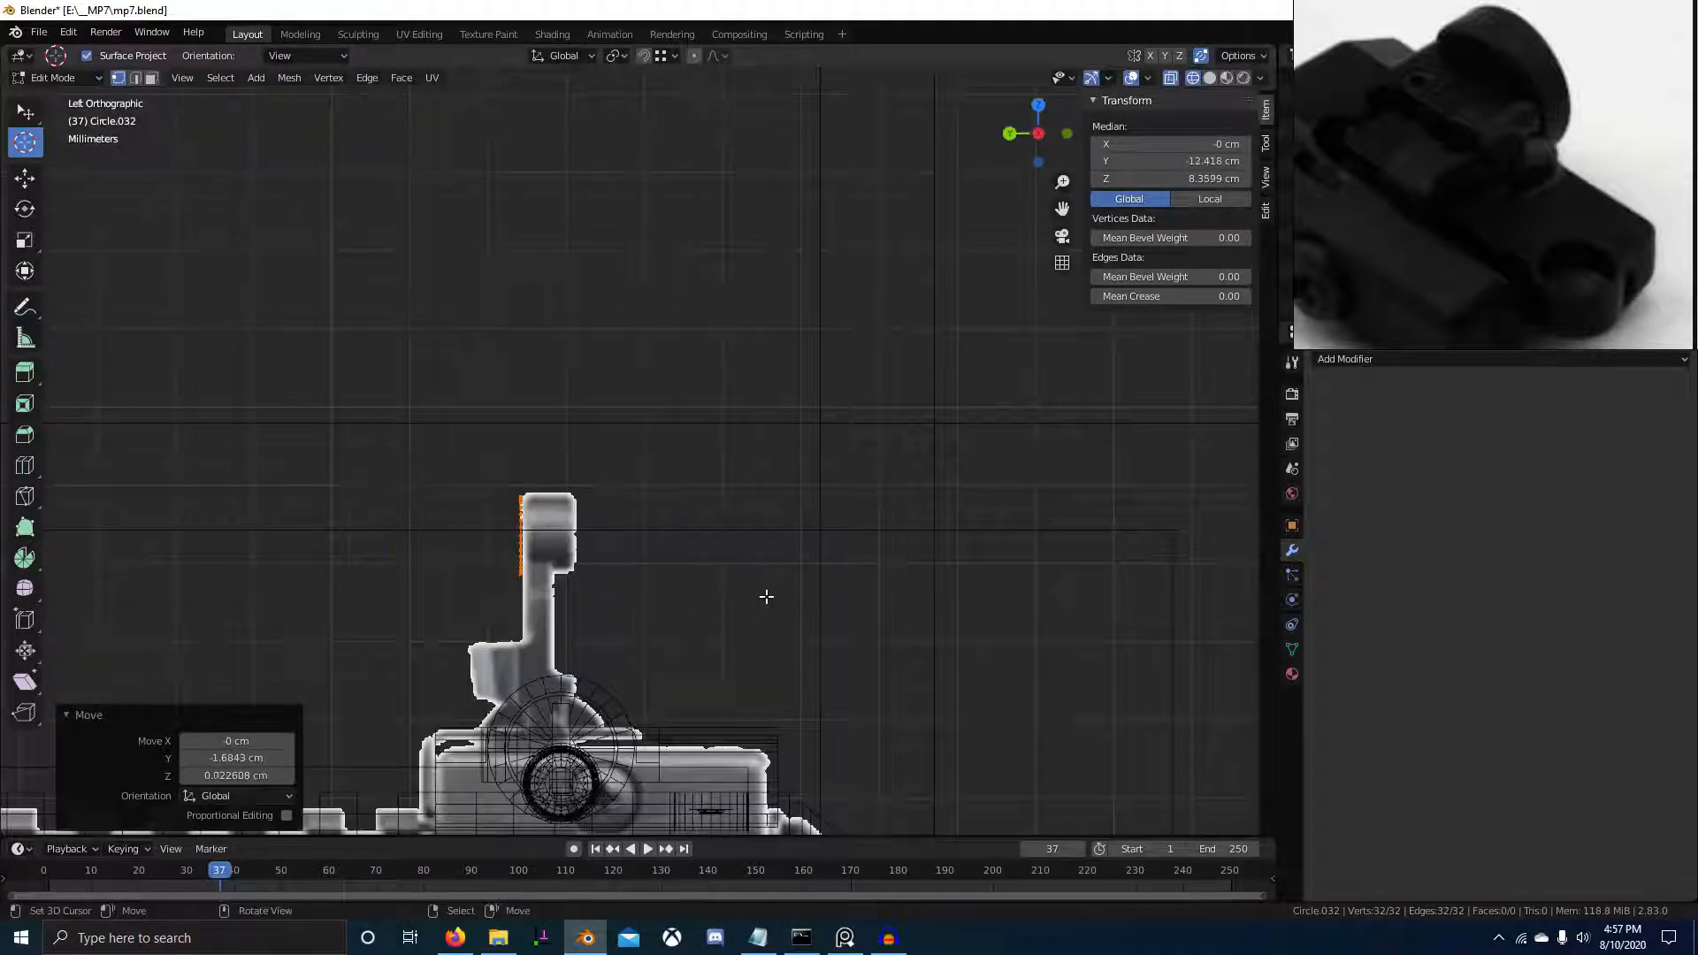
Scale the circle to the height of the sight head and align it with the head's rear edge
{"action": "scroll", "coordinate": [767, 597], "scroll_direction": "up", "scroll_amount": 4}
{"action": "key", "text": "g"}
{"action": "left_click", "coordinate": [812, 592]}
{"action": "key", "text": "s"}
{"action": "left_click", "coordinate": [847, 566]}
{"action": "key", "text": "g"}
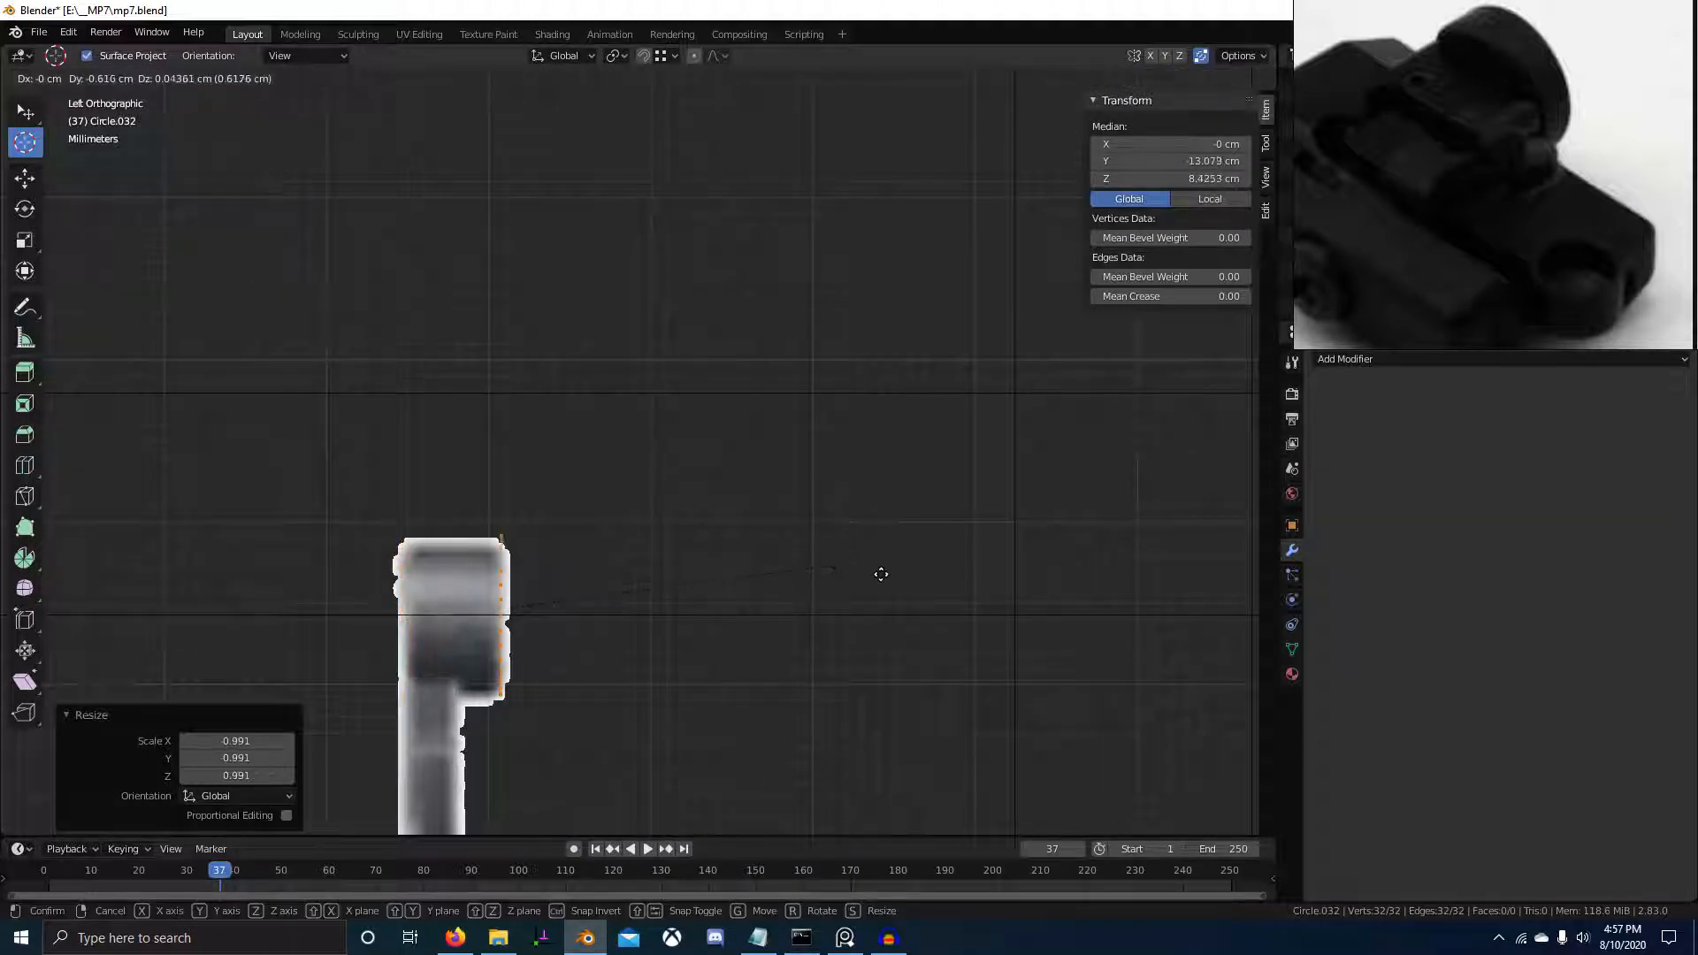
{"action": "left_click", "coordinate": [859, 570]}
Extrude the circle about 0.63 cm along Y to form the sight head's tube
{"action": "middle_click_drag", "start_coordinate": [740, 608], "coordinate": [822, 557], "text": "shift"}
{"action": "key", "text": "e"}
{"action": "key", "text": "y"}
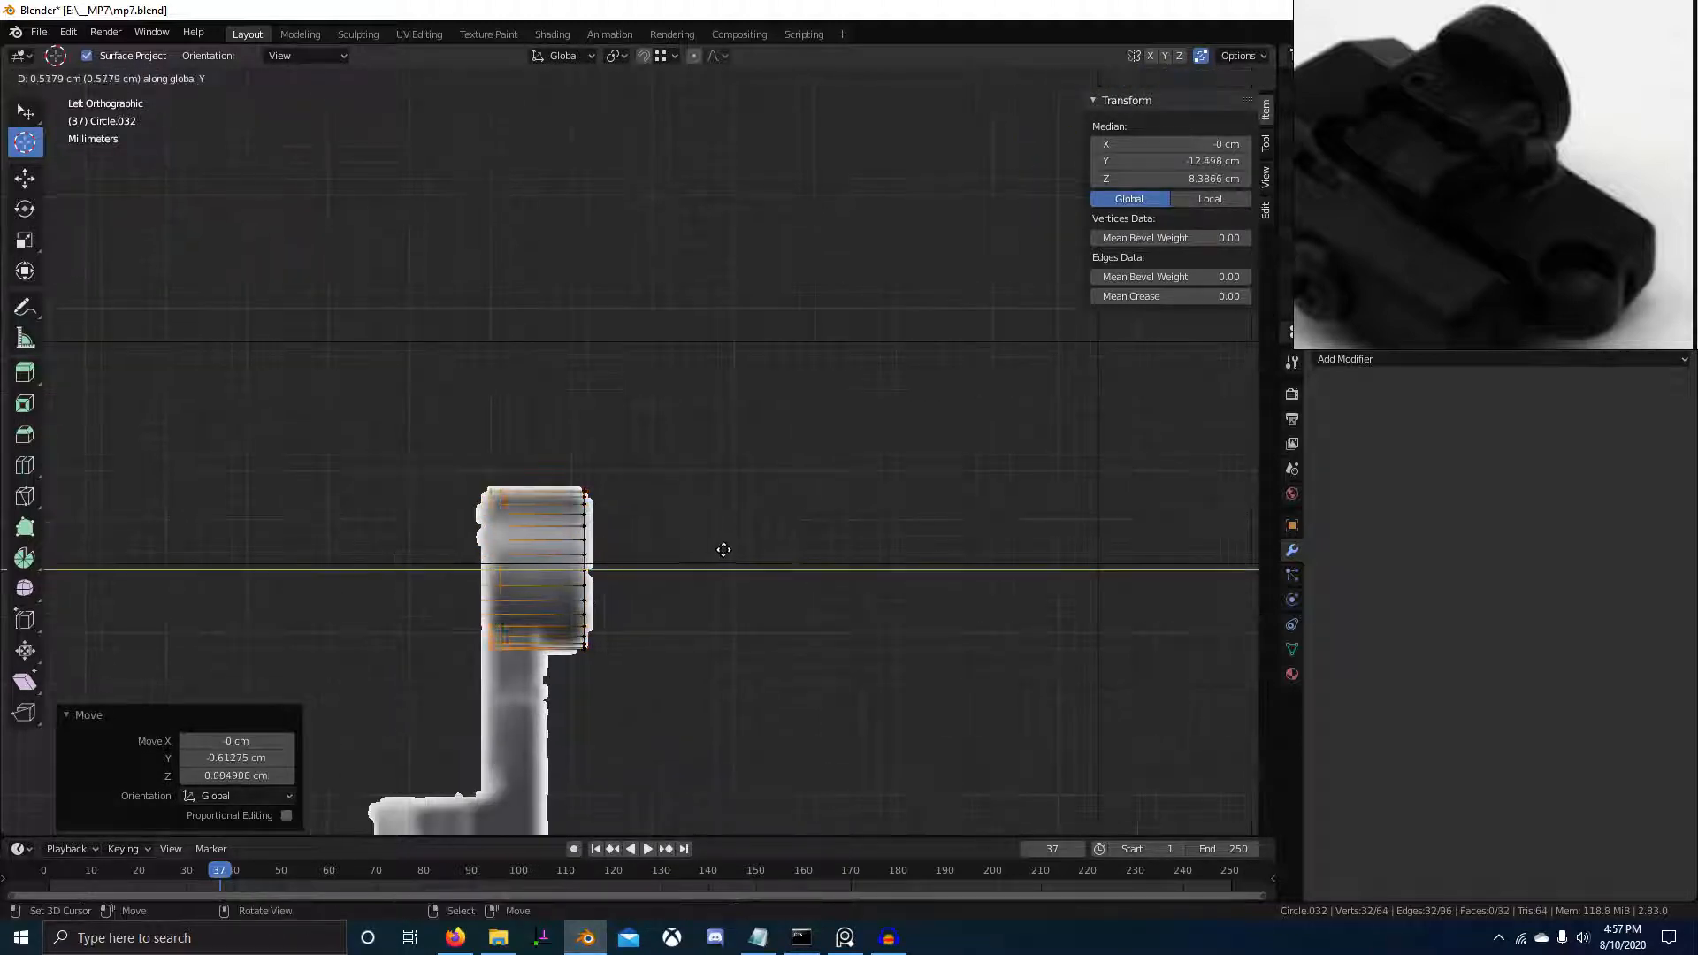
{"action": "left_click", "coordinate": [660, 580]}
{"action": "middle_click_drag", "start_coordinate": [659, 580], "coordinate": [659, 582]}
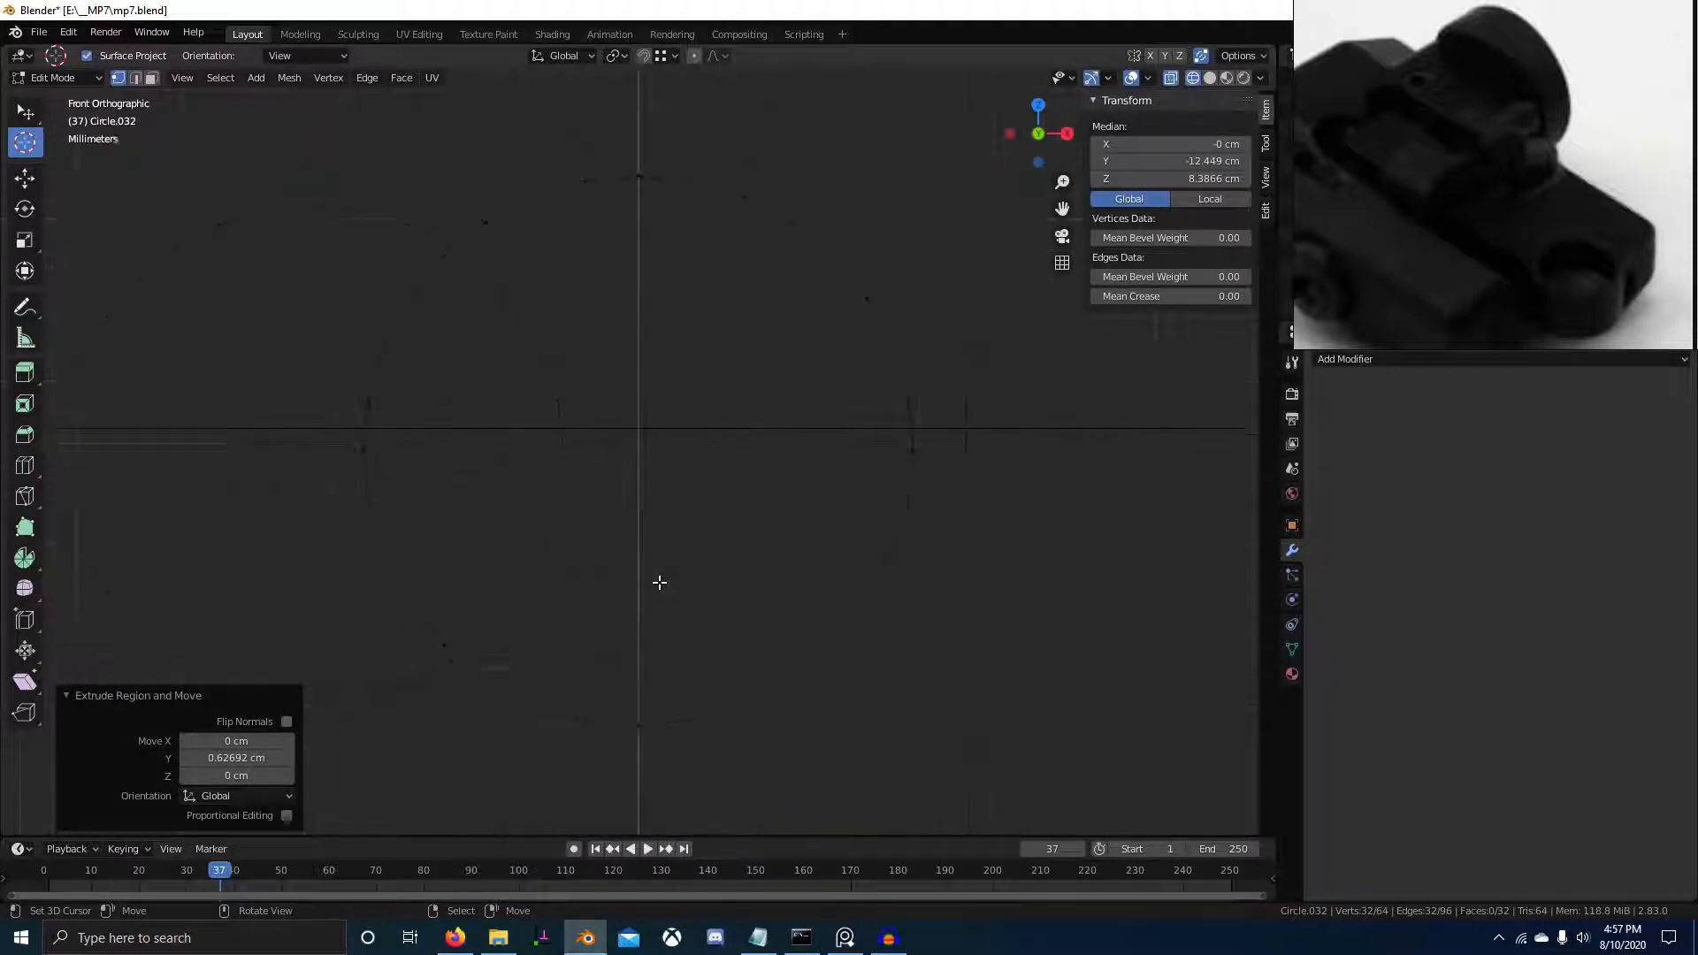
Check the tube's position above the mount from the front and in a maximized viewport with solid shading
{"action": "key", "text": "a"}
{"action": "scroll", "coordinate": [624, 511], "scroll_direction": "down", "scroll_amount": 6}
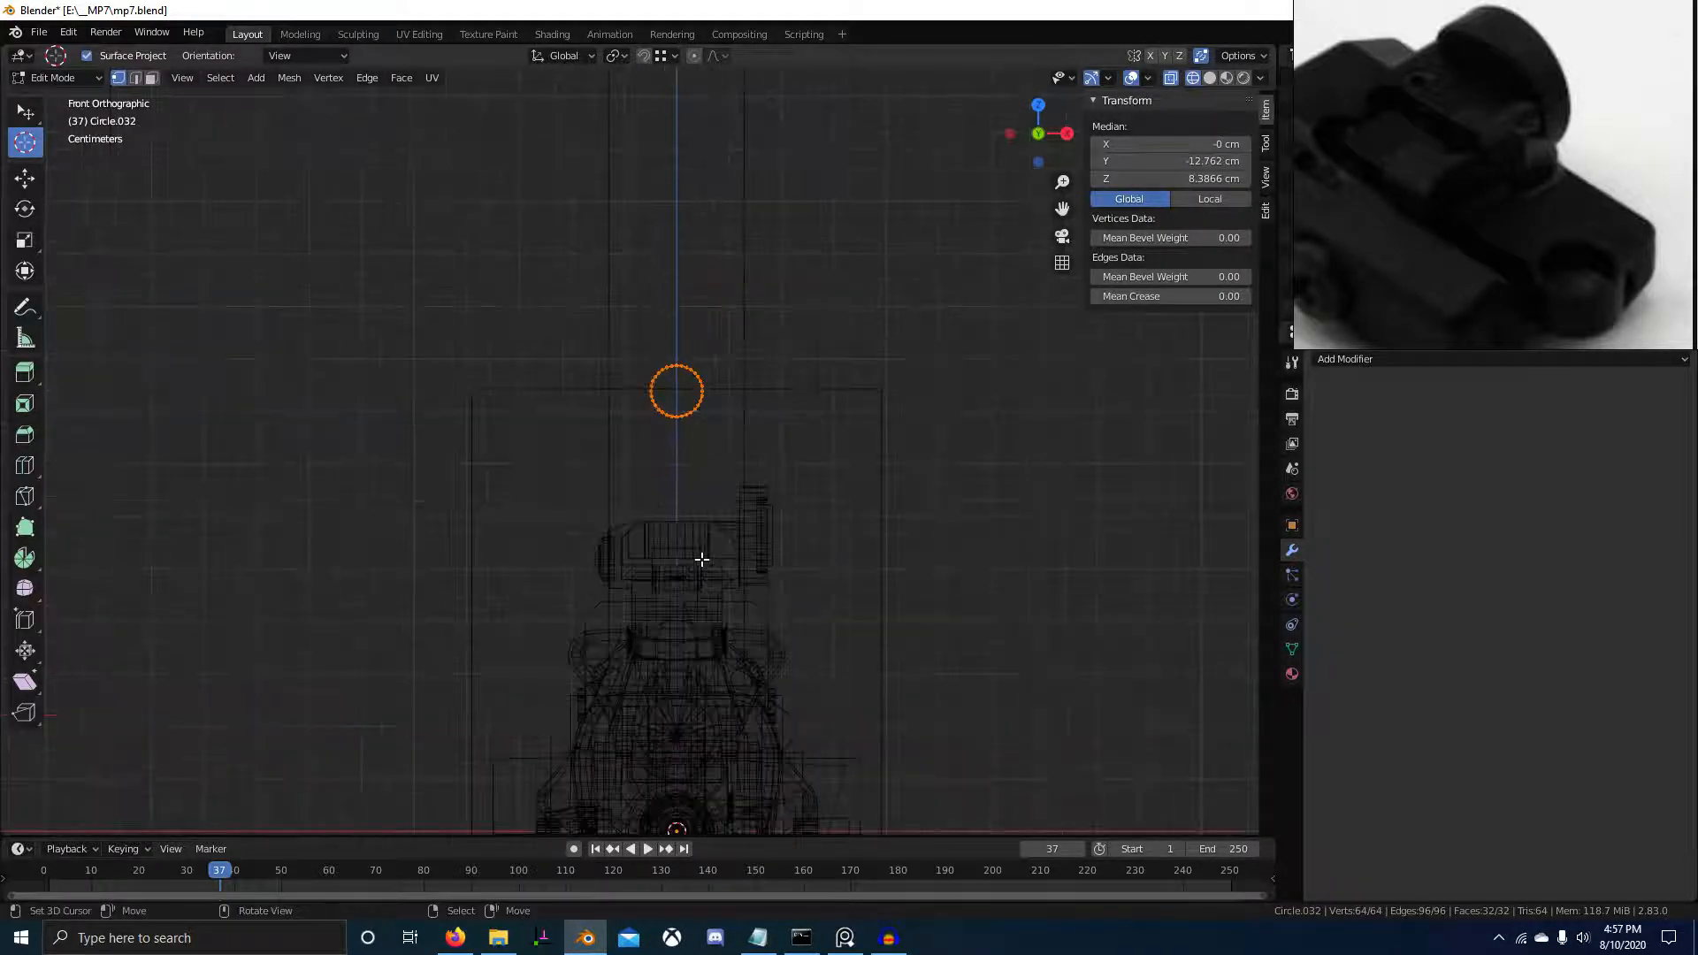
{"action": "key", "text": "Tab"}
{"action": "key", "text": "KP_Decimal"}
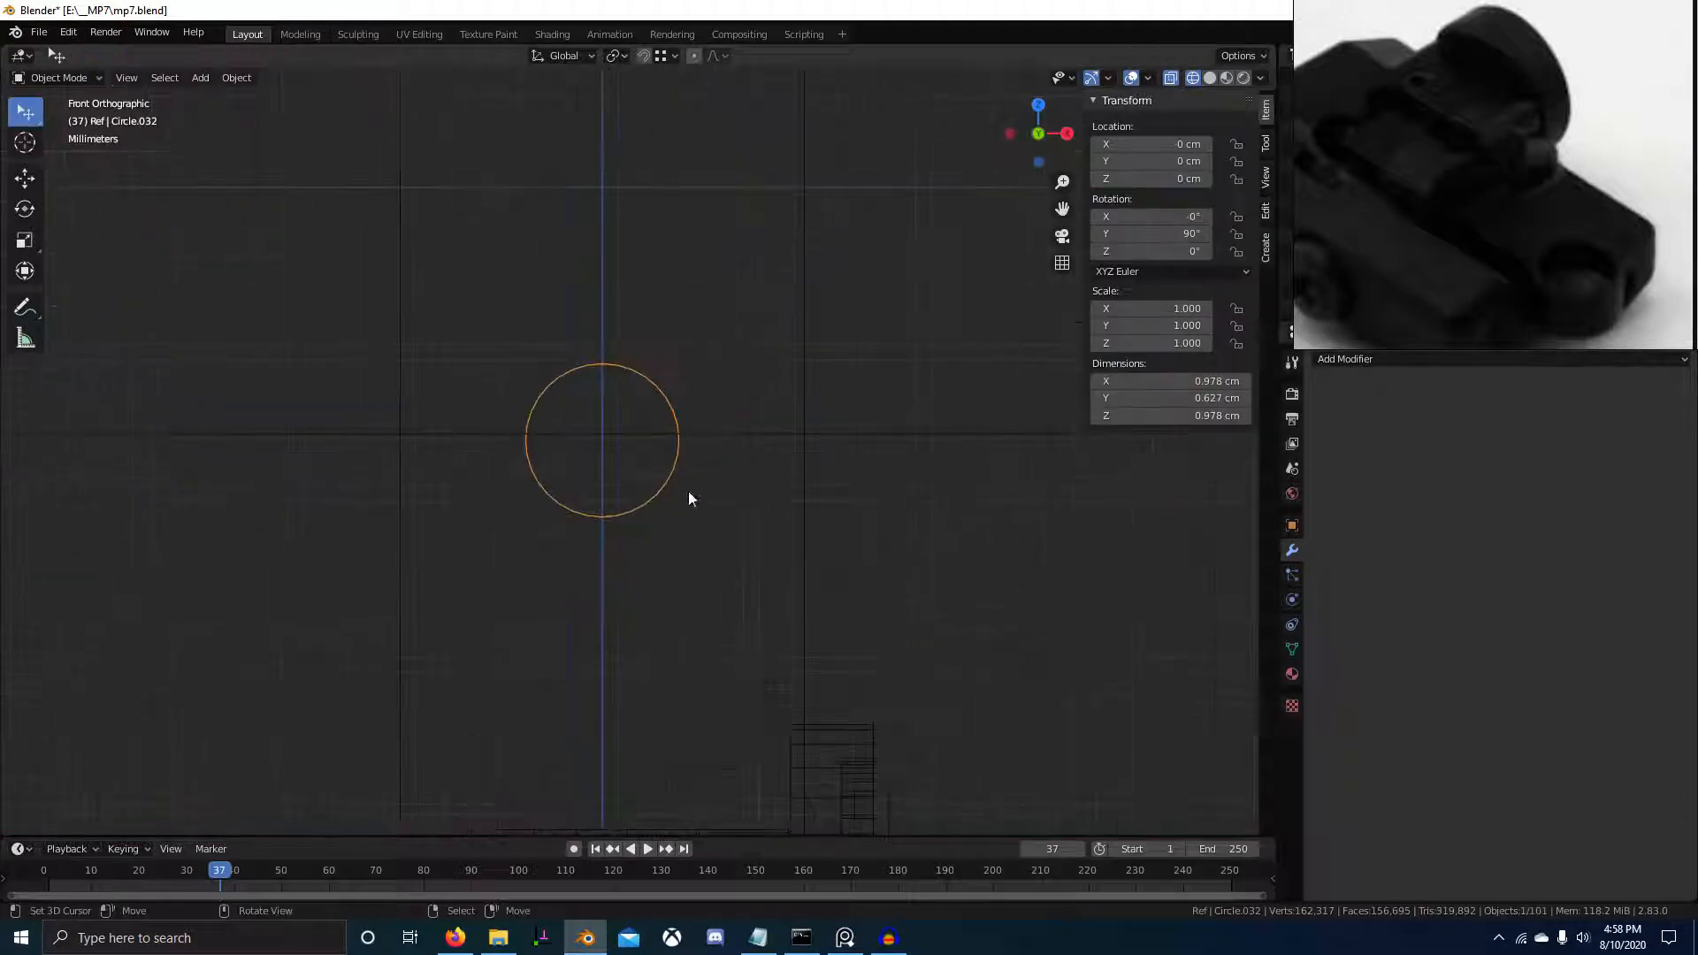
{"action": "scroll", "coordinate": [681, 487], "scroll_direction": "down", "scroll_amount": 4}
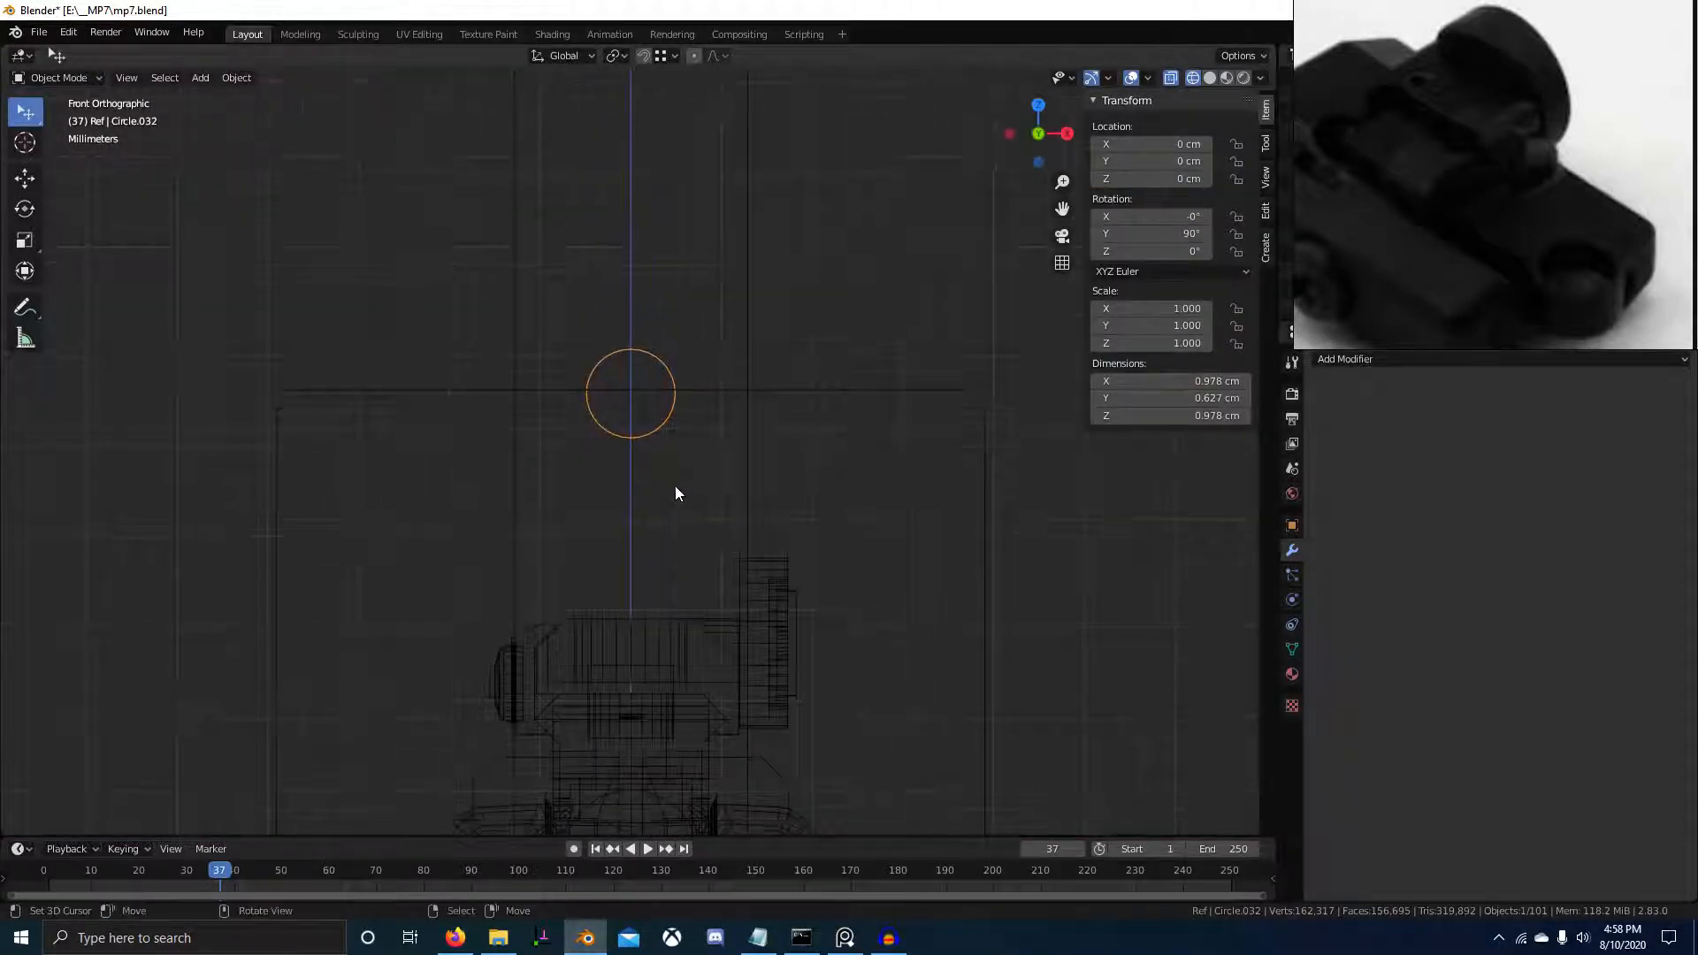
{"action": "key", "text": "ctrl+space"}
{"action": "scroll", "coordinate": [677, 485], "scroll_direction": "up", "scroll_amount": 2}
{"action": "middle_click_drag", "start_coordinate": [642, 541], "coordinate": [669, 624], "text": "shift"}
{"action": "scroll", "coordinate": [753, 573], "scroll_direction": "up", "scroll_amount": 2}
{"action": "mouse_move", "coordinate": [743, 571]}
{"action": "middle_mouse_down", "text": "shift"}
{"action": "mouse_move", "coordinate": [912, 592]}
{"action": "mouse_move", "coordinate": [925, 633]}
{"action": "mouse_move", "coordinate": [948, 580]}
{"action": "mouse_move", "coordinate": [849, 640]}
{"action": "middle_mouse_up", "text": "shift"}
{"action": "scroll", "coordinate": [943, 595], "scroll_direction": "down", "scroll_amount": 2}
{"action": "scroll", "coordinate": [900, 575], "scroll_direction": "down", "scroll_amount": 4}
{"action": "key", "text": "z"}
{"action": "left_click", "coordinate": [992, 692]}
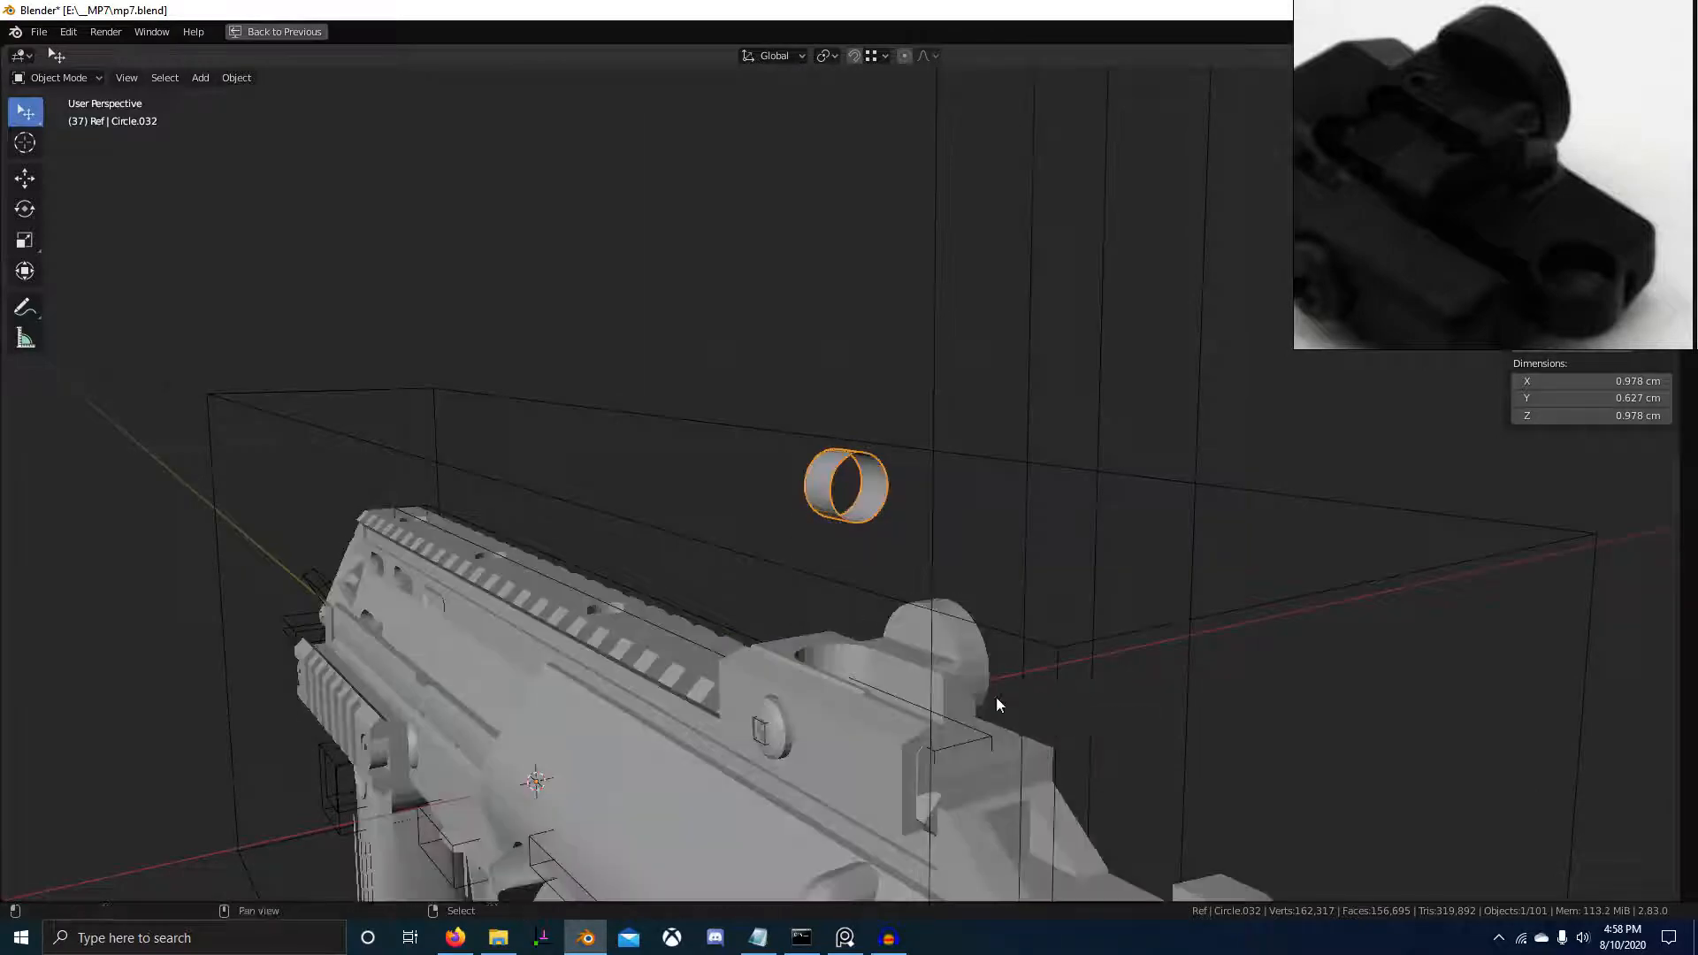
Extrude the tube's faces in place and scale them to about 0.85 in X and Z to form the inner wall
{"action": "middle_click_drag", "start_coordinate": [996, 697], "coordinate": [885, 670], "text": "shift"}
{"action": "key", "text": "Tab"}
{"action": "scroll", "coordinate": [772, 617], "scroll_direction": "up", "scroll_amount": 4}
{"action": "mouse_move", "coordinate": [783, 612]}
{"action": "middle_mouse_down"}
{"action": "mouse_move", "coordinate": [1105, 620]}
{"action": "mouse_move", "coordinate": [1418, 590]}
{"action": "middle_mouse_up"}
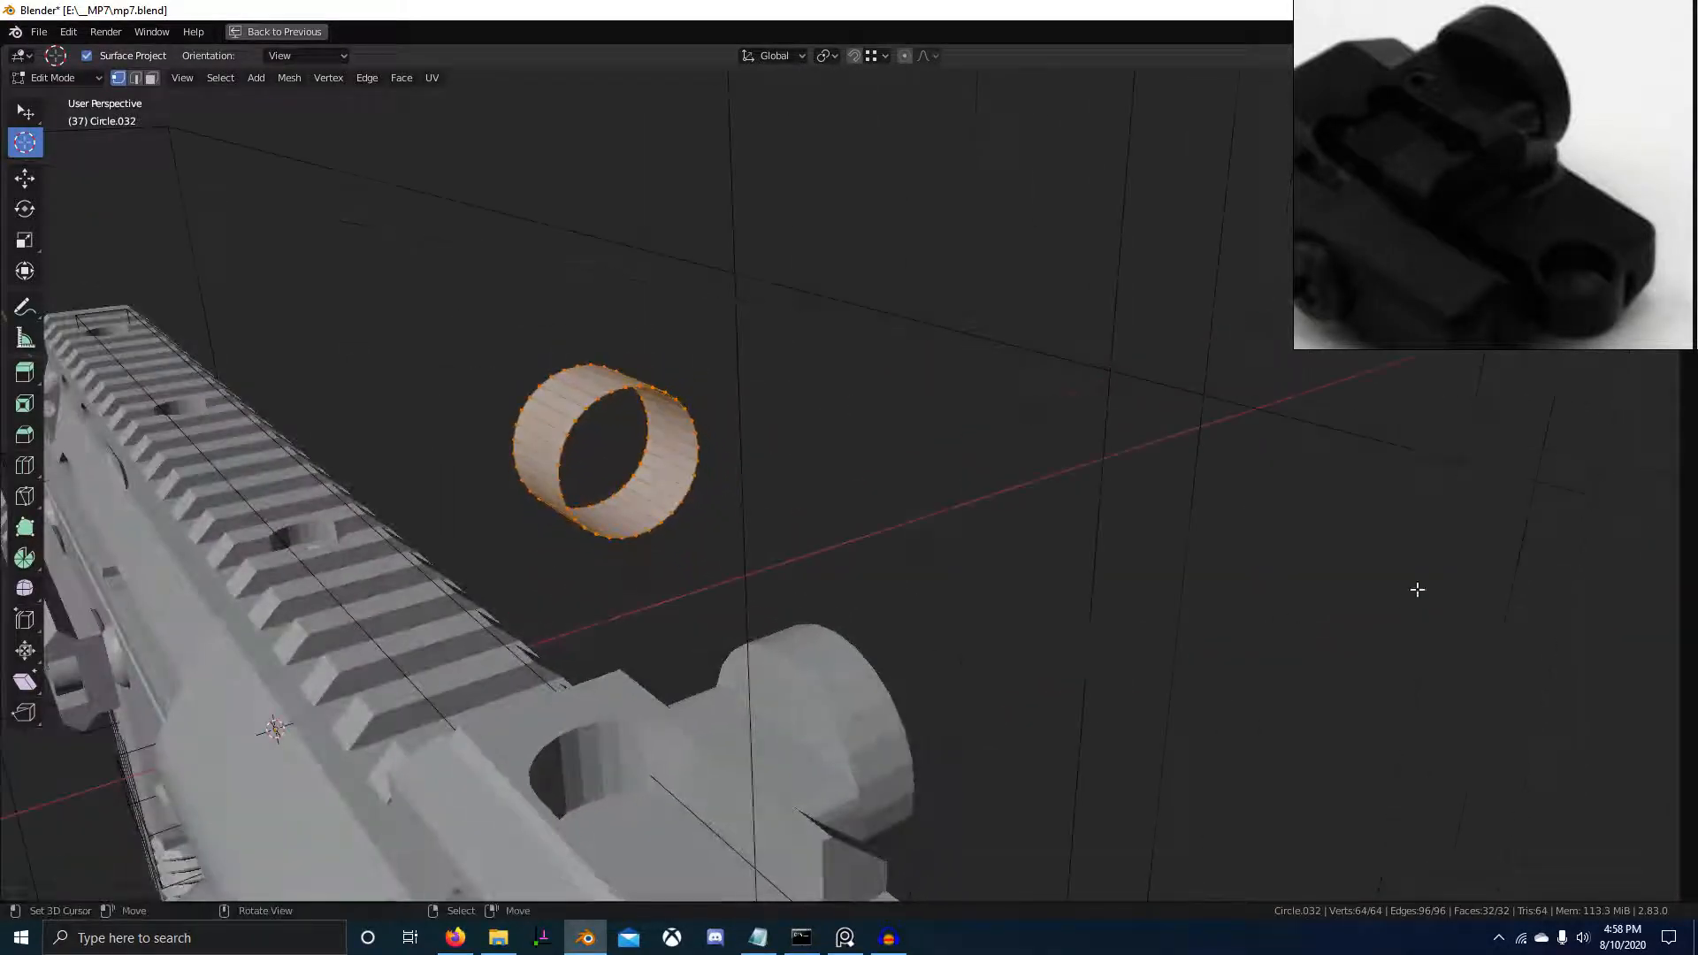
{"action": "scroll", "coordinate": [801, 436], "scroll_direction": "up", "scroll_amount": 5}
{"action": "scroll", "coordinate": [802, 435], "scroll_direction": "down", "scroll_amount": 1}
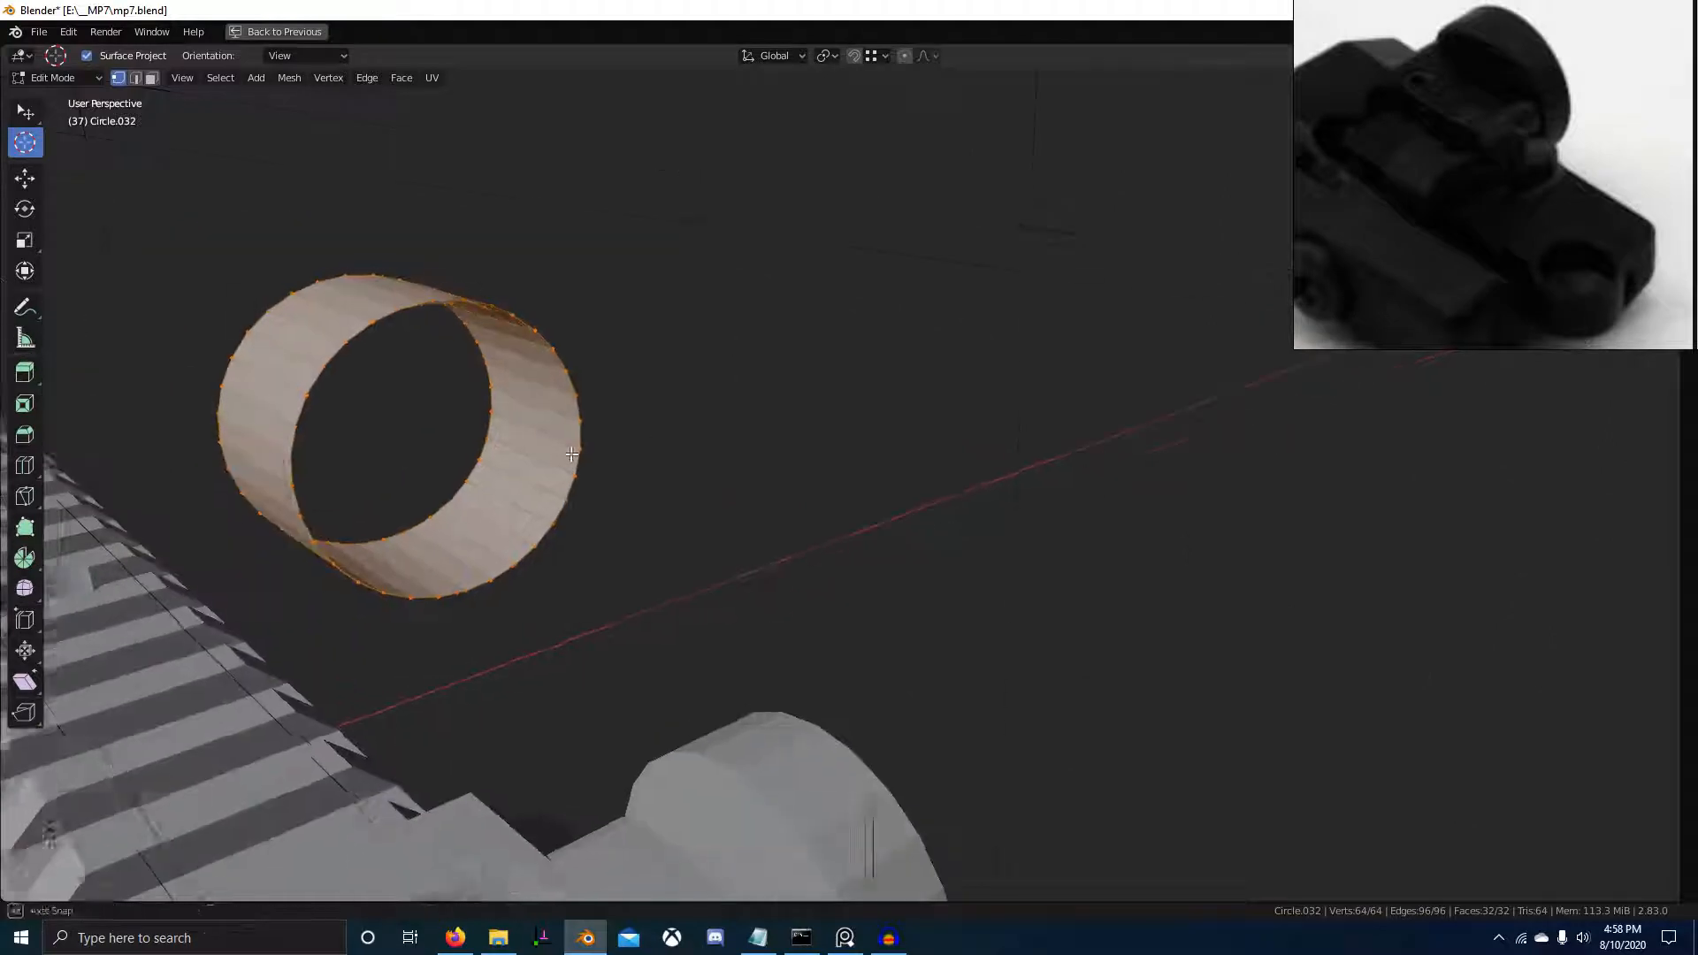
{"action": "key", "text": "e"}
{"action": "right_click", "coordinate": [802, 435]}
{"action": "key", "text": "s"}
{"action": "key", "text": "shift+y"}
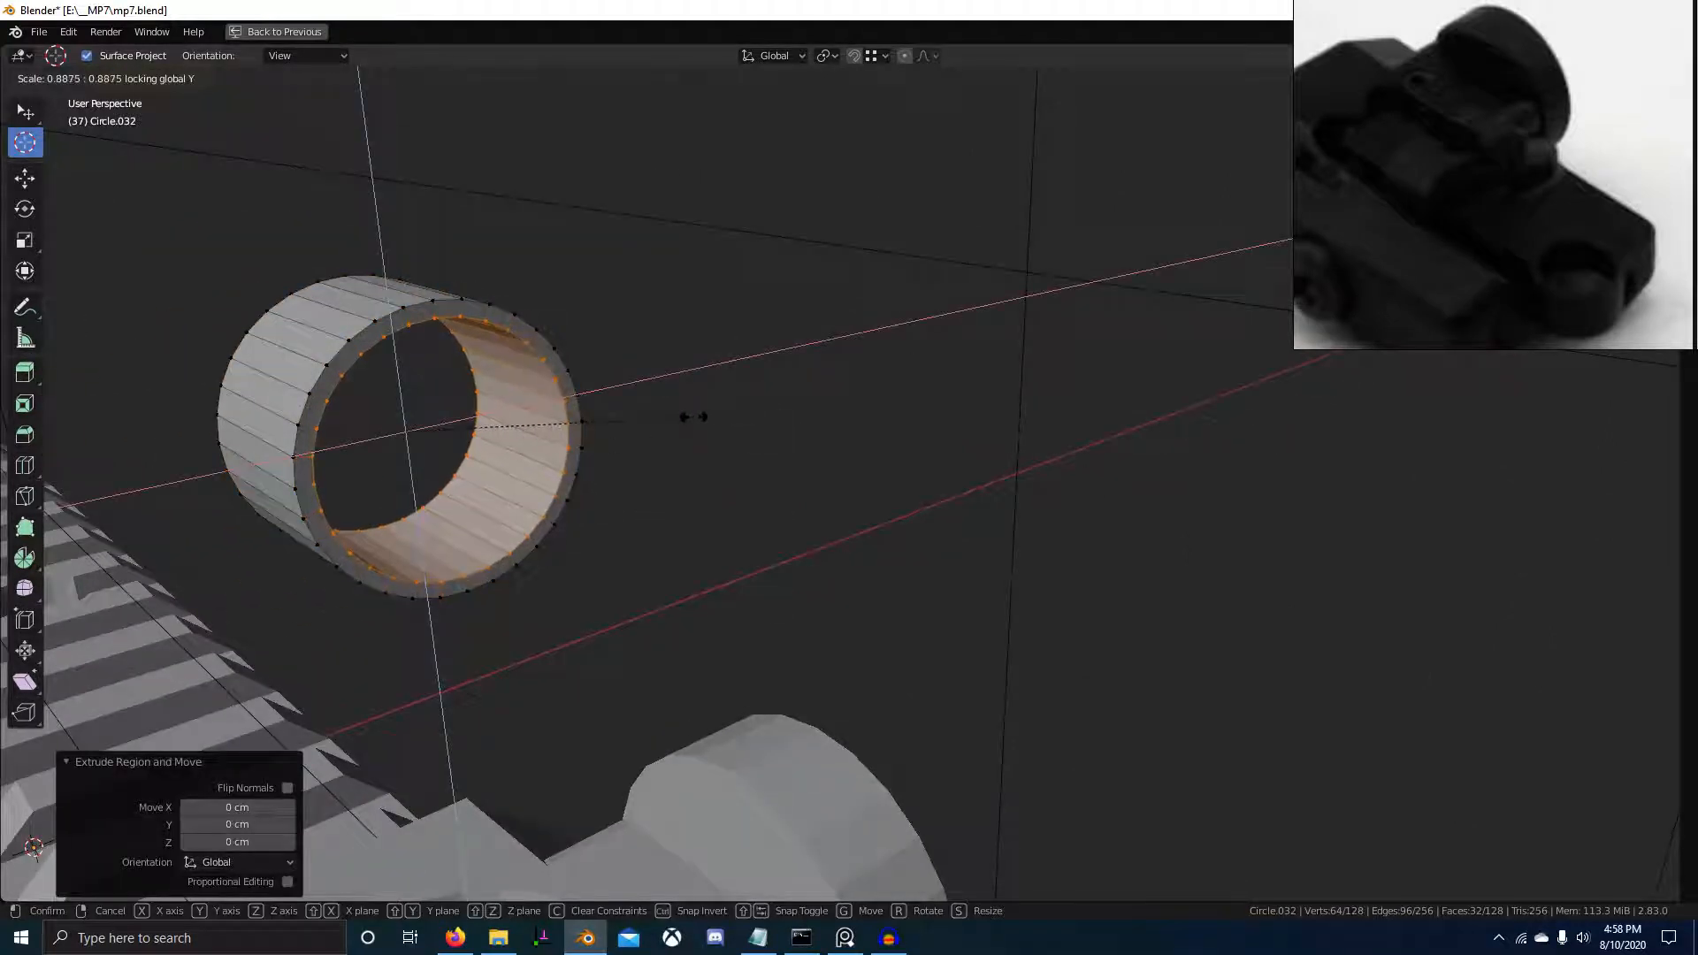
{"action": "left_click", "coordinate": [680, 413]}
Compare the ring with the raised sight's photo and try rescaling its inner wall with Y locked
{"action": "middle_click_drag", "start_coordinate": [960, 599], "coordinate": [937, 447]}
{"action": "scroll", "coordinate": [1424, 168], "scroll_direction": "down", "scroll_amount": 8}
{"action": "middle_click_drag", "start_coordinate": [1419, 221], "coordinate": [1417, 357]}
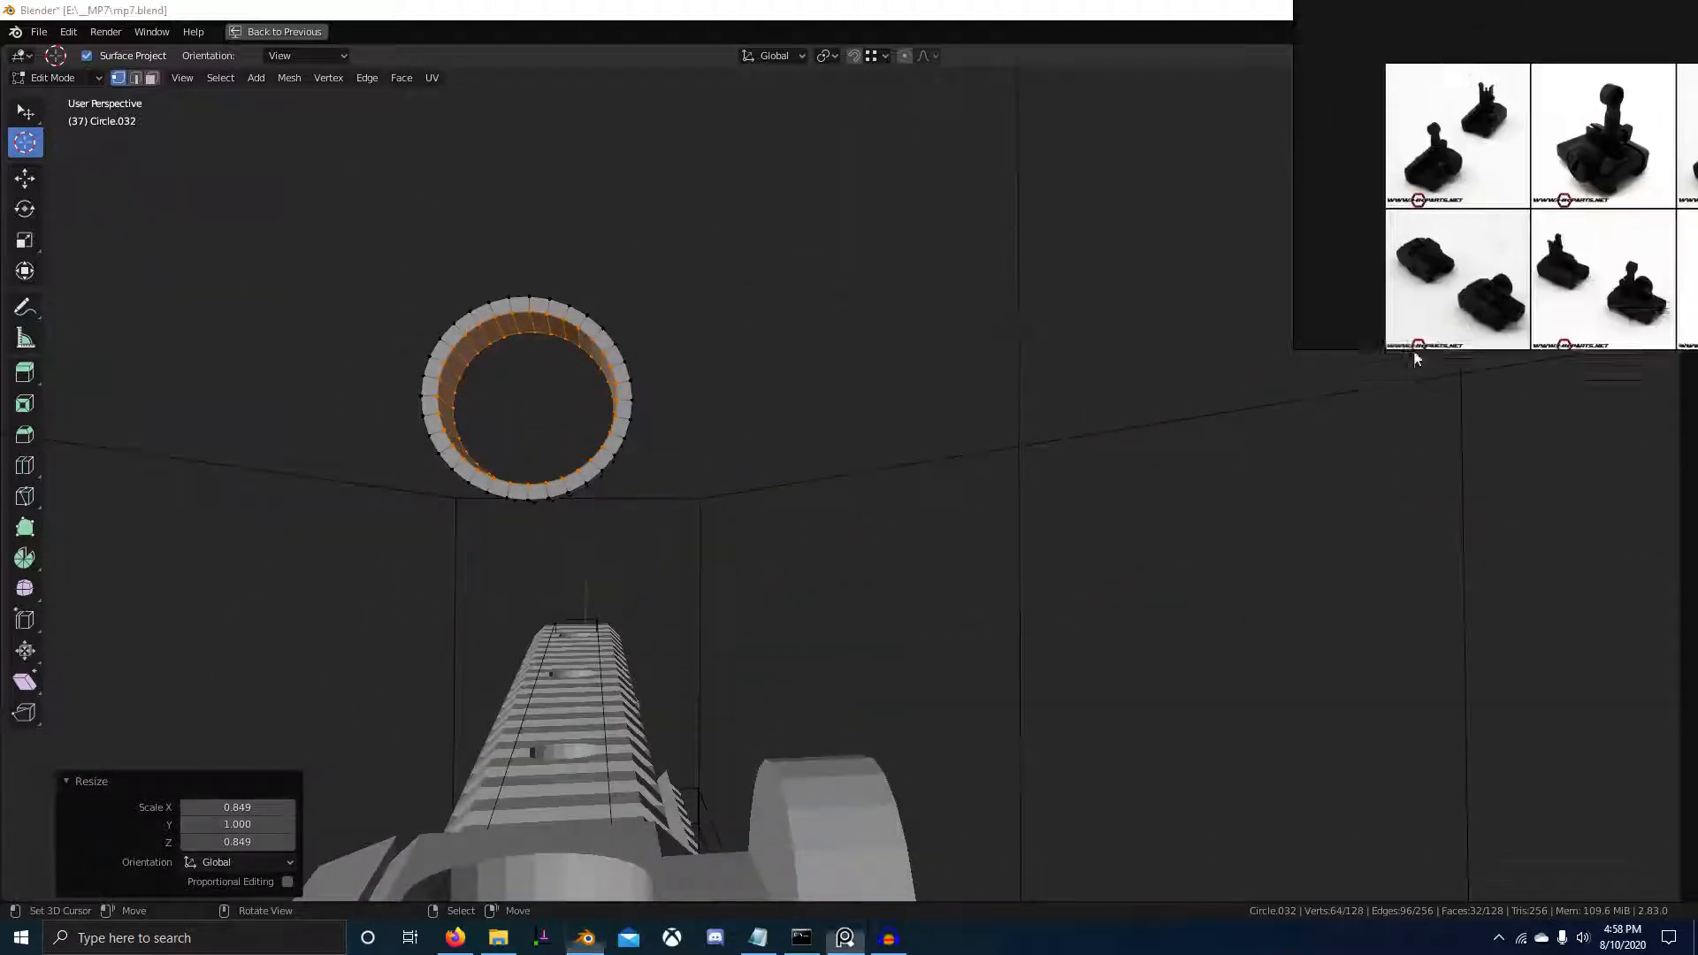
{"action": "scroll", "coordinate": [1429, 159], "scroll_direction": "up", "scroll_amount": 7}
{"action": "middle_click_drag", "start_coordinate": [1419, 174], "coordinate": [1473, 173]}
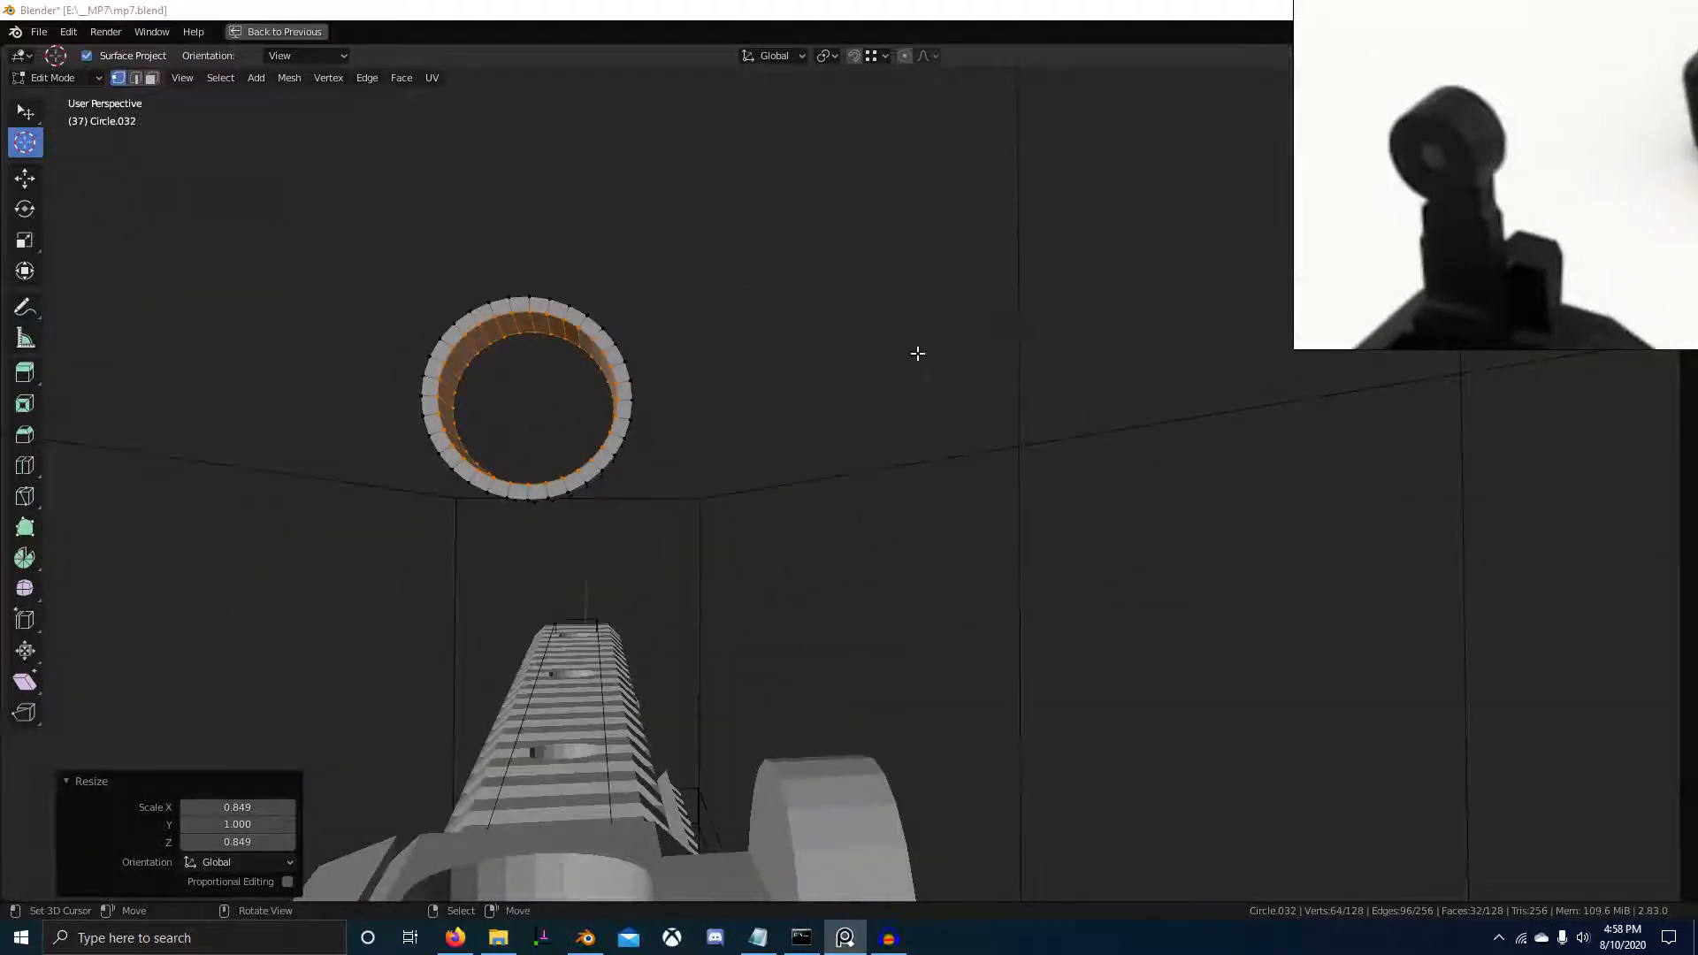
{"action": "middle_click_drag", "start_coordinate": [733, 379], "coordinate": [977, 442]}
{"action": "key", "text": "s"}
{"action": "key", "text": "shift+y"}
{"action": "left_click", "coordinate": [557, 389]}
{"action": "scroll", "coordinate": [751, 427], "scroll_direction": "up", "scroll_amount": 2}
{"action": "key", "text": "ctrl+z"}
Compare the ring's shape and post connection with the reference photo and the left-side blueprint
{"action": "scroll", "coordinate": [758, 442], "scroll_direction": "down", "scroll_amount": 4}
{"action": "scroll", "coordinate": [1617, 258], "scroll_direction": "down", "scroll_amount": 8}
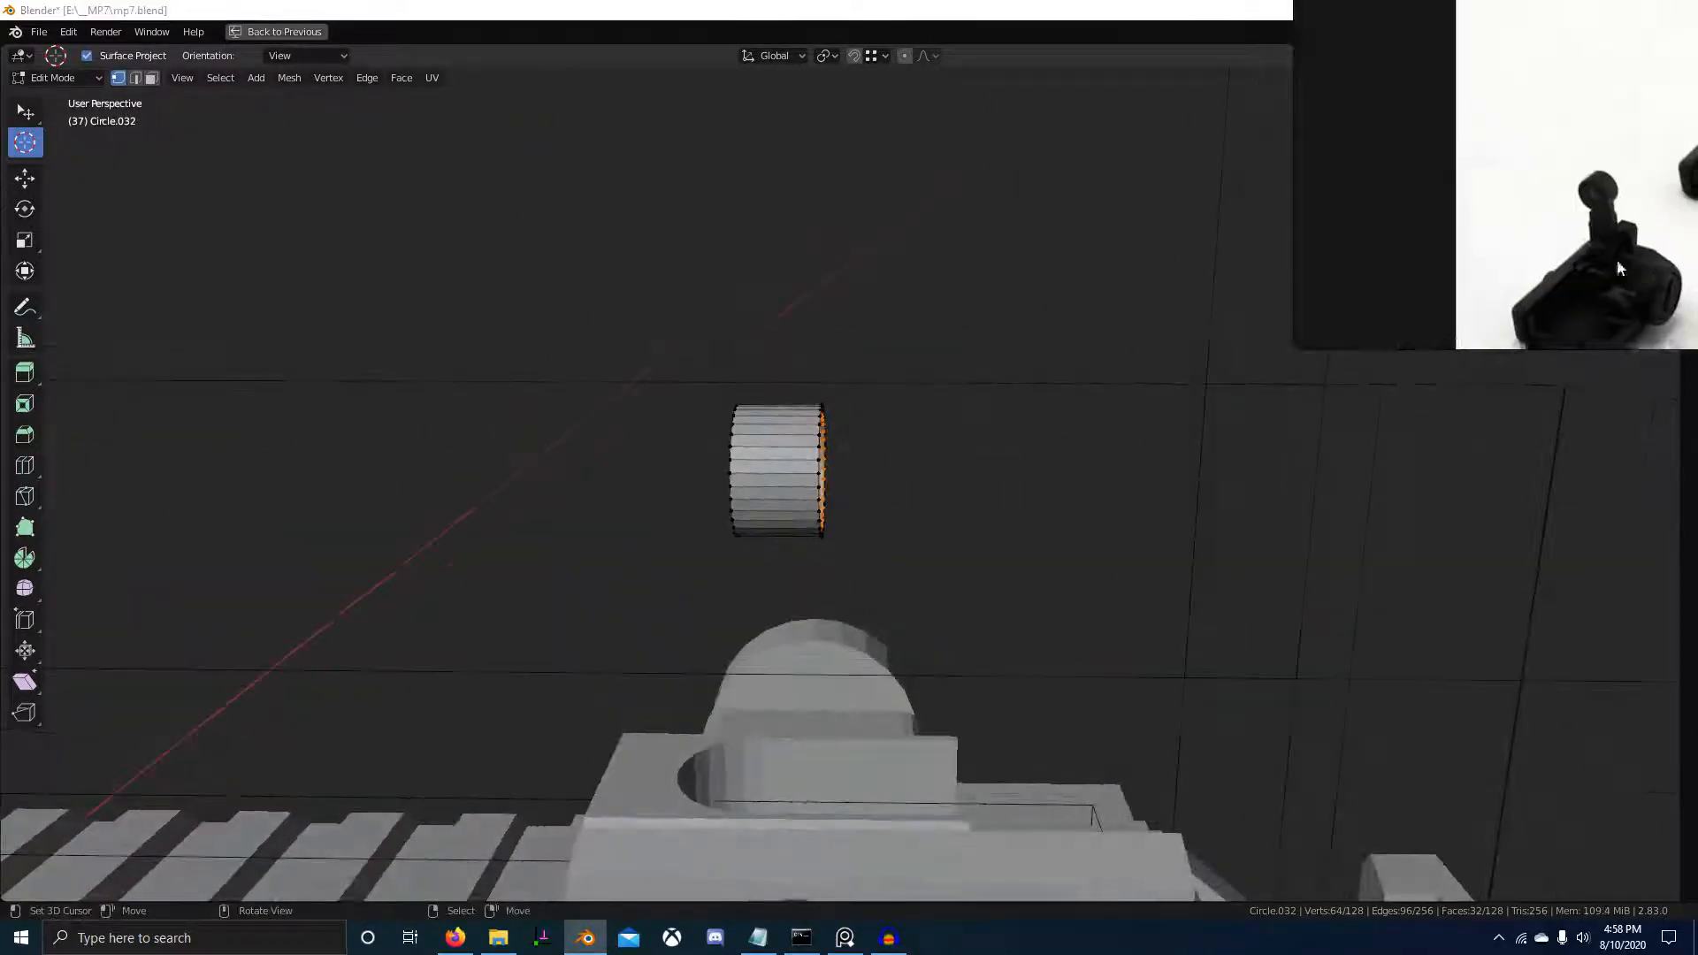
{"action": "middle_click_drag", "start_coordinate": [1617, 258], "coordinate": [1477, 303]}
{"action": "scroll", "coordinate": [1473, 300], "scroll_direction": "up", "scroll_amount": 6}
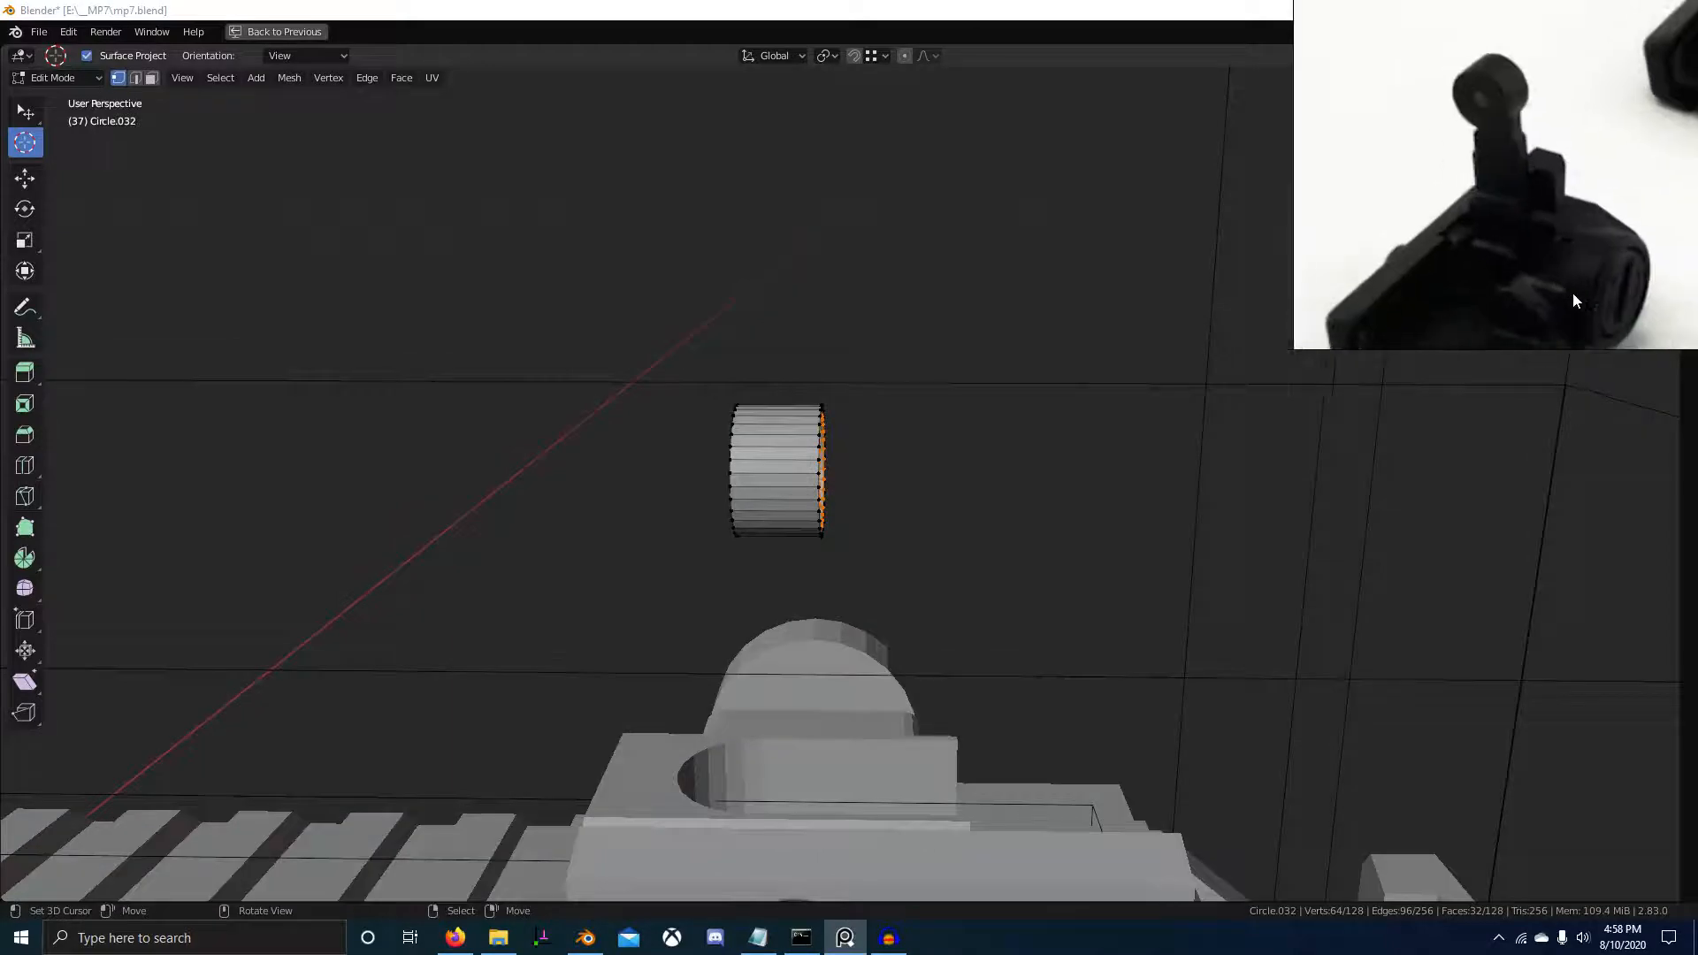
{"action": "middle_click_drag", "start_coordinate": [1107, 584], "coordinate": [757, 542]}
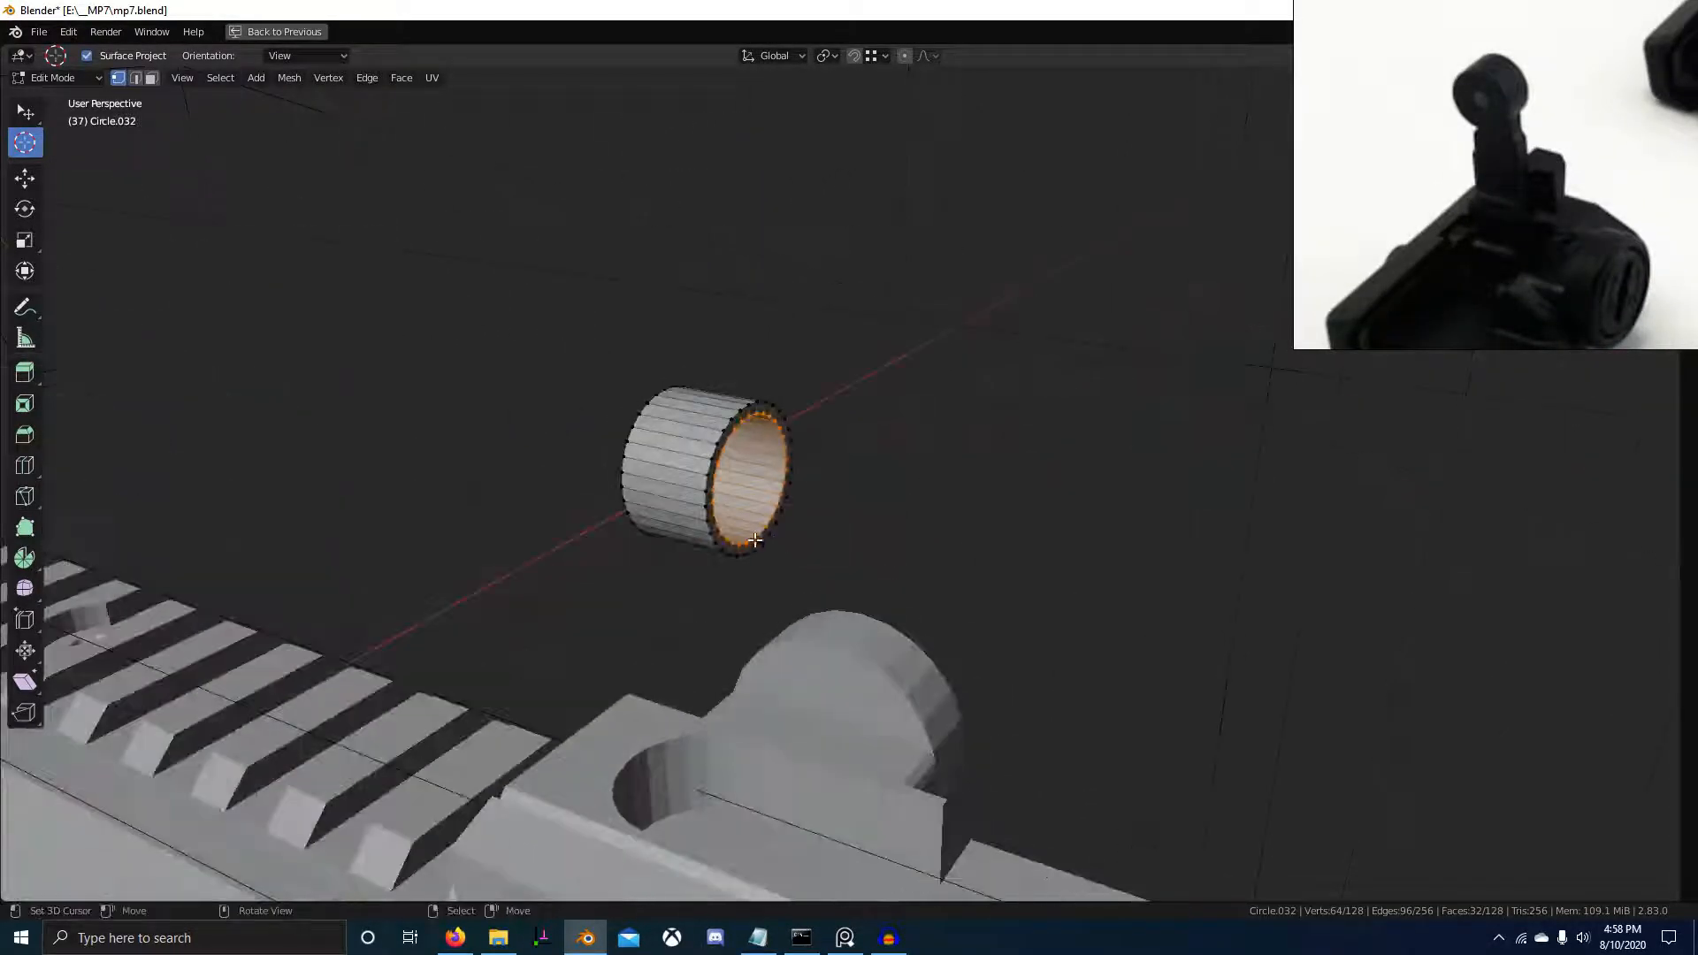
{"action": "key", "text": "KP_5"}
{"action": "key", "text": "ctrl+KP_3"}
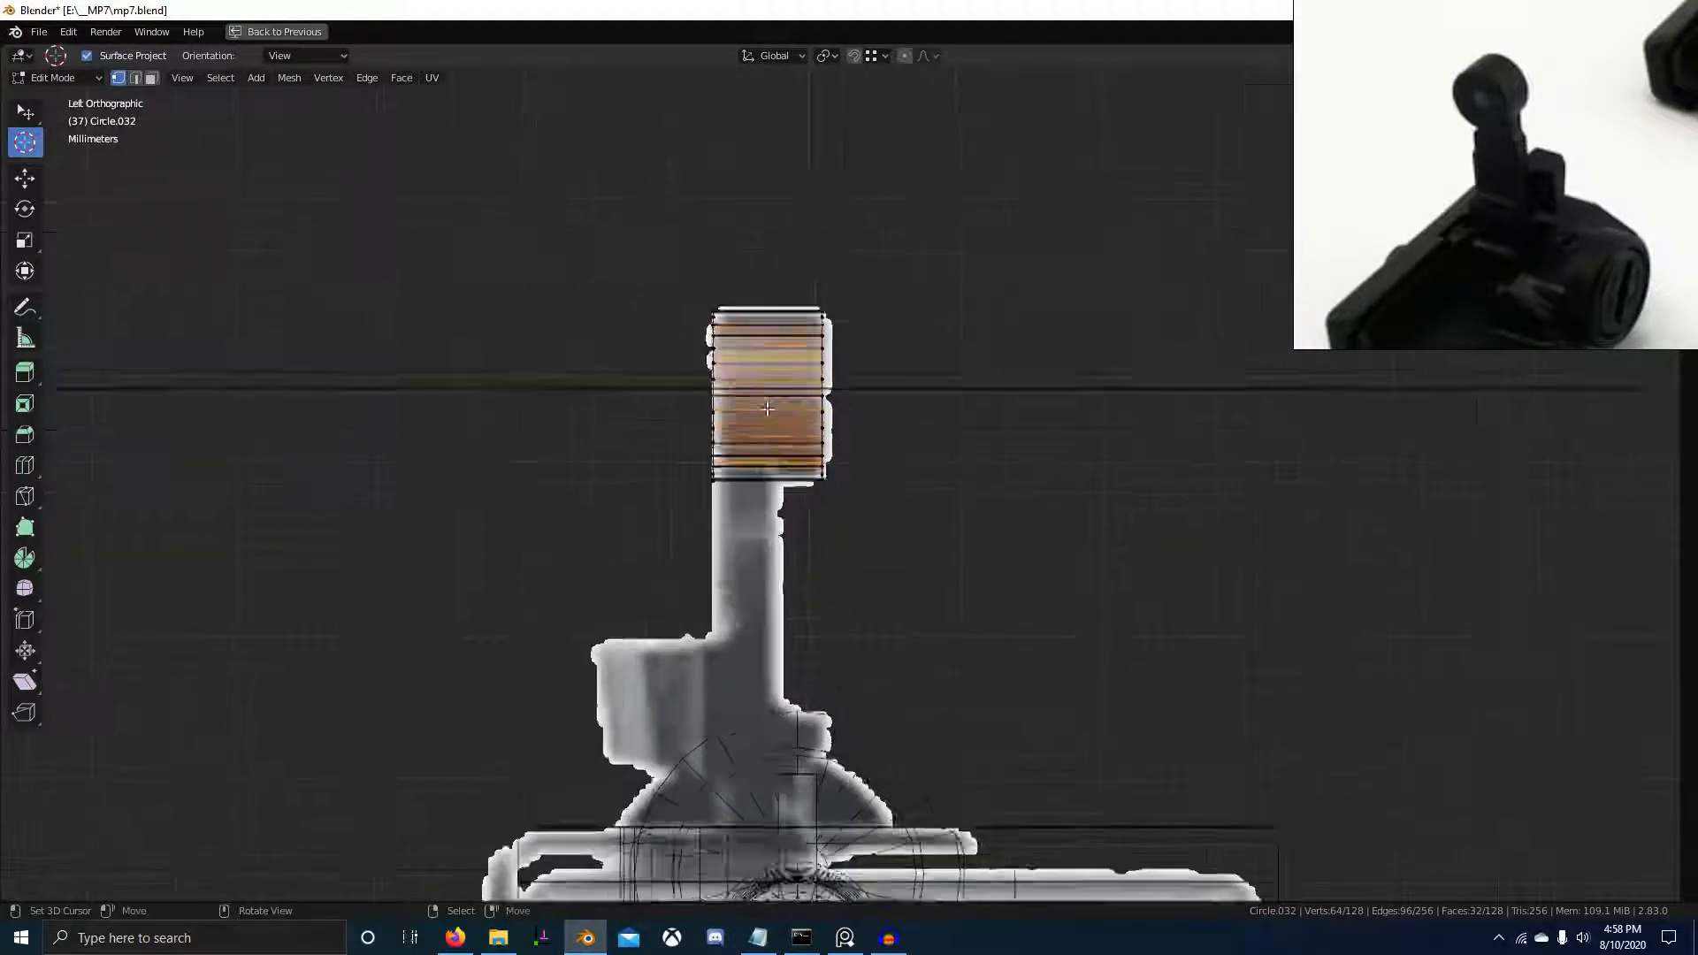
Add a single centred loop cut around the ring, dividing its depth in half
{"action": "key", "text": "ctrl+t"}
{"action": "key", "text": "ctrl+z"}
{"action": "key", "text": "ctrl+r"}
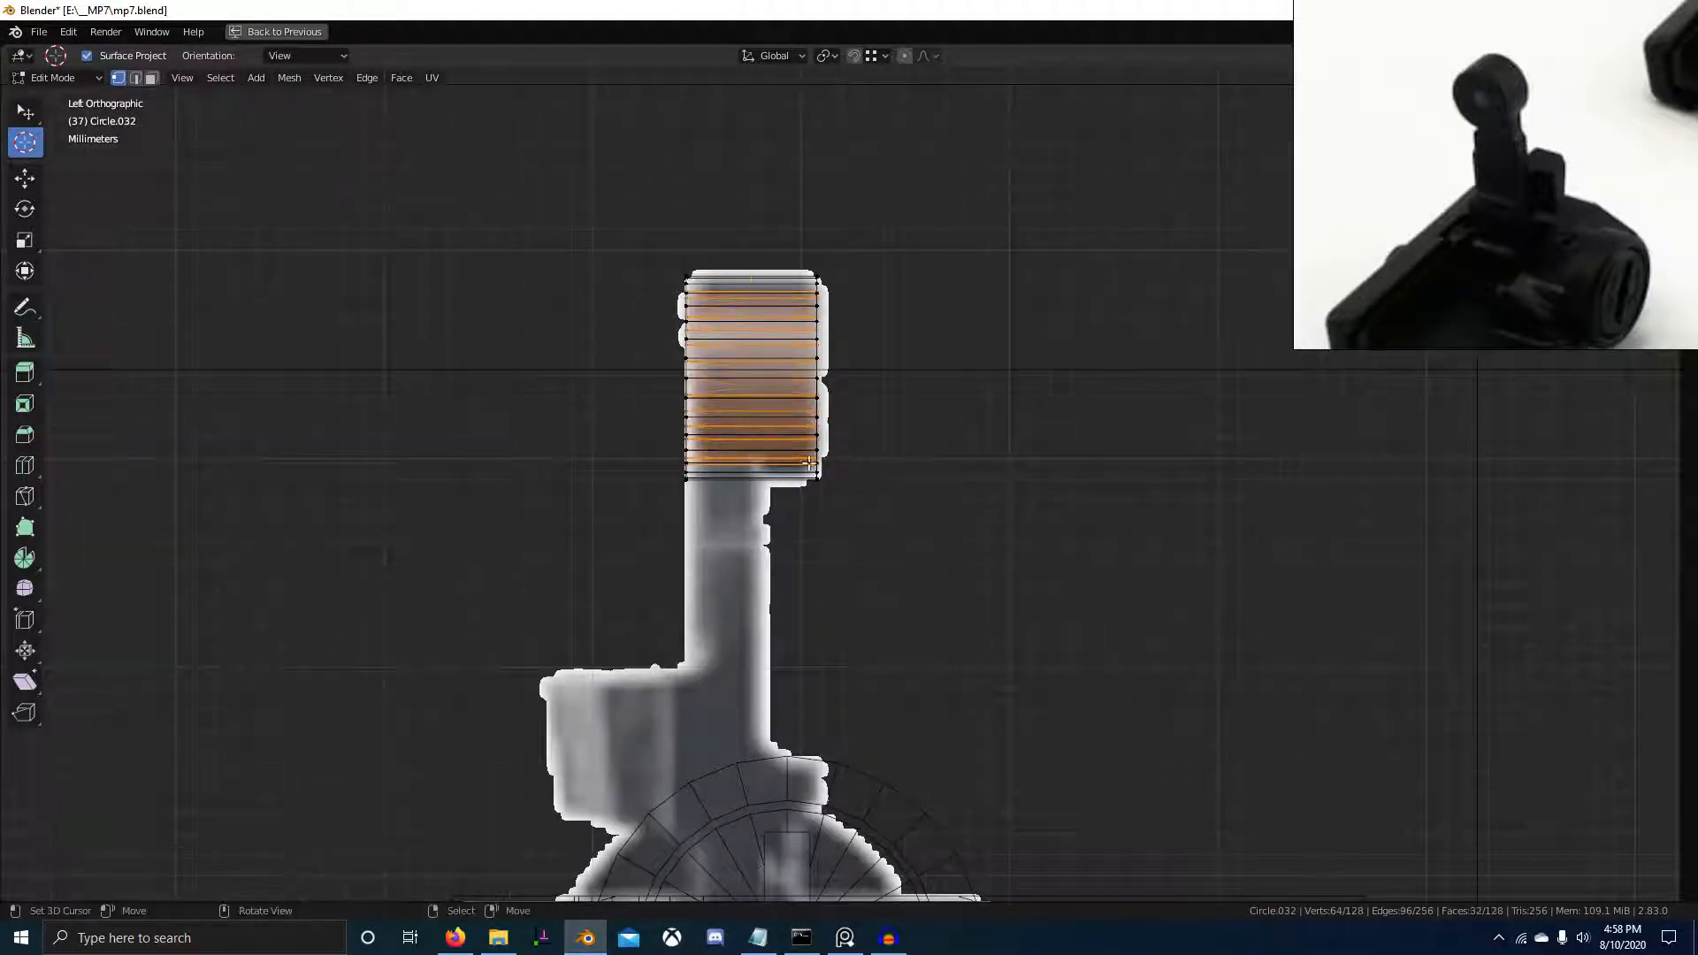
{"action": "key", "text": "alt+z"}
{"action": "left_click", "coordinate": [750, 274]}
{"action": "right_click", "coordinate": [750, 274]}
{"action": "key", "text": "alt+z"}
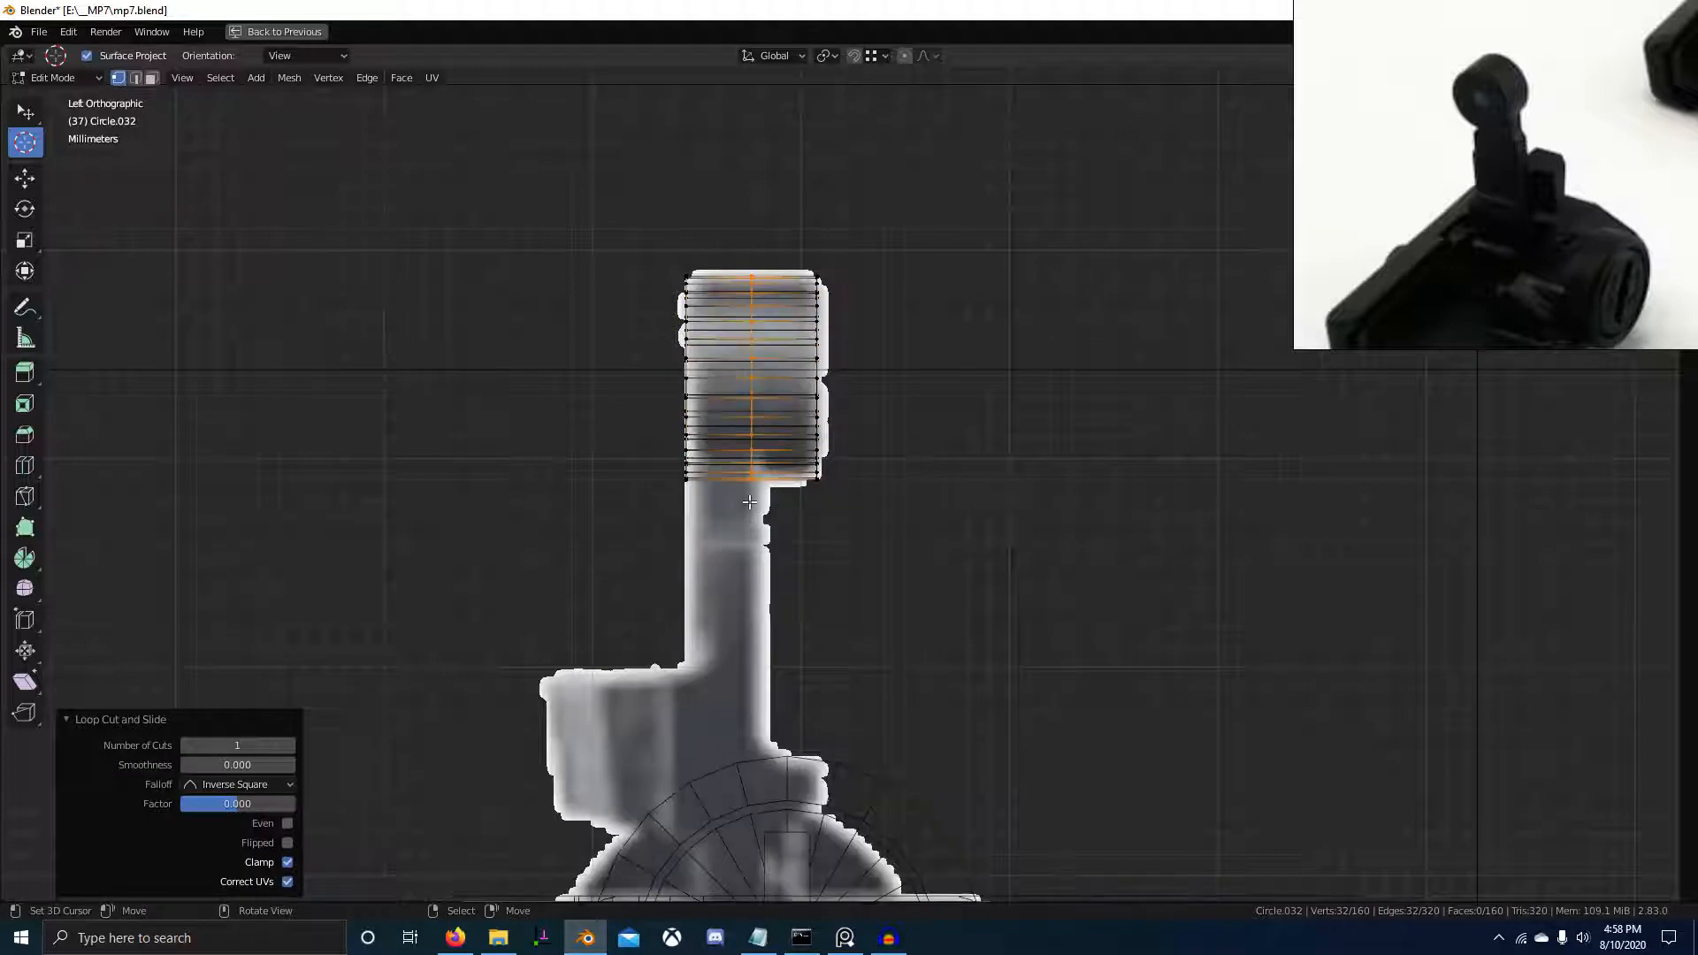
Extrude the ten lower outer faces on the ring's +Y half about 1.06 cm down and flatten them with Z scale 0
{"action": "middle_click_drag", "start_coordinate": [708, 529], "coordinate": [896, 456]}
{"action": "key", "text": "KP_3"}
{"action": "key", "text": "ctrl+KP_3"}
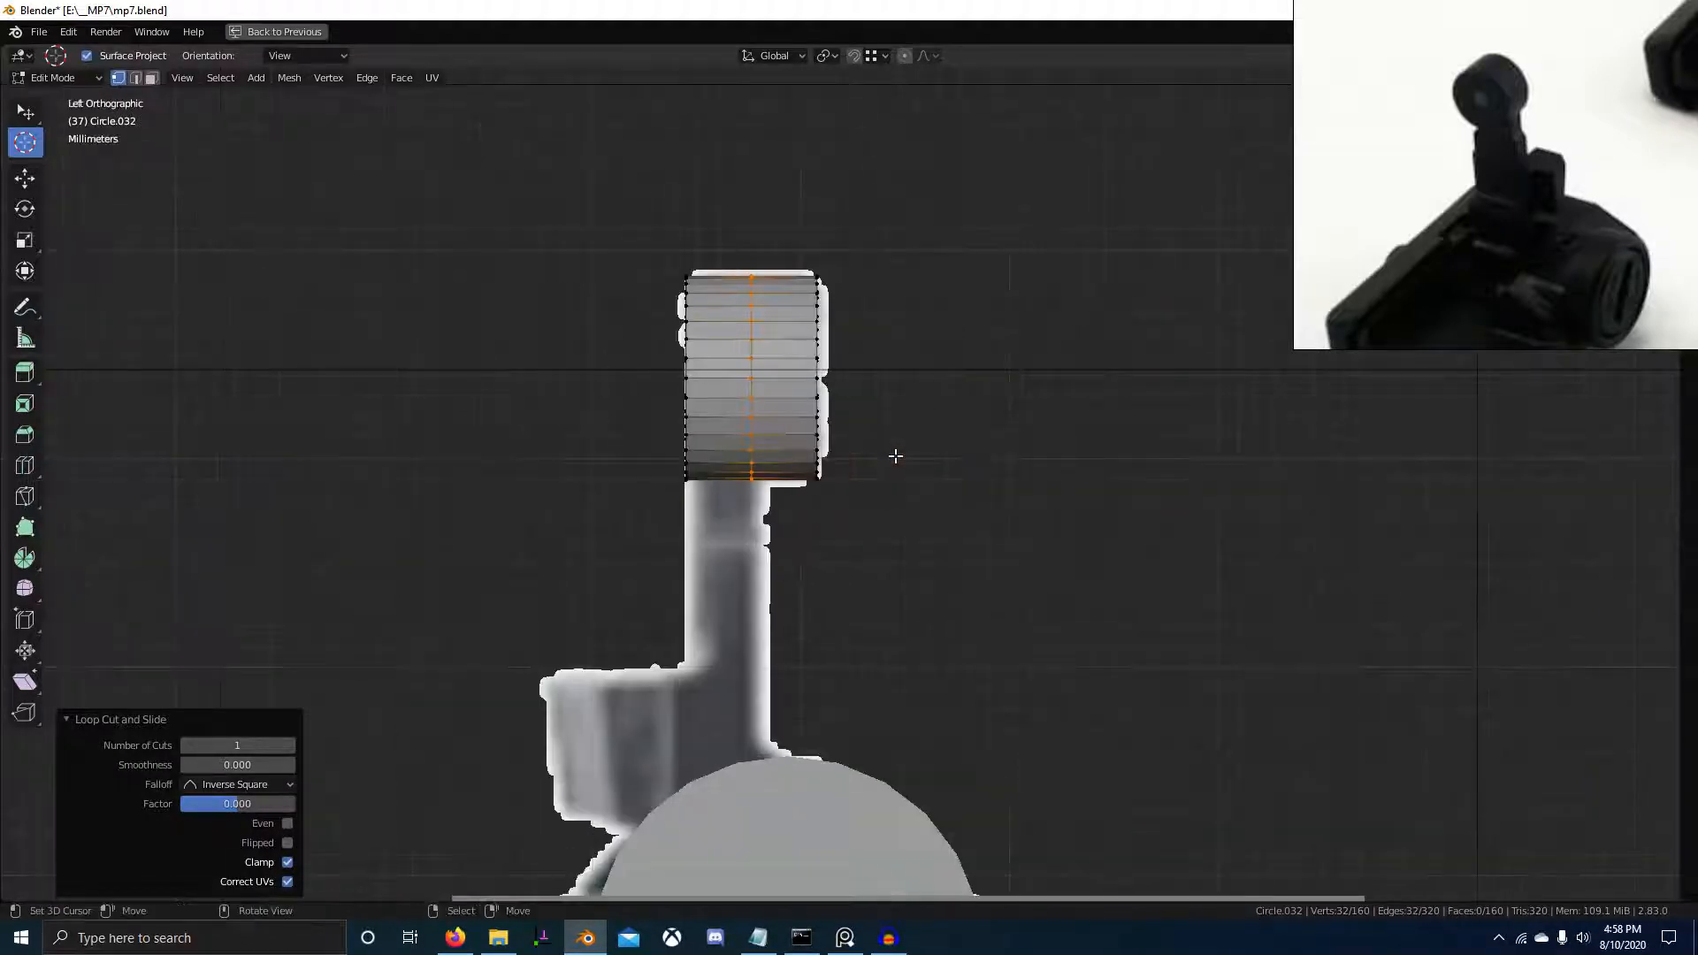
{"action": "key", "text": "alt+z"}
{"action": "scroll", "coordinate": [649, 430], "scroll_direction": "up", "scroll_amount": 3}
{"action": "key", "text": "3"}
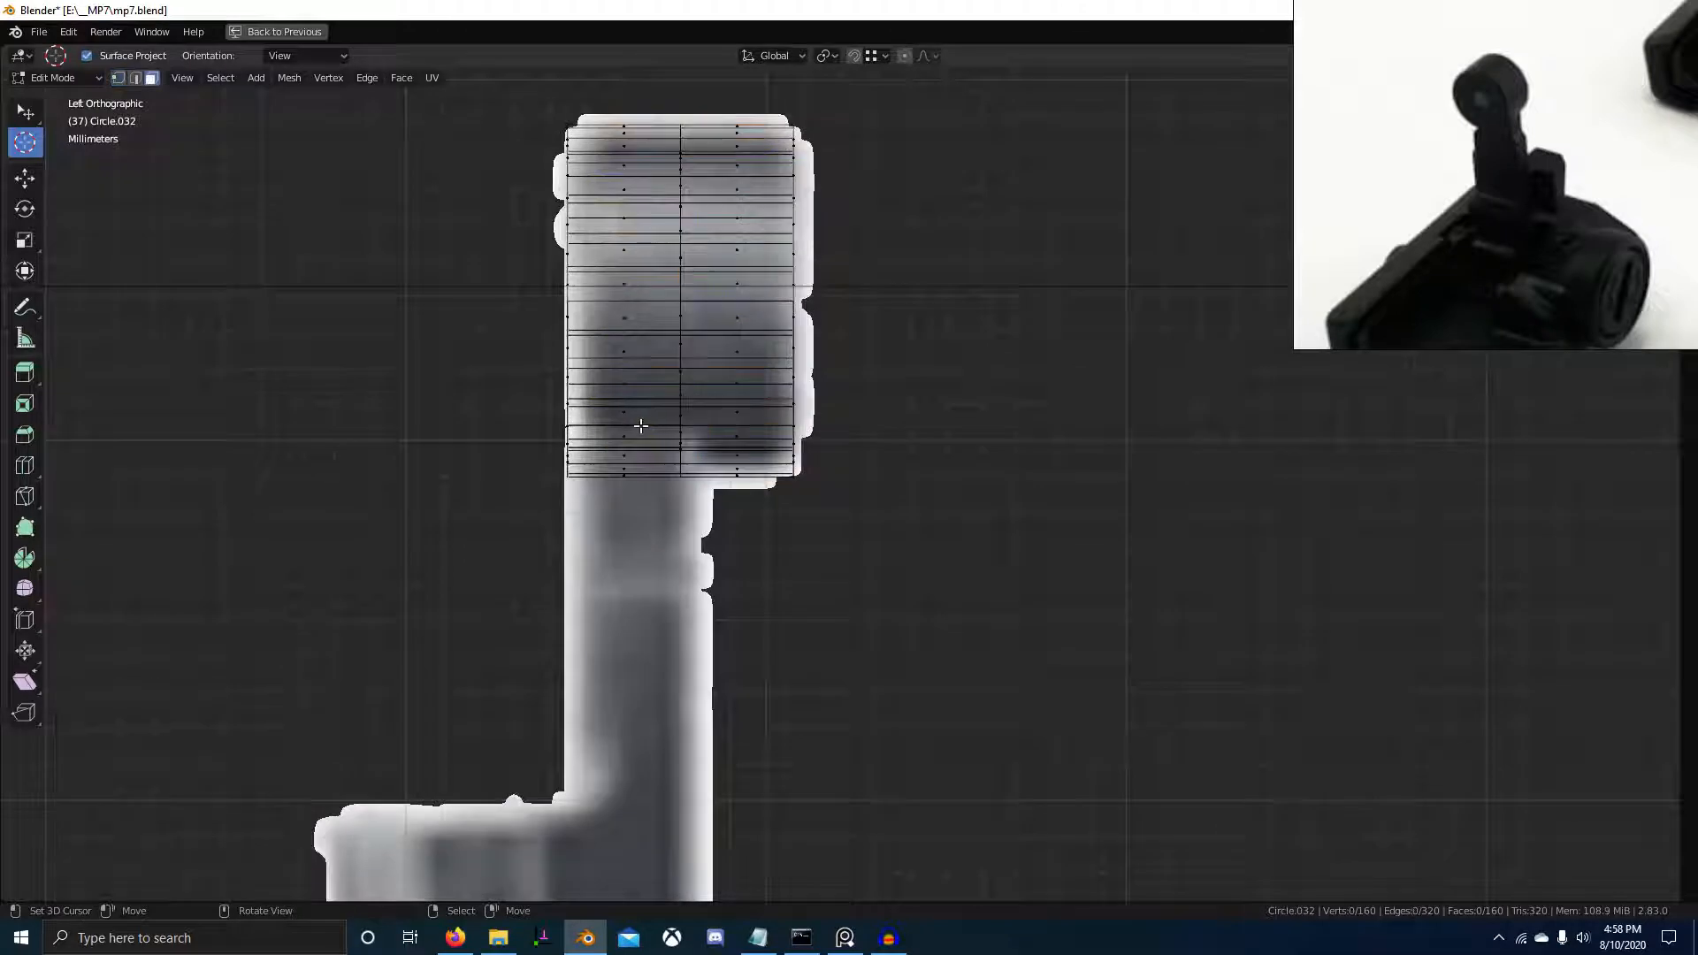
{"action": "key", "text": "alt+z"}
{"action": "middle_click_drag", "start_coordinate": [634, 424], "coordinate": [922, 408]}
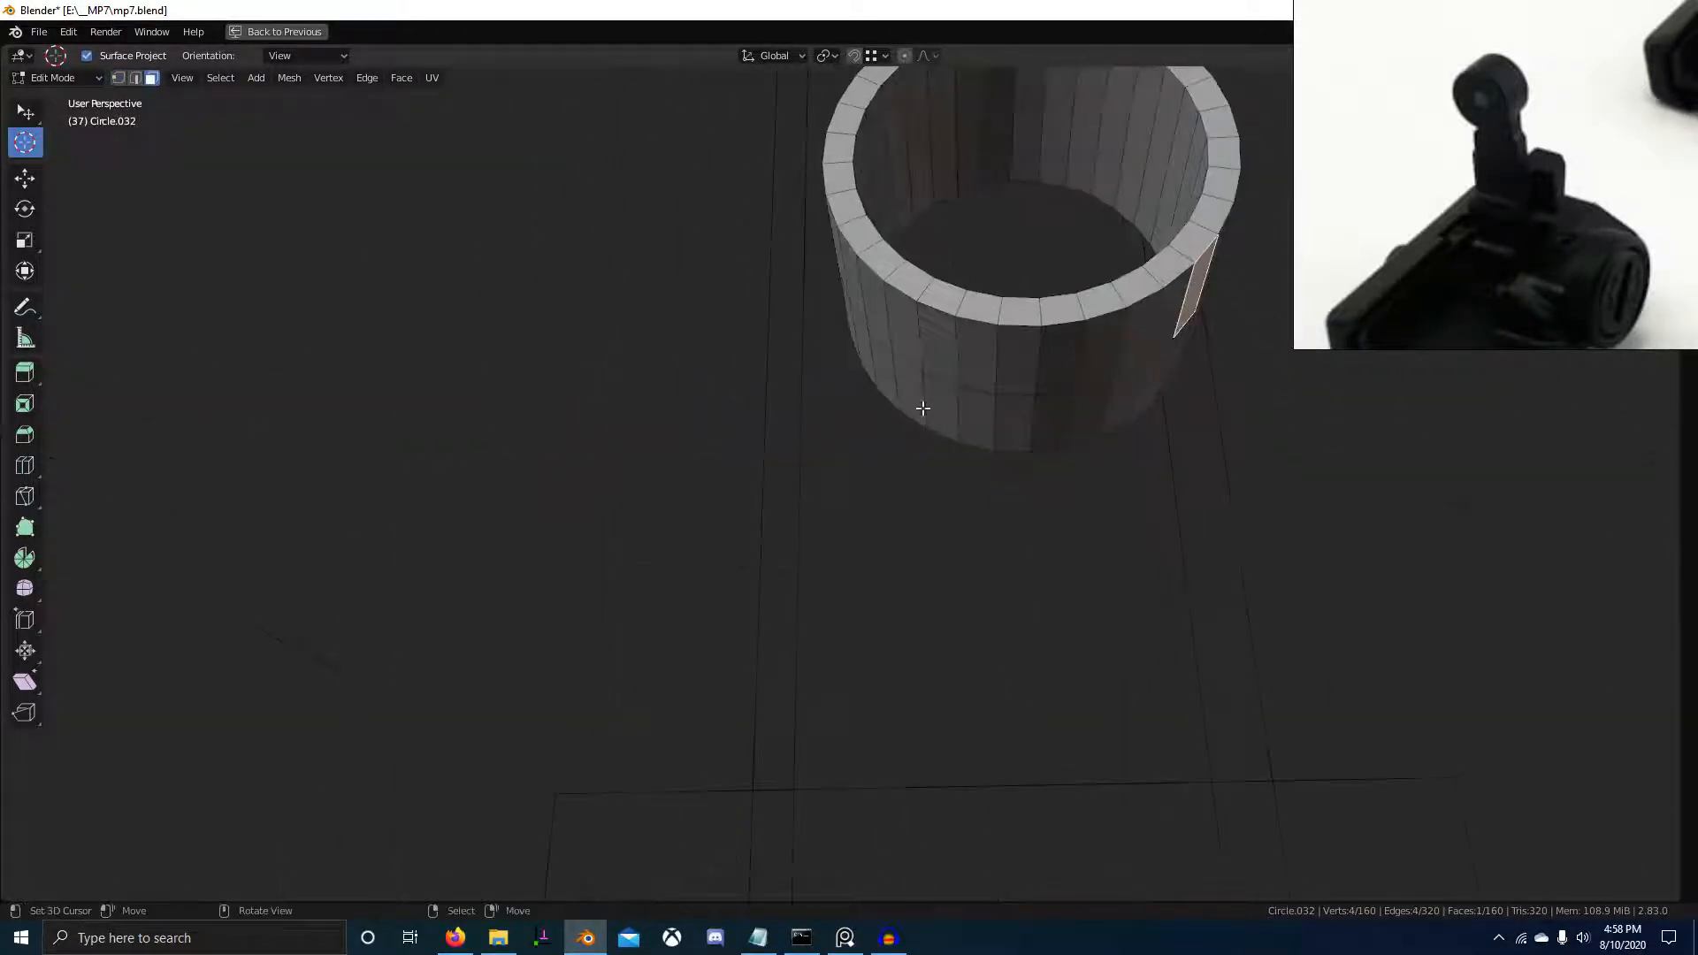
{"action": "left_click", "coordinate": [883, 310], "text": "ctrl"}
{"action": "middle_click_drag", "start_coordinate": [883, 309], "coordinate": [867, 383]}
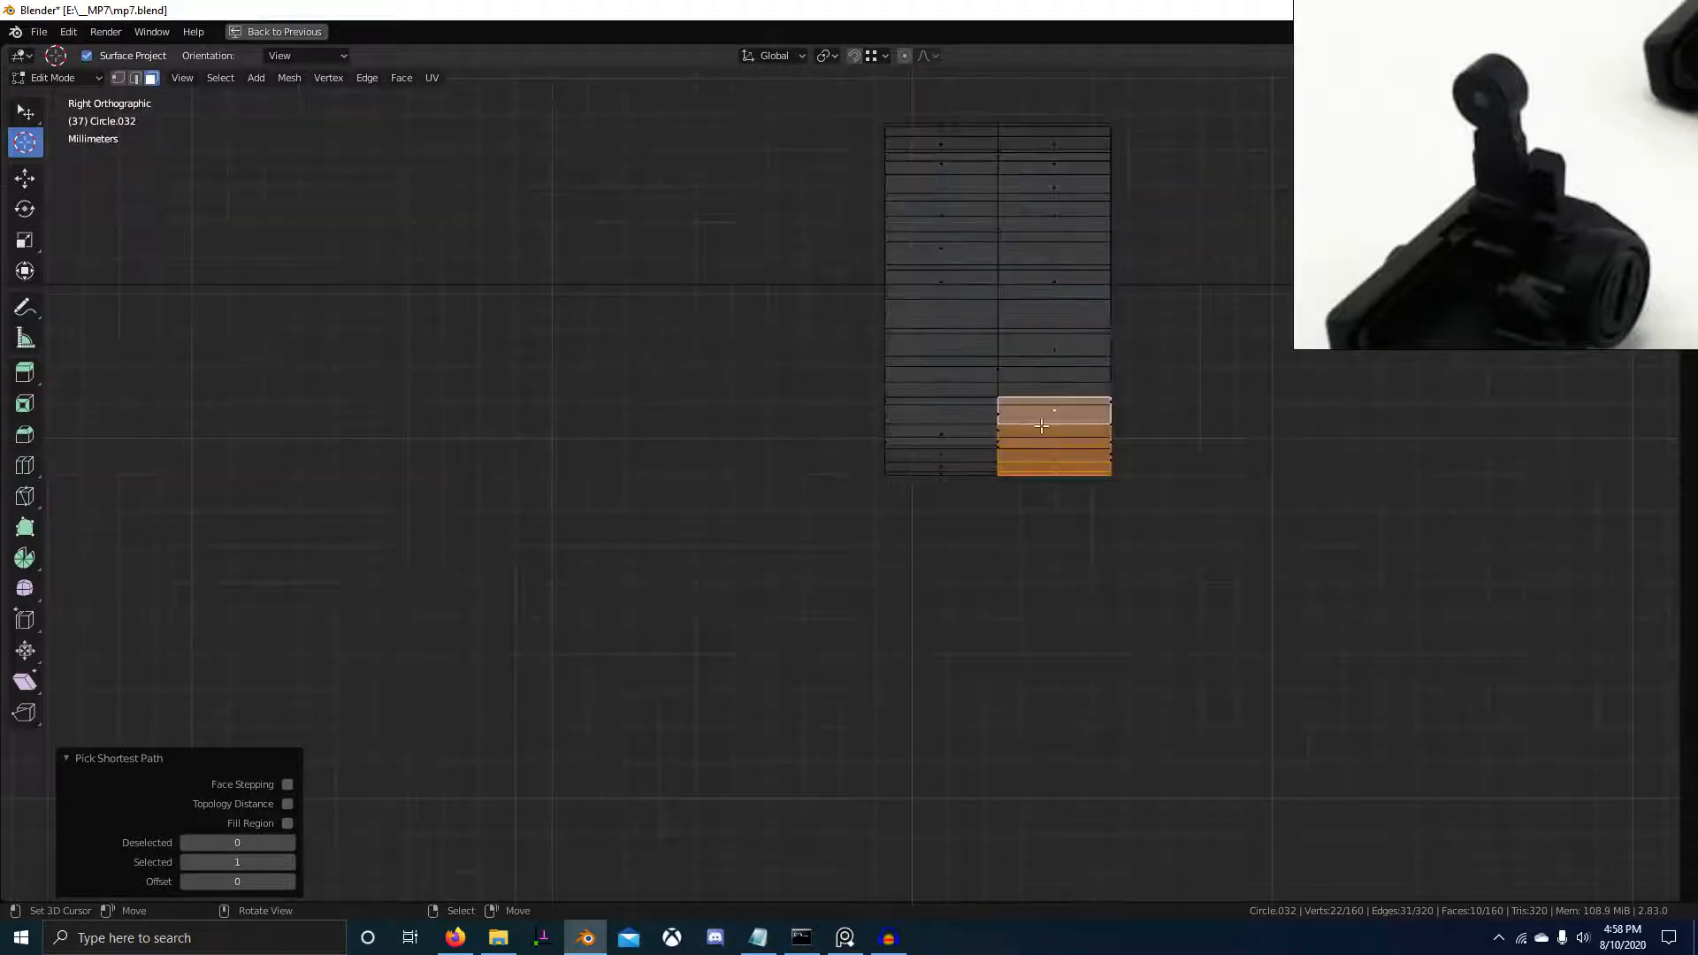
{"action": "key", "text": "ctrl+KP_3"}
{"action": "scroll", "coordinate": [810, 337], "scroll_direction": "down", "scroll_amount": 4}
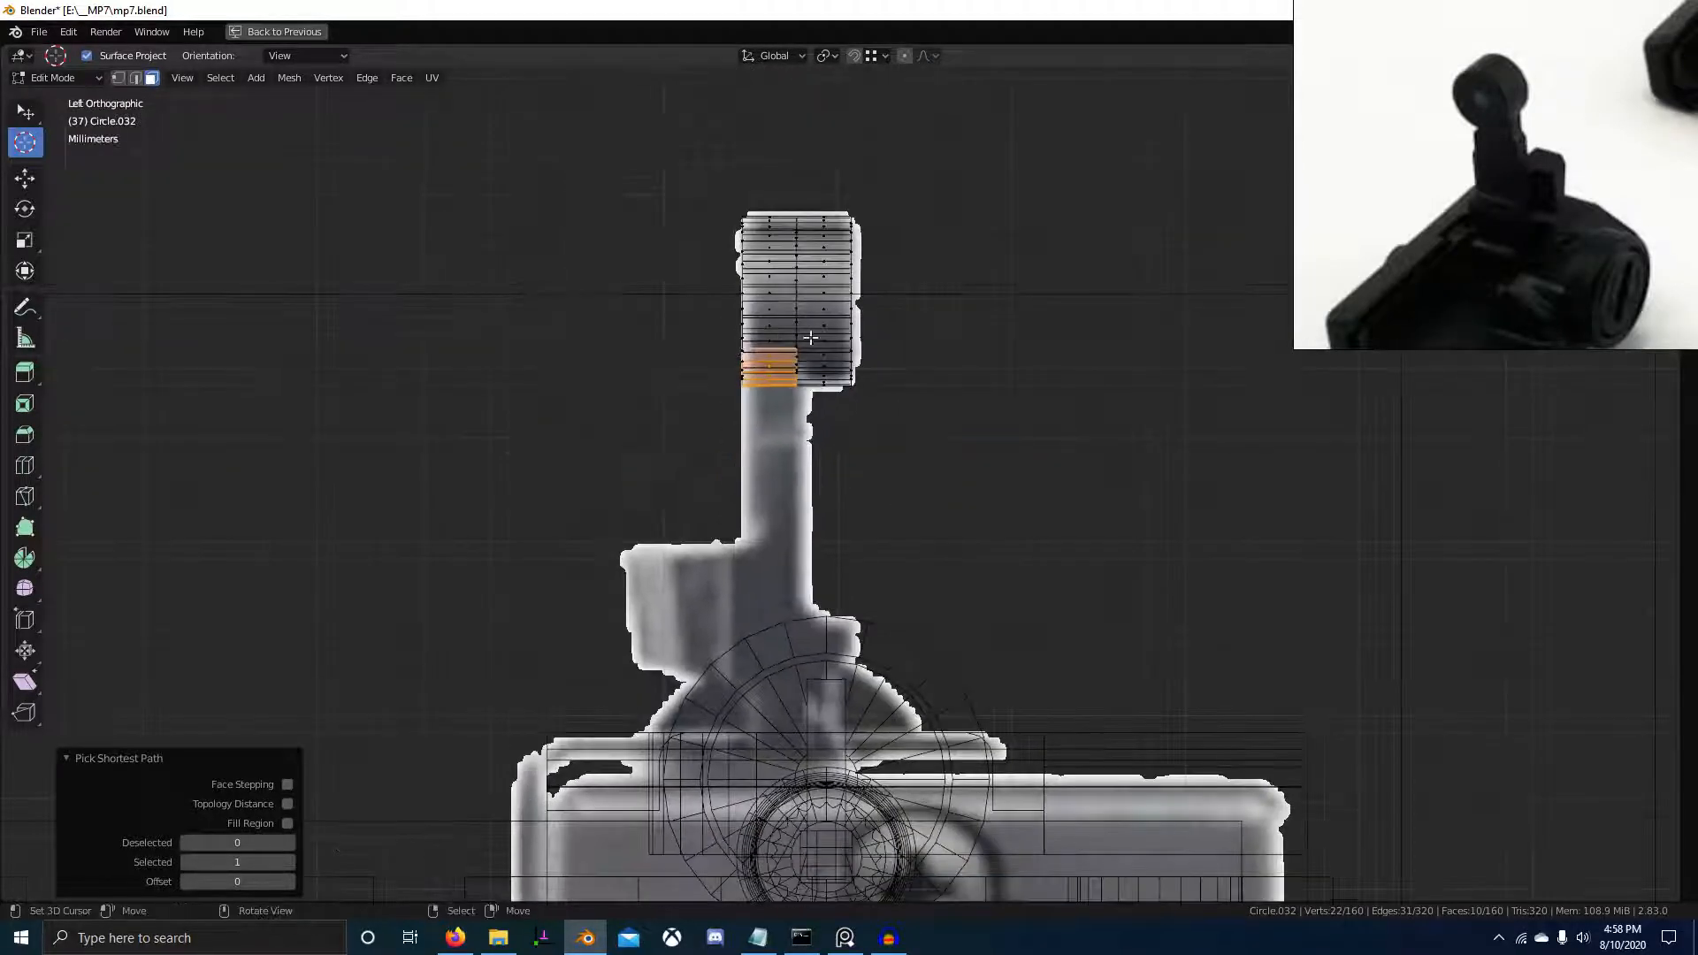
{"action": "left_click", "coordinate": [840, 707]}
{"action": "key", "text": "s"}
{"action": "key", "text": "z"}
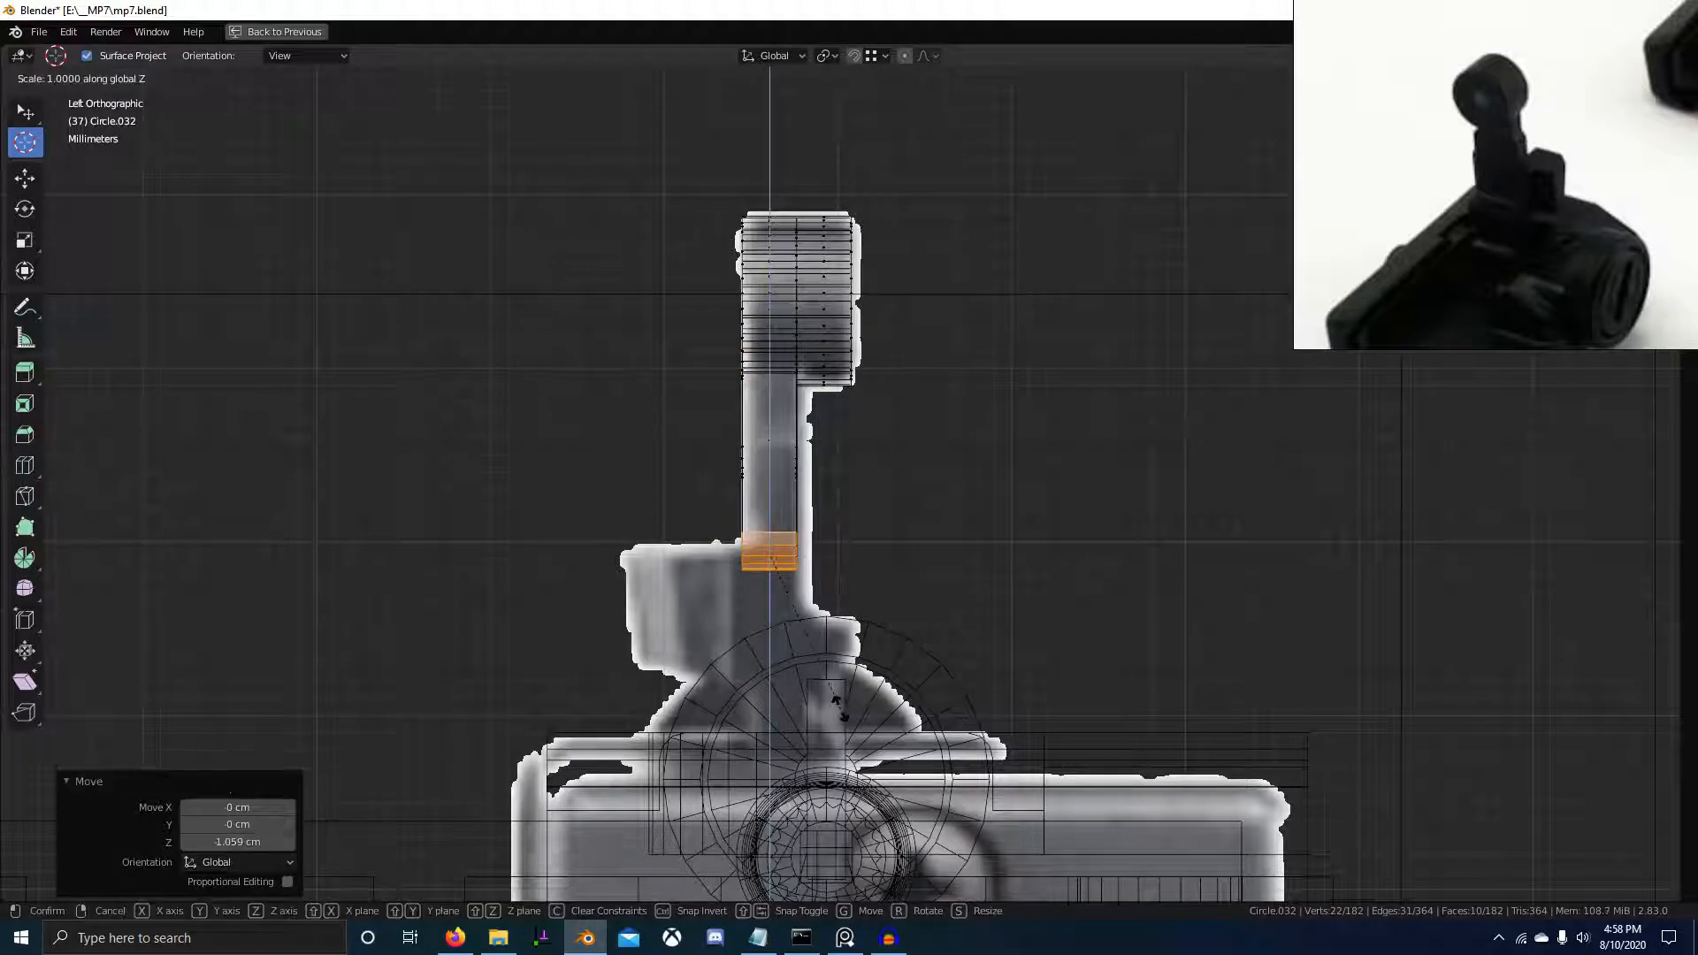
{"action": "key", "text": "Return"}
Raise the post's flattened end about 0.66 cm along Z to the shoulder height in the blueprint
{"action": "scroll", "coordinate": [902, 652], "scroll_direction": "up", "scroll_amount": 3}
{"action": "key", "text": "g"}
{"action": "key", "text": "z"}
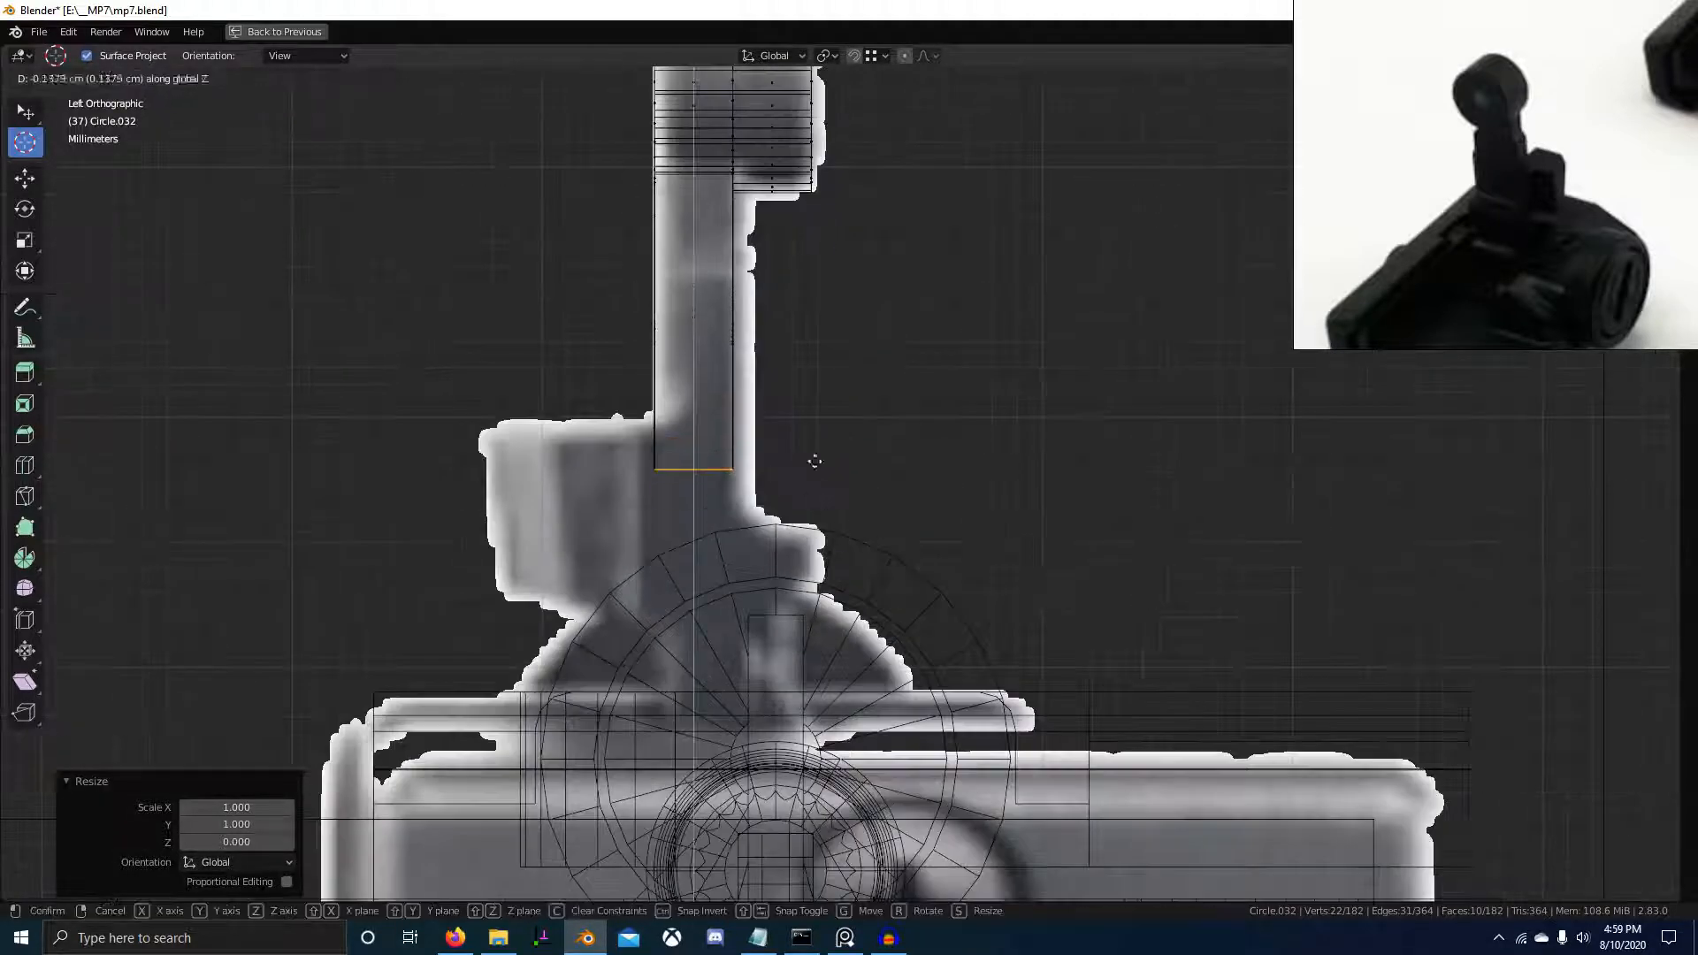
{"action": "left_click", "coordinate": [820, 315]}
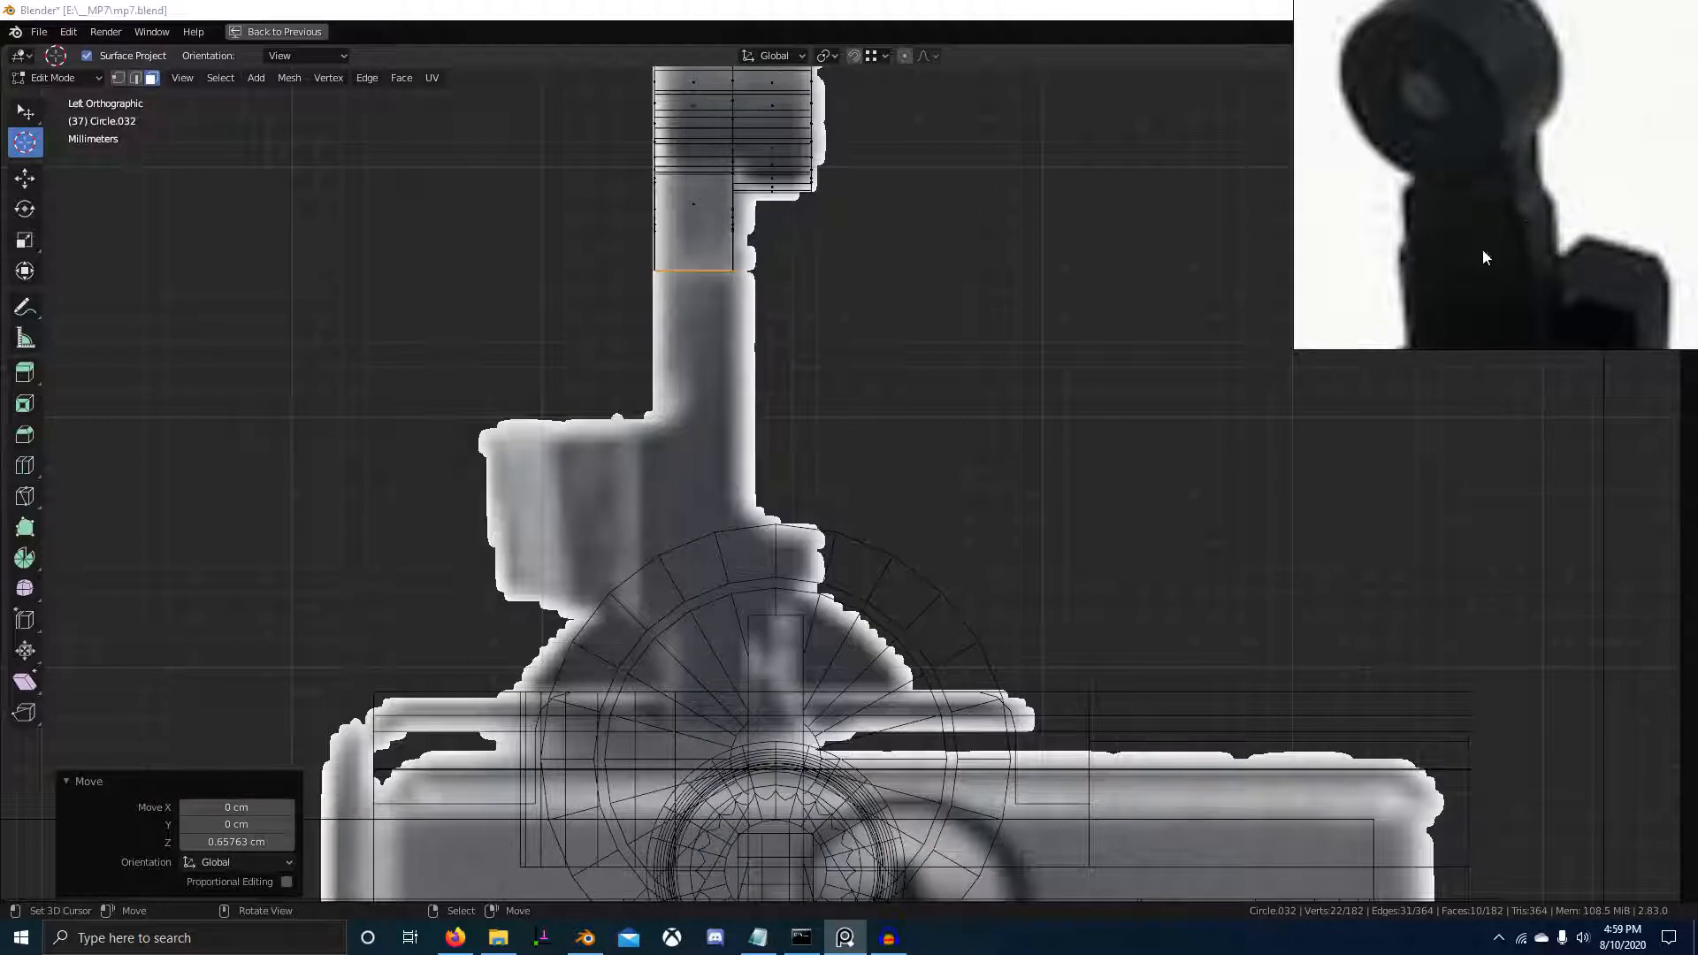
Raise the post's flat end about 0.05 cm and extrude a short section down from it, matching the left blueprint
{"action": "scroll", "coordinate": [956, 305], "scroll_direction": "down", "scroll_amount": 1}
{"action": "middle_click_drag", "start_coordinate": [840, 369], "coordinate": [875, 447]}
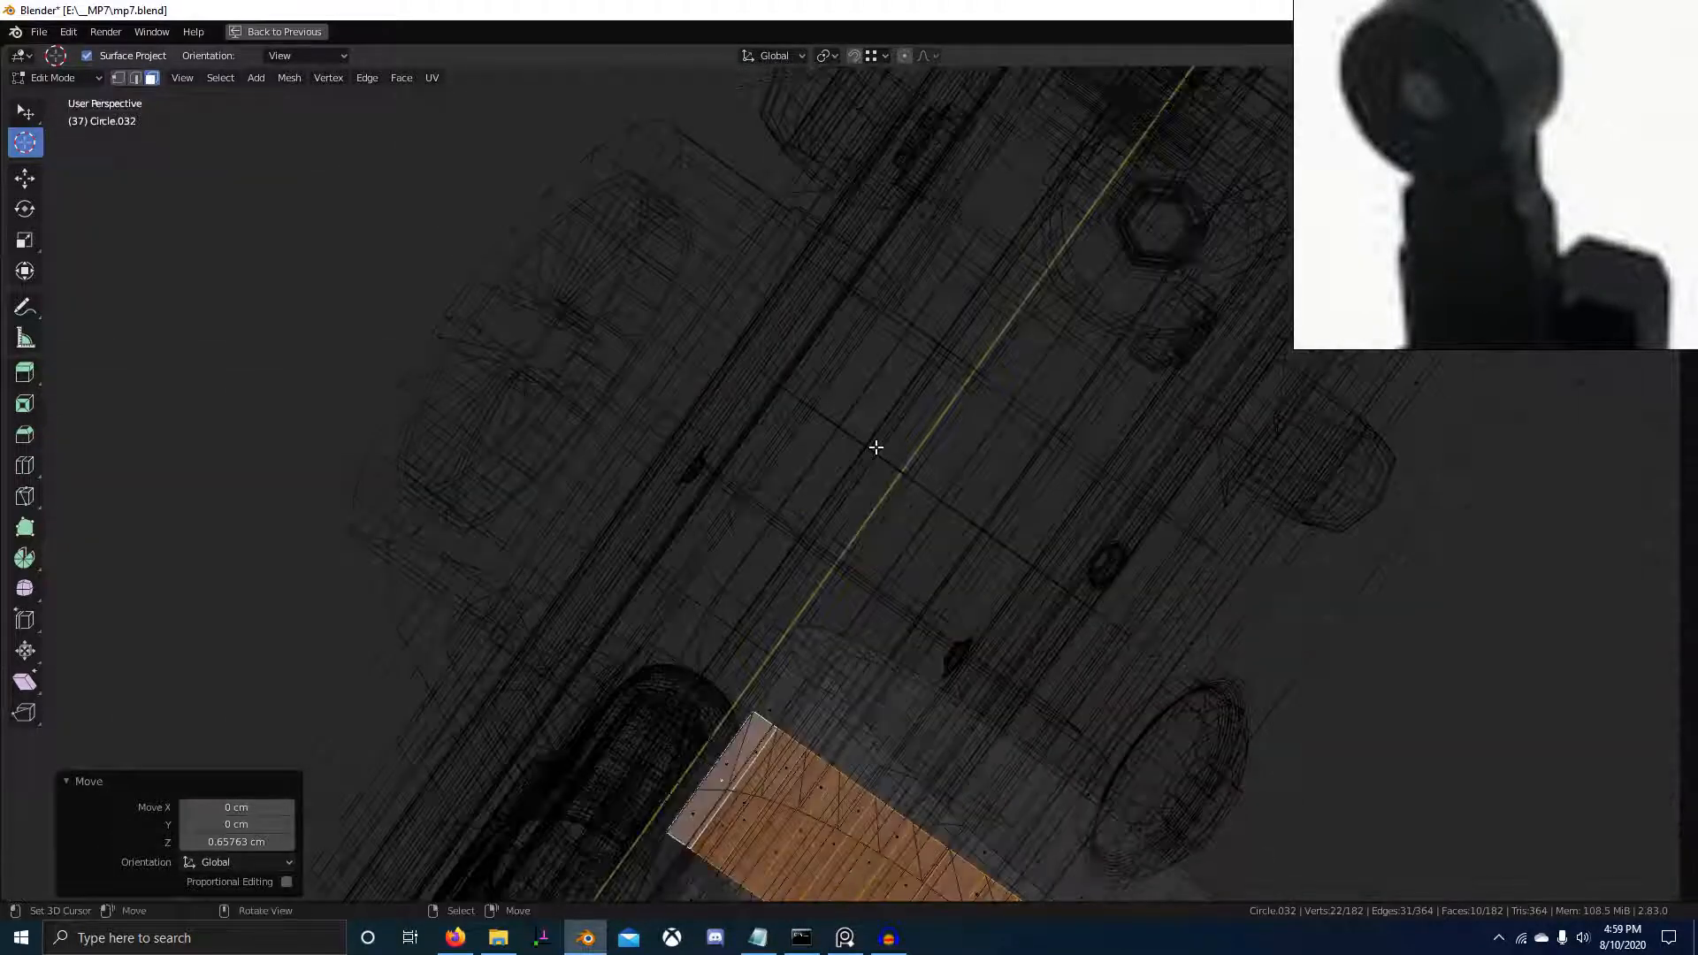
{"action": "key", "text": "KP_3"}
{"action": "key", "text": "KP_1"}
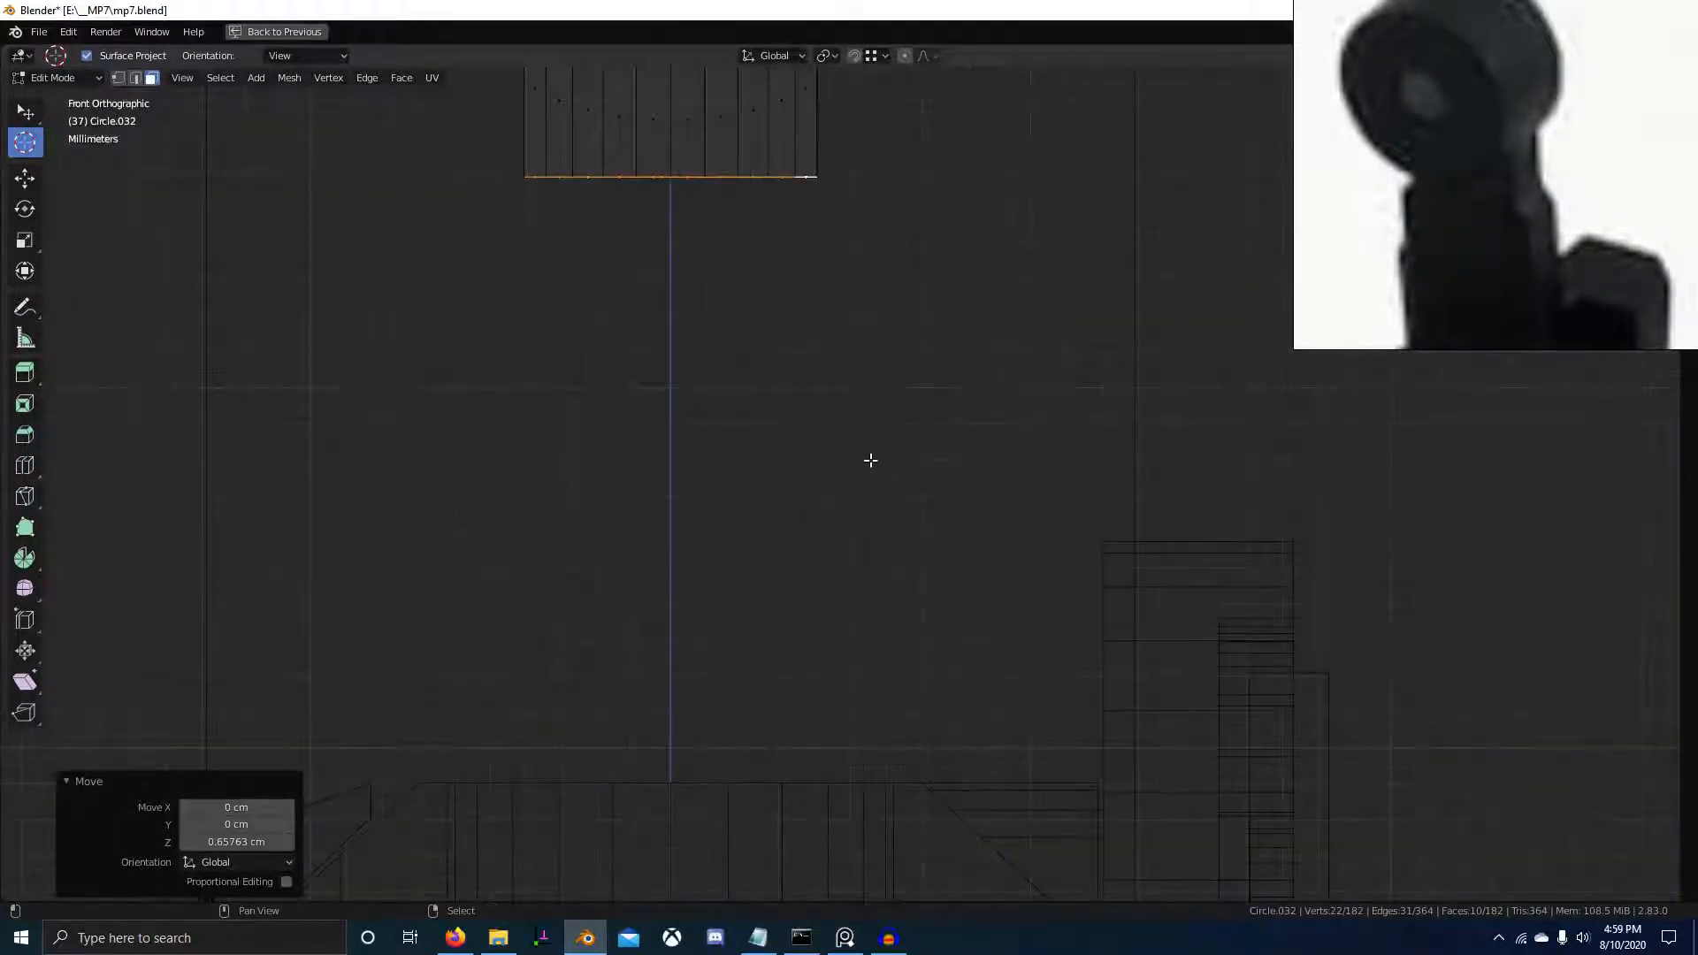
{"action": "key", "text": "KP_3"}
{"action": "key", "text": "ctrl+KP_3"}
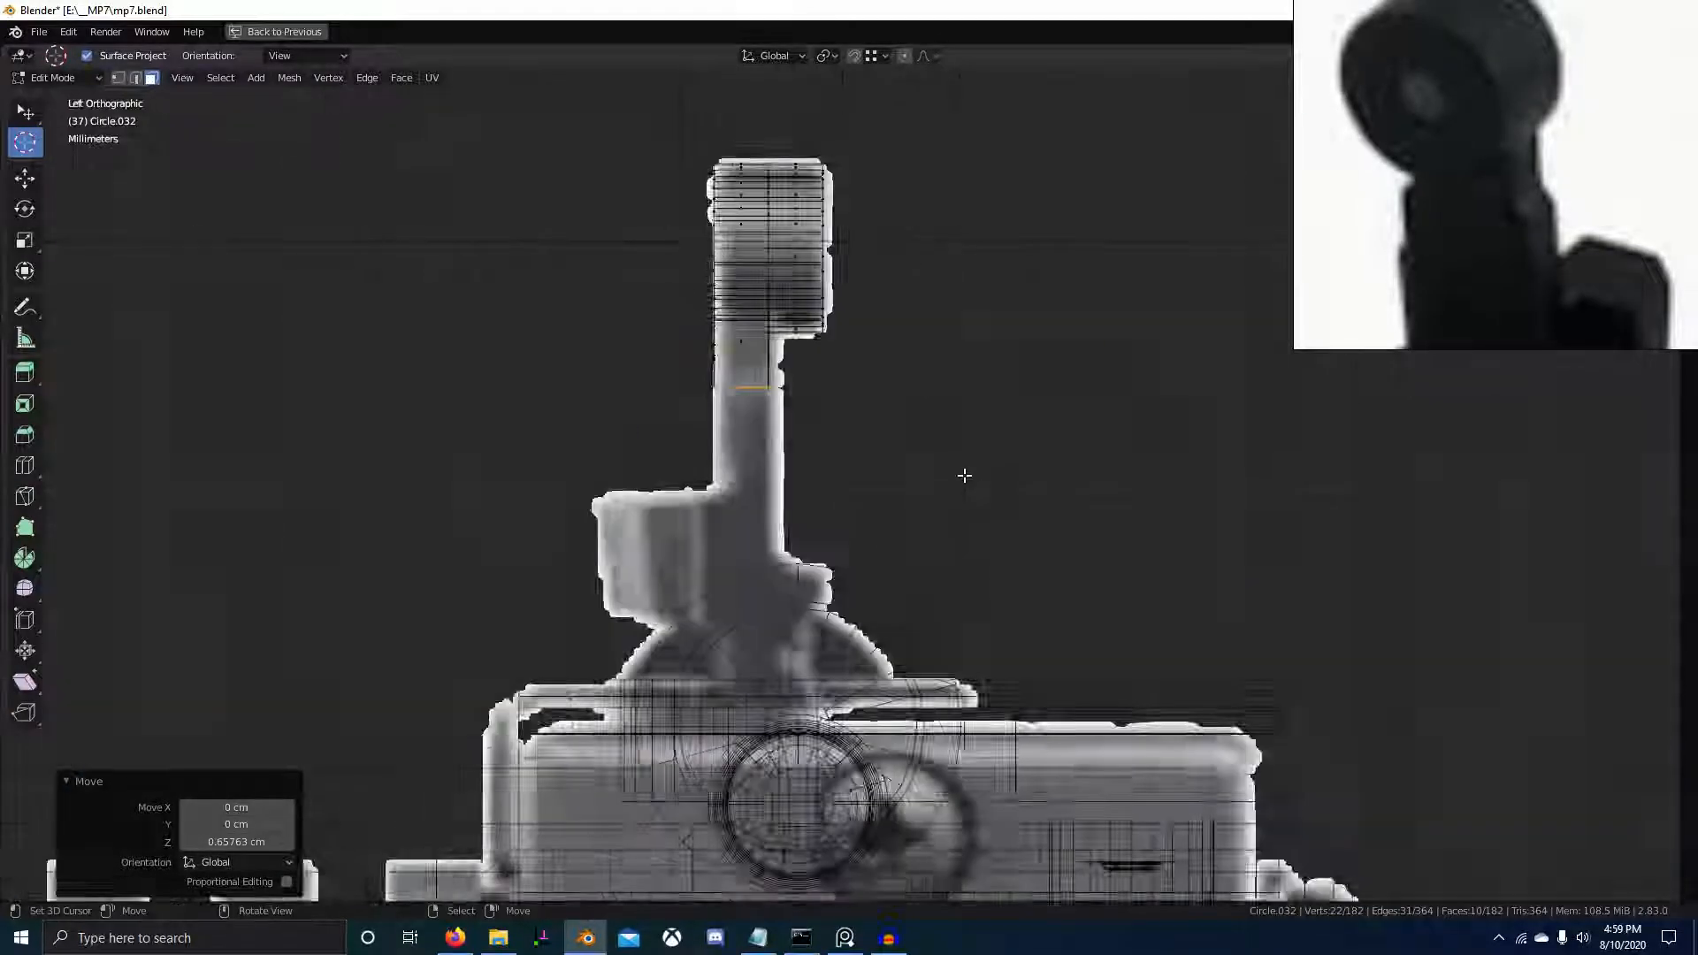
{"action": "scroll", "coordinate": [960, 474], "scroll_direction": "up", "scroll_amount": 2}
{"action": "key", "text": "g"}
{"action": "key", "text": "z"}
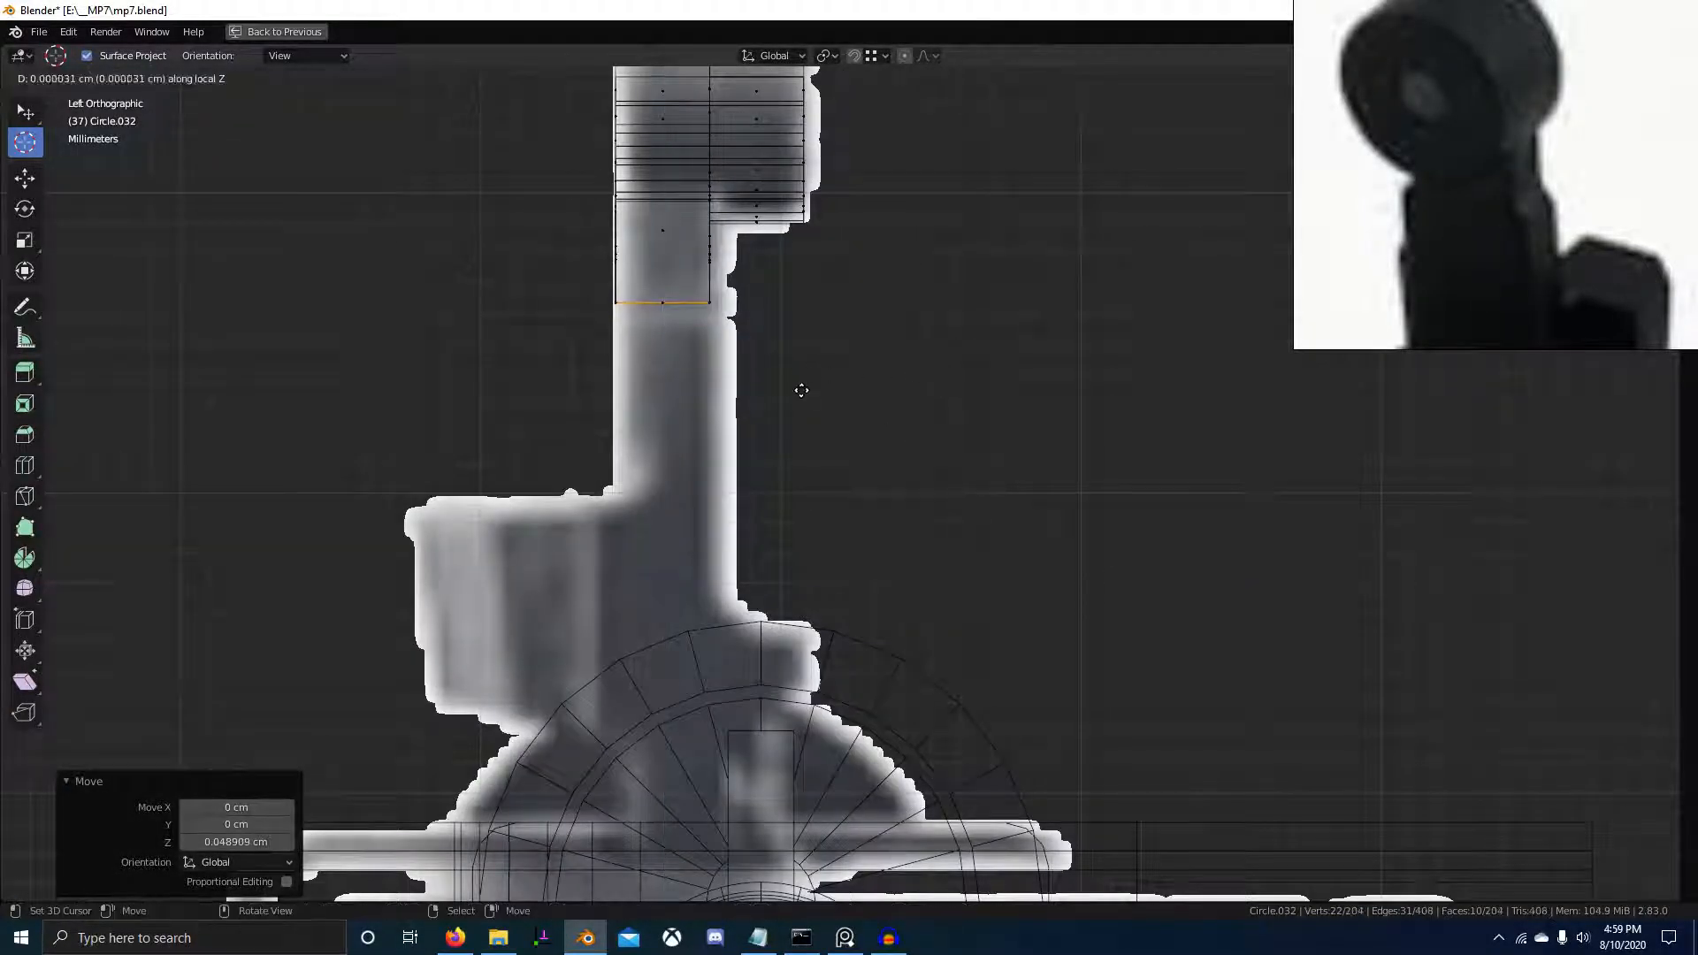
{"action": "left_click", "coordinate": [803, 410]}
Scale the newly extruded end wider along X to form the post's sloped shoulders
{"action": "scroll", "coordinate": [827, 414], "scroll_direction": "down", "scroll_amount": 3}
{"action": "key", "text": "shift+z"}
{"action": "scroll", "coordinate": [876, 443], "scroll_direction": "up", "scroll_amount": 3}
{"action": "mouse_move", "coordinate": [951, 407]}
{"action": "middle_mouse_down"}
{"action": "mouse_move", "coordinate": [875, 443]}
{"action": "mouse_move", "coordinate": [833, 440]}
{"action": "mouse_move", "coordinate": [816, 473]}
{"action": "mouse_move", "coordinate": [917, 428]}
{"action": "middle_mouse_up"}
{"action": "key", "text": "s"}
{"action": "key", "text": "x"}
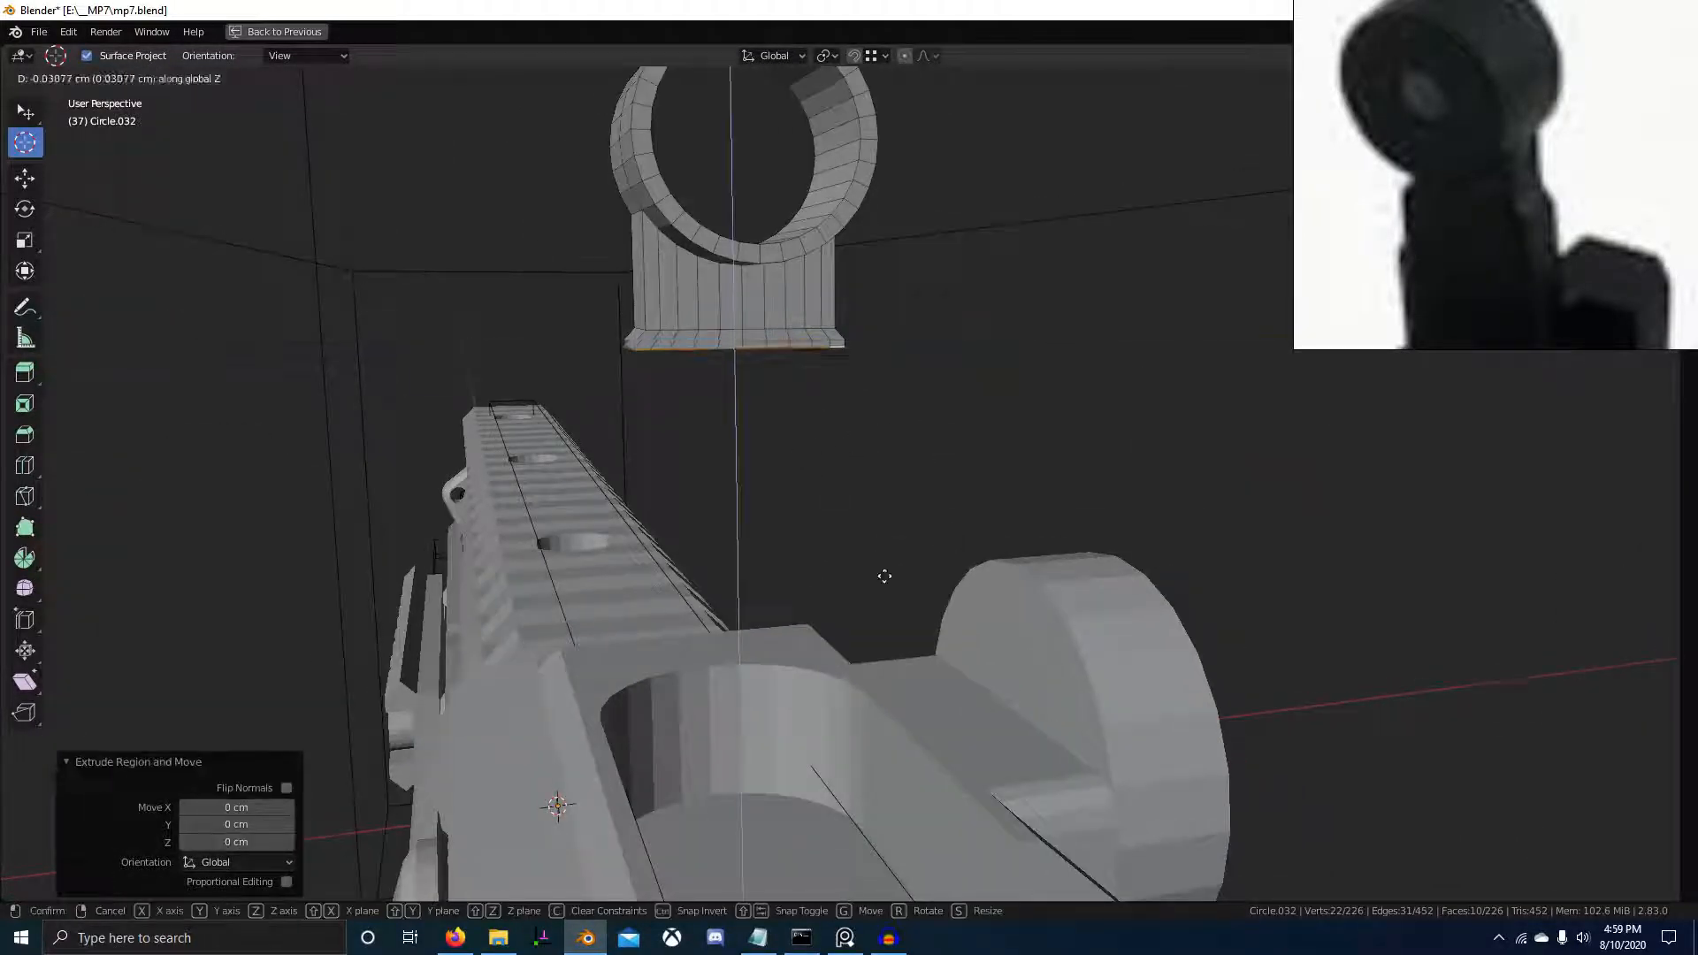
Extrude the widened post end about 0.44 cm down along Z and lower it another 0.13 cm
{"action": "left_click", "coordinate": [896, 629]}
{"action": "scroll", "coordinate": [897, 629], "scroll_direction": "down", "scroll_amount": 3}
{"action": "middle_click_drag", "start_coordinate": [897, 629], "coordinate": [955, 606]}
{"action": "key", "text": "KP_3"}
{"action": "key", "text": "ctrl+KP_3"}
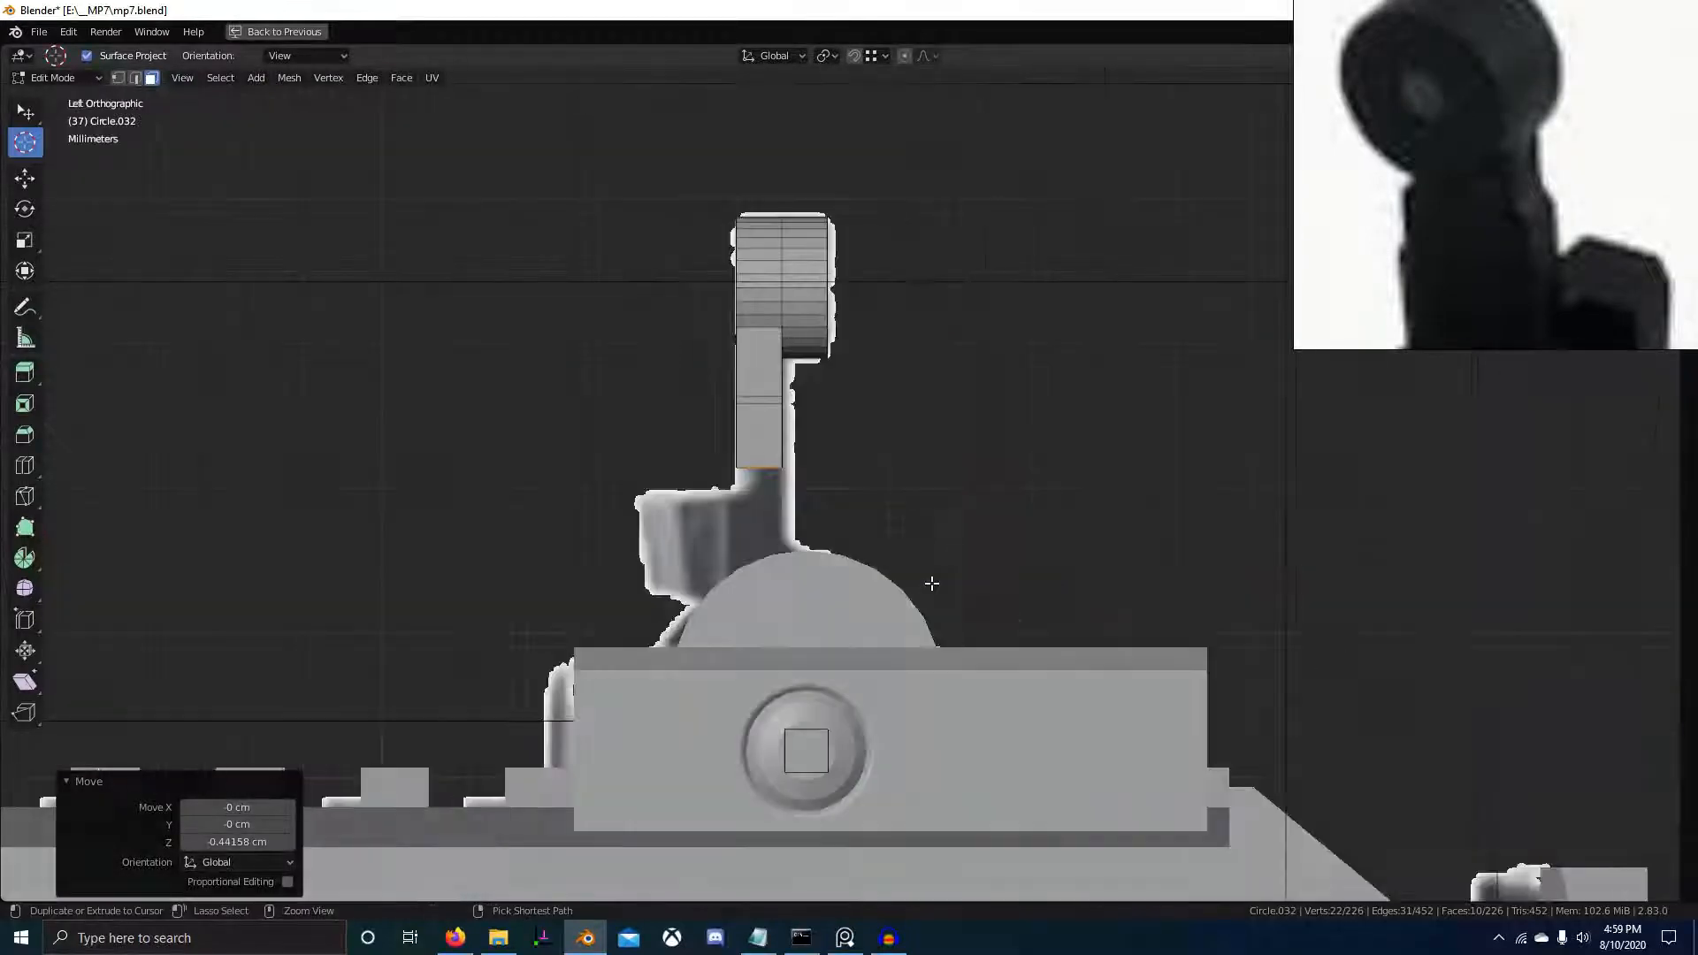
{"action": "left_click", "coordinate": [868, 580]}
{"action": "scroll", "coordinate": [812, 473], "scroll_direction": "up", "scroll_amount": 2}
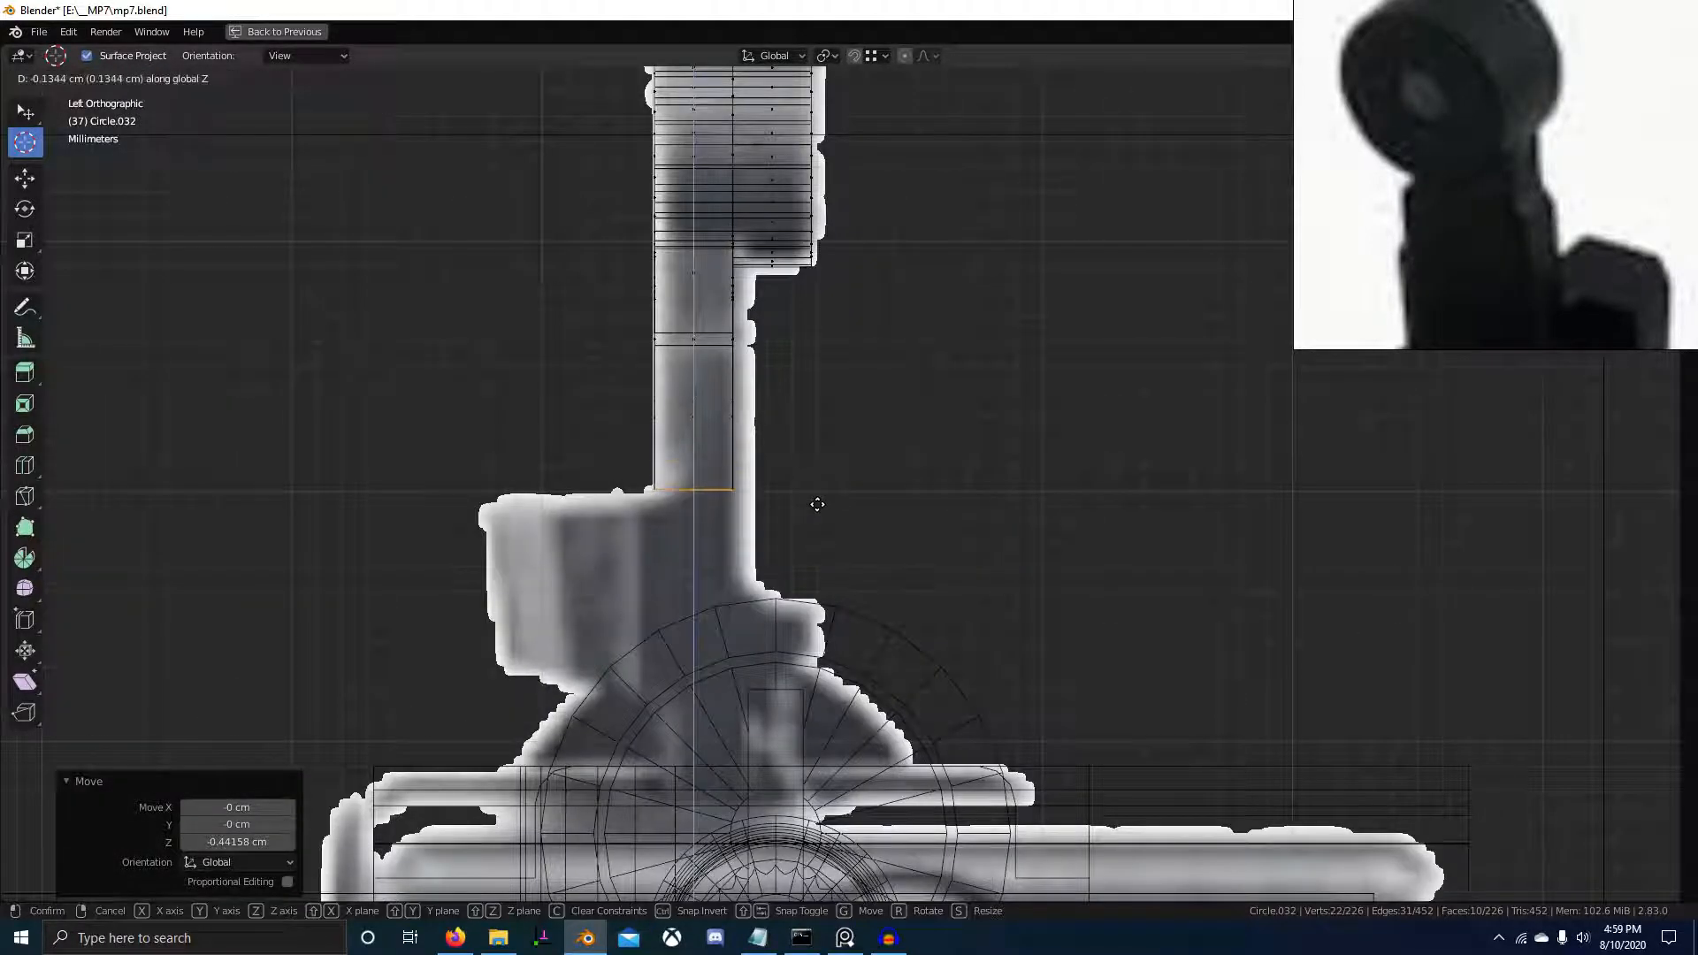
{"action": "left_click", "coordinate": [818, 504]}
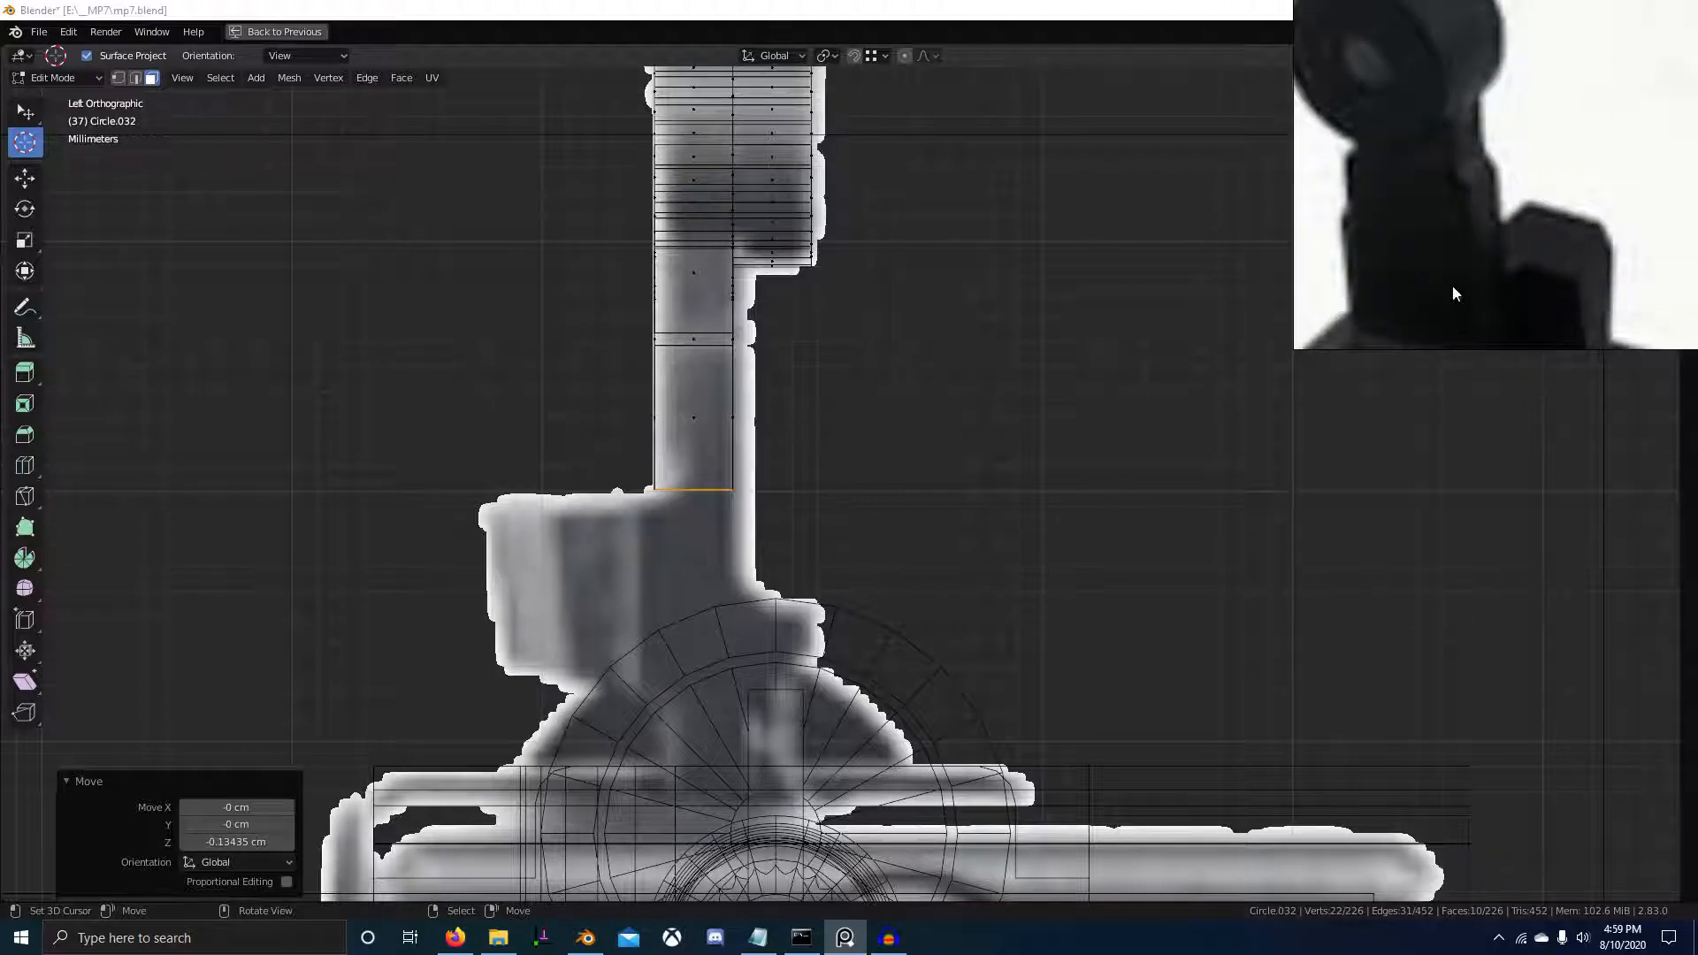
Lower the post's bottom faces about 0.46 cm along Z, using the raised sight's photo as reference
{"action": "scroll", "coordinate": [773, 436], "scroll_direction": "up", "scroll_amount": 1}
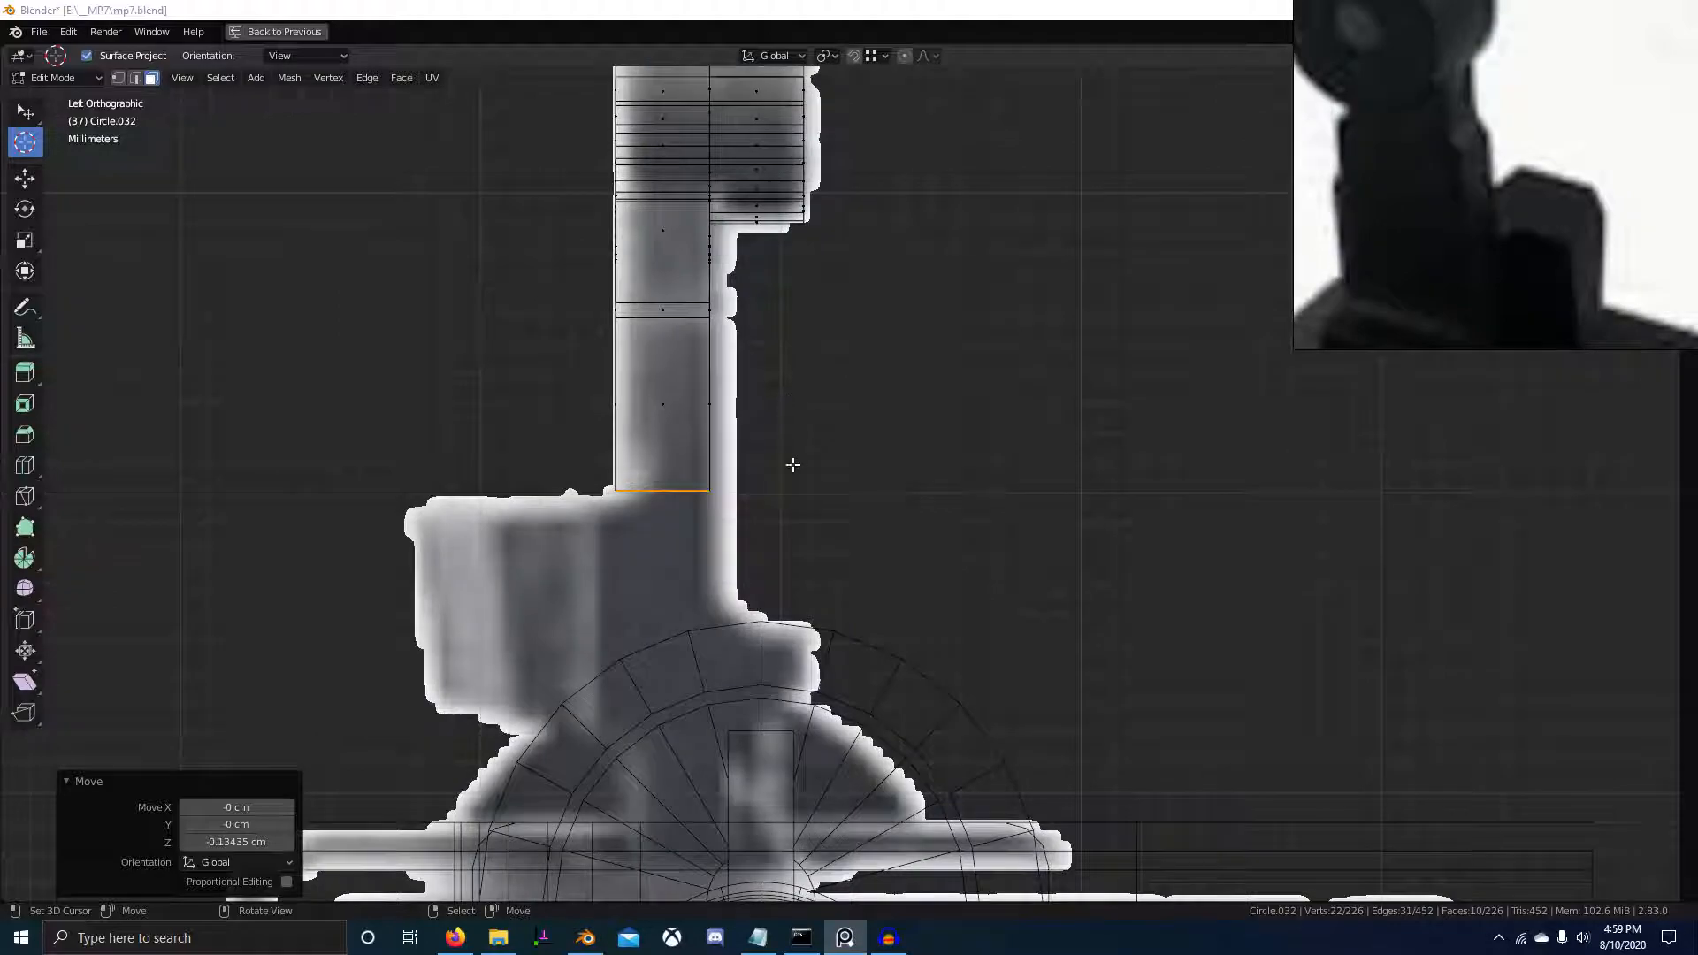
{"action": "scroll", "coordinate": [738, 494], "scroll_direction": "down", "scroll_amount": 2}
{"action": "scroll", "coordinate": [761, 475], "scroll_direction": "up", "scroll_amount": 1}
{"action": "middle_click_drag", "start_coordinate": [779, 480], "coordinate": [723, 492]}
{"action": "key", "text": "g"}
{"action": "key", "text": "z"}
{"action": "left_click", "coordinate": [737, 635]}
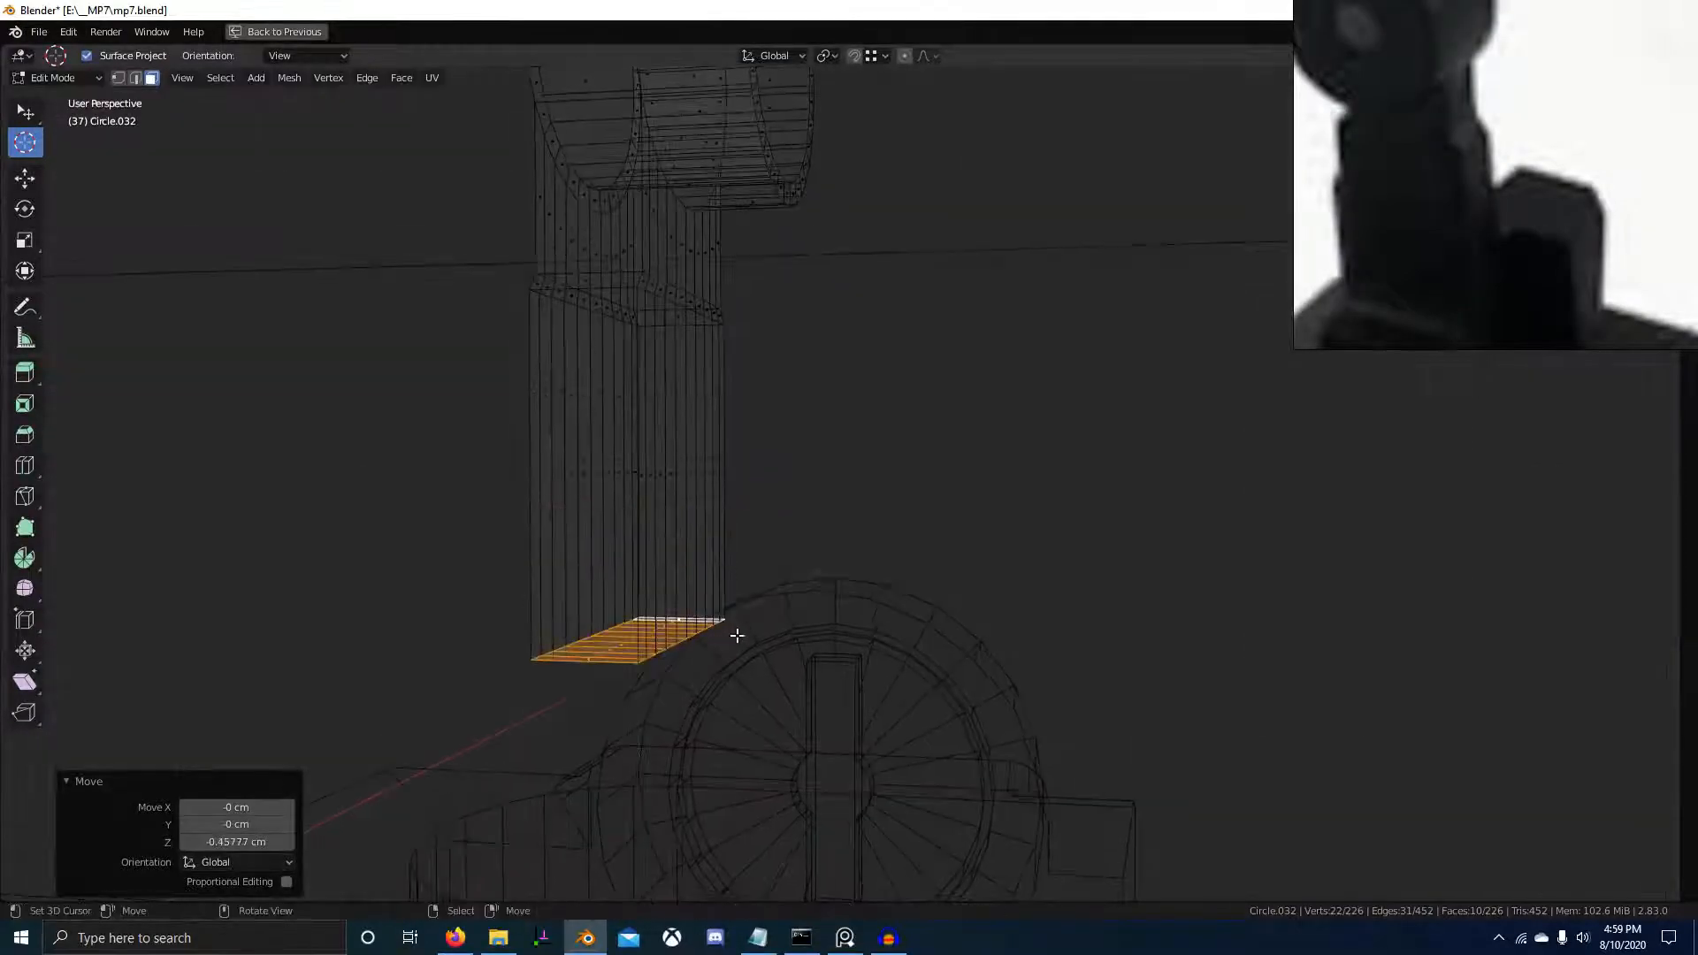
Raise the post's bottom faces about 0.04 cm along Z to meet the base's top edge in the blueprint
{"action": "scroll", "coordinate": [737, 635], "scroll_direction": "down", "scroll_amount": 6}
{"action": "middle_click_drag", "start_coordinate": [736, 635], "coordinate": [849, 607]}
{"action": "key", "text": "KP_3"}
{"action": "key", "text": "ctrl+KP_3"}
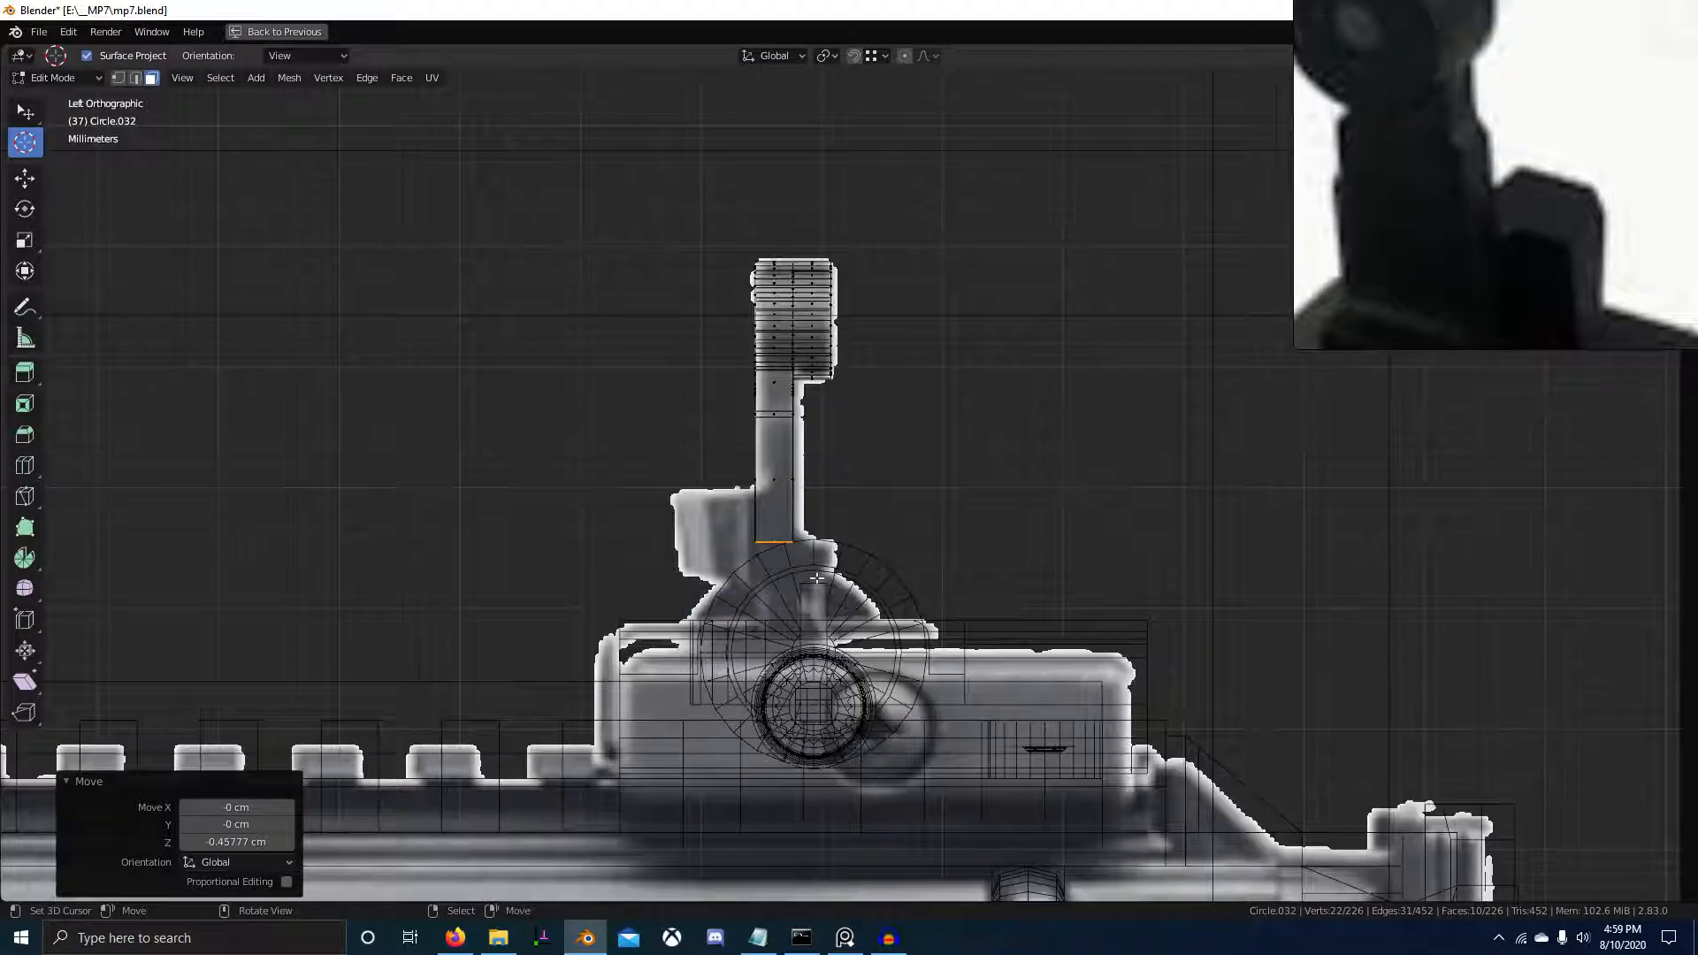
{"action": "scroll", "coordinate": [864, 490], "scroll_direction": "up", "scroll_amount": 3}
{"action": "left_click", "coordinate": [1608, 237]}
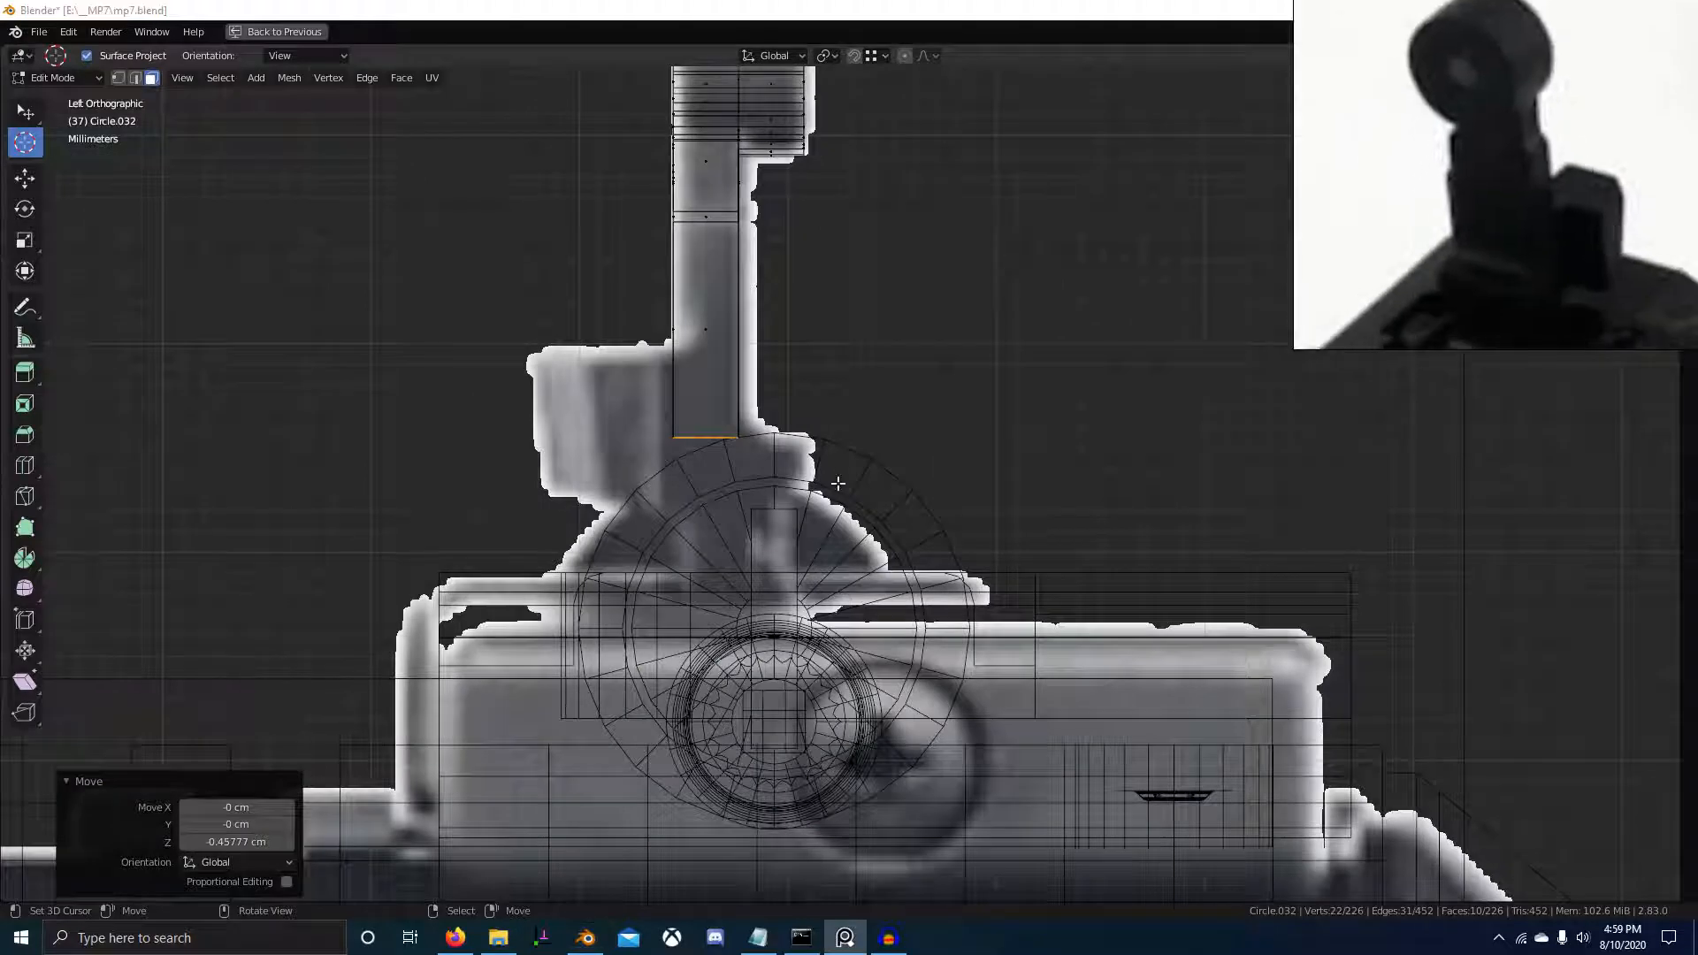
{"action": "middle_click_drag", "start_coordinate": [785, 448], "coordinate": [692, 500]}
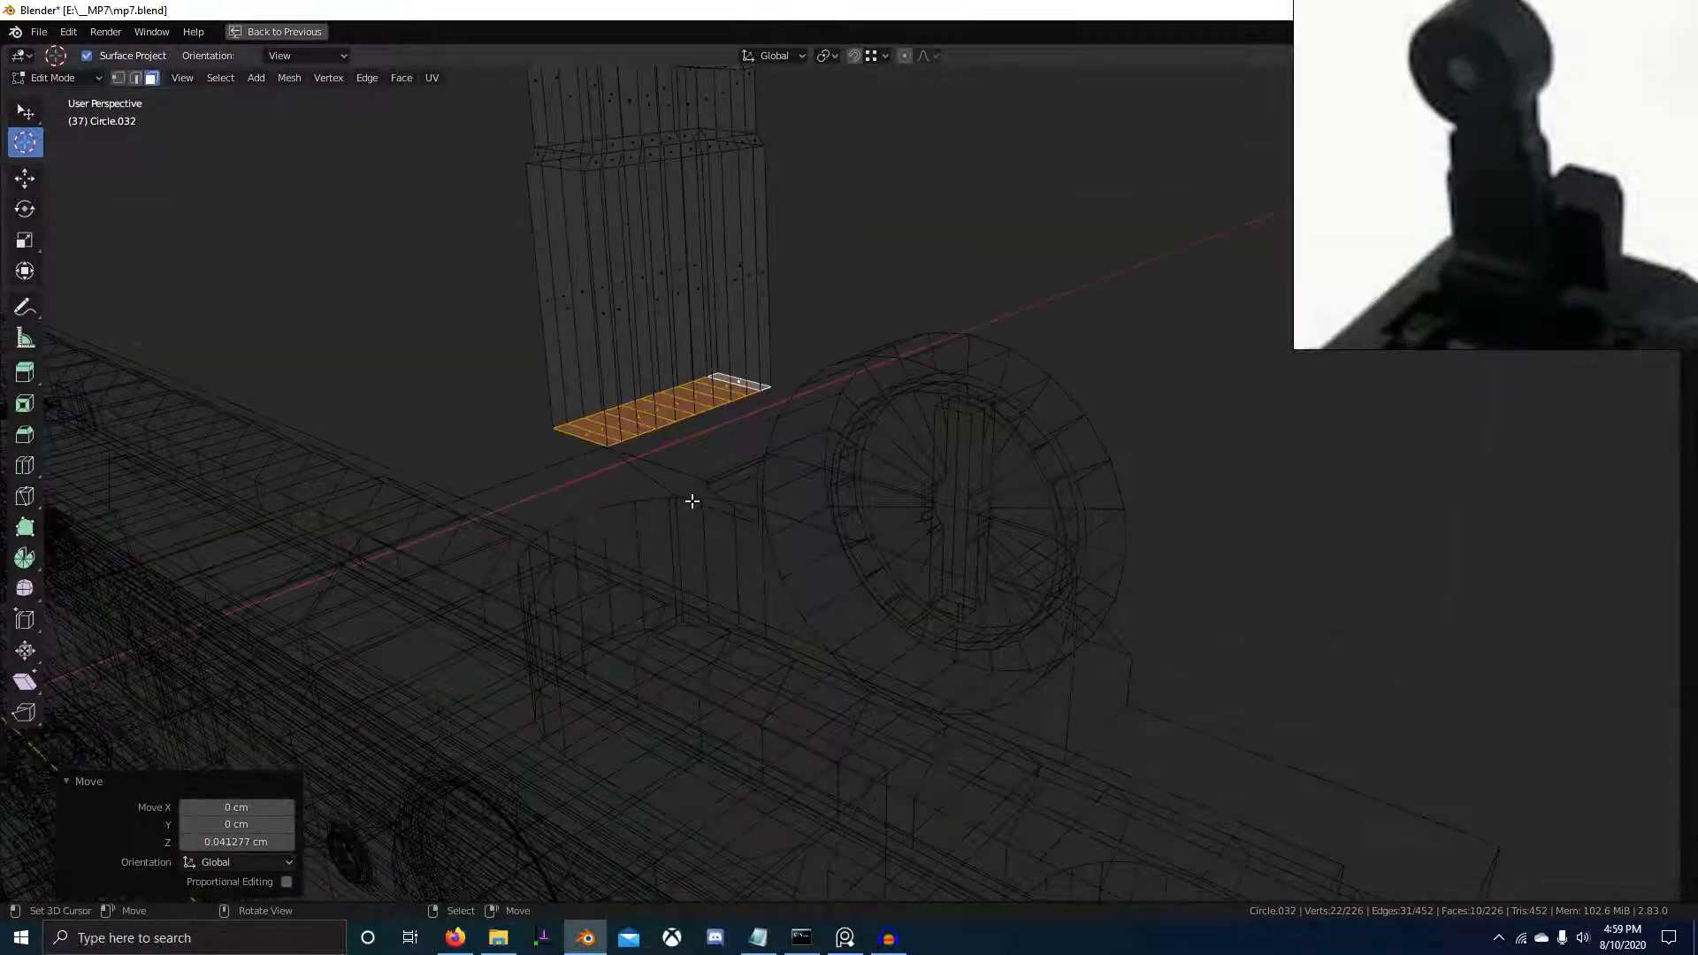
Delete the post's bottom faces and switch the viewport to solid shading
{"action": "key", "text": "x"}
{"action": "key", "text": "f"}
{"action": "key", "text": "z"}
{"action": "left_click", "coordinate": [1007, 426]}
Select the whole sight mesh and apply Limited Dissolve with a maximum angle of 1°
{"action": "scroll", "coordinate": [973, 434], "scroll_direction": "down", "scroll_amount": 5}
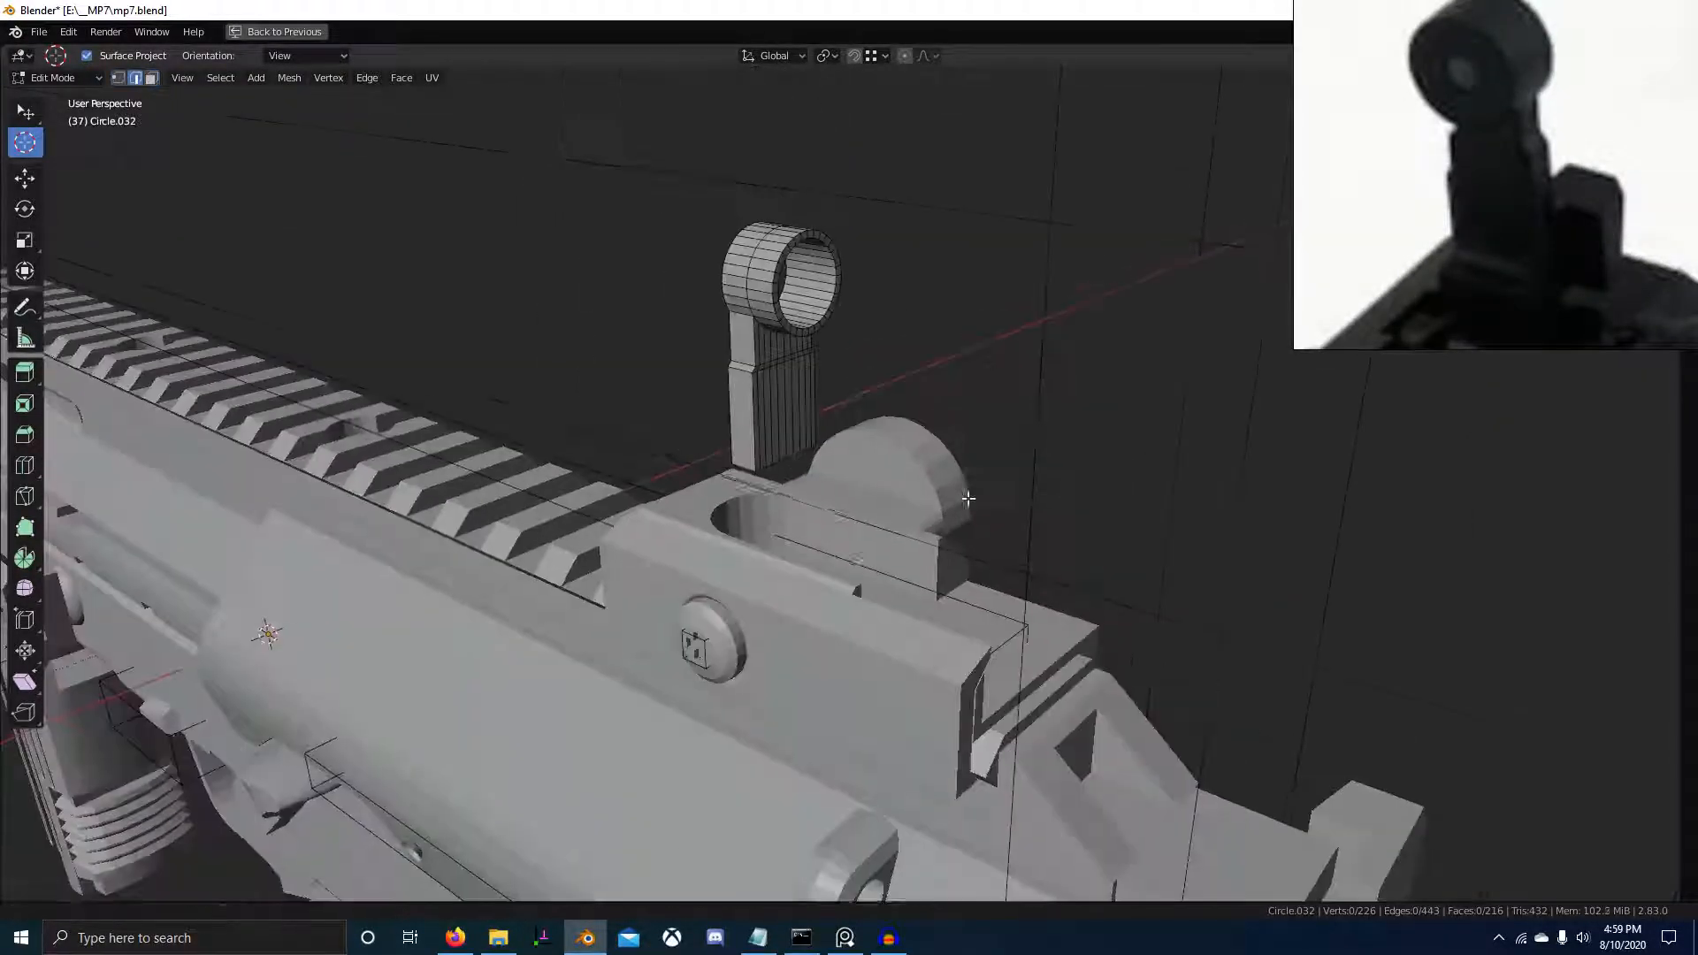
{"action": "middle_click_drag", "start_coordinate": [861, 383], "coordinate": [891, 448], "text": "shift"}
{"action": "scroll", "coordinate": [890, 447], "scroll_direction": "up", "scroll_amount": 1}
{"action": "scroll", "coordinate": [891, 447], "scroll_direction": "up", "scroll_amount": 3}
{"action": "key", "text": "a"}
{"action": "key", "text": "F3"}
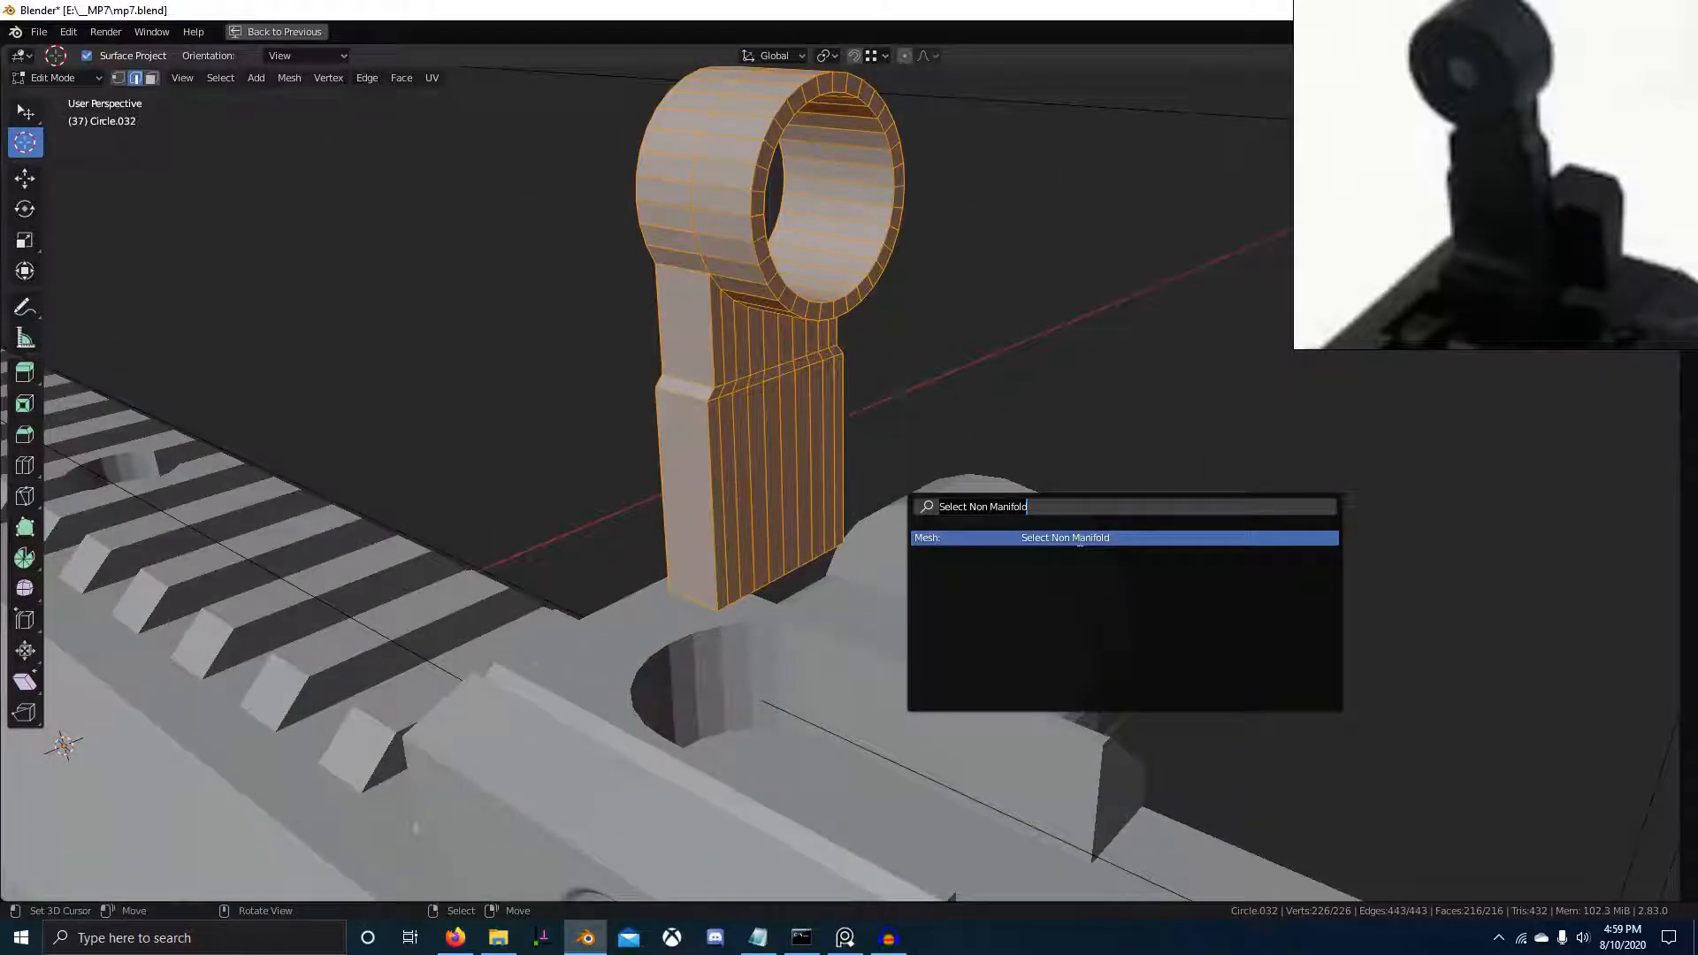
{"action": "key", "text": "Return"}
{"action": "key", "text": "x"}
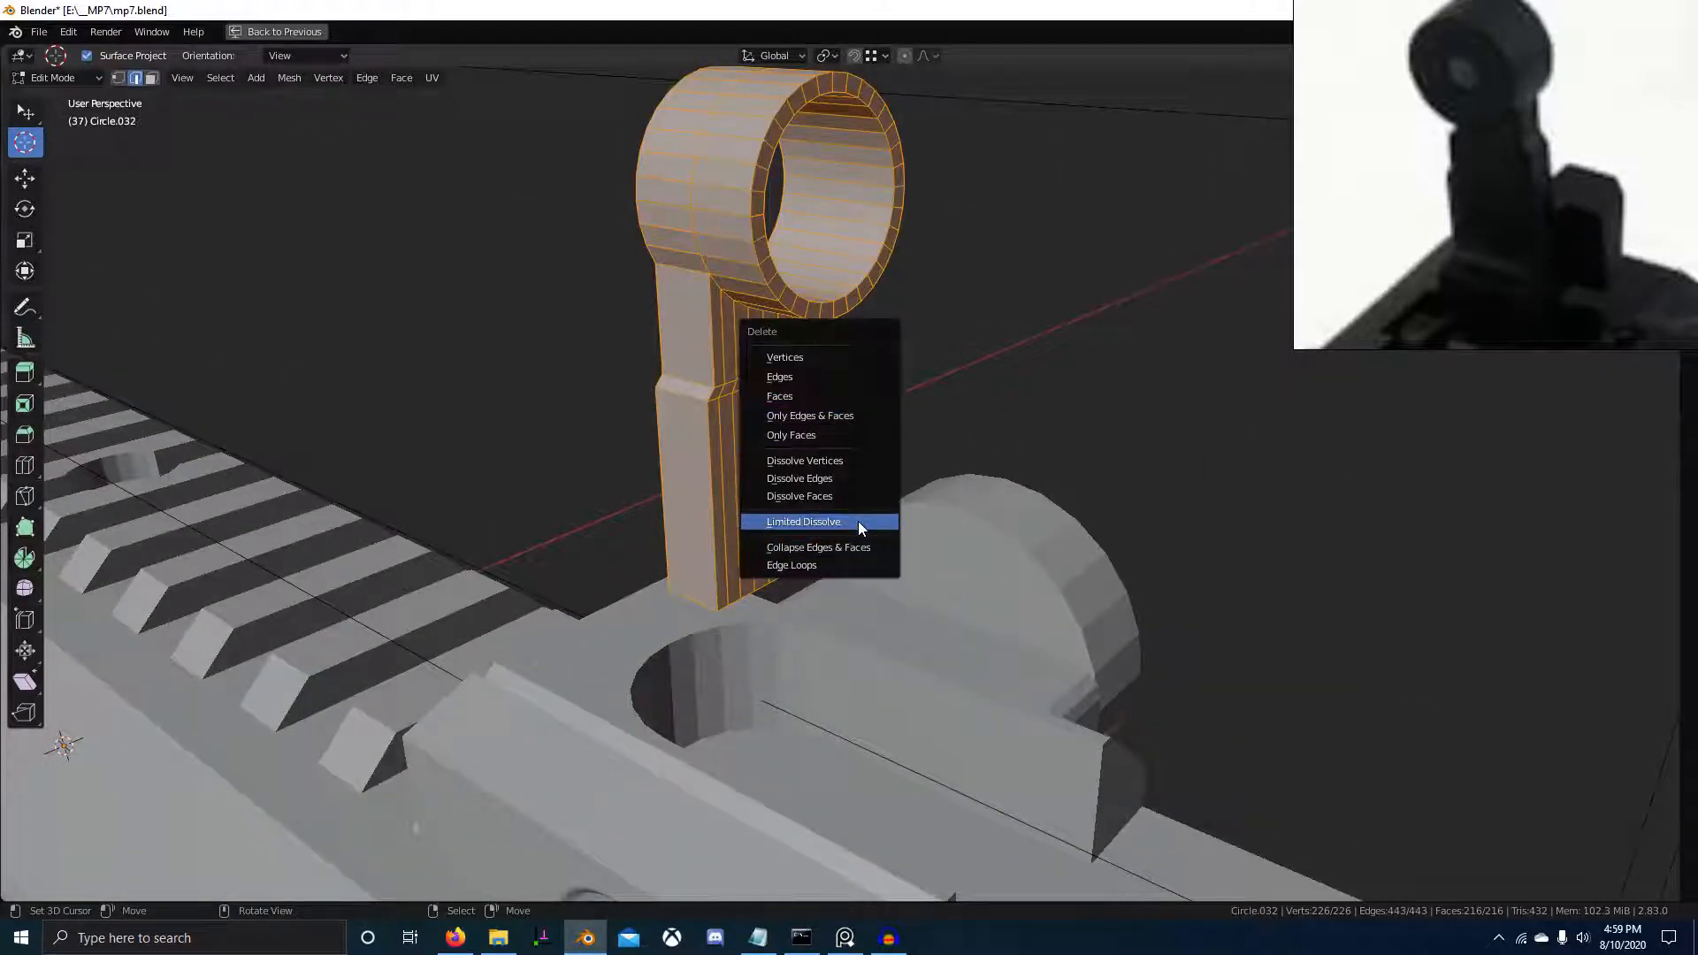
{"action": "left_click", "coordinate": [858, 522]}
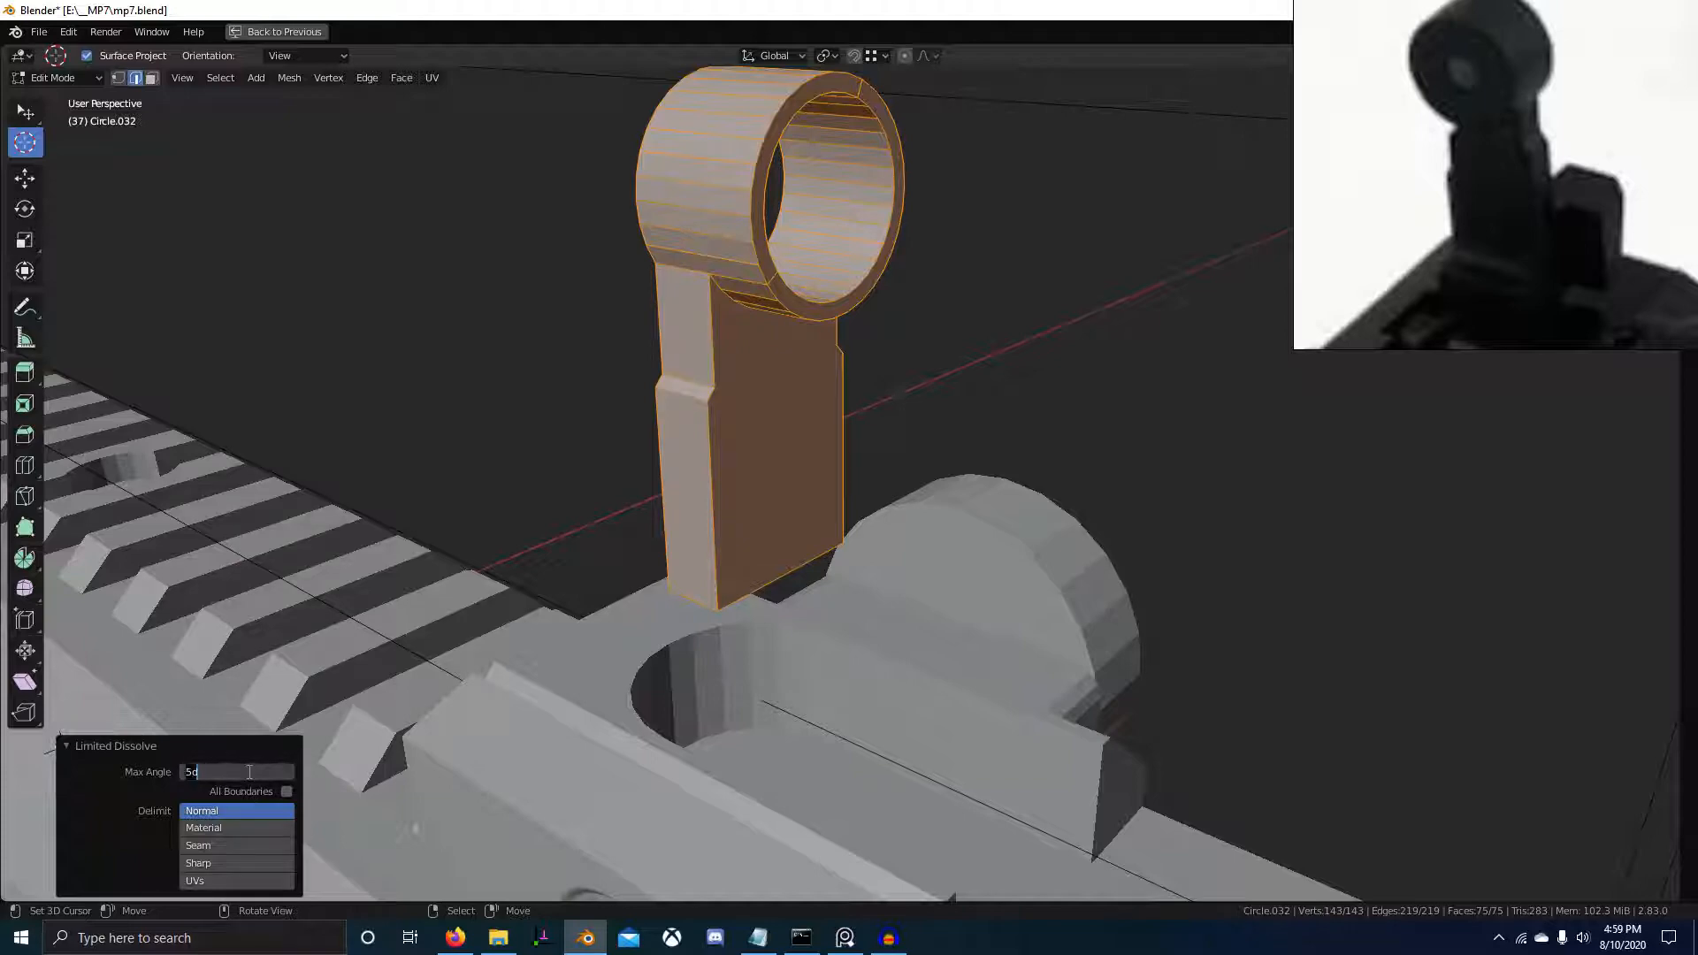
{"action": "middle_click_drag", "start_coordinate": [968, 570], "coordinate": [916, 651]}
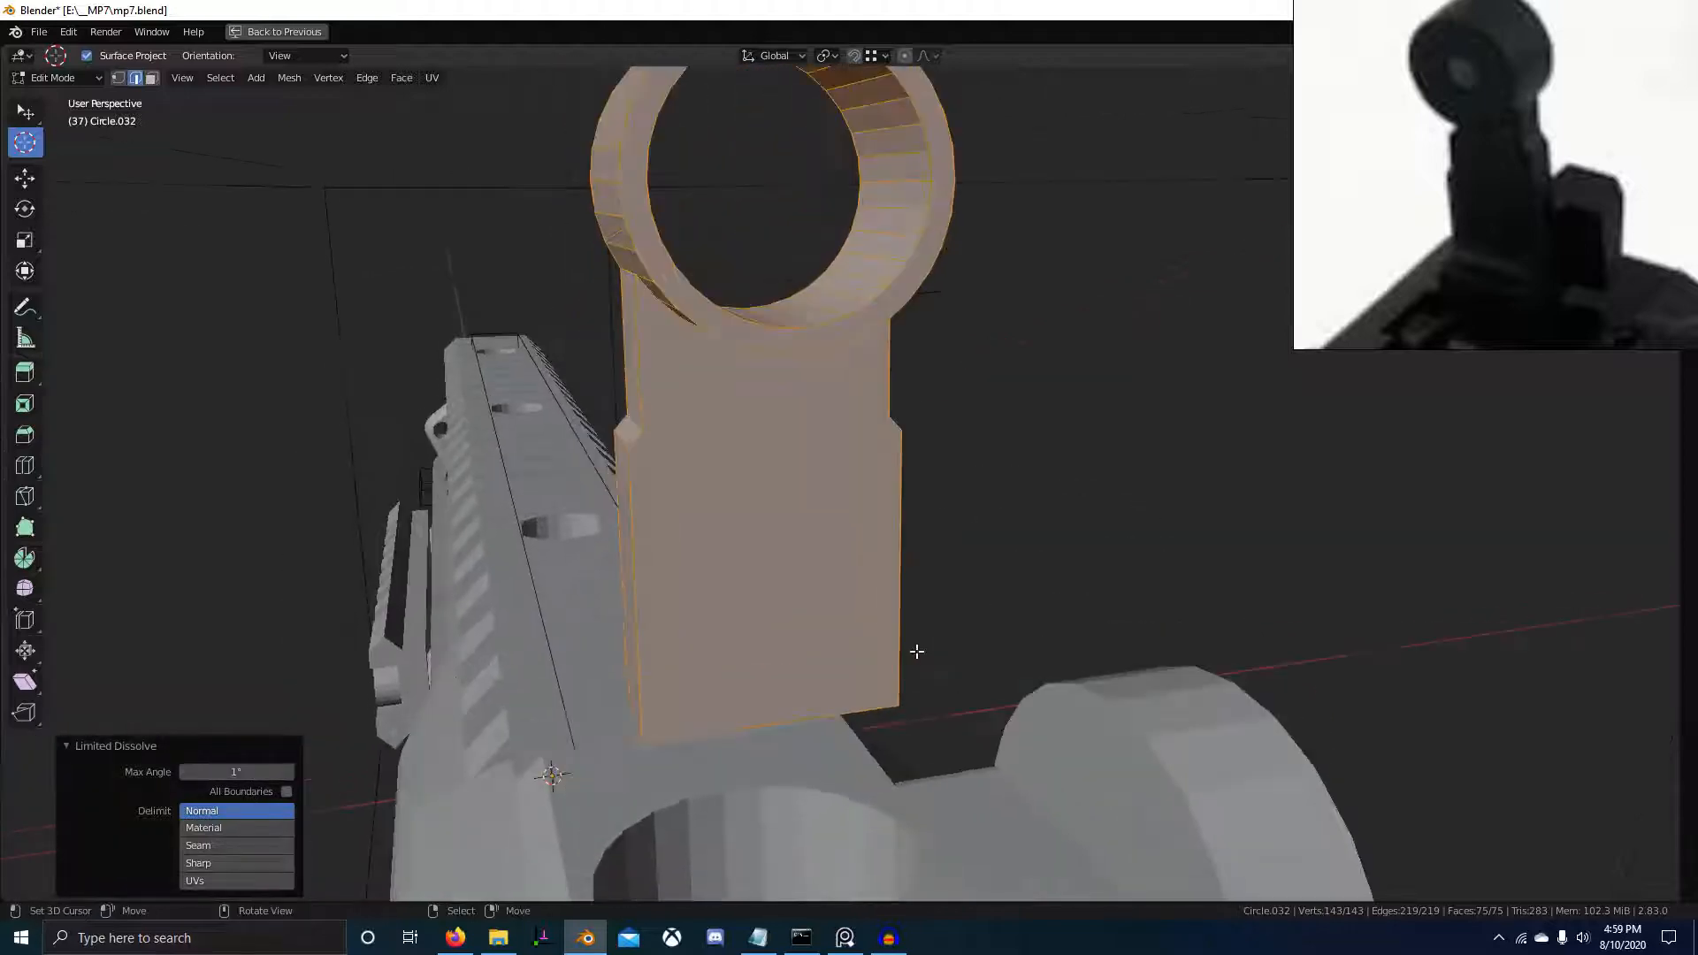
Delete the two merged faces that form the ring's front rim
{"action": "key", "text": "3"}
{"action": "left_click", "coordinate": [786, 343]}
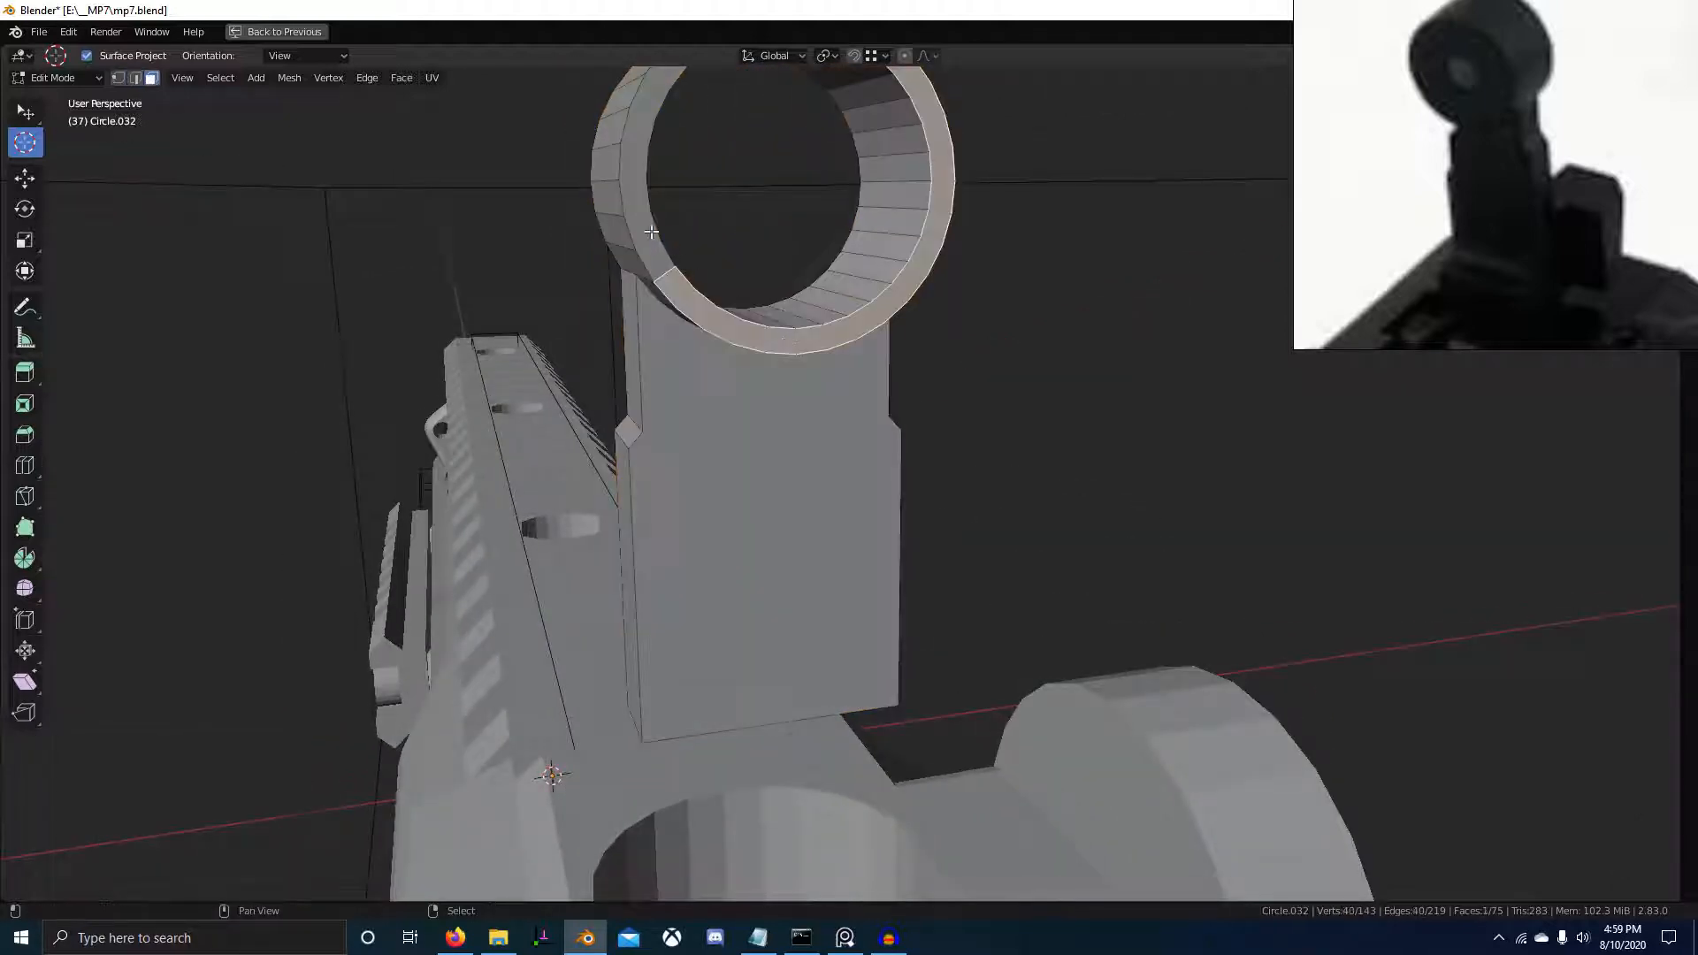
{"action": "right_click", "coordinate": [651, 232], "text": "shift"}
{"action": "middle_click_drag", "start_coordinate": [703, 327], "coordinate": [727, 531], "text": "shift"}
{"action": "key", "text": "x"}
{"action": "left_click", "coordinate": [710, 406]}
Fill the ring's open front rim with quad faces between its outer and inner edges
{"action": "middle_click_drag", "start_coordinate": [708, 410], "coordinate": [974, 337]}
{"action": "right_click", "coordinate": [1005, 294]}
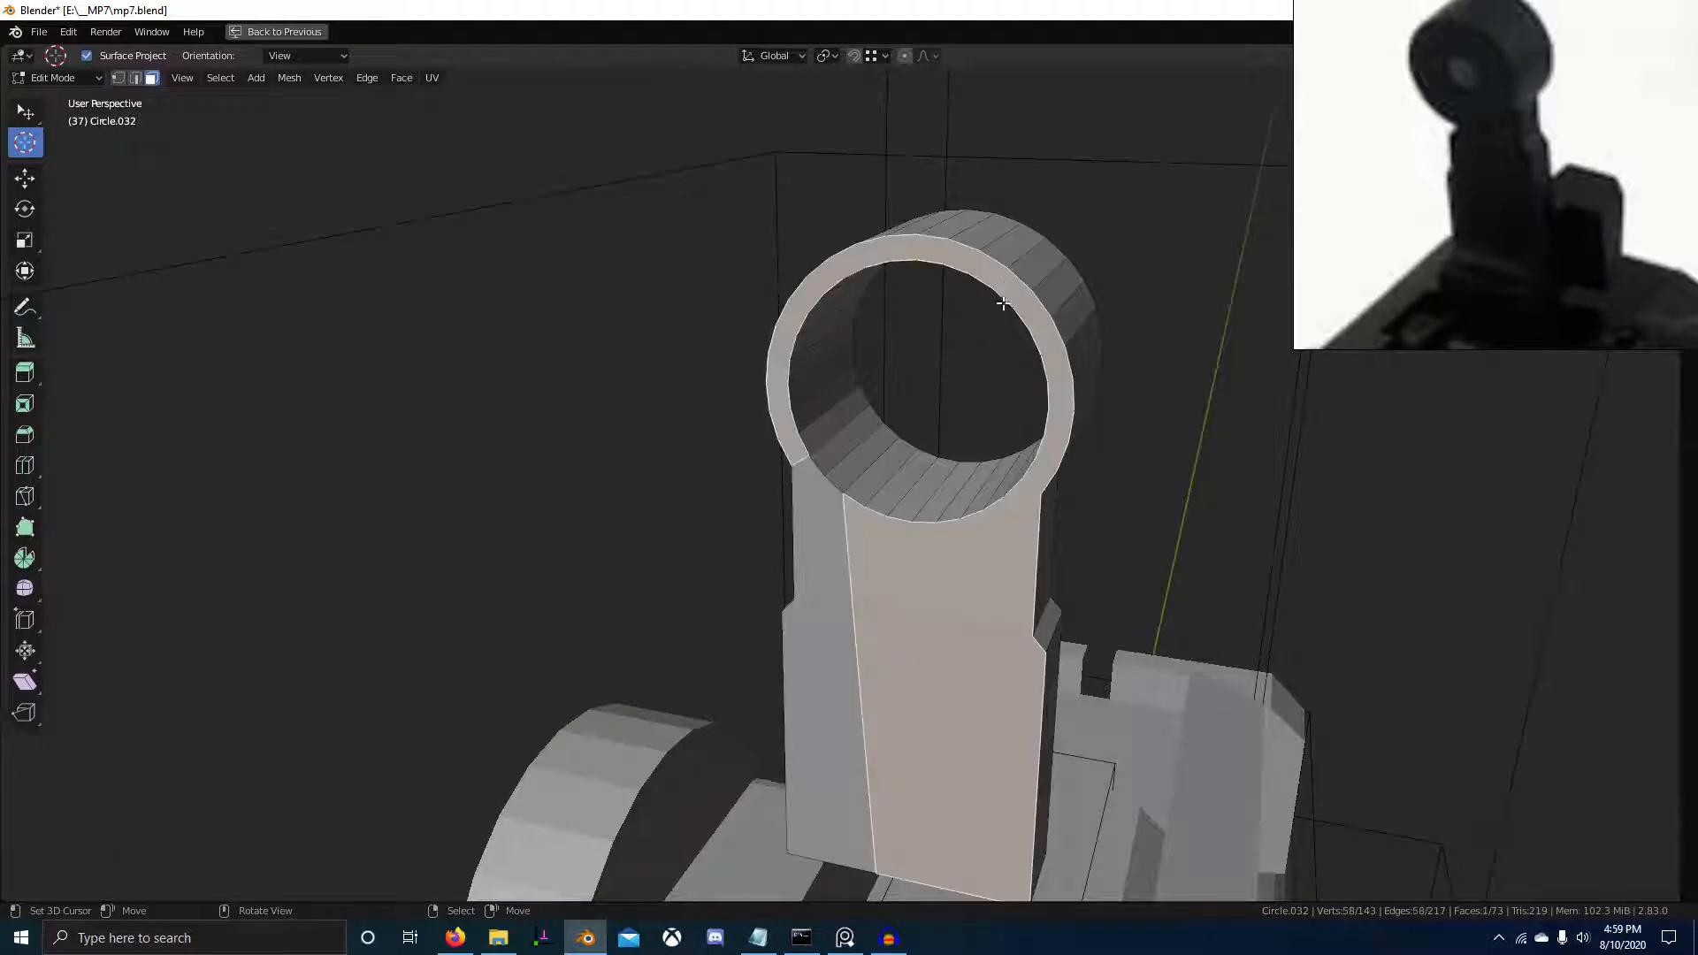
{"action": "right_click", "coordinate": [821, 536], "text": "shift"}
{"action": "middle_click_drag", "start_coordinate": [822, 536], "coordinate": [647, 546]}
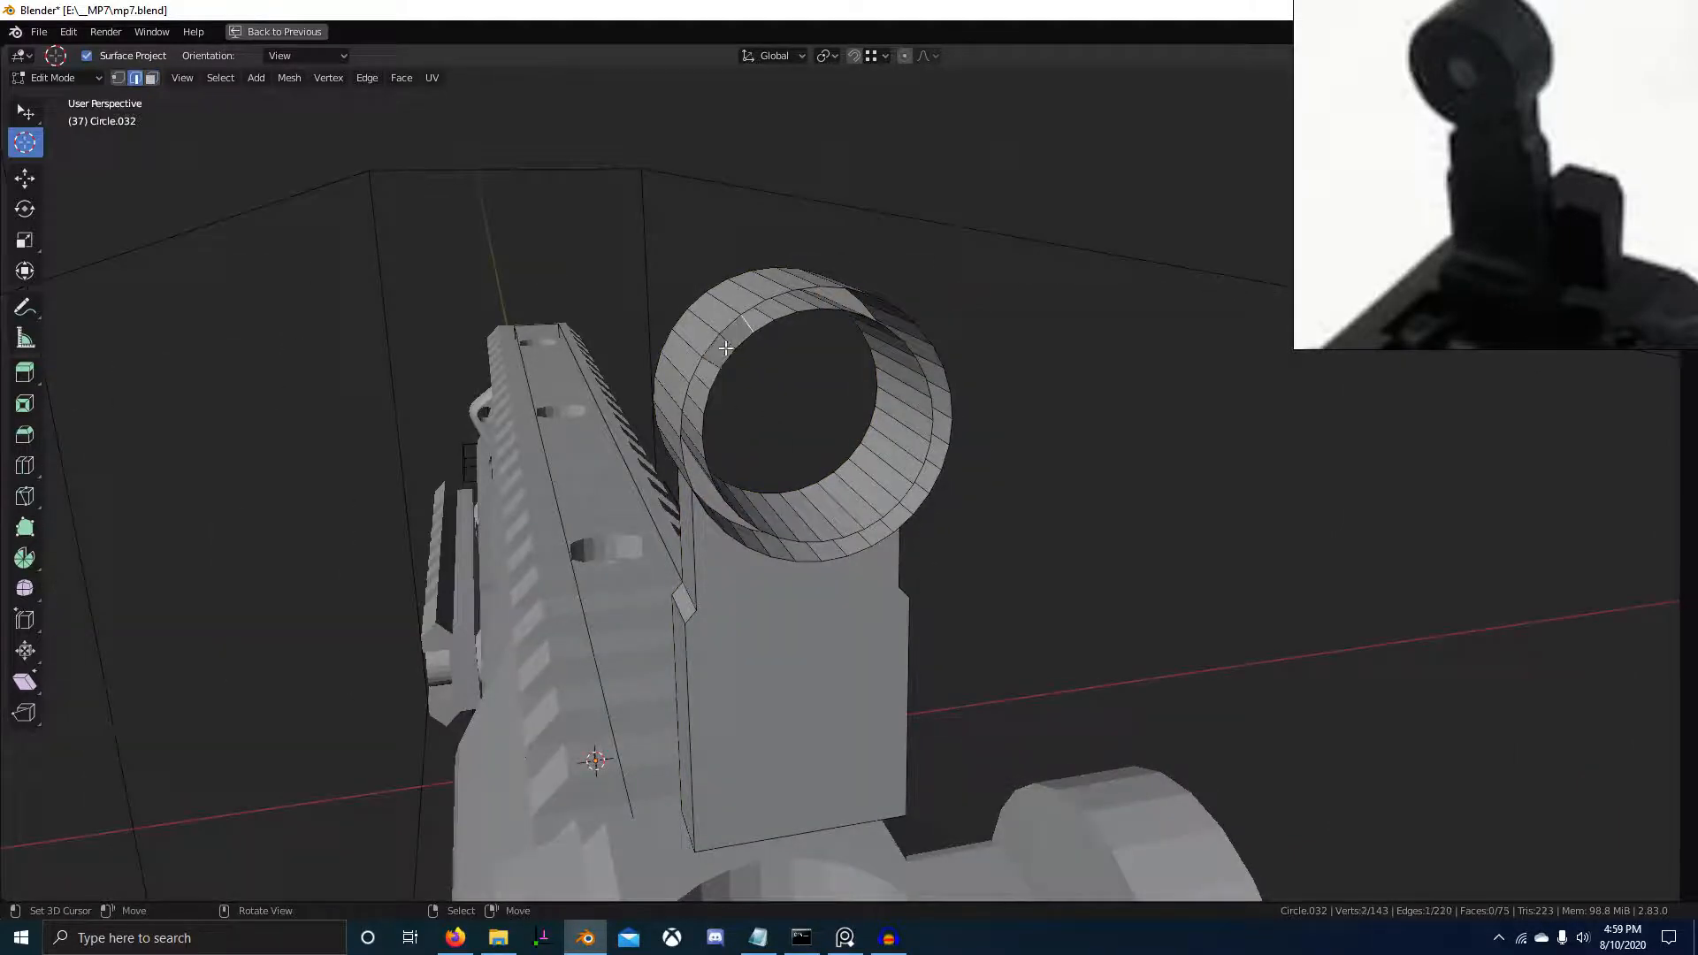
{"action": "key", "text": "alt+a"}
Extrude the bottom edge on the post's ring-facing side about 0.42 cm along negative Y
{"action": "middle_click_drag", "start_coordinate": [887, 550], "coordinate": [814, 603]}
{"action": "key", "text": "ctrl+KP_3"}
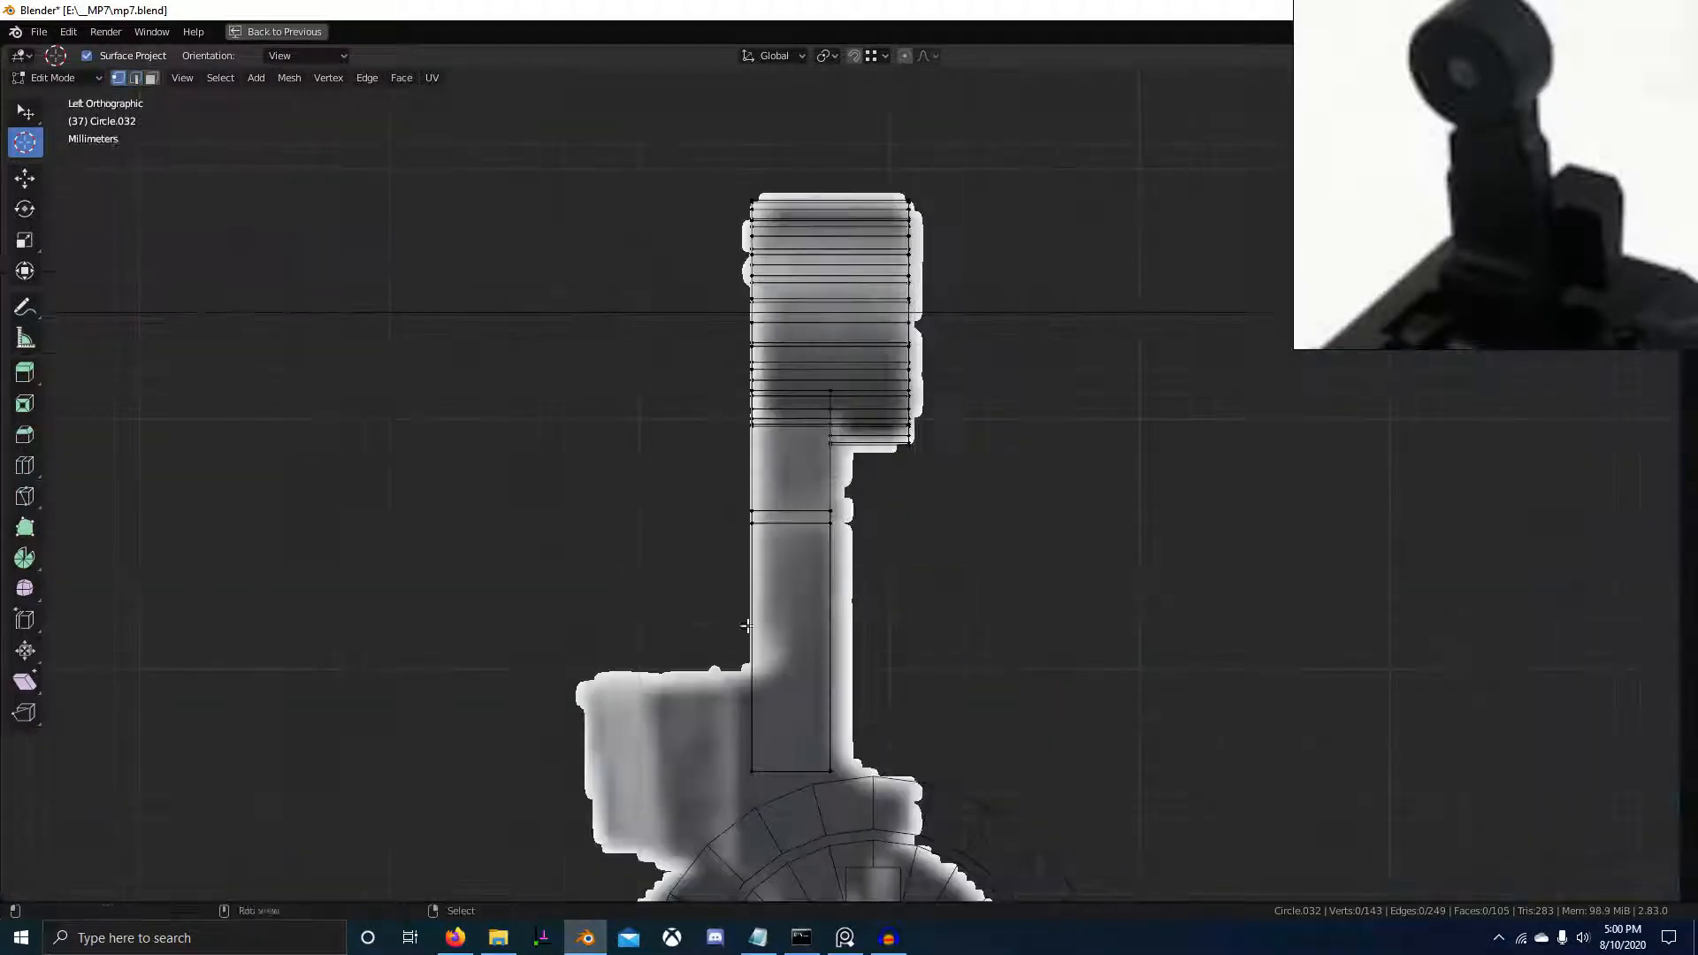
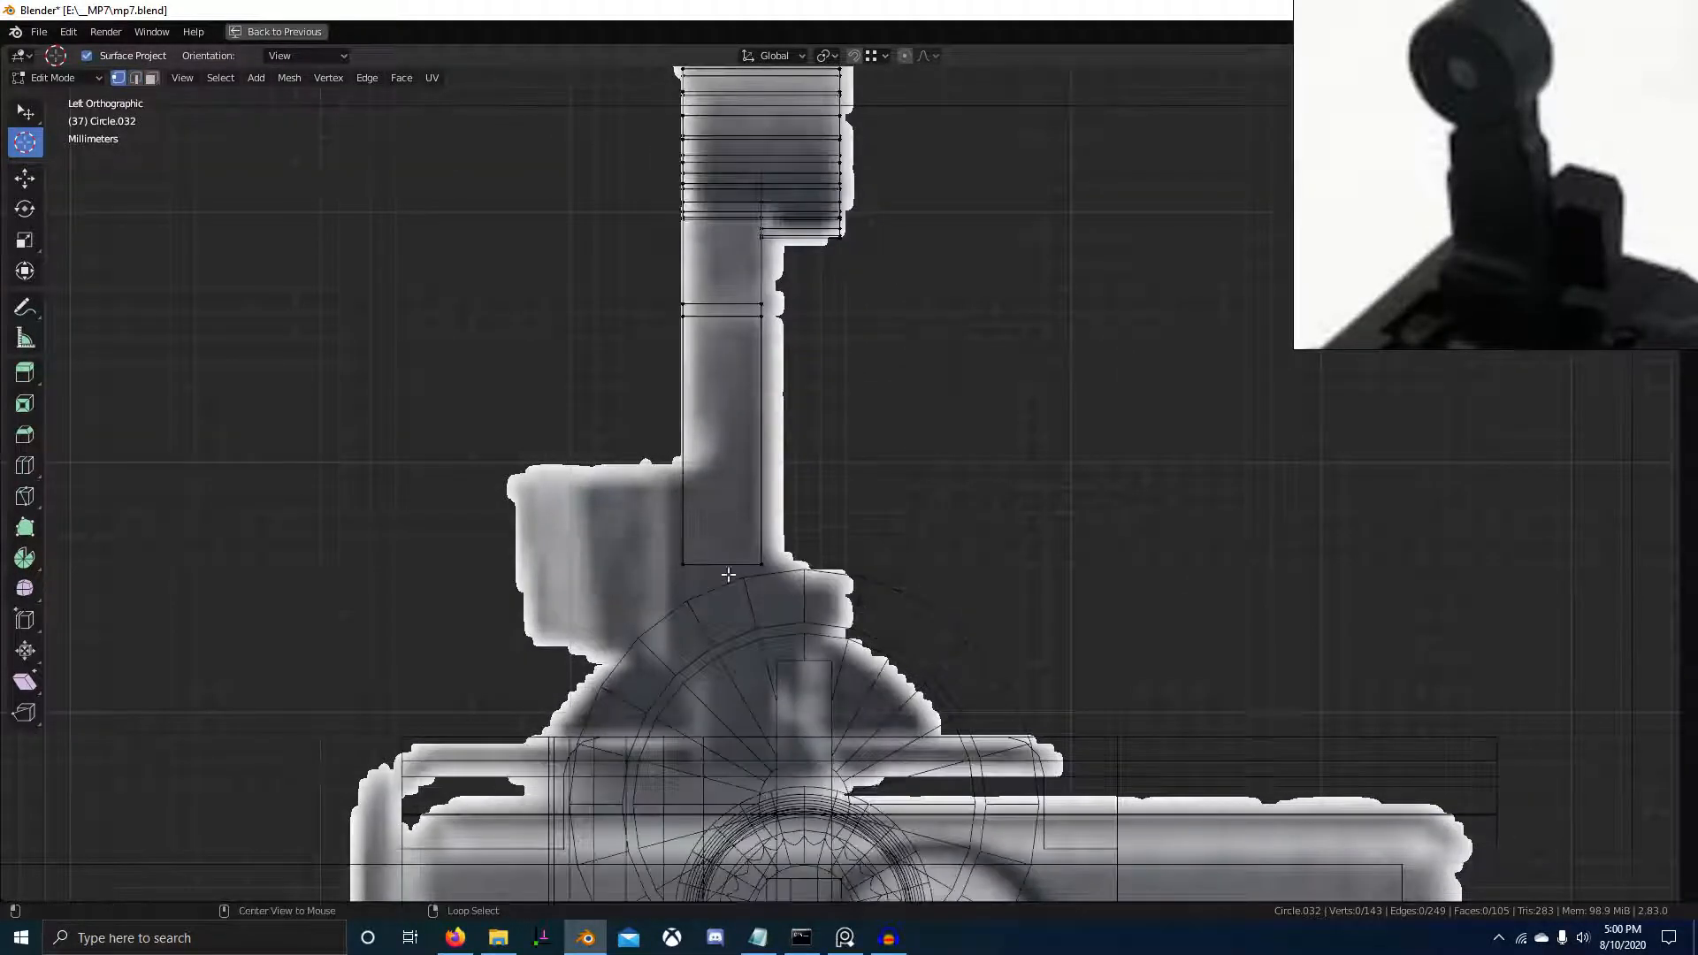
{"action": "middle_click_drag", "start_coordinate": [728, 576], "coordinate": [765, 584]}
{"action": "key", "text": "shift+z"}
{"action": "key", "text": "2"}
{"action": "right_click", "coordinate": [720, 564]}
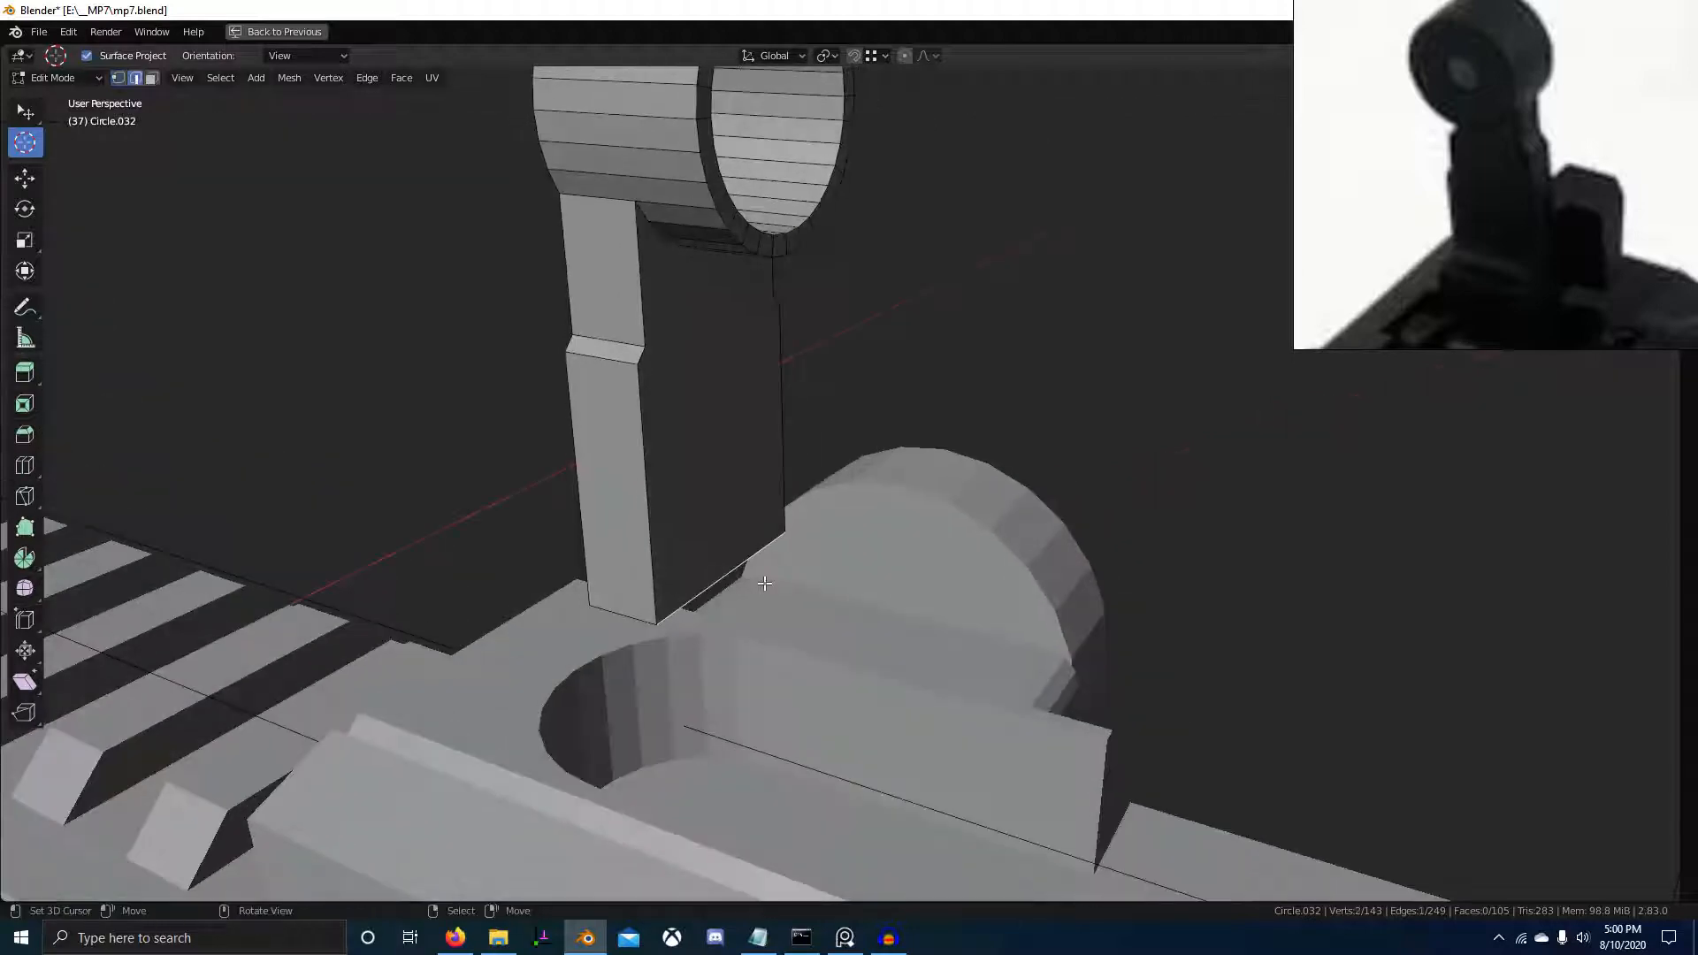
{"action": "key", "text": "e"}
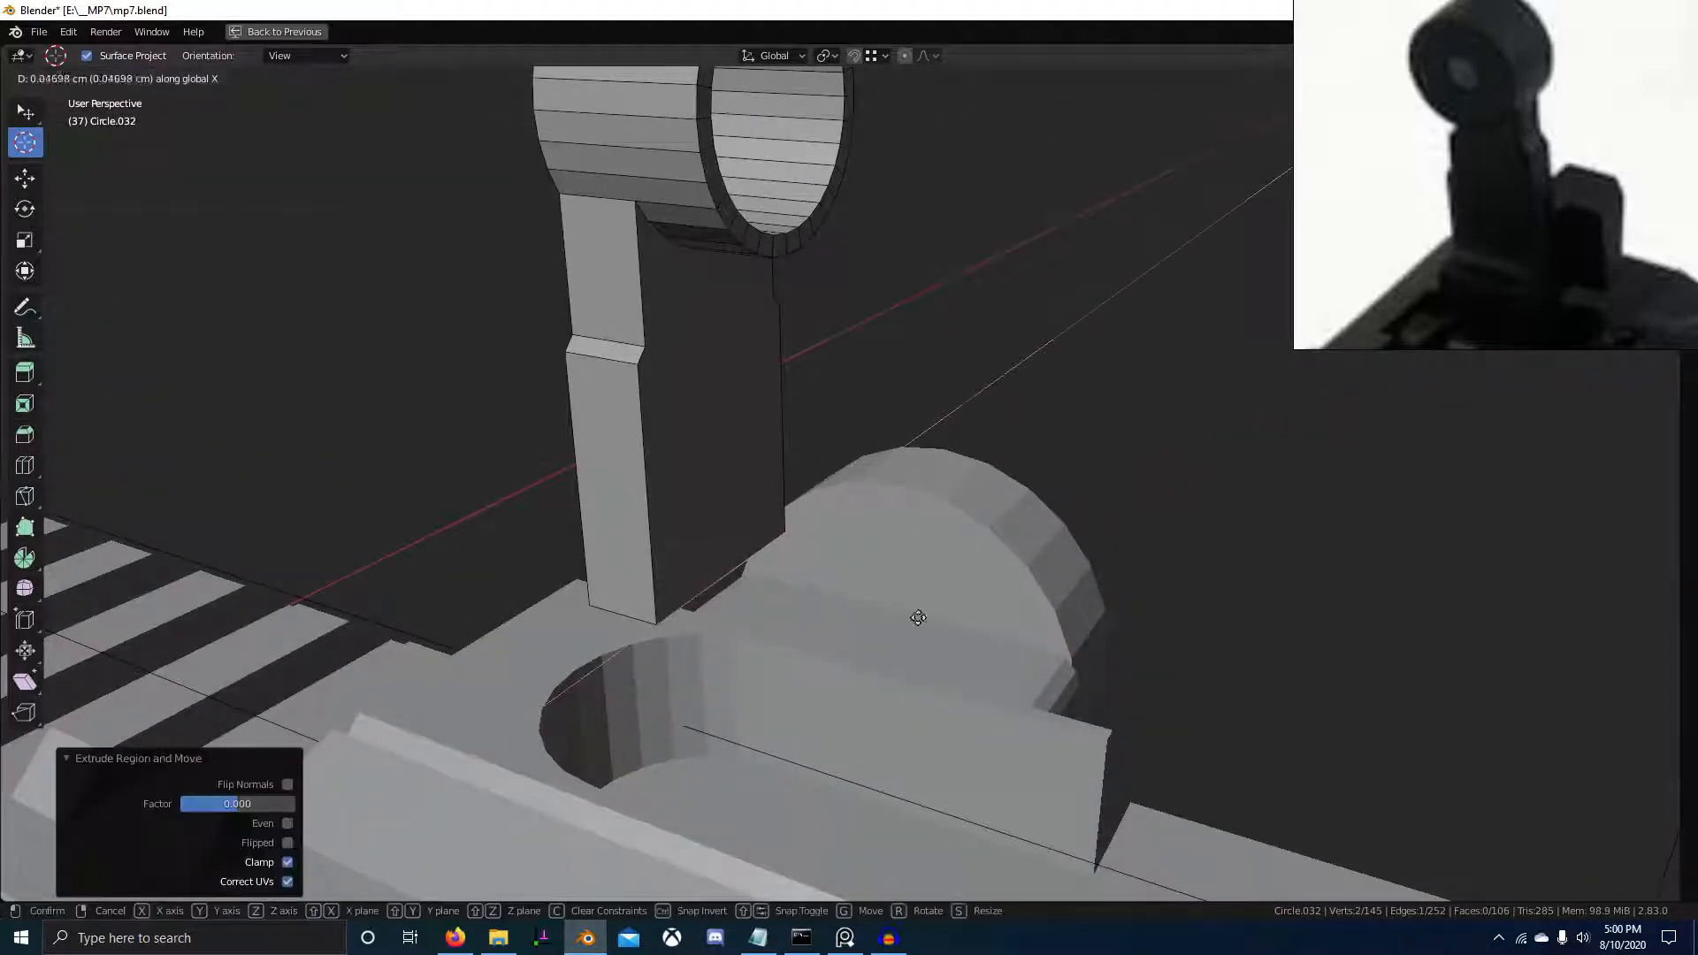
{"action": "left_click", "coordinate": [966, 657]}
Shift the extruded foot edge about 0.01 cm along Y to line up with the side blueprint
{"action": "key", "text": "KP_1"}
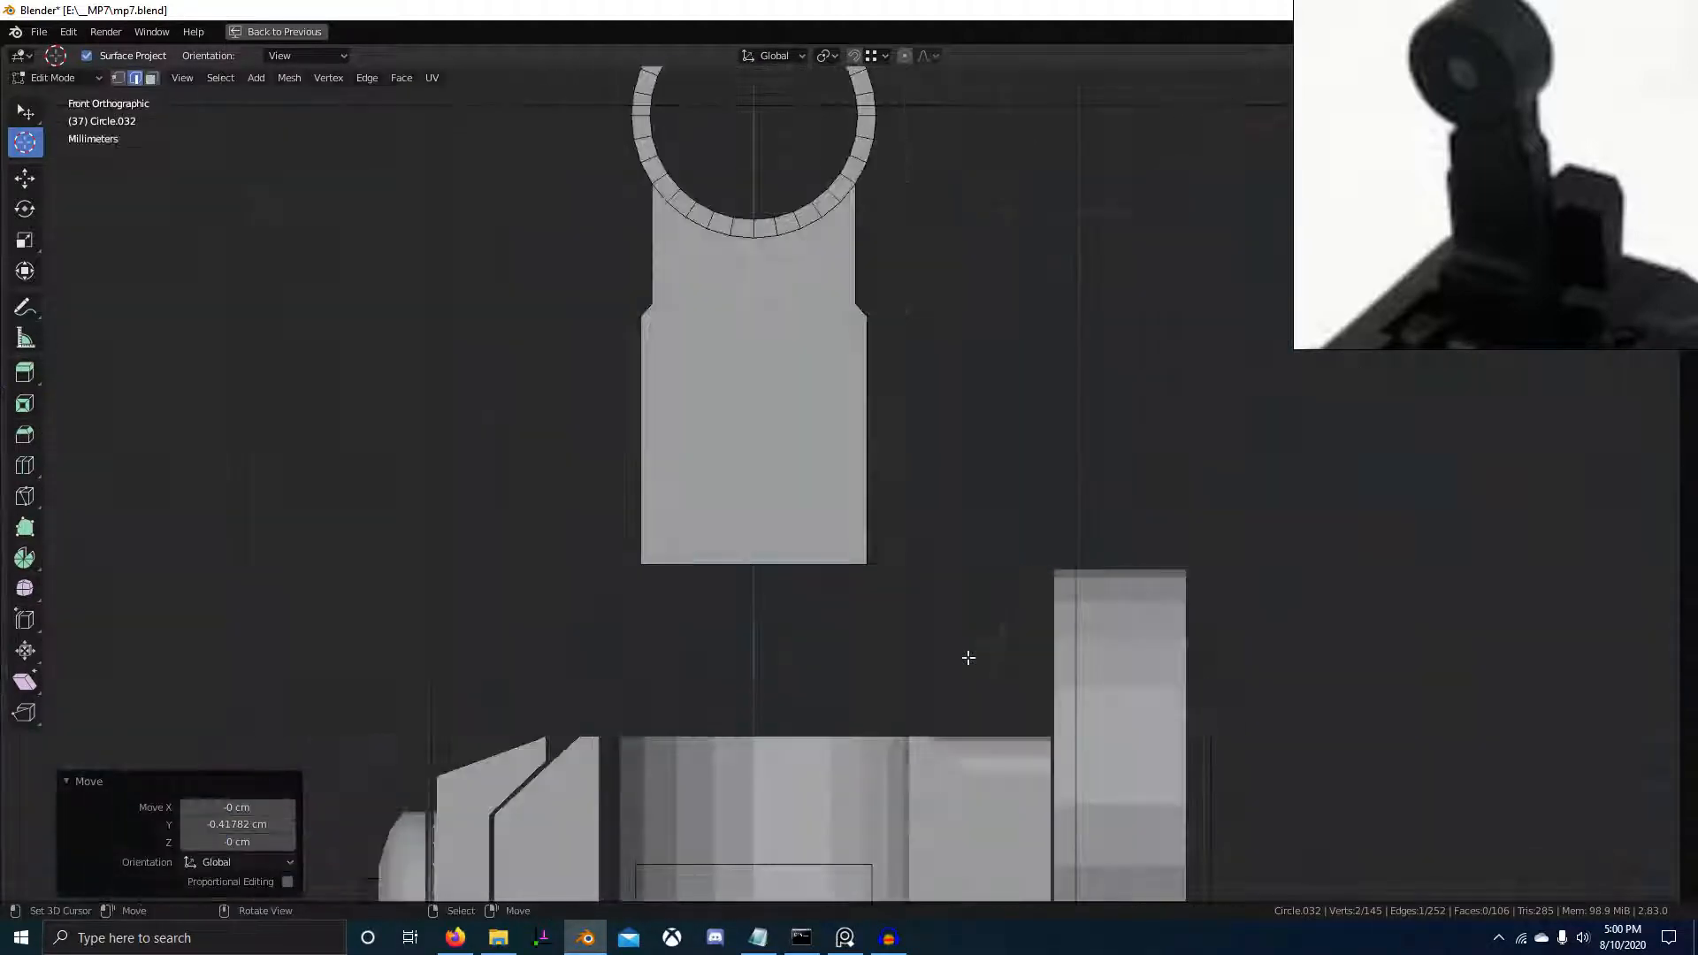
{"action": "key", "text": "ctrl+KP_3"}
{"action": "key", "text": "g"}
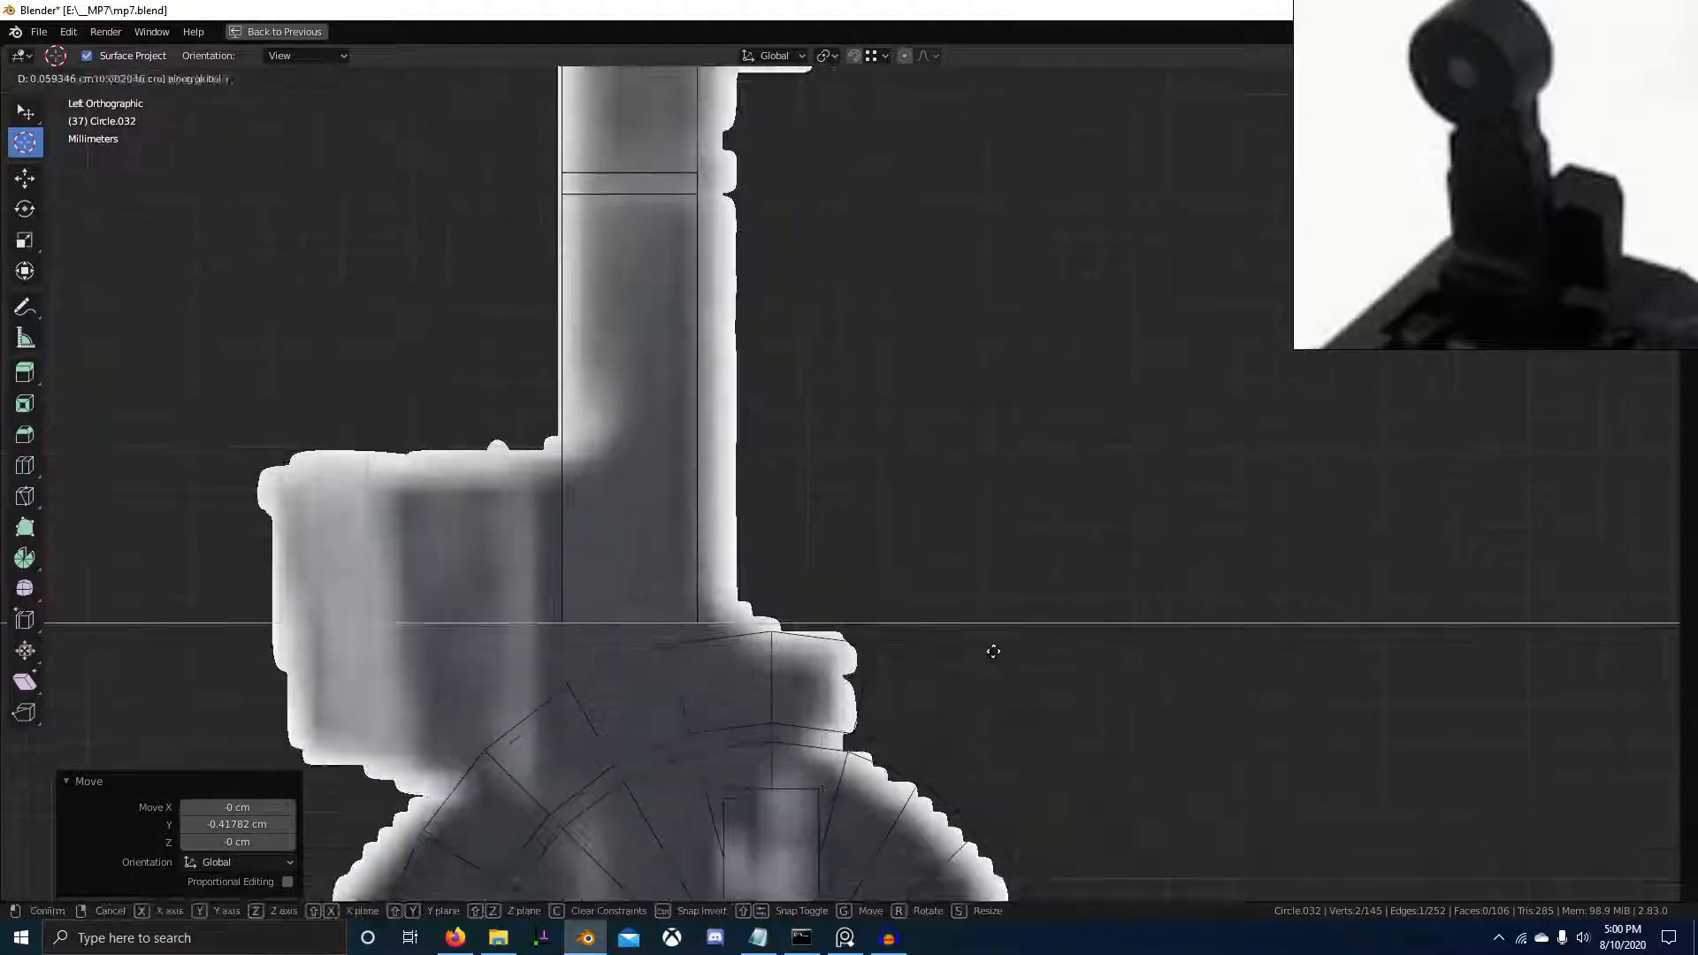
{"action": "scroll", "coordinate": [927, 643], "scroll_direction": "down", "scroll_amount": 4}
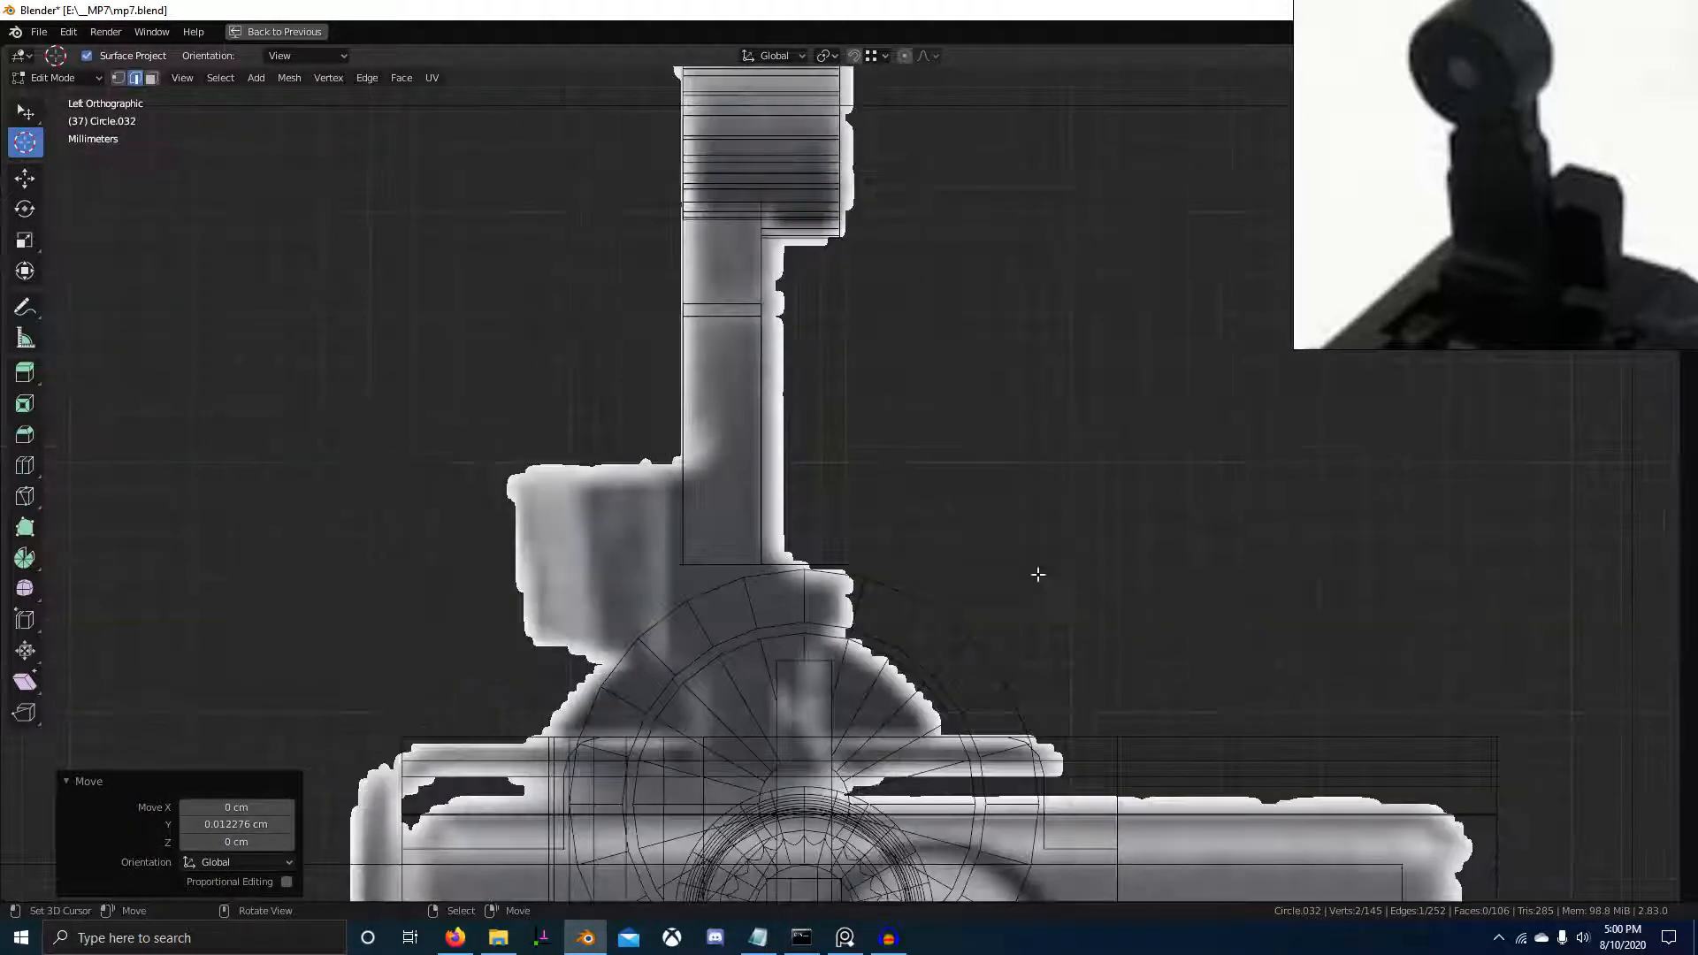
Select the whole sight mesh and merge its vertices by distance
{"action": "scroll", "coordinate": [891, 576], "scroll_direction": "up", "scroll_amount": 3}
{"action": "key", "text": "1"}
{"action": "key", "text": "b"}
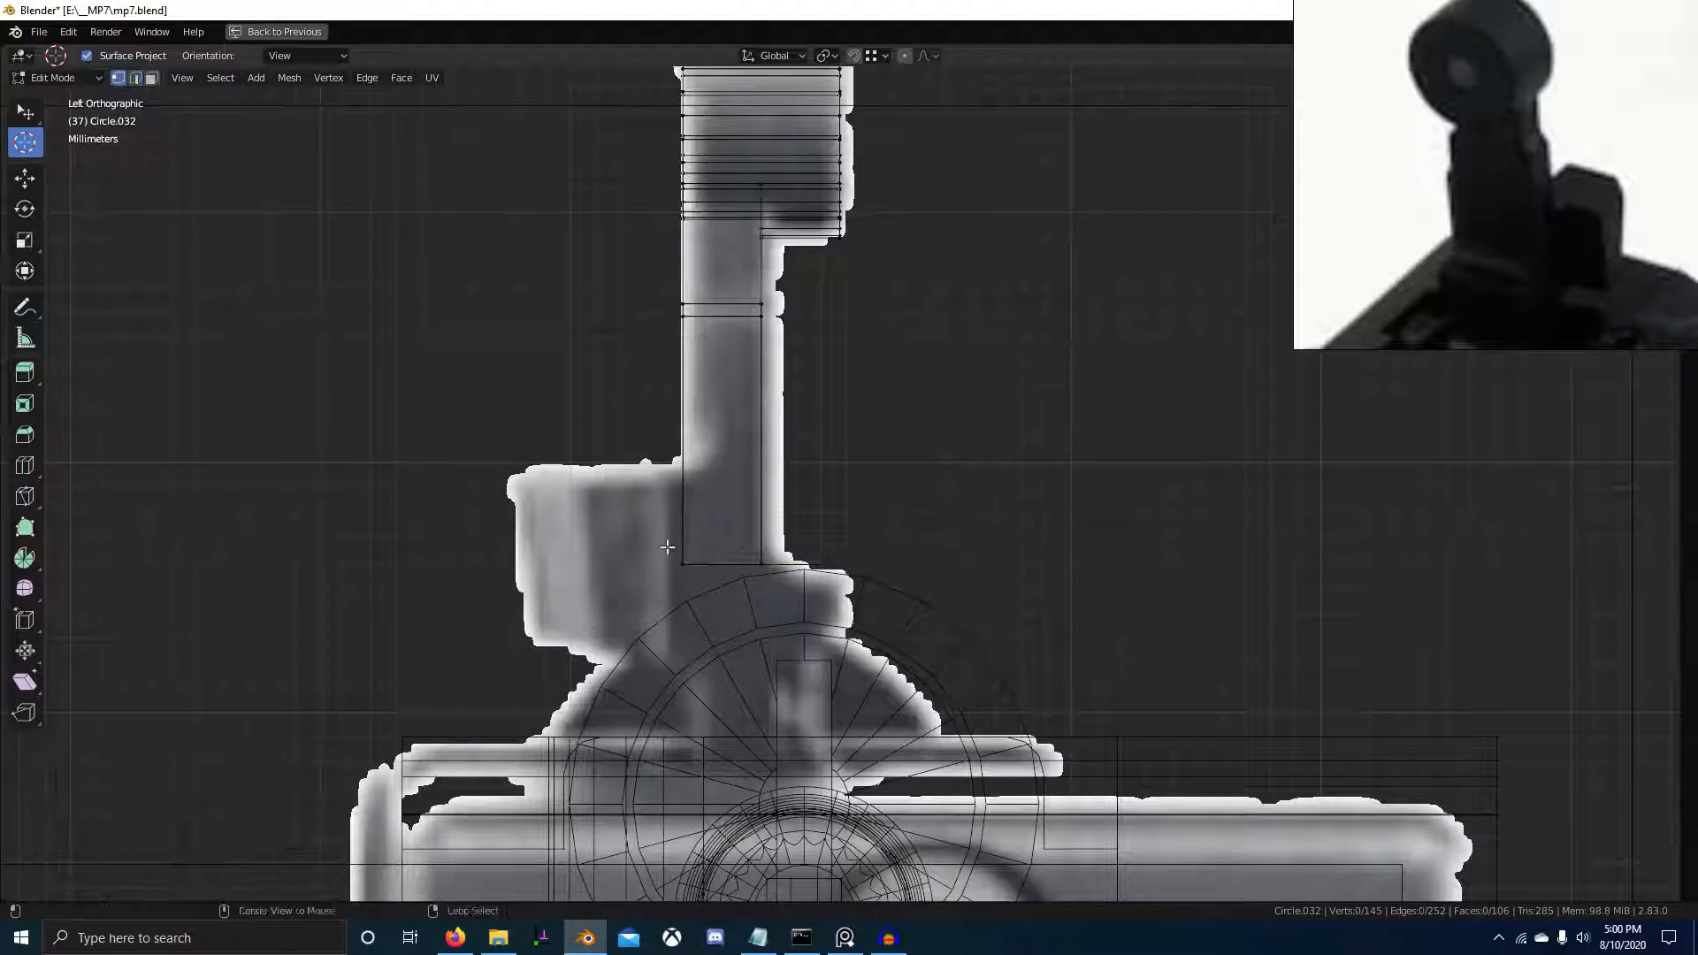
{"action": "left_click_drag", "start_coordinate": [656, 549], "coordinate": [1060, 617]}
{"action": "key", "text": "alt+a"}
{"action": "key", "text": "b"}
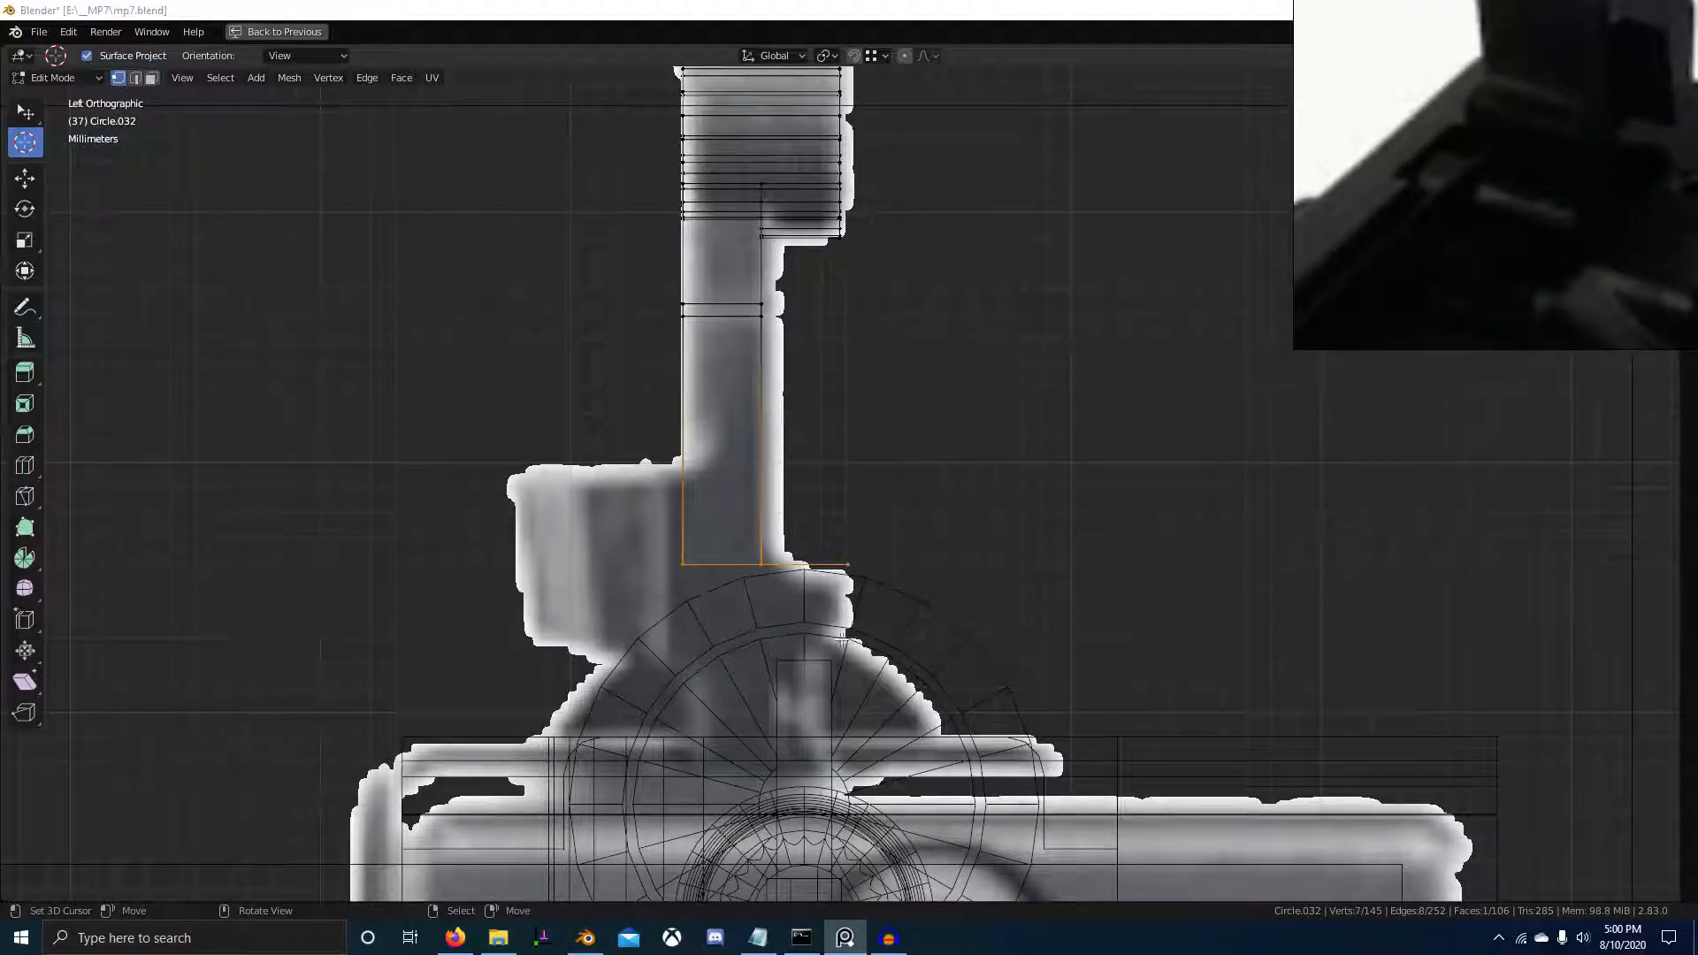
{"action": "middle_click_drag", "start_coordinate": [844, 619], "coordinate": [747, 612]}
{"action": "key", "text": "shift+z"}
{"action": "key", "text": "a"}
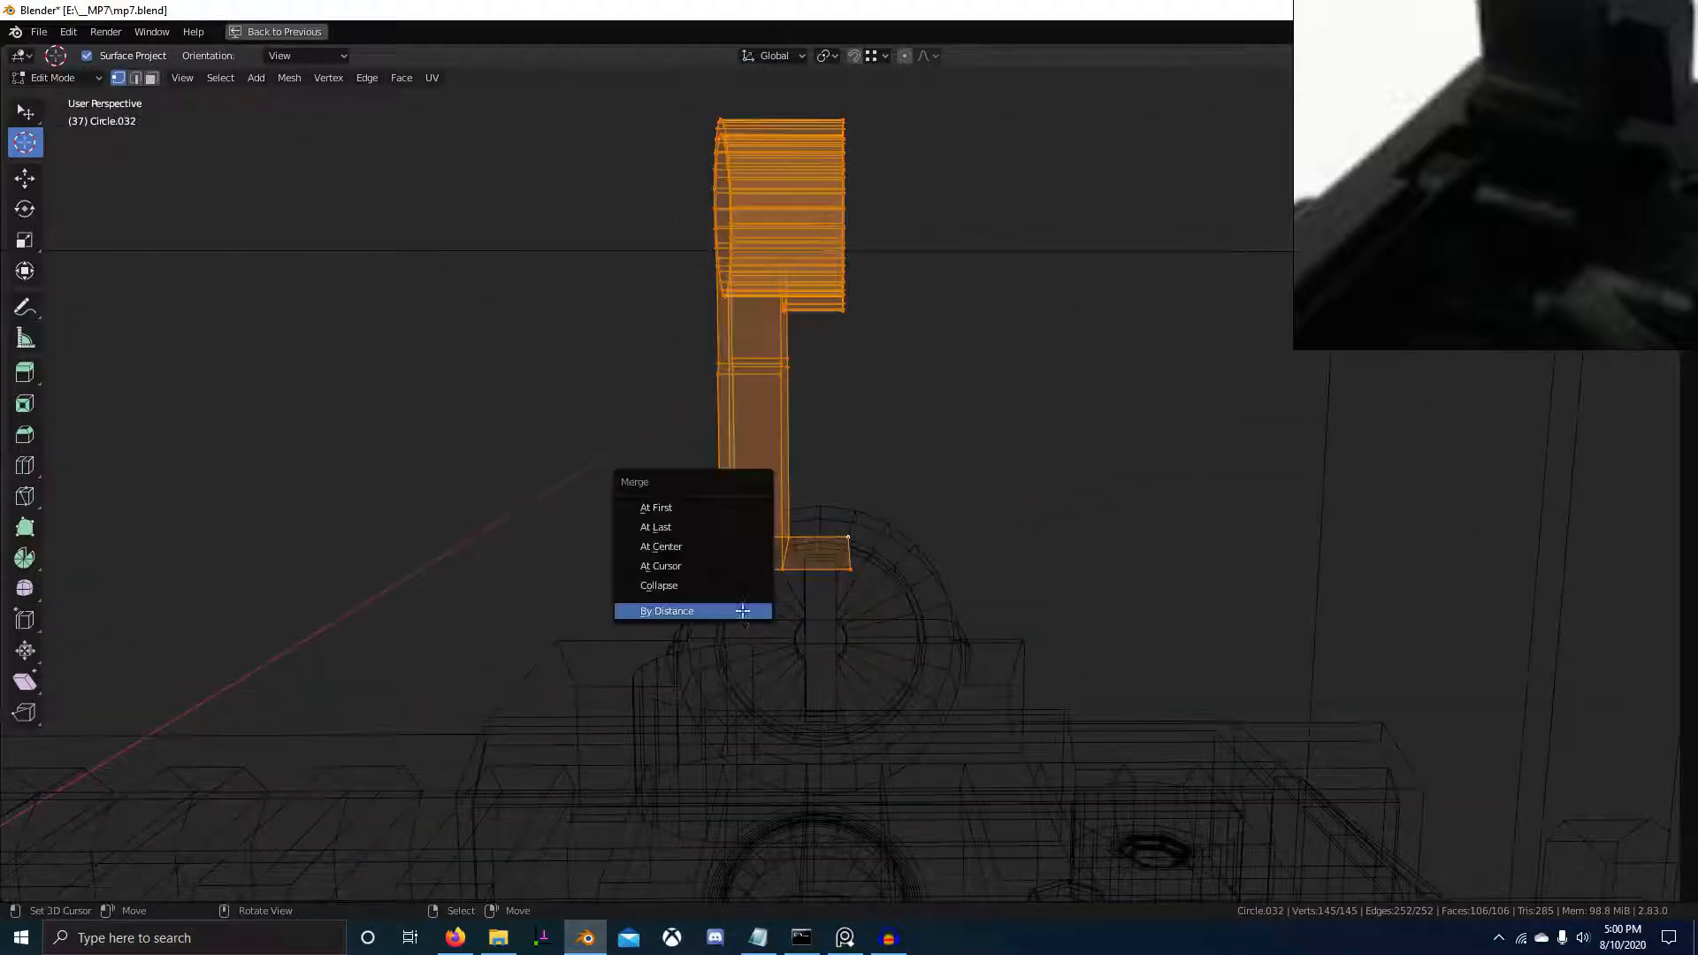
{"action": "left_click", "coordinate": [743, 611]}
Extrude the post's bottom vertices, including the ledge, about 0.63 cm down along Z
{"action": "key", "text": "alt+a"}
{"action": "key", "text": "b"}
{"action": "left_click_drag", "start_coordinate": [640, 501], "coordinate": [924, 598]}
{"action": "key", "text": "e"}
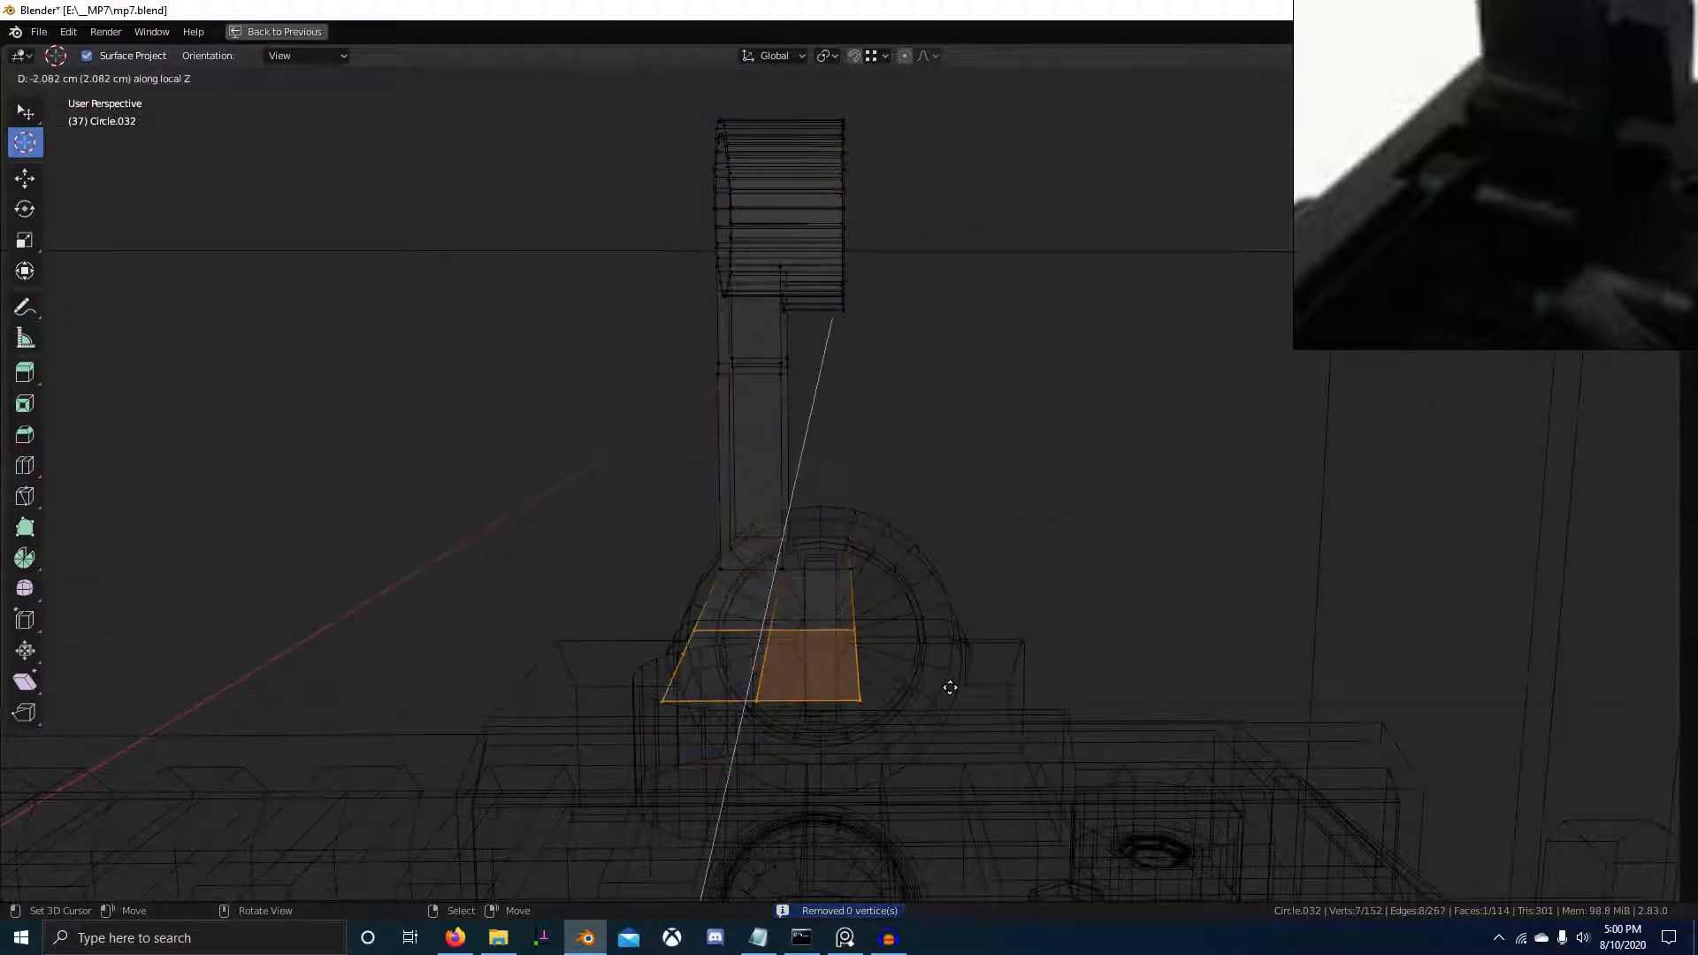
{"action": "right_click", "coordinate": [951, 722]}
{"action": "key", "text": "g"}
{"action": "key", "text": "z"}
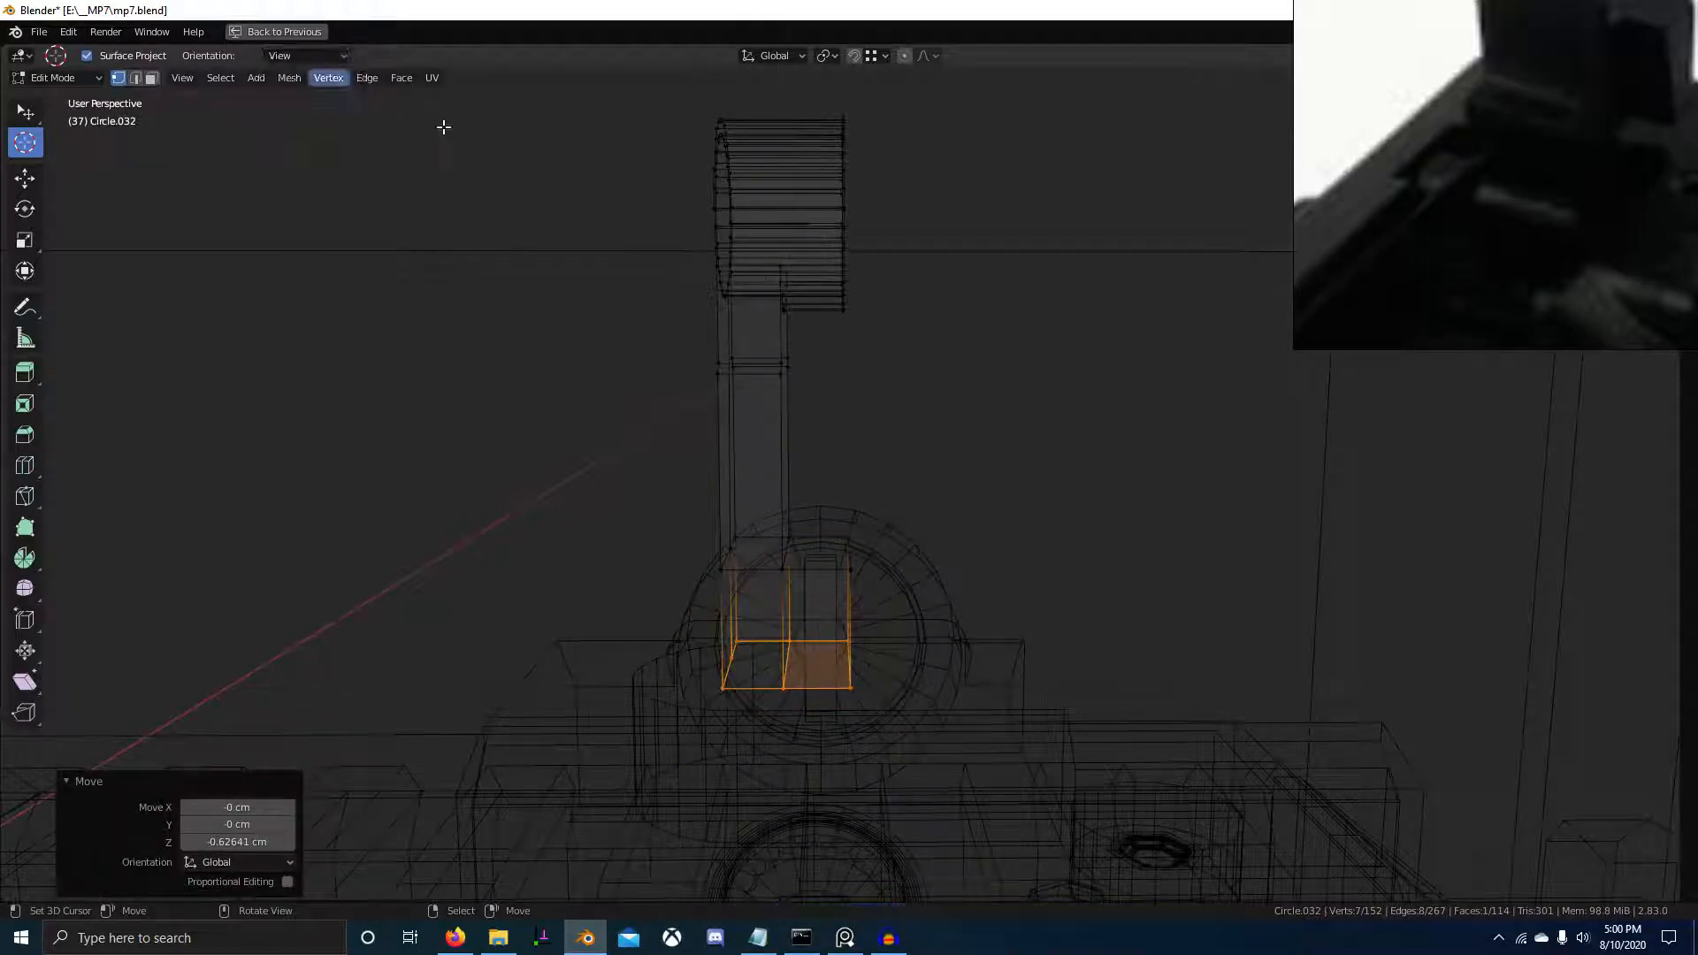
Isolate the sight and delete the face on the underside of the extruded foot
{"action": "key", "text": "shift+z"}
{"action": "scroll", "coordinate": [1004, 526], "scroll_direction": "down", "scroll_amount": 4}
{"action": "middle_click_drag", "start_coordinate": [1004, 530], "coordinate": [920, 708]}
{"action": "scroll", "coordinate": [762, 689], "scroll_direction": "up", "scroll_amount": 3}
{"action": "mouse_move", "coordinate": [761, 689]}
{"action": "middle_mouse_down"}
{"action": "mouse_move", "coordinate": [835, 433]}
{"action": "mouse_move", "coordinate": [867, 454]}
{"action": "middle_mouse_up"}
{"action": "key", "text": "KP_Divide"}
{"action": "middle_click_drag", "start_coordinate": [837, 534], "coordinate": [936, 421]}
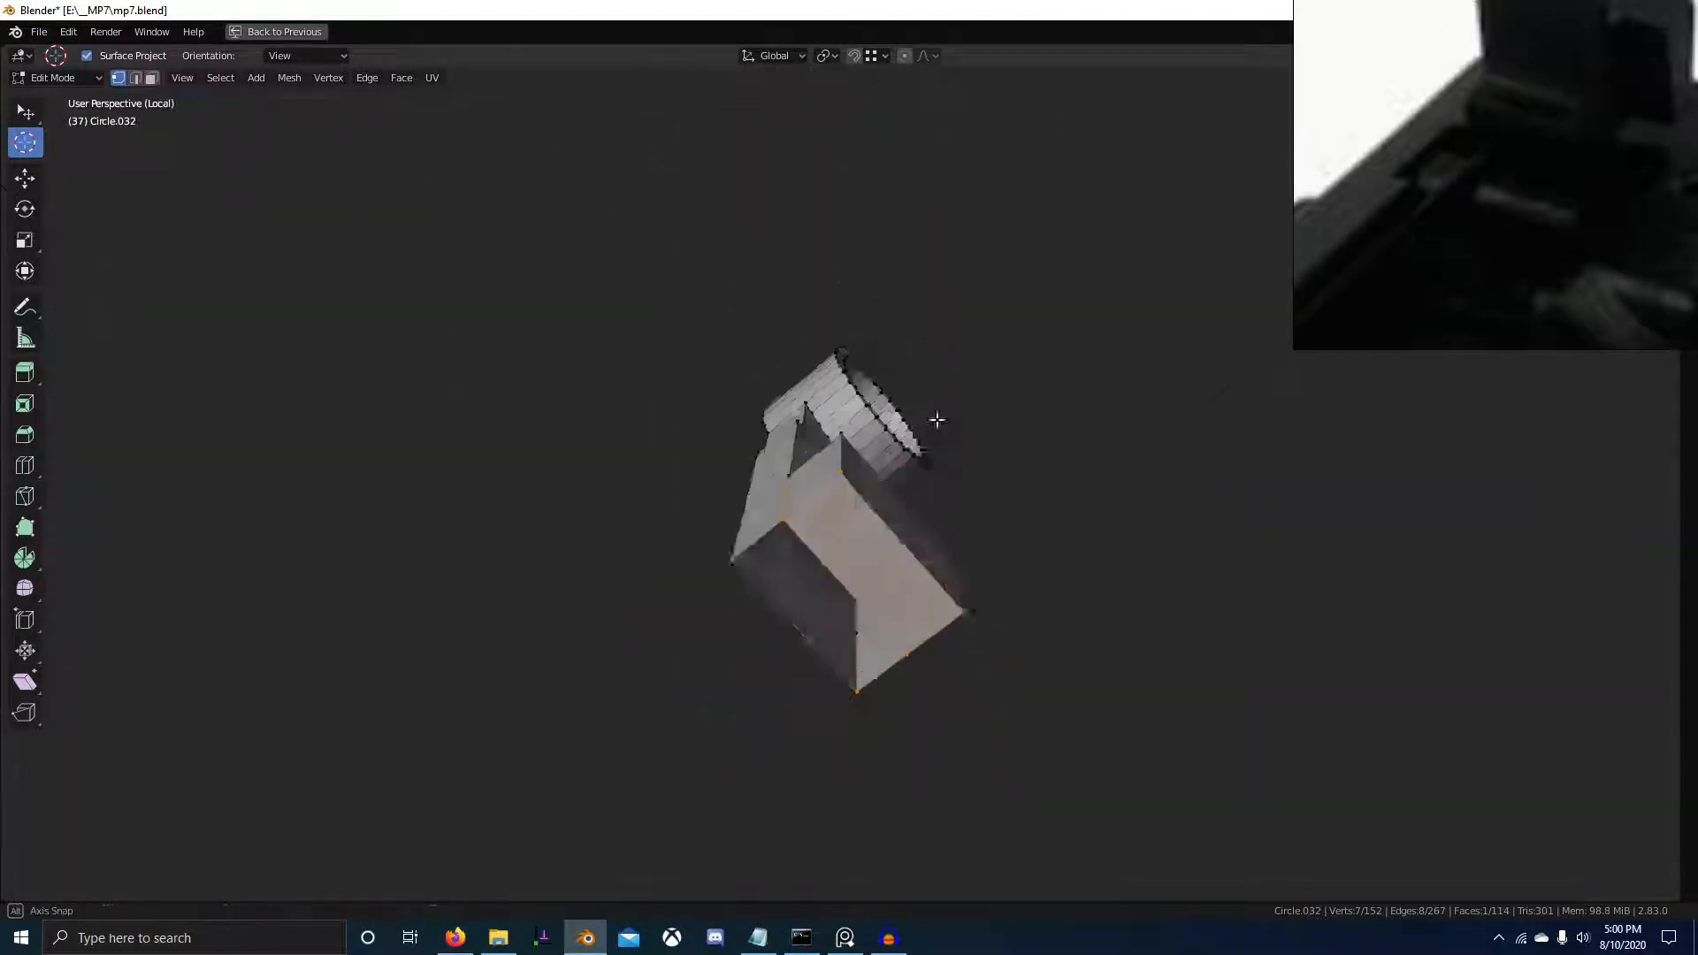
{"action": "key", "text": "3"}
{"action": "key", "text": "x"}
{"action": "key", "text": "f"}
Delete the inner wall face inside the foot and fill the open top of its ledge with a face
{"action": "middle_click_drag", "start_coordinate": [864, 546], "coordinate": [813, 733]}
{"action": "scroll", "coordinate": [885, 604], "scroll_direction": "up", "scroll_amount": 4}
{"action": "key", "text": "x"}
{"action": "key", "text": "f"}
{"action": "key", "text": "2"}
{"action": "key", "text": "f"}
{"action": "scroll", "coordinate": [868, 788], "scroll_direction": "down", "scroll_amount": 4}
Lower all of the foot's bottom vertices about 0.37 cm along Z, down to the receiver surface
{"action": "key", "text": "1"}
{"action": "key", "text": "alt+z"}
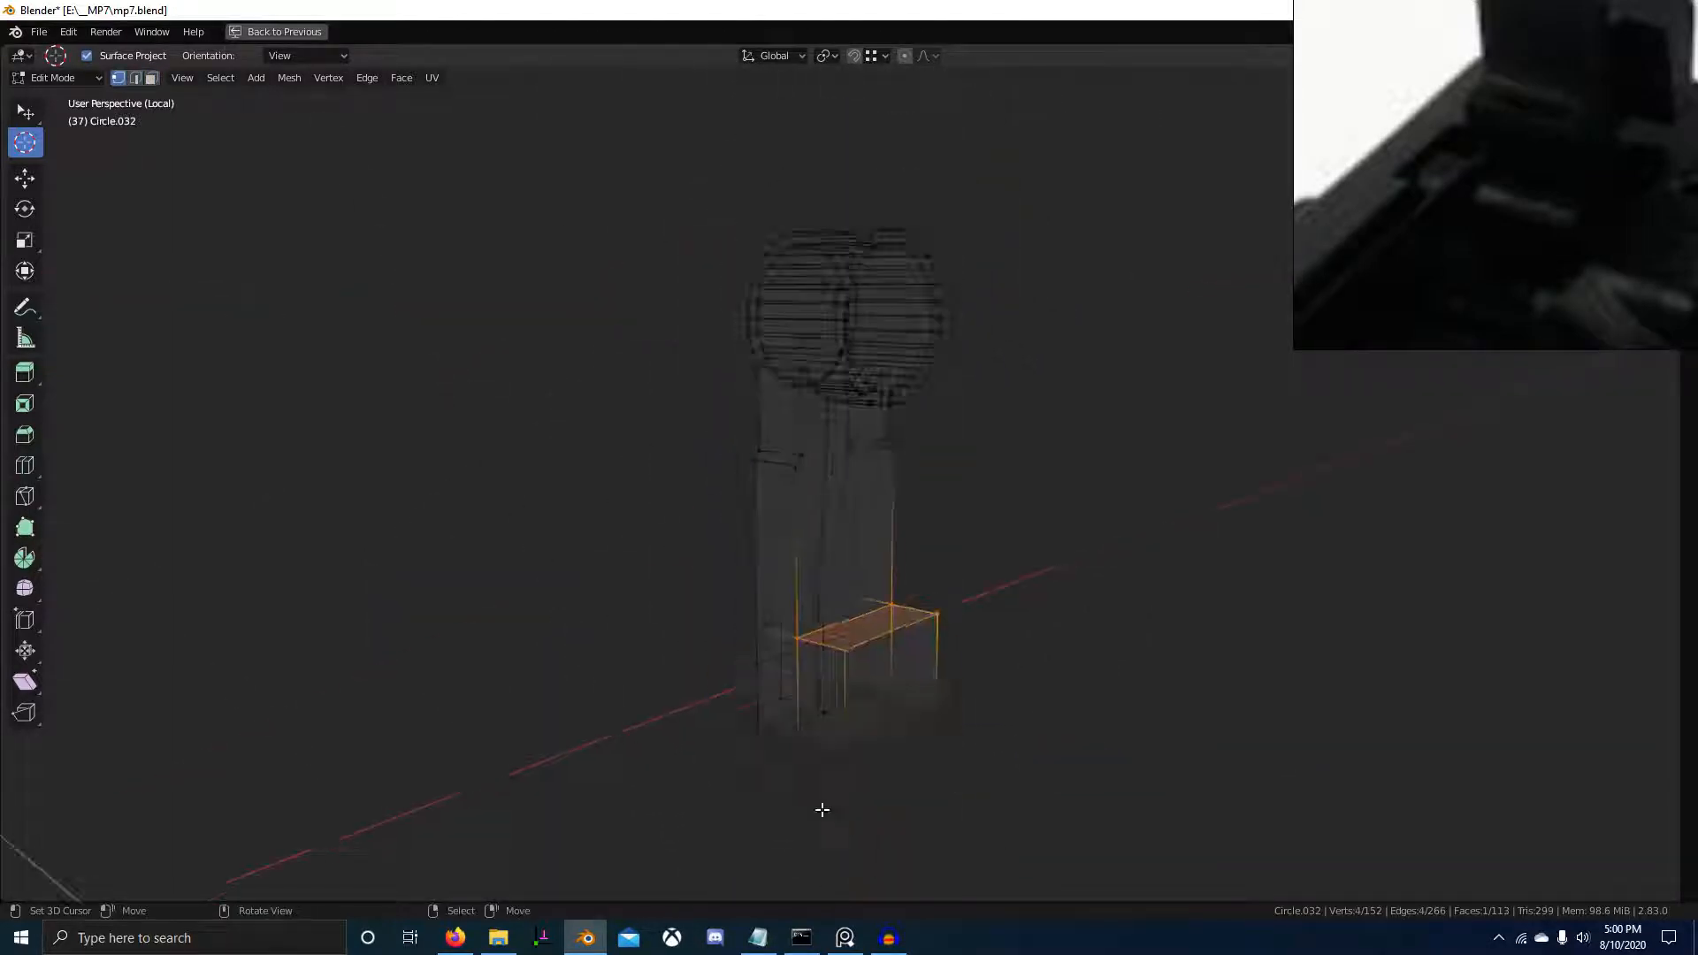
{"action": "key", "text": "alt+a"}
{"action": "key", "text": "b"}
{"action": "left_click_drag", "start_coordinate": [683, 647], "coordinate": [1069, 766]}
{"action": "key", "text": "alt+b"}
{"action": "key", "text": "b"}
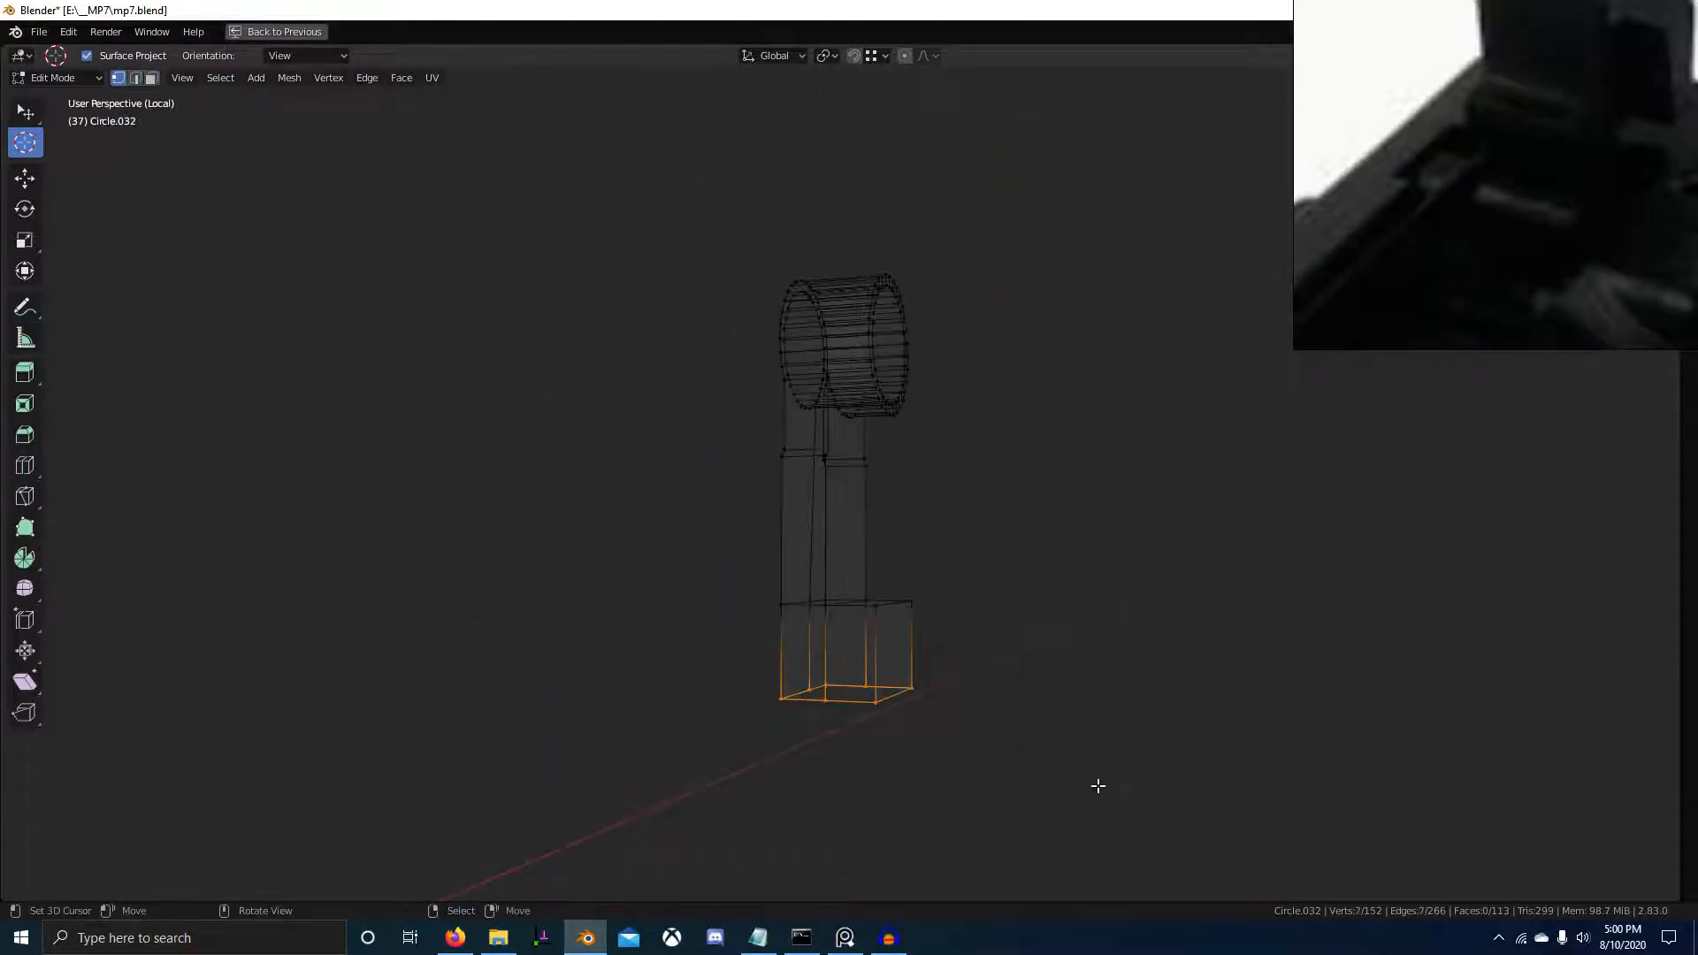
{"action": "key", "text": "KP_Divide"}
{"action": "key", "text": "z"}
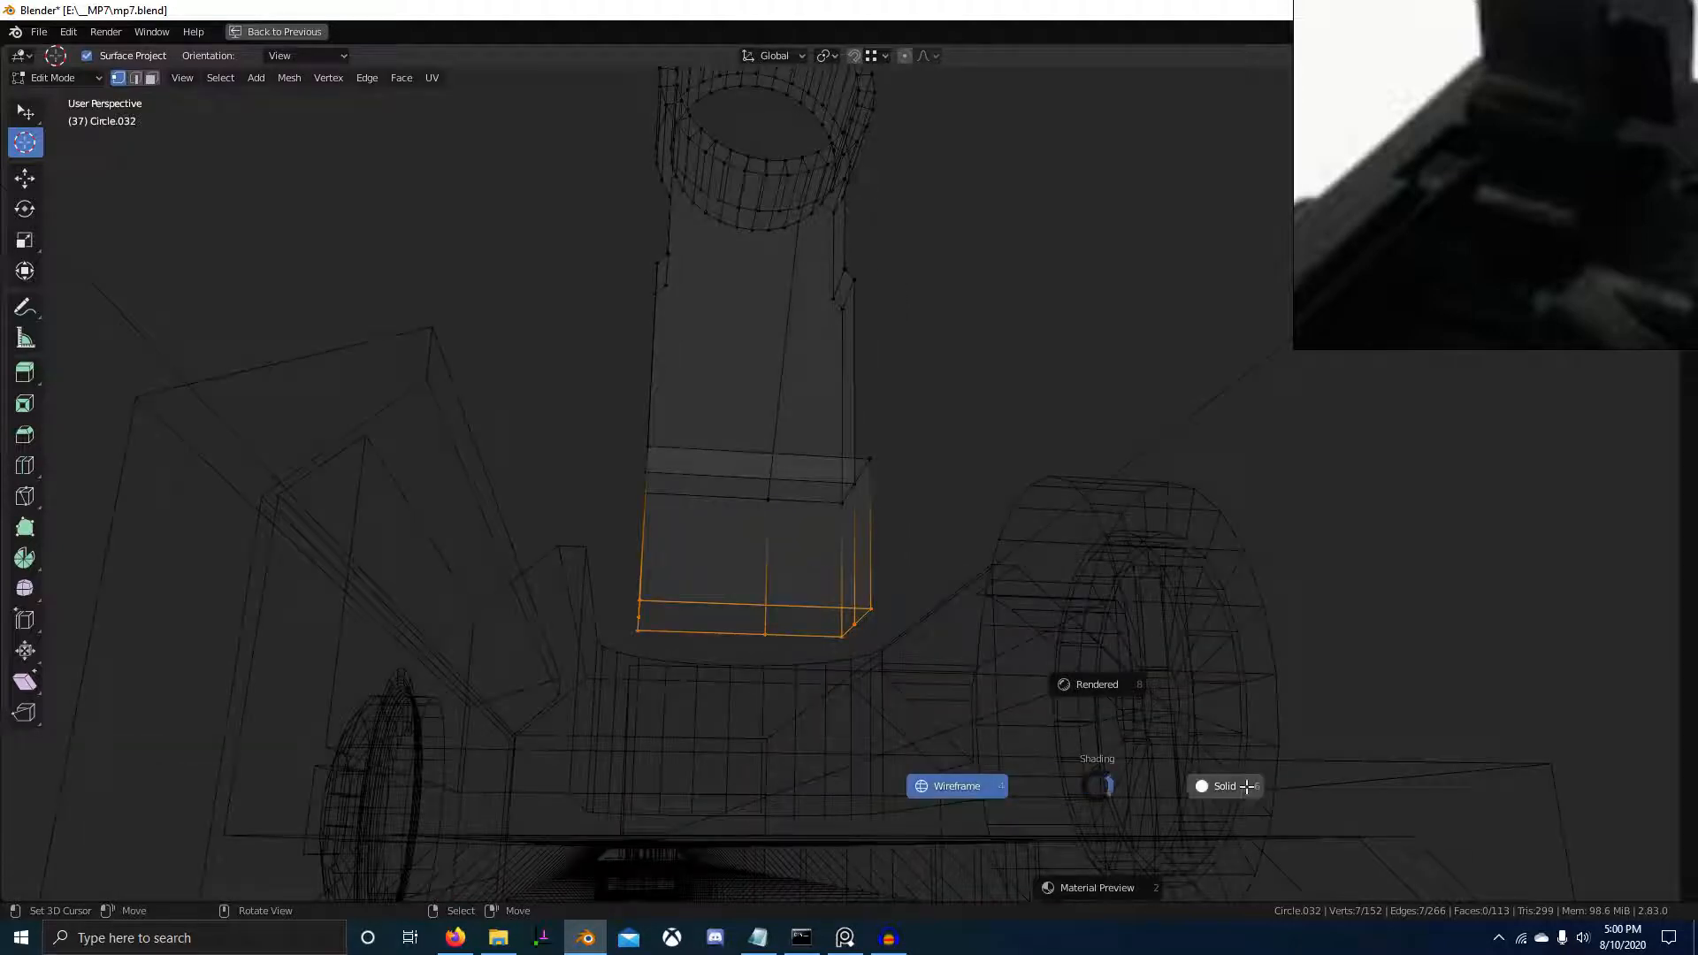
{"action": "left_click", "coordinate": [1246, 787]}
{"action": "middle_click_drag", "start_coordinate": [888, 730], "coordinate": [961, 796]}
{"action": "key", "text": "g"}
{"action": "key", "text": "z"}
{"action": "left_click", "coordinate": [970, 856]}
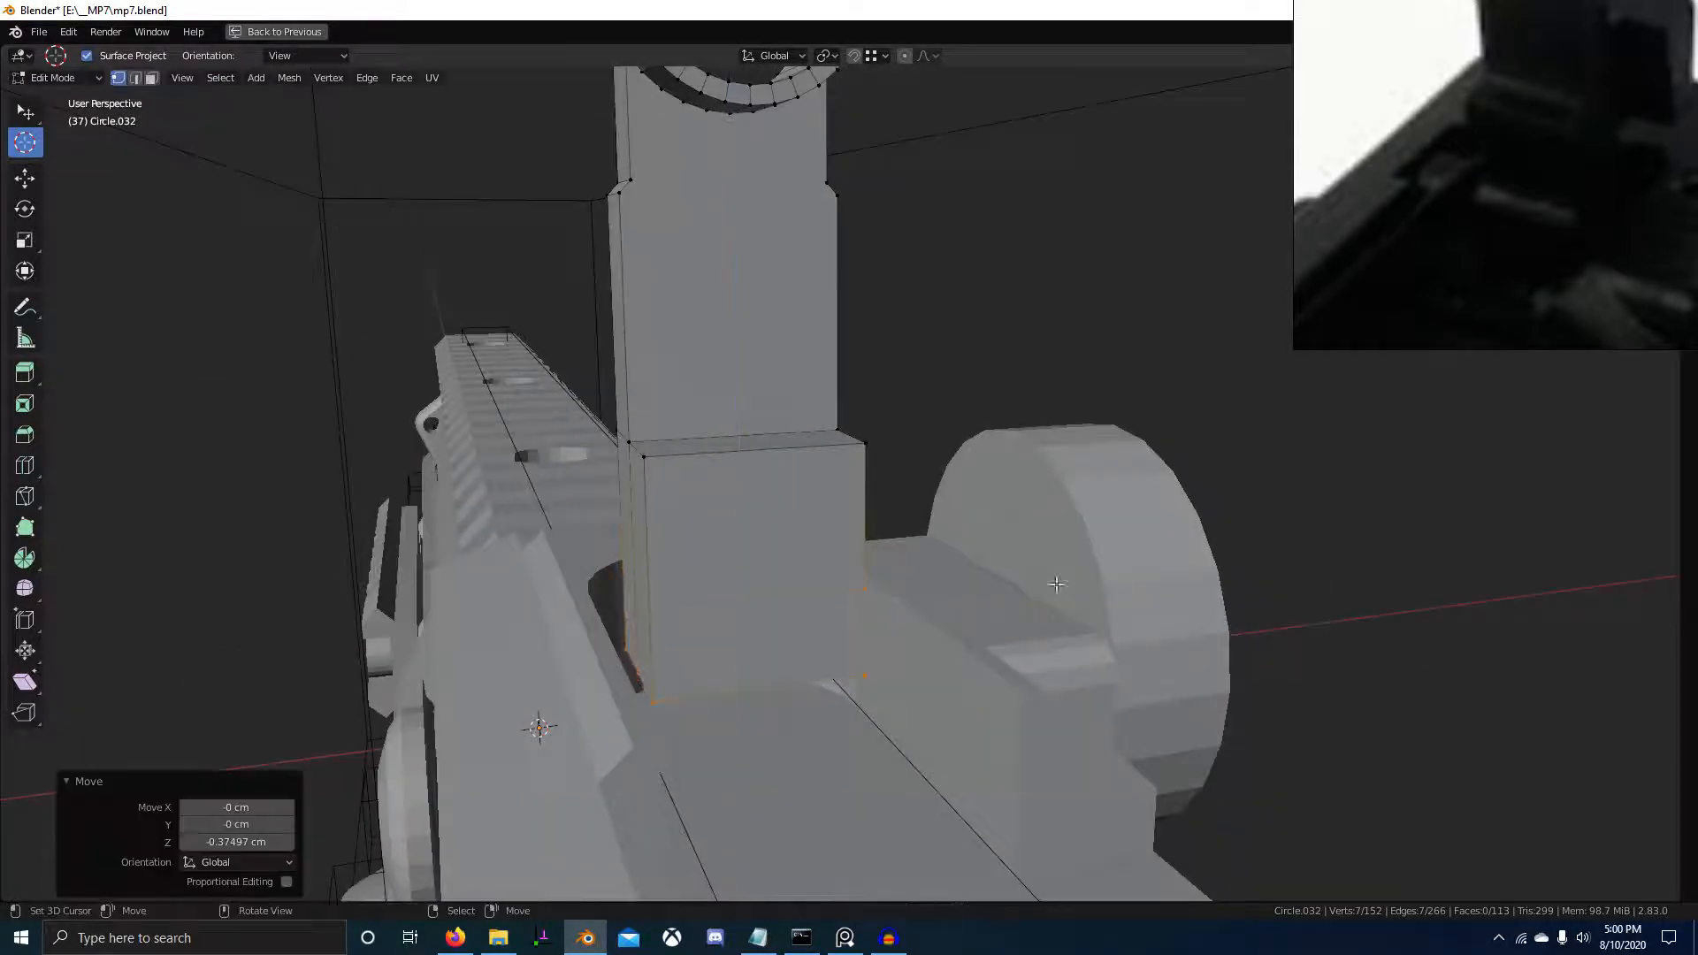
Compare the foot of the sight with the photo reference from several angles
{"action": "scroll", "coordinate": [1515, 336], "scroll_direction": "down", "scroll_amount": 3}
{"action": "mouse_move", "coordinate": [1516, 332]}
{"action": "middle_mouse_down"}
{"action": "mouse_move", "coordinate": [1610, 246]}
{"action": "mouse_move", "coordinate": [1537, 311]}
{"action": "middle_mouse_up"}
{"action": "scroll", "coordinate": [1608, 248], "scroll_direction": "up", "scroll_amount": 2}
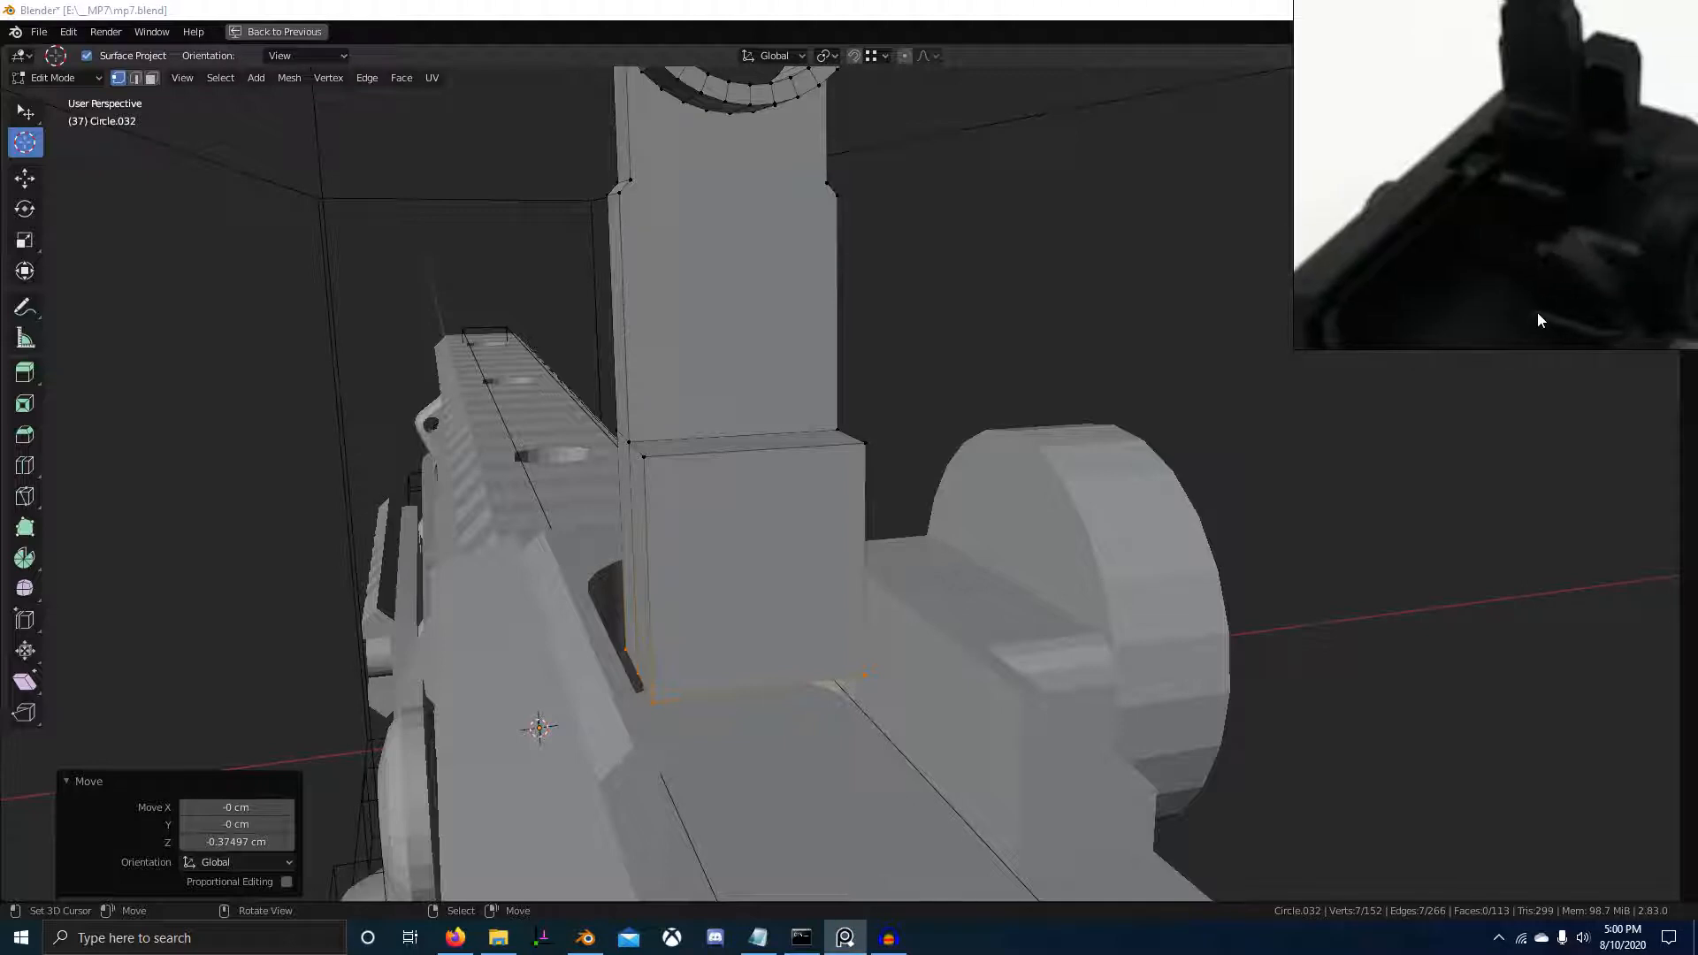
{"action": "scroll", "coordinate": [1605, 252], "scroll_direction": "down", "scroll_amount": 4}
{"action": "scroll", "coordinate": [1634, 264], "scroll_direction": "up", "scroll_amount": 5}
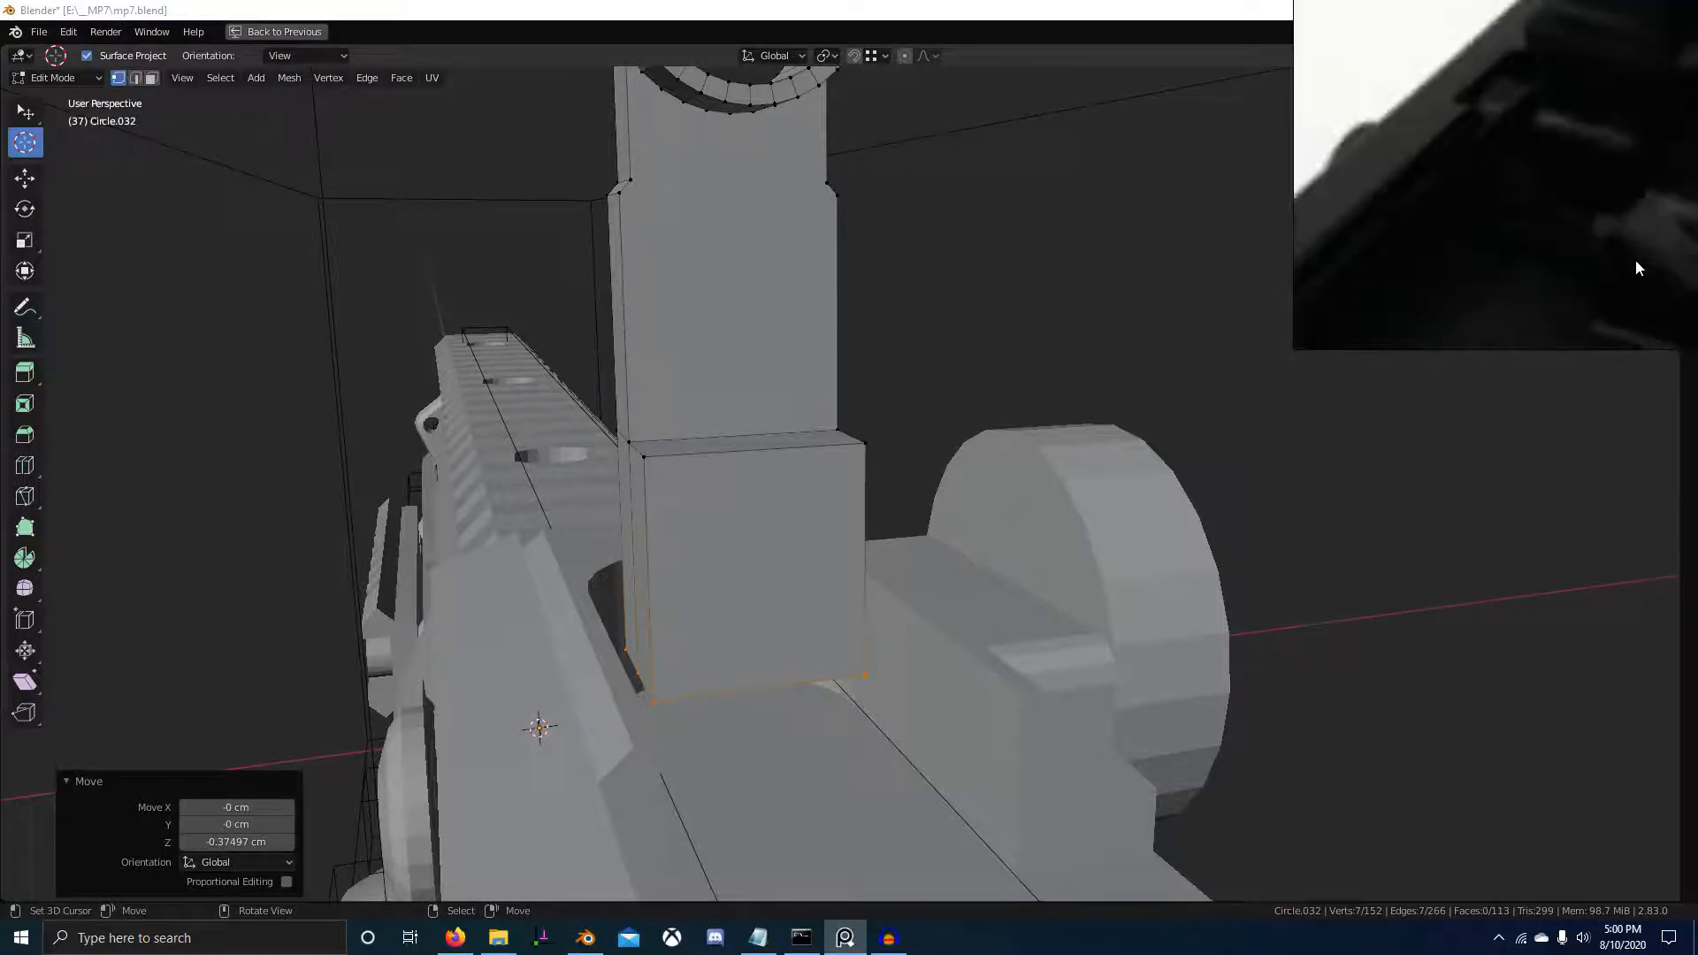
{"action": "scroll", "coordinate": [1515, 275], "scroll_direction": "down", "scroll_amount": 2}
{"action": "middle_click_drag", "start_coordinate": [1515, 275], "coordinate": [1483, 310]}
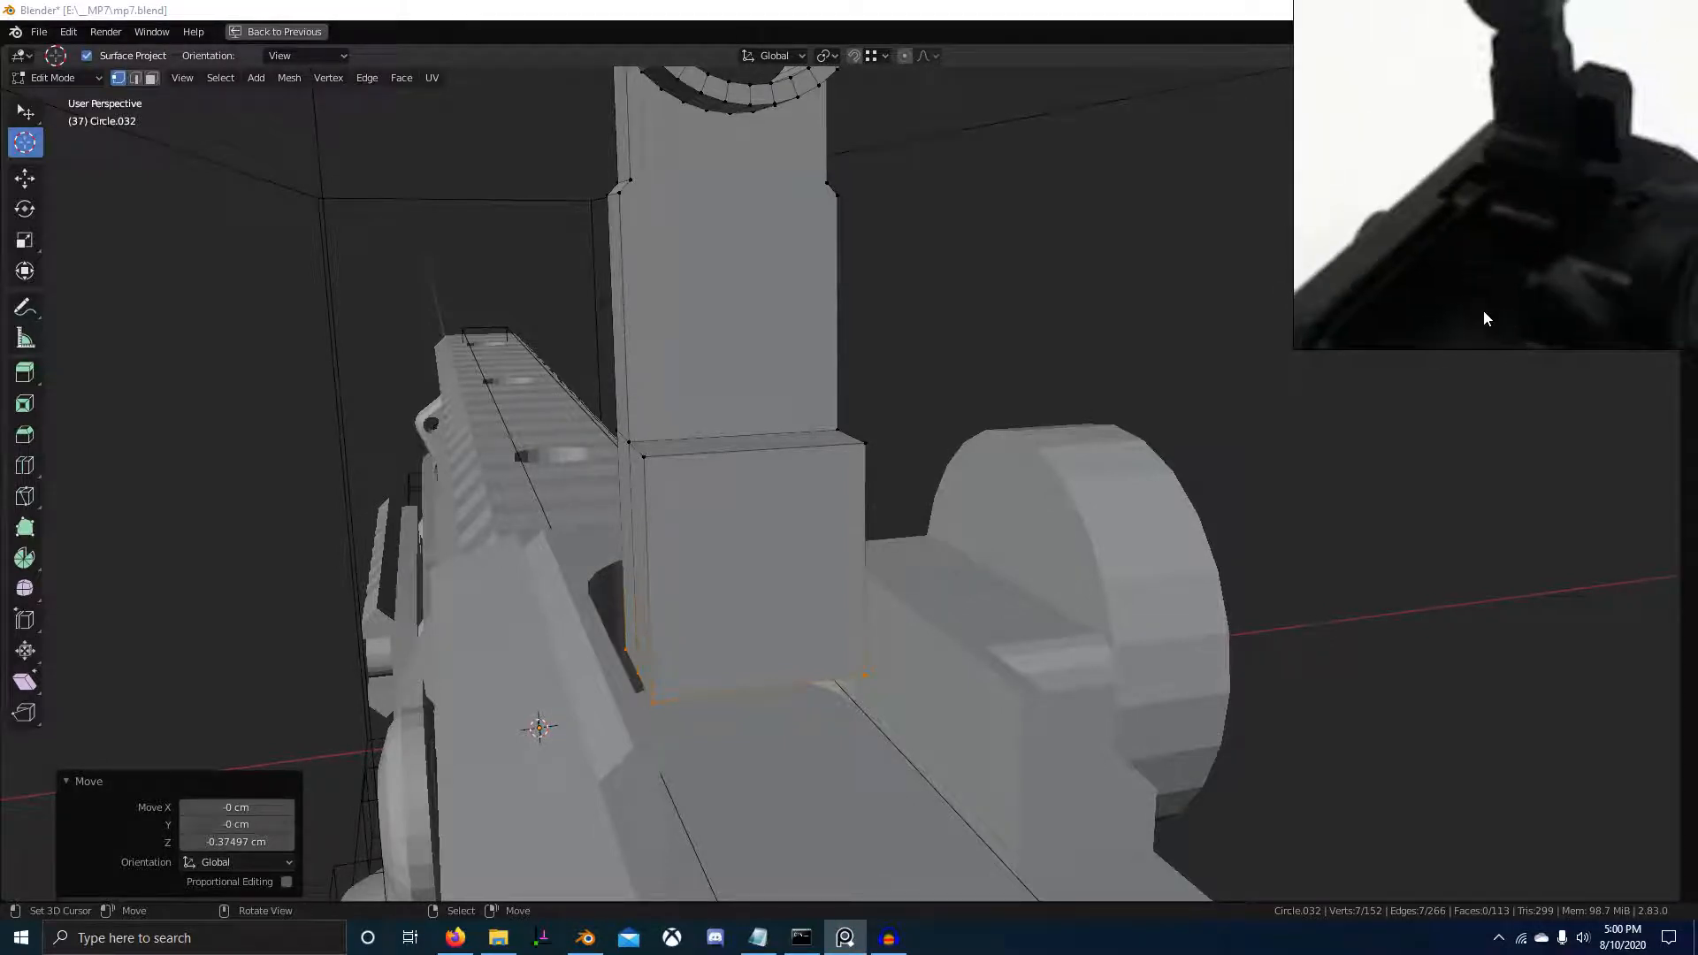
{"action": "scroll", "coordinate": [1058, 465], "scroll_direction": "down", "scroll_amount": 4}
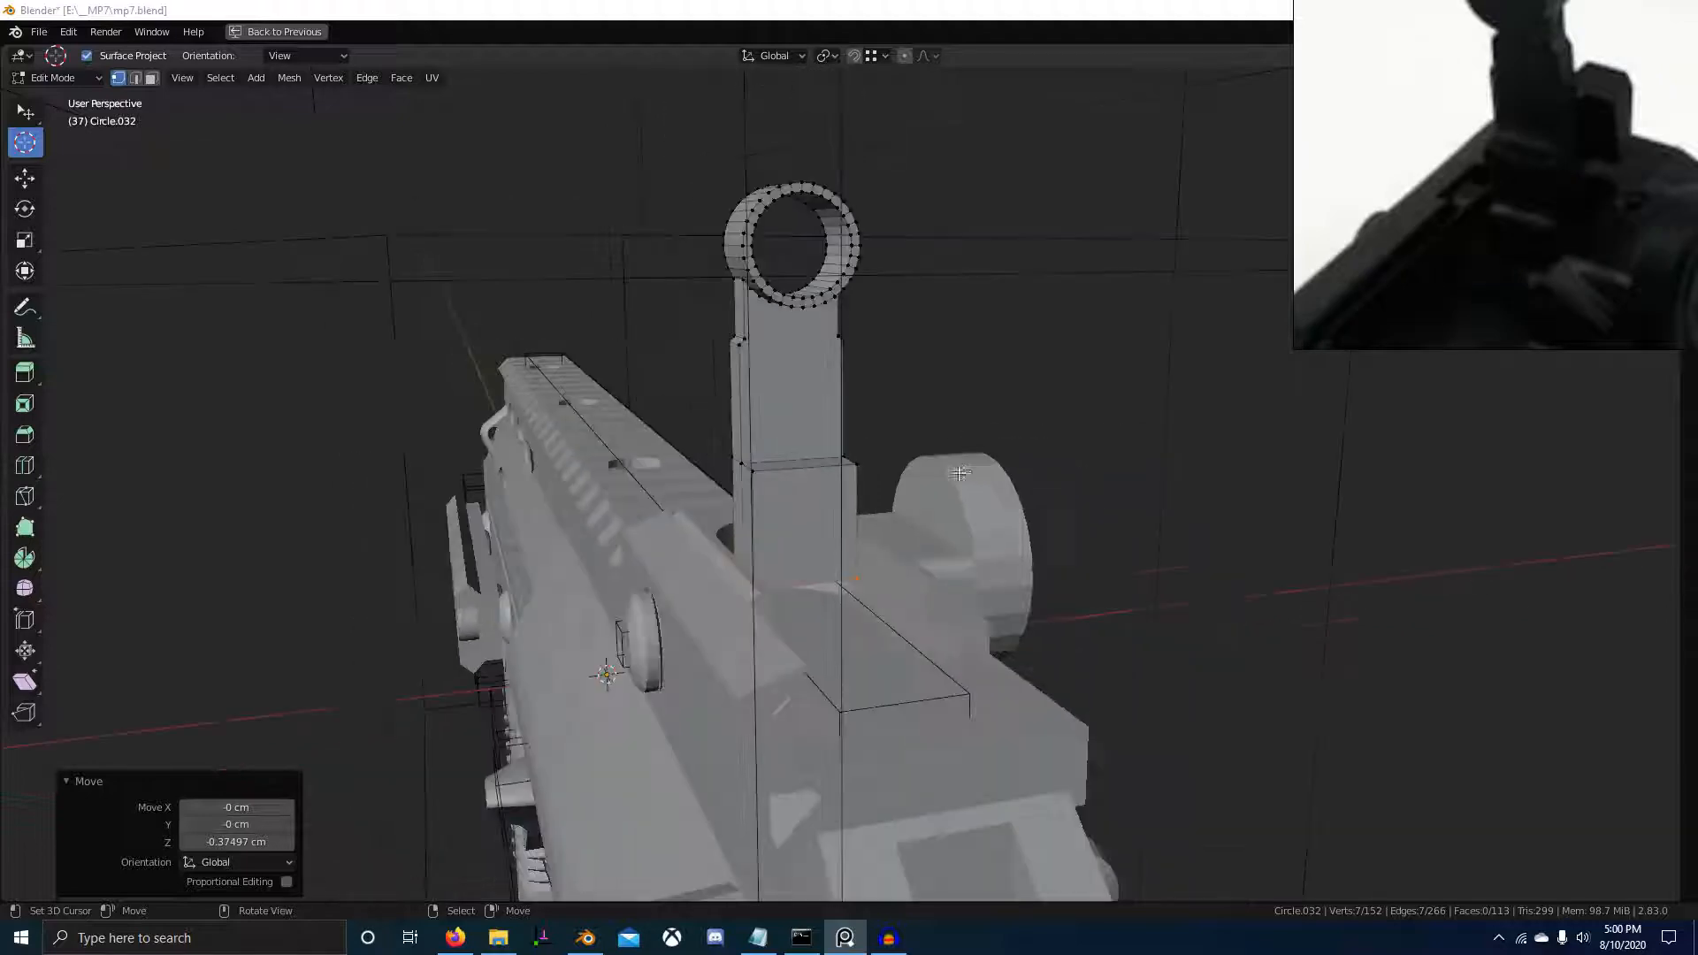
{"action": "middle_click_drag", "start_coordinate": [1058, 463], "coordinate": [875, 508]}
{"action": "middle_click_drag", "start_coordinate": [1505, 261], "coordinate": [1590, 224]}
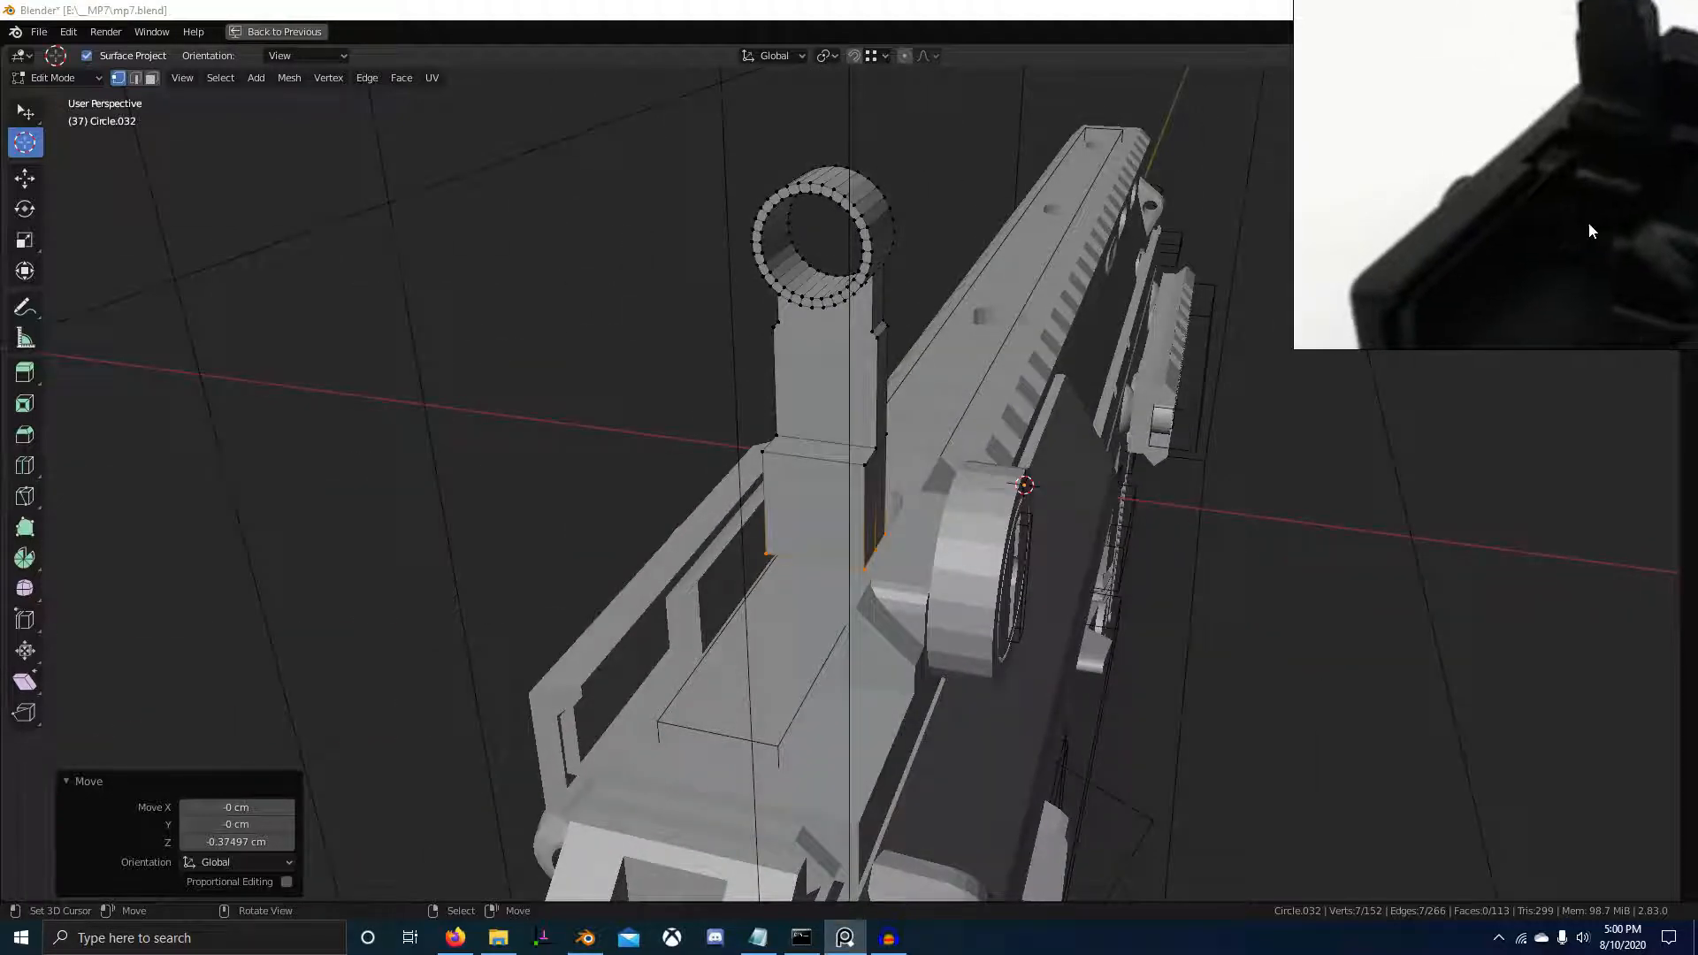
{"action": "mouse_move", "coordinate": [1014, 392]}
{"action": "middle_mouse_down"}
{"action": "mouse_move", "coordinate": [953, 488]}
{"action": "mouse_move", "coordinate": [986, 406]}
{"action": "middle_mouse_up"}
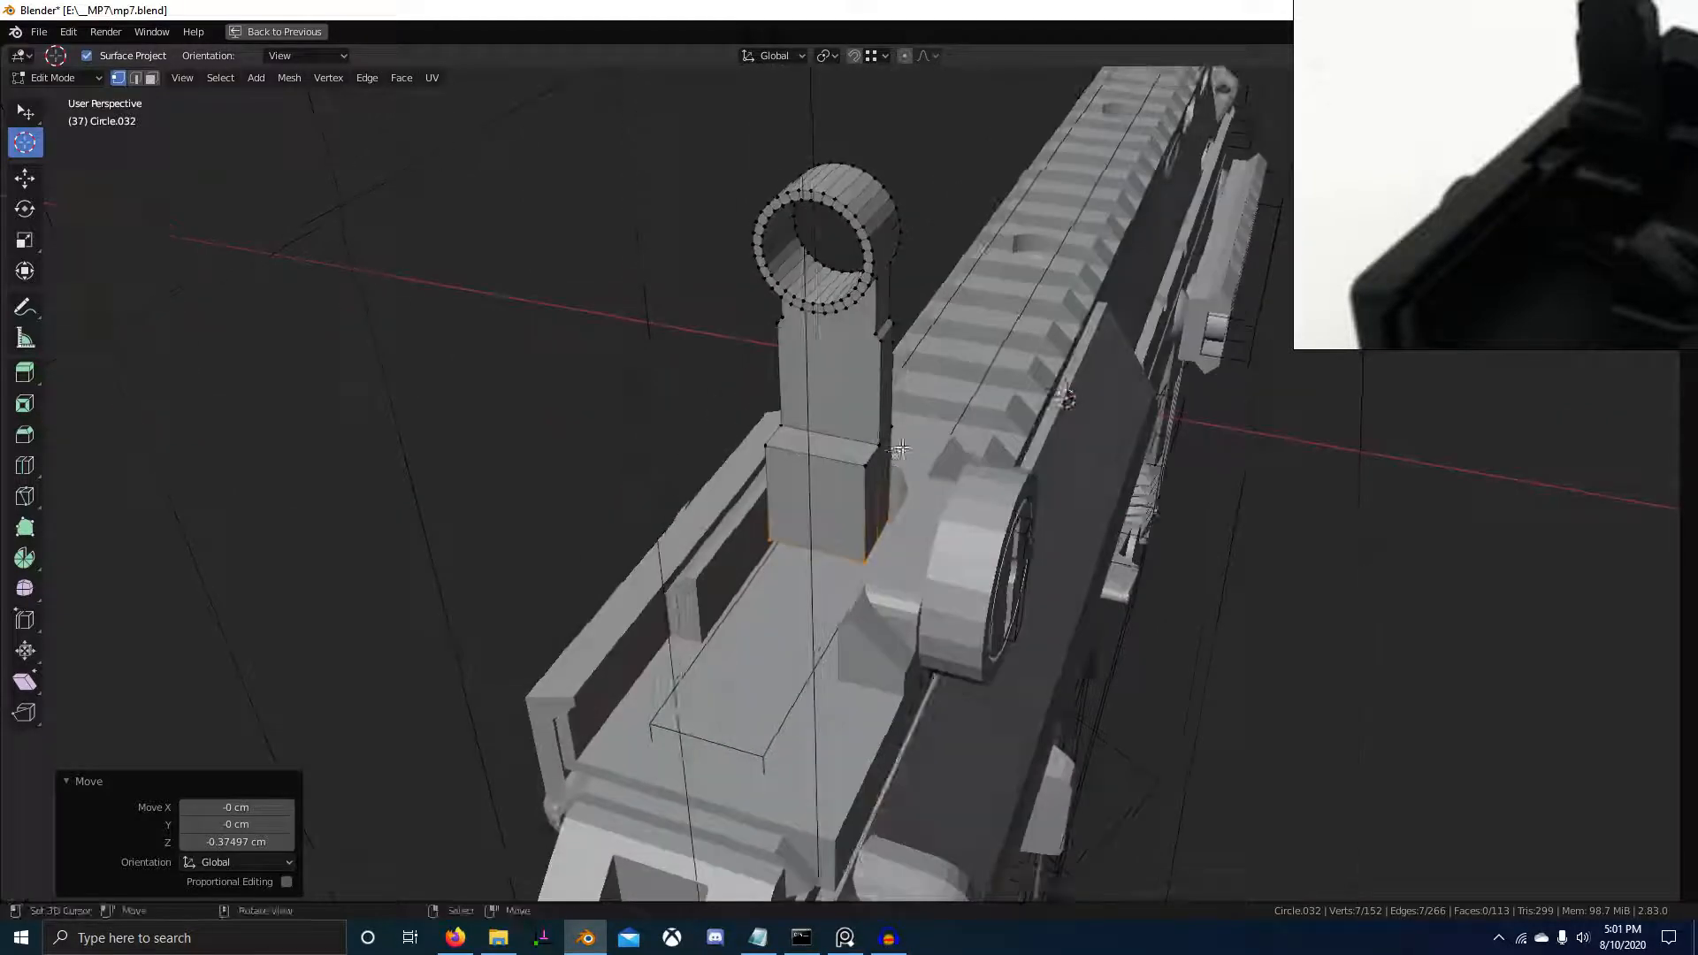
{"action": "middle_click_drag", "start_coordinate": [1577, 228], "coordinate": [1543, 237]}
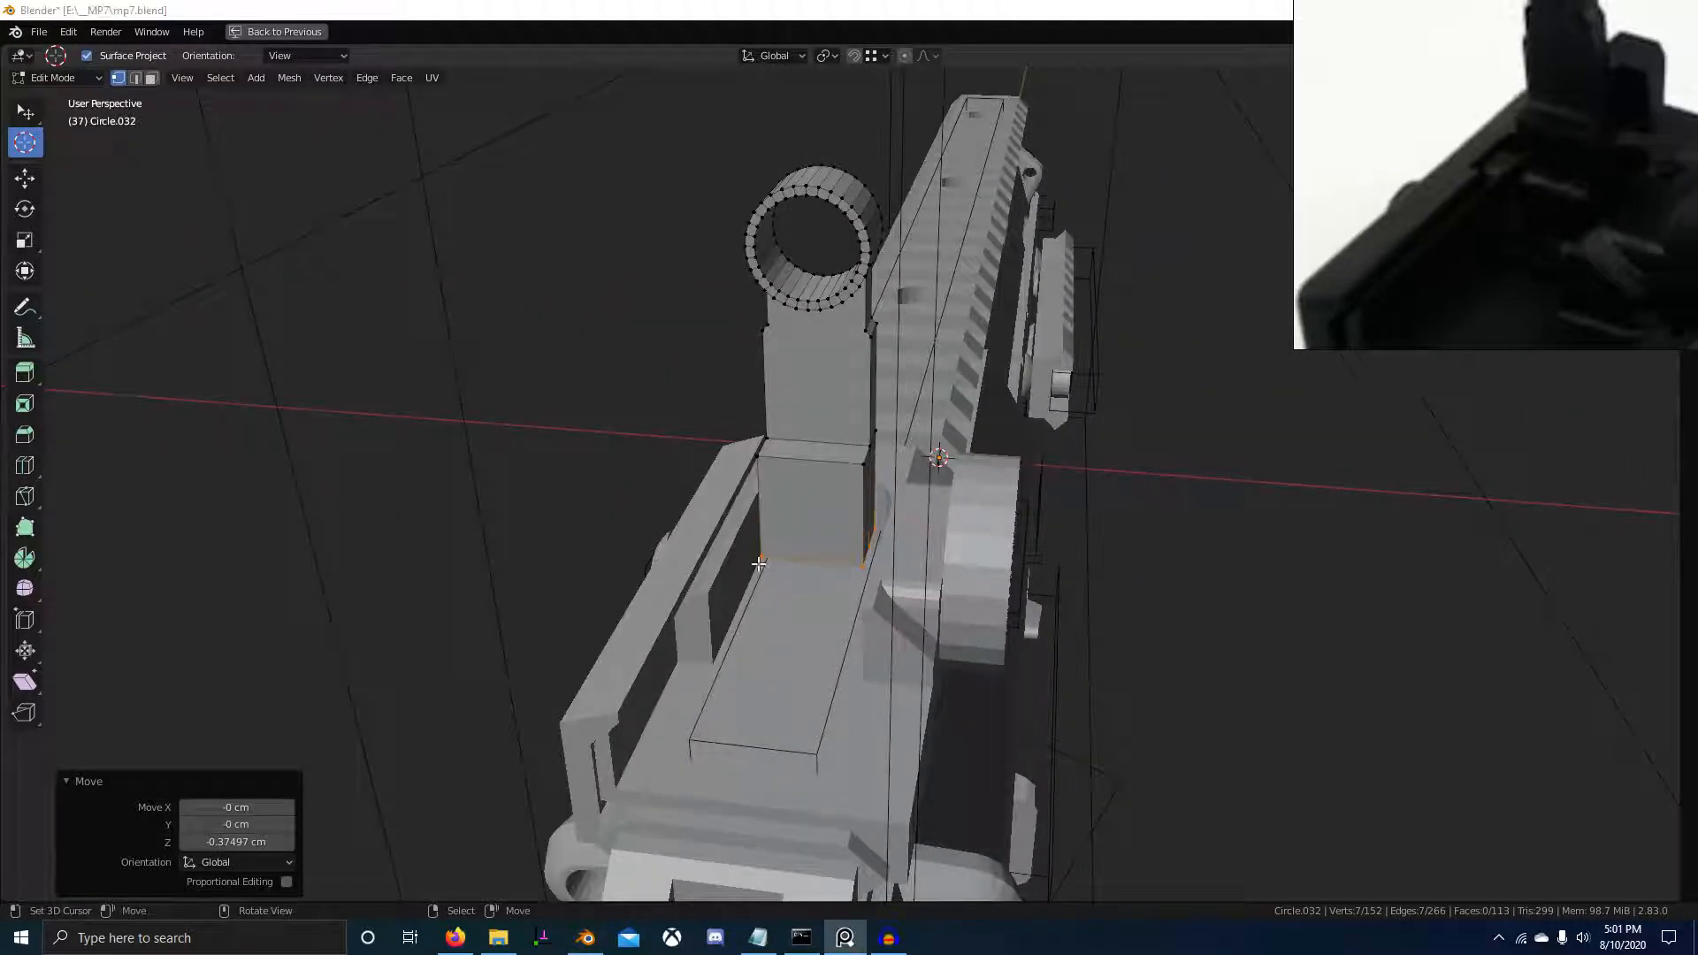
{"action": "middle_click_drag", "start_coordinate": [759, 563], "coordinate": [842, 522]}
{"action": "scroll", "coordinate": [878, 525], "scroll_direction": "up", "scroll_amount": 3}
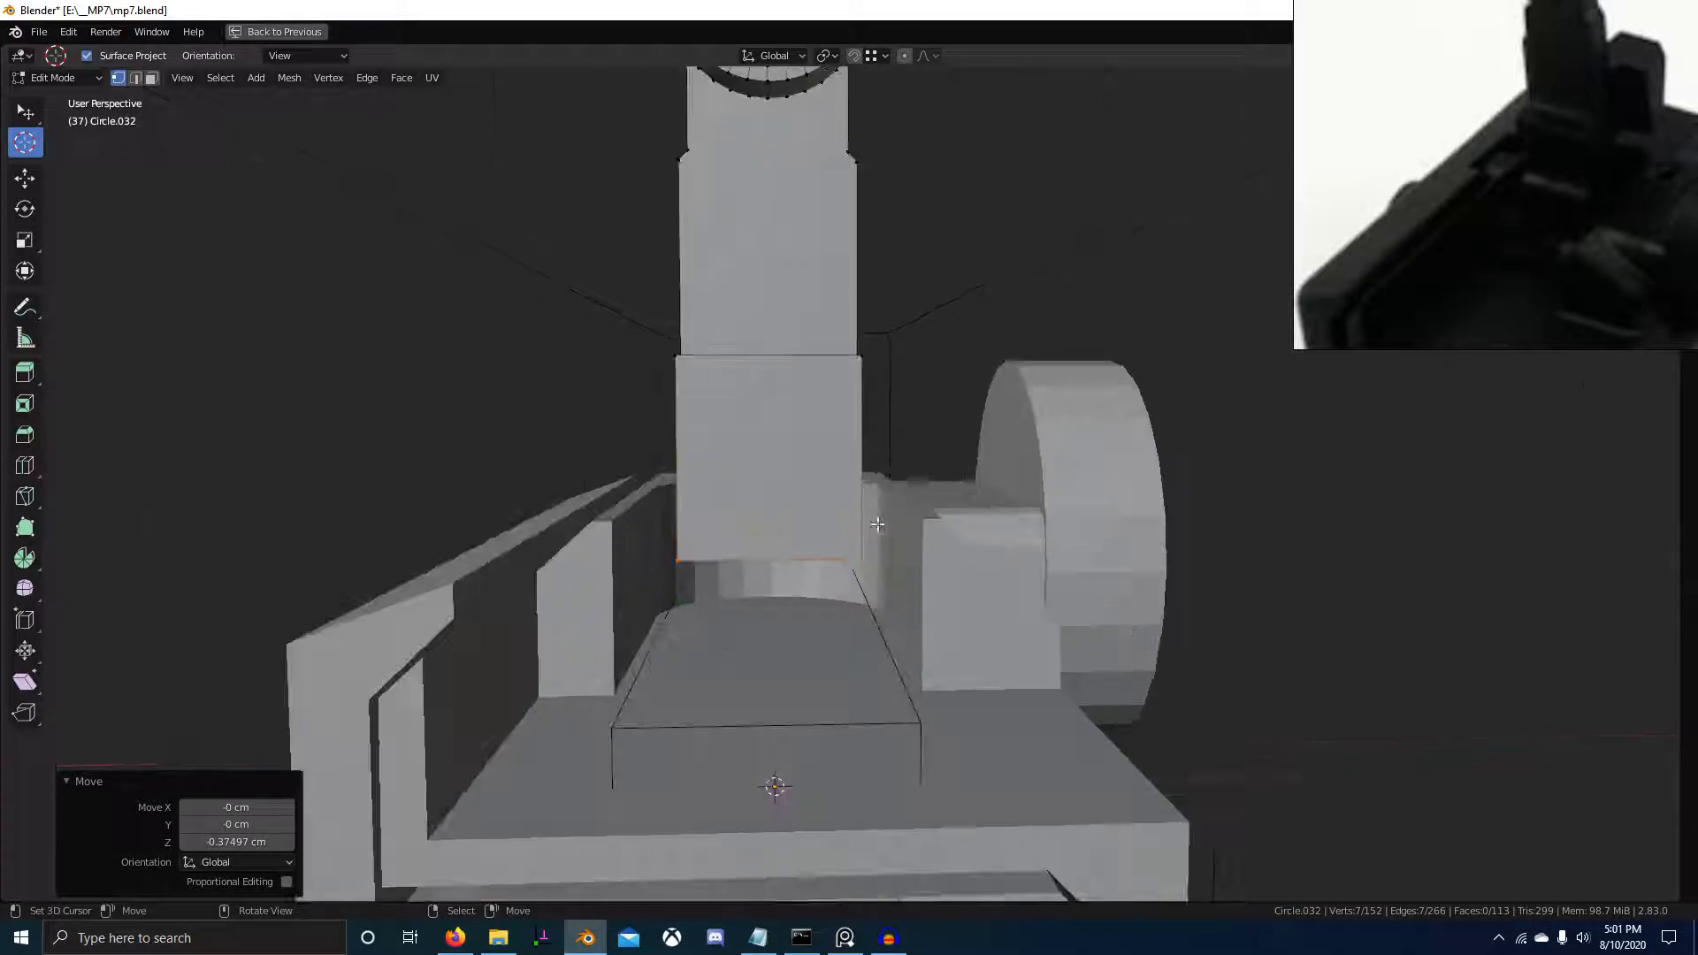
{"action": "scroll", "coordinate": [878, 524], "scroll_direction": "up", "scroll_amount": 2}
{"action": "middle_click_drag", "start_coordinate": [978, 478], "coordinate": [929, 495]}
{"action": "scroll", "coordinate": [902, 468], "scroll_direction": "up", "scroll_amount": 2}
{"action": "key", "text": "3"}
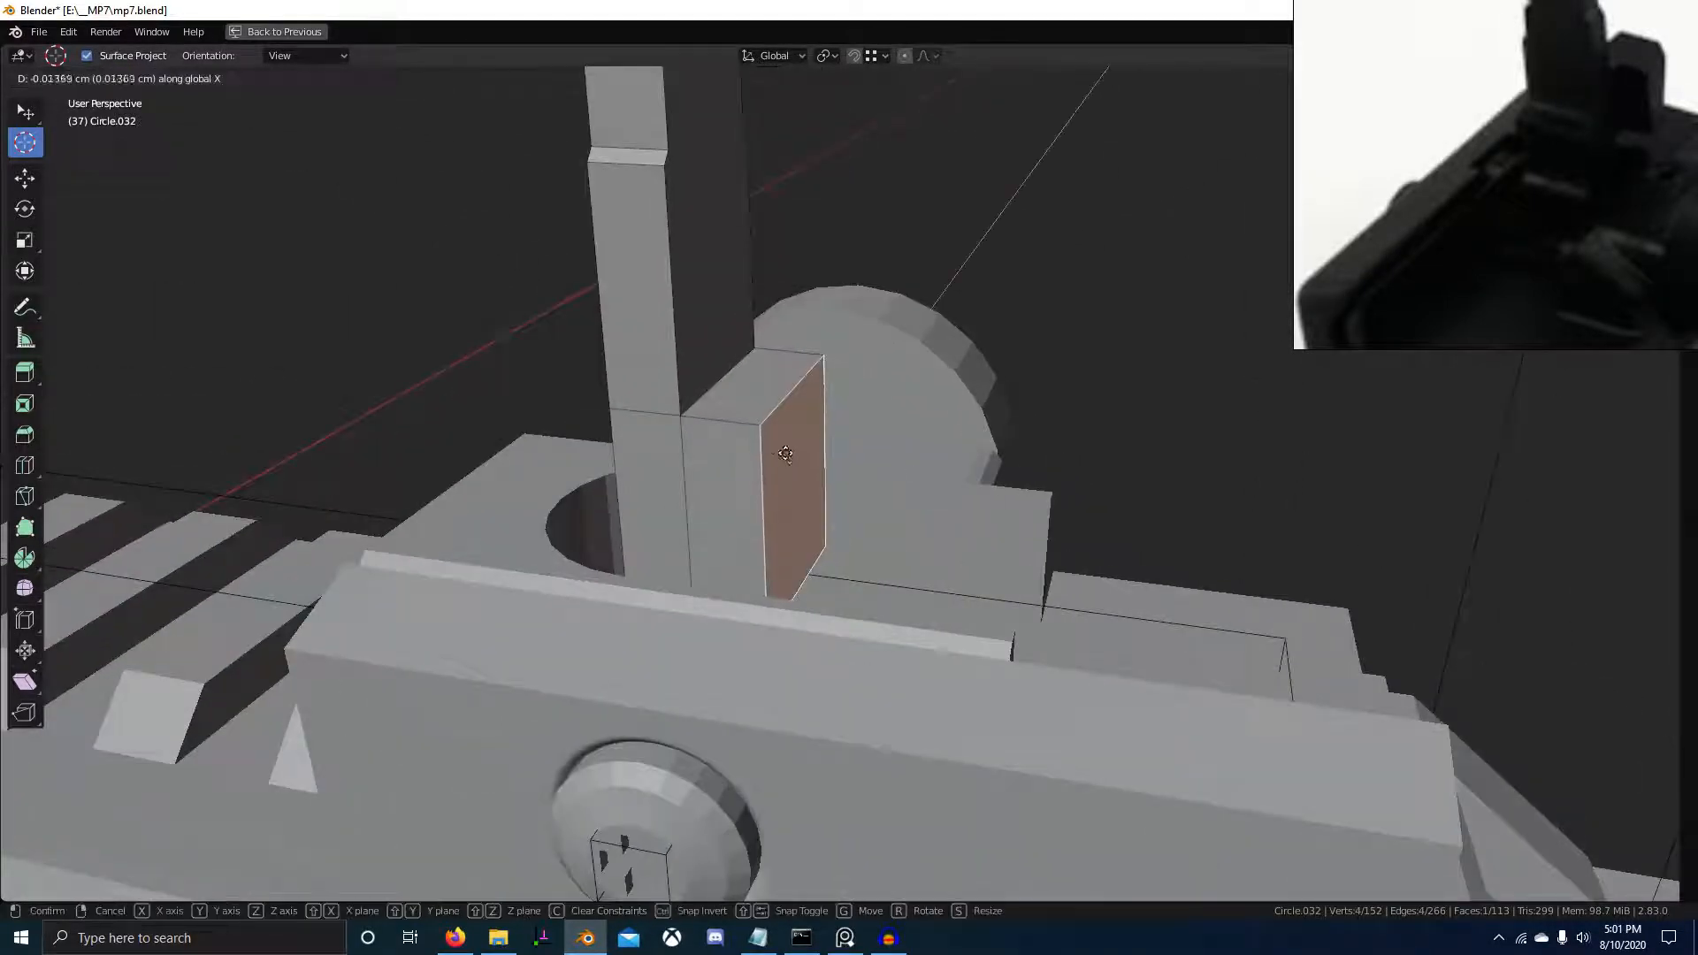
{"action": "left_click", "coordinate": [779, 515]}
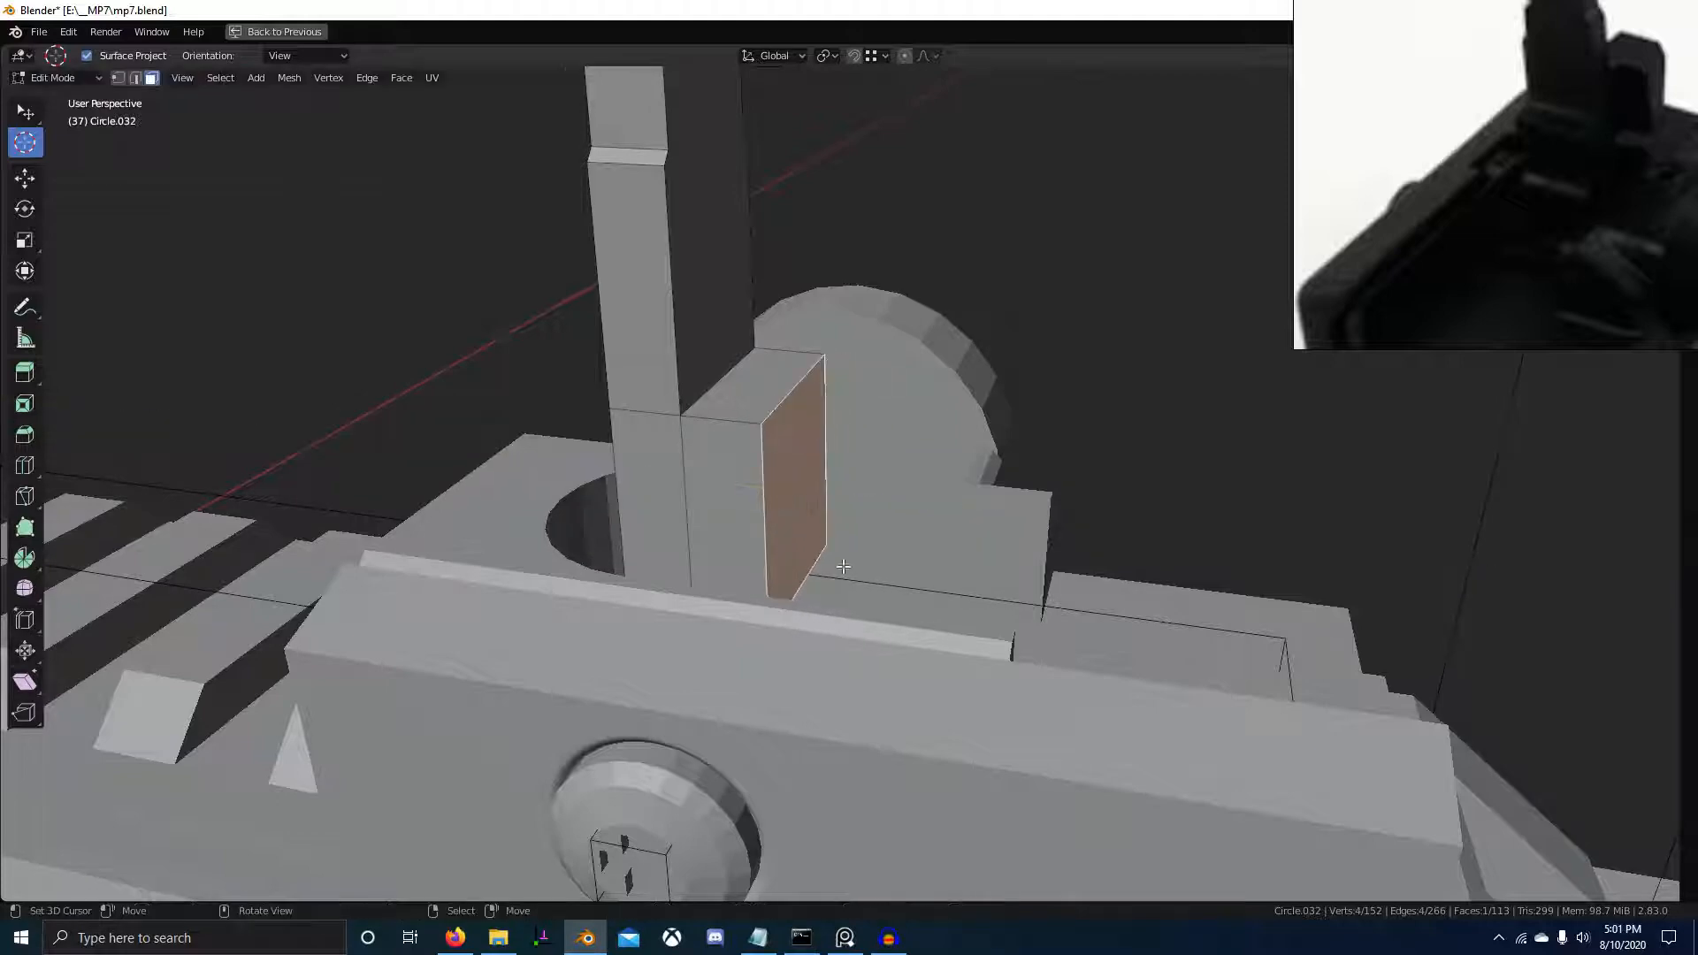
Extrude the foot's bottom front edge about 0.18 cm along negative Y and lower it about 0.11 cm along Z
{"action": "middle_click_drag", "start_coordinate": [841, 564], "coordinate": [784, 579]}
{"action": "key", "text": "2"}
{"action": "right_click", "coordinate": [785, 570]}
{"action": "scroll", "coordinate": [796, 574], "scroll_direction": "up", "scroll_amount": 2}
{"action": "middle_click_drag", "start_coordinate": [893, 579], "coordinate": [848, 631]}
{"action": "key", "text": "e"}
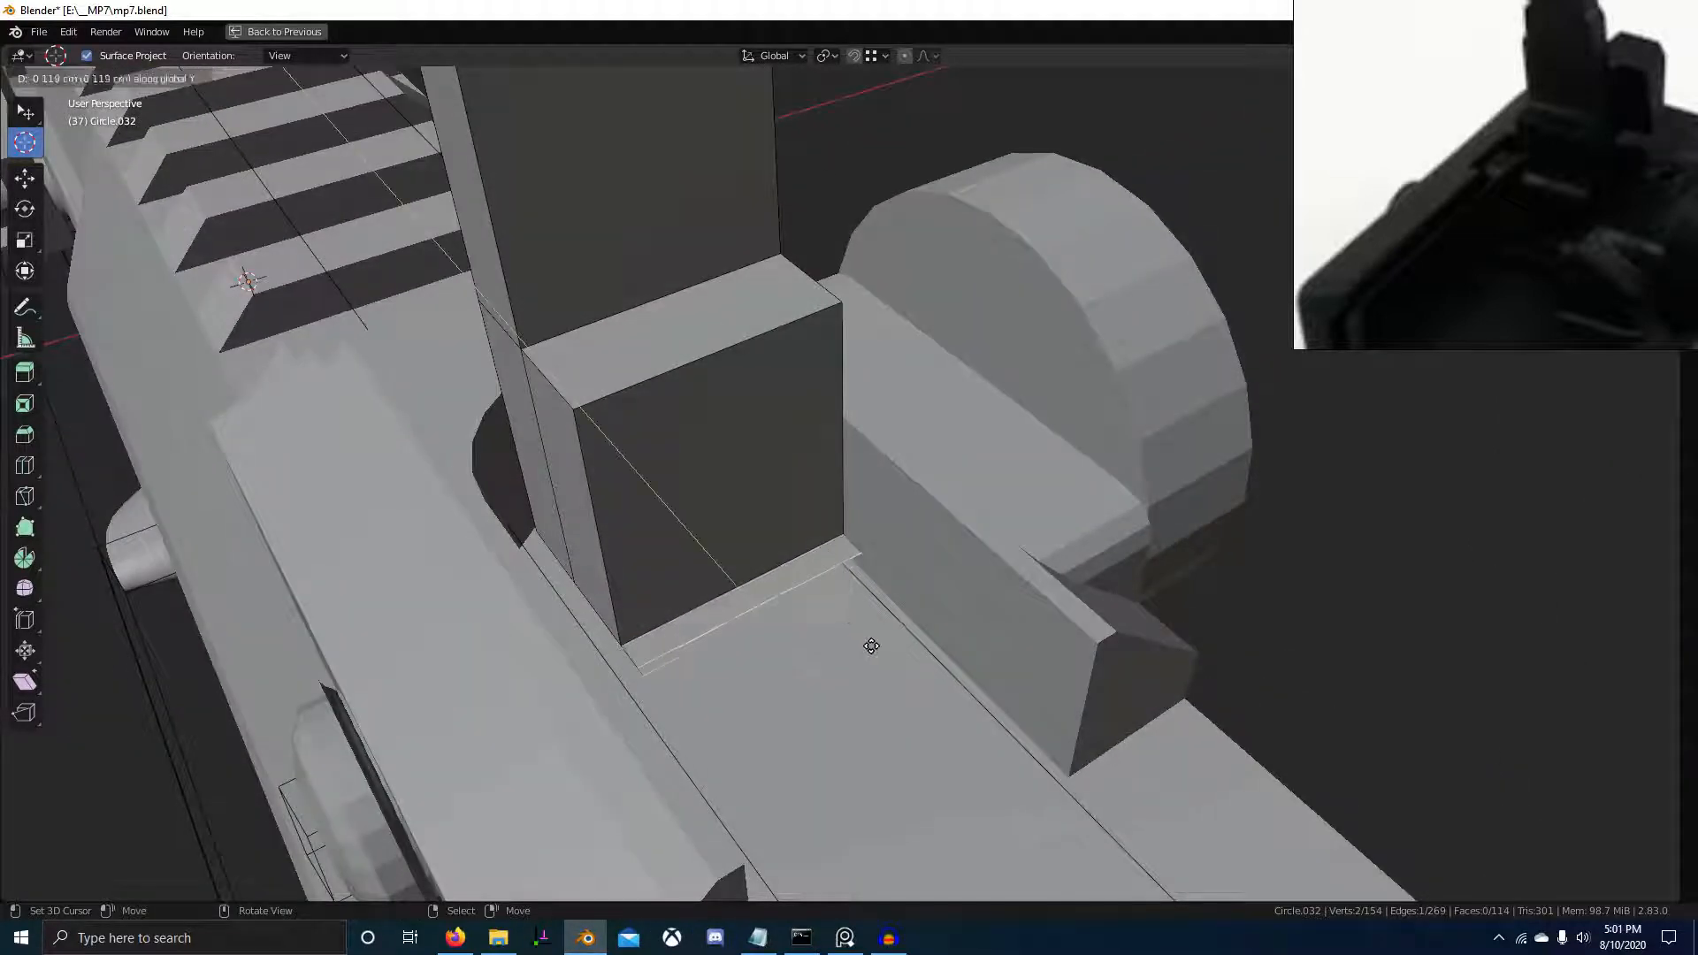
{"action": "left_click", "coordinate": [881, 652]}
{"action": "key", "text": "e"}
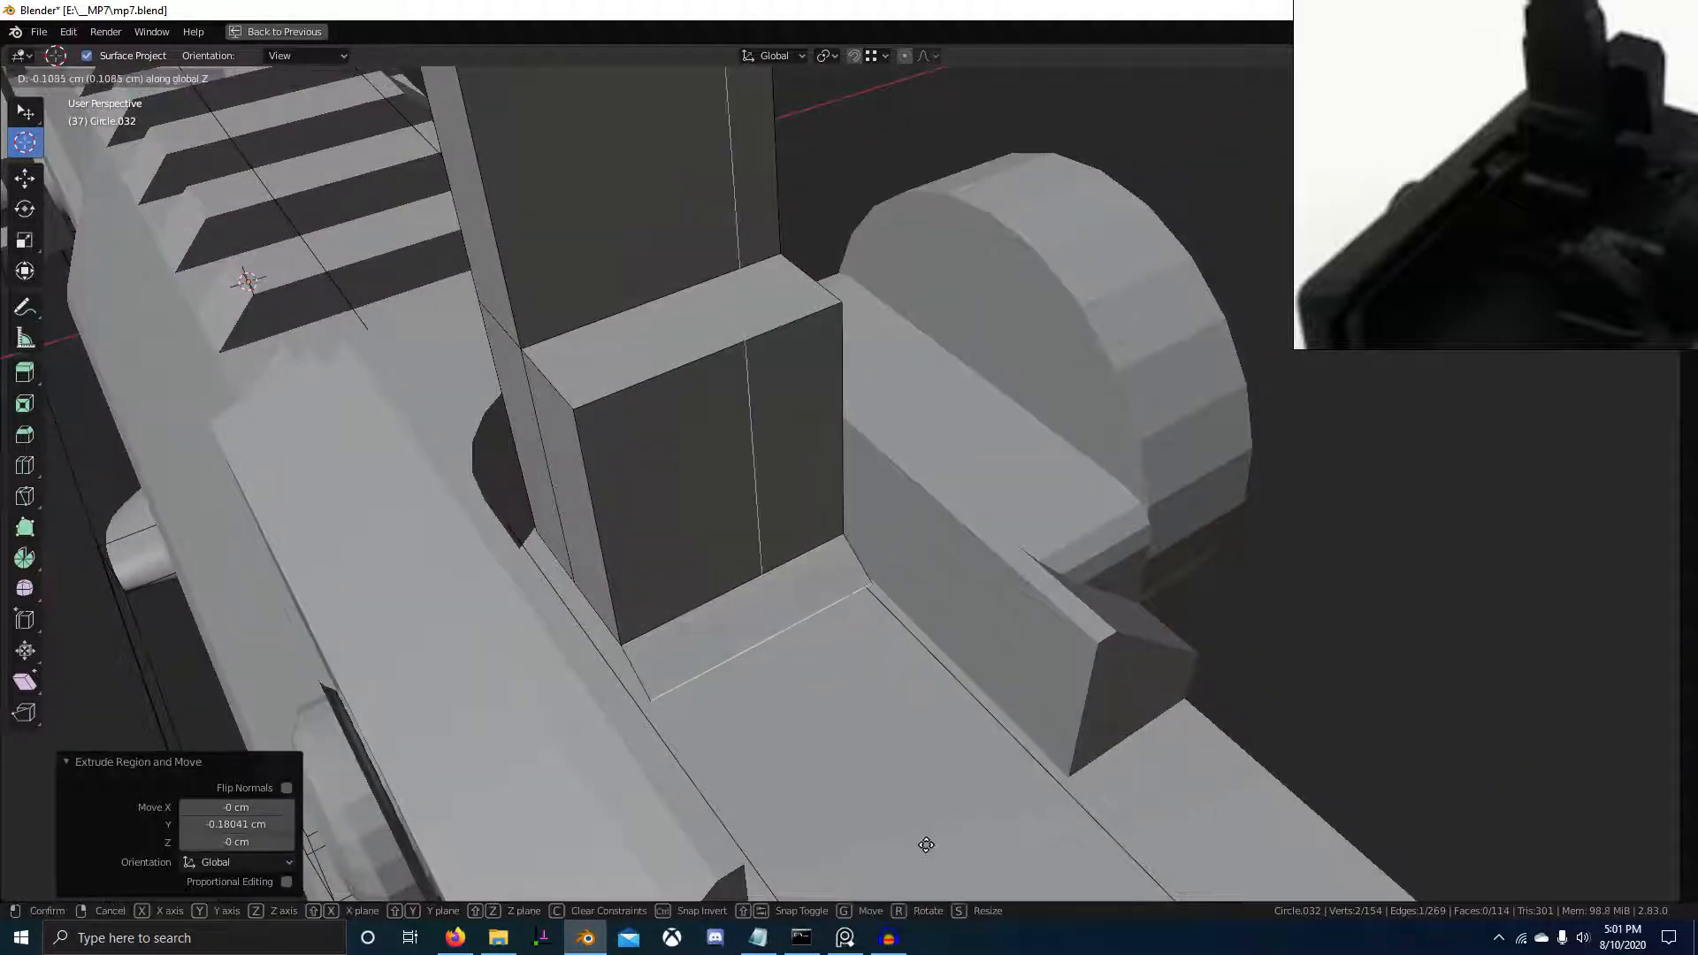
{"action": "left_click", "coordinate": [926, 844]}
{"action": "middle_click_drag", "start_coordinate": [926, 845], "coordinate": [891, 605]}
{"action": "scroll", "coordinate": [888, 613], "scroll_direction": "up", "scroll_amount": 3}
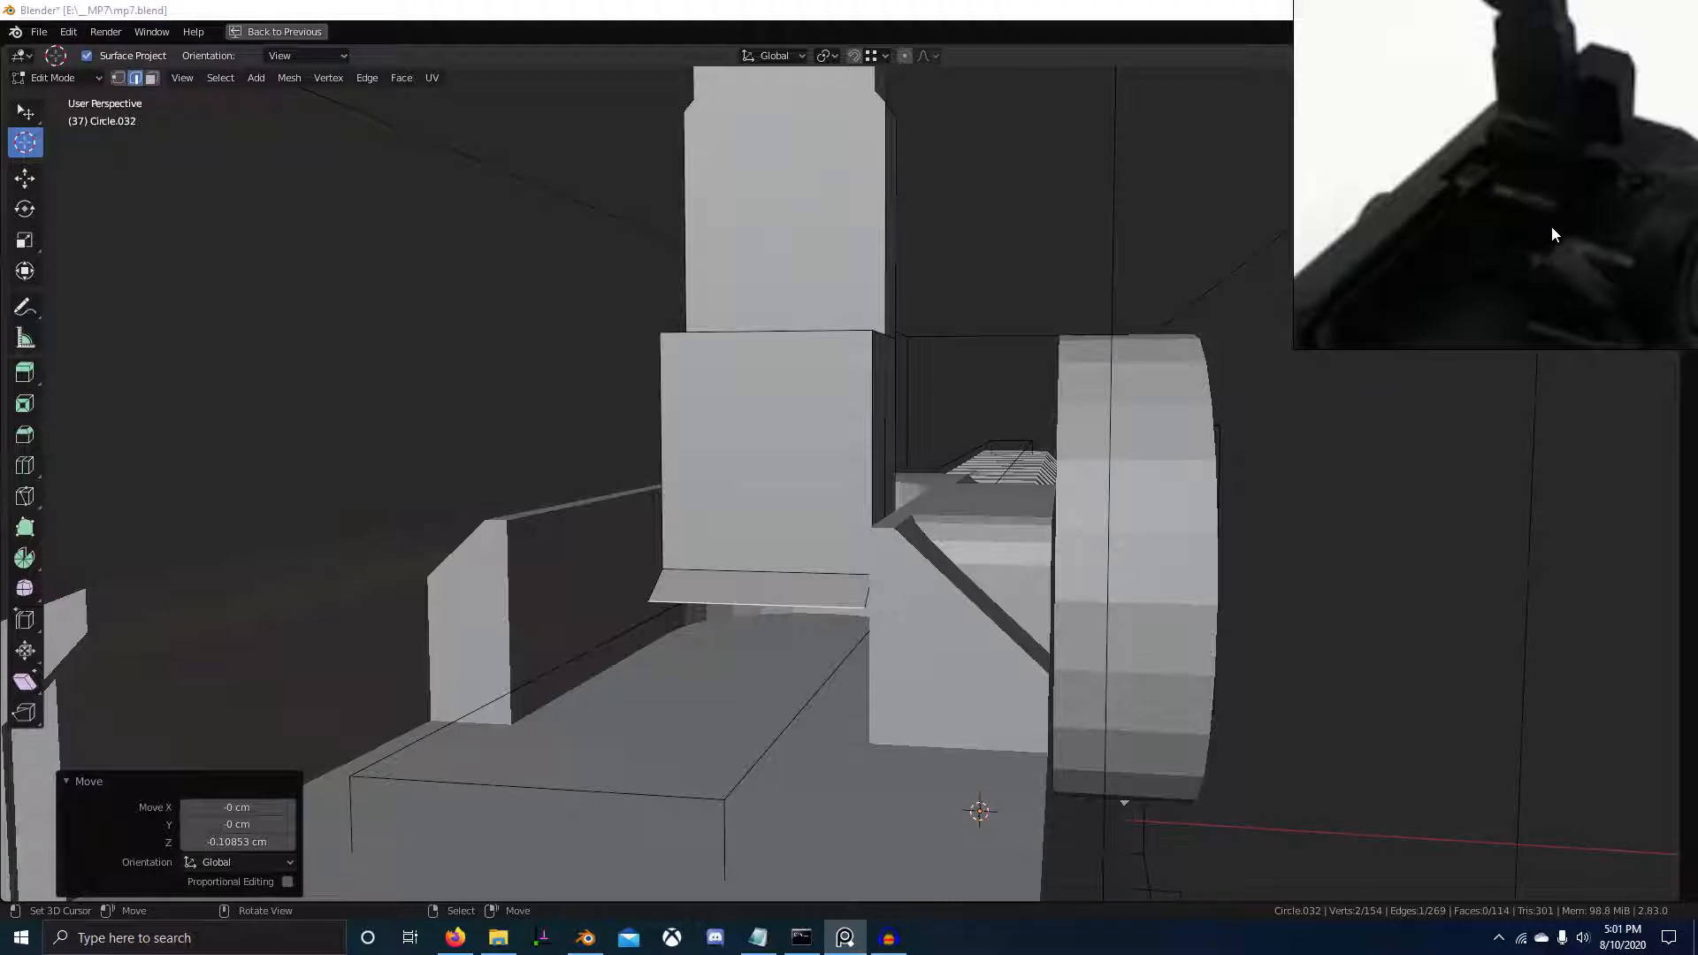
Extrude the foot's open bottom loop, including the sloped lip, about 0.47 cm down along Z and flatten it along Z
{"action": "middle_click_drag", "start_coordinate": [881, 380], "coordinate": [928, 405]}
{"action": "key", "text": "KP_Divide"}
{"action": "middle_click_drag", "start_coordinate": [931, 466], "coordinate": [1075, 446]}
{"action": "middle_click_drag", "start_coordinate": [984, 674], "coordinate": [970, 539], "text": "shift"}
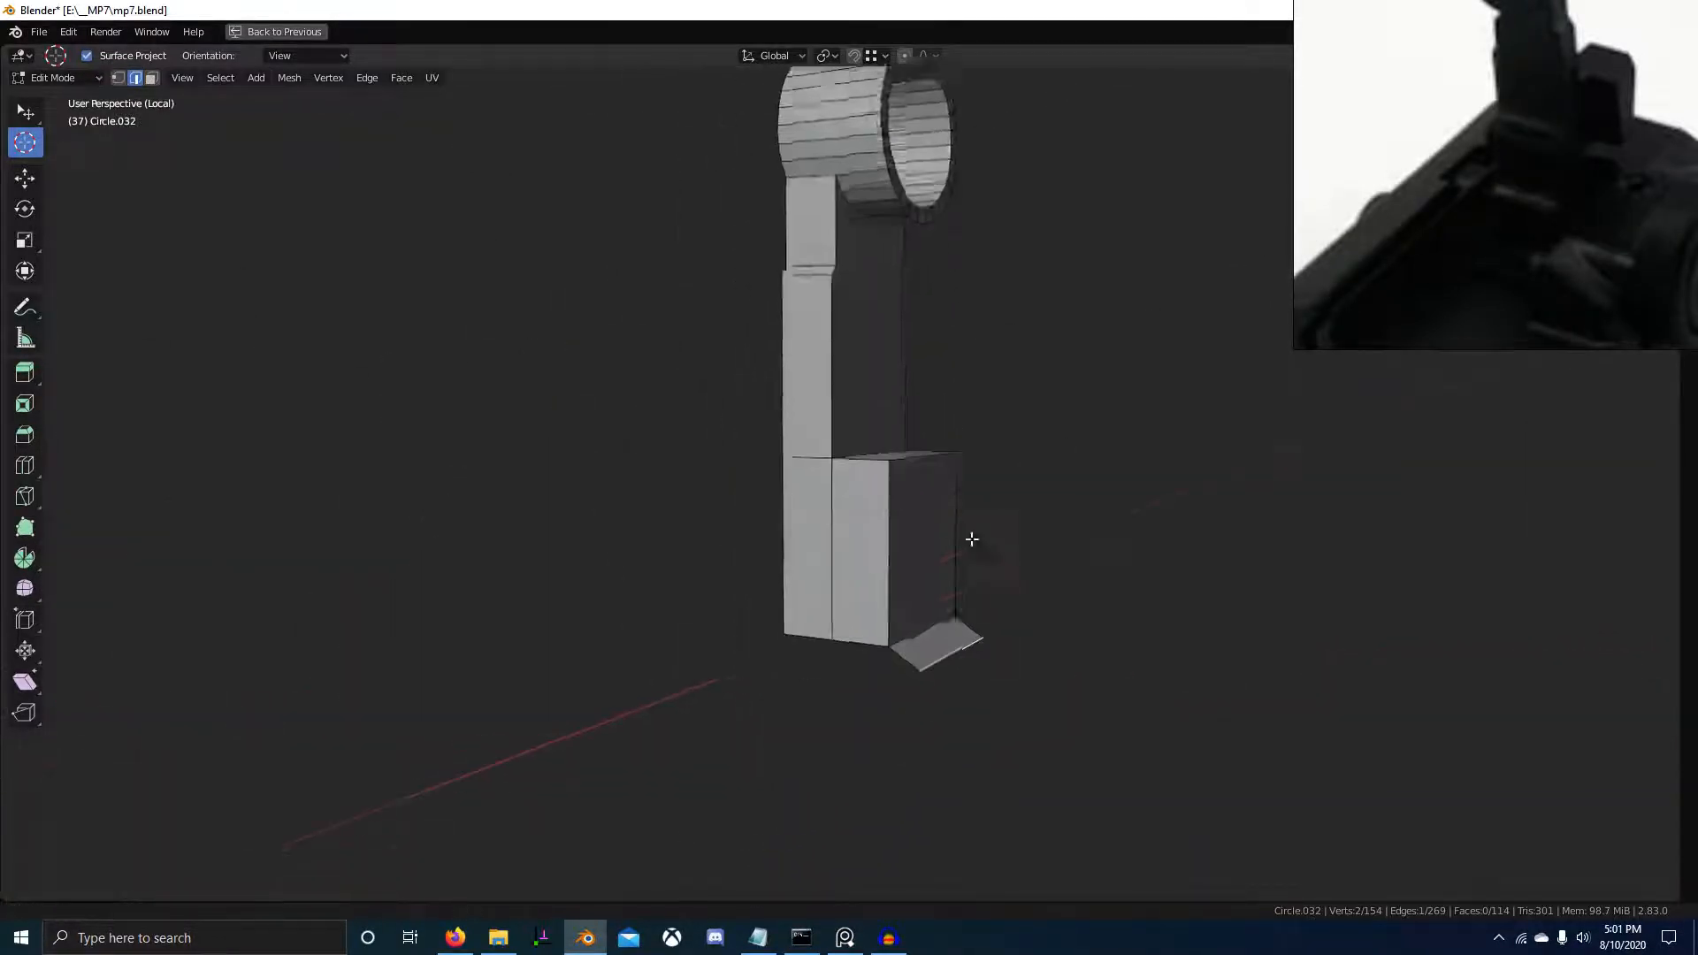
{"action": "scroll", "coordinate": [967, 548], "scroll_direction": "up", "scroll_amount": 1}
{"action": "middle_click_drag", "start_coordinate": [931, 664], "coordinate": [899, 581]}
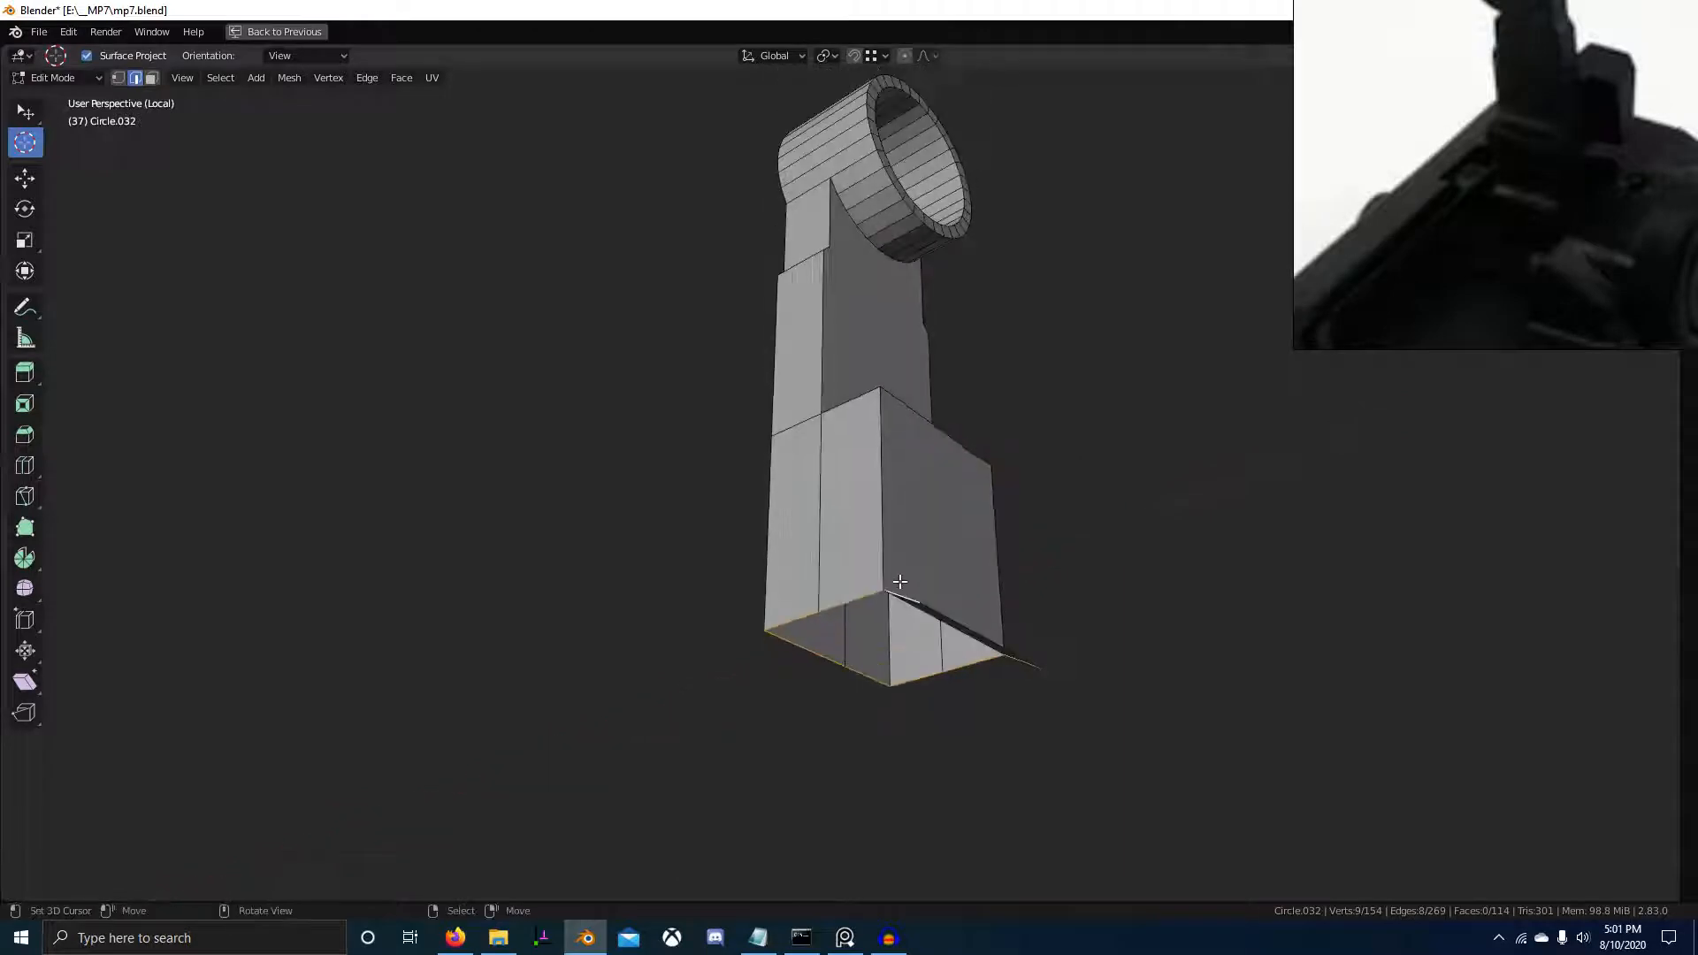
{"action": "key", "text": "e"}
{"action": "left_click", "coordinate": [1000, 703]}
{"action": "key", "text": "s"}
{"action": "key", "text": "z"}
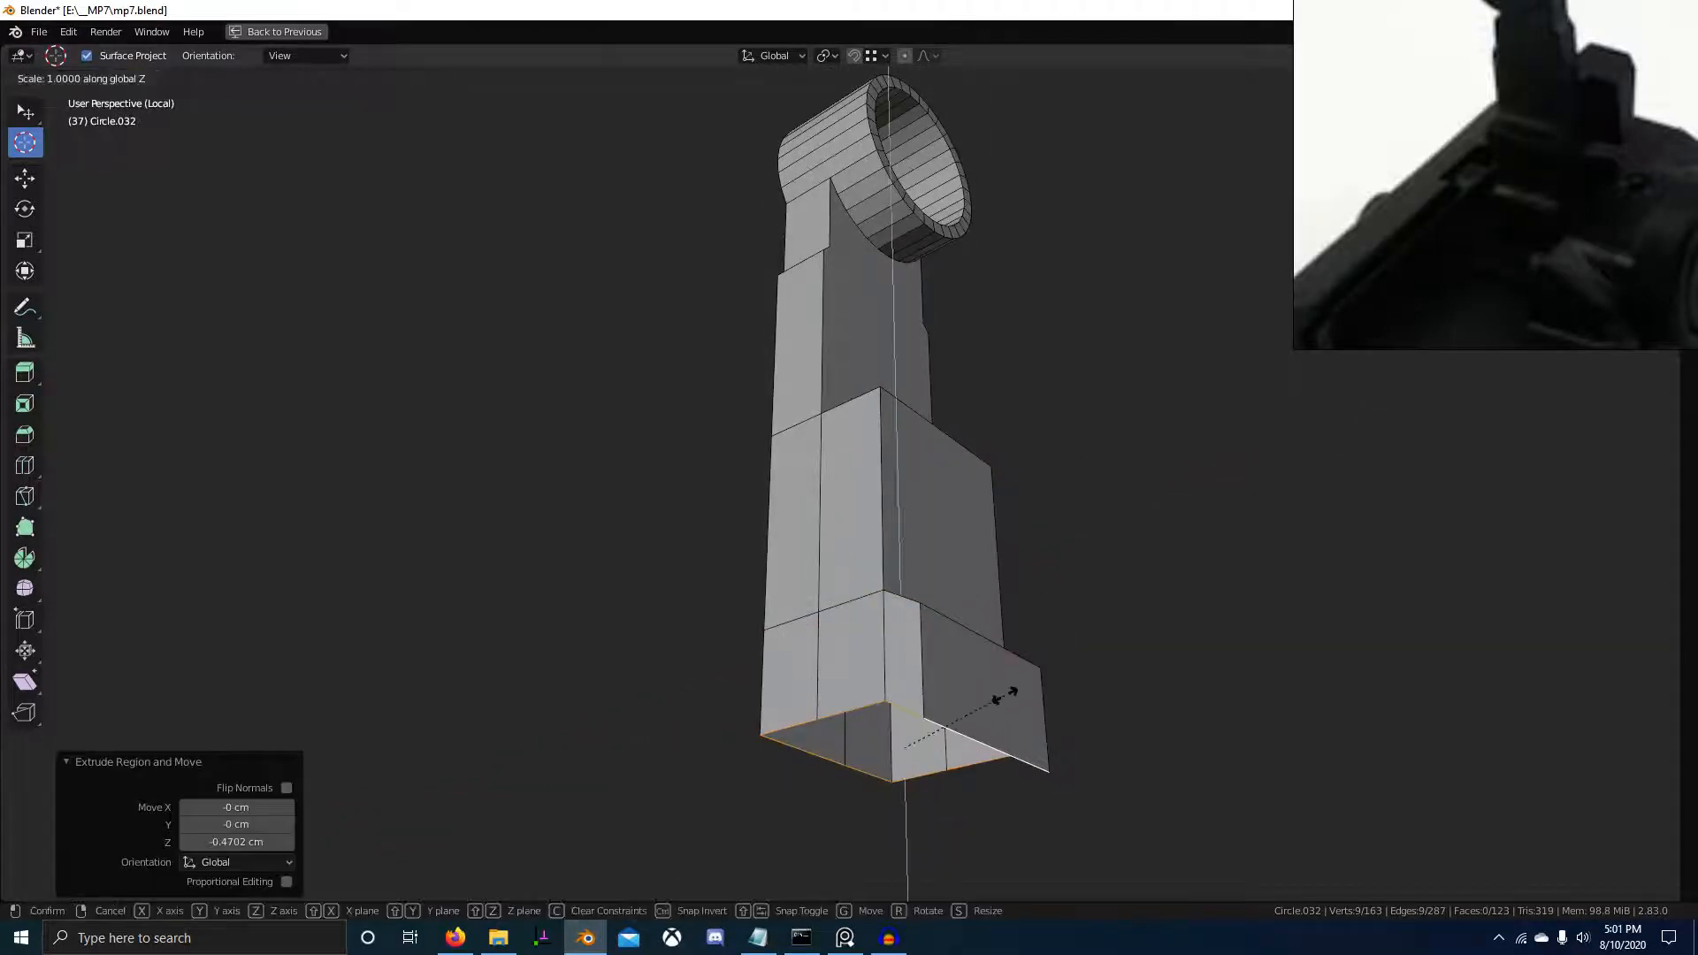
{"action": "left_click", "coordinate": [1004, 696]}
Examine how the finished foot sits in the receiver and compare it with the photo reference
{"action": "scroll", "coordinate": [1005, 696], "scroll_direction": "down", "scroll_amount": 2}
{"action": "mouse_move", "coordinate": [1005, 696]}
{"action": "middle_mouse_down"}
{"action": "mouse_move", "coordinate": [893, 737]}
{"action": "mouse_move", "coordinate": [982, 719]}
{"action": "middle_mouse_up"}
{"action": "key", "text": "Tab"}
{"action": "scroll", "coordinate": [982, 718], "scroll_direction": "down", "scroll_amount": 1}
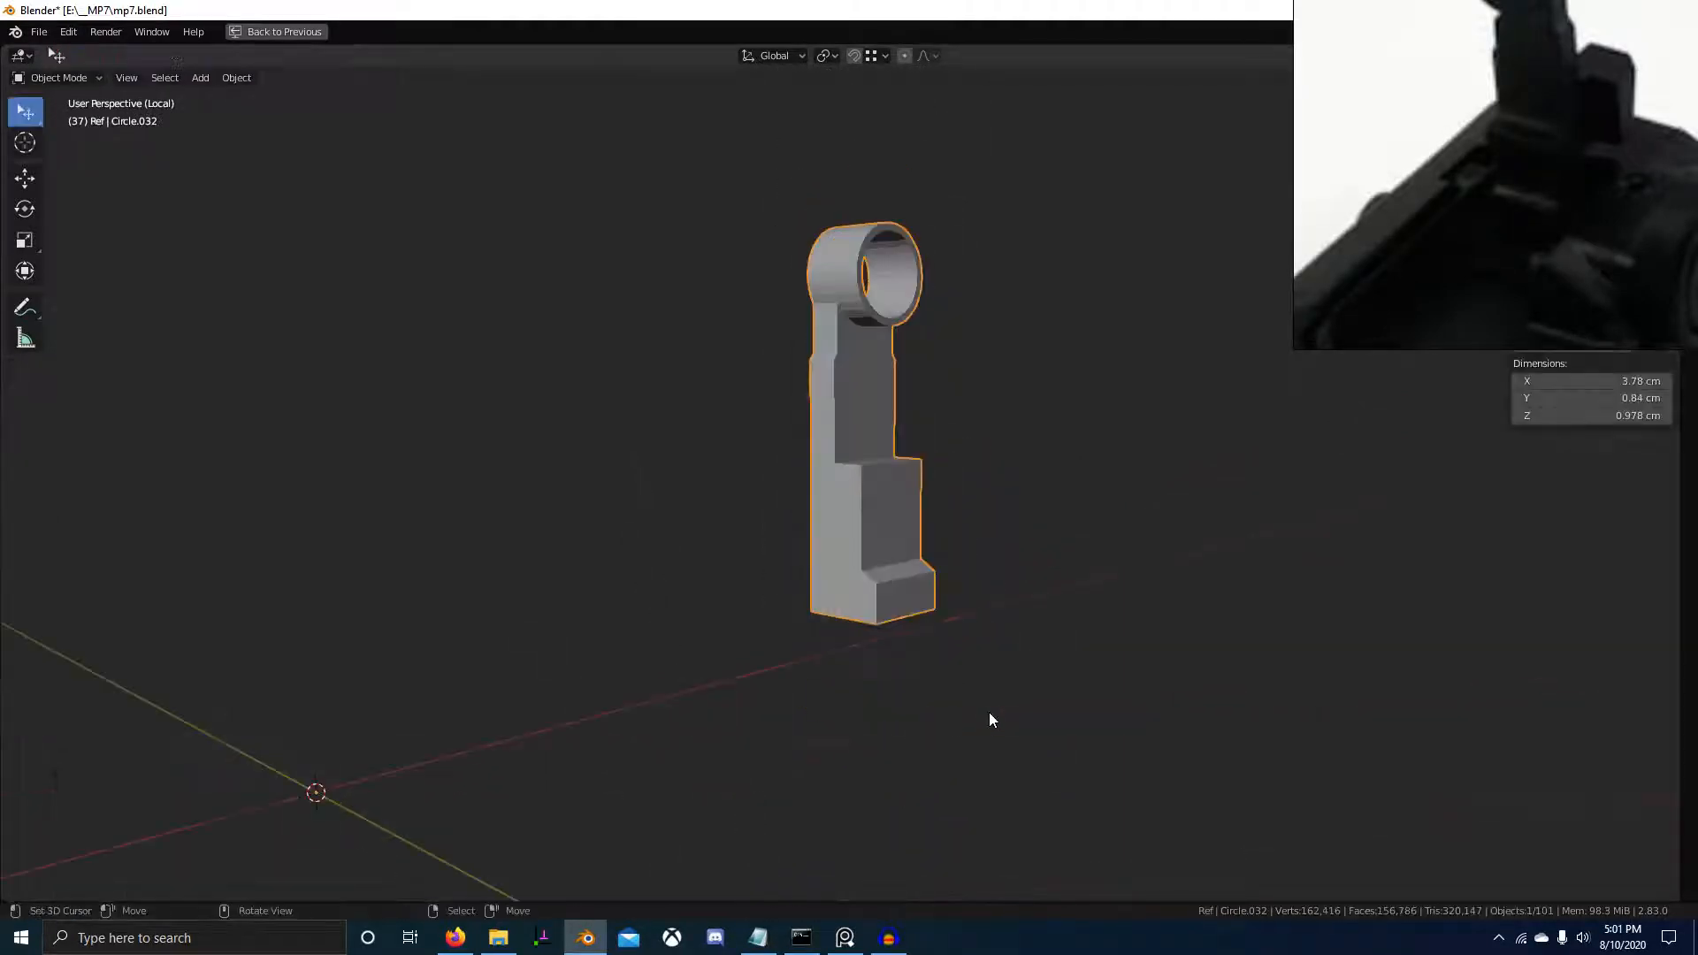
{"action": "key", "text": "KP_Divide"}
{"action": "middle_click_drag", "start_coordinate": [821, 624], "coordinate": [969, 596]}
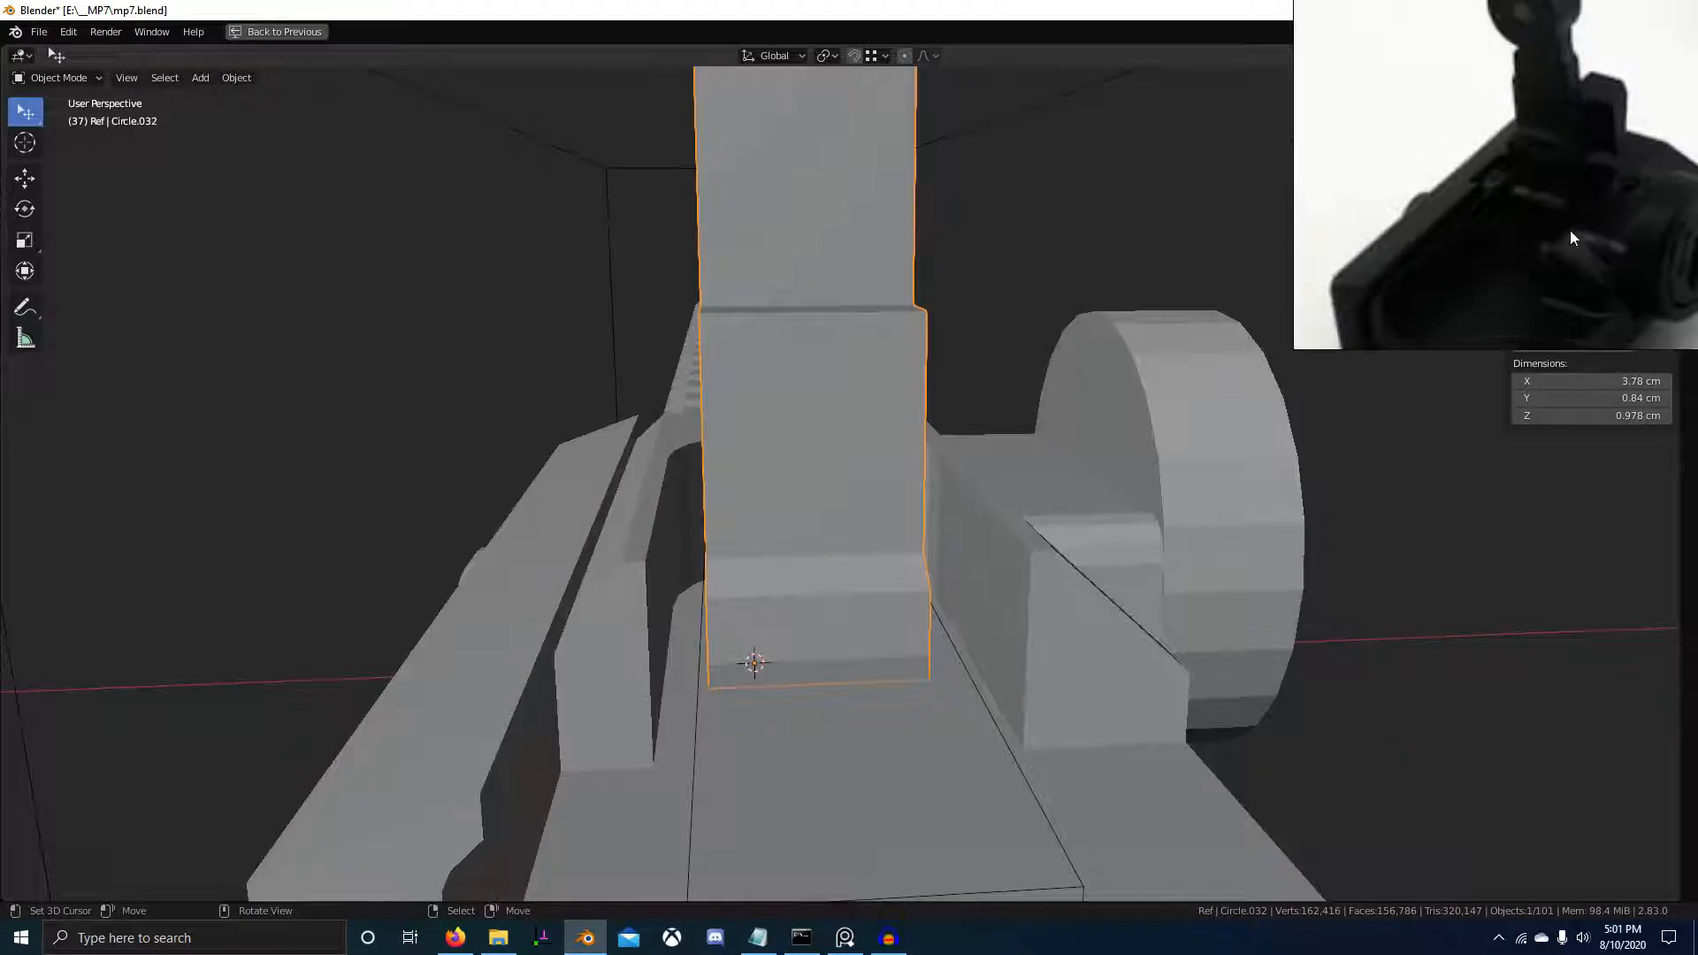
{"action": "scroll", "coordinate": [1026, 456], "scroll_direction": "up", "scroll_amount": 2}
{"action": "middle_click_drag", "start_coordinate": [1018, 460], "coordinate": [981, 471]}
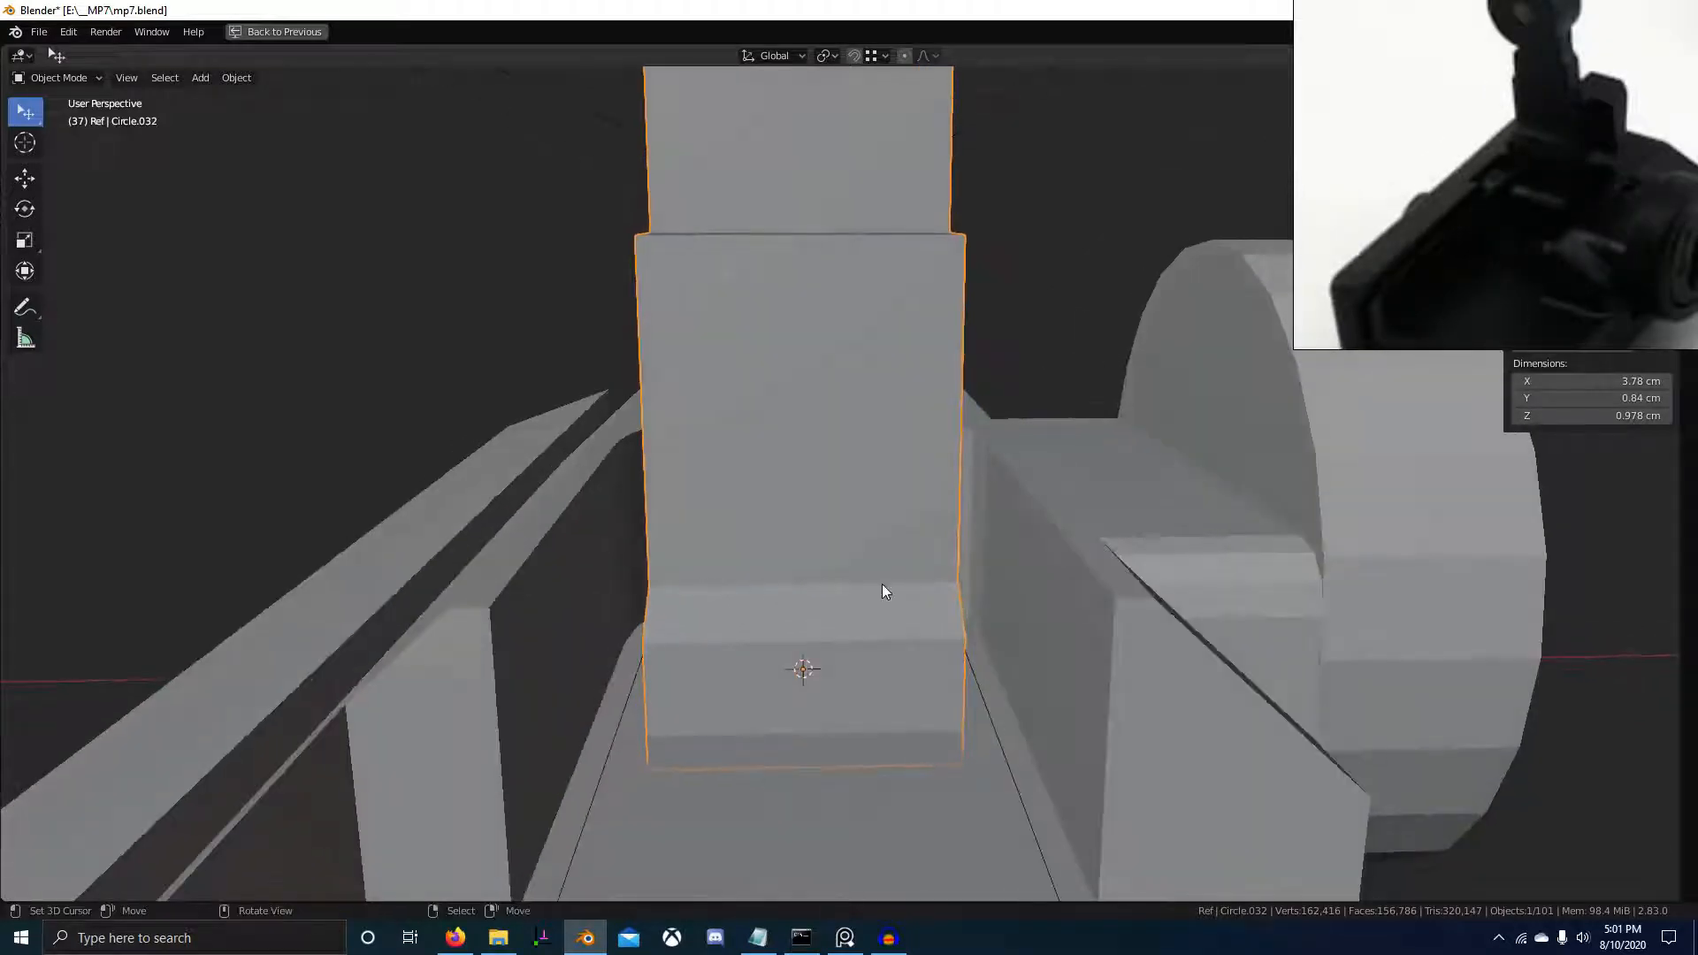
Snap the 3D cursor to the middle of the edges where the foot's upper block meets its lower extension
{"action": "key", "text": "Tab"}
{"action": "middle_click_drag", "start_coordinate": [740, 581], "coordinate": [889, 589]}
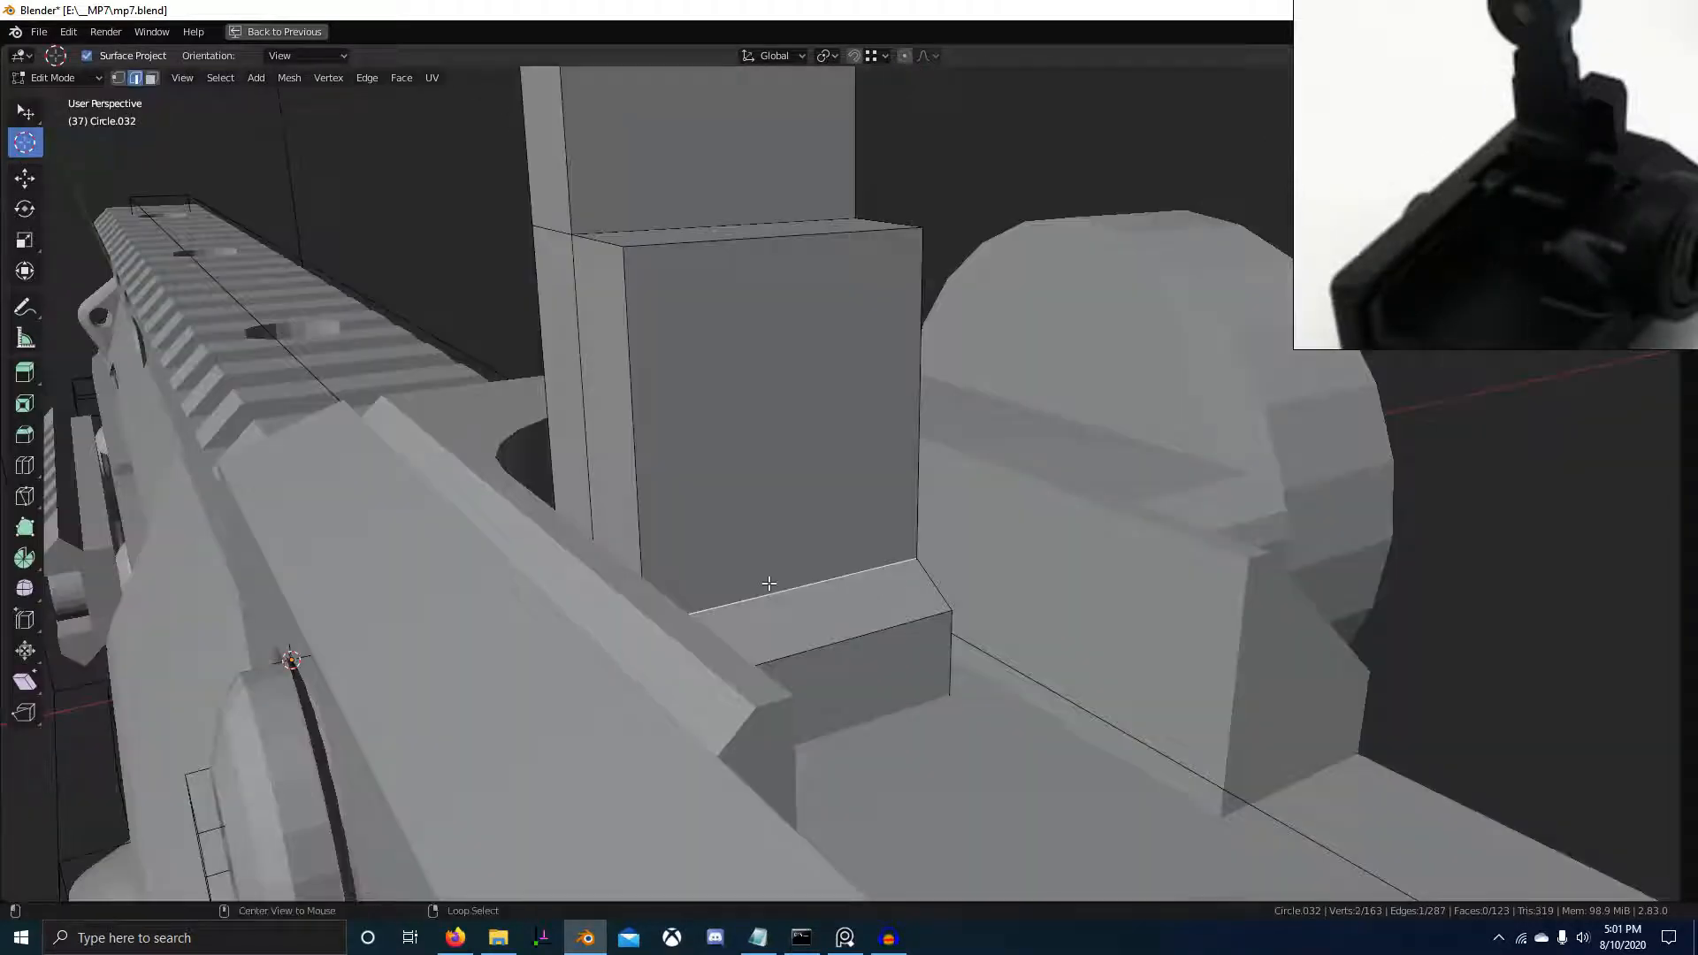
{"action": "middle_click_drag", "start_coordinate": [768, 584], "coordinate": [472, 693]}
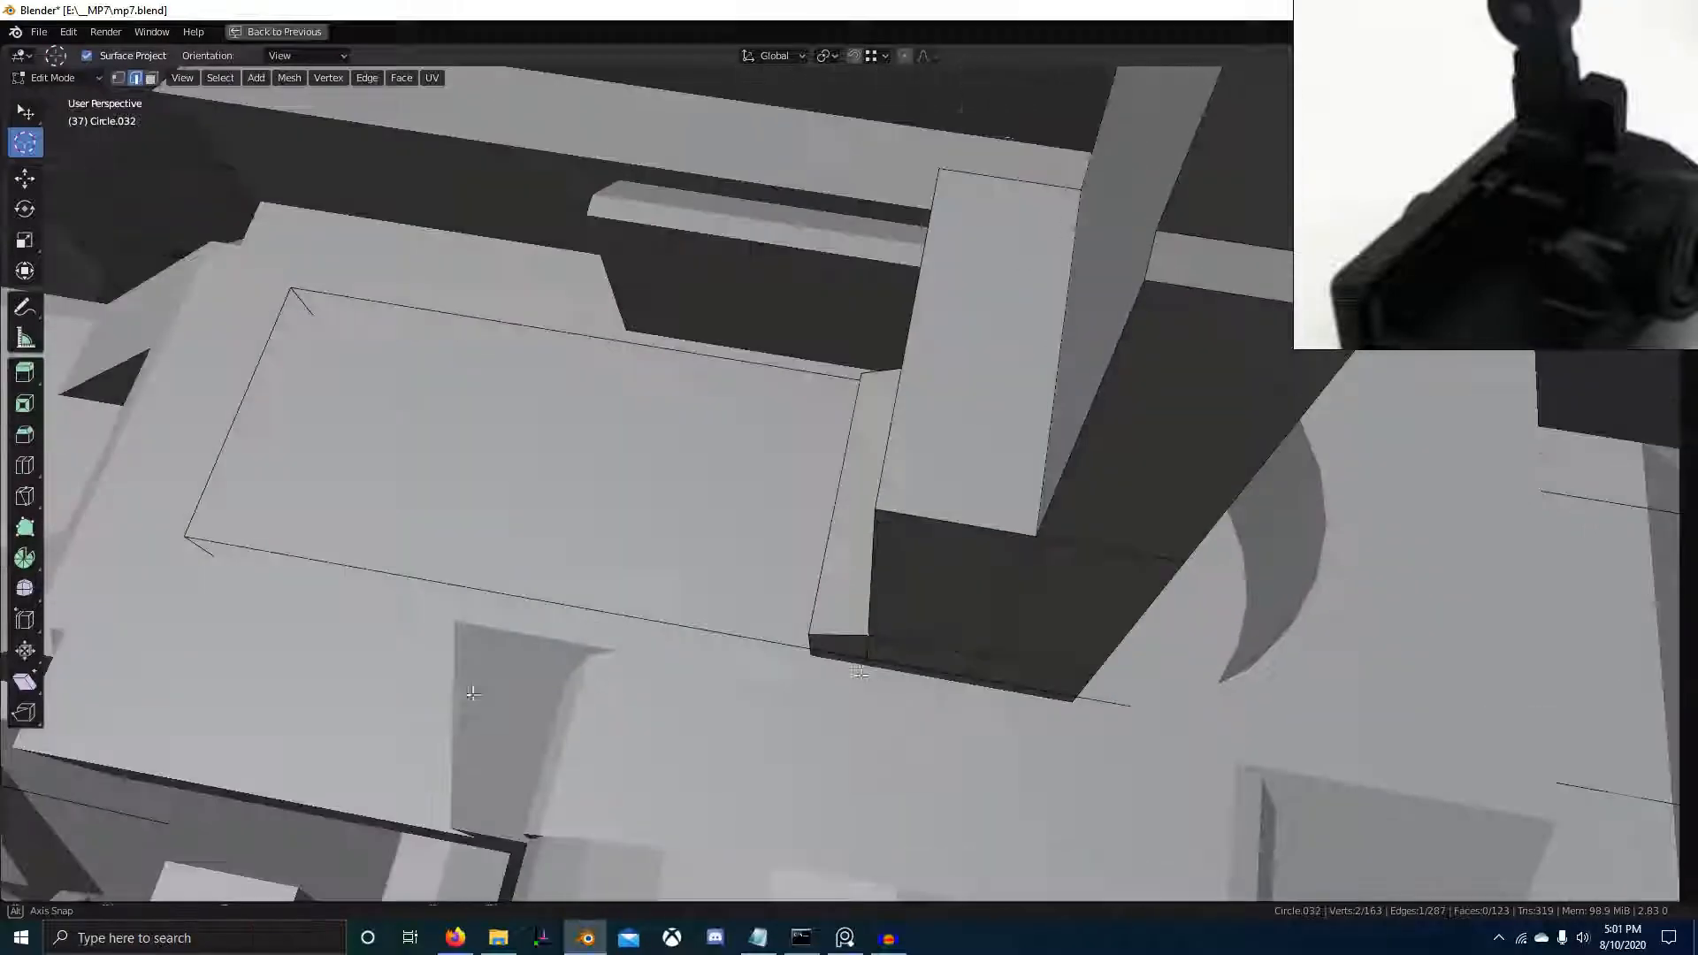
{"action": "middle_click_drag", "start_coordinate": [1029, 662], "coordinate": [916, 663]}
{"action": "right_click", "coordinate": [886, 775], "text": "shift"}
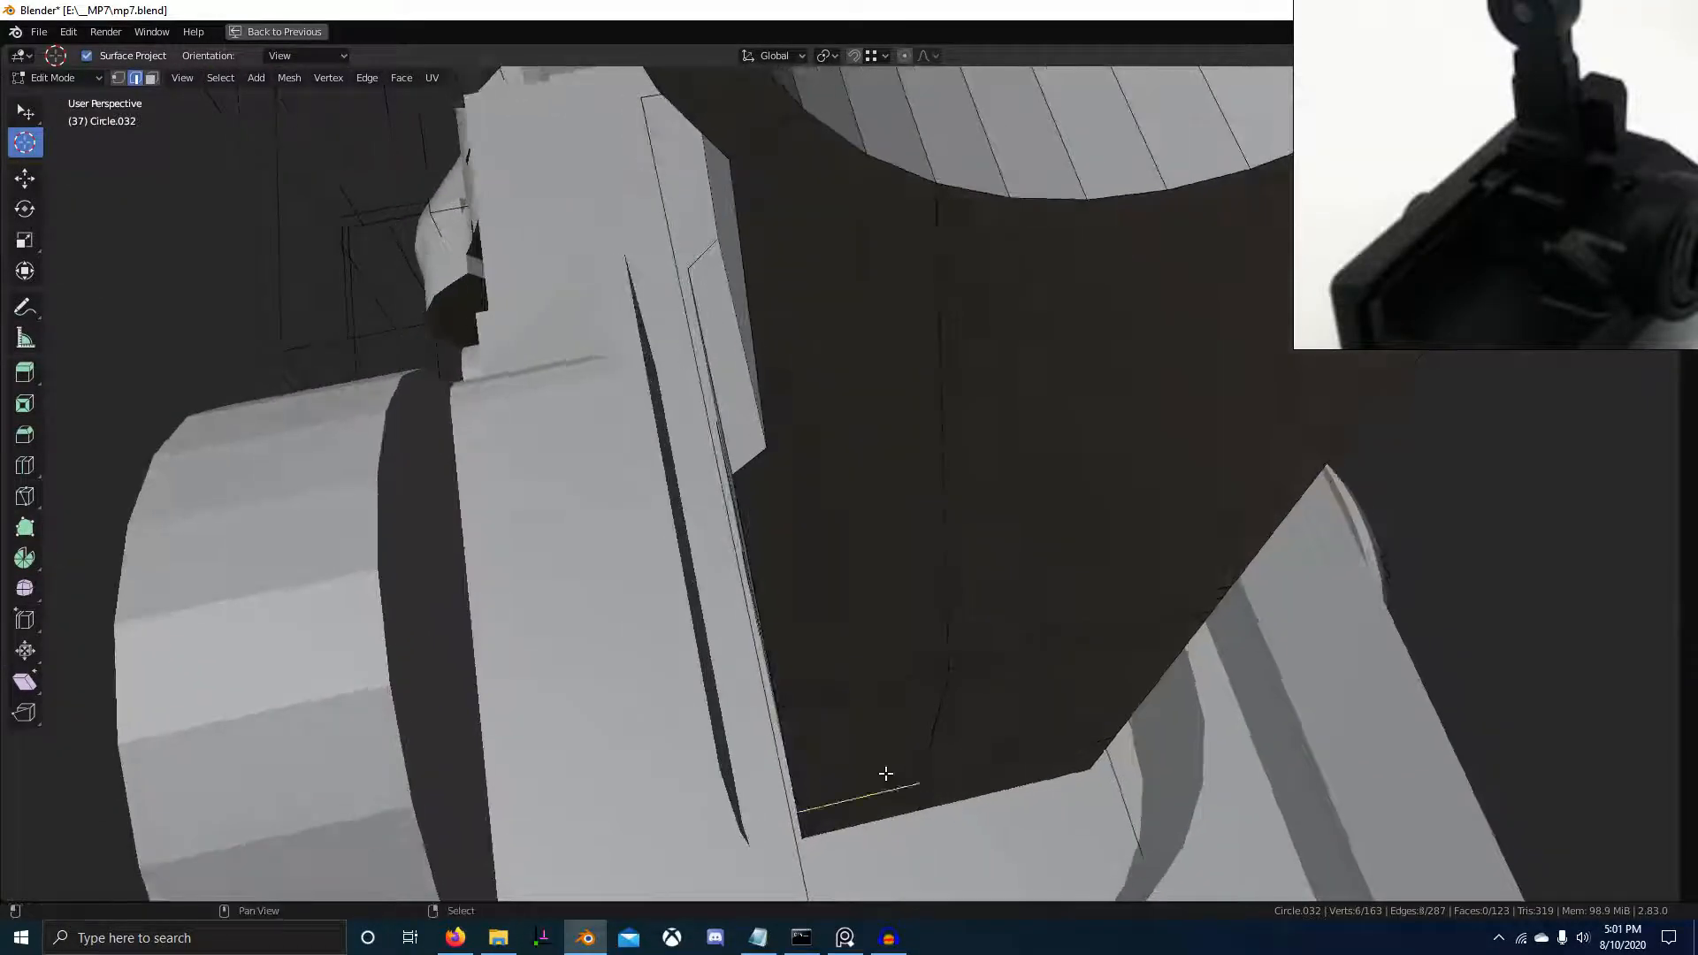
{"action": "right_click", "coordinate": [1026, 746], "text": "shift"}
{"action": "middle_click_drag", "start_coordinate": [1035, 740], "coordinate": [991, 590]}
{"action": "right_click", "coordinate": [952, 740], "text": "shift"}
{"action": "right_click", "coordinate": [857, 735], "text": "shift"}
{"action": "scroll", "coordinate": [1046, 675], "scroll_direction": "down", "scroll_amount": 4}
{"action": "key", "text": "shift+s"}
{"action": "left_click", "coordinate": [988, 691]}
Set the sight object's origin to the 3D cursor
{"action": "scroll", "coordinate": [994, 732], "scroll_direction": "down", "scroll_amount": 2}
{"action": "middle_click_drag", "start_coordinate": [994, 732], "coordinate": [849, 566]}
{"action": "key", "text": "Tab"}
{"action": "middle_click_drag", "start_coordinate": [955, 504], "coordinate": [920, 496]}
{"action": "key", "text": "w"}
{"action": "mouse_move", "coordinate": [919, 495]}
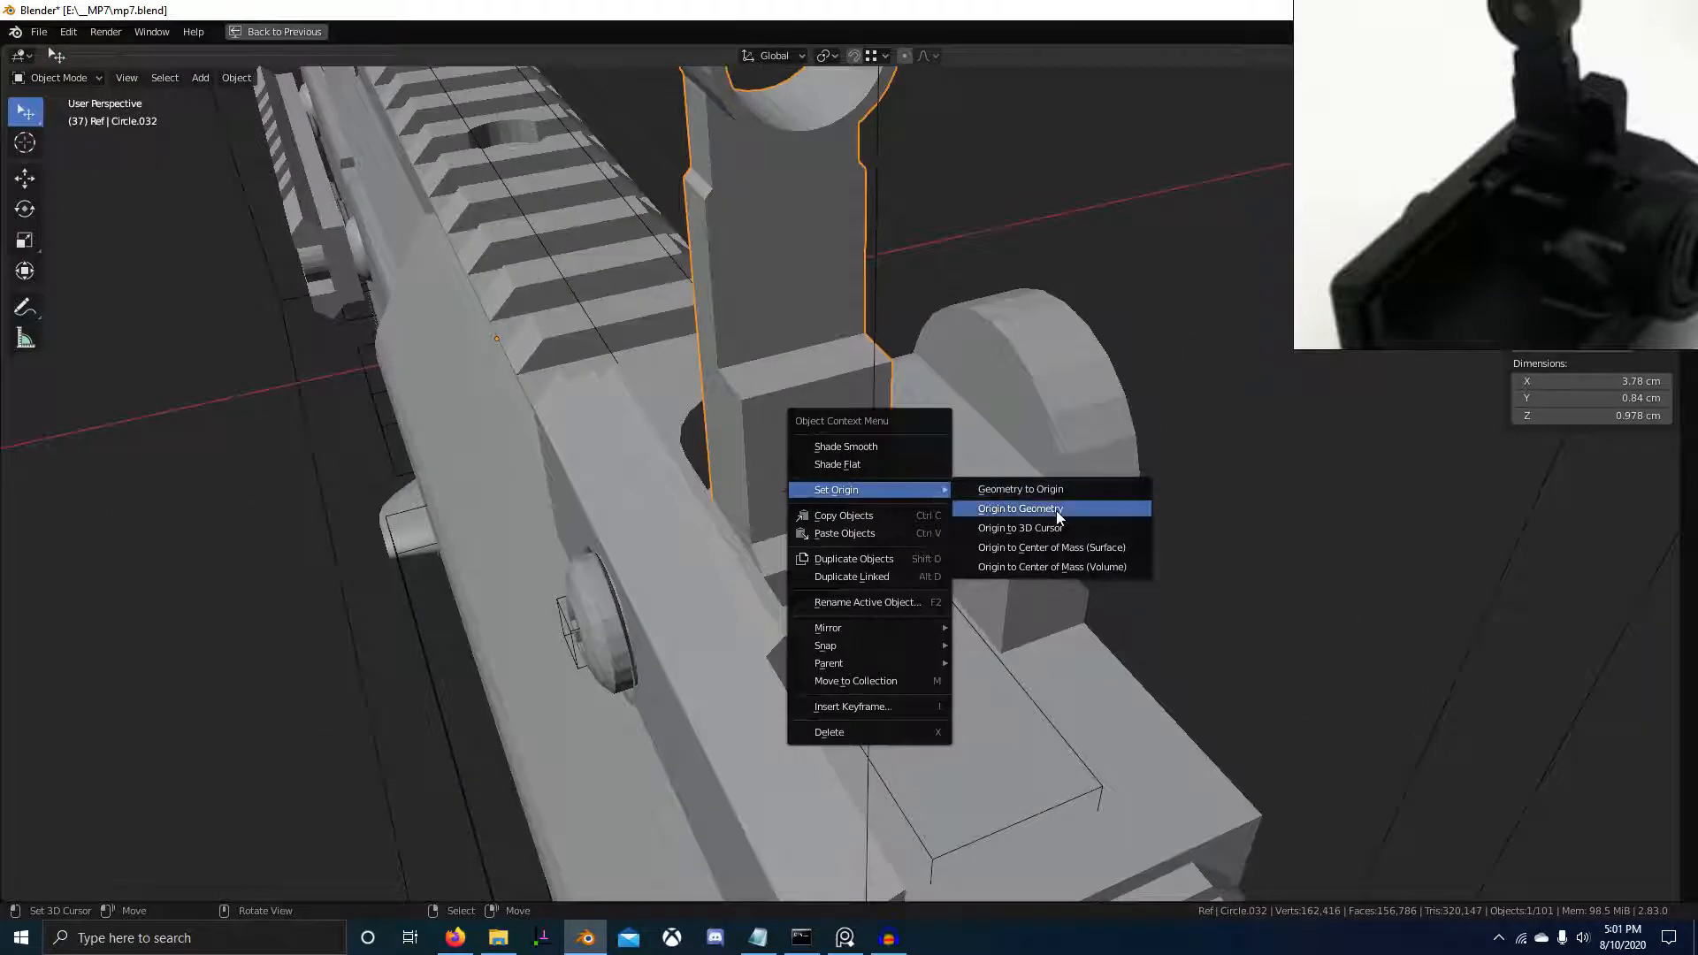
{"action": "left_click", "coordinate": [1048, 528]}
{"action": "middle_click_drag", "start_coordinate": [1053, 522], "coordinate": [991, 499]}
{"action": "scroll", "coordinate": [952, 513], "scroll_direction": "up", "scroll_amount": 3}
Fold the sight down by rotating it 90° about global X against the right-side blueprint
{"action": "key", "text": "KP_5"}
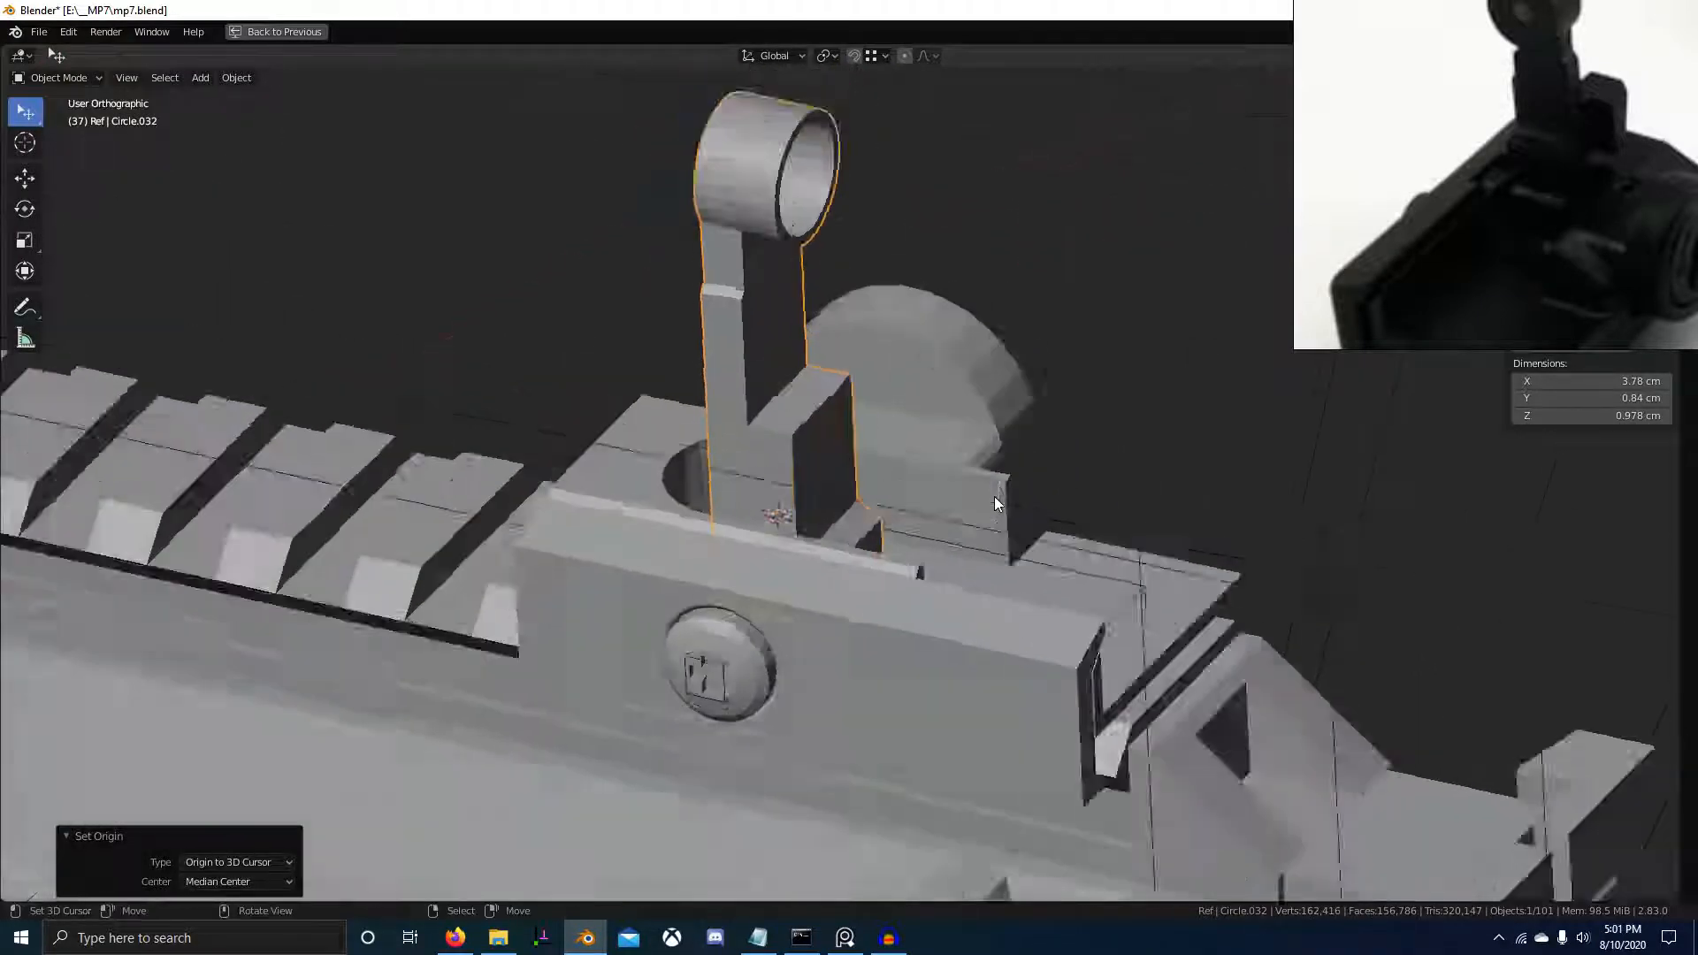
{"action": "key", "text": "KP_3"}
{"action": "key", "text": "z"}
{"action": "scroll", "coordinate": [1097, 478], "scroll_direction": "up", "scroll_amount": 2}
{"action": "middle_click_drag", "start_coordinate": [1104, 481], "coordinate": [1070, 446], "text": "shift"}
{"action": "key", "text": "r"}
{"action": "key", "text": "x"}
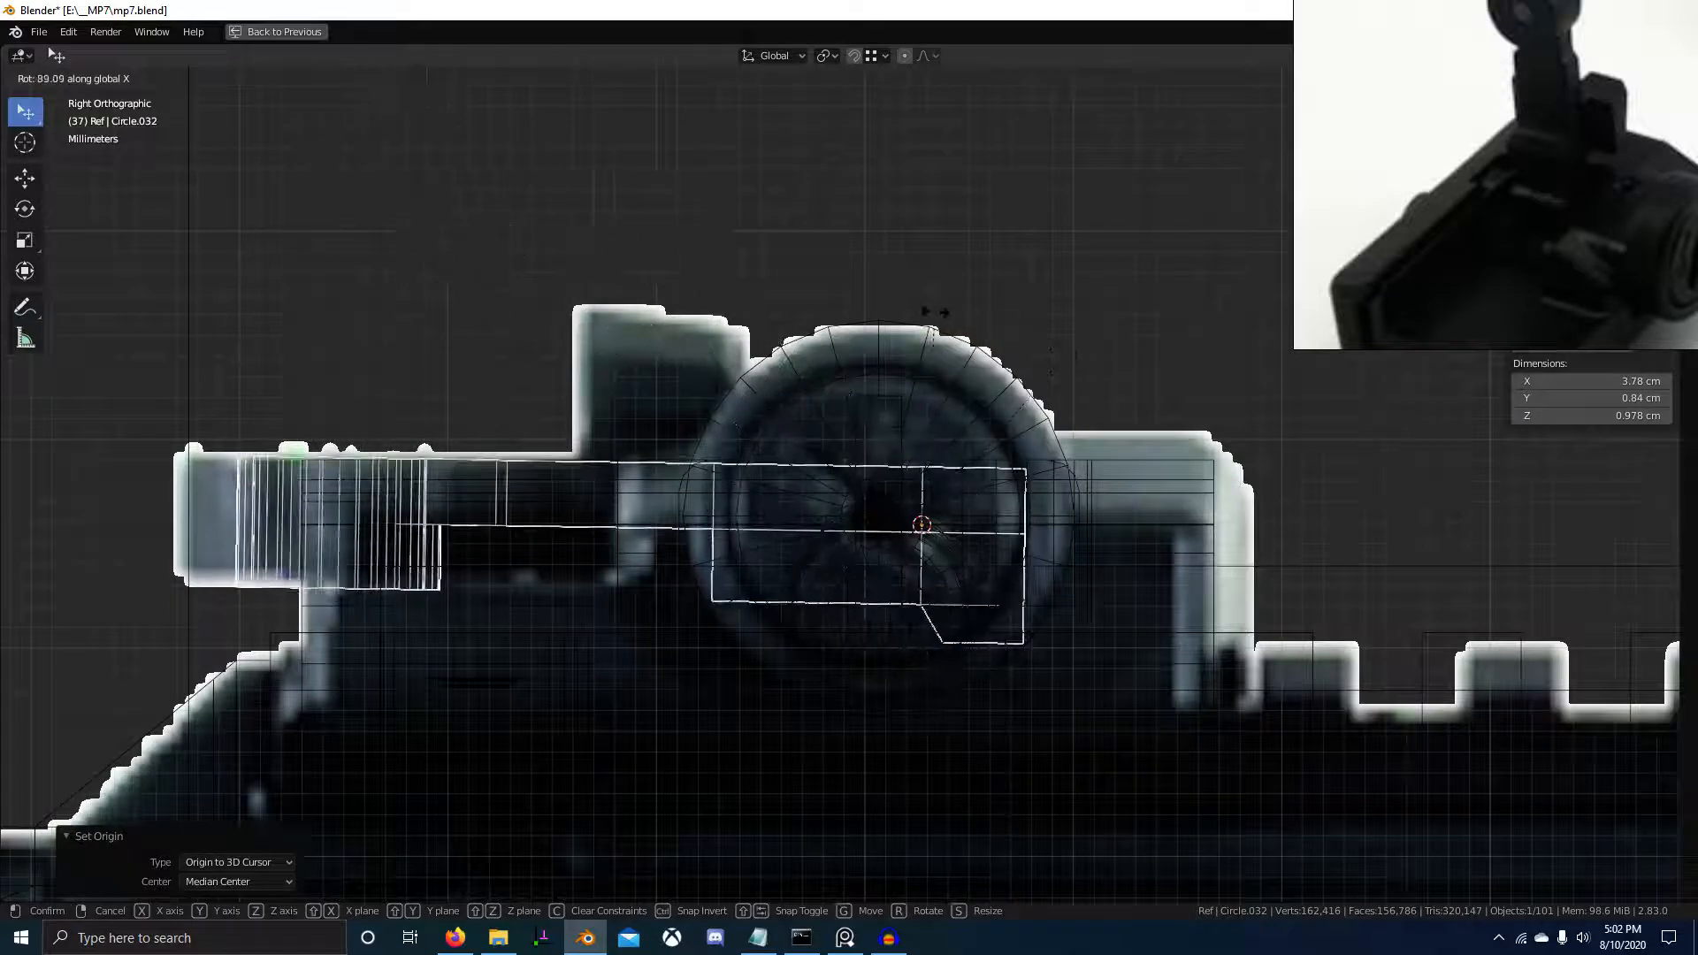
{"action": "type", "text": "-90"}
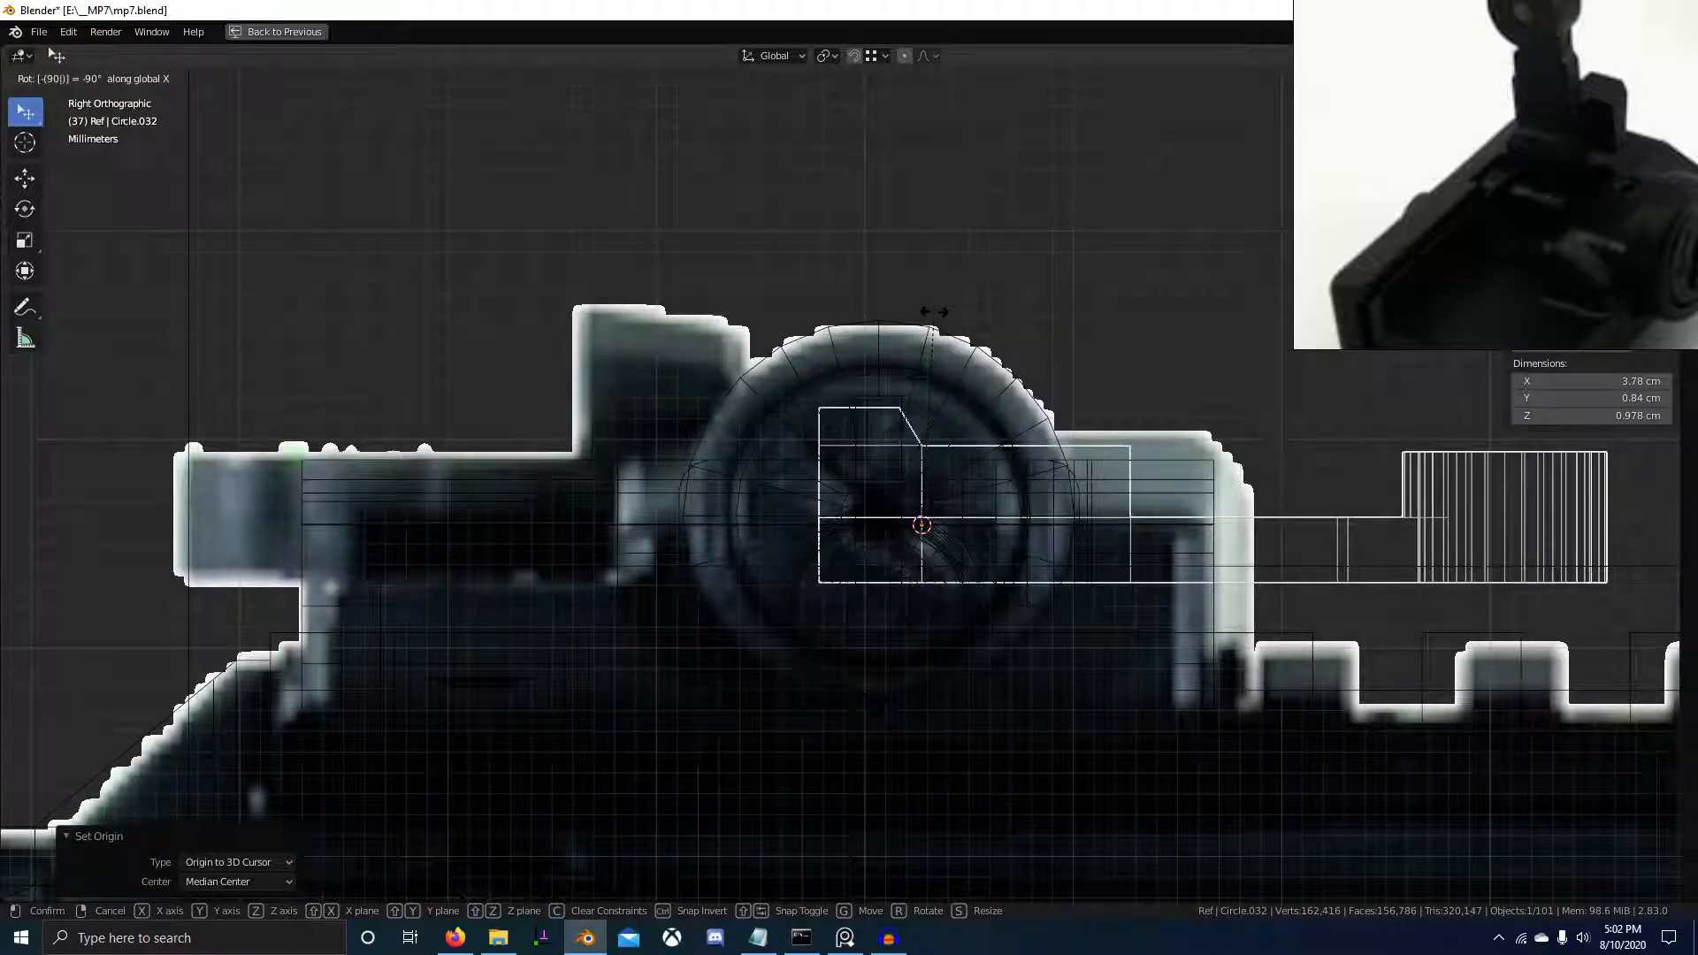
{"action": "key", "text": "minus"}
{"action": "key", "text": "Return"}
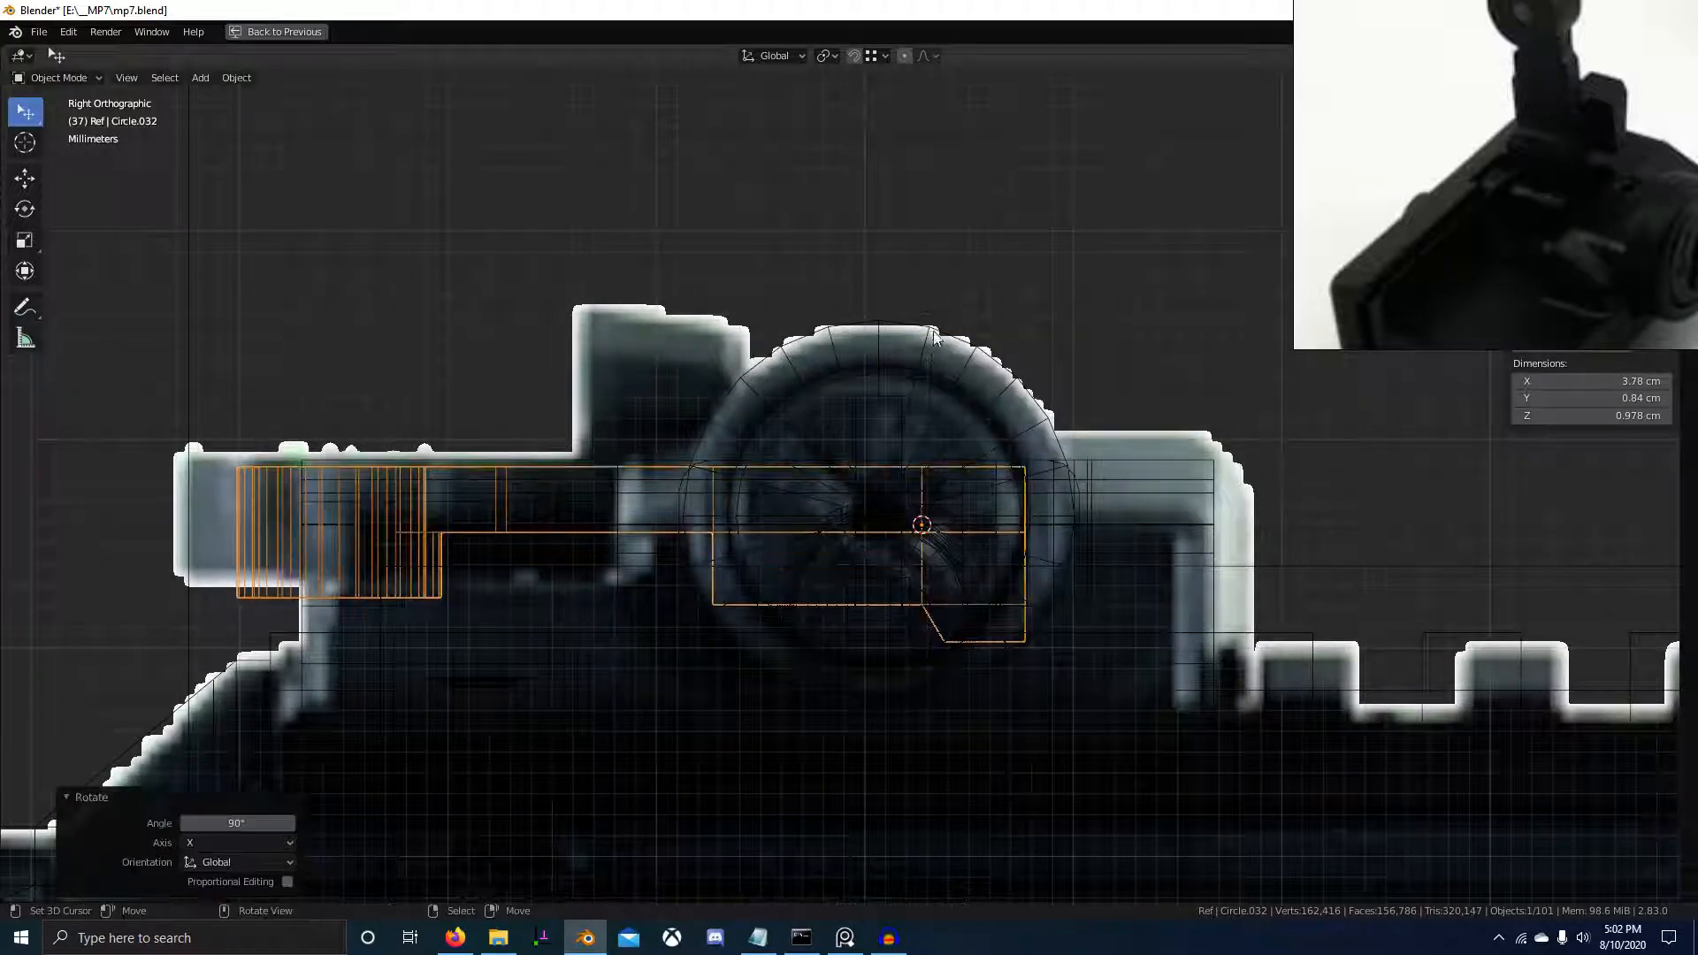
Try clearing the folded sight's rotation, and undo the change
{"action": "key", "text": "shift+z"}
{"action": "mouse_move", "coordinate": [770, 575]}
{"action": "middle_mouse_down"}
{"action": "mouse_move", "coordinate": [766, 525]}
{"action": "mouse_move", "coordinate": [851, 525]}
{"action": "mouse_move", "coordinate": [937, 474]}
{"action": "mouse_move", "coordinate": [893, 501]}
{"action": "mouse_move", "coordinate": [955, 504]}
{"action": "mouse_move", "coordinate": [792, 534]}
{"action": "mouse_move", "coordinate": [811, 522]}
{"action": "middle_mouse_up"}
{"action": "scroll", "coordinate": [893, 506], "scroll_direction": "up", "scroll_amount": 5}
{"action": "key", "text": "alt+r"}
{"action": "middle_click_drag", "start_coordinate": [892, 406], "coordinate": [917, 496]}
{"action": "key", "text": "ctrl+z"}
{"action": "scroll", "coordinate": [946, 438], "scroll_direction": "down", "scroll_amount": 2}
Rotate the sight by -90° back to its upright position and apply its rotation
{"action": "type", "text": "90-"}
{"action": "key", "text": "Return"}
{"action": "key", "text": "ctrl+a"}
{"action": "left_click", "coordinate": [906, 479]}
{"action": "scroll", "coordinate": [905, 480], "scroll_direction": "up", "scroll_amount": 3}
Try swinging the sight about global X around its new origin, and cancel the rotation
{"action": "key", "text": "r"}
{"action": "key", "text": "x"}
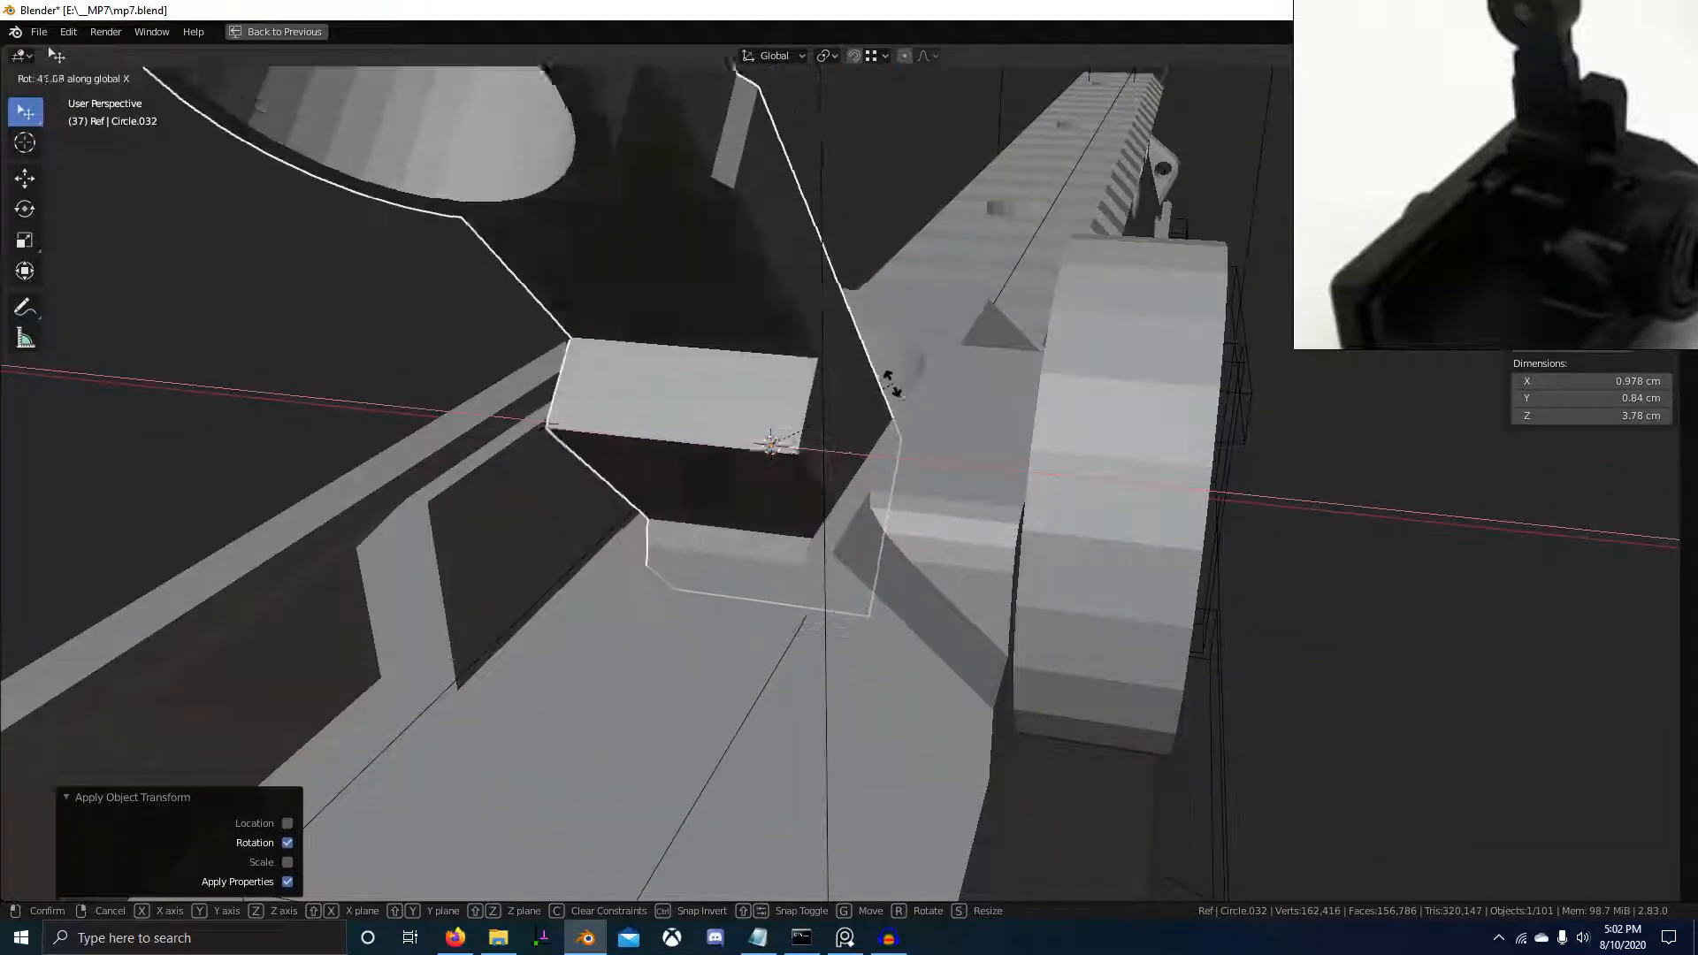
{"action": "right_click", "coordinate": [899, 459]}
{"action": "middle_click_drag", "start_coordinate": [899, 459], "coordinate": [855, 475]}
Delete the foot's lower extension together with its sloped lip, leaving only the block above
{"action": "key", "text": "Tab"}
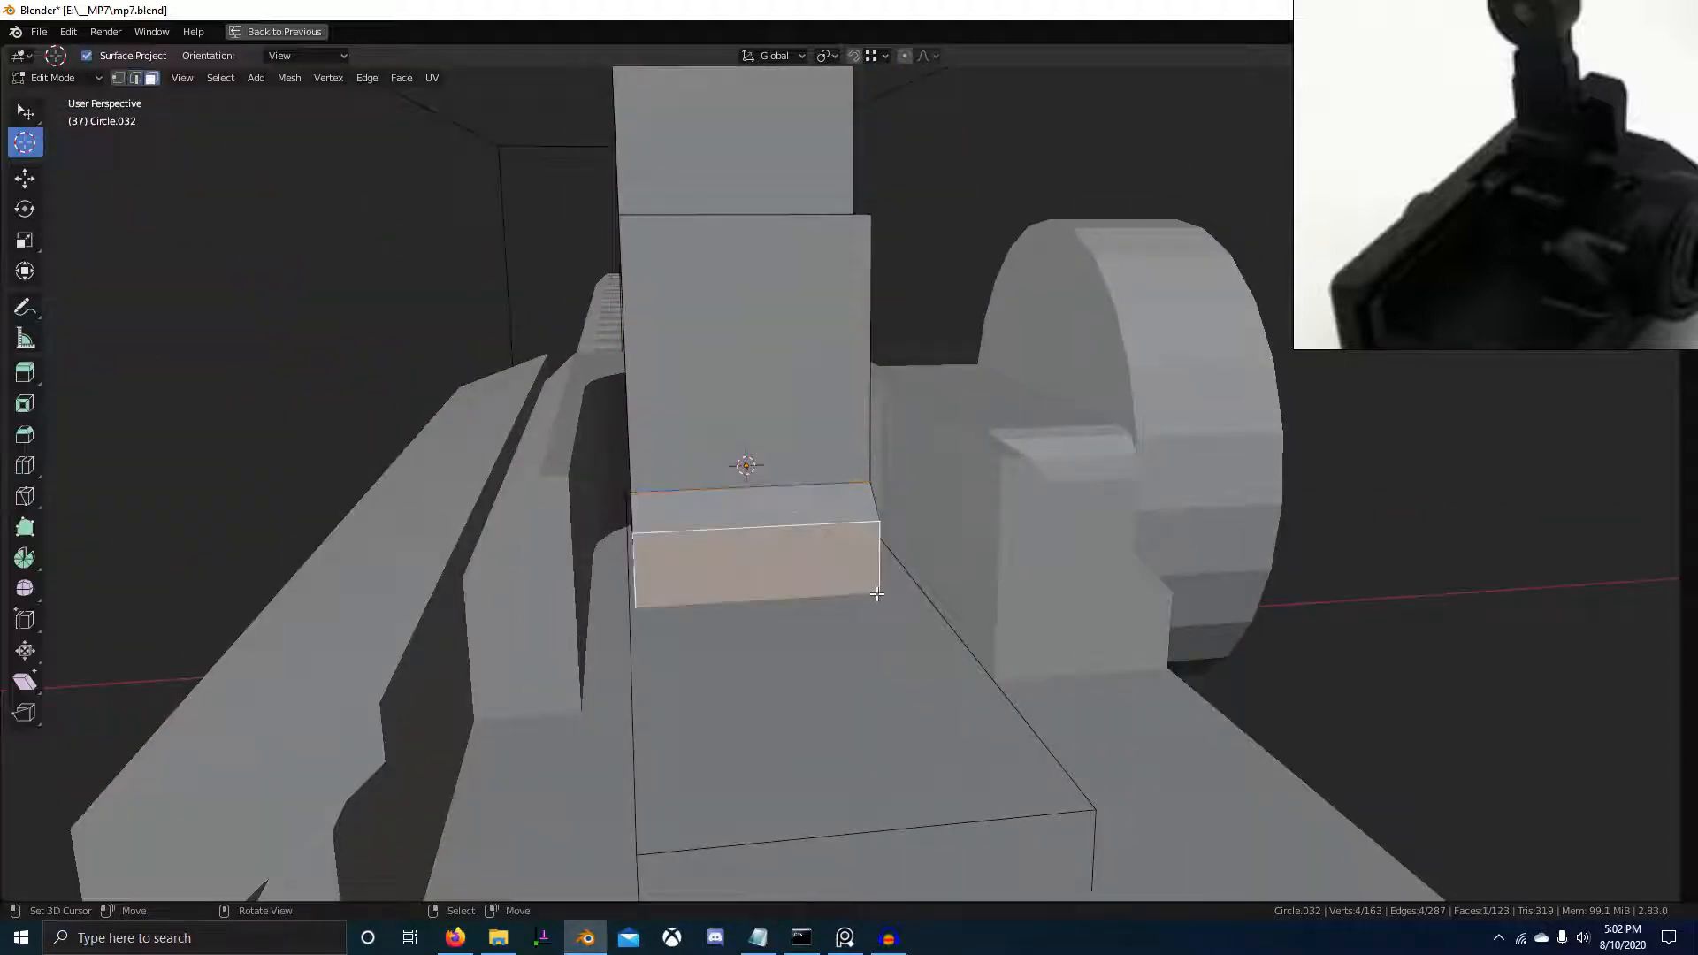
{"action": "middle_click_drag", "start_coordinate": [1185, 523], "coordinate": [1030, 537]}
{"action": "key", "text": "shift+z"}
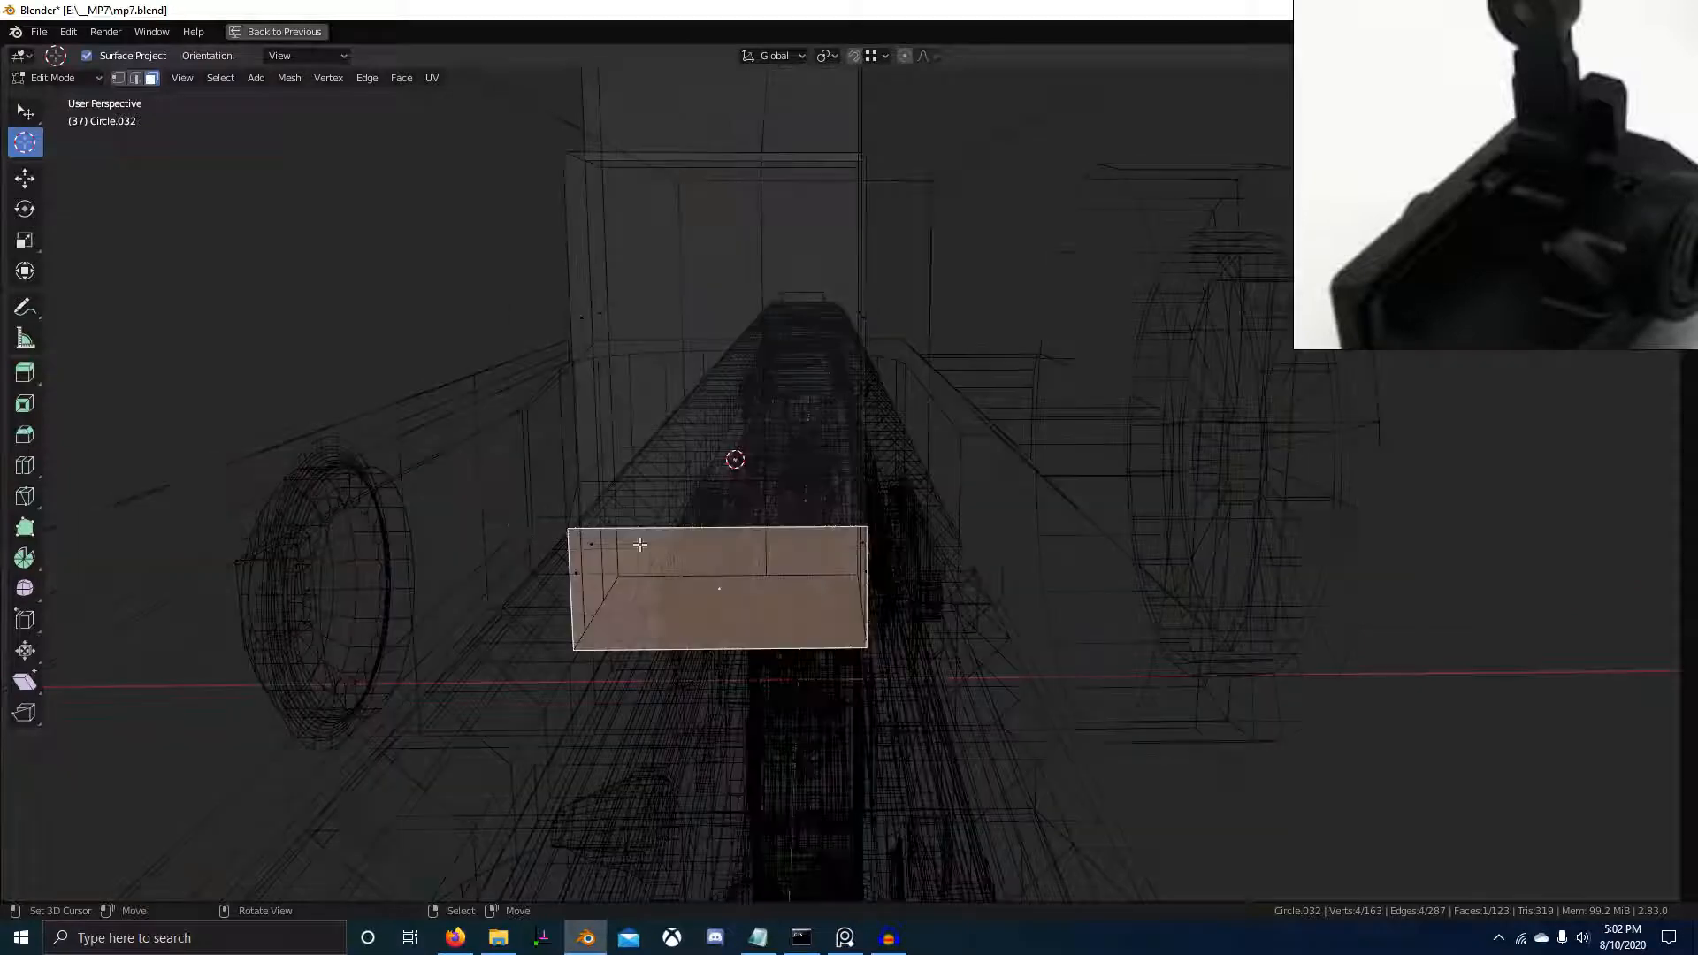
{"action": "middle_click_drag", "start_coordinate": [637, 543], "coordinate": [751, 554]}
{"action": "scroll", "coordinate": [751, 554], "scroll_direction": "down", "scroll_amount": 2}
{"action": "key", "text": "1"}
{"action": "left_click_drag", "start_coordinate": [1005, 651], "coordinate": [1016, 652]}
{"action": "middle_click_drag", "start_coordinate": [895, 616], "coordinate": [827, 579]}
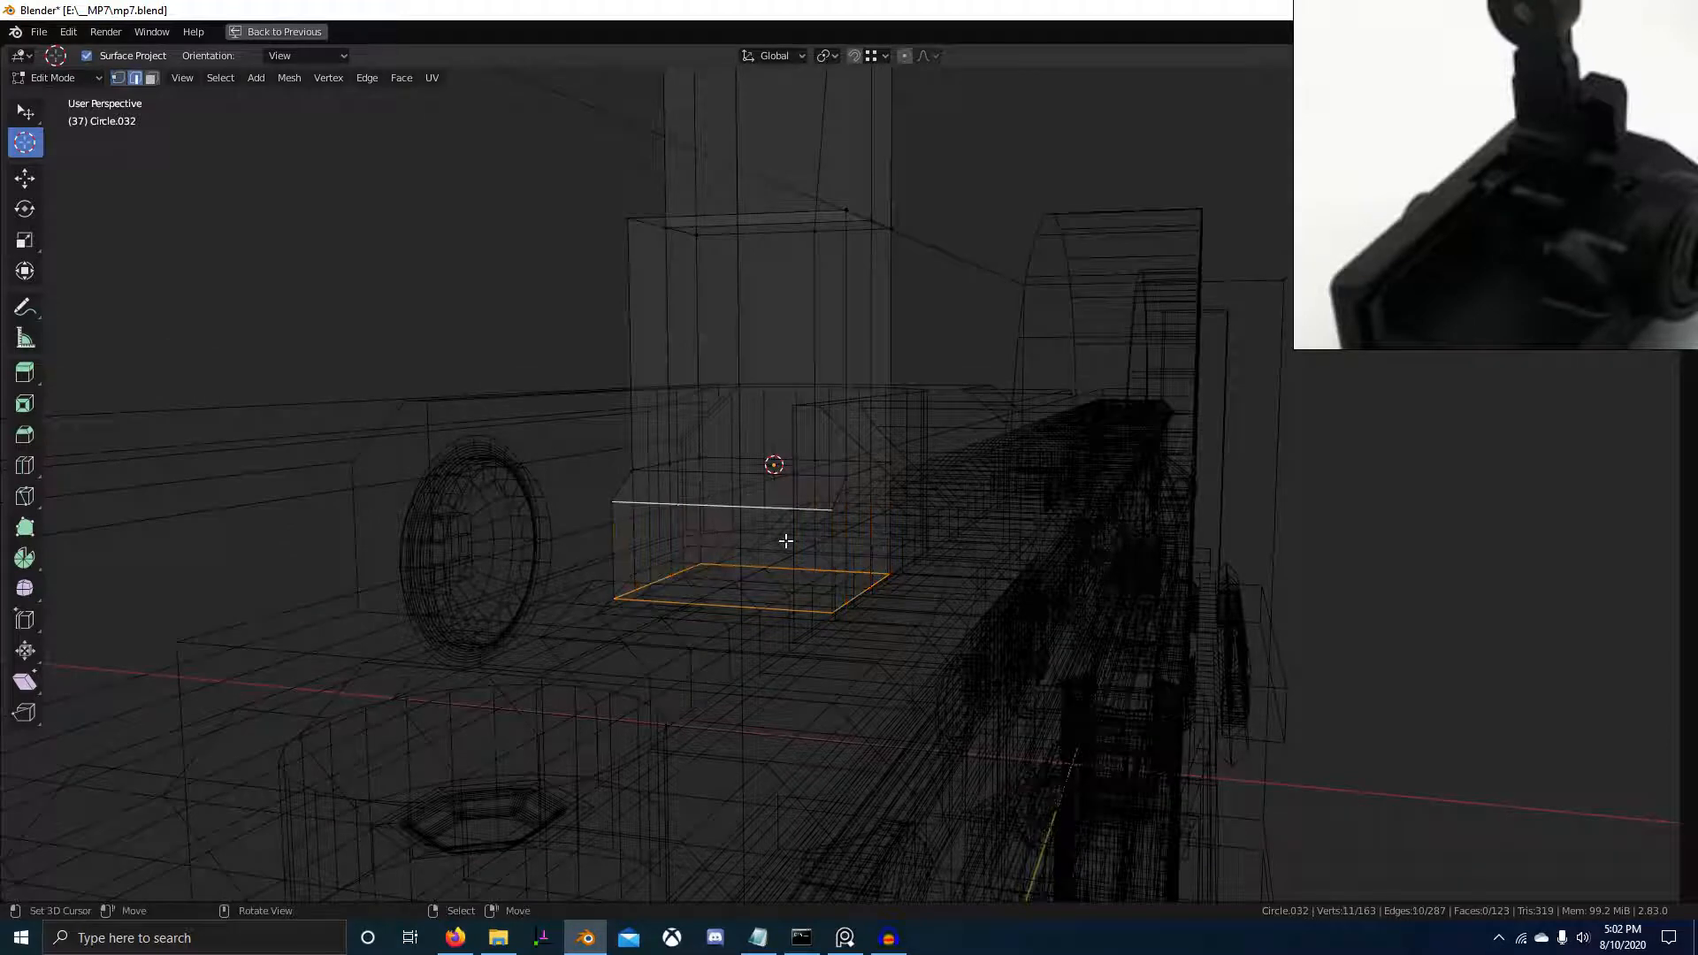
{"action": "key", "text": "x"}
{"action": "left_click", "coordinate": [739, 378]}
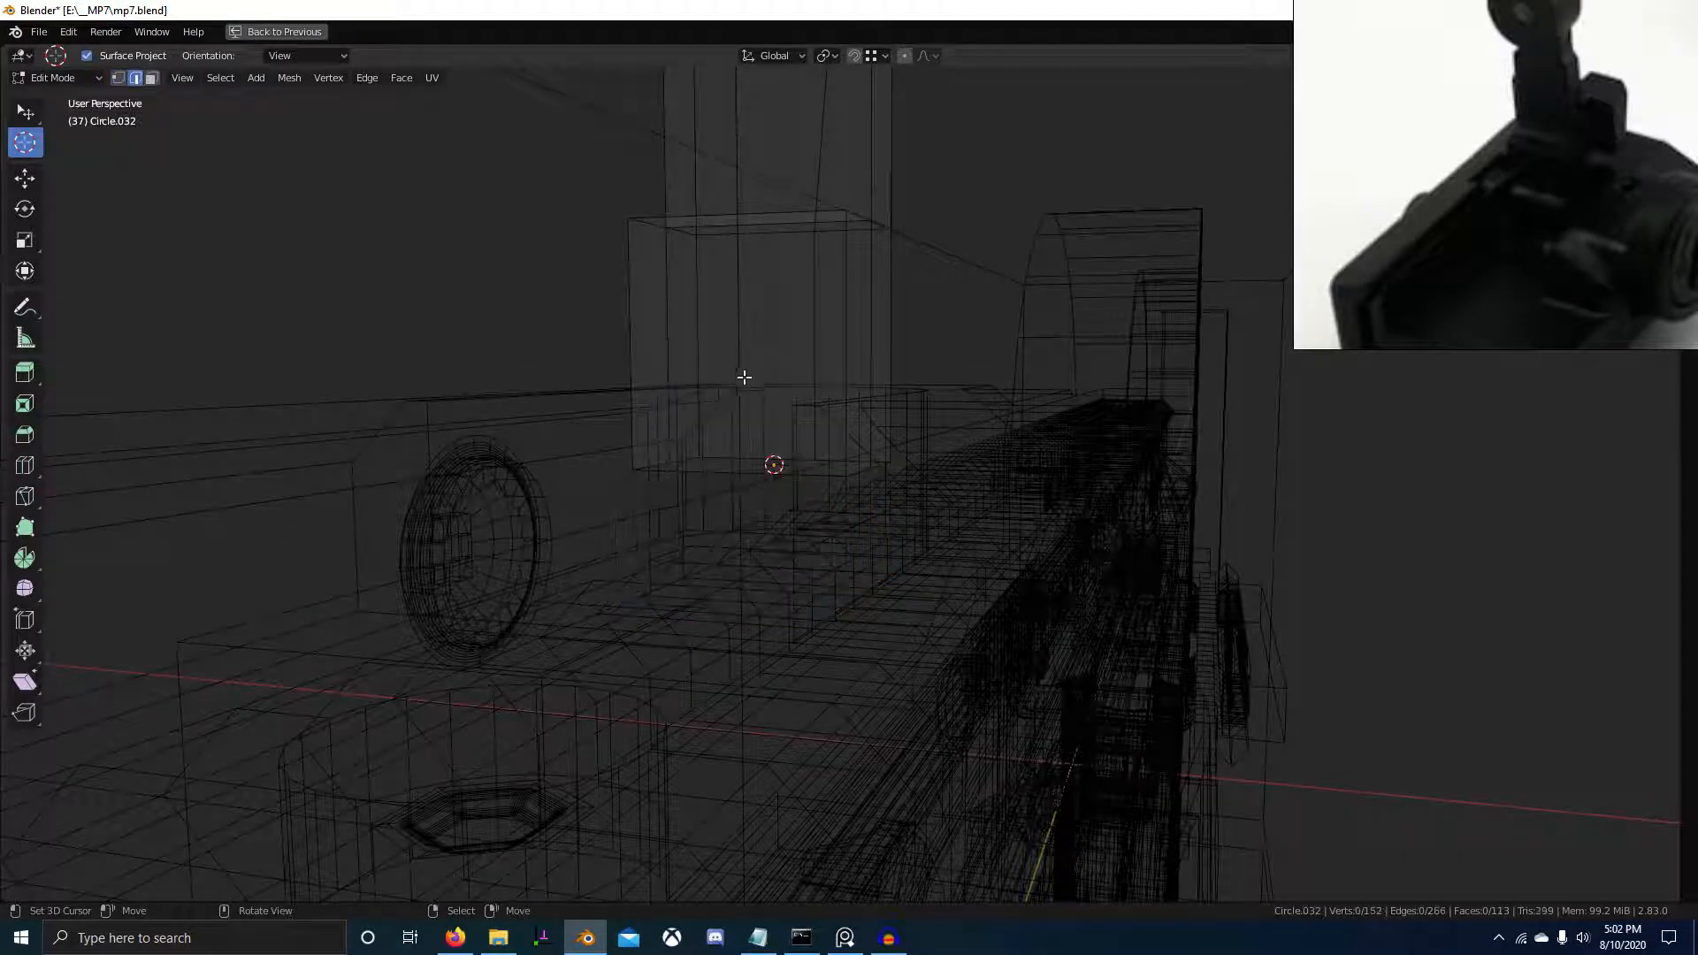
{"action": "key", "text": "shift+z"}
Try swinging the shortened sight about global X to test its hinge motion, and cancel the rotation
{"action": "key", "text": "Tab"}
{"action": "scroll", "coordinate": [868, 557], "scroll_direction": "down", "scroll_amount": 5}
{"action": "key", "text": "r"}
{"action": "key", "text": "x"}
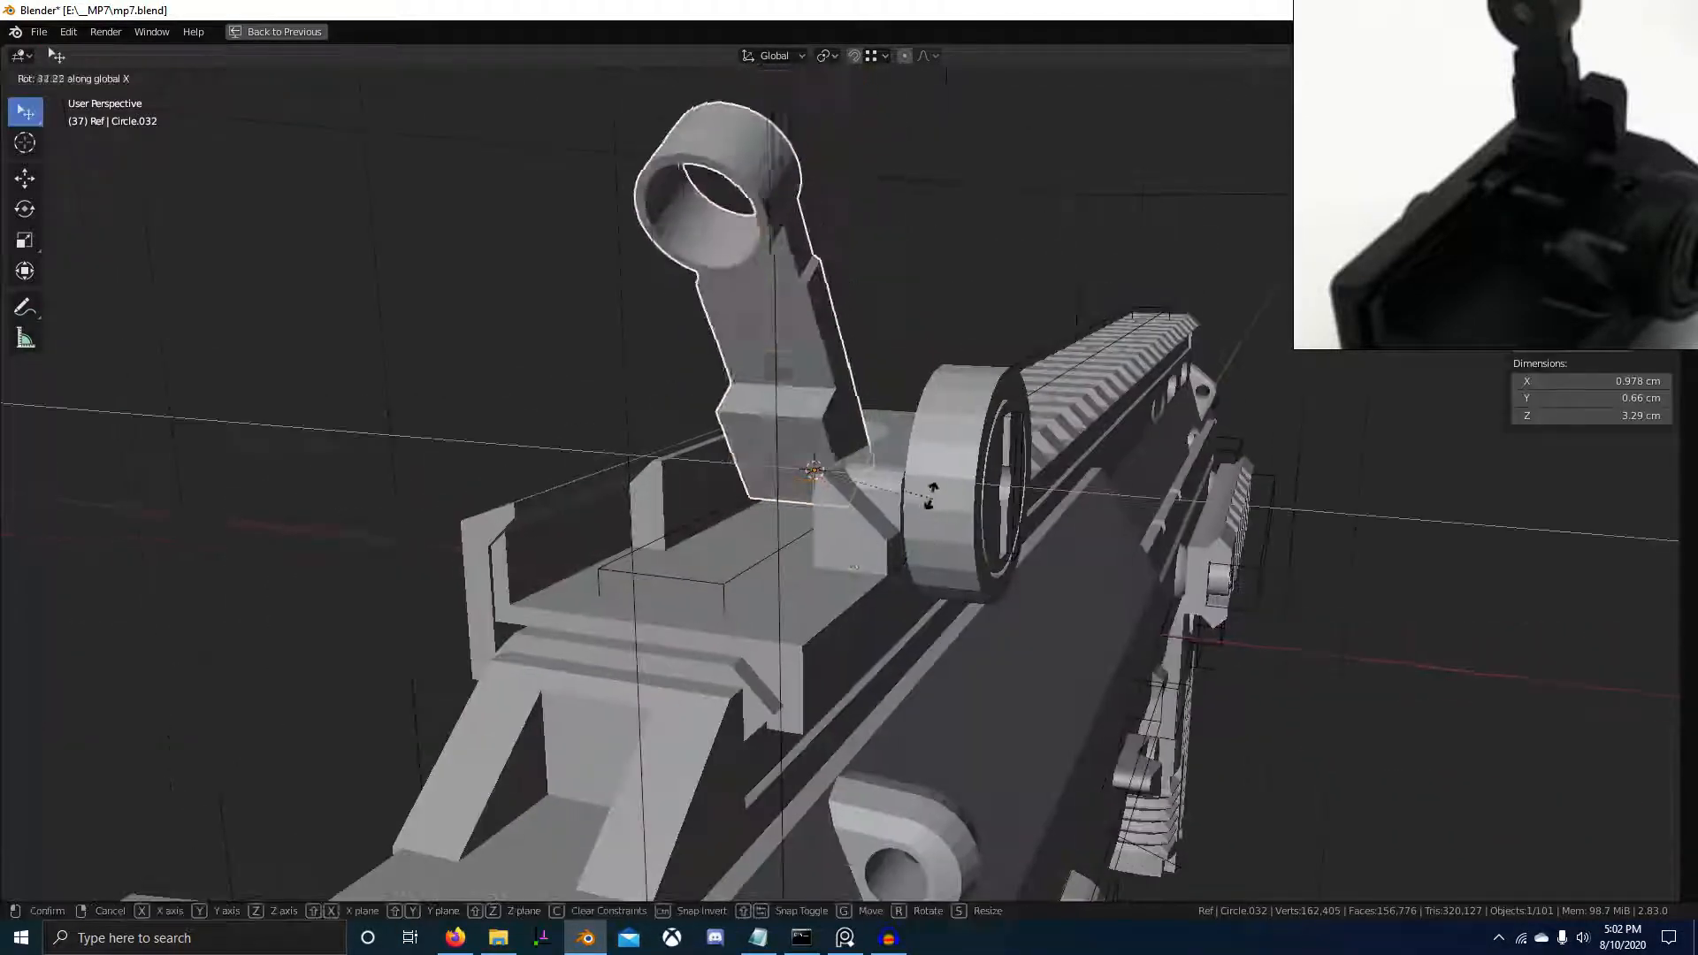
{"action": "right_click", "coordinate": [895, 405]}
{"action": "middle_click_drag", "start_coordinate": [895, 405], "coordinate": [939, 447]}
Fill the open bottom loop of the sight's block with a face and select its bottom front edge
{"action": "key", "text": "Tab"}
{"action": "scroll", "coordinate": [928, 456], "scroll_direction": "up", "scroll_amount": 4}
{"action": "middle_click_drag", "start_coordinate": [840, 531], "coordinate": [810, 463]}
{"action": "scroll", "coordinate": [794, 467], "scroll_direction": "up", "scroll_amount": 4}
{"action": "right_click", "coordinate": [826, 454]}
{"action": "scroll", "coordinate": [841, 436], "scroll_direction": "up", "scroll_amount": 2}
{"action": "right_click", "coordinate": [838, 467], "text": "alt"}
{"action": "key", "text": "f"}
{"action": "scroll", "coordinate": [770, 492], "scroll_direction": "down", "scroll_amount": 3}
{"action": "right_click", "coordinate": [769, 490]}
{"action": "scroll", "coordinate": [770, 493], "scroll_direction": "up", "scroll_amount": 4}
Examine the hinge area in several photo references of the raised and folded sight, and compare it with the model
{"action": "scroll", "coordinate": [1594, 183], "scroll_direction": "down", "scroll_amount": 10}
{"action": "middle_click_drag", "start_coordinate": [1594, 182], "coordinate": [1535, 252]}
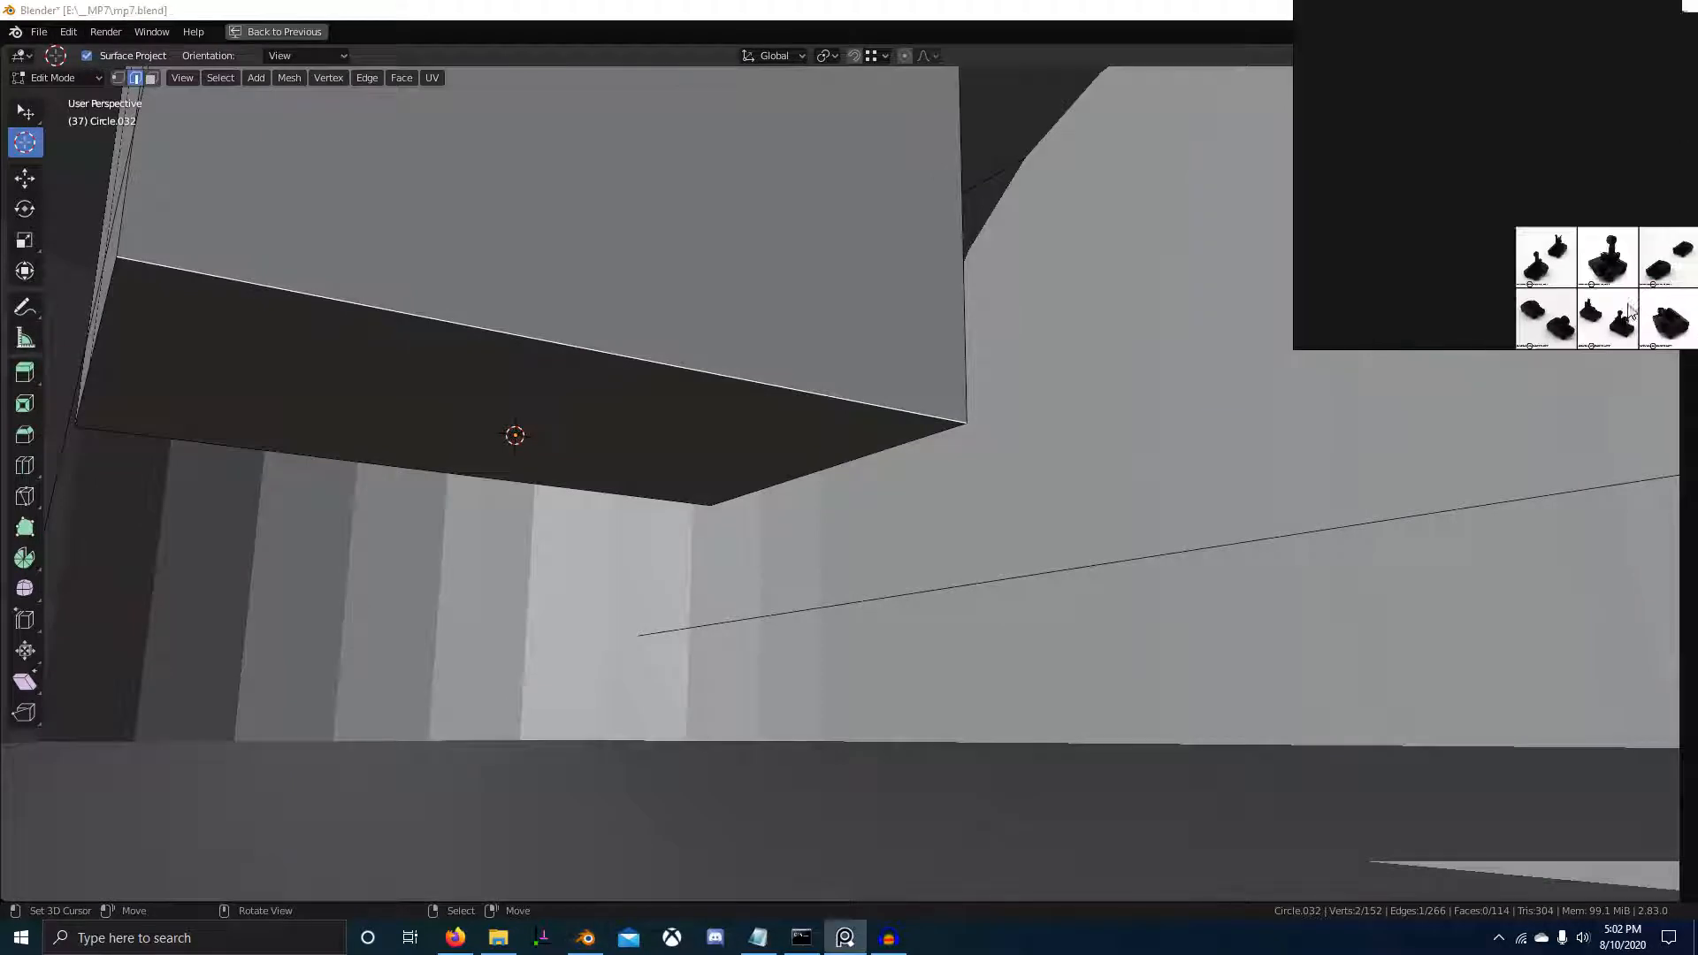
{"action": "scroll", "coordinate": [1607, 322], "scroll_direction": "up", "scroll_amount": 8}
{"action": "middle_click_drag", "start_coordinate": [1608, 322], "coordinate": [1473, 138]}
{"action": "scroll", "coordinate": [1475, 144], "scroll_direction": "up", "scroll_amount": 8}
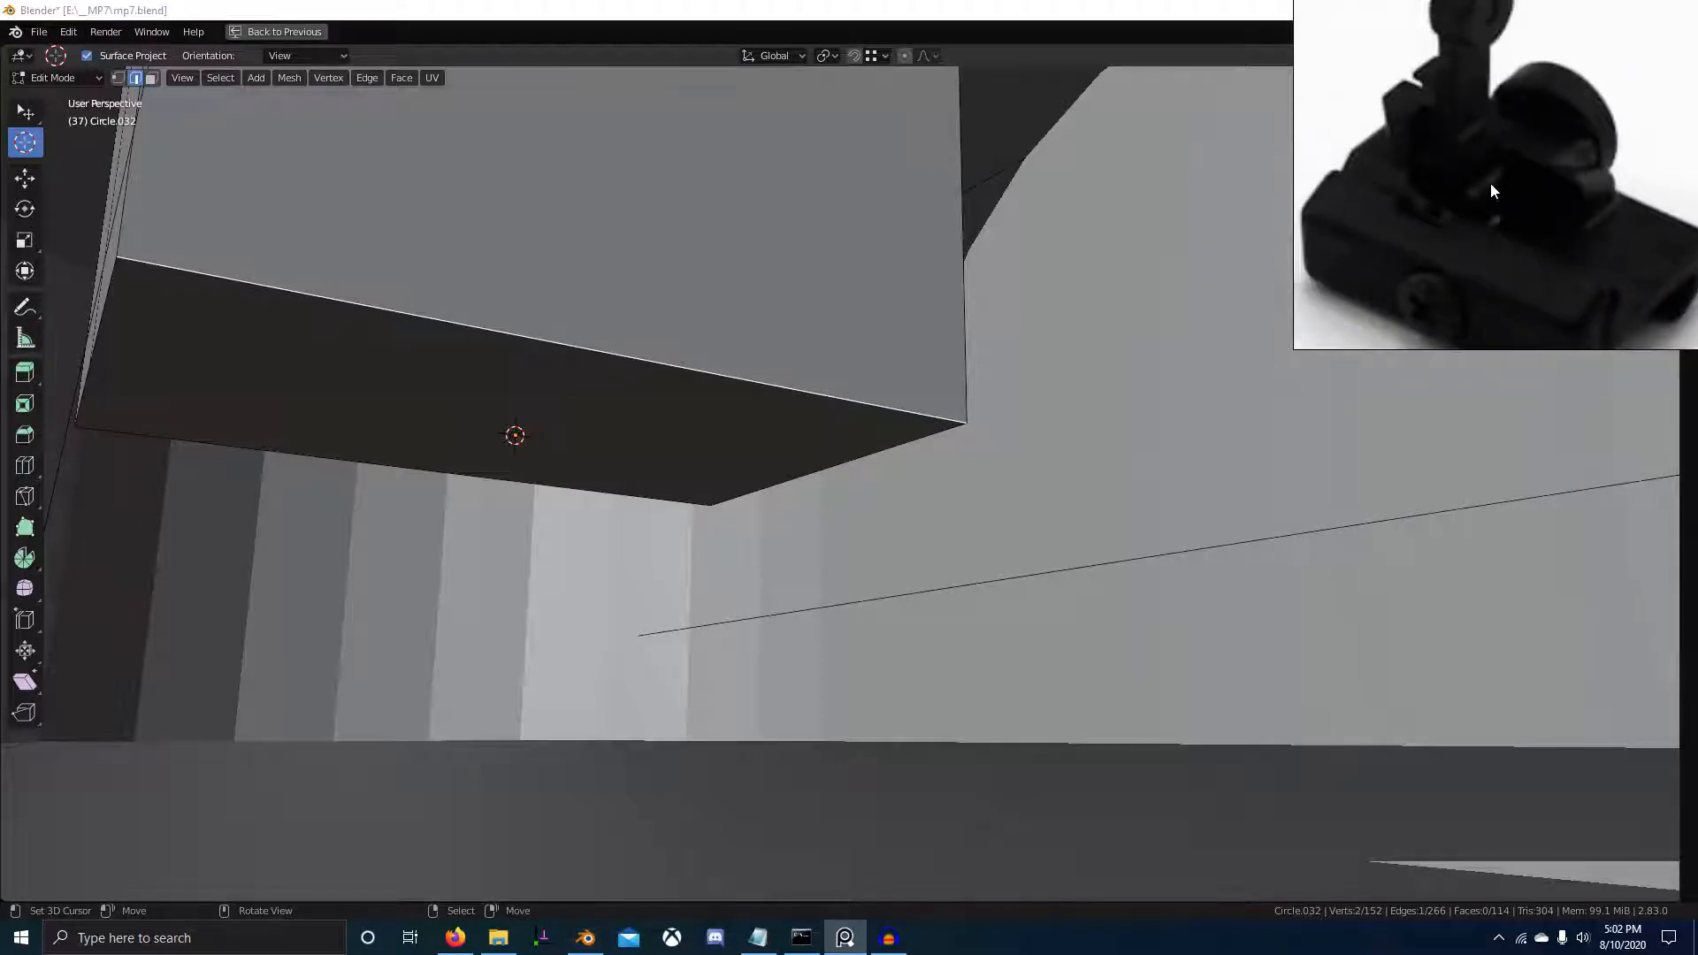
{"action": "scroll", "coordinate": [1521, 207], "scroll_direction": "down", "scroll_amount": 8}
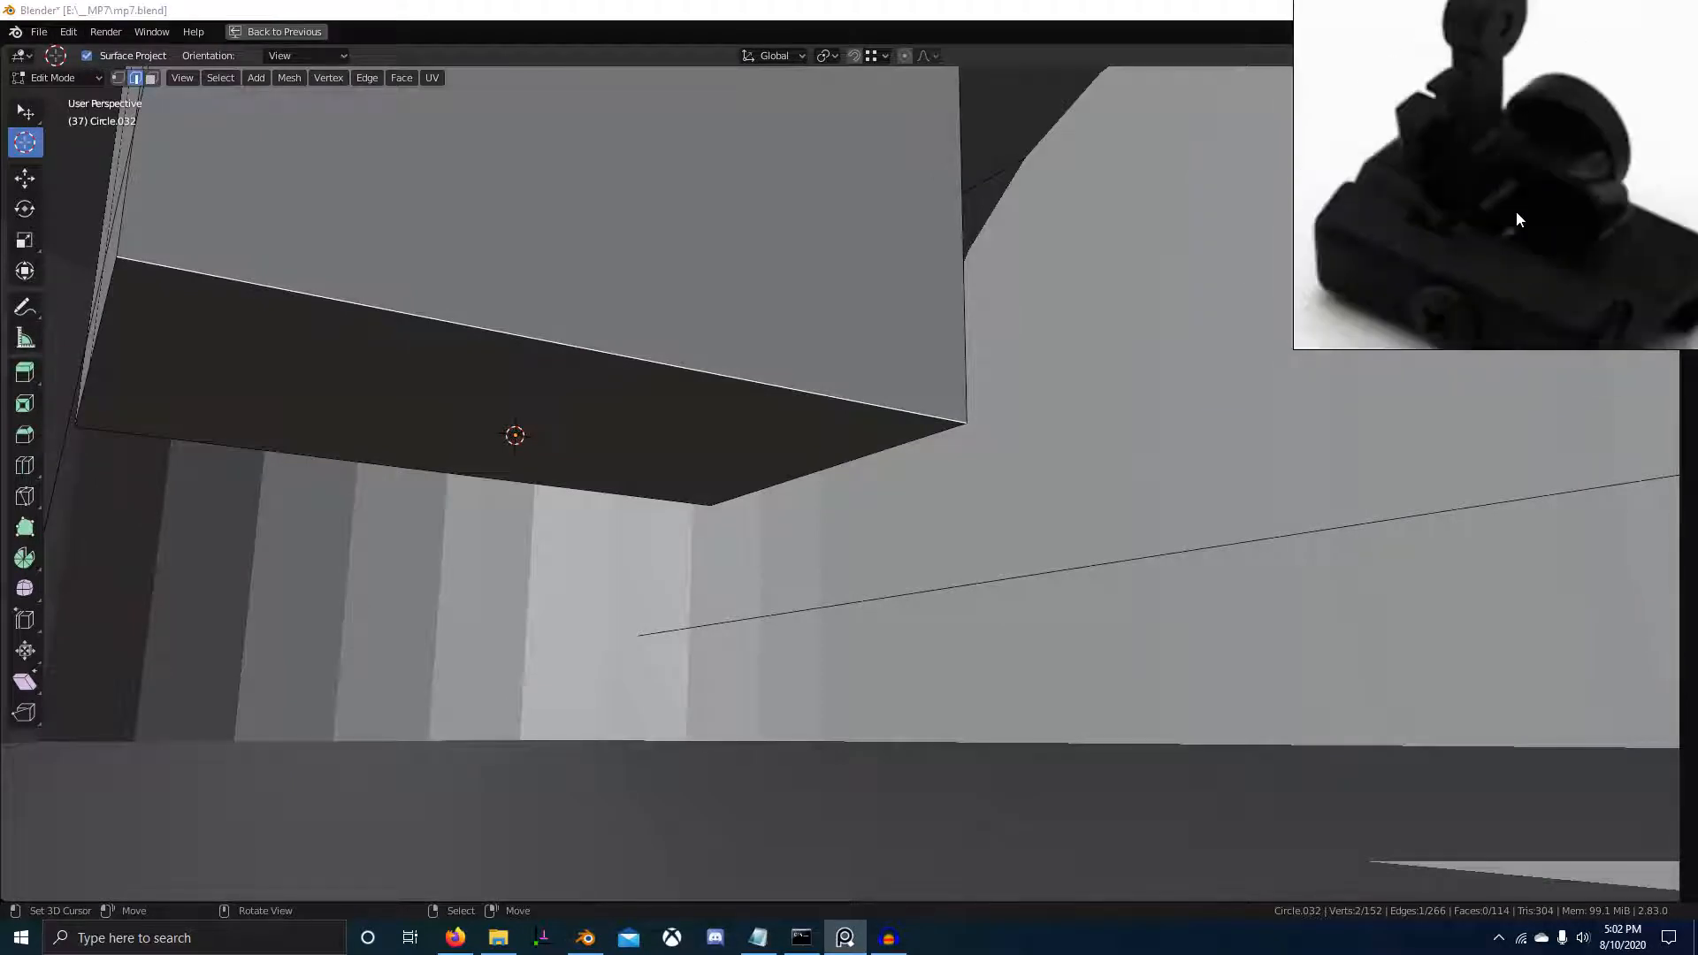
{"action": "scroll", "coordinate": [1430, 254], "scroll_direction": "up", "scroll_amount": 8}
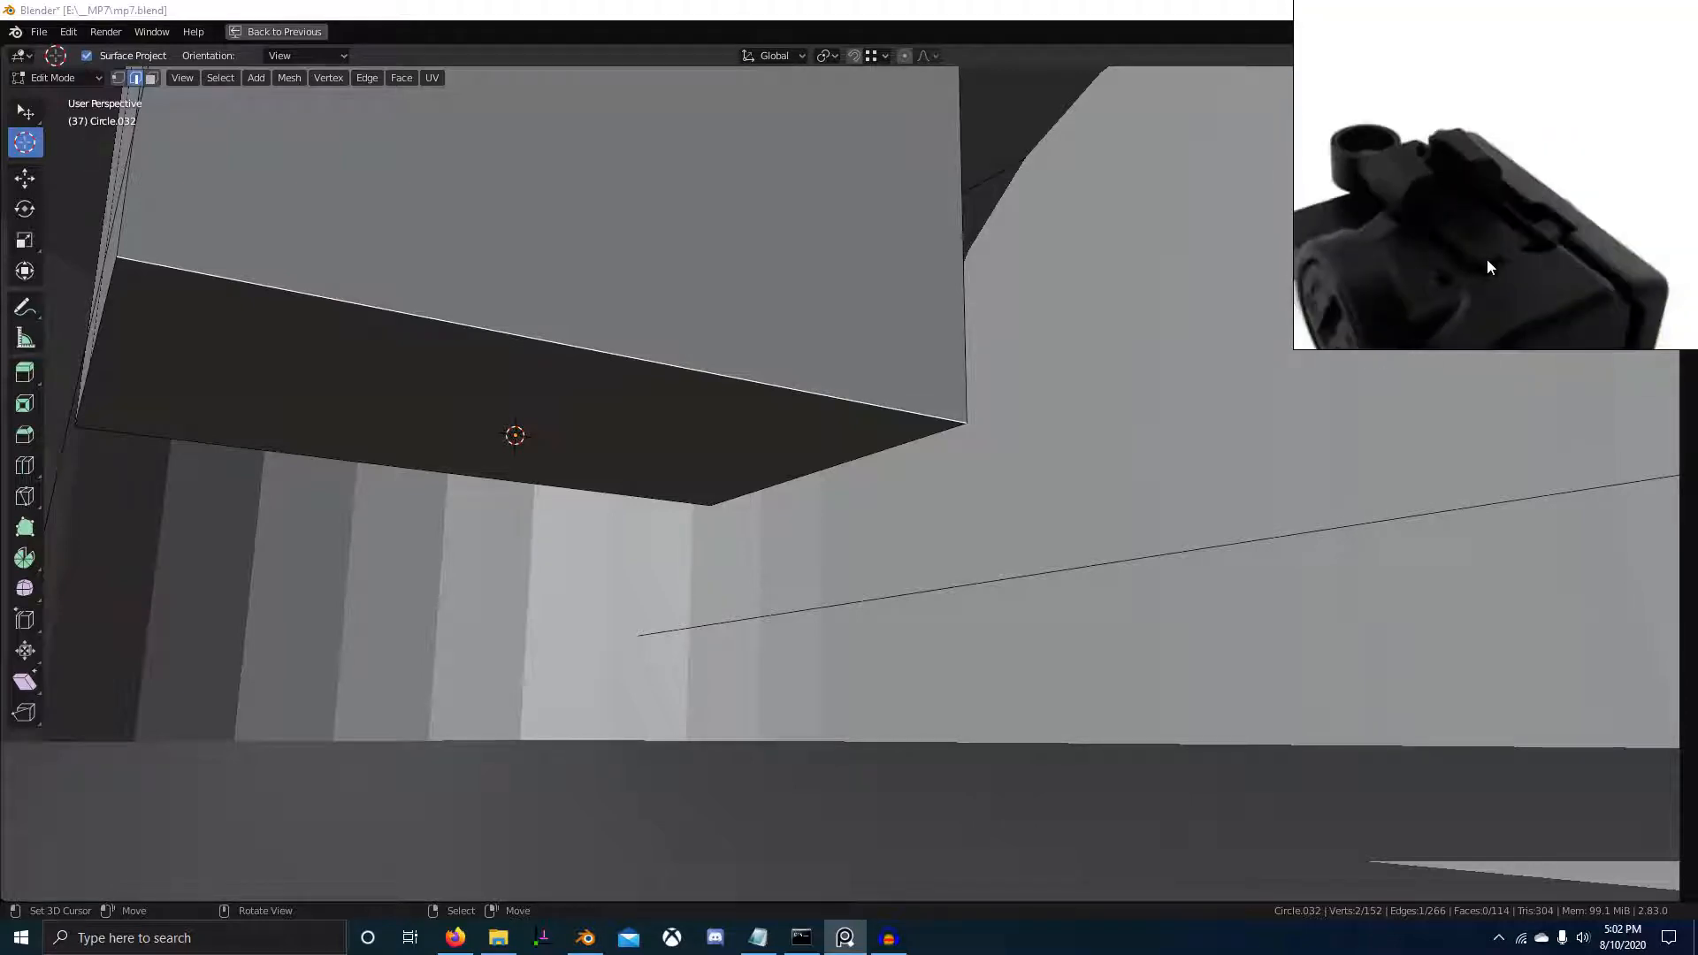
{"action": "scroll", "coordinate": [1510, 264], "scroll_direction": "down", "scroll_amount": 6}
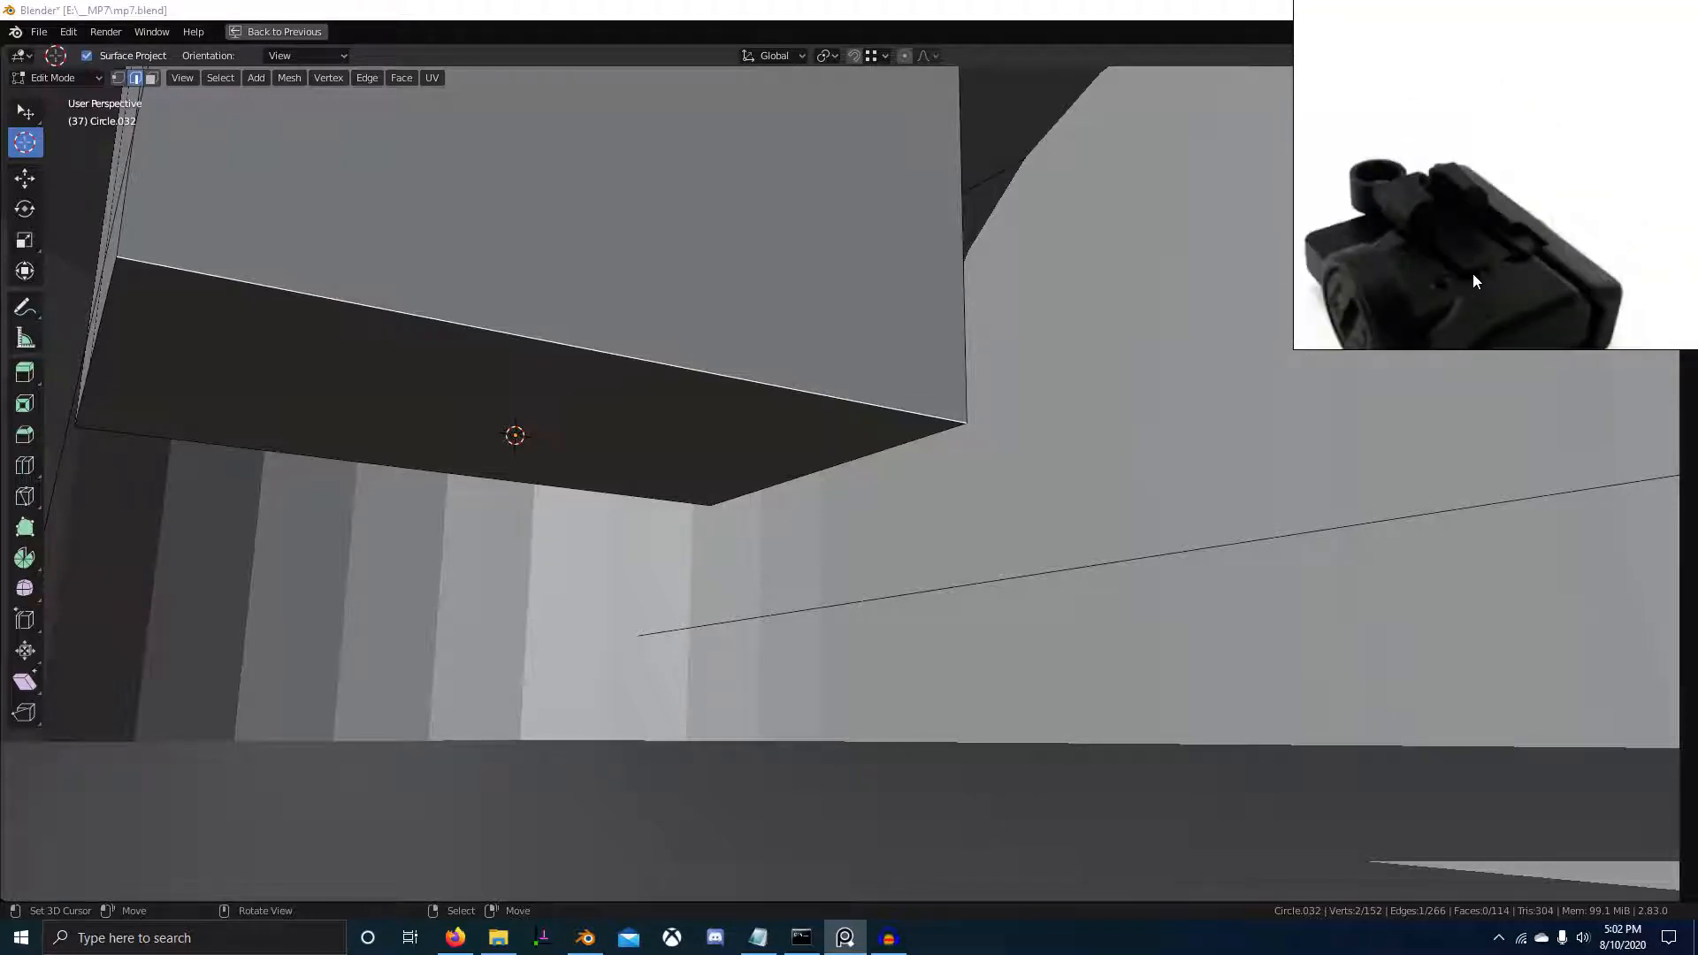
{"action": "scroll", "coordinate": [1474, 273], "scroll_direction": "up", "scroll_amount": 6}
{"action": "scroll", "coordinate": [1030, 270], "scroll_direction": "down", "scroll_amount": 2}
{"action": "scroll", "coordinate": [1555, 231], "scroll_direction": "up", "scroll_amount": 3}
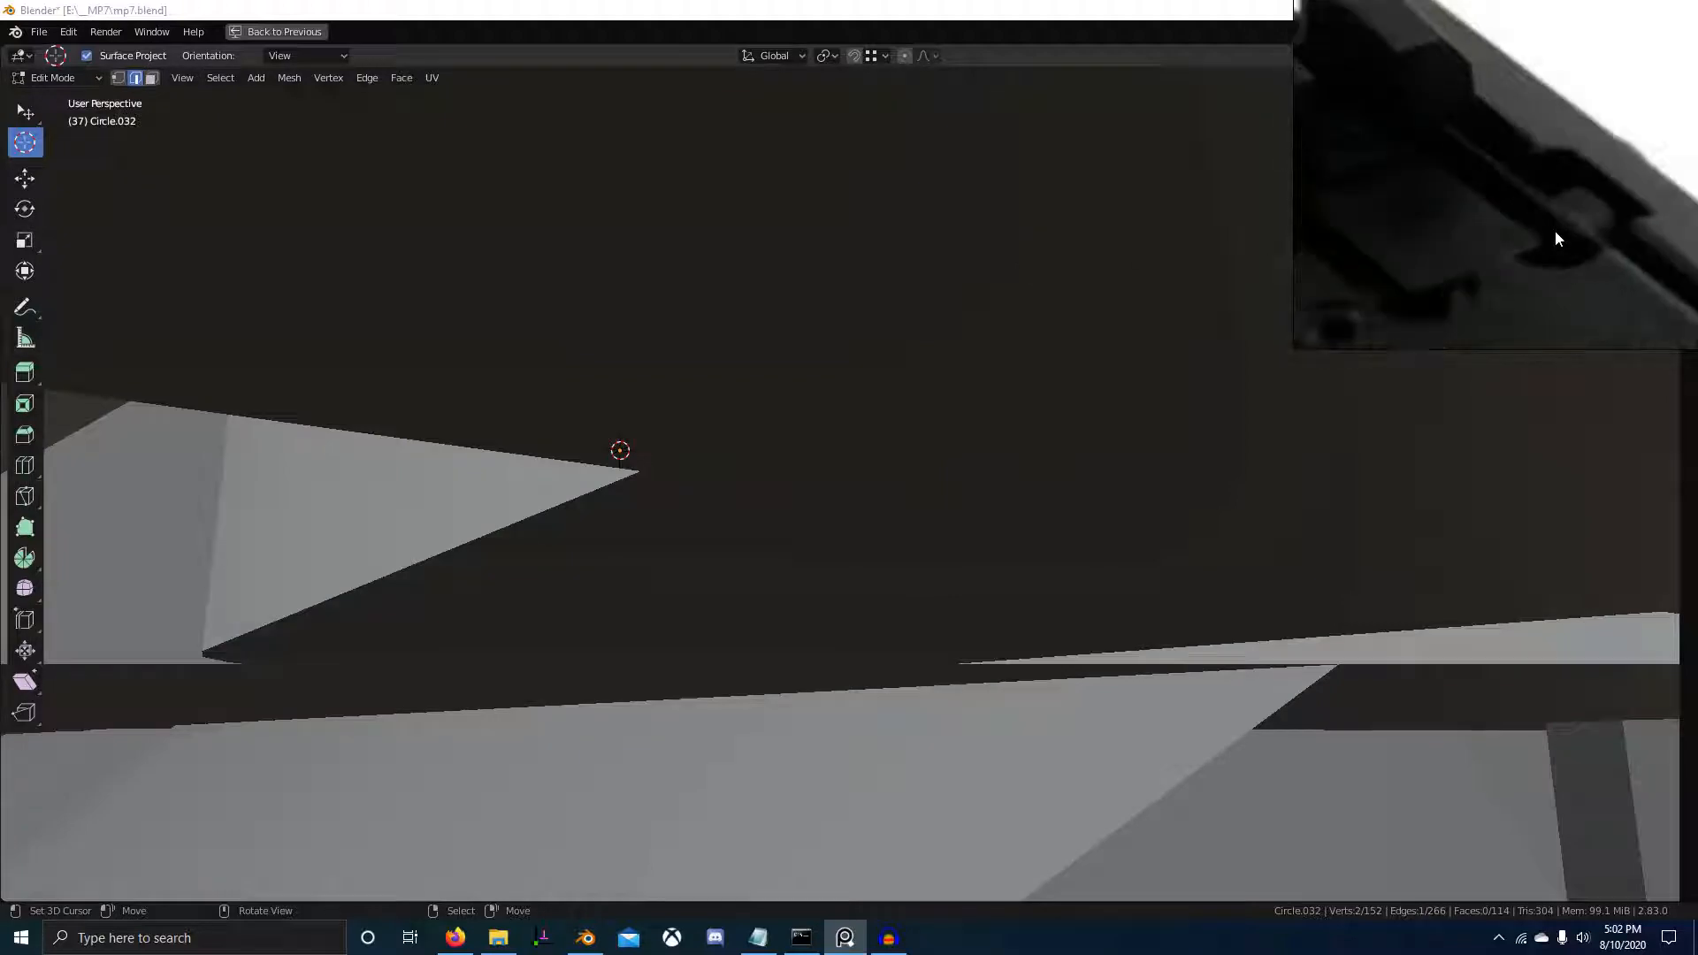
{"action": "scroll", "coordinate": [1554, 231], "scroll_direction": "down", "scroll_amount": 4}
{"action": "middle_click_drag", "start_coordinate": [1554, 231], "coordinate": [1603, 220]}
{"action": "scroll", "coordinate": [837, 319], "scroll_direction": "down", "scroll_amount": 8}
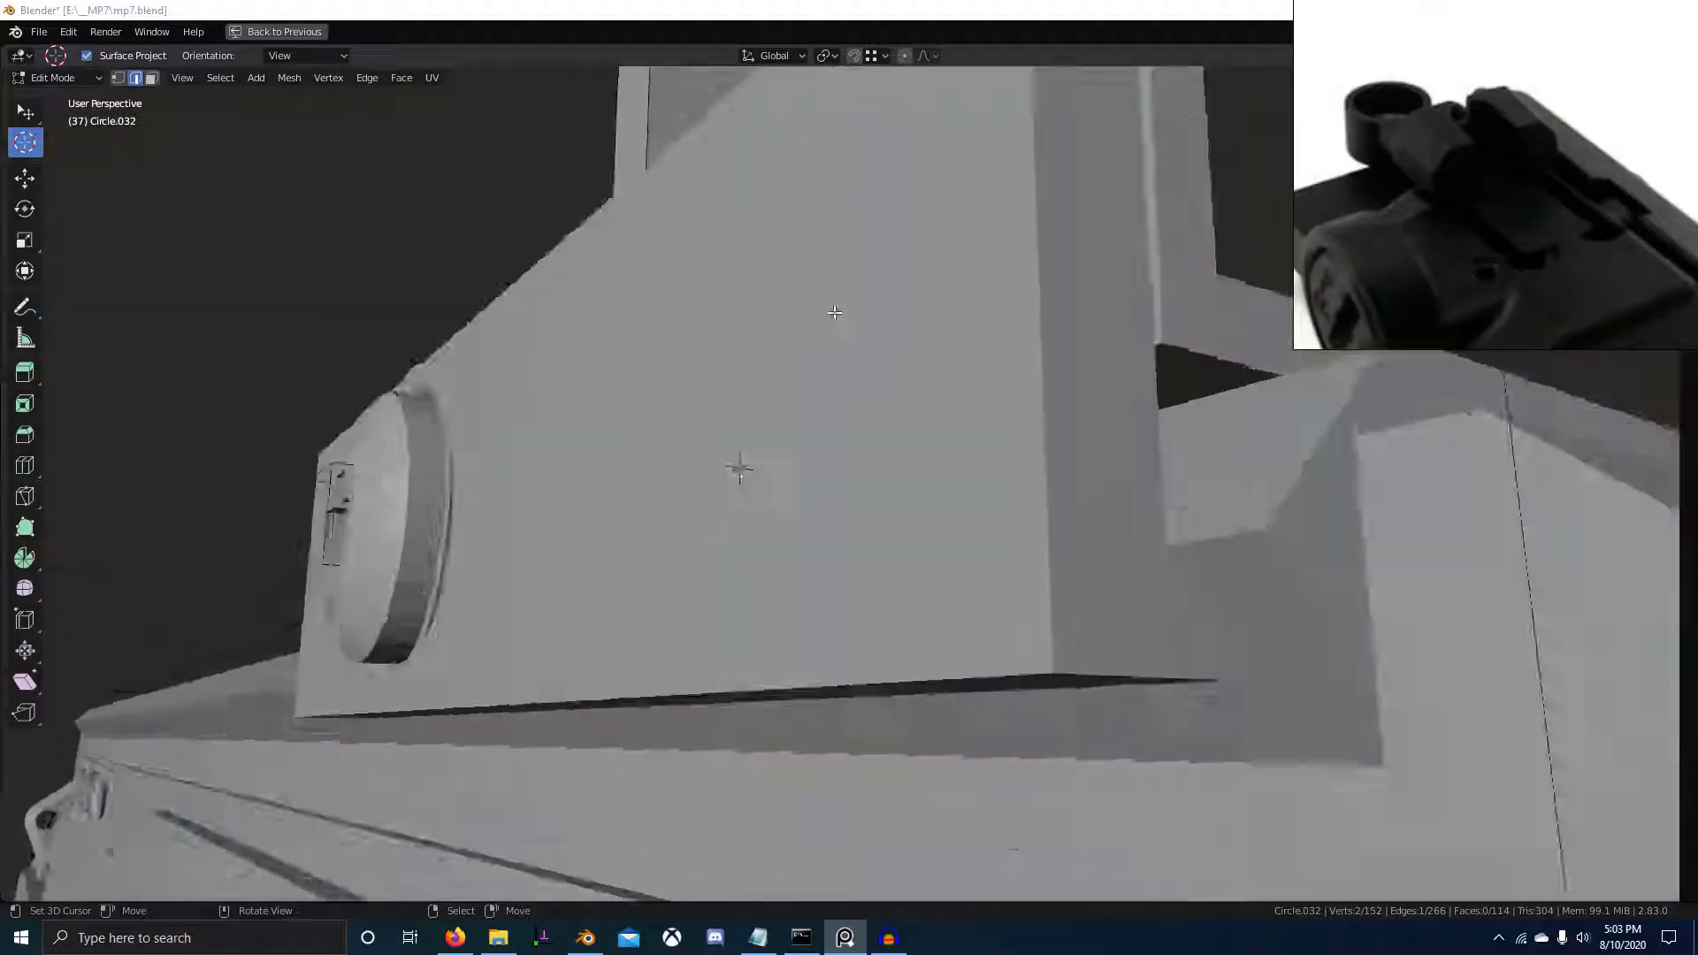
{"action": "middle_click_drag", "start_coordinate": [837, 319], "coordinate": [923, 399]}
{"action": "scroll", "coordinate": [924, 399], "scroll_direction": "up", "scroll_amount": 2}
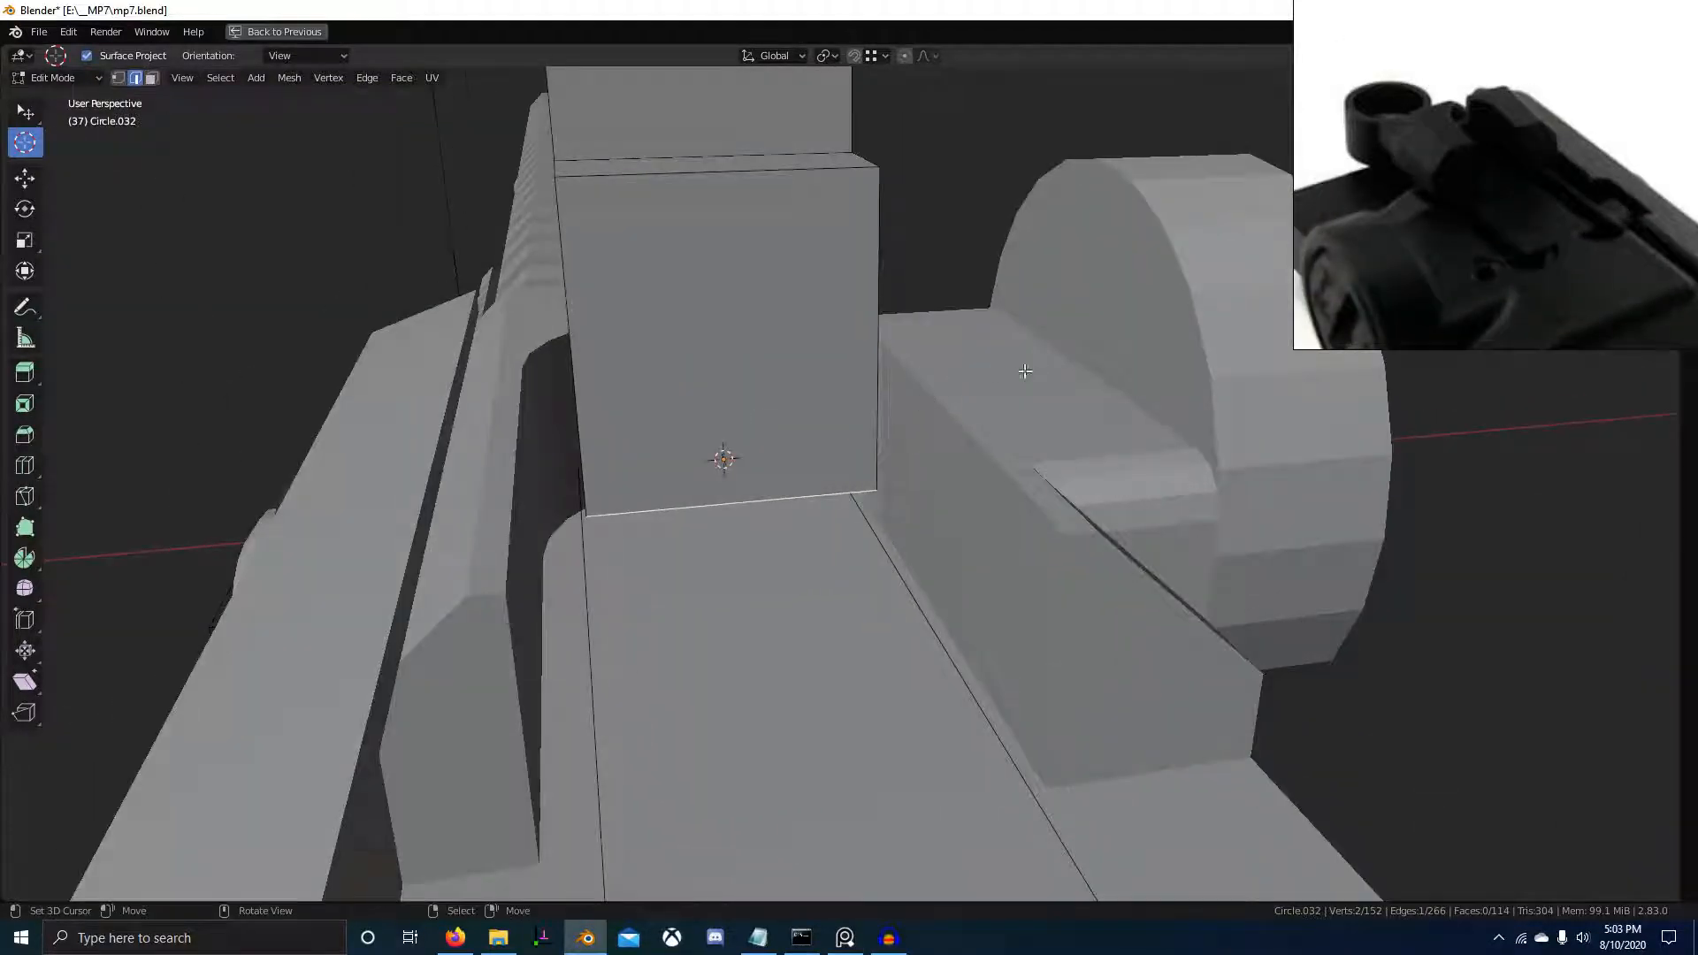
{"action": "scroll", "coordinate": [1025, 371], "scroll_direction": "down", "scroll_amount": 2}
{"action": "middle_click_drag", "start_coordinate": [1025, 372], "coordinate": [927, 404]}
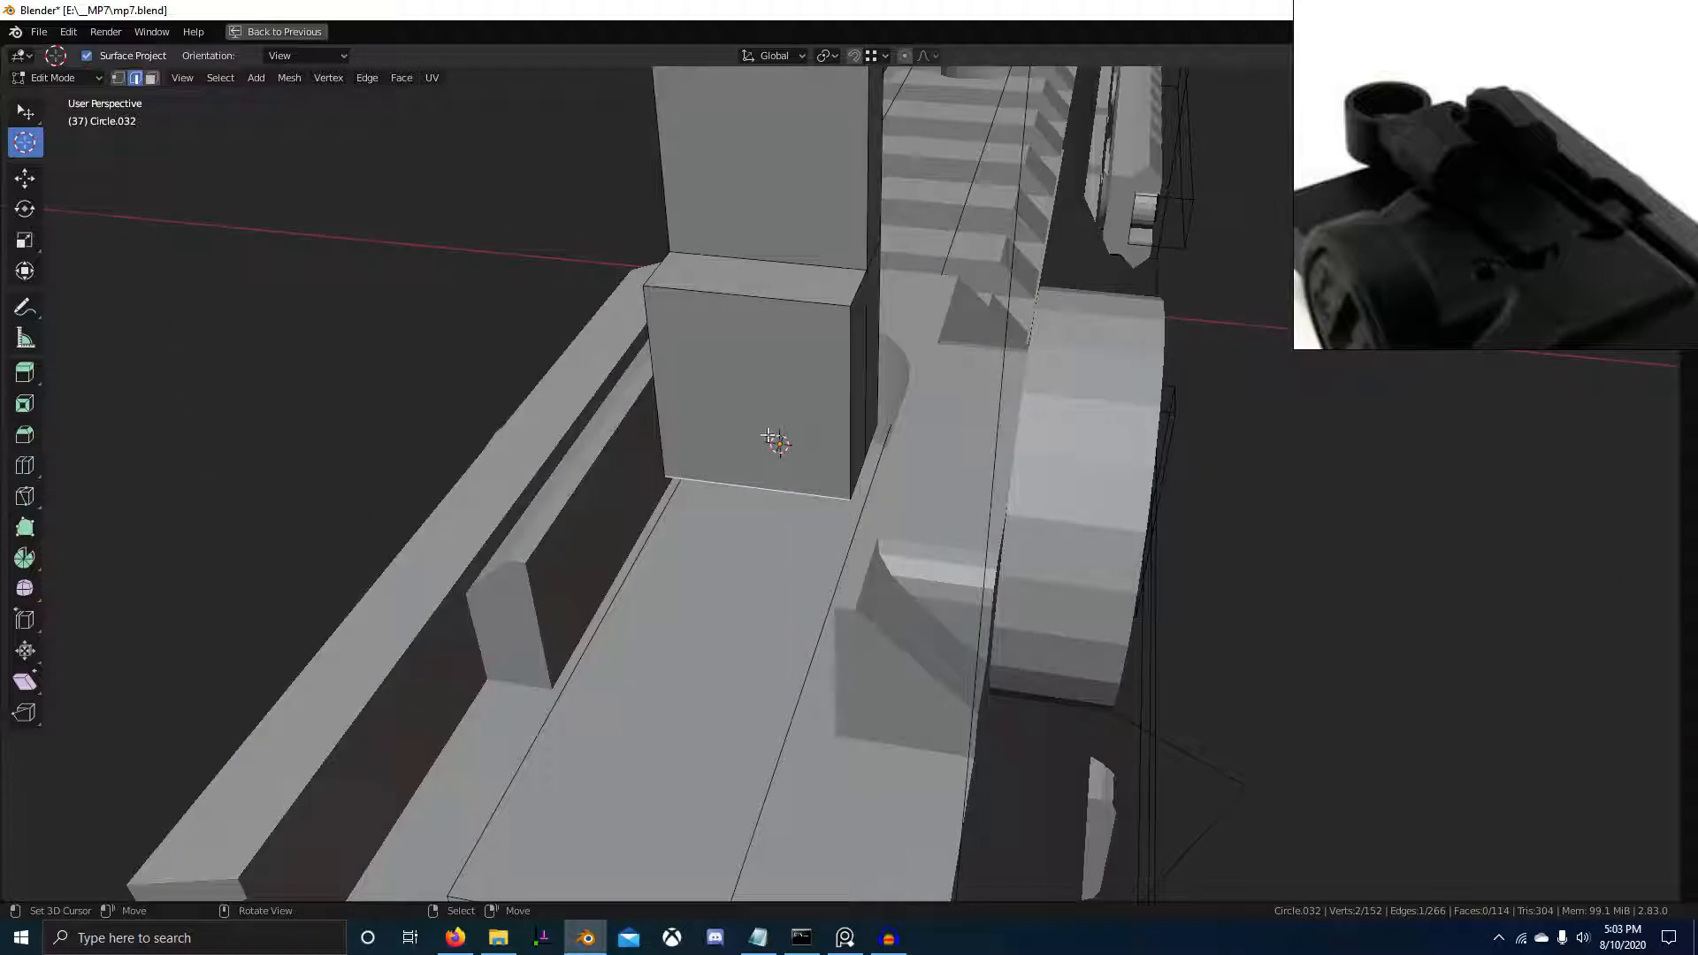
{"action": "middle_click_drag", "start_coordinate": [768, 435], "coordinate": [763, 470]}
{"action": "key", "text": "Tab"}
{"action": "key", "text": "shift+a"}
{"action": "mouse_move", "coordinate": [762, 471]}
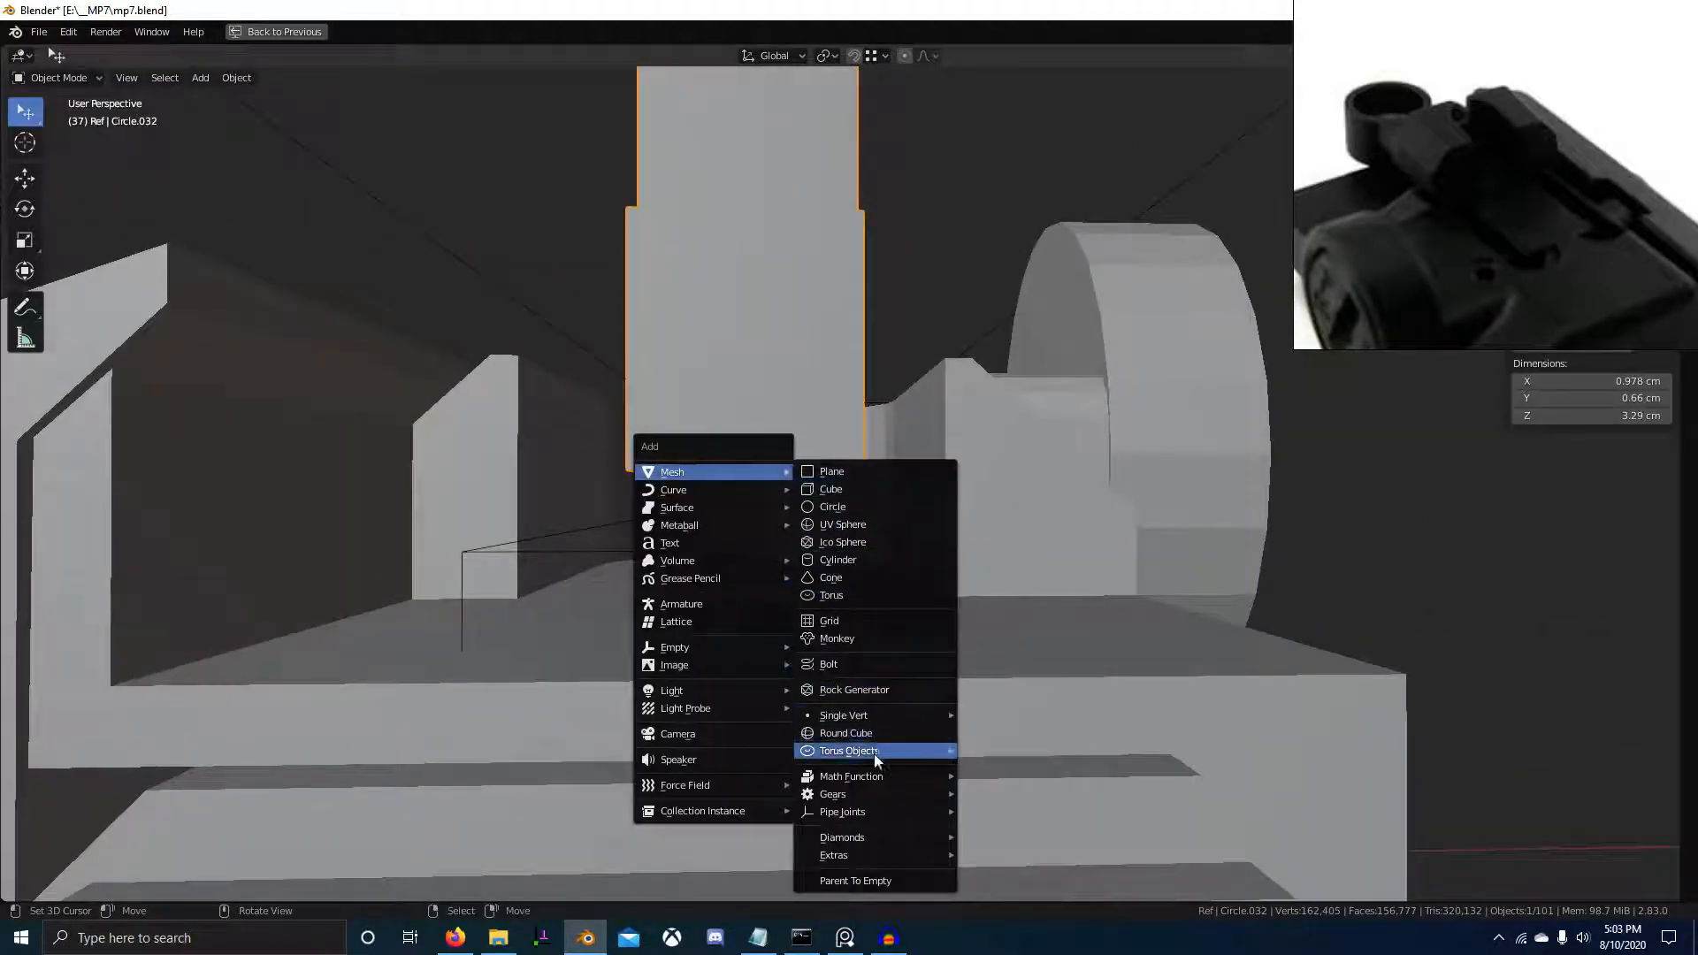
{"action": "mouse_move", "coordinate": [877, 813]}
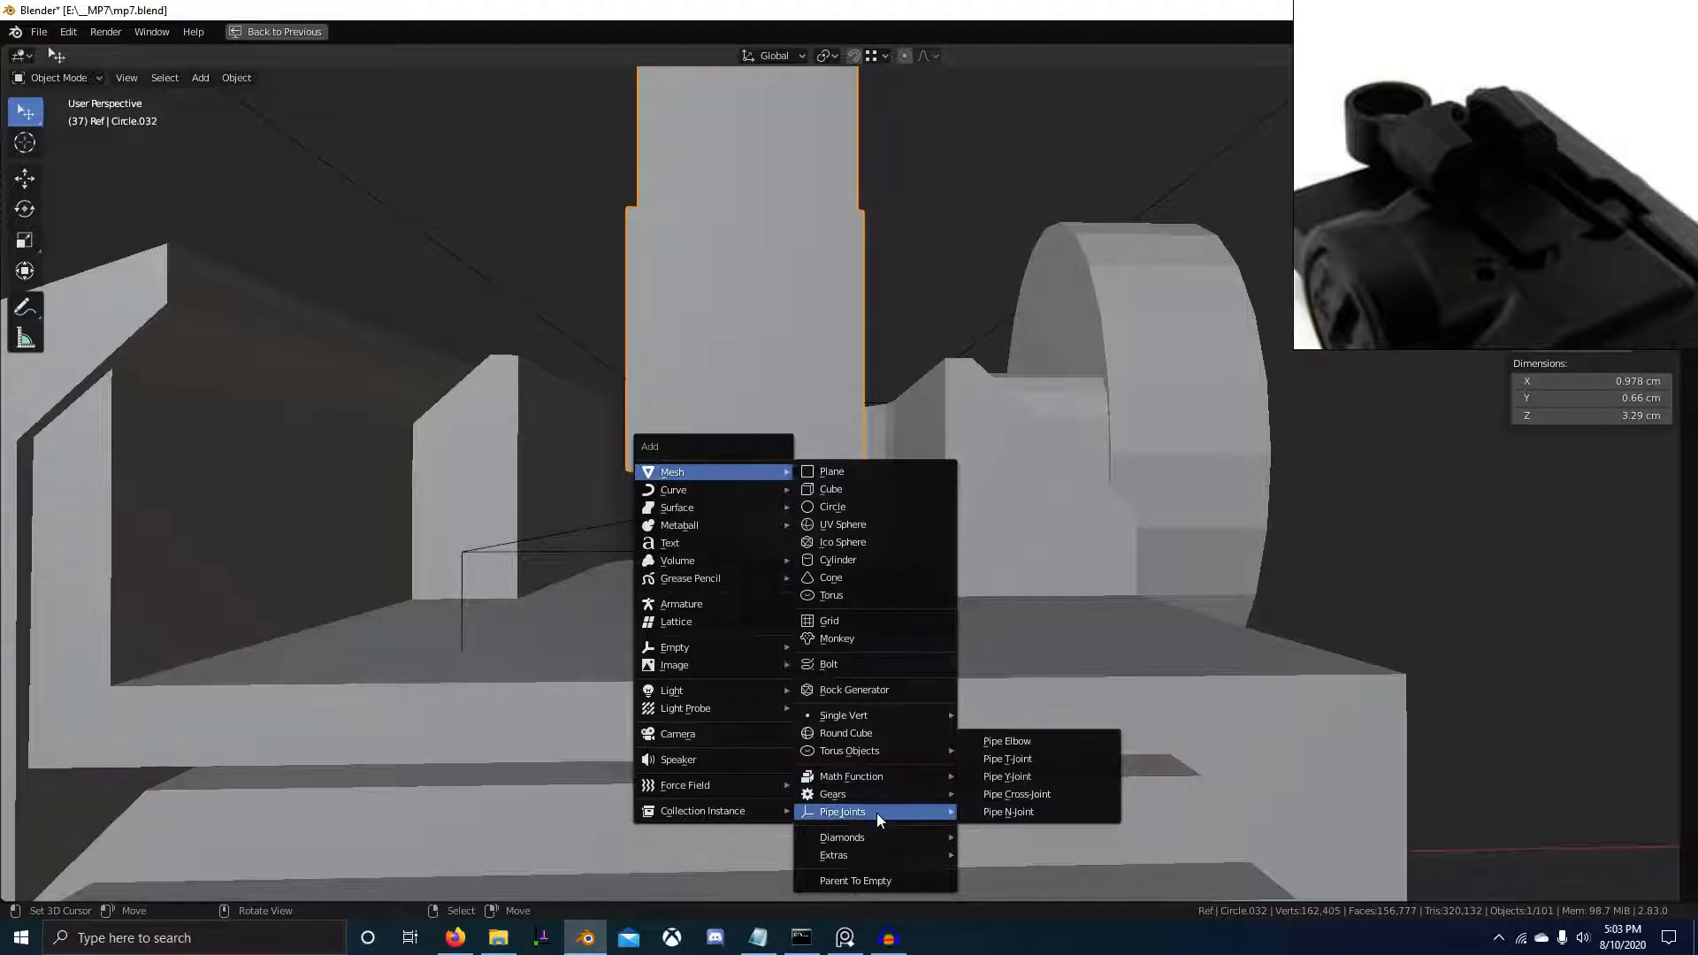
{"action": "mouse_move", "coordinate": [883, 869]}
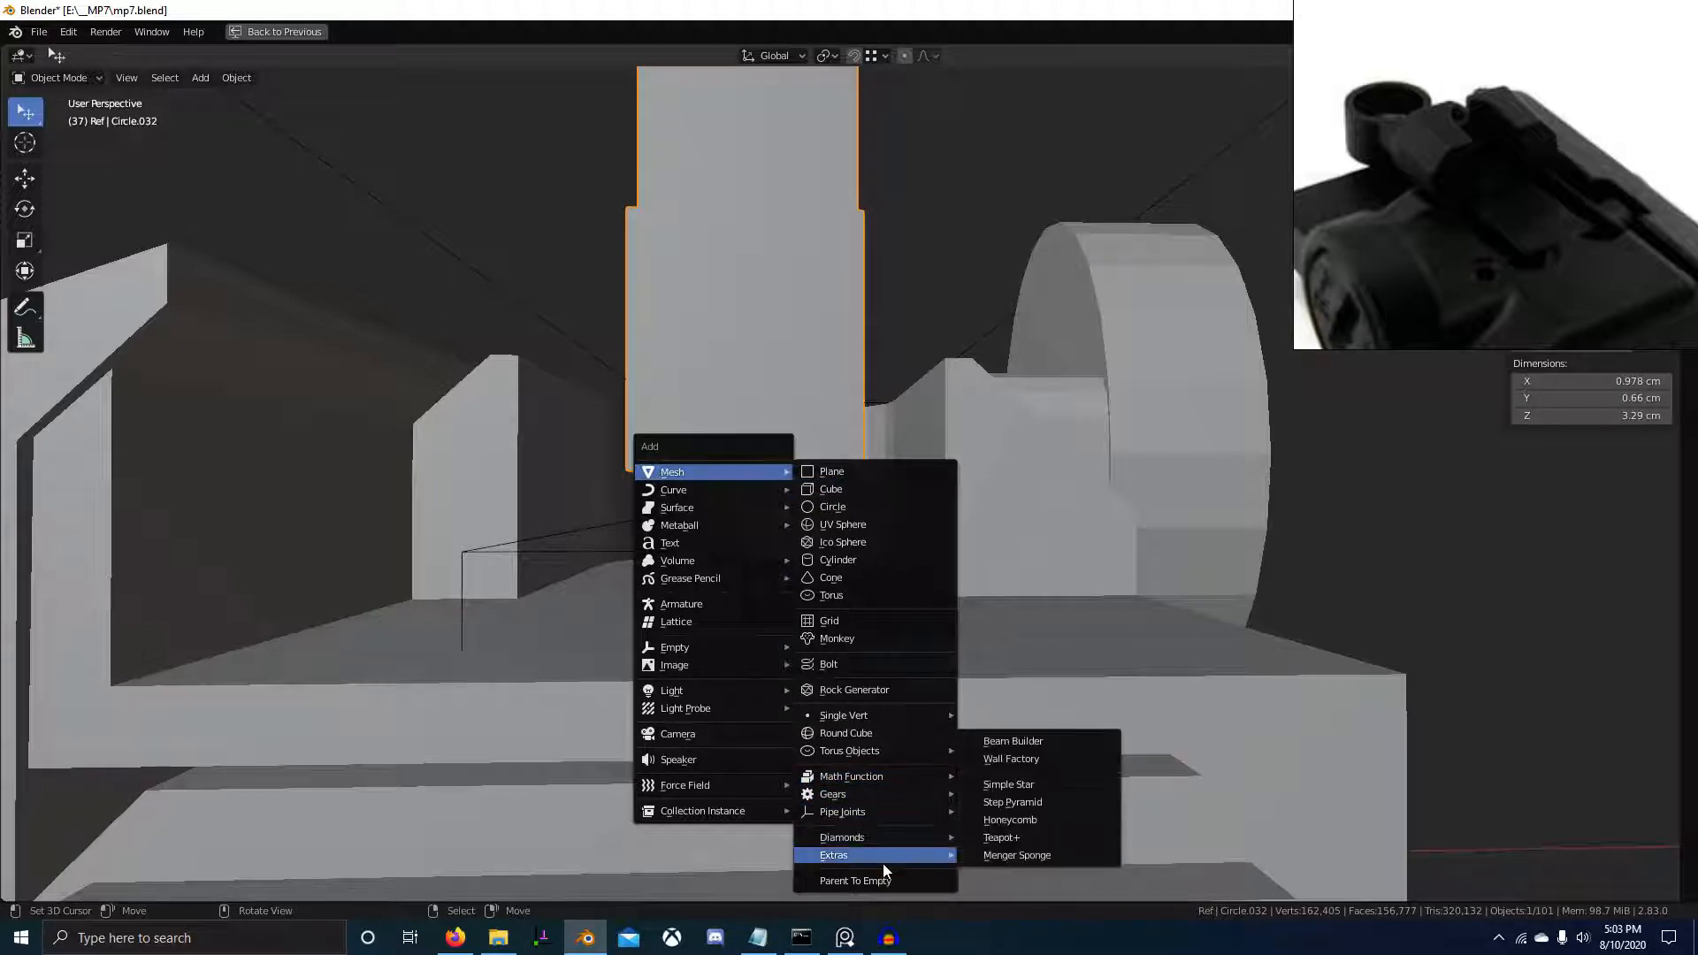
{"action": "key", "text": "F3"}
{"action": "type", "text": "sc"}
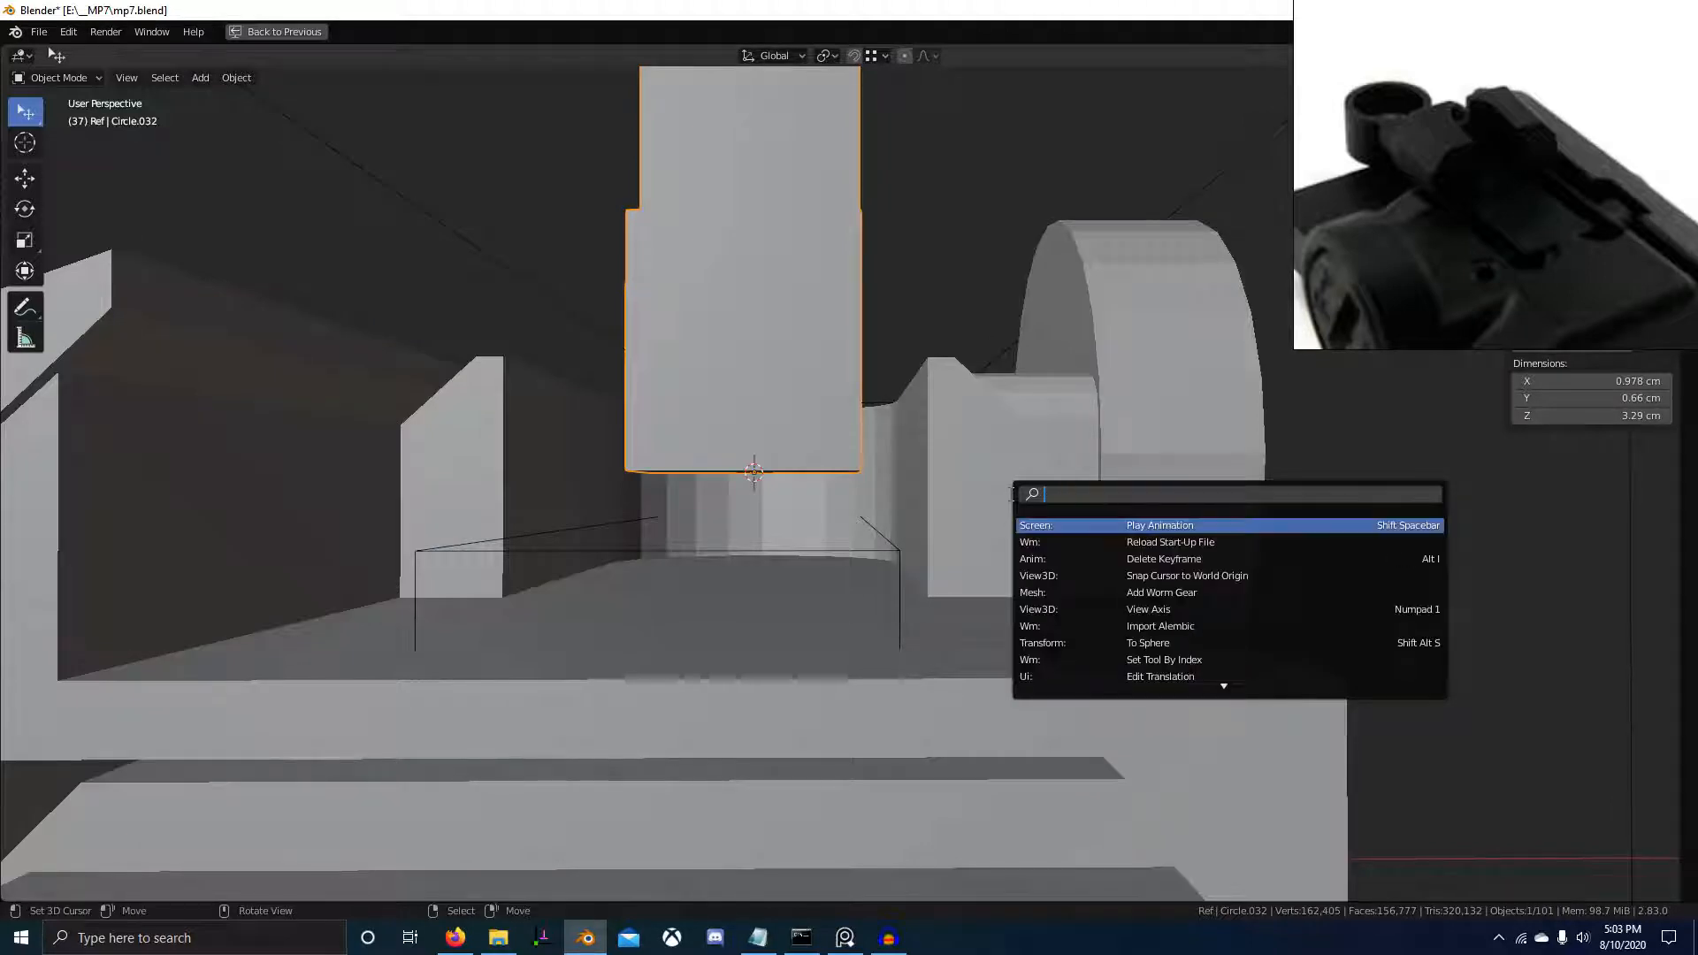
{"action": "key", "text": "Escape"}
Add a 16-vertex cylinder at the 3D cursor and rotate it 90° so that it lies along the X axis
{"action": "key", "text": "shift+a"}
{"action": "mouse_move", "coordinate": [973, 489]}
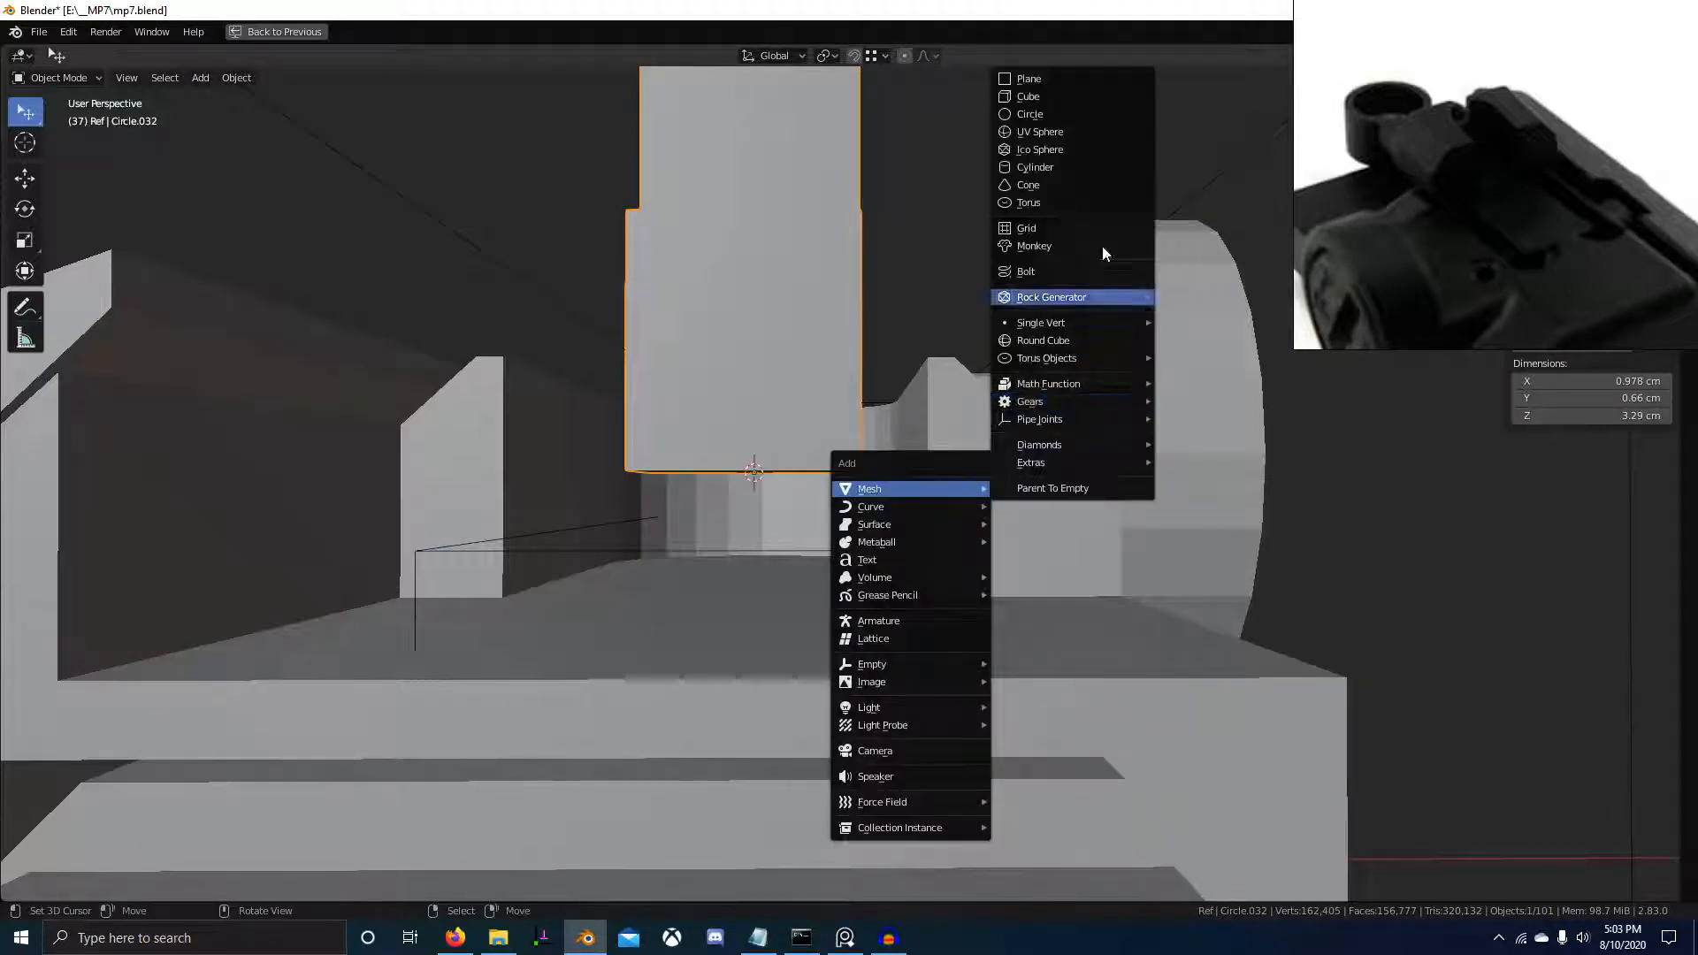
{"action": "left_click", "coordinate": [1053, 165]}
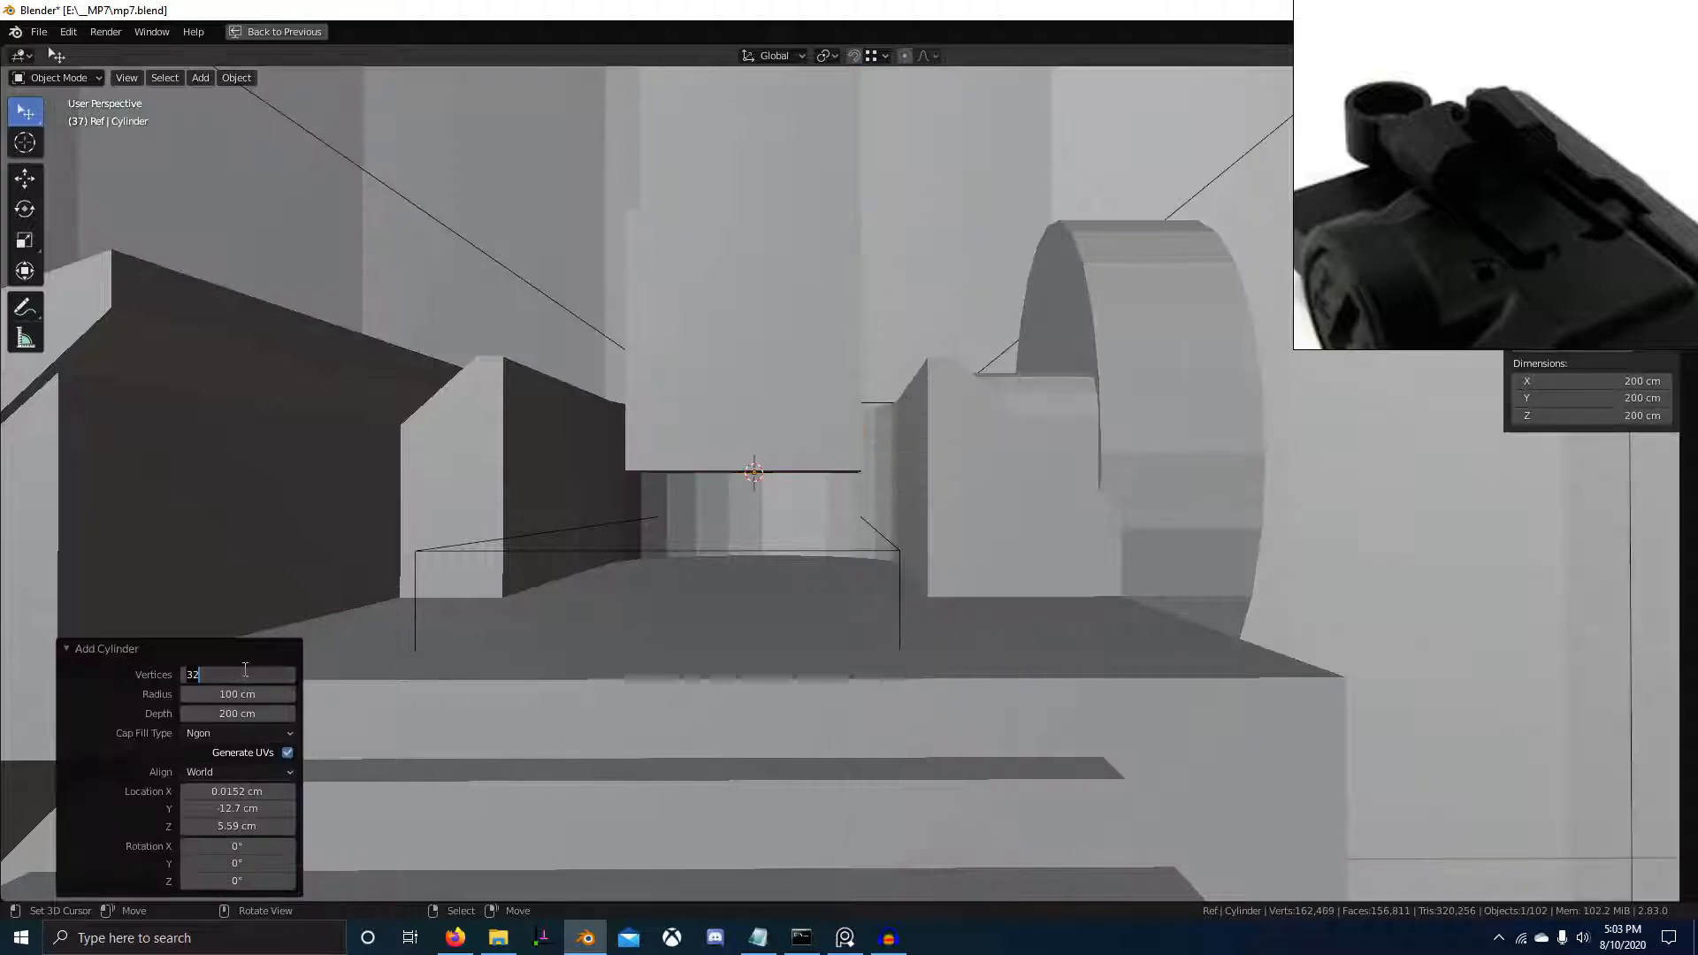
{"action": "key", "text": "Return"}
{"action": "scroll", "coordinate": [900, 313], "scroll_direction": "down", "scroll_amount": 20}
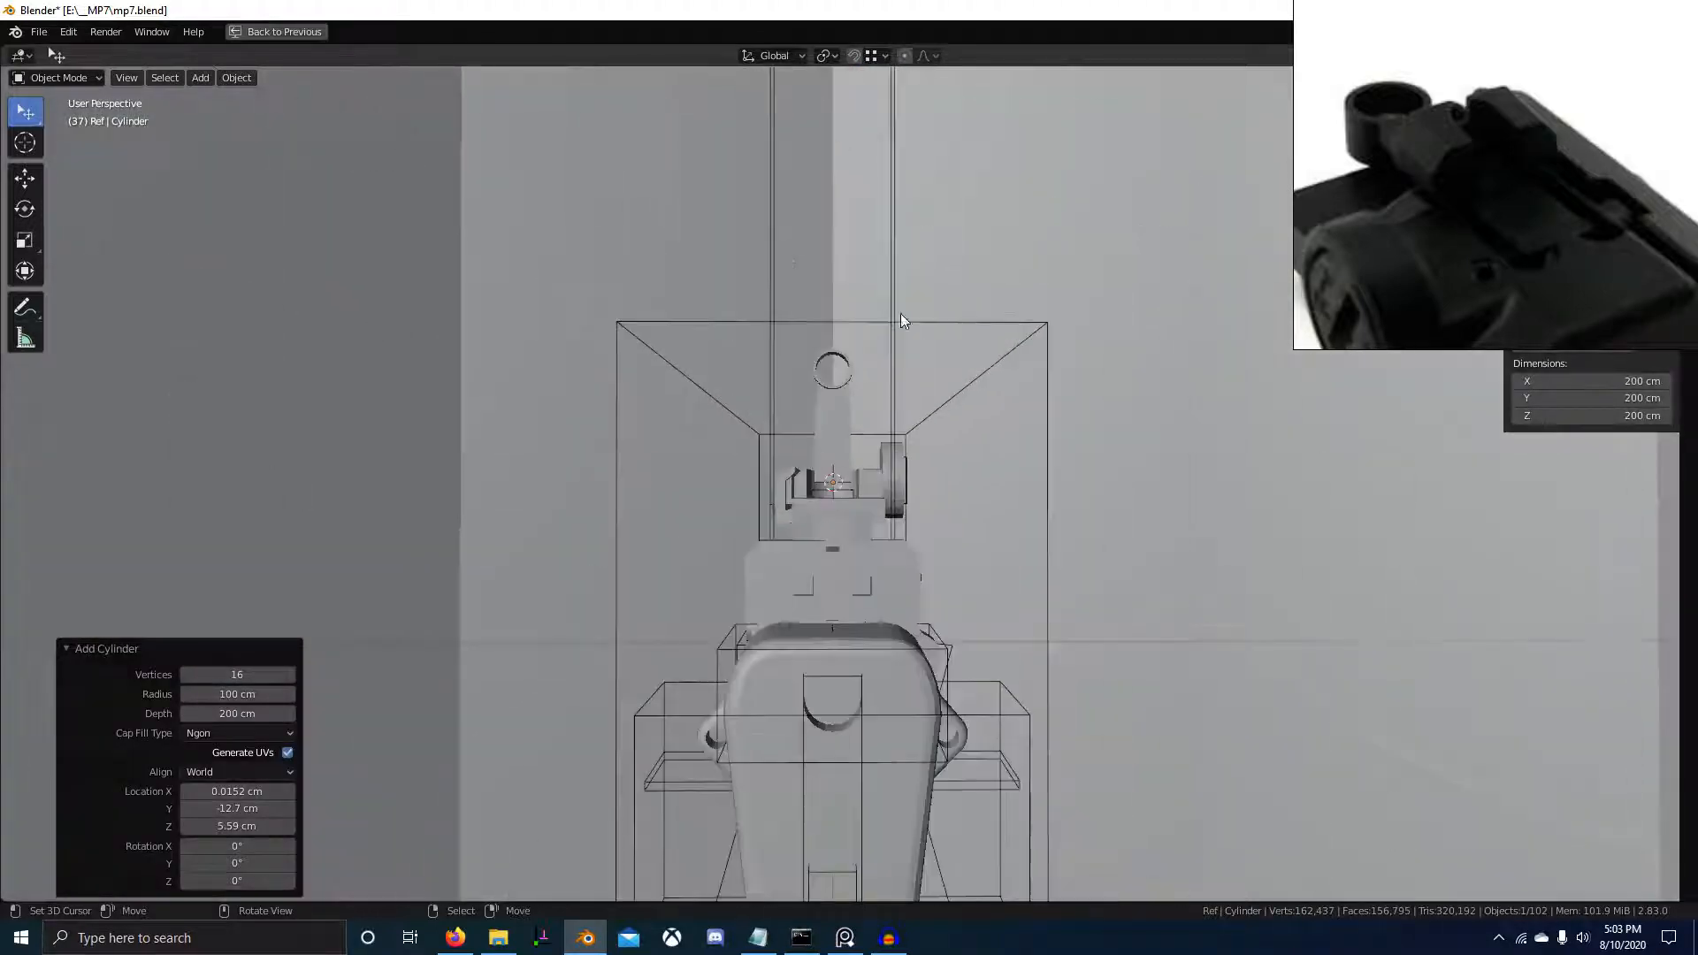
{"action": "middle_click_drag", "start_coordinate": [904, 387], "coordinate": [895, 481]}
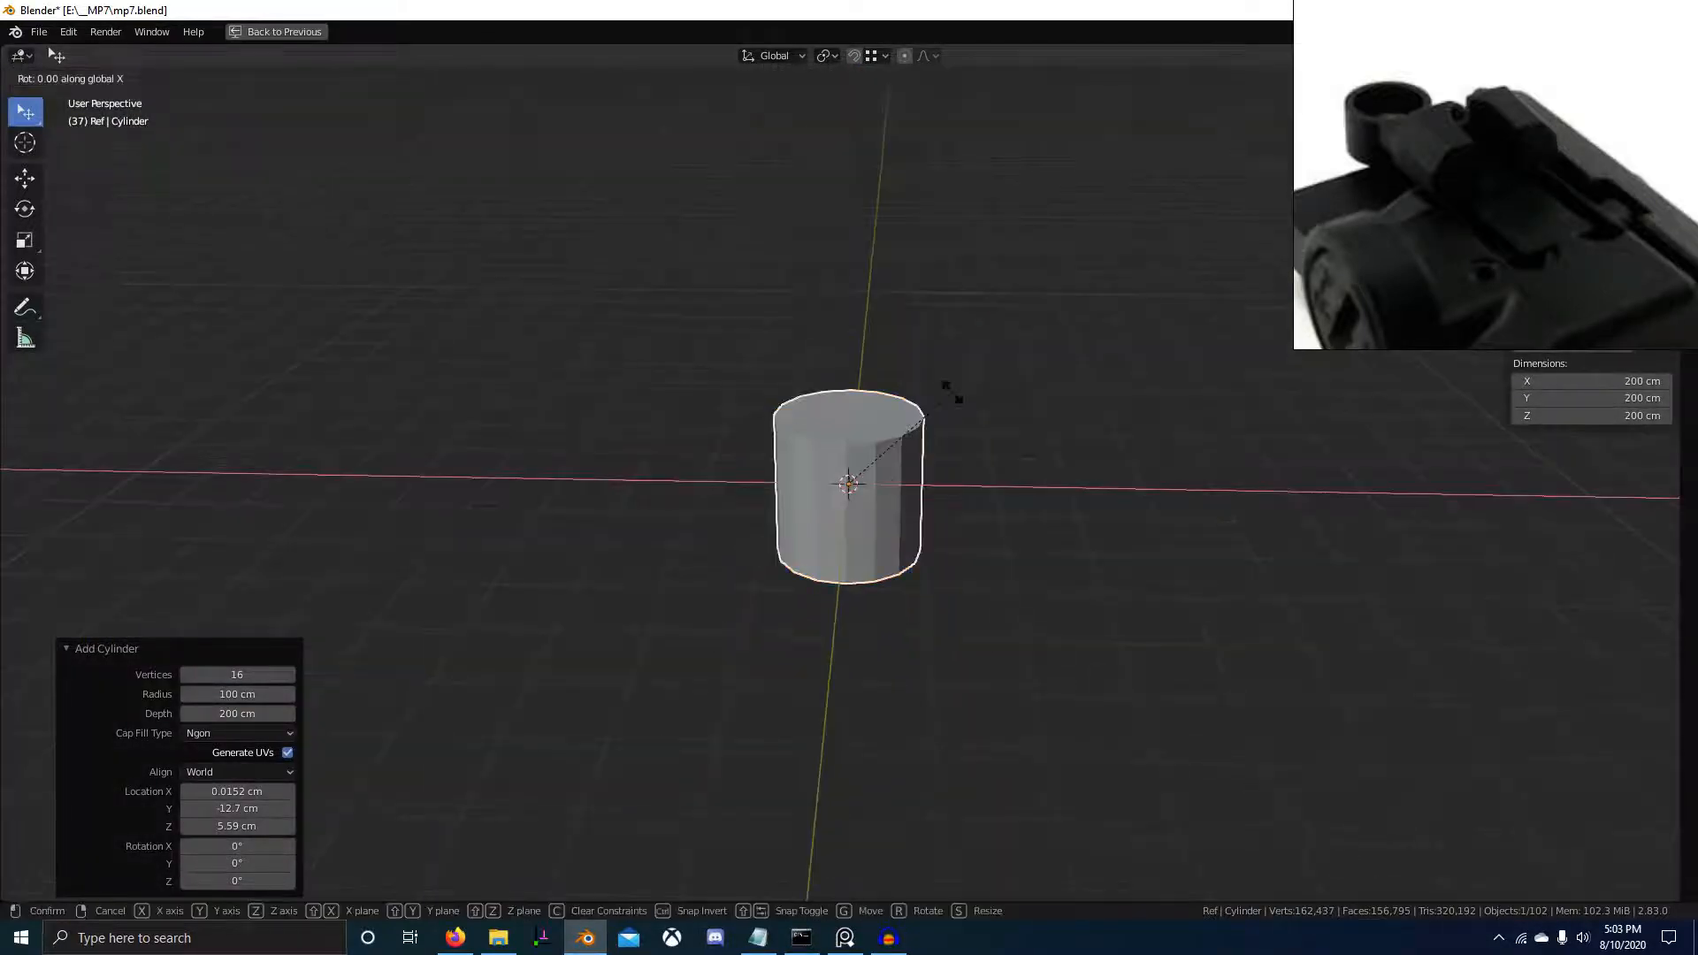
{"action": "type", "text": "90"}
{"action": "key", "text": "Return"}
Scale the cylinder down uniformly to about 0.31 cm and snap the 3D cursor to it
{"action": "key", "text": "s"}
{"action": "left_click", "coordinate": [941, 499]}
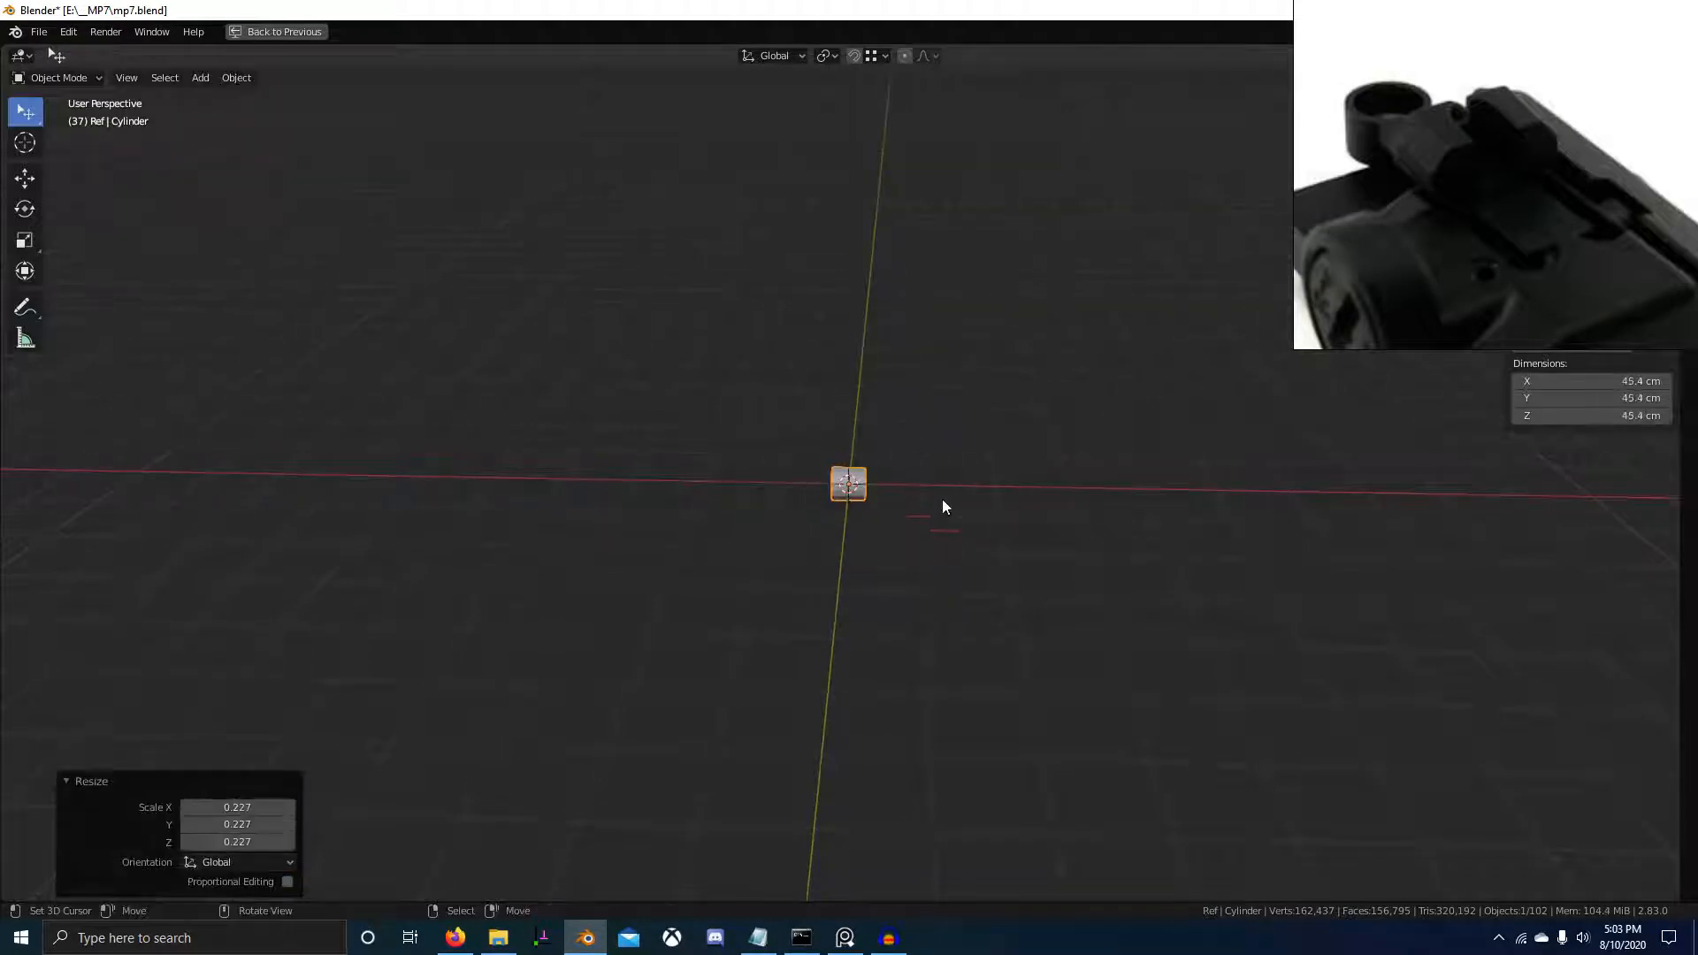
{"action": "scroll", "coordinate": [942, 499], "scroll_direction": "up", "scroll_amount": 7}
{"action": "key", "text": "s"}
{"action": "left_click", "coordinate": [929, 510]}
{"action": "scroll", "coordinate": [1061, 571], "scroll_direction": "up", "scroll_amount": 13}
{"action": "key", "text": "shift+s"}
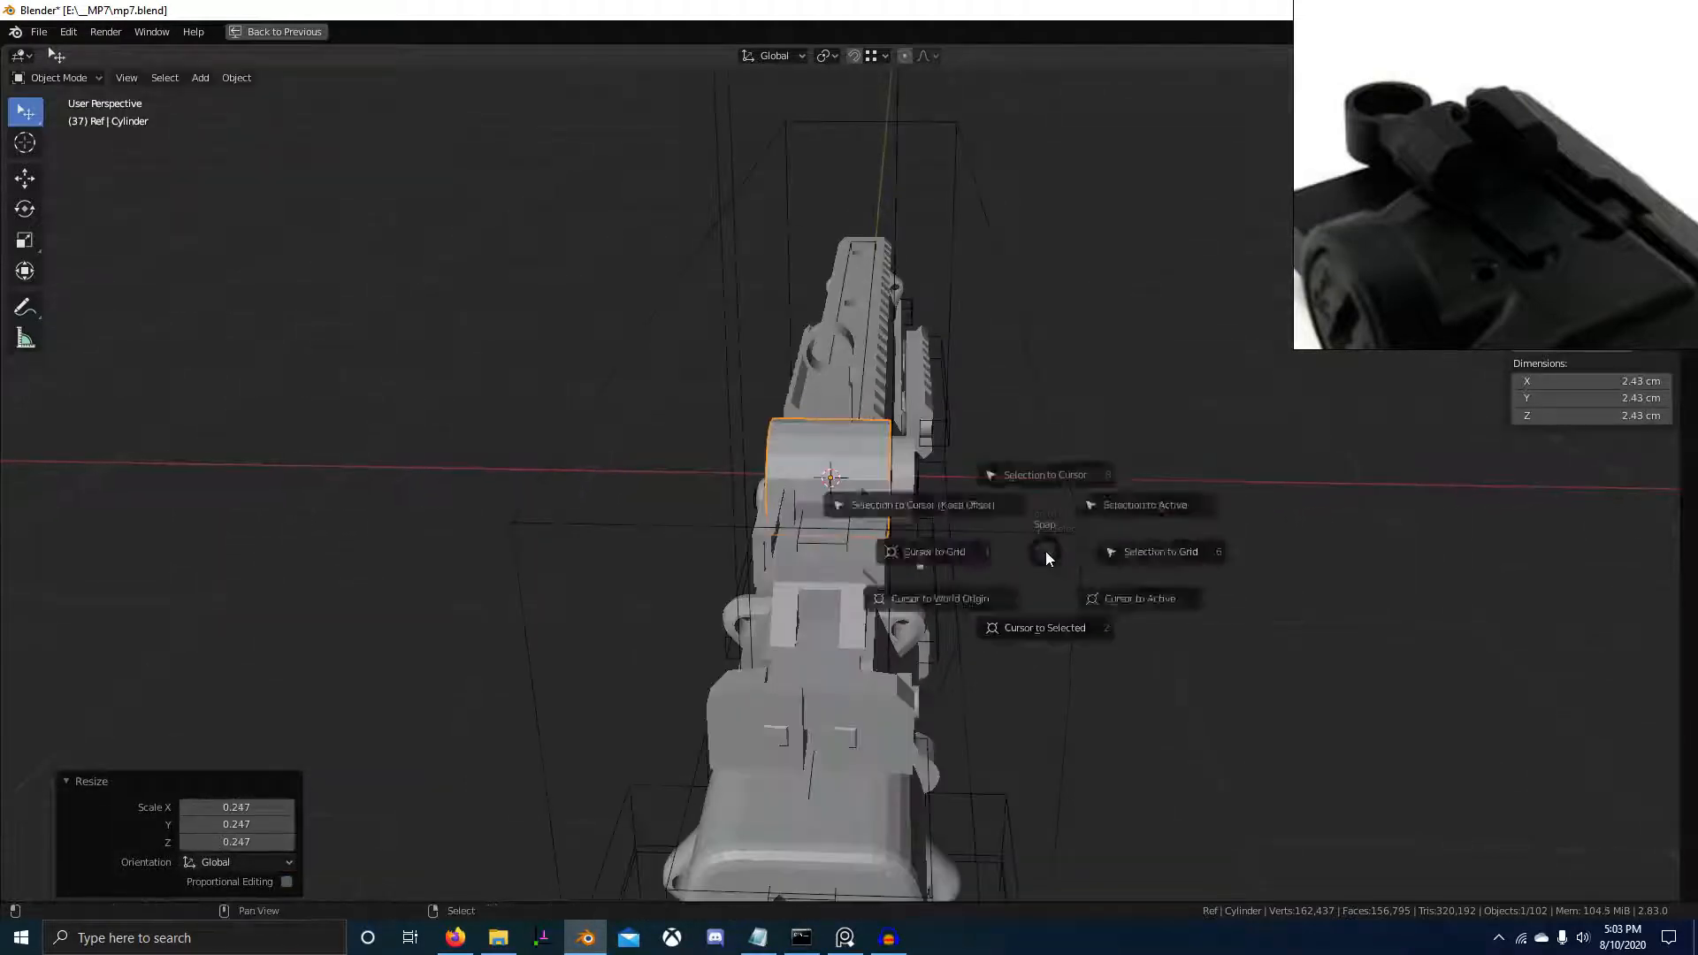
{"action": "left_click", "coordinate": [1061, 617]}
{"action": "key", "text": "s"}
{"action": "left_click", "coordinate": [928, 552]}
{"action": "scroll", "coordinate": [964, 548], "scroll_direction": "up", "scroll_amount": 15}
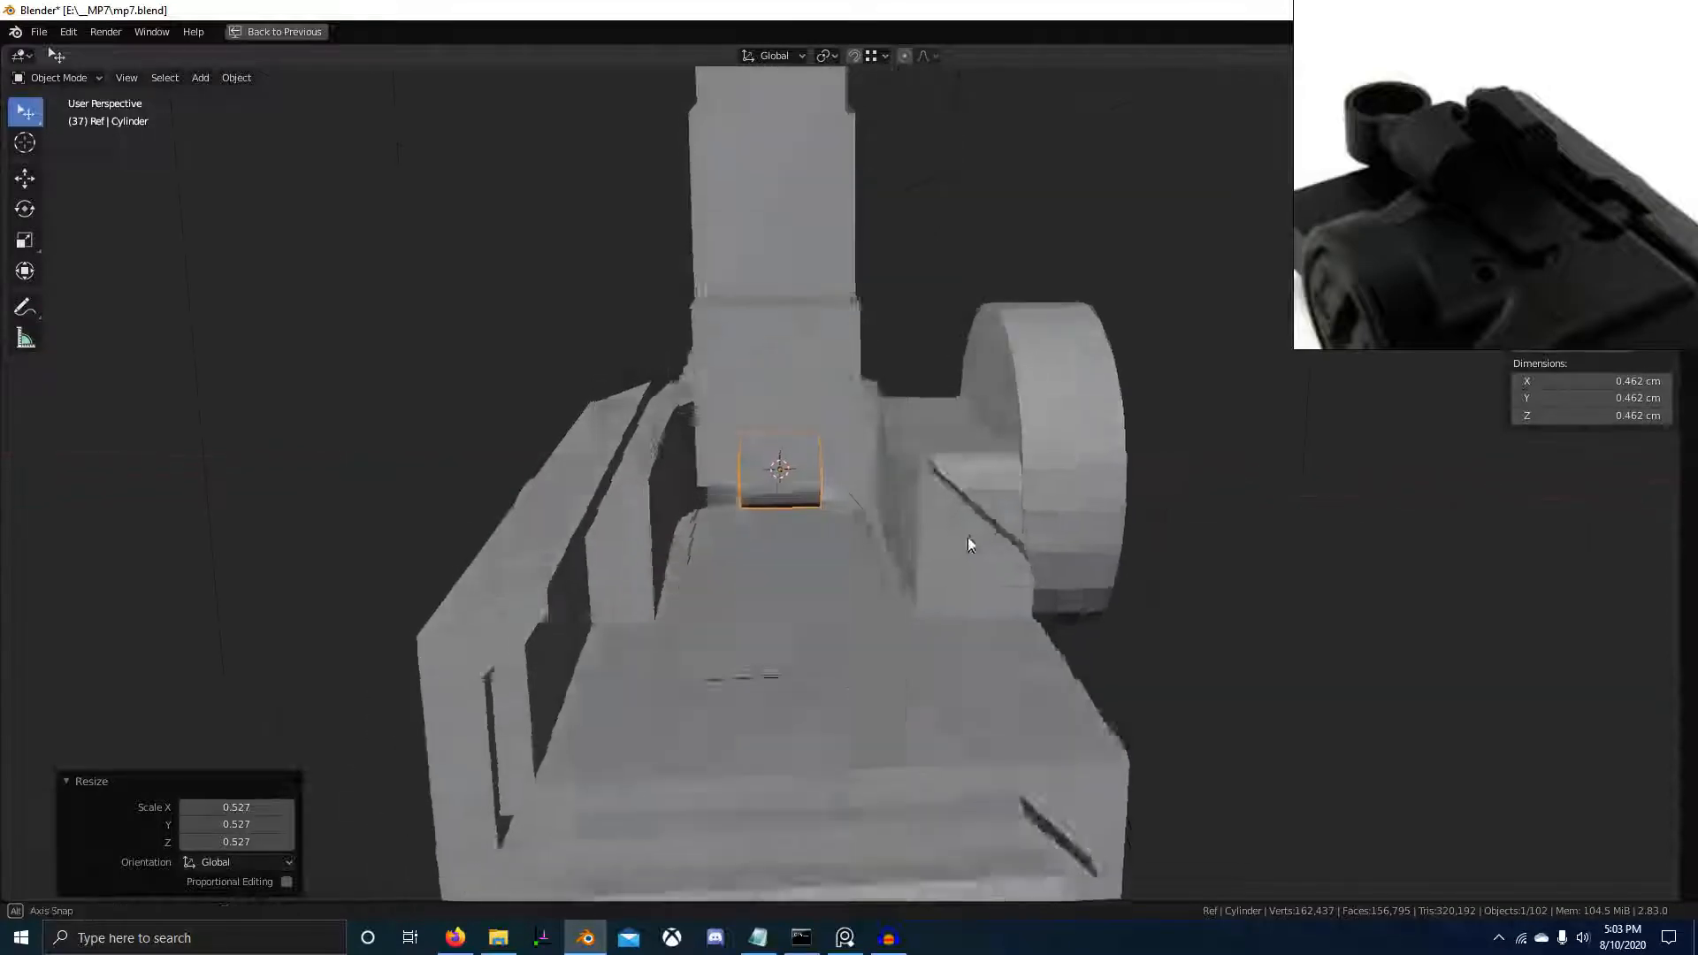
{"action": "key", "text": "s"}
{"action": "middle_click_drag", "start_coordinate": [879, 484], "coordinate": [886, 440]}
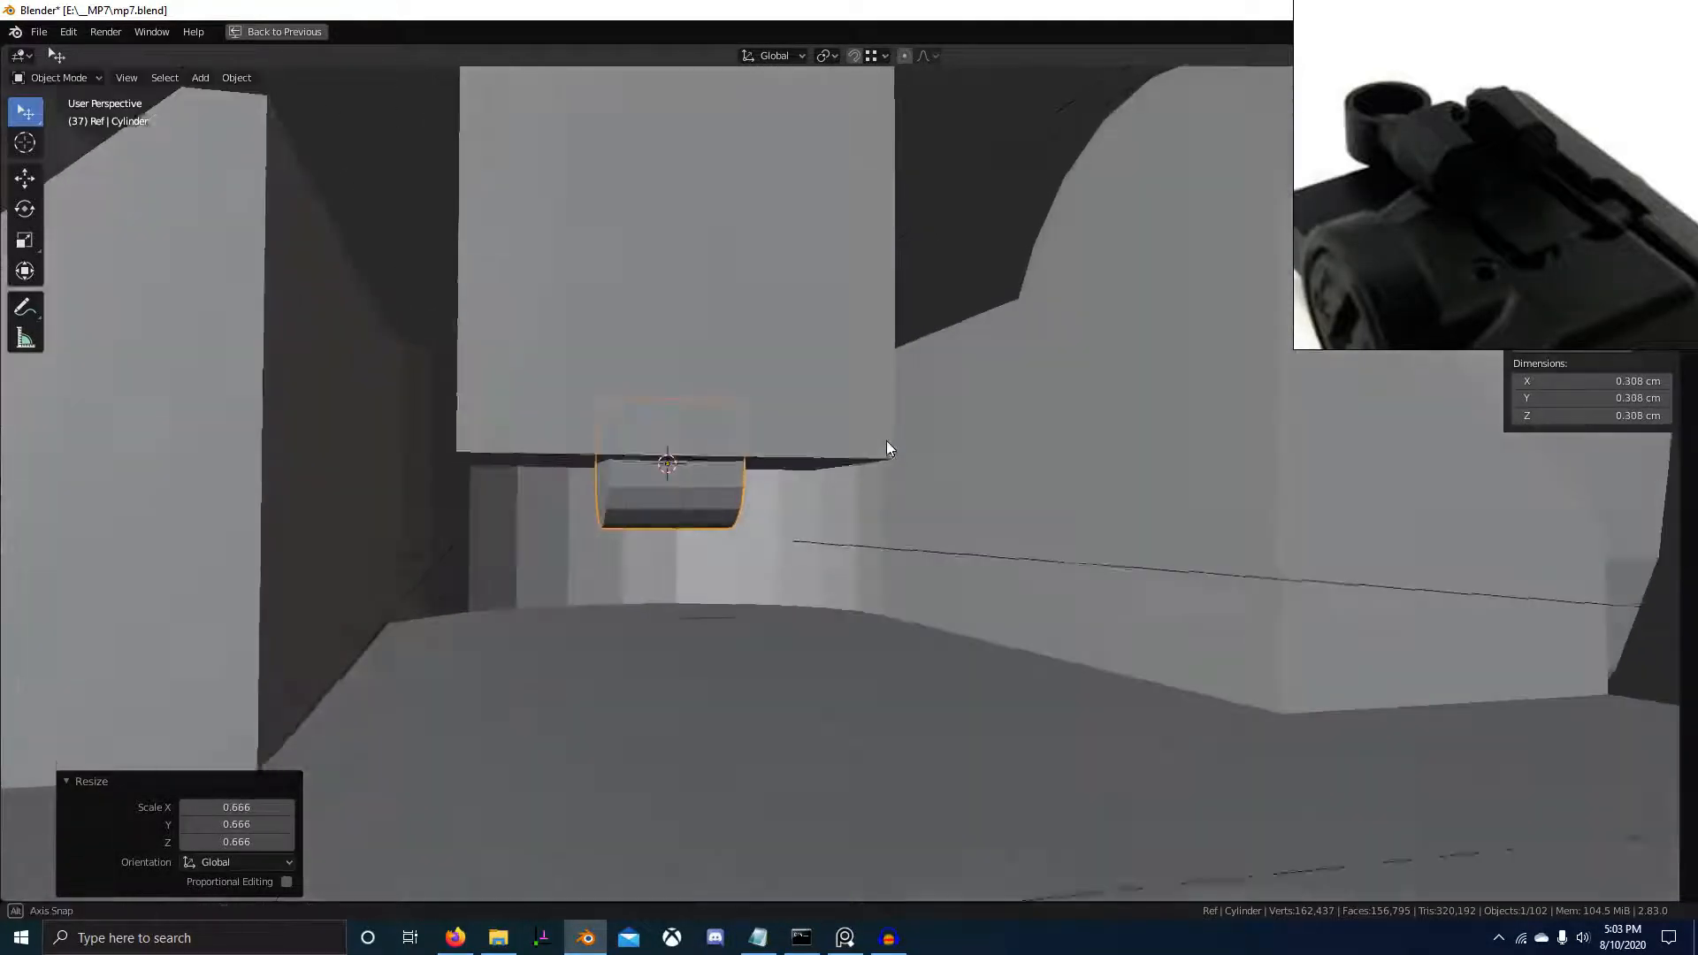
Scale the hinge cylinder down uniformly to about 0.22 cm
{"action": "key", "text": "s"}
{"action": "left_click", "coordinate": [826, 435]}
{"action": "key", "text": "s"}
{"action": "key", "text": "y"}
{"action": "right_click", "coordinate": [1107, 464]}
{"action": "key", "text": "s"}
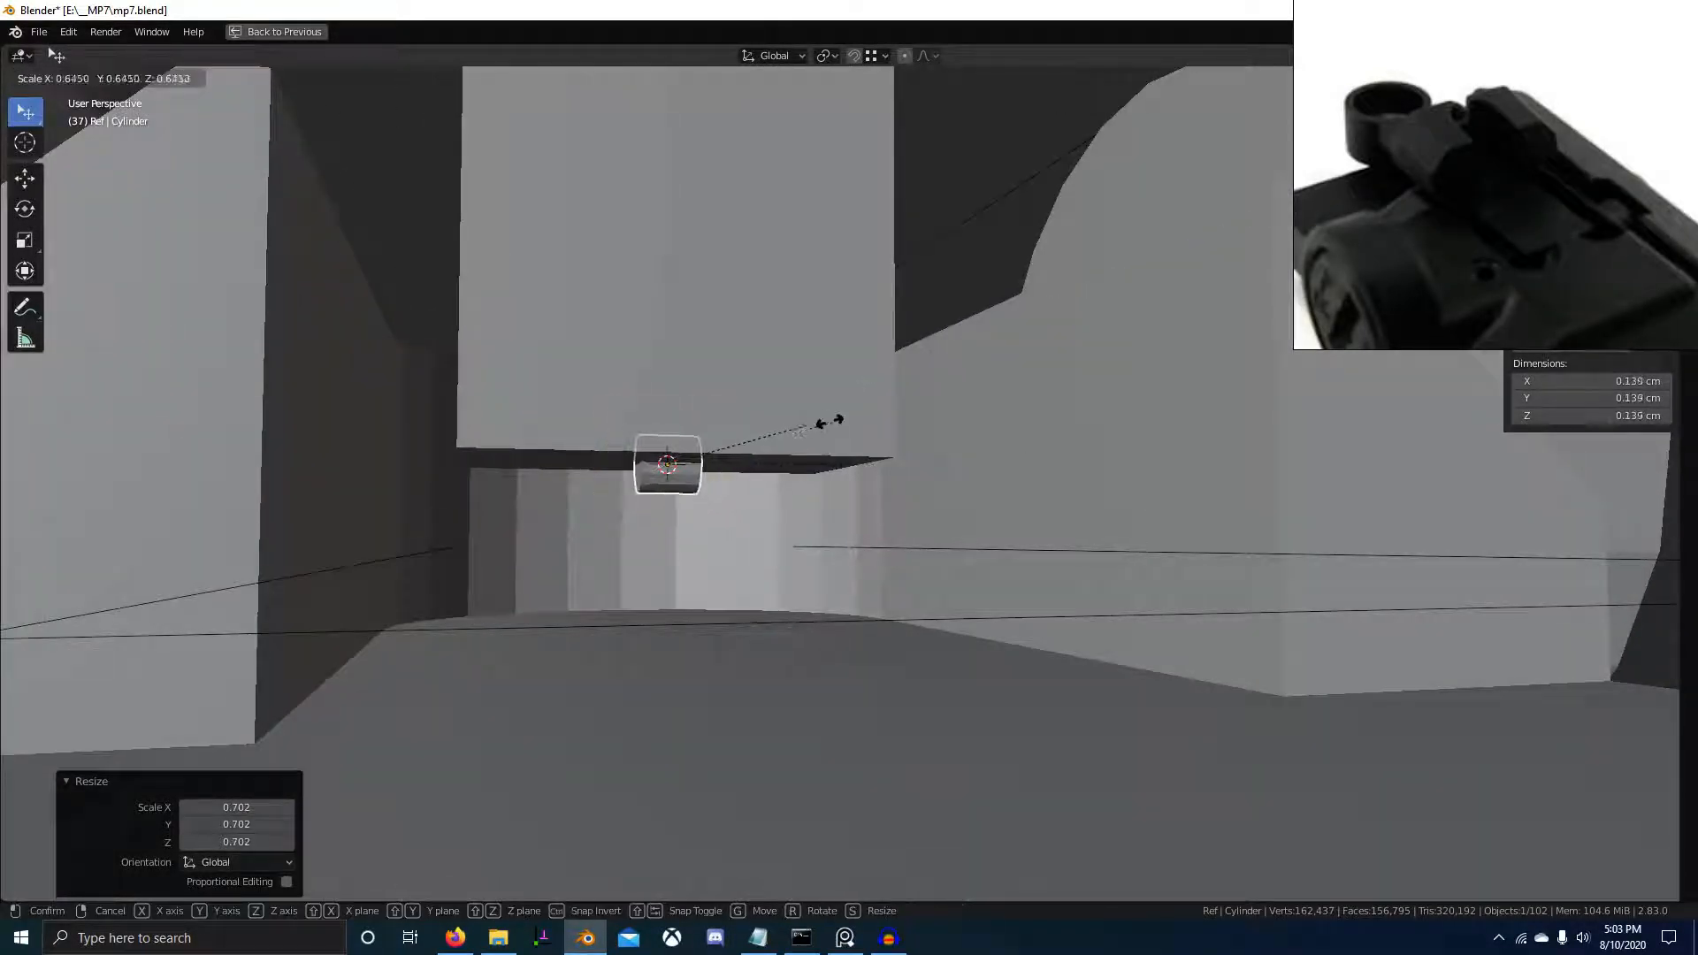
Stretch the cylinder along the X axis to about 1.5 cm so it extends past both sides of the sight's foot
{"action": "middle_click_drag", "start_coordinate": [406, 458], "coordinate": [751, 487]}
{"action": "key", "text": "s"}
{"action": "key", "text": "x"}
{"action": "left_click", "coordinate": [888, 480]}
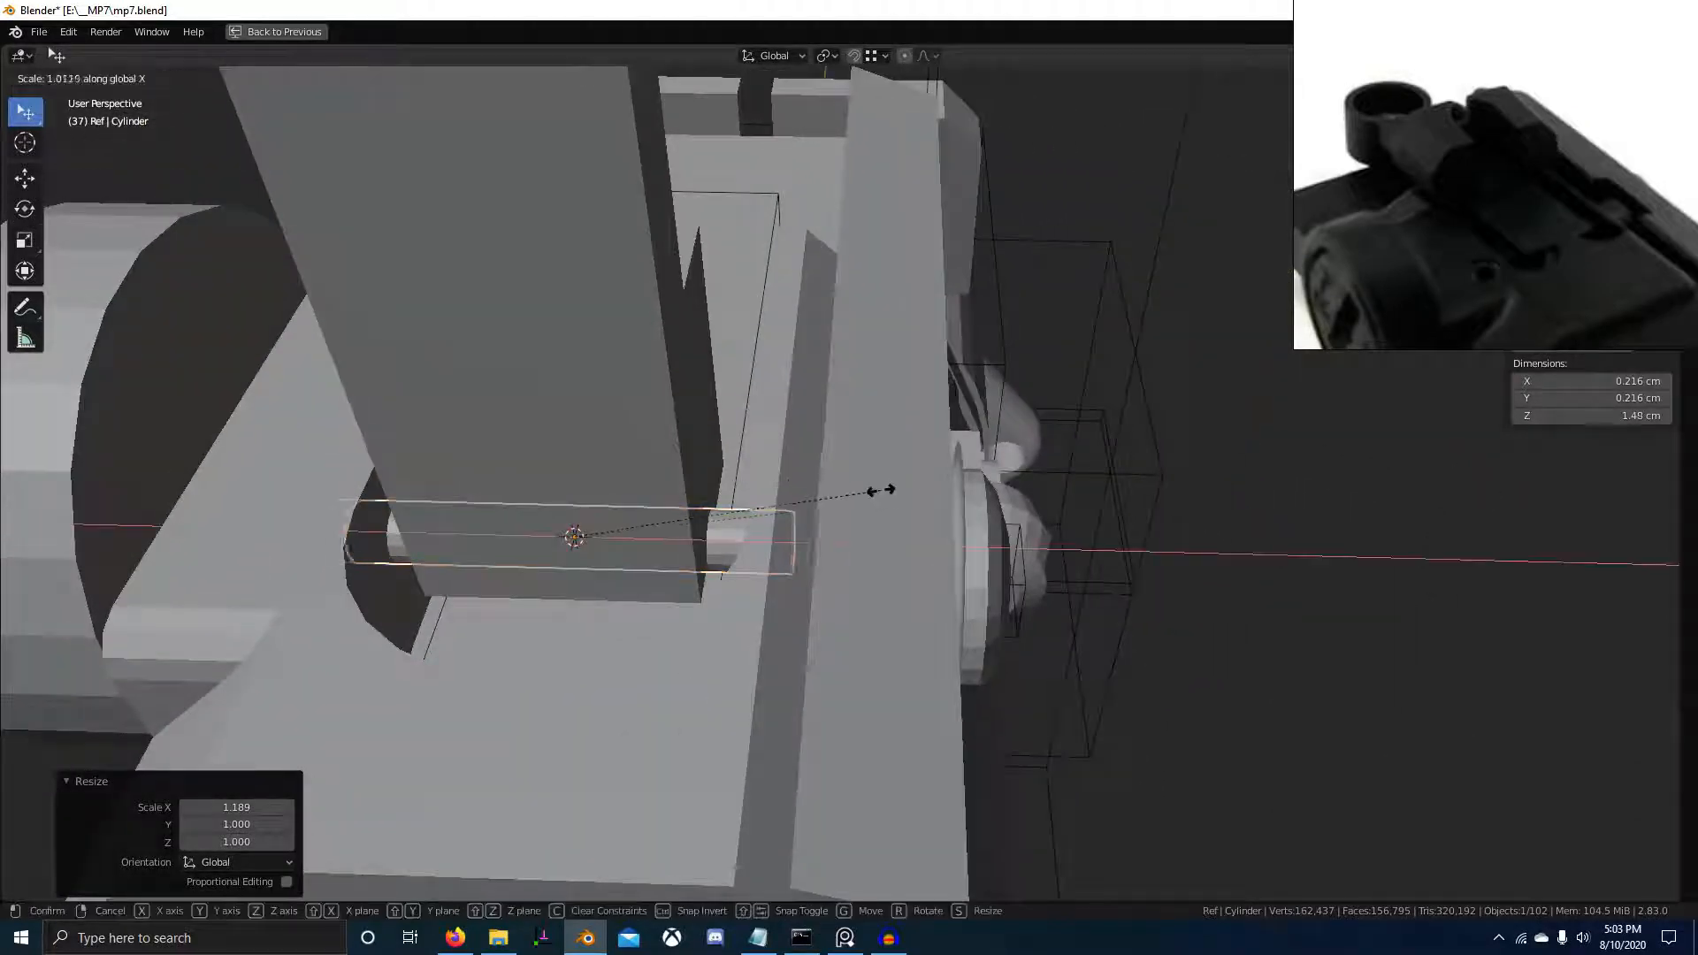
{"action": "left_click", "coordinate": [907, 494]}
Select the edge along the bottom of the sight's block in the sight mesh and move it
{"action": "middle_click_drag", "start_coordinate": [907, 494], "coordinate": [628, 496]}
{"action": "scroll", "coordinate": [830, 469], "scroll_direction": "up", "scroll_amount": 3}
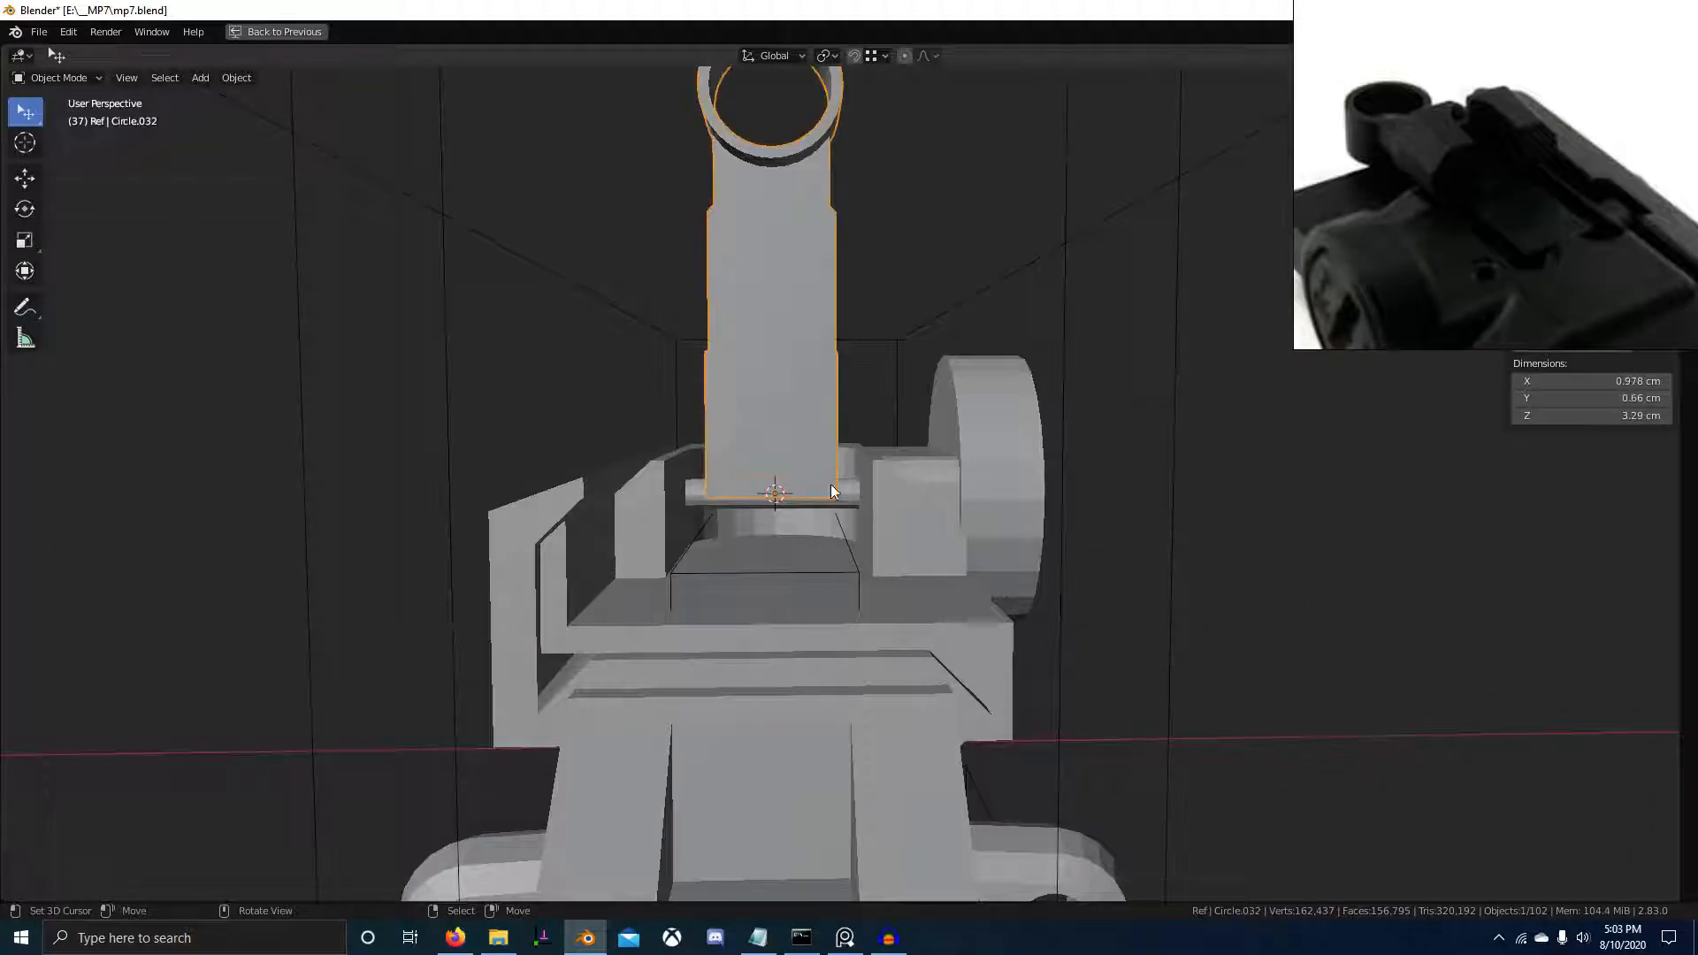
{"action": "scroll", "coordinate": [830, 492], "scroll_direction": "up", "scroll_amount": 3}
{"action": "middle_click_drag", "start_coordinate": [831, 492], "coordinate": [701, 592]}
{"action": "key", "text": "Tab"}
{"action": "scroll", "coordinate": [796, 513], "scroll_direction": "up", "scroll_amount": 3}
{"action": "scroll", "coordinate": [747, 494], "scroll_direction": "up", "scroll_amount": 3}
{"action": "scroll", "coordinate": [558, 608], "scroll_direction": "down", "scroll_amount": 1}
{"action": "right_click", "coordinate": [624, 596], "text": "shift"}
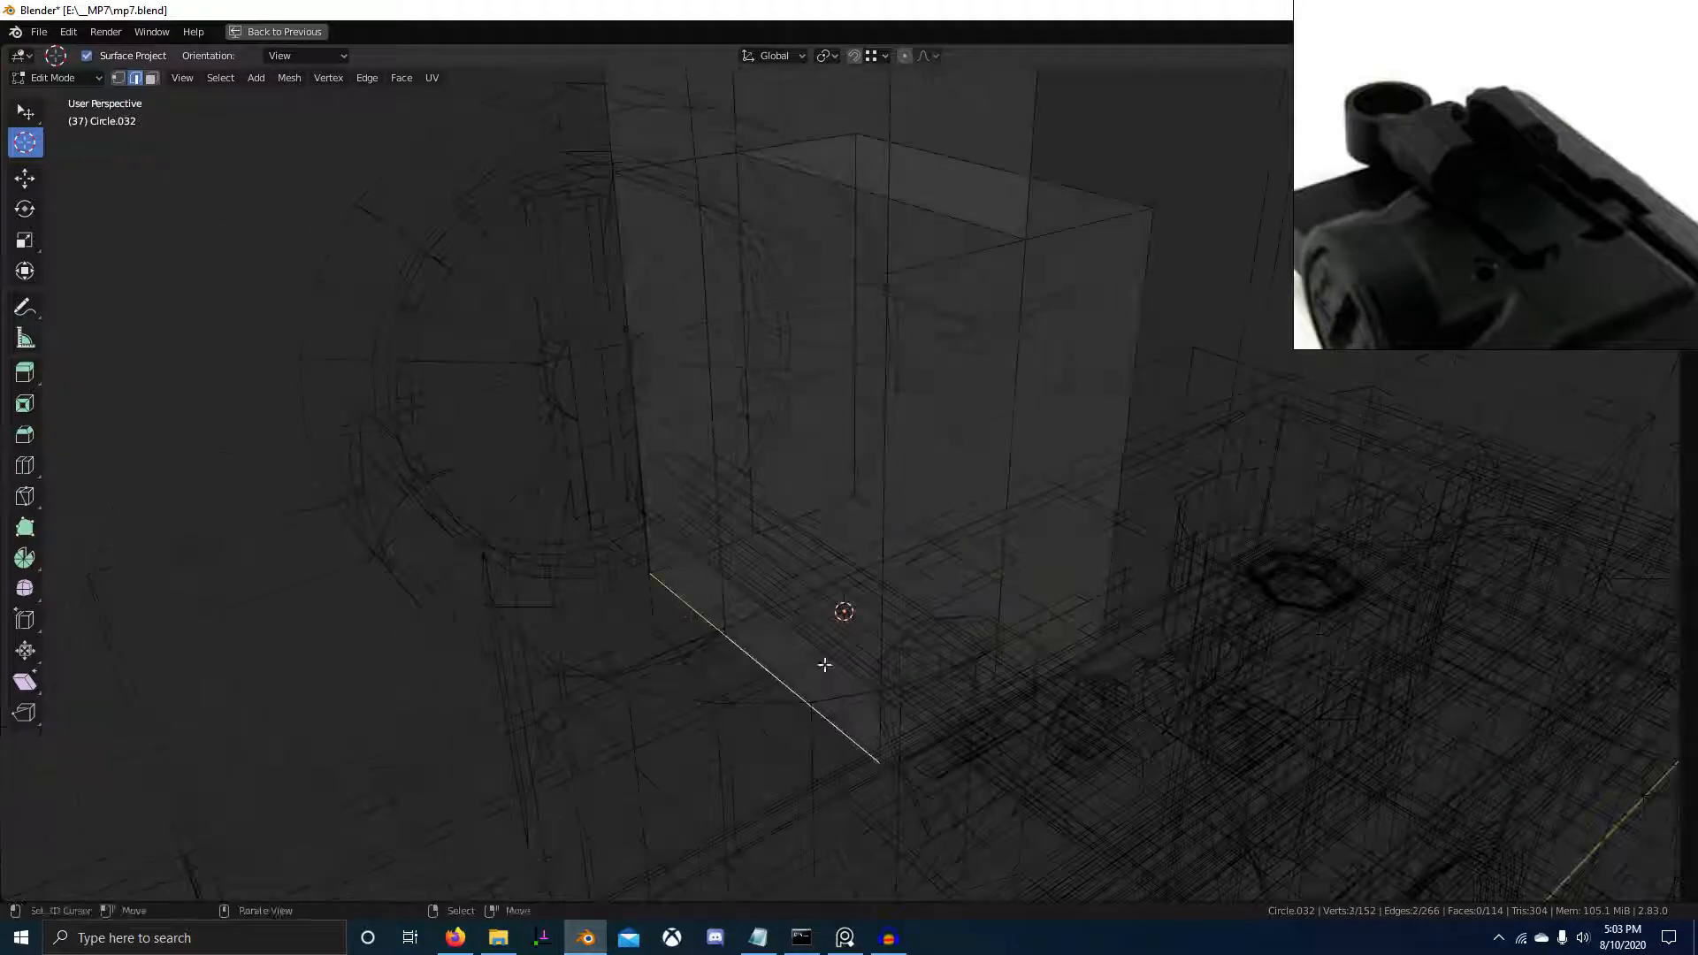
{"action": "middle_click_drag", "start_coordinate": [967, 538], "coordinate": [798, 629]}
{"action": "key", "text": "z"}
{"action": "left_click", "coordinate": [931, 633]}
{"action": "mouse_move", "coordinate": [931, 633]}
{"action": "middle_mouse_down"}
{"action": "mouse_move", "coordinate": [865, 587]}
{"action": "mouse_move", "coordinate": [875, 564]}
{"action": "mouse_move", "coordinate": [823, 589]}
{"action": "mouse_move", "coordinate": [714, 544]}
{"action": "middle_mouse_up"}
{"action": "key", "text": "g"}
{"action": "left_click", "coordinate": [874, 609]}
{"action": "key", "text": "z"}
{"action": "left_click", "coordinate": [483, 502]}
Select the sight's whole mesh, run Select Non Manifold, and simplify the mesh with a Limited Dissolve at a 1° maximum angle
{"action": "middle_click_drag", "start_coordinate": [609, 525], "coordinate": [775, 585]}
{"action": "scroll", "coordinate": [698, 549], "scroll_direction": "down", "scroll_amount": 7}
{"action": "key", "text": "a"}
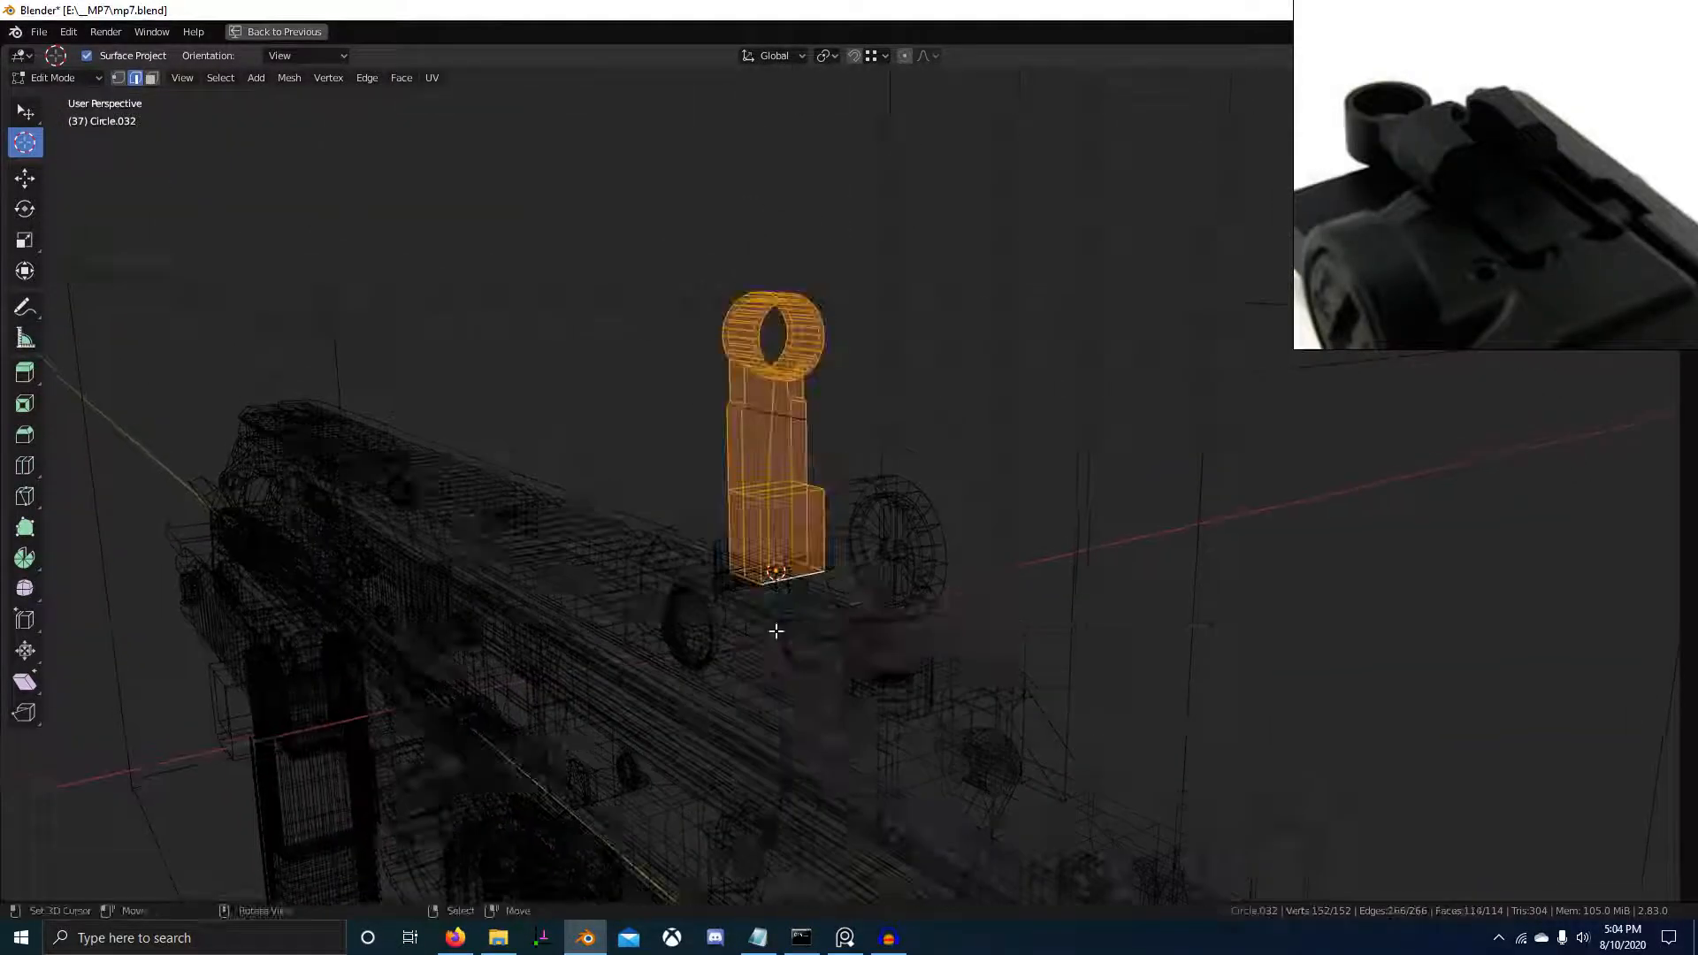
{"action": "key", "text": "F3"}
{"action": "type", "text": "Select Non Manifold"}
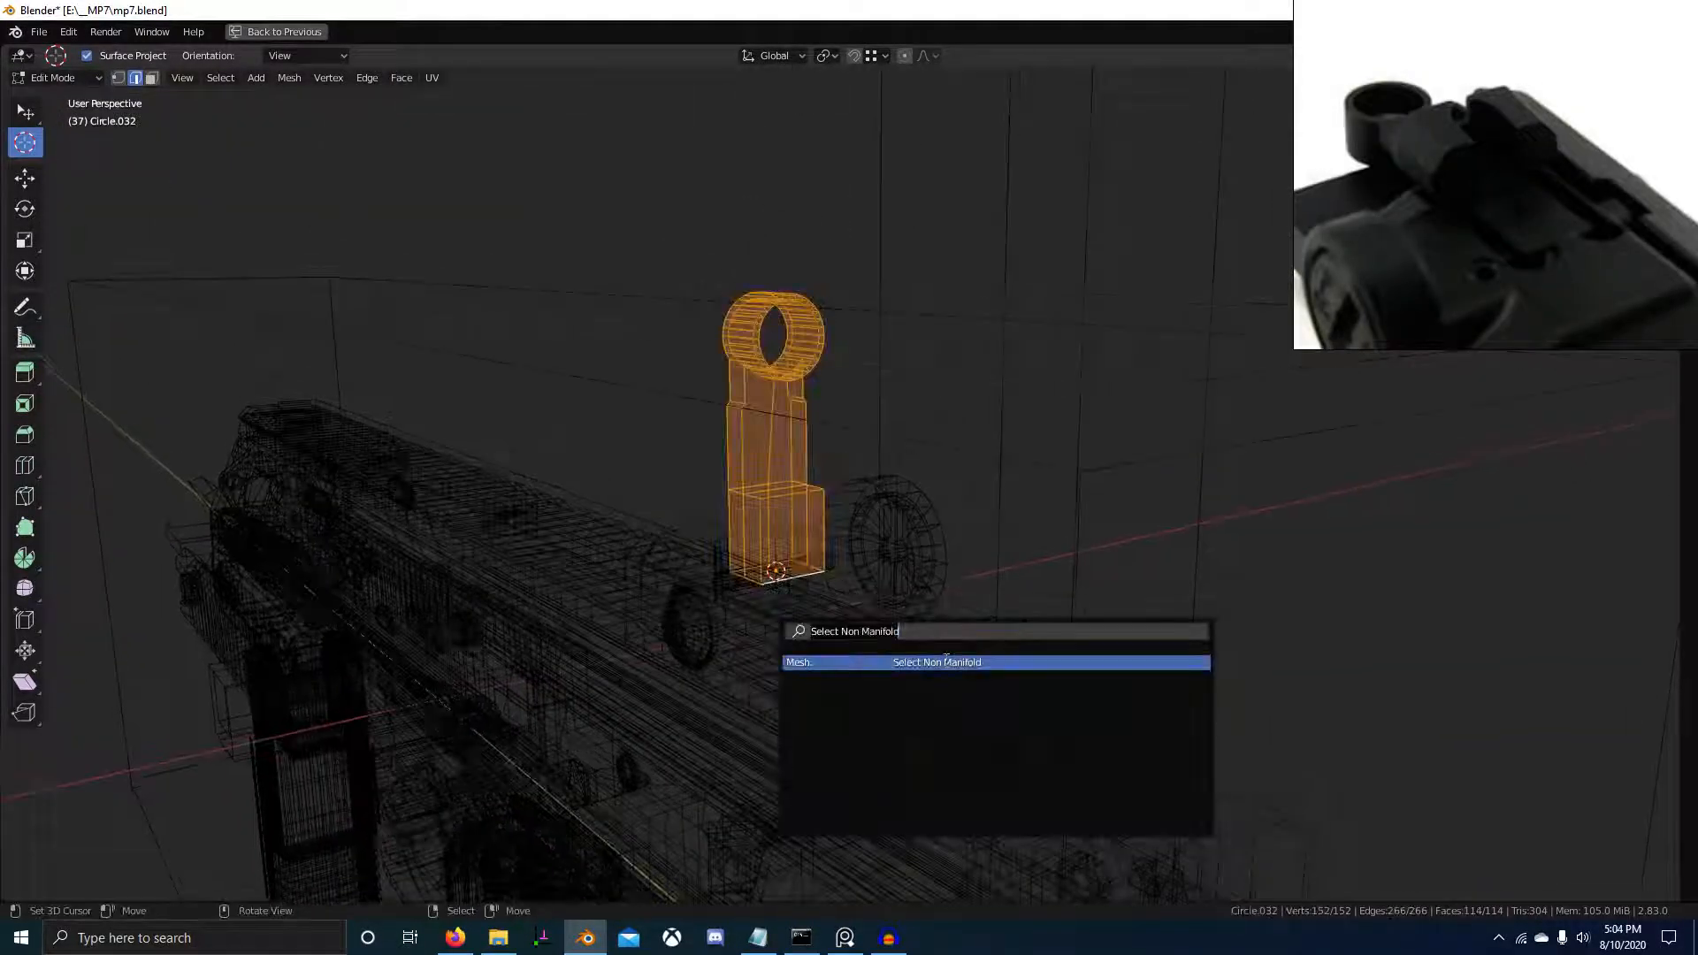
{"action": "key", "text": "Return"}
{"action": "key", "text": "x"}
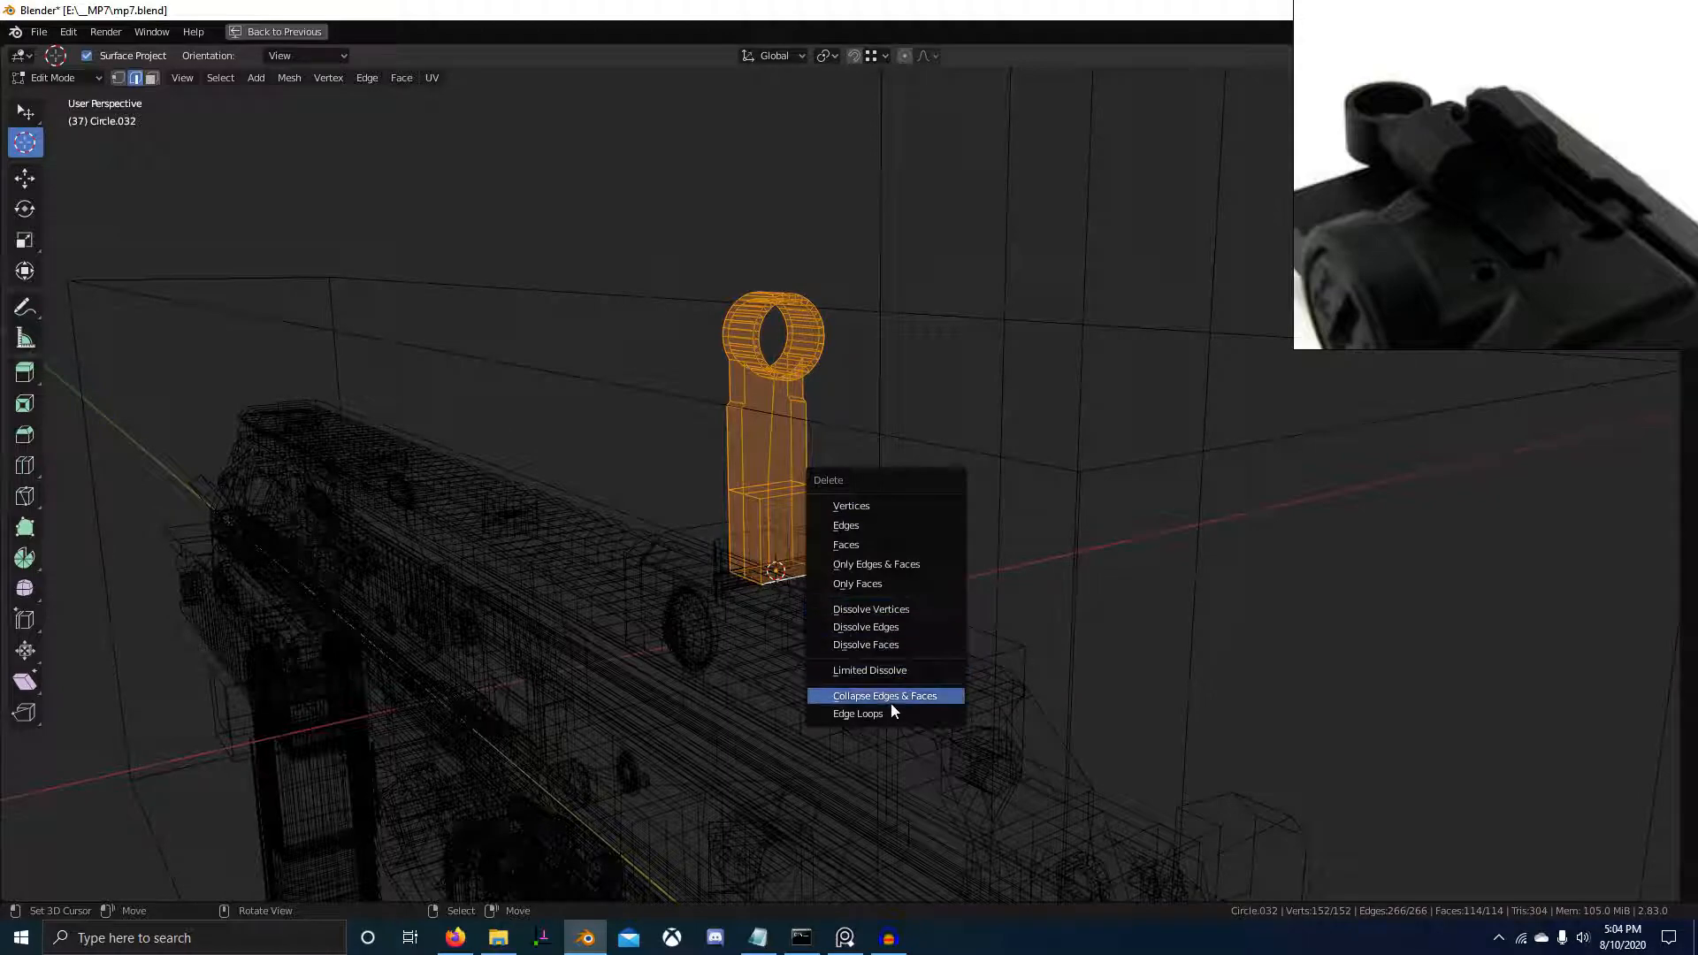
{"action": "left_click", "coordinate": [914, 677]}
Clear the selection, then select a leftover edge at the foot of the sight's block and dissolve it
{"action": "key", "text": "z"}
{"action": "scroll", "coordinate": [911, 623], "scroll_direction": "up", "scroll_amount": 3}
{"action": "mouse_move", "coordinate": [929, 619]}
{"action": "middle_mouse_down"}
{"action": "mouse_move", "coordinate": [761, 650]}
{"action": "mouse_move", "coordinate": [695, 629]}
{"action": "mouse_move", "coordinate": [754, 652]}
{"action": "mouse_move", "coordinate": [554, 681]}
{"action": "mouse_move", "coordinate": [574, 648]}
{"action": "mouse_move", "coordinate": [822, 709]}
{"action": "mouse_move", "coordinate": [793, 660]}
{"action": "mouse_move", "coordinate": [715, 708]}
{"action": "middle_mouse_up"}
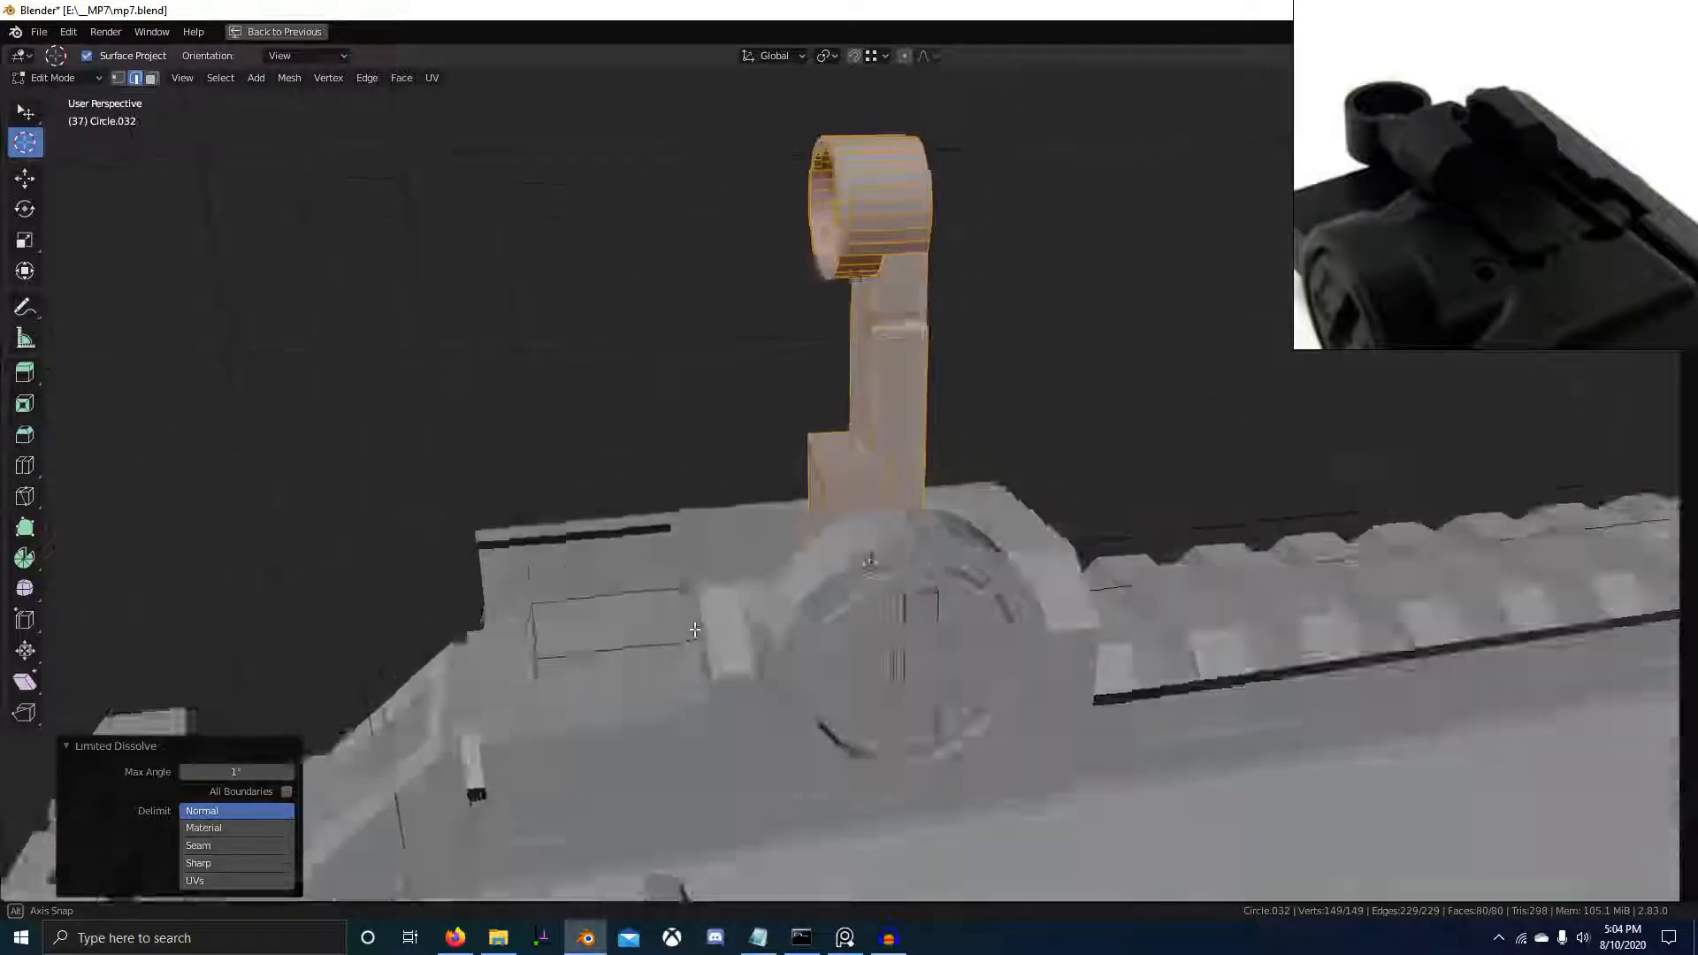
{"action": "key", "text": "shift+z"}
{"action": "scroll", "coordinate": [566, 677], "scroll_direction": "down", "scroll_amount": 1}
{"action": "key", "text": "1"}
{"action": "key", "text": "alt+a"}
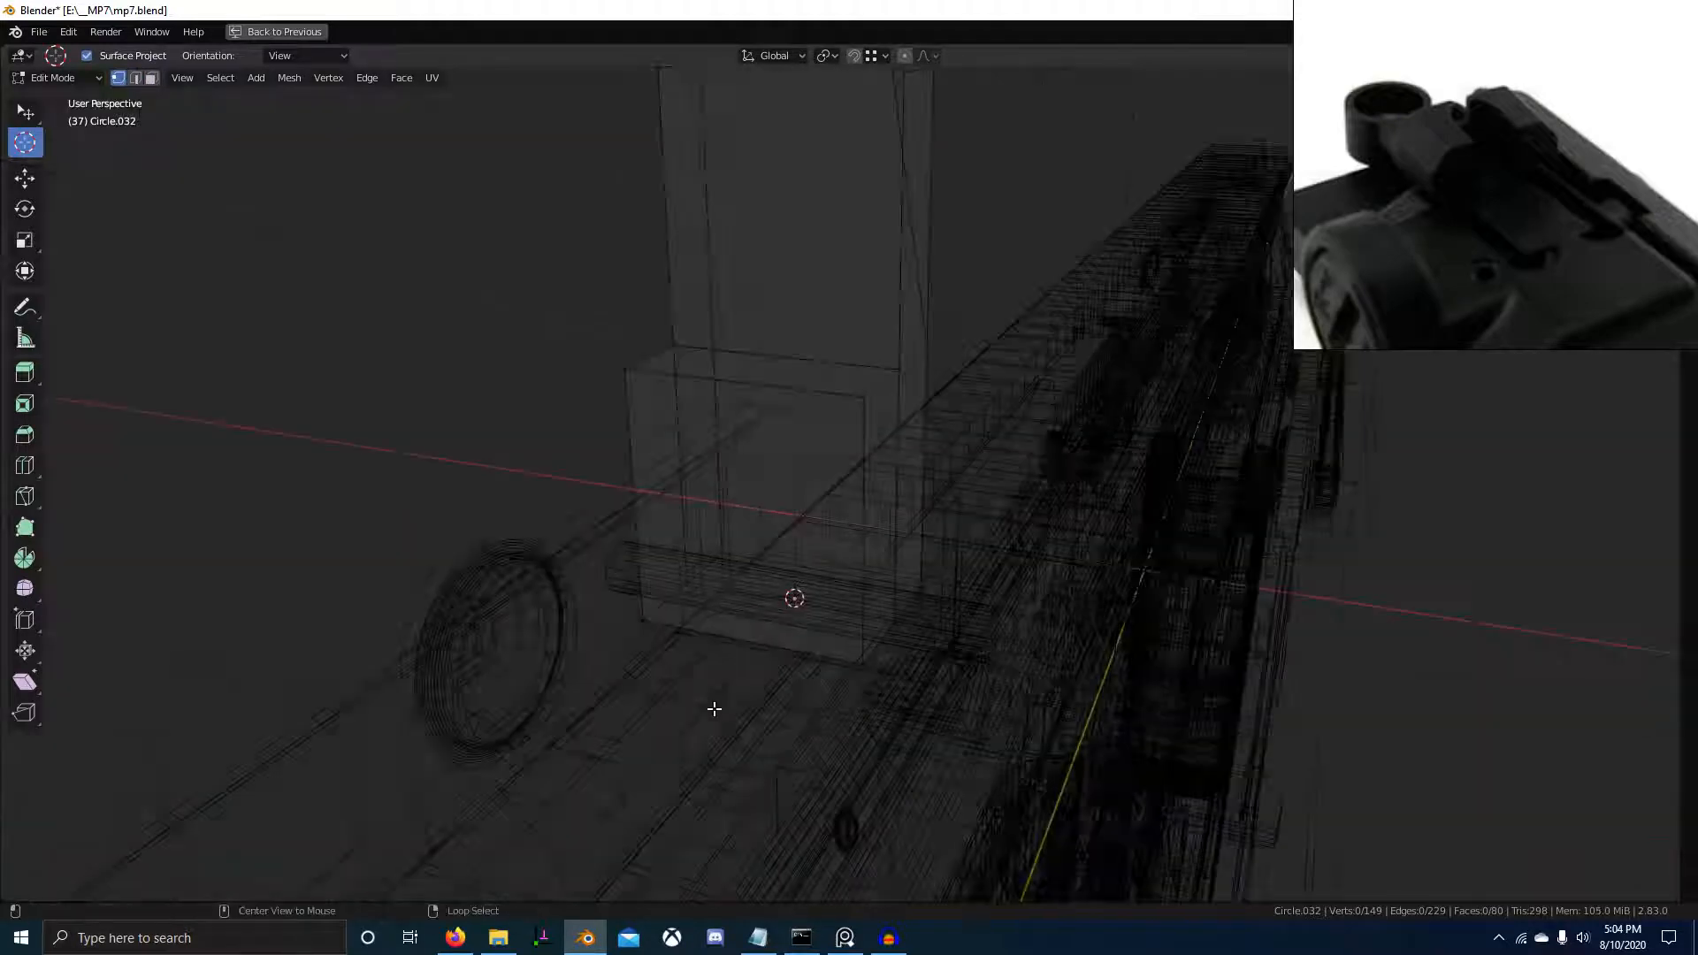
{"action": "mouse_move", "coordinate": [628, 606]}
{"action": "middle_mouse_down"}
{"action": "mouse_move", "coordinate": [771, 619]}
{"action": "mouse_move", "coordinate": [694, 595]}
{"action": "mouse_move", "coordinate": [413, 691]}
{"action": "mouse_move", "coordinate": [886, 578]}
{"action": "middle_mouse_up"}
{"action": "key", "text": "shift+z"}
{"action": "key", "text": "2"}
{"action": "right_click", "coordinate": [687, 593]}
{"action": "key", "text": "ctrl+x"}
Isolate the sight's foot with a clipping region and lower the block's bottom along Z, making the sight about 3.41 cm tall
{"action": "mouse_move", "coordinate": [924, 488]}
{"action": "middle_mouse_down"}
{"action": "mouse_move", "coordinate": [917, 546]}
{"action": "mouse_move", "coordinate": [807, 572]}
{"action": "mouse_move", "coordinate": [735, 637]}
{"action": "middle_mouse_up"}
{"action": "key", "text": "shift+z"}
{"action": "key", "text": "1"}
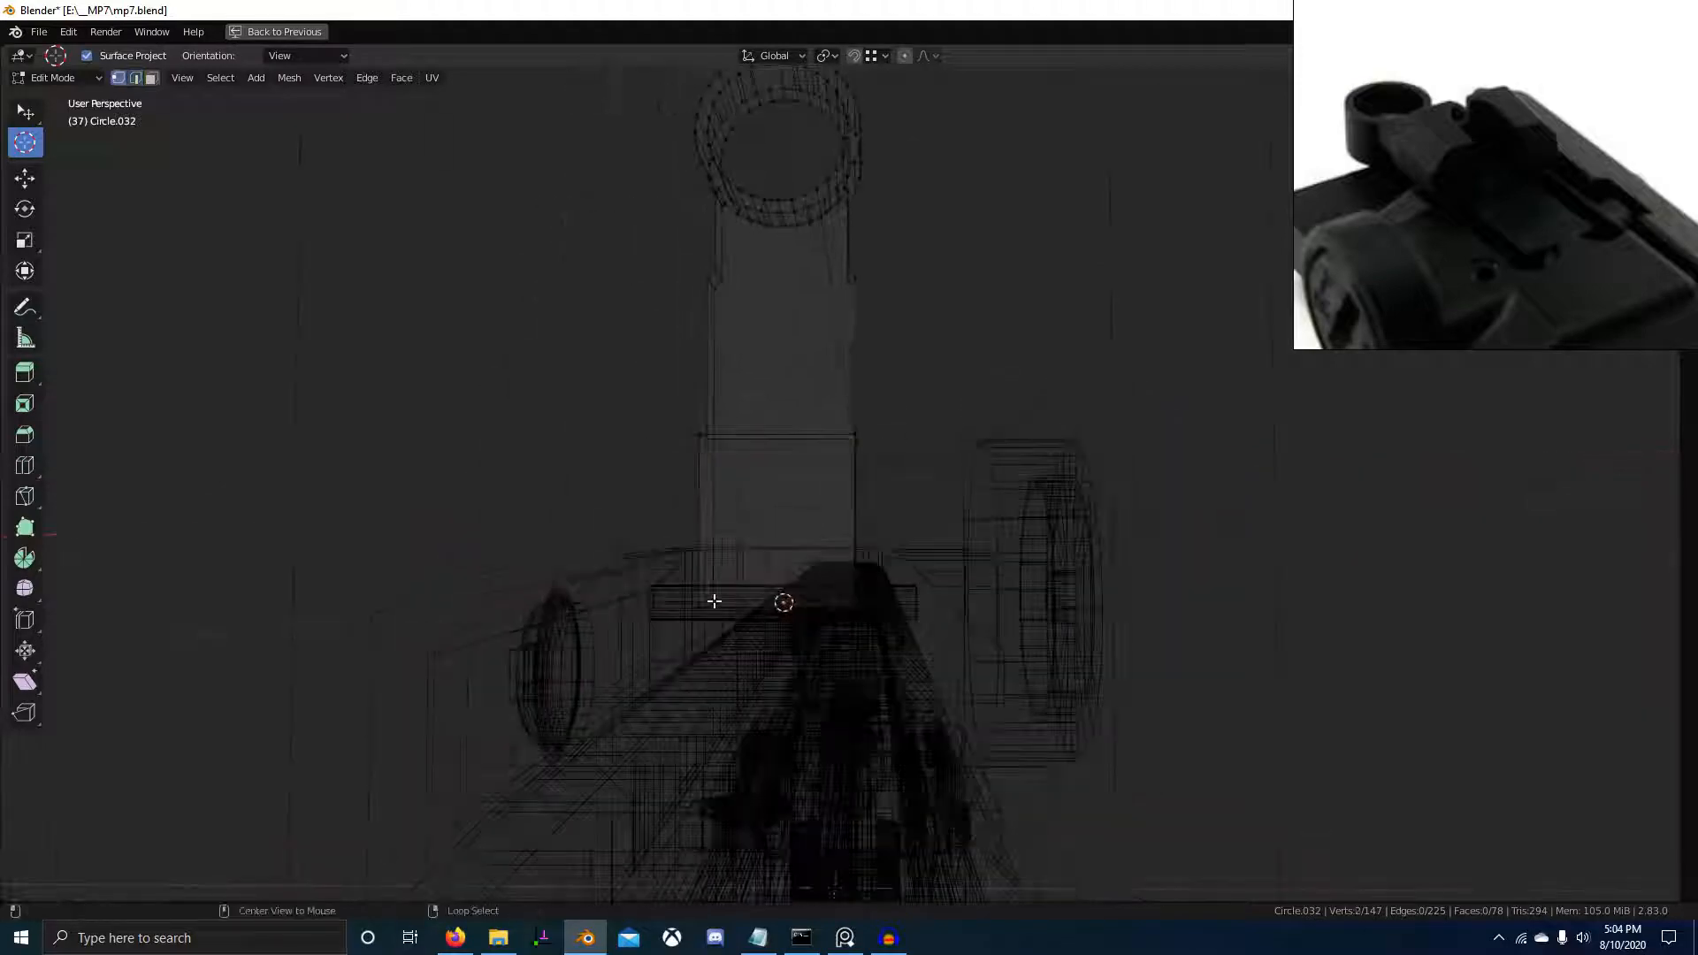
{"action": "key", "text": "alt+a"}
{"action": "key", "text": "alt+b"}
{"action": "left_click_drag", "start_coordinate": [624, 549], "coordinate": [1030, 625]}
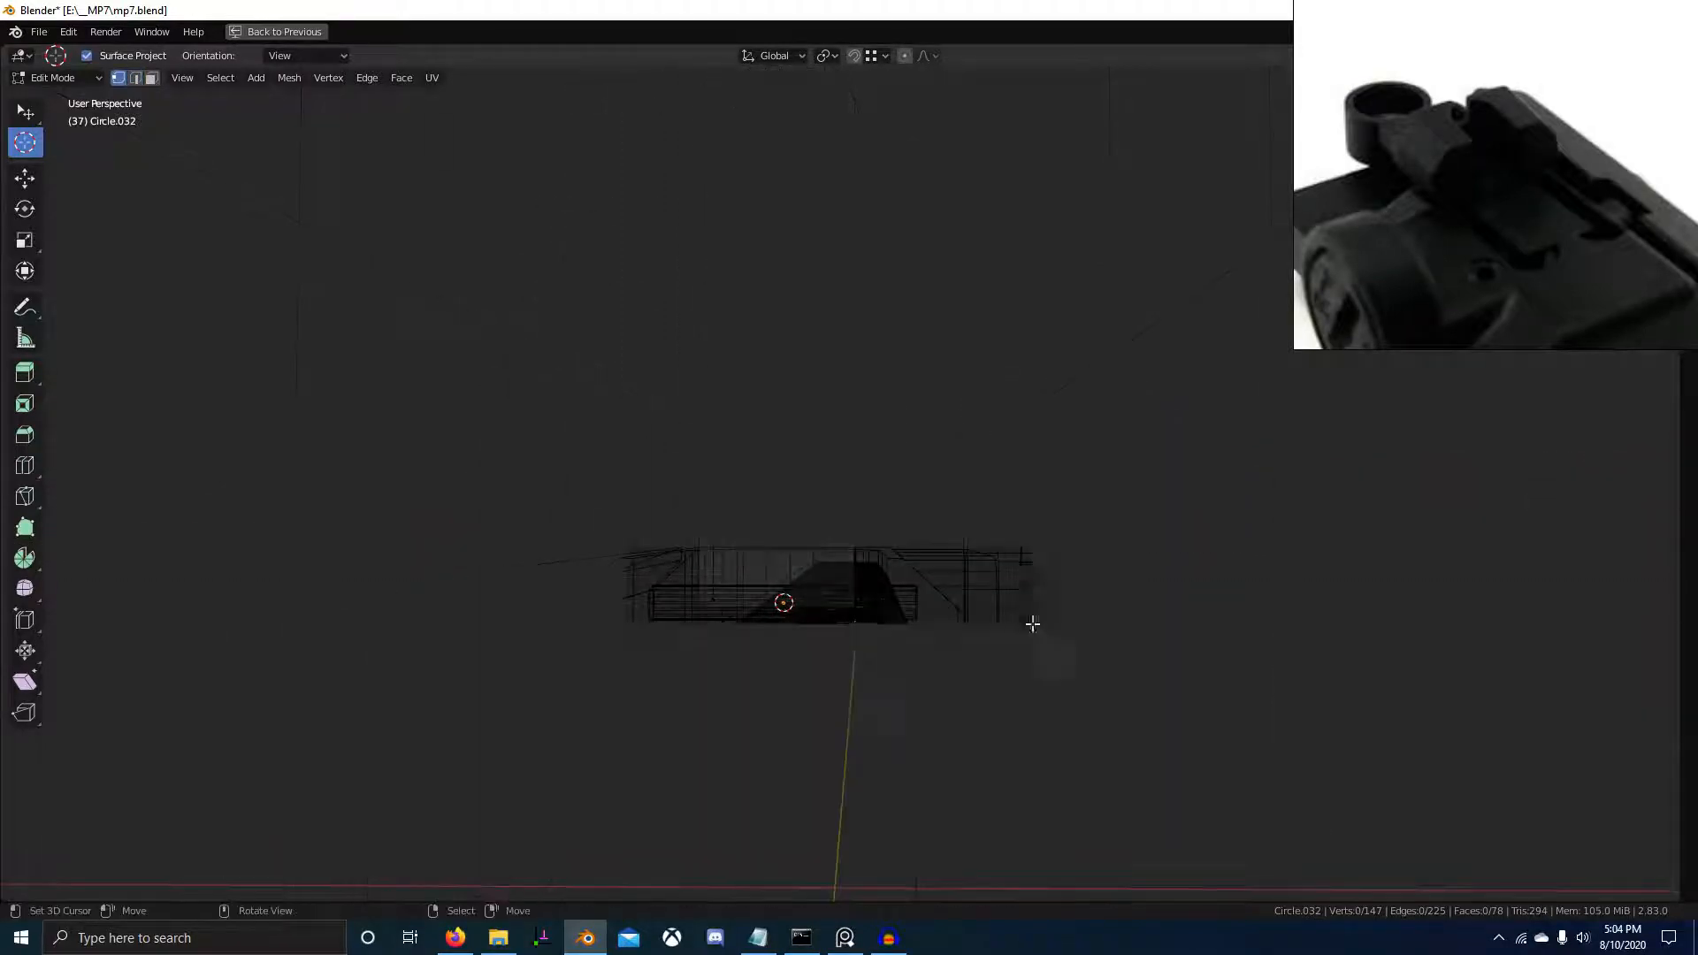
{"action": "key", "text": "alt+b"}
{"action": "middle_click_drag", "start_coordinate": [876, 676], "coordinate": [889, 614], "text": "shift"}
{"action": "scroll", "coordinate": [872, 606], "scroll_direction": "up", "scroll_amount": 3}
{"action": "key", "text": "shift+z"}
{"action": "key", "text": "g"}
{"action": "key", "text": "z"}
{"action": "left_click", "coordinate": [890, 654]}
{"action": "scroll", "coordinate": [823, 665], "scroll_direction": "down", "scroll_amount": 5}
{"action": "key", "text": "Tab"}
Deselect everything and examine the raised sight from several angles against the photos on the reference board
{"action": "middle_click_drag", "start_coordinate": [973, 665], "coordinate": [150, 708]}
{"action": "key", "text": "alt+a"}
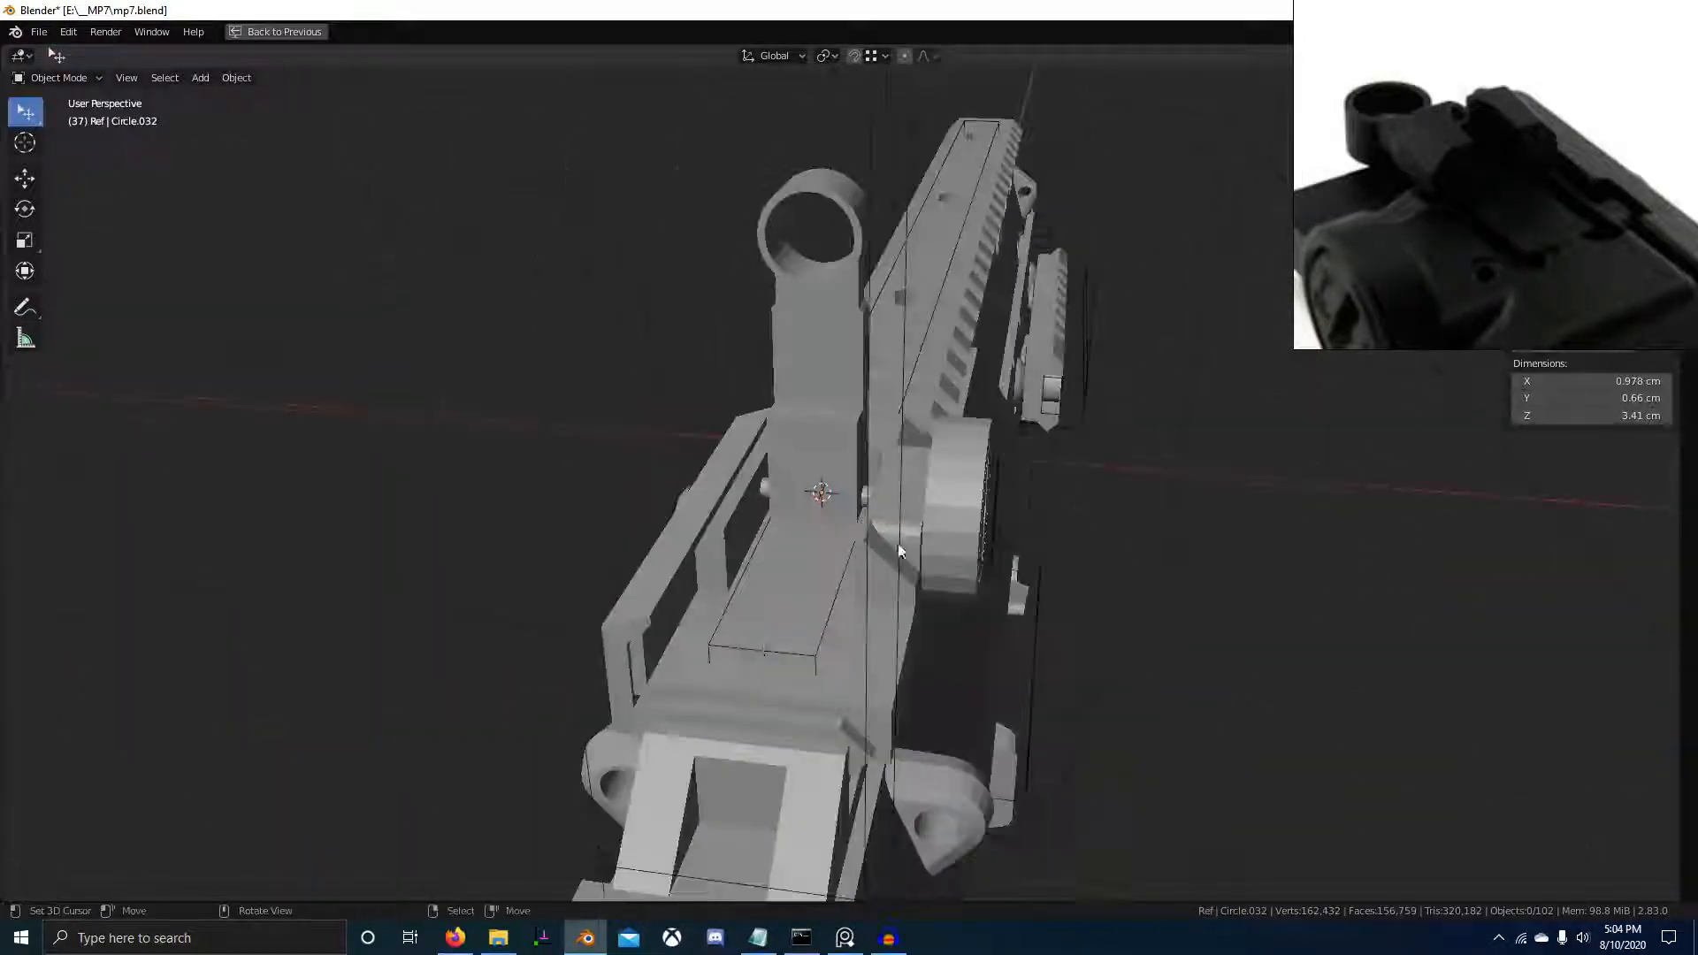
{"action": "scroll", "coordinate": [898, 543], "scroll_direction": "up", "scroll_amount": 1}
{"action": "middle_click_drag", "start_coordinate": [1028, 495], "coordinate": [772, 576]}
{"action": "key", "text": "alt+Tab"}
{"action": "key", "text": "alt+Tab"}
{"action": "key", "text": "alt+Tab"}
{"action": "key", "text": "alt+Tab"}
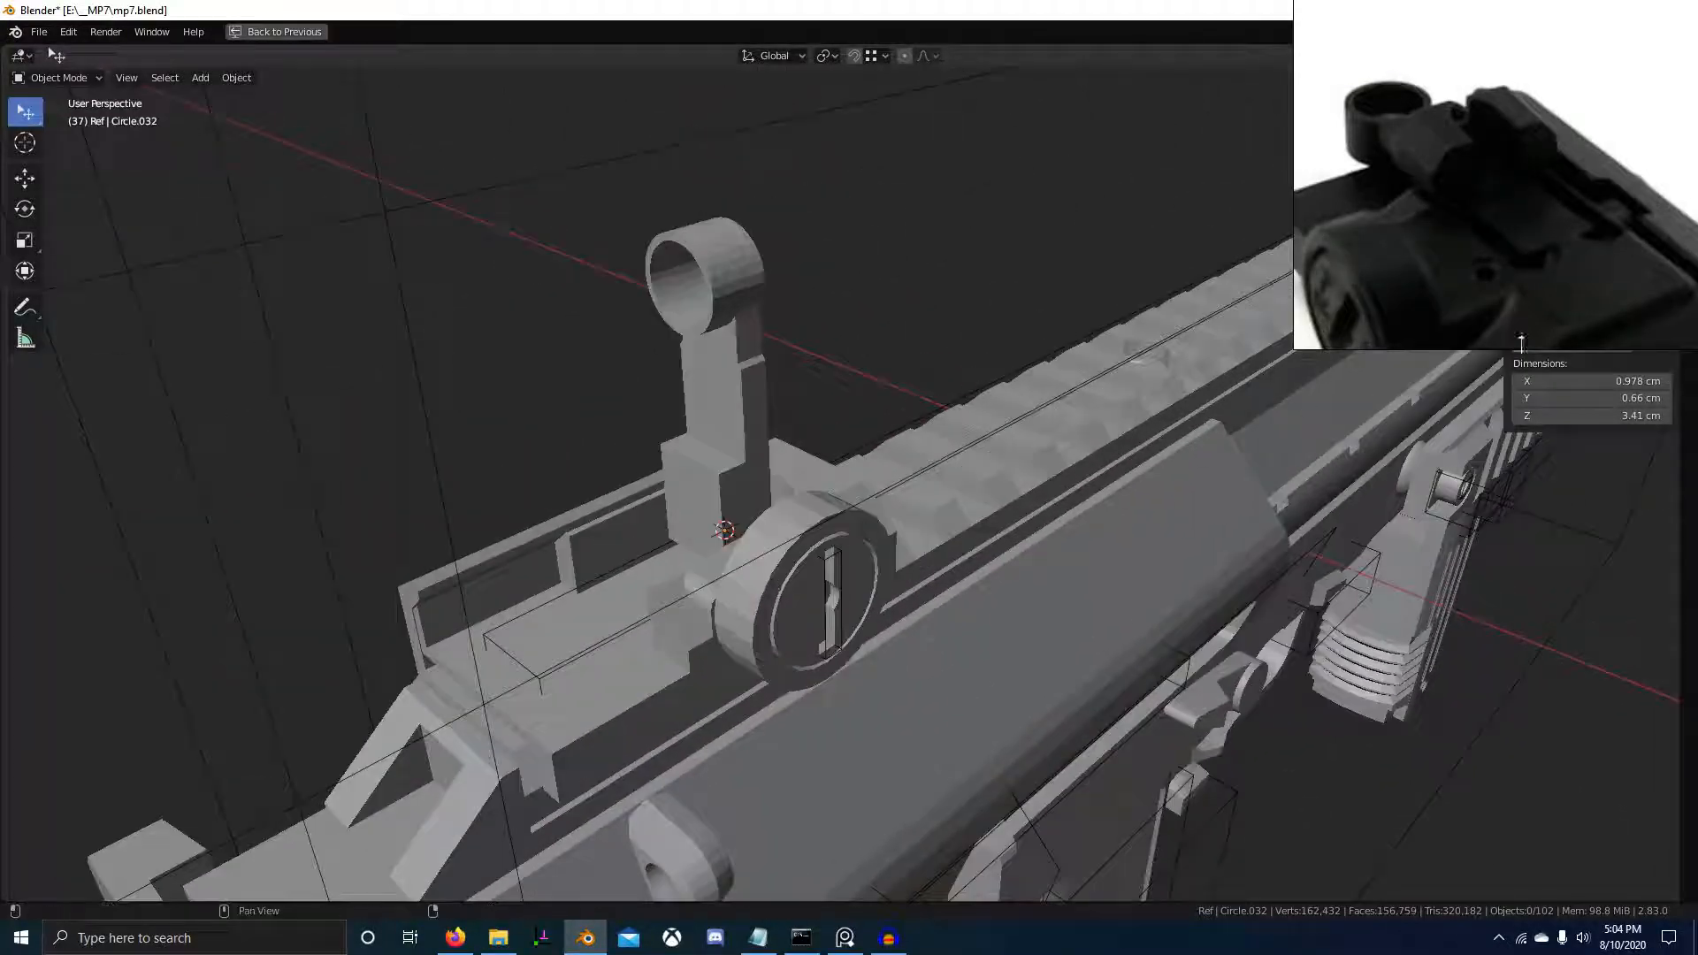
{"action": "scroll", "coordinate": [1592, 257], "scroll_direction": "down", "scroll_amount": 10}
{"action": "middle_click_drag", "start_coordinate": [1620, 168], "coordinate": [1546, 267]}
{"action": "scroll", "coordinate": [1465, 106], "scroll_direction": "up", "scroll_amount": 3}
{"action": "scroll", "coordinate": [1465, 106], "scroll_direction": "up", "scroll_amount": 5}
{"action": "scroll", "coordinate": [1543, 265], "scroll_direction": "down", "scroll_amount": 5}
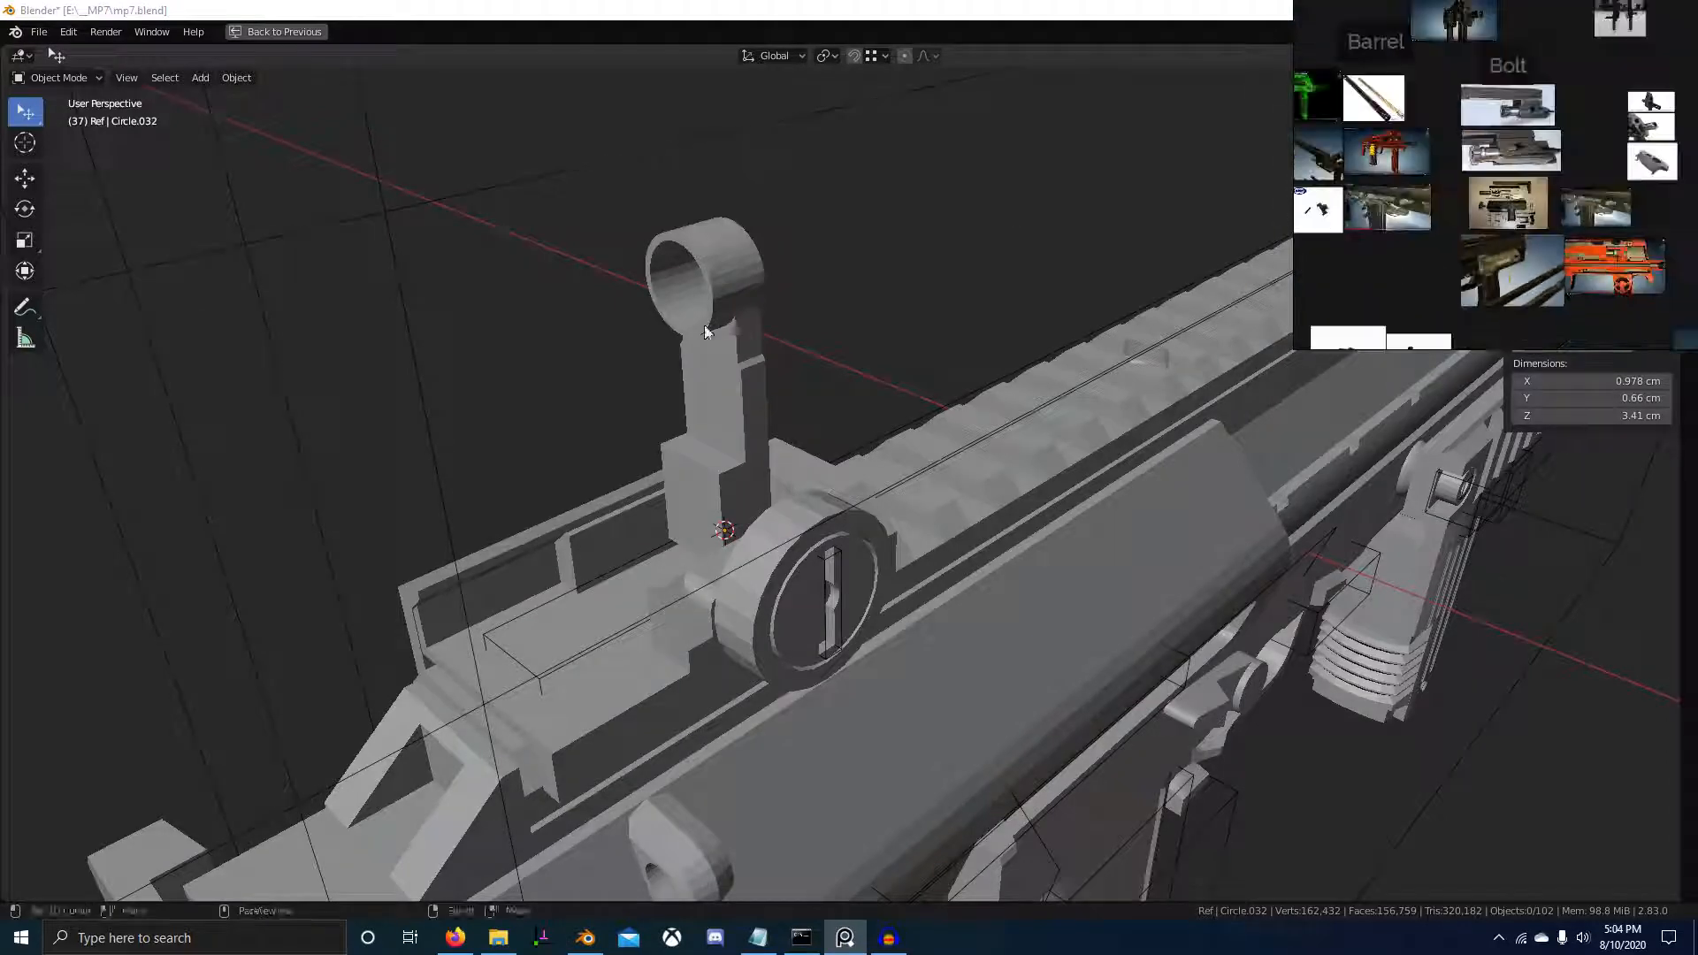
{"action": "middle_click_drag", "start_coordinate": [707, 331], "coordinate": [932, 416]}
{"action": "middle_click_drag", "start_coordinate": [788, 359], "coordinate": [727, 248]}
{"action": "key", "text": "alt+z"}
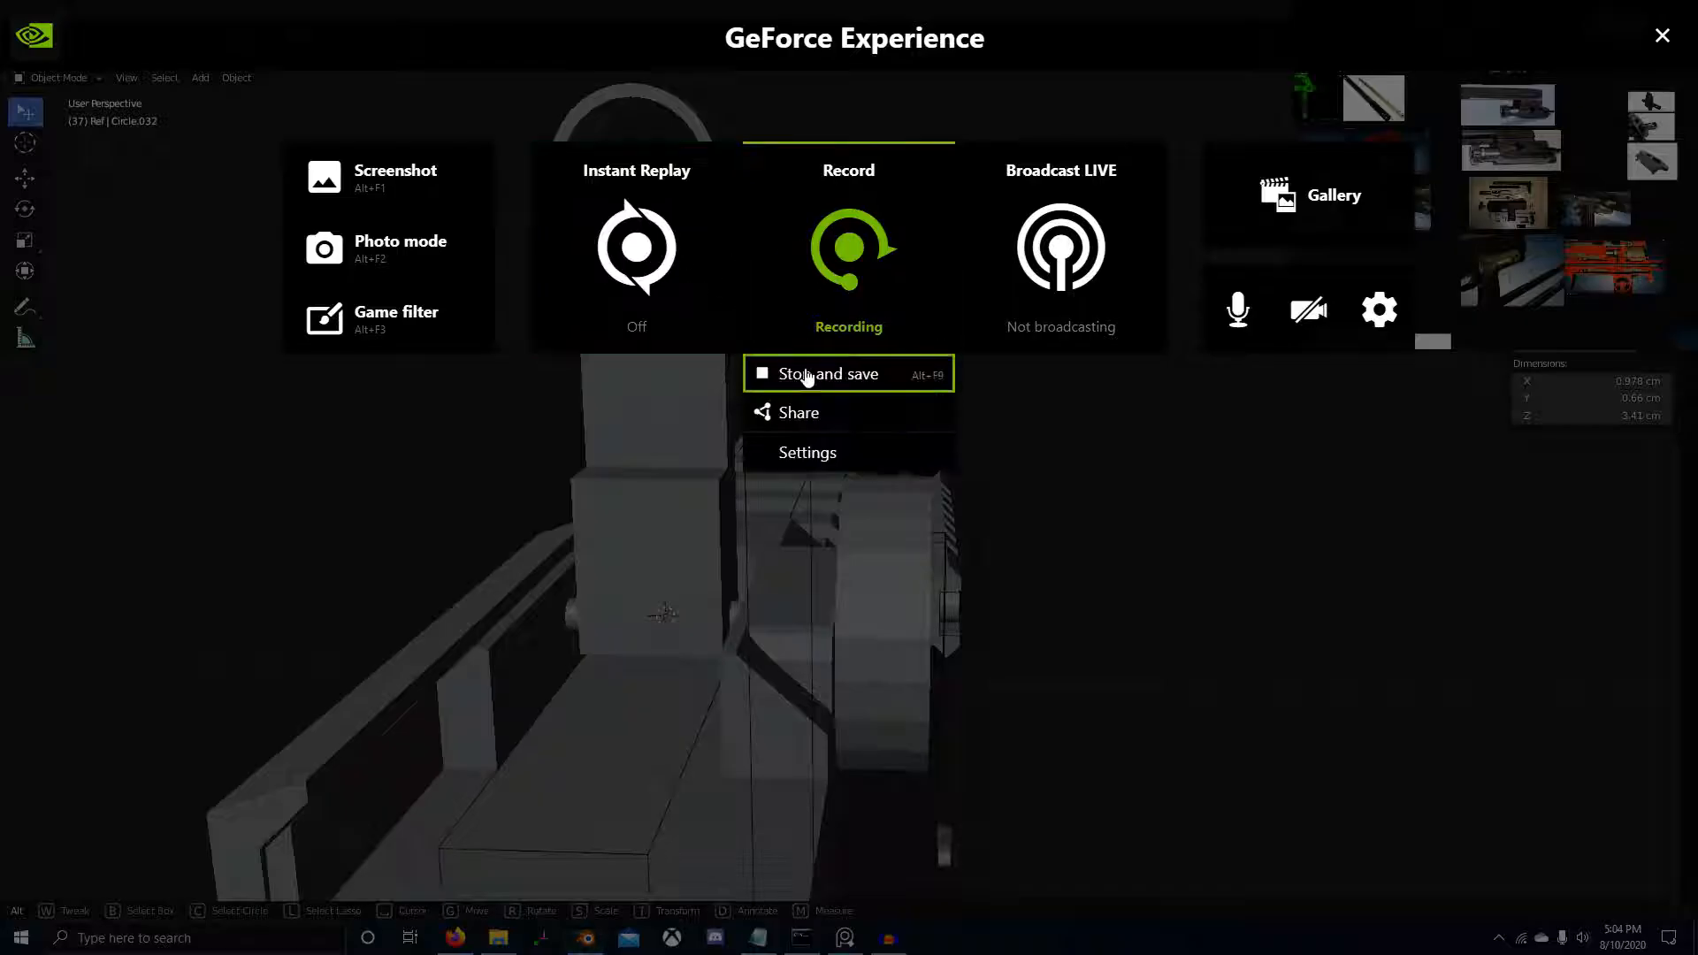